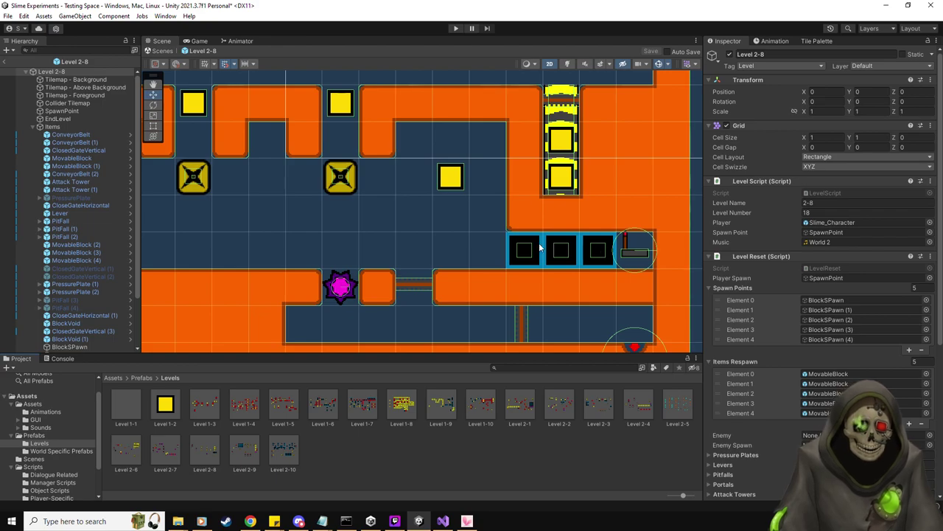
Step: Examine the layouts of the Level 2-8 and Level 2-10 prefabs, and return to the Testing Space scene
{"action": "scroll", "coordinate": [603, 262], "scroll_direction": "down", "scroll_amount": 3}
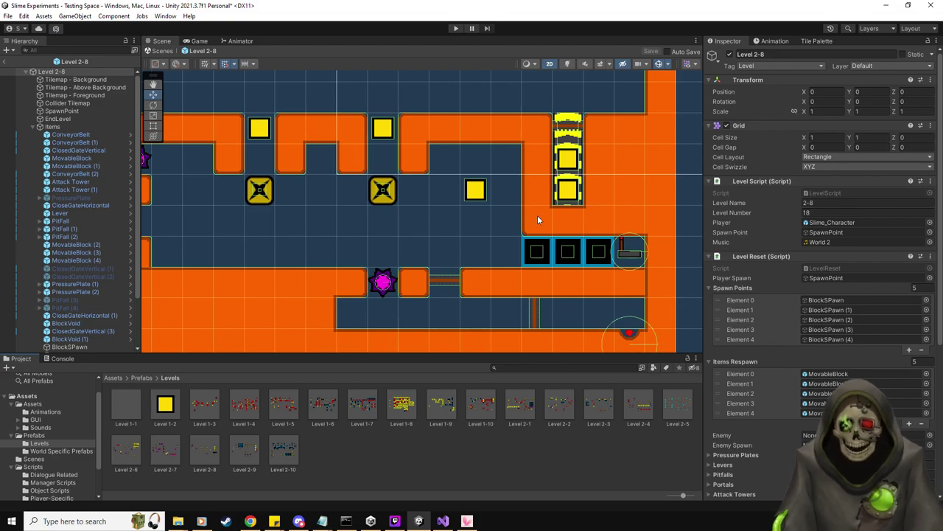
{"action": "left_click", "coordinate": [6, 65]}
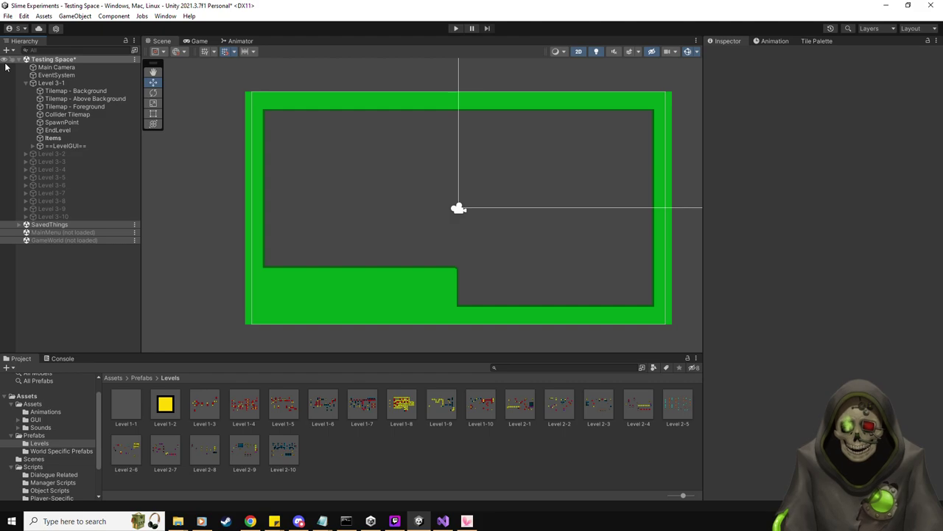
{"action": "left_click", "coordinate": [46, 437]}
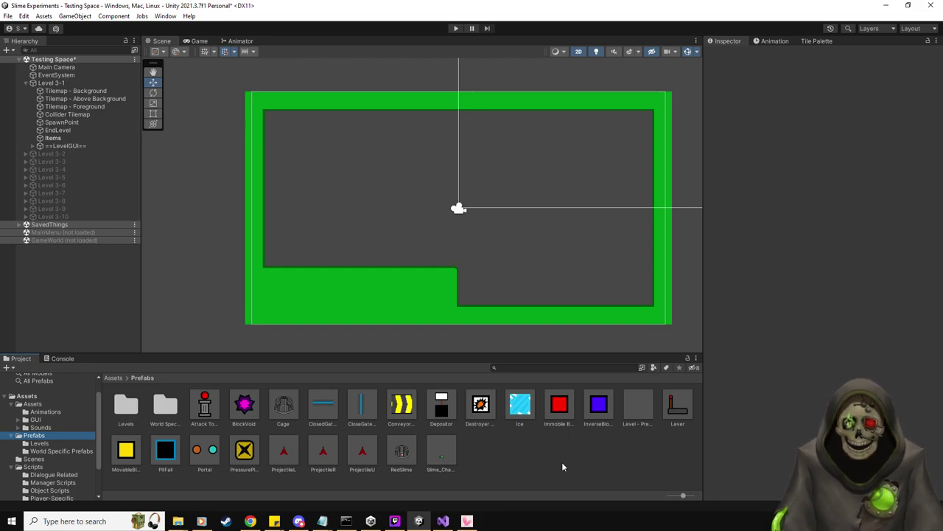
{"action": "left_click", "coordinate": [41, 443]}
{"action": "double_click", "coordinate": [284, 448]}
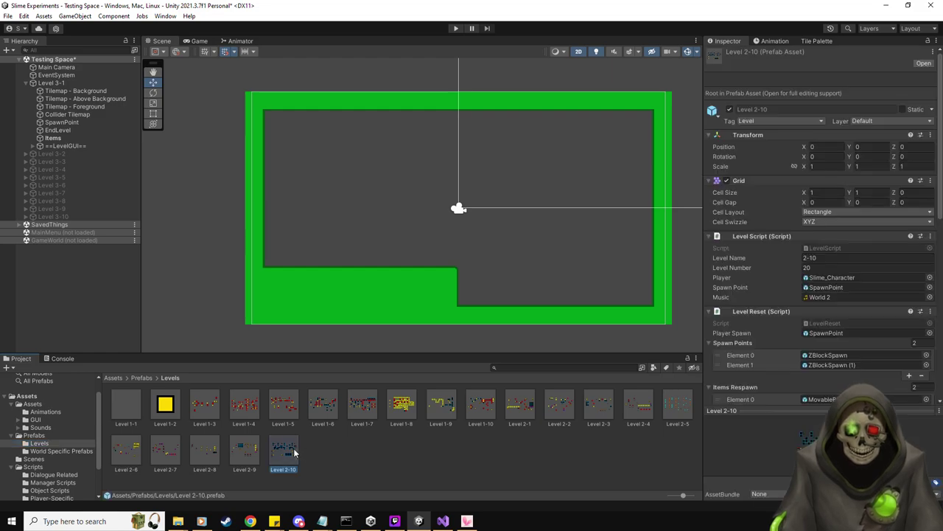
{"action": "middle_click_drag", "start_coordinate": [513, 282], "coordinate": [524, 287]}
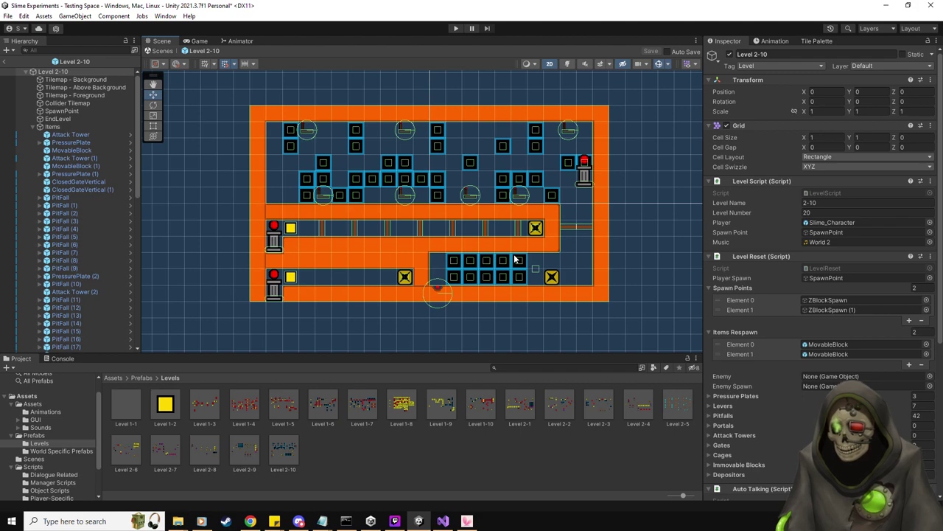
{"action": "left_click", "coordinate": [5, 62]}
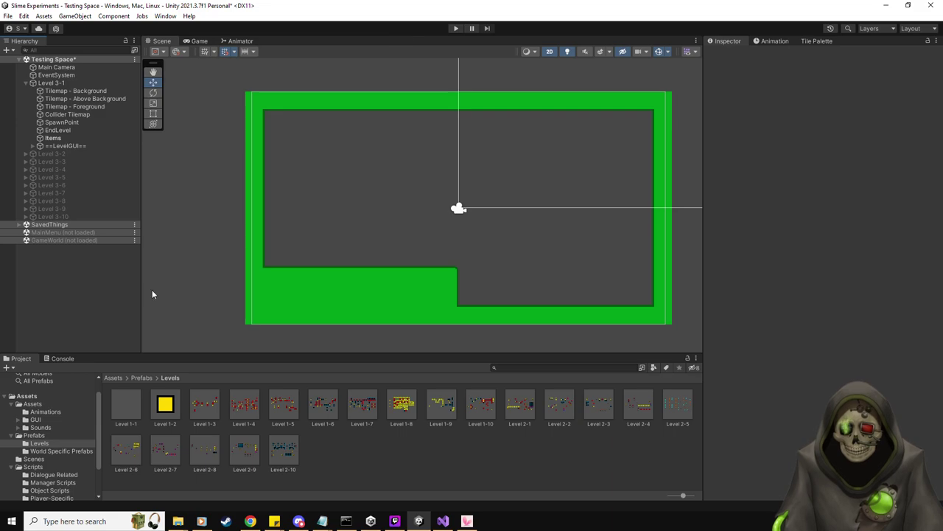
Step: Show the Prefabs folder and paint the half-round red exit tile on Level 3-1's Collider Tilemap, in the lower floor near the right wall
{"action": "left_click", "coordinate": [34, 435]}
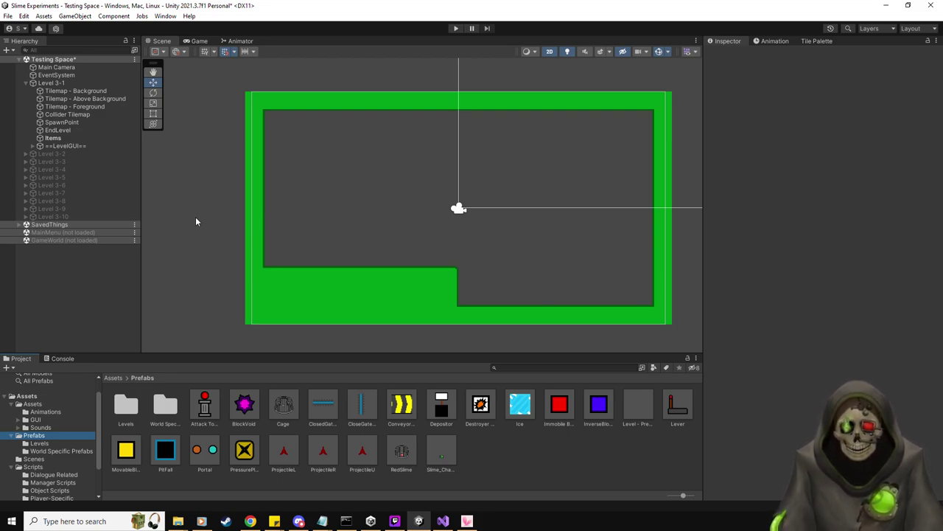
{"action": "left_click", "coordinate": [79, 121]}
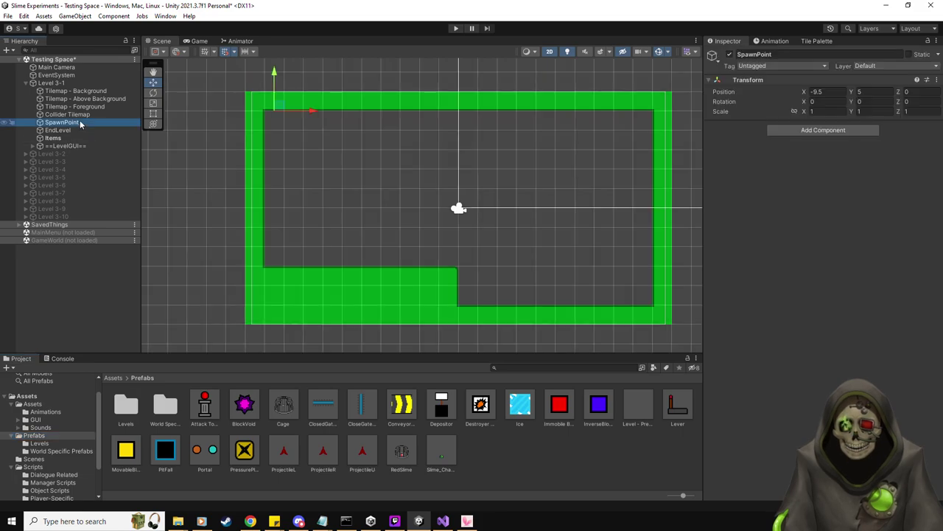
{"action": "left_click", "coordinate": [73, 115]}
{"action": "left_click", "coordinate": [817, 40]}
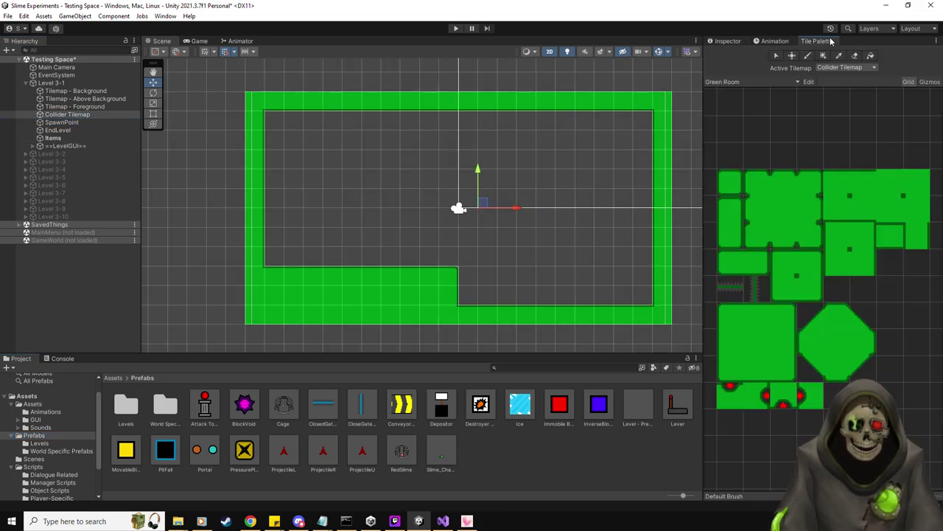
{"action": "left_click", "coordinate": [730, 395]}
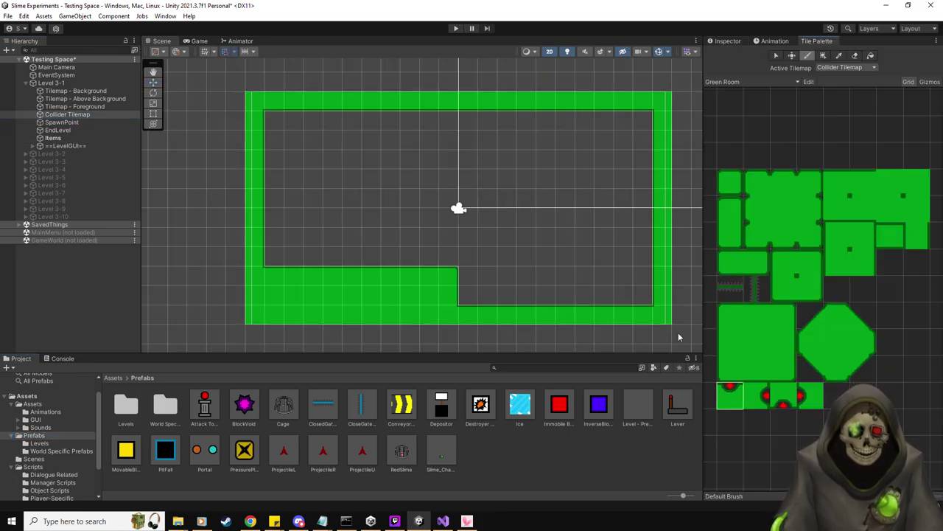
{"action": "left_click", "coordinate": [624, 317]}
Step: Inspect where Level 3-1's EndLevel and SpawnPoint objects sit in the room
{"action": "left_click", "coordinate": [733, 42]}
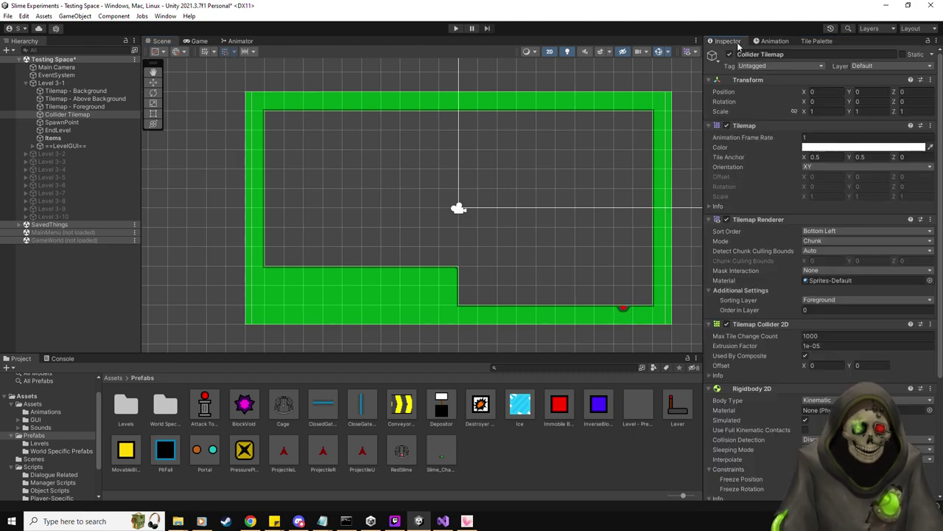
{"action": "left_click", "coordinate": [62, 122]}
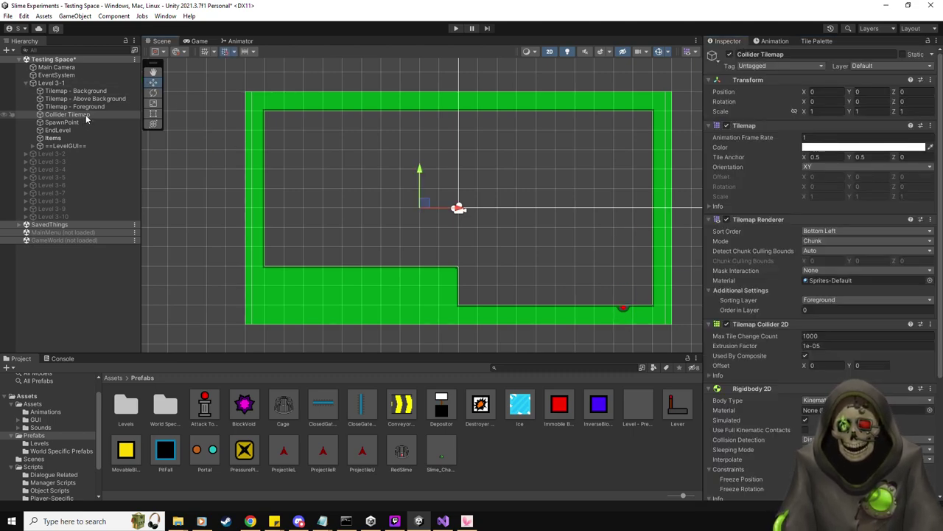
{"action": "left_click", "coordinate": [73, 130]}
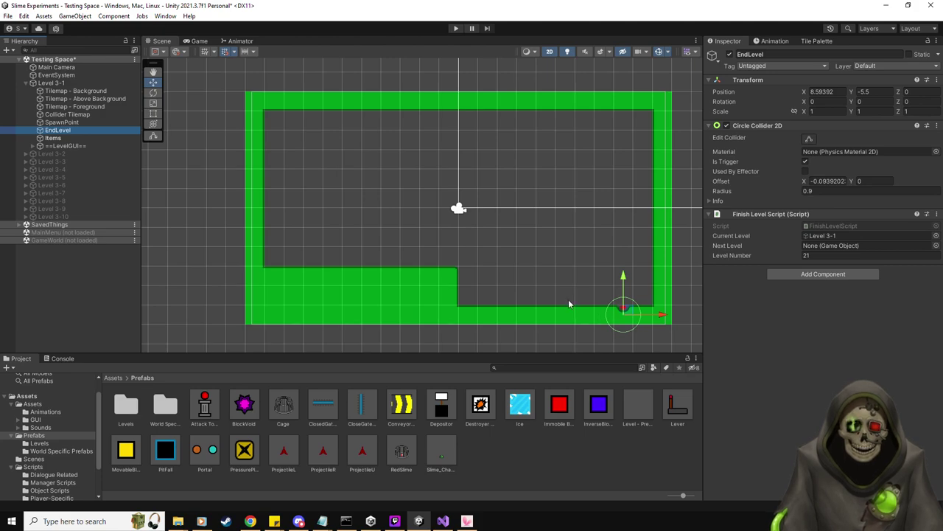
{"action": "left_click", "coordinate": [74, 123]}
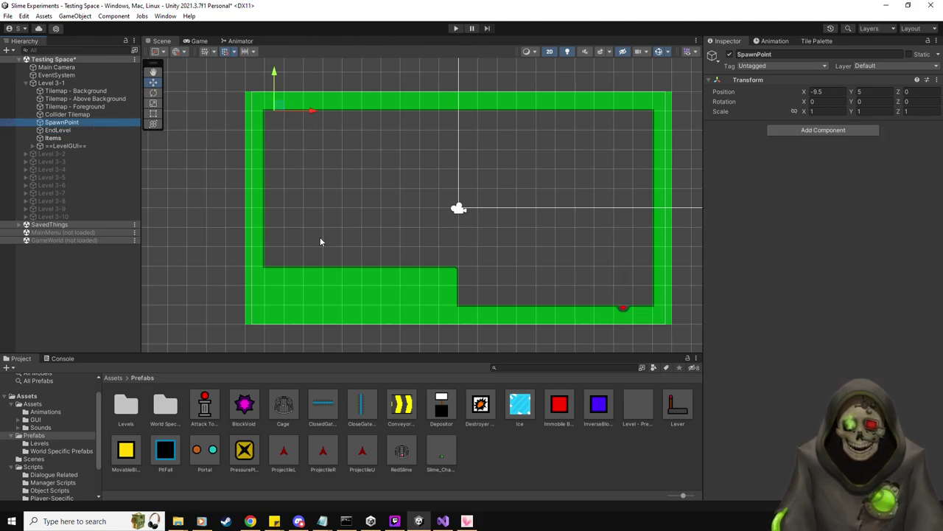
{"action": "middle_click_drag", "start_coordinate": [366, 235], "coordinate": [355, 239]}
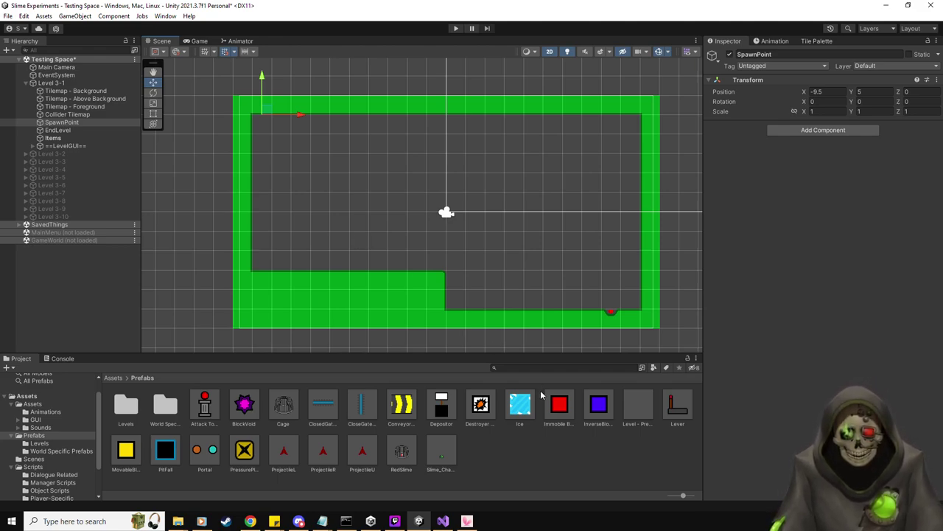
Step: Place Ice tiles at (-4.5, 0.5), (-3.5, 0.5), (-3.5, 1.5) and (-3.5, -0.5), with an Immoble Block directly right of the centre tile
{"action": "left_click", "coordinate": [520, 413]}
{"action": "left_click_drag", "start_coordinate": [522, 418], "coordinate": [369, 202]}
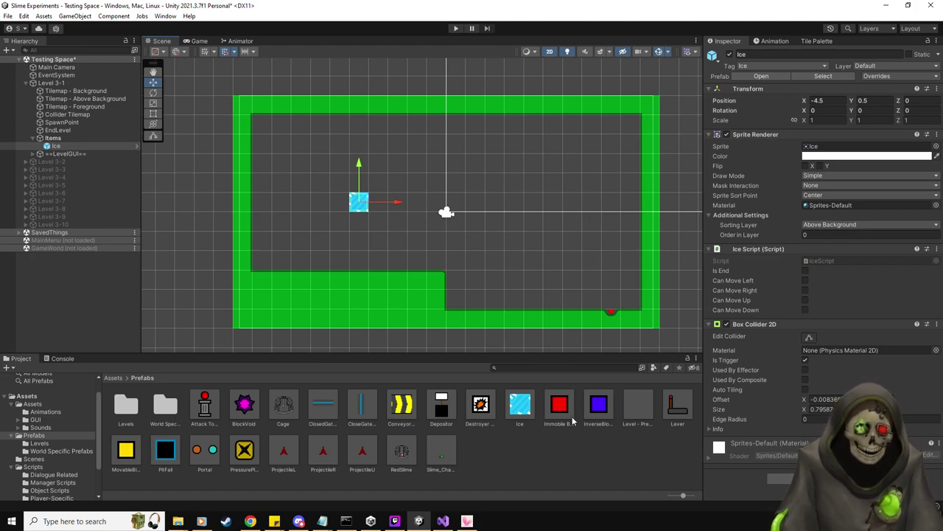
{"action": "scroll", "coordinate": [438, 284], "scroll_direction": "up", "scroll_amount": 2}
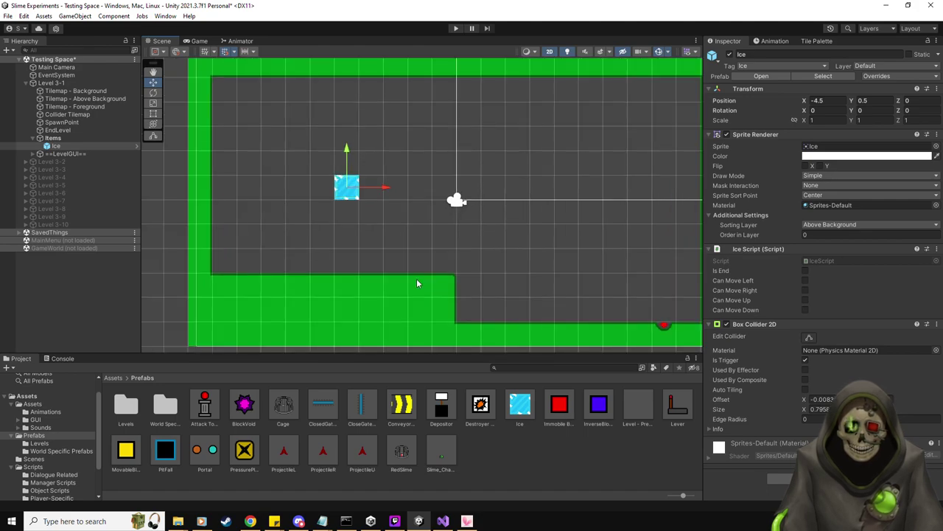
{"action": "left_click_drag", "start_coordinate": [521, 405], "coordinate": [371, 192]}
{"action": "left_click_drag", "start_coordinate": [560, 405], "coordinate": [396, 187]}
{"action": "left_click_drag", "start_coordinate": [520, 404], "coordinate": [374, 161]}
{"action": "left_click_drag", "start_coordinate": [521, 405], "coordinate": [370, 210]}
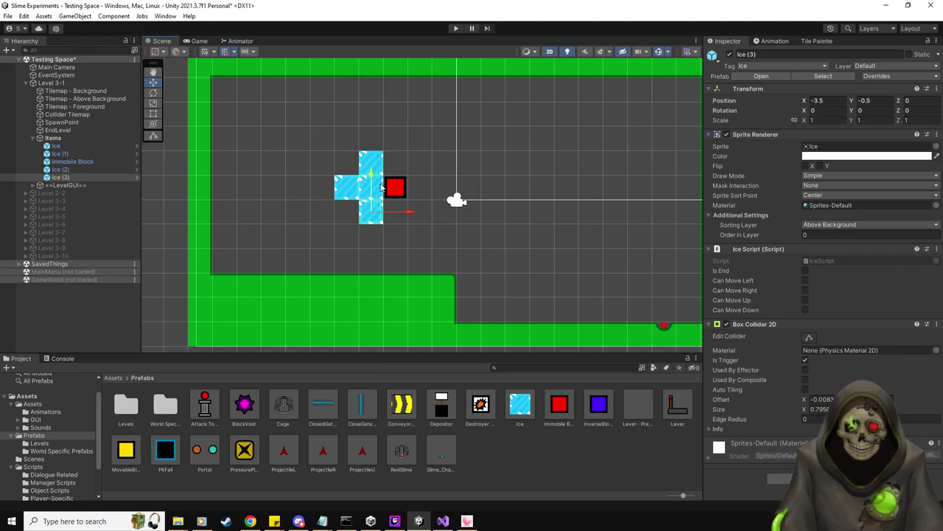
Step: Enable Is End, Can Move Up and Can Move Down for the centre tile, Ice (1)
{"action": "left_click", "coordinate": [80, 171]}
{"action": "left_click", "coordinate": [71, 162]}
{"action": "left_click", "coordinate": [70, 154]}
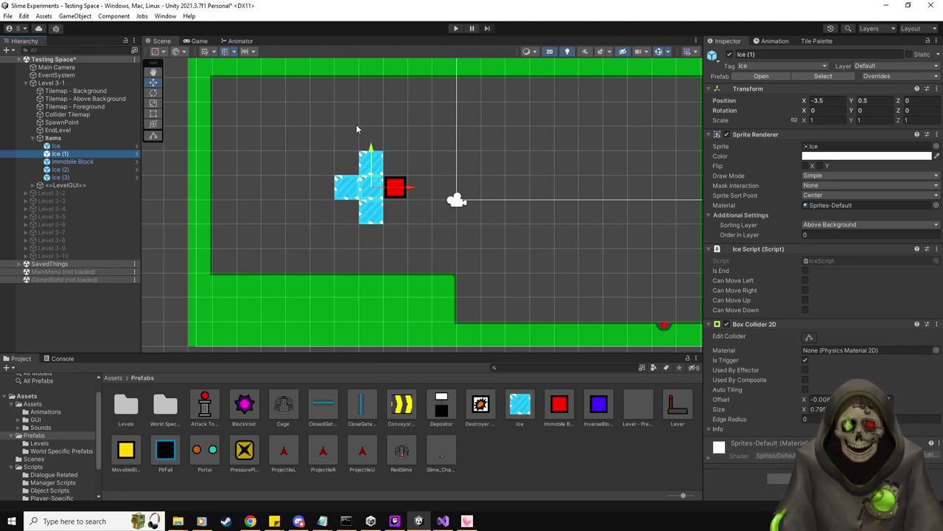
{"action": "left_click", "coordinate": [806, 271]}
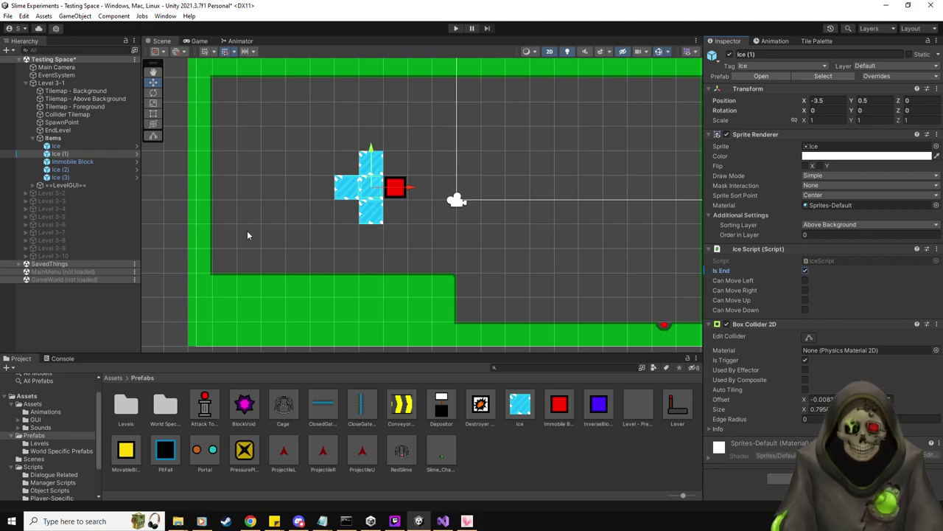
{"action": "left_click", "coordinate": [805, 300]}
{"action": "left_click", "coordinate": [806, 310]}
Step: Set the outer tiles' slide directions: Can Move Down for Ice (2), Can Move Up for Ice (3) and Can Move Right for Ice
{"action": "left_click", "coordinate": [62, 170]}
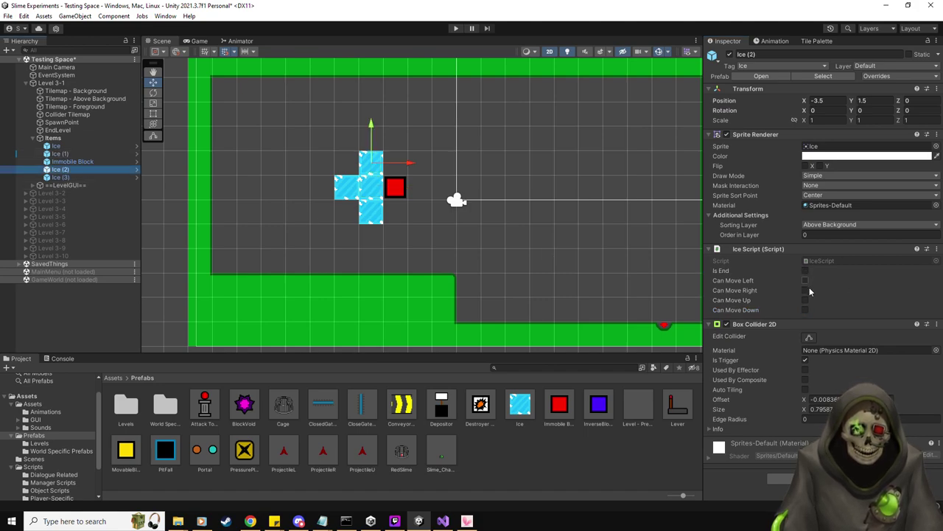
{"action": "left_click", "coordinate": [806, 310]}
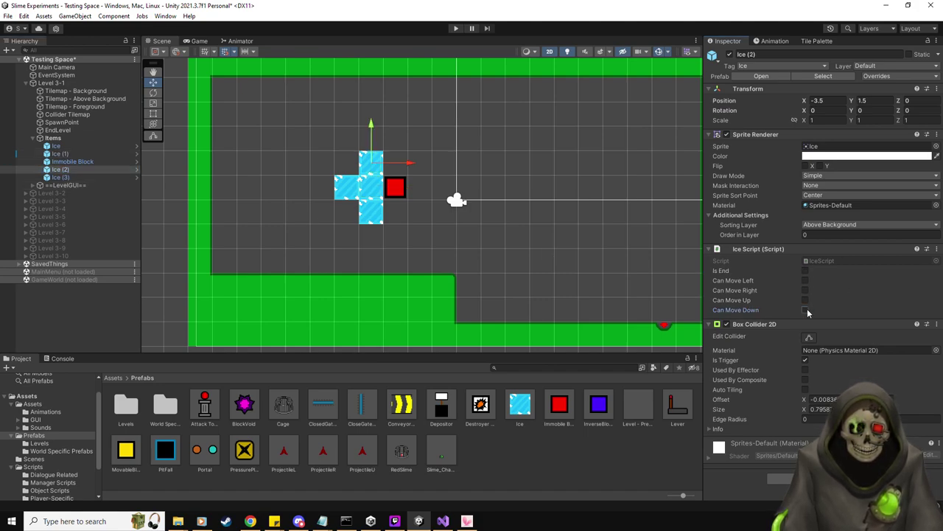
{"action": "left_click", "coordinate": [75, 179]}
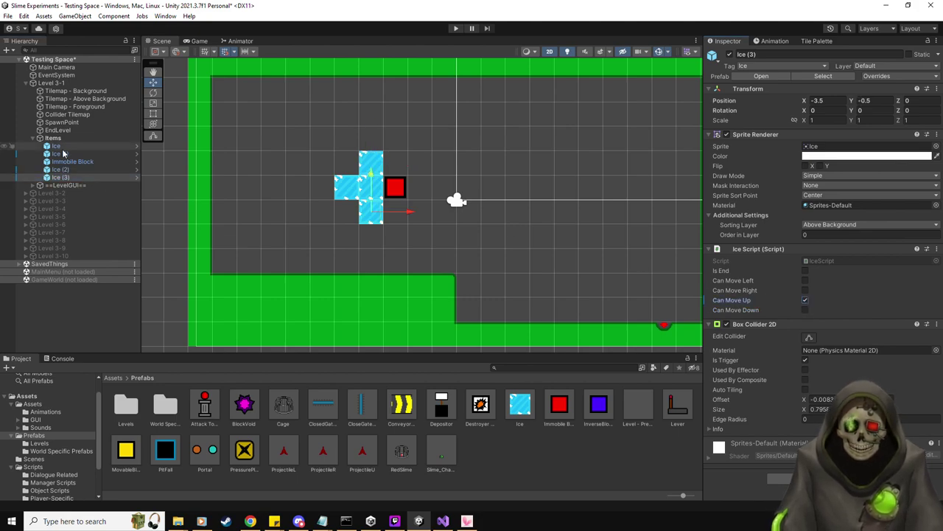
{"action": "left_click", "coordinate": [56, 145]}
{"action": "left_click", "coordinate": [805, 290]}
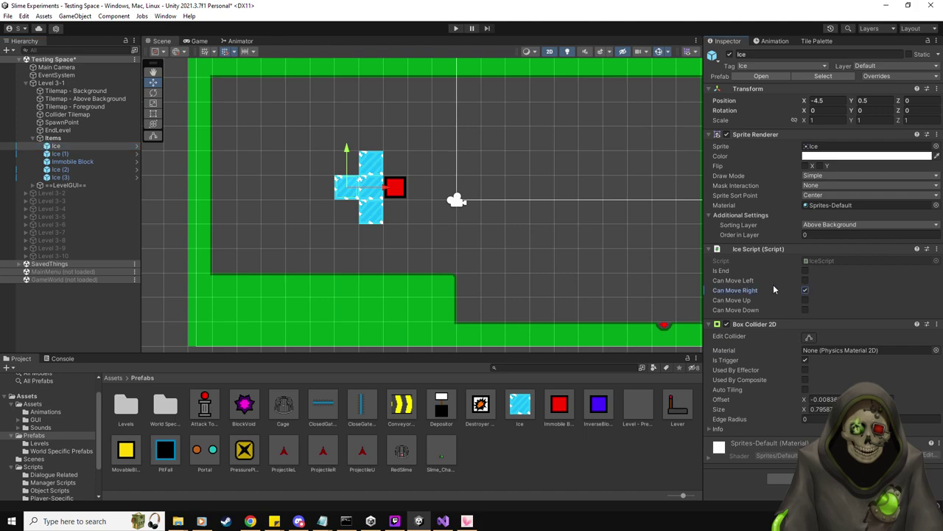
Step: Playtest the level and inspect Slime_Character(Clone) on the centre ice tile in the Scene view
{"action": "left_click", "coordinate": [454, 28]}
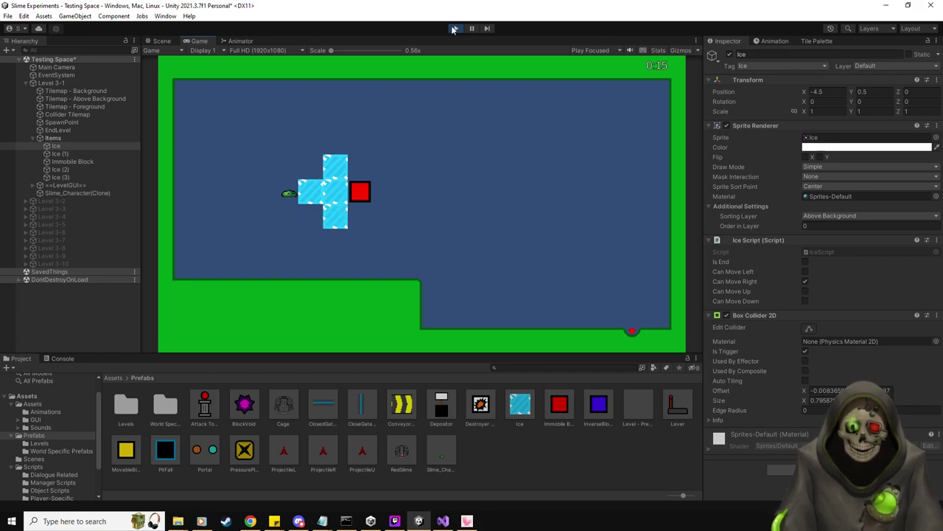
{"action": "left_click", "coordinate": [453, 29]}
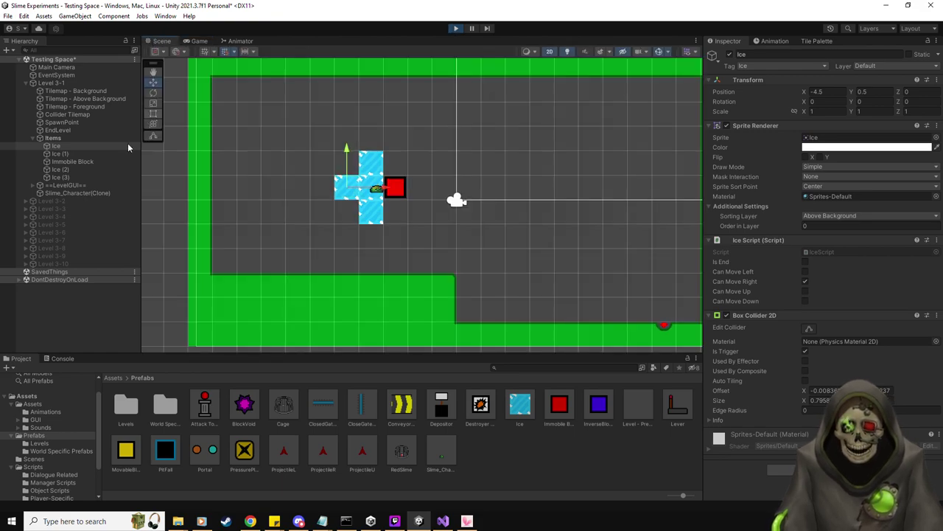
{"action": "left_click", "coordinate": [62, 193]}
{"action": "scroll", "coordinate": [376, 213], "scroll_direction": "up", "scroll_amount": 5}
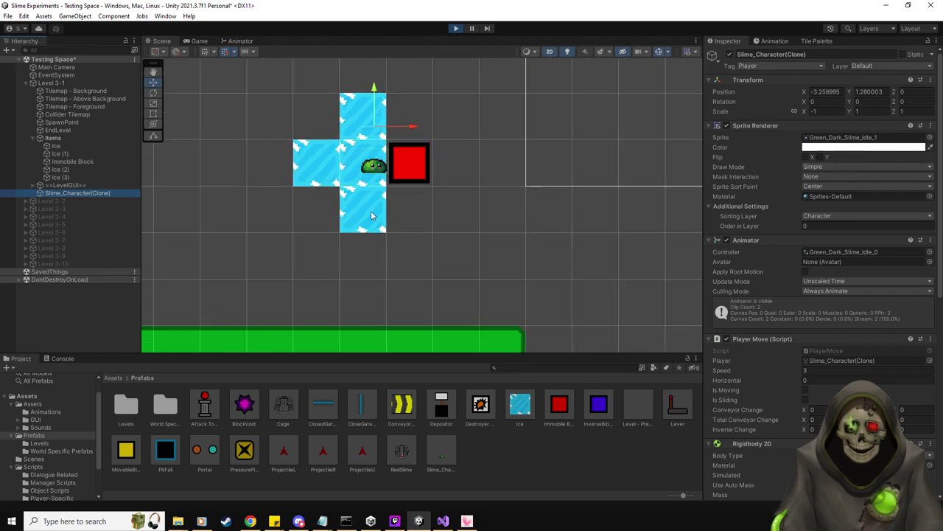
Step: Steer the slime onto the ice tiles from several sides in the Game view to test the sliding, and stop the playtest
{"action": "left_click", "coordinate": [196, 42]}
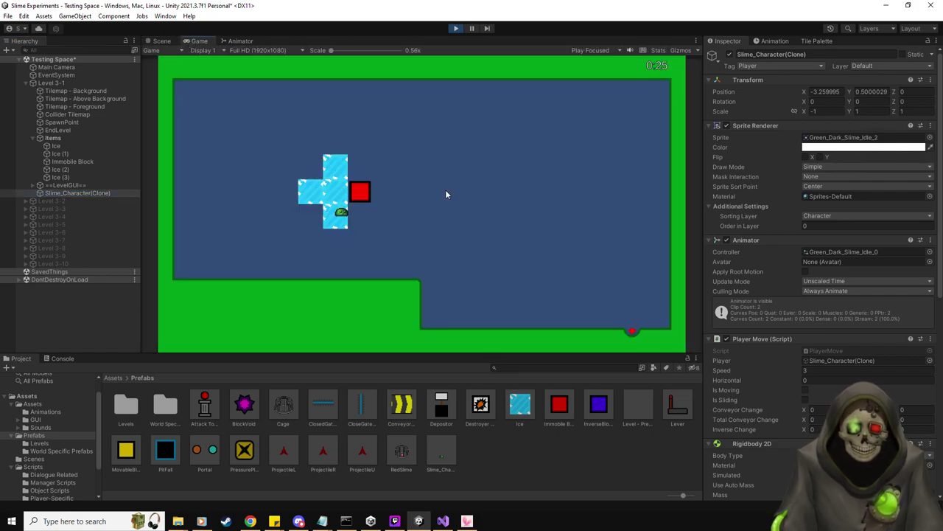
{"action": "key", "text": "Down"}
{"action": "key", "text": "Right"}
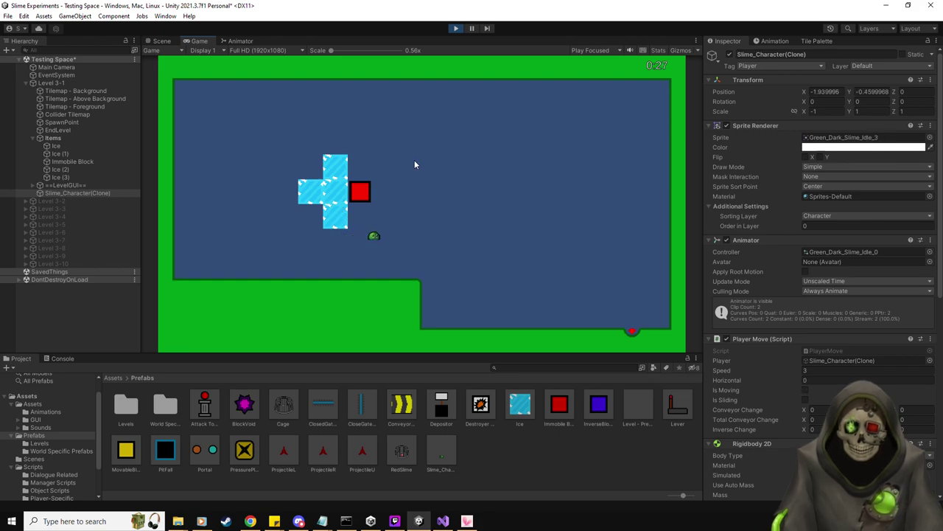
{"action": "key", "text": "Up"}
{"action": "key", "text": "Left"}
{"action": "key", "text": "Right"}
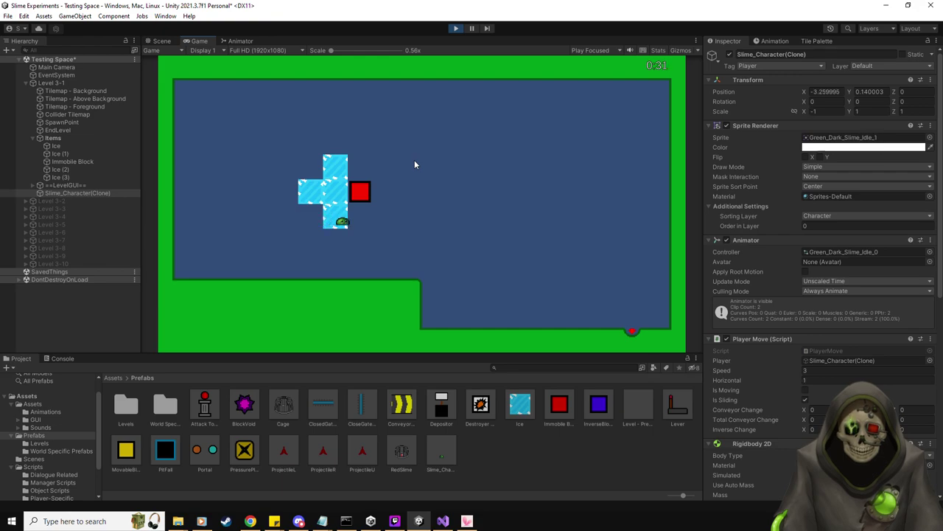
{"action": "key", "text": "Left"}
{"action": "key", "text": "Right"}
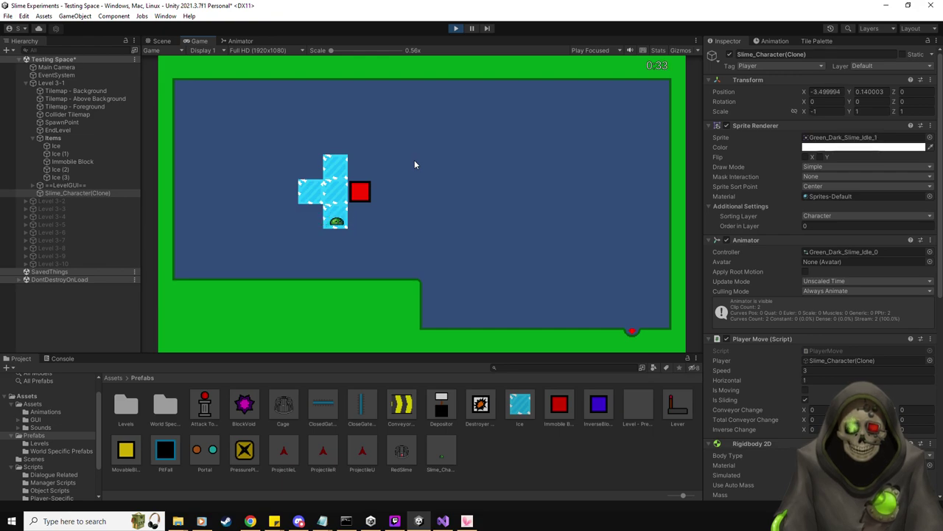
{"action": "key", "text": "Left"}
{"action": "key", "text": "Up"}
{"action": "key", "text": "Up"}
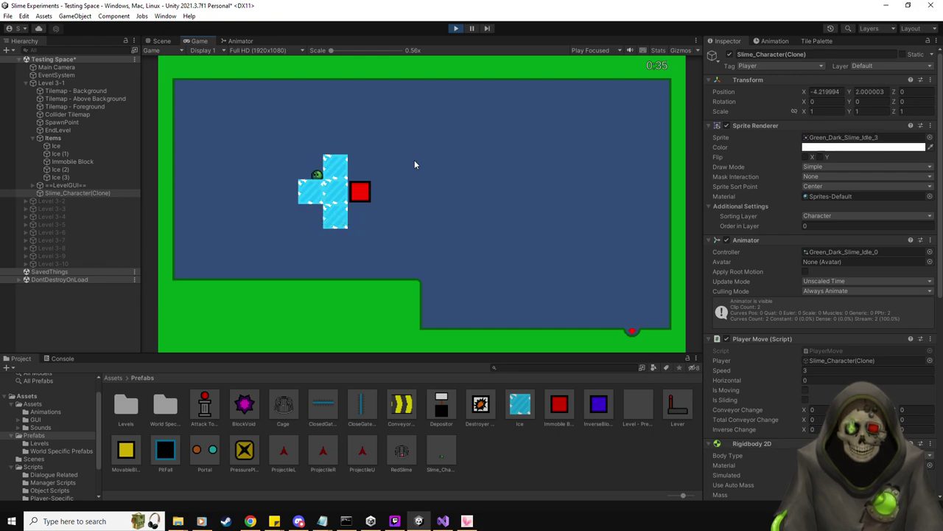
{"action": "key", "text": "Up"}
{"action": "key", "text": "Right"}
{"action": "key", "text": "Down"}
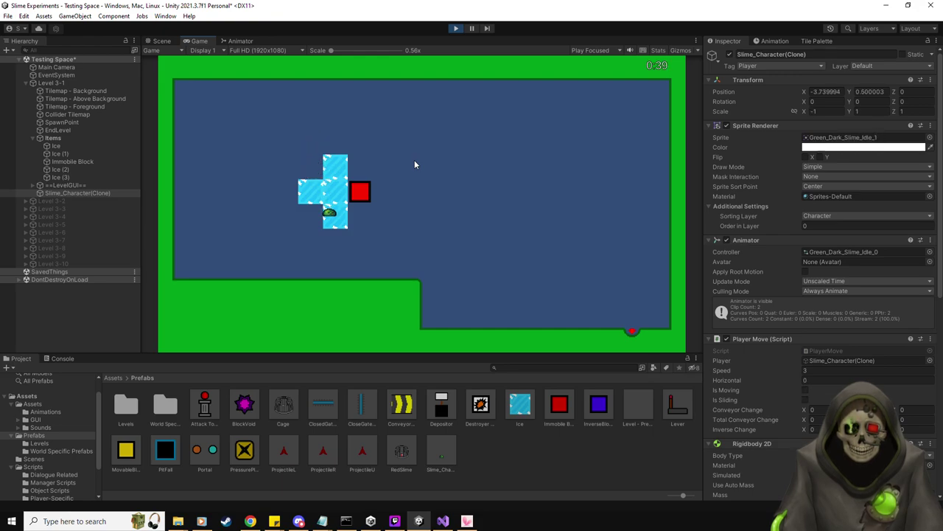
{"action": "key", "text": "Down"}
{"action": "key", "text": "Right"}
{"action": "left_click", "coordinate": [455, 29]}
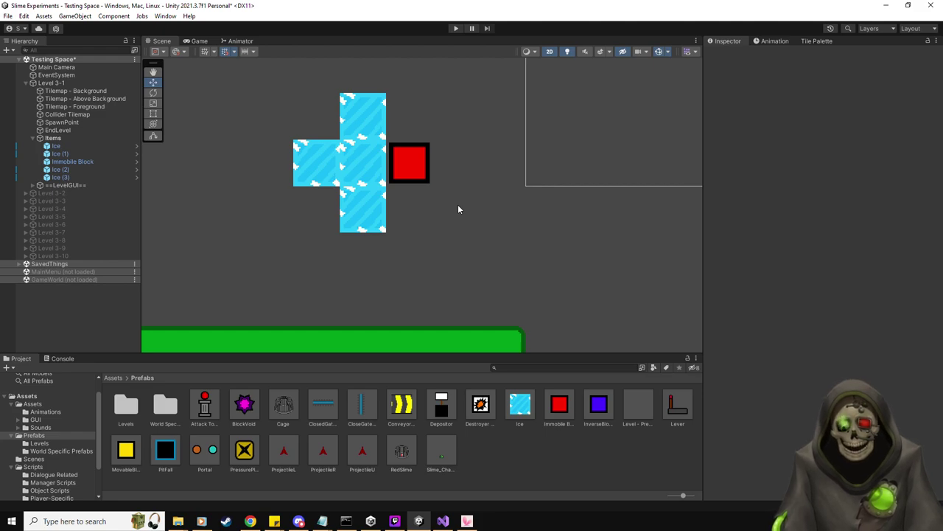
Step: Check the slide settings of Ice and Ice (1), and open the Ice prefab's IceScript in Visual Studio
{"action": "left_click", "coordinate": [93, 147]}
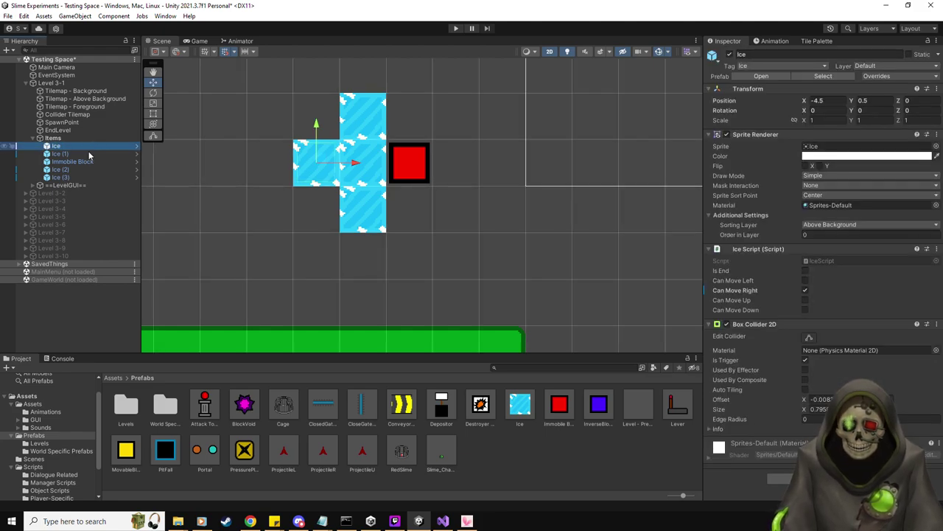
{"action": "left_click", "coordinate": [59, 154]}
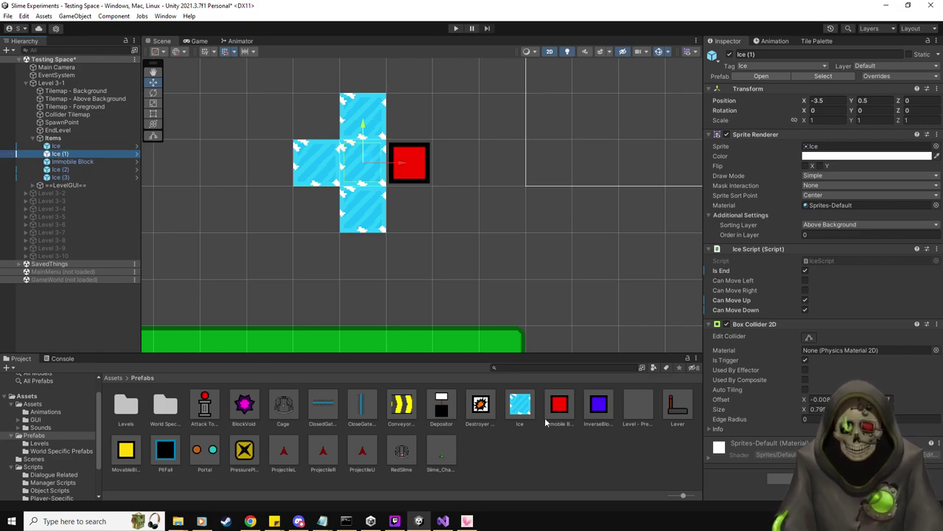
{"action": "left_click", "coordinate": [520, 405]}
{"action": "double_click", "coordinate": [835, 308]}
{"action": "scroll", "coordinate": [330, 185], "scroll_direction": "down", "scroll_amount": 6}
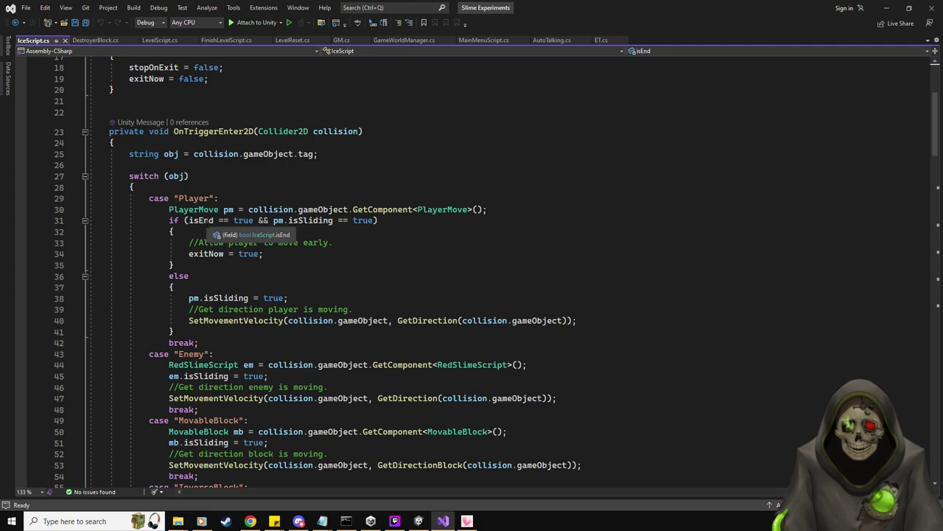
Step: Review the trigger methods in IceScript and delete the serialized isEnd field declaration from the class
{"action": "scroll", "coordinate": [224, 252], "scroll_direction": "down", "scroll_amount": 15}
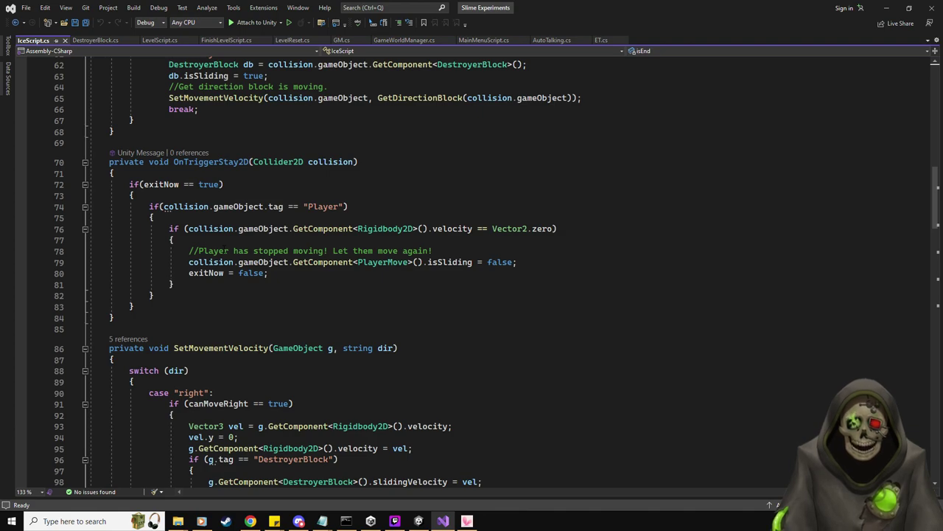
{"action": "scroll", "coordinate": [472, 266], "scroll_direction": "up", "scroll_amount": 14}
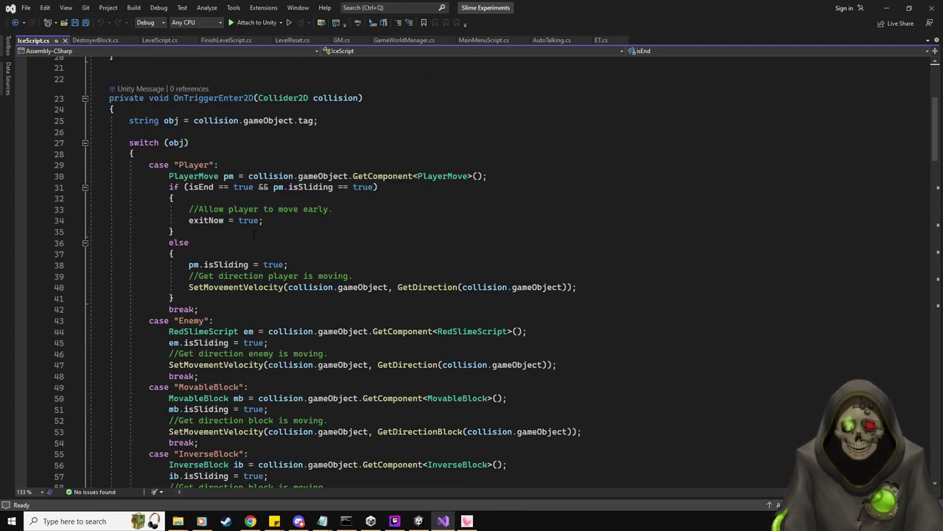
{"action": "scroll", "coordinate": [253, 234], "scroll_direction": "up", "scroll_amount": 5}
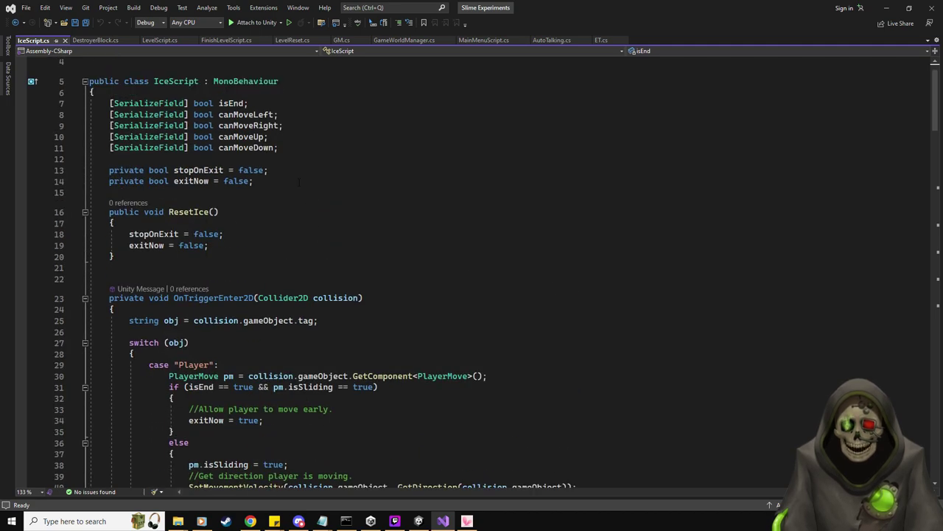
{"action": "left_click", "coordinate": [278, 104]}
{"action": "key", "text": "shift+Home"}
{"action": "key", "text": "BackSpace"}
{"action": "key", "text": "BackSpace"}
Step: Remove the isEnd condition from the Player case's if statement in OnTriggerEnter2D, keeping only pm.isSliding == true
{"action": "scroll", "coordinate": [269, 198], "scroll_direction": "down", "scroll_amount": 6}
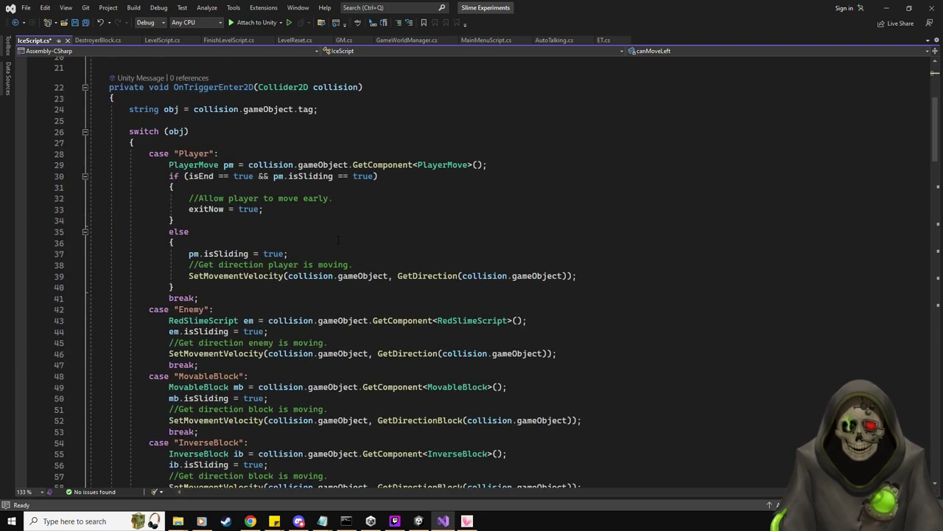
{"action": "scroll", "coordinate": [270, 198], "scroll_direction": "up", "scroll_amount": 1}
{"action": "left_click_drag", "start_coordinate": [380, 177], "coordinate": [189, 177]}
{"action": "key", "text": "BackSpace"}
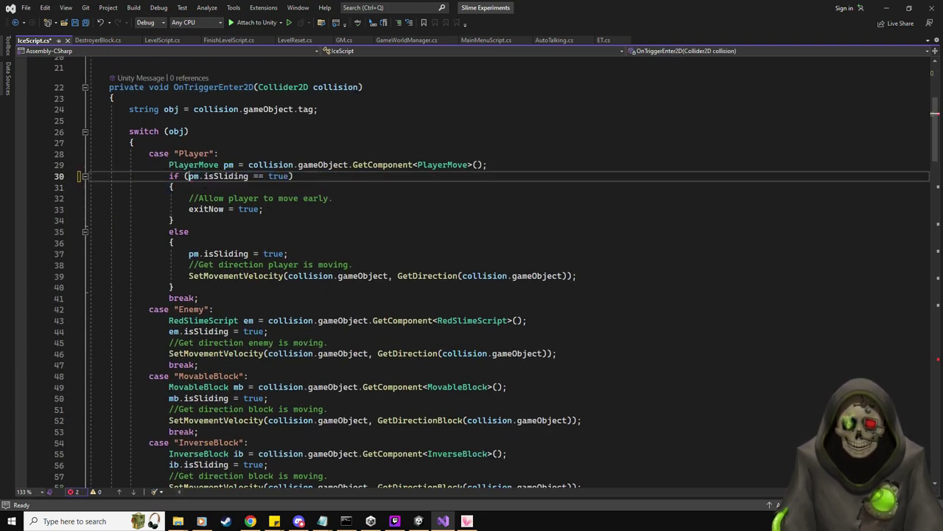
Step: Add an empty line below the Player tag check in OnTriggerStay2D
{"action": "scroll", "coordinate": [318, 255], "scroll_direction": "down", "scroll_amount": 6}
{"action": "scroll", "coordinate": [319, 255], "scroll_direction": "up", "scroll_amount": 6}
{"action": "scroll", "coordinate": [318, 255], "scroll_direction": "down", "scroll_amount": 12}
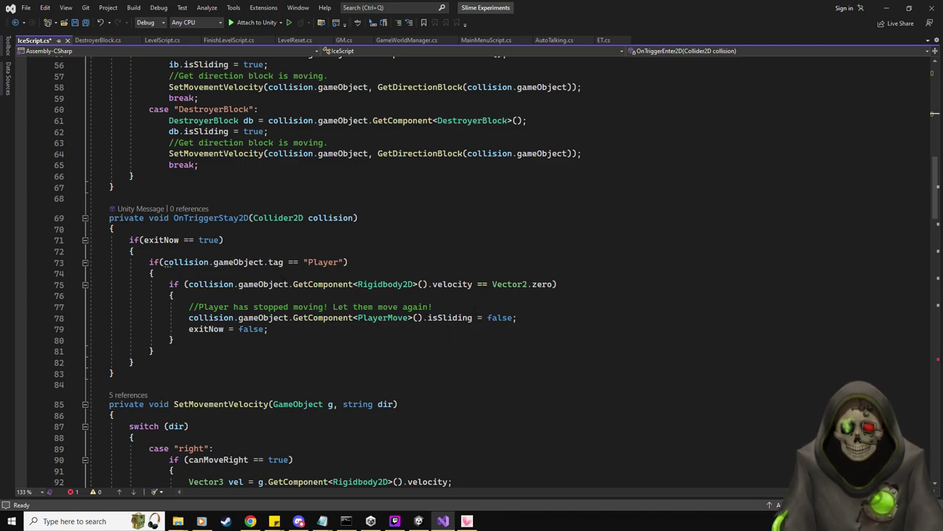
{"action": "left_click", "coordinate": [180, 348]}
{"action": "key", "text": "Return"}
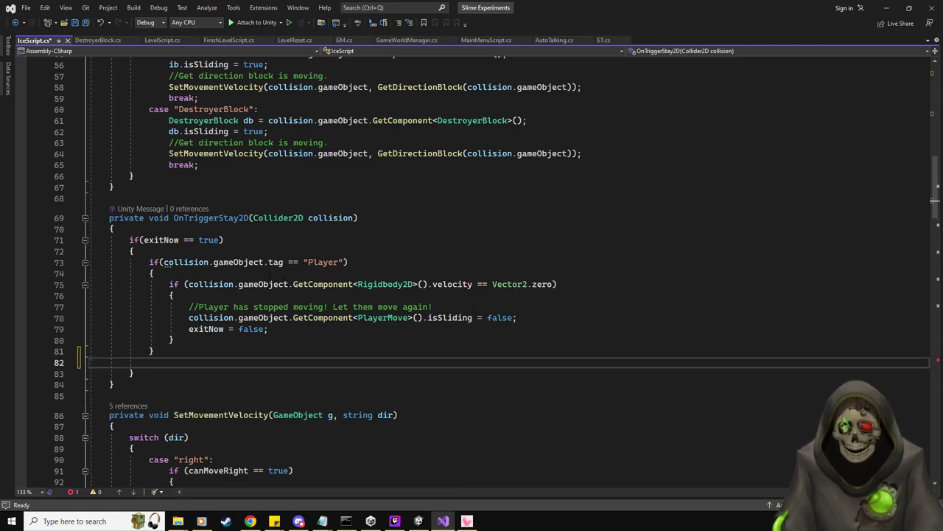
{"action": "left_click", "coordinate": [365, 251]}
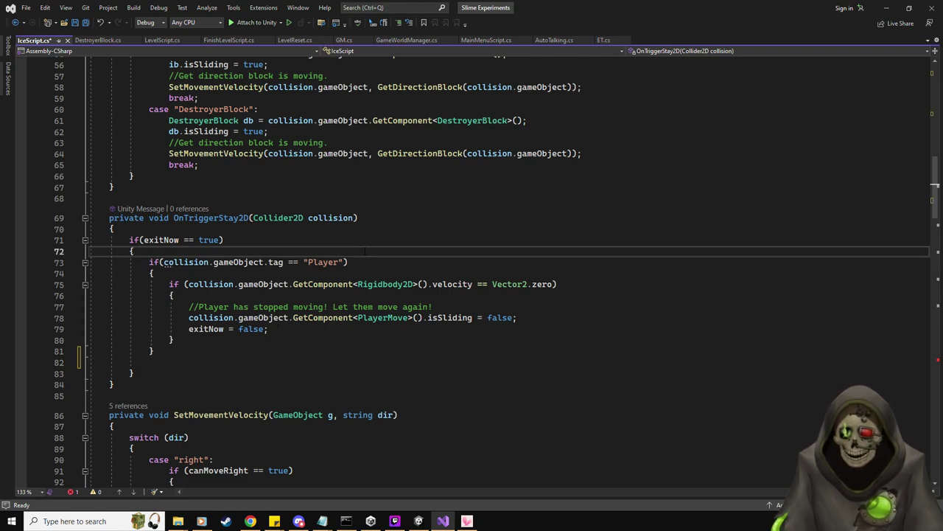
{"action": "key", "text": "Return"}
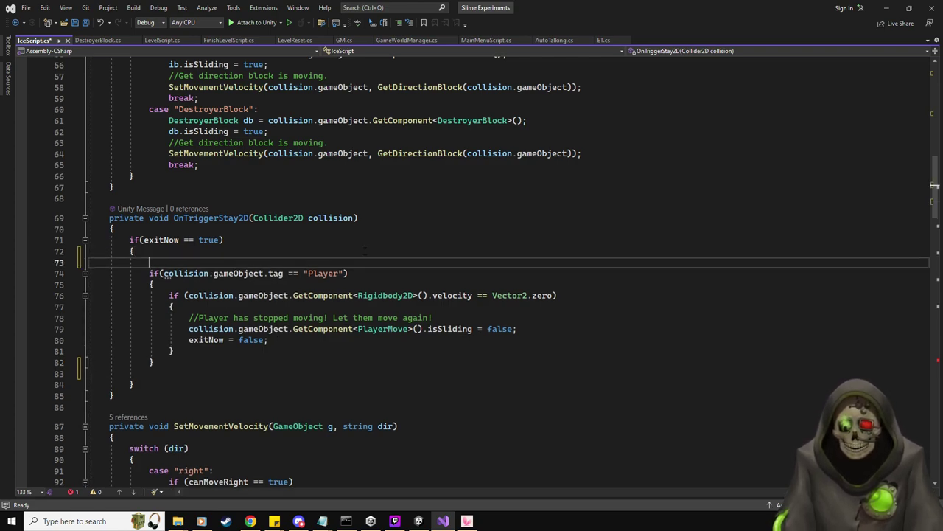
{"action": "type", "text": "collid"}
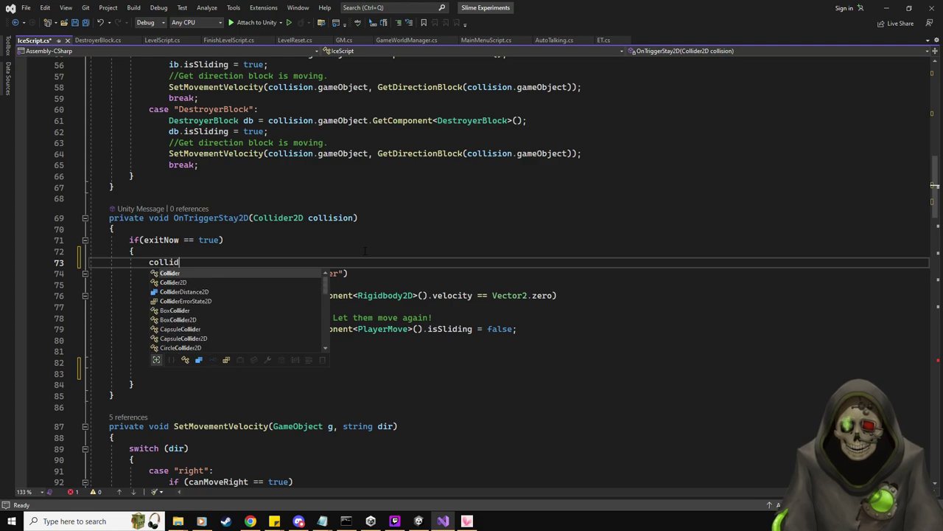
{"action": "key", "text": "shift+Home"}
{"action": "key", "text": "shift+Home"}
{"action": "key", "text": "BackSpace"}
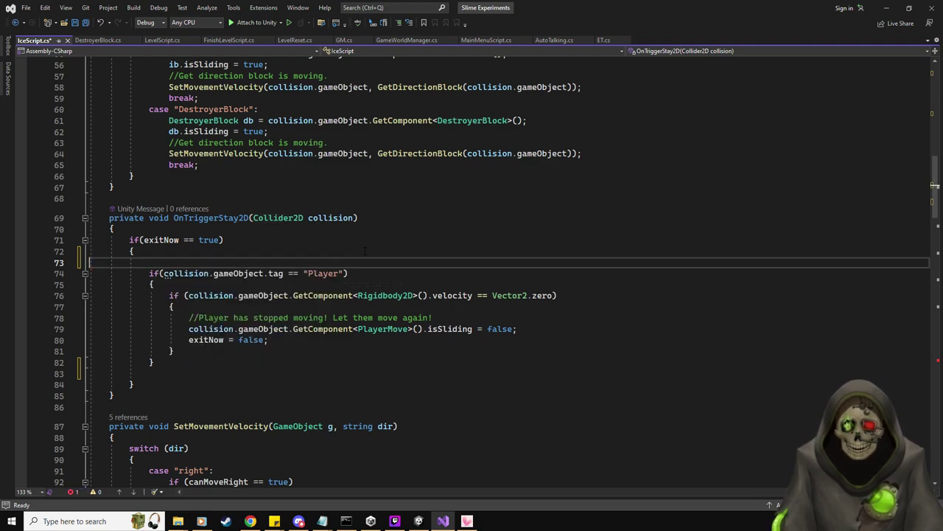
{"action": "key", "text": "BackSpace"}
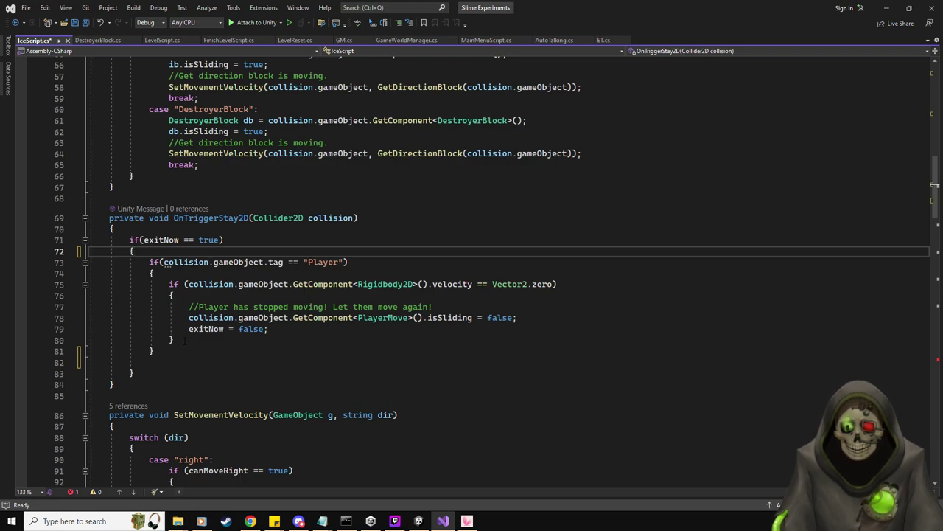
Step: Replace the Player tag check in OnTriggerStay2D with the Rigidbody2D velocity check nested inside it
{"action": "left_click_drag", "start_coordinate": [177, 340], "coordinate": [169, 285]}
{"action": "key", "text": "ctrl+c"}
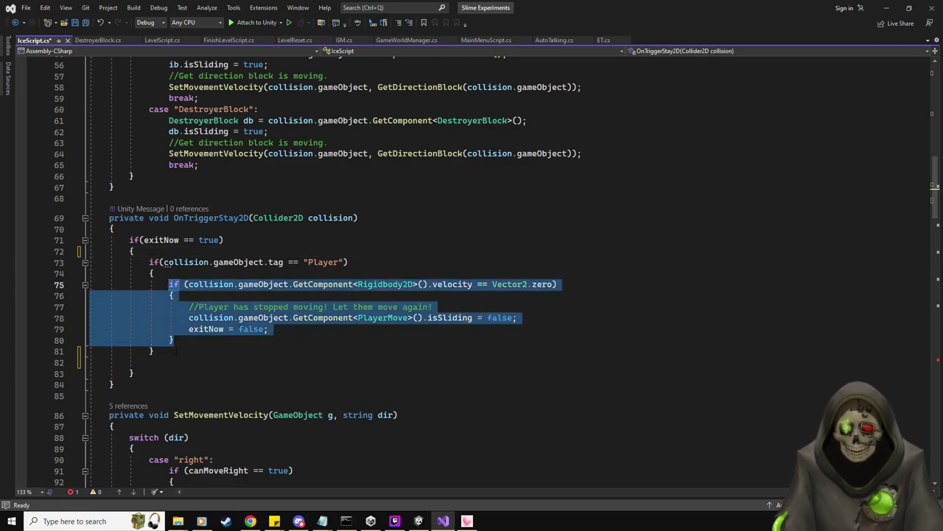
{"action": "key", "text": "BackSpace"}
{"action": "left_click_drag", "start_coordinate": [168, 298], "coordinate": [96, 263]}
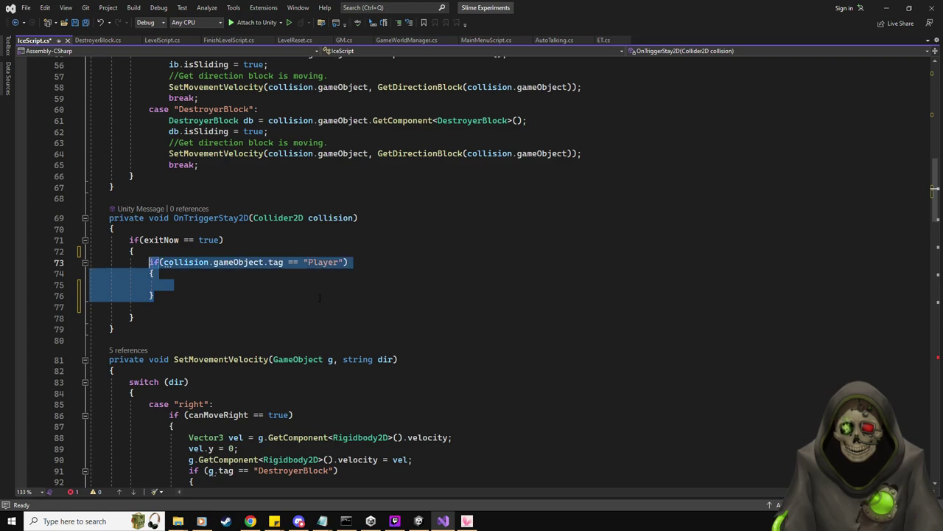
{"action": "key", "text": "ctrl+v"}
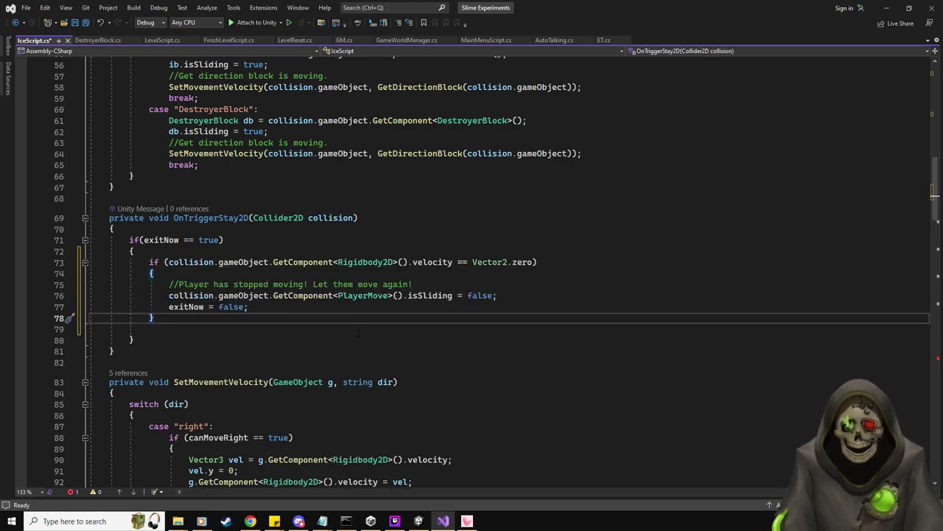
Step: Insert a switch (object) statement with spare blank lines between the isSliding = false and exitNow = false assignments
{"action": "left_click", "coordinate": [513, 296]}
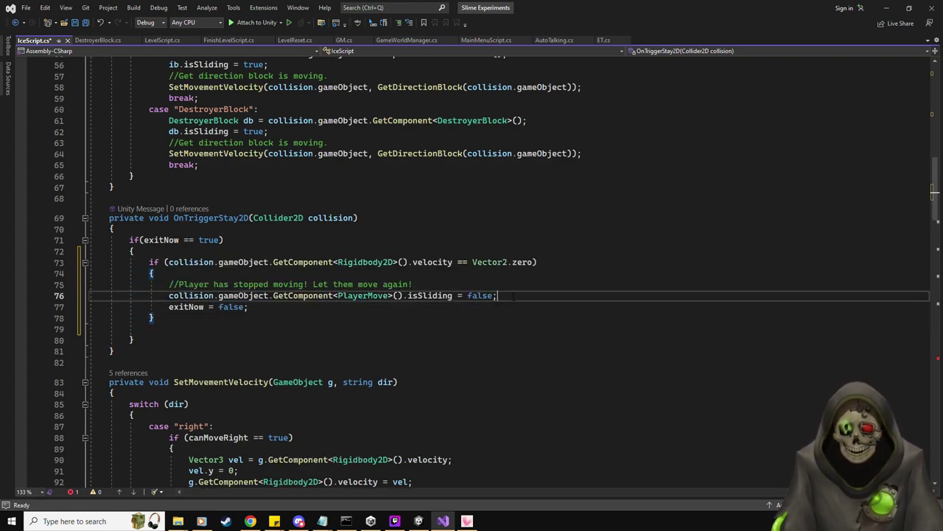
{"action": "key", "text": "Return"}
{"action": "key", "text": "Return"}
{"action": "key", "text": "Return"}
{"action": "key", "text": "Return"}
{"action": "key", "text": "Up"}
{"action": "key", "text": "Up"}
{"action": "key", "text": "Up"}
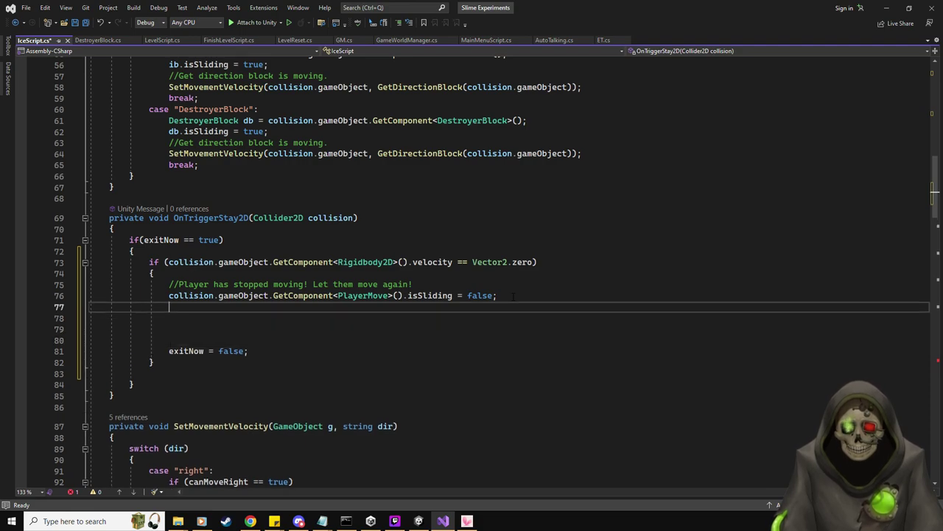
{"action": "type", "text": "switch (ob"}
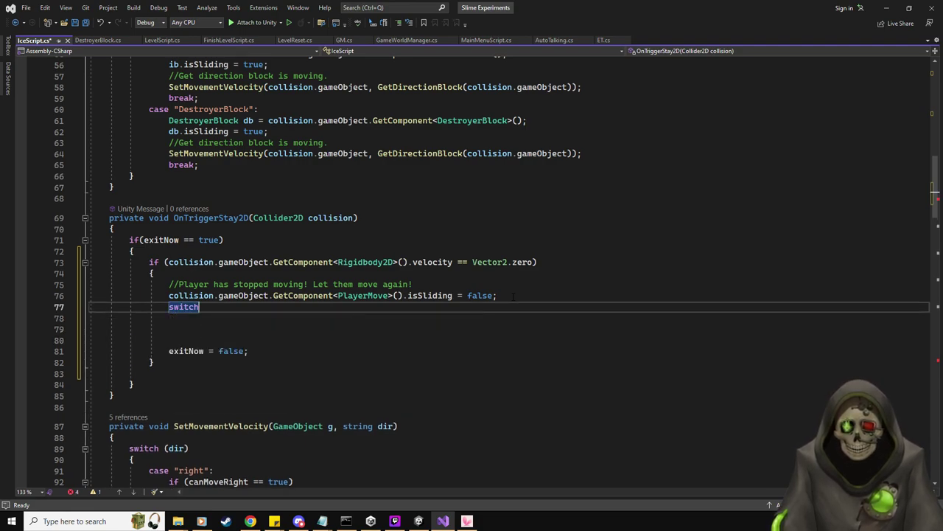
{"action": "key", "text": "Tab"}
{"action": "type", "text": "){"}
{"action": "key", "text": "Return"}
Step: Add a case with an empty string label and a break to the new switch statement
{"action": "type", "text": "case \"\":br"}
{"action": "key", "text": "BackSpace"}
{"action": "key", "text": "BackSpace"}
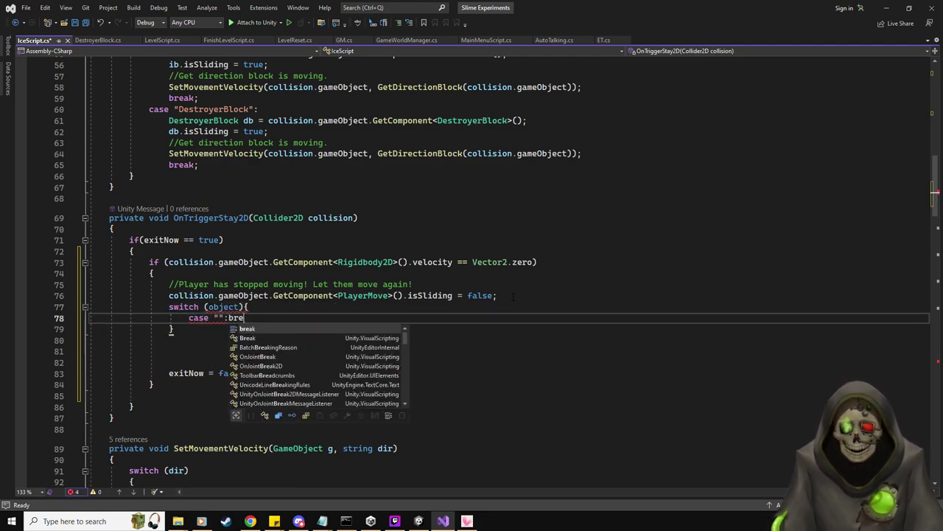
{"action": "key", "text": "Return"}
{"action": "type", "text": "break;"}
{"action": "key", "text": "Return"}
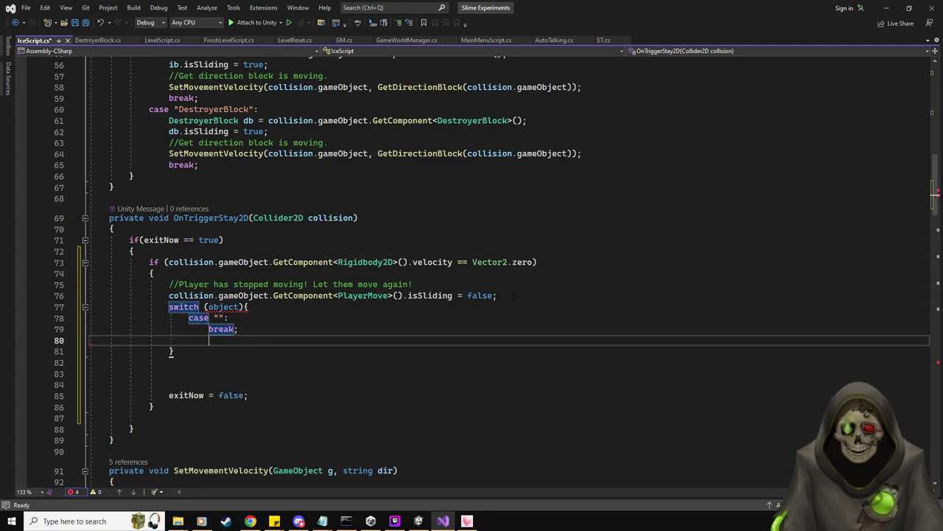
Step: Declare string obj = collision.gameObject.tag; on a new line directly above the switch statement
{"action": "left_click", "coordinate": [526, 297]}
{"action": "key", "text": "Return"}
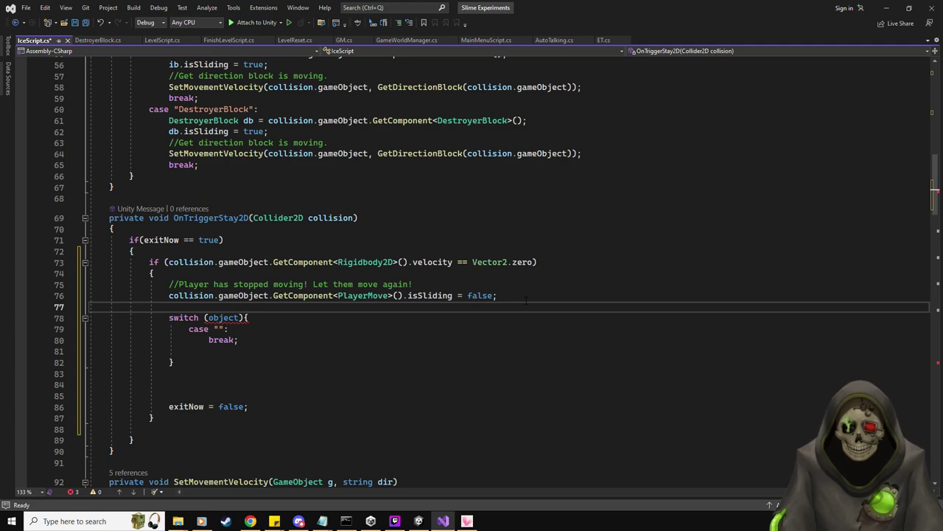
{"action": "type", "text": "Game"}
{"action": "key", "text": "BackSpace"}
{"action": "key", "text": "BackSpace"}
{"action": "key", "text": "BackSpace"}
{"action": "key", "text": "BackSpace"}
{"action": "type", "text": "string obj ="}
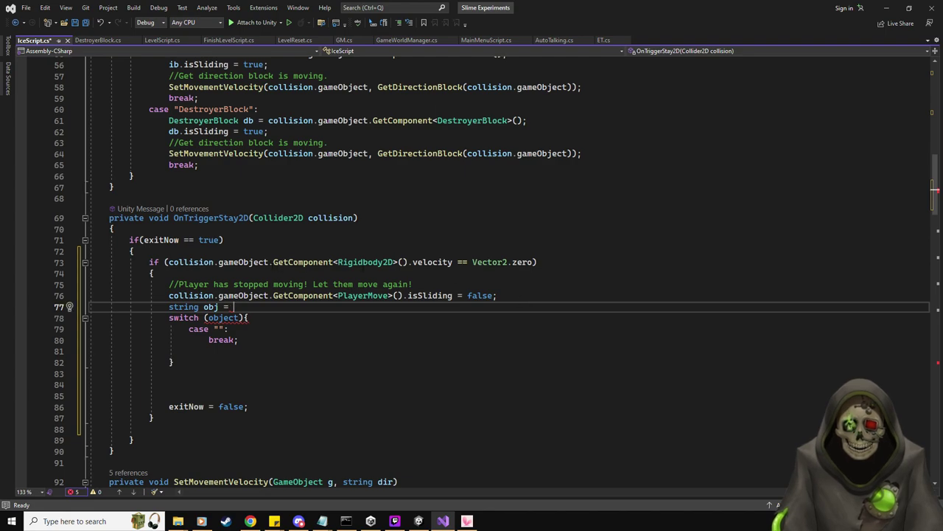
{"action": "left_click_drag", "start_coordinate": [216, 261], "coordinate": [168, 263]}
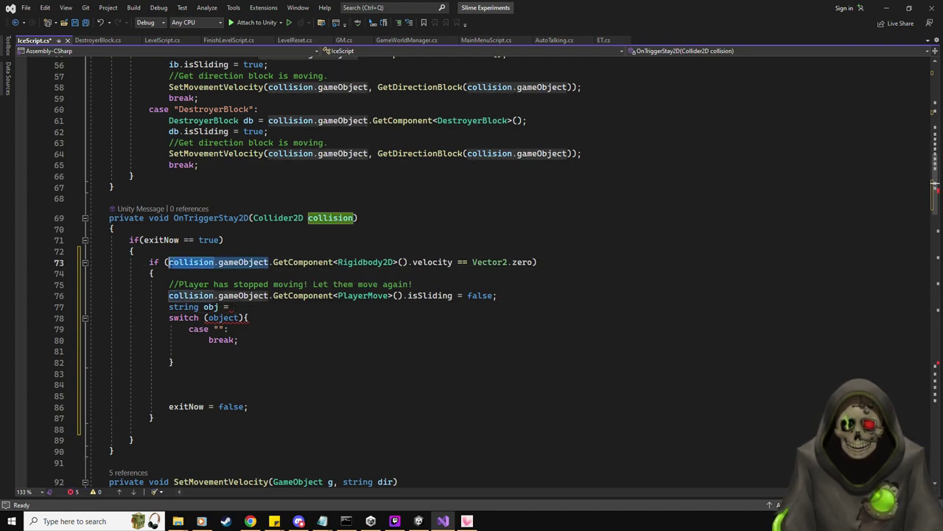
{"action": "key", "text": "ctrl+c"}
{"action": "left_click", "coordinate": [265, 306]}
{"action": "key", "text": "ctrl+v"}
{"action": "type", "text": ".tag"}
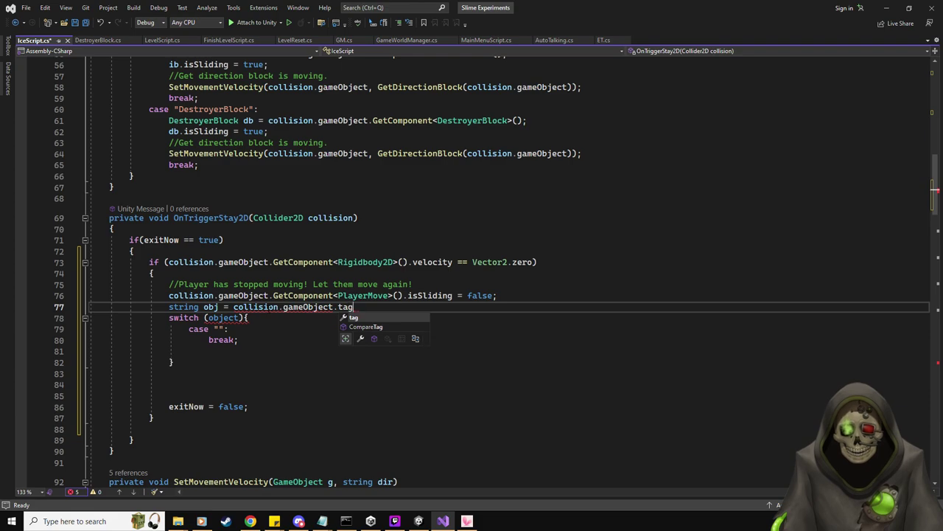
{"action": "key", "text": "Escape"}
{"action": "type", "text": ";"}
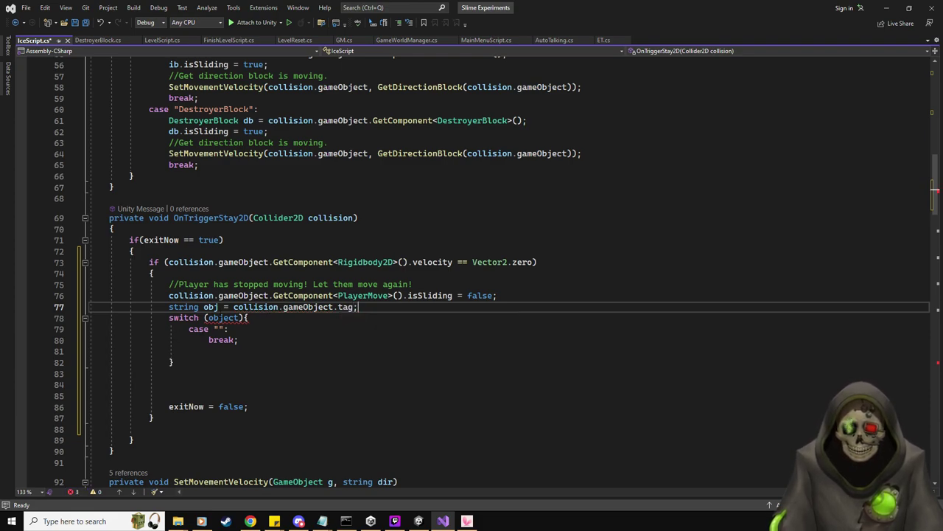
Step: Change the switch expression to obj and put its opening brace on a separate line
{"action": "left_click", "coordinate": [238, 318]}
{"action": "key", "text": "BackSpace"}
{"action": "key", "text": "BackSpace"}
{"action": "key", "text": "BackSpace"}
{"action": "key", "text": "BackSpace"}
{"action": "type", "text": "j"}
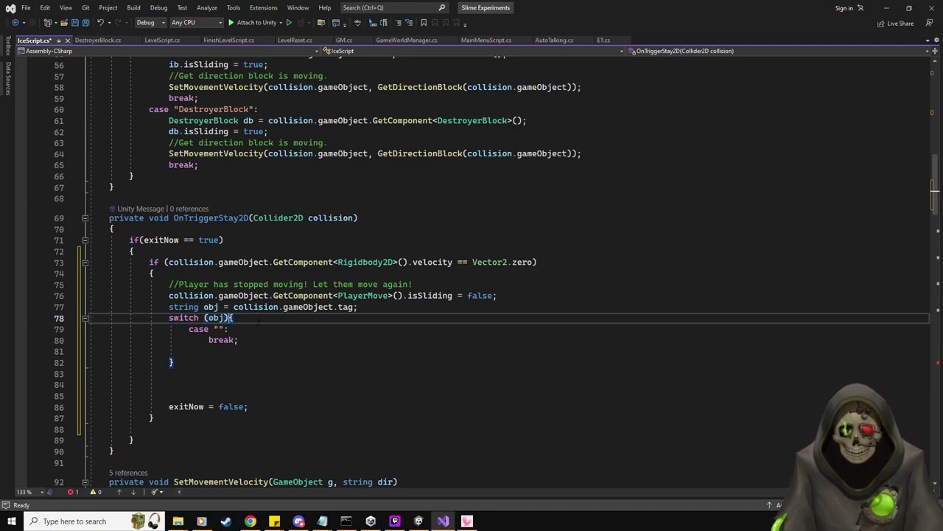
{"action": "key", "text": "Right"}
{"action": "key", "text": "Return"}
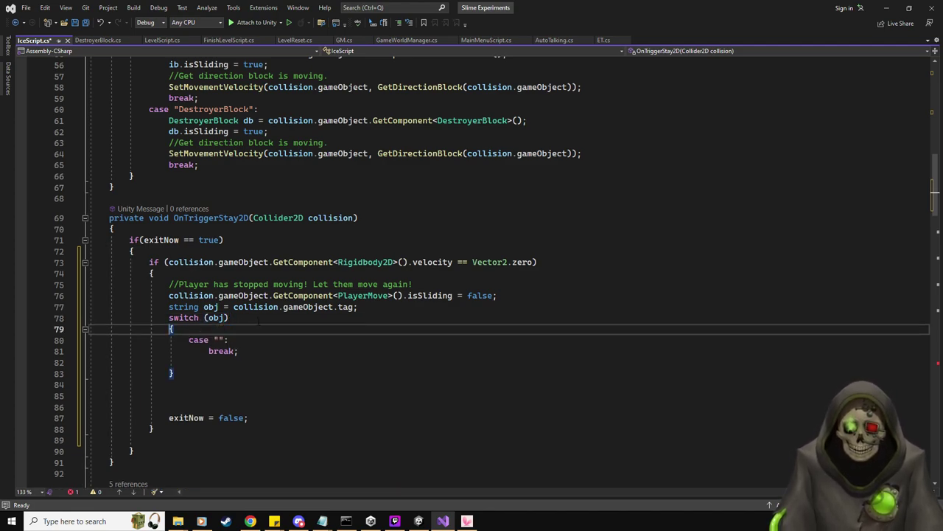
Step: Duplicate the empty case and break block so that the switch contains five cases
{"action": "left_click_drag", "start_coordinate": [238, 351], "coordinate": [189, 341]}
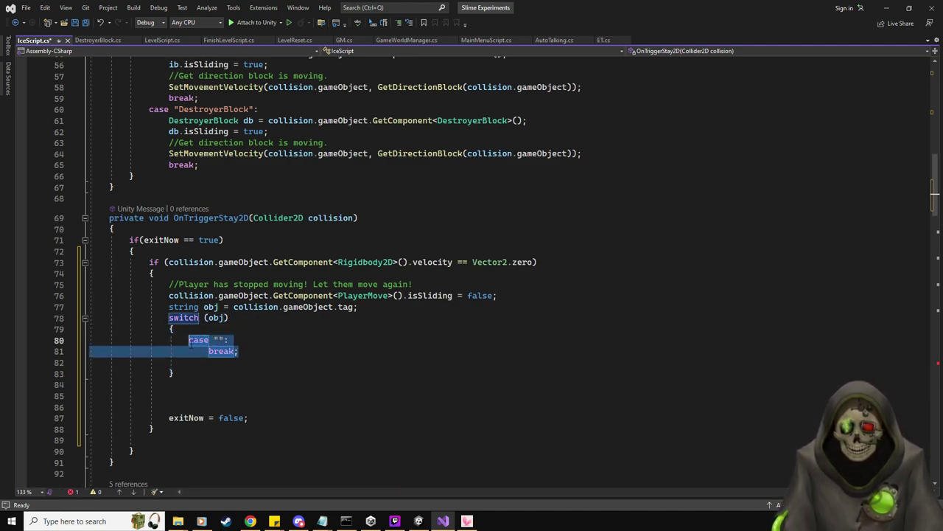
{"action": "scroll", "coordinate": [281, 362], "scroll_direction": "up", "scroll_amount": 7}
{"action": "scroll", "coordinate": [263, 351], "scroll_direction": "down", "scroll_amount": 7}
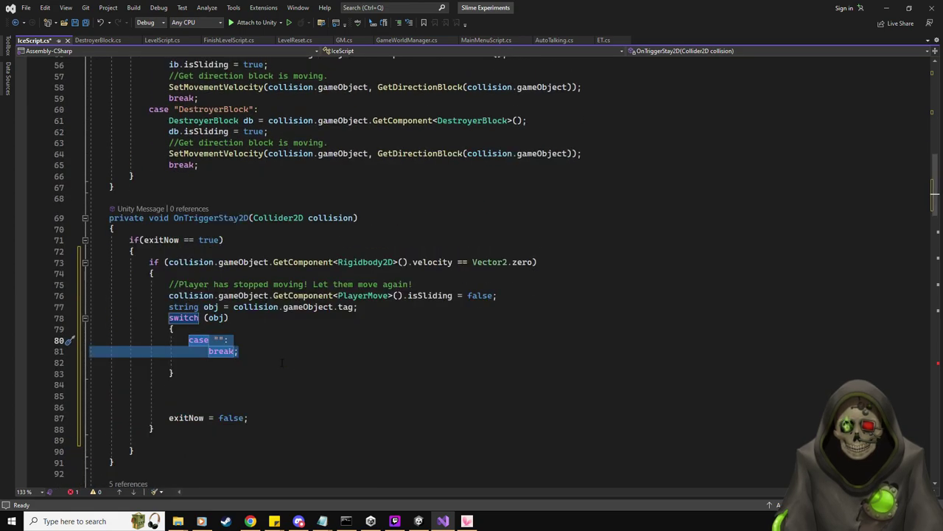
{"action": "key", "text": "ctrl+c"}
{"action": "key", "text": "ctrl+v"}
{"action": "key", "text": "Return"}
{"action": "key", "text": "ctrl+v"}
{"action": "key", "text": "Return"}
{"action": "key", "text": "ctrl+v"}
{"action": "key", "text": "Return"}
{"action": "key", "text": "ctrl+v"}
{"action": "key", "text": "Return"}
{"action": "key", "text": "ctrl+v"}
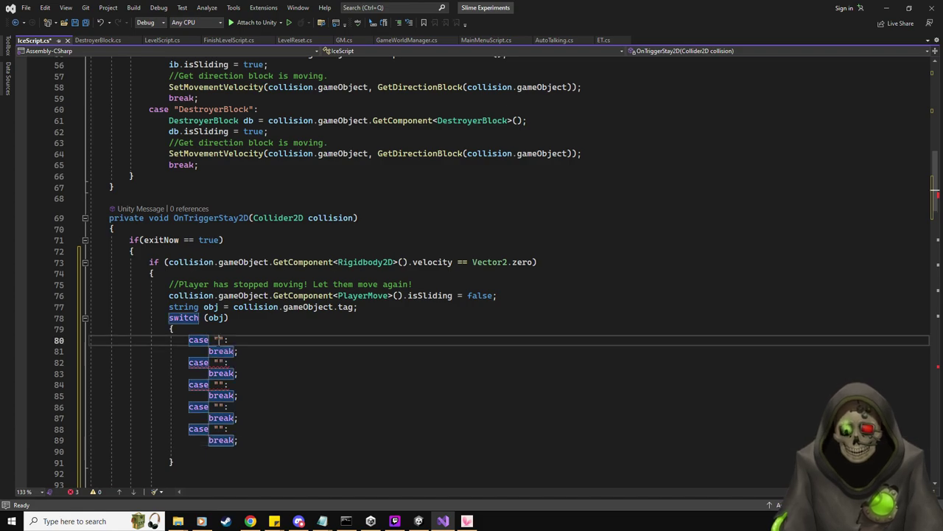
Step: Label the first three cases of the OnTriggerStay2D switch "Player", "Enemy" and "MovableBlock"
{"action": "left_click", "coordinate": [219, 340]}
{"action": "type", "text": "Player"}
{"action": "left_click", "coordinate": [219, 362]}
{"action": "type", "text": "Enemy"}
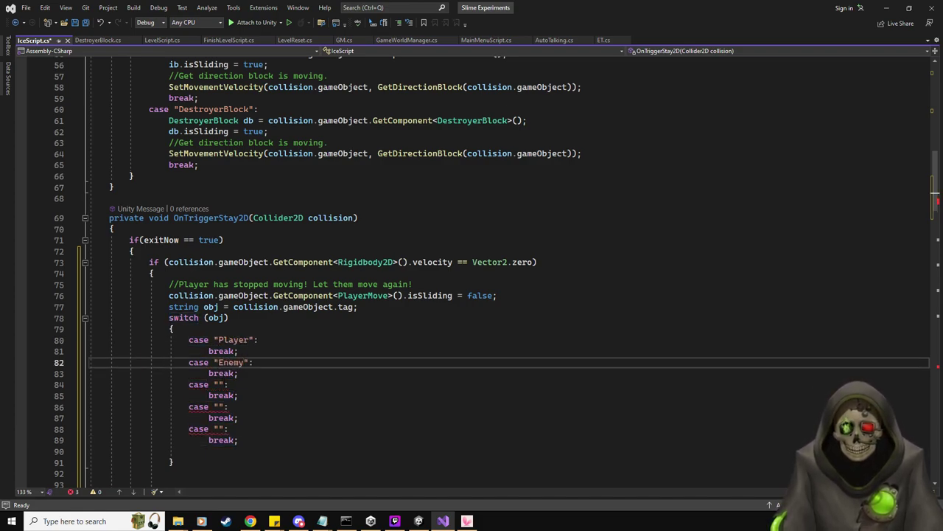
{"action": "left_click", "coordinate": [219, 384]}
{"action": "type", "text": "MovableBl"}
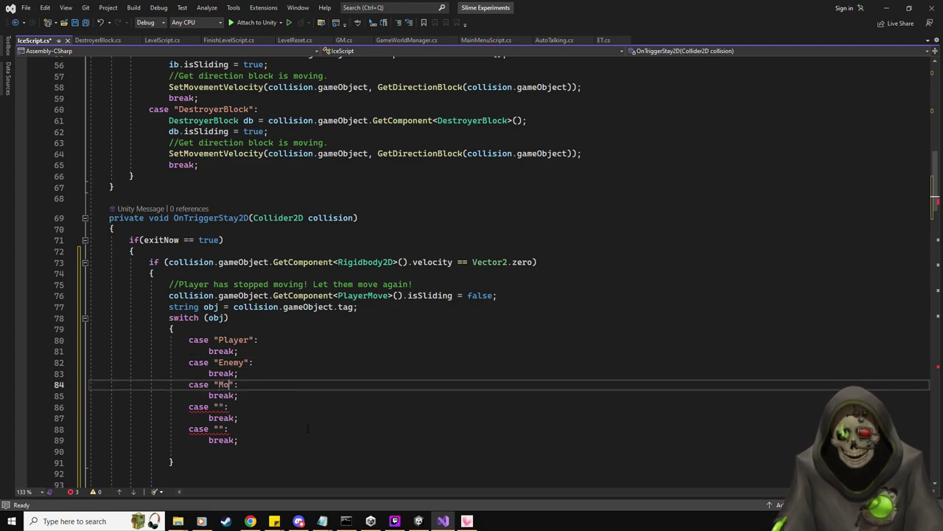
{"action": "type", "text": "ock"}
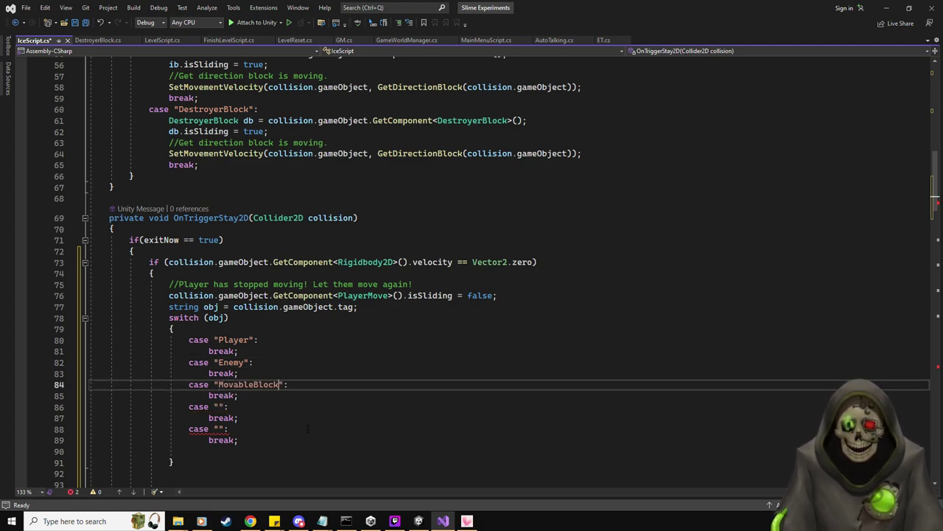
Step: Label the last two cases of the switch "InverseBlock" and "DestroyerBlock", and save IceScript
{"action": "left_click", "coordinate": [221, 406]}
{"action": "type", "text": "InverseBlock"}
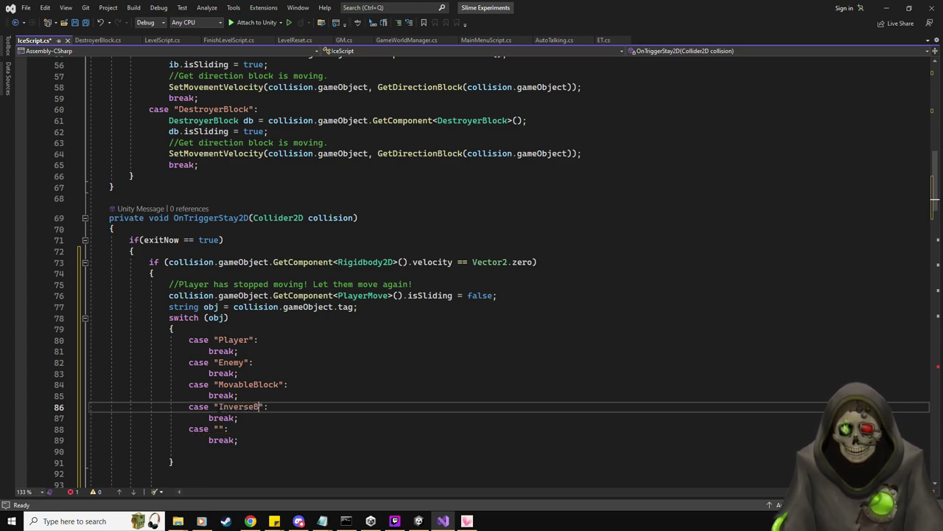
{"action": "left_click", "coordinate": [218, 428]}
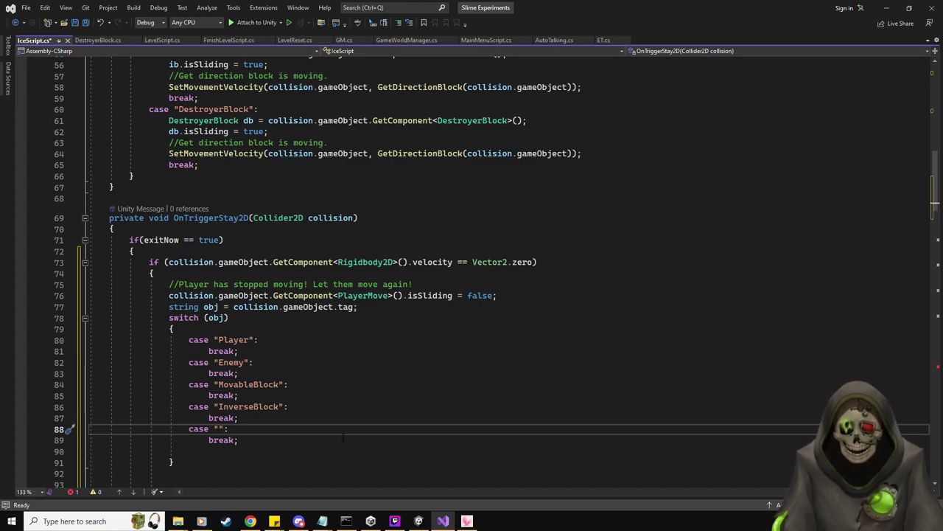
{"action": "type", "text": "DestroyerB"}
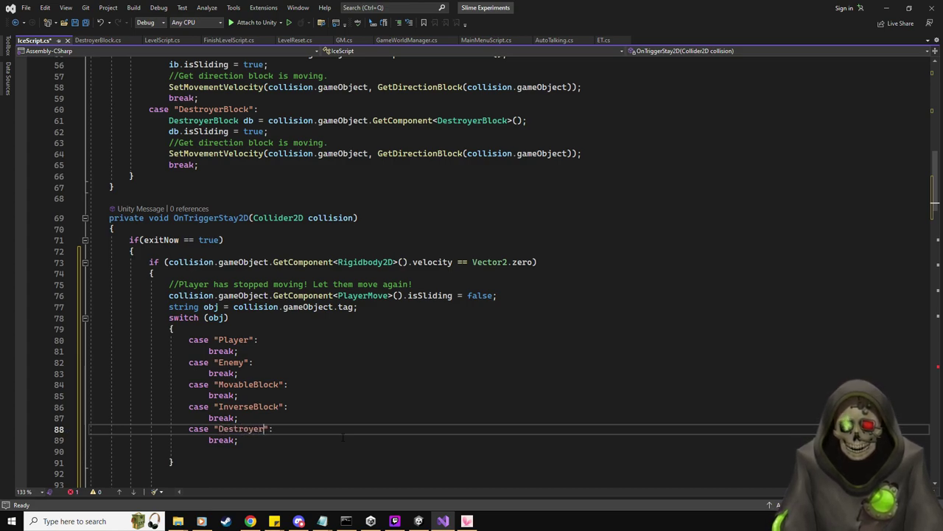
{"action": "type", "text": "lock"}
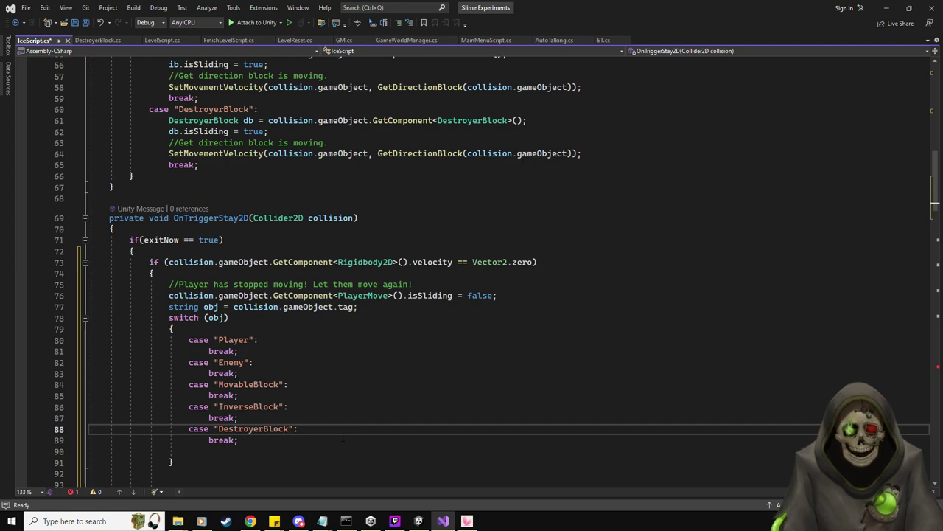
{"action": "key", "text": "ctrl+s"}
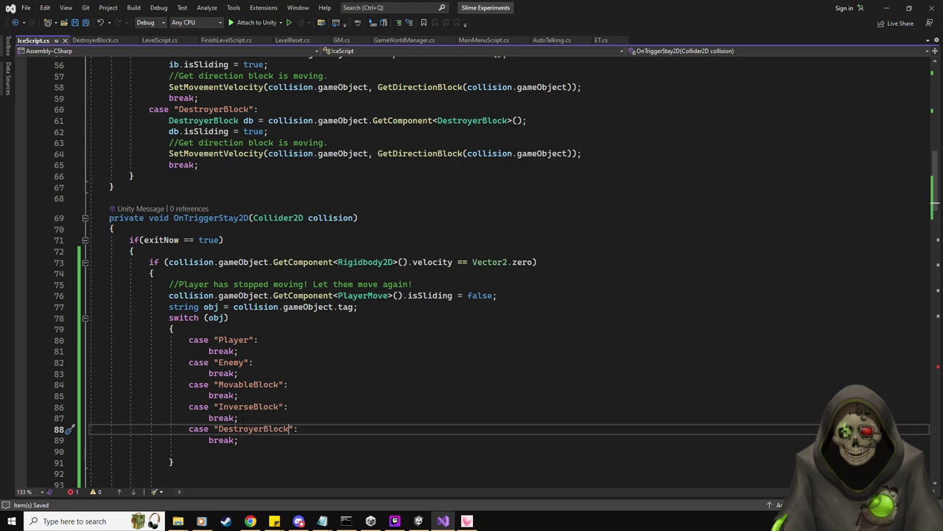
Step: Delete the InverseBlock case from the switch statements in both OnTriggerStay2D and OnTriggerEnter2D
{"action": "left_click_drag", "start_coordinate": [272, 417], "coordinate": [95, 407]}
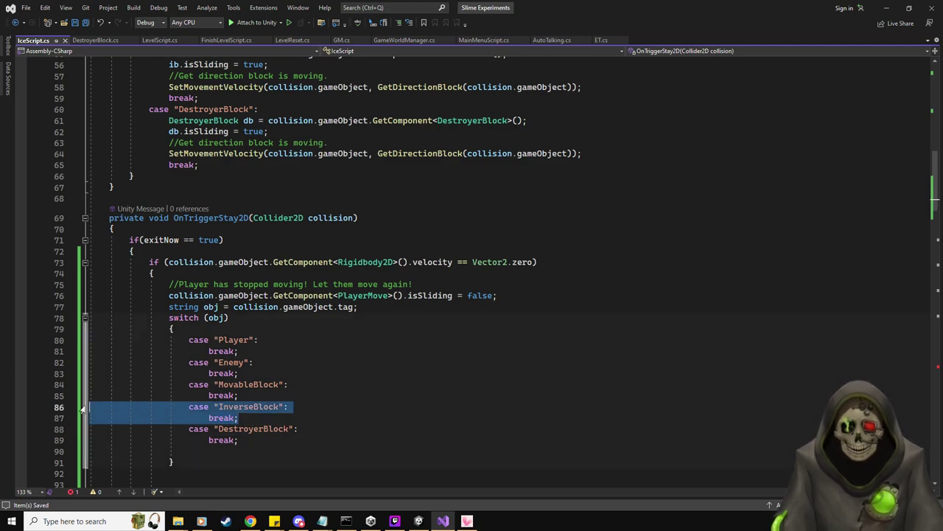
{"action": "key", "text": "Delete"}
{"action": "scroll", "coordinate": [315, 366], "scroll_direction": "up", "scroll_amount": 6}
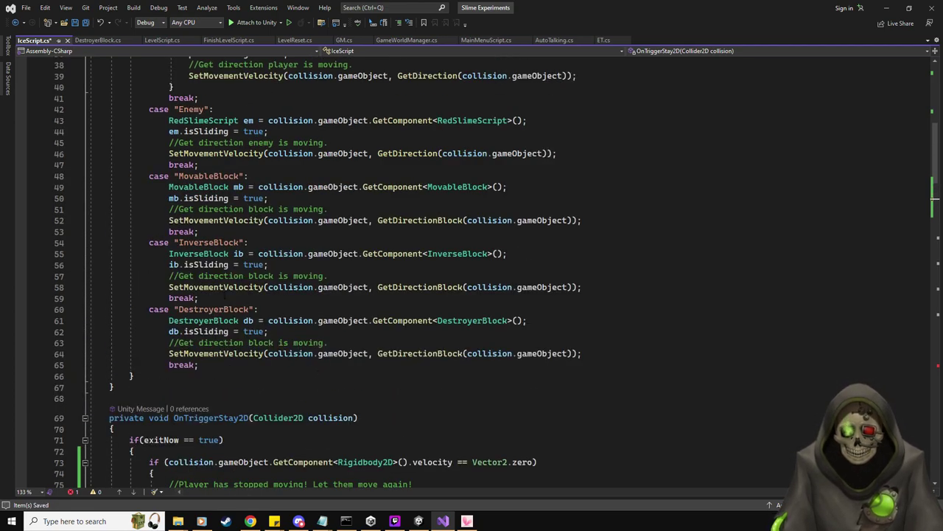
{"action": "left_click_drag", "start_coordinate": [222, 297], "coordinate": [33, 246]}
{"action": "key", "text": "Delete"}
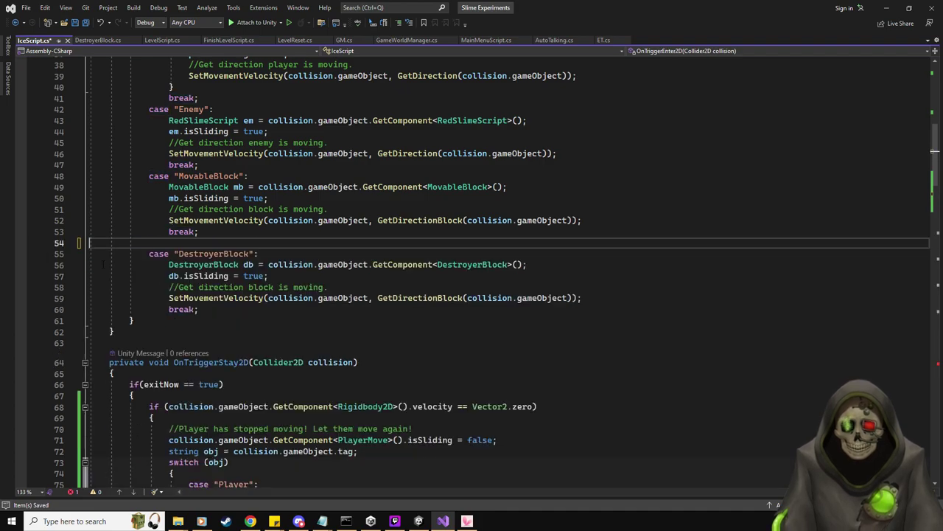
{"action": "key", "text": "BackSpace"}
Step: Switch to Unity, open the InverseBlock prefab and its attached script, and return from the prefab to the scene
{"action": "left_click", "coordinate": [887, 7]}
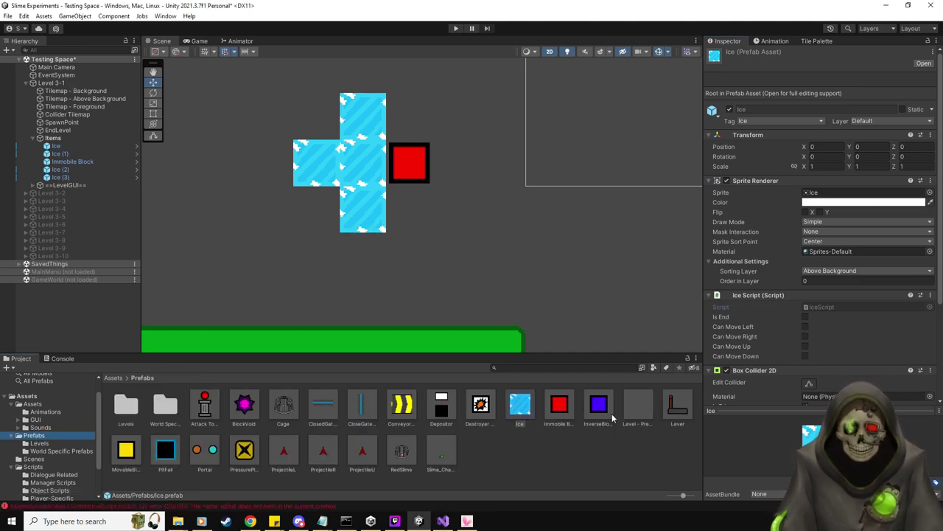
{"action": "double_click", "coordinate": [598, 404]}
{"action": "left_click", "coordinate": [827, 254]}
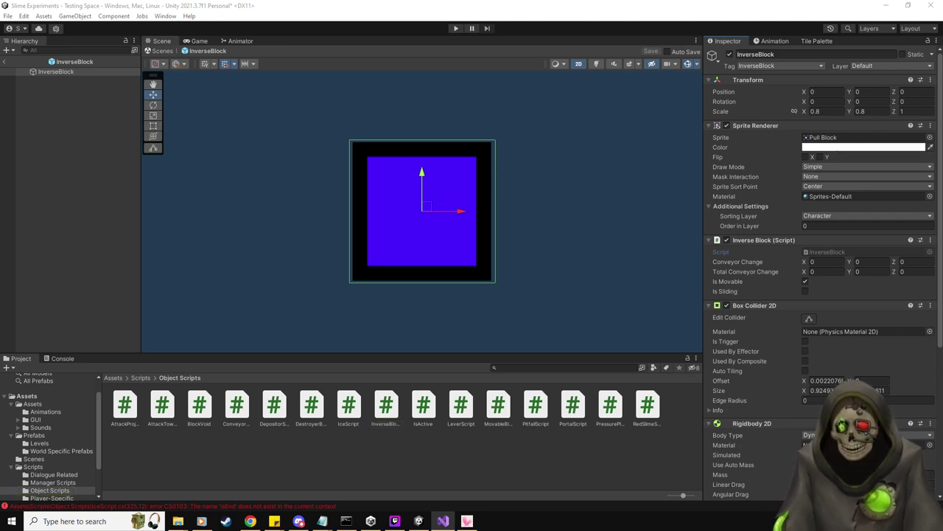
{"action": "left_click", "coordinate": [12, 70]}
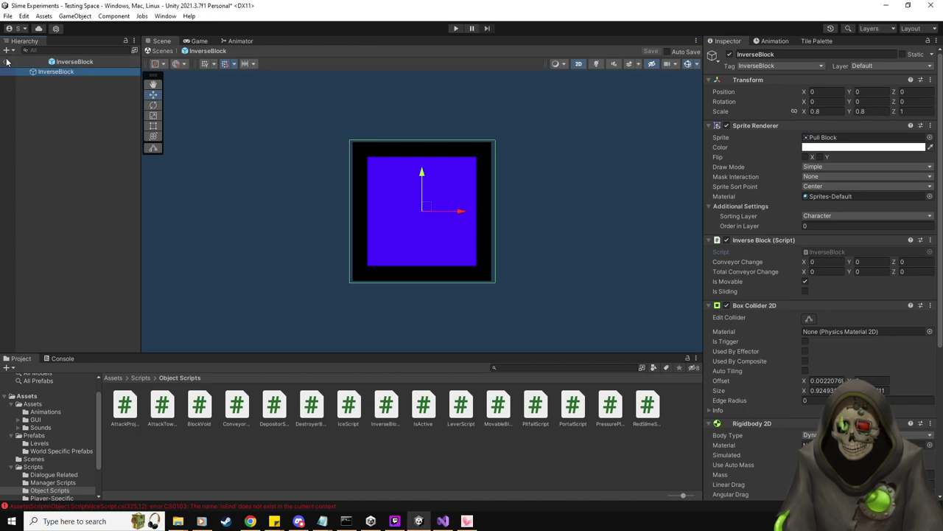
{"action": "left_click", "coordinate": [7, 61]}
Step: Switch to Visual Studio, remove the isSliding field from the InverseBlock script and close that script
{"action": "key", "text": "alt+Tab"}
{"action": "scroll", "coordinate": [263, 386], "scroll_direction": "down", "scroll_amount": 15}
{"action": "scroll", "coordinate": [263, 387], "scroll_direction": "down", "scroll_amount": 9}
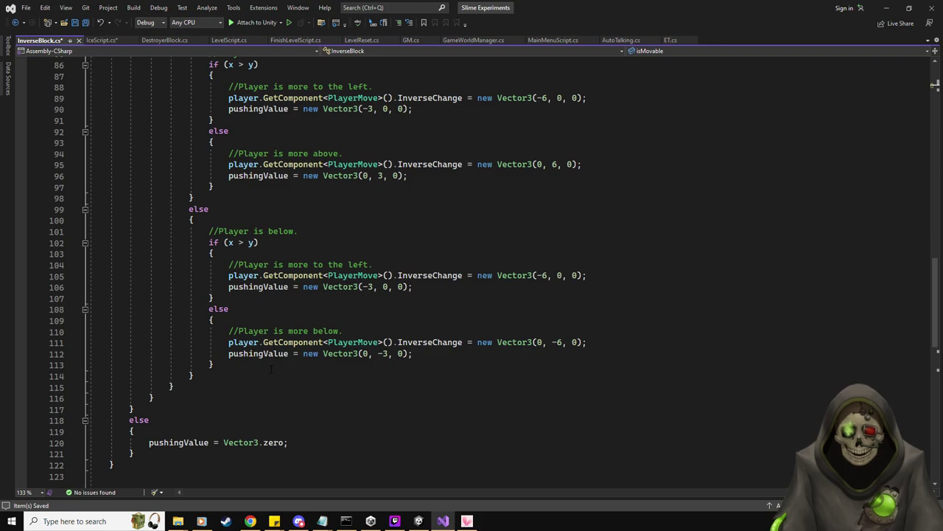
{"action": "scroll", "coordinate": [272, 368], "scroll_direction": "up", "scroll_amount": 20}
{"action": "scroll", "coordinate": [271, 368], "scroll_direction": "up", "scroll_amount": 9}
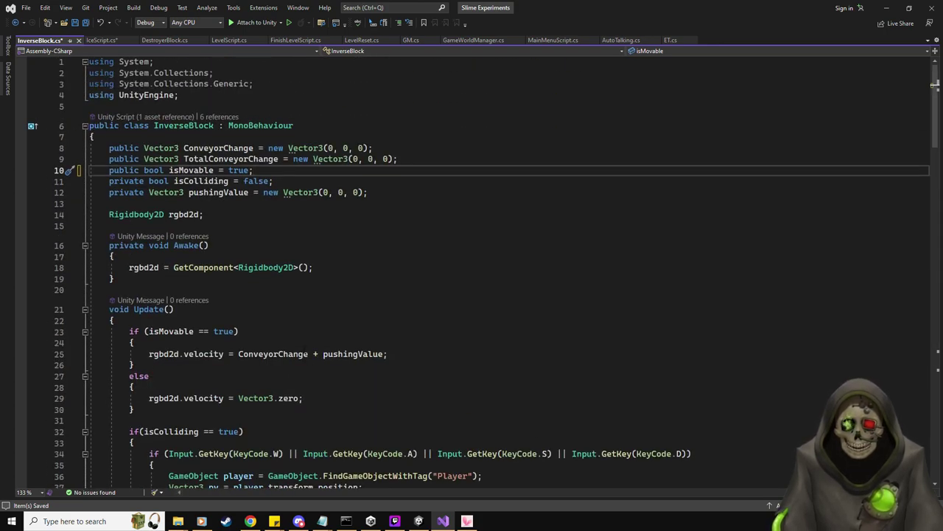
{"action": "middle_click", "coordinate": [58, 41]}
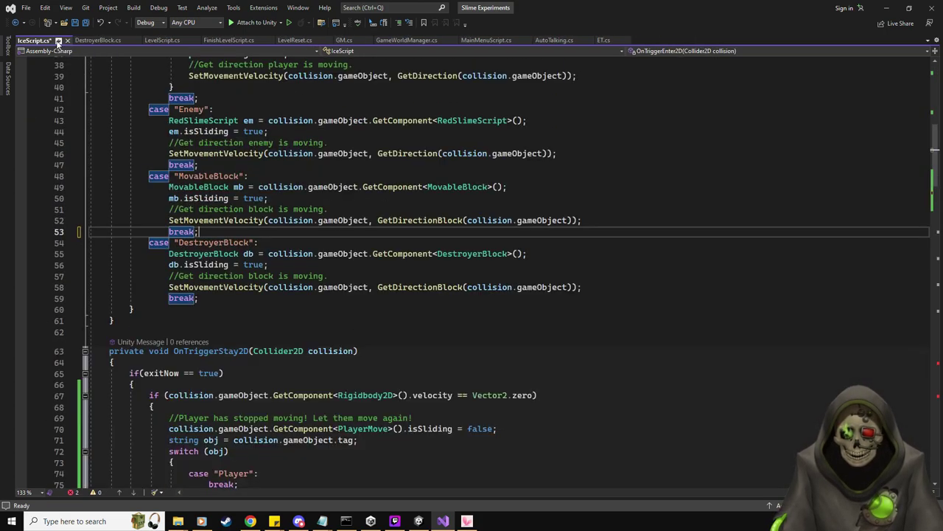
Step: Collapse the SetMovementVelocity method and delete the InverseBlock case from the switch in OnTriggerExit2D
{"action": "scroll", "coordinate": [397, 381], "scroll_direction": "up", "scroll_amount": 4}
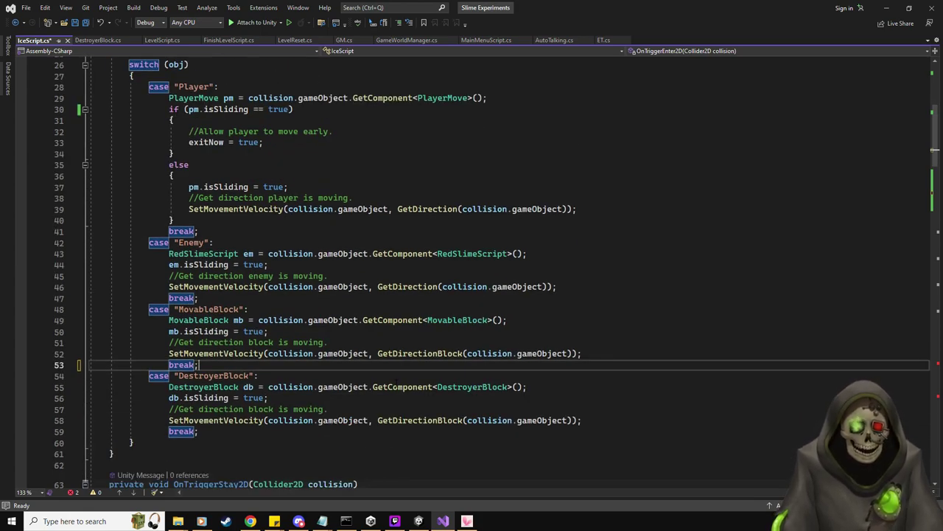
{"action": "scroll", "coordinate": [396, 381], "scroll_direction": "down", "scroll_amount": 7}
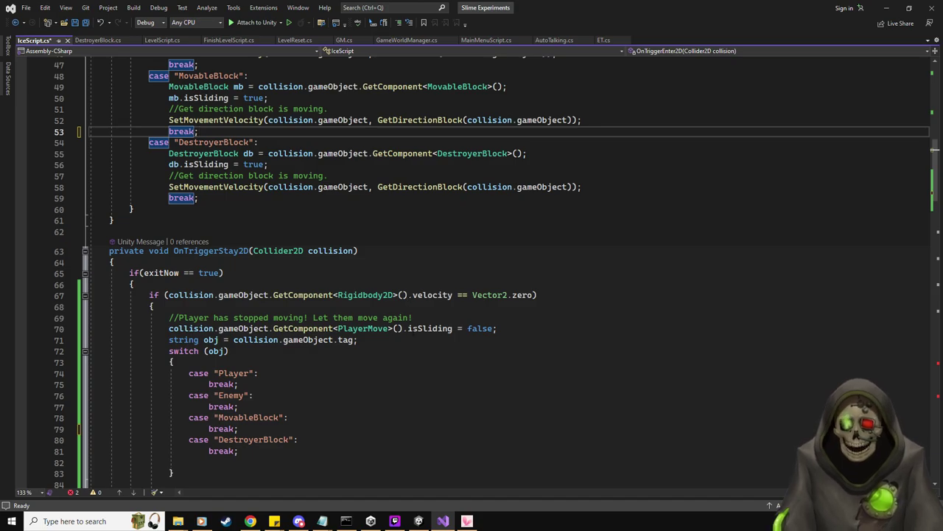
{"action": "scroll", "coordinate": [387, 348], "scroll_direction": "down", "scroll_amount": 20}
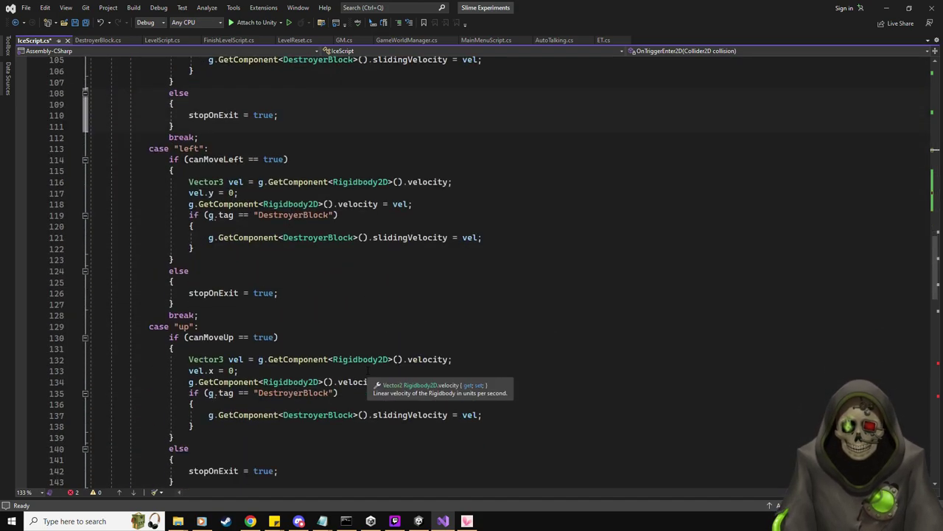
{"action": "scroll", "coordinate": [367, 370], "scroll_direction": "up", "scroll_amount": 1}
{"action": "scroll", "coordinate": [364, 356], "scroll_direction": "down", "scroll_amount": 5}
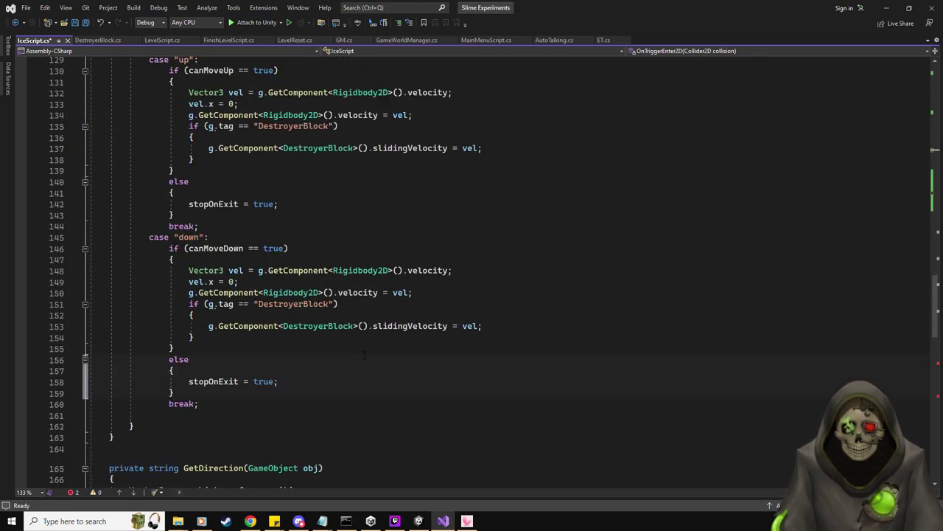
{"action": "scroll", "coordinate": [364, 356], "scroll_direction": "up", "scroll_amount": 14}
{"action": "scroll", "coordinate": [364, 356], "scroll_direction": "up", "scroll_amount": 3}
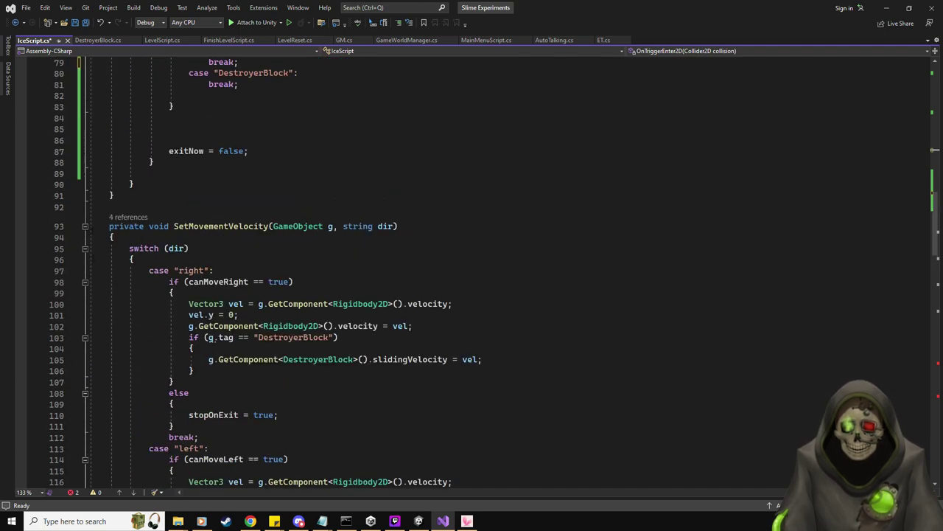
{"action": "left_click", "coordinate": [85, 226]}
{"action": "scroll", "coordinate": [253, 273], "scroll_direction": "down", "scroll_amount": 8}
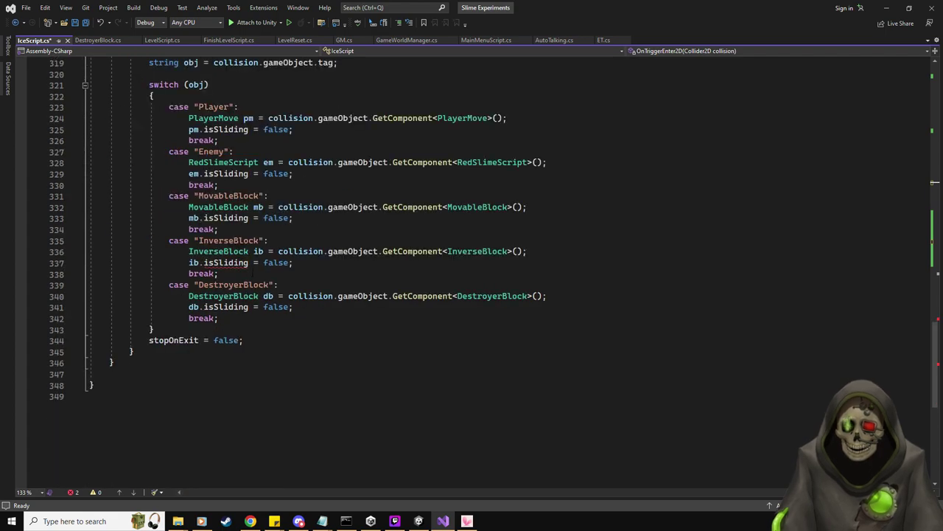
{"action": "left_click_drag", "start_coordinate": [222, 273], "coordinate": [57, 241]}
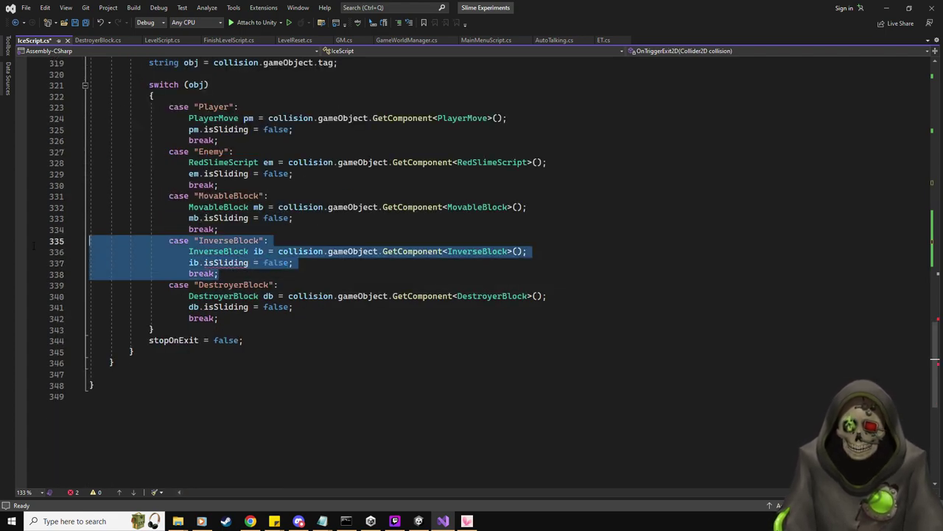
{"action": "key", "text": "BackSpace"}
{"action": "key", "text": "BackSpace"}
Step: Remove the isEnd check from the OnTriggerExit2D condition so it only tests stopOnExit == true, and save IceScript
{"action": "scroll", "coordinate": [472, 258], "scroll_direction": "up", "scroll_amount": 3}
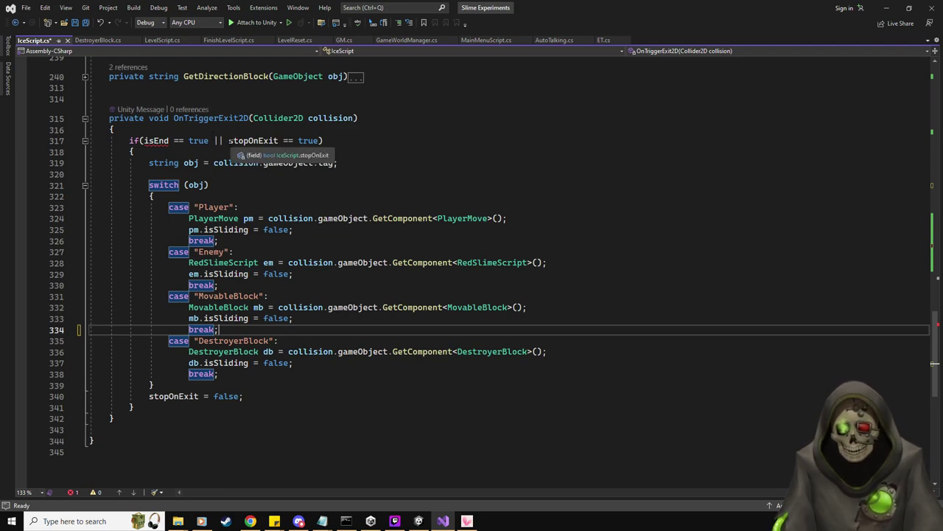
{"action": "left_click_drag", "start_coordinate": [229, 140], "coordinate": [145, 140]}
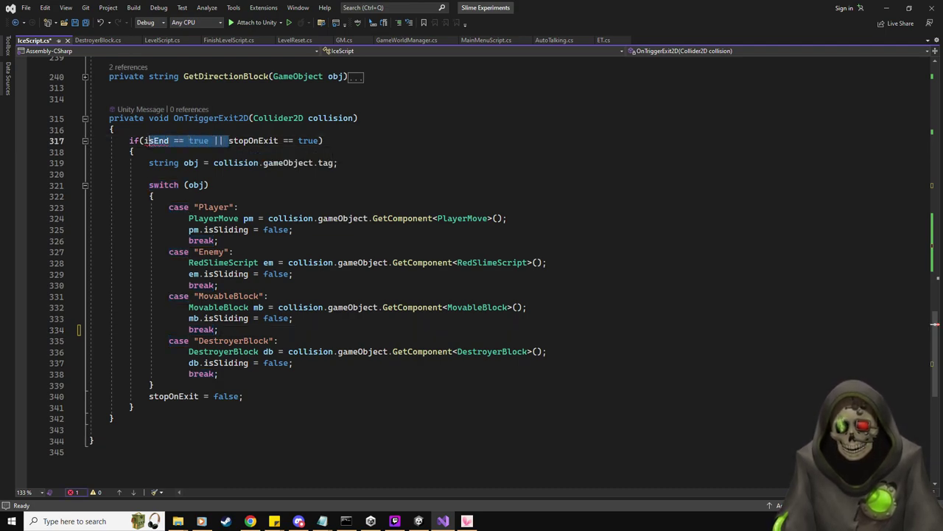
{"action": "key", "text": "BackSpace"}
{"action": "key", "text": "BackSpace"}
{"action": "left_click", "coordinate": [385, 140]}
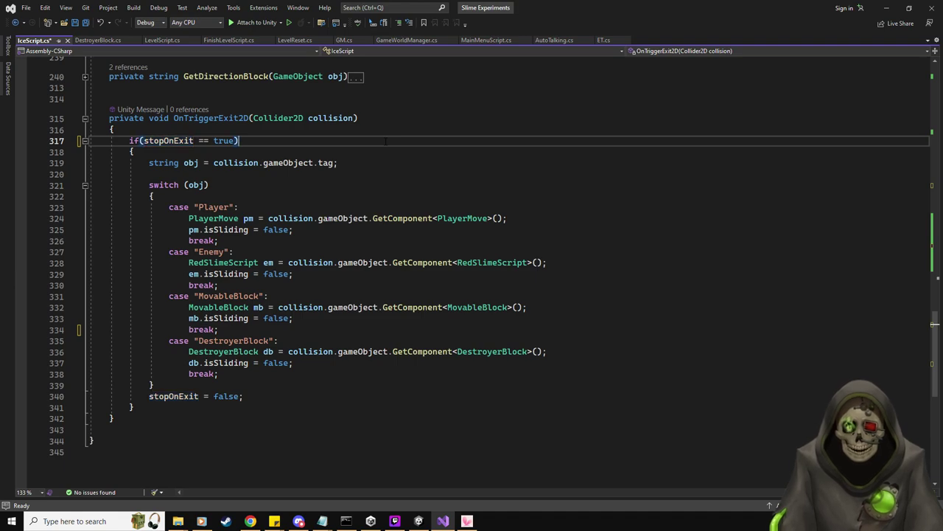
{"action": "key", "text": "ctrl+s"}
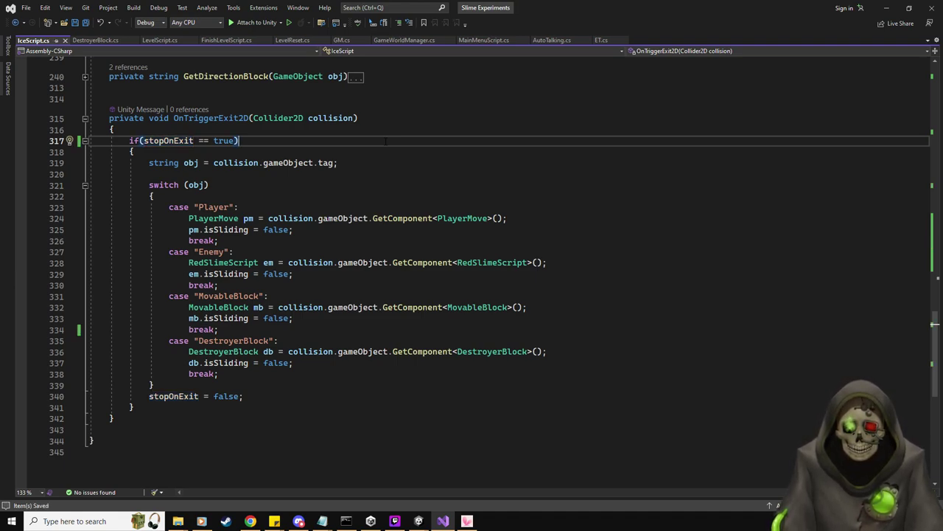
Step: Examine how stopOnExit and exitNow are used across IceScript's trigger methods, expanding SetMovementVelocity to read its direction cases
{"action": "scroll", "coordinate": [386, 141], "scroll_direction": "up", "scroll_amount": 7}
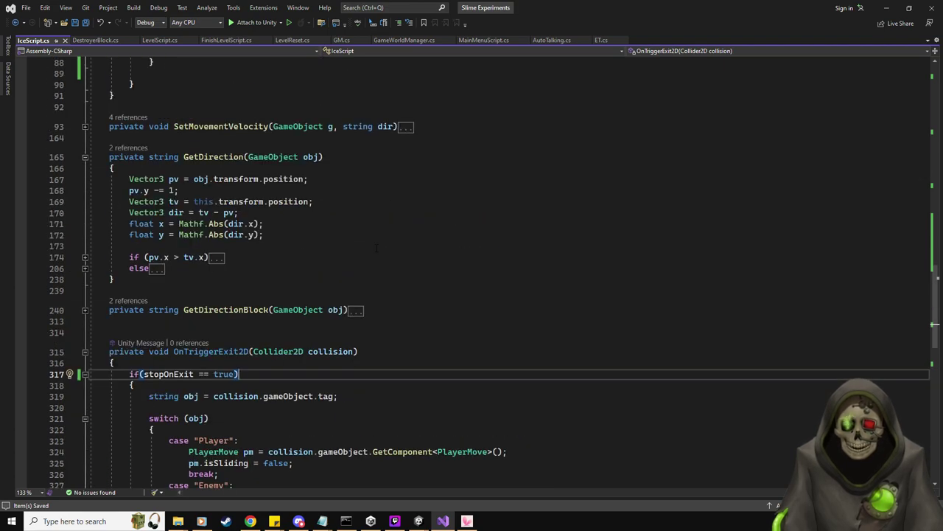
{"action": "left_click", "coordinate": [162, 373]}
{"action": "scroll", "coordinate": [362, 351], "scroll_direction": "up", "scroll_amount": 12}
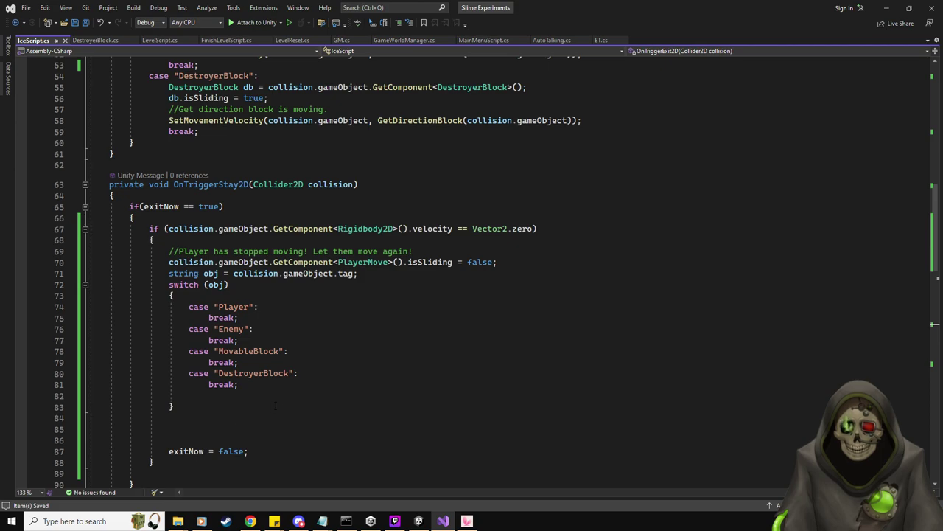
{"action": "scroll", "coordinate": [312, 352], "scroll_direction": "up", "scroll_amount": 4}
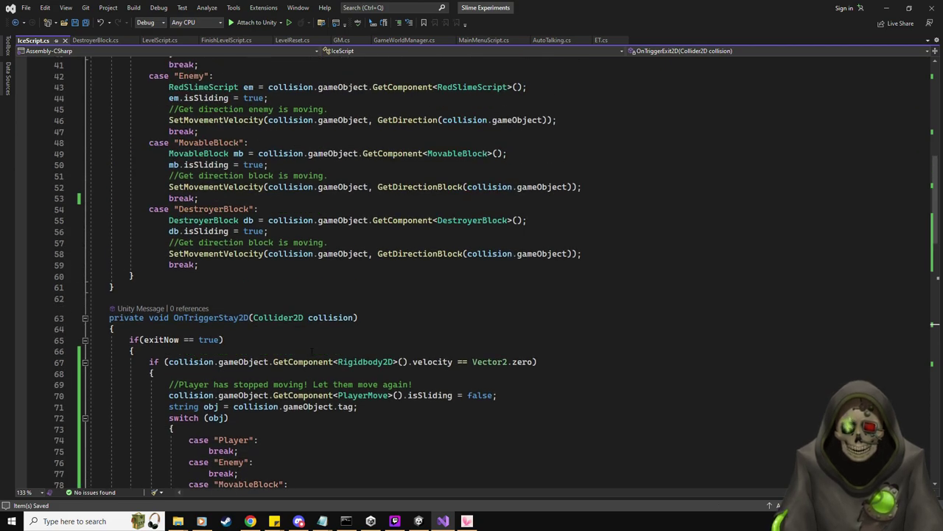
{"action": "scroll", "coordinate": [311, 351], "scroll_direction": "up", "scroll_amount": 12}
{"action": "scroll", "coordinate": [287, 298], "scroll_direction": "up", "scroll_amount": 2}
{"action": "scroll", "coordinate": [265, 265], "scroll_direction": "down", "scroll_amount": 8}
{"action": "scroll", "coordinate": [239, 236], "scroll_direction": "up", "scroll_amount": 1}
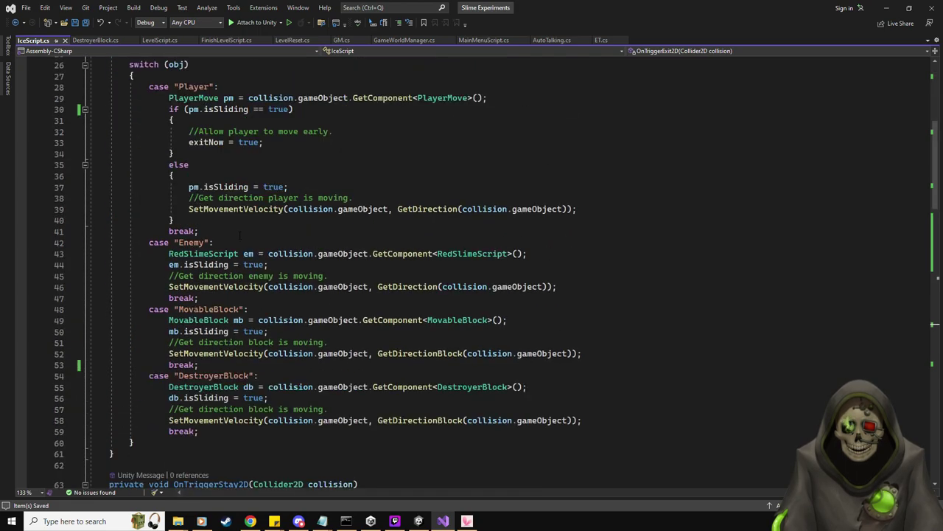
{"action": "scroll", "coordinate": [240, 236], "scroll_direction": "up", "scroll_amount": 4}
{"action": "scroll", "coordinate": [228, 238], "scroll_direction": "down", "scroll_amount": 12}
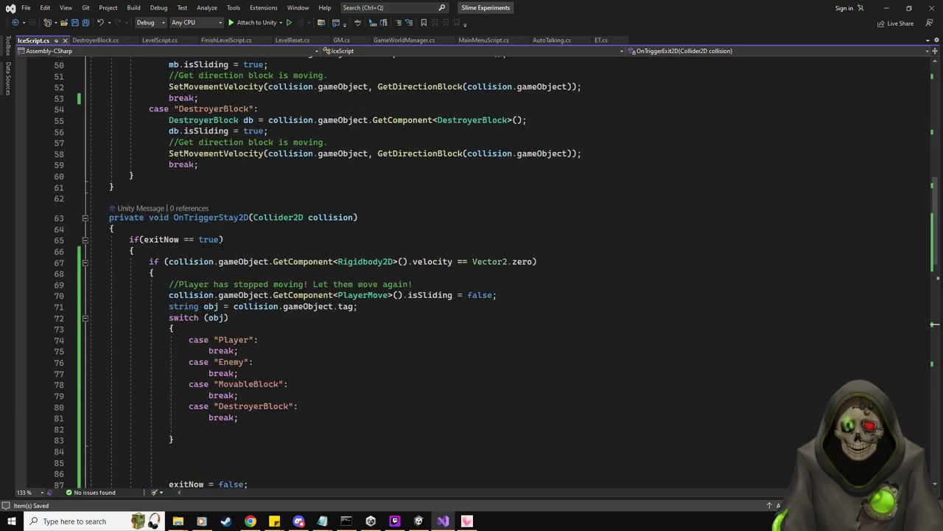
{"action": "scroll", "coordinate": [221, 251], "scroll_direction": "down", "scroll_amount": 12}
{"action": "left_click", "coordinate": [85, 226]}
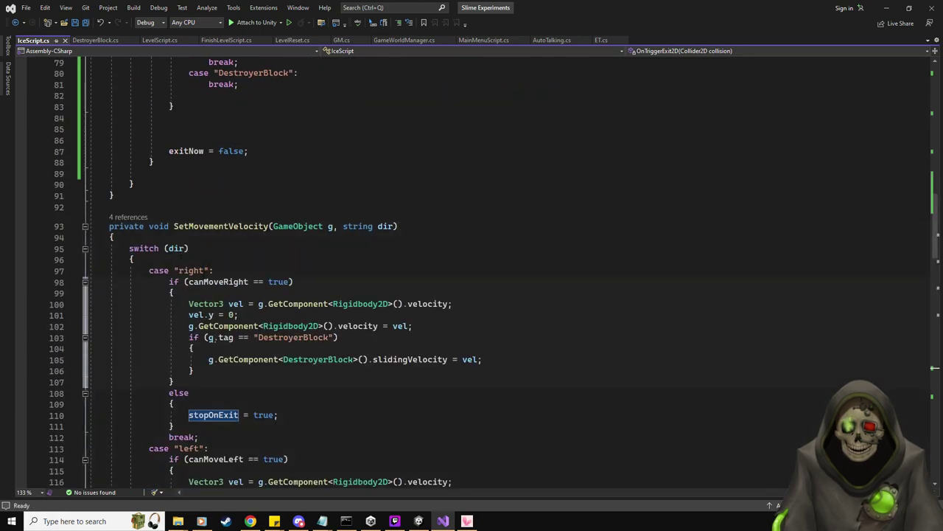
{"action": "scroll", "coordinate": [324, 283], "scroll_direction": "down", "scroll_amount": 3}
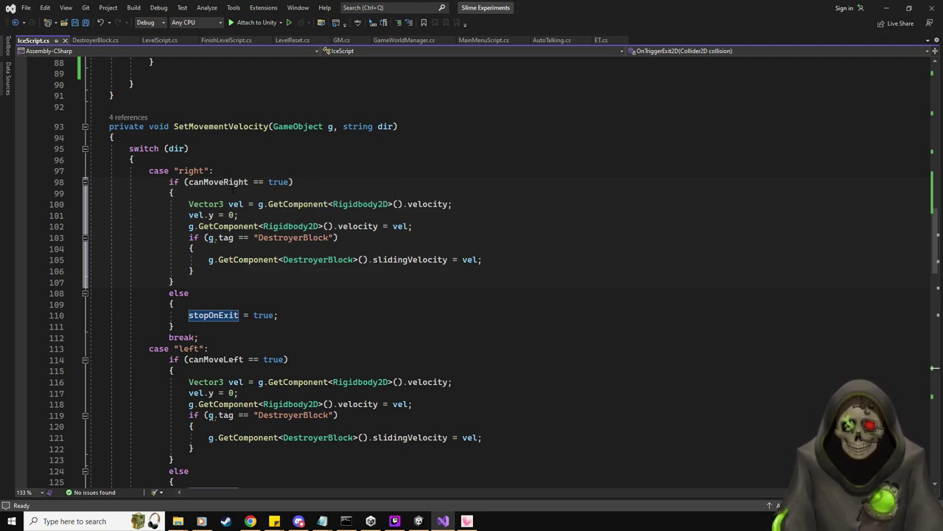
Step: In OnTriggerStay2D, move the stopped-moving comment and the PlayerMove isSliding = false line into the switch's "Player" case
{"action": "scroll", "coordinate": [233, 192], "scroll_direction": "up", "scroll_amount": 9}
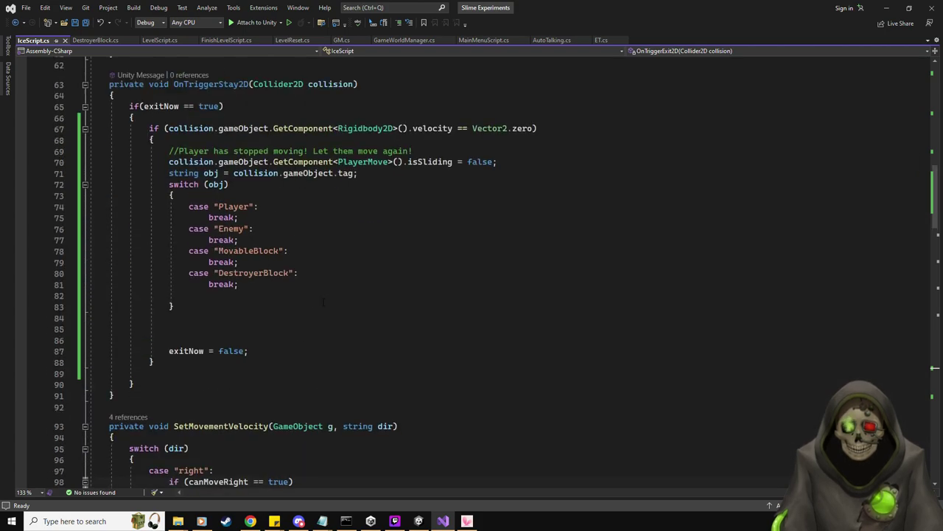
{"action": "left_click", "coordinate": [290, 206]}
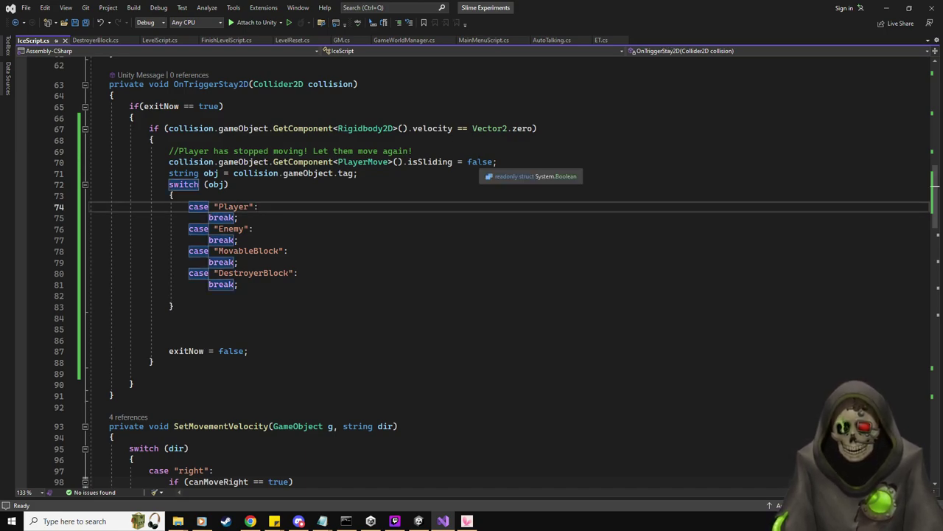
{"action": "scroll", "coordinate": [447, 255], "scroll_direction": "up", "scroll_amount": 2}
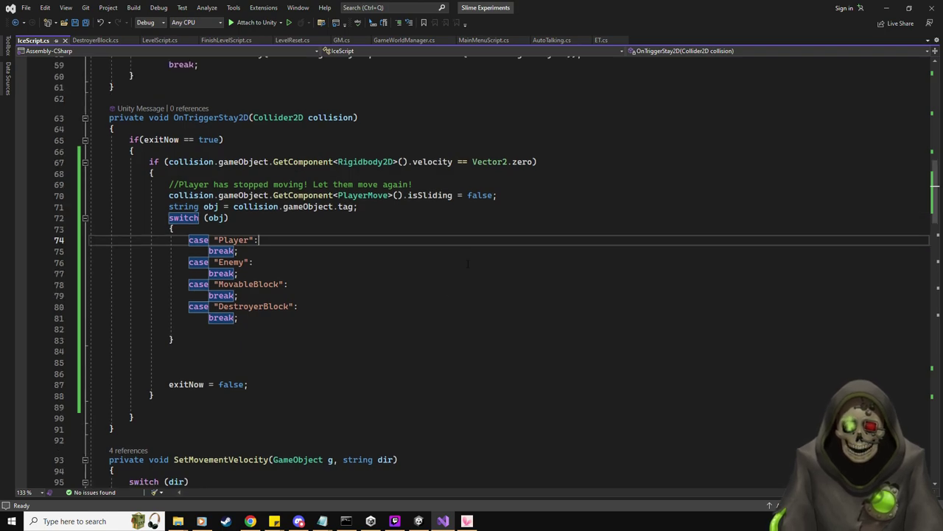
{"action": "left_click", "coordinate": [508, 229]}
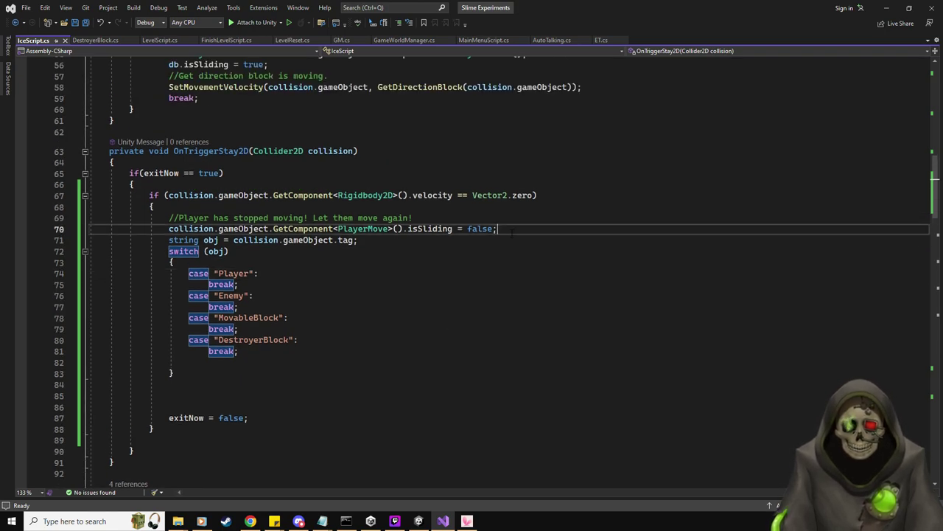
{"action": "key", "text": "shift+Up"}
{"action": "key", "text": "shift+Home"}
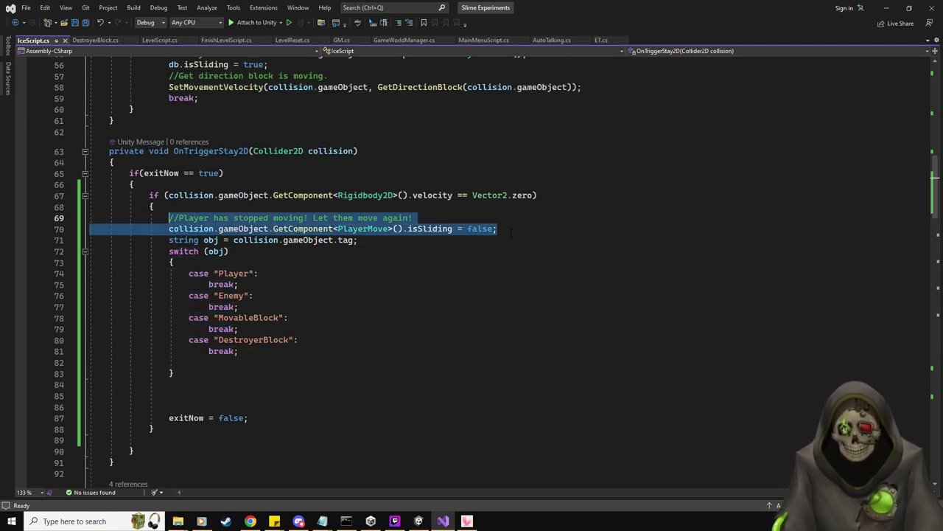
{"action": "key", "text": "ctrl+x"}
{"action": "left_click", "coordinate": [322, 263]}
{"action": "key", "text": "Return"}
{"action": "key", "text": "ctrl+v"}
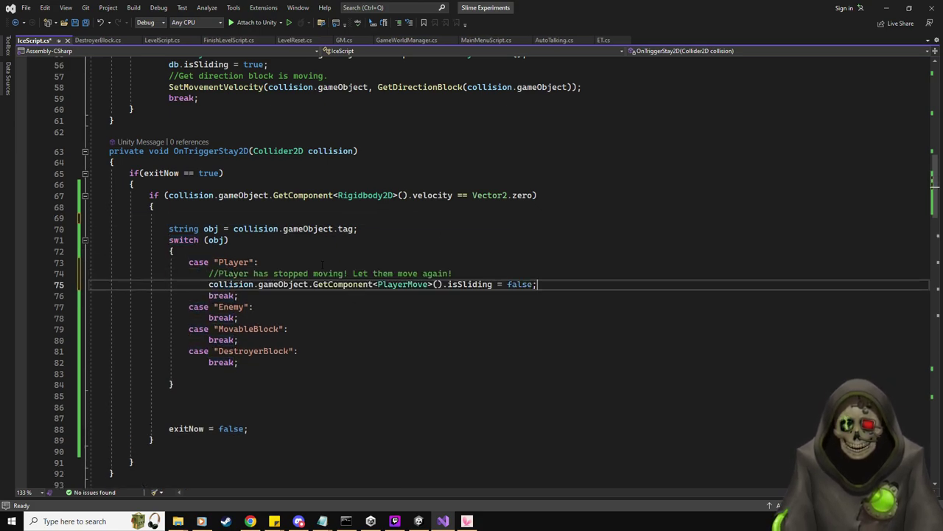
Step: Copy the comment and isSliding = false line into the "Enemy", "MovableBlock" and "DestroyerBlock" cases of the OnTriggerStay2D switch
{"action": "left_click", "coordinate": [320, 308]}
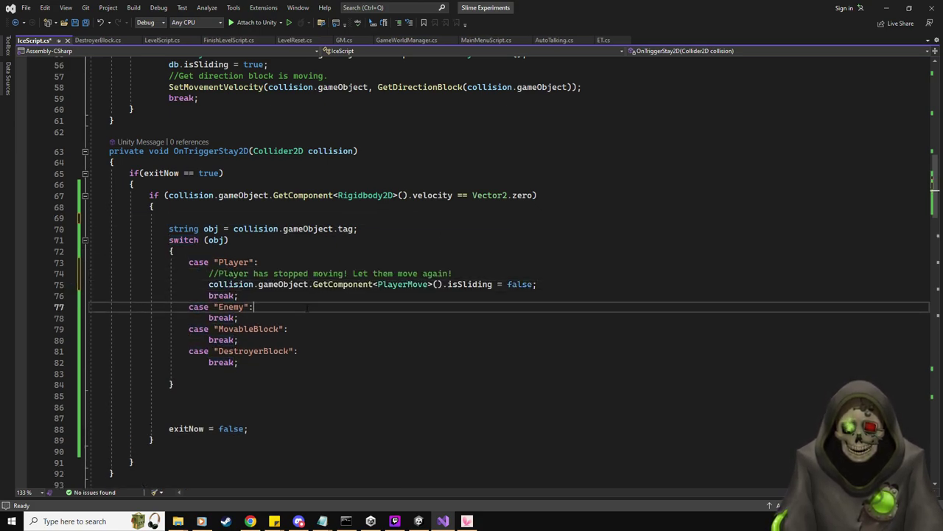
{"action": "key", "text": "Return"}
{"action": "key", "text": "ctrl+v"}
{"action": "left_click", "coordinate": [322, 351]}
{"action": "key", "text": "Return"}
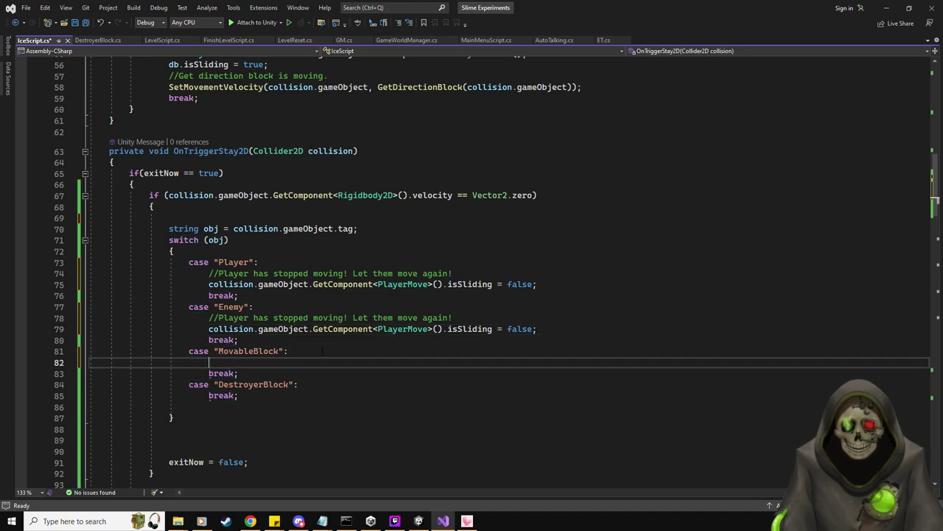
{"action": "key", "text": "ctrl+v"}
{"action": "left_click", "coordinate": [322, 395]}
{"action": "key", "text": "Return"}
{"action": "key", "text": "ctrl+v"}
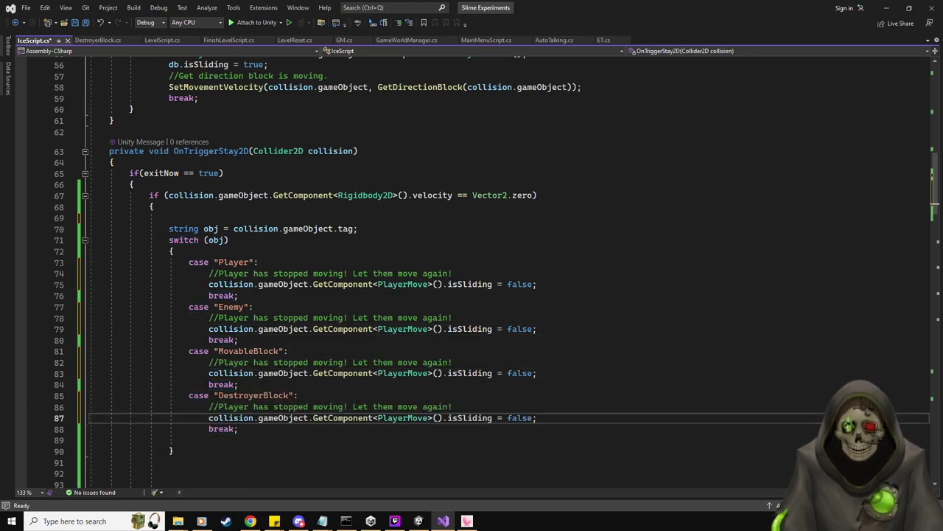
Step: Change the component fetched in the "Enemy" case from PlayerMove to RedSlimeScript
{"action": "double_click", "coordinate": [383, 329]}
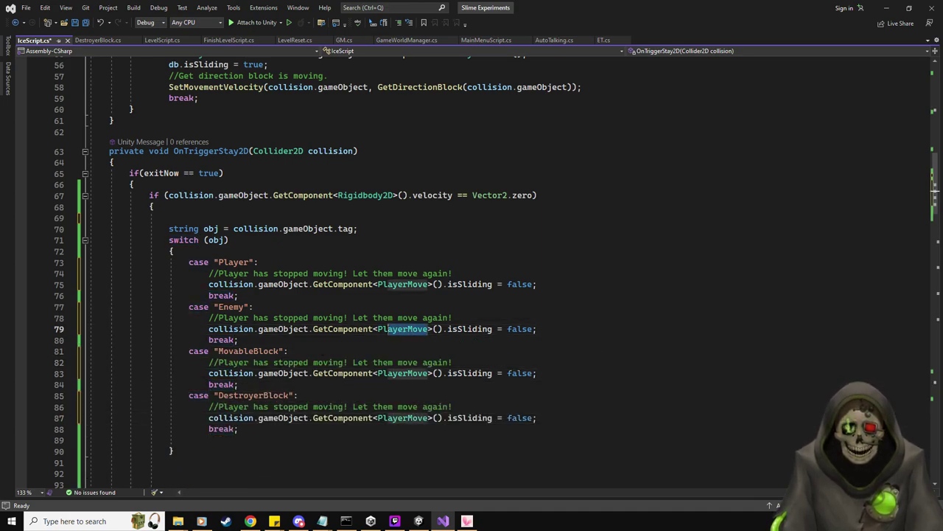
{"action": "type", "text": "P"}
{"action": "key", "text": "BackSpace"}
{"action": "type", "text": "Enemy"}
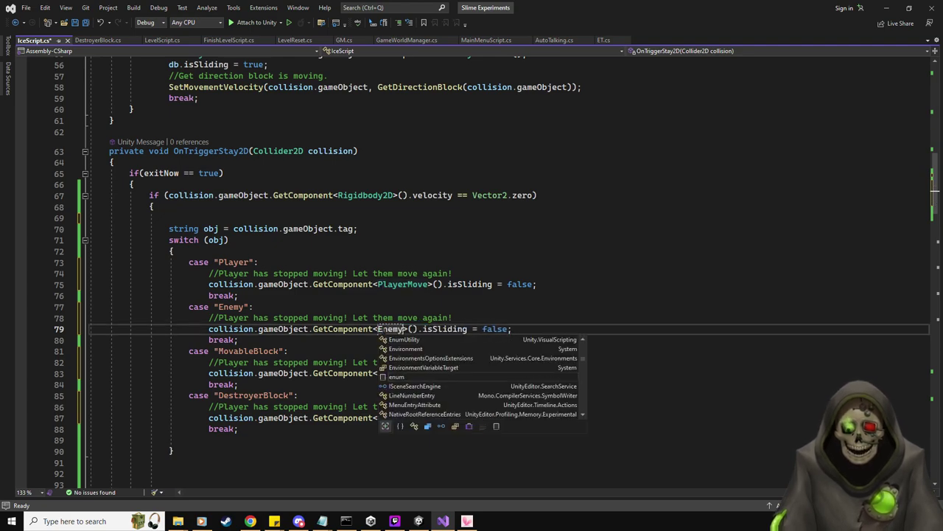
{"action": "key", "text": "BackSpace"}
{"action": "key", "text": "BackSpace"}
{"action": "key", "text": "BackSpace"}
{"action": "key", "text": "BackSpace"}
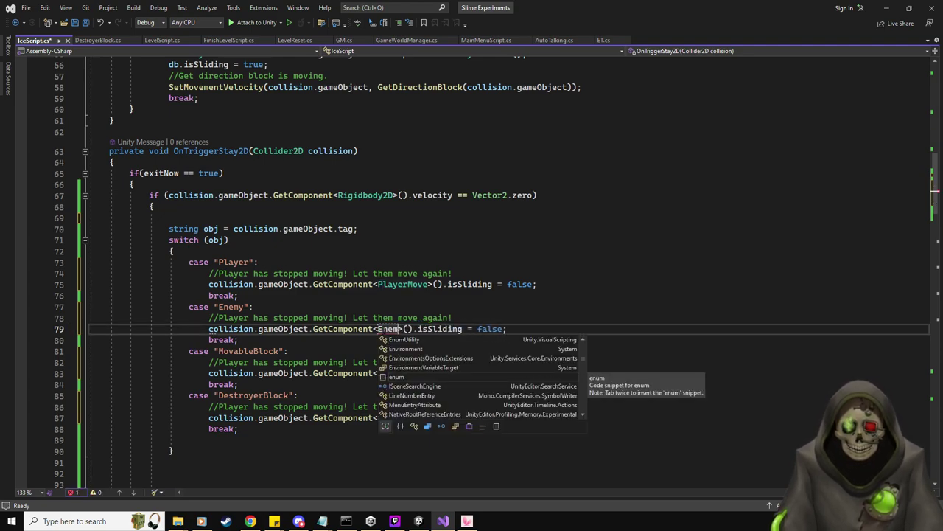
{"action": "key", "text": "BackSpace"}
{"action": "type", "text": "RedSlimeScript"}
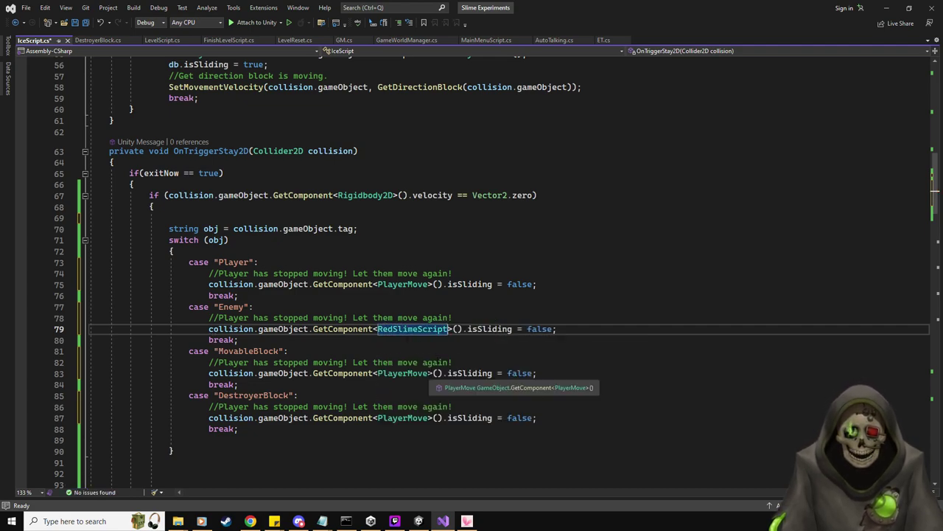
Step: Set the fetched component to MovableBlock in the "MovableBlock" case and DestroyerBlock in the "DestroyerBlock" case
{"action": "double_click", "coordinate": [380, 375]}
{"action": "type", "text": "MovableBlock"}
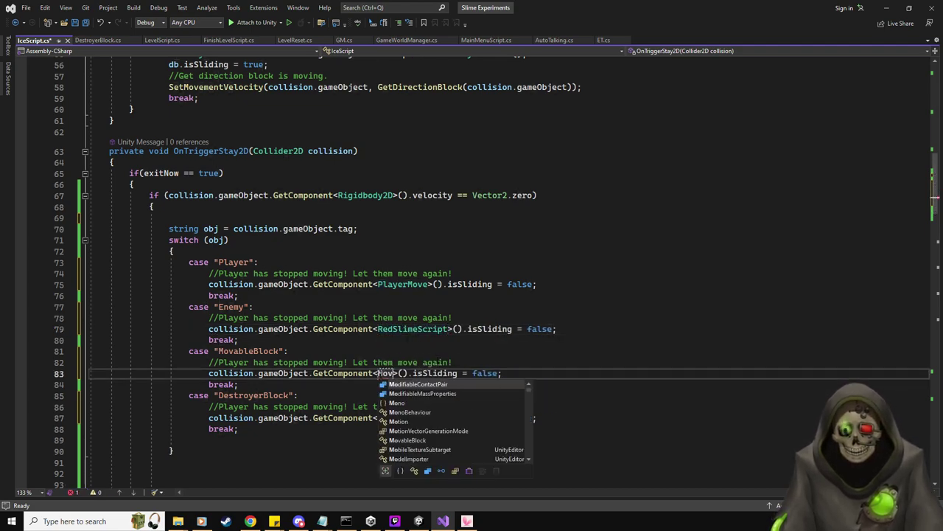
{"action": "double_click", "coordinate": [380, 418]}
{"action": "type", "text": "Destroye"}
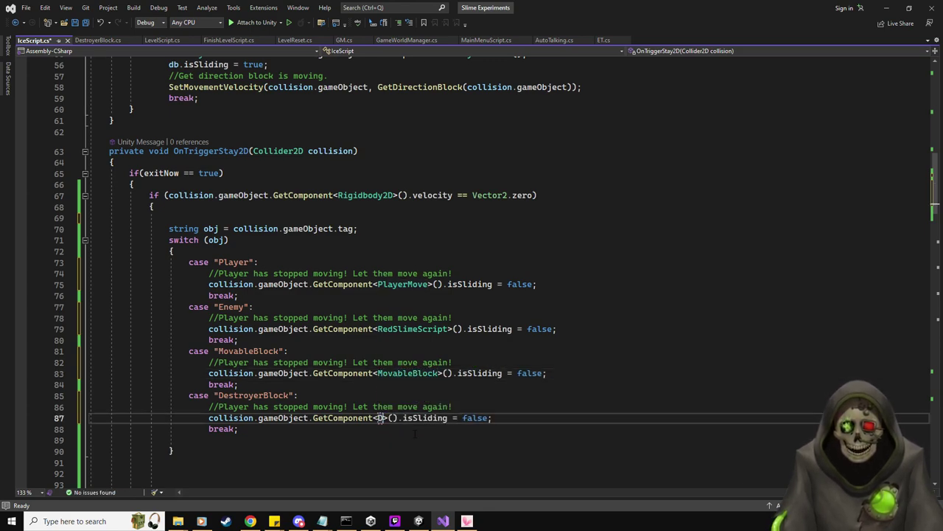
{"action": "key", "text": "Tab"}
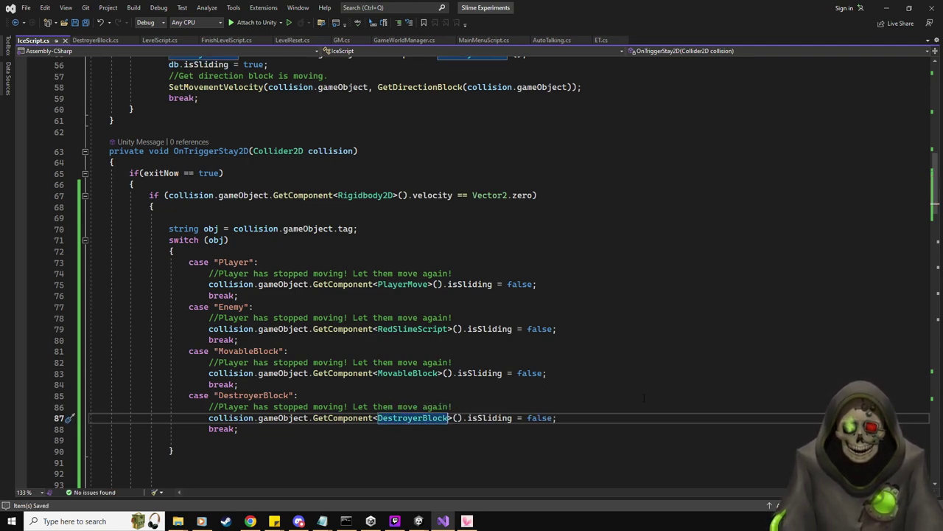
Step: Remove the blank lines between the switch block and exitNow = false in OnTriggerStay2D, and save IceScript
{"action": "scroll", "coordinate": [203, 448], "scroll_direction": "down", "scroll_amount": 1}
{"action": "left_click", "coordinate": [203, 451]}
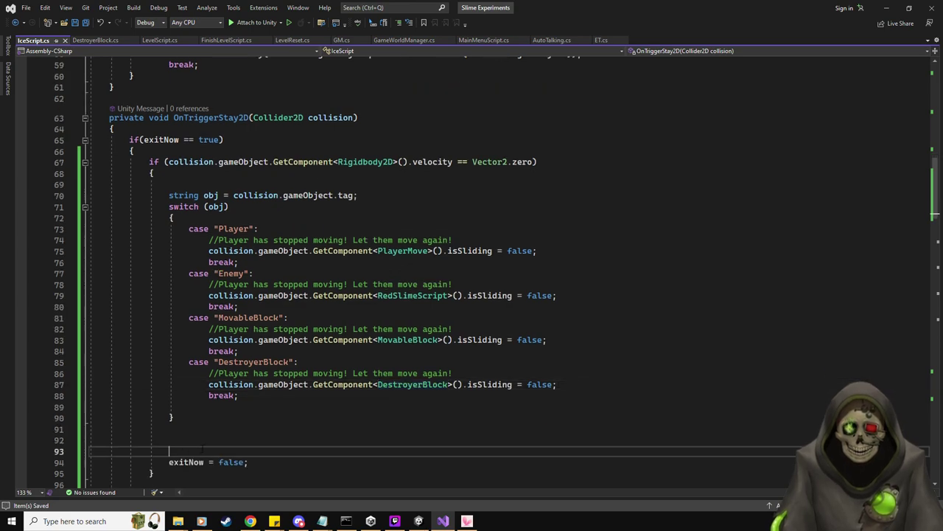
{"action": "key", "text": "BackSpace"}
{"action": "key", "text": "BackSpace"}
{"action": "key", "text": "BackSpace"}
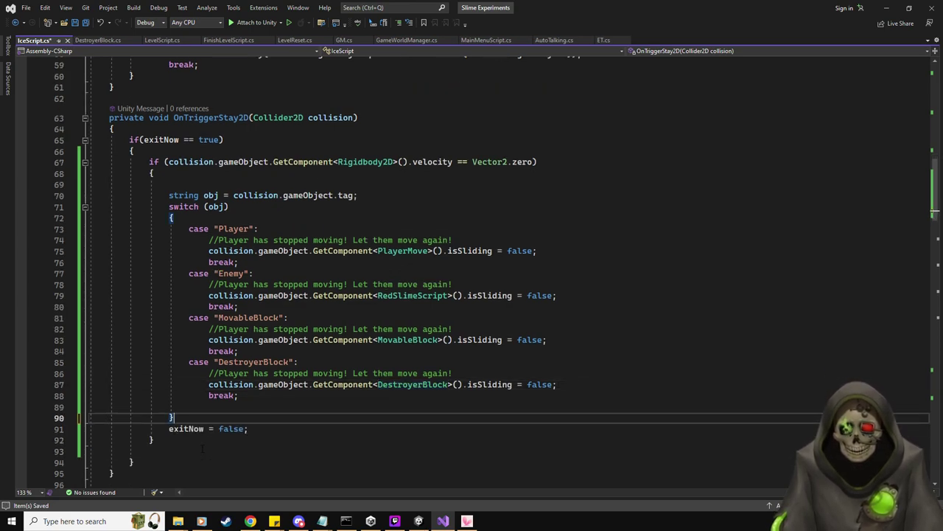
{"action": "key", "text": "ctrl+s"}
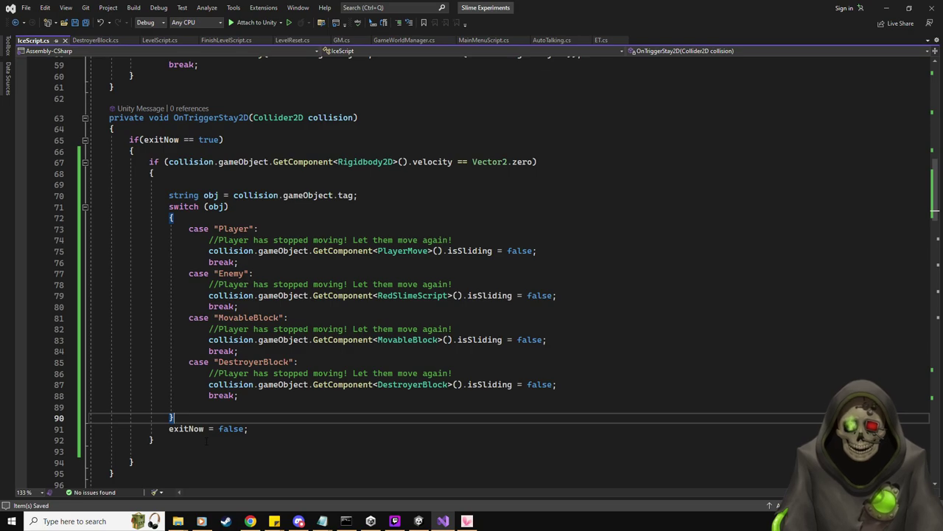
Step: Switch to Unity and review the allowed movement directions in the Ice Script of Level 3-1's ice tiles
{"action": "left_click", "coordinate": [887, 7]}
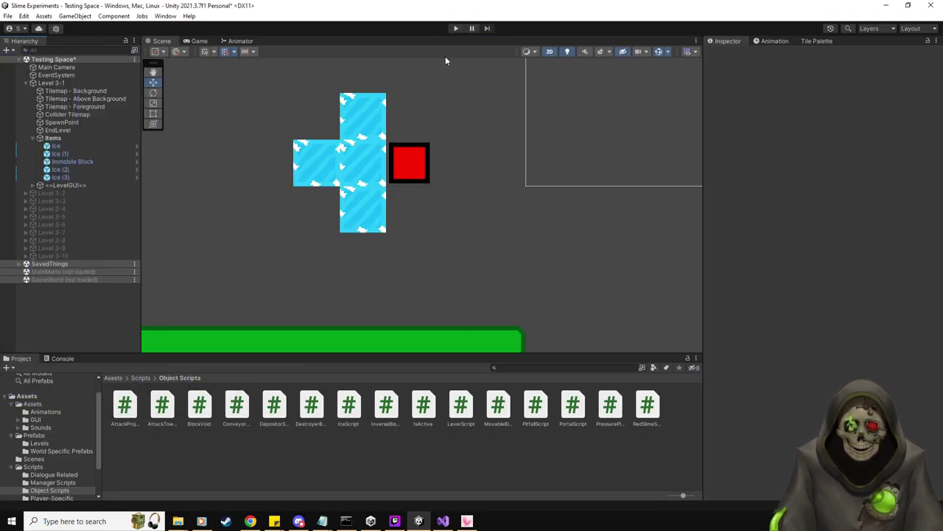
{"action": "left_click", "coordinate": [454, 28]}
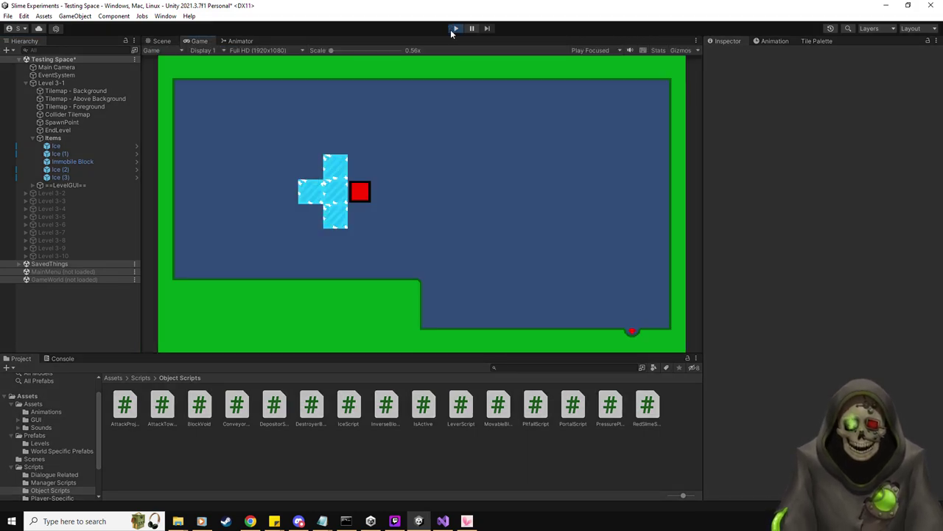
{"action": "key", "text": "ctrl+p"}
{"action": "left_click", "coordinate": [81, 161]}
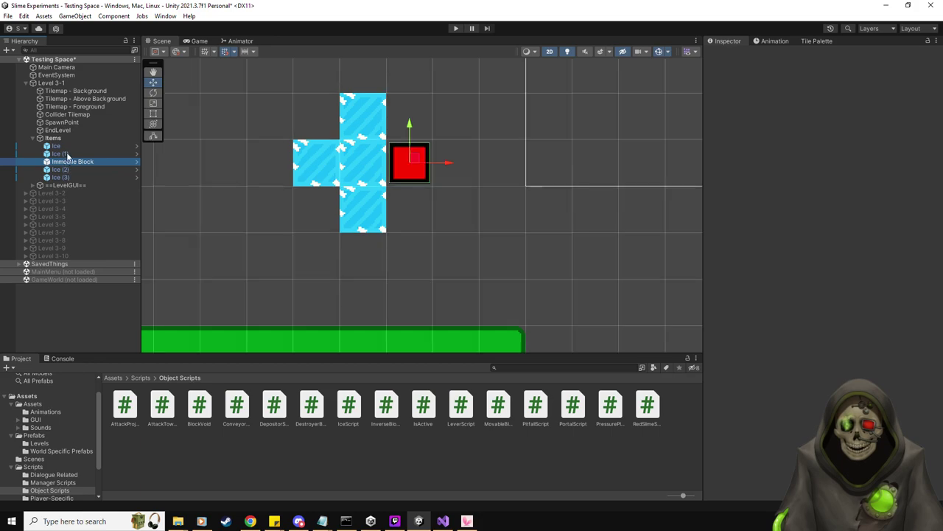
{"action": "left_click", "coordinate": [65, 154]}
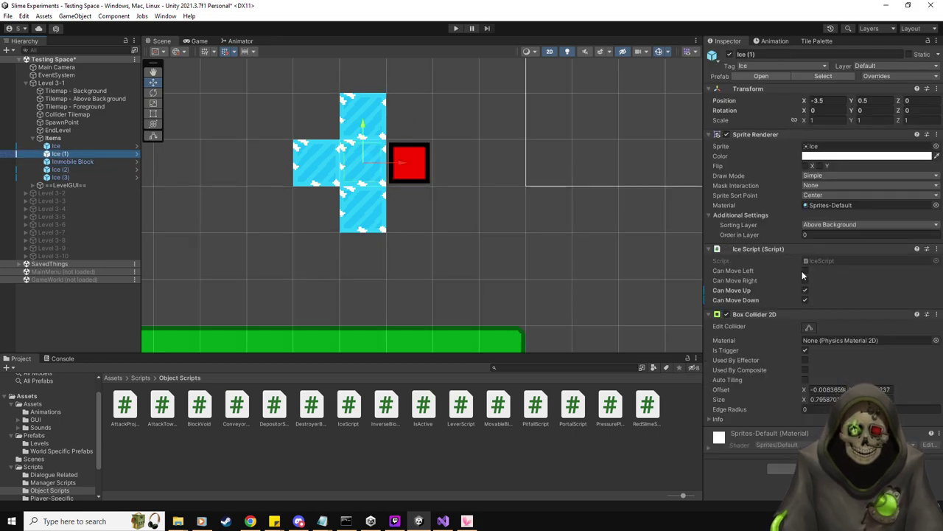
{"action": "left_click", "coordinate": [74, 173]}
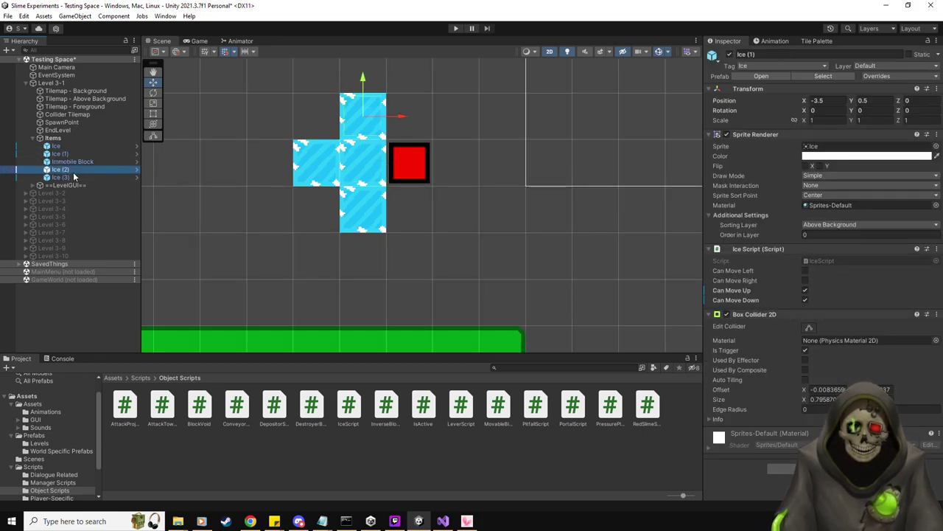
{"action": "left_click", "coordinate": [73, 177]}
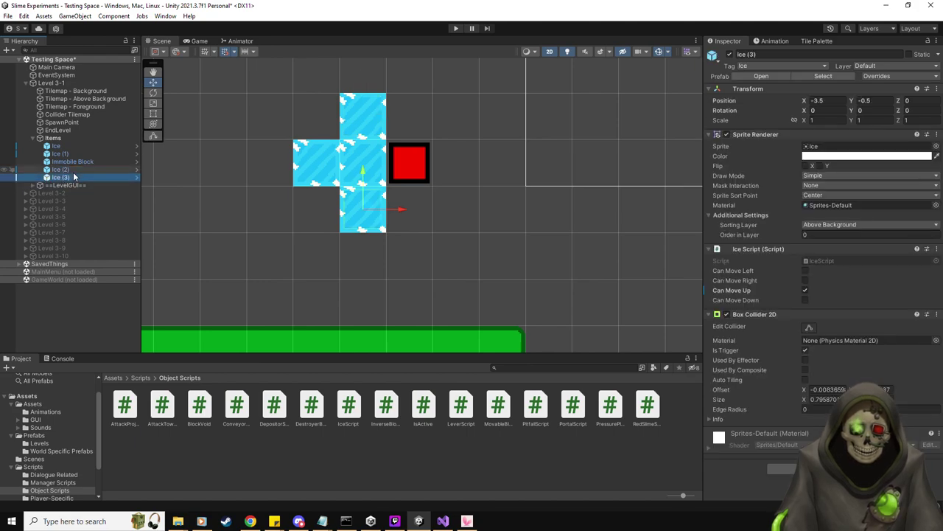
{"action": "key", "text": "Up"}
{"action": "key", "text": "Up"}
{"action": "key", "text": "Up"}
{"action": "key", "text": "Up"}
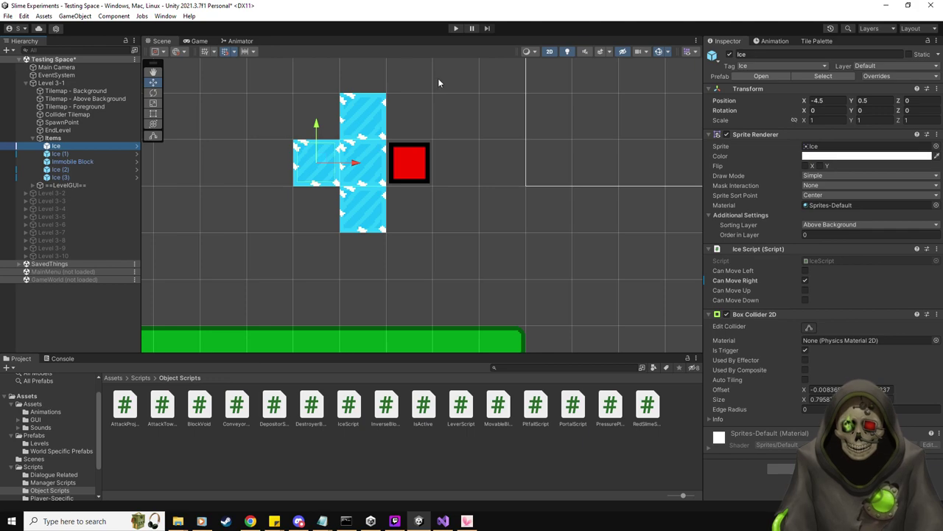
Step: Playtest Level 3-1 by sliding the slime across the ice tiles into the immobile block and upward, and stop the game
{"action": "left_click", "coordinate": [456, 28]}
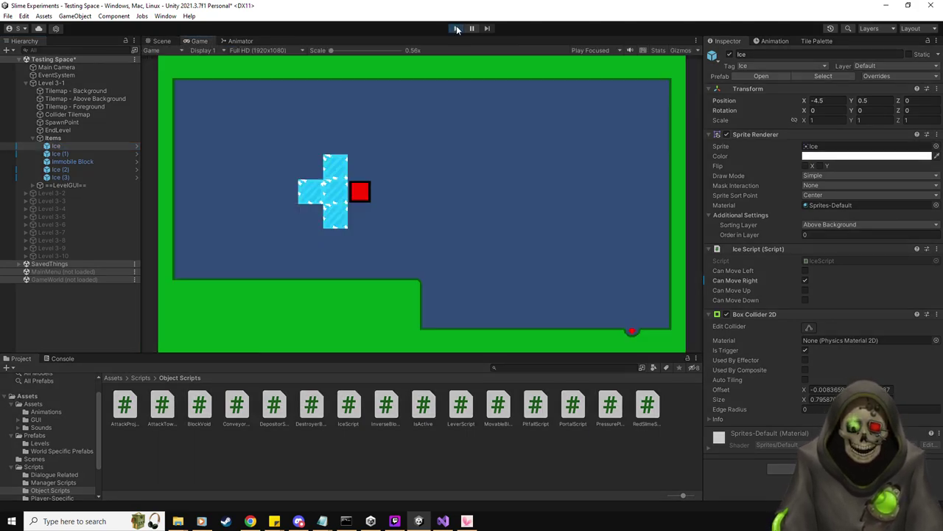
{"action": "key", "text": "Down+Right"}
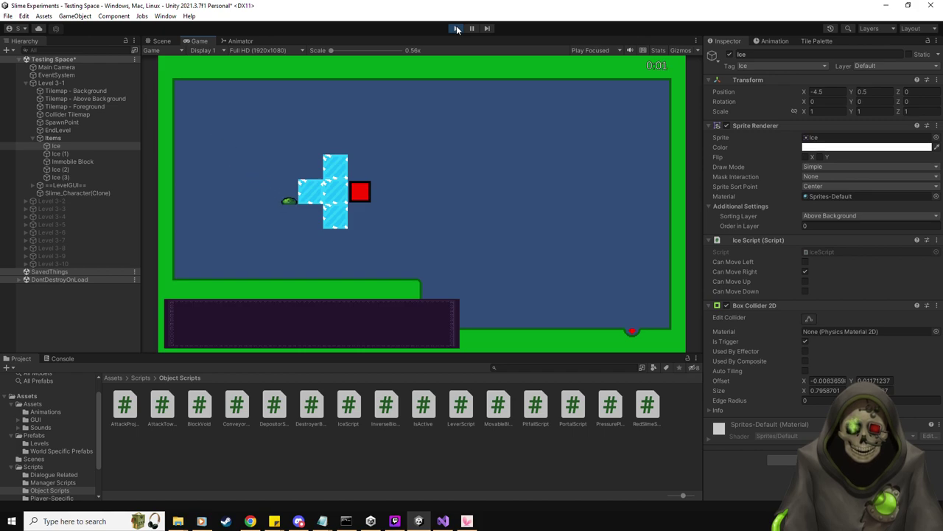
{"action": "key", "text": "Down"}
{"action": "key", "text": "Up"}
{"action": "key", "text": "Up"}
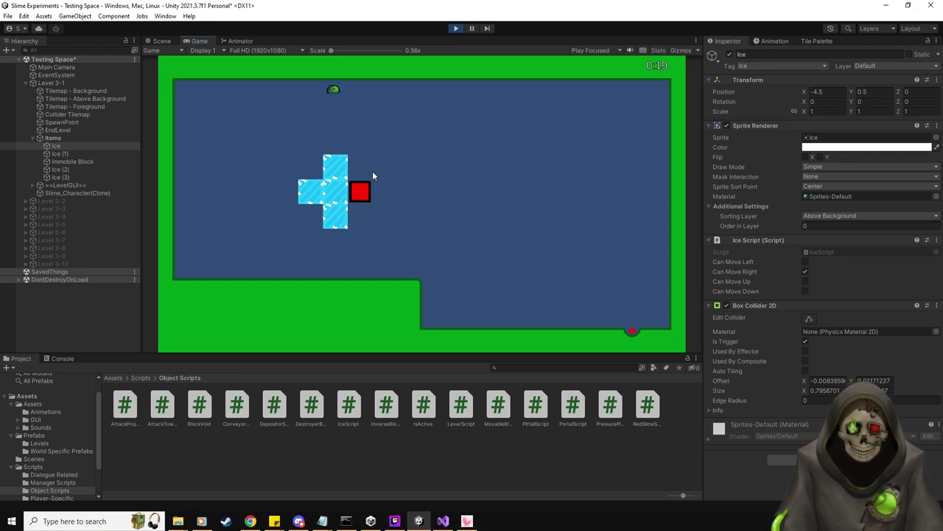
{"action": "left_click", "coordinate": [455, 28]}
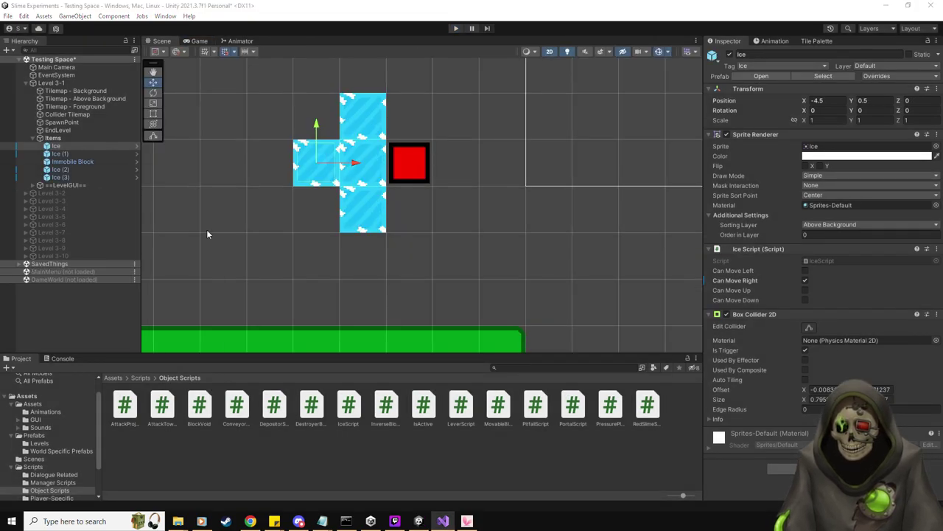
Step: Switch to Visual Studio and check the fields and ResetIce method at the beginning of IceScript
{"action": "key", "text": "alt+Tab"}
{"action": "scroll", "coordinate": [472, 265], "scroll_direction": "up", "scroll_amount": 10}
{"action": "scroll", "coordinate": [353, 254], "scroll_direction": "up", "scroll_amount": 11}
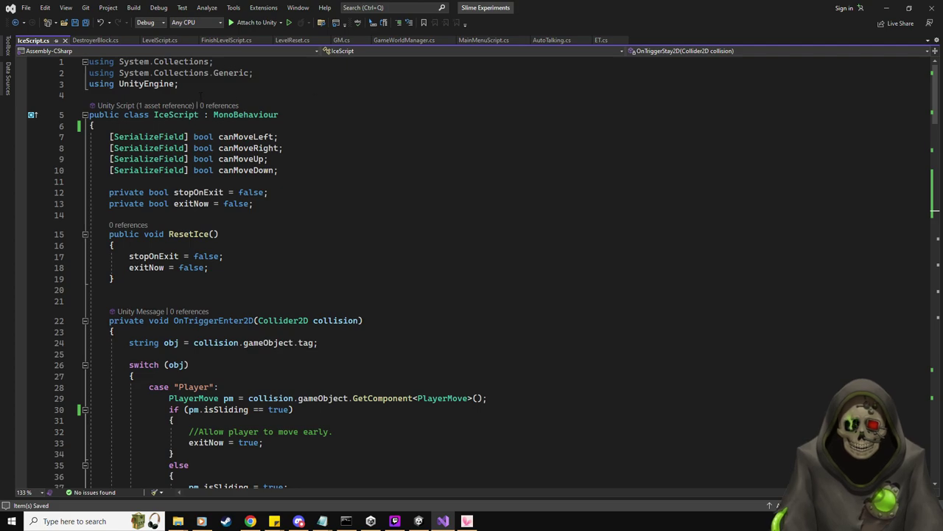
{"action": "mouse_move", "coordinate": [253, 87]}
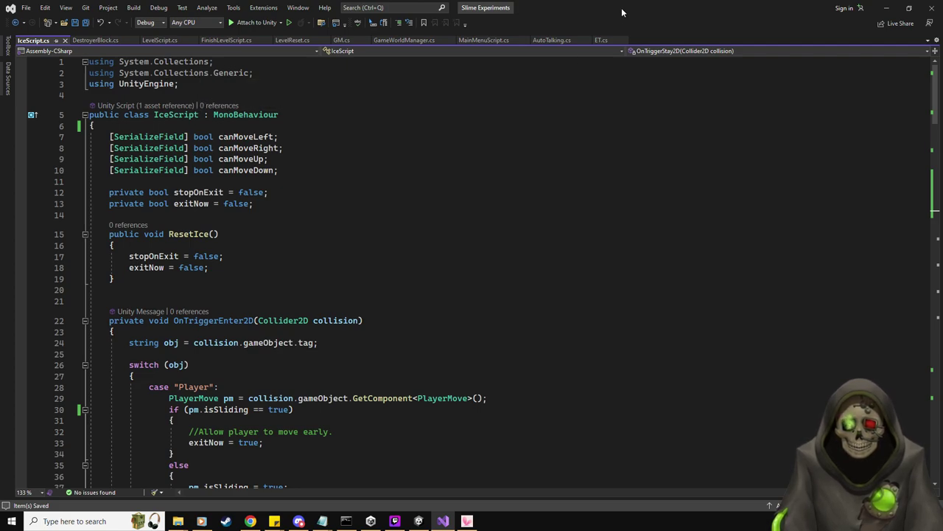
Step: Switch back to Unity and open the Slime_Character prefab from the Prefabs folder for editing
{"action": "left_click", "coordinate": [443, 521]}
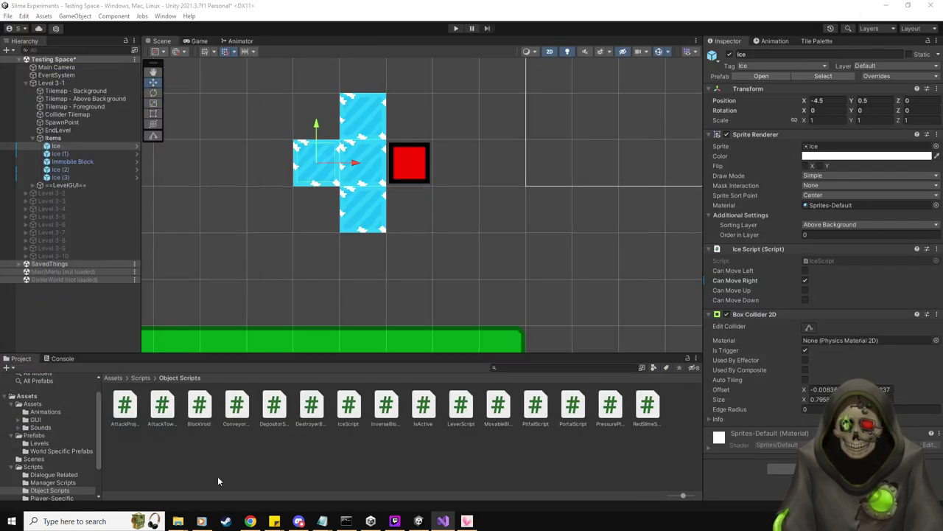
{"action": "left_click", "coordinate": [34, 435]}
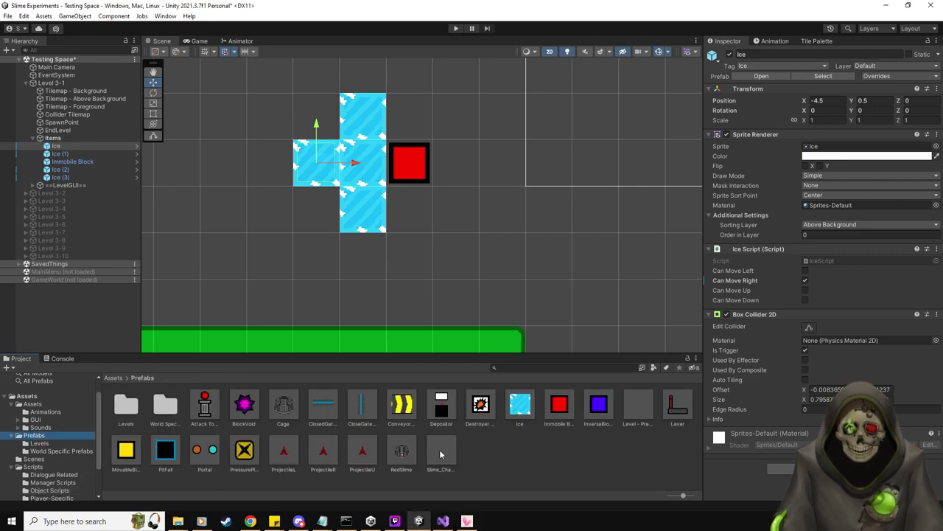
{"action": "double_click", "coordinate": [442, 451]}
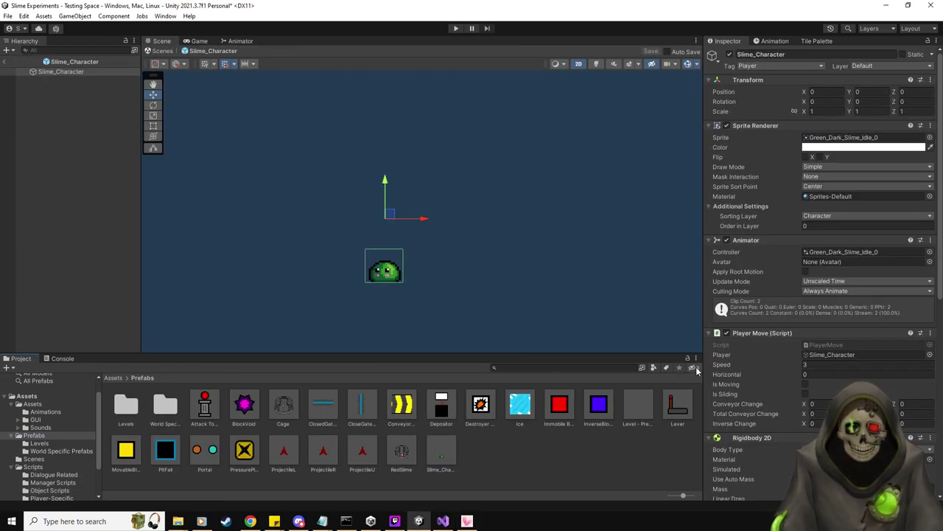
Step: Locate the slime's PlayerMove script, leave the prefab, and open the script in Visual Studio at Update's final else branch
{"action": "left_click", "coordinate": [852, 344]}
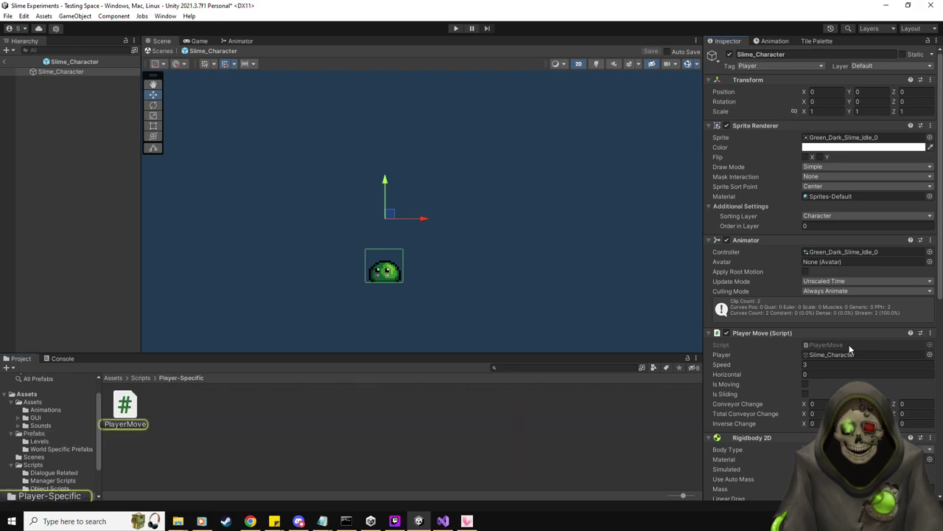
{"action": "left_click", "coordinate": [5, 62]}
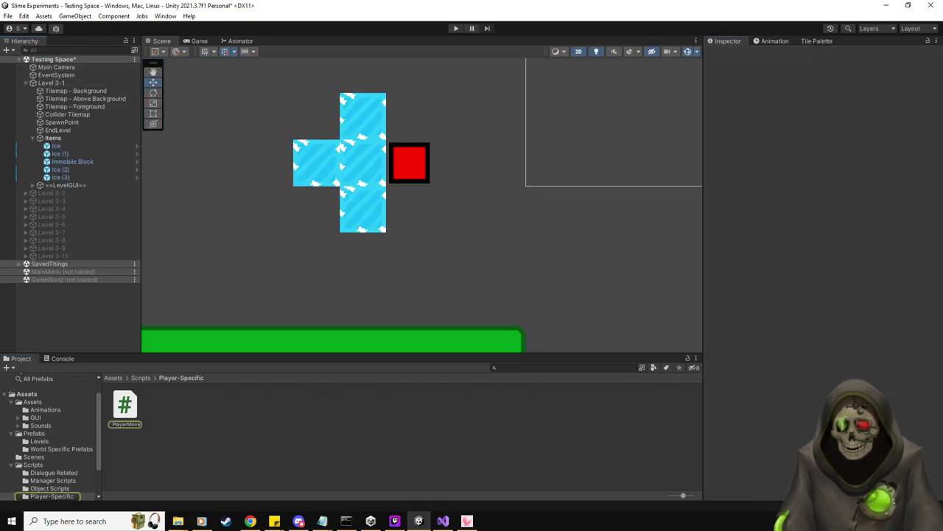
{"action": "double_click", "coordinate": [124, 405]}
{"action": "scroll", "coordinate": [288, 319], "scroll_direction": "down", "scroll_amount": 13}
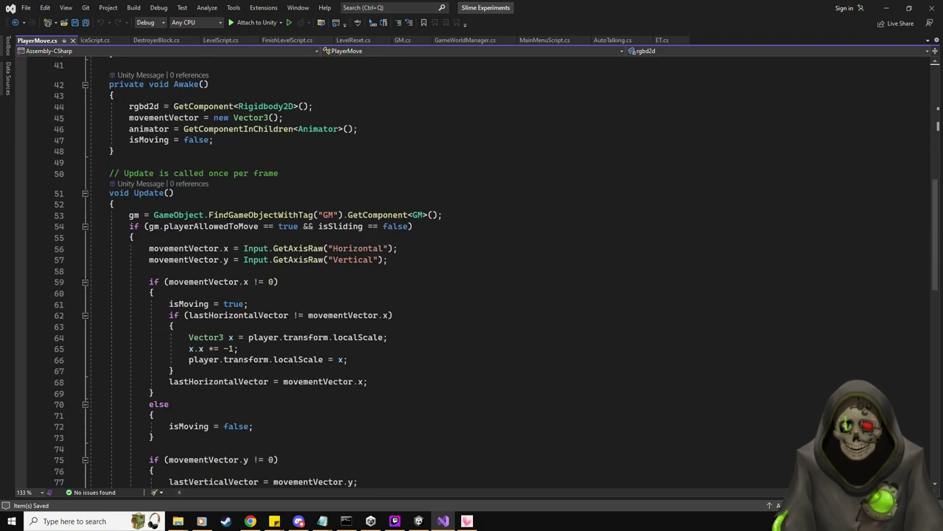
{"action": "scroll", "coordinate": [446, 232], "scroll_direction": "down", "scroll_amount": 8}
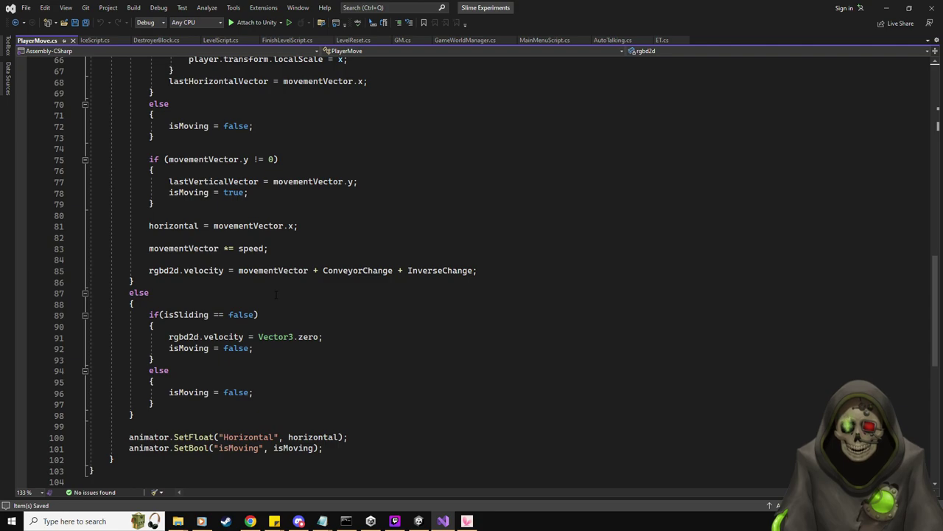
Step: In Update's sliding else branch of PlayerMove, add an if block checking rgbd2d.velocity == Vector2.zero after isMoving = false
{"action": "left_click", "coordinate": [267, 392]}
{"action": "key", "text": "Return"}
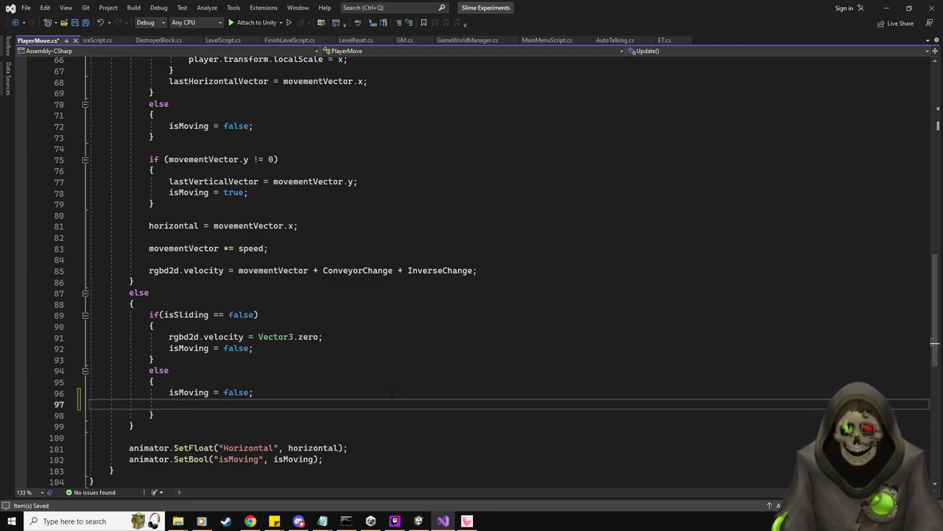
{"action": "type", "text": "rg"}
{"action": "key", "text": "Tab"}
{"action": "type", "text": ".velocity"}
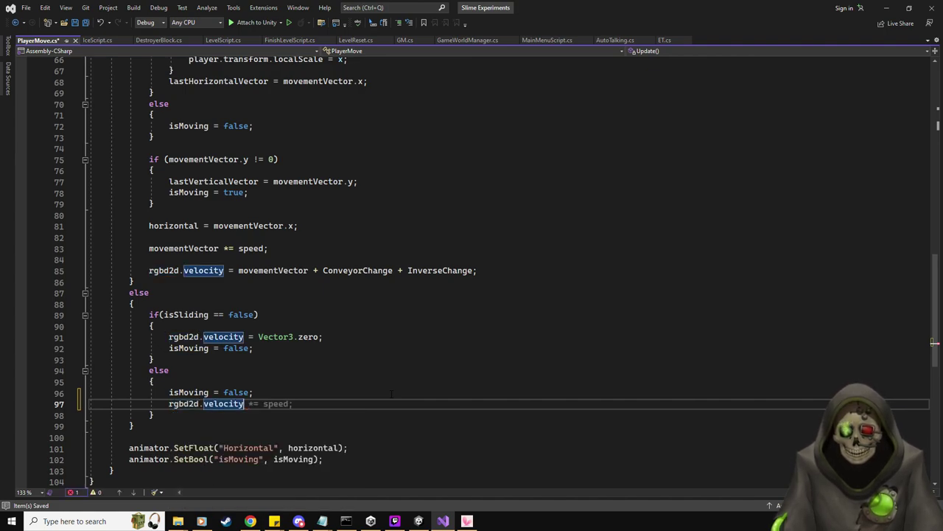
{"action": "key", "text": "Home"}
{"action": "type", "text": "if("}
{"action": "key", "text": "End"}
{"action": "type", "text": "=="}
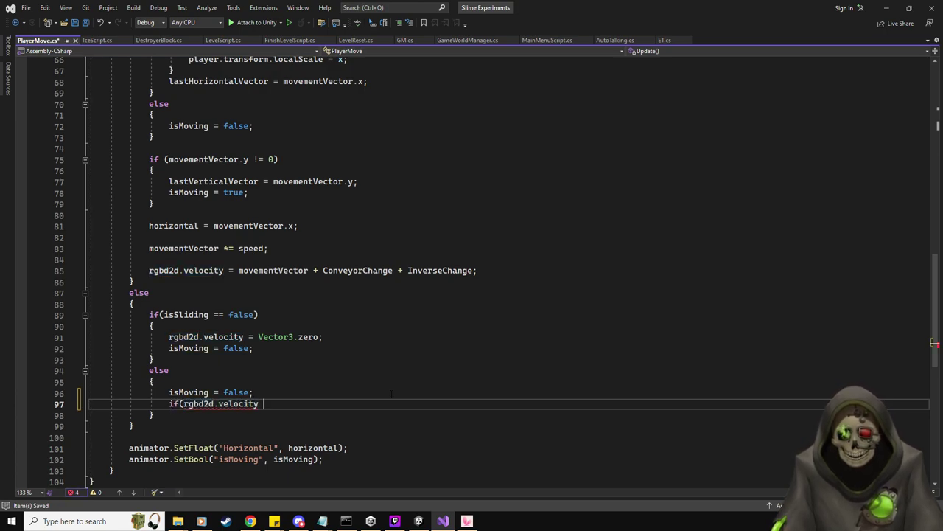
{"action": "type", "text": " Vector3.zero)"}
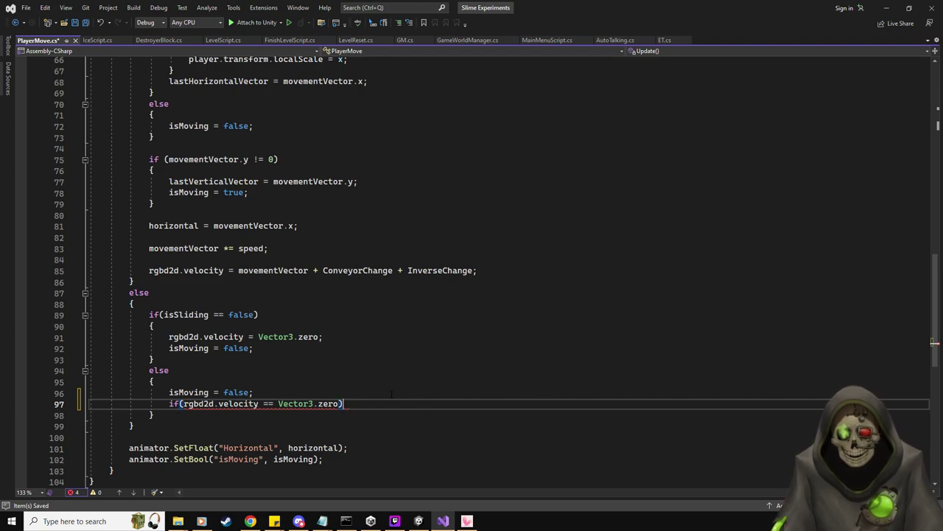
{"action": "key", "text": "Return"}
{"action": "type", "text": "{"}
{"action": "key", "text": "Return"}
{"action": "left_click", "coordinate": [315, 404]}
{"action": "key", "text": "BackSpace"}
{"action": "type", "text": "2"}
{"action": "left_click", "coordinate": [287, 426]}
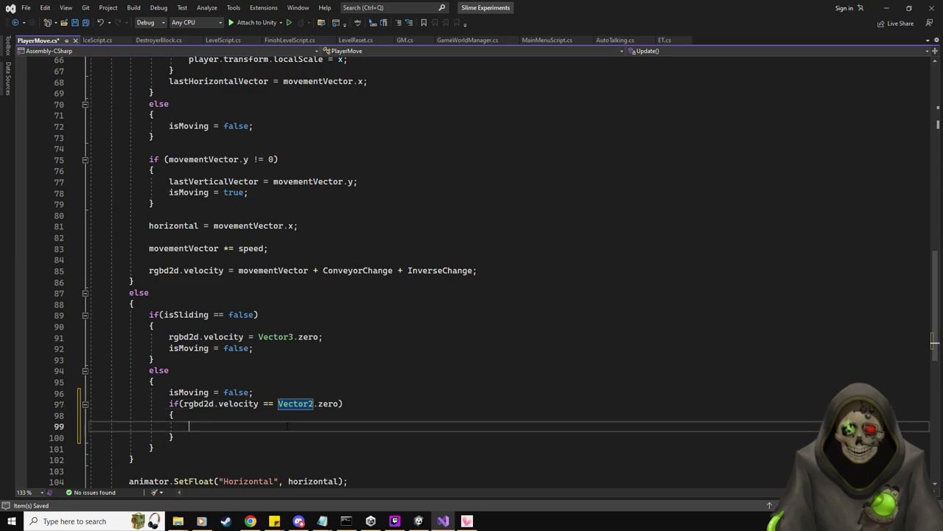
Step: Fill the zero-velocity block with the comment "Player isn't moving, but needs to be, so set sliding to false." and isSliding = false;
{"action": "type", "text": "//Player isn'"}
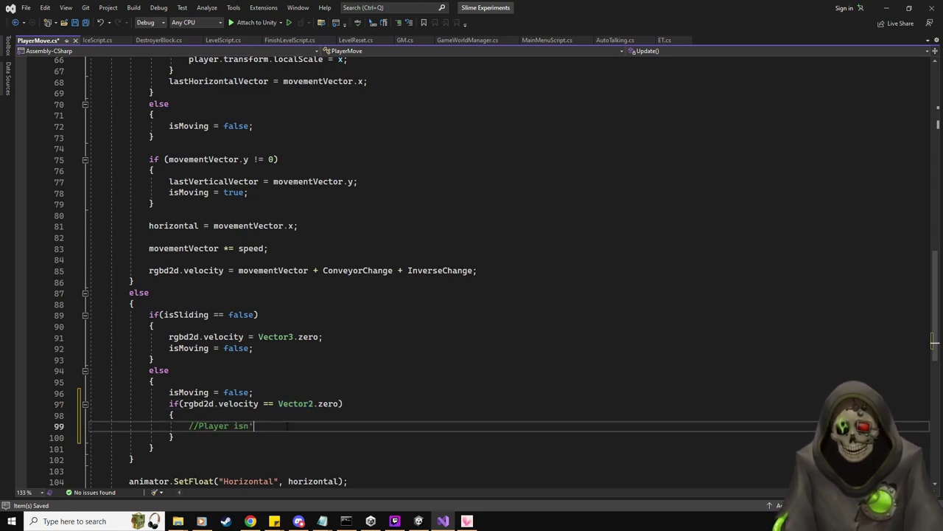
{"action": "type", "text": "t moving, but needs to"}
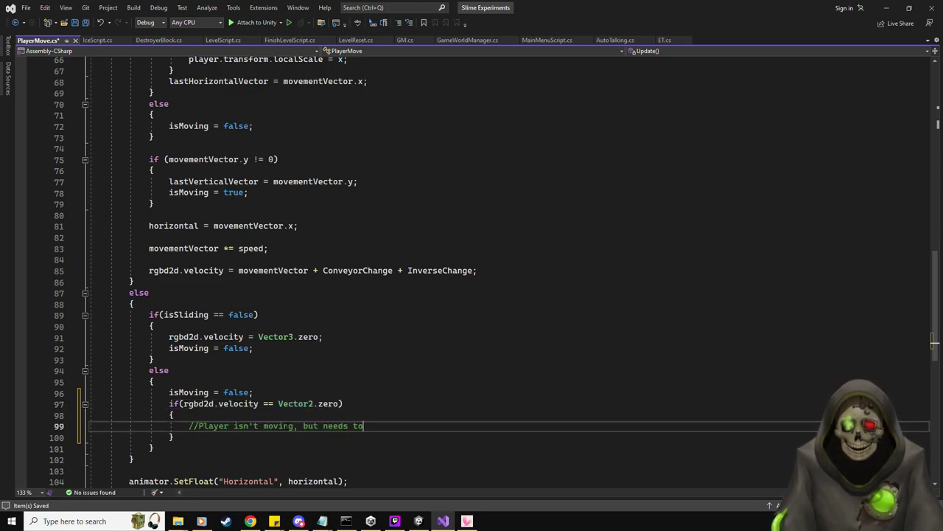
{"action": "type", "text": " be, so set "}
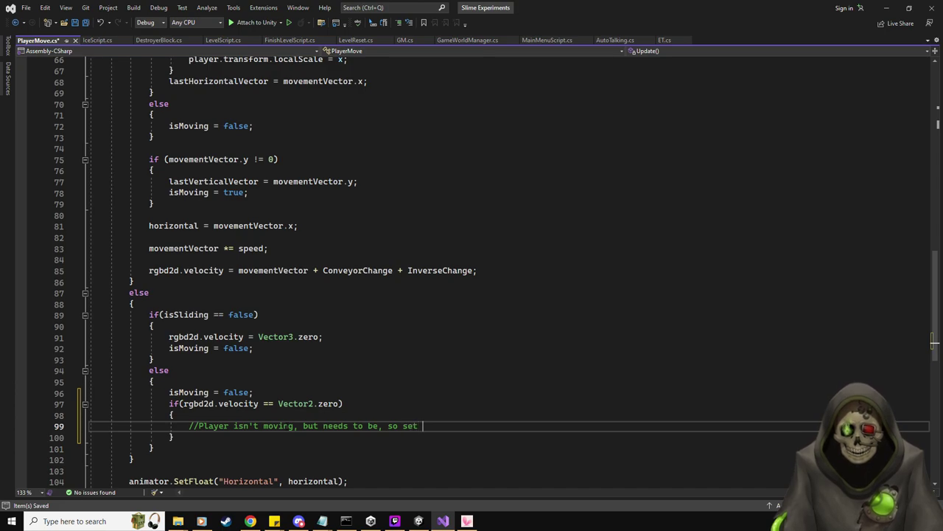
{"action": "type", "text": "sliding to false."}
{"action": "key", "text": "Return"}
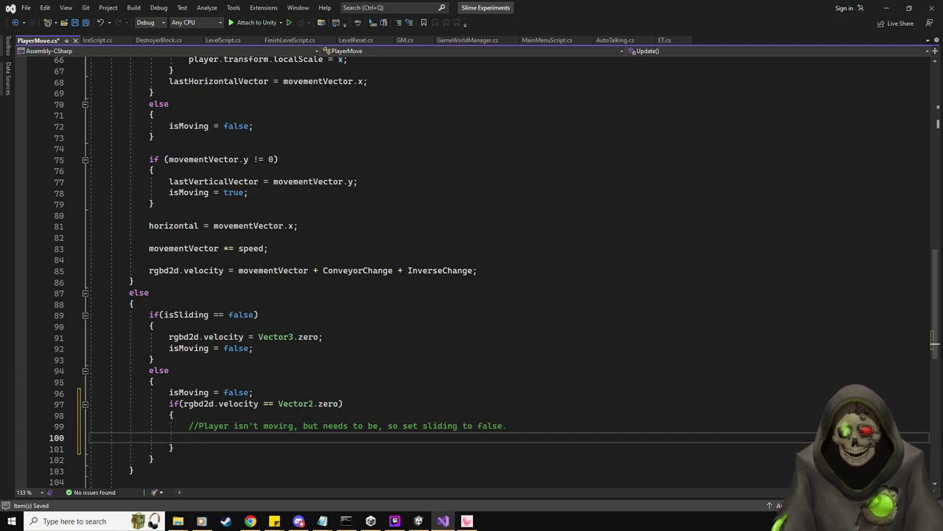
{"action": "type", "text": "isSli"}
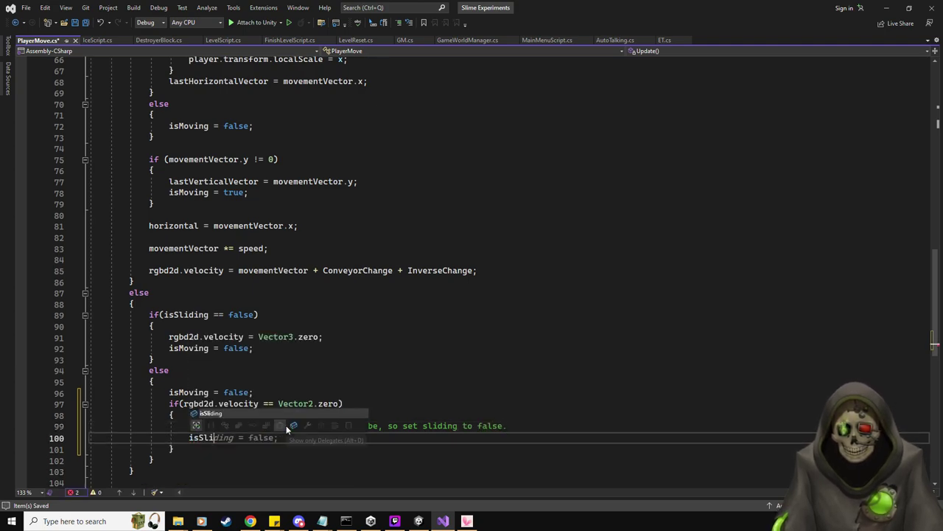
{"action": "type", "text": "ding = false;"}
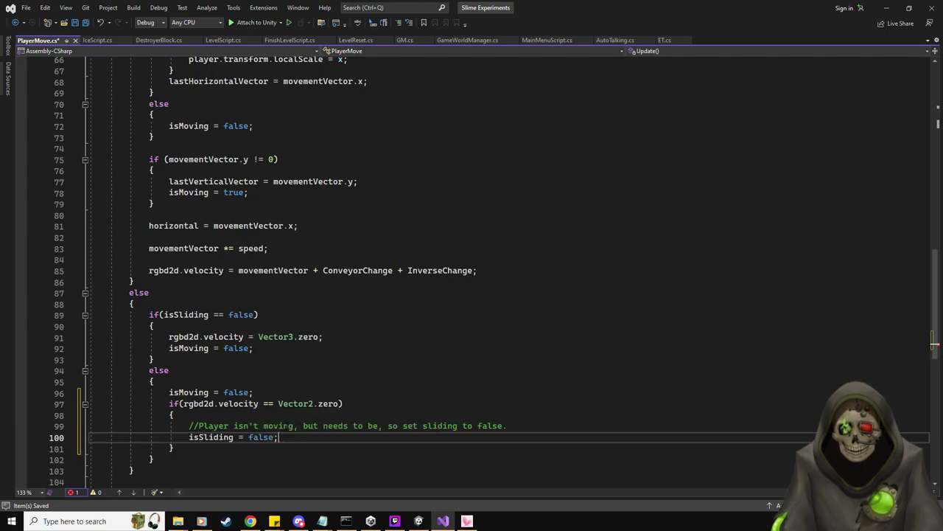
Step: Switch to Unity and check the Ice Script direction settings of Level 3-1's first ice tile
{"action": "key", "text": "alt+Tab"}
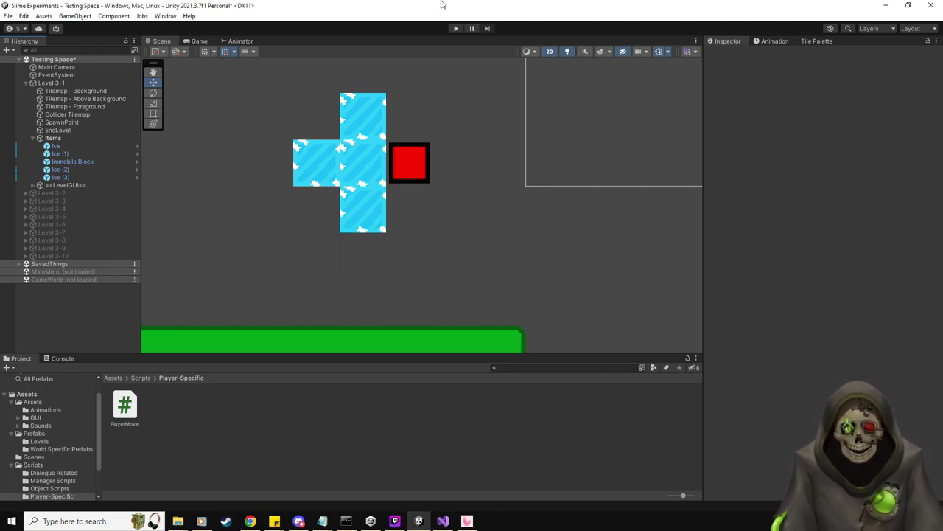
{"action": "scroll", "coordinate": [525, 207], "scroll_direction": "down", "scroll_amount": 3}
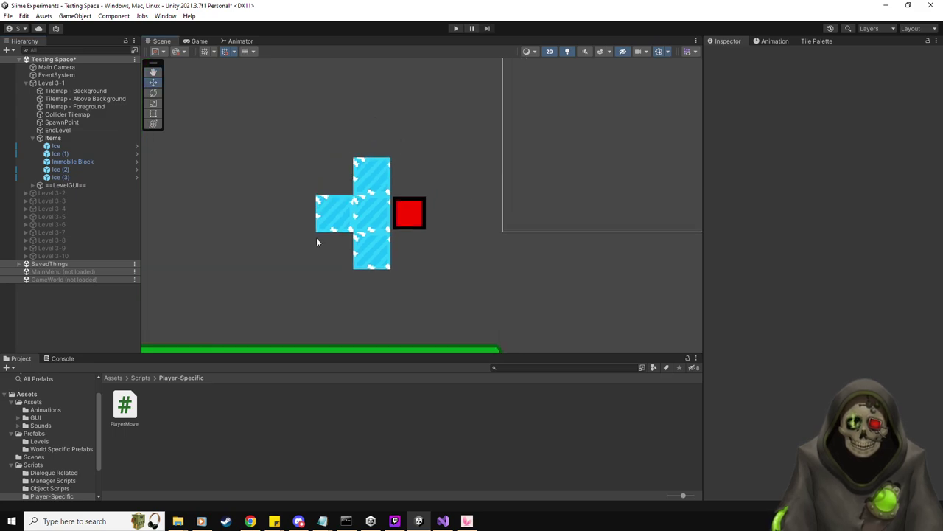
{"action": "left_click", "coordinate": [77, 130]}
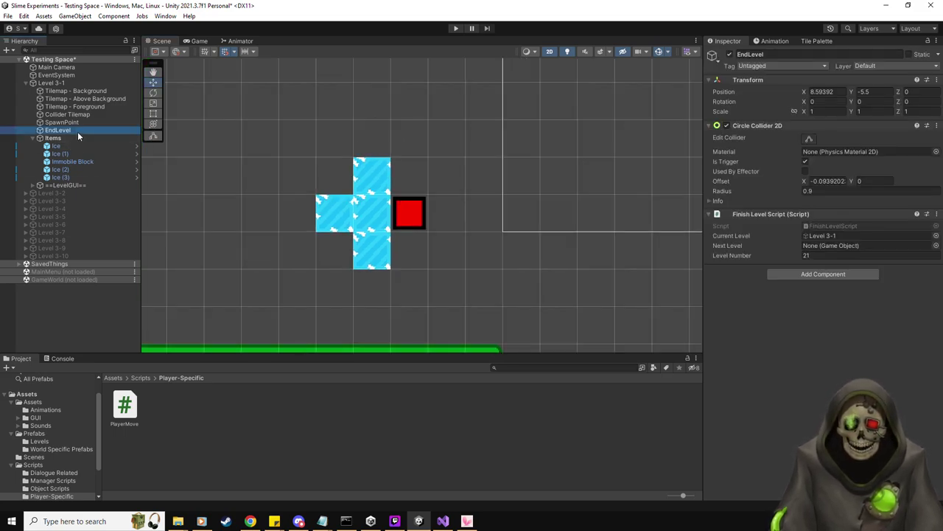
{"action": "left_click", "coordinate": [72, 148]}
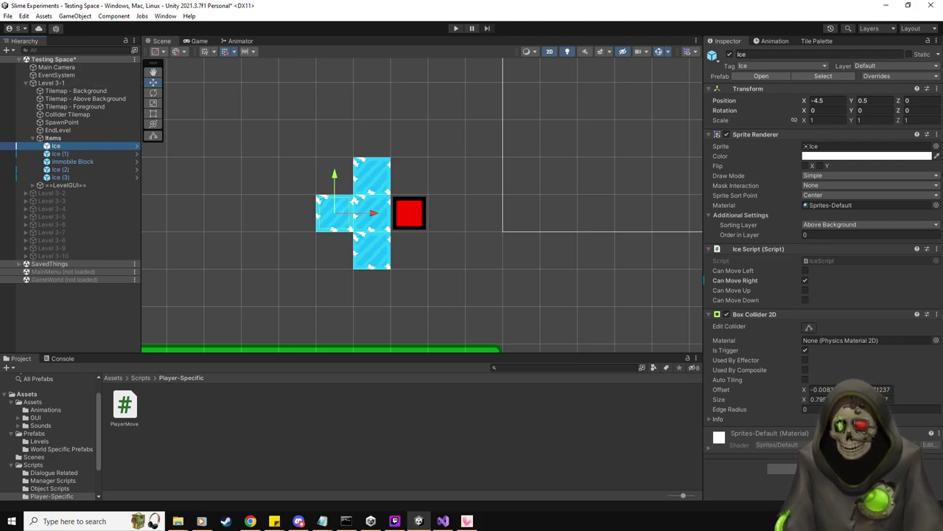
Step: Switch back to Visual Studio, check the fields at the beginning of PlayerMove, and bring up IceScript
{"action": "key", "text": "alt+Tab"}
{"action": "scroll", "coordinate": [448, 227], "scroll_direction": "up", "scroll_amount": 20}
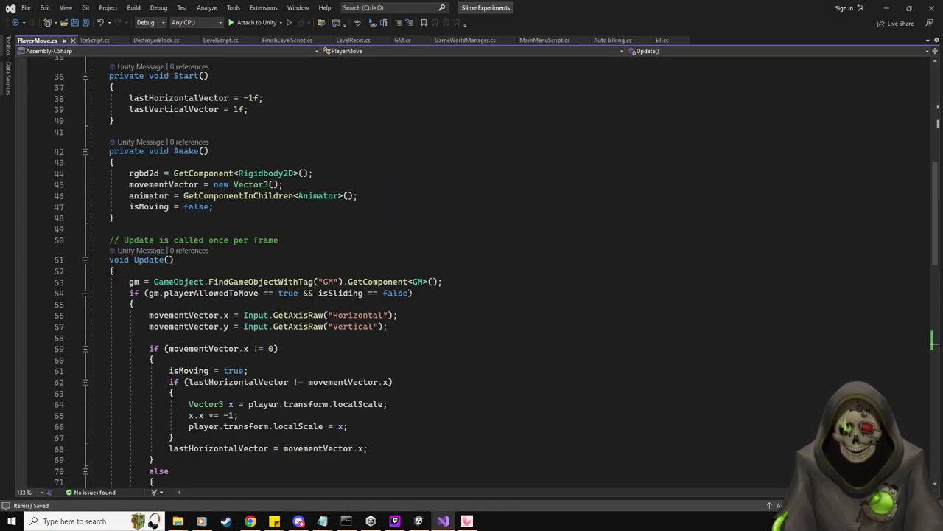
{"action": "scroll", "coordinate": [395, 298], "scroll_direction": "up", "scroll_amount": 2}
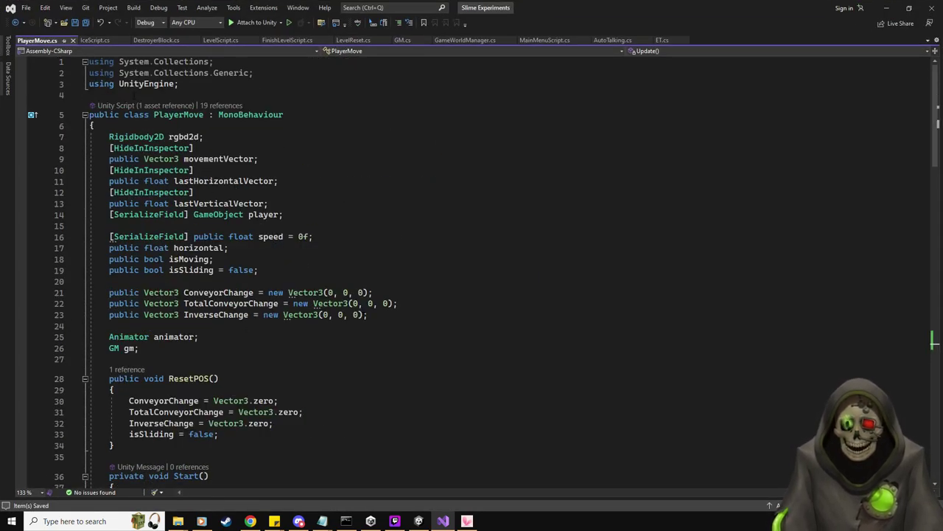
{"action": "left_click", "coordinate": [96, 40]}
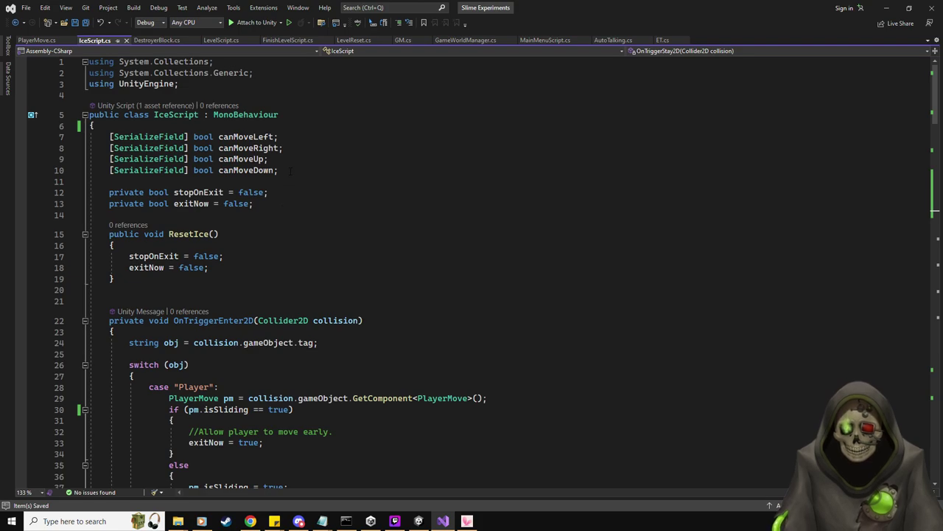
Step: Add a serialized bool field named isEnd above canMoveLeft in IceScript by duplicating the canMoveLeft declaration
{"action": "left_click", "coordinate": [278, 137]}
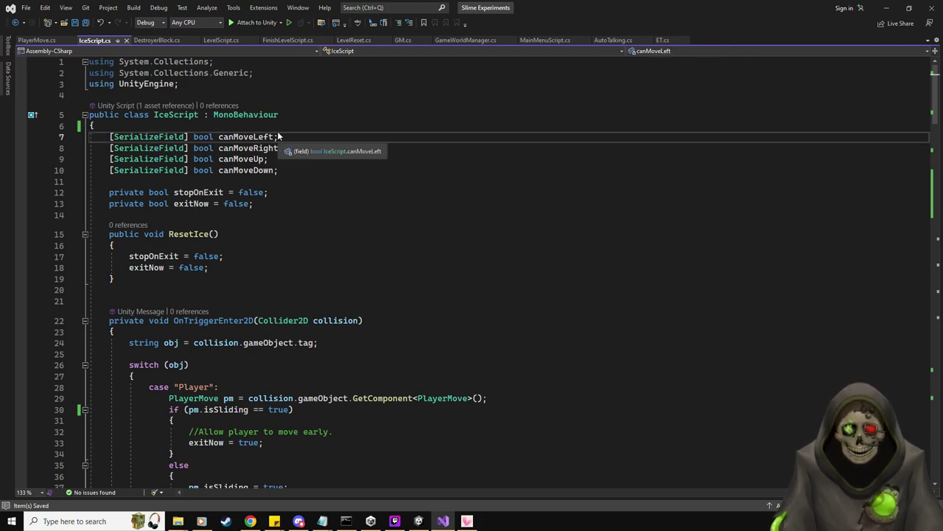
{"action": "left_click", "coordinate": [278, 137]}
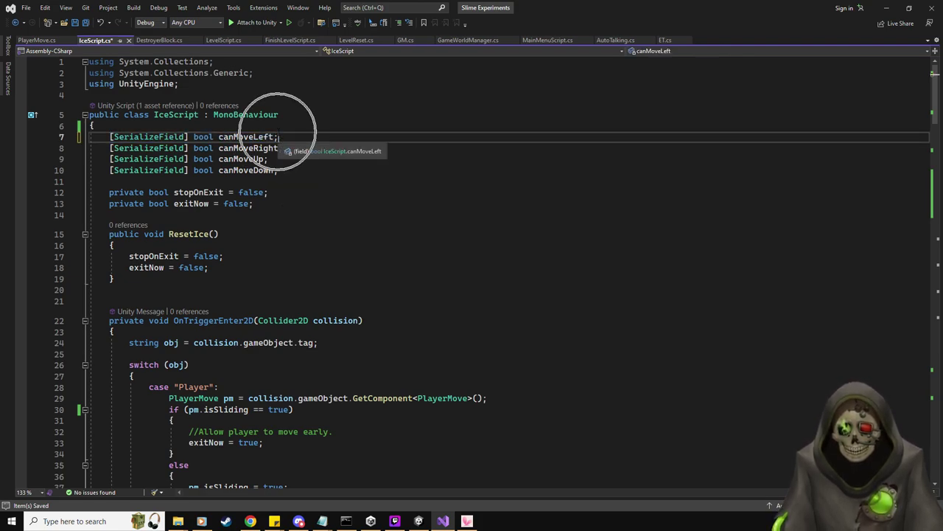
{"action": "key", "text": "shift+Home"}
{"action": "key", "text": "ctrl+c"}
{"action": "key", "text": "Left"}
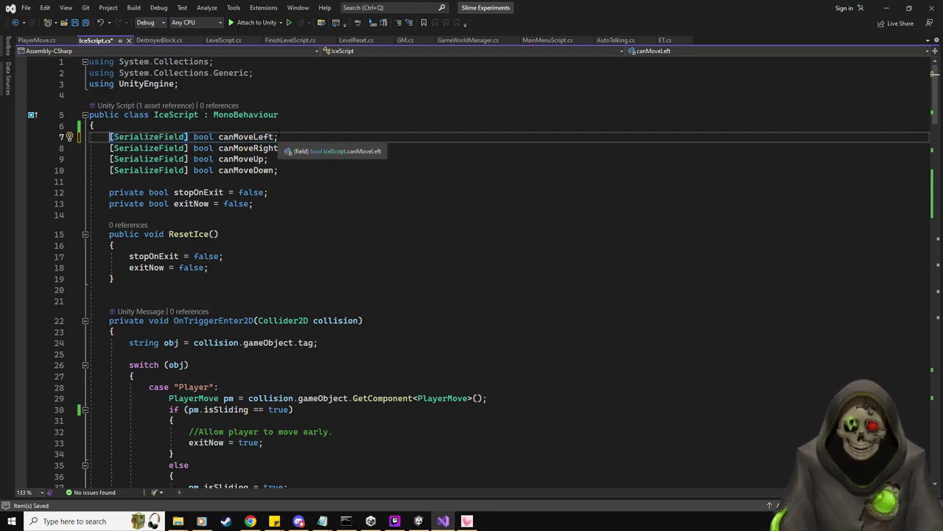
{"action": "key", "text": "Return"}
{"action": "key", "text": "Up"}
{"action": "key", "text": "ctrl+v"}
{"action": "key", "text": "Left"}
{"action": "key", "text": "BackSpace"}
{"action": "key", "text": "BackSpace"}
{"action": "key", "text": "BackSpace"}
{"action": "key", "text": "BackSpace"}
{"action": "key", "text": "BackSpace"}
{"action": "key", "text": "BackSpace"}
{"action": "key", "text": "BackSpace"}
{"action": "key", "text": "BackSpace"}
{"action": "key", "text": "BackSpace"}
{"action": "key", "text": "BackSpace"}
{"action": "key", "text": "BackSpace"}
{"action": "type", "text": "isEnd"}
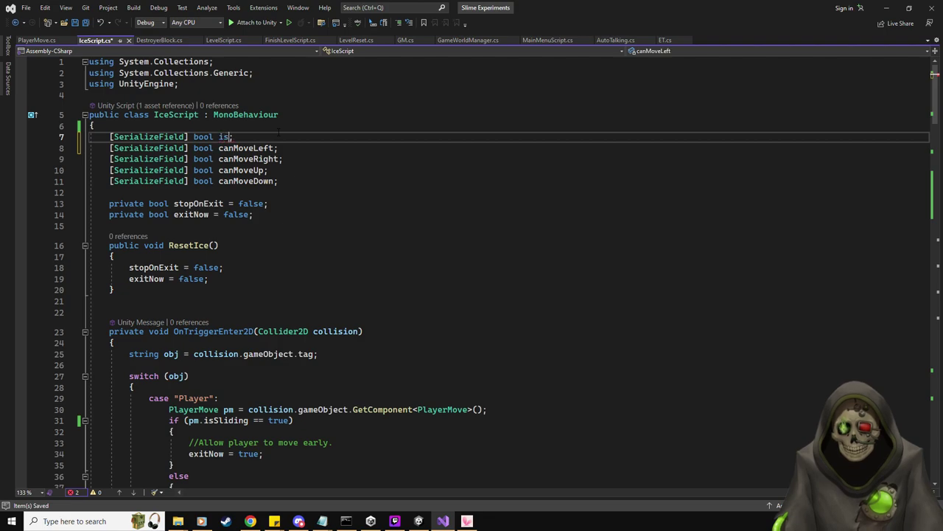
{"action": "key", "text": "Down"}
{"action": "key", "text": "Down"}
{"action": "key", "text": "Down"}
{"action": "key", "text": "Down"}
Step: Review how IceScript's OnTriggerEnter2D, OnTriggerStay2D and SetMovementVelocity methods handle isSliding, exitNow and stopOnExit
{"action": "scroll", "coordinate": [278, 133], "scroll_direction": "down", "scroll_amount": 2}
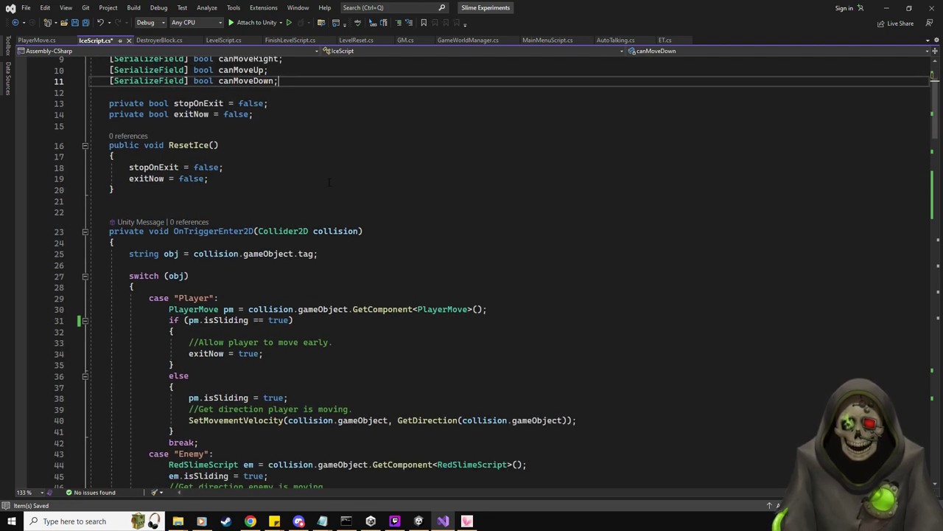
{"action": "scroll", "coordinate": [279, 133], "scroll_direction": "down", "scroll_amount": 2}
{"action": "scroll", "coordinate": [218, 198], "scroll_direction": "down", "scroll_amount": 2}
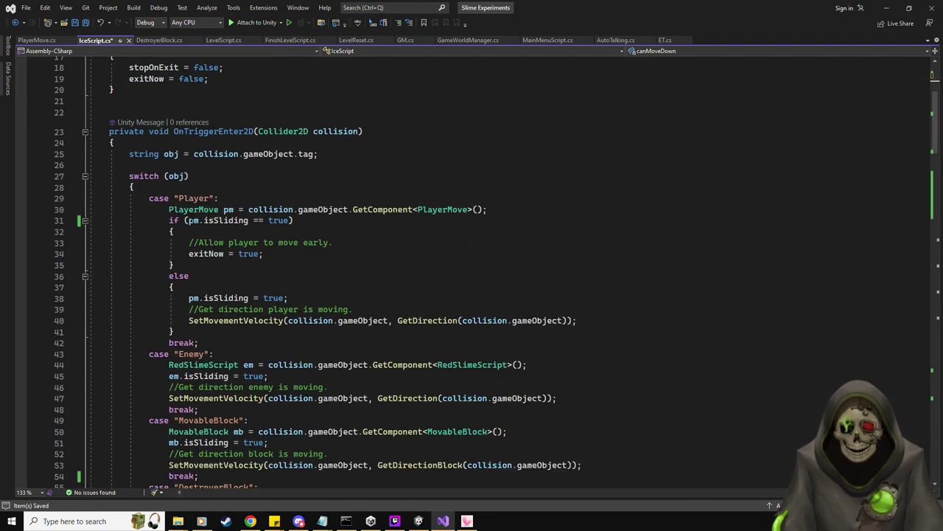
{"action": "left_click", "coordinate": [193, 220]}
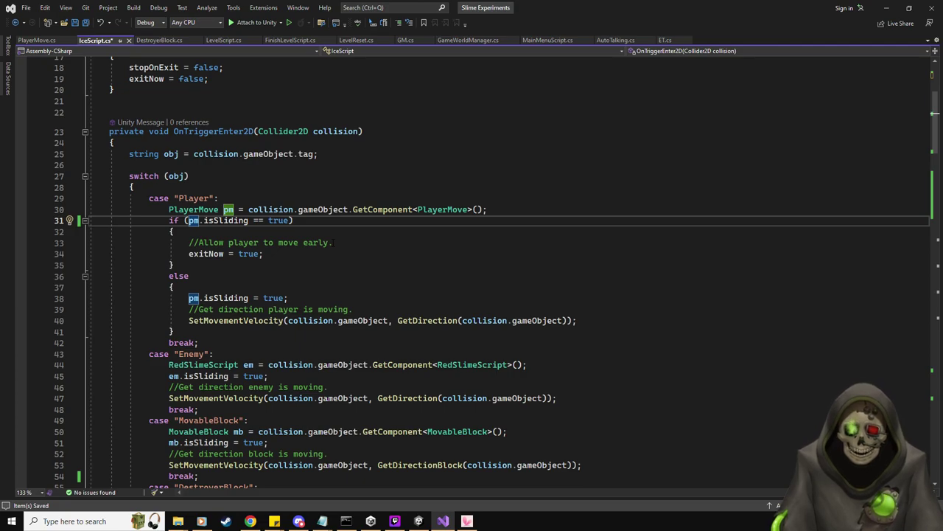
{"action": "scroll", "coordinate": [493, 272], "scroll_direction": "down", "scroll_amount": 15}
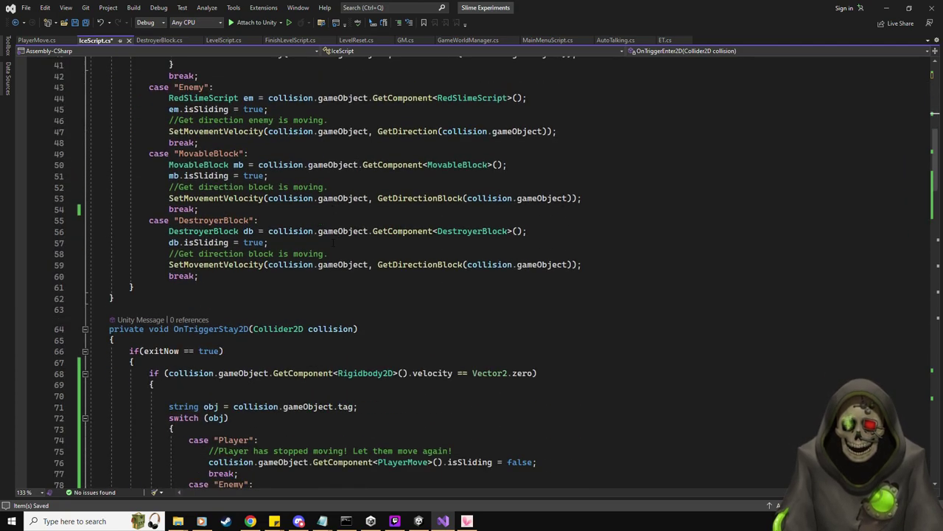
{"action": "scroll", "coordinate": [471, 201], "scroll_direction": "up", "scroll_amount": 2}
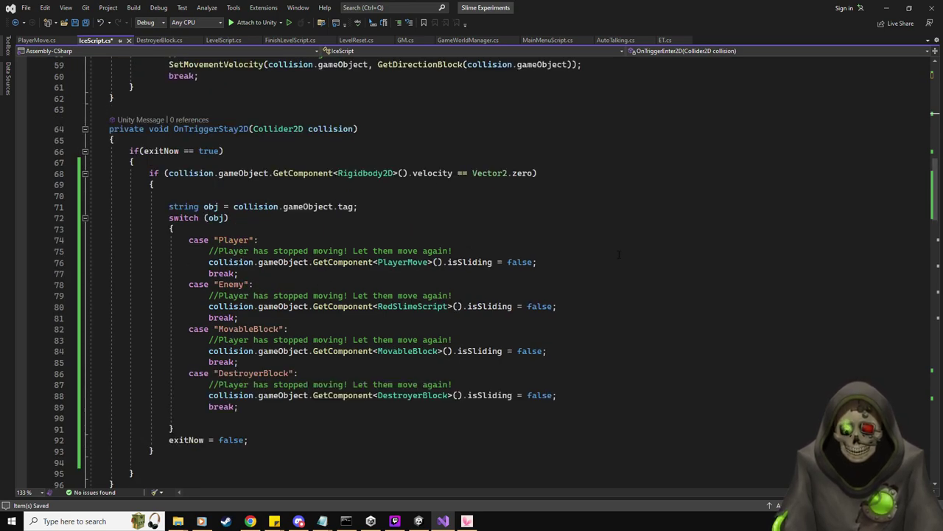
{"action": "scroll", "coordinate": [623, 315], "scroll_direction": "down", "scroll_amount": 11}
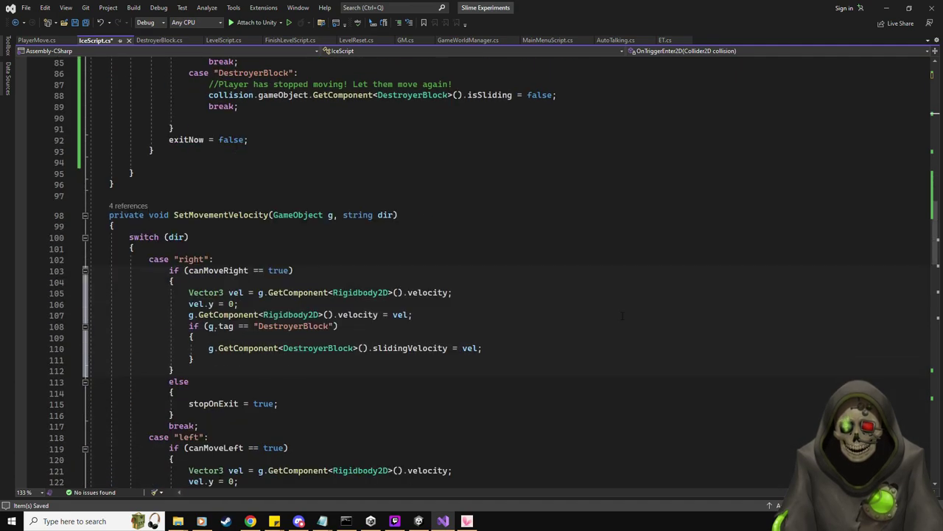
Step: Extend the OnTriggerExit2D condition in IceScript with || isEnd == true and save the script
{"action": "scroll", "coordinate": [156, 219], "scroll_direction": "down", "scroll_amount": 20}
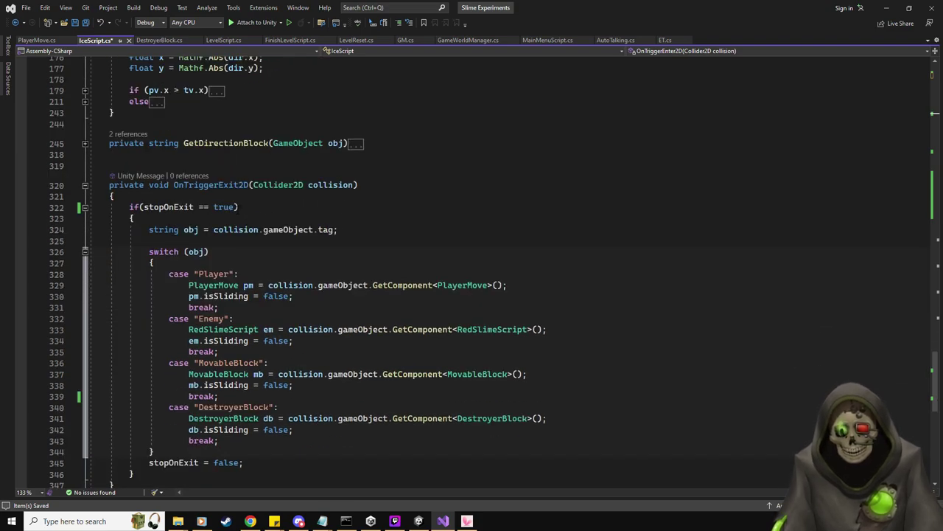
{"action": "left_click", "coordinate": [320, 212]}
{"action": "key", "text": "Left"}
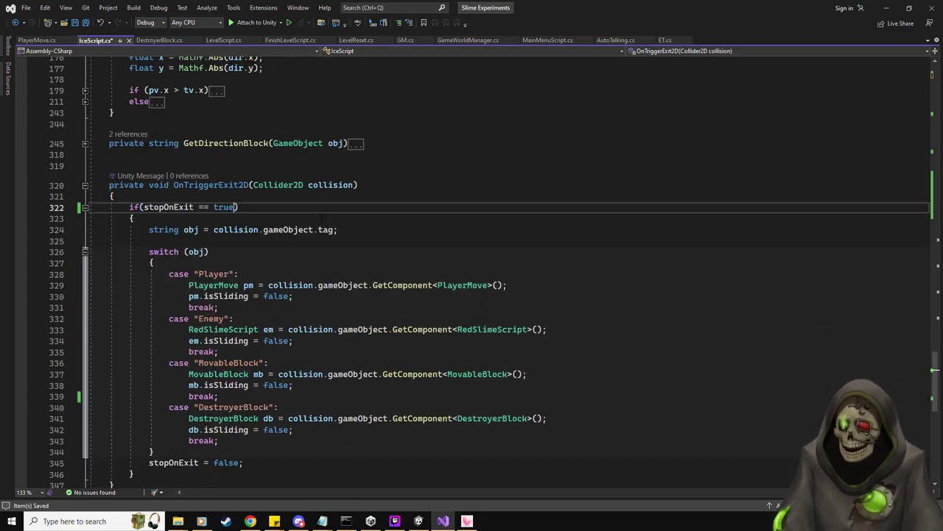
{"action": "type", "text": "|| "}
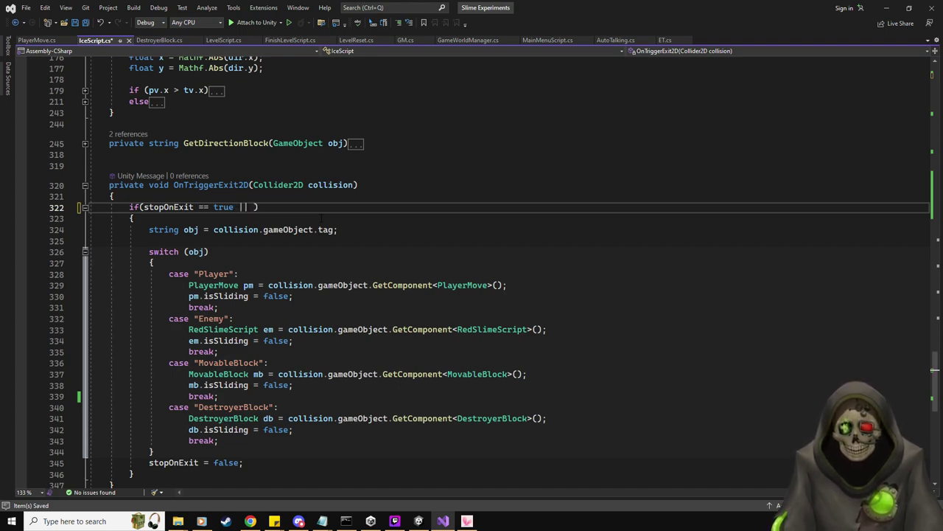
{"action": "type", "text": "isEnd "}
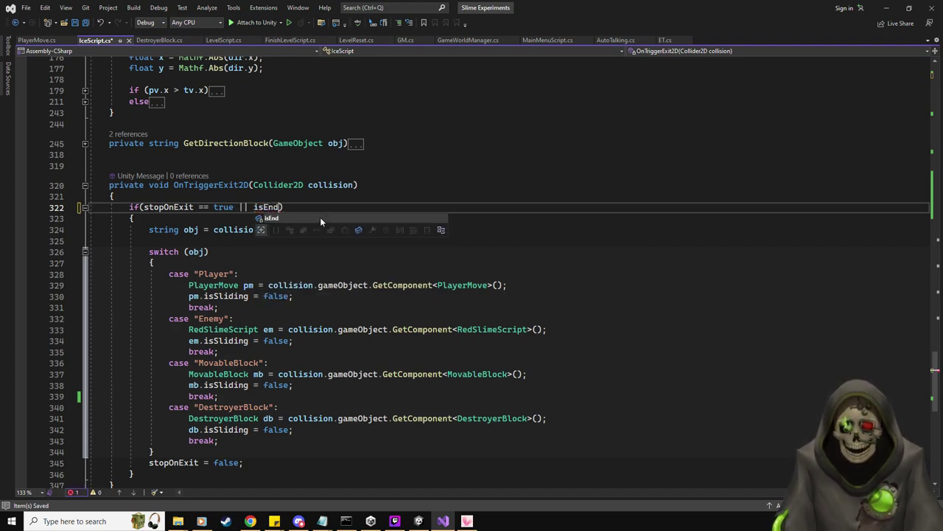
{"action": "type", "text": "== true"}
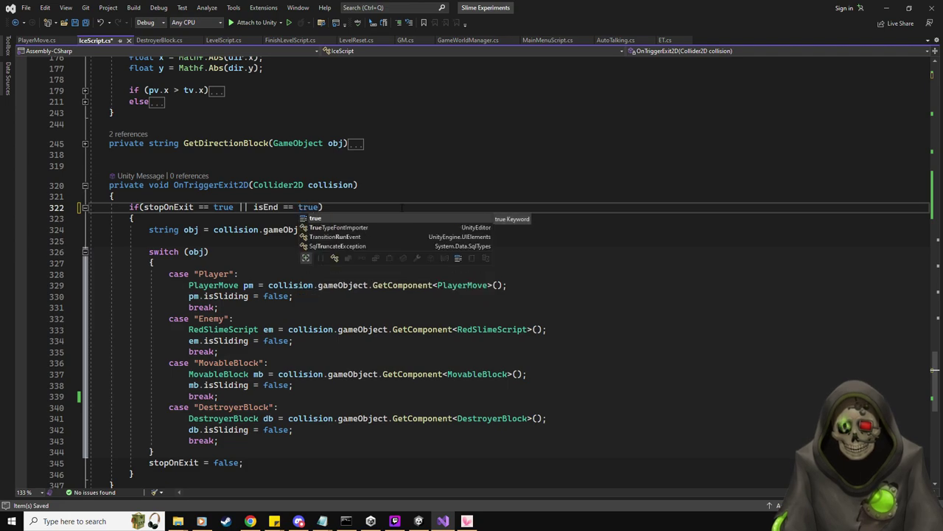
{"action": "key", "text": "ctrl+s"}
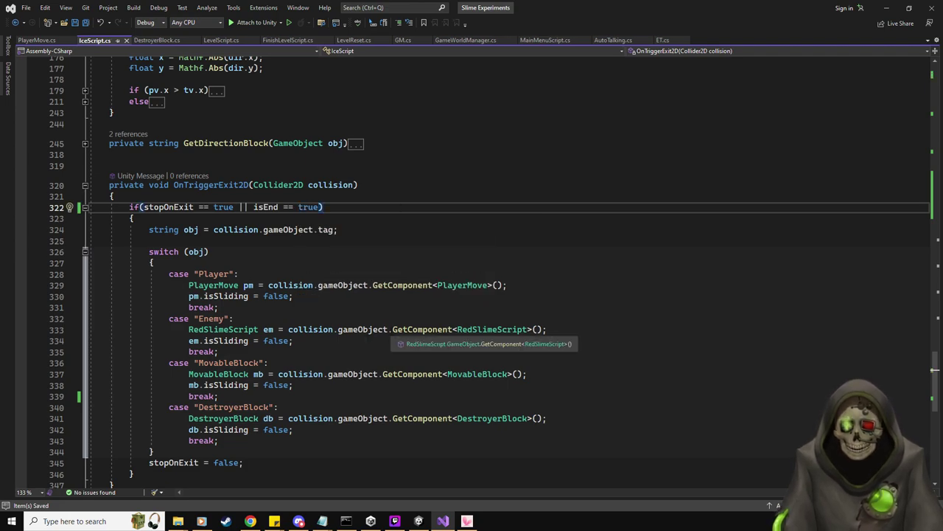
Step: Switch to Unity and turn Is End off for Ice (1) and on for Ice (2) and Ice (3)
{"action": "key", "text": "alt+Tab"}
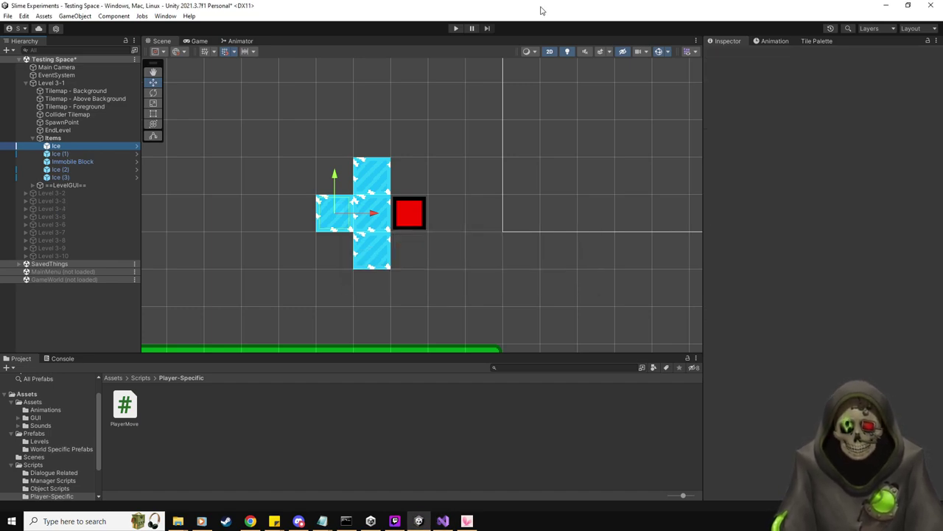
{"action": "left_click", "coordinate": [59, 153]}
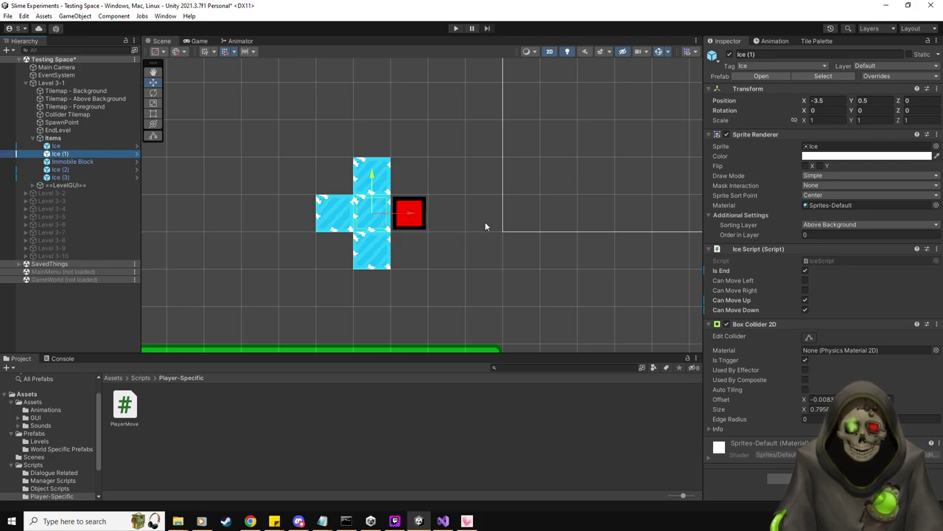
{"action": "left_click", "coordinate": [805, 271]}
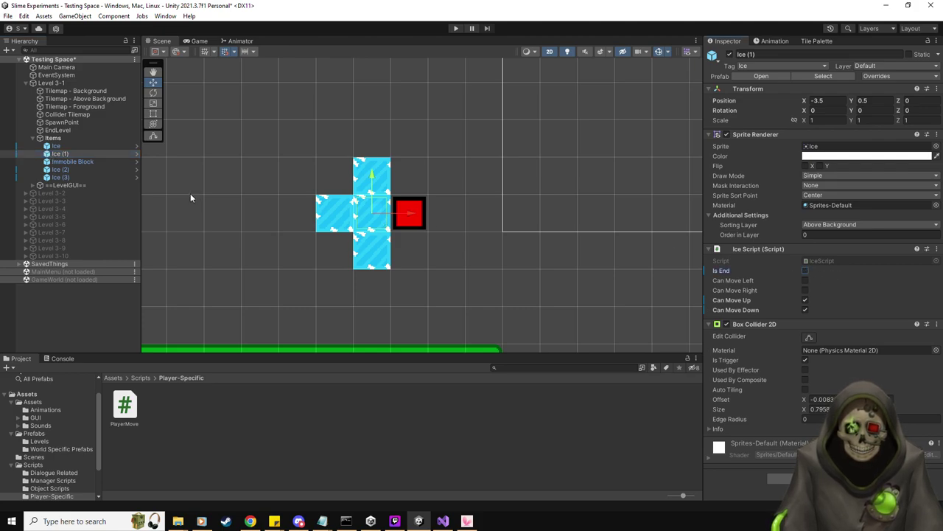
{"action": "left_click", "coordinate": [55, 170]}
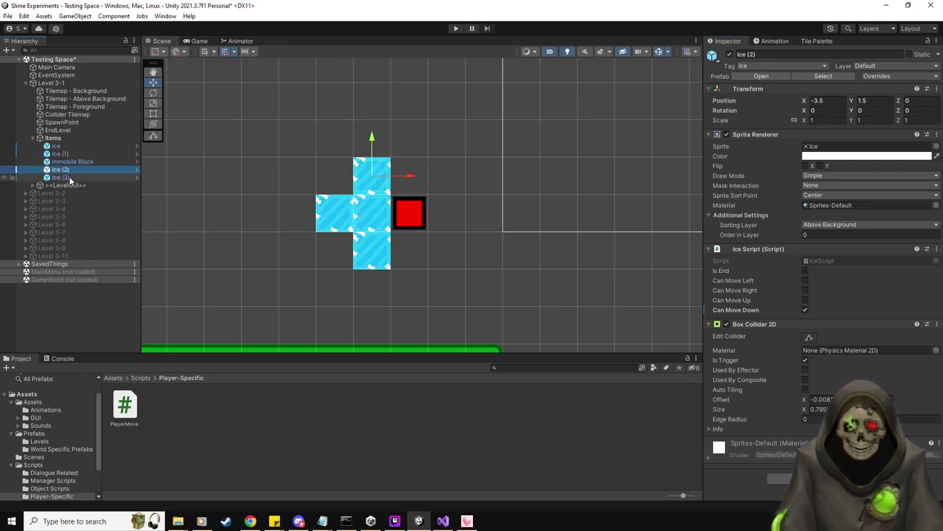
{"action": "left_click", "coordinate": [69, 178]}
{"action": "left_click", "coordinate": [60, 170]}
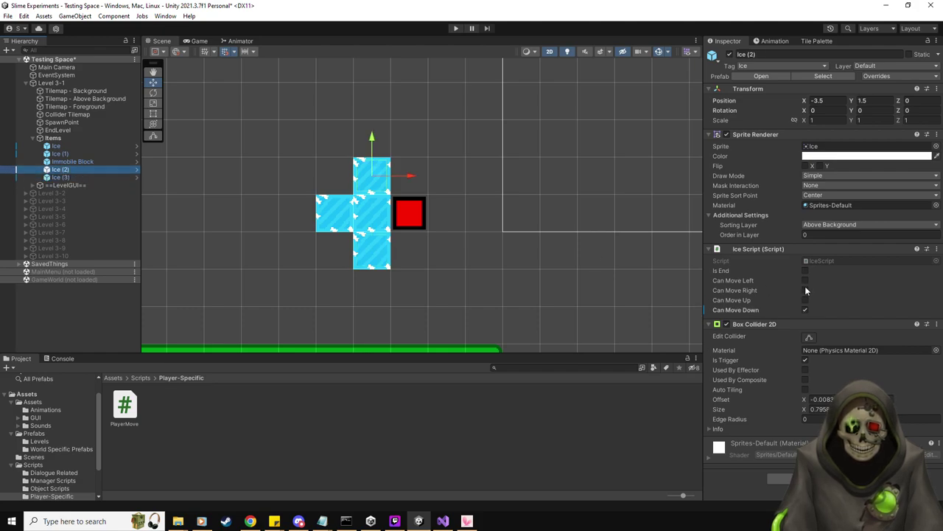
{"action": "left_click", "coordinate": [59, 178]}
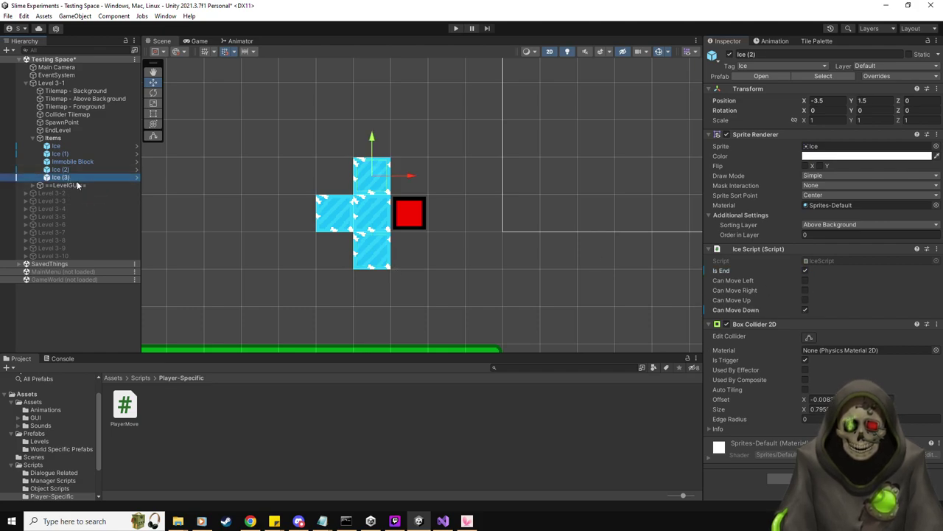
{"action": "left_click", "coordinate": [805, 271]}
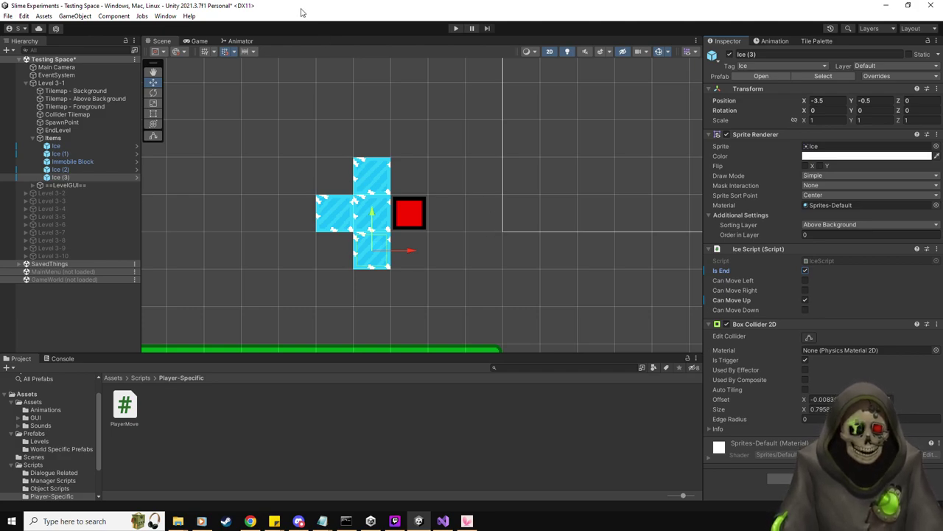
Step: Playtest Level 3-1 by sliding the slime over the ice tiles in several directions, and stop play mode
{"action": "left_click", "coordinate": [449, 27]}
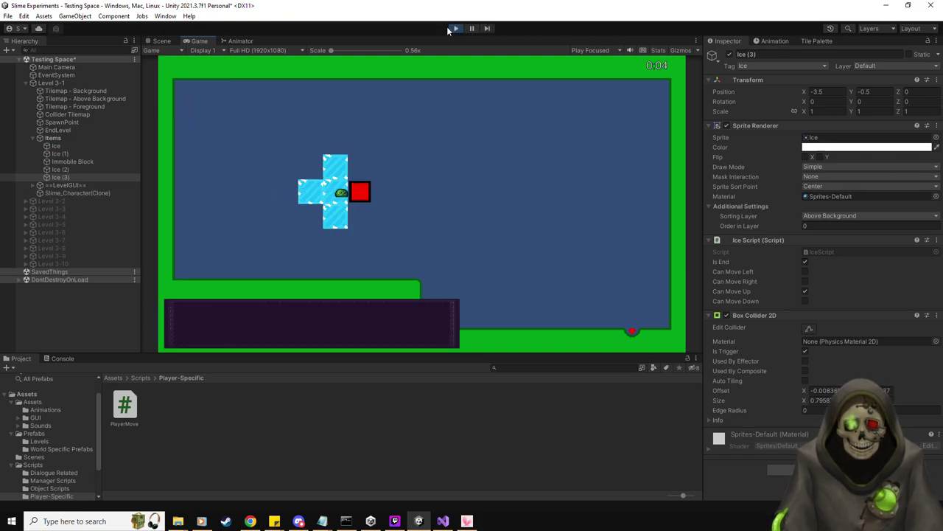
{"action": "key", "text": "Up"}
{"action": "key", "text": "Down"}
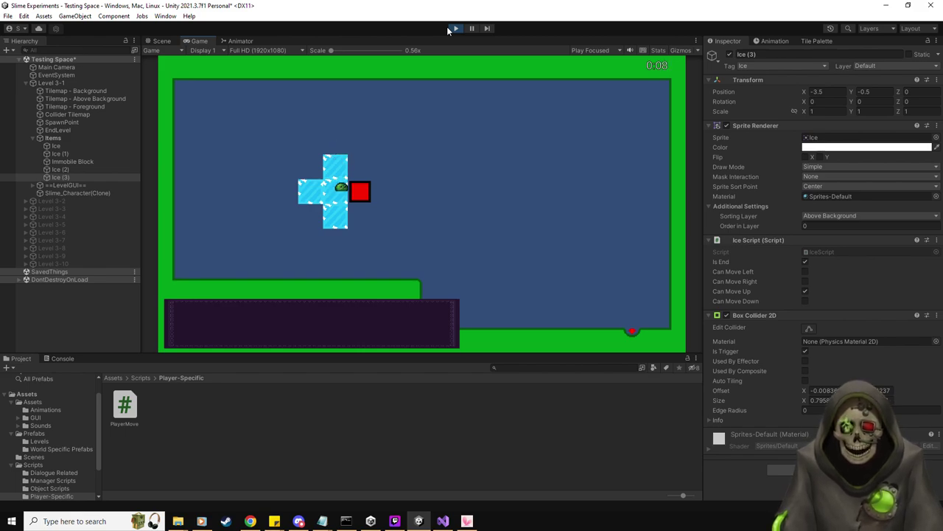
{"action": "key", "text": "Left"}
{"action": "key", "text": "Up"}
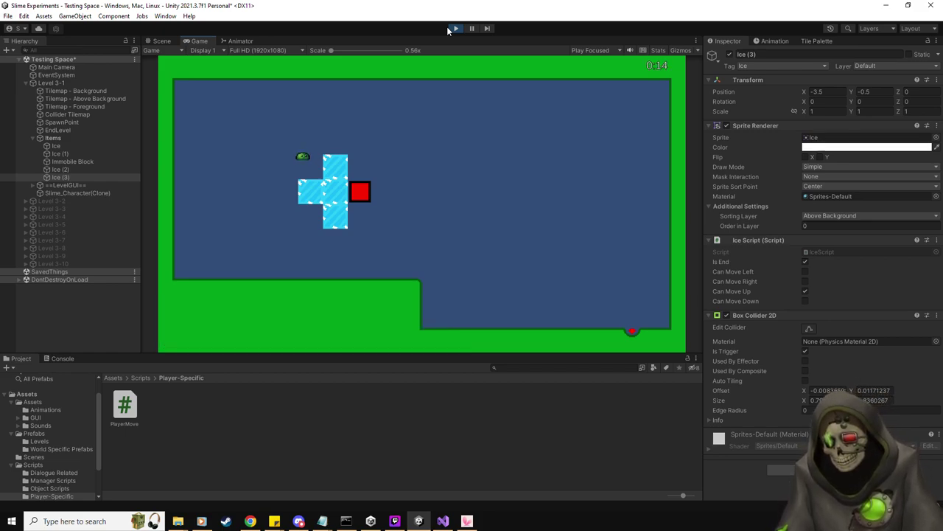
{"action": "left_click", "coordinate": [456, 28]}
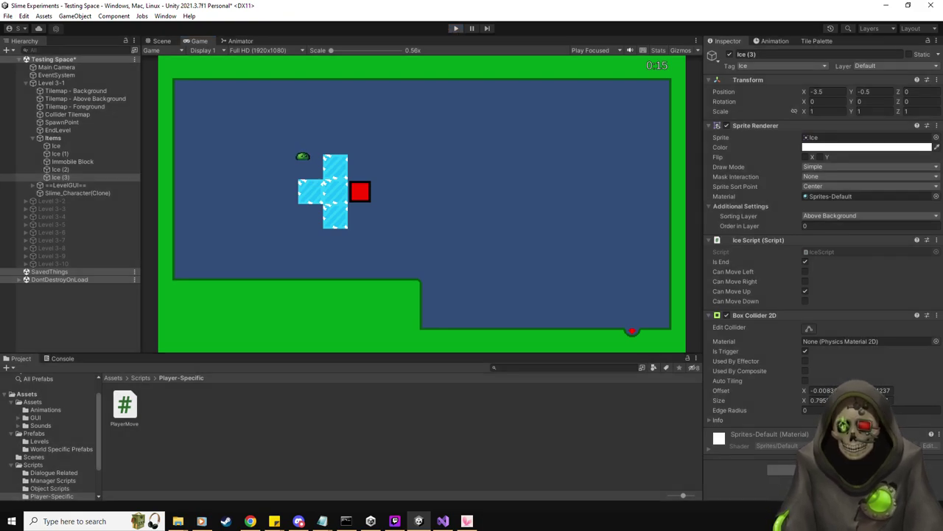
Step: Switch to Visual Studio and review GetDirection's else branch and the OnTriggerExit2D method in IceScript
{"action": "key", "text": "alt+Tab"}
{"action": "double_click", "coordinate": [460, 277]}
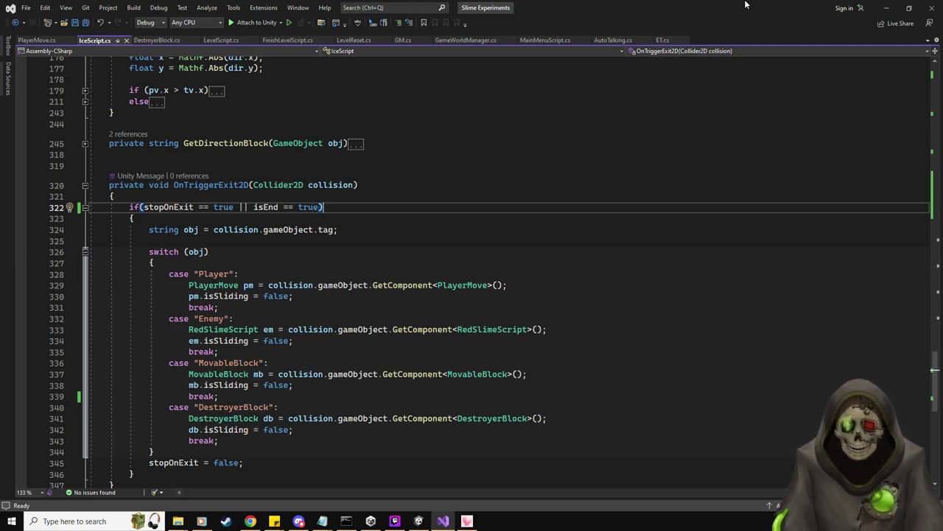
{"action": "scroll", "coordinate": [381, 258], "scroll_direction": "up", "scroll_amount": 3}
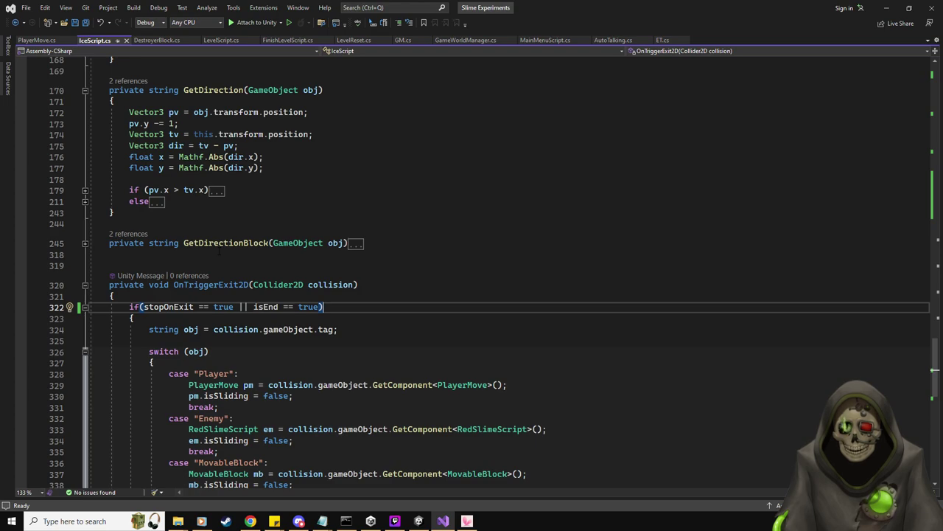
{"action": "left_click", "coordinate": [85, 201]}
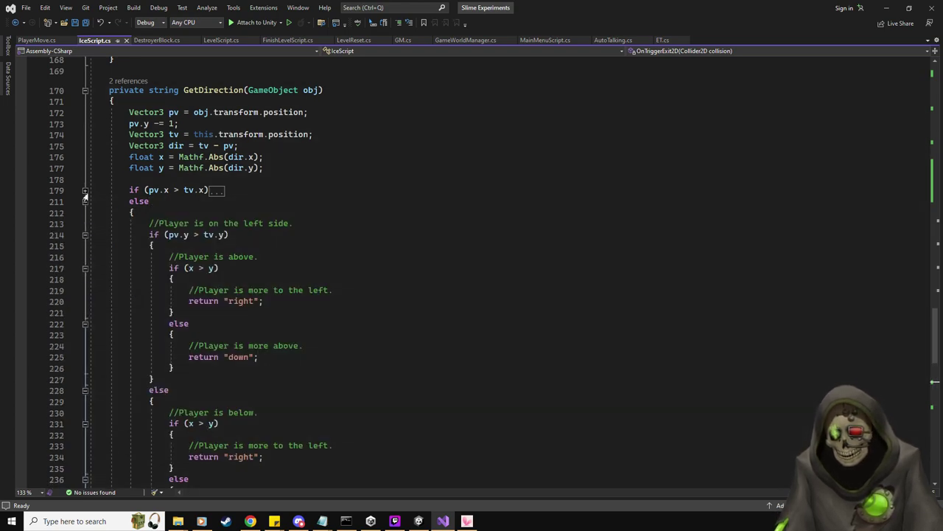
{"action": "left_click", "coordinate": [84, 202]}
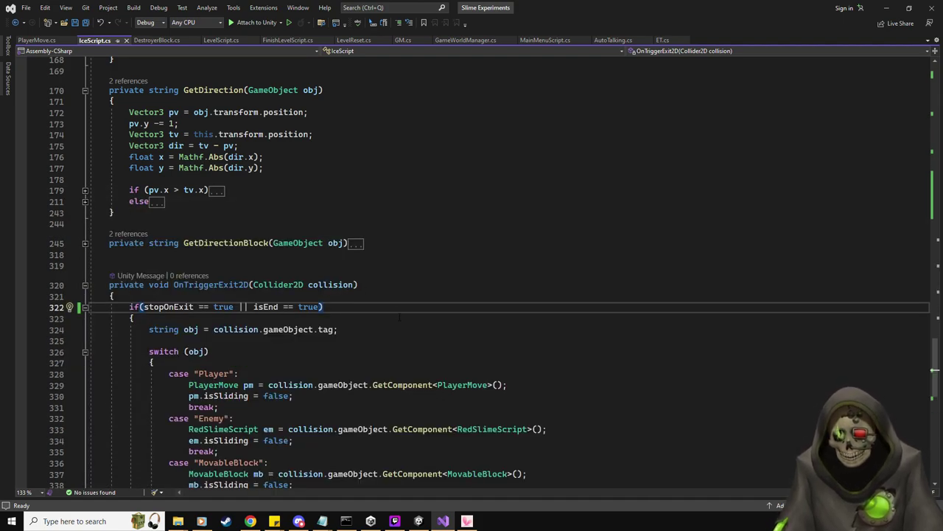
{"action": "scroll", "coordinate": [386, 327], "scroll_direction": "up", "scroll_amount": 7}
{"action": "scroll", "coordinate": [386, 326], "scroll_direction": "down", "scroll_amount": 7}
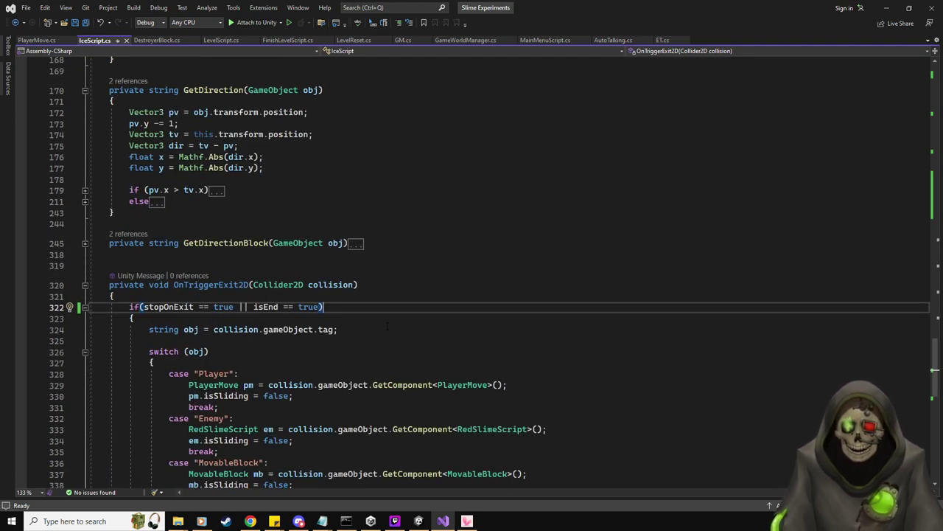
{"action": "scroll", "coordinate": [359, 298], "scroll_direction": "down", "scroll_amount": 2}
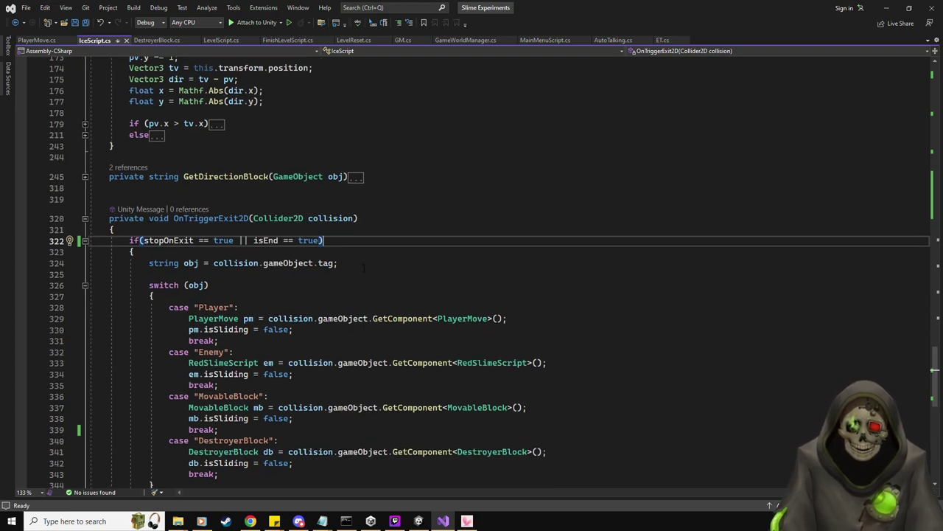
Step: Insert two blank lines above the obj declaration inside OnTriggerExit2D's if block
{"action": "left_click", "coordinate": [350, 256]}
{"action": "key", "text": "Return"}
{"action": "key", "text": "Return"}
{"action": "key", "text": "Up"}
{"action": "type", "text": "if("}
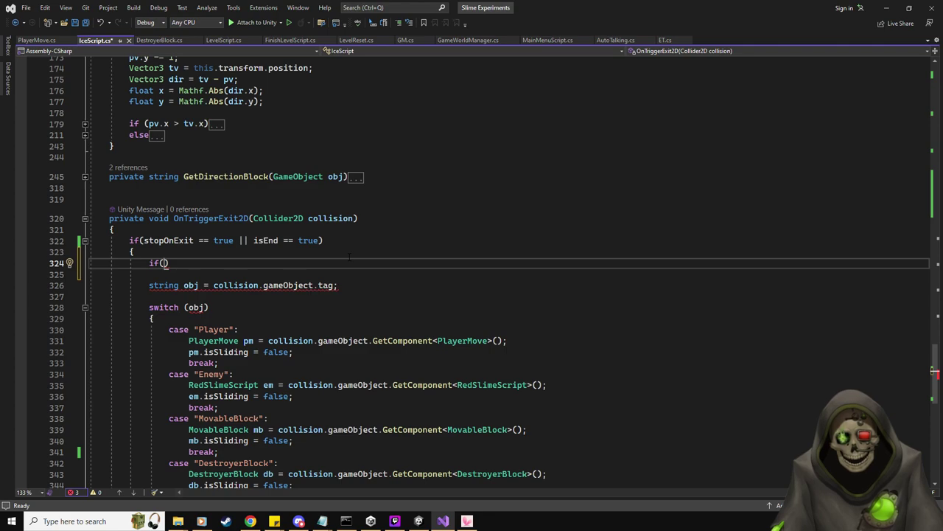
{"action": "key", "text": "End"}
{"action": "key", "text": "shift+Home"}
{"action": "key", "text": "BackSpace"}
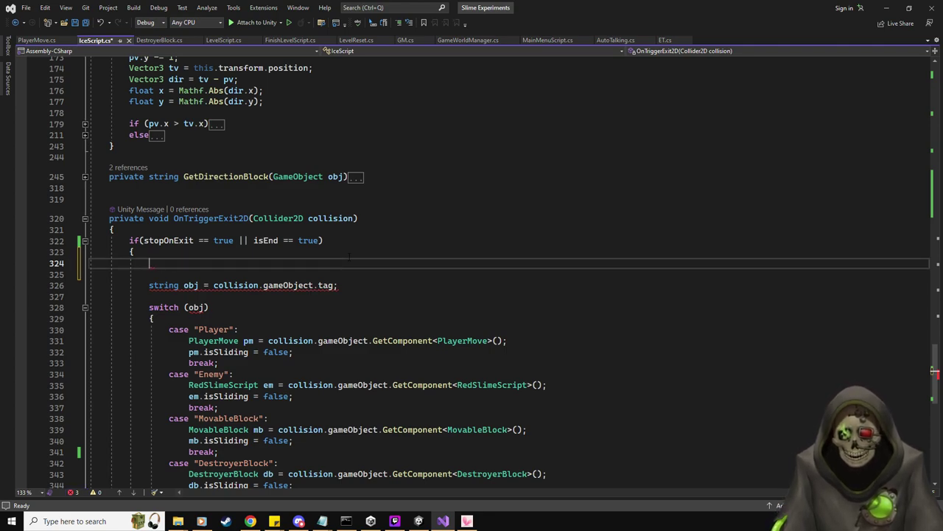
Step: Start an empty switch() statement above the obj declaration in OnTriggerExit2D and recheck GetDirection's else branch
{"action": "type", "text": "switch"}
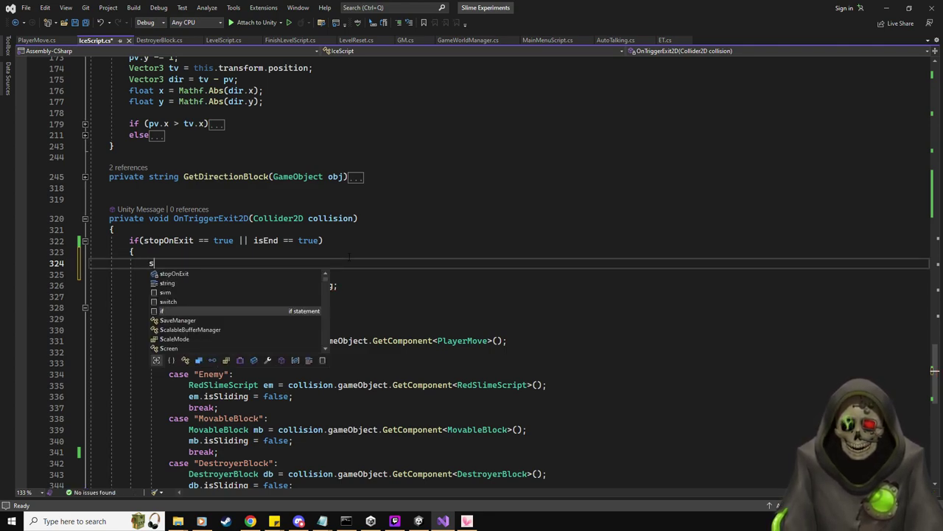
{"action": "key", "text": "Escape"}
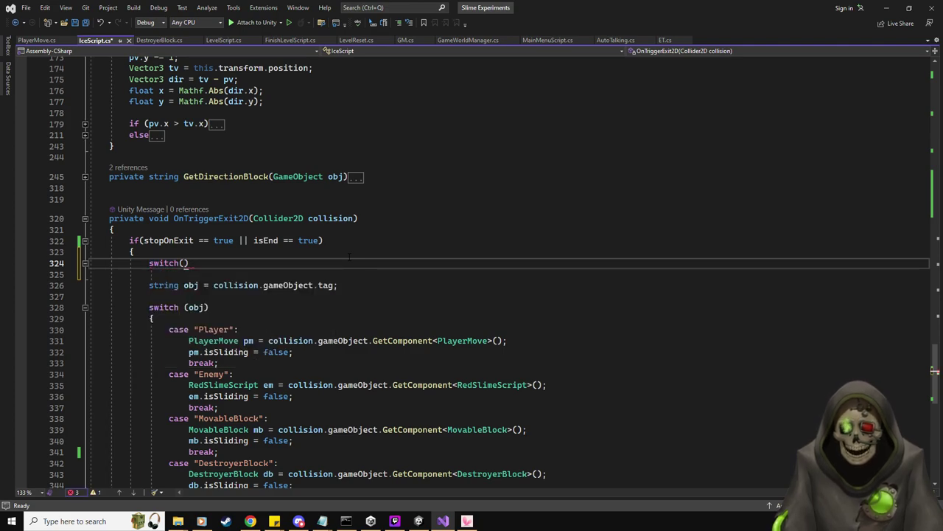
{"action": "scroll", "coordinate": [369, 280], "scroll_direction": "up", "scroll_amount": 9}
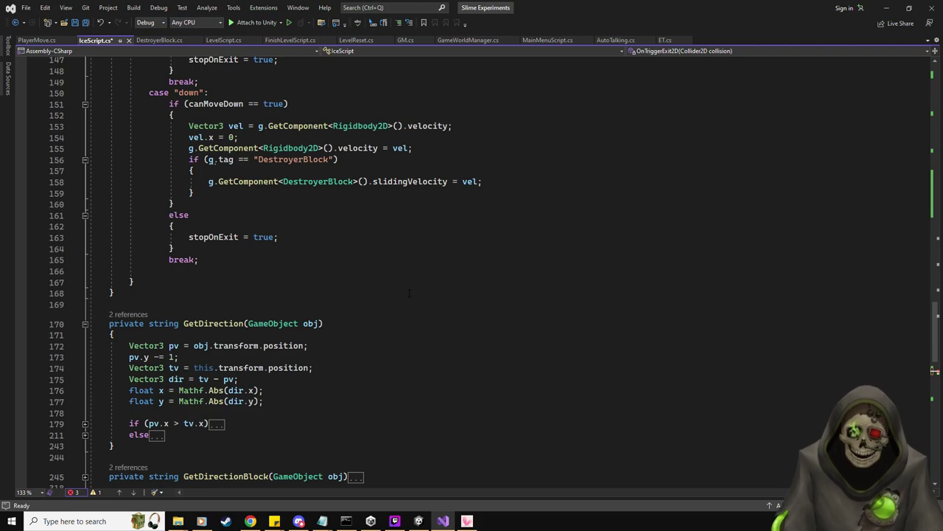
{"action": "scroll", "coordinate": [409, 293], "scroll_direction": "down", "scroll_amount": 6}
{"action": "type", "text": "("}
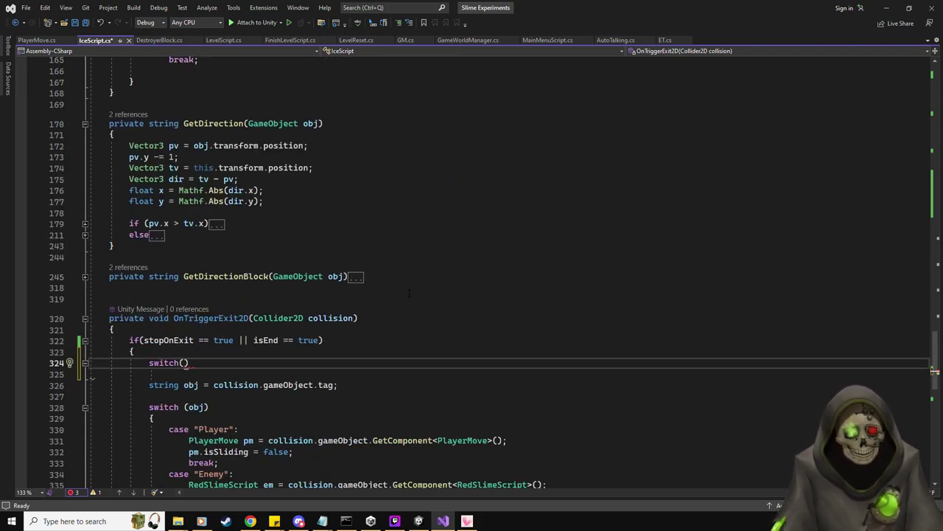
{"action": "left_click", "coordinate": [84, 235]}
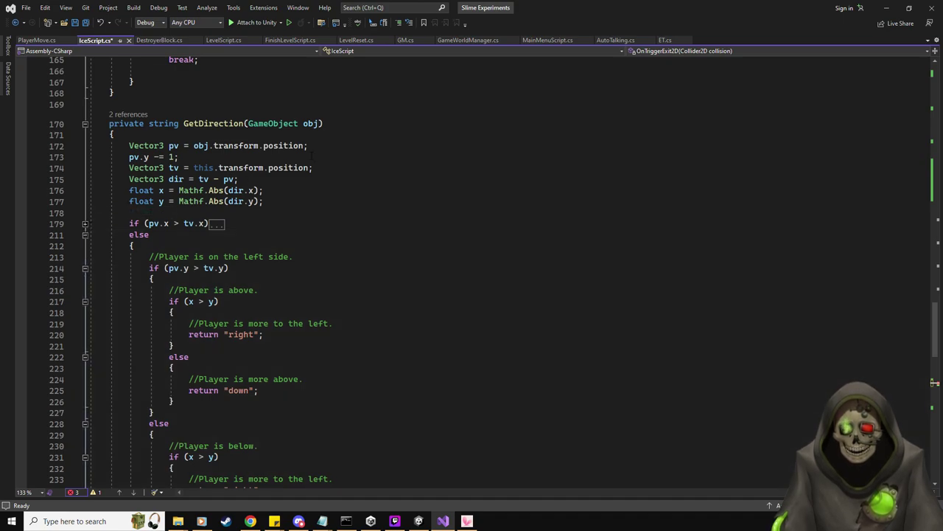
{"action": "left_click", "coordinate": [85, 235]}
Step: Declare a private bool field objDir below exitNow at the start of the IceScript class
{"action": "scroll", "coordinate": [338, 330], "scroll_direction": "up", "scroll_amount": 20}
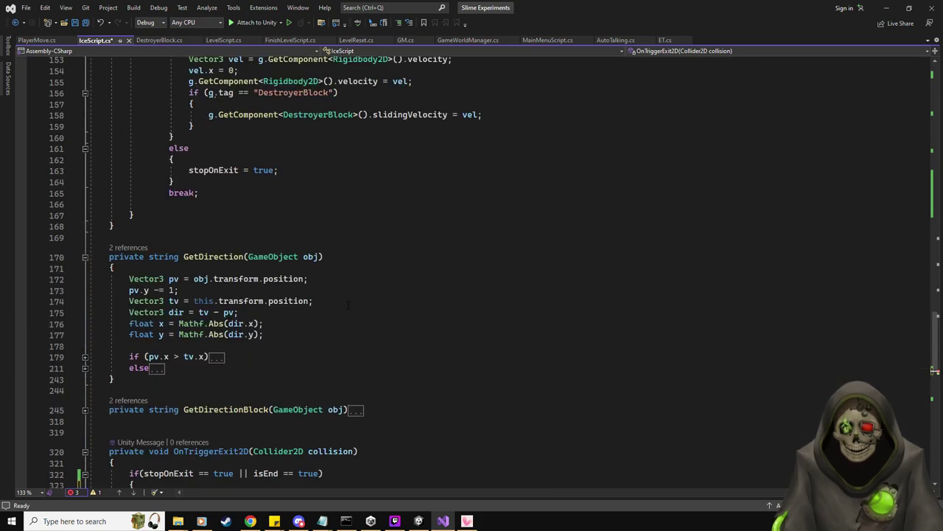
{"action": "scroll", "coordinate": [337, 330], "scroll_direction": "up", "scroll_amount": 20}
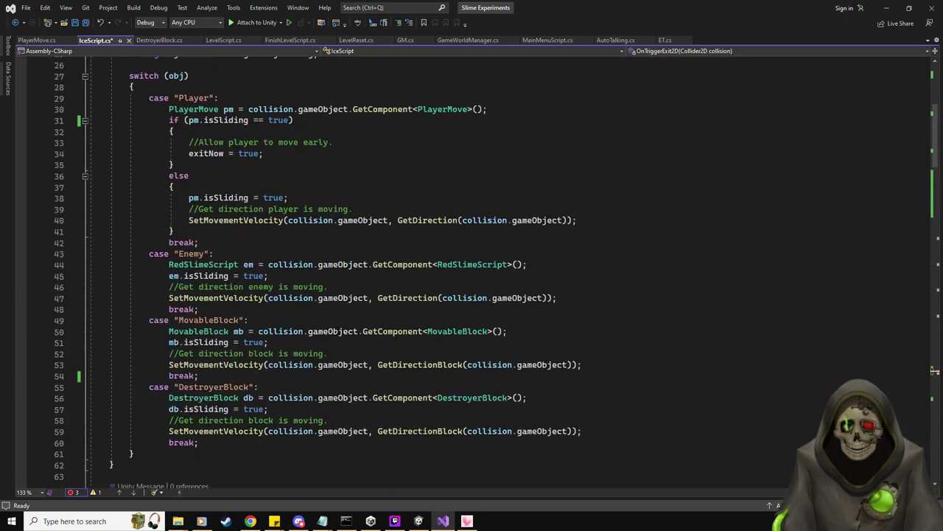
{"action": "left_click", "coordinate": [275, 215]}
{"action": "key", "text": "Return"}
{"action": "type", "text": "private bool di"}
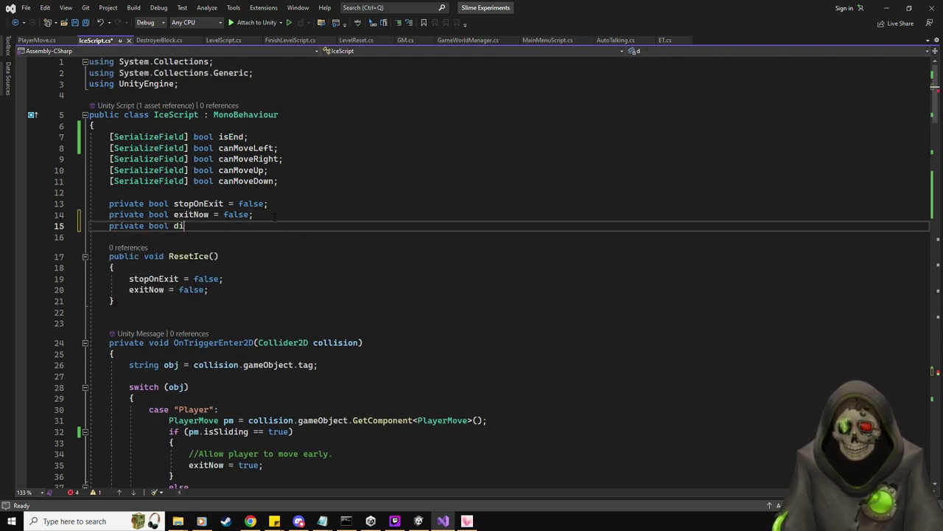
{"action": "type", "text": "rection"}
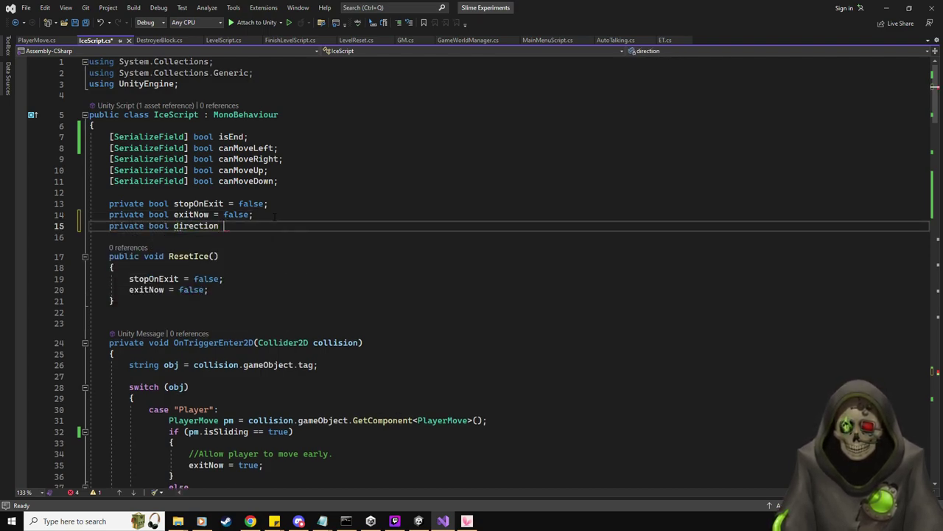
{"action": "key", "text": "BackSpace"}
{"action": "key", "text": "BackSpace"}
{"action": "key", "text": "BackSpace"}
{"action": "key", "text": "BackSpace"}
{"action": "key", "text": "BackSpace"}
{"action": "key", "text": "BackSpace"}
{"action": "key", "text": "BackSpace"}
{"action": "key", "text": "BackSpace"}
{"action": "key", "text": "BackSpace"}
{"action": "type", "text": "objDir"}
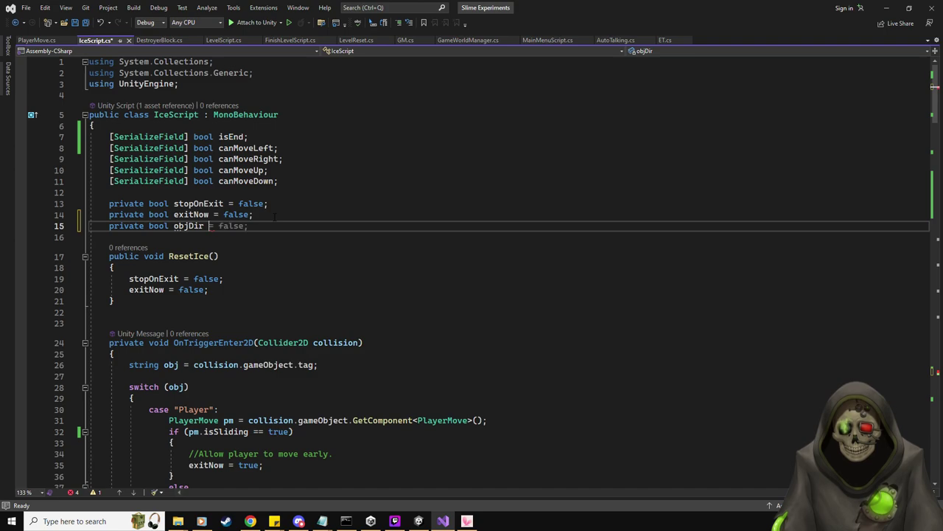
{"action": "key", "text": "BackSpace"}
{"action": "type", "text": ";"}
Step: Change the type of the objDir field to string
{"action": "key", "text": "ctrl+Left"}
{"action": "key", "text": "ctrl+Left"}
{"action": "key", "text": "Left"}
{"action": "key", "text": "ctrl+shift+Left"}
{"action": "type", "text": "string"}
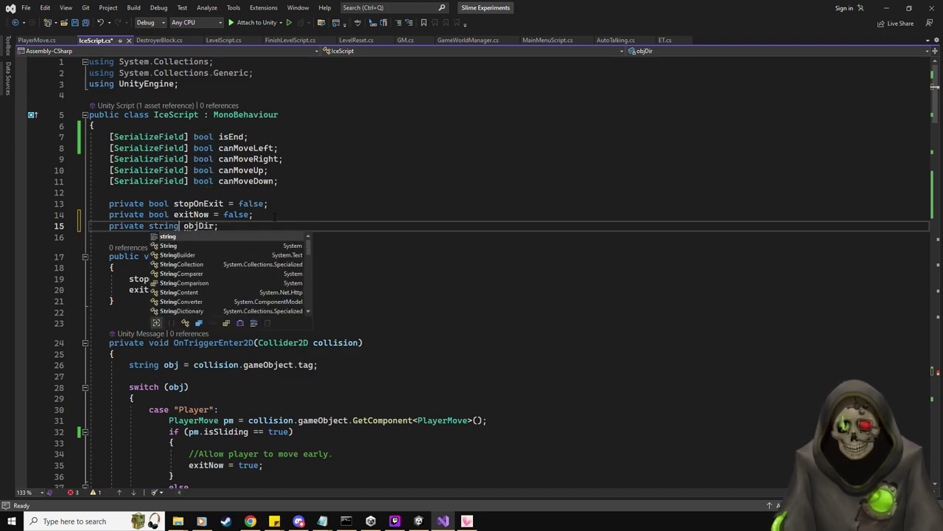
{"action": "key", "text": "Down"}
{"action": "key", "text": "Down"}
{"action": "key", "text": "Down"}
{"action": "key", "text": "Down"}
{"action": "key", "text": "Down"}
{"action": "key", "text": "Down"}
Step: Expand GetDirection's collapsed branches and insert objDir = "left"; before the return in the right-side, above, more-to-the-right case
{"action": "scroll", "coordinate": [508, 299], "scroll_direction": "down", "scroll_amount": 5}
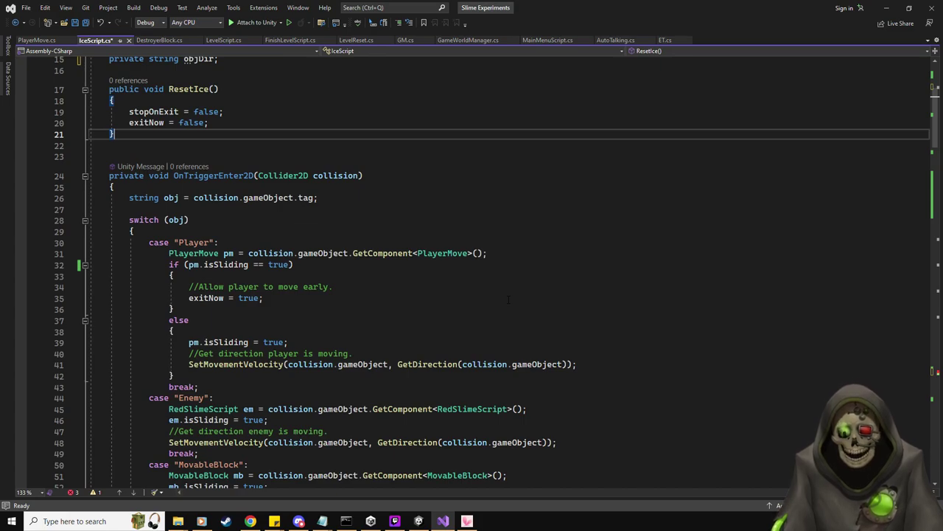
{"action": "scroll", "coordinate": [281, 373], "scroll_direction": "down", "scroll_amount": 20}
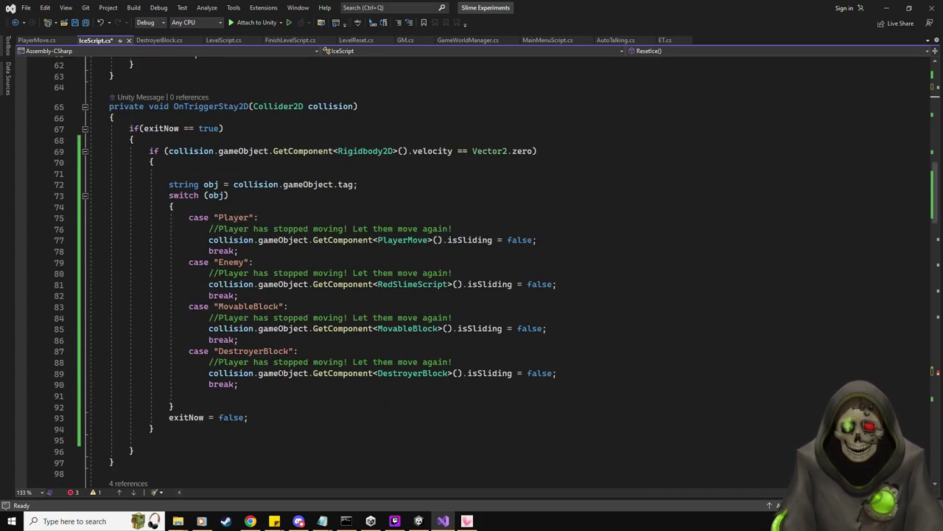
{"action": "scroll", "coordinate": [281, 373], "scroll_direction": "down", "scroll_amount": 2}
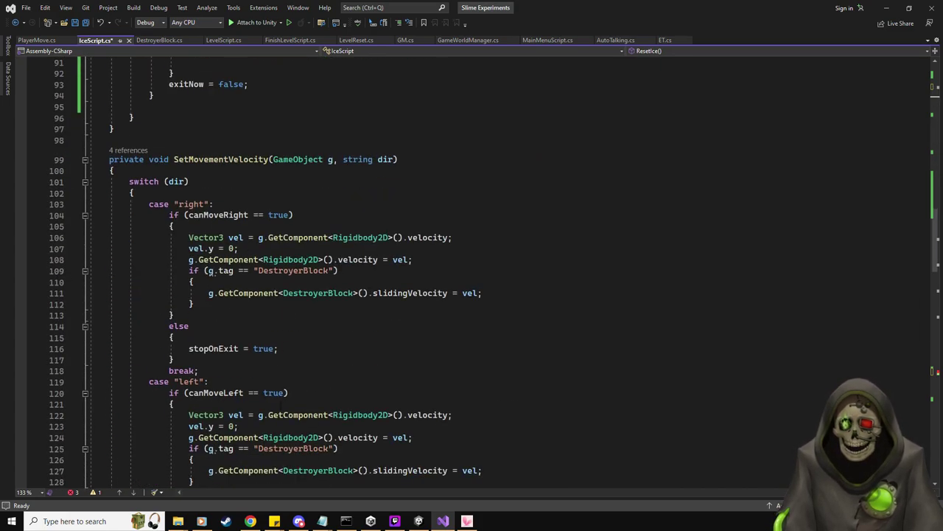
{"action": "scroll", "coordinate": [293, 330], "scroll_direction": "down", "scroll_amount": 6}
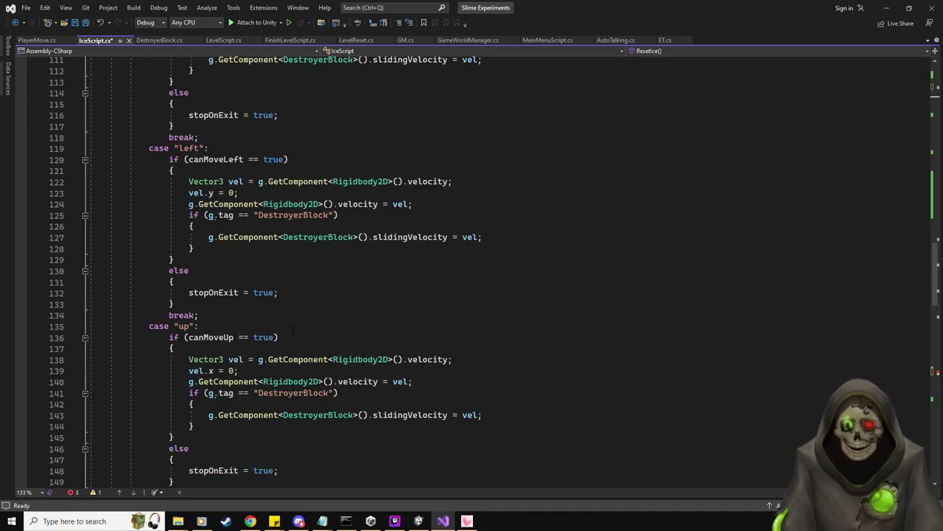
{"action": "scroll", "coordinate": [320, 308], "scroll_direction": "down", "scroll_amount": 13}
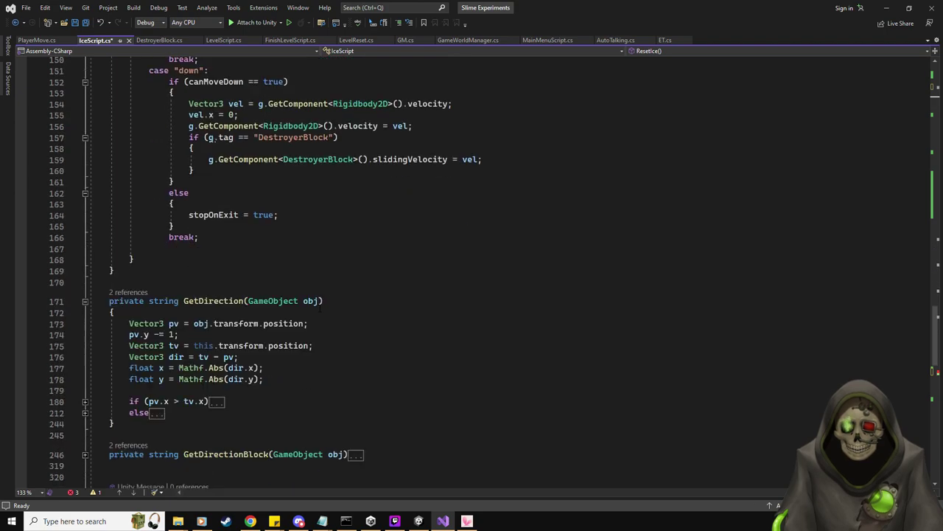
{"action": "scroll", "coordinate": [319, 249], "scroll_direction": "down", "scroll_amount": 4}
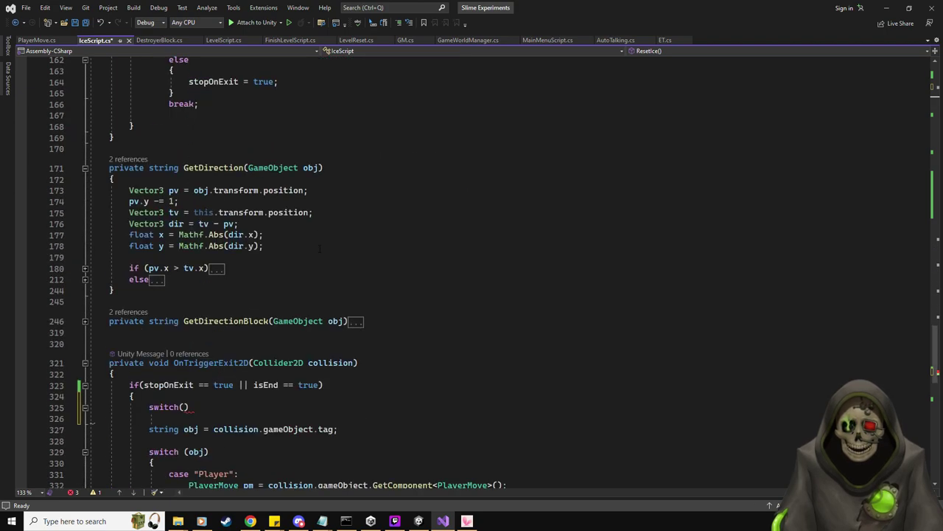
{"action": "left_click", "coordinate": [85, 279]}
{"action": "left_click", "coordinate": [84, 268]}
{"action": "scroll", "coordinate": [268, 302], "scroll_direction": "down", "scroll_amount": 2}
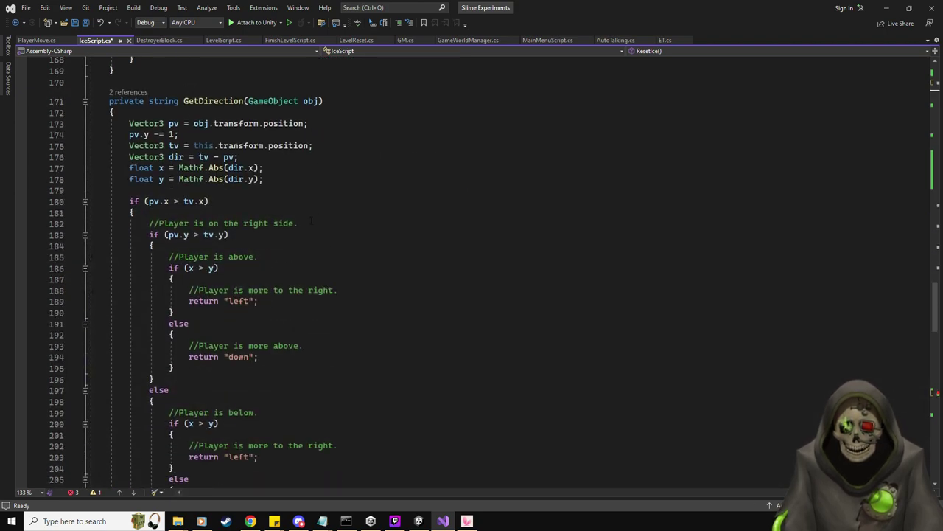
{"action": "left_click", "coordinate": [291, 301]}
{"action": "left_click", "coordinate": [377, 289]}
{"action": "key", "text": "Return"}
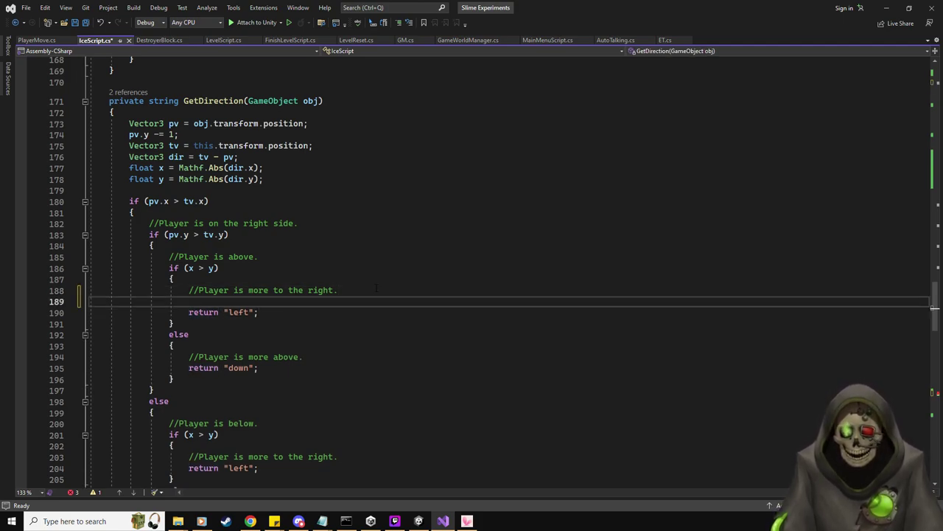
{"action": "type", "text": "objDir = \"left\";"}
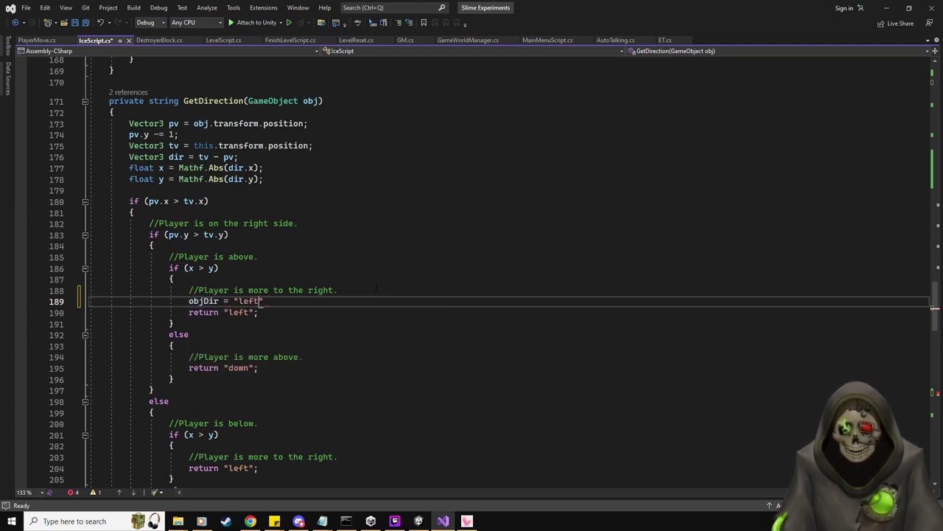
Step: Copy the objDir = "left"; assignment into the right-side, below, more-to-the-right case
{"action": "key", "text": "shift+Home"}
{"action": "key", "text": "ctrl+c"}
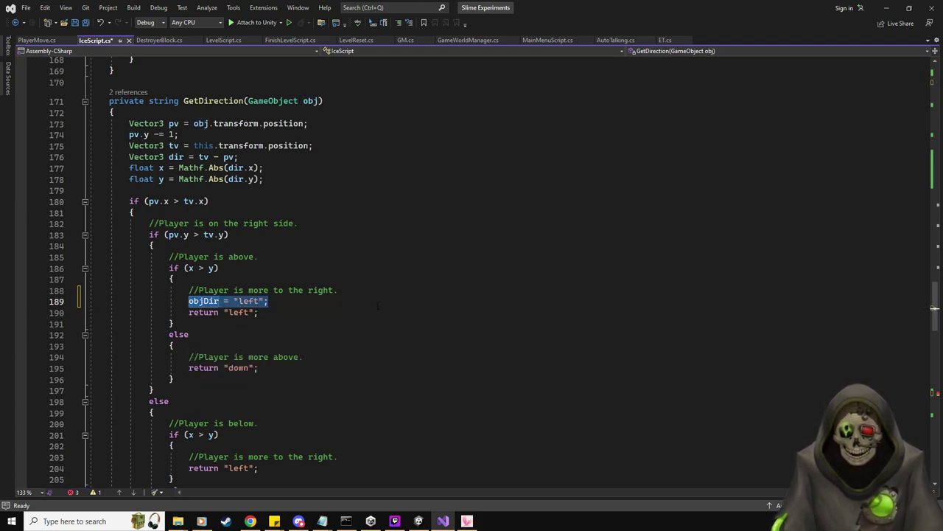
{"action": "scroll", "coordinate": [378, 305], "scroll_direction": "down", "scroll_amount": 2}
{"action": "left_click", "coordinate": [364, 390]}
{"action": "key", "text": "Return"}
{"action": "key", "text": "ctrl+v"}
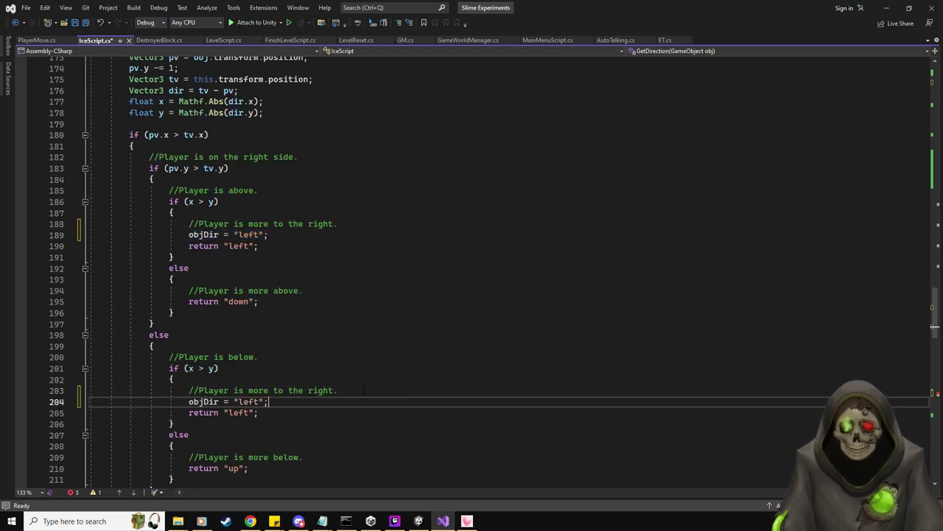
Step: Insert objDir = "down"; before return "down" in the more-above cases of both the right-side and left-side branches
{"action": "left_click", "coordinate": [317, 291]}
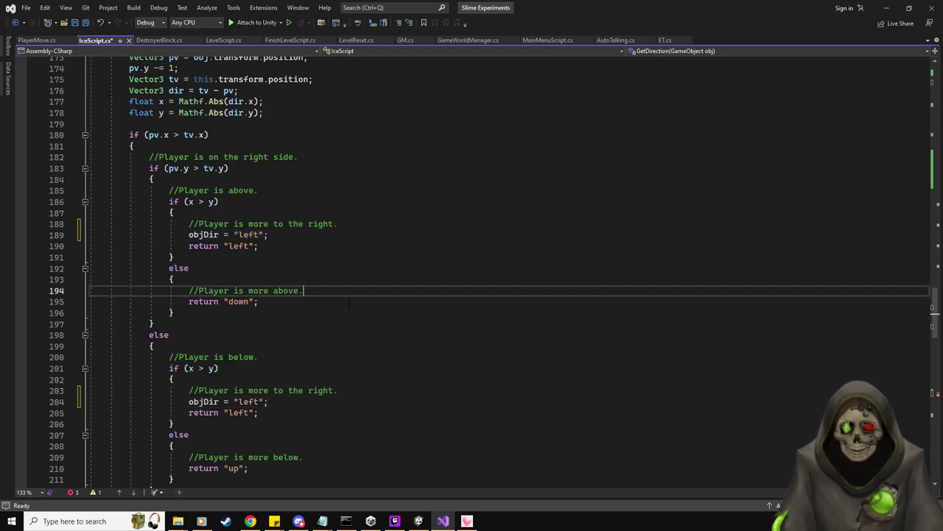
{"action": "key", "text": "Return"}
{"action": "type", "text": "objD"}
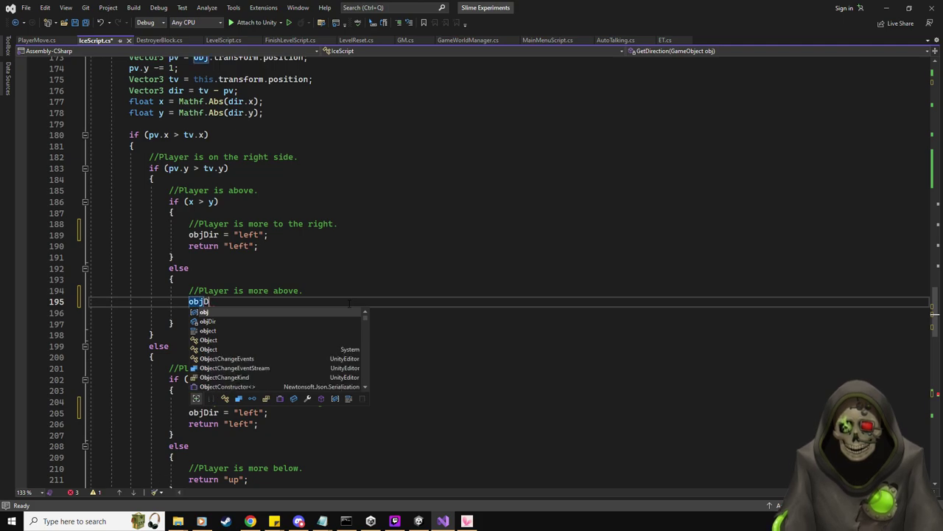
{"action": "type", "text": "ir = \"down\";"}
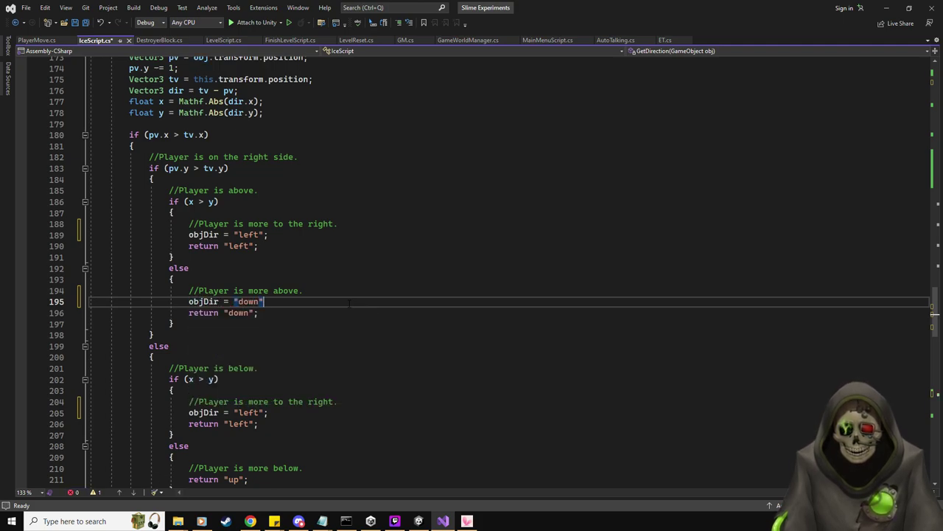
{"action": "key", "text": "shift+Home"}
{"action": "key", "text": "ctrl+c"}
{"action": "scroll", "coordinate": [349, 303], "scroll_direction": "down", "scroll_amount": 10}
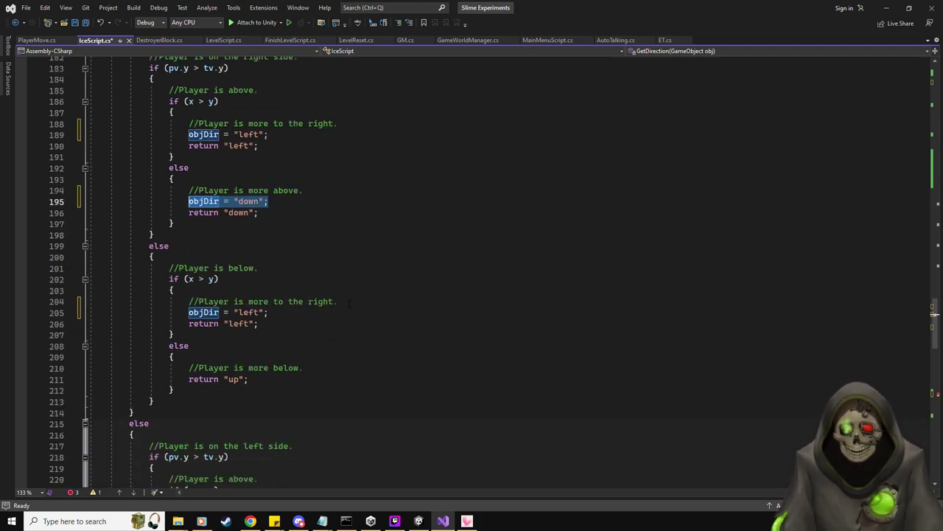
{"action": "scroll", "coordinate": [335, 327], "scroll_direction": "down", "scroll_amount": 1}
{"action": "left_click", "coordinate": [321, 302]}
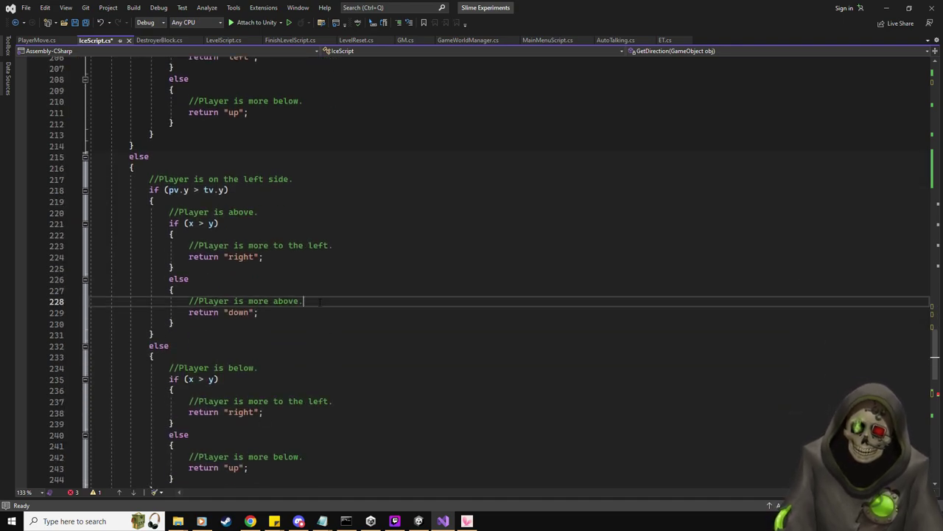
{"action": "key", "text": "Return"}
{"action": "key", "text": "ctrl+v"}
Step: Insert objDir = "up"; before return "up" in the right-side branch's more-below case
{"action": "left_click", "coordinate": [302, 101]}
{"action": "key", "text": "Return"}
{"action": "key", "text": "ctrl+v"}
{"action": "key", "text": "Left"}
{"action": "key", "text": "Left"}
{"action": "key", "text": "BackSpace"}
{"action": "key", "text": "BackSpace"}
{"action": "key", "text": "BackSpace"}
{"action": "key", "text": "BackSpace"}
{"action": "type", "text": "up"}
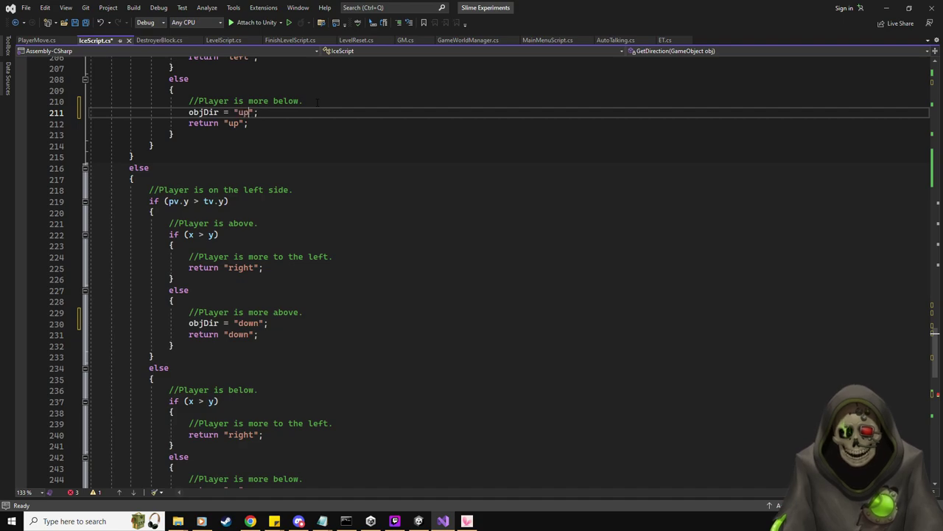
{"action": "key", "text": "Home"}
Step: Insert objDir = "up"; before return "up" in the left-side branch's more-below case
{"action": "scroll", "coordinate": [302, 396], "scroll_direction": "down", "scroll_amount": 3}
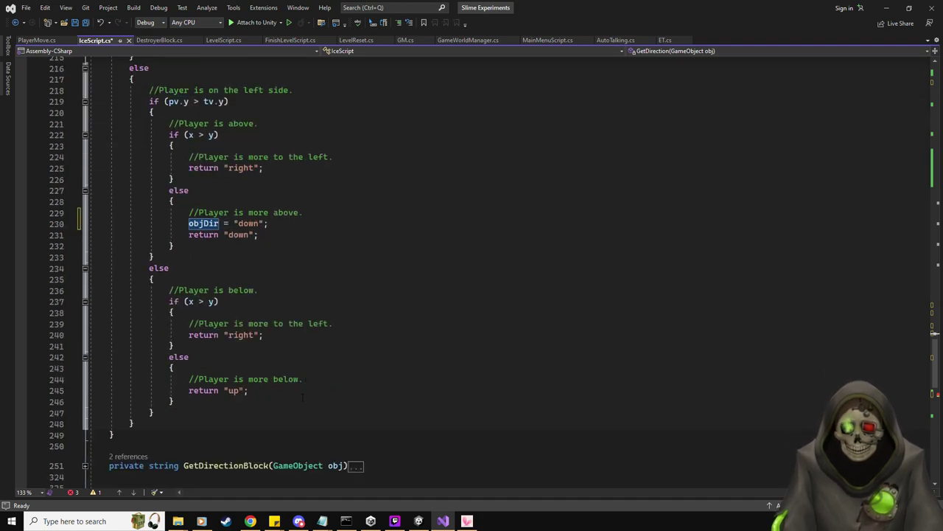
{"action": "left_click", "coordinate": [320, 379]}
{"action": "key", "text": "Return"}
{"action": "type", "text": "objDir = \"up\";"}
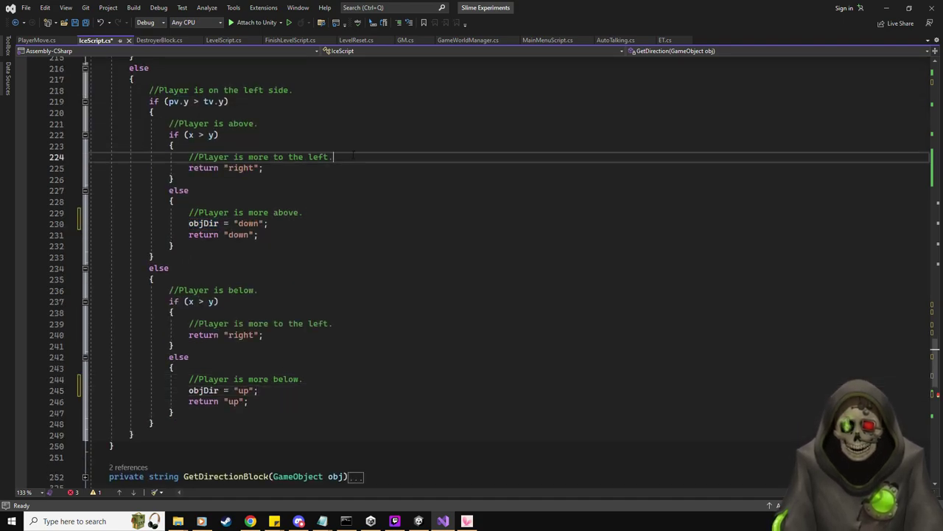
Step: Insert objDir = "right"; before return "right" in the left-side, above, more-to-the-left case
{"action": "left_click", "coordinate": [353, 156]}
{"action": "key", "text": "Return"}
{"action": "type", "text": "objDir = \"up\";"}
{"action": "key", "text": "Left"}
{"action": "key", "text": "Left"}
{"action": "key", "text": "BackSpace"}
{"action": "key", "text": "BackSpace"}
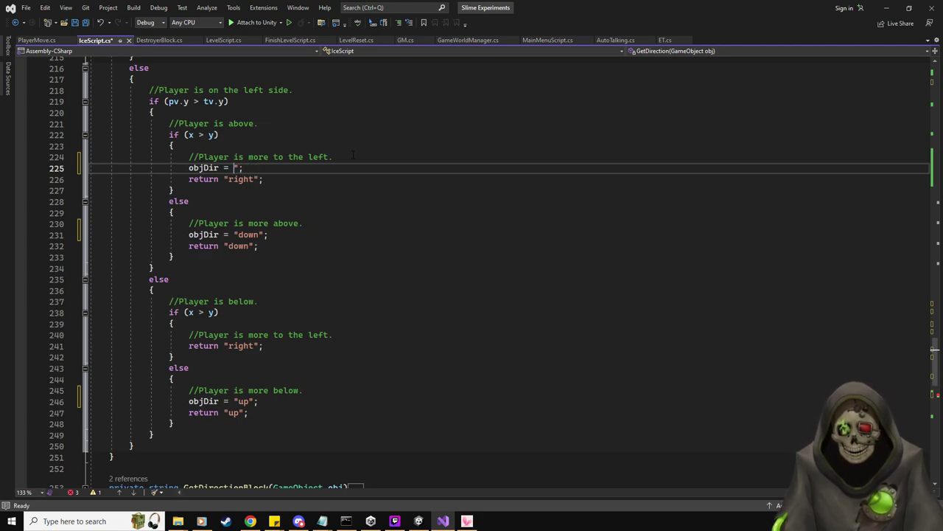
{"action": "type", "text": "right"}
{"action": "key", "text": "End"}
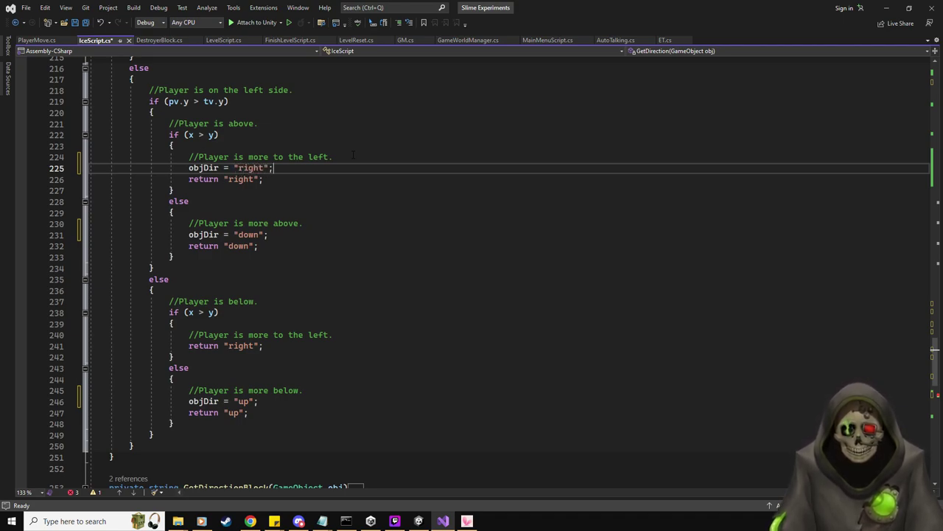
Step: Copy the objDir = "right"; assignment into the left-side, below, more-to-the-left case and save IceScript
{"action": "key", "text": "shift+Home"}
{"action": "key", "text": "ctrl+c"}
{"action": "left_click", "coordinate": [343, 334]}
{"action": "key", "text": "Return"}
{"action": "key", "text": "ctrl+v"}
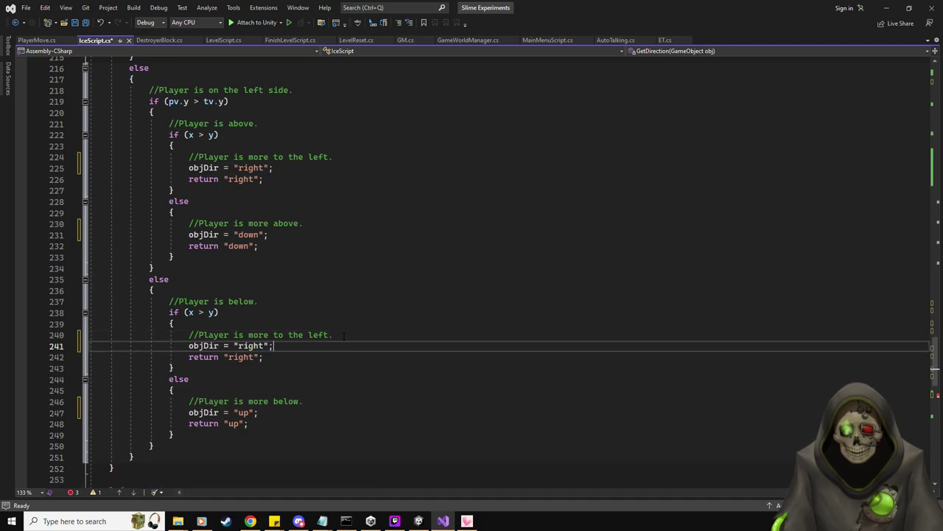
{"action": "key", "text": "ctrl+s"}
Step: Open the error list, jump to the "{ expected" error in IceScript, and close the list
{"action": "scroll", "coordinate": [343, 336], "scroll_direction": "up", "scroll_amount": 19}
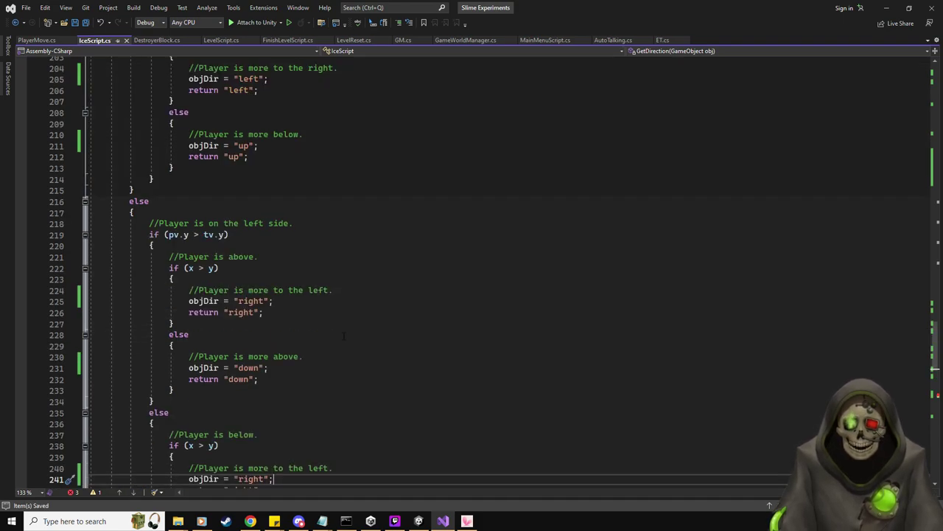
{"action": "left_click", "coordinate": [71, 492]}
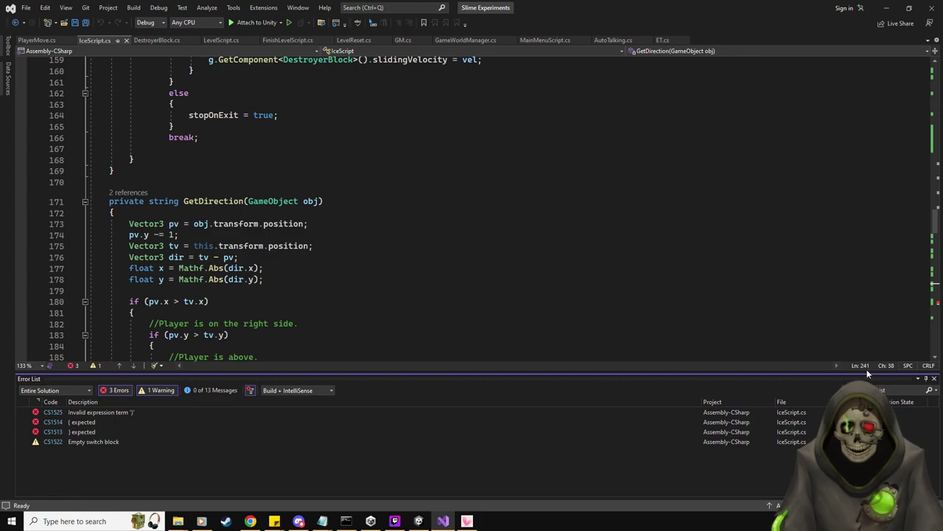
{"action": "double_click", "coordinate": [93, 420]}
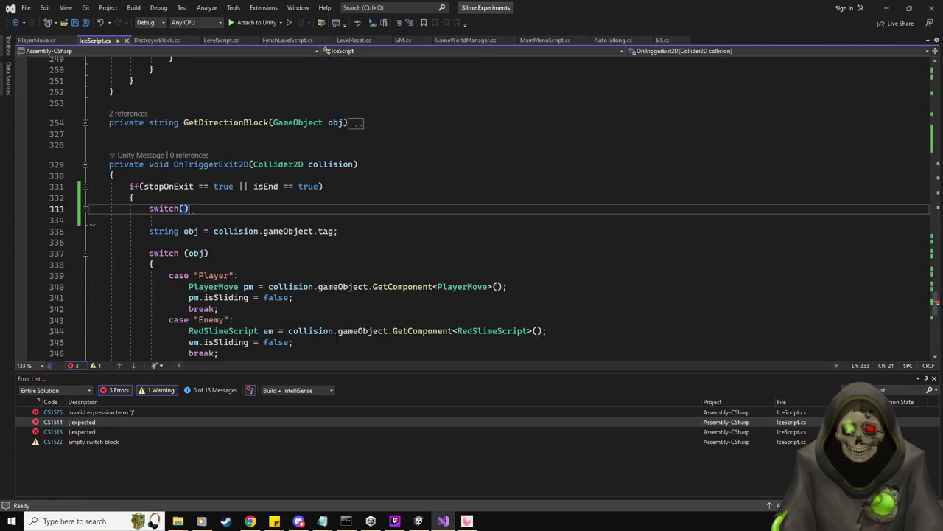
{"action": "left_click", "coordinate": [934, 378]}
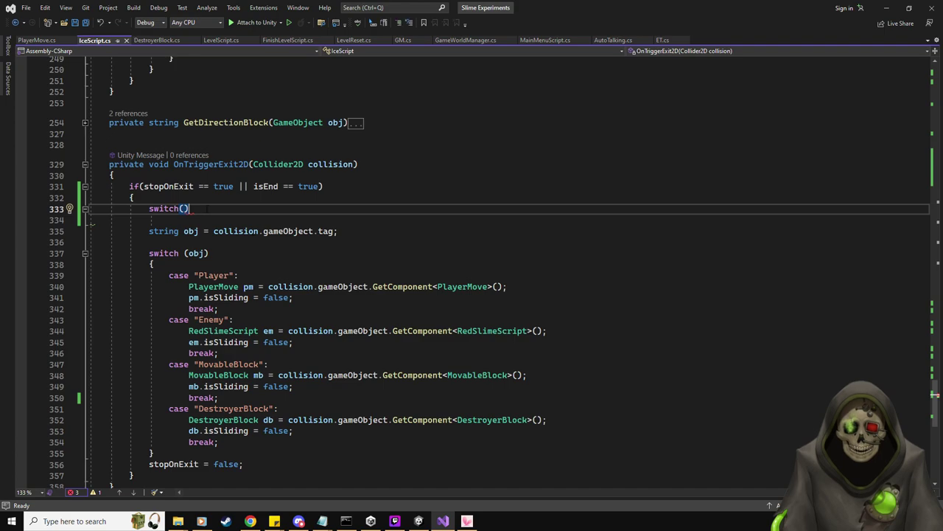
Step: Complete a switch on objDir in OnTriggerExit2D, with a body holding one empty-string case that ends in break;
{"action": "type", "text": "objDir"}
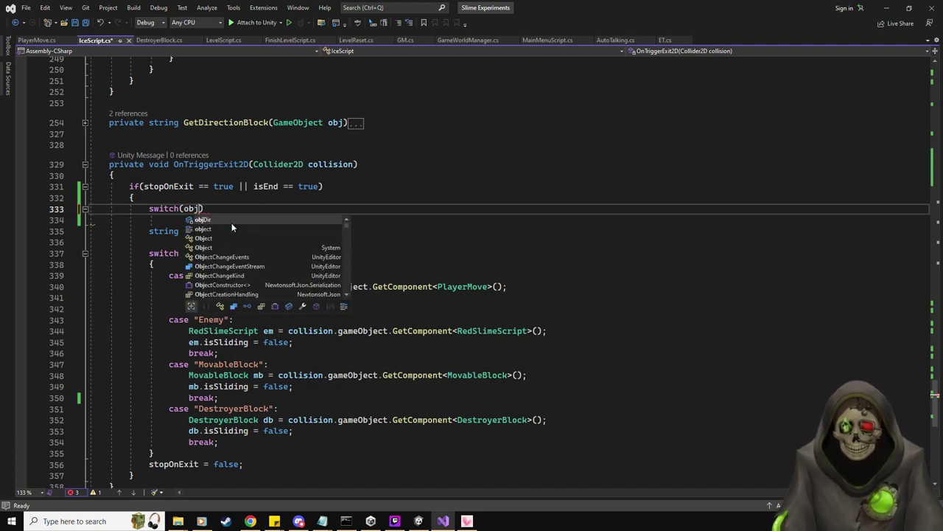
{"action": "key", "text": "Return"}
{"action": "type", "text": "{"}
{"action": "key", "text": "Return"}
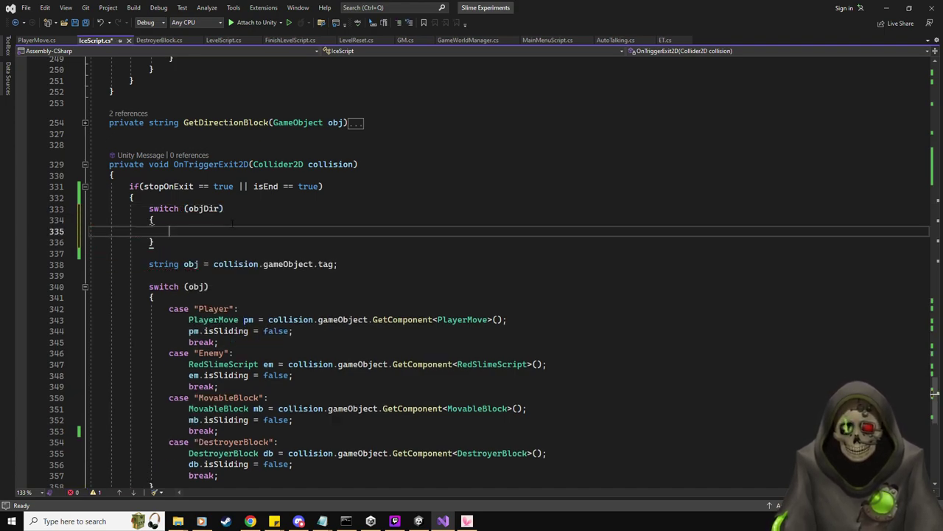
{"action": "type", "text": "case \""}
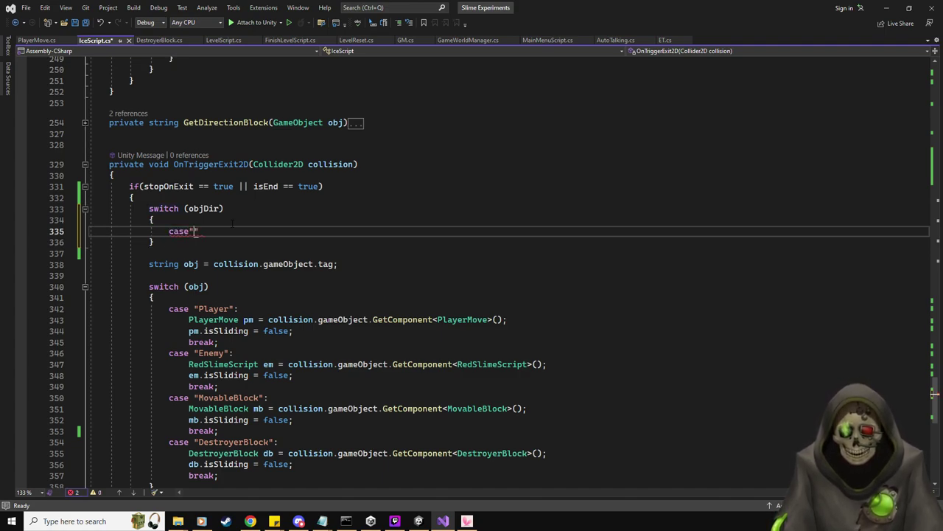
{"action": "type", "text": "\":"}
{"action": "key", "text": "Return"}
{"action": "type", "text": "break;"}
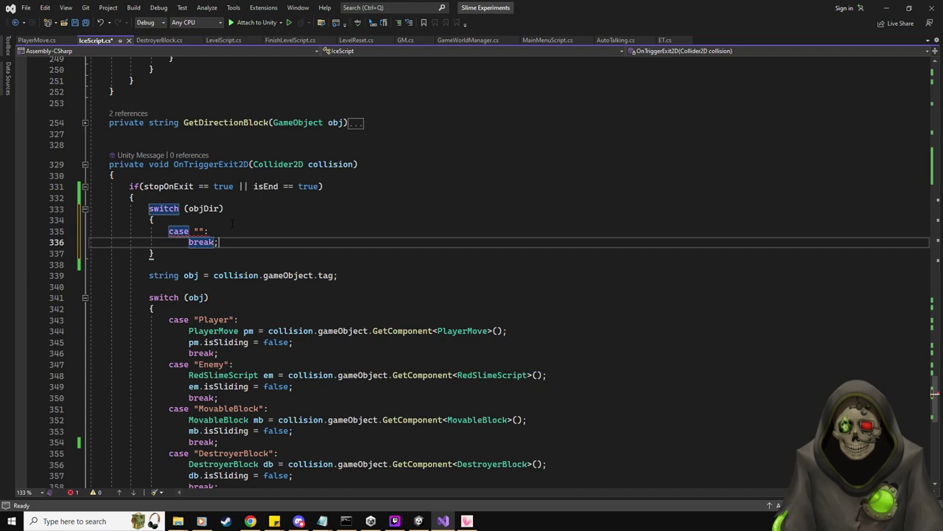
Step: Duplicate the empty case and its break; so the objDir switch holds four cases
{"action": "key", "text": "Return"}
{"action": "key", "text": "Up"}
{"action": "key", "text": "shift+Up"}
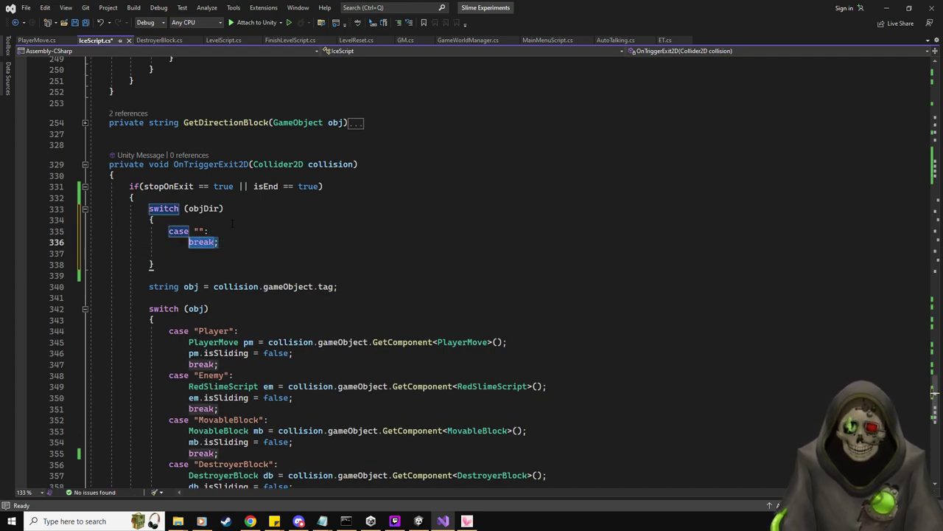
{"action": "key", "text": "shift+Home"}
{"action": "key", "text": "ctrl+c"}
{"action": "key", "text": "Down"}
{"action": "key", "text": "ctrl+v"}
{"action": "key", "text": "ctrl+v"}
{"action": "key", "text": "ctrl+v"}
{"action": "key", "text": "ctrl+x"}
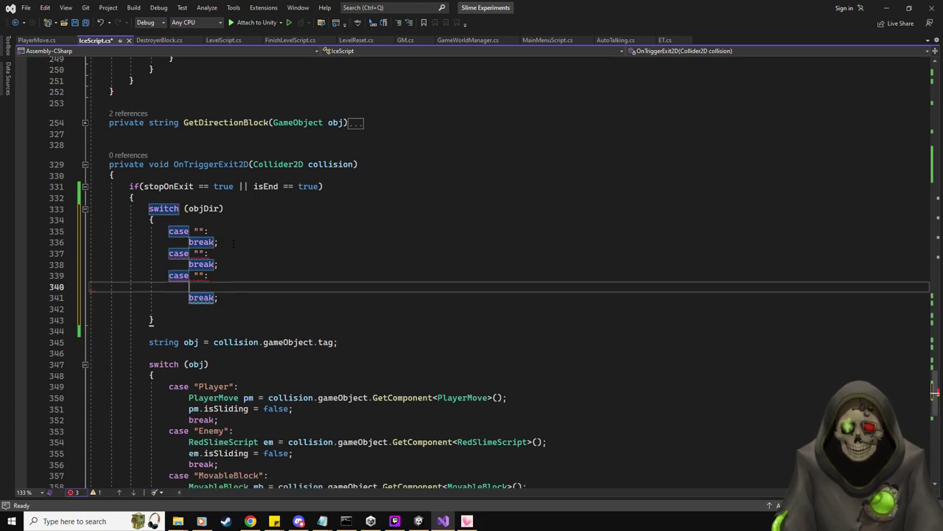
{"action": "key", "text": "ctrl+x"}
{"action": "key", "text": "Return"}
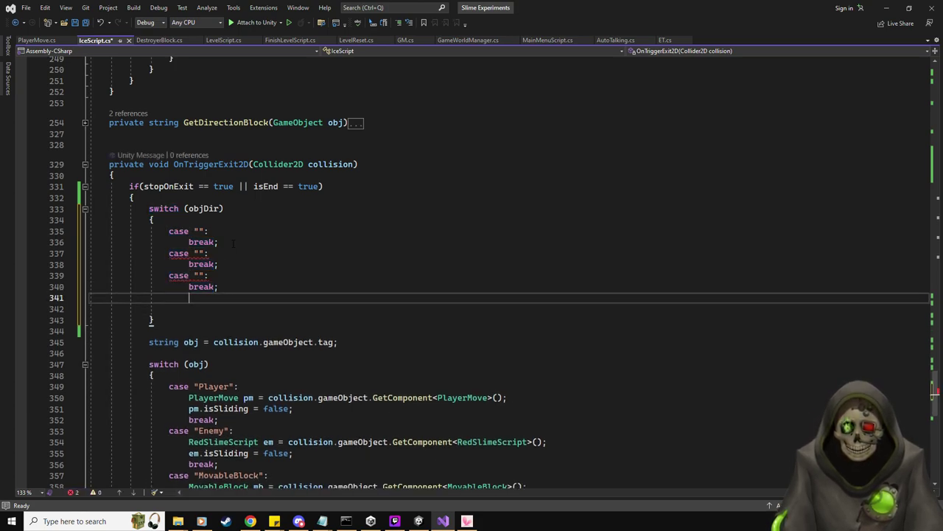
{"action": "key", "text": "ctrl+v"}
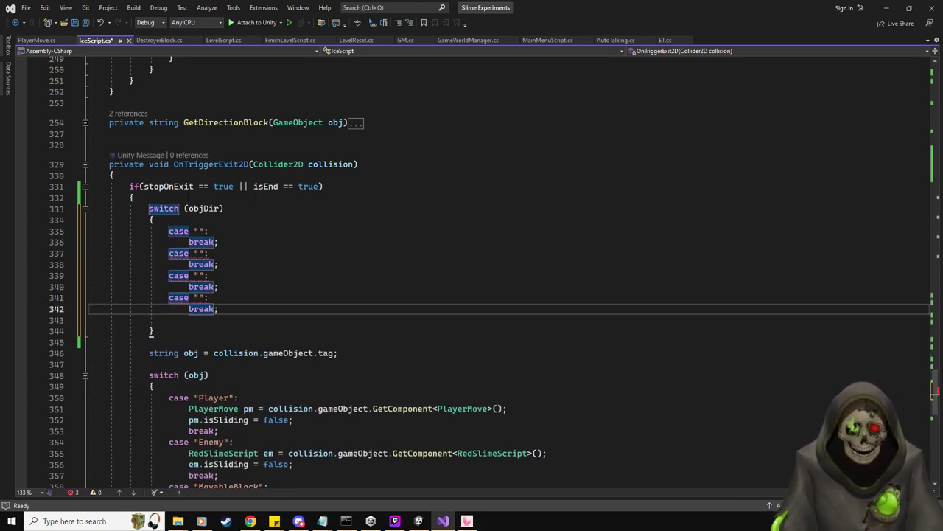
Step: Label the four objDir cases "right", "left", "up" and "down" in that order
{"action": "left_click", "coordinate": [199, 231]}
{"action": "type", "text": "right"}
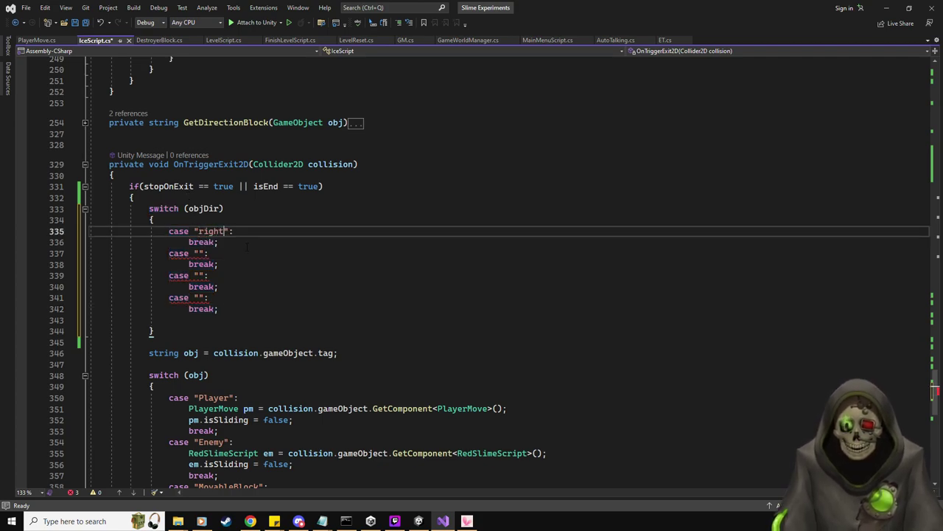
{"action": "left_click", "coordinate": [199, 253]}
{"action": "type", "text": "left"}
{"action": "left_click", "coordinate": [198, 274]}
{"action": "type", "text": "up"}
{"action": "left_click", "coordinate": [199, 297]}
{"action": "type", "text": "down"}
Step: Add the condition if(canMoveRight == true) inside the "right" case of the objDir switch
{"action": "left_click", "coordinate": [251, 231]}
{"action": "key", "text": "Return"}
{"action": "scroll", "coordinate": [308, 306], "scroll_direction": "up", "scroll_amount": 20}
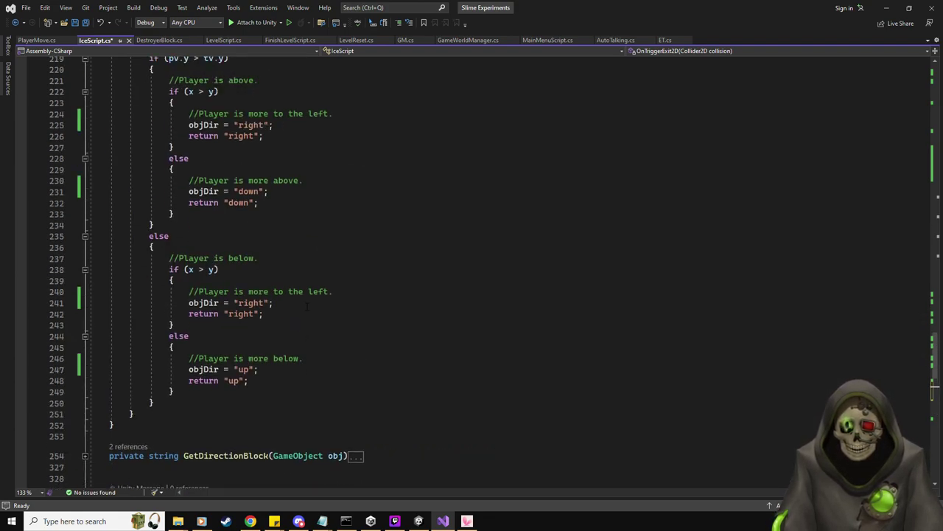
{"action": "scroll", "coordinate": [308, 306], "scroll_direction": "up", "scroll_amount": 20}
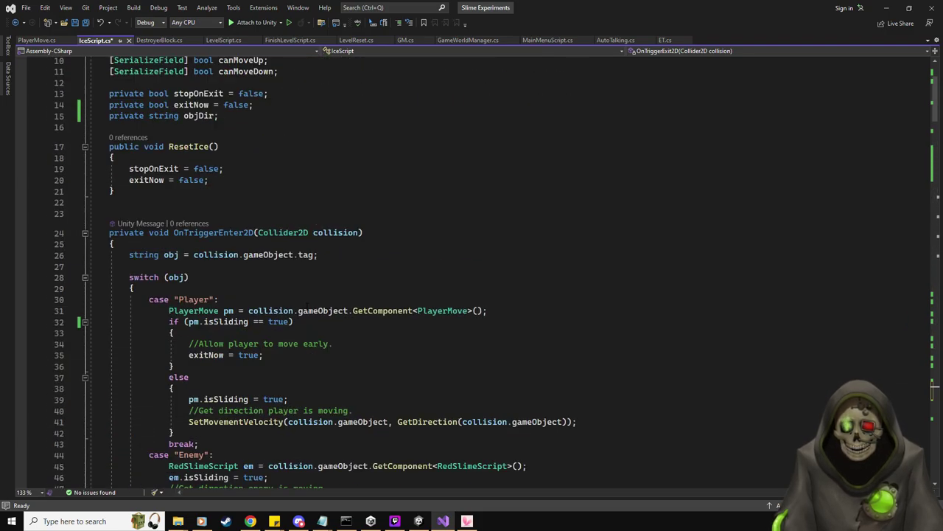
{"action": "scroll", "coordinate": [328, 273], "scroll_direction": "down", "scroll_amount": 20}
{"action": "scroll", "coordinate": [328, 273], "scroll_direction": "down", "scroll_amount": 20}
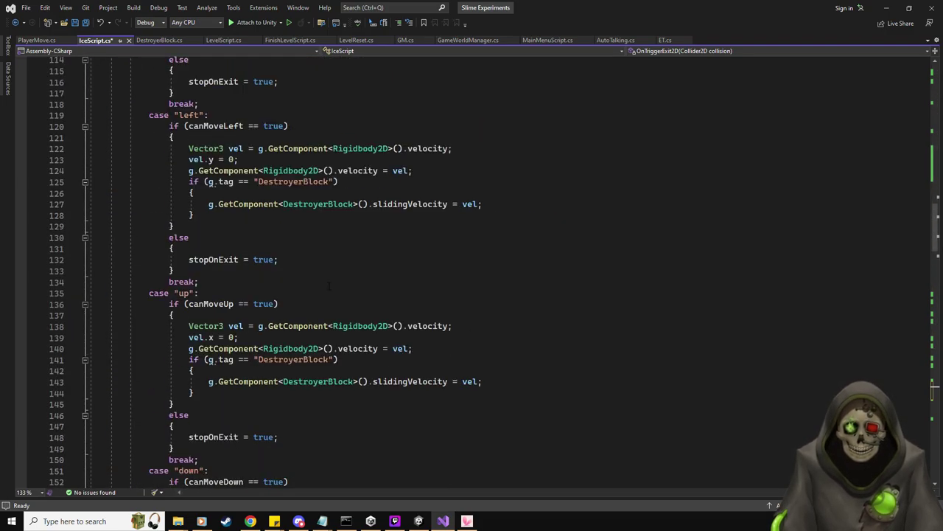
{"action": "scroll", "coordinate": [311, 291], "scroll_direction": "down", "scroll_amount": 13}
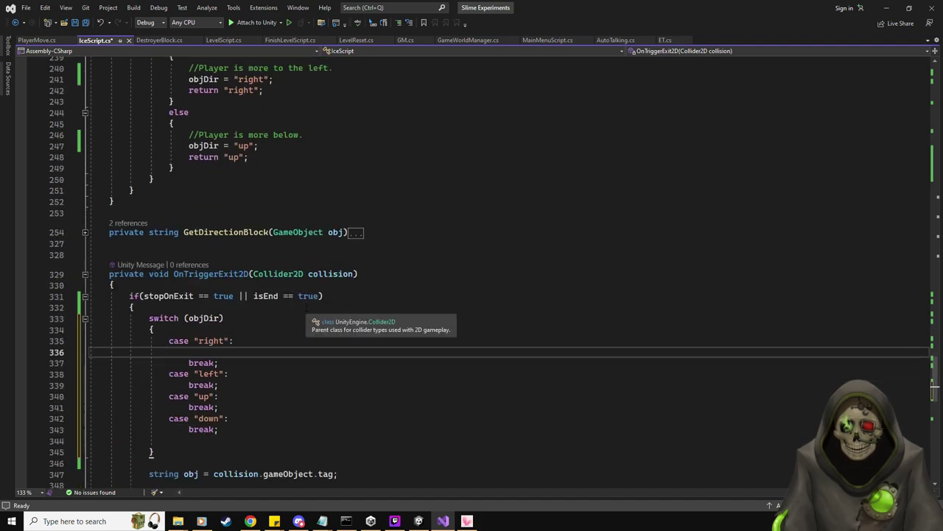
{"action": "type", "text": "canMoveRight = true;"}
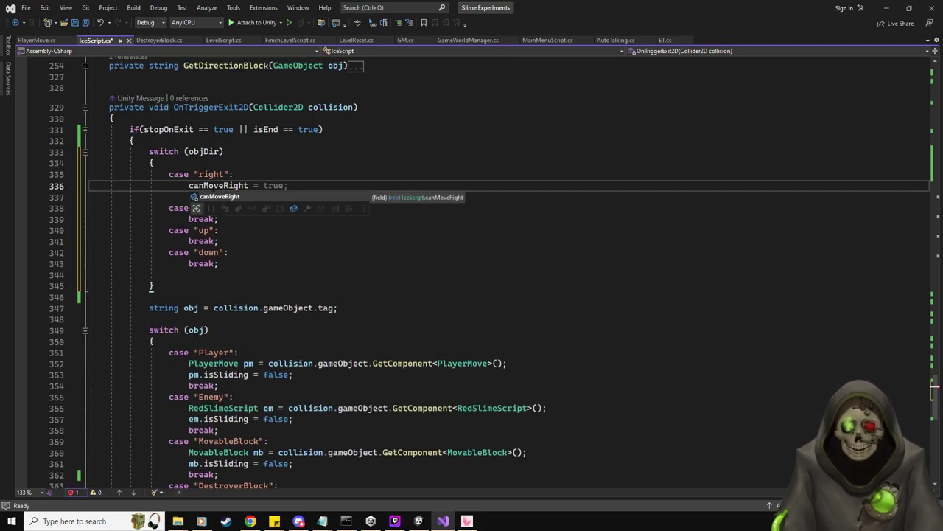
{"action": "key", "text": "ctrl+shift+Left"}
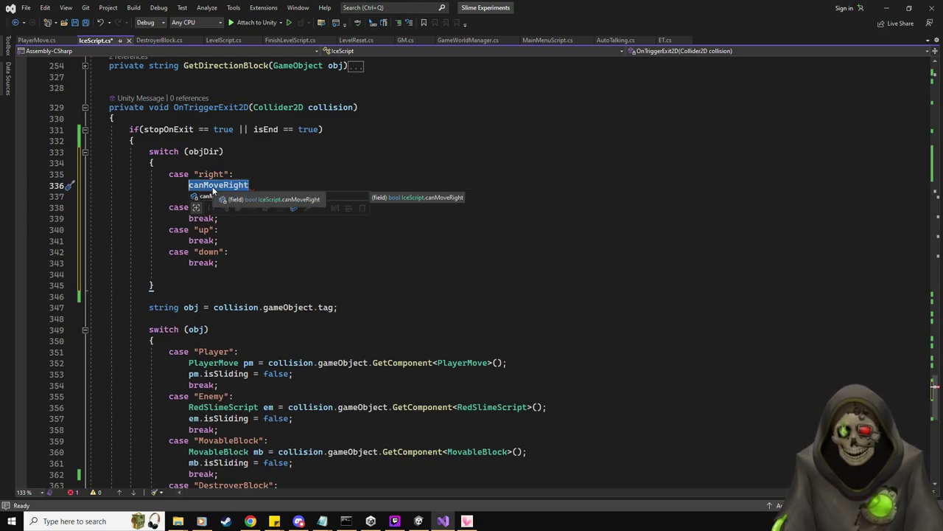
{"action": "key", "text": "BackSpace"}
{"action": "type", "text": "if(canMoveRight == true)"}
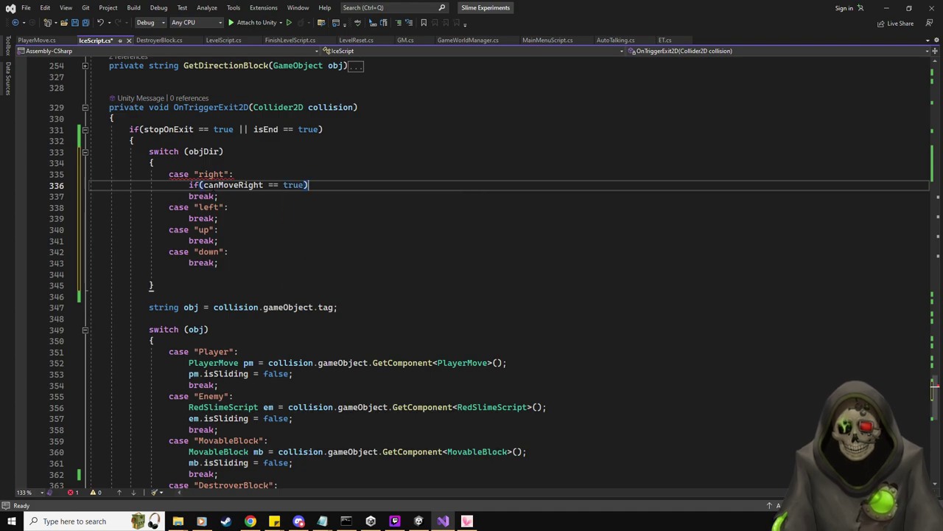
Step: Give the canMoveRight condition a body with return; preceded by the comment //Stop out of the exit trigger
{"action": "type", "text": " {"}
{"action": "key", "text": "Return"}
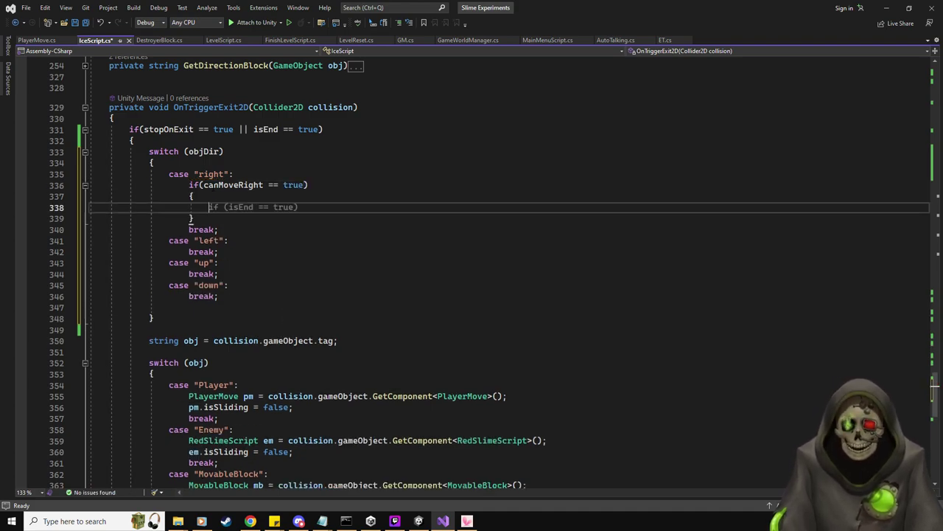
{"action": "type", "text": "return;"}
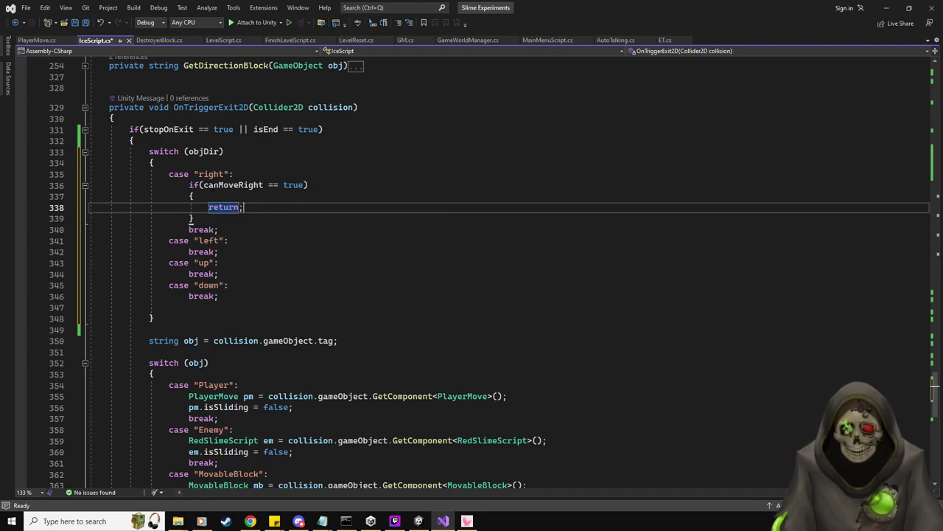
{"action": "key", "text": "ctrl+Return"}
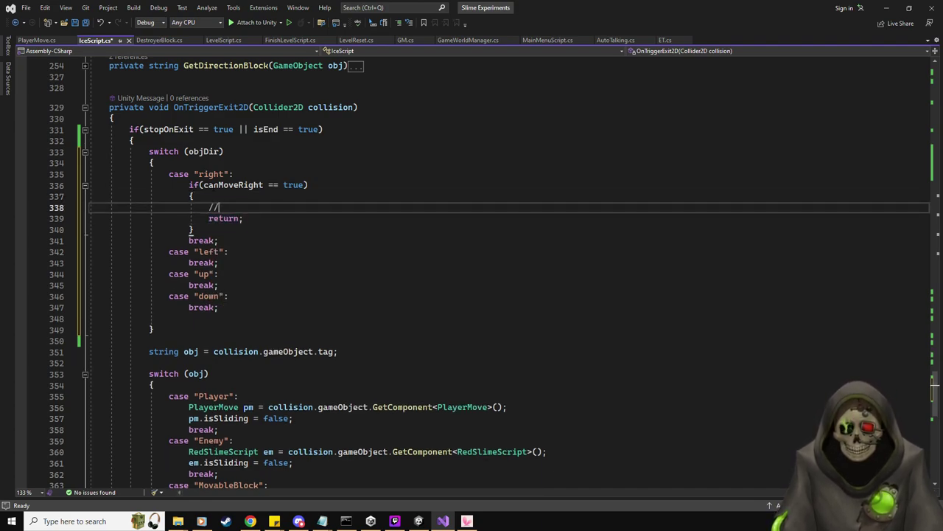
{"action": "type", "text": "//Stop out of the e"}
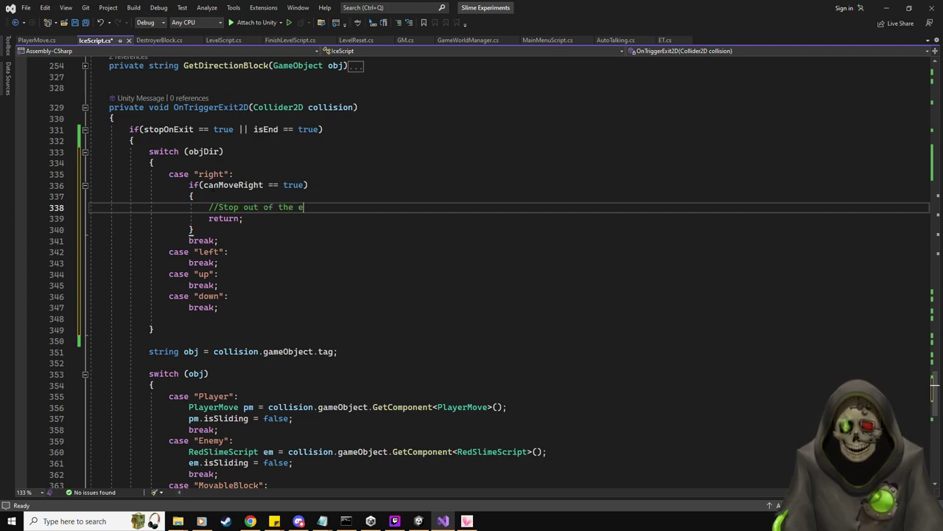
{"action": "type", "text": "xit trigger."}
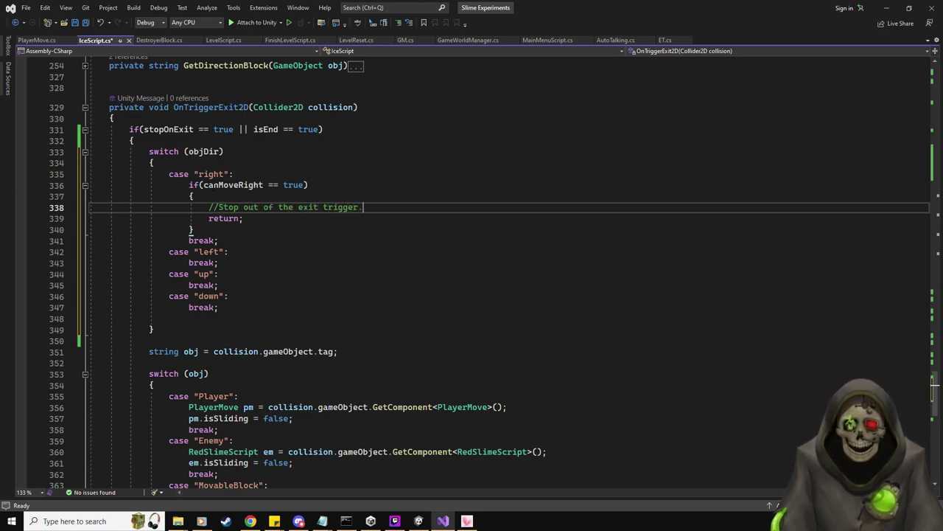
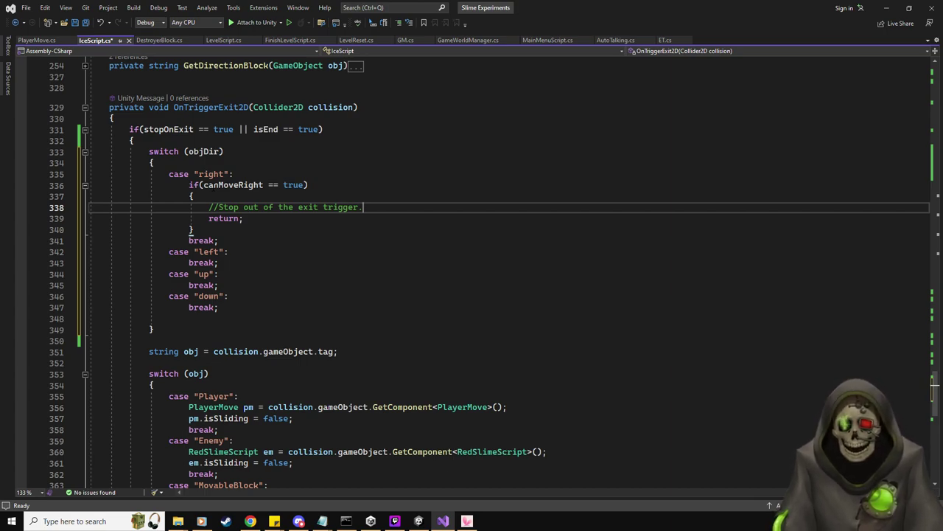
Step: Copy the whole canMoveRight if block into the "left", "down" and "up" cases of the objDir switch
{"action": "left_click_drag", "start_coordinate": [194, 231], "coordinate": [189, 185]}
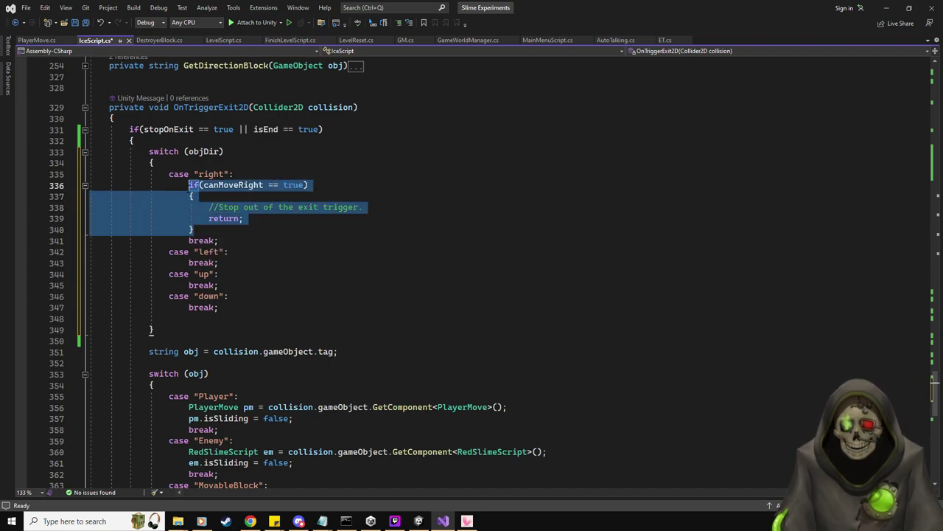
{"action": "left_click", "coordinate": [245, 252]}
{"action": "key", "text": "Return"}
{"action": "type", "text": "if (canMoveRight == true) {     //Stop out of the exit trigger.     return; }"}
{"action": "left_click", "coordinate": [244, 351]}
{"action": "key", "text": "Return"}
{"action": "type", "text": "if (canMoveRight == true) { //Stop out of the exit trigger. return; }"}
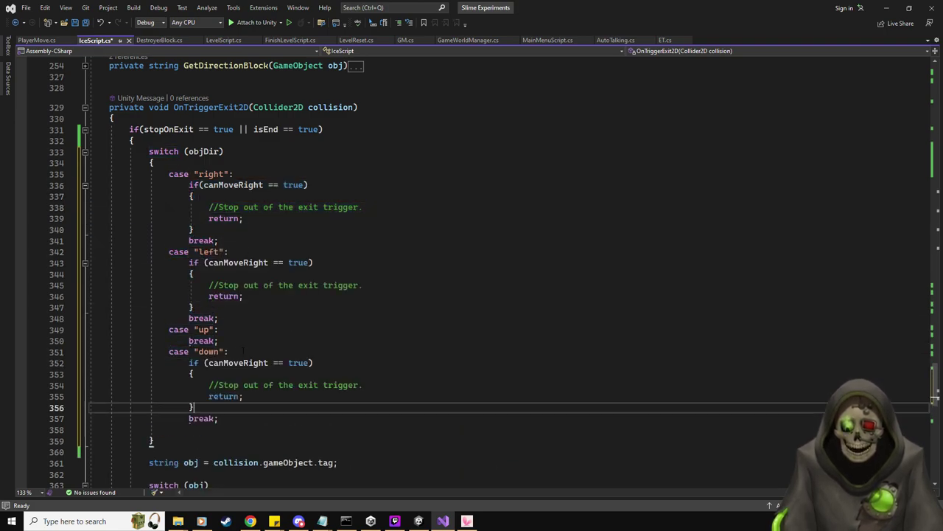
{"action": "left_click", "coordinate": [236, 329]}
{"action": "key", "text": "Return"}
{"action": "type", "text": "if (canMoveRight == true) { //Stop out of the exit trigger. return; }"}
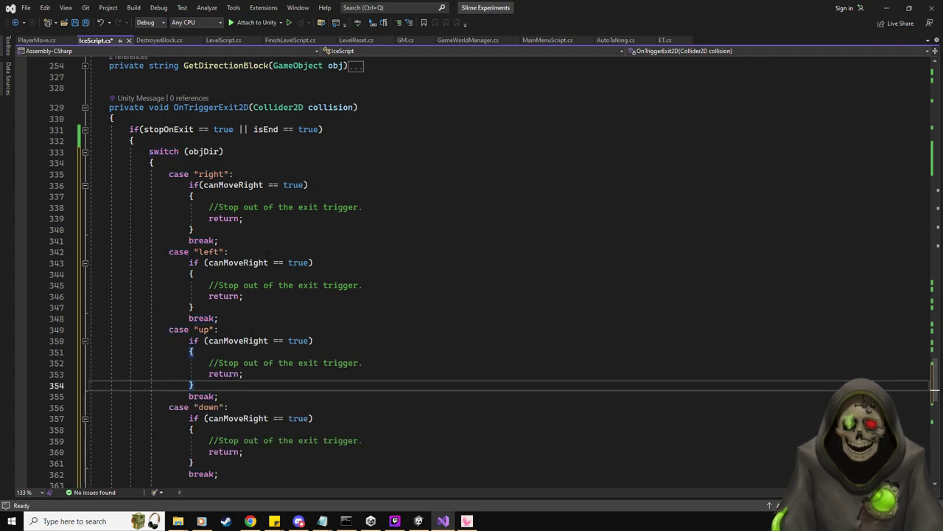
Step: Change the copied conditions to canMoveLeft, canMoveUp and canMoveDown in their matching cases, and save IceScript
{"action": "left_click", "coordinate": [267, 262]}
{"action": "double_click", "coordinate": [236, 262]}
{"action": "type", "text": "canMoveLeft"}
{"action": "double_click", "coordinate": [236, 341]}
{"action": "type", "text": "canMoveRi"}
{"action": "key", "text": "BackSpace"}
{"action": "key", "text": "BackSpace"}
{"action": "type", "text": "Up"}
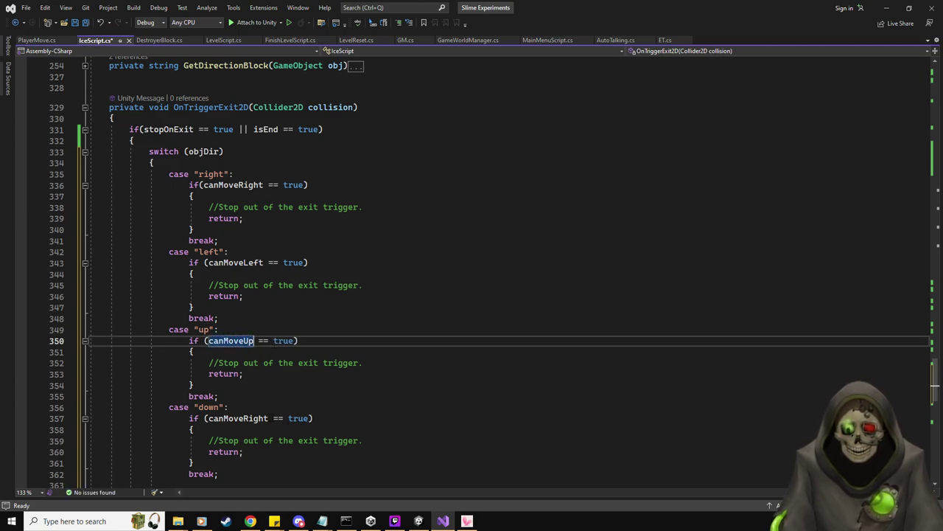
{"action": "double_click", "coordinate": [236, 418]}
{"action": "type", "text": "canMoveDown"}
{"action": "key", "text": "ctrl+s"}
Step: Review the OnTriggerExit2D code, from the objDir direction checks to the tag switch that turns off isSliding
{"action": "scroll", "coordinate": [390, 299], "scroll_direction": "down", "scroll_amount": 1}
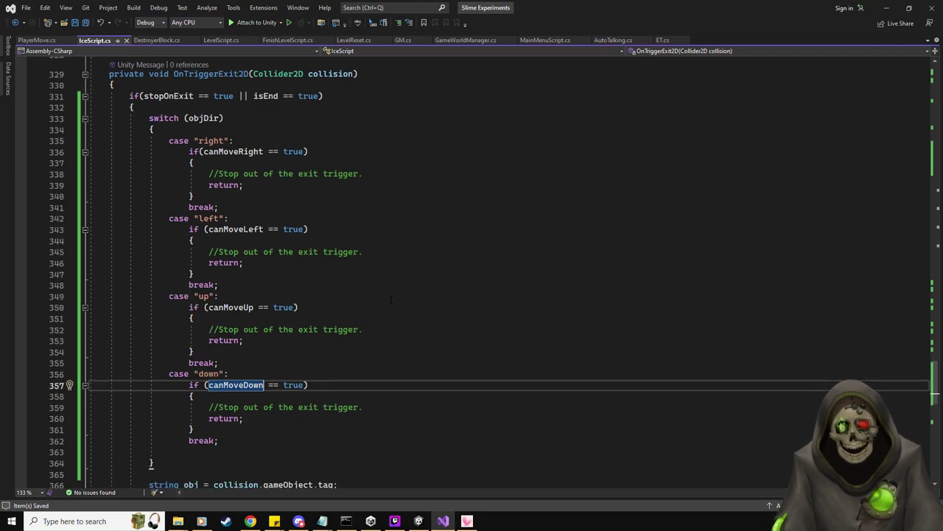
{"action": "scroll", "coordinate": [391, 299], "scroll_direction": "down", "scroll_amount": 12}
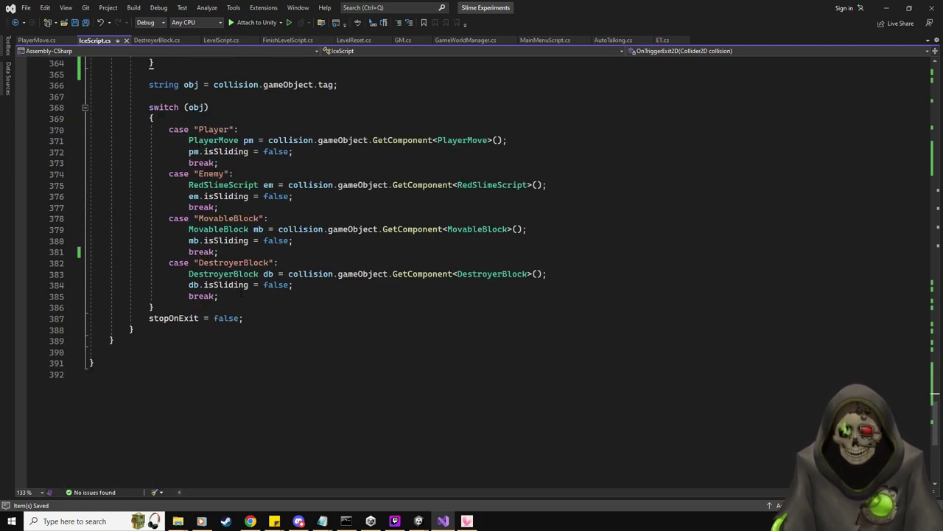
{"action": "scroll", "coordinate": [304, 343], "scroll_direction": "up", "scroll_amount": 12}
{"action": "scroll", "coordinate": [463, 307], "scroll_direction": "up", "scroll_amount": 1}
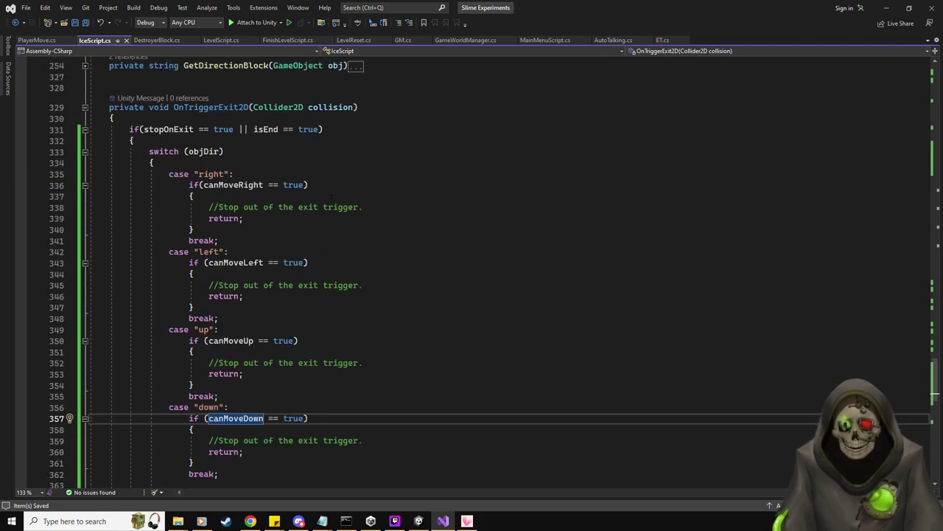
{"action": "scroll", "coordinate": [332, 222], "scroll_direction": "down", "scroll_amount": 2}
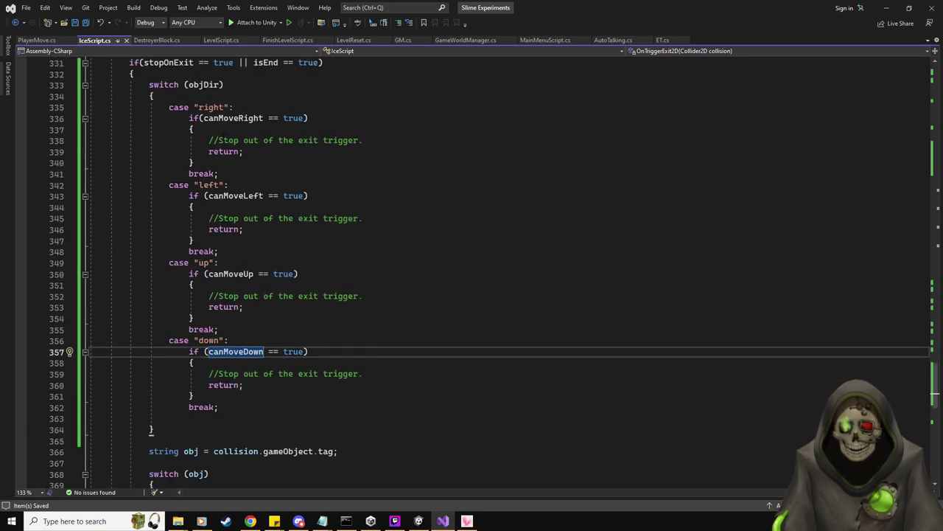
{"action": "scroll", "coordinate": [271, 110], "scroll_direction": "up", "scroll_amount": 1}
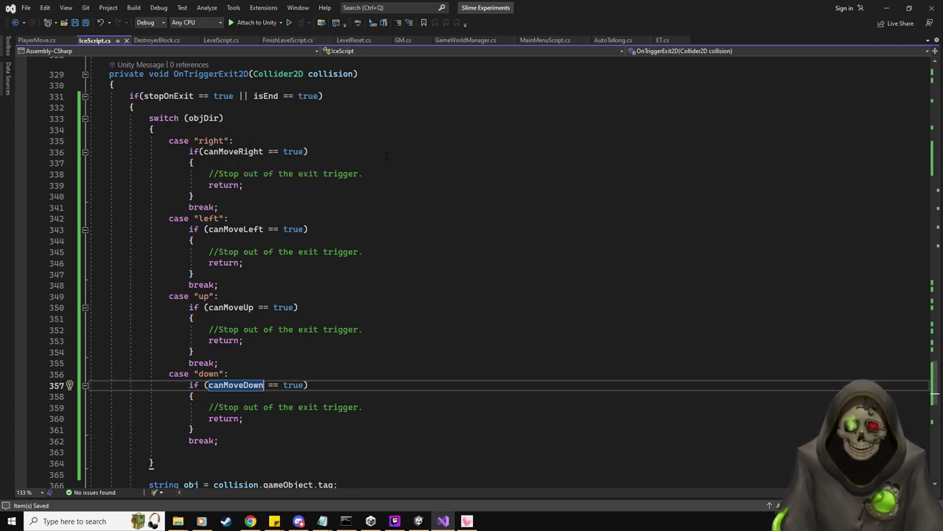
{"action": "scroll", "coordinate": [233, 129], "scroll_direction": "down", "scroll_amount": 10}
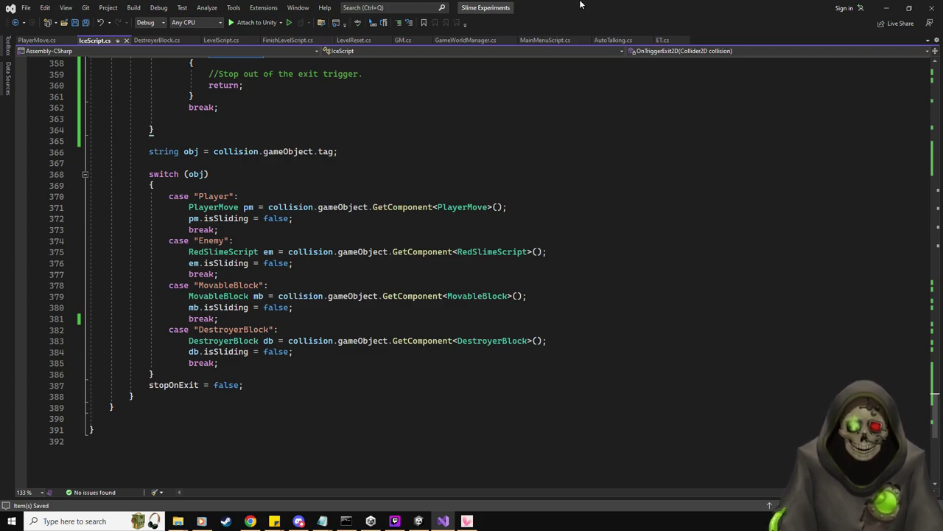
Step: Switch to Unity and check the Ice Script direction settings of Ice, Ice (1), Ice (2) and Ice (3)
{"action": "key", "text": "alt+Tab"}
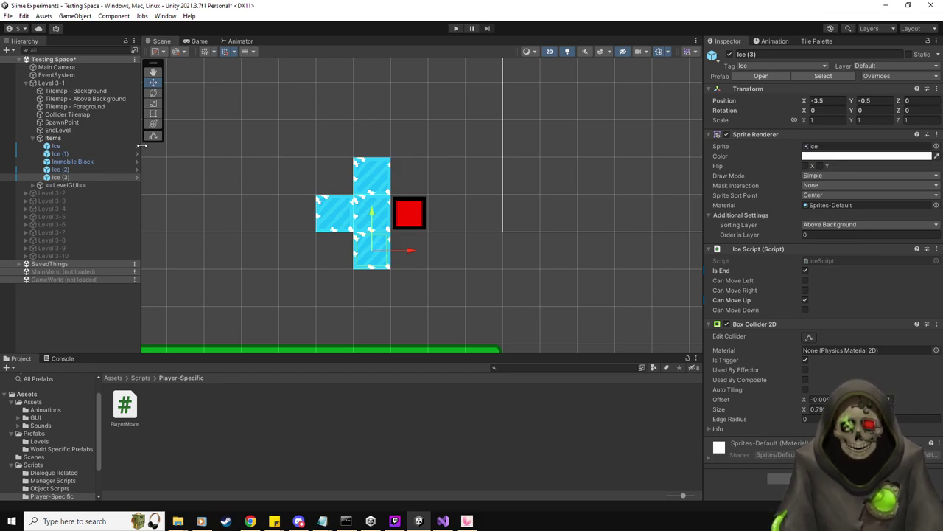
{"action": "left_click", "coordinate": [95, 145]}
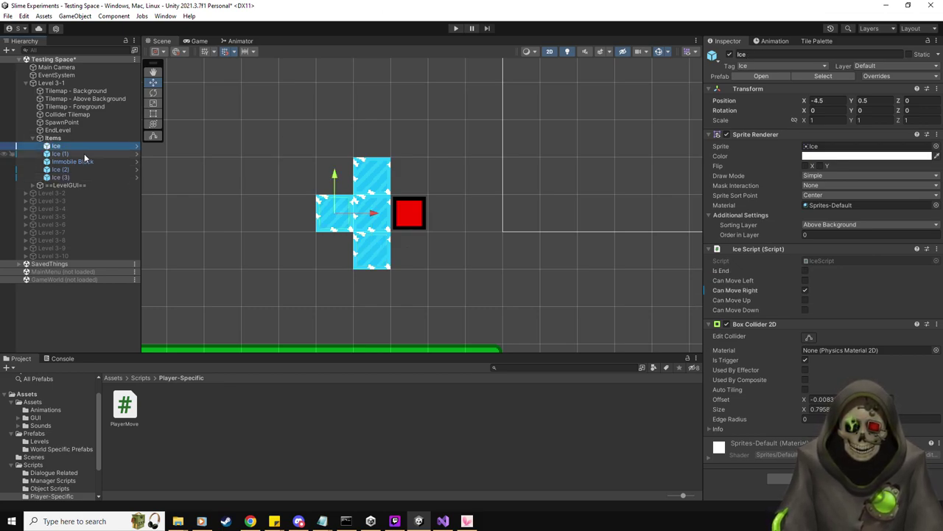
{"action": "left_click", "coordinate": [84, 154]}
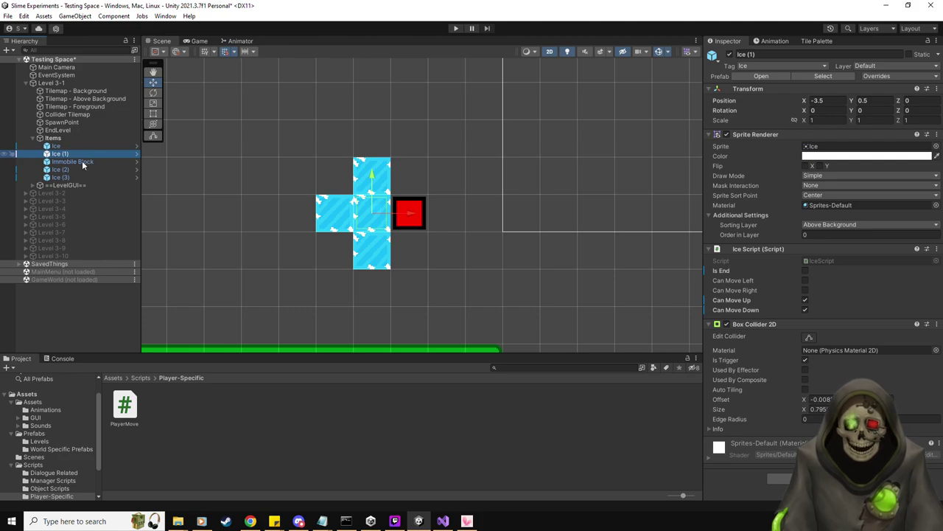
{"action": "left_click", "coordinate": [76, 170]}
{"action": "left_click", "coordinate": [75, 179]}
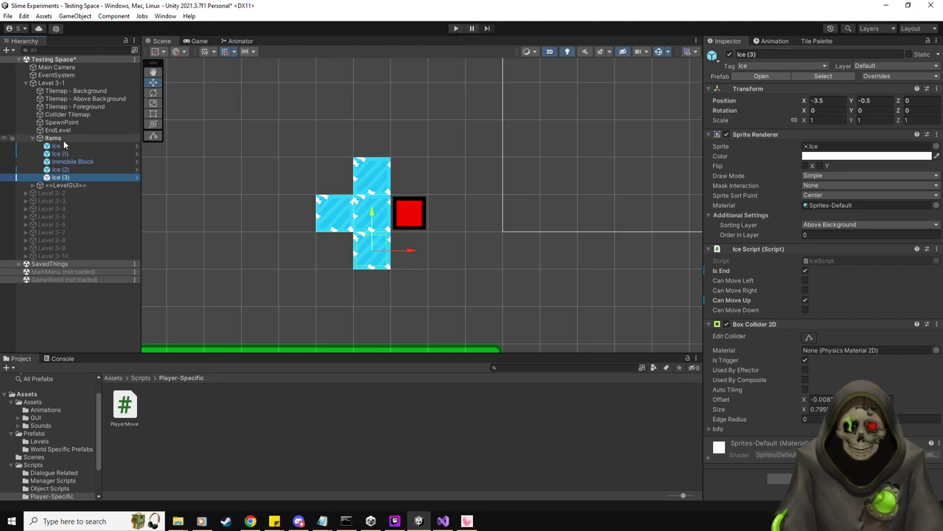
Step: Play-test Level 3-1 by steering the slime onto the ice cross from the side, toward the red block
{"action": "left_click", "coordinate": [455, 29]}
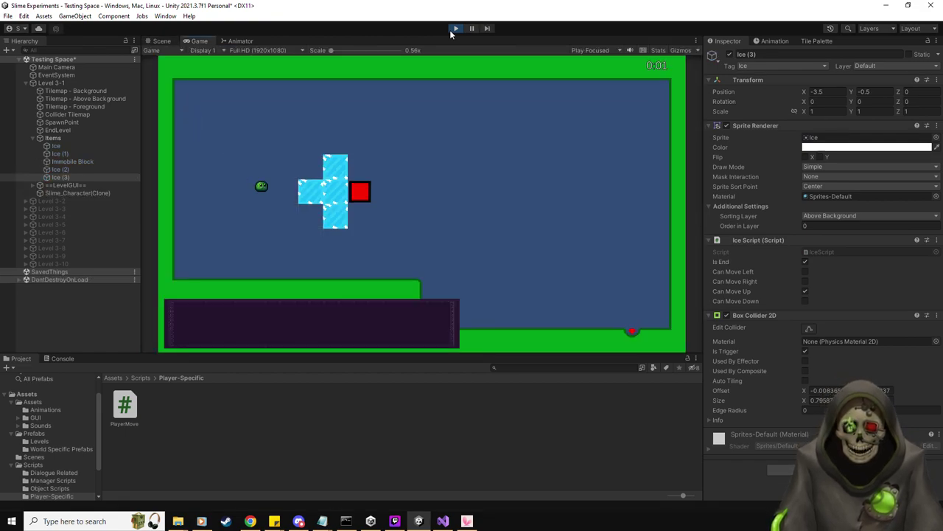
{"action": "key", "text": "Right"}
{"action": "key", "text": "Down"}
{"action": "key", "text": "Up"}
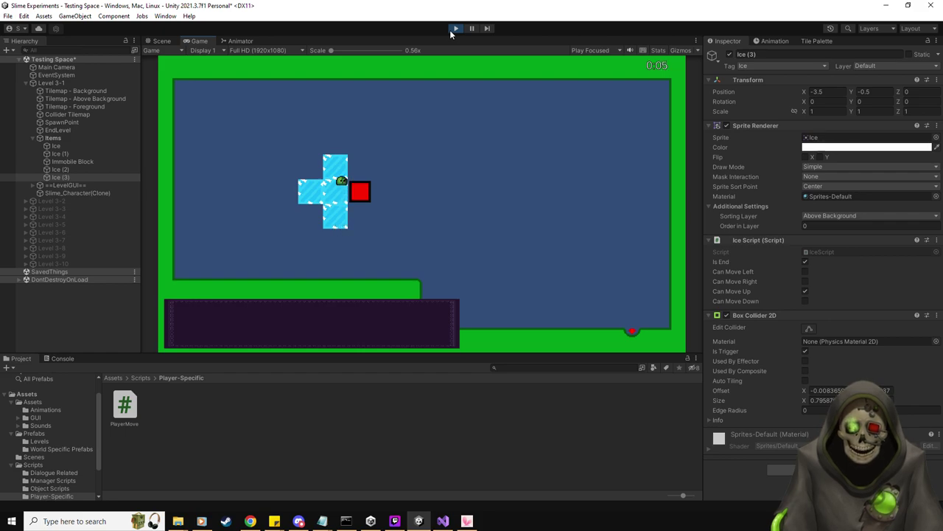
{"action": "key", "text": "Down"}
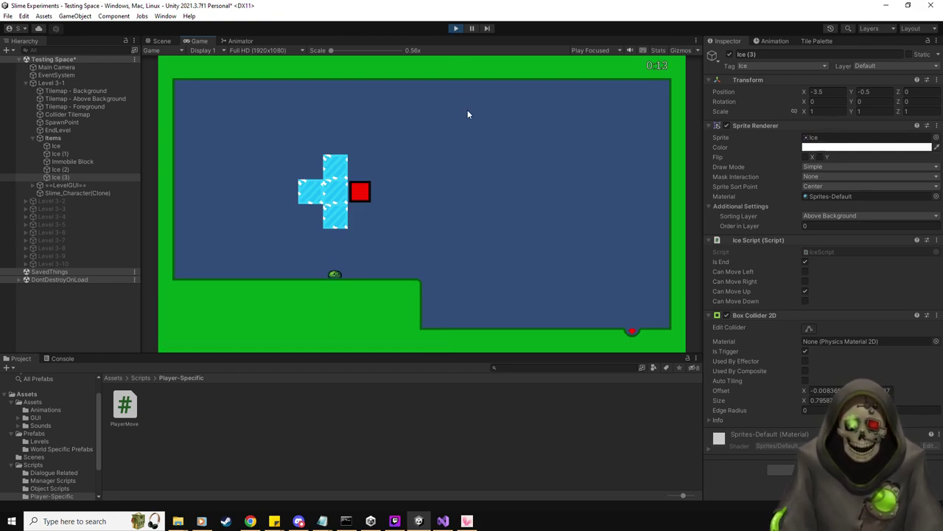
Step: Examine the Is End and Can Move settings of the ice tiles while the level runs, comparing Ice (2) with Ice (3)
{"action": "left_click", "coordinate": [68, 161]}
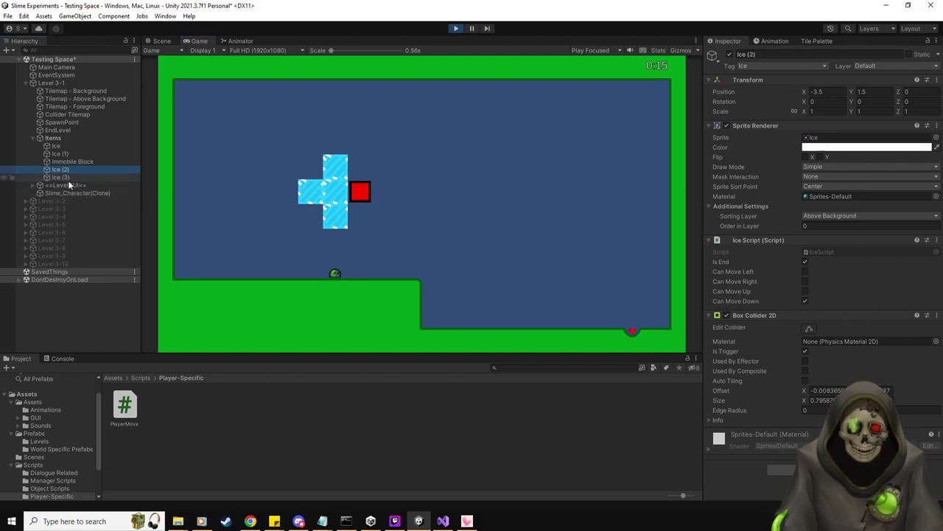
{"action": "key", "text": "Up"}
{"action": "key", "text": "Up"}
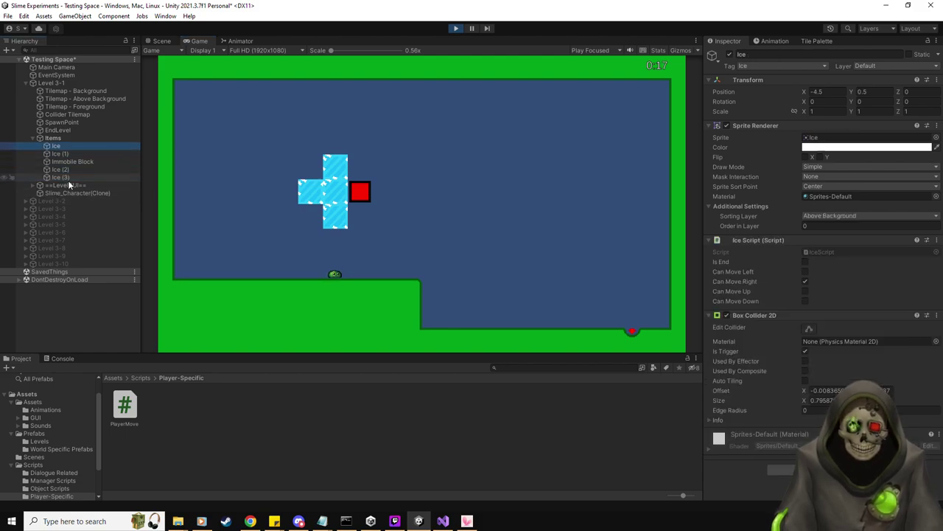
{"action": "key", "text": "Down"}
{"action": "key", "text": "Down"}
{"action": "key", "text": "Down"}
{"action": "key", "text": "Down"}
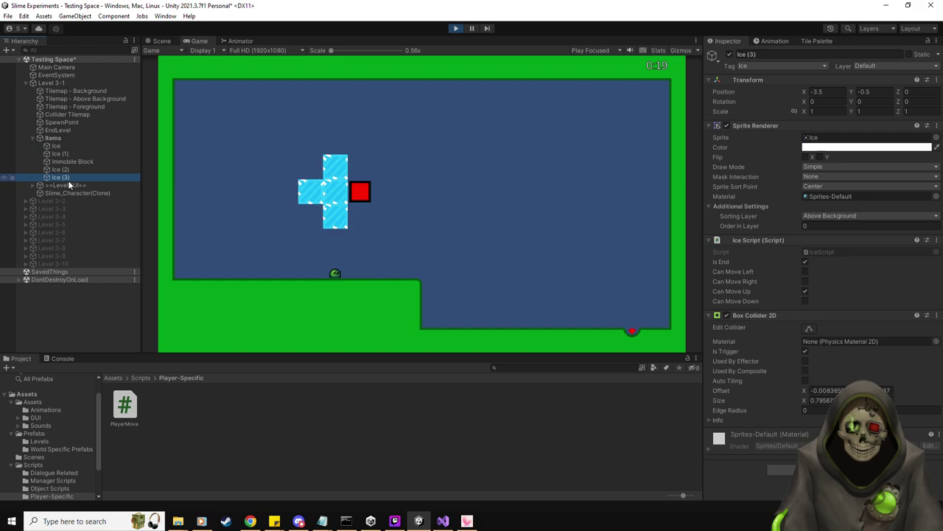
{"action": "key", "text": "Up"}
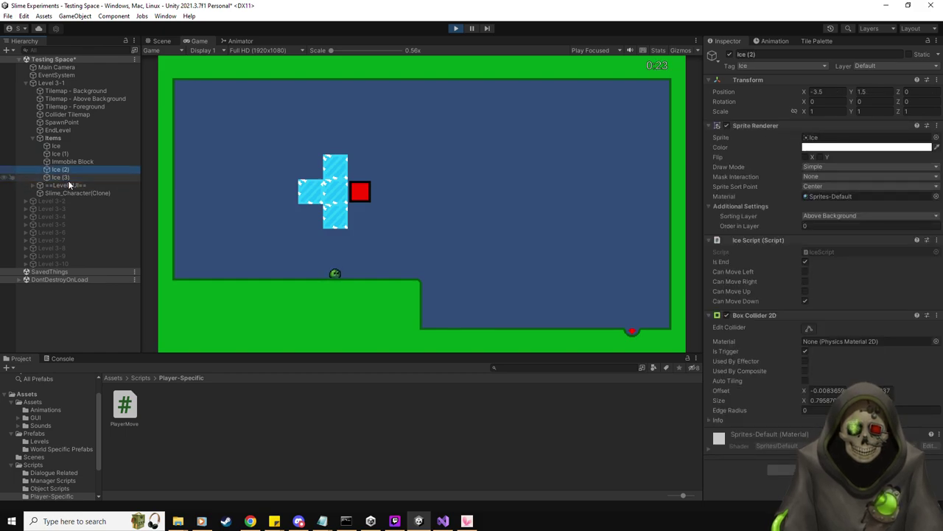
{"action": "key", "text": "Down"}
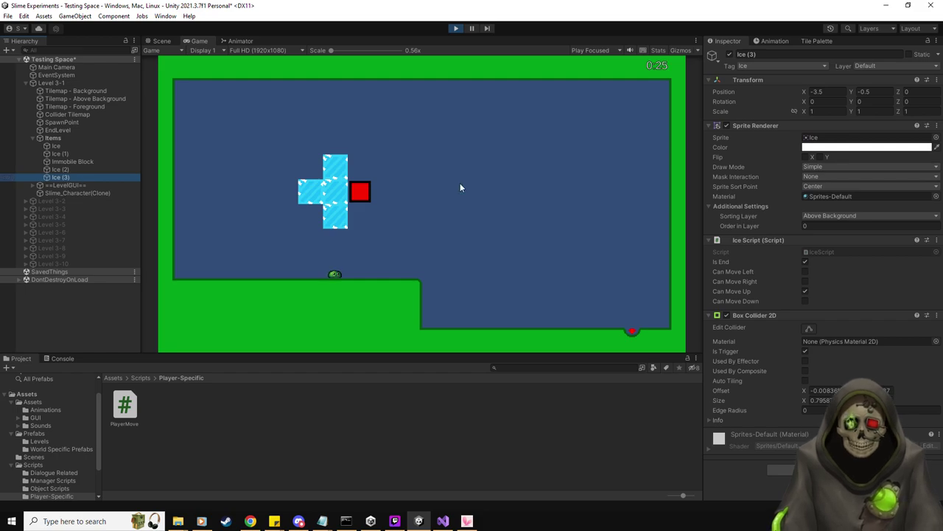
Step: Check the running level in the Scene view, and send the slime across the ice again in the Game view
{"action": "left_click", "coordinate": [161, 41]}
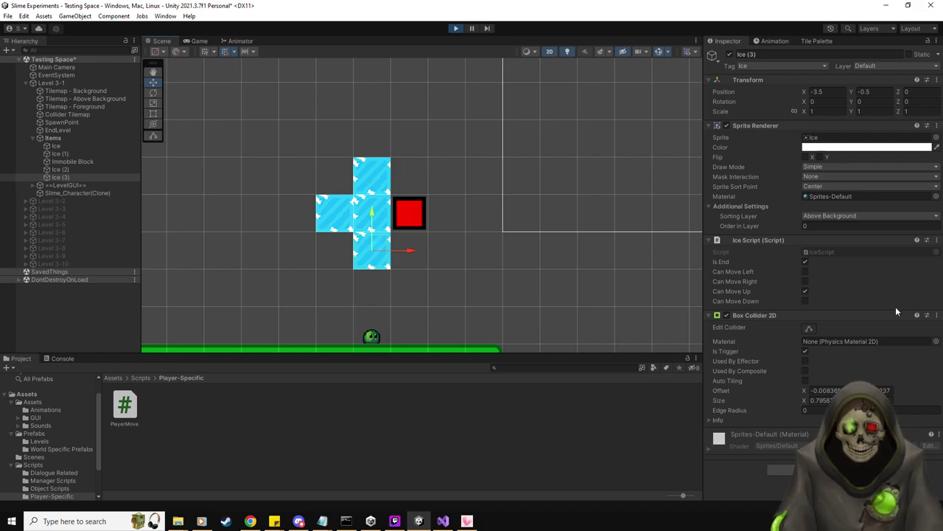
{"action": "left_click", "coordinate": [191, 41]}
{"action": "key", "text": "Up"}
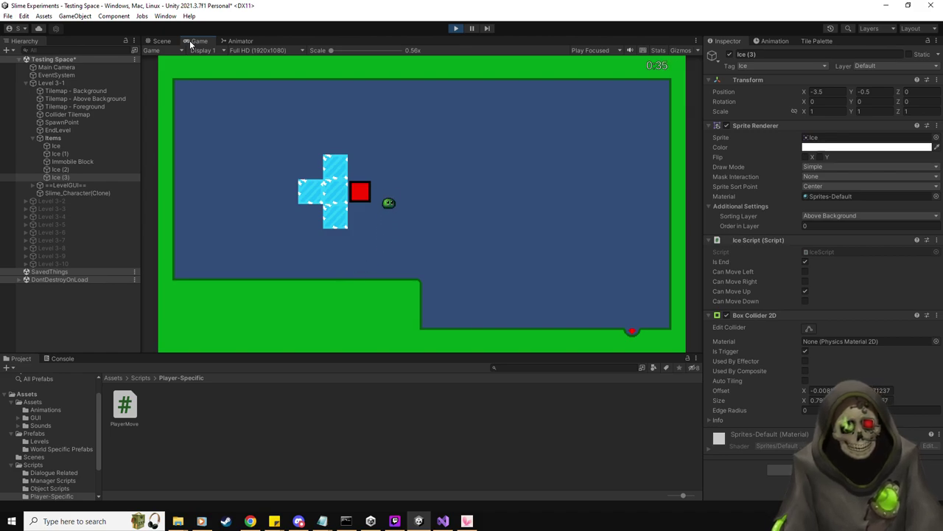
{"action": "key", "text": "Left"}
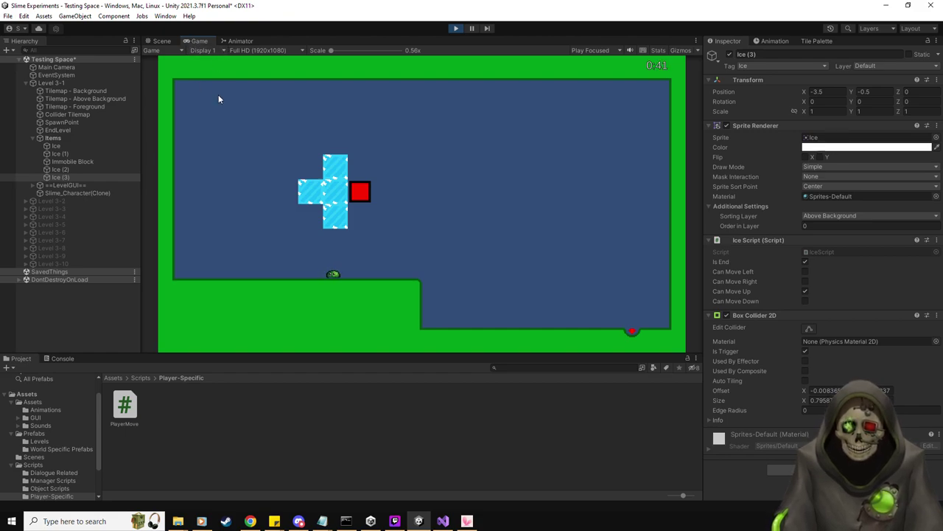
Step: Inspect the Ice Script settings of Ice and the centre tile Ice (1) with the running level in the Scene view
{"action": "left_click", "coordinate": [70, 149]}
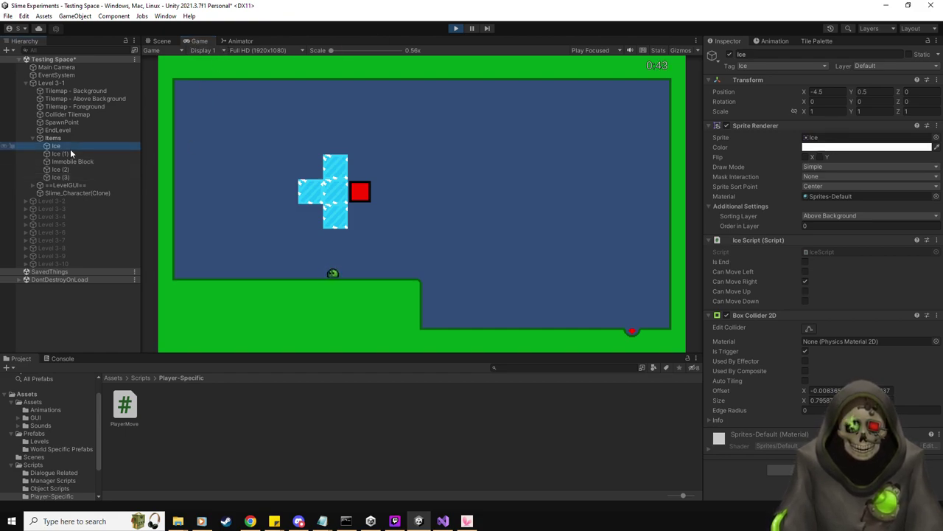
{"action": "left_click", "coordinate": [162, 41]}
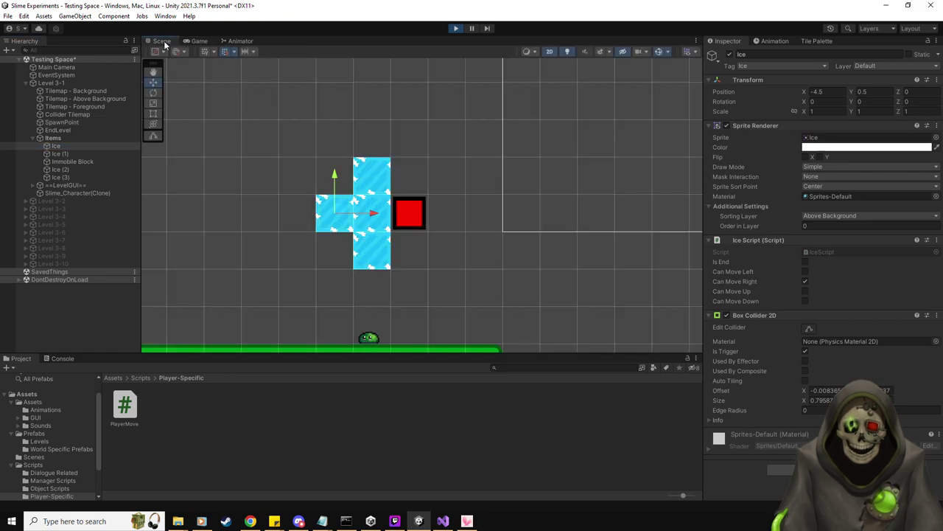
{"action": "left_click", "coordinate": [74, 152]}
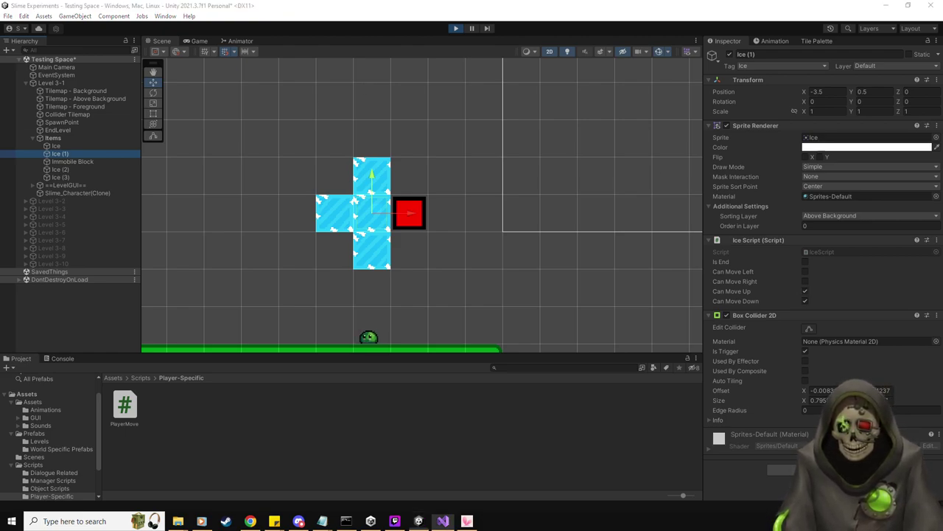
Step: Switch to Visual Studio and review IceScript's OnTriggerExit2D direction checks and the code above them that assigns objDir
{"action": "left_click", "coordinate": [442, 521]}
{"action": "scroll", "coordinate": [377, 357], "scroll_direction": "up", "scroll_amount": 2}
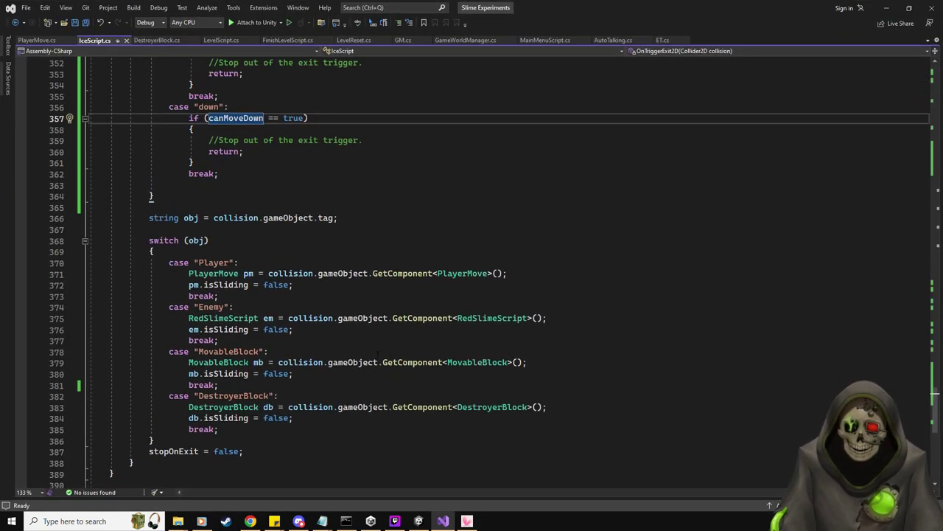
{"action": "scroll", "coordinate": [378, 356], "scroll_direction": "up", "scroll_amount": 14}
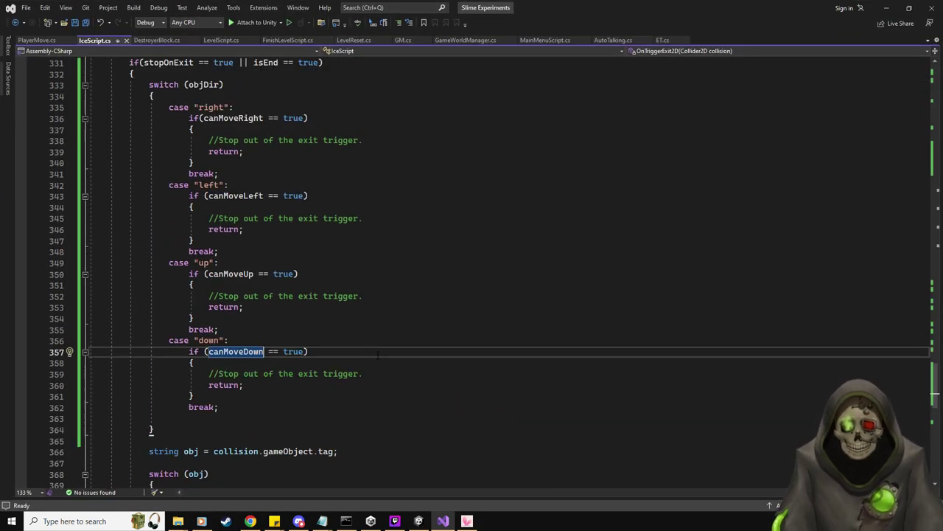
{"action": "scroll", "coordinate": [359, 400], "scroll_direction": "down", "scroll_amount": 4}
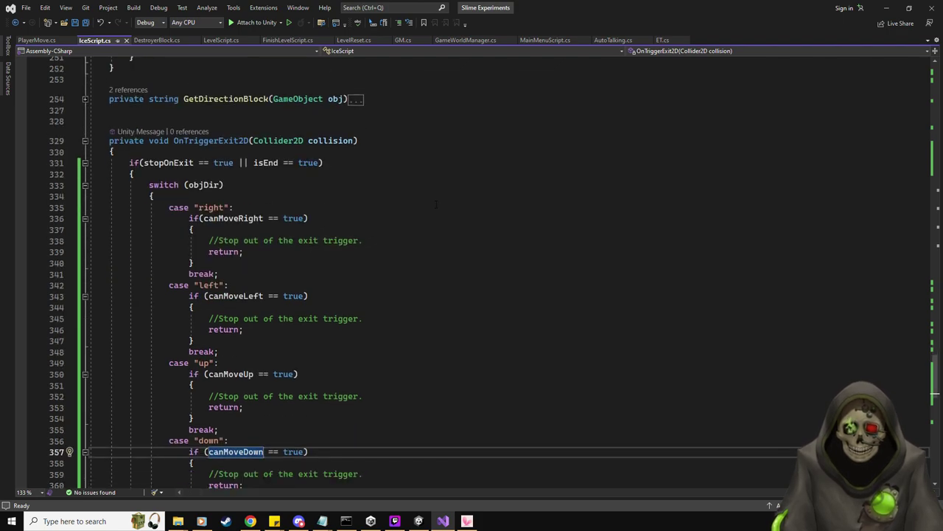
{"action": "scroll", "coordinate": [437, 204], "scroll_direction": "down", "scroll_amount": 2}
{"action": "scroll", "coordinate": [430, 209], "scroll_direction": "up", "scroll_amount": 6}
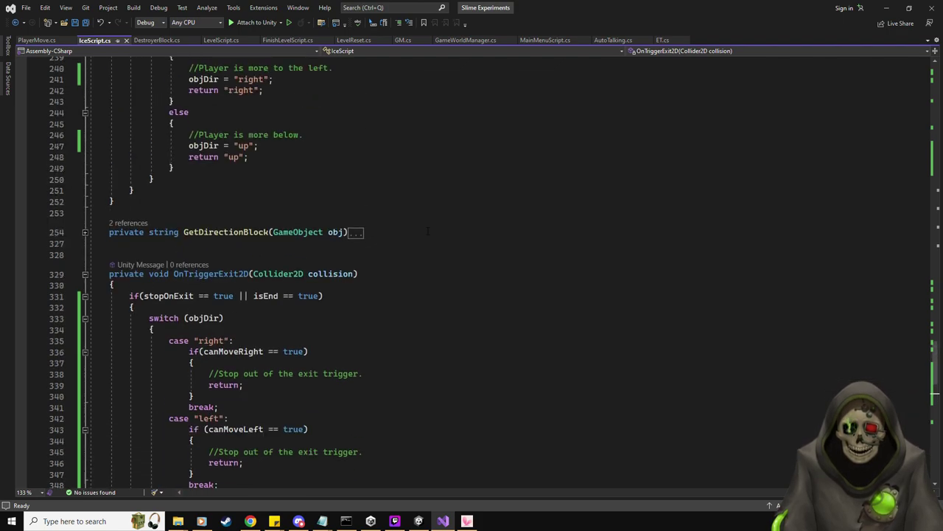
{"action": "scroll", "coordinate": [426, 243], "scroll_direction": "up", "scroll_amount": 2}
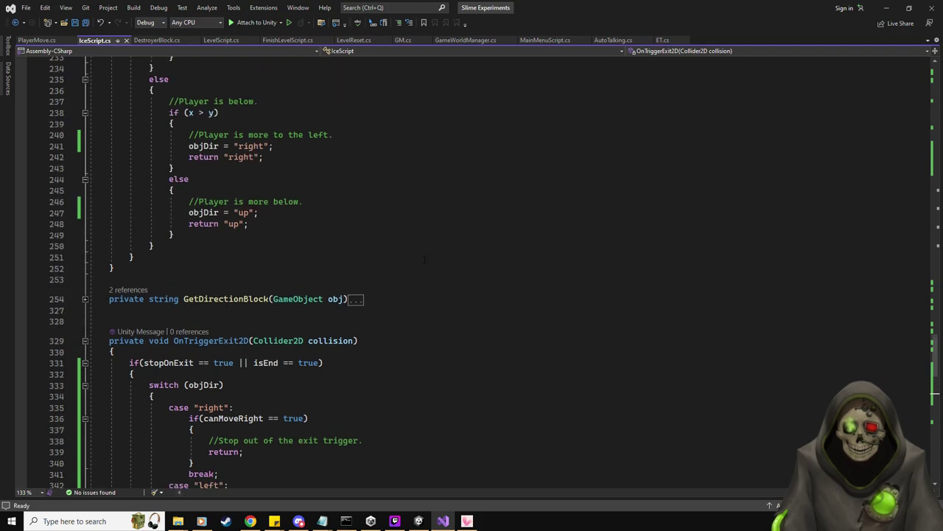
{"action": "scroll", "coordinate": [424, 259], "scroll_direction": "up", "scroll_amount": 6}
{"action": "left_click_drag", "start_coordinate": [590, 8], "coordinate": [453, 2]}
{"action": "scroll", "coordinate": [275, 351], "scroll_direction": "down", "scroll_amount": 7}
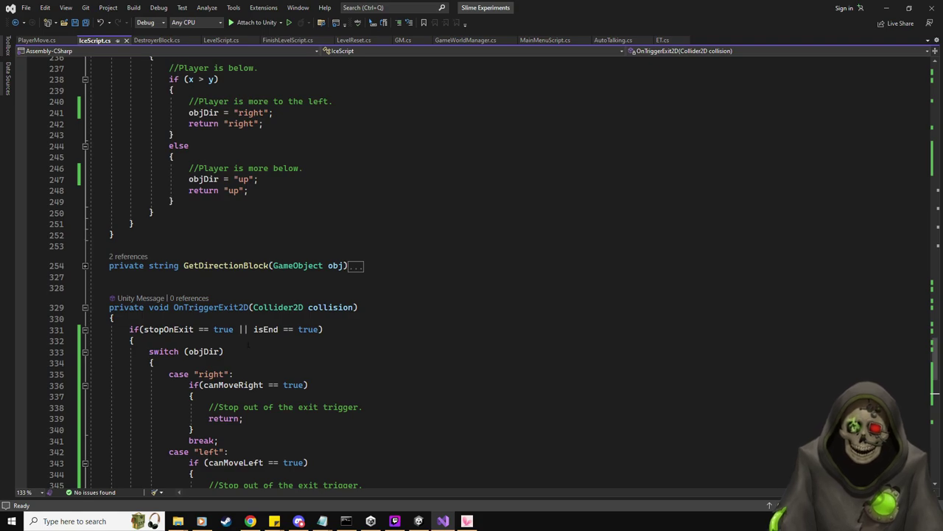
Step: Add Debug.Log(objDir); before the objDir switch inside OnTriggerExit2D's if block, and save IceScript
{"action": "left_click", "coordinate": [247, 341]}
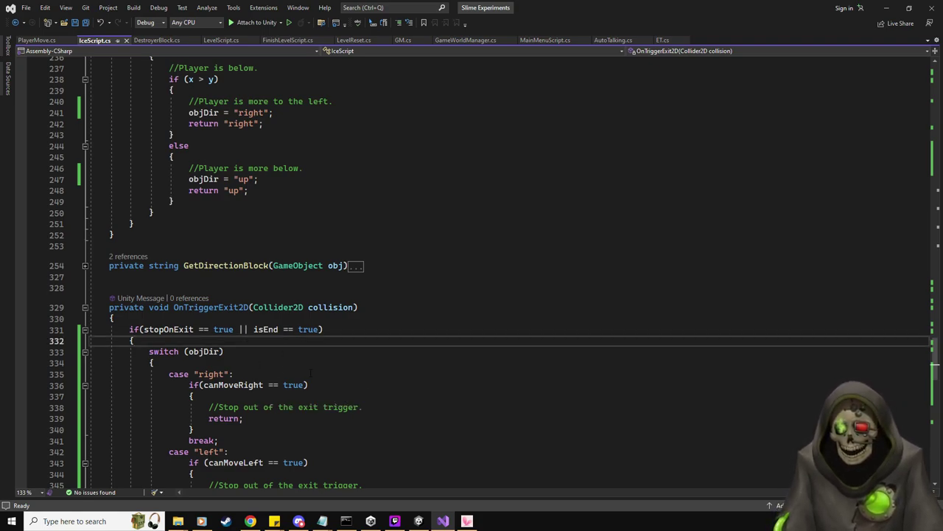
{"action": "key", "text": "Return"}
{"action": "type", "text": "Debug."}
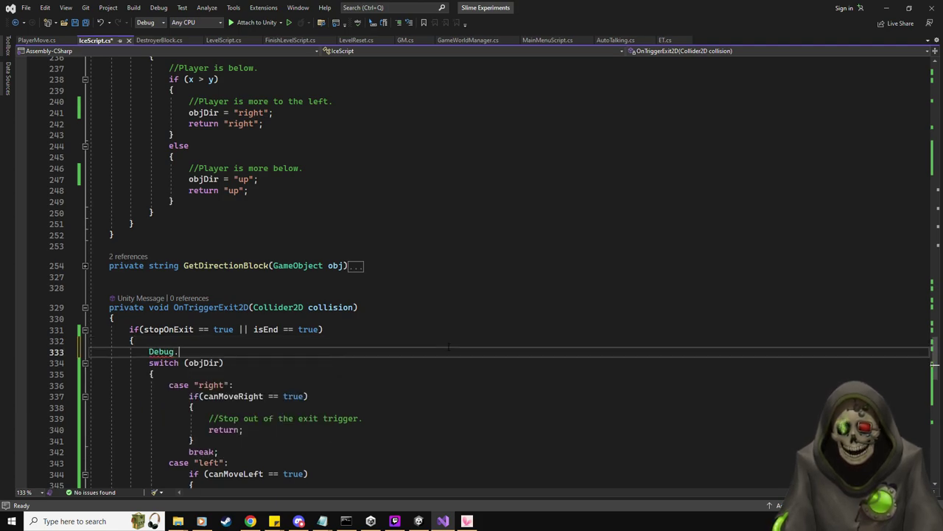
{"action": "type", "text": "Log(ob"}
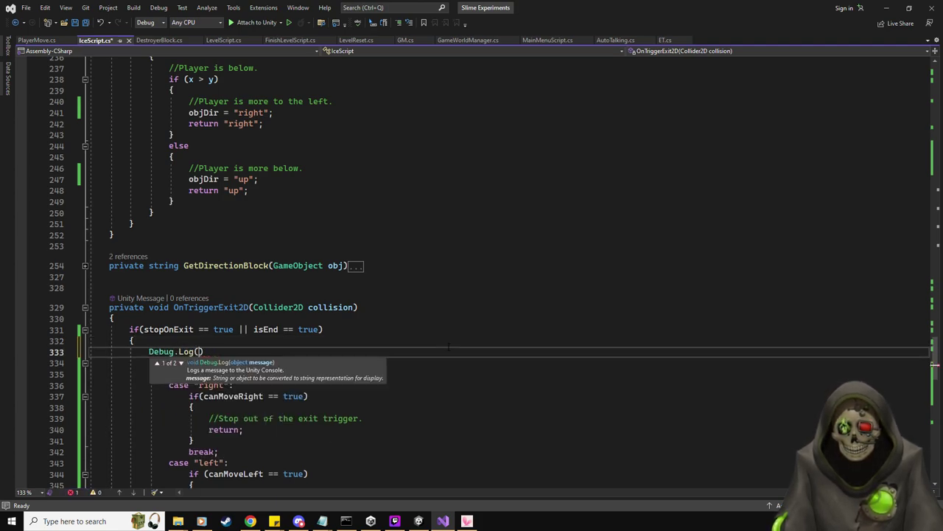
{"action": "type", "text": "jDir);"}
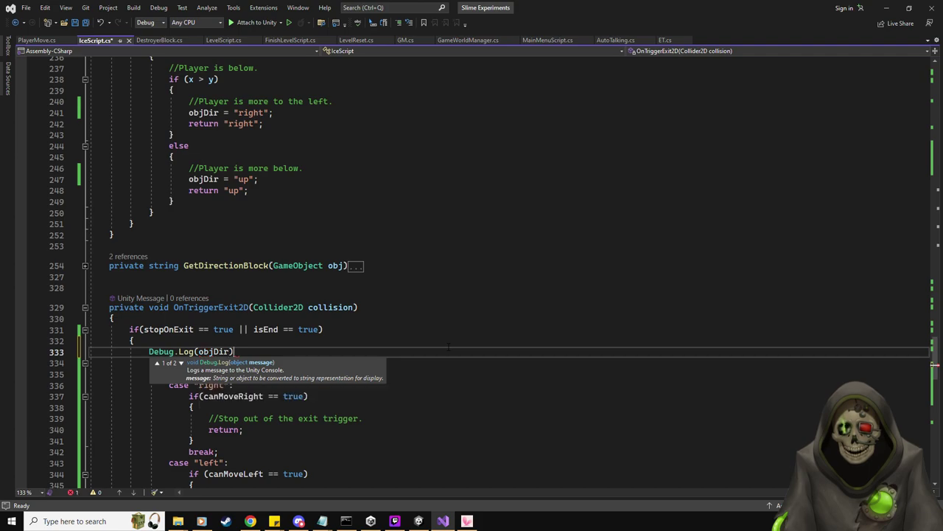
{"action": "key", "text": "ctrl+s"}
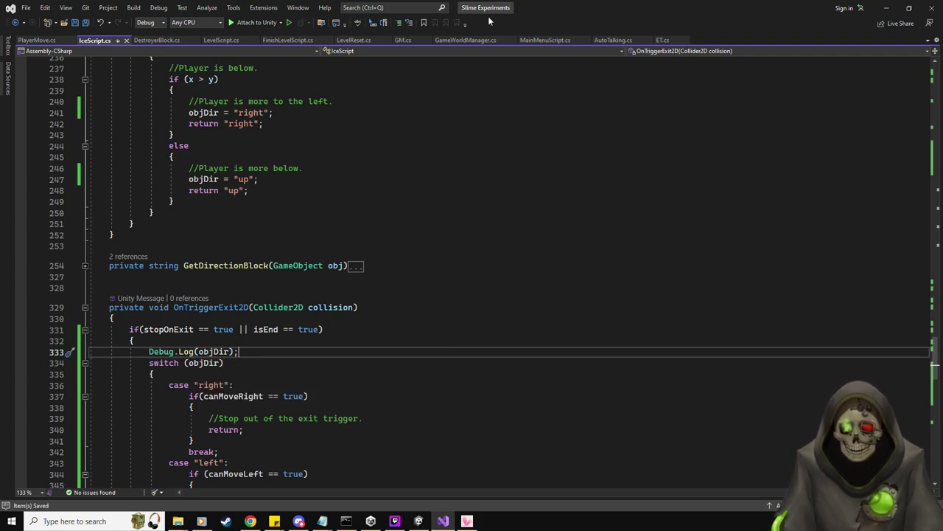
Step: Switch to Unity and steer the slime over the ice tiles in the Game view to trigger the direction log
{"action": "key", "text": "alt+Tab"}
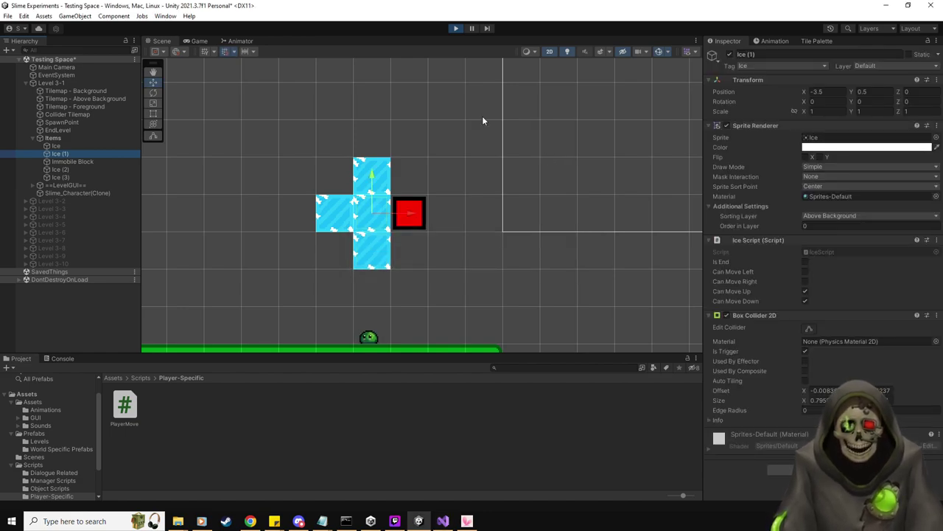
{"action": "left_click", "coordinate": [198, 40]}
{"action": "key", "text": "w"}
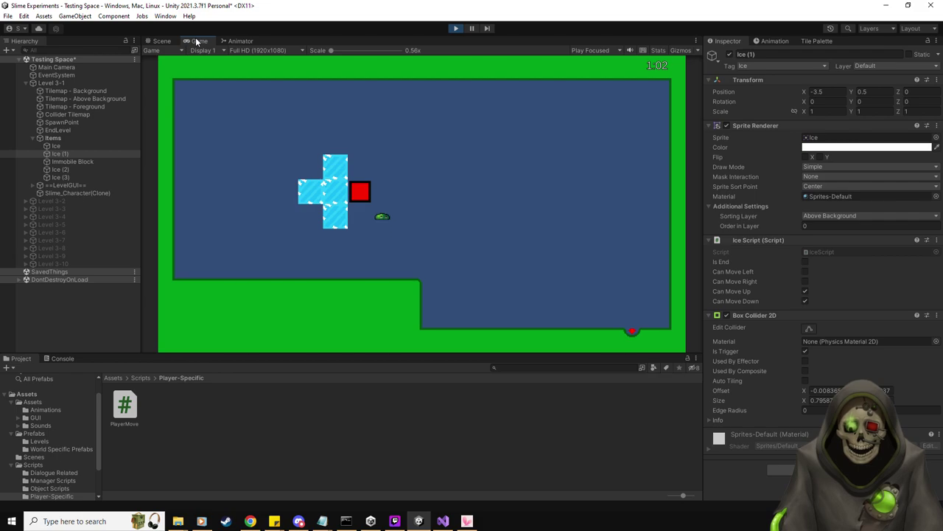
{"action": "key", "text": "s"}
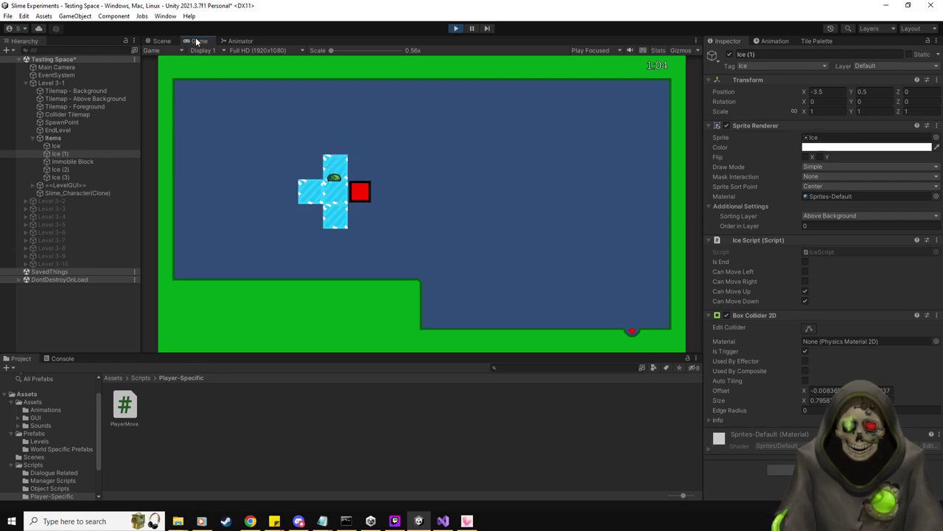
Step: Show the Console's logged directions and send the slime across the ice once more to compare the output
{"action": "left_click", "coordinate": [62, 358]}
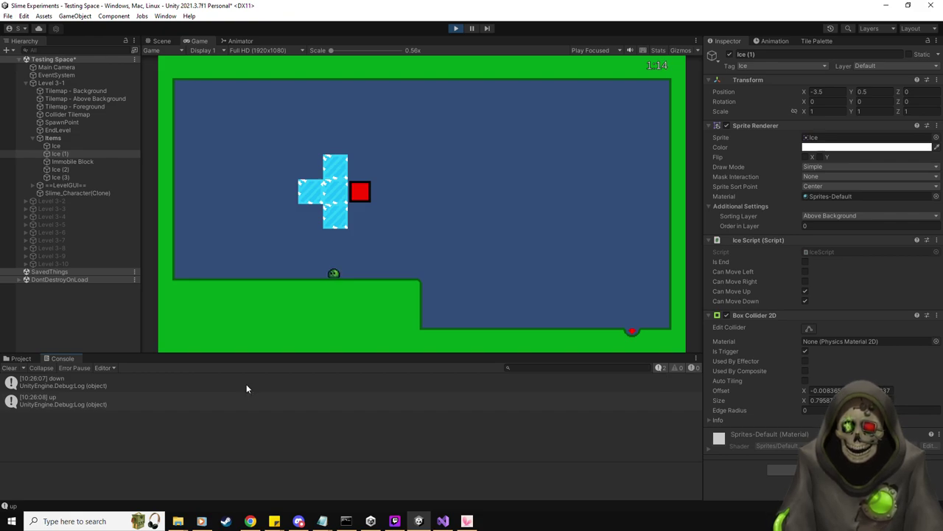
{"action": "left_click", "coordinate": [442, 230]}
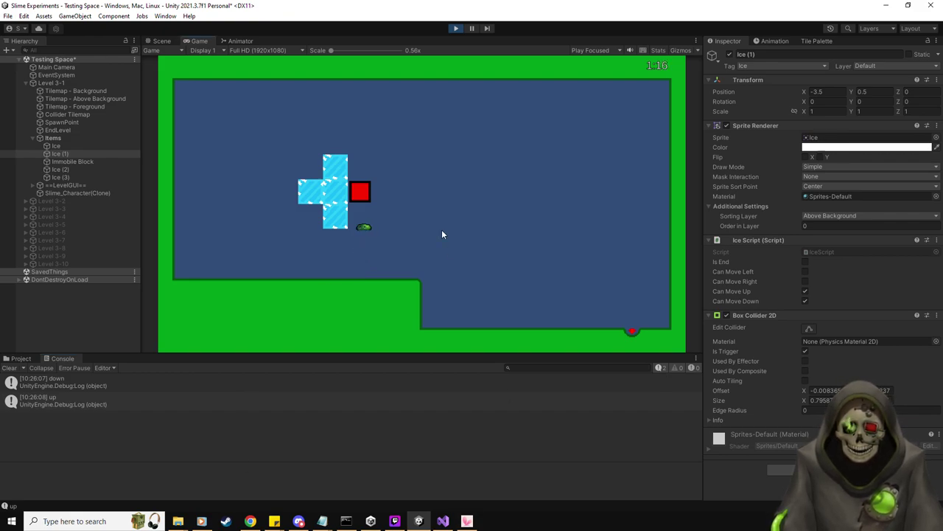
{"action": "key", "text": "space"}
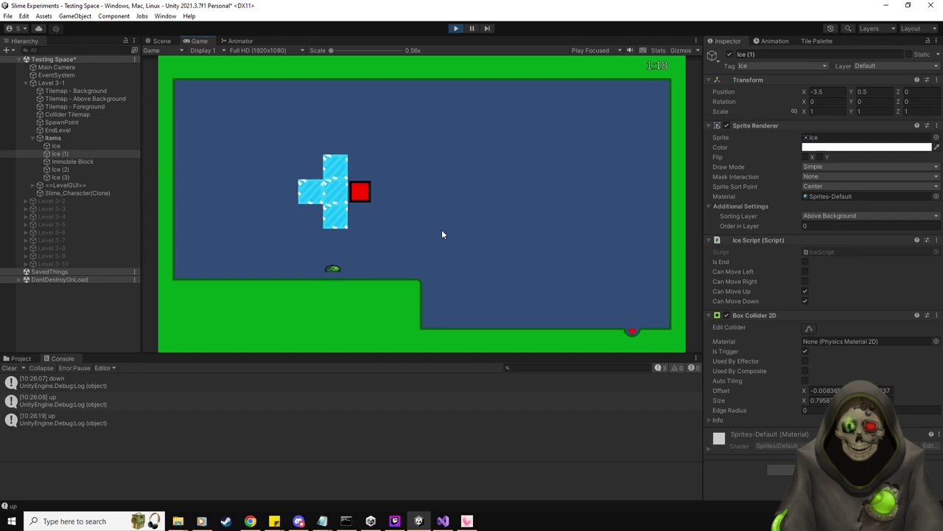
Step: Send the slime up and down through the vertical ice column and check the directions logged in the Console
{"action": "key", "text": "space"}
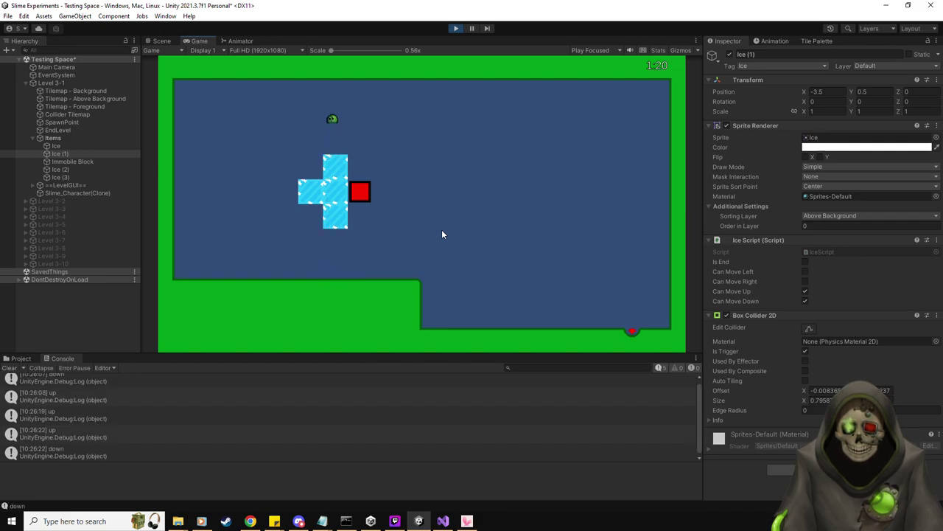
{"action": "key", "text": "space"}
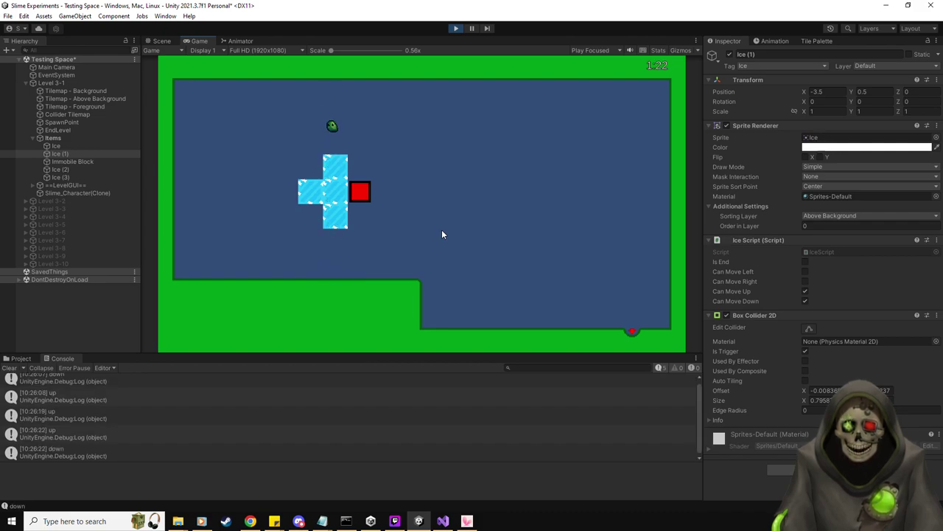
{"action": "key", "text": "space"}
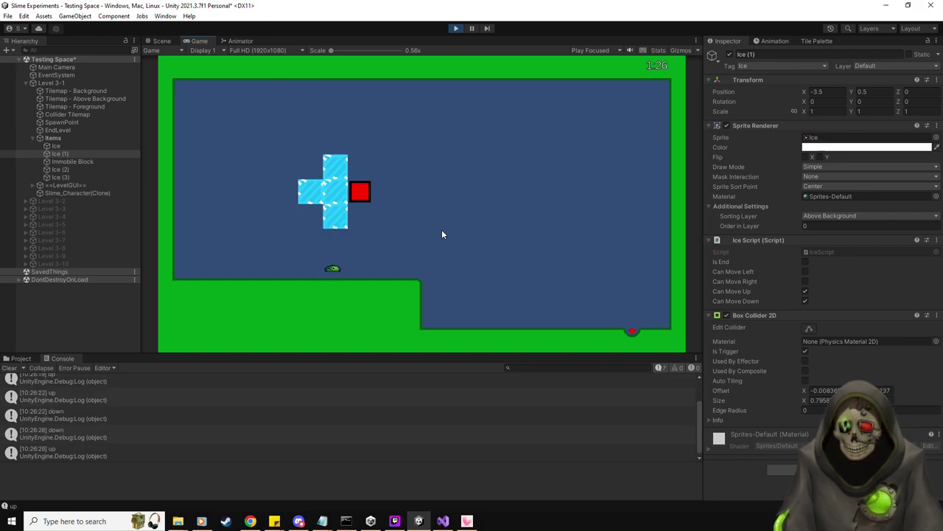
Step: Move the slime vertically back and forth across the leftmost ice tile, and run it down the ice column to compare the logged directions
{"action": "key", "text": "Left"}
{"action": "key", "text": "Up"}
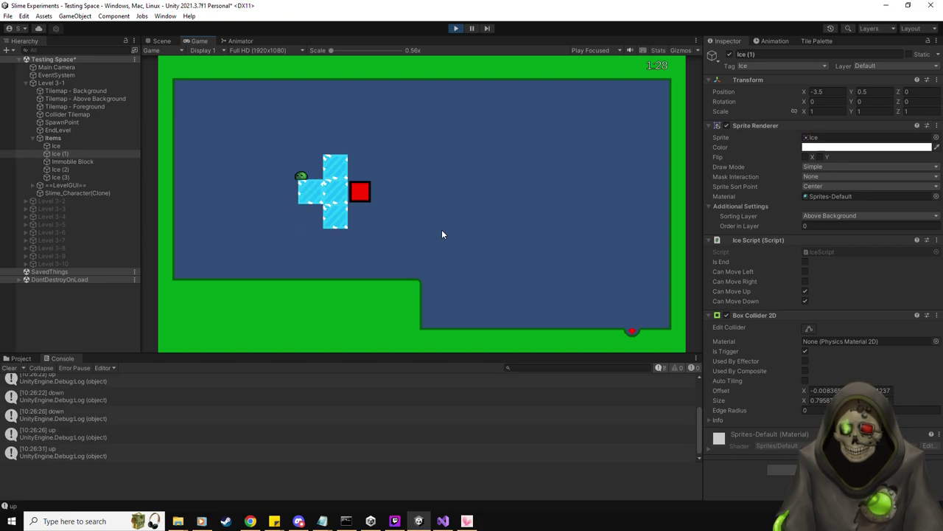
{"action": "key", "text": "Down"}
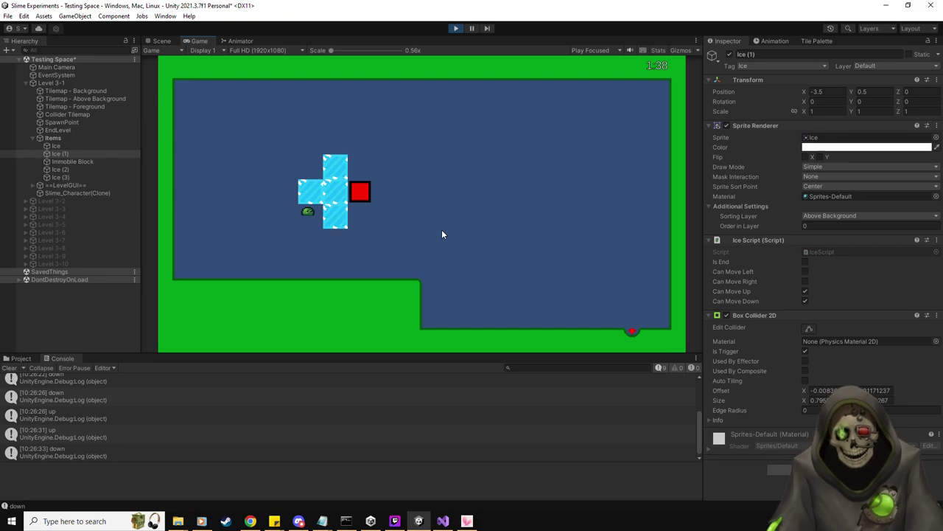
{"action": "key", "text": "Up"}
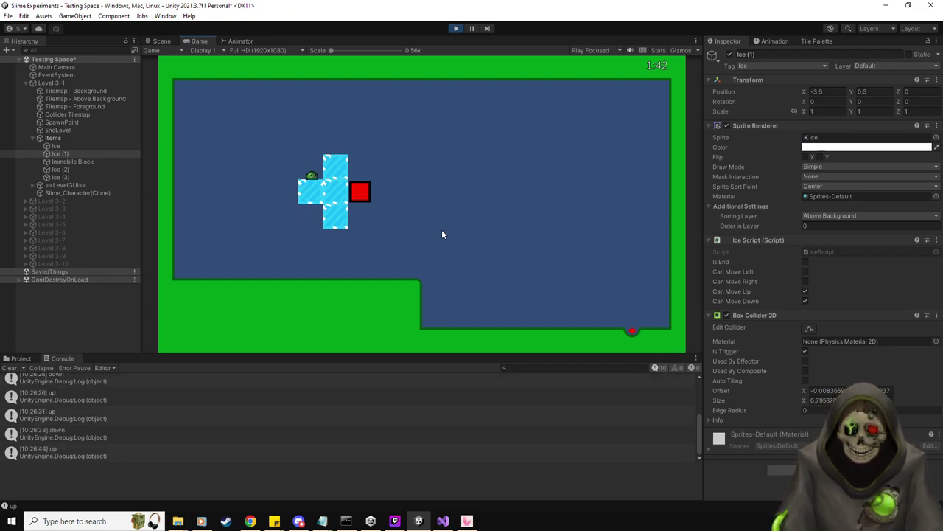
{"action": "key", "text": "Down"}
{"action": "key", "text": "Up"}
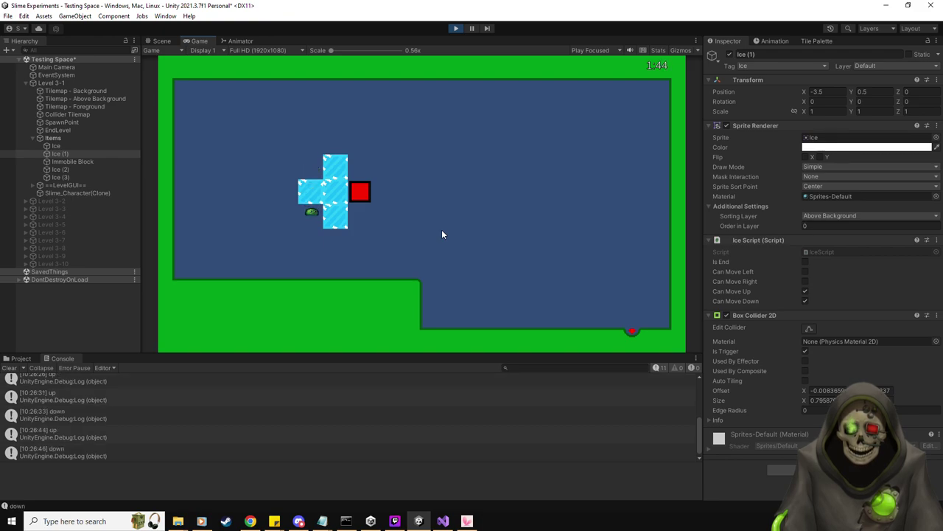
{"action": "key", "text": "Down"}
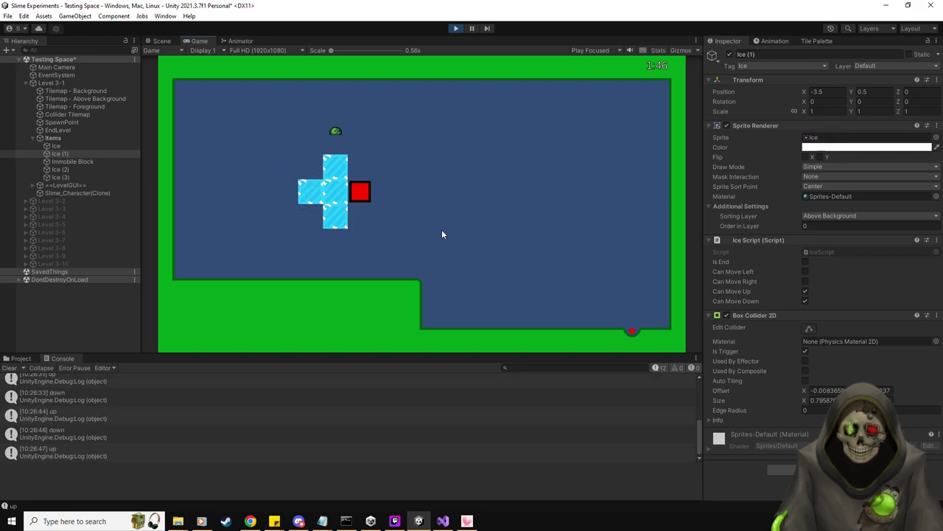
{"action": "key", "text": "Up"}
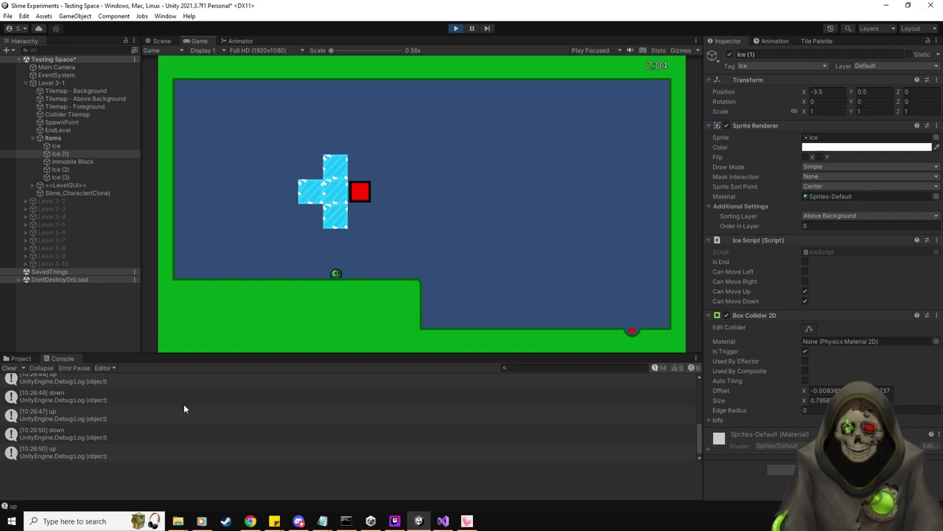
Step: Clear the Console, steer the slime around the red block, and send it down the ice column for a fresh log
{"action": "left_click", "coordinate": [10, 367]}
{"action": "key", "text": "Right"}
{"action": "key", "text": "Up"}
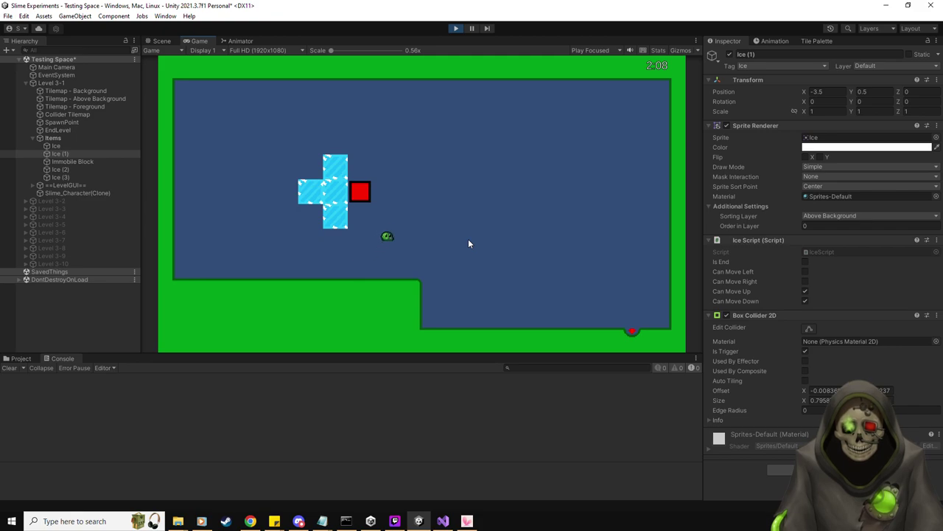
{"action": "key", "text": "Left"}
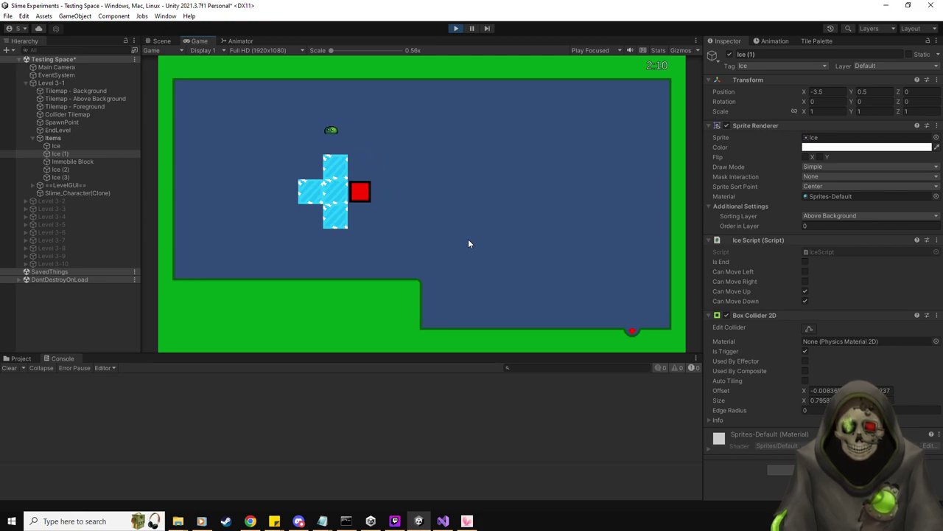
{"action": "key", "text": "Down"}
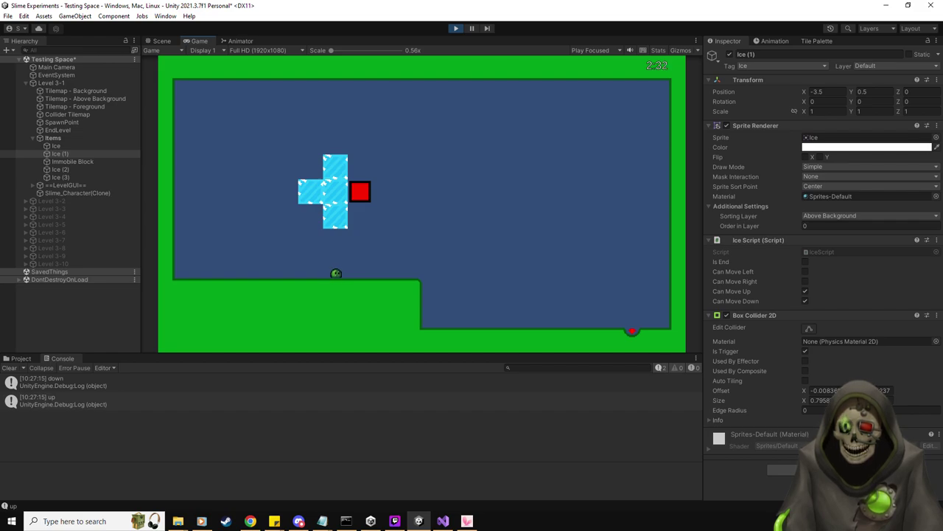
Step: Return to the running game and repeat the slime's downward run through the ice column from the top tile
{"action": "key", "text": "alt+Tab"}
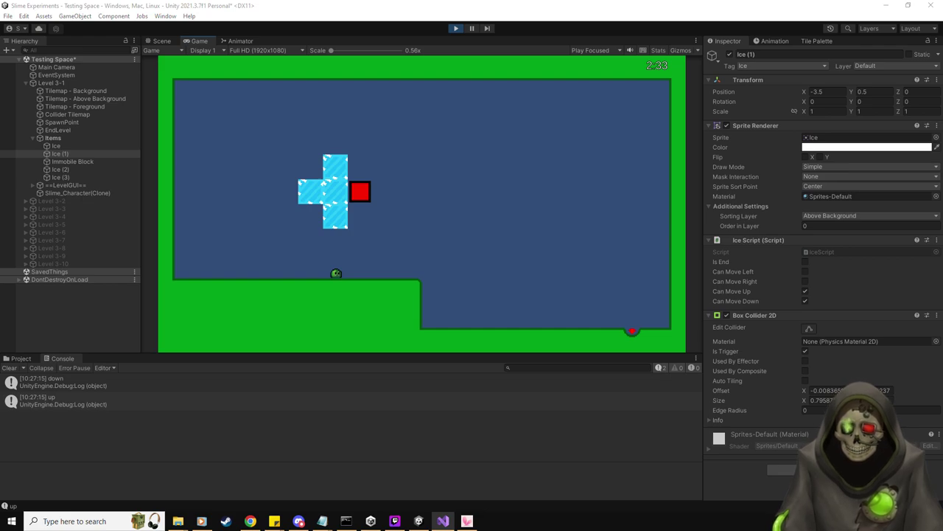
{"action": "left_click", "coordinate": [232, 189]}
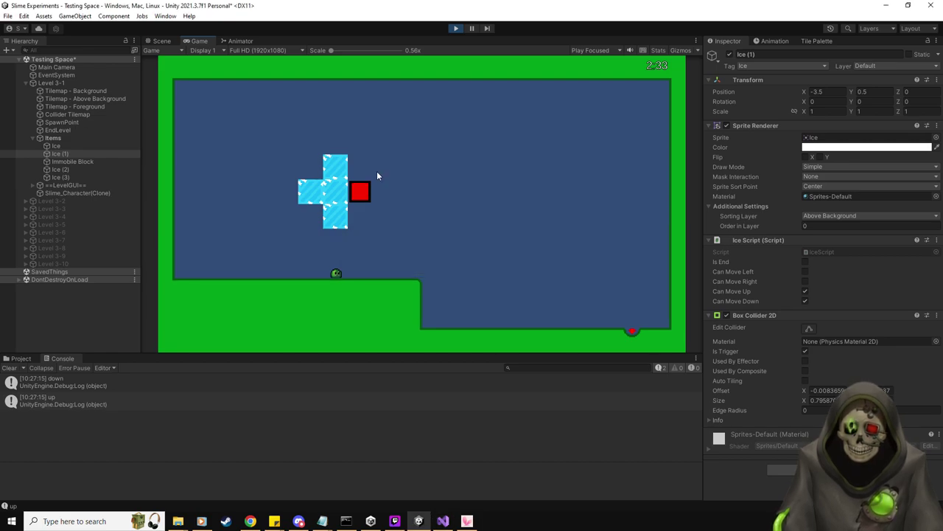
{"action": "key", "text": "Up"}
{"action": "key", "text": "Left"}
{"action": "key", "text": "Down"}
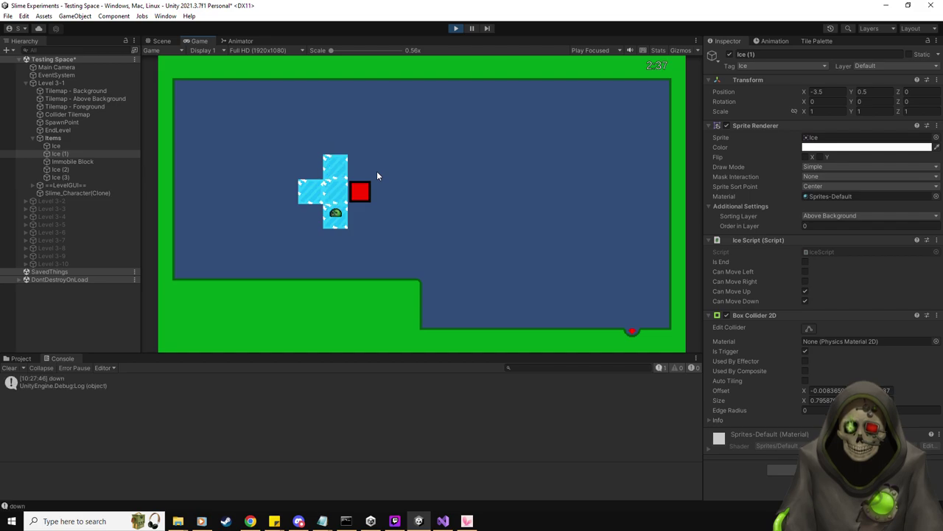
{"action": "key", "text": "Right"}
{"action": "key", "text": "Up"}
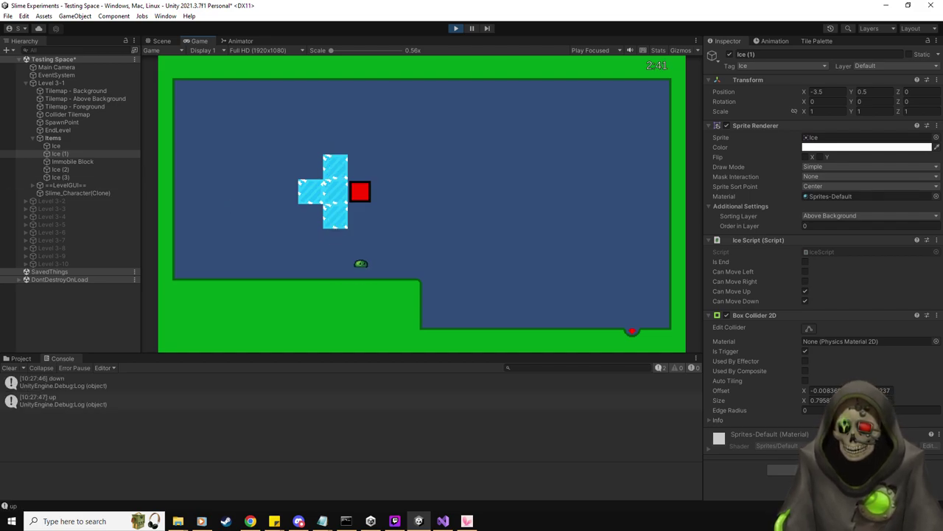
Step: Retest the downward slide by bringing the slime above the ice column and down again with an emptied Console
{"action": "key", "text": "alt+Tab"}
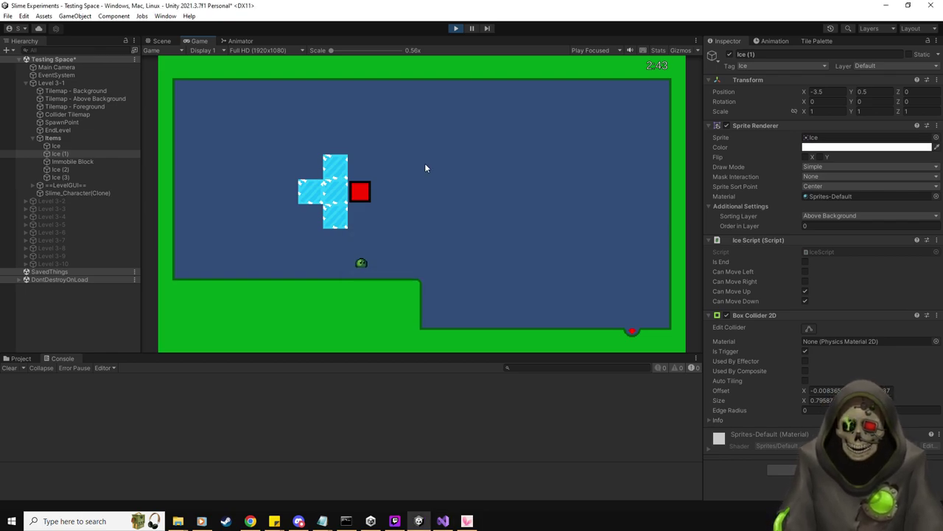
{"action": "key", "text": "Up"}
{"action": "key", "text": "Left"}
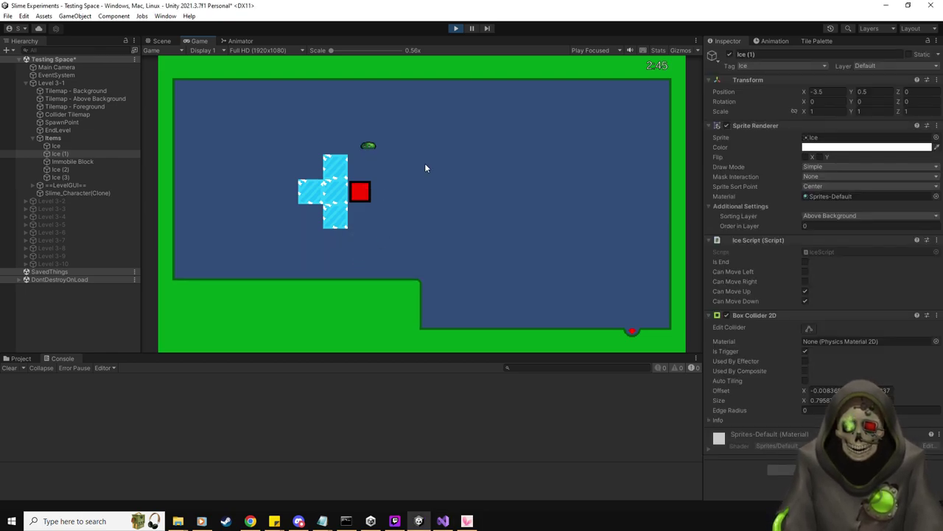
{"action": "key", "text": "Down"}
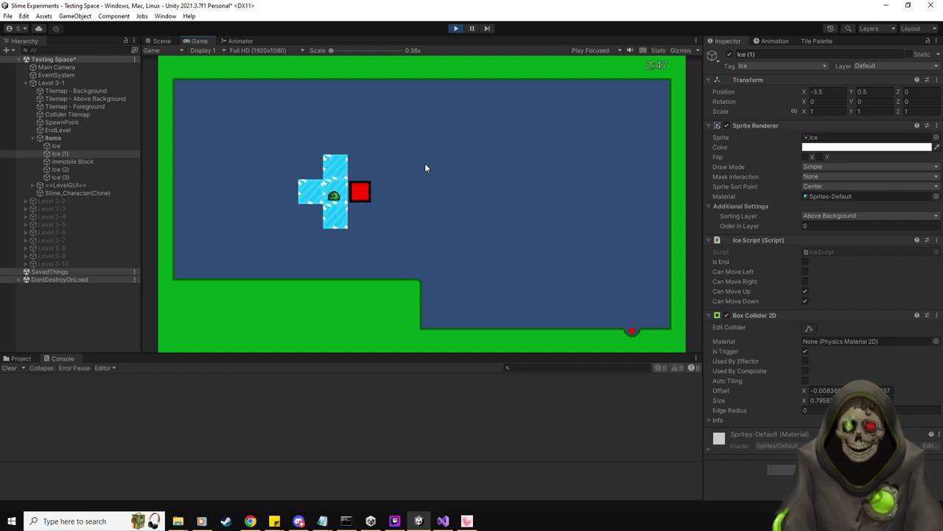
{"action": "key", "text": "Right"}
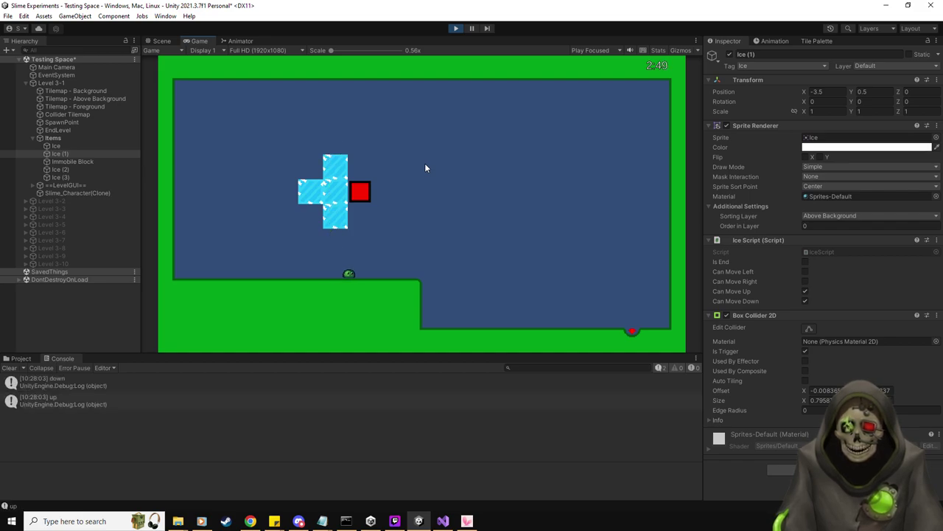
{"action": "key", "text": "Right"}
{"action": "key", "text": "Up"}
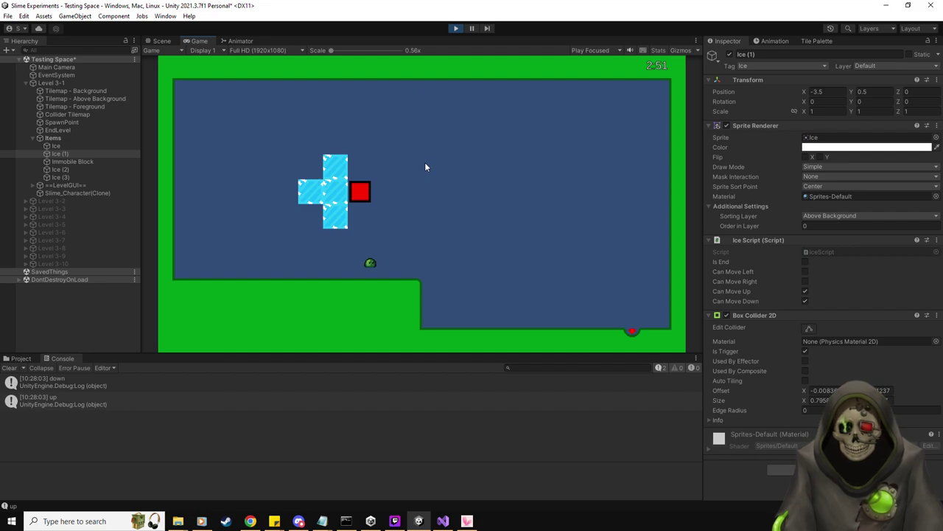
Step: Restart Play mode and send the slime from its spawn point down through the ice column
{"action": "left_click", "coordinate": [456, 29]}
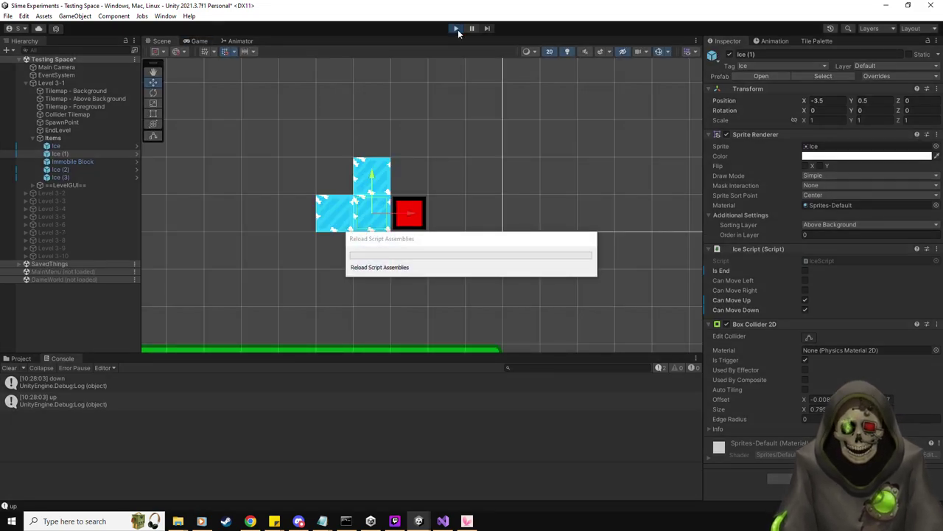
{"action": "key", "text": "d"}
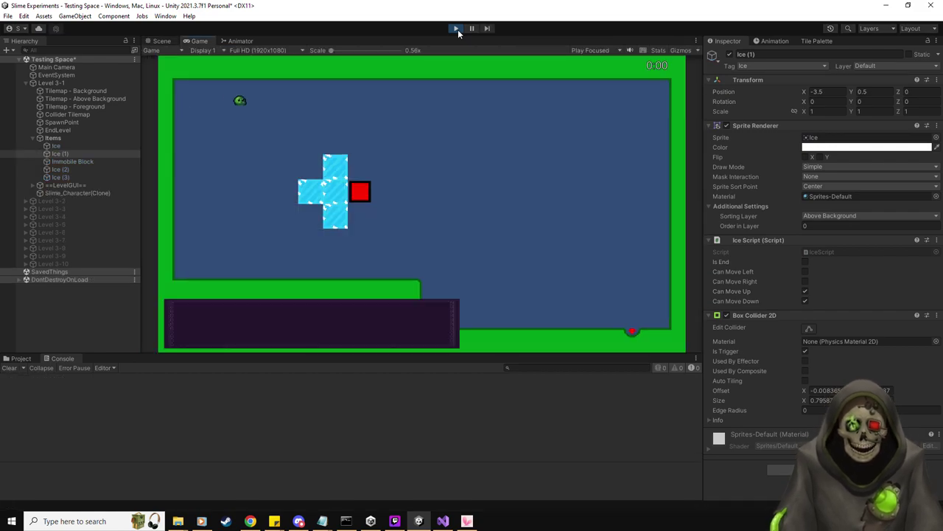
{"action": "key", "text": "s"}
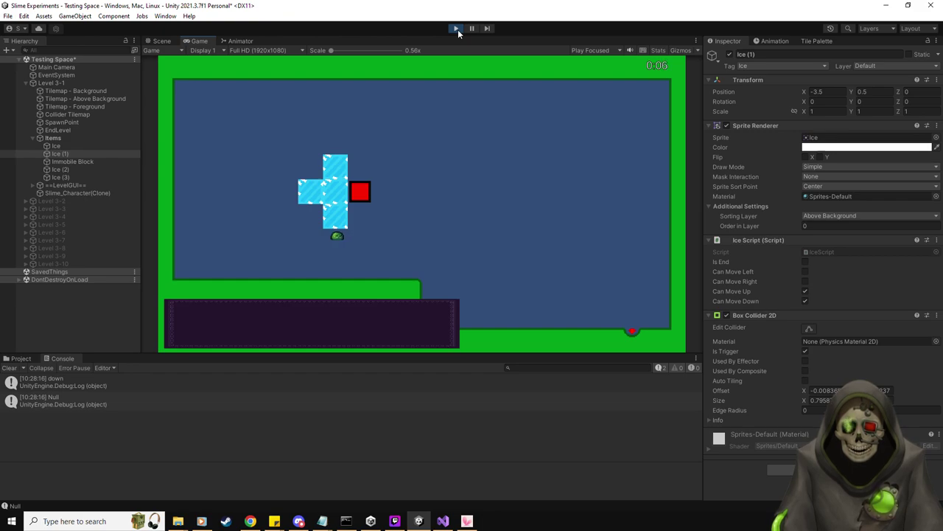
Step: Close the Start menu, circle the slime back for another downward slide, and send it up the ice column to log both directions
{"action": "key", "text": "super"}
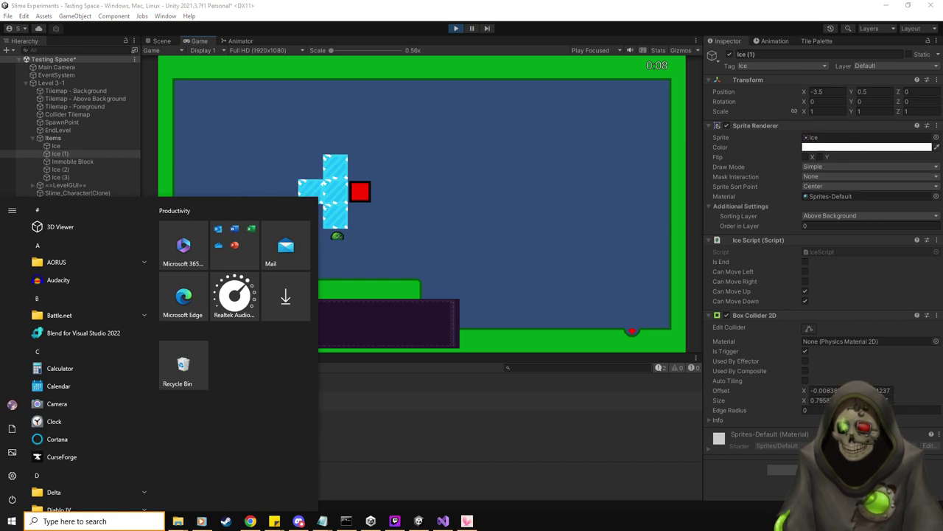
{"action": "left_click", "coordinate": [548, 270]}
{"action": "key", "text": "Up"}
{"action": "key", "text": "Left"}
{"action": "key", "text": "Down"}
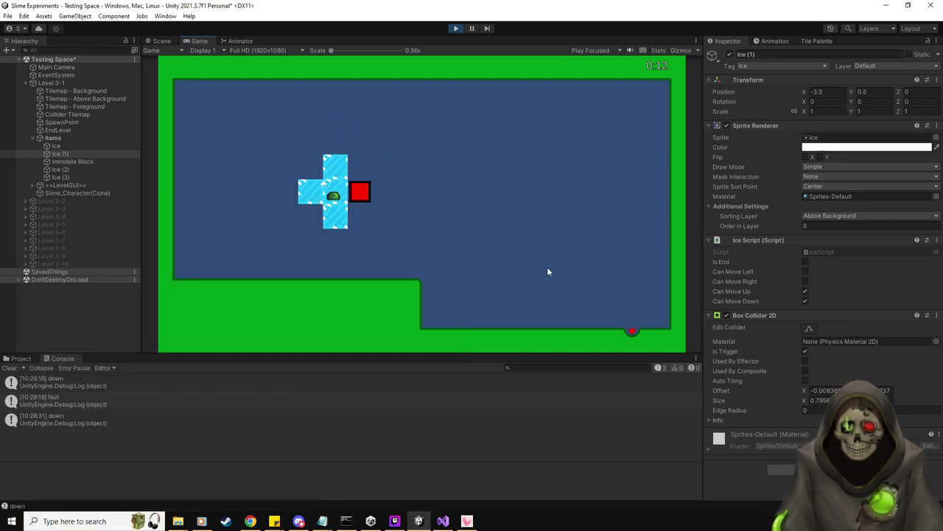
{"action": "key", "text": "Up"}
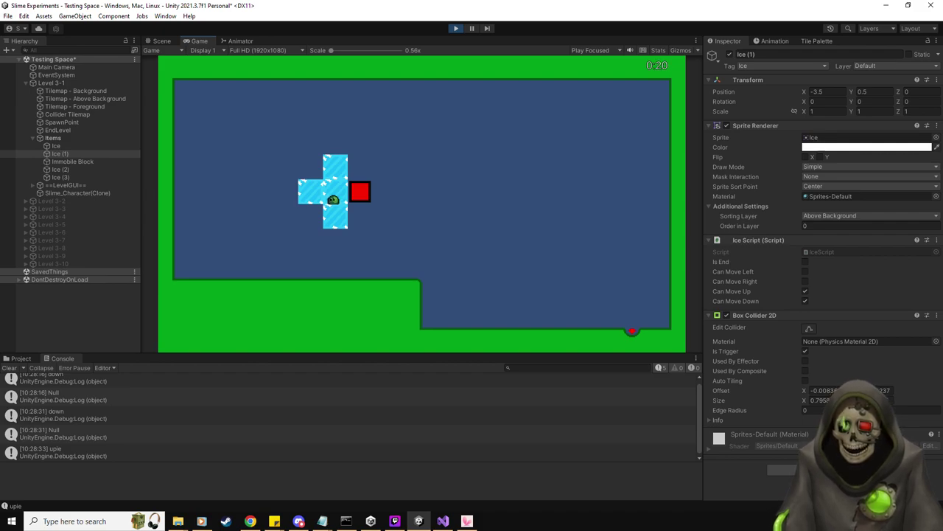
Step: Switch to Visual Studio and set objDir to "up" in GetDirection's left-side "Player is more below" branch of IceScript
{"action": "key", "text": "alt+Tab"}
{"action": "left_click_drag", "start_coordinate": [411, 5], "coordinate": [410, 1]}
{"action": "scroll", "coordinate": [309, 288], "scroll_direction": "up", "scroll_amount": 15}
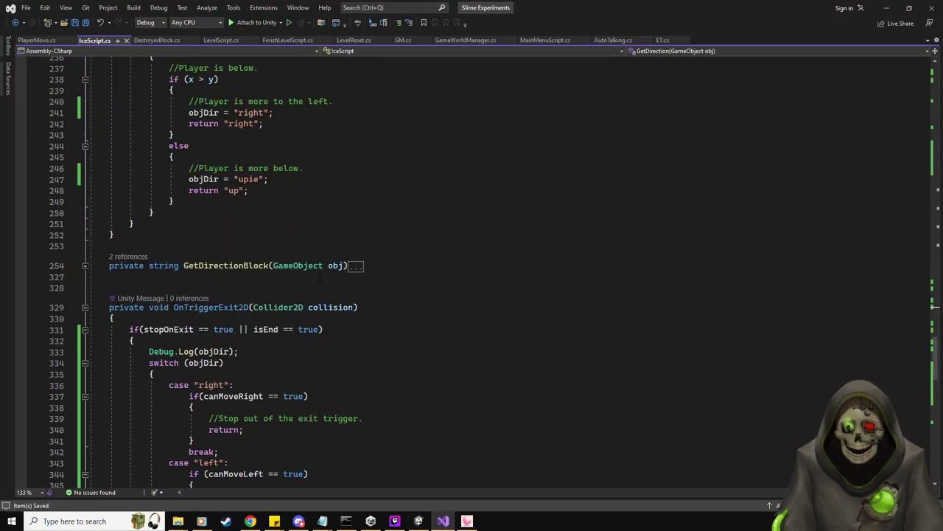
{"action": "scroll", "coordinate": [274, 257], "scroll_direction": "up", "scroll_amount": 2}
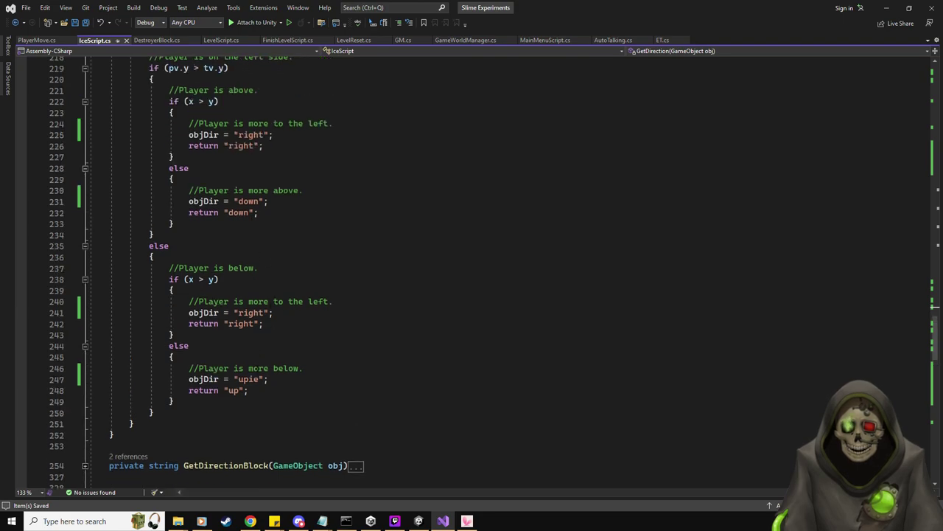
{"action": "scroll", "coordinate": [248, 391], "scroll_direction": "up", "scroll_amount": 4}
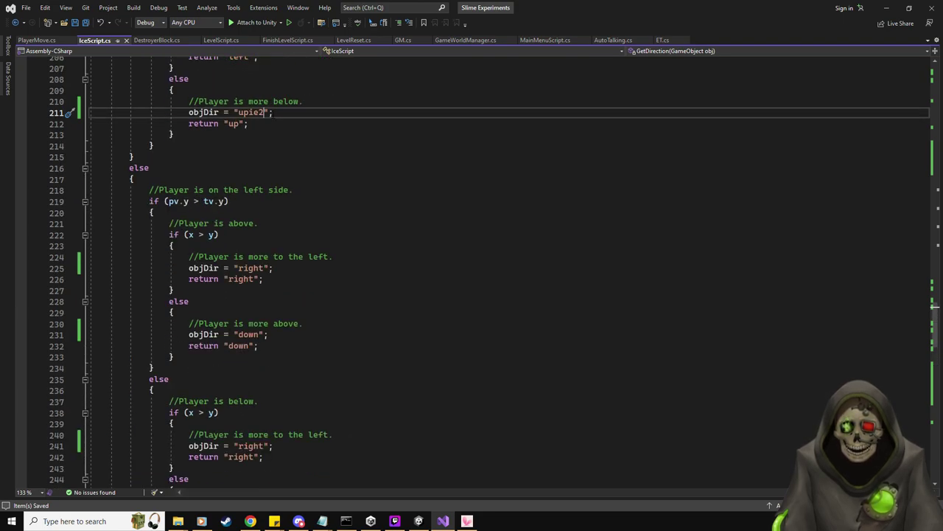
{"action": "scroll", "coordinate": [487, 272], "scroll_direction": "down", "scroll_amount": 5}
{"action": "left_click", "coordinate": [262, 345]}
{"action": "key", "text": "BackSpace"}
{"action": "key", "text": "BackSpace"}
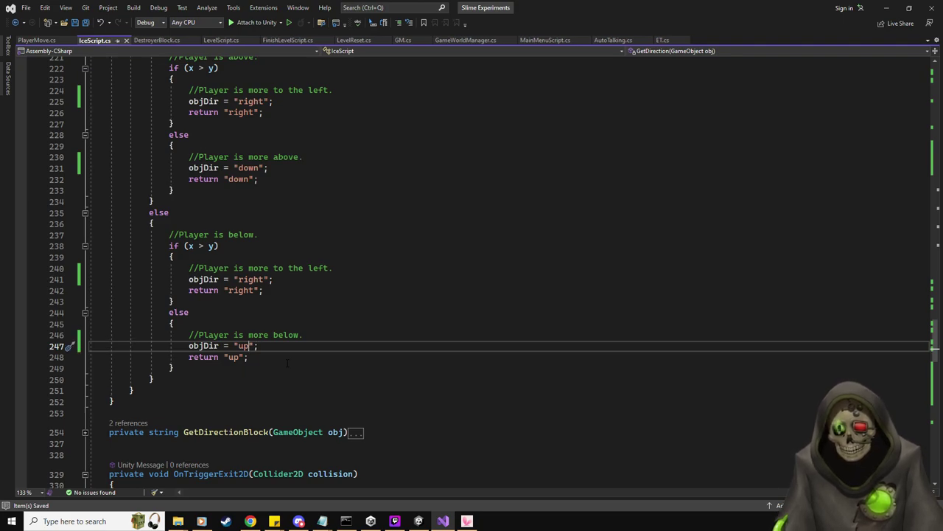
Step: Set objDir to "down" in GetDirection's right-side "Player is more below" branch
{"action": "scroll", "coordinate": [288, 362], "scroll_direction": "up", "scroll_amount": 9}
{"action": "scroll", "coordinate": [277, 280], "scroll_direction": "up", "scroll_amount": 1}
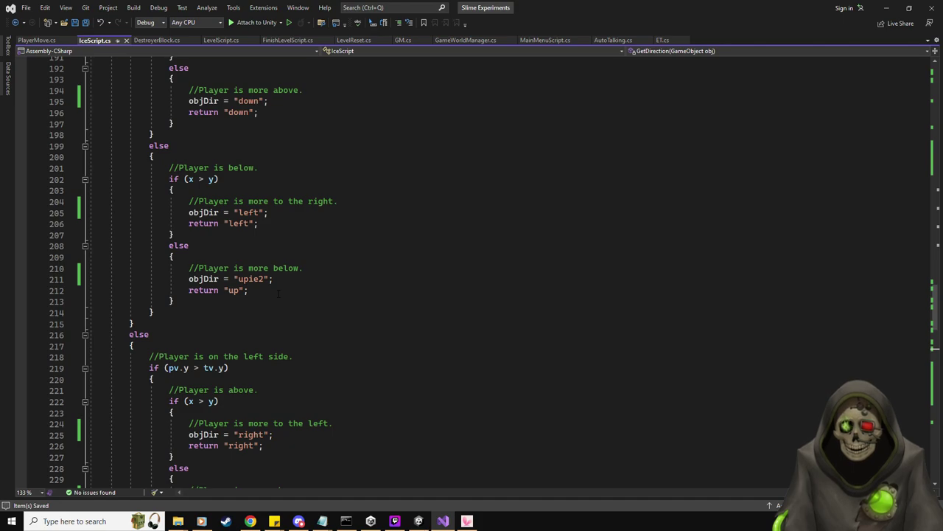
{"action": "left_click_drag", "start_coordinate": [303, 269], "coordinate": [194, 269]}
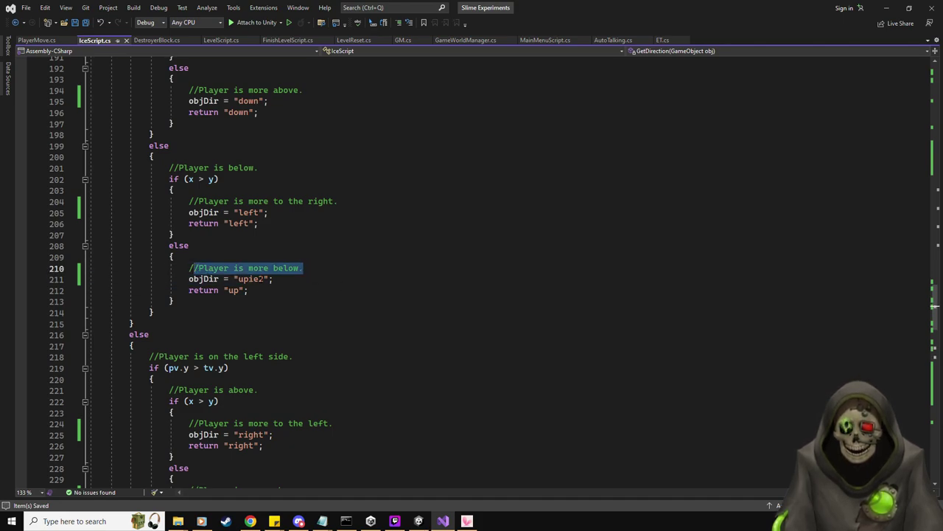
{"action": "left_click", "coordinate": [264, 278]}
{"action": "key", "text": "BackSpace"}
{"action": "key", "text": "BackSpace"}
{"action": "key", "text": "BackSpace"}
{"action": "key", "text": "BackSpace"}
{"action": "key", "text": "BackSpace"}
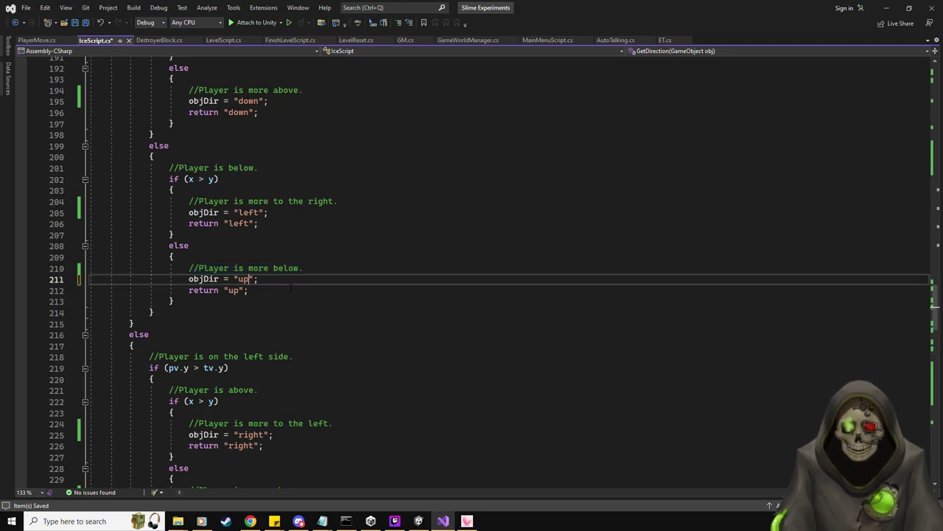
{"action": "type", "text": "down"}
Step: Make the right-side "Player is more below" branch return "down"
{"action": "left_click", "coordinate": [243, 290]}
{"action": "key", "text": "BackSpace"}
{"action": "key", "text": "BackSpace"}
{"action": "type", "text": "down"}
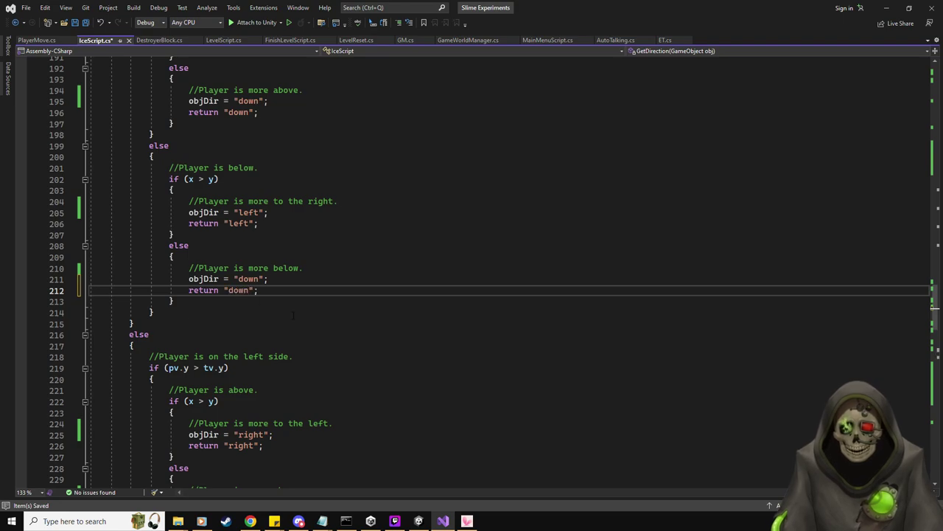
Step: Change both the return value and objDir to "up" in GetDirection's right-side "Player is more below" branch
{"action": "left_click", "coordinate": [293, 313]}
{"action": "scroll", "coordinate": [298, 317], "scroll_direction": "down", "scroll_amount": 4}
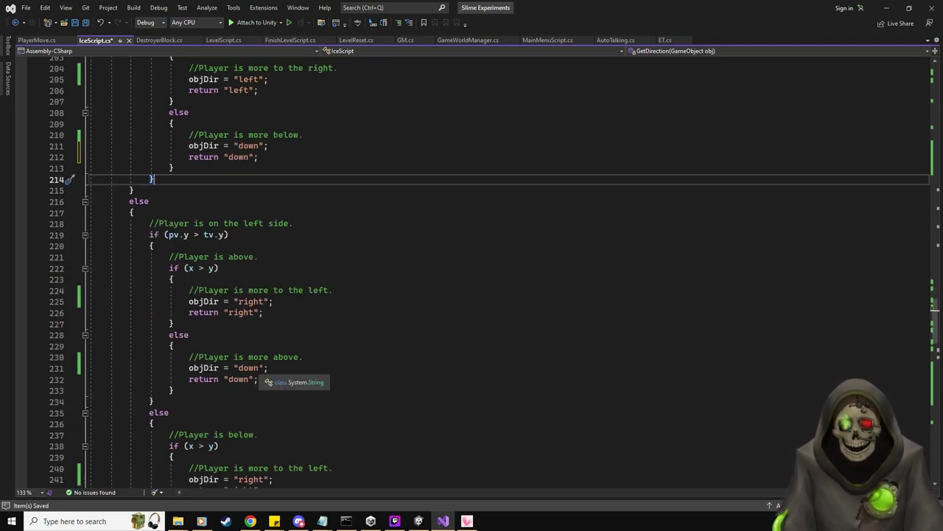
{"action": "scroll", "coordinate": [352, 269], "scroll_direction": "up", "scroll_amount": 6}
{"action": "left_click", "coordinate": [334, 223]}
{"action": "key", "text": "Down"}
{"action": "key", "text": "Down"}
{"action": "key", "text": "Down"}
{"action": "key", "text": "Down"}
{"action": "key", "text": "Down"}
{"action": "key", "text": "Down"}
{"action": "key", "text": "Down"}
{"action": "key", "text": "Down"}
{"action": "key", "text": "Down"}
{"action": "key", "text": "Down"}
{"action": "key", "text": "Down"}
{"action": "key", "text": "Down"}
{"action": "key", "text": "End"}
{"action": "key", "text": "Left"}
{"action": "key", "text": "Left"}
{"action": "key", "text": "ctrl+shift+Left"}
{"action": "type", "text": "up"}
{"action": "key", "text": "Up"}
{"action": "key", "text": "ctrl+shift+Left"}
{"action": "key", "text": "BackSpace"}
{"action": "type", "text": "up"}
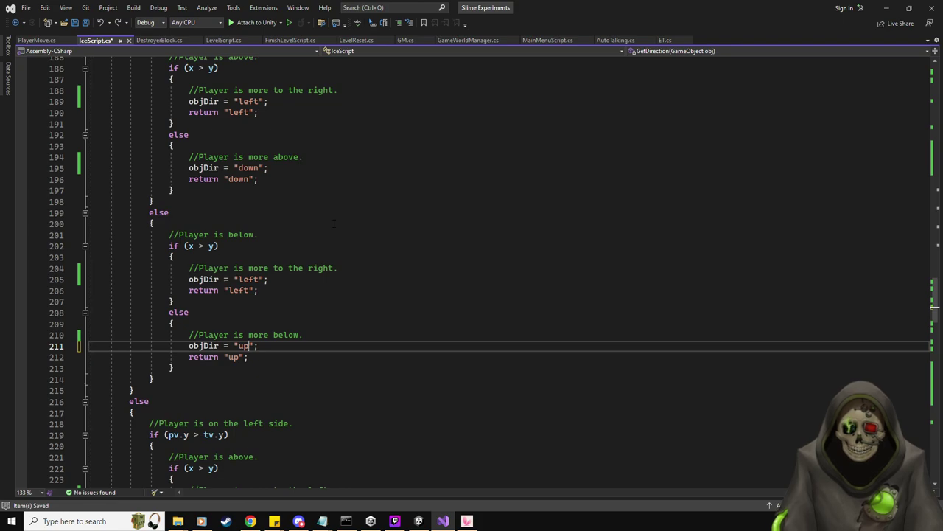
Step: Examine GetDirection's position variables and right-side comparisons to trace which direction each player position produces
{"action": "scroll", "coordinate": [318, 287], "scroll_direction": "up", "scroll_amount": 2}
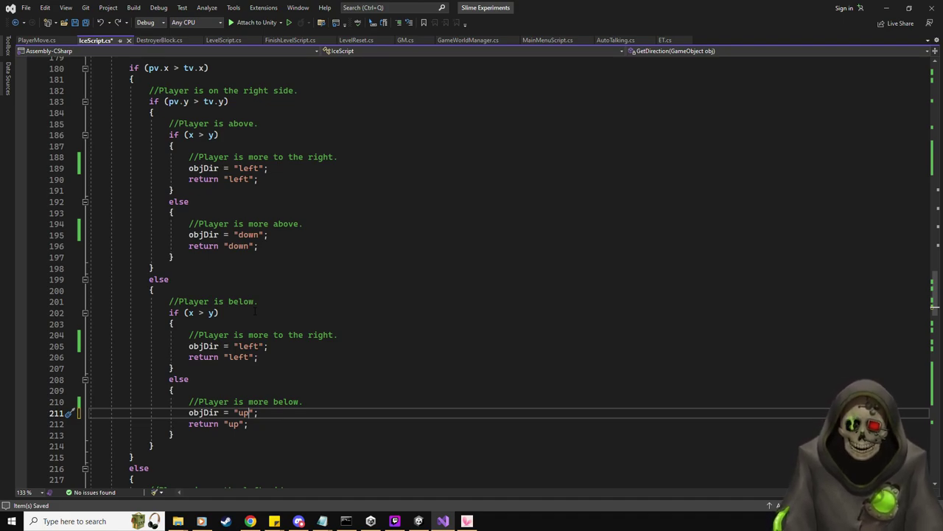
{"action": "scroll", "coordinate": [255, 312], "scroll_direction": "up", "scroll_amount": 3}
{"action": "scroll", "coordinate": [328, 274], "scroll_direction": "down", "scroll_amount": 3}
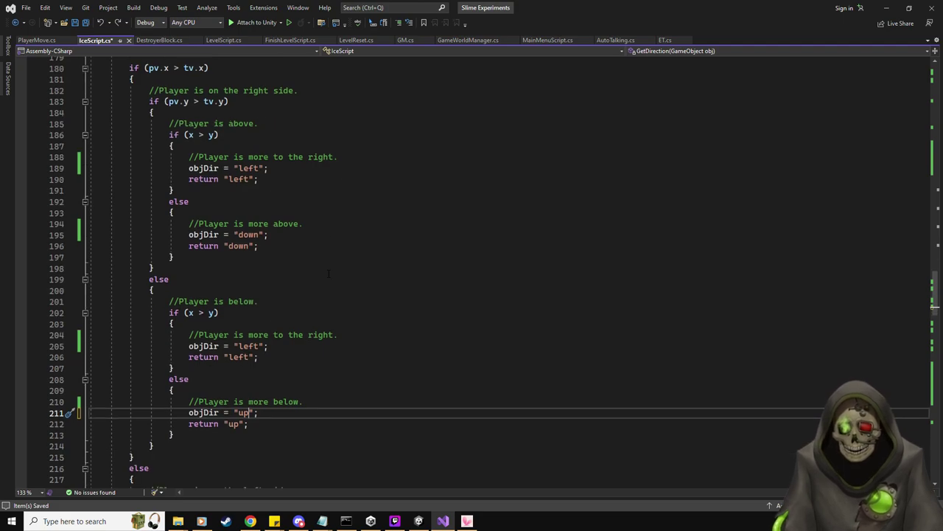
{"action": "scroll", "coordinate": [332, 277], "scroll_direction": "up", "scroll_amount": 1}
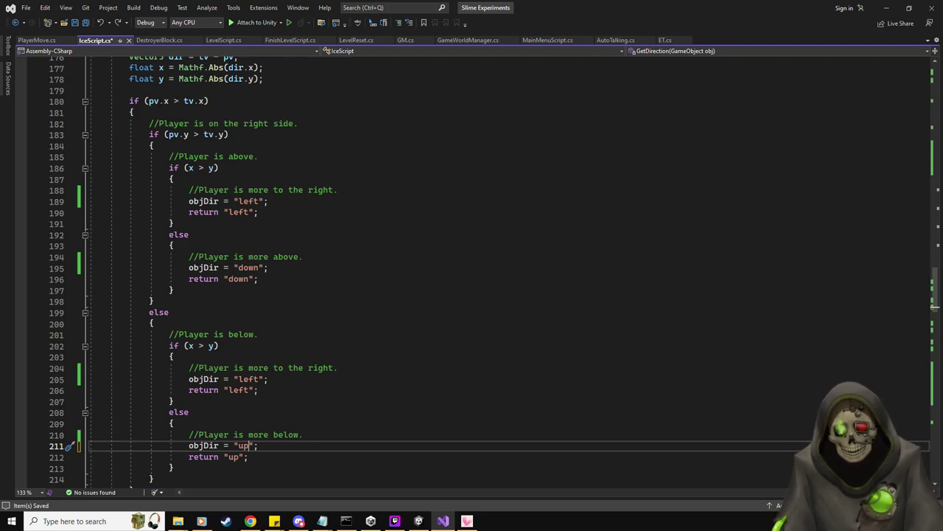
{"action": "scroll", "coordinate": [169, 103], "scroll_direction": "up", "scroll_amount": 2}
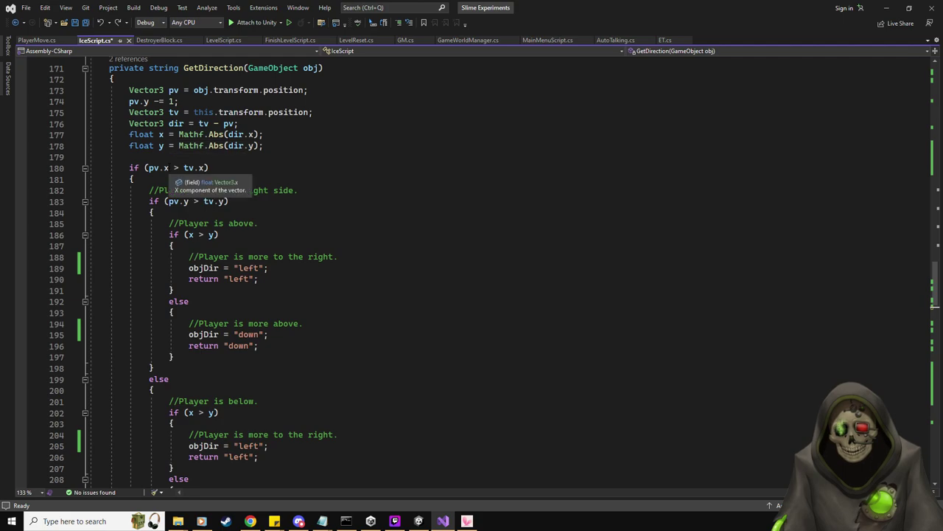
{"action": "scroll", "coordinate": [170, 177], "scroll_direction": "up", "scroll_amount": 2}
{"action": "scroll", "coordinate": [170, 177], "scroll_direction": "down", "scroll_amount": 3}
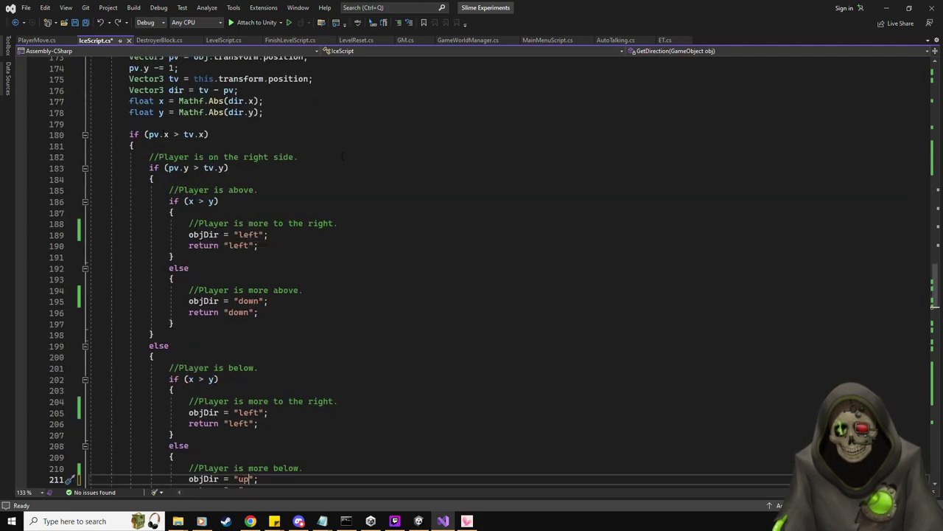
{"action": "scroll", "coordinate": [342, 156], "scroll_direction": "down", "scroll_amount": 1}
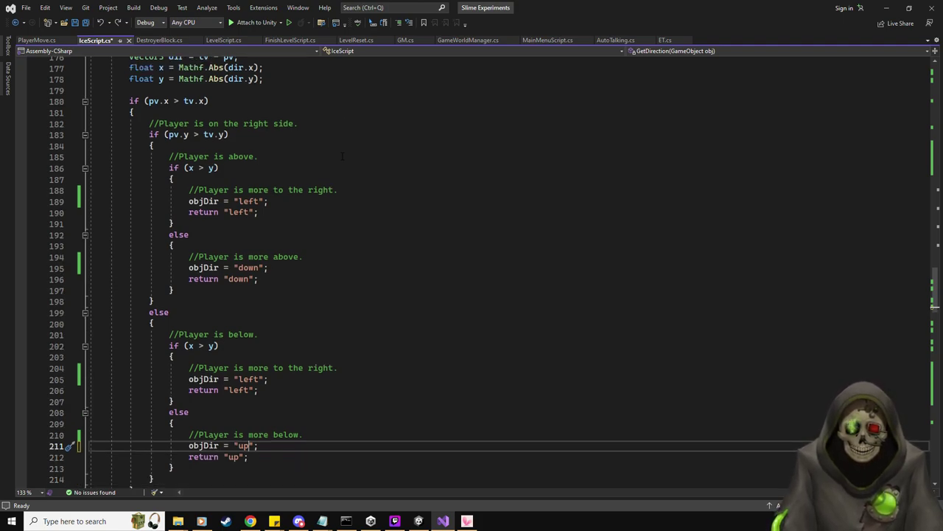
{"action": "scroll", "coordinate": [342, 156], "scroll_direction": "up", "scroll_amount": 1}
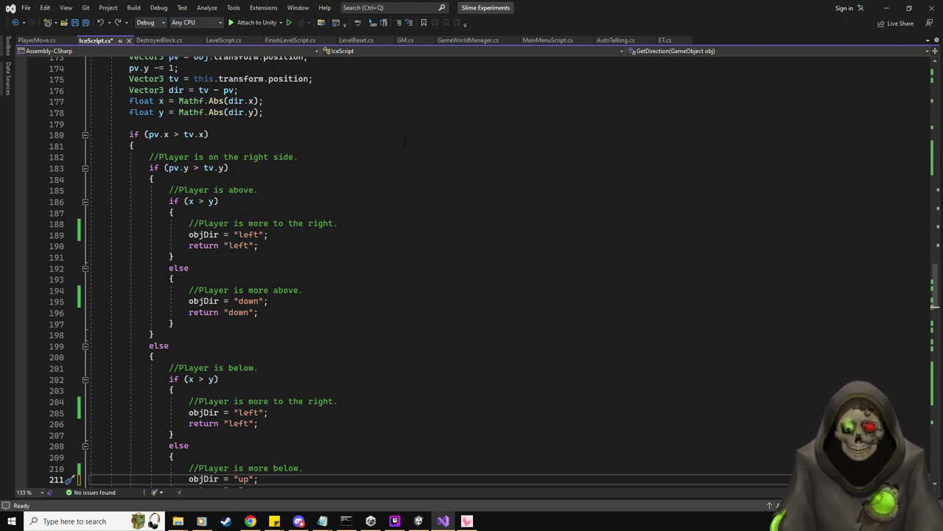
Step: Switch to Unity, select Slime_Character(Clone) and view it up close on the ice in the Scene view
{"action": "double_click", "coordinate": [542, 13]}
{"action": "left_click", "coordinate": [500, 6]}
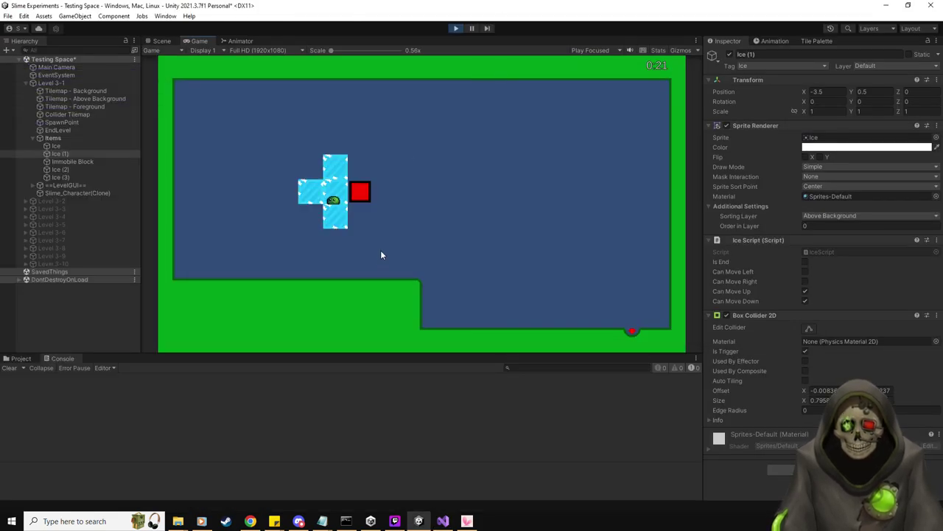
{"action": "left_click", "coordinate": [82, 192]}
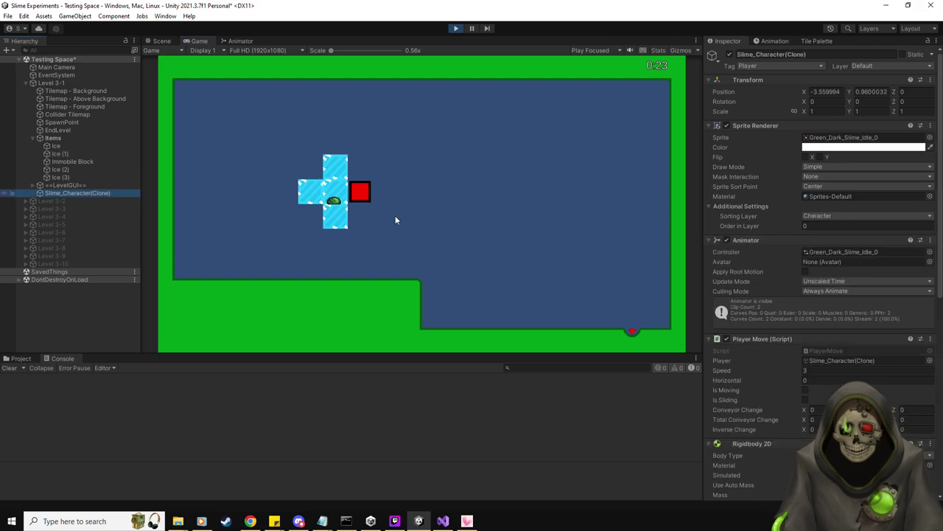
{"action": "left_click", "coordinate": [152, 42]}
{"action": "scroll", "coordinate": [418, 209], "scroll_direction": "up", "scroll_amount": 6}
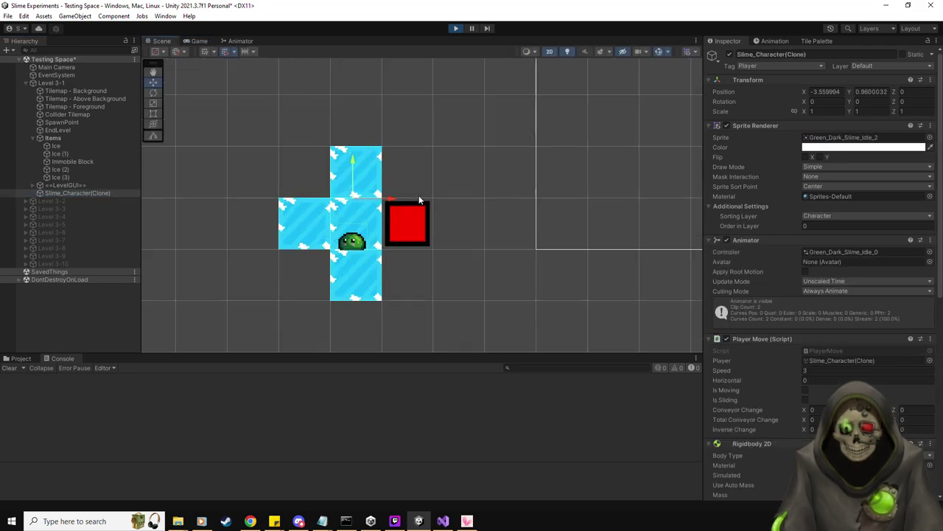
{"action": "scroll", "coordinate": [467, 211], "scroll_direction": "up", "scroll_amount": 3}
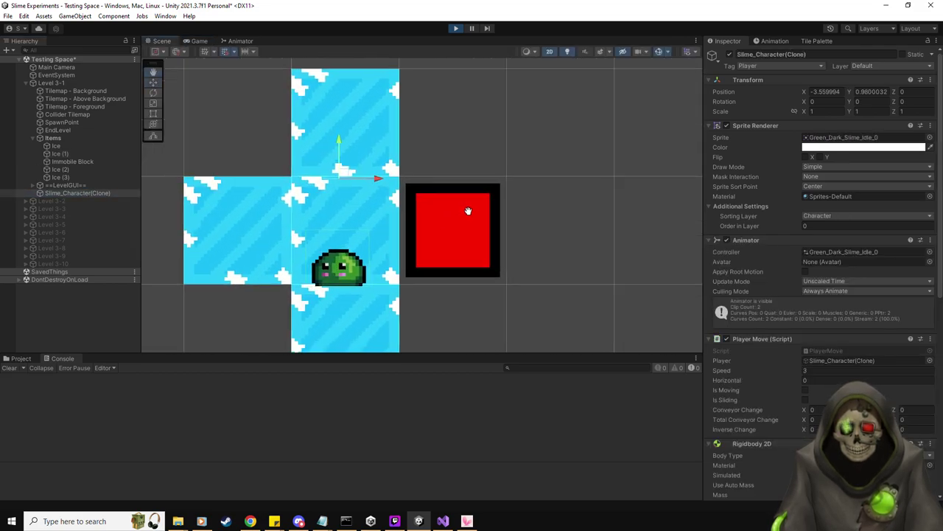
{"action": "scroll", "coordinate": [470, 209], "scroll_direction": "up", "scroll_amount": 1}
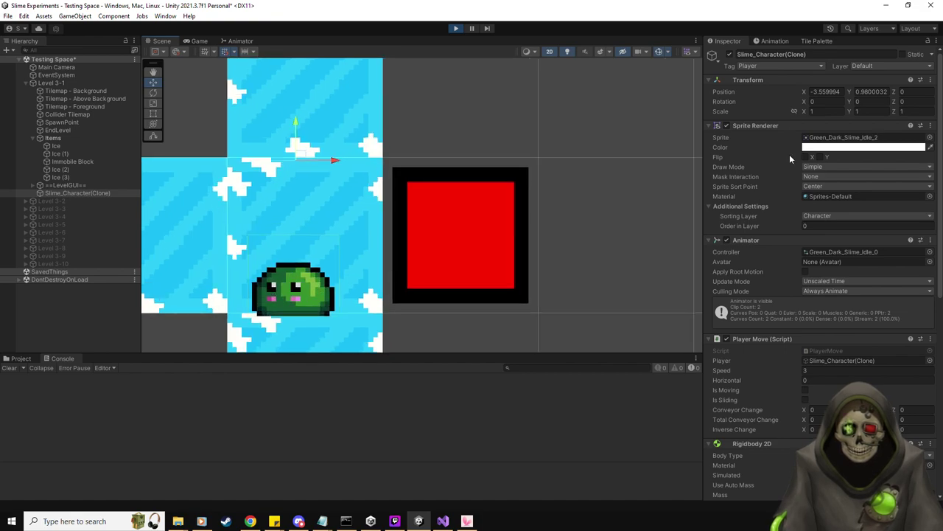
Step: Set the slime's Y position to 1 and inspect how its base lines up with the ice tile's lower edge
{"action": "left_click", "coordinate": [872, 91]}
{"action": "left_click", "coordinate": [872, 91]}
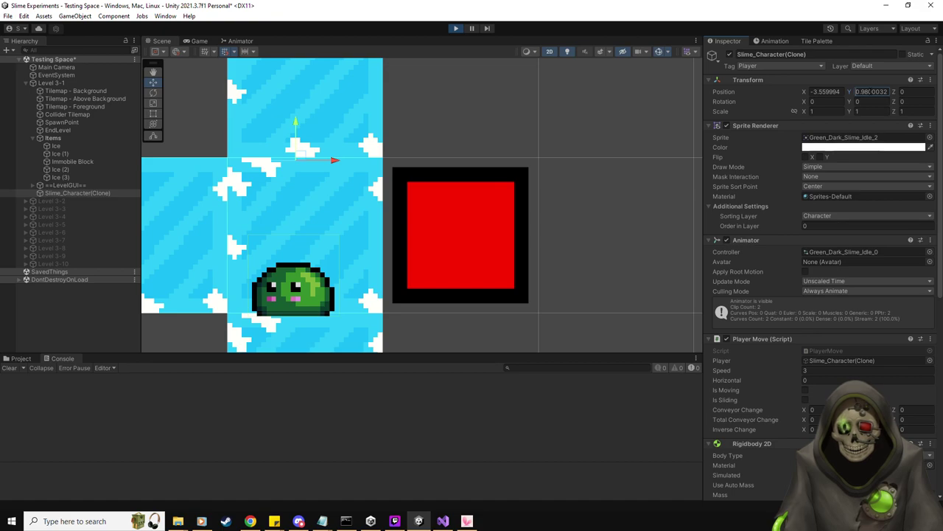
{"action": "key", "text": "BackSpace"}
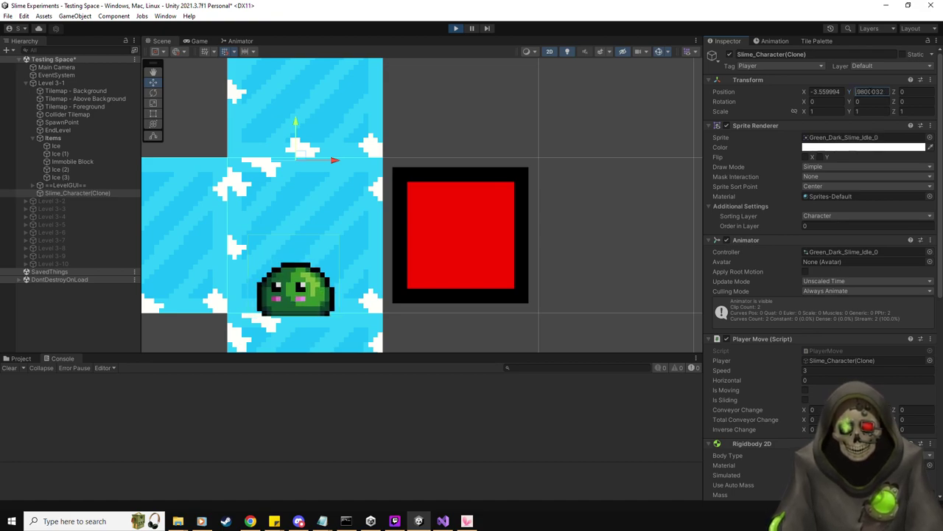
{"action": "type", "text": "1"}
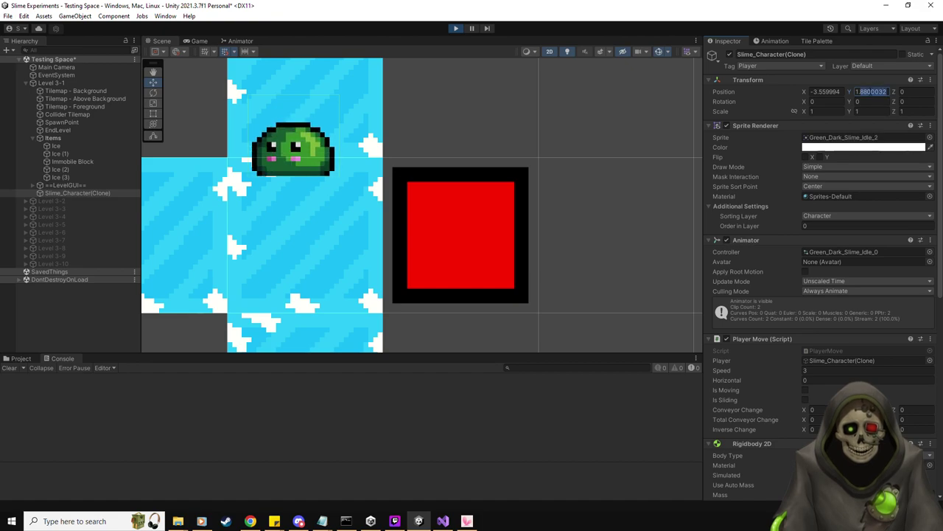
{"action": "key", "text": "Up"}
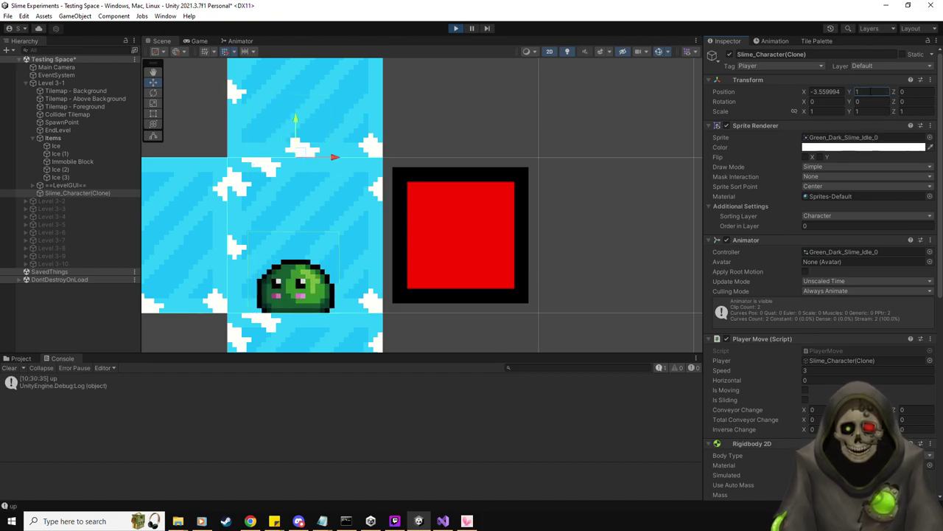
{"action": "scroll", "coordinate": [310, 337], "scroll_direction": "up", "scroll_amount": 2}
{"action": "scroll", "coordinate": [310, 335], "scroll_direction": "up", "scroll_amount": 4}
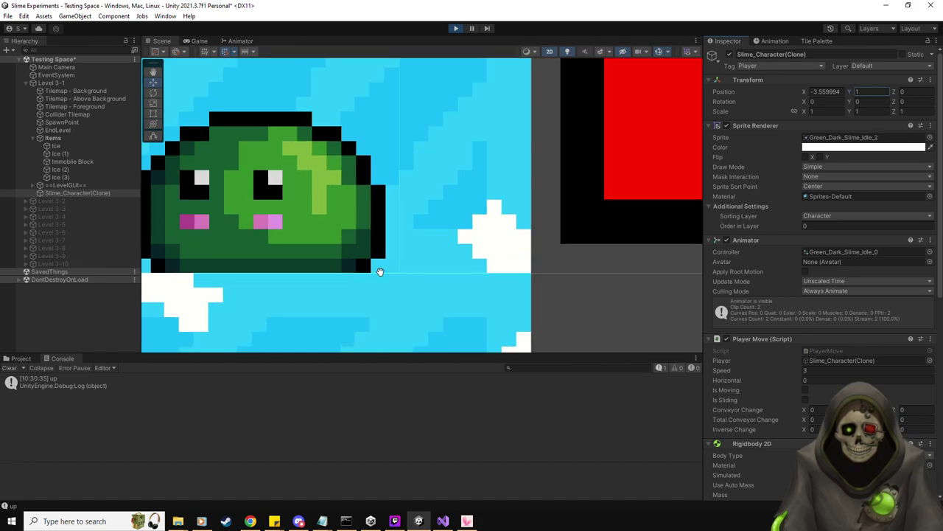
{"action": "scroll", "coordinate": [355, 268], "scroll_direction": "down", "scroll_amount": 5}
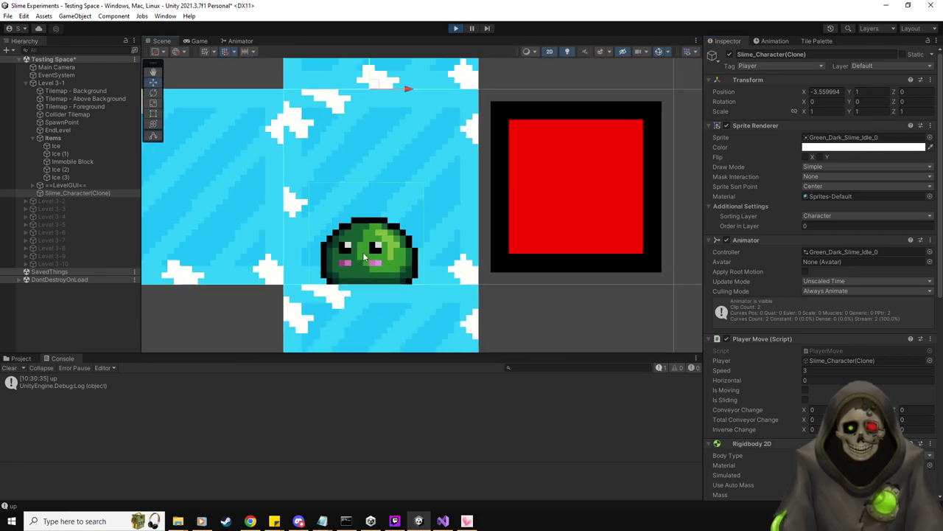
Step: Move the slime up to X -3.5, Y 2, check its alignment with the tile boundary, and stop play mode
{"action": "left_click_drag", "start_coordinate": [395, 179], "coordinate": [379, 101]}
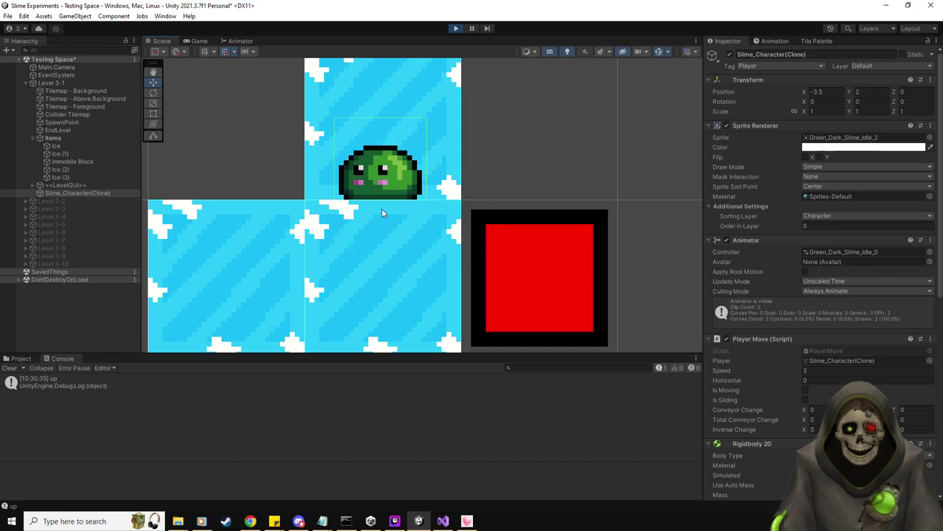
{"action": "scroll", "coordinate": [382, 209], "scroll_direction": "up", "scroll_amount": 5}
{"action": "scroll", "coordinate": [464, 260], "scroll_direction": "down", "scroll_amount": 6}
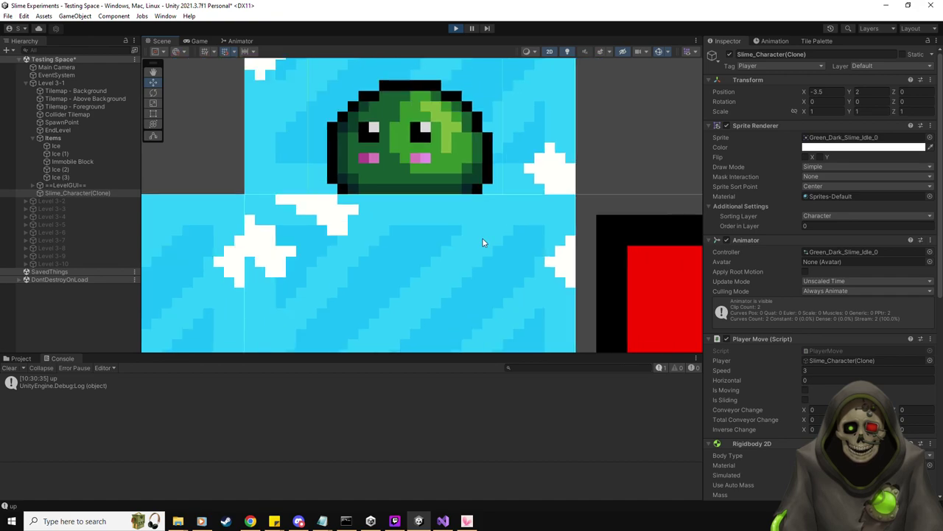
{"action": "middle_click_drag", "start_coordinate": [443, 202], "coordinate": [442, 200]}
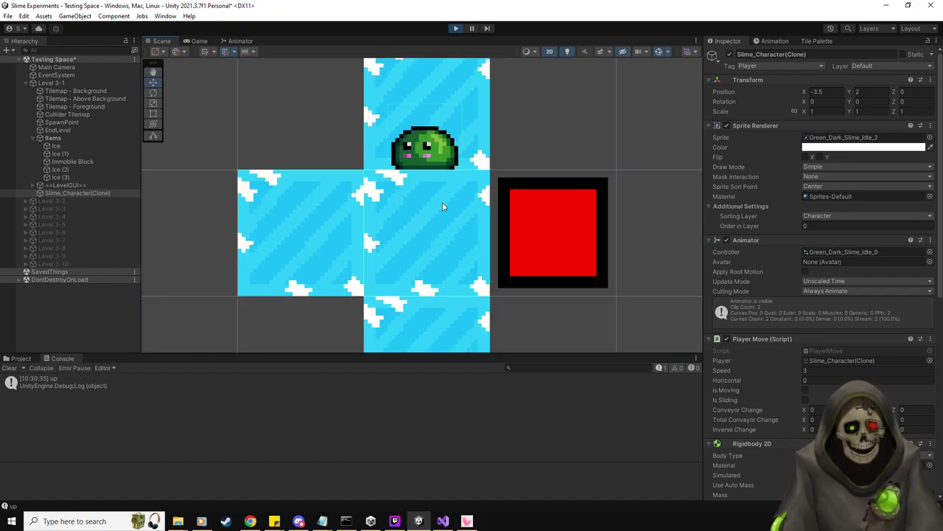
{"action": "scroll", "coordinate": [432, 222], "scroll_direction": "down", "scroll_amount": 2}
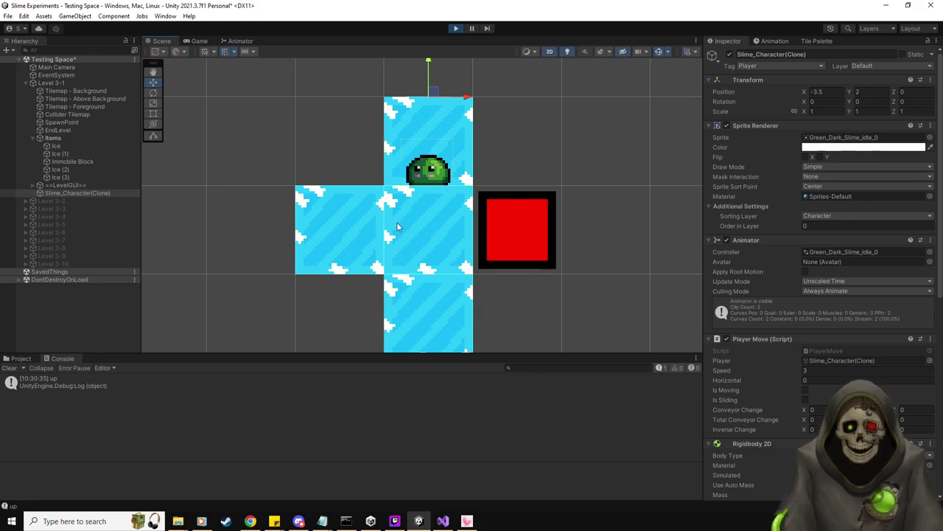
{"action": "left_click", "coordinate": [456, 28]}
Step: Switch to Visual Studio and re-read GetDirection's "Player is above" and "Player is below" logic for the right side
{"action": "key", "text": "alt+Tab"}
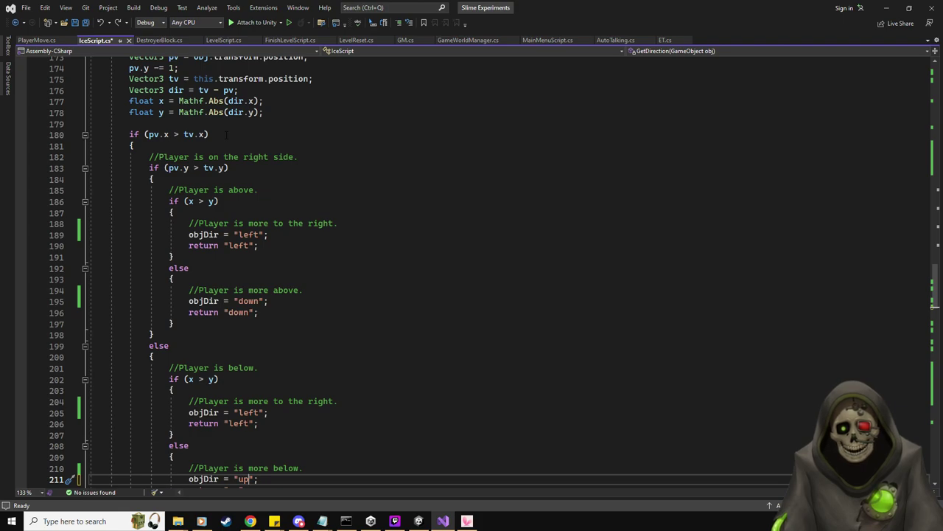
{"action": "scroll", "coordinate": [300, 239], "scroll_direction": "down", "scroll_amount": 1}
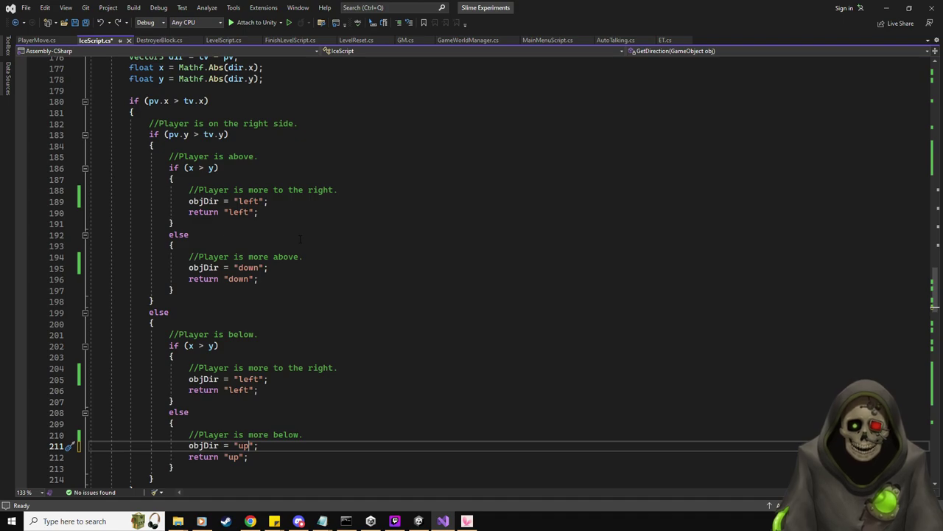
{"action": "scroll", "coordinate": [367, 290], "scroll_direction": "up", "scroll_amount": 1}
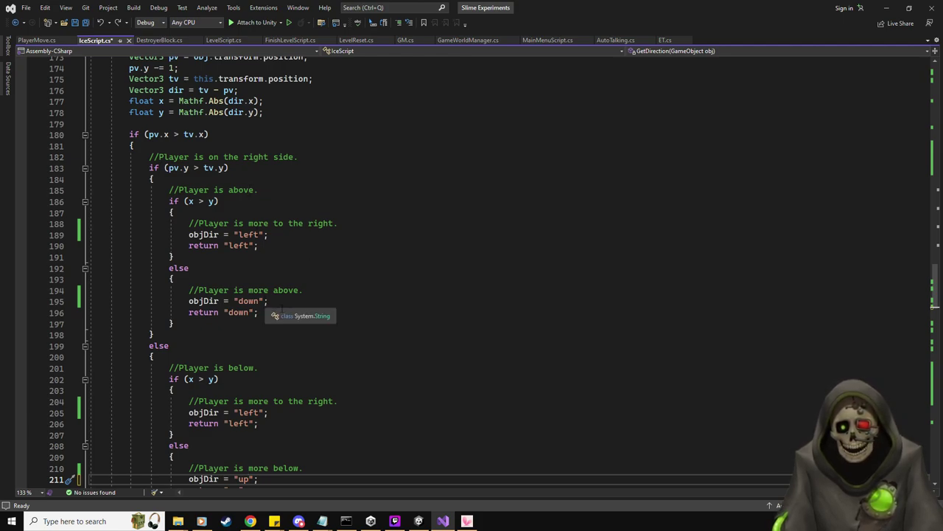
{"action": "left_click_drag", "start_coordinate": [260, 312], "coordinate": [169, 190]}
{"action": "scroll", "coordinate": [381, 331], "scroll_direction": "down", "scroll_amount": 1}
{"action": "scroll", "coordinate": [382, 331], "scroll_direction": "down", "scroll_amount": 1}
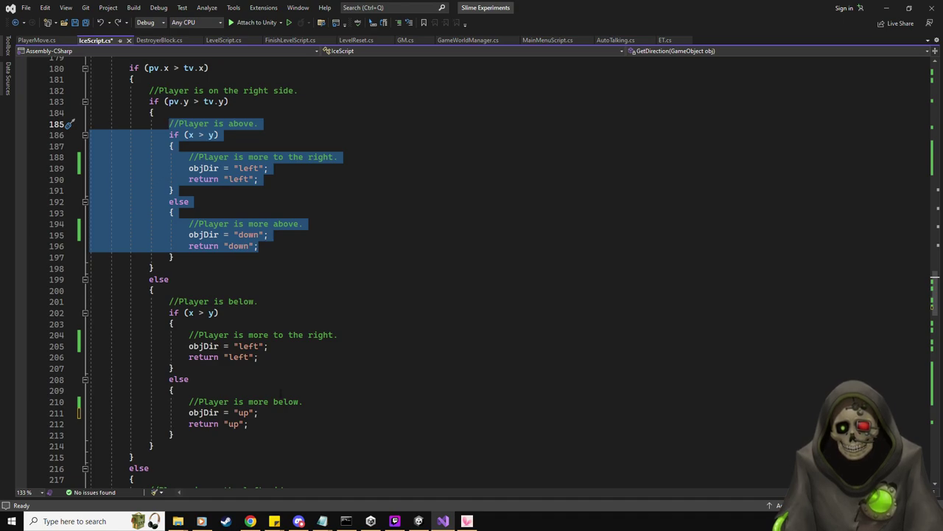
{"action": "scroll", "coordinate": [280, 393], "scroll_direction": "up", "scroll_amount": 4}
{"action": "scroll", "coordinate": [280, 393], "scroll_direction": "down", "scroll_amount": 4}
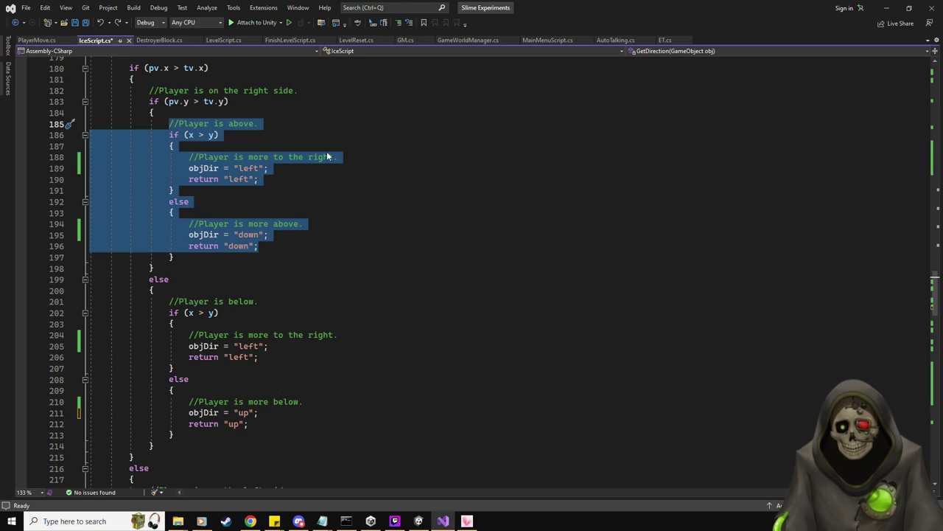
Step: Add Debug.Log(pv.x); and Debug.Log(tv.x); directly under the "Player is on the right side" comment in GetDirection
{"action": "left_click", "coordinate": [442, 90]}
{"action": "key", "text": "Return"}
{"action": "type", "text": "Debug.Log("}
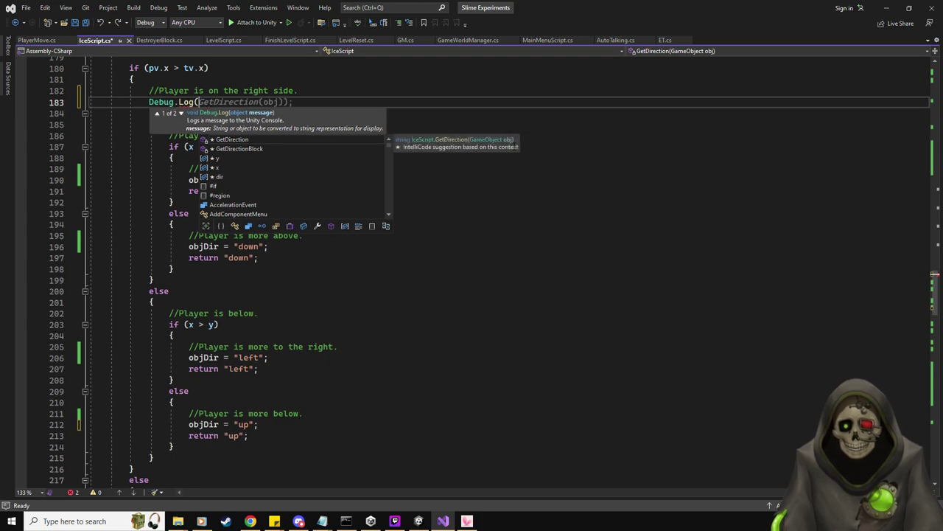
{"action": "type", "text": "pv.x"}
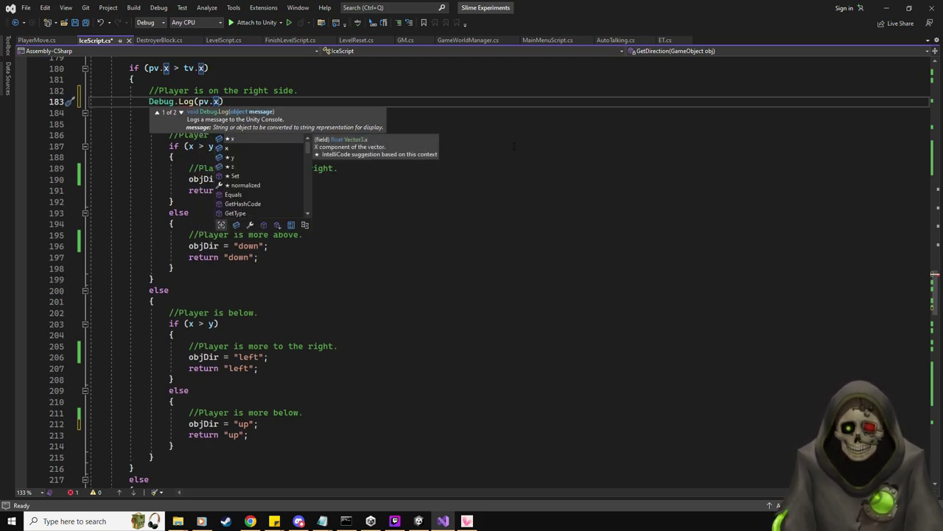
{"action": "type", "text": ";"}
{"action": "key", "text": "Return"}
{"action": "type", "text": "Debu"}
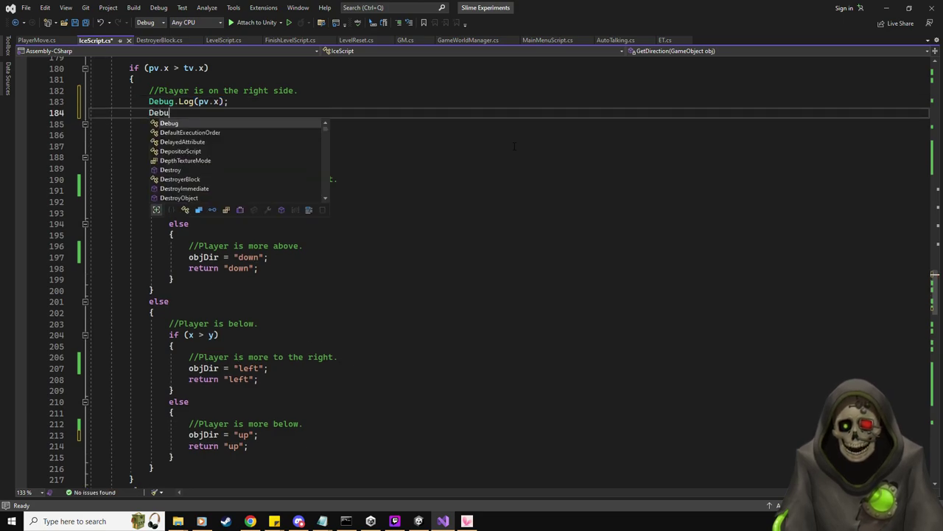
{"action": "type", "text": "g.Log(tv.x)"}
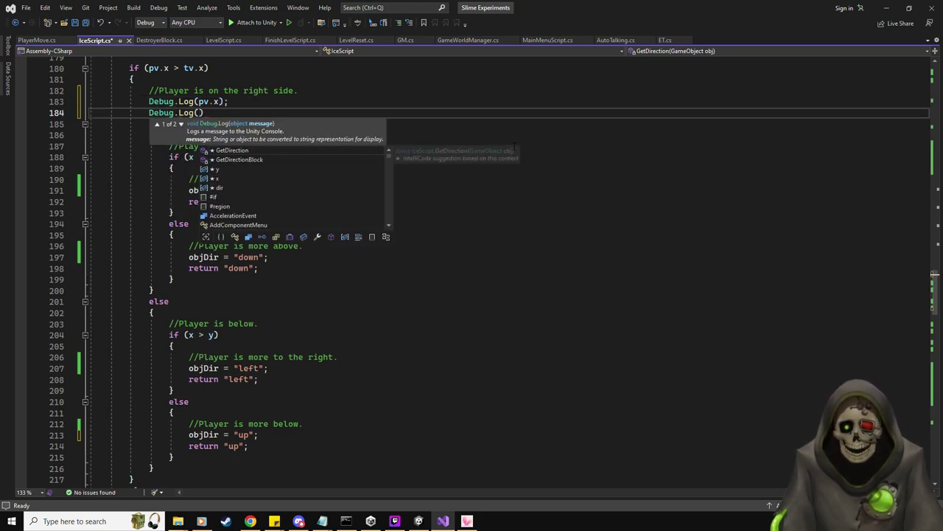
{"action": "type", "text": ";"}
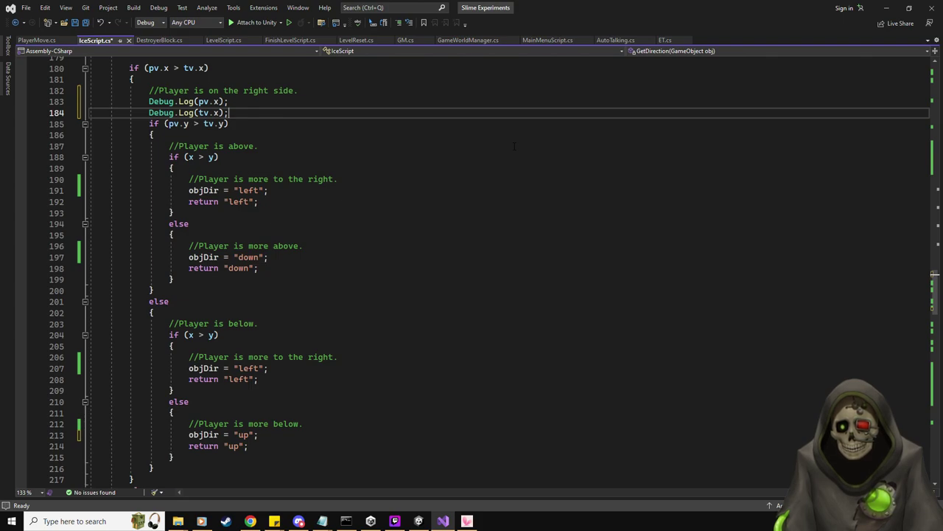
{"action": "scroll", "coordinate": [359, 255], "scroll_direction": "up", "scroll_amount": 2}
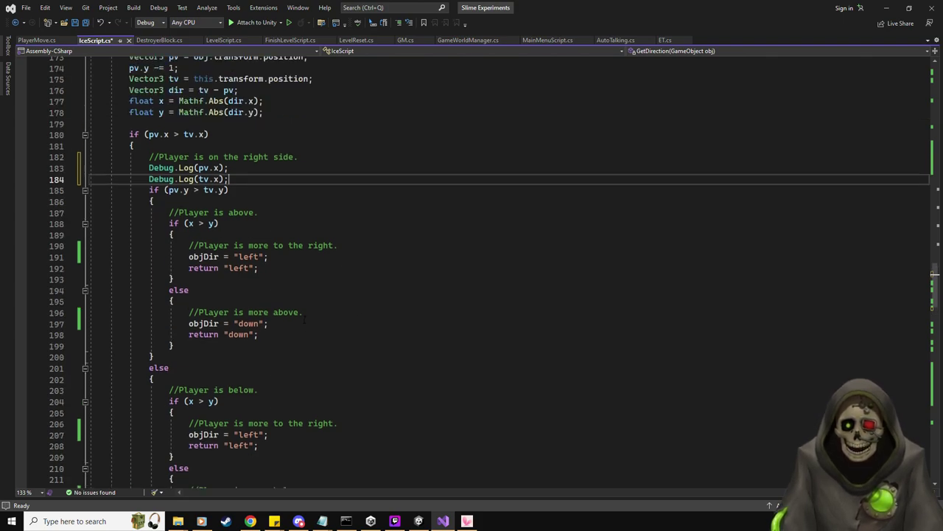
Step: Change the two Debug.Log lines under "Player is on the right side" to log pv.y and tv.y, and save IceScript
{"action": "key", "text": "Up"}
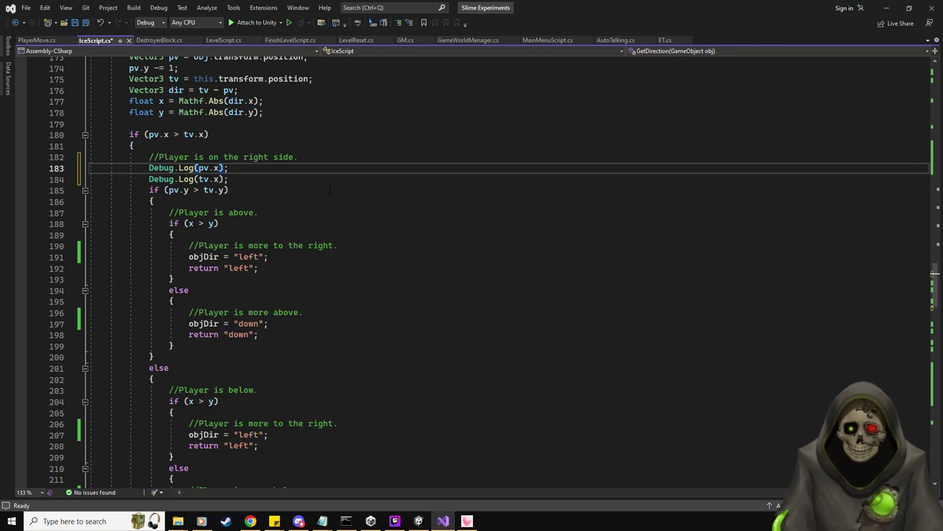
{"action": "key", "text": "BackSpace"}
{"action": "type", "text": "y"}
{"action": "key", "text": "Escape"}
{"action": "key", "text": "Up"}
{"action": "key", "text": "End"}
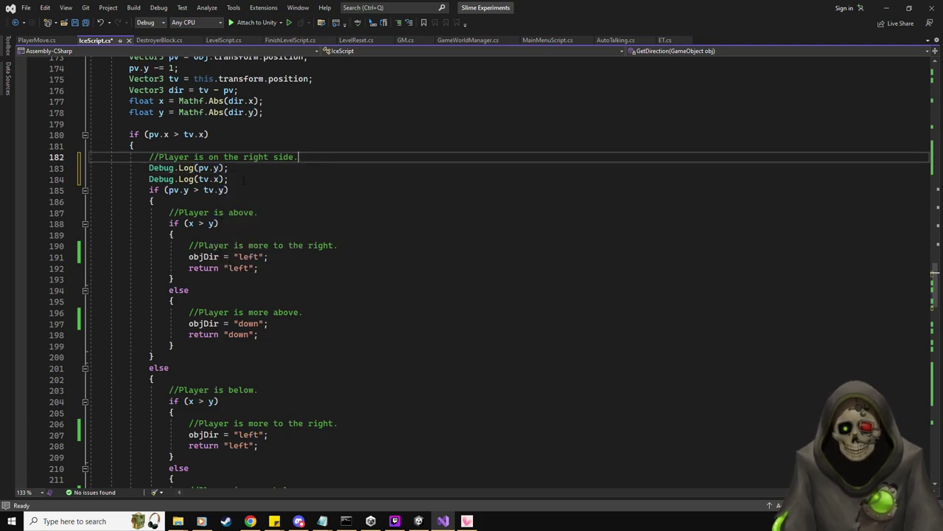
{"action": "left_click", "coordinate": [223, 179]}
{"action": "key", "text": "BackSpace"}
{"action": "type", "text": "y"}
{"action": "key", "text": "Escape"}
{"action": "key", "text": "ctrl+s"}
Step: Switch to Unity and playtest Level 3-1 by moving the slime right onto the ice cross and sliding it down
{"action": "key", "text": "alt+Tab"}
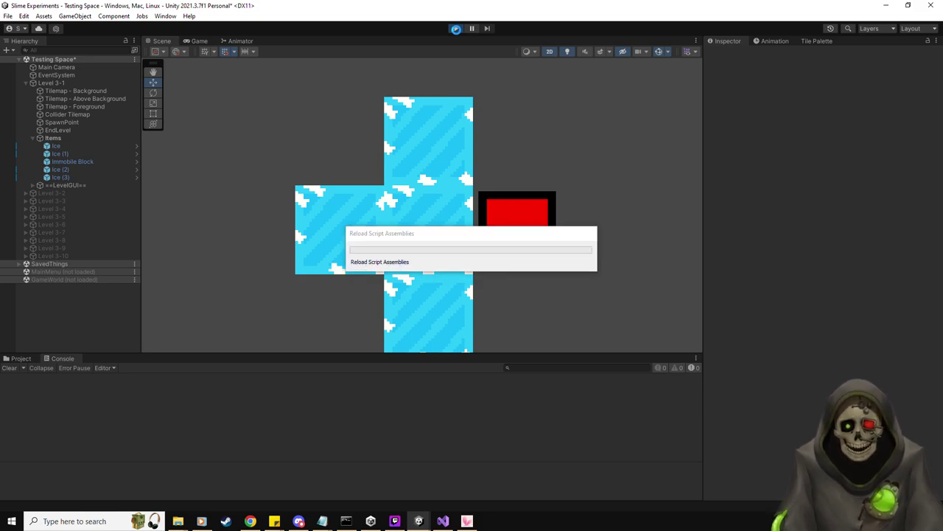
{"action": "key", "text": "Right"}
{"action": "key", "text": "Down"}
{"action": "key", "text": "Down"}
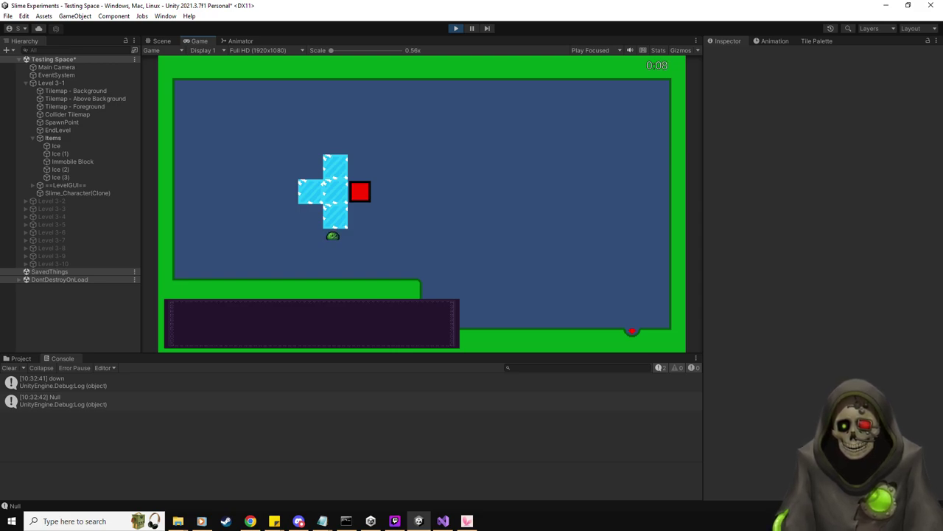
Step: Open the IceScript code behind the "Null" console entry and collapse the SetMovementVelocity method
{"action": "double_click", "coordinate": [59, 401]}
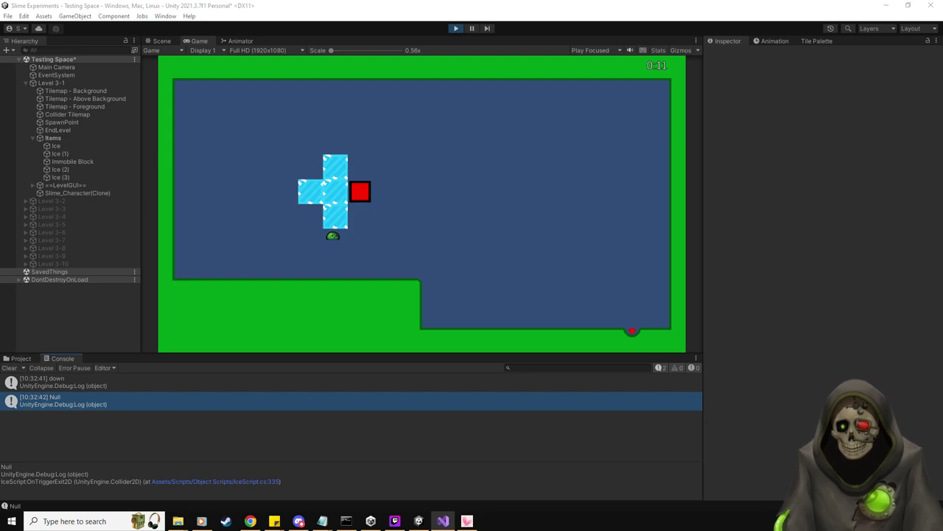
{"action": "scroll", "coordinate": [328, 282], "scroll_direction": "up", "scroll_amount": 20}
{"action": "scroll", "coordinate": [328, 282], "scroll_direction": "up", "scroll_amount": 18}
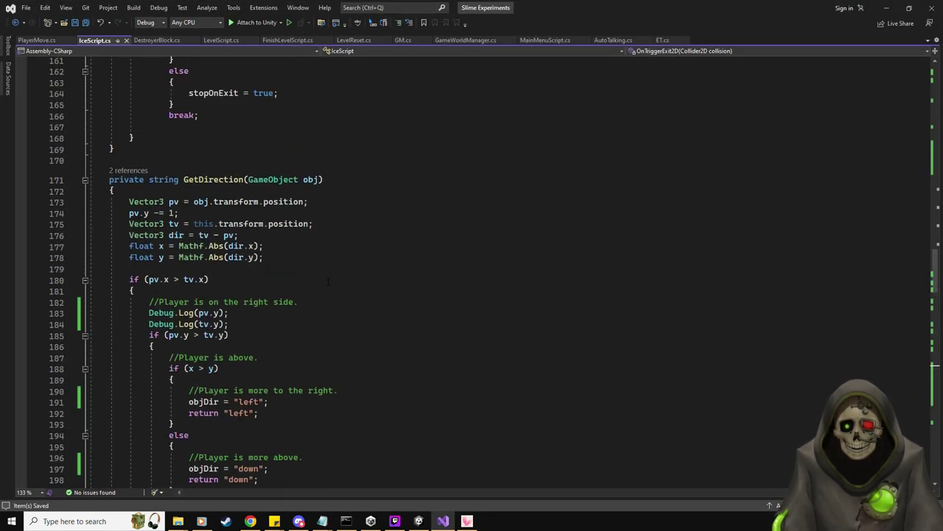
{"action": "scroll", "coordinate": [328, 281], "scroll_direction": "up", "scroll_amount": 20}
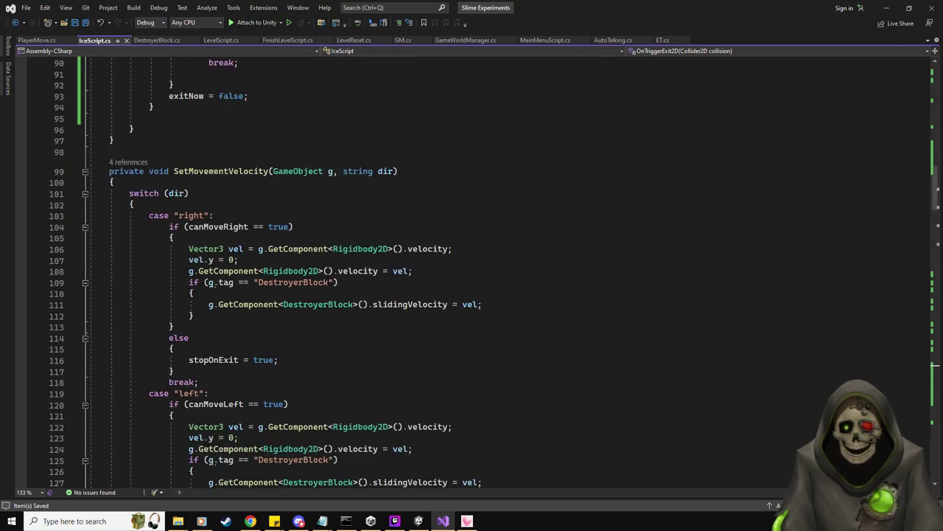
{"action": "scroll", "coordinate": [493, 272], "scroll_direction": "up", "scroll_amount": 1}
{"action": "left_click", "coordinate": [84, 207]}
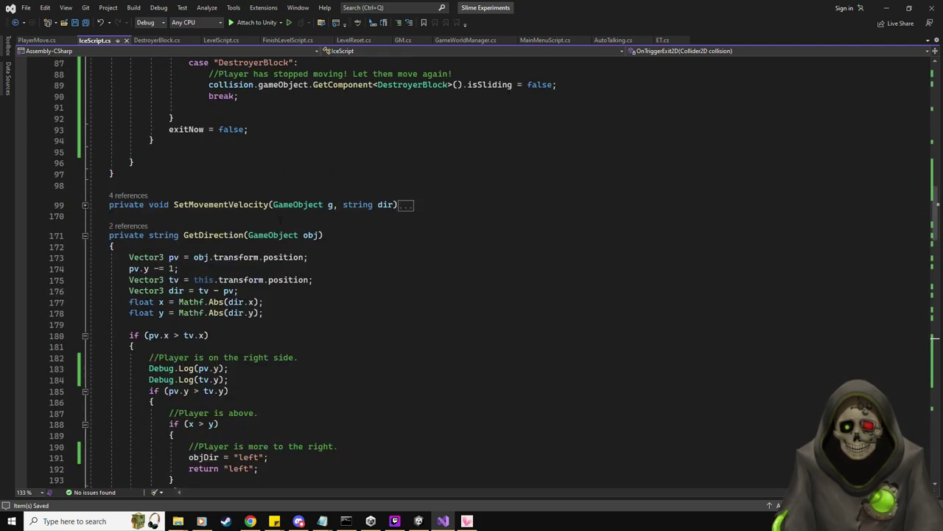
Step: Re-read GetDirection's objDir assignments and OnTriggerExit2D's switch, expanding GetDirectionBlock along the way
{"action": "scroll", "coordinate": [278, 192], "scroll_direction": "down", "scroll_amount": 11}
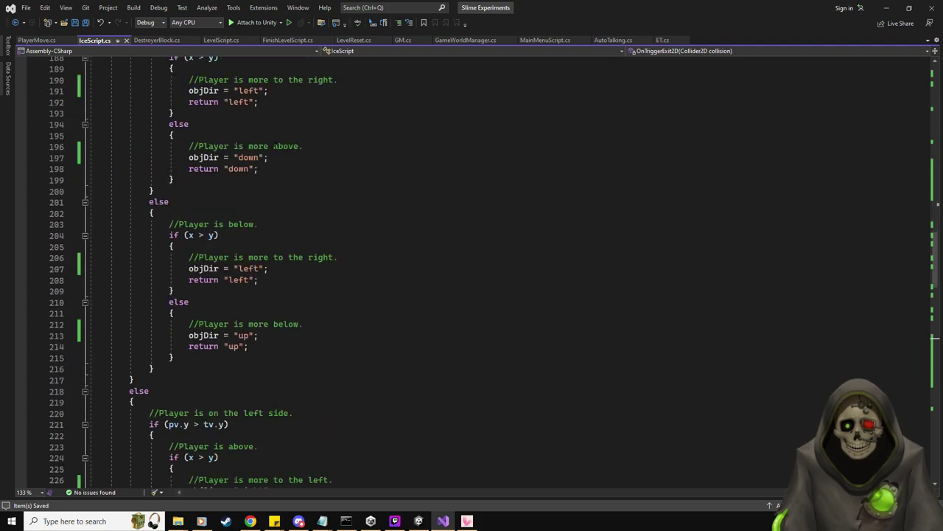
{"action": "scroll", "coordinate": [274, 154], "scroll_direction": "down", "scroll_amount": 15}
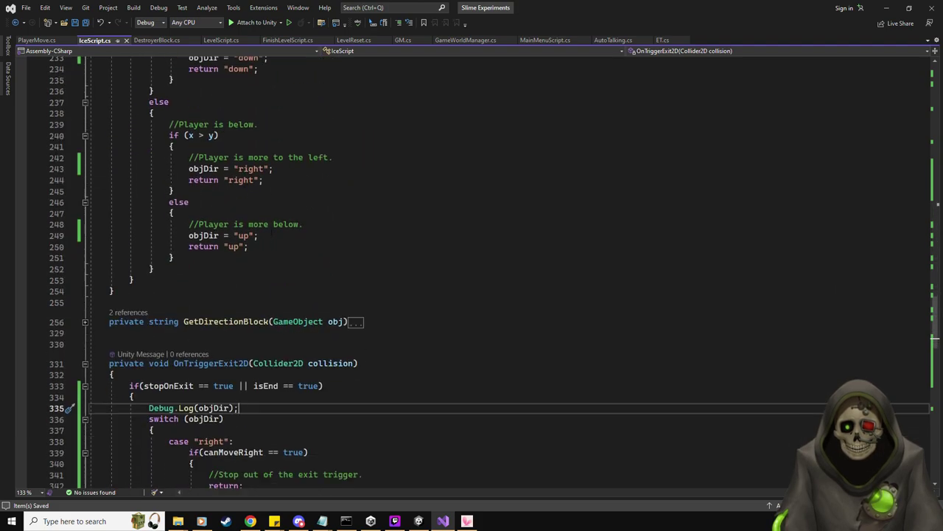
{"action": "scroll", "coordinate": [264, 300], "scroll_direction": "down", "scroll_amount": 5}
{"action": "scroll", "coordinate": [264, 300], "scroll_direction": "up", "scroll_amount": 3}
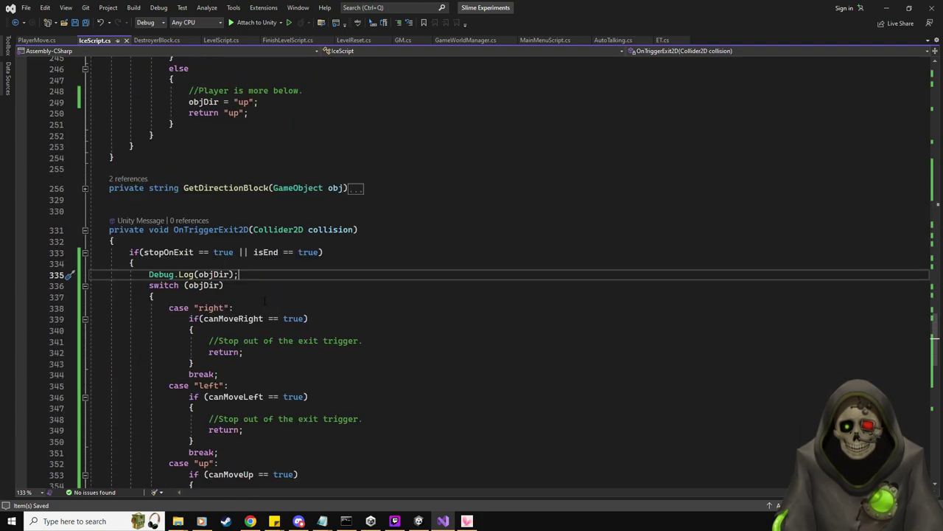
{"action": "scroll", "coordinate": [264, 300], "scroll_direction": "up", "scroll_amount": 5}
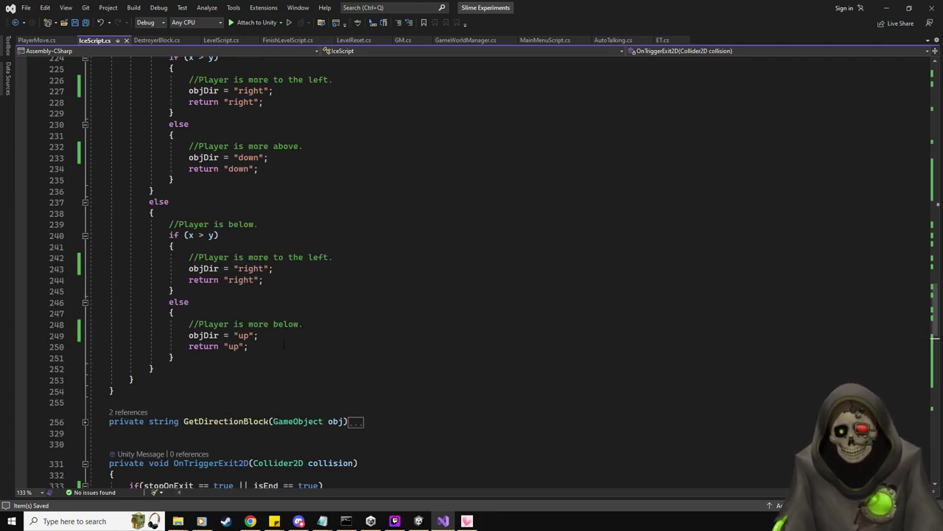
{"action": "left_click", "coordinate": [84, 423]}
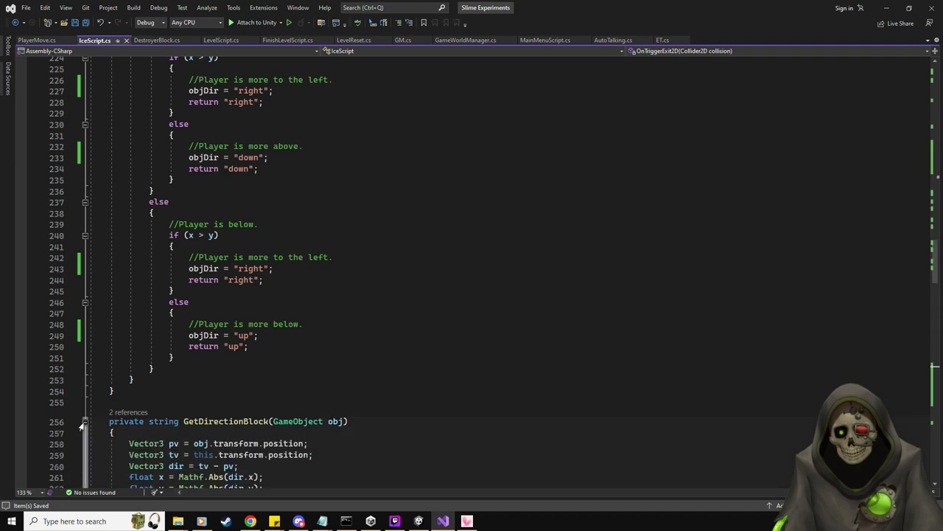
{"action": "scroll", "coordinate": [253, 379], "scroll_direction": "up", "scroll_amount": 14}
{"action": "scroll", "coordinate": [253, 379], "scroll_direction": "up", "scroll_amount": 6}
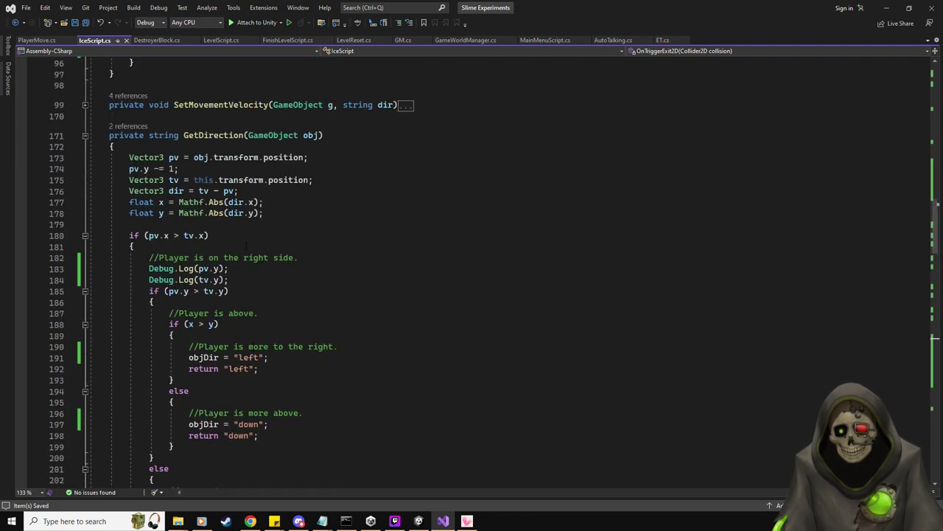
Step: Add Debug.Log("Checking direction"); in GetDirection directly above the if (pv.x > tv.x) check, and save the script
{"action": "left_click", "coordinate": [245, 230]}
{"action": "key", "text": "Return"}
{"action": "type", "text": "Debug.Log("}
{"action": "type", "text": "\"Checking dire"}
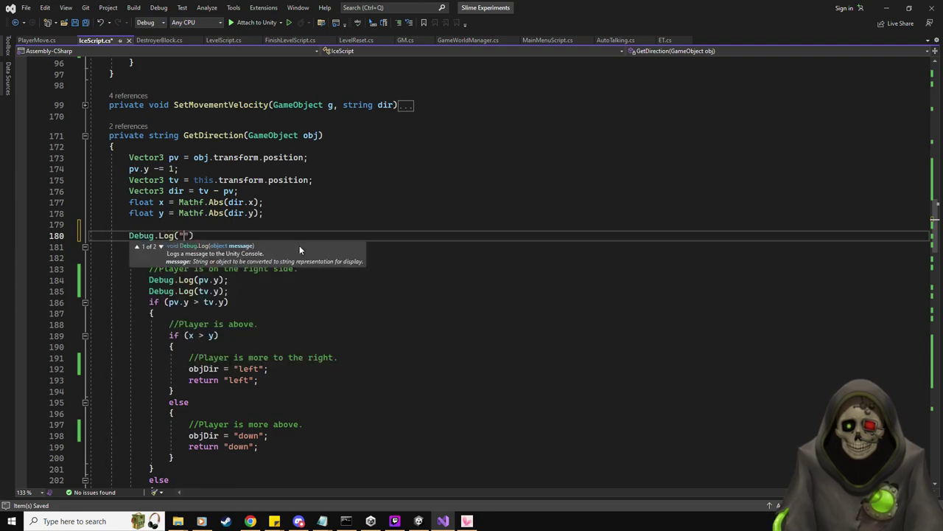
{"action": "type", "text": "ction"}
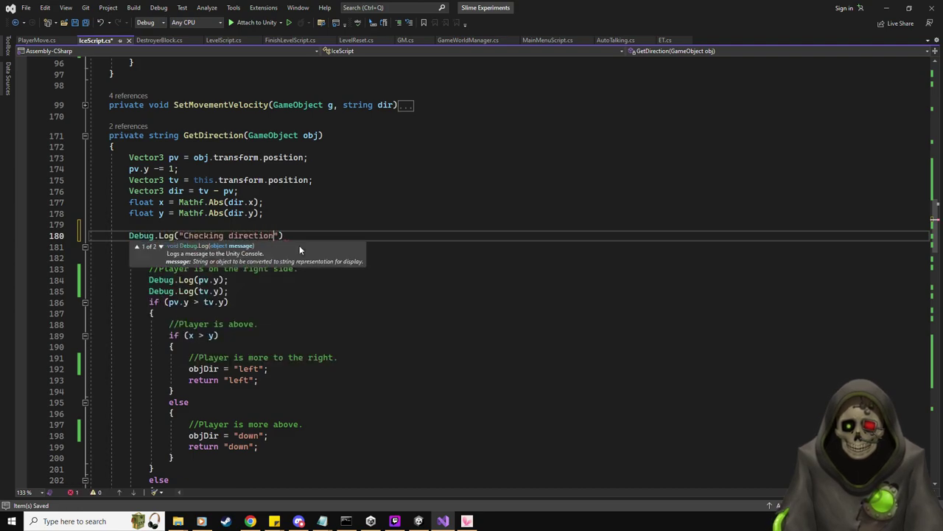
{"action": "type", "text": "\""}
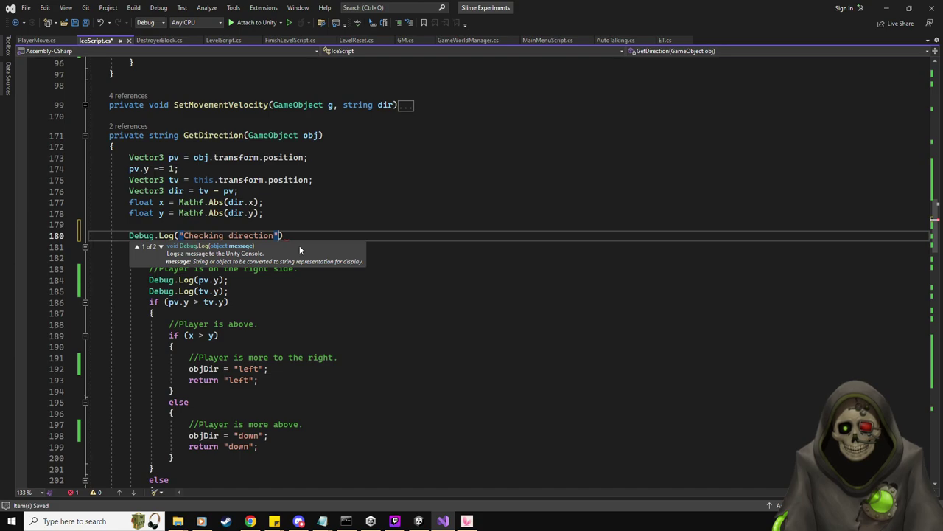
{"action": "type", "text": ");"}
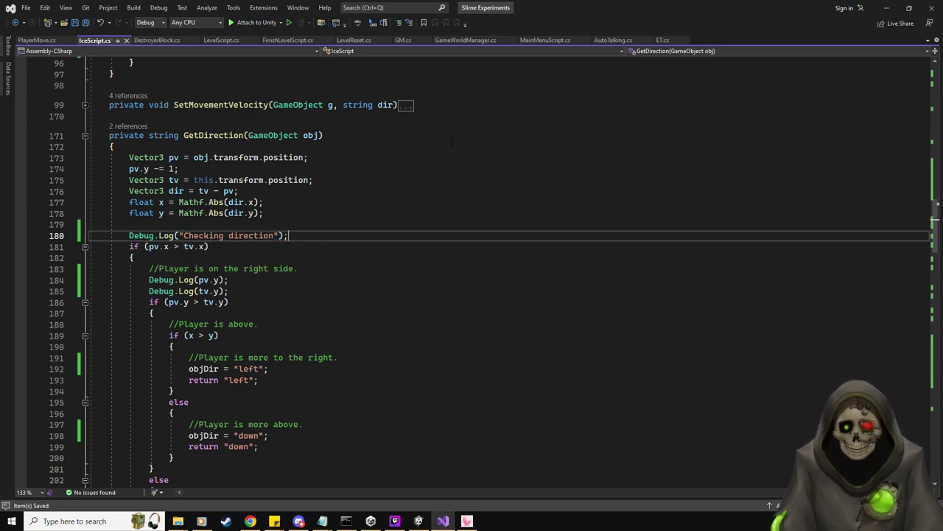
Step: Switch to Unity and playtest the slime sliding right across the ice to the red block, and up off the top tile
{"action": "key", "text": "alt+Tab"}
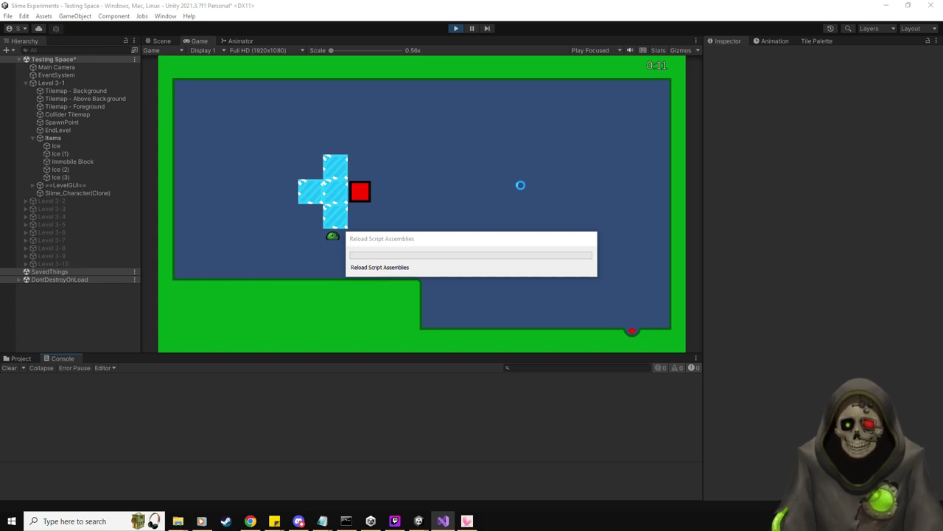
{"action": "key", "text": "a"}
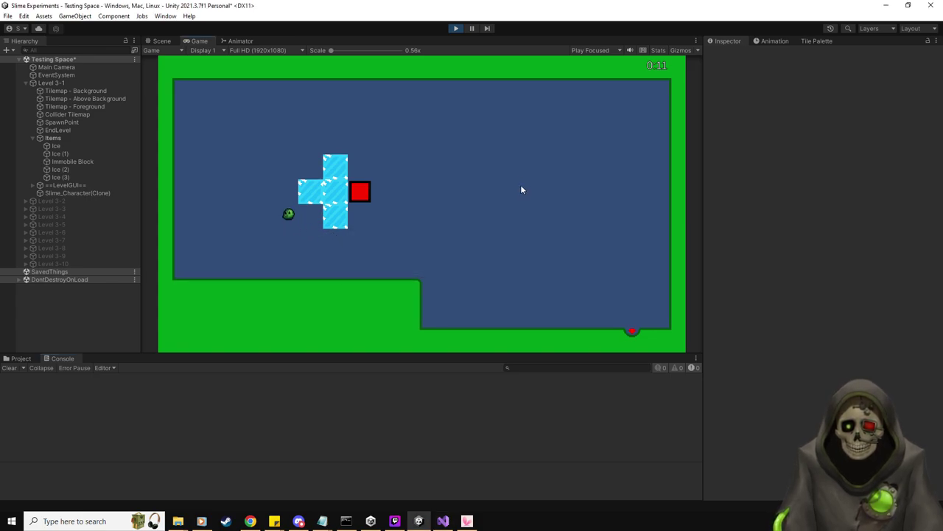
{"action": "key", "text": "d"}
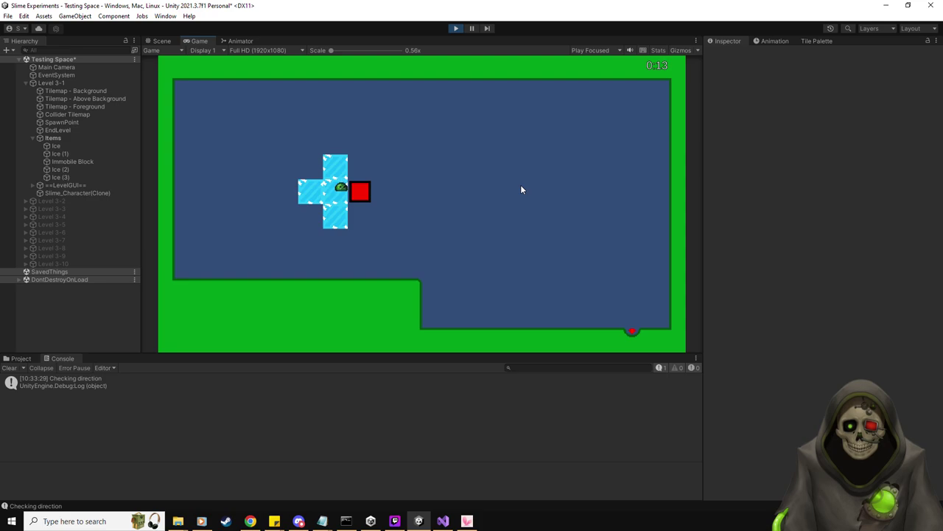
{"action": "key", "text": "w"}
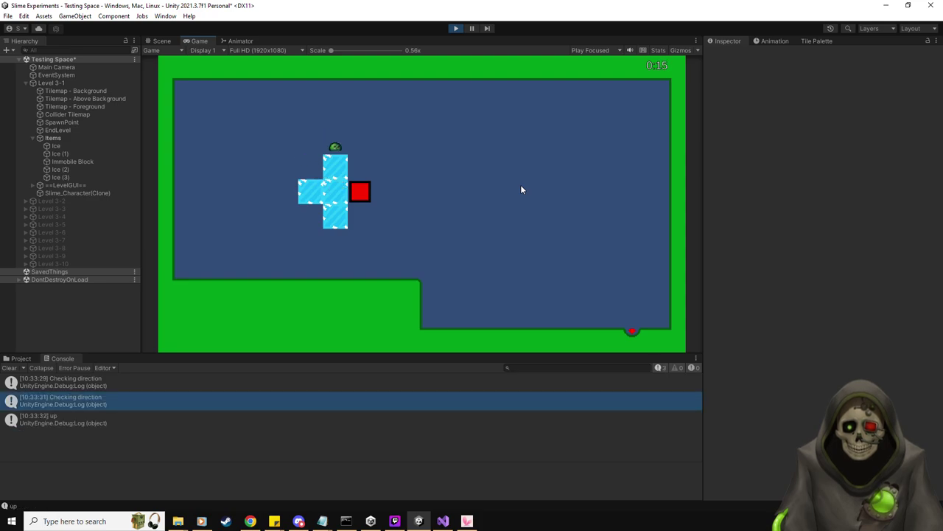
Step: Playtest the slime sliding up and down across the ice blocks with the console cleared, and stop play mode
{"action": "key", "text": "s"}
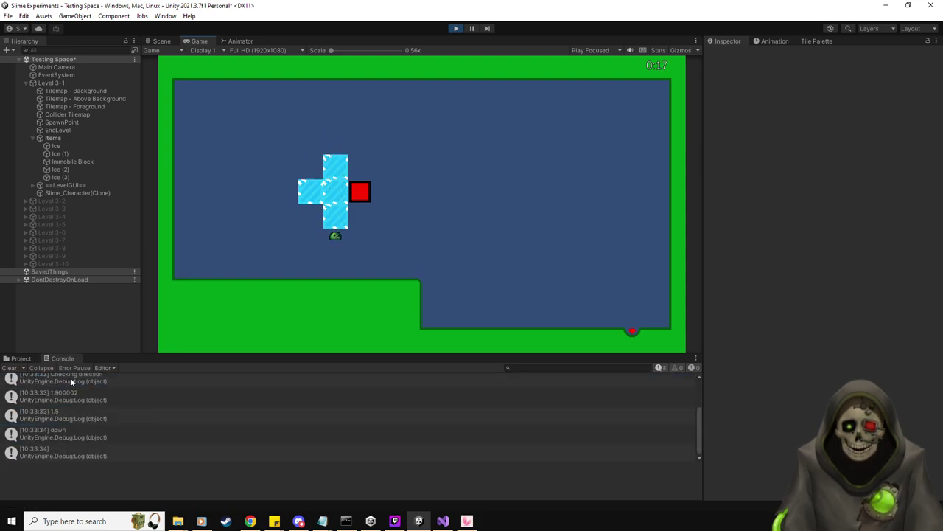
{"action": "left_click", "coordinate": [9, 367]}
{"action": "left_click", "coordinate": [547, 236]}
{"action": "key", "text": "d"}
{"action": "key", "text": "w"}
{"action": "key", "text": "s"}
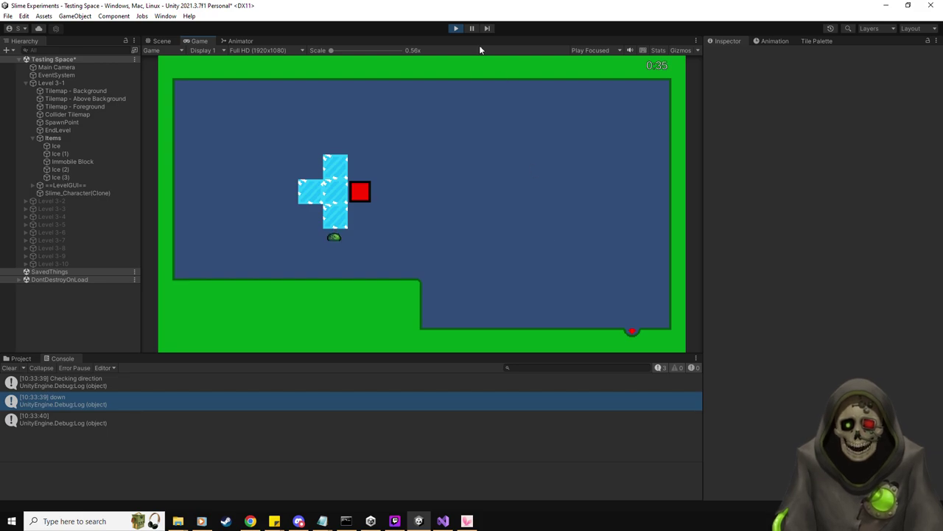
{"action": "left_click", "coordinate": [456, 28]}
Step: Switch to Visual Studio and delete the Debug.Log("Checking direction") line from GetDirection in IceScript.cs
{"action": "key", "text": "alt+Tab"}
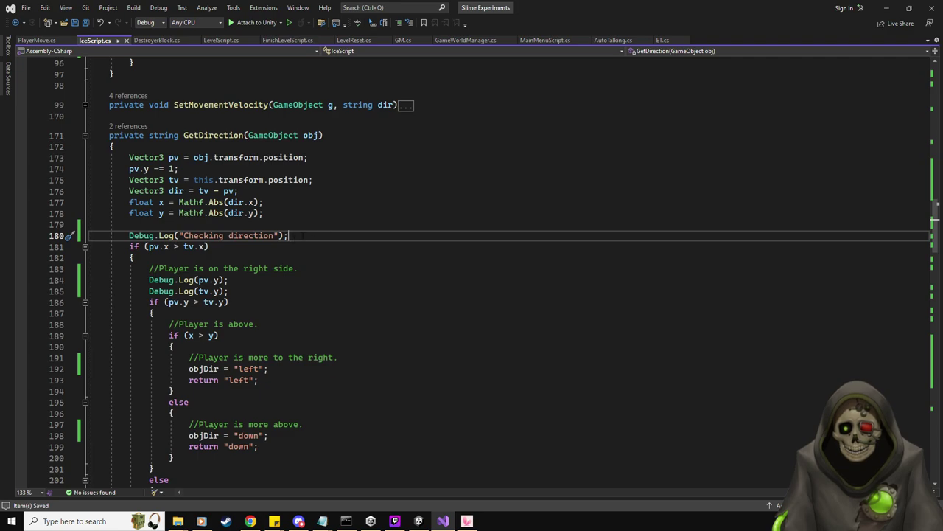
{"action": "key", "text": "shift+Home"}
{"action": "key", "text": "BackSpace"}
{"action": "key", "text": "BackSpace"}
{"action": "key", "text": "BackSpace"}
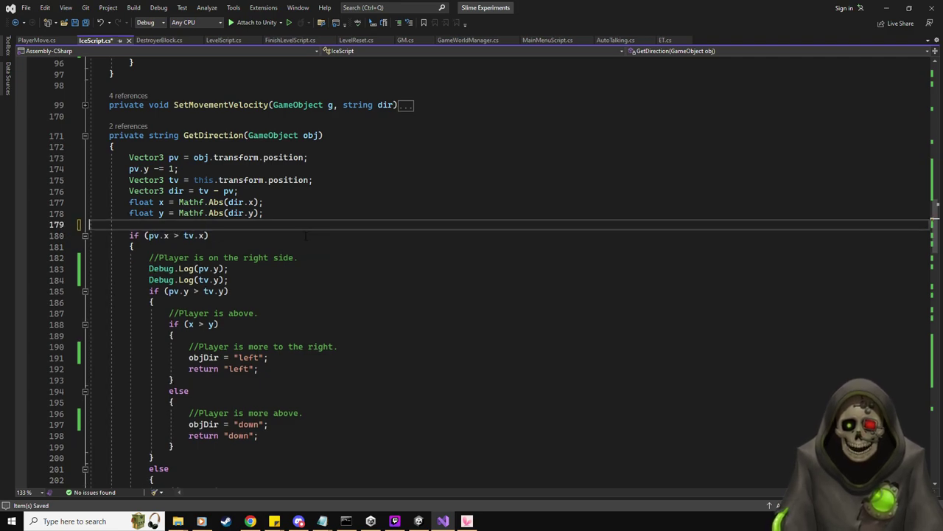
Step: Delete the Debug.Log(pv.y) and Debug.Log(tv.y) lines from GetDirection's right-side branch
{"action": "scroll", "coordinate": [292, 376], "scroll_direction": "down", "scroll_amount": 5}
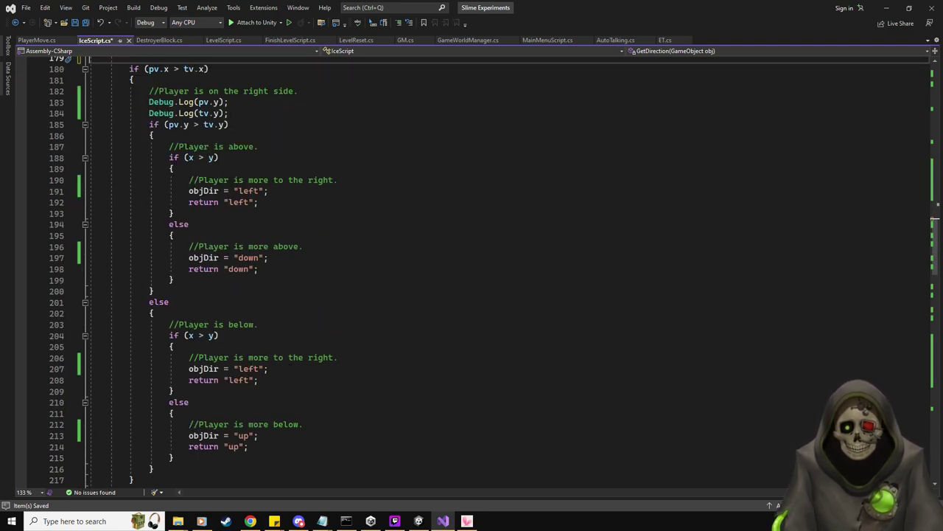
{"action": "left_click", "coordinate": [239, 113]}
{"action": "key", "text": "shift+Home"}
{"action": "key", "text": "shift+Up"}
{"action": "key", "text": "shift+Home"}
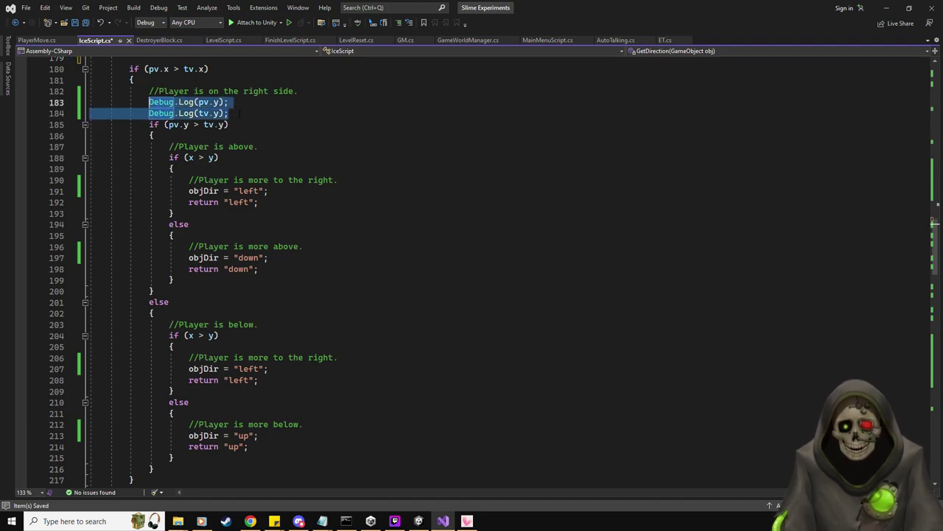
{"action": "key", "text": "BackSpace"}
{"action": "key", "text": "BackSpace"}
Step: Add GetDirection(collision.gameObject); after exitNow = true; in the Player case of OnTriggerEnter2D and save the script
{"action": "scroll", "coordinate": [334, 248], "scroll_direction": "down", "scroll_amount": 15}
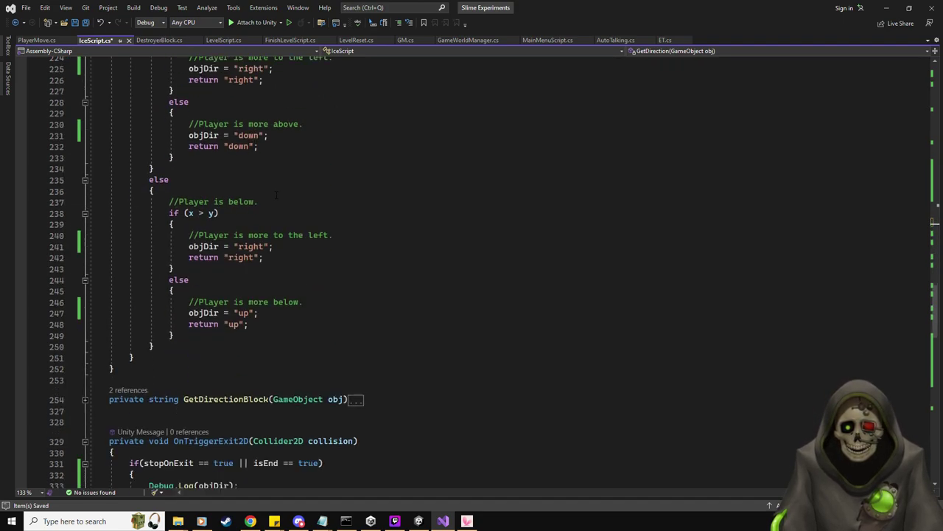
{"action": "scroll", "coordinate": [333, 249], "scroll_direction": "up", "scroll_amount": 20}
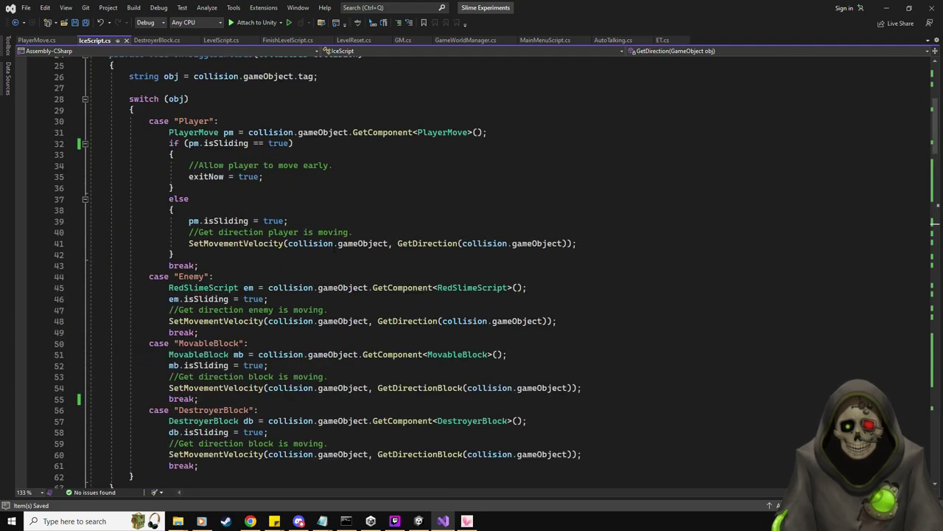
{"action": "left_click", "coordinate": [362, 179]}
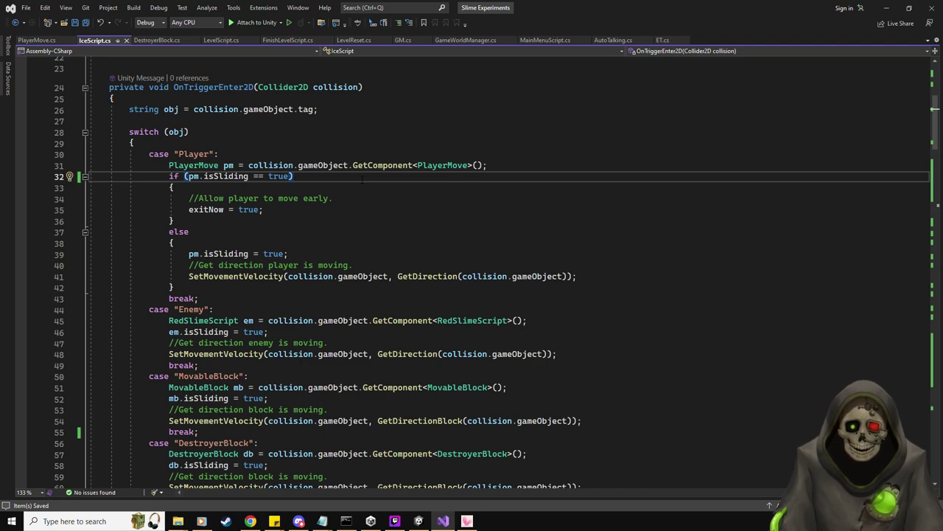
{"action": "left_click", "coordinate": [377, 209]}
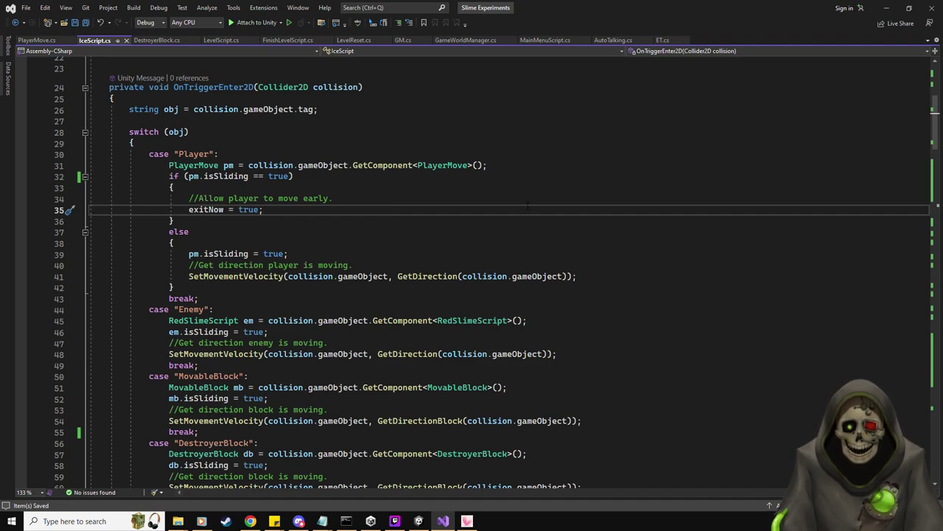
{"action": "left_click_drag", "start_coordinate": [398, 276], "coordinate": [568, 276]}
{"action": "key", "text": "ctrl+c"}
{"action": "left_click", "coordinate": [502, 210]}
{"action": "key", "text": "Return"}
{"action": "key", "text": "ctrl+v"}
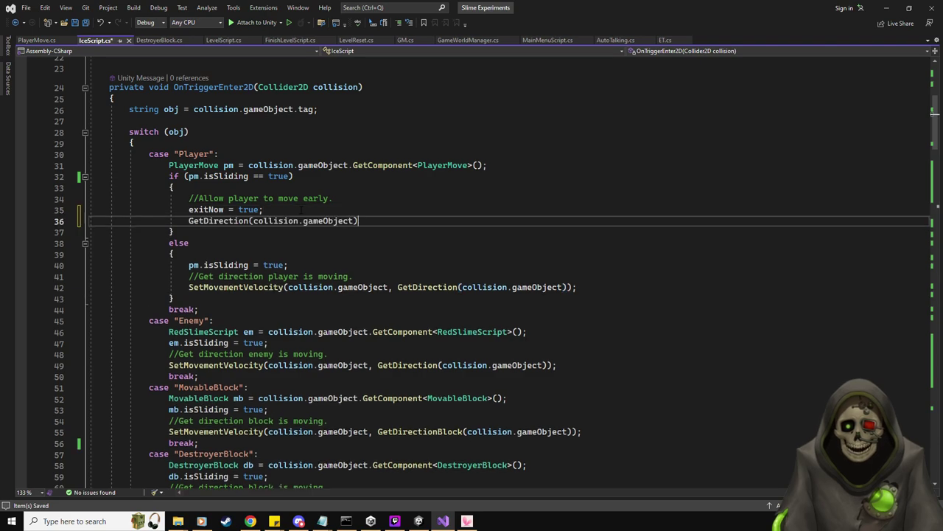
{"action": "key", "text": "ctrl+s"}
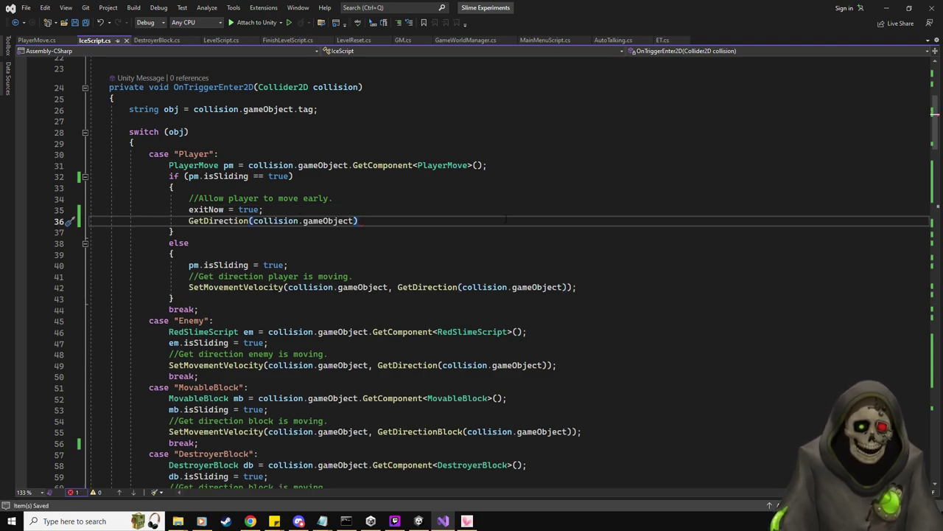
{"action": "type", "text": ";"}
{"action": "key", "text": "ctrl+s"}
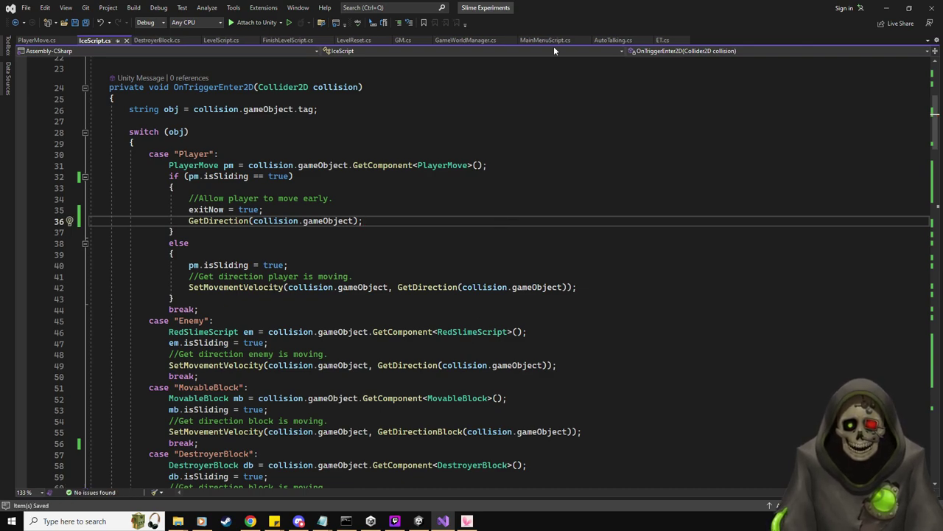
Step: Switch to Unity, enter play mode and slide the slime down through the vertical ice column
{"action": "key", "text": "alt+Tab"}
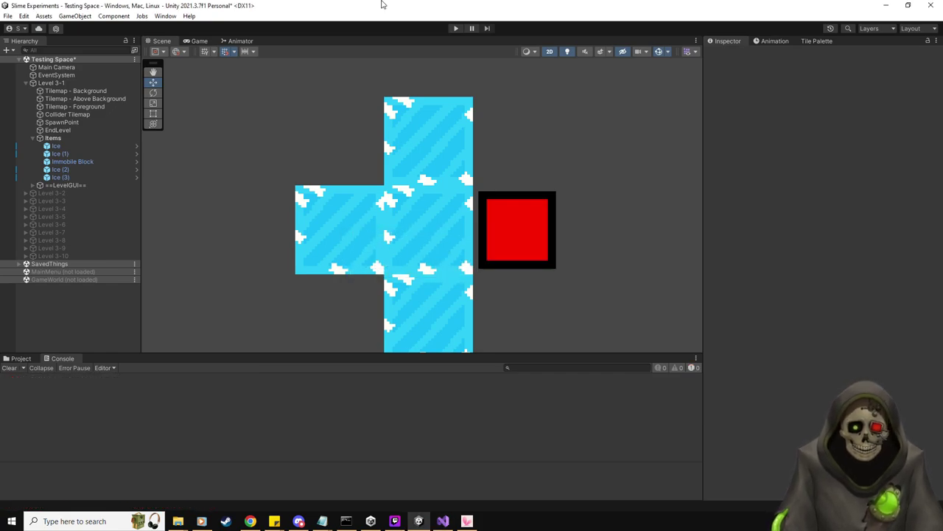
{"action": "left_click", "coordinate": [455, 28]}
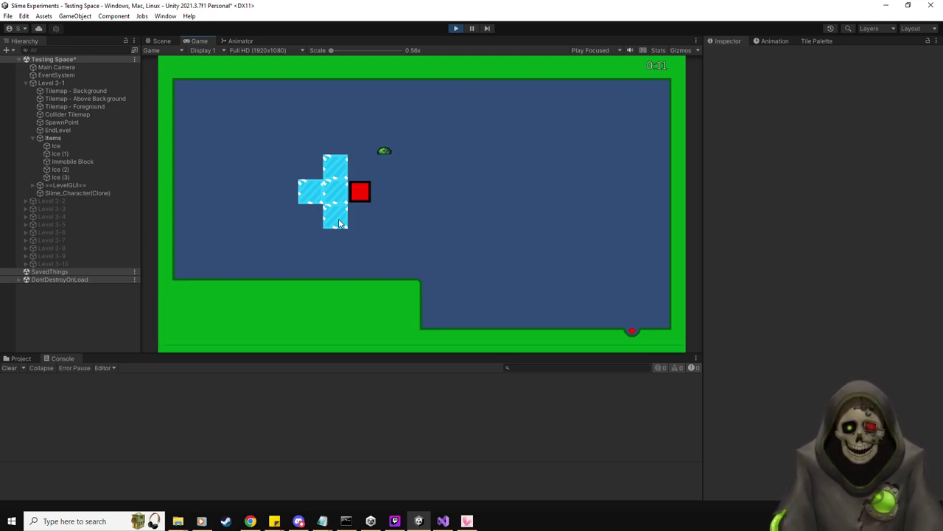
{"action": "key", "text": "Down"}
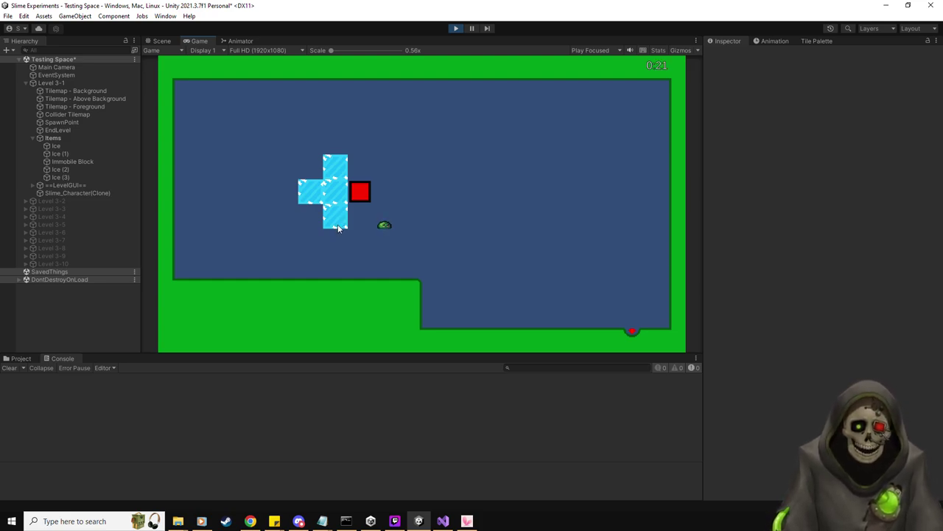
{"action": "key", "text": "space"}
{"action": "key", "text": "Left"}
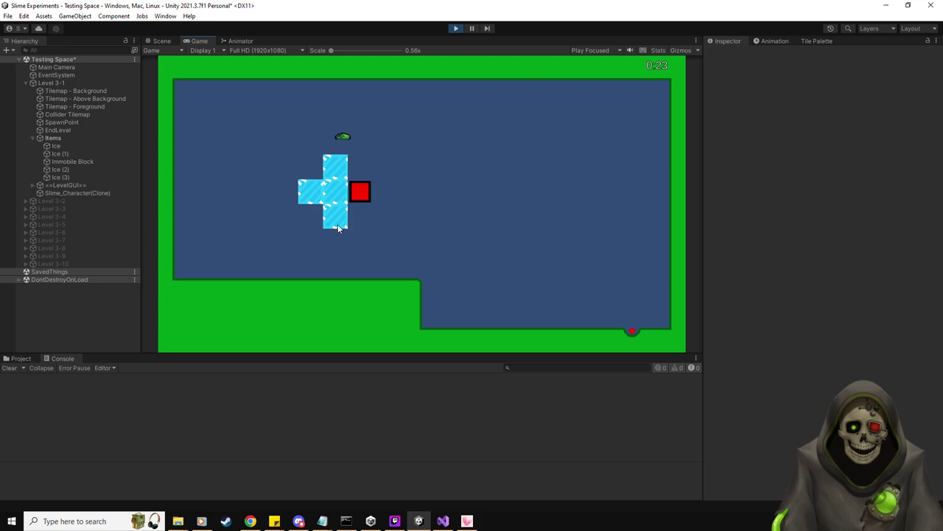
{"action": "key", "text": "Down"}
{"action": "key", "text": "Down"}
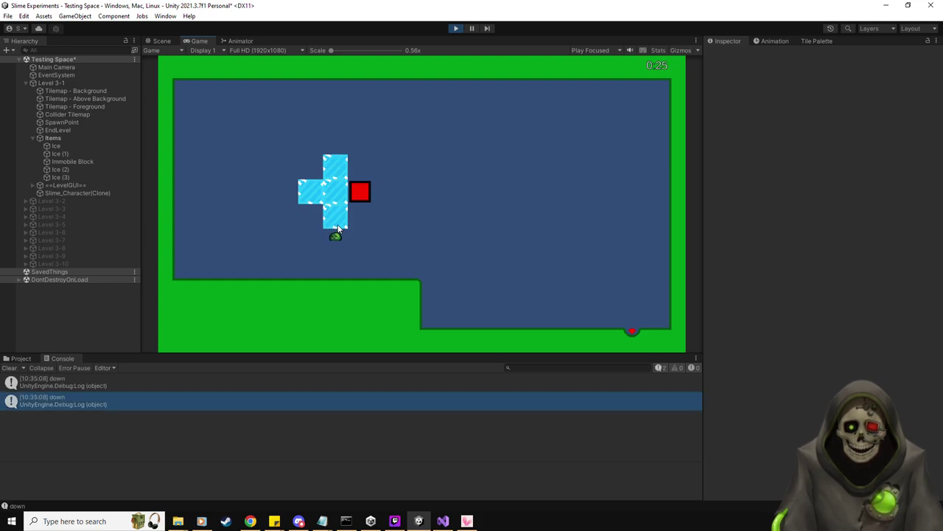
Step: Slide the slime back up through the vertical ice column, jump off it and stop play mode
{"action": "key", "text": "space"}
{"action": "key", "text": "Up"}
{"action": "key", "text": "Up"}
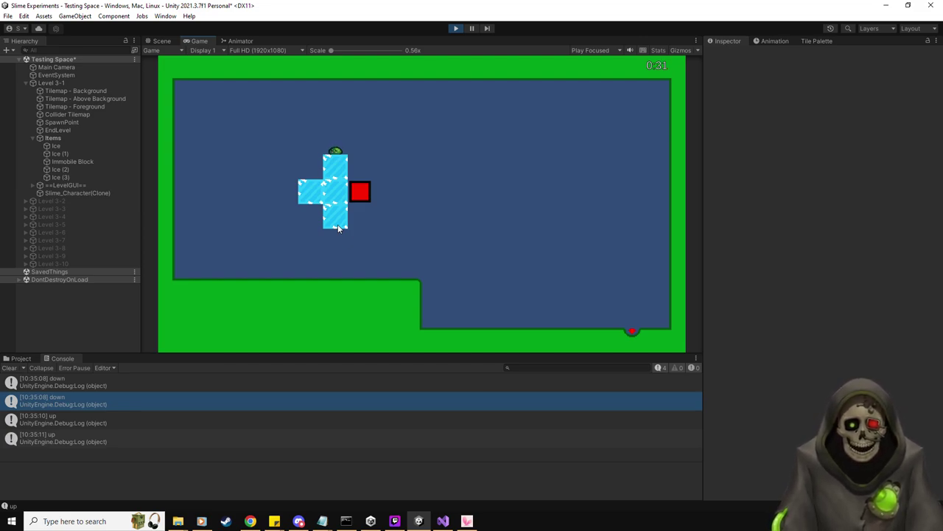
{"action": "key", "text": "space"}
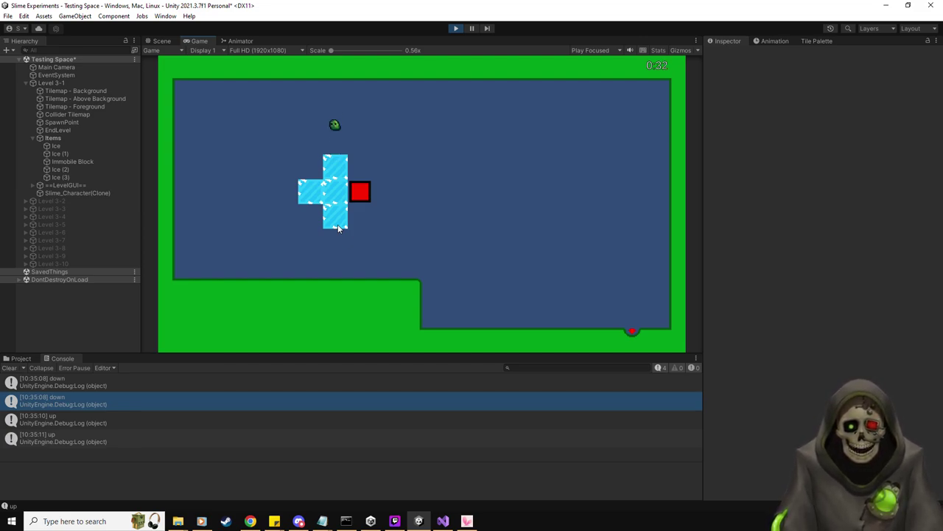
{"action": "left_click", "coordinate": [454, 29]}
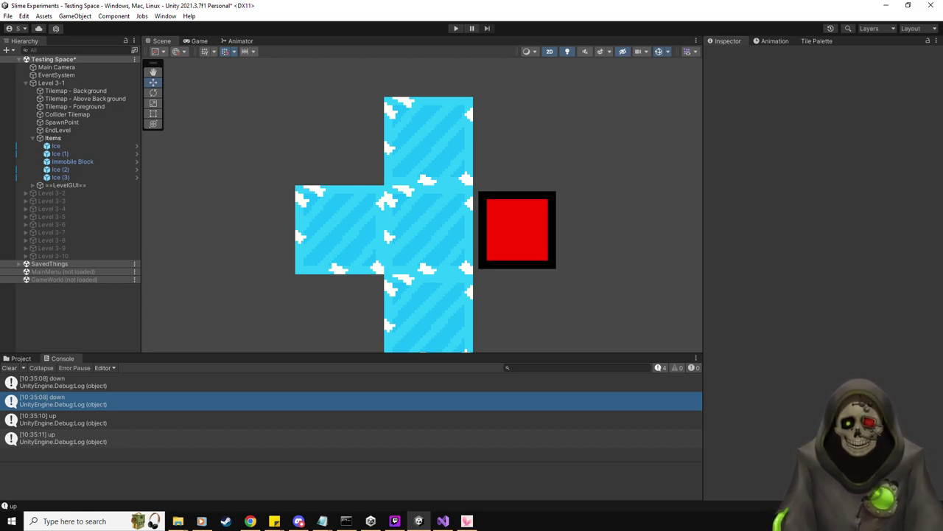
Step: Save the scene and delete the Immobile Block from Level 3-1's Items
{"action": "key", "text": "ctrl+s"}
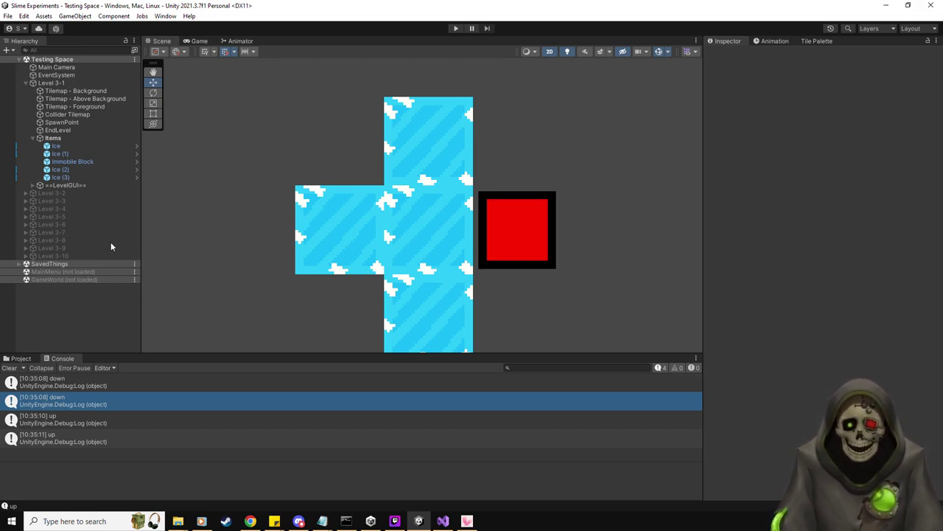
{"action": "scroll", "coordinate": [267, 259], "scroll_direction": "down", "scroll_amount": 5}
{"action": "scroll", "coordinate": [267, 259], "scroll_direction": "down", "scroll_amount": 2}
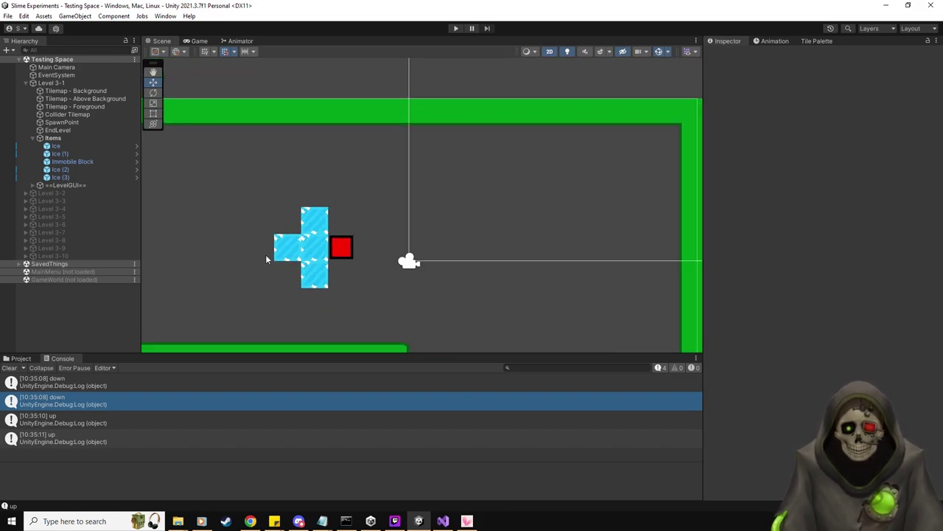
{"action": "left_click", "coordinate": [76, 160]}
{"action": "key", "text": "Delete"}
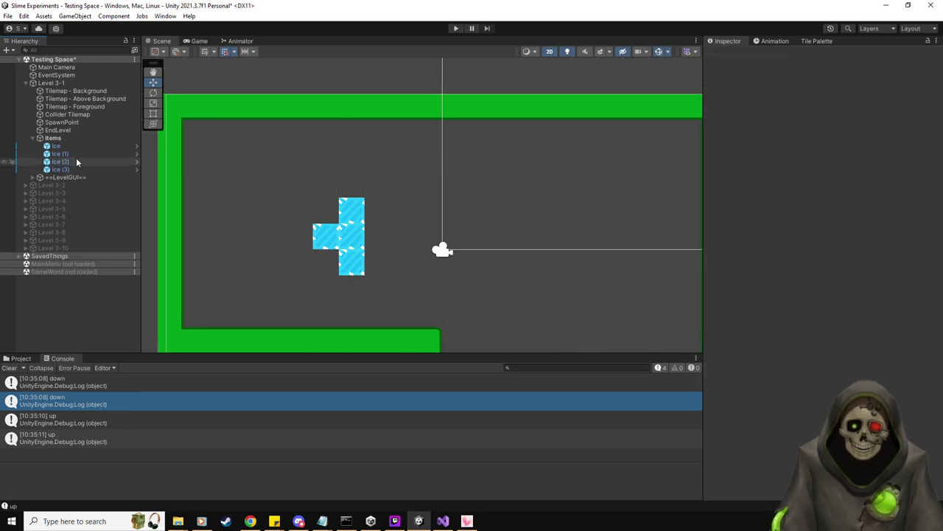
Step: Delete Ice (1), Ice (2) and Ice (3), keeping only the original Ice block
{"action": "left_click", "coordinate": [70, 145]}
{"action": "left_click", "coordinate": [70, 153]}
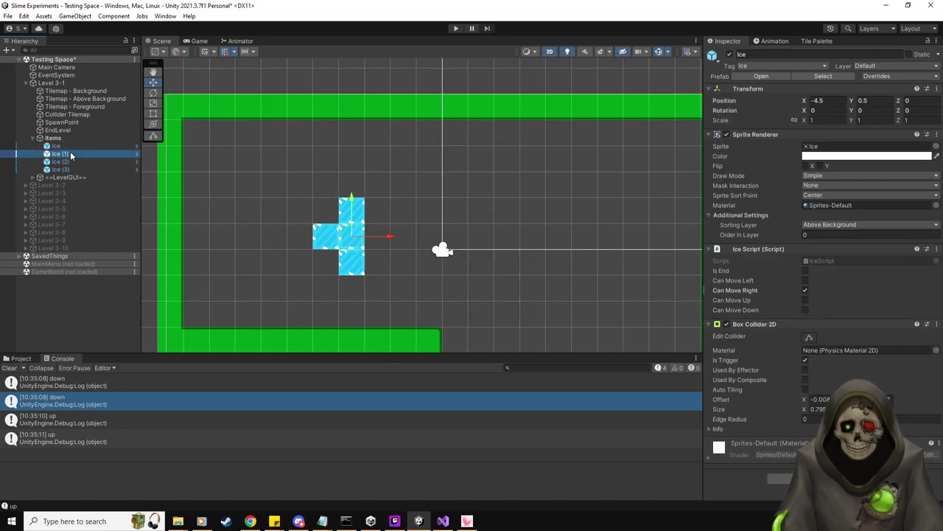
{"action": "left_click", "coordinate": [61, 147]}
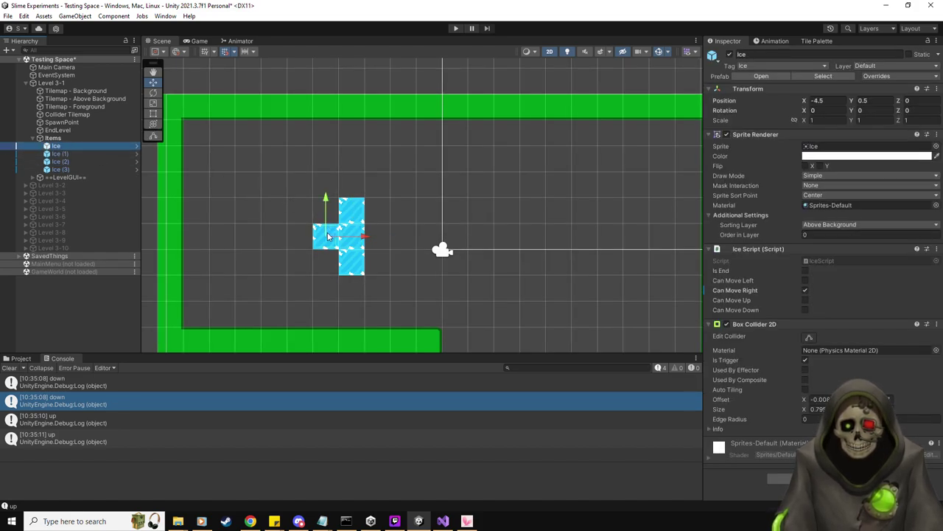
{"action": "left_click", "coordinate": [60, 153]}
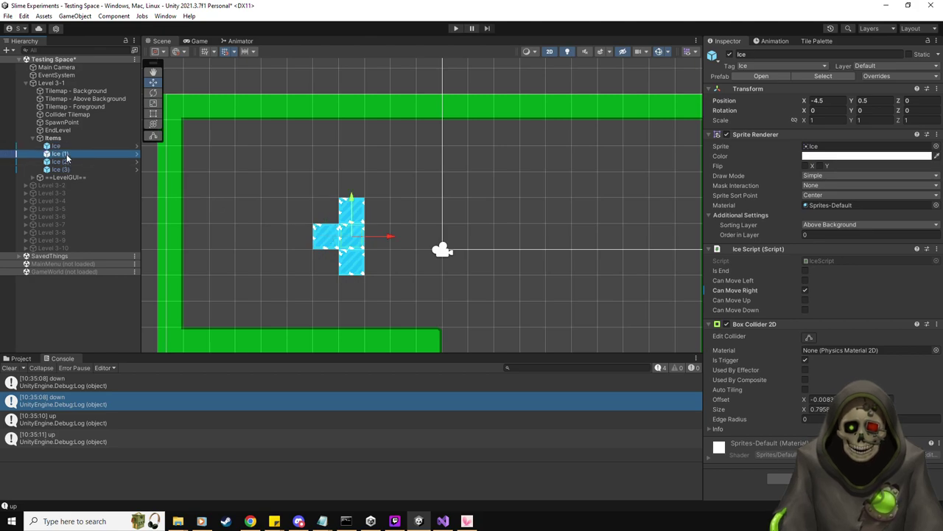
{"action": "left_click", "coordinate": [65, 161], "text": "ctrl"}
{"action": "left_click", "coordinate": [70, 169], "text": "ctrl"}
{"action": "key", "text": "Delete"}
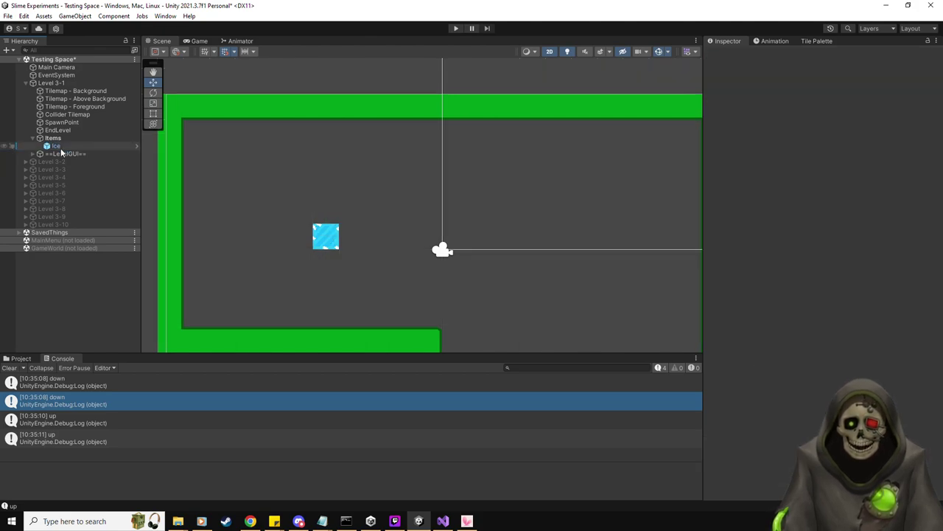
Step: Disable Can Move Right on the Ice block and move it to X -6.5, Y 4.5
{"action": "left_click", "coordinate": [326, 236]}
{"action": "left_click", "coordinate": [805, 289]}
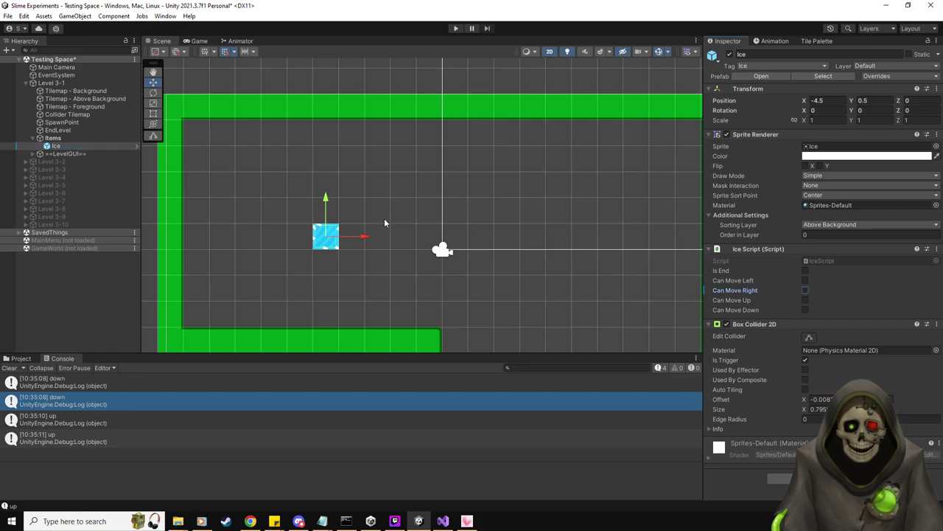
{"action": "left_click_drag", "start_coordinate": [332, 237], "coordinate": [280, 136]}
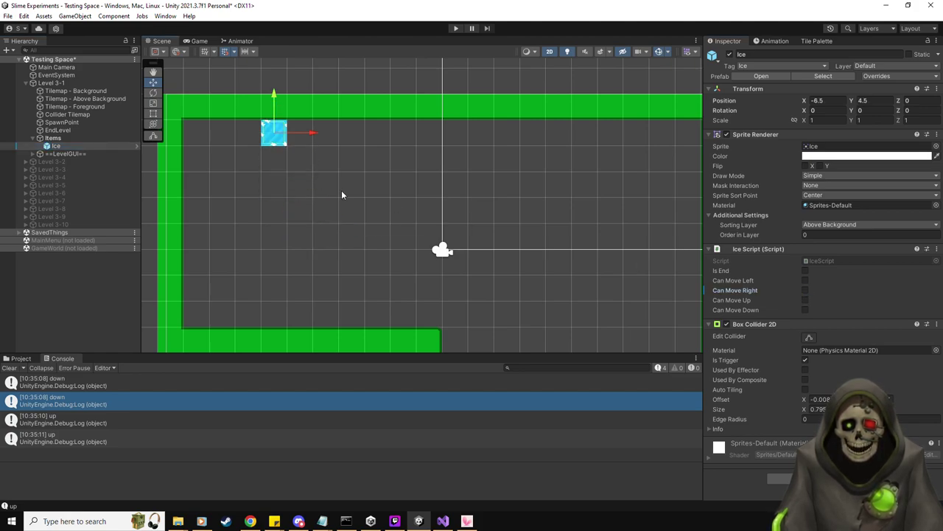
Step: Duplicate the ice block into an L shape: three copies down to Y 1.5, and three more leftward to X -9.5
{"action": "key", "text": "ctrl+d"}
{"action": "left_click_drag", "start_coordinate": [274, 94], "coordinate": [273, 172]}
{"action": "key", "text": "ctrl+d"}
{"action": "key", "text": "ctrl+d"}
{"action": "key", "text": "ctrl+d"}
{"action": "left_click_drag", "start_coordinate": [312, 211], "coordinate": [238, 219]}
{"action": "key", "text": "ctrl+d"}
{"action": "key", "text": "ctrl+d"}
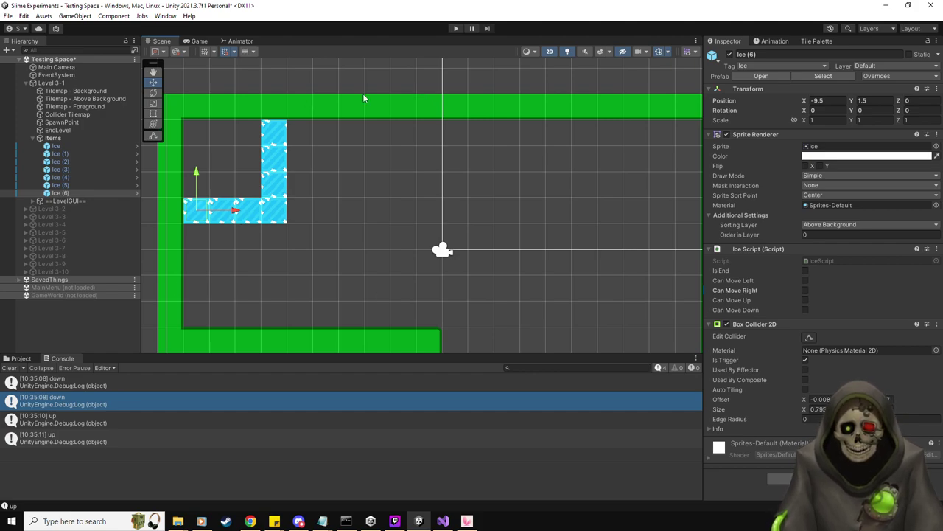
Step: Duplicate the vertical column of four blocks, Ice through Ice (3)
{"action": "scroll", "coordinate": [398, 133], "scroll_direction": "down", "scroll_amount": 2}
{"action": "middle_click_drag", "start_coordinate": [337, 198], "coordinate": [370, 219]}
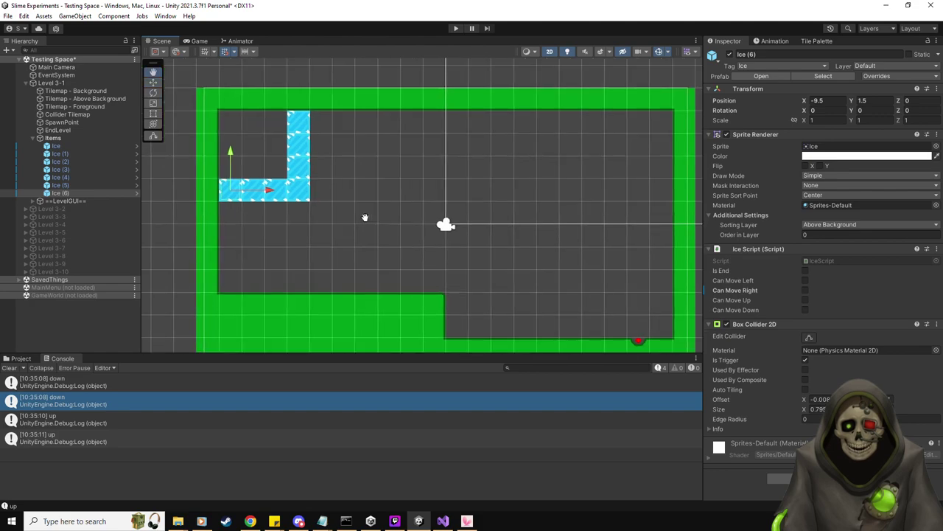
{"action": "left_click", "coordinate": [67, 148]}
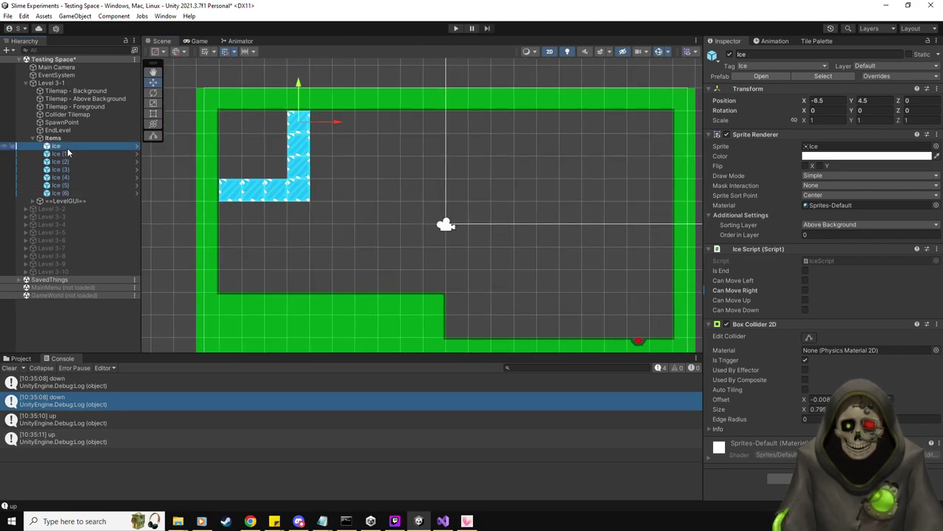
{"action": "key", "text": "shift+Down"}
{"action": "key", "text": "shift+Down"}
{"action": "key", "text": "shift+Down"}
{"action": "key", "text": "shift+Down"}
{"action": "key", "text": "shift+Up"}
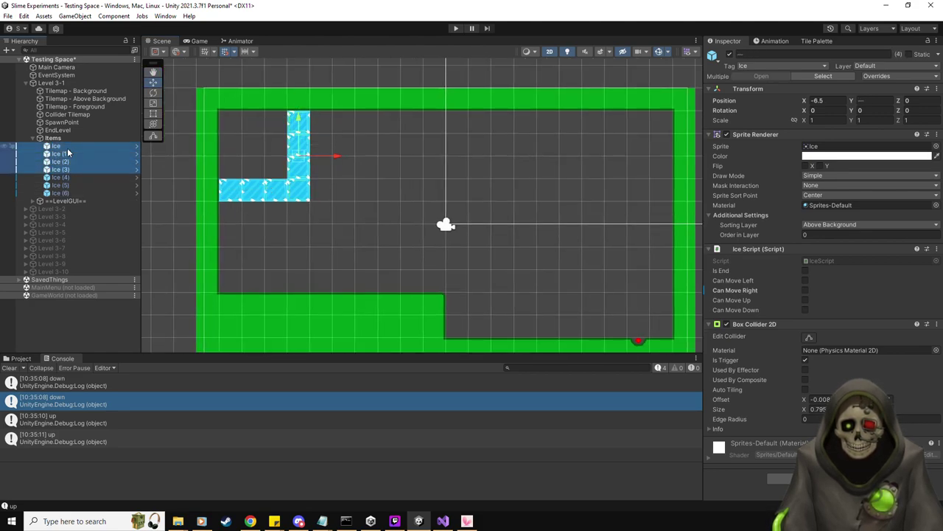
{"action": "key", "text": "ctrl+d"}
{"action": "left_click_drag", "start_coordinate": [345, 156], "coordinate": [383, 157]}
{"action": "key", "text": "ctrl+d"}
{"action": "key", "text": "ctrl+z"}
{"action": "key", "text": "ctrl+z"}
{"action": "key", "text": "ctrl+z"}
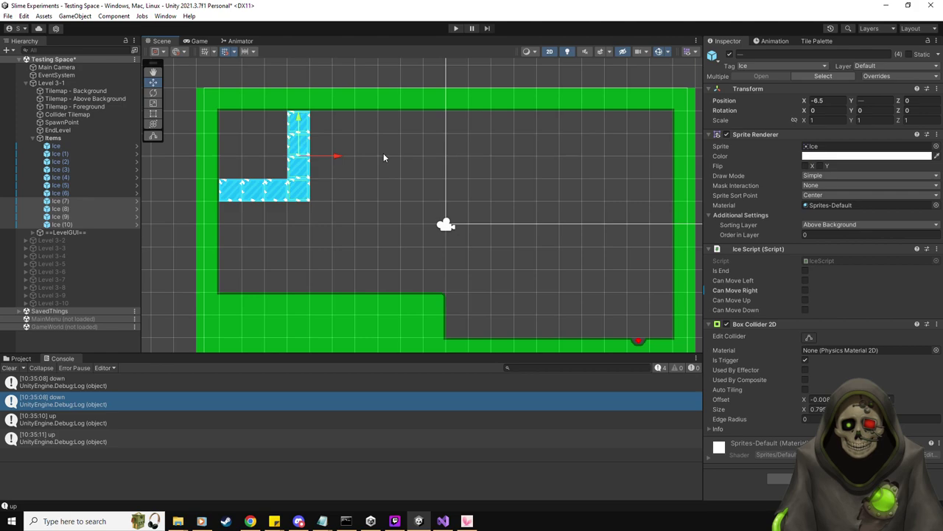
Step: Undo the last duplication of the column and enable Can Move Right on Ice through Ice (3)
{"action": "key", "text": "ctrl+z"}
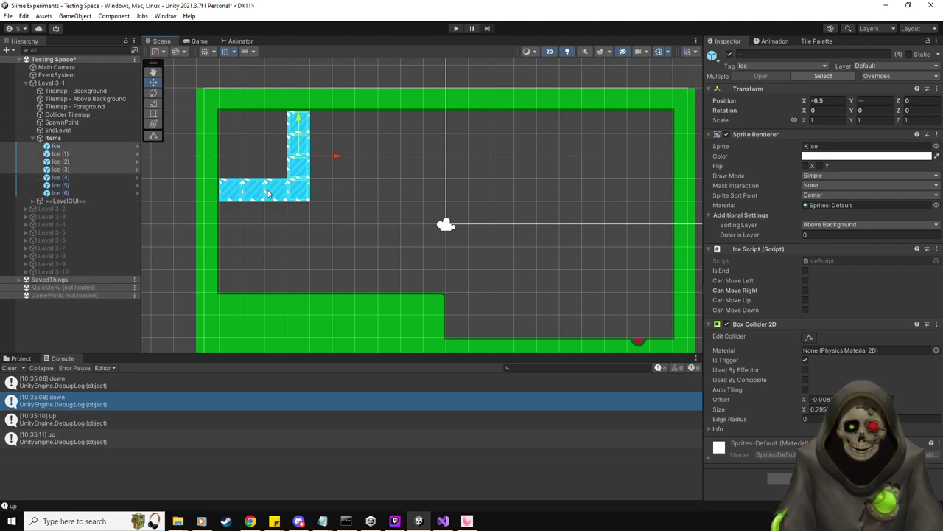
{"action": "left_click", "coordinate": [805, 290]}
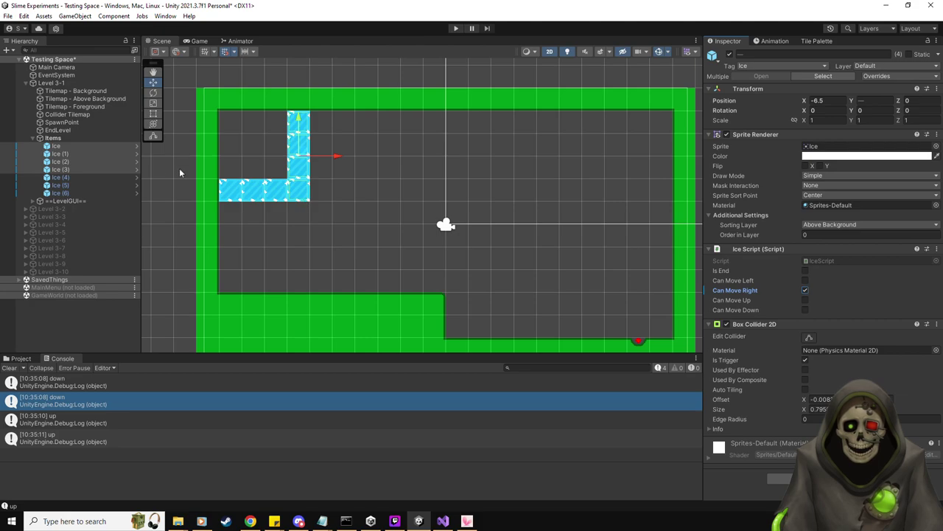
Step: Enable Can Move Up and Can Move Down on Ice (1) through Ice (3), plus Can Move Left on Ice (3)
{"action": "left_click", "coordinate": [65, 153]}
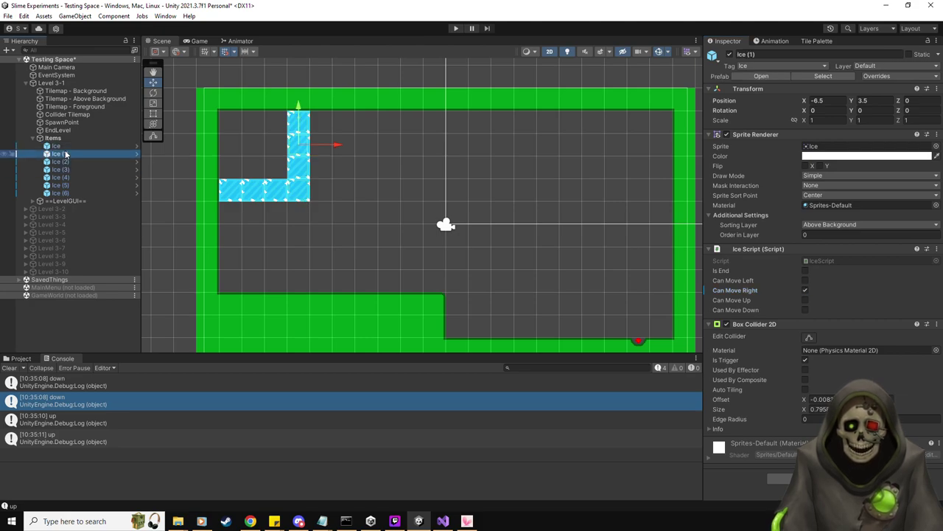
{"action": "key", "text": "shift+Down"}
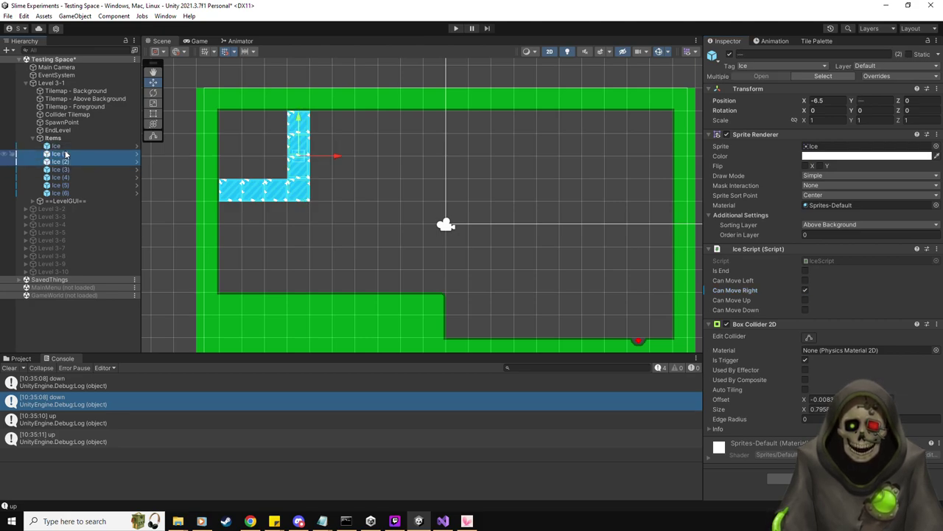
{"action": "key", "text": "shift+Down"}
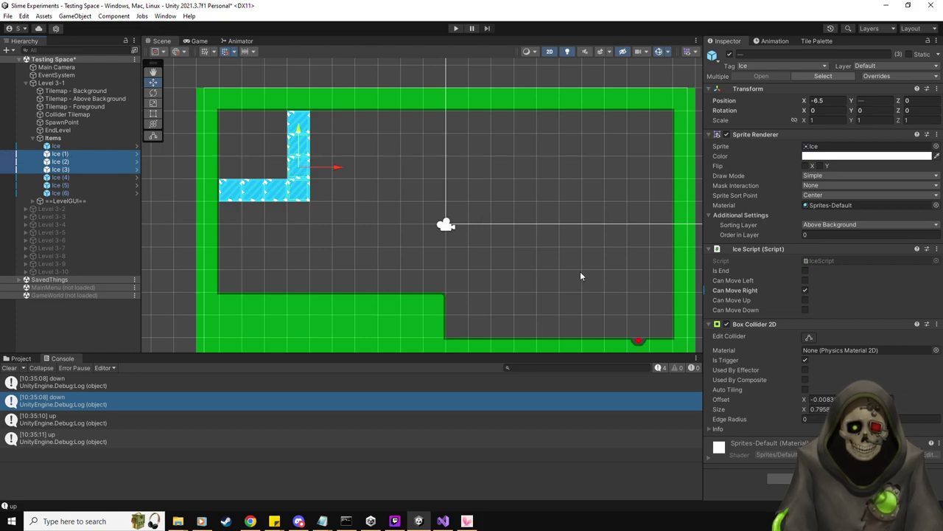
{"action": "left_click", "coordinate": [806, 301]}
{"action": "left_click", "coordinate": [806, 309]}
{"action": "left_click", "coordinate": [73, 169]}
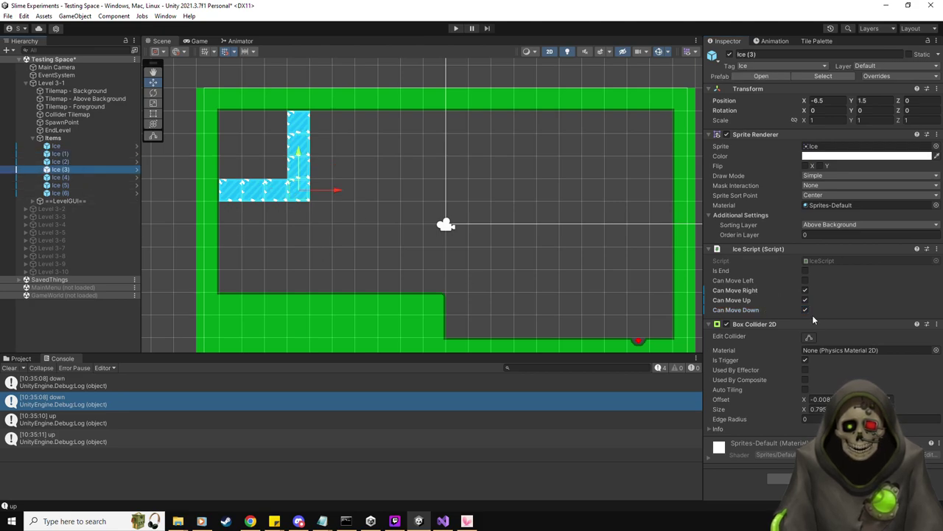
{"action": "left_click", "coordinate": [805, 281]}
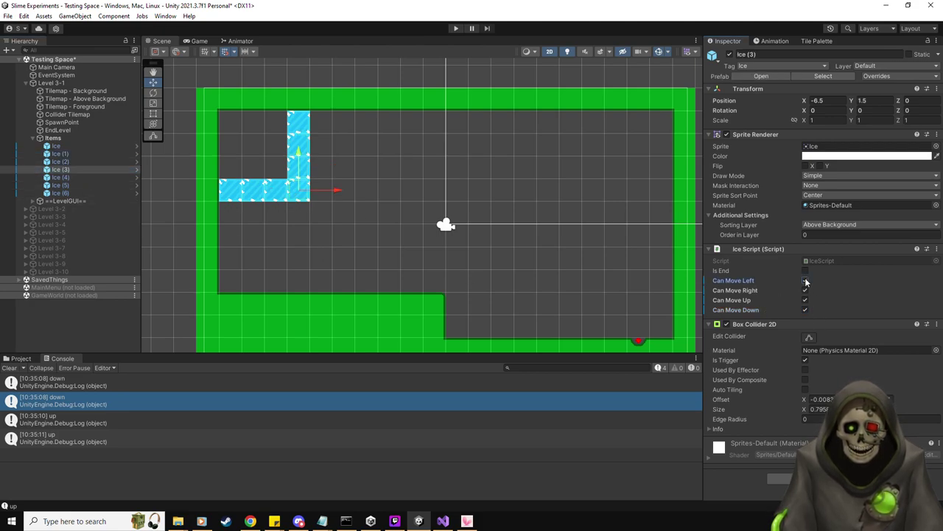
Step: Duplicate the four-block column, Ice through Ice (3), six times rightward until the last copy sits at X -0.5
{"action": "left_click", "coordinate": [66, 147]}
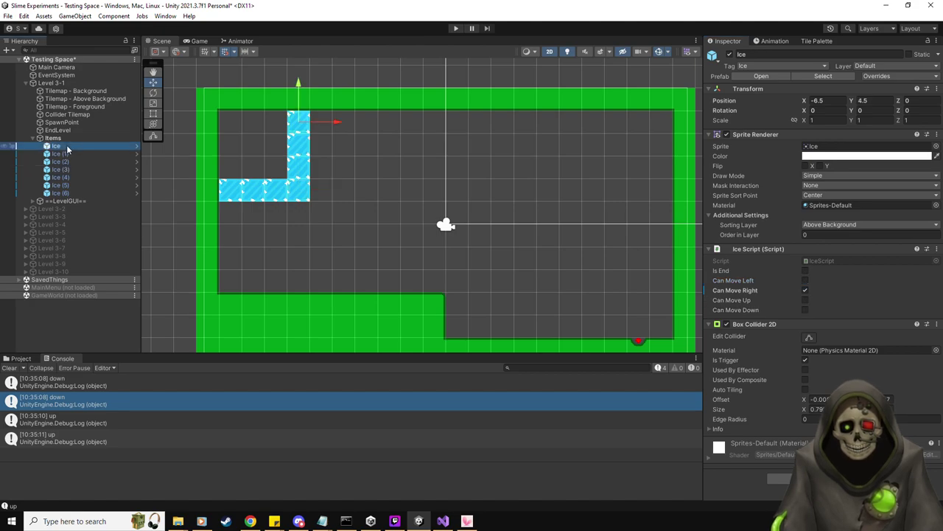
{"action": "key", "text": "shift+Down"}
{"action": "key", "text": "shift+Down"}
{"action": "key", "text": "shift+Down"}
{"action": "key", "text": "shift+Down"}
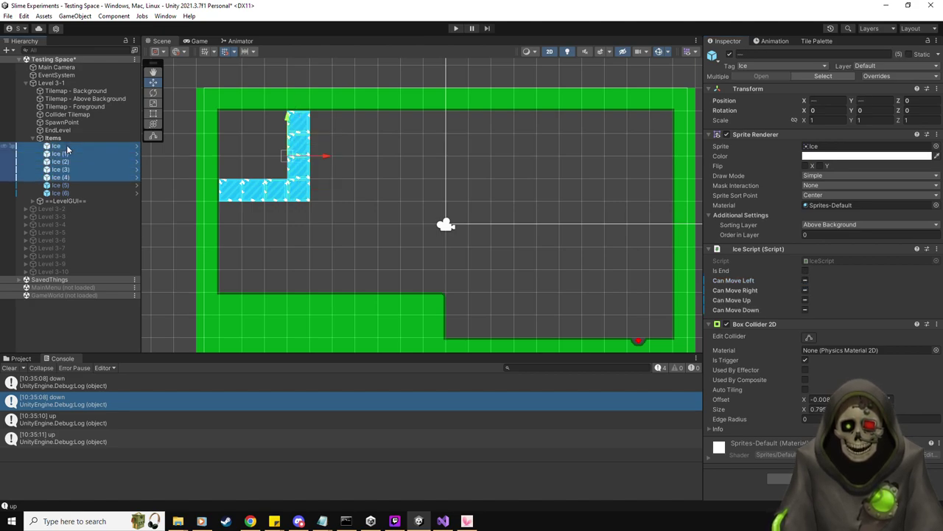
{"action": "key", "text": "shift+Up"}
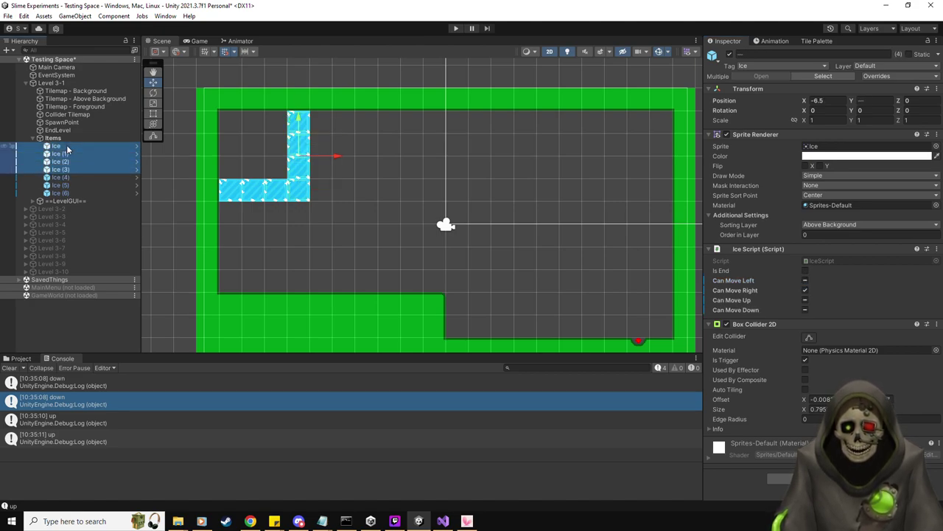
{"action": "key", "text": "ctrl+d"}
{"action": "left_click_drag", "start_coordinate": [342, 157], "coordinate": [468, 158]}
{"action": "key", "text": "ctrl+d"}
{"action": "key", "text": "ctrl+d"}
{"action": "key", "text": "ctrl+d"}
{"action": "key", "text": "ctrl+d"}
{"action": "key", "text": "ctrl+d"}
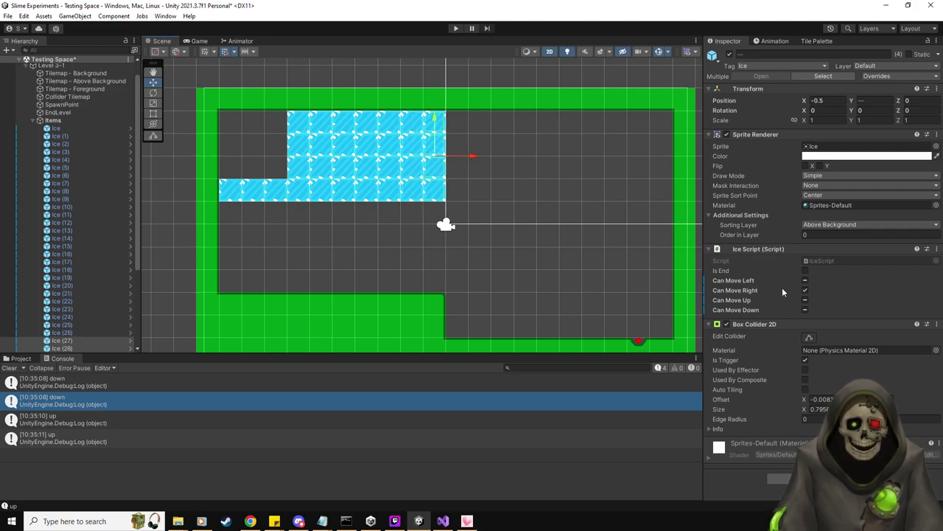
Step: Disable Can Move Right and enable Is End on the column at X -0.5, and enable Is End on Ice through Ice (2)
{"action": "left_click", "coordinate": [804, 291]}
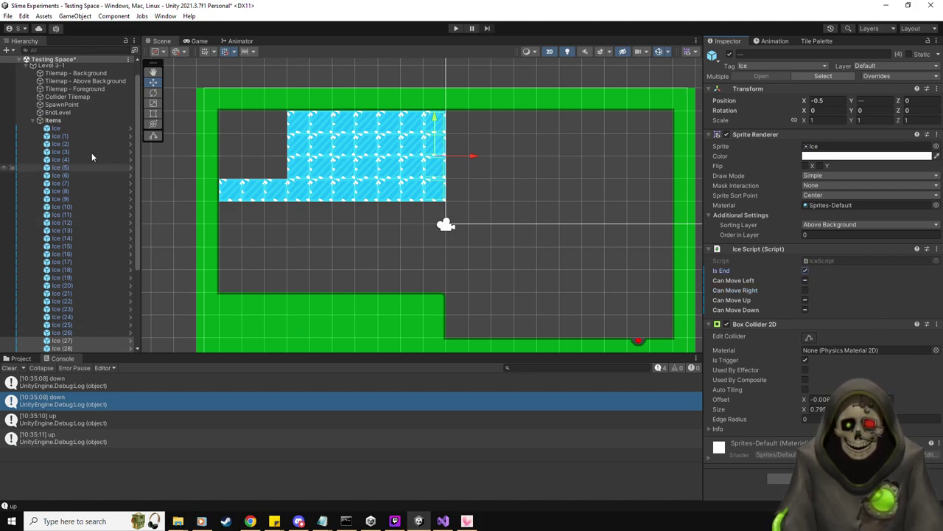
{"action": "left_click", "coordinate": [84, 128]}
{"action": "key", "text": "shift+Down"}
{"action": "key", "text": "shift+Down"}
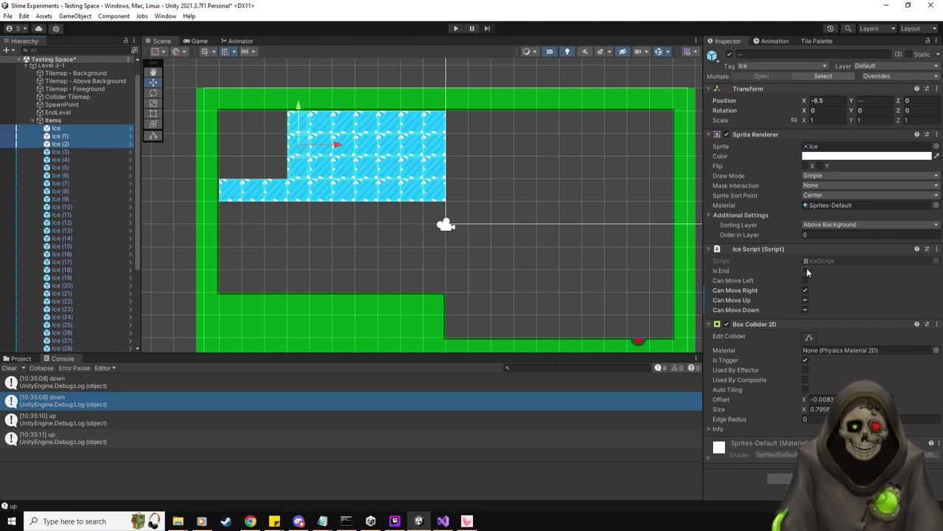
{"action": "left_click", "coordinate": [806, 271]}
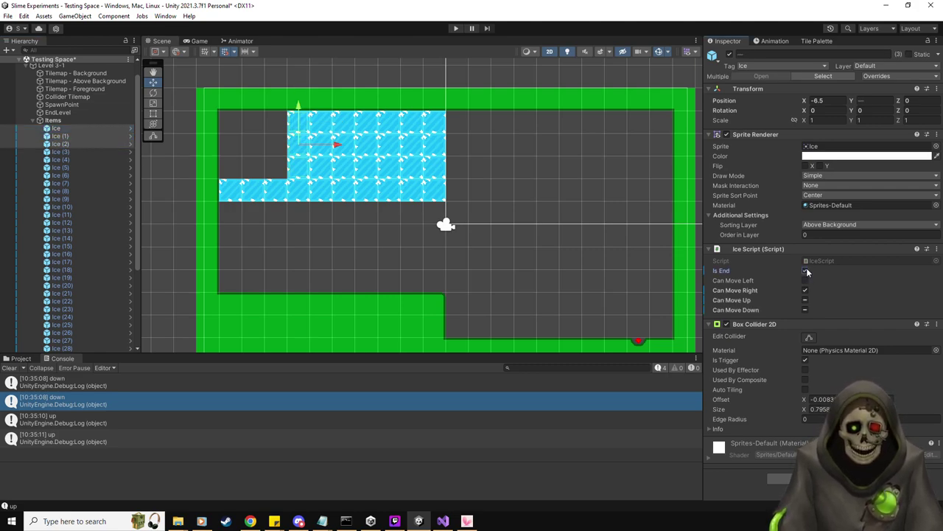
Step: Enable Can Move Left, Right and Down on Ice (4) and Ice (5), and only Can Move Right and Down on Ice (6)
{"action": "left_click", "coordinate": [75, 153]}
{"action": "key", "text": "Down"}
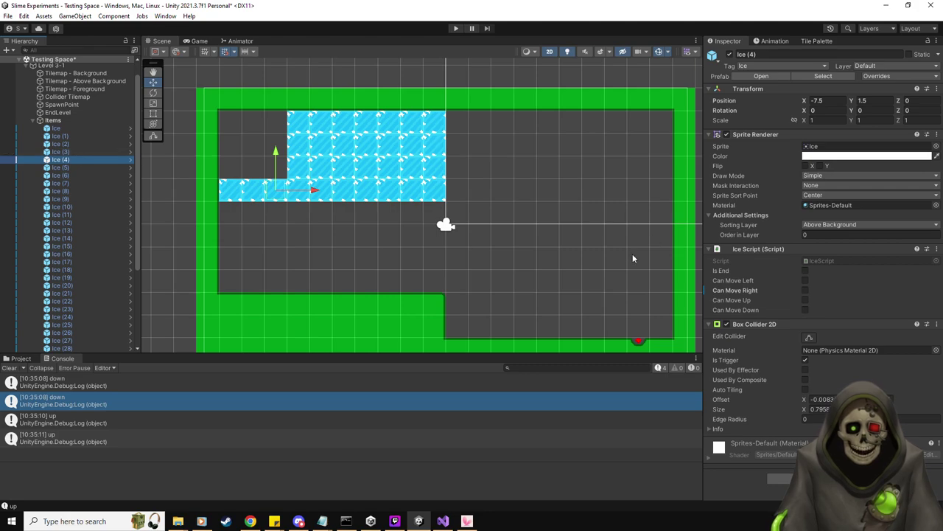
{"action": "left_click", "coordinate": [806, 310]}
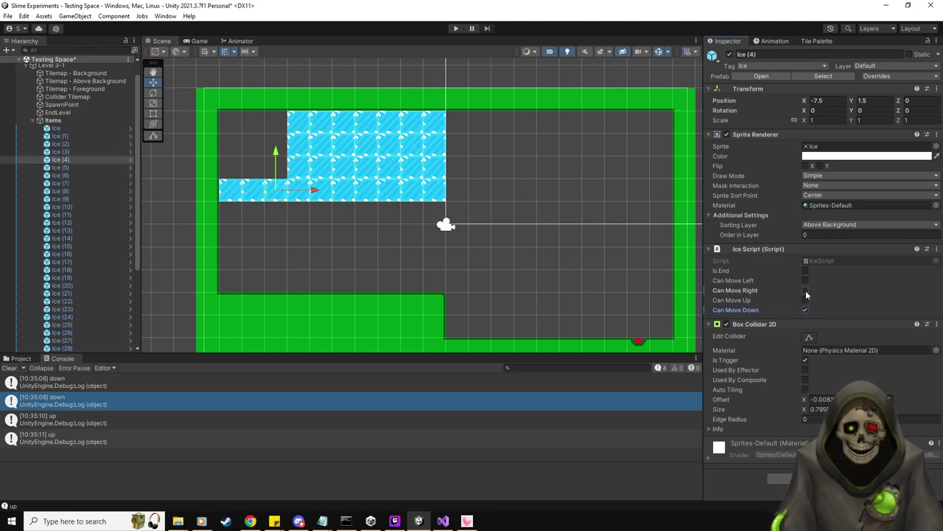
{"action": "left_click", "coordinate": [806, 280]}
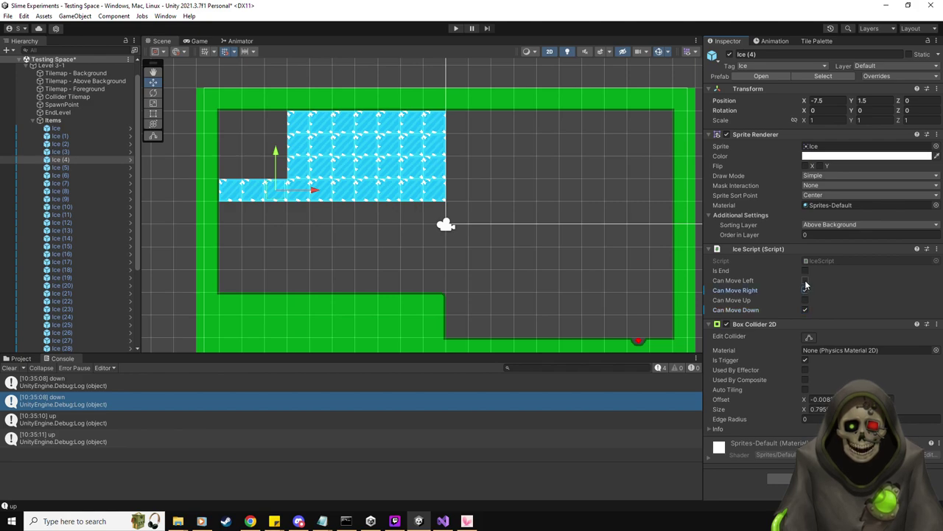
{"action": "left_click", "coordinate": [83, 167]}
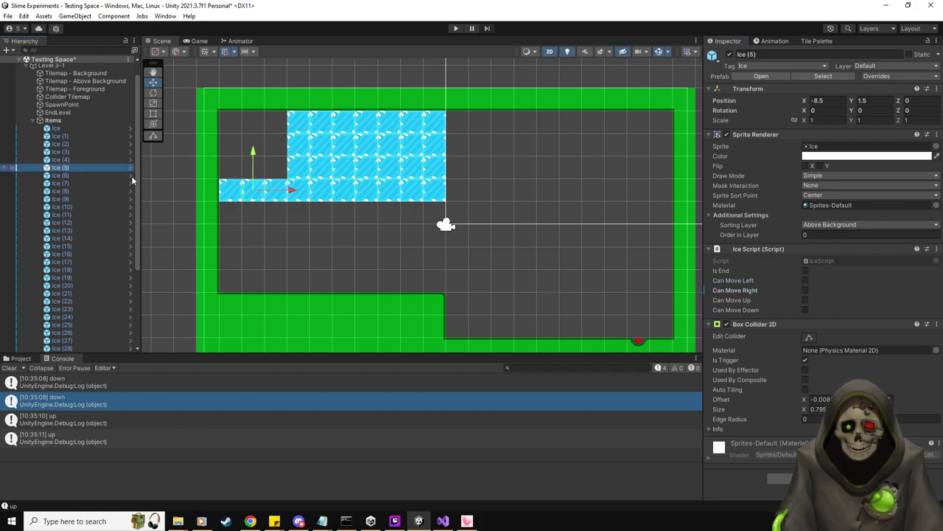
{"action": "left_click", "coordinate": [806, 280]}
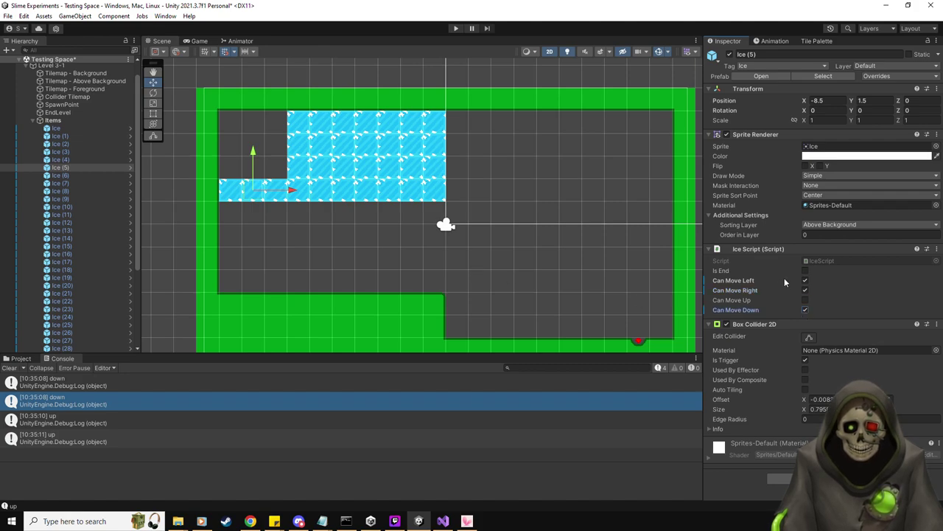
{"action": "left_click", "coordinate": [86, 175]}
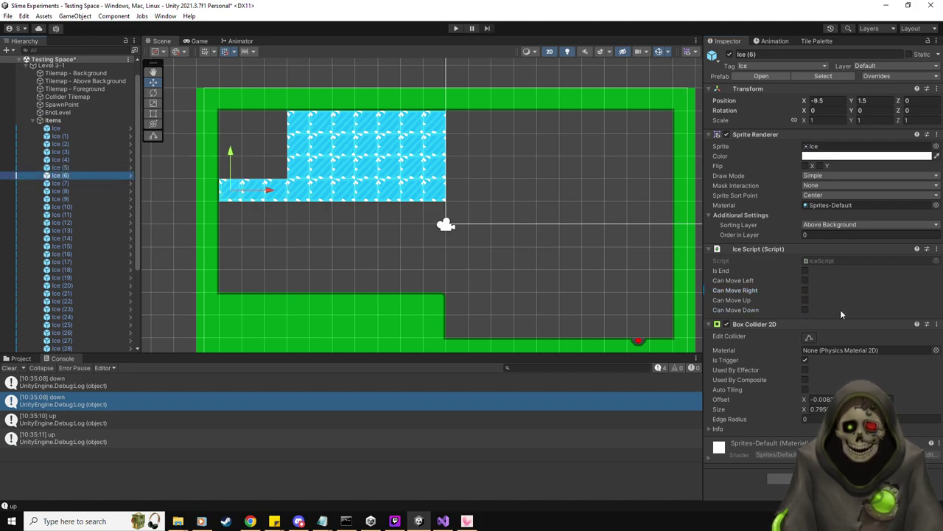
{"action": "left_click", "coordinate": [806, 290]}
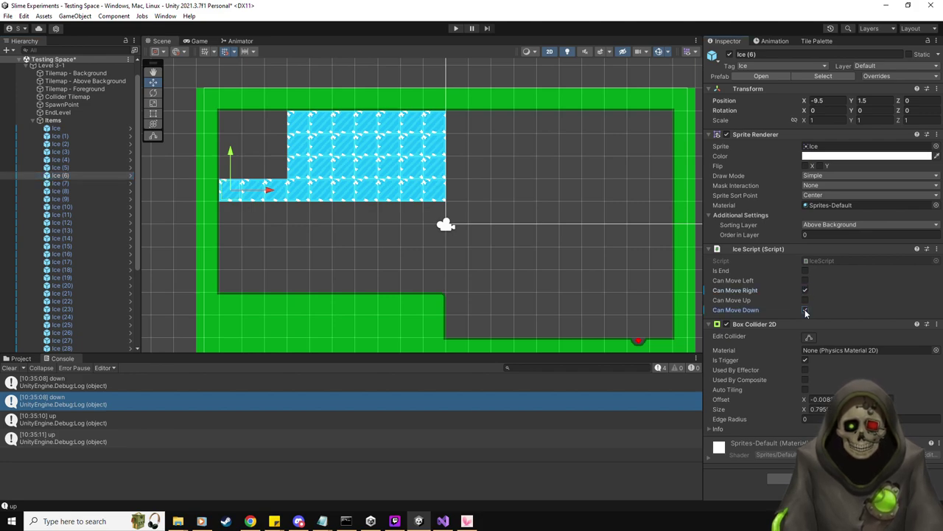
{"action": "left_click", "coordinate": [805, 310]}
Step: Duplicate the three-block row, Ice (4) through Ice (6), downward row by row until the last copy sits at Y -2.5
{"action": "left_click", "coordinate": [63, 178]}
{"action": "key", "text": "shift+Up"}
{"action": "key", "text": "shift+Up"}
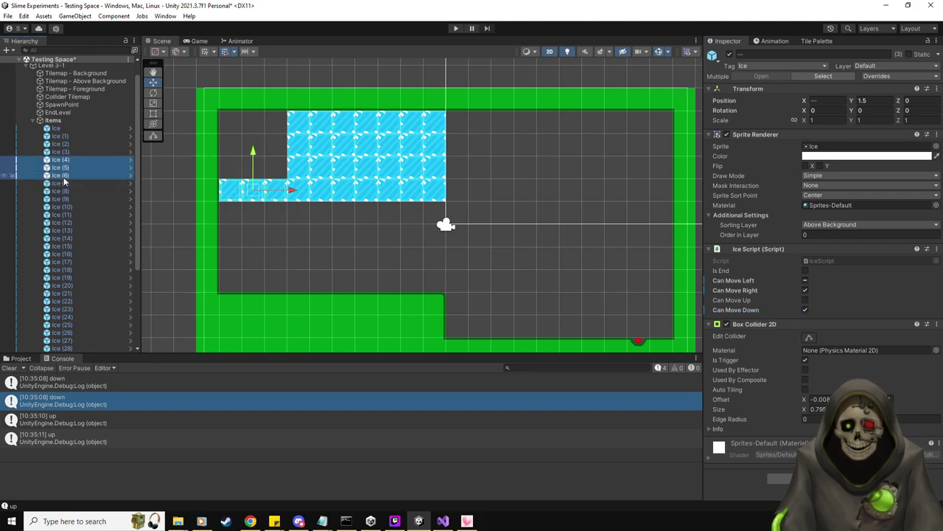
{"action": "key", "text": "ctrl+d"}
{"action": "left_click_drag", "start_coordinate": [257, 153], "coordinate": [251, 243]}
{"action": "key", "text": "ctrl+d"}
{"action": "key", "text": "ctrl+d"}
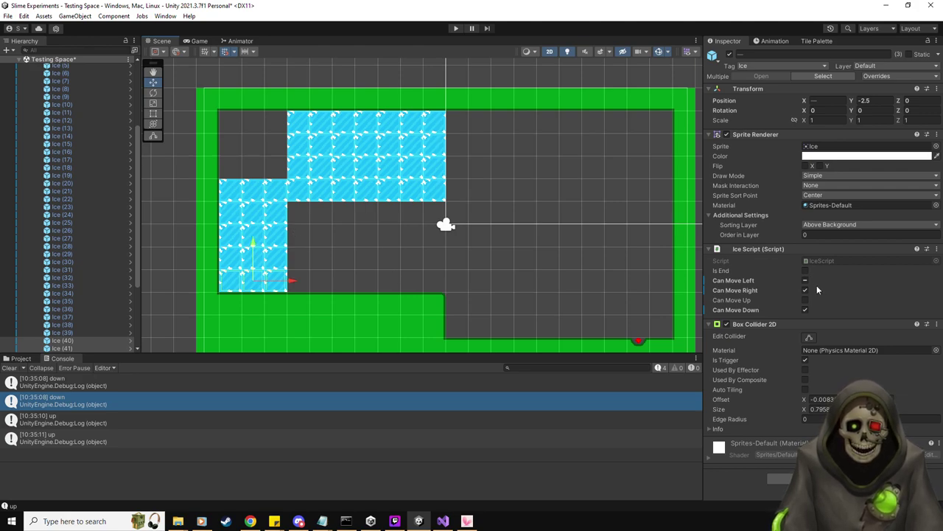
Step: Disable Can Move Down on the bottom ice row at Y -2.5 and enable Can Move Up on Ice (31) through Ice (39)
{"action": "left_click", "coordinate": [806, 311]}
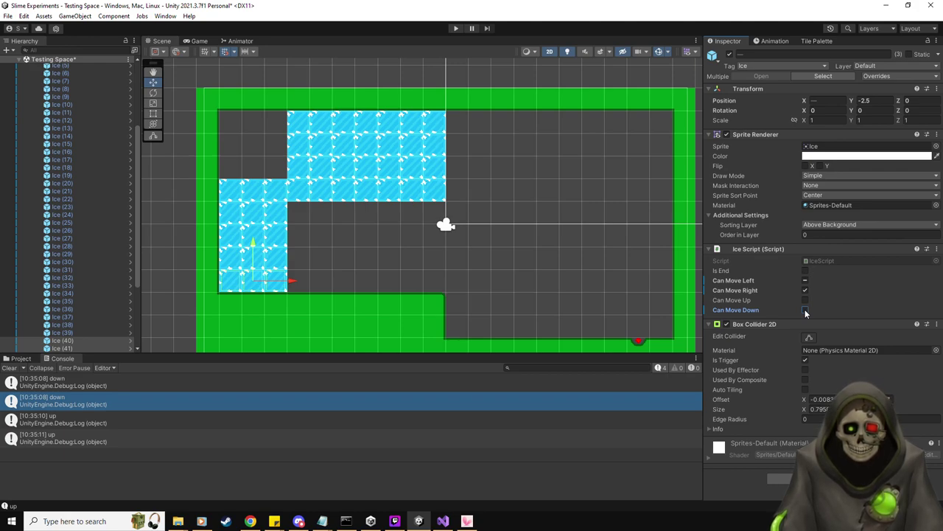
{"action": "scroll", "coordinate": [87, 317], "scroll_direction": "down", "scroll_amount": 2}
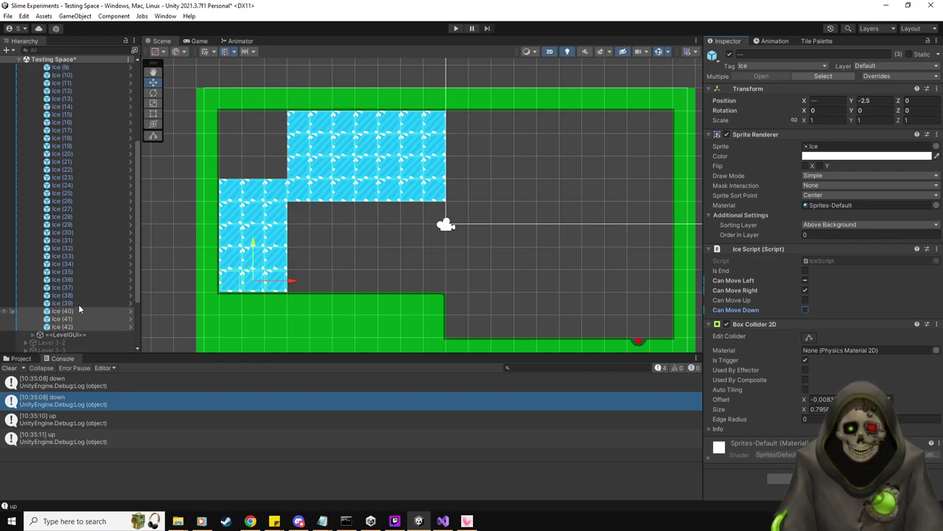
{"action": "left_click", "coordinate": [78, 303]}
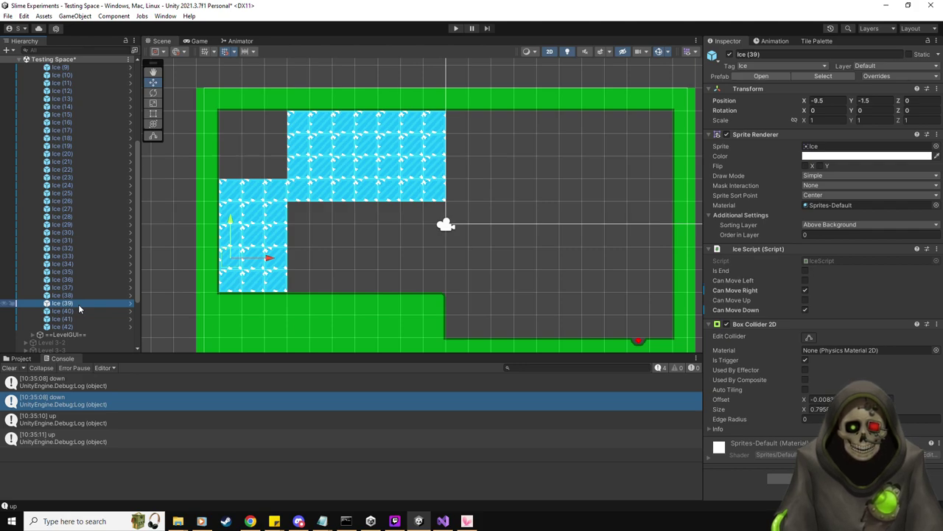
{"action": "key", "text": "shift+Up"}
{"action": "key", "text": "shift+Up"}
{"action": "key", "text": "shift+Up"}
{"action": "key", "text": "shift+Up"}
{"action": "key", "text": "shift+Up"}
{"action": "key", "text": "shift+Up"}
{"action": "key", "text": "shift+Up"}
{"action": "key", "text": "shift+Up"}
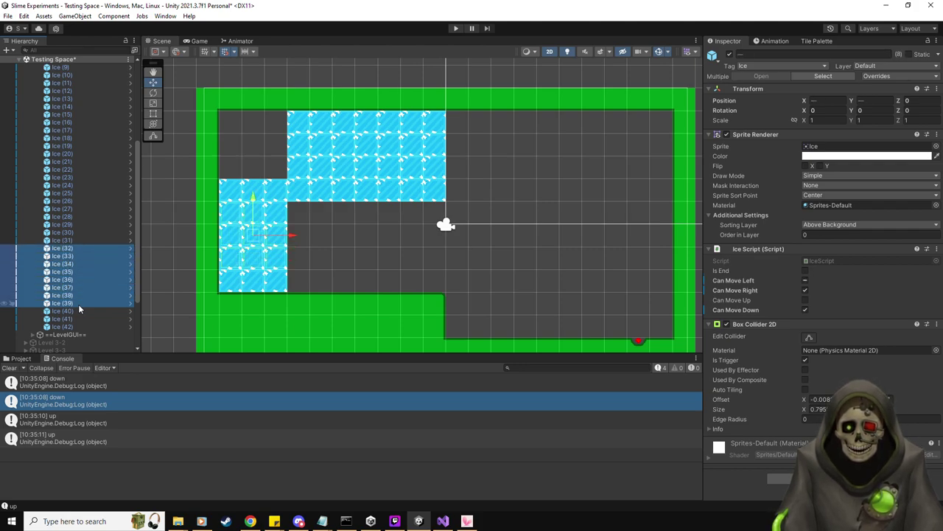
{"action": "left_click", "coordinate": [806, 301]}
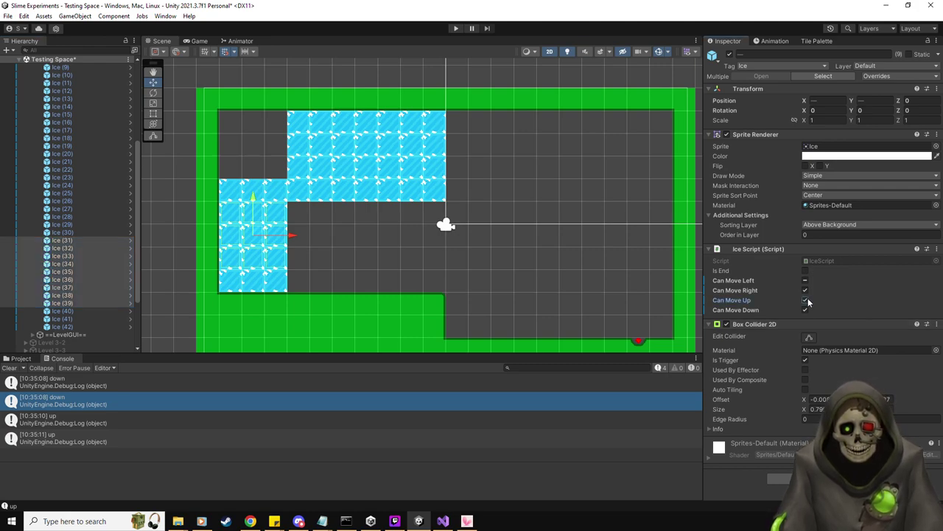
Step: Enable Can Move Up on the bottom ice row, Ice (40) through Ice (42)
{"action": "left_click", "coordinate": [74, 310]}
{"action": "key", "text": "Down"}
{"action": "key", "text": "Down"}
{"action": "key", "text": "shift+Up"}
{"action": "key", "text": "shift+Up"}
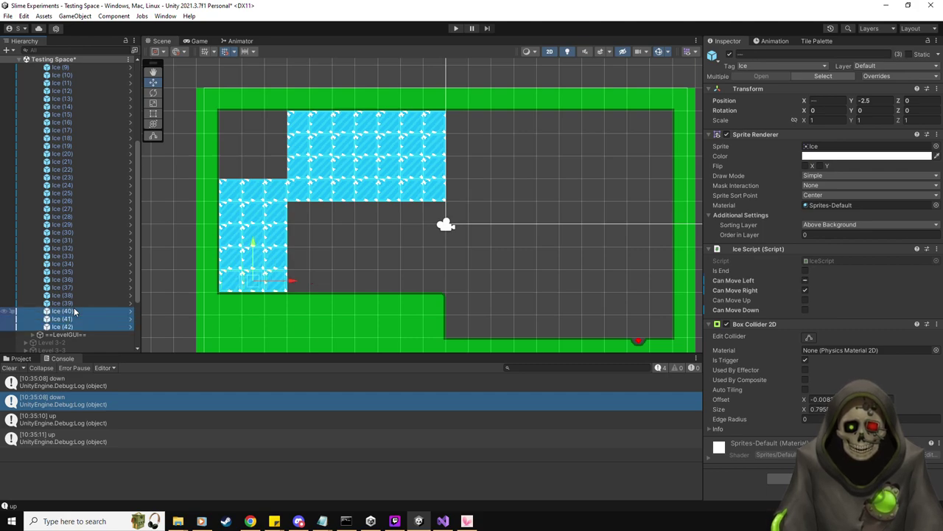
{"action": "left_click", "coordinate": [804, 303]}
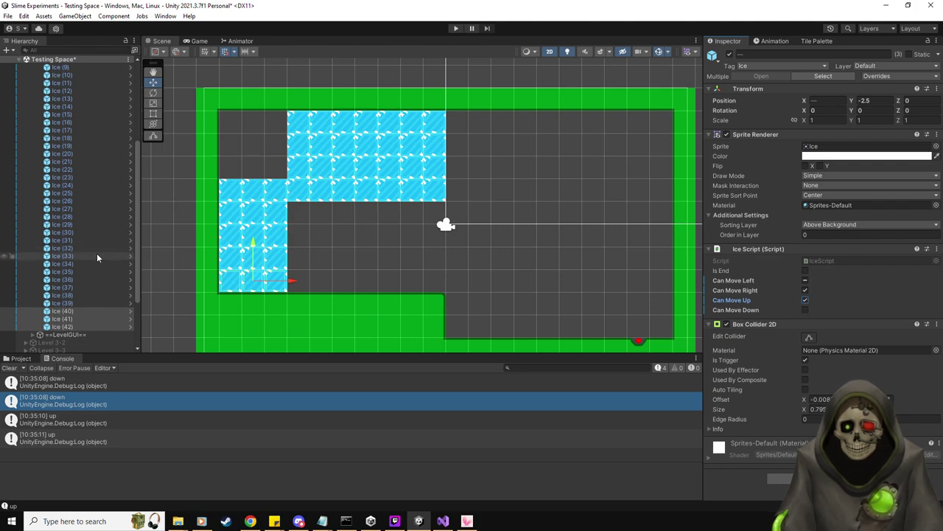
Step: Go through the ice blocks from Ice (38) back to Ice (4) and check each one's Ice Script movement options
{"action": "left_click", "coordinate": [83, 289]}
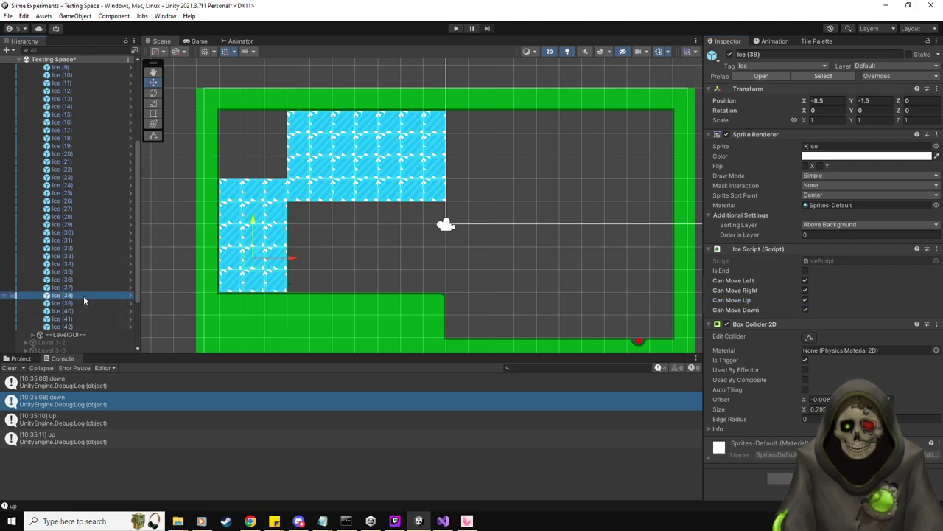
{"action": "key", "text": "Up"}
{"action": "key", "text": "Up"}
{"action": "key", "text": "Up"}
{"action": "key", "text": "Up"}
{"action": "key", "text": "Up"}
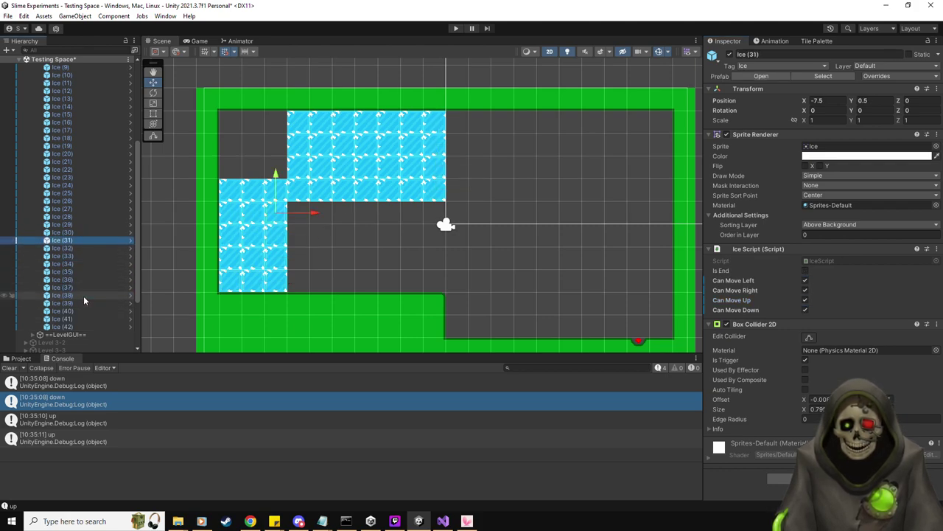
{"action": "key", "text": "Up"}
{"action": "key", "text": "Up"}
{"action": "key", "text": "Up"}
{"action": "key", "text": "Up"}
{"action": "key", "text": "Up"}
{"action": "key", "text": "Up"}
{"action": "key", "text": "Up"}
{"action": "key", "text": "Up"}
{"action": "key", "text": "Up"}
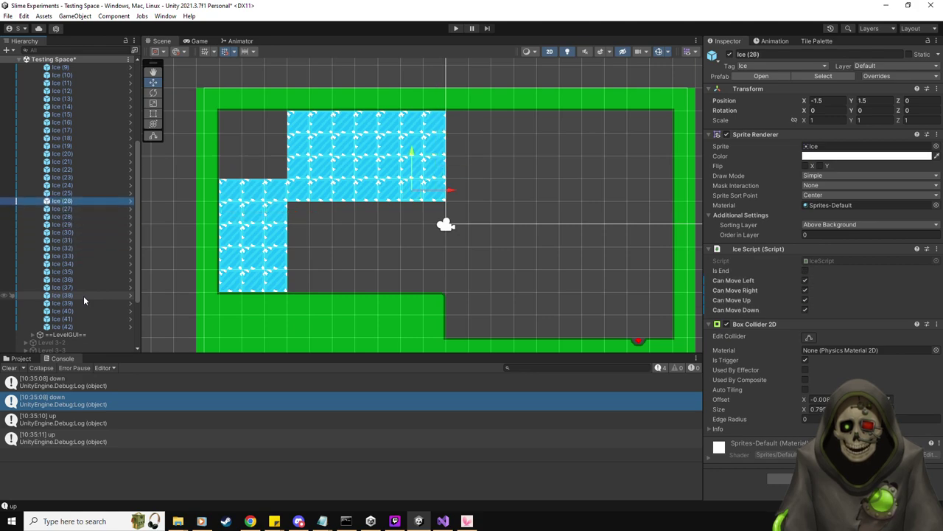
{"action": "key", "text": "Up"}
{"action": "key", "text": "Up"}
{"action": "key", "text": "Up"}
{"action": "key", "text": "Up"}
{"action": "key", "text": "Up"}
{"action": "key", "text": "Up"}
{"action": "key", "text": "Up"}
{"action": "key", "text": "Up"}
{"action": "key", "text": "Up"}
{"action": "key", "text": "Up"}
{"action": "key", "text": "Up"}
{"action": "key", "text": "Up"}
{"action": "key", "text": "Up"}
{"action": "key", "text": "Up"}
{"action": "key", "text": "Up"}
{"action": "key", "text": "Up"}
{"action": "key", "text": "Up"}
{"action": "key", "text": "Up"}
{"action": "key", "text": "Up"}
{"action": "key", "text": "Up"}
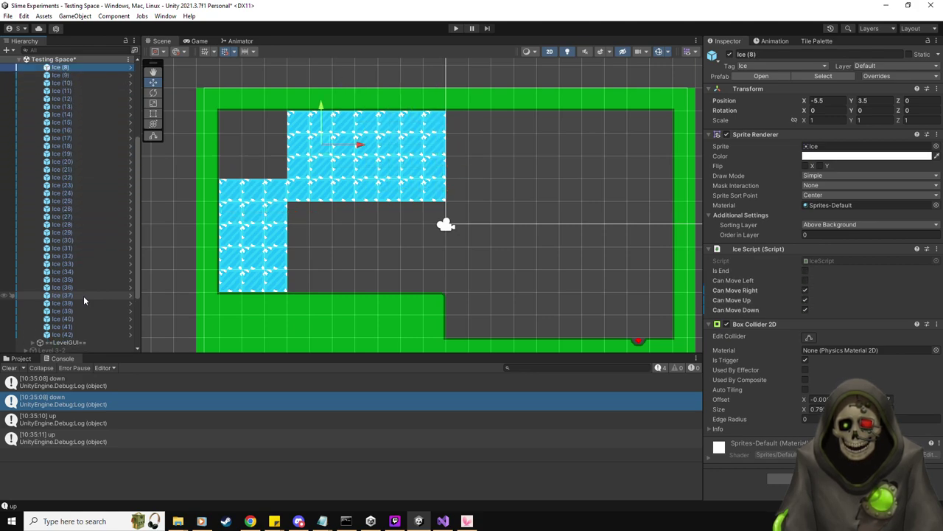
{"action": "key", "text": "Down"}
{"action": "key", "text": "Down"}
{"action": "key", "text": "Down"}
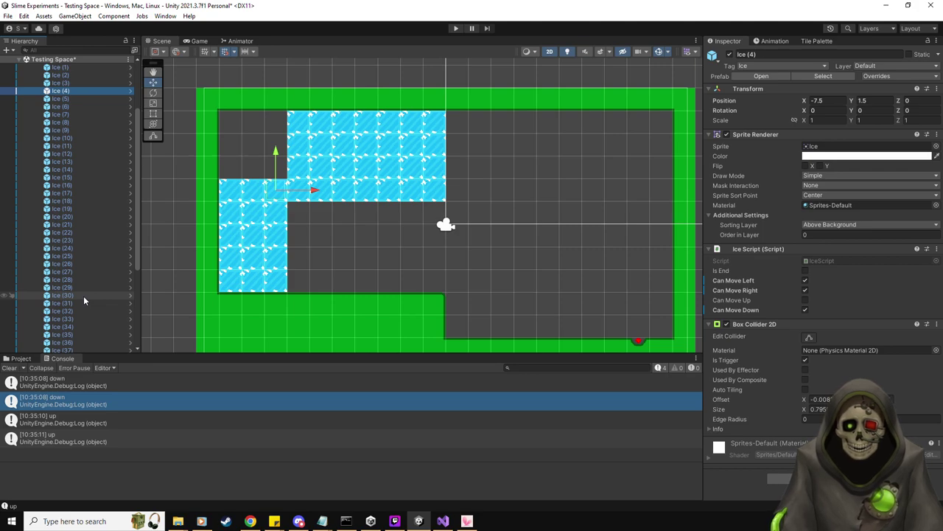
Step: Enable Is End on Ice (4) through Ice (6) together
{"action": "key", "text": "shift+Down"}
{"action": "key", "text": "shift+Down"}
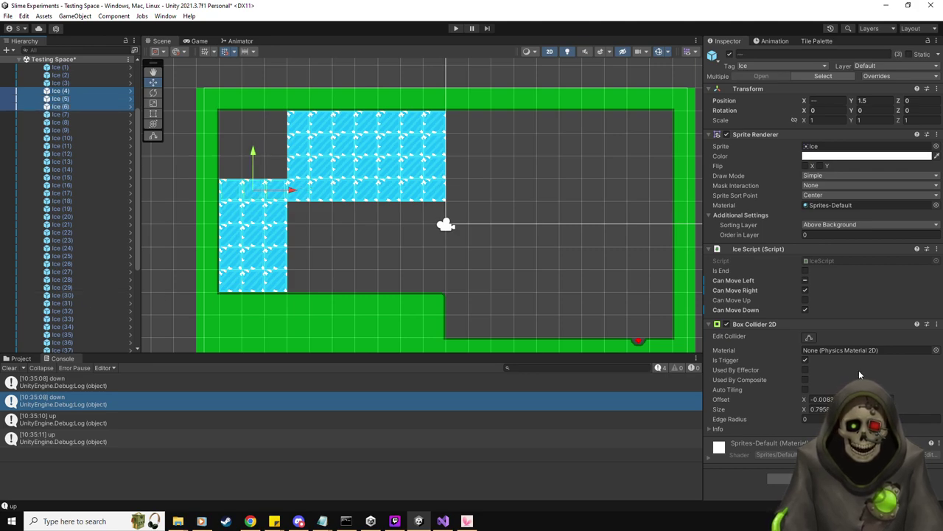
{"action": "left_click", "coordinate": [804, 271]}
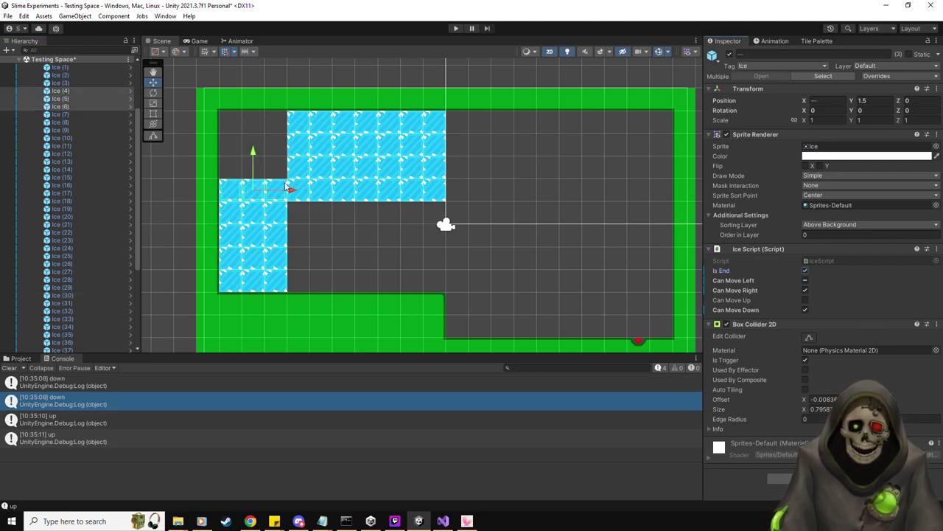
Step: Check the Ice Script movement options of the ice blocks up to Ice (40) in the bottom row
{"action": "scroll", "coordinate": [94, 254], "scroll_direction": "down", "scroll_amount": 3}
{"action": "left_click", "coordinate": [94, 260]}
{"action": "key", "text": "Down"}
{"action": "key", "text": "Down"}
{"action": "key", "text": "Down"}
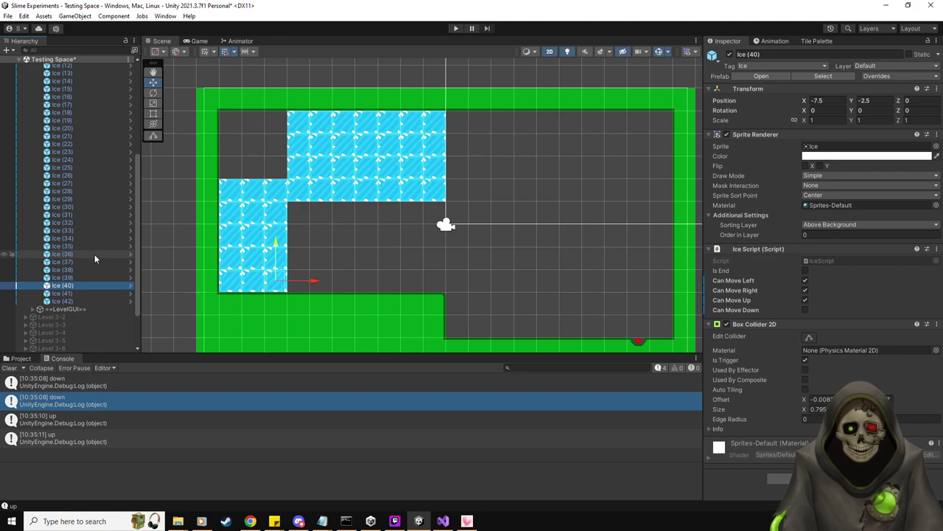
{"action": "scroll", "coordinate": [439, 223], "scroll_direction": "up", "scroll_amount": 4}
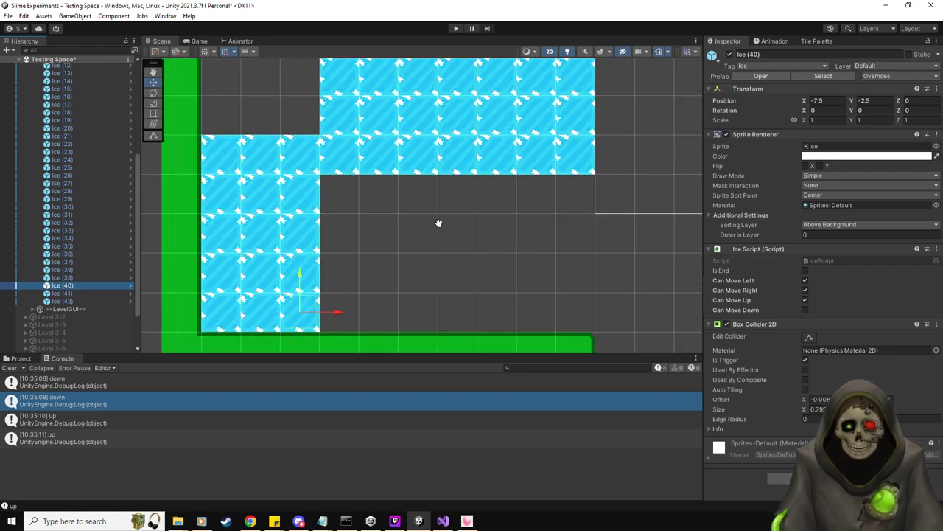
{"action": "middle_click_drag", "start_coordinate": [439, 224], "coordinate": [378, 301]}
{"action": "scroll", "coordinate": [381, 306], "scroll_direction": "up", "scroll_amount": 1}
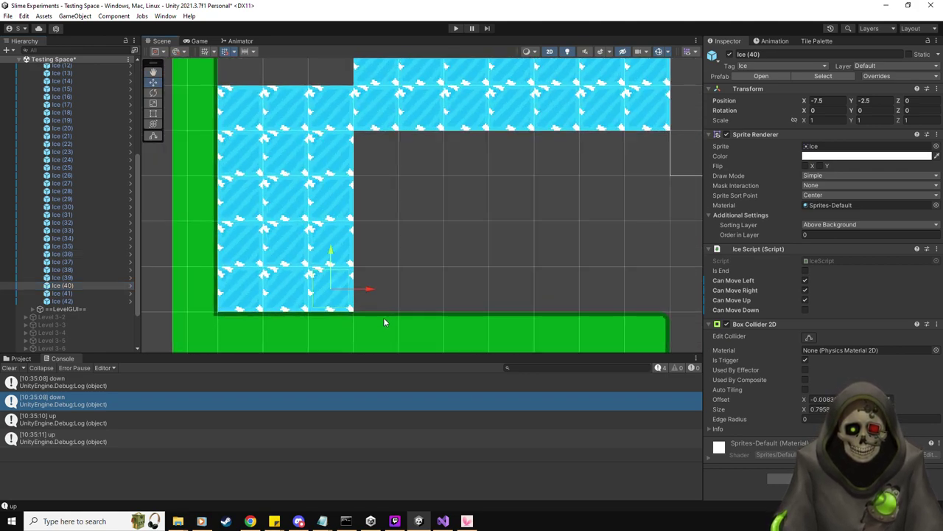
Step: Duplicate the four-block column Ice (31), (34), (37) and (40) rightward column by column until the last copy sits at X -0.5
{"action": "left_click_drag", "start_coordinate": [384, 320], "coordinate": [306, 134]}
{"action": "middle_click_drag", "start_coordinate": [438, 246], "coordinate": [364, 242]}
{"action": "scroll", "coordinate": [364, 243], "scroll_direction": "down", "scroll_amount": 2}
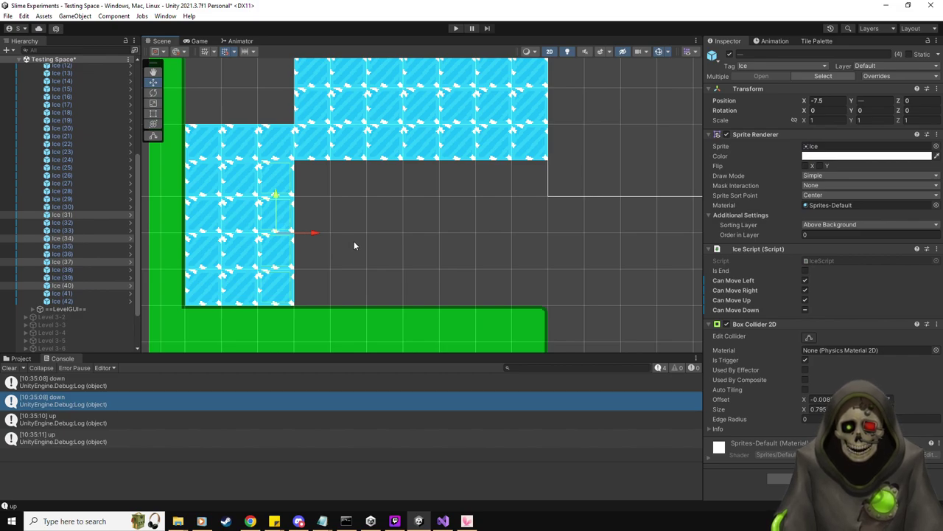
{"action": "key", "text": "ctrl+d"}
{"action": "left_click_drag", "start_coordinate": [310, 233], "coordinate": [568, 232]}
{"action": "key", "text": "ctrl+d"}
{"action": "key", "text": "ctrl+d"}
{"action": "key", "text": "ctrl+d"}
{"action": "key", "text": "ctrl+d"}
{"action": "key", "text": "ctrl+d"}
{"action": "scroll", "coordinate": [640, 231], "scroll_direction": "down", "scroll_amount": 1}
{"action": "scroll", "coordinate": [640, 235], "scroll_direction": "down", "scroll_amount": 1}
{"action": "middle_click_drag", "start_coordinate": [634, 213], "coordinate": [588, 215]}
{"action": "left_click", "coordinate": [81, 347]}
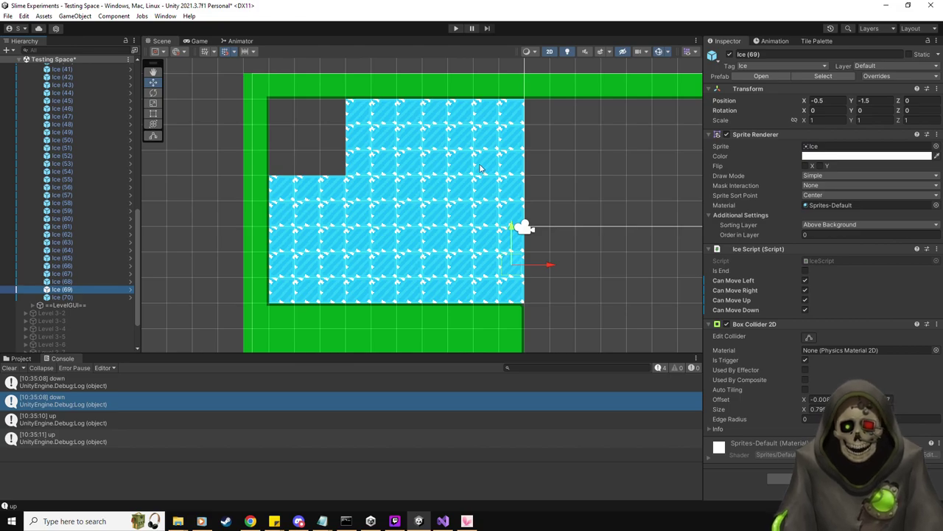
Step: Play-test the level by sliding the slime right and left across the upper ice area
{"action": "scroll", "coordinate": [341, 138], "scroll_direction": "down", "scroll_amount": 2}
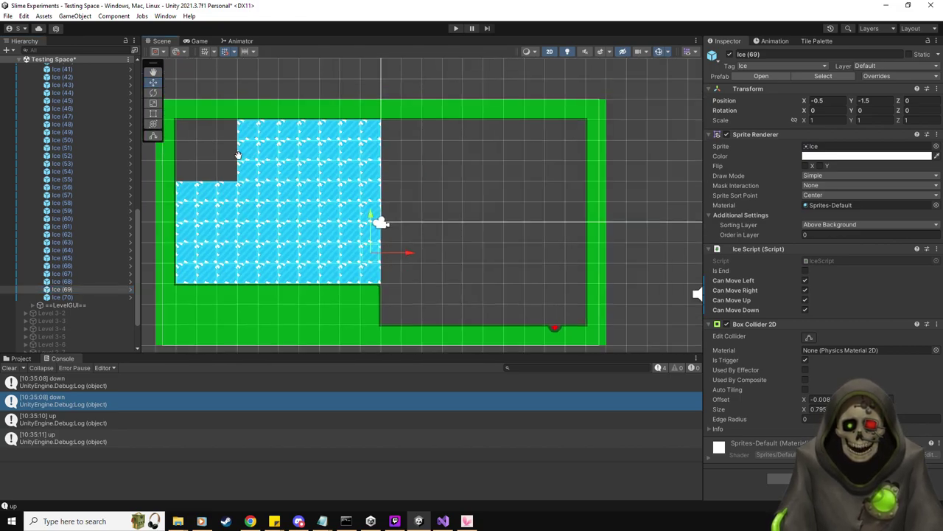
{"action": "scroll", "coordinate": [83, 217], "scroll_direction": "up", "scroll_amount": 10}
{"action": "scroll", "coordinate": [82, 224], "scroll_direction": "up", "scroll_amount": 5}
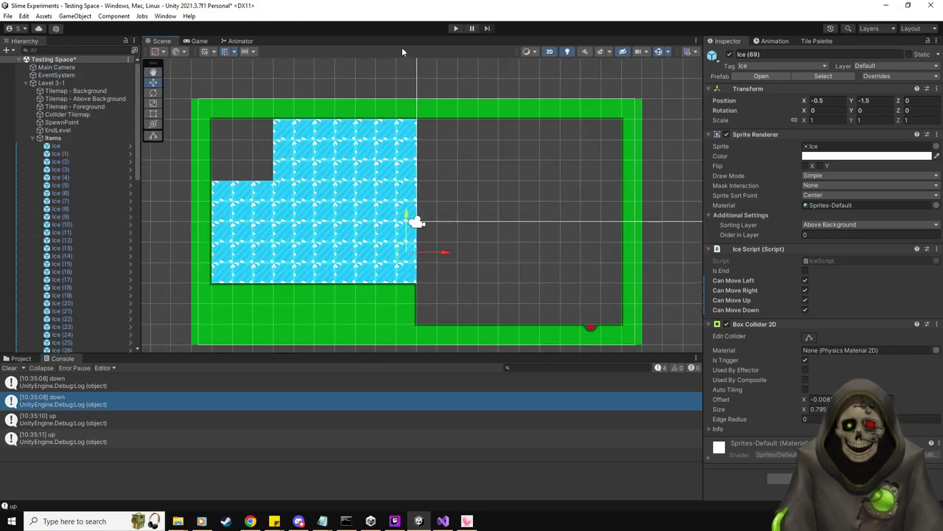
{"action": "left_click", "coordinate": [455, 28]}
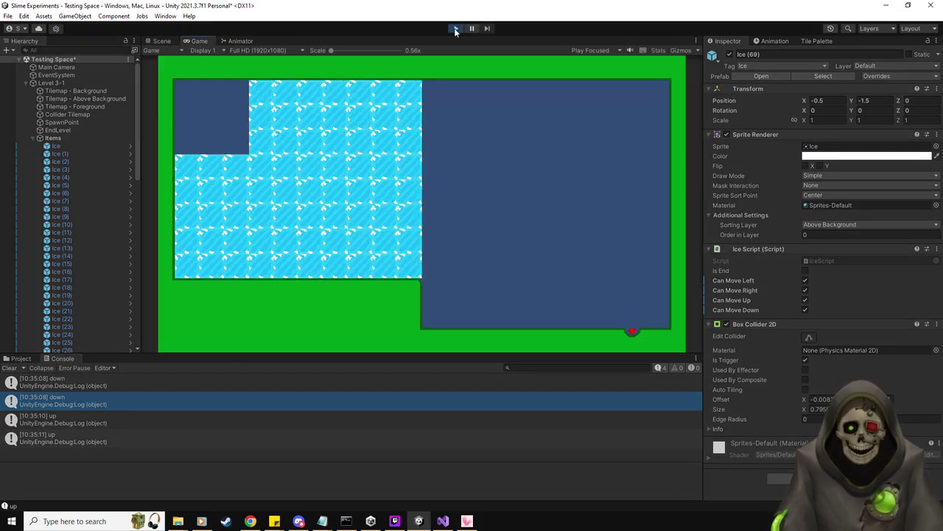
{"action": "key", "text": "Right"}
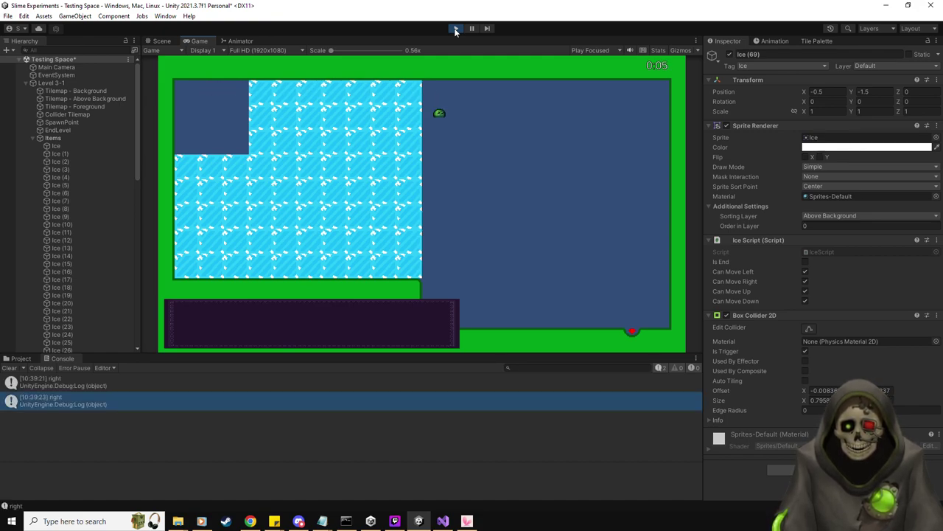
{"action": "key", "text": "Left"}
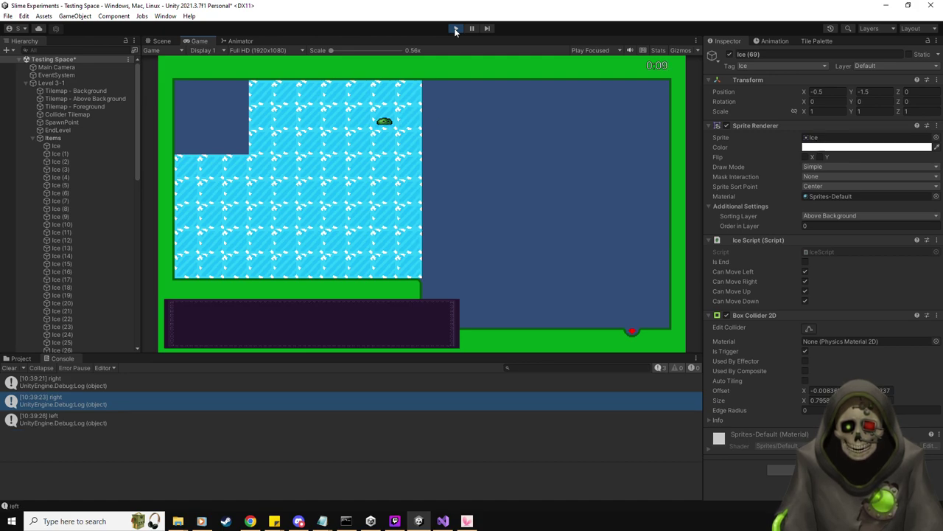
{"action": "key", "text": "Right"}
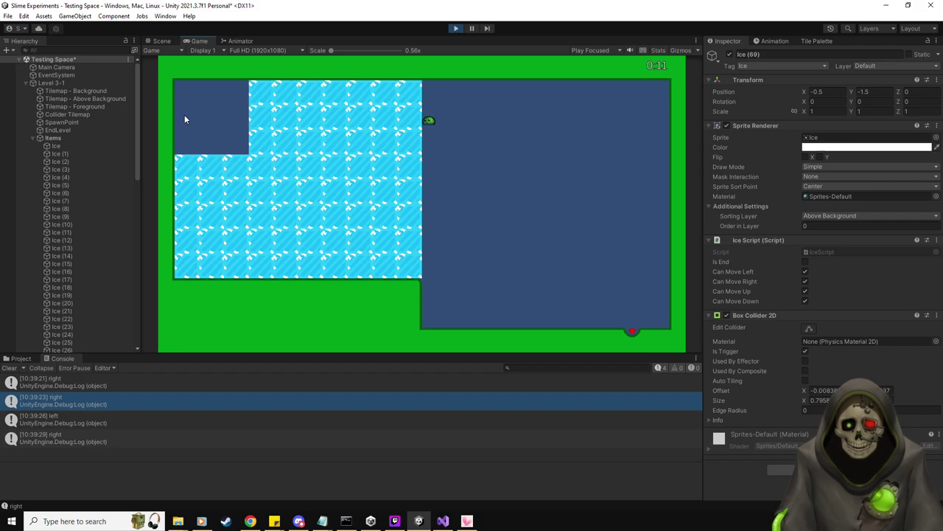
{"action": "scroll", "coordinate": [73, 243], "scroll_direction": "down", "scroll_amount": 5}
{"action": "scroll", "coordinate": [76, 272], "scroll_direction": "up", "scroll_amount": 5}
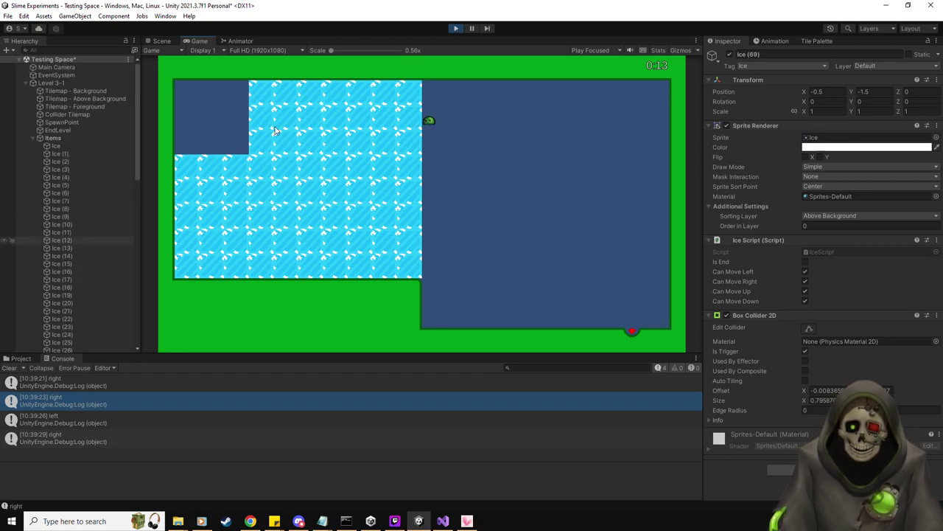
Step: Enable Can Move Left on the right-edge blocks Ice (28) and Ice (29) while the game is running, and inspect Ice (30)
{"action": "left_click", "coordinate": [147, 42]}
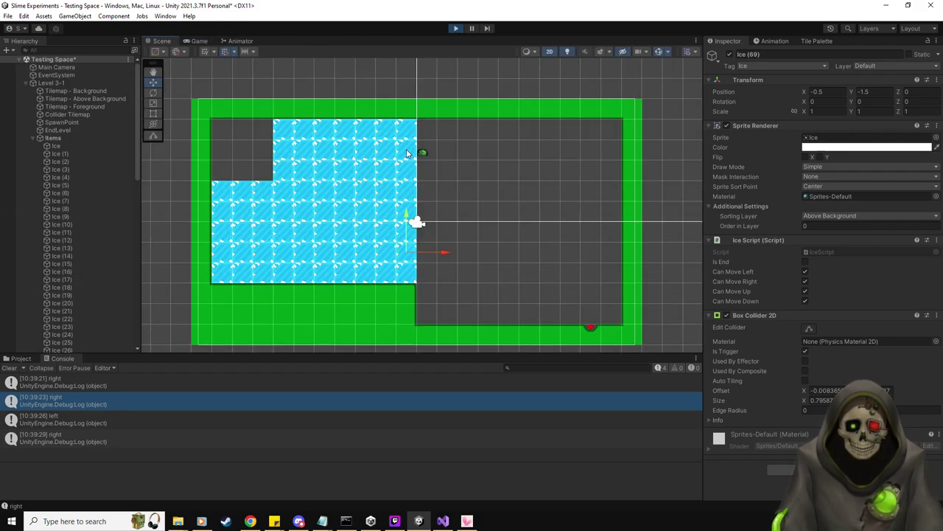
{"action": "left_click", "coordinate": [407, 155]}
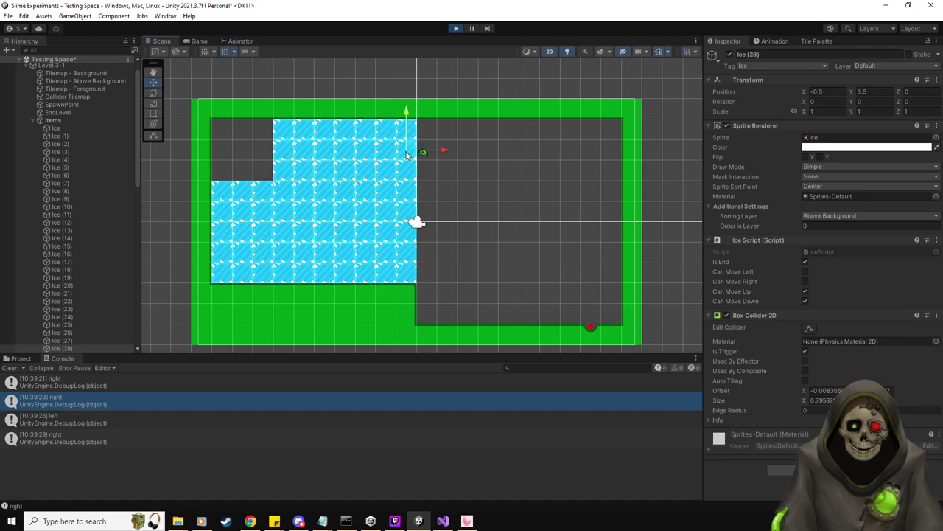
{"action": "scroll", "coordinate": [584, 245], "scroll_direction": "up", "scroll_amount": 2}
{"action": "left_click", "coordinate": [805, 271]}
{"action": "scroll", "coordinate": [70, 249], "scroll_direction": "down", "scroll_amount": 3}
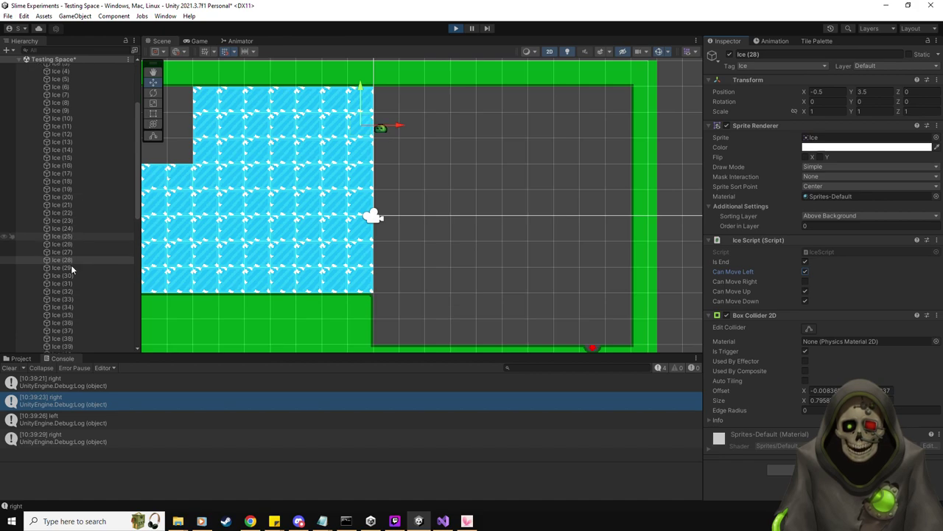
{"action": "left_click", "coordinate": [361, 153]}
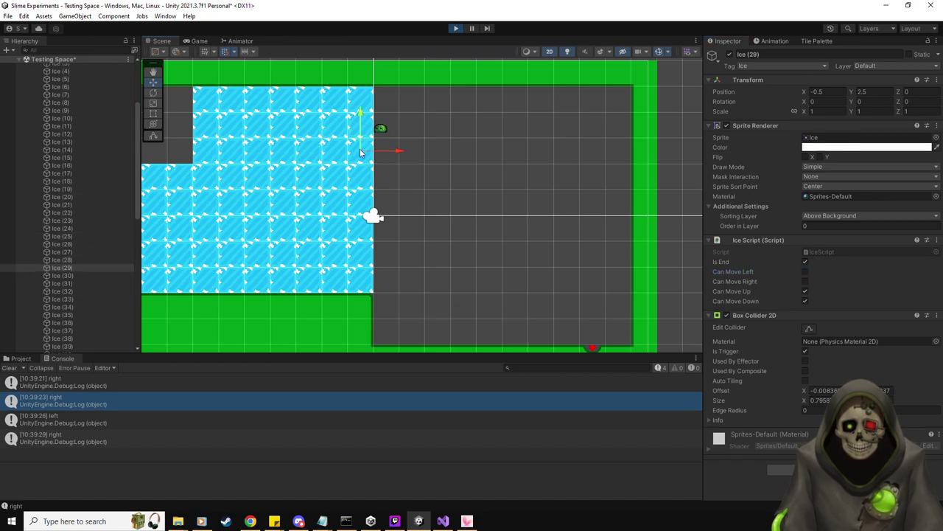
{"action": "left_click", "coordinate": [363, 182]}
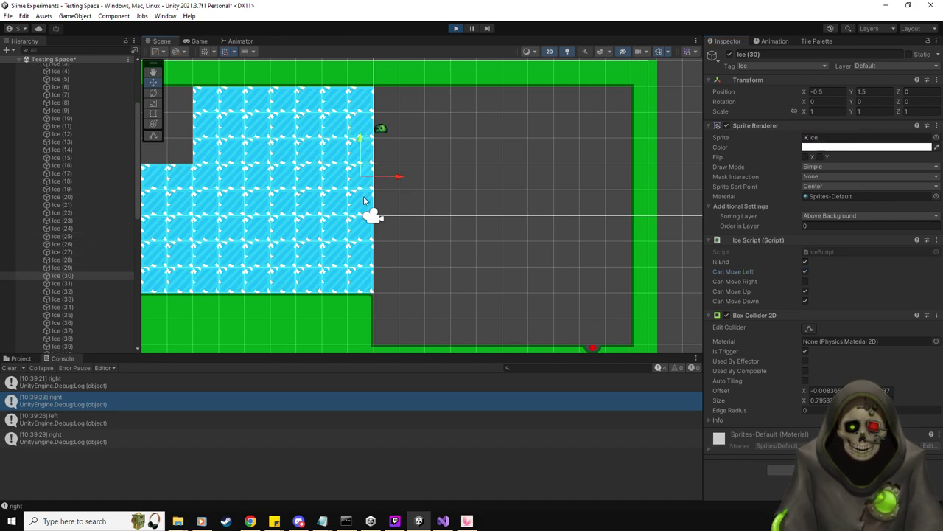
{"action": "left_click", "coordinate": [354, 181]}
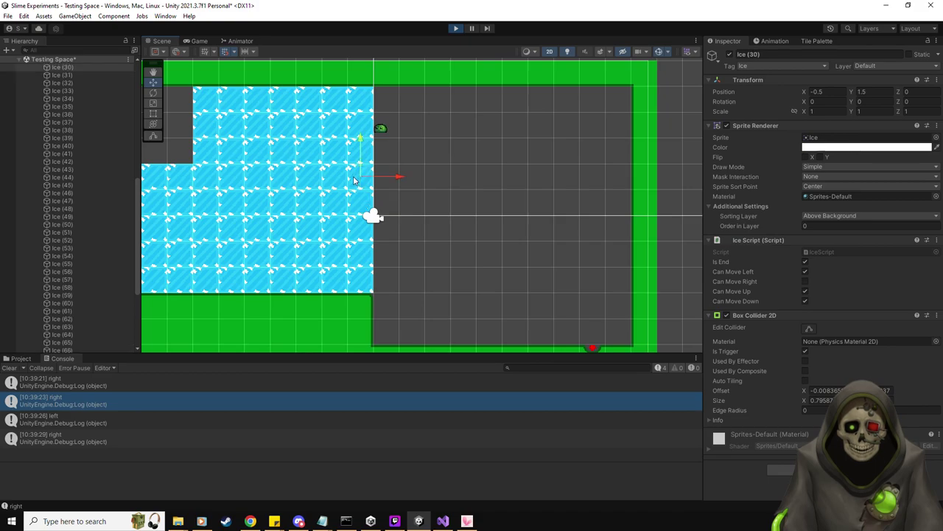
{"action": "left_click", "coordinate": [359, 155]}
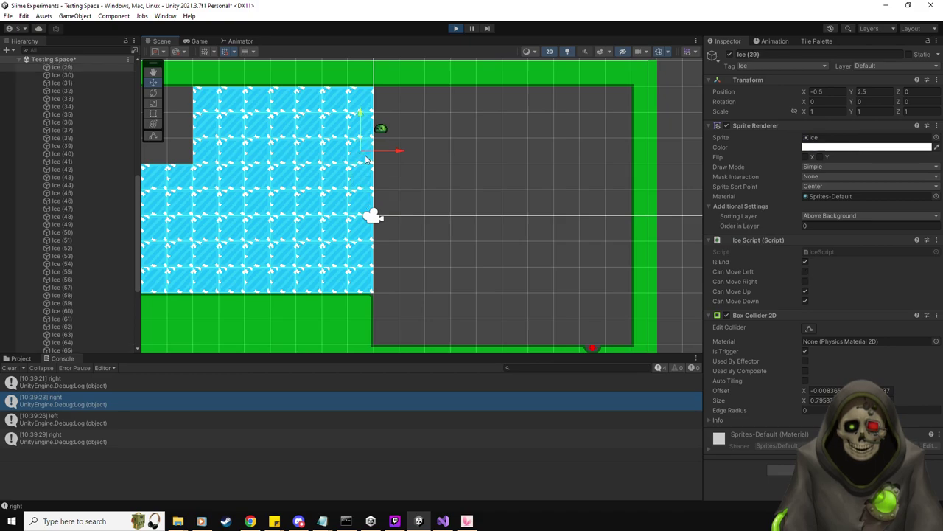
{"action": "left_click", "coordinate": [805, 271]}
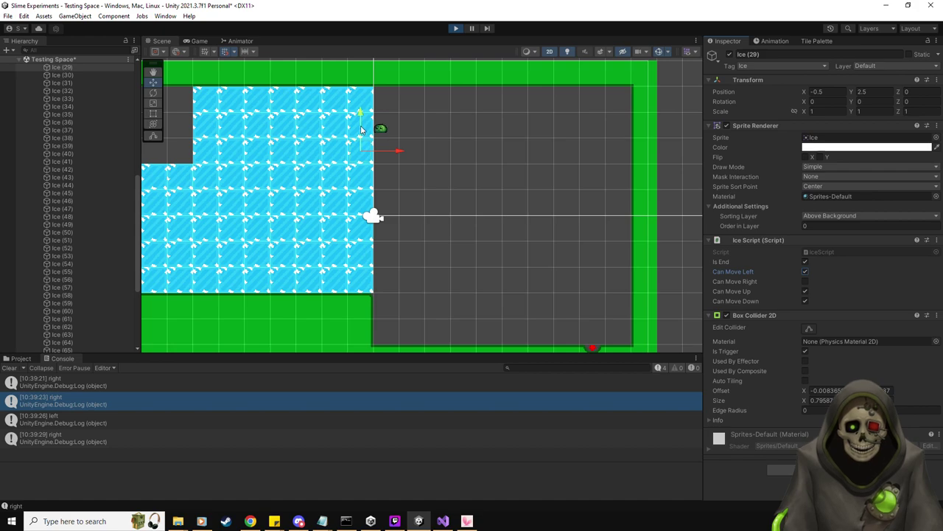
Step: Enable Can Move Left and Can Move Down on the corner block Ice (27) while the game is running
{"action": "left_click", "coordinate": [361, 126]}
{"action": "left_click", "coordinate": [358, 106]}
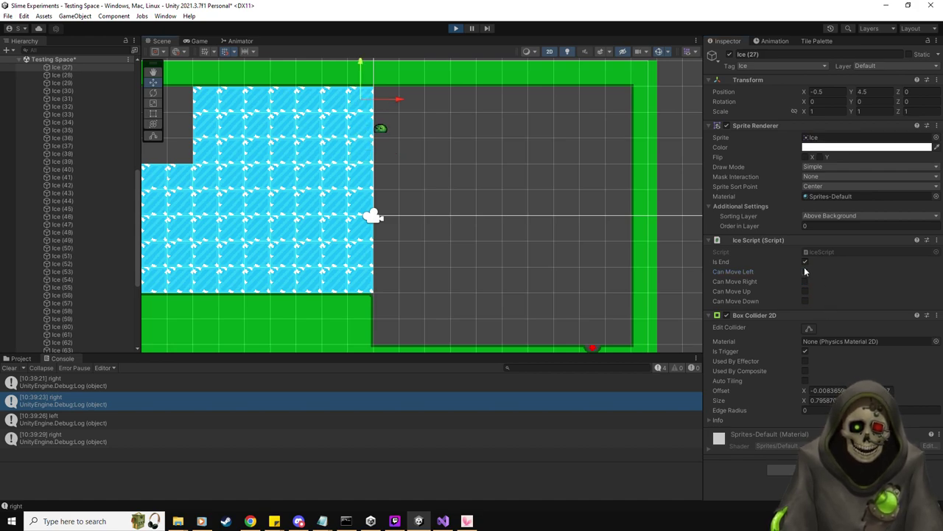
{"action": "key", "text": "Left"}
{"action": "key", "text": "Up"}
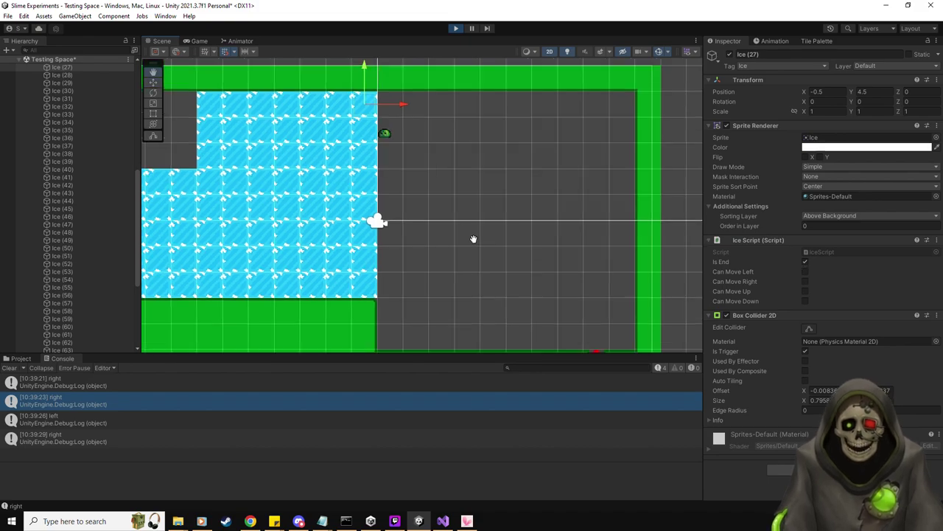
{"action": "left_click", "coordinate": [806, 272]}
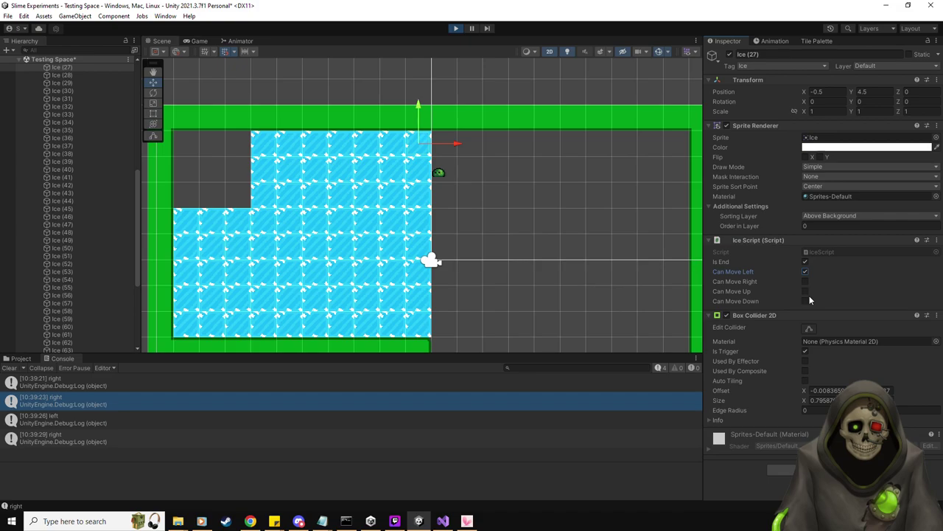
{"action": "left_click", "coordinate": [806, 301]}
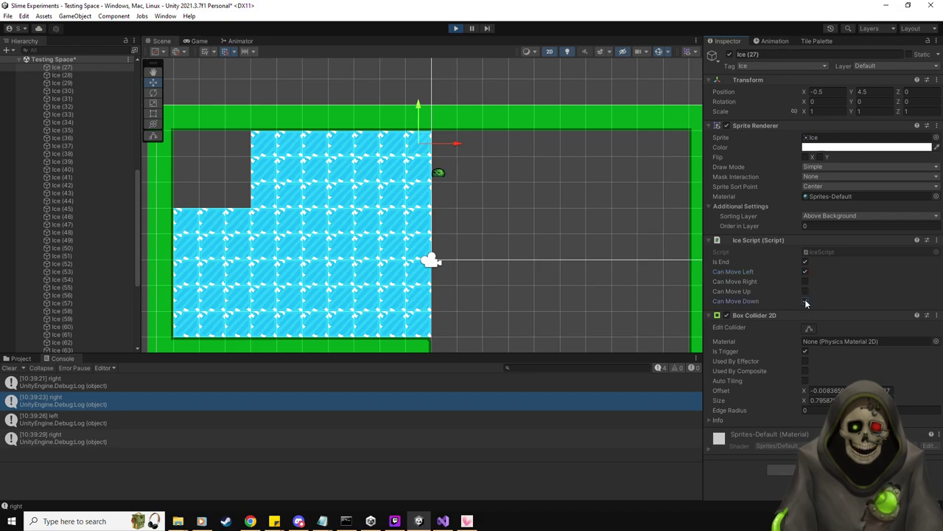
{"action": "scroll", "coordinate": [64, 293], "scroll_direction": "up", "scroll_amount": 9}
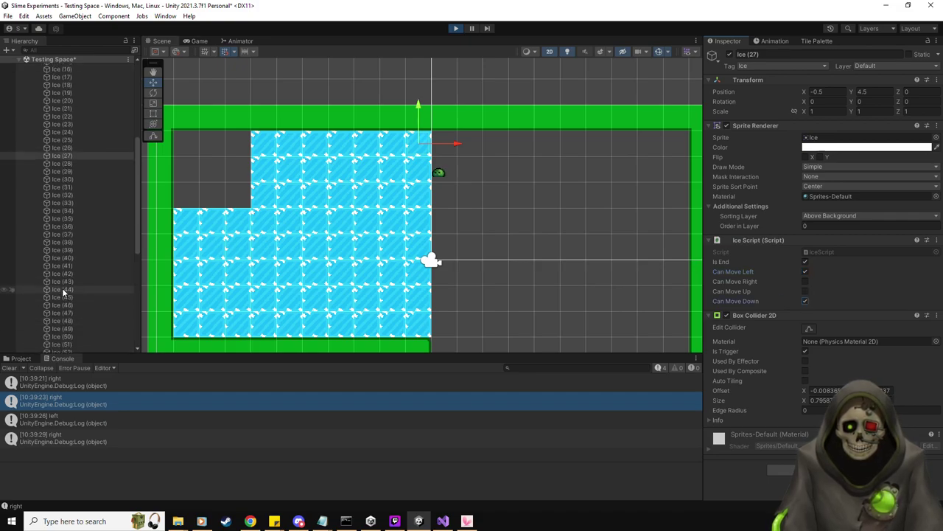
Step: Stop the play test and enable Can Move Down on the first Ice block at X -6.5, Y 4.5
{"action": "left_click", "coordinate": [455, 28]}
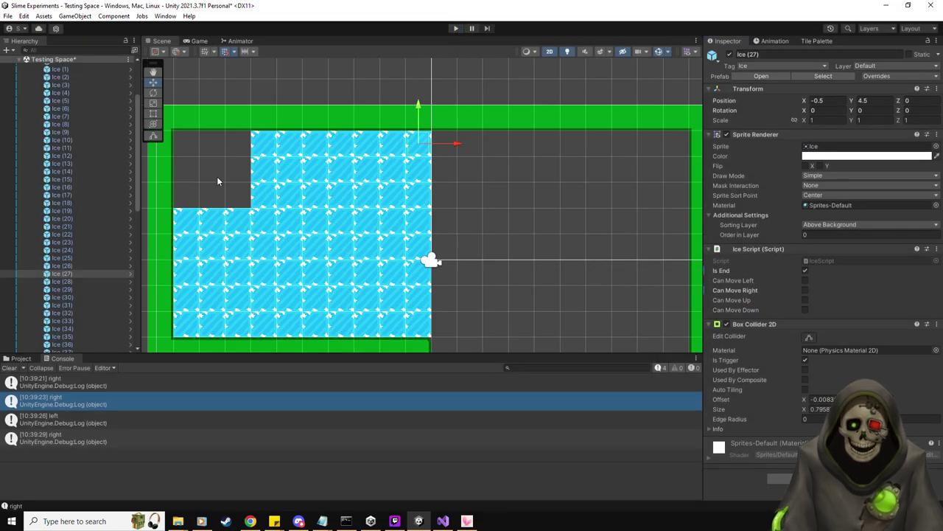
{"action": "scroll", "coordinate": [108, 155], "scroll_direction": "up", "scroll_amount": 4}
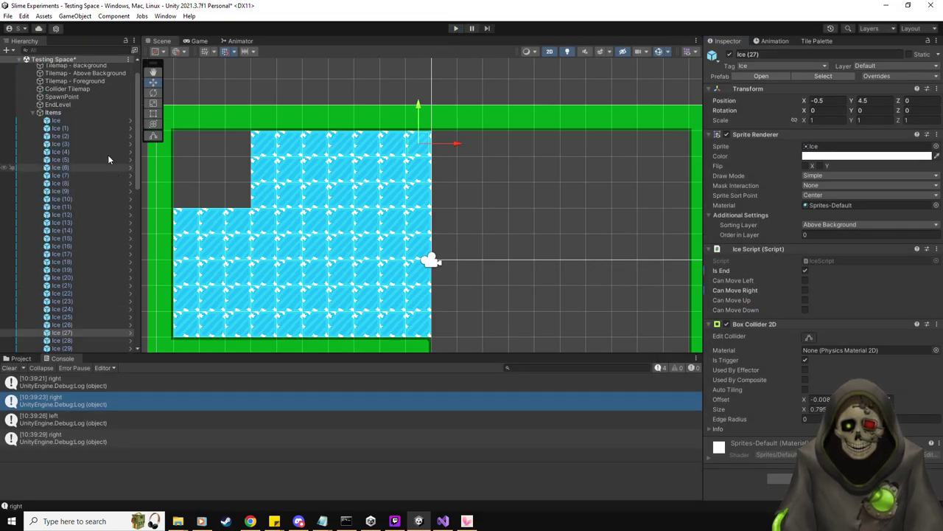
{"action": "left_click", "coordinate": [77, 122]}
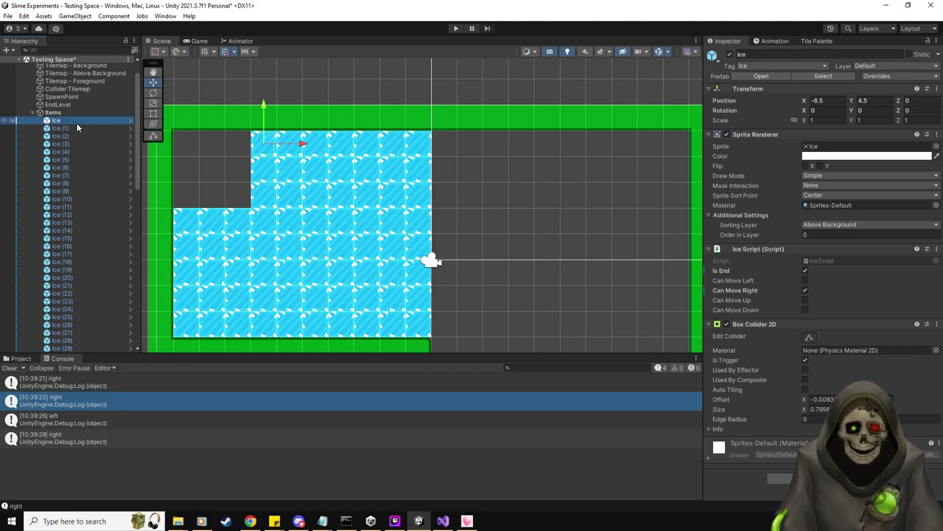
{"action": "left_click", "coordinate": [805, 310]}
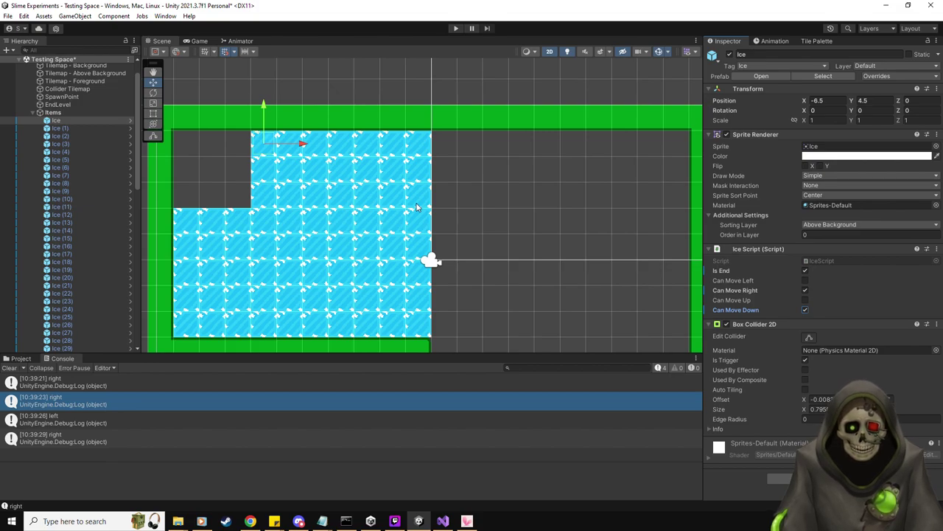
Step: Go through the flags of Ice (1) to Ice (6) and enable Can Move Down on Ice (7)
{"action": "left_click", "coordinate": [81, 128]}
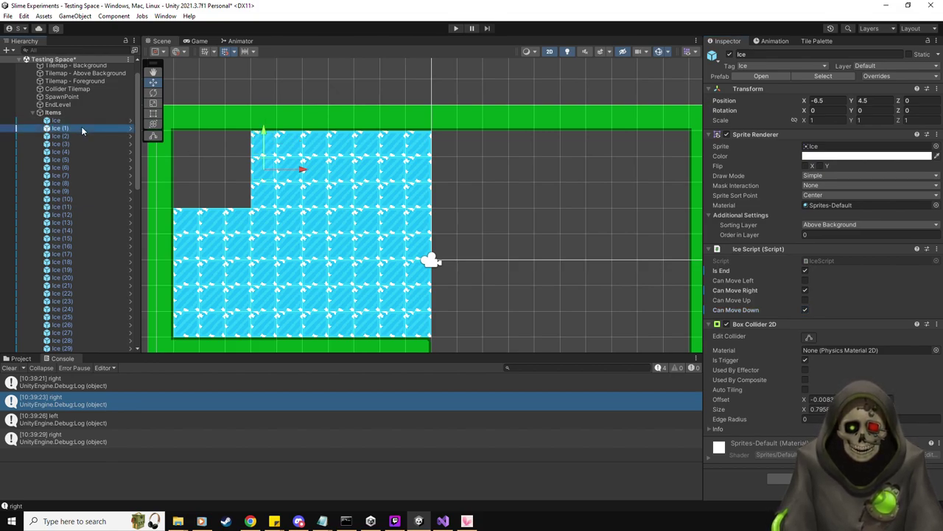
{"action": "key", "text": "Down"}
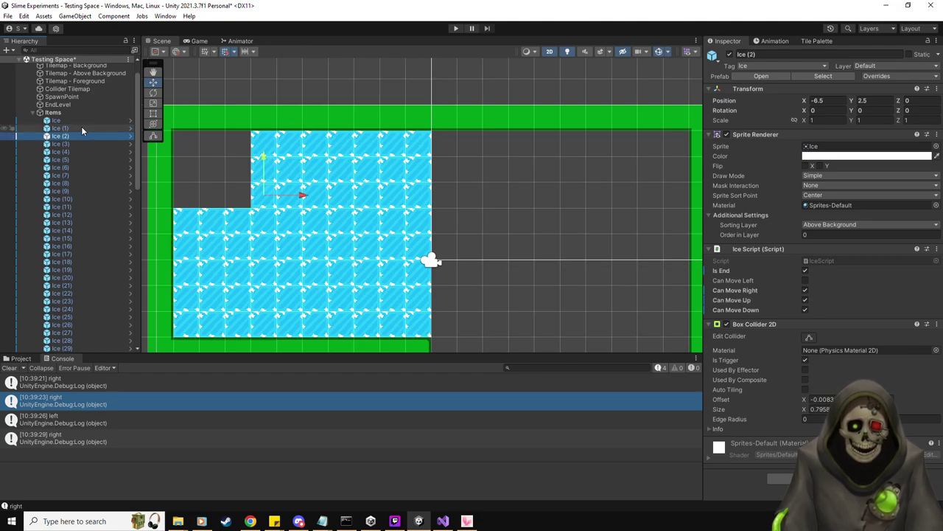
{"action": "key", "text": "Down"}
{"action": "key", "text": "Down"}
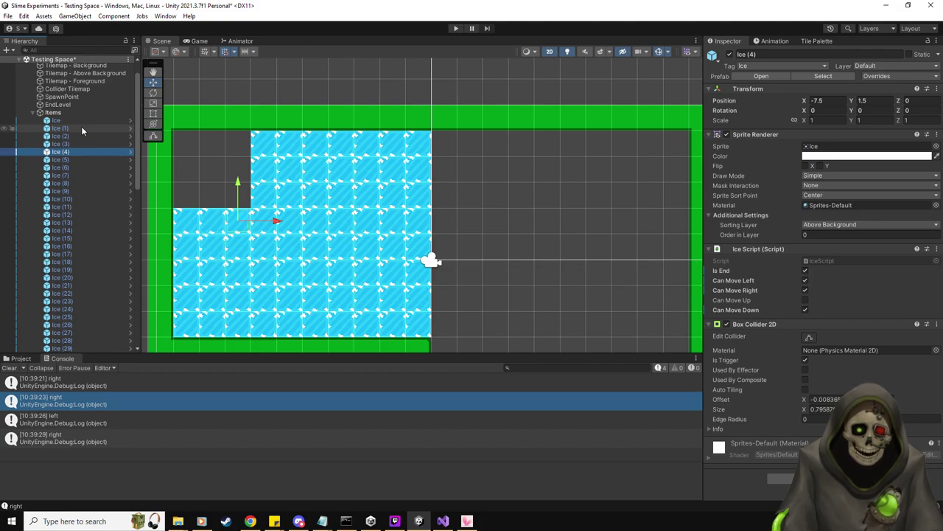
{"action": "key", "text": "Down"}
{"action": "key", "text": "Down"}
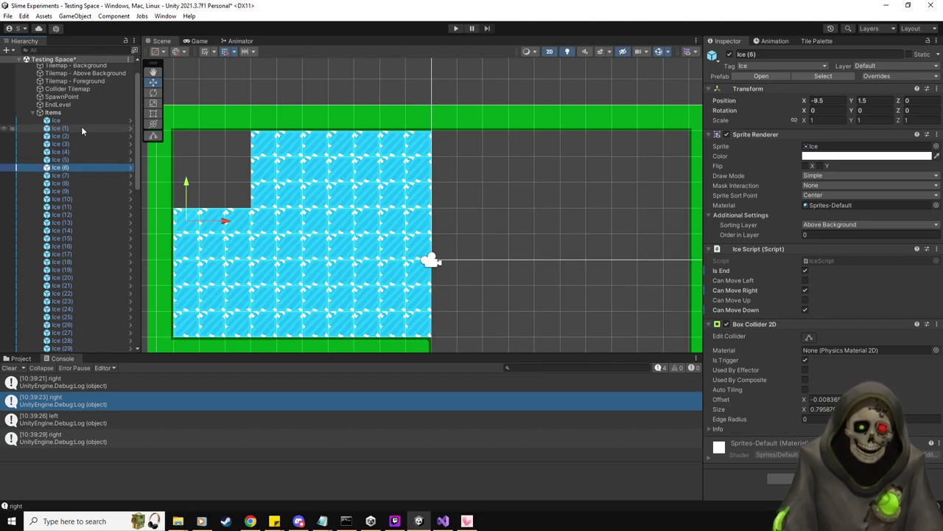
{"action": "key", "text": "Down"}
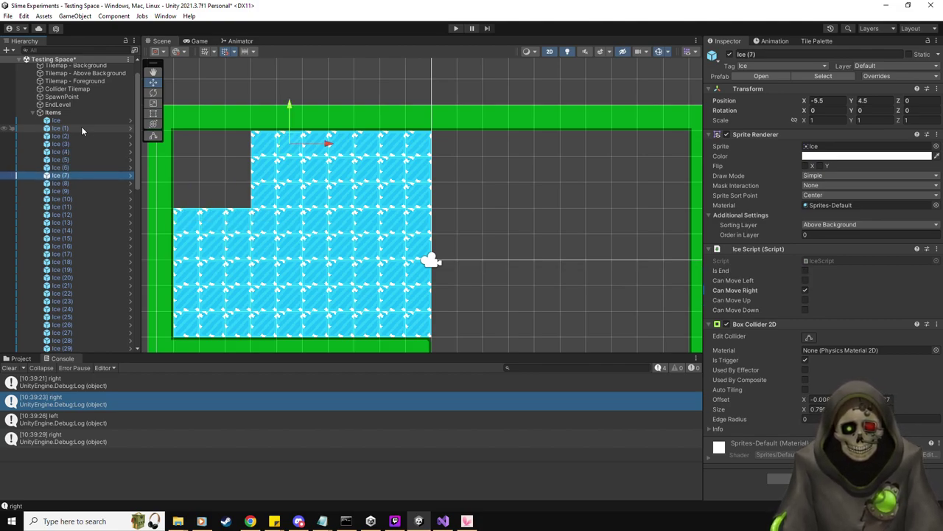
{"action": "left_click", "coordinate": [805, 310]}
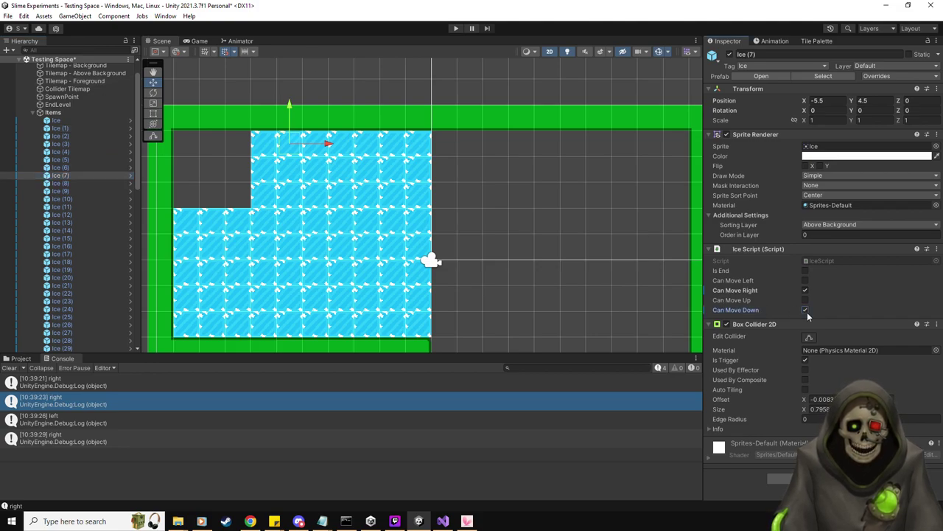
Step: Check the flags of Ice (8) and enable Can Move Left on Ice (9)
{"action": "left_click", "coordinate": [59, 184]}
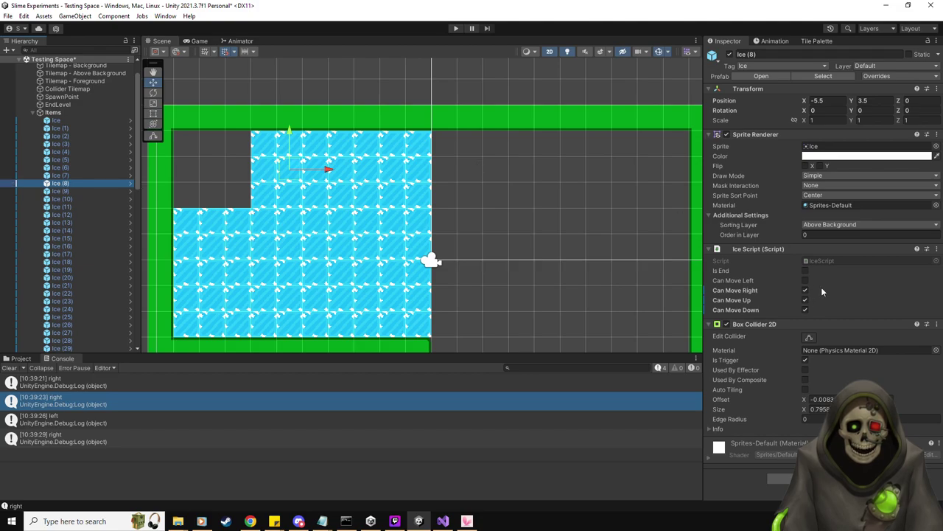
{"action": "left_click", "coordinate": [77, 192]}
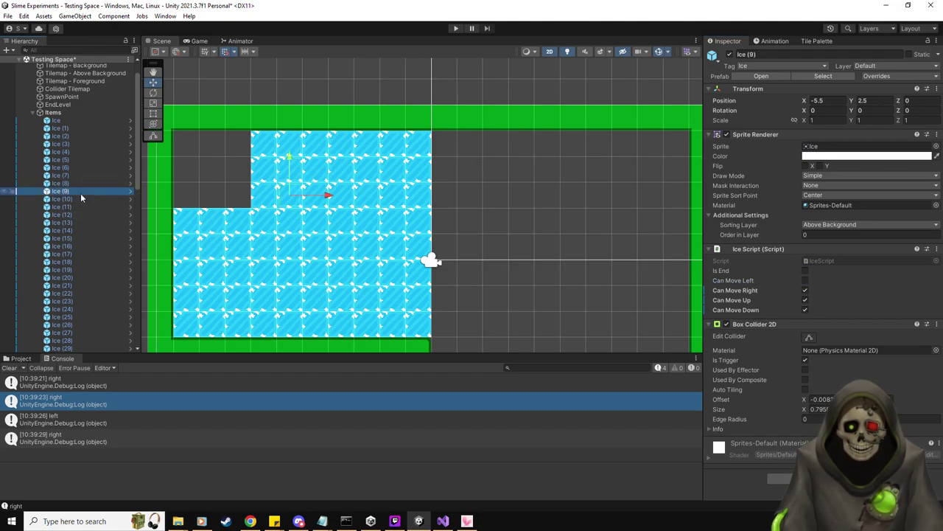
{"action": "left_click", "coordinate": [805, 280]}
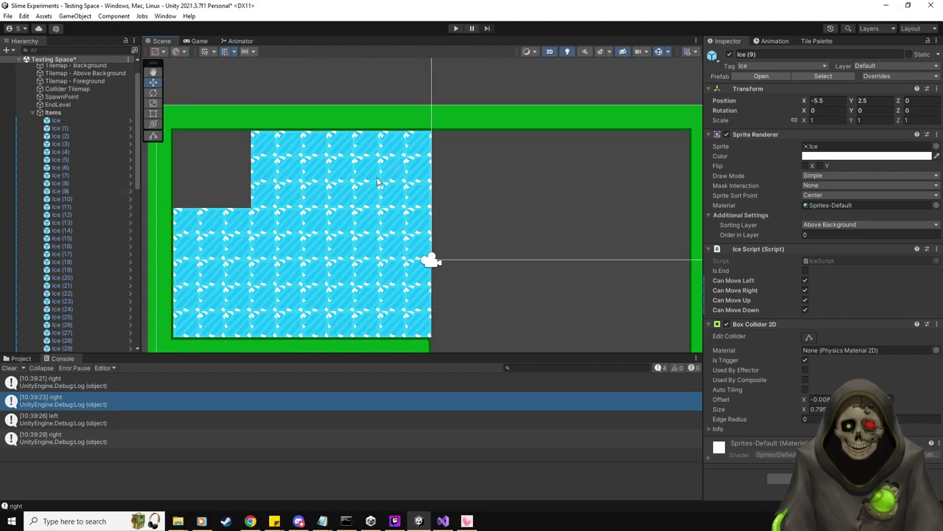
Step: Select the six full-height columns of Ice blocks between the two outer sections, leaving out the rightmost column
{"action": "left_click", "coordinate": [295, 220]}
{"action": "left_click", "coordinate": [342, 216]}
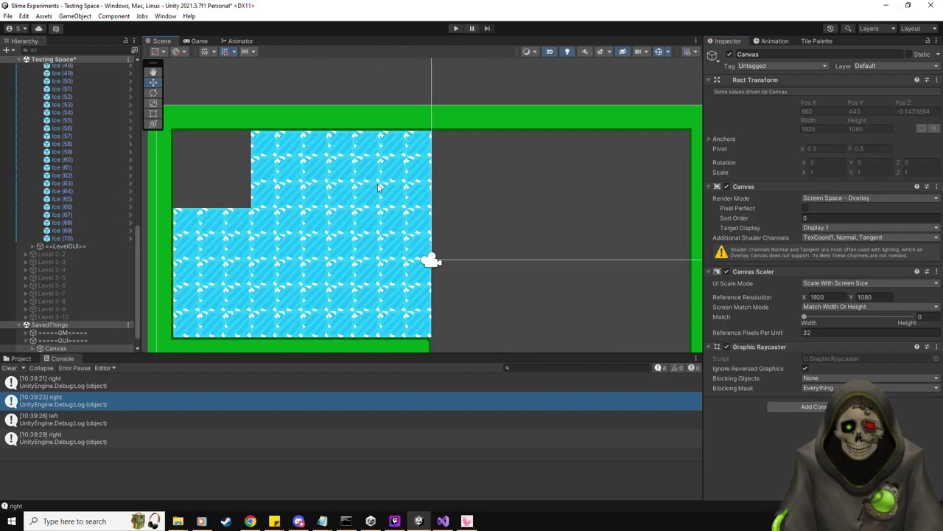
{"action": "scroll", "coordinate": [342, 216], "scroll_direction": "up", "scroll_amount": 1}
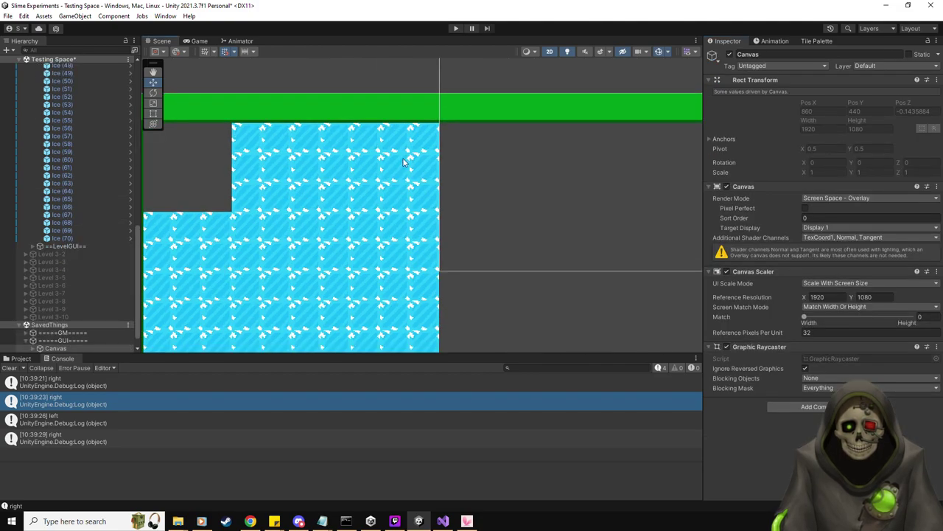
{"action": "left_click", "coordinate": [256, 282]}
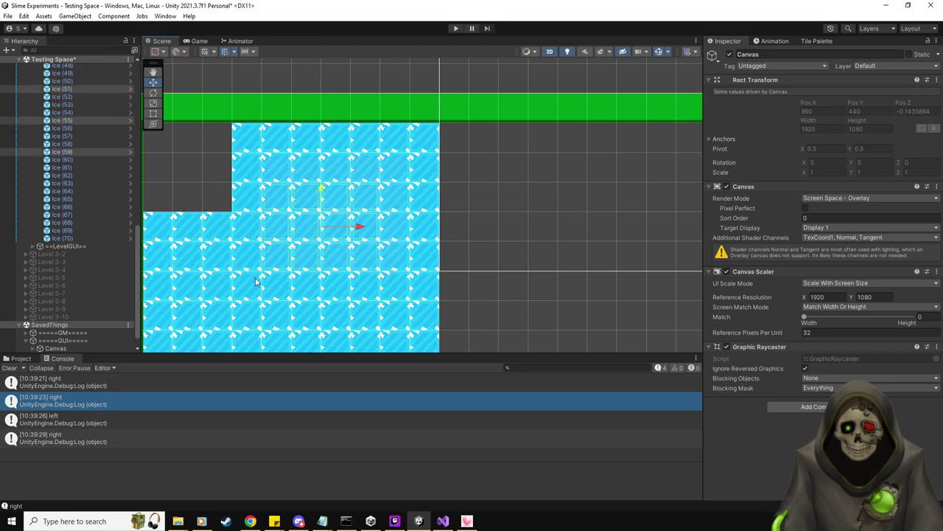
{"action": "left_click", "coordinate": [269, 199]}
{"action": "left_click_drag", "start_coordinate": [258, 152], "coordinate": [350, 261]}
{"action": "scroll", "coordinate": [412, 339], "scroll_direction": "down", "scroll_amount": 1}
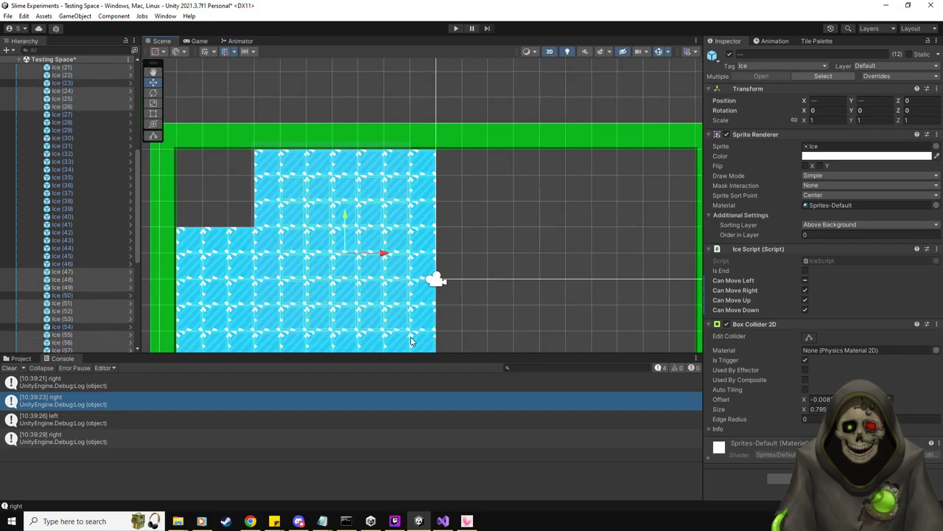
{"action": "left_click", "coordinate": [415, 346], "text": "shift"}
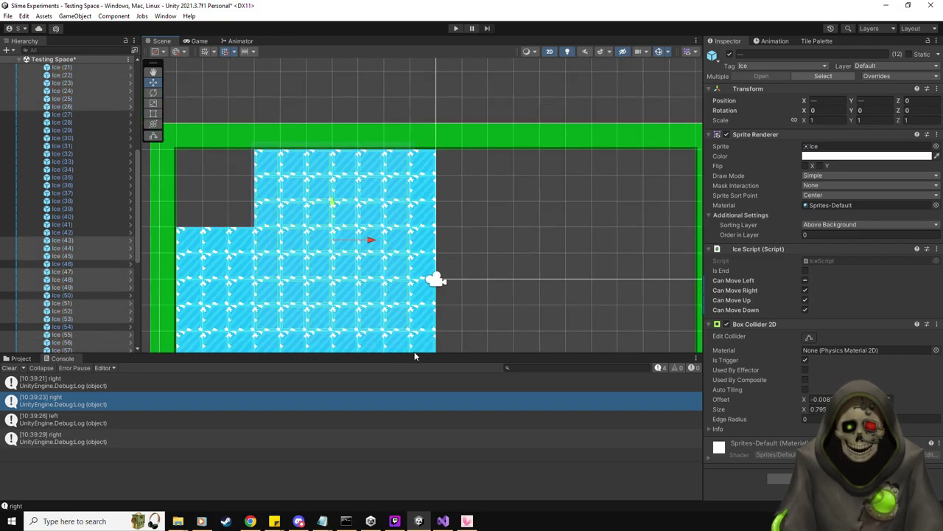
{"action": "left_click_drag", "start_coordinate": [418, 366], "coordinate": [258, 221]}
{"action": "scroll", "coordinate": [496, 243], "scroll_direction": "down", "scroll_amount": 2}
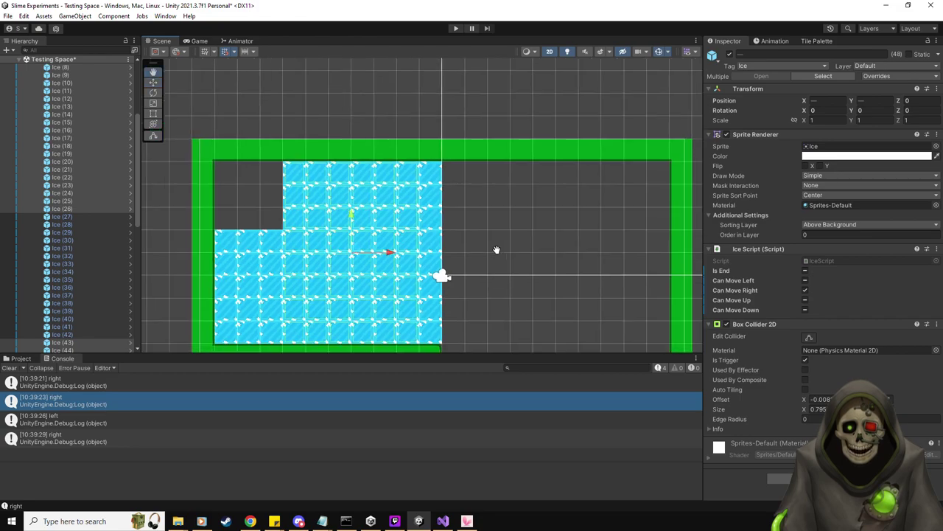
{"action": "scroll", "coordinate": [491, 243], "scroll_direction": "up", "scroll_amount": 2}
{"action": "key", "text": "f"}
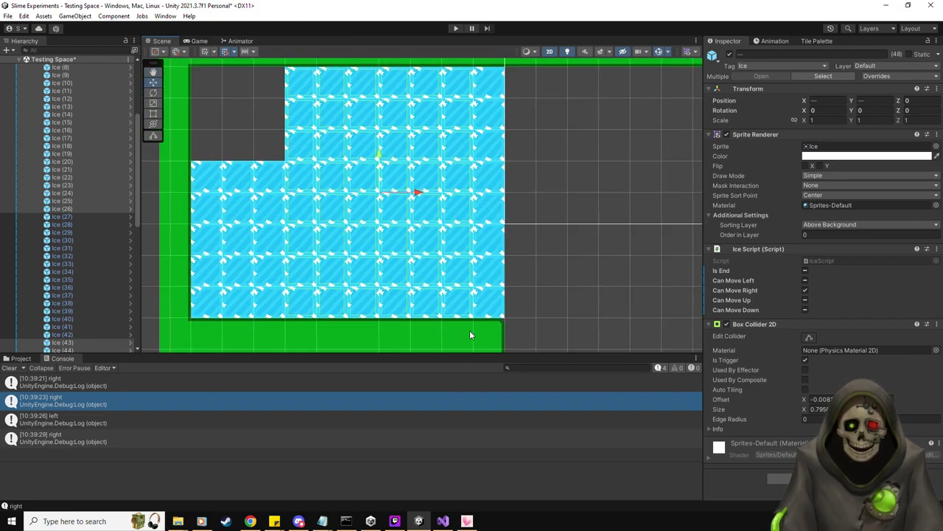
Step: Remove the six bottom-row blocks and the blocks at the inner corner beside the empty area from the selection
{"action": "left_click", "coordinate": [434, 313], "text": "shift"}
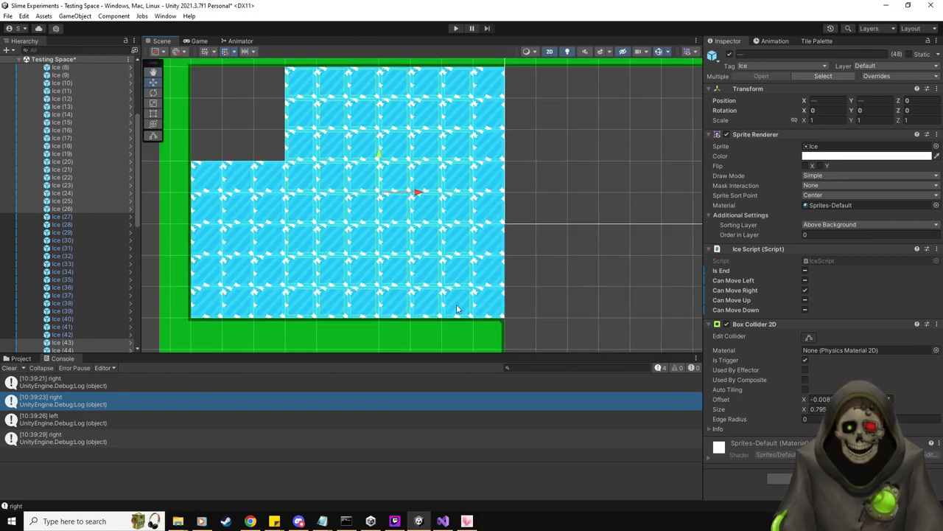
{"action": "left_click", "coordinate": [422, 308], "text": "shift"}
{"action": "left_click", "coordinate": [392, 305], "text": "shift"}
{"action": "left_click", "coordinate": [352, 305], "text": "shift"}
{"action": "left_click", "coordinate": [331, 306], "text": "shift"}
{"action": "left_click", "coordinate": [301, 307], "text": "shift"}
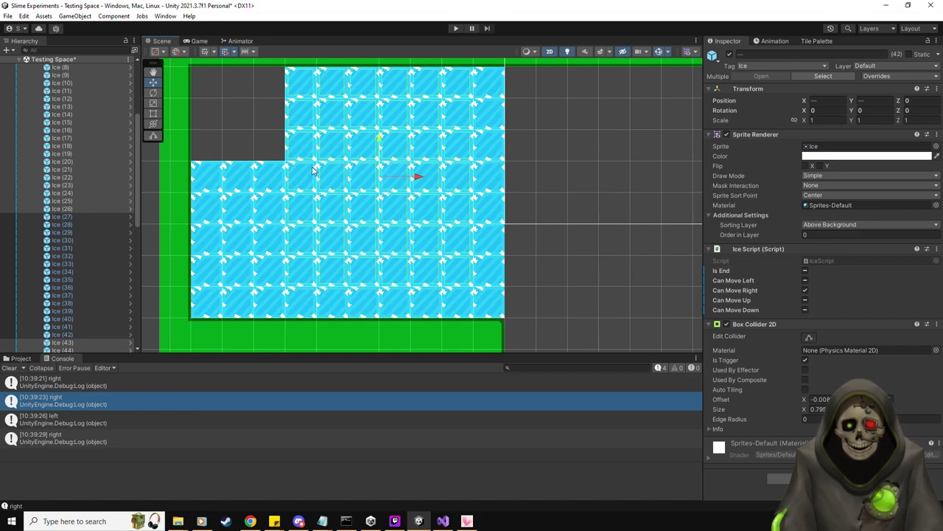
{"action": "scroll", "coordinate": [322, 197], "scroll_direction": "up", "scroll_amount": 2}
{"action": "scroll", "coordinate": [321, 196], "scroll_direction": "up", "scroll_amount": 1}
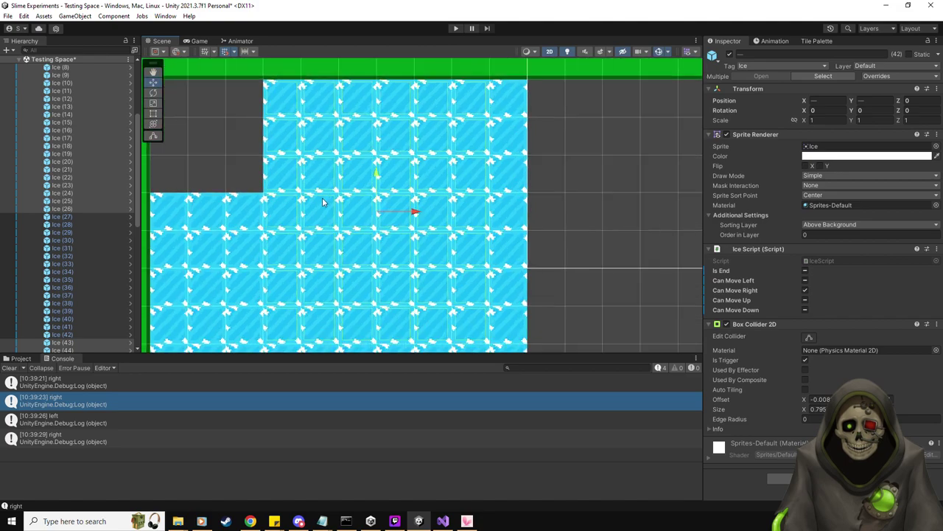
{"action": "left_click", "coordinate": [283, 210], "text": "ctrl"}
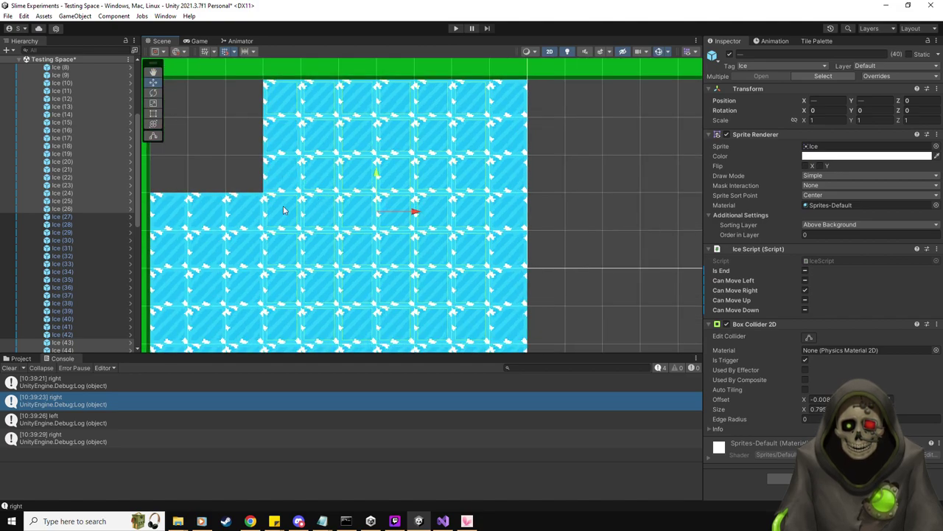
Step: Enable Can Move Left, Can Move Up and Can Move Down on the selected Ice blocks and disable Is End
{"action": "left_click", "coordinate": [806, 301]}
{"action": "left_click", "coordinate": [806, 310]}
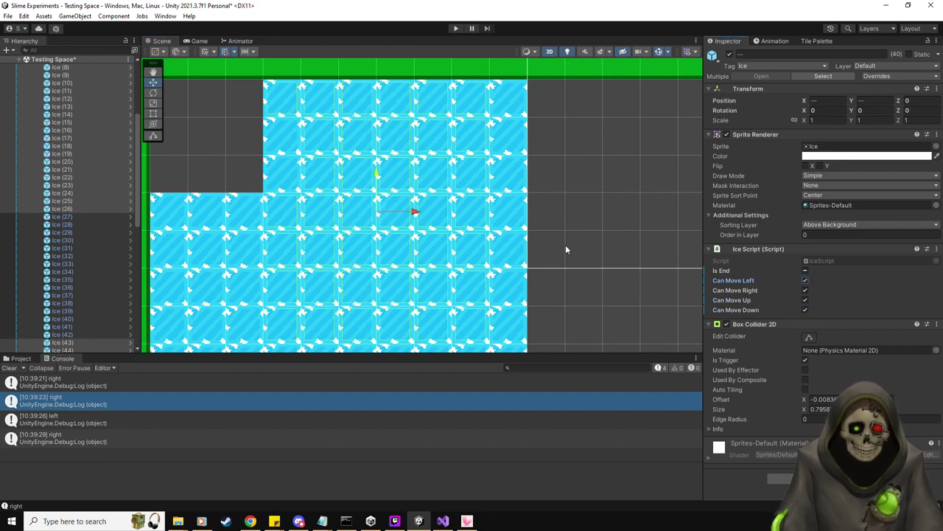
{"action": "scroll", "coordinate": [567, 228], "scroll_direction": "down", "scroll_amount": 2}
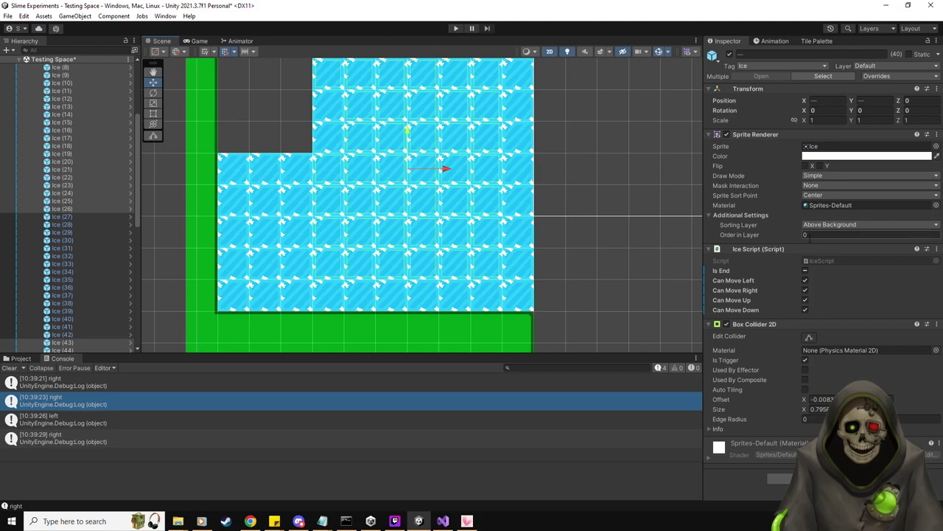
{"action": "left_click", "coordinate": [806, 271]}
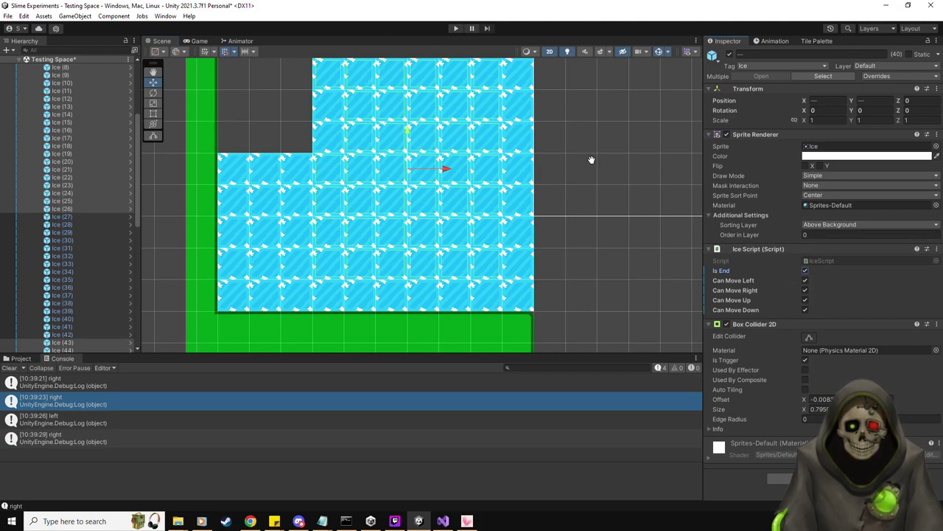
{"action": "middle_click_drag", "start_coordinate": [591, 160], "coordinate": [588, 186]}
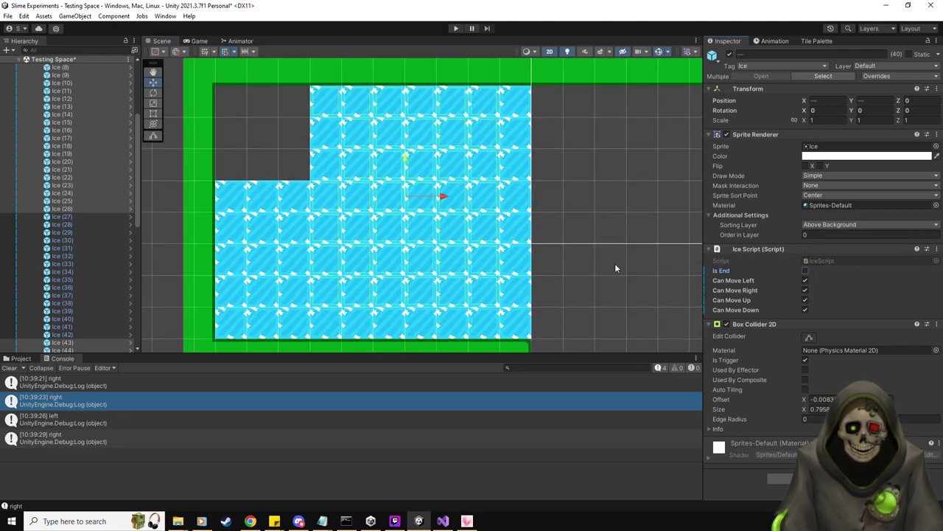
{"action": "middle_click_drag", "start_coordinate": [616, 268], "coordinate": [622, 260]}
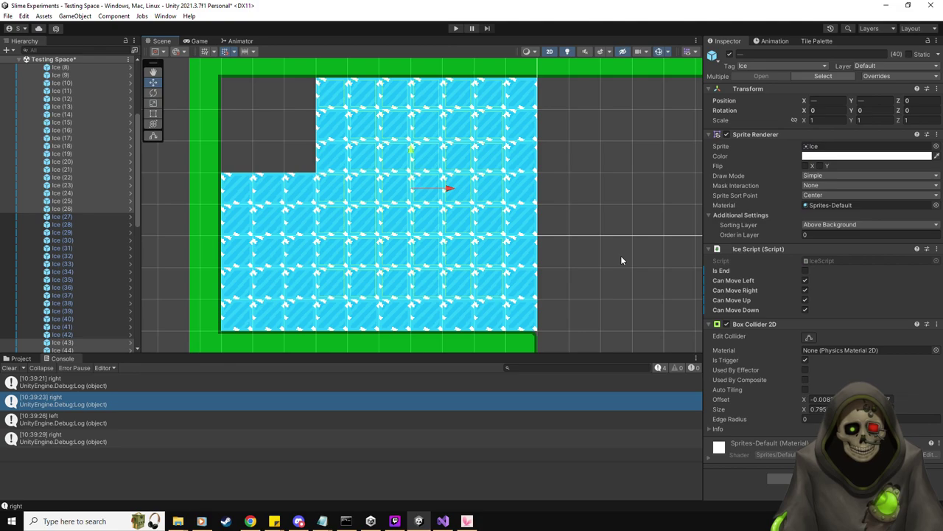
Step: Disable Can Move Left on the first Ice block at X -6.5, Y 4.5
{"action": "scroll", "coordinate": [365, 96], "scroll_direction": "up", "scroll_amount": 5}
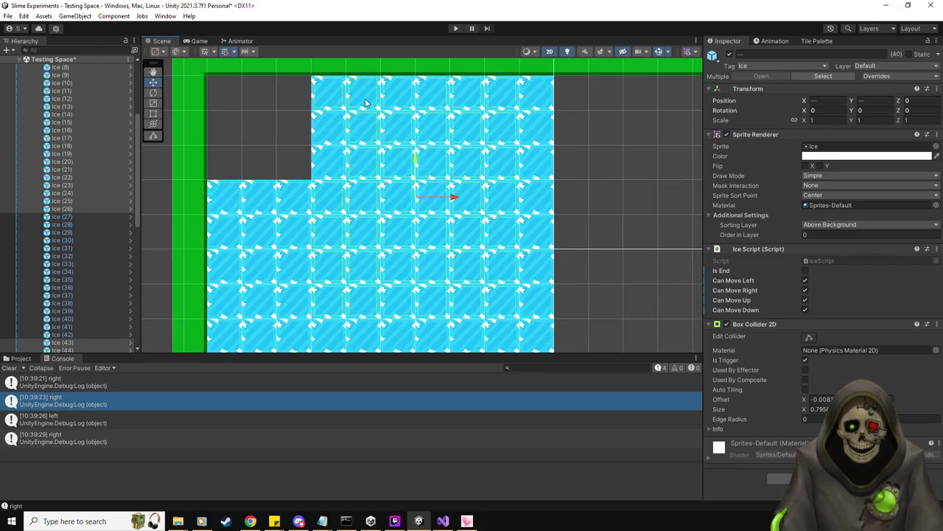
{"action": "middle_click_drag", "start_coordinate": [365, 98], "coordinate": [316, 128]}
{"action": "left_click", "coordinate": [261, 114]}
{"action": "left_click", "coordinate": [805, 280]}
{"action": "scroll", "coordinate": [404, 162], "scroll_direction": "down", "scroll_amount": 2}
{"action": "middle_click_drag", "start_coordinate": [405, 162], "coordinate": [369, 163]}
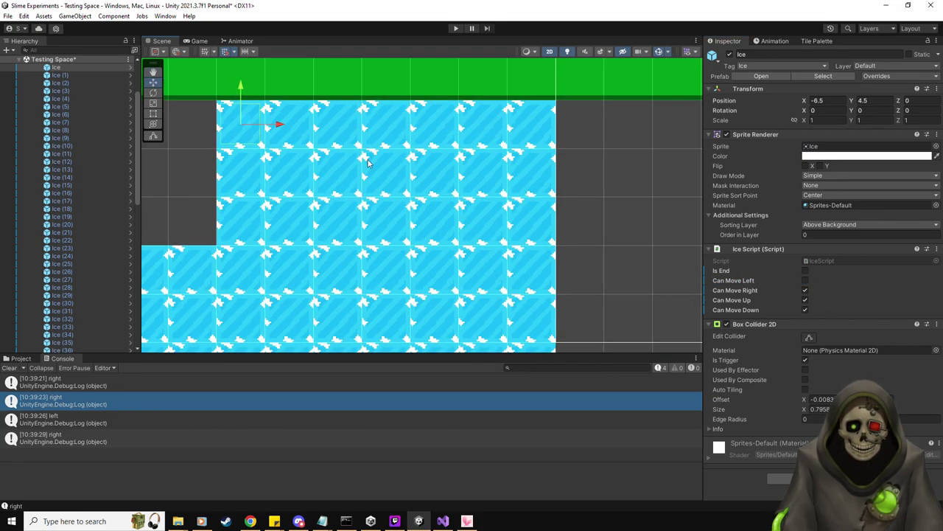
Step: Disable Can Move Up on the six top-row blocks from Ice through Ice (23)
{"action": "left_click", "coordinate": [299, 128]}
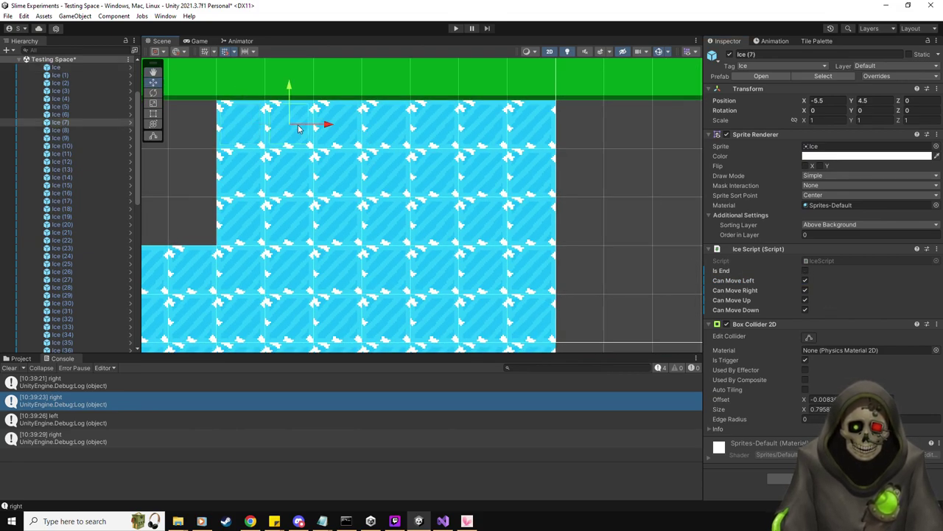
{"action": "left_click", "coordinate": [227, 116]}
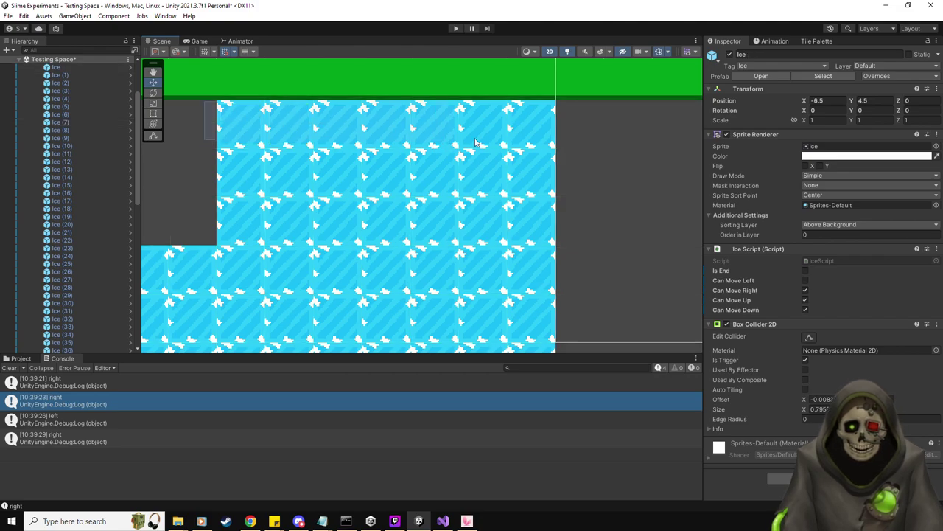
{"action": "left_click", "coordinate": [226, 100]}
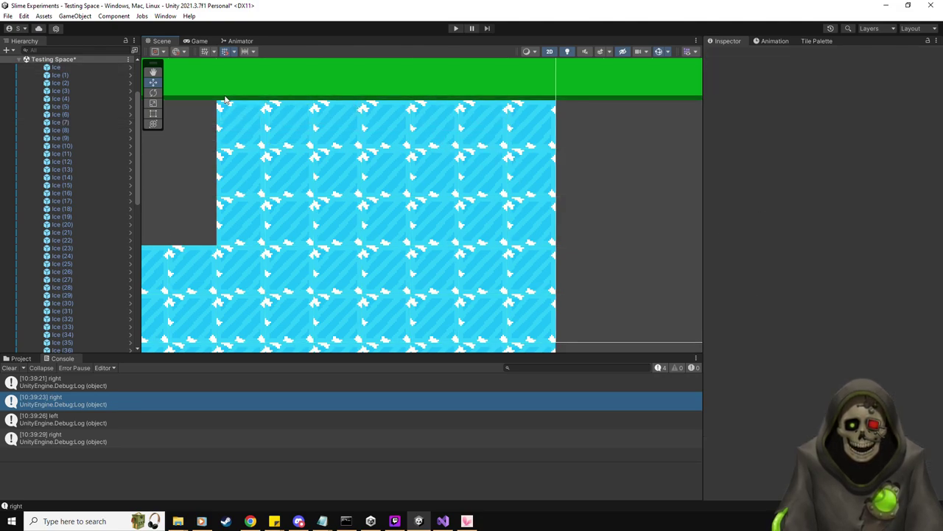
{"action": "left_click_drag", "start_coordinate": [206, 83], "coordinate": [518, 163]}
{"action": "left_click", "coordinate": [805, 301]}
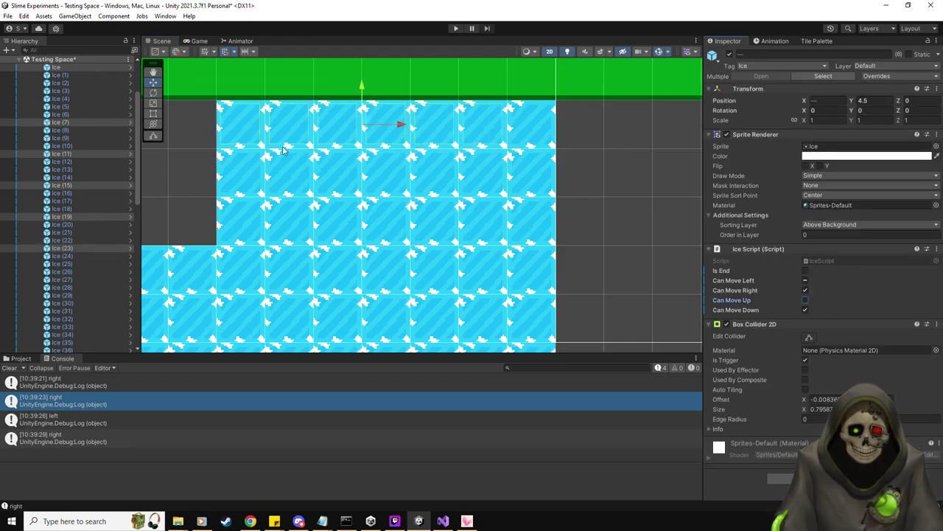
Step: Check the end flag and movement directions of each top-row block from Ice through Ice (23)
{"action": "left_click", "coordinate": [247, 124]}
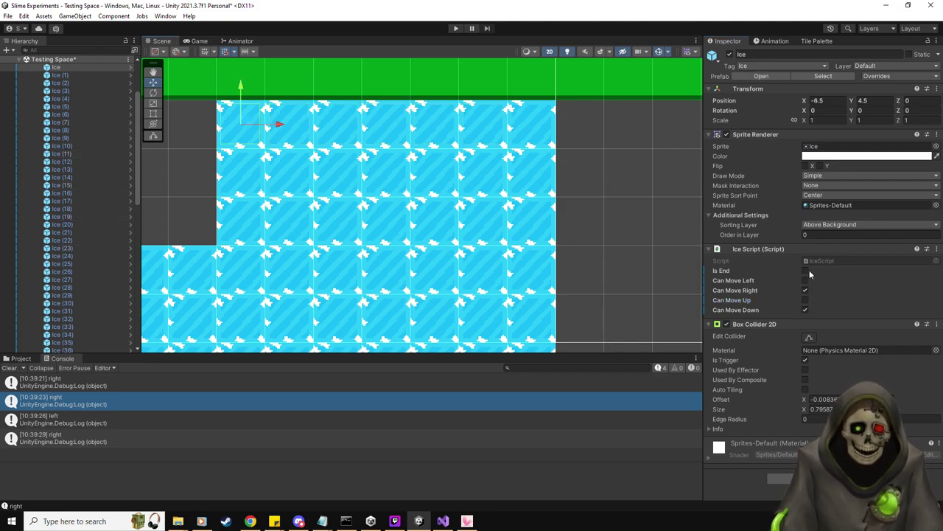
{"action": "left_click", "coordinate": [290, 115]}
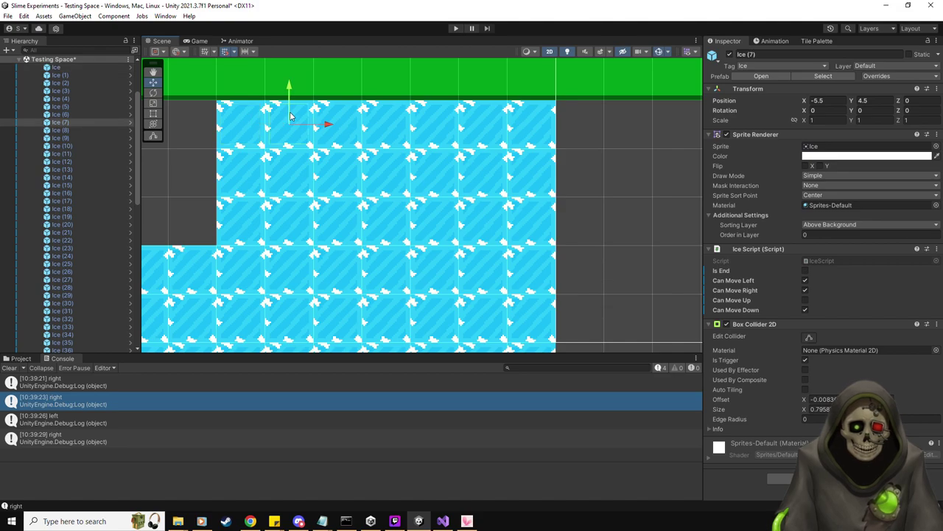
{"action": "left_click", "coordinate": [345, 116]}
{"action": "left_click", "coordinate": [385, 118]}
{"action": "left_click", "coordinate": [446, 112]}
{"action": "left_click", "coordinate": [480, 115]}
Step: Enable Can Move Left and Can Move Down on the corner block Ice (27), and select Ice (28) below it
{"action": "left_click", "coordinate": [555, 131]}
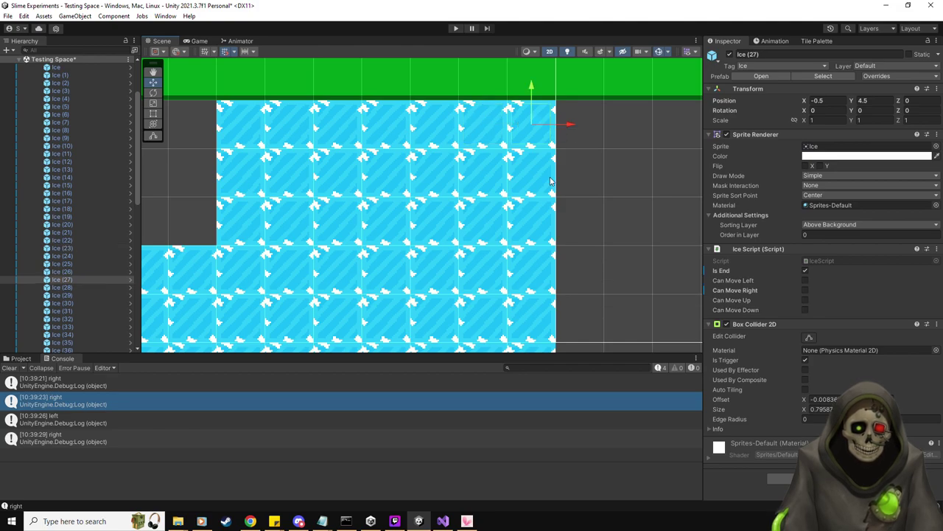
{"action": "left_click", "coordinate": [805, 280]}
{"action": "left_click", "coordinate": [805, 309]}
{"action": "left_click", "coordinate": [532, 165]}
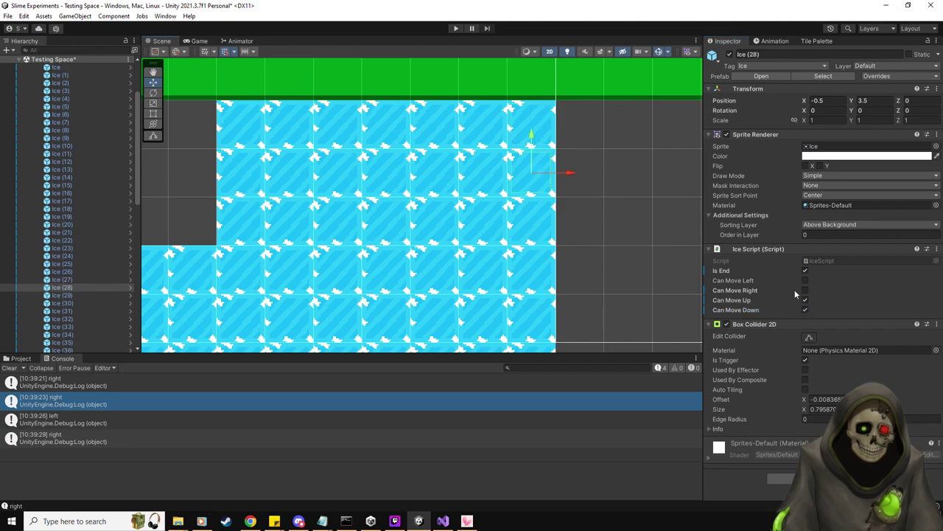
Step: Enable Can Move Left on the right-edge blocks Ice (28) and Ice (29)
{"action": "left_click", "coordinate": [805, 280]}
{"action": "left_click", "coordinate": [531, 235]}
{"action": "left_click", "coordinate": [805, 281]}
{"action": "middle_click_drag", "start_coordinate": [646, 311], "coordinate": [576, 177]}
{"action": "middle_click_drag", "start_coordinate": [529, 219], "coordinate": [535, 265]}
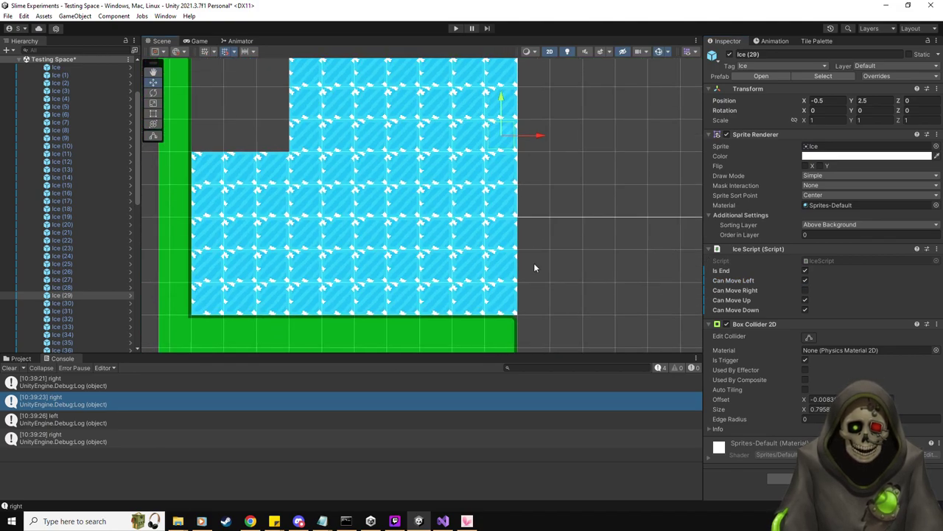
{"action": "left_click", "coordinate": [516, 239]}
{"action": "left_click_drag", "start_coordinate": [479, 158], "coordinate": [477, 147]}
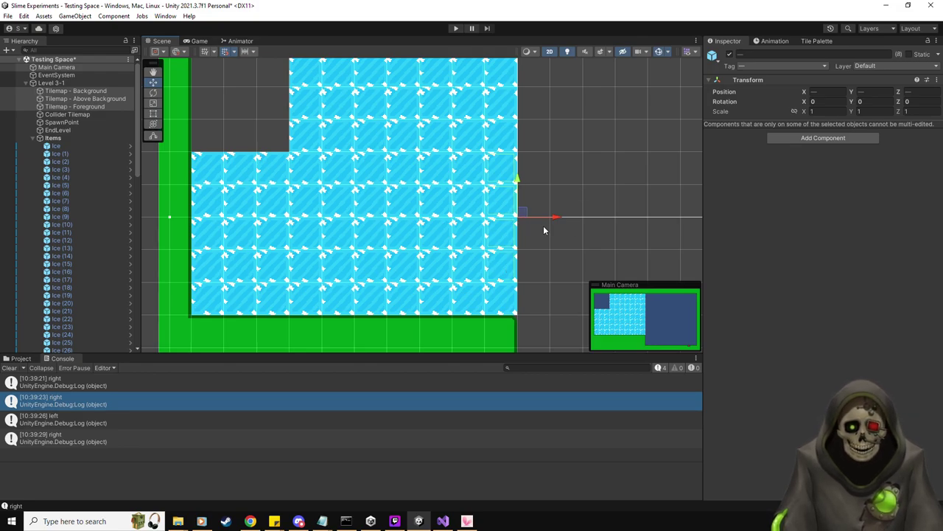
{"action": "left_click", "coordinate": [513, 215]}
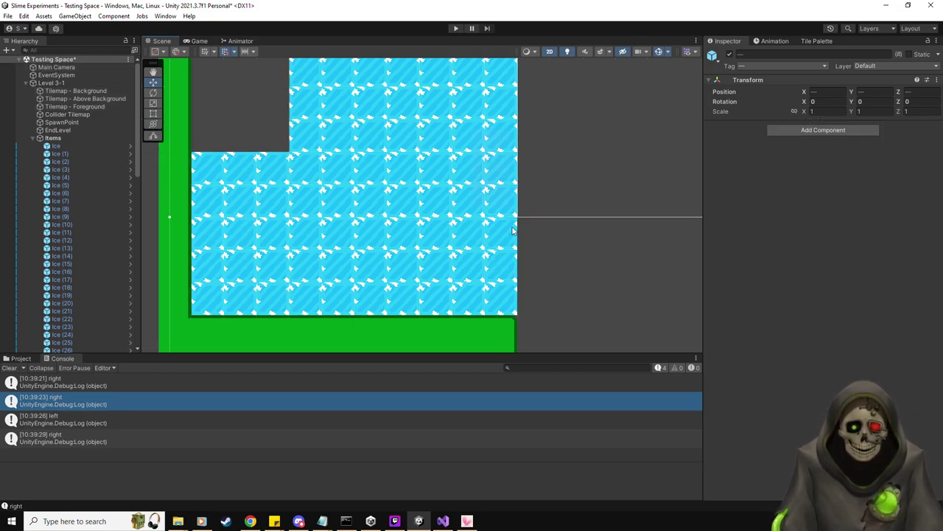
{"action": "key", "text": "ctrl+z"}
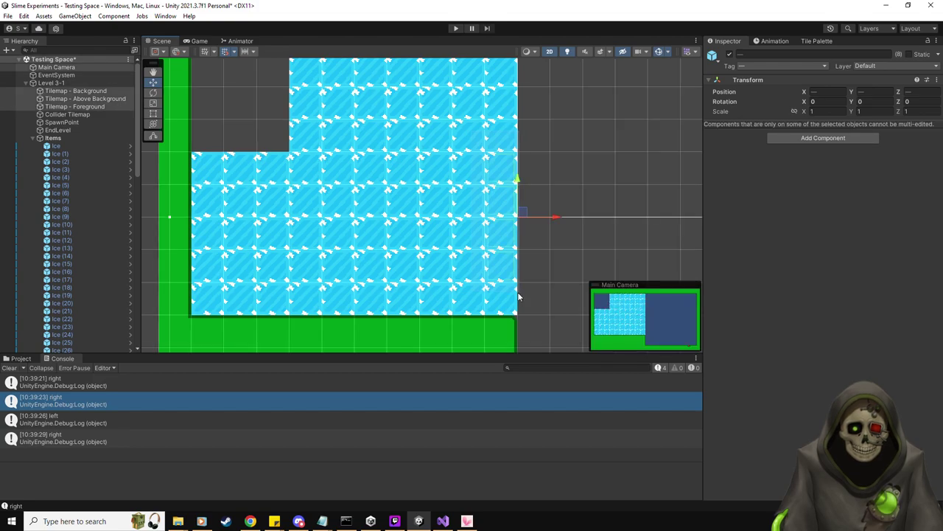
{"action": "left_click", "coordinate": [517, 293]}
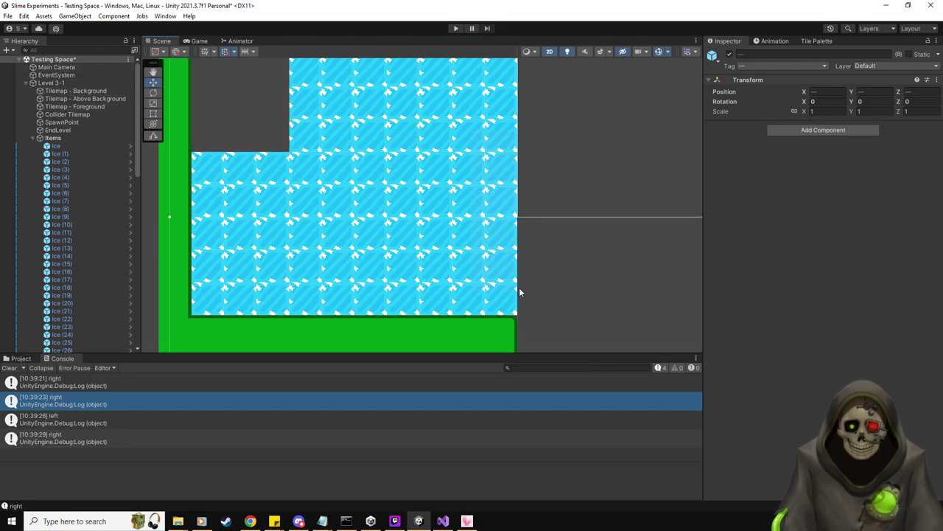
{"action": "key", "text": "ctrl+z"}
{"action": "left_click", "coordinate": [519, 292]}
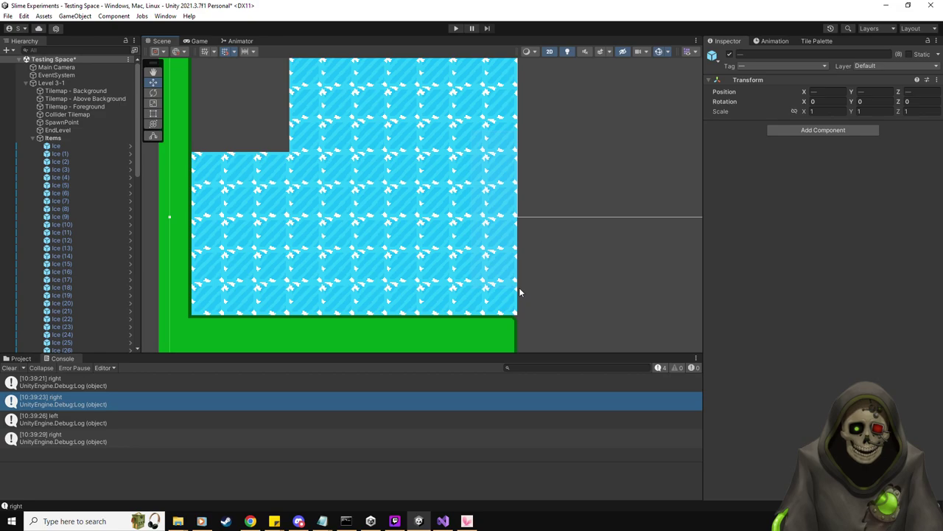
{"action": "key", "text": "ctrl+z"}
Step: Enable Is End on the X -0.5 column's blocks from Y 1.5 through Y -2.5, and disable Can Move Right on the upper four
{"action": "left_click", "coordinate": [499, 173]}
{"action": "left_click", "coordinate": [498, 279], "text": "shift"}
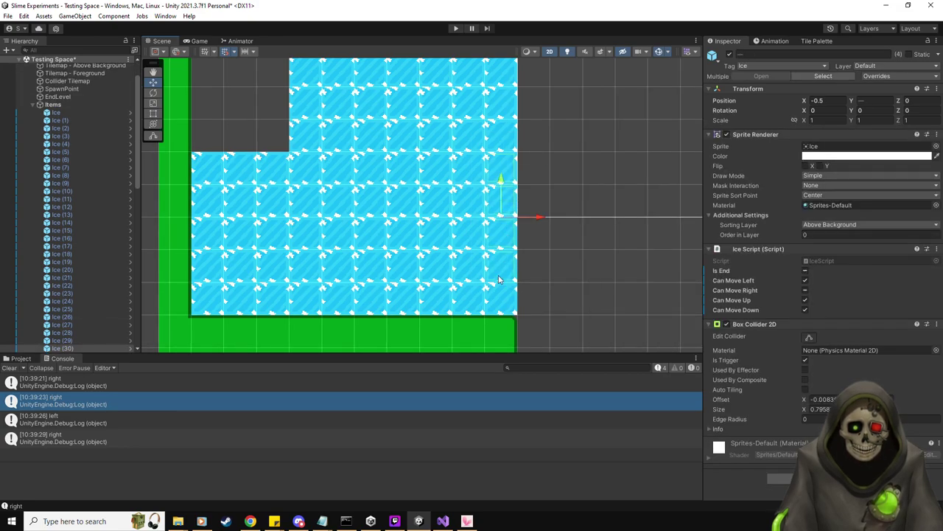
{"action": "left_click", "coordinate": [806, 272]}
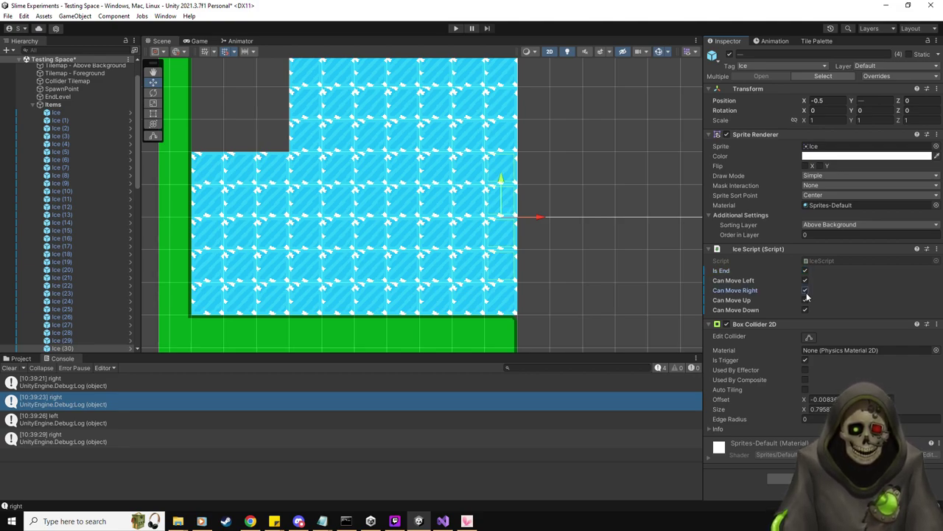
{"action": "left_click", "coordinate": [805, 290]}
{"action": "left_click", "coordinate": [504, 297]}
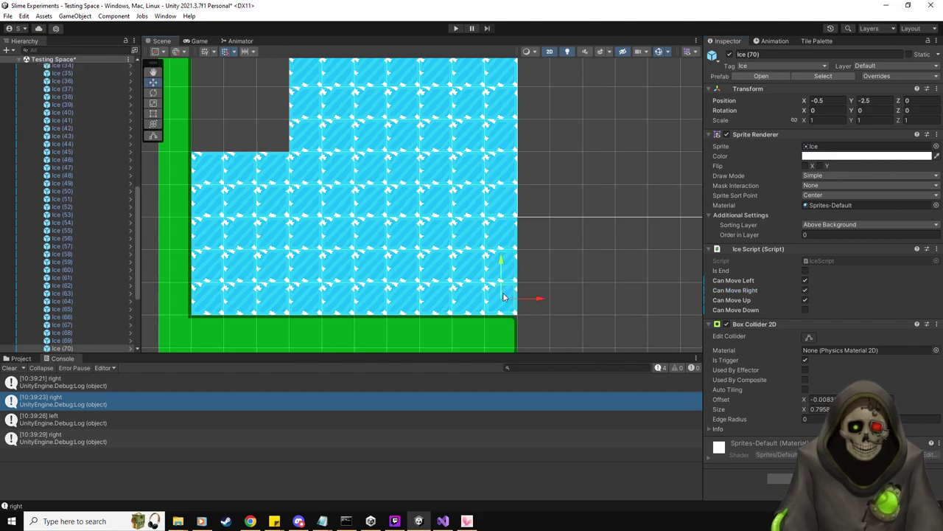
{"action": "left_click", "coordinate": [806, 271]}
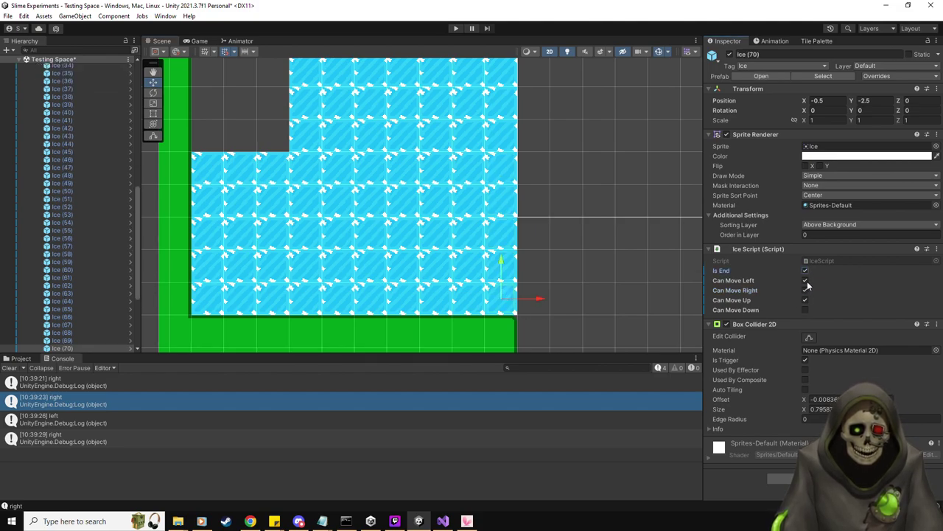
Step: Check the end flag and movement directions of the bottom-row blocks, the X -9.5 column blocks and the Y 1.5 blocks below the notch
{"action": "left_click", "coordinate": [475, 300]}
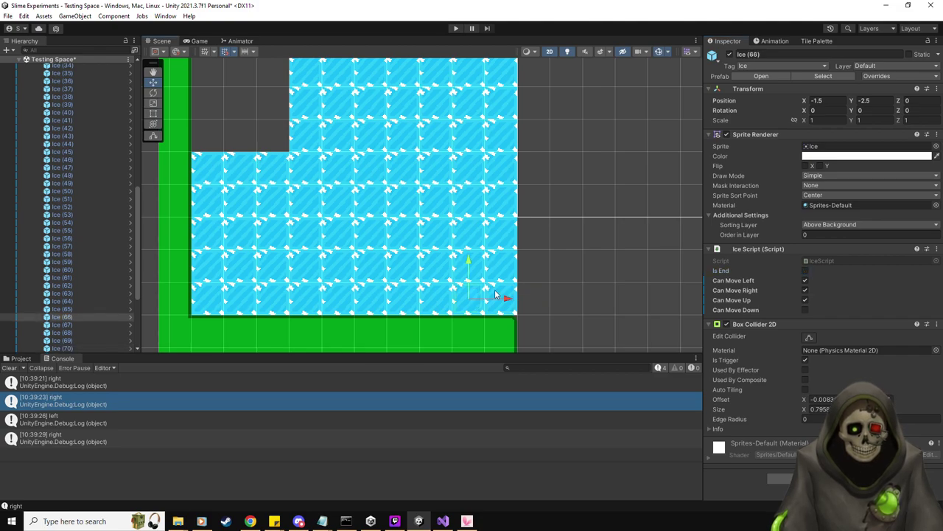
{"action": "left_click", "coordinate": [434, 295]}
{"action": "left_click", "coordinate": [395, 299]}
{"action": "left_click", "coordinate": [369, 302]}
{"action": "left_click", "coordinate": [336, 305]}
{"action": "left_click", "coordinate": [301, 304]}
{"action": "left_click", "coordinate": [271, 302]}
{"action": "left_click", "coordinate": [239, 303]}
{"action": "left_click", "coordinate": [210, 302]}
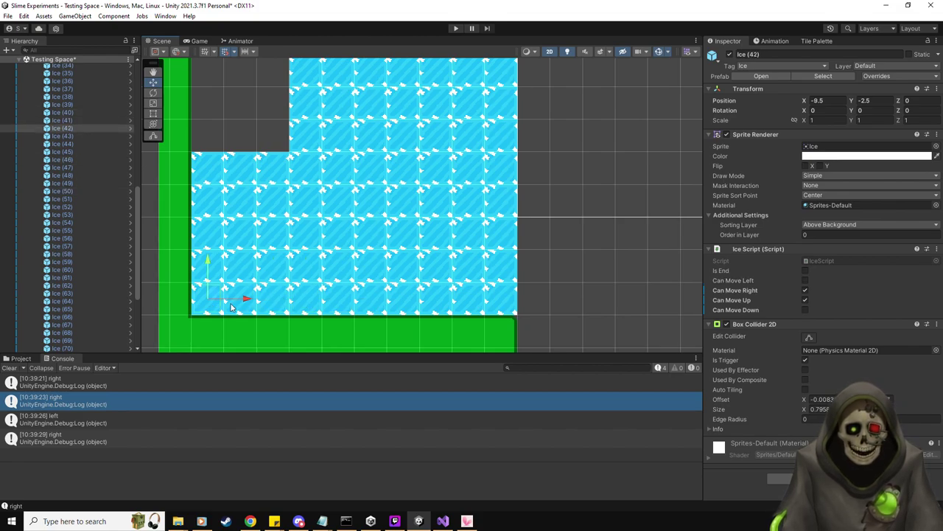
{"action": "left_click", "coordinate": [218, 268]}
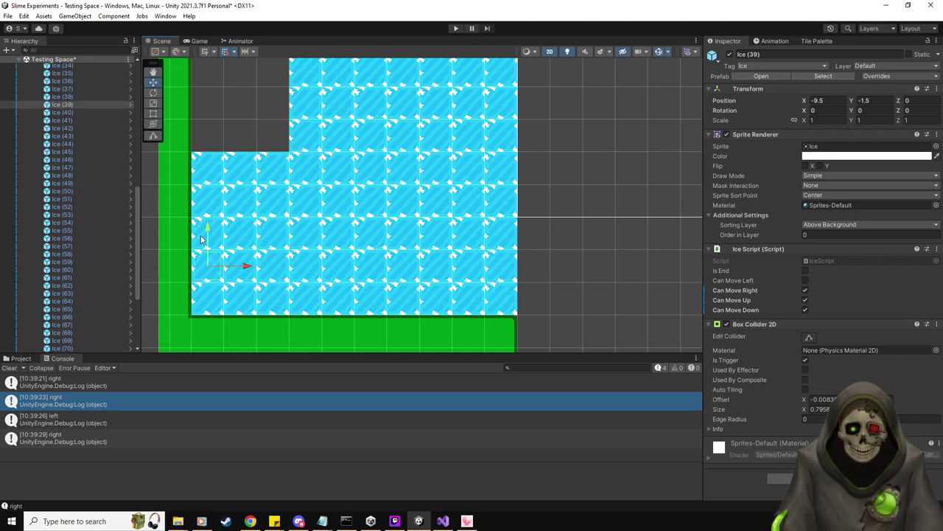
{"action": "left_click", "coordinate": [200, 239]}
{"action": "left_click", "coordinate": [199, 177]}
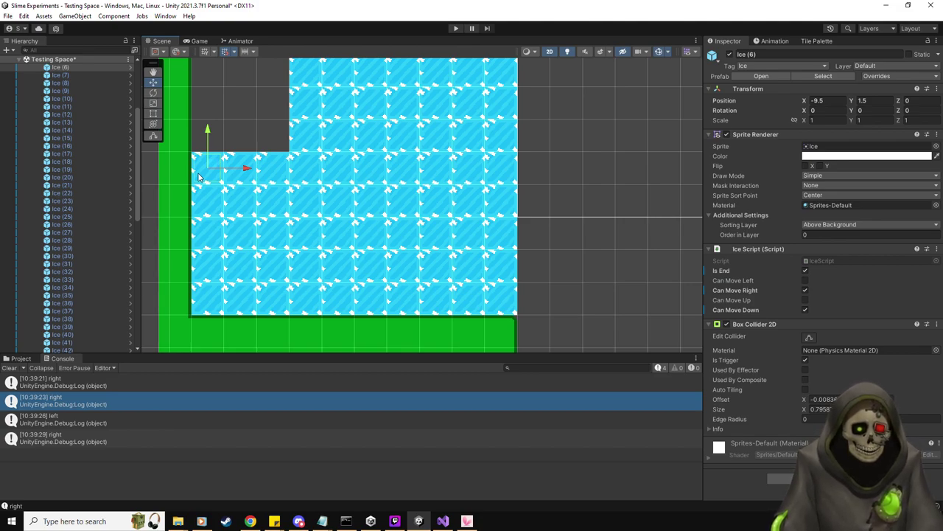
{"action": "left_click", "coordinate": [245, 157]}
{"action": "left_click", "coordinate": [279, 164]}
Step: Run the game and test sliding the slime right and left across the upper ice rows
{"action": "scroll", "coordinate": [370, 177], "scroll_direction": "down", "scroll_amount": 3}
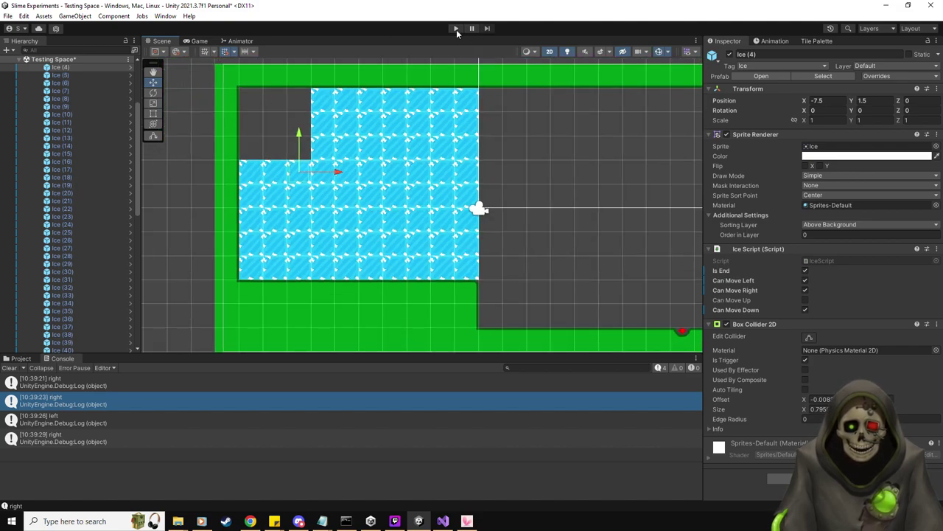
{"action": "left_click", "coordinate": [455, 29]}
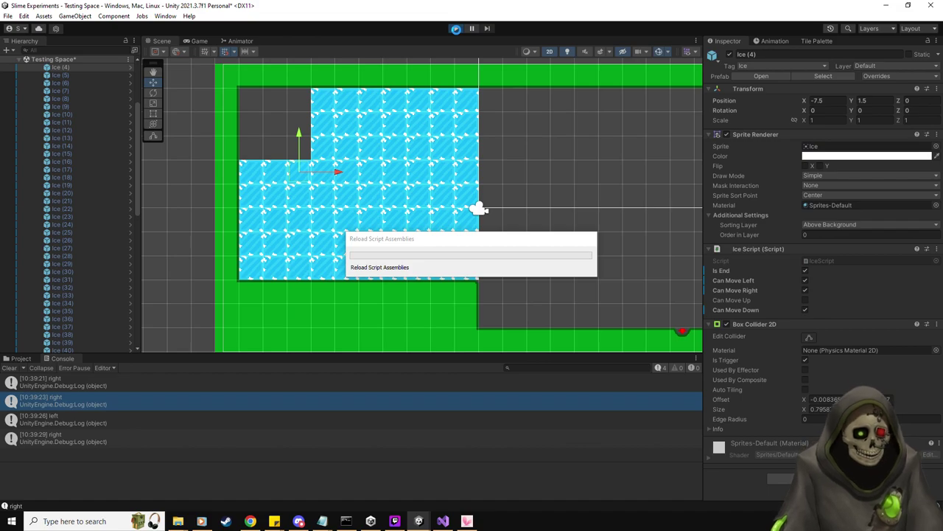
{"action": "key", "text": "Right"}
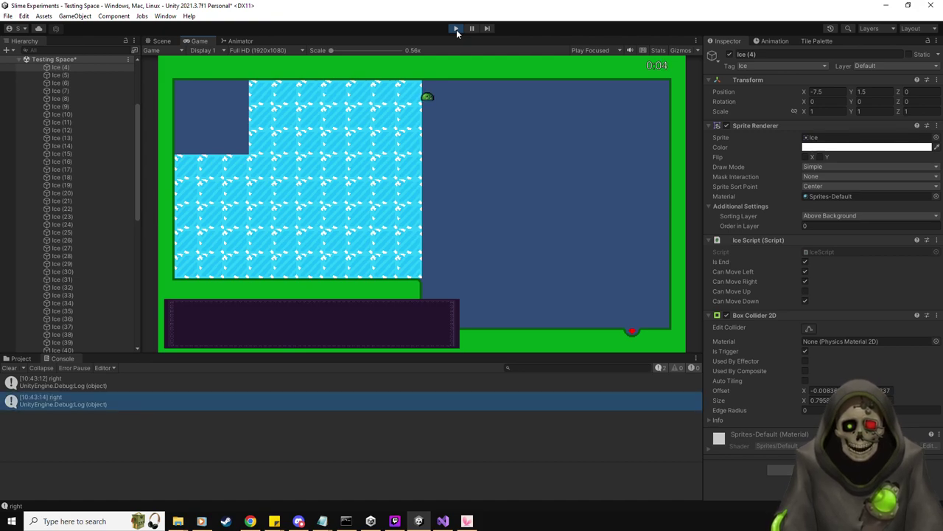
{"action": "key", "text": "Left"}
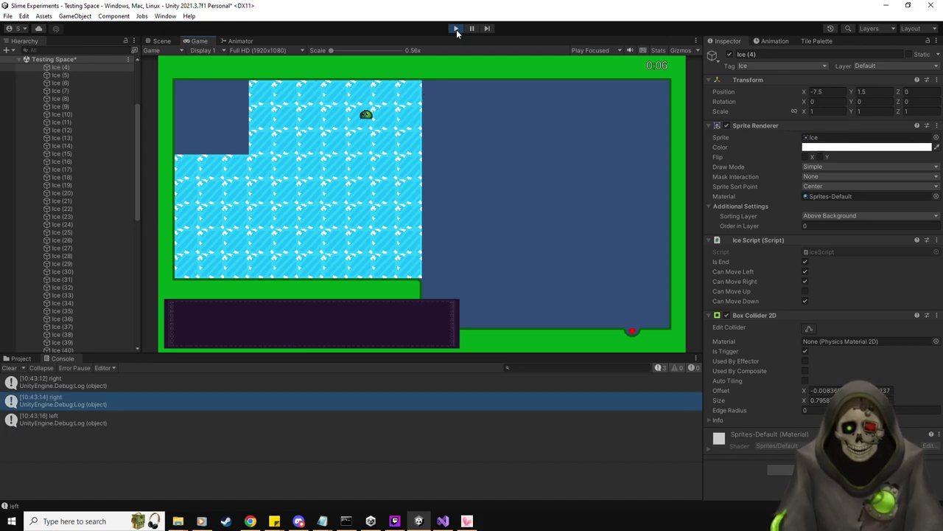
{"action": "key", "text": "Right"}
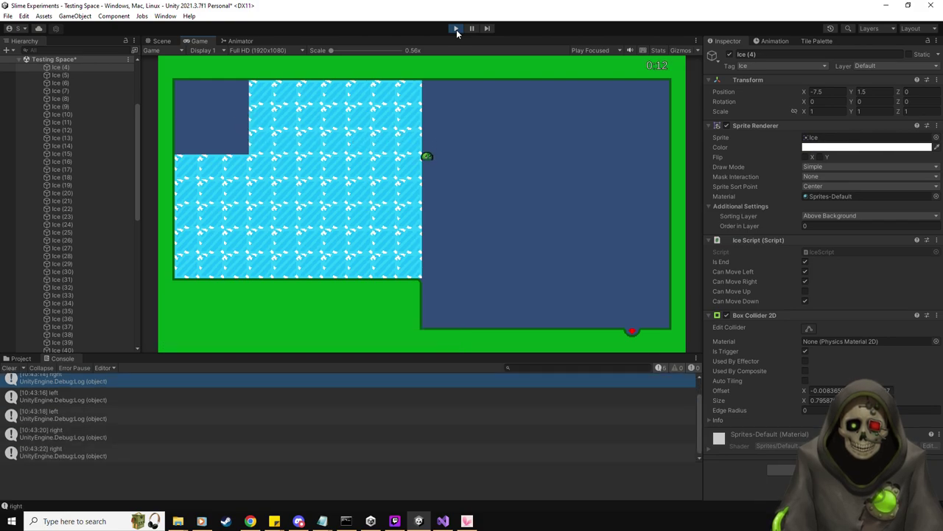
{"action": "key", "text": "Left"}
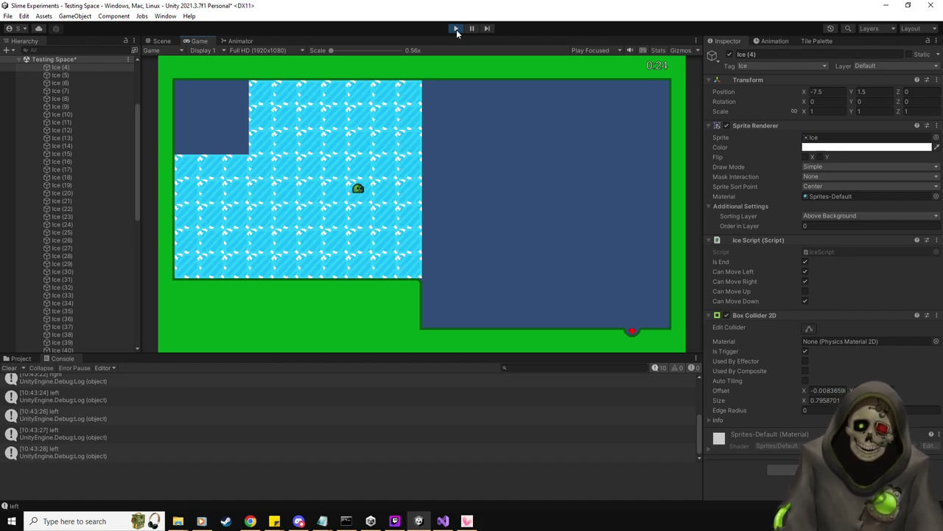
Step: Test sliding the slime down, left and up across the lower ice rows and along the bottom edge
{"action": "key", "text": "Down"}
{"action": "key", "text": "Left"}
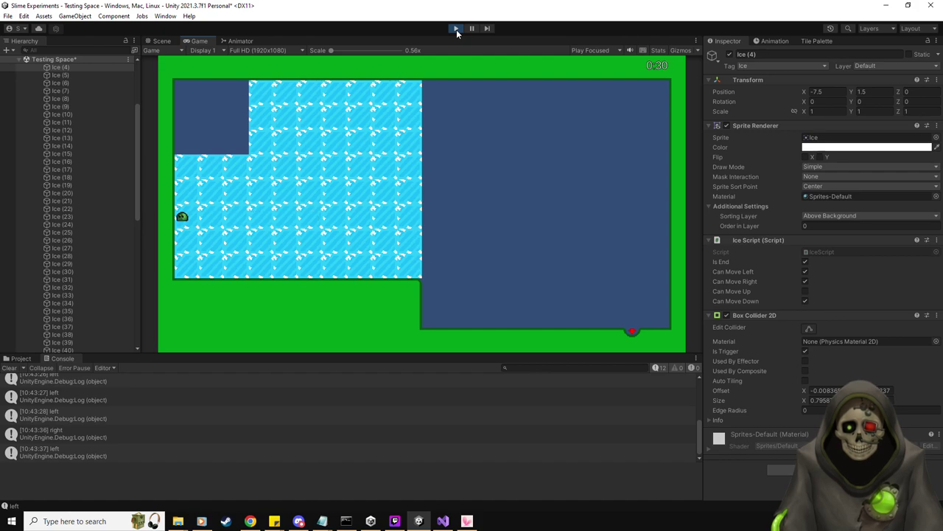
{"action": "key", "text": "Down"}
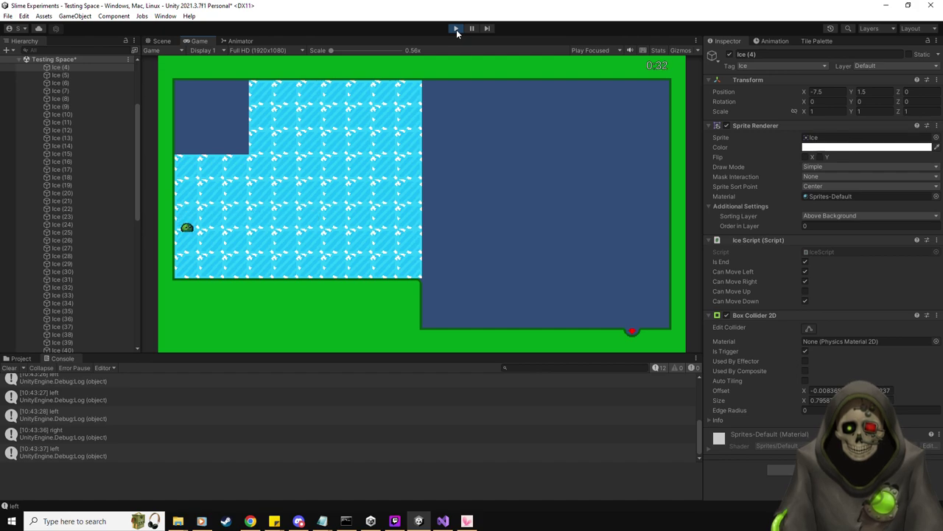
{"action": "key", "text": "Up"}
{"action": "key", "text": "Down"}
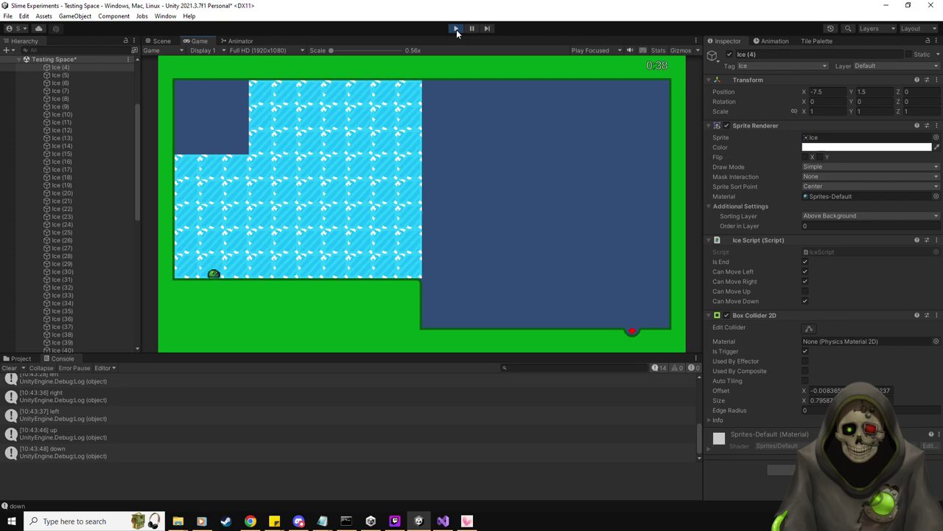
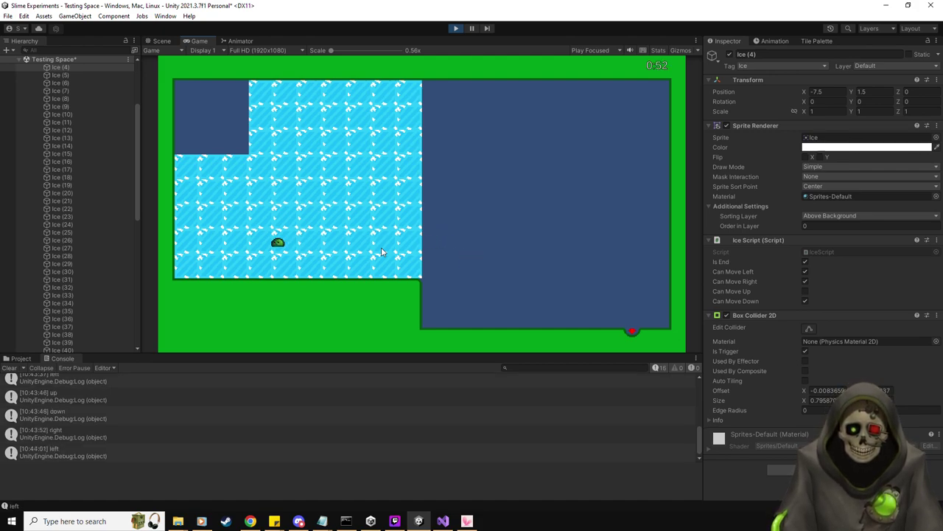
{"action": "key", "text": "Up"}
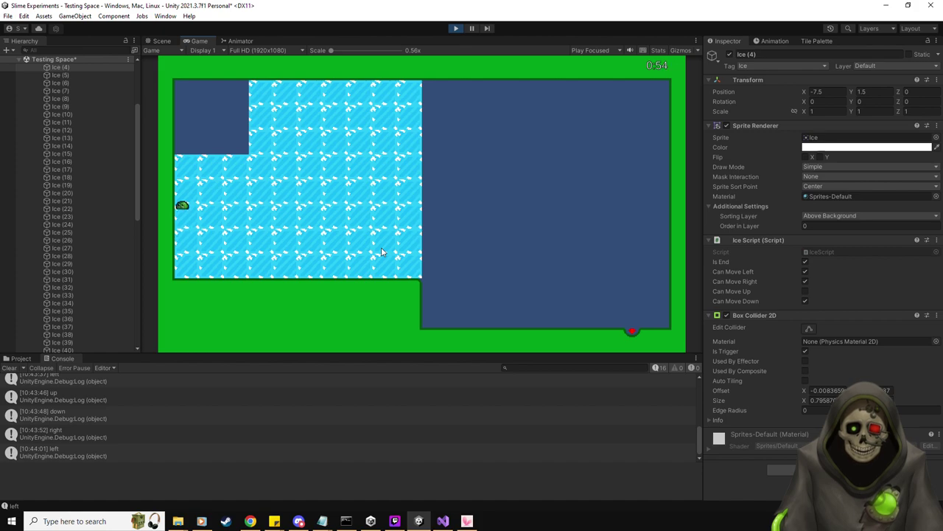
{"action": "key", "text": "Down"}
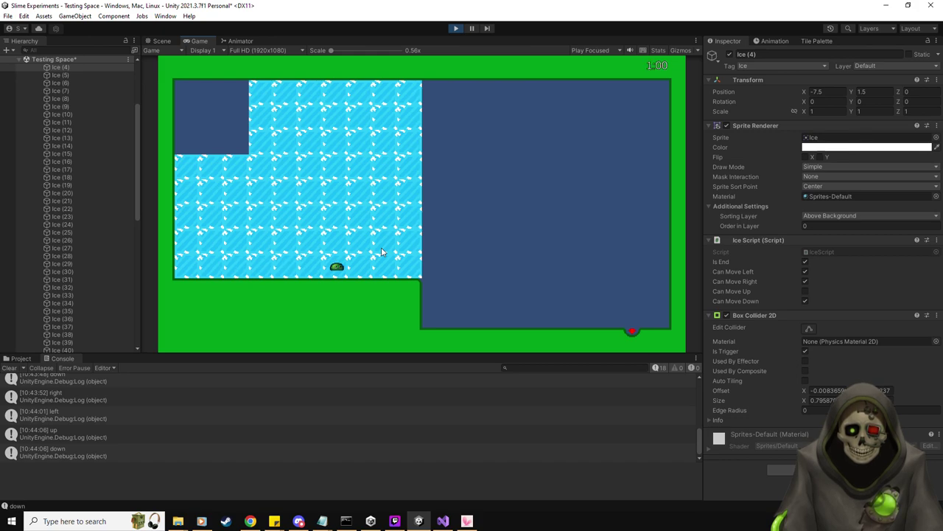
Step: Slide the slime right off the lower ice, and inspect the last console entry before stopping the game
{"action": "key", "text": "Right"}
{"action": "key", "text": "Right"}
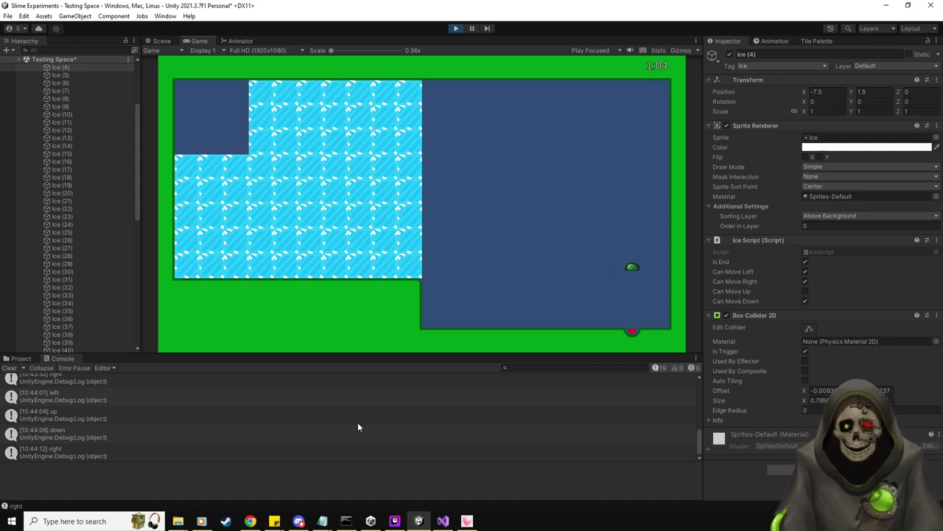
{"action": "left_click", "coordinate": [116, 453]}
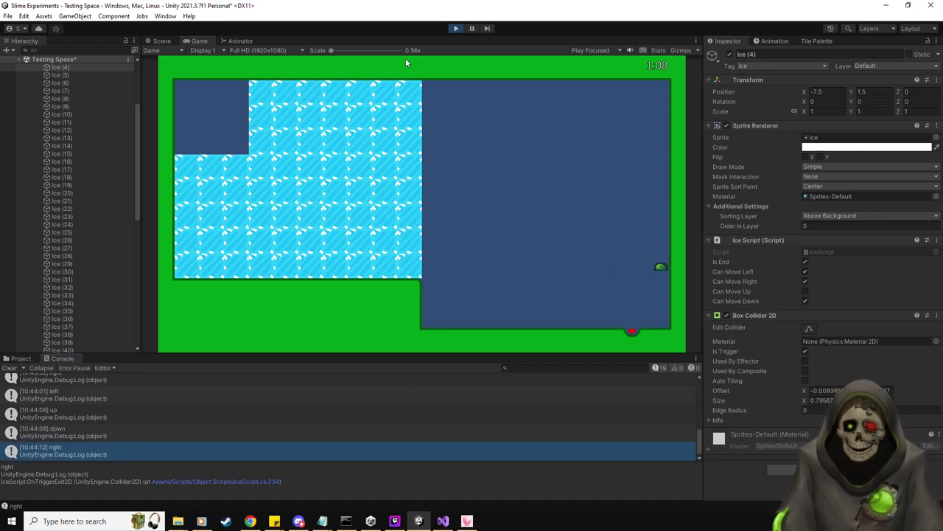
{"action": "left_click", "coordinate": [453, 30]}
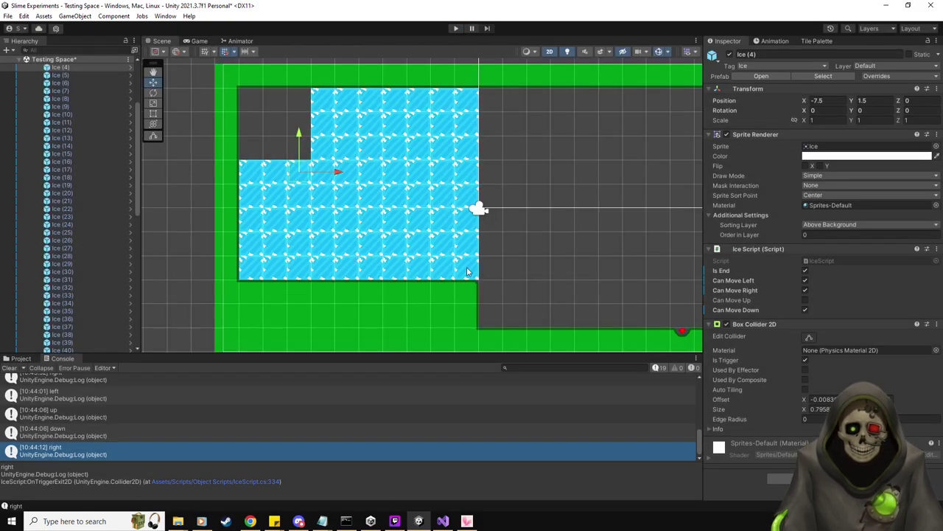
Step: Disable Can Move Right on the corner block Ice (70), and check the settings of Ice (69) and Ice (68) above it
{"action": "left_click", "coordinate": [467, 272]}
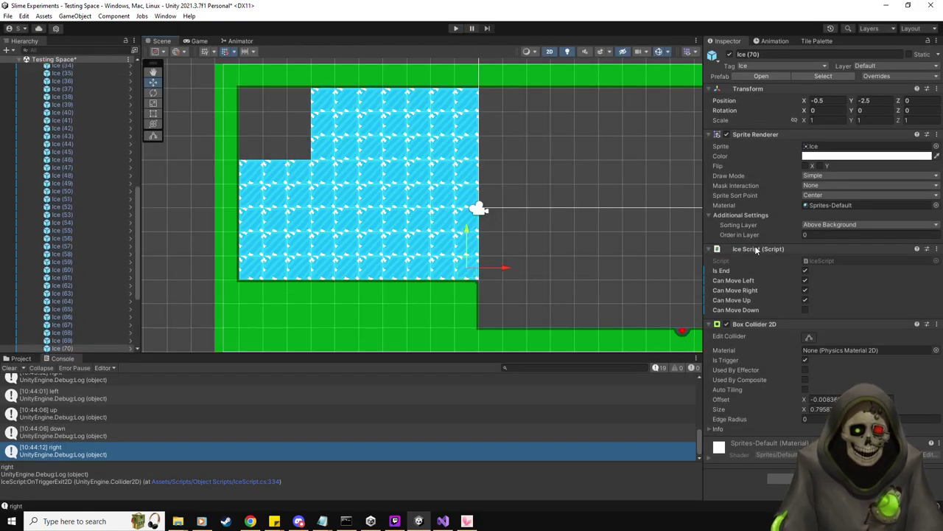
{"action": "left_click", "coordinate": [805, 291]}
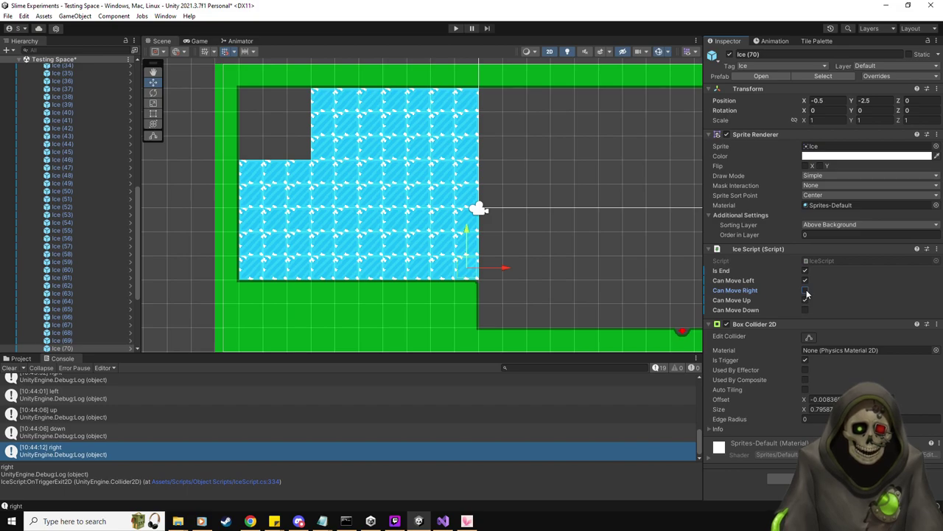
{"action": "left_click", "coordinate": [460, 247]}
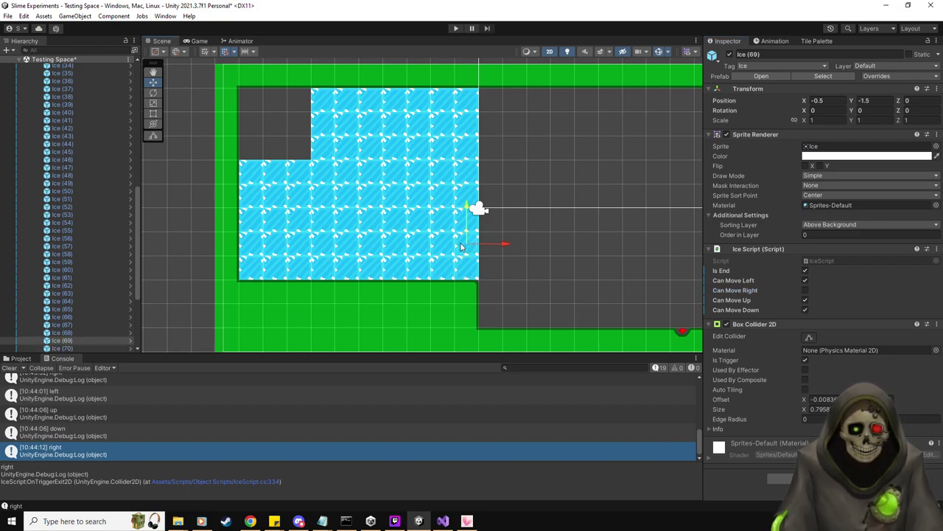
{"action": "left_click", "coordinate": [460, 217]}
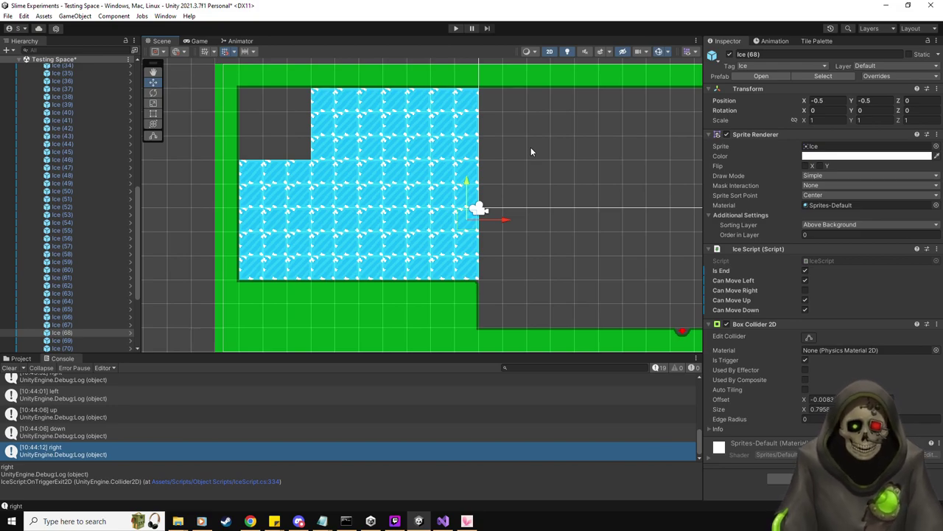
Step: Playtest sliding the slime down to the ice's bottom row and right off its edge, and stop the game
{"action": "left_click", "coordinate": [456, 29]}
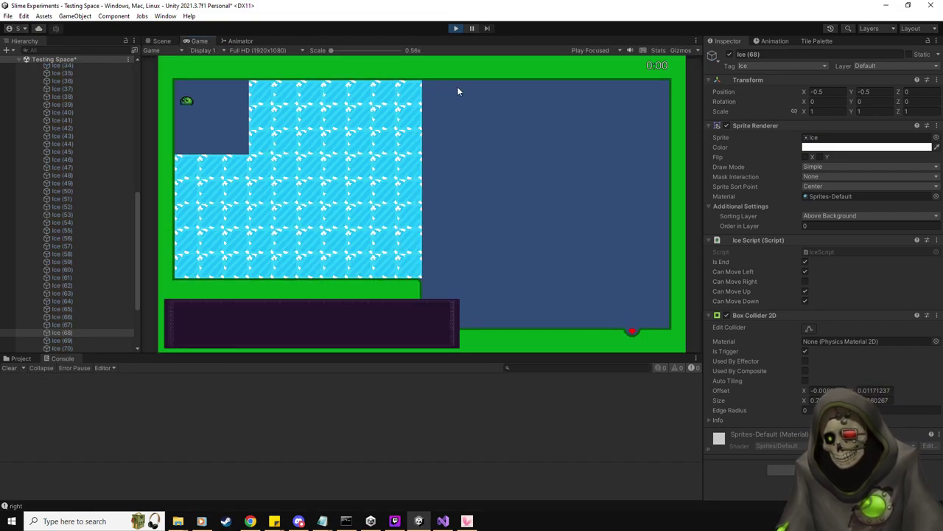
{"action": "key", "text": "Down"}
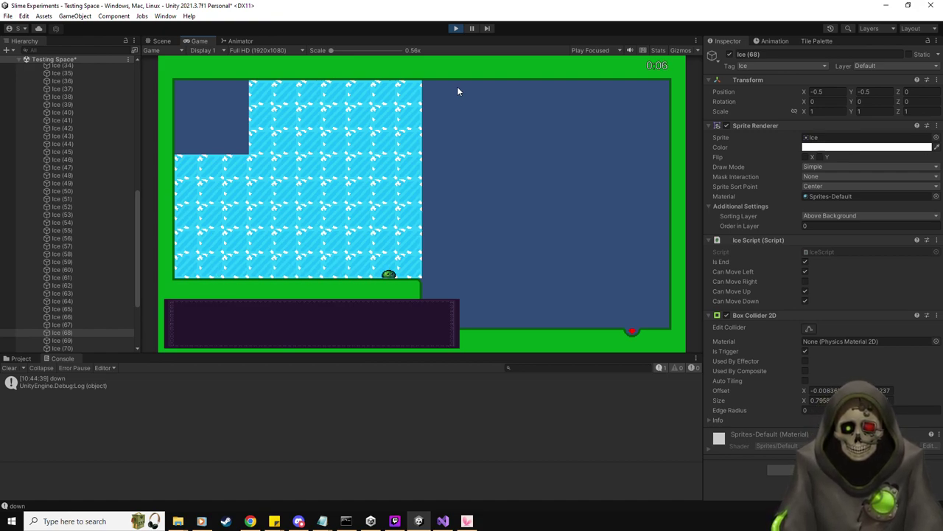
{"action": "key", "text": "Right"}
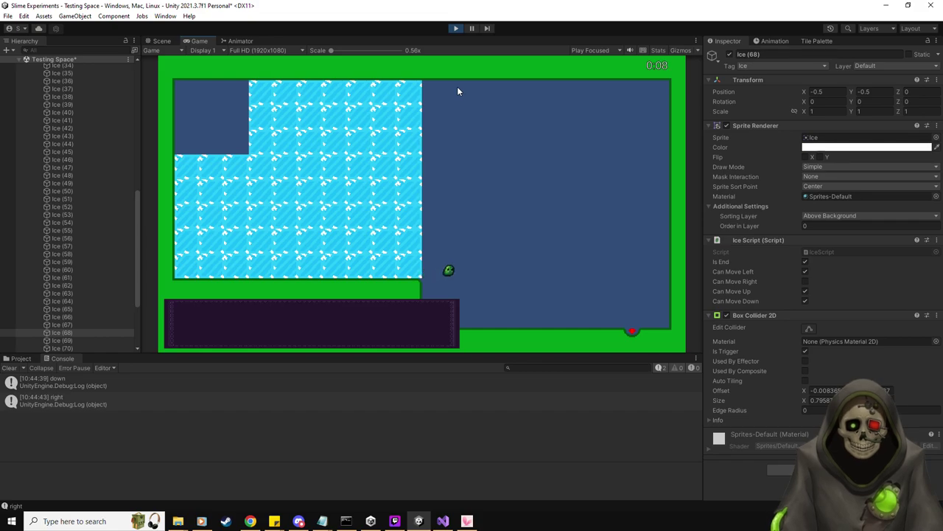
{"action": "left_click", "coordinate": [455, 28]}
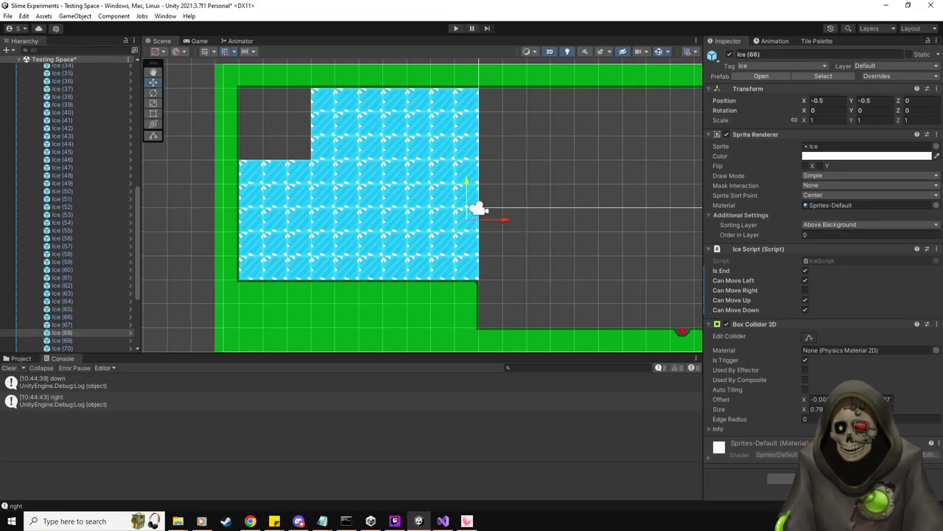
Step: In Visual Studio, delete the debug logging line before the objDir switch in OnTriggerExit2D of IceScript.cs
{"action": "left_click", "coordinate": [443, 521]}
{"action": "scroll", "coordinate": [390, 248], "scroll_direction": "up", "scroll_amount": 5}
{"action": "scroll", "coordinate": [390, 249], "scroll_direction": "down", "scroll_amount": 20}
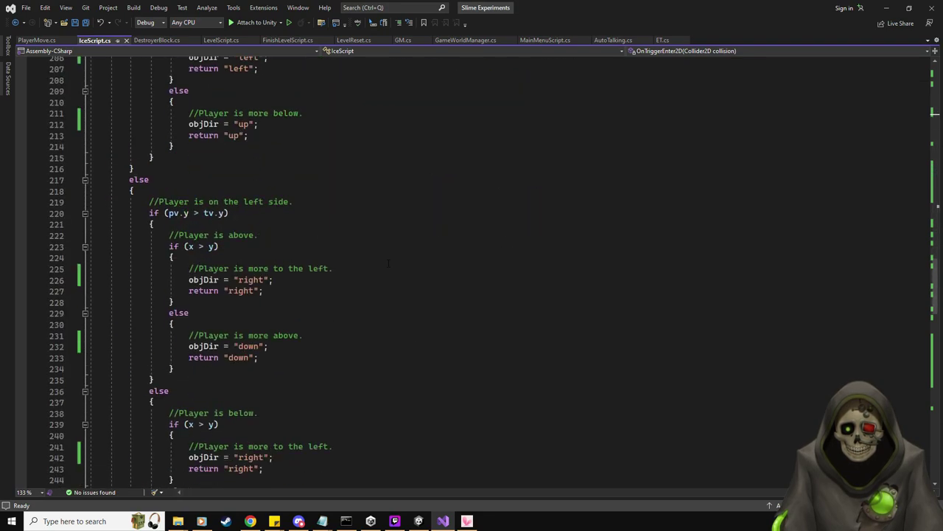
{"action": "scroll", "coordinate": [389, 263], "scroll_direction": "down", "scroll_amount": 18}
{"action": "scroll", "coordinate": [263, 186], "scroll_direction": "up", "scroll_amount": 2}
{"action": "left_click", "coordinate": [255, 166]}
{"action": "key", "text": "shift+Home"}
{"action": "key", "text": "BackSpace"}
{"action": "key", "text": "BackSpace"}
Step: Search IceScript.cs for "Debug", and save the script before returning to the Unity editor
{"action": "key", "text": "ctrl+f"}
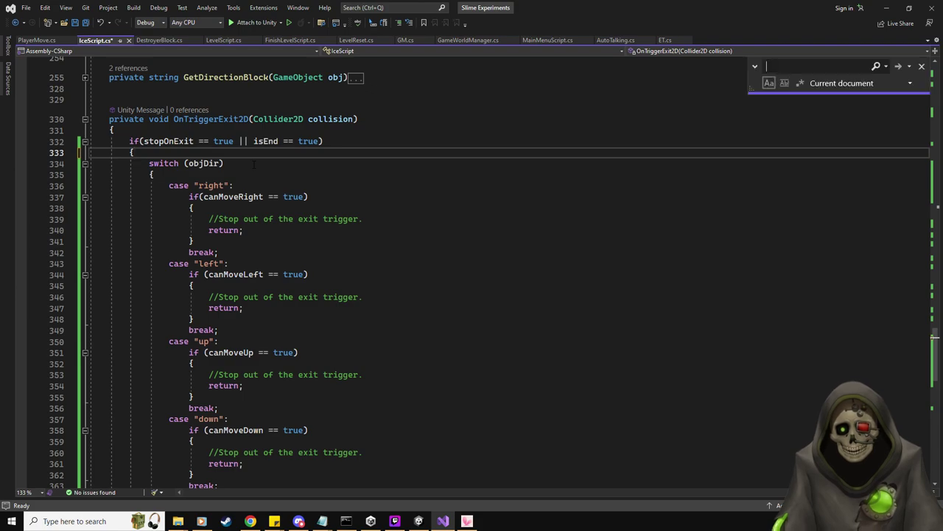
{"action": "type", "text": "Debug"}
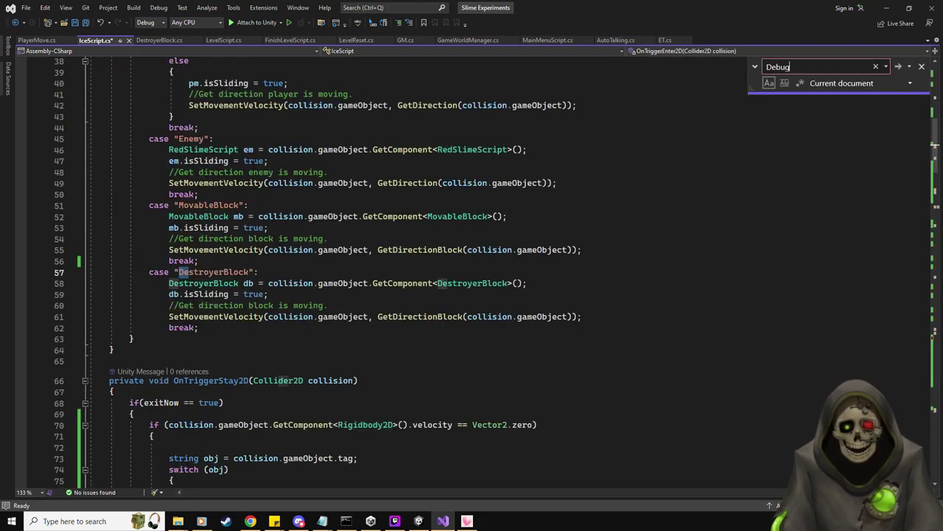
{"action": "key", "text": "ctrl+a"}
{"action": "key", "text": "BackSpace"}
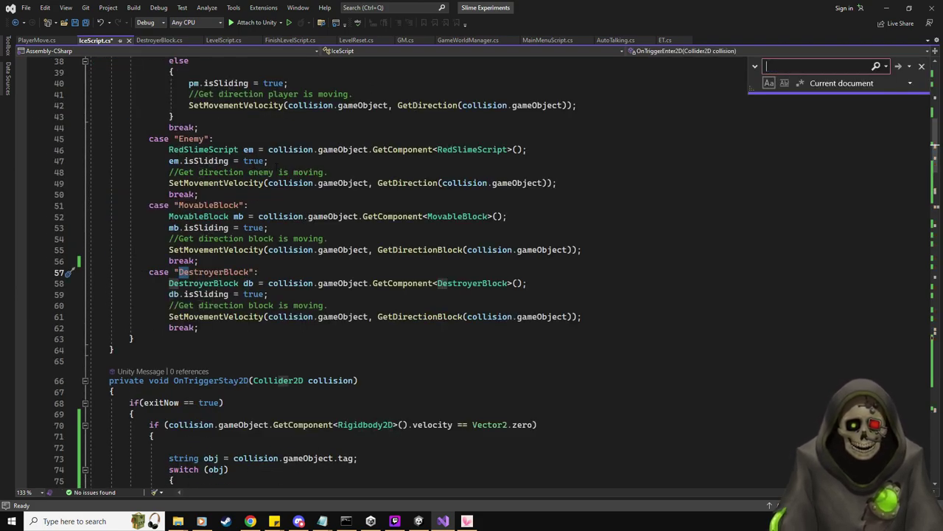
{"action": "left_click", "coordinate": [922, 67]}
{"action": "left_click", "coordinate": [737, 227]}
{"action": "key", "text": "ctrl+s"}
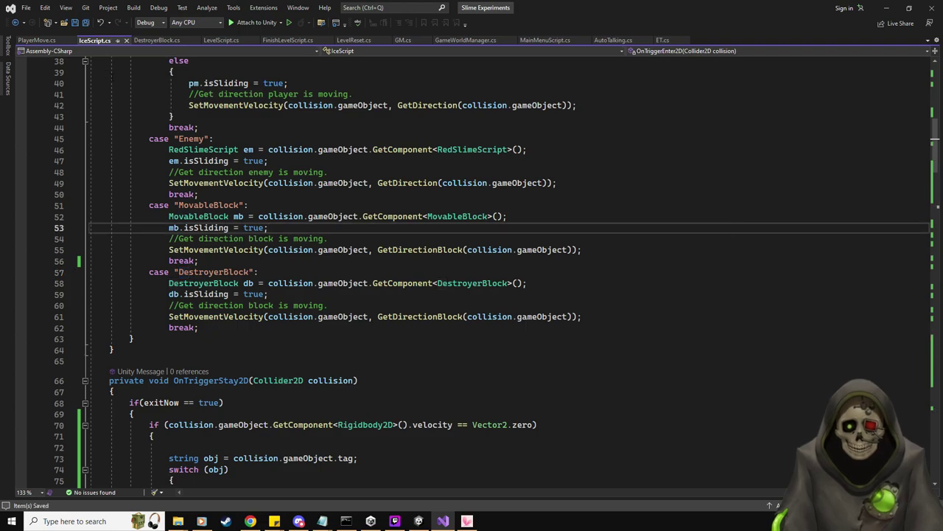
{"action": "left_click", "coordinate": [36, 40]}
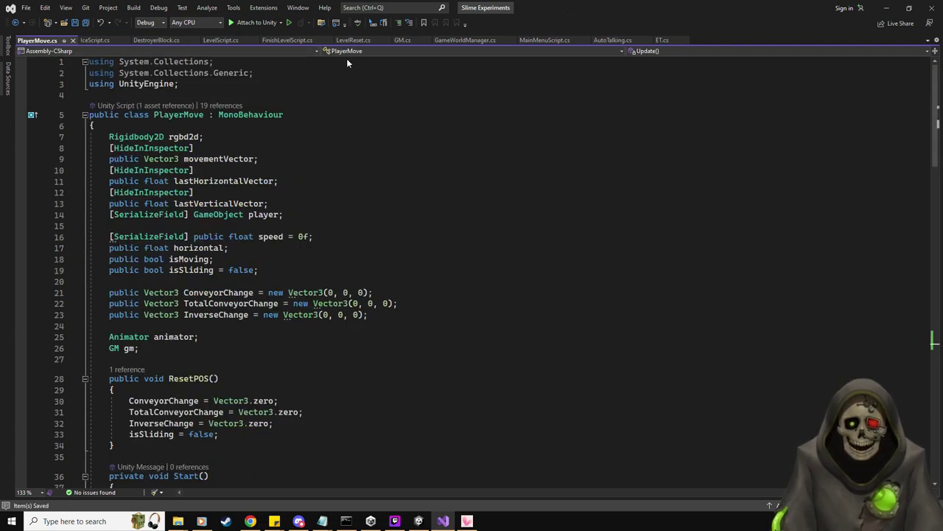
{"action": "key", "text": "alt+Tab"}
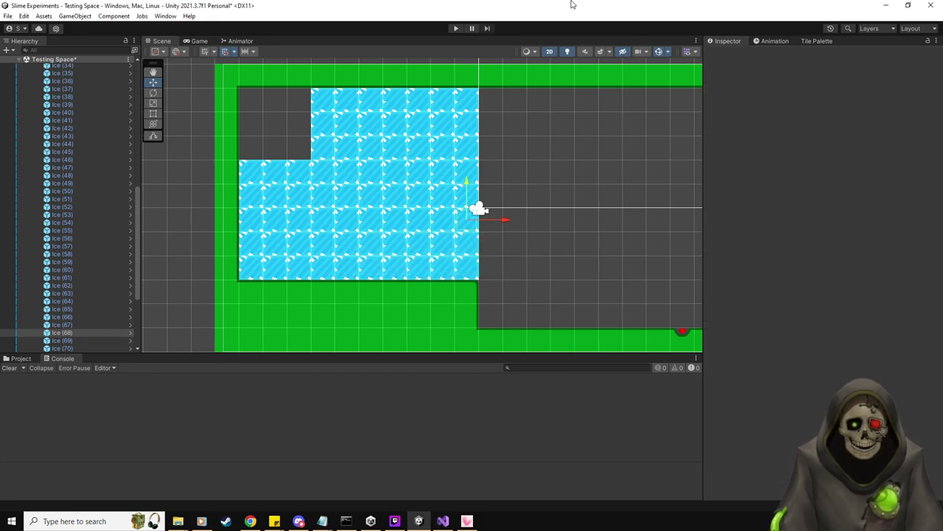
Step: Open the Prefabs folder, and try an Immobile Block just beyond the ice's right edge before deleting it
{"action": "scroll", "coordinate": [364, 217], "scroll_direction": "down", "scroll_amount": 1}
{"action": "middle_click_drag", "start_coordinate": [365, 217], "coordinate": [339, 253]}
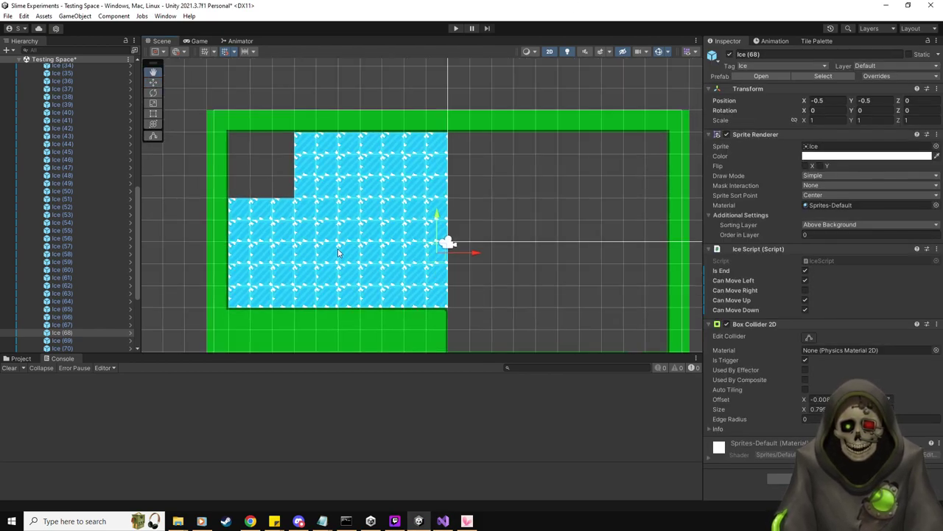
{"action": "scroll", "coordinate": [88, 158], "scroll_direction": "up", "scroll_amount": 10}
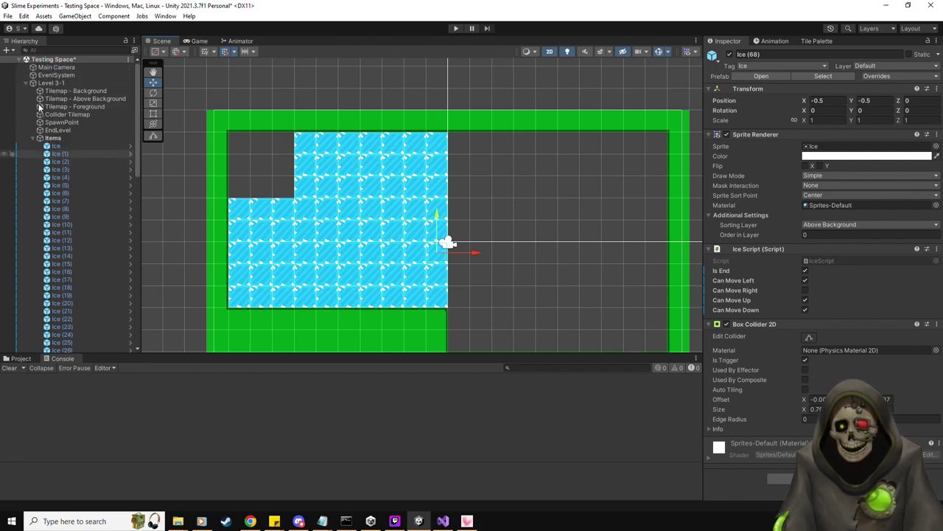
{"action": "left_click", "coordinate": [21, 359]}
{"action": "left_click", "coordinate": [33, 433]}
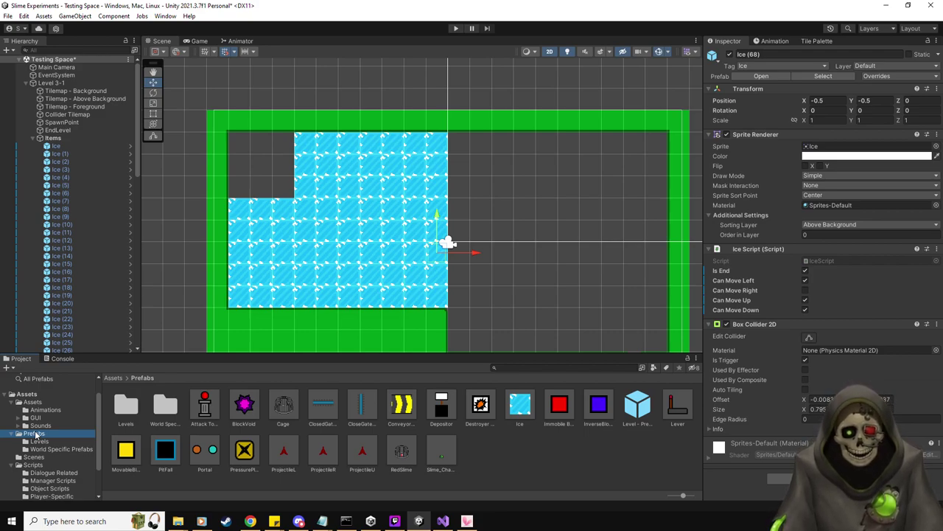
{"action": "left_click_drag", "start_coordinate": [558, 418], "coordinate": [459, 230]}
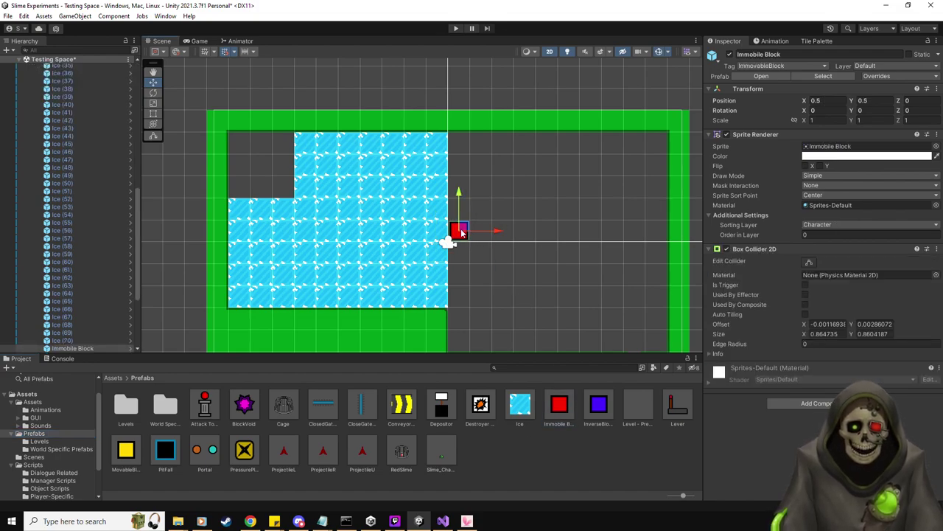
{"action": "key", "text": "Delete"}
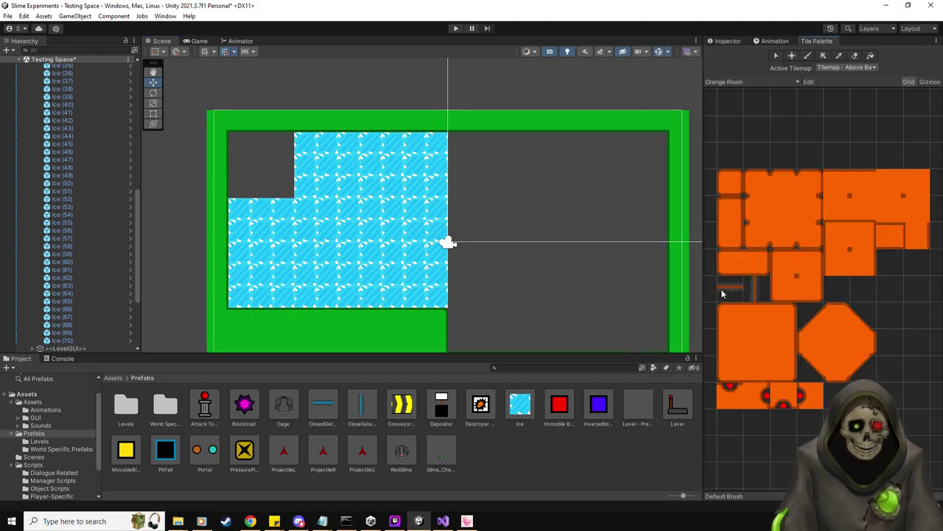
Step: With the Green Room palette on the Collider Tilemap, paint a five-tile wall along the ice's right edge from the top wall down
{"action": "left_click", "coordinate": [773, 82]}
{"action": "left_click", "coordinate": [746, 104]}
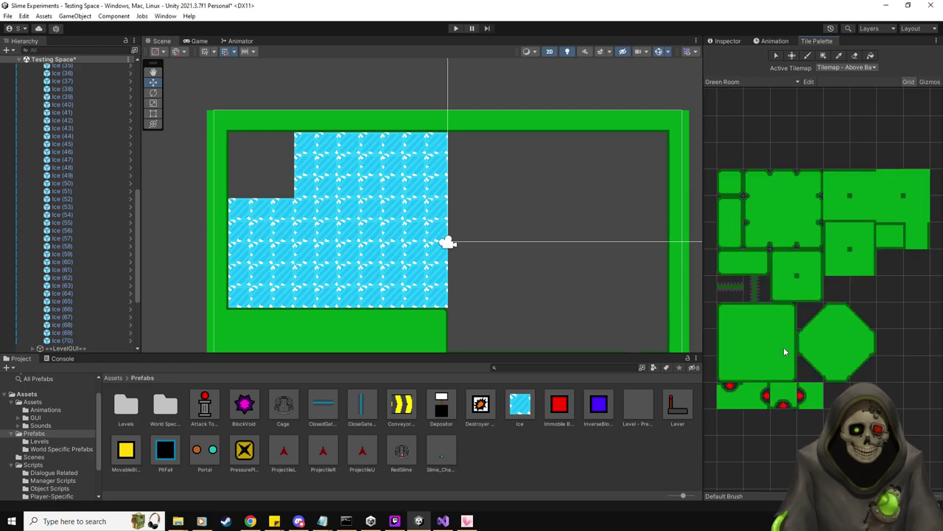
{"action": "left_click", "coordinate": [733, 236]}
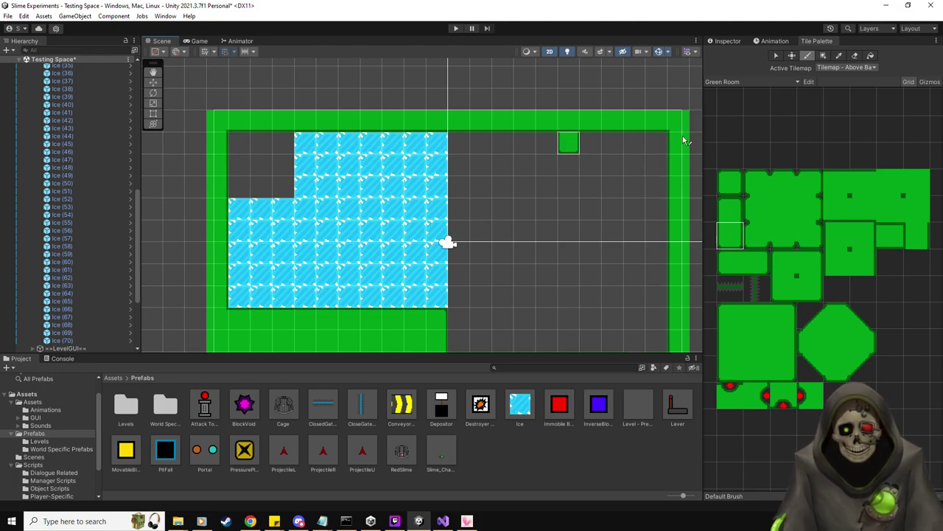
{"action": "left_click", "coordinate": [847, 68]}
{"action": "left_click", "coordinate": [863, 99]}
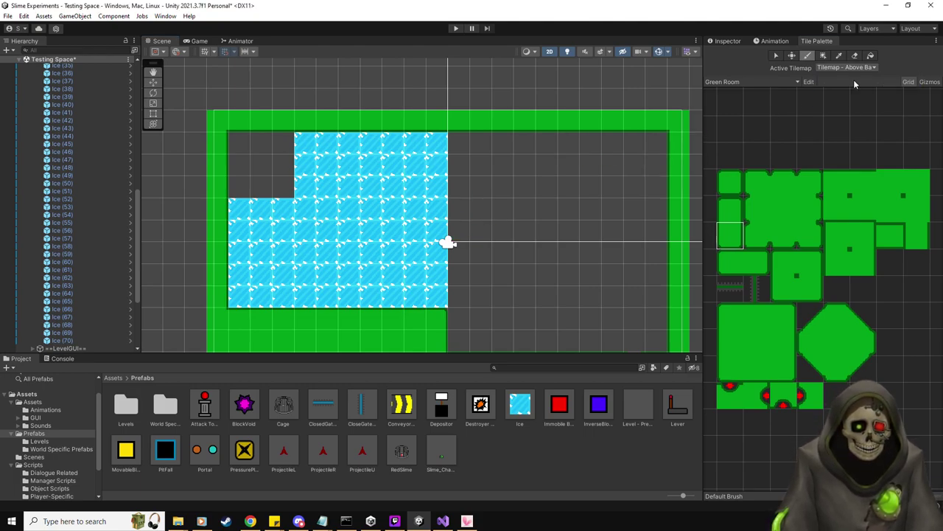
{"action": "left_click", "coordinate": [458, 230]}
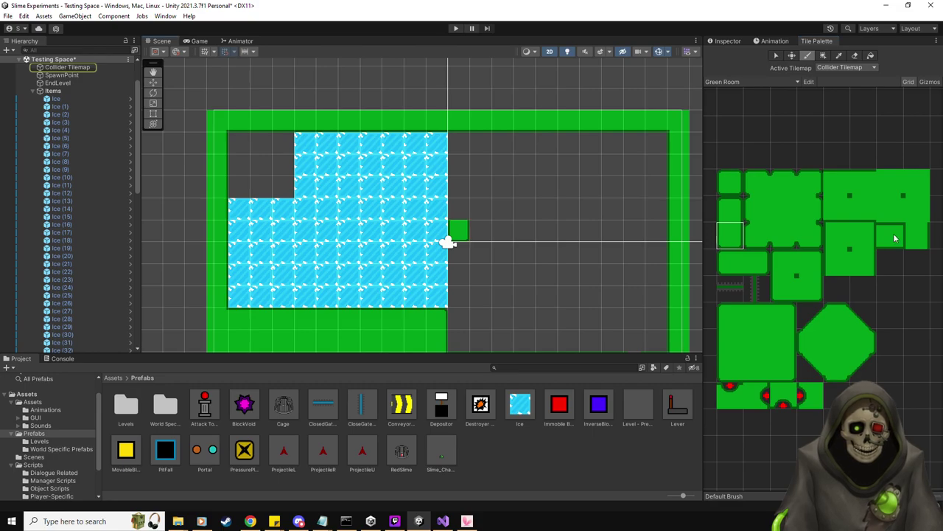
{"action": "left_click", "coordinate": [917, 237]}
{"action": "left_click_drag", "start_coordinate": [458, 219], "coordinate": [458, 140]}
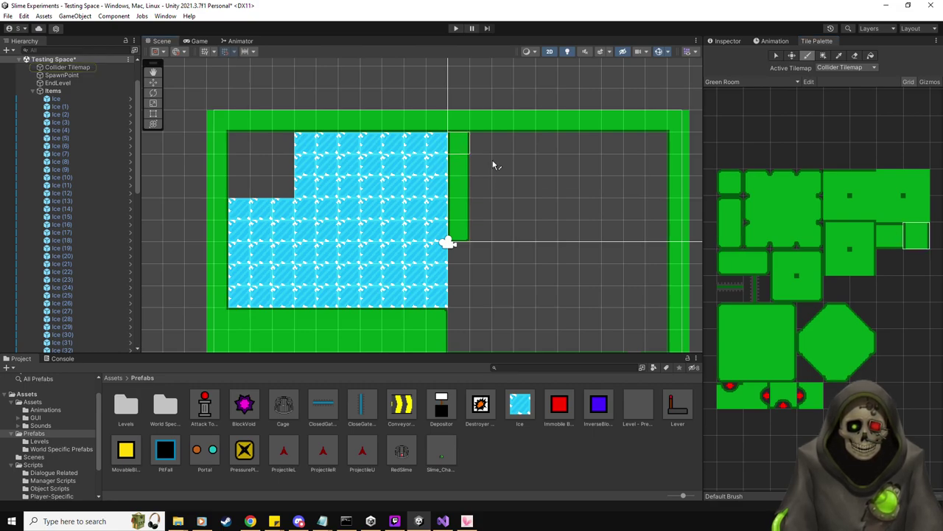
Step: Paint a three-tile wall segment below a one-tile gap, along the ice's lower right edge, with capped upper and lower ends
{"action": "left_click", "coordinate": [731, 210]}
{"action": "left_click", "coordinate": [458, 276]}
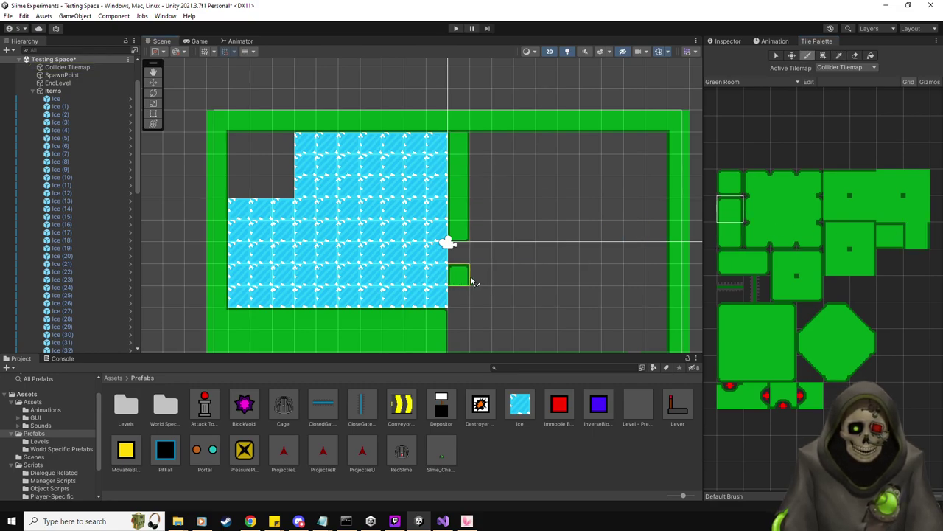
{"action": "left_click", "coordinate": [916, 238]}
{"action": "left_click", "coordinate": [458, 297]}
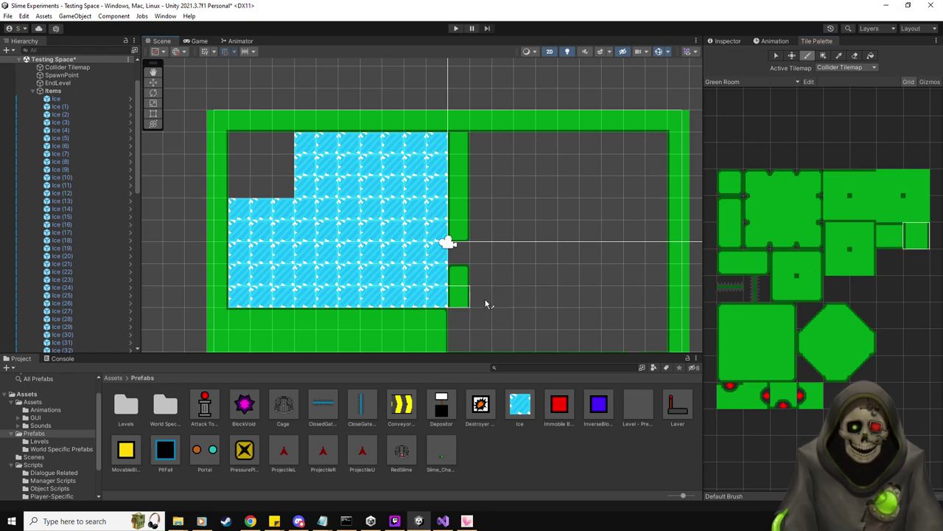
{"action": "left_click", "coordinate": [809, 287]}
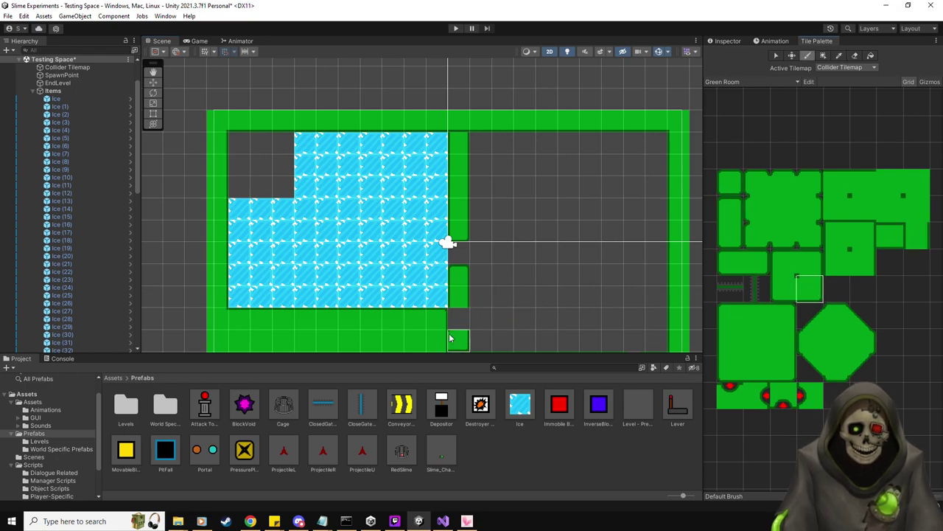
{"action": "left_click", "coordinate": [460, 328]}
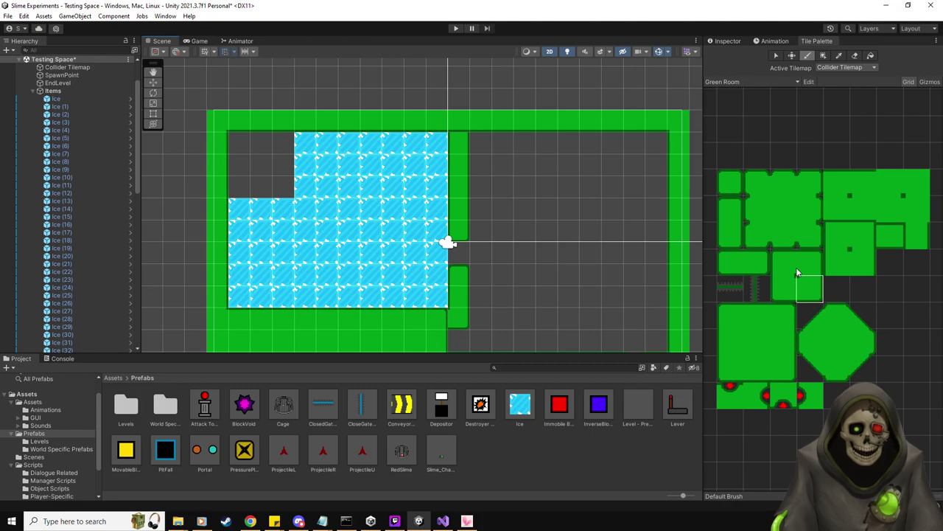
{"action": "left_click", "coordinate": [848, 193]}
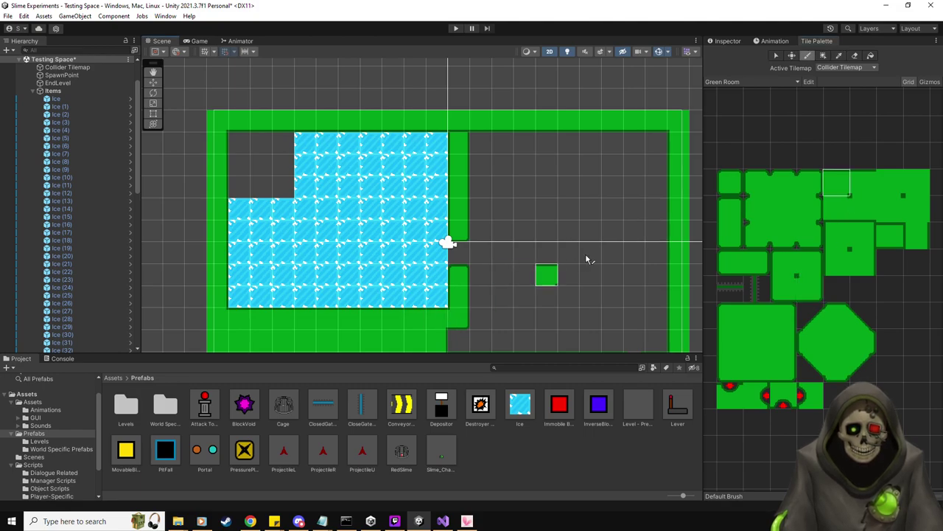
{"action": "middle_click_drag", "start_coordinate": [553, 237], "coordinate": [545, 230]}
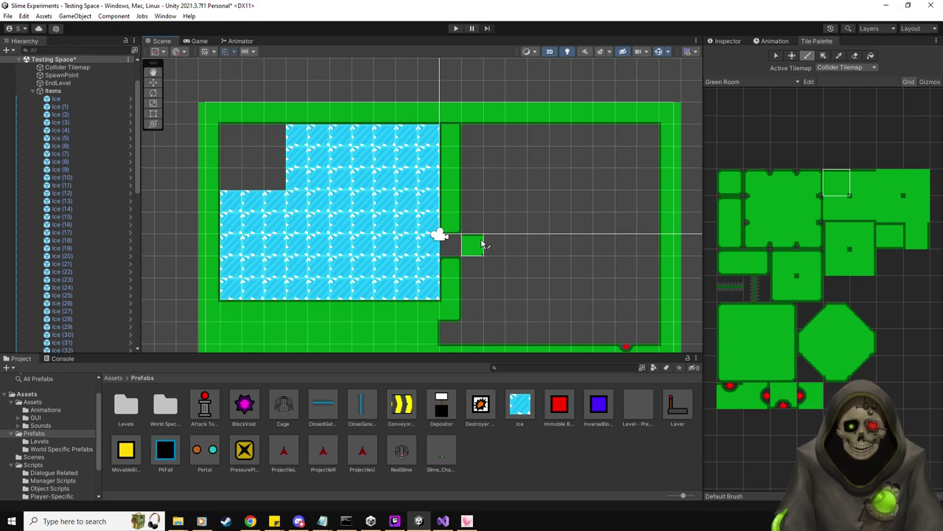
Step: Place Immobile Blocks on the ice at row 7 column 8, row 2 column 7, and the upper-right corner
{"action": "left_click", "coordinate": [152, 82]}
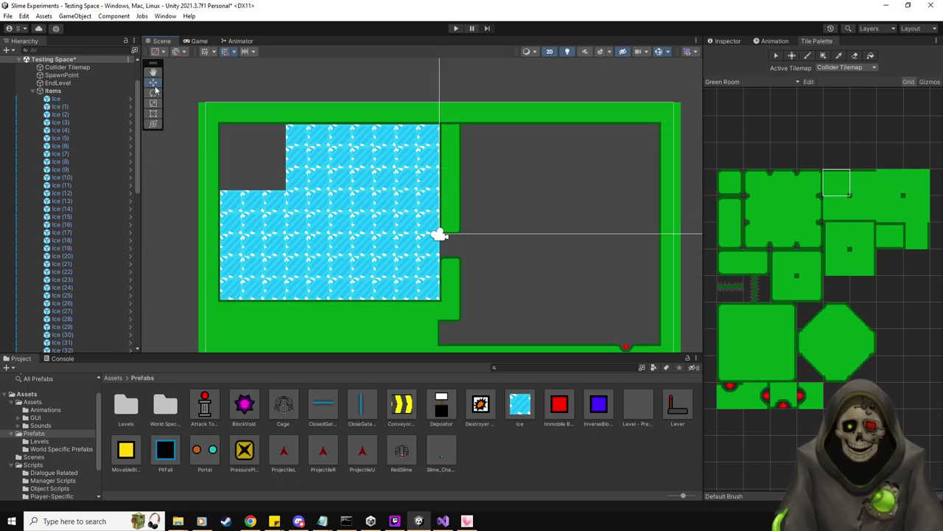
{"action": "left_click_drag", "start_coordinate": [559, 404], "coordinate": [384, 266]}
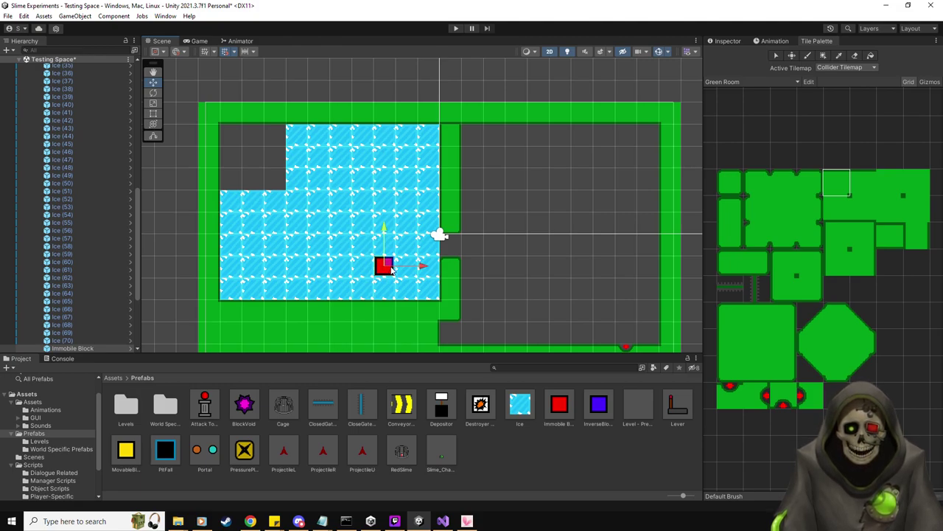
{"action": "left_click_drag", "start_coordinate": [562, 414], "coordinate": [363, 158]}
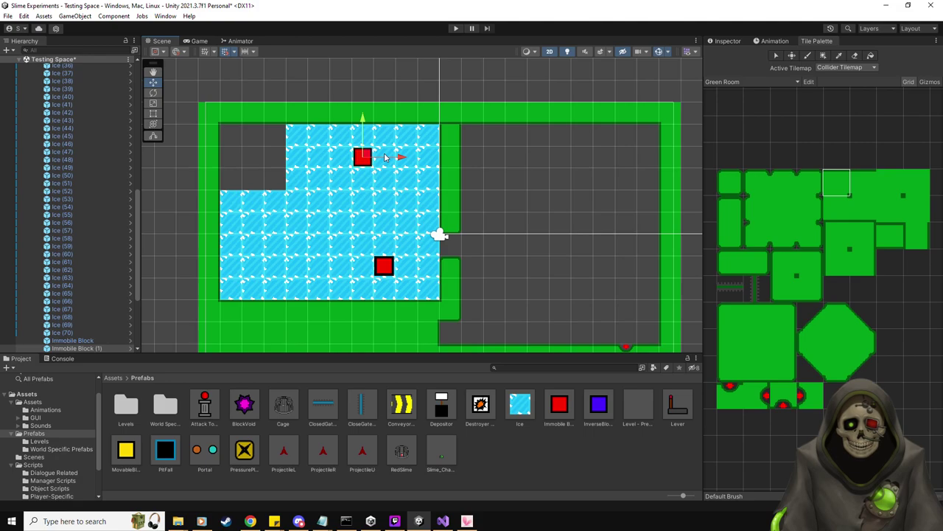
{"action": "left_click_drag", "start_coordinate": [559, 403], "coordinate": [430, 136]}
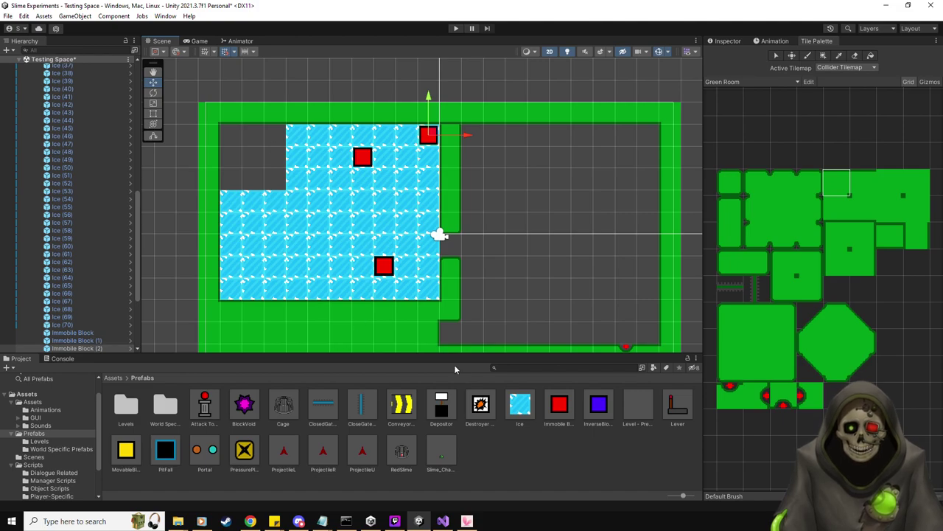
Step: Add Immobile Blocks on the ice at row 8 column 4, row 4 column 6, row 1 column 5, and row 3 column 9
{"action": "left_click_drag", "start_coordinate": [559, 407], "coordinate": [296, 289]}
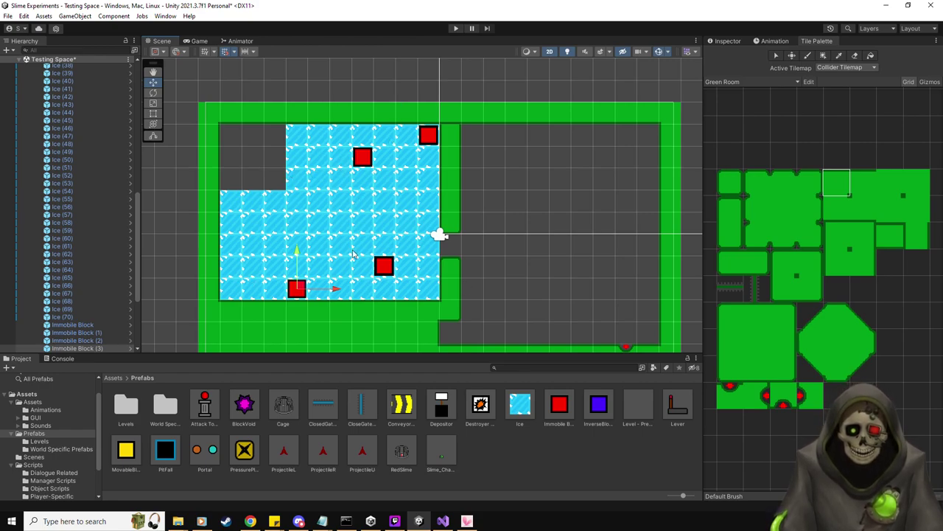
{"action": "left_click_drag", "start_coordinate": [563, 402], "coordinate": [345, 209]}
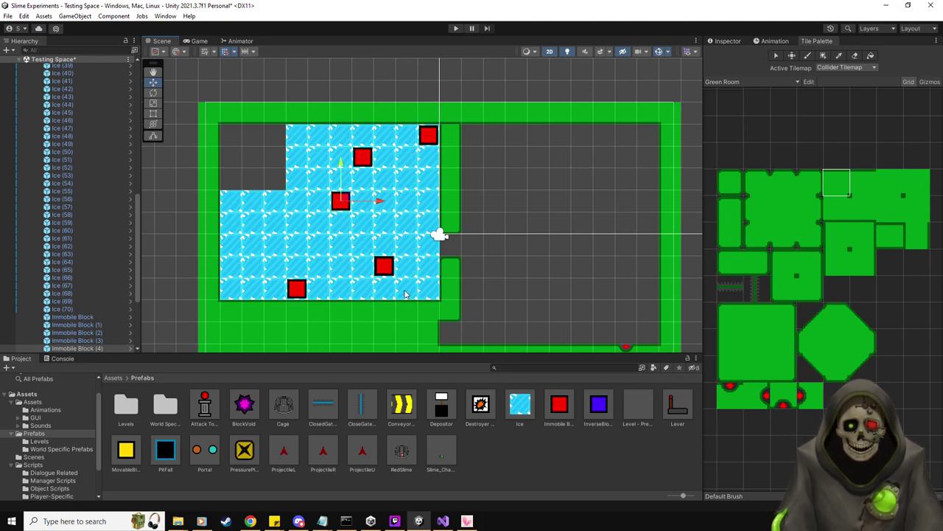
{"action": "left_click_drag", "start_coordinate": [560, 407], "coordinate": [319, 136]}
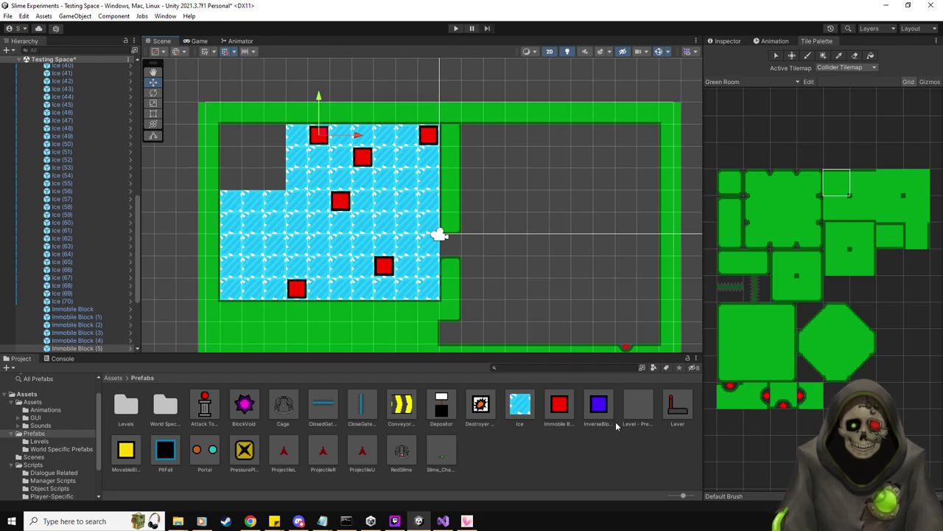
{"action": "left_click_drag", "start_coordinate": [563, 407], "coordinate": [411, 183]}
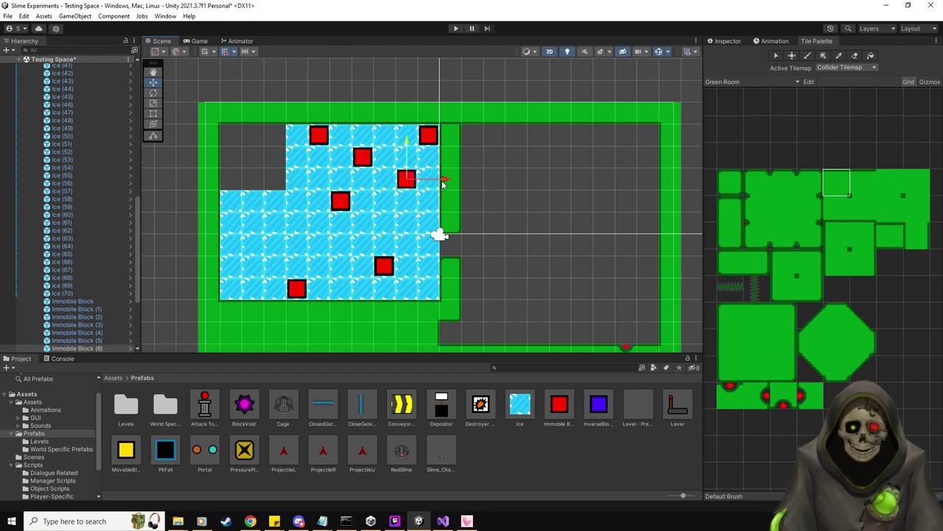
Step: Move the Immobile Block at row 3 column 9 to column 7, and try an extra block at row 1 column 9
{"action": "left_click_drag", "start_coordinate": [445, 180], "coordinate": [402, 189]}
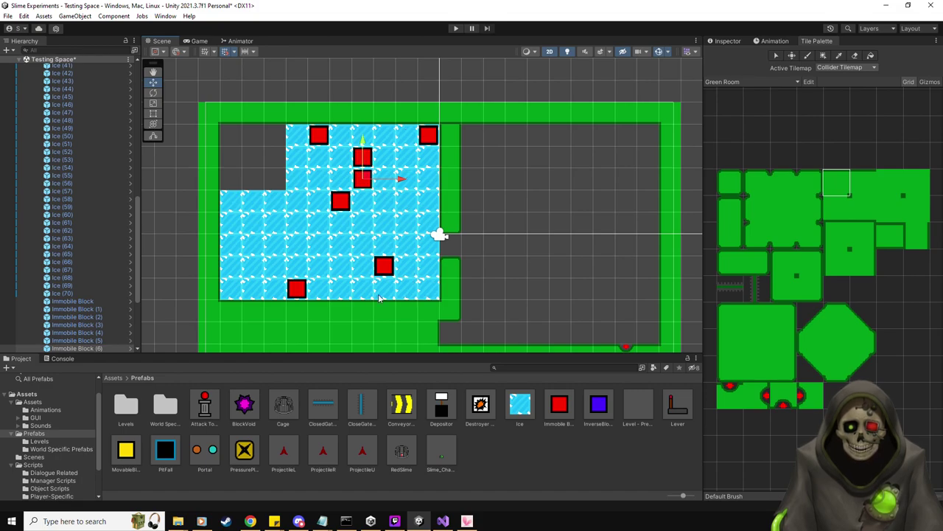
{"action": "left_click_drag", "start_coordinate": [561, 409], "coordinate": [393, 138]}
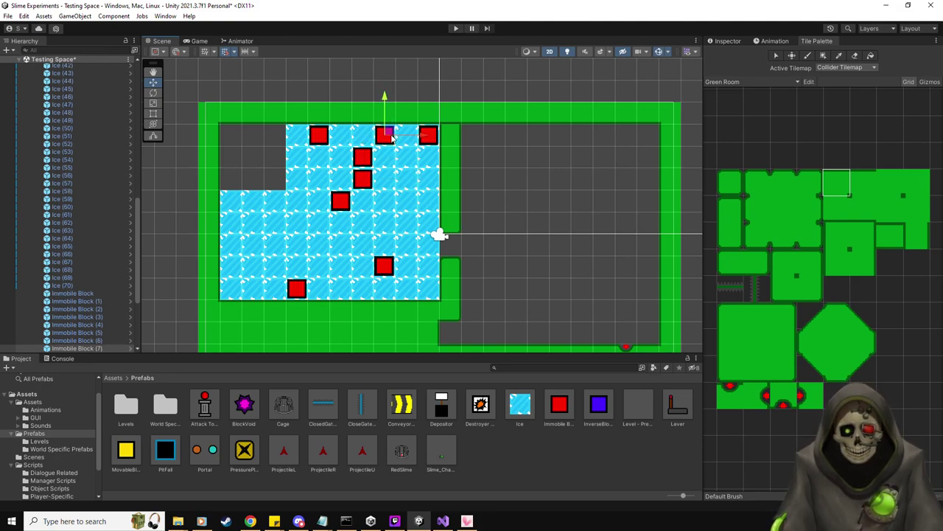
{"action": "left_click_drag", "start_coordinate": [392, 138], "coordinate": [414, 138]}
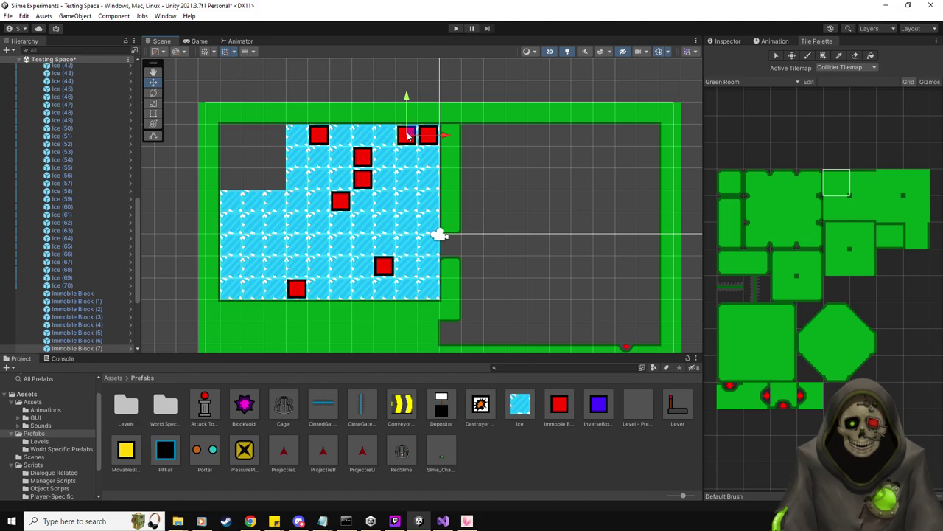
{"action": "key", "text": "Delete"}
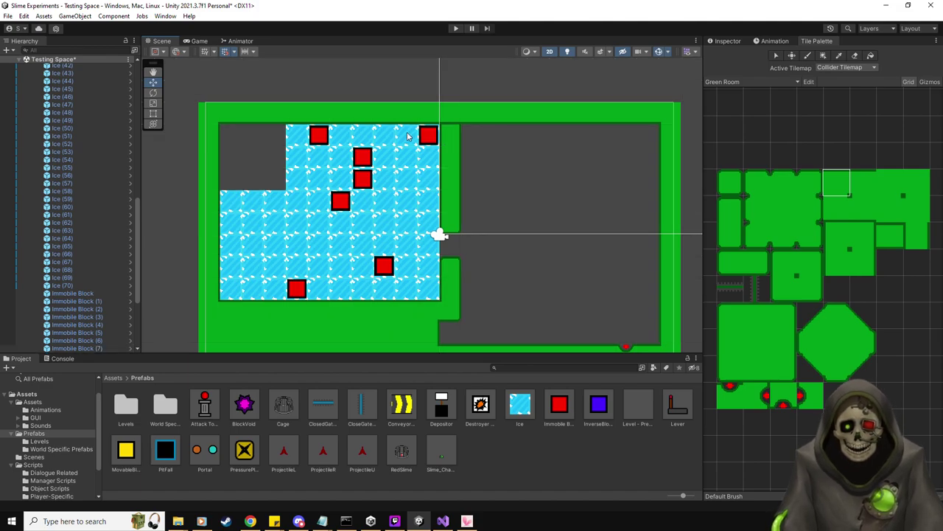
Step: Shift the row 7 Immobile Block to column 9 and the row 2 block to column 8, and add one at row 3 column 9
{"action": "left_click", "coordinate": [363, 157]}
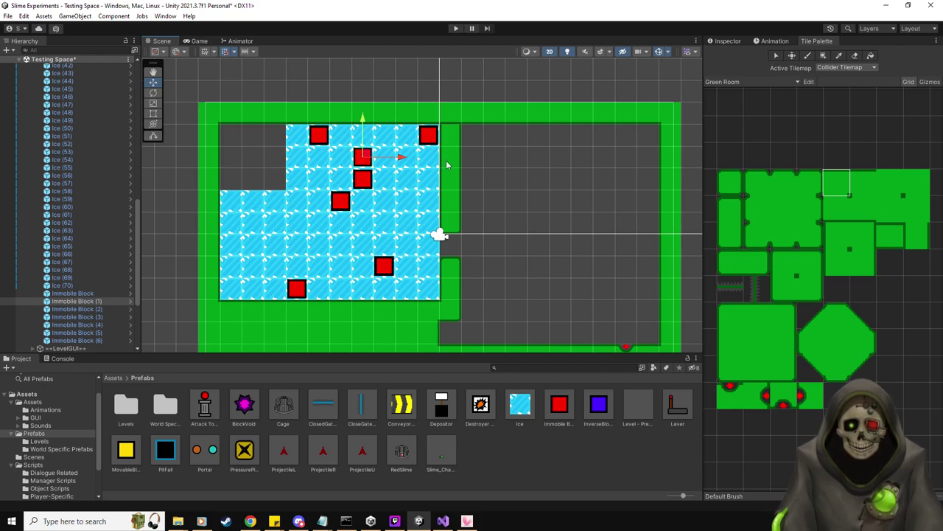
{"action": "left_click", "coordinate": [383, 264]}
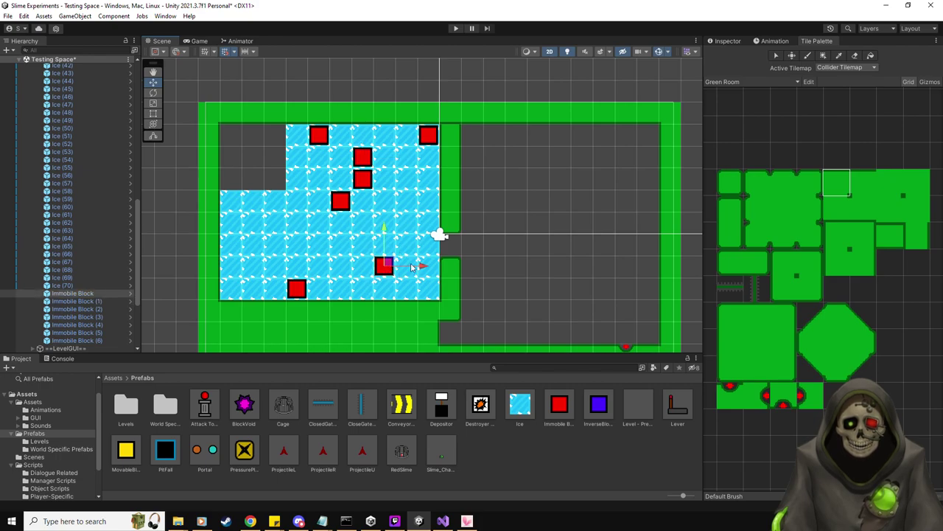
{"action": "left_click_drag", "start_coordinate": [425, 270], "coordinate": [447, 269]}
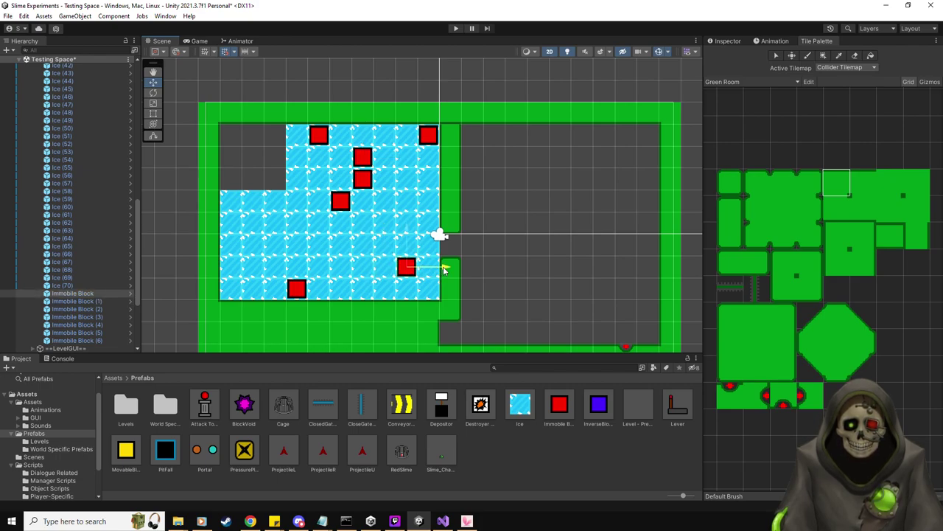
{"action": "left_click", "coordinate": [364, 157]}
{"action": "left_click_drag", "start_coordinate": [401, 159], "coordinate": [423, 158]}
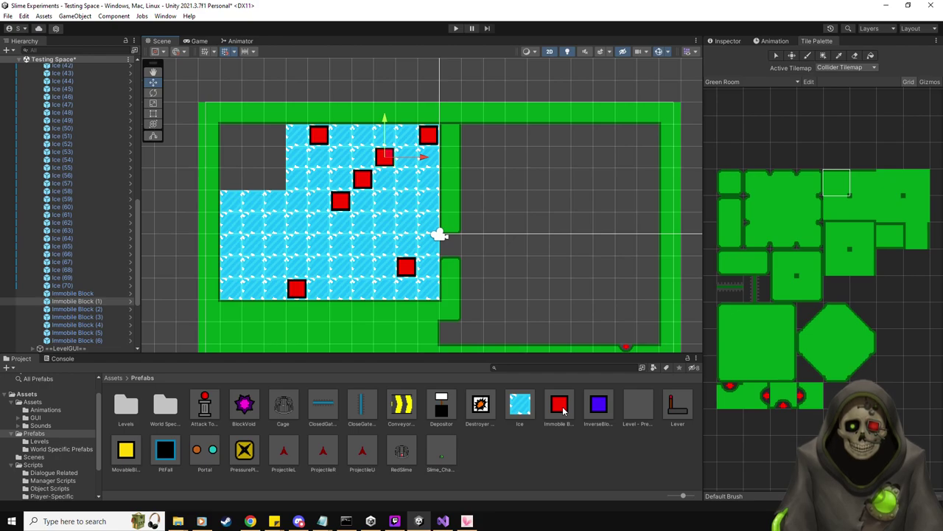
{"action": "left_click_drag", "start_coordinate": [563, 410], "coordinate": [411, 179]}
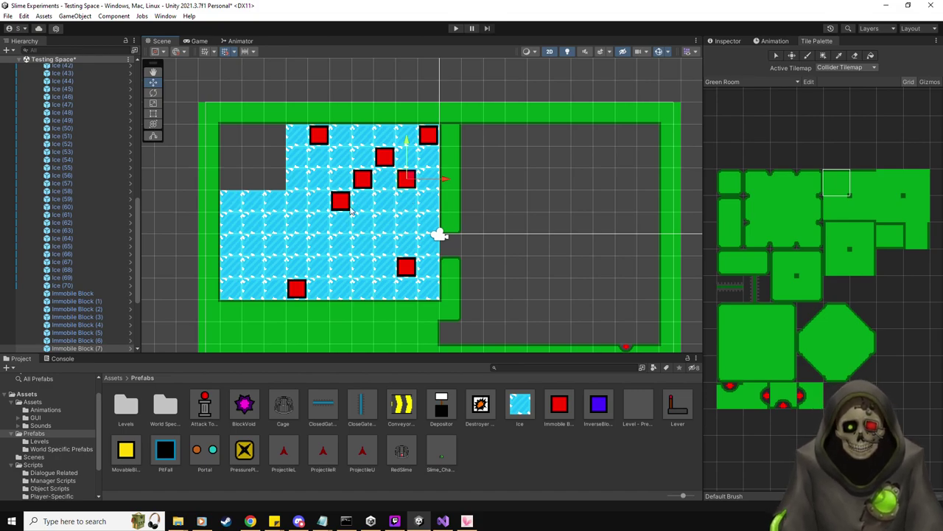
Step: Try the row 4 Immobile Block at column 8, and return it to column 6
{"action": "left_click", "coordinate": [344, 204]}
{"action": "left_click_drag", "start_coordinate": [378, 203], "coordinate": [429, 204]}
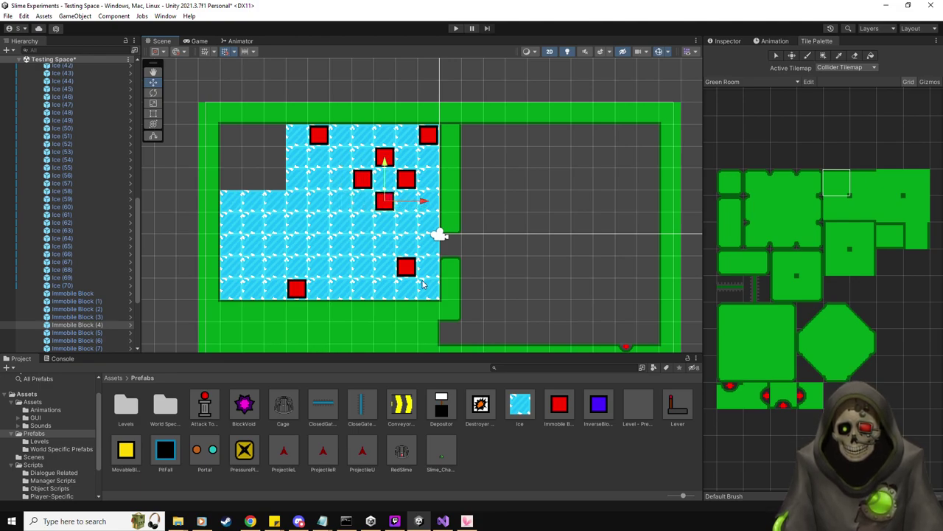
{"action": "left_click_drag", "start_coordinate": [424, 202], "coordinate": [385, 212]}
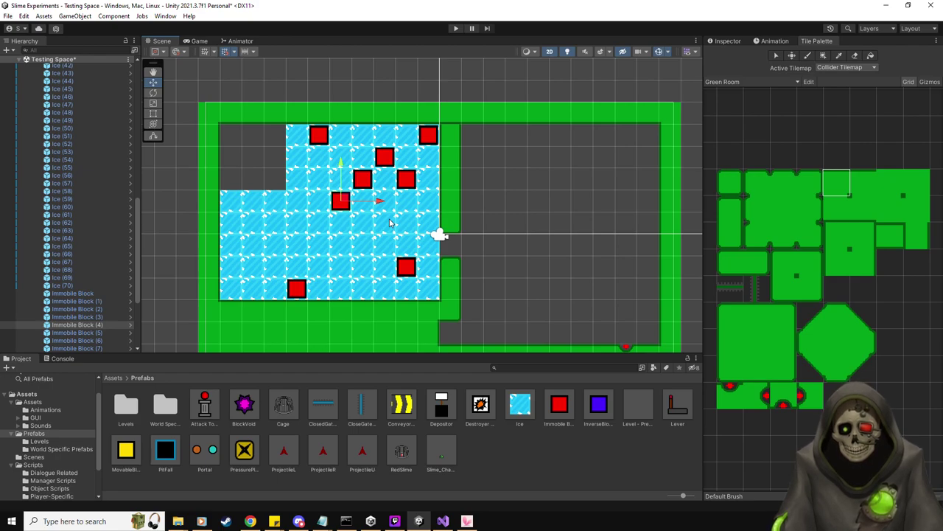
Step: Delete every Immobile Block on the ice except the one at row 7 column 9
{"action": "key", "text": "Delete"}
{"action": "left_click", "coordinate": [363, 181]}
{"action": "key", "text": "Delete"}
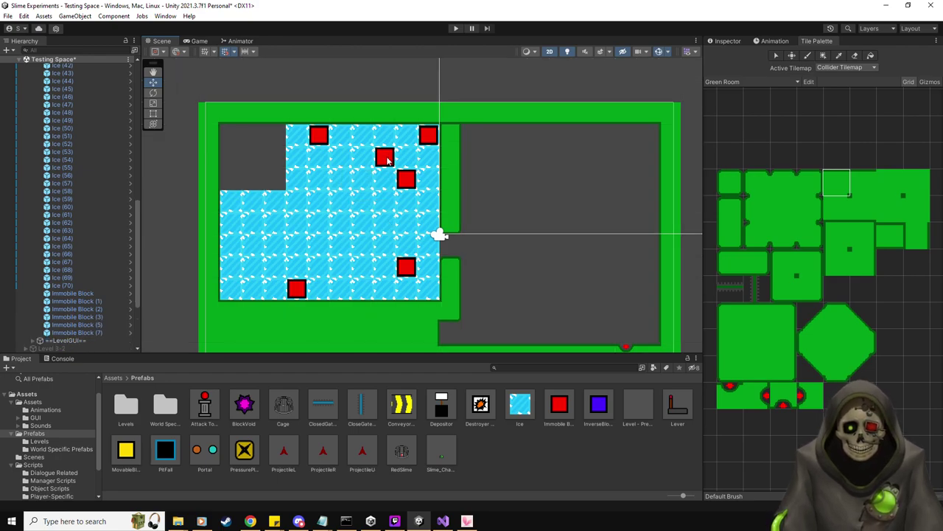
{"action": "left_click", "coordinate": [384, 156]}
{"action": "key", "text": "Delete"}
{"action": "left_click", "coordinate": [407, 179]}
{"action": "key", "text": "Delete"}
{"action": "left_click", "coordinate": [428, 135]}
{"action": "key", "text": "Delete"}
{"action": "left_click", "coordinate": [318, 135]}
{"action": "key", "text": "Delete"}
{"action": "left_click", "coordinate": [296, 290]}
{"action": "key", "text": "Delete"}
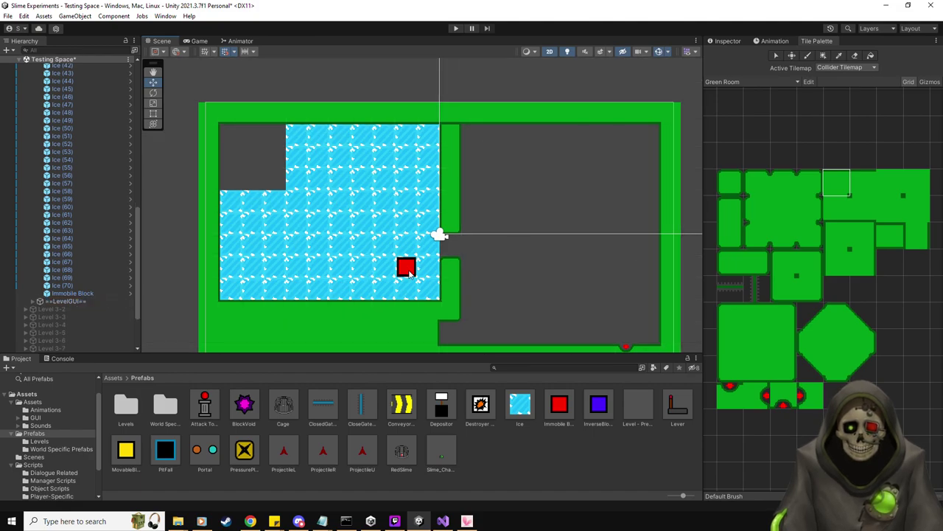
Step: Move the remaining Immobile Block to row 7 column 5, and add another at row 2 column 4
{"action": "left_click", "coordinate": [408, 267]}
{"action": "left_click_drag", "start_coordinate": [445, 270], "coordinate": [337, 277]}
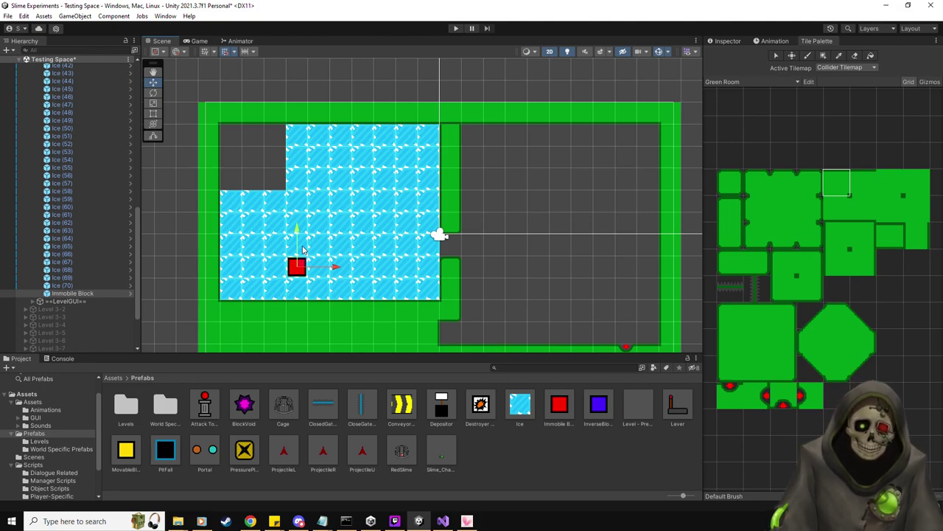
{"action": "left_click_drag", "start_coordinate": [333, 269], "coordinate": [355, 267]}
{"action": "left_click_drag", "start_coordinate": [562, 407], "coordinate": [297, 140]}
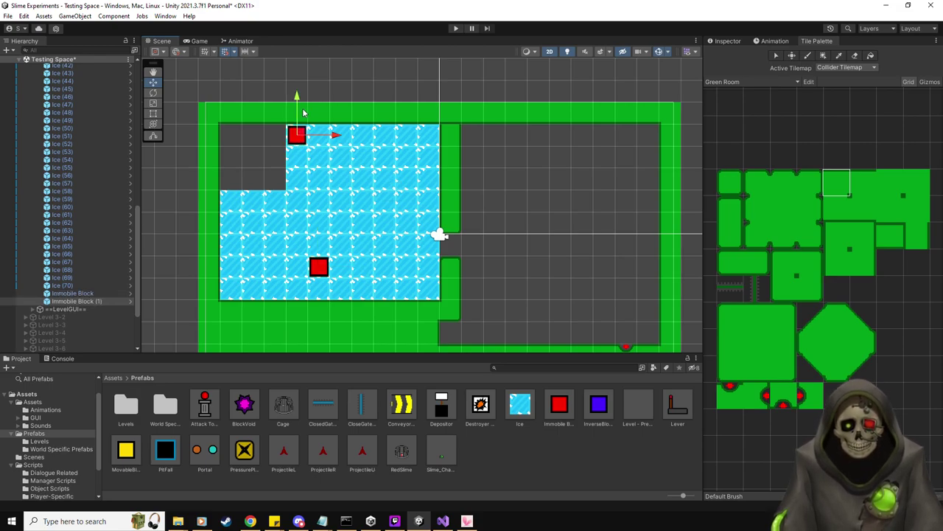
{"action": "left_click_drag", "start_coordinate": [298, 138], "coordinate": [299, 159]}
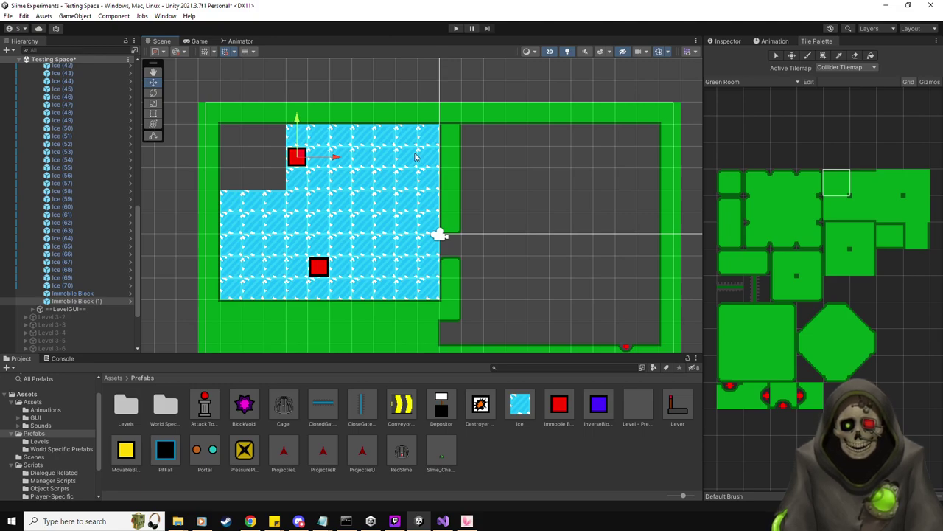
Step: Add Immobile Blocks on the ice at row 1 column 9 and row 5 column 10
{"action": "left_click_drag", "start_coordinate": [565, 415], "coordinate": [594, 455]}
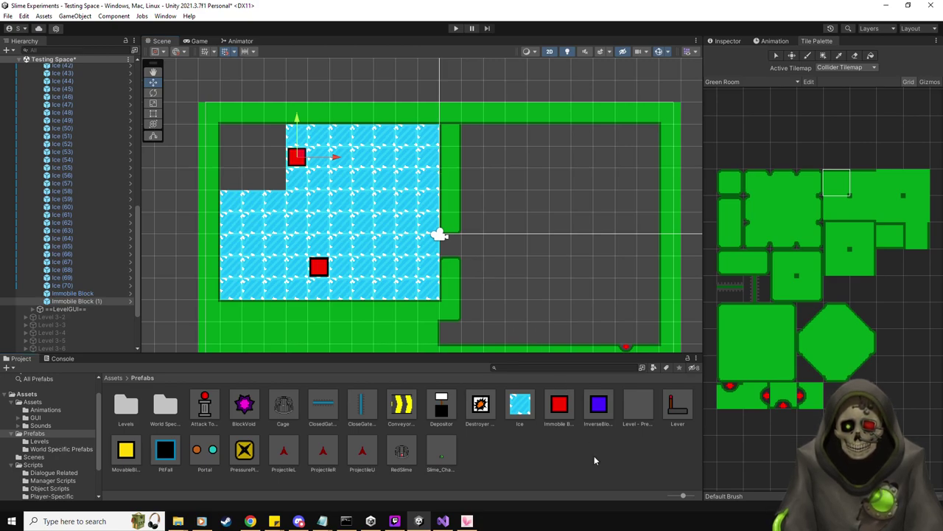
{"action": "left_click_drag", "start_coordinate": [560, 412], "coordinate": [386, 136]}
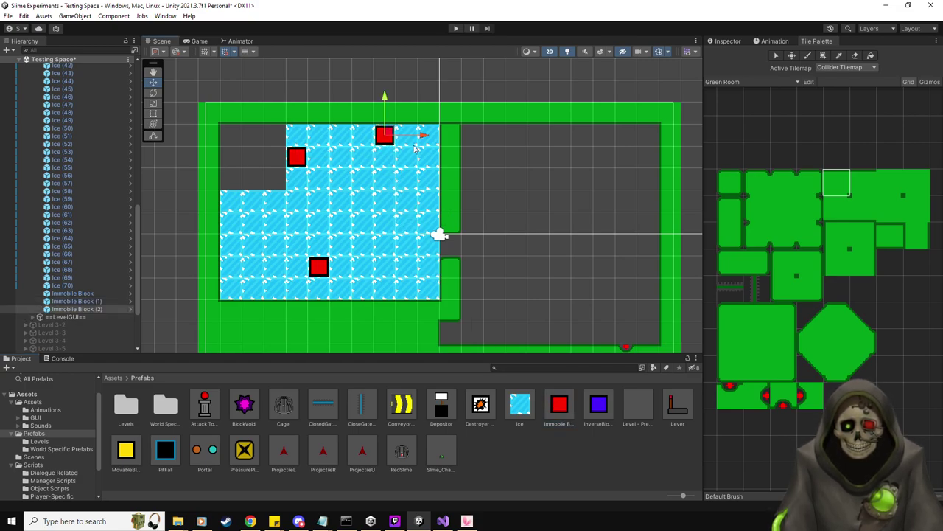
{"action": "left_click_drag", "start_coordinate": [422, 135], "coordinate": [443, 136]}
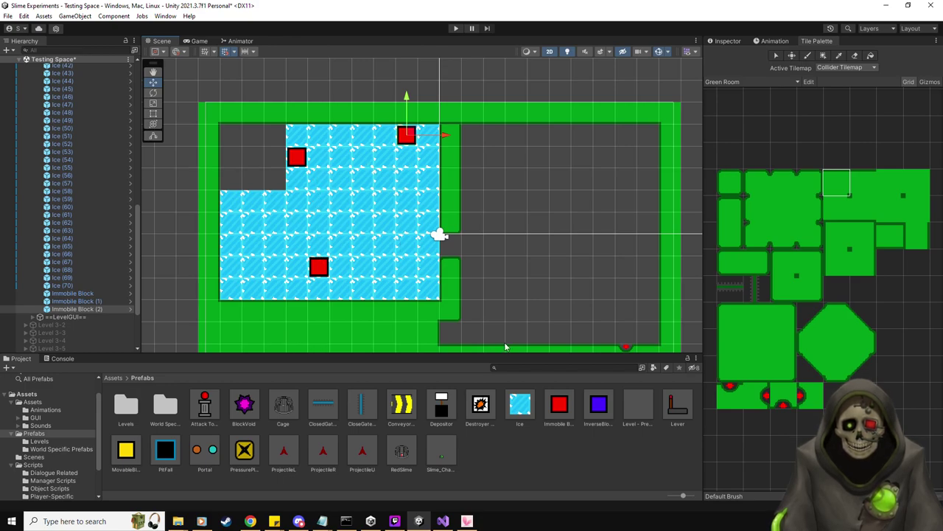
{"action": "left_click_drag", "start_coordinate": [559, 404], "coordinate": [413, 224]}
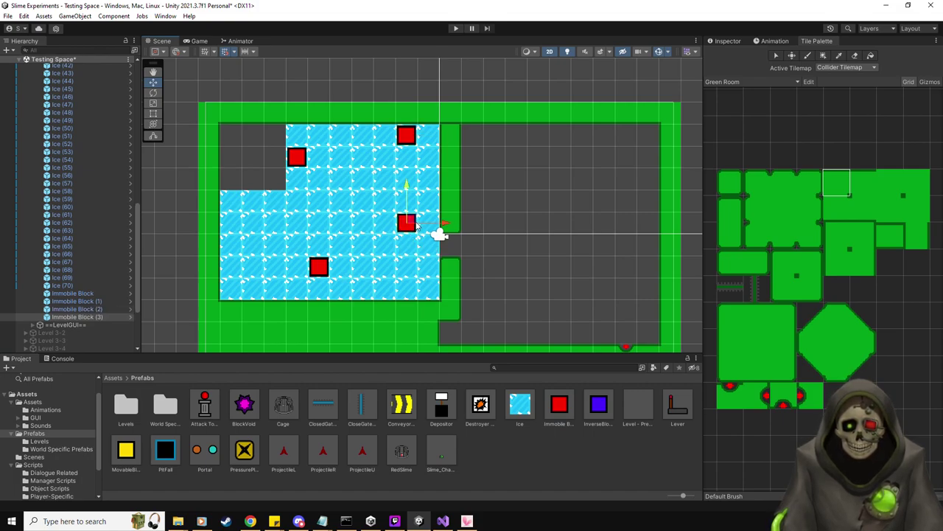
{"action": "left_click_drag", "start_coordinate": [457, 224], "coordinate": [478, 225]}
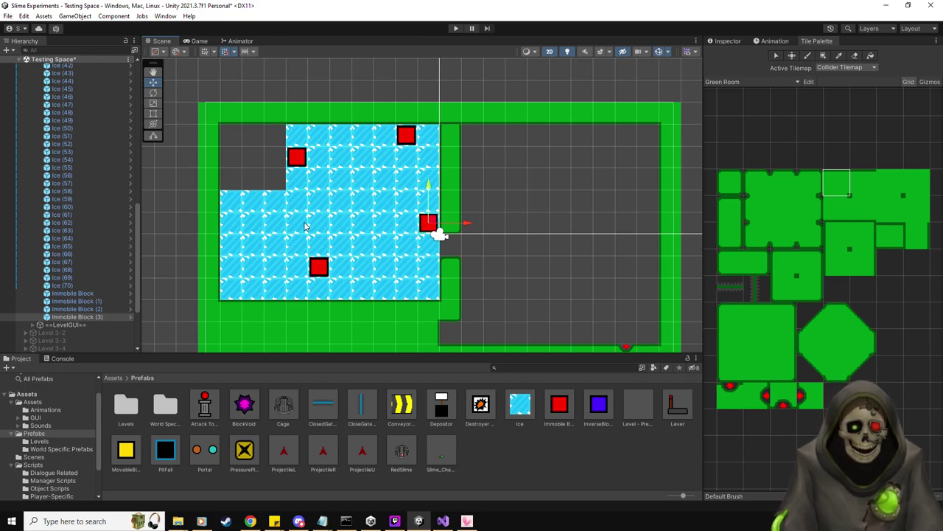
Step: Add Immobile Blocks on the ice at row 4 column 3, row 6 column 4, and row 5 column 1
{"action": "left_click_drag", "start_coordinate": [561, 406], "coordinate": [275, 199]}
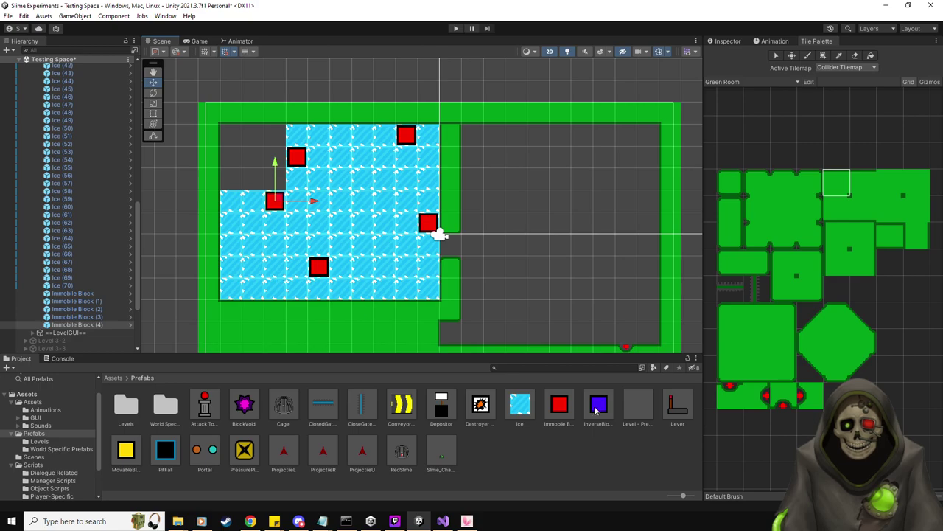
{"action": "left_click_drag", "start_coordinate": [559, 404], "coordinate": [249, 246]}
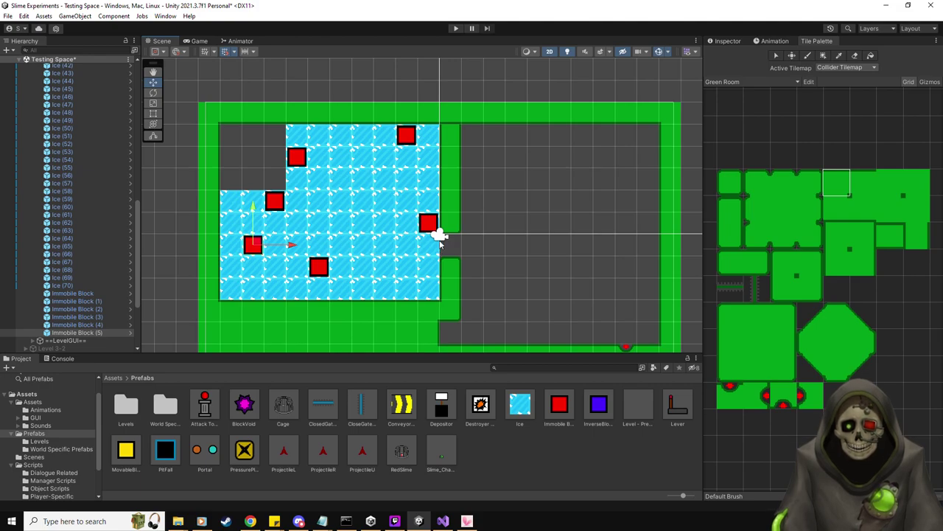
{"action": "left_click_drag", "start_coordinate": [310, 251], "coordinate": [336, 253]}
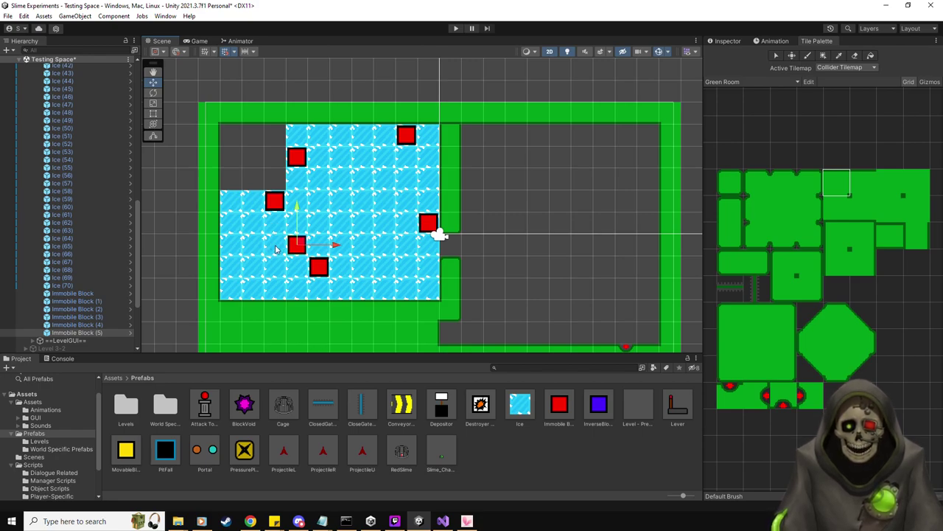
{"action": "left_click_drag", "start_coordinate": [558, 406], "coordinate": [233, 223]}
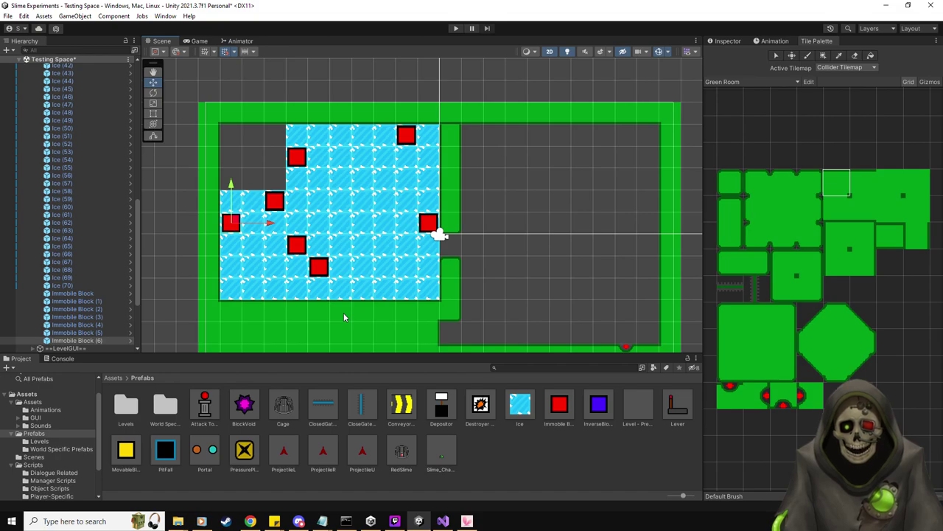
{"action": "left_click_drag", "start_coordinate": [559, 404], "coordinate": [388, 289]}
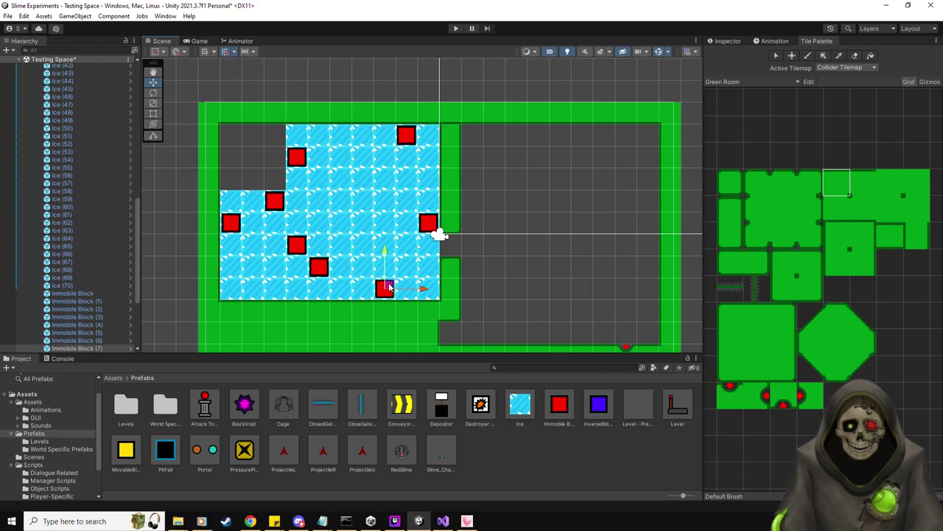
{"action": "left_click_drag", "start_coordinate": [558, 404], "coordinate": [366, 184]}
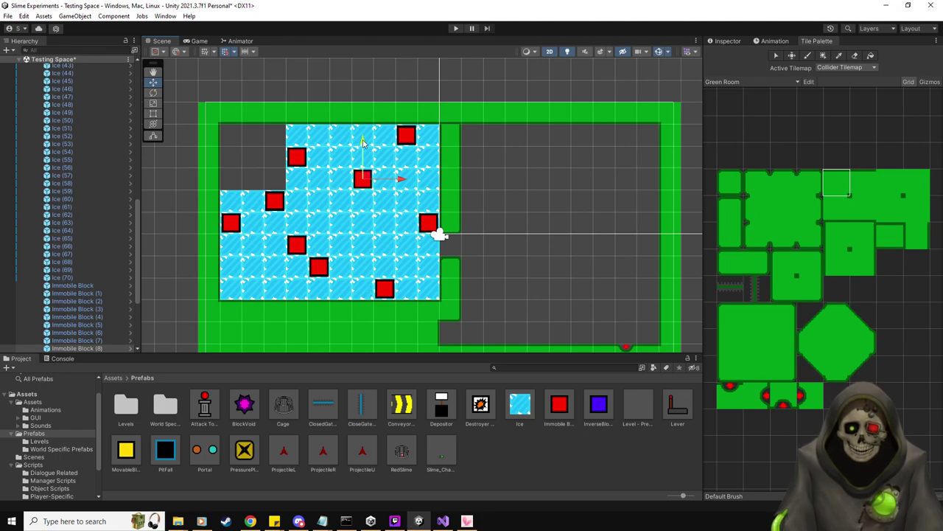
{"action": "left_click_drag", "start_coordinate": [363, 143], "coordinate": [363, 186]}
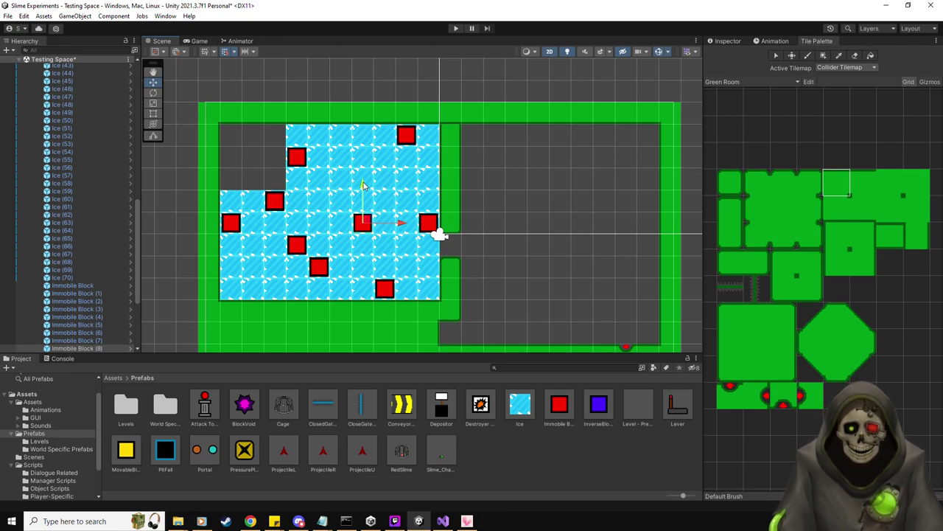
{"action": "key", "text": "Delete"}
{"action": "left_click", "coordinate": [384, 289]}
{"action": "key", "text": "Delete"}
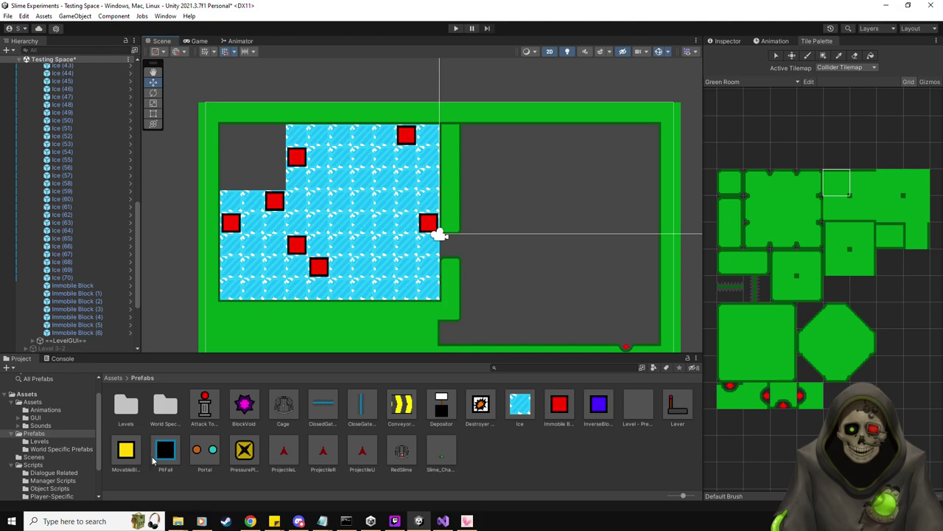
Step: Line up duplicated MovableBlocks down ice column 5 from row 2 to row 6, just above the Immobile Block
{"action": "left_click_drag", "start_coordinate": [133, 457], "coordinate": [321, 183]}
{"action": "key", "text": "ctrl+d"}
{"action": "key", "text": "ctrl+d"}
{"action": "key", "text": "ctrl+d"}
{"action": "key", "text": "ctrl+d"}
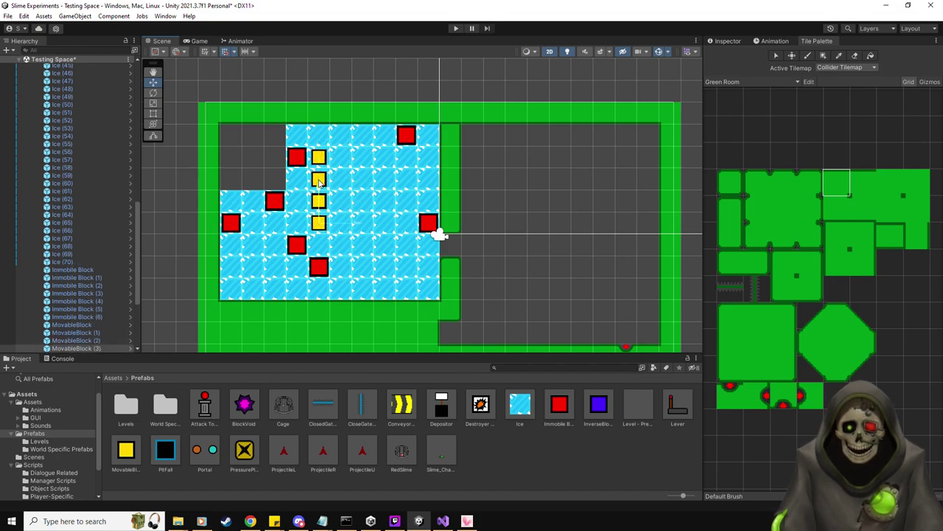
Step: Duplicate MovableBlocks along ice row 2 from column 6 to column 9
{"action": "left_click_drag", "start_coordinate": [320, 223], "coordinate": [445, 158]}
{"action": "key", "text": "ctrl+d"}
{"action": "key", "text": "ctrl+d"}
{"action": "key", "text": "ctrl+d"}
{"action": "key", "text": "ctrl+d"}
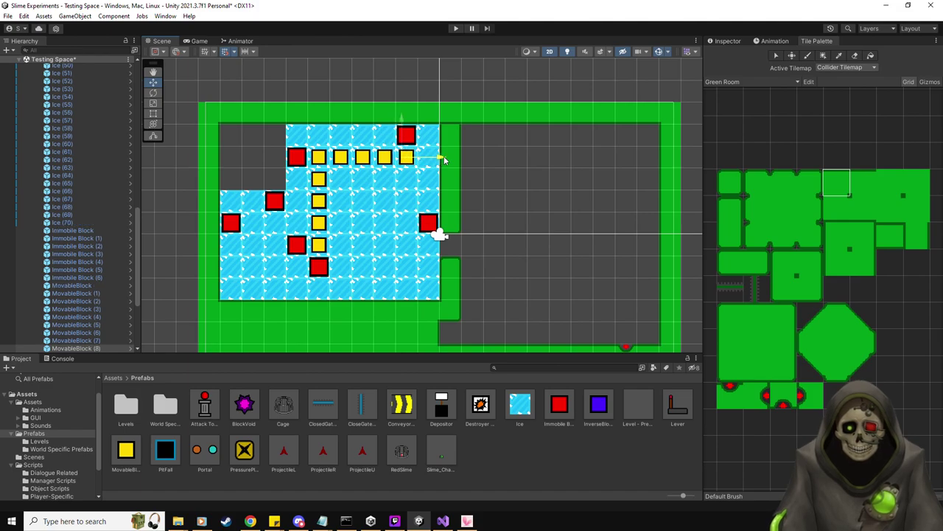
Step: Duplicate MovableBlocks down ice column 9 from row 3 to row 5
{"action": "key", "text": "ctrl+d"}
{"action": "left_click_drag", "start_coordinate": [408, 130], "coordinate": [410, 192]}
{"action": "key", "text": "ctrl+d"}
{"action": "key", "text": "ctrl+d"}
{"action": "key", "text": "ctrl+d"}
Step: Duplicate MovableBlocks leftward along ice row 5 as far as column 4
{"action": "left_click_drag", "start_coordinate": [436, 223], "coordinate": [326, 232]}
{"action": "key", "text": "ctrl+d"}
{"action": "key", "text": "ctrl+d"}
{"action": "key", "text": "ctrl+d"}
{"action": "key", "text": "ctrl+d"}
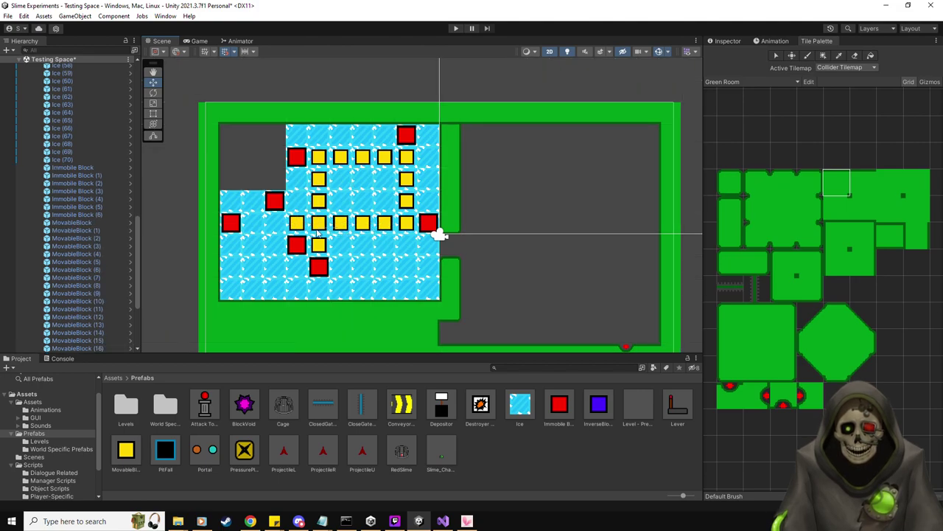
Step: Continue the MovableBlock trail with duplicates at row 5 column 3 and row 6 columns 3 and 2
{"action": "scroll", "coordinate": [58, 293], "scroll_direction": "down", "scroll_amount": 2}
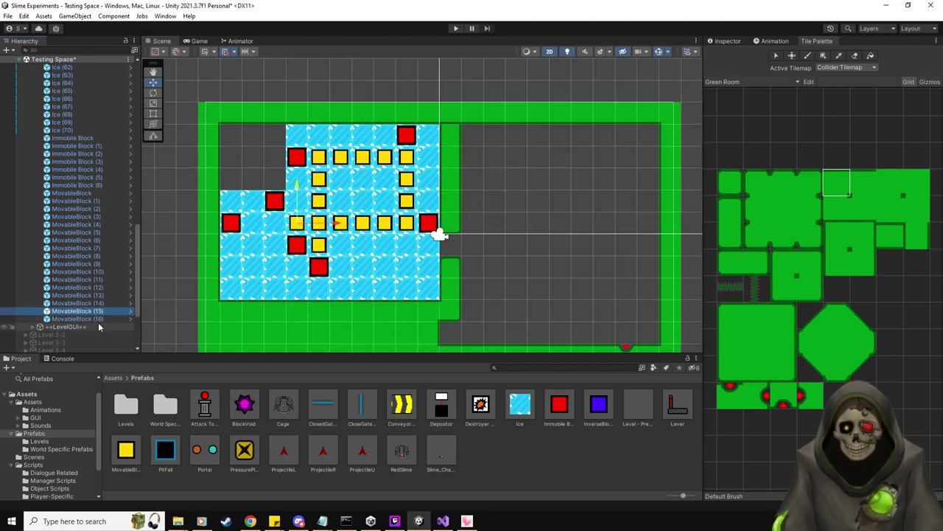
{"action": "left_click", "coordinate": [66, 326]}
{"action": "left_click", "coordinate": [322, 229]}
{"action": "key", "text": "ctrl+d"}
{"action": "left_click_drag", "start_coordinate": [322, 229], "coordinate": [255, 252]}
{"action": "key", "text": "ctrl+d"}
{"action": "key", "text": "ctrl+d"}
{"action": "key", "text": "ctrl+d"}
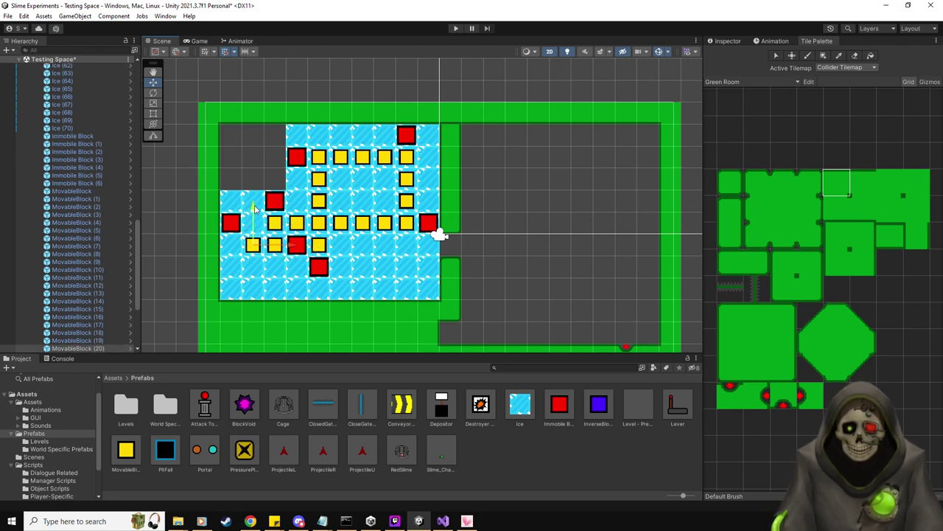
Step: Extend the MovableBlock trail down column 2 through rows 7 and 8, ending at row 8 column 1
{"action": "left_click_drag", "start_coordinate": [253, 213], "coordinate": [254, 253]}
{"action": "key", "text": "ctrl+d"}
{"action": "key", "text": "ctrl+d"}
{"action": "left_click_drag", "start_coordinate": [295, 297], "coordinate": [274, 297]}
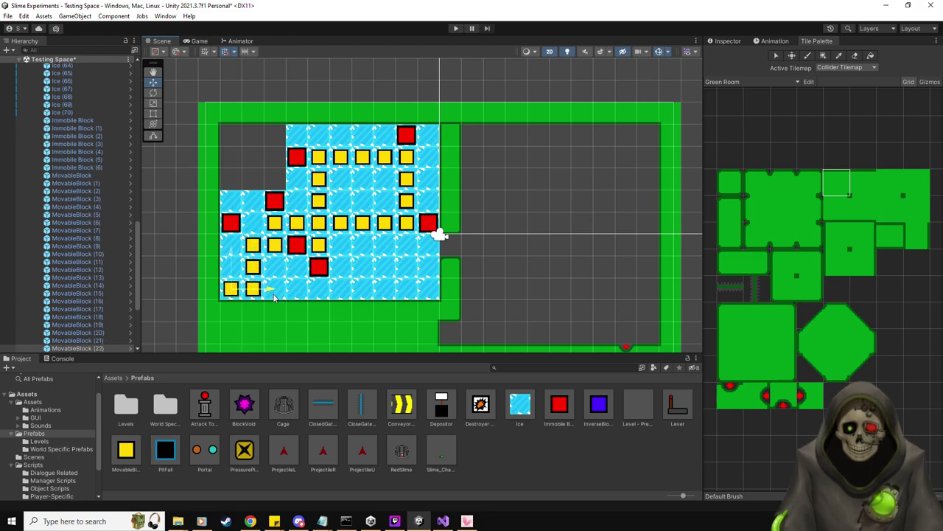
Step: Extend the MovableBlock trail with duplicates at column 1 rows 7 and 6, and column 2 rows 5 and 4
{"action": "key", "text": "ctrl+d"}
{"action": "left_click_drag", "start_coordinate": [230, 252], "coordinate": [254, 222]}
{"action": "key", "text": "ctrl+d"}
{"action": "key", "text": "ctrl+d"}
{"action": "key", "text": "ctrl+d"}
{"action": "left_click_drag", "start_coordinate": [252, 184], "coordinate": [253, 162]}
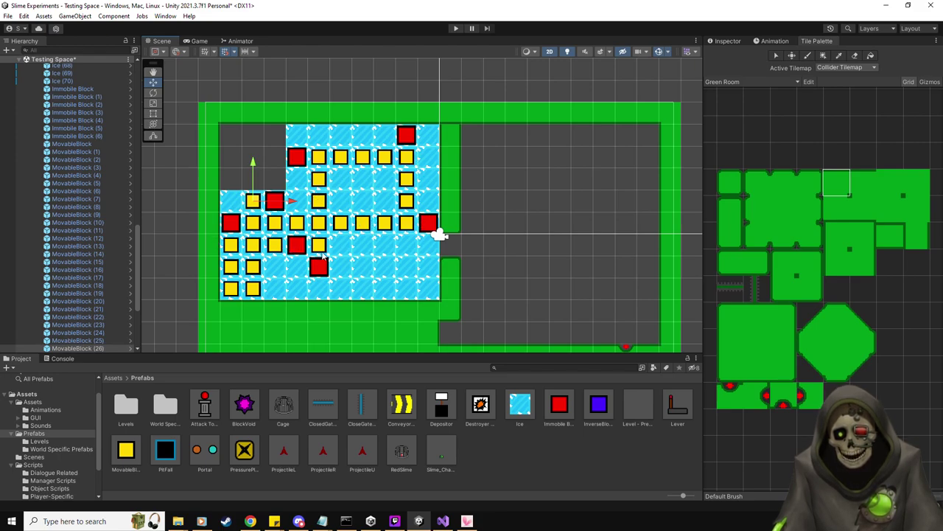
Step: Add MovableBlocks along ice row 6 from column 6 to column 10
{"action": "left_click_drag", "start_coordinate": [126, 450], "coordinate": [466, 245]}
{"action": "key", "text": "ctrl+d"}
{"action": "key", "text": "ctrl+d"}
{"action": "key", "text": "ctrl+d"}
{"action": "key", "text": "ctrl+d"}
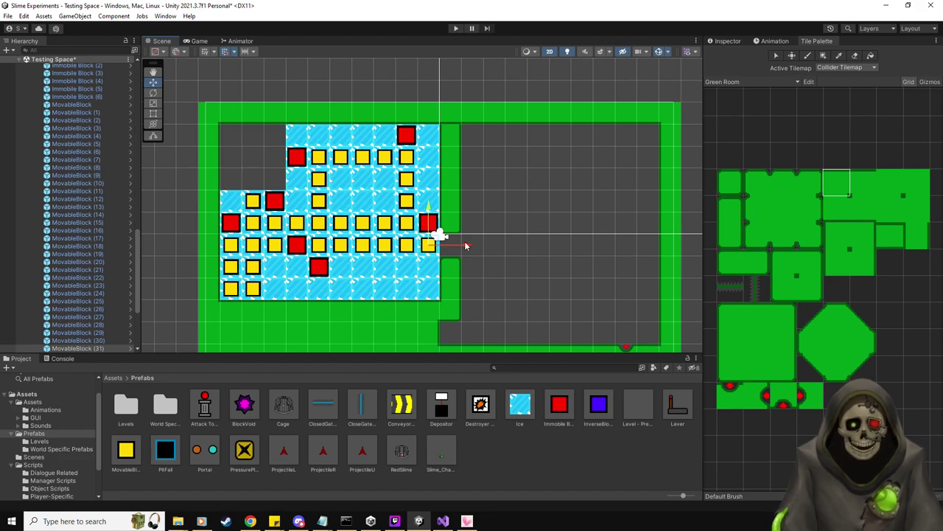
Step: Try Immobile Blocks at column 10 rows 7 and 8 and at row 7 column 9, removing the column 9 one
{"action": "left_click_drag", "start_coordinate": [556, 404], "coordinate": [429, 267]}
{"action": "left_click_drag", "start_coordinate": [564, 404], "coordinate": [435, 290]}
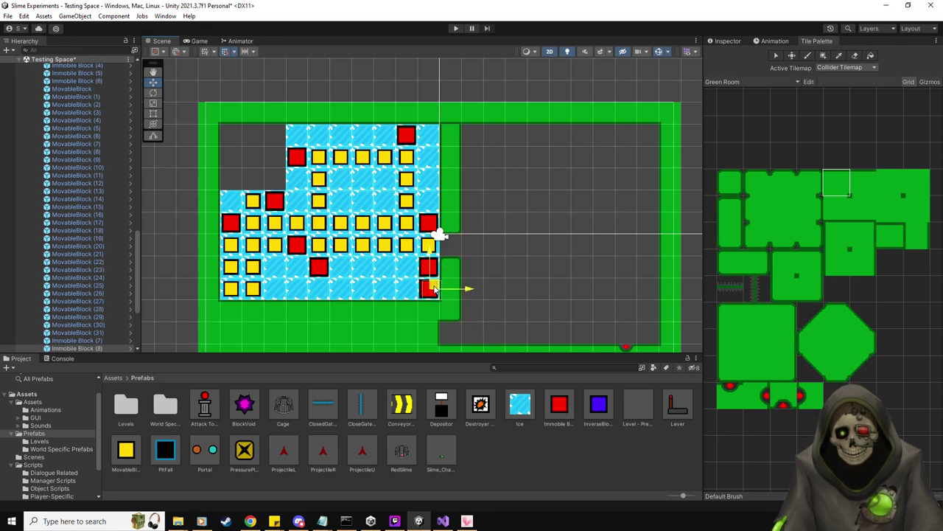
{"action": "left_click_drag", "start_coordinate": [559, 405], "coordinate": [406, 268]}
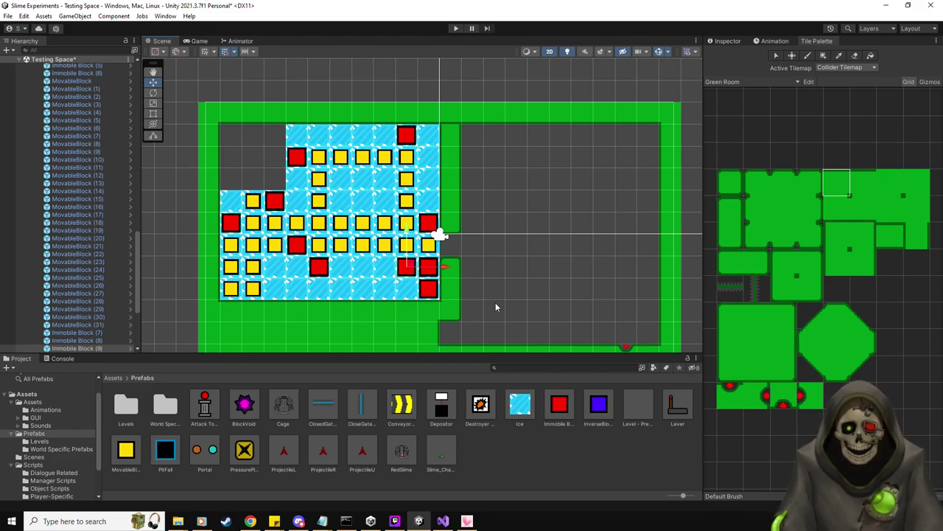
{"action": "key", "text": "Delete"}
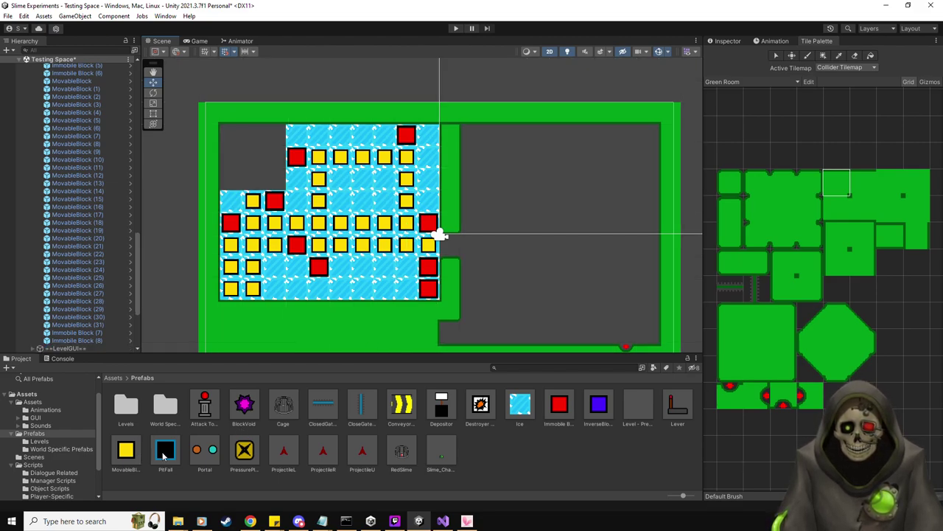
Step: Replace the ice tile at row 7 column 9 with a PitFall and assign SpawnPoint as its Level Spawn
{"action": "left_click", "coordinate": [408, 271]}
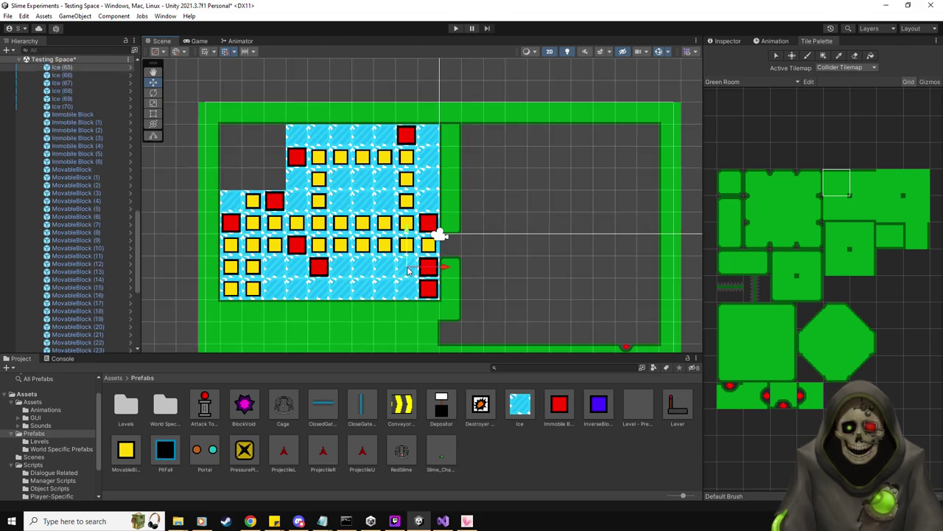
{"action": "left_click_drag", "start_coordinate": [165, 451], "coordinate": [409, 266]}
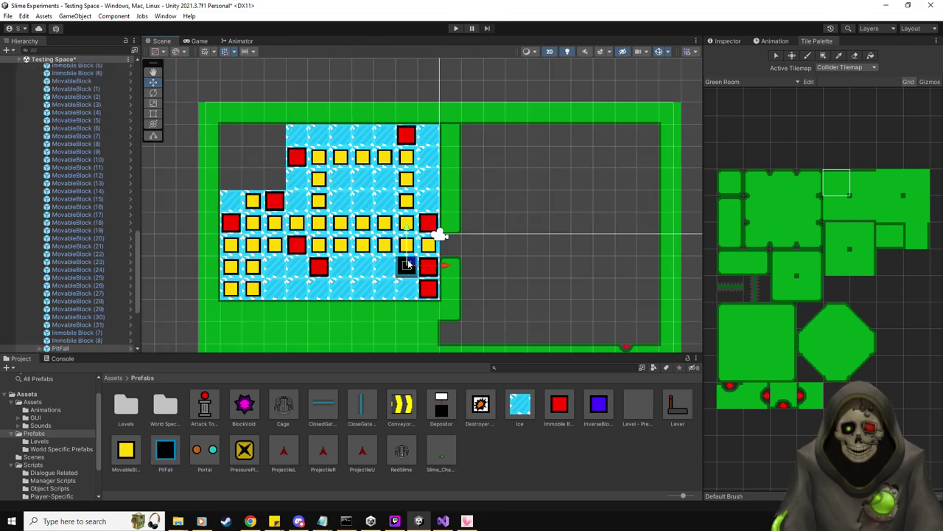
{"action": "scroll", "coordinate": [85, 229], "scroll_direction": "up", "scroll_amount": 10}
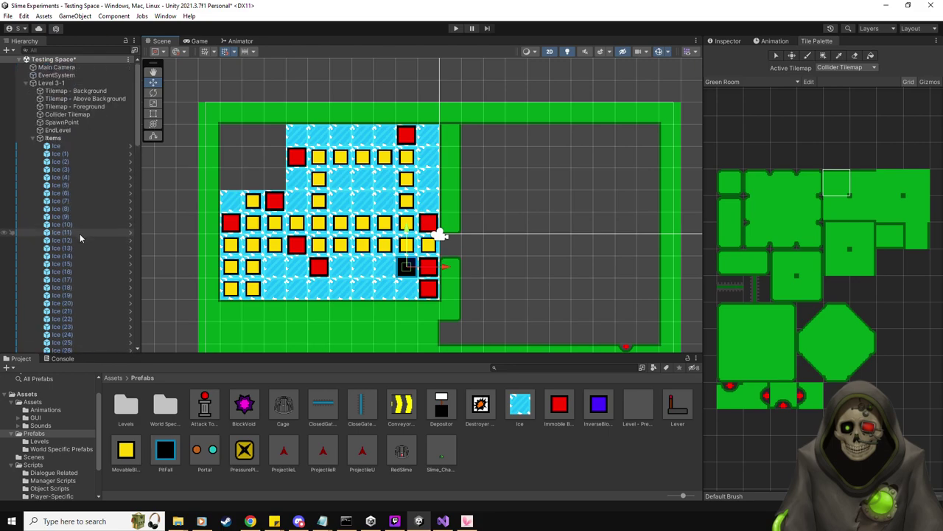
{"action": "left_click", "coordinate": [724, 41]}
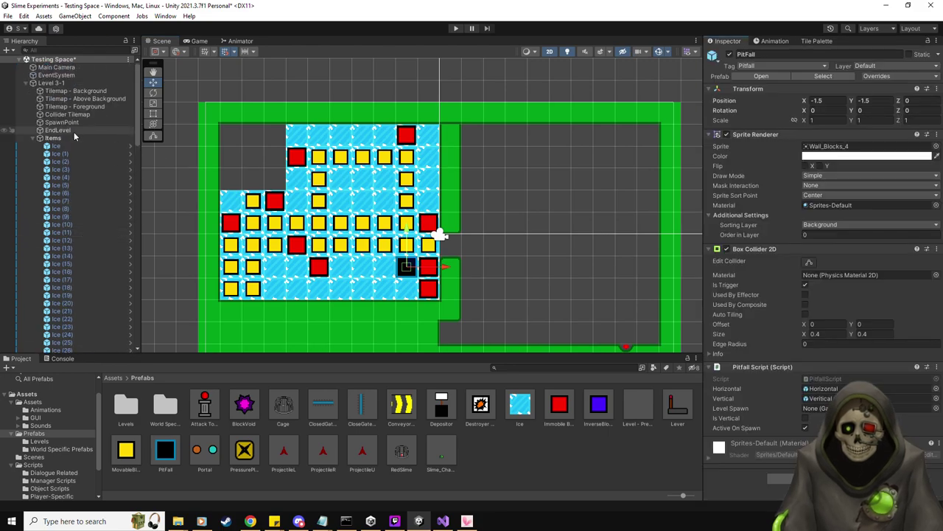
{"action": "left_click_drag", "start_coordinate": [870, 388], "coordinate": [869, 408]}
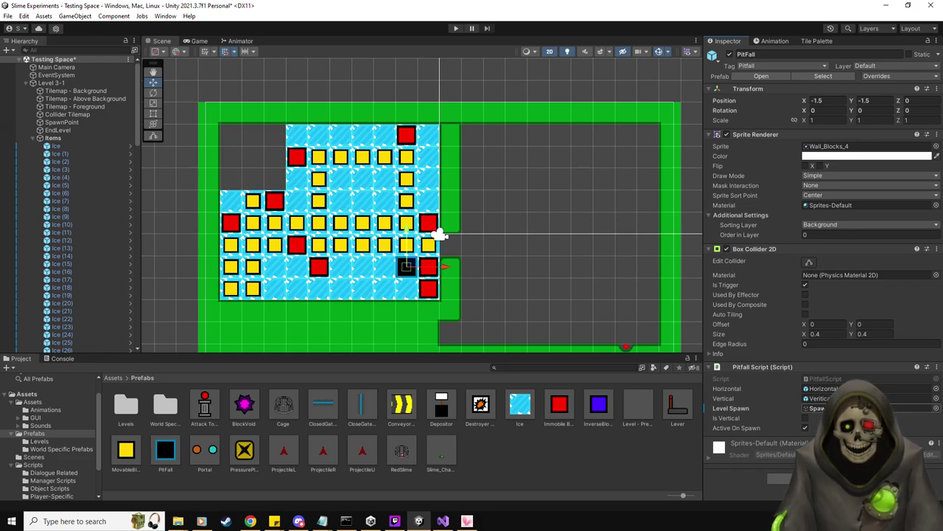
Step: Delete the Immobile Blocks and the ice tiles beneath them at column 10, rows 7 and 8
{"action": "scroll", "coordinate": [85, 185], "scroll_direction": "down", "scroll_amount": 15}
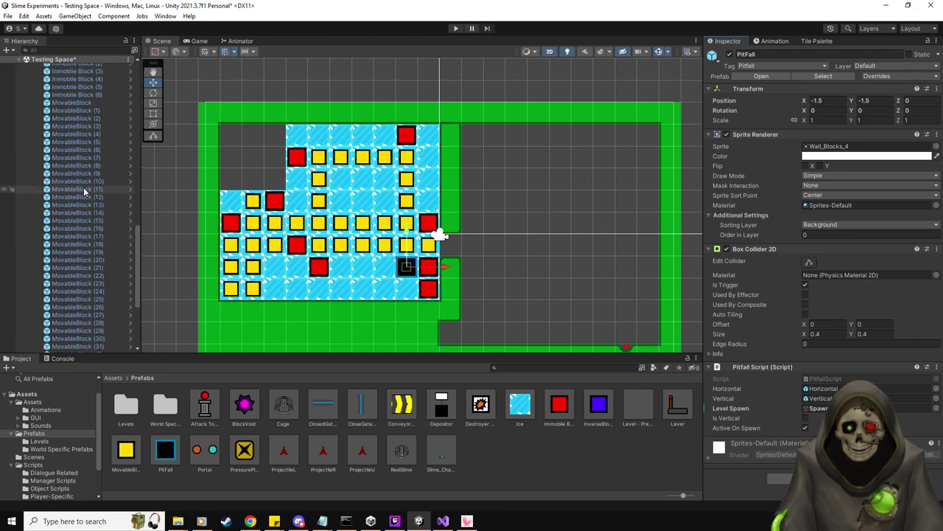
{"action": "scroll", "coordinate": [521, 286], "scroll_direction": "up", "scroll_amount": 3}
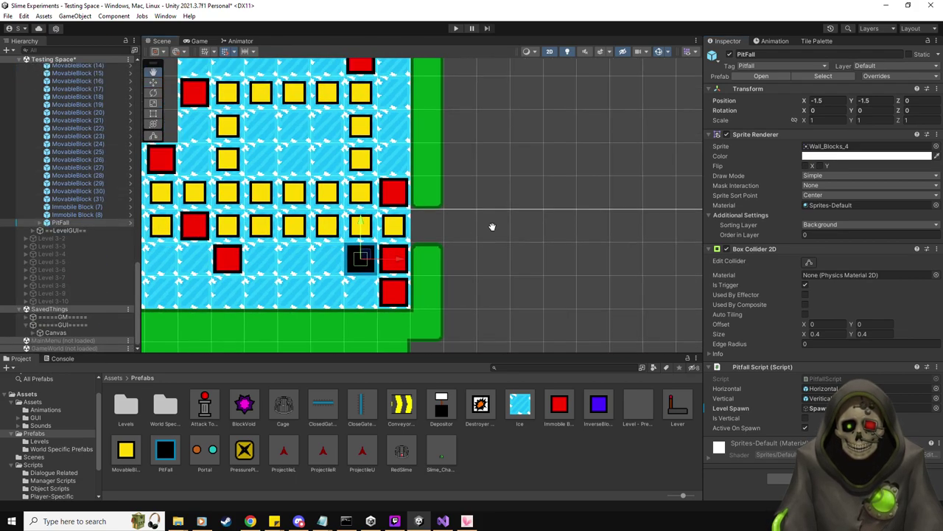
{"action": "scroll", "coordinate": [570, 238], "scroll_direction": "down", "scroll_amount": 2}
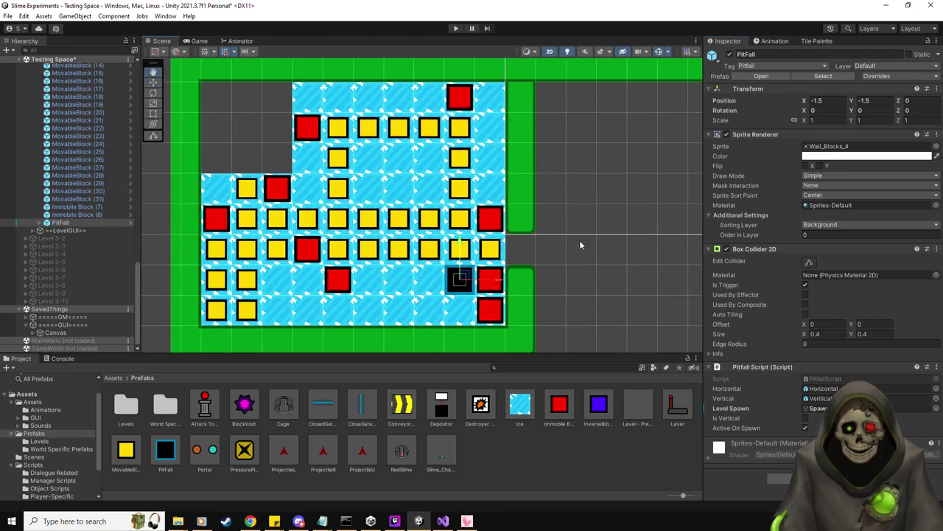
{"action": "left_click", "coordinate": [491, 287]}
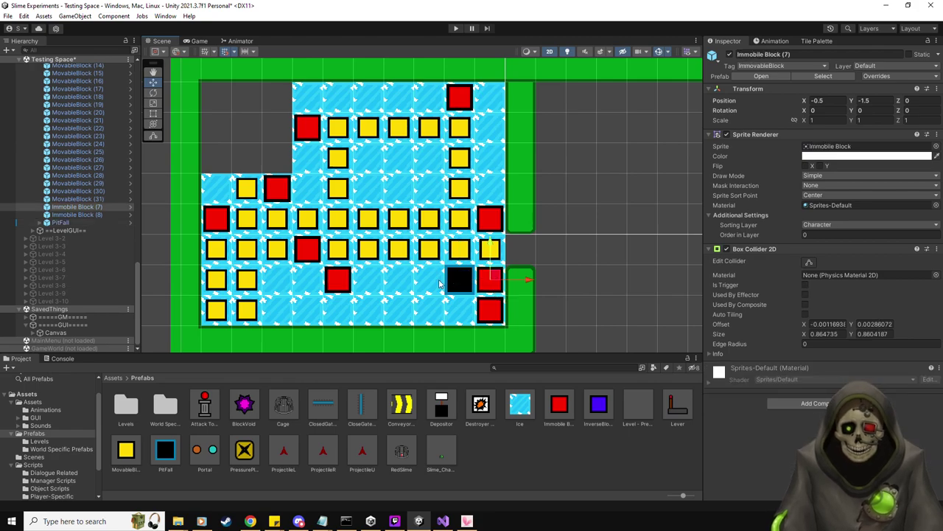
{"action": "key", "text": "Delete"}
{"action": "left_click", "coordinate": [489, 309]}
{"action": "key", "text": "Delete"}
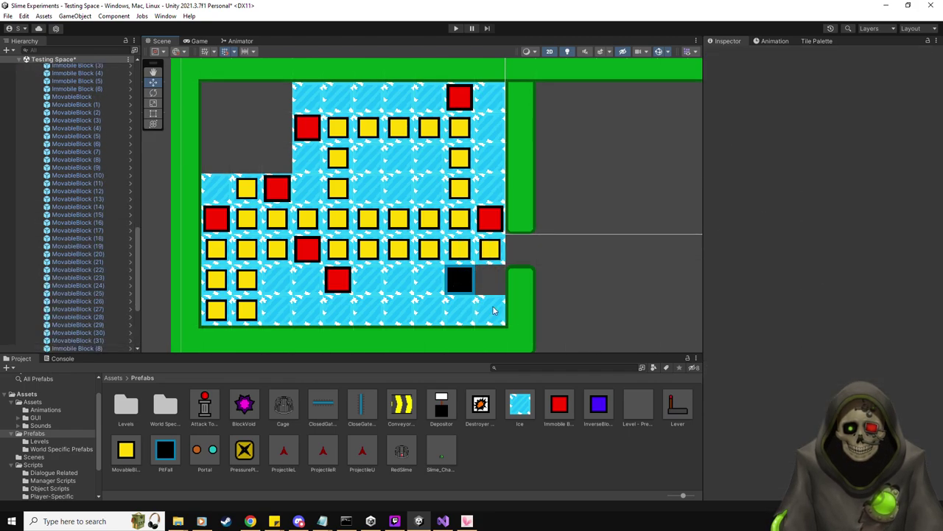
Step: Duplicate the PitFall into column 10 at rows 7 and 8
{"action": "left_click", "coordinate": [460, 278]}
{"action": "key", "text": "ctrl+d"}
{"action": "left_click_drag", "start_coordinate": [502, 279], "coordinate": [534, 280]}
{"action": "key", "text": "ctrl+d"}
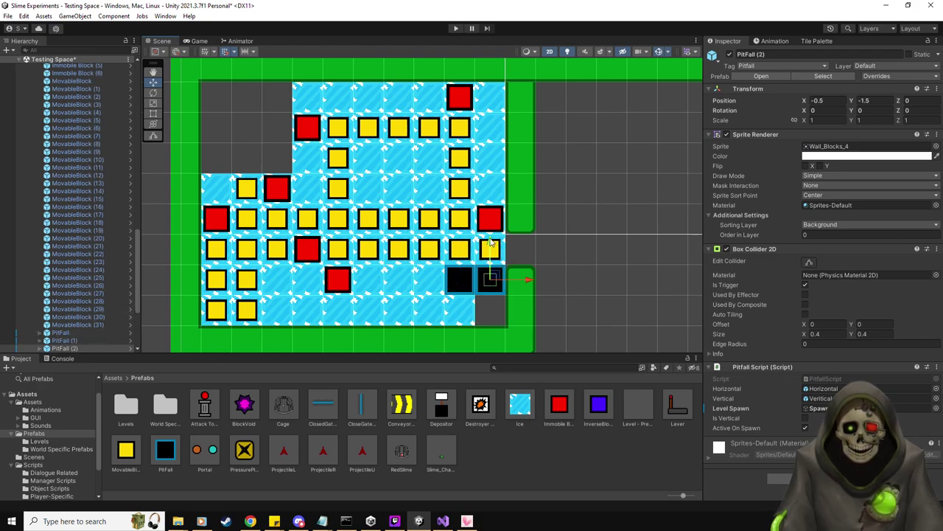
{"action": "left_click_drag", "start_coordinate": [489, 243], "coordinate": [489, 274]}
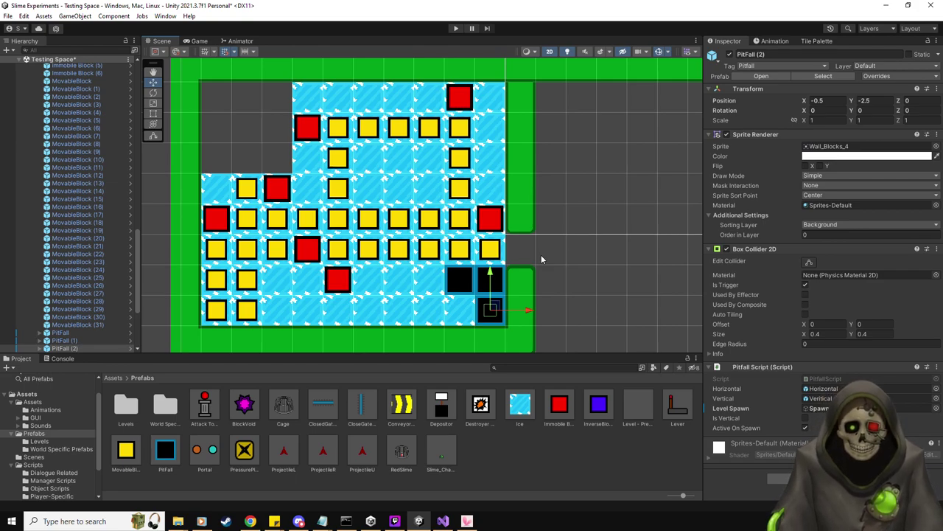
Step: Delete the ice tiles beneath the Immobile Blocks at row 5 column 10, row 4 column 3 and row 2 column 4
{"action": "left_click", "coordinate": [502, 235]}
{"action": "left_click", "coordinate": [505, 234]}
{"action": "left_click", "coordinate": [505, 235]}
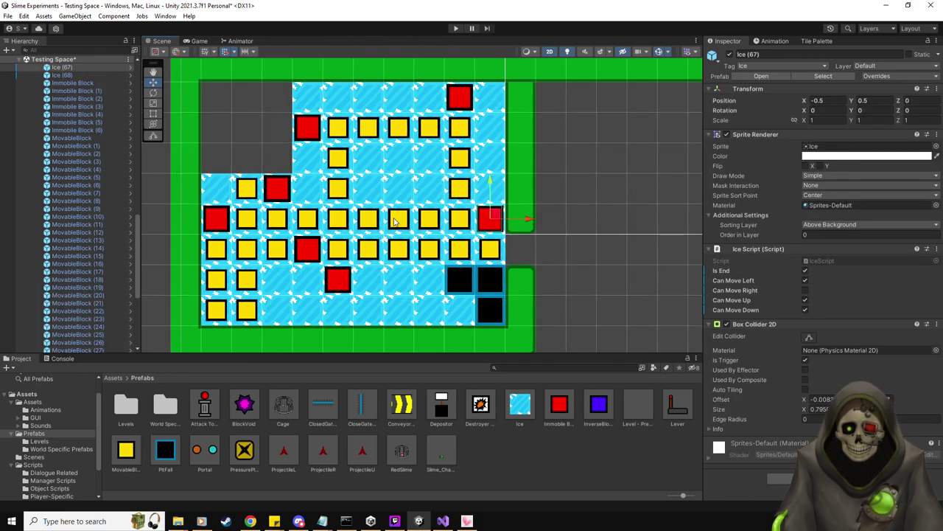
{"action": "key", "text": "Delete"}
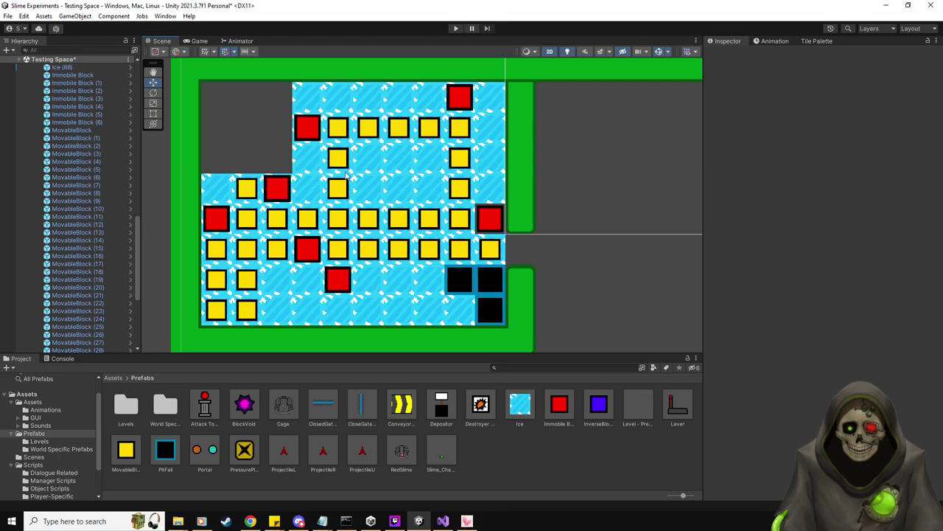
{"action": "left_click", "coordinate": [282, 178]}
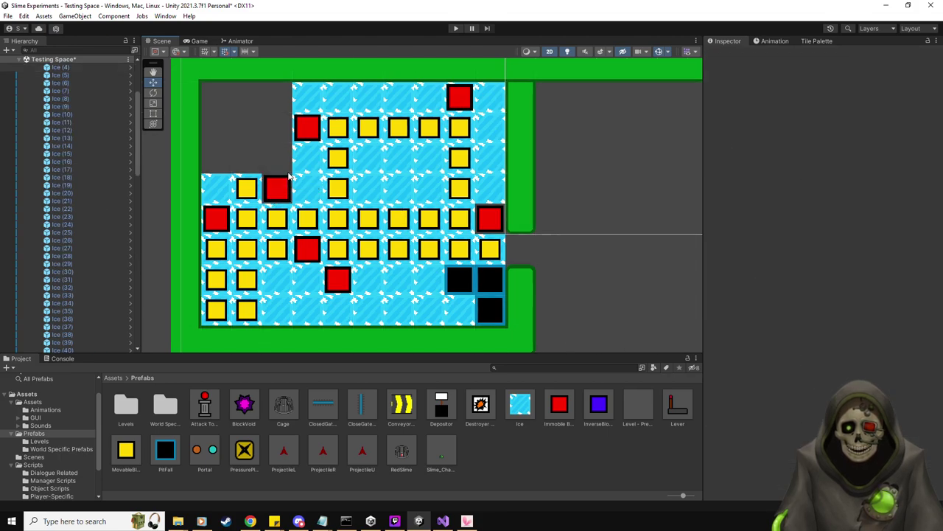
{"action": "left_click", "coordinate": [294, 142]}
{"action": "key", "text": "Delete"}
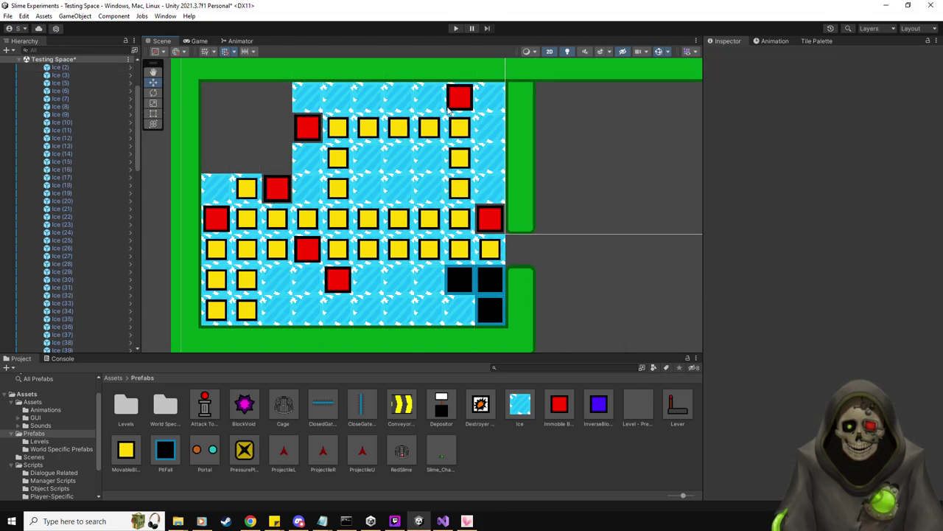
Step: Delete the ice tiles beneath the Immobile Blocks at row 1 column 9, row 5 column 1, row 6 column 4 and row 7 column 5
{"action": "left_click", "coordinate": [446, 109]}
{"action": "key", "text": "Delete"}
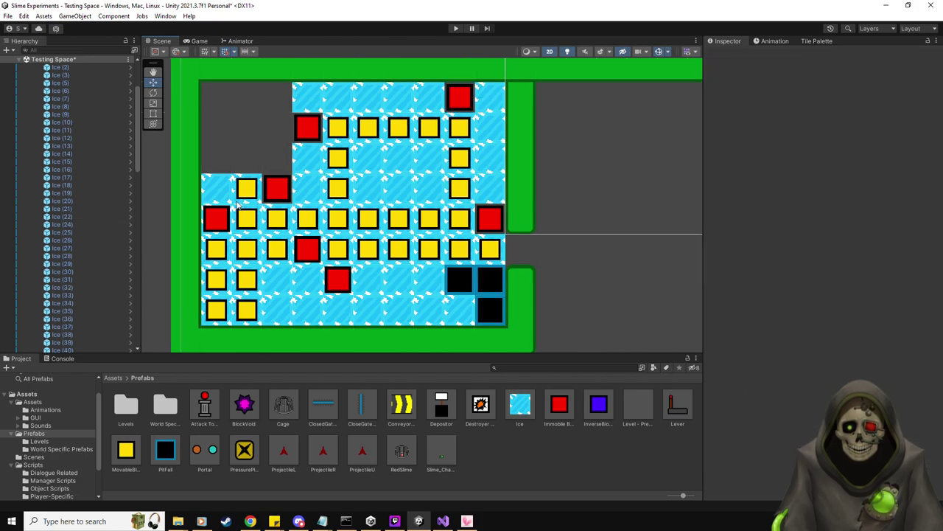
{"action": "left_click", "coordinate": [232, 215]}
{"action": "key", "text": "Delete"}
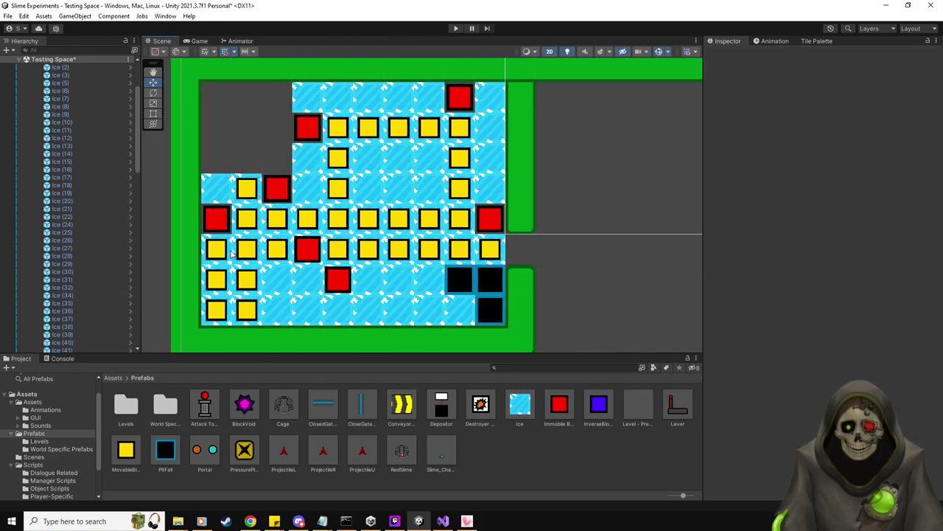
{"action": "left_click", "coordinate": [294, 266]}
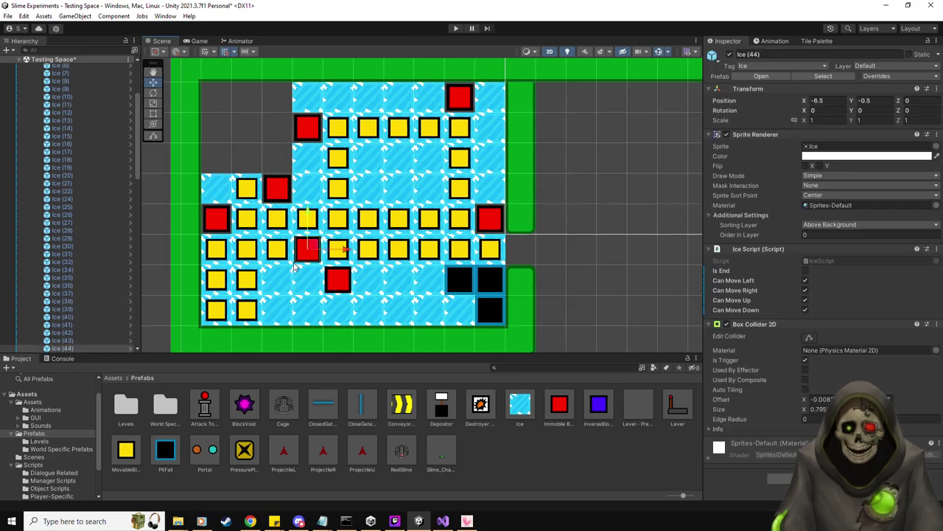
{"action": "key", "text": "Delete"}
{"action": "left_click", "coordinate": [328, 294]}
{"action": "key", "text": "Delete"}
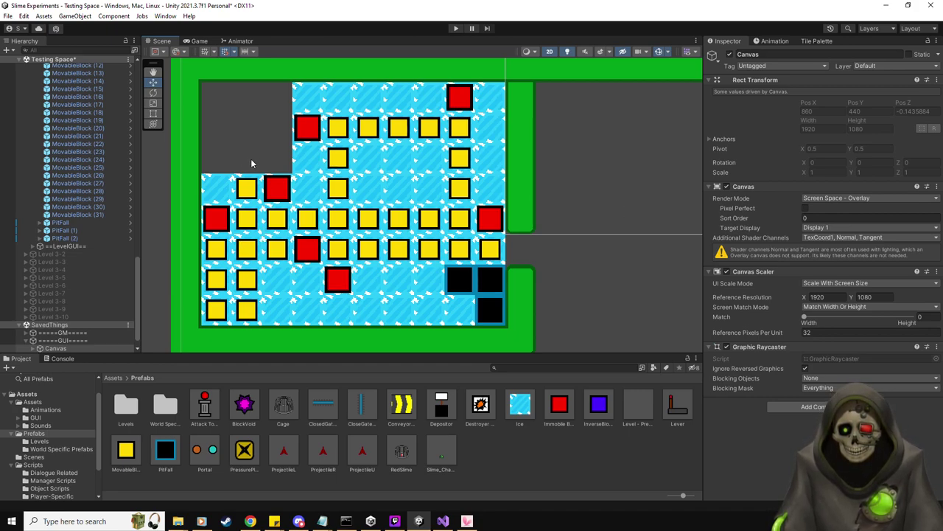
Step: Place Immobile Blocks at row 8 column 9 and row 3 column 8 of the ice
{"action": "left_click", "coordinate": [566, 417]}
{"action": "left_click_drag", "start_coordinate": [566, 415], "coordinate": [460, 311]}
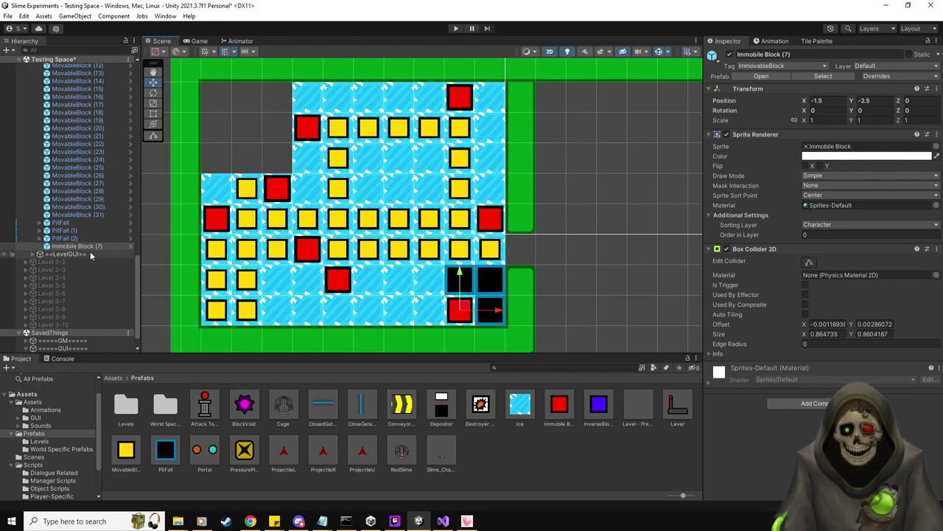
{"action": "left_click_drag", "start_coordinate": [558, 404], "coordinate": [429, 155]}
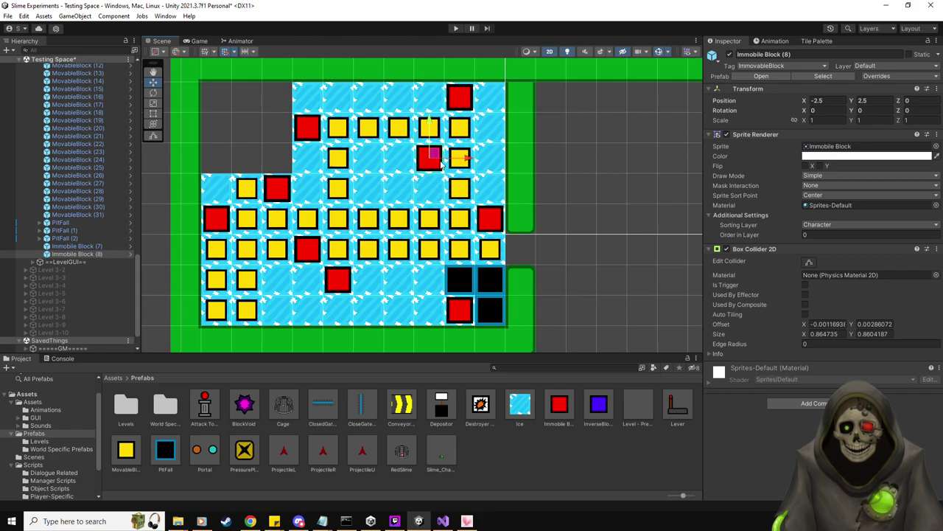
Step: Replace the ice tile at row 1 column 8 with a duplicate of the configured PitFall
{"action": "left_click", "coordinate": [433, 106]}
{"action": "key", "text": "Delete"}
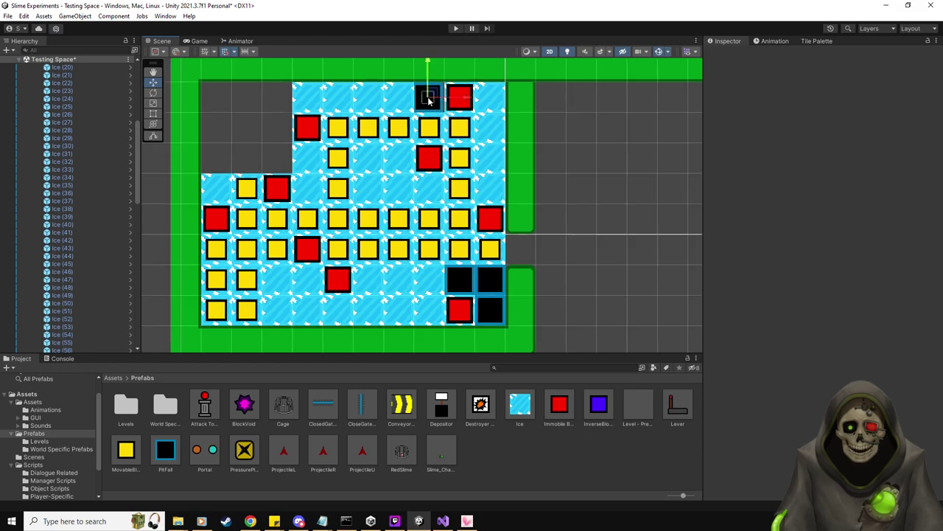
{"action": "left_click", "coordinate": [429, 97]}
{"action": "key", "text": "Delete"}
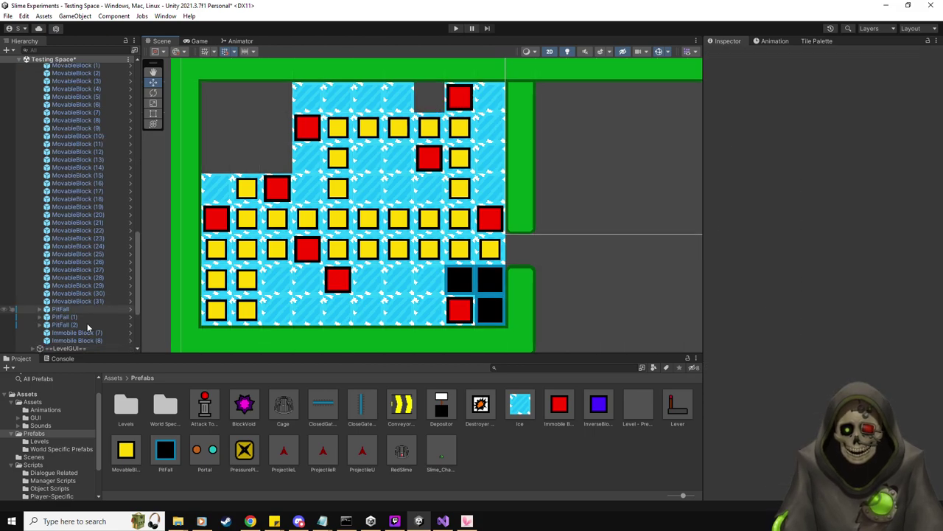
{"action": "left_click", "coordinate": [70, 324]}
{"action": "key", "text": "ctrl+d"}
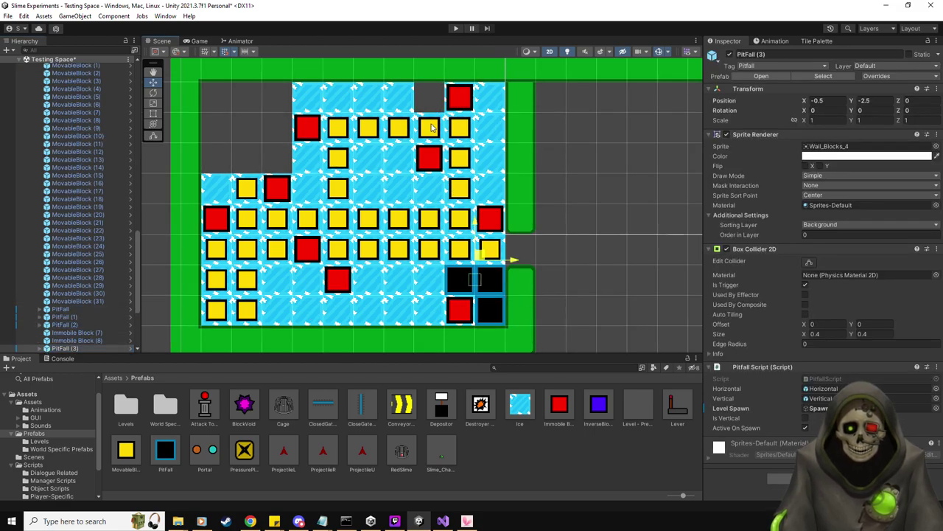
{"action": "left_click_drag", "start_coordinate": [491, 308], "coordinate": [429, 97]}
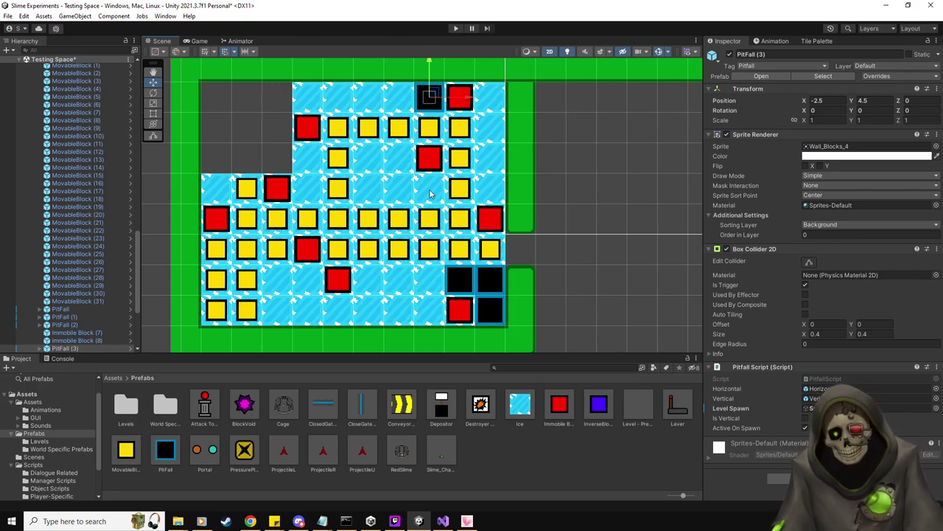
Step: Replace the ice tile at row 4 column 4 with another duplicate of the configured PitFall
{"action": "left_click", "coordinate": [306, 188]}
{"action": "key", "text": "Delete"}
{"action": "scroll", "coordinate": [95, 311], "scroll_direction": "down", "scroll_amount": 20}
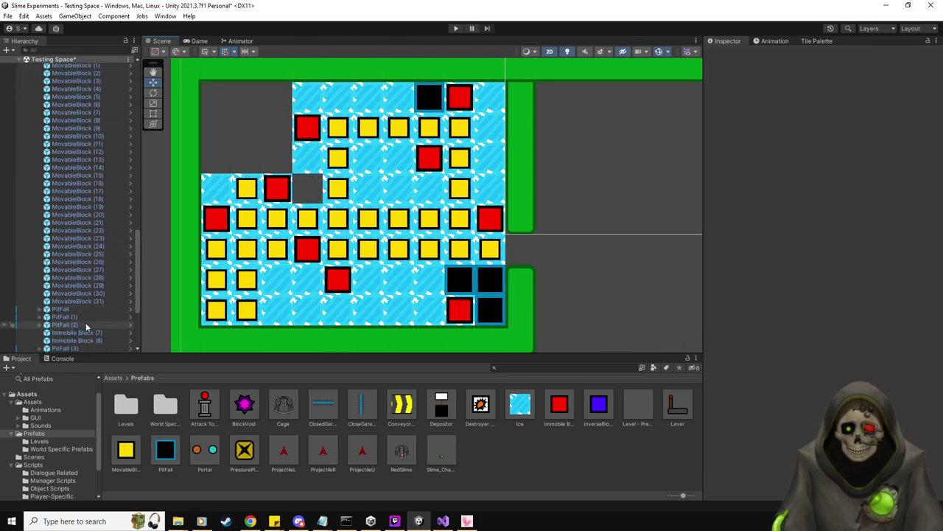
{"action": "left_click", "coordinate": [490, 310]}
{"action": "left_click_drag", "start_coordinate": [489, 284], "coordinate": [337, 188]}
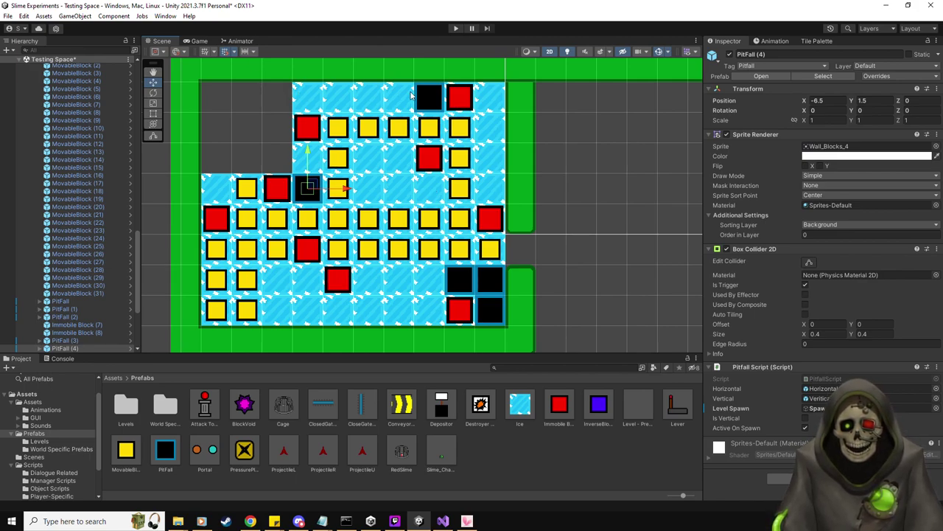
Step: Place an Immobile Block at row 1 column 7 and move the one at row 3 column 8 to column 7
{"action": "left_click_drag", "start_coordinate": [559, 404], "coordinate": [399, 97]}
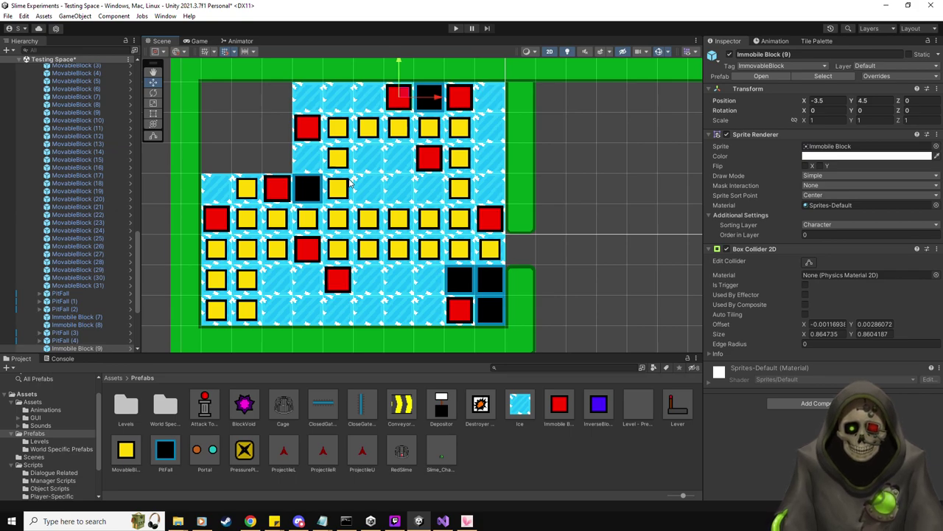
{"action": "left_click", "coordinate": [432, 156]}
{"action": "left_click_drag", "start_coordinate": [454, 160], "coordinate": [423, 164]}
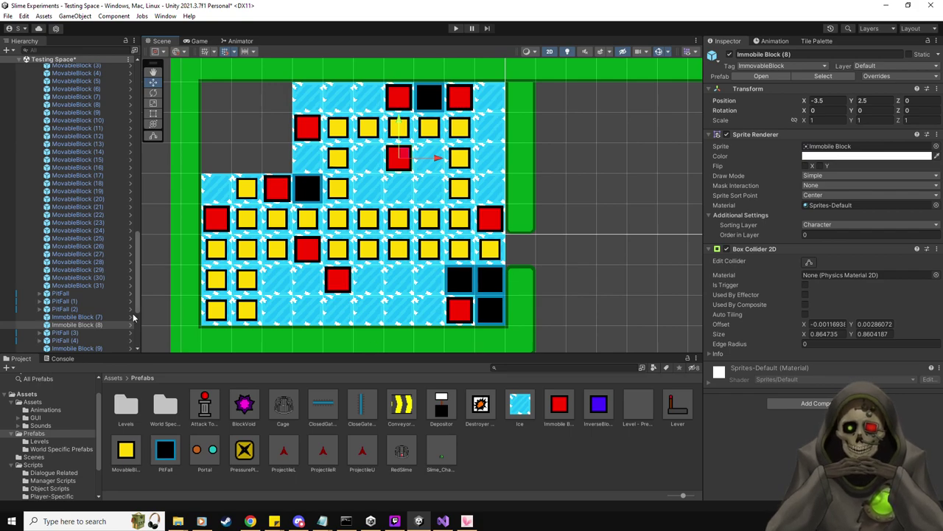
Step: Delete all the movable blocks tracing the route, from MovableBlock through MovableBlock (31)
{"action": "left_click", "coordinate": [104, 286]}
{"action": "scroll", "coordinate": [95, 283], "scroll_direction": "up", "scroll_amount": 7}
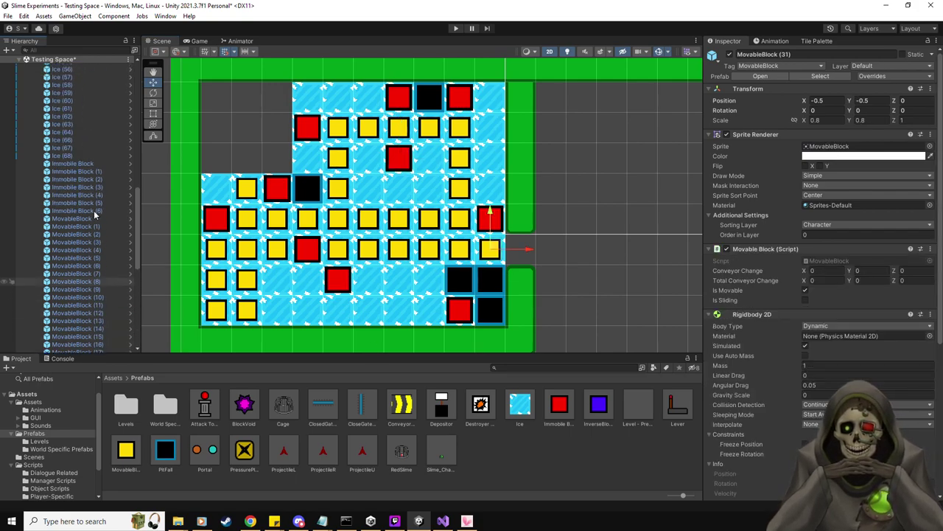
{"action": "left_click", "coordinate": [73, 218], "text": "shift"}
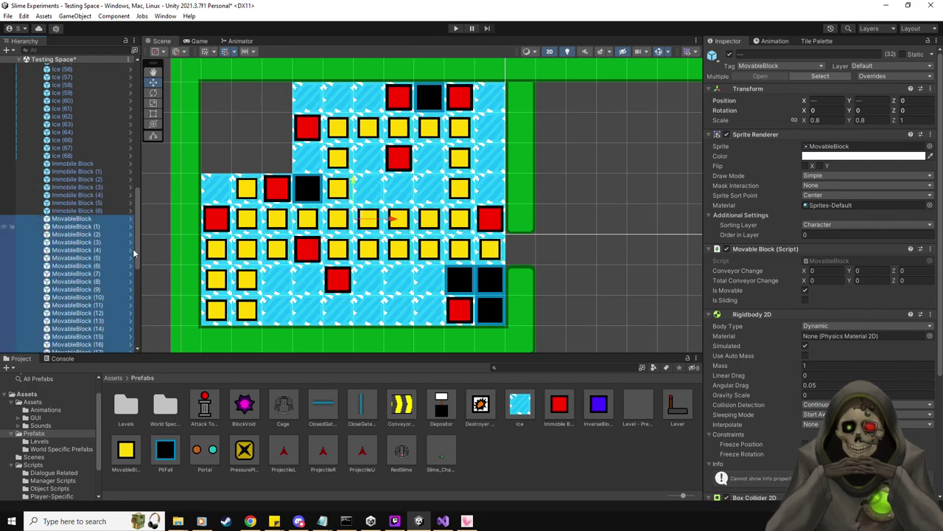
{"action": "scroll", "coordinate": [105, 202], "scroll_direction": "down", "scroll_amount": 5}
{"action": "key", "text": "Delete"}
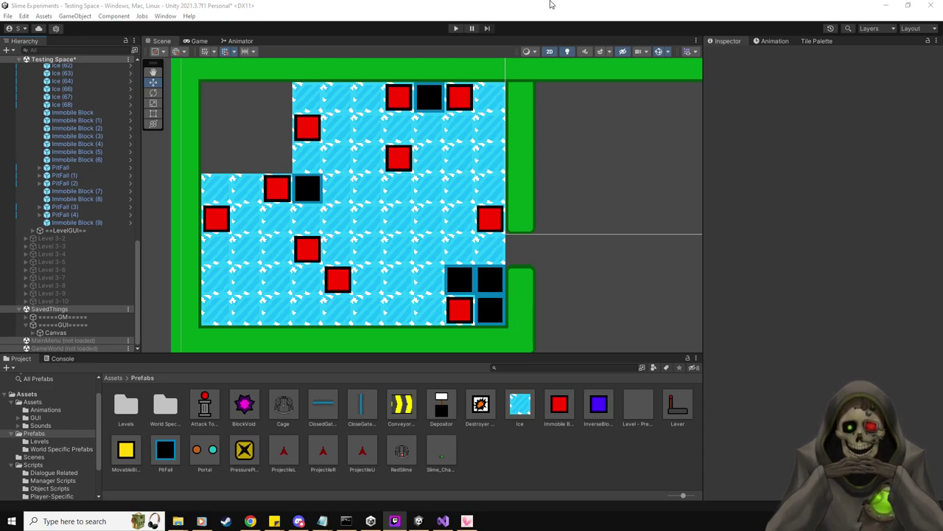
Step: Fill the notch at the lower-left corner of the right room with a Green Room wall-edge tile on the Collider Tilemap
{"action": "scroll", "coordinate": [100, 230], "scroll_direction": "up", "scroll_amount": 6}
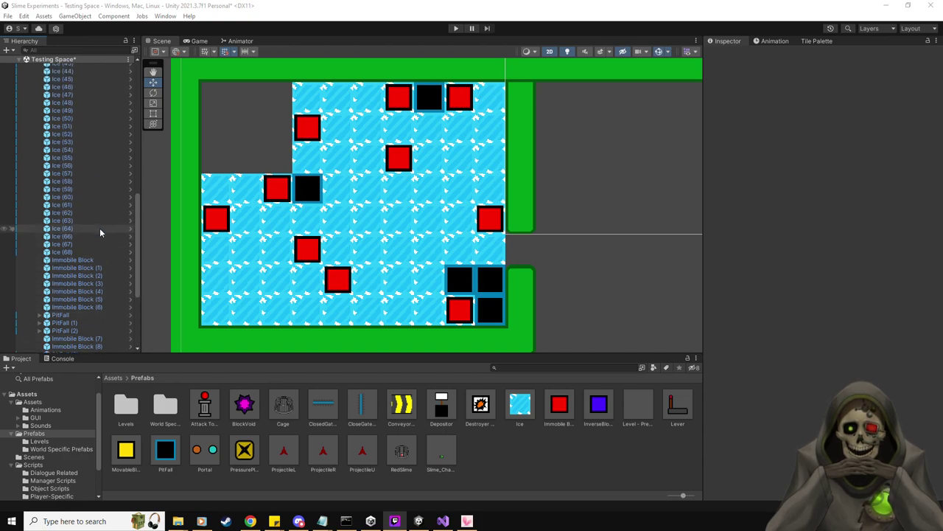
{"action": "scroll", "coordinate": [100, 228], "scroll_direction": "up", "scroll_amount": 1}
{"action": "scroll", "coordinate": [103, 228], "scroll_direction": "up", "scroll_amount": 15}
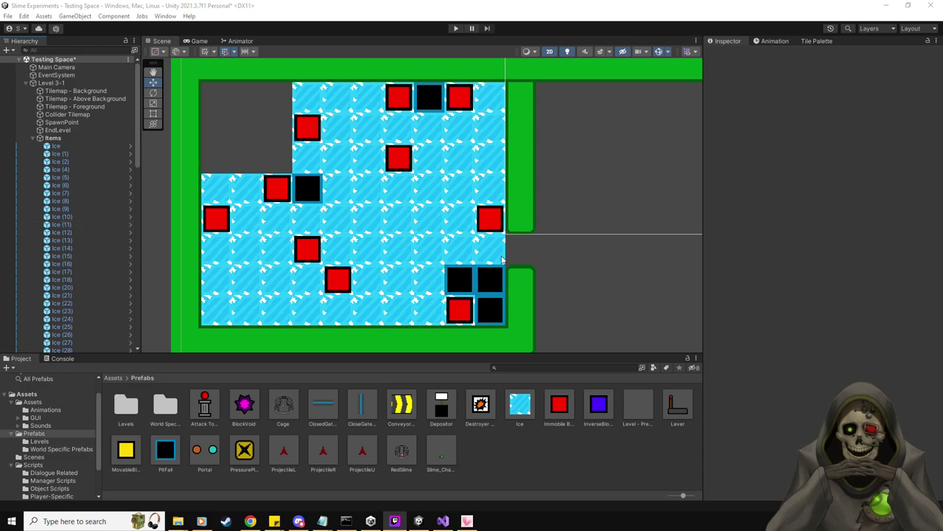
{"action": "scroll", "coordinate": [572, 244], "scroll_direction": "down", "scroll_amount": 3}
{"action": "middle_click_drag", "start_coordinate": [573, 244], "coordinate": [409, 185]}
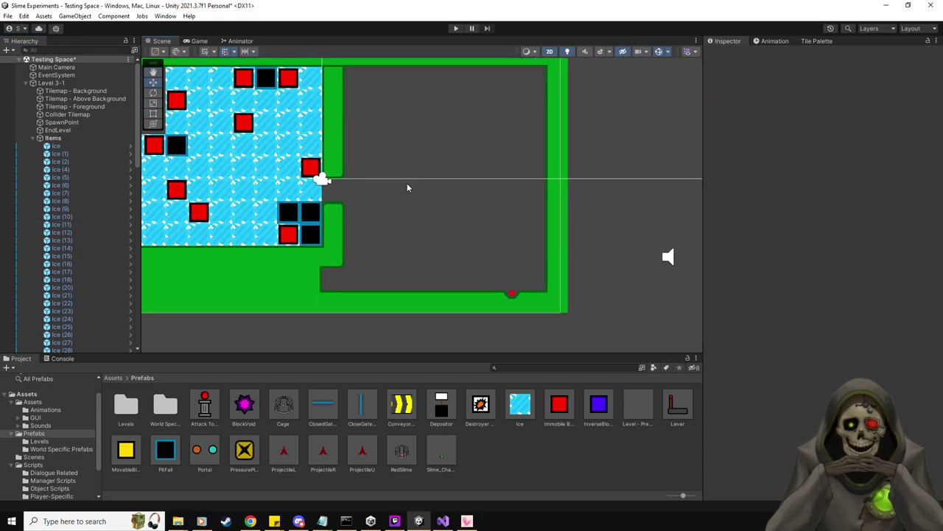
{"action": "left_click", "coordinate": [817, 40]}
{"action": "left_click", "coordinate": [67, 114]}
{"action": "scroll", "coordinate": [301, 244], "scroll_direction": "up", "scroll_amount": 2}
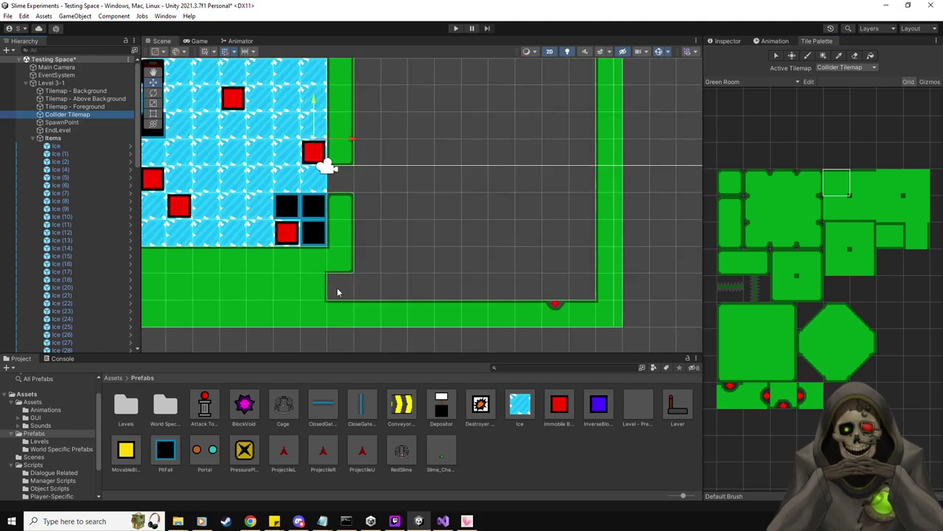
{"action": "left_click", "coordinate": [782, 342]}
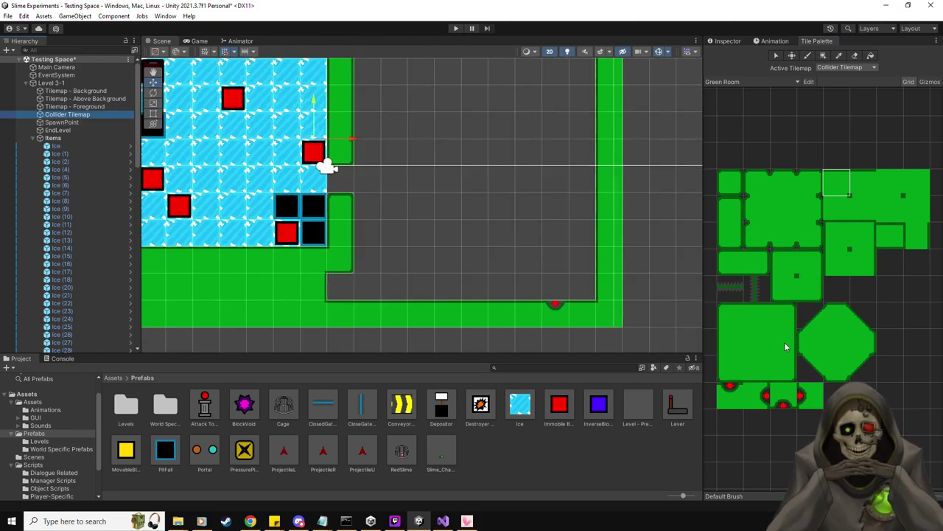
{"action": "left_click", "coordinate": [350, 290]}
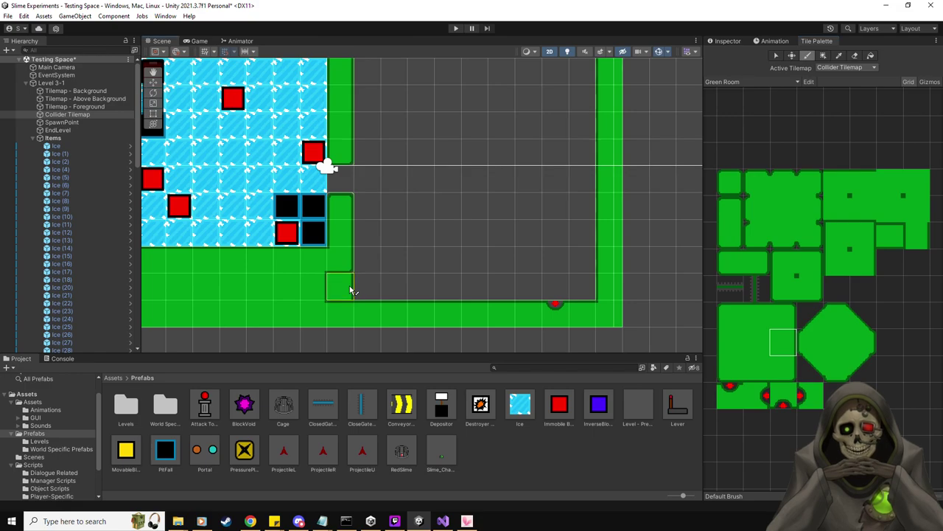
Step: Replace the wall tiles around the filled notch with matching corner, plain and edge tiles so the walls join
{"action": "left_click", "coordinate": [864, 263]}
{"action": "left_click", "coordinate": [783, 214]}
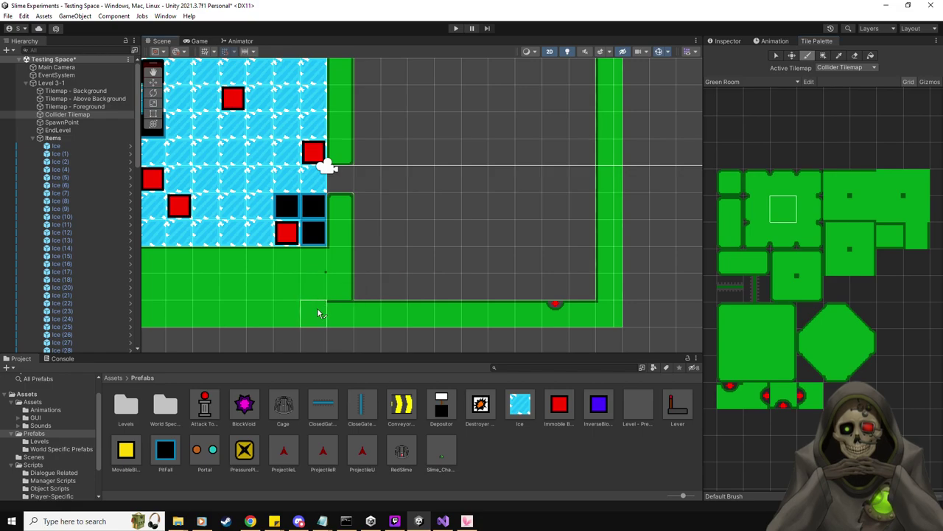
{"action": "left_click", "coordinate": [893, 214]}
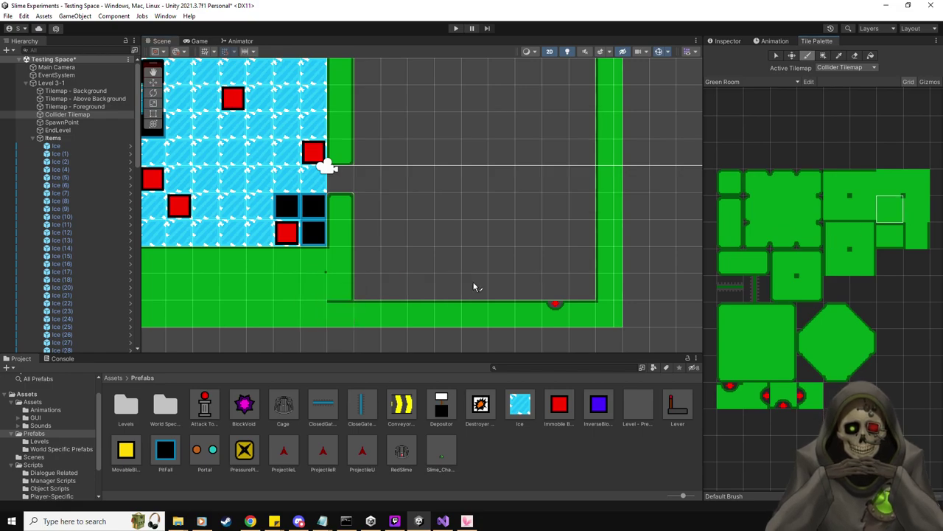
{"action": "left_click", "coordinate": [755, 319]}
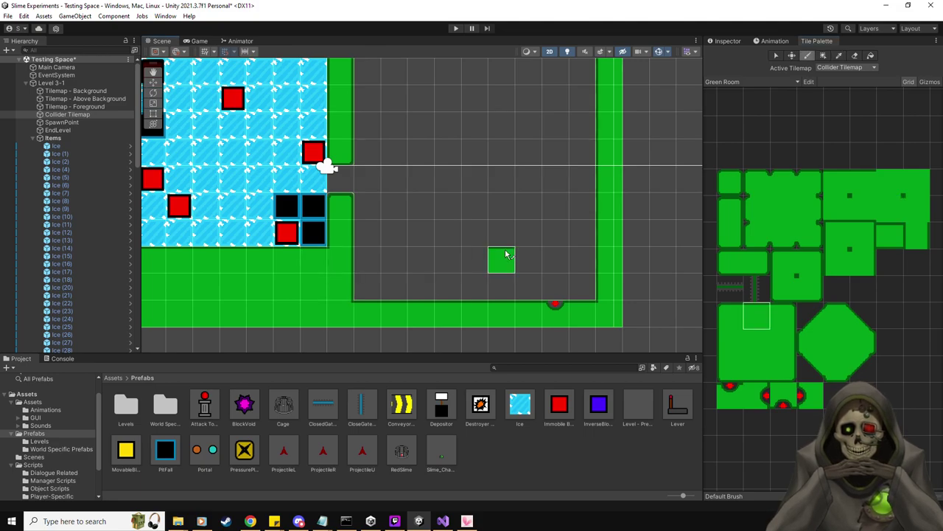
{"action": "scroll", "coordinate": [506, 247], "scroll_direction": "down", "scroll_amount": 2}
{"action": "middle_click_drag", "start_coordinate": [483, 226], "coordinate": [471, 232]}
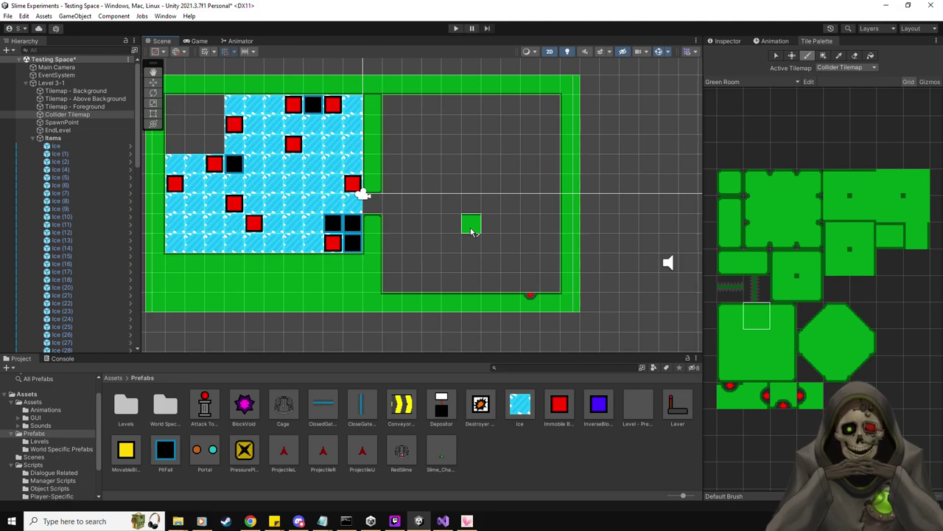
Step: Place a MovableBlock at (4.5, 0.5) and a Destroyer Block at (4.5, -1.5) in the right room
{"action": "left_click", "coordinate": [727, 42]}
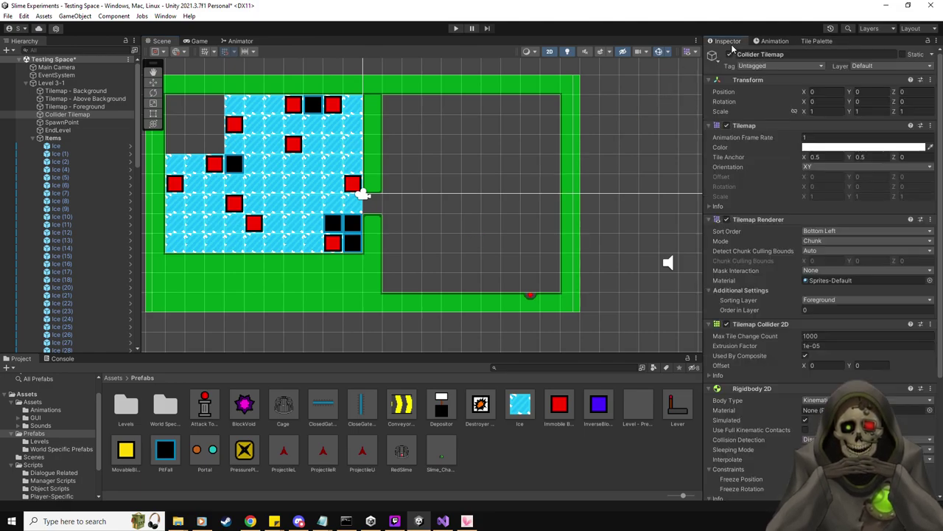
{"action": "left_click", "coordinate": [153, 82]}
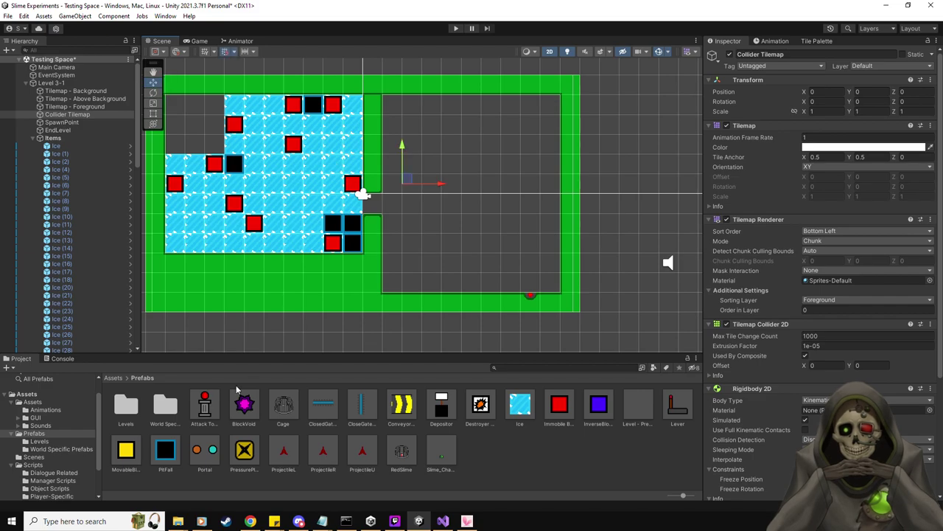
{"action": "left_click_drag", "start_coordinate": [125, 450], "coordinate": [452, 184]}
{"action": "left_click_drag", "start_coordinate": [485, 407], "coordinate": [454, 221]}
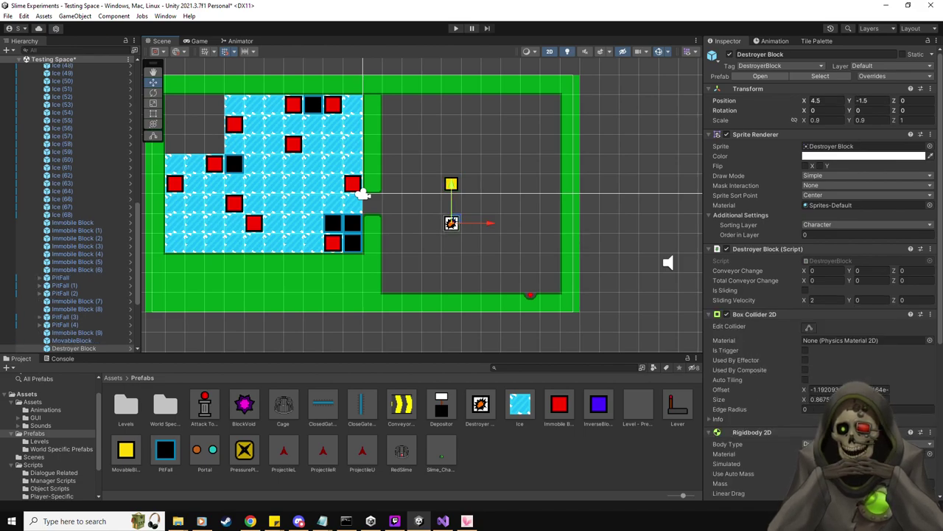
{"action": "key", "text": "alt+Tab"}
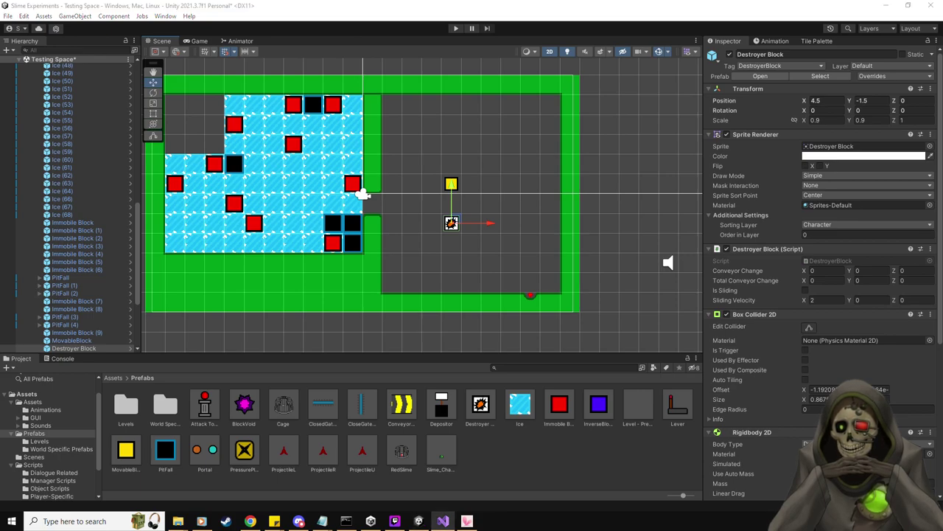
{"action": "left_click", "coordinate": [517, 5]}
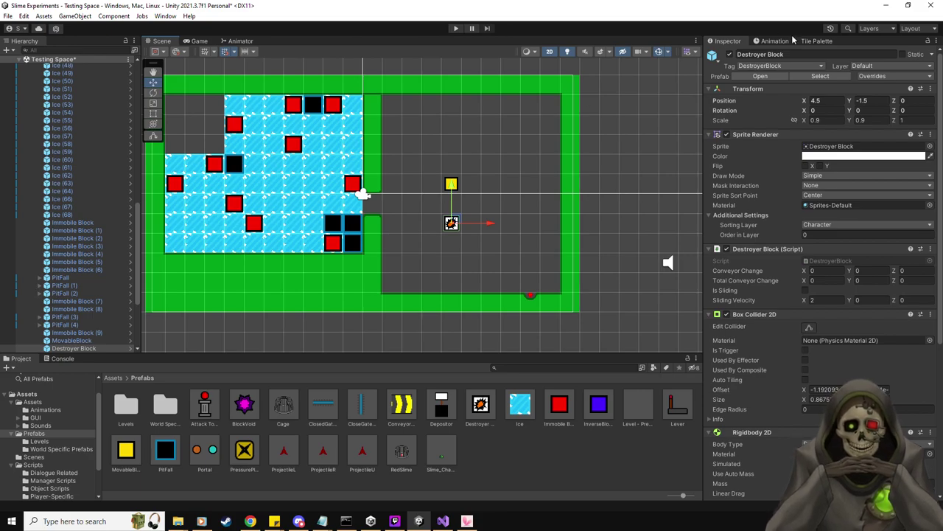
Step: Paint a six-tile horizontal wall one row below the right room's upper wall, starting with an end cap and reaching the right wall
{"action": "left_click", "coordinate": [817, 40]}
{"action": "left_click", "coordinate": [730, 262]}
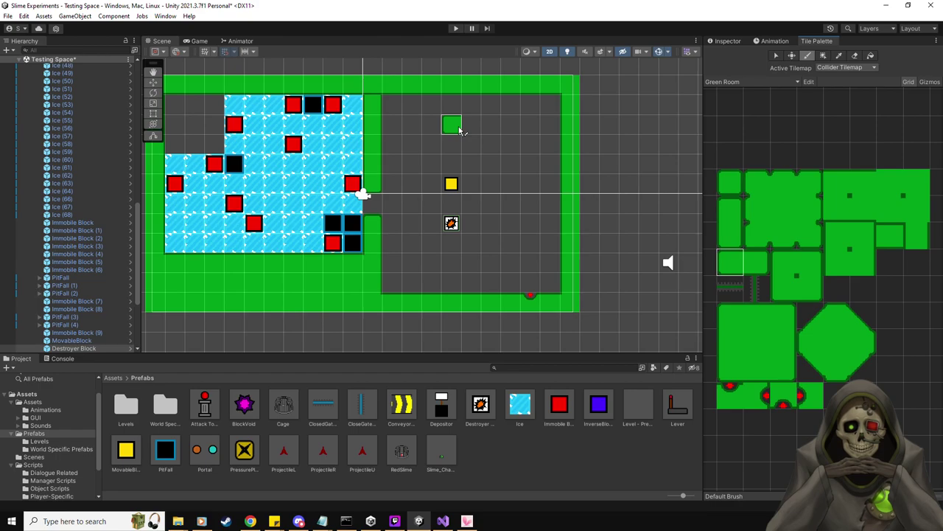
{"action": "left_click", "coordinate": [889, 238]}
{"action": "left_click_drag", "start_coordinate": [482, 126], "coordinate": [548, 126]}
{"action": "left_click", "coordinate": [740, 42]}
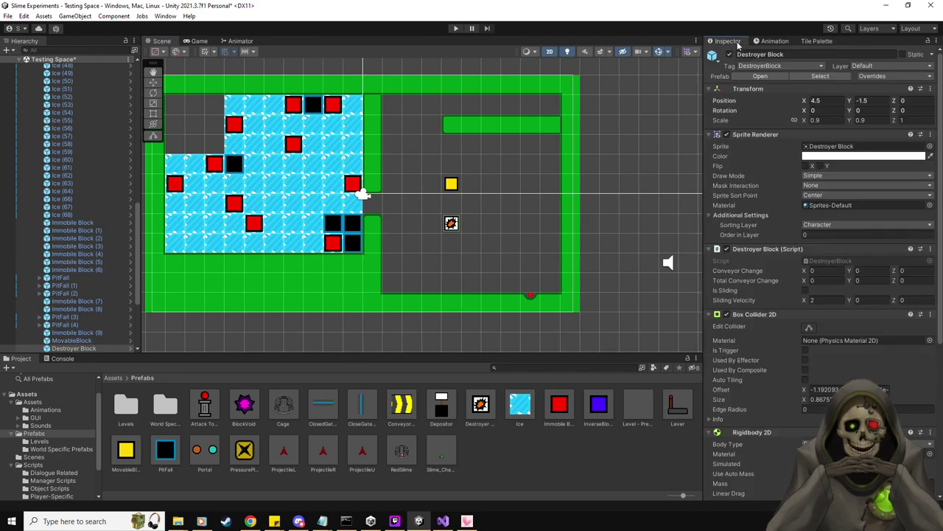
Step: Place a PressurePlate in the upper-right corner of the right room, above the new horizontal wall
{"action": "left_click", "coordinate": [243, 451]}
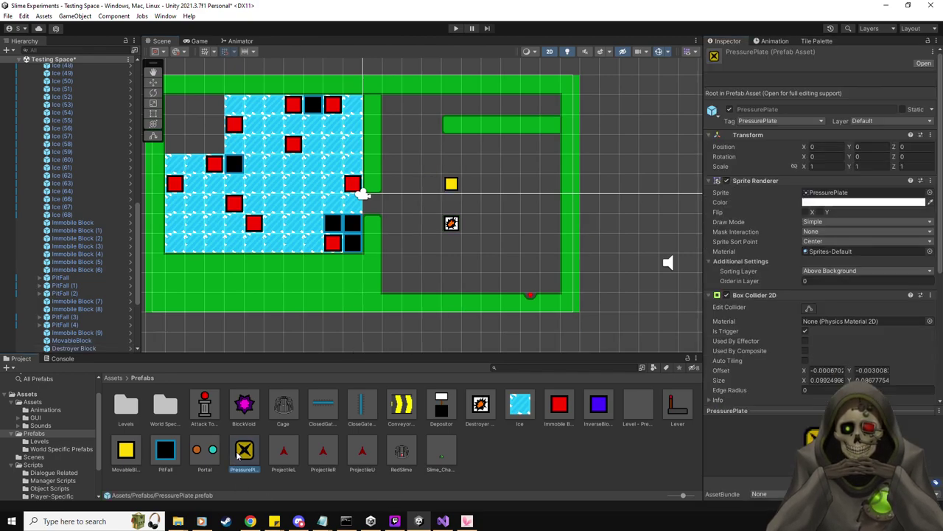
{"action": "left_click_drag", "start_coordinate": [246, 453], "coordinate": [550, 104]}
{"action": "left_click", "coordinate": [153, 82]}
{"action": "scroll", "coordinate": [754, 307], "scroll_direction": "down", "scroll_amount": 2}
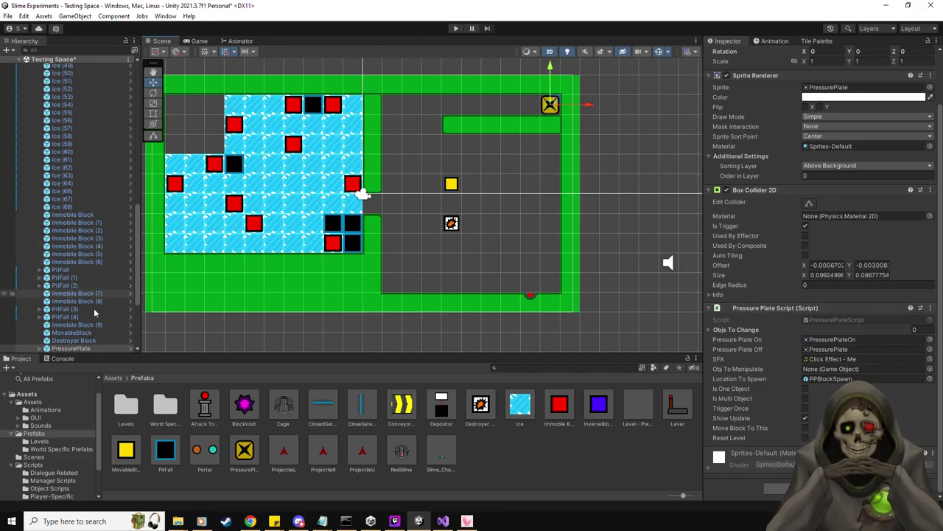
{"action": "left_click", "coordinate": [187, 273]}
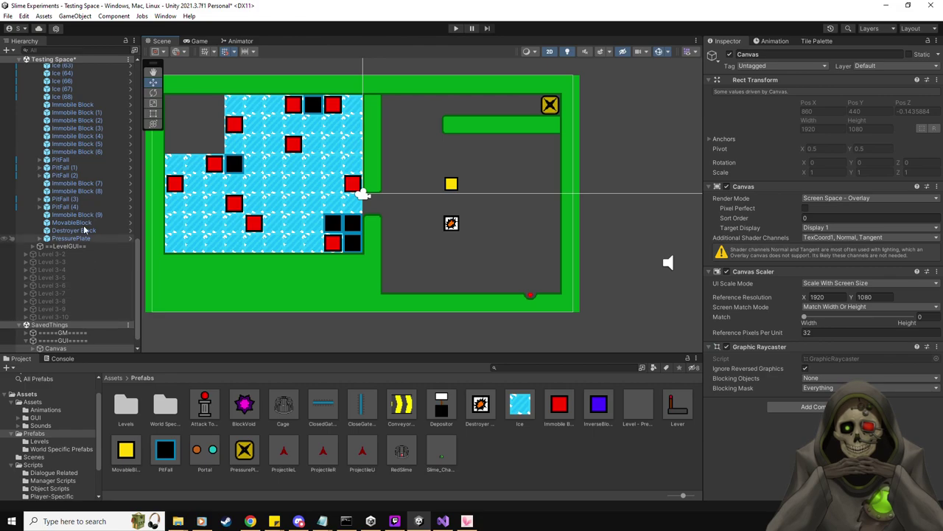
Step: Move the MovableBlock to (3.5, 1.5) and the Destroyer Block directly below it to (3.5, 0.5)
{"action": "left_click", "coordinate": [452, 183]}
{"action": "left_click_drag", "start_coordinate": [457, 179], "coordinate": [439, 162]}
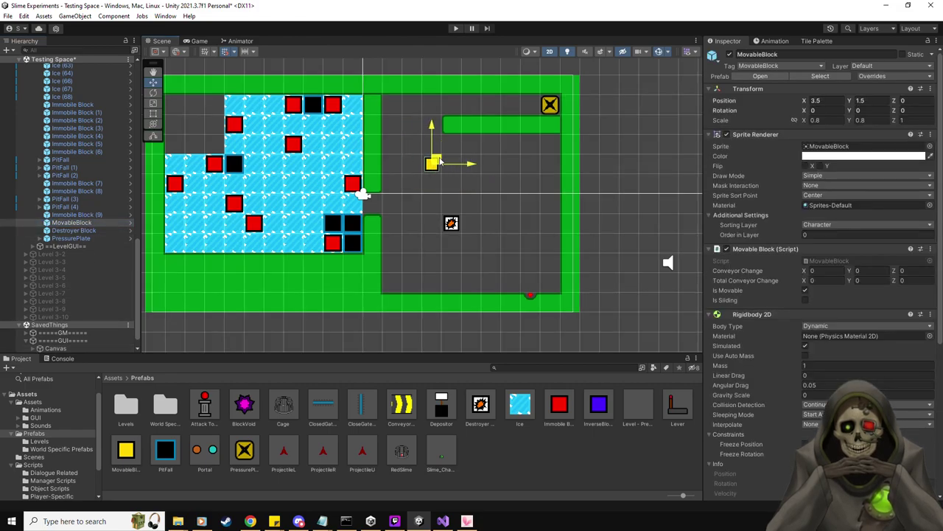
{"action": "left_click", "coordinate": [451, 223]}
{"action": "left_click_drag", "start_coordinate": [450, 223], "coordinate": [432, 183]}
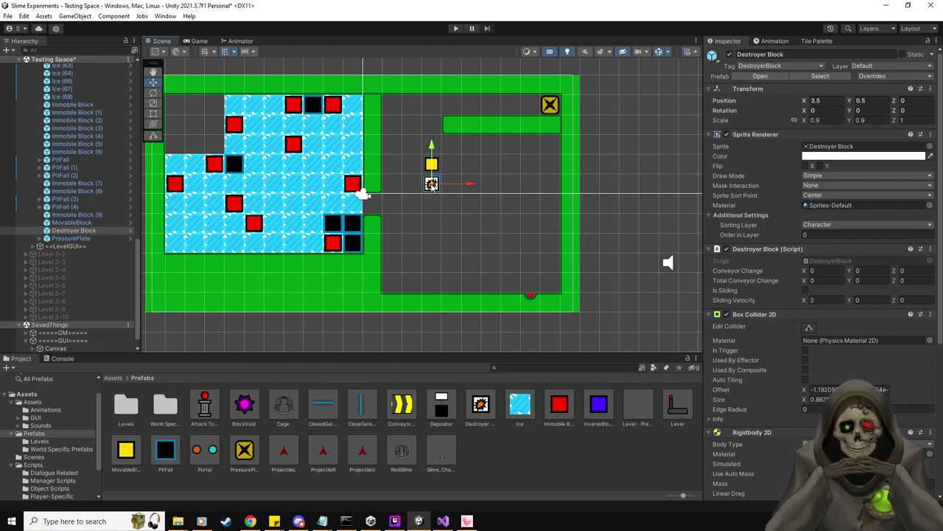
{"action": "middle_click_drag", "start_coordinate": [476, 221], "coordinate": [458, 241]}
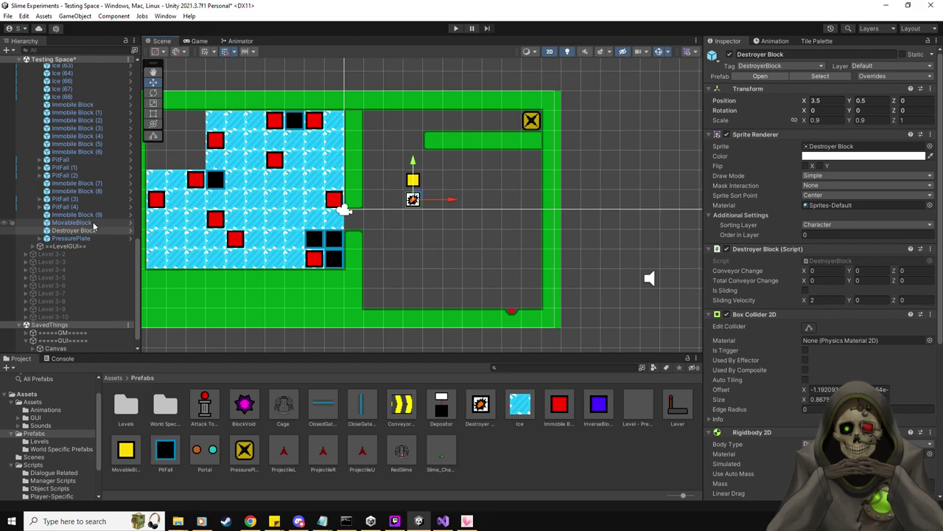
Step: Move the MovableBlock to (3.5, 3.5) beside the wall's end cap and the Destroyer Block to (2.5, 3.5)
{"action": "left_click", "coordinate": [71, 222]}
{"action": "left_click_drag", "start_coordinate": [413, 180], "coordinate": [413, 139]}
{"action": "left_click", "coordinate": [74, 230]}
{"action": "left_click_drag", "start_coordinate": [415, 197], "coordinate": [393, 140]}
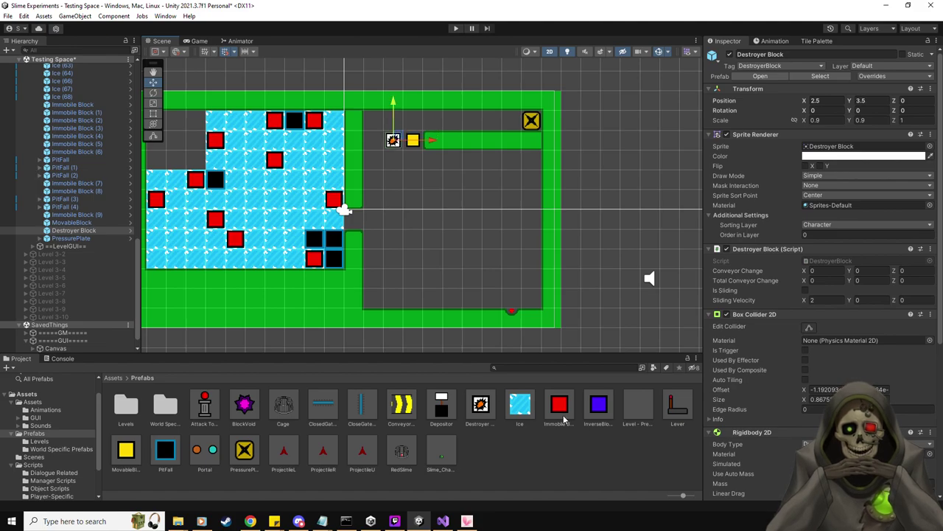
Step: Place an Ice tile at (4.5, 4.5) above the horizontal wall's end cap and enable Can Move Right on it
{"action": "left_click_drag", "start_coordinate": [520, 405], "coordinate": [438, 119]}
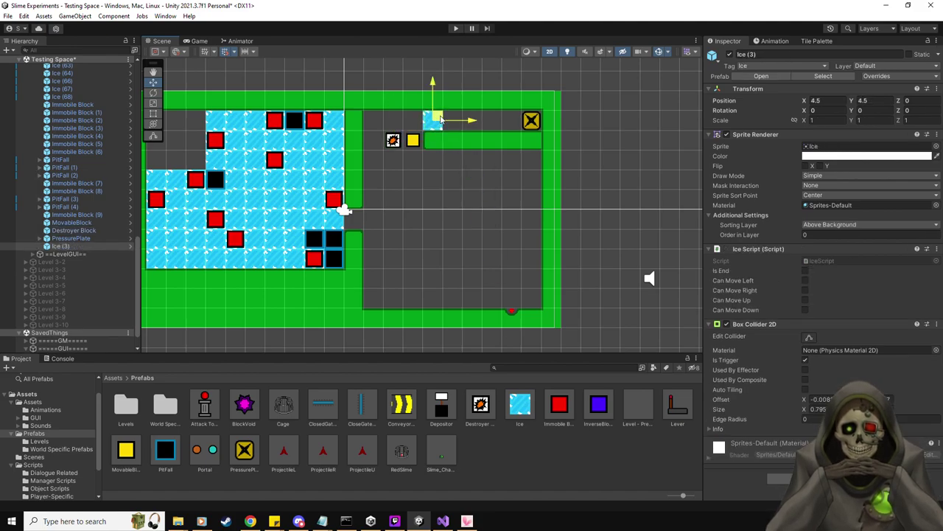
{"action": "left_click", "coordinate": [806, 290]}
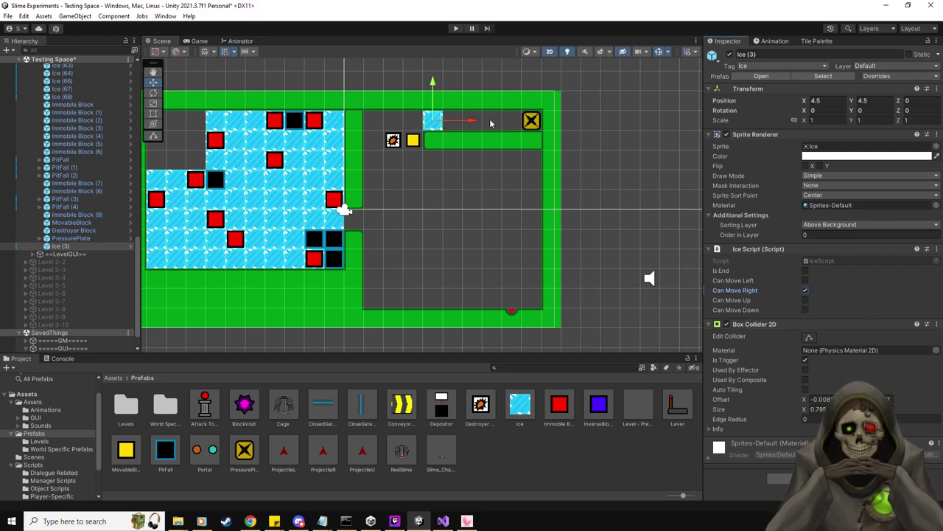
{"action": "mouse_move", "coordinate": [486, 124]}
{"action": "left_mouse_down"}
{"action": "mouse_move", "coordinate": [503, 123]}
{"action": "mouse_move", "coordinate": [487, 122]}
{"action": "left_mouse_up"}
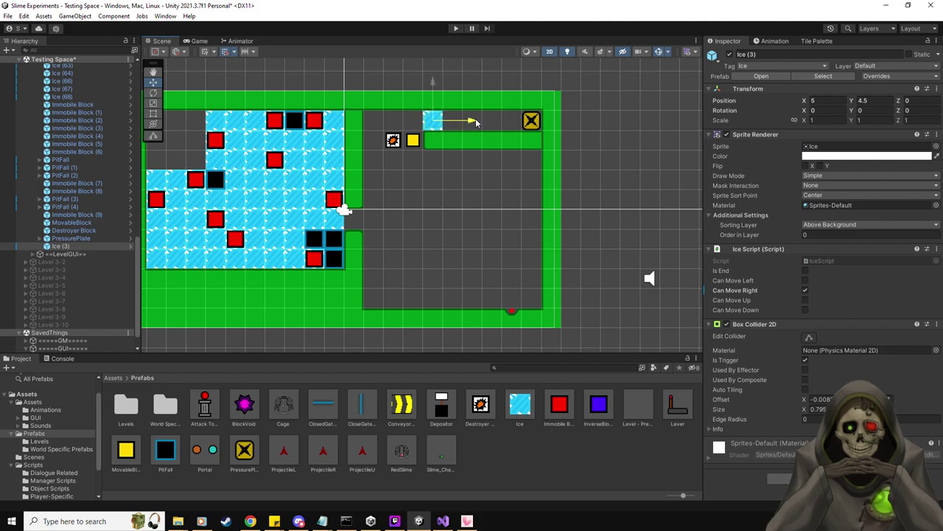
{"action": "left_click", "coordinate": [59, 245]}
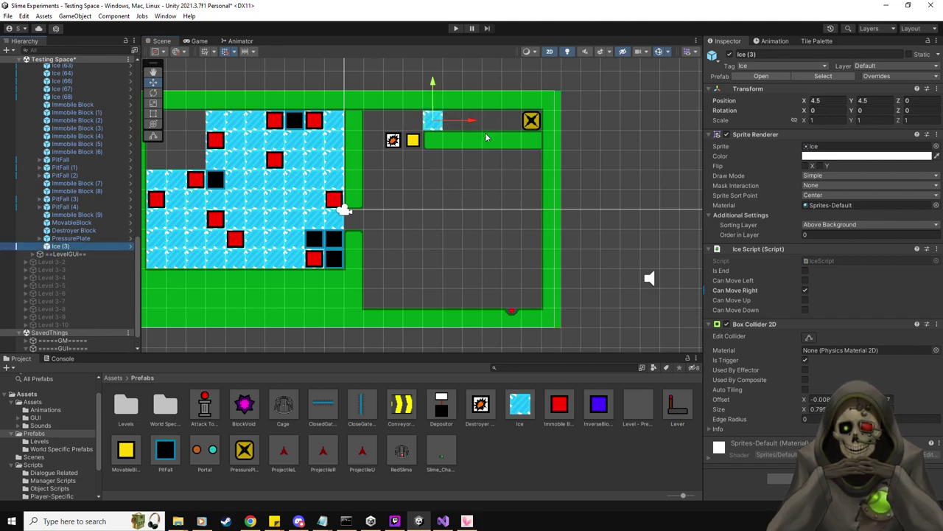
Step: Duplicate the Ice tile four times along the row up to the pressure plate and enable Is End on the last one
{"action": "key", "text": "ctrl+d"}
{"action": "left_click_drag", "start_coordinate": [479, 123], "coordinate": [548, 123]}
{"action": "key", "text": "ctrl+d"}
{"action": "key", "text": "ctrl+d"}
{"action": "key", "text": "ctrl+d"}
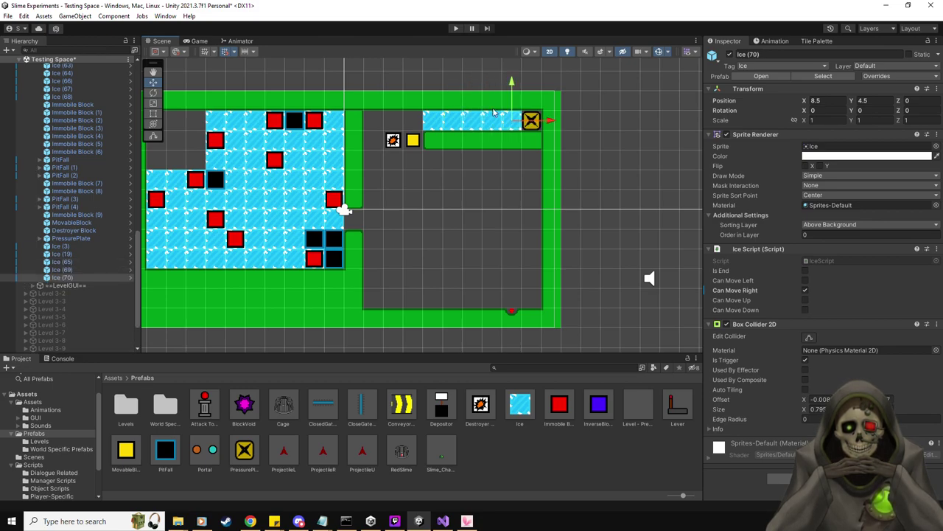
{"action": "left_click", "coordinate": [806, 271]}
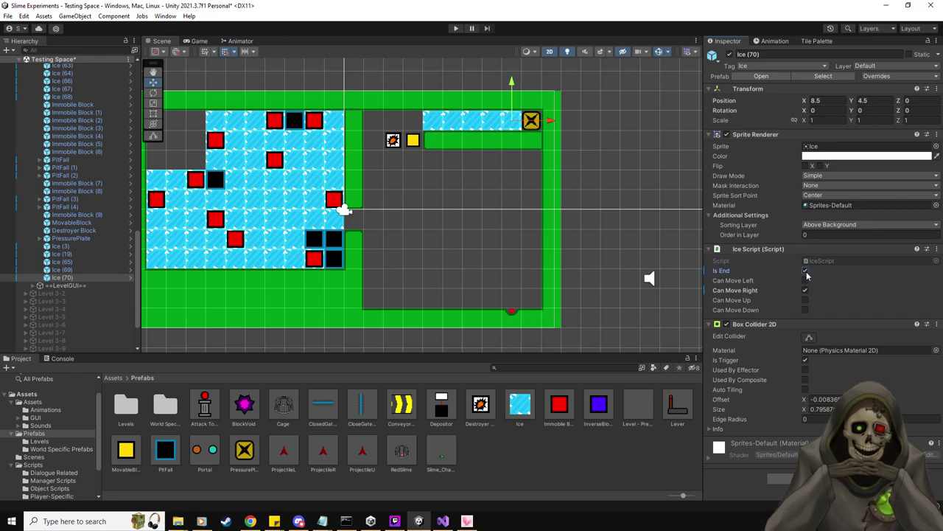
Step: Playtest the level with the slime moved to (3.5, 3), pushing the MovableBlock up and along the ice onto the pressure plate
{"action": "left_click", "coordinate": [455, 29]}
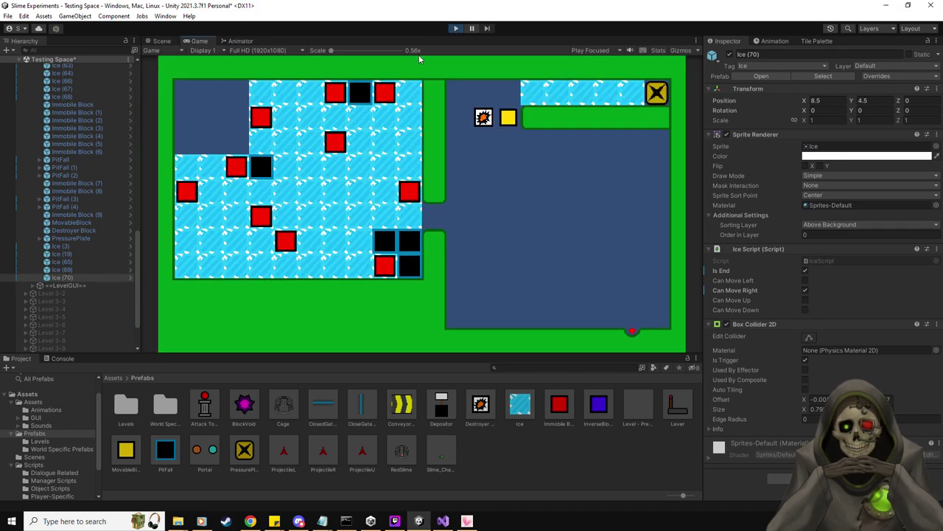
{"action": "left_click", "coordinate": [89, 293]}
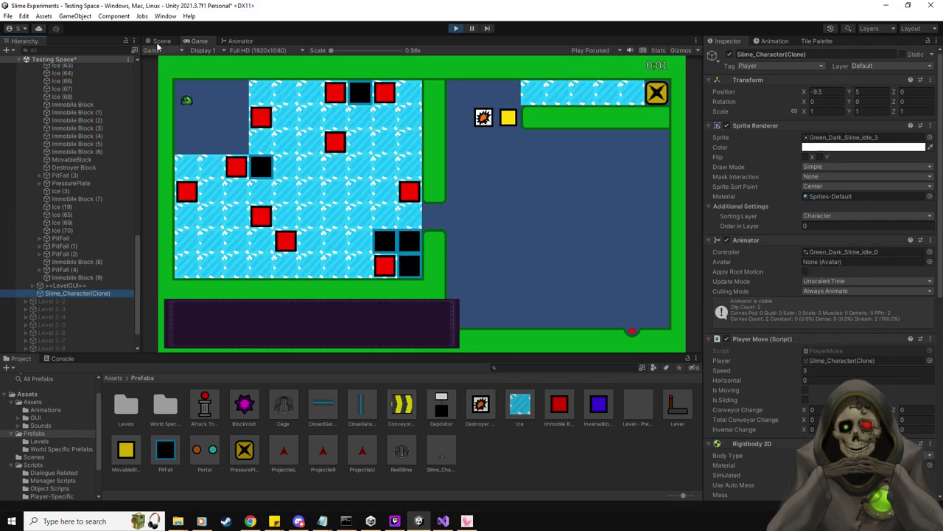
{"action": "key", "text": "ctrl+1"}
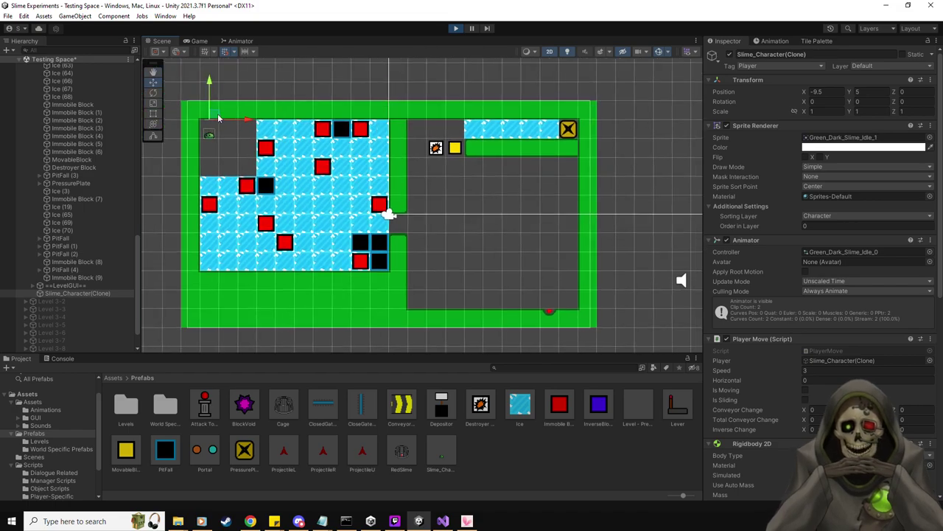
{"action": "mouse_move", "coordinate": [274, 78]}
{"action": "left_mouse_down"}
{"action": "mouse_move", "coordinate": [437, 87]}
{"action": "mouse_move", "coordinate": [424, 121]}
{"action": "mouse_move", "coordinate": [460, 151]}
{"action": "left_mouse_up"}
{"action": "left_click", "coordinate": [197, 42]}
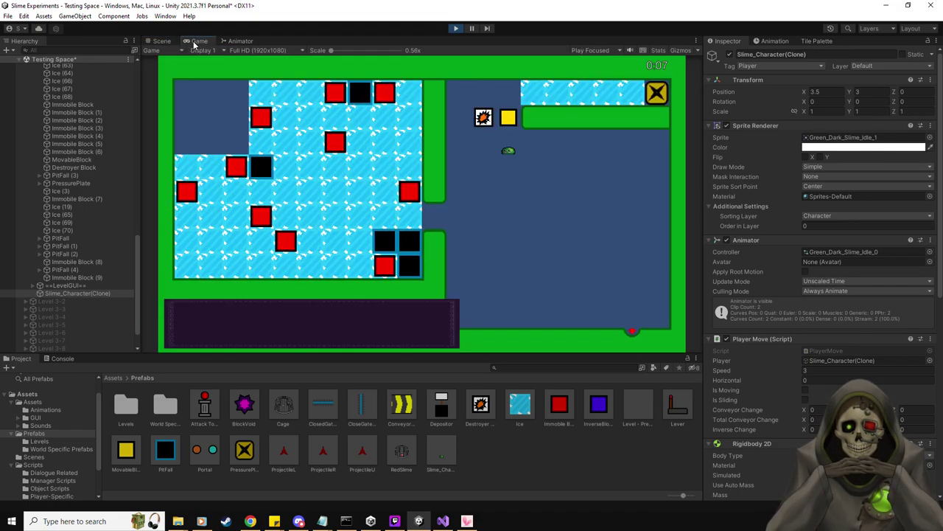
{"action": "key", "text": "Left"}
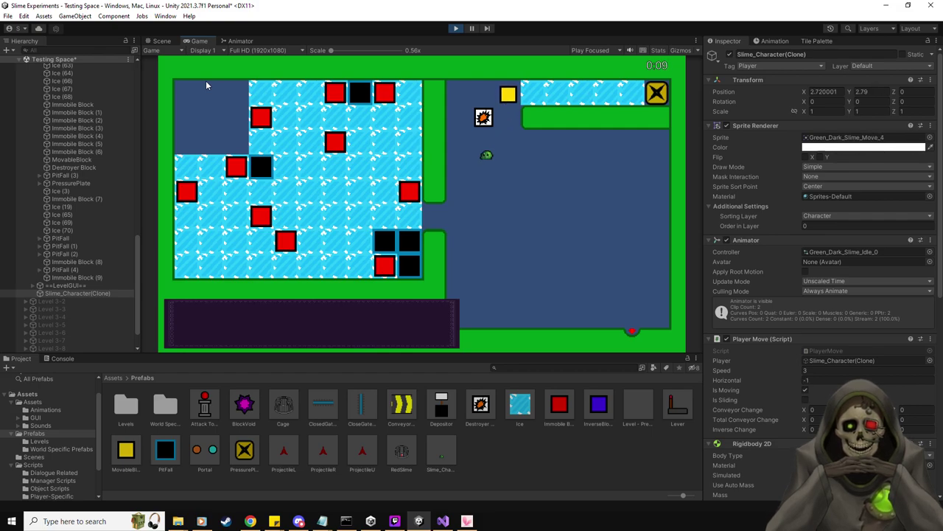
{"action": "key", "text": "Up"}
{"action": "key", "text": "Right"}
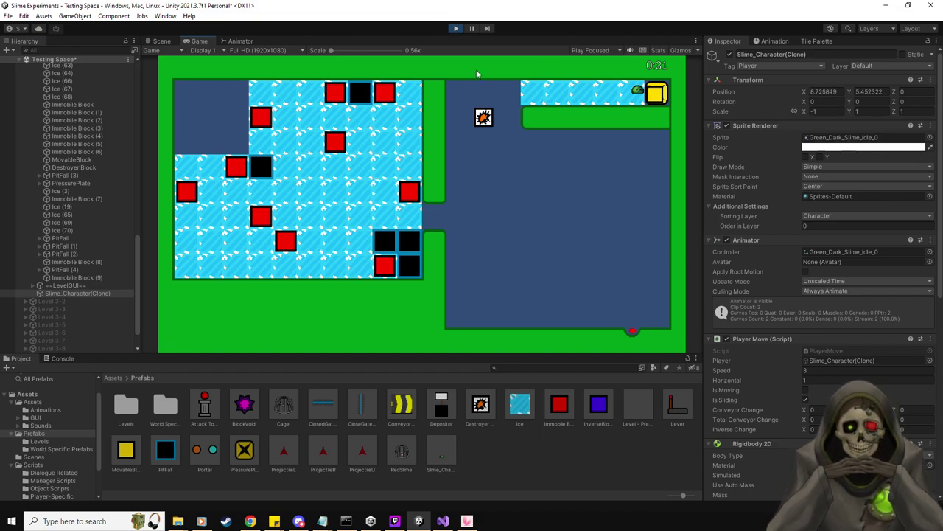
Step: Restart the playtest with the slime at (3.5, 3), test the MovableBlock and Destroyer Block, and walk up beside the ice row
{"action": "left_click", "coordinate": [457, 29]}
{"action": "left_click", "coordinate": [457, 29]}
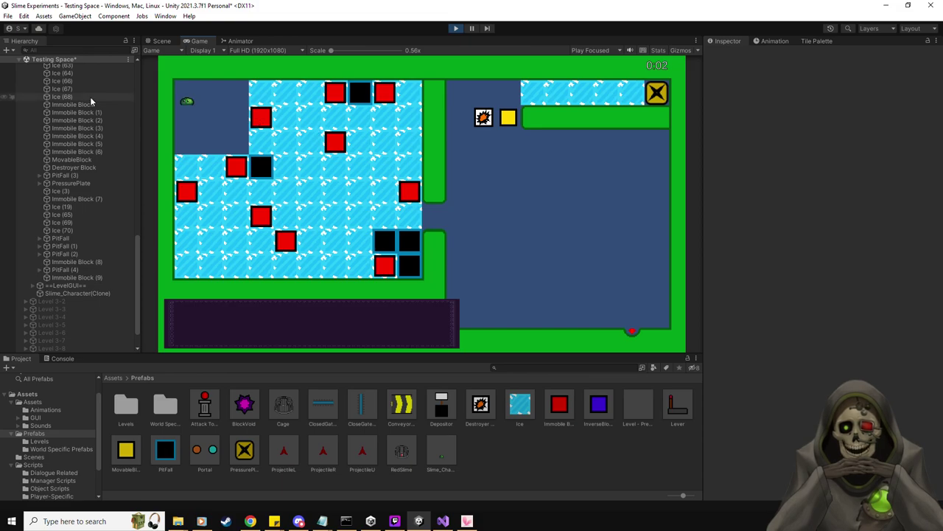
{"action": "left_click", "coordinate": [78, 293]}
{"action": "left_click", "coordinate": [165, 42]}
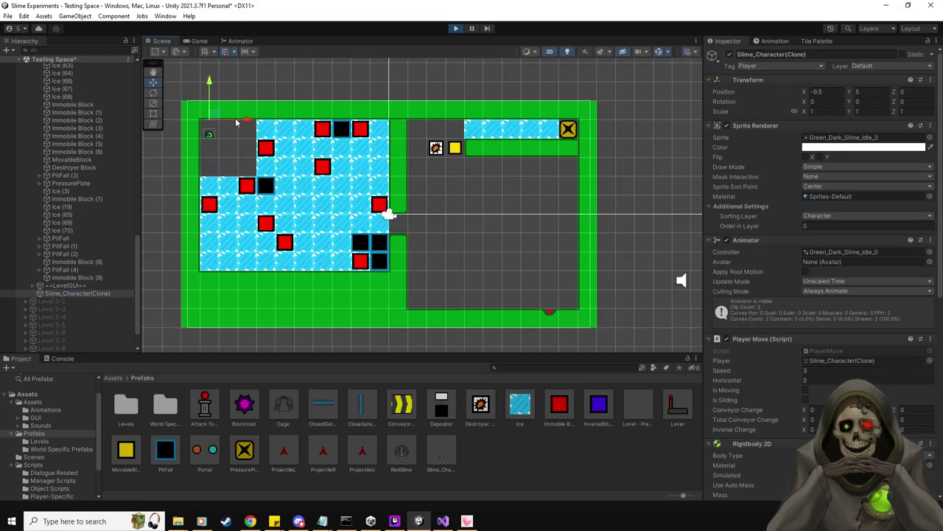
{"action": "left_click_drag", "start_coordinate": [214, 120], "coordinate": [474, 163]}
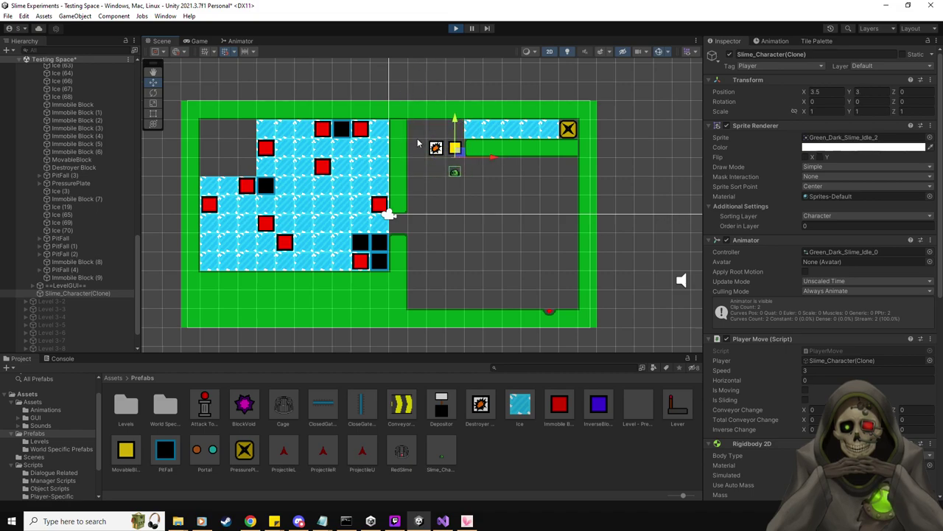
{"action": "left_click", "coordinate": [199, 41]}
{"action": "key", "text": "Left"}
{"action": "key", "text": "Up"}
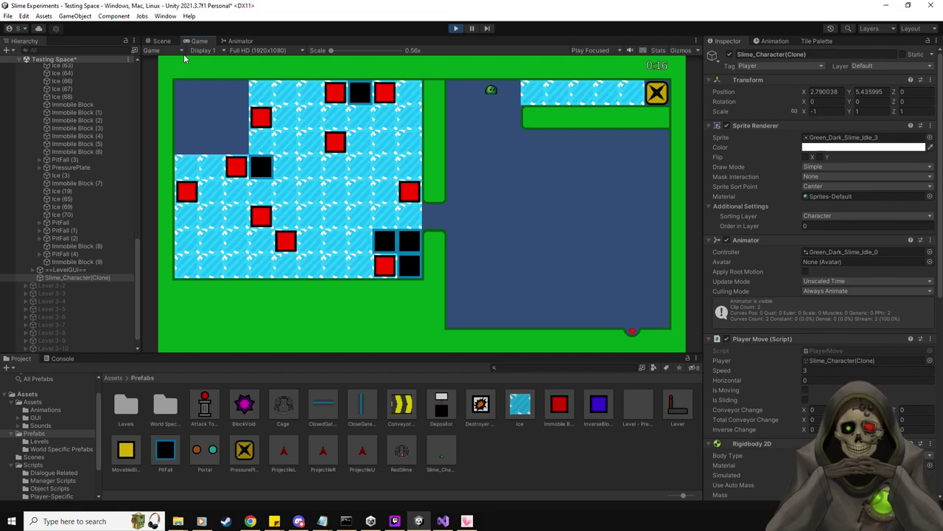
Step: Add a temporary MovableBlock before the ice row in the running game, test its slide to the pressure plate, and stop the playtest
{"action": "left_click", "coordinate": [162, 42]}
{"action": "left_click_drag", "start_coordinate": [127, 448], "coordinate": [457, 130]}
{"action": "key", "text": "ctrl+2"}
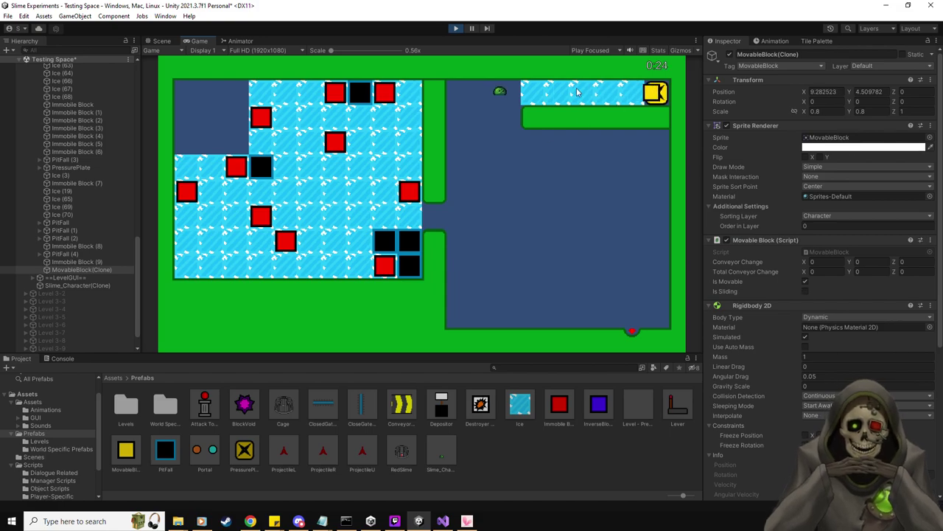
{"action": "left_click", "coordinate": [456, 28]}
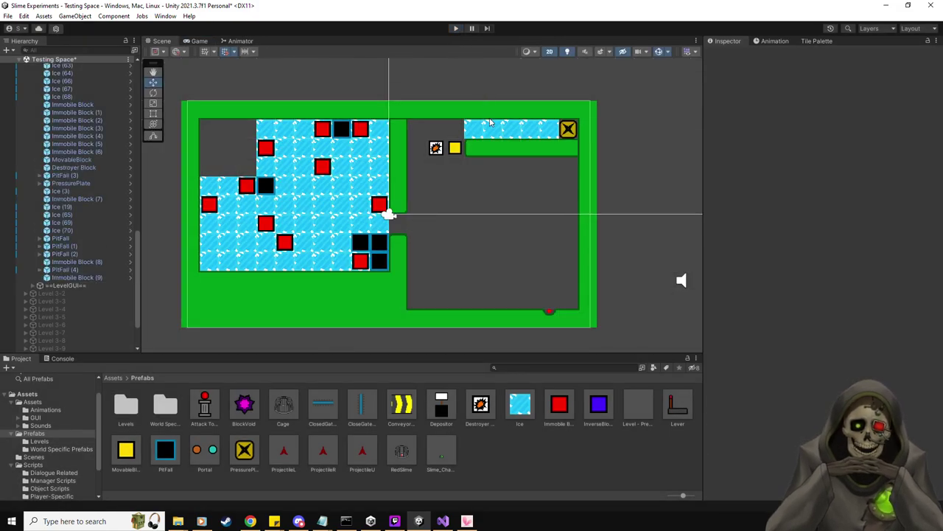
Step: Place a CloseGateHorizontal prefab at (8.5, 4.5) on the ice row, just before the pressure plate
{"action": "scroll", "coordinate": [536, 168], "scroll_direction": "up", "scroll_amount": 1}
{"action": "scroll", "coordinate": [536, 167], "scroll_direction": "up", "scroll_amount": 2}
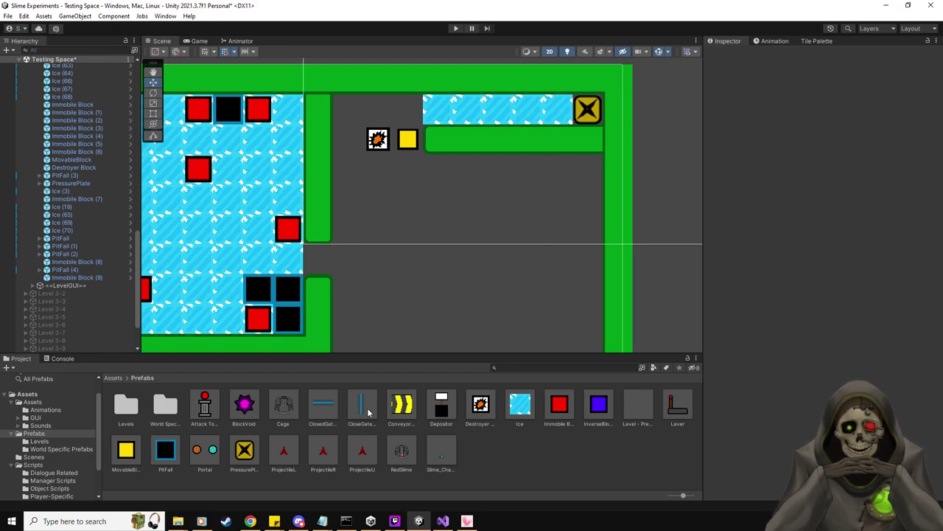
{"action": "left_click_drag", "start_coordinate": [361, 405], "coordinate": [560, 112]}
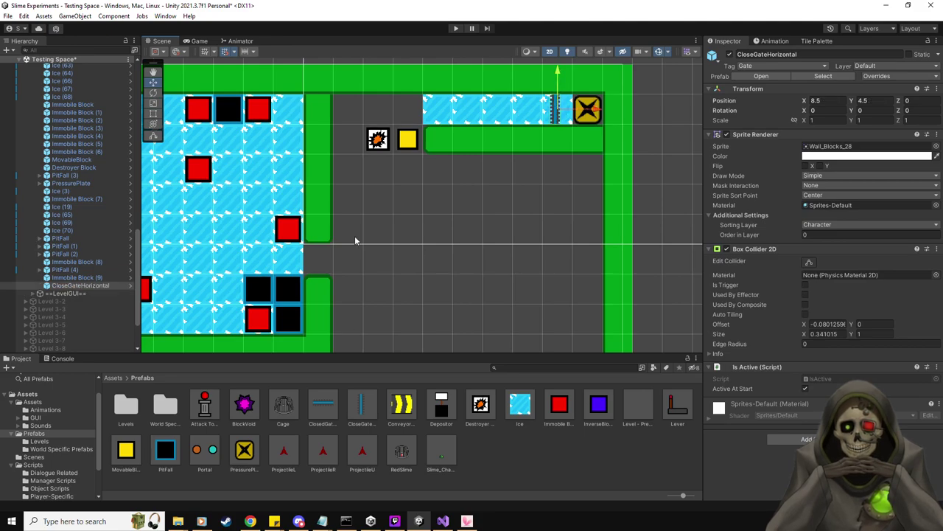
{"action": "scroll", "coordinate": [568, 210], "scroll_direction": "down", "scroll_amount": 2}
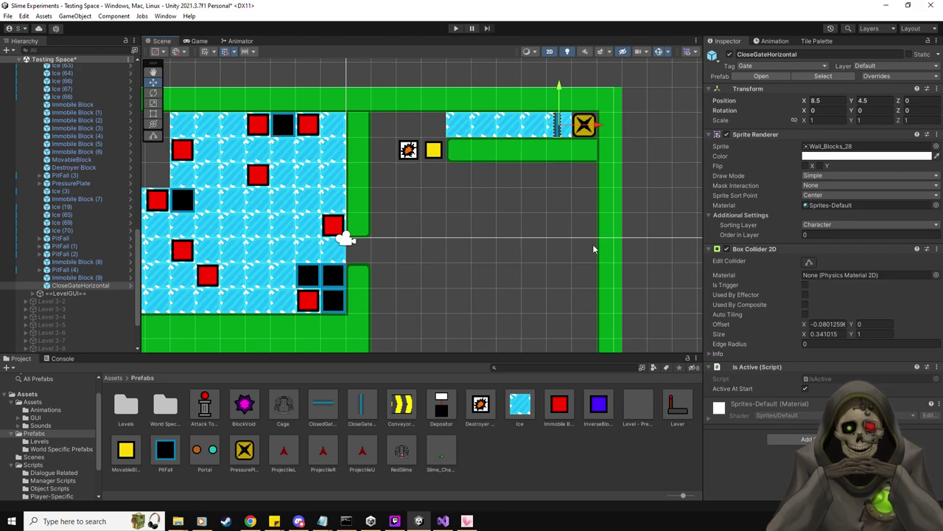
Step: Change the gate's sprite to the green Wall_Blocks_World3_31 from the Assets folder
{"action": "left_click", "coordinate": [35, 402]}
{"action": "left_click", "coordinate": [537, 450]}
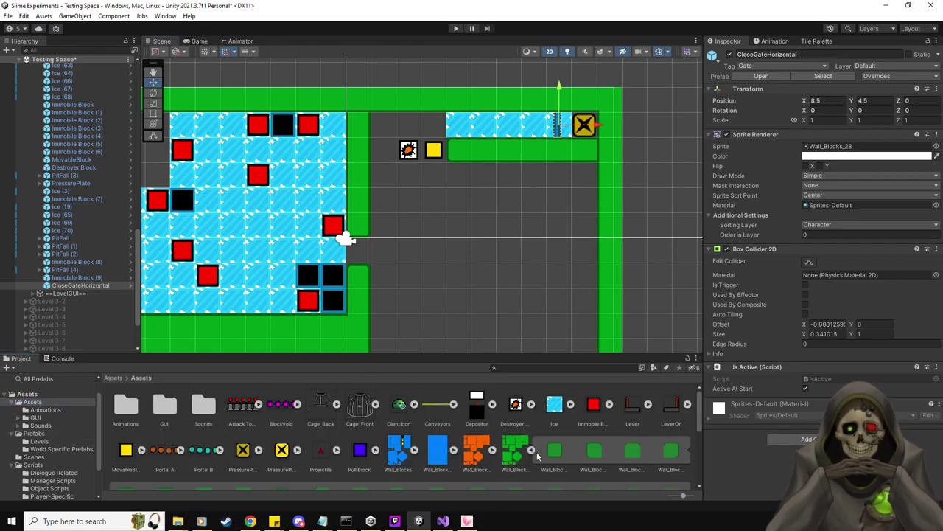
{"action": "scroll", "coordinate": [539, 442], "scroll_direction": "down", "scroll_amount": 3}
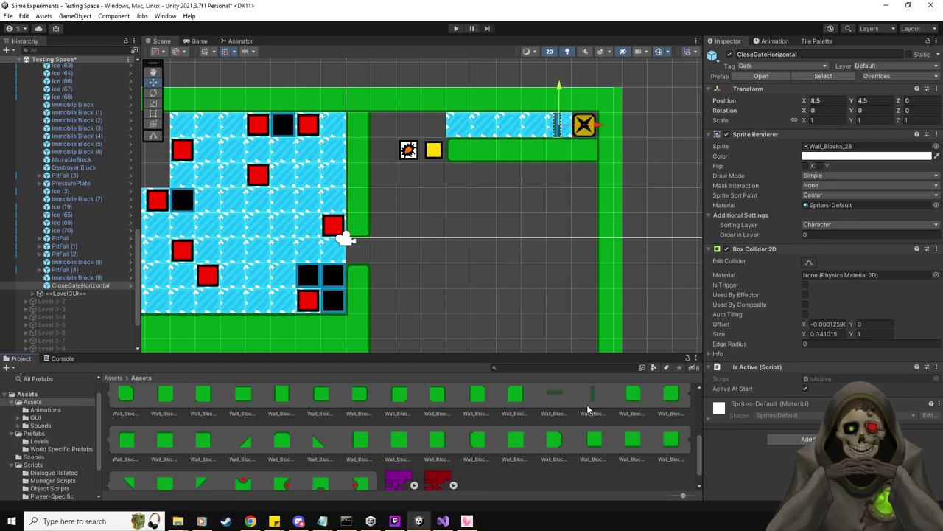
{"action": "scroll", "coordinate": [588, 408], "scroll_direction": "up", "scroll_amount": 1}
{"action": "left_click_drag", "start_coordinate": [592, 413], "coordinate": [870, 145]}
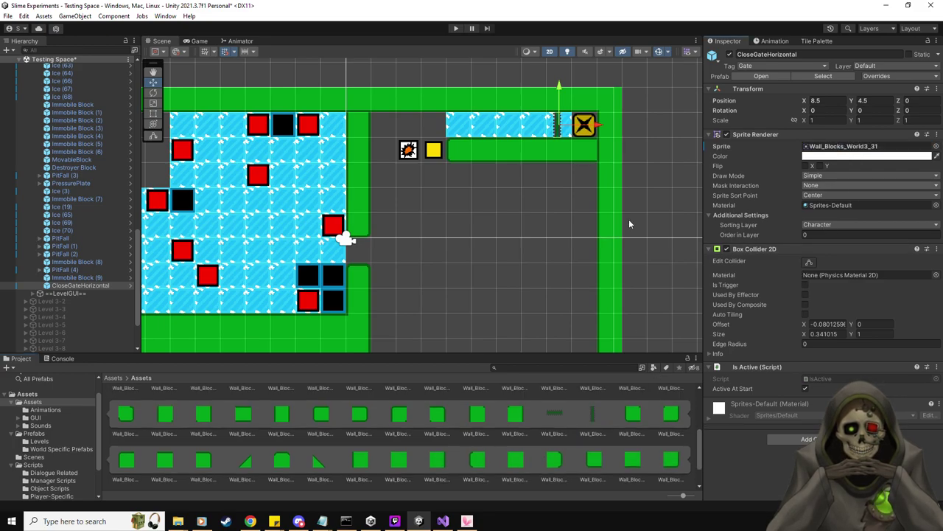
Step: Duplicate the green gate and move the copy to (4.5, 2.5), directly below the horizontal wall's end cap
{"action": "middle_click_drag", "start_coordinate": [566, 224], "coordinate": [530, 275]}
{"action": "scroll", "coordinate": [531, 275], "scroll_direction": "up", "scroll_amount": 3}
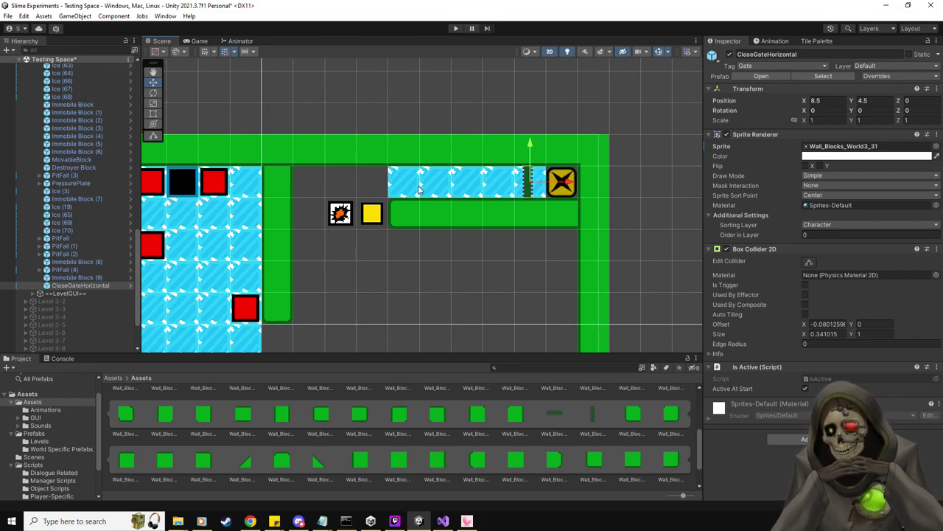
{"action": "scroll", "coordinate": [419, 190], "scroll_direction": "down", "scroll_amount": 2}
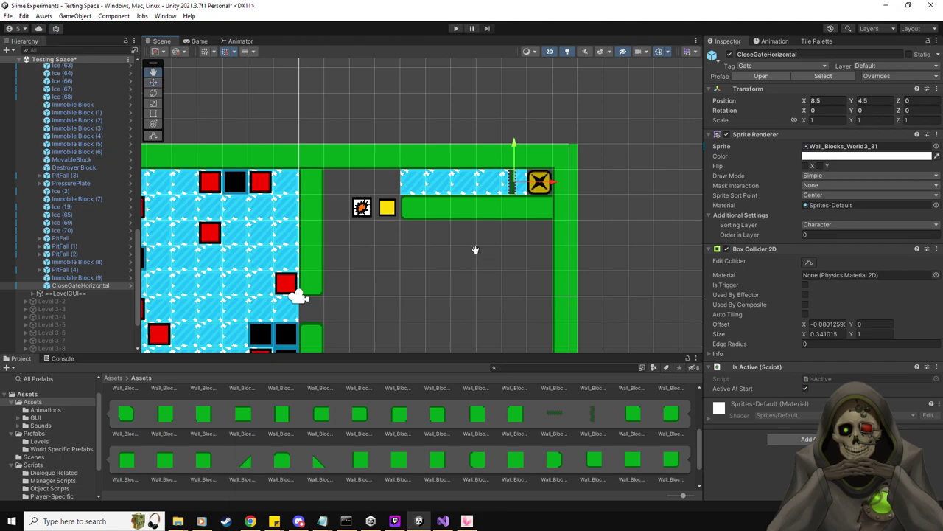
{"action": "middle_click_drag", "start_coordinate": [486, 266], "coordinate": [452, 221]}
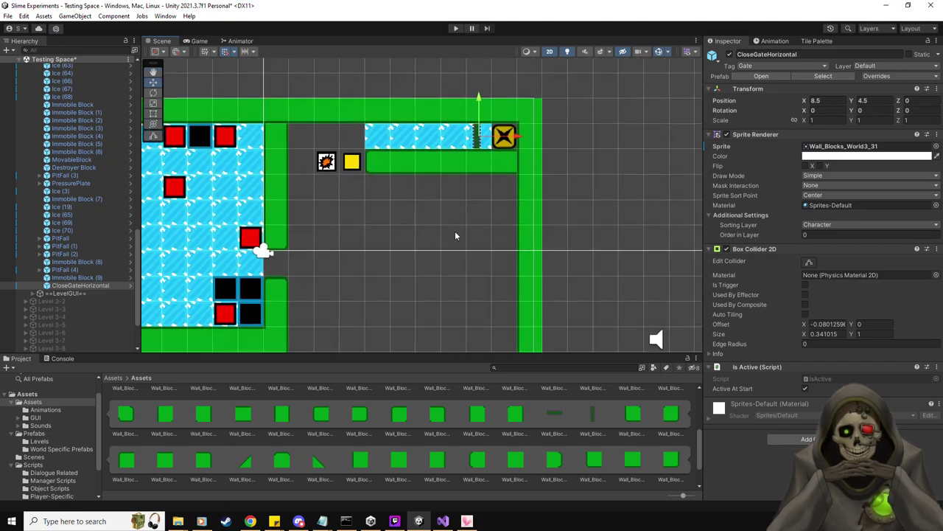
{"action": "middle_click_drag", "start_coordinate": [455, 236], "coordinate": [434, 218]}
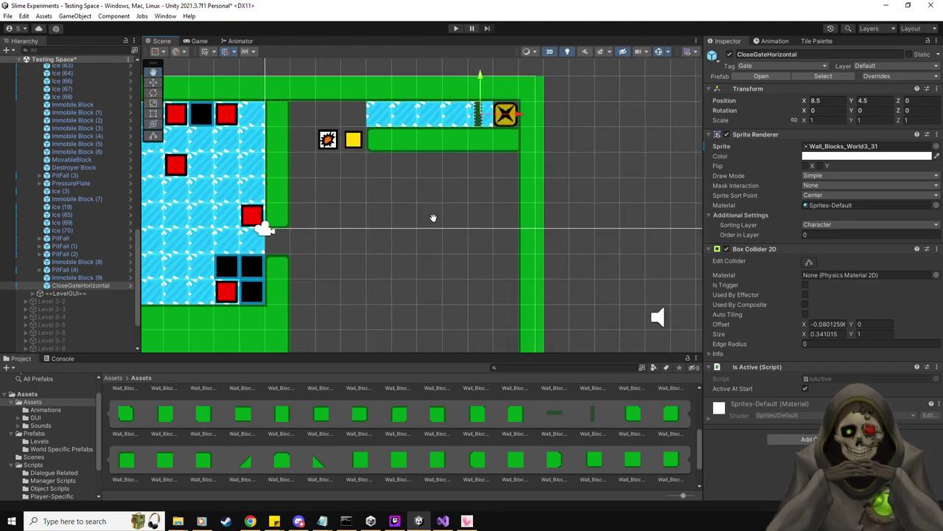
{"action": "left_click", "coordinate": [92, 277]}
{"action": "left_click", "coordinate": [93, 285]}
{"action": "key", "text": "ctrl+d"}
{"action": "left_click_drag", "start_coordinate": [479, 118], "coordinate": [377, 168]}
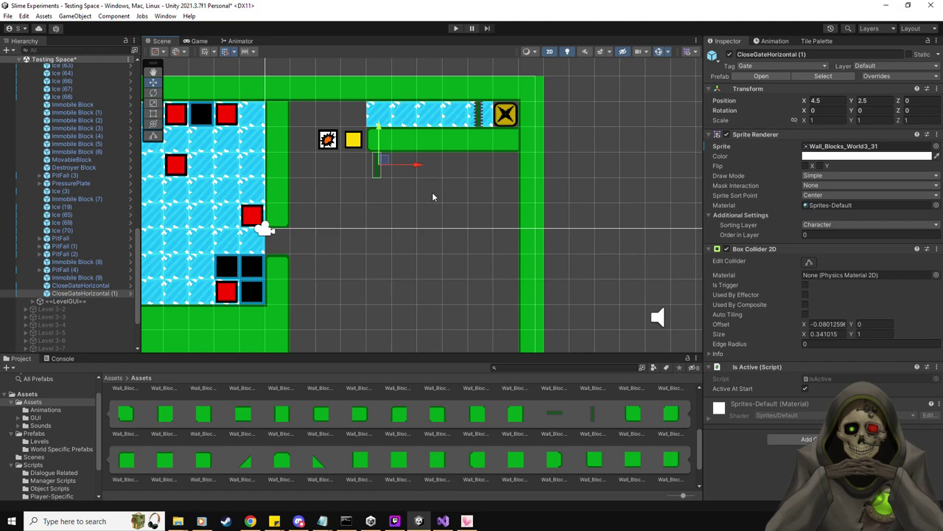
{"action": "mouse_move", "coordinate": [432, 195]}
{"action": "middle_mouse_down"}
{"action": "mouse_move", "coordinate": [417, 154]}
{"action": "mouse_move", "coordinate": [425, 200]}
{"action": "middle_mouse_up"}
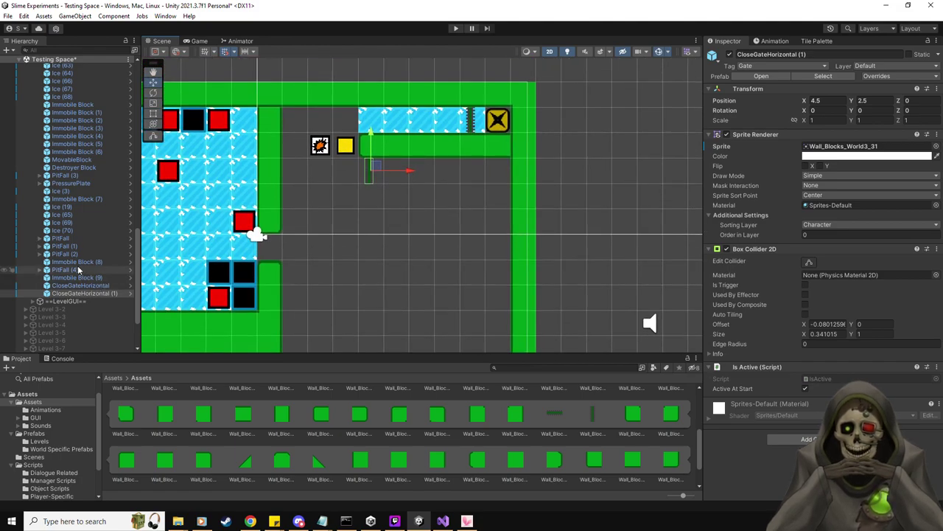
Step: Enable Is One Object, Move Block To This and Trigger Once on the PressurePlate, and assign CloseGateHorizontal (1) as Obj To Manipulate
{"action": "left_click", "coordinate": [74, 183]}
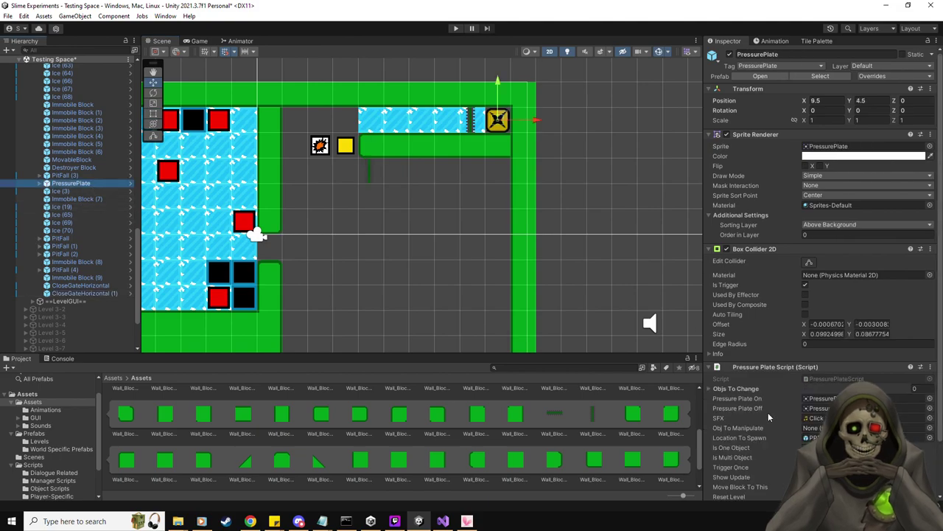
{"action": "scroll", "coordinate": [767, 410], "scroll_direction": "down", "scroll_amount": 3}
{"action": "left_click", "coordinate": [805, 389]}
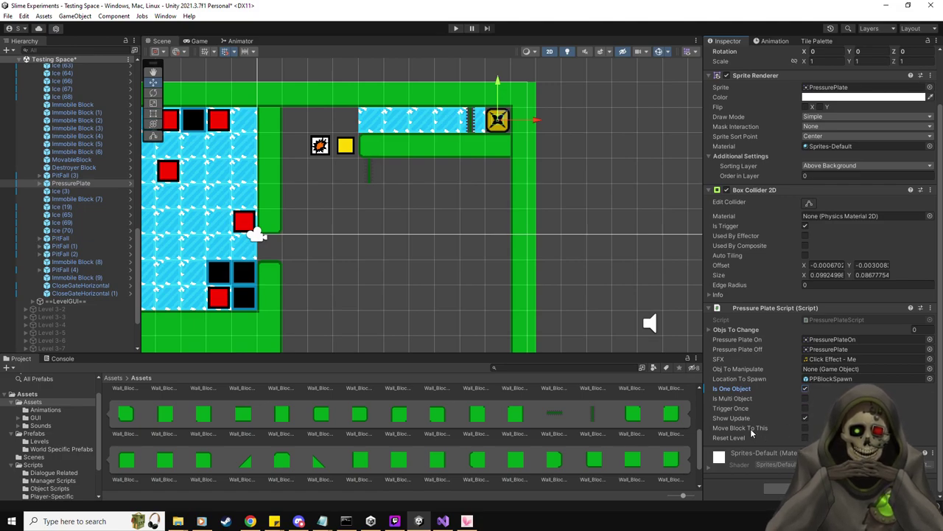
{"action": "left_click", "coordinate": [805, 429]}
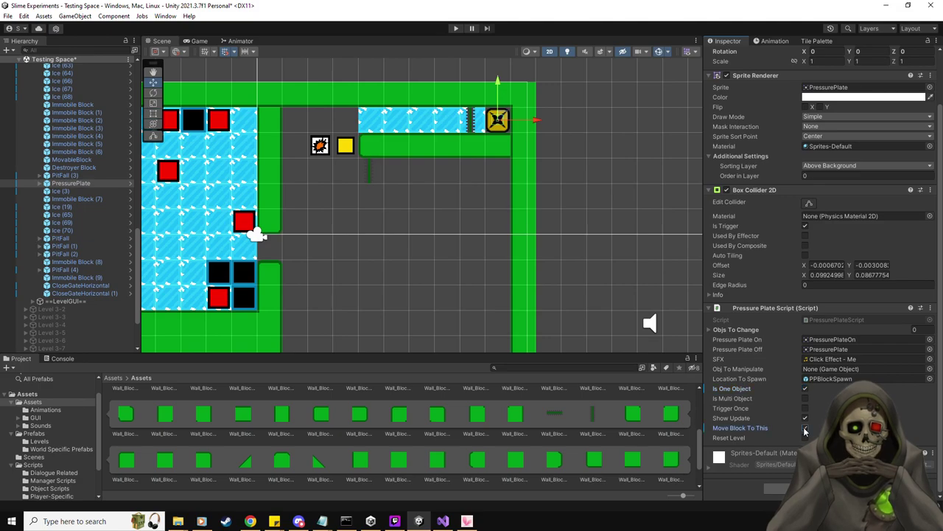
{"action": "left_click", "coordinate": [806, 410]}
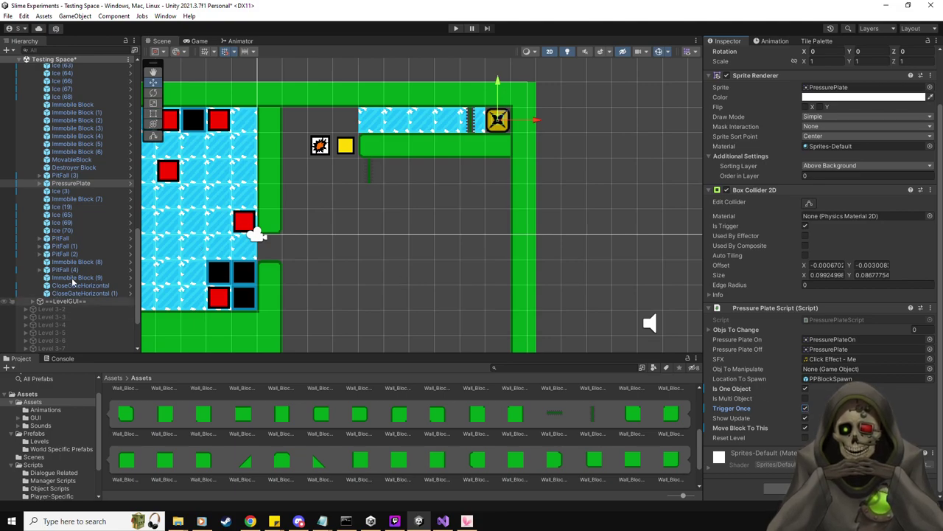
{"action": "left_click_drag", "start_coordinate": [74, 286], "coordinate": [840, 377]}
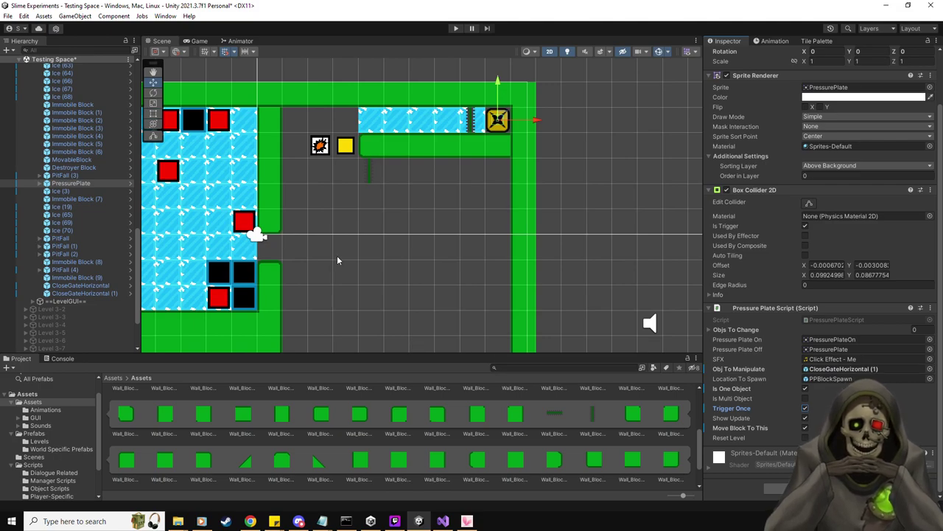
Step: Paint a four-tile vertical green wall below the second gate, with a top end cap and a bottom corner tile
{"action": "left_click", "coordinate": [817, 41]}
{"action": "left_click", "coordinate": [730, 208]}
{"action": "left_click", "coordinate": [371, 196]}
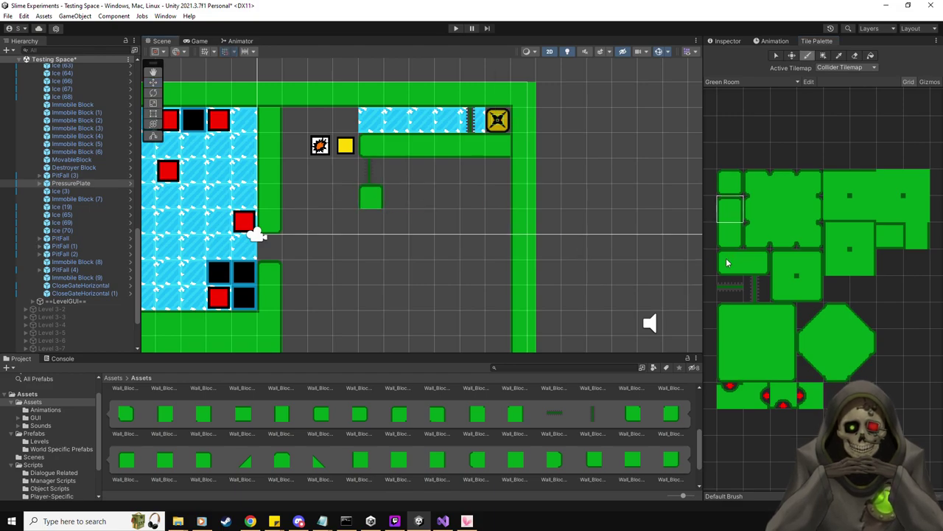
{"action": "left_click", "coordinate": [914, 237]}
{"action": "left_click_drag", "start_coordinate": [372, 219], "coordinate": [378, 251]}
{"action": "left_click", "coordinate": [809, 287]}
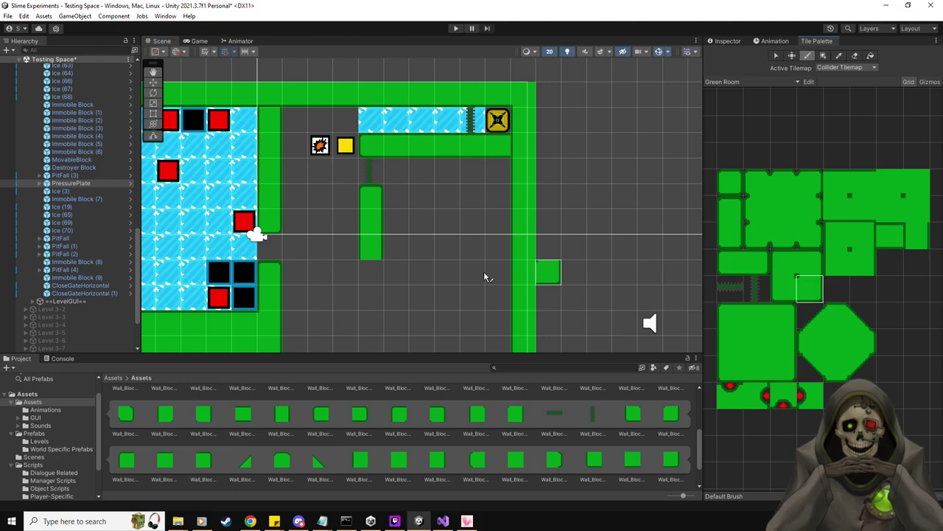
{"action": "left_click", "coordinate": [371, 271]}
Step: Paint a horizontal wall from the new corner to the room's dividing wall and join them with a corner tile
{"action": "left_click", "coordinate": [887, 237]}
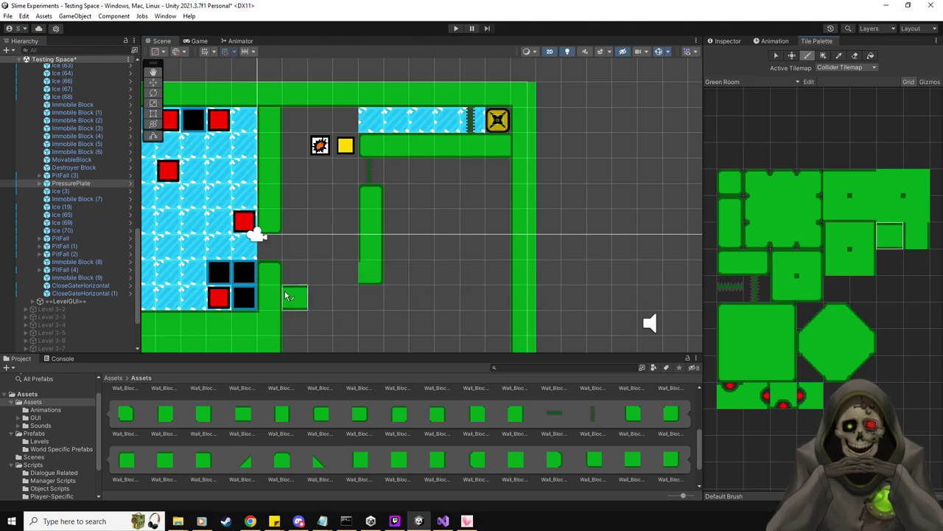
{"action": "left_click_drag", "start_coordinate": [345, 272], "coordinate": [298, 273]}
{"action": "left_click", "coordinate": [783, 263]}
{"action": "middle_click_drag", "start_coordinate": [434, 281], "coordinate": [452, 274]}
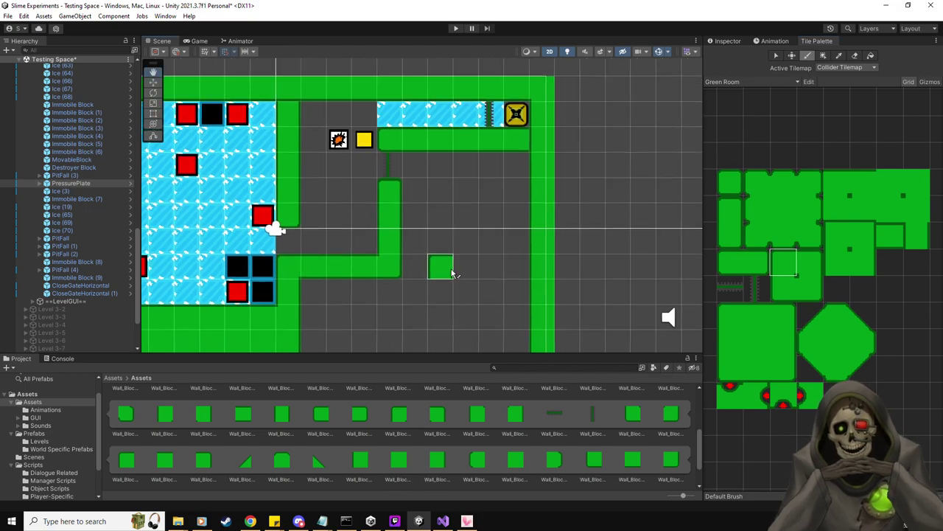
Step: Paint a green wall top tile on each side of the red bottom-wall fixture, leaving a one-tile gap between them
{"action": "scroll", "coordinate": [453, 273], "scroll_direction": "down", "scroll_amount": 3}
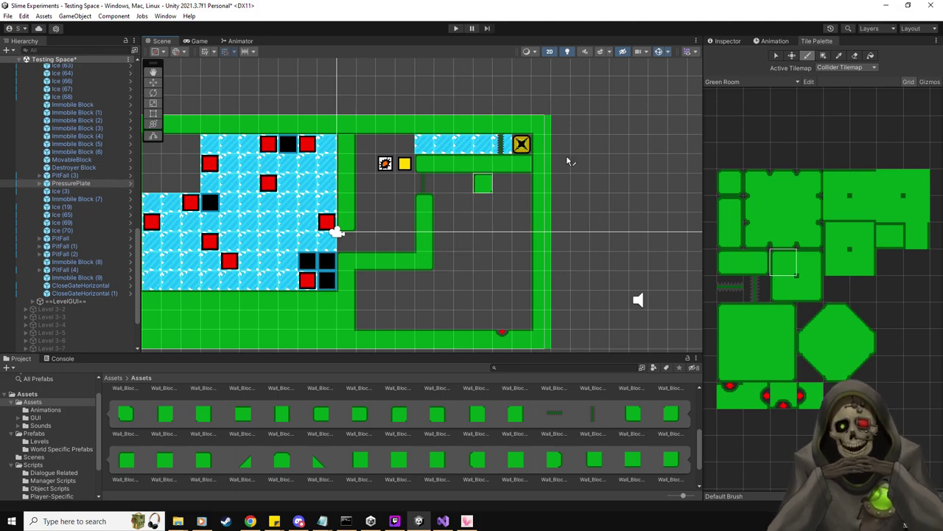
{"action": "left_click", "coordinate": [34, 433]}
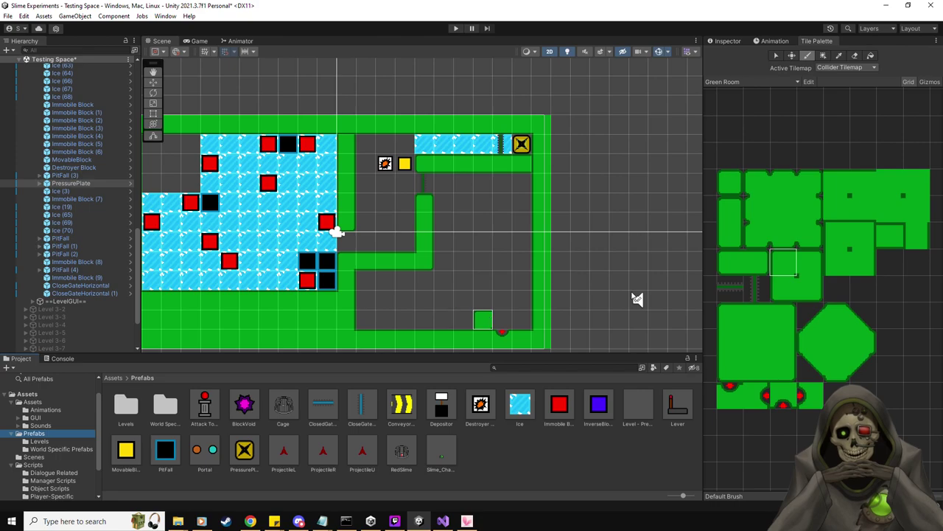
{"action": "left_click", "coordinate": [542, 281], "text": "ctrl"}
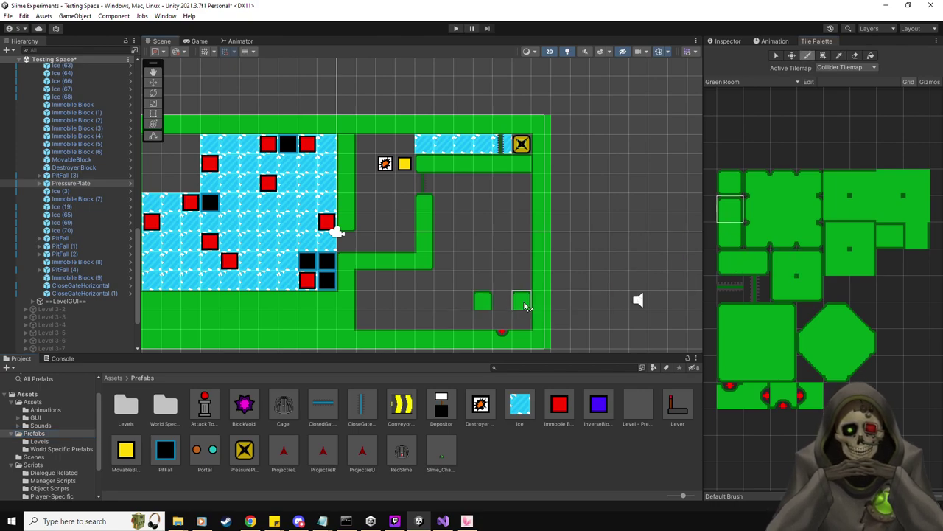
{"action": "left_click", "coordinate": [783, 264]}
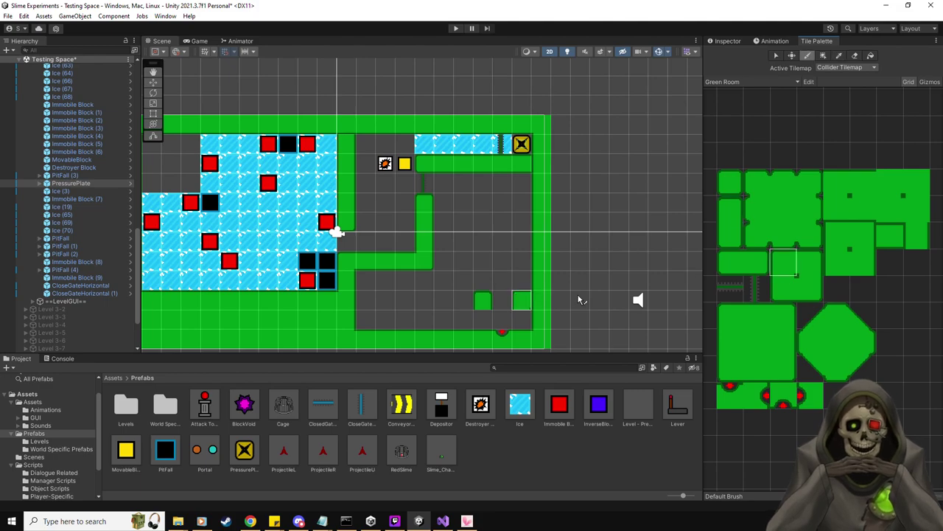
{"action": "left_click", "coordinate": [735, 318]}
{"action": "left_click", "coordinate": [541, 302]}
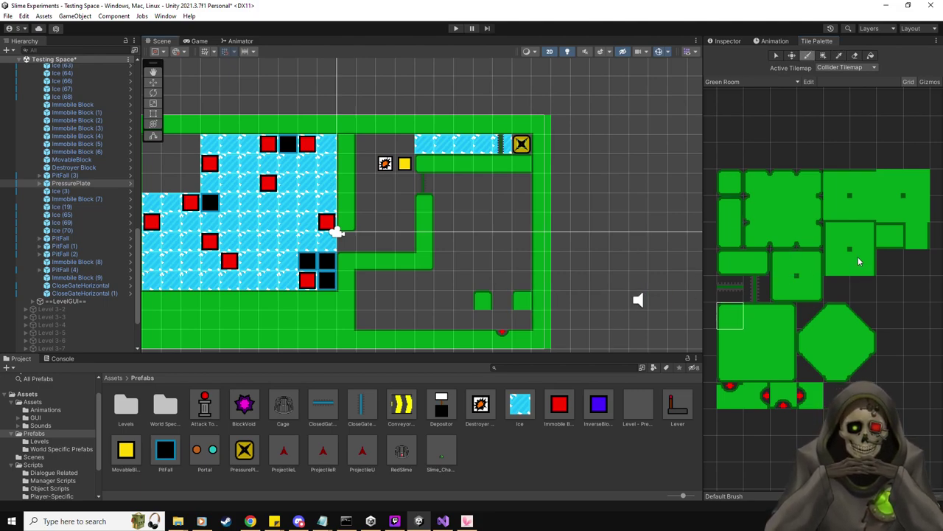
Step: Extend both wall tops down to the bottom wall and blend the right-hand one into the room's outer wall
{"action": "left_click", "coordinate": [906, 242]}
{"action": "left_click", "coordinate": [483, 322]}
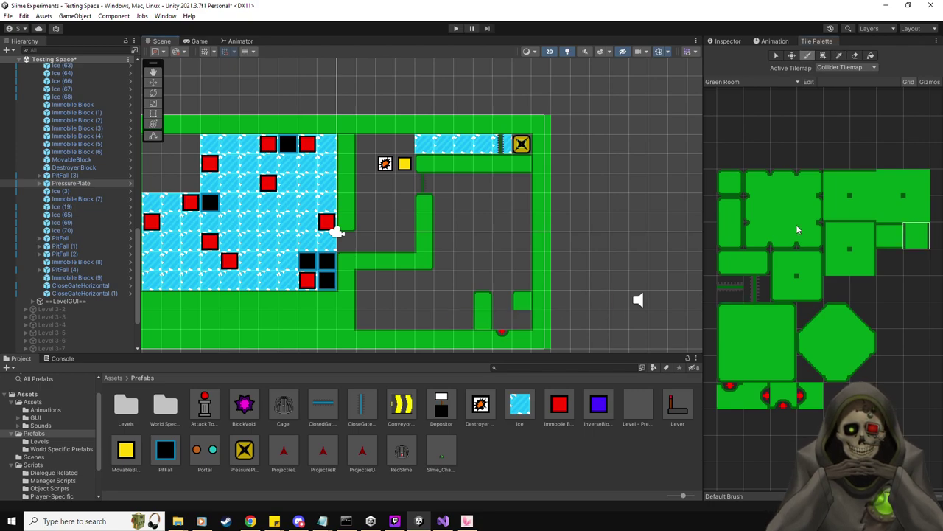
{"action": "left_click", "coordinate": [726, 344]}
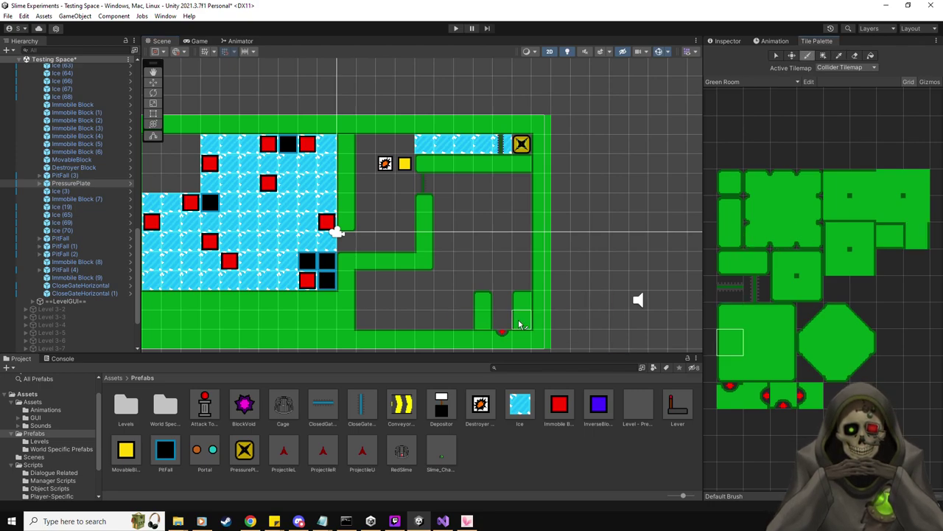
{"action": "left_click", "coordinate": [913, 210]}
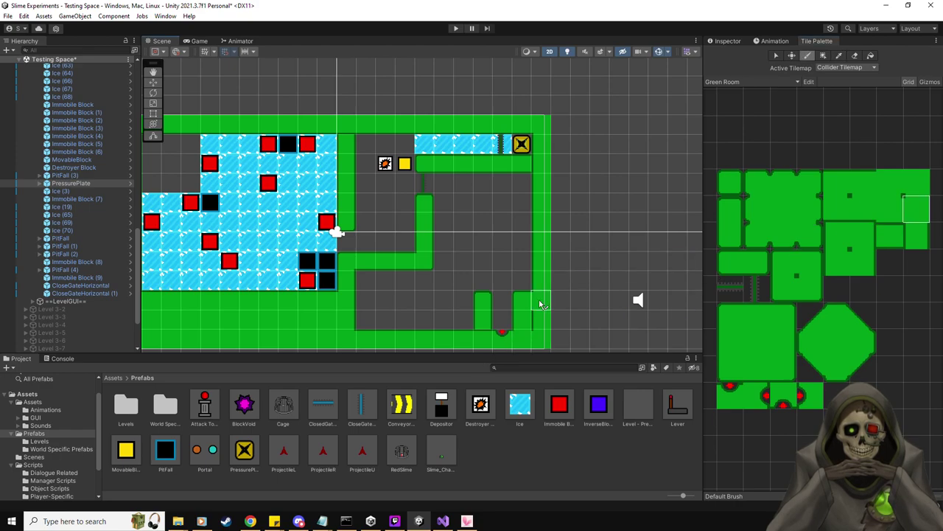
{"action": "left_click", "coordinate": [783, 214]}
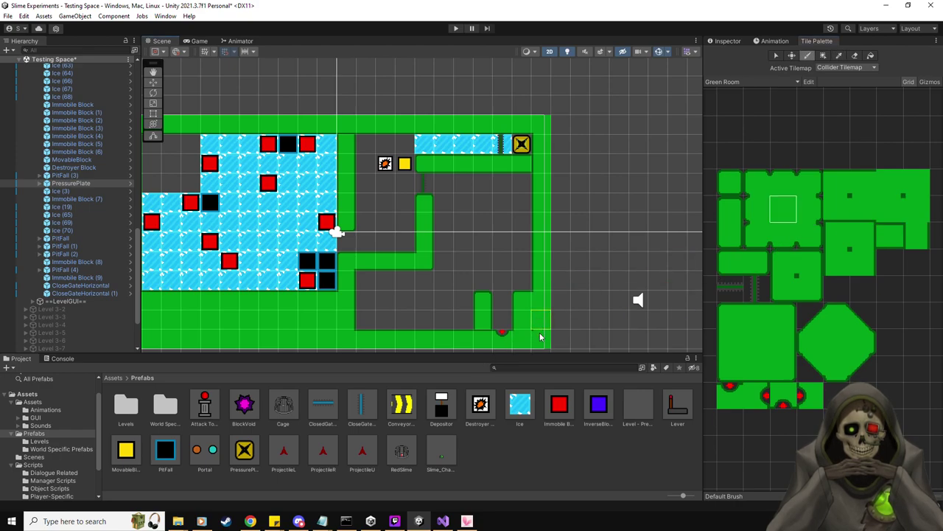
{"action": "scroll", "coordinate": [583, 257], "scroll_direction": "up", "scroll_amount": 1}
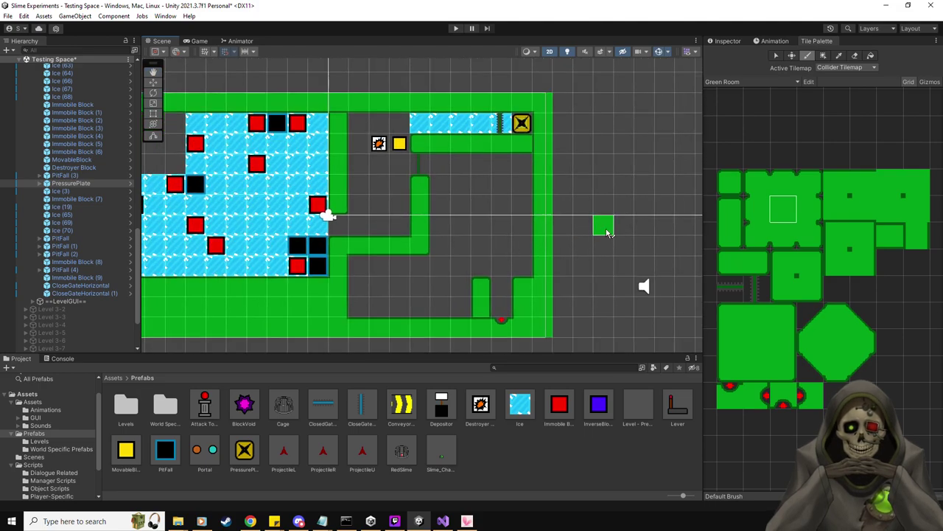
Step: Place a ClosedGateVertical prefab at (8.5, -3.5) across the new alcove's opening and set its sprite to Wall_Blocks_World3_30
{"action": "scroll", "coordinate": [607, 233], "scroll_direction": "up", "scroll_amount": 1}
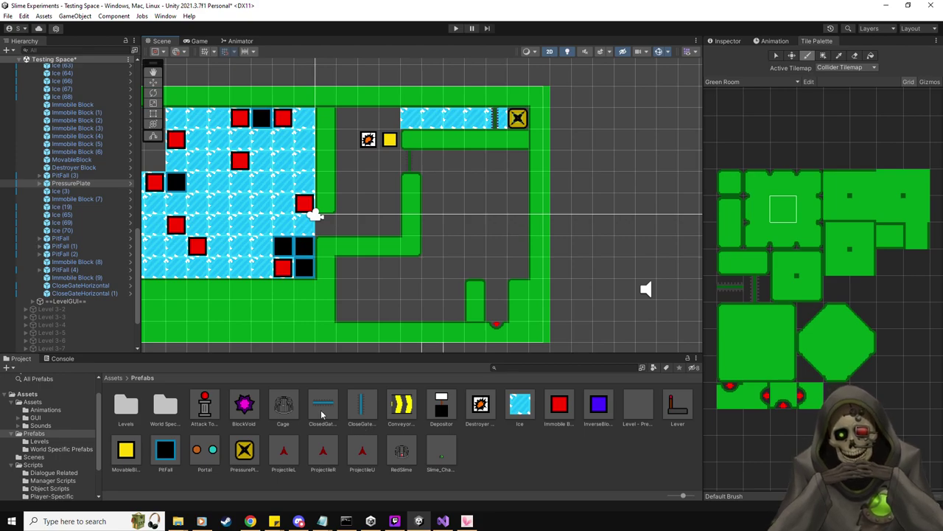
{"action": "left_click_drag", "start_coordinate": [496, 293], "coordinate": [496, 293]}
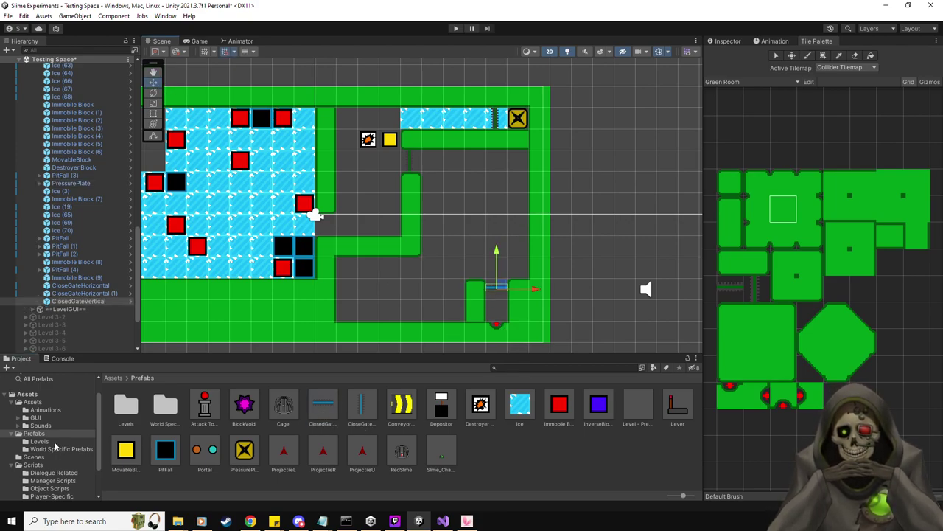
{"action": "left_click", "coordinate": [33, 402]}
{"action": "scroll", "coordinate": [538, 452], "scroll_direction": "down", "scroll_amount": 3}
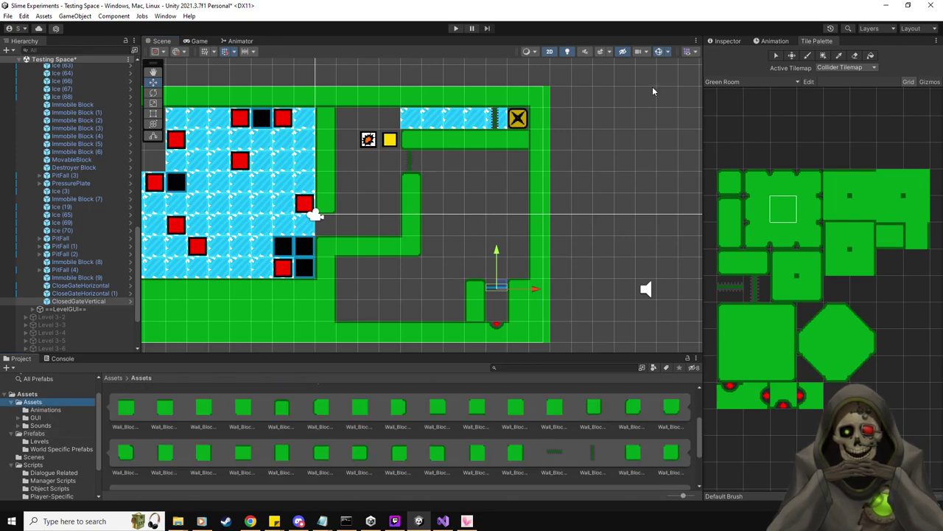
{"action": "left_click", "coordinate": [727, 42]}
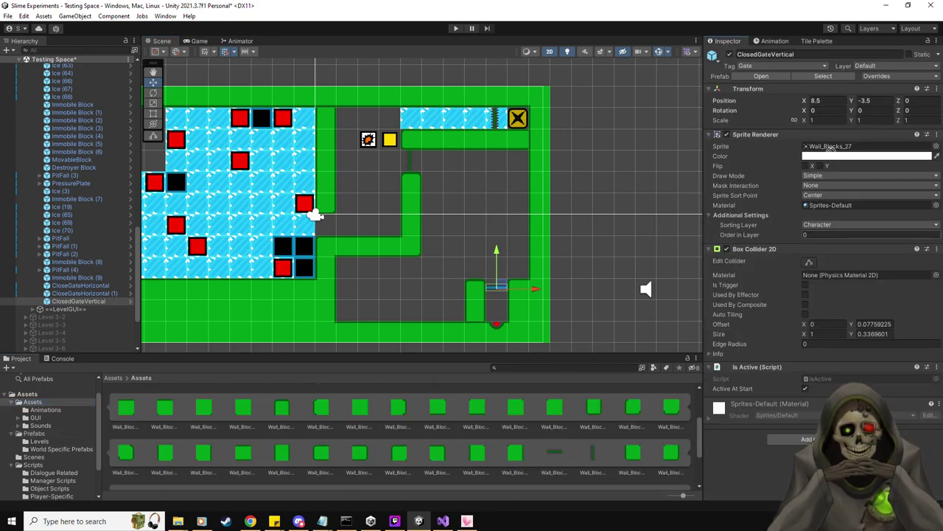
{"action": "scroll", "coordinate": [539, 269], "scroll_direction": "up", "scroll_amount": 2}
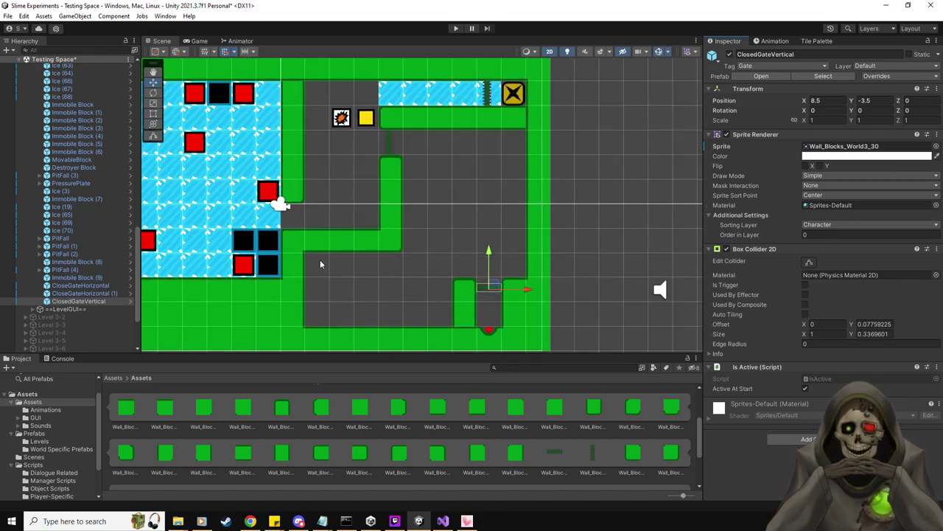
{"action": "scroll", "coordinate": [413, 293], "scroll_direction": "up", "scroll_amount": 2}
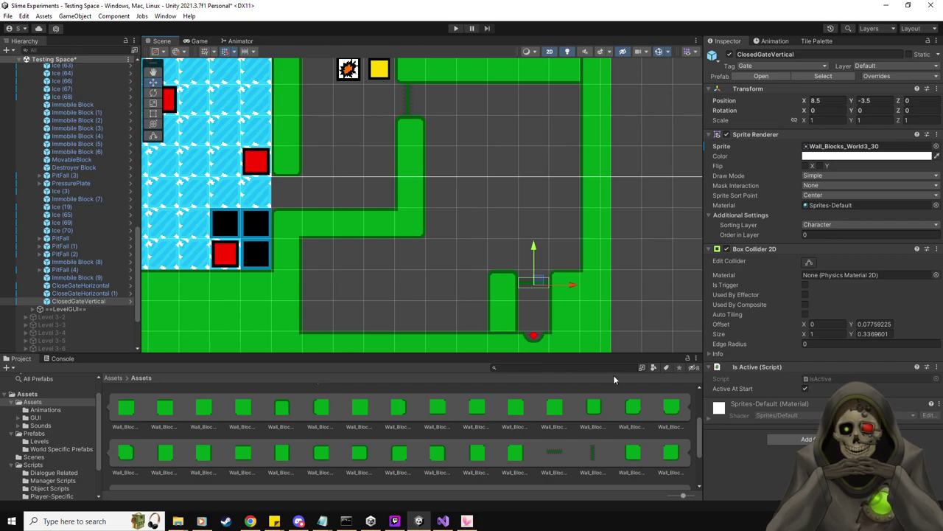
Step: Duplicate PitFall (2) and move the copy to (1.5, -3.5) in the lower-left part of the right room
{"action": "left_click", "coordinate": [36, 433]}
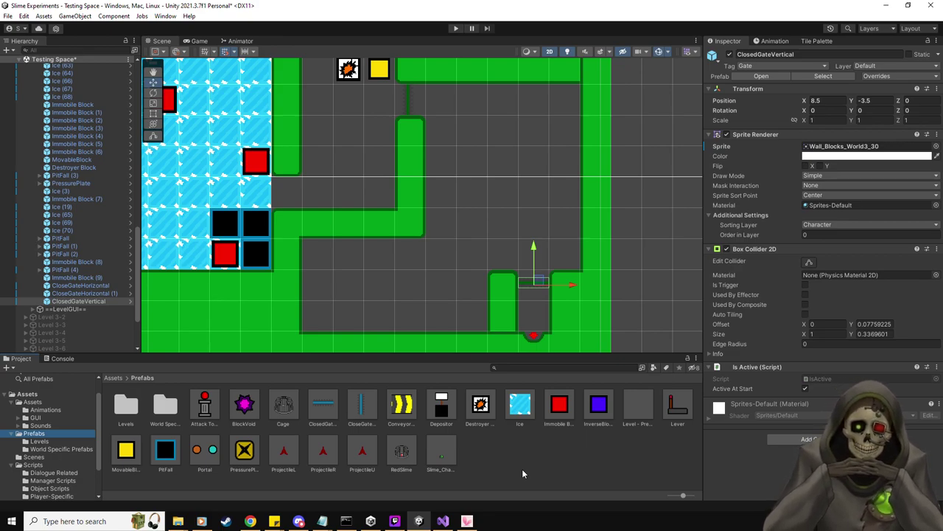
{"action": "left_click", "coordinate": [77, 176]}
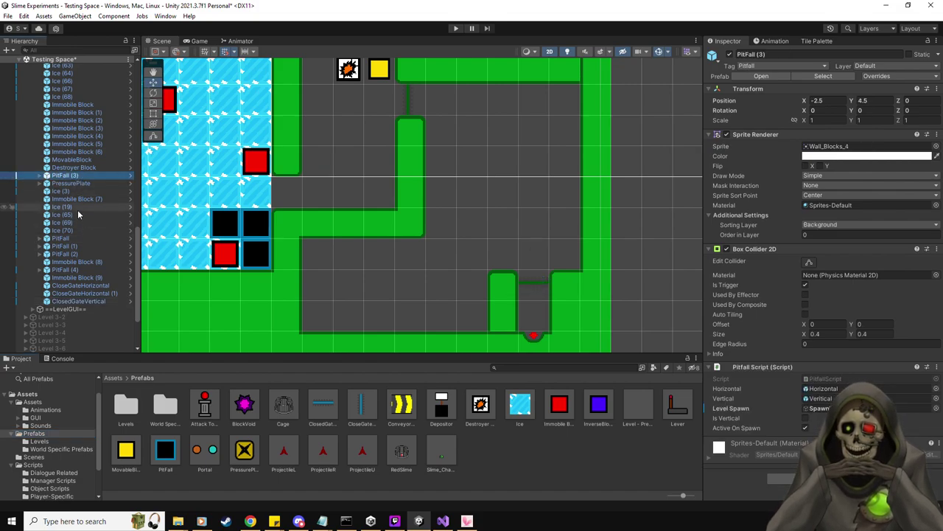
{"action": "left_click", "coordinate": [78, 254]}
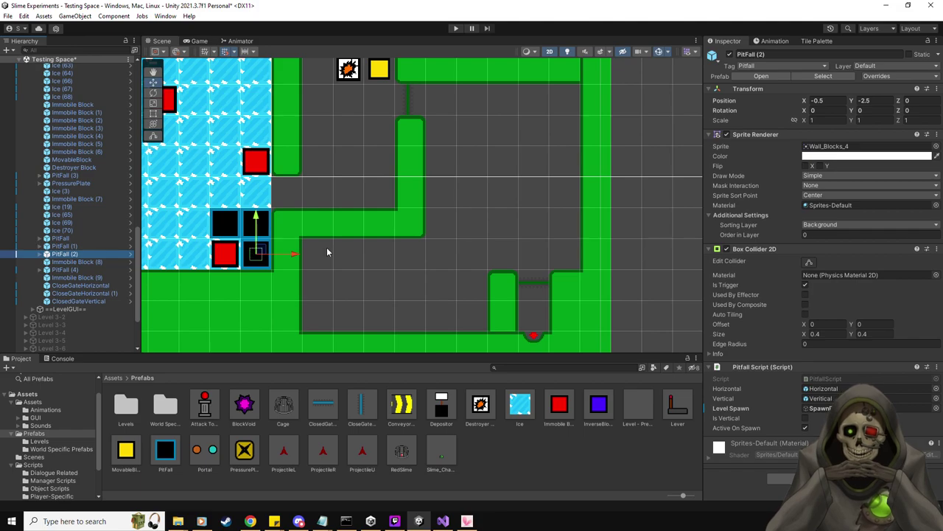
{"action": "key", "text": "ctrl+d"}
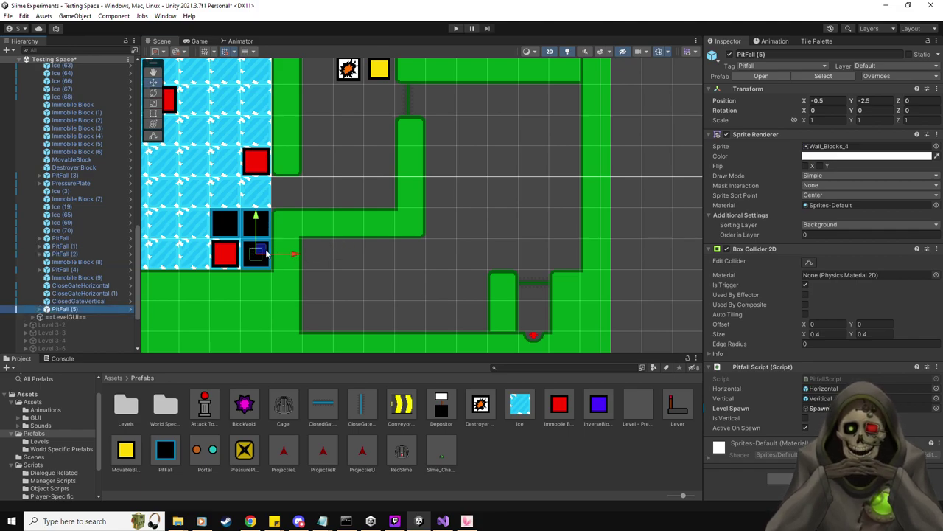
{"action": "left_click_drag", "start_coordinate": [270, 255], "coordinate": [333, 288]}
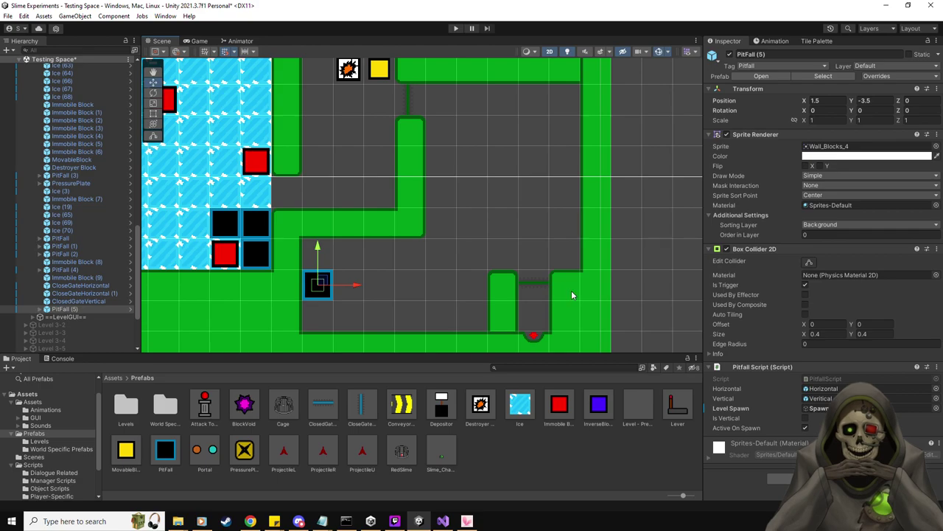
Step: Place an Ice prefab at (2.5, -3.5) beside the new pitfall and enable Can Move Left on it
{"action": "left_click_drag", "start_coordinate": [520, 404], "coordinate": [360, 288]}
{"action": "left_click", "coordinate": [232, 283]}
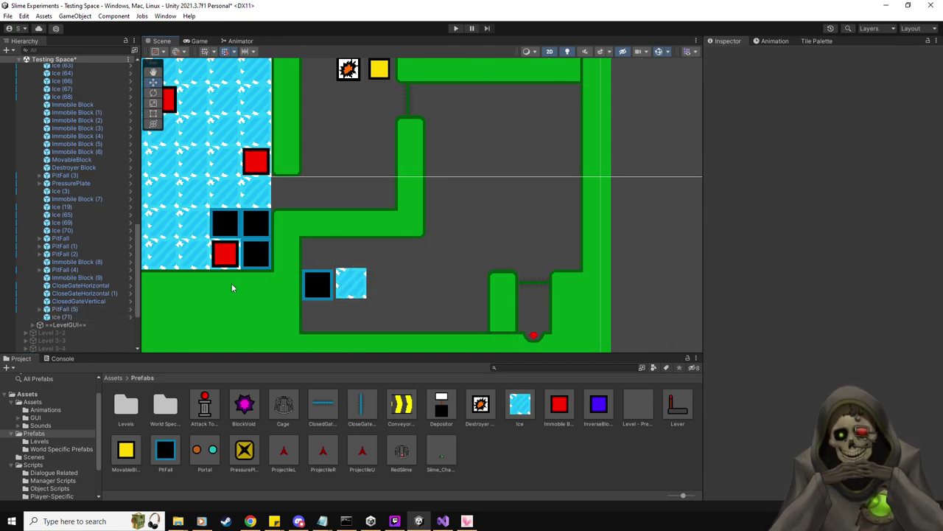
{"action": "left_click", "coordinate": [65, 318]}
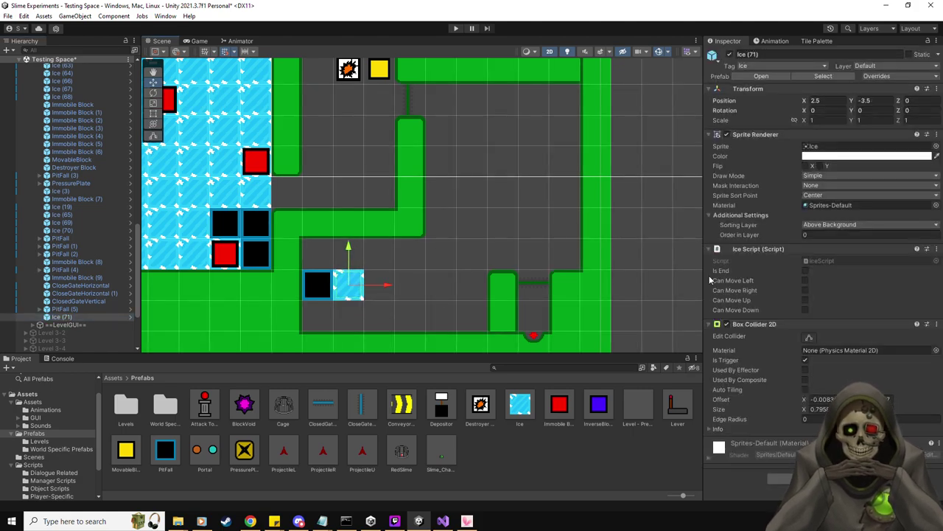
{"action": "left_click", "coordinate": [804, 281]}
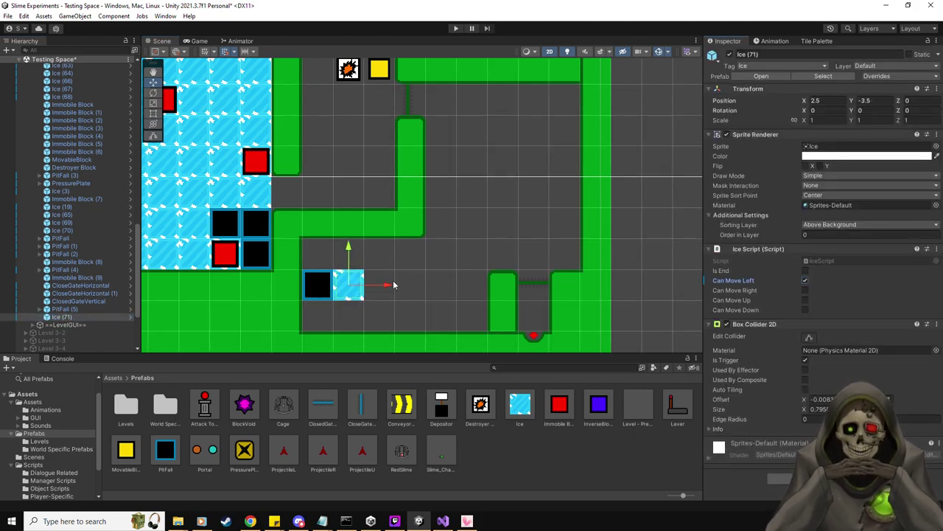
Step: Duplicate the ice tile to fill two rows of five tiles, at y -3.5 and -4.5, up to the alcove's left wall
{"action": "mouse_move", "coordinate": [382, 290]}
{"action": "left_mouse_down"}
{"action": "mouse_move", "coordinate": [417, 288]}
{"action": "mouse_move", "coordinate": [396, 292]}
{"action": "left_mouse_up"}
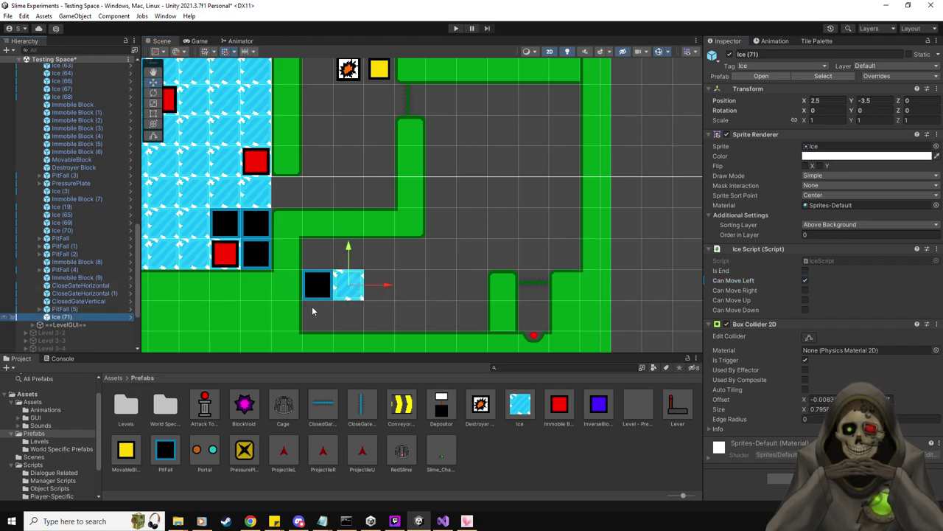
{"action": "key", "text": "ctrl+d"}
{"action": "left_click_drag", "start_coordinate": [382, 290], "coordinate": [472, 279]}
{"action": "key", "text": "ctrl+d"}
{"action": "key", "text": "ctrl+d"}
{"action": "key", "text": "ctrl+d"}
{"action": "key", "text": "ctrl+d"}
{"action": "key", "text": "ctrl+d"}
{"action": "left_click_drag", "start_coordinate": [510, 317], "coordinate": [459, 326]}
{"action": "key", "text": "ctrl+d"}
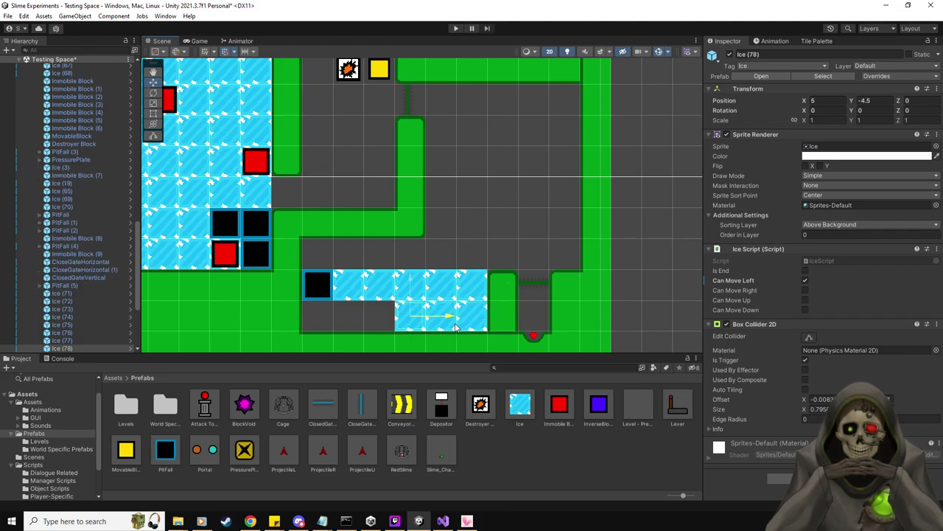
{"action": "key", "text": "ctrl+d"}
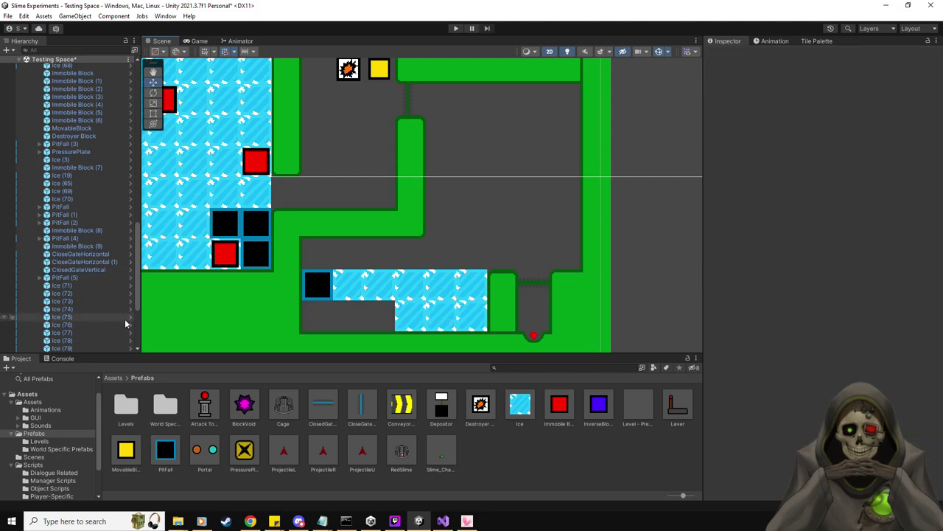
{"action": "key", "text": "ctrl+d"}
{"action": "left_click_drag", "start_coordinate": [451, 319], "coordinate": [392, 327]}
{"action": "key", "text": "ctrl+d"}
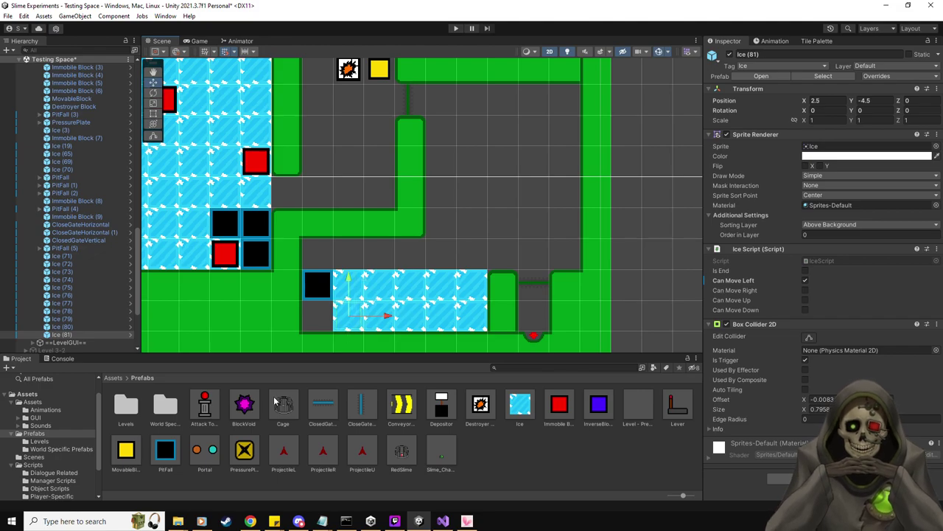
Step: Place a BlockVoid at (1.5, -4.5) below the pitfall and enable Can Move Up on the lower row's five ice tiles
{"action": "left_click_drag", "start_coordinate": [251, 410], "coordinate": [317, 317]}
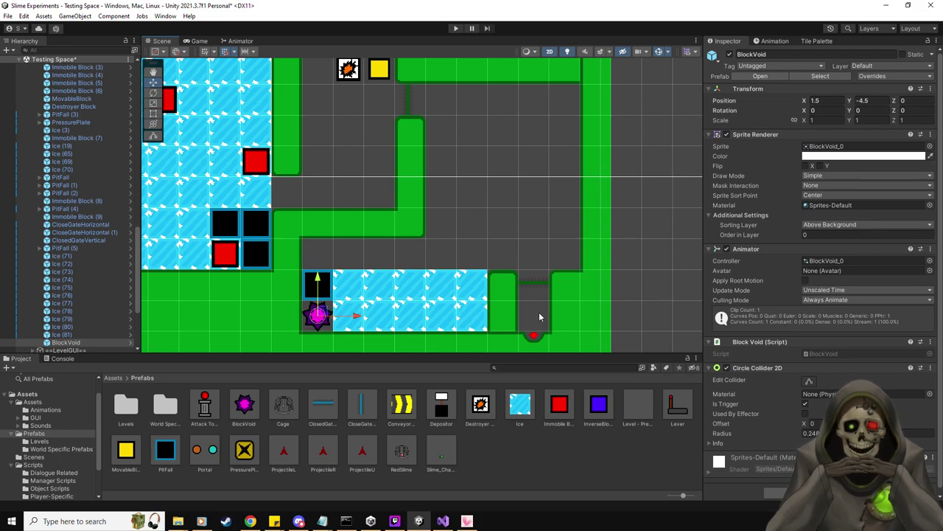
{"action": "left_click", "coordinate": [80, 335]}
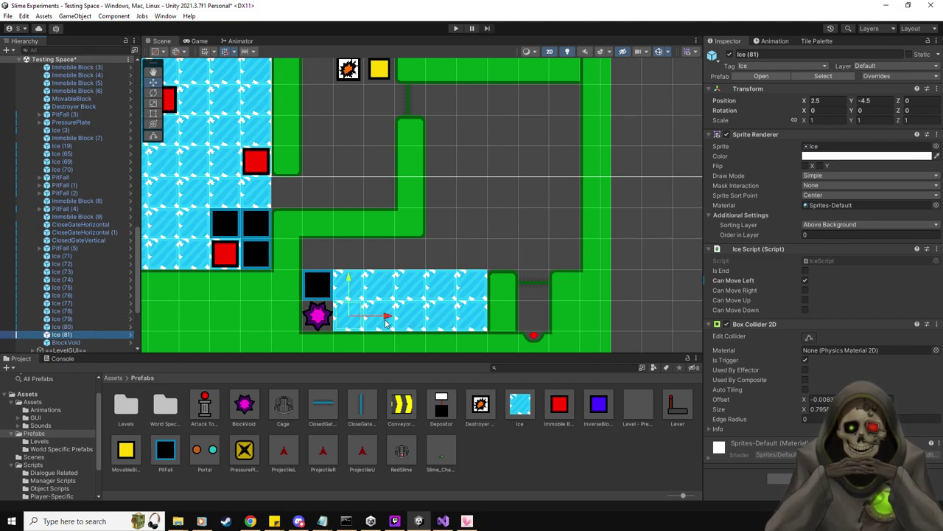
{"action": "left_click_drag", "start_coordinate": [377, 330], "coordinate": [417, 317], "text": "shift"}
{"action": "left_click", "coordinate": [476, 315], "text": "shift"}
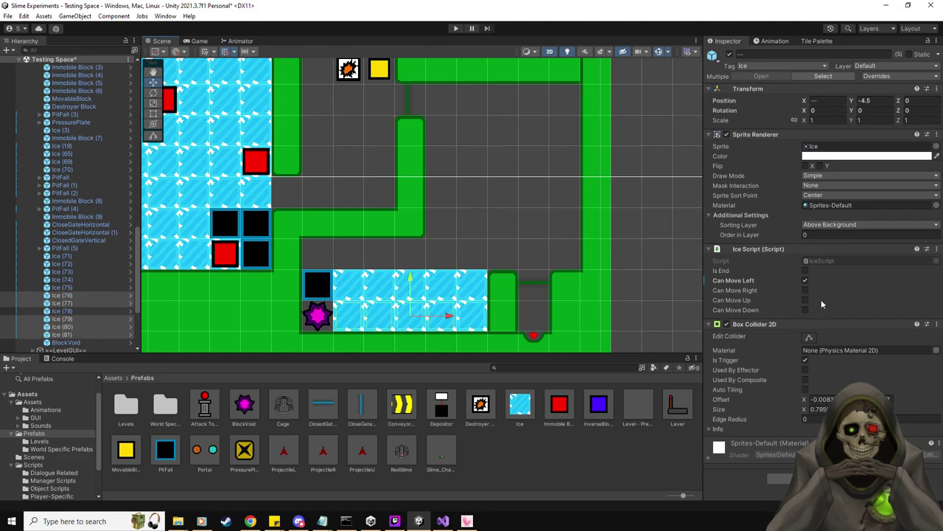
{"action": "left_click", "coordinate": [806, 300]}
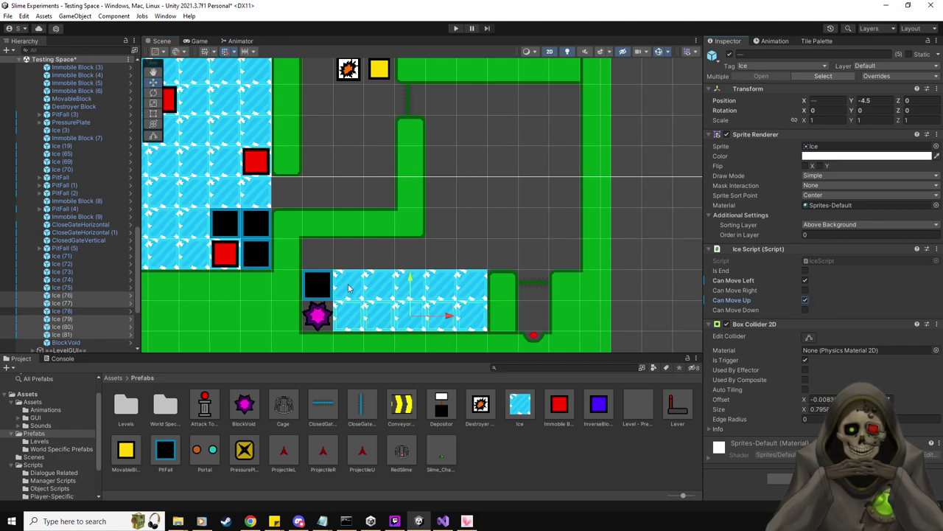
Step: Enable Can Move Down on the five ice tiles in the new upper row
{"action": "left_click", "coordinate": [383, 284]}
{"action": "left_click", "coordinate": [402, 282], "text": "shift"}
{"action": "left_click", "coordinate": [411, 281], "text": "shift"}
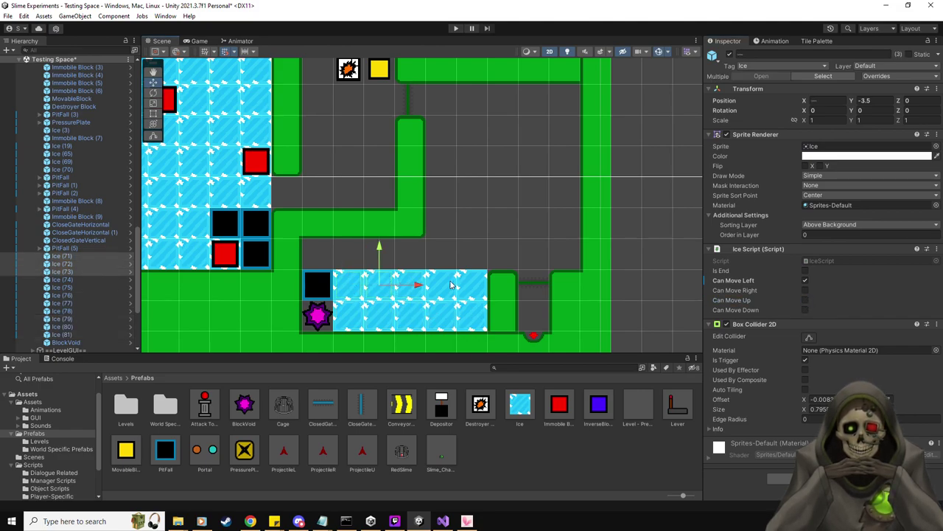
{"action": "left_click", "coordinate": [442, 281], "text": "shift"}
{"action": "left_click", "coordinate": [472, 281], "text": "shift"}
{"action": "left_click", "coordinate": [805, 310]}
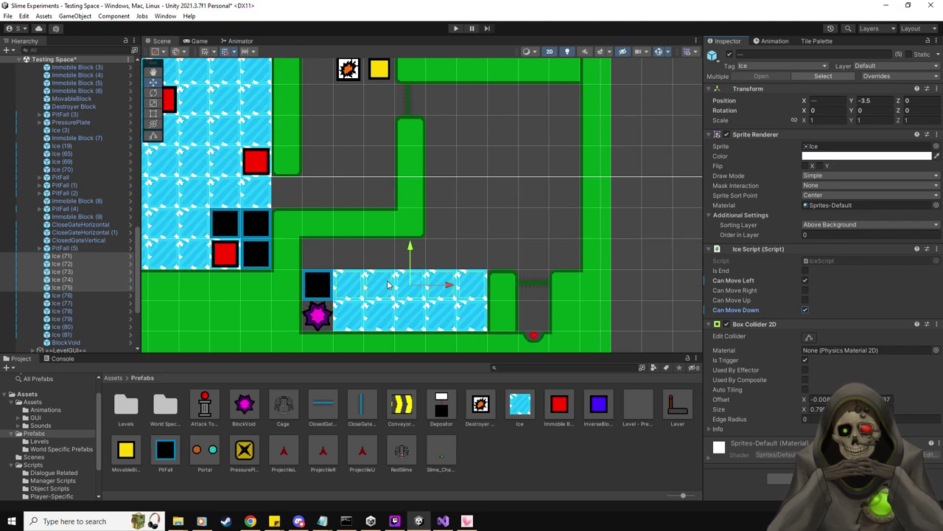
Step: Place a copy of the alcove's pitfall at (2.5, -2.5) and another copy directly to its right above the ice rows
{"action": "left_click_drag", "start_coordinate": [246, 410], "coordinate": [357, 253]}
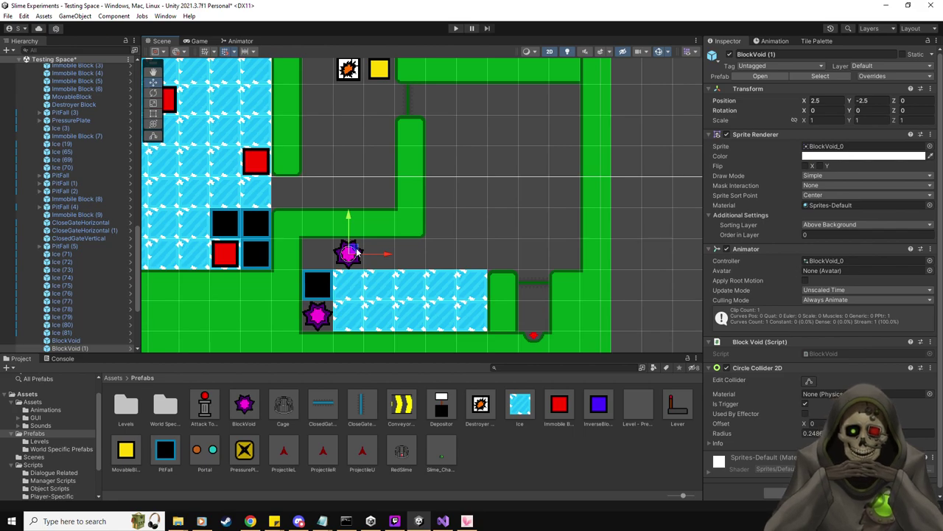
{"action": "key", "text": "Delete"}
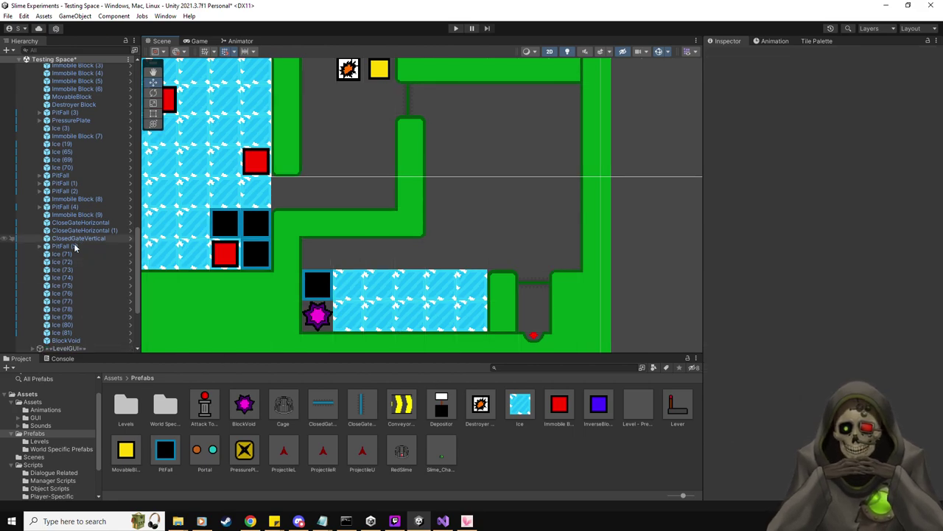
{"action": "left_click", "coordinate": [319, 284]}
{"action": "left_click_drag", "start_coordinate": [322, 283], "coordinate": [352, 251], "text": "ctrl"}
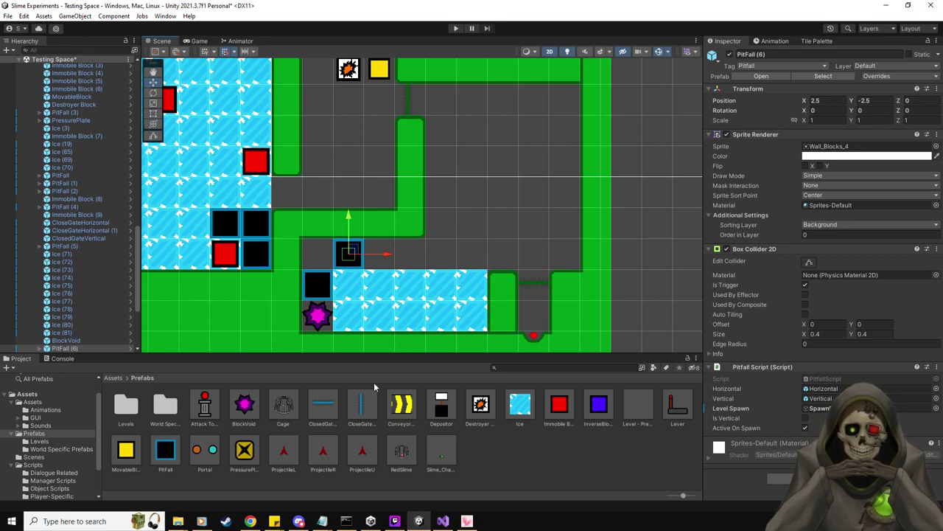
{"action": "key", "text": "ctrl+d"}
{"action": "left_click_drag", "start_coordinate": [385, 253], "coordinate": [417, 253], "text": "ctrl"}
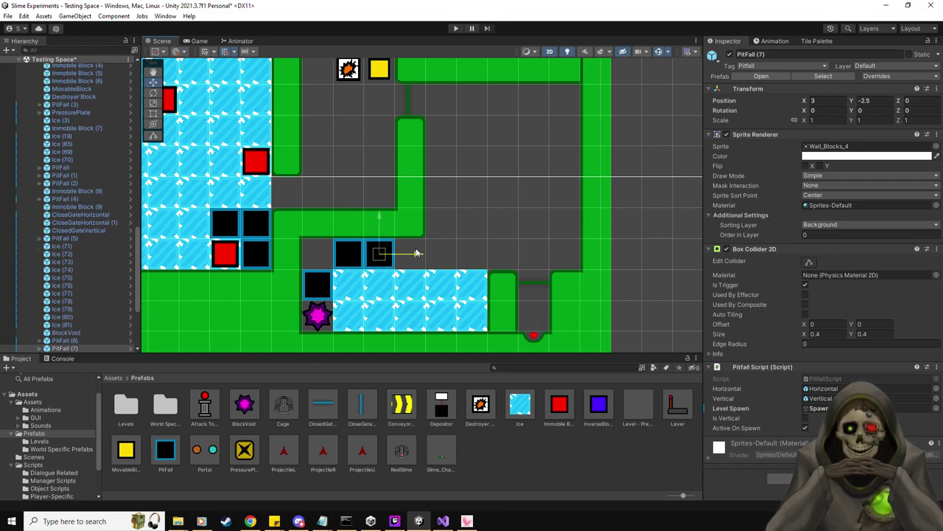
Step: Place an Ice tile at (4.5, -2.5) with Can Move Left and Can Move Down enabled, and duplicate it to x 5.5 and 6.5
{"action": "left_click_drag", "start_coordinate": [520, 405], "coordinate": [416, 255]}
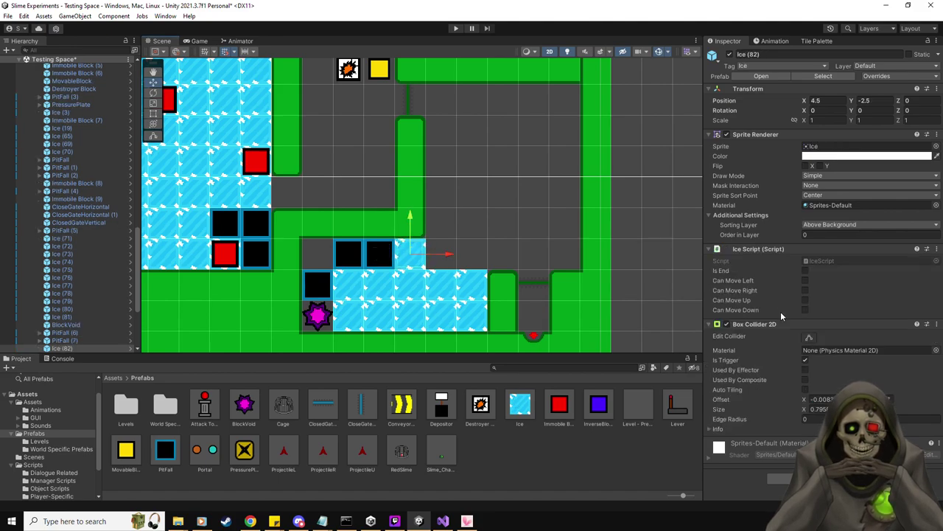
{"action": "left_click", "coordinate": [806, 280]}
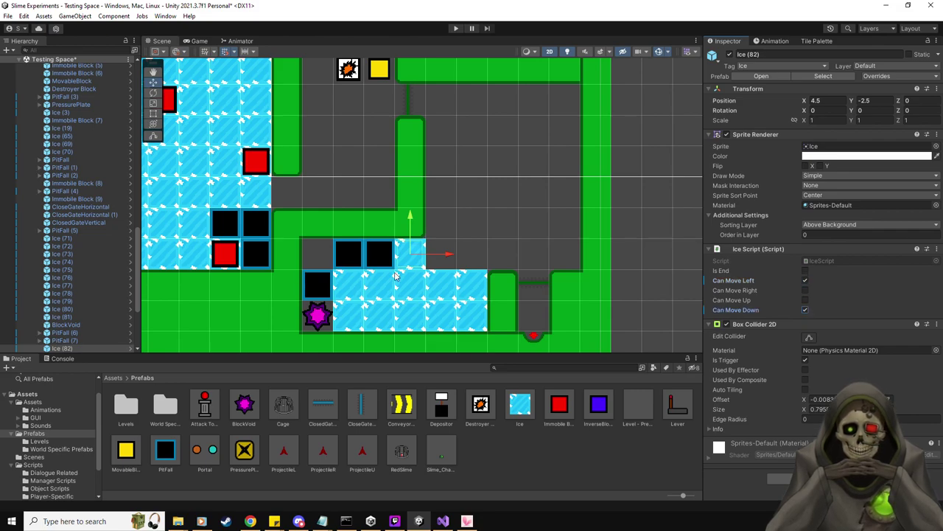
{"action": "key", "text": "ctrl+d"}
{"action": "left_click_drag", "start_coordinate": [448, 256], "coordinate": [476, 256], "text": "ctrl"}
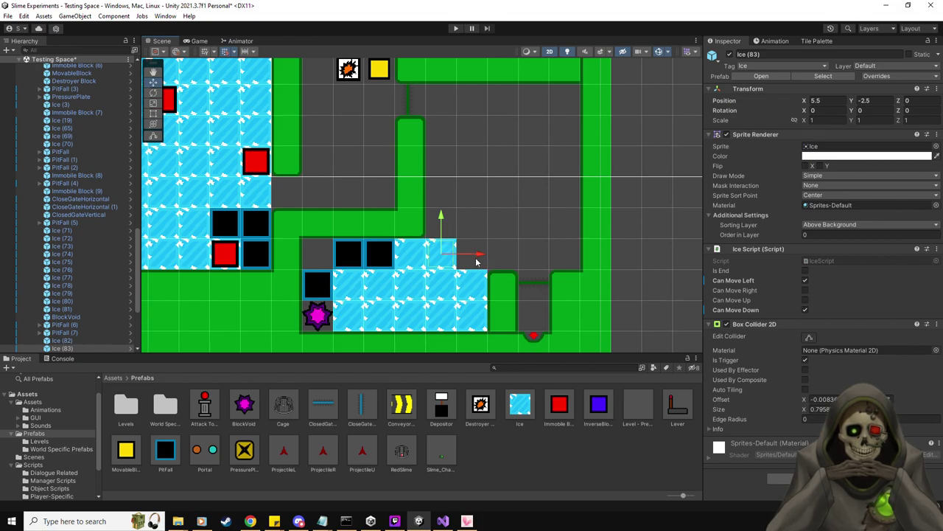
{"action": "key", "text": "ctrl+d"}
{"action": "left_click_drag", "start_coordinate": [476, 258], "coordinate": [505, 256], "text": "ctrl"}
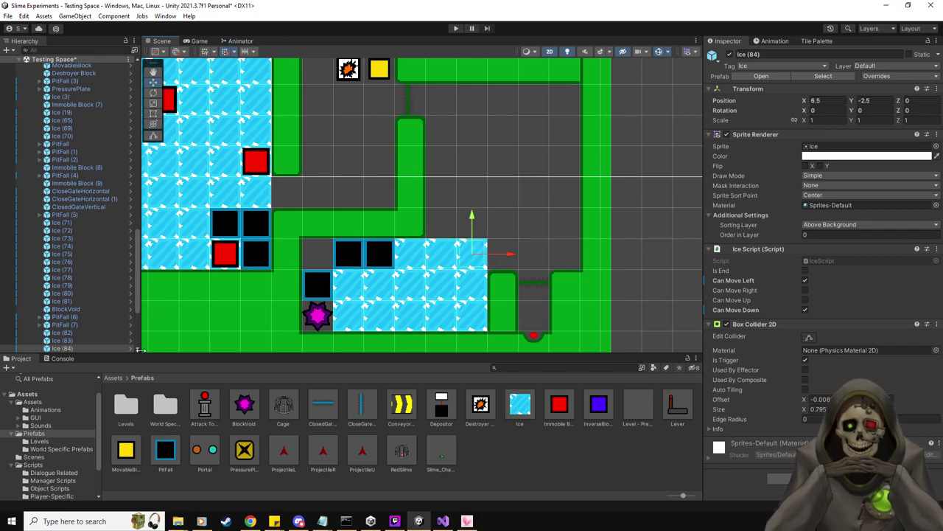
Step: Enable Can Move Right on the ice tile at (5.5, -2.5) and check the settings of the tile at (4.5, -2.5)
{"action": "left_click", "coordinate": [66, 341]}
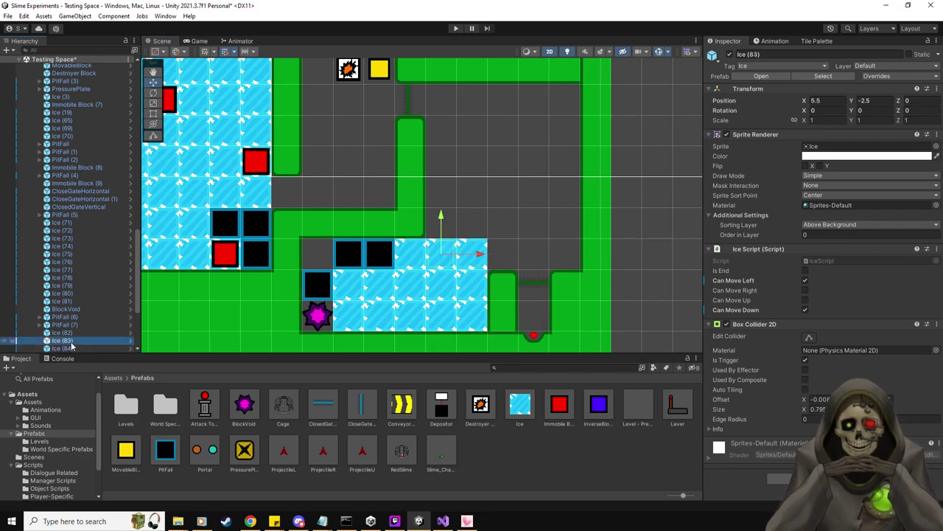
{"action": "left_click", "coordinate": [805, 290]}
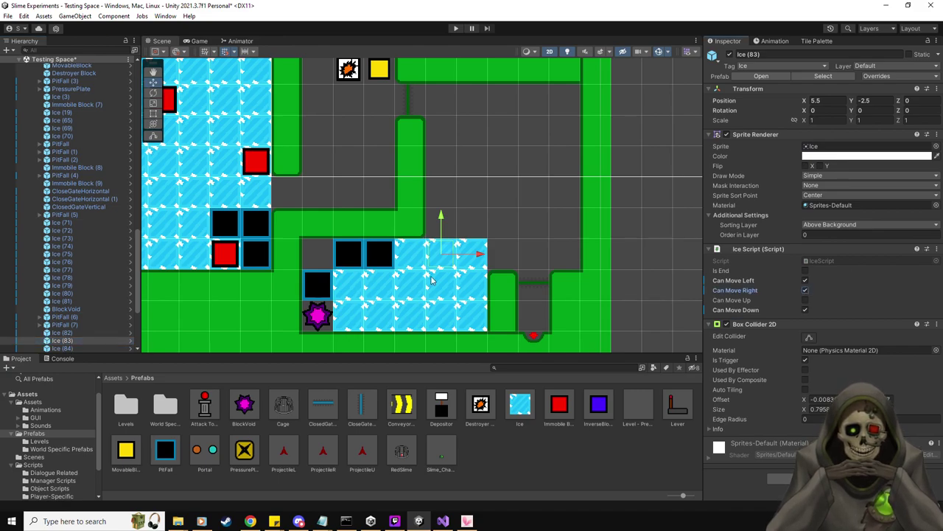
{"action": "left_click", "coordinate": [411, 258]}
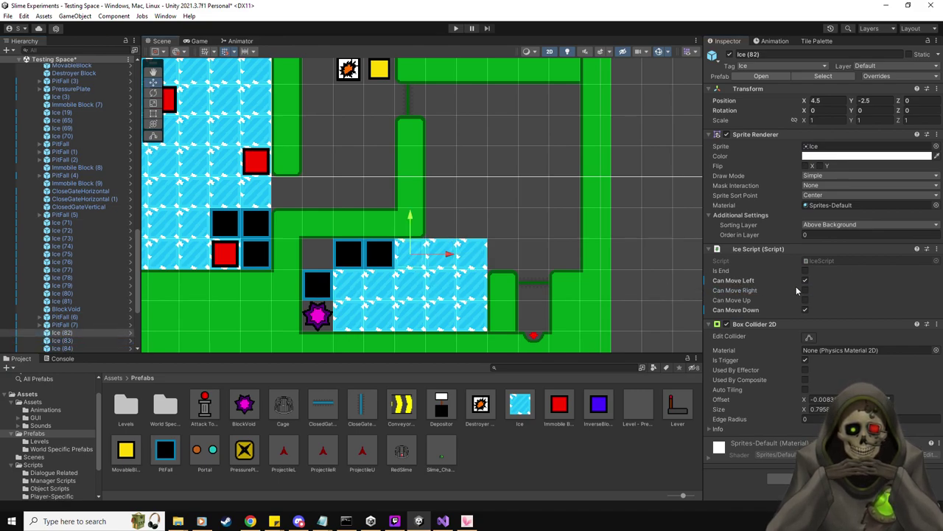
Step: Enable Can Move Up on all five ice tiles in the row at y -3.5
{"action": "left_click", "coordinate": [474, 287]}
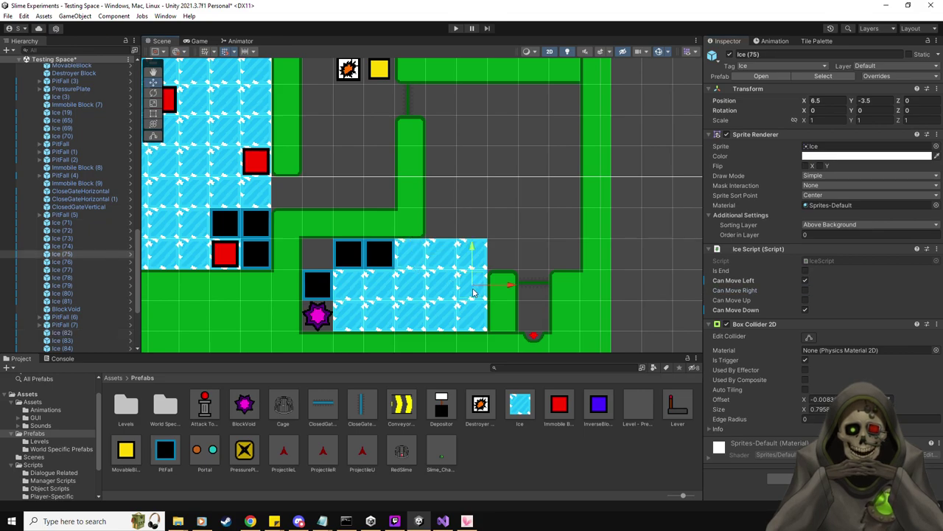
{"action": "left_click", "coordinate": [442, 291], "text": "shift"}
{"action": "left_click", "coordinate": [411, 291], "text": "shift"}
{"action": "left_click", "coordinate": [380, 289], "text": "shift"}
{"action": "left_click", "coordinate": [350, 286], "text": "shift"}
{"action": "left_click", "coordinate": [805, 300]}
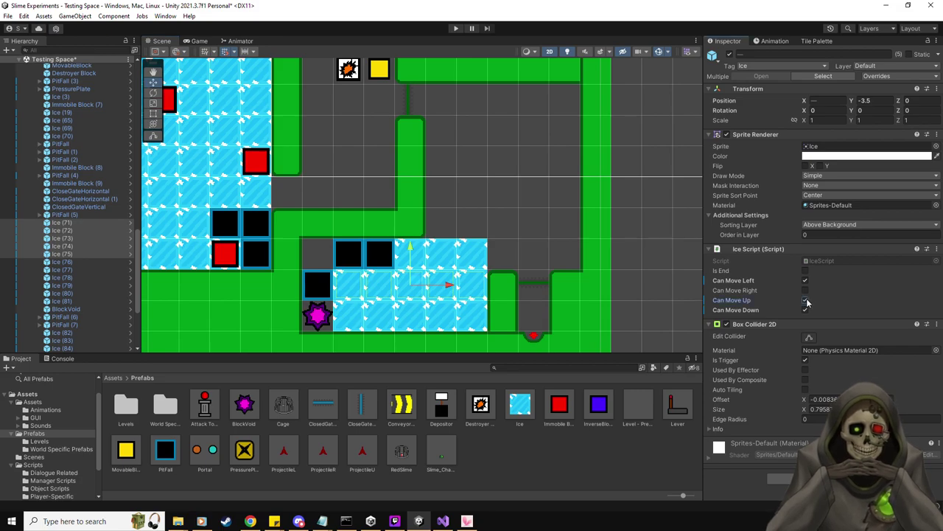
Step: Enable Can Move Right on the ice tile at (2.5, -3.5) and select the ice tile below it
{"action": "left_click", "coordinate": [350, 290]}
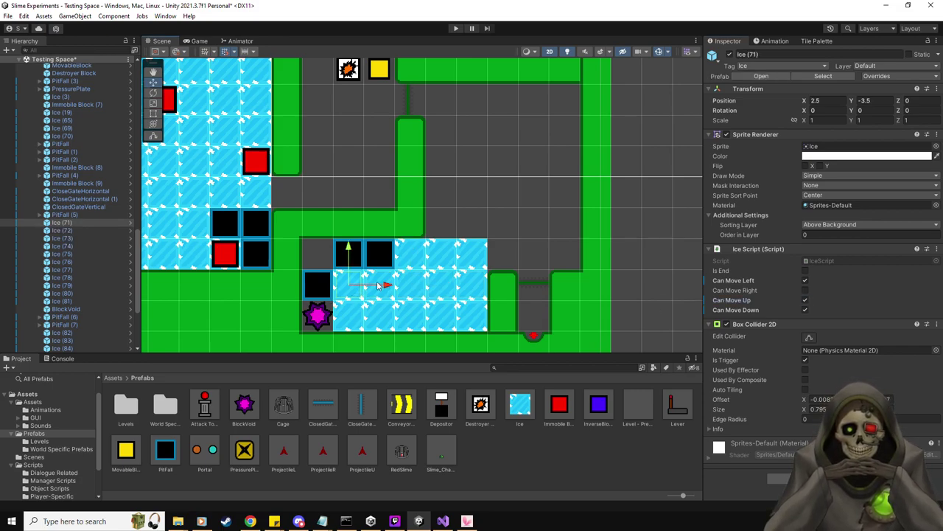
{"action": "left_click", "coordinate": [805, 290]}
{"action": "left_click", "coordinate": [804, 280]}
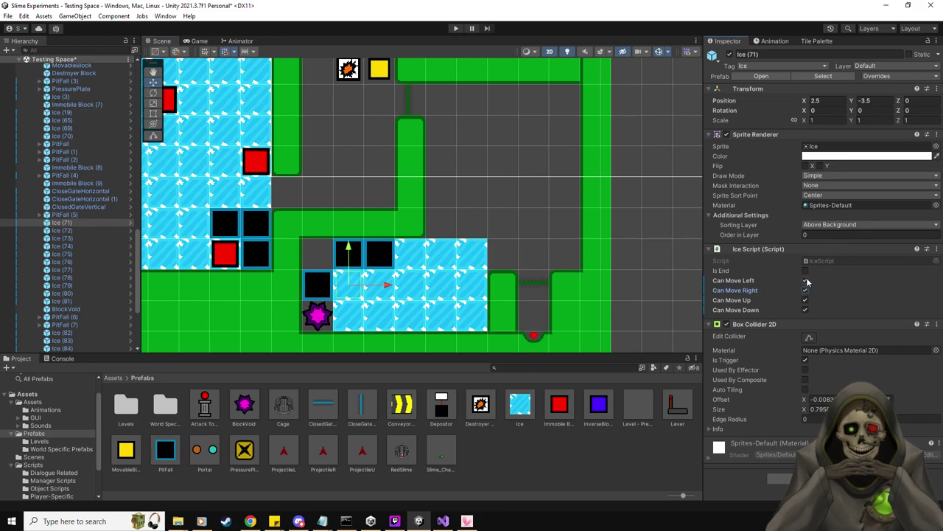
{"action": "left_click", "coordinate": [353, 322]}
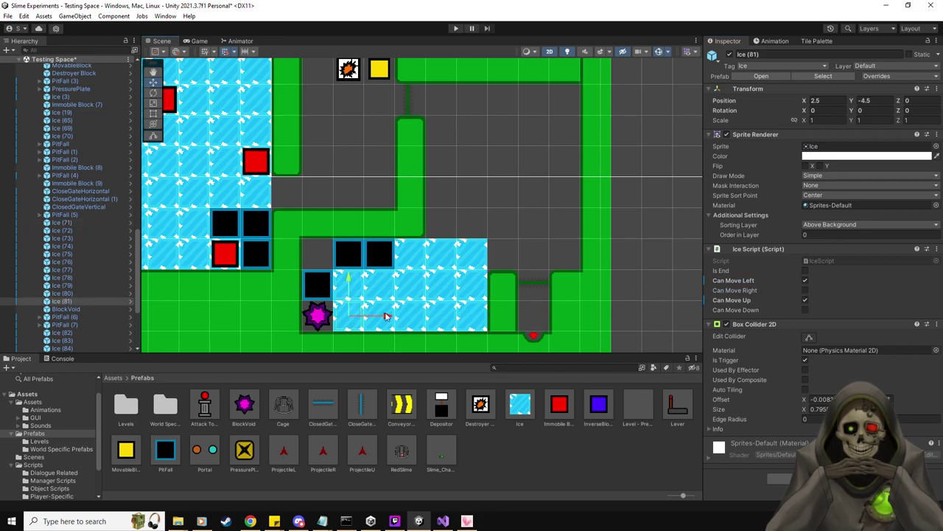
Step: Turn Can Move Left off and Can Move Right on for Ice (81), and enable Can Move Right for Ice (72), (73) and (74)
{"action": "left_click", "coordinate": [805, 289]}
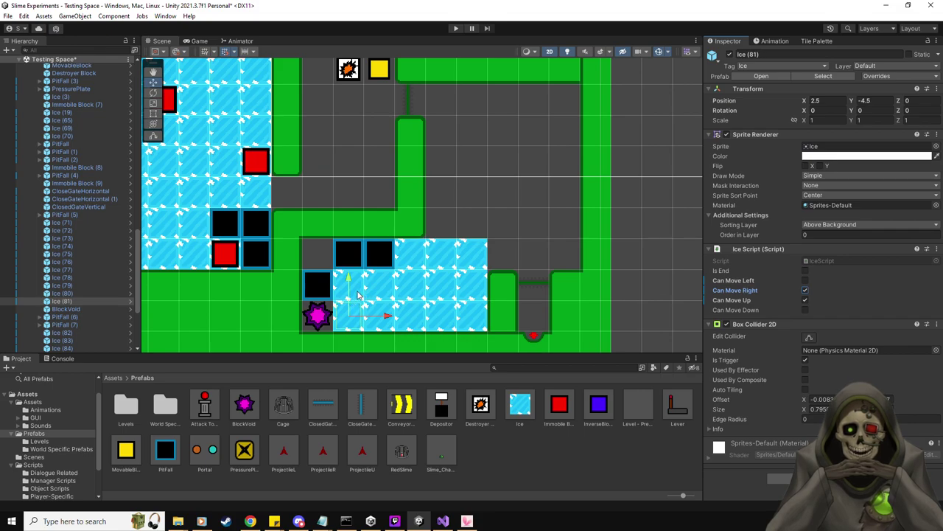
{"action": "left_click", "coordinate": [359, 294]}
{"action": "left_click", "coordinate": [380, 300]}
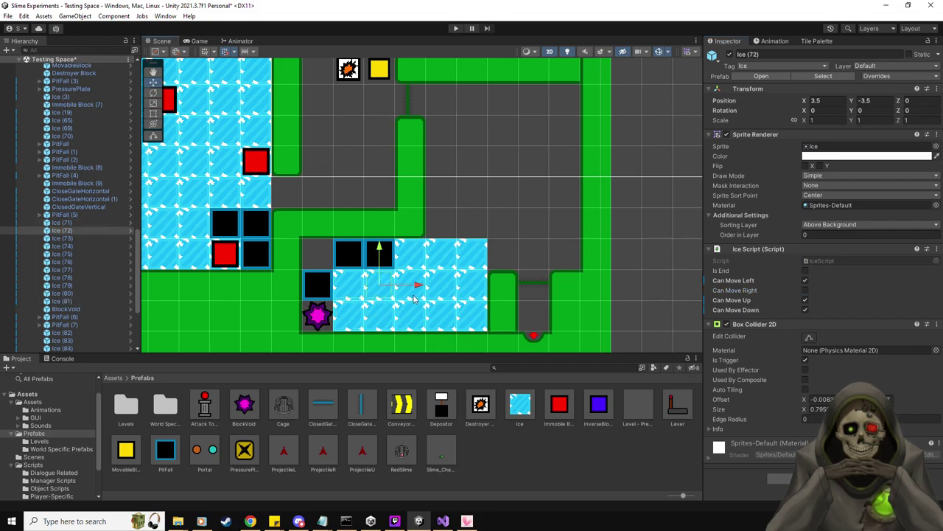
{"action": "left_click", "coordinate": [416, 300], "text": "ctrl"}
{"action": "left_click", "coordinate": [448, 297], "text": "ctrl"}
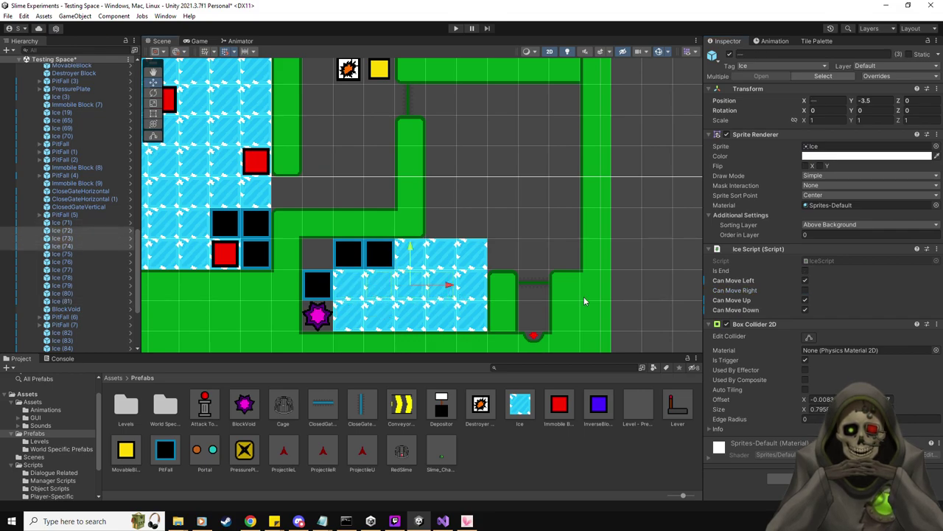
{"action": "left_click", "coordinate": [805, 291]}
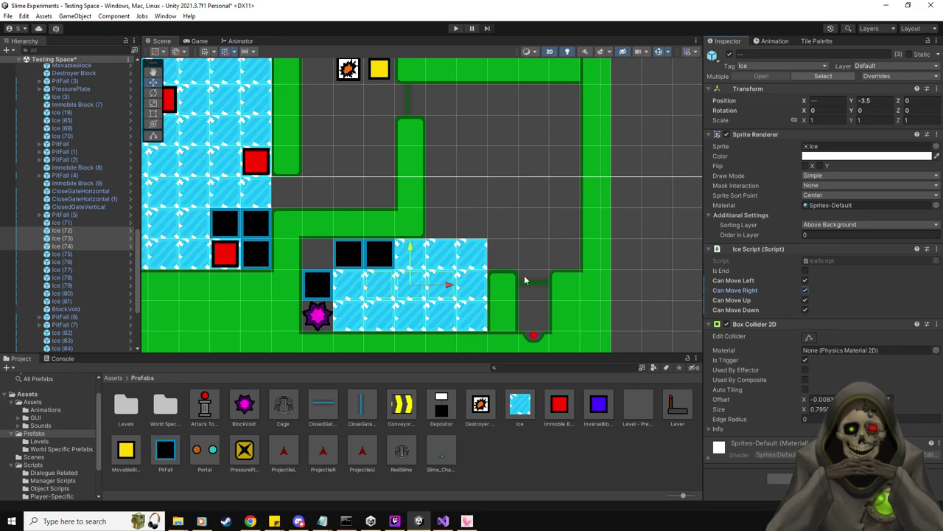
Step: Check the allowed movement directions of the ice tiles along the lower room's right edge, bottom row and upper row
{"action": "left_click", "coordinate": [480, 292]}
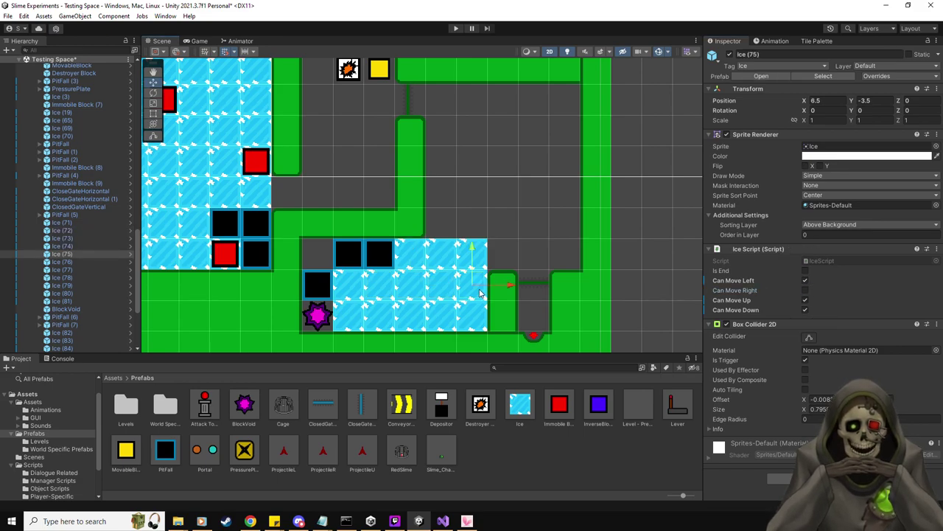
{"action": "left_click", "coordinate": [471, 321]}
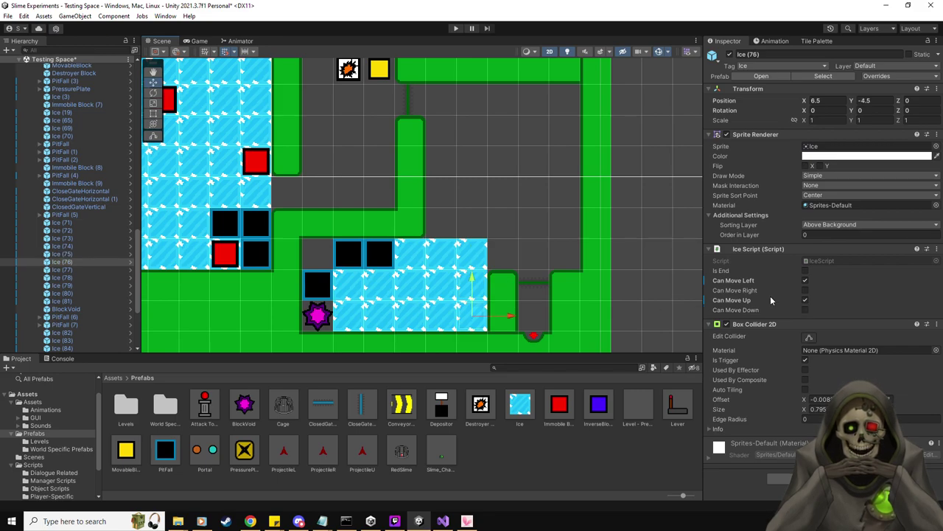
{"action": "left_click", "coordinate": [443, 320]}
{"action": "left_click", "coordinate": [405, 322]}
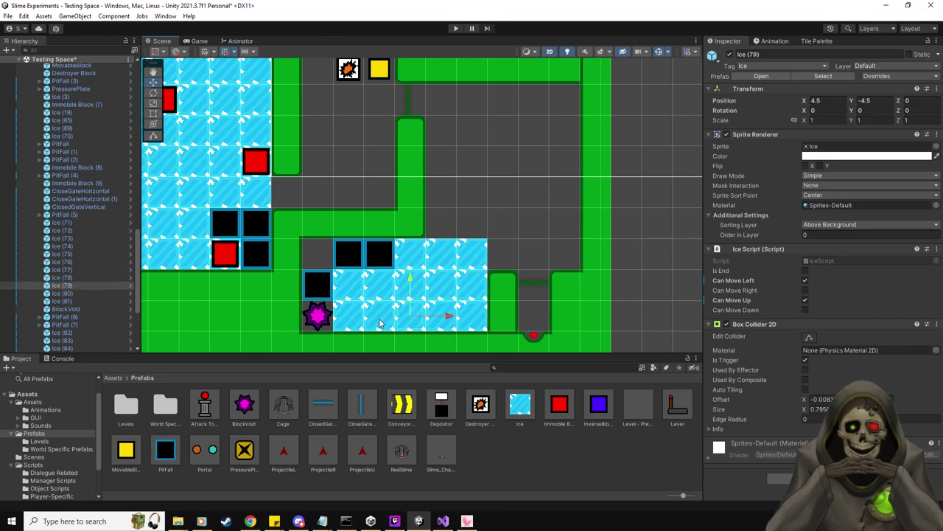
{"action": "left_click", "coordinate": [382, 322]}
{"action": "left_click", "coordinate": [349, 322]}
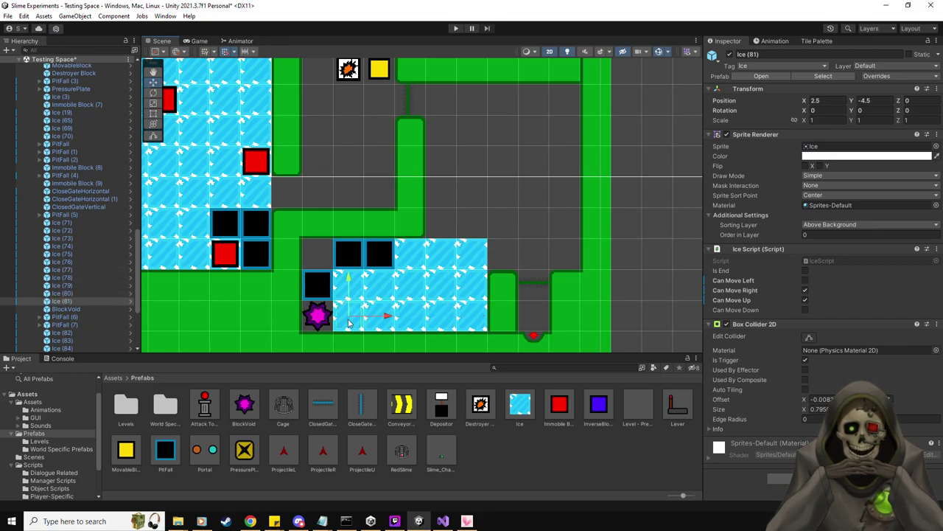
{"action": "left_click", "coordinate": [412, 255]}
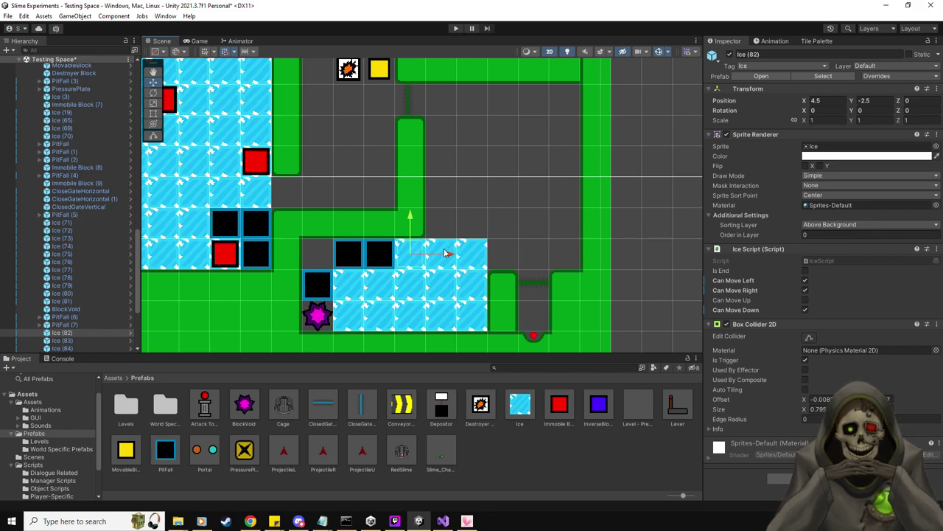
{"action": "left_click", "coordinate": [444, 253]}
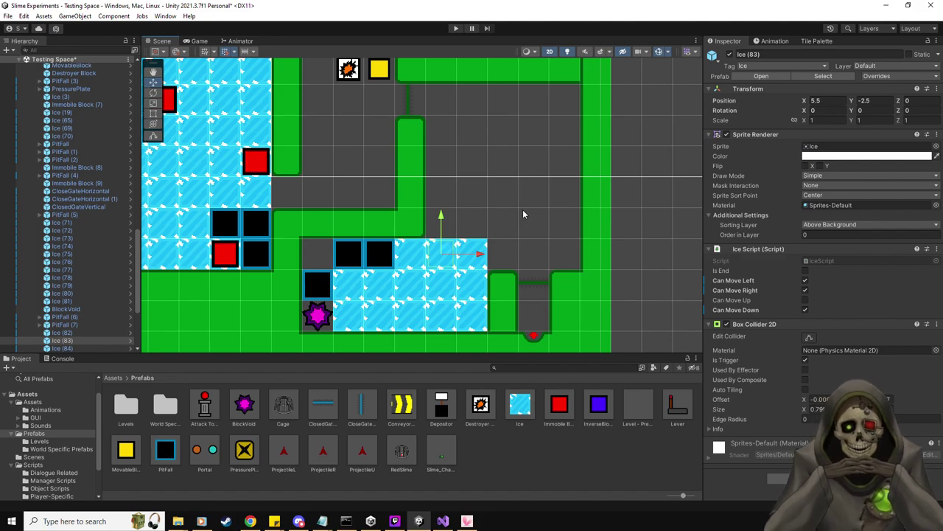
Step: Place a BlockVoid just past the right end of the upper ice row and a Lever in the room's upper-left corner
{"action": "left_click_drag", "start_coordinate": [244, 406], "coordinate": [503, 254]}
{"action": "middle_click_drag", "start_coordinate": [544, 289], "coordinate": [521, 301]}
{"action": "left_click_drag", "start_coordinate": [678, 405], "coordinate": [296, 264]}
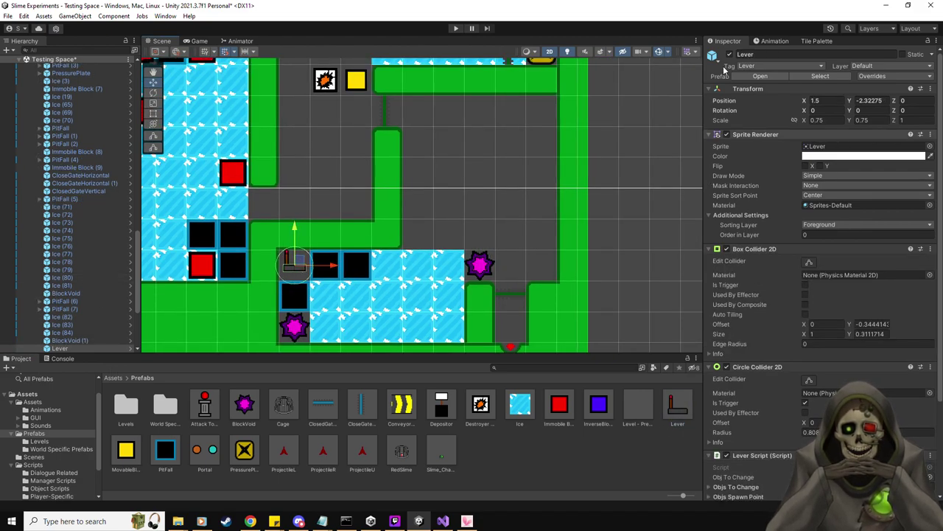
Step: Enable Always Start Obj Visible on the lever and assign ClosedGateVertical as its object to change
{"action": "scroll", "coordinate": [802, 341], "scroll_direction": "down", "scroll_amount": 4}
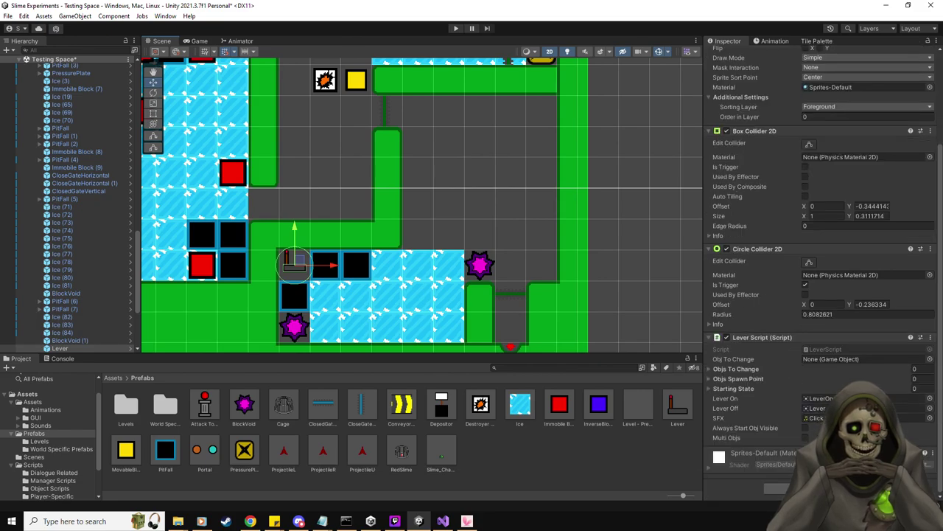
{"action": "left_click", "coordinate": [806, 428]}
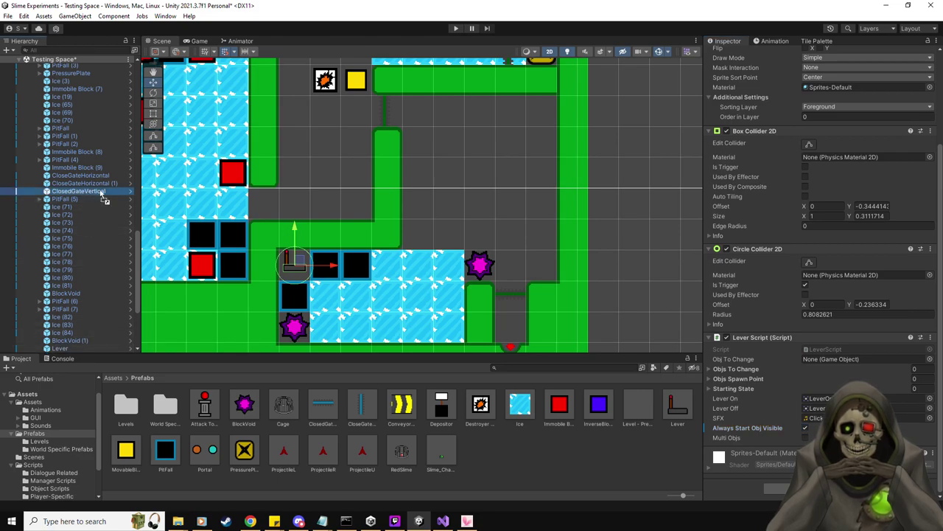
{"action": "left_click_drag", "start_coordinate": [834, 396], "coordinate": [819, 365]}
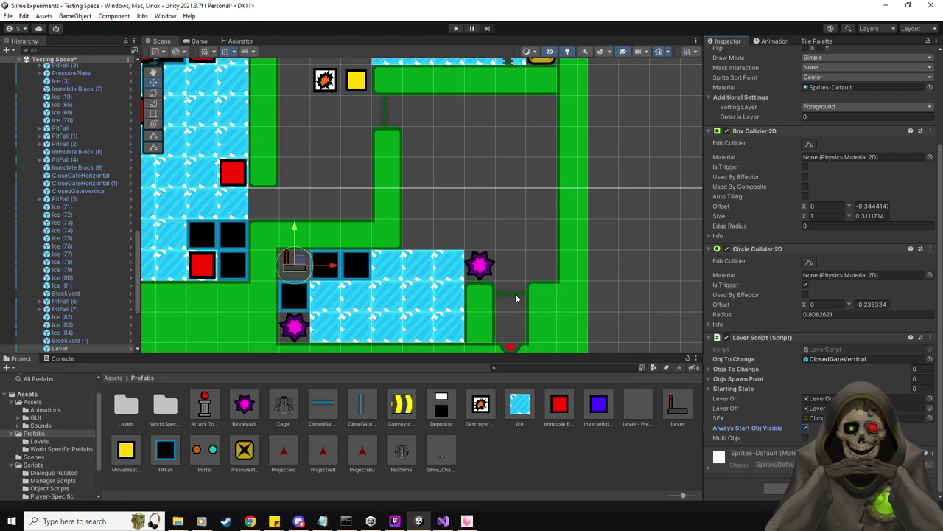
Step: Place two movable blocks in the room above the ice, at X 5.5, Y -0.5 and X 5.5, Y 0.5
{"action": "scroll", "coordinate": [515, 293], "scroll_direction": "down", "scroll_amount": 2}
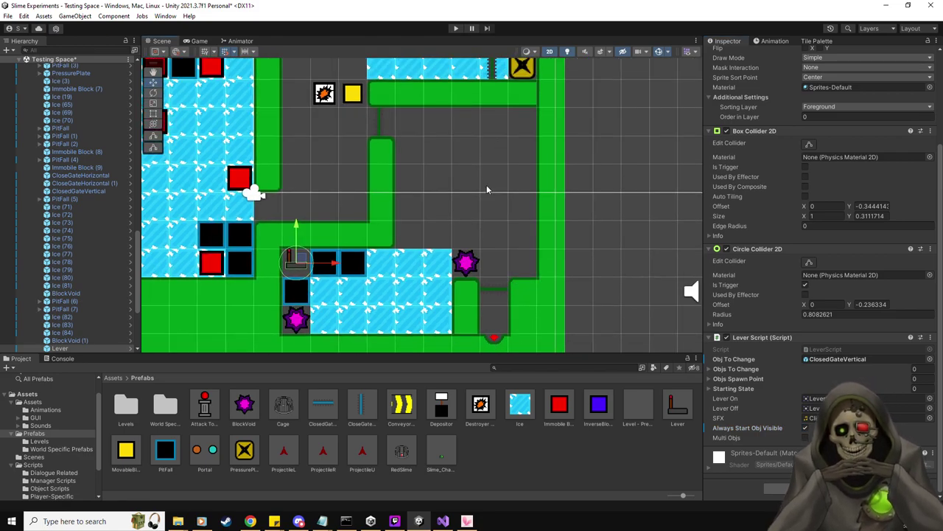
{"action": "middle_click_drag", "start_coordinate": [487, 189], "coordinate": [507, 203]}
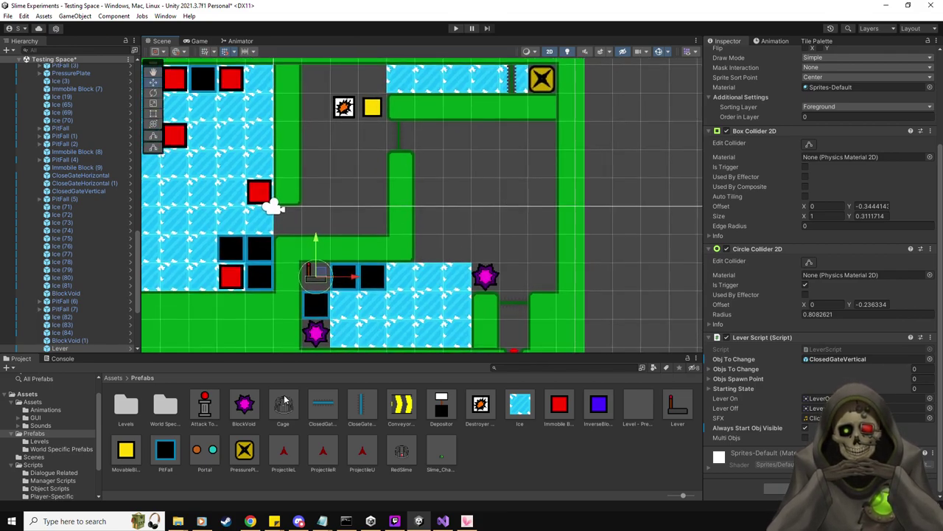
{"action": "left_click_drag", "start_coordinate": [127, 452], "coordinate": [458, 194]}
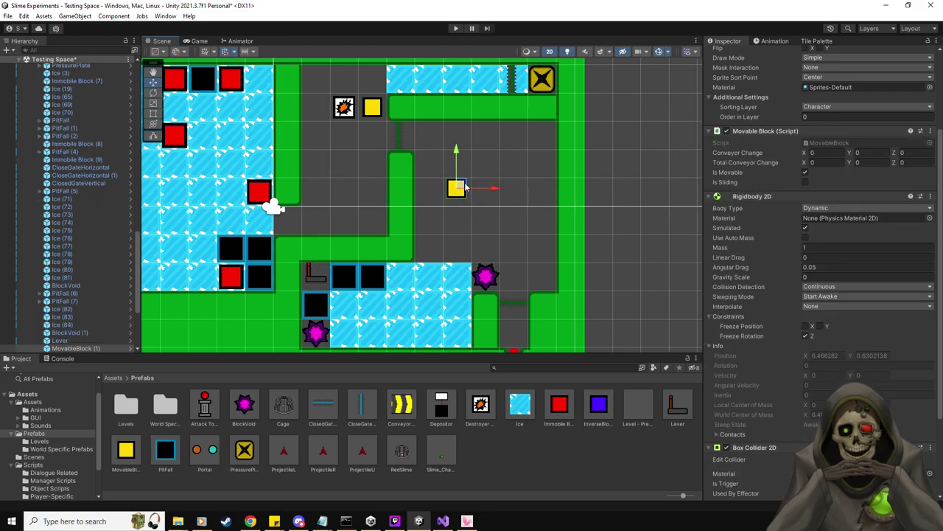
{"action": "middle_click_drag", "start_coordinate": [546, 249], "coordinate": [546, 226]}
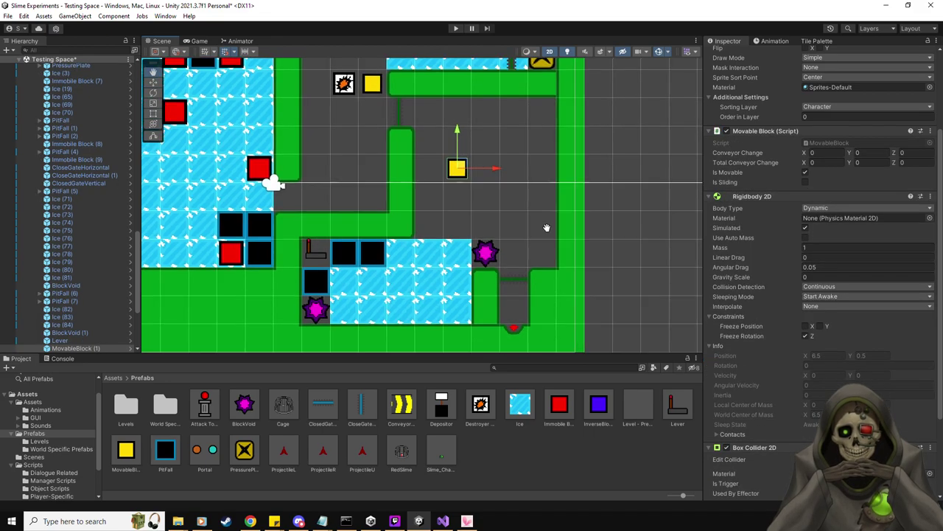
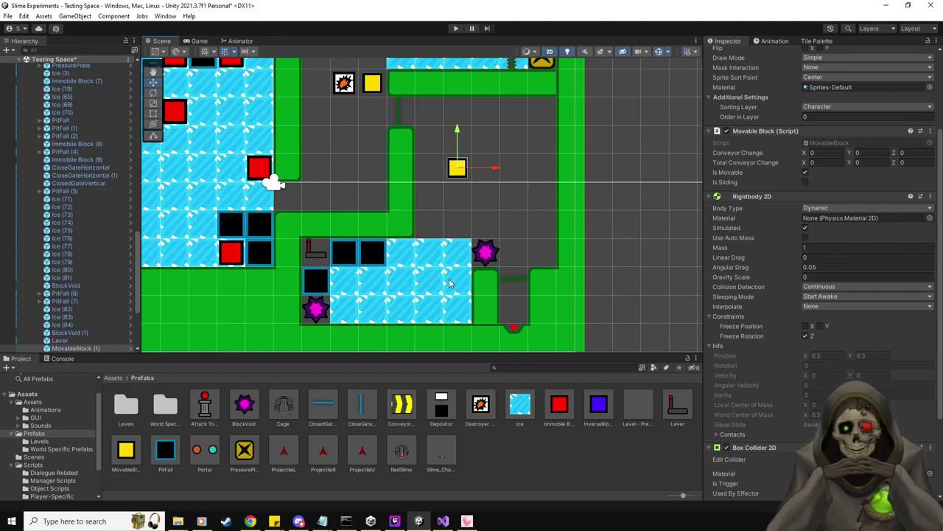
{"action": "left_click_drag", "start_coordinate": [459, 169], "coordinate": [437, 195]}
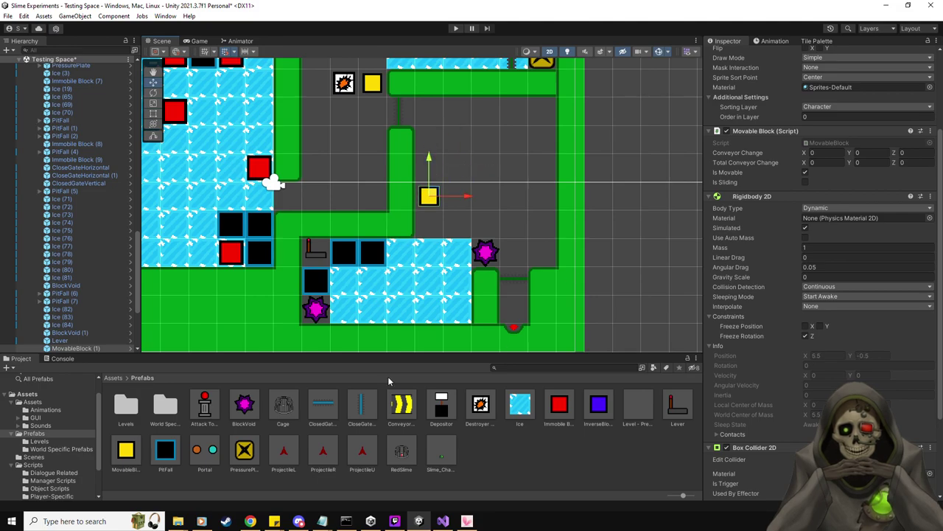
{"action": "left_click_drag", "start_coordinate": [132, 451], "coordinate": [429, 166]}
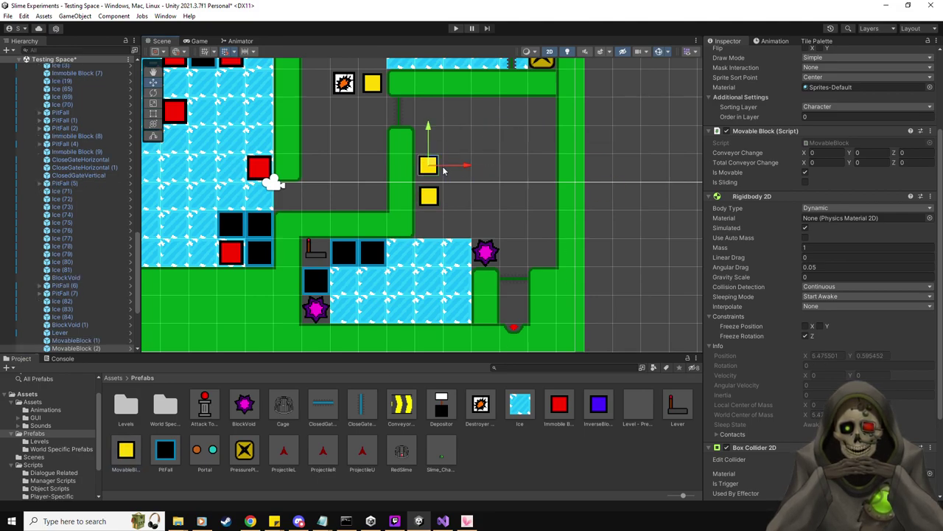
Step: Run the level and relocate the slime character to the right-hand room beside the two movable blocks for testing
{"action": "left_click", "coordinate": [456, 28]}
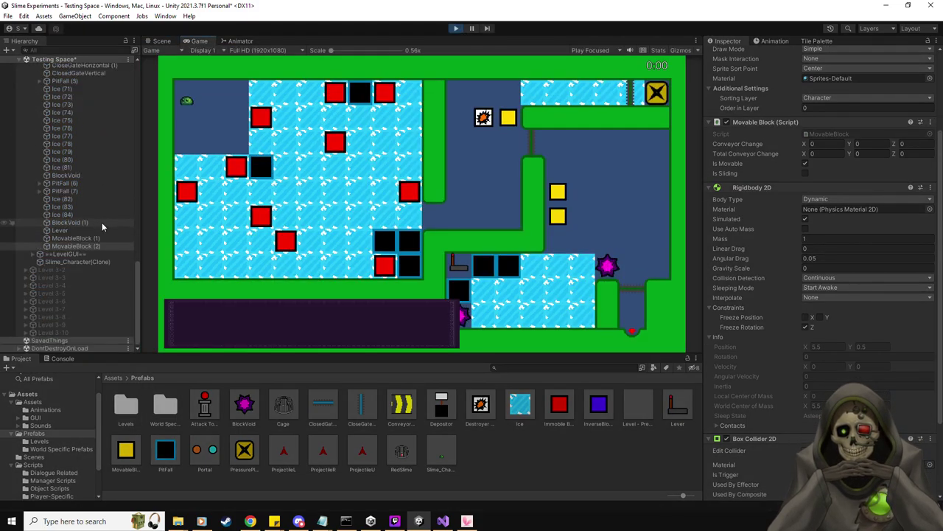
{"action": "left_click", "coordinate": [87, 262]}
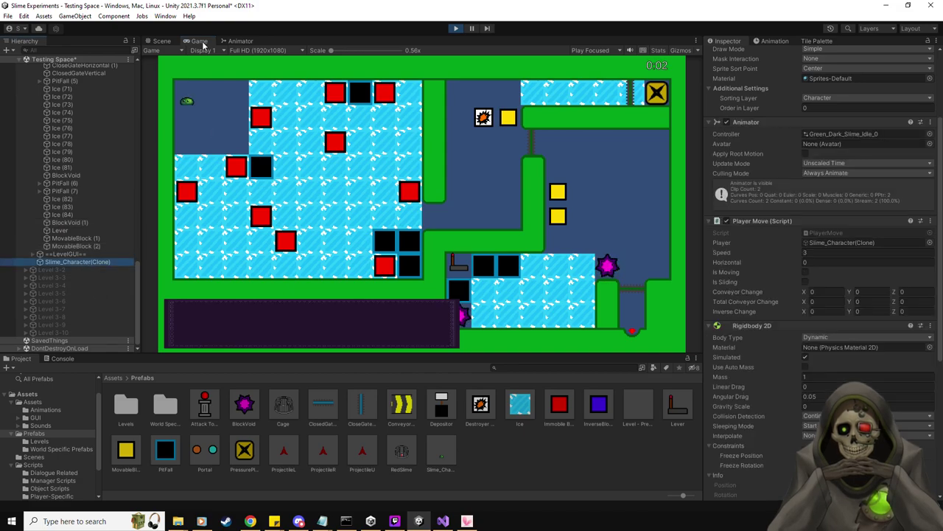
{"action": "left_click", "coordinate": [162, 41]}
{"action": "scroll", "coordinate": [622, 251], "scroll_direction": "down", "scroll_amount": 3}
{"action": "scroll", "coordinate": [356, 200], "scroll_direction": "up", "scroll_amount": 2}
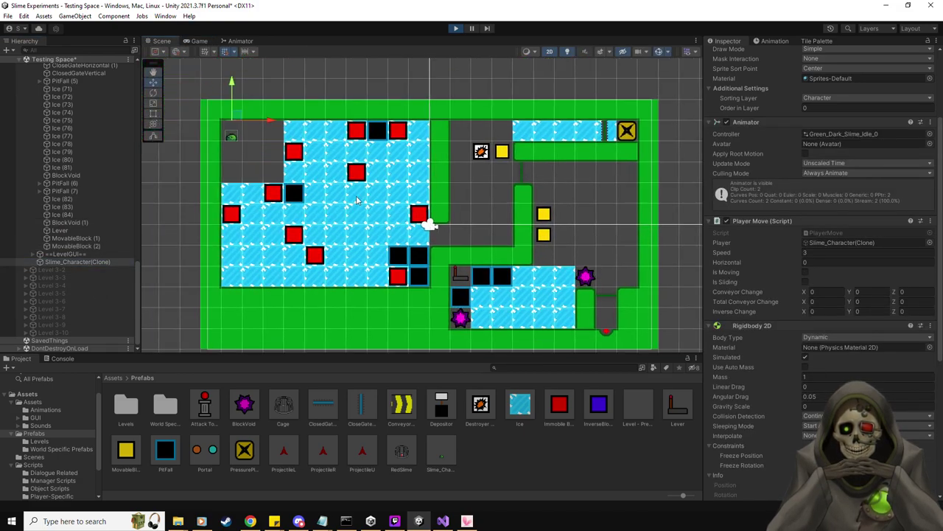
{"action": "scroll", "coordinate": [356, 200], "scroll_direction": "down", "scroll_amount": 2}
{"action": "left_click_drag", "start_coordinate": [236, 97], "coordinate": [505, 202]}
{"action": "left_click", "coordinate": [199, 40]}
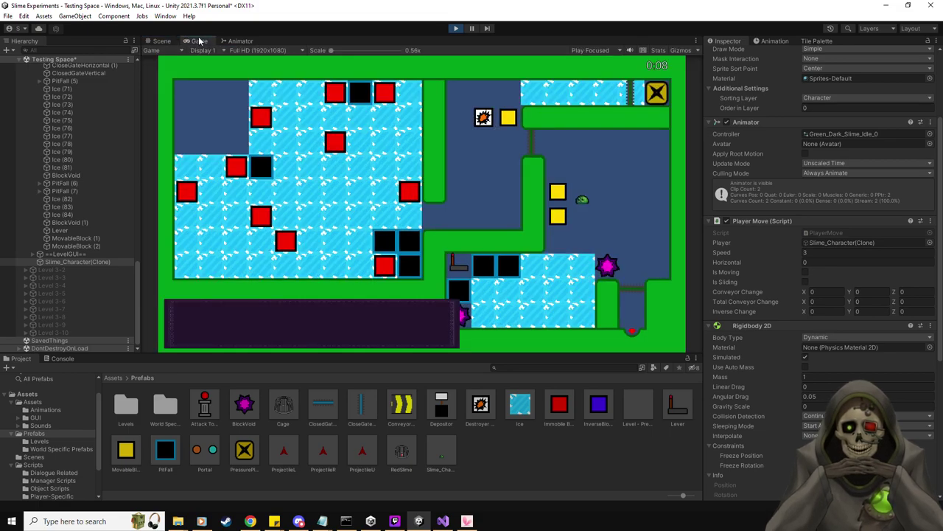
Step: Play-test pushing the two movable blocks down onto the ice and over to the pit by the lever, and stop the run
{"action": "key", "text": "Down"}
{"action": "key", "text": "Down"}
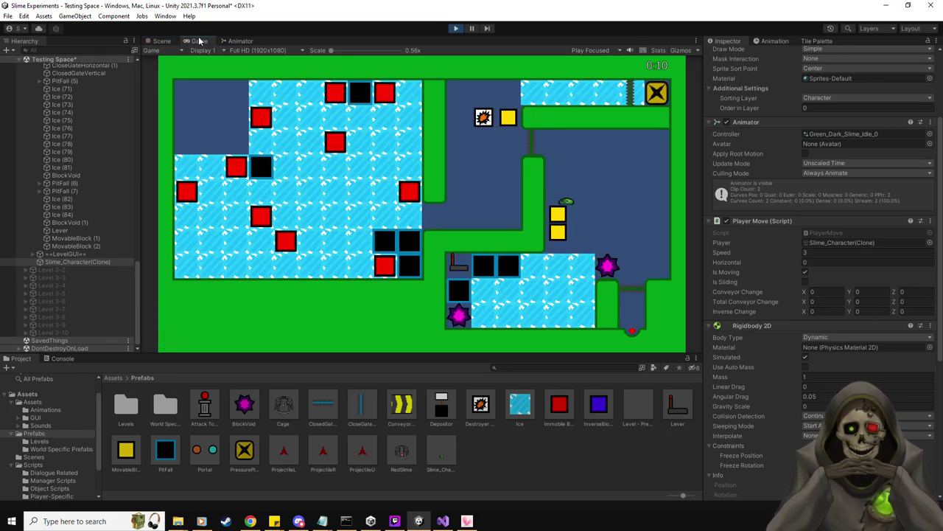
{"action": "key", "text": "Right"}
{"action": "key", "text": "Down"}
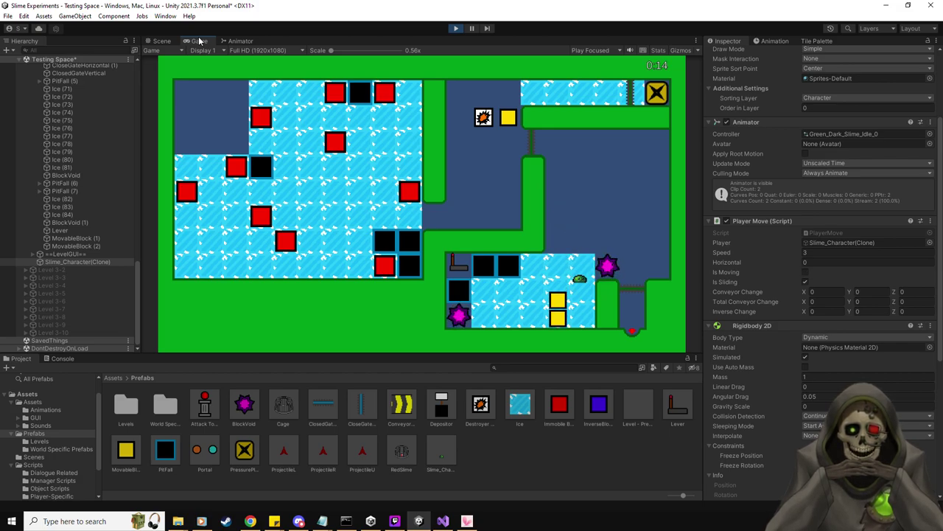
{"action": "key", "text": "Left"}
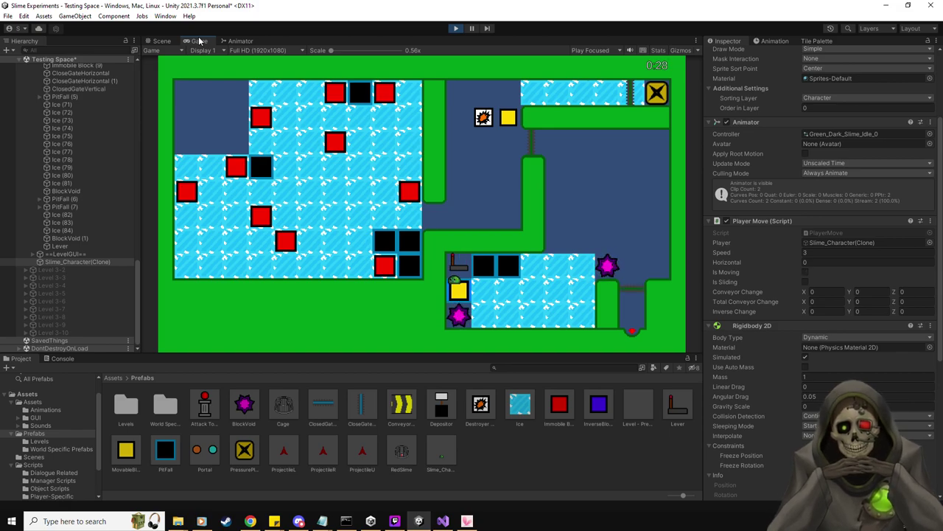
{"action": "left_click", "coordinate": [455, 27]}
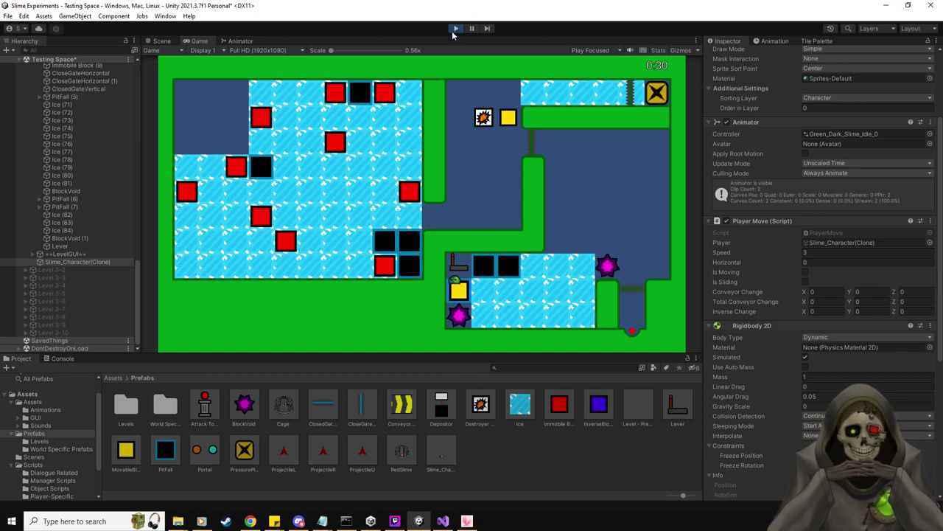
Step: Move MovableBlock (2) to X 8.5, Y 1.5 and MovableBlock (1) to X 6.5, Y 0.5
{"action": "scroll", "coordinate": [518, 319], "scroll_direction": "up", "scroll_amount": 3}
{"action": "middle_click_drag", "start_coordinate": [518, 318], "coordinate": [417, 318]}
{"action": "left_click", "coordinate": [74, 261]}
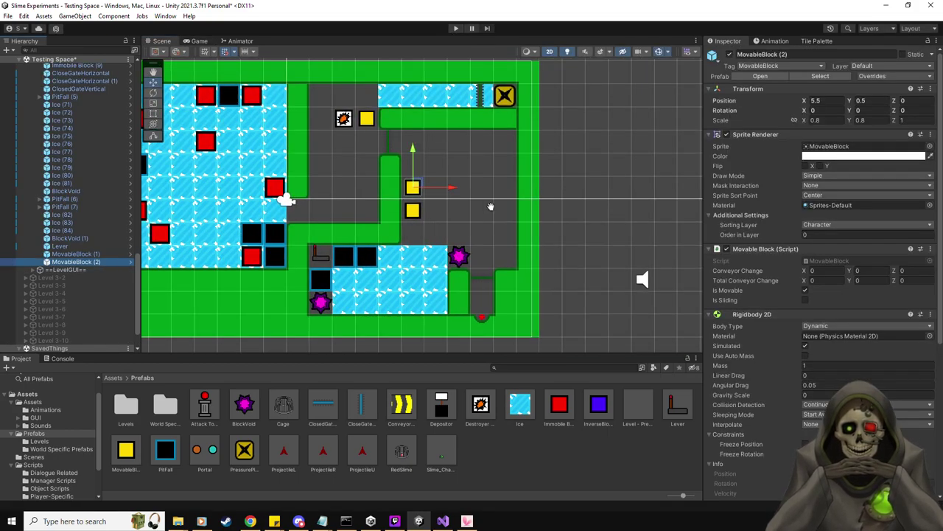
{"action": "middle_click_drag", "start_coordinate": [436, 187], "coordinate": [414, 211]}
{"action": "left_click_drag", "start_coordinate": [395, 211], "coordinate": [463, 187]}
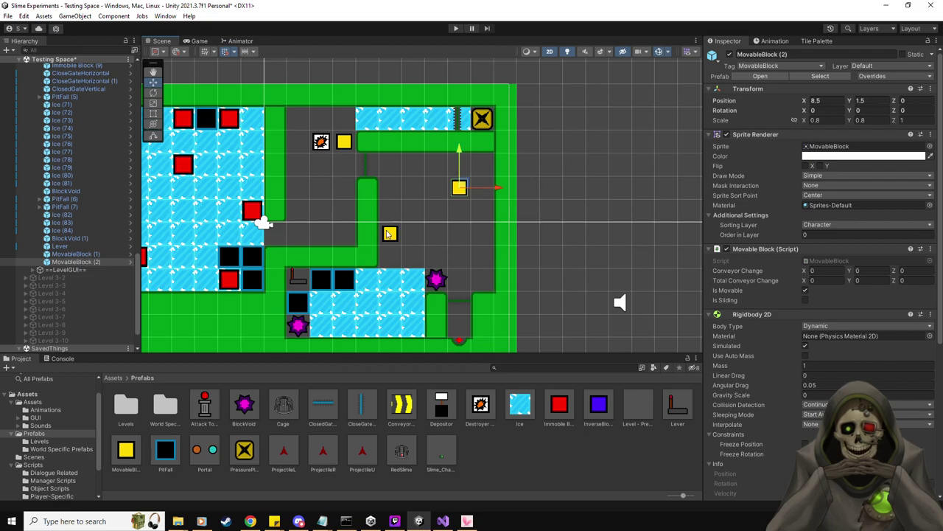
{"action": "left_click", "coordinate": [74, 254]}
{"action": "left_click_drag", "start_coordinate": [390, 233], "coordinate": [421, 210]}
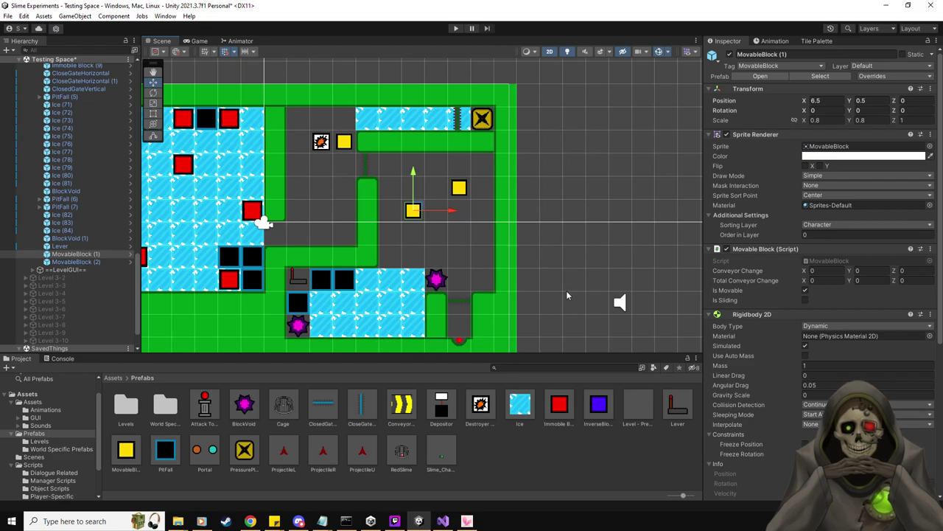
Step: Try an Immobile Block at X 8.5, Y -0.5 below the right-hand movable block, and delete it
{"action": "left_click_drag", "start_coordinate": [559, 406], "coordinate": [461, 234]}
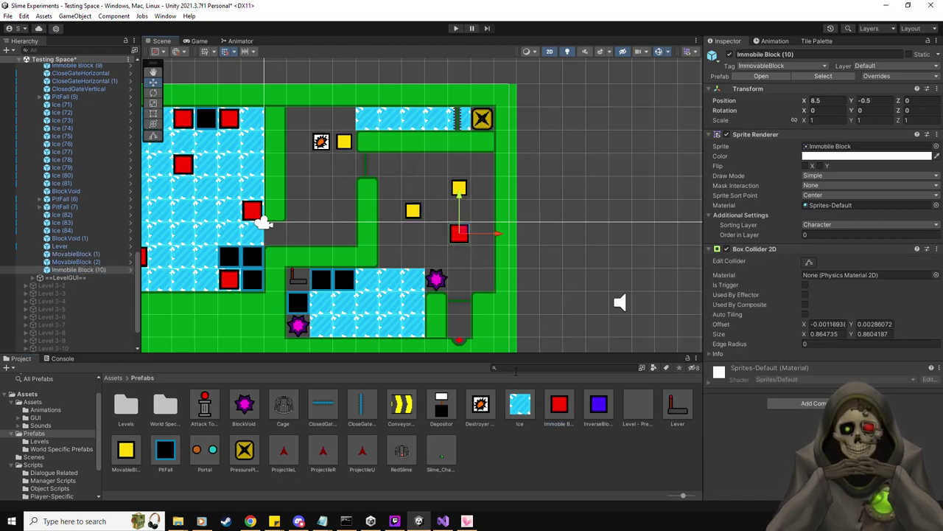
{"action": "left_click", "coordinate": [77, 261]}
{"action": "left_click", "coordinate": [81, 270]}
{"action": "key", "text": "Delete"}
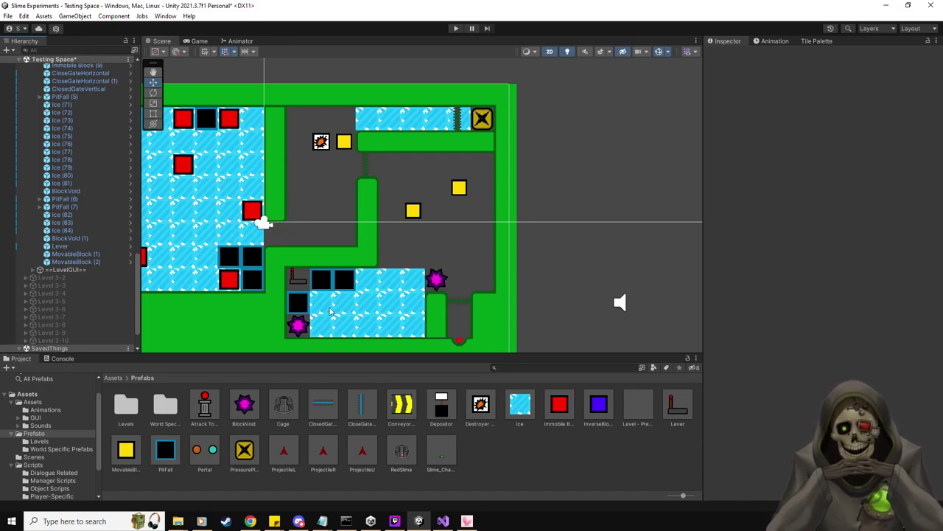
{"action": "left_click_drag", "start_coordinate": [471, 228], "coordinate": [601, 215]}
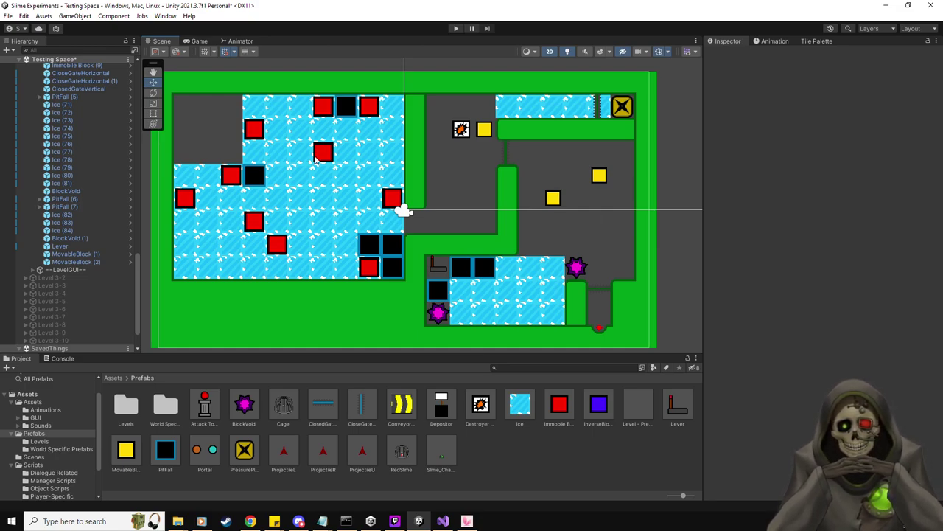
Step: Add three MovableBlock prefabs to the Items Respawn list of Level 3-1's Level Reset script, keeping its properties locked in view
{"action": "scroll", "coordinate": [72, 218], "scroll_direction": "up", "scroll_amount": 15}
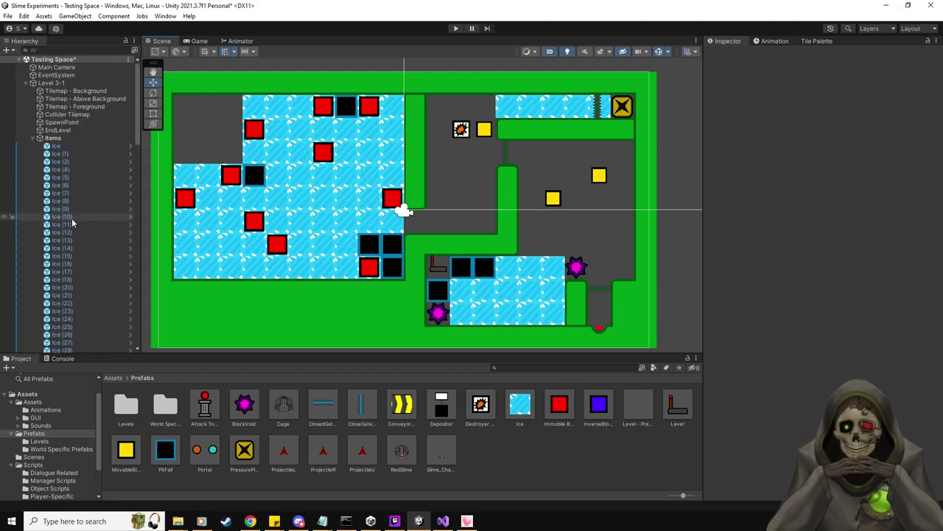
{"action": "left_click", "coordinate": [82, 147]}
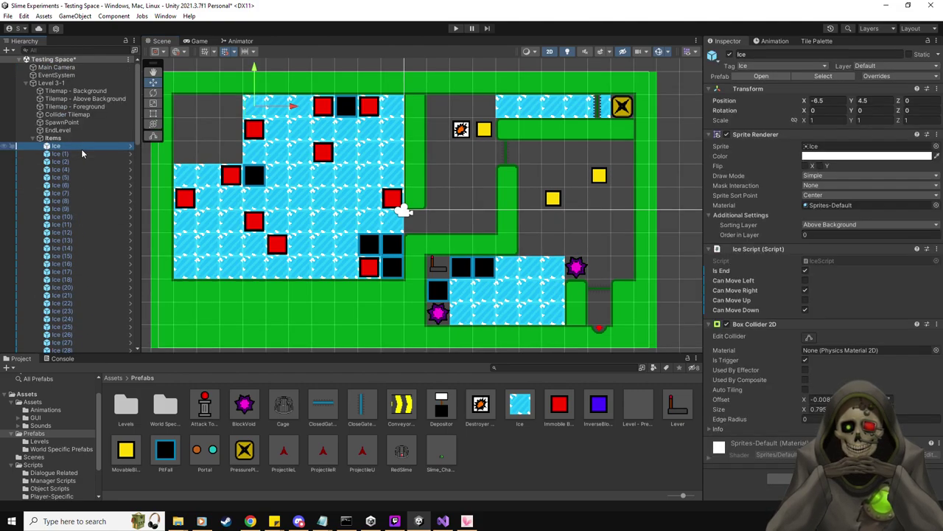
{"action": "left_click", "coordinate": [71, 83]}
{"action": "scroll", "coordinate": [770, 300], "scroll_direction": "down", "scroll_amount": 2}
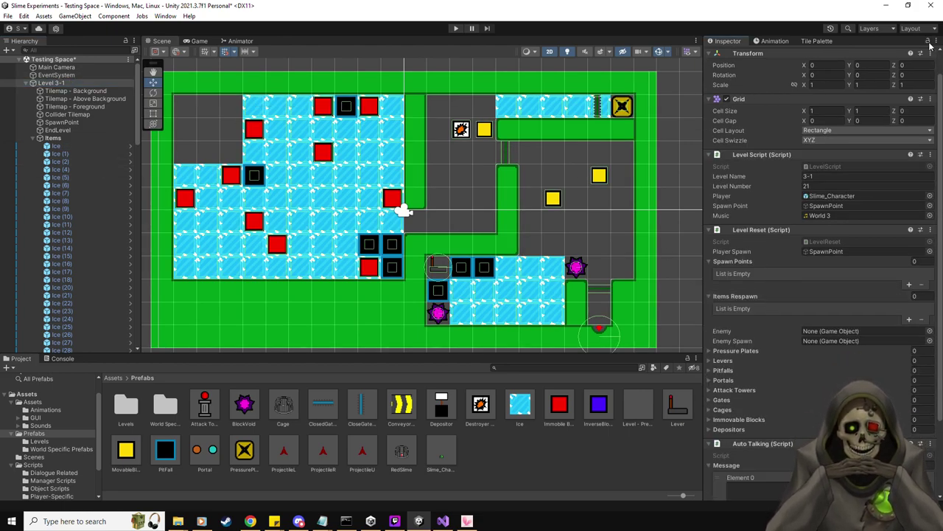
{"action": "scroll", "coordinate": [100, 212], "scroll_direction": "down", "scroll_amount": 5}
{"action": "scroll", "coordinate": [97, 216], "scroll_direction": "down", "scroll_amount": 5}
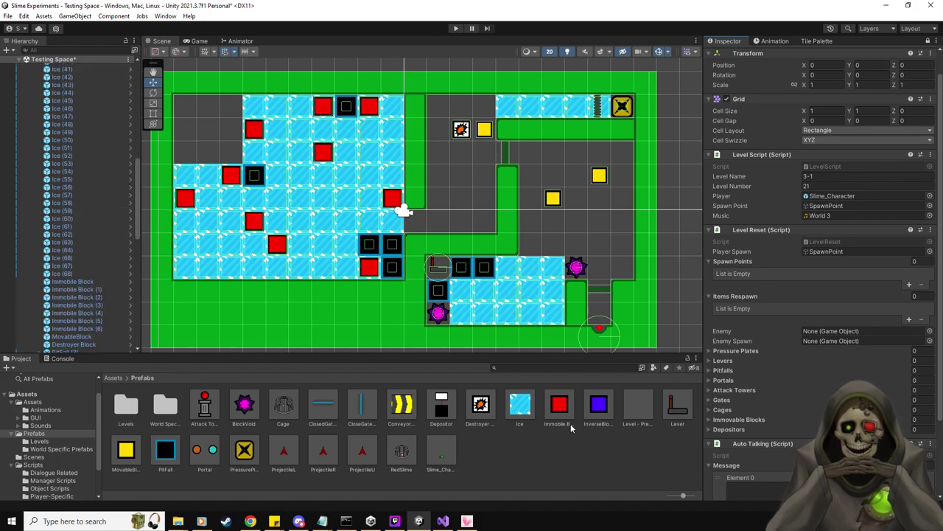
{"action": "left_click_drag", "start_coordinate": [126, 453], "coordinate": [738, 296]}
{"action": "left_click_drag", "start_coordinate": [594, 366], "coordinate": [773, 299]}
Step: Filter the hierarchy for "pit", add all PitFall objects from PitFall to PitFall (7) to the Pitfalls list, and clear the filter
{"action": "left_click", "coordinate": [72, 51]}
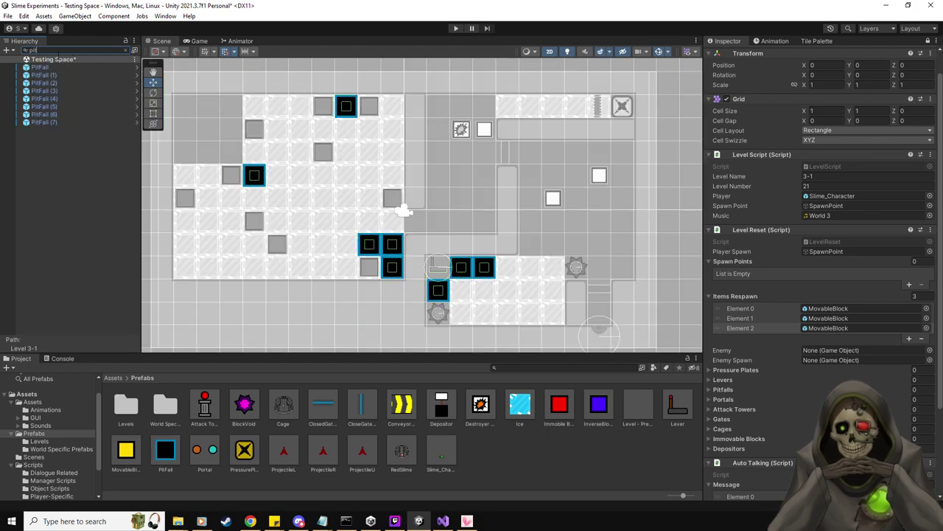
{"action": "left_click", "coordinate": [56, 122]}
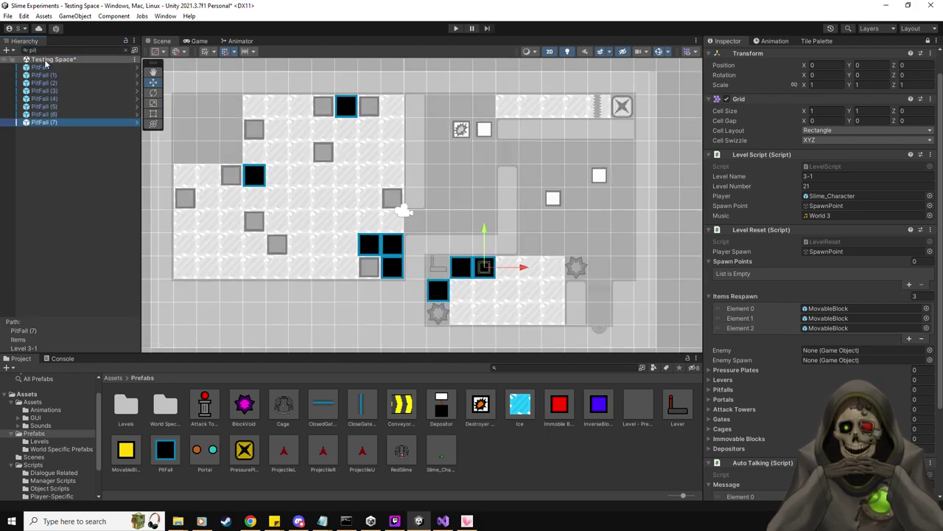
{"action": "left_click", "coordinate": [44, 68], "text": "shift"}
{"action": "left_click_drag", "start_coordinate": [46, 69], "coordinate": [765, 404]}
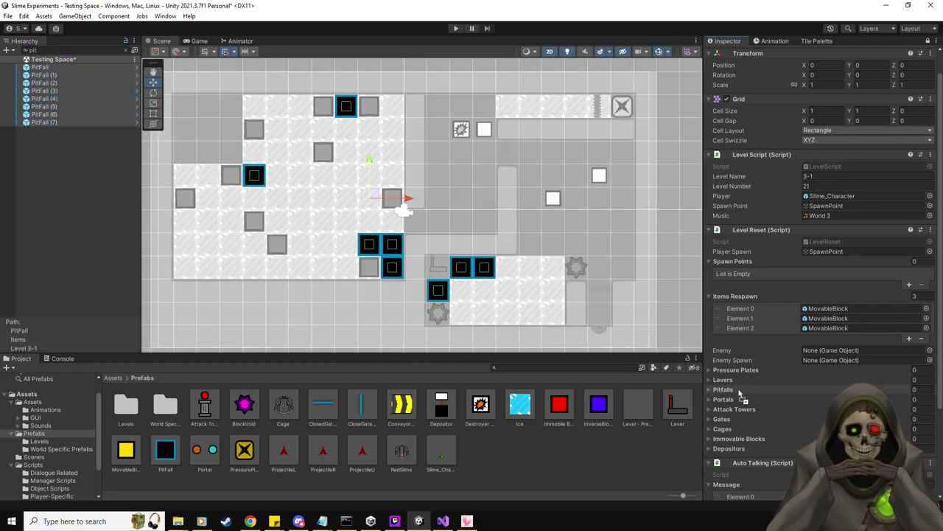
{"action": "left_click", "coordinate": [74, 50]}
{"action": "key", "text": "BackSpace"}
{"action": "key", "text": "BackSpace"}
{"action": "key", "text": "BackSpace"}
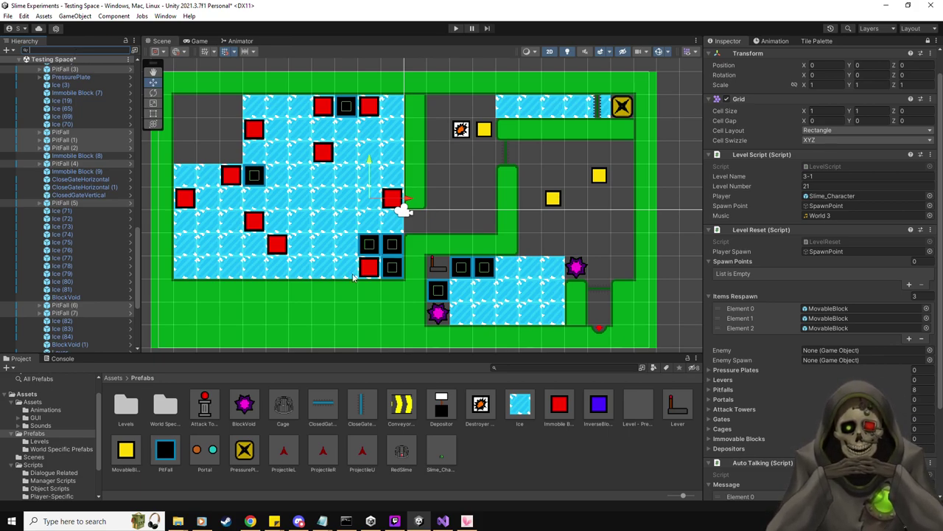
Step: Try adding the Immobile Block prefab to the Immovable Blocks list, and review how LevelReset.cs resets its object lists
{"action": "left_click_drag", "start_coordinate": [560, 407], "coordinate": [754, 446]}
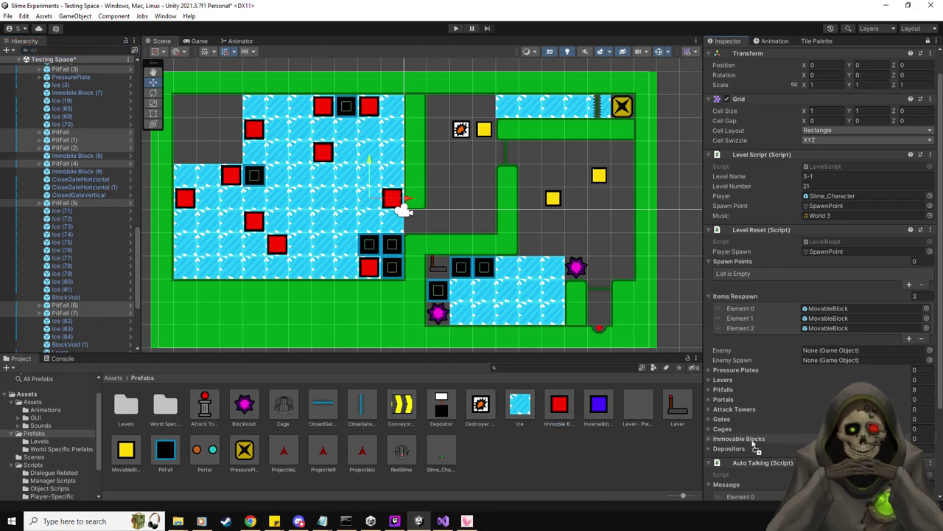
{"action": "left_click_drag", "start_coordinate": [627, 475], "coordinate": [737, 453]}
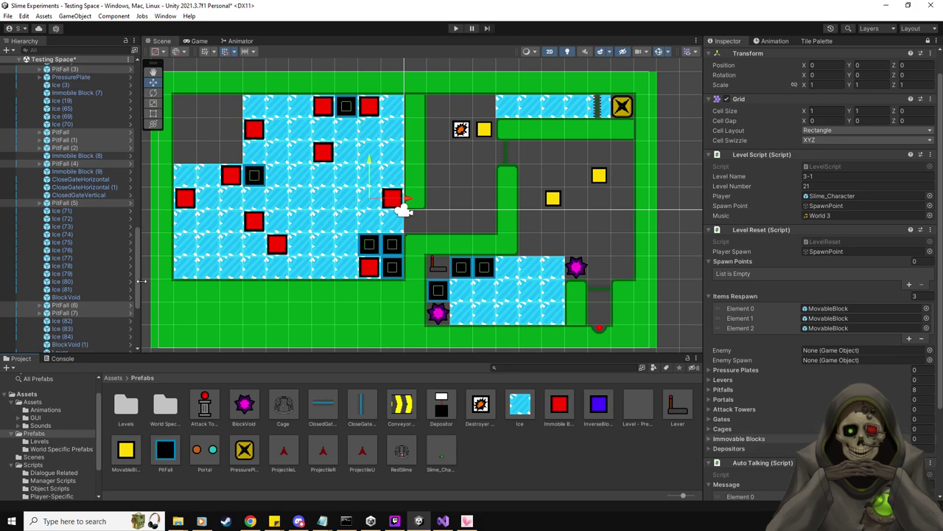
{"action": "key", "text": "alt+Tab"}
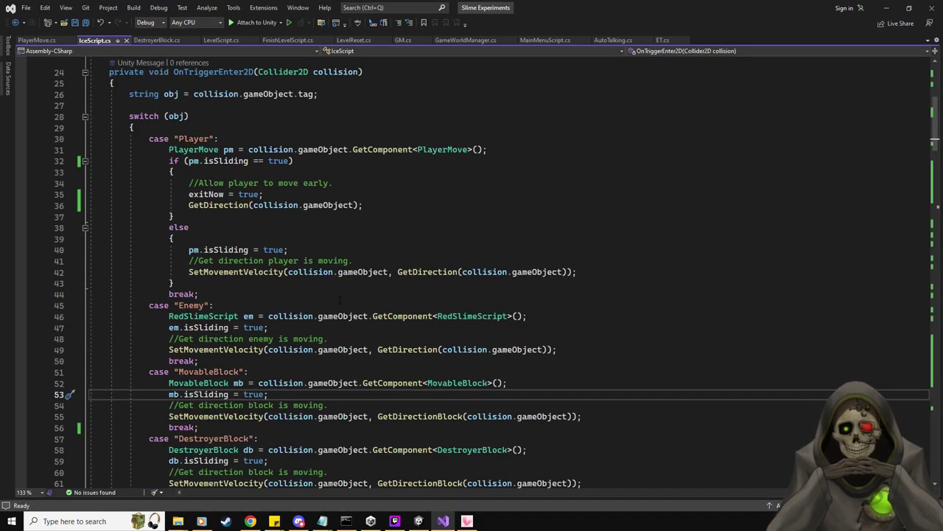
{"action": "left_click", "coordinate": [363, 41]}
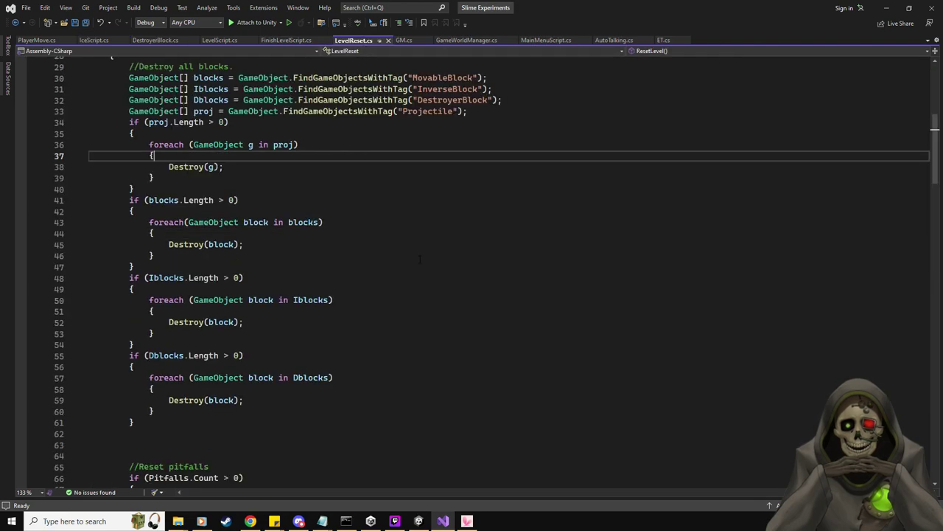
{"action": "scroll", "coordinate": [389, 292], "scroll_direction": "down", "scroll_amount": 9}
{"action": "scroll", "coordinate": [389, 293], "scroll_direction": "down", "scroll_amount": 20}
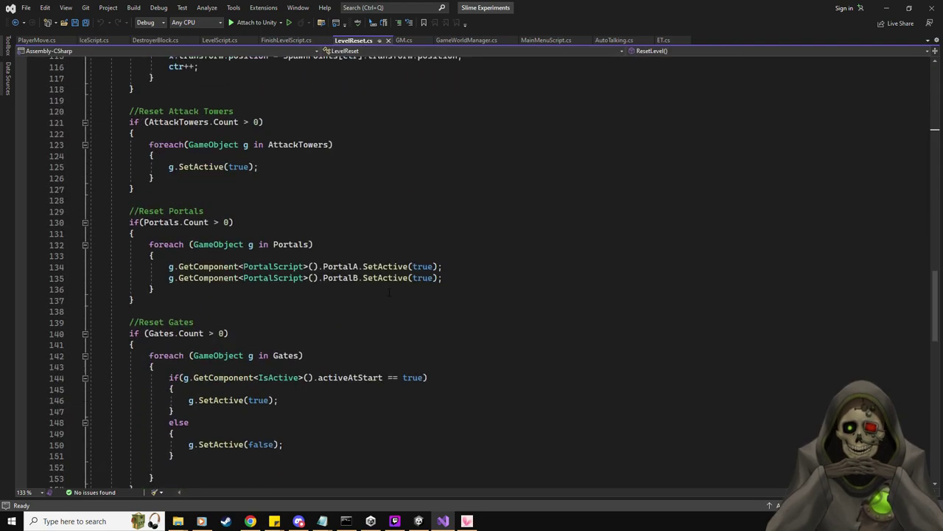
{"action": "scroll", "coordinate": [390, 292], "scroll_direction": "down", "scroll_amount": 15}
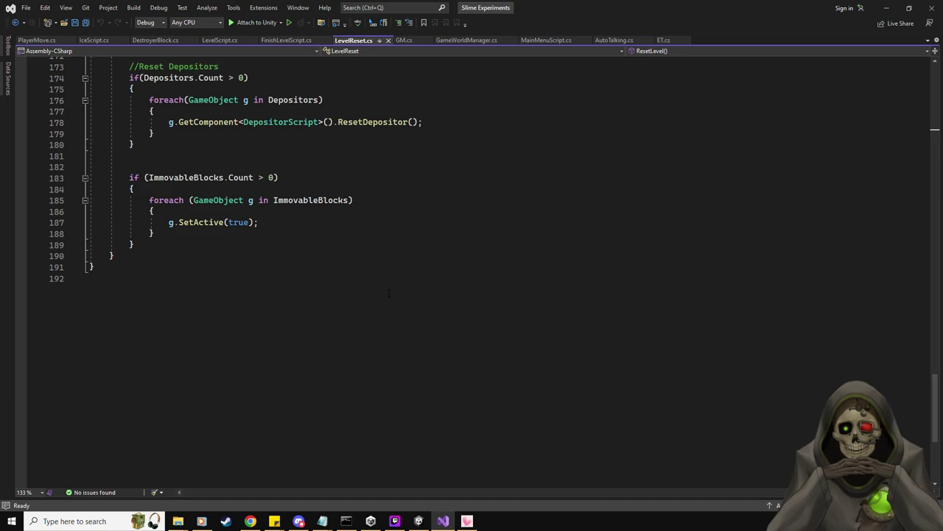
{"action": "scroll", "coordinate": [447, 266], "scroll_direction": "up", "scroll_amount": 5}
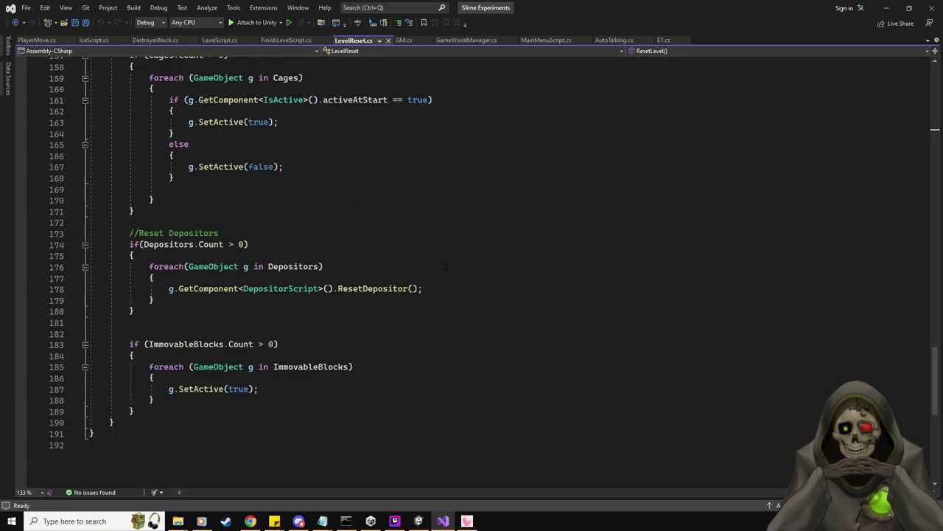
{"action": "double_click", "coordinate": [554, 8]}
{"action": "left_click", "coordinate": [32, 270]}
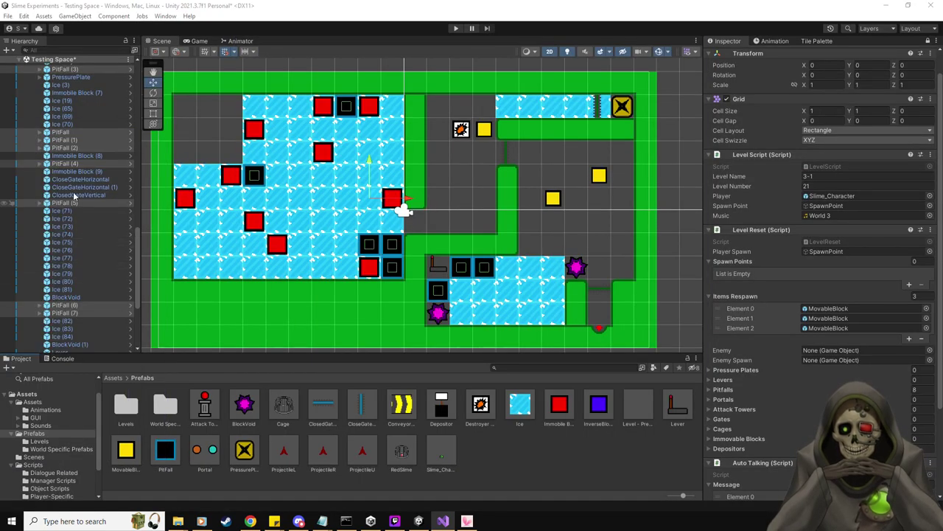
Step: Find Immobile Block (5) among the level's items and add it to the Immovable Blocks list
{"action": "left_click", "coordinate": [89, 172]}
{"action": "scroll", "coordinate": [88, 172], "scroll_direction": "up", "scroll_amount": 15}
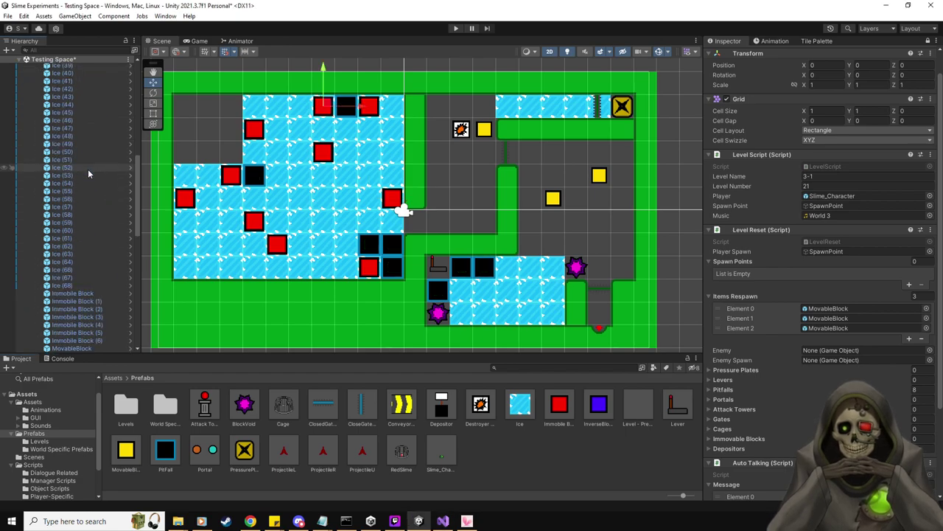
{"action": "scroll", "coordinate": [88, 169], "scroll_direction": "down", "scroll_amount": 10}
{"action": "left_click", "coordinate": [83, 223]}
{"action": "key", "text": "Down"}
{"action": "key", "text": "Down"}
{"action": "key", "text": "Down"}
{"action": "key", "text": "Down"}
{"action": "key", "text": "Down"}
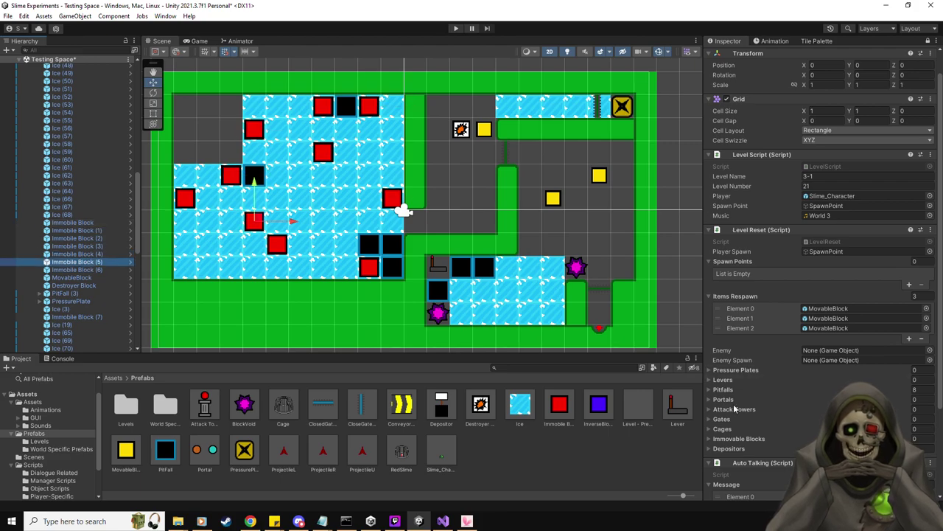
{"action": "left_click_drag", "start_coordinate": [84, 267], "coordinate": [760, 439]}
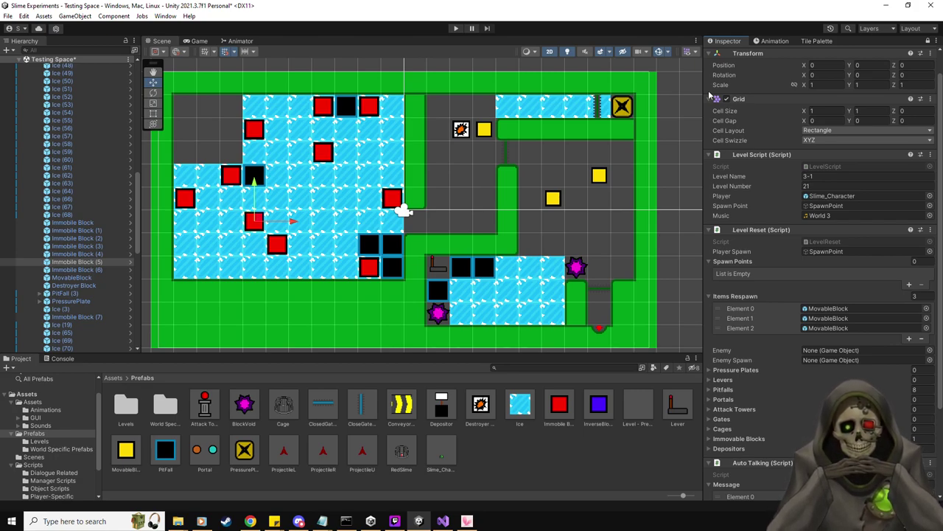
Step: Extend the upper end of the wall below the vertical gate one cell to the right with Green Room tiles on the Collider Tilemap
{"action": "left_click", "coordinate": [814, 41]}
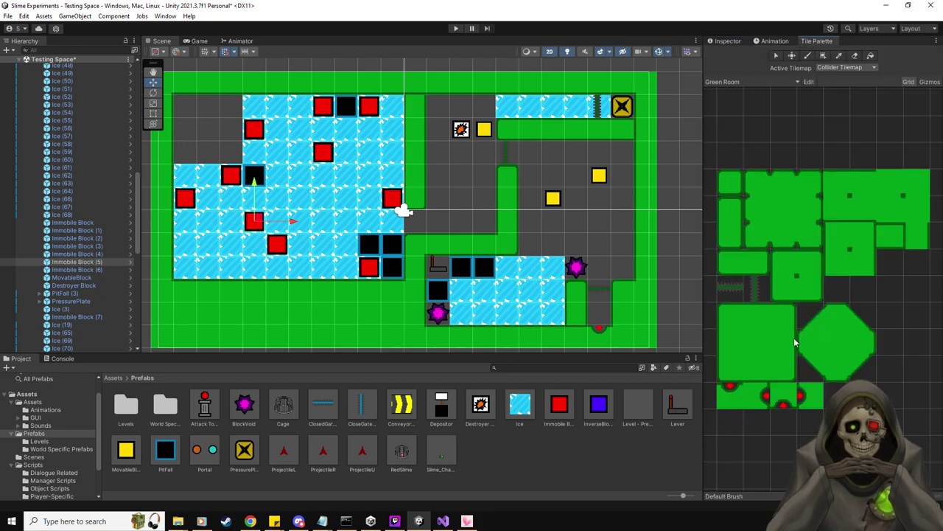
{"action": "left_click", "coordinate": [763, 261]}
{"action": "left_click", "coordinate": [530, 176]}
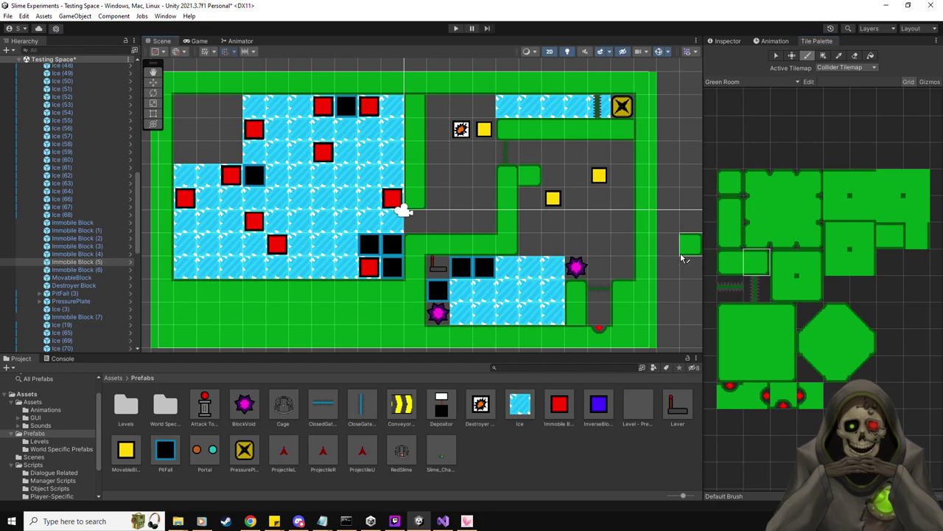
{"action": "left_click", "coordinate": [783, 262]}
{"action": "left_click", "coordinate": [508, 175]}
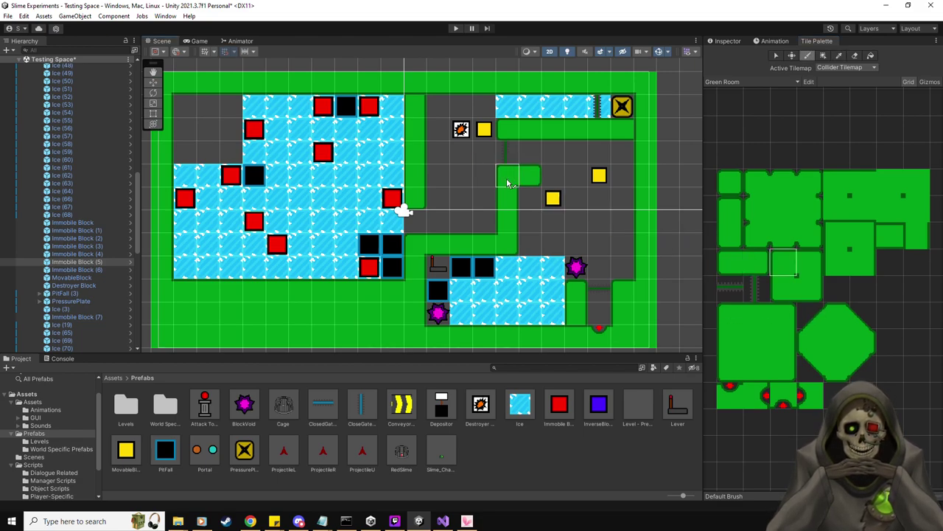
Step: Add the PressurePlate object to the Pressure Plates list of Level 3-1's Level Reset script
{"action": "left_click", "coordinate": [733, 41]}
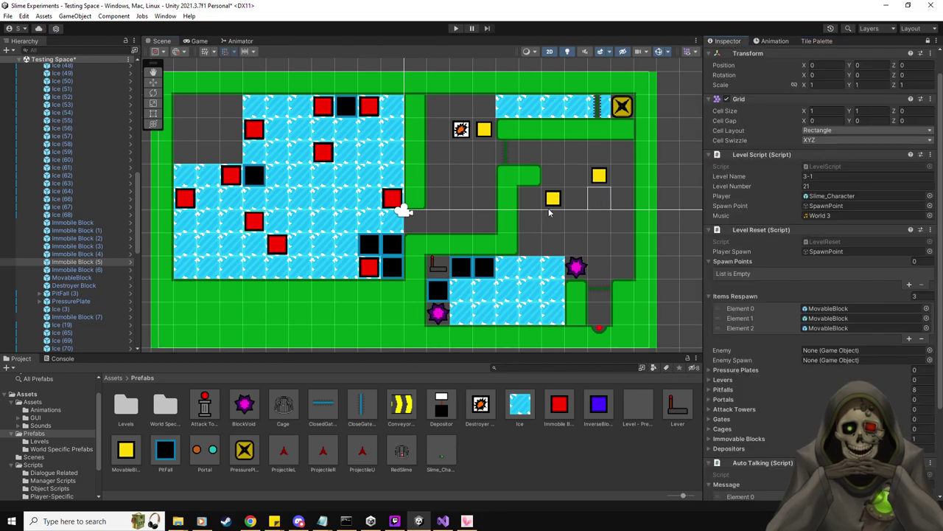
{"action": "left_click", "coordinate": [71, 300]}
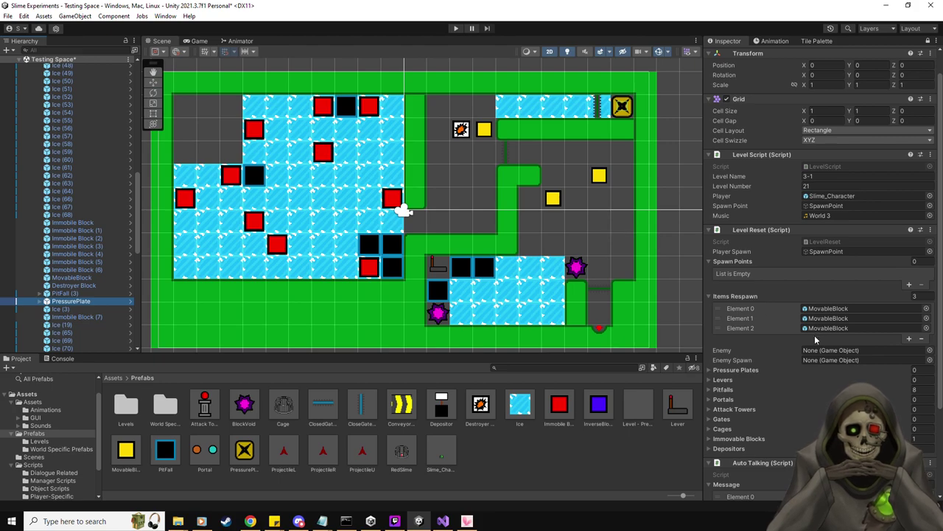
{"action": "scroll", "coordinate": [814, 335], "scroll_direction": "down", "scroll_amount": 1}
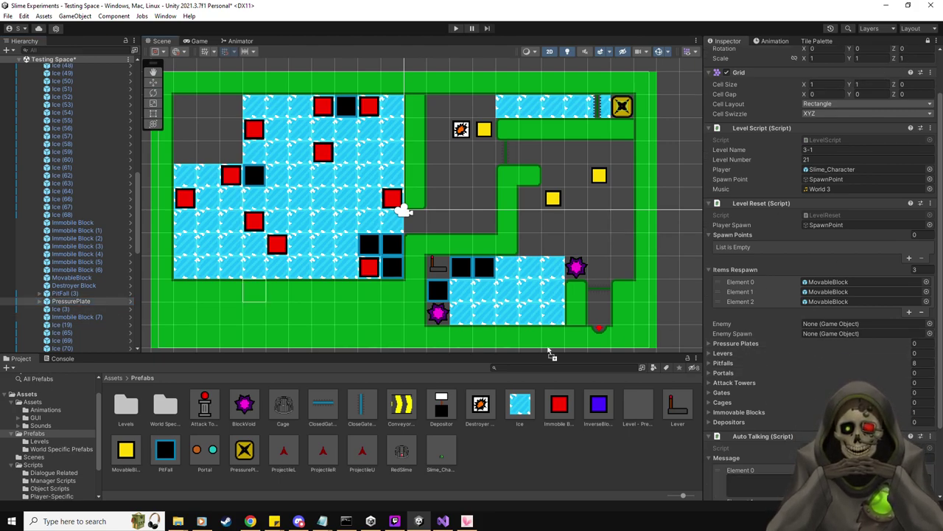
{"action": "left_click_drag", "start_coordinate": [755, 347], "coordinate": [752, 344]}
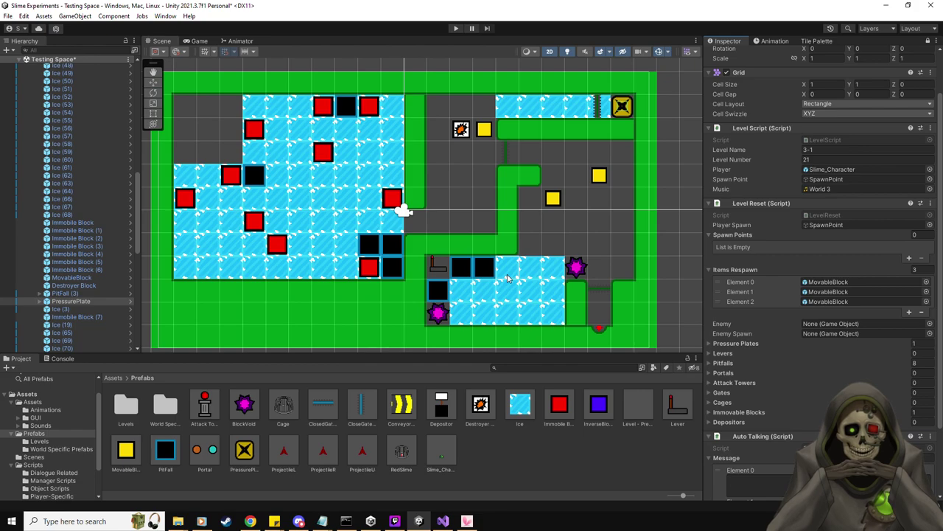
Step: Duplicate CloseGateHorizontal (1), place the copy one cell to its right, and reorder it directly below the original in the hierarchy
{"action": "scroll", "coordinate": [92, 240], "scroll_direction": "down", "scroll_amount": 4}
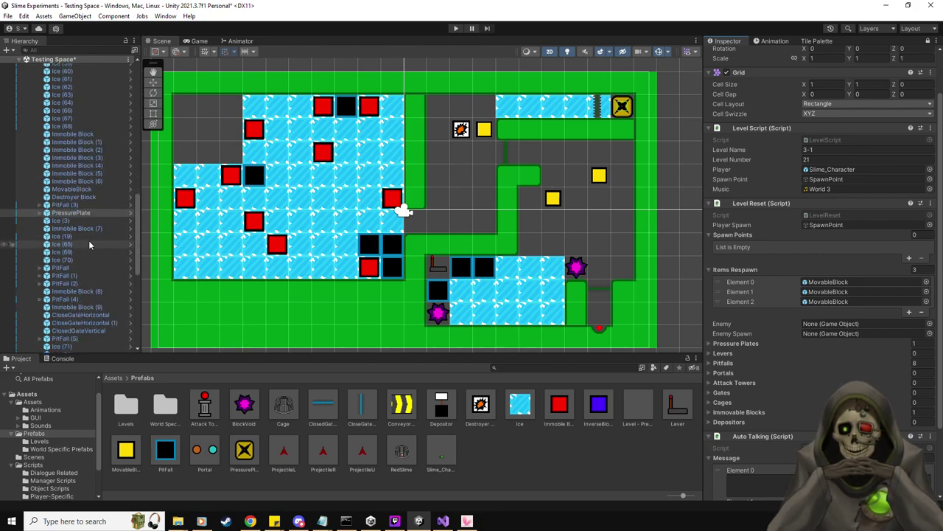
{"action": "left_click", "coordinate": [107, 321]}
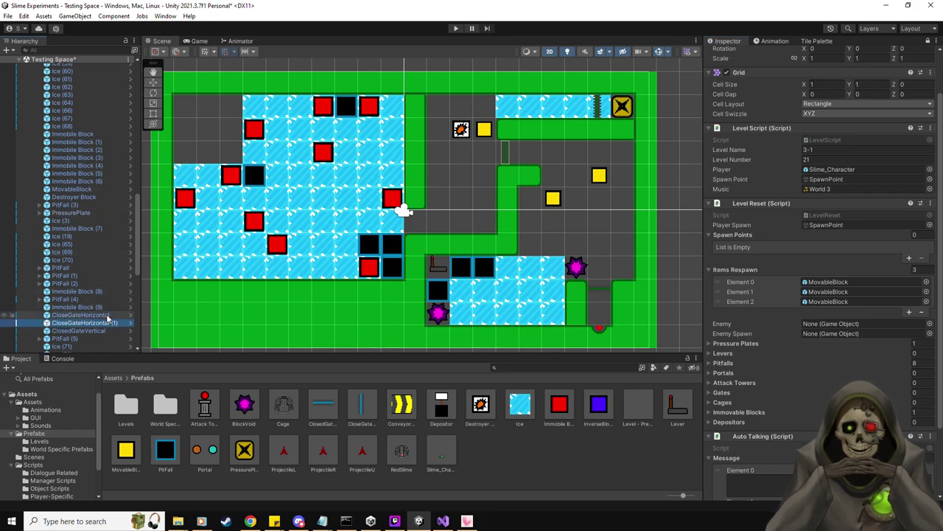
{"action": "key", "text": "ctrl+d"}
{"action": "left_click", "coordinate": [154, 84]}
{"action": "left_click_drag", "start_coordinate": [542, 157], "coordinate": [564, 156]}
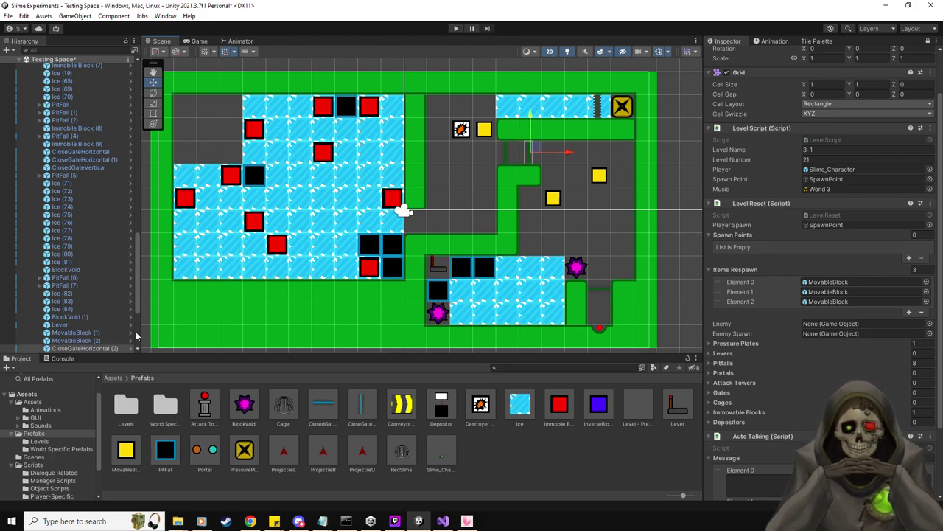
{"action": "left_click", "coordinate": [94, 350]}
{"action": "left_click_drag", "start_coordinate": [126, 309], "coordinate": [103, 171]}
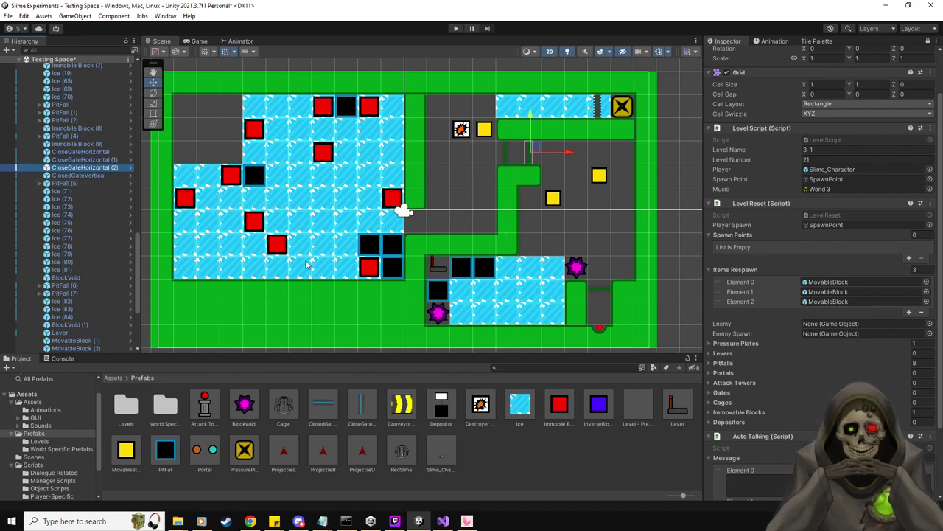
Step: Add the three CloseGateHorizontal objects and ClosedGateVertical to the Gates list, and the Lever to the Levers list
{"action": "left_click", "coordinate": [105, 151]}
{"action": "left_click", "coordinate": [103, 175], "text": "shift"}
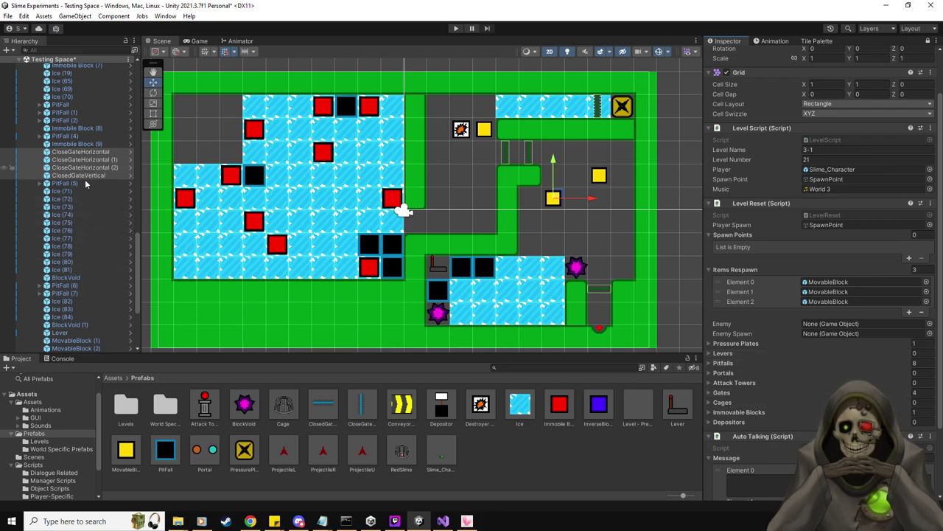
{"action": "scroll", "coordinate": [77, 247], "scroll_direction": "down", "scroll_amount": 5}
{"action": "left_click_drag", "start_coordinate": [746, 354], "coordinate": [756, 404]}
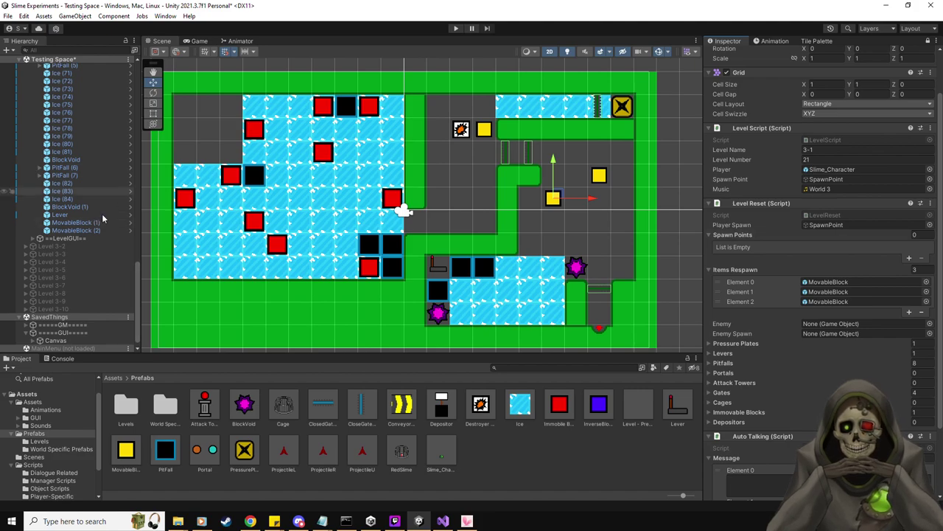
Step: Create an empty object named BlockSpawn under Items and duplicate it twice
{"action": "scroll", "coordinate": [119, 196], "scroll_direction": "up", "scroll_amount": 10}
{"action": "scroll", "coordinate": [81, 151], "scroll_direction": "up", "scroll_amount": 15}
{"action": "right_click", "coordinate": [51, 137]}
{"action": "left_click", "coordinate": [118, 253]}
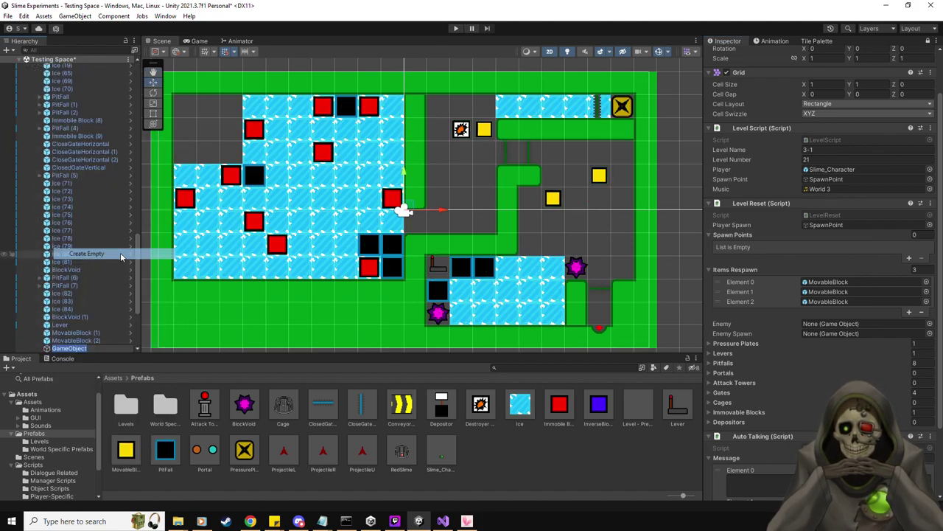
{"action": "type", "text": "BlockSpawn"}
{"action": "key", "text": "Return"}
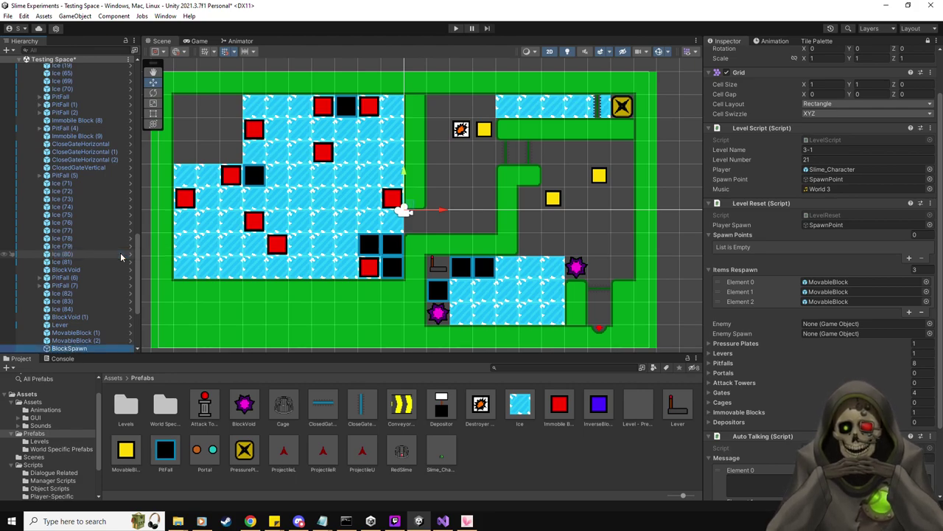
{"action": "key", "text": "ctrl+d"}
{"action": "key", "text": "ctrl+d"}
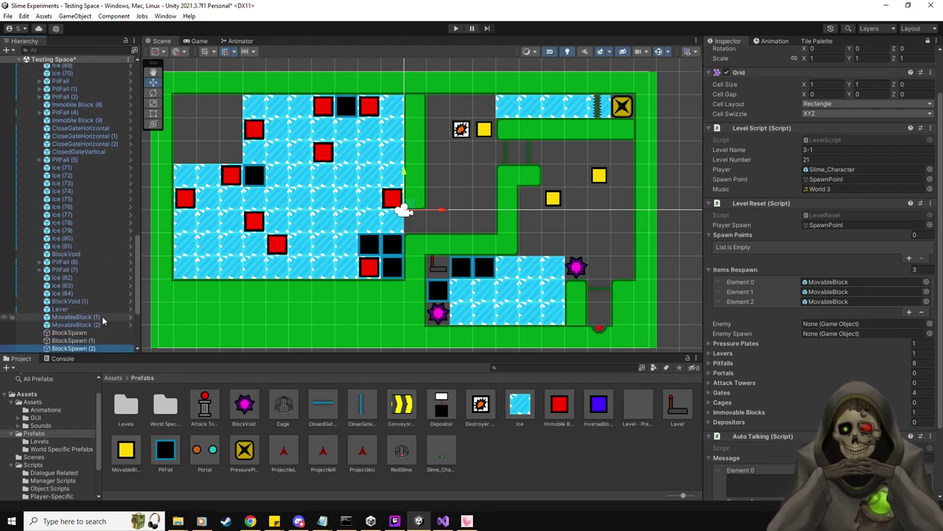
Step: Add the three BlockSpawn objects to the Level Reset script's Spawn Points list, and the Destroyer Block prefab to Items Respawn
{"action": "left_click", "coordinate": [91, 348], "text": "shift"}
{"action": "left_click_drag", "start_coordinate": [77, 336], "coordinate": [752, 236]}
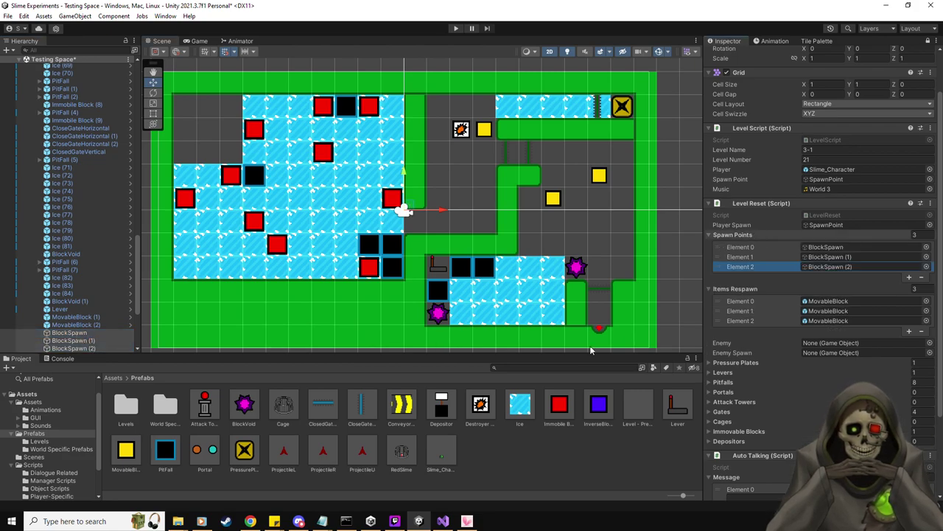
{"action": "left_click_drag", "start_coordinate": [477, 410], "coordinate": [766, 292]}
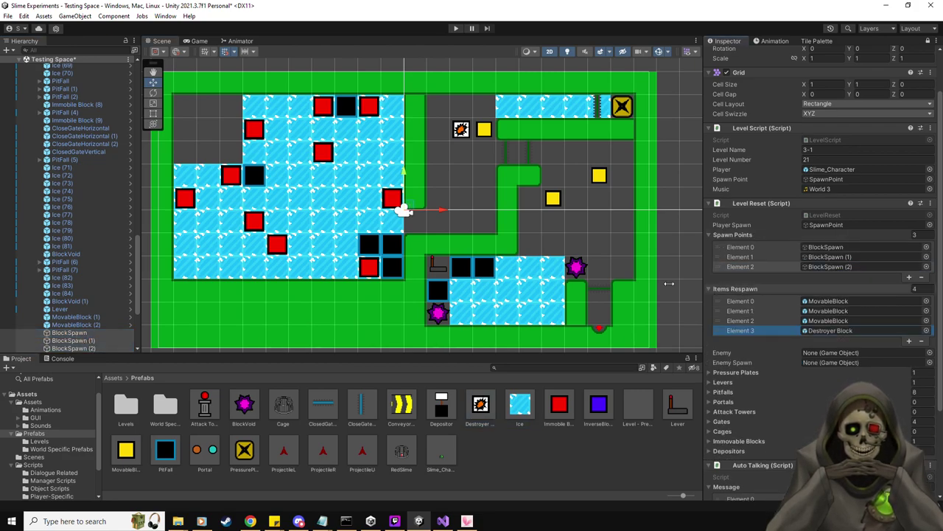
Step: Duplicate BlockSpawn (2), place the copy on the destroyer block, and add it to the Spawn Points list
{"action": "left_click", "coordinate": [103, 346]}
{"action": "key", "text": "ctrl+d"}
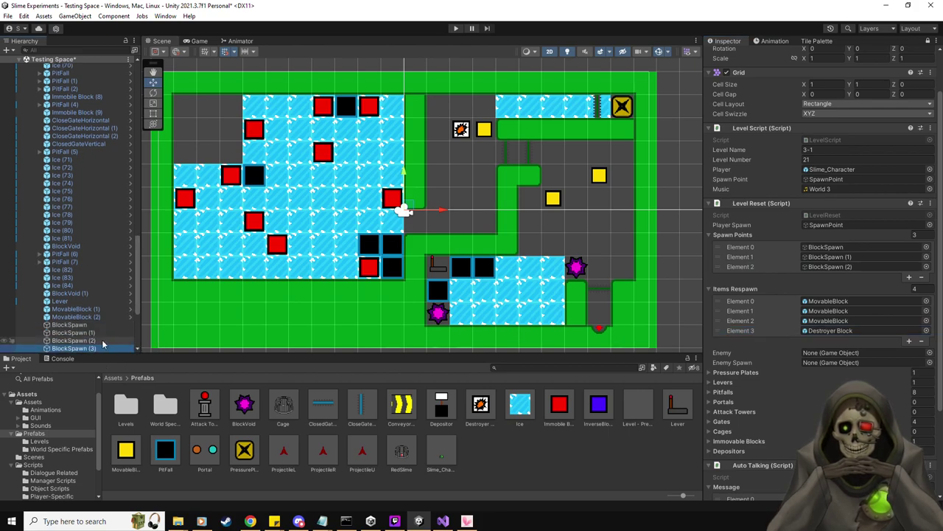
{"action": "left_click_drag", "start_coordinate": [404, 211], "coordinate": [474, 126]}
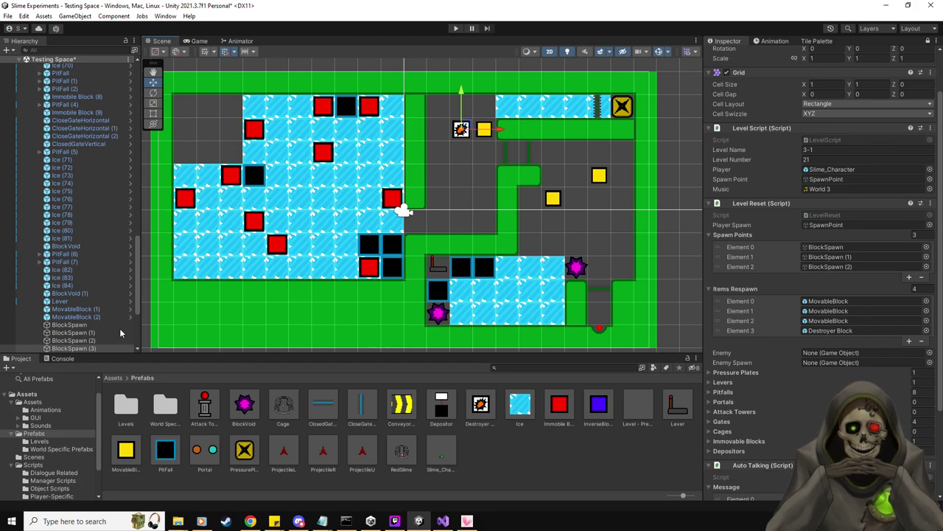
{"action": "left_click_drag", "start_coordinate": [79, 350], "coordinate": [758, 234]}
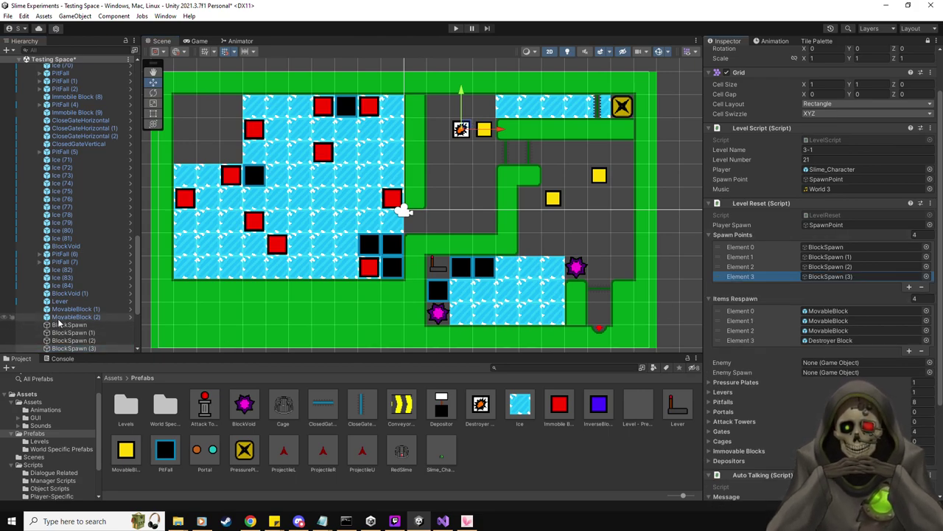
Step: Position BlockSpawn, BlockSpawn (1) and BlockSpawn (2) on the three yellow movable blocks, one on each block
{"action": "left_click", "coordinate": [111, 325]}
{"action": "left_click_drag", "start_coordinate": [403, 210], "coordinate": [483, 129]}
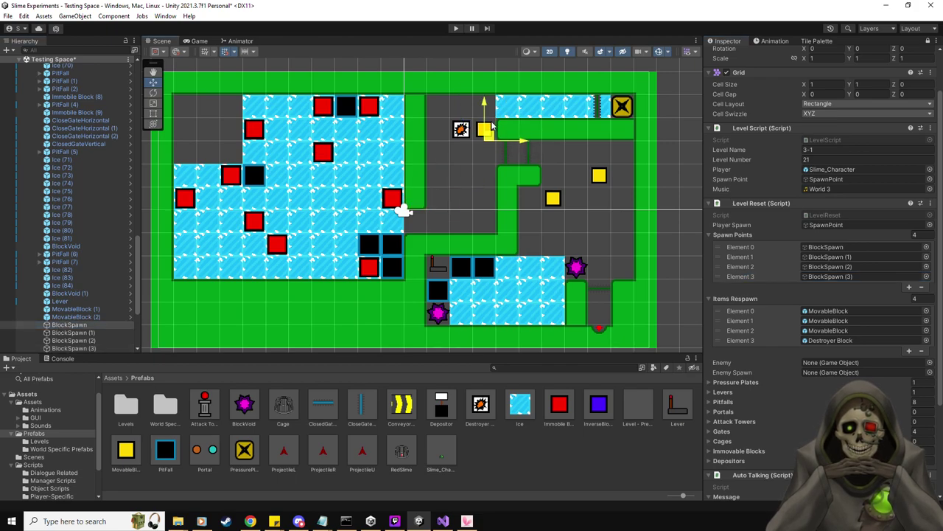
{"action": "left_click", "coordinate": [402, 211]}
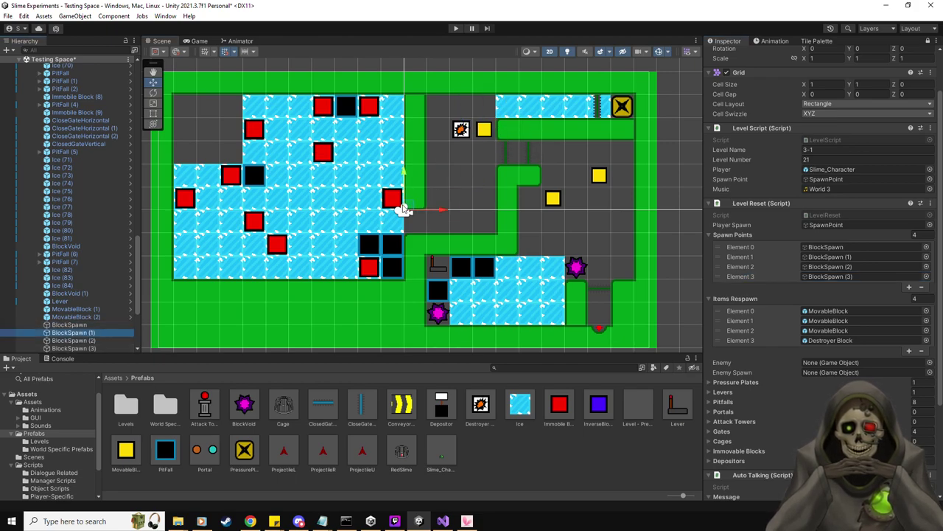
{"action": "left_click_drag", "start_coordinate": [413, 174], "coordinate": [607, 174]}
{"action": "left_click", "coordinate": [77, 340]}
{"action": "left_click_drag", "start_coordinate": [404, 212], "coordinate": [553, 197]}
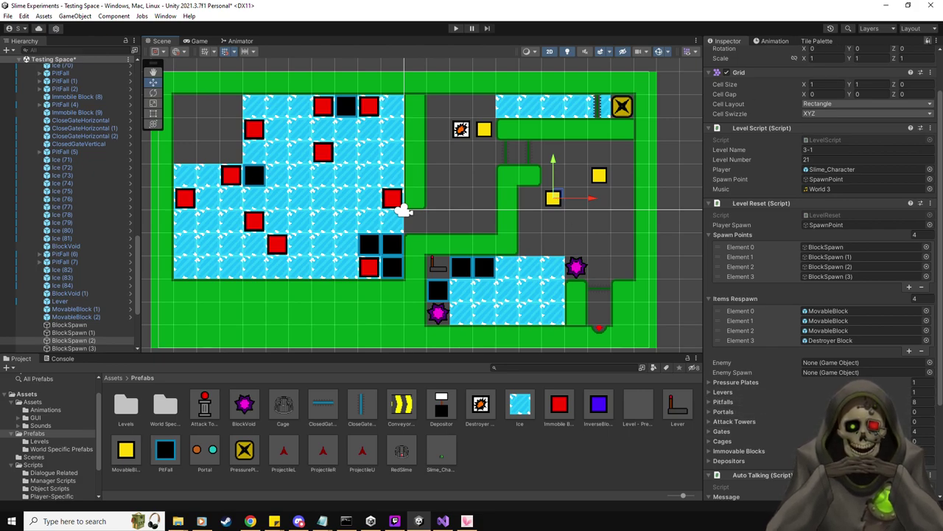
Step: Unlock the Inspector, then disable Is One Object and enable Is Multi Object on the PressurePlate's script
{"action": "left_click", "coordinate": [927, 41]}
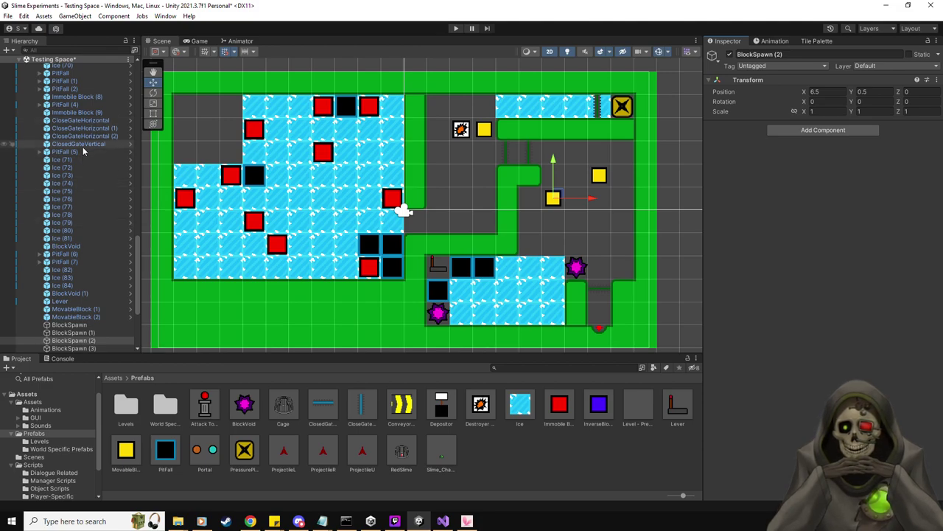
{"action": "scroll", "coordinate": [83, 147], "scroll_direction": "up", "scroll_amount": 4}
{"action": "left_click", "coordinate": [74, 106]}
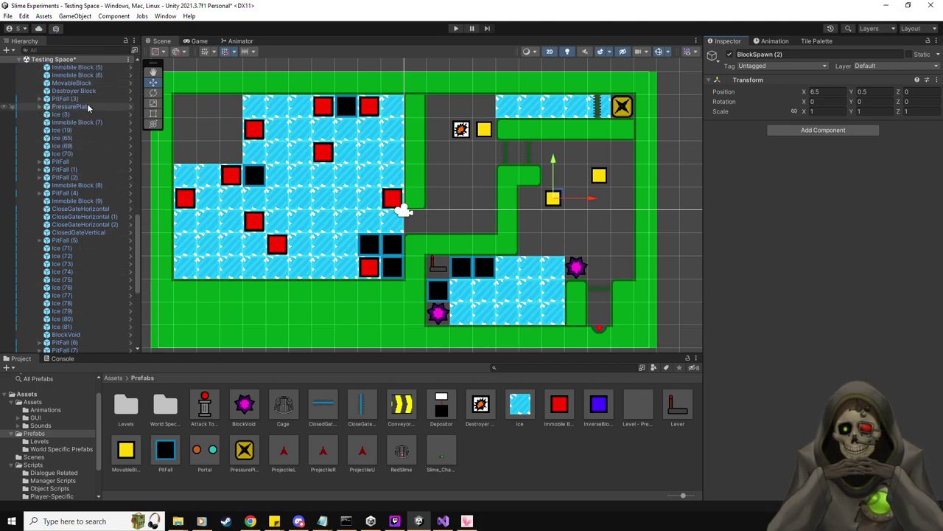
{"action": "scroll", "coordinate": [809, 332], "scroll_direction": "down", "scroll_amount": 2}
{"action": "scroll", "coordinate": [808, 327], "scroll_direction": "down", "scroll_amount": 1}
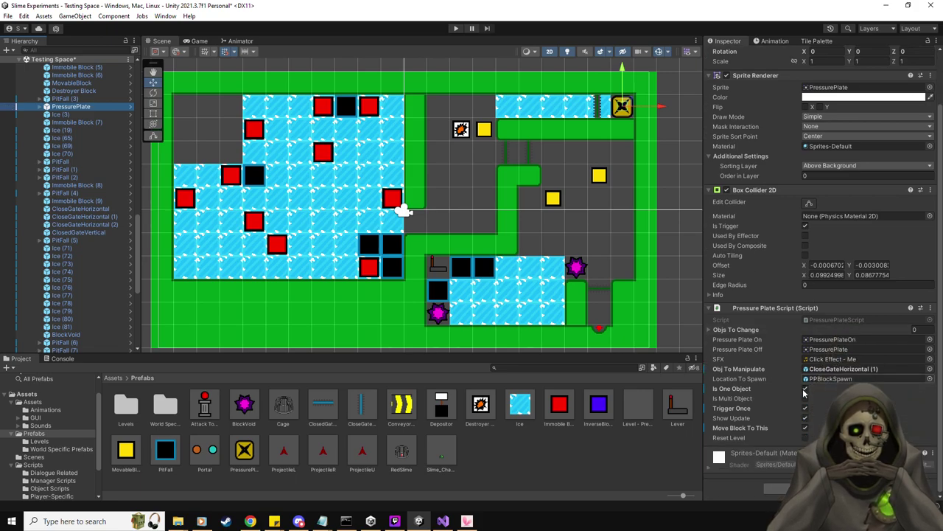
{"action": "left_click", "coordinate": [805, 388]}
{"action": "left_click", "coordinate": [805, 398]}
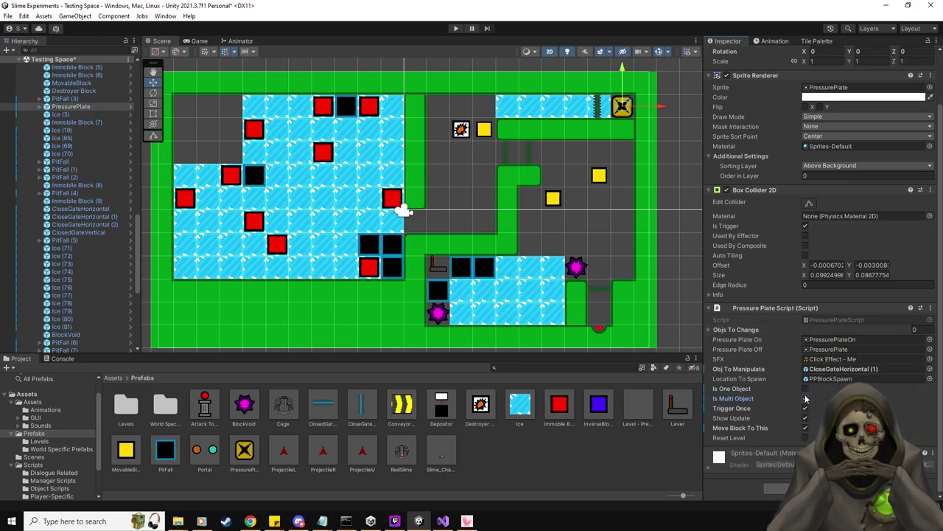
Step: Clear the pressure plate's Obj To Manipulate and add CloseGateHorizontal (1) and CloseGateHorizontal (2) to its Objs To Change list
{"action": "left_click", "coordinate": [833, 368]}
{"action": "key", "text": "Delete"}
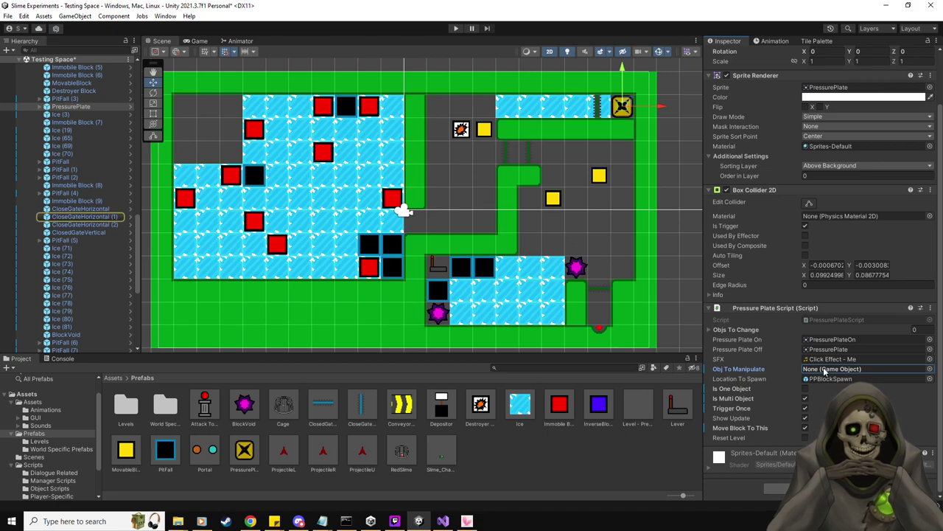
{"action": "left_click_drag", "start_coordinate": [107, 219], "coordinate": [832, 329]}
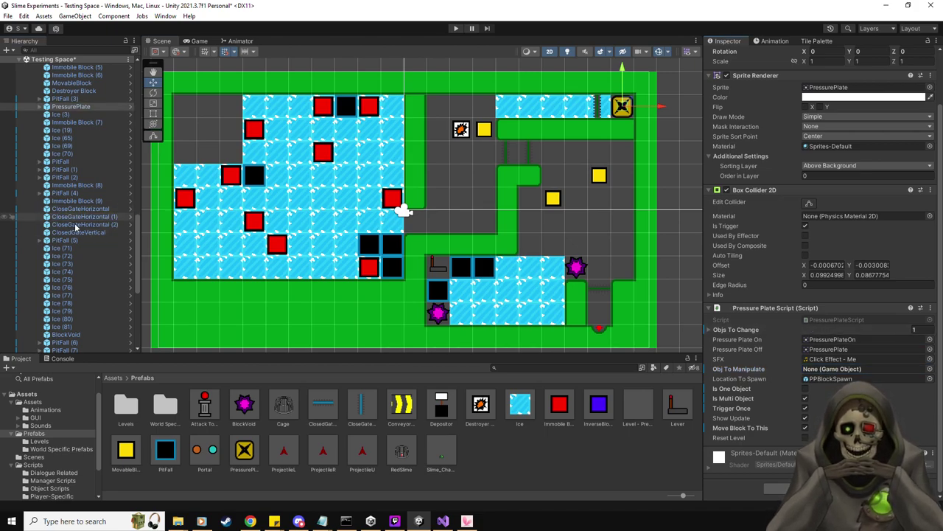
{"action": "left_click_drag", "start_coordinate": [756, 332], "coordinate": [757, 332]}
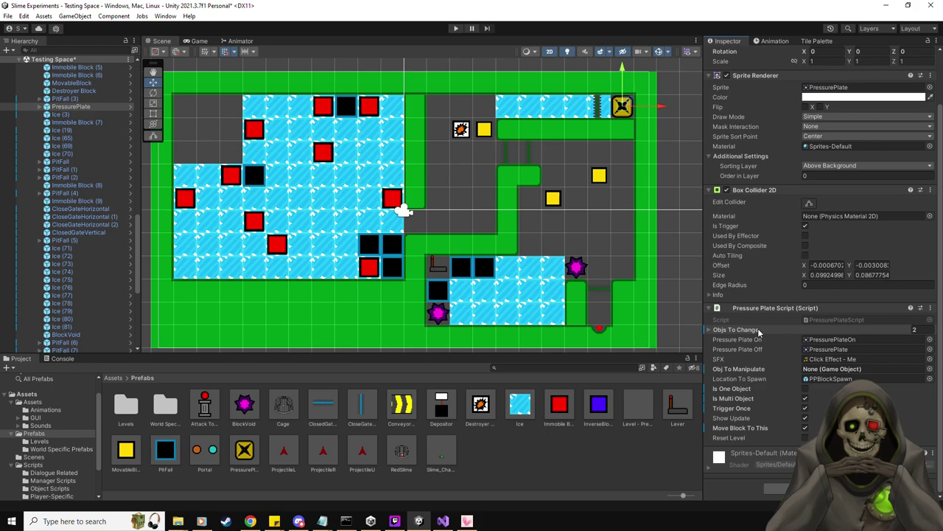
Step: Start a playtest, guide the slime through the large ice room, and push the destroyer block onto the upper ice strip
{"action": "left_click", "coordinate": [456, 29]}
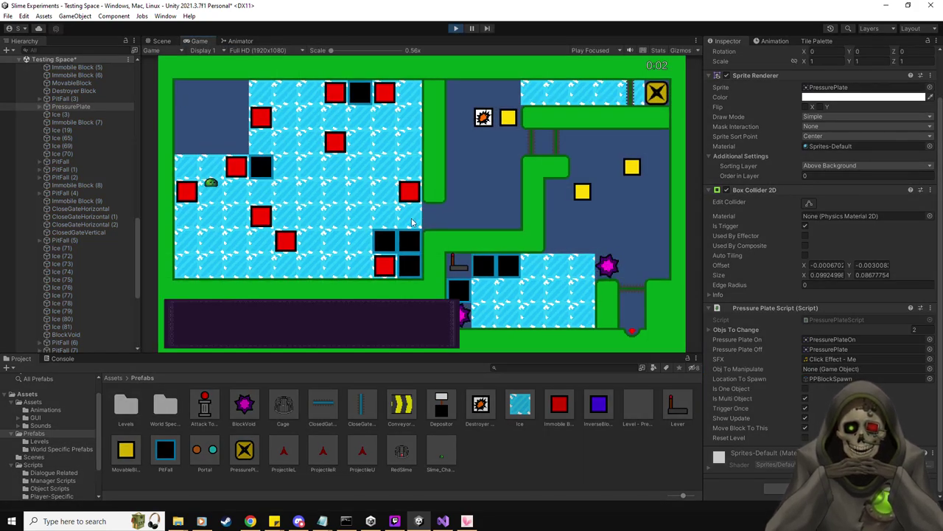
{"action": "key", "text": "Left"}
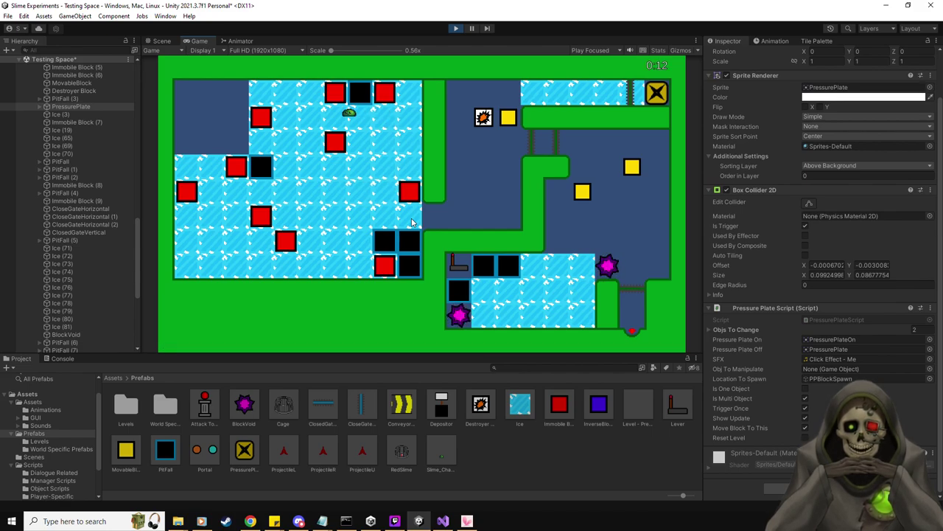
{"action": "key", "text": "Down"}
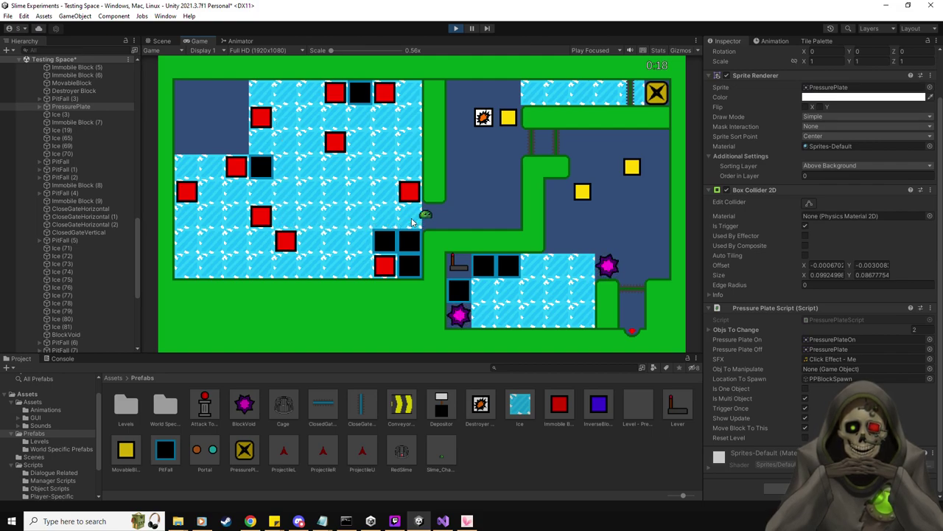
{"action": "key", "text": "Right"}
{"action": "key", "text": "Up"}
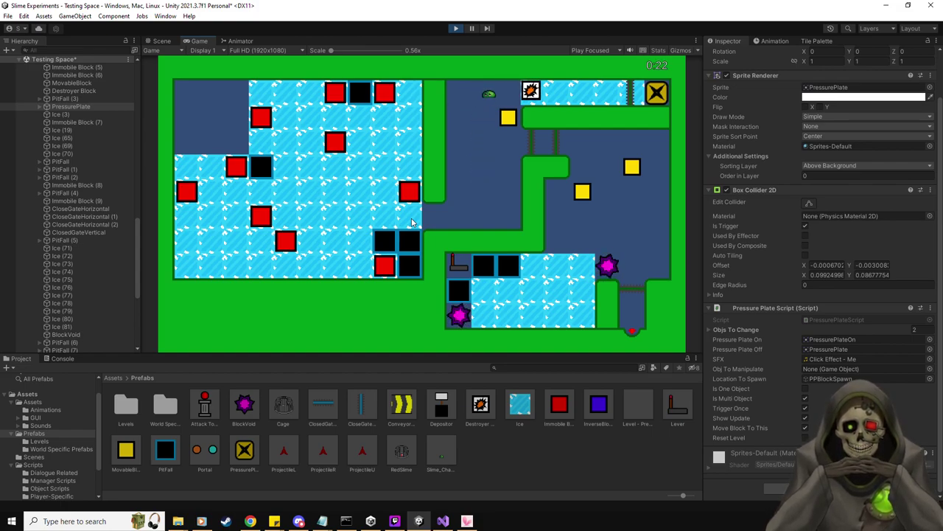
Step: Push the yellow block along the upper ice strip onto the pressure plate and enter the room behind the paired gates
{"action": "key", "text": "Down"}
{"action": "key", "text": "Right"}
{"action": "key", "text": "Up"}
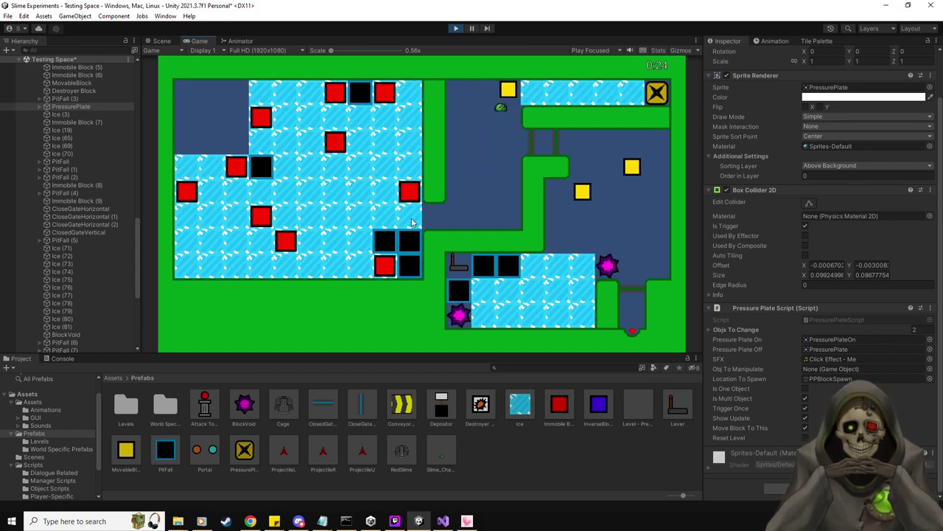
{"action": "key", "text": "Left"}
{"action": "key", "text": "Right"}
{"action": "key", "text": "Left"}
{"action": "key", "text": "Down"}
{"action": "key", "text": "Right"}
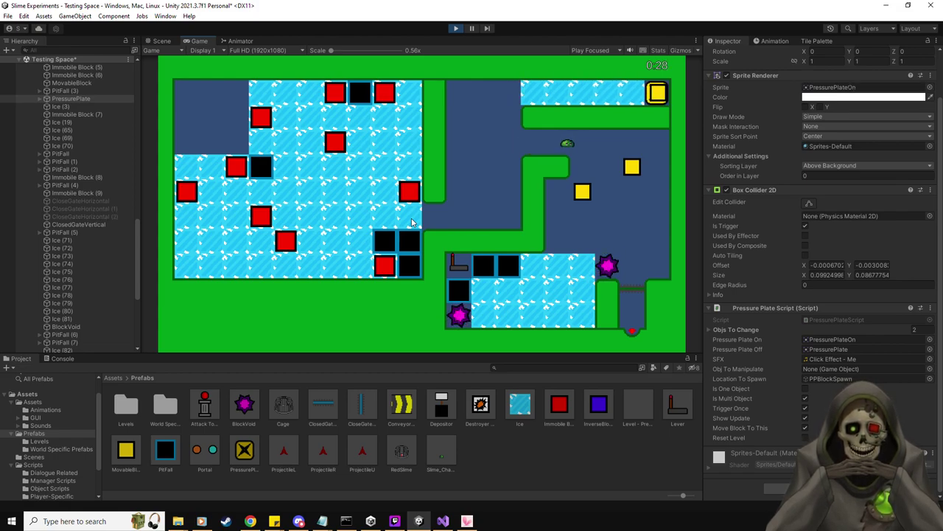
Step: Push the nearer yellow block down and left against the wall above the lower ice area
{"action": "key", "text": "Left"}
{"action": "key", "text": "Down"}
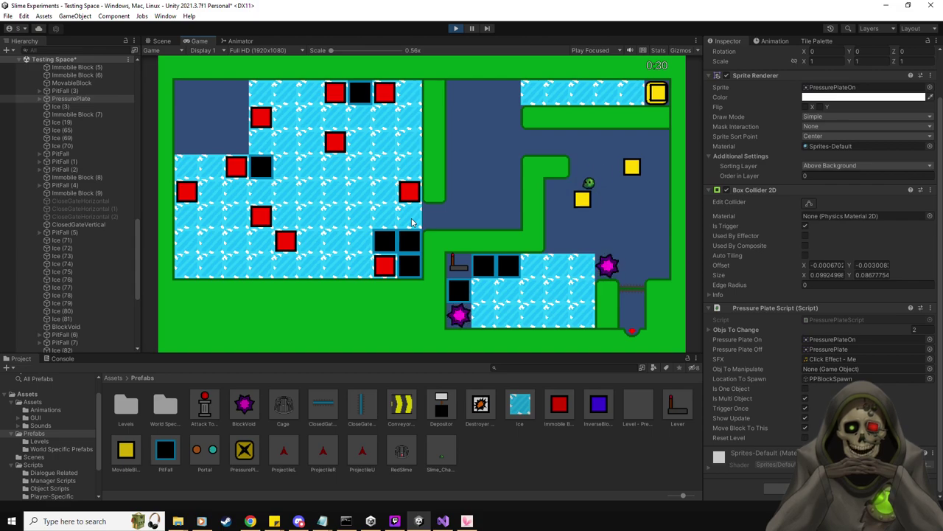
{"action": "key", "text": "Right"}
{"action": "key", "text": "Down"}
{"action": "key", "text": "Left"}
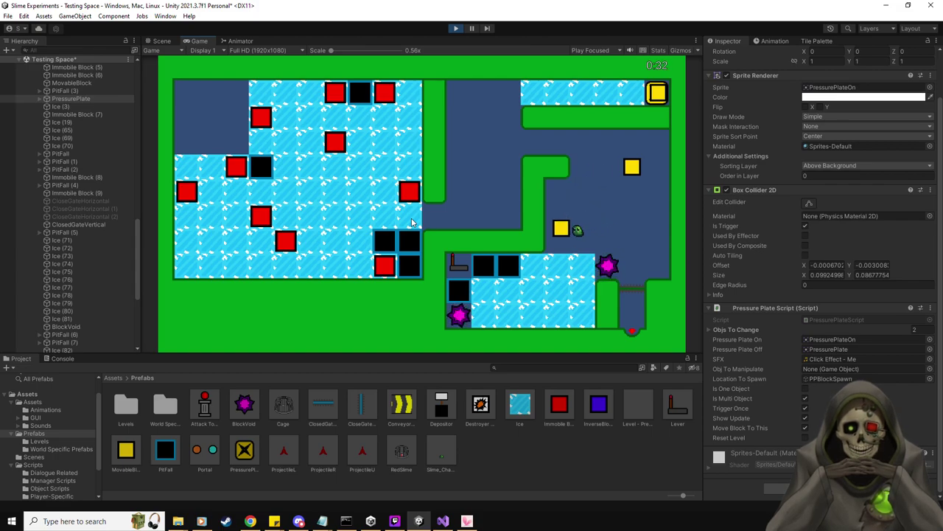
Step: Push the second yellow block down and left until it is next to the first one
{"action": "key", "text": "Up"}
{"action": "key", "text": "Right"}
{"action": "key", "text": "Left"}
{"action": "key", "text": "Down"}
{"action": "key", "text": "Right"}
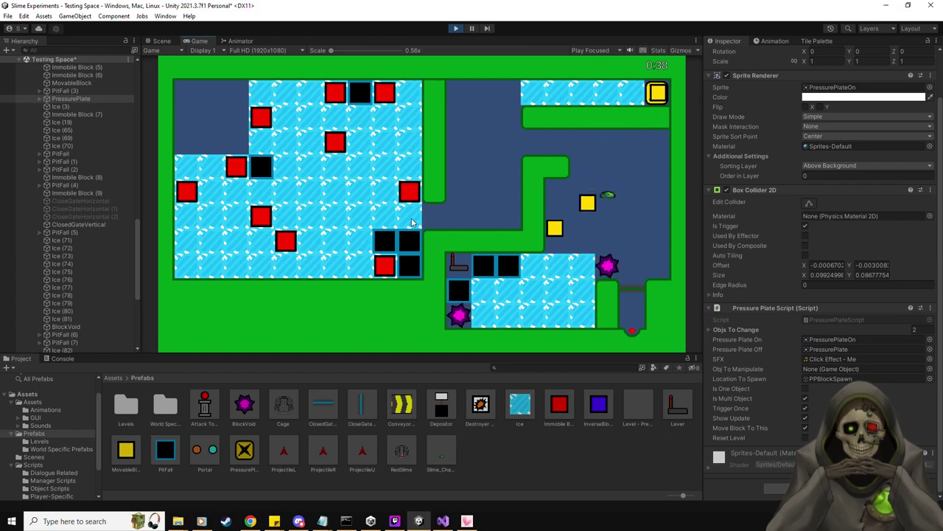
{"action": "key", "text": "Left"}
{"action": "key", "text": "Down"}
{"action": "key", "text": "Down"}
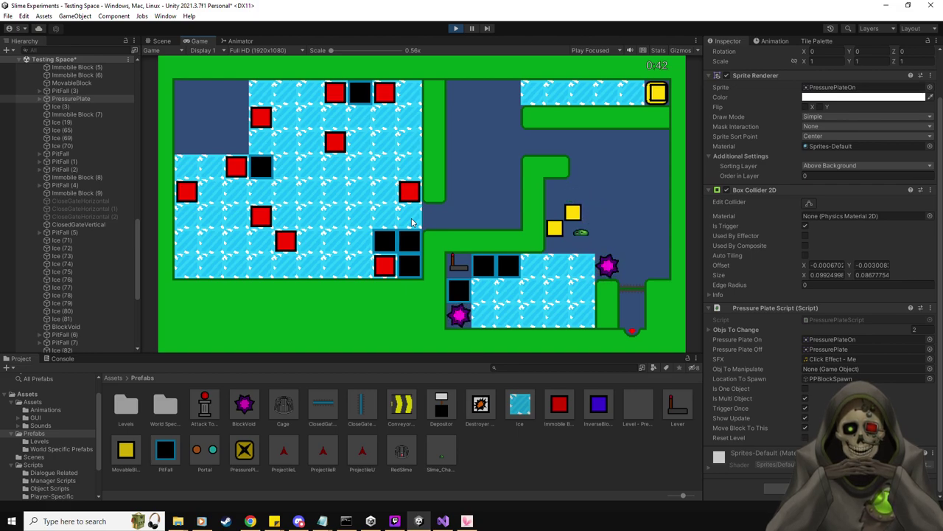
Step: Push both yellow blocks down onto the lower ice area
{"action": "key", "text": "Left"}
{"action": "key", "text": "Left"}
{"action": "key", "text": "Up"}
{"action": "key", "text": "Left"}
{"action": "key", "text": "Down"}
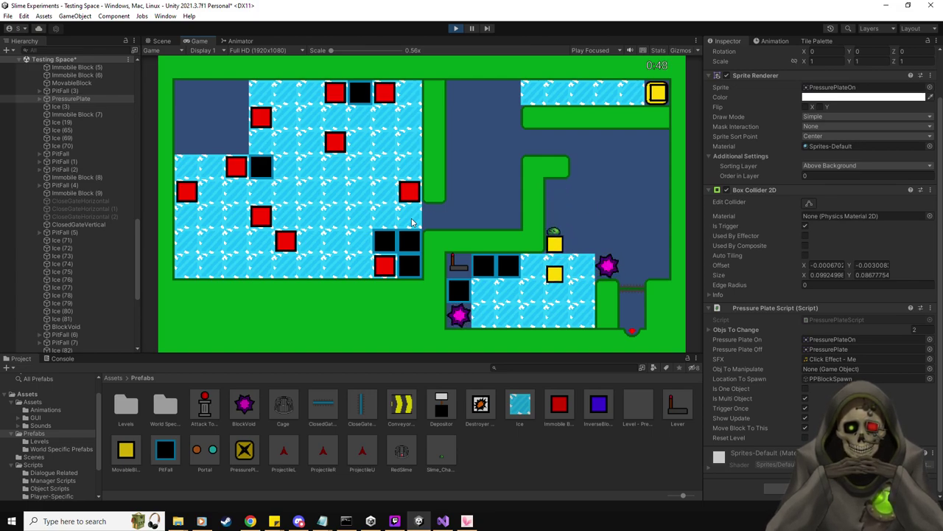
Step: Slide a yellow block across the lower ice into the pit below the lever, and switch the lever
{"action": "key", "text": "Right"}
{"action": "key", "text": "Down"}
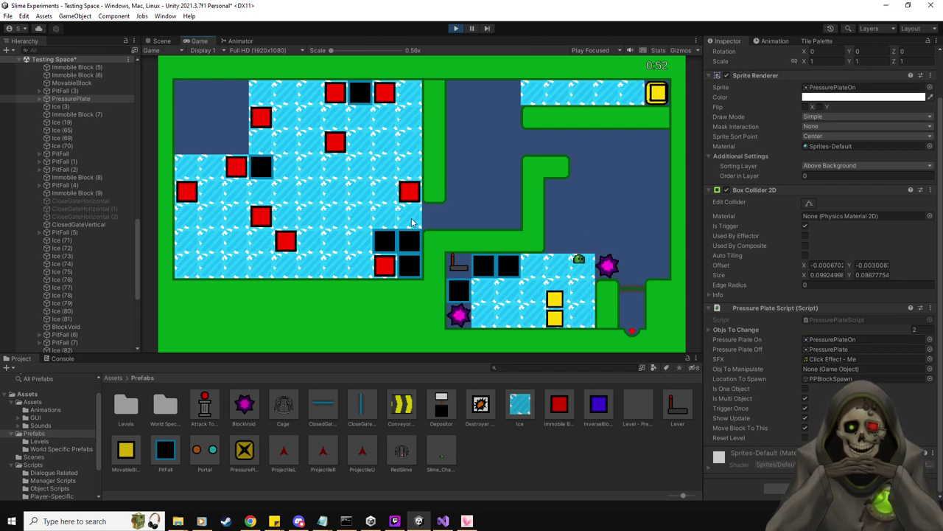
{"action": "key", "text": "Down"}
{"action": "key", "text": "Down"}
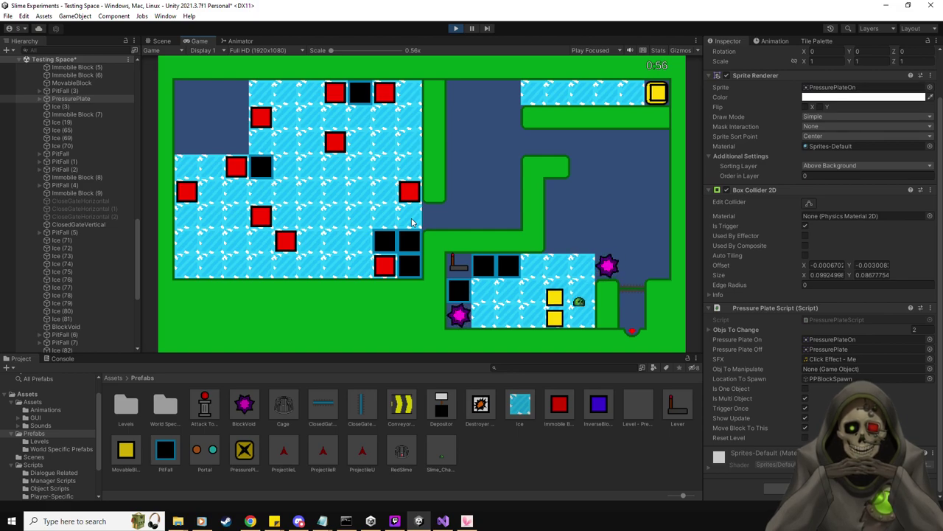
{"action": "key", "text": "Left"}
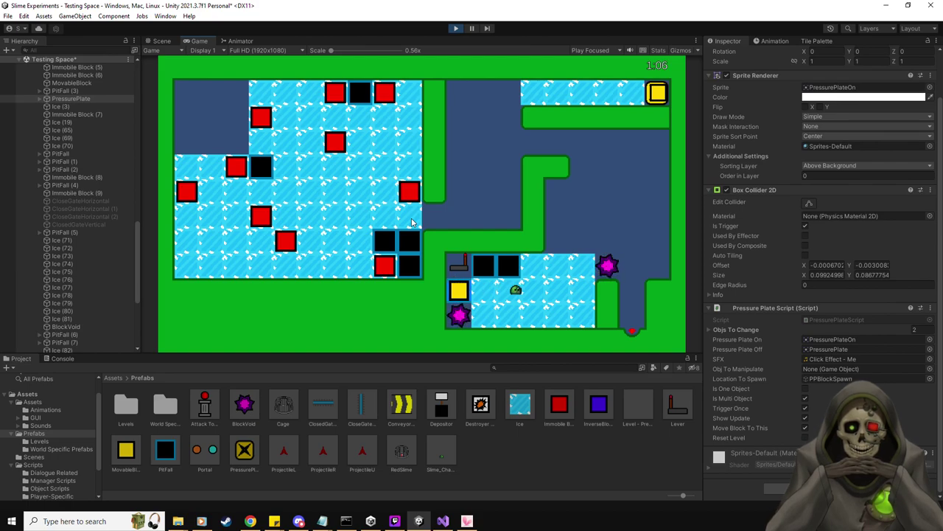
Step: Guide the slime off the ice into the exit passage and stop the playtest
{"action": "key", "text": "Up"}
{"action": "key", "text": "Right"}
{"action": "key", "text": "Down"}
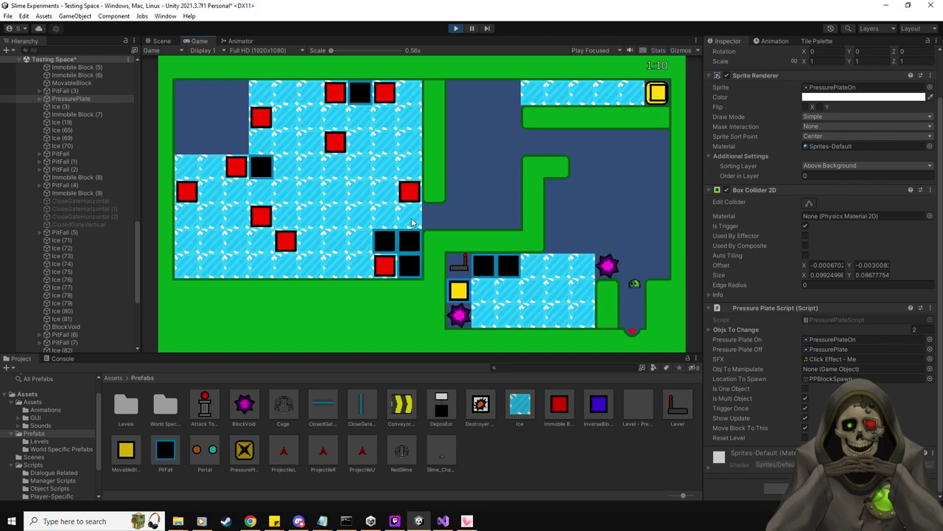
{"action": "left_click", "coordinate": [457, 29]}
Step: Enable Is End on ice tiles 84, 83, 71, 72, 82 and 81 in the lower ice area
{"action": "left_click", "coordinate": [547, 269]}
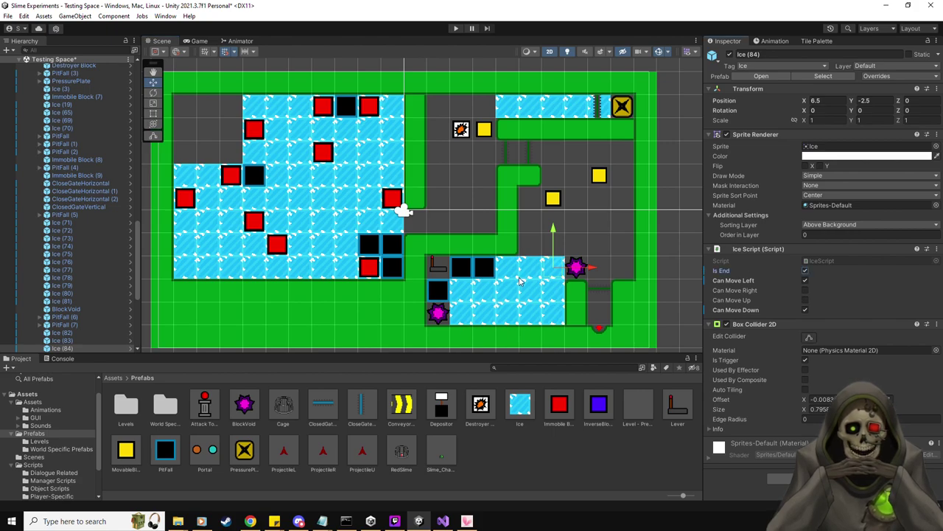
{"action": "left_click", "coordinate": [520, 279]}
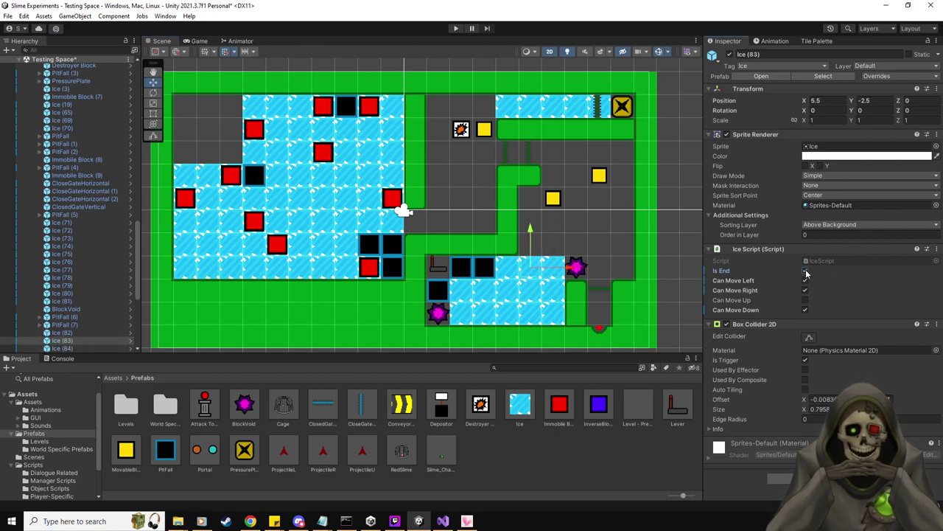
{"action": "left_click", "coordinate": [458, 321]}
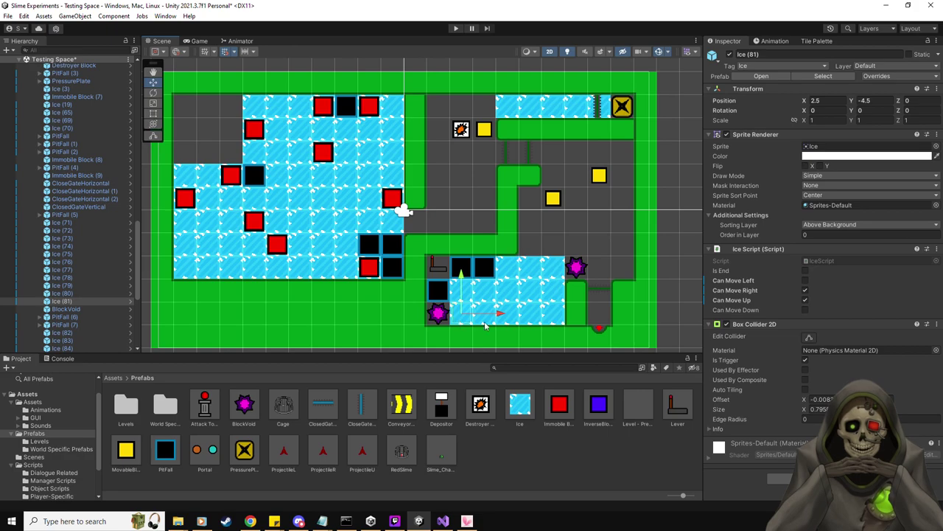
{"action": "left_click", "coordinate": [456, 298]}
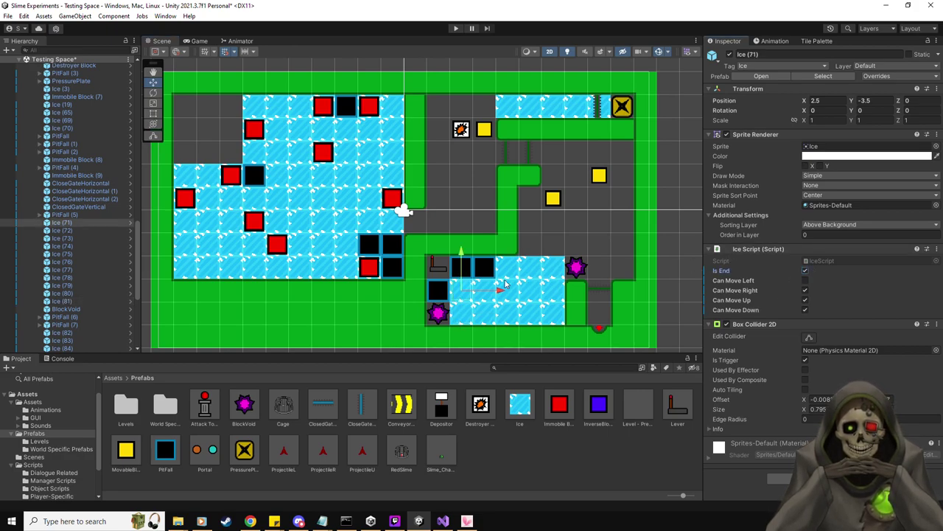
{"action": "left_click", "coordinate": [483, 289]}
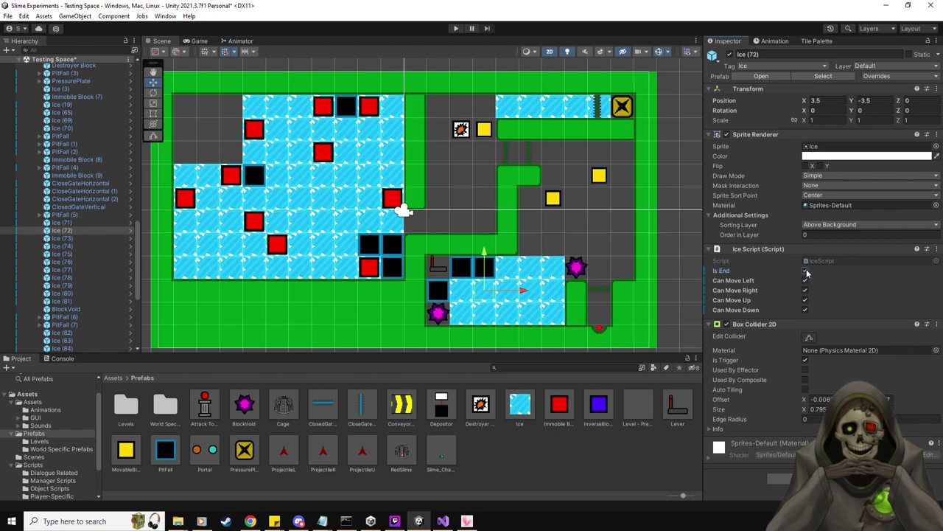
{"action": "left_click", "coordinate": [507, 268]}
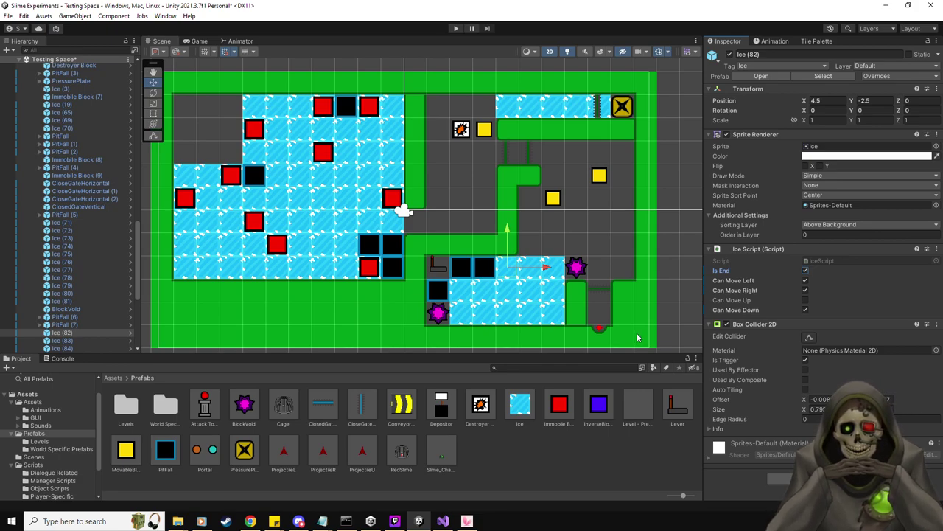
{"action": "left_click", "coordinate": [553, 319]}
{"action": "left_click", "coordinate": [461, 319]}
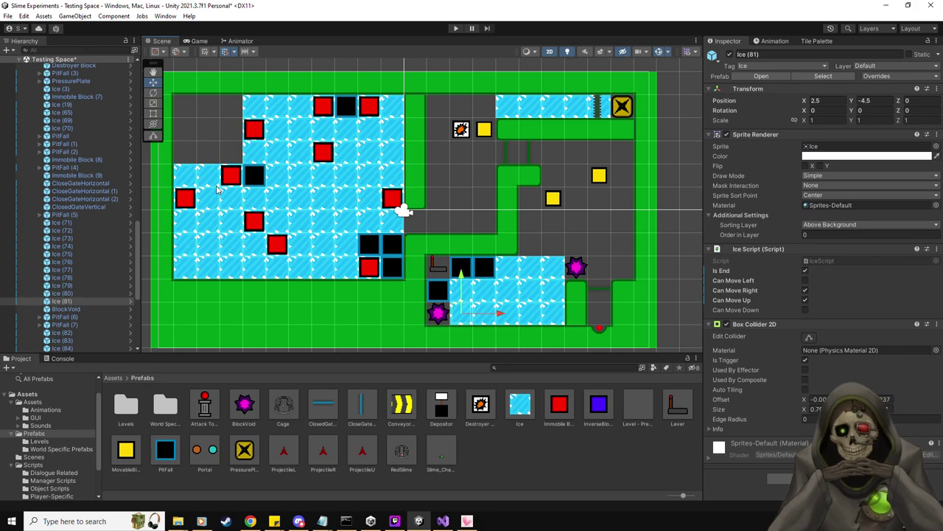
Step: Save Level 3-1 as a prefab in the Levels folder and delete its instance from the scene
{"action": "scroll", "coordinate": [301, 198], "scroll_direction": "down", "scroll_amount": 1}
{"action": "scroll", "coordinate": [74, 246], "scroll_direction": "up", "scroll_amount": 10}
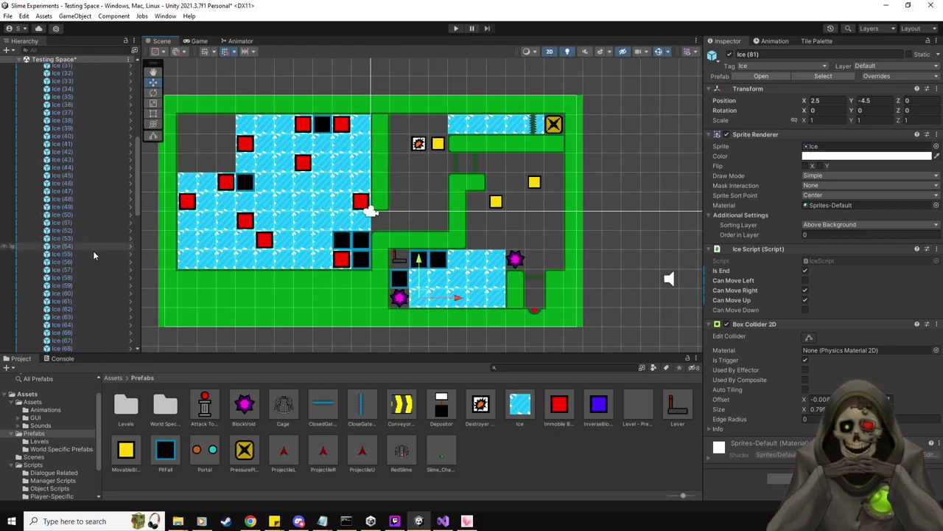
{"action": "left_click", "coordinate": [39, 441]}
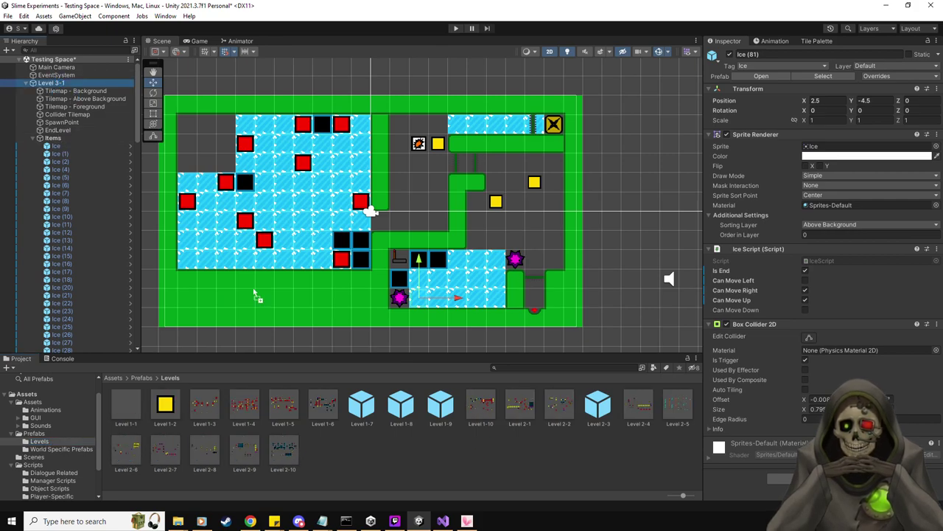
{"action": "left_click_drag", "start_coordinate": [405, 466], "coordinate": [405, 466]}
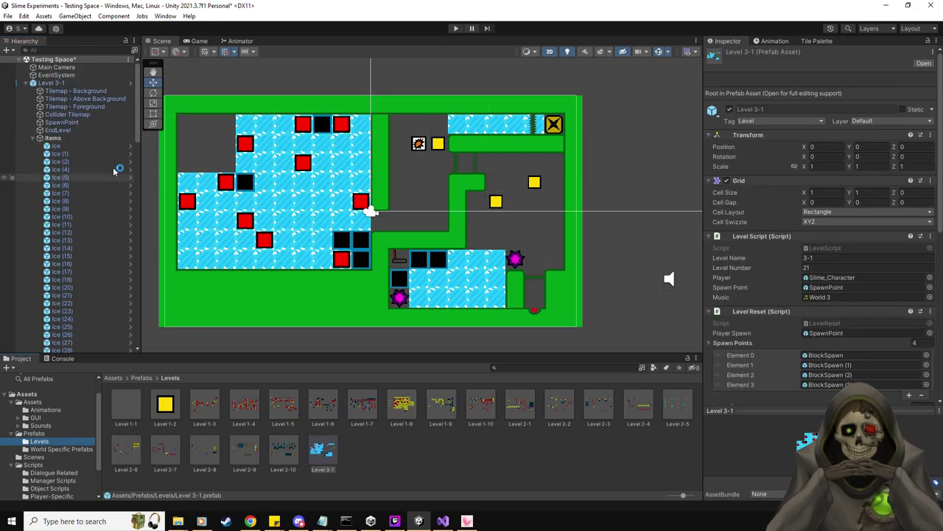
{"action": "left_click", "coordinate": [52, 82]}
{"action": "key", "text": "Delete"}
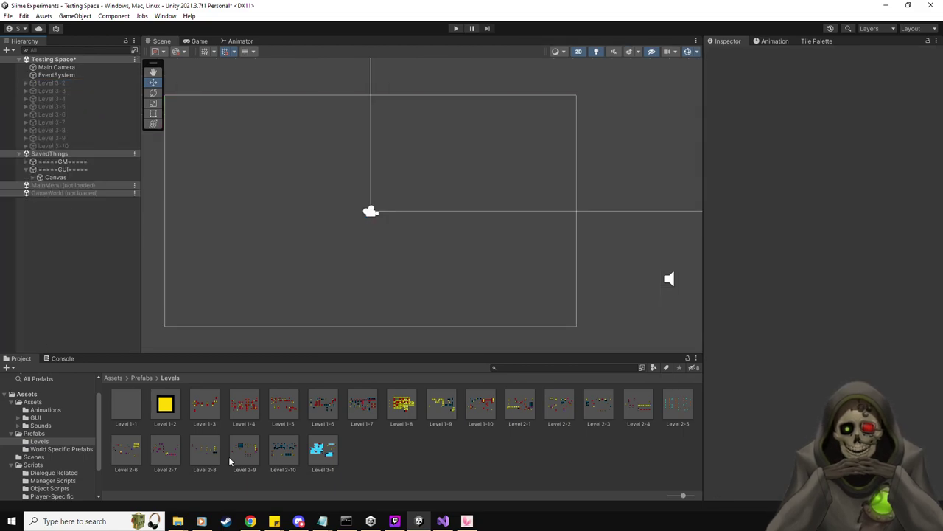
Step: In the Level 2-10 prefab, set EndLevel's Next Level to Level 3-1 and save the prefab
{"action": "double_click", "coordinate": [280, 453]}
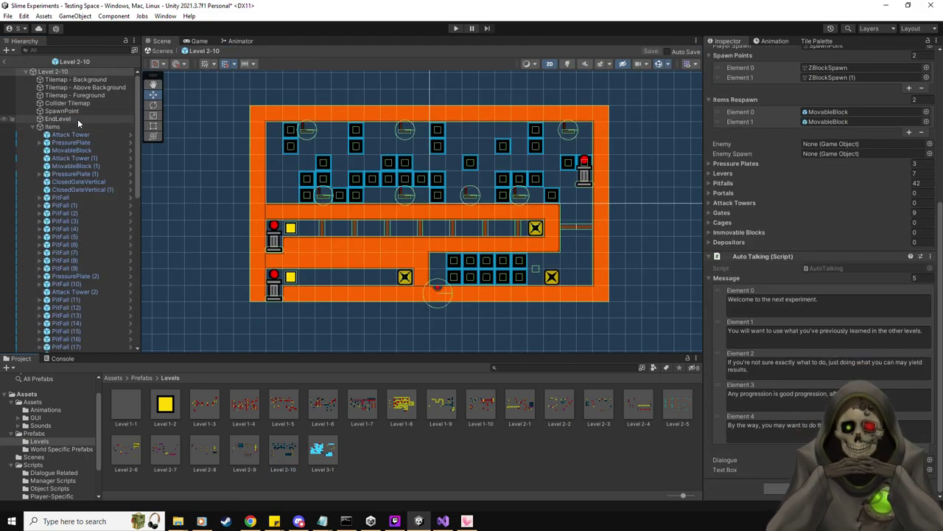
{"action": "left_click", "coordinate": [73, 119]}
{"action": "left_click_drag", "start_coordinate": [319, 453], "coordinate": [821, 246]}
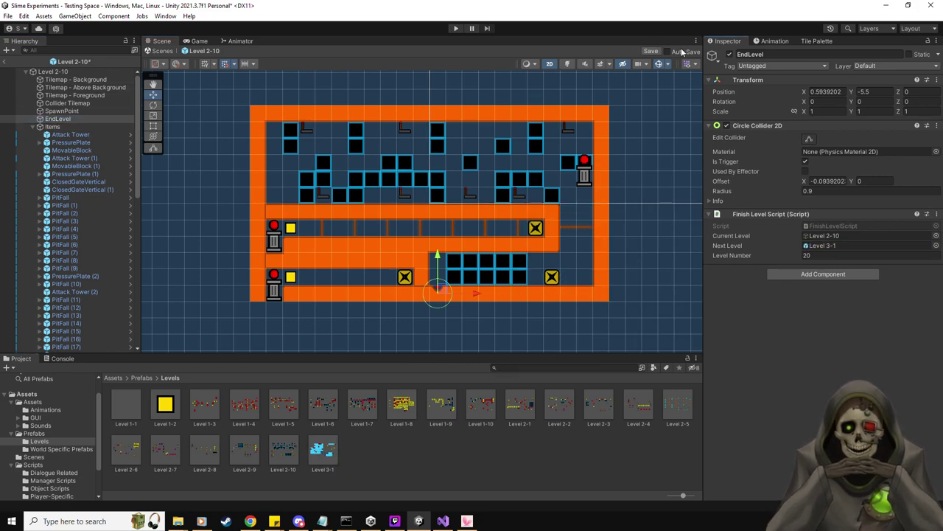
{"action": "left_click", "coordinate": [652, 53]}
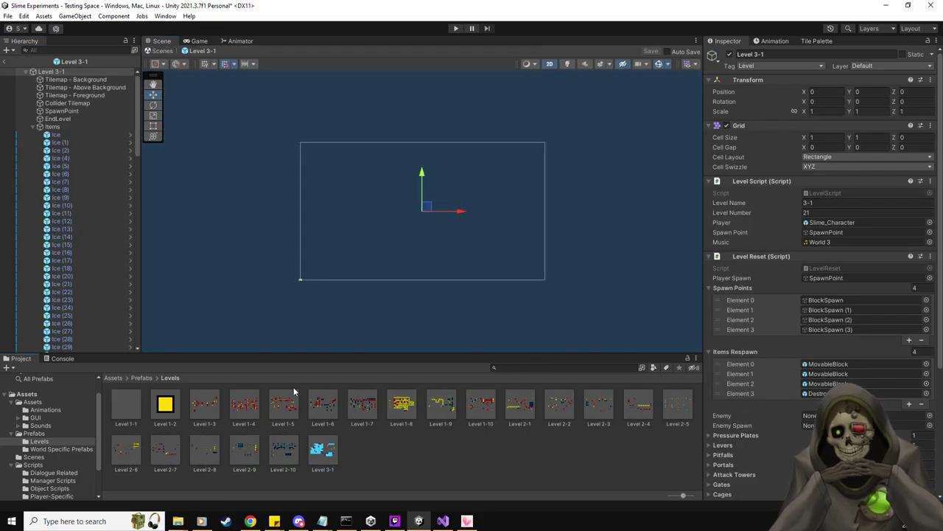
Step: Write the first Auto Talking message of the Level 3-1 prefab, beginning "Oh, looks like my ice magic has frozen a bit of"
{"action": "double_click", "coordinate": [73, 127]}
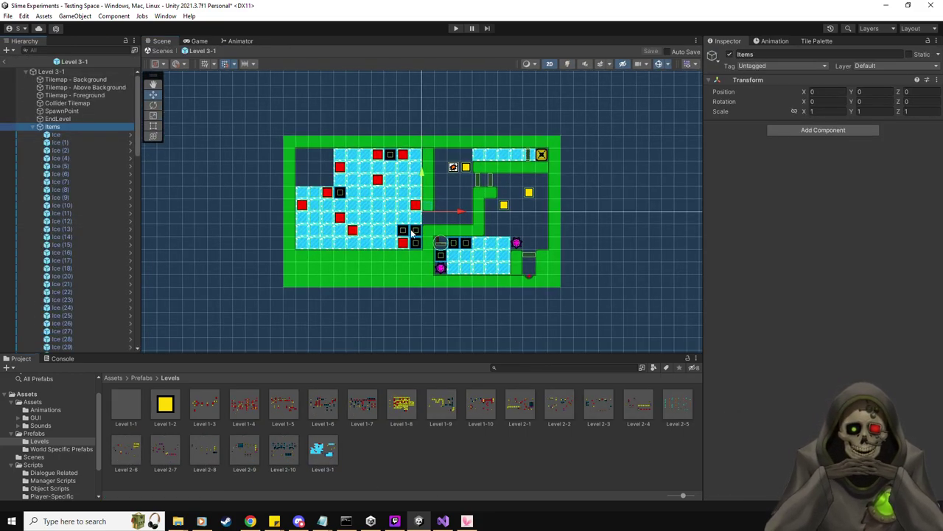
{"action": "left_click", "coordinate": [88, 72]}
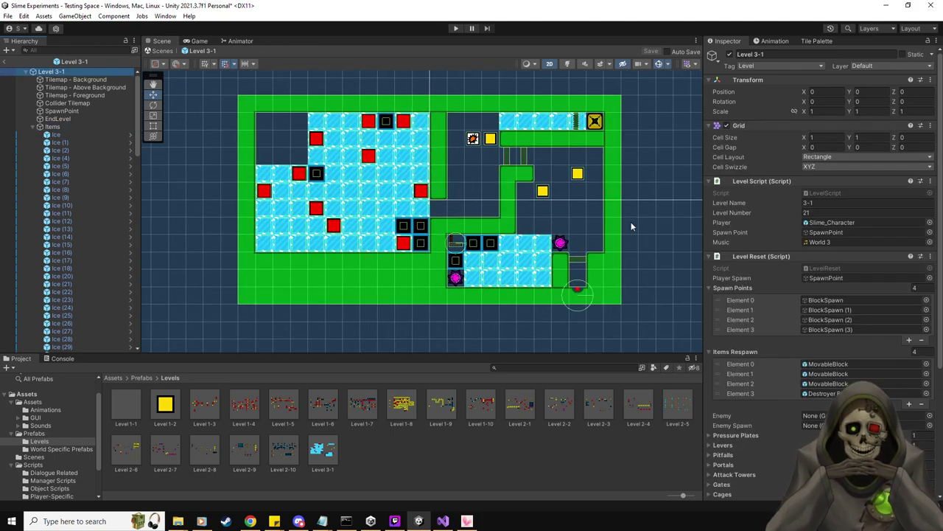
{"action": "left_click", "coordinate": [734, 288]}
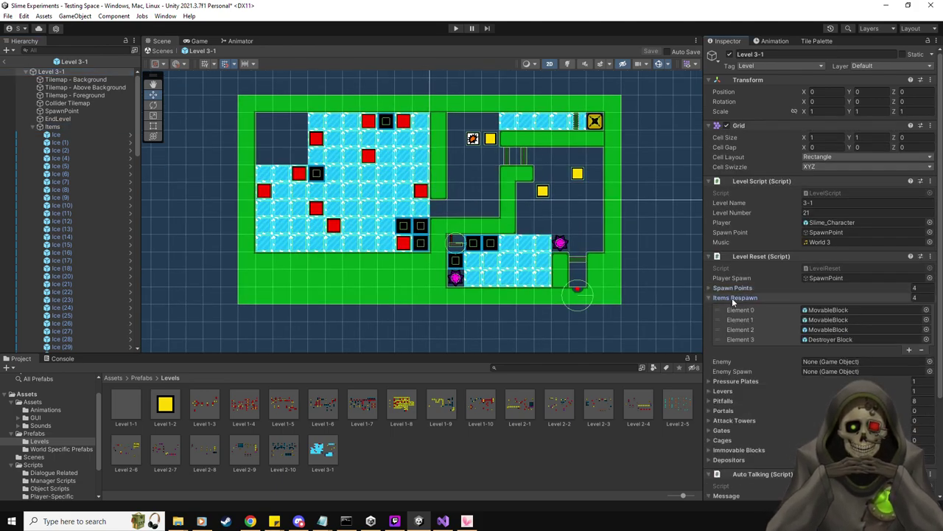
{"action": "left_click", "coordinate": [734, 298]}
{"action": "scroll", "coordinate": [774, 309], "scroll_direction": "down", "scroll_amount": 3}
{"action": "left_click", "coordinate": [737, 393]}
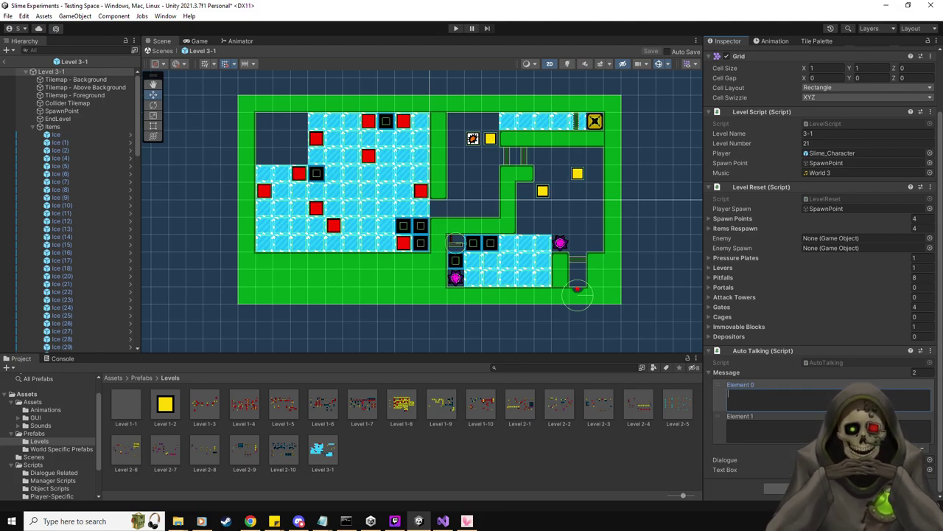
{"action": "type", "text": "O"}
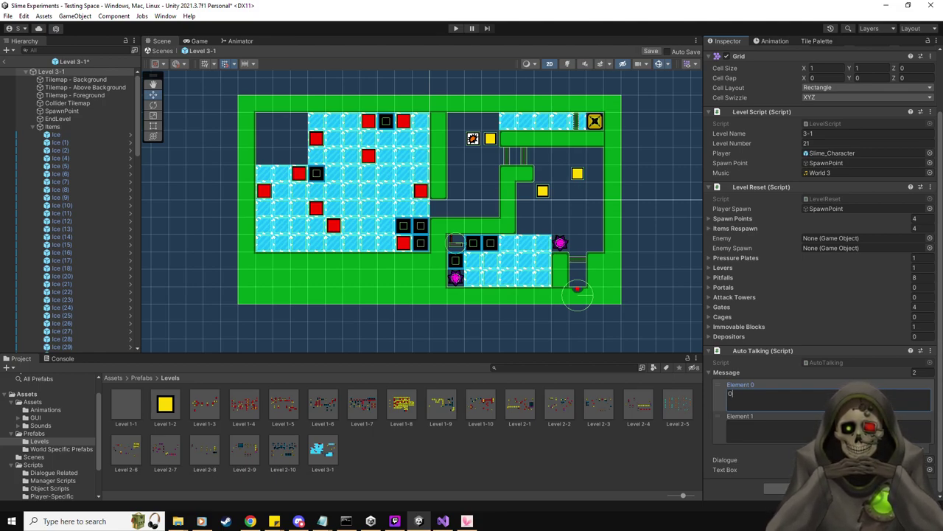
{"action": "key", "text": "BackSpace"}
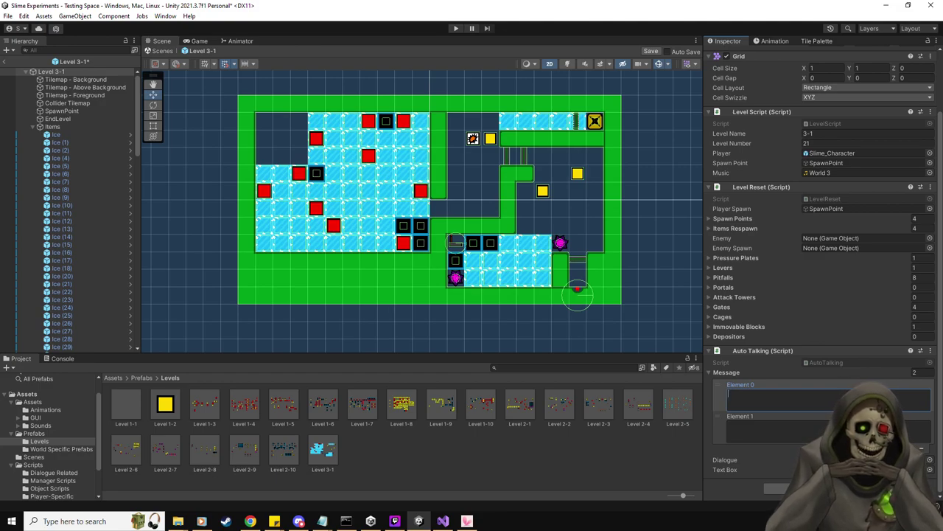
{"action": "type", "text": "Oh, looks l"}
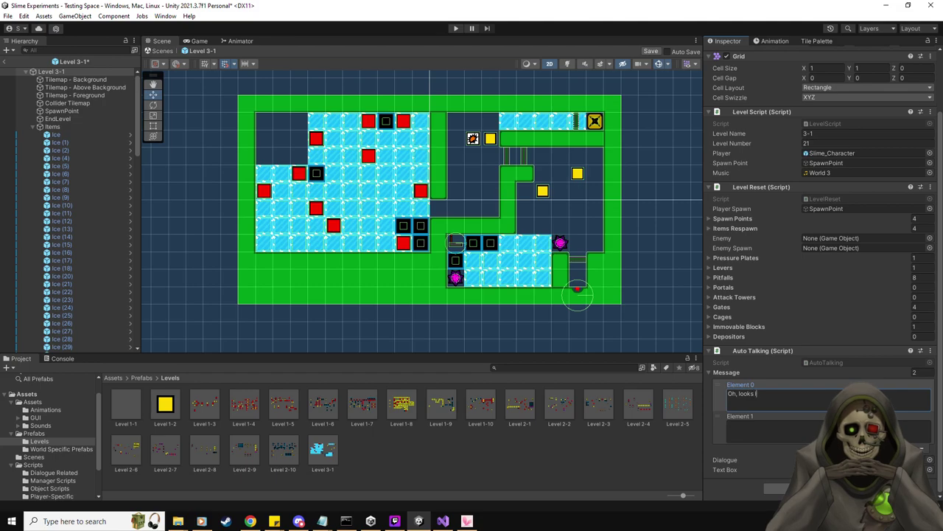
{"action": "type", "text": "ike my ice magic has"}
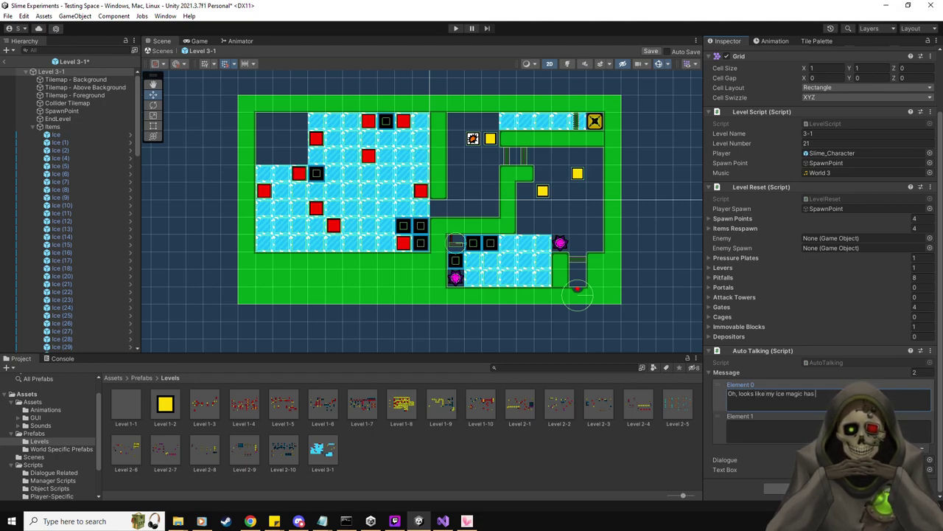
{"action": "type", "text": " frozen"}
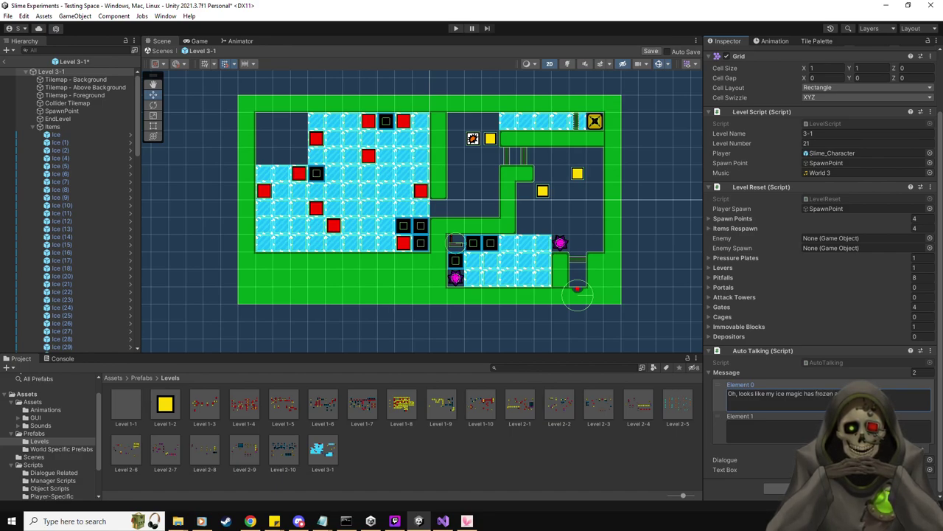
{"action": "type", "text": " a ment."}
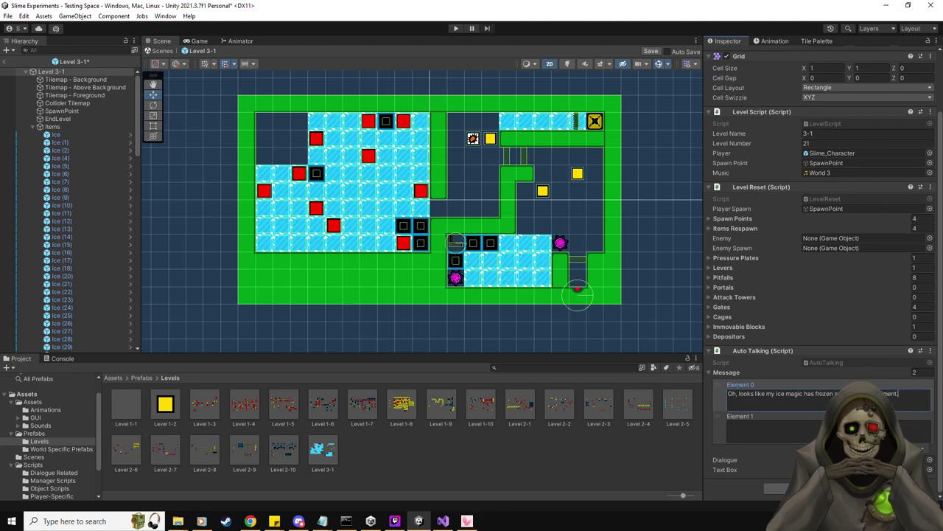
Step: Write the second Auto Talking message, beginning "Well, I guess it isn't really a problem", then save and leave the Level 3-1 prefab
{"action": "left_click", "coordinate": [729, 426]}
{"action": "type", "text": "Well, "}
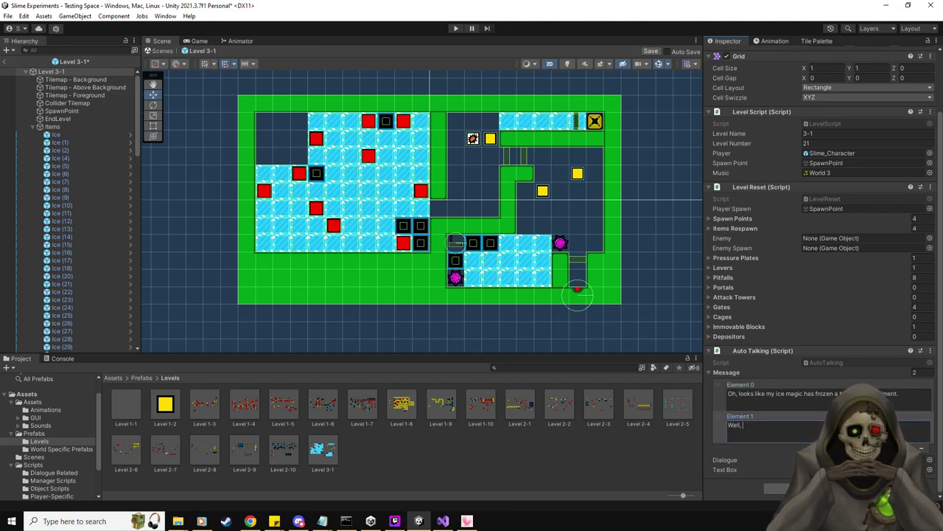
{"action": "type", "text": "I guess"}
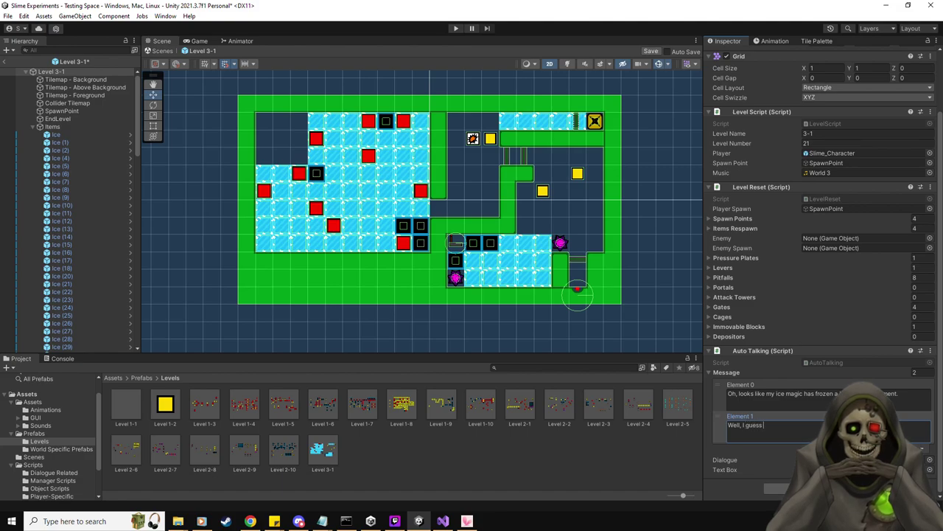
{"action": "type", "text": " it isn't really a proble"}
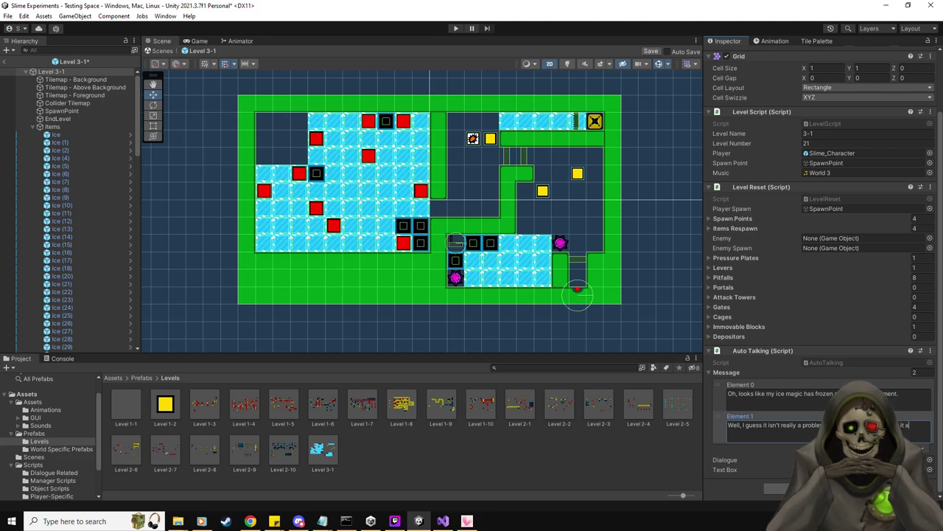
{"action": "type", "text": "?"}
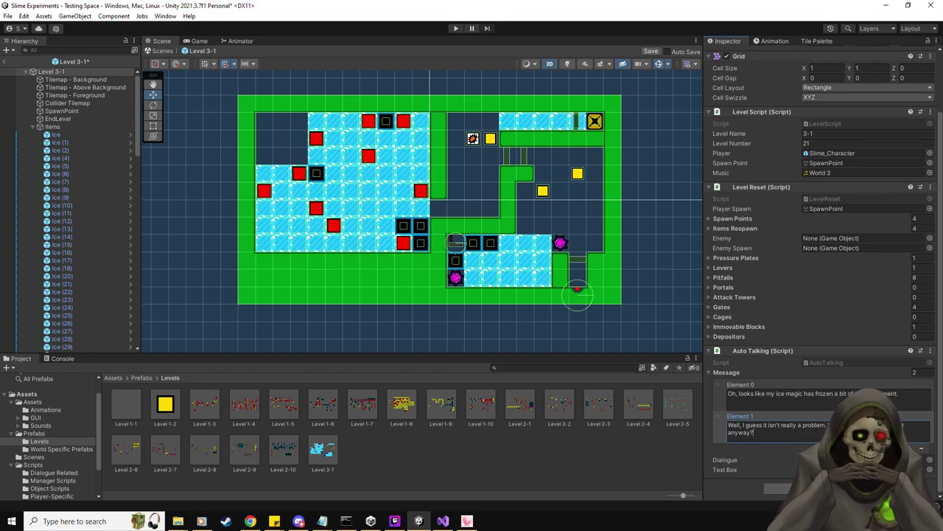
{"action": "left_click", "coordinate": [668, 62]}
{"action": "left_click", "coordinate": [651, 51]}
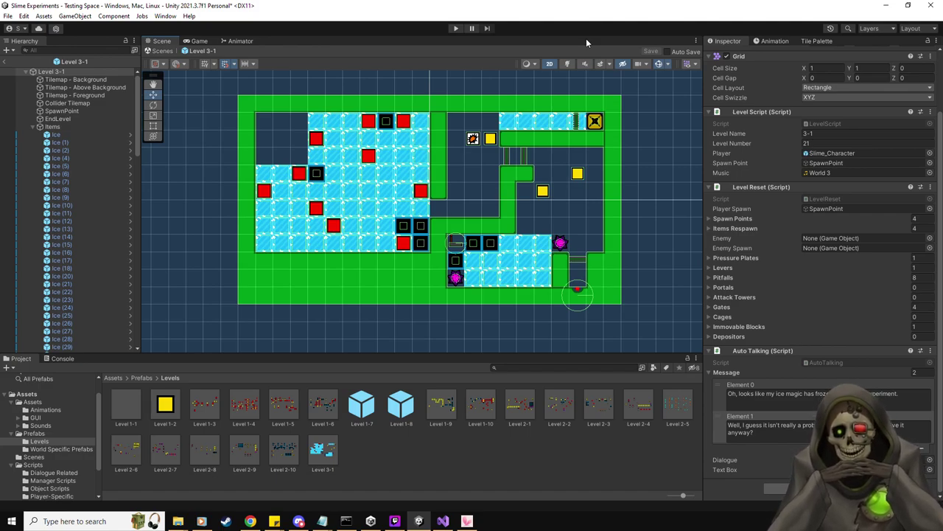
{"action": "left_click", "coordinate": [6, 62]}
Step: Activate Level 3-2 with its Items object as the default parent, and show the contents of the Prefabs folder
{"action": "left_click", "coordinate": [48, 82]}
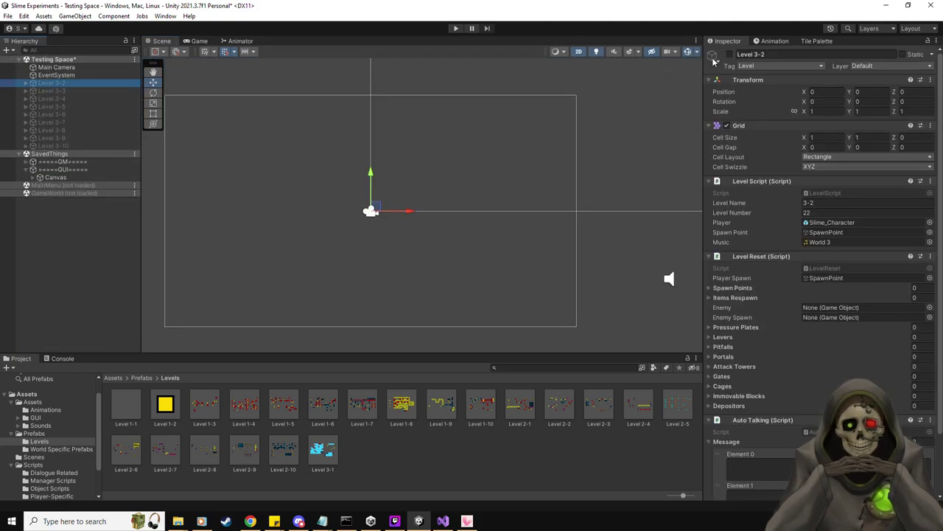
{"action": "left_click", "coordinate": [729, 55]}
{"action": "left_click", "coordinate": [28, 83]}
{"action": "left_click", "coordinate": [51, 138]}
{"action": "right_click", "coordinate": [53, 139]}
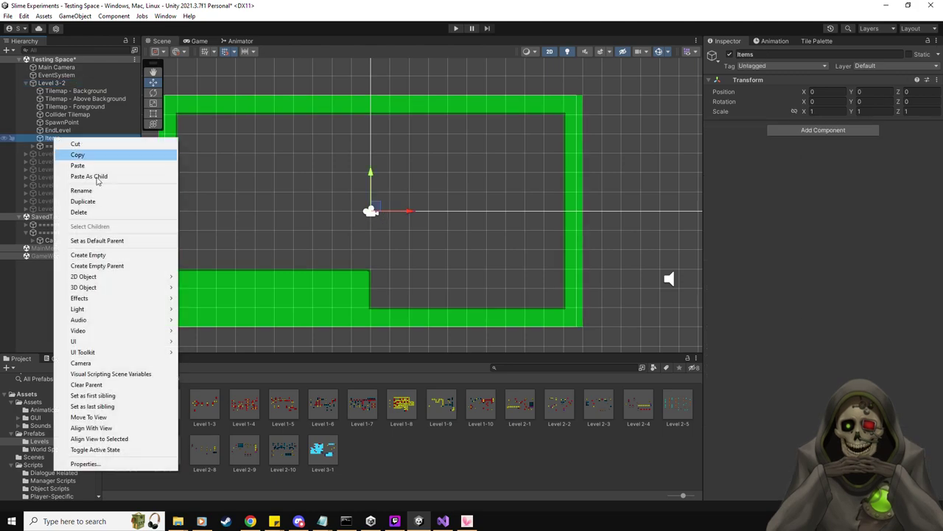
{"action": "left_click", "coordinate": [121, 241]}
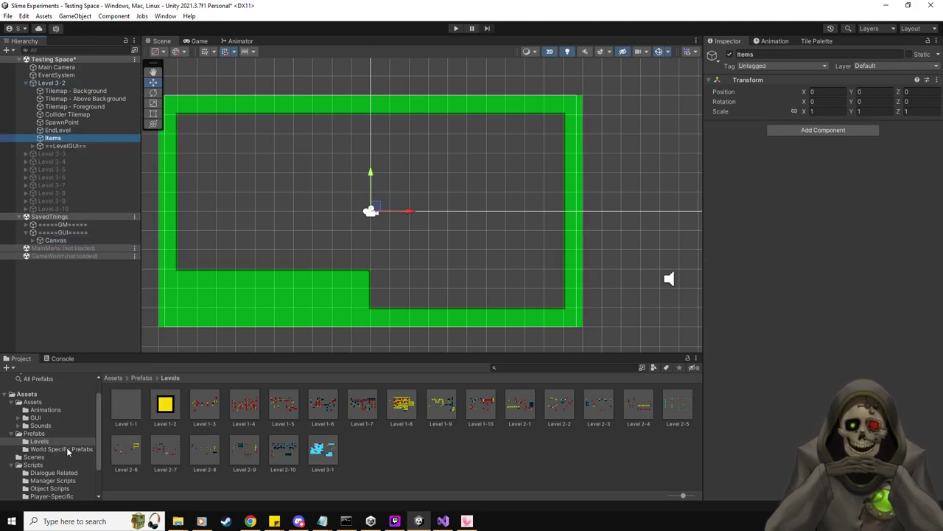
{"action": "left_click", "coordinate": [35, 434]}
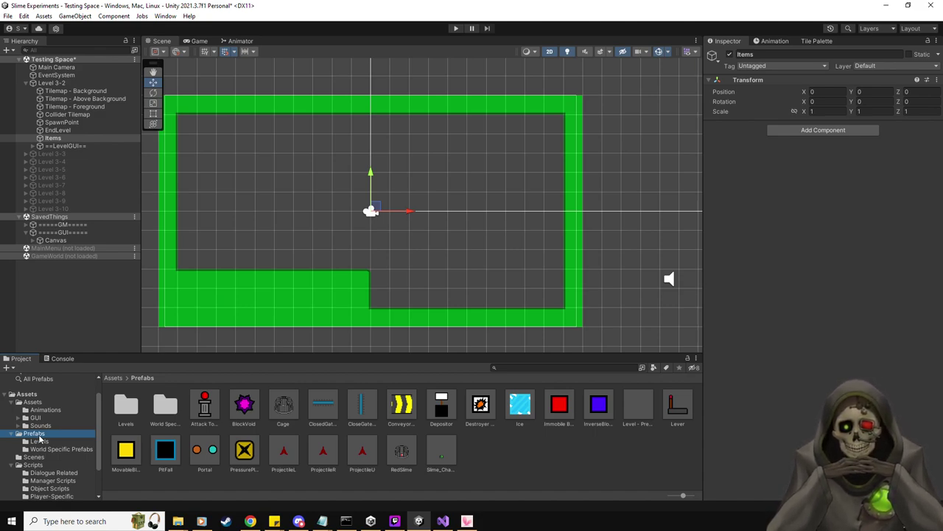
Step: Move Level 3-2's SpawnPoint to the upper-left corner of the room, at X -9.5, Y 5
{"action": "left_click", "coordinate": [93, 115]}
{"action": "left_click", "coordinate": [93, 122]}
{"action": "left_click_drag", "start_coordinate": [376, 209], "coordinate": [194, 111]}
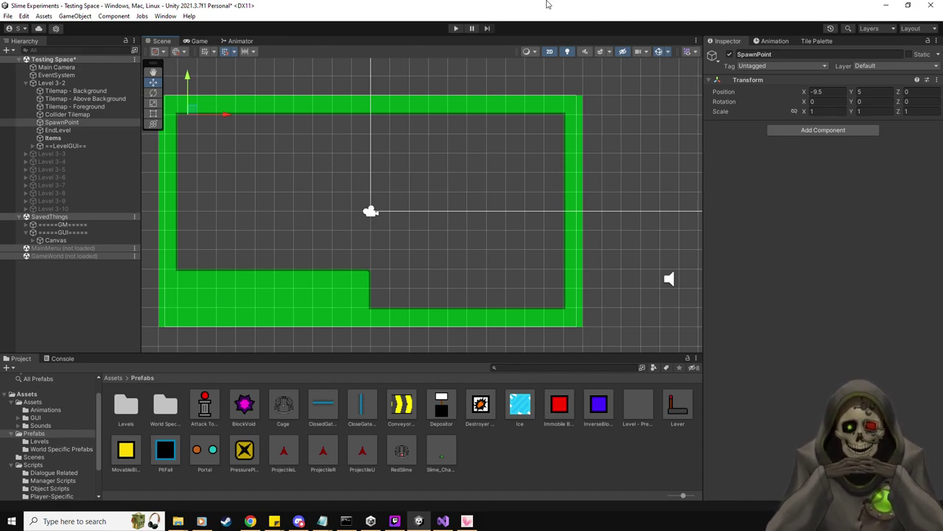
Step: Paint the red exit tile on the Collider Tilemap in the lower wall step, facing the lowered floor area
{"action": "left_click", "coordinate": [817, 41]}
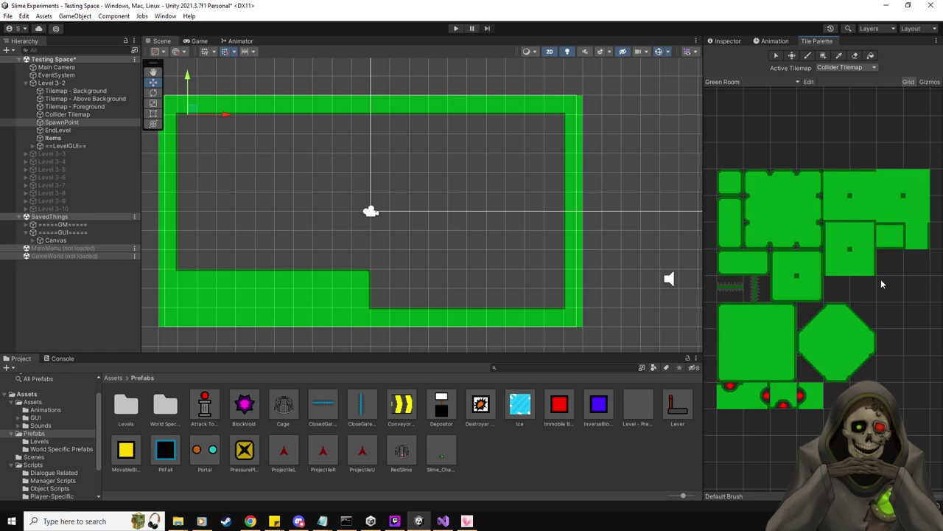
{"action": "left_click", "coordinate": [757, 395]}
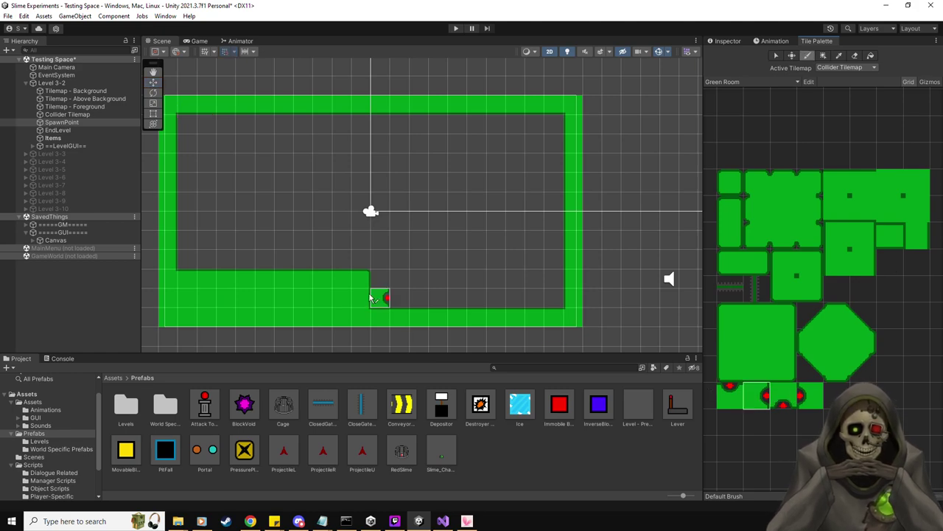
{"action": "left_click", "coordinate": [364, 298]}
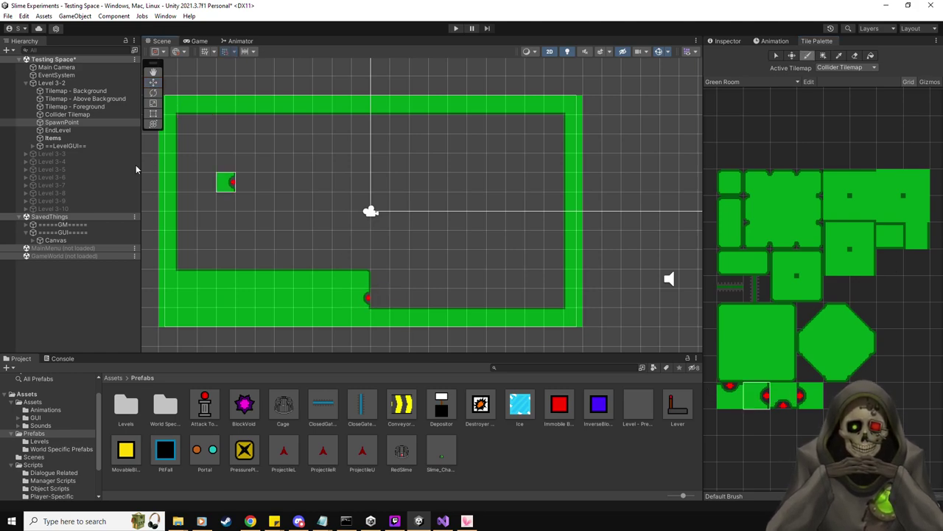
Step: Move Level 3-2's EndLevel trigger onto the red exit tile, at about X -0.4, Y -4.5
{"action": "left_click", "coordinate": [153, 83]}
{"action": "left_click", "coordinate": [57, 130]}
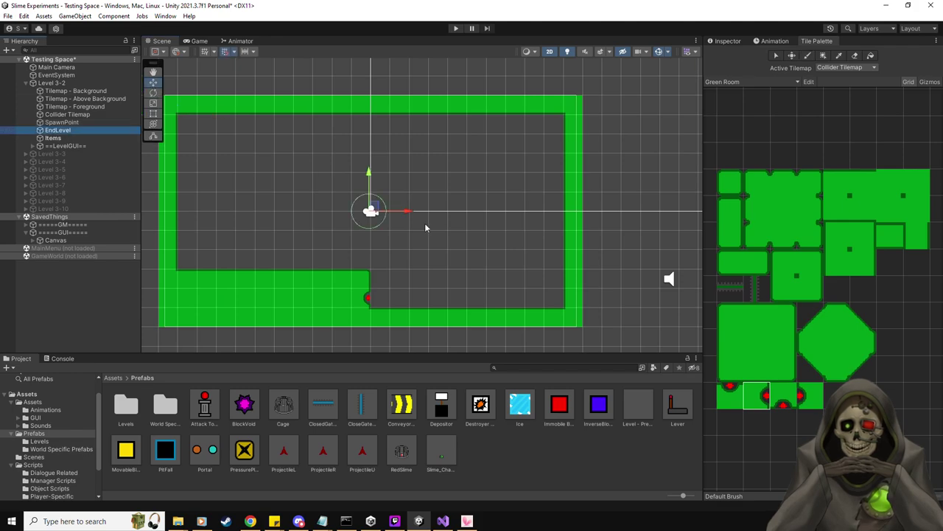
{"action": "left_click_drag", "start_coordinate": [375, 216], "coordinate": [369, 299]}
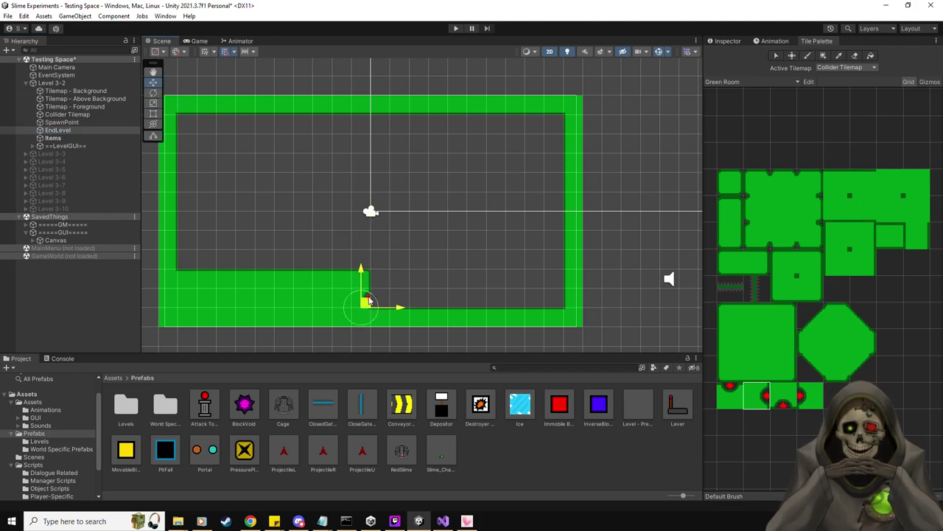
{"action": "left_click", "coordinate": [729, 41]}
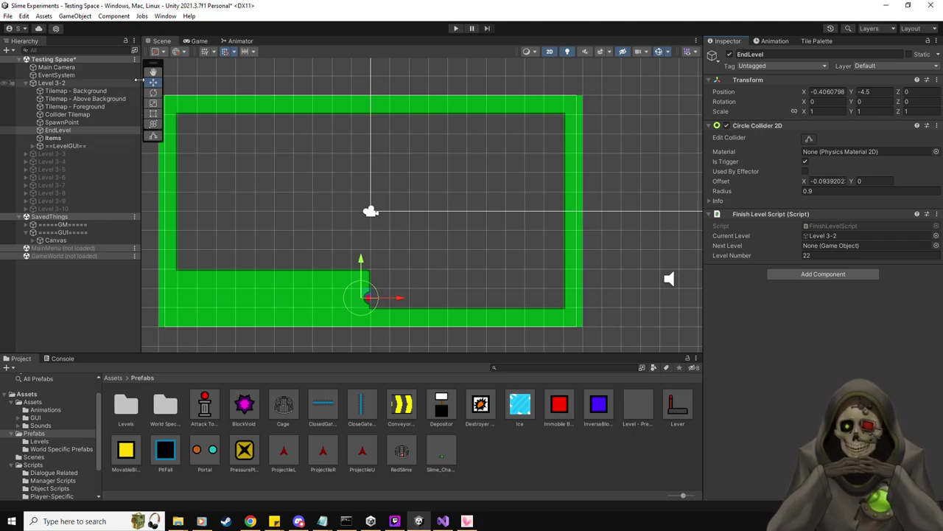
Step: Add a Depositor to Level 3-2's Items and assign the level's SpawnPoint as its Spawn Point
{"action": "left_click_drag", "start_coordinate": [441, 404], "coordinate": [404, 189]}
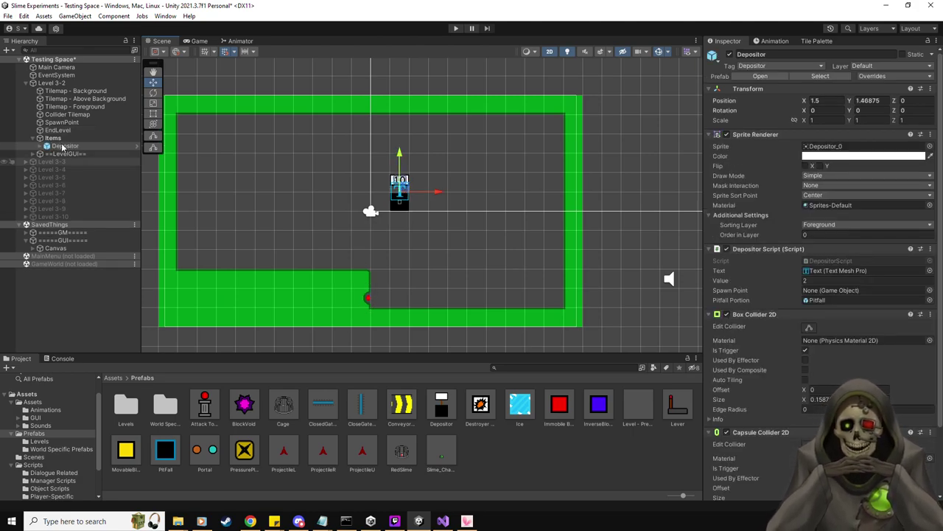
{"action": "left_click_drag", "start_coordinate": [61, 122], "coordinate": [848, 292]}
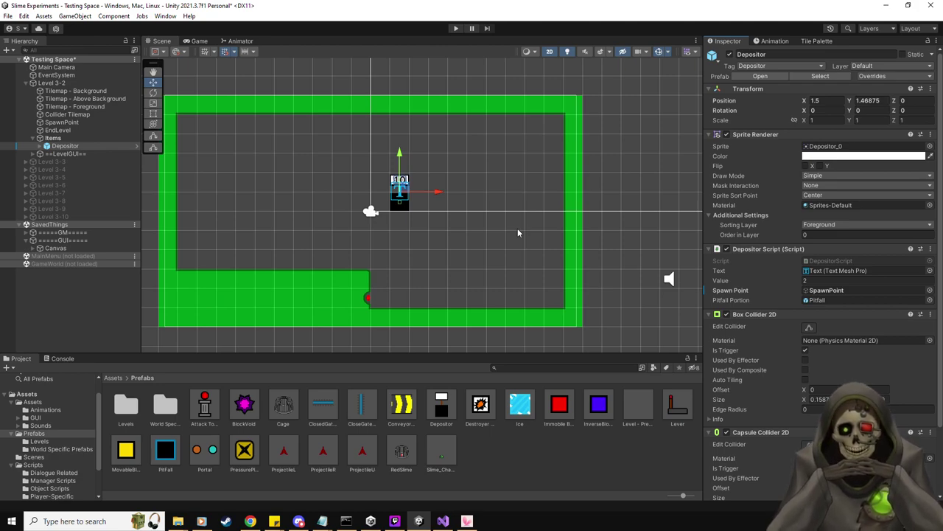
Step: Paint a four-tile horizontal platform with a rounded right end out from the left wall, below the room's upper-left corner
{"action": "left_click", "coordinate": [818, 41]}
{"action": "left_click", "coordinate": [759, 265]}
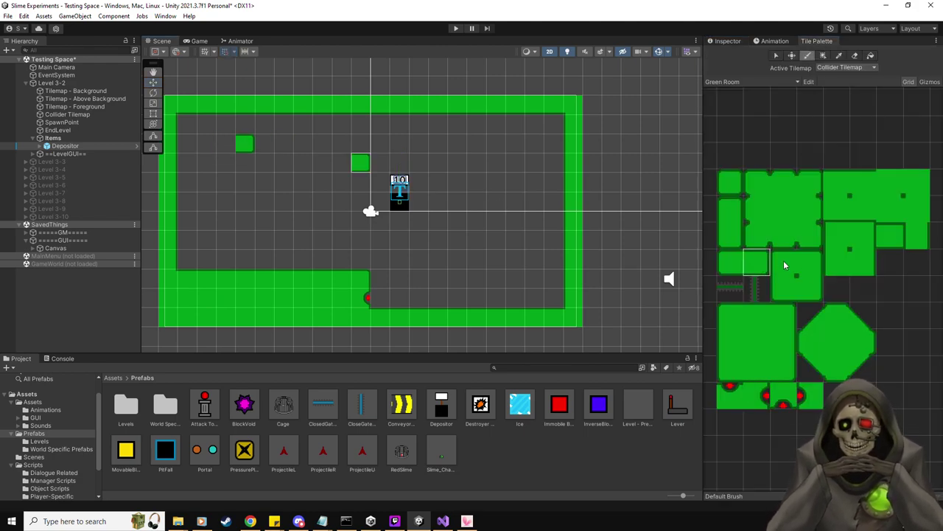
{"action": "left_click", "coordinate": [884, 236]}
{"action": "left_click_drag", "start_coordinate": [228, 149], "coordinate": [182, 144]}
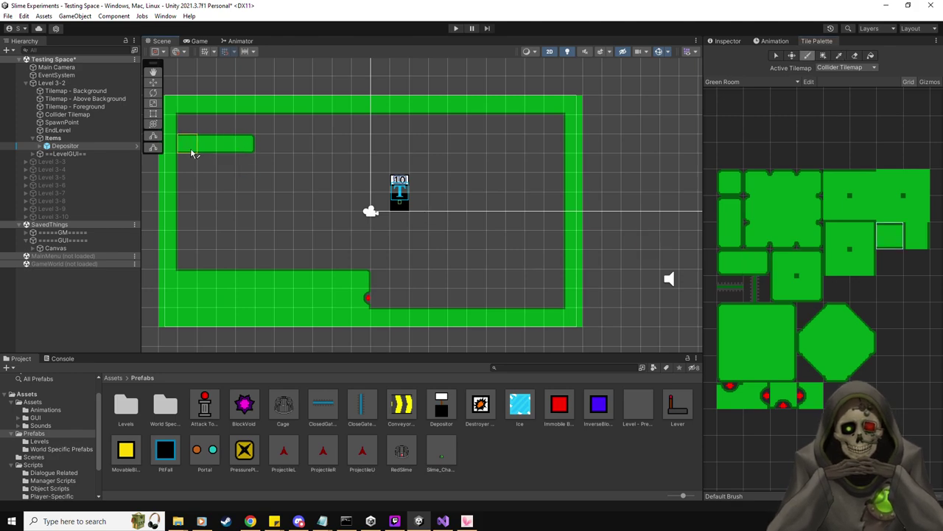
Step: Move the Depositor to X -6.5, Y 5.46875 above the platform's right end, and place a MovableBlock just left of it
{"action": "middle_click_drag", "start_coordinate": [350, 194], "coordinate": [365, 197]}
{"action": "left_click", "coordinate": [727, 41]}
{"action": "left_click", "coordinate": [152, 82]}
{"action": "left_click_drag", "start_coordinate": [417, 192], "coordinate": [262, 114]}
{"action": "left_click_drag", "start_coordinate": [125, 452], "coordinate": [239, 133]}
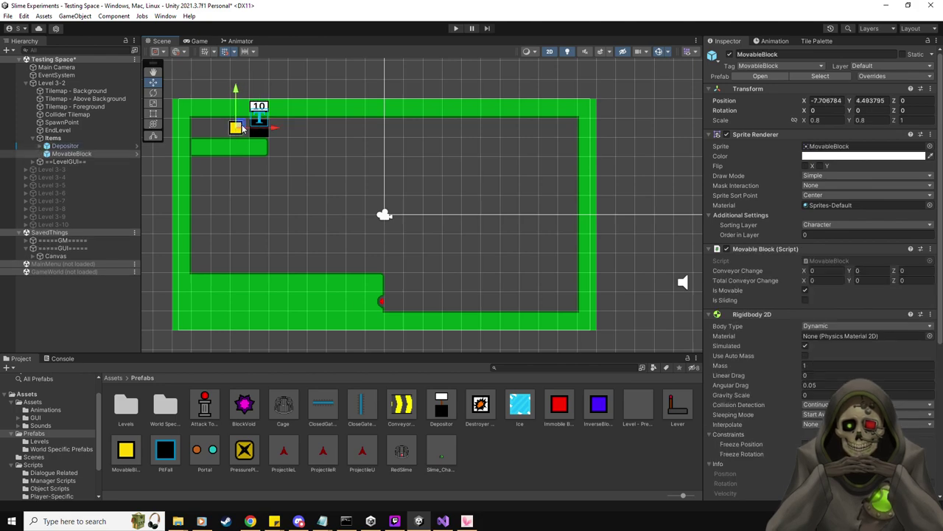
Step: Set the Depositor's Value to 1
{"action": "left_click", "coordinate": [70, 146]}
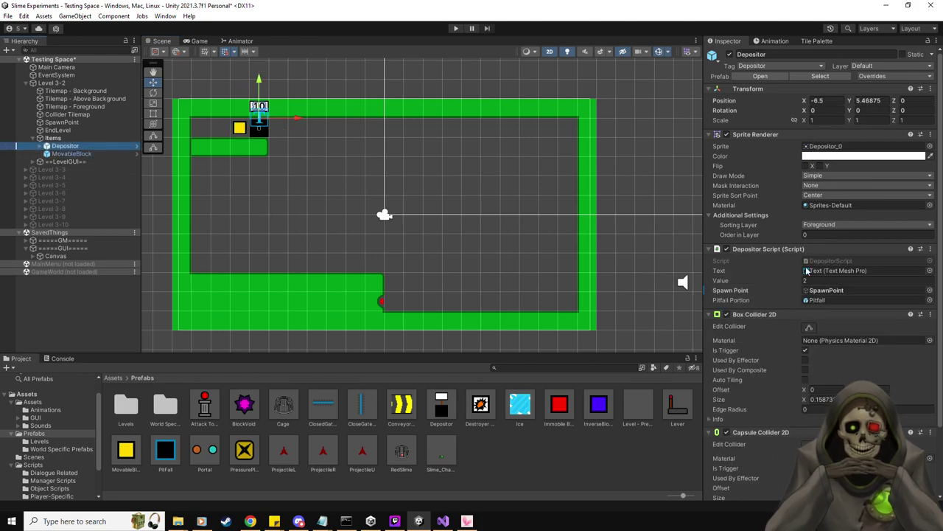
{"action": "left_click", "coordinate": [848, 280]}
{"action": "type", "text": "1"}
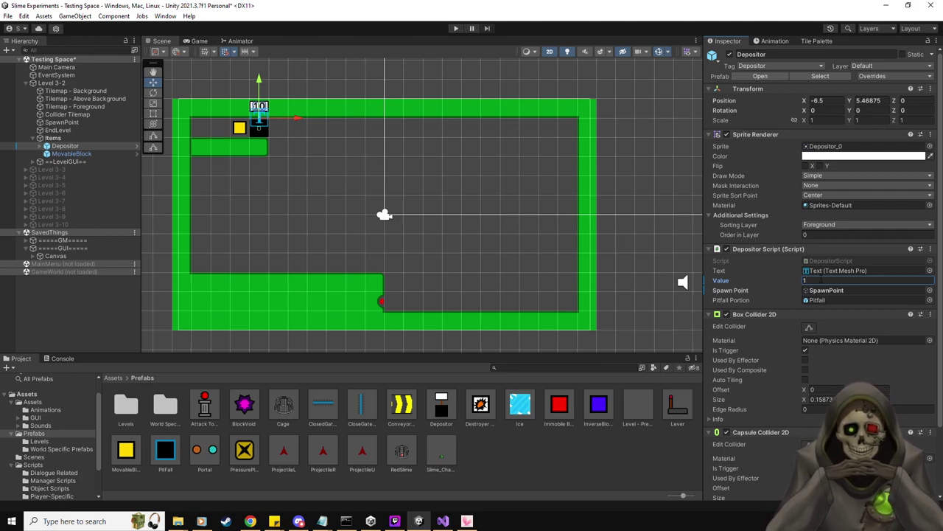
Step: Playtest Level 3-2 by pushing the movable block into the Depositor and moving past it, then stop the test
{"action": "left_click", "coordinate": [455, 28]}
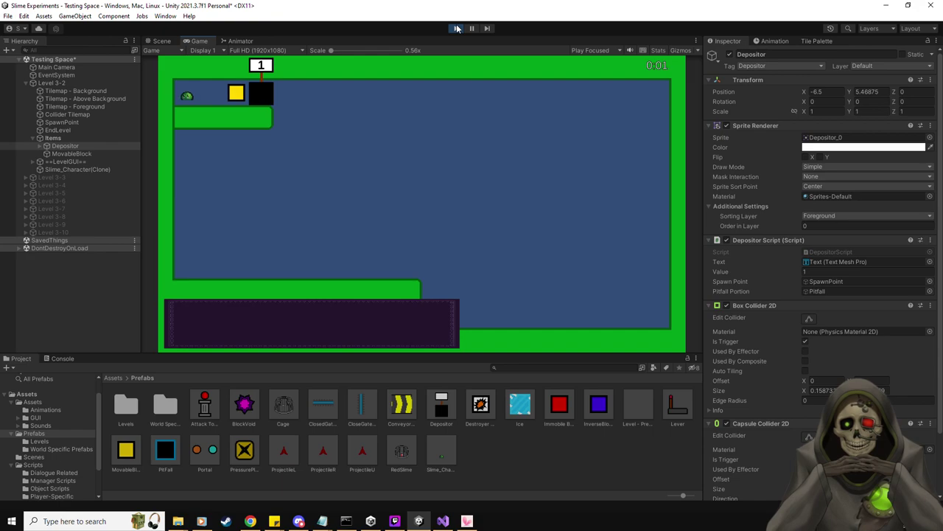
{"action": "key", "text": "Right"}
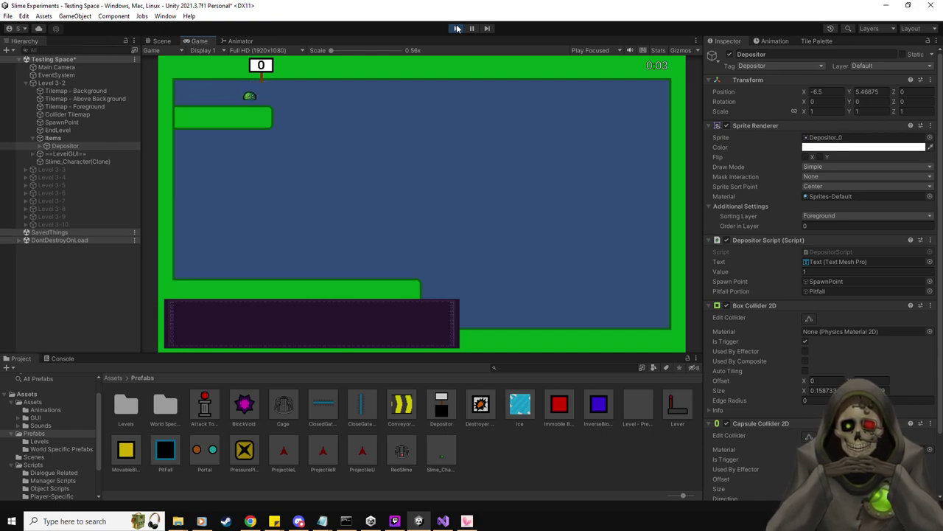
{"action": "key", "text": "Right"}
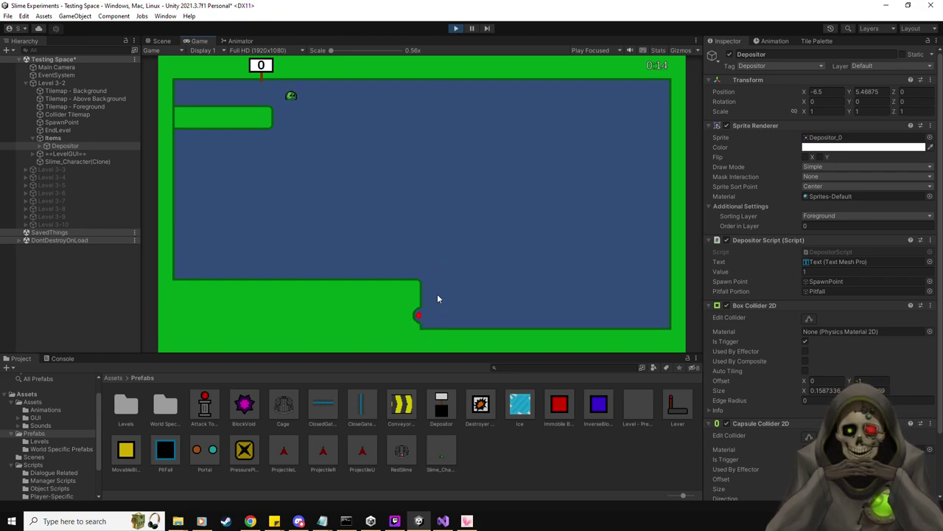
{"action": "left_click", "coordinate": [455, 30]}
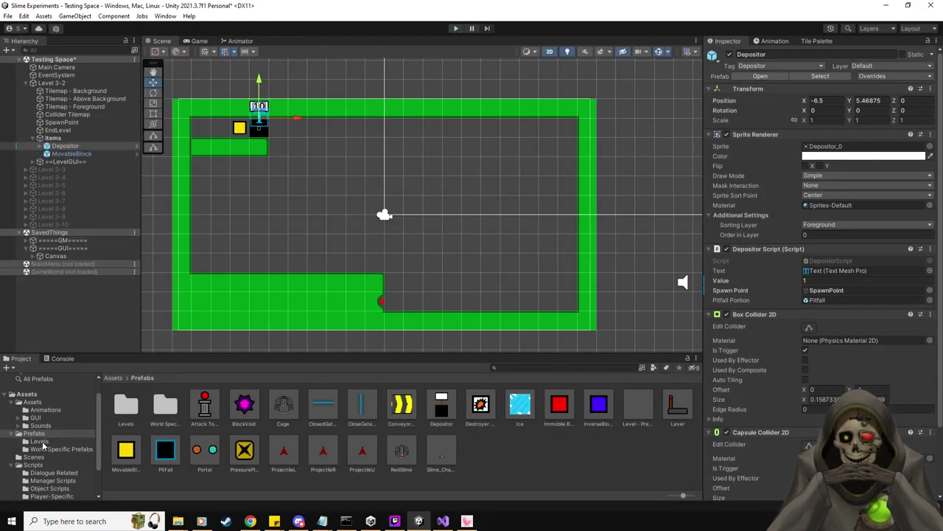
Step: Examine the layouts of the Level 2-9, Level 3-1 and Level 2-10 prefabs, then return to the Testing Space scene
{"action": "left_click", "coordinate": [40, 442]}
{"action": "double_click", "coordinate": [247, 452]}
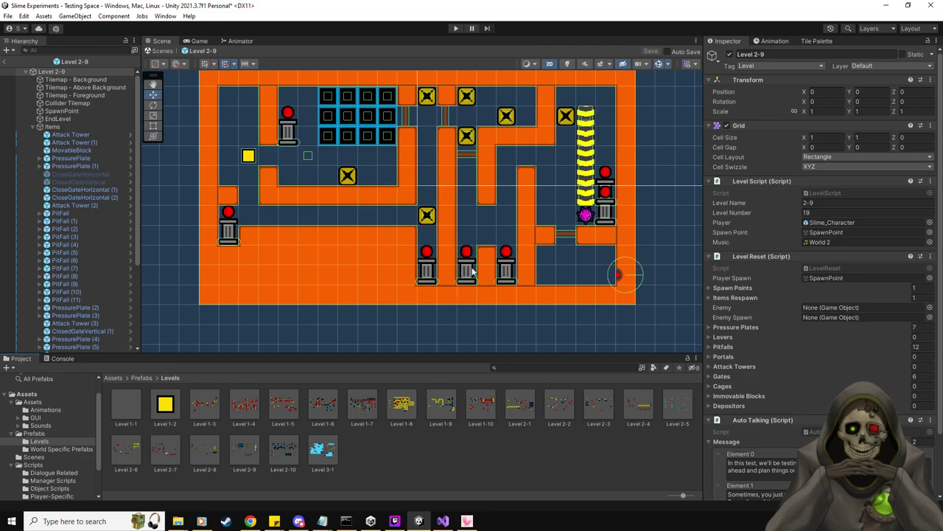
{"action": "scroll", "coordinate": [487, 251], "scroll_direction": "down", "scroll_amount": 3}
{"action": "scroll", "coordinate": [516, 199], "scroll_direction": "up", "scroll_amount": 2}
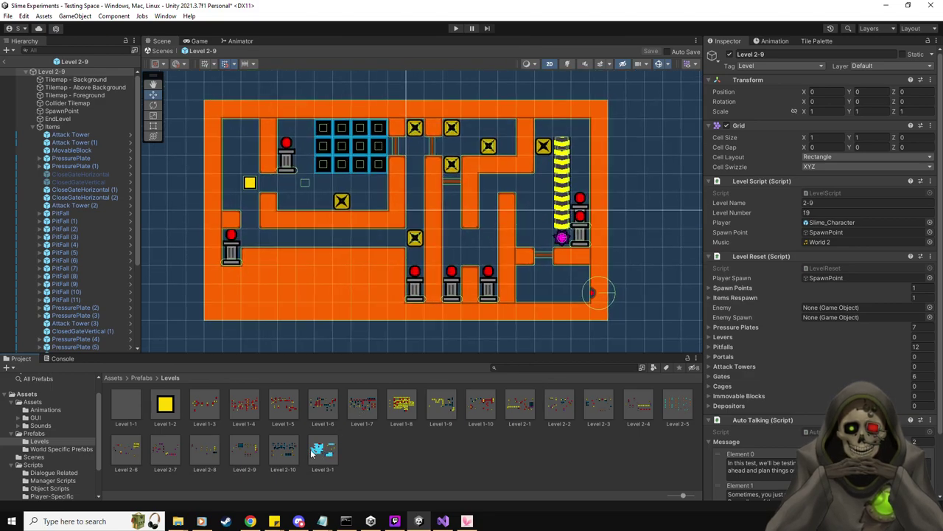
{"action": "double_click", "coordinate": [311, 450]}
{"action": "scroll", "coordinate": [443, 261], "scroll_direction": "up", "scroll_amount": 2}
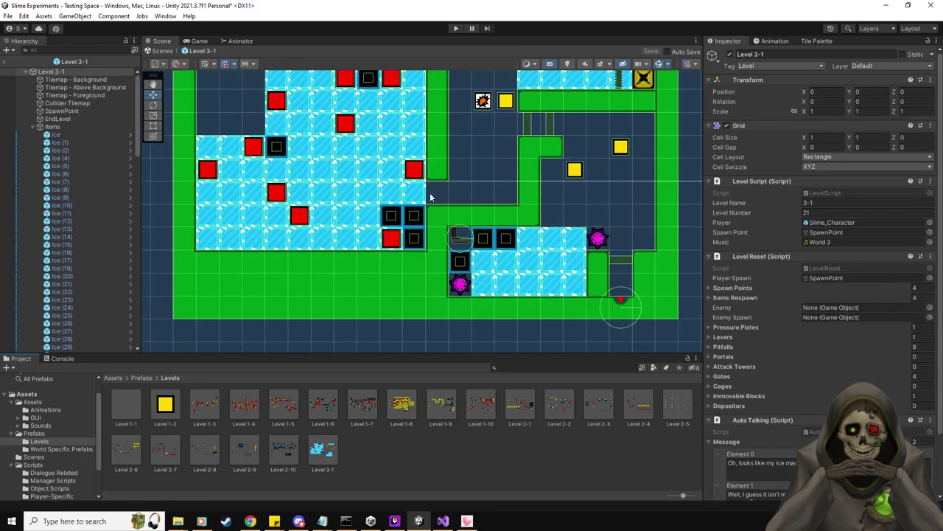
{"action": "scroll", "coordinate": [431, 198], "scroll_direction": "down", "scroll_amount": 4}
{"action": "scroll", "coordinate": [431, 210], "scroll_direction": "up", "scroll_amount": 1}
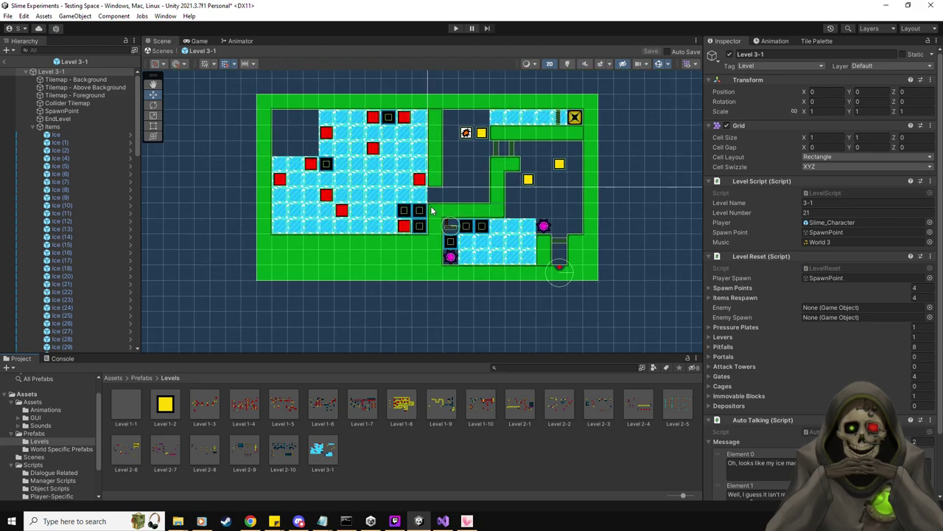
{"action": "double_click", "coordinate": [283, 450]}
{"action": "double_click", "coordinate": [329, 452]}
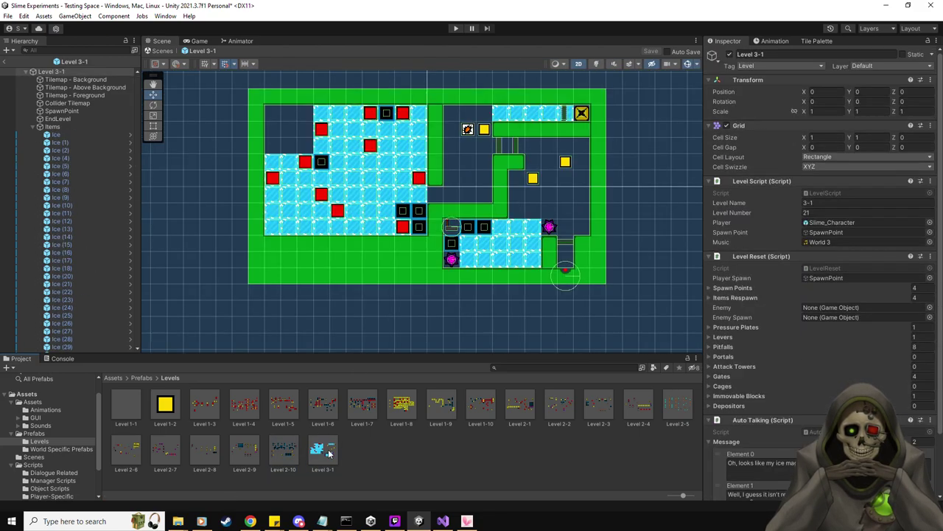
{"action": "double_click", "coordinate": [295, 446]}
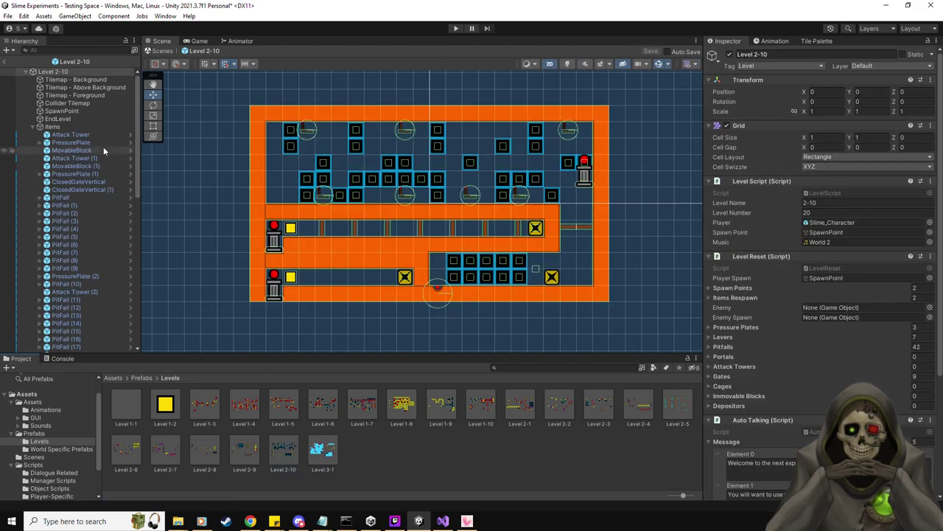
{"action": "left_click", "coordinate": [5, 61]}
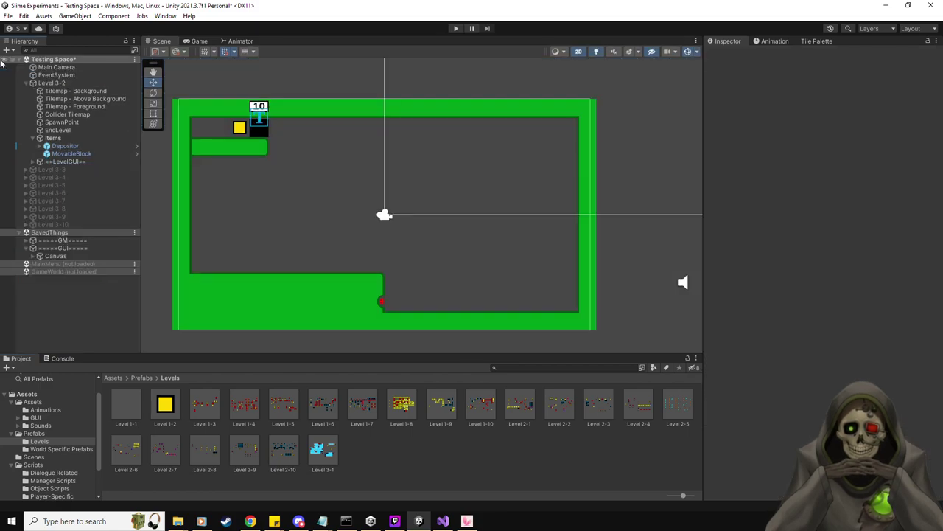
{"action": "scroll", "coordinate": [376, 298], "scroll_direction": "up", "scroll_amount": 3}
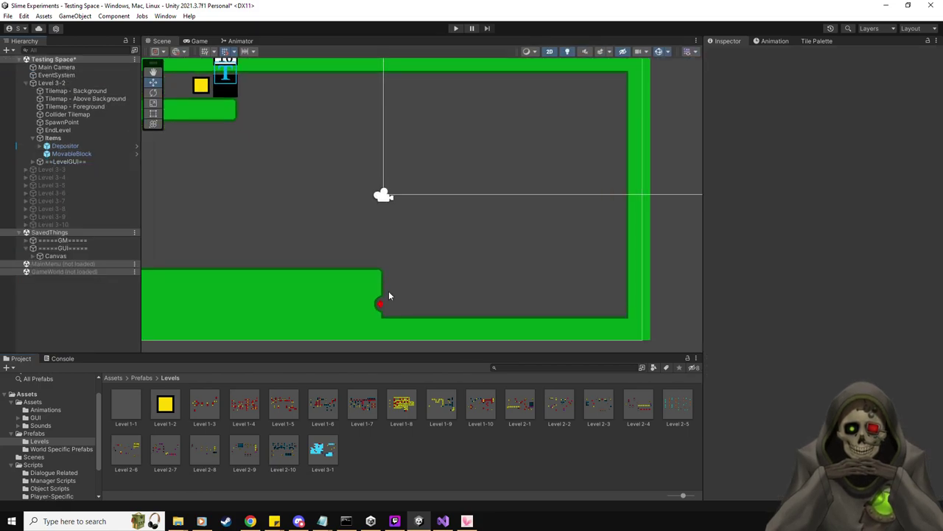
{"action": "scroll", "coordinate": [389, 296], "scroll_direction": "down", "scroll_amount": 2}
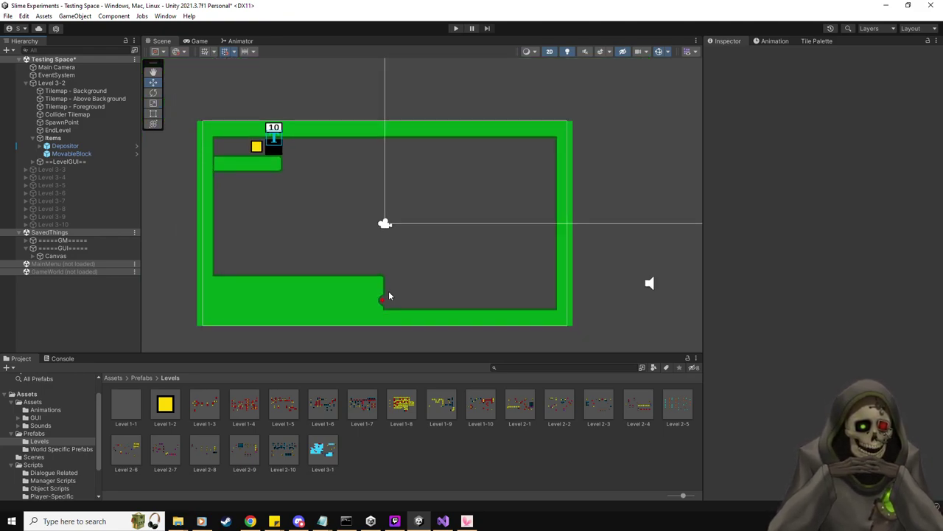
{"action": "scroll", "coordinate": [388, 295], "scroll_direction": "down", "scroll_amount": 1}
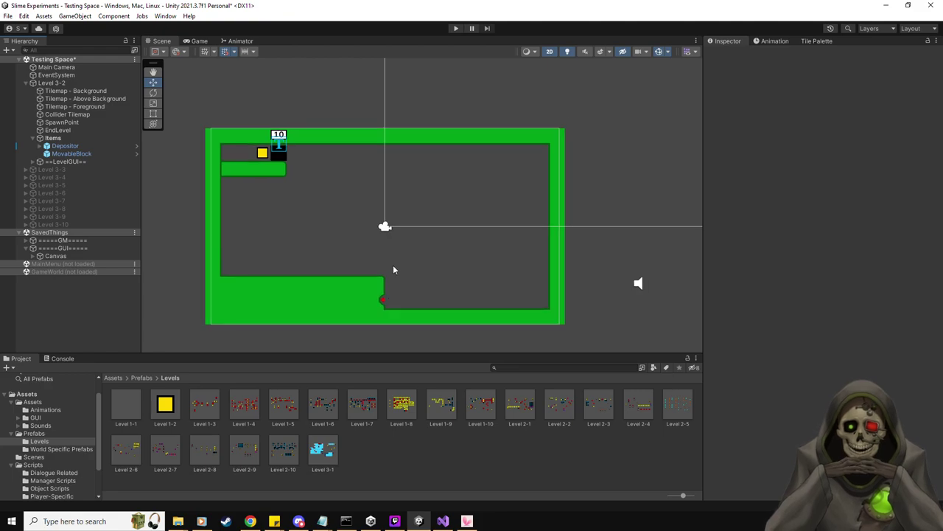
{"action": "left_click", "coordinate": [818, 41]}
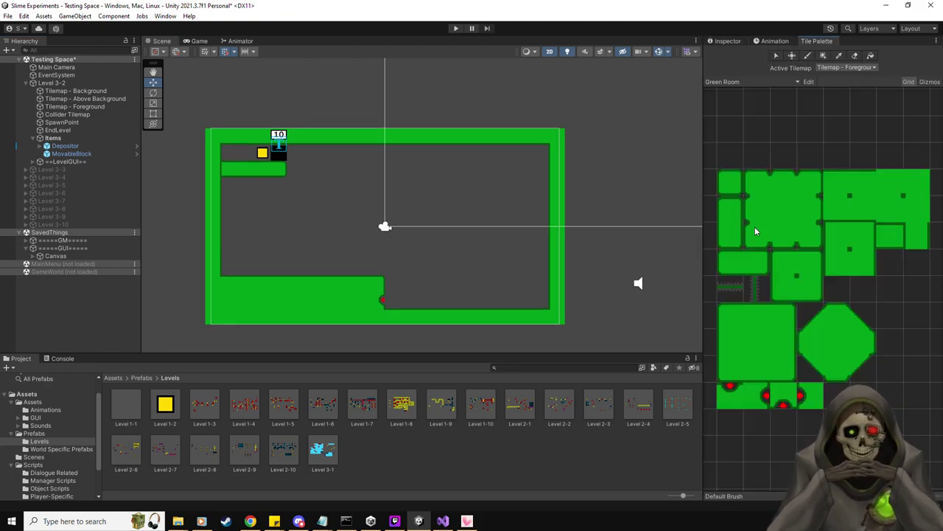
{"action": "scroll", "coordinate": [441, 270], "scroll_direction": "up", "scroll_amount": 3}
{"action": "left_click", "coordinate": [766, 268]}
{"action": "left_click", "coordinate": [396, 293]}
{"action": "left_click", "coordinate": [888, 237]}
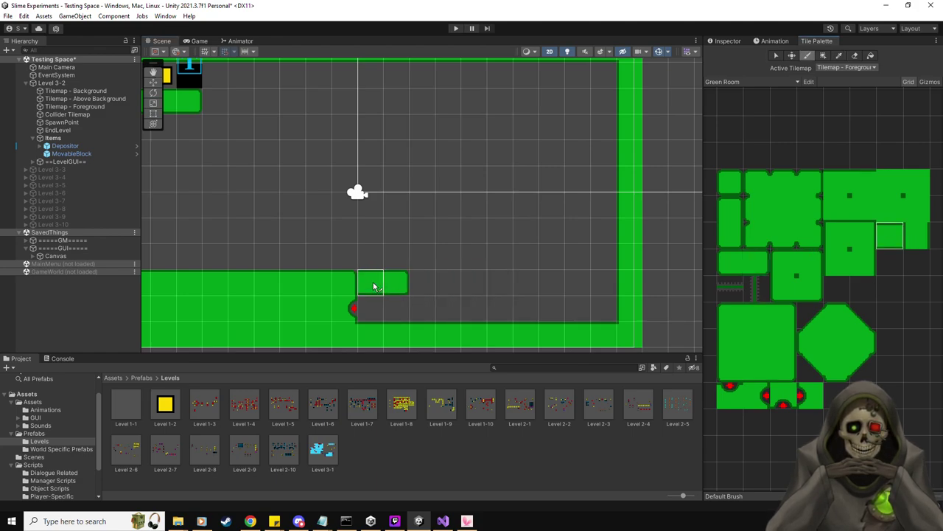
{"action": "left_click", "coordinate": [848, 194]}
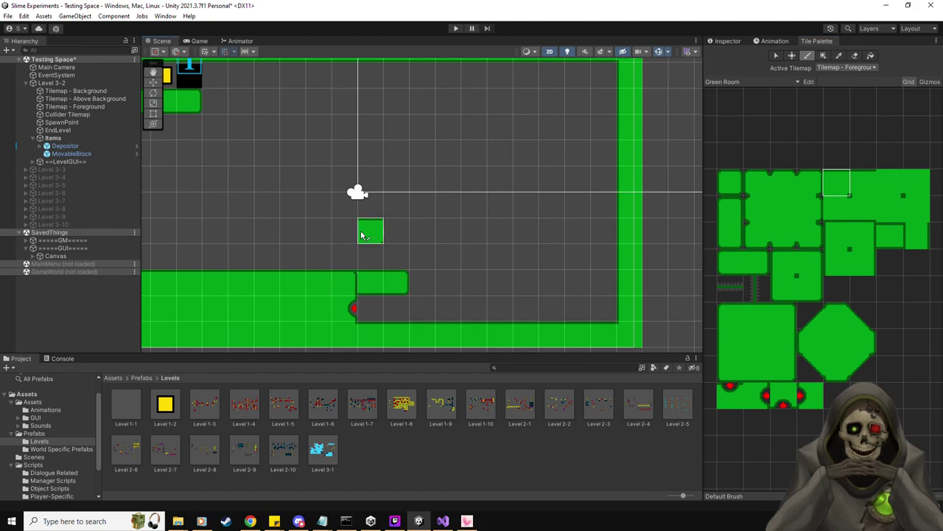
{"action": "key", "text": "ctrl+z"}
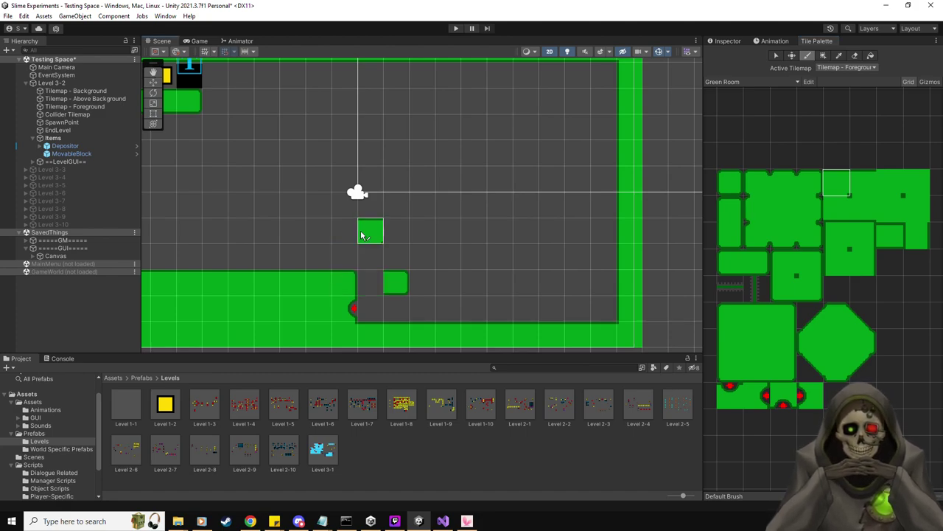
{"action": "key", "text": "ctrl+z"}
Step: Paint a two-tile ledge with a rounded right end on the Collider Tilemap, extending the lower-left block over the red exit tile
{"action": "left_click", "coordinate": [843, 66]}
{"action": "left_click", "coordinate": [847, 104]}
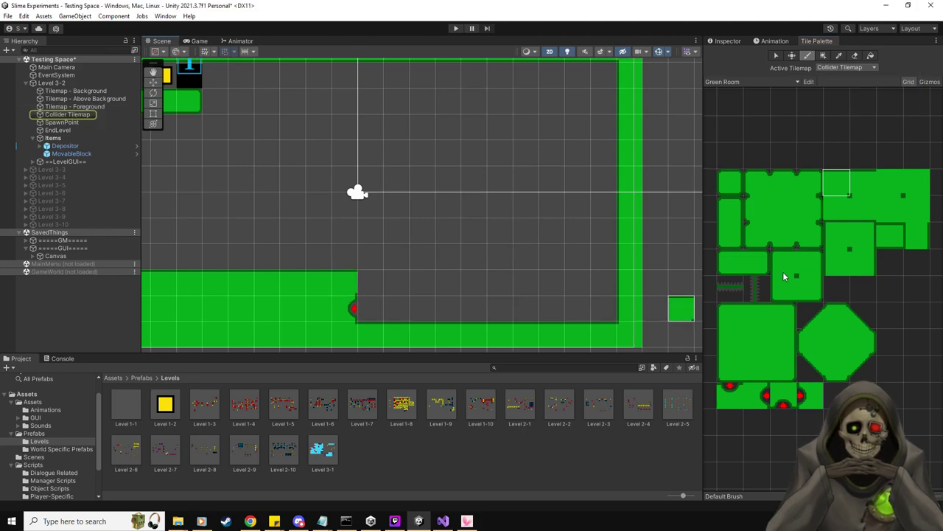
{"action": "left_click", "coordinate": [889, 235]}
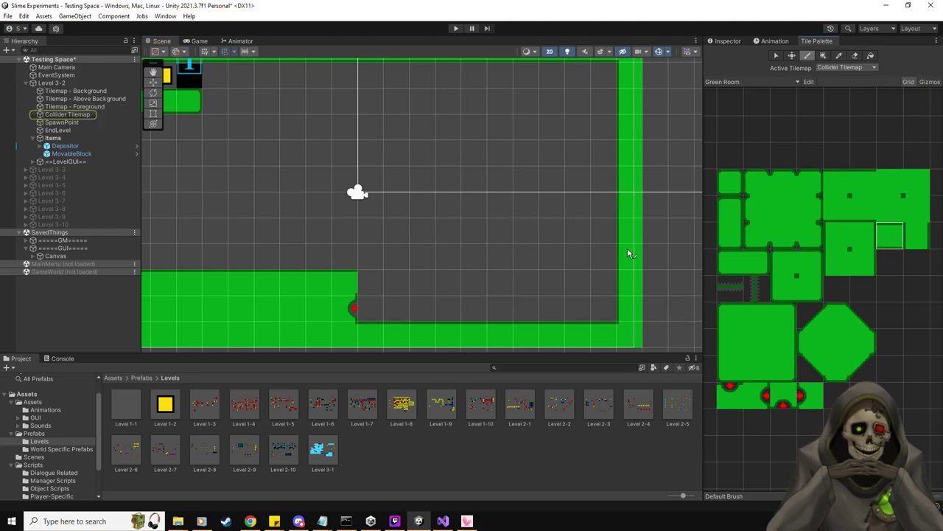
{"action": "left_click", "coordinate": [370, 283]}
{"action": "left_click", "coordinate": [757, 262]}
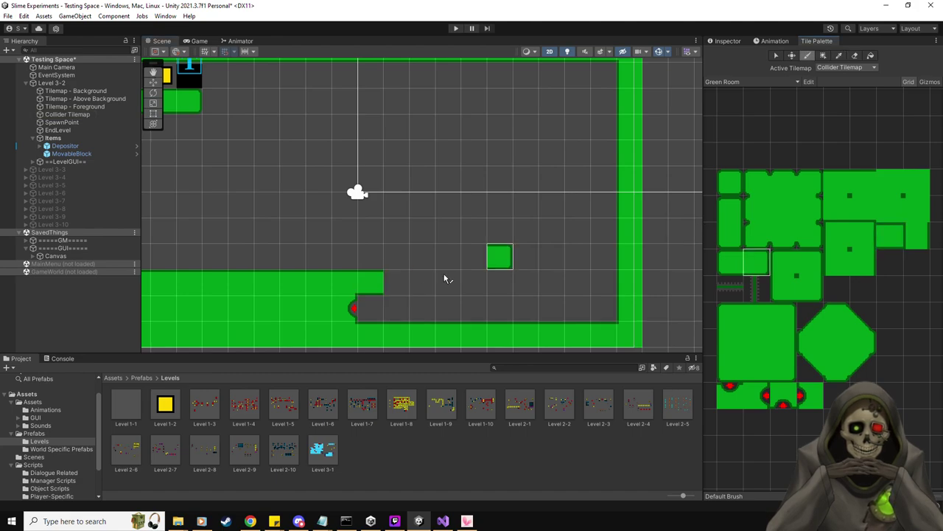
{"action": "left_click", "coordinate": [396, 283]}
{"action": "left_click", "coordinate": [776, 58]}
{"action": "left_click", "coordinate": [728, 41]}
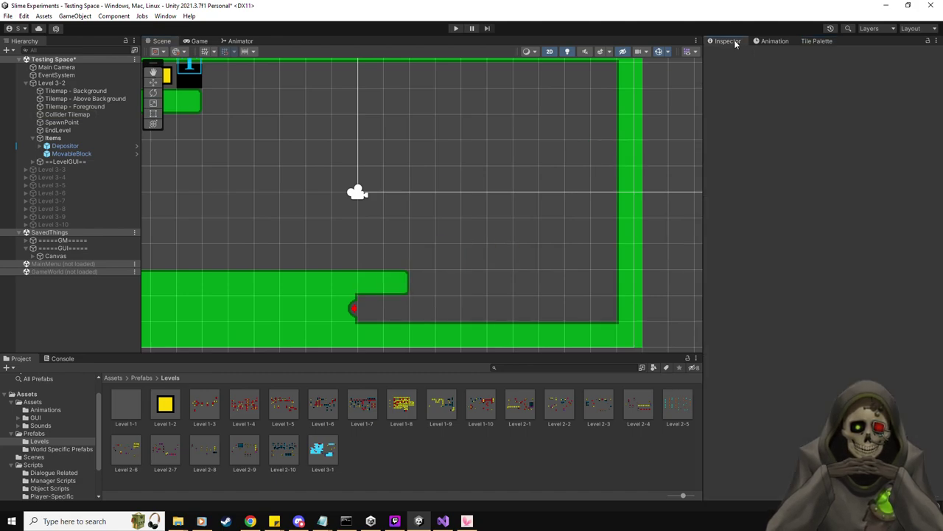
Step: Duplicate the Depositor and place the copy at X 1.5, Y -3.53125, in the corridor beside the red exit tile
{"action": "left_click", "coordinate": [84, 144]}
{"action": "scroll", "coordinate": [346, 193], "scroll_direction": "down", "scroll_amount": 2}
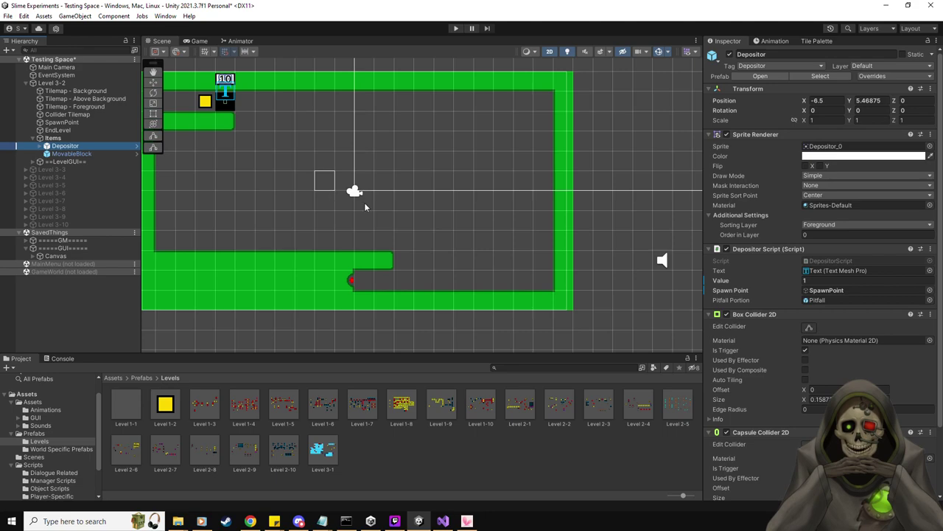
{"action": "middle_click_drag", "start_coordinate": [364, 202], "coordinate": [406, 226]}
{"action": "key", "text": "w"}
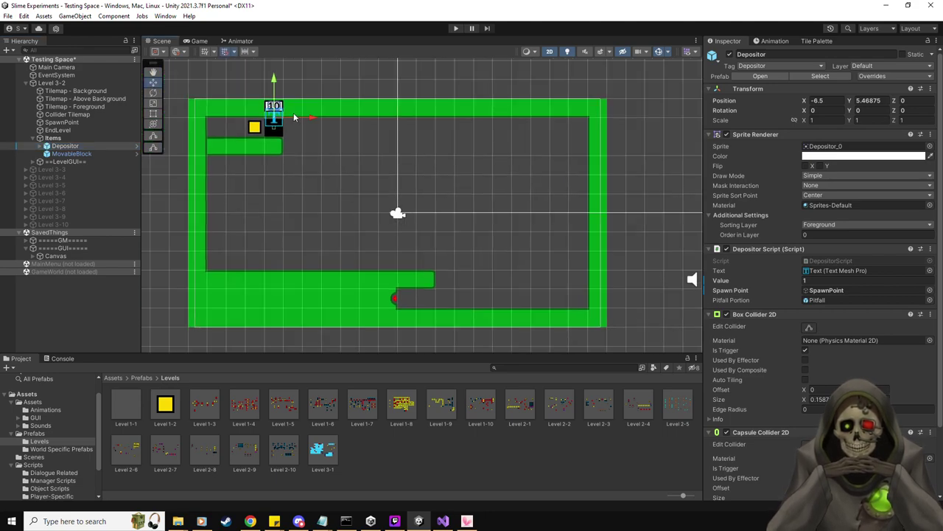
{"action": "key", "text": "ctrl+d"}
{"action": "left_click_drag", "start_coordinate": [280, 116], "coordinate": [432, 289]}
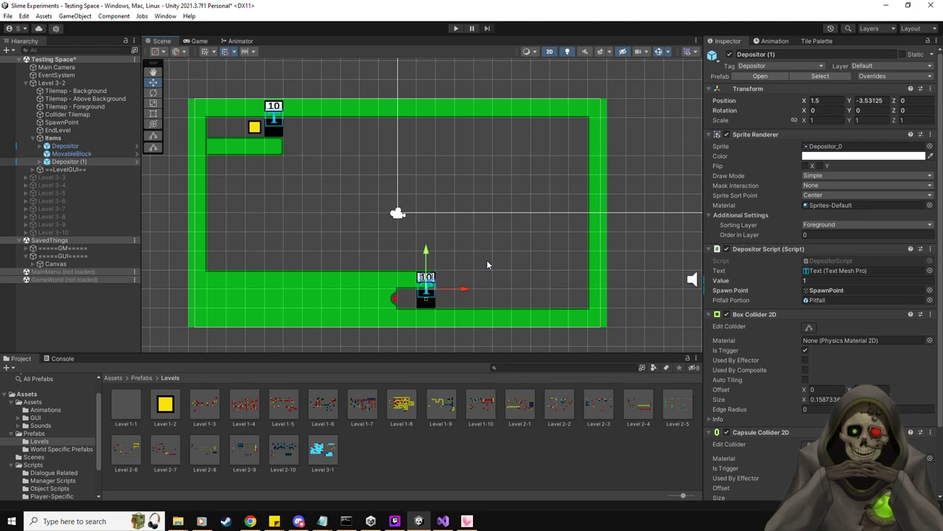
{"action": "left_click", "coordinate": [426, 279]}
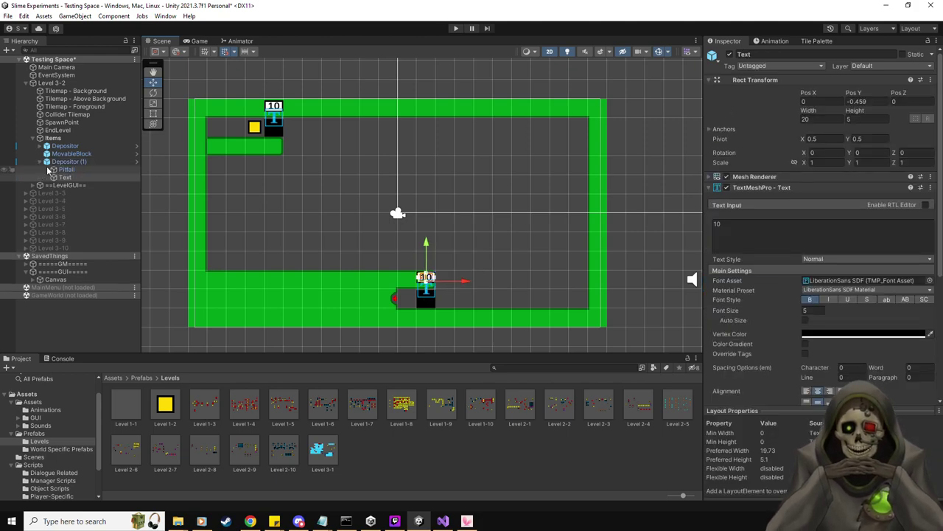
{"action": "left_click", "coordinate": [41, 161]}
{"action": "left_click", "coordinate": [66, 162]}
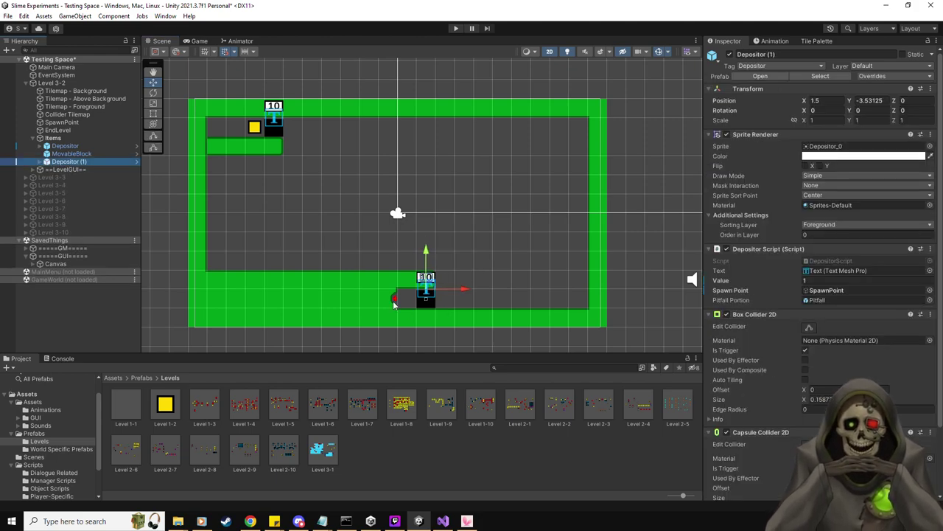
Step: Paint a three-tile vertical wall with rounded ends on the Collider Tilemap, one tile above the ledge over the second Depositor
{"action": "scroll", "coordinate": [405, 310], "scroll_direction": "up", "scroll_amount": 2}
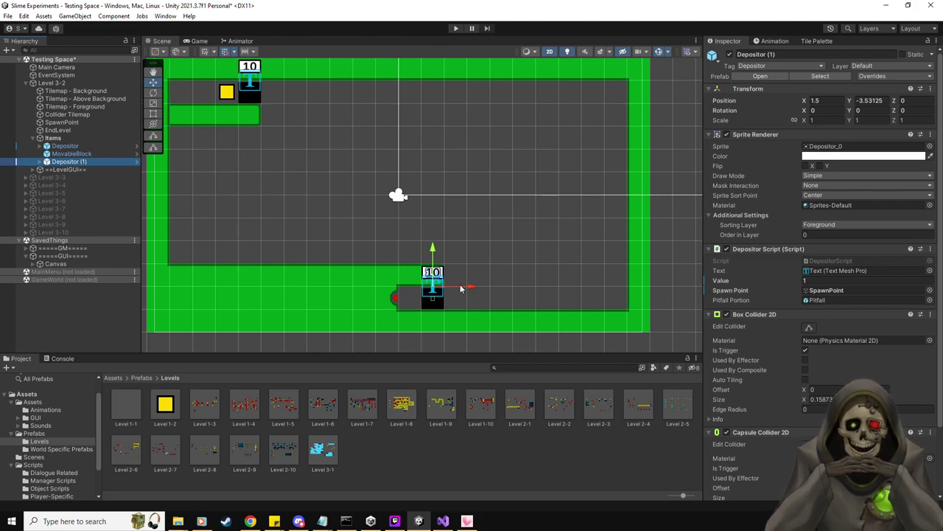
{"action": "left_click", "coordinate": [809, 42]}
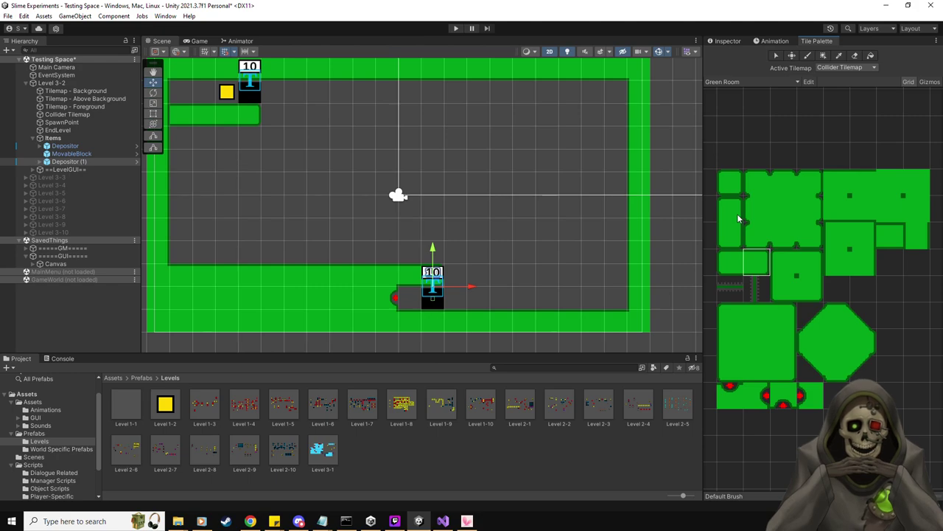
{"action": "scroll", "coordinate": [514, 258], "scroll_direction": "up", "scroll_amount": 5}
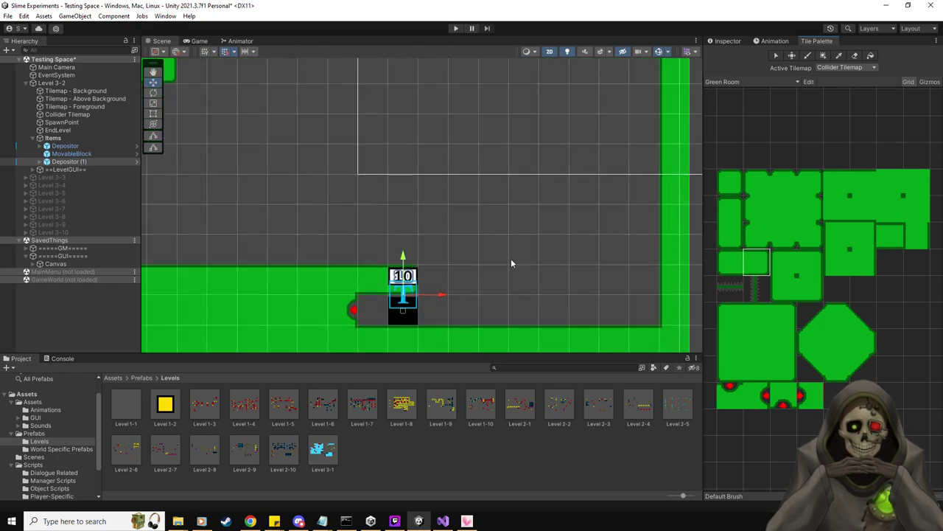
{"action": "left_click", "coordinate": [728, 243]}
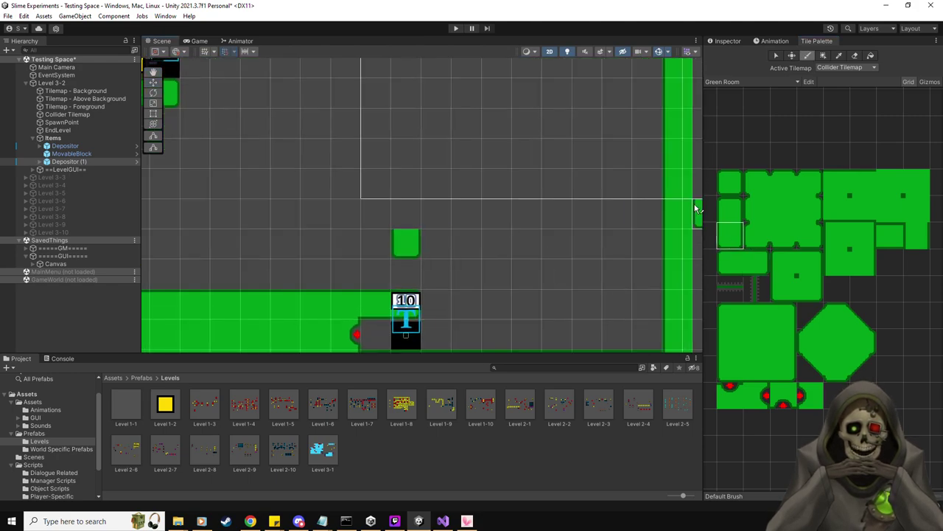
{"action": "left_click", "coordinate": [731, 210]}
{"action": "left_click", "coordinate": [407, 184]}
{"action": "left_click", "coordinate": [914, 235]}
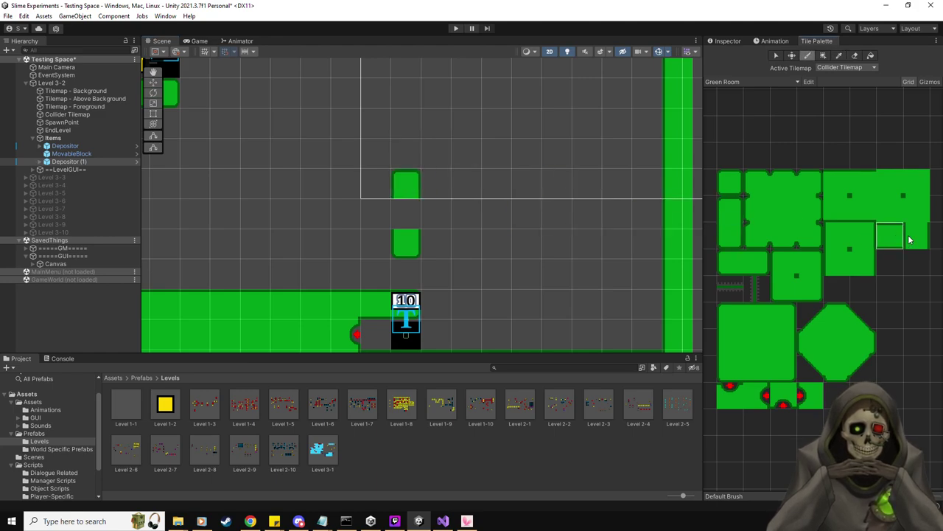
{"action": "left_click", "coordinate": [405, 213]}
{"action": "left_click", "coordinate": [495, 153]}
Step: Paint a two-tile vertical wall in the same column, leaving a one-tile gap above the three-tile wall
{"action": "scroll", "coordinate": [493, 180], "scroll_direction": "down", "scroll_amount": 1}
{"action": "scroll", "coordinate": [493, 181], "scroll_direction": "down", "scroll_amount": 2}
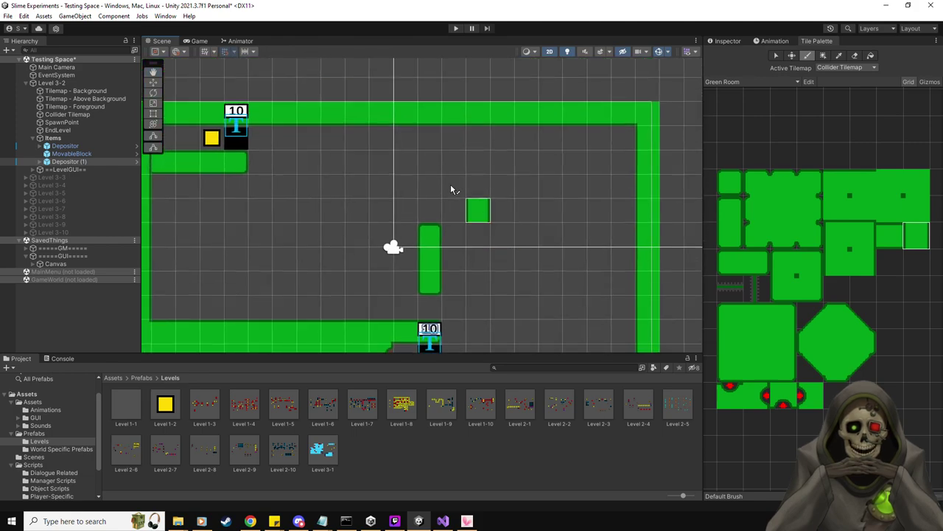
{"action": "left_click", "coordinate": [430, 186]}
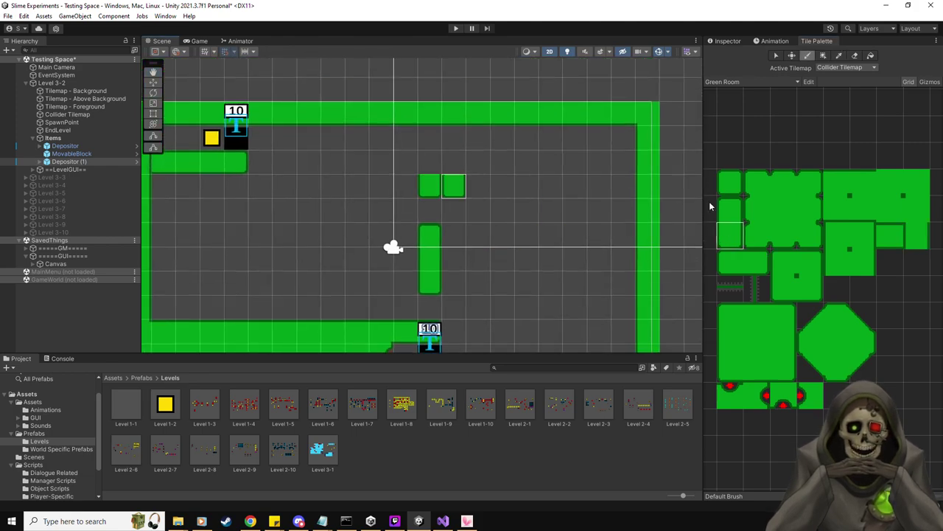
{"action": "left_click", "coordinate": [731, 211]}
{"action": "left_click", "coordinate": [427, 163]}
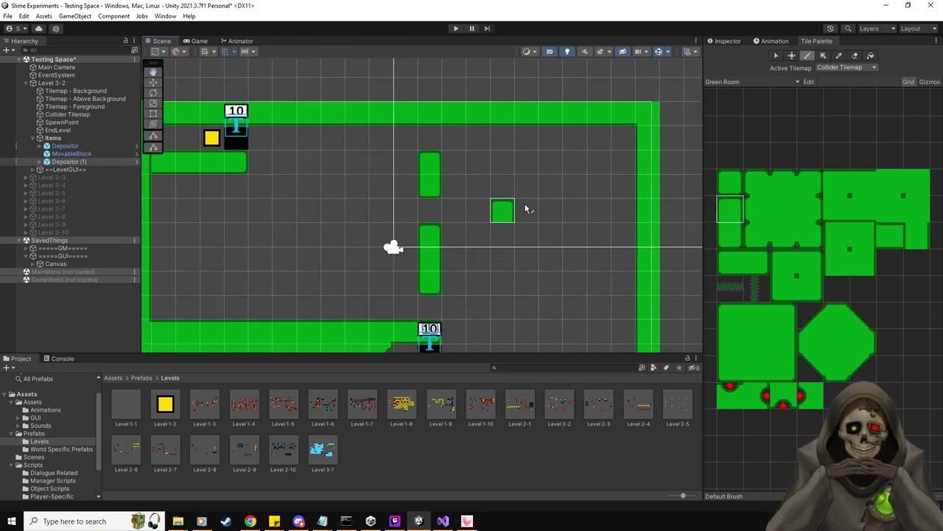
Step: Paint a five-tile horizontal ledge with a rounded outer end, extending left from the middle of the three-tile wall
{"action": "middle_click_drag", "start_coordinate": [527, 208], "coordinate": [575, 201]}
{"action": "scroll", "coordinate": [575, 201], "scroll_direction": "up", "scroll_amount": 1}
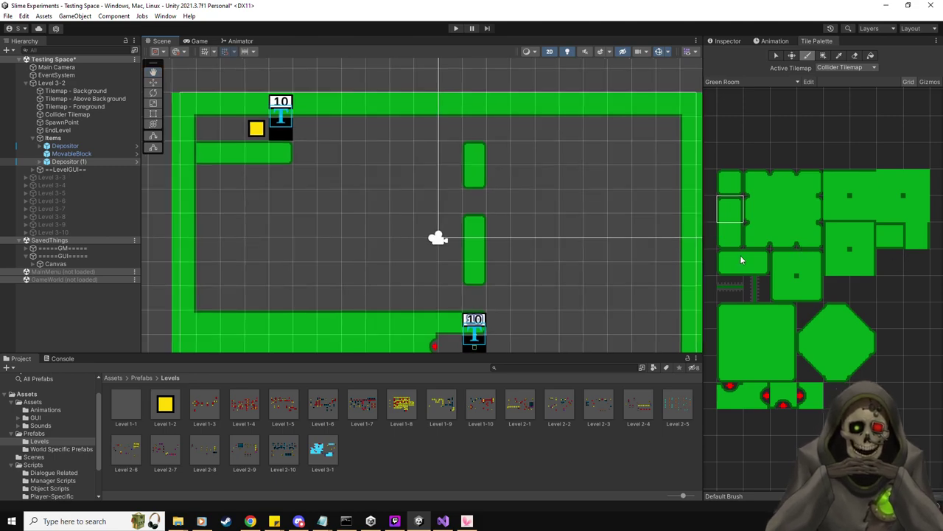
{"action": "left_click", "coordinate": [889, 235]}
{"action": "left_click", "coordinate": [451, 250]}
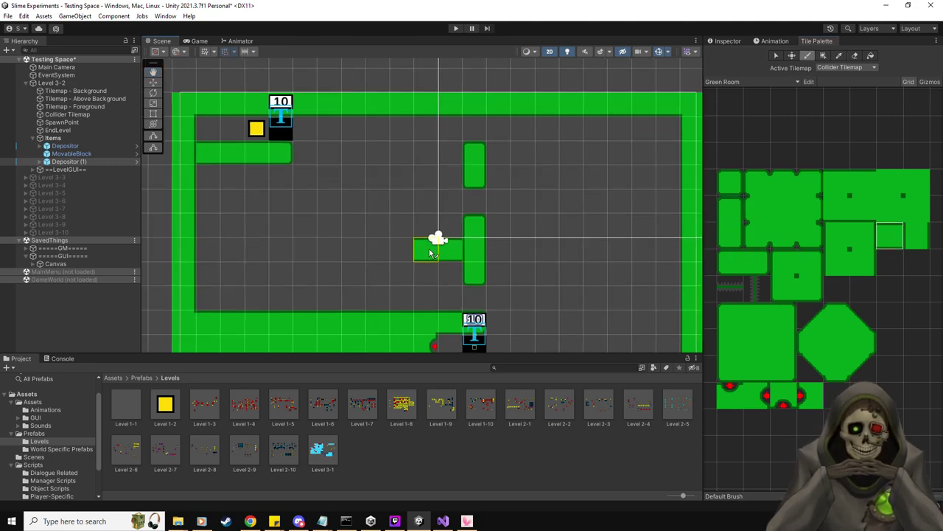
{"action": "left_click", "coordinate": [426, 251]}
{"action": "left_click_drag", "start_coordinate": [404, 253], "coordinate": [378, 251]}
{"action": "key", "text": "i"}
{"action": "left_click", "coordinate": [720, 257]}
{"action": "left_click", "coordinate": [354, 249]}
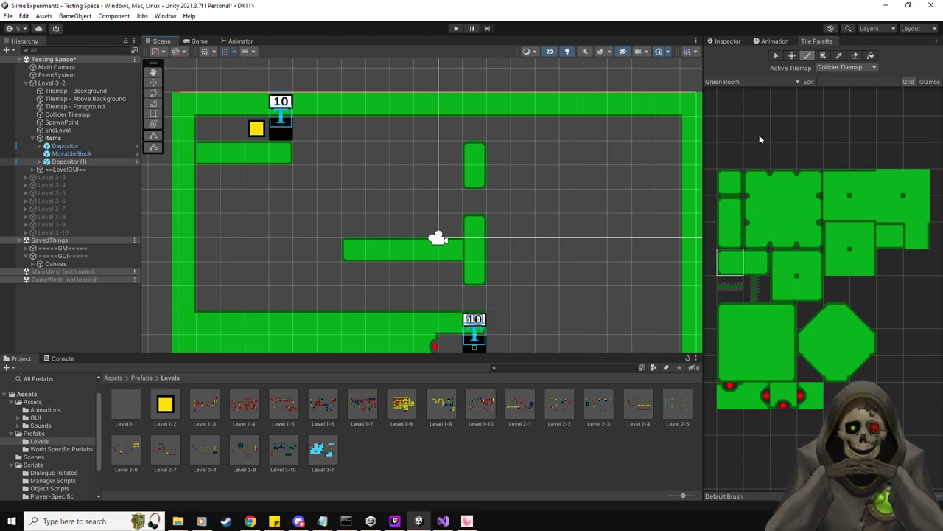
Step: Undo the freshly painted vertical walls and horizontal ledge, leaving the room's centre empty
{"action": "key", "text": "ctrl+z"}
{"action": "key", "text": "ctrl+z"}
{"action": "key", "text": "ctrl+z"}
{"action": "key", "text": "ctrl+z"}
{"action": "key", "text": "ctrl+z"}
{"action": "key", "text": "ctrl+z"}
{"action": "key", "text": "ctrl+z"}
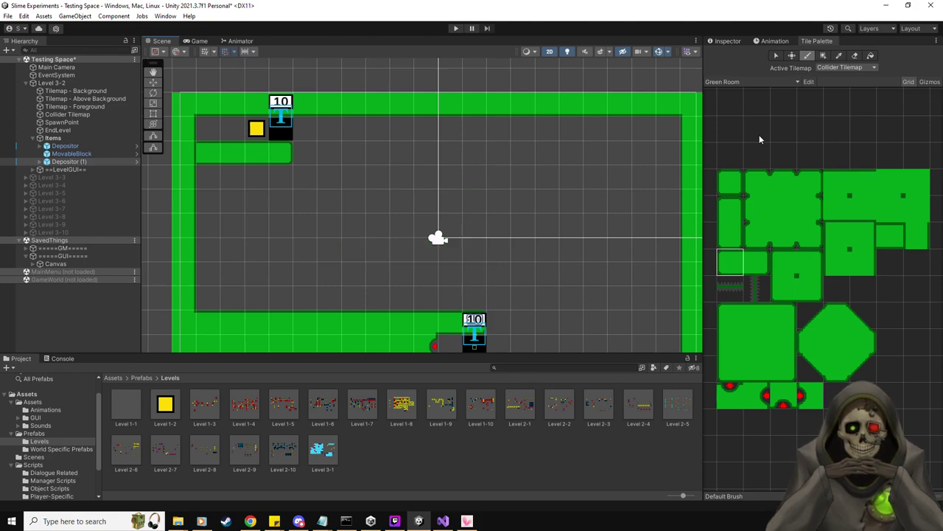
Step: Place a BlockVoid prefab at X 9.5, Y -3.5, against the level's right wall
{"action": "left_click", "coordinate": [737, 42]}
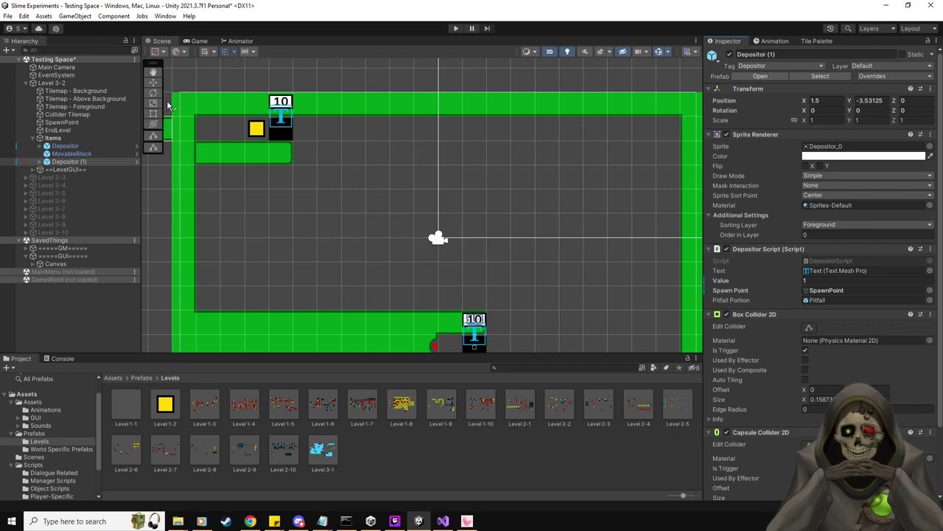
{"action": "left_click", "coordinate": [149, 82]}
{"action": "mouse_move", "coordinate": [441, 272]}
{"action": "middle_mouse_down"}
{"action": "mouse_move", "coordinate": [411, 262]}
{"action": "mouse_move", "coordinate": [445, 265]}
{"action": "middle_mouse_up"}
{"action": "scroll", "coordinate": [453, 270], "scroll_direction": "down", "scroll_amount": 3}
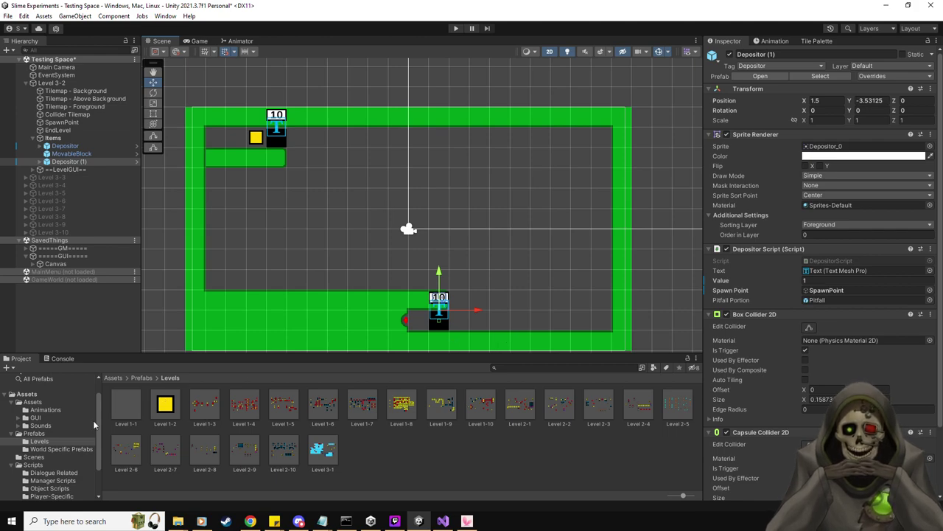
{"action": "left_click", "coordinate": [44, 434]}
{"action": "left_click_drag", "start_coordinate": [244, 406], "coordinate": [602, 300]}
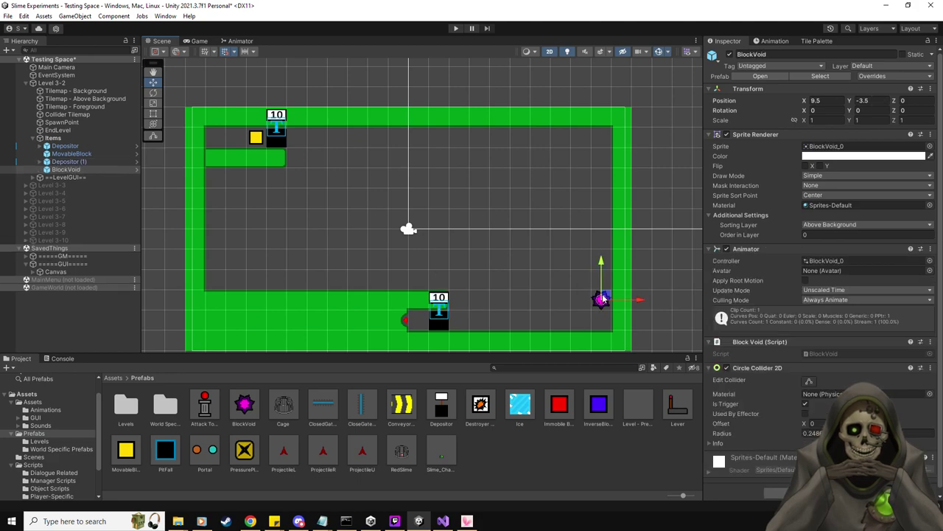
Step: Add a ConveyorBelt at X 2.5, Y -3.5 beside the second Depositor, with Z rotation -90 and its Direction and Force set
{"action": "left_click_drag", "start_coordinate": [404, 398], "coordinate": [467, 299]}
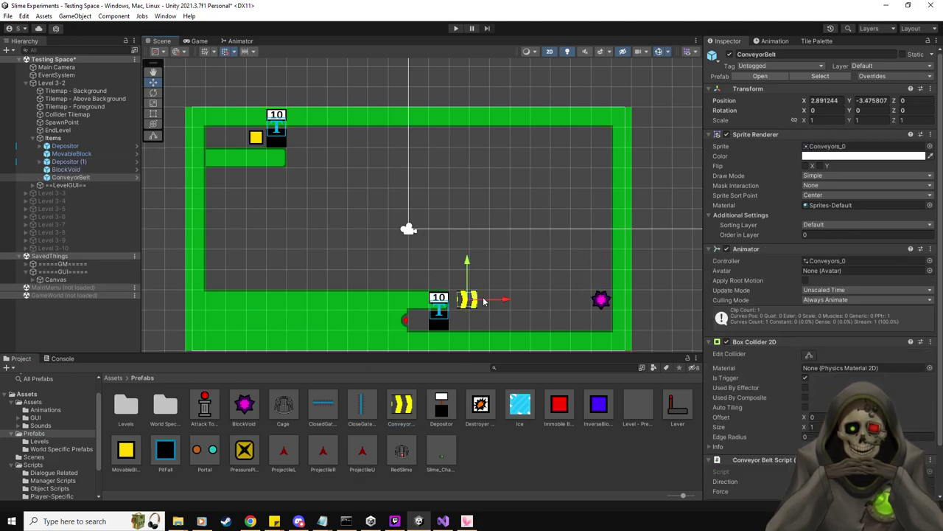
{"action": "left_click", "coordinate": [913, 109]}
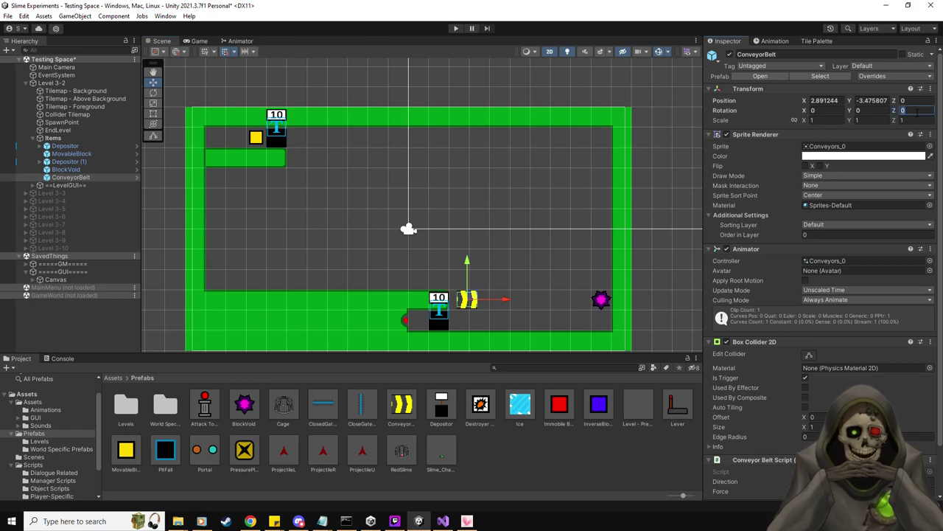
{"action": "type", "text": "-90"}
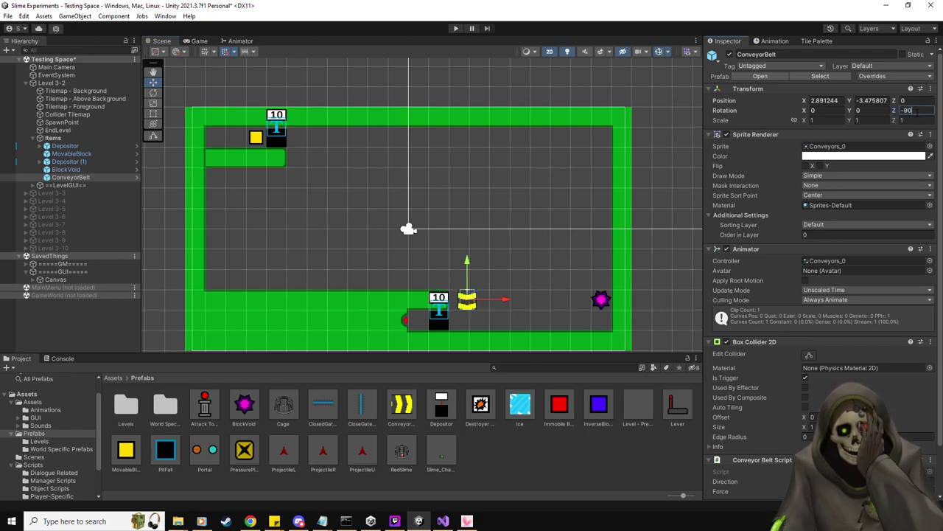
{"action": "scroll", "coordinate": [917, 111], "scroll_direction": "down", "scroll_amount": 1}
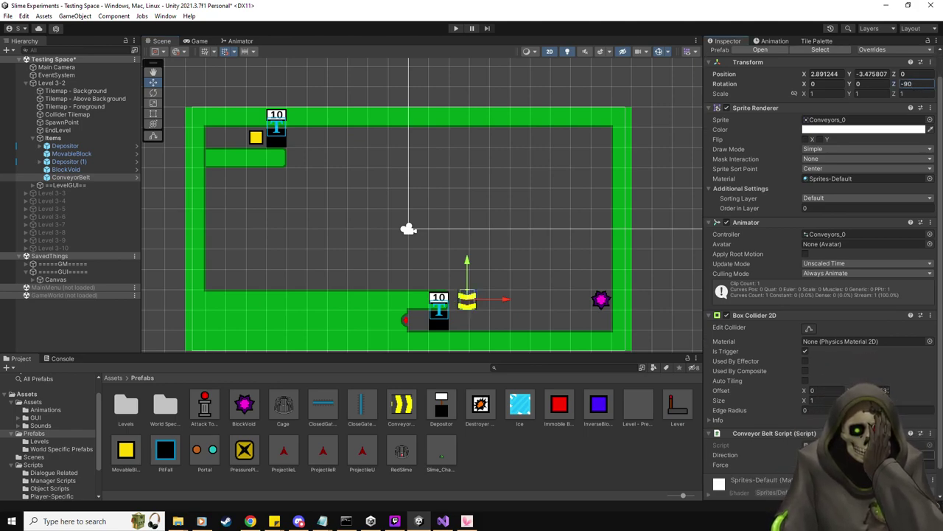
{"action": "left_click", "coordinate": [928, 455]}
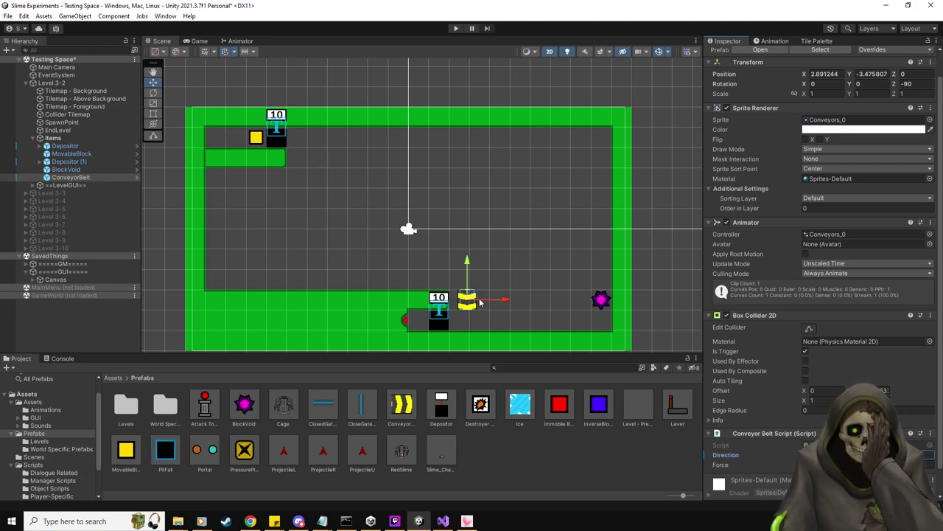
{"action": "left_click_drag", "start_coordinate": [505, 300], "coordinate": [497, 303]}
{"action": "left_click", "coordinate": [885, 464]}
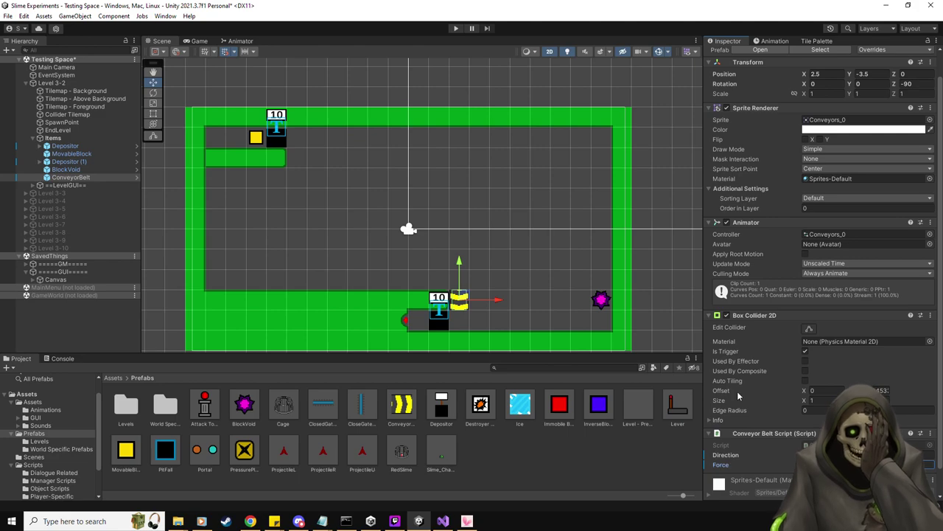
Step: Duplicate the ConveyorBelt six times in a row from X 3.5 to X 8.5, filling the gap up to the BlockVoid
{"action": "left_click", "coordinate": [73, 170]}
{"action": "left_click", "coordinate": [84, 180]}
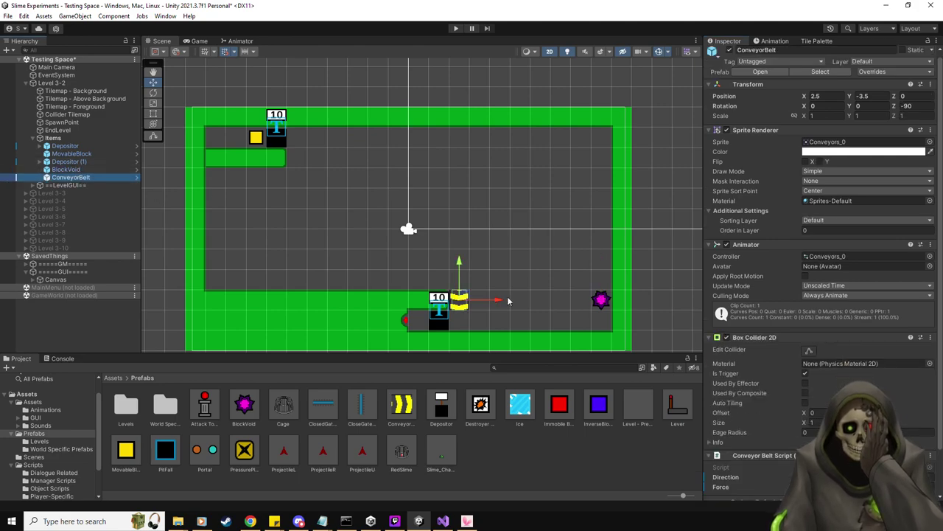
{"action": "key", "text": "ctrl+d"}
{"action": "left_click_drag", "start_coordinate": [497, 302], "coordinate": [615, 308]}
{"action": "key", "text": "ctrl+d"}
{"action": "key", "text": "ctrl+d"}
{"action": "key", "text": "ctrl+d"}
{"action": "key", "text": "ctrl+d"}
{"action": "key", "text": "ctrl+d"}
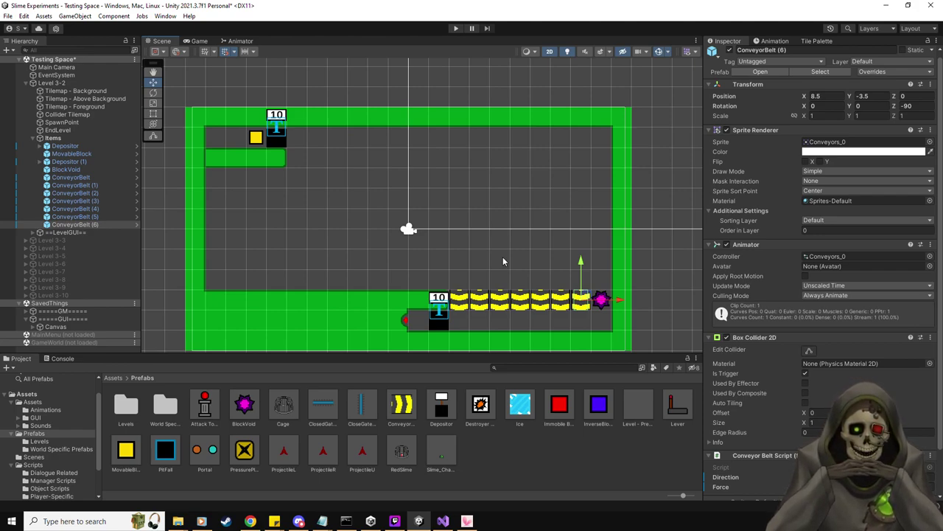
Step: Try an Attack Tower under Items near the upper right wall with Direction Left, and delete it
{"action": "left_click", "coordinate": [52, 138]}
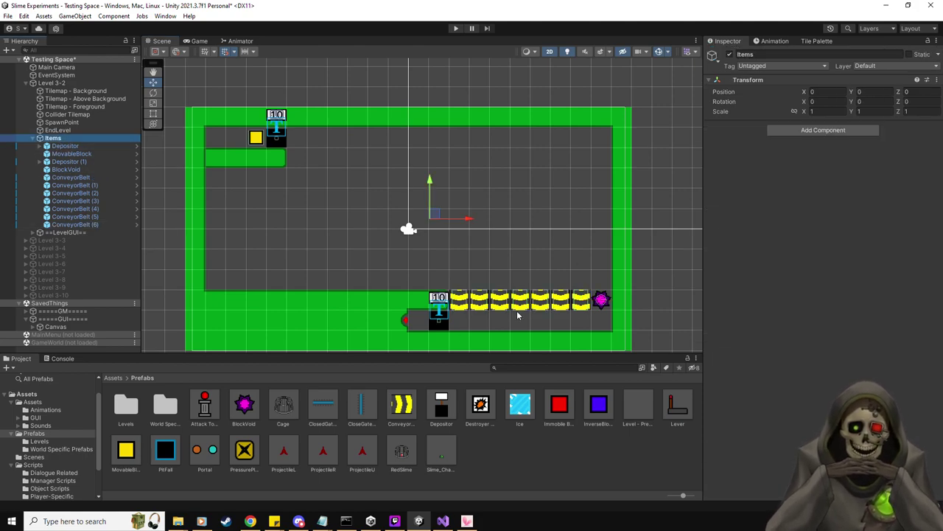
{"action": "scroll", "coordinate": [497, 262], "scroll_direction": "up", "scroll_amount": 1}
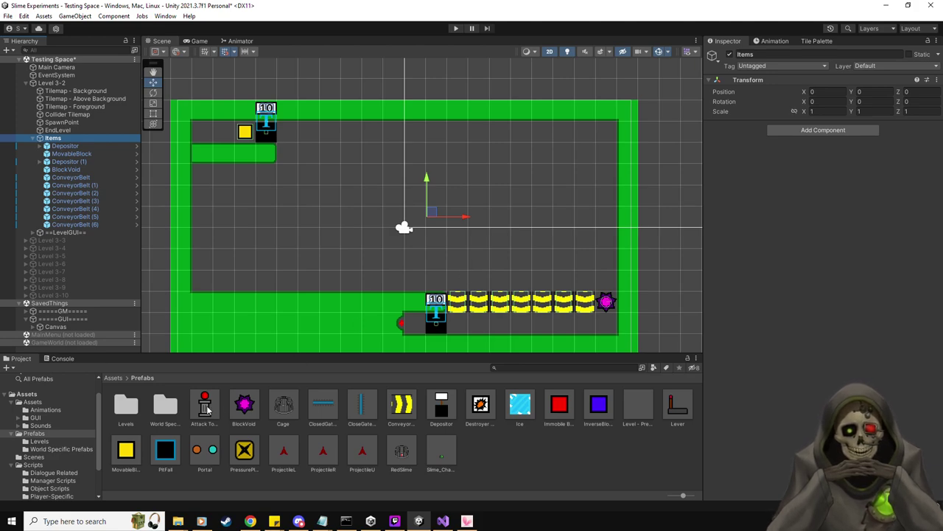
{"action": "left_click_drag", "start_coordinate": [206, 409], "coordinate": [612, 174]}
{"action": "left_click", "coordinate": [925, 412]}
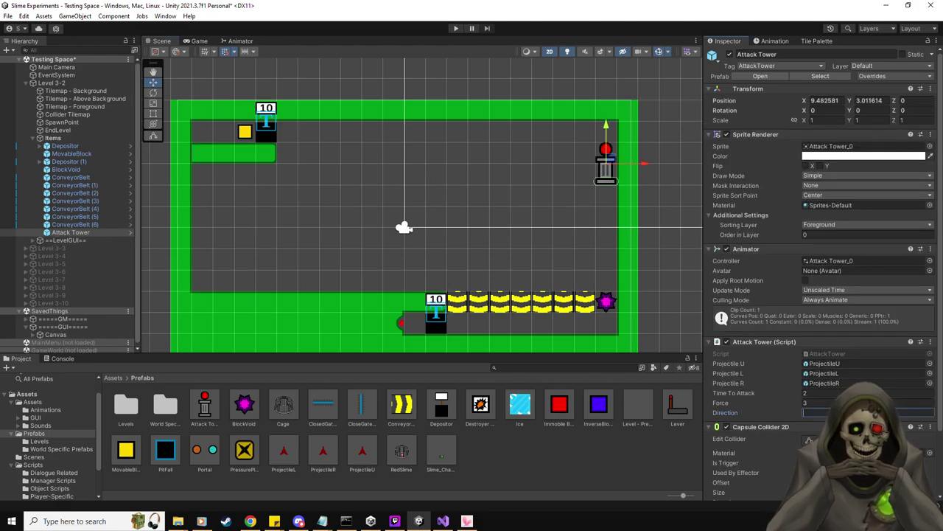
{"action": "type", "text": "Left"}
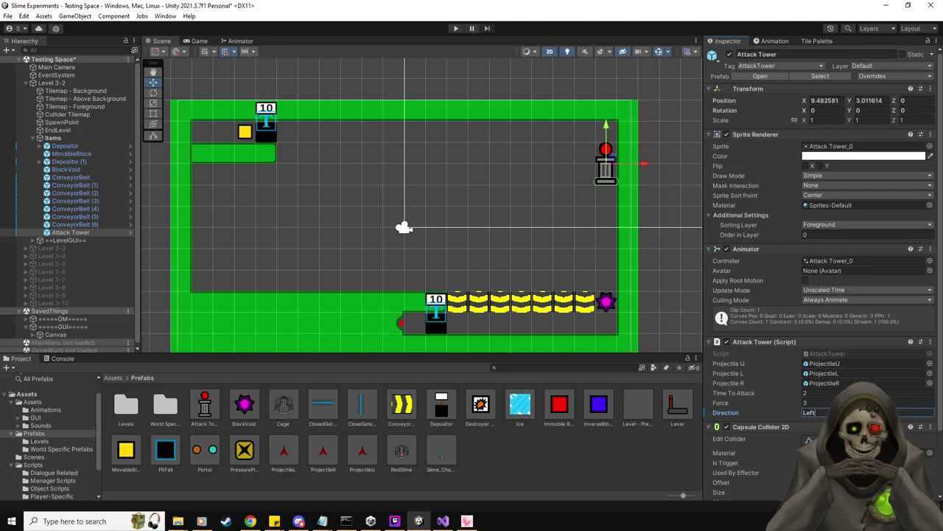
{"action": "left_click", "coordinate": [77, 225]}
{"action": "left_click", "coordinate": [79, 233]}
{"action": "key", "text": "Delete"}
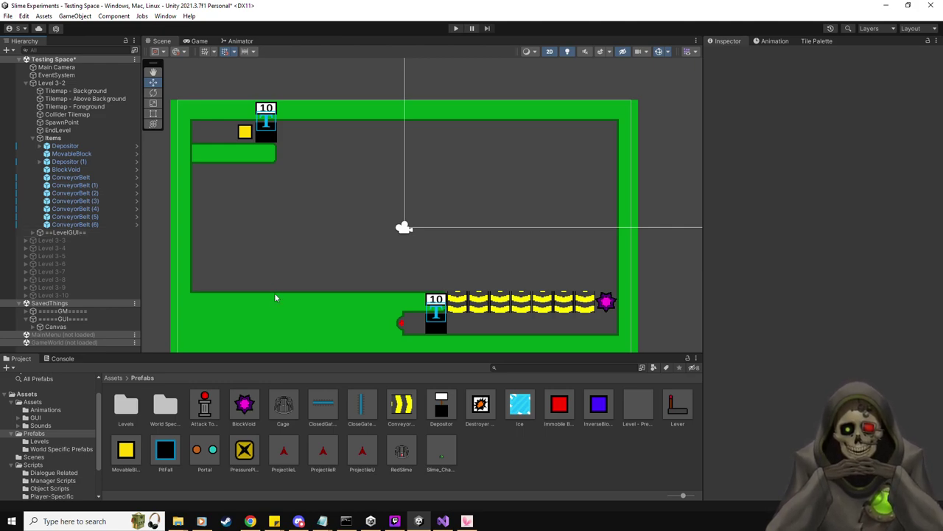
Step: Place a CloseGateHorizontal at X -6.5, Y 1.5 and a second MovableBlock at X -8.5, Y 1.5 below the spawn ledge
{"action": "left_click_drag", "start_coordinate": [366, 413], "coordinate": [267, 195]}
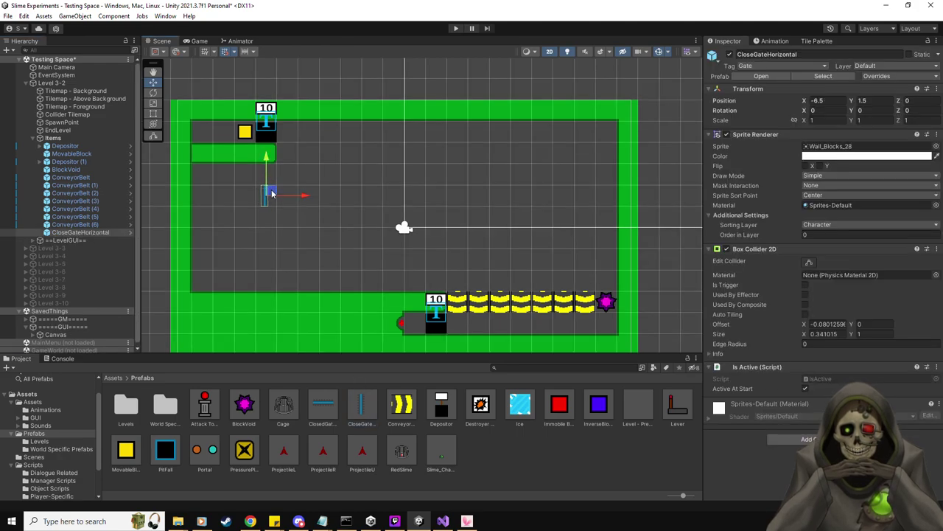
{"action": "left_click_drag", "start_coordinate": [205, 262], "coordinate": [224, 195]}
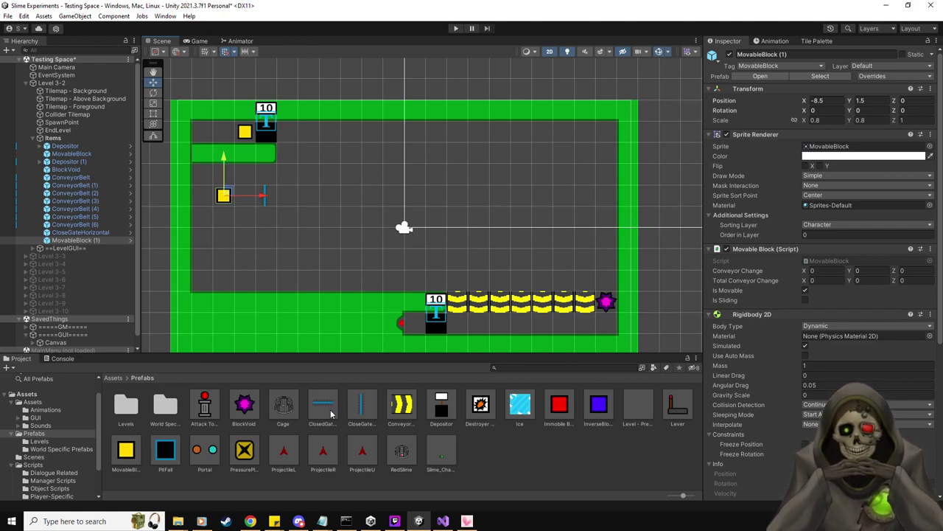
Step: Add a second CloseGateHorizontal at X -6.5, Y -0.5 and a third MovableBlock at X -8.5, Y -0.5 below the first pair
{"action": "left_click_drag", "start_coordinate": [331, 409], "coordinate": [272, 259]}
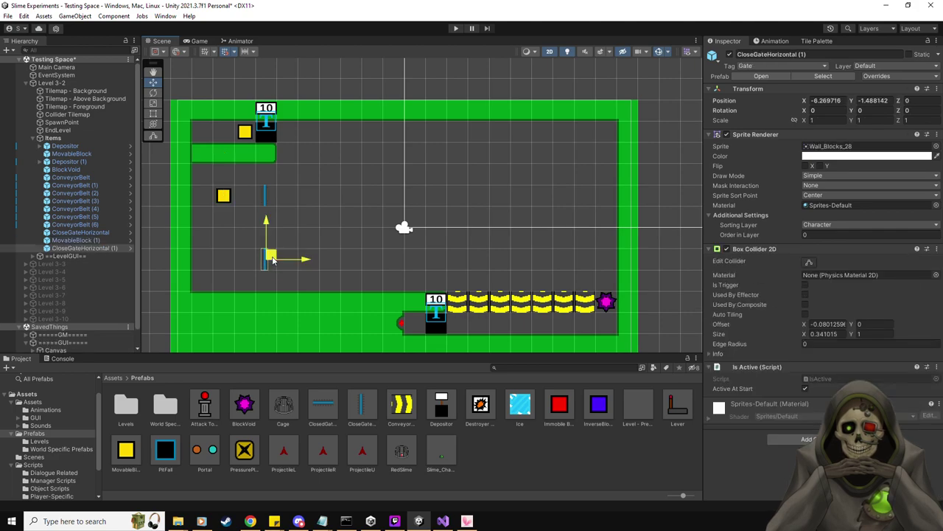
{"action": "left_click_drag", "start_coordinate": [125, 450], "coordinate": [223, 259]}
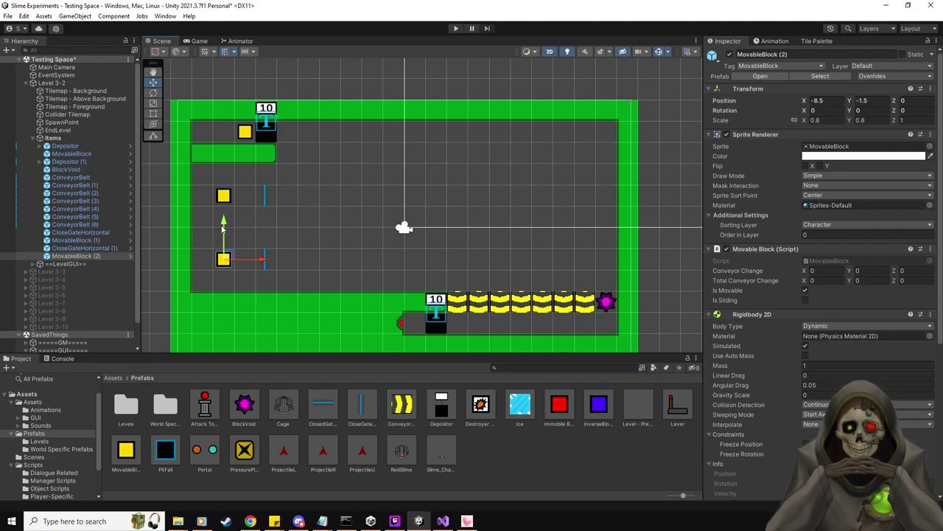
{"action": "left_click_drag", "start_coordinate": [227, 224], "coordinate": [227, 203]}
{"action": "left_click", "coordinate": [107, 249]}
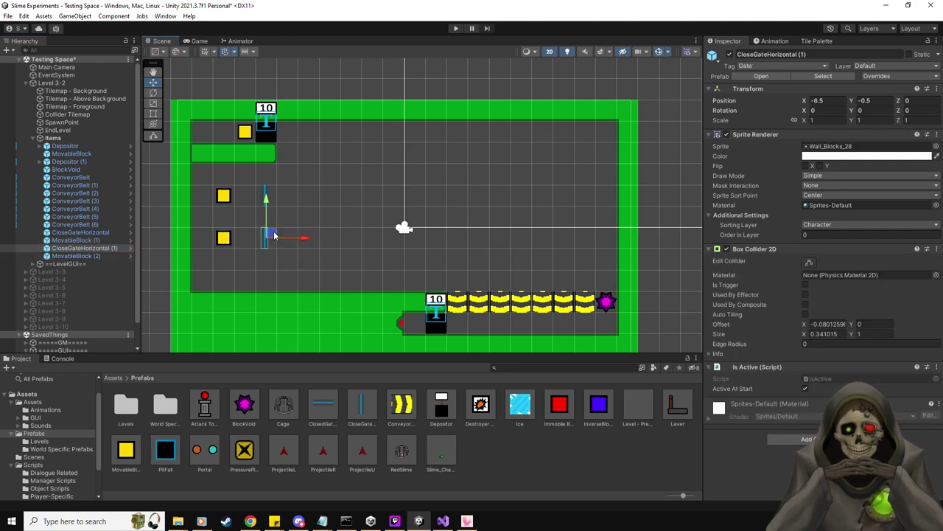
Step: Try a third gate and block pair, duplicating the gate to X -6.5, Y -2.5 and placing a MovableBlock at X -8.5, Y -2.5
{"action": "key", "text": "ctrl+d"}
{"action": "left_click_drag", "start_coordinate": [273, 202], "coordinate": [273, 244]}
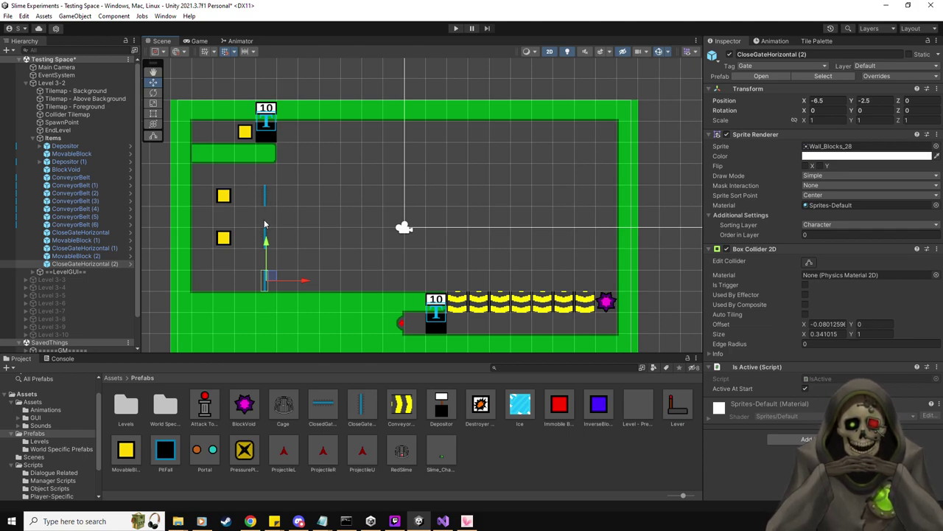
{"action": "left_click_drag", "start_coordinate": [126, 450], "coordinate": [230, 281]}
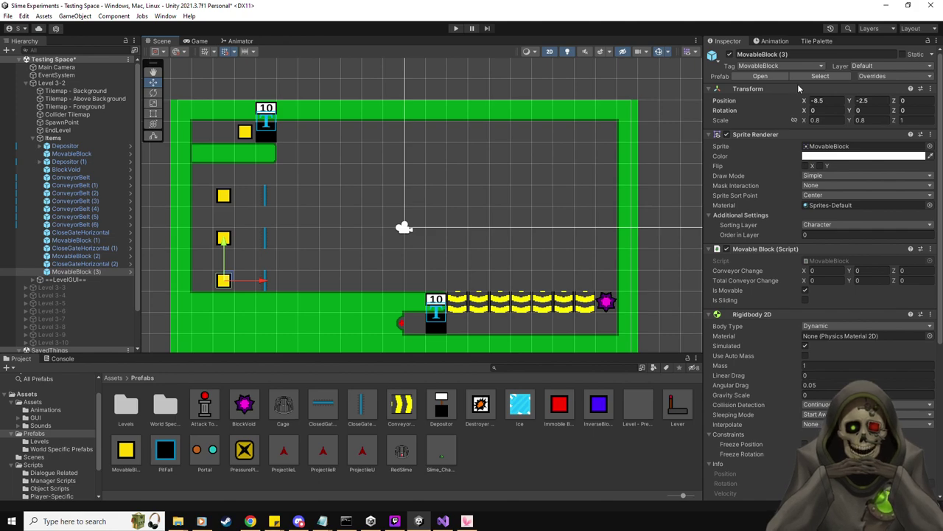
Step: Paint Green Room wall tiles above, between and below the gates, joining the topmost one to the spawn ledge
{"action": "left_click", "coordinate": [816, 42]}
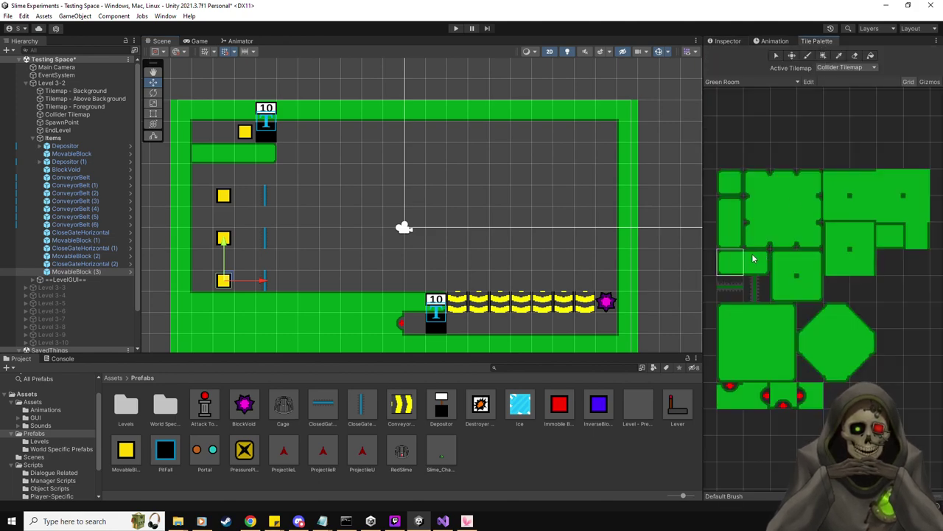
{"action": "left_click", "coordinate": [731, 193]}
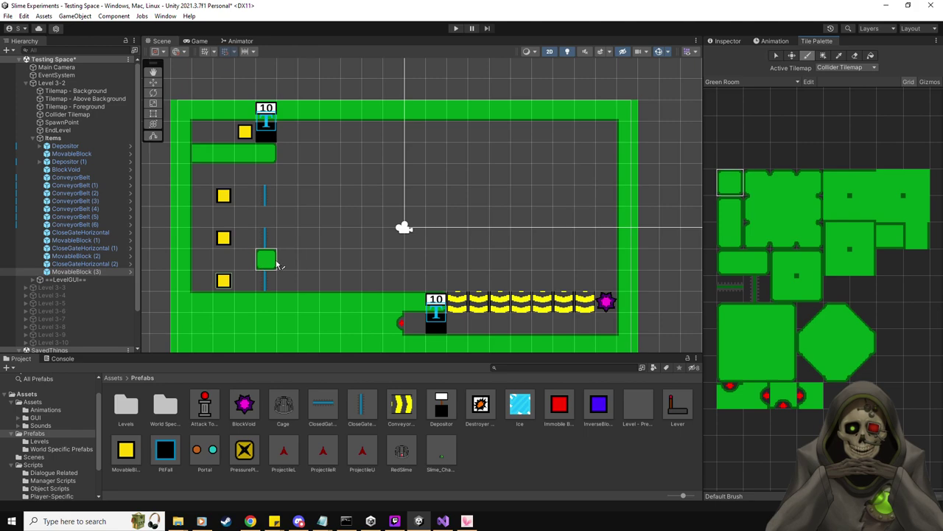
{"action": "left_click", "coordinate": [266, 259]}
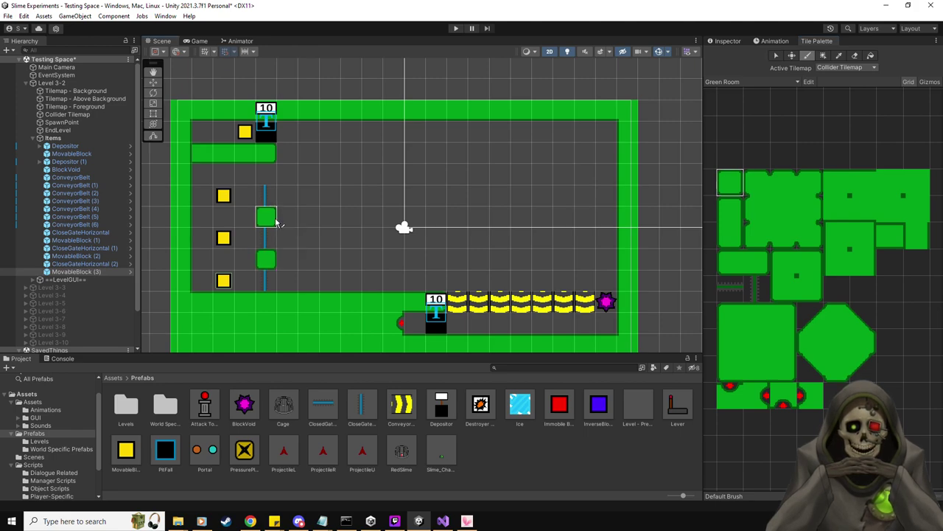
{"action": "left_click", "coordinate": [730, 235]}
{"action": "left_click", "coordinate": [266, 173]}
Step: Paint a horizontal wall from the tile between the upper two gates to the left outer wall, separating their rooms
{"action": "left_click", "coordinate": [809, 264]}
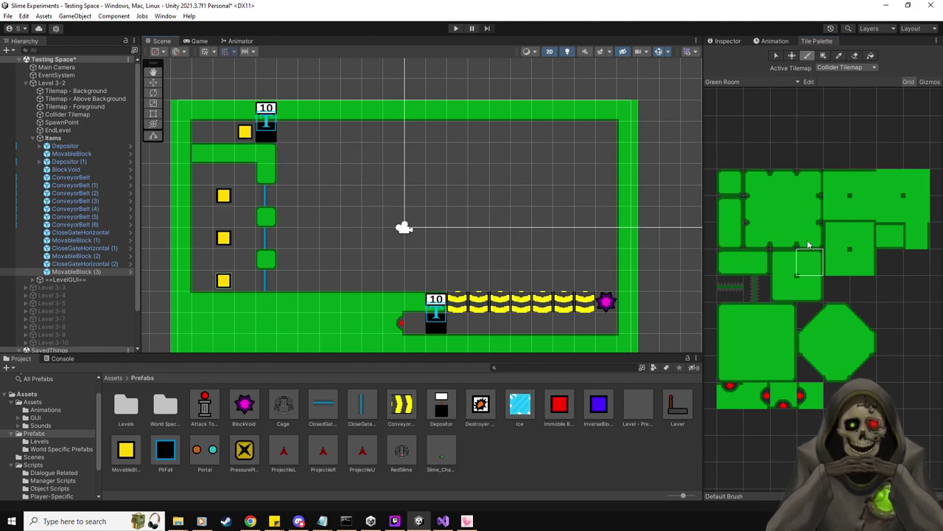
{"action": "left_click", "coordinate": [889, 236]}
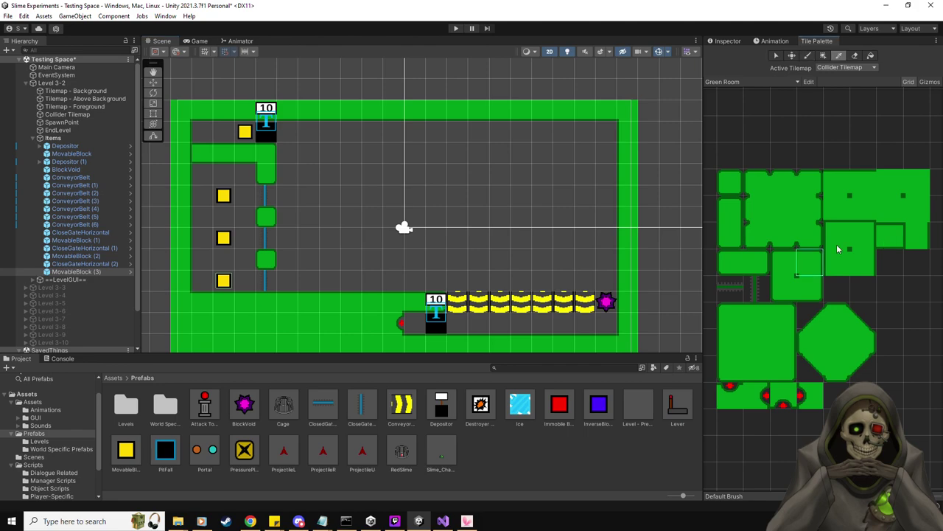
{"action": "left_click", "coordinate": [757, 259]}
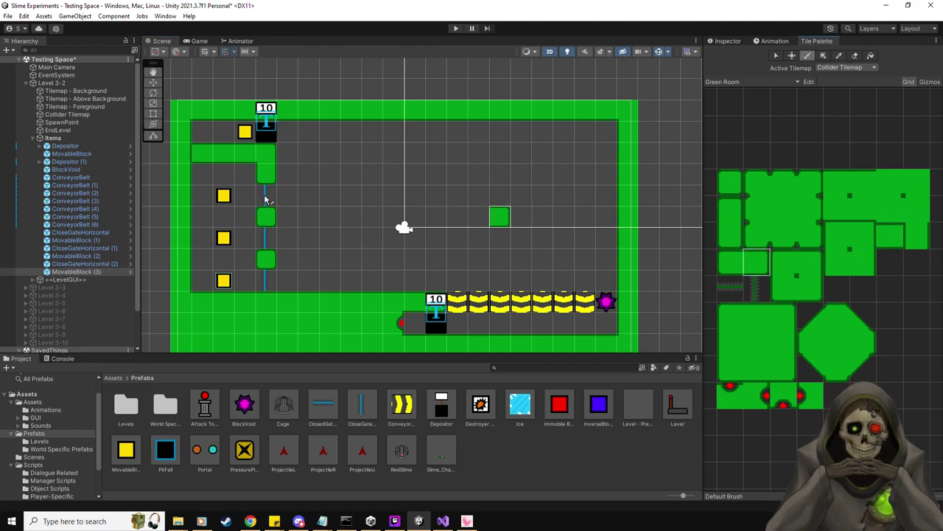
{"action": "left_click", "coordinate": [890, 236]}
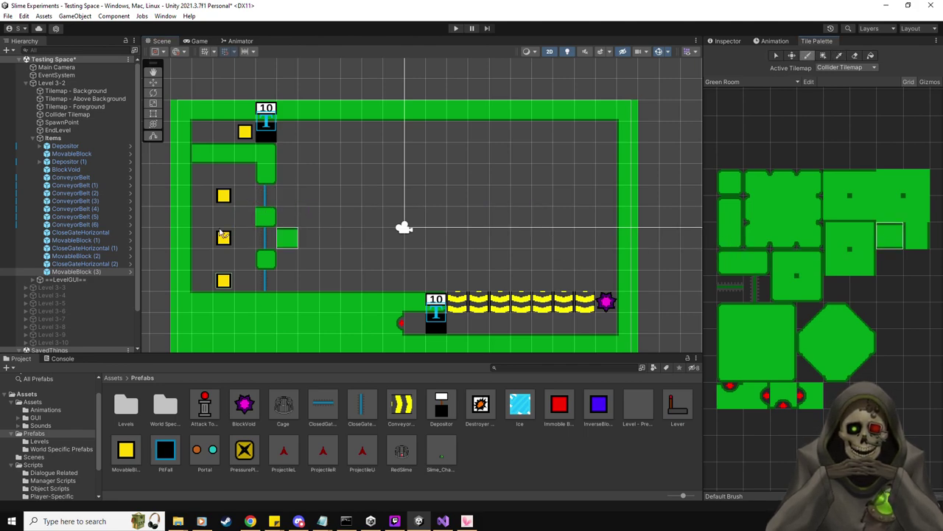
{"action": "left_click_drag", "start_coordinate": [244, 217], "coordinate": [228, 220]}
{"action": "left_click", "coordinate": [207, 219]}
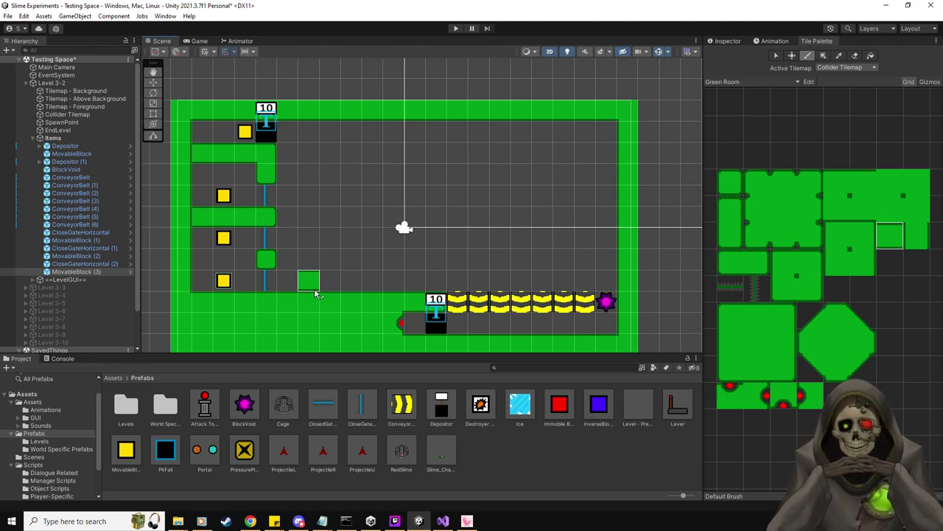
Step: Delete the lowest gate, CloseGateHorizontal (2), and its MovableBlock (3)
{"action": "left_click", "coordinate": [81, 264]}
{"action": "key", "text": "Delete"}
{"action": "left_click", "coordinate": [77, 264]}
{"action": "key", "text": "Delete"}
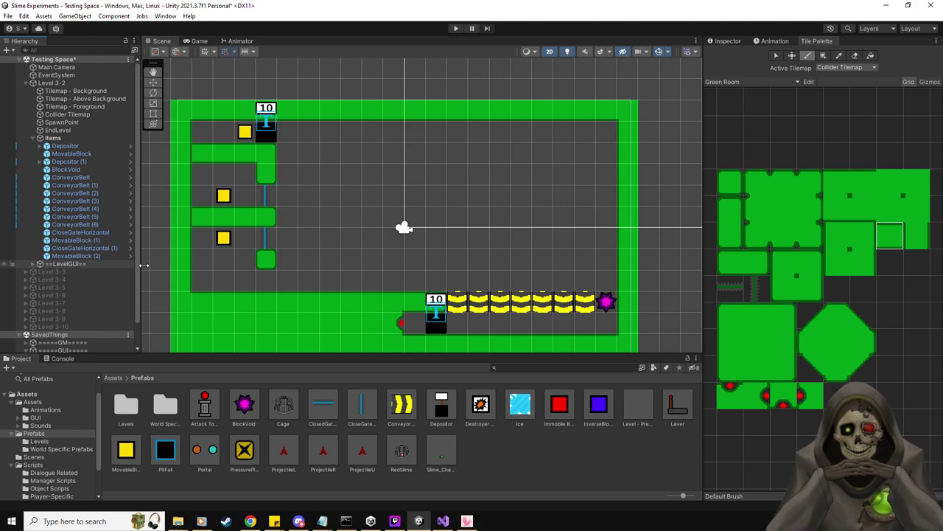
Step: Extend the wall below the lower gate down to the floor and paint a row of wall tiles across to the left outer wall
{"action": "left_click", "coordinate": [730, 212]}
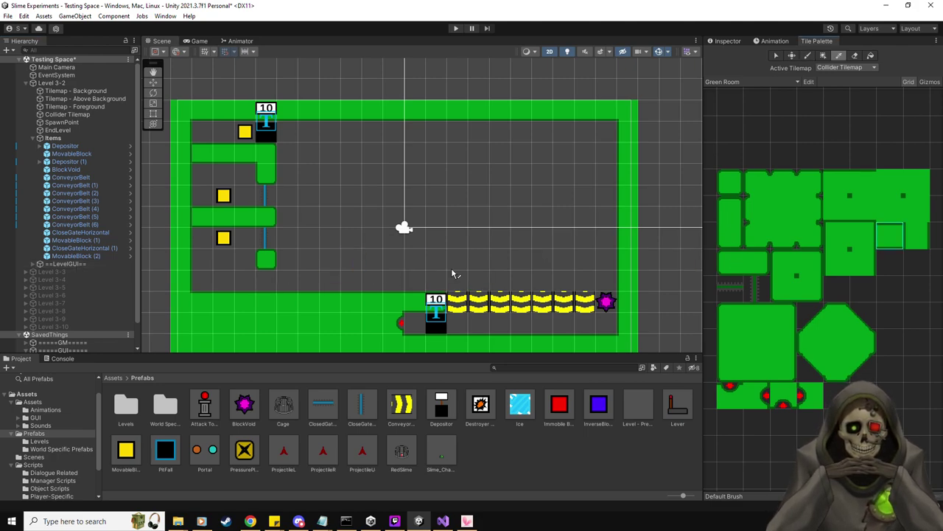
{"action": "left_click", "coordinate": [811, 285]}
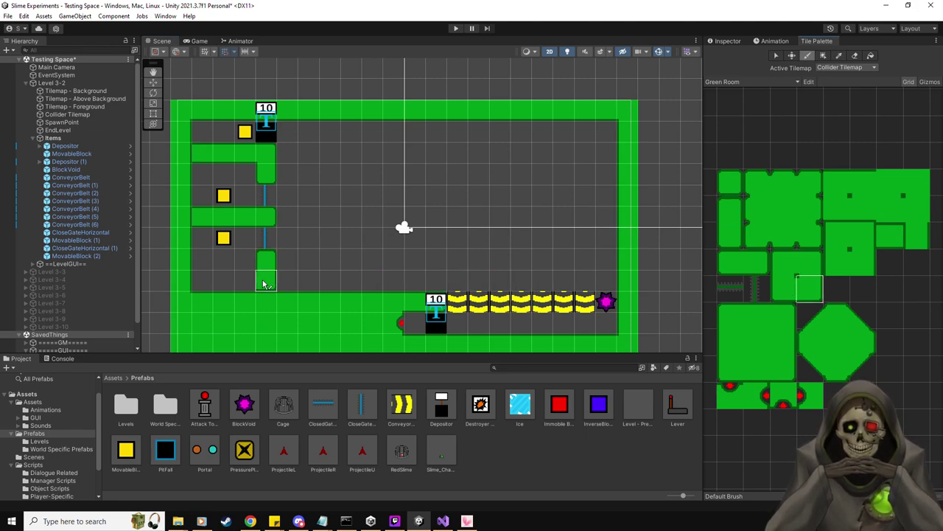
{"action": "left_click", "coordinate": [859, 262]}
{"action": "left_click", "coordinate": [265, 280]}
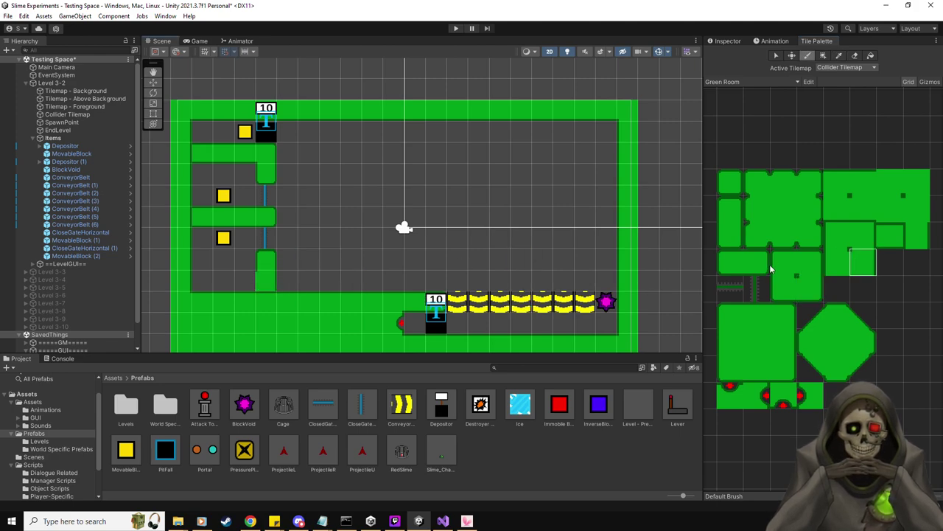
{"action": "left_click", "coordinate": [756, 316]}
{"action": "left_click_drag", "start_coordinate": [247, 280], "coordinate": [221, 281]}
{"action": "left_click", "coordinate": [205, 288]}
Step: Paint solid tiles over the leftover edges beneath the lower room so the thickened wall merges with the surrounding walls
{"action": "left_click", "coordinate": [890, 209]}
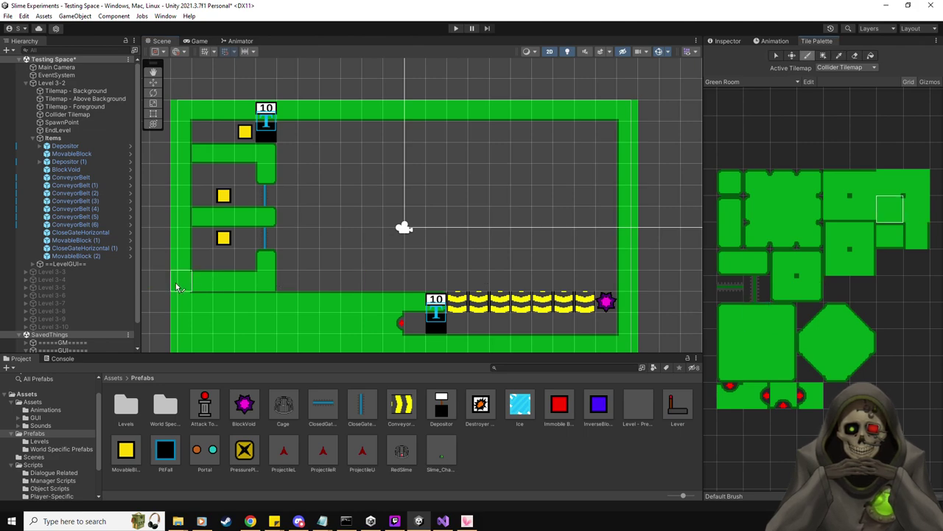
{"action": "left_click_drag", "start_coordinate": [179, 288], "coordinate": [266, 302]}
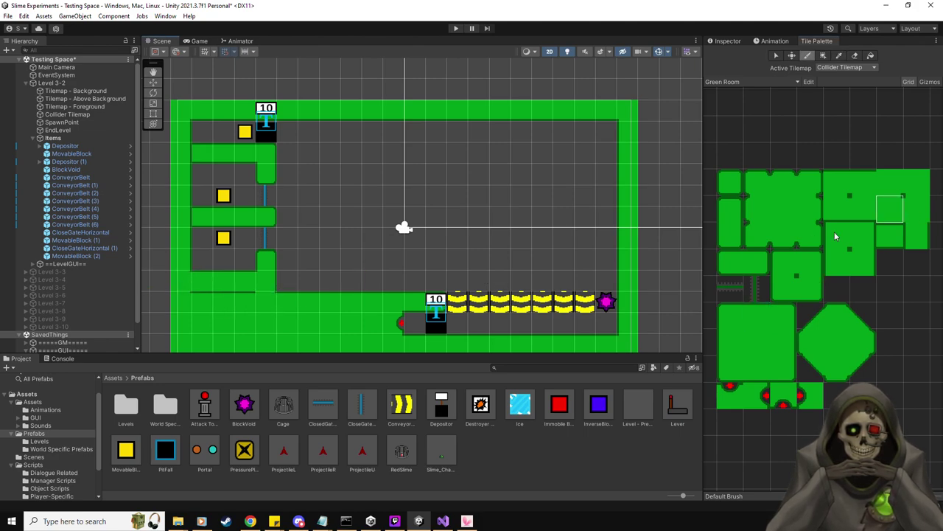
{"action": "left_click", "coordinate": [781, 211]}
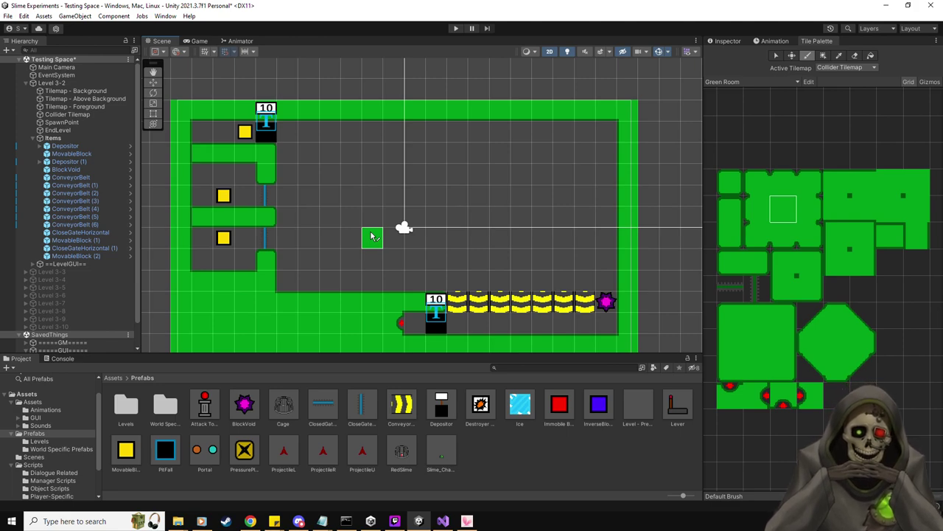
Step: Assign the Wall_Blocks_World3_31 sprite to both CloseGateHorizontal objects
{"action": "left_click", "coordinate": [727, 42]}
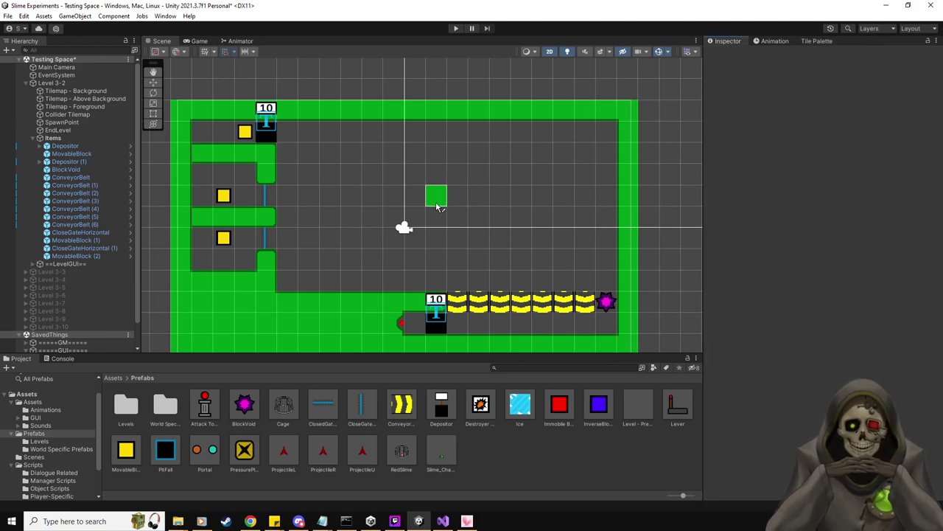
{"action": "left_click", "coordinate": [33, 401]}
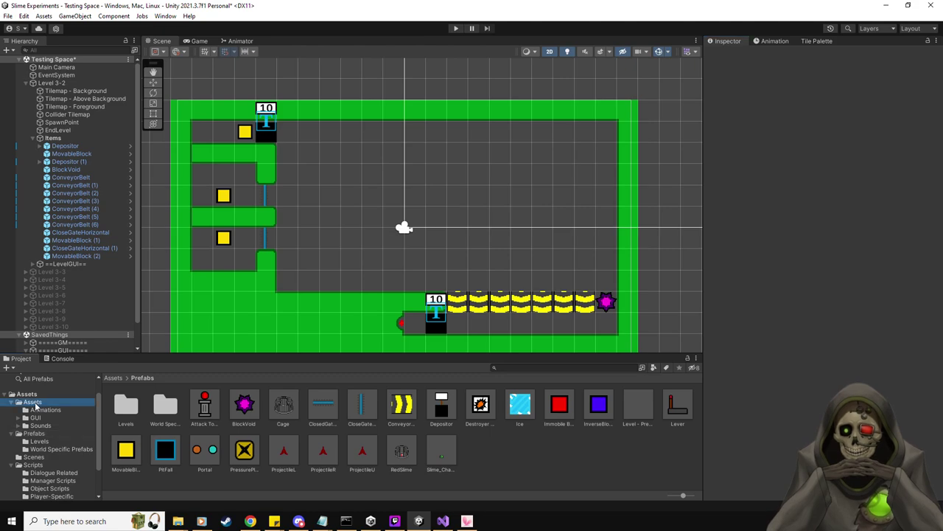
{"action": "left_click", "coordinate": [99, 232]}
{"action": "left_click", "coordinate": [84, 248], "text": "ctrl"}
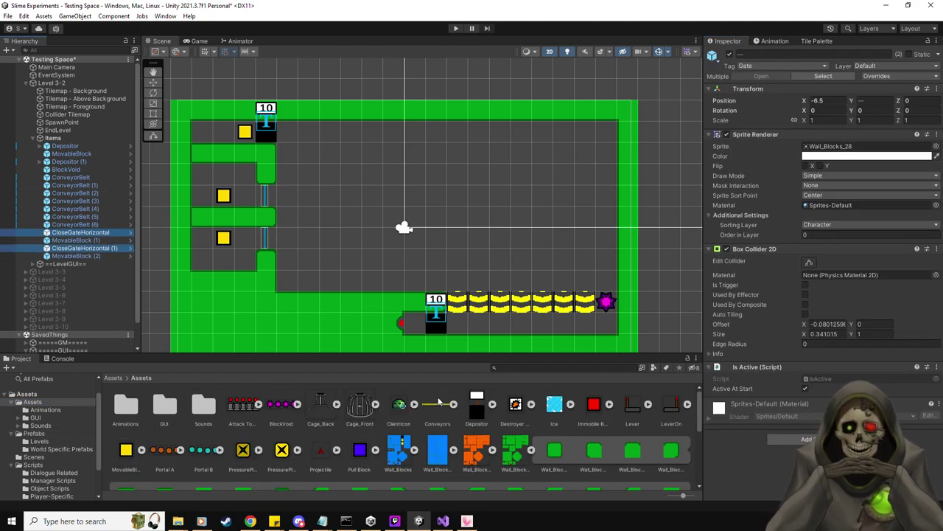
{"action": "scroll", "coordinate": [438, 404], "scroll_direction": "down", "scroll_amount": 1}
{"action": "scroll", "coordinate": [438, 404], "scroll_direction": "down", "scroll_amount": 1}
{"action": "left_click_drag", "start_coordinate": [582, 458], "coordinate": [848, 146]}
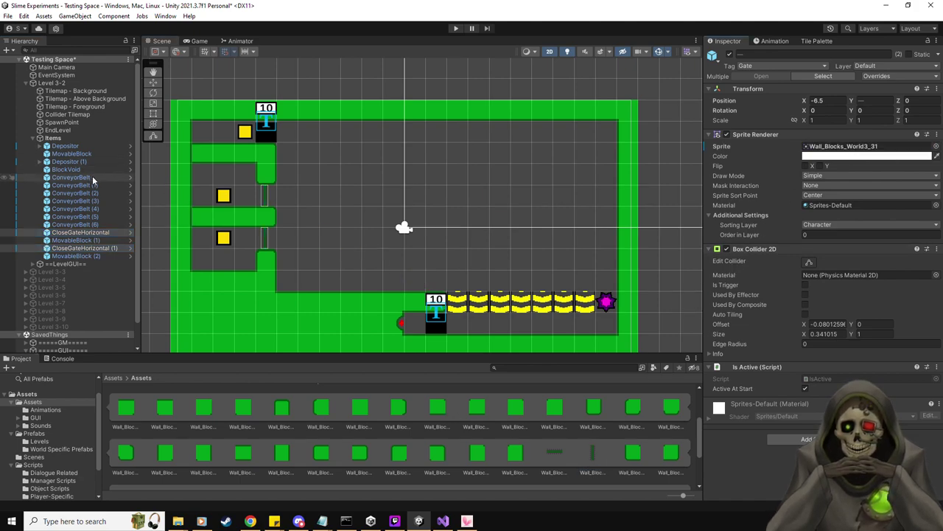
Step: Add a Lever at X 9.5 by the right wall and a PitFall at X 8.5, Y -0.5, with SpawnPoint as its Level Spawn
{"action": "left_click", "coordinate": [152, 81]}
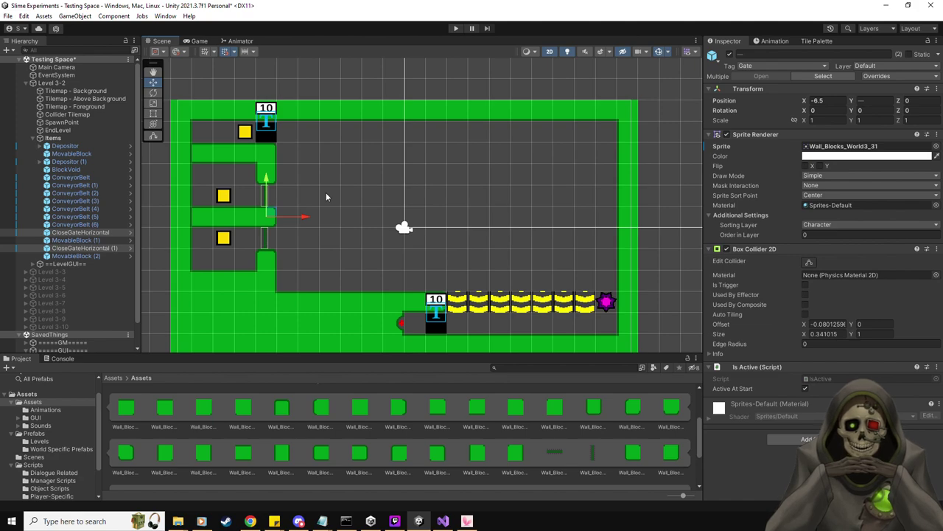
{"action": "scroll", "coordinate": [201, 398], "scroll_direction": "up", "scroll_amount": 5}
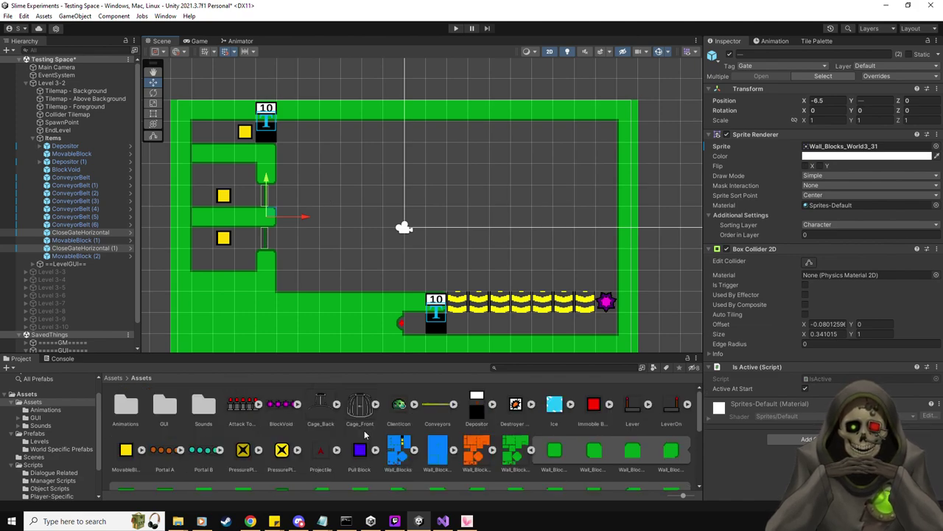
{"action": "left_click", "coordinate": [41, 435]}
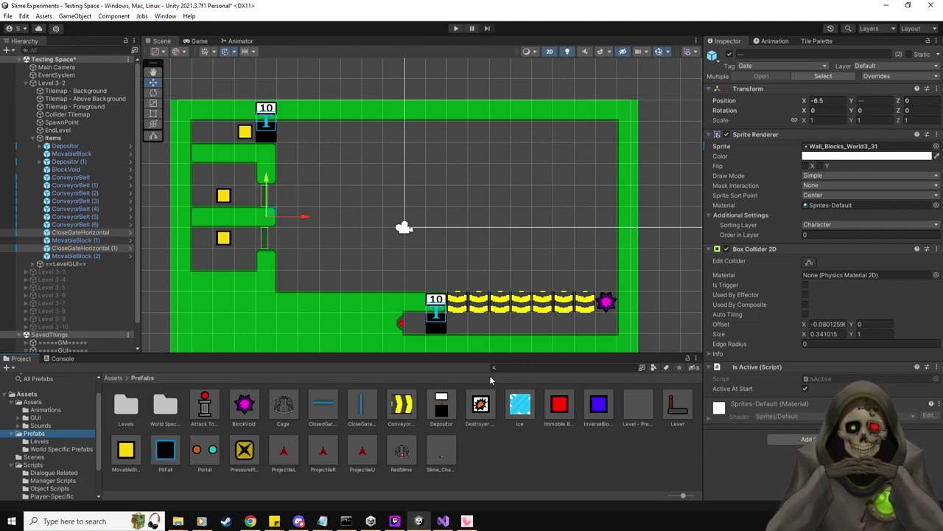
{"action": "left_click_drag", "start_coordinate": [677, 404], "coordinate": [609, 236]}
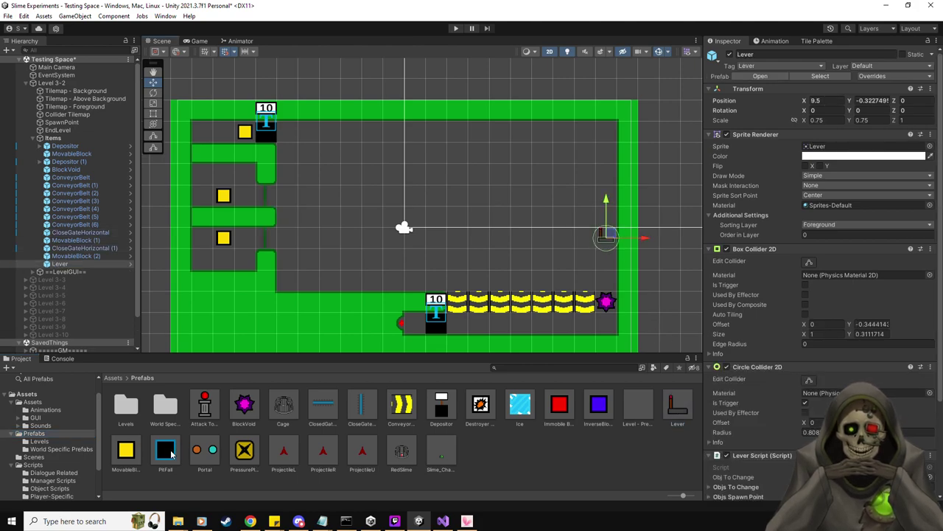
{"action": "left_click_drag", "start_coordinate": [165, 451], "coordinate": [584, 238]}
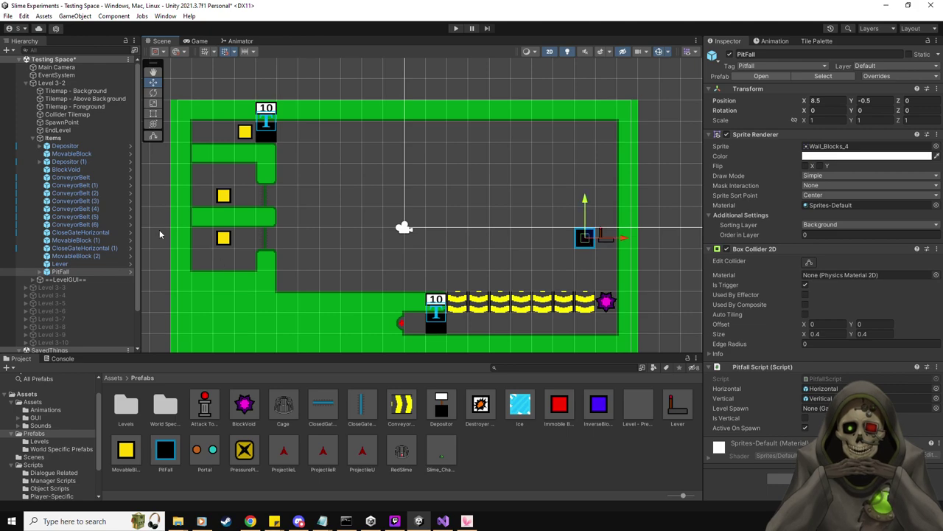
{"action": "left_click_drag", "start_coordinate": [62, 122], "coordinate": [824, 409]}
Step: Paint two-tile wall ledges above and below the PitFall and Lever, connecting them to the right outer wall
{"action": "left_click", "coordinate": [818, 40]}
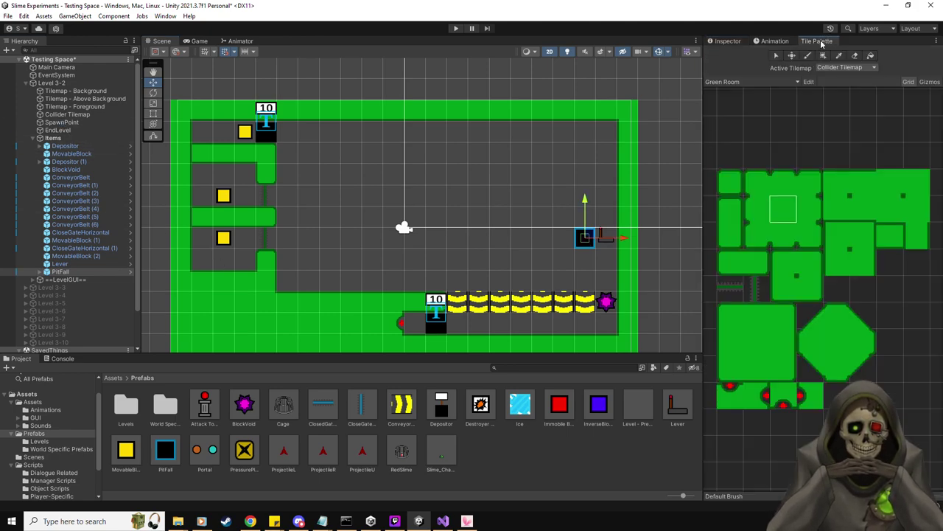
{"action": "left_click", "coordinate": [730, 262]}
{"action": "left_click", "coordinate": [585, 216]}
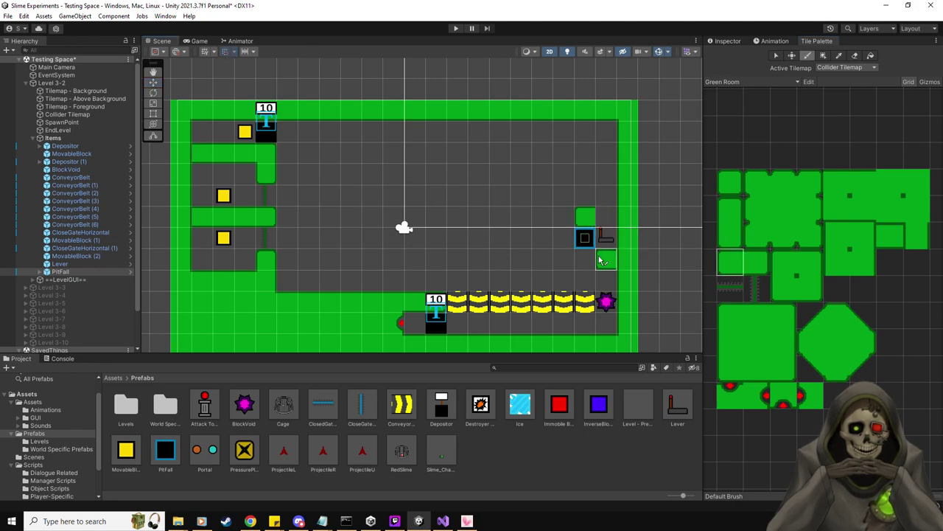
{"action": "left_click", "coordinate": [890, 235]}
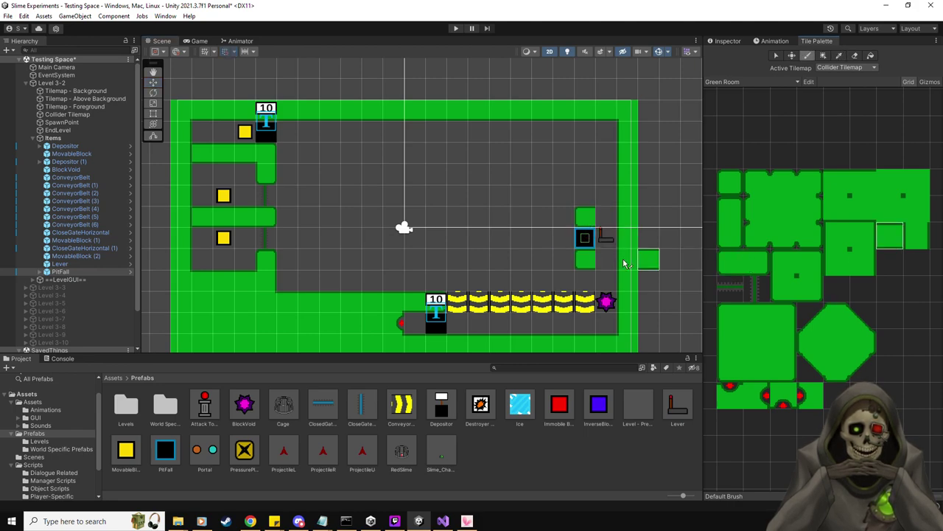
{"action": "left_click", "coordinate": [607, 216]}
{"action": "left_click", "coordinate": [564, 259]}
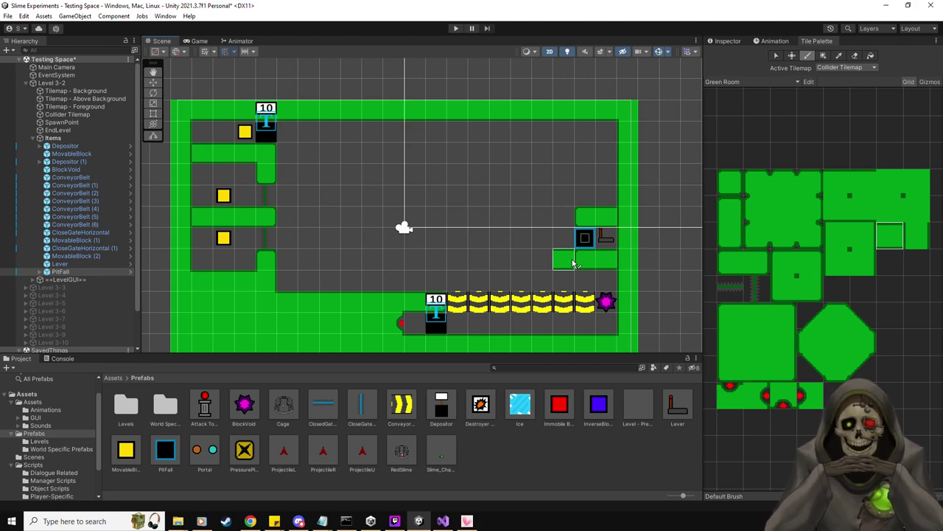
{"action": "left_click", "coordinate": [728, 40]}
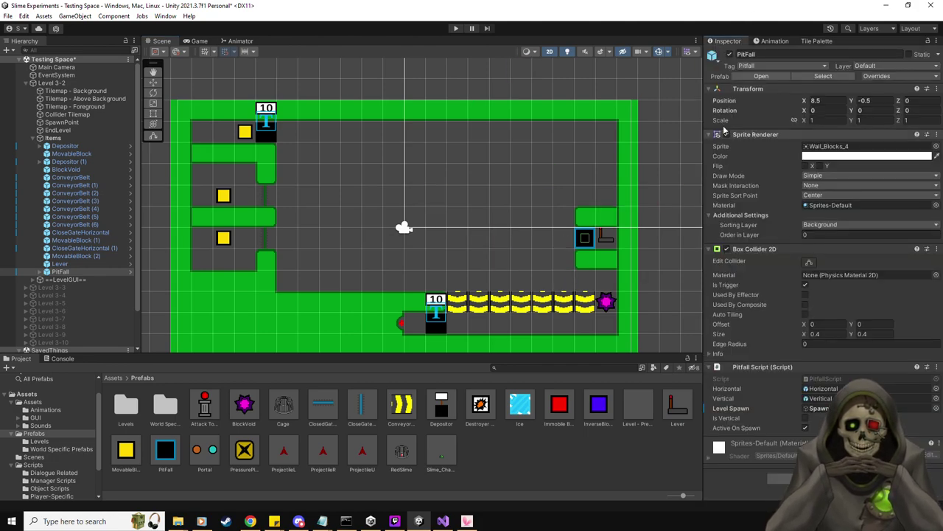
{"action": "left_click", "coordinate": [153, 82]}
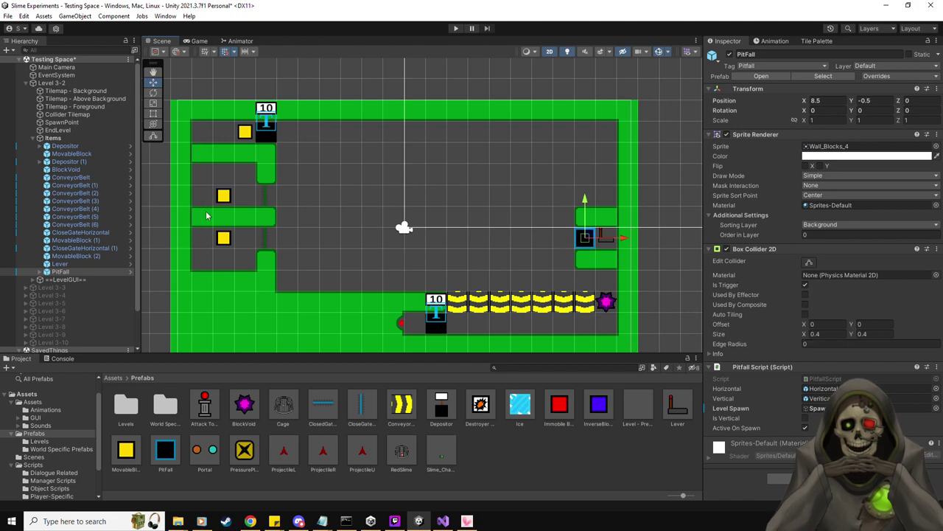
Step: Enable Always Start Obj Visible and Multi Objs on the Lever, and add two enabled elements to its Starting State list
{"action": "left_click", "coordinate": [76, 263]}
{"action": "scroll", "coordinate": [768, 396], "scroll_direction": "down", "scroll_amount": 3}
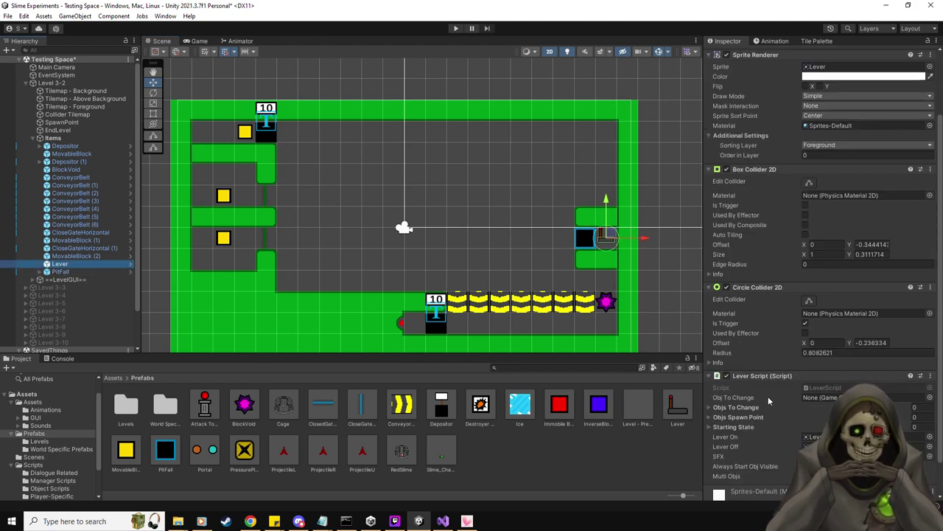
{"action": "left_click", "coordinate": [805, 428]}
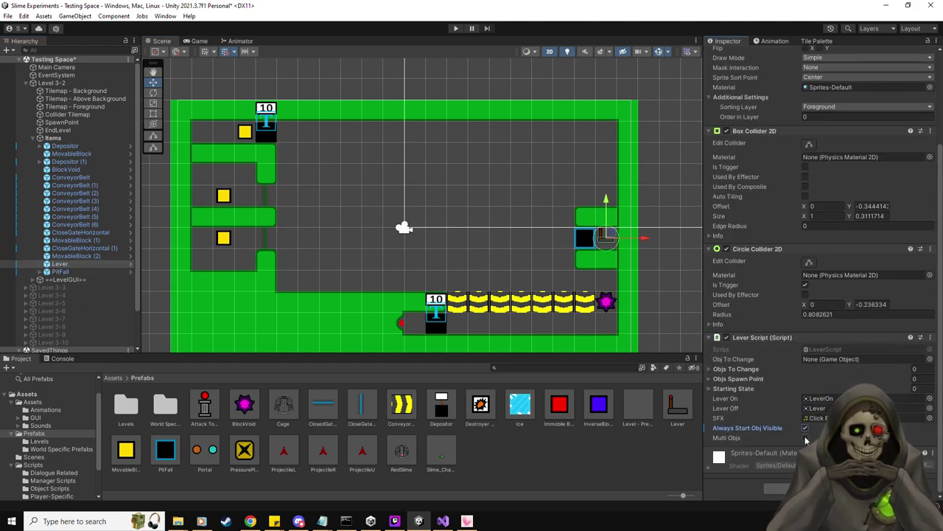
{"action": "double_click", "coordinate": [737, 379]}
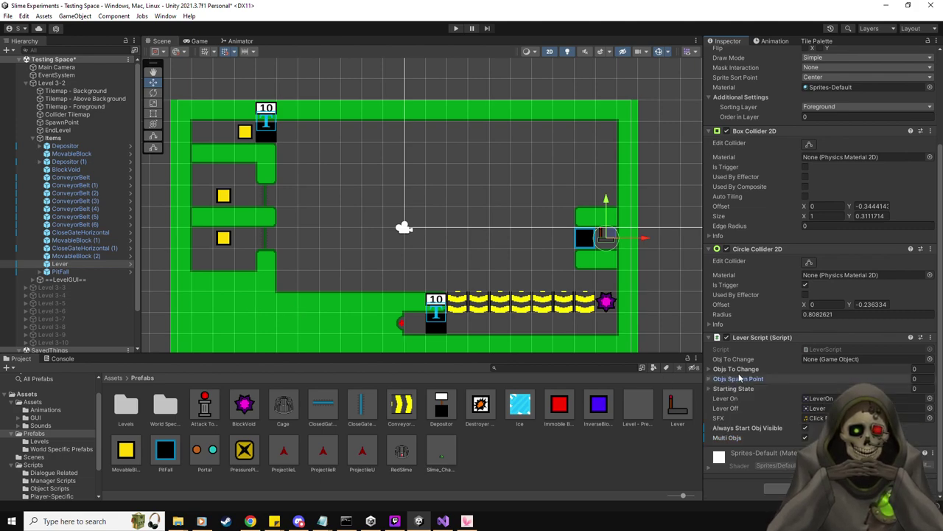
{"action": "left_click", "coordinate": [740, 389]}
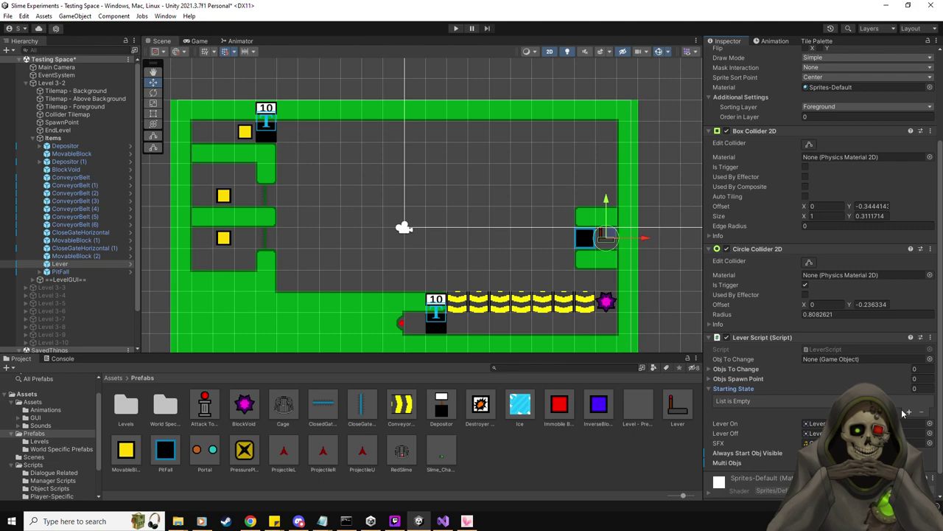
{"action": "left_click", "coordinate": [910, 411]}
{"action": "left_click", "coordinate": [910, 411]}
{"action": "left_click", "coordinate": [805, 400]}
{"action": "left_click", "coordinate": [805, 411]}
Step: Add CloseGateHorizontal and CloseGateHorizontal (1) to the Lever's Objs To Change list
{"action": "left_click", "coordinate": [755, 369]}
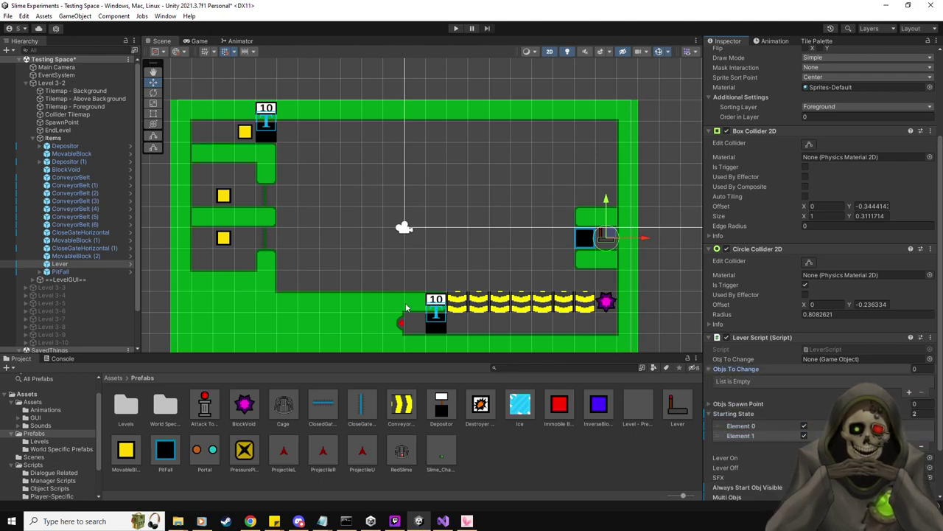
{"action": "left_click_drag", "start_coordinate": [100, 235], "coordinate": [789, 370]}
{"action": "left_click_drag", "start_coordinate": [755, 398], "coordinate": [744, 372]}
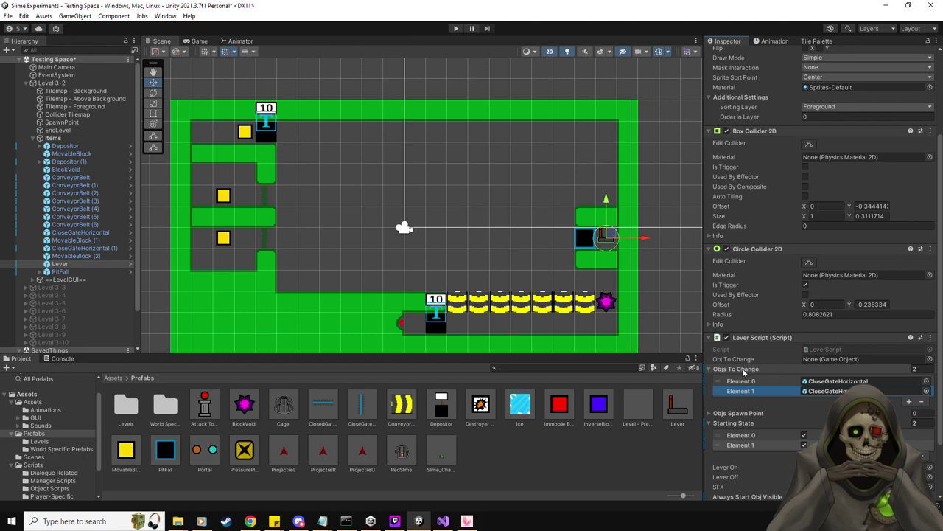
{"action": "left_click", "coordinate": [744, 370]}
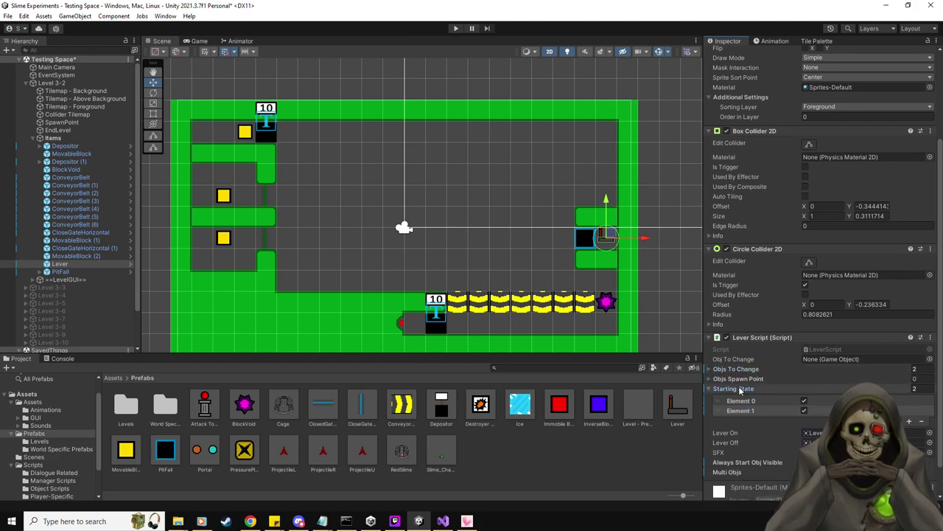
{"action": "left_click", "coordinate": [740, 391]}
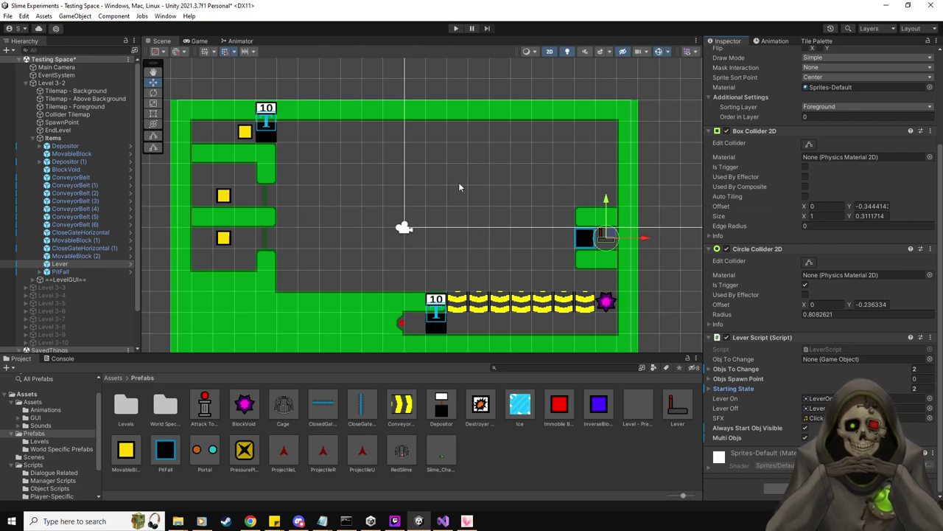
Step: Paint a free-standing two-tile vertical wall pillar two tiles right of the upper-left room's wall end, one tile below the upper wall
{"action": "middle_click_drag", "start_coordinate": [459, 187], "coordinate": [451, 188]}
{"action": "left_click", "coordinate": [824, 42]}
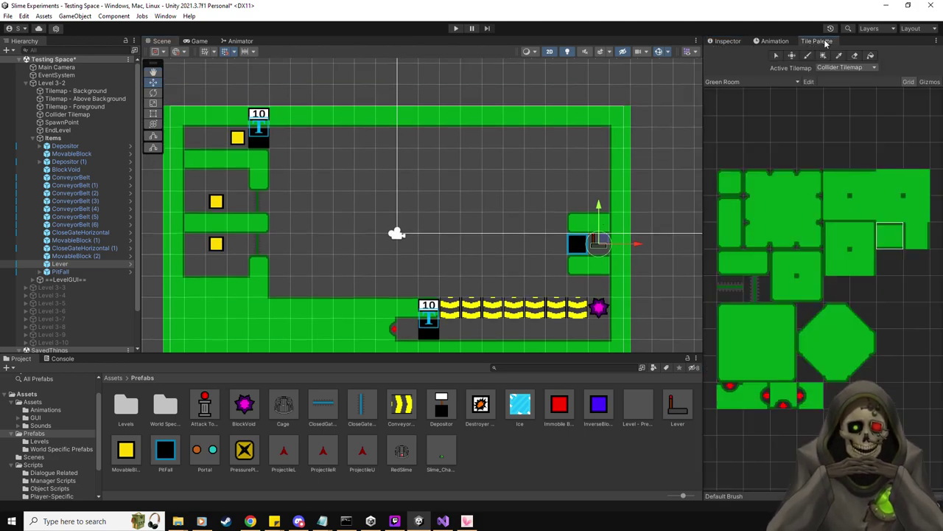
{"action": "left_click", "coordinate": [733, 190]}
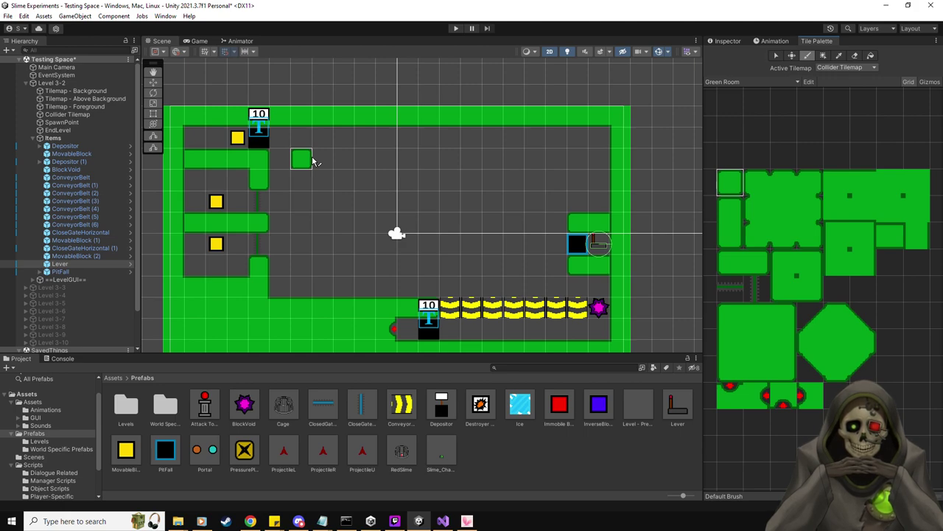
{"action": "left_click", "coordinate": [730, 234]}
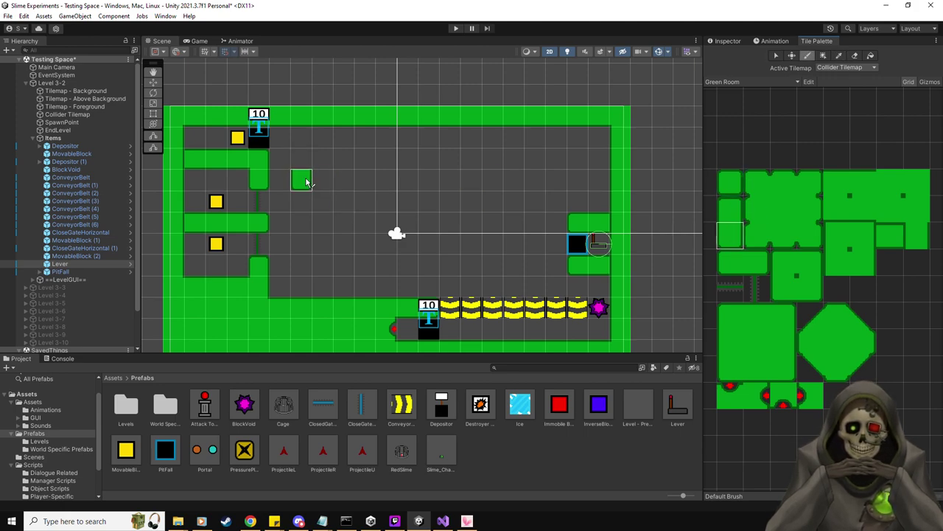
{"action": "left_click", "coordinate": [729, 212]}
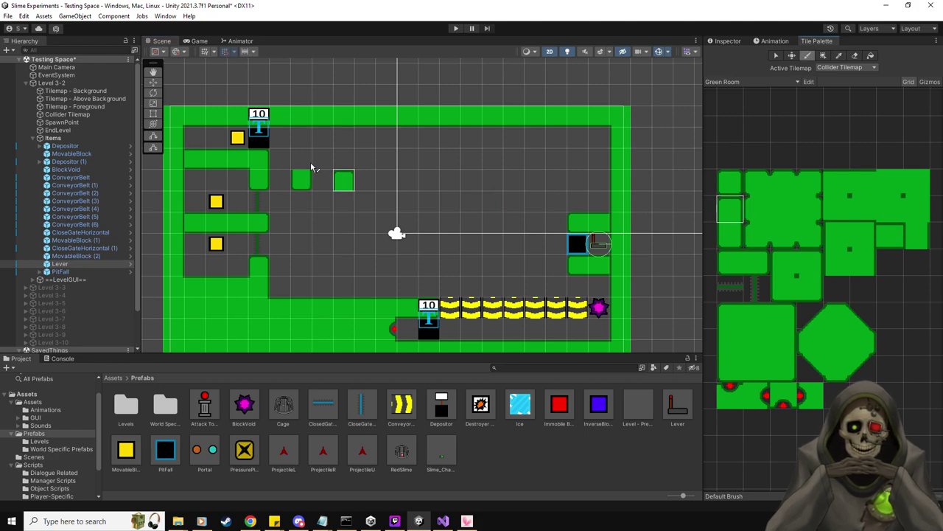
{"action": "left_click", "coordinate": [305, 165]}
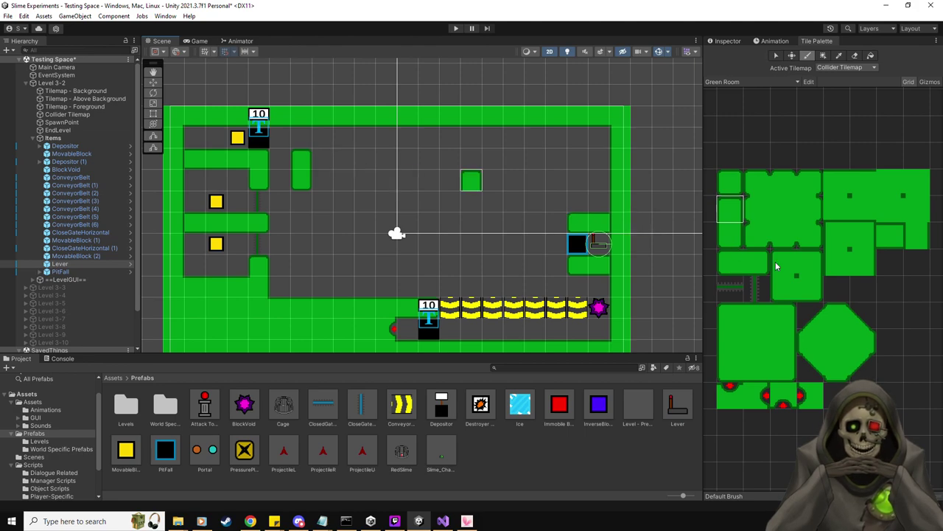
Step: Paint a three-tile pillar hanging from the upper wall and a two-tile pillar beyond it, each one tile apart from its neighbour
{"action": "left_click", "coordinate": [730, 234]}
{"action": "left_click", "coordinate": [340, 175]}
{"action": "left_click", "coordinate": [916, 236]}
{"action": "left_click_drag", "start_coordinate": [345, 168], "coordinate": [344, 133]}
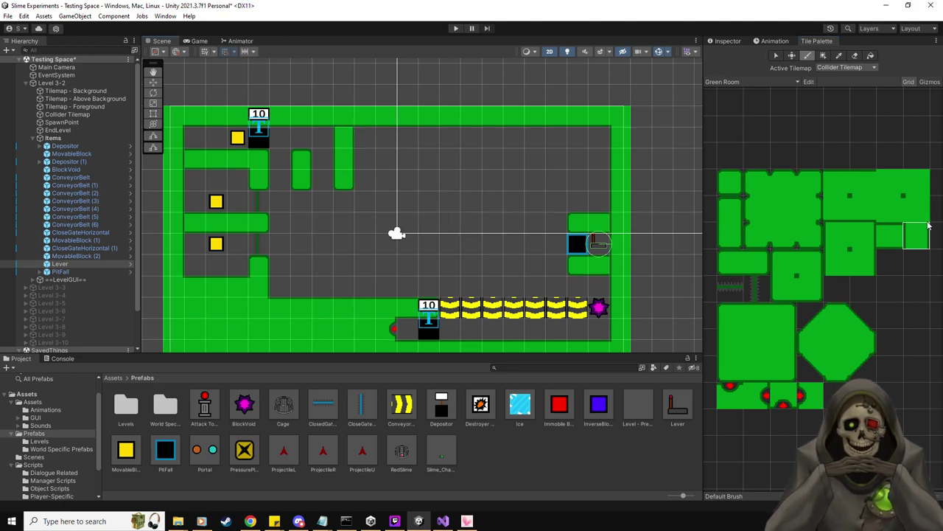
{"action": "left_click", "coordinate": [387, 159]}
{"action": "left_click", "coordinate": [728, 234]}
{"action": "left_click", "coordinate": [386, 179]}
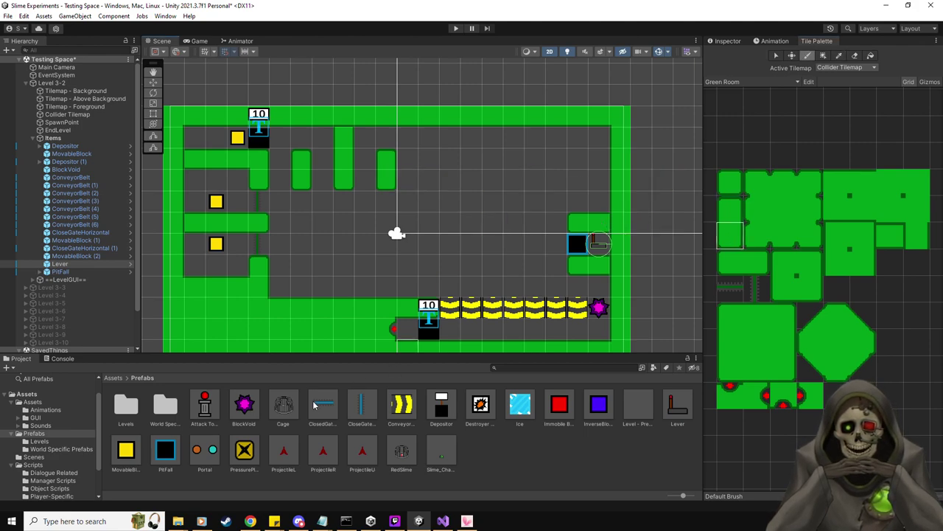
Step: Place a ClosedGateVertical across the lower end of the first gap between the pillars and a duplicate across the second gap
{"action": "left_click_drag", "start_coordinate": [361, 406], "coordinate": [321, 177]}
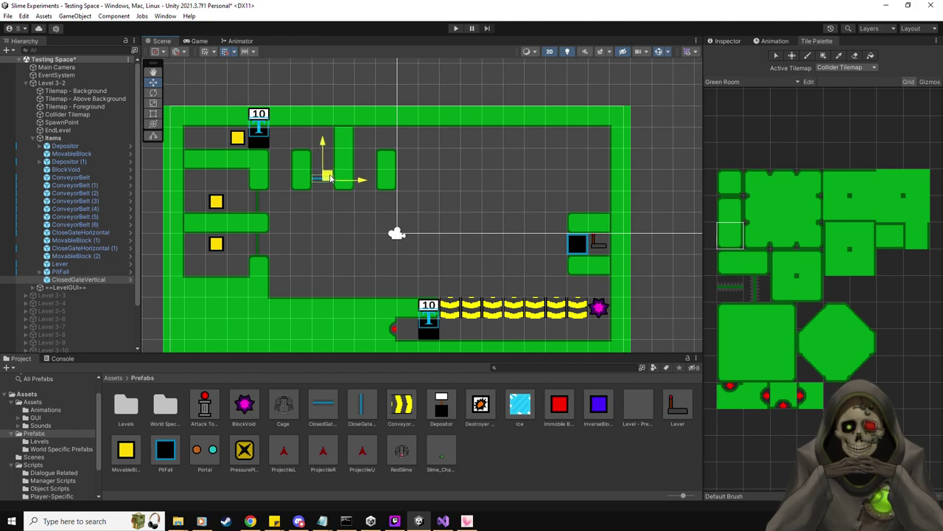
{"action": "key", "text": "ctrl+d"}
{"action": "left_click_drag", "start_coordinate": [363, 185], "coordinate": [403, 182]}
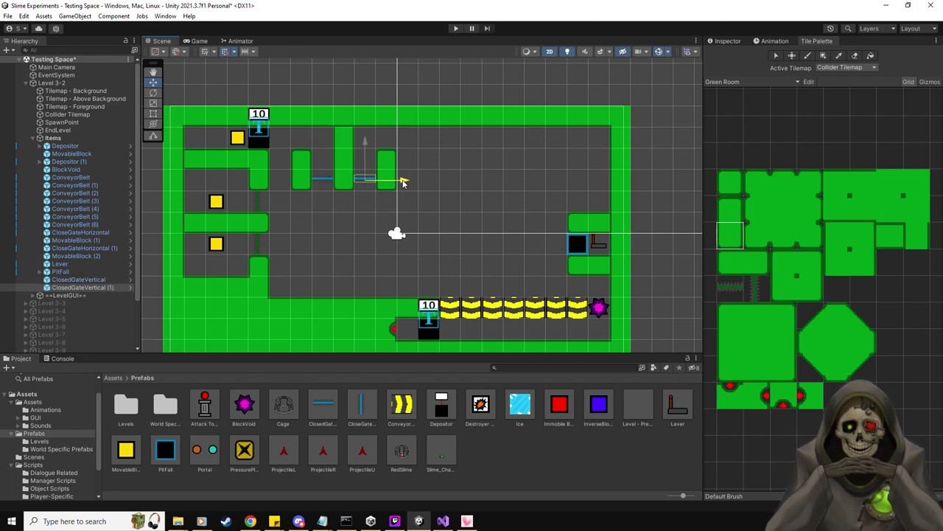
Step: Duplicate CloseGateHorizontal (1) to place gates above both two-tile pillars and two more gates farther right along the upper wall
{"action": "left_click", "coordinate": [103, 249]}
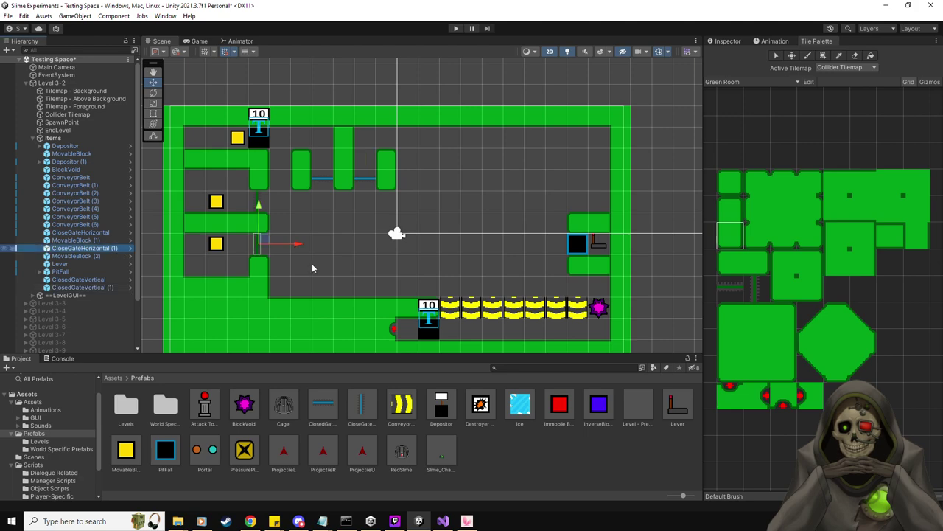
{"action": "key", "text": "ctrl+d"}
{"action": "left_click_drag", "start_coordinate": [268, 238], "coordinate": [396, 139]}
{"action": "key", "text": "ctrl+d"}
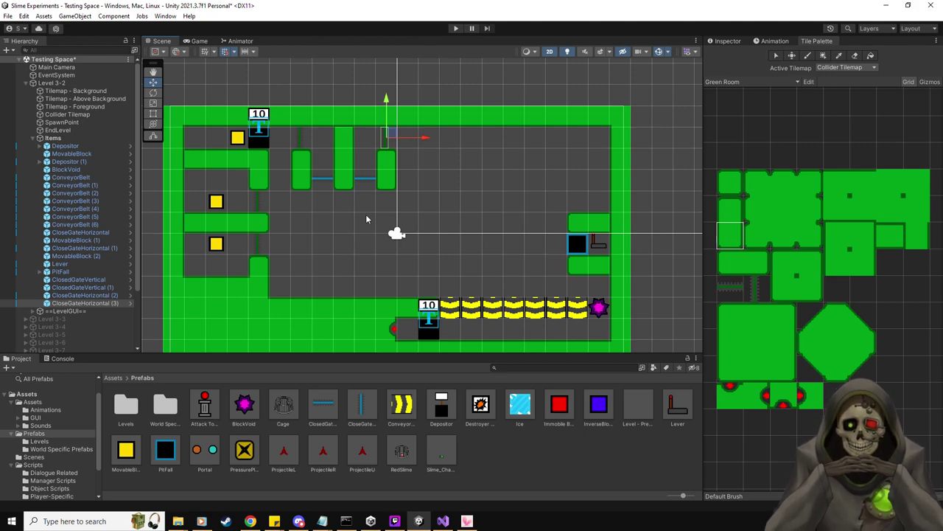
{"action": "key", "text": "ctrl+d"}
{"action": "left_click_drag", "start_coordinate": [428, 138], "coordinate": [552, 138]}
{"action": "key", "text": "ctrl+d"}
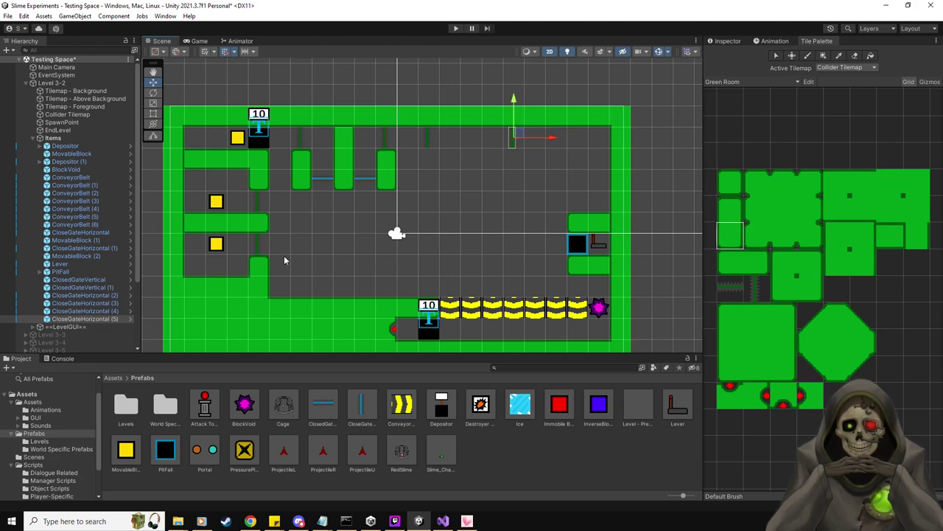
Step: Paint two-tile vertical wall pillars directly below the two rightmost gates along the upper wall
{"action": "left_click", "coordinate": [808, 58]}
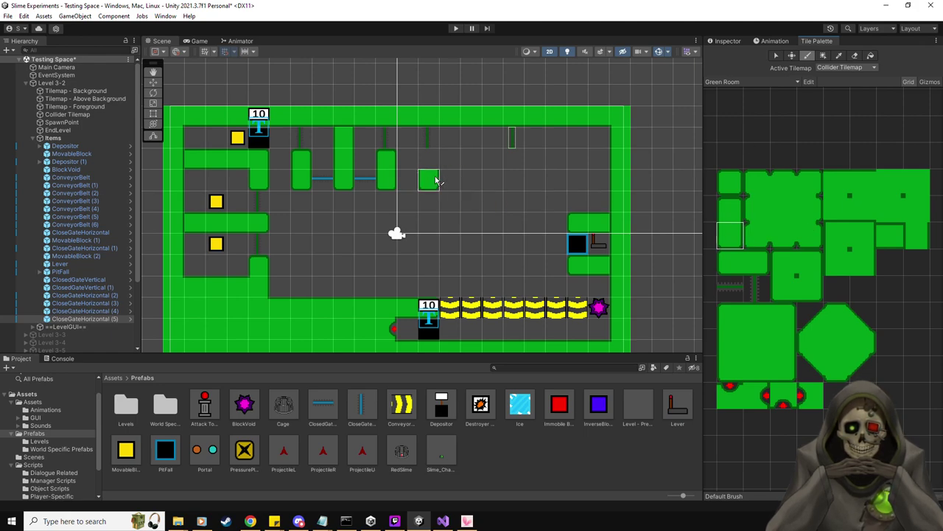
{"action": "left_click", "coordinate": [729, 209]}
{"action": "left_click", "coordinate": [430, 163]}
{"action": "left_click_drag", "start_coordinate": [738, 210], "coordinate": [736, 236]}
{"action": "left_click", "coordinate": [523, 179]}
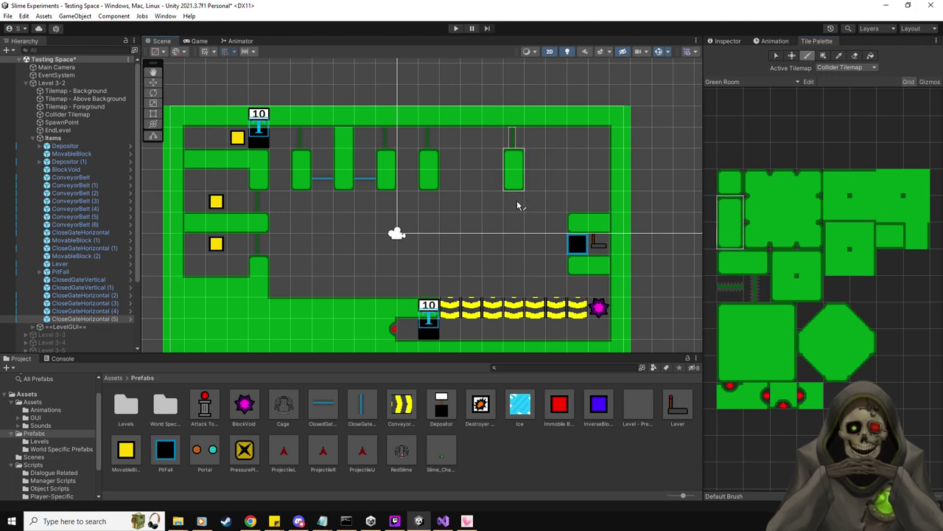
Step: Paint a three-tile pillar hanging from the upper wall midway between the two right-hand pillars
{"action": "left_click", "coordinate": [733, 236]}
{"action": "left_click", "coordinate": [472, 179]}
{"action": "left_click", "coordinate": [578, 179]}
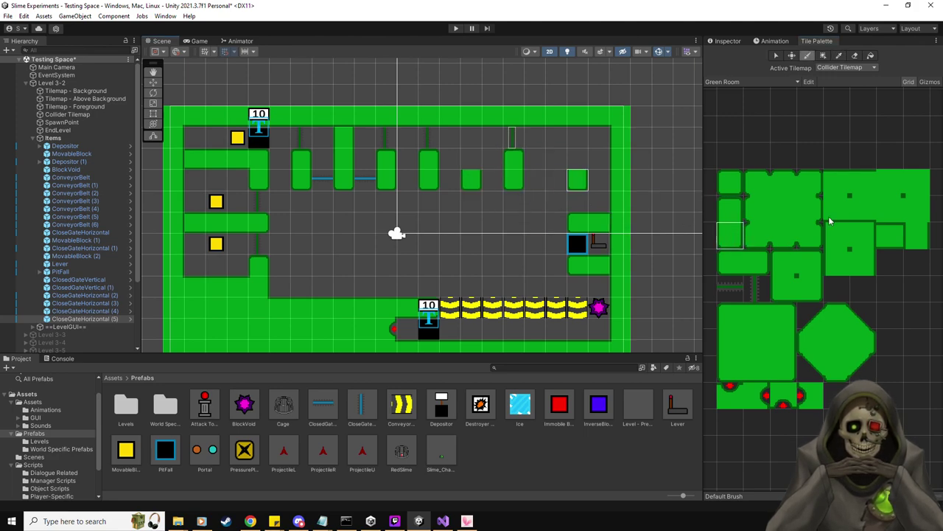
{"action": "left_click", "coordinate": [916, 234]}
{"action": "left_click", "coordinate": [471, 158]}
{"action": "left_click", "coordinate": [474, 145]}
Step: Duplicate ClosedGateVertical (1) twice and place the copies across the two gaps between the right-hand pillars
{"action": "left_click", "coordinate": [84, 288]}
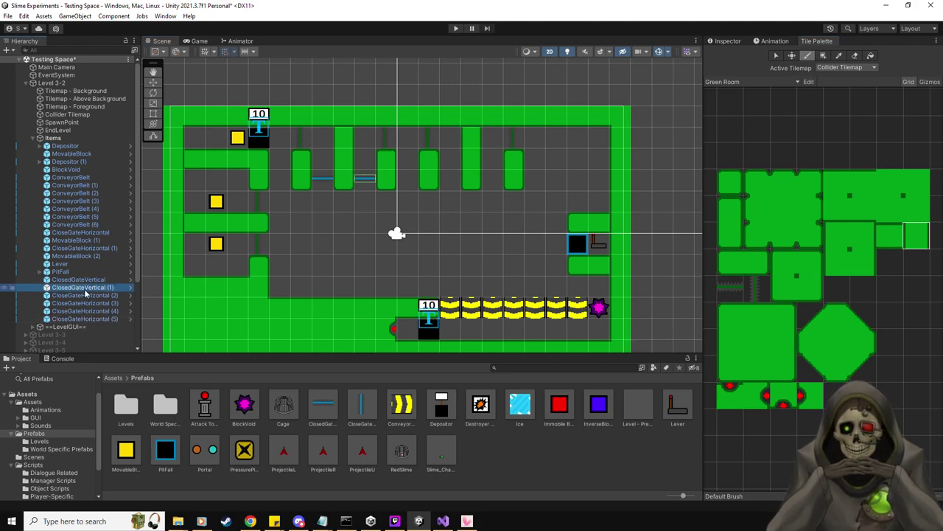
{"action": "key", "text": "ctrl+d"}
{"action": "left_click", "coordinate": [154, 83]}
{"action": "key", "text": "ctrl+d"}
{"action": "left_click_drag", "start_coordinate": [400, 180], "coordinate": [532, 182]}
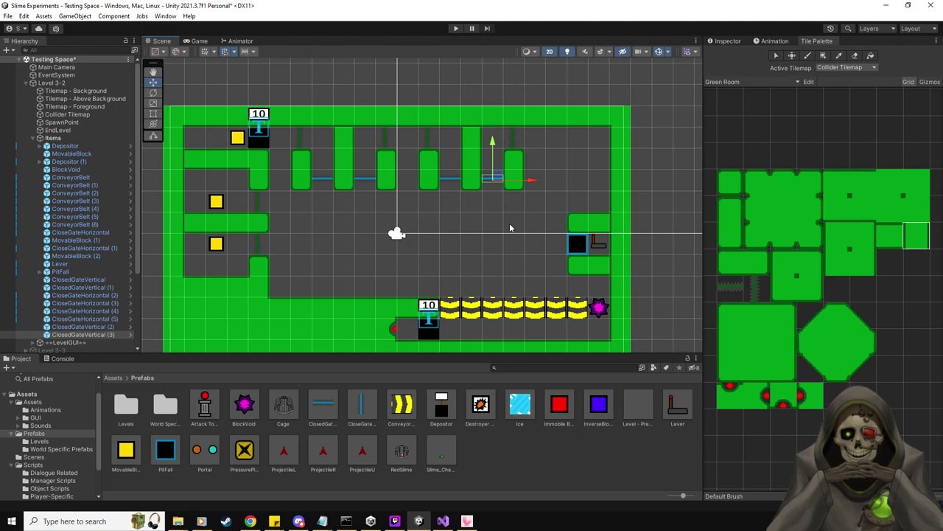
Step: Assign the Wall_Blocks_World3_30 sprite to all four ClosedGateVertical objects
{"action": "left_click", "coordinate": [726, 40]}
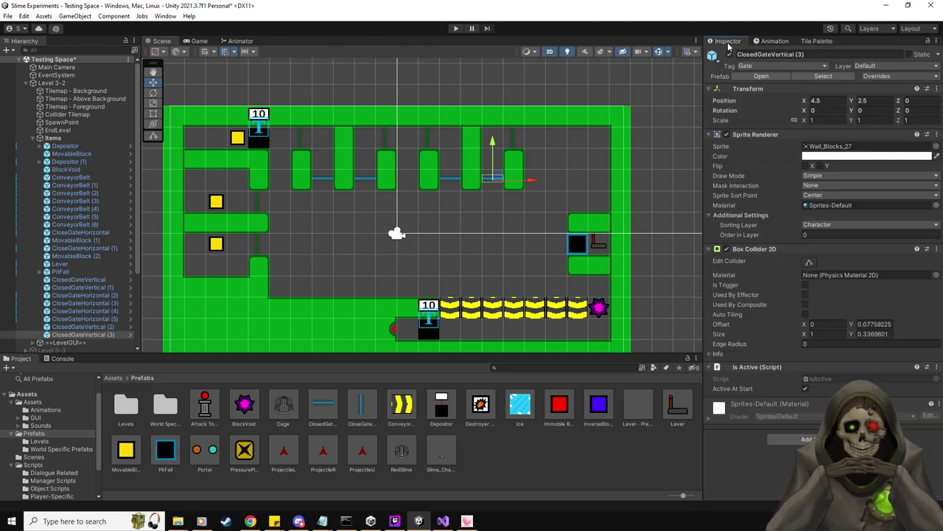
{"action": "left_click", "coordinate": [82, 327], "text": "ctrl"}
{"action": "left_click", "coordinate": [89, 287], "text": "ctrl"}
{"action": "left_click", "coordinate": [81, 280], "text": "ctrl"}
{"action": "left_click", "coordinate": [33, 402]}
{"action": "scroll", "coordinate": [596, 443], "scroll_direction": "down", "scroll_amount": 5}
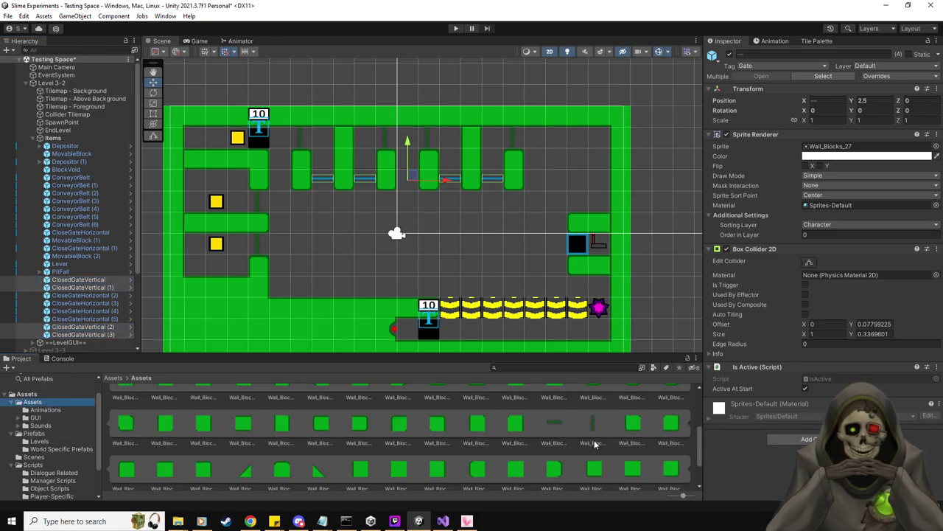
{"action": "left_click_drag", "start_coordinate": [555, 430], "coordinate": [824, 153]}
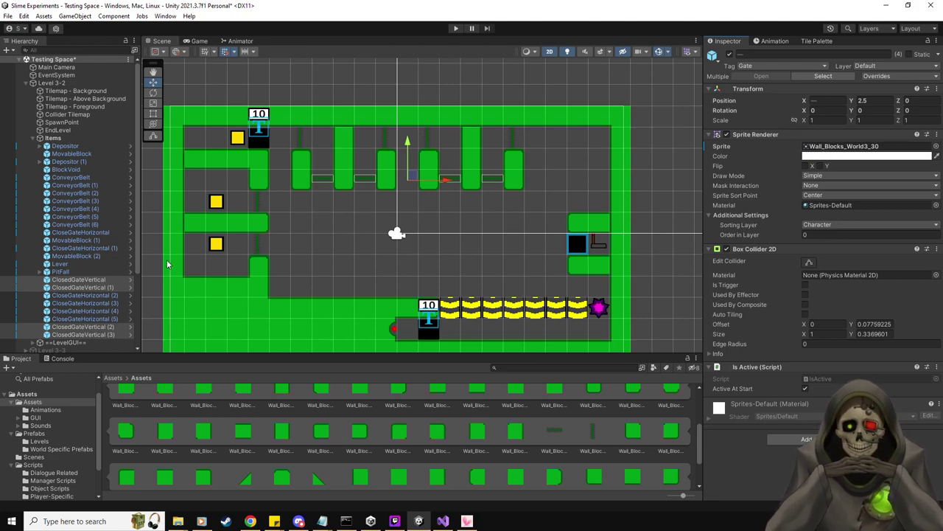
Step: Add a MovableBlock from the Prefabs folder and duplicate it so each of the four gated chambers between the pillars holds one
{"action": "scroll", "coordinate": [502, 433], "scroll_direction": "up", "scroll_amount": 2}
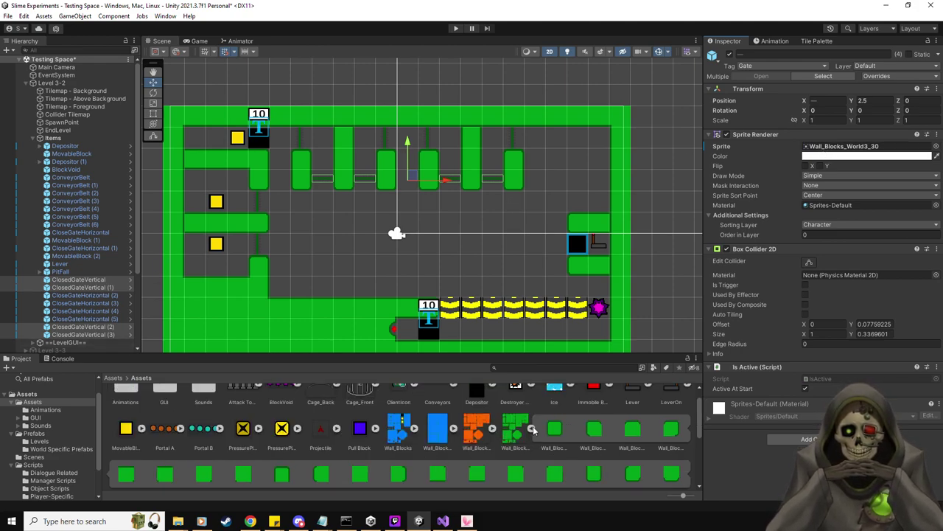
{"action": "scroll", "coordinate": [533, 430], "scroll_direction": "up", "scroll_amount": 1}
{"action": "left_click", "coordinate": [42, 434]}
{"action": "left_click_drag", "start_coordinate": [128, 456], "coordinate": [530, 160]}
{"action": "key", "text": "ctrl+d"}
{"action": "key", "text": "ctrl+d"}
{"action": "key", "text": "ctrl+d"}
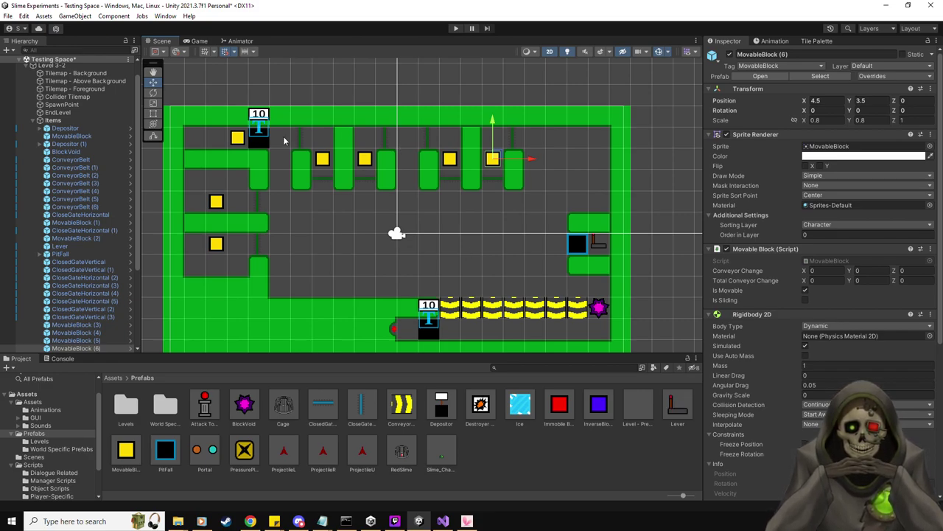
Step: Add two more Levers along the right wall above the existing one and paint a two-tile wall ledge between them
{"action": "left_click_drag", "start_coordinate": [621, 234], "coordinate": [599, 199]}
{"action": "left_click_drag", "start_coordinate": [673, 396], "coordinate": [607, 154]}
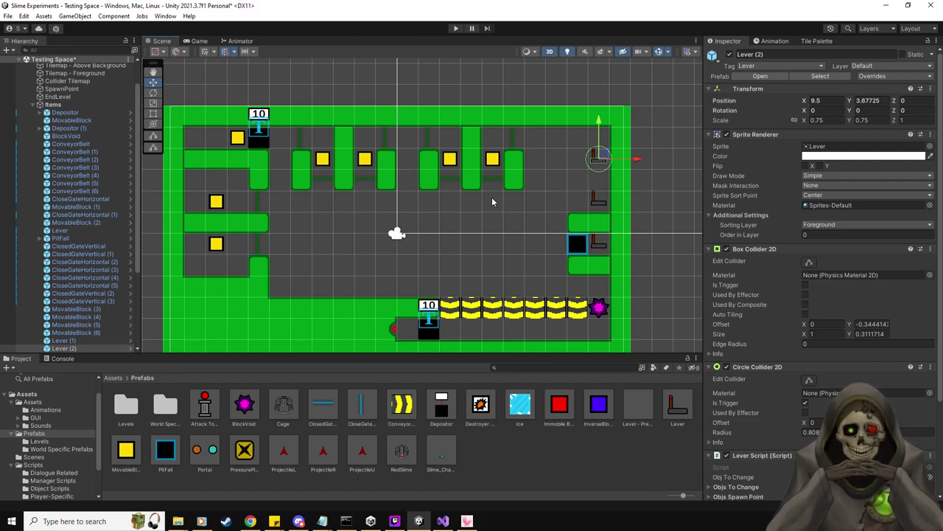
{"action": "left_click", "coordinate": [817, 41]}
{"action": "left_click", "coordinate": [735, 264]}
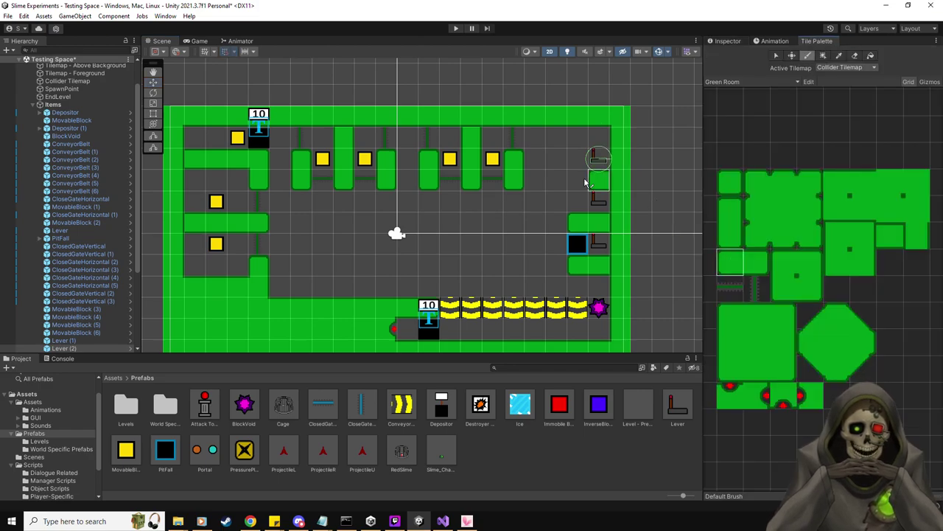
{"action": "left_click", "coordinate": [889, 234]}
{"action": "left_click_drag", "start_coordinate": [579, 181], "coordinate": [599, 189]}
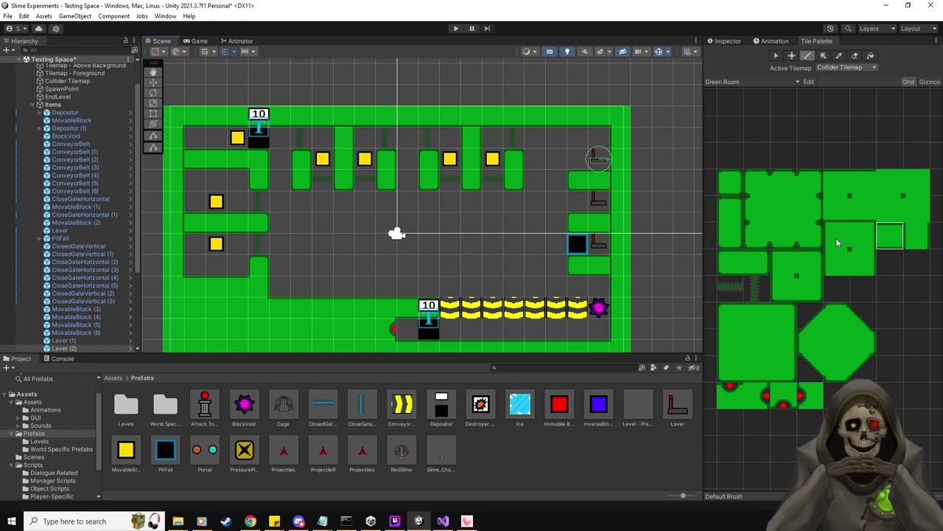
Step: Paint two Green Room wall tiles above the uppermost lever and fill the adjoining top-right corner border with solid wall
{"action": "left_click", "coordinate": [730, 368]}
{"action": "left_click", "coordinate": [578, 132]}
{"action": "left_click", "coordinate": [917, 182]}
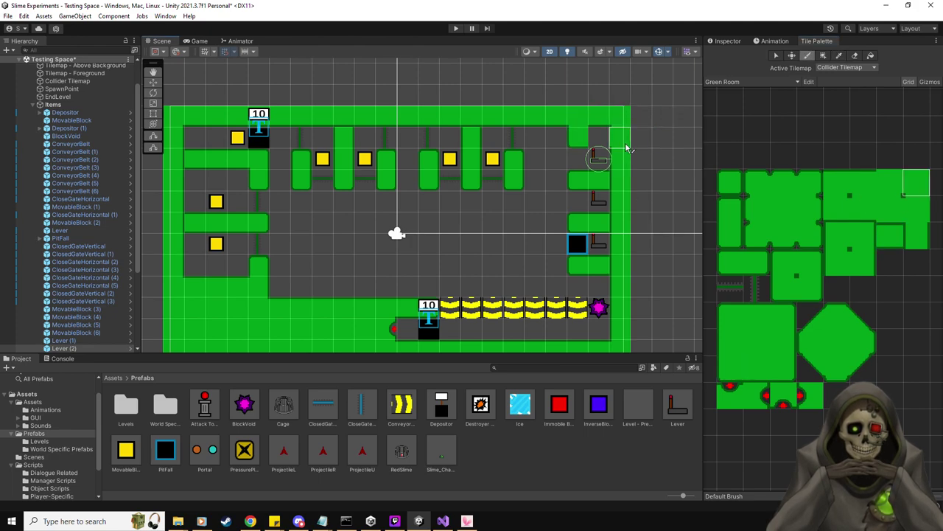
{"action": "left_click", "coordinate": [599, 137]}
{"action": "left_click", "coordinate": [771, 211]}
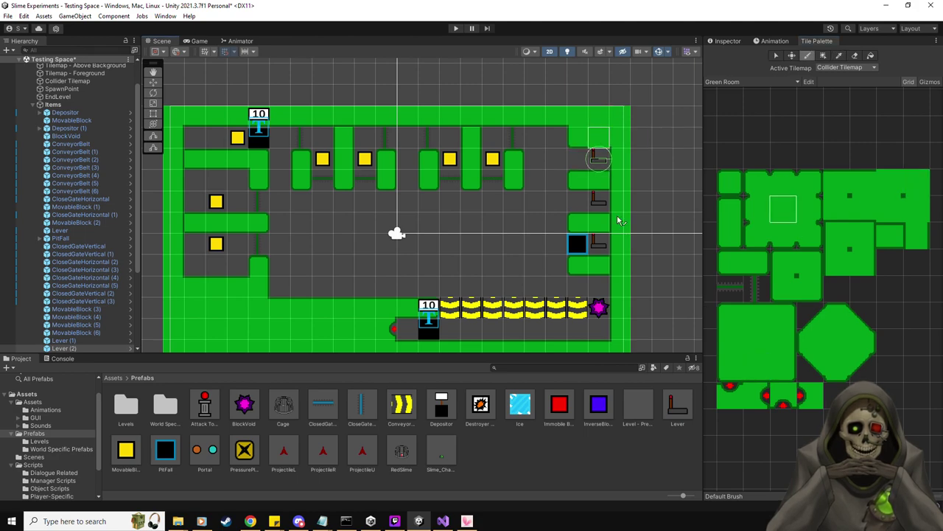
Step: Enable Always Start Obj Visible and Multi Objs in the Lever Script of both Lever (1) and Lever (2)
{"action": "left_click", "coordinate": [736, 40]}
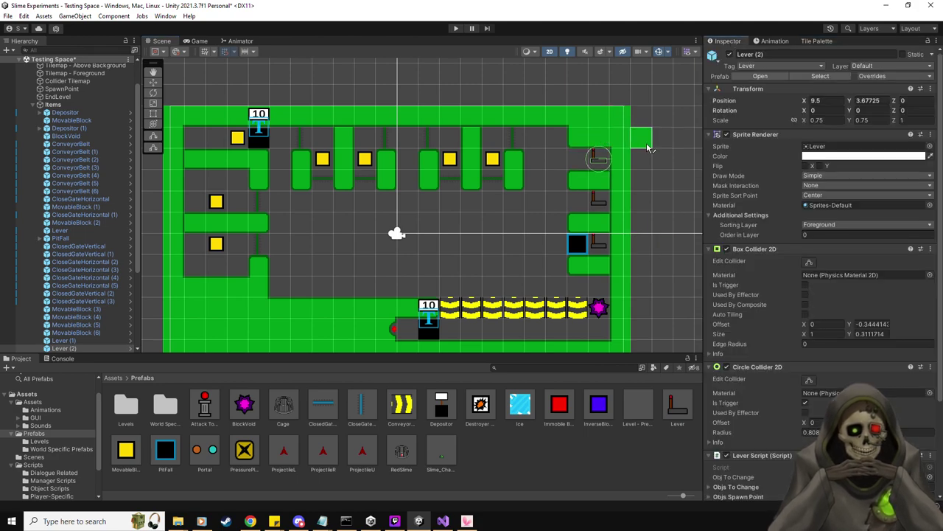
{"action": "left_click", "coordinate": [80, 341]}
{"action": "scroll", "coordinate": [750, 153], "scroll_direction": "down", "scroll_amount": 3}
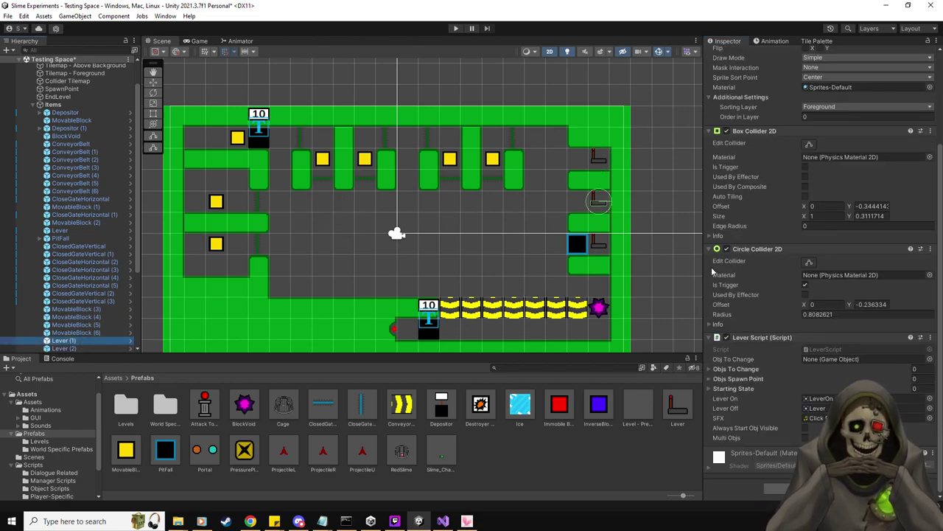
{"action": "scroll", "coordinate": [73, 318], "scroll_direction": "down", "scroll_amount": 2}
{"action": "left_click", "coordinate": [73, 318], "text": "shift"}
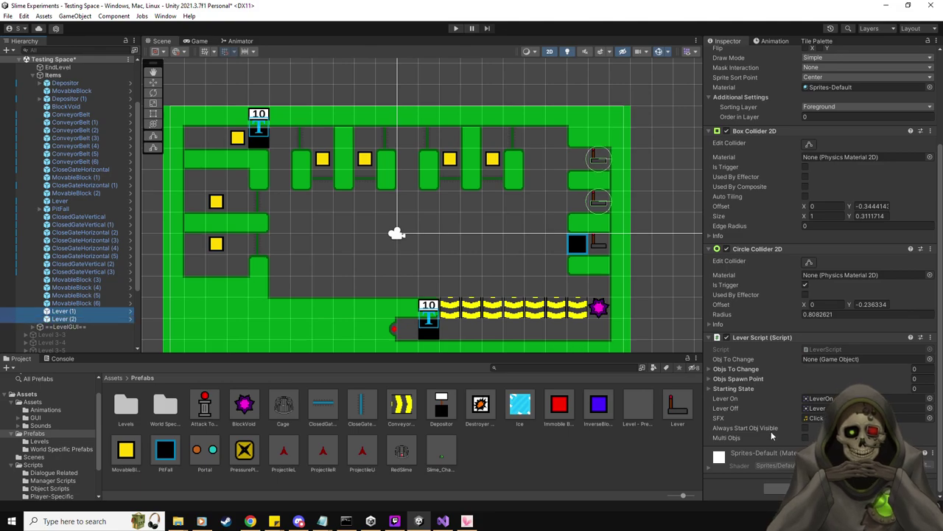
{"action": "left_click", "coordinate": [806, 428]}
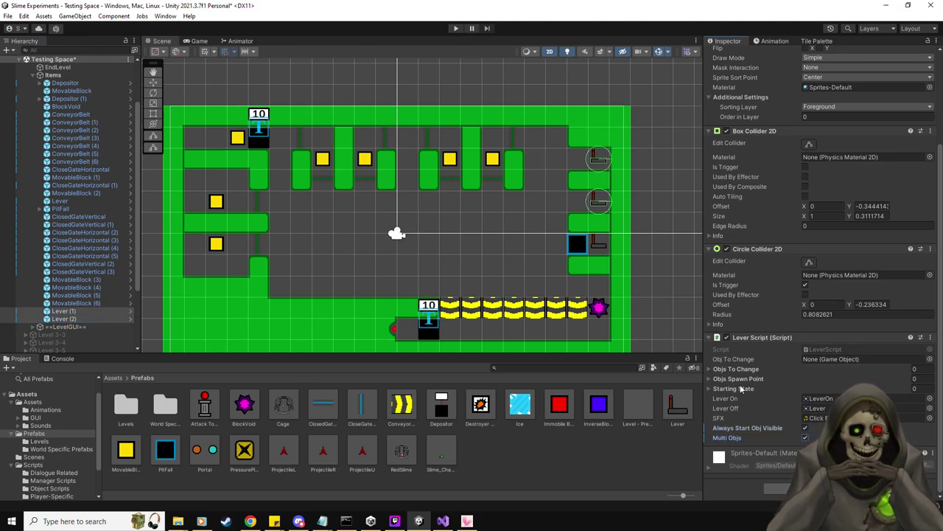
Step: Set the Starting State size to 4 for Lever (1) and Lever (2) and enable all four elements
{"action": "left_click", "coordinate": [740, 386]}
{"action": "left_click", "coordinate": [914, 389]}
{"action": "type", "text": "4"}
{"action": "key", "text": "Return"}
{"action": "left_click", "coordinate": [804, 401]}
{"action": "left_click", "coordinate": [804, 410]}
{"action": "left_click", "coordinate": [805, 420]}
{"action": "left_click", "coordinate": [804, 430]}
Step: Assign ClosedGateVertical, ClosedGateVertical (1), CloseGateHorizontal (2) and CloseGateHorizontal (3) to Lever (1)'s Objs To Change, with the Inspector locked on that lever
{"action": "left_click", "coordinate": [63, 310]}
{"action": "left_click", "coordinate": [62, 201]}
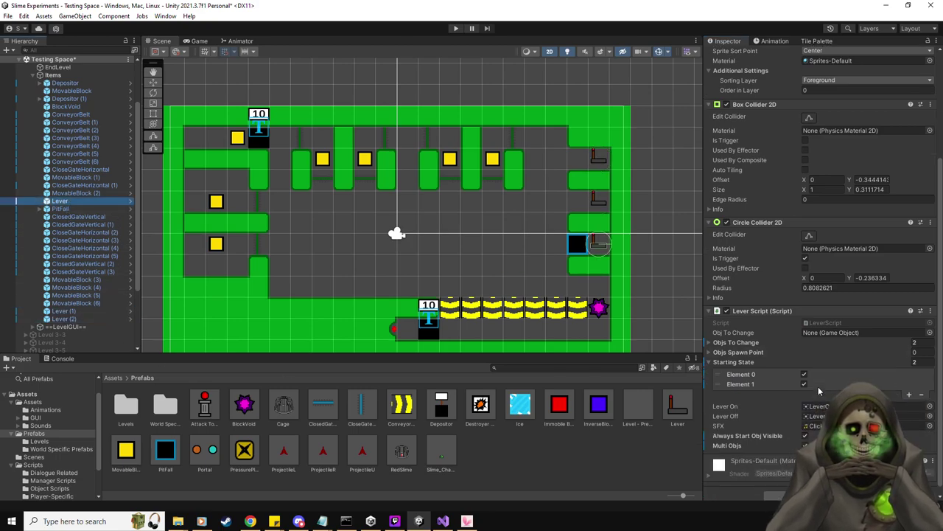
{"action": "left_click", "coordinate": [63, 311]}
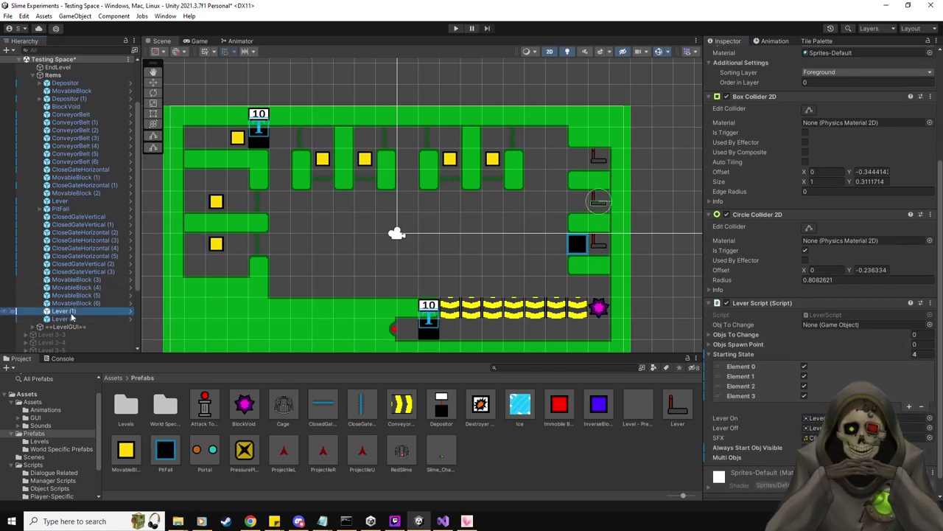
{"action": "left_click", "coordinate": [153, 82]}
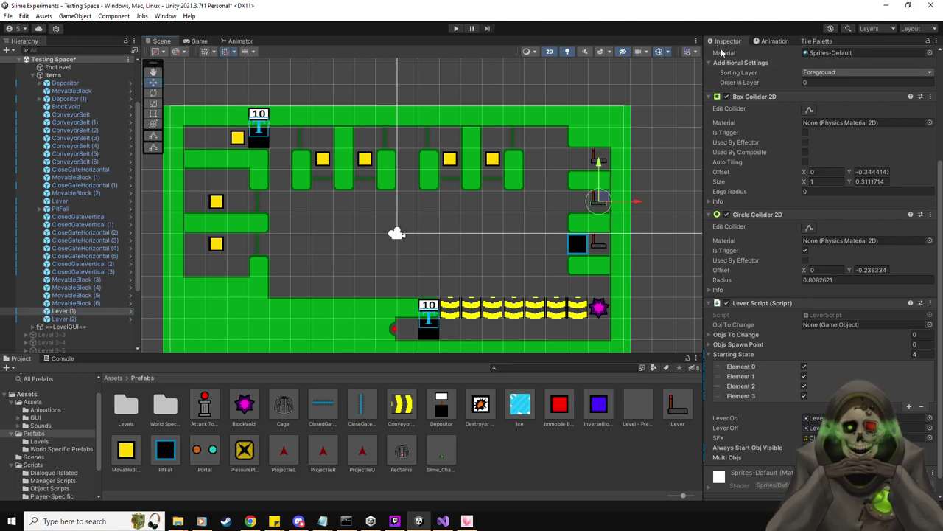
{"action": "left_click", "coordinate": [930, 42]}
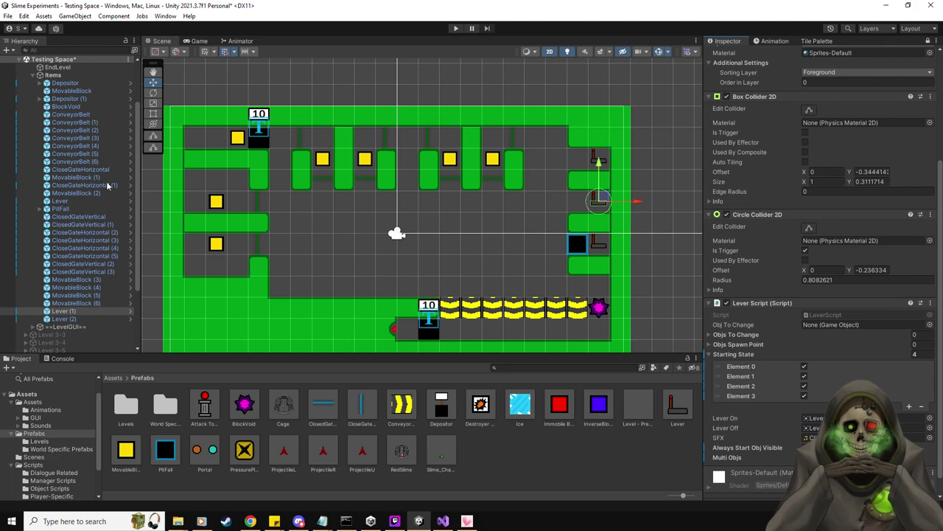
{"action": "left_click", "coordinate": [87, 217]}
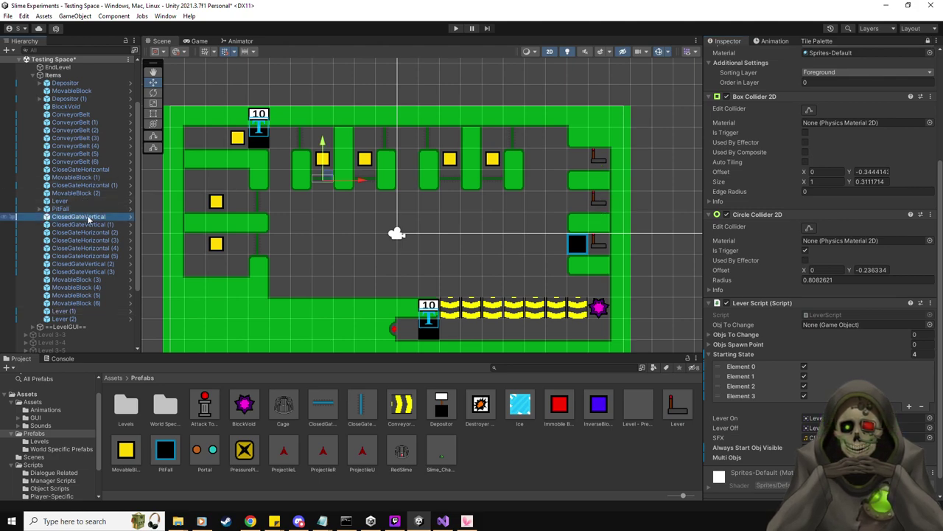
{"action": "key", "text": "Down"}
{"action": "key", "text": "Down"}
{"action": "key", "text": "Down"}
{"action": "key", "text": "Up"}
{"action": "key", "text": "Up"}
{"action": "key", "text": "Up"}
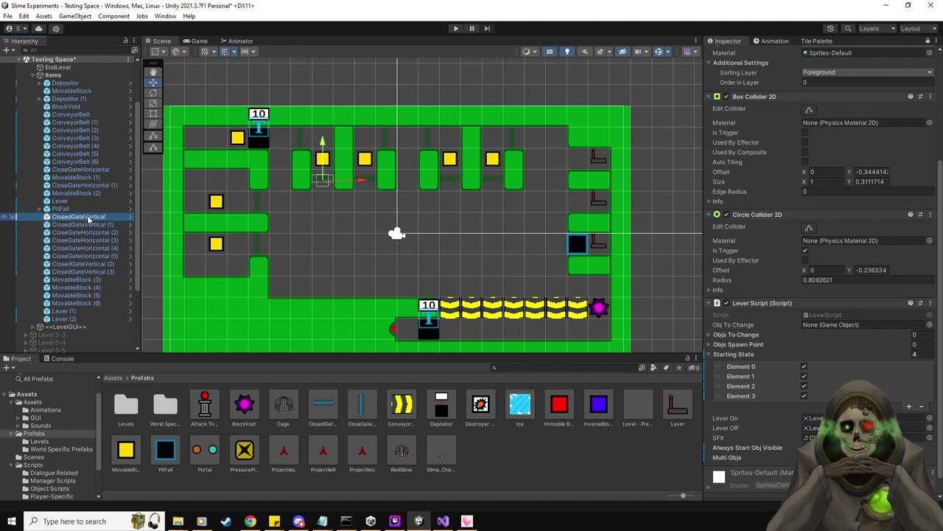
{"action": "key", "text": "shift+Down"}
{"action": "key", "text": "shift+Down"}
{"action": "key", "text": "shift+Down"}
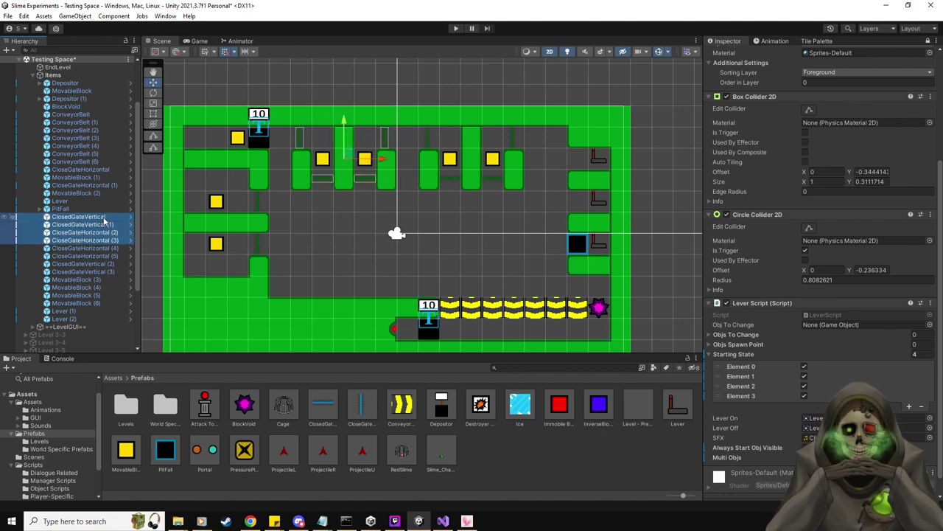
{"action": "left_click", "coordinate": [703, 360]}
{"action": "left_click_drag", "start_coordinate": [763, 346], "coordinate": [756, 339]}
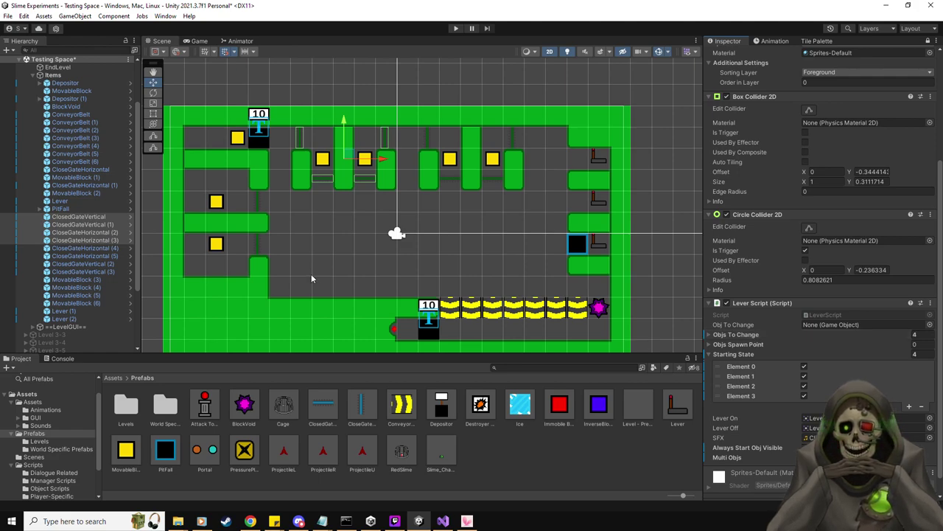
Step: Assign CloseGateHorizontal (4) and (5) and ClosedGateVertical (2) and (3) to Lever (2)'s Objs To Change, leaving the Inspector unlocked
{"action": "left_click", "coordinate": [119, 252]}
{"action": "key", "text": "shift+Down"}
{"action": "key", "text": "shift+Down"}
{"action": "key", "text": "shift+Down"}
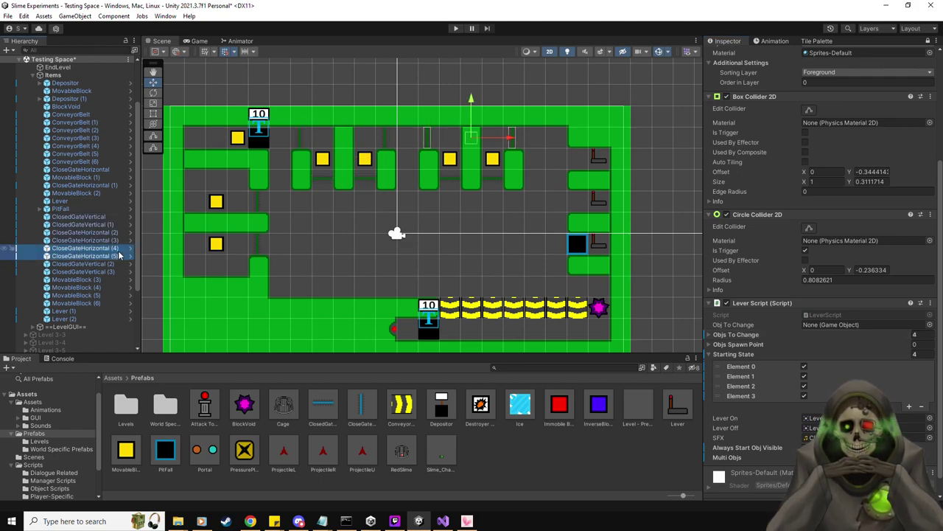
{"action": "left_click", "coordinate": [82, 318]}
{"action": "scroll", "coordinate": [721, 87], "scroll_direction": "up", "scroll_amount": 3}
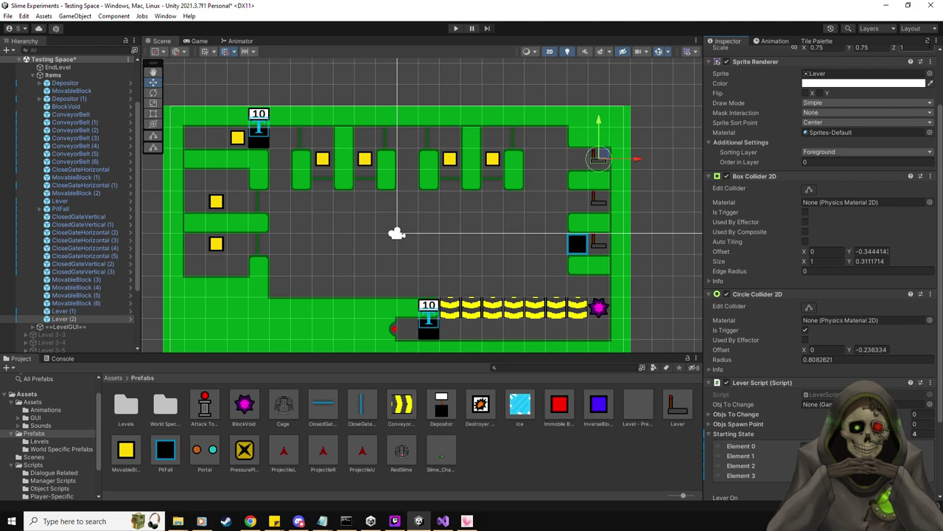
{"action": "left_click", "coordinate": [111, 272]}
{"action": "key", "text": "shift+Up"}
{"action": "key", "text": "shift+Up"}
{"action": "key", "text": "shift+Up"}
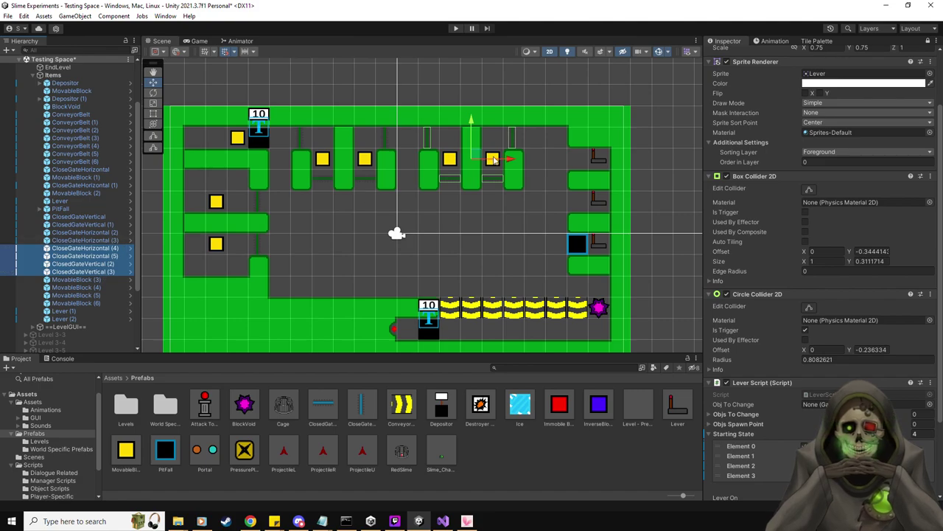
{"action": "left_click_drag", "start_coordinate": [97, 255], "coordinate": [757, 417]}
{"action": "scroll", "coordinate": [755, 418], "scroll_direction": "down", "scroll_amount": 3}
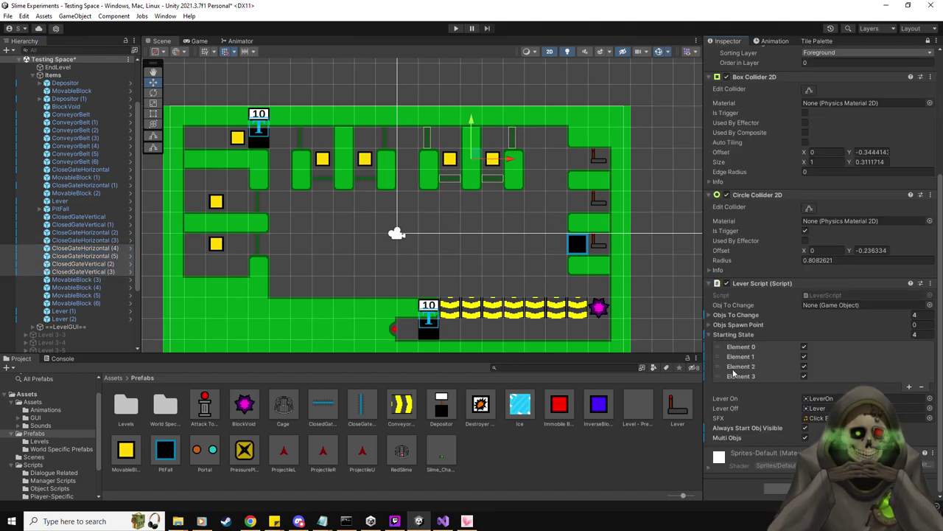
{"action": "left_click", "coordinate": [721, 335]}
{"action": "left_click", "coordinate": [928, 40]}
{"action": "scroll", "coordinate": [440, 250], "scroll_direction": "up", "scroll_amount": 1}
{"action": "scroll", "coordinate": [439, 246], "scroll_direction": "down", "scroll_amount": 2}
{"action": "left_click", "coordinate": [435, 245]}
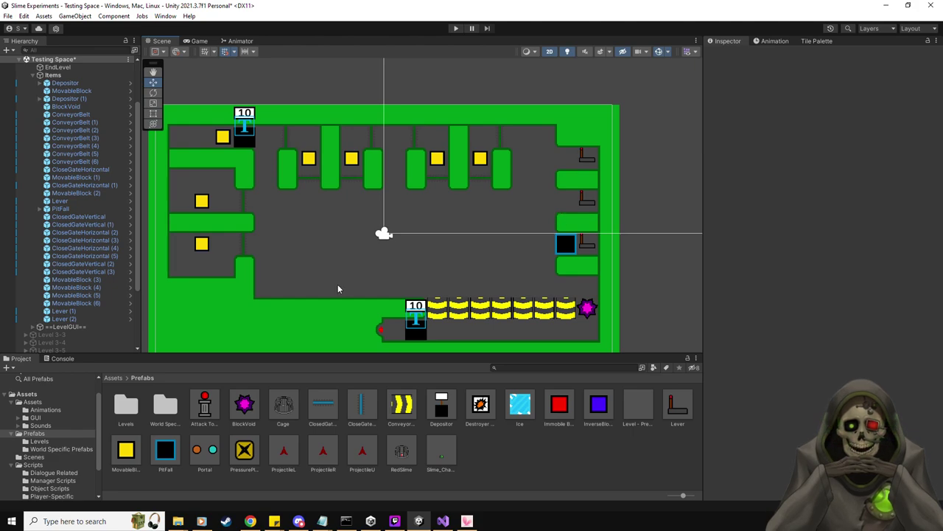
Step: Duplicate CloseGateHorizontal (5) and place the copy in front of the uppermost lever at X 8.5, Y 3.5
{"action": "left_click", "coordinate": [112, 162]}
{"action": "scroll", "coordinate": [384, 249], "scroll_direction": "up", "scroll_amount": 2}
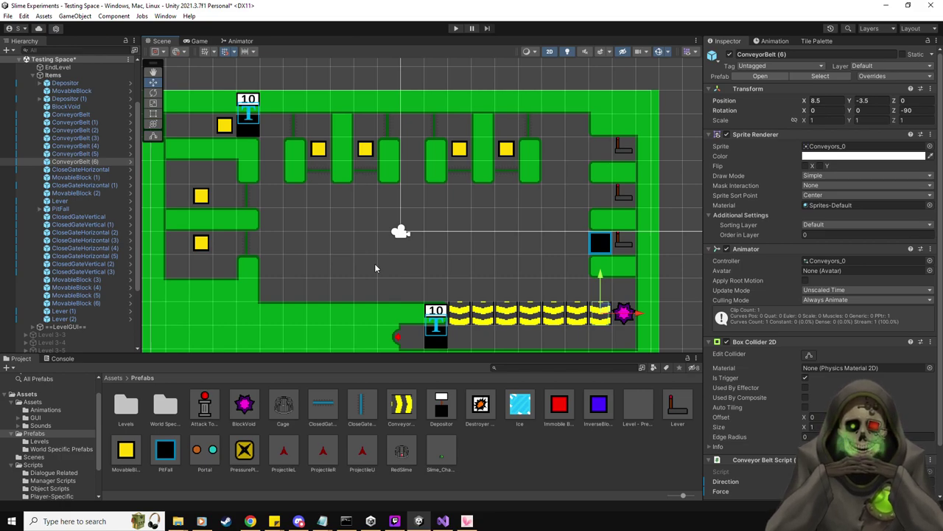
{"action": "left_click", "coordinate": [103, 264]}
{"action": "left_click", "coordinate": [104, 255]}
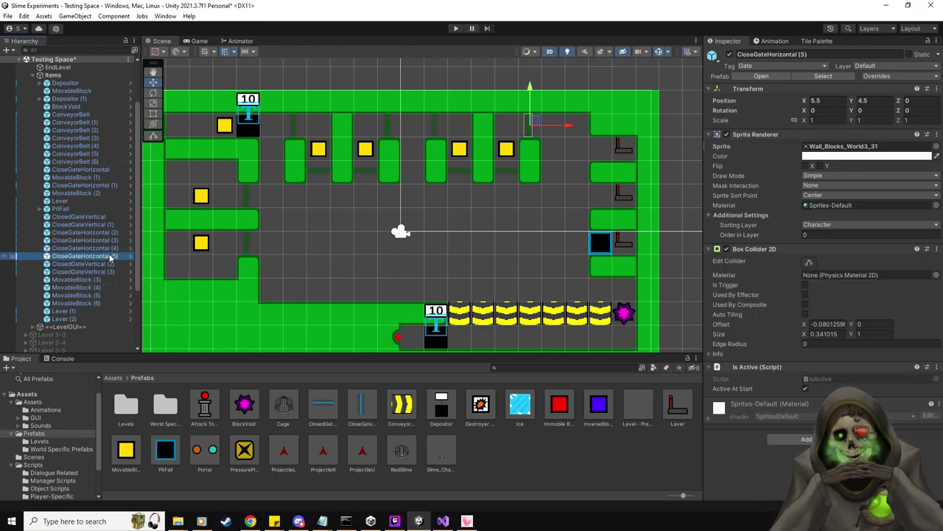
{"action": "key", "text": "ctrl+d"}
{"action": "left_click_drag", "start_coordinate": [535, 122], "coordinate": [612, 148]}
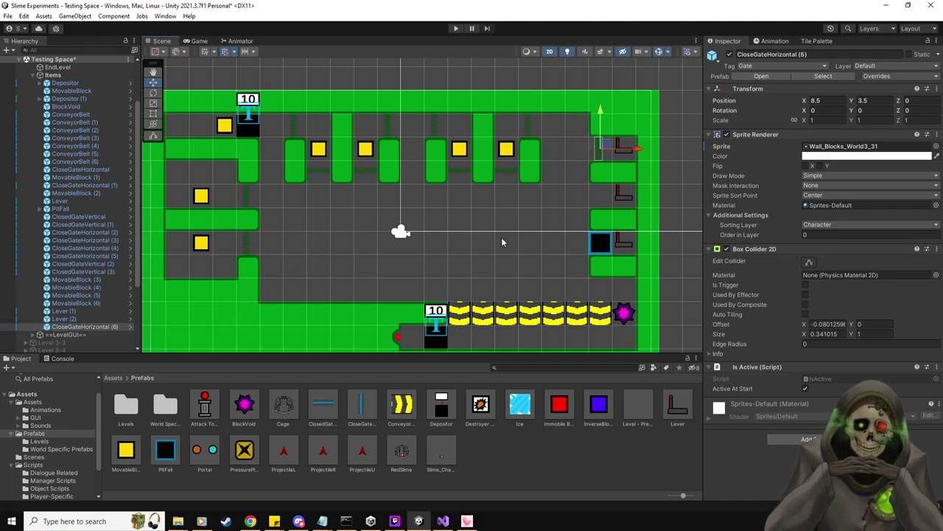
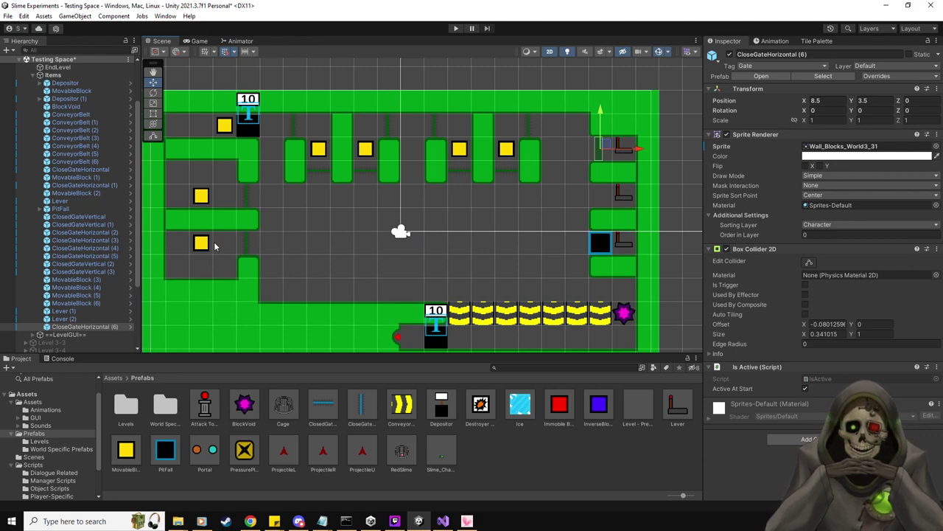
Step: Add a Destroyer Block from the Prefabs folder to the open middle of the room at X -1.5, Y -0.5
{"action": "middle_click_drag", "start_coordinate": [367, 240], "coordinate": [413, 242]}
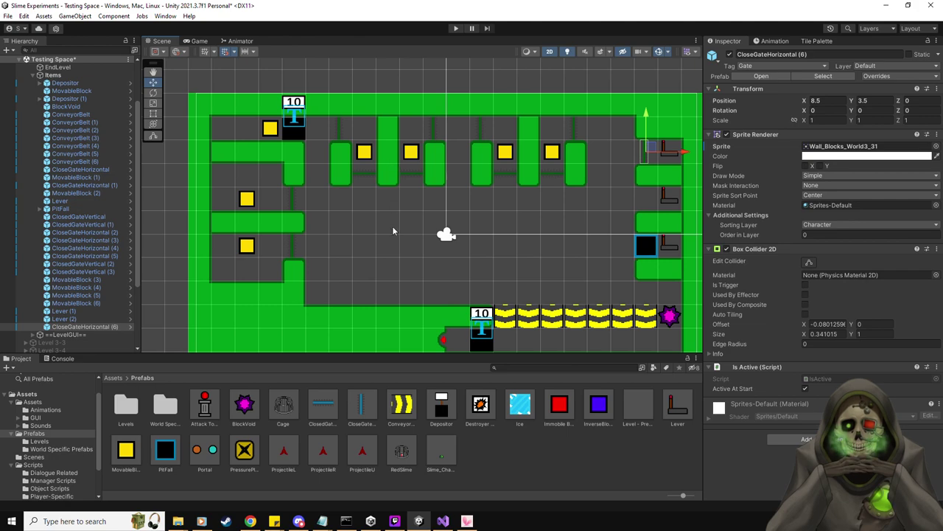
{"action": "middle_click_drag", "start_coordinate": [451, 225], "coordinate": [428, 220]}
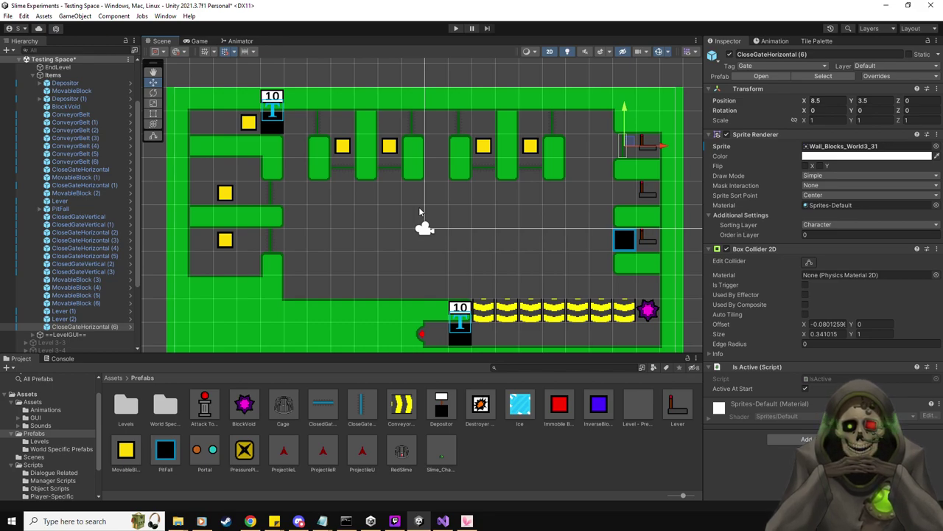
{"action": "left_click_drag", "start_coordinate": [480, 405], "coordinate": [422, 282]}
{"action": "left_click_drag", "start_coordinate": [389, 247], "coordinate": [391, 247]}
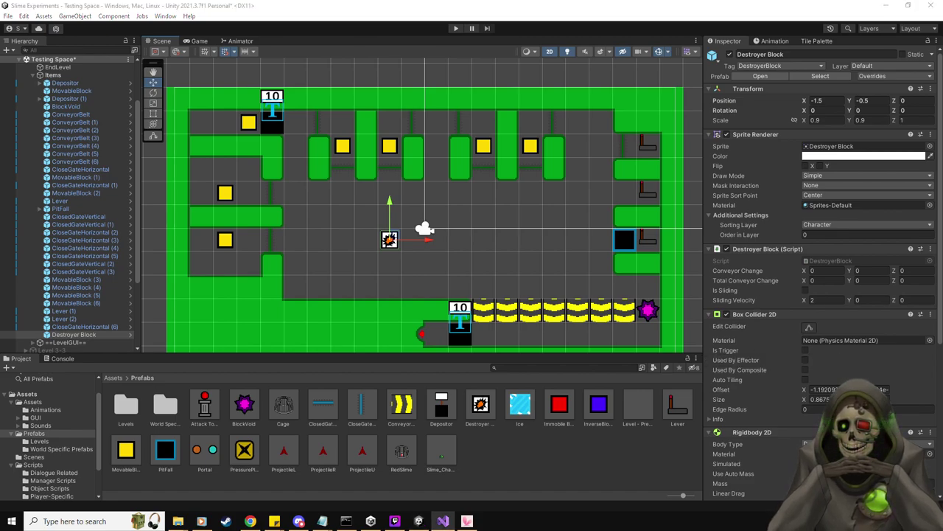
Step: Examine the collision cases in DestroyerBlock.cs and DepositorScript.cs in Visual Studio, and return to the Destroyer Block in Unity
{"action": "left_click", "coordinate": [442, 521]}
{"action": "scroll", "coordinate": [457, 329], "scroll_direction": "down", "scroll_amount": 11}
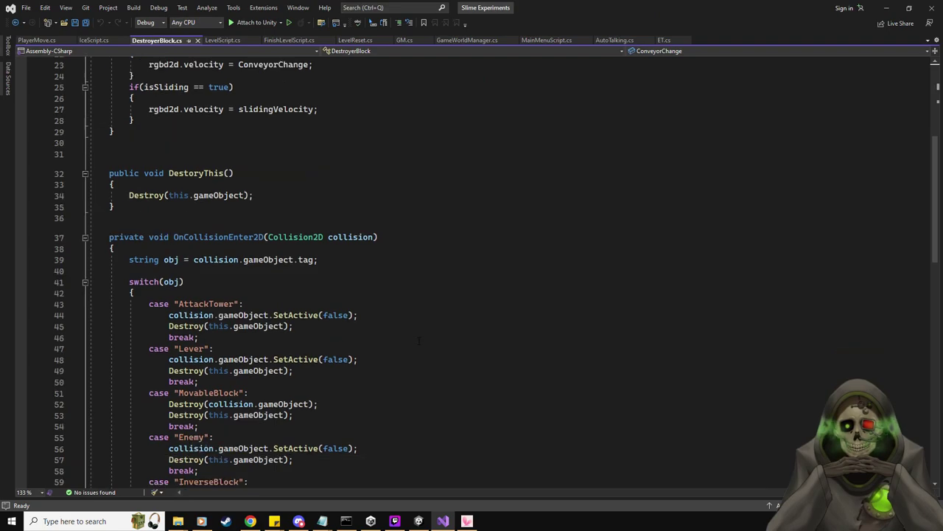
{"action": "scroll", "coordinate": [419, 341], "scroll_direction": "down", "scroll_amount": 1}
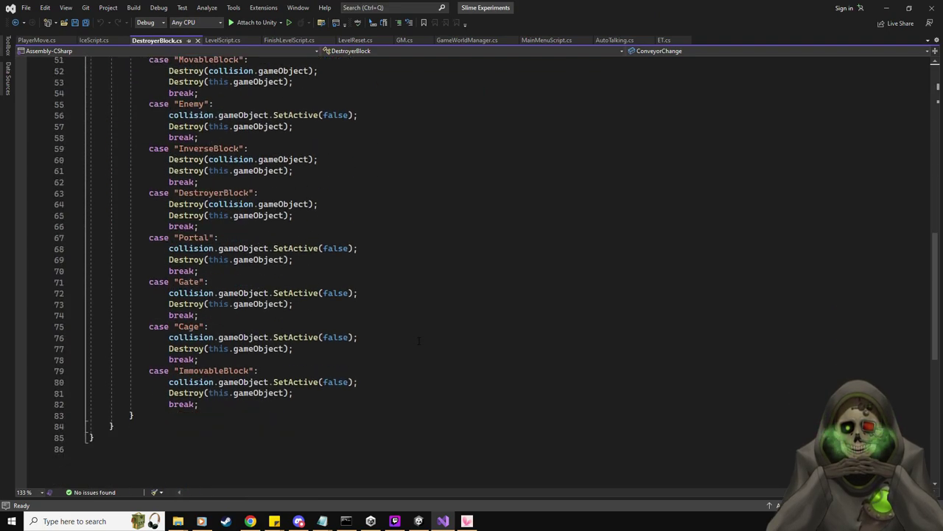
{"action": "scroll", "coordinate": [418, 340], "scroll_direction": "up", "scroll_amount": 5}
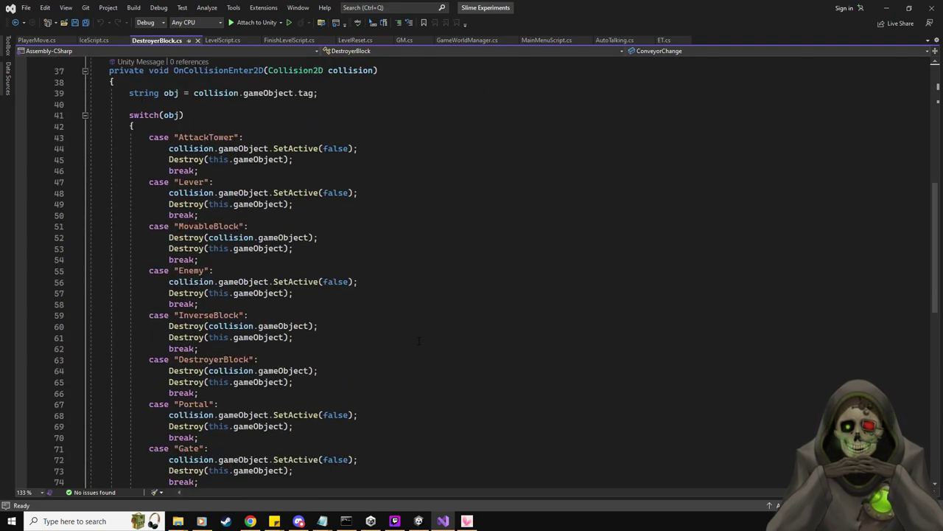
{"action": "key", "text": "alt+Tab"}
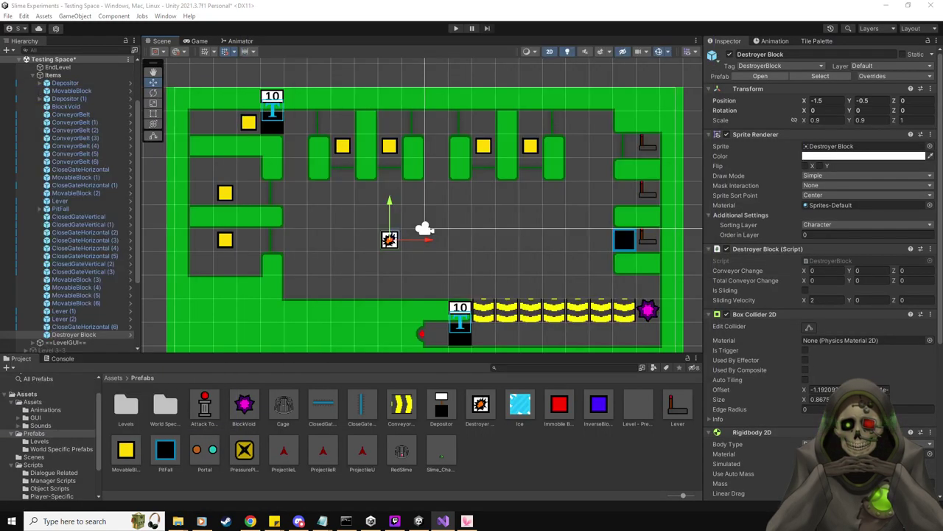
{"action": "left_click", "coordinate": [66, 82]}
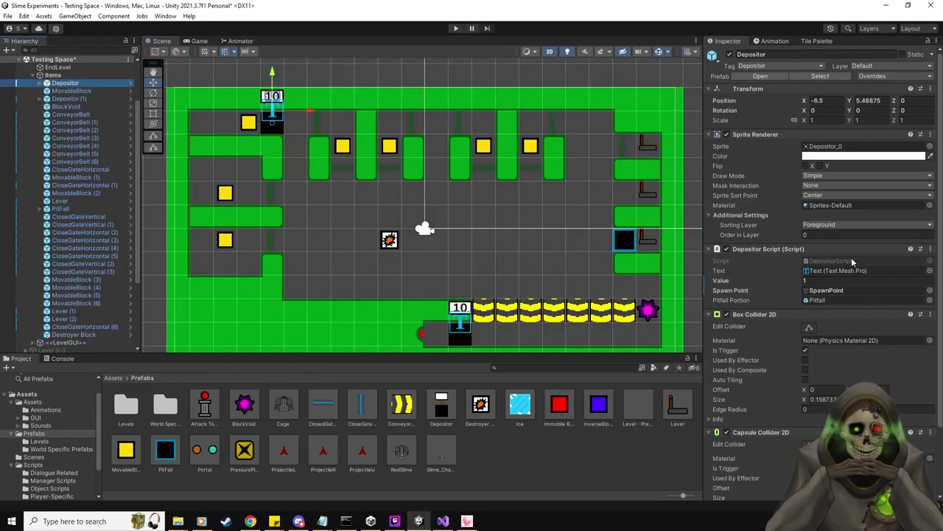
{"action": "left_click", "coordinate": [852, 258]}
{"action": "double_click", "coordinate": [852, 261]}
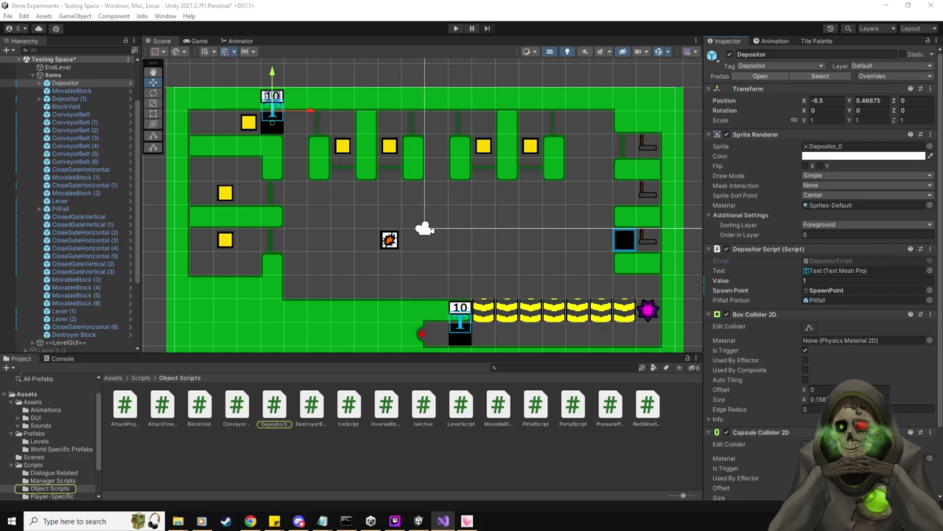
{"action": "scroll", "coordinate": [345, 359], "scroll_direction": "down", "scroll_amount": 9}
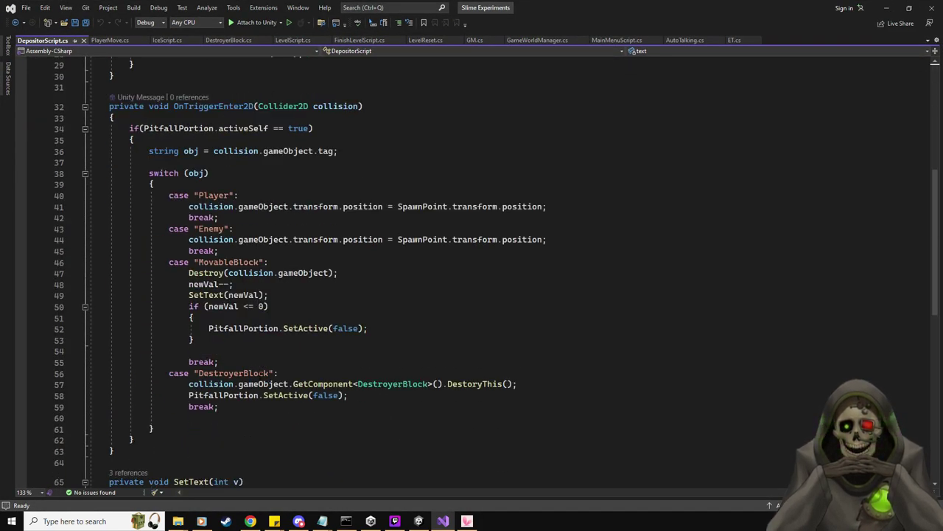
{"action": "key", "text": "alt+Tab"}
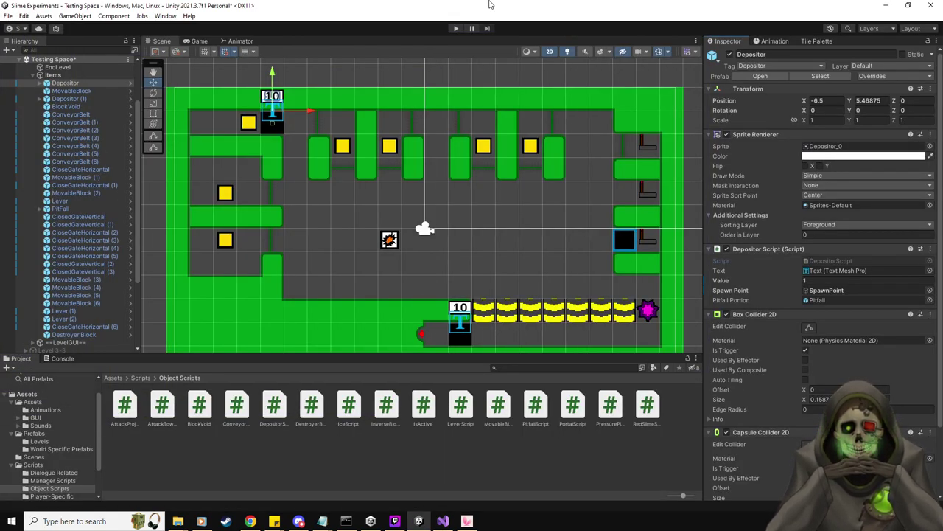
{"action": "left_click", "coordinate": [86, 334]}
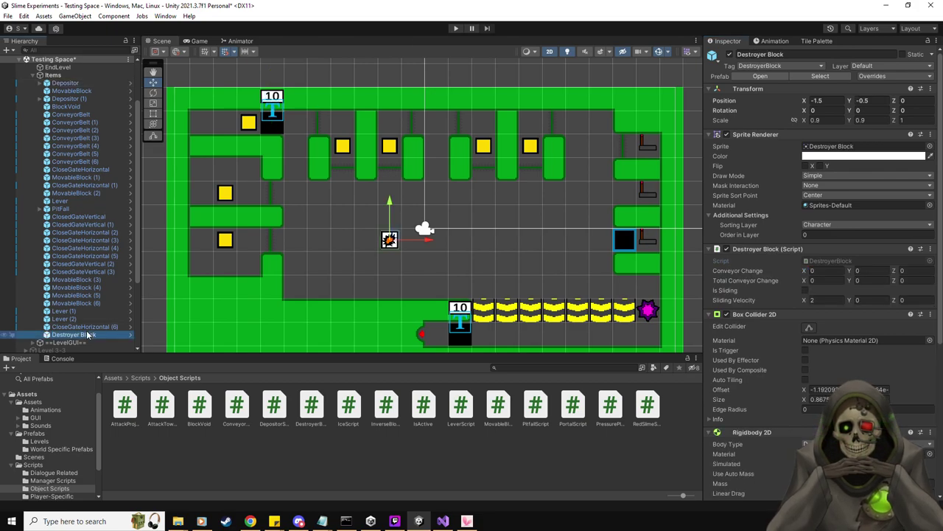
Step: Undo the placement of the Destroyer Block and open the Prefabs folder
{"action": "key", "text": "ctrl+z"}
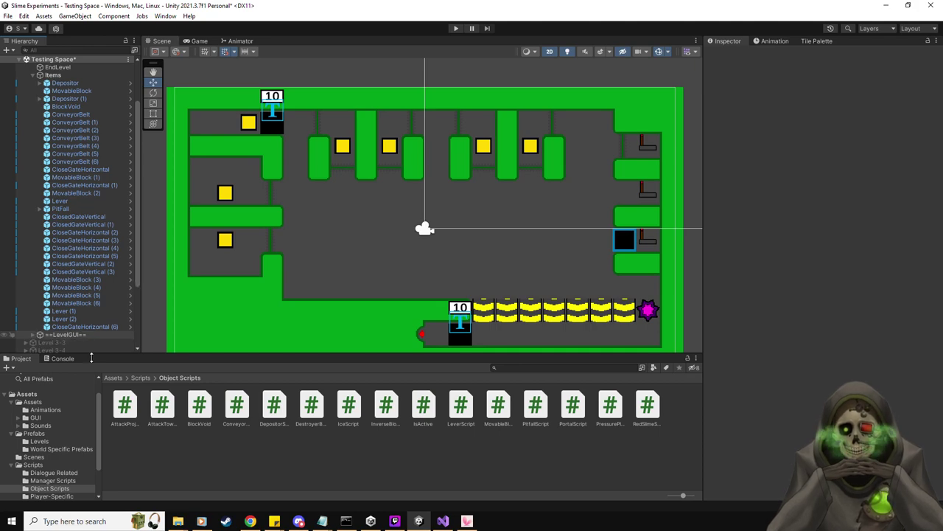
{"action": "left_click", "coordinate": [41, 434]}
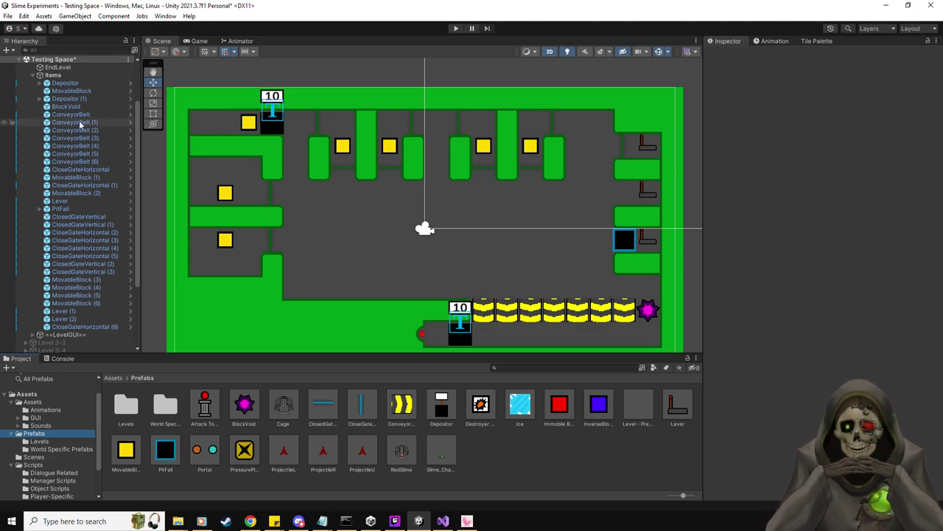
{"action": "left_click", "coordinate": [41, 84]}
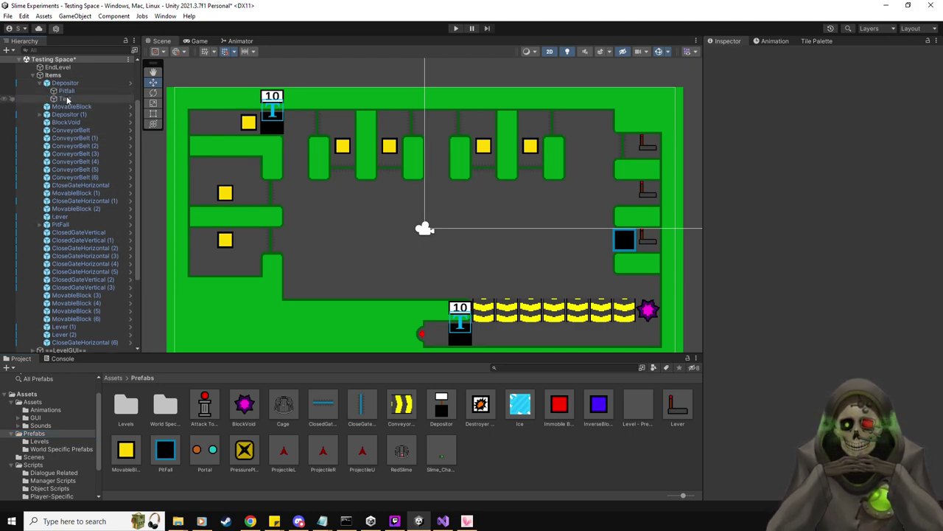
{"action": "left_click", "coordinate": [63, 98]}
{"action": "left_click", "coordinate": [732, 56]}
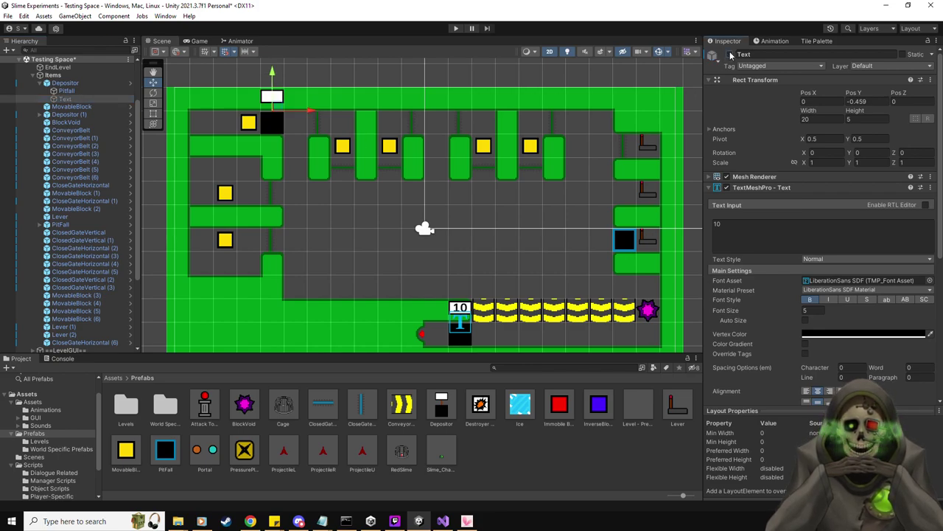
{"action": "left_click", "coordinate": [731, 55]}
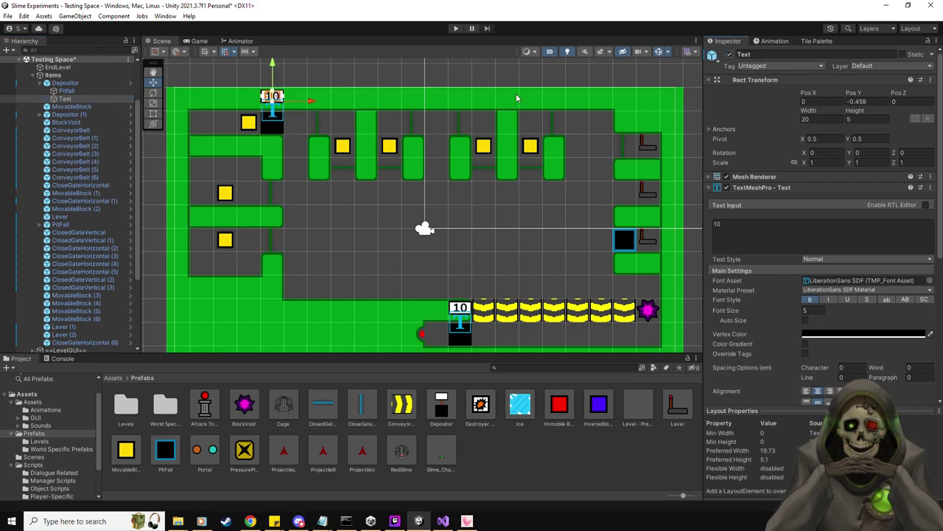
{"action": "left_click", "coordinate": [40, 84]}
{"action": "left_click", "coordinate": [94, 233]}
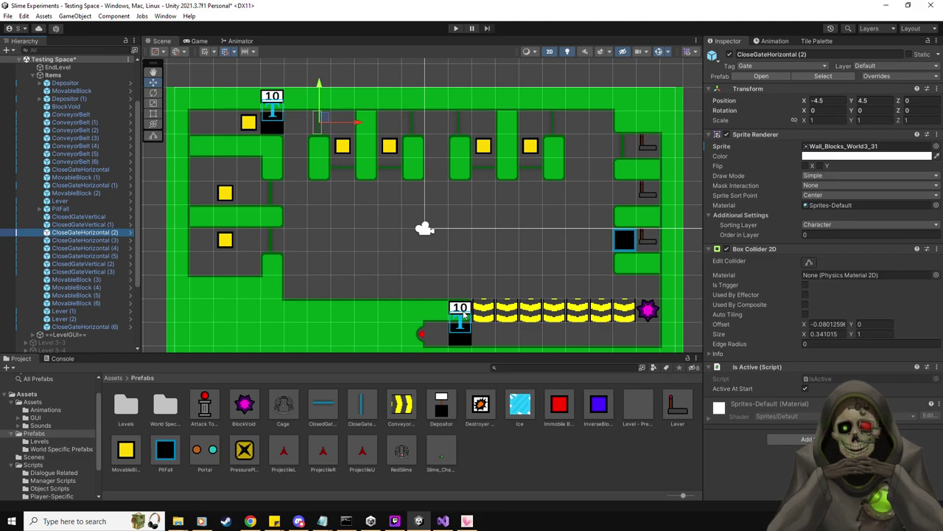
Step: Add a MovableBlock from the Prefabs folder to the open room and move it to X -3.5, Y -1.5
{"action": "left_click_drag", "start_coordinate": [123, 455], "coordinate": [389, 240]}
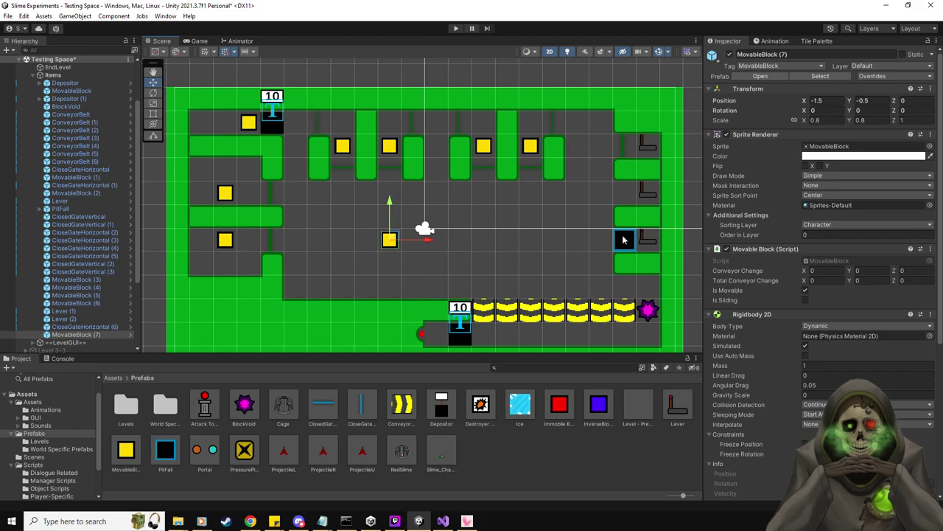
{"action": "scroll", "coordinate": [575, 273], "scroll_direction": "up", "scroll_amount": 4}
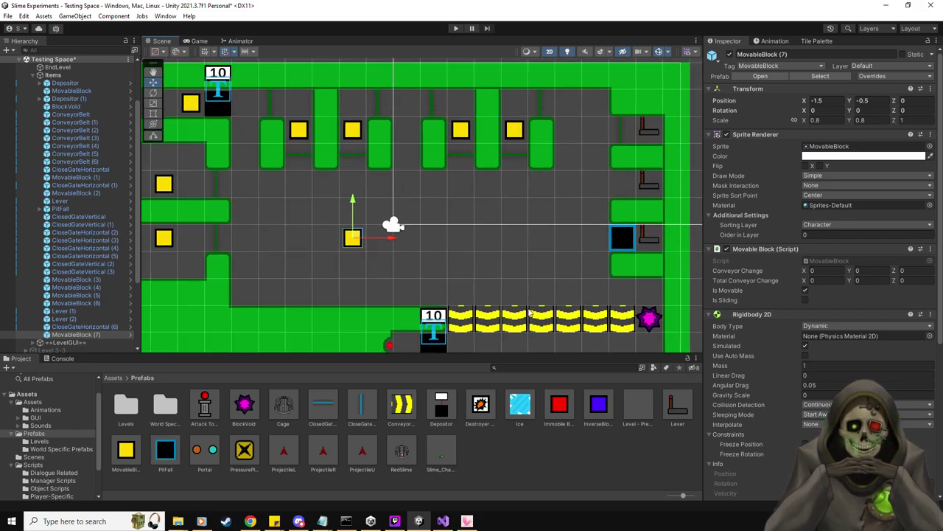
{"action": "middle_click_drag", "start_coordinate": [498, 249], "coordinate": [507, 238]}
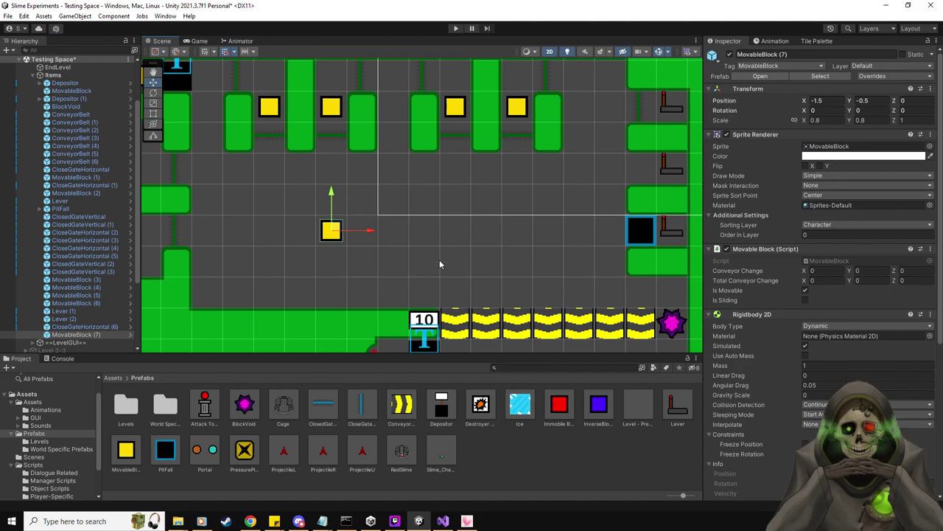
{"action": "mouse_move", "coordinate": [449, 225]}
{"action": "middle_mouse_down"}
{"action": "mouse_move", "coordinate": [449, 244]}
{"action": "mouse_move", "coordinate": [451, 227]}
{"action": "middle_mouse_up"}
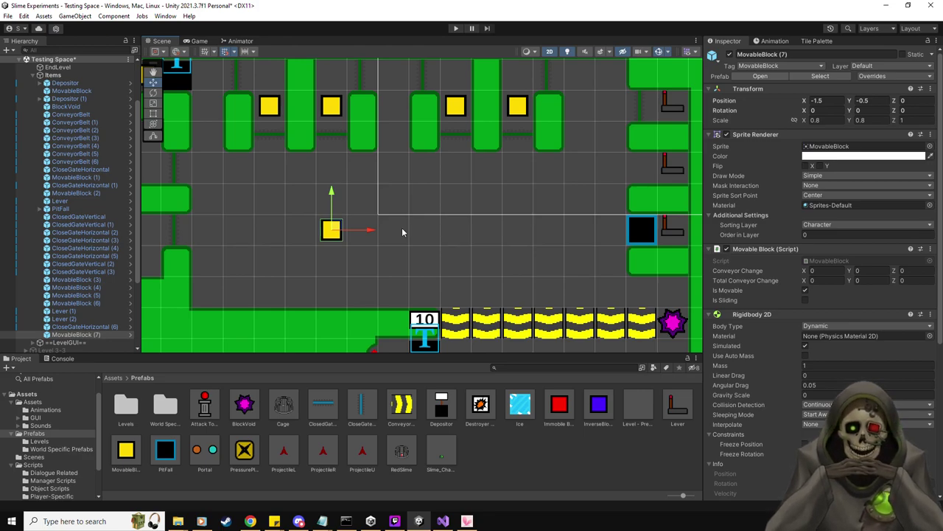
{"action": "left_click_drag", "start_coordinate": [332, 230], "coordinate": [270, 261]}
{"action": "scroll", "coordinate": [363, 280], "scroll_direction": "down", "scroll_amount": 2}
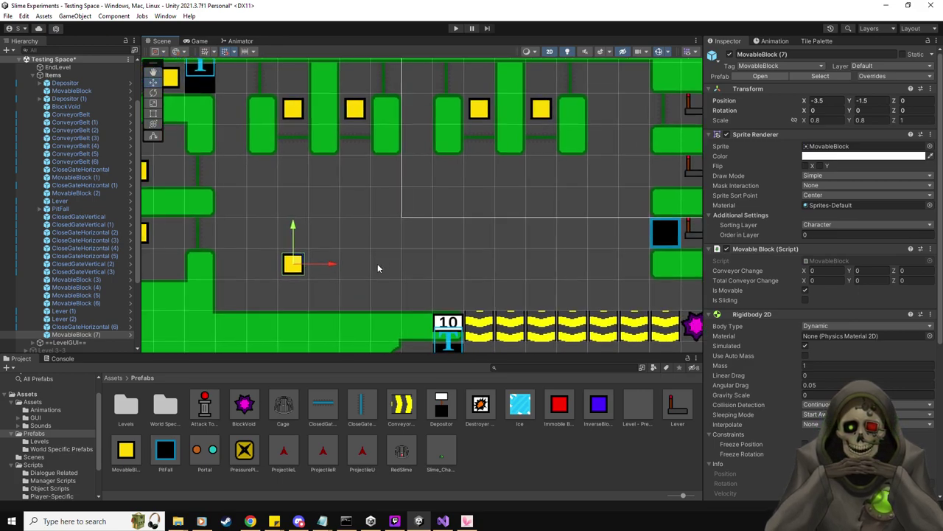
{"action": "left_click", "coordinate": [814, 42]}
{"action": "left_click", "coordinate": [730, 221]}
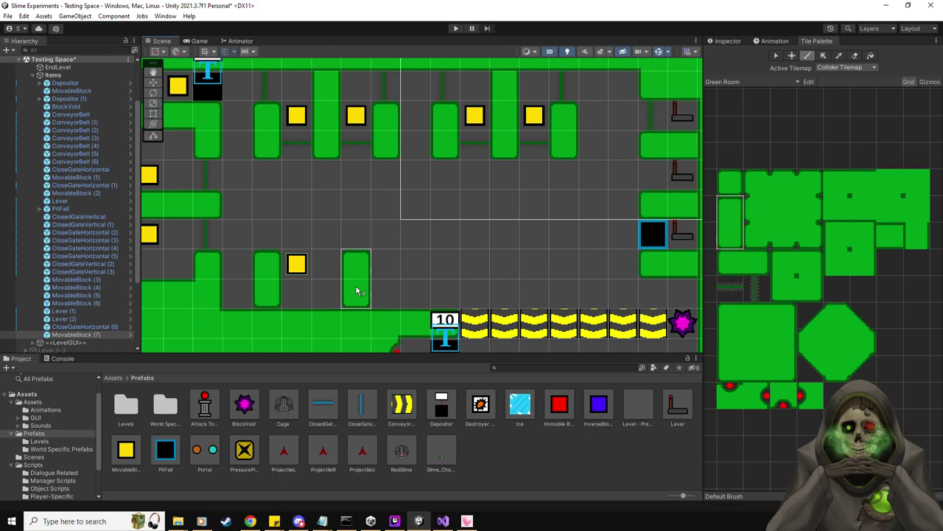
{"action": "key", "text": "ctrl+z"}
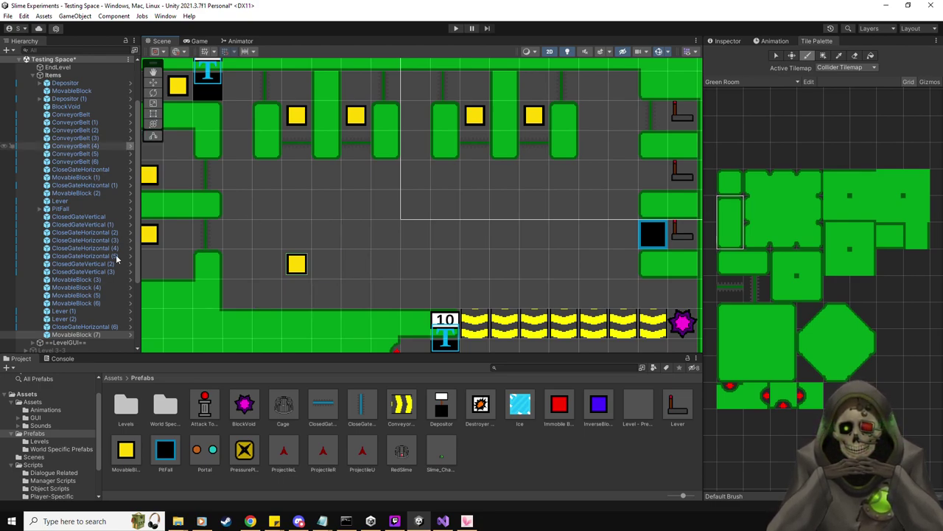
Step: Shift MovableBlock (7) one cell along positive X and paint a two-tile vertical wall in the cells just left of it
{"action": "left_click", "coordinate": [85, 304]}
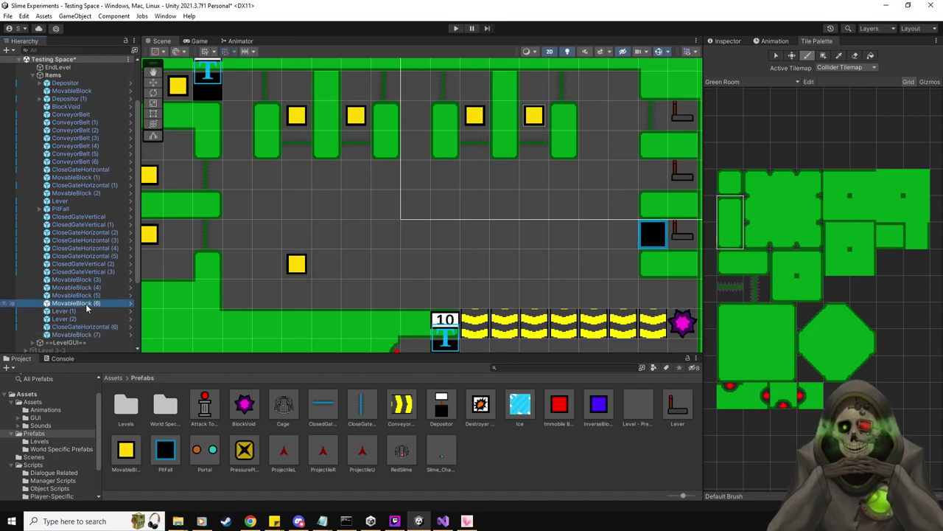
{"action": "left_click", "coordinate": [76, 333]}
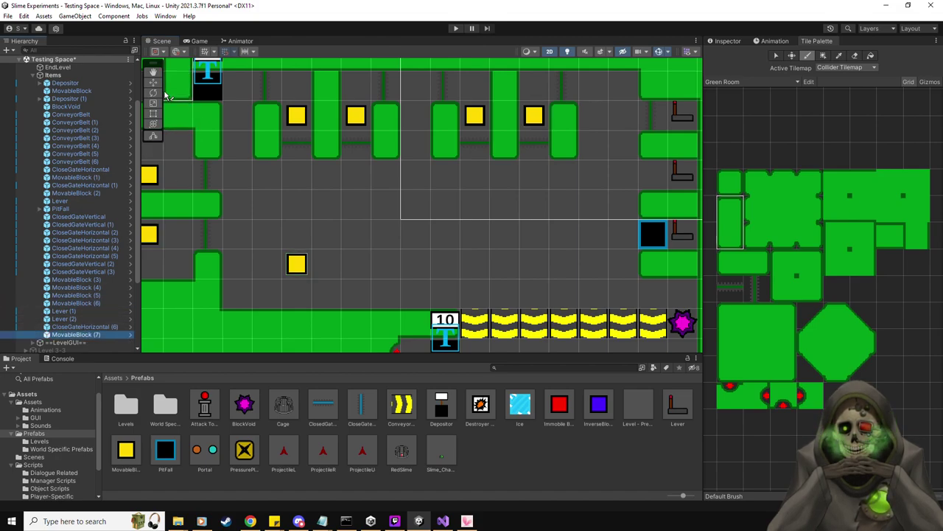
{"action": "key", "text": "w"}
{"action": "left_click_drag", "start_coordinate": [313, 264], "coordinate": [344, 266]}
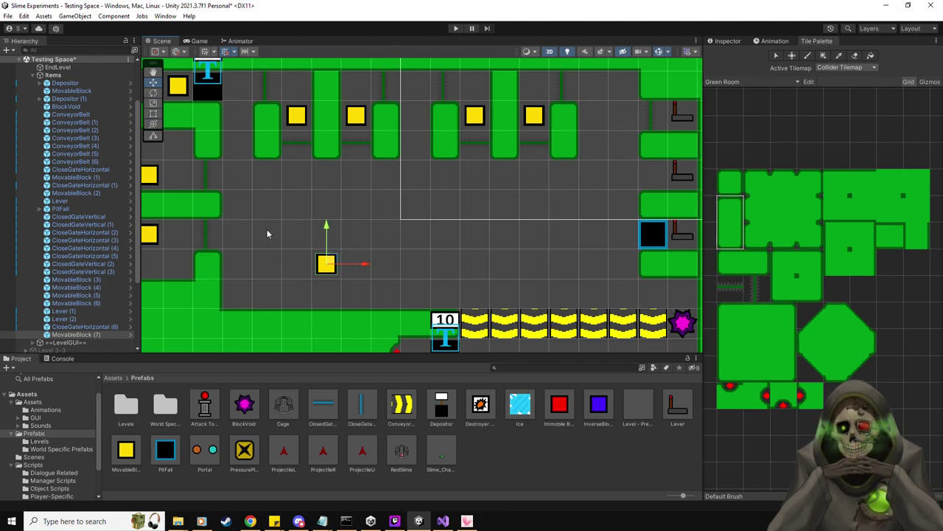
{"action": "left_click", "coordinate": [732, 215]}
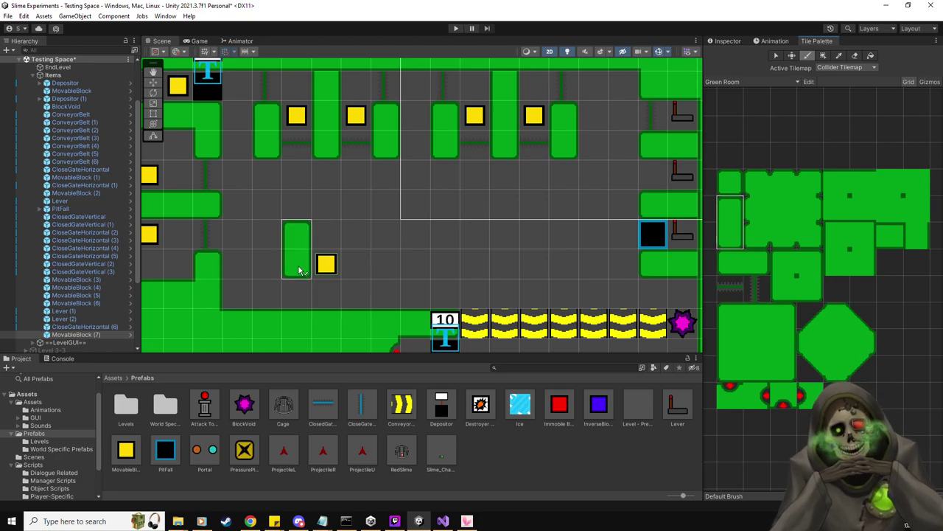
{"action": "left_click", "coordinate": [299, 270]}
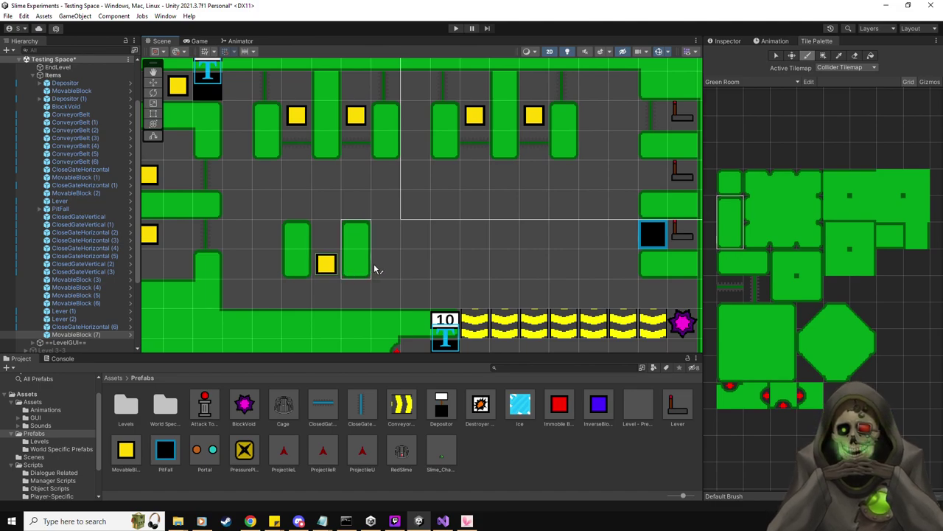
{"action": "left_click", "coordinate": [377, 268]}
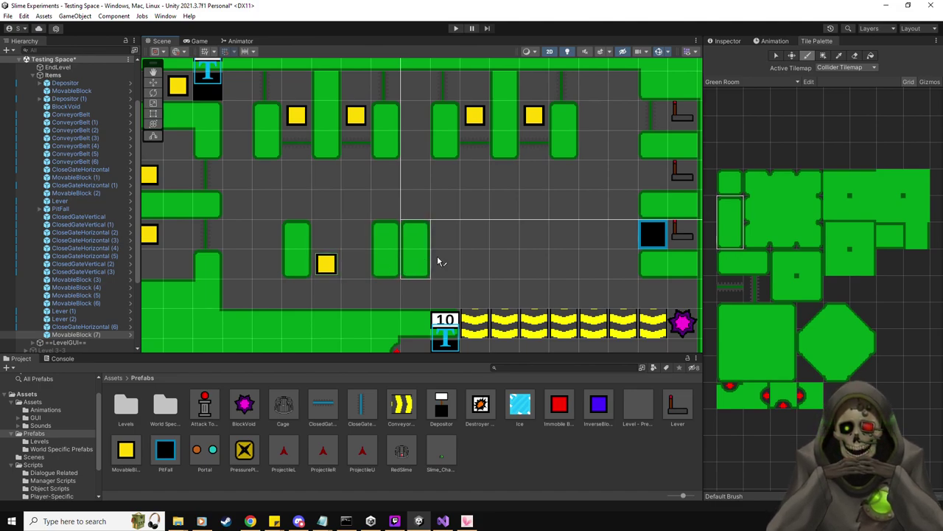
{"action": "left_click", "coordinate": [444, 259]}
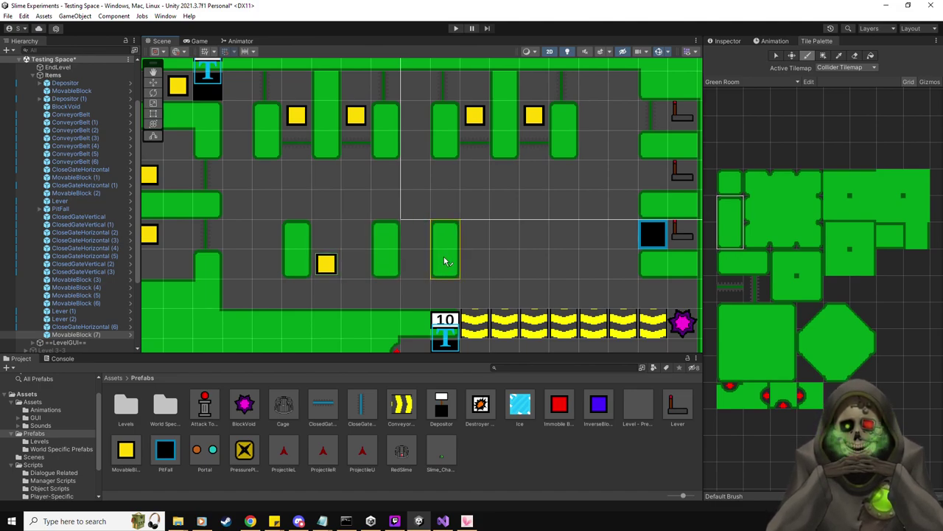
{"action": "left_click", "coordinate": [907, 240]}
{"action": "left_click", "coordinate": [386, 293]}
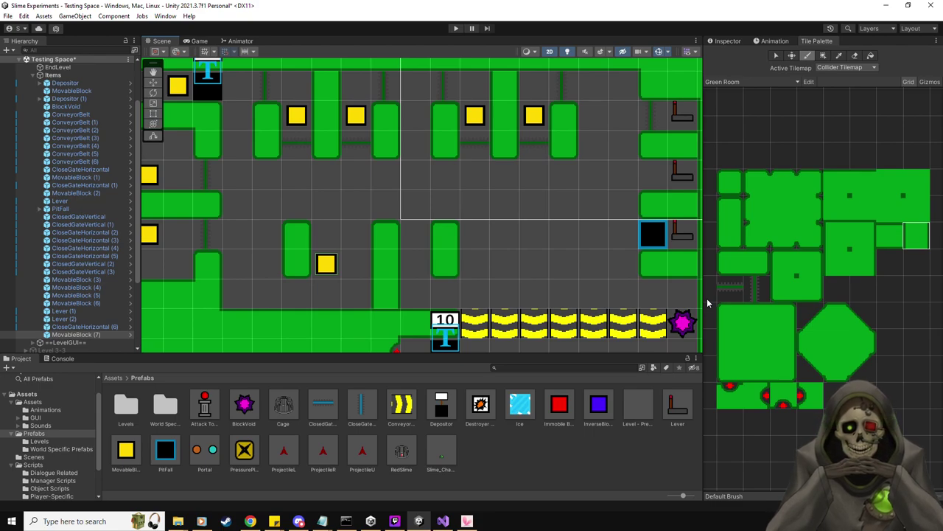
{"action": "key", "text": "ctrl+z"}
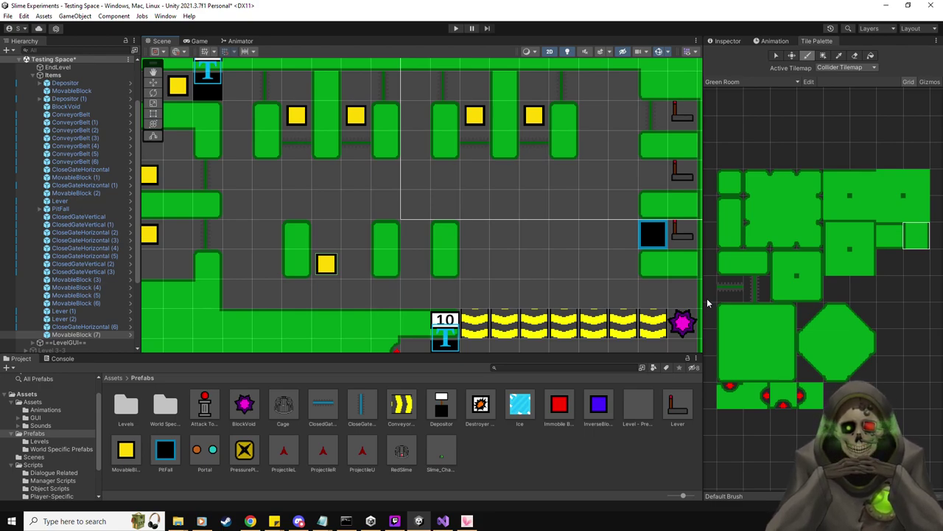
{"action": "key", "text": "ctrl+z"}
{"action": "key", "text": "ctrl+z"}
Step: Paint a two-tile vertical wall three cells right of MovableBlock (7) and a three-tile wall directly beside the block, joined to the lower wall
{"action": "left_click", "coordinate": [730, 221]}
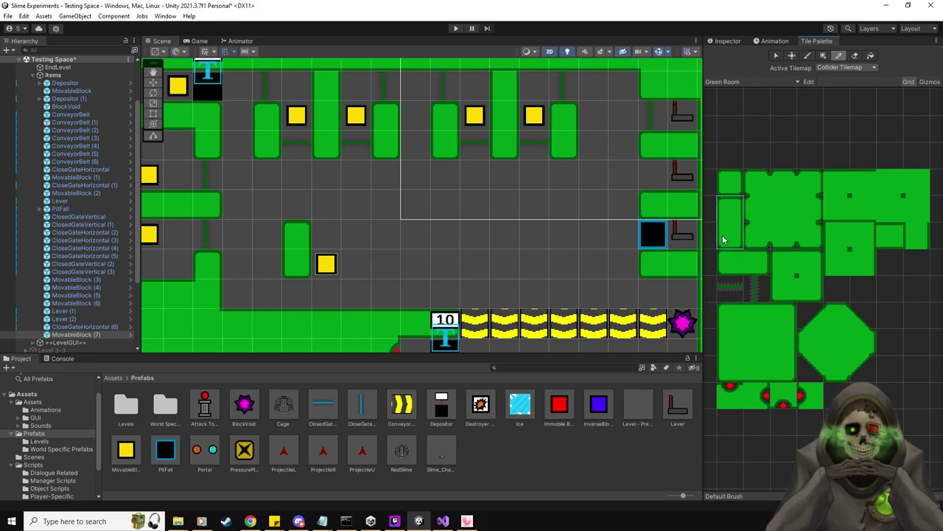
{"action": "left_click_drag", "start_coordinate": [356, 266], "coordinate": [415, 266]}
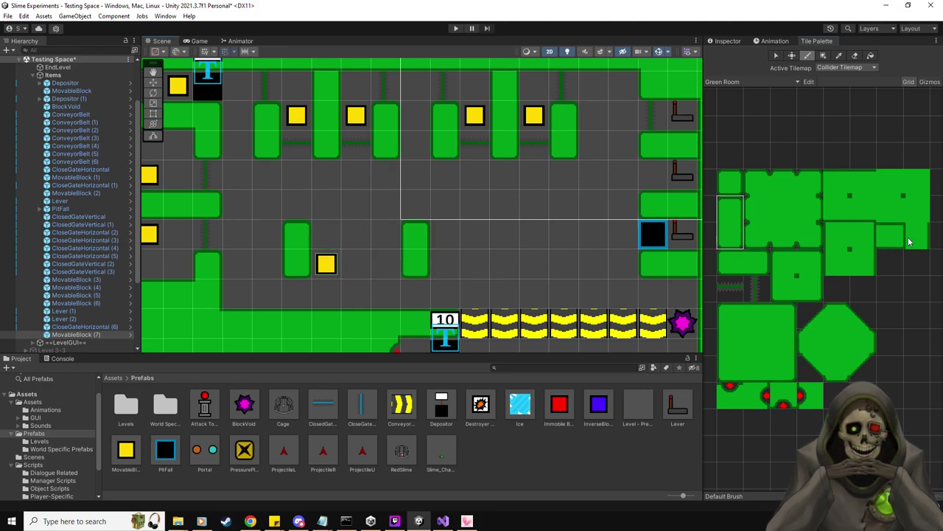
{"action": "key", "text": "i"}
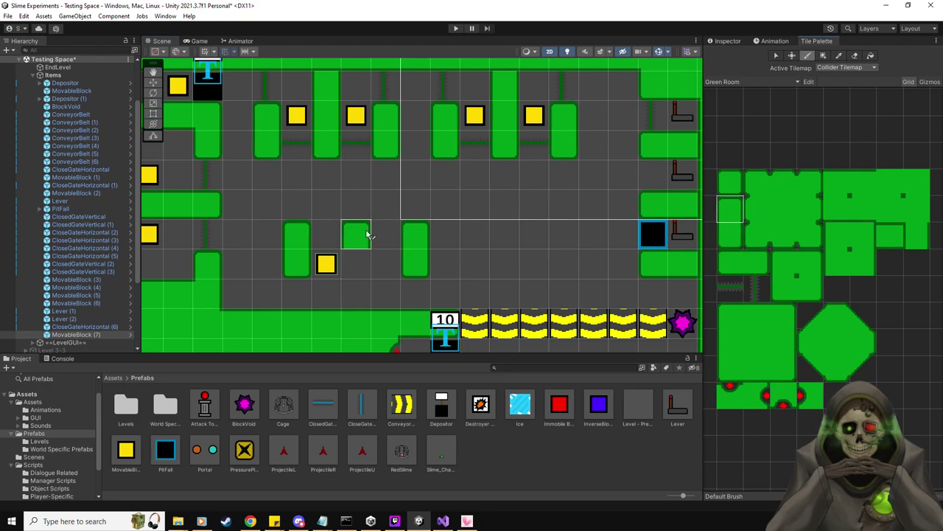
{"action": "left_click", "coordinate": [415, 250]}
{"action": "left_click", "coordinate": [354, 289]}
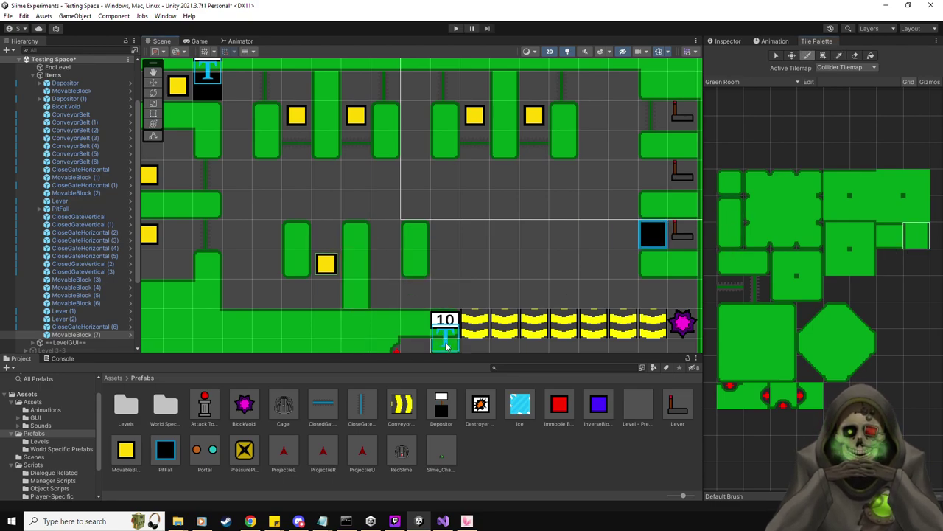
Step: Duplicate MovableBlock (7) and place the copy between the three-tile wall and the rightmost new wall
{"action": "left_click", "coordinate": [383, 269]}
{"action": "left_click", "coordinate": [153, 82]}
{"action": "left_click_drag", "start_coordinate": [393, 263], "coordinate": [395, 263]}
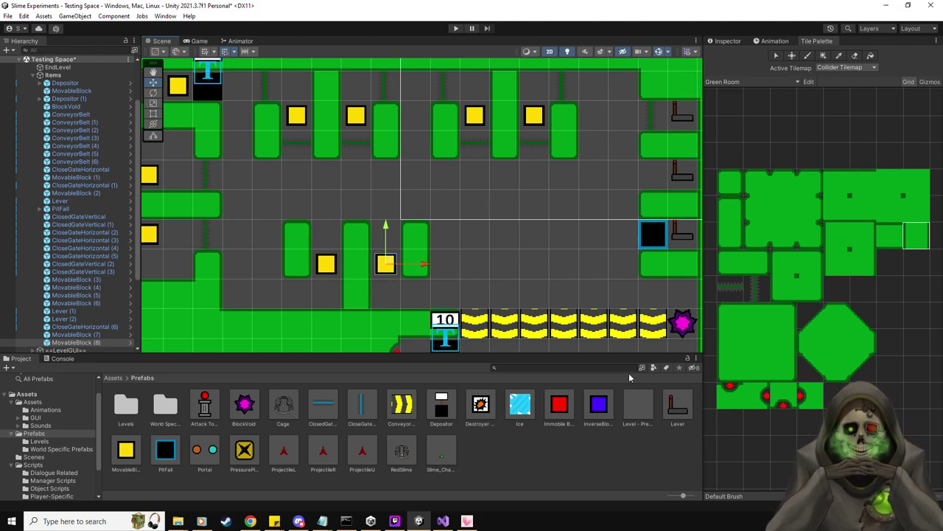
Step: Add a Lever prefab just right of the rightmost new wall and enable its Multi Objs and Always Start Obj Visible options
{"action": "left_click_drag", "start_coordinate": [678, 406], "coordinate": [446, 264]}
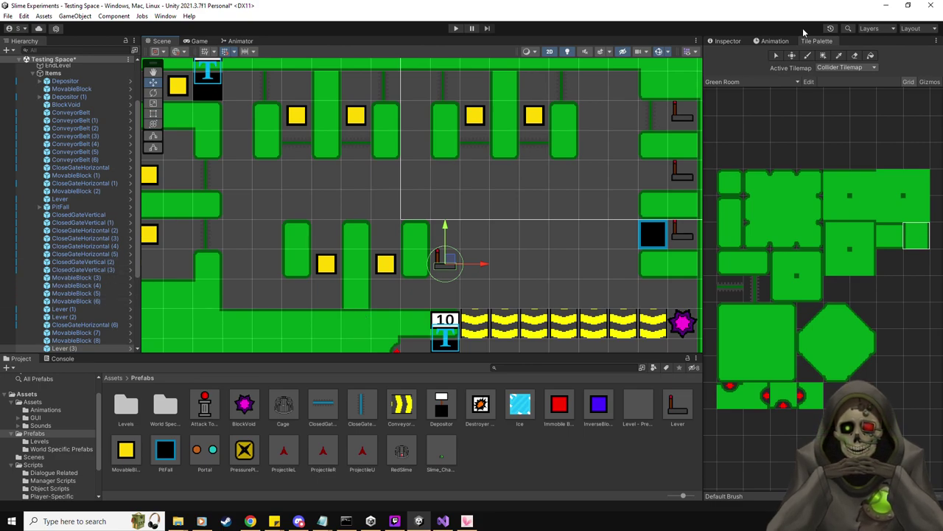
{"action": "left_click", "coordinate": [730, 41]}
{"action": "scroll", "coordinate": [782, 363], "scroll_direction": "down", "scroll_amount": 5}
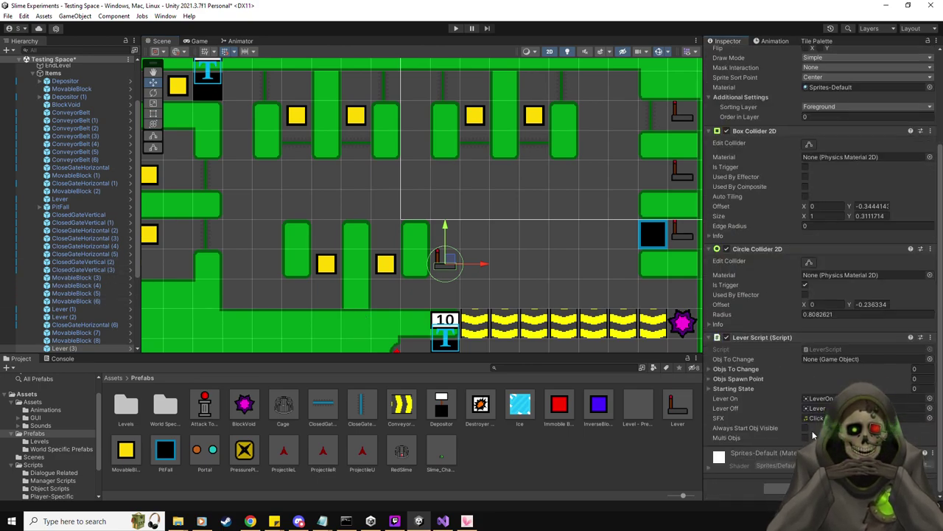
{"action": "left_click", "coordinate": [805, 438]}
{"action": "left_click", "coordinate": [805, 427]}
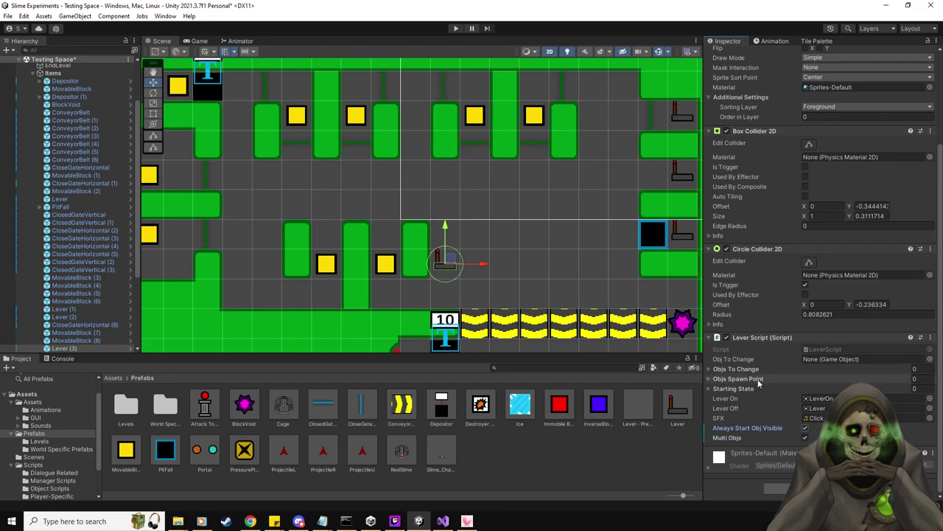
{"action": "left_click", "coordinate": [737, 388]}
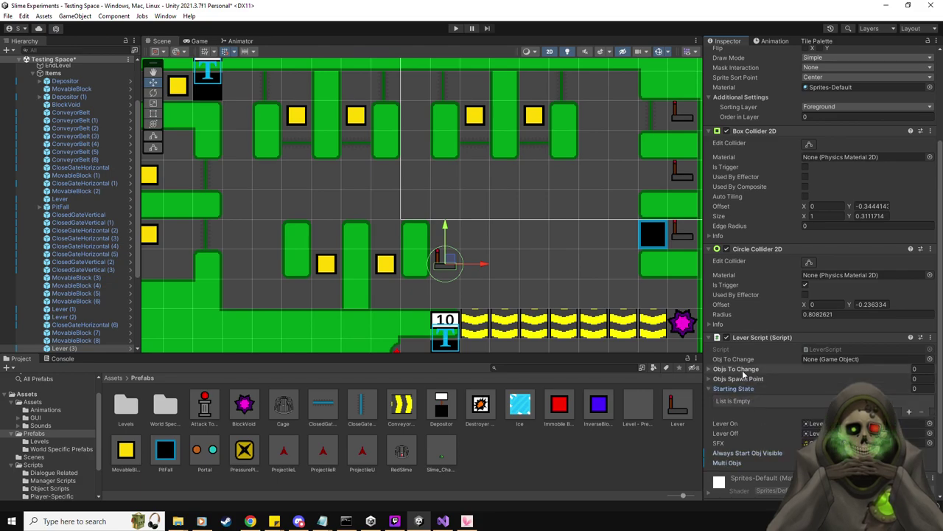
{"action": "left_click", "coordinate": [743, 370]}
{"action": "scroll", "coordinate": [760, 380], "scroll_direction": "down", "scroll_amount": 2}
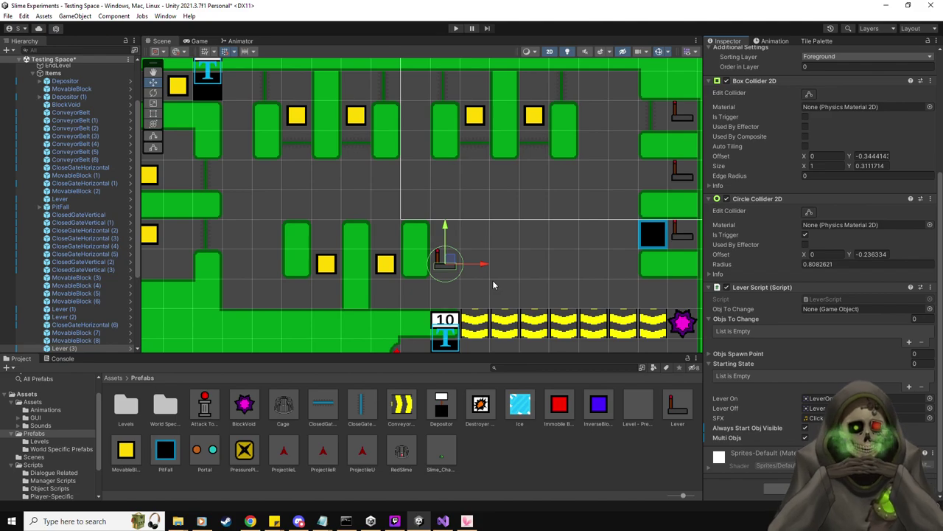
Step: Duplicate CloseGateHorizontal (6) twice, placing one copy below the rightmost new wall and the other below the leftmost at X -3.5, Y -2.5
{"action": "left_click", "coordinate": [111, 326]}
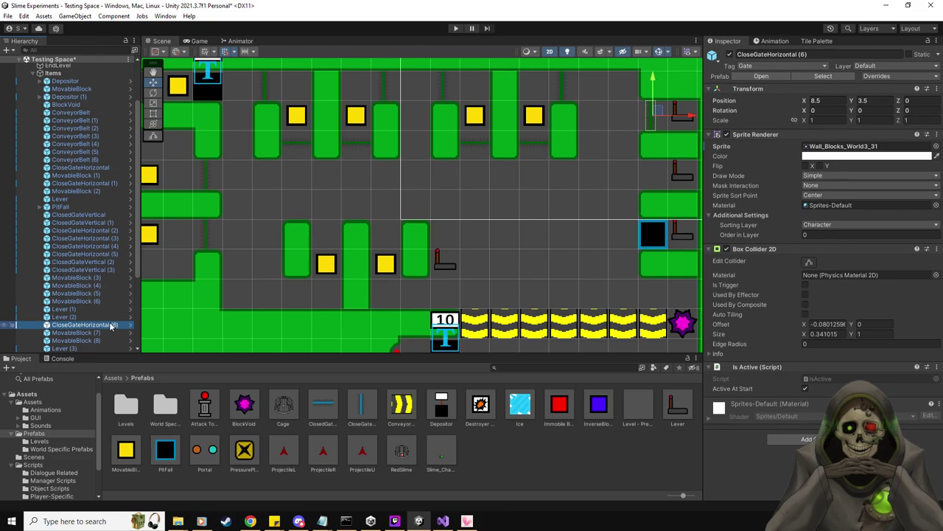
{"action": "key", "text": "ctrl+d"}
{"action": "left_click_drag", "start_coordinate": [656, 111], "coordinate": [302, 294]}
{"action": "key", "text": "ctrl+d"}
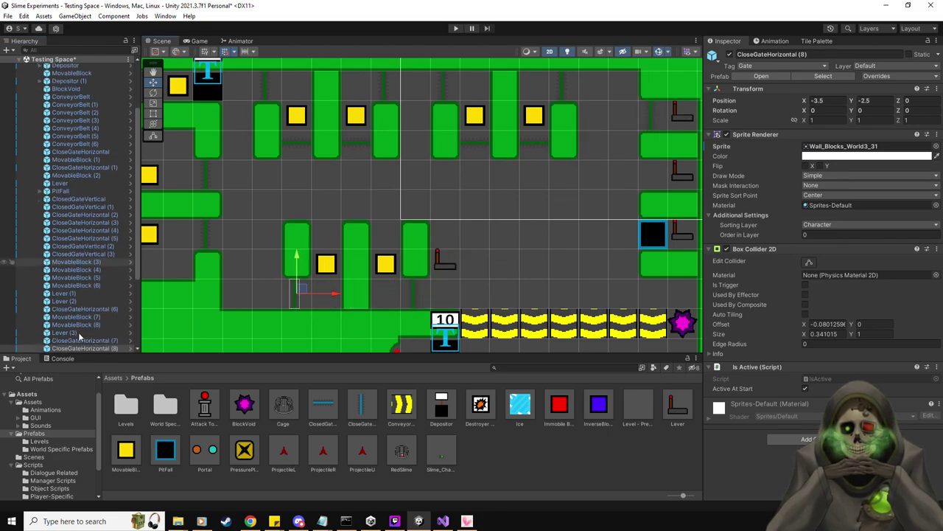
Step: Duplicate ClosedGateVertical (2) twice, placing one copy above MovableBlock (8) and the other above MovableBlock (7) at X -2.5, Y -0.5
{"action": "left_click", "coordinate": [115, 246]}
{"action": "key", "text": "ctrl+d"}
{"action": "left_click_drag", "start_coordinate": [481, 144], "coordinate": [365, 249]}
{"action": "key", "text": "ctrl+d"}
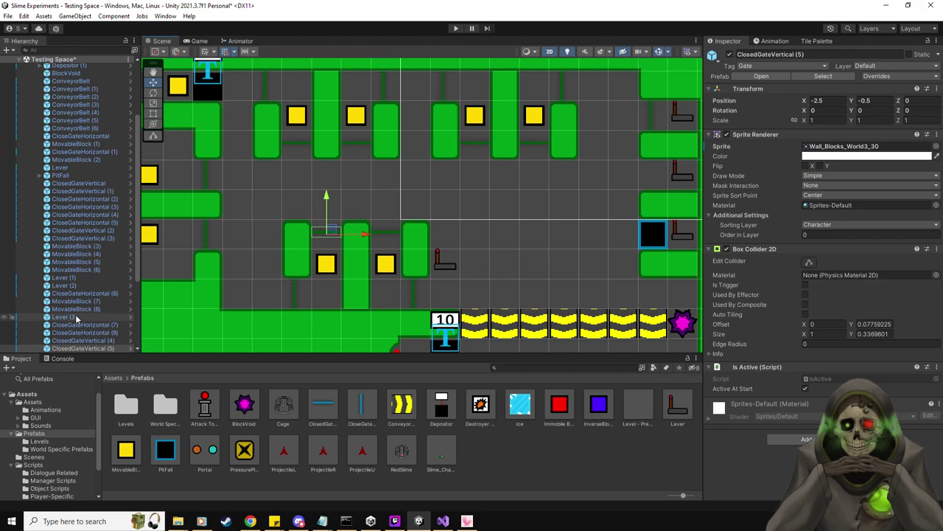
Step: Examine the level layout, including the movable block rooms, gates, levers and pitfall
{"action": "middle_click_drag", "start_coordinate": [528, 234], "coordinate": [544, 228]}
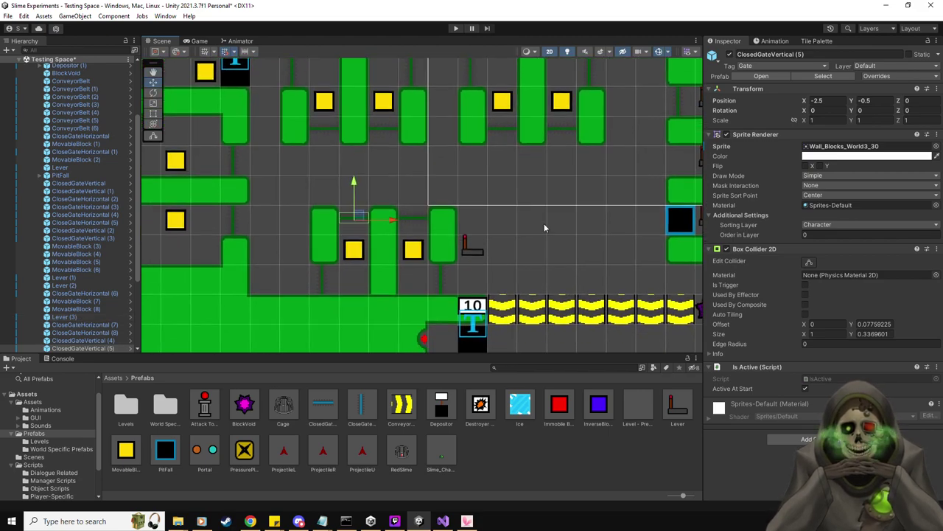
{"action": "middle_click_drag", "start_coordinate": [494, 254], "coordinate": [494, 286]}
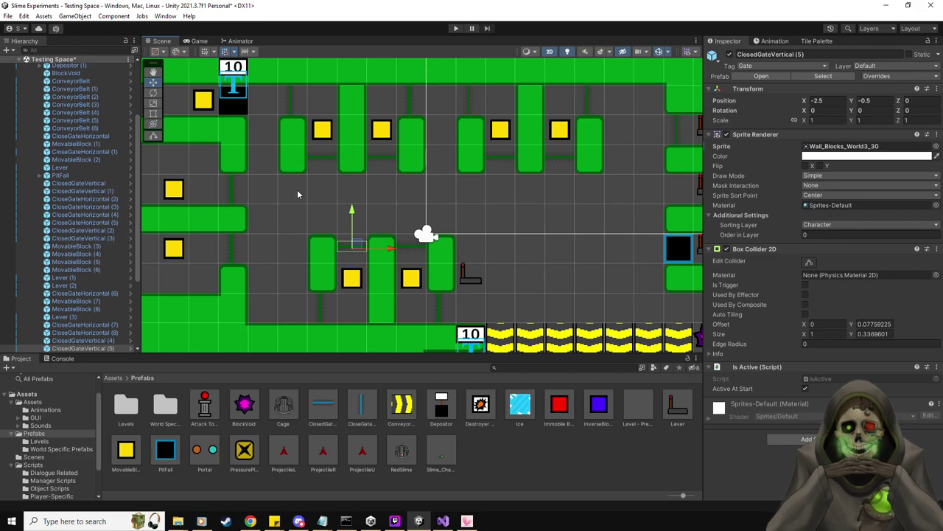
{"action": "key", "text": "Left"}
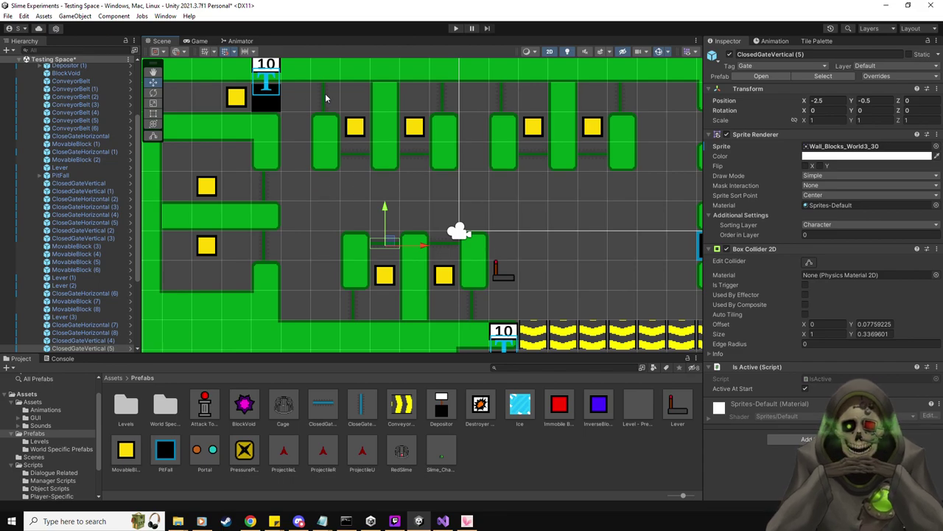
{"action": "middle_click_drag", "start_coordinate": [541, 213], "coordinate": [496, 215]}
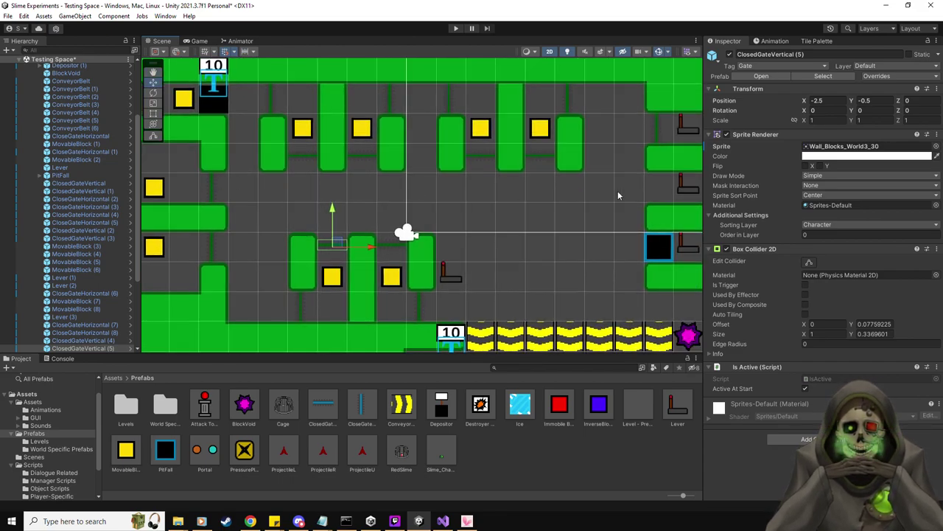
{"action": "middle_click_drag", "start_coordinate": [589, 267], "coordinate": [547, 253]}
{"action": "scroll", "coordinate": [512, 219], "scroll_direction": "down", "scroll_amount": 3}
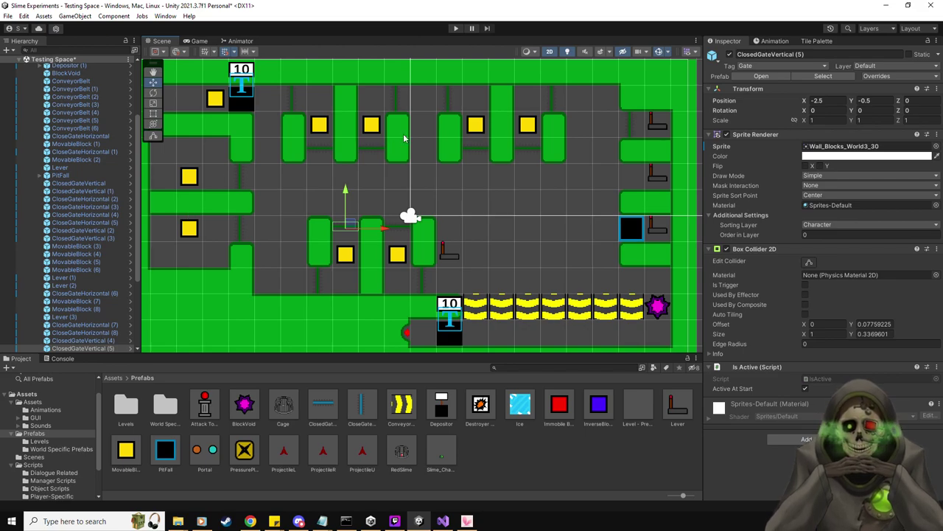
{"action": "middle_click_drag", "start_coordinate": [556, 188], "coordinate": [559, 174]}
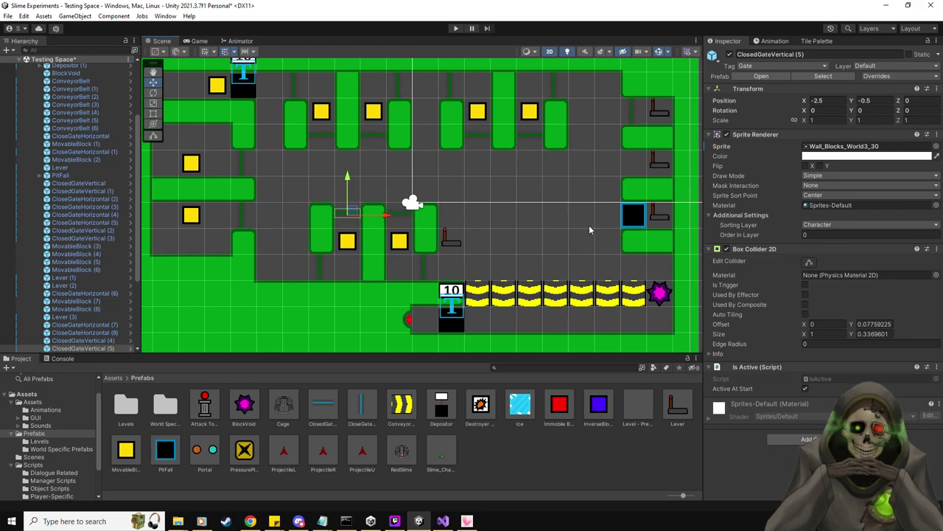
{"action": "scroll", "coordinate": [575, 225], "scroll_direction": "up", "scroll_amount": 1}
{"action": "middle_click_drag", "start_coordinate": [570, 224], "coordinate": [565, 244]}
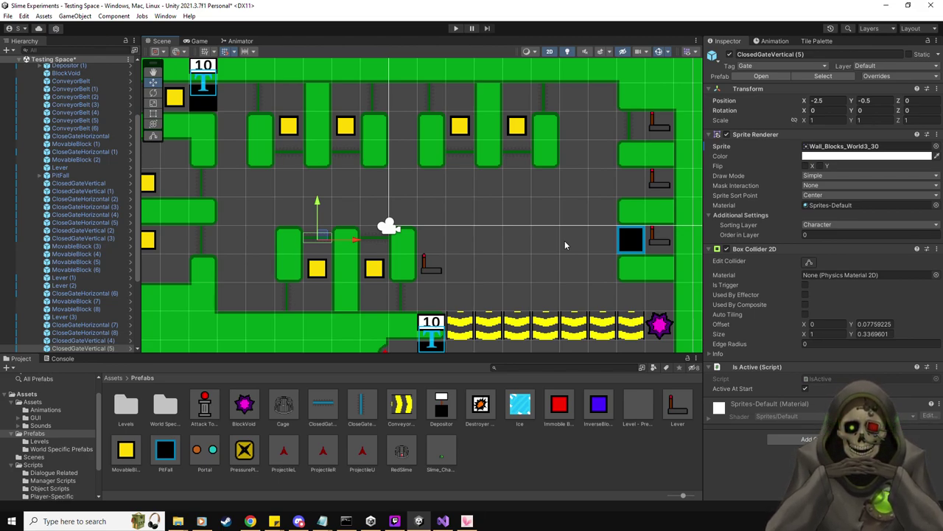
{"action": "middle_click_drag", "start_coordinate": [526, 231], "coordinate": [515, 229]}
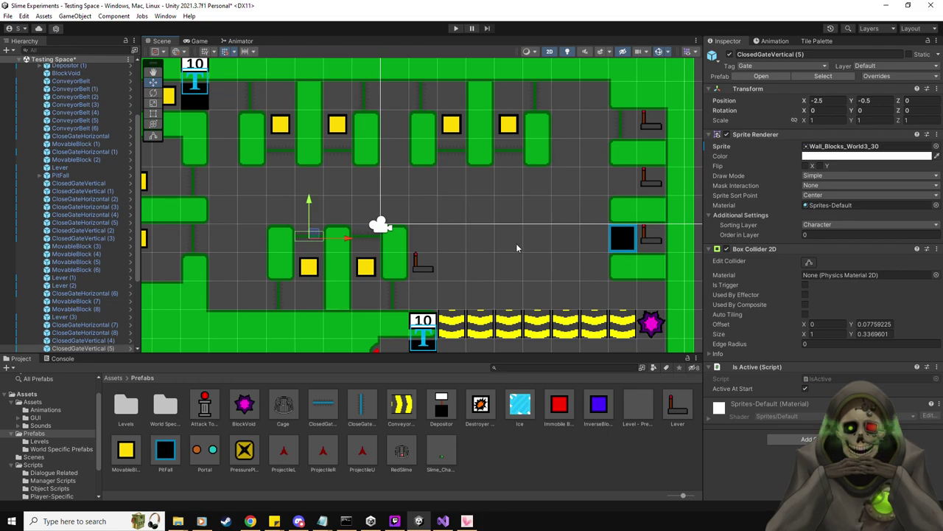
Step: Lock the Inspector on Lever (3) and add CloseGateHorizontal (7) and ClosedGateVertical (4) to its Objs To Change list
{"action": "left_click", "coordinate": [67, 317]}
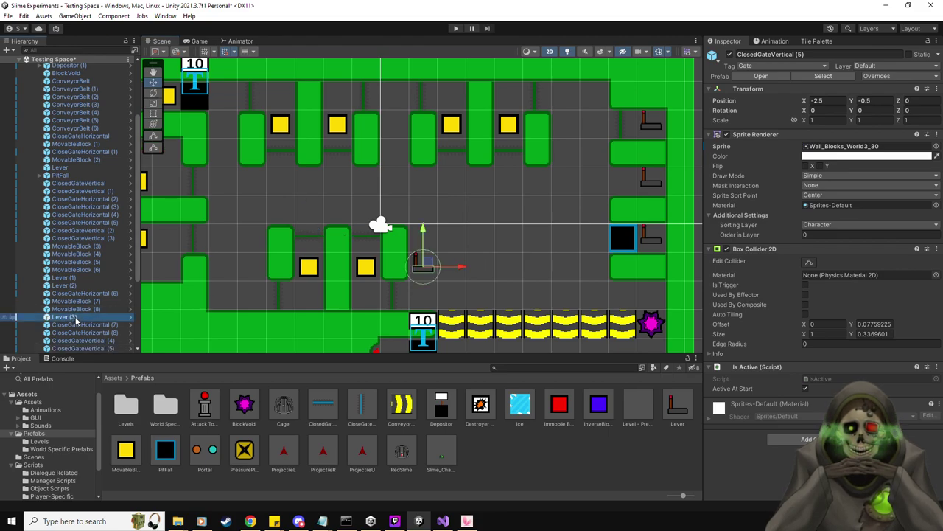
{"action": "scroll", "coordinate": [768, 294], "scroll_direction": "down", "scroll_amount": 6}
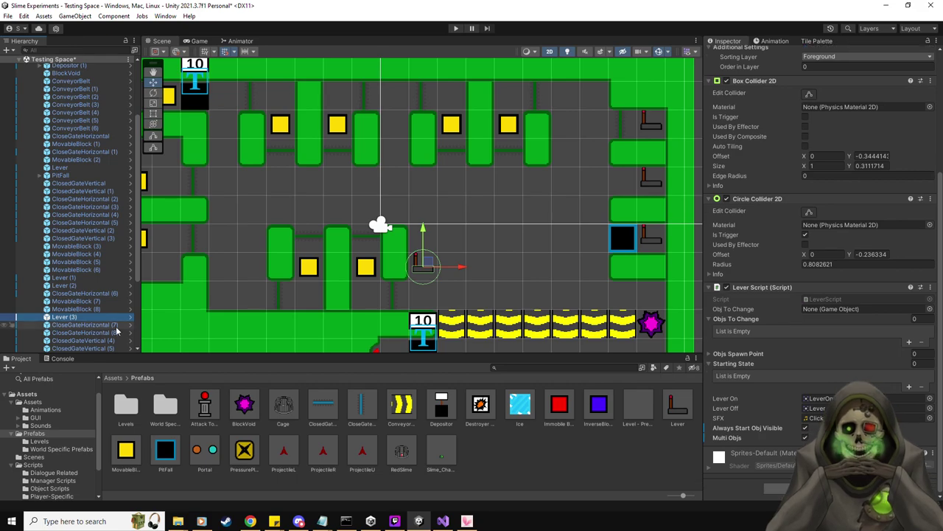
{"action": "scroll", "coordinate": [106, 305], "scroll_direction": "down", "scroll_amount": 2}
{"action": "key", "text": "Down"}
{"action": "key", "text": "Down"}
{"action": "key", "text": "Down"}
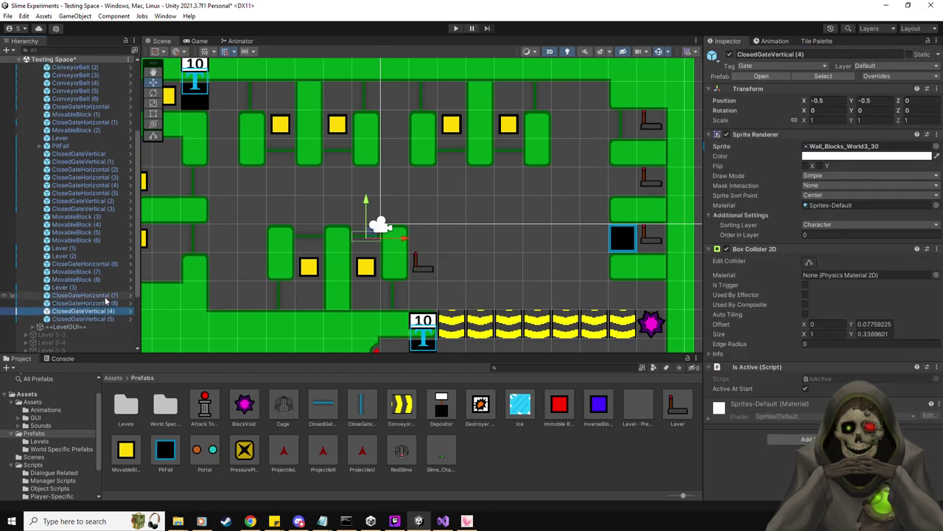
{"action": "left_click", "coordinate": [105, 296], "text": "ctrl"}
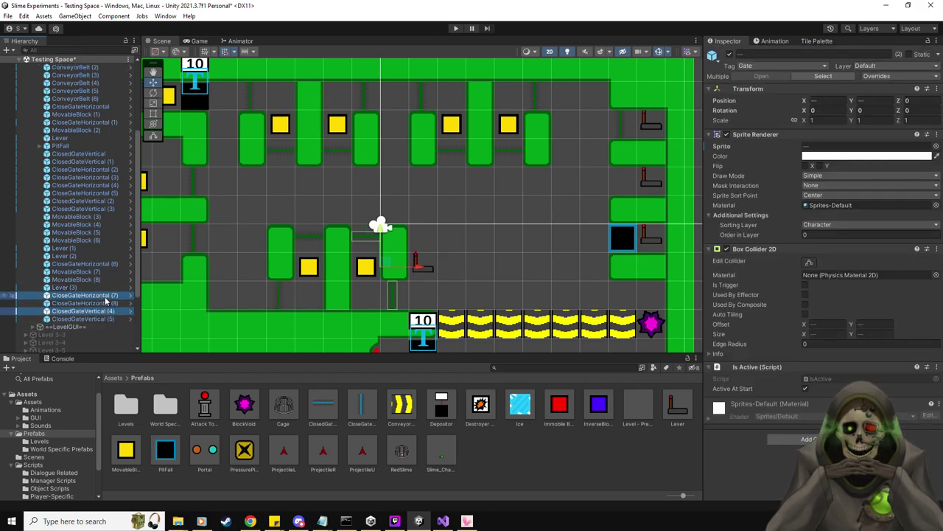
{"action": "left_click", "coordinate": [82, 288]}
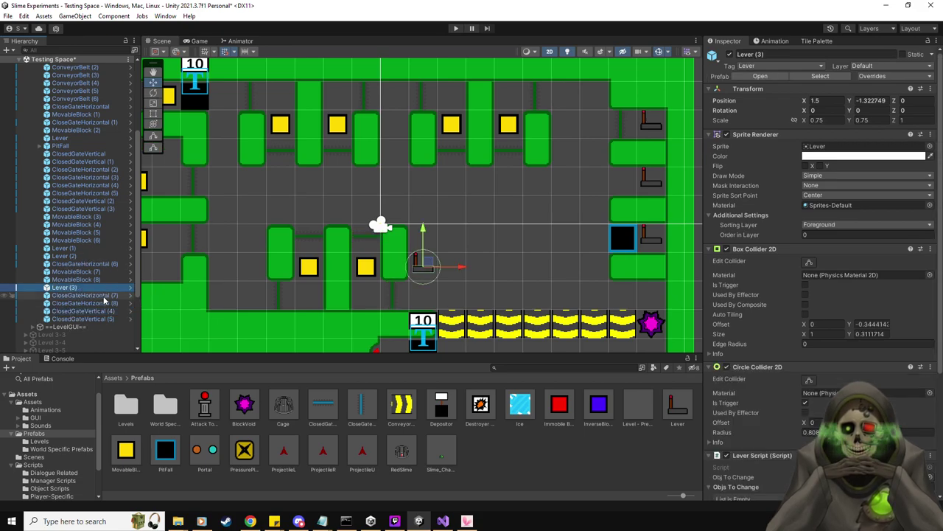
{"action": "left_click", "coordinate": [927, 42]}
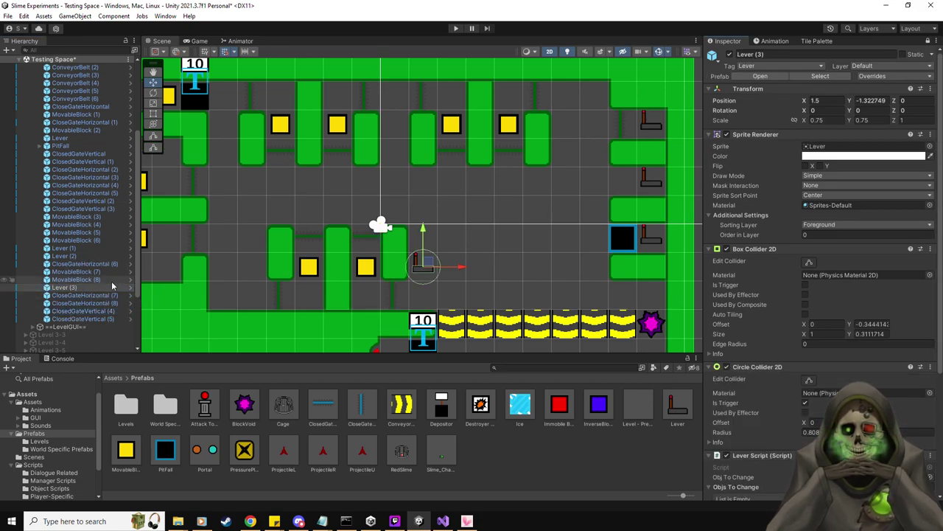
{"action": "key", "text": "ctrl+z"}
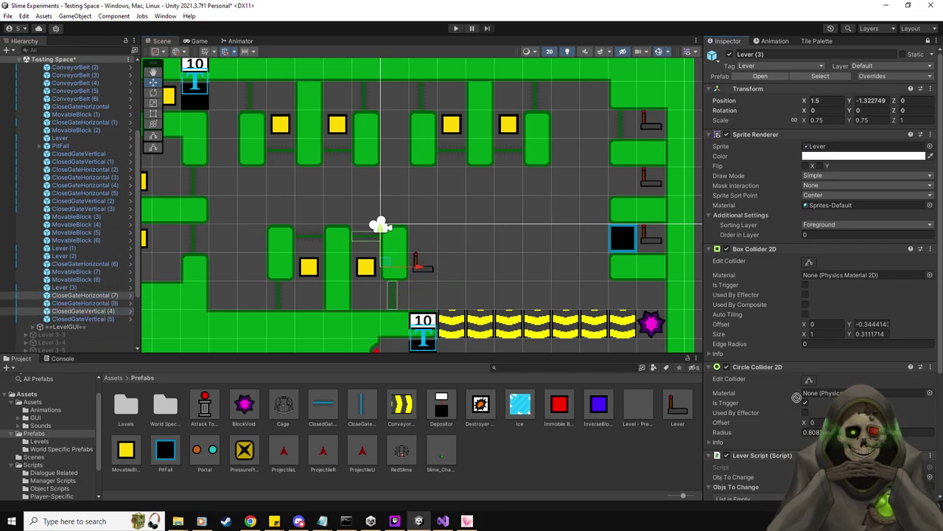
{"action": "scroll", "coordinate": [765, 373], "scroll_direction": "down", "scroll_amount": 5}
{"action": "left_click_drag", "start_coordinate": [765, 372], "coordinate": [757, 342]}
Step: Add two Starting State entries to Lever (3) and enable both of them
{"action": "left_click", "coordinate": [910, 419]}
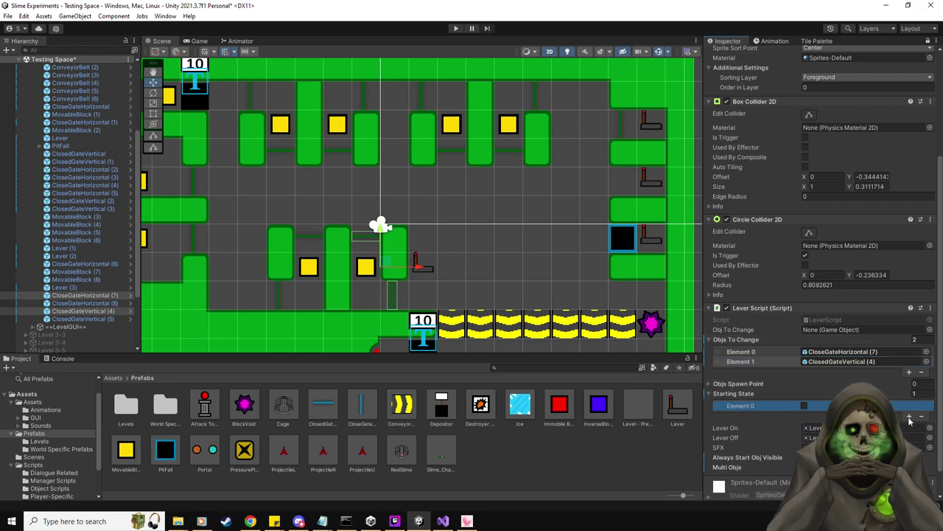
{"action": "left_click", "coordinate": [910, 419]}
{"action": "left_click", "coordinate": [805, 405]}
{"action": "left_click", "coordinate": [805, 416]}
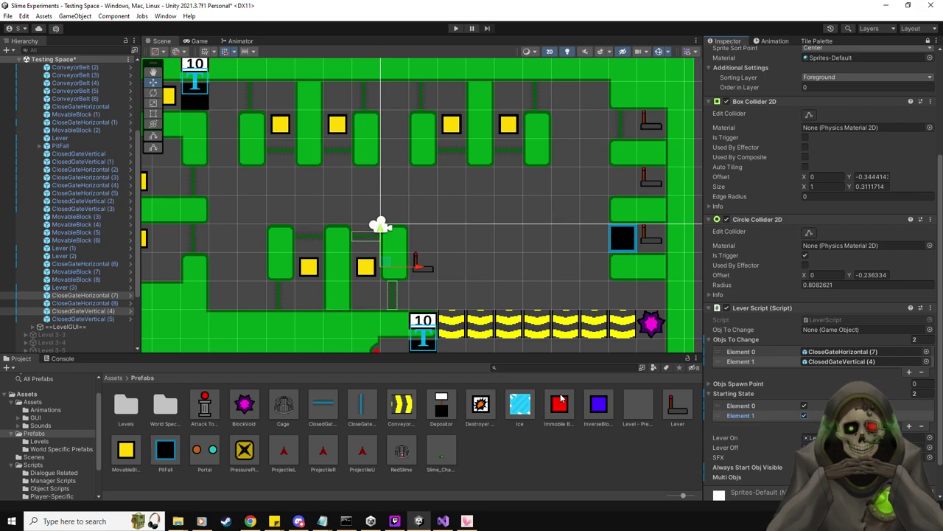
Step: Set Lever (3)'s Starting State size to 4 and add CloseGateHorizontal (8) and ClosedGateVertical (5) to its Objs To Change list
{"action": "left_click", "coordinate": [80, 288]}
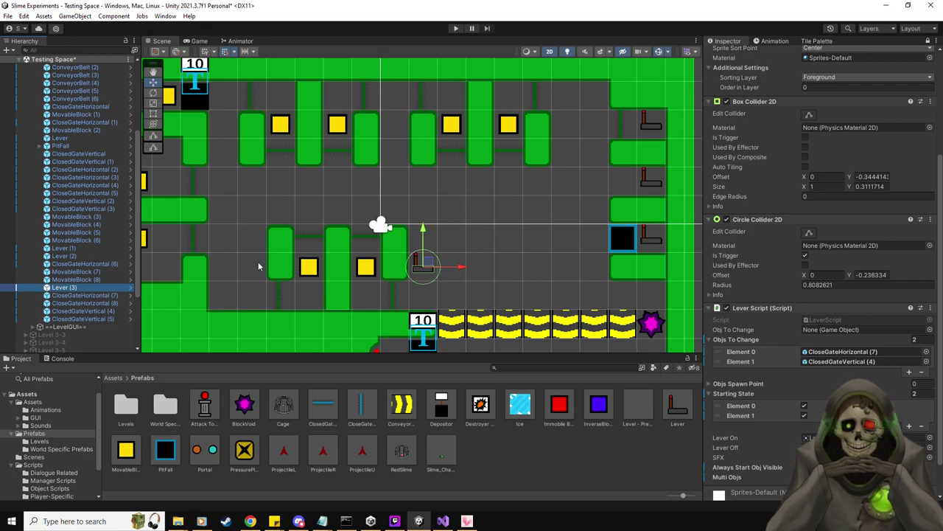
{"action": "middle_click_drag", "start_coordinate": [439, 219], "coordinate": [465, 220]}
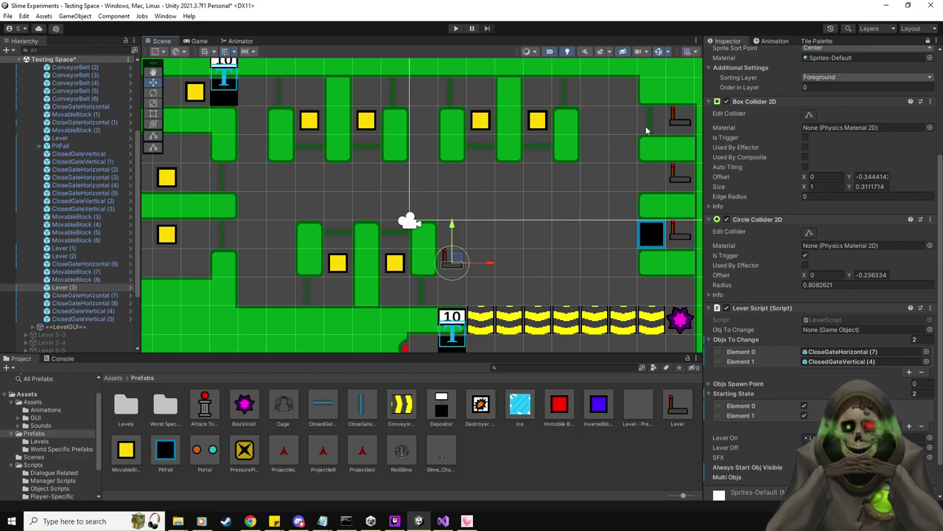
{"action": "middle_click_drag", "start_coordinate": [569, 231], "coordinate": [500, 253]}
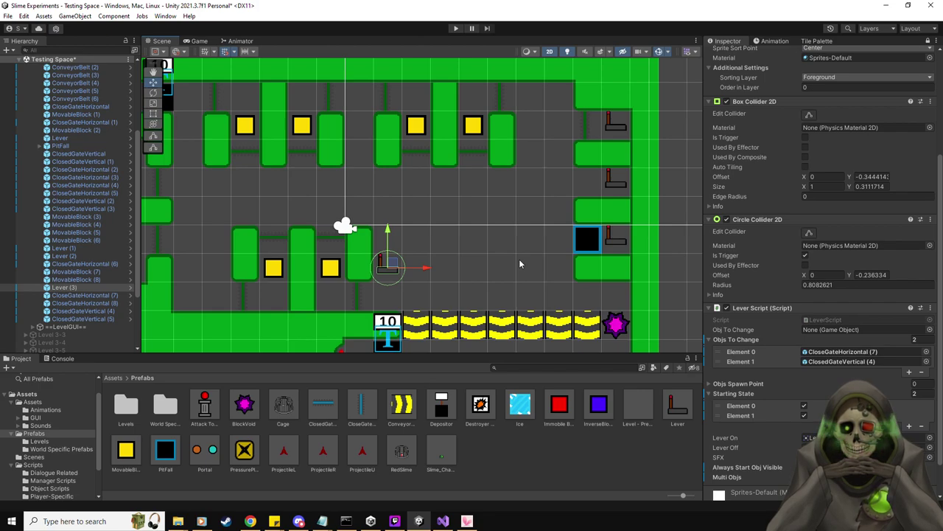
{"action": "scroll", "coordinate": [519, 264], "scroll_direction": "down", "scroll_amount": 3}
{"action": "scroll", "coordinate": [507, 249], "scroll_direction": "up", "scroll_amount": 2}
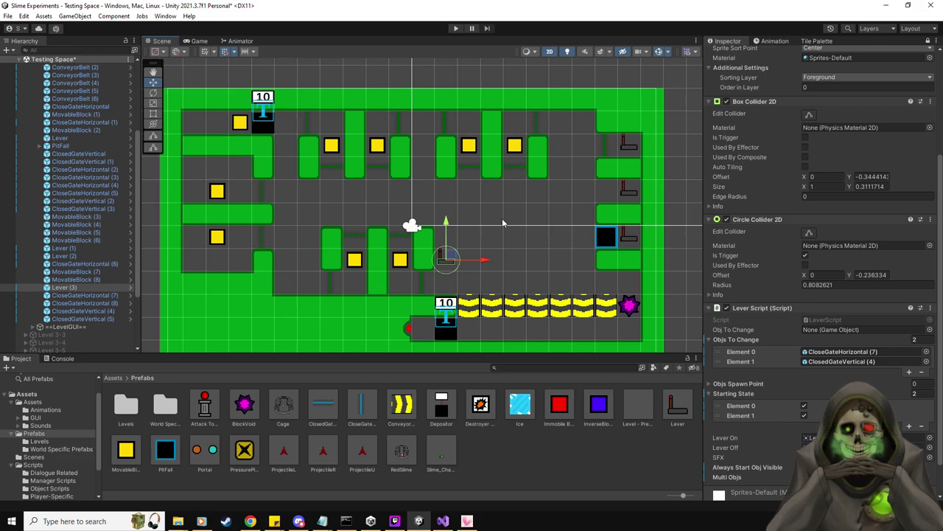
{"action": "left_click", "coordinate": [915, 393]}
{"action": "type", "text": "4"}
{"action": "key", "text": "Return"}
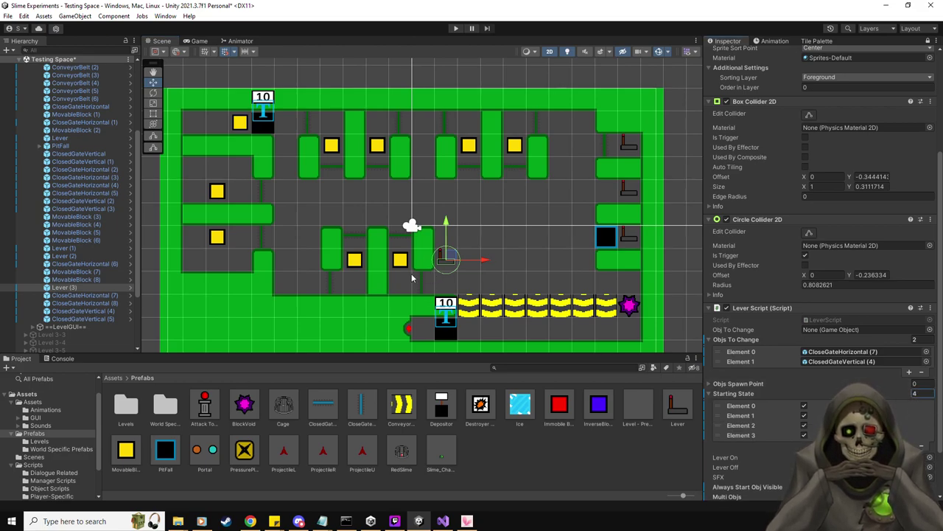
{"action": "left_click_drag", "start_coordinate": [116, 304], "coordinate": [739, 341]}
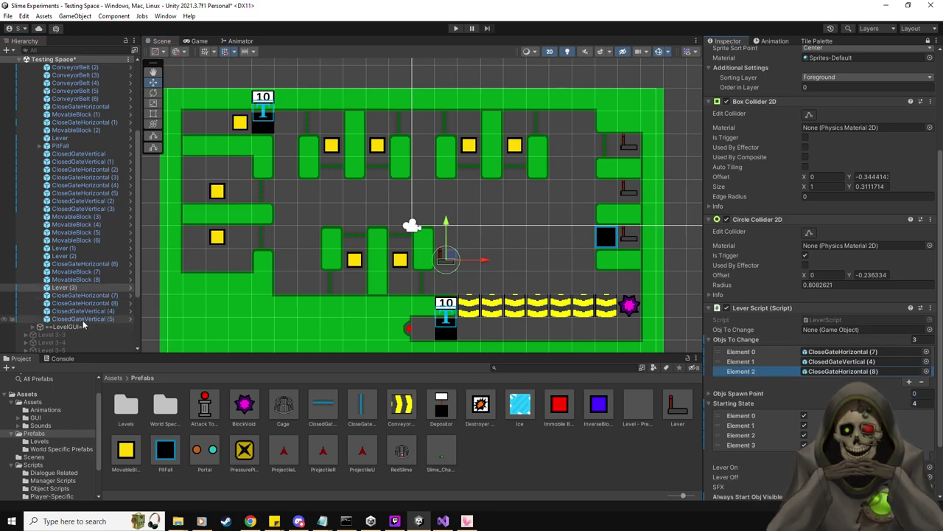
{"action": "left_click_drag", "start_coordinate": [785, 342], "coordinate": [784, 342]}
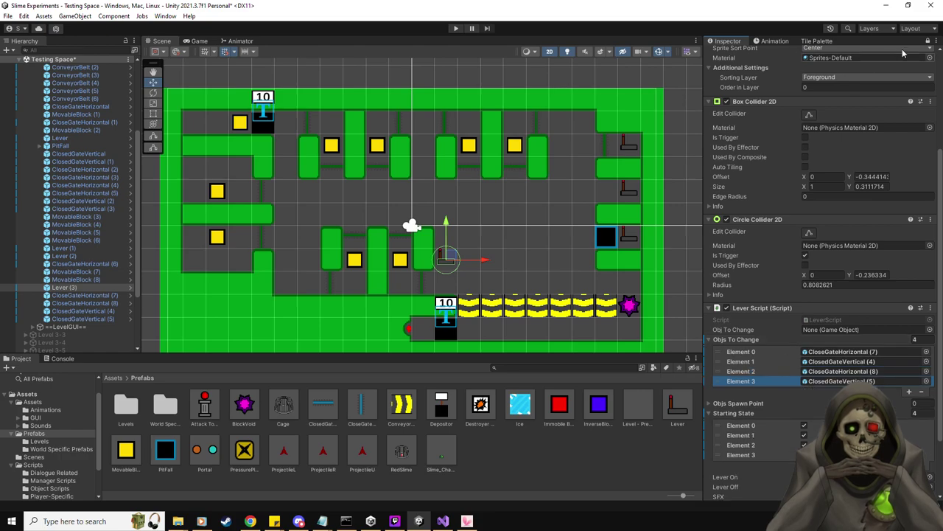
Step: Place a PitFall prefab in front of the middle lever at X 8.5, Y 1.5 and assign SpawnPoint as its Level Spawn
{"action": "middle_click_drag", "start_coordinate": [540, 224], "coordinate": [508, 239]}
{"action": "left_click_drag", "start_coordinate": [166, 449], "coordinate": [573, 205]}
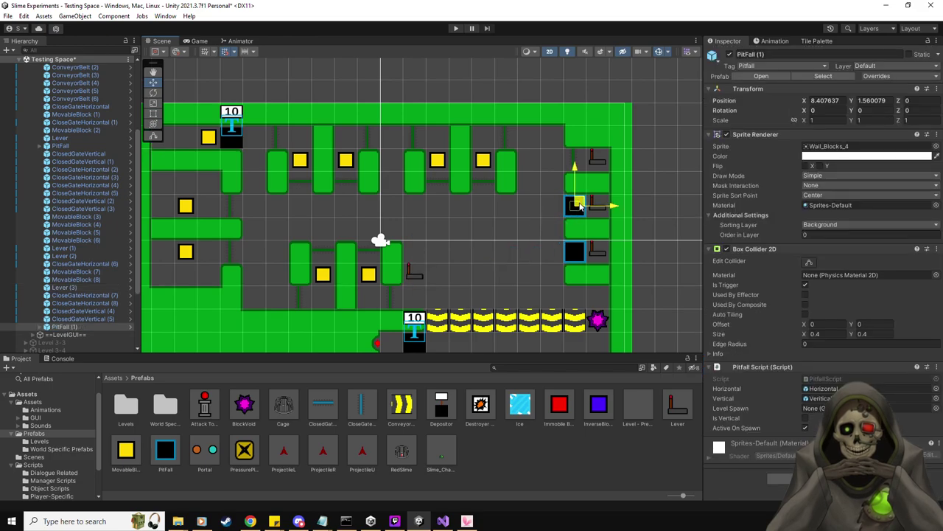
{"action": "scroll", "coordinate": [134, 200], "scroll_direction": "up", "scroll_amount": 5}
{"action": "left_click_drag", "start_coordinate": [67, 123], "coordinate": [815, 408]}
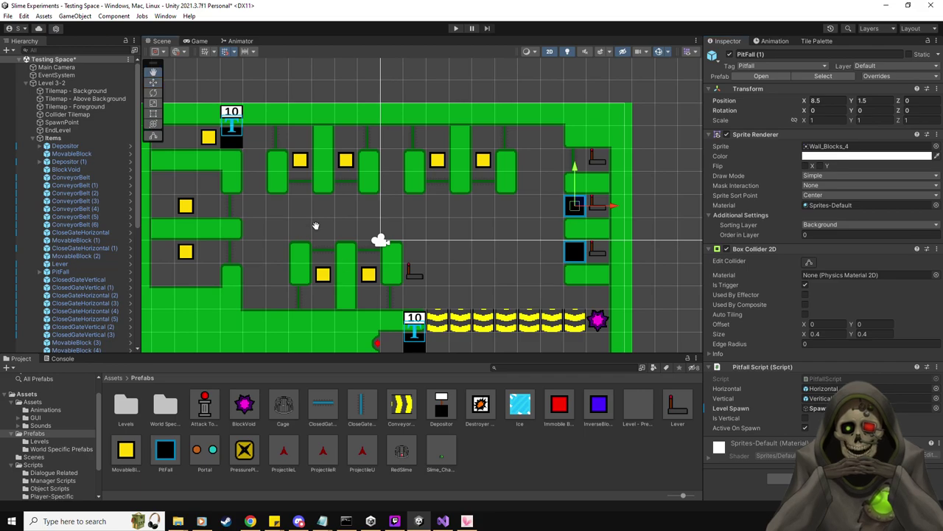
Step: Place a PressurePlate prefab at X 7.5, Y 2.5, beside the wall above the new pitfall, and enable Is One Object
{"action": "middle_click_drag", "start_coordinate": [316, 226], "coordinate": [343, 222]}
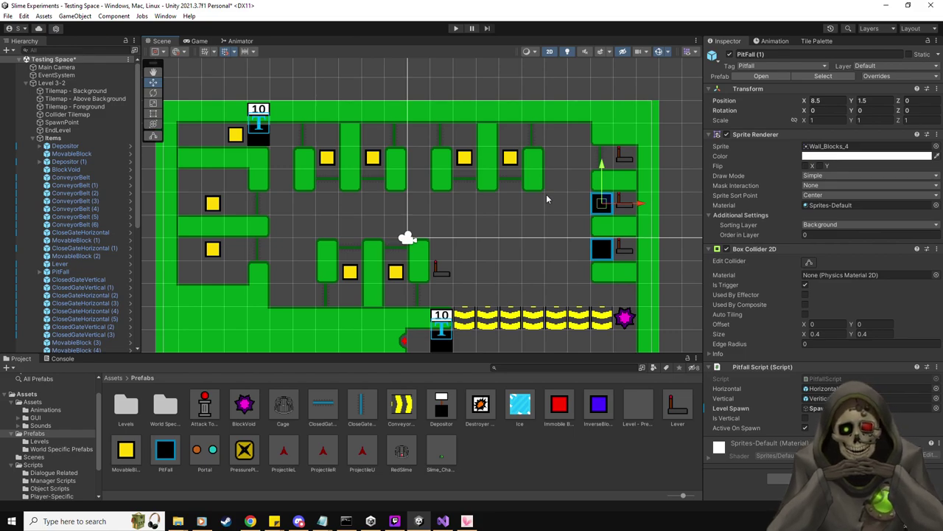
{"action": "left_click_drag", "start_coordinate": [244, 449], "coordinate": [580, 180]}
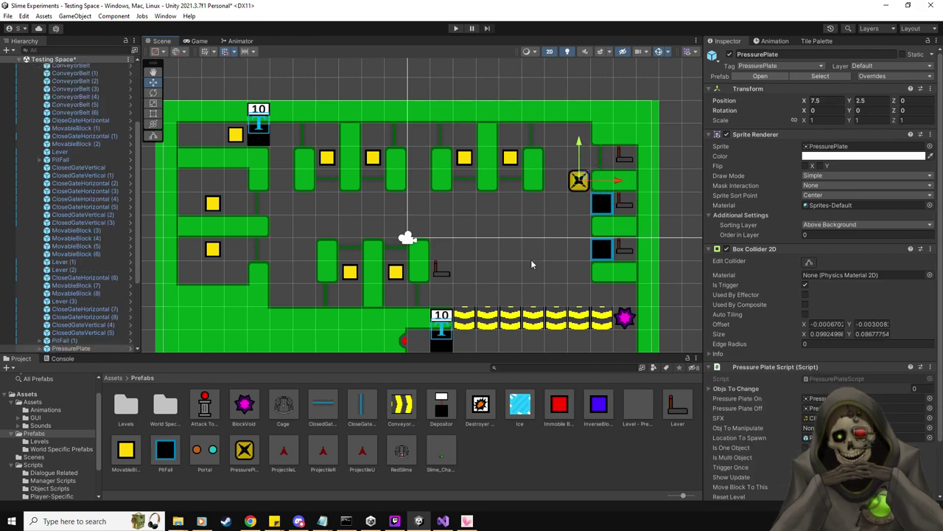
{"action": "scroll", "coordinate": [787, 421], "scroll_direction": "down", "scroll_amount": 2}
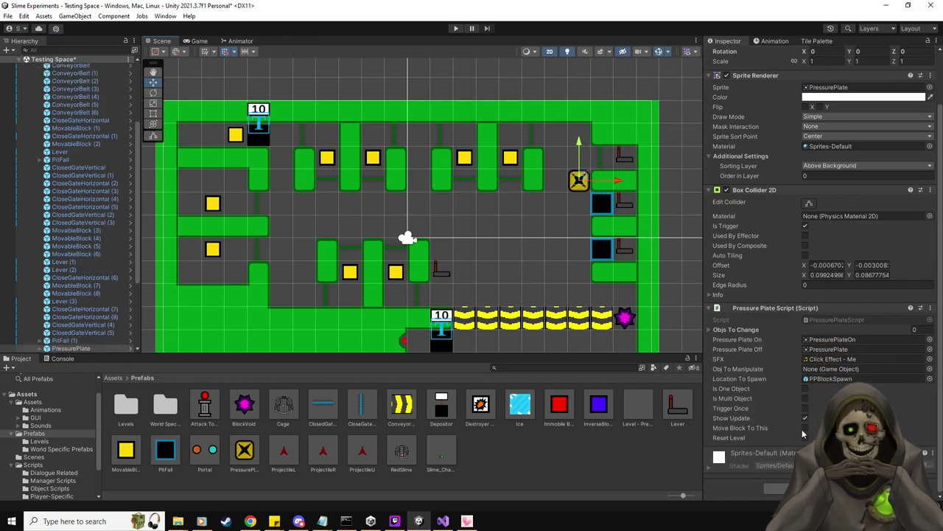
{"action": "left_click", "coordinate": [805, 388]}
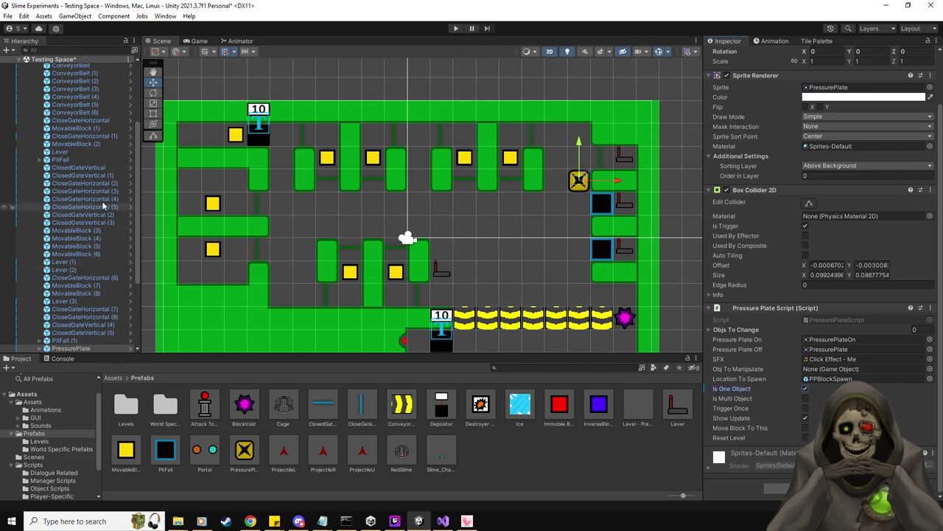
Step: Find the gate in front of the uppermost lever, CloseGateHorizontal (6), and assign it as the PressurePlate's Obj To Manipulate
{"action": "left_click", "coordinate": [98, 177]}
{"action": "key", "text": "Up"}
{"action": "key", "text": "Down"}
{"action": "key", "text": "Down"}
{"action": "key", "text": "Down"}
{"action": "key", "text": "Down"}
{"action": "key", "text": "Down"}
{"action": "key", "text": "Down"}
{"action": "key", "text": "Down"}
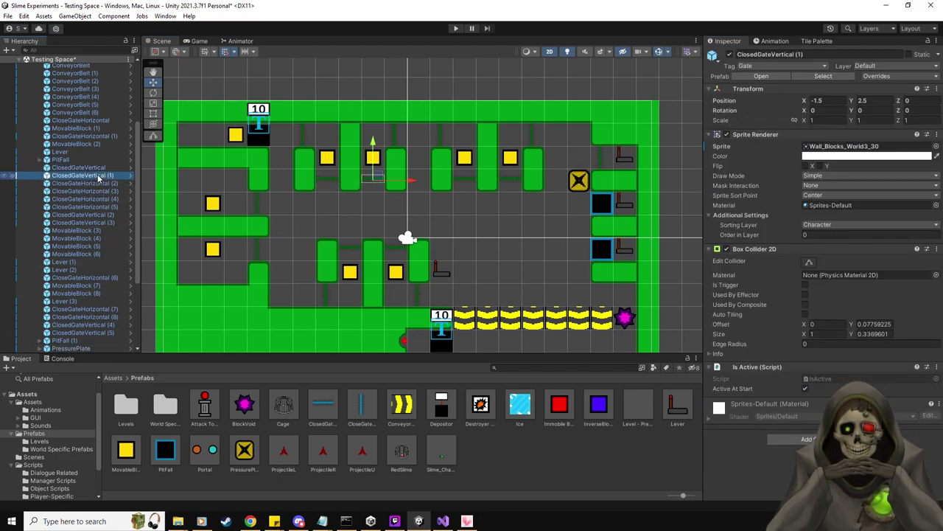
{"action": "key", "text": "Down"}
{"action": "key", "text": "Down"}
{"action": "key", "text": "Down"}
{"action": "key", "text": "Down"}
{"action": "key", "text": "Down"}
{"action": "key", "text": "Down"}
{"action": "key", "text": "Down"}
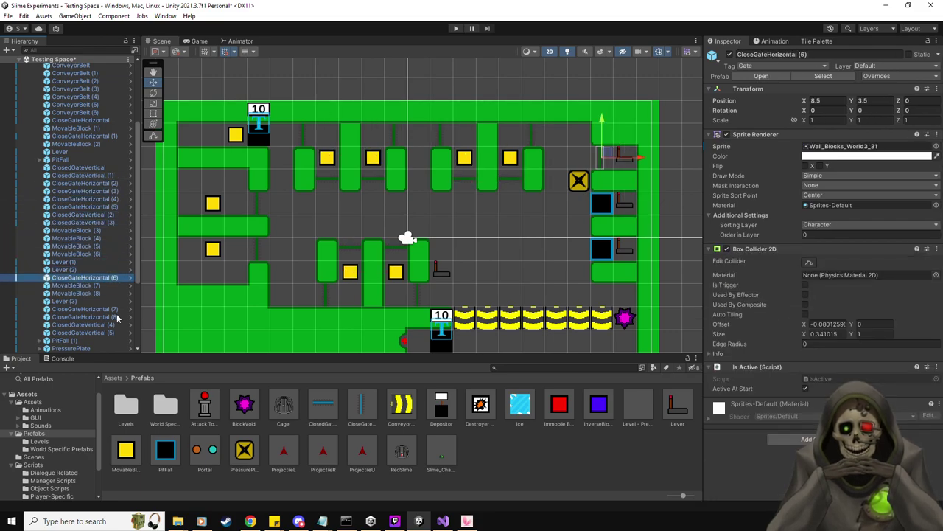
{"action": "scroll", "coordinate": [105, 307], "scroll_direction": "down", "scroll_amount": 4}
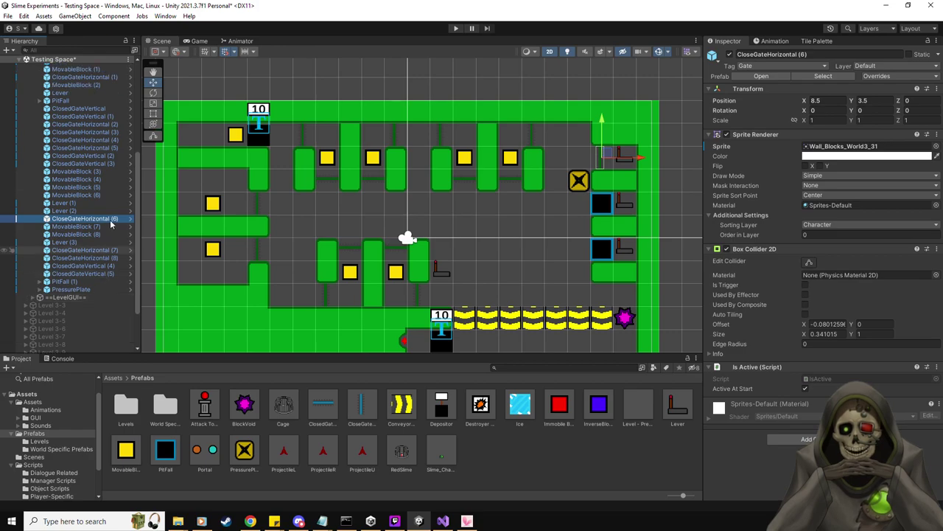
{"action": "left_click", "coordinate": [71, 289]}
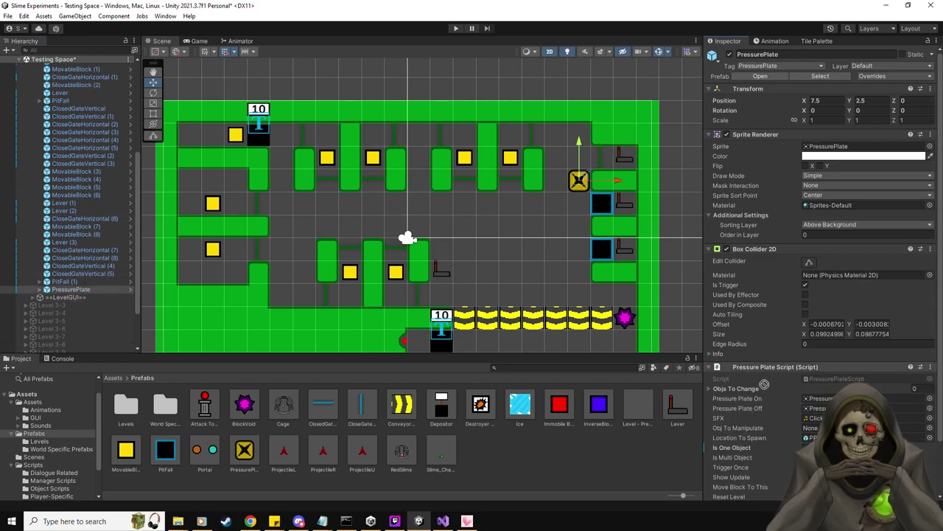
{"action": "left_click_drag", "start_coordinate": [811, 427], "coordinate": [810, 427]}
{"action": "middle_click_drag", "start_coordinate": [560, 253], "coordinate": [546, 249]}
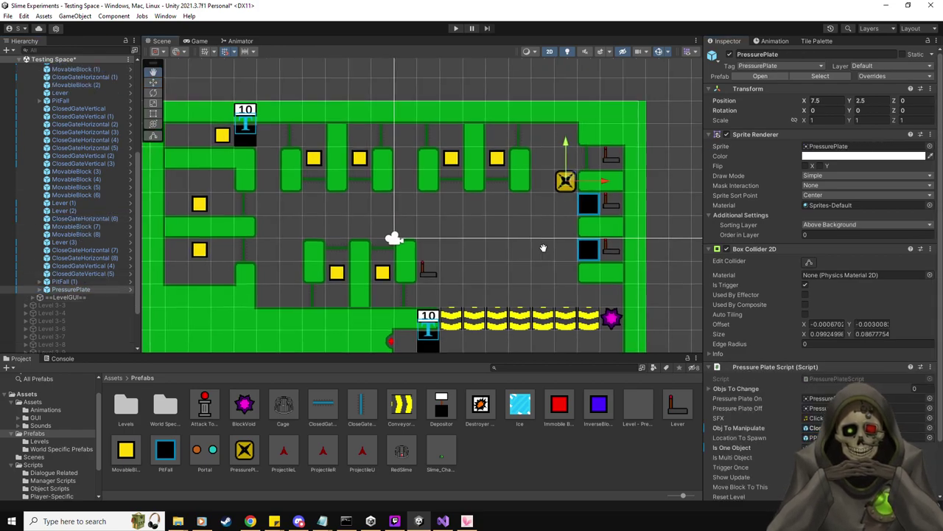
Step: Start play-testing the level and push the block beside the upper-left Depositor into it
{"action": "scroll", "coordinate": [762, 362], "scroll_direction": "down", "scroll_amount": 3}
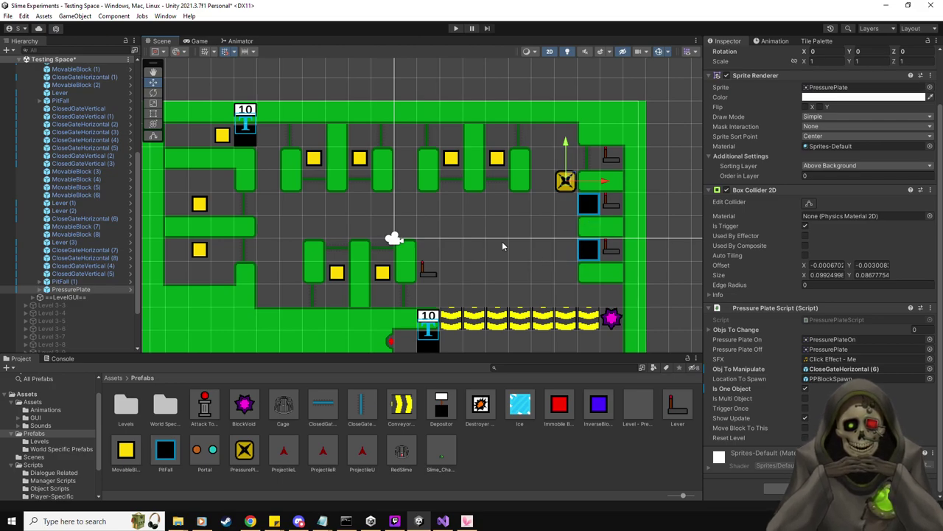
{"action": "middle_click_drag", "start_coordinate": [502, 241], "coordinate": [514, 240]}
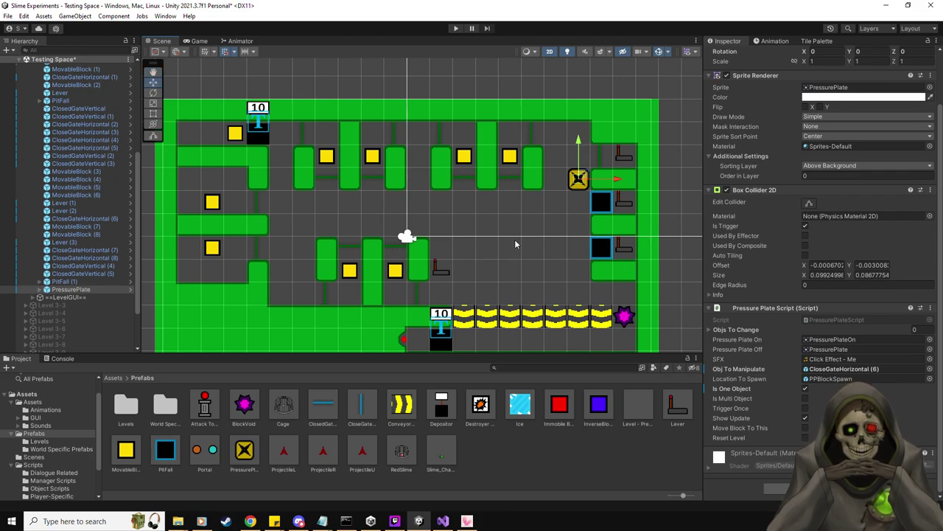
{"action": "middle_click_drag", "start_coordinate": [515, 243], "coordinate": [499, 244]}
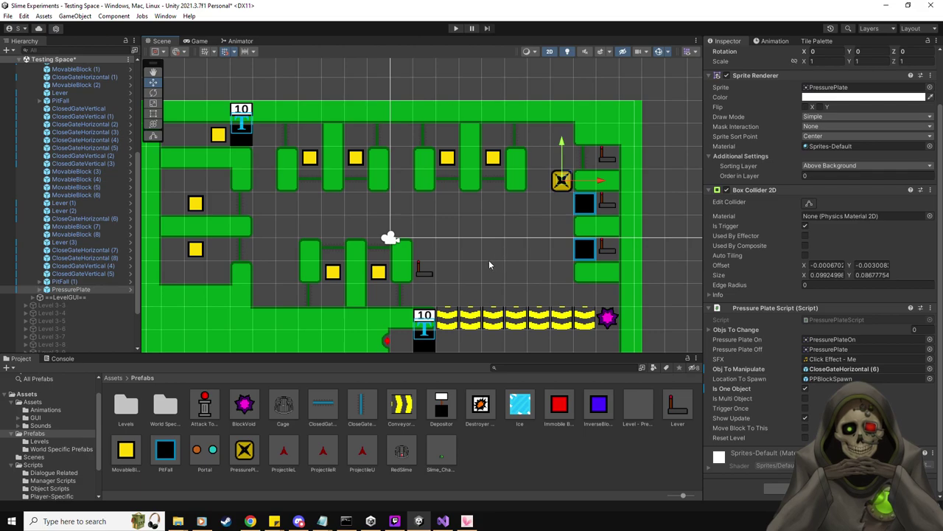
{"action": "left_click", "coordinate": [455, 29]}
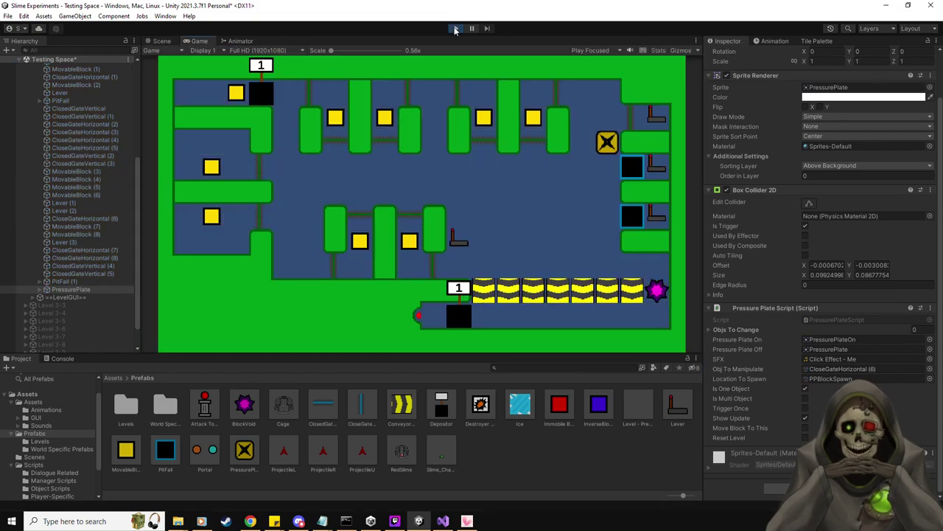
{"action": "key", "text": "Right"}
{"action": "key", "text": "Down"}
{"action": "key", "text": "Right"}
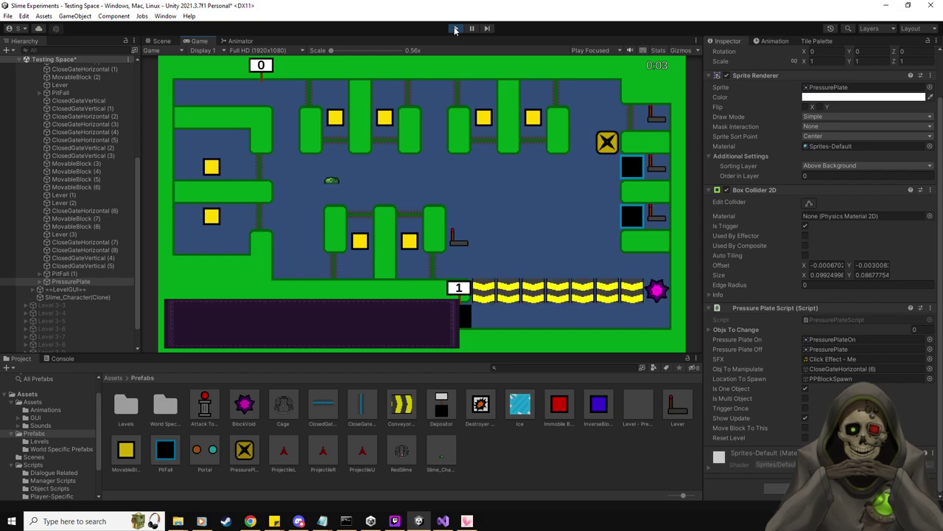
Step: Move the slime down to the lever beside the lower pair of blocks and flip it to open the surrounding gates
{"action": "key", "text": "Down"}
{"action": "key", "text": "Down"}
{"action": "key", "text": "Up"}
{"action": "key", "text": "Left"}
{"action": "key", "text": "Right"}
{"action": "key", "text": "Down"}
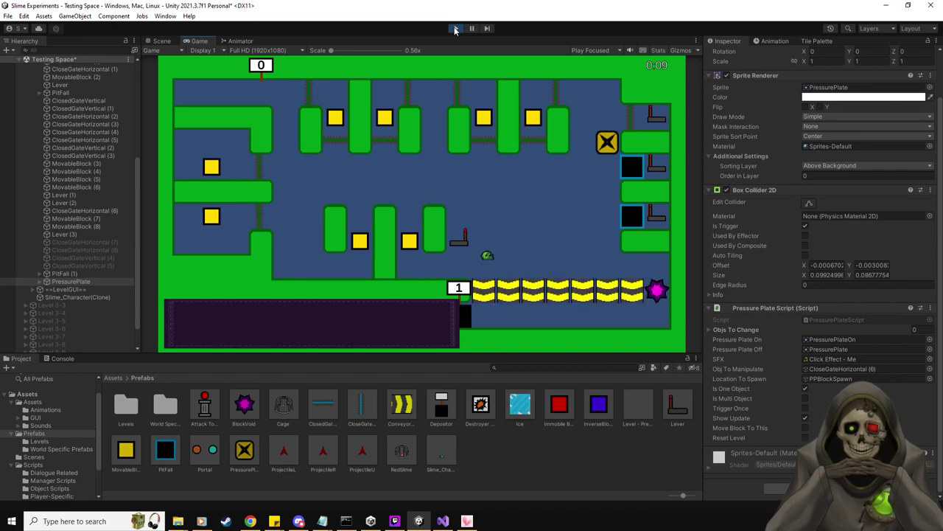
Step: Push the lower block nearest the lever up out of its alcove, and test moving the slime into the bottom passage and back
{"action": "key", "text": "Left"}
{"action": "key", "text": "Up"}
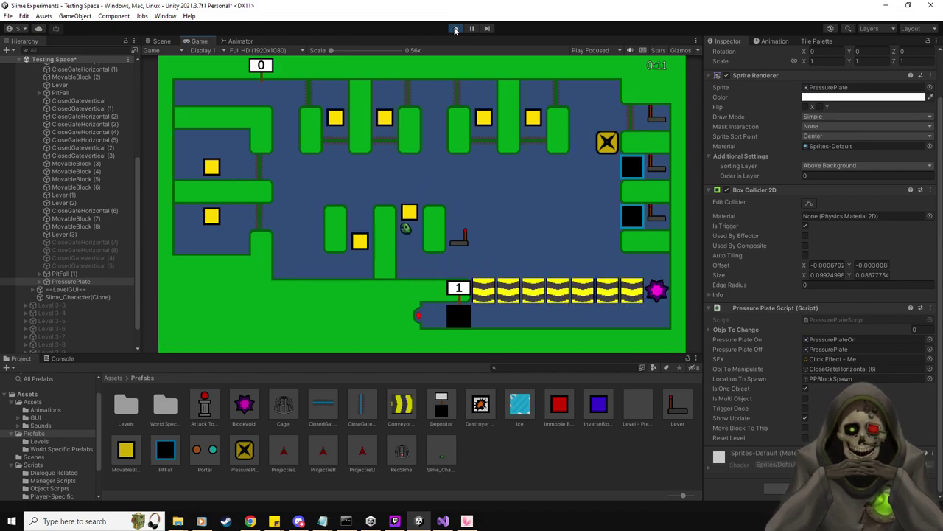
{"action": "key", "text": "Down"}
{"action": "key", "text": "Right"}
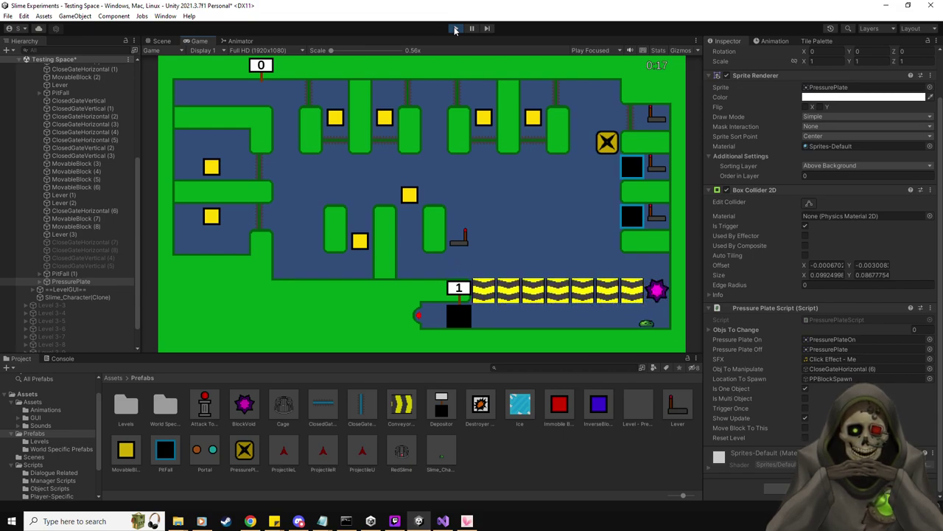
{"action": "key", "text": "Left"}
{"action": "key", "text": "Up"}
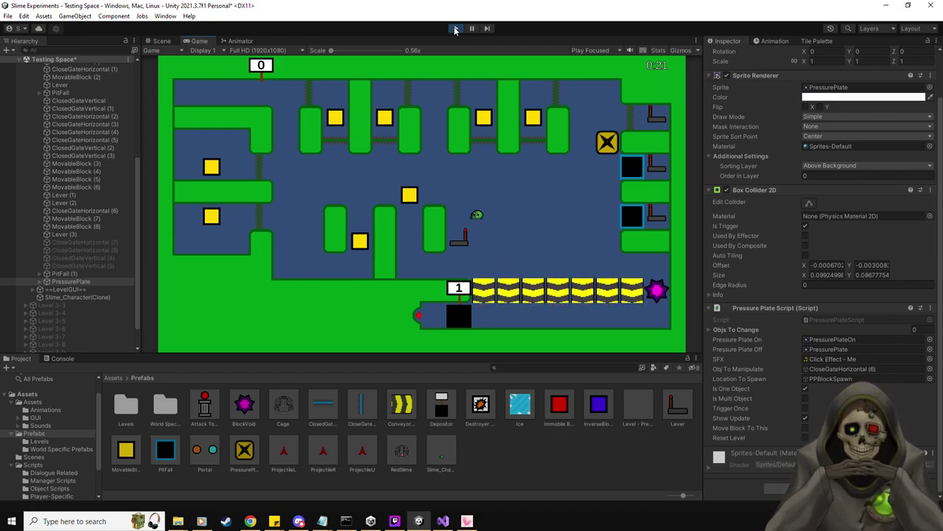
Step: Push the freed block across the central corridor and up onto the PressurePlate
{"action": "key", "text": "Down"}
{"action": "key", "text": "Right"}
{"action": "key", "text": "Right"}
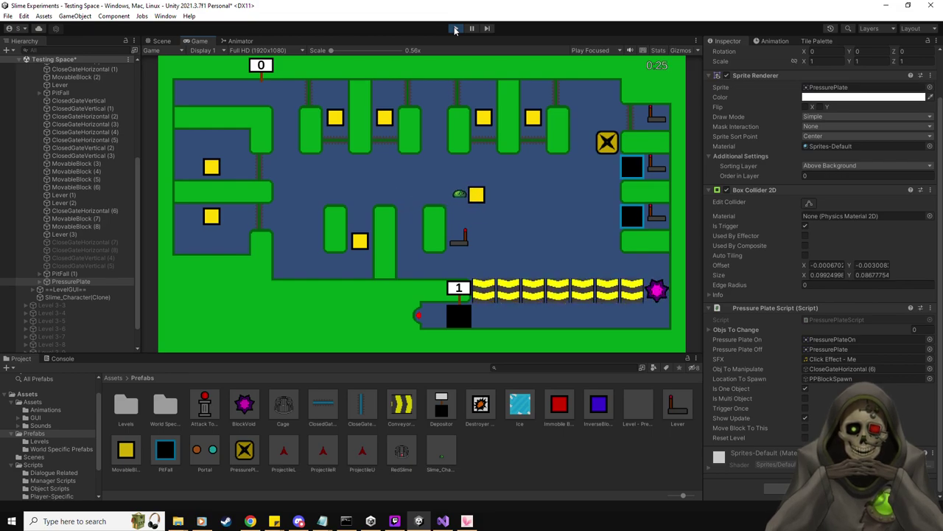
{"action": "key", "text": "Right"}
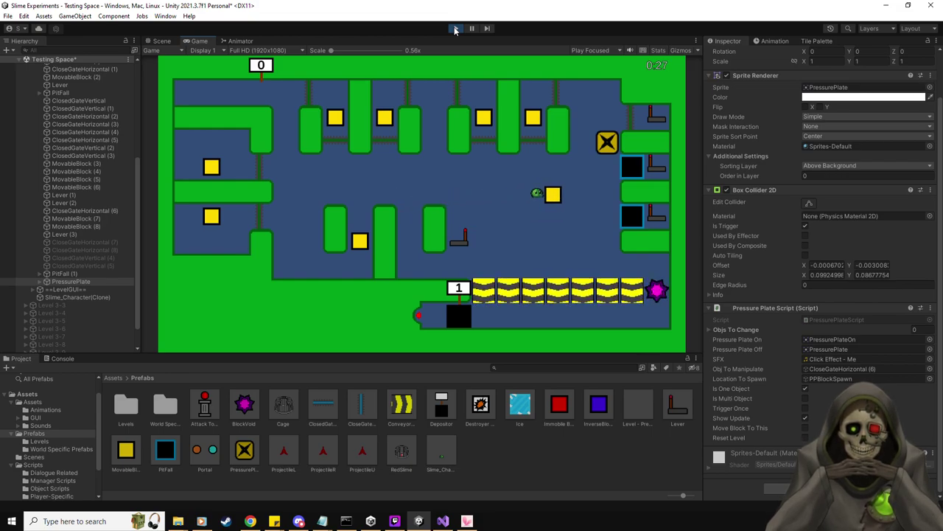
{"action": "key", "text": "Right"}
{"action": "key", "text": "Down"}
{"action": "key", "text": "Right"}
{"action": "key", "text": "Up"}
Step: Move the slime around the PressurePlate to the uppermost lever on the far side and flip it
{"action": "key", "text": "Left"}
{"action": "key", "text": "Up"}
{"action": "key", "text": "Up"}
{"action": "key", "text": "Right"}
Step: Return the slime to the upper alcoves and push the block nearest the PressurePlate down out of its alcove
{"action": "key", "text": "Left"}
{"action": "key", "text": "Left"}
{"action": "key", "text": "Down"}
{"action": "key", "text": "Up"}
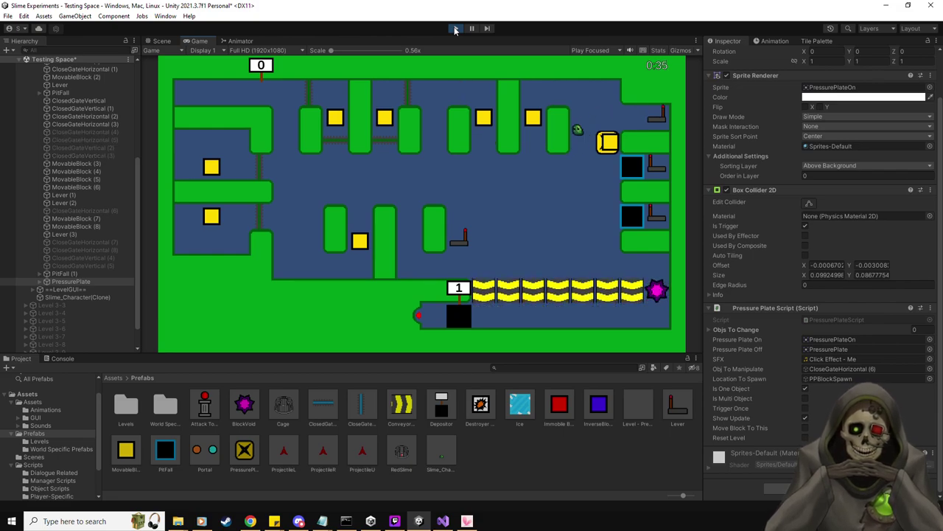
{"action": "key", "text": "Left"}
{"action": "key", "text": "Left"}
{"action": "key", "text": "Down"}
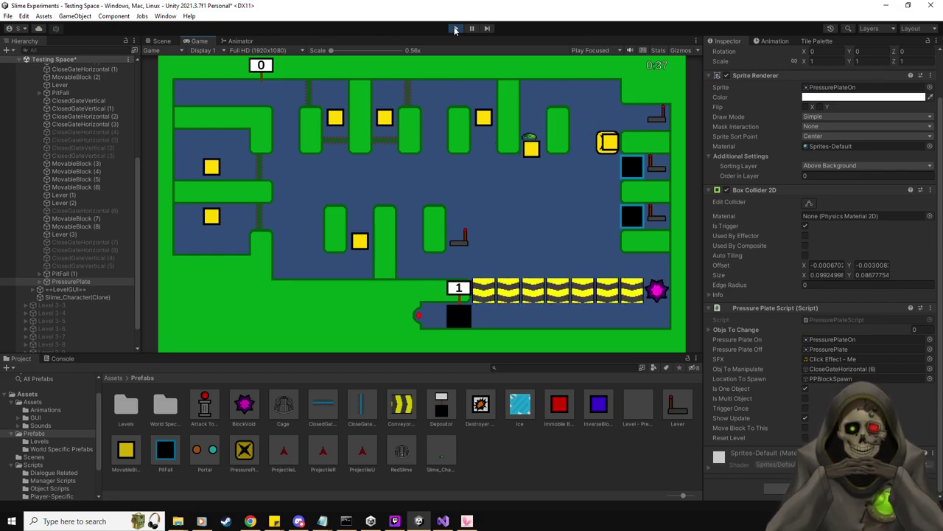
Step: Playtest the level by pushing the yellow block down across the conveyors into the lower corridor, and head for the lower middle compartments
{"action": "key", "text": "Down"}
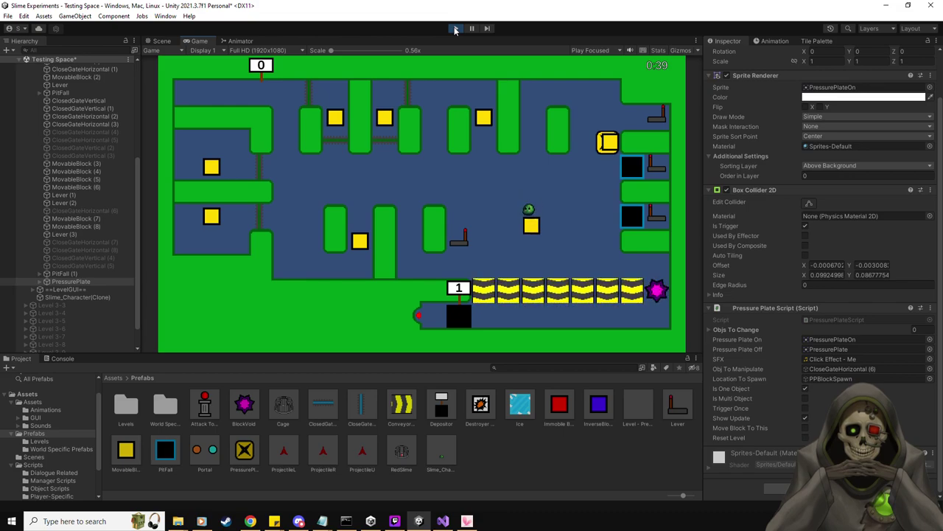
{"action": "key", "text": "Up"}
{"action": "key", "text": "Left"}
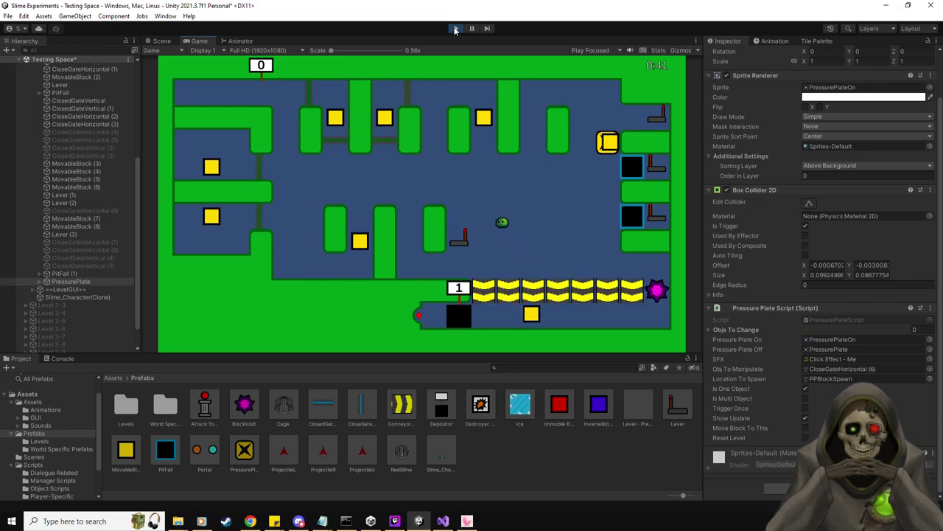
{"action": "key", "text": "Left"}
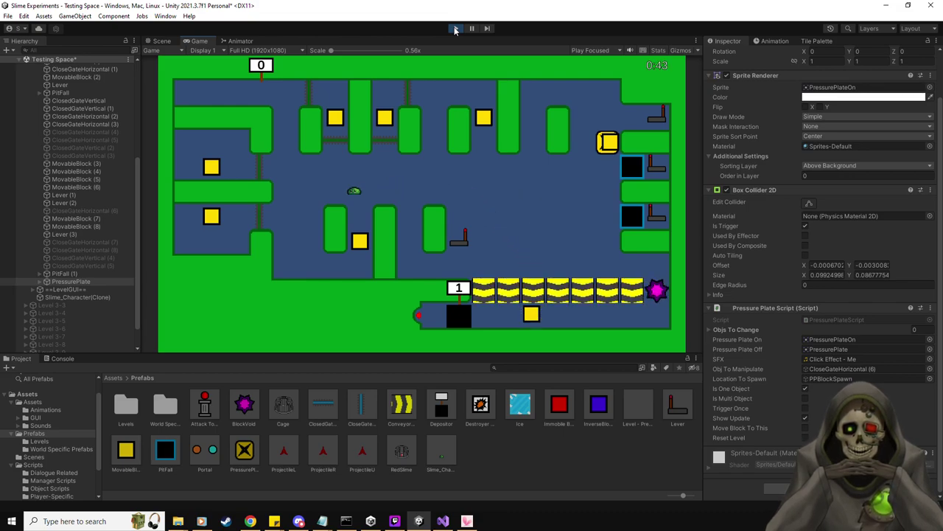
Step: Free the yellow block from the lower middle compartment and push it across the room into the upper pit
{"action": "key", "text": "Down"}
{"action": "key", "text": "Right"}
{"action": "key", "text": "Up"}
{"action": "key", "text": "Left"}
{"action": "key", "text": "Up"}
{"action": "key", "text": "Right"}
{"action": "key", "text": "Right"}
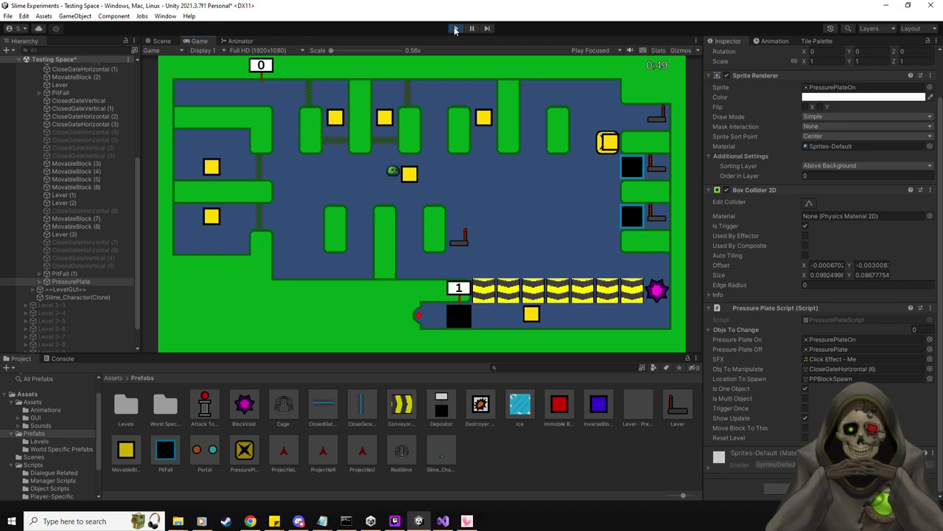
{"action": "key", "text": "Right"}
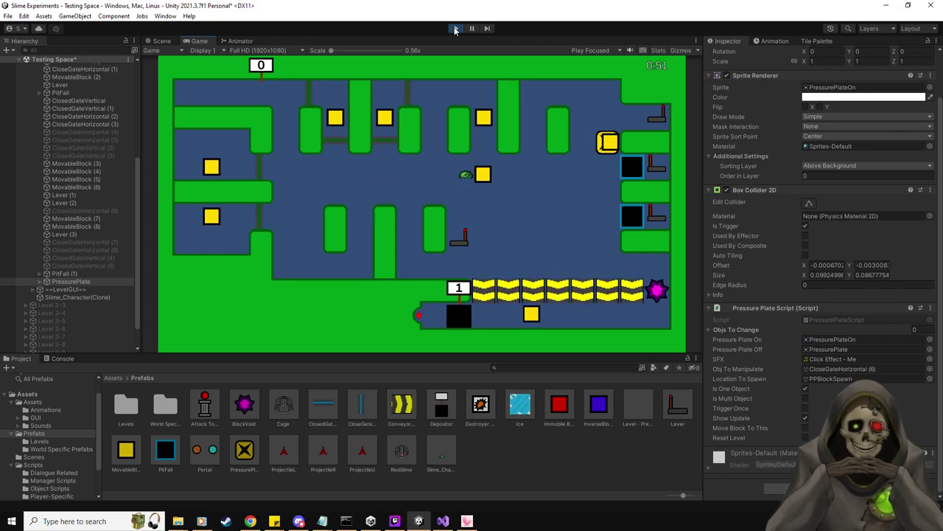
{"action": "key", "text": "Right"}
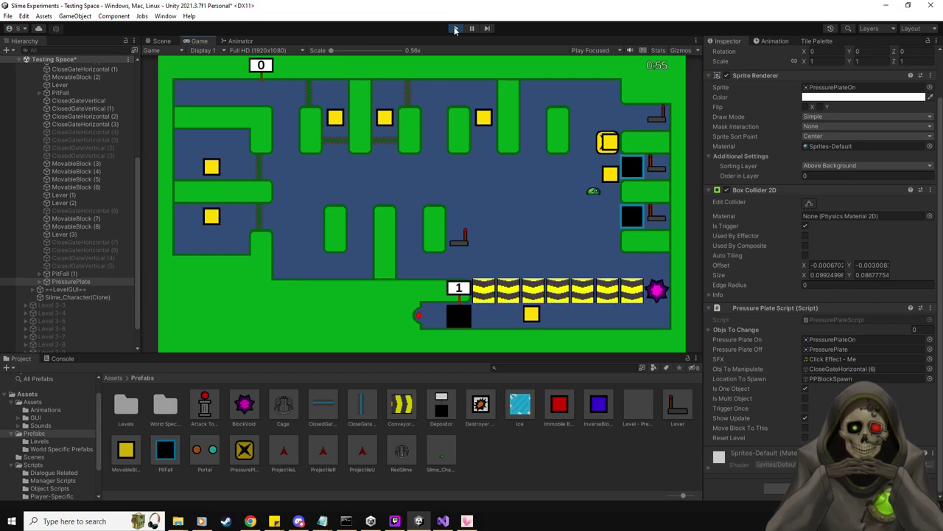
{"action": "key", "text": "Right"}
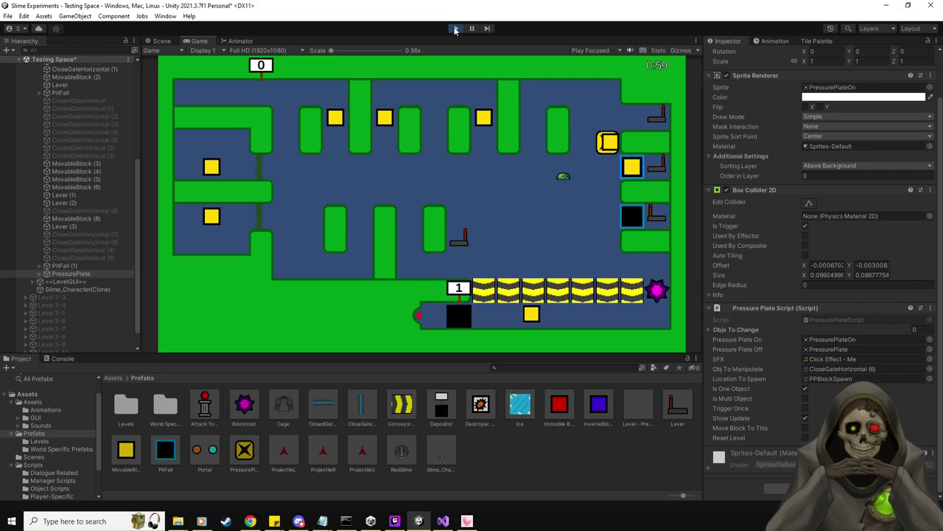
Step: Push the block off the pressure plate and shove it into the lower pit
{"action": "key", "text": "Down"}
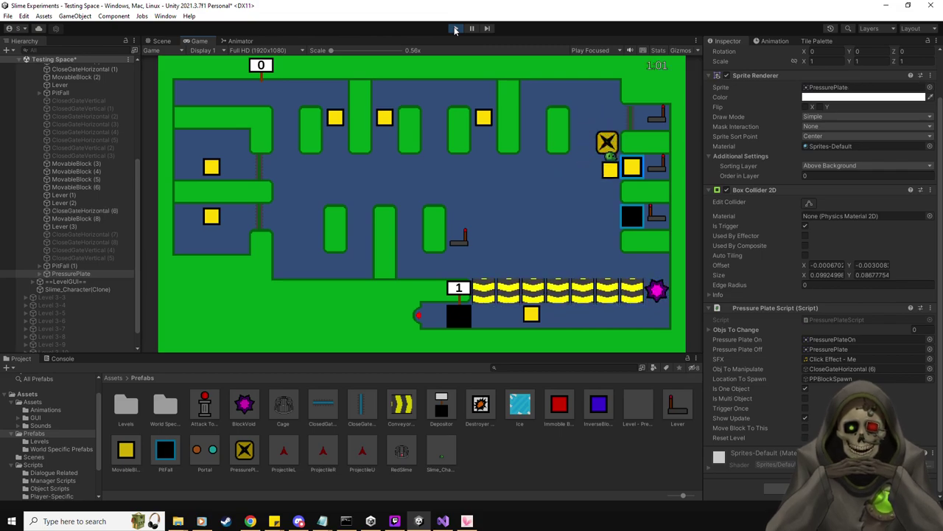
{"action": "key", "text": "Left"}
{"action": "key", "text": "Down"}
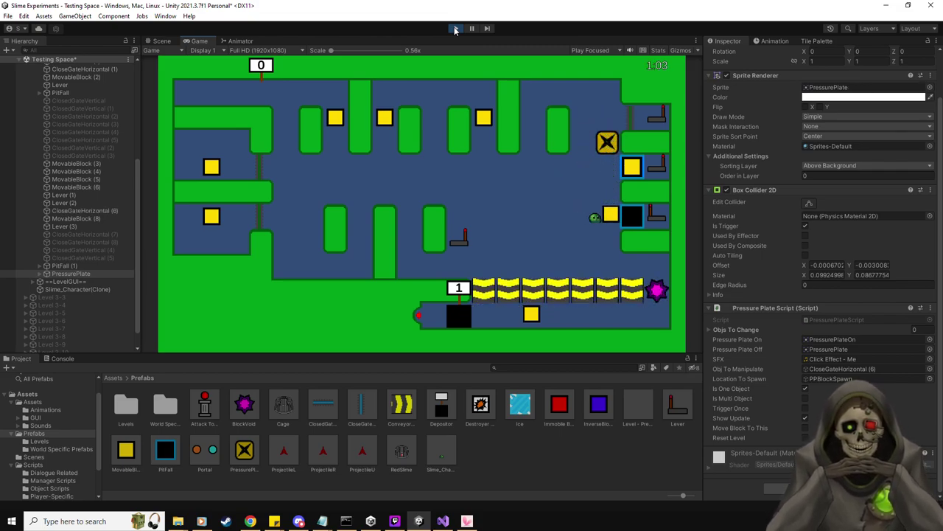
{"action": "key", "text": "Right"}
{"action": "key", "text": "Right"}
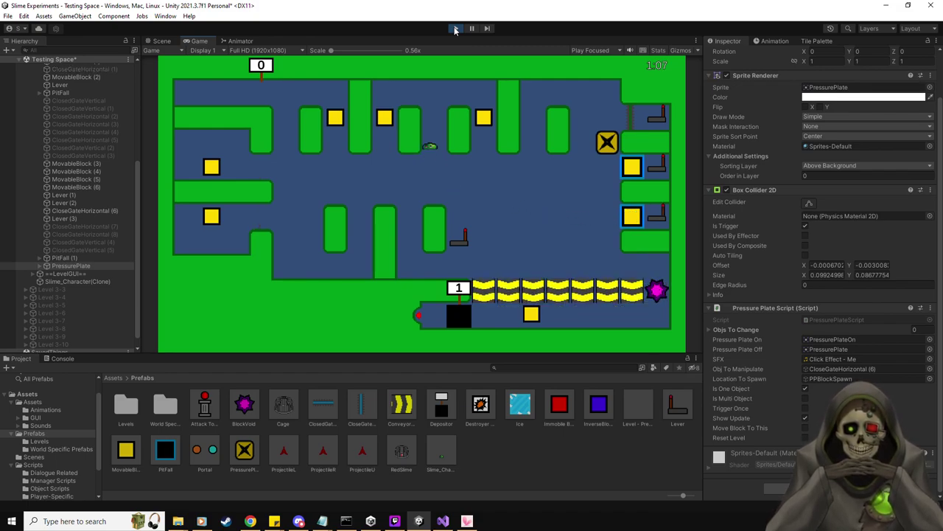
Step: Push the yellow block from the compartment nearest the centre of the upper row down across the conveyors into the lower corridor
{"action": "key", "text": "Down"}
{"action": "key", "text": "Down"}
{"action": "key", "text": "Down"}
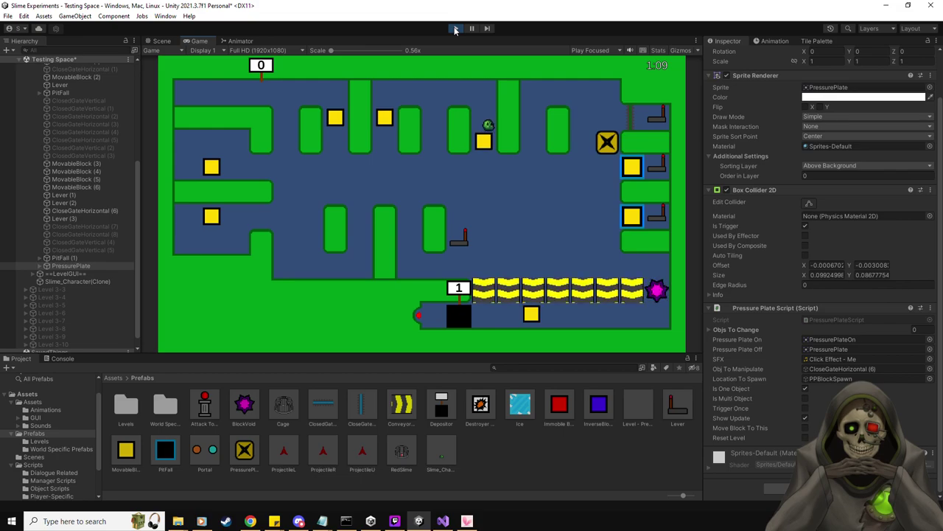
{"action": "key", "text": "Down"}
{"action": "key", "text": "Down"}
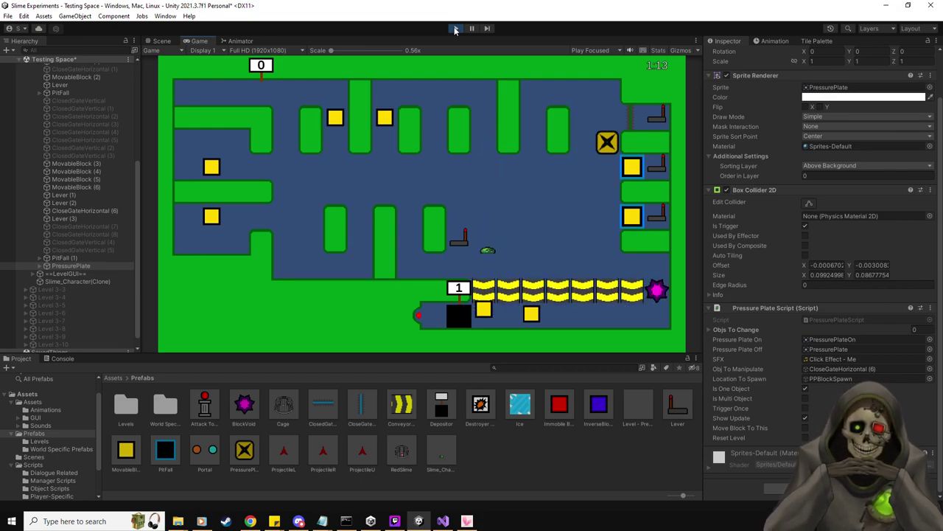
Step: Move the next upper-row block out of its compartment, over to the conveyors and down into the lower corridor
{"action": "key", "text": "Left"}
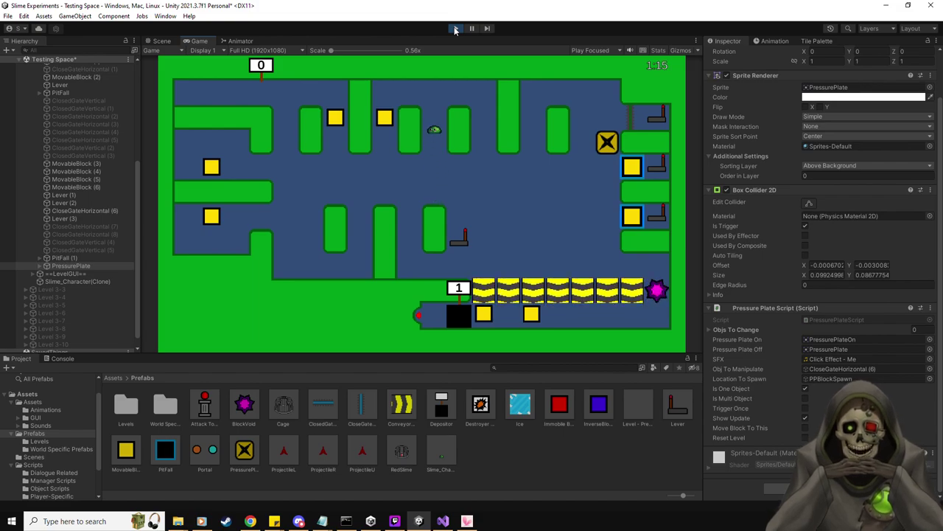
{"action": "key", "text": "Down"}
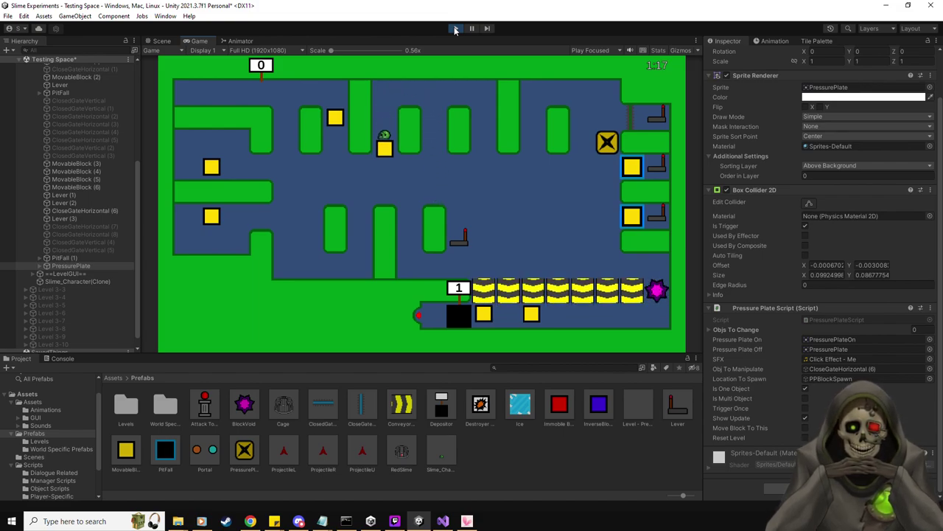
{"action": "key", "text": "Right"}
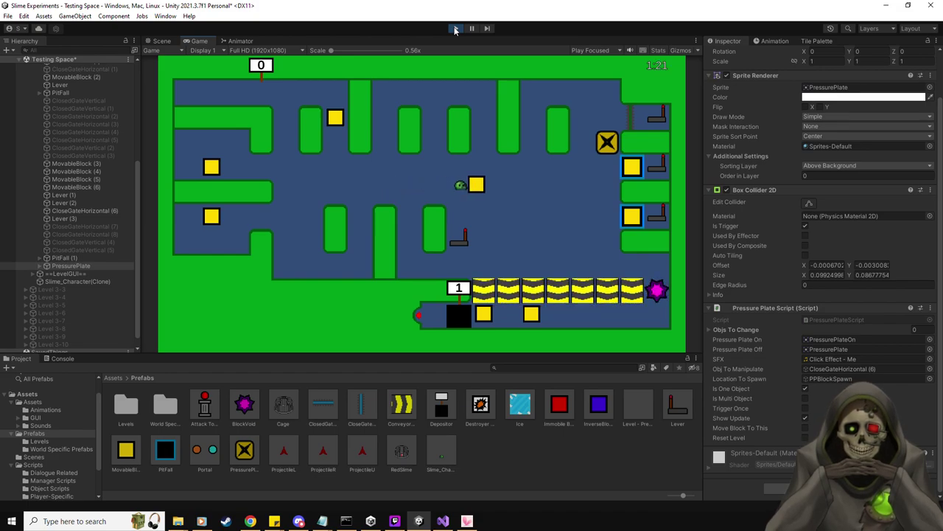
{"action": "key", "text": "Down"}
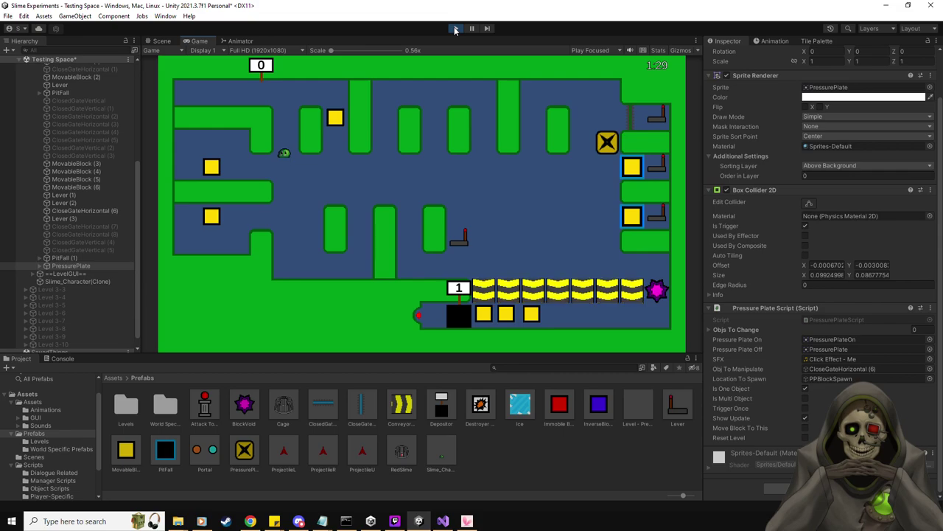
Step: Push the last upper-row block out, across the room and down over the conveyors into the lower corridor
{"action": "key", "text": "Down"}
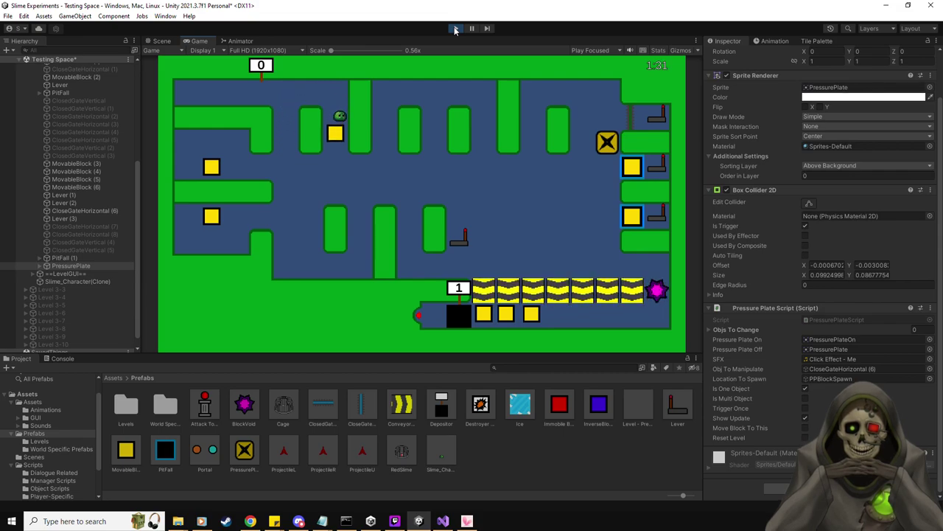
{"action": "key", "text": "Right"}
{"action": "key", "text": "Right"}
{"action": "key", "text": "Right"}
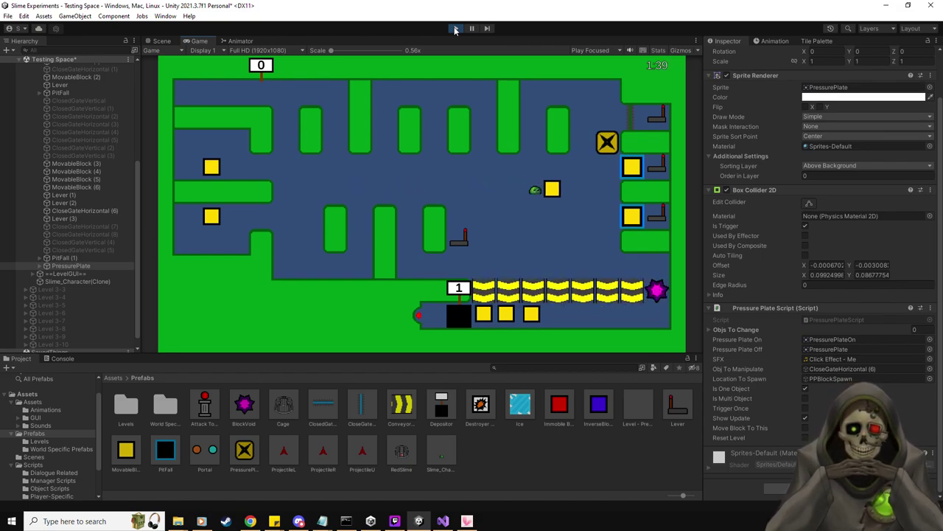
{"action": "key", "text": "Down"}
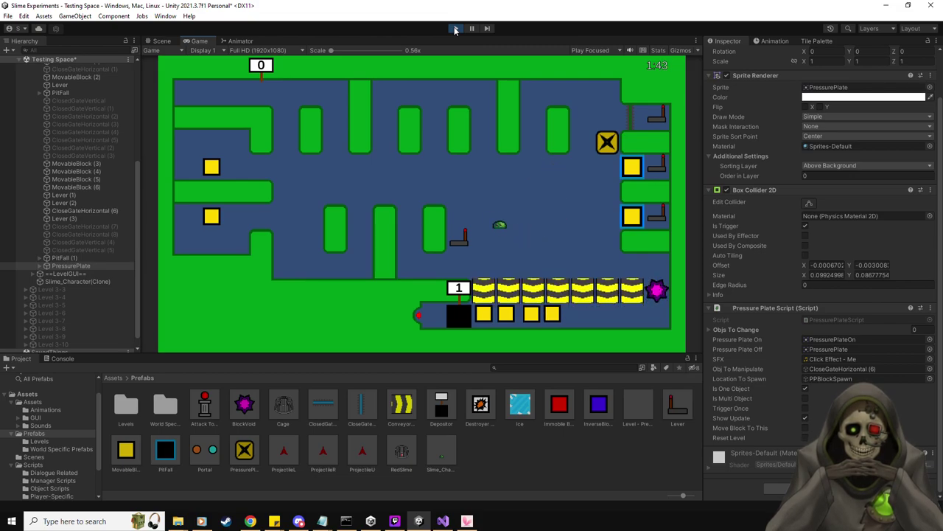
Step: Bring the yellow block out of the upper side room and push it to just above the lower middle wall
{"action": "key", "text": "Up"}
{"action": "key", "text": "Left"}
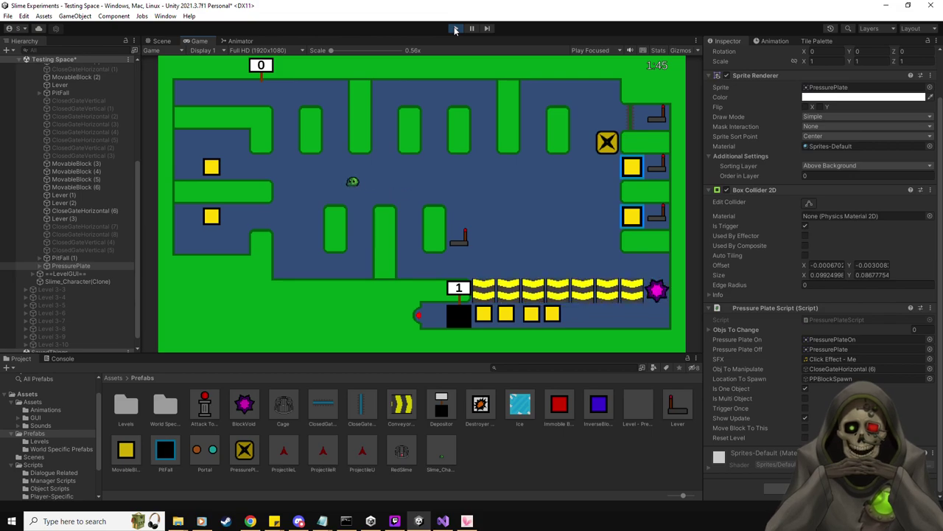
{"action": "key", "text": "Down"}
{"action": "key", "text": "Right"}
{"action": "key", "text": "Right"}
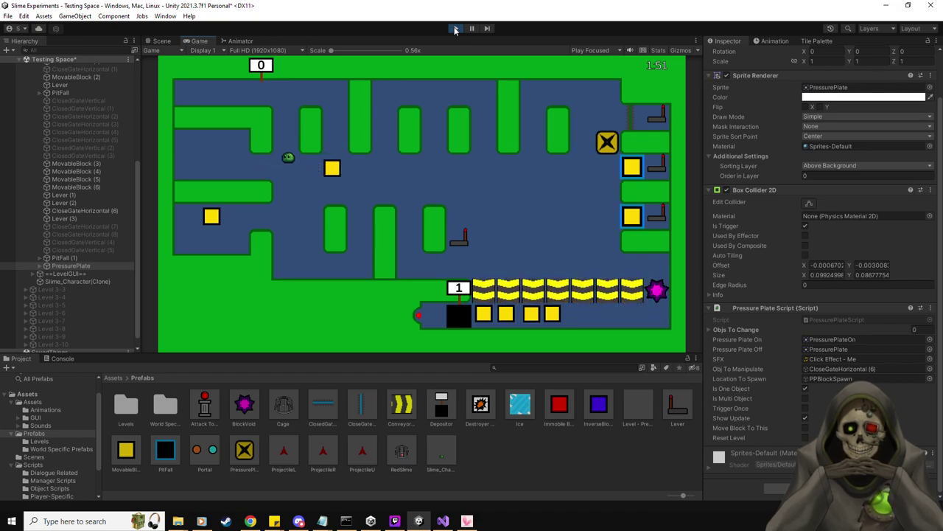
{"action": "key", "text": "Down"}
{"action": "key", "text": "Right"}
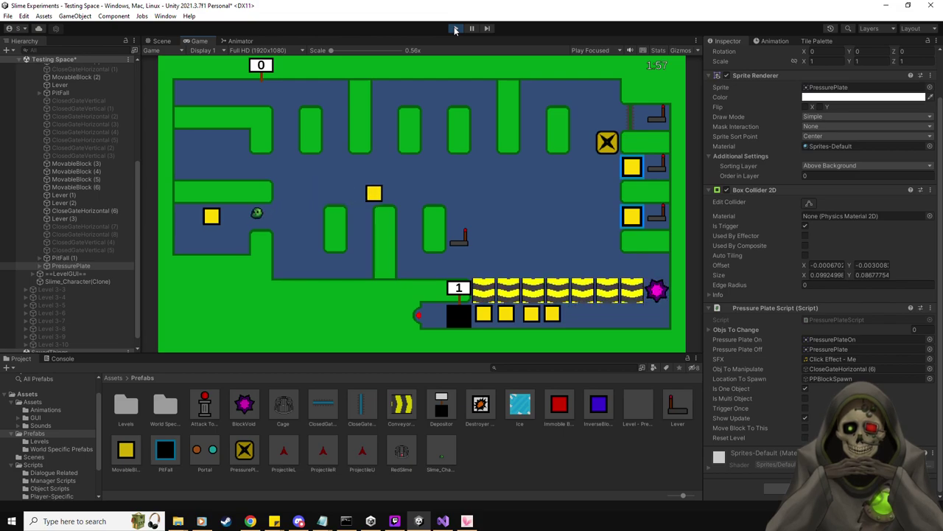
Step: Push the lower side room's block out beside the waiting block and shove both across the room above the conveyors
{"action": "key", "text": "Up"}
{"action": "key", "text": "Right"}
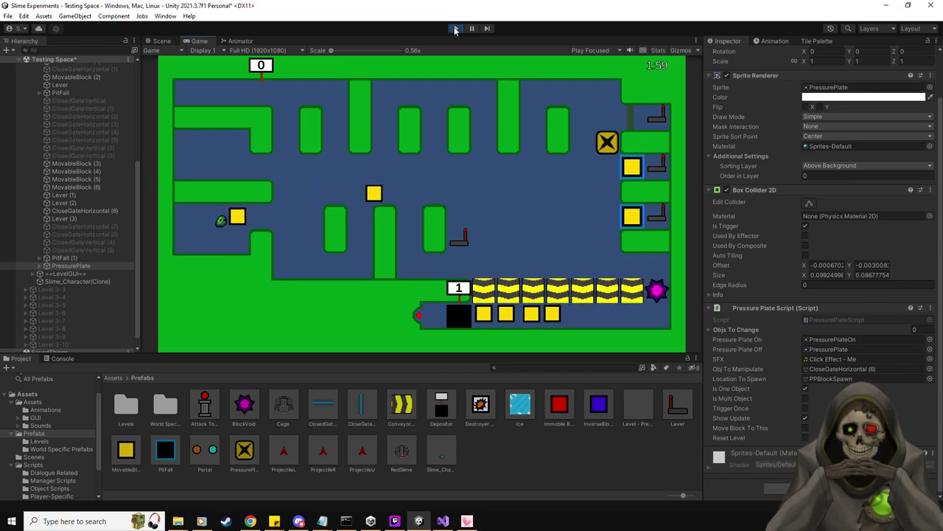
{"action": "key", "text": "Right"}
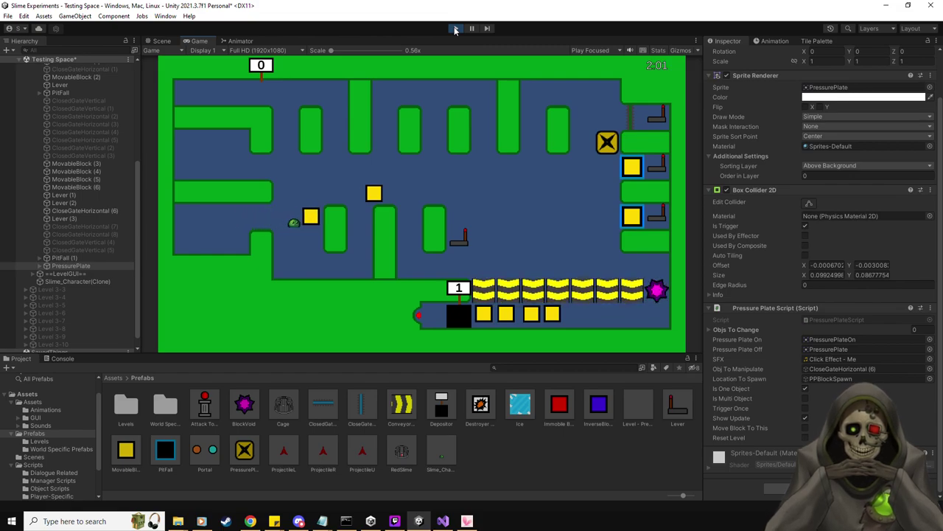
{"action": "key", "text": "Up"}
{"action": "key", "text": "Right"}
{"action": "key", "text": "Right"}
{"action": "key", "text": "Right"}
{"action": "key", "text": "Right"}
{"action": "key", "text": "Right"}
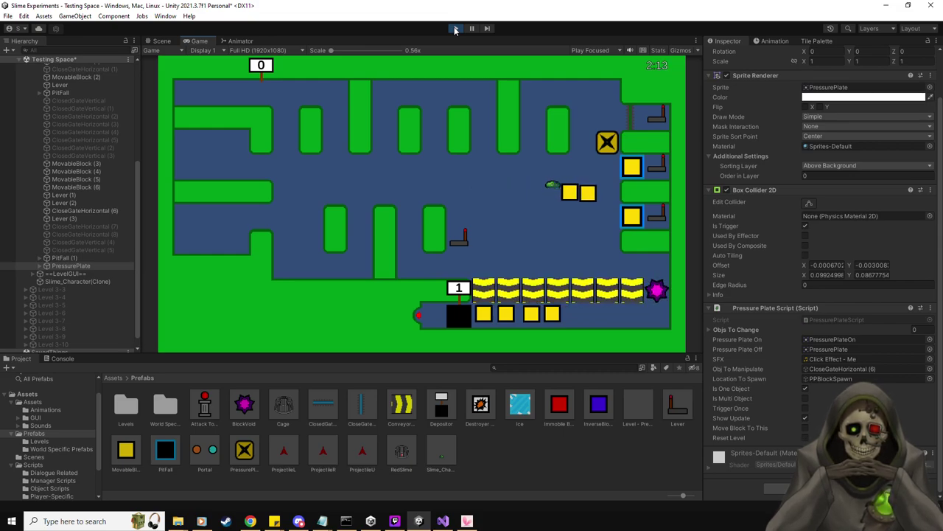
Step: Push the pair of blocks down together across the conveyors into the lower corridor
{"action": "key", "text": "Down"}
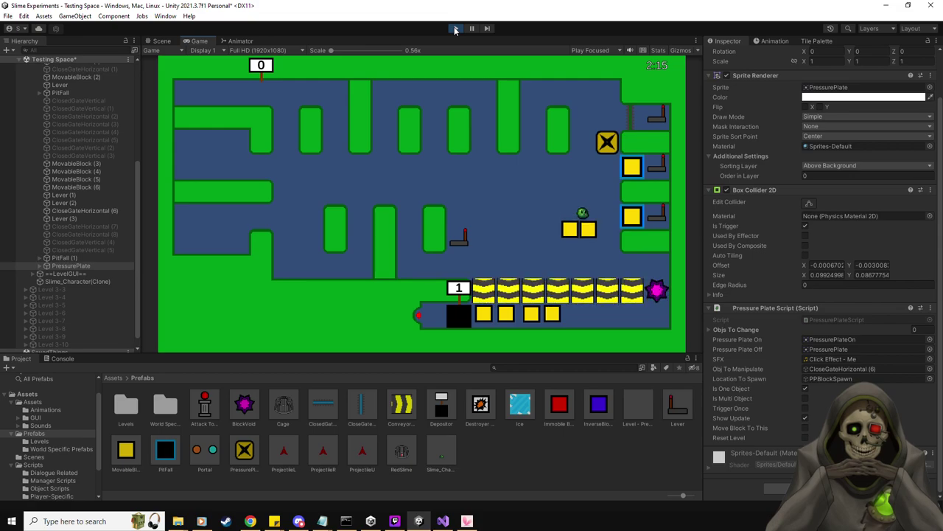
{"action": "key", "text": "Down"}
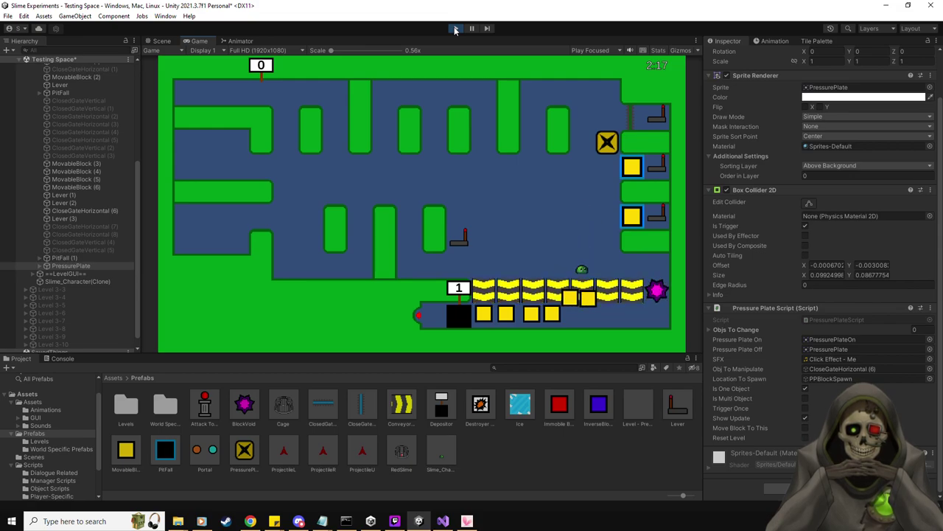
{"action": "key", "text": "Down"}
Step: Push the row of blocks along the lower corridor into the depositor's pit, and stop the playtest
{"action": "key", "text": "Right"}
{"action": "key", "text": "Left"}
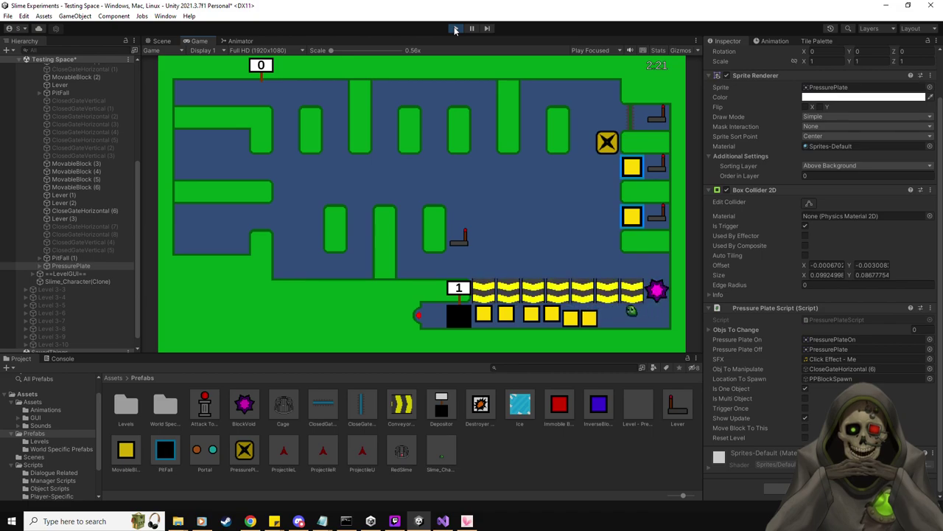
{"action": "key", "text": "Left"}
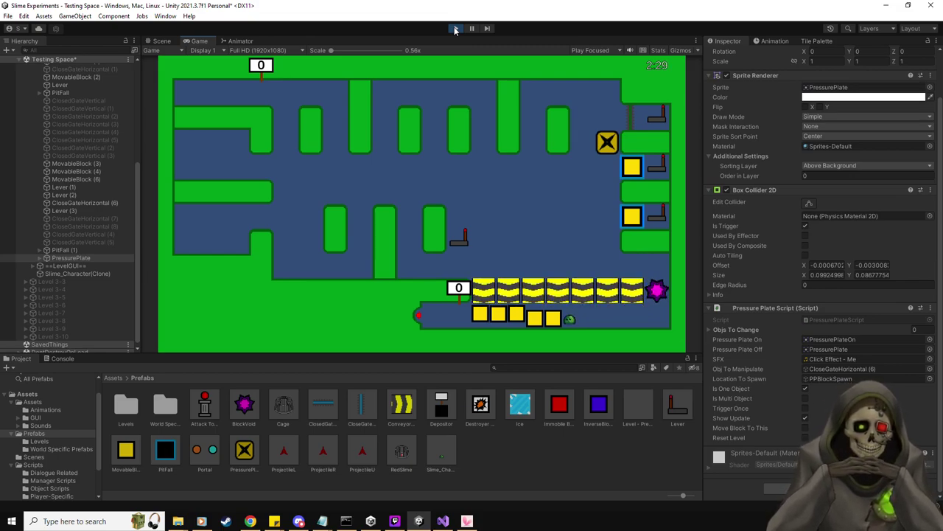
{"action": "left_click", "coordinate": [454, 29]}
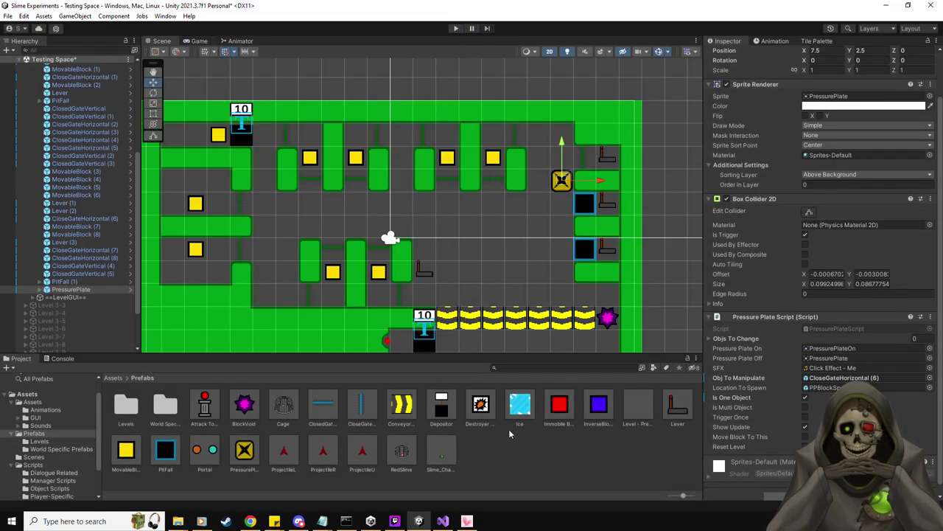
Step: Delete the conveyor belt directly beside the lower depositor
{"action": "scroll", "coordinate": [464, 277], "scroll_direction": "down", "scroll_amount": 3}
{"action": "left_click", "coordinate": [430, 289]}
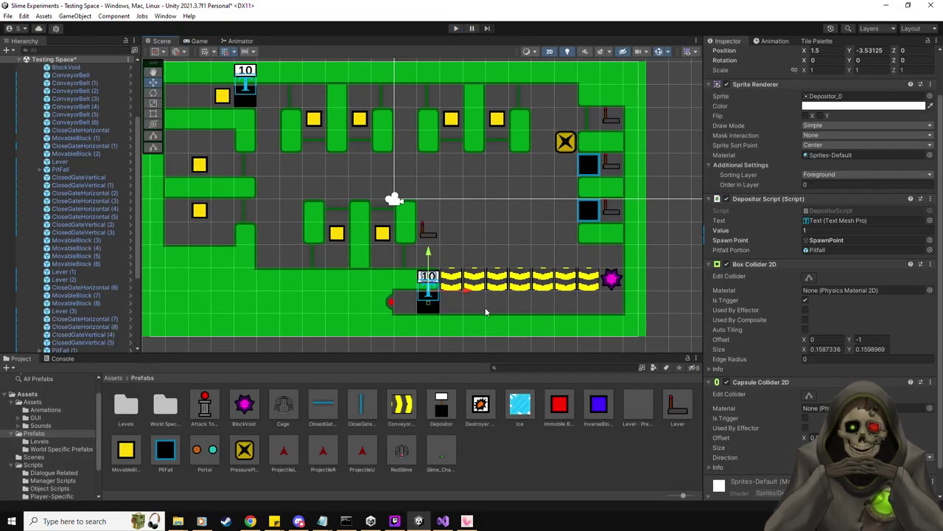
{"action": "left_click", "coordinate": [428, 277]}
{"action": "scroll", "coordinate": [457, 284], "scroll_direction": "up", "scroll_amount": 6}
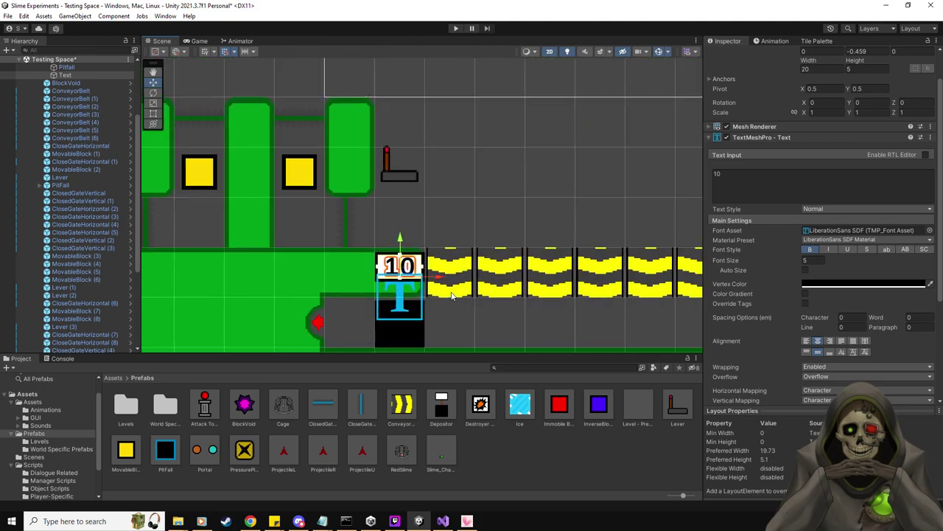
{"action": "left_click", "coordinate": [457, 285]}
{"action": "scroll", "coordinate": [517, 302], "scroll_direction": "down", "scroll_amount": 2}
{"action": "key", "text": "Delete"}
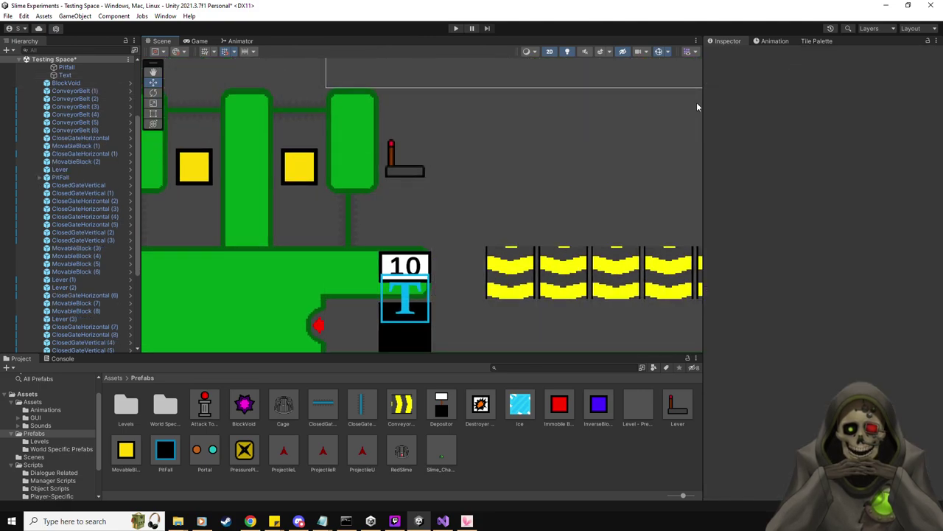
Step: Paint a green wall tile on the Collider Tilemap into the gap beside the lower depositor
{"action": "scroll", "coordinate": [93, 126], "scroll_direction": "up", "scroll_amount": 4}
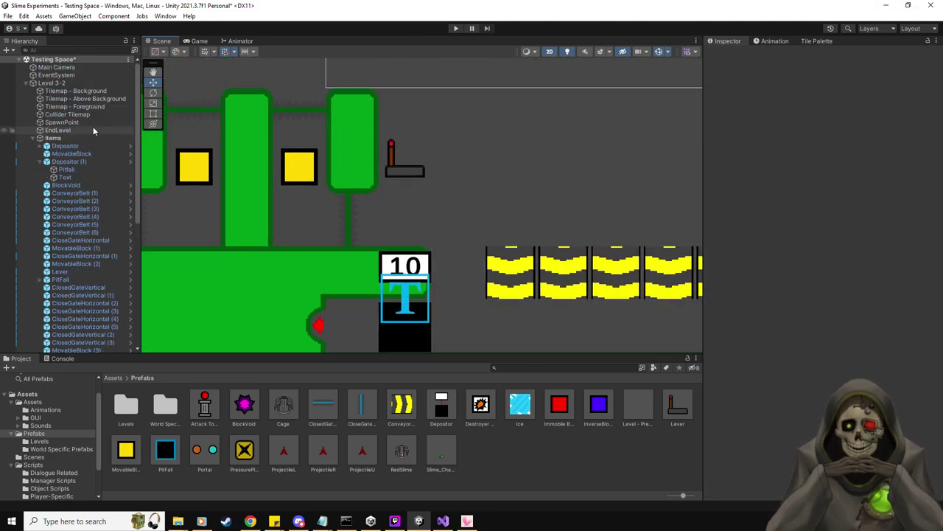
{"action": "left_click", "coordinate": [70, 114]}
{"action": "left_click", "coordinate": [816, 41]}
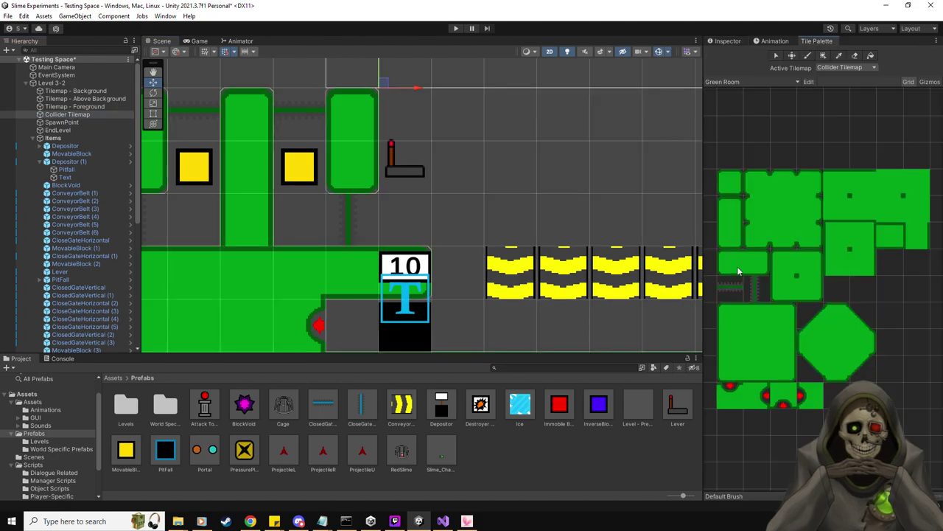
{"action": "left_click", "coordinate": [890, 235]}
{"action": "left_click", "coordinate": [458, 273]}
{"action": "scroll", "coordinate": [472, 204], "scroll_direction": "down", "scroll_amount": 4}
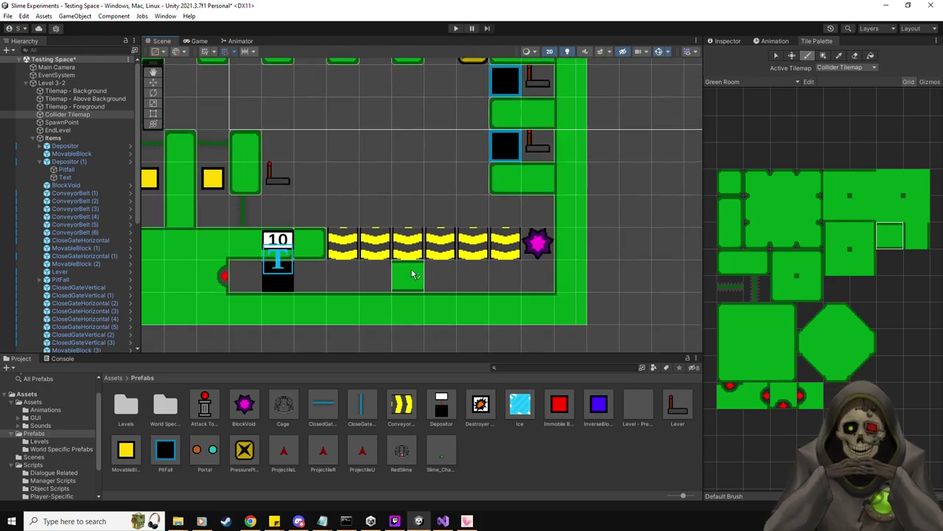
Step: Undo the painted wall tile and the belt deletion, and delete the conveyor belt directly beside the BlockVoid instead
{"action": "key", "text": "ctrl+z"}
{"action": "key", "text": "ctrl+z"}
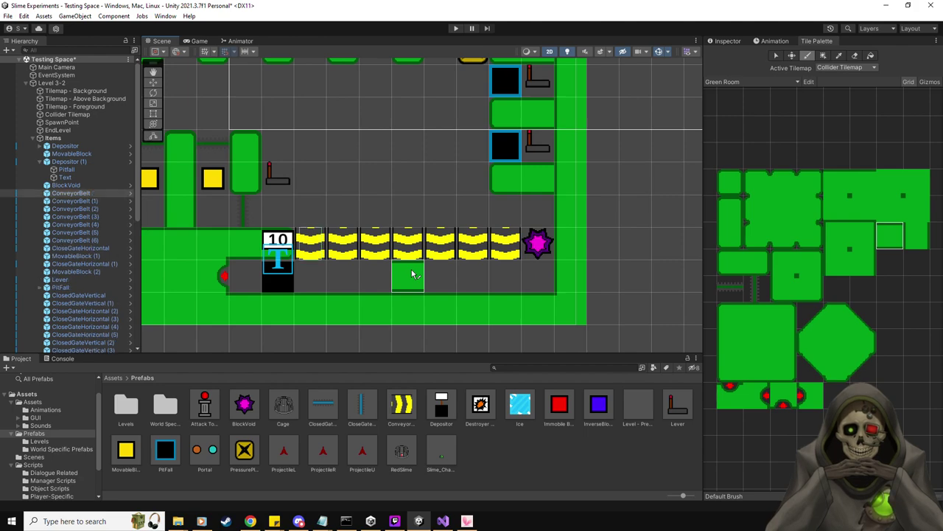
{"action": "key", "text": "w"}
{"action": "left_click", "coordinate": [512, 242]}
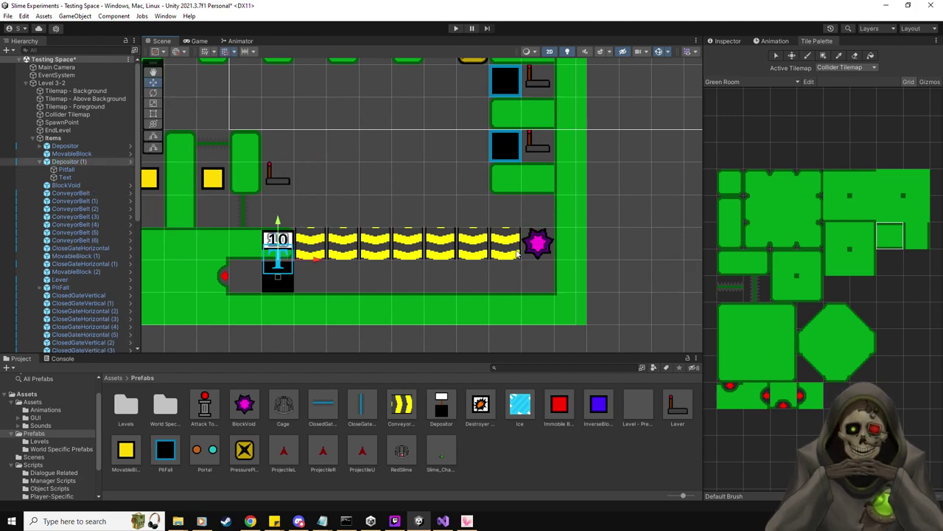
{"action": "left_click", "coordinate": [505, 250]}
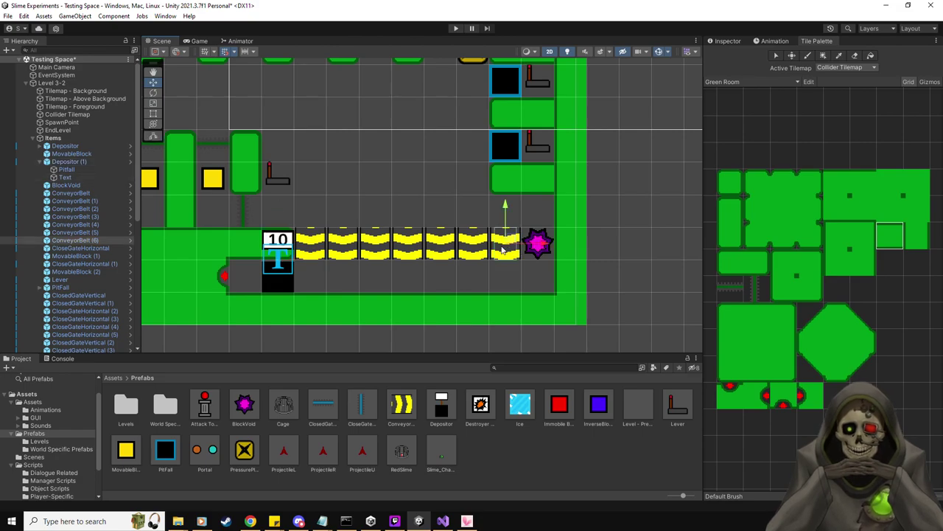
{"action": "key", "text": "Delete"}
Step: Paint a single standalone green wall tile into the gap between the last conveyor belt and the BlockVoid
{"action": "left_click", "coordinate": [731, 184]}
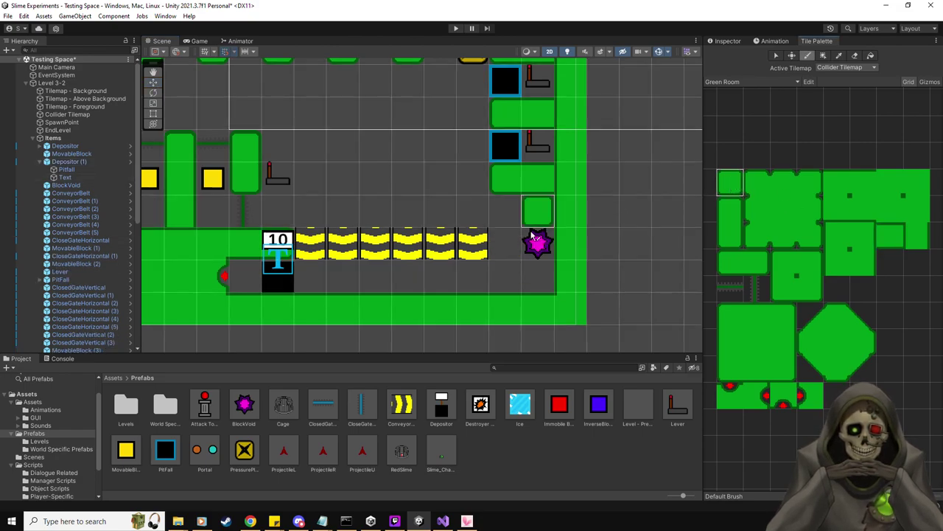
{"action": "left_click", "coordinate": [508, 246]}
{"action": "scroll", "coordinate": [419, 270], "scroll_direction": "down", "scroll_amount": 2}
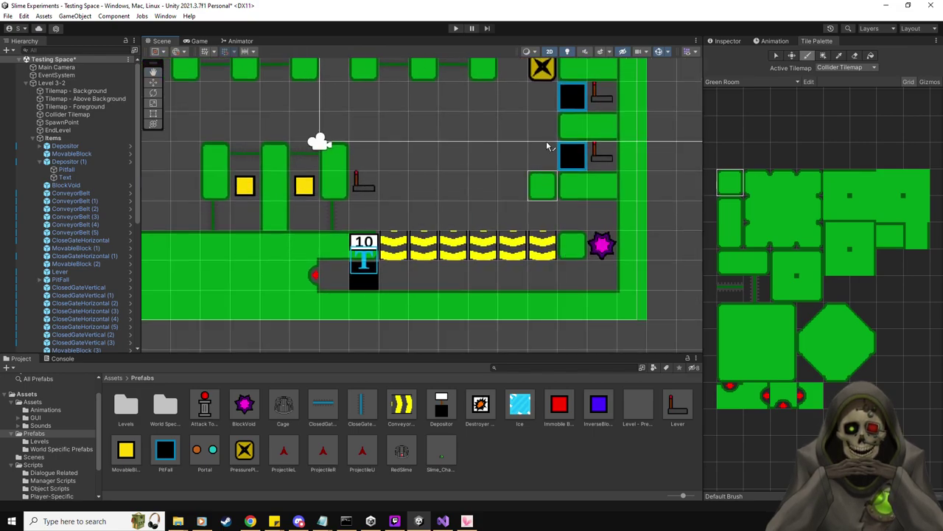
{"action": "left_click", "coordinate": [542, 246]}
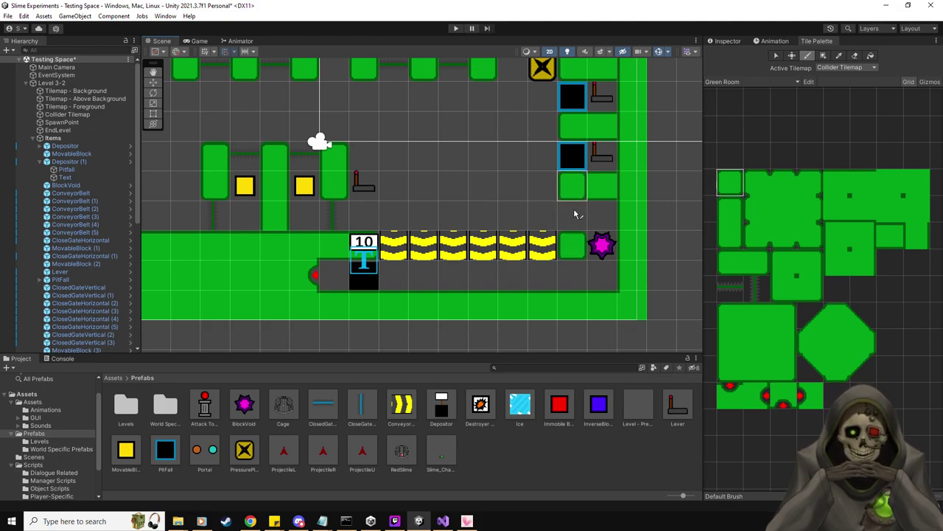
{"action": "scroll", "coordinate": [516, 208], "scroll_direction": "down", "scroll_amount": 3}
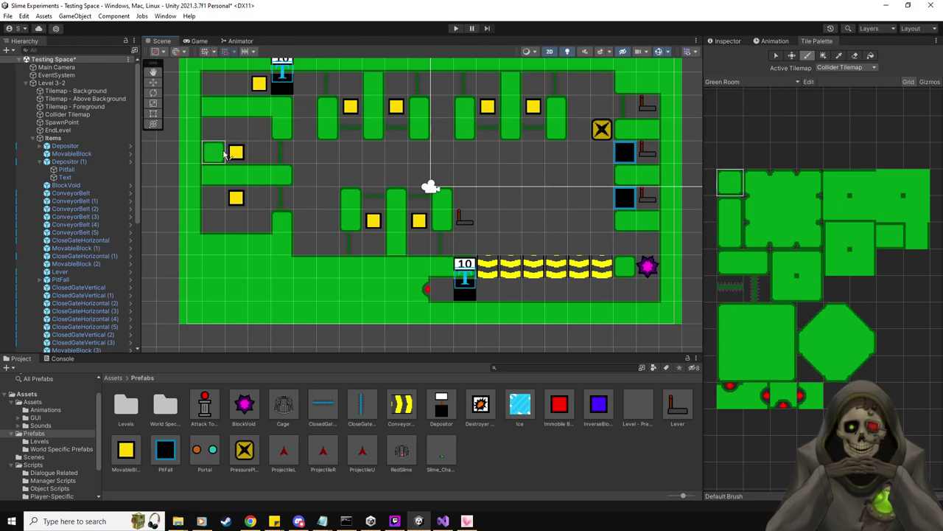
Step: Set the Value of the lower depositor, Depositor (1), to 6 in its Depositor Script
{"action": "left_click", "coordinate": [74, 161]}
{"action": "left_click", "coordinate": [727, 41]}
{"action": "left_click", "coordinate": [863, 280]}
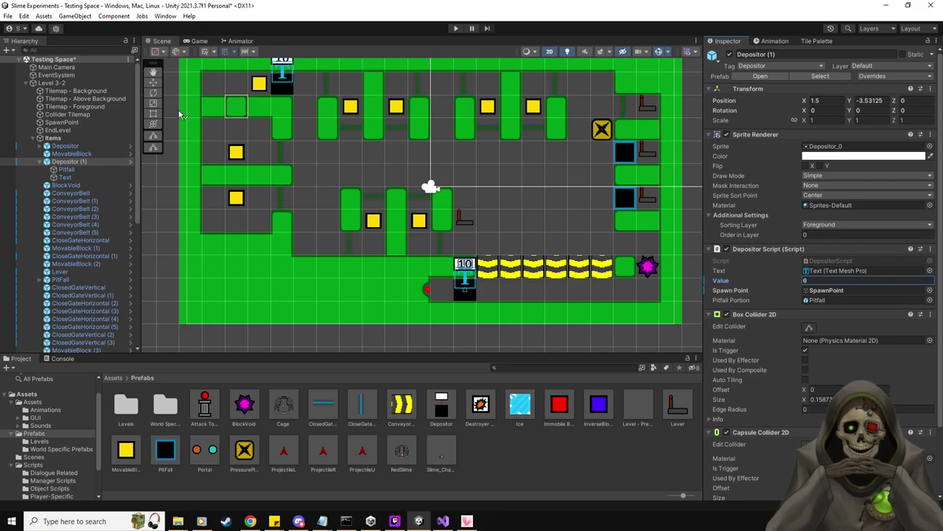
Step: Find PitFall and PitFall (1) and add both to the Pitfalls array of Level 3-2's Level Reset script
{"action": "left_click", "coordinate": [541, 229]}
{"action": "scroll", "coordinate": [769, 390], "scroll_direction": "down", "scroll_amount": 4}
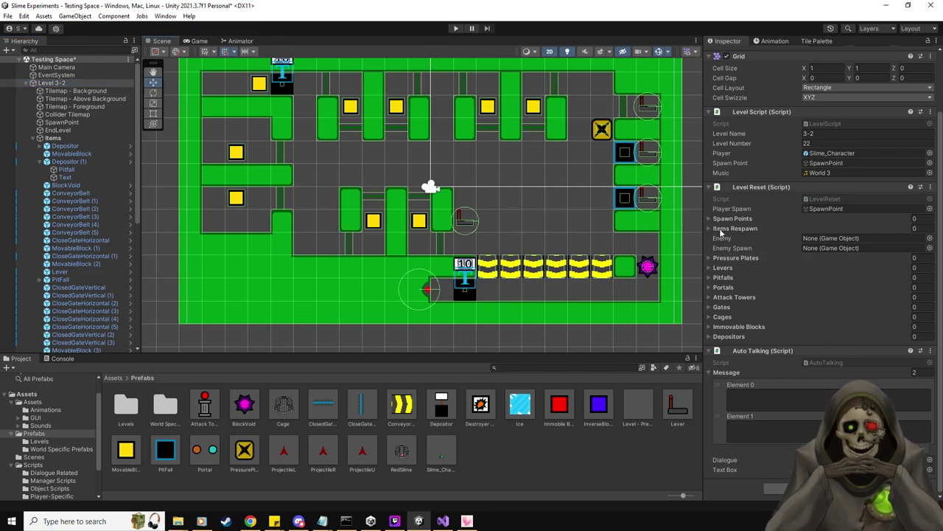
{"action": "left_click", "coordinate": [93, 49]}
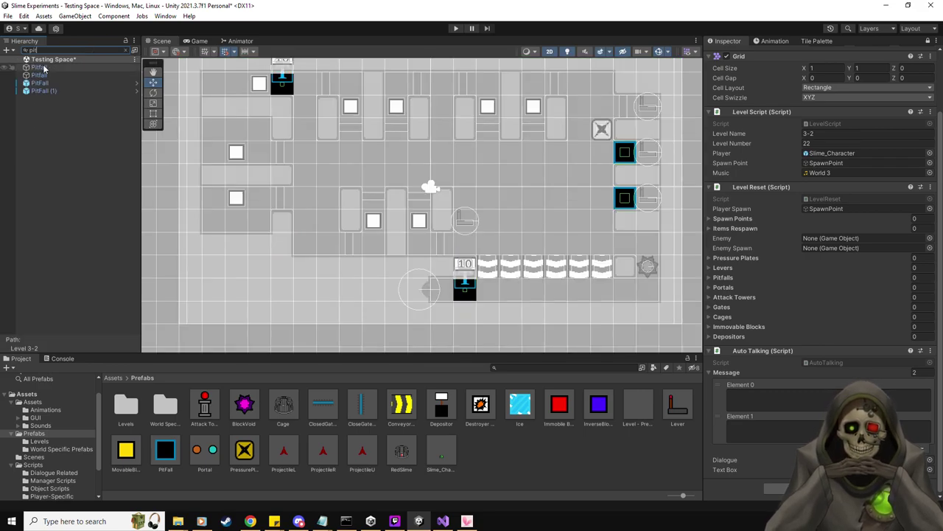
{"action": "left_click", "coordinate": [44, 69]}
{"action": "key", "text": "Down"}
{"action": "key", "text": "Down"}
{"action": "key", "text": "shift+Down"}
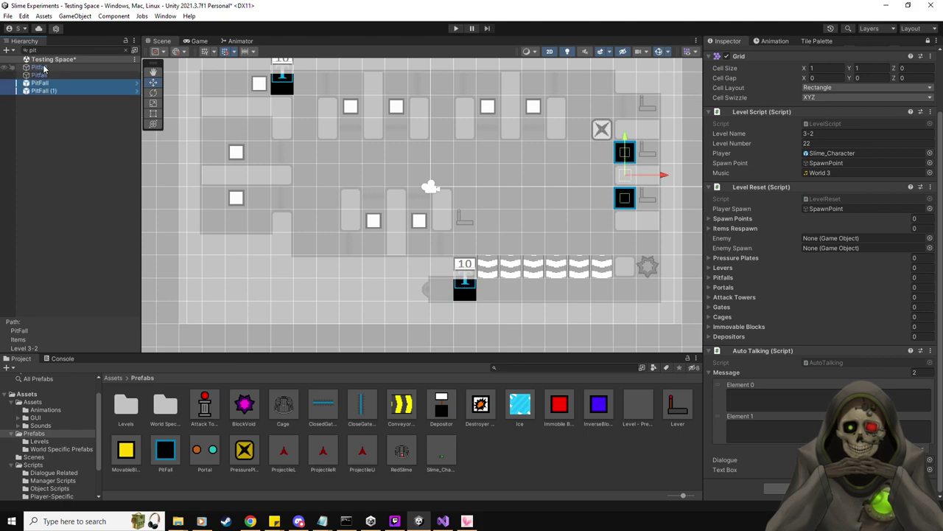
{"action": "left_click_drag", "start_coordinate": [37, 90], "coordinate": [734, 278]}
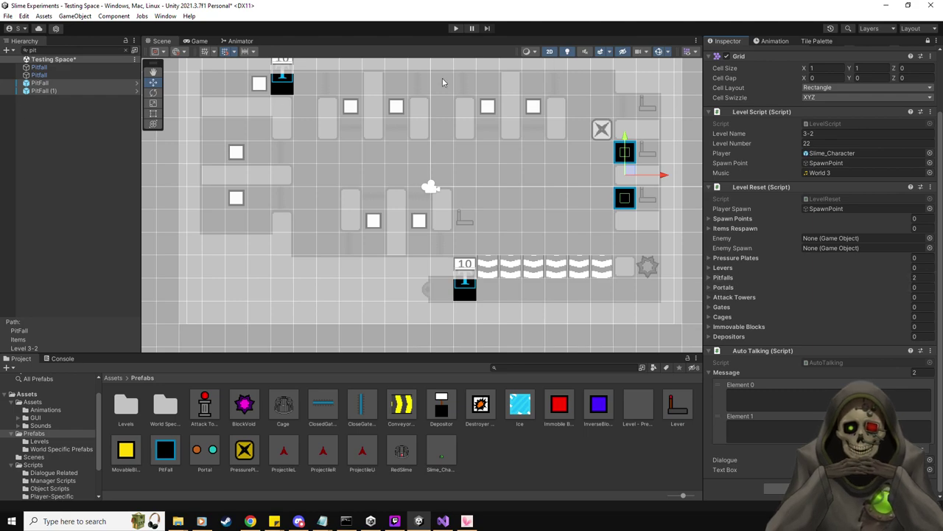
Step: Rename the Pitfall child of the Depositor prefab to FillPoint, save the prefab and return to the scene
{"action": "double_click", "coordinate": [451, 418]}
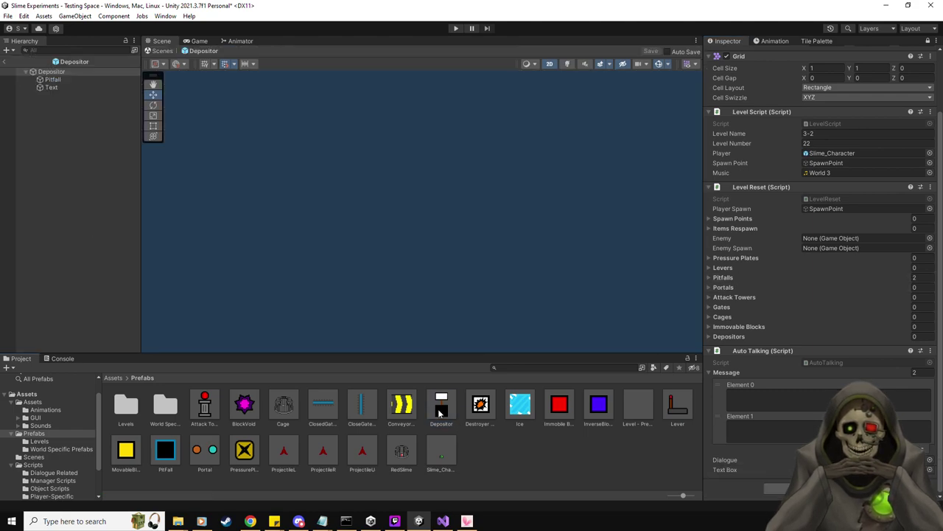
{"action": "left_click", "coordinate": [68, 81]}
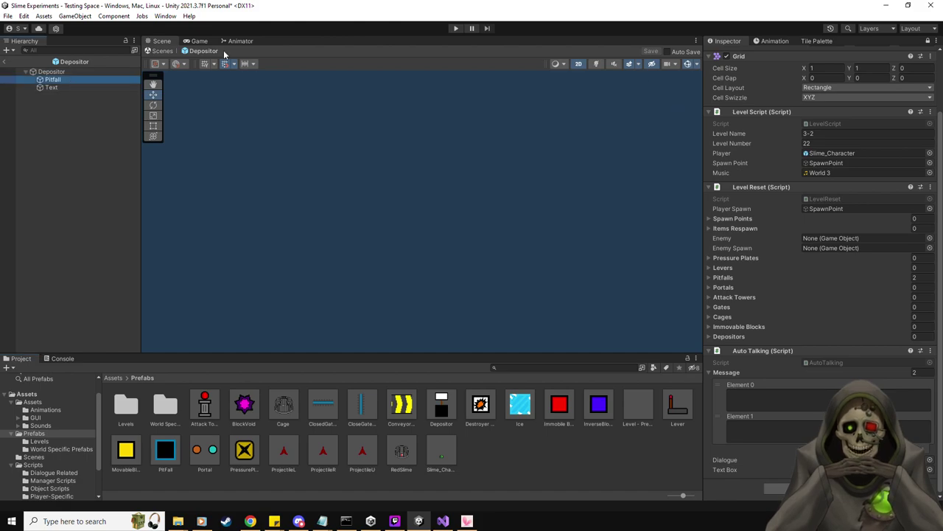
{"action": "double_click", "coordinate": [58, 79]}
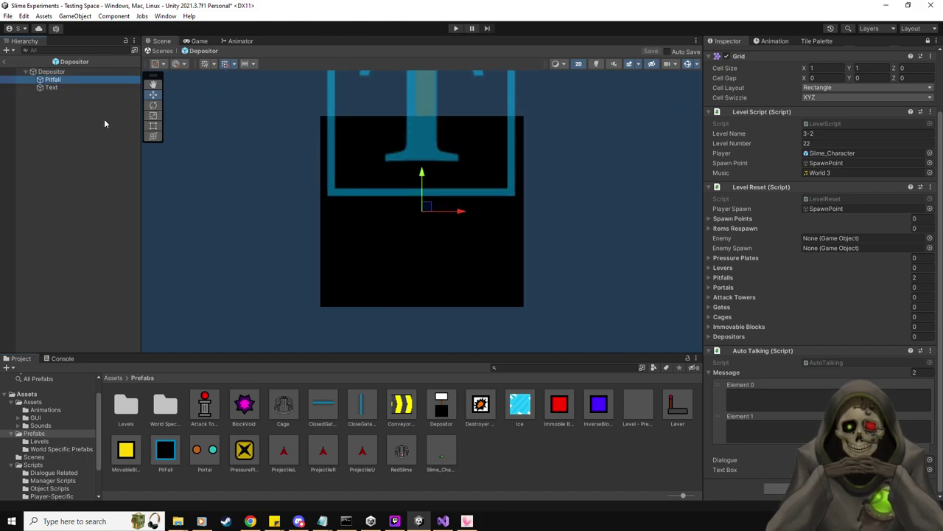
{"action": "scroll", "coordinate": [789, 88], "scroll_direction": "up", "scroll_amount": 2}
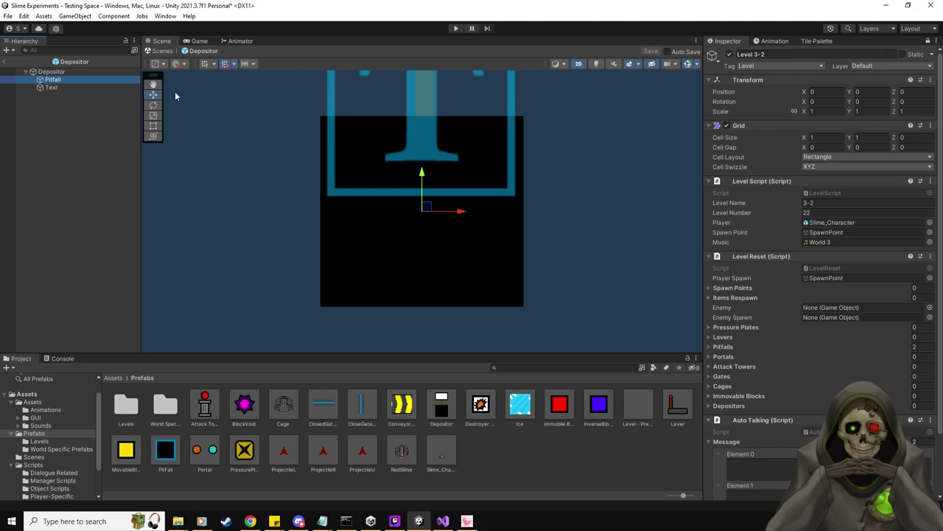
{"action": "right_click", "coordinate": [65, 79]}
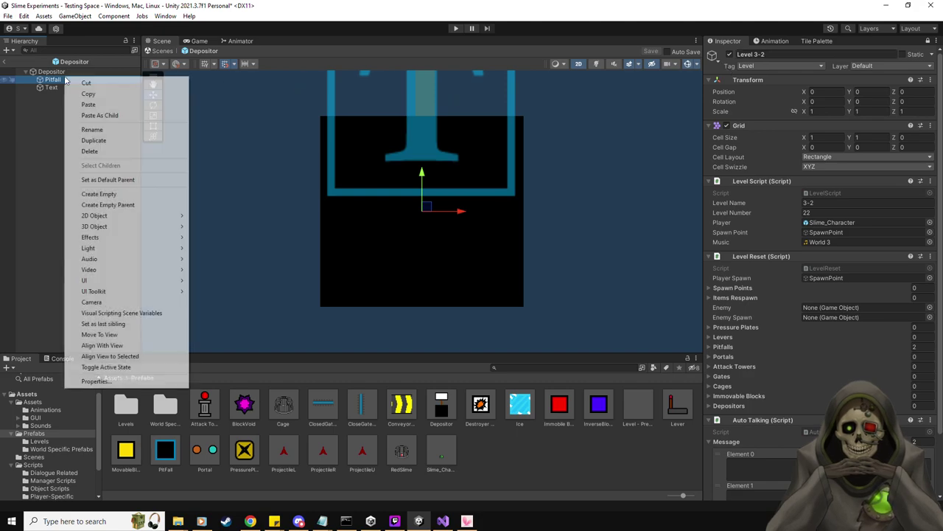
{"action": "left_click", "coordinate": [106, 131]}
{"action": "type", "text": "FillPoin"}
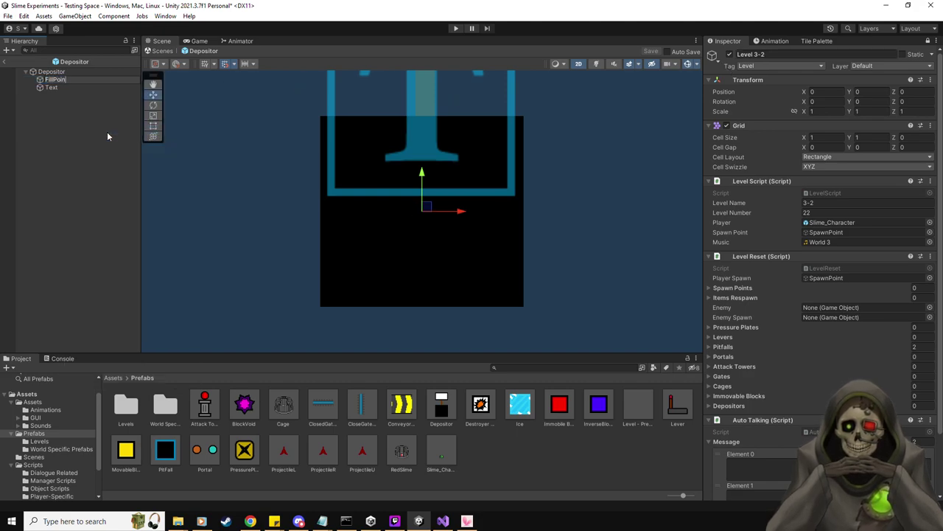
{"action": "type", "text": "t"}
{"action": "key", "text": "Return"}
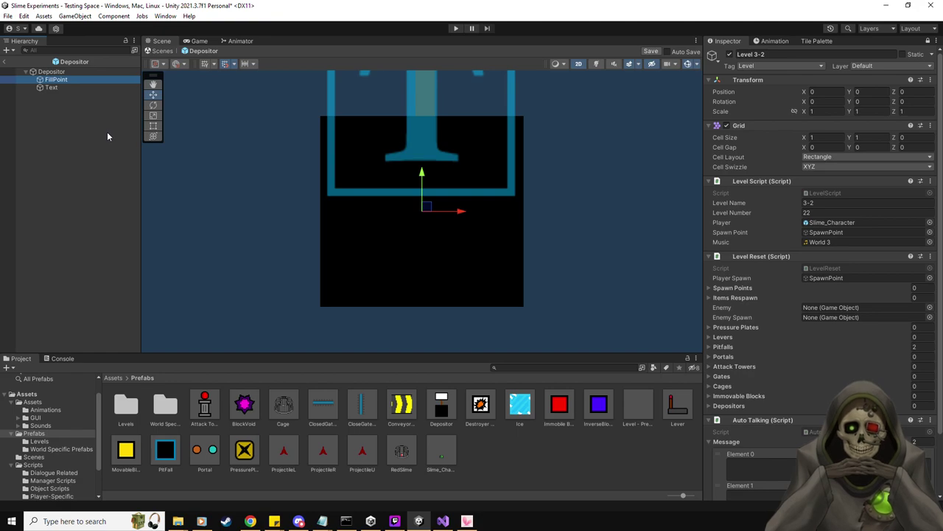
{"action": "left_click", "coordinate": [648, 53]}
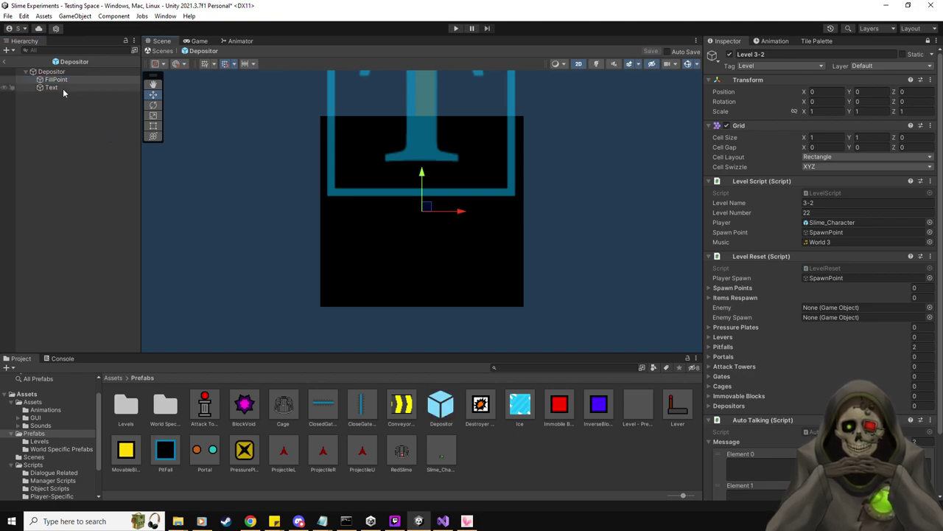
{"action": "left_click", "coordinate": [6, 64]}
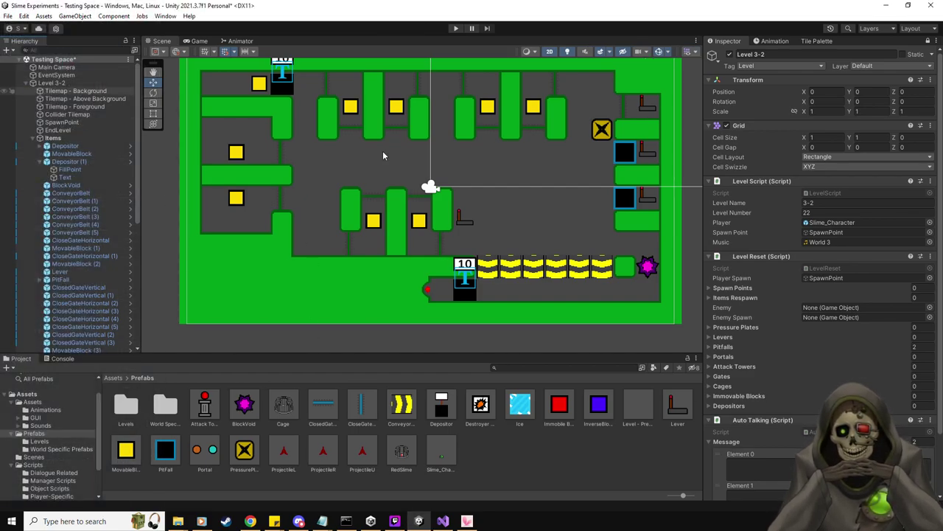
Step: Add Lever through Lever (3) to the Level Reset script's Levers array and the PressurePlate to its Pressure Plates array
{"action": "left_click", "coordinate": [81, 51]}
{"action": "type", "text": "lever"}
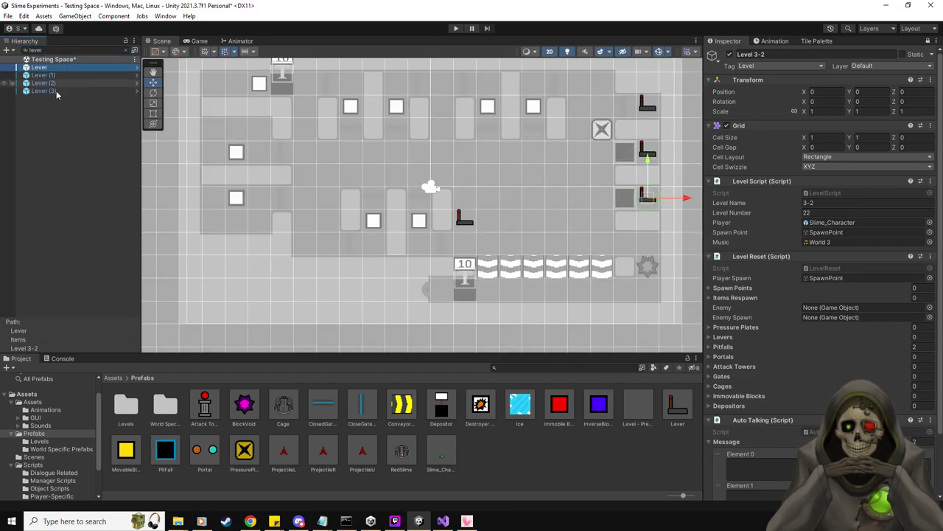
{"action": "left_click", "coordinate": [56, 90], "text": "shift"}
{"action": "left_click_drag", "start_coordinate": [625, 333], "coordinate": [737, 338]}
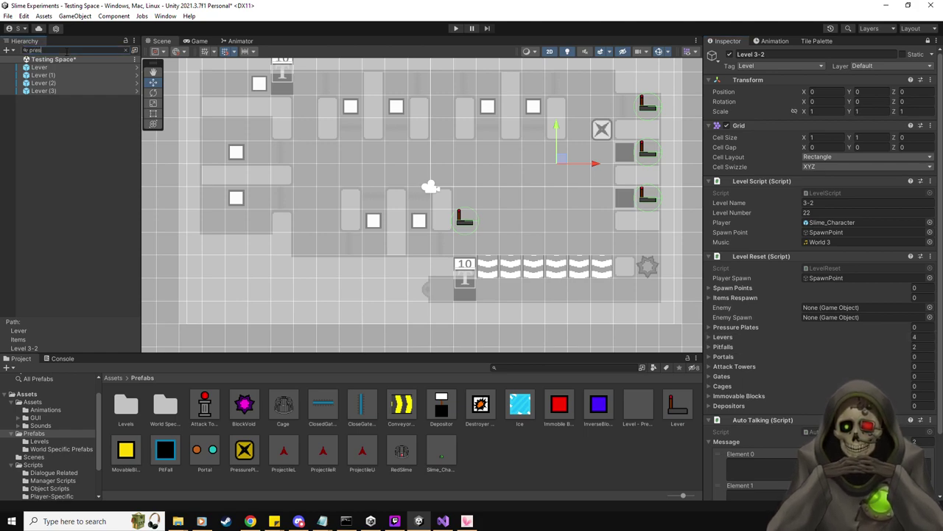
{"action": "left_click_drag", "start_coordinate": [53, 70], "coordinate": [758, 331]}
Step: Find all vertical and horizontal gates in the scene and add them to the Level Reset script's Gates array
{"action": "left_click", "coordinate": [60, 46]}
{"action": "key", "text": "ctrl+a"}
{"action": "key", "text": "BackSpace"}
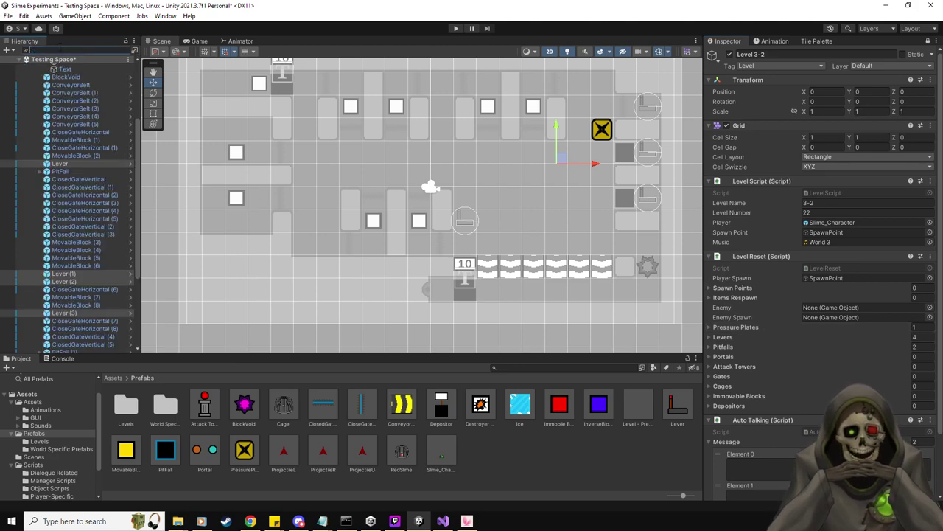
{"action": "type", "text": "gate"}
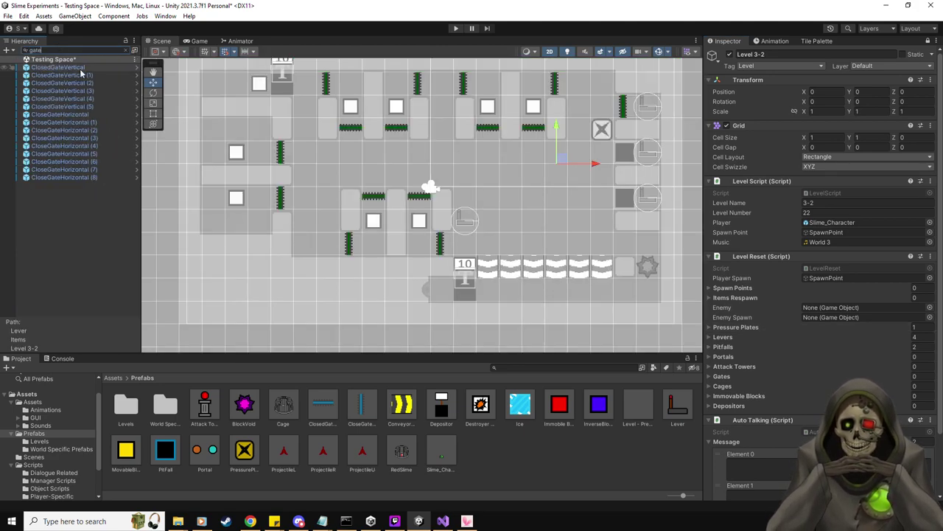
{"action": "left_click", "coordinate": [68, 98]}
{"action": "key", "text": "ctrl+a"}
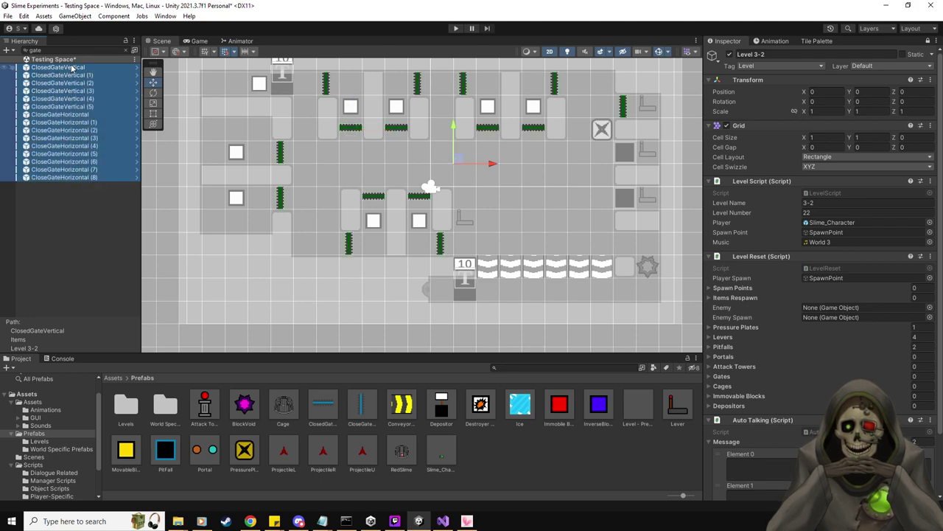
{"action": "left_click", "coordinate": [741, 365]}
{"action": "left_click_drag", "start_coordinate": [733, 388], "coordinate": [726, 376]}
Step: Add Depositor and Depositor (1) to the Level Reset script's Depositors array and clear the hierarchy search
{"action": "left_click", "coordinate": [102, 54]}
{"action": "key", "text": "BackSpace"}
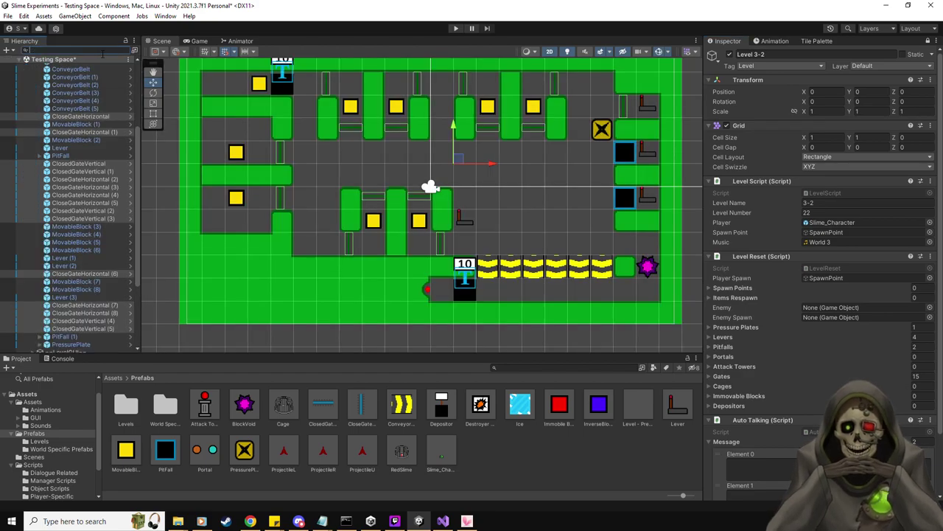
{"action": "type", "text": "depo"}
{"action": "left_click", "coordinate": [45, 67]}
{"action": "left_click", "coordinate": [64, 75], "text": "shift"}
{"action": "left_click_drag", "start_coordinate": [65, 75], "coordinate": [729, 405]}
{"action": "left_click", "coordinate": [134, 50]}
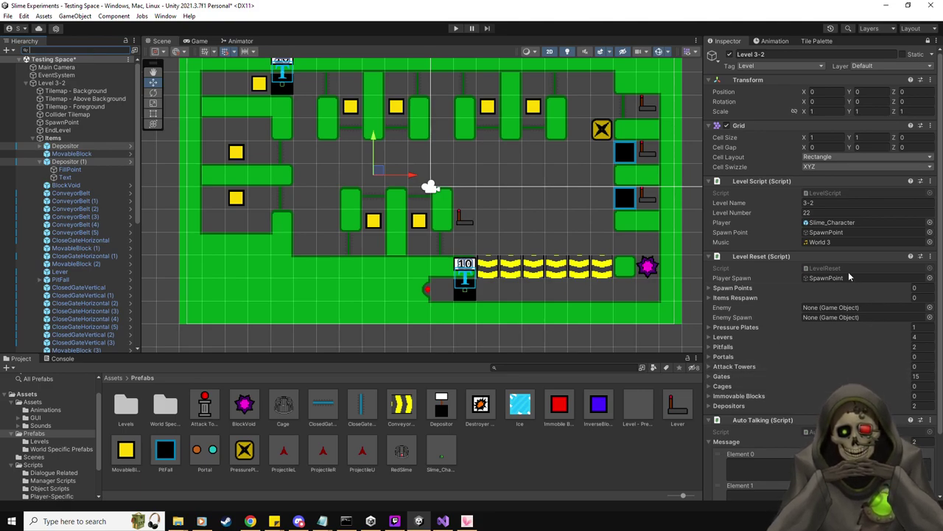
Step: Add the MovableBlock prefab three times to the Level Reset script's Items Respawn array
{"action": "left_click_drag", "start_coordinate": [317, 465], "coordinate": [737, 304]}
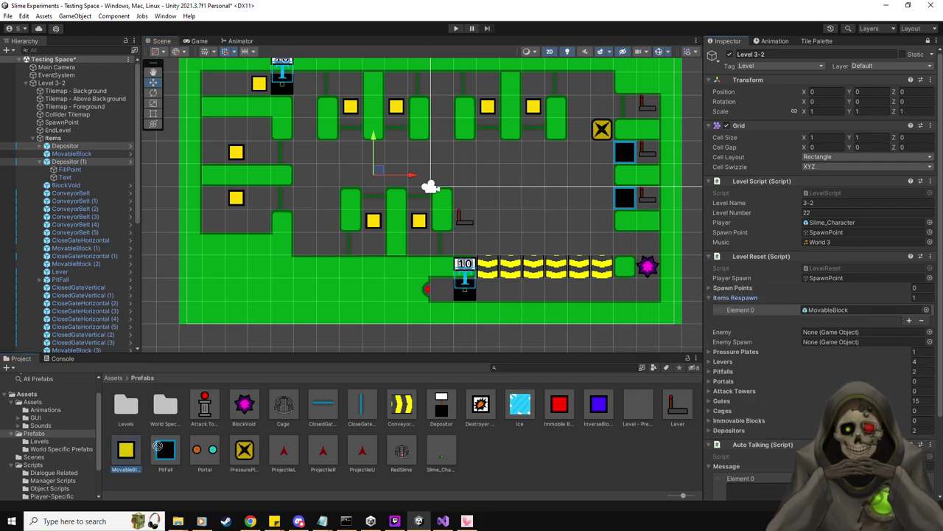
{"action": "left_click_drag", "start_coordinate": [127, 457], "coordinate": [744, 299]}
{"action": "left_click_drag", "start_coordinate": [118, 451], "coordinate": [745, 298]}
Step: Expand the Items Respawn array to 9 elements so every entry holds the MovableBlock prefab
{"action": "type", "text": "8"}
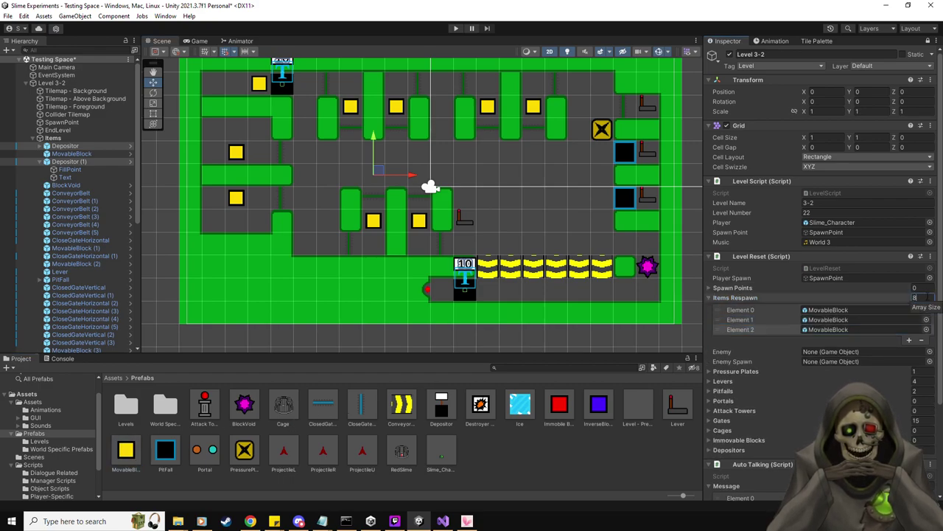
{"action": "key", "text": "Return"}
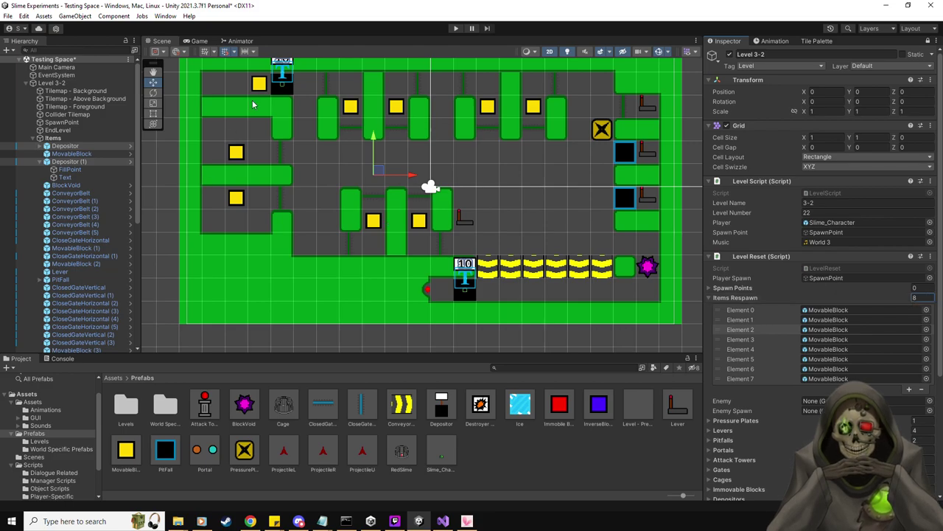
{"action": "left_click", "coordinate": [915, 297]}
{"action": "type", "text": "9"}
{"action": "key", "text": "Return"}
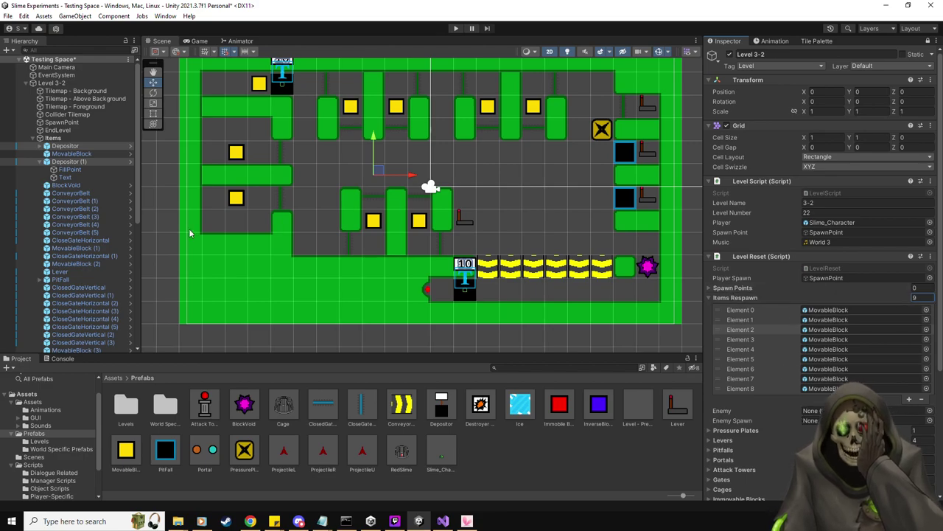
Step: Create an empty child object named BlockSpawn under Level 3-2's Items object
{"action": "left_click", "coordinate": [62, 138]}
{"action": "right_click", "coordinate": [64, 141]}
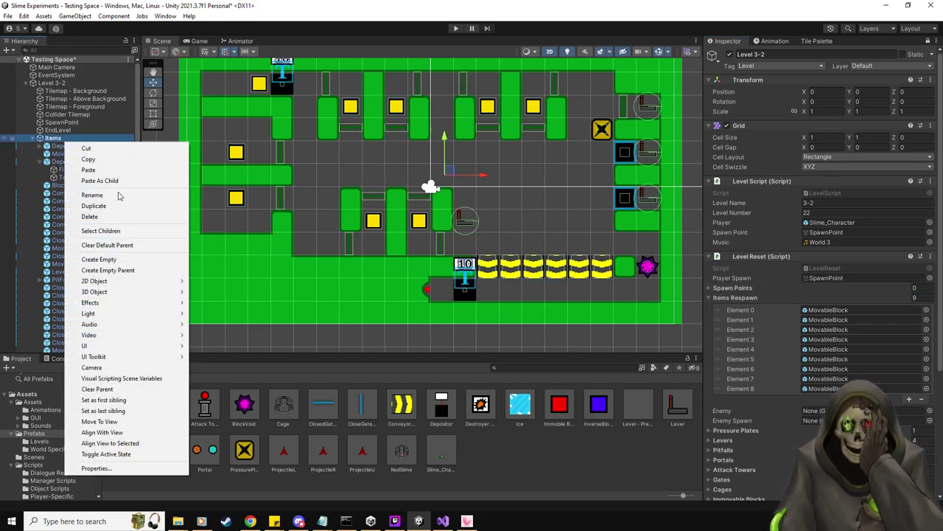
{"action": "left_click", "coordinate": [126, 261]}
{"action": "type", "text": "BlockSpawn"}
{"action": "key", "text": "Return"}
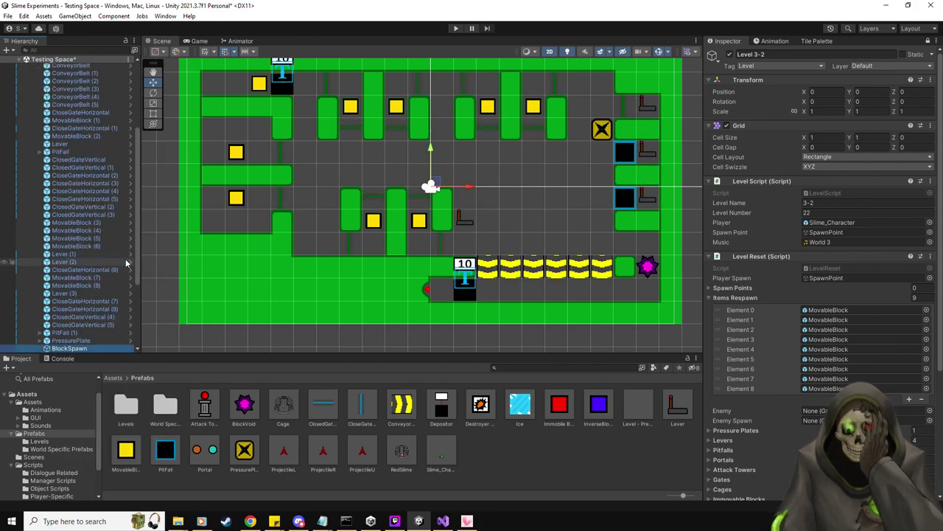
Step: Duplicate BlockSpawn eight times to get nine spawn objects, up to BlockSpawn (8)
{"action": "key", "text": "ctrl+d"}
{"action": "key", "text": "ctrl+d"}
{"action": "key", "text": "ctrl+d"}
{"action": "key", "text": "ctrl+d"}
{"action": "key", "text": "ctrl+d"}
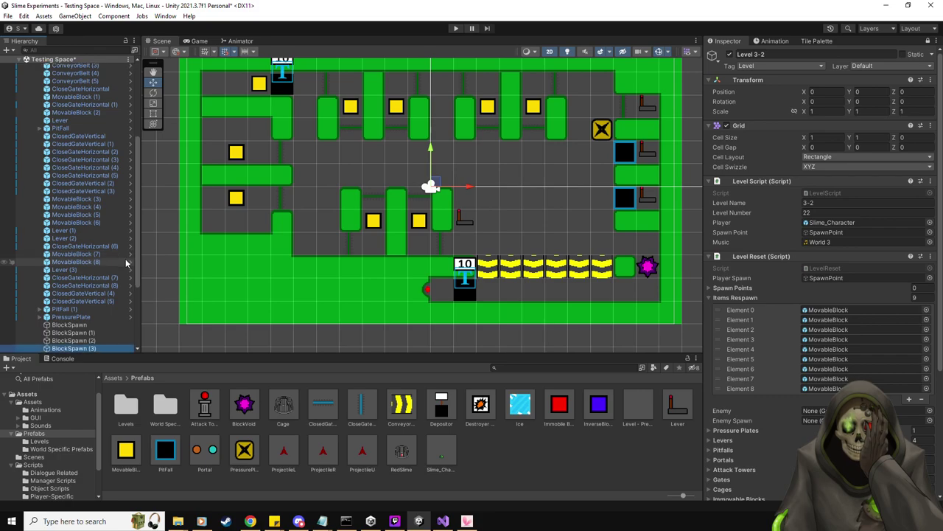
{"action": "key", "text": "ctrl+d"}
{"action": "key", "text": "ctrl+d"}
{"action": "key", "text": "ctrl+d"}
Step: Add all nine BlockSpawn objects to the Level Reset script's Spawn Points array and expand it
{"action": "left_click", "coordinate": [106, 285]}
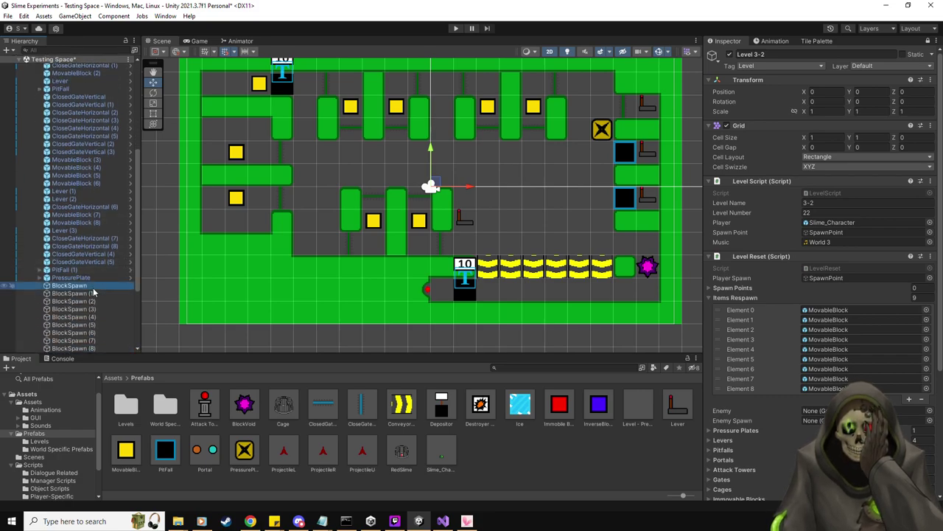
{"action": "left_click", "coordinate": [94, 347], "text": "shift"}
{"action": "left_click_drag", "start_coordinate": [81, 292], "coordinate": [743, 290]}
{"action": "left_click", "coordinate": [738, 288]}
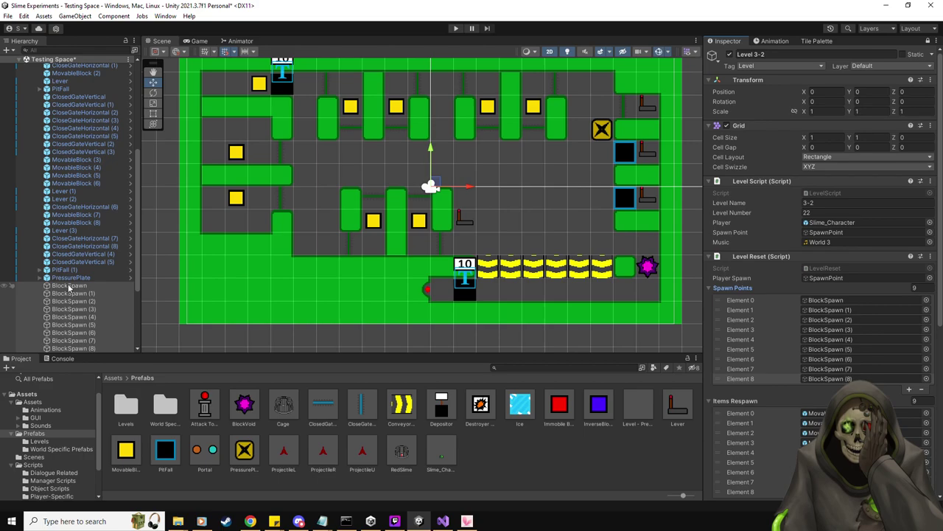
Step: Place BlockSpawn on the yellow block beside the upper depositor, and BlockSpawn (1) and (2) on the two blocks in the left-hand chambers
{"action": "scroll", "coordinate": [70, 276], "scroll_direction": "down", "scroll_amount": 2}
{"action": "left_click", "coordinate": [68, 258]}
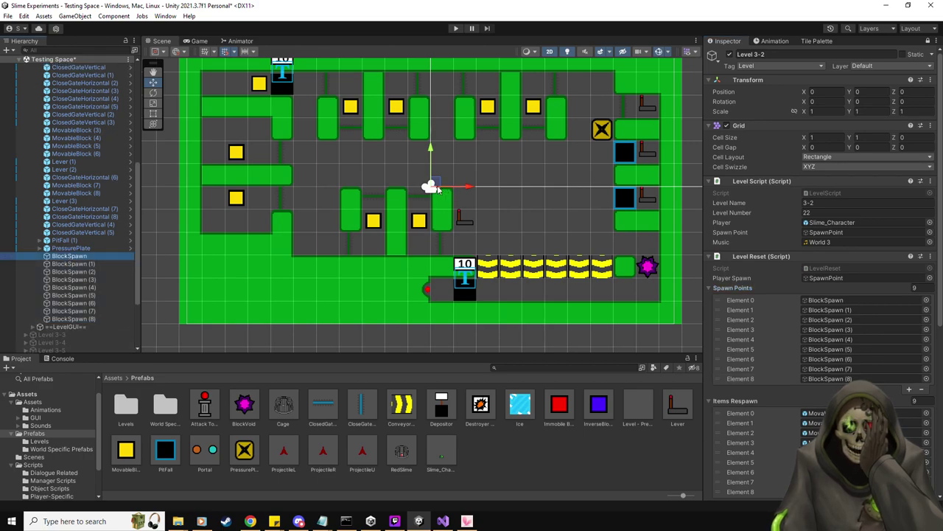
{"action": "left_click", "coordinate": [96, 264]}
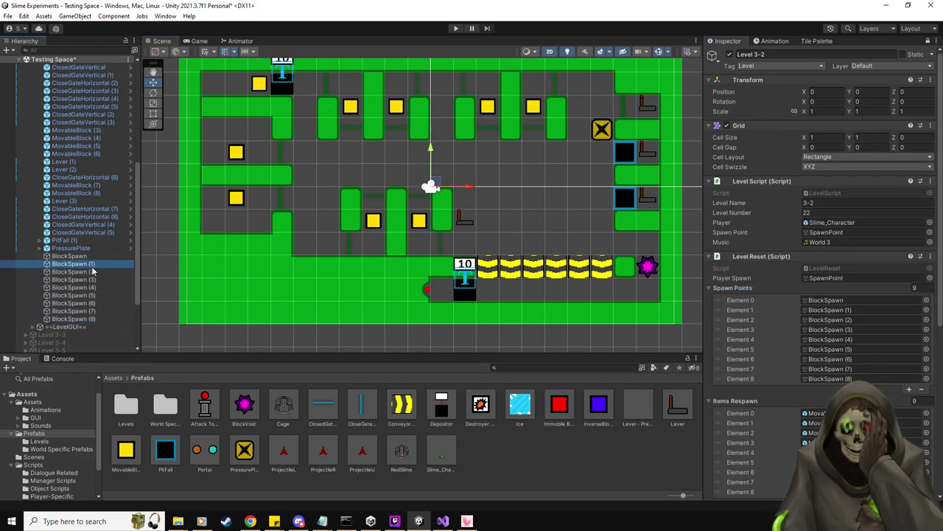
{"action": "left_click", "coordinate": [236, 152]}
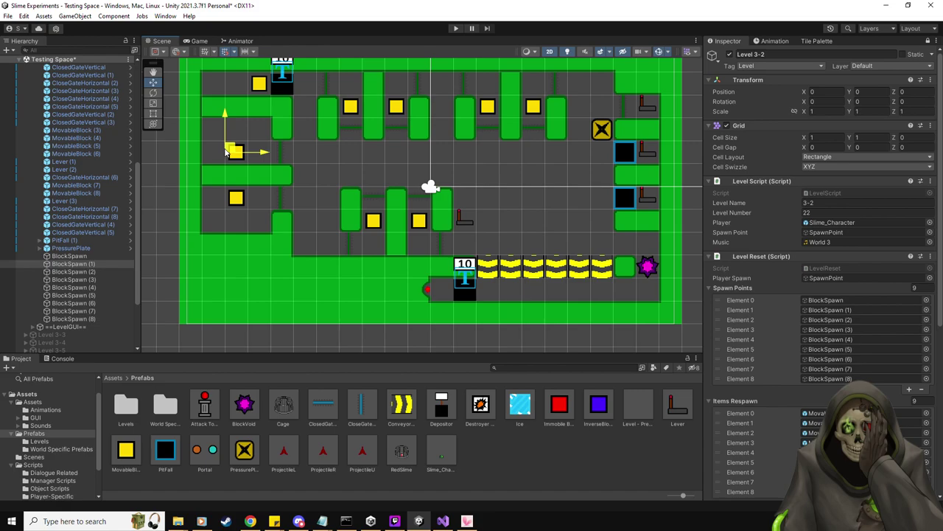
{"action": "left_click", "coordinate": [81, 271]}
{"action": "left_click_drag", "start_coordinate": [431, 187], "coordinate": [240, 203]}
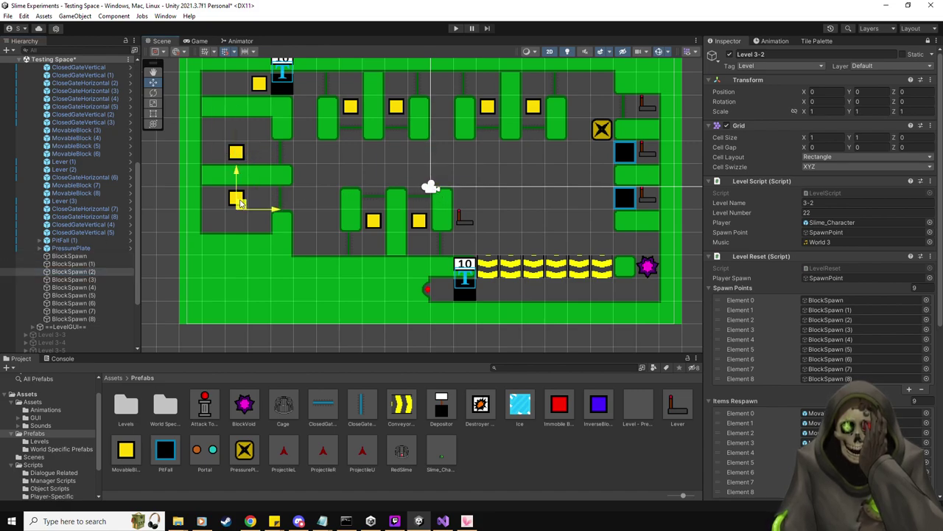
Step: Place BlockSpawn (3) and BlockSpawn (4) on the two yellow blocks in the lower middle cells
{"action": "left_click", "coordinate": [74, 279]}
{"action": "left_click_drag", "start_coordinate": [430, 186], "coordinate": [373, 221]}
{"action": "left_click", "coordinate": [74, 287]}
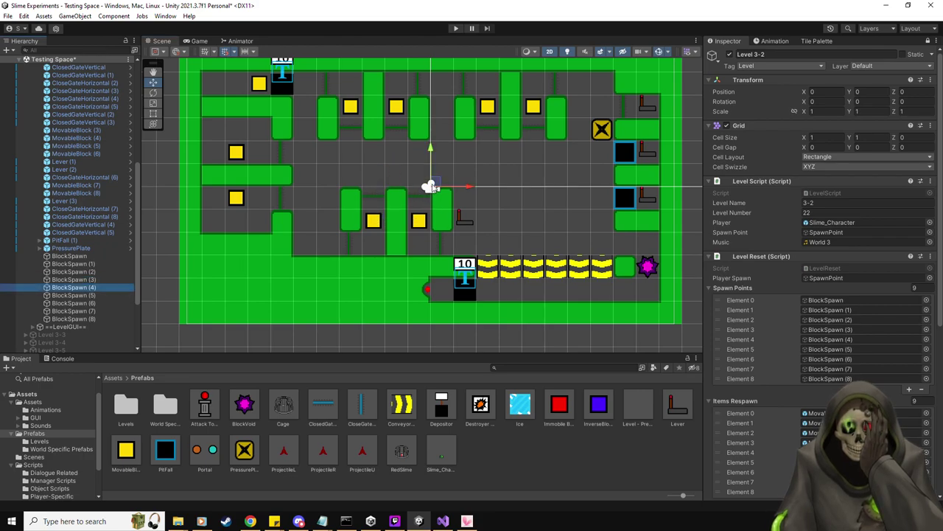
Step: Place BlockSpawn (5) through BlockSpawn (8) on the four yellow blocks in the upper cells, from left to right
{"action": "left_click", "coordinate": [74, 295]}
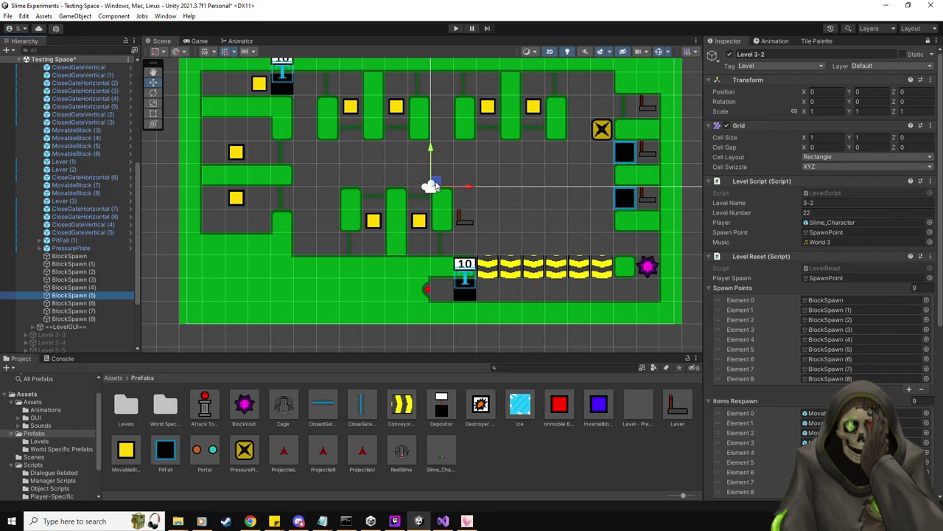
{"action": "left_click_drag", "start_coordinate": [435, 186], "coordinate": [360, 113]}
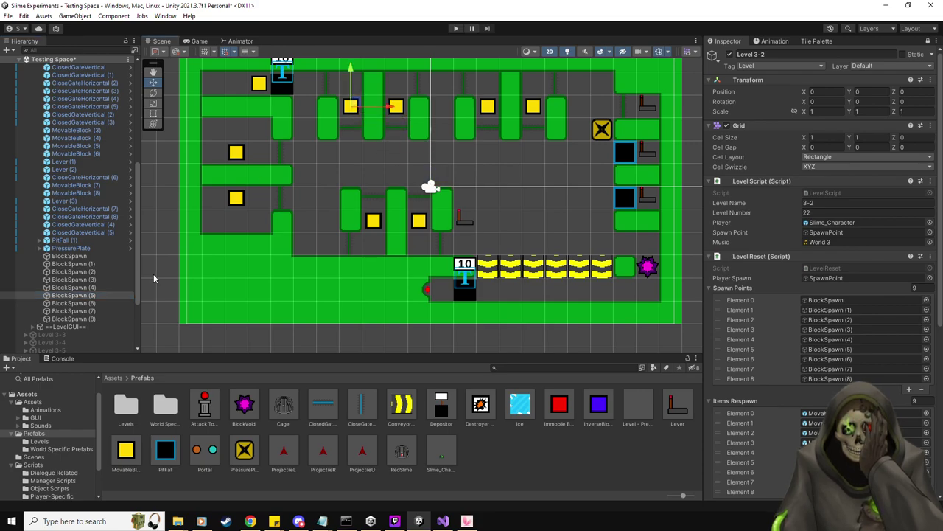
{"action": "left_click", "coordinate": [99, 303]}
{"action": "left_click_drag", "start_coordinate": [434, 186], "coordinate": [398, 108]}
{"action": "left_click", "coordinate": [110, 310]}
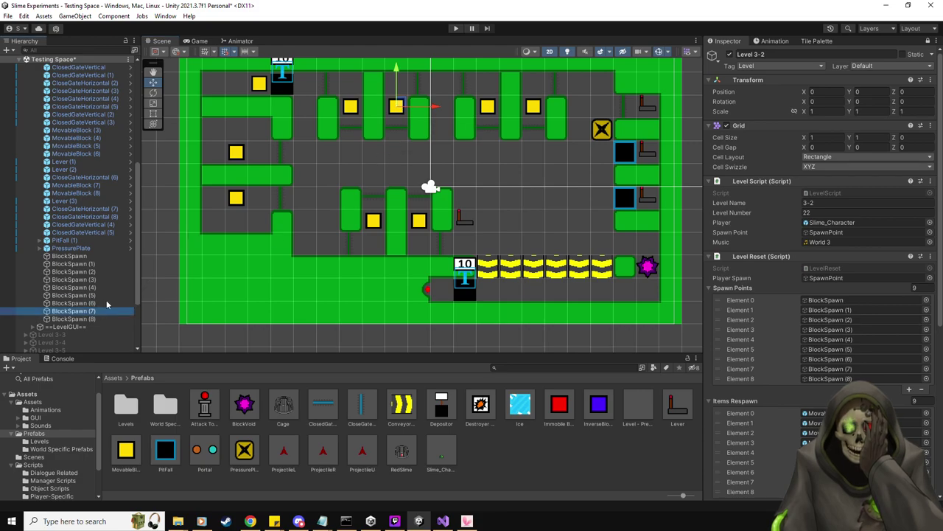
{"action": "left_click_drag", "start_coordinate": [435, 186], "coordinate": [493, 107]}
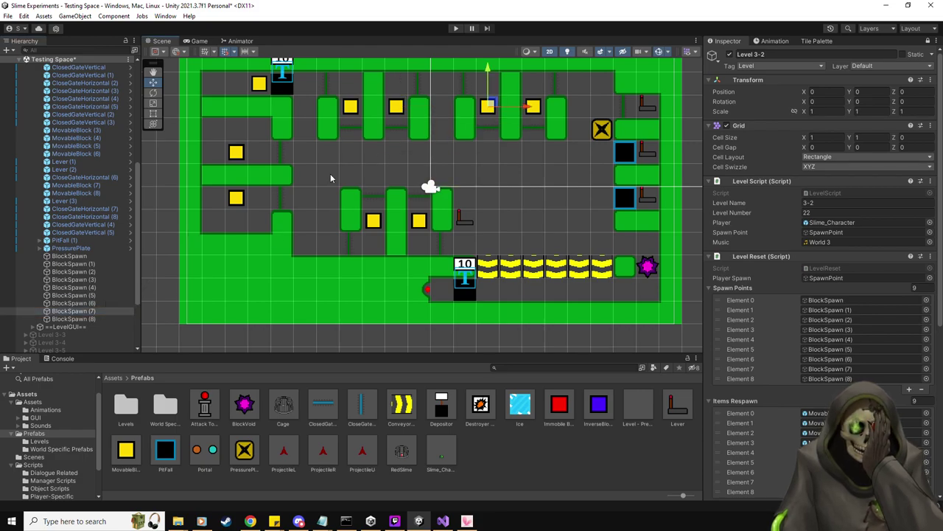
{"action": "left_click", "coordinate": [89, 318]}
{"action": "left_click_drag", "start_coordinate": [435, 186], "coordinate": [533, 107]}
Step: Go through the BlockSpawn objects from (8) back to the first to check their positions on the blocks
{"action": "left_click", "coordinate": [93, 311]}
{"action": "left_click", "coordinate": [92, 318]}
{"action": "key", "text": "Up"}
{"action": "key", "text": "Up"}
{"action": "key", "text": "Up"}
{"action": "key", "text": "Up"}
{"action": "key", "text": "Up"}
{"action": "key", "text": "Up"}
{"action": "key", "text": "Up"}
{"action": "key", "text": "Up"}
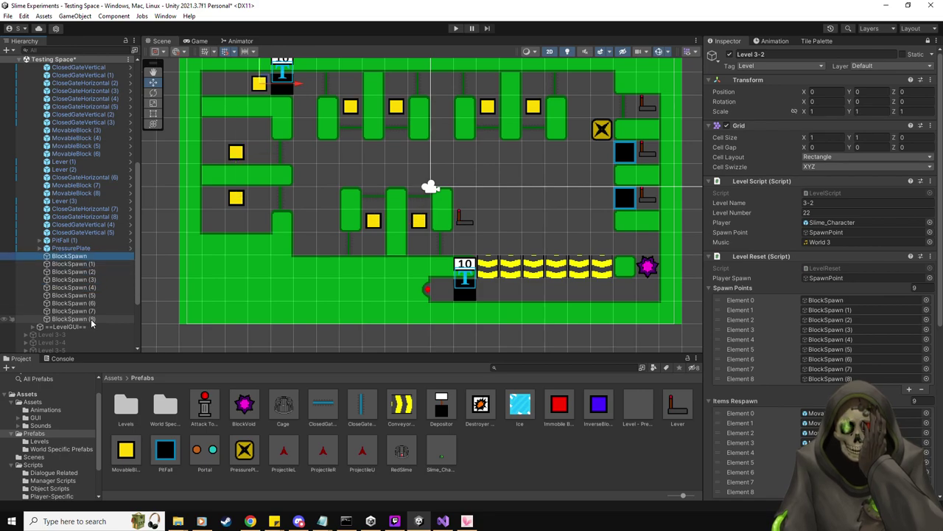
Step: Collapse the Level Reset script's Items Respawn and Spawn Points arrays and bring the Auto Talking script into view
{"action": "left_click", "coordinate": [726, 399]}
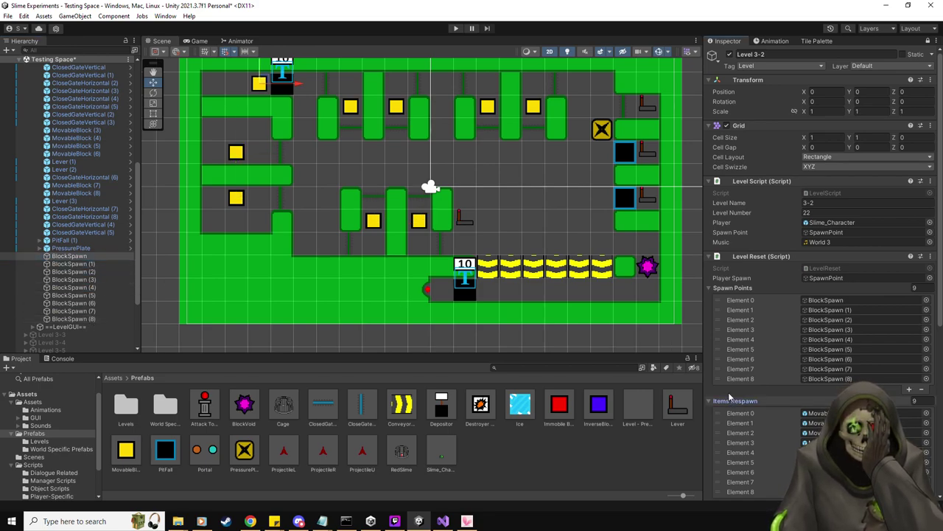
{"action": "left_click", "coordinate": [731, 288]}
{"action": "scroll", "coordinate": [549, 277], "scroll_direction": "up", "scroll_amount": 2}
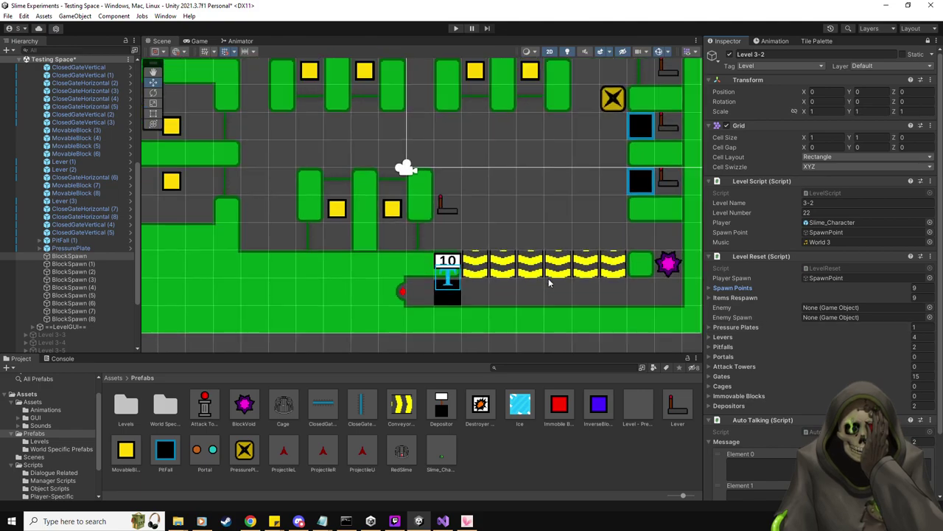
{"action": "scroll", "coordinate": [548, 278], "scroll_direction": "down", "scroll_amount": 4}
{"action": "scroll", "coordinate": [769, 317], "scroll_direction": "down", "scroll_amount": 3}
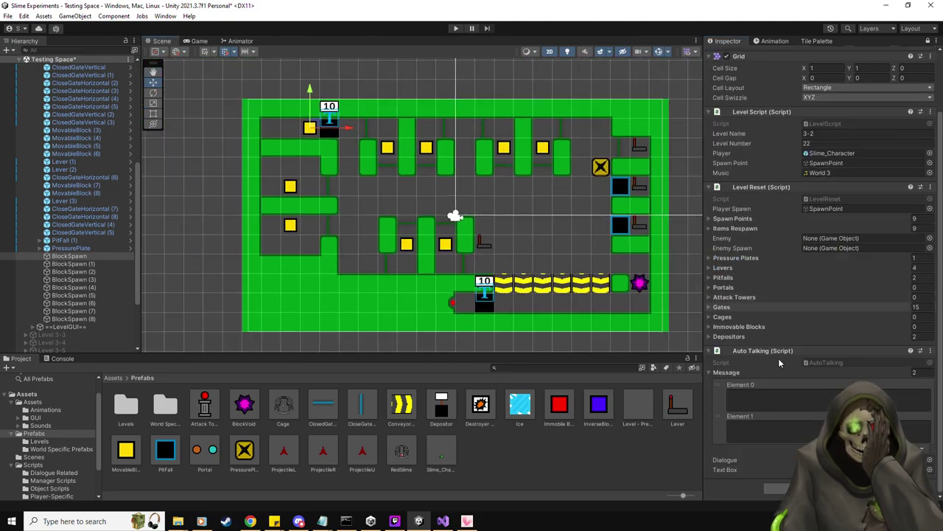
Step: Give the Auto Talking script 3 messages and set Element 0 to "Welcome to block jail! Where all the misbehaving blocks go."
{"action": "key", "text": "Tab"}
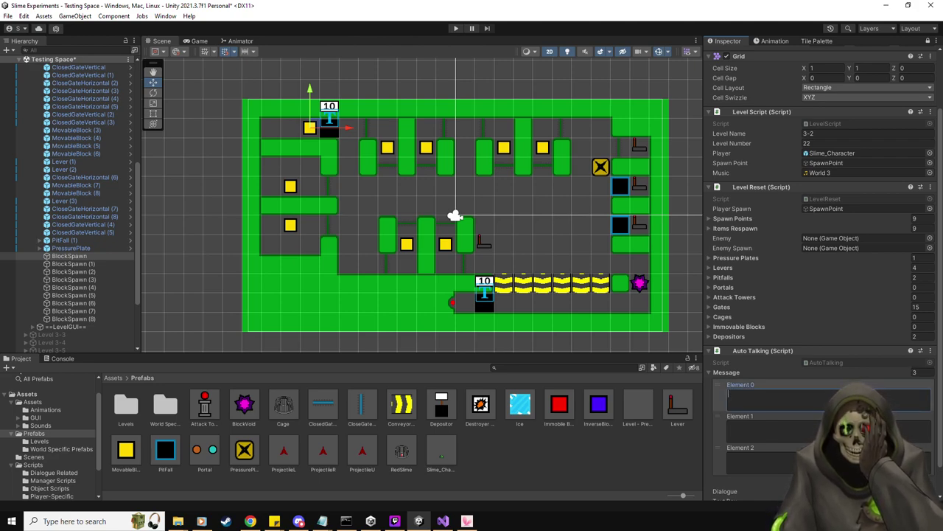
{"action": "type", "text": "Welcome t"}
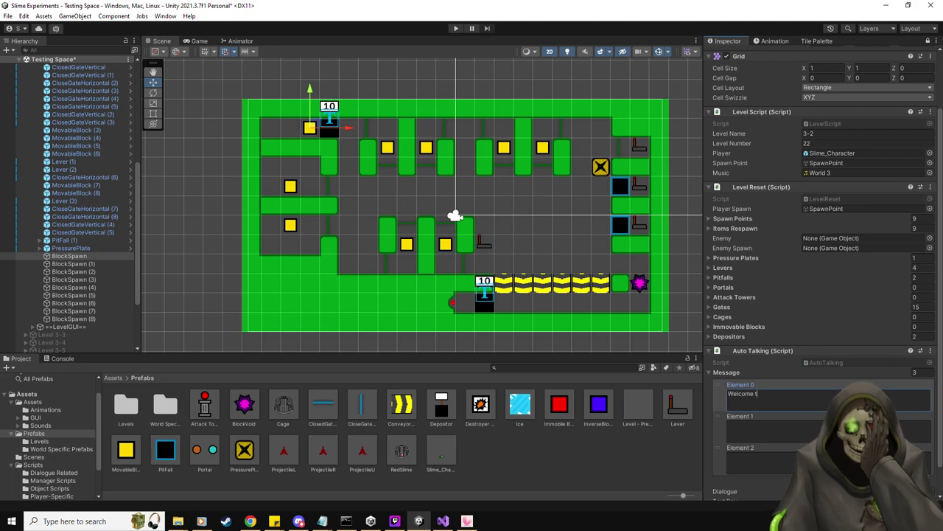
{"action": "type", "text": "o block jail"}
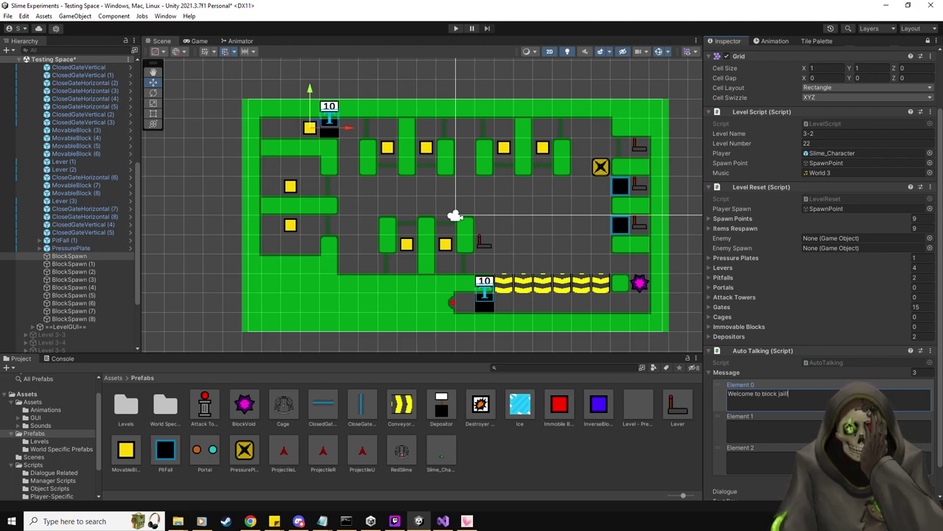
{"action": "type", "text": "! Where all the mis"}
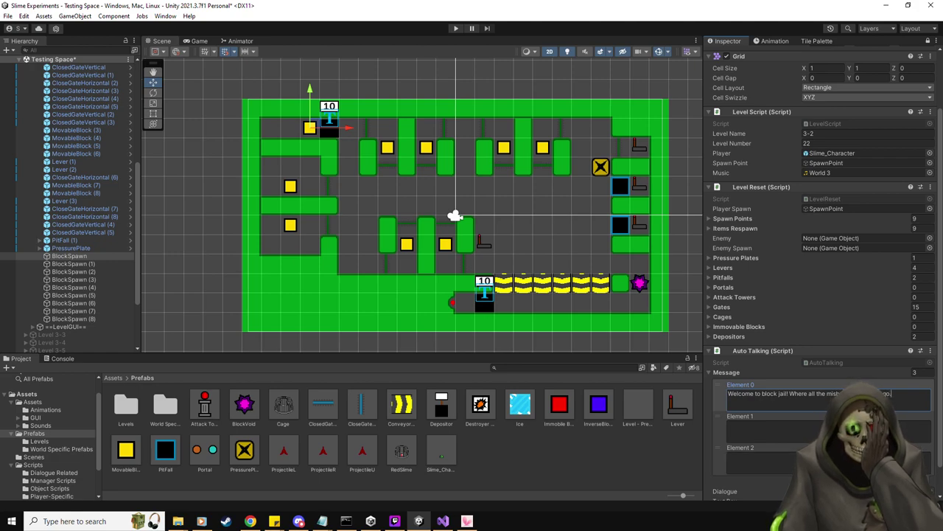
Step: Write Element 1 starting "I'm kidding of course, blocks can't misbehave" and Element 2 starting "But, you should free them anyway."
{"action": "left_click", "coordinate": [782, 427]}
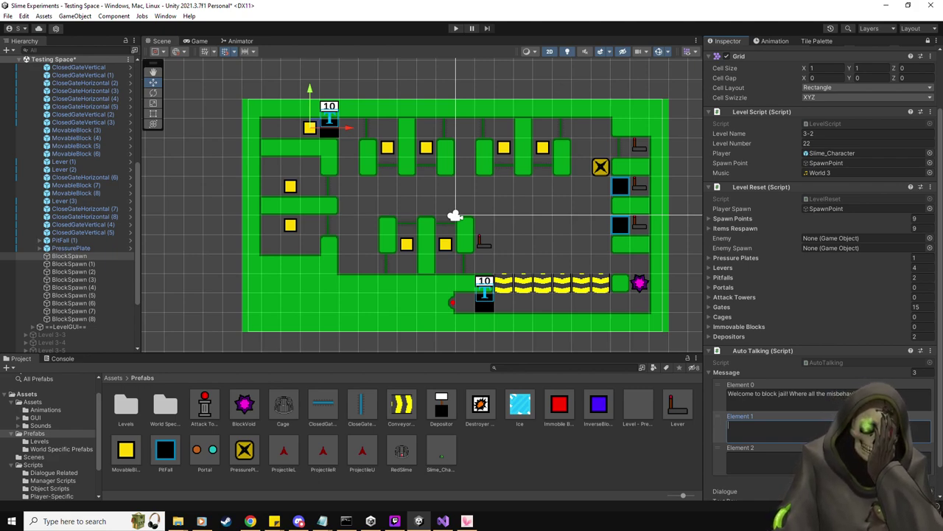
{"action": "type", "text": "I'm kidding of course, blocks can't r"}
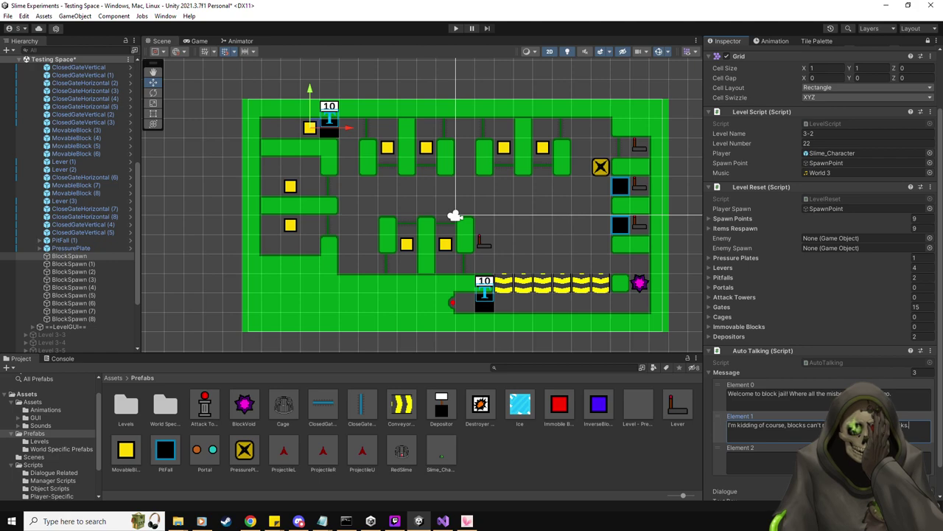
{"action": "scroll", "coordinate": [797, 426], "scroll_direction": "down", "scroll_amount": 1}
{"action": "left_click", "coordinate": [796, 426]}
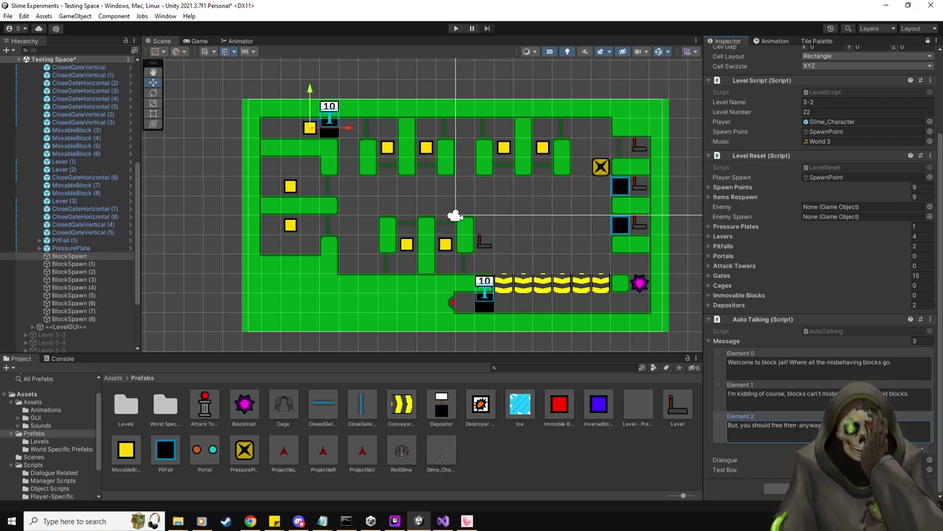
{"action": "type", "text": "Y"}
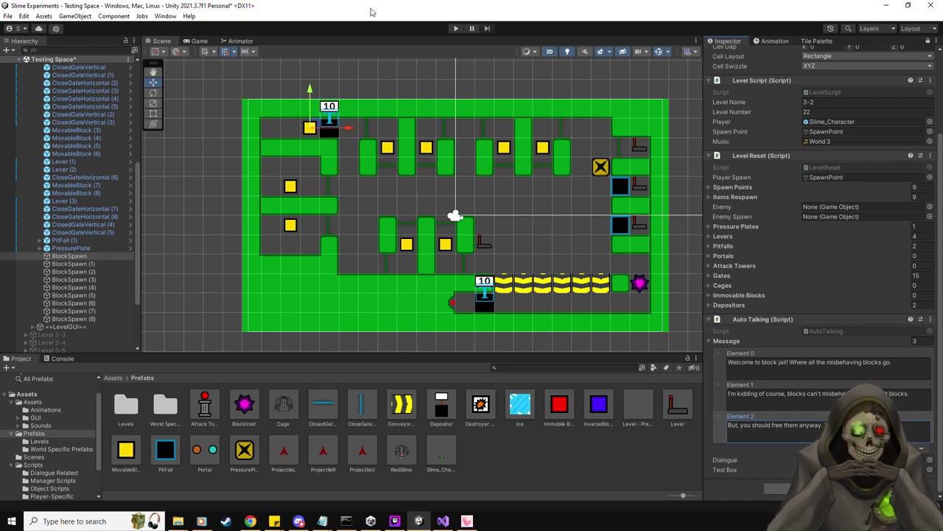
Step: Save Level 3-2 as a prefab in the Levels folder and delete it from the scene
{"action": "left_click", "coordinate": [47, 440]}
{"action": "scroll", "coordinate": [98, 196], "scroll_direction": "up", "scroll_amount": 10}
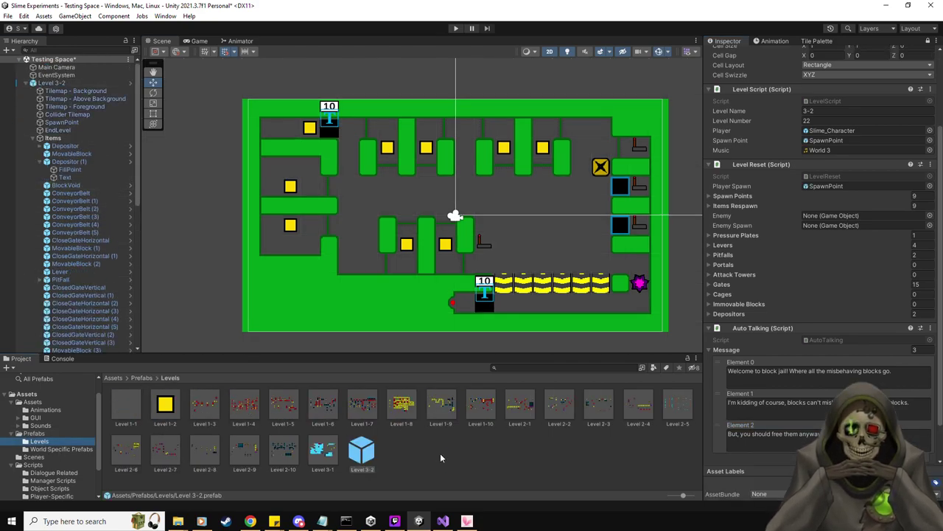
{"action": "left_click", "coordinate": [68, 81]}
{"action": "key", "text": "Delete"}
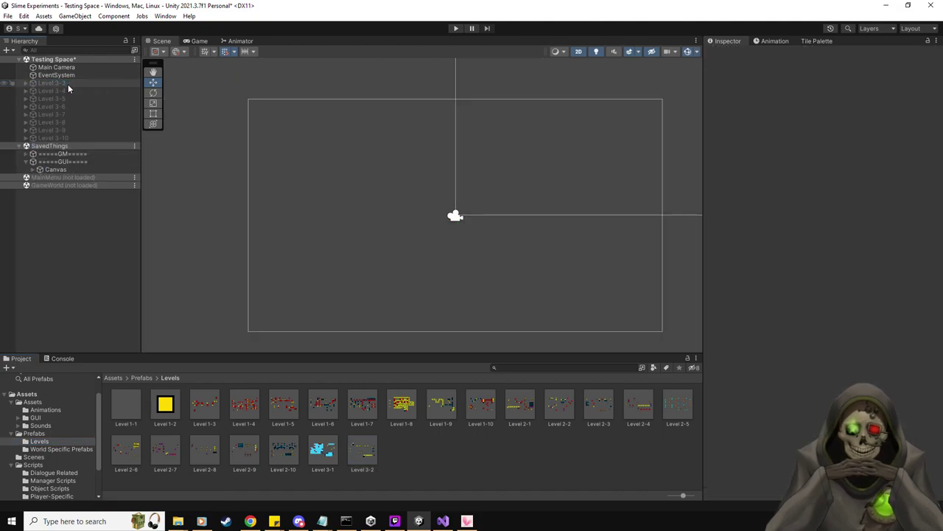
Step: In the Level 3-1 prefab, set EndLevel's Next Level to the Level 3-2 prefab and save the prefab
{"action": "double_click", "coordinate": [329, 460]}
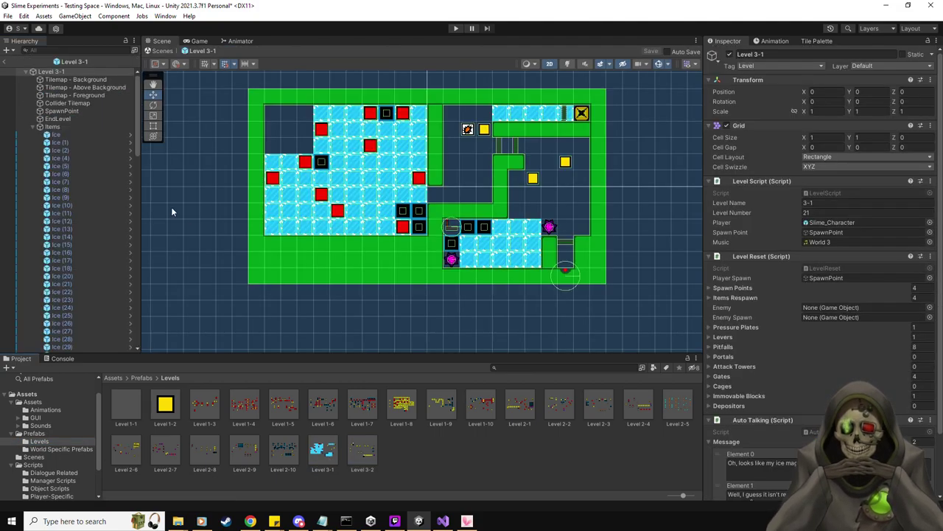
{"action": "left_click", "coordinate": [72, 121]}
{"action": "left_click_drag", "start_coordinate": [367, 451], "coordinate": [827, 246]}
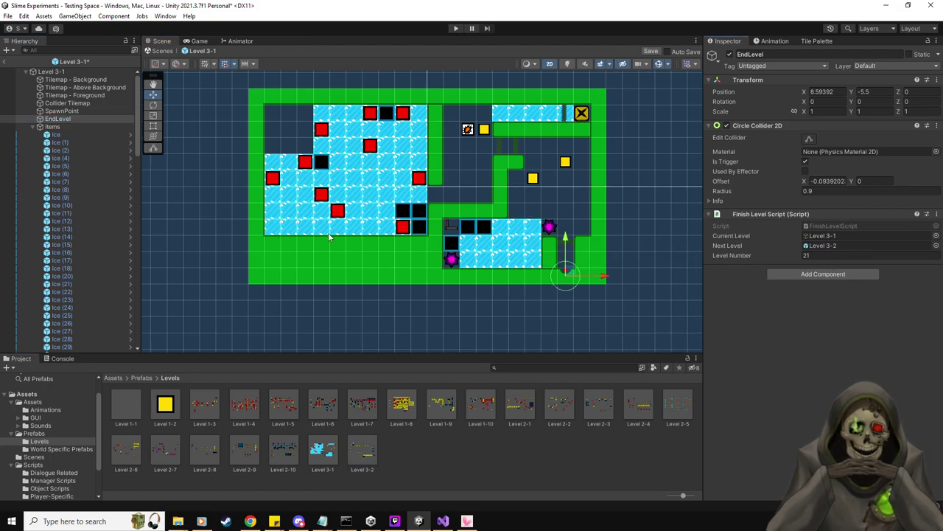
{"action": "left_click", "coordinate": [651, 52]}
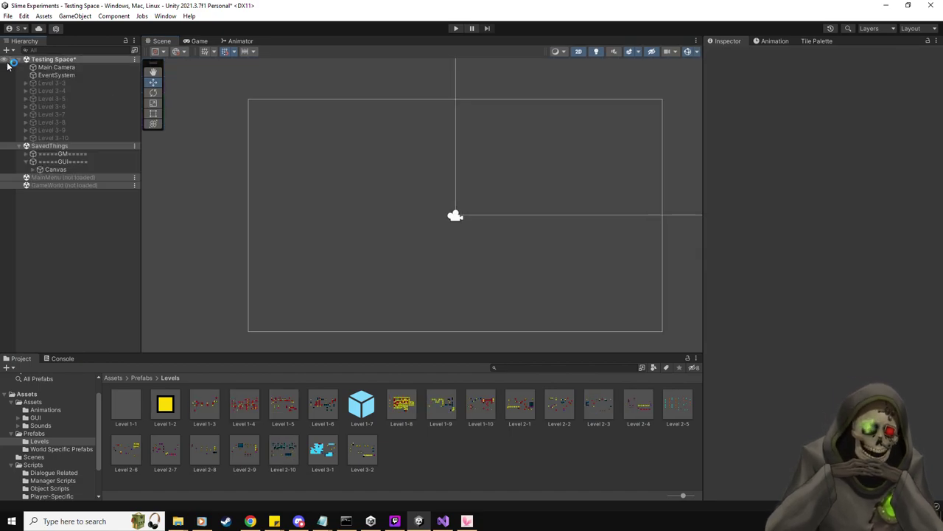
Step: Activate the Level 3-3 object in the scene and expand its children
{"action": "left_click", "coordinate": [62, 84]}
{"action": "left_click", "coordinate": [730, 54]}
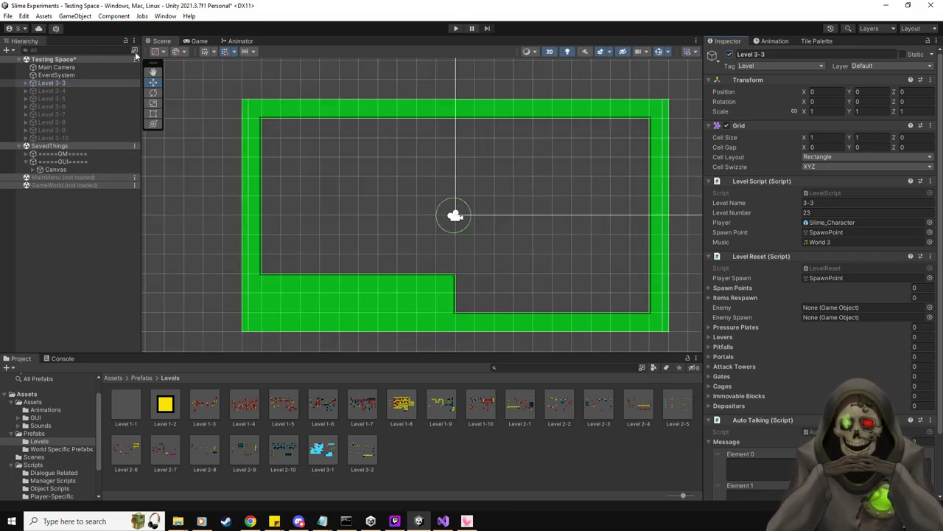
{"action": "left_click", "coordinate": [27, 83]}
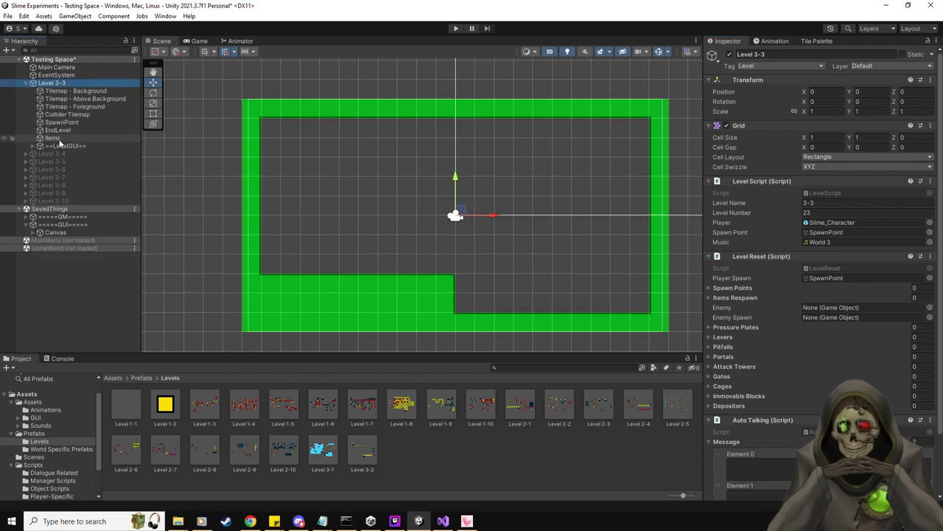
Step: Set Level 3-3's Items object as the default parent and open the Prefabs folder
{"action": "right_click", "coordinate": [61, 139]}
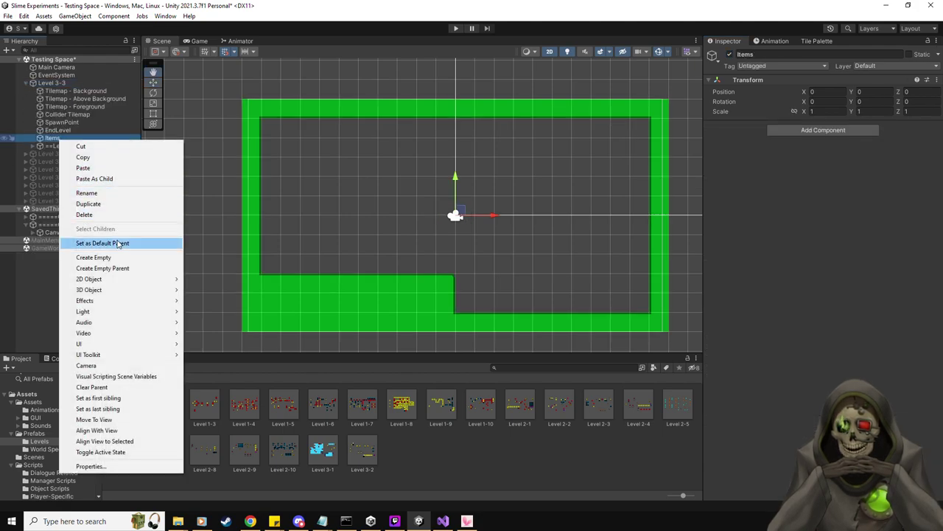
{"action": "left_click", "coordinate": [103, 243]}
{"action": "left_click", "coordinate": [35, 433]}
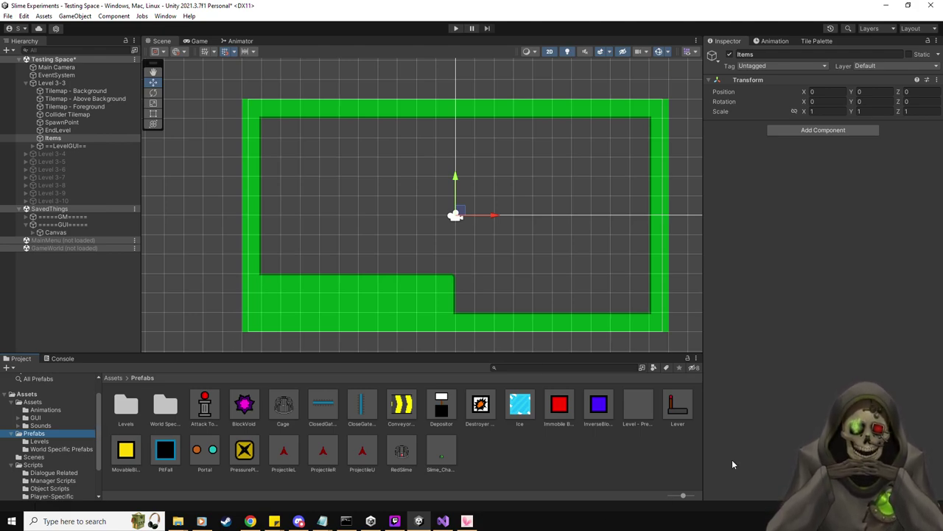
{"action": "key", "text": "alt+Tab"}
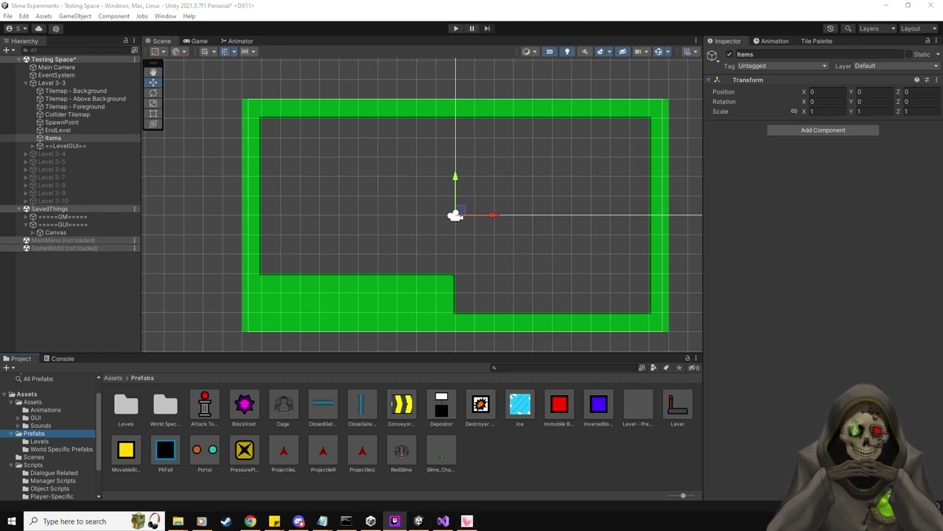
{"action": "left_click", "coordinate": [603, 5]}
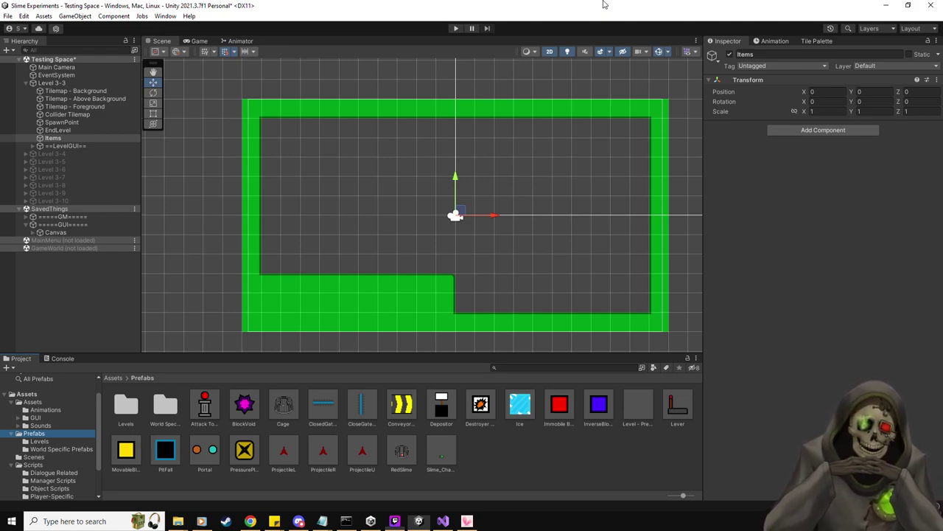
Step: Place two PressurePlate prefabs near the room's upper-left corner, one above the other with a one-tile gap between them
{"action": "scroll", "coordinate": [328, 188], "scroll_direction": "up", "scroll_amount": 3}
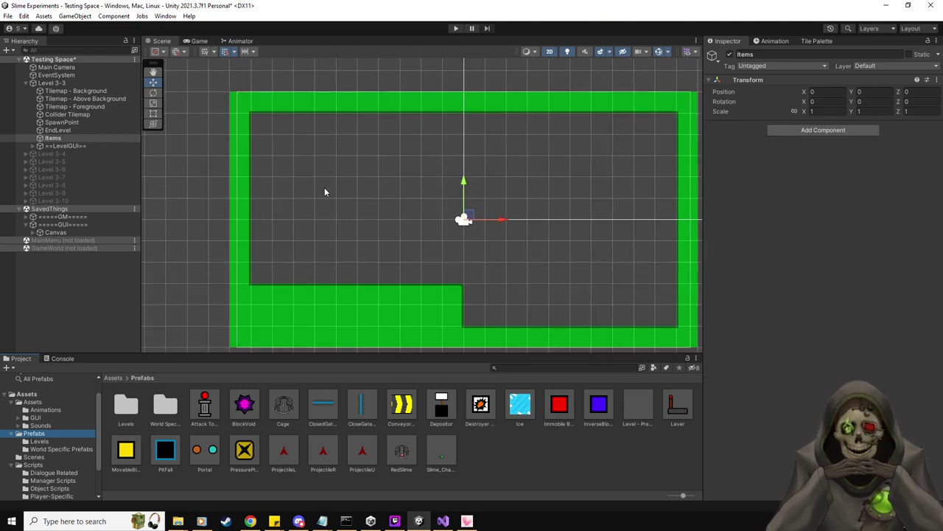
{"action": "left_click", "coordinate": [815, 41]}
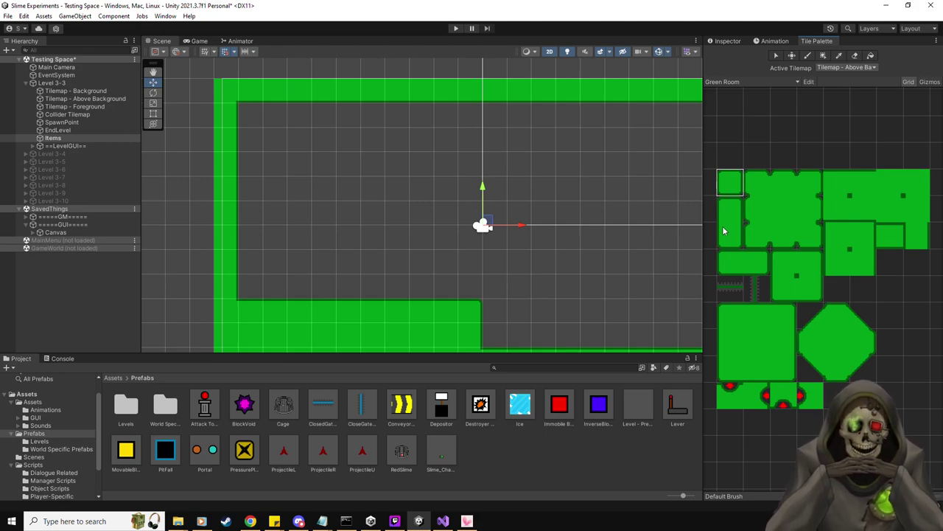
{"action": "left_click_drag", "start_coordinate": [676, 411], "coordinate": [373, 409]}
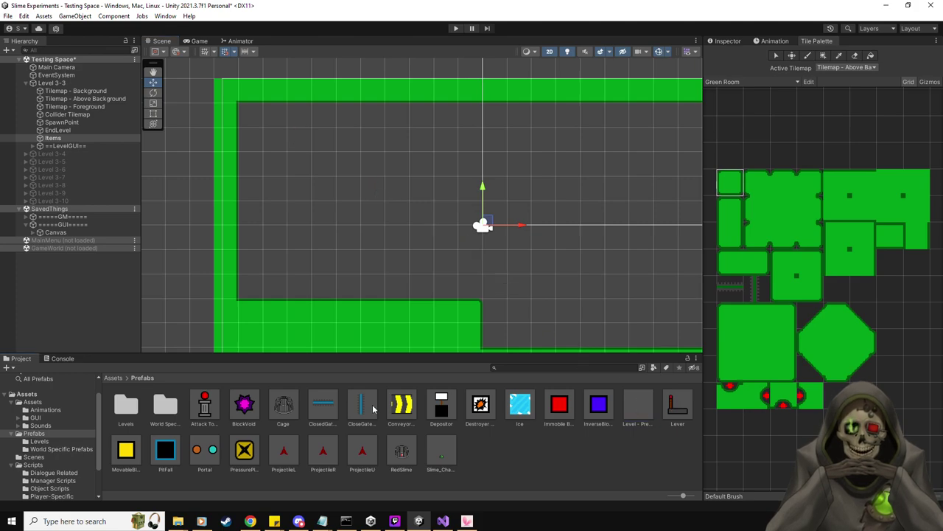
{"action": "left_click_drag", "start_coordinate": [252, 452], "coordinate": [301, 140]}
{"action": "left_click_drag", "start_coordinate": [245, 451], "coordinate": [298, 187]}
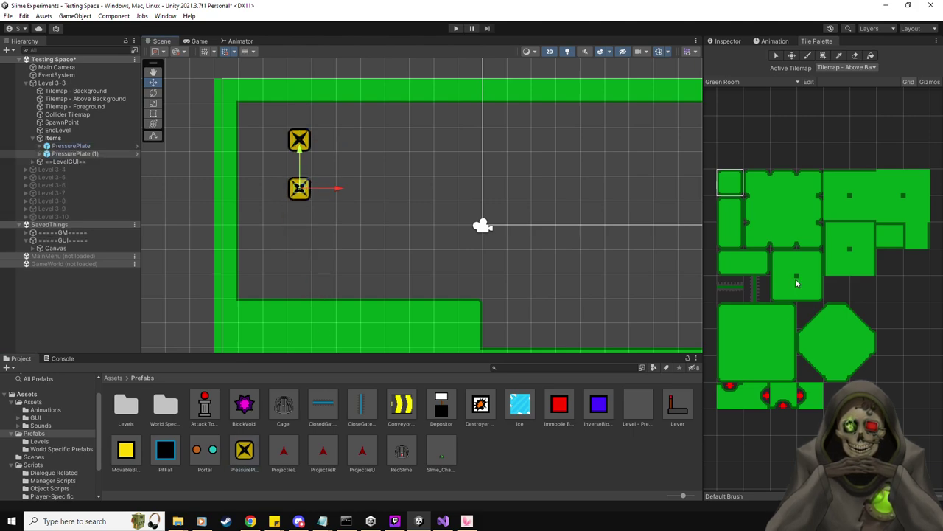
Step: On the Collider Tilemap, paint a Green Room wall tile between the two pressure plates and another between the upper plate and the ceiling
{"action": "left_click", "coordinate": [729, 267]}
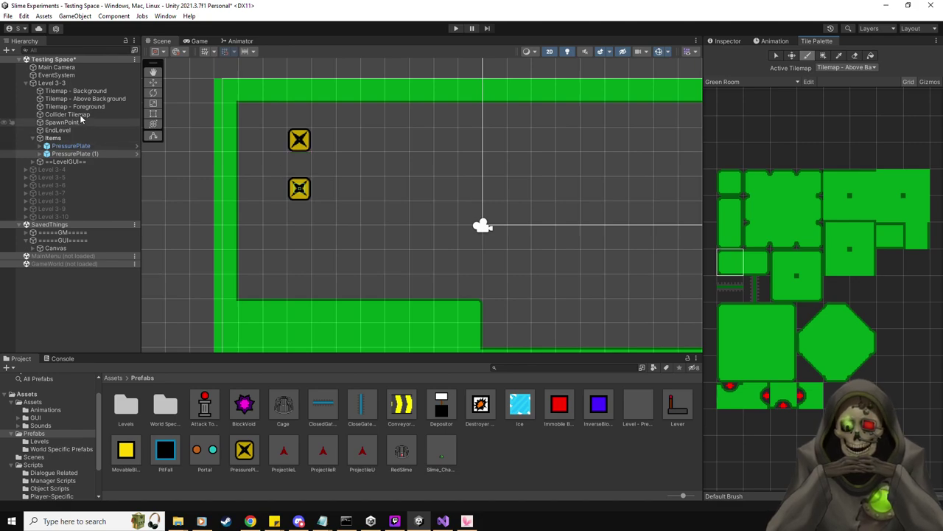
{"action": "left_click", "coordinate": [68, 114]}
{"action": "left_click", "coordinate": [299, 163]}
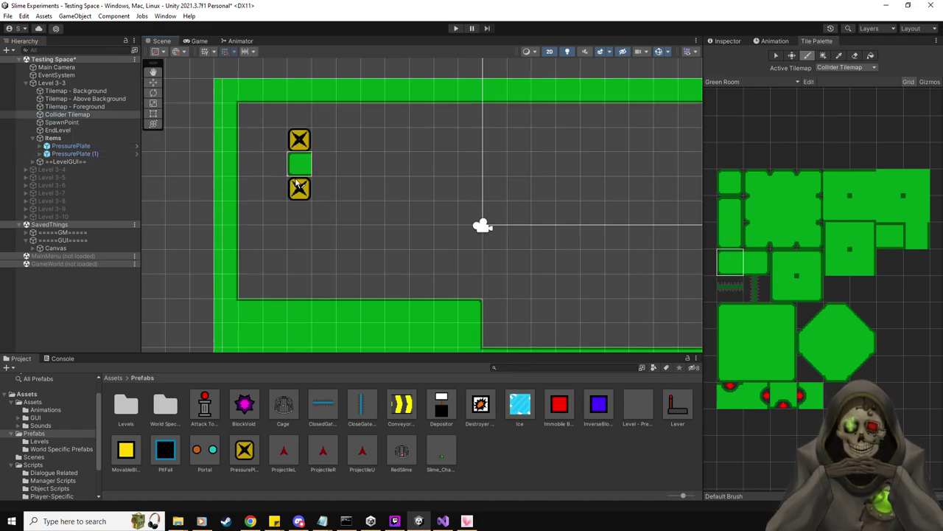
{"action": "left_click", "coordinate": [303, 217]}
{"action": "key", "text": "ctrl+z"}
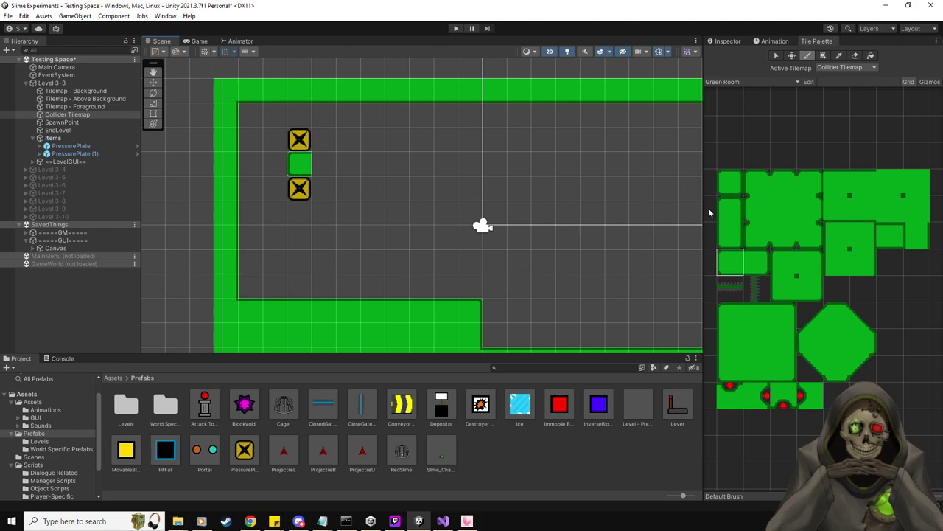
{"action": "left_click", "coordinate": [730, 370]}
{"action": "left_click", "coordinate": [303, 117]}
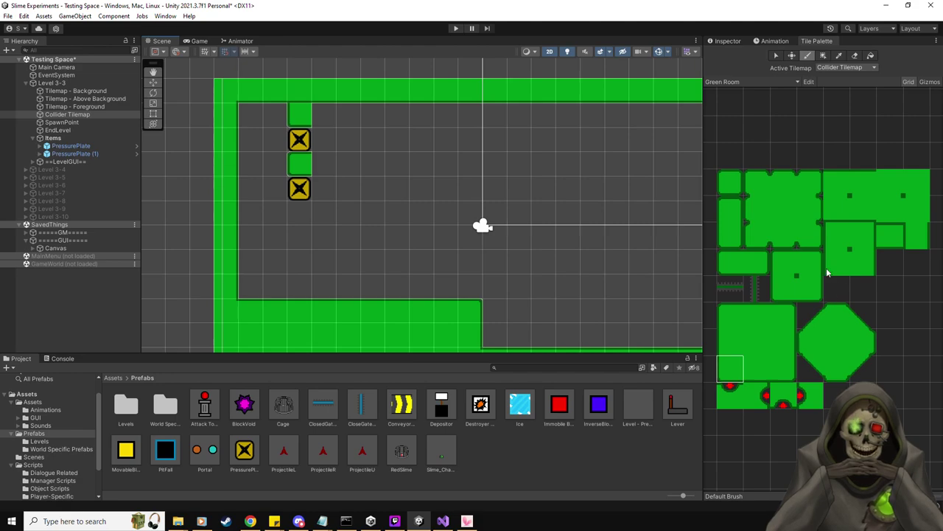
Step: Paint a three-tile column of wall along the right side of the pressure plates, undoing the extra tile painted at the ceiling
{"action": "left_click", "coordinate": [730, 342]}
{"action": "left_click", "coordinate": [329, 142]}
{"action": "left_click", "coordinate": [328, 188]}
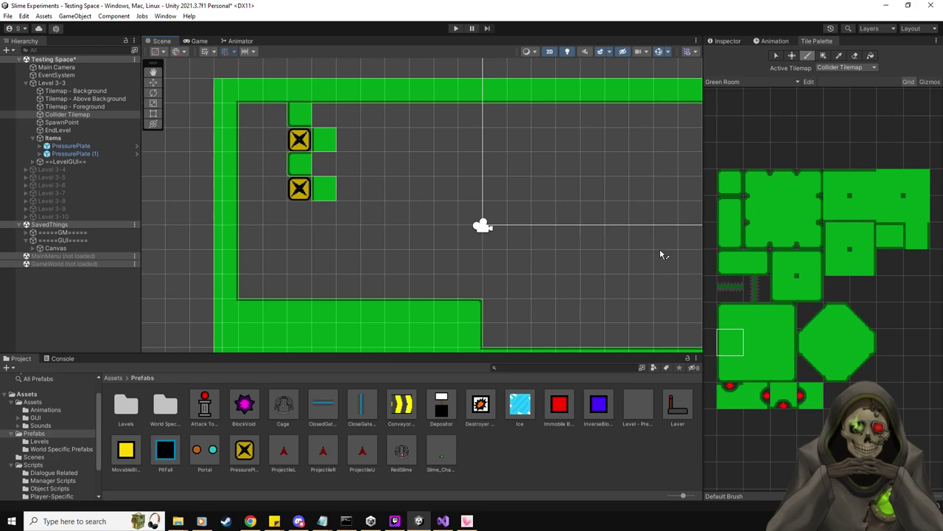
{"action": "left_click", "coordinate": [326, 164]}
{"action": "left_click", "coordinate": [329, 118]}
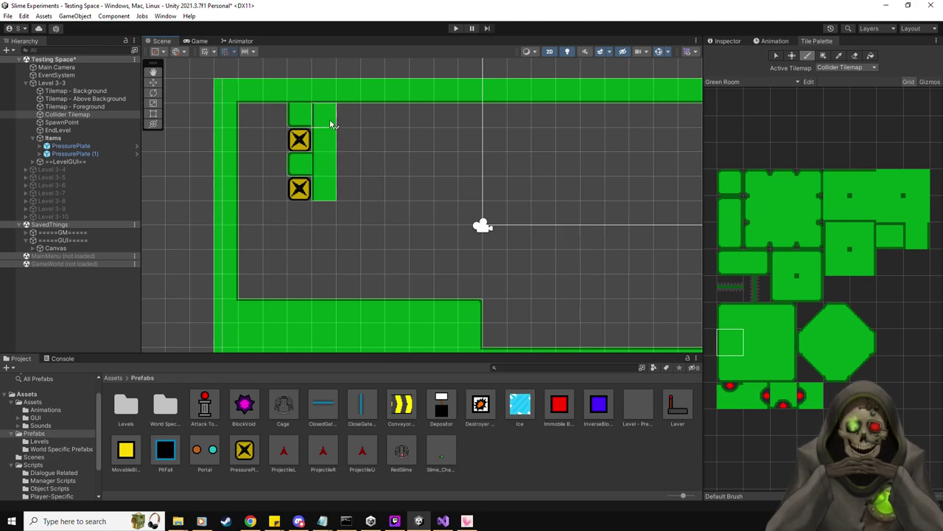
{"action": "key", "text": "ctrl+z"}
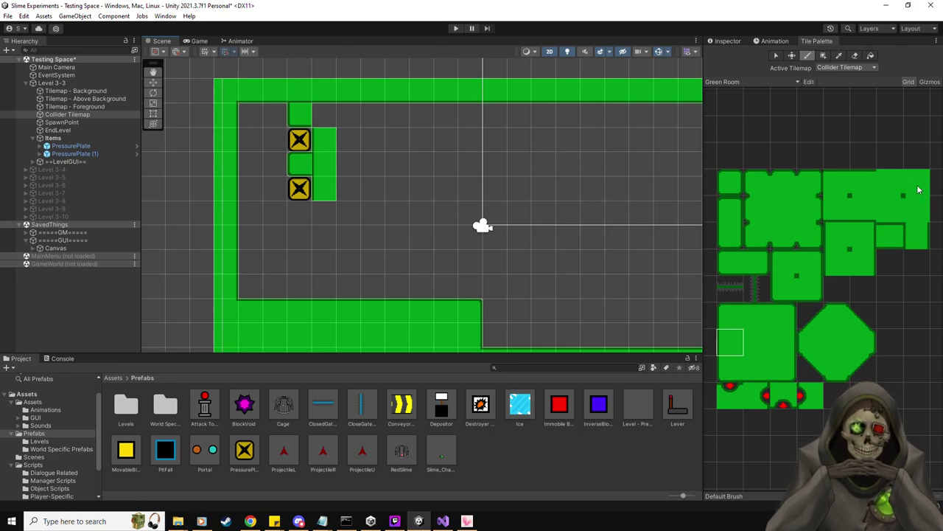
Step: Join the wall column to the ceiling with corner tiles and give its right side edged wall tiles
{"action": "left_click", "coordinate": [918, 190]}
{"action": "left_click", "coordinate": [325, 115]}
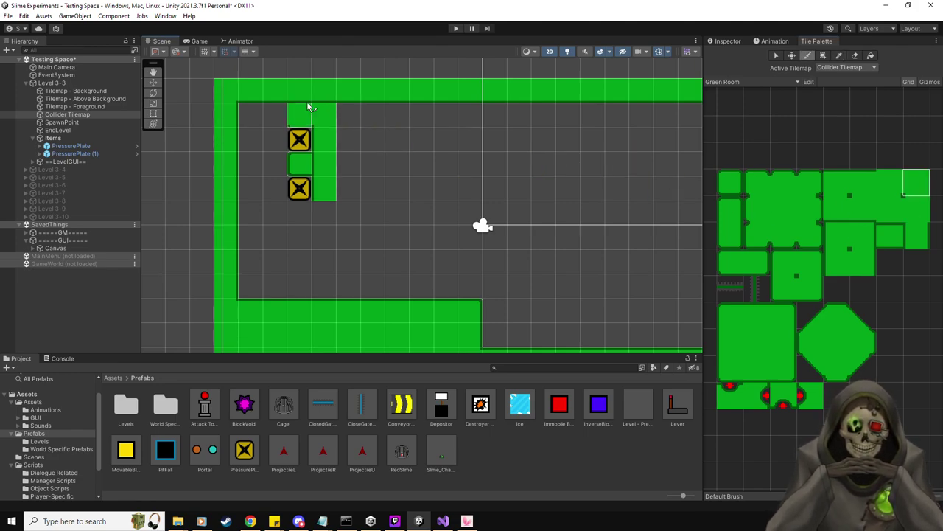
{"action": "left_click", "coordinate": [782, 210]}
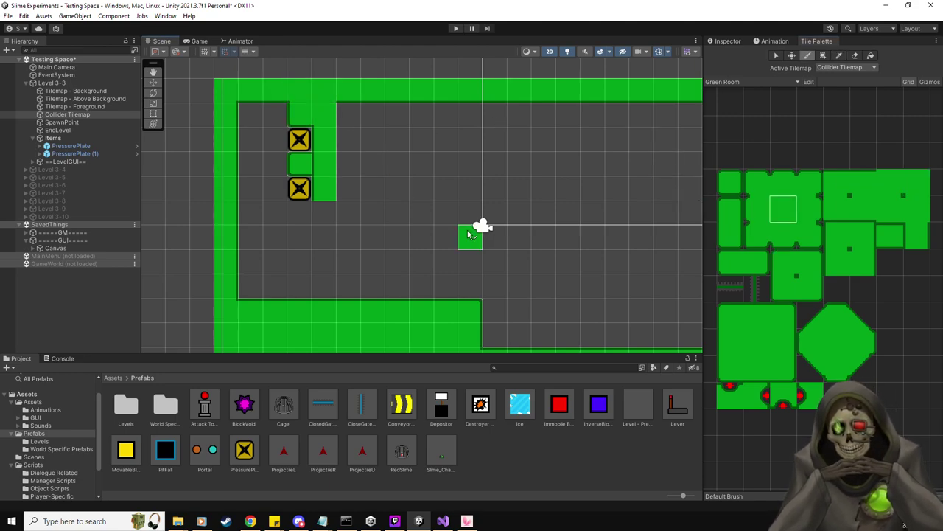
{"action": "left_click", "coordinate": [917, 236]}
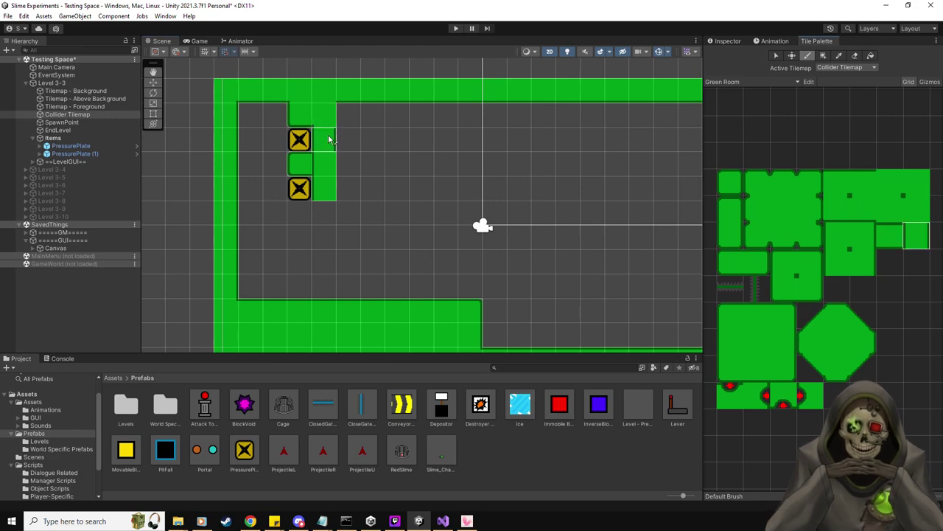
{"action": "left_click", "coordinate": [326, 127]}
{"action": "left_click", "coordinate": [863, 236]}
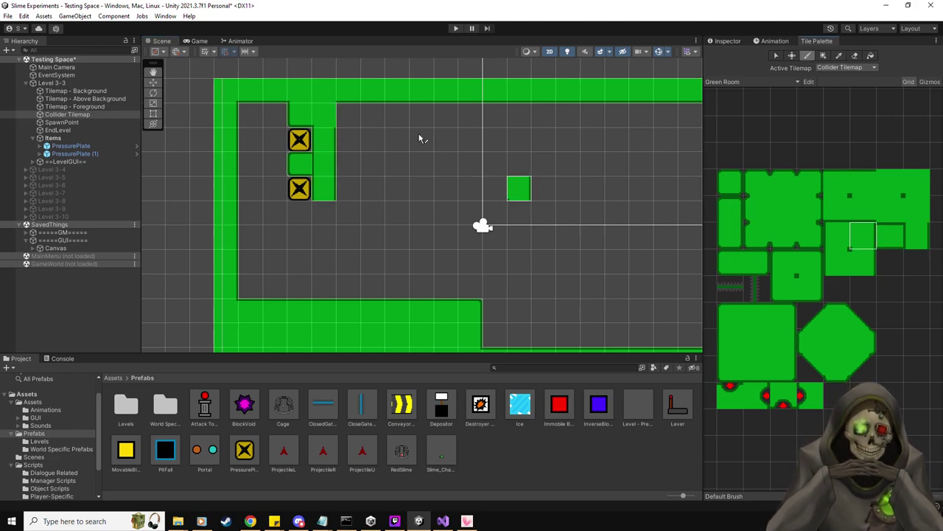
{"action": "left_click", "coordinate": [892, 192]}
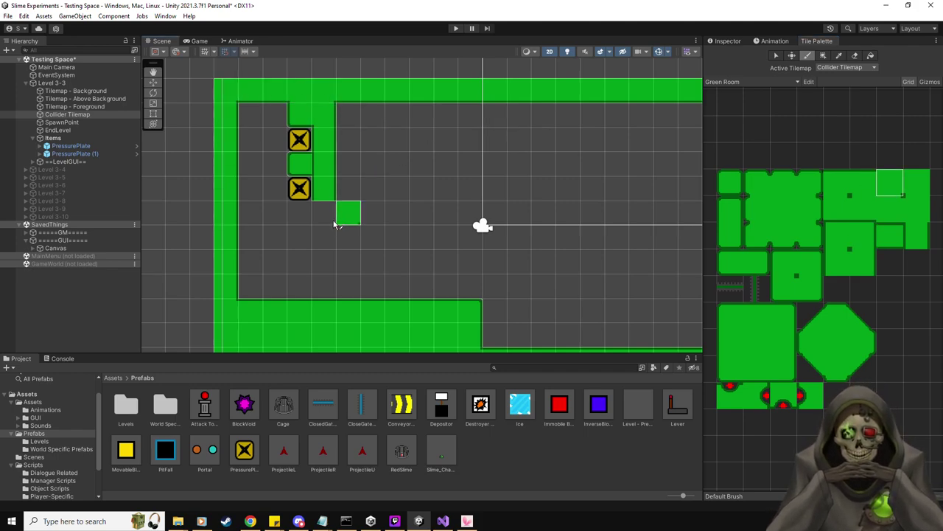
Step: Close off the wall beneath the lower pressure plate with an end tile and a lower-right corner tile
{"action": "left_click", "coordinate": [731, 261]}
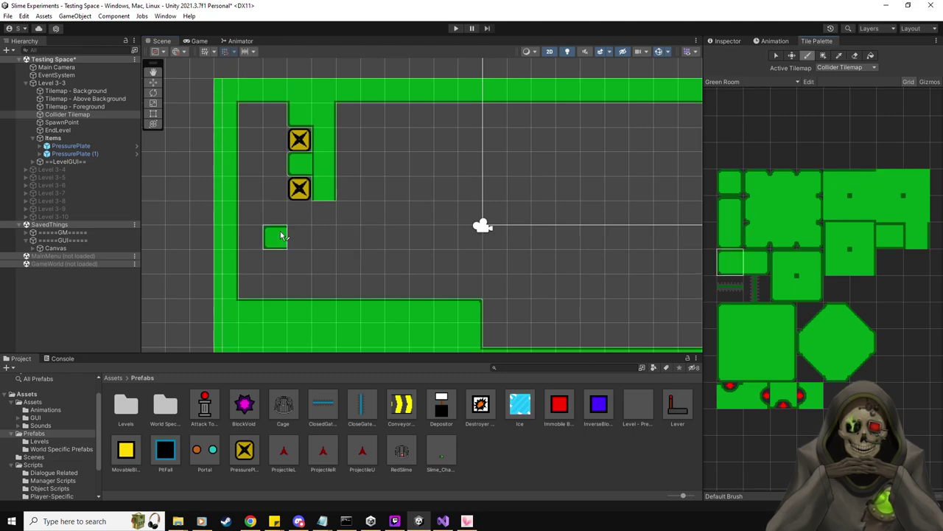
{"action": "left_click", "coordinate": [299, 213]}
{"action": "left_click", "coordinate": [809, 289]}
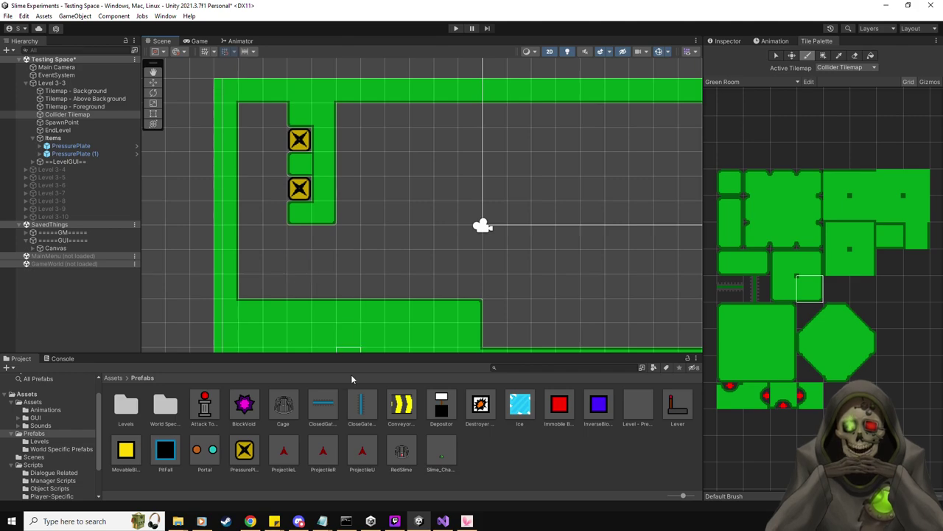
Step: Place two ClosedGateVertical gates side by side, spanning the gap between the room's left wall and the tile below the lower pressure plate
{"action": "left_click_drag", "start_coordinate": [330, 409], "coordinate": [279, 217]}
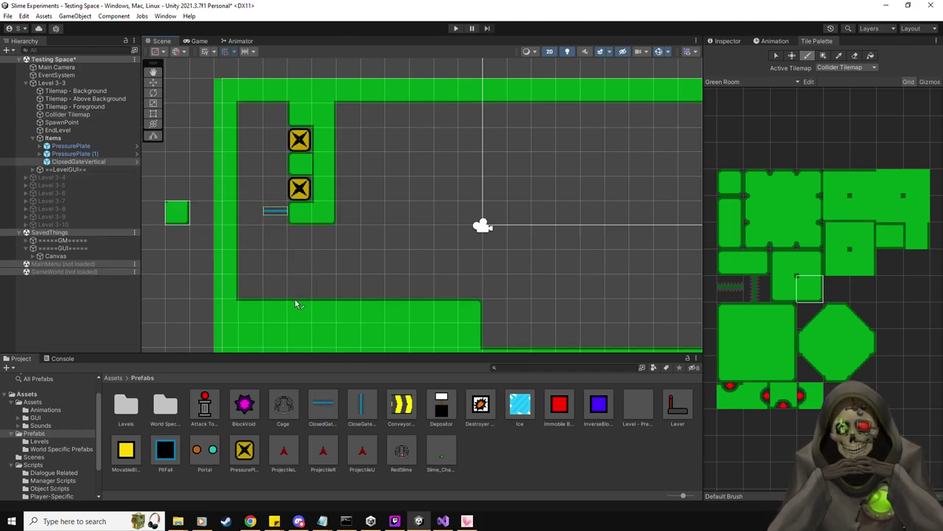
{"action": "left_click", "coordinate": [154, 83]}
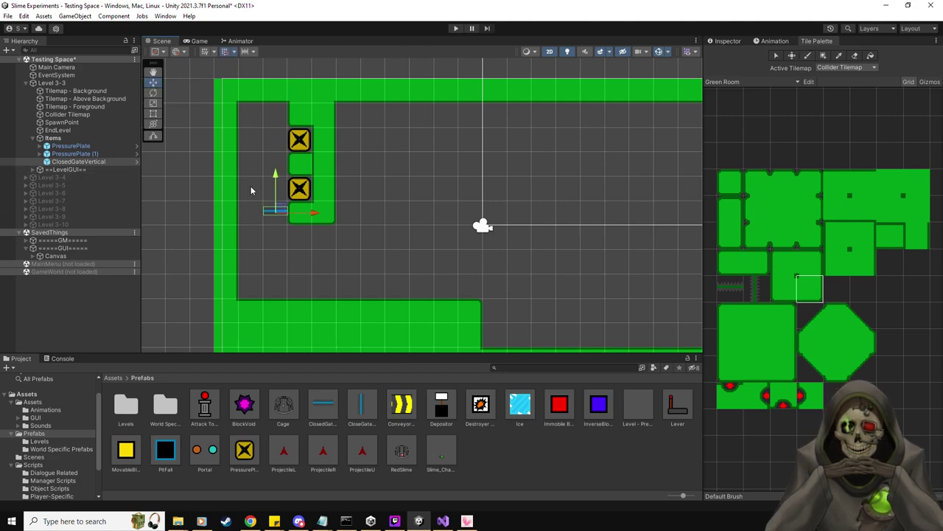
{"action": "mouse_move", "coordinate": [284, 213]}
{"action": "left_mouse_down"}
{"action": "mouse_move", "coordinate": [260, 214]}
{"action": "mouse_move", "coordinate": [315, 215]}
{"action": "left_mouse_up"}
{"action": "key", "text": "ctrl+d"}
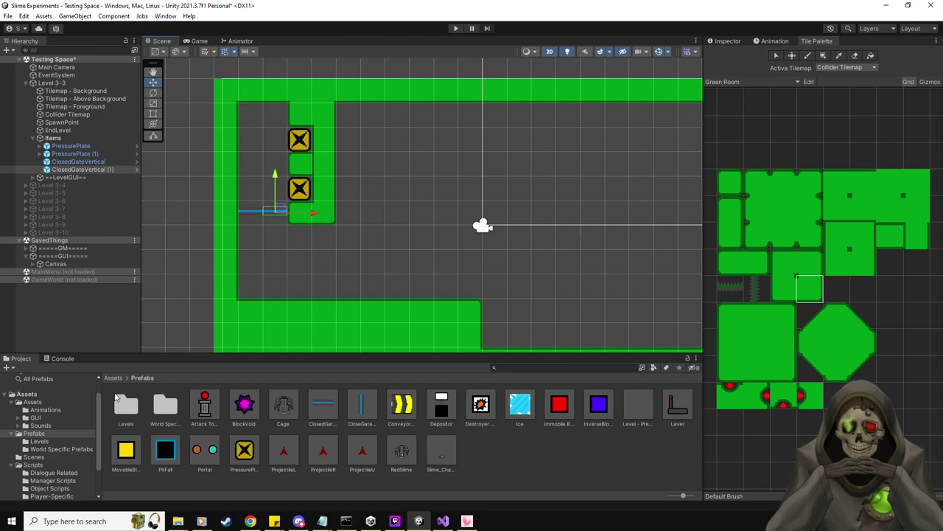
Step: Set the sprite of both ClosedGateVertical gates to Wall_Blocks_World3_30
{"action": "left_click", "coordinate": [48, 443]}
{"action": "left_click", "coordinate": [46, 435]}
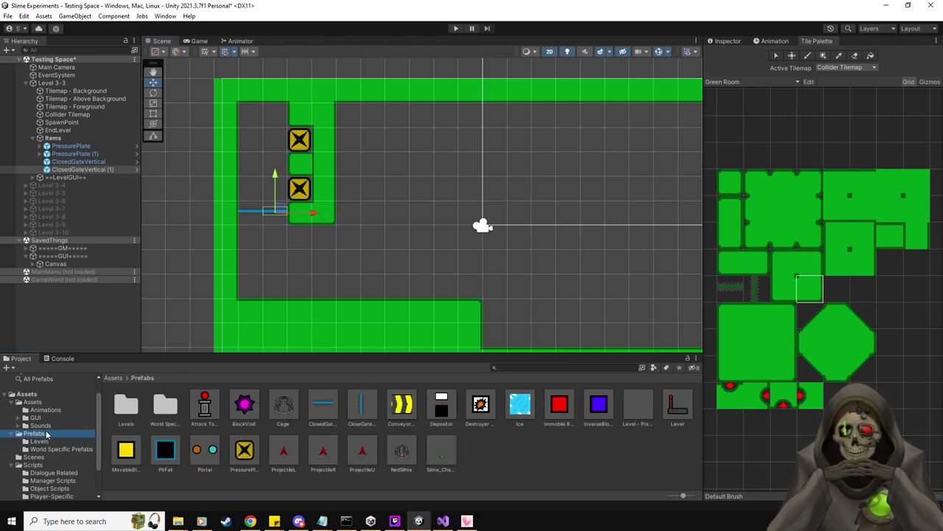
{"action": "left_click", "coordinate": [38, 402]}
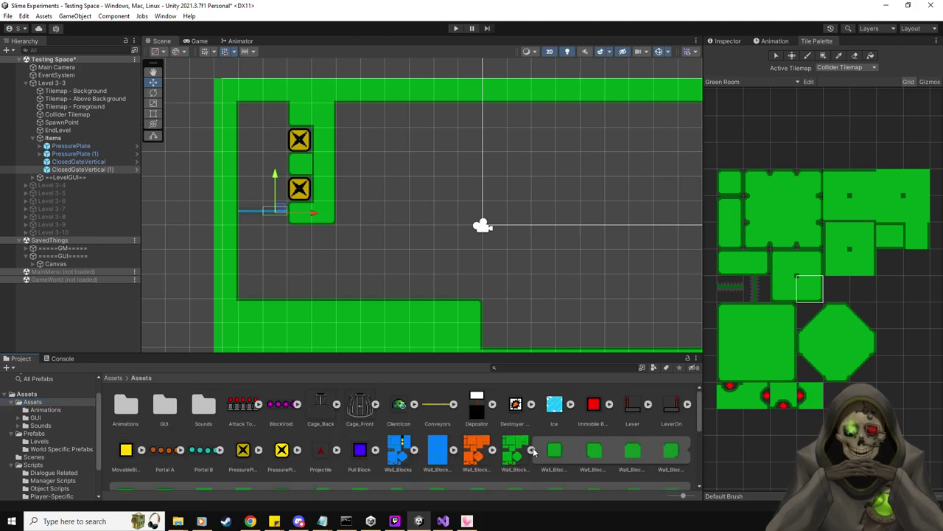
{"action": "scroll", "coordinate": [532, 445], "scroll_direction": "down", "scroll_amount": 3}
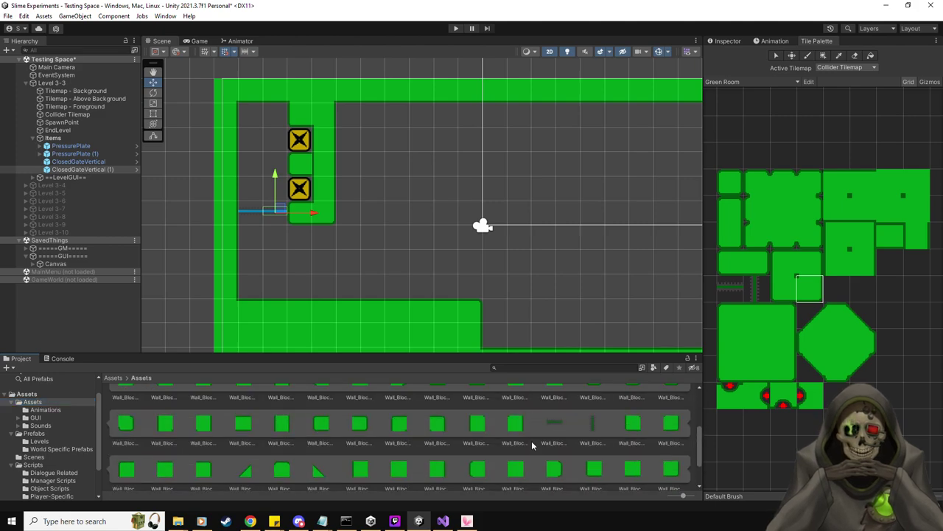
{"action": "left_click", "coordinate": [737, 42]}
{"action": "left_click", "coordinate": [70, 161], "text": "ctrl"}
{"action": "left_click_drag", "start_coordinate": [551, 426], "coordinate": [833, 146]}
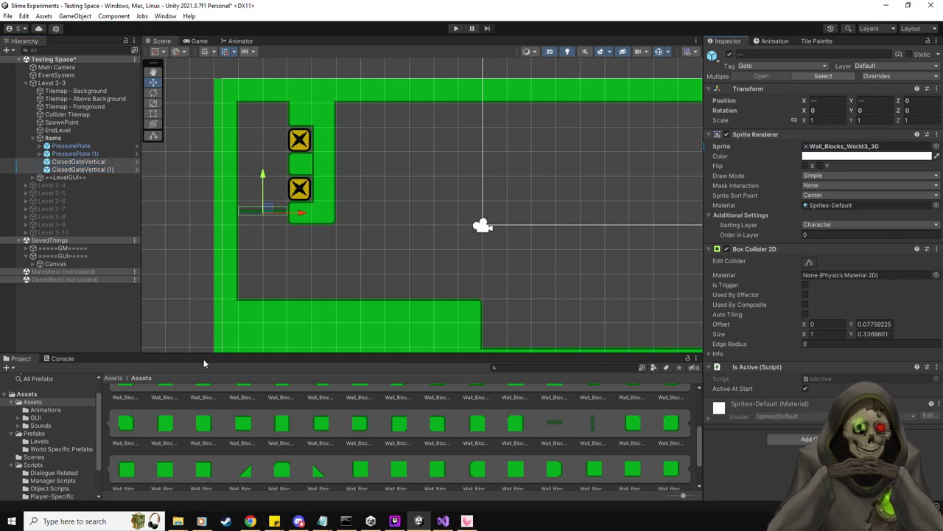
Step: Extend the wall one tile downward below the lower pressure plate, using a connecting tile and a lower-right corner tile
{"action": "left_click", "coordinate": [35, 434]}
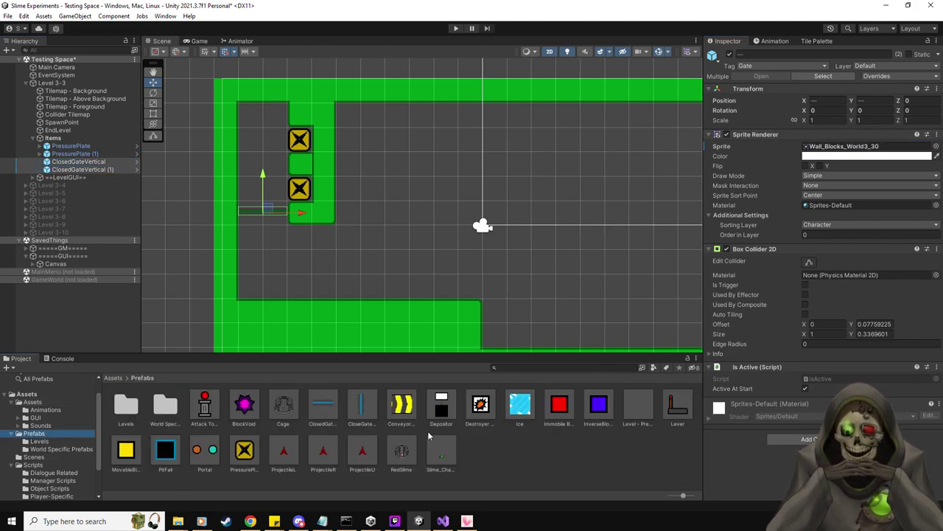
{"action": "left_click", "coordinate": [836, 40]}
{"action": "left_click", "coordinate": [737, 315]}
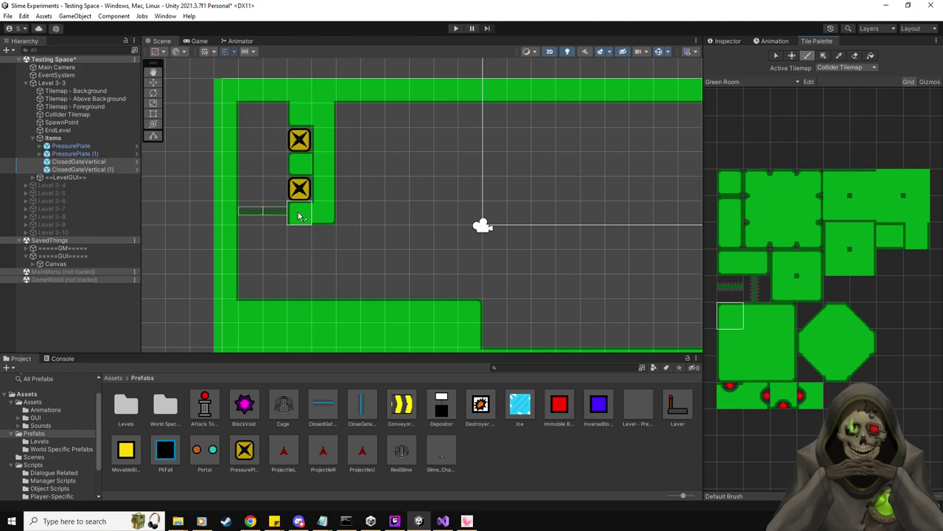
{"action": "left_click", "coordinate": [789, 265]}
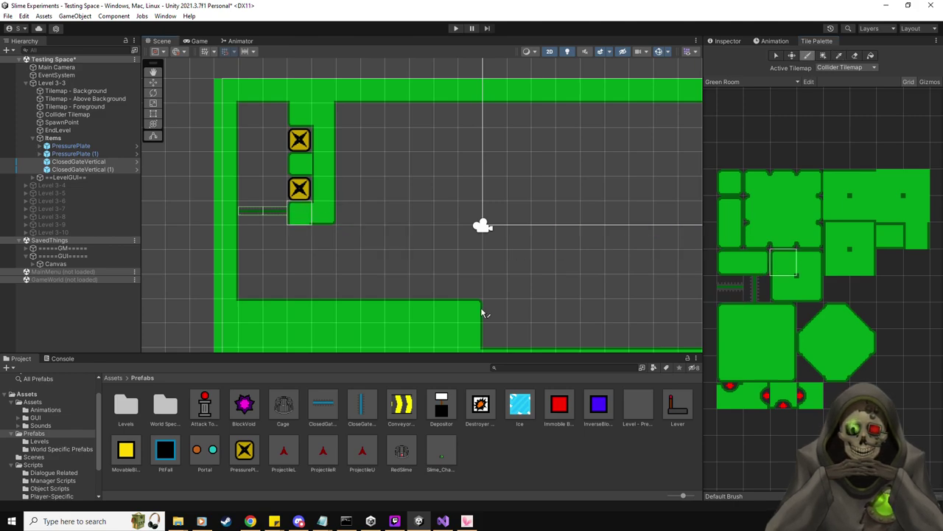
{"action": "left_click", "coordinate": [810, 288]}
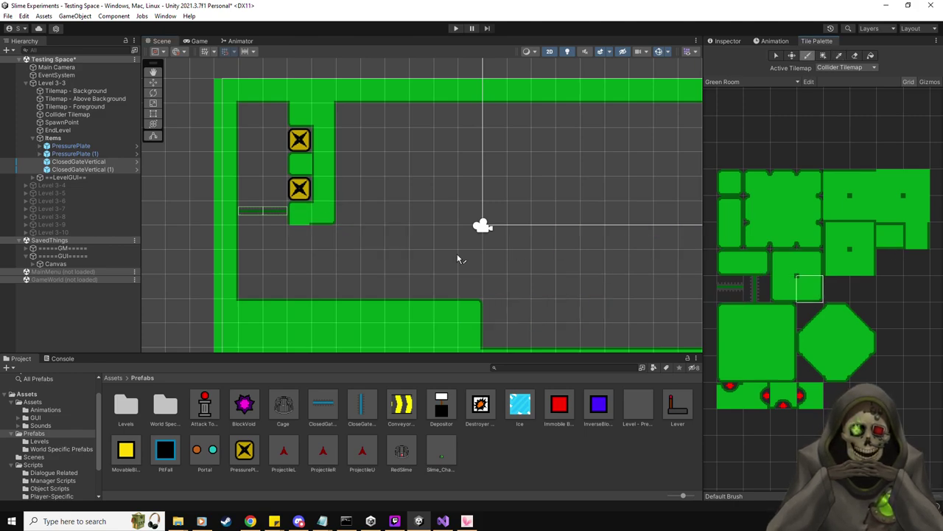
{"action": "left_click", "coordinate": [300, 245]}
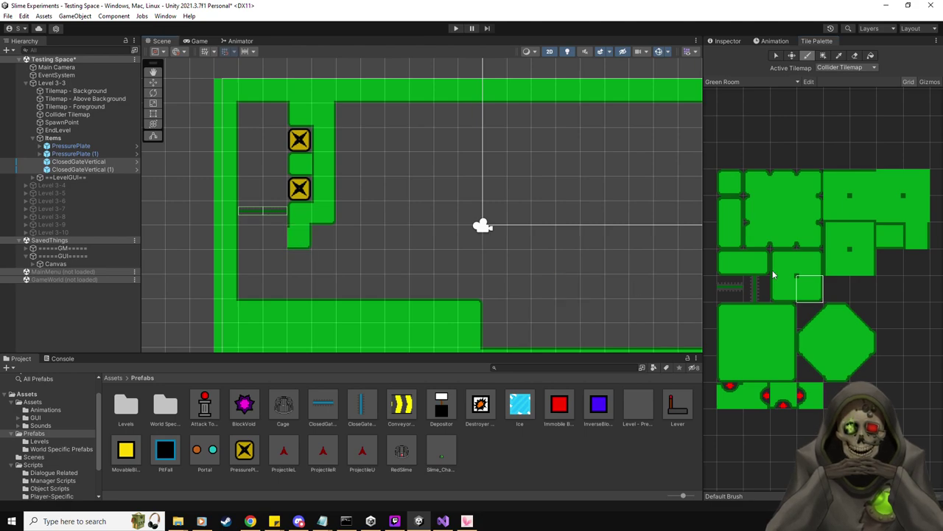
Step: Paint a wall ledge below the gates across to the room's left wall, with the upward-facing red half-circle tile at its left end
{"action": "left_click", "coordinate": [734, 264]}
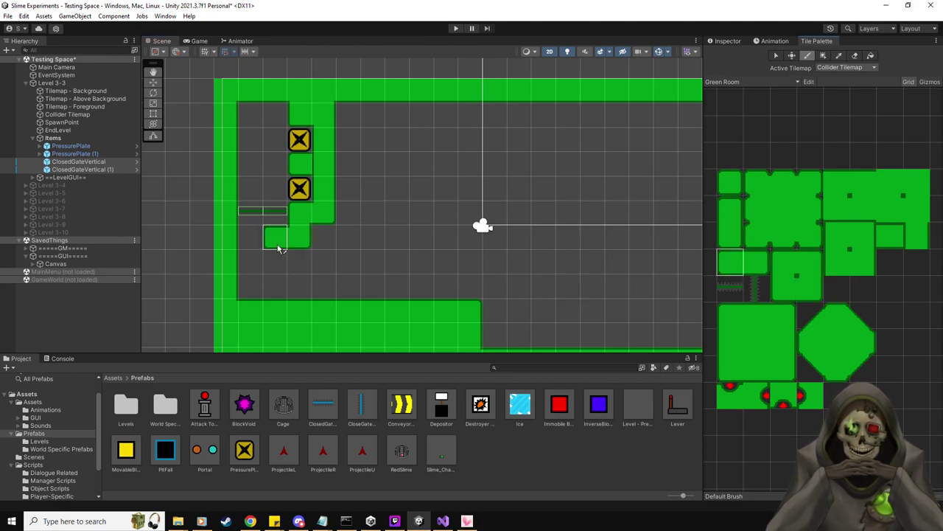
{"action": "left_click", "coordinate": [892, 236]}
{"action": "left_click_drag", "start_coordinate": [297, 237], "coordinate": [251, 238]}
{"action": "left_click", "coordinate": [732, 399]}
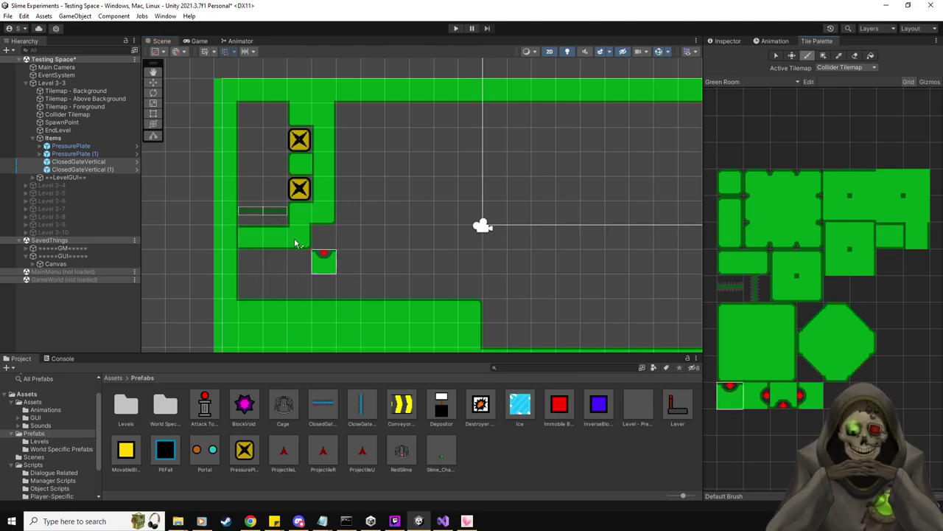
{"action": "left_click", "coordinate": [251, 237]}
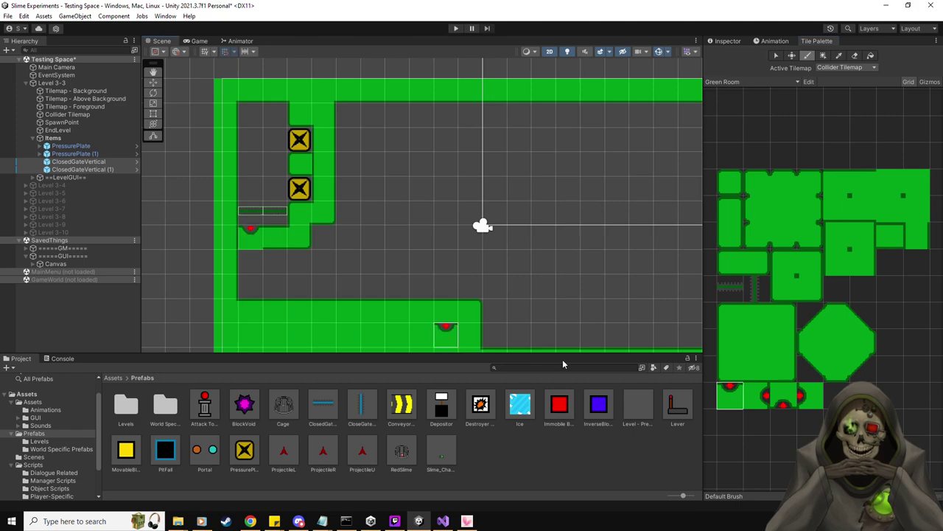
Step: Fill the column between the red half-circle tile and the floor block with solid Green Room wall tiles
{"action": "left_click", "coordinate": [813, 294]}
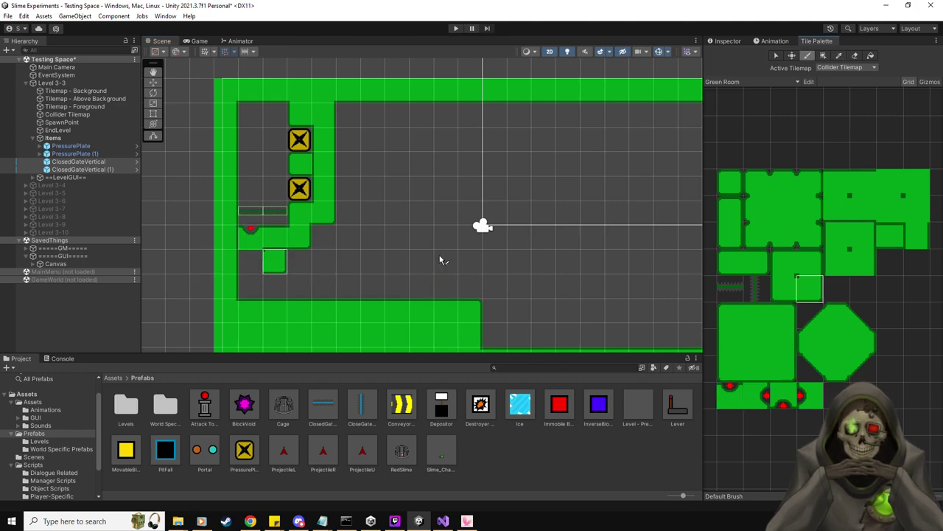
{"action": "left_click", "coordinate": [735, 341]}
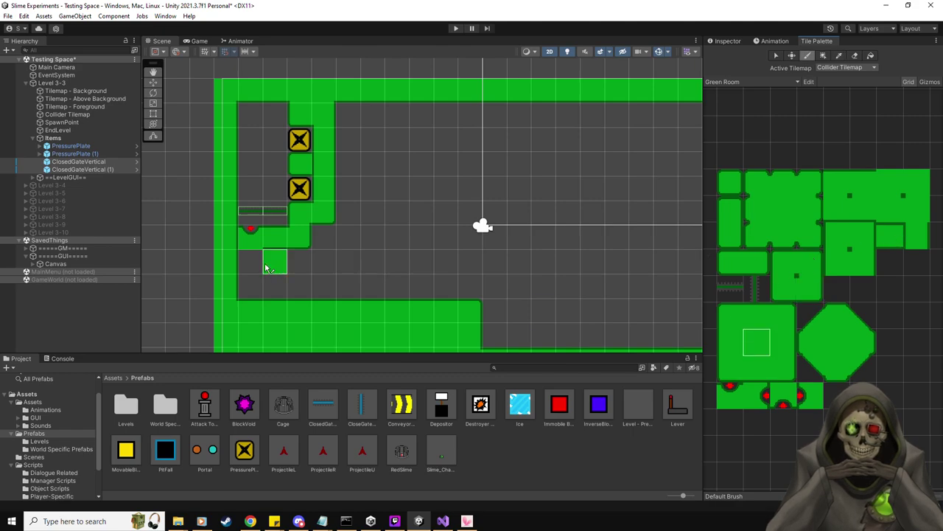
{"action": "left_click_drag", "start_coordinate": [249, 266], "coordinate": [250, 287]}
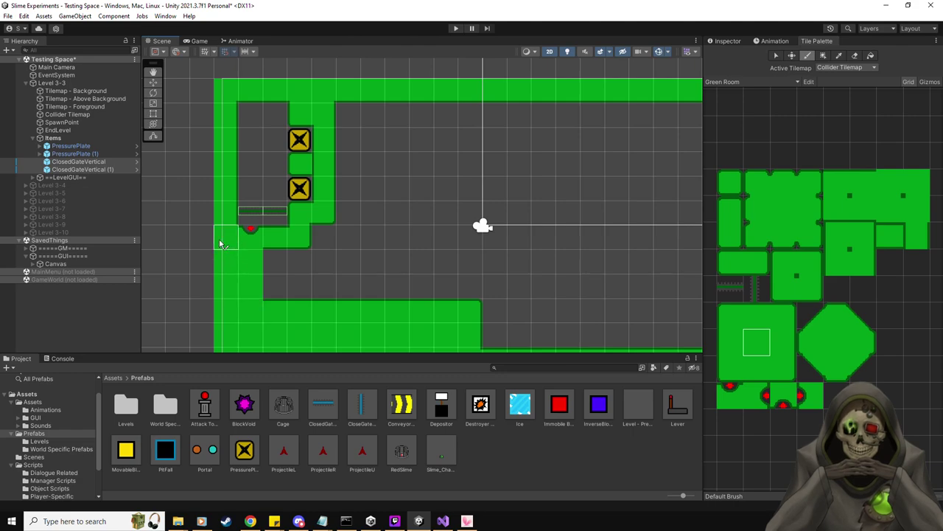
Step: Replace the ledge tiles at and beside the red half-circle so their edges blend into the new solid column
{"action": "left_click", "coordinate": [892, 207]}
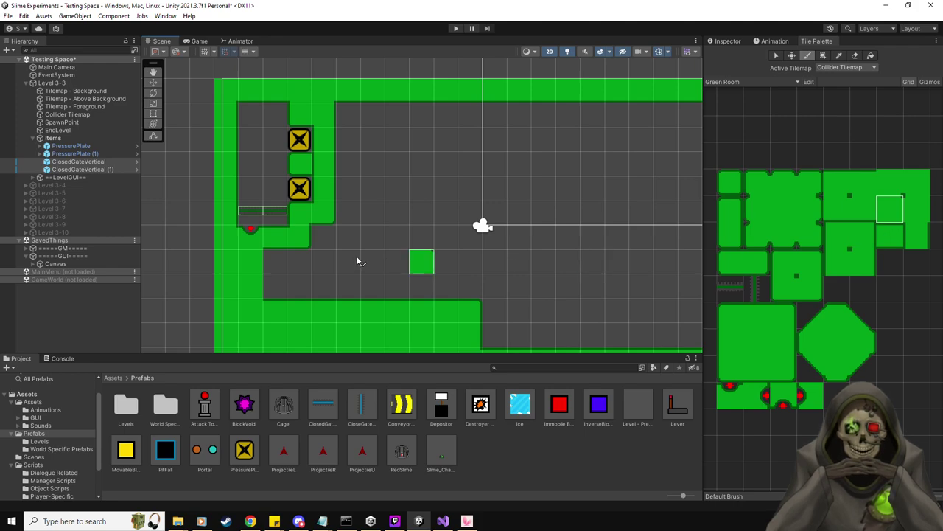
{"action": "key", "text": "i"}
{"action": "left_click", "coordinate": [251, 237]}
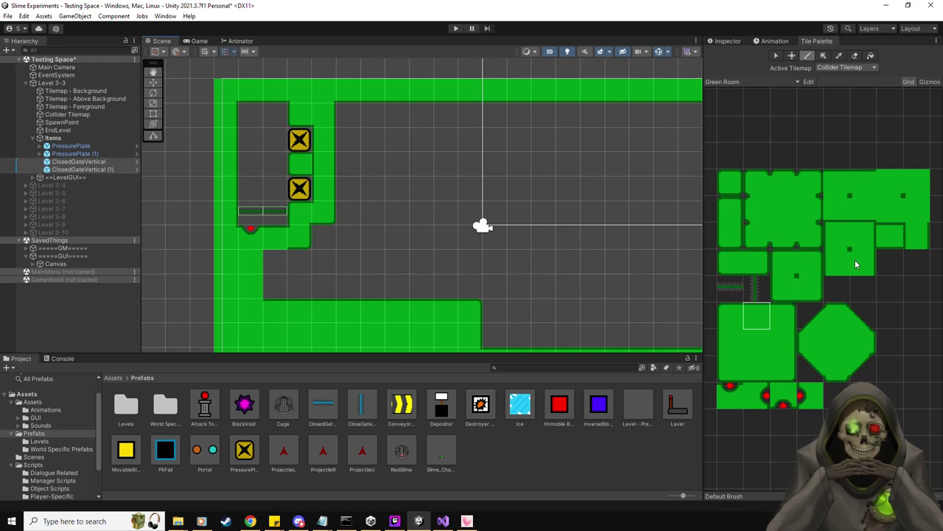
{"action": "left_click", "coordinate": [842, 238]}
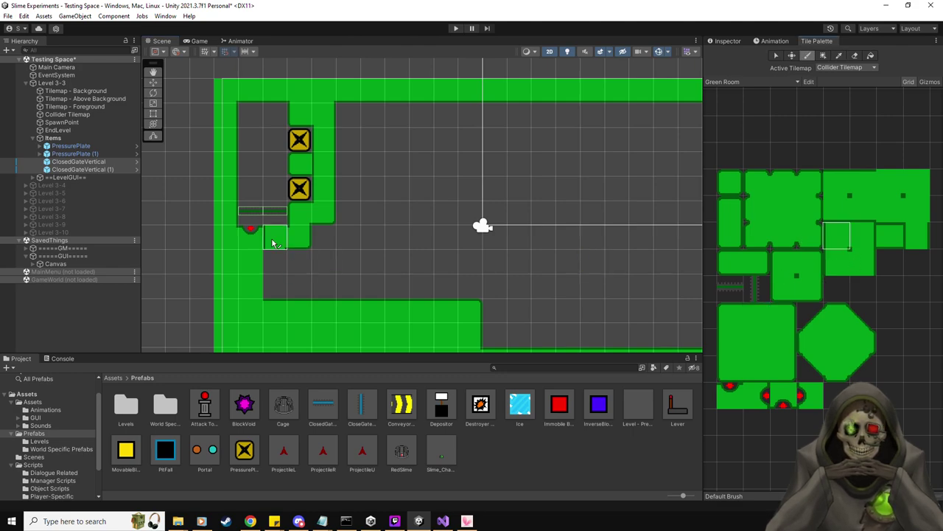
{"action": "left_click", "coordinate": [844, 184]}
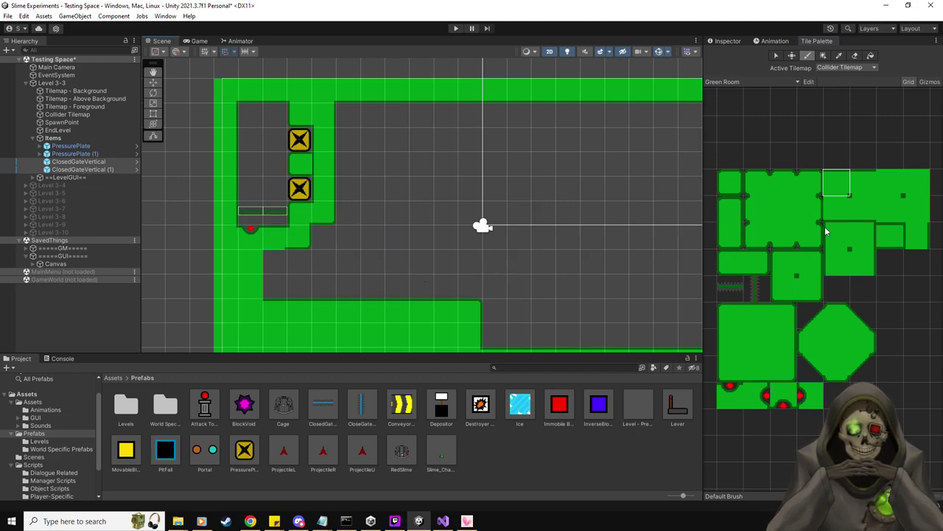
Step: Widen the filled wall under the ledge by one tile column down to the floor block
{"action": "left_click", "coordinate": [785, 352]}
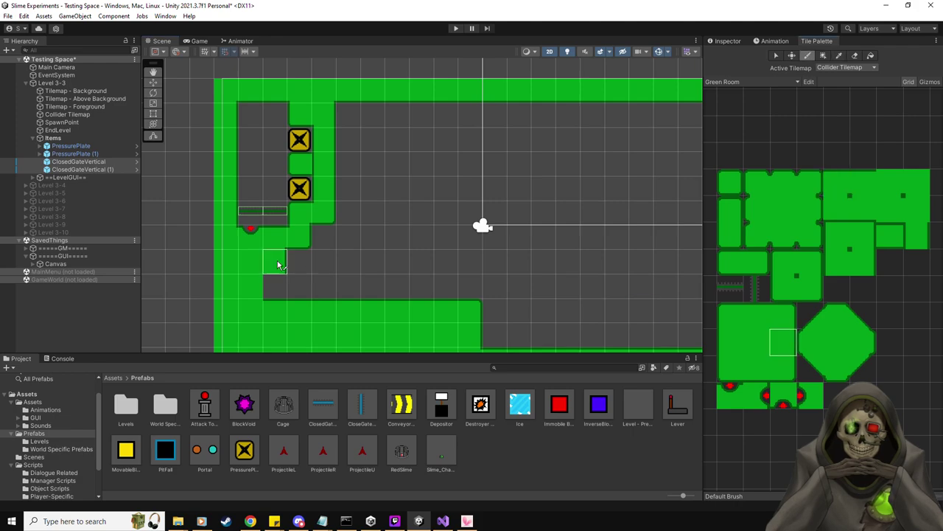
{"action": "left_click", "coordinate": [277, 264]}
{"action": "left_click", "coordinate": [890, 209]}
{"action": "middle_click_drag", "start_coordinate": [469, 193], "coordinate": [411, 193]}
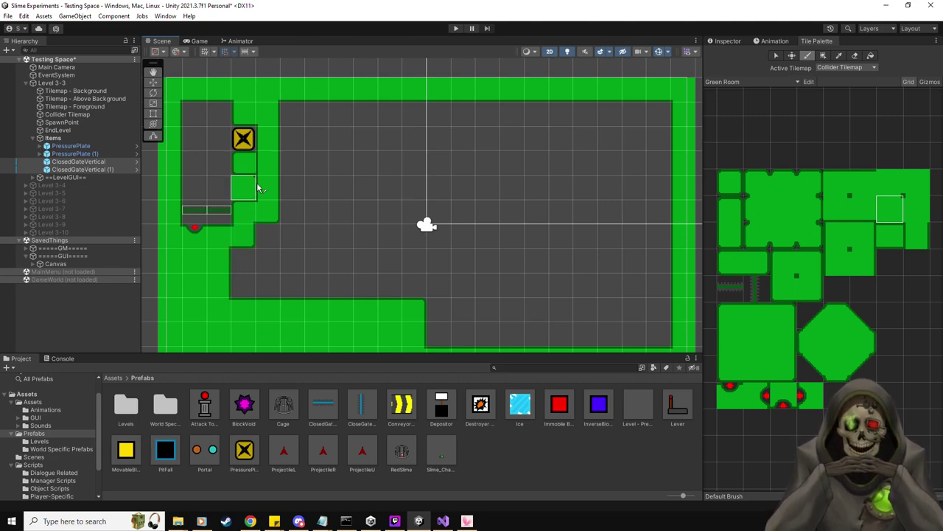
Step: Extend the wall behind the pressure plates straight down to the floor block using right-edge tiles and a joining corner tile
{"action": "left_click", "coordinate": [784, 353]}
{"action": "left_click", "coordinate": [866, 265]}
{"action": "left_click", "coordinate": [777, 346]}
{"action": "left_click_drag", "start_coordinate": [265, 234], "coordinate": [268, 286]}
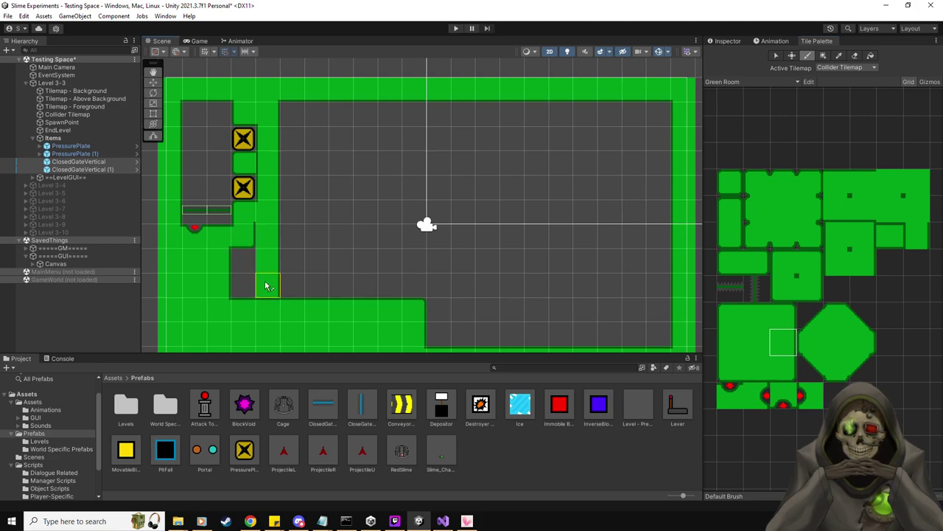
{"action": "left_click", "coordinate": [881, 209]}
Step: Clear the leftover inner edges below the pressure plates and fill the enclosed gap with solid wall tiles
{"action": "left_click", "coordinate": [753, 316]}
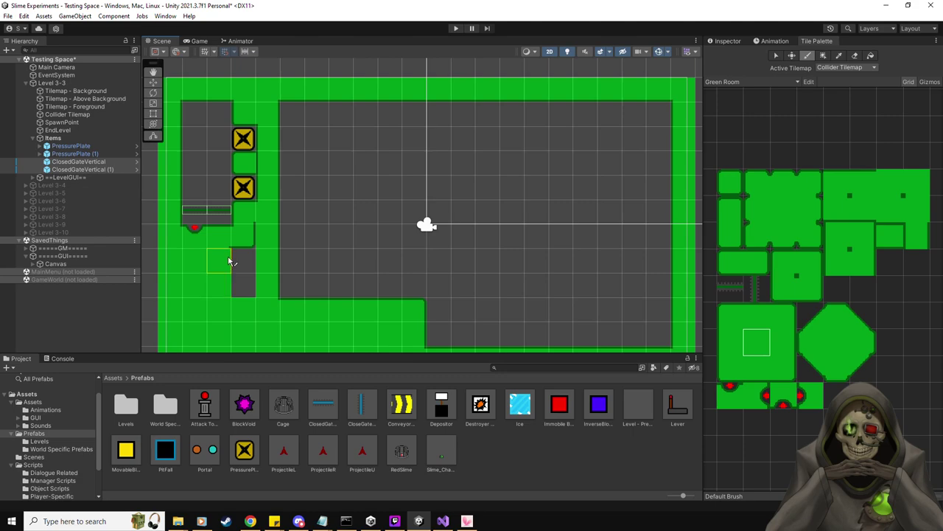
{"action": "left_click", "coordinate": [757, 316]}
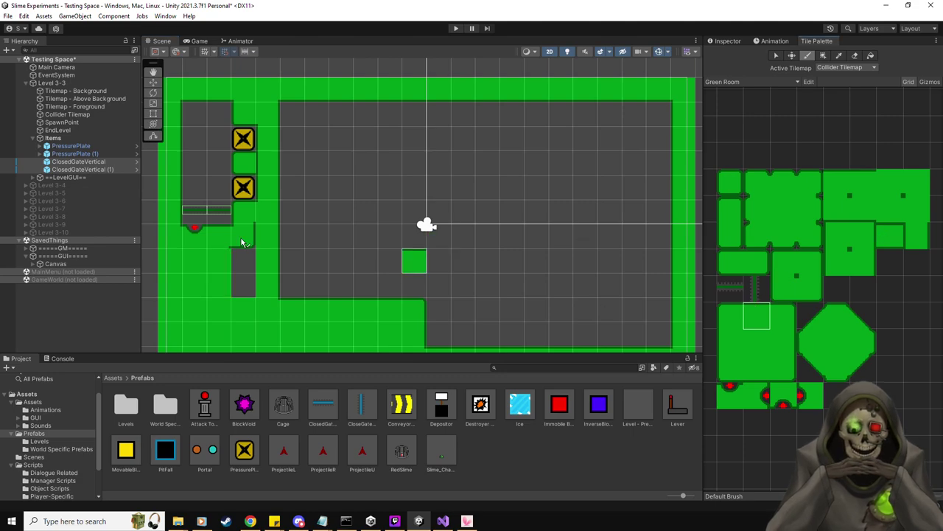
{"action": "left_click", "coordinate": [918, 210]}
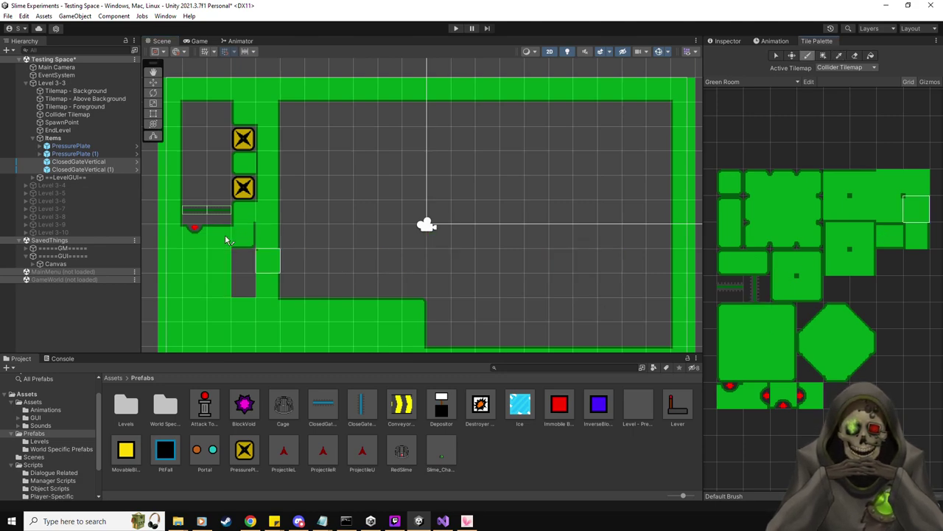
{"action": "left_click", "coordinate": [729, 317]}
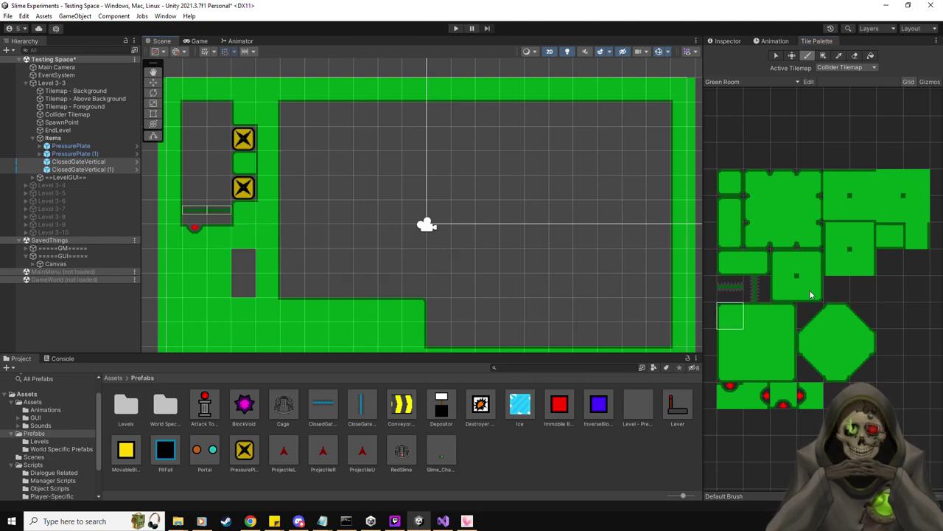
{"action": "left_click", "coordinate": [766, 353]}
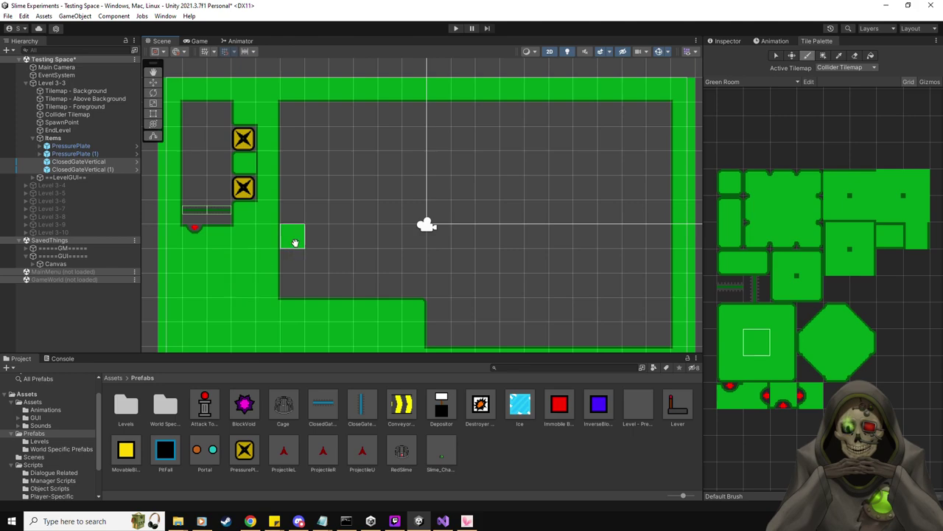
Step: Move SpawnPoint to the top of the narrow pressure-plate chamber and EndLevel onto the red half-circle tile below the gates
{"action": "left_click", "coordinate": [62, 123]}
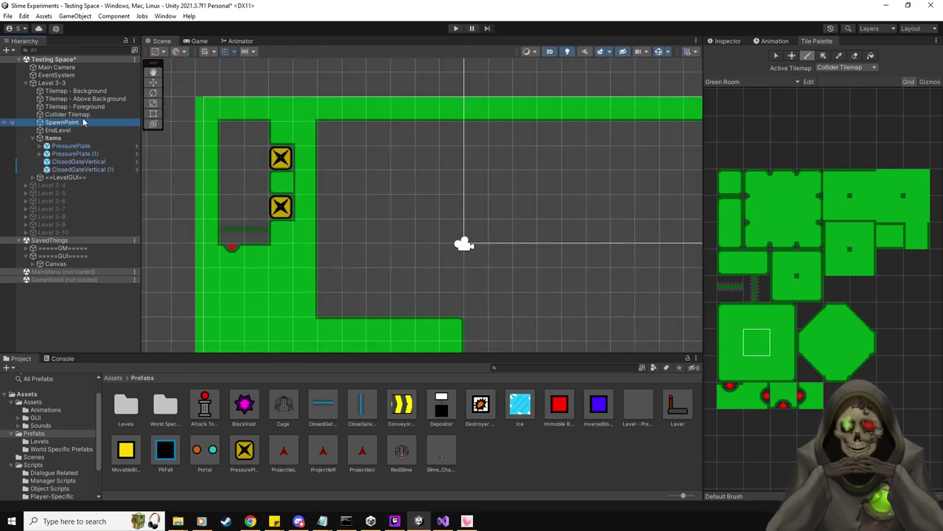
{"action": "scroll", "coordinate": [446, 190], "scroll_direction": "down", "scroll_amount": 2}
{"action": "left_click", "coordinate": [154, 81]}
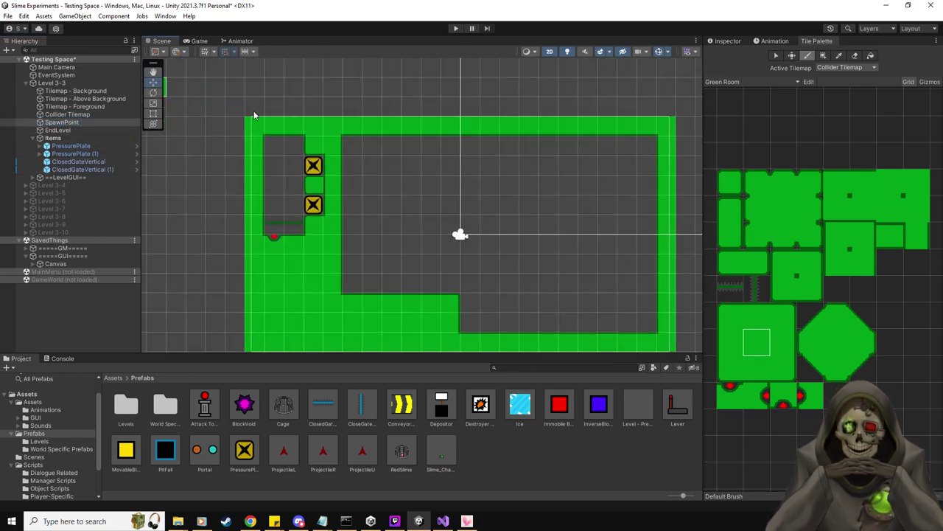
{"action": "left_click_drag", "start_coordinate": [469, 227], "coordinate": [291, 132]}
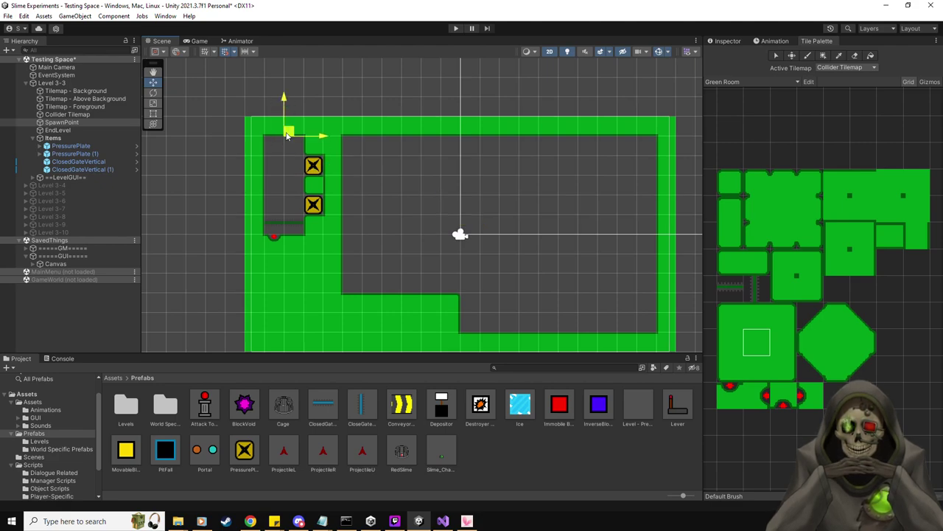
{"action": "left_click", "coordinate": [57, 130]}
{"action": "left_click_drag", "start_coordinate": [459, 233], "coordinate": [272, 240]}
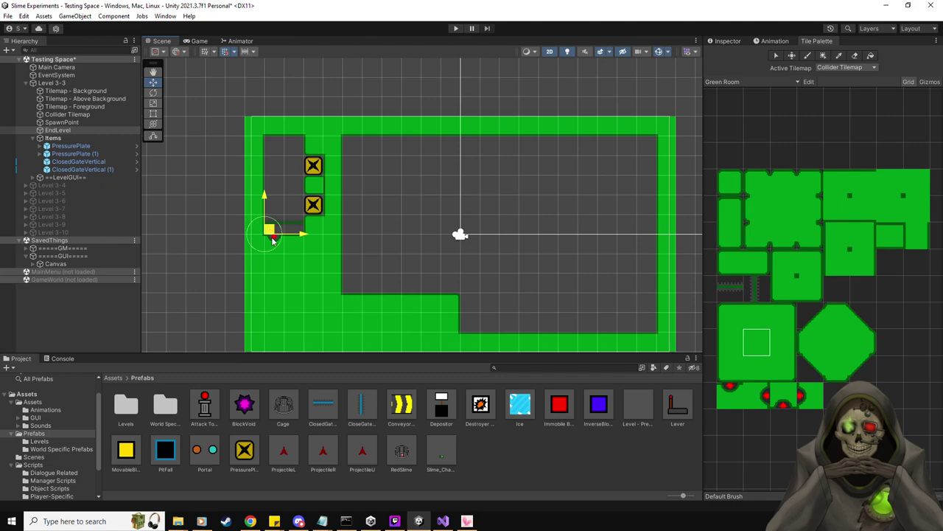
Step: Place a ConveyorBelt prefab near the main room's upper-left corner at X -4.5, Y 4.5
{"action": "scroll", "coordinate": [462, 234], "scroll_direction": "up", "scroll_amount": 2}
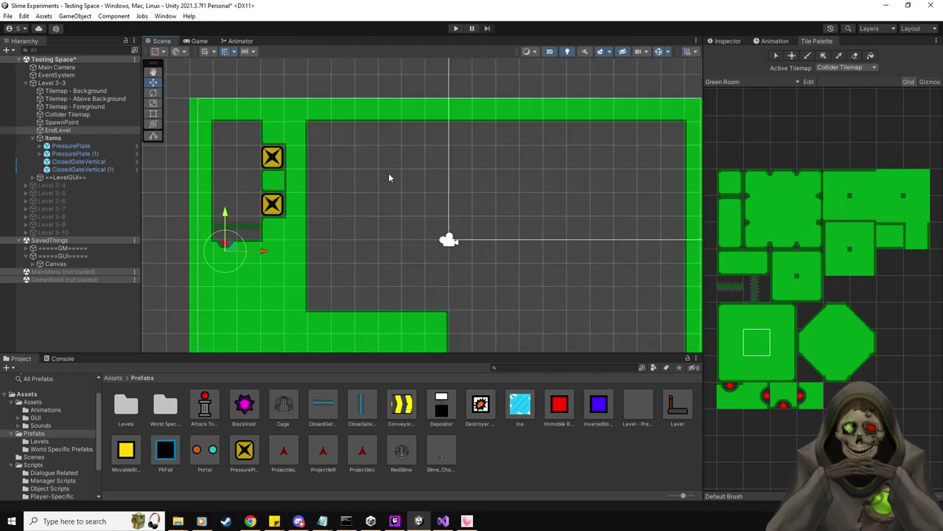
{"action": "middle_click_drag", "start_coordinate": [404, 194], "coordinate": [376, 206]}
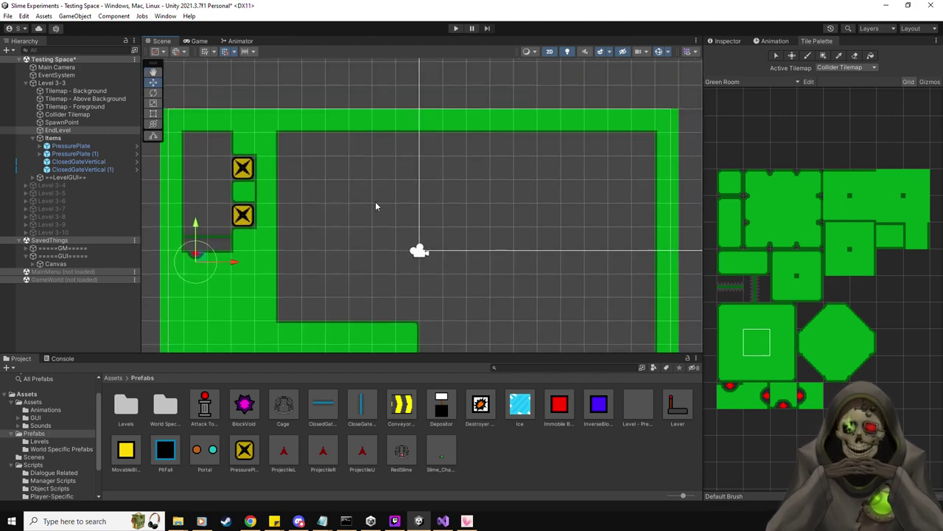
{"action": "left_click_drag", "start_coordinate": [401, 404], "coordinate": [321, 138]}
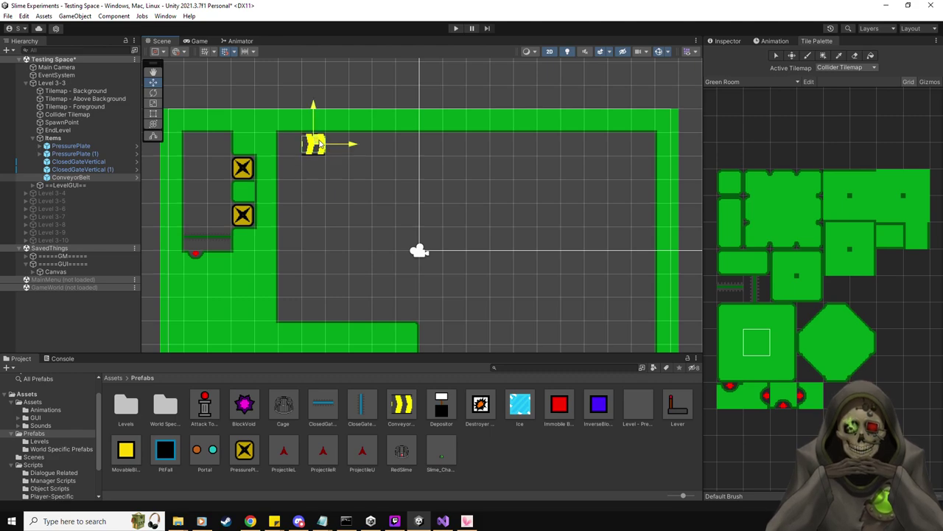
{"action": "left_click", "coordinate": [726, 41]}
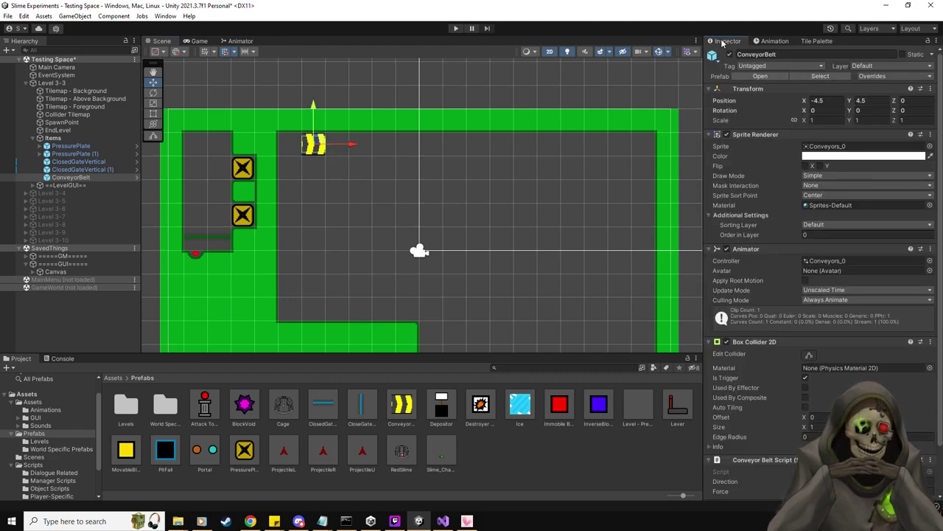
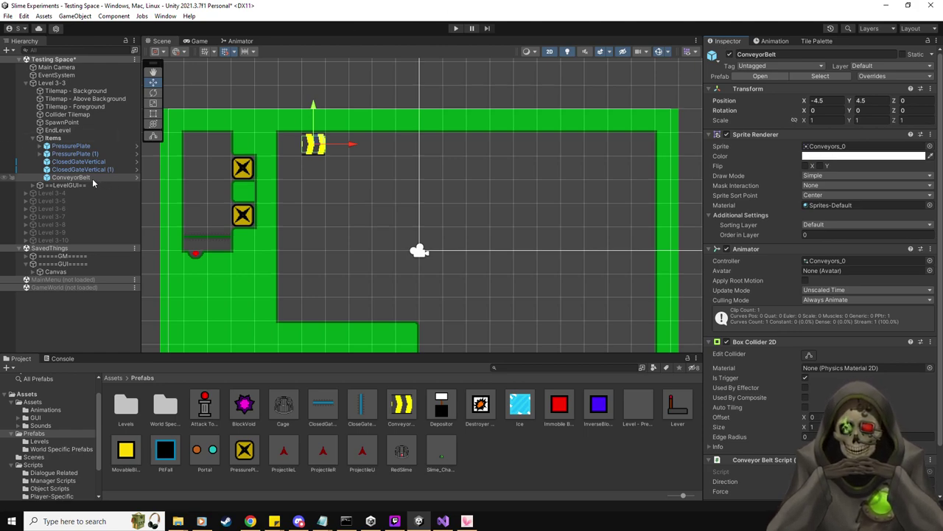
Step: Duplicate the conveyor belt four times to form a horizontal row of five ending at X -0.5
{"action": "key", "text": "ctrl+d"}
{"action": "left_click_drag", "start_coordinate": [352, 144], "coordinate": [446, 147]}
{"action": "key", "text": "ctrl+d"}
{"action": "key", "text": "ctrl+d"}
{"action": "key", "text": "ctrl+d"}
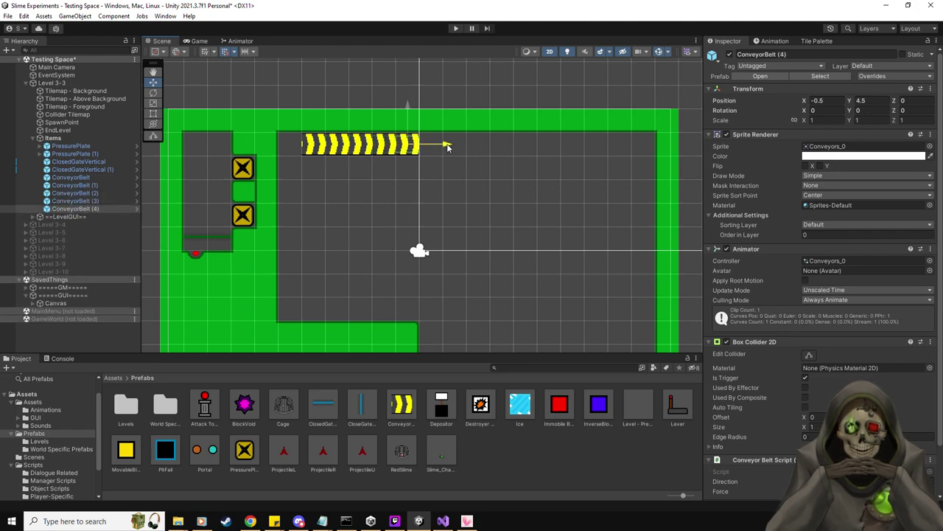
Step: Set the Direction of all five conveyor belts together in their Conveyor Belt Script
{"action": "left_click", "coordinate": [92, 178], "text": "shift"}
{"action": "left_click", "coordinate": [726, 453]}
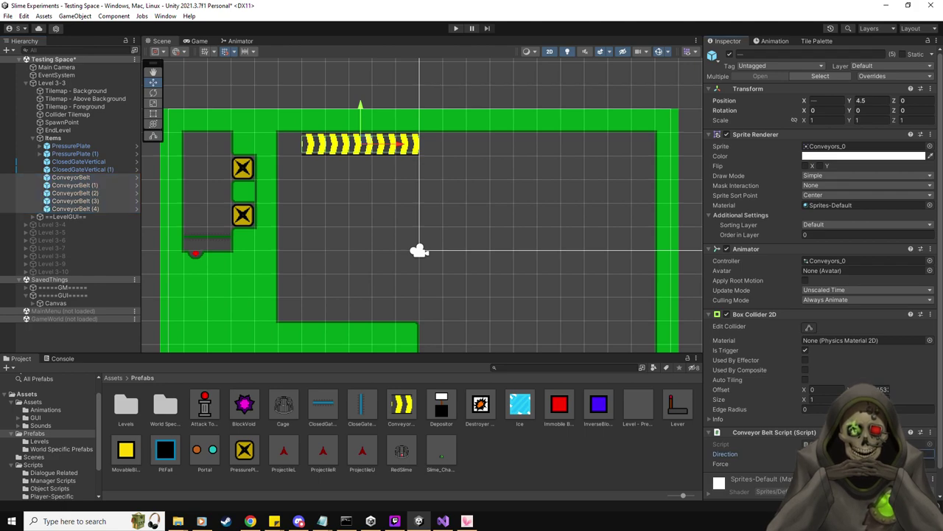
{"action": "scroll", "coordinate": [566, 289], "scroll_direction": "down", "scroll_amount": 2}
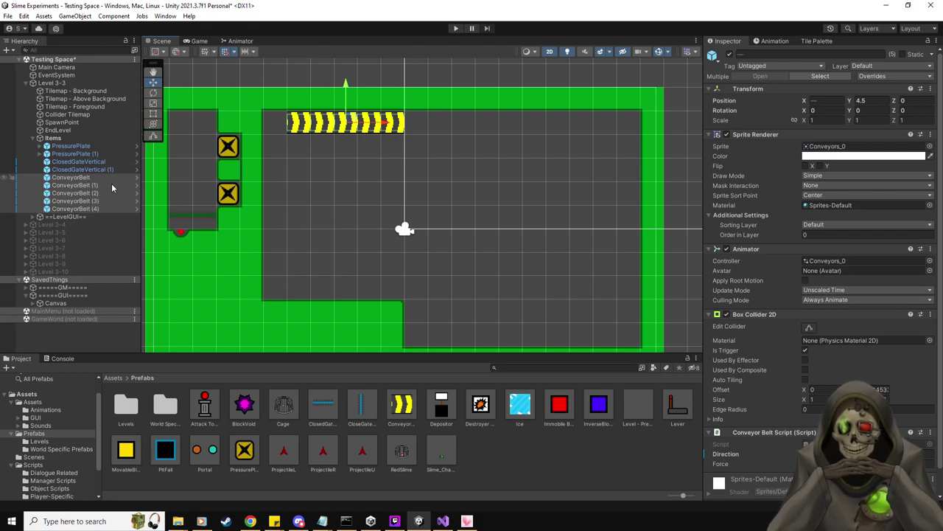
Step: Extend the conveyor row to twelve belts by duplicating the group of five, followed by its last two belts
{"action": "key", "text": "ctrl+d"}
{"action": "left_click_drag", "start_coordinate": [393, 129], "coordinate": [506, 135]}
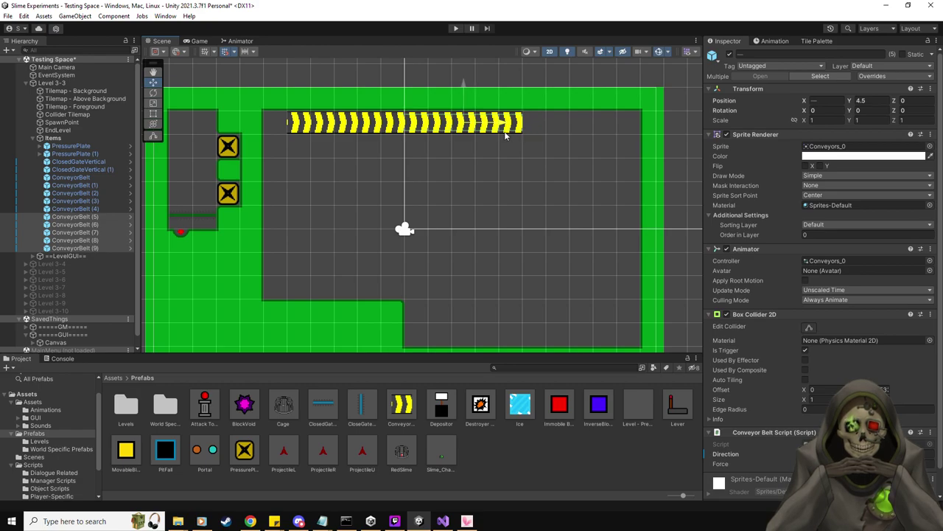
{"action": "left_click", "coordinate": [88, 248]}
{"action": "left_click", "coordinate": [127, 242], "text": "shift"}
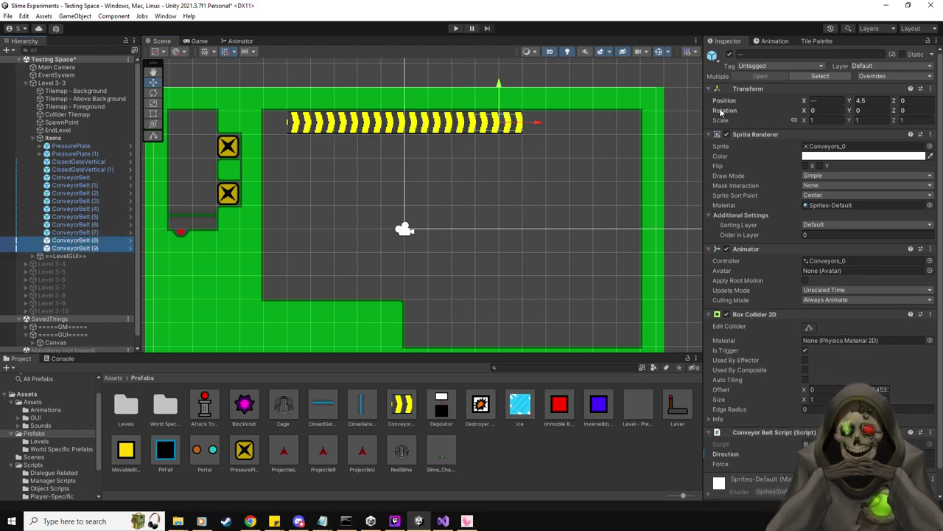
{"action": "key", "text": "ctrl+d"}
{"action": "left_click_drag", "start_coordinate": [543, 124], "coordinate": [585, 126]}
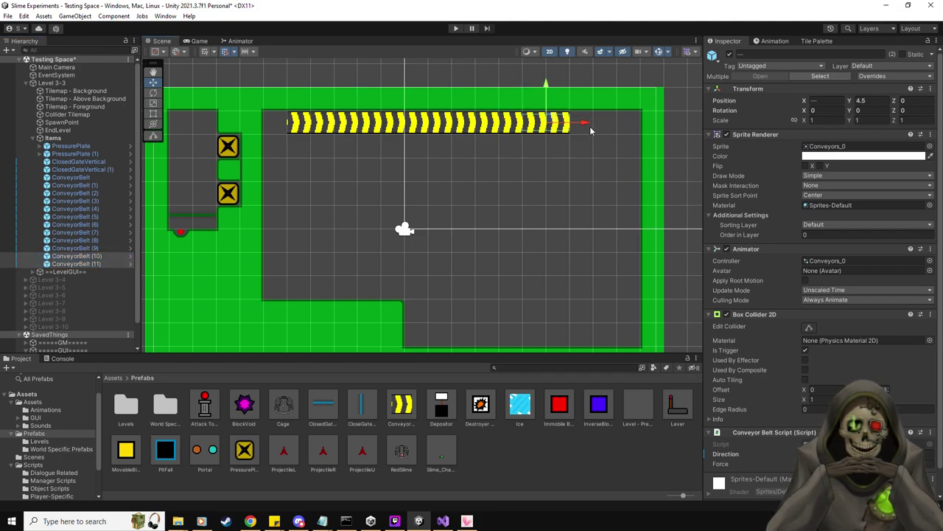
Step: Add two more single conveyor belt copies to the end of the row, reaching X 8.5, Y 4.5
{"action": "left_click", "coordinate": [76, 263]}
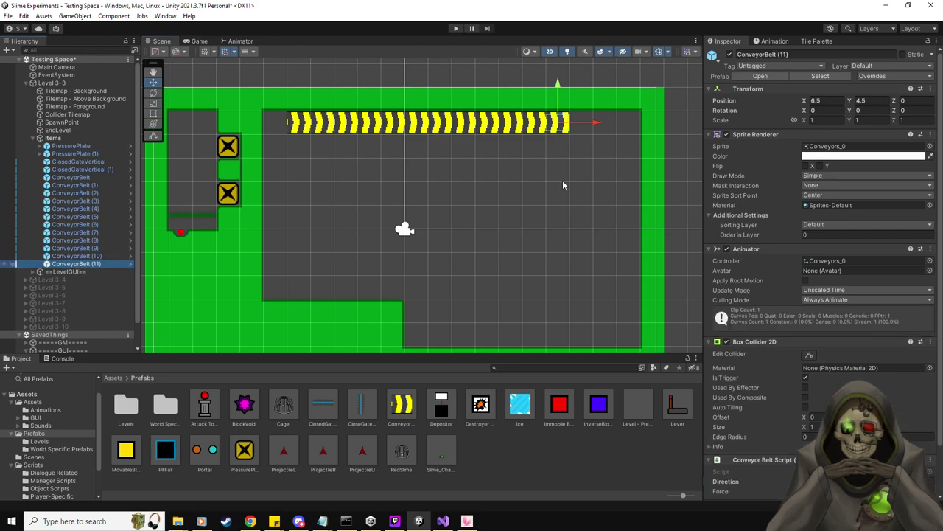
{"action": "key", "text": "ctrl+d"}
{"action": "left_click_drag", "start_coordinate": [615, 124], "coordinate": [641, 124]}
{"action": "key", "text": "ctrl+d"}
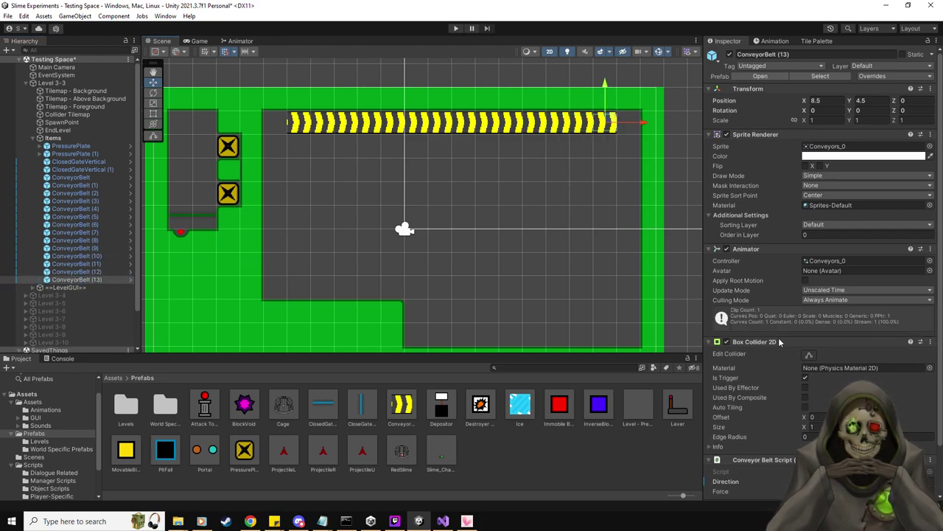
Step: Set the last conveyor belt's Z rotation to -90 and place a duplicate directly below it at Y 3.5
{"action": "left_click", "coordinate": [908, 110]}
{"action": "type", "text": "-90"}
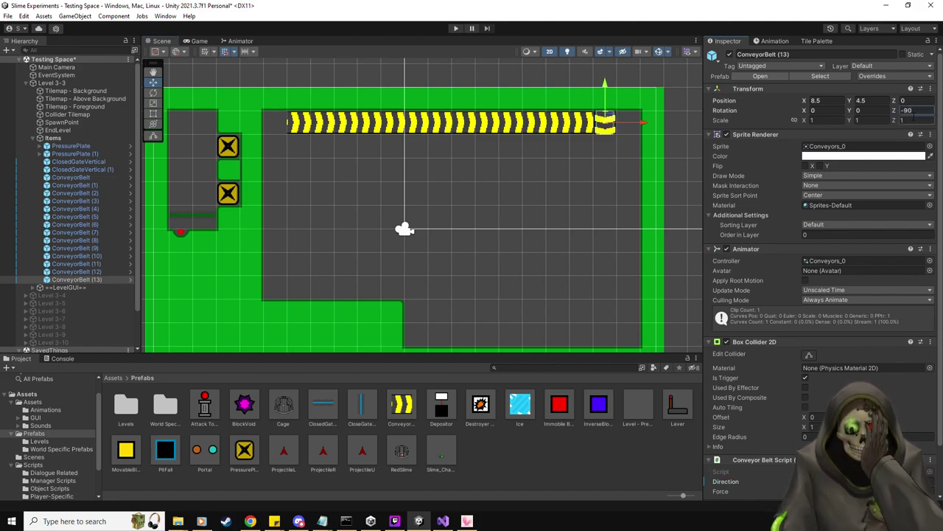
{"action": "scroll", "coordinate": [818, 288], "scroll_direction": "down", "scroll_amount": 1}
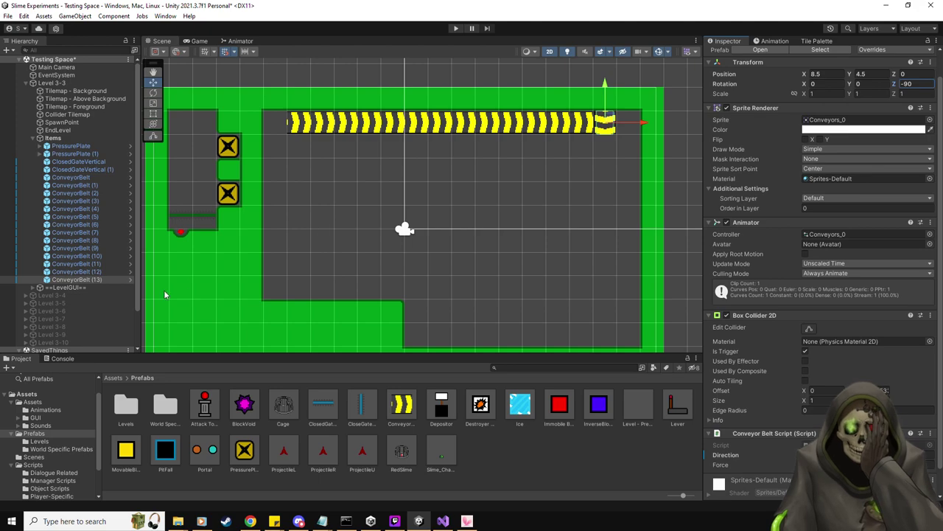
{"action": "key", "text": "ctrl+d"}
{"action": "left_click_drag", "start_coordinate": [601, 82], "coordinate": [603, 107]}
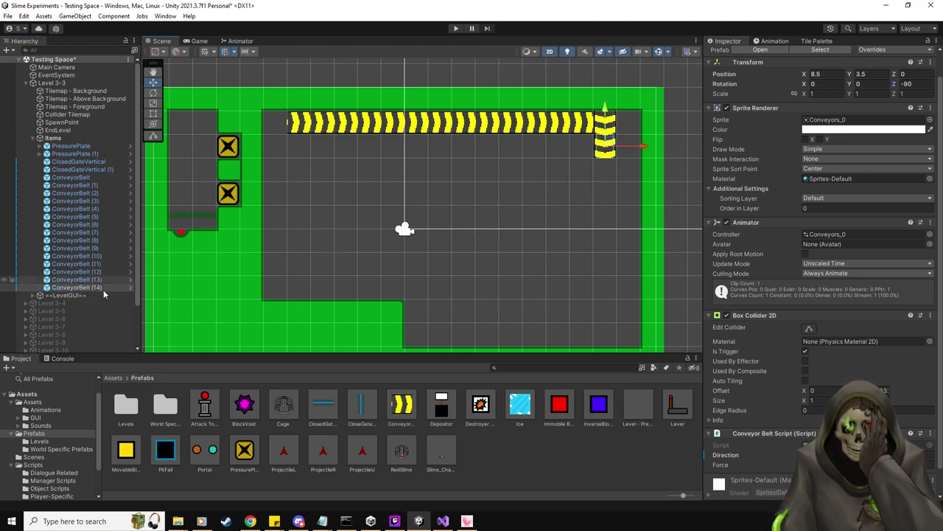
Step: Set the lower corner conveyor belt's Z rotation to 180 and its Direction to Left
{"action": "double_click", "coordinate": [905, 83]}
{"action": "type", "text": "180"}
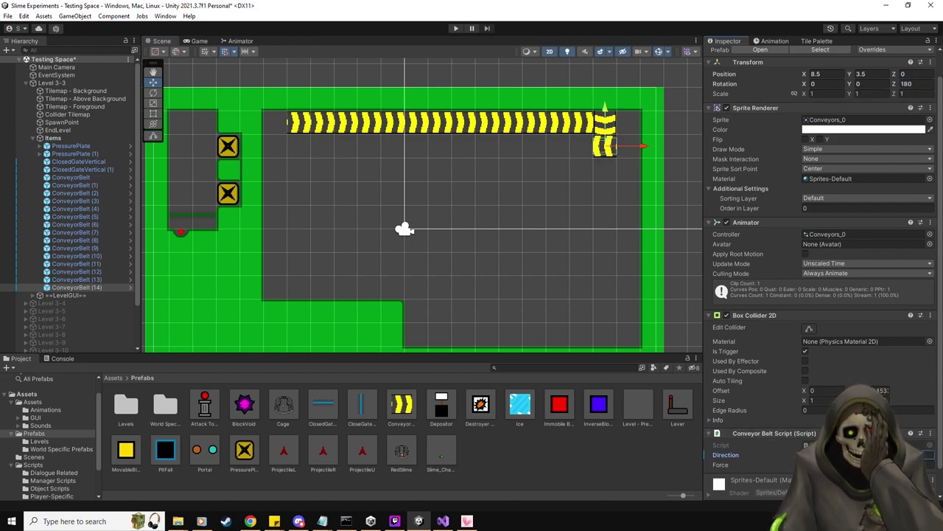
{"action": "key", "text": "ctrl+z"}
{"action": "key", "text": "ctrl+z"}
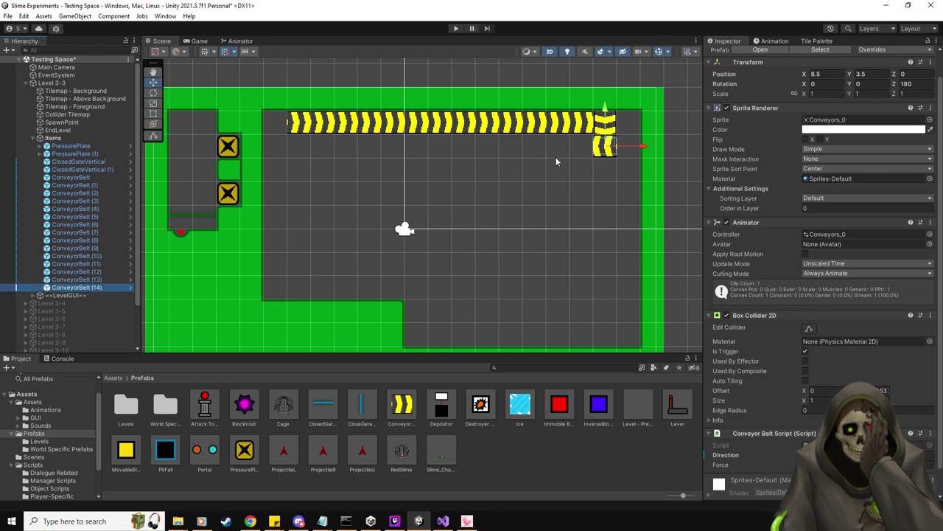
{"action": "key", "text": "ctrl+z"}
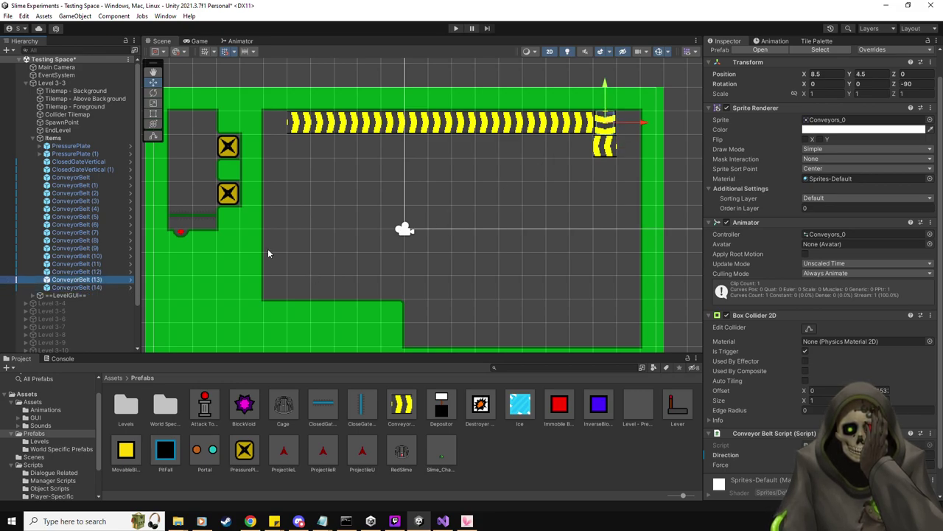
Step: Move the 180-degree belt down to Y 2.5 and fill the gap at Y 3.5 with a duplicate of the -90-degree belt
{"action": "left_click", "coordinate": [103, 288]}
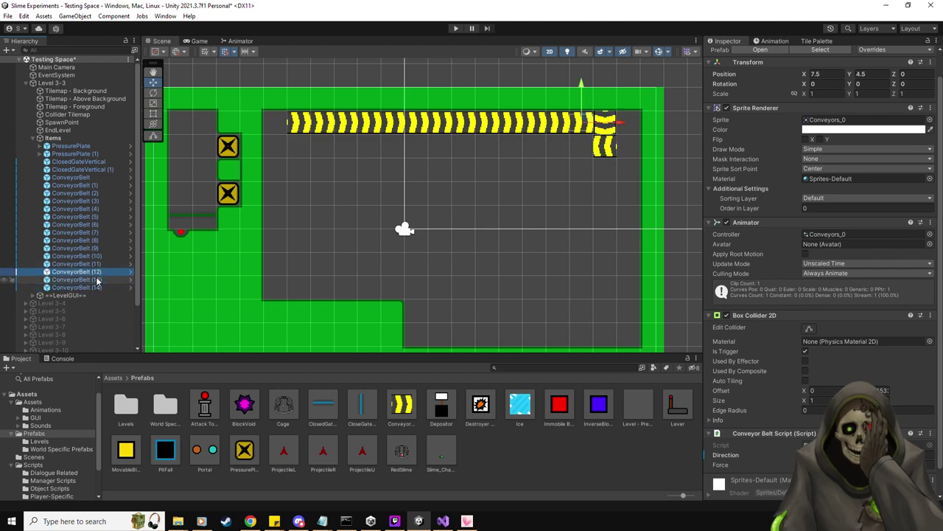
{"action": "left_click_drag", "start_coordinate": [606, 110], "coordinate": [609, 135]}
{"action": "left_click", "coordinate": [609, 133]}
{"action": "key", "text": "ctrl+d"}
{"action": "left_click_drag", "start_coordinate": [604, 83], "coordinate": [605, 103]}
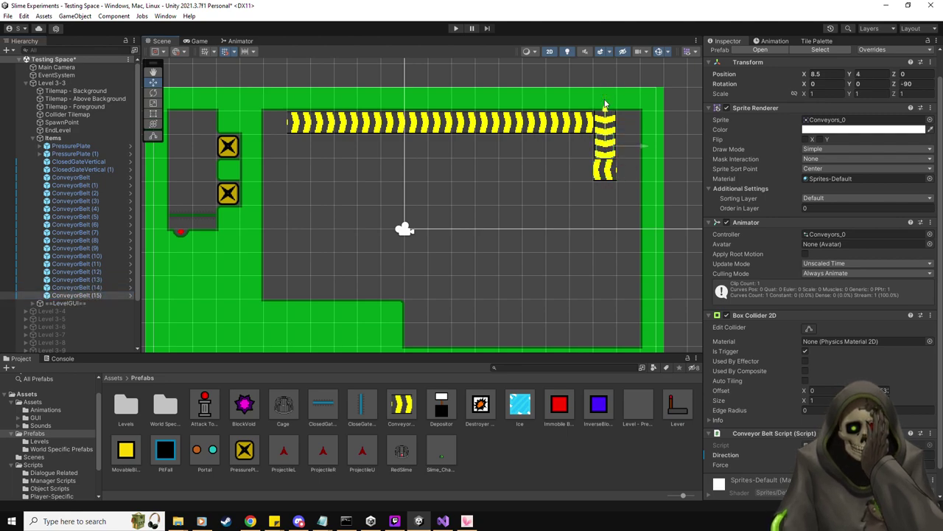
Step: Set the Force of all conveyor belts together to 4 in their Conveyor Belt Script
{"action": "left_click", "coordinate": [110, 178], "text": "shift"}
{"action": "left_click", "coordinate": [811, 437]}
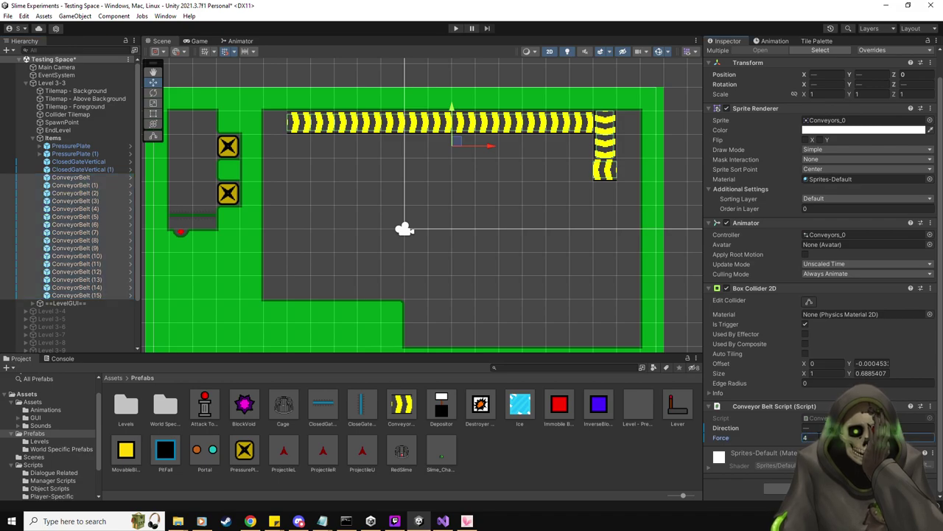
{"action": "left_click", "coordinate": [105, 298]}
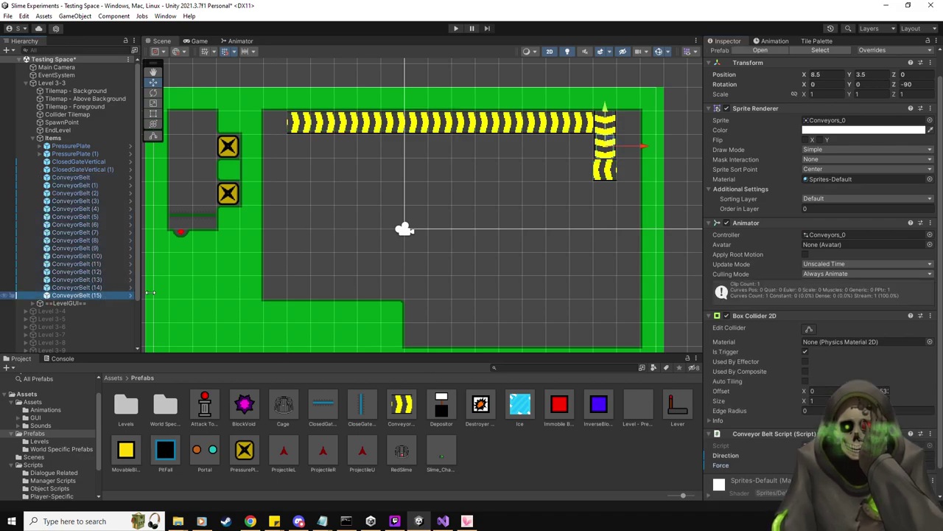
Step: Extend the second row leftward from the 180-degree belt with four duplicates, reaching X 4.5, Y 2.5
{"action": "left_click", "coordinate": [118, 287]}
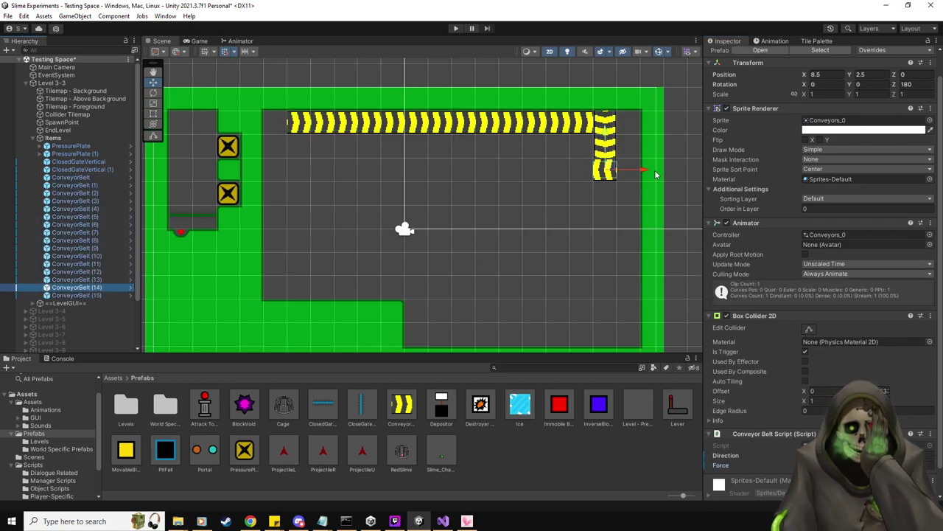
{"action": "key", "text": "ctrl+d"}
{"action": "left_click_drag", "start_coordinate": [643, 171], "coordinate": [559, 174]}
{"action": "key", "text": "ctrl+d"}
{"action": "key", "text": "ctrl+d"}
{"action": "key", "text": "ctrl+d"}
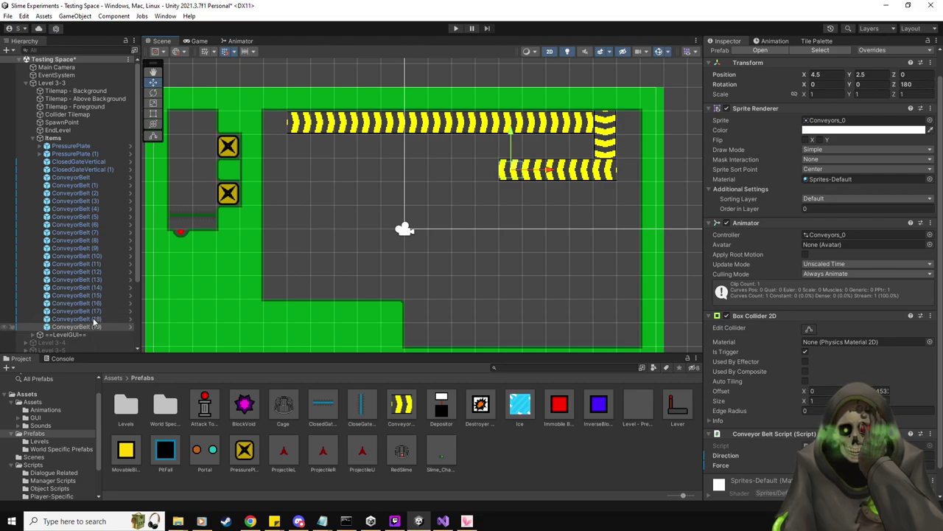
Step: Duplicate the four newest second-row belts twice and line the copies up leftward along Y 2.5, ending at X -3.5
{"action": "left_click", "coordinate": [99, 296], "text": "shift"}
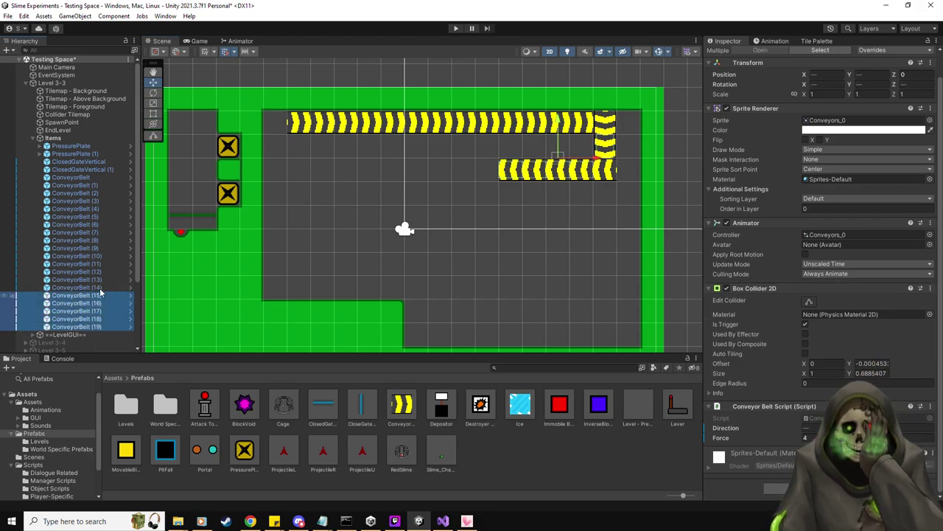
{"action": "left_click", "coordinate": [99, 294], "text": "ctrl"}
{"action": "key", "text": "ctrl+d"}
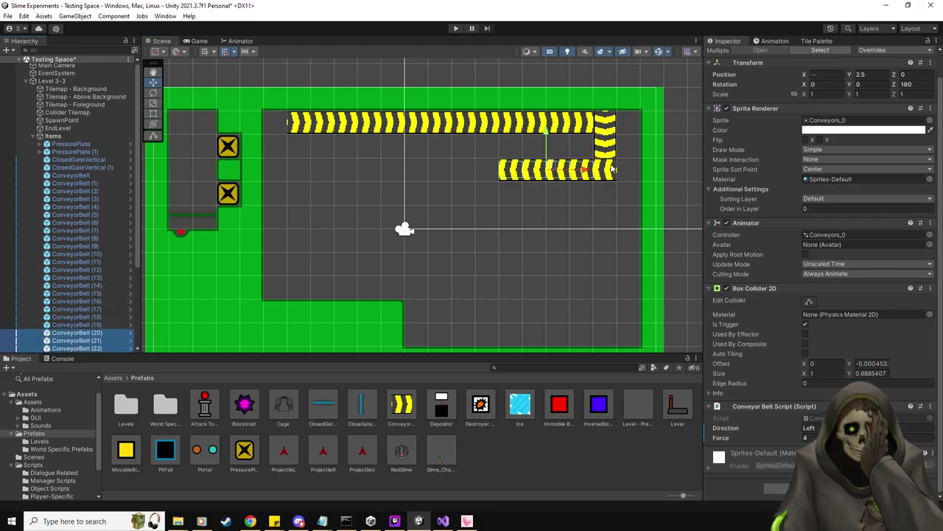
{"action": "left_click_drag", "start_coordinate": [590, 171], "coordinate": [401, 173]}
{"action": "key", "text": "ctrl+d"}
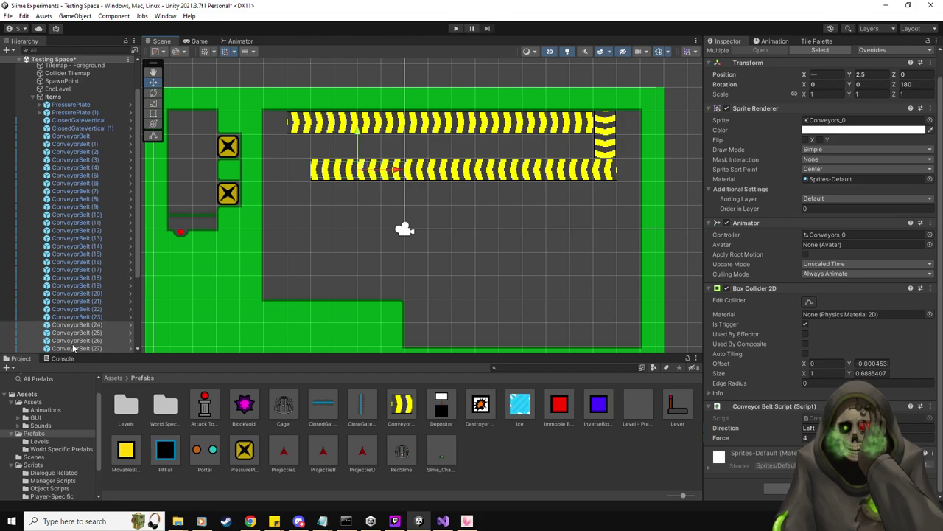
Step: Duplicate the downward belt at X 8.5, Y 3.5 to X -4.5, Y 2.5 and place another copy below it at Y 1.5
{"action": "scroll", "coordinate": [99, 323], "scroll_direction": "down", "scroll_amount": 2}
{"action": "left_click", "coordinate": [94, 287]}
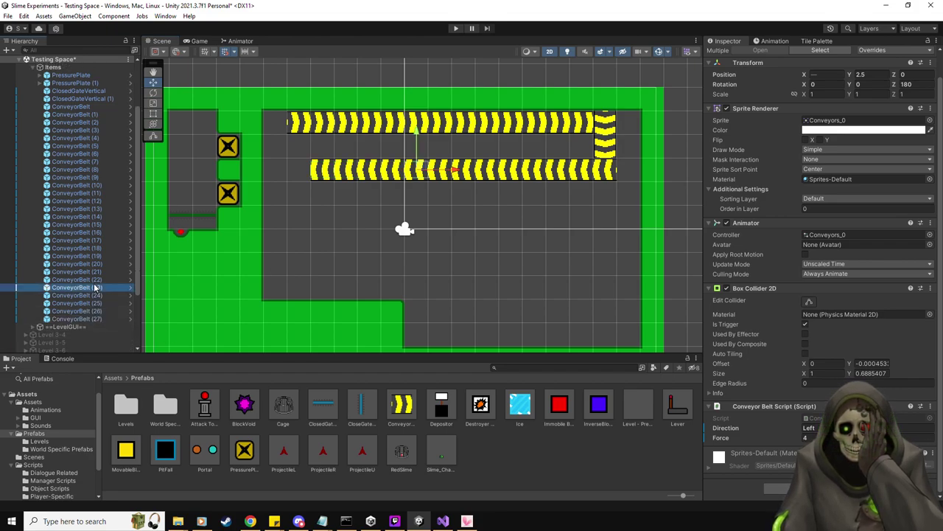
{"action": "key", "text": "Up"}
{"action": "key", "text": "Up"}
{"action": "key", "text": "Up"}
{"action": "key", "text": "Up"}
{"action": "key", "text": "Up"}
{"action": "key", "text": "Up"}
{"action": "key", "text": "Up"}
{"action": "key", "text": "Up"}
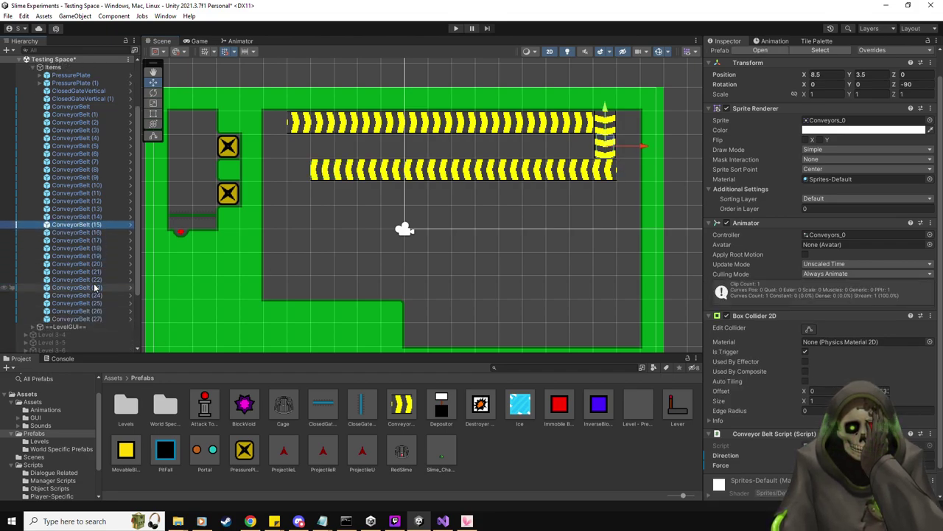
{"action": "key", "text": "ctrl+d"}
{"action": "left_click_drag", "start_coordinate": [606, 142], "coordinate": [298, 168]}
{"action": "key", "text": "ctrl+d"}
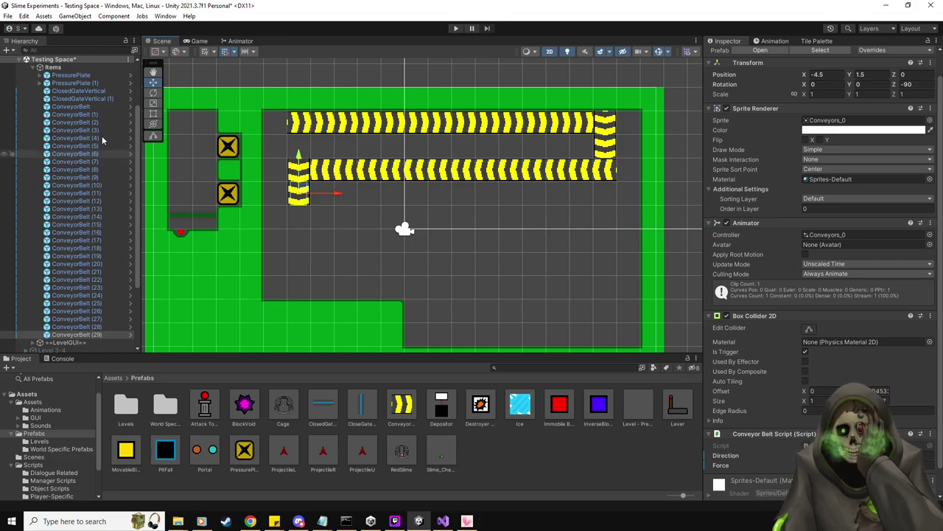
Step: Duplicate the entire conveyor path and place the copy four units lower, so its first row lies at Y 0.5
{"action": "left_click", "coordinate": [111, 107], "text": "shift"}
{"action": "key", "text": "ctrl+d"}
{"action": "left_click_drag", "start_coordinate": [473, 171], "coordinate": [446, 217]}
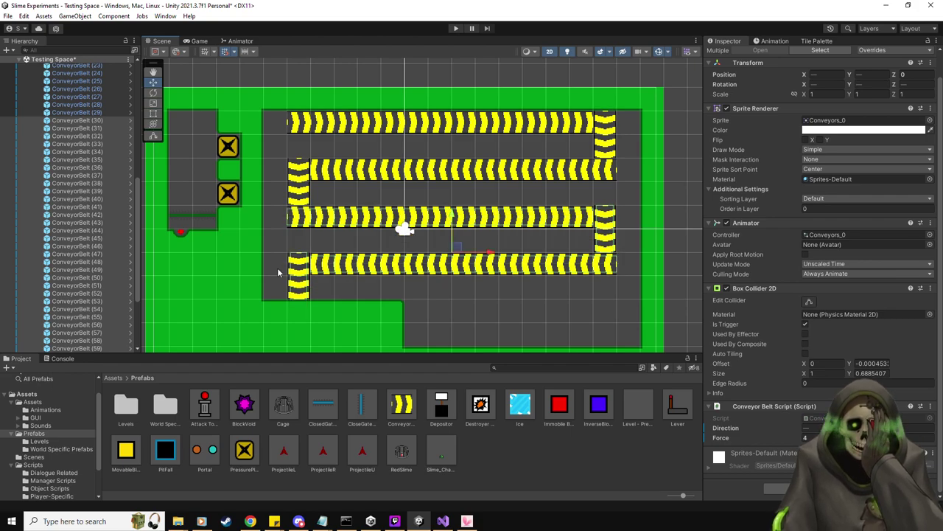
Step: Delete the last seven conveyor belts of the copied path, leaving its lower row ending at X 1.5
{"action": "scroll", "coordinate": [81, 254], "scroll_direction": "down", "scroll_amount": 5}
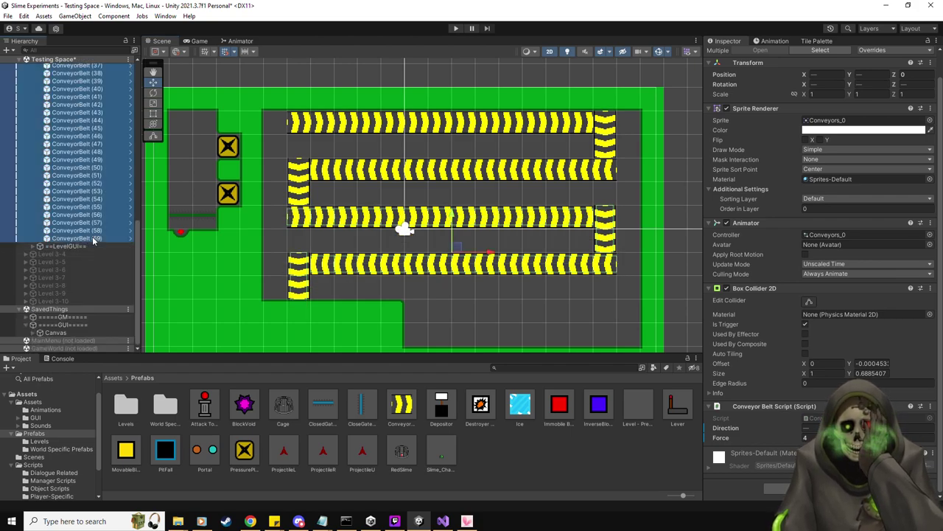
{"action": "left_click", "coordinate": [92, 237]}
{"action": "key", "text": "shift+Up"}
{"action": "key", "text": "shift+Up"}
{"action": "key", "text": "shift+Up"}
{"action": "key", "text": "shift+Up"}
{"action": "key", "text": "shift+Up"}
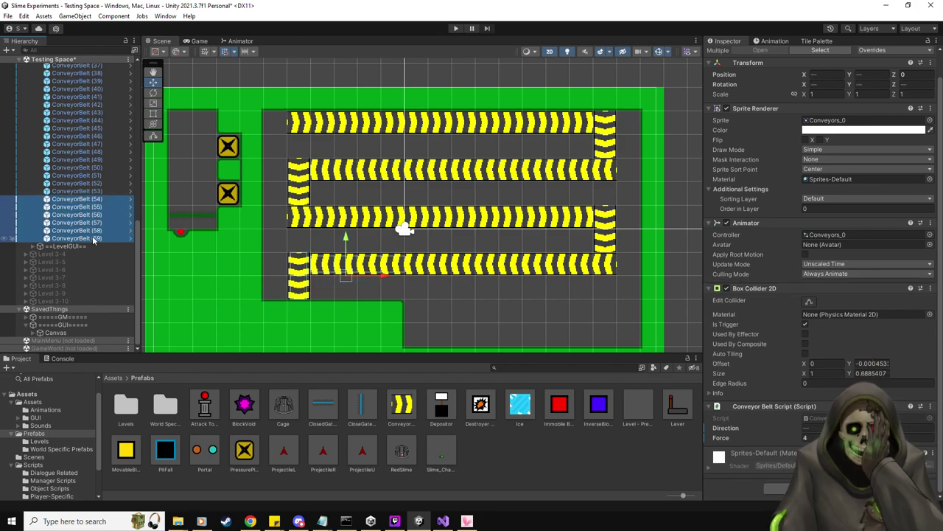
{"action": "key", "text": "Delete"}
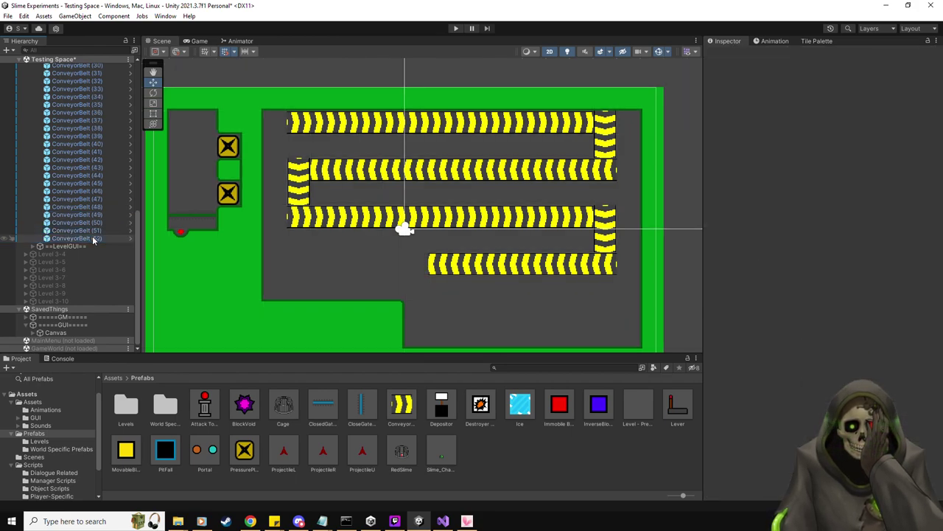
Step: Duplicate the downward belt at X 8.5, Y -0.5 to X 0.5, Y -1.5 and add another copy below it at Y -2.5
{"action": "left_click", "coordinate": [605, 242]}
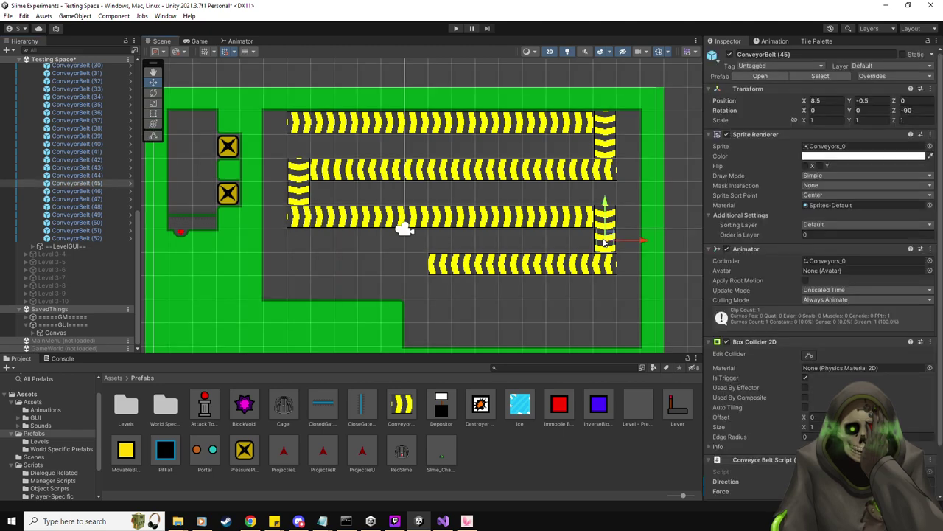
{"action": "key", "text": "ctrl+d"}
{"action": "left_click_drag", "start_coordinate": [635, 239], "coordinate": [463, 258]}
{"action": "left_click_drag", "start_coordinate": [417, 210], "coordinate": [414, 228]}
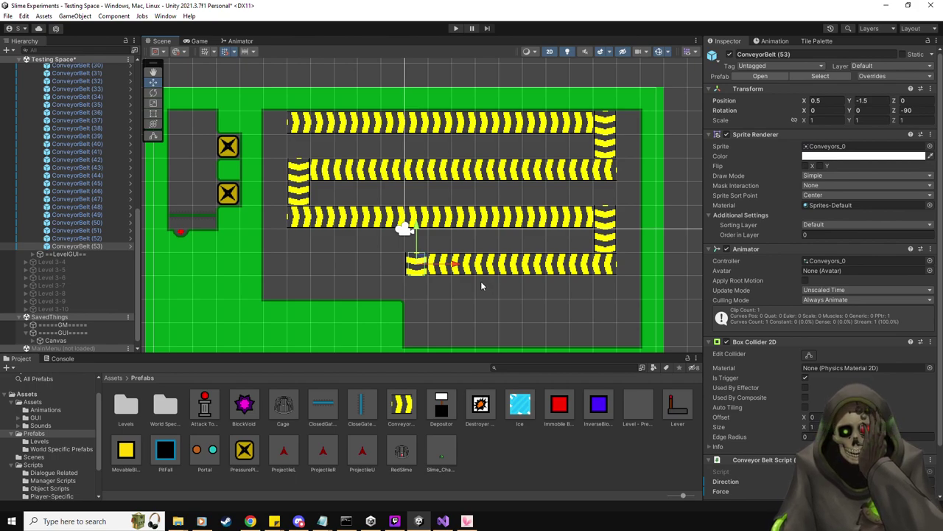
{"action": "key", "text": "ctrl+d"}
{"action": "left_click_drag", "start_coordinate": [417, 234], "coordinate": [417, 258]}
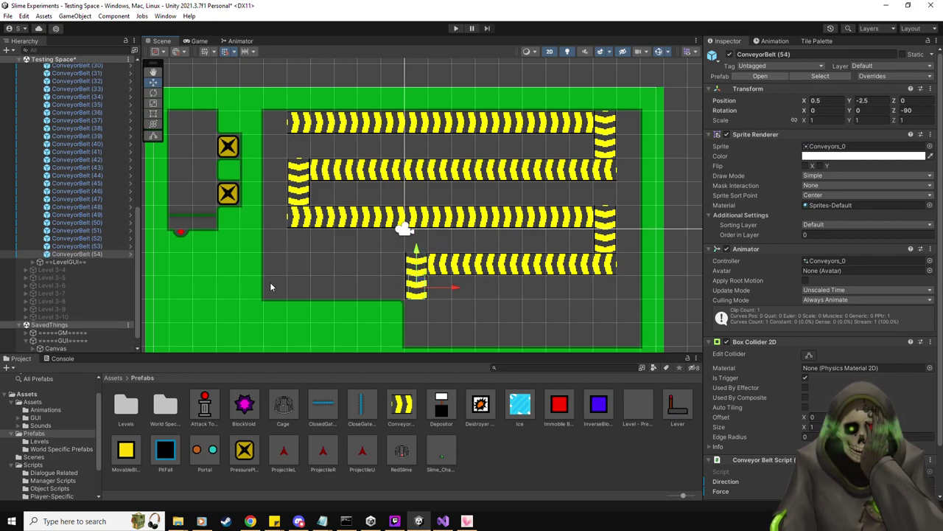
Step: Duplicate the first six belts of the top row and place them as the final row at Y -3.5, starting at X 0.5
{"action": "scroll", "coordinate": [92, 226], "scroll_direction": "up", "scroll_amount": 10}
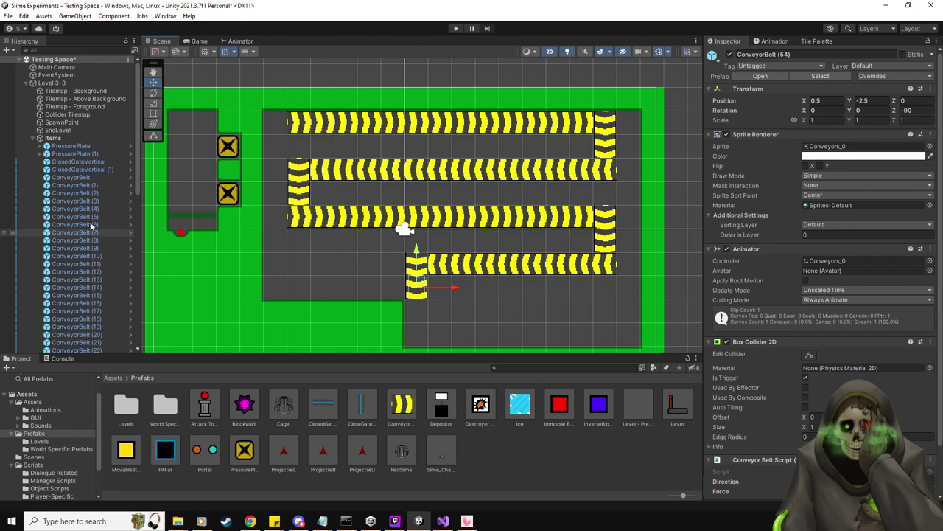
{"action": "left_click", "coordinate": [72, 178]}
{"action": "key", "text": "shift+Down"}
{"action": "key", "text": "shift+Down"}
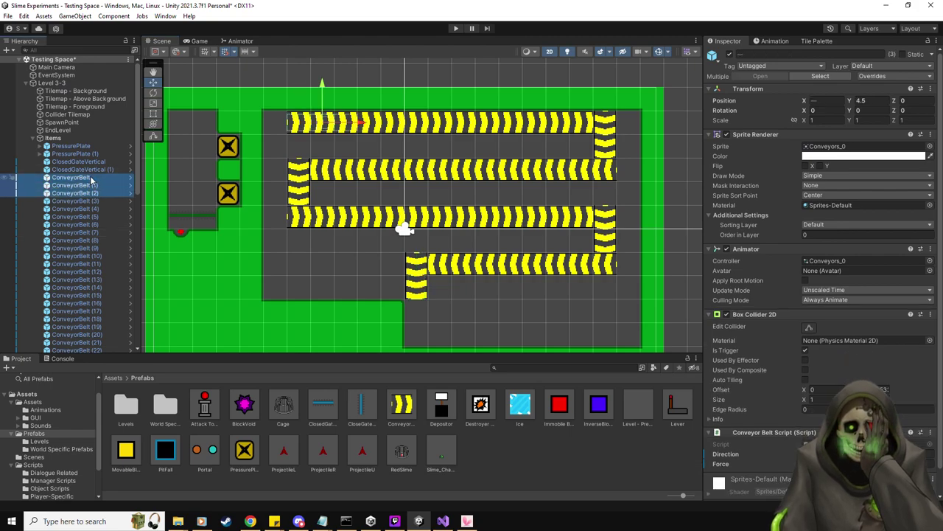
{"action": "key", "text": "shift+Down"}
{"action": "key", "text": "shift+Down"}
{"action": "key", "text": "shift+Down"}
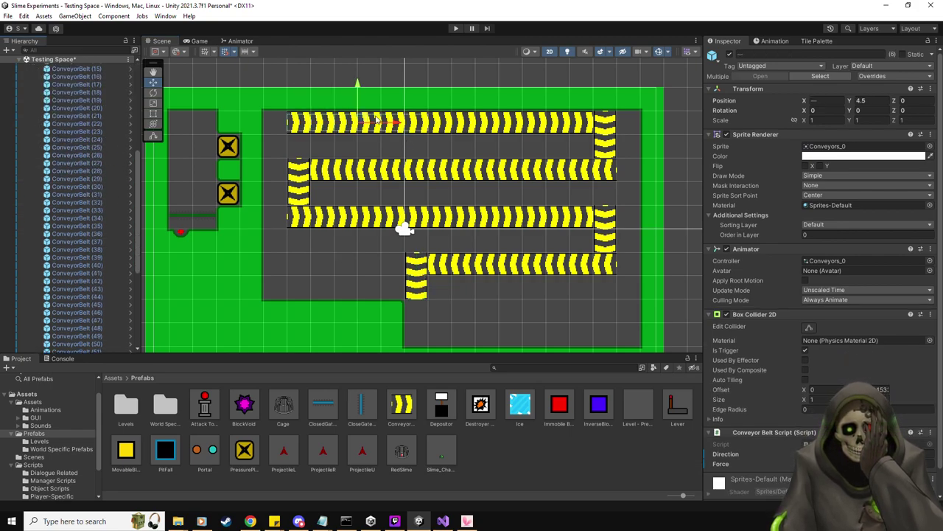
{"action": "key", "text": "ctrl+d"}
{"action": "left_click_drag", "start_coordinate": [362, 123], "coordinate": [478, 310]}
{"action": "middle_click_drag", "start_coordinate": [598, 302], "coordinate": [596, 292]}
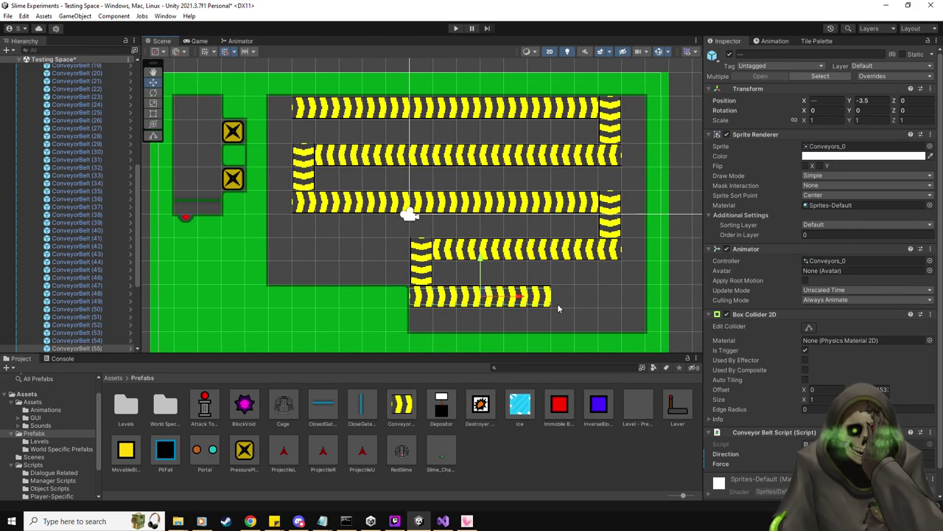
Step: Place a PressurePlate at the end of the final row at X 6.5, Y -3.5 and enable Is Multi Object and Trigger Once
{"action": "left_click_drag", "start_coordinate": [245, 461], "coordinate": [563, 297]}
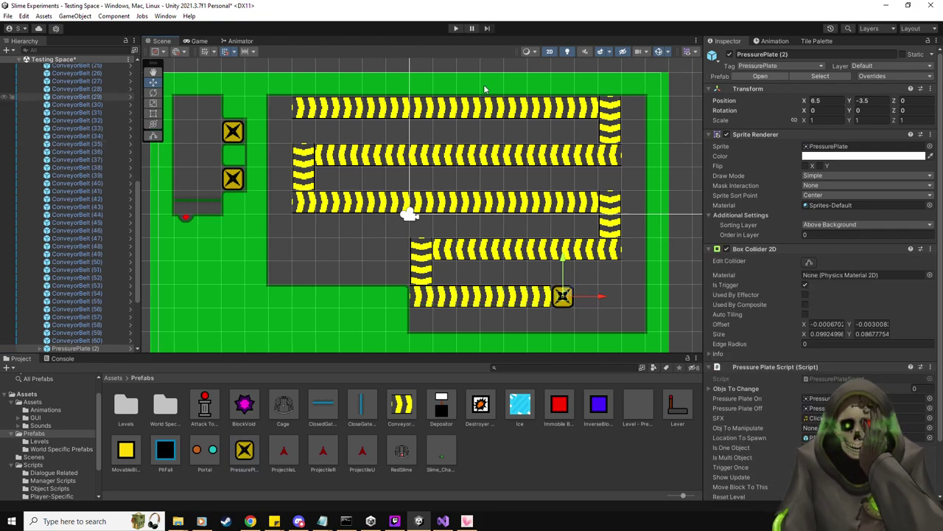
{"action": "scroll", "coordinate": [790, 389], "scroll_direction": "down", "scroll_amount": 2}
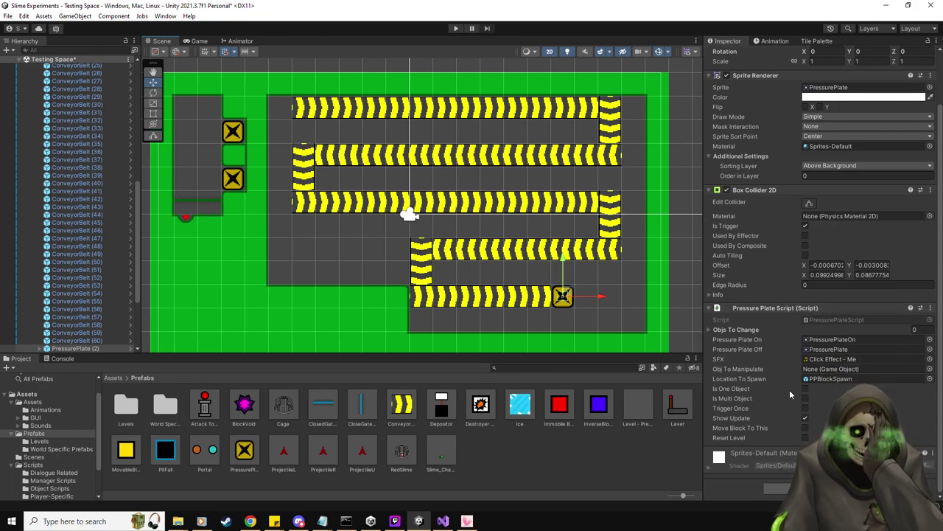
{"action": "left_click", "coordinate": [806, 398]}
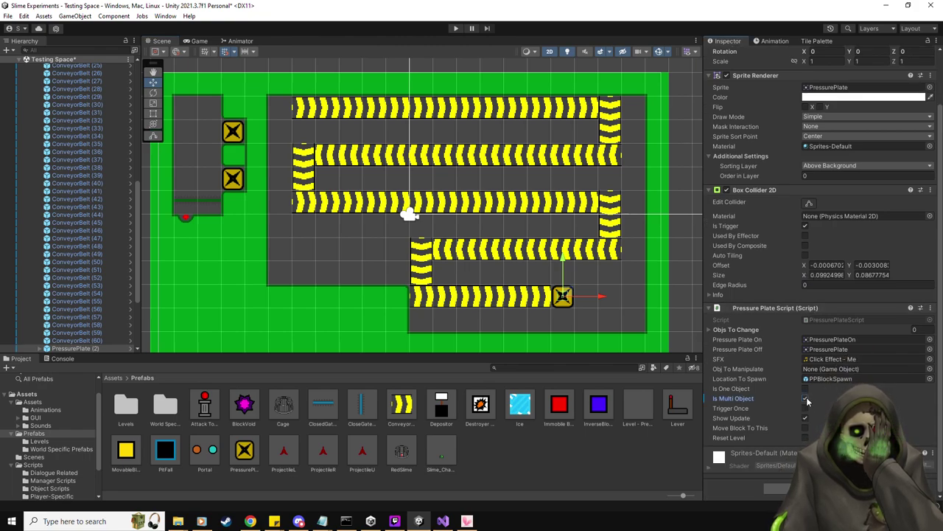
{"action": "left_click", "coordinate": [805, 408]}
{"action": "left_click", "coordinate": [804, 418]}
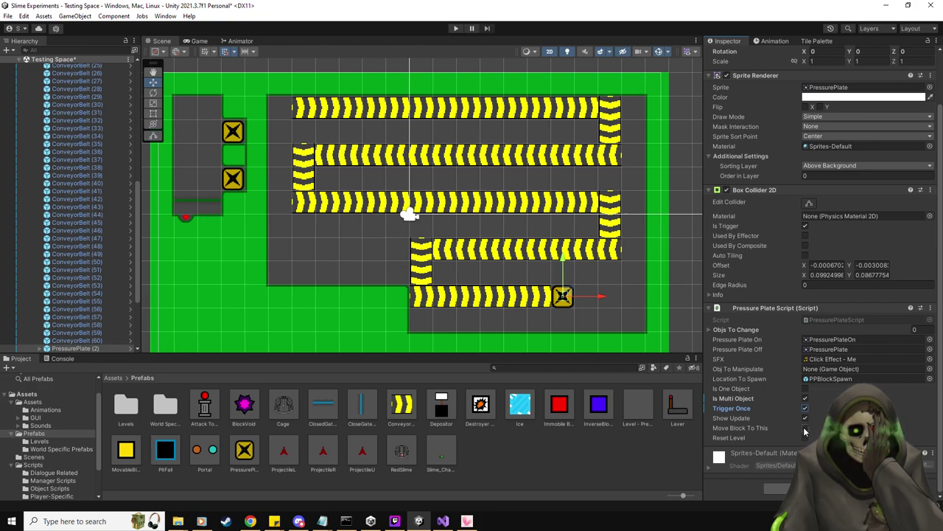
Step: Add ClosedGateVertical and ClosedGateVertical (1) to the new pressure plate's Objs To Change list
{"action": "left_click", "coordinate": [762, 331]}
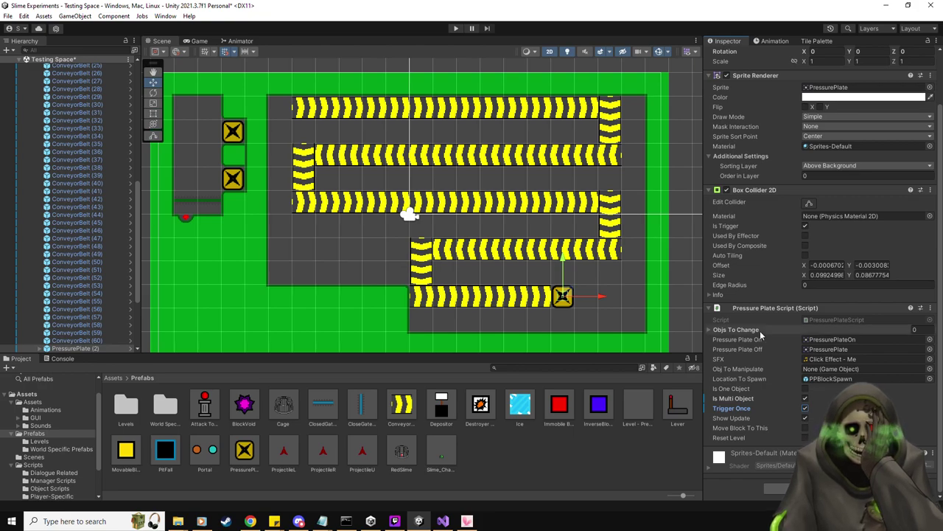
{"action": "scroll", "coordinate": [53, 253], "scroll_direction": "up", "scroll_amount": 6}
{"action": "scroll", "coordinate": [54, 253], "scroll_direction": "up", "scroll_amount": 7}
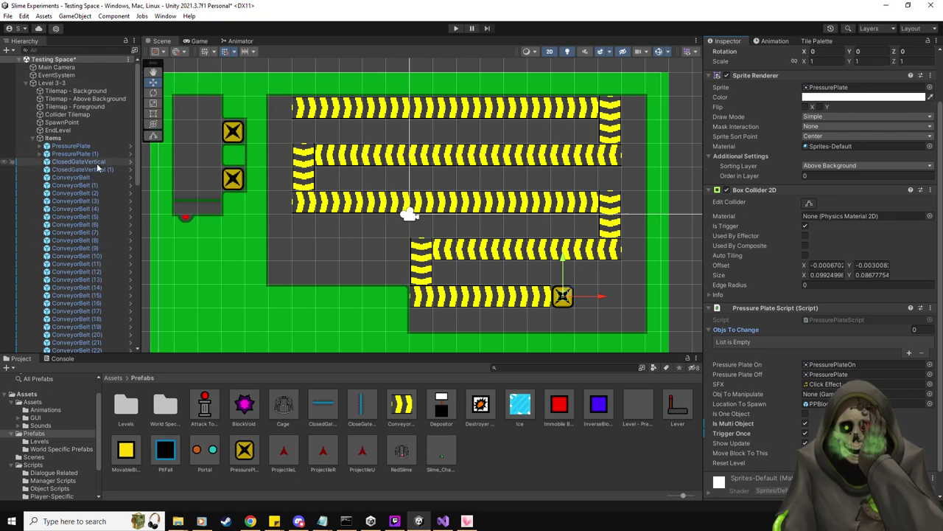
{"action": "left_click_drag", "start_coordinate": [97, 163], "coordinate": [761, 331]}
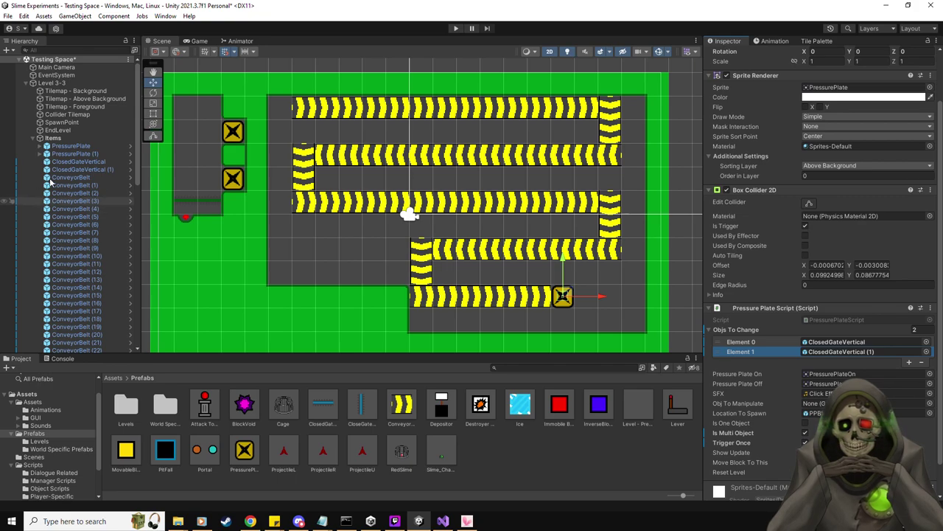
Step: Create an empty child object under Items and name it Conveyors
{"action": "left_click", "coordinate": [63, 139]}
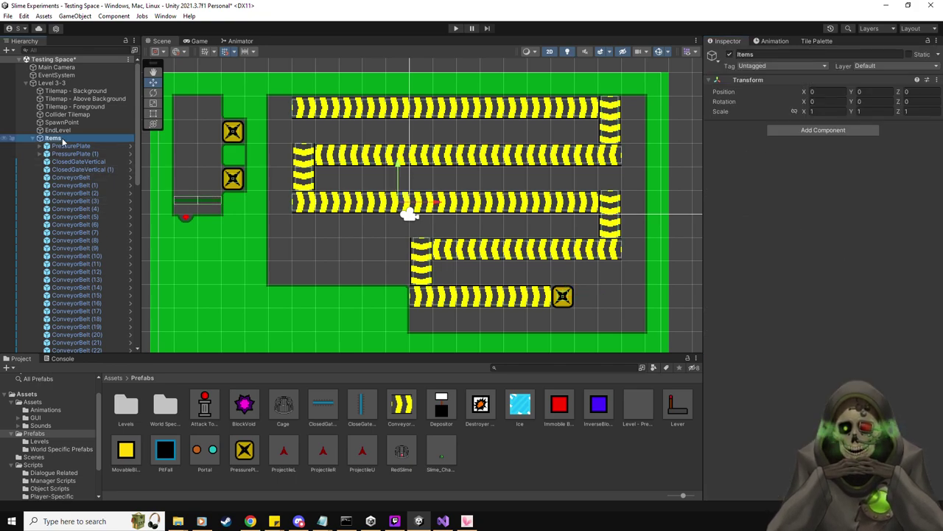
{"action": "right_click", "coordinate": [63, 139]}
{"action": "left_click", "coordinate": [122, 255]}
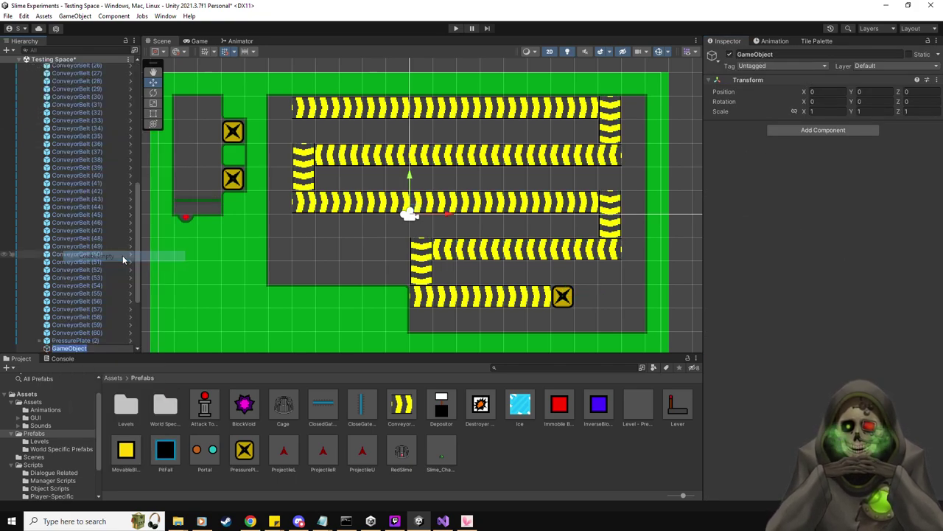
{"action": "type", "text": "Vonc"}
{"action": "key", "text": "BackSpace"}
{"action": "key", "text": "BackSpace"}
{"action": "key", "text": "BackSpace"}
{"action": "key", "text": "BackSpace"}
{"action": "type", "text": "Conv"}
{"action": "type", "text": "eyors"}
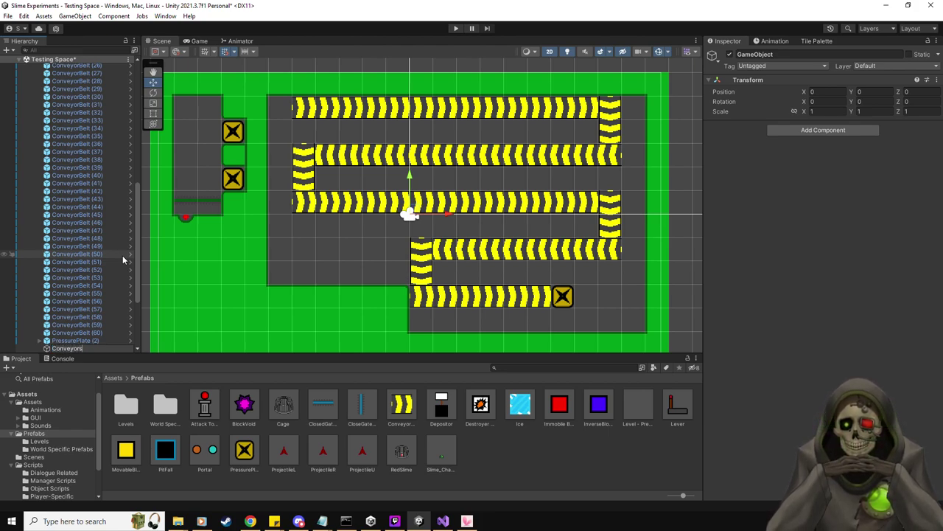
{"action": "key", "text": "Return"}
Step: Move ConveyorBelt (29) through ConveyorBelt (60) into the Conveyors object
{"action": "left_click", "coordinate": [81, 332]}
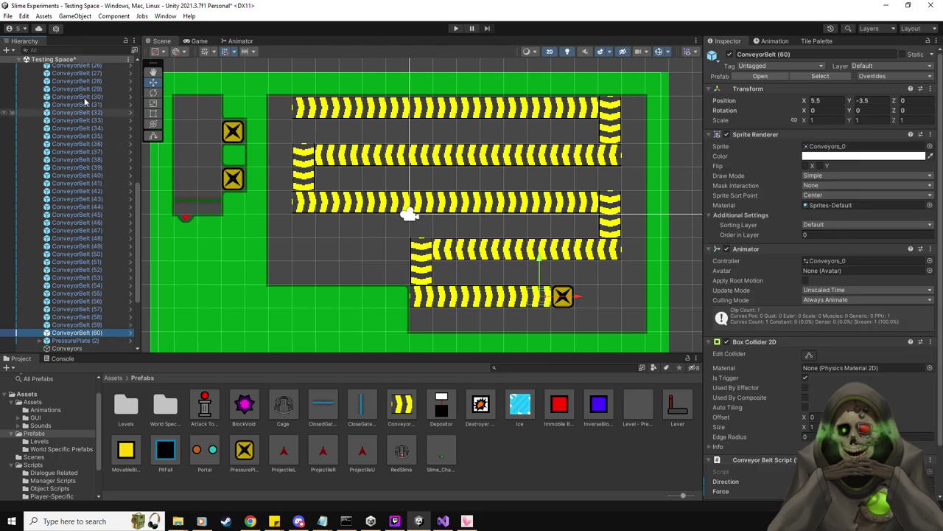
{"action": "left_click", "coordinate": [86, 88], "text": "shift"}
{"action": "left_click_drag", "start_coordinate": [107, 273], "coordinate": [74, 311]}
{"action": "scroll", "coordinate": [81, 258], "scroll_direction": "up", "scroll_amount": 5}
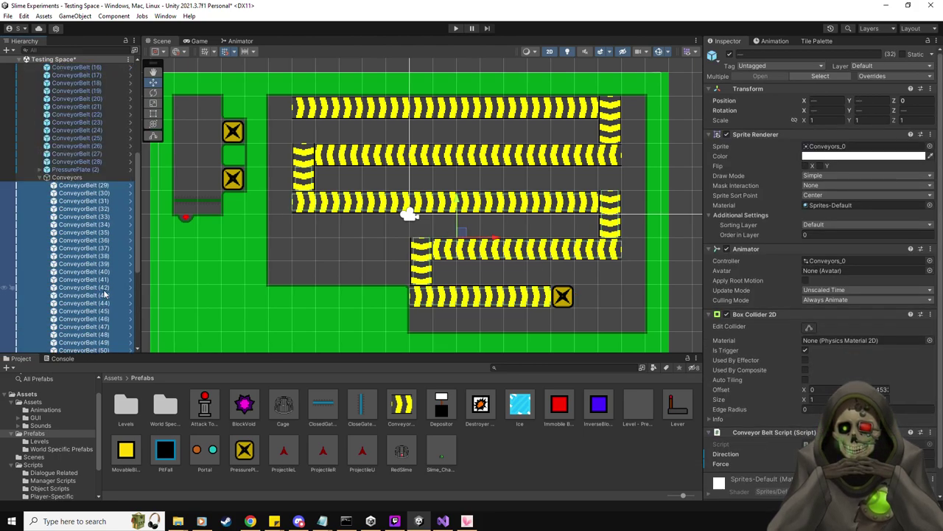
Step: Move the remaining belts, ConveyorBelt through ConveyorBelt (28), into Conveyors and collapse the group
{"action": "left_click", "coordinate": [92, 221]}
{"action": "scroll", "coordinate": [88, 207], "scroll_direction": "up", "scroll_amount": 7}
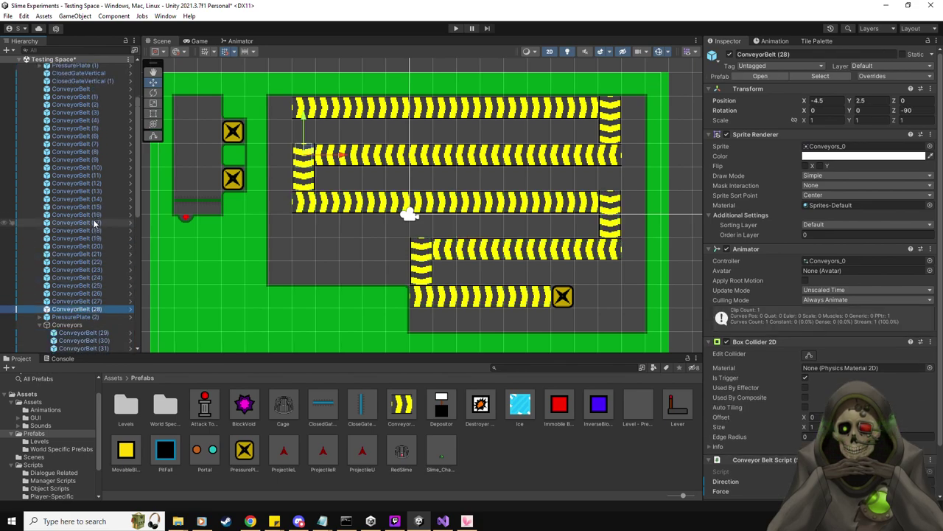
{"action": "left_click", "coordinate": [85, 148], "text": "shift"}
{"action": "scroll", "coordinate": [93, 251], "scroll_direction": "down", "scroll_amount": 4}
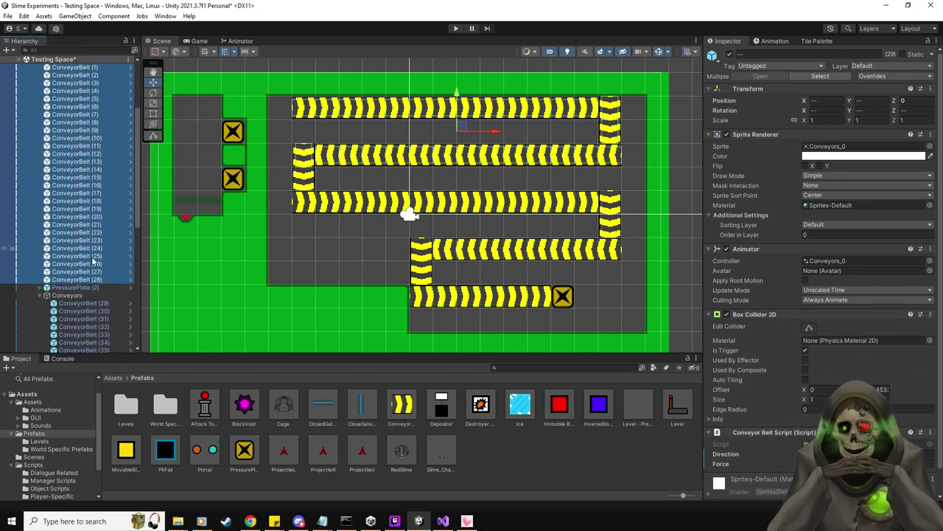
{"action": "left_click_drag", "start_coordinate": [77, 302], "coordinate": [75, 295]}
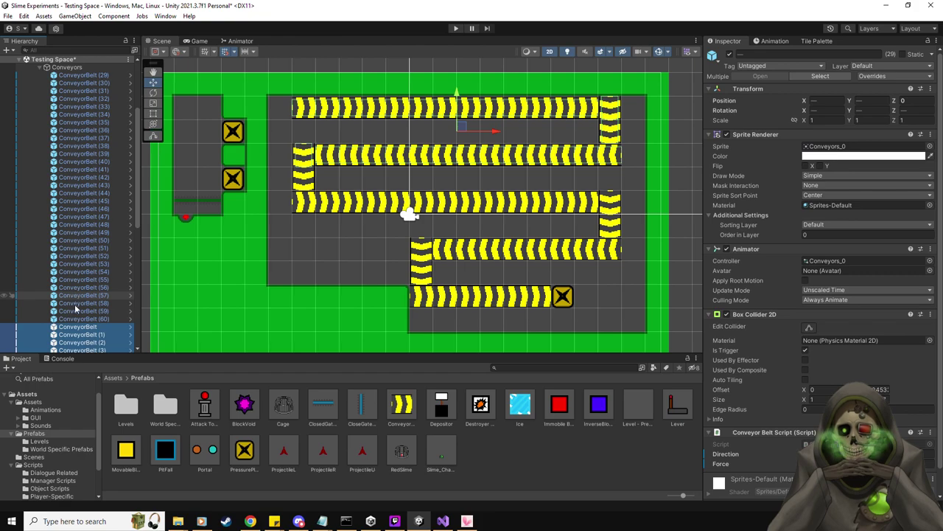
{"action": "scroll", "coordinate": [77, 305], "scroll_direction": "up", "scroll_amount": 5}
{"action": "left_click", "coordinate": [38, 185]}
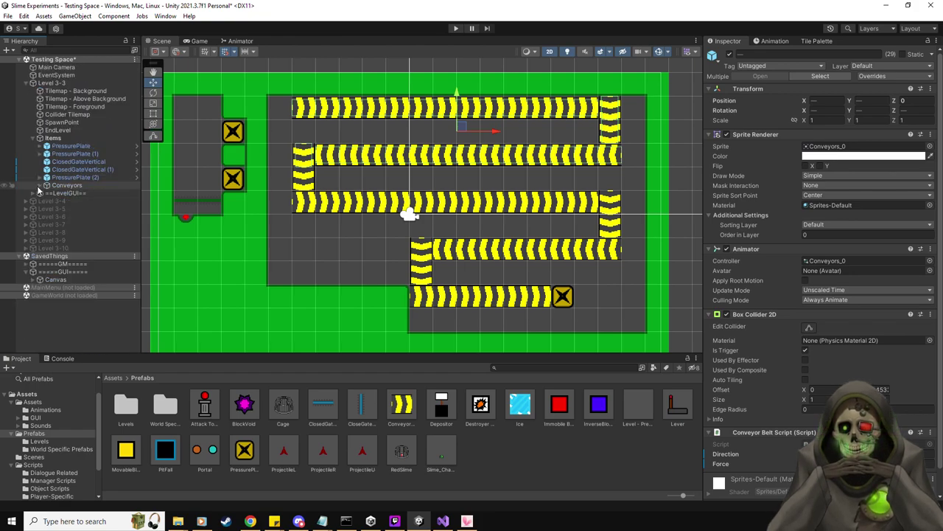
{"action": "left_click", "coordinate": [53, 137]}
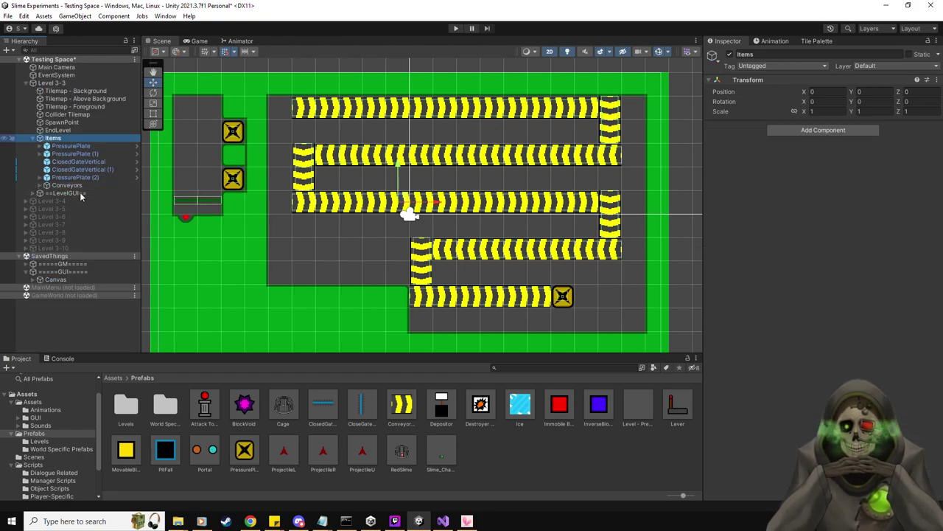
Step: Assign the MovableBlock prefab as the first PressurePlate's Obj To Manipulate and enable Is One Object
{"action": "left_click", "coordinate": [85, 152]}
{"action": "left_click", "coordinate": [86, 148]}
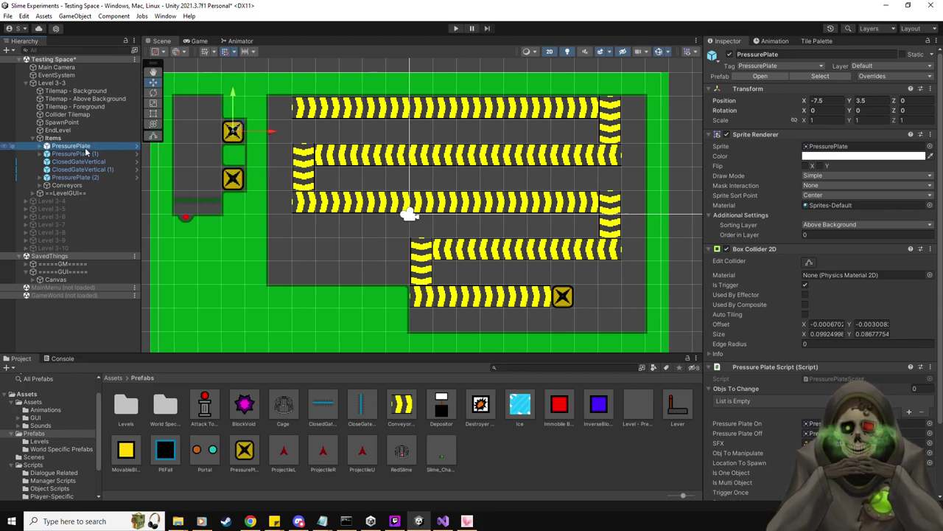
{"action": "left_click", "coordinate": [719, 391]}
{"action": "scroll", "coordinate": [722, 384], "scroll_direction": "down", "scroll_amount": 2}
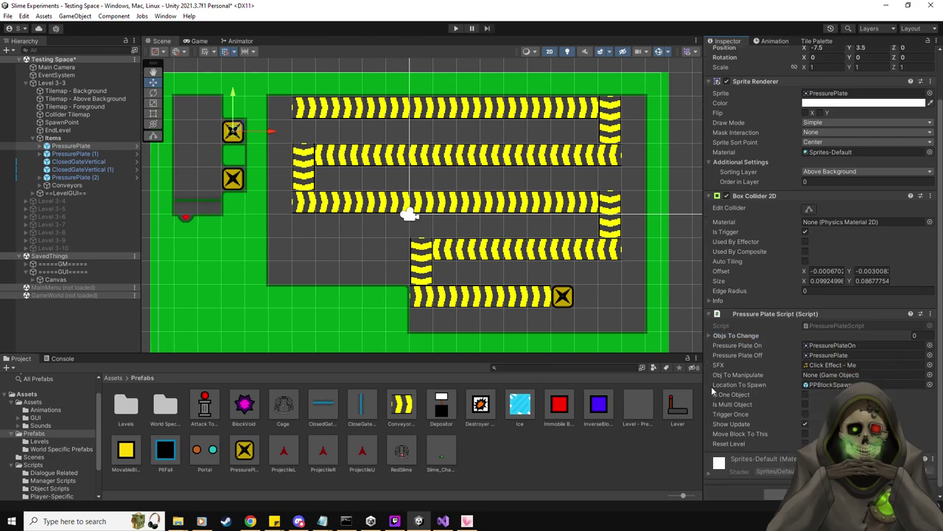
{"action": "left_click_drag", "start_coordinate": [127, 456], "coordinate": [825, 375]}
{"action": "left_click", "coordinate": [805, 396]}
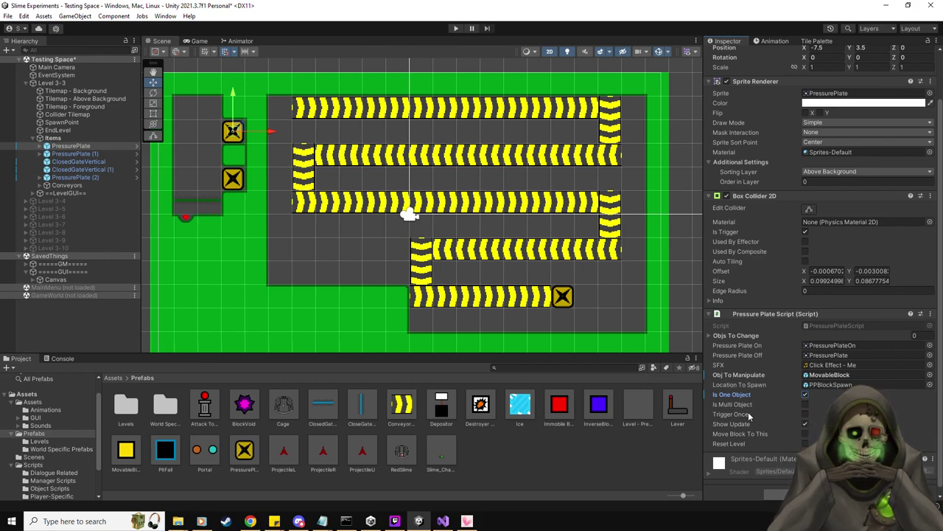
Step: Assign the Destroyer Block prefab as PressurePlate (1)'s Obj To Manipulate and enable Is One Object
{"action": "left_click", "coordinate": [92, 154]}
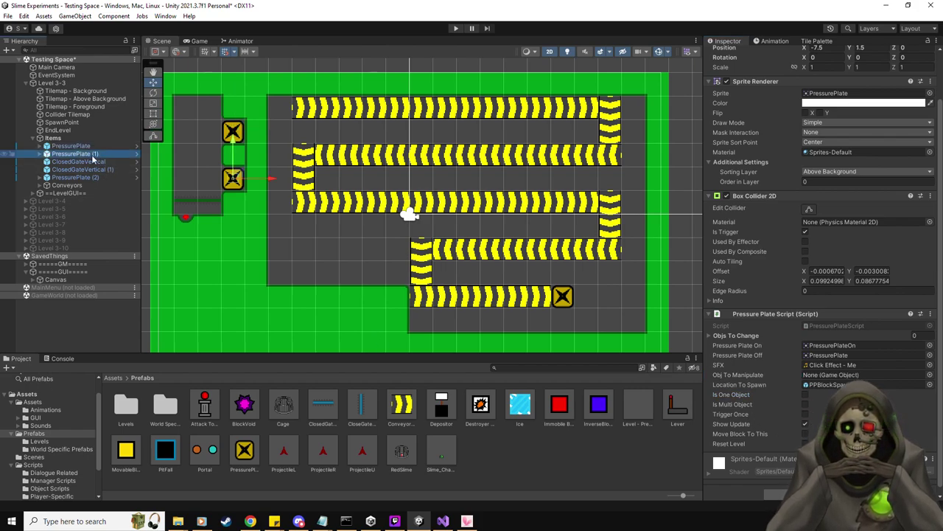
{"action": "left_click", "coordinate": [839, 375]}
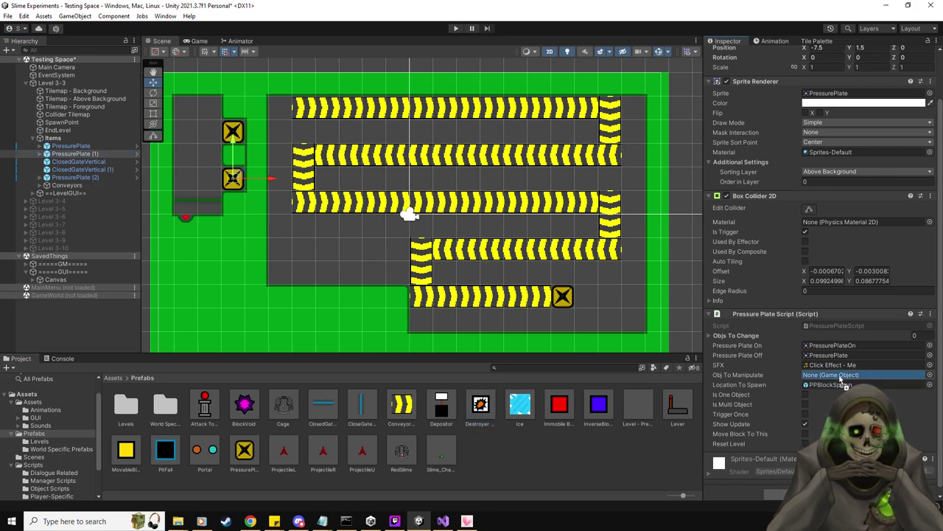
{"action": "left_click_drag", "start_coordinate": [841, 377], "coordinate": [841, 376]}
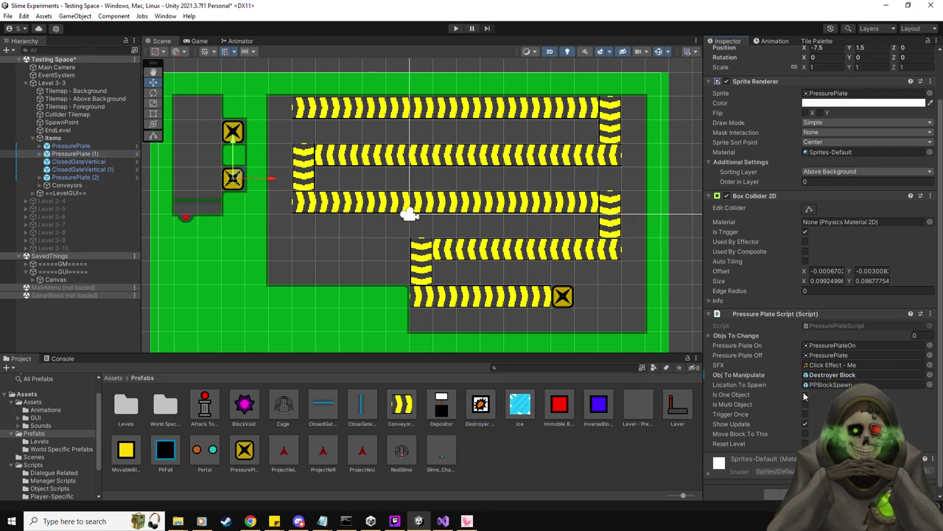
{"action": "left_click", "coordinate": [805, 394]}
Step: Move the PPBlockSpawn points of PressurePlate and PressurePlate (1) onto the first belt of the top conveyor row
{"action": "left_click", "coordinate": [41, 154]}
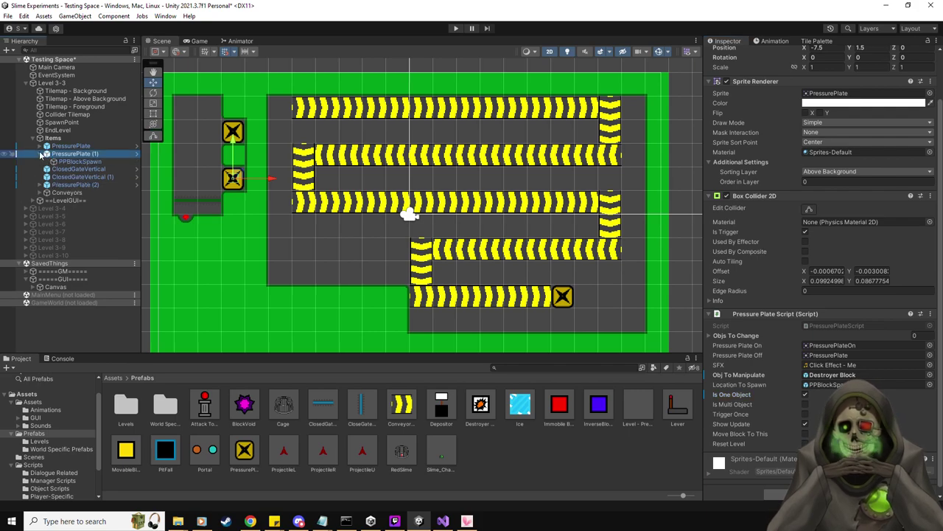
{"action": "left_click", "coordinate": [41, 146]}
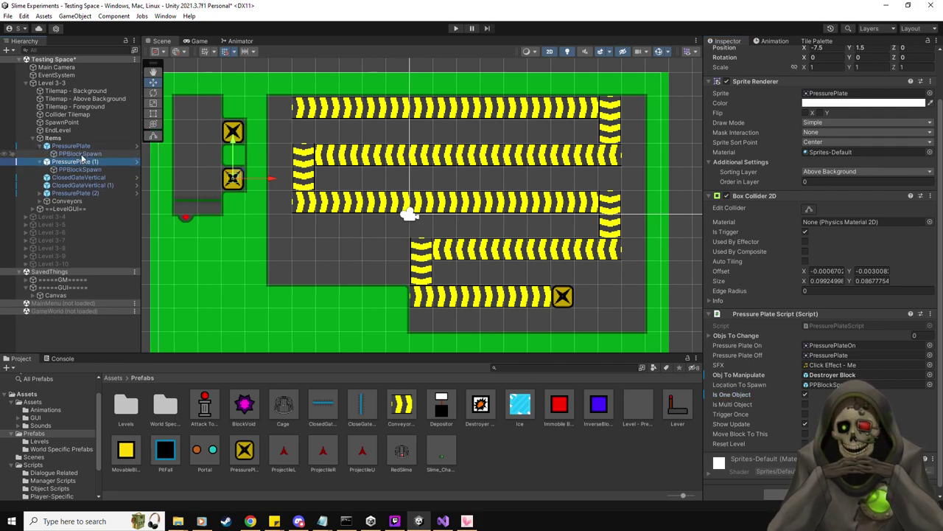
{"action": "left_click", "coordinate": [79, 154]}
{"action": "left_click_drag", "start_coordinate": [233, 132], "coordinate": [310, 108]}
{"action": "left_click", "coordinate": [79, 168]}
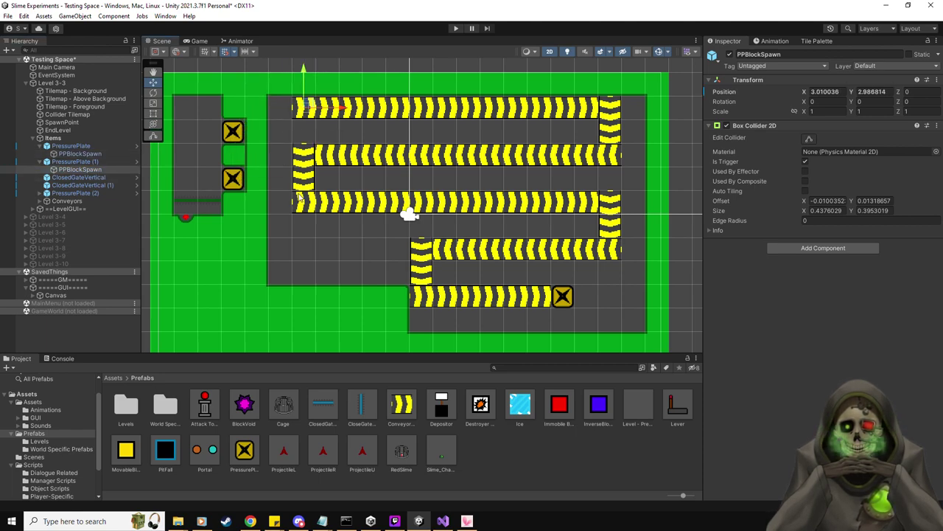
Step: Playtest the level by stepping on the upper pressure plate and watching the spawned block travel the conveyor path, then stop the game
{"action": "left_click", "coordinate": [460, 28]}
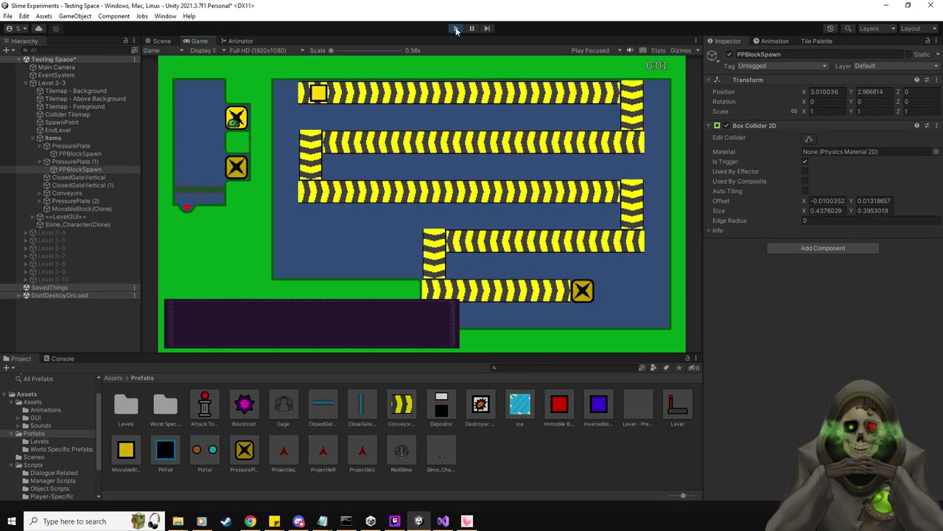
{"action": "key", "text": "Left"}
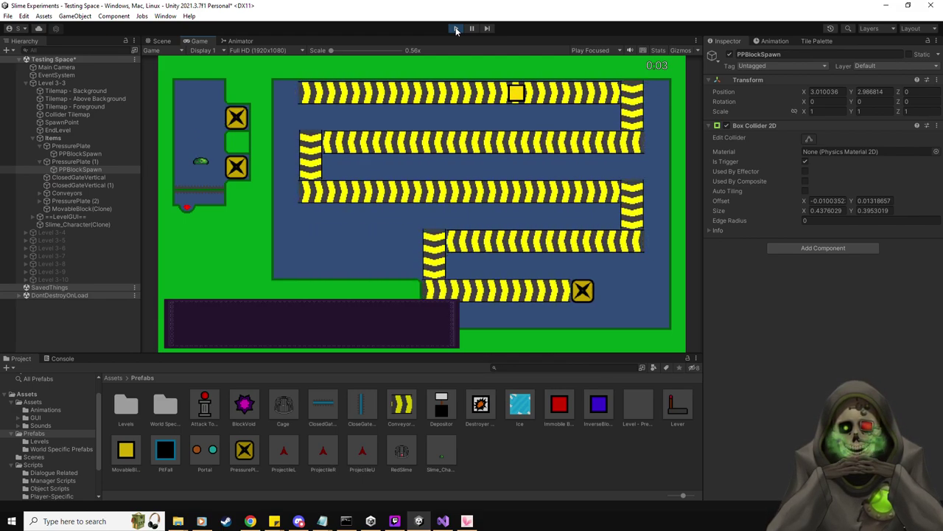
{"action": "key", "text": "Right"}
{"action": "key", "text": "Left"}
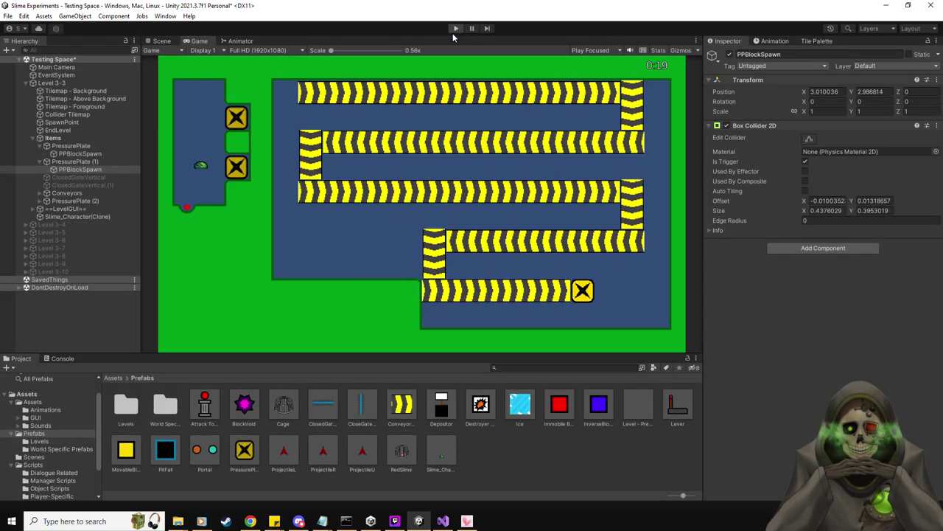
{"action": "left_click", "coordinate": [455, 30]}
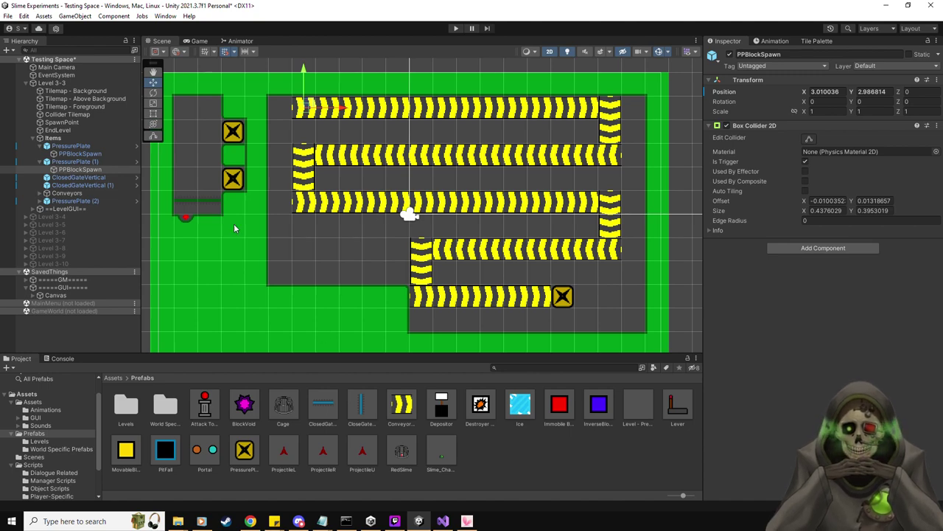
Step: Paint a vertical Green Room wall on the Collider Tilemap just left of the two lowest belt rows
{"action": "left_click", "coordinate": [74, 115]}
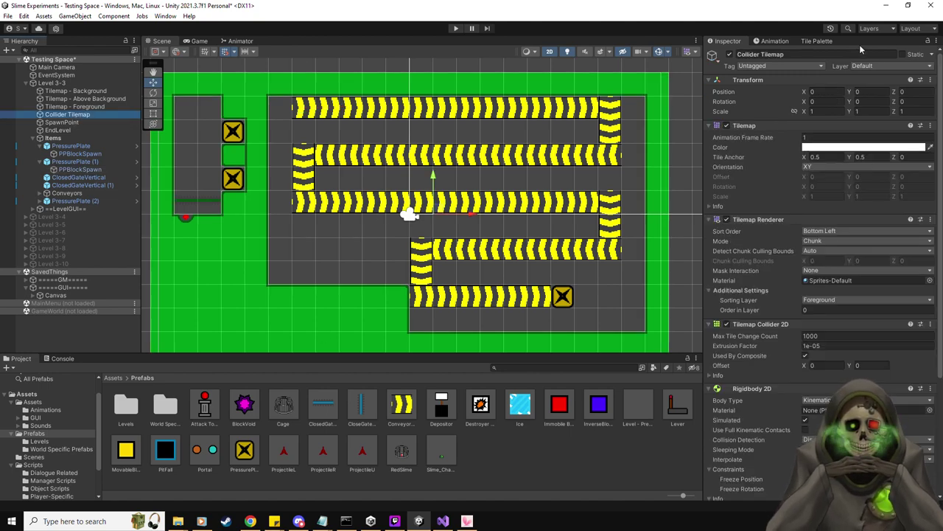
{"action": "left_click", "coordinate": [819, 41]}
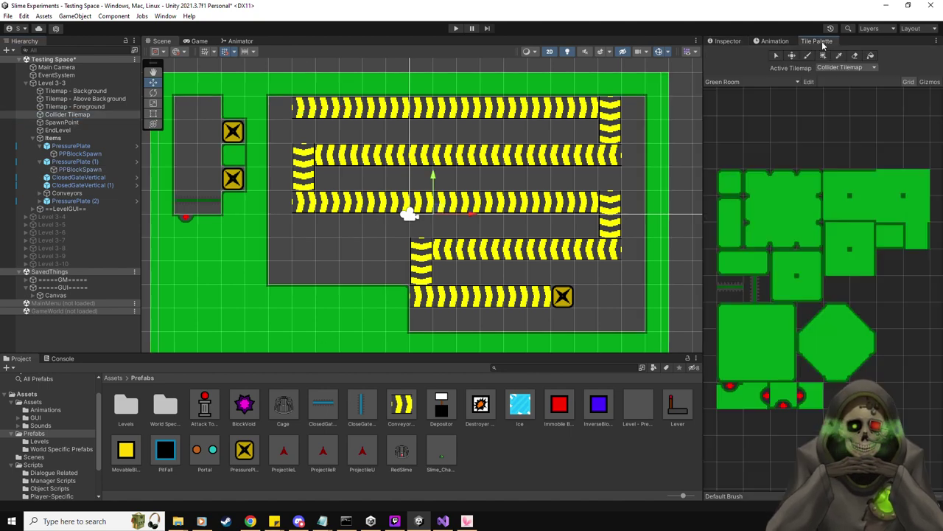
{"action": "left_click", "coordinate": [780, 323]}
{"action": "left_click", "coordinate": [392, 232]}
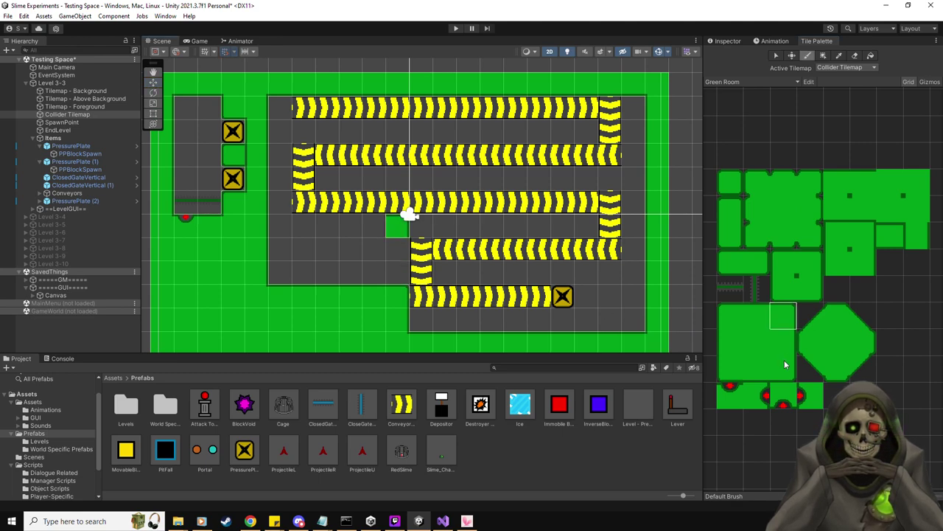
{"action": "left_click_drag", "start_coordinate": [397, 240], "coordinate": [391, 286]}
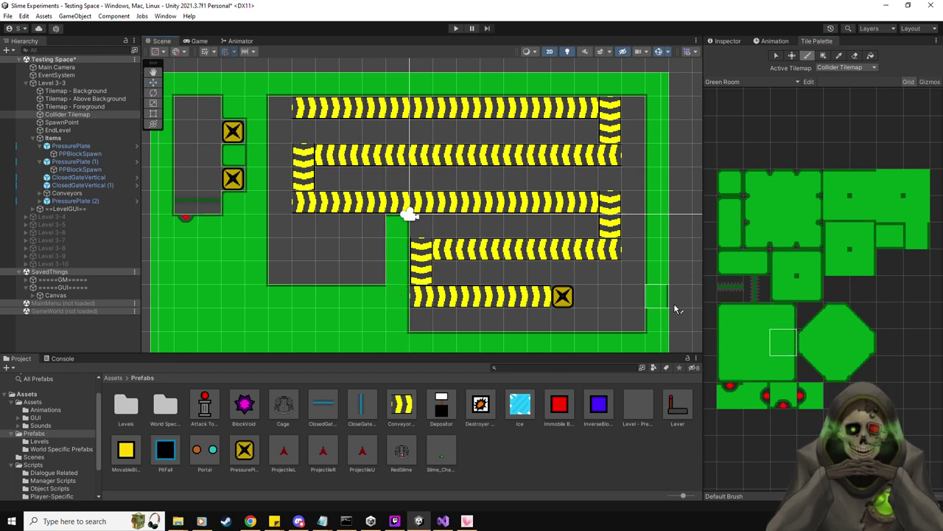
Step: Paint a horizontal wall beneath the third belt row and cover the old left and bottom borders below it with solid tiles
{"action": "left_click", "coordinate": [755, 319]}
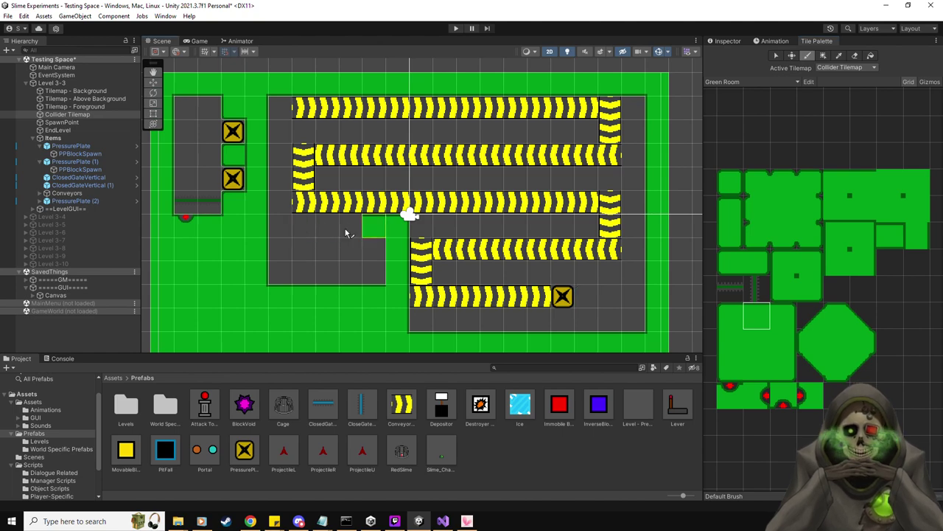
{"action": "left_click_drag", "start_coordinate": [375, 226], "coordinate": [281, 234]}
{"action": "left_click", "coordinate": [891, 215]}
{"action": "left_click", "coordinate": [786, 214]}
{"action": "left_click", "coordinate": [284, 276]}
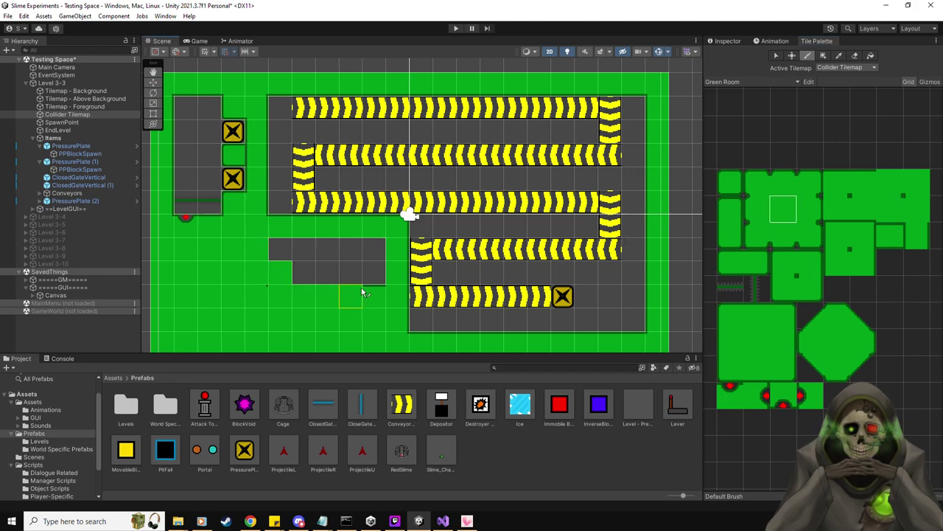
Step: Paint the upper and right wall edges and their corner tiles around the lower passage on the Collider Tilemap
{"action": "left_click", "coordinate": [889, 235]}
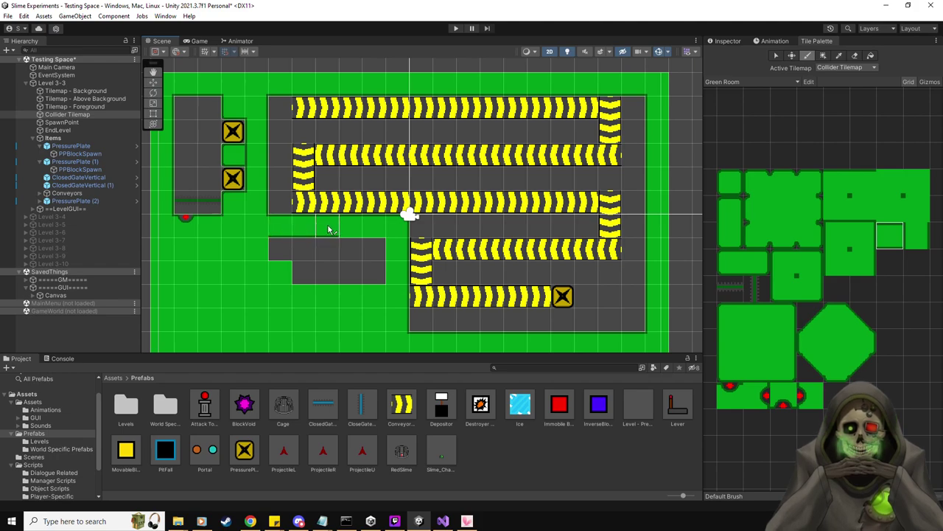
{"action": "left_click", "coordinate": [811, 266]}
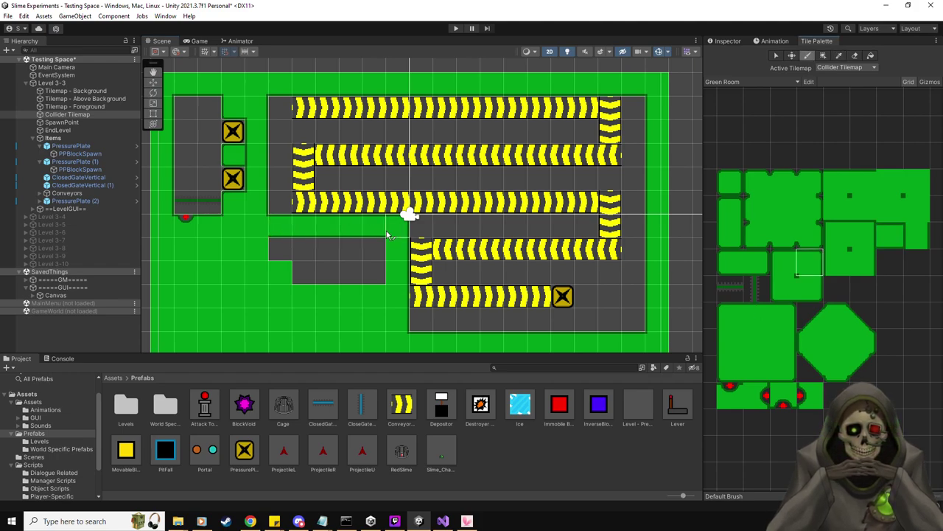
{"action": "left_click", "coordinate": [917, 240]}
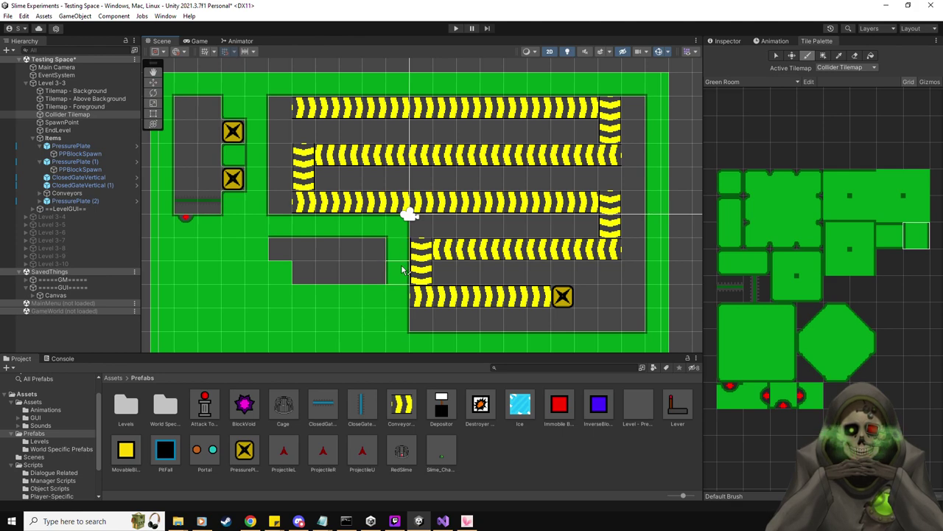
{"action": "left_click", "coordinate": [863, 265]}
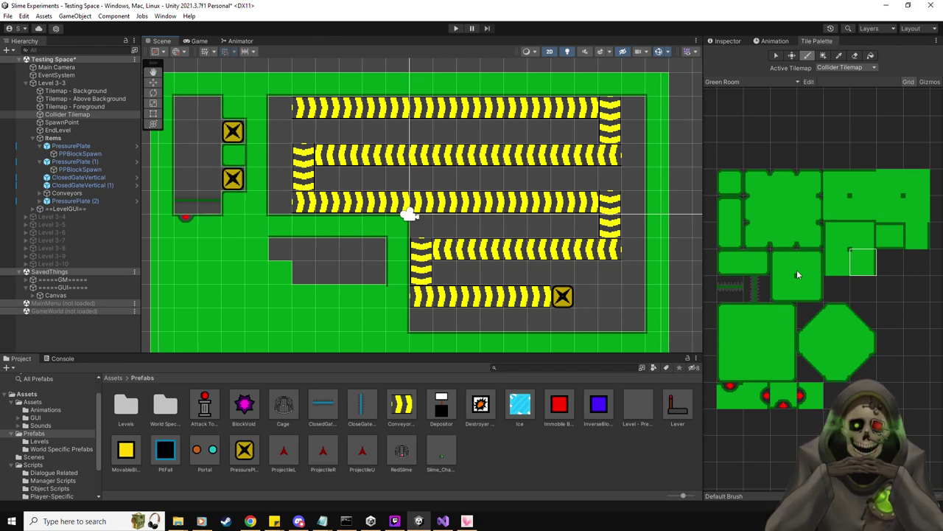
Step: Paint the passage's bottom and left borders out to the left room's outer wall and erase the tiles inside to join both areas
{"action": "left_click", "coordinate": [757, 317]}
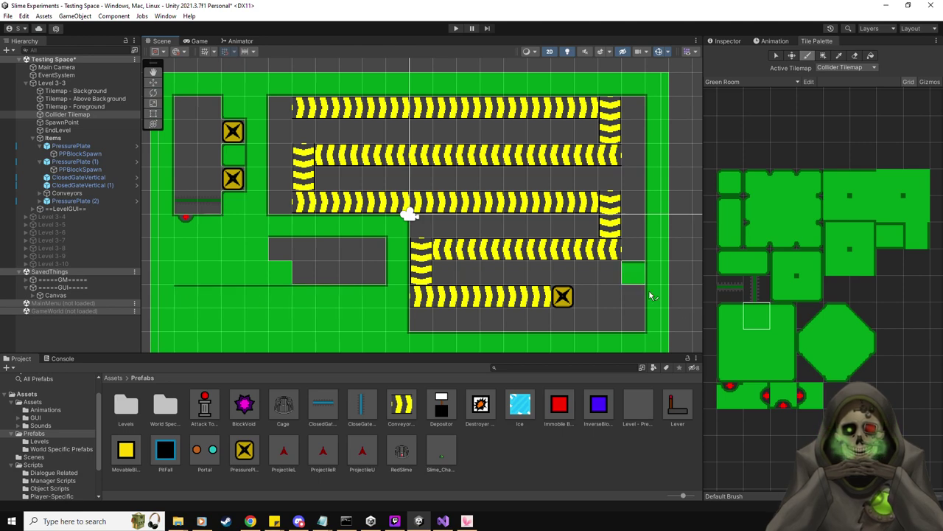
{"action": "left_click", "coordinate": [785, 345]}
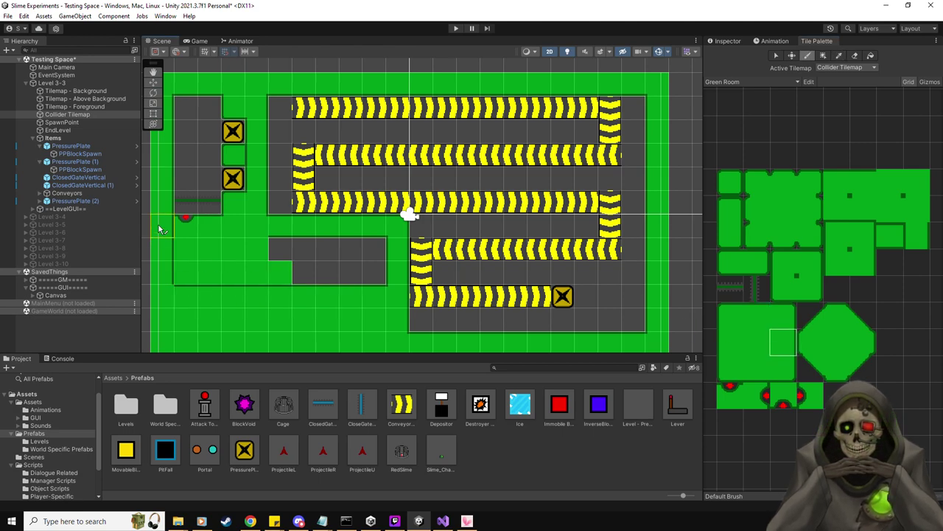
{"action": "left_click", "coordinate": [893, 207]}
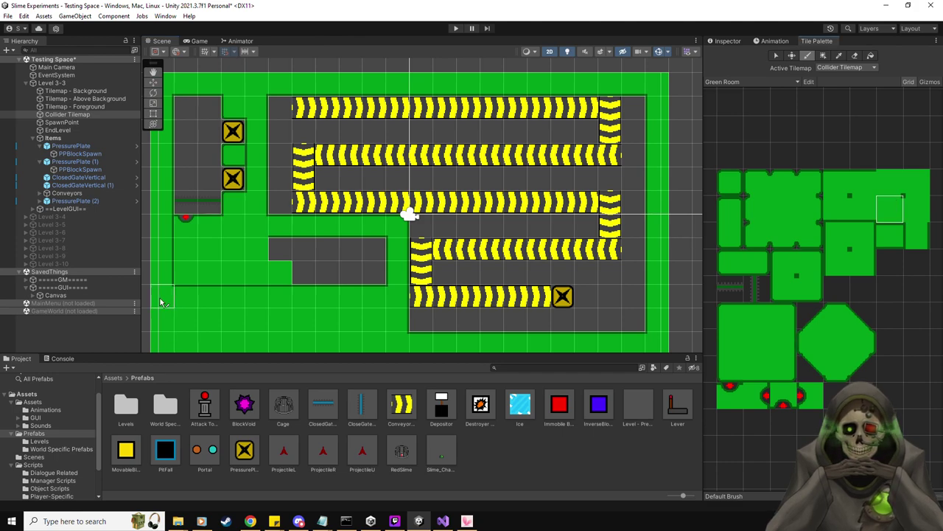
{"action": "left_click", "coordinate": [855, 55]}
{"action": "mouse_move", "coordinate": [305, 272]}
{"action": "left_mouse_down"}
{"action": "mouse_move", "coordinate": [254, 271]}
{"action": "mouse_move", "coordinate": [250, 252]}
{"action": "mouse_move", "coordinate": [224, 265]}
{"action": "mouse_move", "coordinate": [194, 257]}
{"action": "mouse_move", "coordinate": [191, 271]}
{"action": "mouse_move", "coordinate": [193, 235]}
{"action": "mouse_move", "coordinate": [232, 236]}
{"action": "left_mouse_up"}
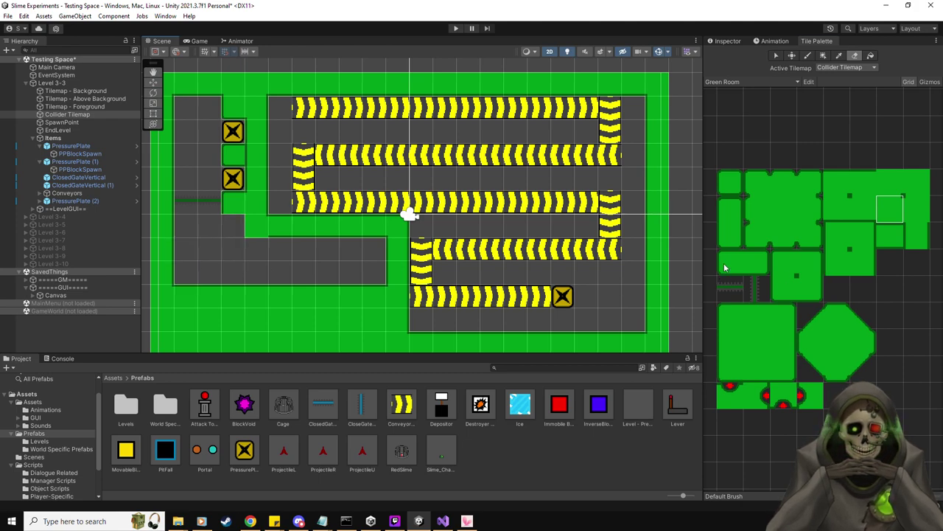
Step: Outline the wall below the lower pressure plate with edge and corner tiles, filling its interior with solid green tiles
{"action": "left_click", "coordinate": [726, 266]}
{"action": "left_click", "coordinate": [782, 293]}
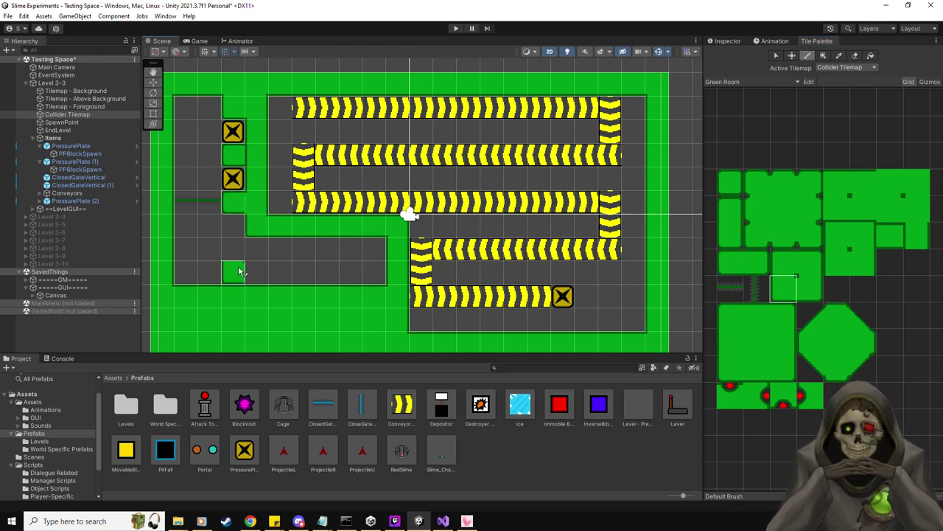
{"action": "left_click", "coordinate": [236, 223]}
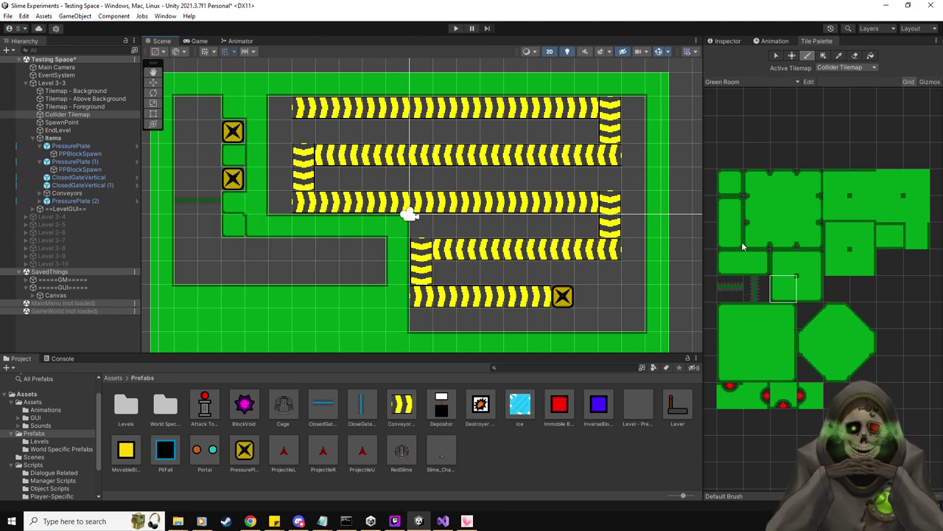
{"action": "left_click", "coordinate": [734, 317]}
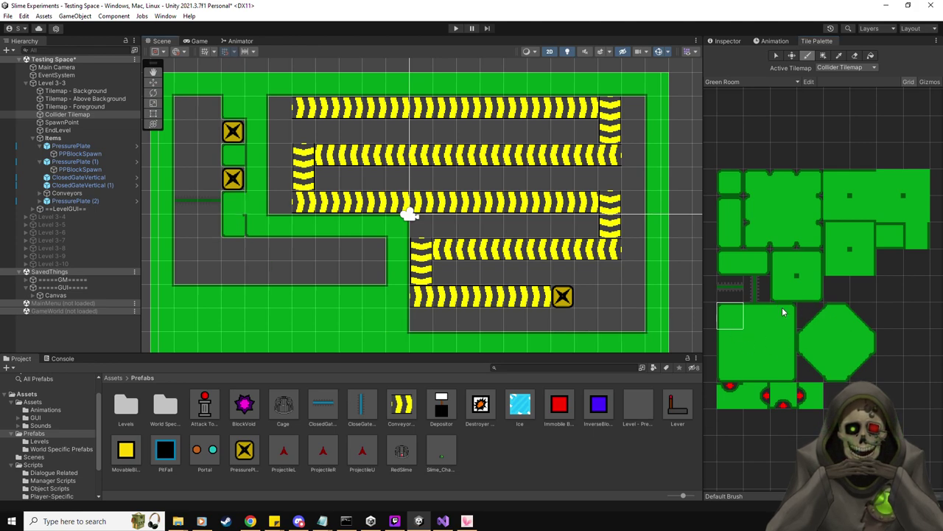
{"action": "left_click", "coordinate": [760, 369]}
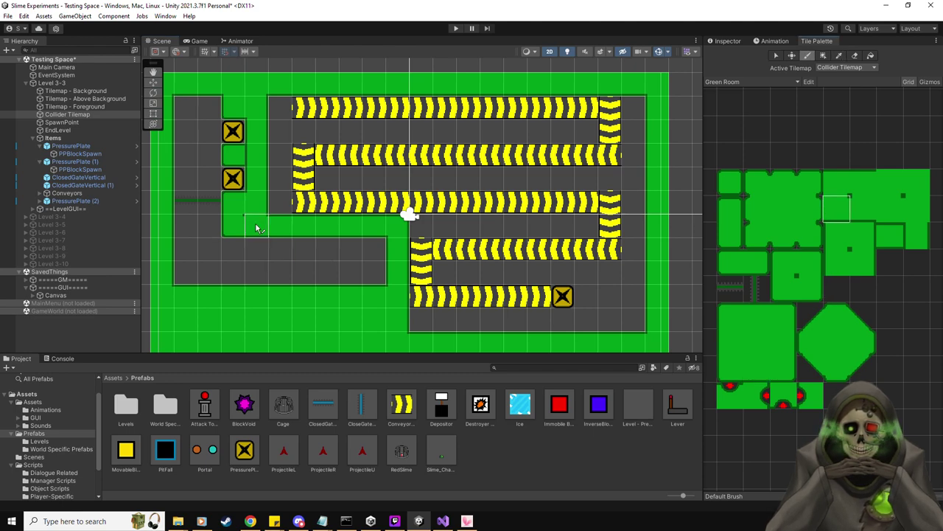
{"action": "left_click", "coordinate": [731, 368]}
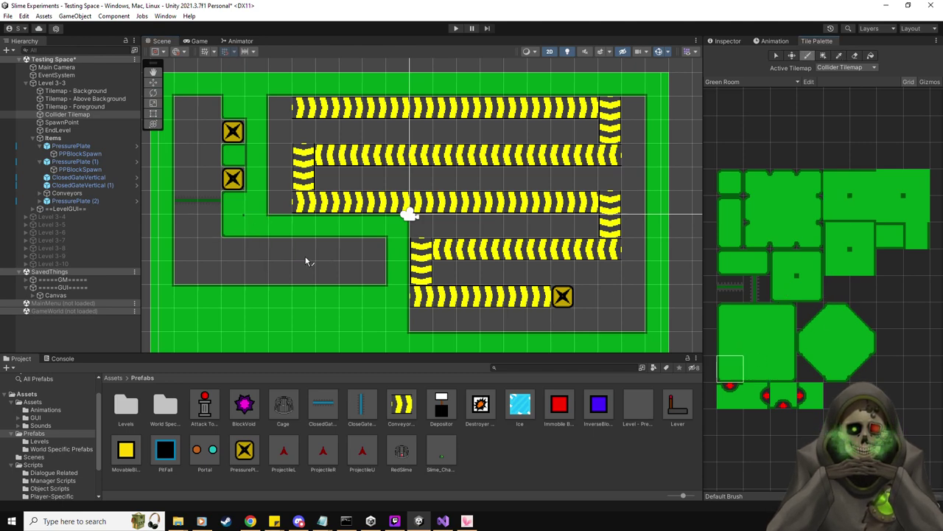
{"action": "left_click", "coordinate": [328, 278]}
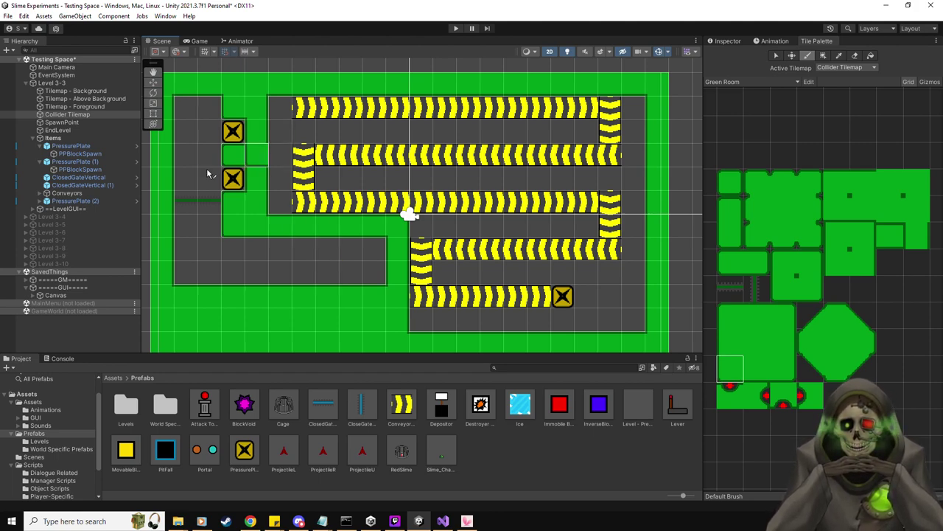
Step: Duplicate ClosedGateVertical and ClosedGateVertical (1) and move the copies one tile below the originals
{"action": "left_click", "coordinate": [116, 177]}
{"action": "left_click", "coordinate": [116, 185], "text": "shift"}
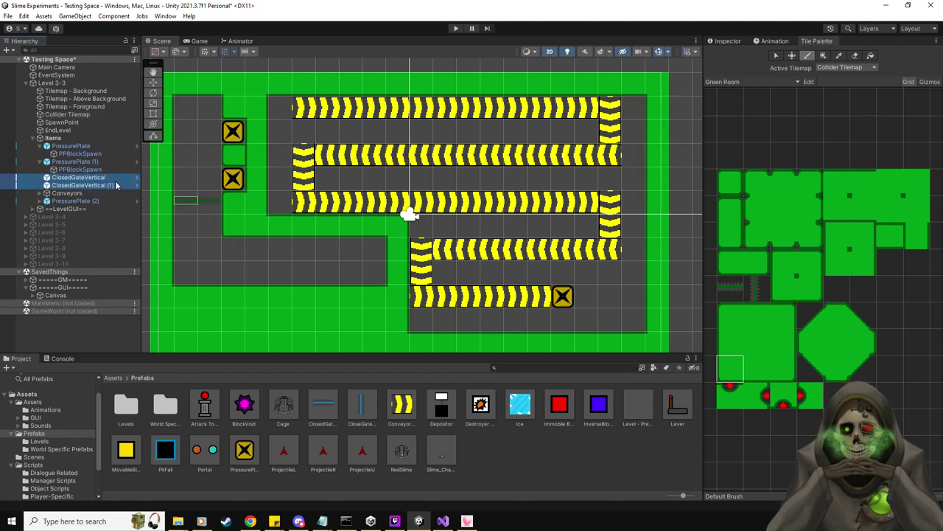
{"action": "key", "text": "w"}
{"action": "key", "text": "ctrl+d"}
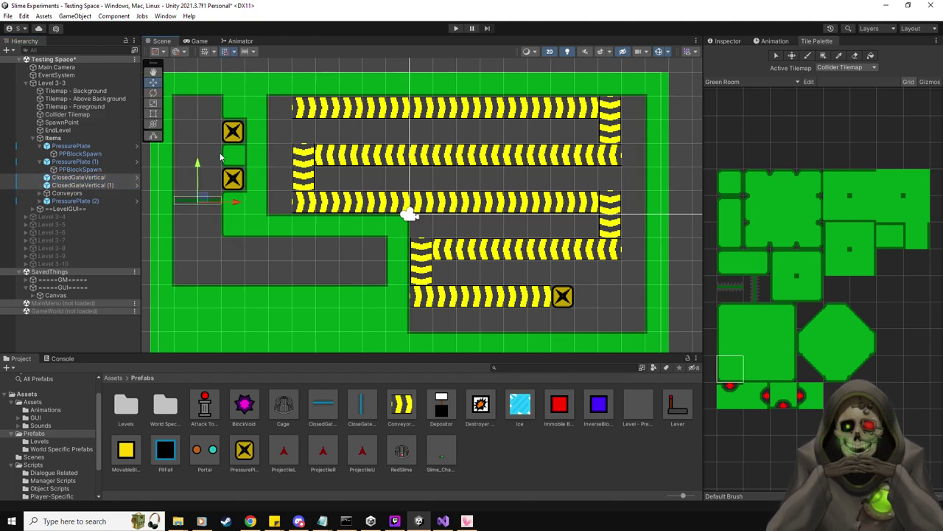
{"action": "left_click_drag", "start_coordinate": [198, 170], "coordinate": [191, 186]}
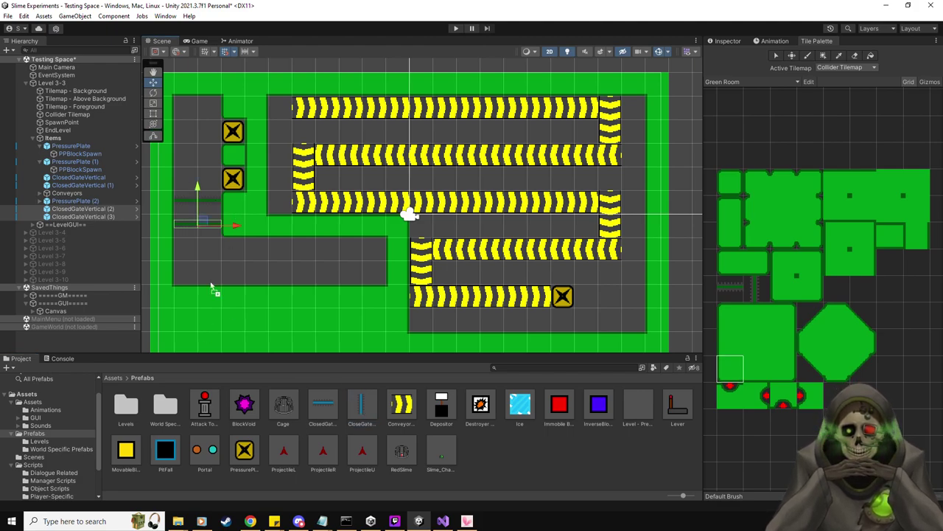
Step: Place a CloseGateHorizontal prefab at the start of the lower passage and duplicate it one tile below to span the passage height
{"action": "left_click_drag", "start_coordinate": [233, 255], "coordinate": [237, 251]}
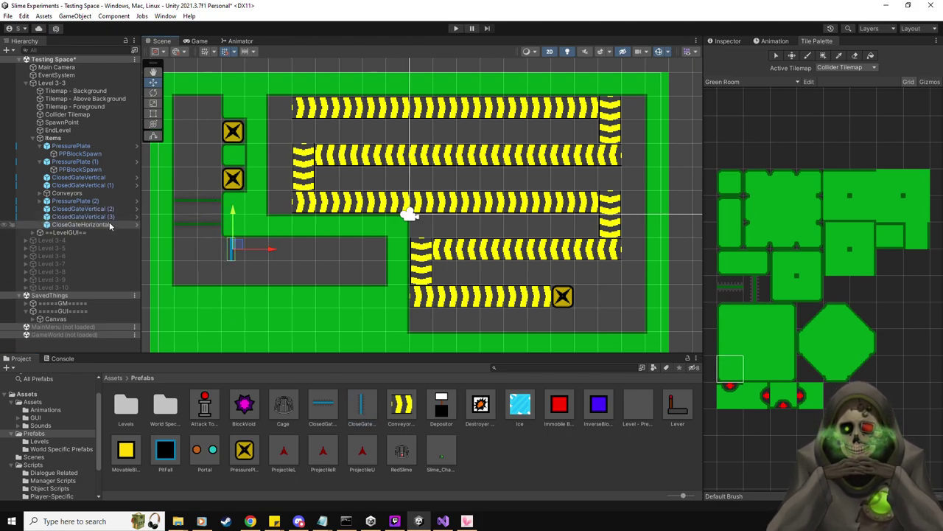
{"action": "key", "text": "ctrl+d"}
{"action": "left_click_drag", "start_coordinate": [231, 211], "coordinate": [230, 233]}
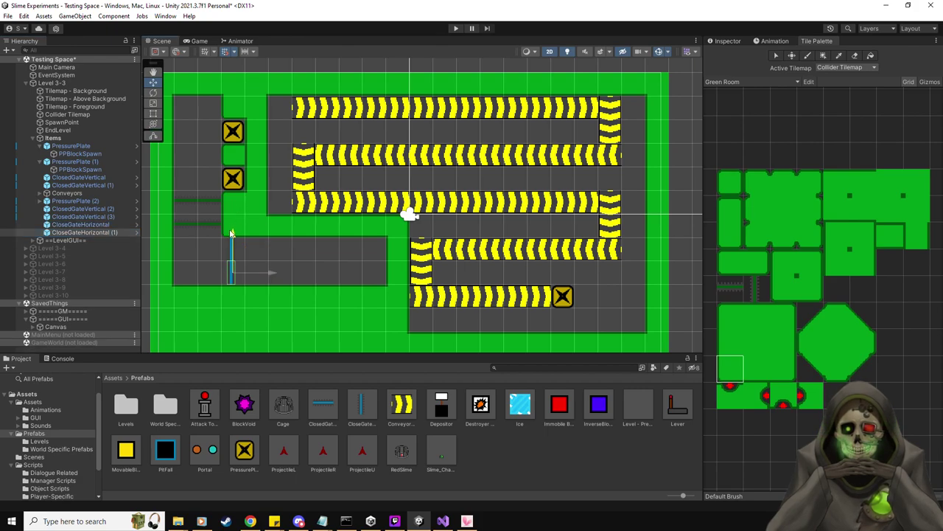
Step: Assign the green Wall_Blocks_World3_31 sprite to both CloseGateHorizontal gates
{"action": "left_click", "coordinate": [727, 42]}
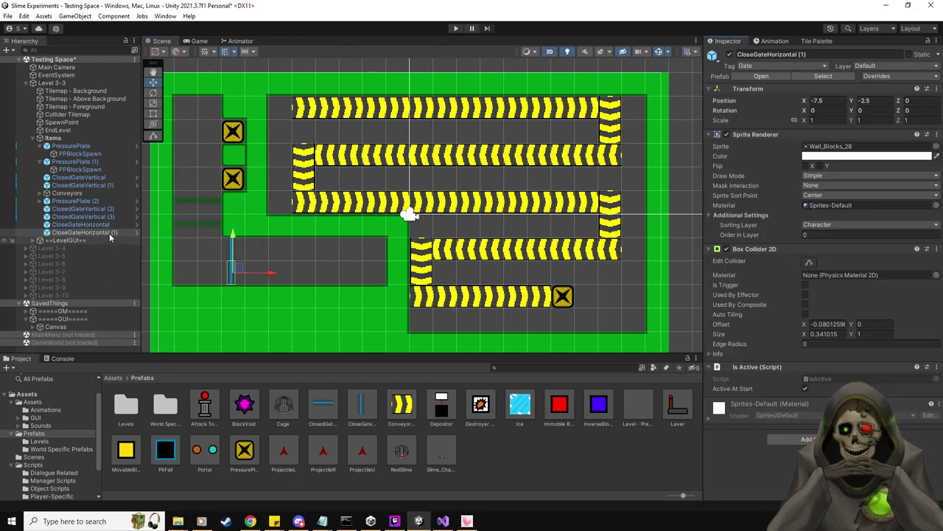
{"action": "left_click", "coordinate": [82, 224], "text": "shift"}
{"action": "left_click", "coordinate": [32, 402]}
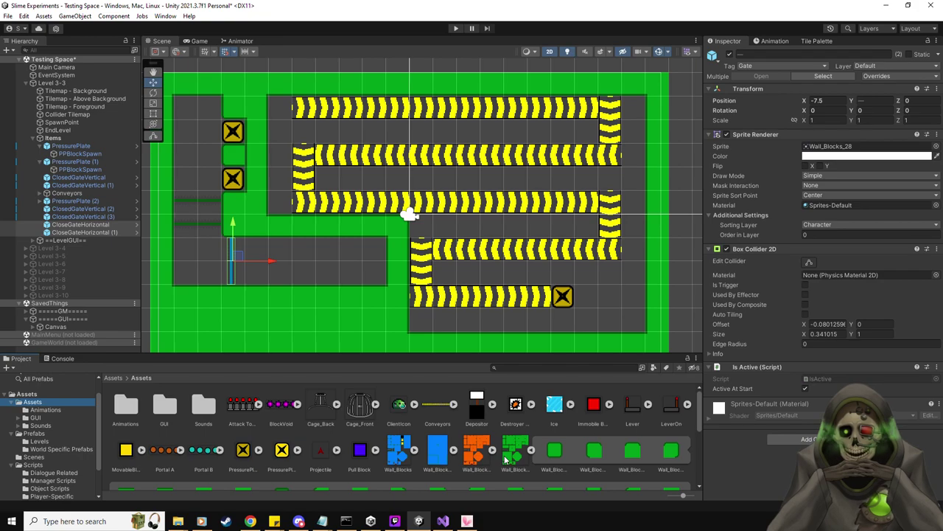
{"action": "scroll", "coordinate": [508, 453], "scroll_direction": "down", "scroll_amount": 5}
{"action": "left_click_drag", "start_coordinate": [593, 452], "coordinate": [866, 146]}
Step: Duplicate the horizontal gate pair five times along the lower passage, spacing the copies one tile apart
{"action": "left_click", "coordinate": [103, 232], "text": "shift"}
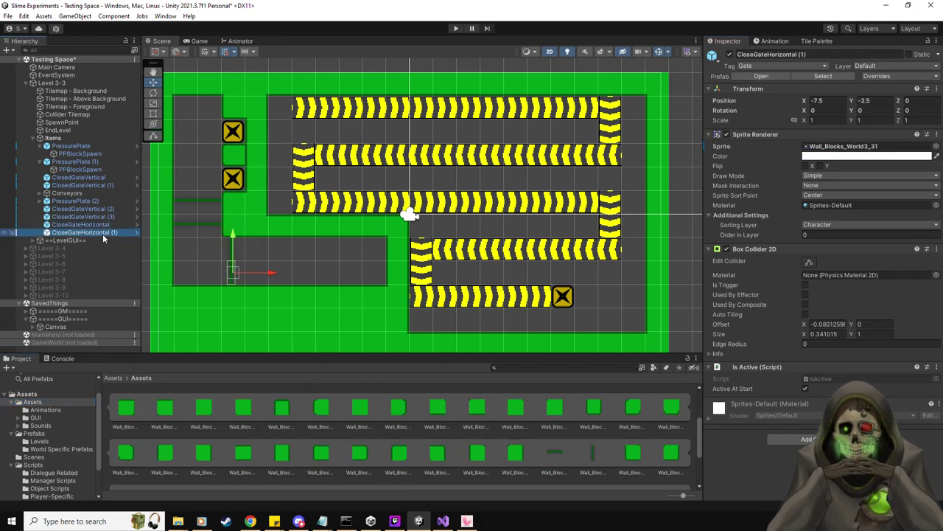
{"action": "key", "text": "ctrl+d"}
{"action": "left_click_drag", "start_coordinate": [271, 263], "coordinate": [390, 262]}
{"action": "key", "text": "ctrl+d"}
{"action": "key", "text": "ctrl+d"}
{"action": "key", "text": "ctrl+d"}
{"action": "key", "text": "ctrl+d"}
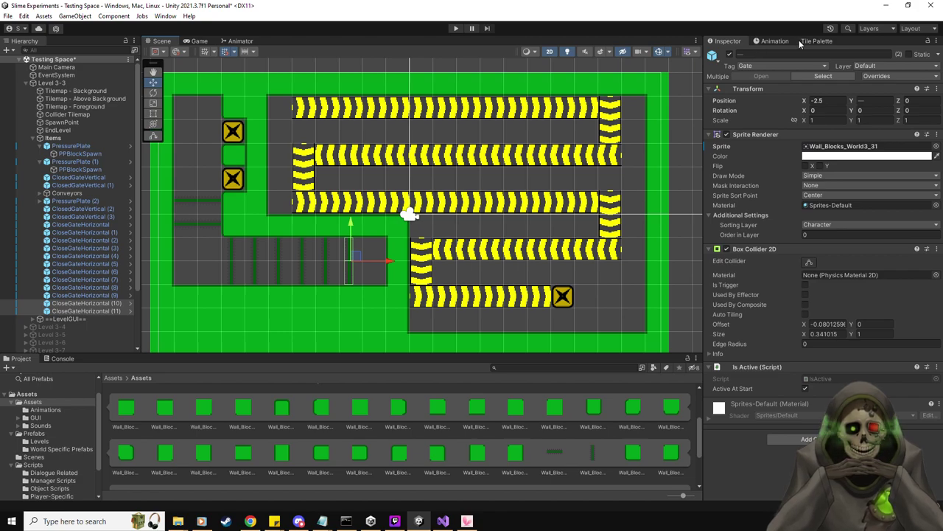
Step: Paint the red exit tile in the passage's right end wall and again one tile further left
{"action": "key", "text": "ctrl+shift+t"}
{"action": "left_click", "coordinate": [808, 402]}
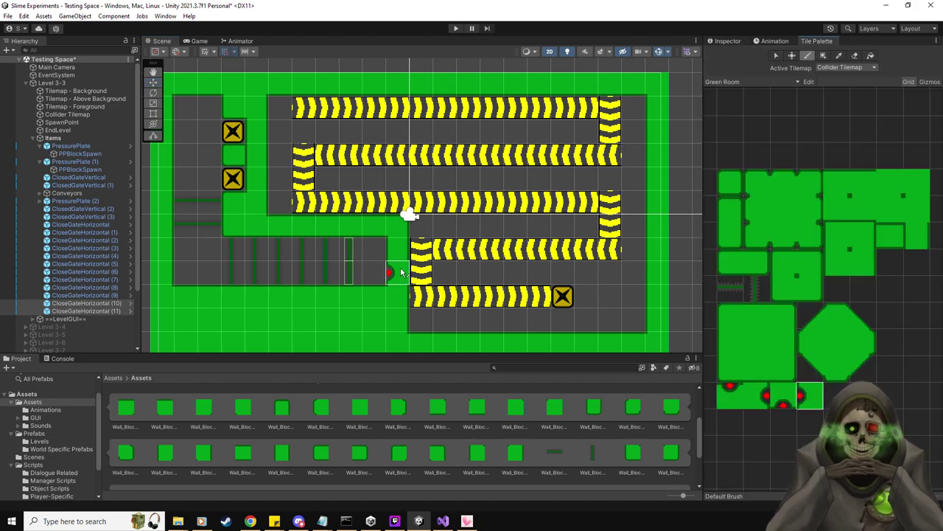
{"action": "left_click", "coordinate": [401, 271]}
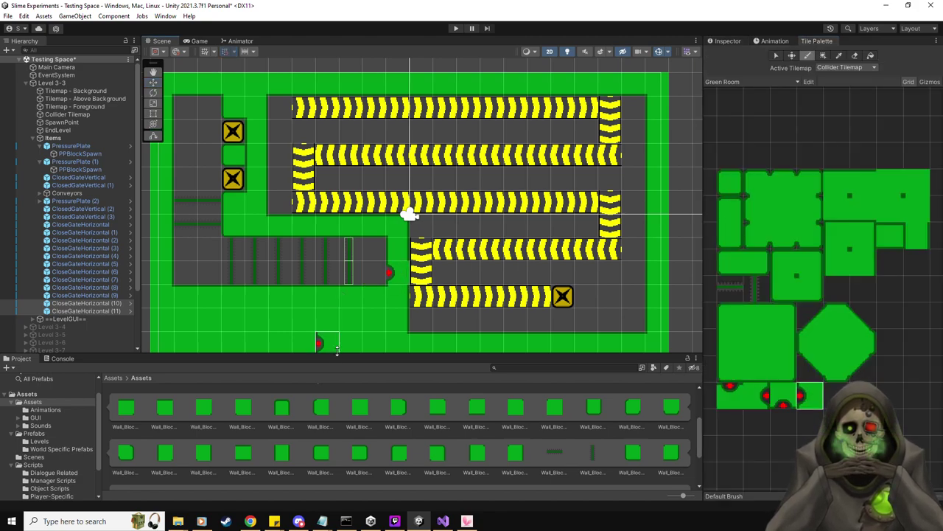
{"action": "left_click", "coordinate": [376, 273]}
Step: Paint the end wall edge above the left red exit tile and replace the old end wall column with solid green tiles
{"action": "left_click", "coordinate": [736, 350]}
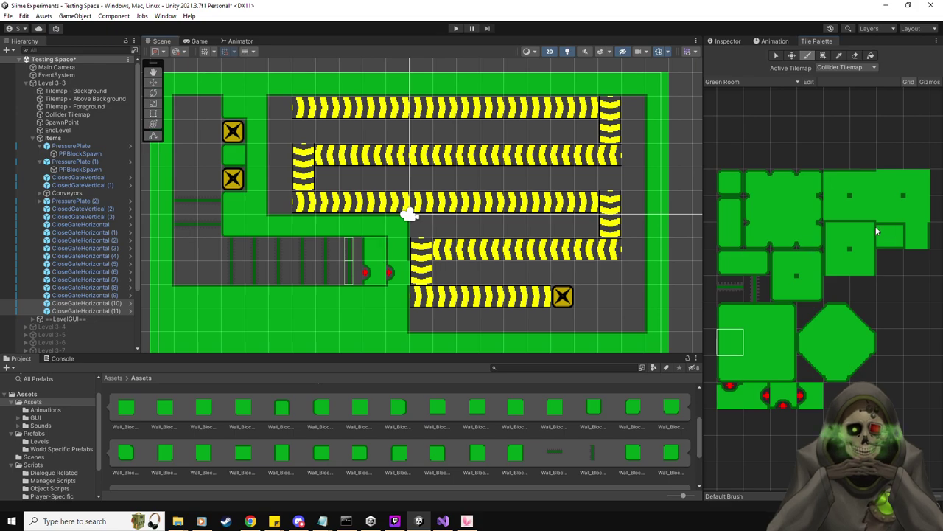
{"action": "left_click", "coordinate": [866, 177]}
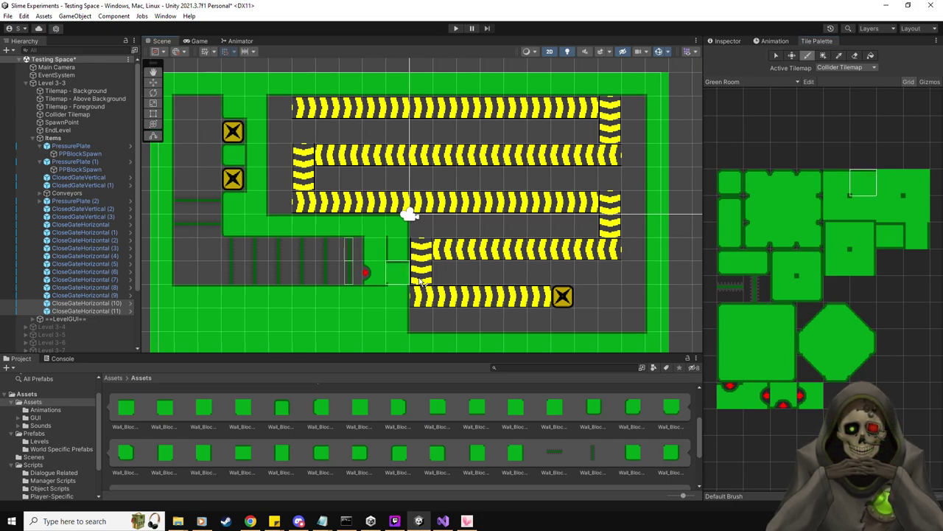
{"action": "left_click", "coordinate": [397, 248]}
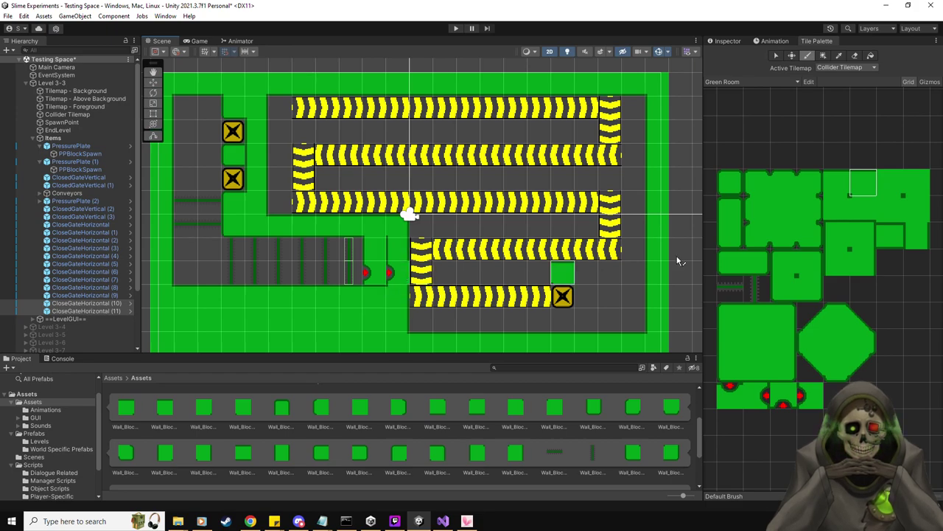
{"action": "left_click", "coordinate": [785, 323]}
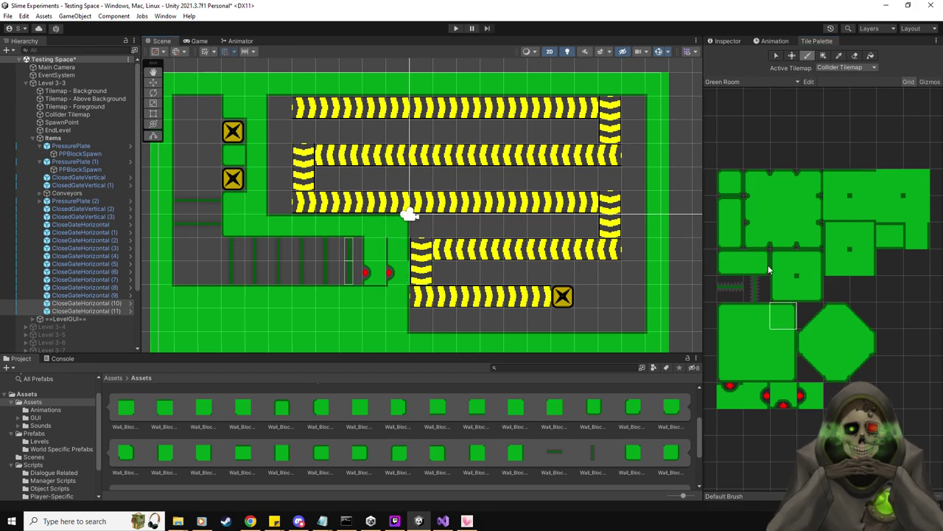
{"action": "left_click", "coordinate": [778, 355]}
{"action": "left_click", "coordinate": [398, 272]}
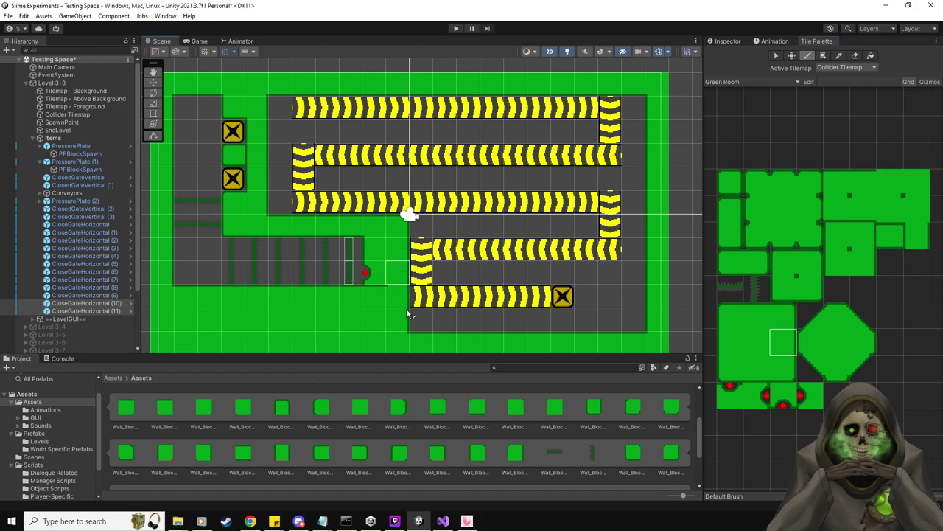
{"action": "left_click", "coordinate": [924, 218]}
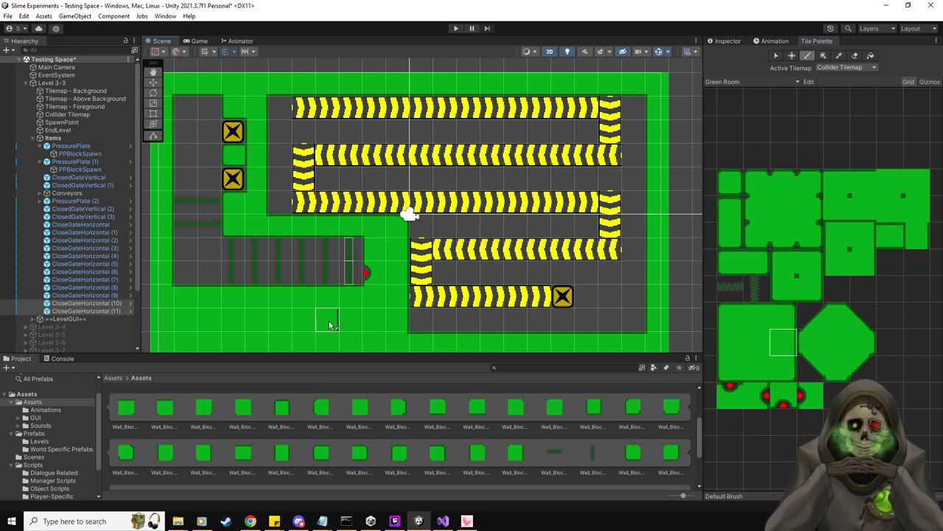
Step: Move the EndLevel trigger onto the red exit tile at the passage's right end and show its properties
{"action": "left_click", "coordinate": [59, 130]}
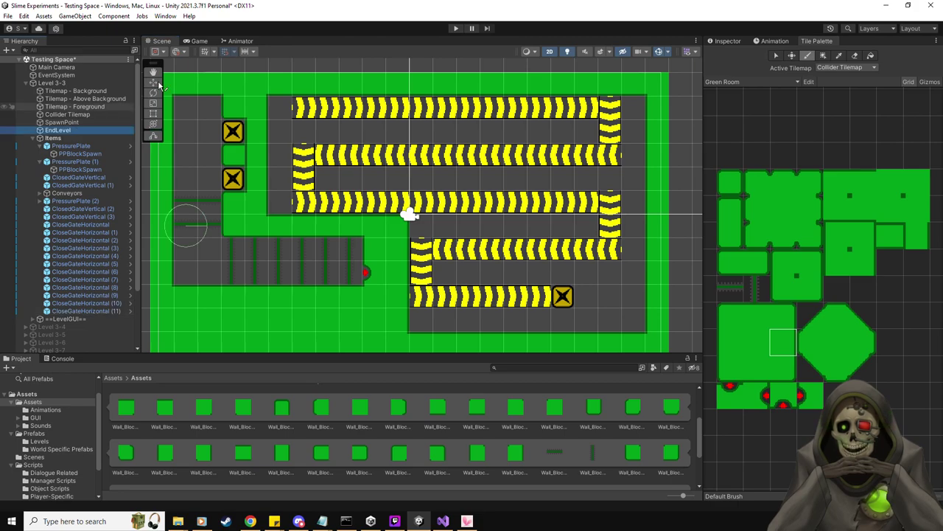
{"action": "left_click_drag", "start_coordinate": [195, 225], "coordinate": [381, 270]}
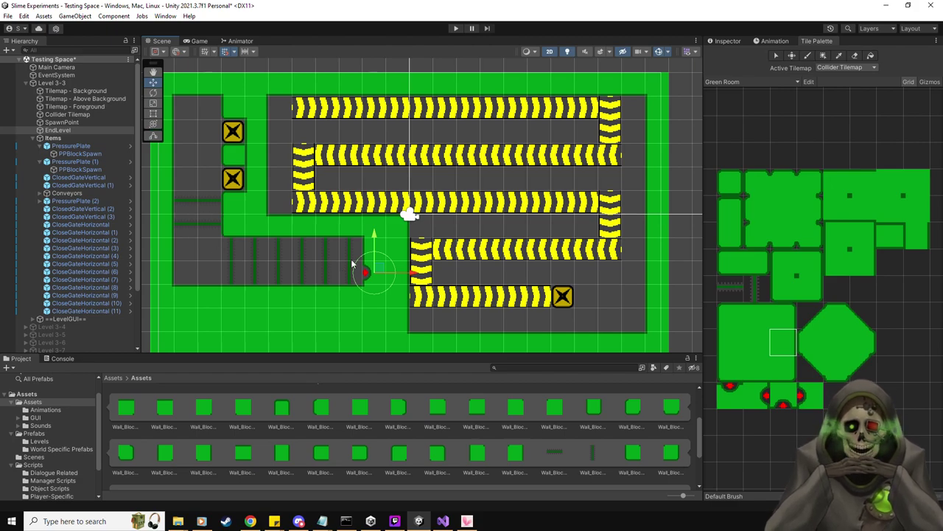
{"action": "left_click", "coordinate": [726, 41]}
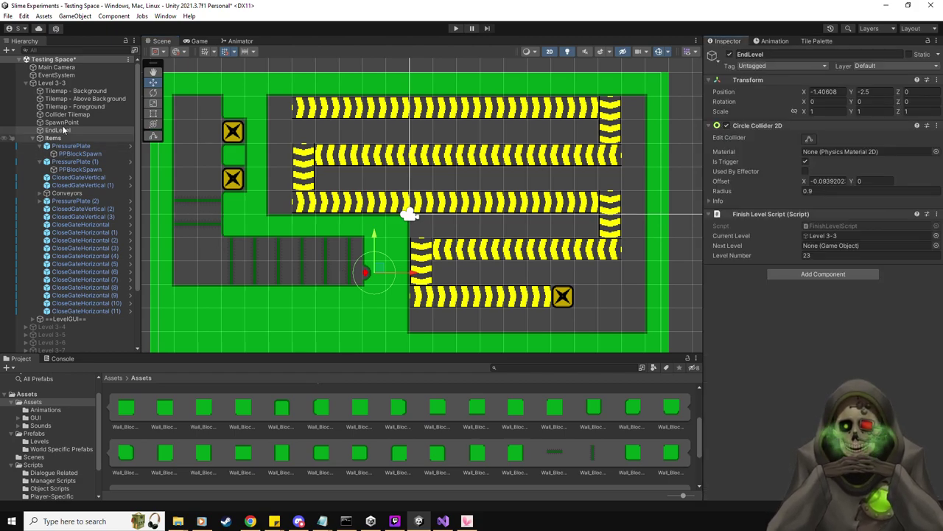
{"action": "scroll", "coordinate": [465, 407], "scroll_direction": "up", "scroll_amount": 2}
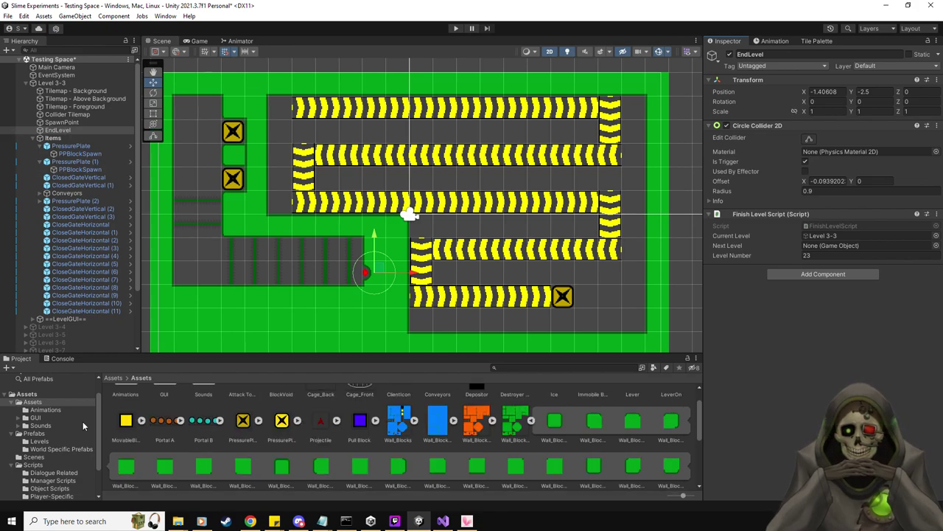
Step: Place a PressurePlate prefab on the top conveyor row at X -2.5, Y 4.5 and set its Order in Layer to 1
{"action": "left_click", "coordinate": [34, 434]}
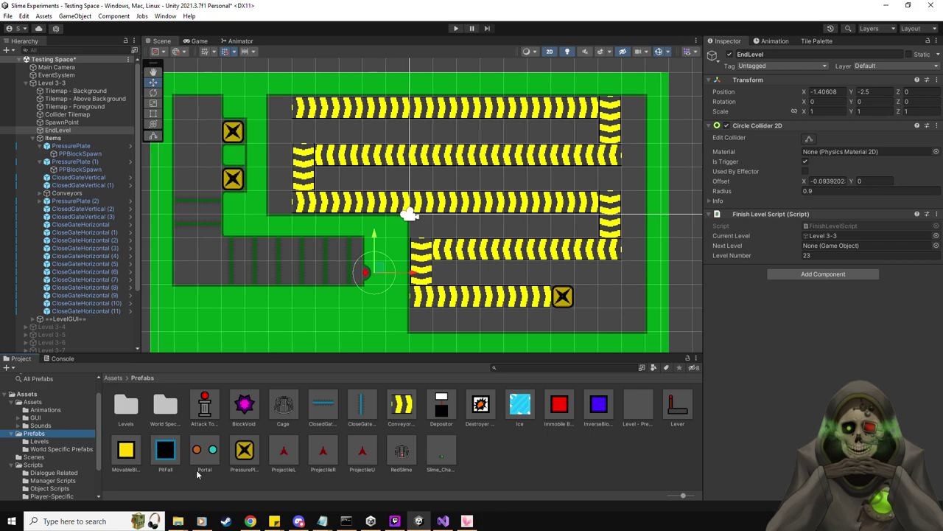
{"action": "left_click_drag", "start_coordinate": [249, 460], "coordinate": [354, 109]}
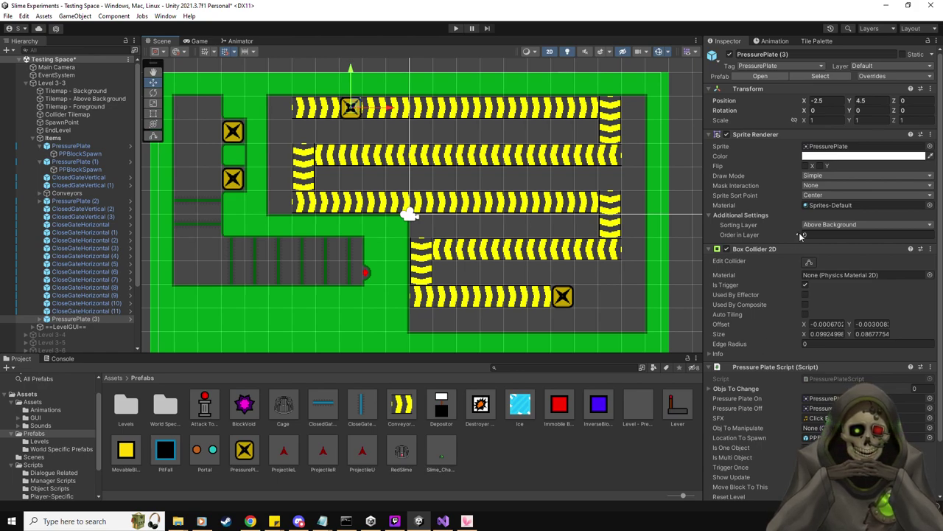
{"action": "left_click", "coordinate": [829, 234]}
{"action": "type", "text": "1"}
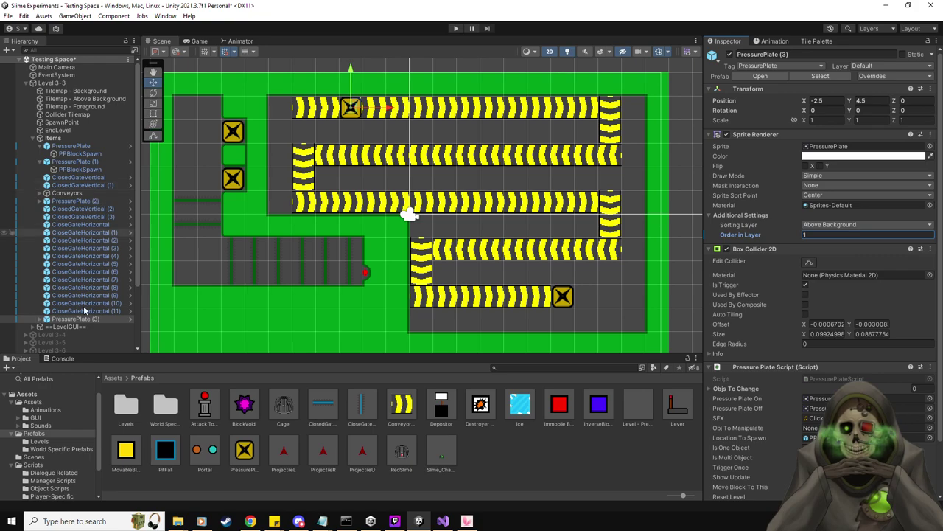
{"action": "left_click", "coordinate": [40, 193]}
{"action": "left_click", "coordinate": [83, 216]}
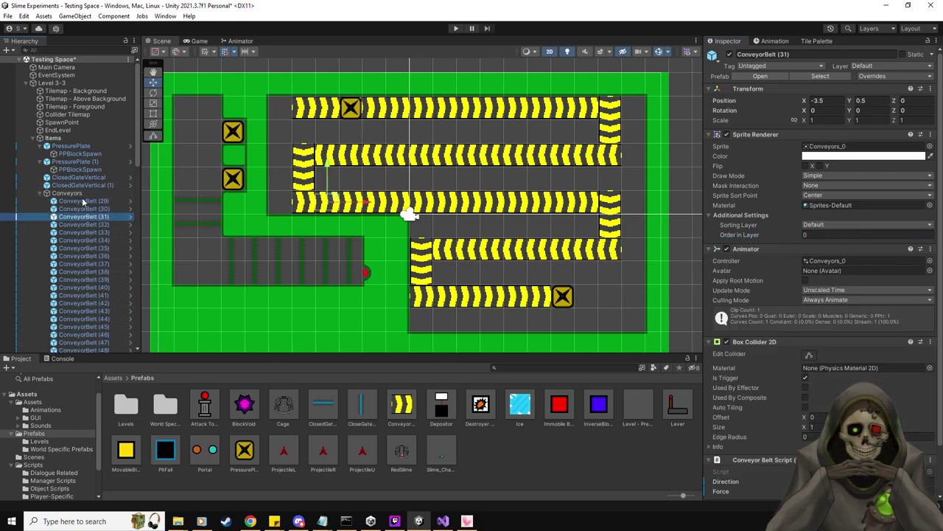
{"action": "left_click", "coordinate": [41, 194]}
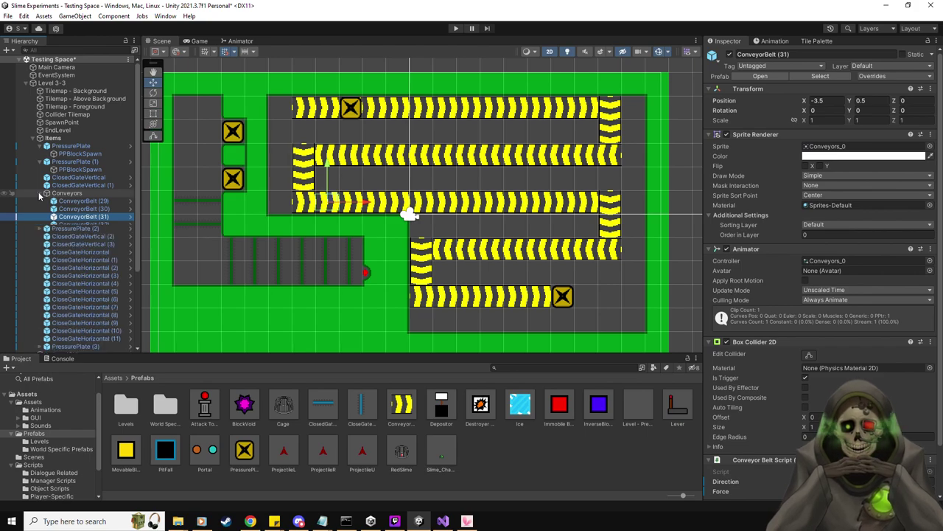
{"action": "left_click", "coordinate": [40, 193]}
Step: Enable Is Multi Object and Trigger Once on PressurePlate (3)
{"action": "left_click", "coordinate": [74, 318]}
{"action": "scroll", "coordinate": [797, 406], "scroll_direction": "down", "scroll_amount": 3}
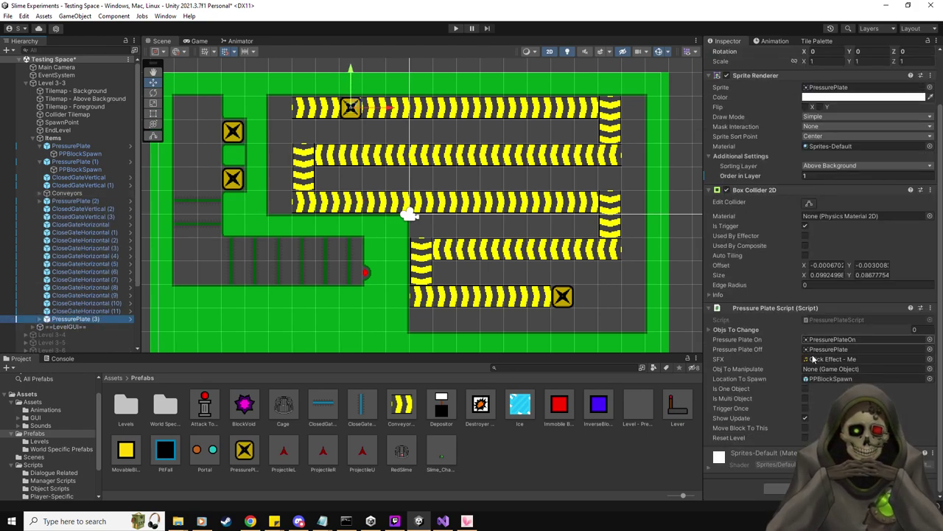
{"action": "left_click", "coordinate": [805, 409]}
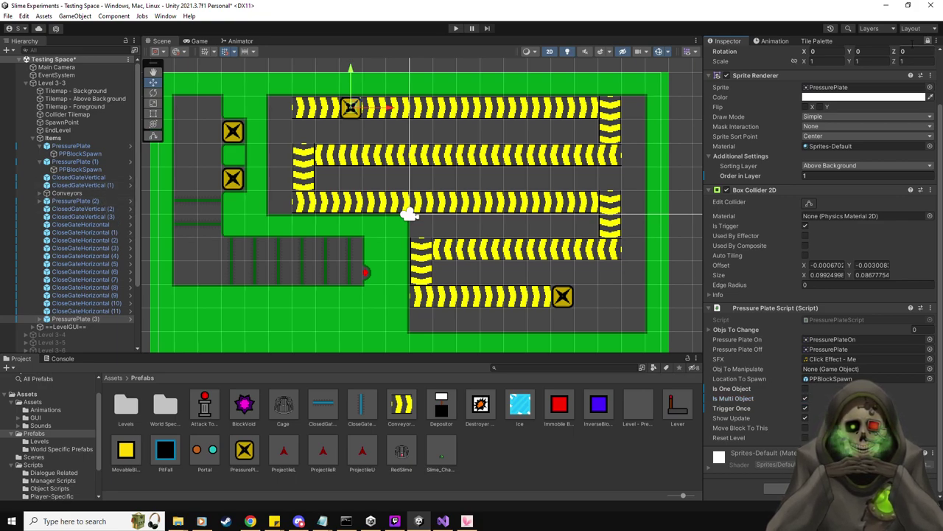
Step: Lock the Inspector on PressurePlate (3) and add ClosedGateVertical (2) and (3) to its Objs To Change list
{"action": "left_click", "coordinate": [96, 209]}
{"action": "left_click", "coordinate": [114, 217], "text": "shift"}
{"action": "left_click_drag", "start_coordinate": [111, 213], "coordinate": [717, 349]}
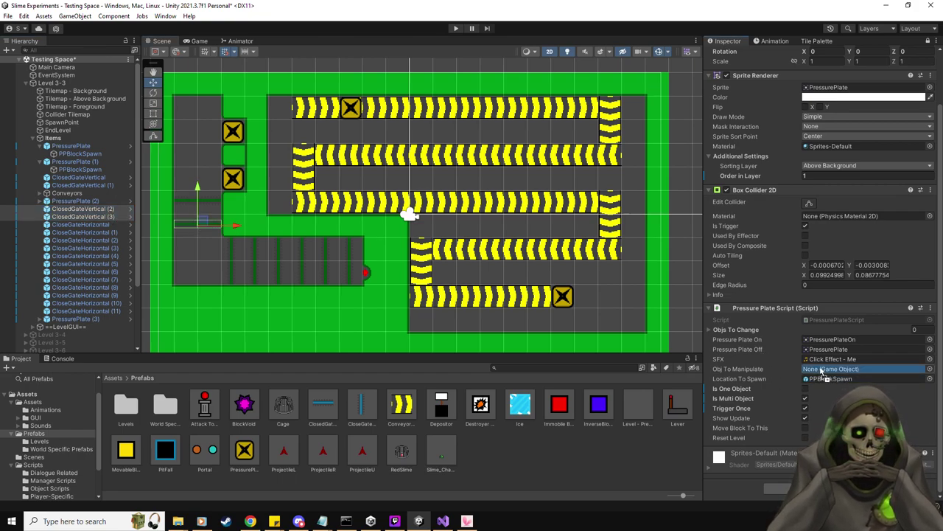
{"action": "left_click_drag", "start_coordinate": [822, 372], "coordinate": [776, 332]}
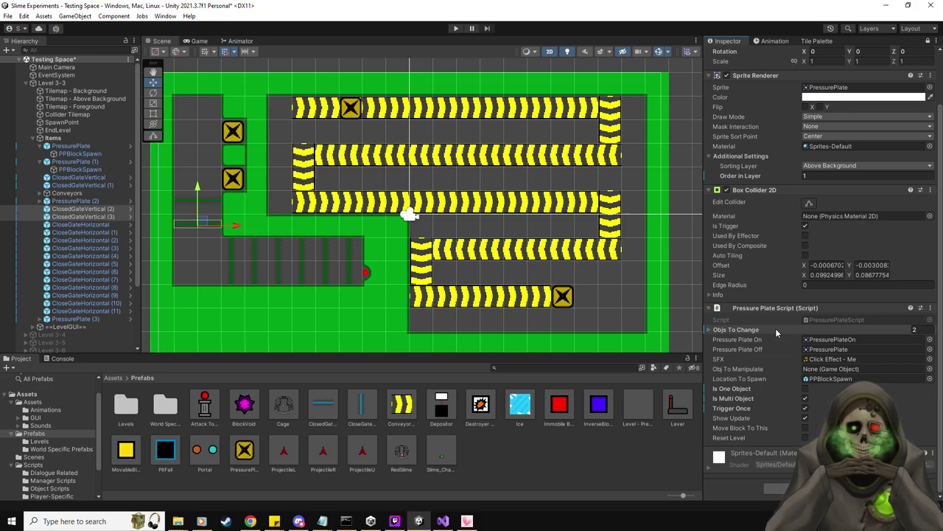
{"action": "left_click_drag", "start_coordinate": [777, 332], "coordinate": [775, 330]}
Step: Duplicate PressurePlate (3) and move the copy along the top conveyor row to X 6.5, Y 4.5
{"action": "left_click", "coordinate": [109, 319]}
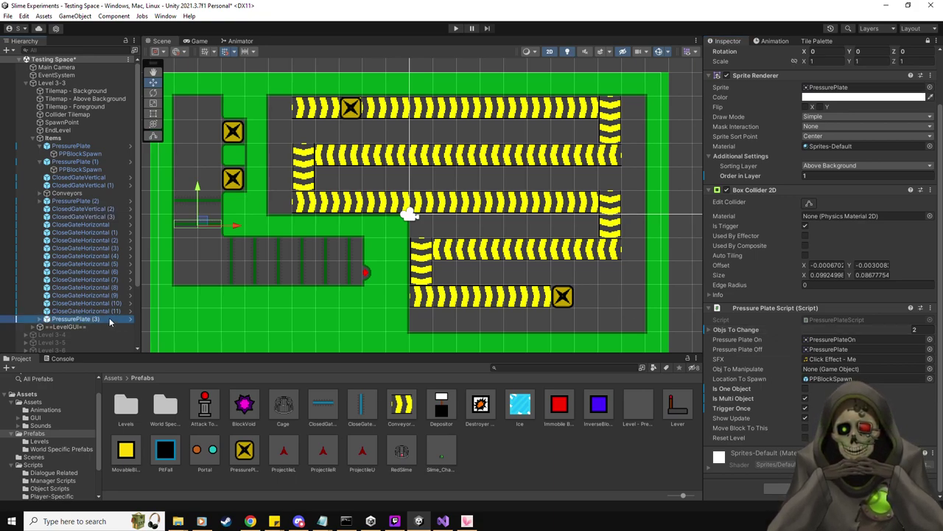
{"action": "key", "text": "ctrl+d"}
{"action": "left_click_drag", "start_coordinate": [398, 110], "coordinate": [609, 109]}
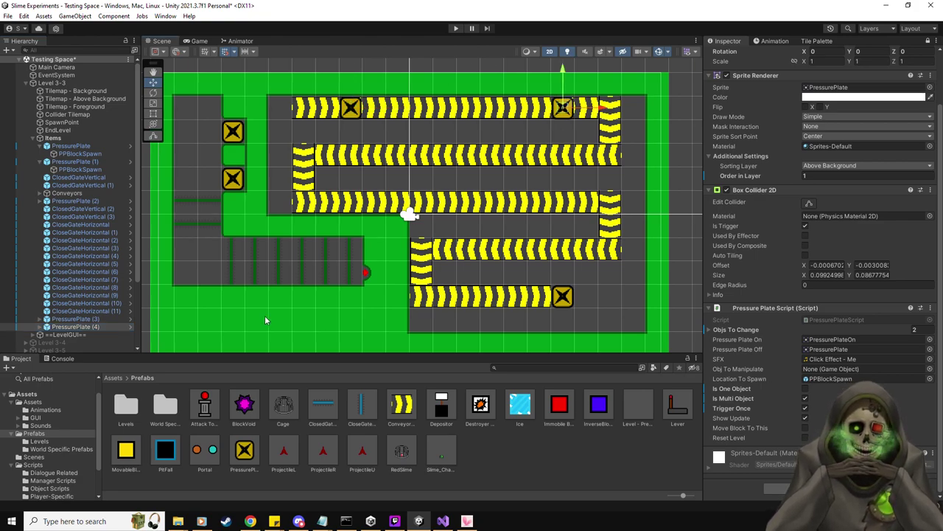
Step: Empty the displayed Objs To Change list and fill it with CloseGateHorizontal and CloseGateHorizontal (1)
{"action": "left_click", "coordinate": [758, 330]}
{"action": "left_click", "coordinate": [914, 329]}
{"action": "type", "text": "0"}
{"action": "key", "text": "Return"}
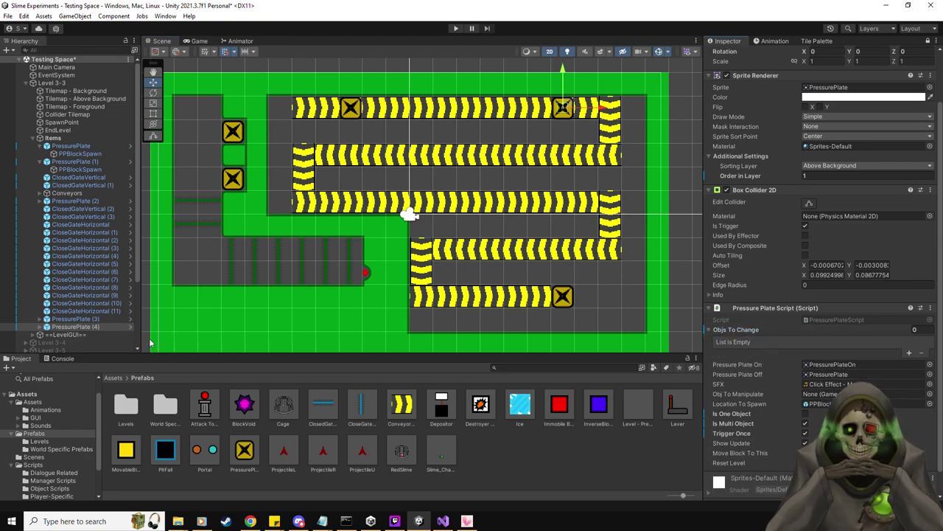
{"action": "left_click", "coordinate": [120, 223]}
{"action": "left_click", "coordinate": [121, 231], "text": "ctrl"}
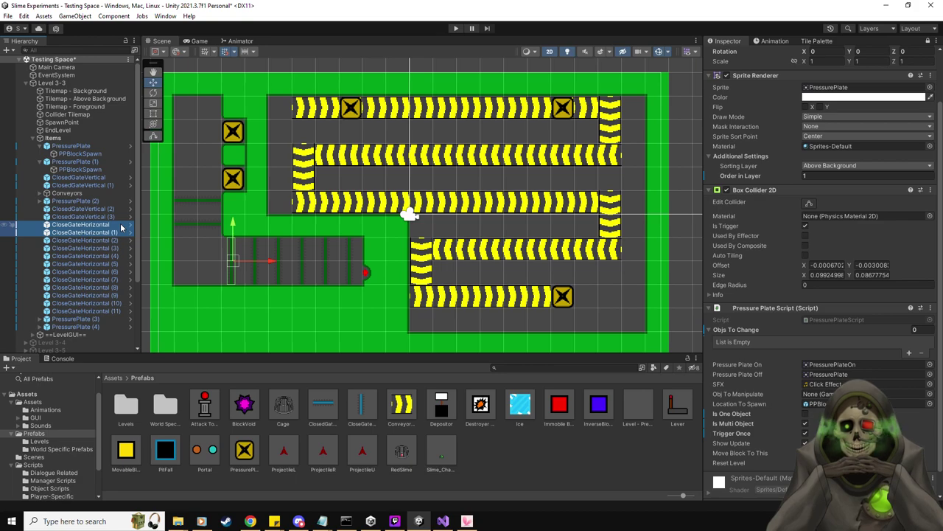
{"action": "left_click_drag", "start_coordinate": [121, 228], "coordinate": [770, 330]}
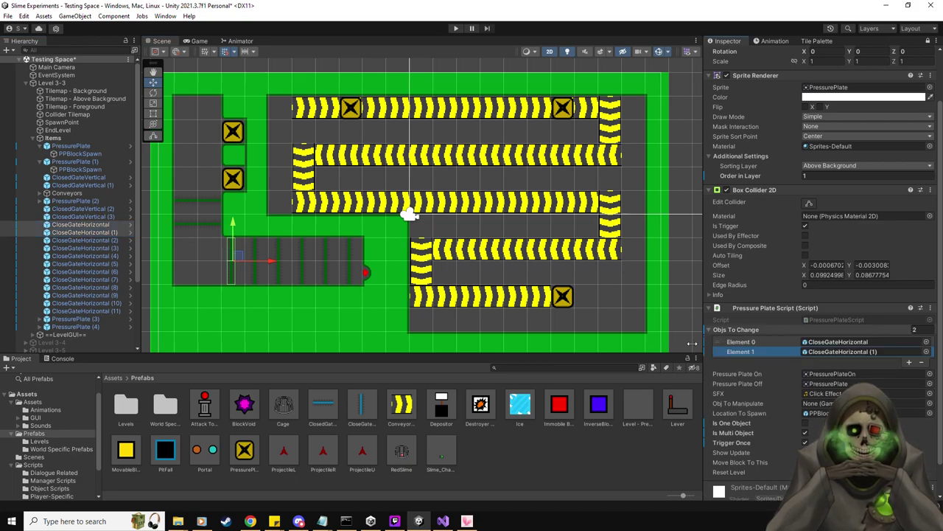
Step: Duplicate PressurePlate (4) and move the copy onto the second conveyor row at X 3.5, Y 2.5
{"action": "left_click", "coordinate": [85, 326]}
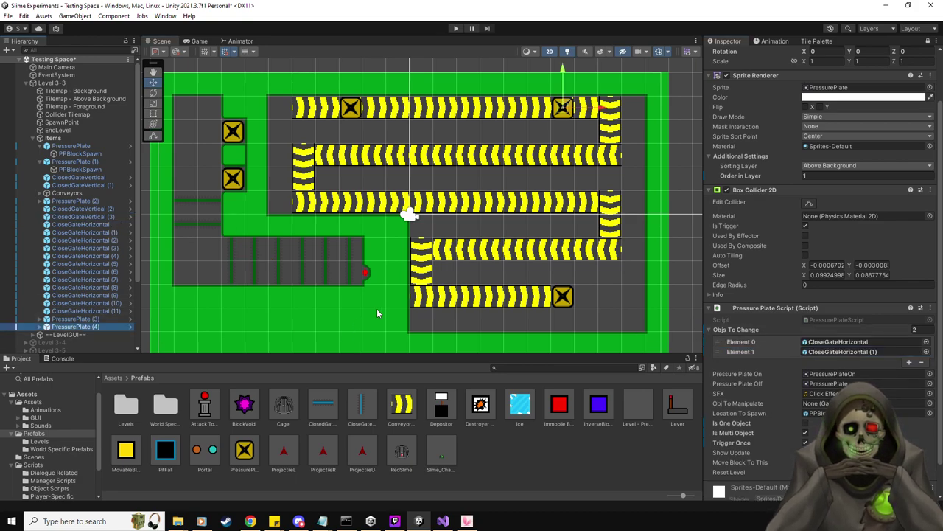
{"action": "key", "text": "ctrl+d"}
{"action": "left_click_drag", "start_coordinate": [564, 69], "coordinate": [566, 110]}
{"action": "left_click_drag", "start_coordinate": [598, 156], "coordinate": [528, 155]}
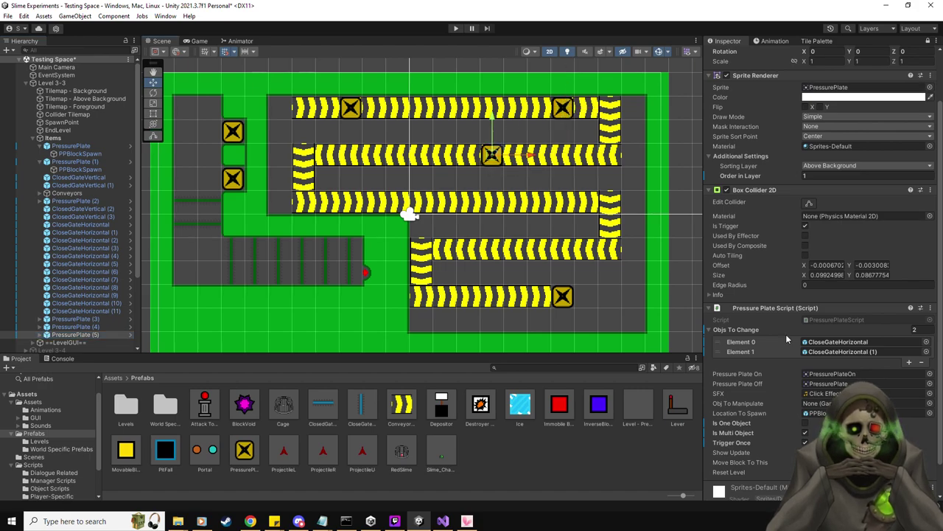
Step: Delete both horizontal gate entries from the displayed Objs To Change list
{"action": "left_click", "coordinate": [755, 341]}
{"action": "key", "text": "Delete"}
{"action": "key", "text": "Delete"}
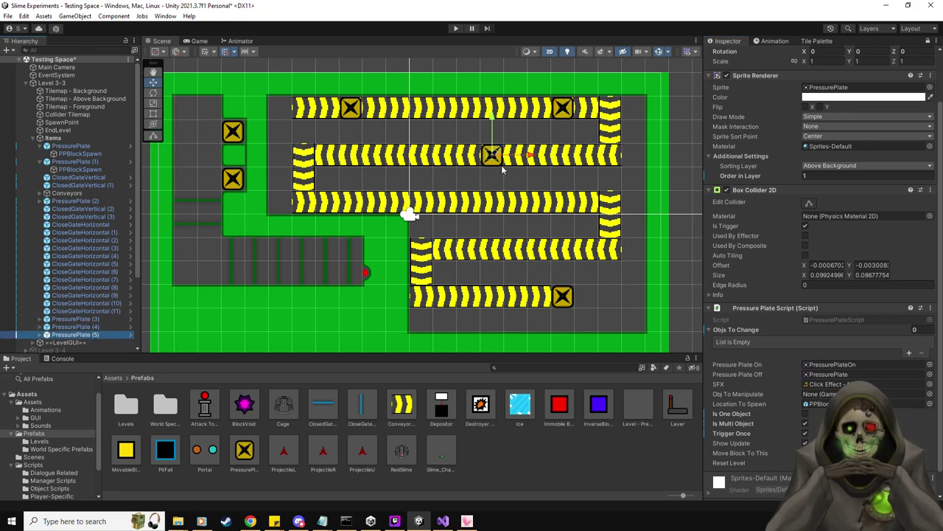
Step: Duplicate the pressure plate to the second conveyor row's left end, two spots on the third row and one on the fourth row
{"action": "key", "text": "ctrl+d"}
{"action": "left_click_drag", "start_coordinate": [525, 156], "coordinate": [360, 164]}
{"action": "key", "text": "ctrl+d"}
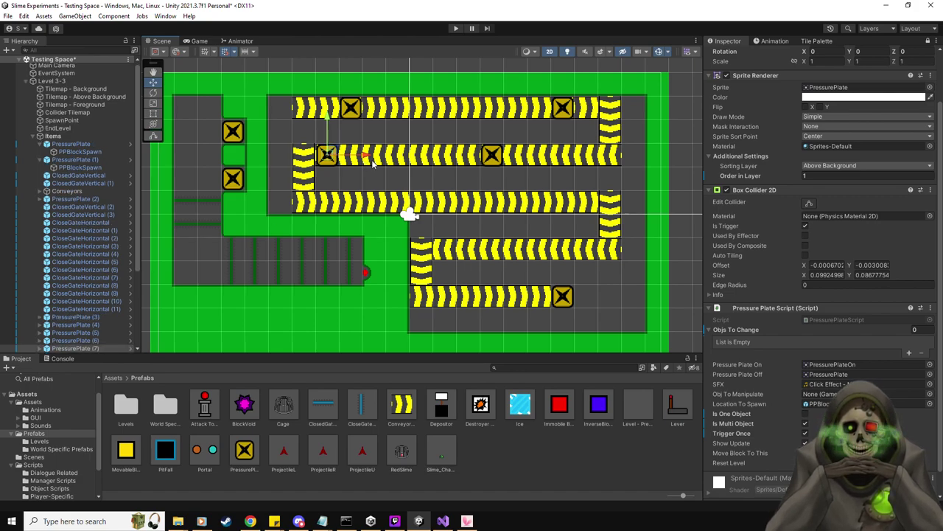
{"action": "left_click_drag", "start_coordinate": [332, 153], "coordinate": [500, 251]}
{"action": "key", "text": "ctrl+d"}
{"action": "key", "text": "ctrl+d"}
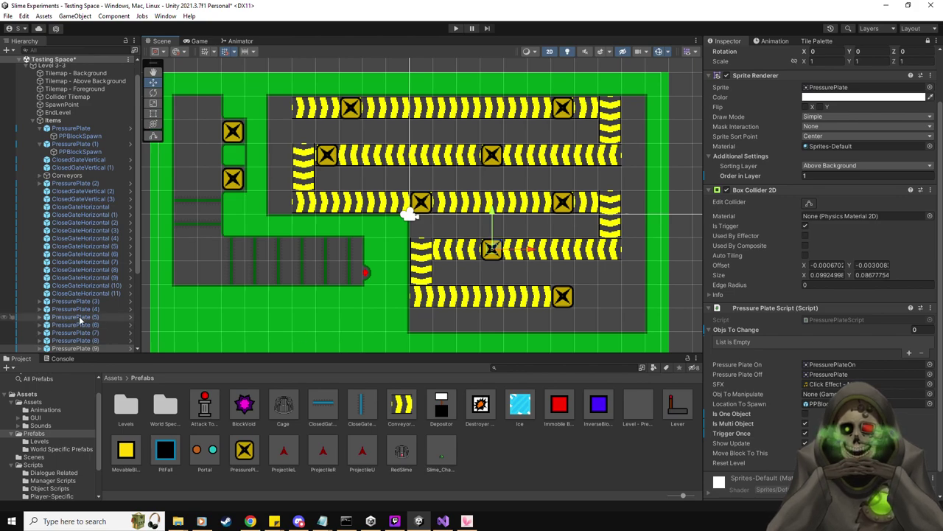
Step: Unlock the Inspector and compare the Objs To Change lists of the pressure plates on the conveyor path
{"action": "left_click", "coordinate": [111, 301]}
{"action": "key", "text": "Down"}
{"action": "key", "text": "Down"}
{"action": "key", "text": "Up"}
{"action": "key", "text": "Up"}
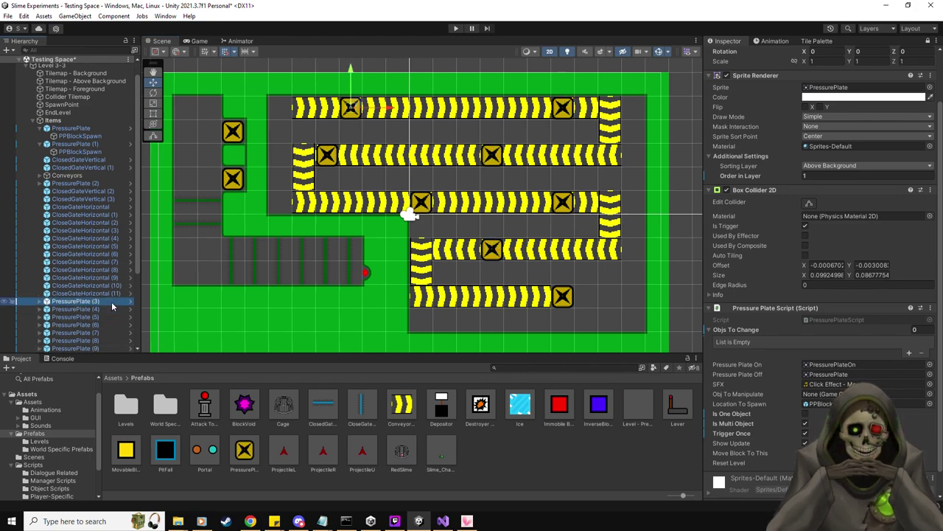
{"action": "key", "text": "Down"}
{"action": "key", "text": "Down"}
{"action": "key", "text": "Up"}
{"action": "key", "text": "Up"}
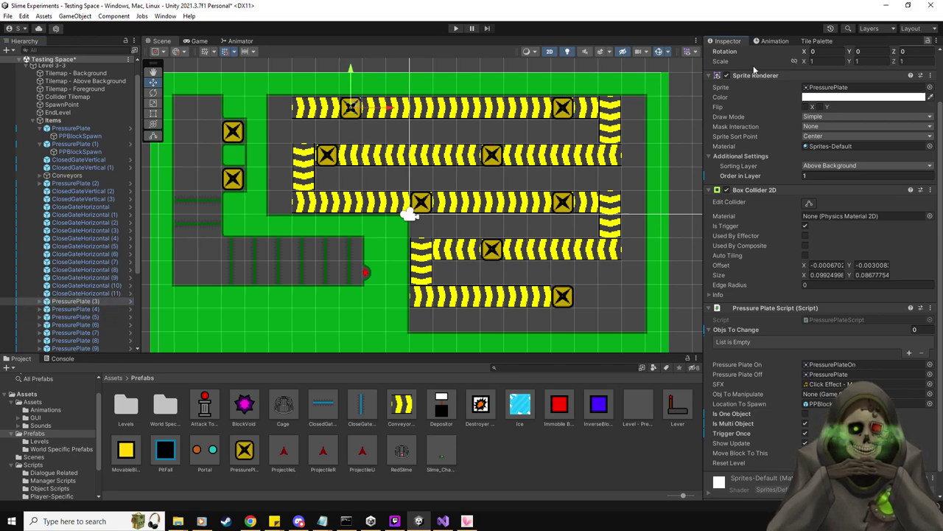
{"action": "left_click", "coordinate": [88, 317]}
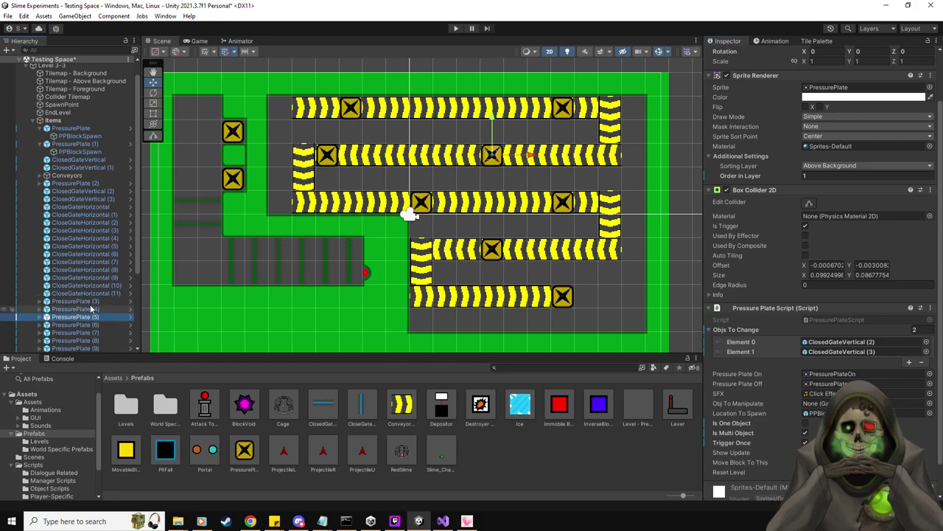
{"action": "key", "text": "Up"}
{"action": "key", "text": "Up"}
{"action": "key", "text": "Down"}
{"action": "key", "text": "Down"}
{"action": "key", "text": "Down"}
{"action": "key", "text": "Down"}
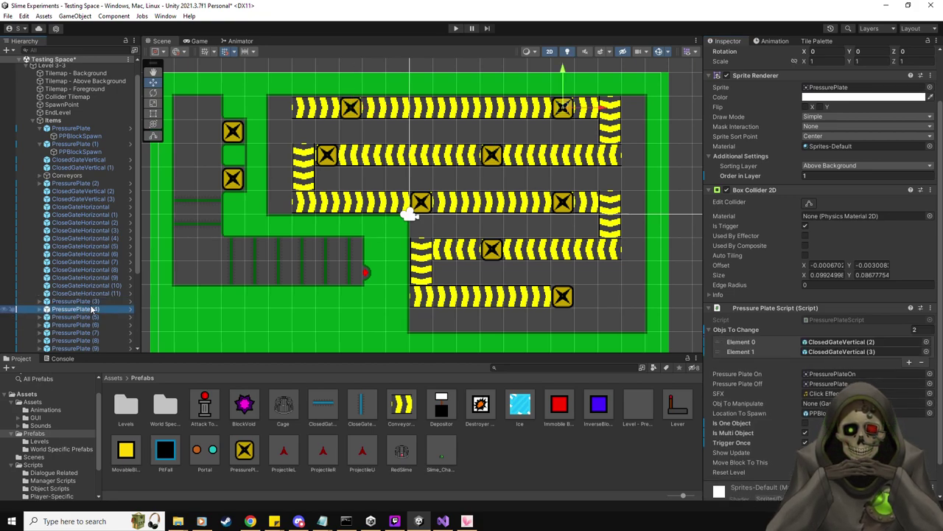
{"action": "key", "text": "Up"}
{"action": "key", "text": "Up"}
Step: Set the Objs To Change list size to 0 for PressurePlate (4) through PressurePlate (9) together
{"action": "left_click", "coordinate": [92, 308]}
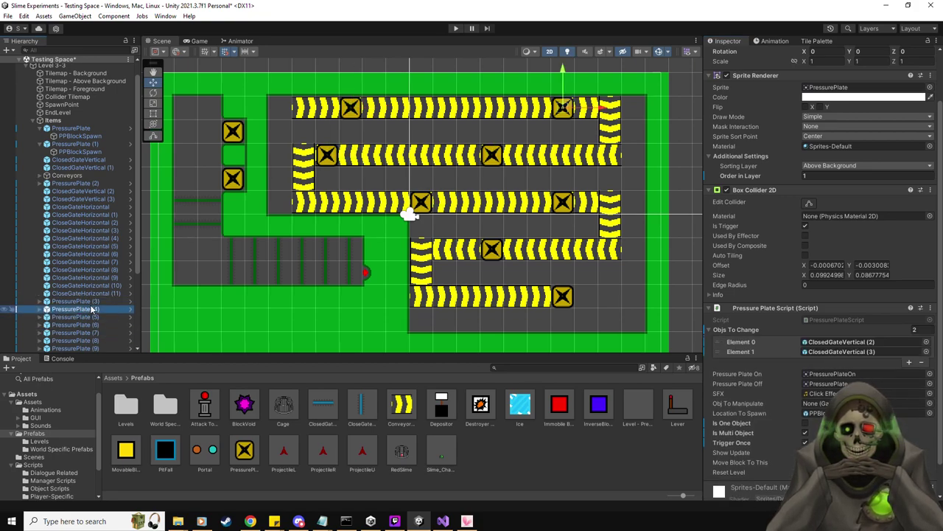
{"action": "scroll", "coordinate": [95, 317], "scroll_direction": "down", "scroll_amount": 2}
{"action": "left_click", "coordinate": [102, 320], "text": "shift"}
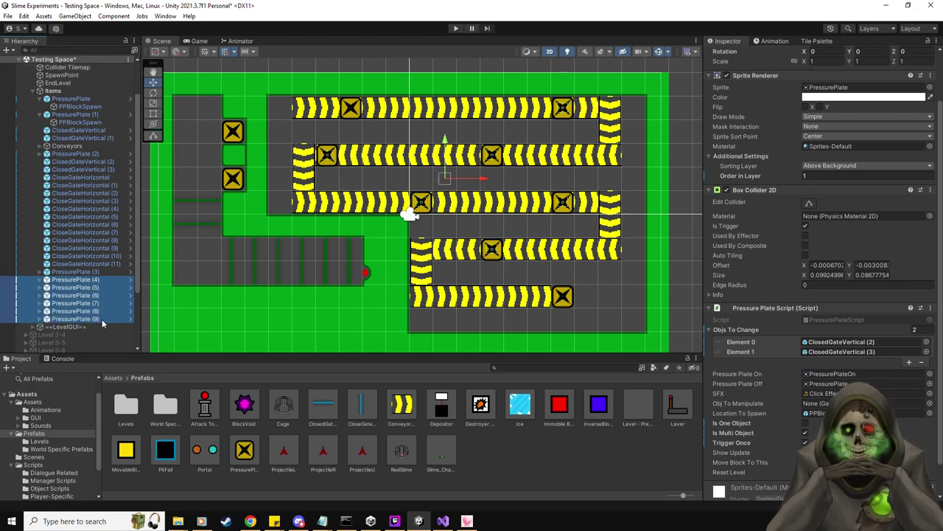
{"action": "left_click", "coordinate": [774, 328]}
{"action": "left_click", "coordinate": [921, 330]}
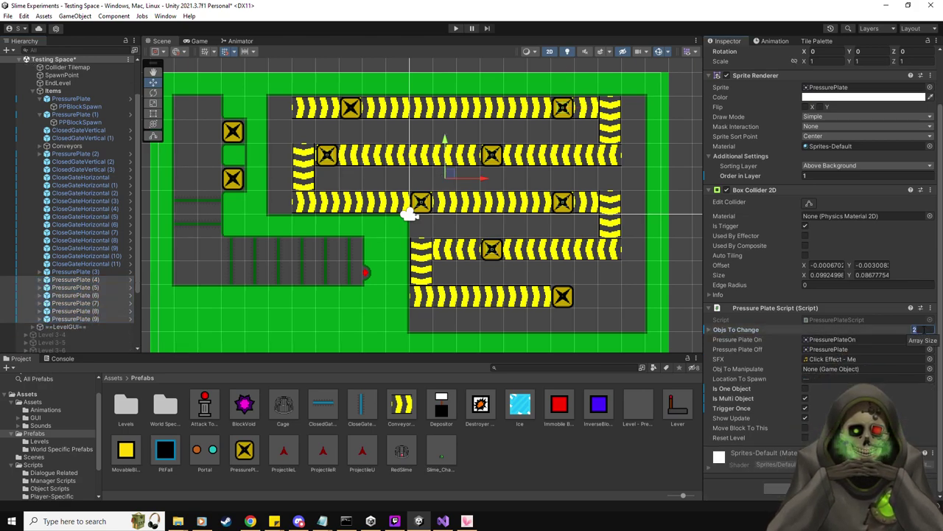
{"action": "type", "text": "0"}
{"action": "key", "text": "Return"}
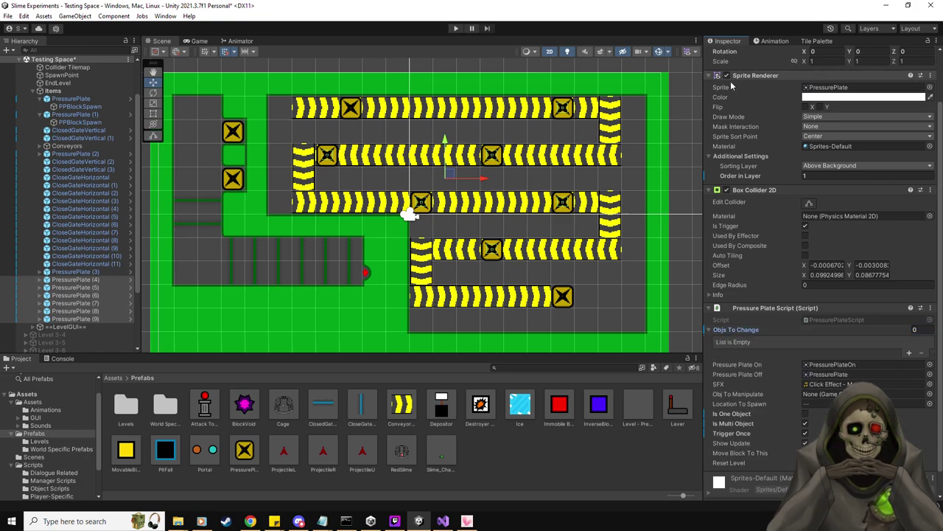
Step: Assign ClosedGateVertical (2) and (3) to PressurePlate (3)'s Objs To Change list, locking the Inspector only during the assignment
{"action": "left_click", "coordinate": [94, 272]}
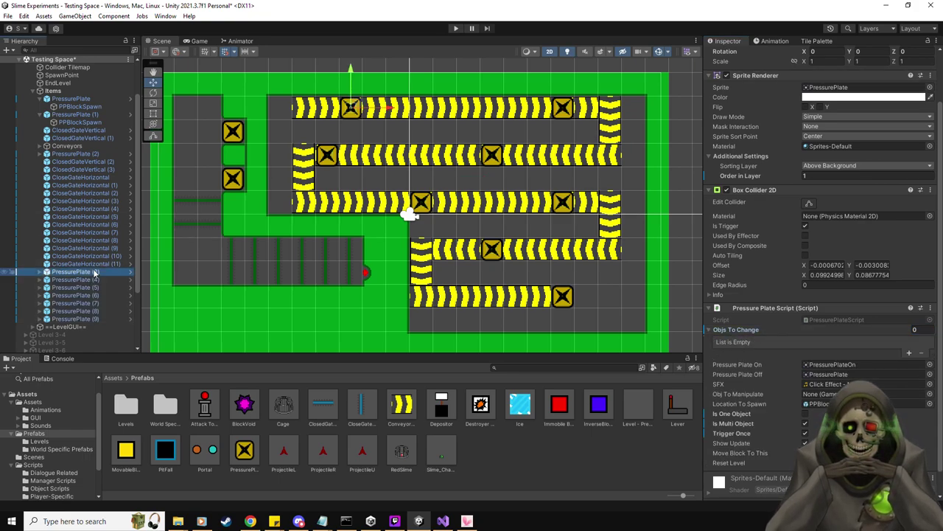
{"action": "scroll", "coordinate": [766, 148], "scroll_direction": "up", "scroll_amount": 3}
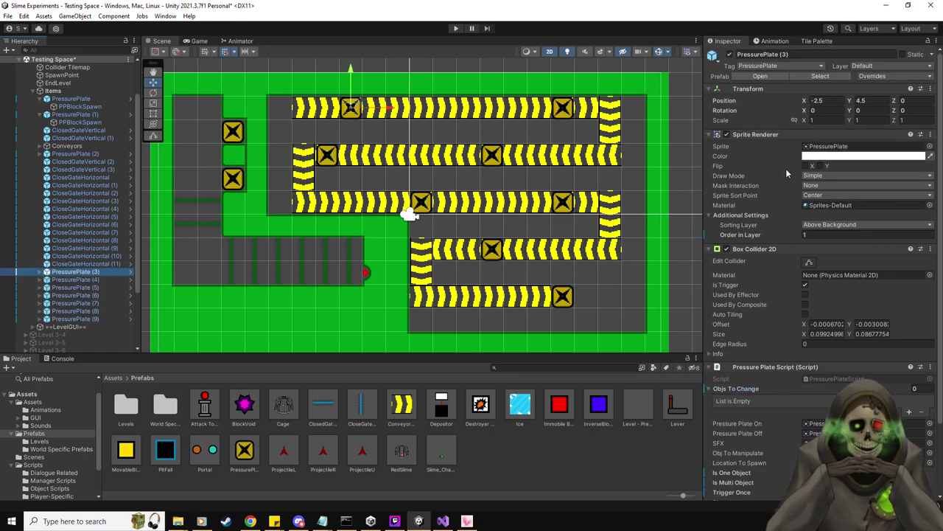
{"action": "left_click", "coordinate": [928, 41]}
{"action": "left_click", "coordinate": [111, 162]}
{"action": "left_click", "coordinate": [111, 170], "text": "ctrl"}
{"action": "left_click_drag", "start_coordinate": [109, 169], "coordinate": [781, 389]}
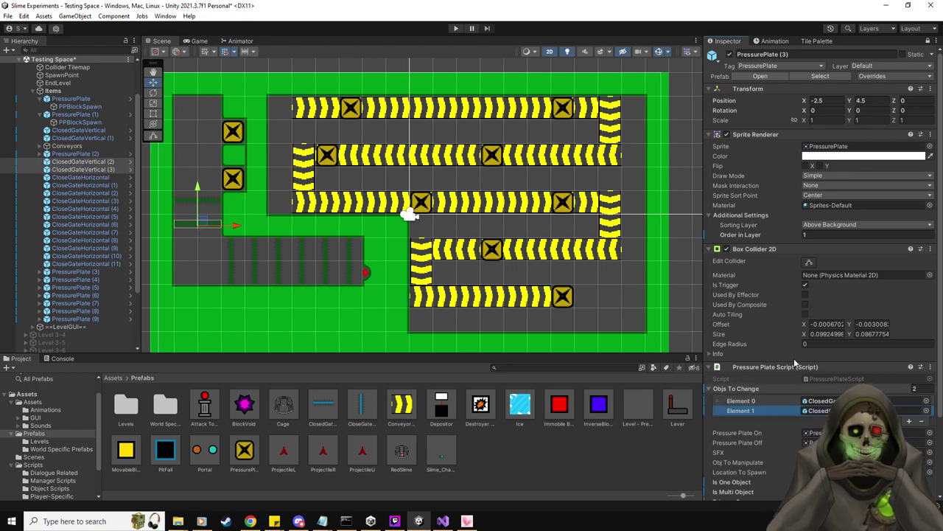
{"action": "left_click", "coordinate": [928, 42]}
Step: Assign CloseGateHorizontal and CloseGateHorizontal (1) to PressurePlate (4)'s Objs To Change list, locking the Inspector only during the assignment
{"action": "left_click", "coordinate": [74, 280]}
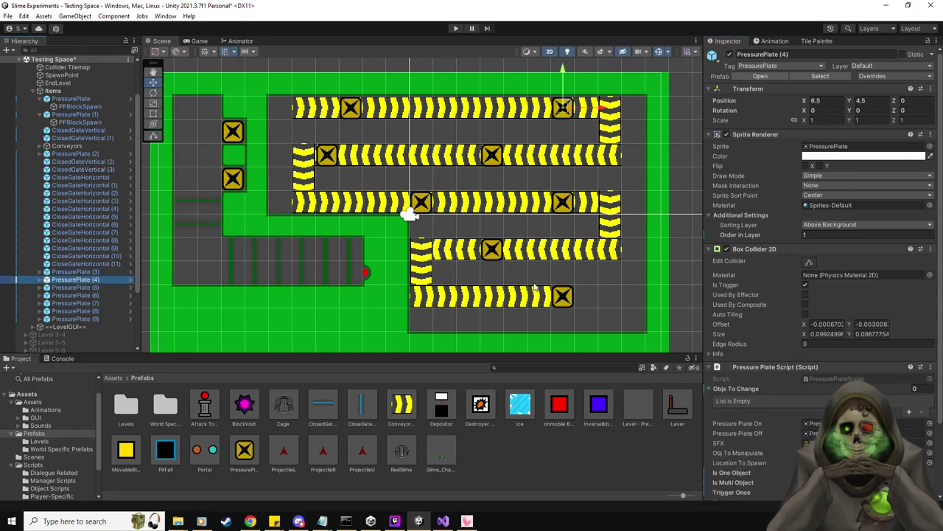
{"action": "left_click", "coordinate": [930, 41]}
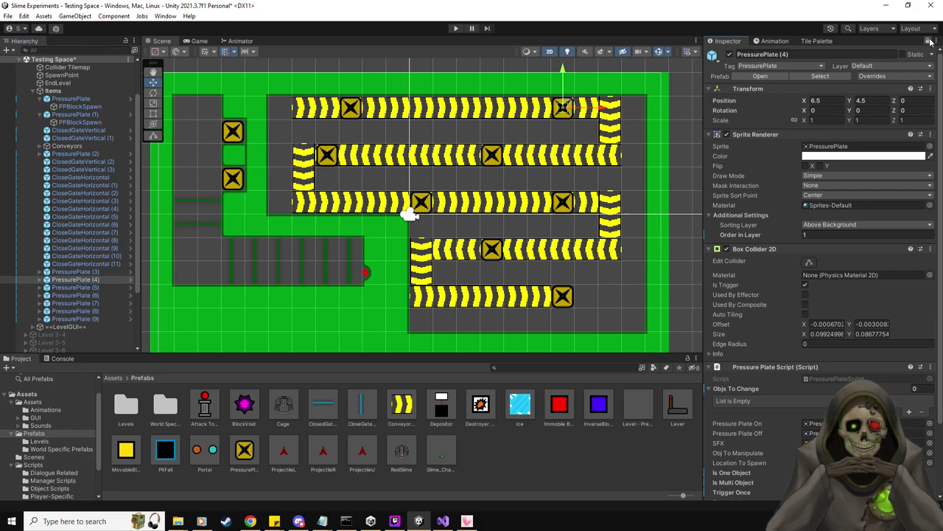
{"action": "left_click", "coordinate": [118, 178]}
{"action": "left_click", "coordinate": [120, 185], "text": "ctrl"}
{"action": "left_click_drag", "start_coordinate": [101, 180], "coordinate": [758, 395]}
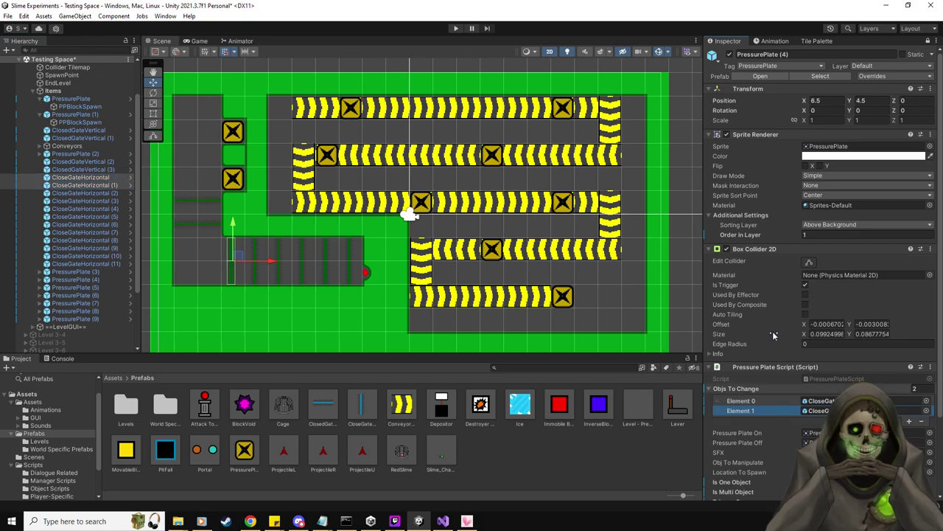
{"action": "left_click", "coordinate": [927, 41]}
Step: Assign CloseGateHorizontal (3) and (4) to PressurePlate (5)'s Objs To Change list, and CloseGateHorizontal (5) and (6) to PressurePlate (6)'s list
{"action": "left_click", "coordinate": [100, 281]}
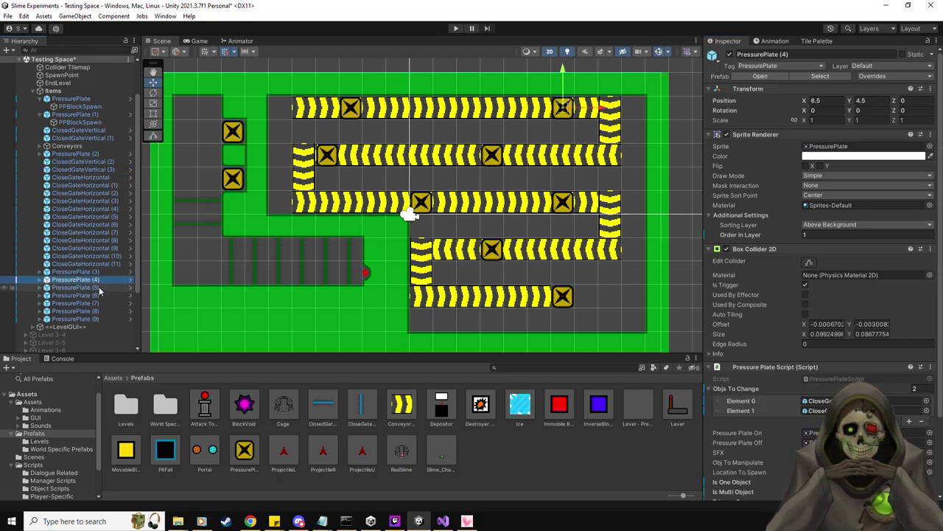
{"action": "left_click", "coordinate": [99, 287]}
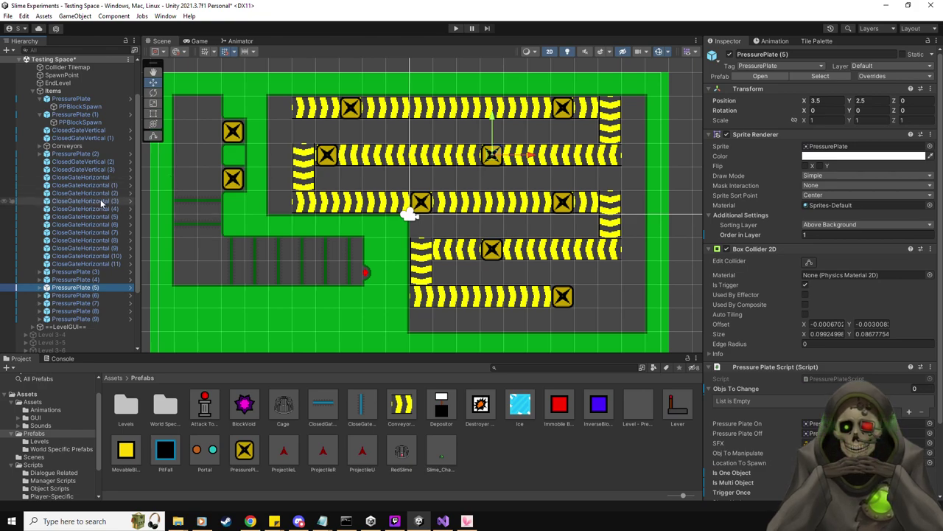
{"action": "left_click_drag", "start_coordinate": [100, 199], "coordinate": [737, 389]}
{"action": "left_click_drag", "start_coordinate": [85, 209], "coordinate": [743, 399]}
{"action": "left_click", "coordinate": [75, 295]}
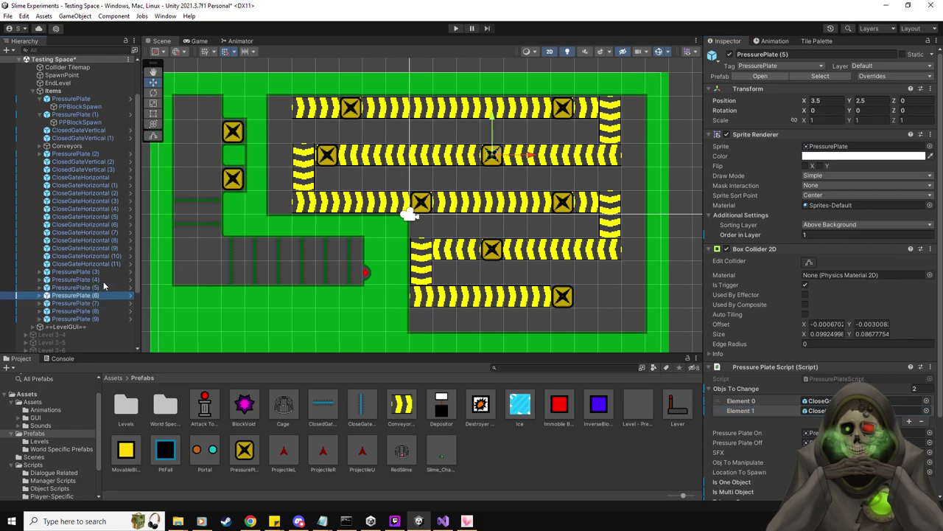
{"action": "left_click_drag", "start_coordinate": [113, 213], "coordinate": [741, 399]}
{"action": "left_click_drag", "start_coordinate": [99, 225], "coordinate": [760, 396]}
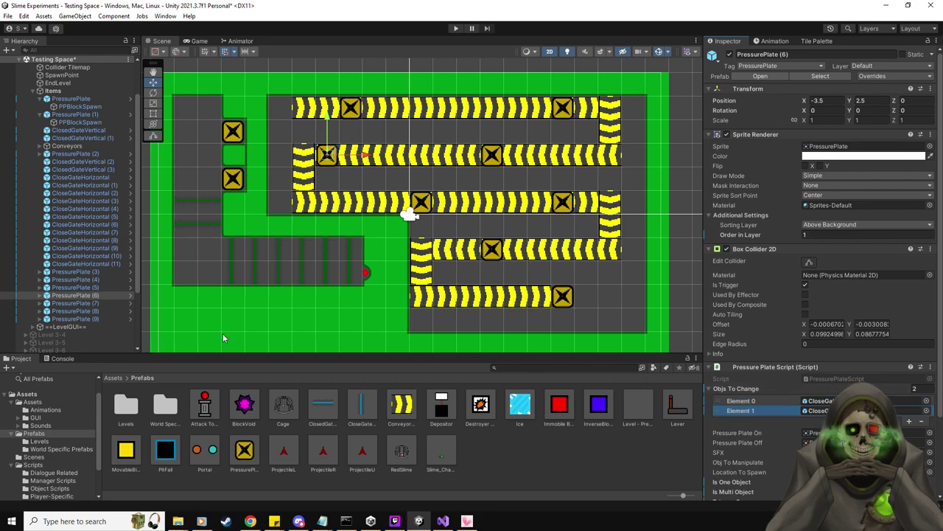
Step: Assign CloseGateHorizontal (7) and (8) to PressurePlate (7)'s Objs To Change list, and CloseGateHorizontal (9) and (10) to PressurePlate (8)'s list
{"action": "left_click", "coordinate": [86, 303]}
{"action": "left_click", "coordinate": [86, 303]}
{"action": "left_click_drag", "start_coordinate": [82, 233], "coordinate": [745, 392]}
{"action": "left_click_drag", "start_coordinate": [107, 245], "coordinate": [796, 389]}
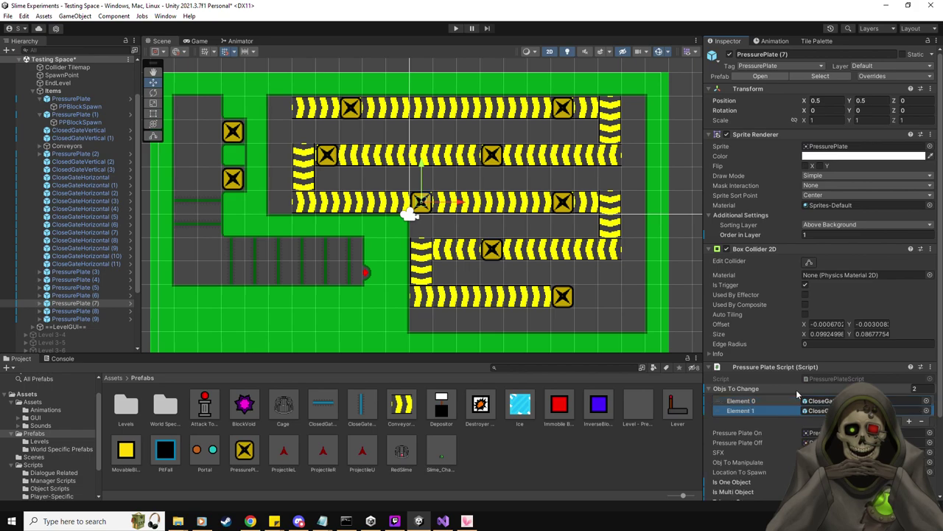
{"action": "left_click", "coordinate": [77, 312]}
{"action": "left_click_drag", "start_coordinate": [106, 252], "coordinate": [730, 390]}
{"action": "left_click_drag", "start_coordinate": [104, 257], "coordinate": [737, 398]}
Step: Go back through the horizontal gates from CloseGateHorizontal (11) to the first one and check their positions in the exit passage
{"action": "left_click", "coordinate": [92, 265]}
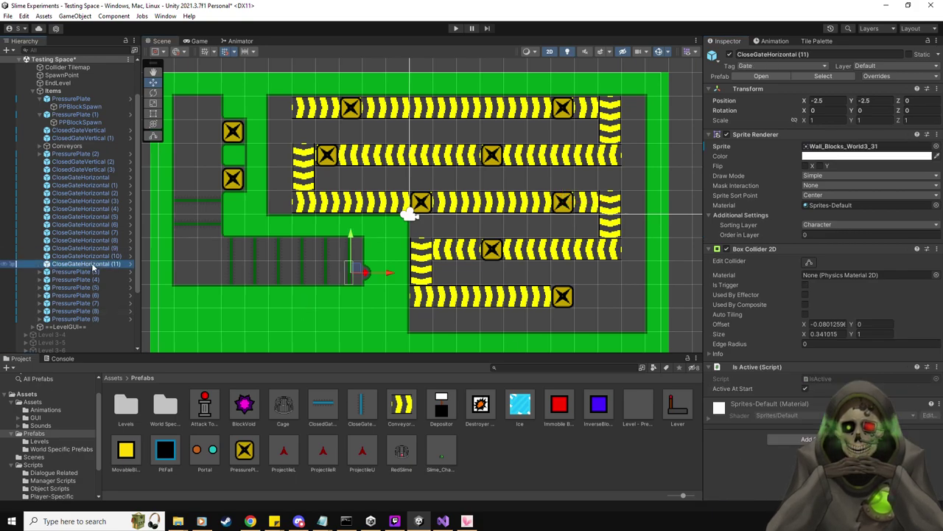
{"action": "key", "text": "Up"}
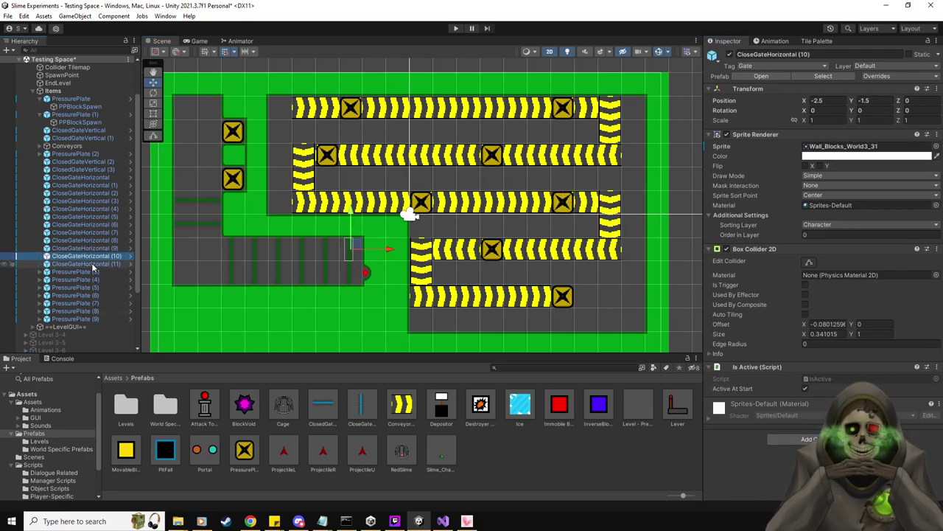
{"action": "key", "text": "Up"}
{"action": "key", "text": "Up"}
{"action": "key", "text": "Up"}
{"action": "key", "text": "Up"}
{"action": "key", "text": "Up"}
{"action": "key", "text": "Up"}
{"action": "key", "text": "Up"}
{"action": "key", "text": "Up"}
{"action": "key", "text": "Up"}
{"action": "key", "text": "Up"}
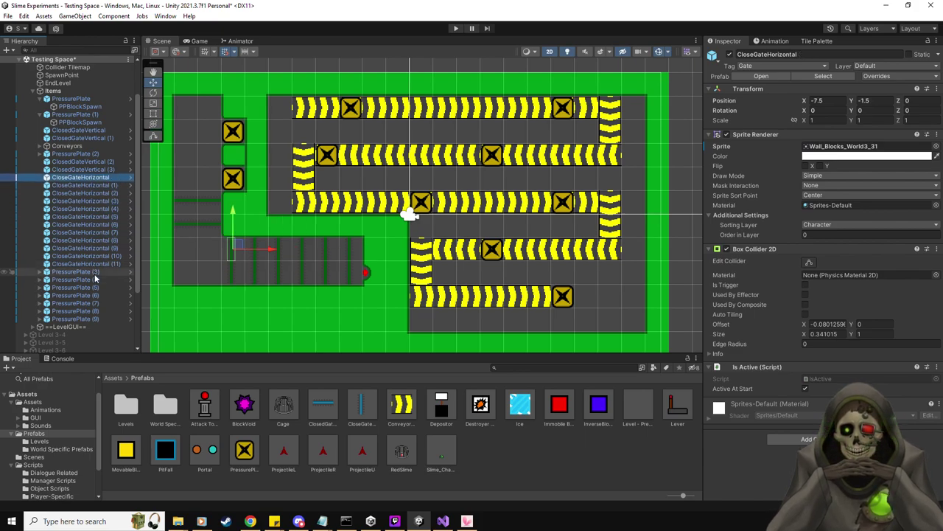
Step: Reassign the Objs To Change entries of PressurePlate (5) through PressurePlate (8) as consecutive gate pairs starting from CloseGateHorizontal (2)
{"action": "left_click", "coordinate": [93, 273]}
{"action": "key", "text": "Down"}
{"action": "key", "text": "Down"}
{"action": "key", "text": "Up"}
{"action": "key", "text": "Down"}
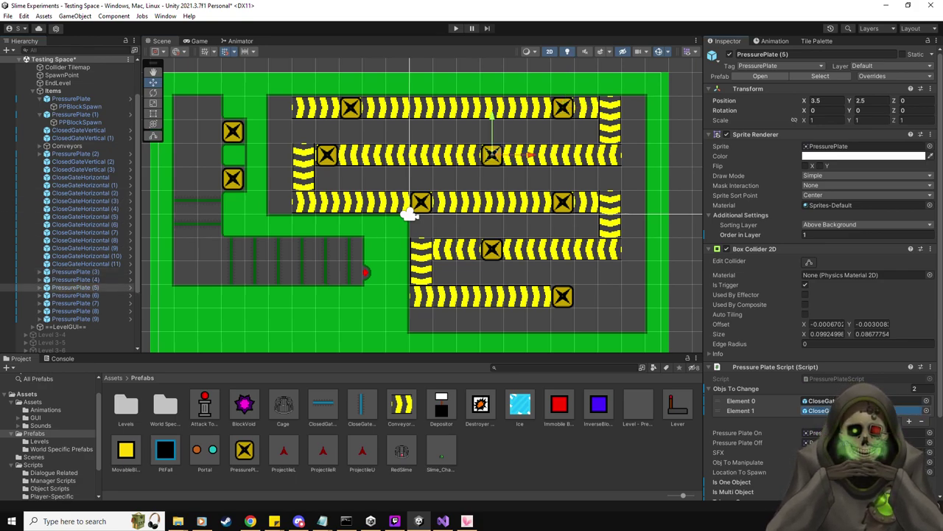
{"action": "left_click", "coordinate": [86, 295]}
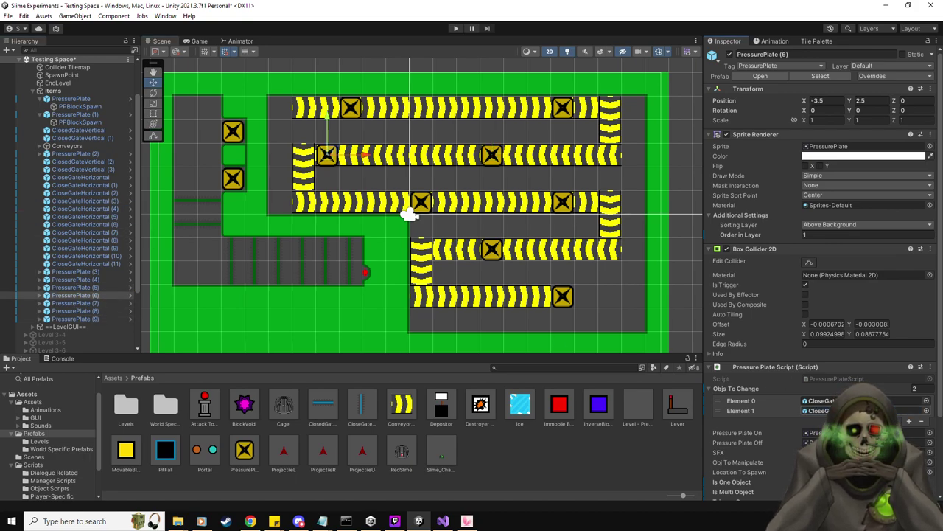
{"action": "left_click", "coordinate": [104, 302]}
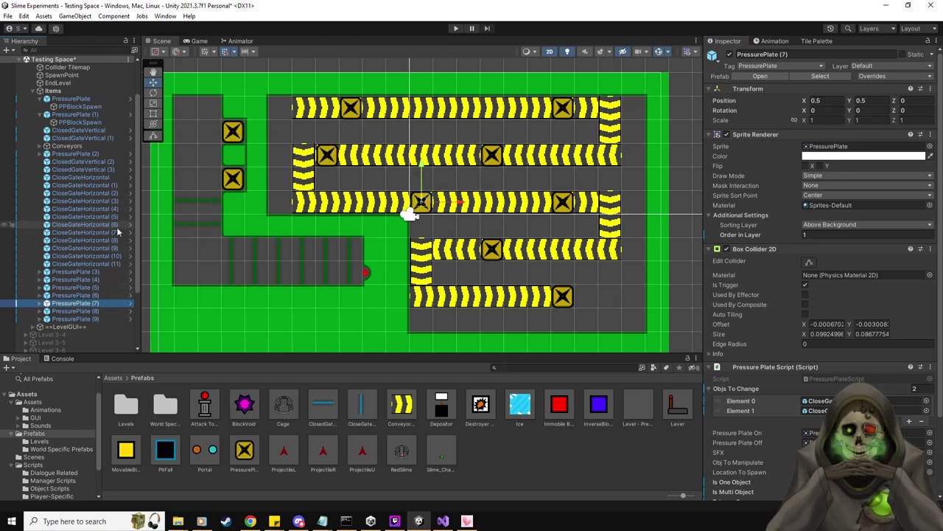
{"action": "left_click_drag", "start_coordinate": [117, 227], "coordinate": [819, 410]}
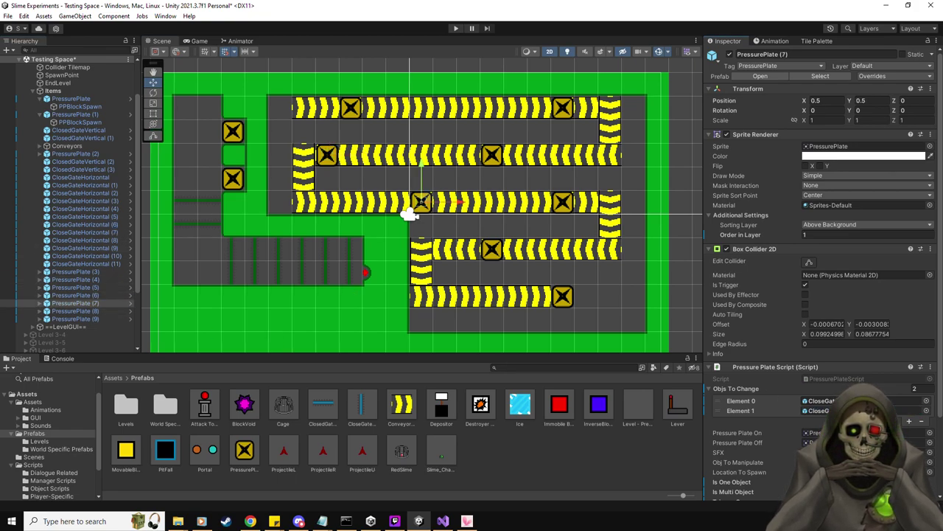
{"action": "left_click", "coordinate": [76, 311]}
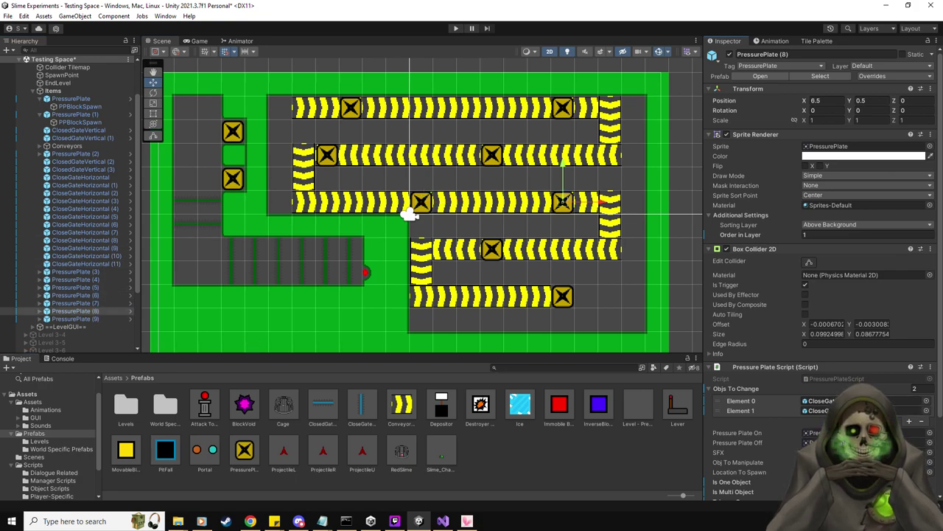
Step: Assign CloseGateHorizontal (10) and CloseGateHorizontal (11) to PressurePlate (9)'s Objs To Change list
{"action": "left_click", "coordinate": [103, 318]}
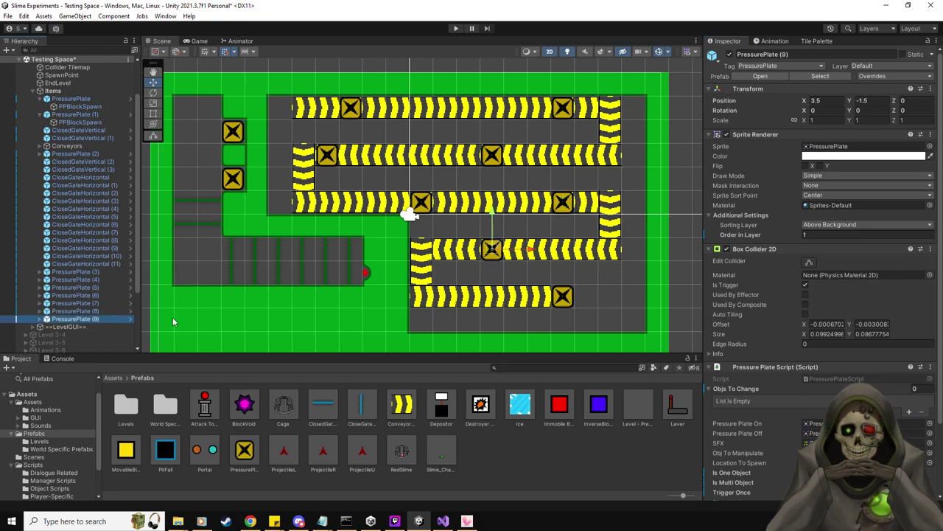
{"action": "left_click_drag", "start_coordinate": [110, 256], "coordinate": [744, 391]}
{"action": "left_click_drag", "start_coordinate": [105, 264], "coordinate": [738, 391]}
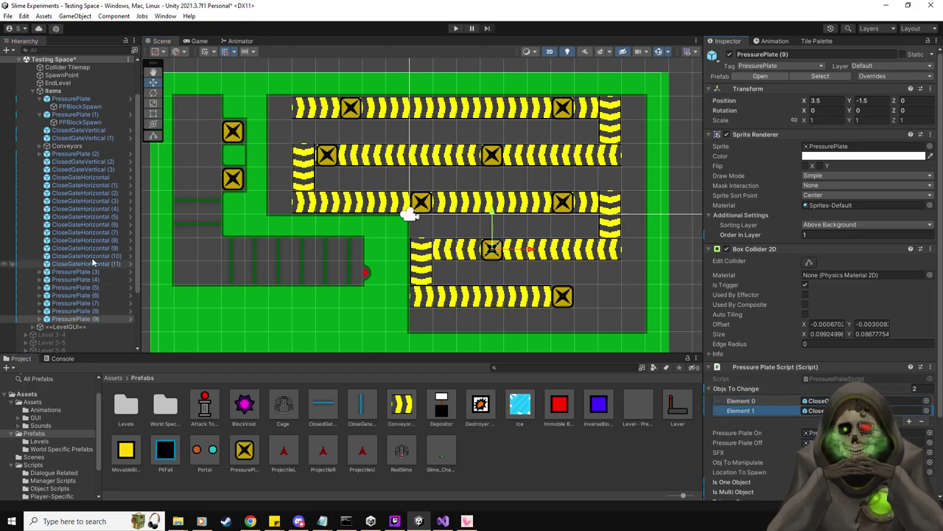
{"action": "left_click", "coordinate": [94, 263]}
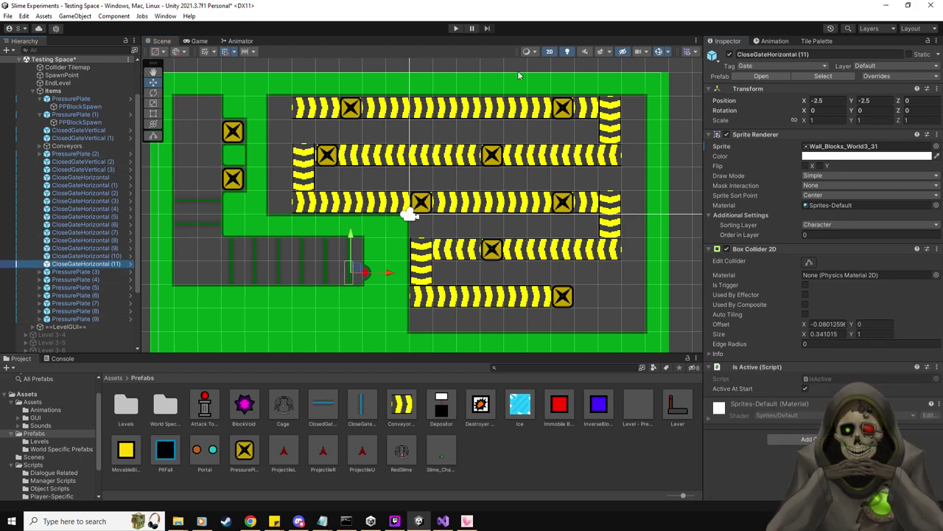
Step: Playtest the level, moving the slime down through the gates and along the exit passage, and stop the test
{"action": "left_click", "coordinate": [457, 28]}
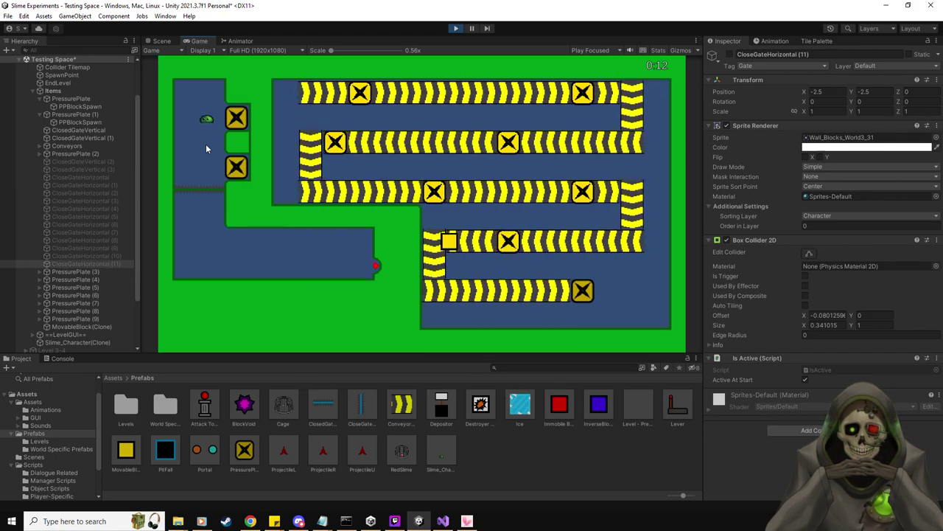
{"action": "key", "text": "Down"}
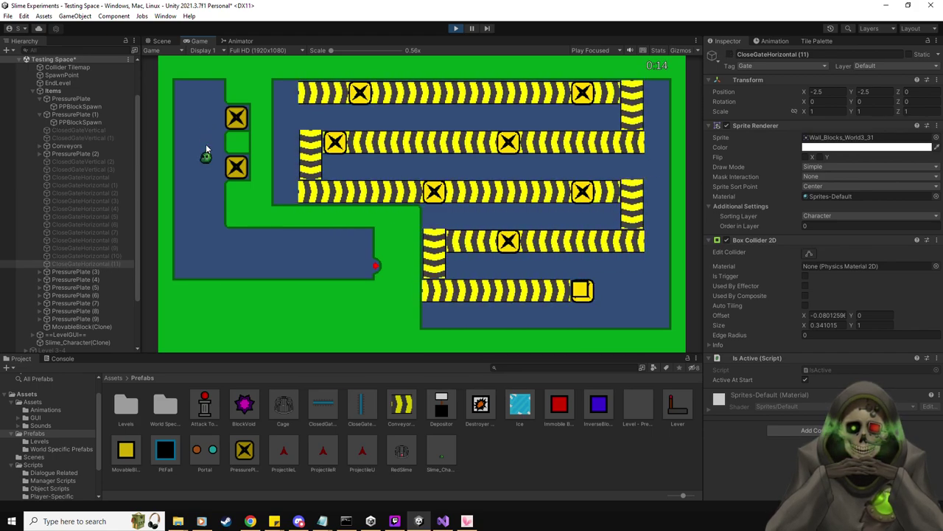
{"action": "key", "text": "Right"}
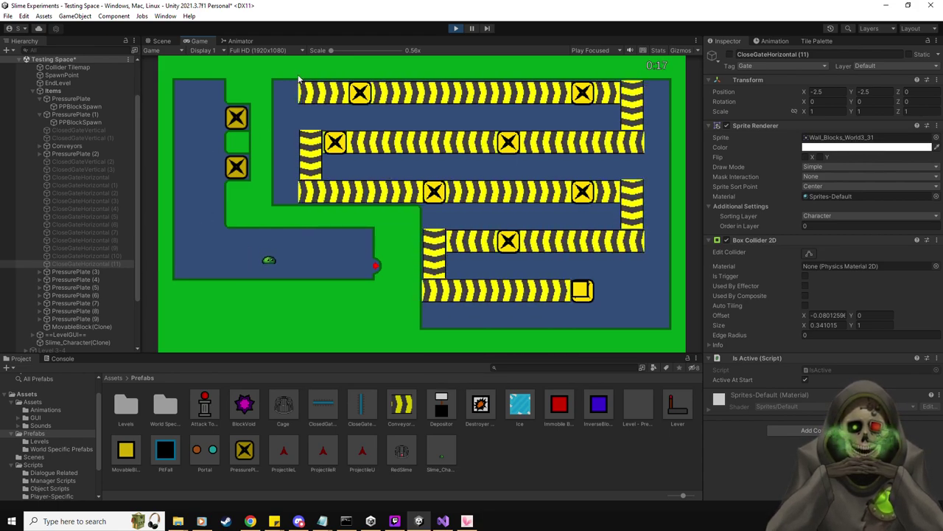
{"action": "left_click", "coordinate": [456, 28]}
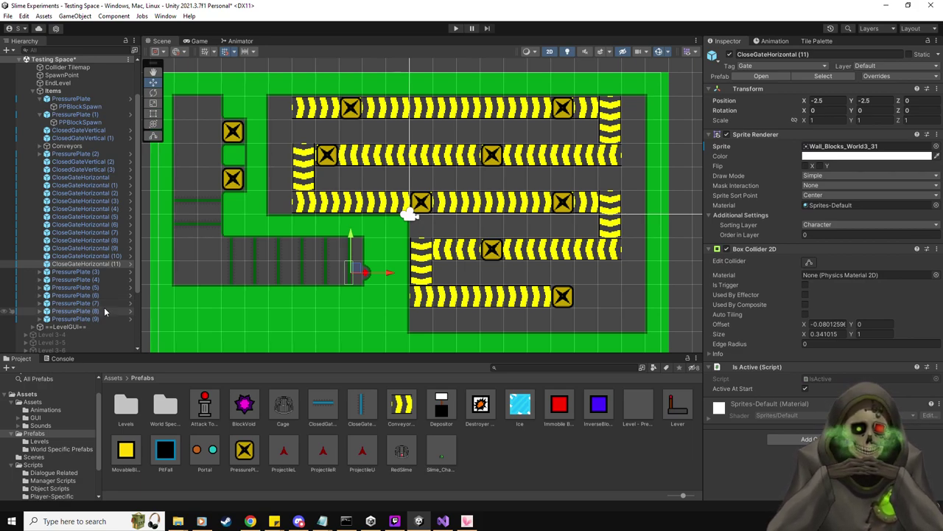
Step: Place a pressure plate on the uppermost conveyor row at about X -0.5, Y 4.5, and move its PPBlockSpawn one tile right
{"action": "left_click_drag", "start_coordinate": [244, 450], "coordinate": [398, 107]}
{"action": "left_click", "coordinate": [40, 327]}
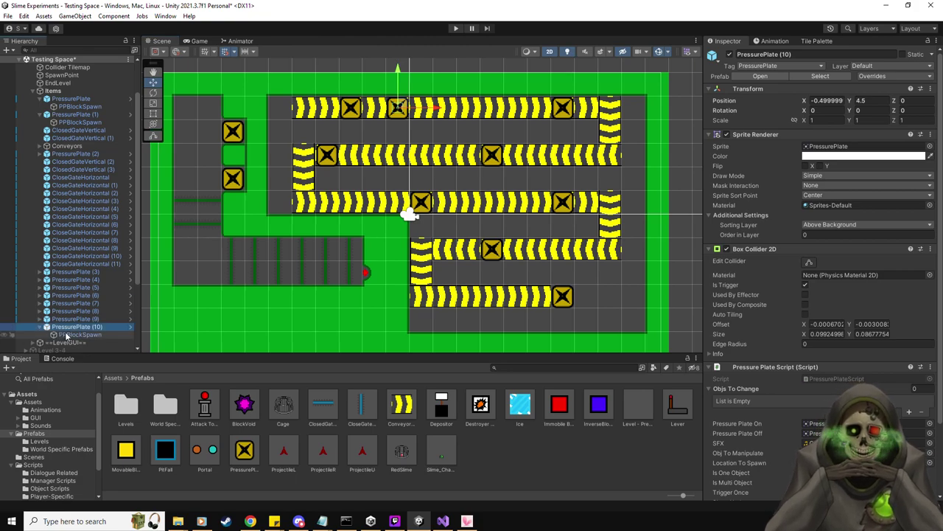
{"action": "left_click", "coordinate": [77, 335]}
{"action": "left_click_drag", "start_coordinate": [397, 107], "coordinate": [421, 107]}
Step: Set the new pressure plate's Obj To Manipulate to Destroyer Block with Is One Object enabled, and briefly playtest it
{"action": "left_click", "coordinate": [77, 327]}
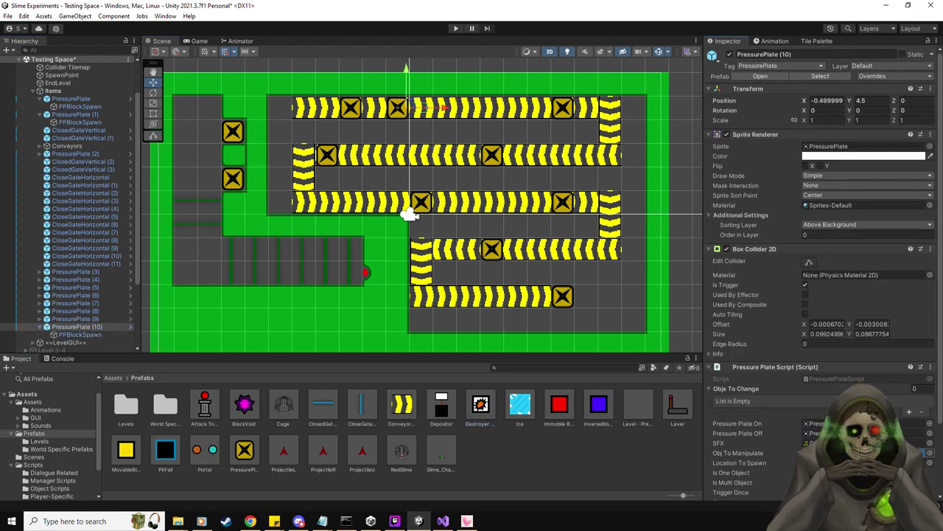
{"action": "left_click", "coordinate": [710, 389]}
{"action": "scroll", "coordinate": [722, 422], "scroll_direction": "down", "scroll_amount": 2}
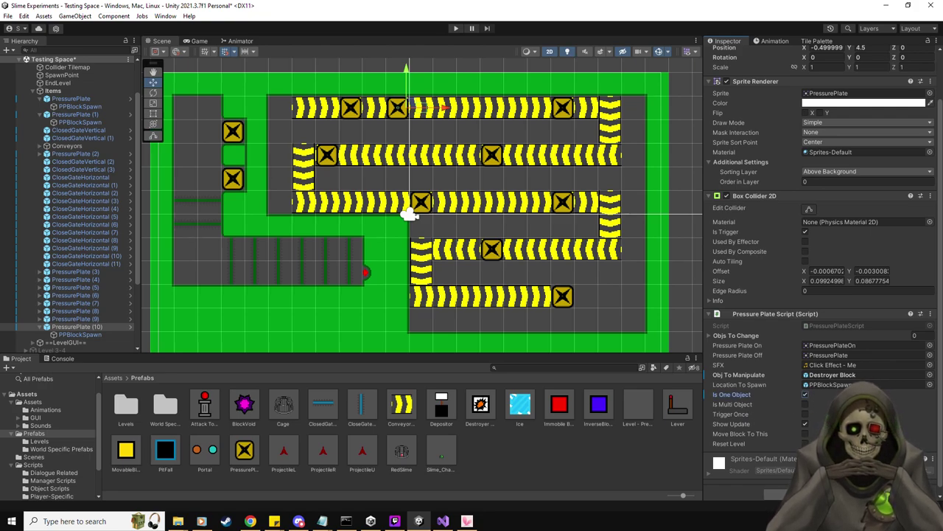
{"action": "left_click", "coordinate": [456, 29]}
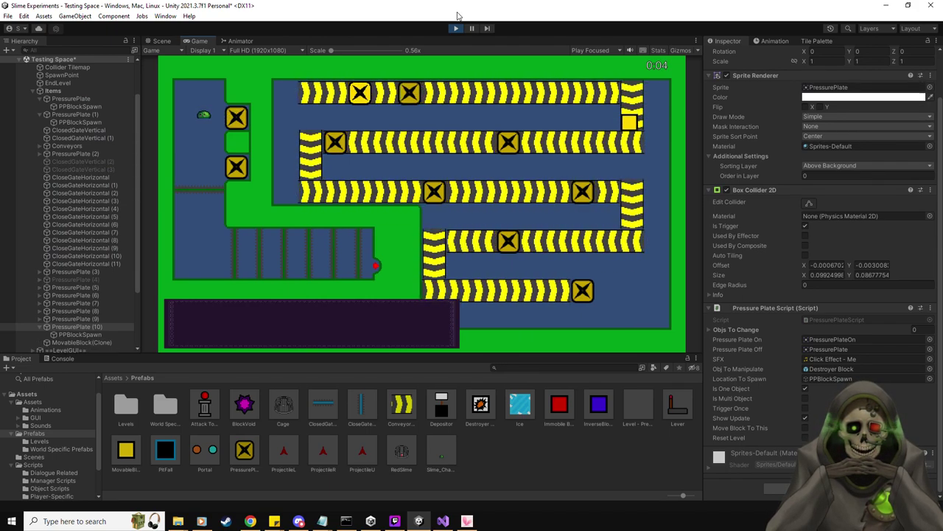
{"action": "left_click", "coordinate": [455, 28]}
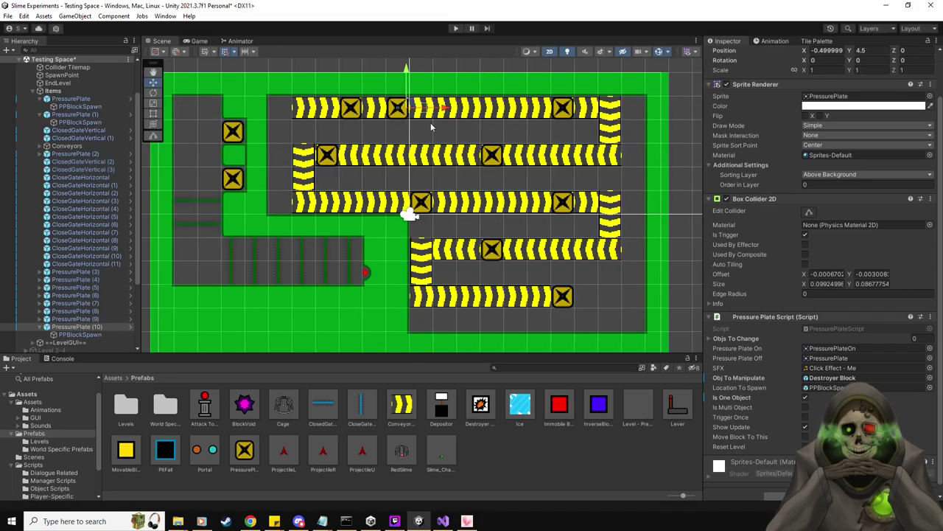
Step: Replace the conveyor tile just right of the new plate with an Ice tile at X 0.5, Y 4.5, enabling Is End and Can Move Right
{"action": "left_click", "coordinate": [424, 116]}
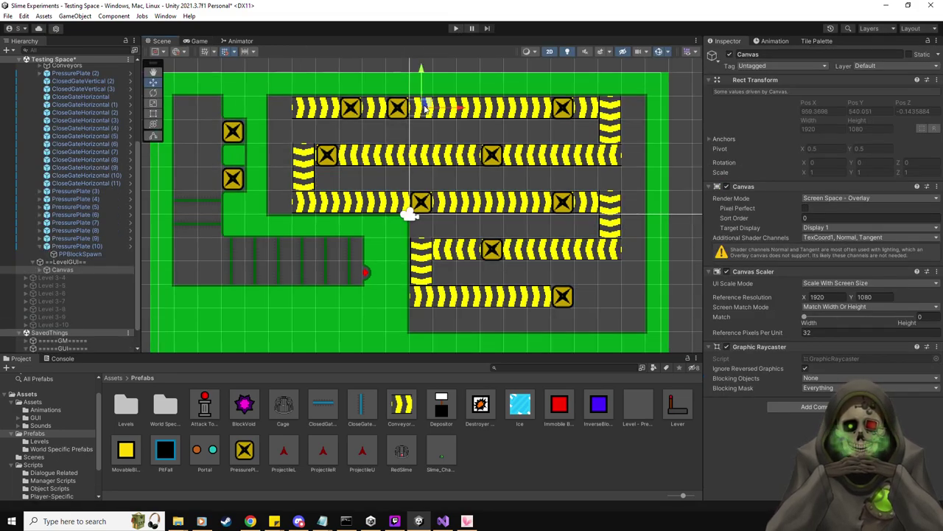
{"action": "left_click", "coordinate": [424, 109]}
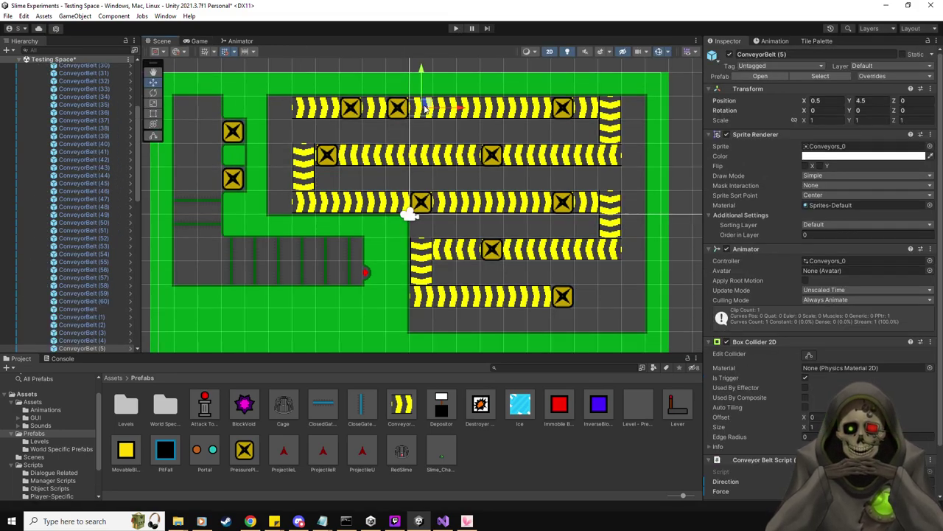
{"action": "key", "text": "Delete"}
{"action": "left_click_drag", "start_coordinate": [520, 406], "coordinate": [422, 108]}
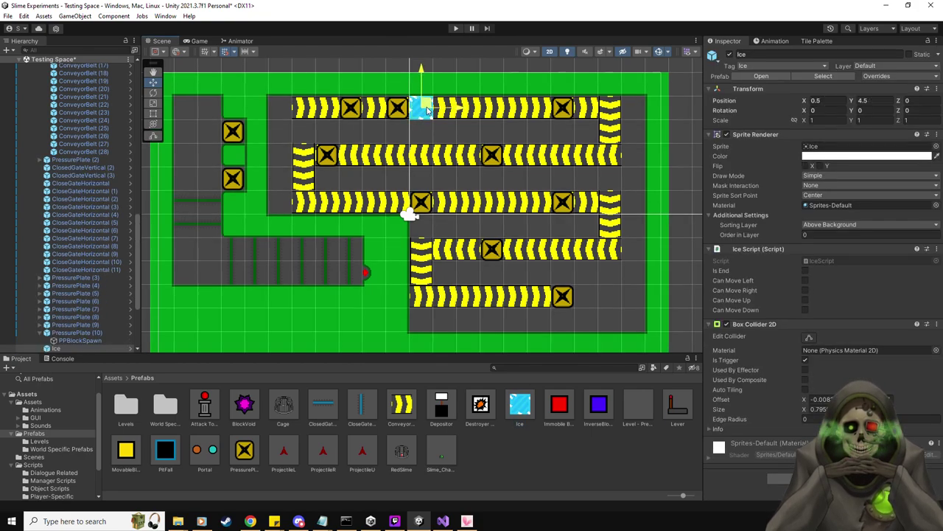
{"action": "left_click", "coordinate": [806, 290]}
{"action": "left_click", "coordinate": [805, 271]}
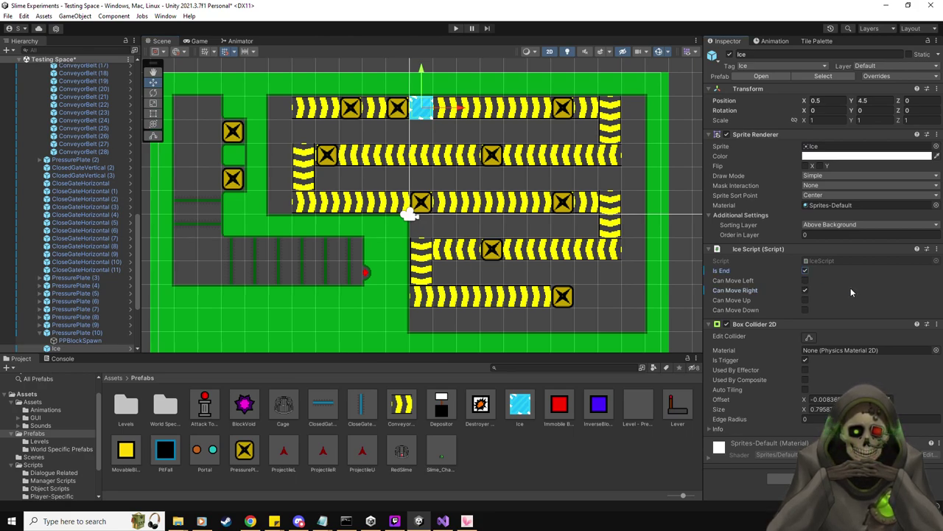
Step: Playtest the Destroyer Block plate and Ice tile by moving the slime on and off the two spawning plates repeatedly, and stop the test
{"action": "left_click", "coordinate": [457, 29]}
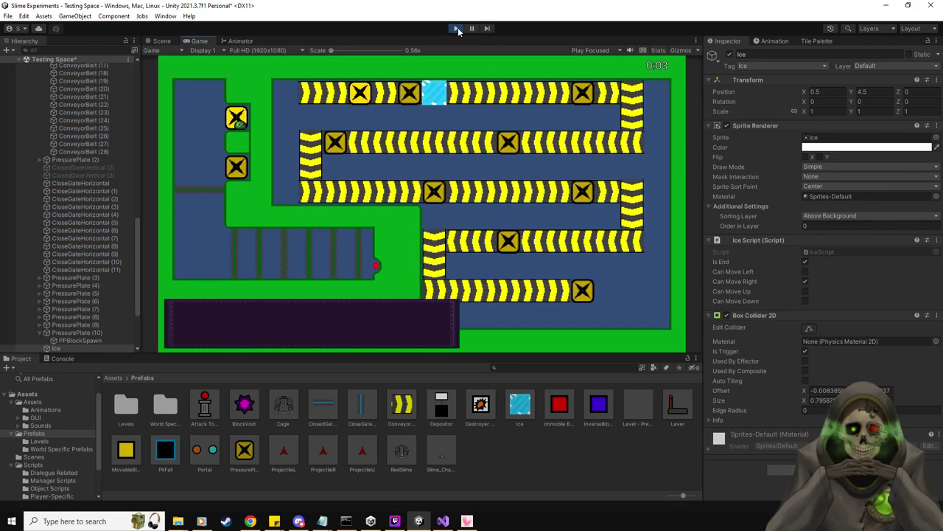
{"action": "key", "text": "Left"}
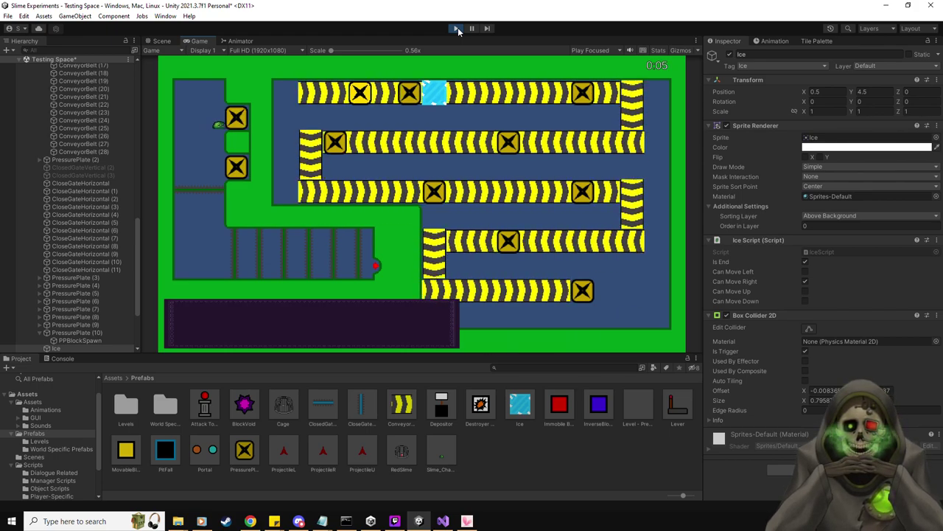
{"action": "key", "text": "Right"}
{"action": "key", "text": "Left"}
{"action": "key", "text": "Right"}
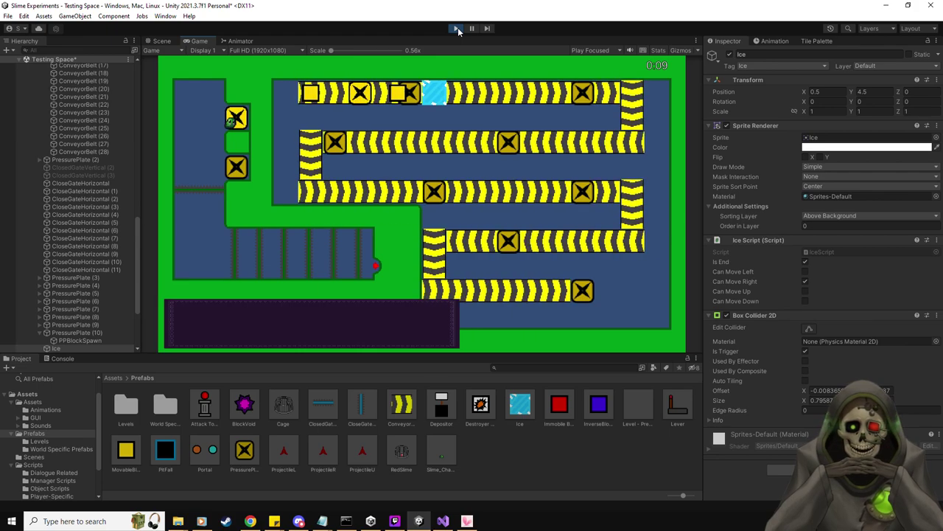
{"action": "key", "text": "Left"}
{"action": "key", "text": "Right"}
{"action": "key", "text": "Left"}
{"action": "key", "text": "Right"}
{"action": "key", "text": "Left"}
{"action": "key", "text": "Right"}
{"action": "key", "text": "Left"}
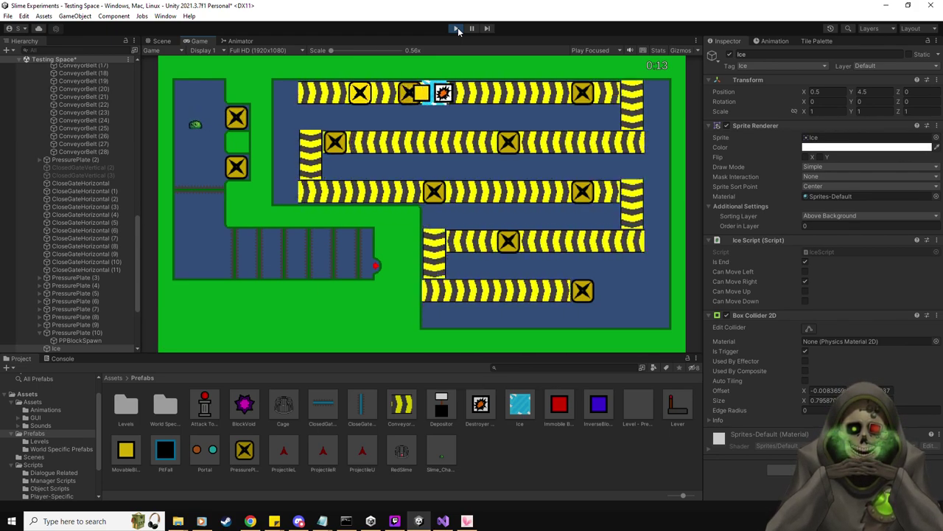
{"action": "key", "text": "Right"}
{"action": "key", "text": "Left"}
{"action": "key", "text": "Down"}
{"action": "key", "text": "Right"}
{"action": "key", "text": "Left"}
{"action": "key", "text": "Right"}
{"action": "key", "text": "Left"}
{"action": "key", "text": "Up"}
{"action": "key", "text": "Right"}
{"action": "key", "text": "Right"}
{"action": "key", "text": "Left"}
{"action": "key", "text": "Left"}
{"action": "key", "text": "Down"}
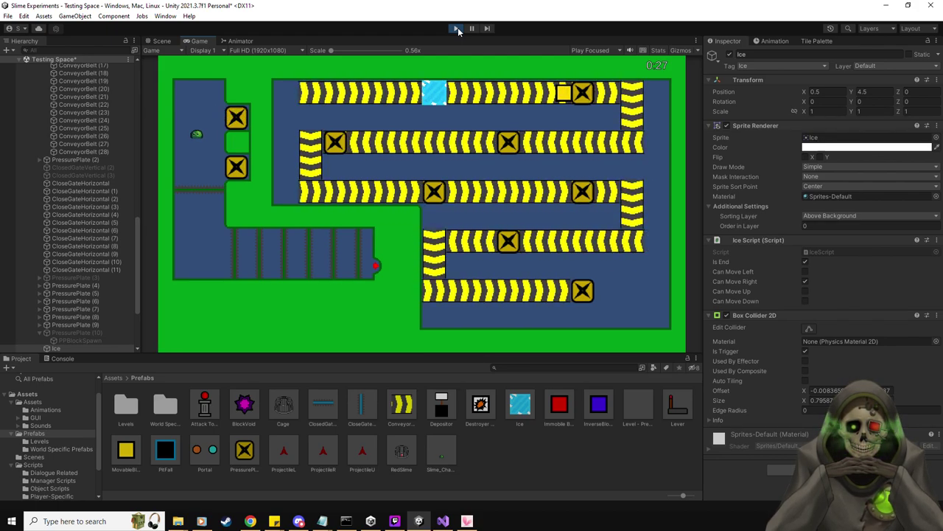
{"action": "left_click", "coordinate": [457, 28]}
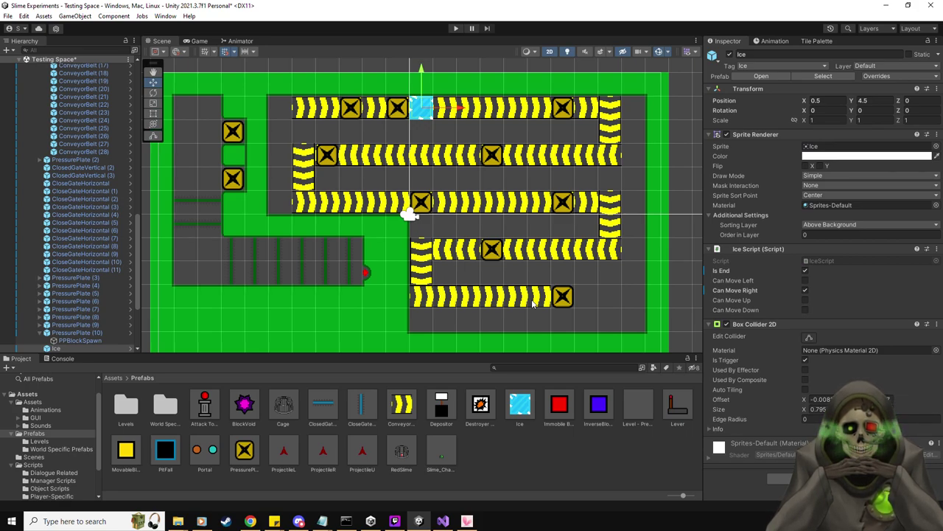
Step: Place a ConveyorBelt tile over the Ice tile at X 0.5, Y 4.5 in the uppermost conveyor row
{"action": "scroll", "coordinate": [111, 193], "scroll_direction": "up", "scroll_amount": 10}
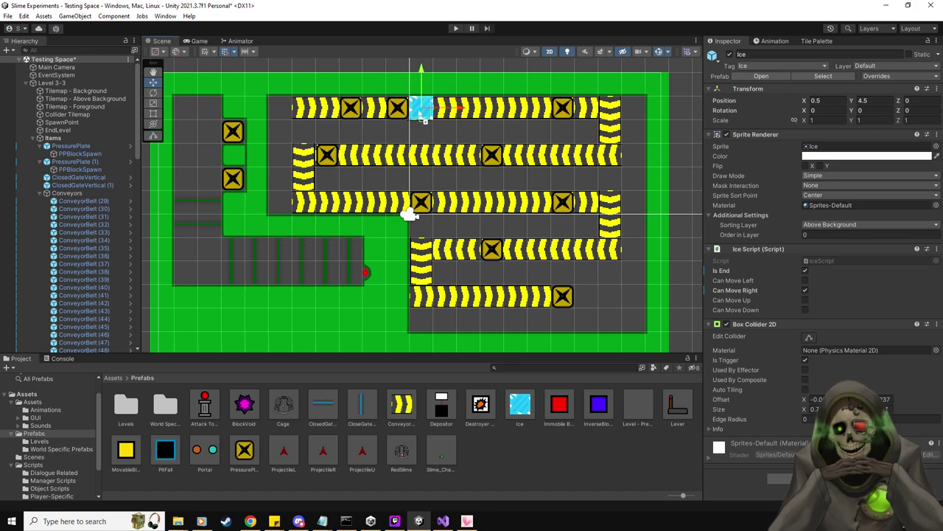
{"action": "left_click", "coordinate": [422, 112]}
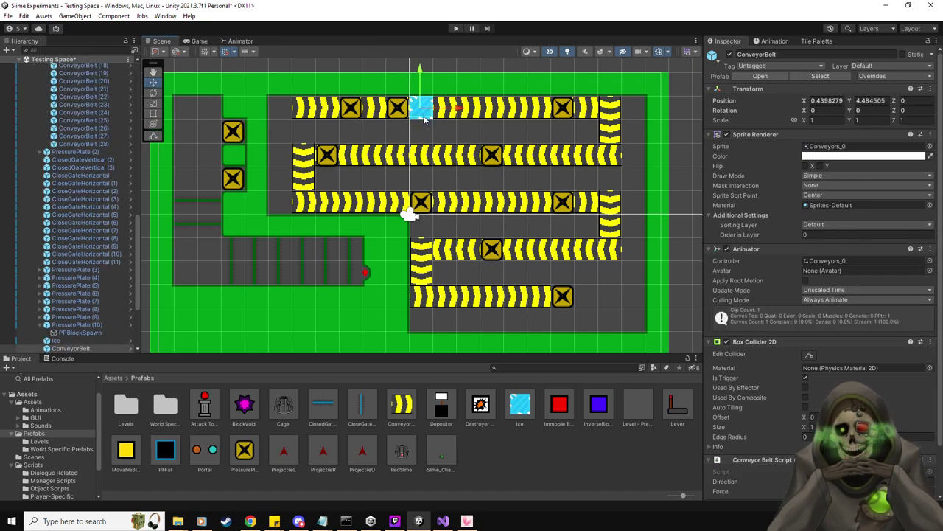
{"action": "left_click_drag", "start_coordinate": [426, 105], "coordinate": [428, 105]}
Step: Set the new ConveyorBelt's Sorting Layer to Above Background and its Order in Layer to 1 so it covers the Ice
{"action": "left_click", "coordinate": [834, 225]}
{"action": "left_click", "coordinate": [752, 230]}
{"action": "left_click", "coordinate": [808, 235]}
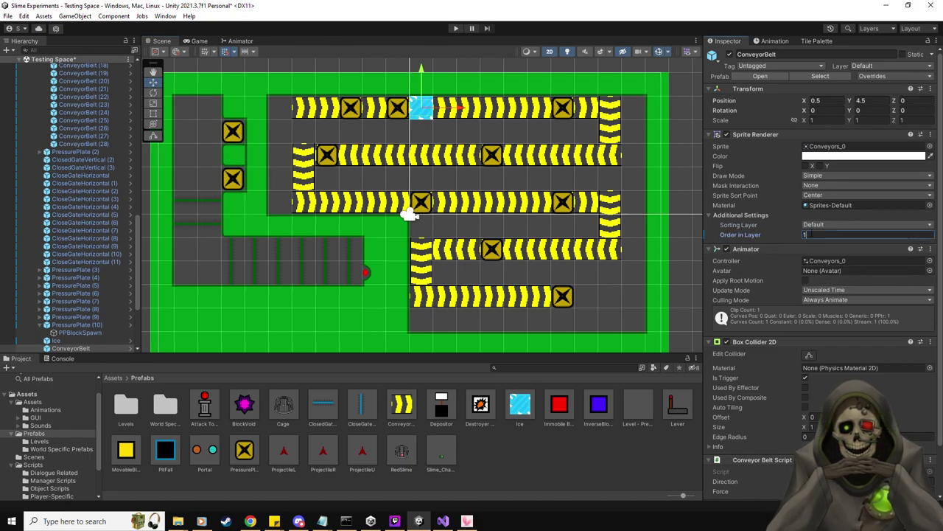
{"action": "type", "text": "1"}
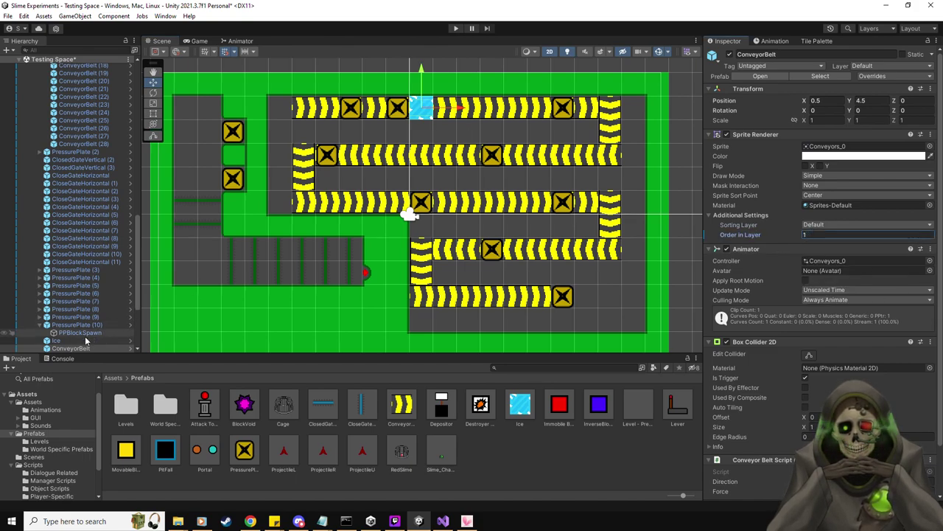
{"action": "left_click", "coordinate": [89, 341]}
{"action": "left_click", "coordinate": [108, 348]}
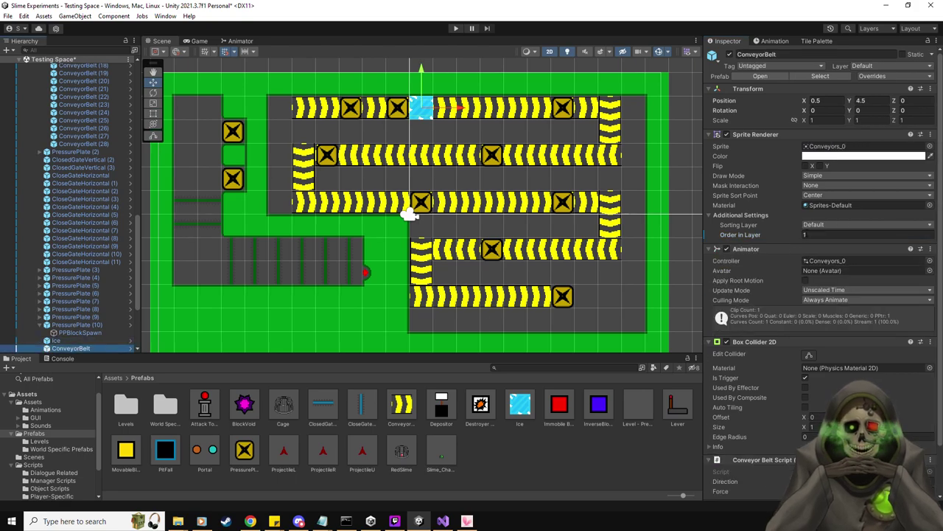
{"action": "left_click", "coordinate": [835, 224]}
{"action": "left_click", "coordinate": [835, 259]}
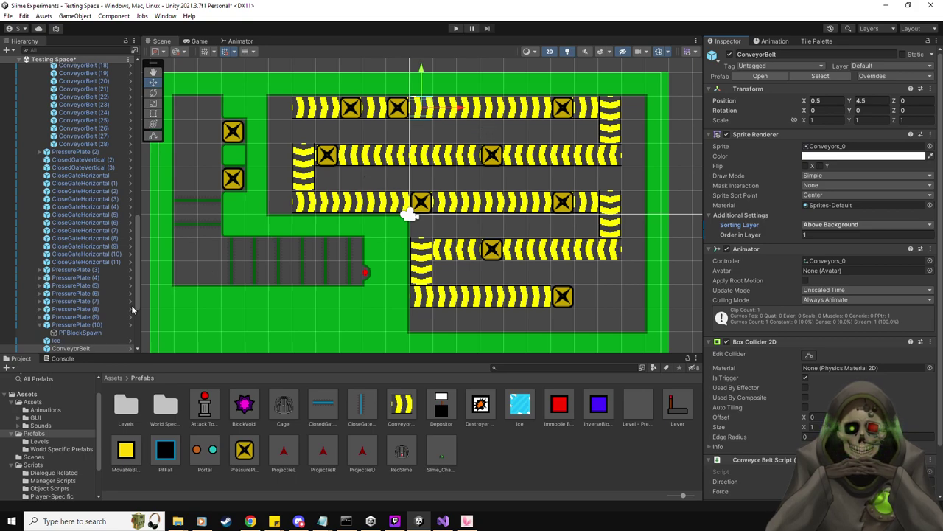
Step: Set the Ice tile's Y scale to 0.9 so it stays hidden beneath the conveyor tile
{"action": "left_click", "coordinate": [91, 340]}
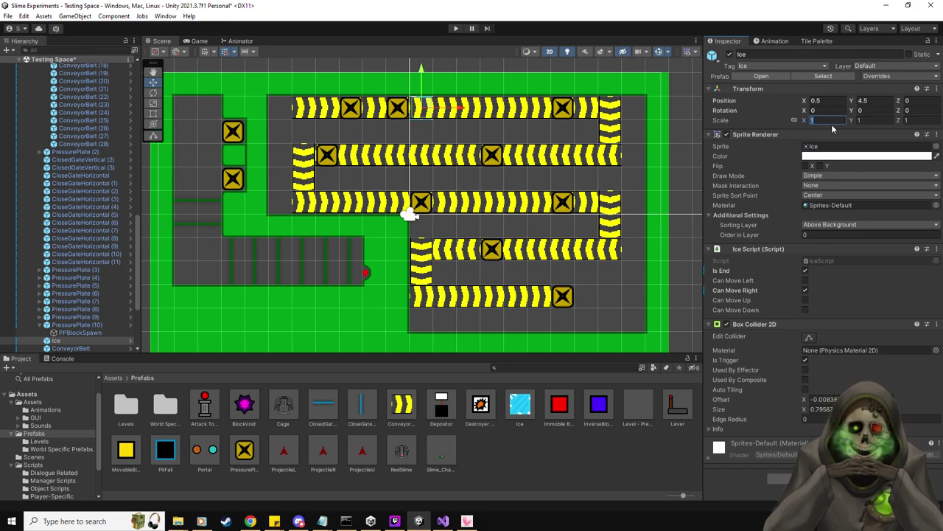
{"action": "key", "text": "Tab"}
{"action": "type", "text": "0.8"}
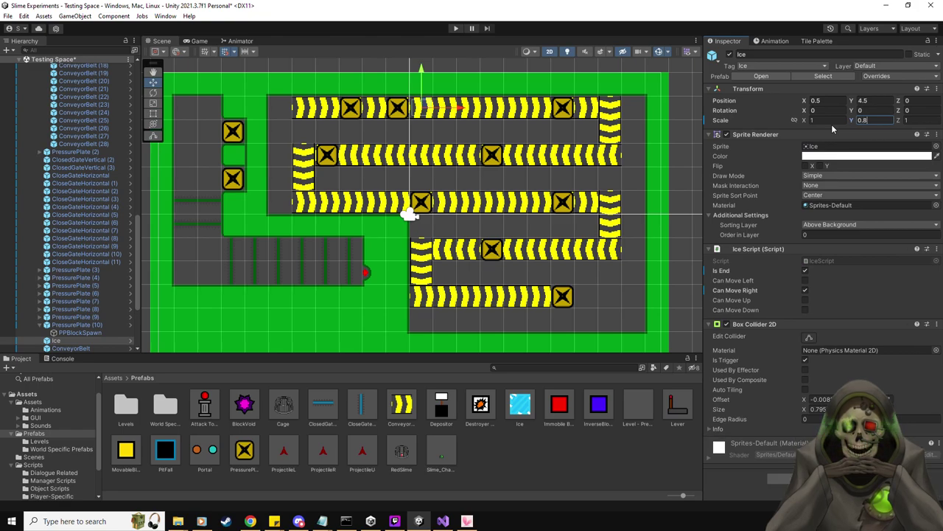
{"action": "key", "text": "BackSpace"}
{"action": "type", "text": "9"}
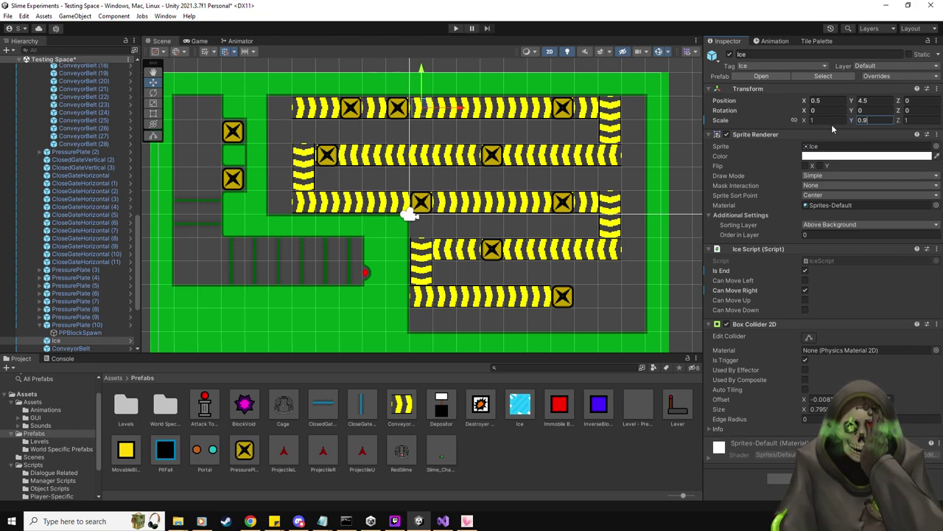
{"action": "scroll", "coordinate": [431, 101], "scroll_direction": "up", "scroll_amount": 8}
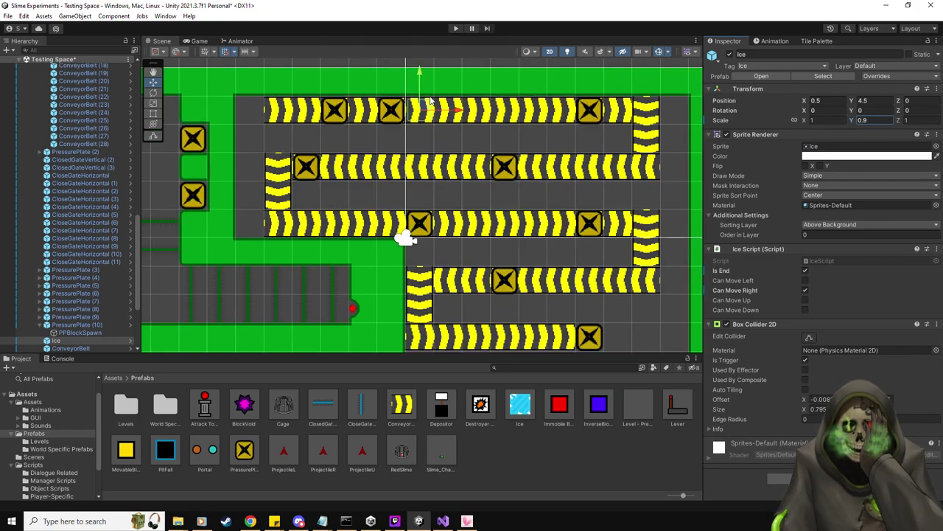
{"action": "scroll", "coordinate": [431, 101], "scroll_direction": "down", "scroll_amount": 10}
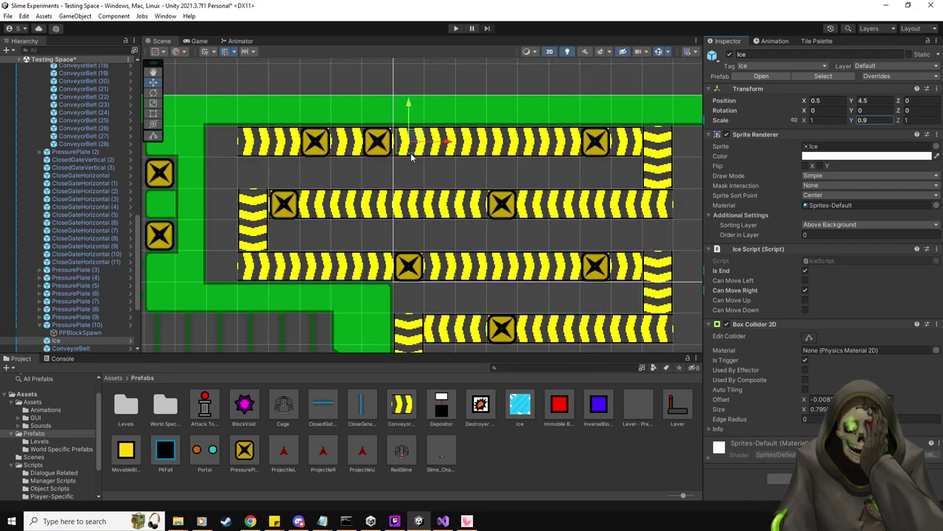
Step: Playtest the covered Ice tile by moving the slime on and off the two spawning plates, and stop the test
{"action": "left_click", "coordinate": [98, 348]}
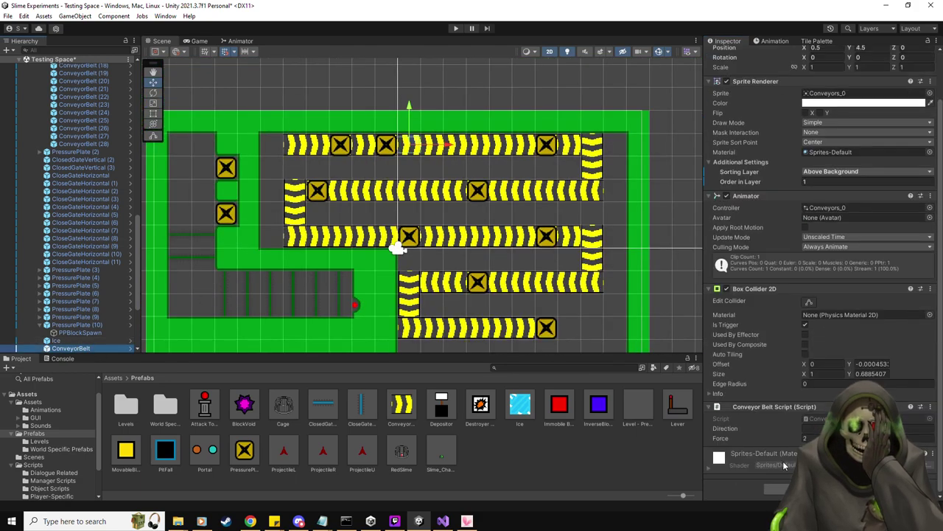
{"action": "left_click", "coordinate": [456, 28]}
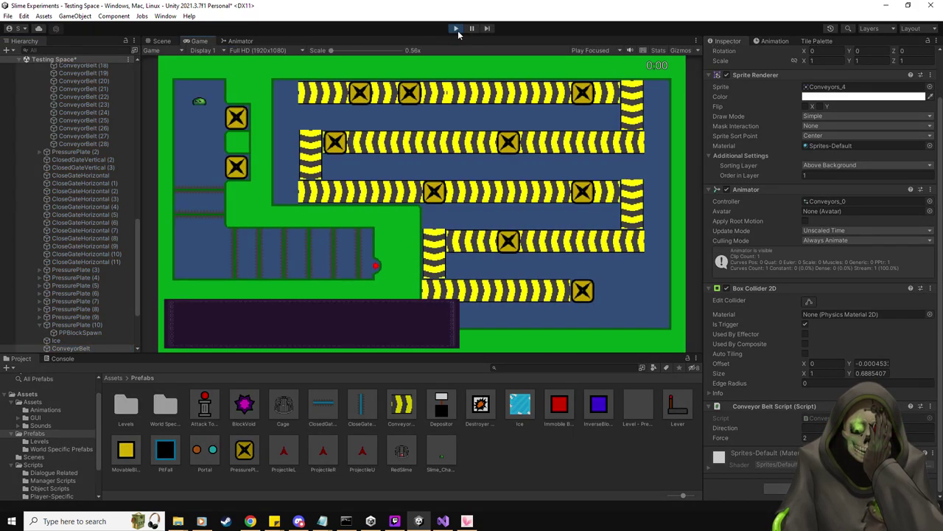
{"action": "key", "text": "s"}
{"action": "key", "text": "d"}
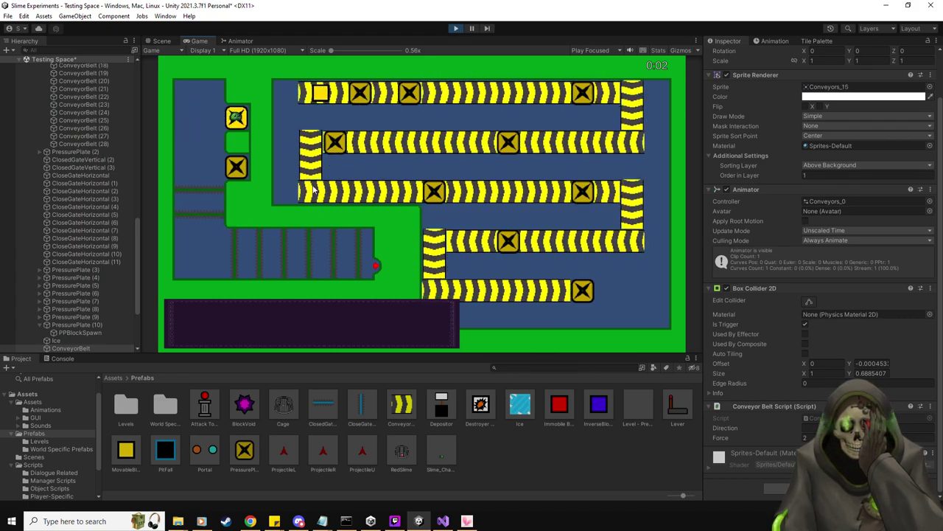
{"action": "key", "text": "a"}
{"action": "key", "text": "s"}
{"action": "key", "text": "d"}
{"action": "key", "text": "a"}
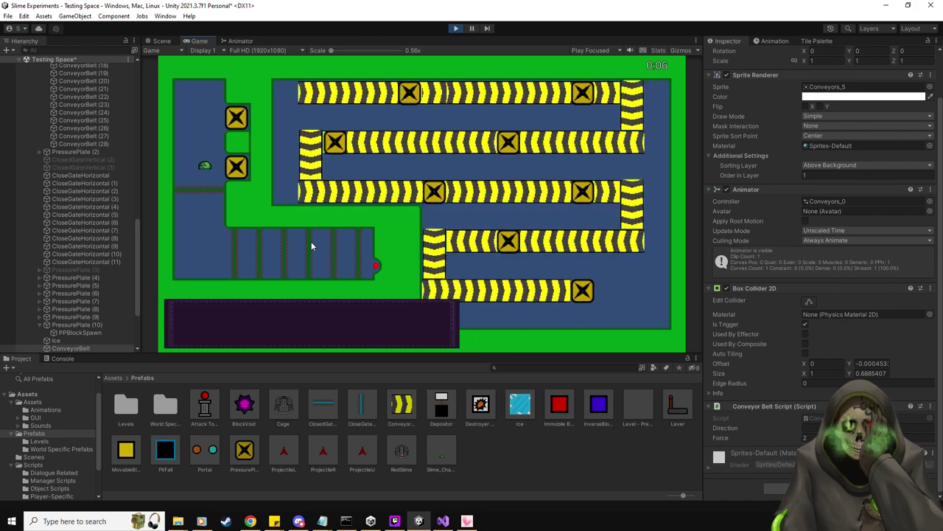
{"action": "left_click", "coordinate": [458, 28]}
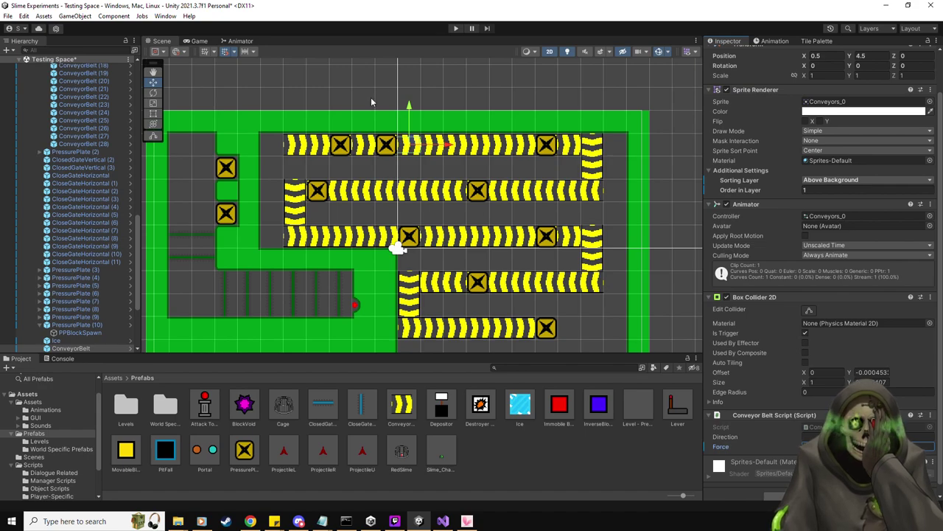
Step: Playtest again, try switching all belts under Conveyors to the Above Background sorting layer during play, and stop the test
{"action": "left_click", "coordinate": [456, 28]}
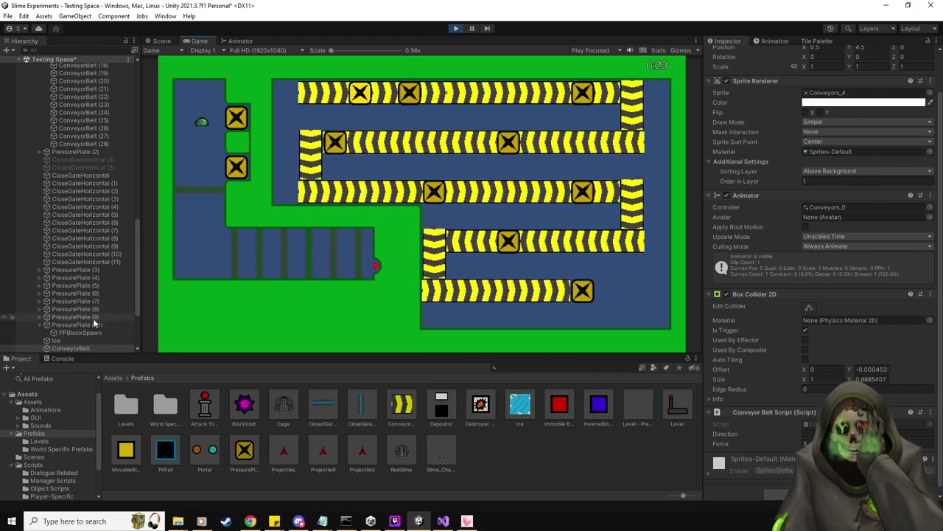
{"action": "scroll", "coordinate": [47, 164], "scroll_direction": "up", "scroll_amount": 8}
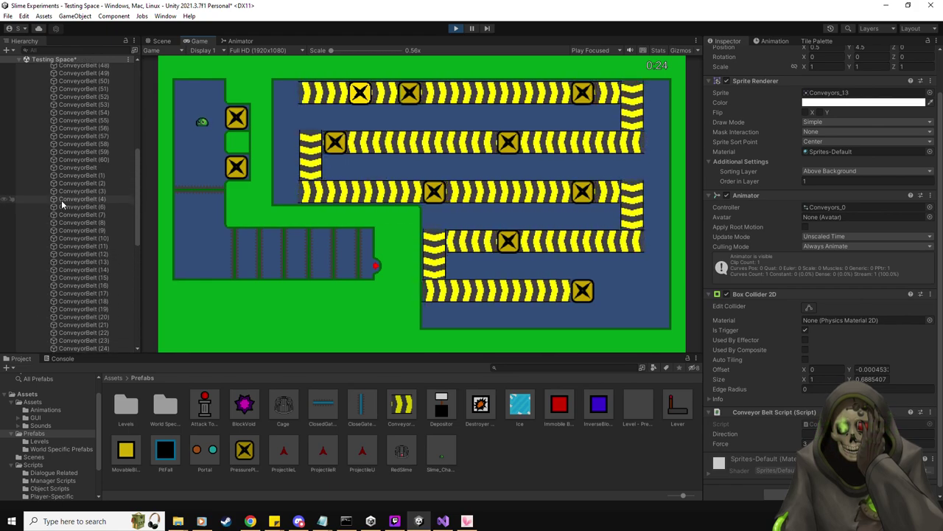
{"action": "scroll", "coordinate": [93, 259], "scroll_direction": "up", "scroll_amount": 15}
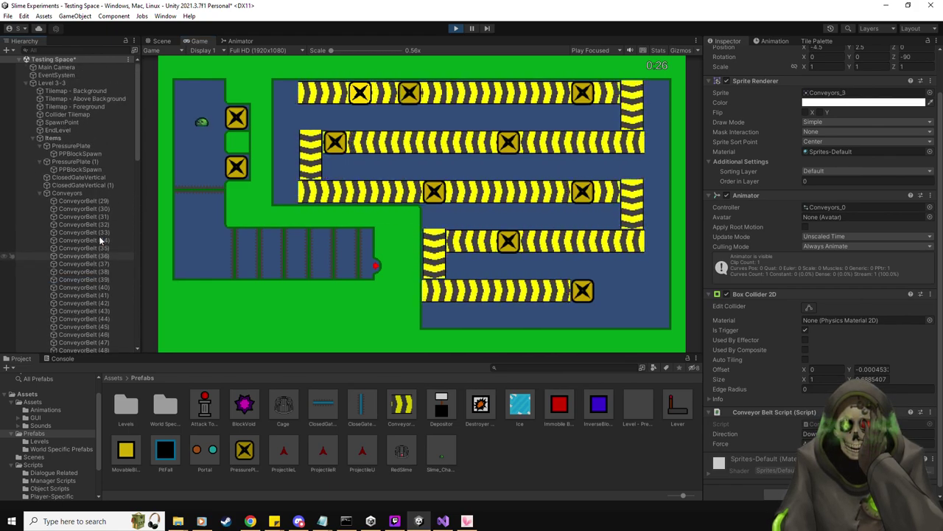
{"action": "left_click", "coordinate": [81, 201], "text": "shift"}
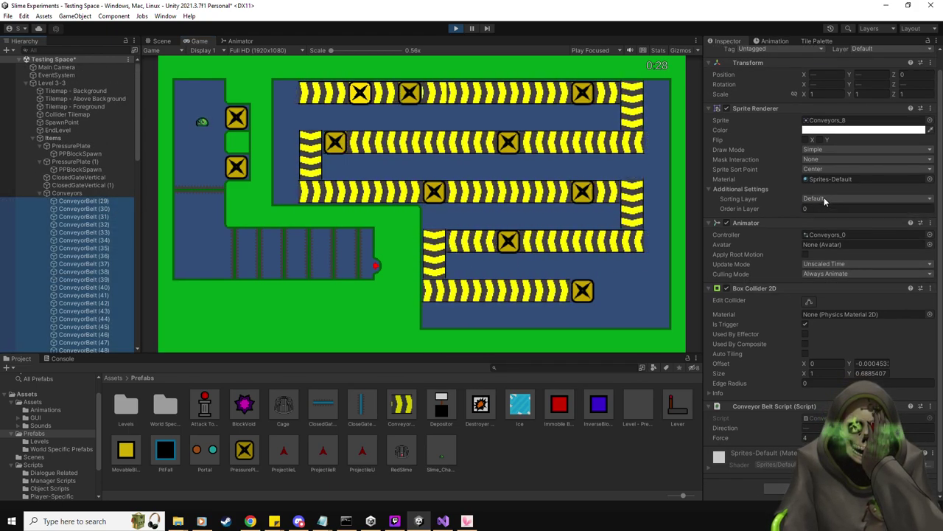
{"action": "left_click", "coordinate": [856, 198]}
{"action": "left_click", "coordinate": [843, 231]}
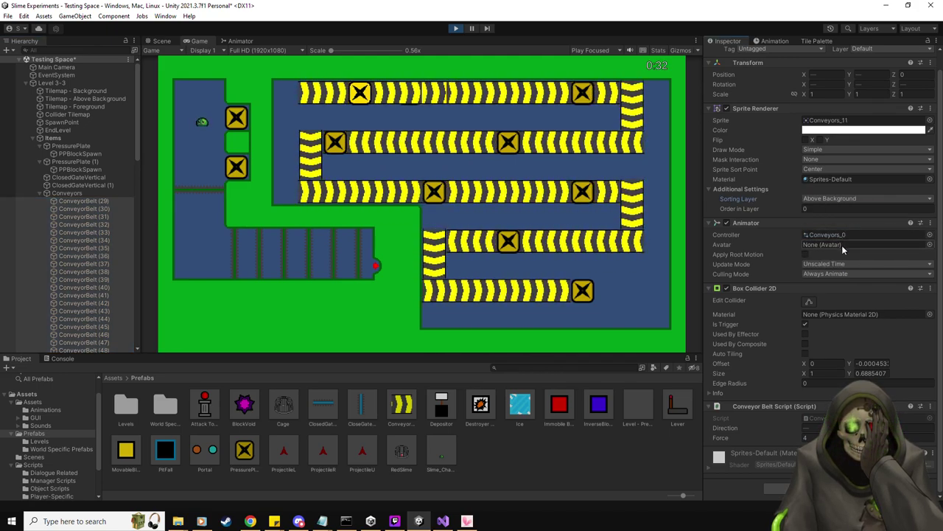
{"action": "left_click", "coordinate": [455, 28]}
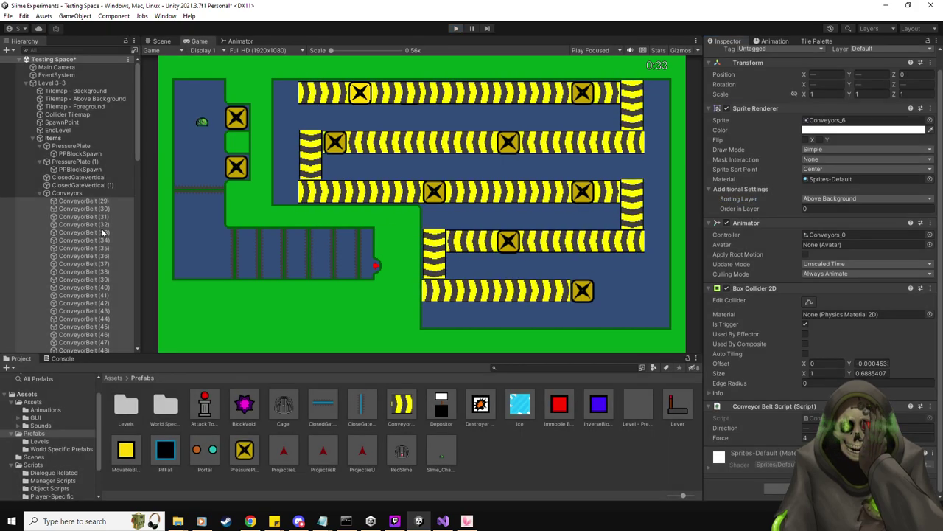
Step: Rename the ConveyorBelt covering the Ice tile as FakeConveyorBelt
{"action": "scroll", "coordinate": [103, 270], "scroll_direction": "down", "scroll_amount": 5}
{"action": "scroll", "coordinate": [103, 270], "scroll_direction": "up", "scroll_amount": 8}
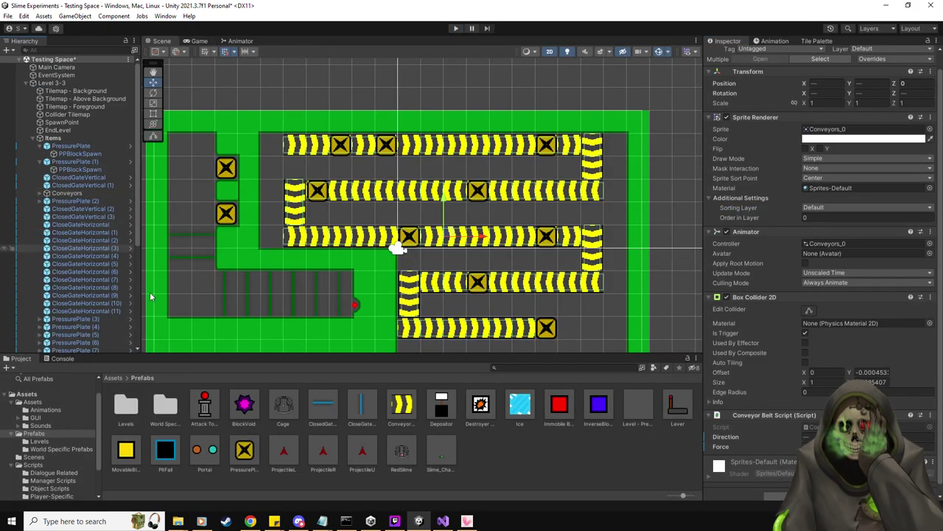
{"action": "scroll", "coordinate": [150, 292], "scroll_direction": "down", "scroll_amount": 2}
{"action": "scroll", "coordinate": [118, 290], "scroll_direction": "down", "scroll_amount": 10}
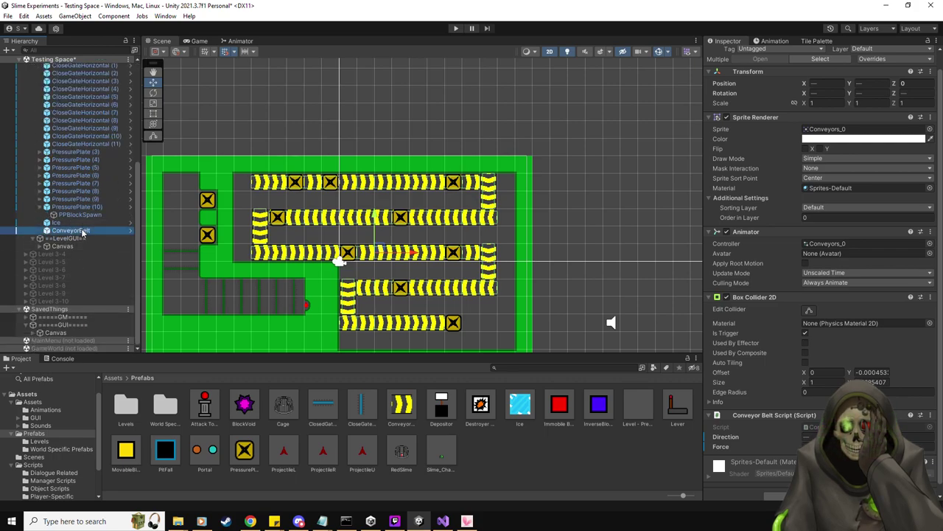
{"action": "left_click", "coordinate": [74, 230]}
{"action": "left_click", "coordinate": [796, 53]}
{"action": "key", "text": "Home"}
{"action": "type", "text": "Fake"}
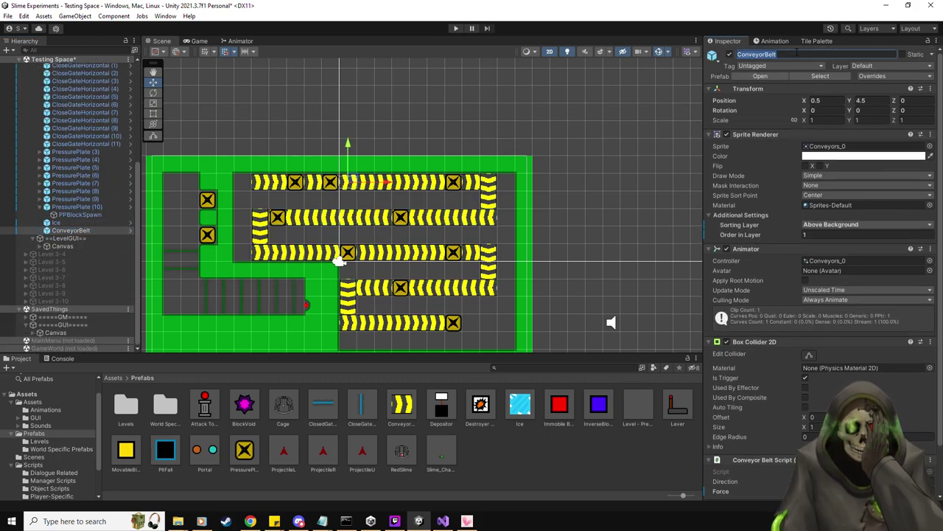
{"action": "key", "text": "Return"}
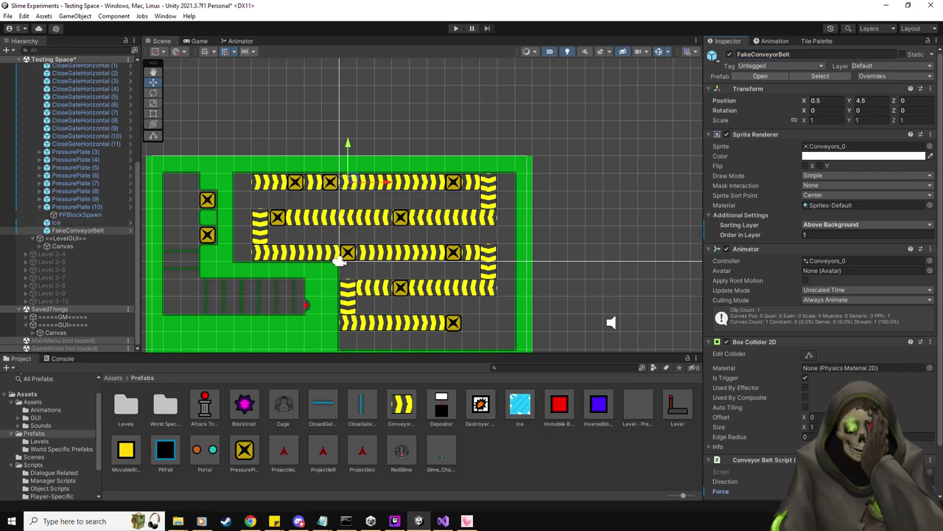
Step: Examine the shared settings of all belts under Conveyors, and the settings of the Ice tile and FakeConveyorBelt
{"action": "scroll", "coordinate": [84, 258], "scroll_direction": "up", "scroll_amount": 6}
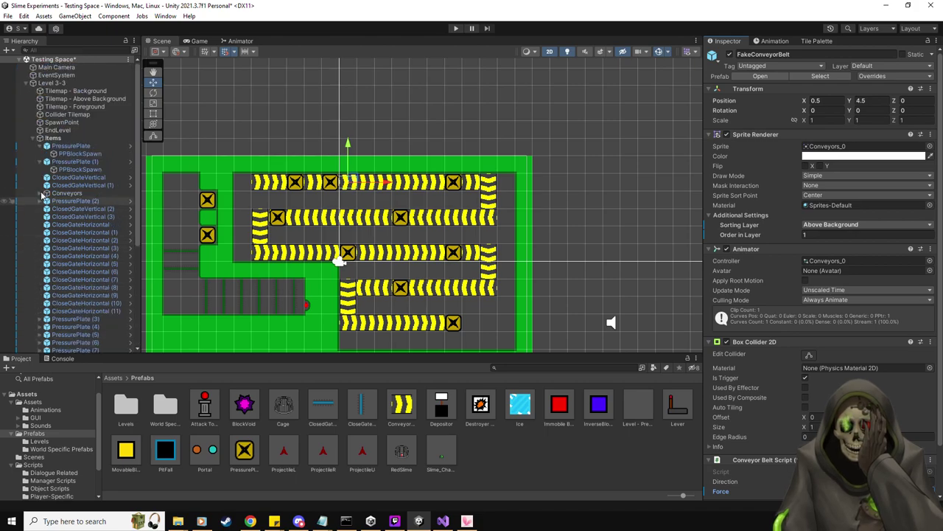
{"action": "left_click", "coordinate": [41, 193]}
{"action": "left_click", "coordinate": [98, 206]}
{"action": "scroll", "coordinate": [100, 228], "scroll_direction": "down", "scroll_amount": 8}
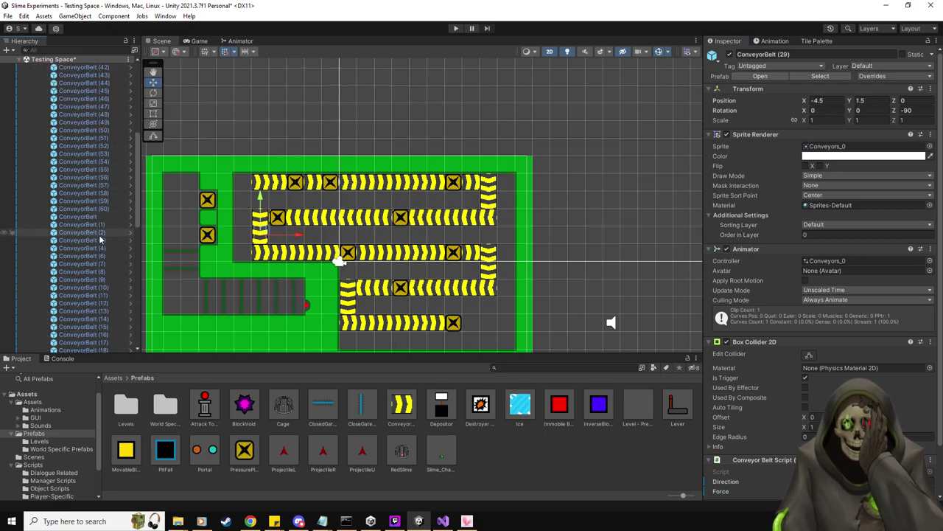
{"action": "scroll", "coordinate": [100, 239], "scroll_direction": "down", "scroll_amount": 6}
{"action": "left_click", "coordinate": [106, 279], "text": "shift"}
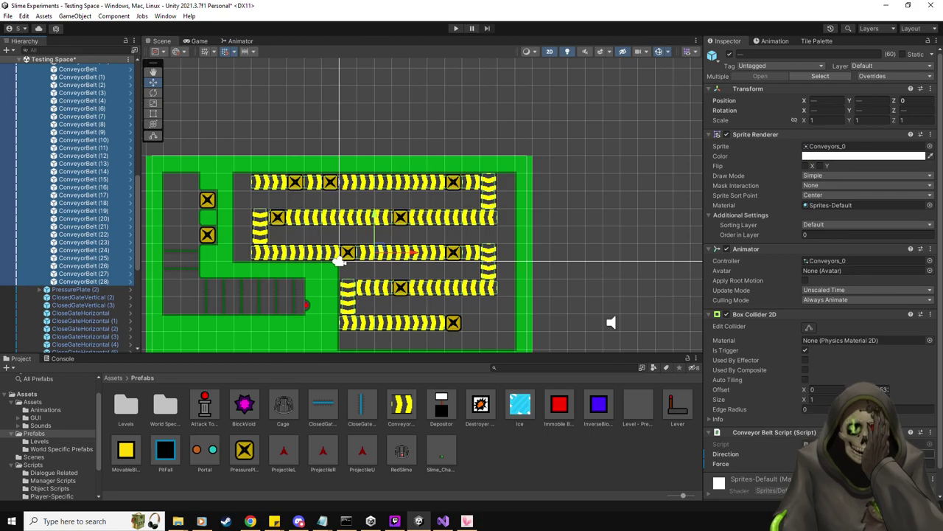
{"action": "scroll", "coordinate": [73, 221], "scroll_direction": "up", "scroll_amount": 10}
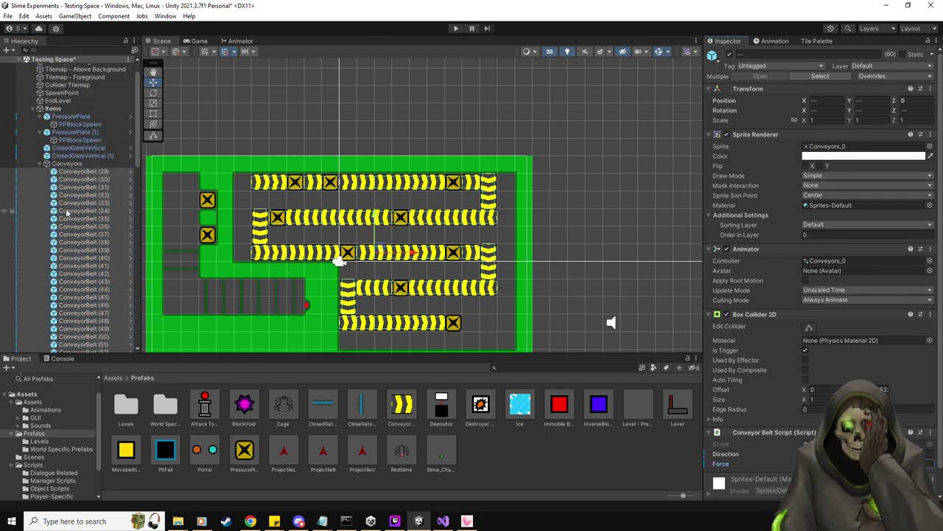
{"action": "scroll", "coordinate": [66, 213], "scroll_direction": "up", "scroll_amount": 2}
{"action": "left_click", "coordinate": [40, 193]}
{"action": "scroll", "coordinate": [77, 220], "scroll_direction": "down", "scroll_amount": 6}
{"action": "double_click", "coordinate": [70, 252]}
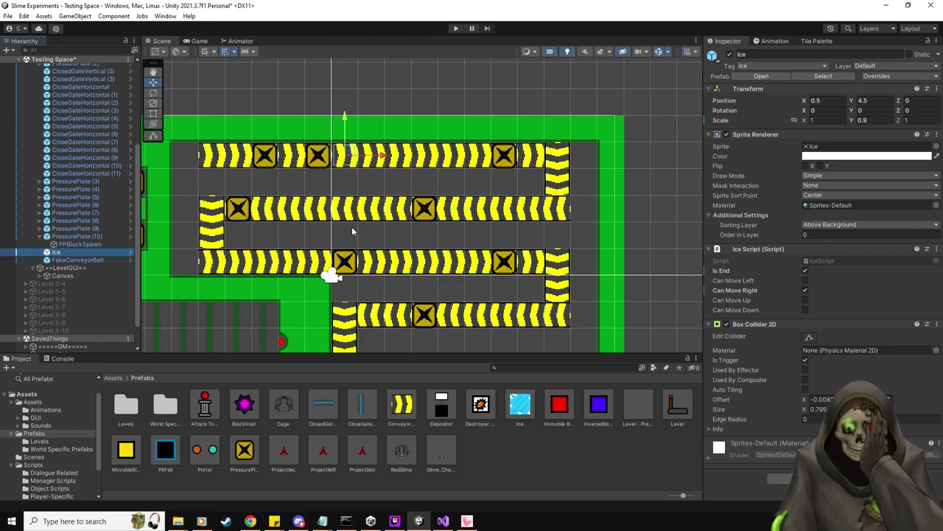
{"action": "left_click", "coordinate": [81, 260]}
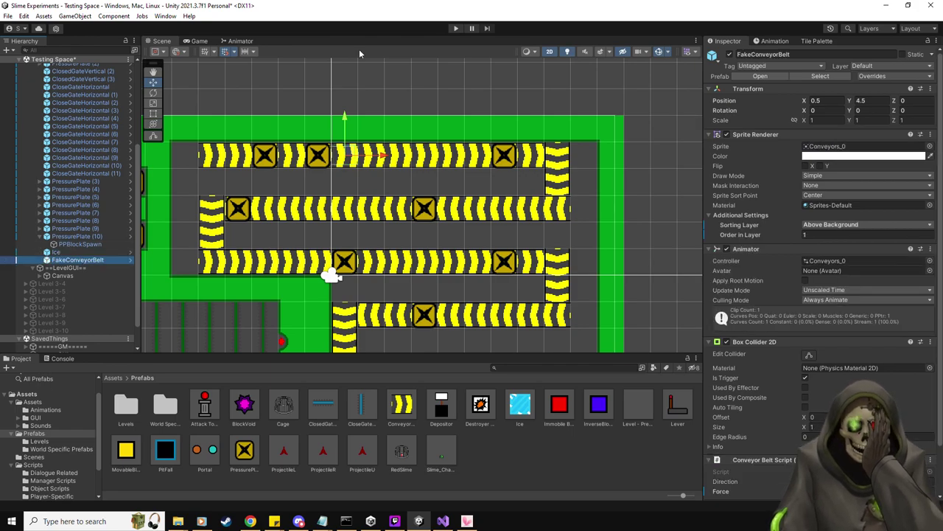
Step: Playtest the level by moving the slime on and off the upper spawning plate, and stop the test
{"action": "left_click", "coordinate": [455, 28]}
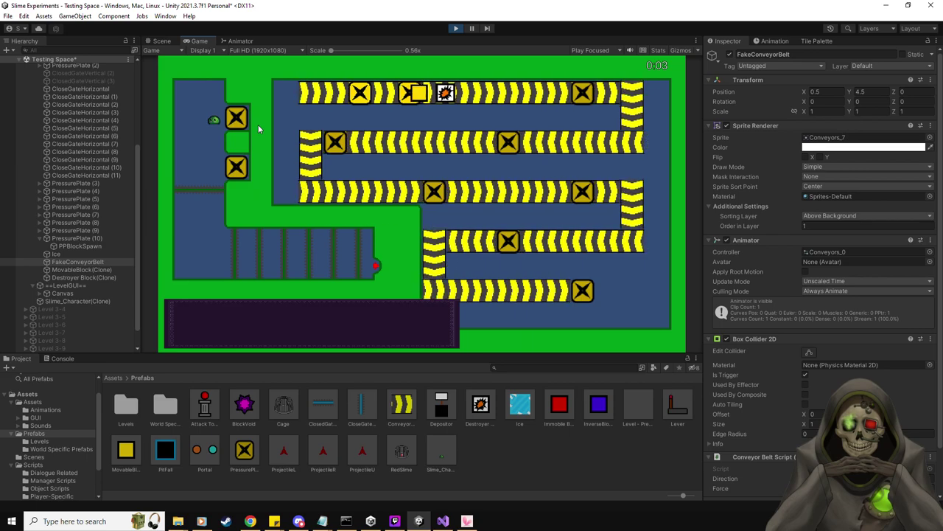
{"action": "key", "text": "Right"}
{"action": "key", "text": "Left"}
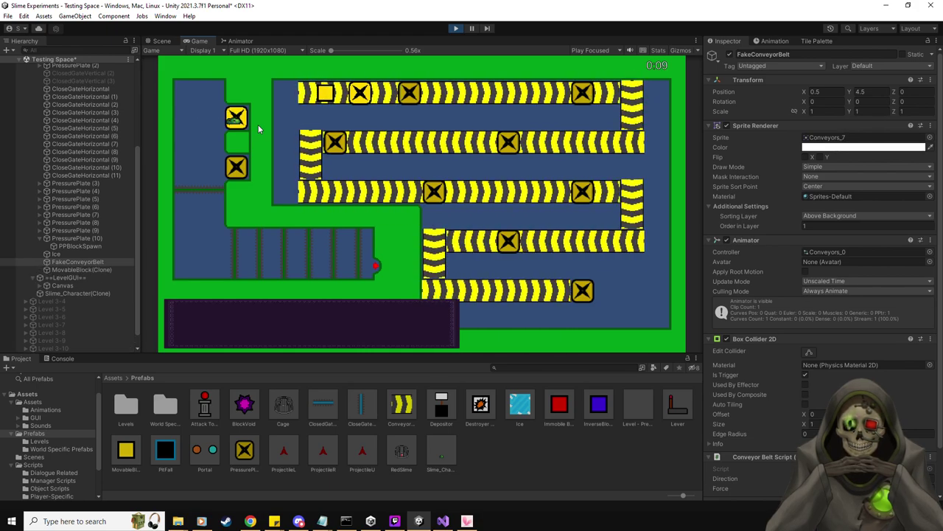
{"action": "key", "text": "Right"}
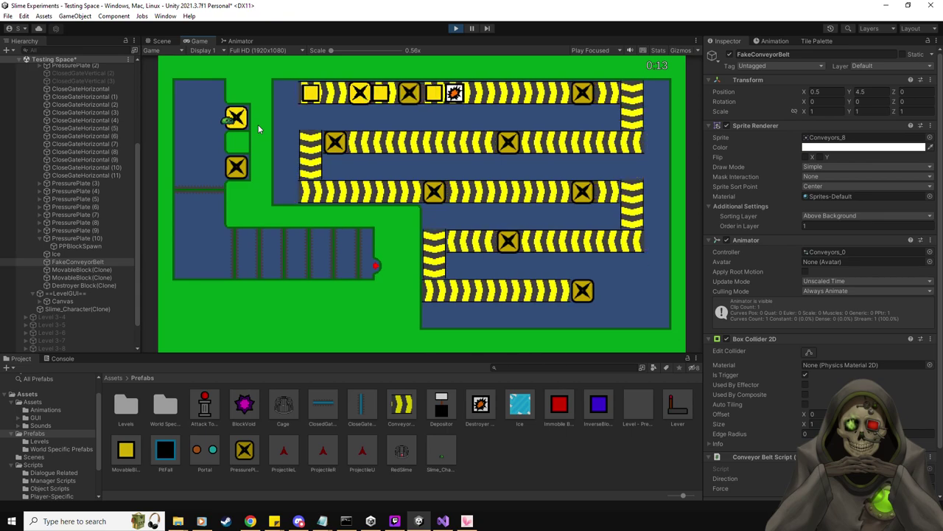
{"action": "key", "text": "Left"}
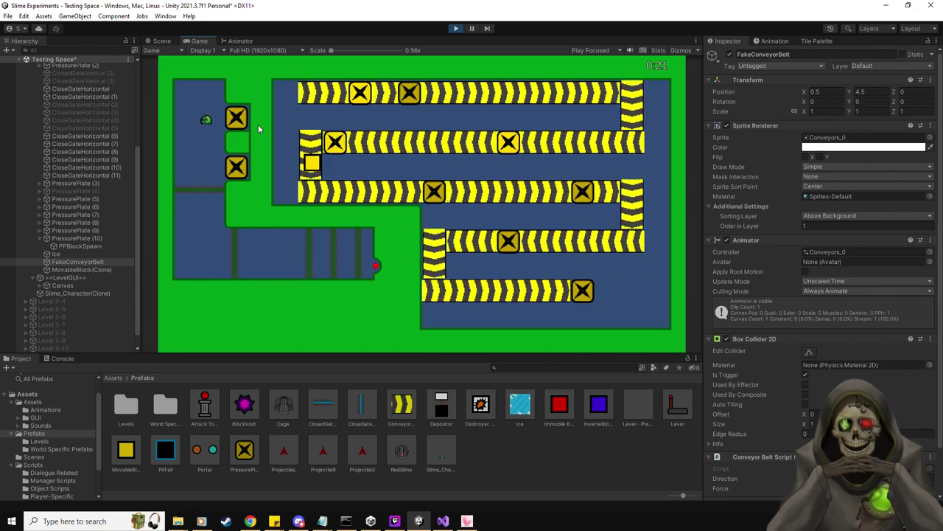
{"action": "left_click", "coordinate": [457, 28]}
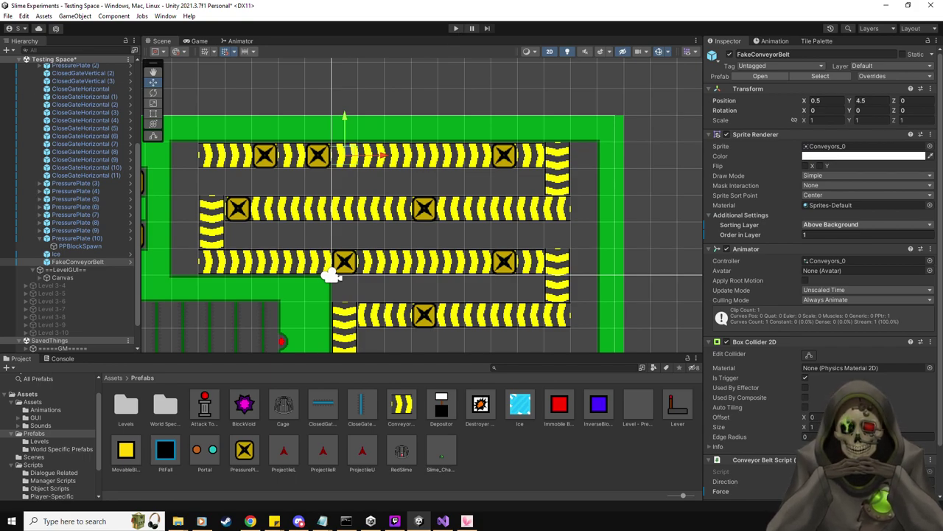
Step: Place an Ice tile holding a MovableBlock at X -0.5, Y 3.5 between the top two conveyor rows, and enable the tile's Can Move Right
{"action": "left_click_drag", "start_coordinate": [522, 410], "coordinate": [316, 185]}
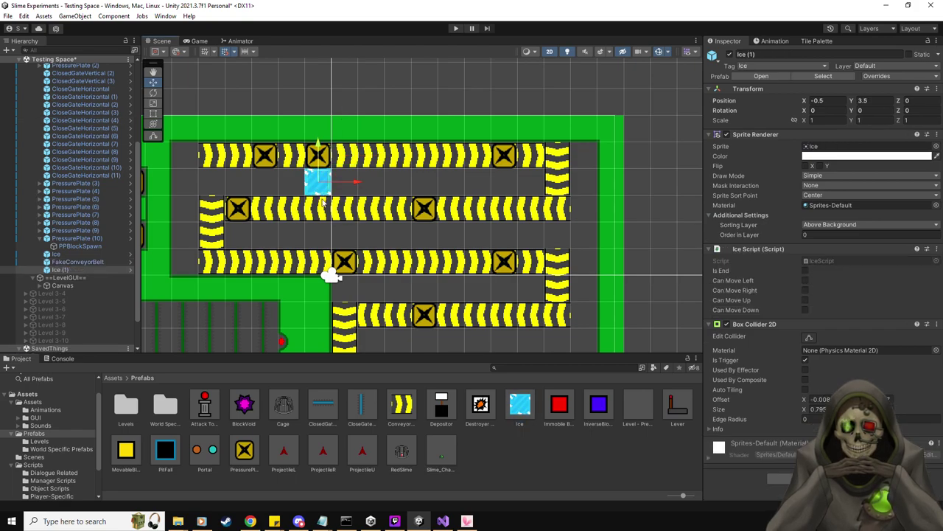
{"action": "left_click_drag", "start_coordinate": [124, 460], "coordinate": [319, 181]}
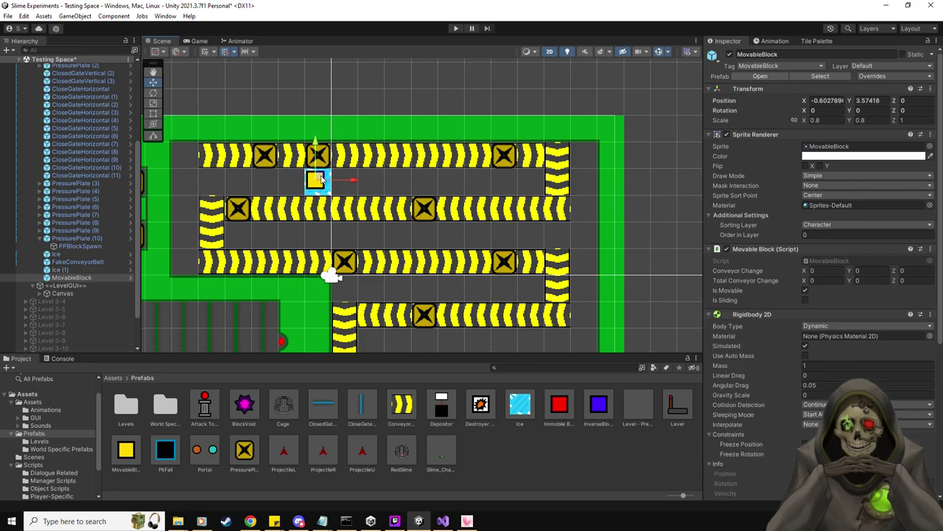
{"action": "left_click", "coordinate": [456, 28]}
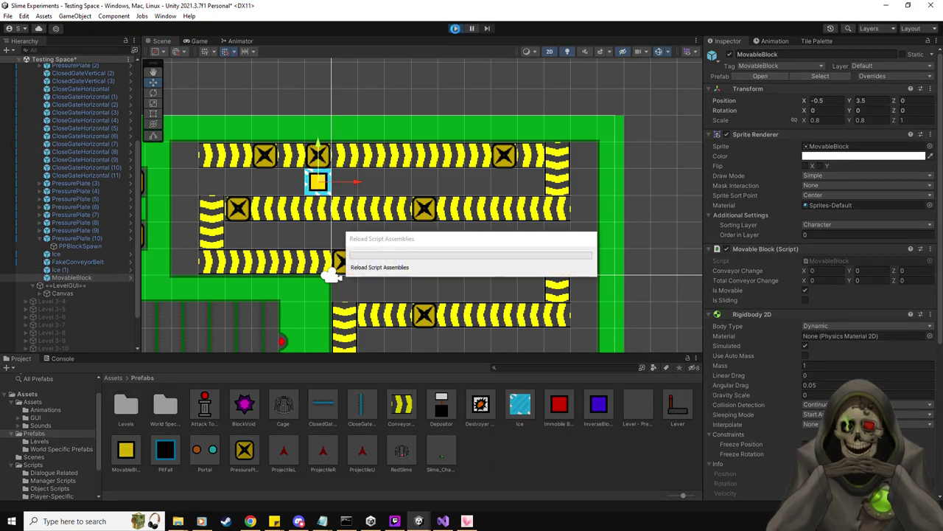
{"action": "left_click", "coordinate": [456, 28]}
{"action": "left_click", "coordinate": [61, 270]}
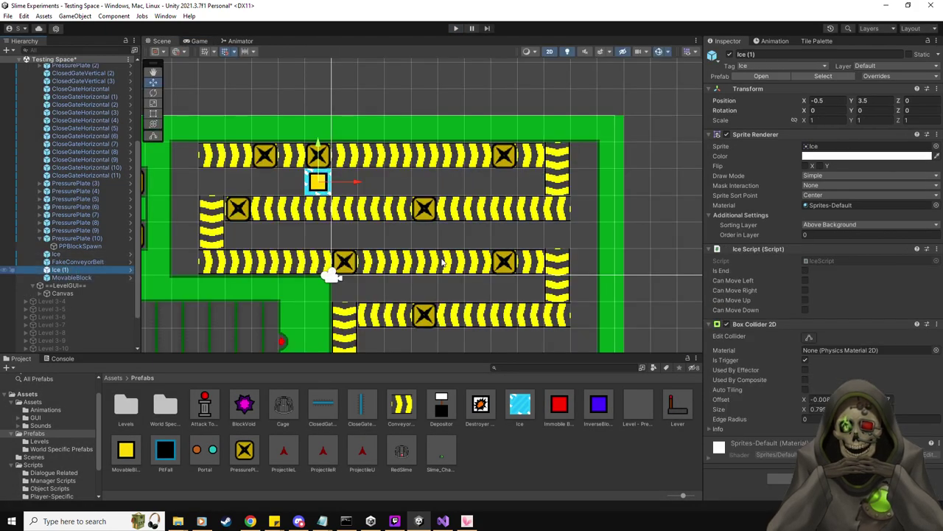
{"action": "left_click", "coordinate": [805, 290]}
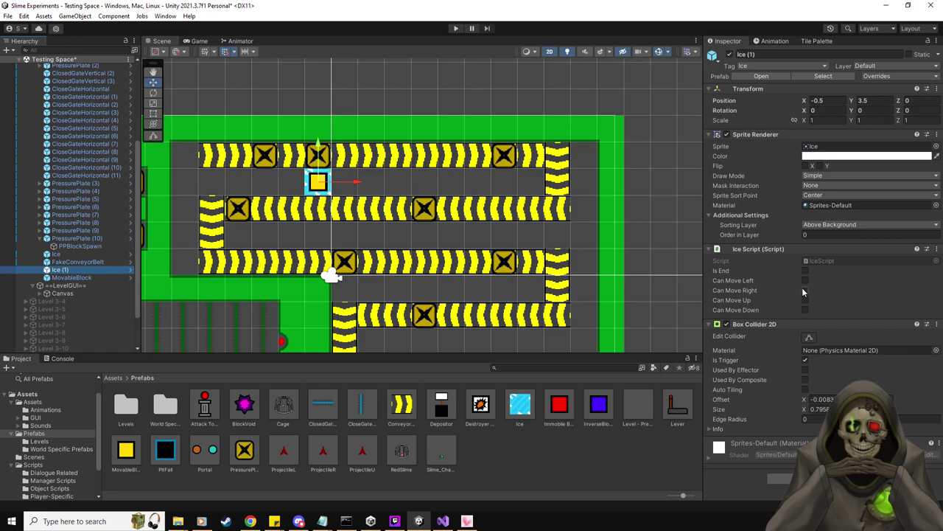
Step: Playtest the new Ice tile, replace its MovableBlock with a Destroyer Block during play, inspect that block, and stop the test
{"action": "left_click", "coordinate": [456, 28]}
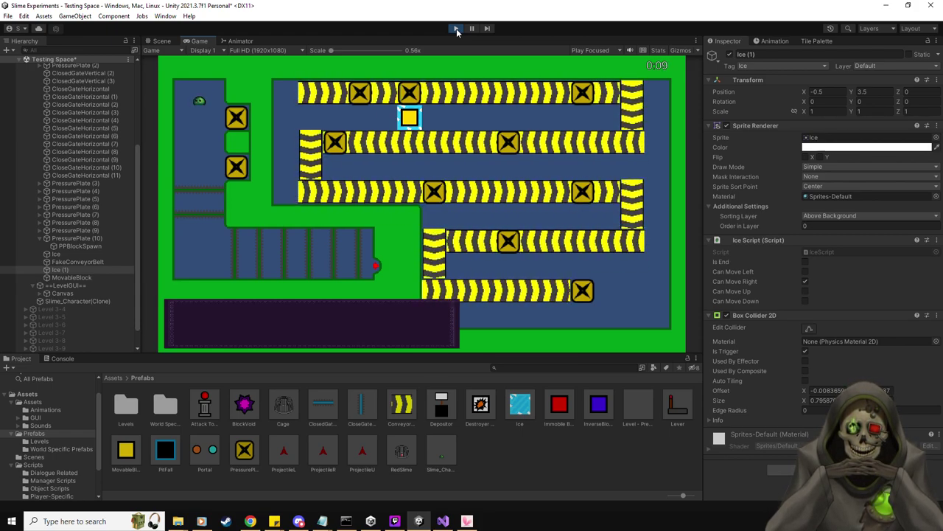
{"action": "left_click", "coordinate": [77, 279]}
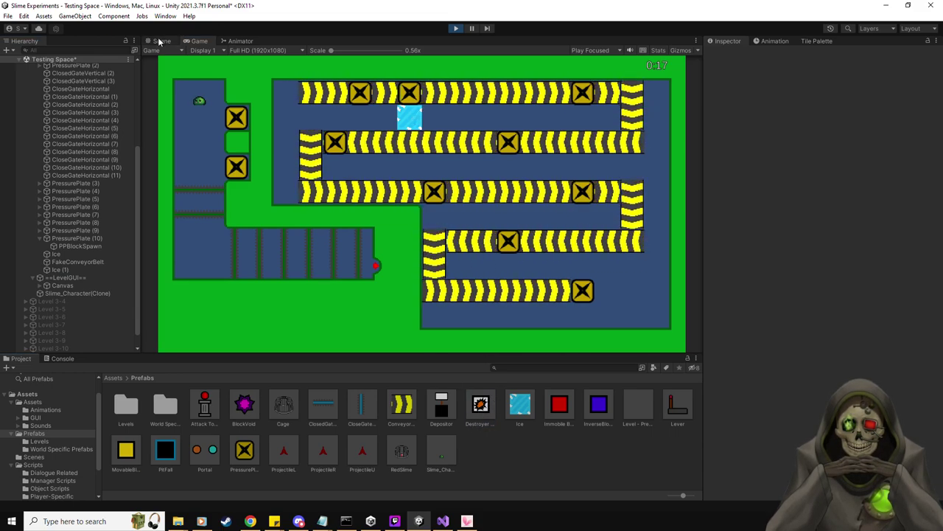
{"action": "key", "text": "ctrl+1"}
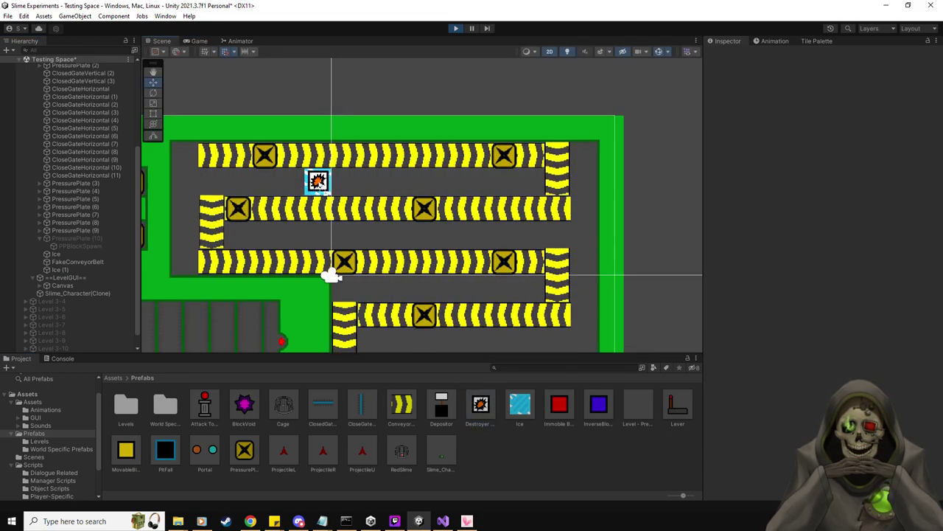
{"action": "left_click", "coordinate": [318, 182]}
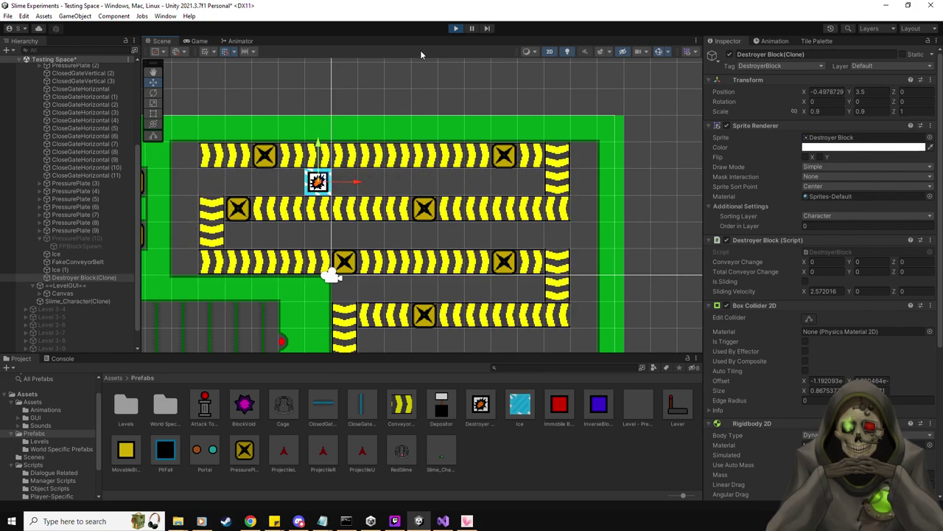
{"action": "left_click", "coordinate": [457, 28]}
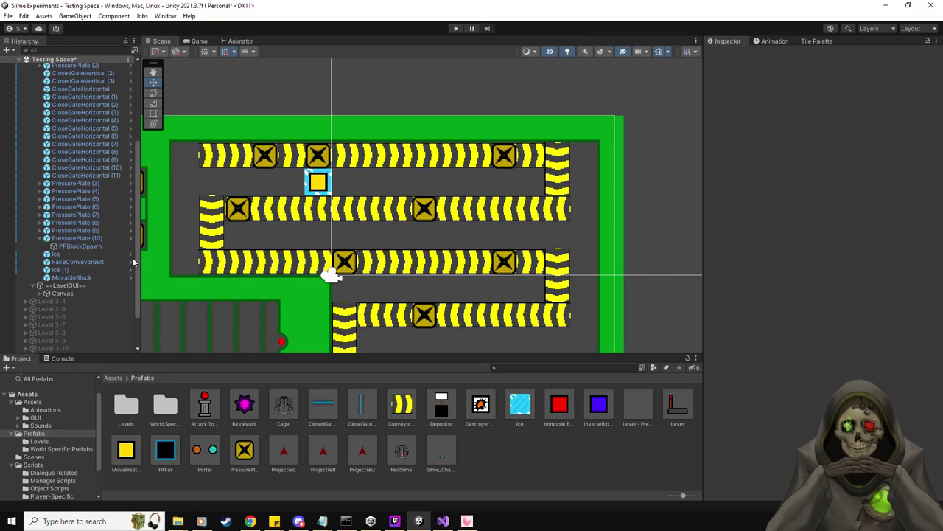
Step: Delete the MovableBlock on the new Ice tile and place a Destroyer Block there at X -0.5, Y 3.5
{"action": "left_click", "coordinate": [92, 278]}
{"action": "key", "text": "Delete"}
{"action": "left_click_drag", "start_coordinate": [315, 204], "coordinate": [317, 182]}
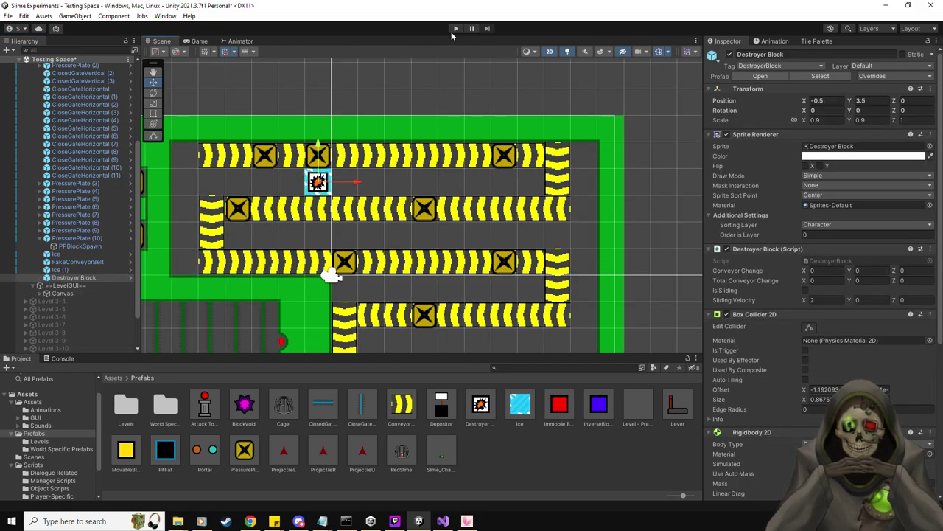
Step: Playtest the Destroyer Block sliding off the new Ice tile, stop the test, and inspect the tile's movement settings
{"action": "left_click", "coordinate": [455, 28]}
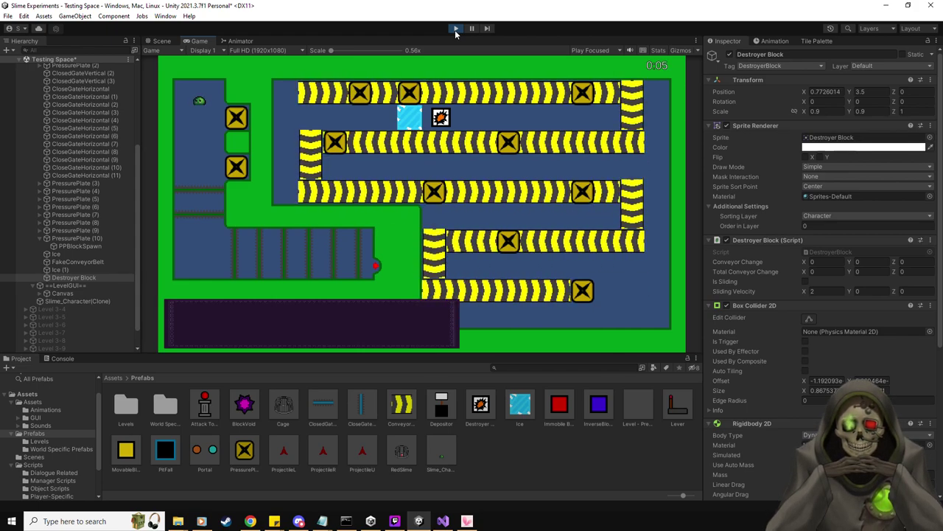
{"action": "left_click", "coordinate": [455, 30]}
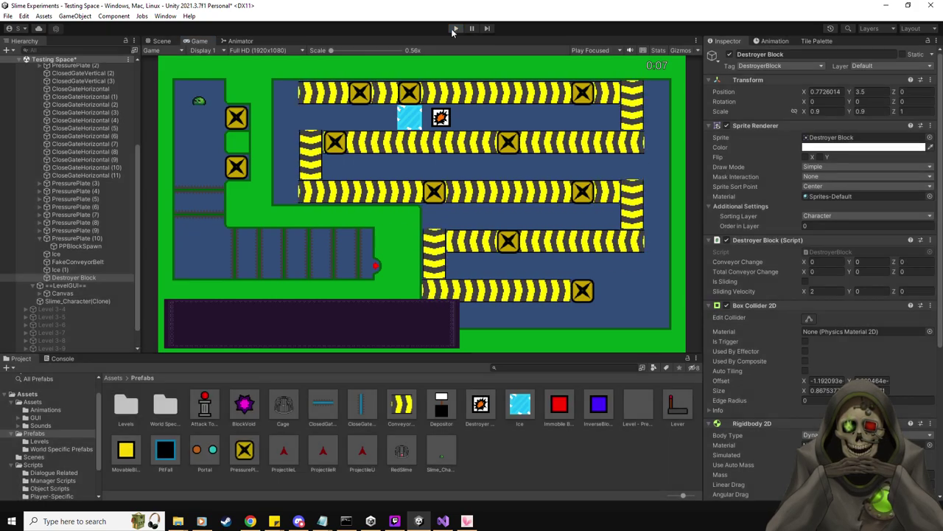
{"action": "left_click", "coordinate": [46, 270]}
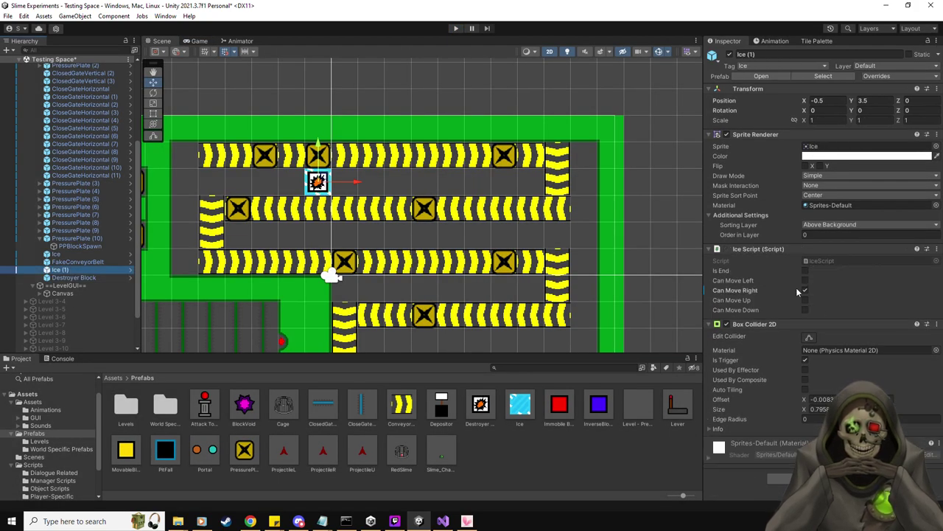
Step: Set Ice (1) to move left instead of right and play-test the level
{"action": "left_click", "coordinate": [805, 291]}
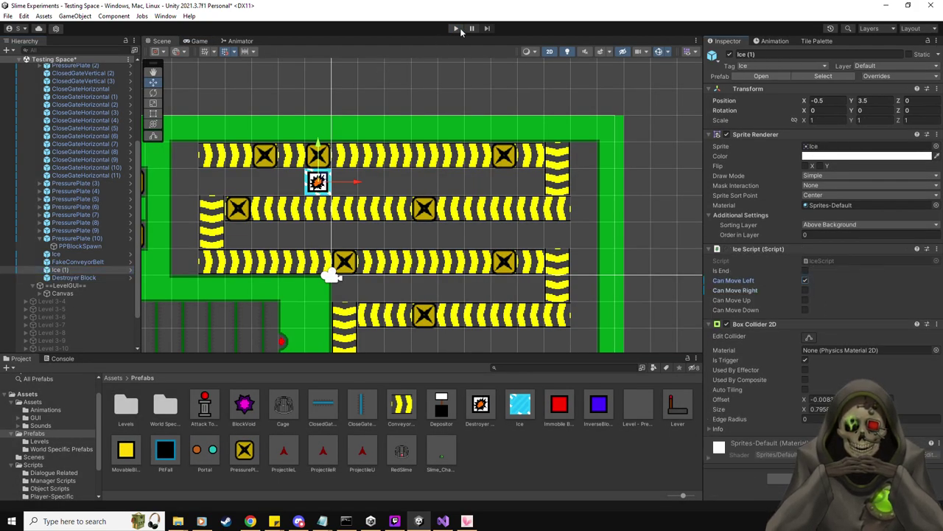
{"action": "left_click", "coordinate": [457, 28]}
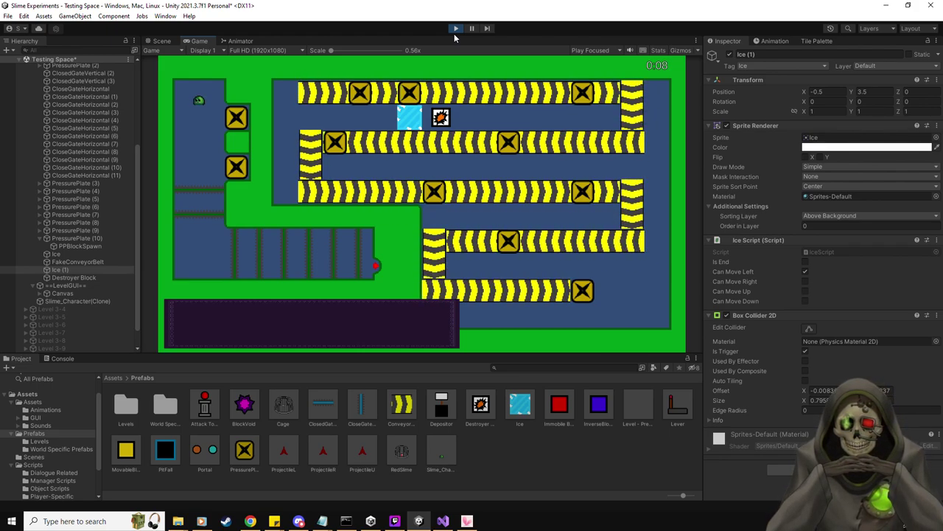
{"action": "left_click", "coordinate": [455, 28]}
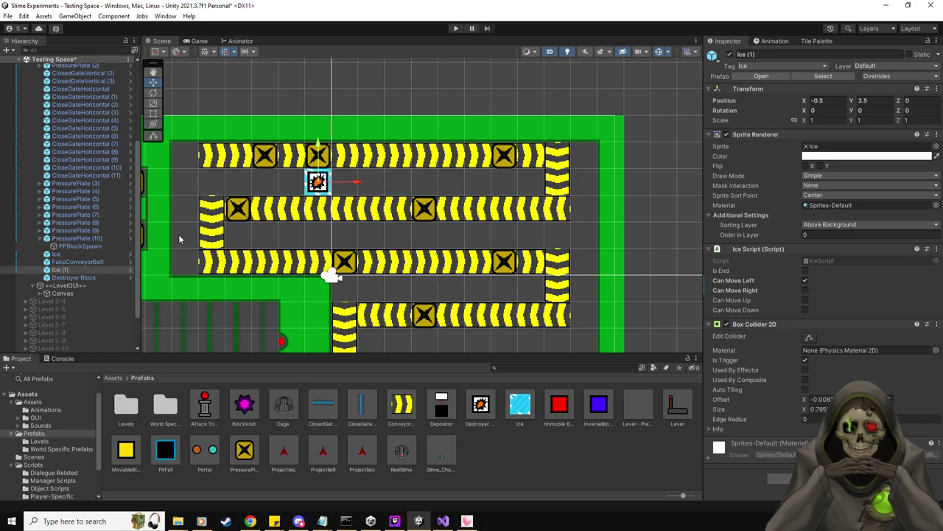
Step: Delete Ice (1) and the Destroyer Block from the level's items
{"action": "left_click", "coordinate": [60, 270]}
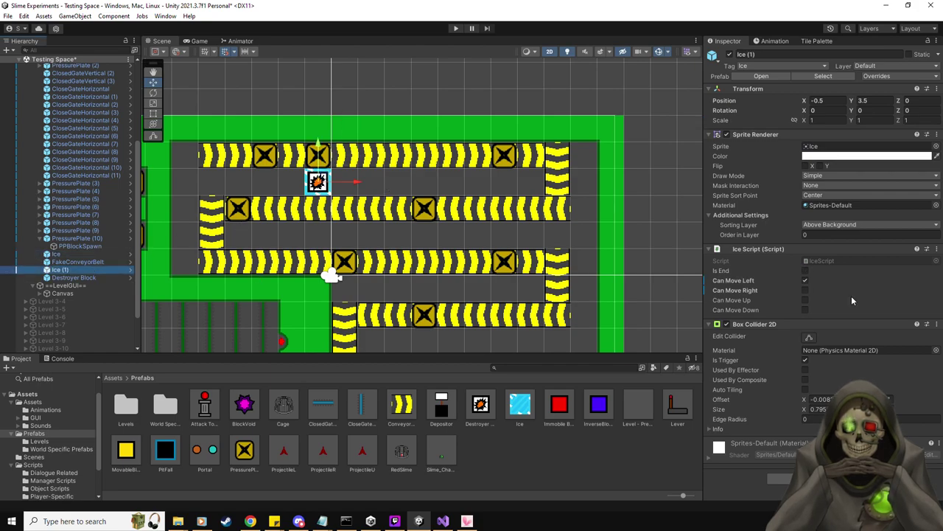
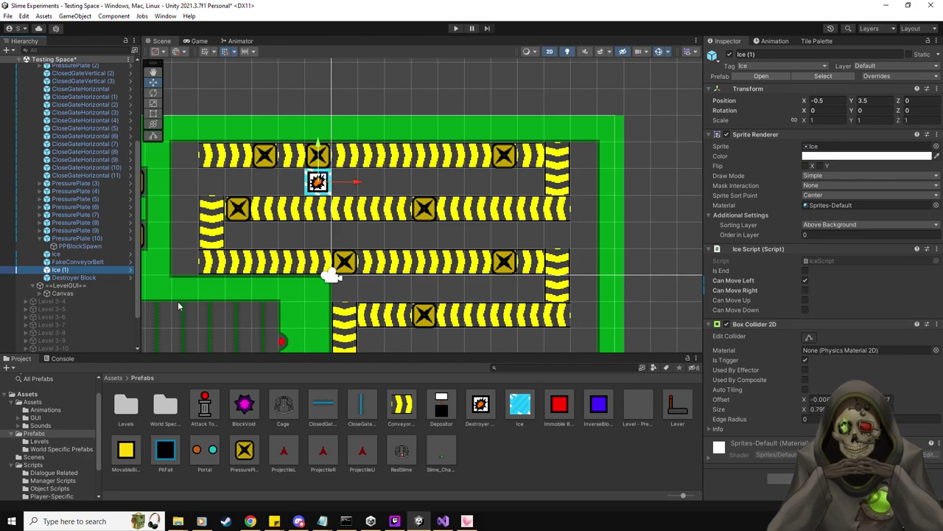
{"action": "key", "text": "Delete"}
Step: Rename FakeConveyorBelt to ConveyorBelt and set its conveyor belt script direction to Right
{"action": "left_click", "coordinate": [80, 263]}
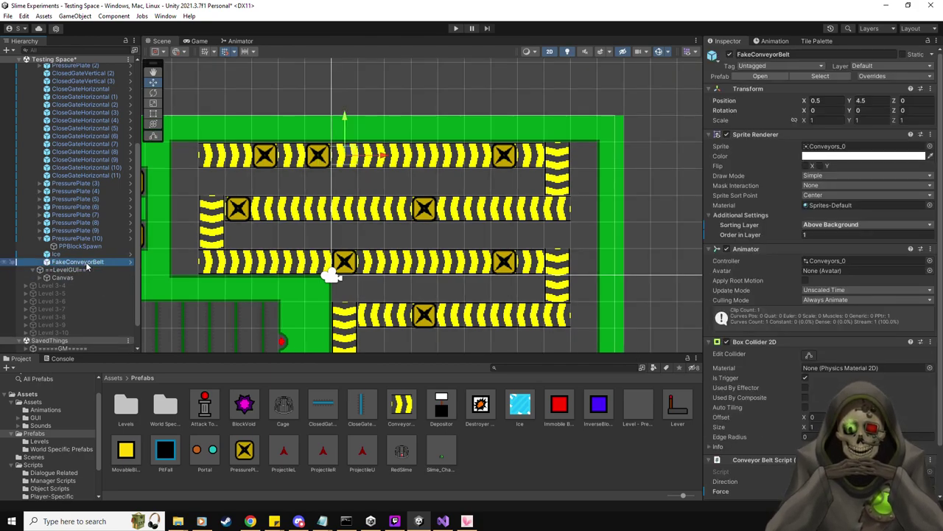
{"action": "left_click", "coordinate": [807, 53]}
{"action": "left_click", "coordinate": [807, 54]}
{"action": "scroll", "coordinate": [811, 309], "scroll_direction": "down", "scroll_amount": 3}
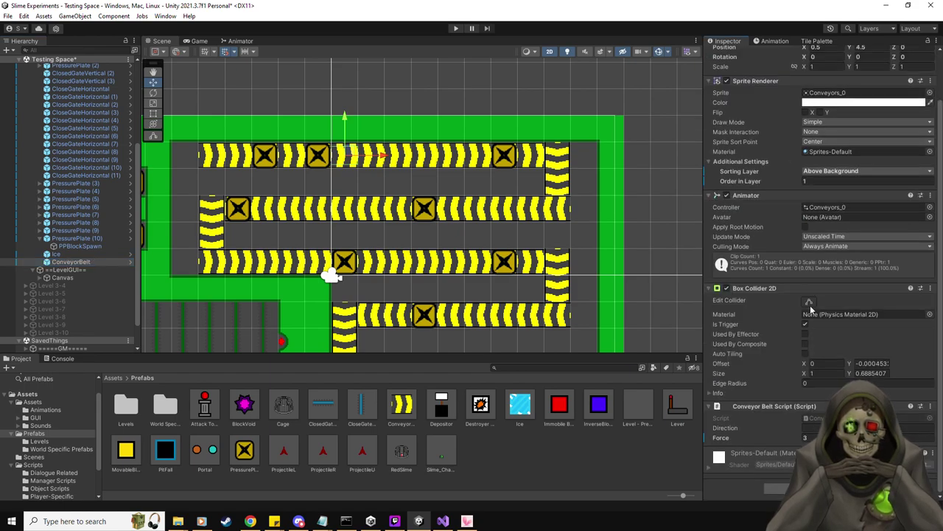
{"action": "type", "text": "Right"}
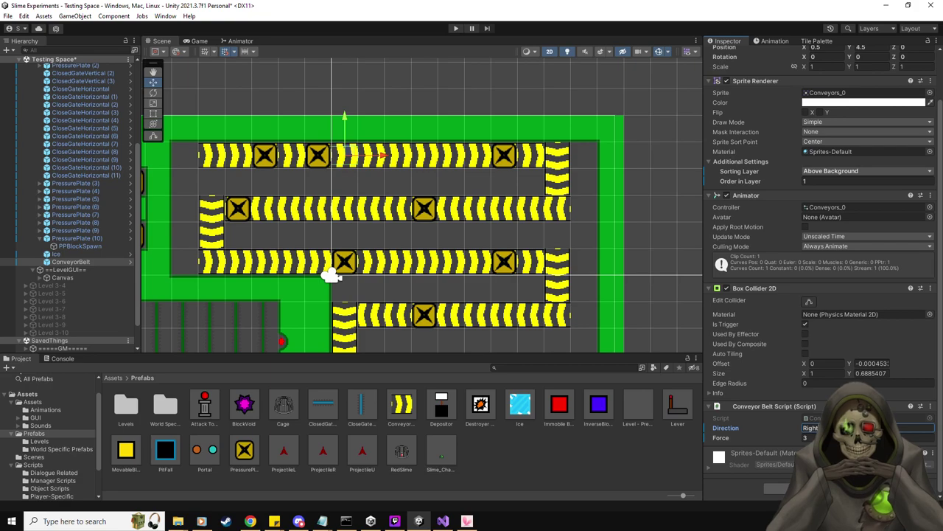
Step: Move ConveyorBelt into the Conveyors group and collapse the group
{"action": "left_click", "coordinate": [83, 265]}
{"action": "scroll", "coordinate": [83, 264], "scroll_direction": "up", "scroll_amount": 3}
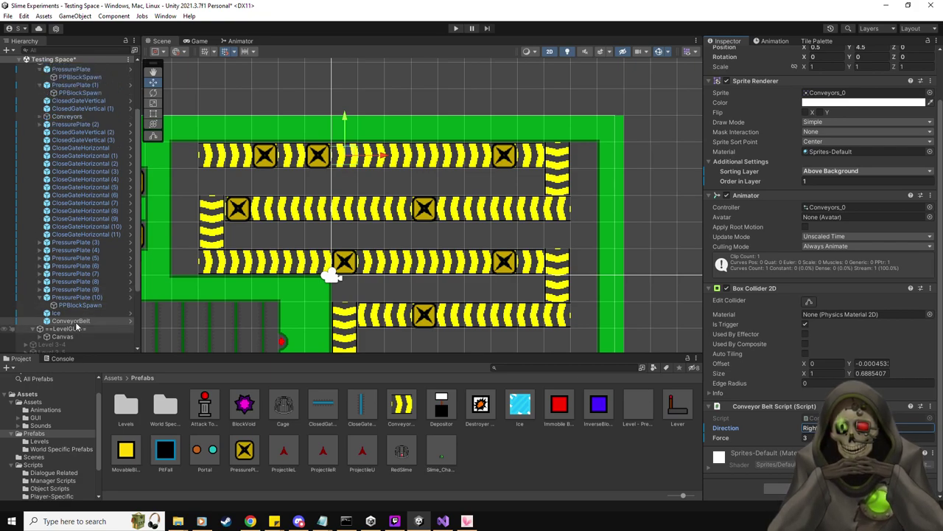
{"action": "left_click_drag", "start_coordinate": [87, 129], "coordinate": [74, 116]}
{"action": "scroll", "coordinate": [45, 192], "scroll_direction": "up", "scroll_amount": 10}
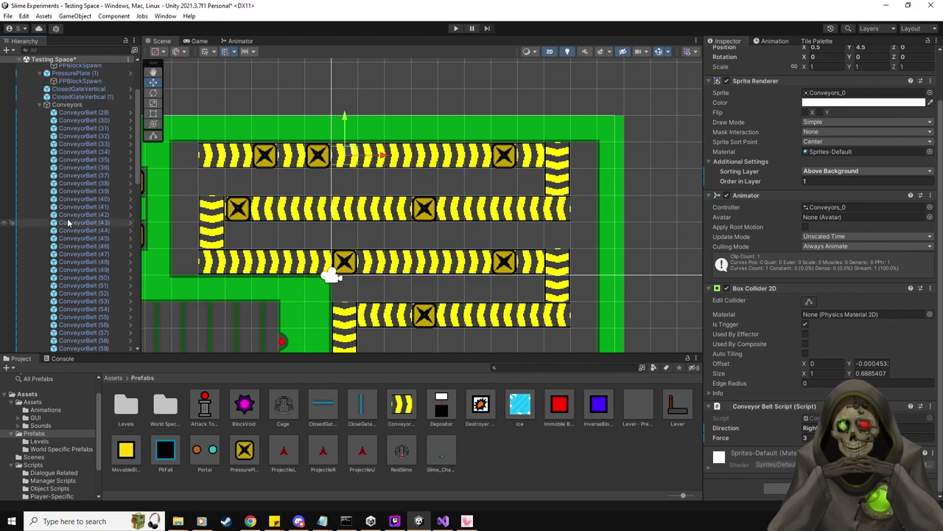
{"action": "left_click", "coordinate": [41, 194]}
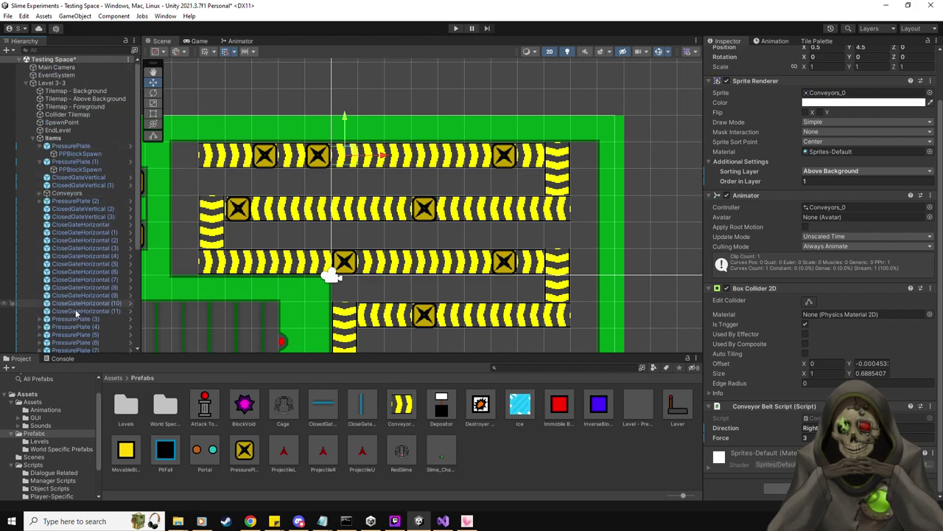
{"action": "scroll", "coordinate": [79, 298], "scroll_direction": "down", "scroll_amount": 4}
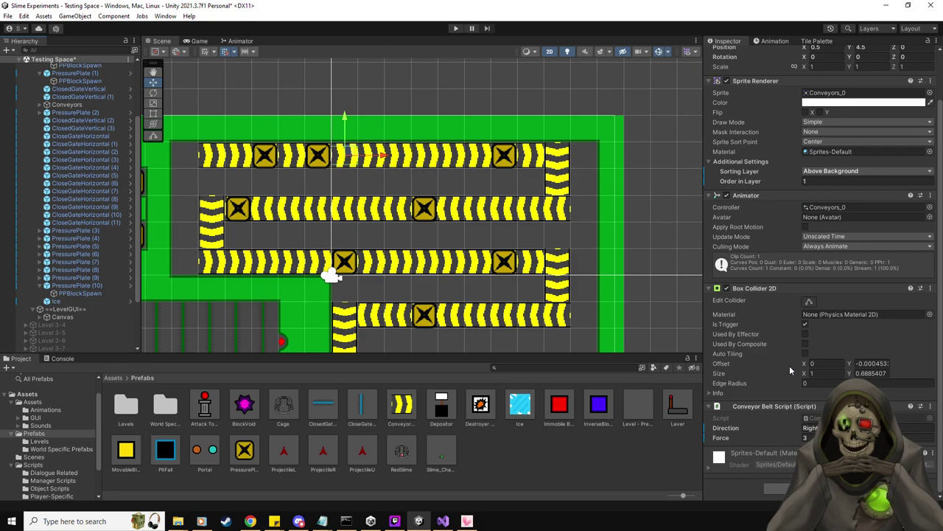
Step: Open ConveyorBeltScript, add a serialized bool field named ignoreDestroyers below force, and save the script
{"action": "left_click", "coordinate": [818, 418]}
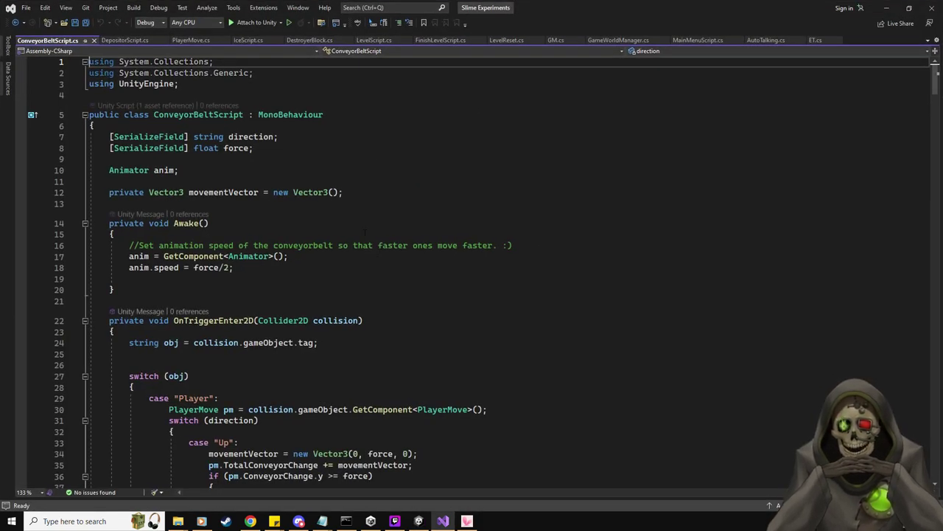
{"action": "left_click", "coordinate": [320, 151]}
{"action": "key", "text": "Return"}
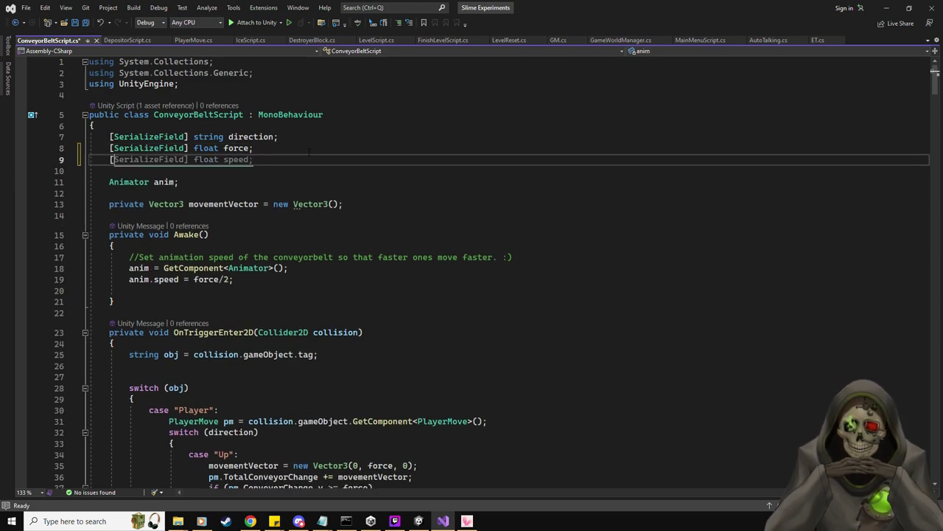
{"action": "type", "text": "[SerializeField] bool ignore"}
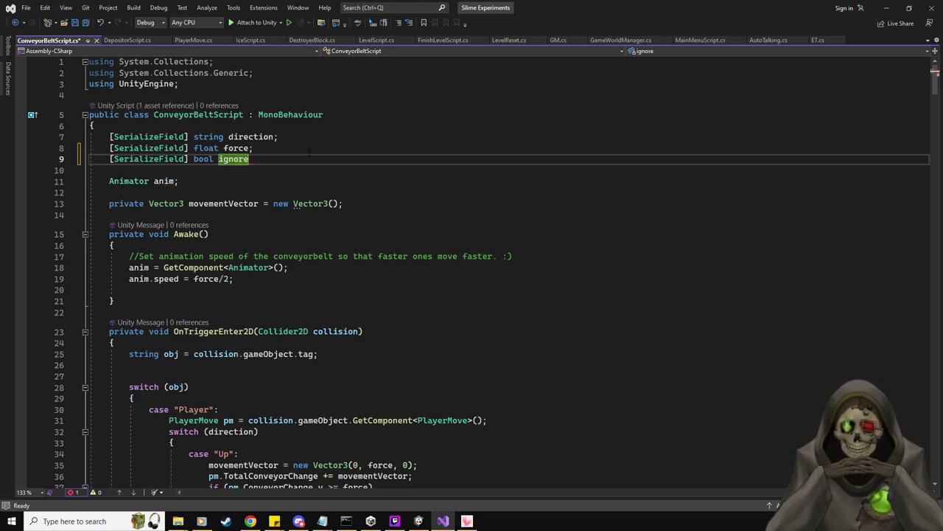
{"action": "type", "text": "Destroyers;"}
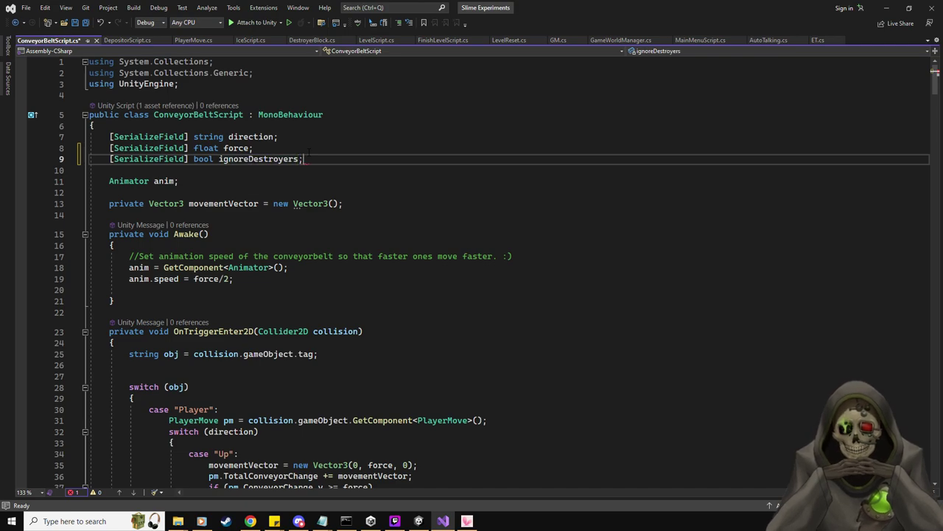
{"action": "key", "text": "ctrl+s"}
Step: Add an empty if(ignoreDestroyers == false) block at the start of the DestroyerBlock case in OnTriggerEnter2D
{"action": "scroll", "coordinate": [359, 186], "scroll_direction": "down", "scroll_amount": 7}
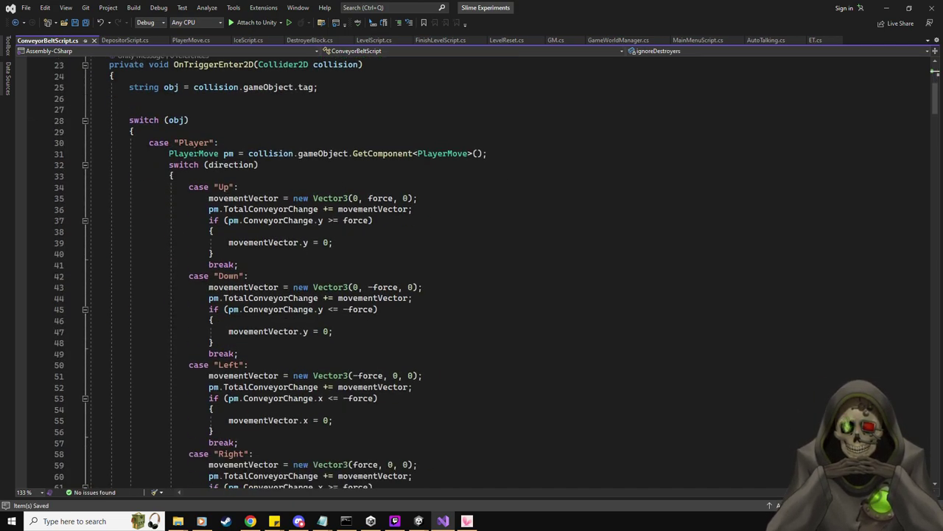
{"action": "scroll", "coordinate": [144, 155], "scroll_direction": "down", "scroll_amount": 20}
{"action": "scroll", "coordinate": [200, 222], "scroll_direction": "down", "scroll_amount": 20}
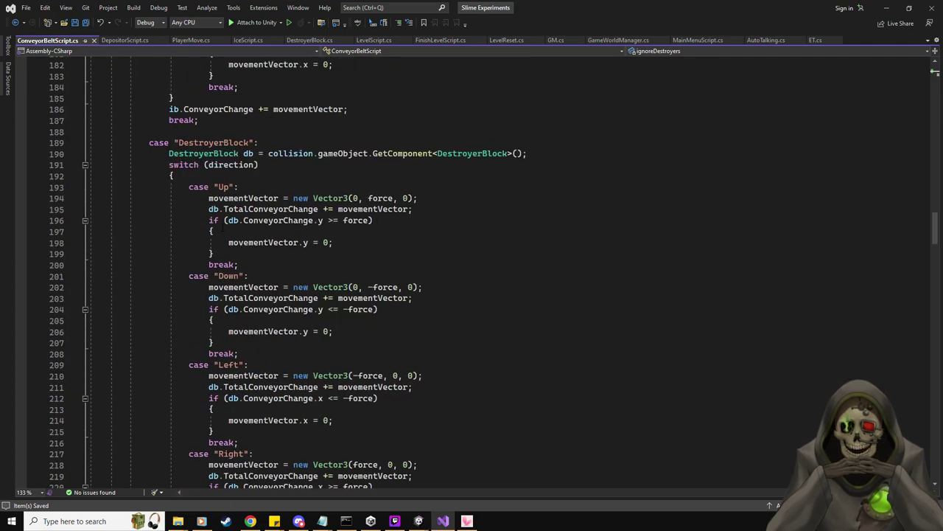
{"action": "left_click", "coordinate": [273, 142]}
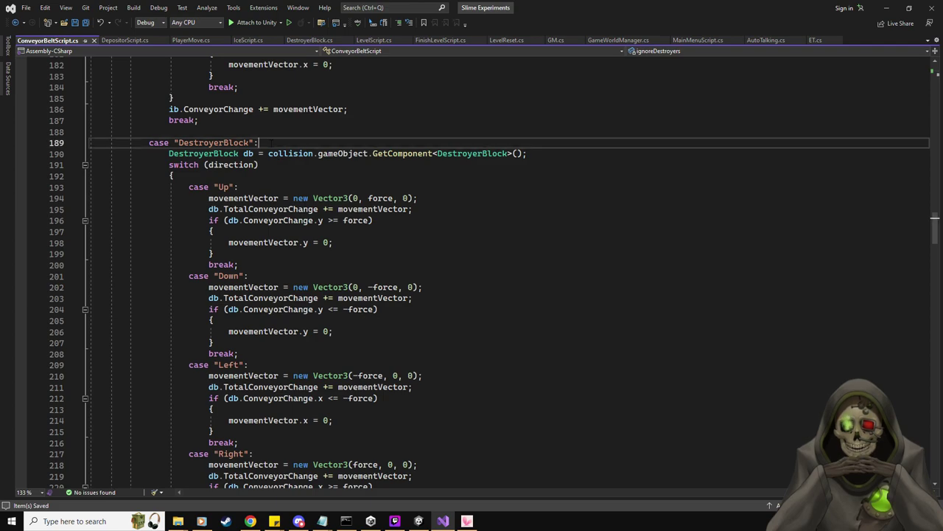
{"action": "key", "text": "Return"}
{"action": "type", "text": "if"}
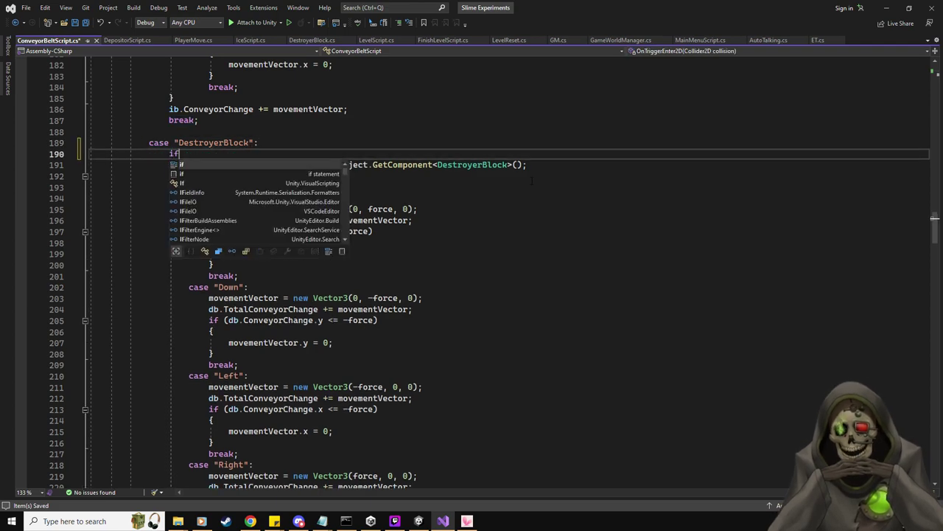
{"action": "type", "text": "(ignore"}
{"action": "key", "text": "Tab"}
{"action": "type", "text": "== true) {"}
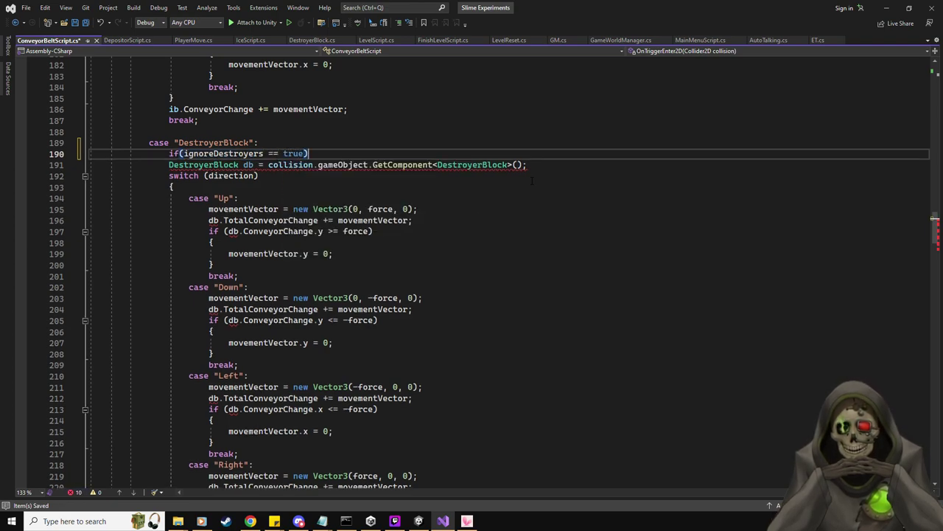
{"action": "key", "text": "Return"}
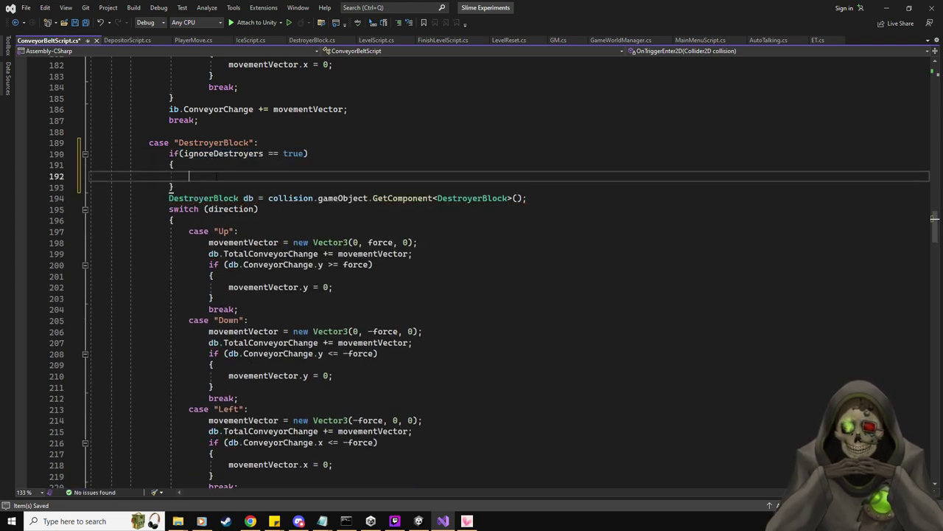
{"action": "double_click", "coordinate": [293, 153]}
{"action": "type", "text": "false"}
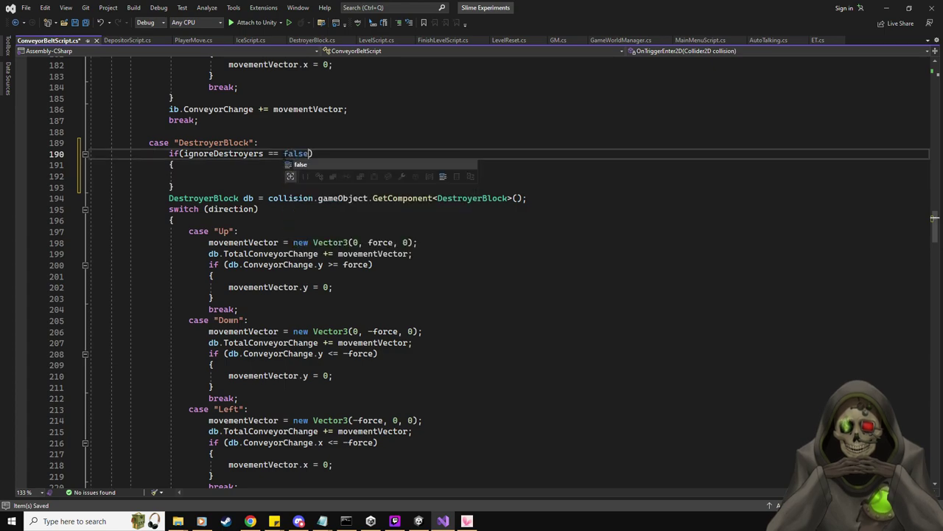
Step: Move the DestroyerBlock case's conveyor movement code inside the ignoreDestroyers block, leaving break outside, and remove the leftover blank line
{"action": "left_click_drag", "start_coordinate": [168, 199], "coordinate": [369, 403]}
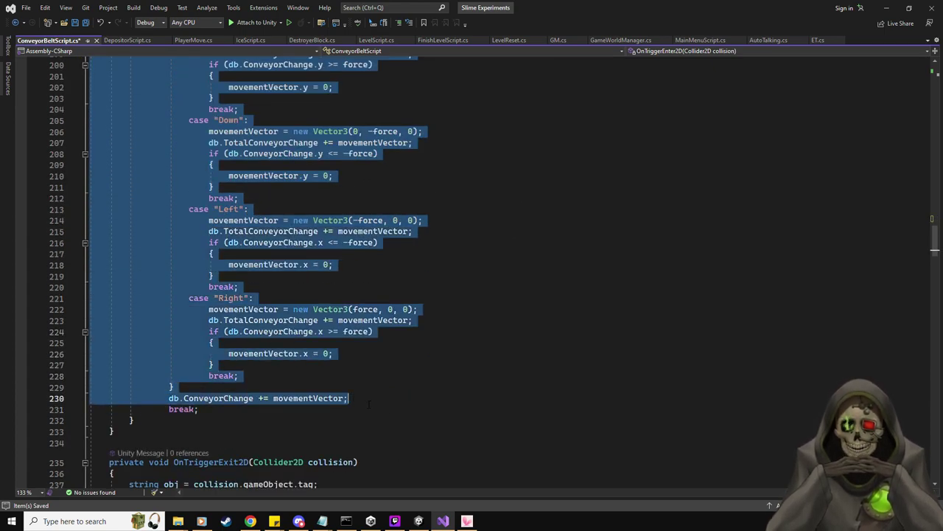
{"action": "key", "text": "ctrl+x"}
{"action": "scroll", "coordinate": [378, 390], "scroll_direction": "up", "scroll_amount": 4}
{"action": "left_click", "coordinate": [317, 228]}
{"action": "key", "text": "Up"}
{"action": "key", "text": "Up"}
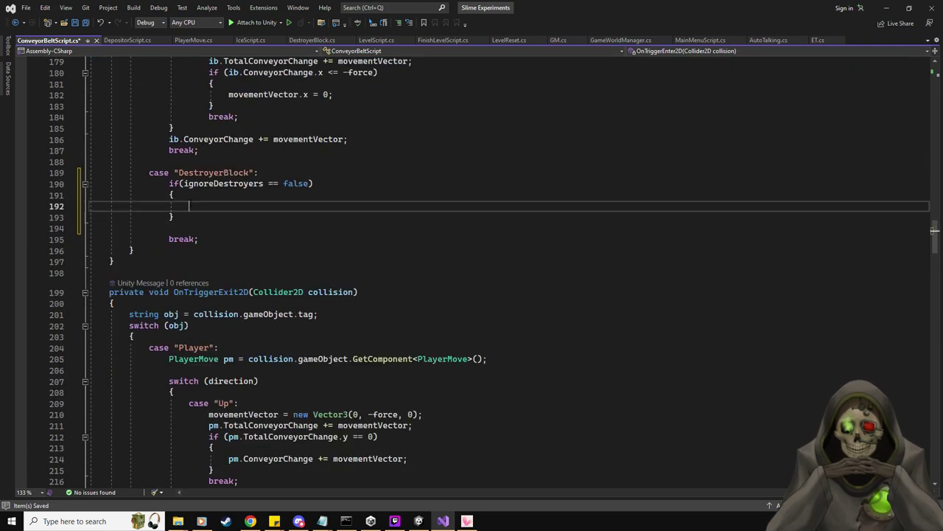
{"action": "key", "text": "ctrl+v"}
{"action": "scroll", "coordinate": [317, 290], "scroll_direction": "down", "scroll_amount": 4}
{"action": "left_click", "coordinate": [221, 368]}
{"action": "key", "text": "shift+Home"}
{"action": "key", "text": "BackSpace"}
{"action": "key", "text": "BackSpace"}
Step: Add an empty if(ignoreDestroyers == false) block at the start of the DestroyerBlock case in OnTriggerExit2D
{"action": "scroll", "coordinate": [263, 291], "scroll_direction": "down", "scroll_amount": 5}
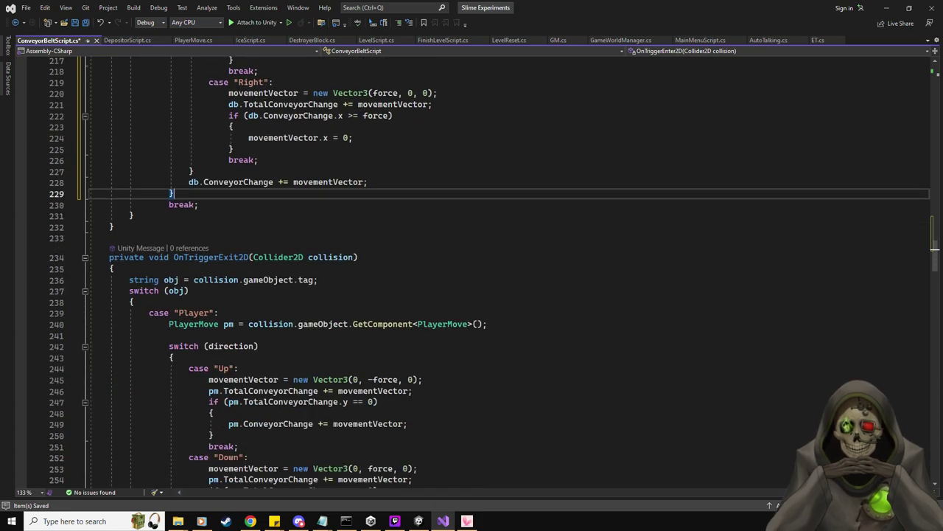
{"action": "scroll", "coordinate": [398, 247], "scroll_direction": "down", "scroll_amount": 5}
{"action": "scroll", "coordinate": [398, 250], "scroll_direction": "up", "scroll_amount": 7}
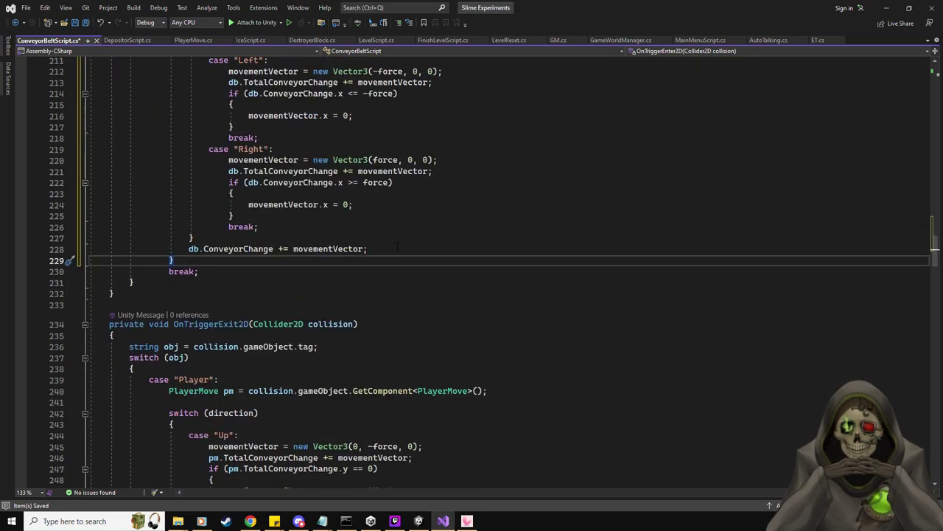
{"action": "scroll", "coordinate": [399, 254], "scroll_direction": "down", "scroll_amount": 15}
{"action": "scroll", "coordinate": [399, 258], "scroll_direction": "up", "scroll_amount": 15}
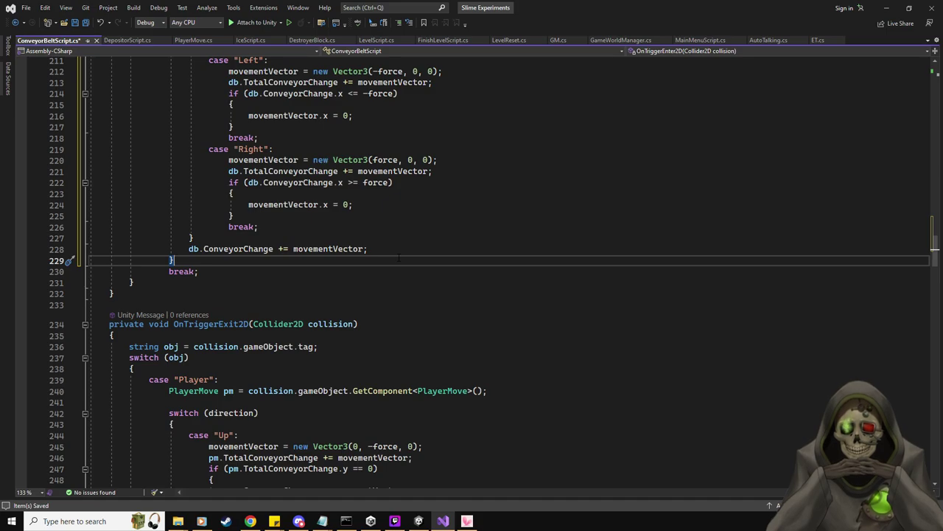
{"action": "scroll", "coordinate": [399, 258], "scroll_direction": "down", "scroll_amount": 20}
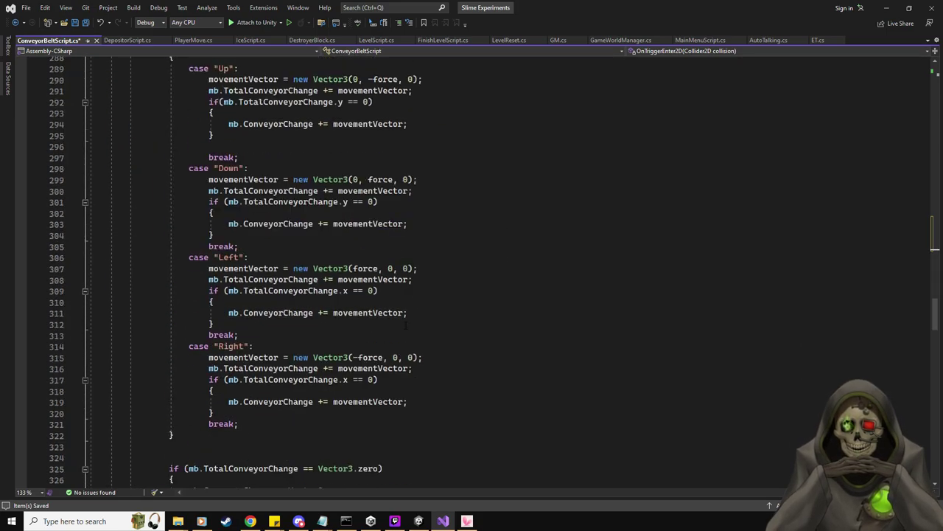
{"action": "scroll", "coordinate": [396, 285], "scroll_direction": "down", "scroll_amount": 20}
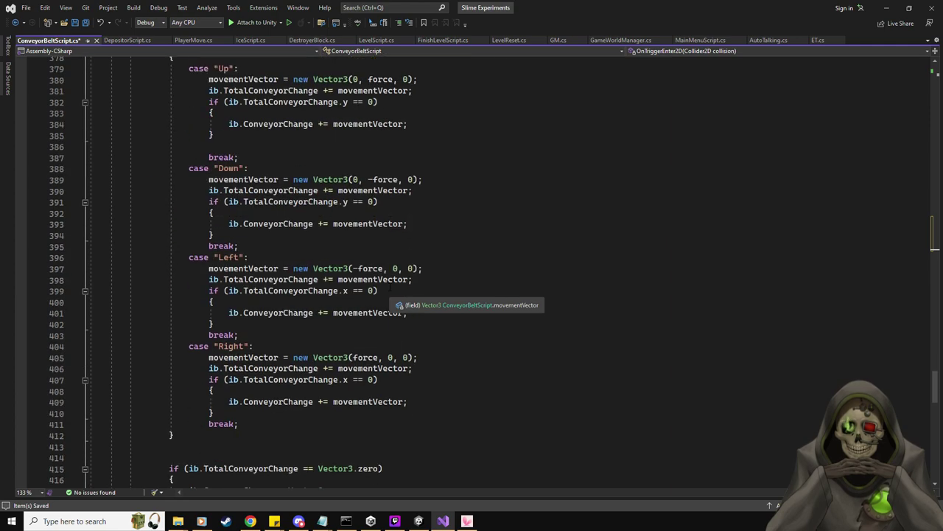
{"action": "scroll", "coordinate": [384, 296], "scroll_direction": "down", "scroll_amount": 6}
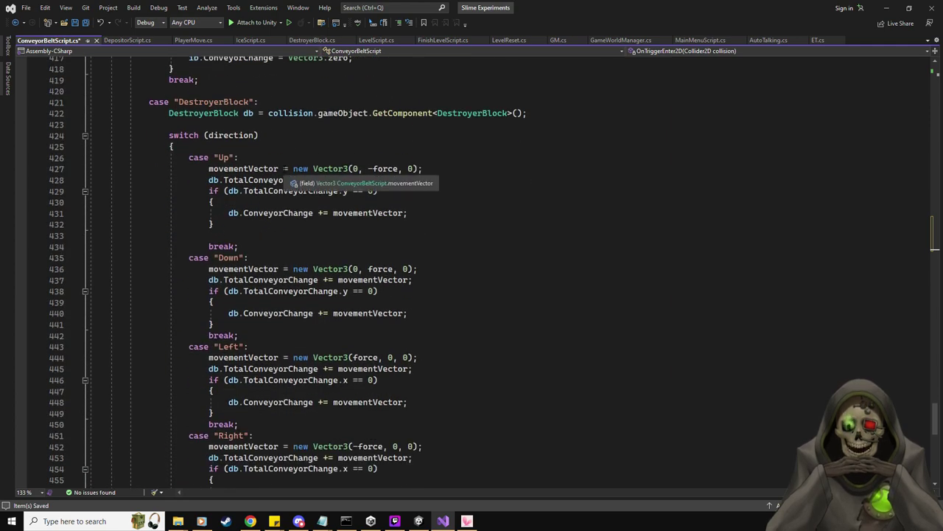
{"action": "scroll", "coordinate": [464, 368], "scroll_direction": "down", "scroll_amount": 4}
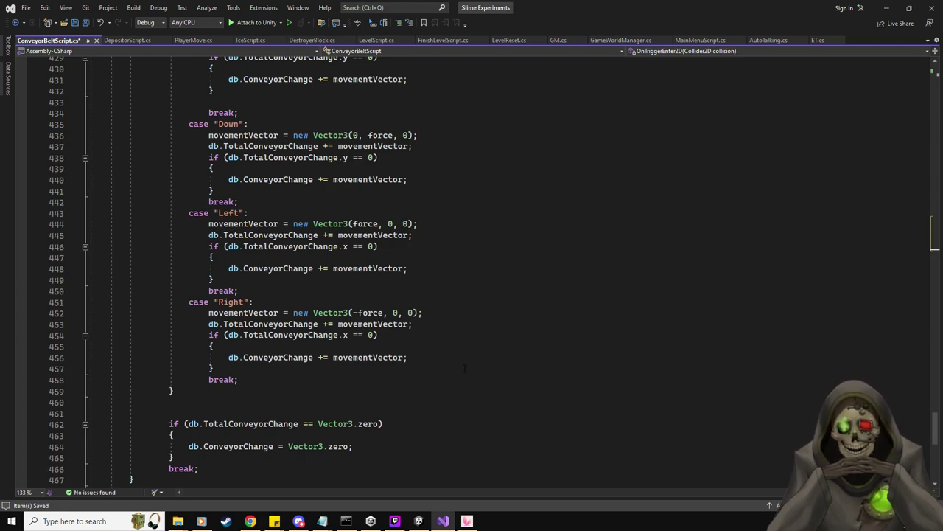
{"action": "scroll", "coordinate": [464, 367], "scroll_direction": "up", "scroll_amount": 11}
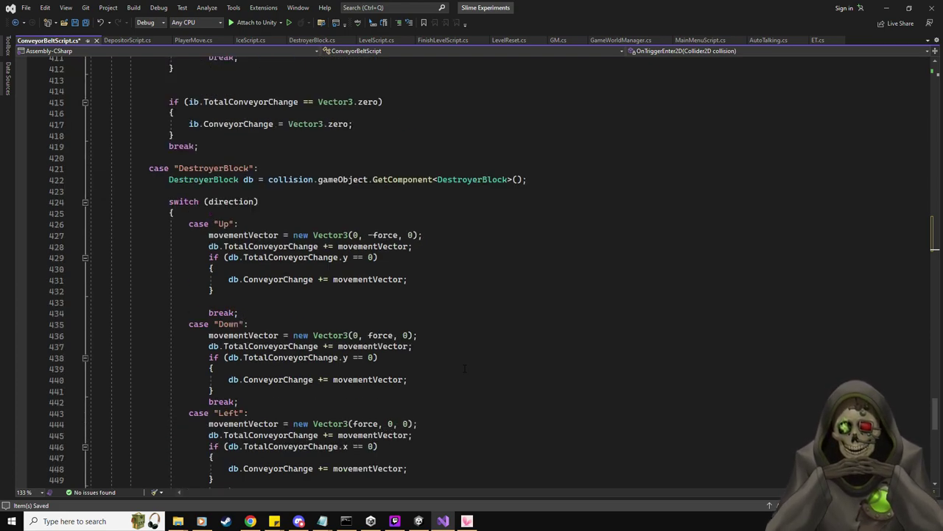
{"action": "scroll", "coordinate": [263, 262], "scroll_direction": "down", "scroll_amount": 3}
{"action": "left_click", "coordinate": [279, 234]}
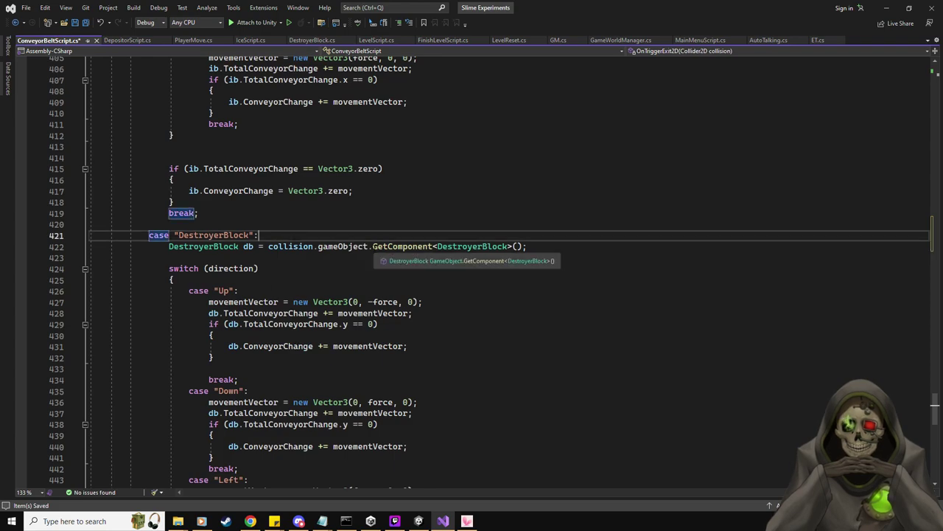
{"action": "key", "text": "Return"}
{"action": "type", "text": "if(i"}
{"action": "type", "text": "gnoreDestroyers == "}
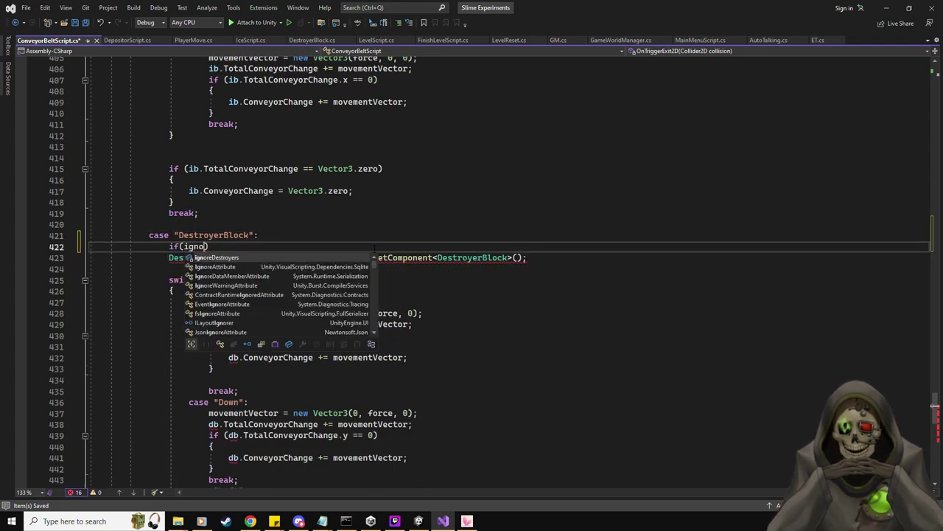
{"action": "type", "text": "false)"}
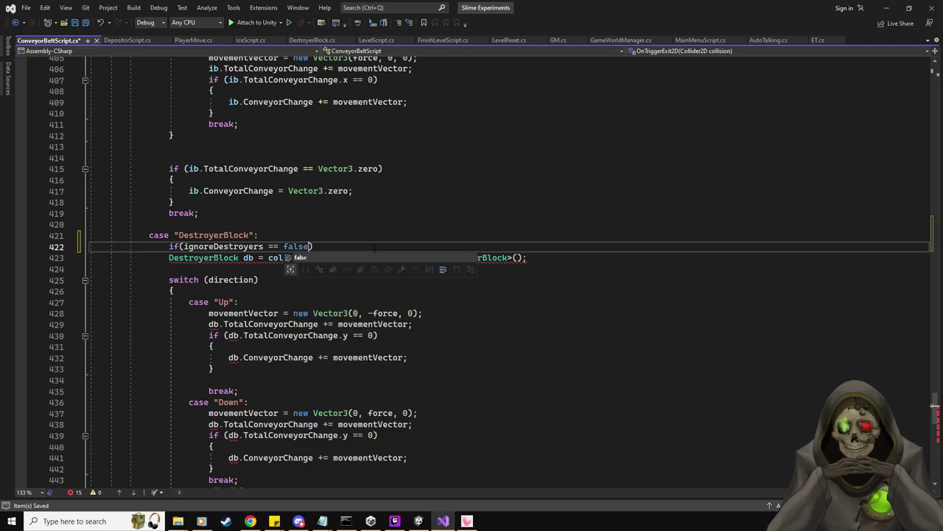
{"action": "key", "text": "Return"}
{"action": "type", "text": "{"}
{"action": "key", "text": "Return"}
Step: Move the exit handler's DestroyerBlock conveyor code inside the ignoreDestroyers block, leaving break outside, and remove the leftover blank line
{"action": "scroll", "coordinate": [375, 246], "scroll_direction": "down", "scroll_amount": 2}
{"action": "left_click_drag", "start_coordinate": [168, 223], "coordinate": [175, 368]}
{"action": "key", "text": "Delete"}
{"action": "scroll", "coordinate": [221, 296], "scroll_direction": "up", "scroll_amount": 7}
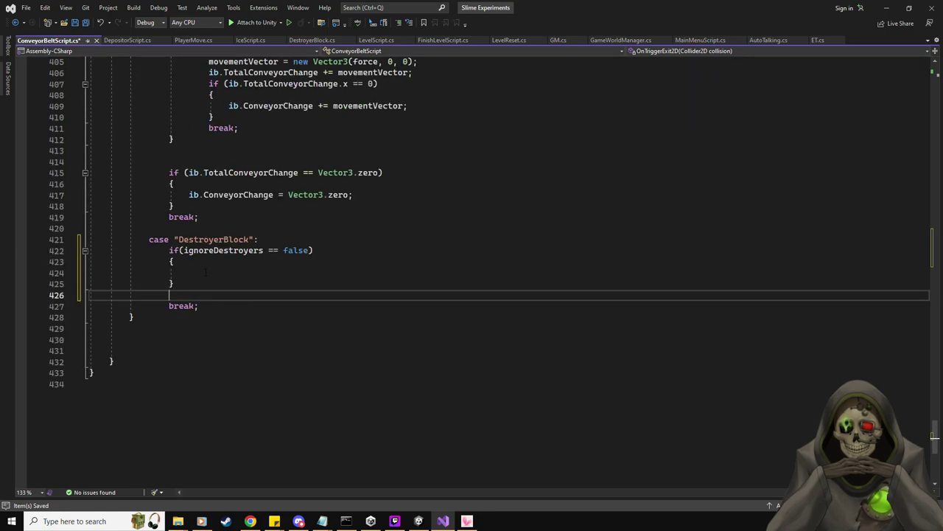
{"action": "left_click", "coordinate": [206, 272]}
{"action": "key", "text": "ctrl+v"}
{"action": "left_click", "coordinate": [184, 271]}
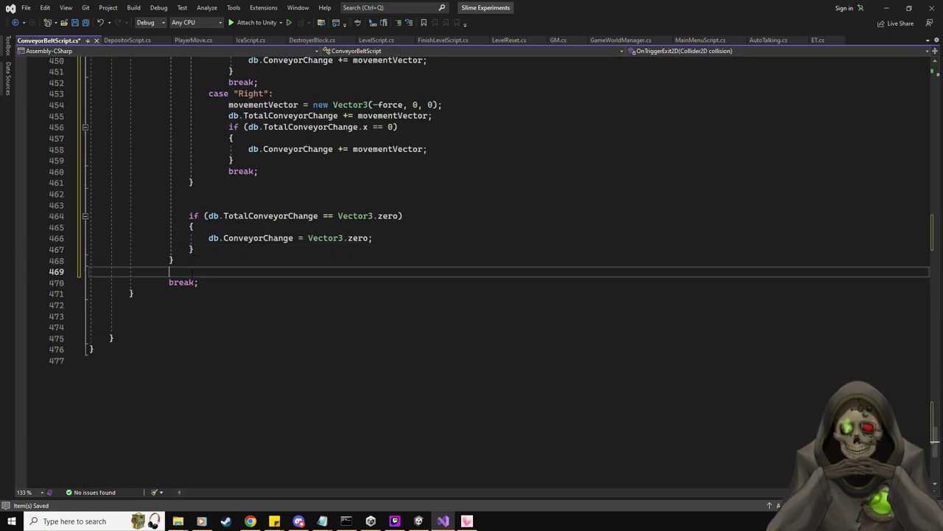
{"action": "key", "text": "BackSpace"}
Step: Delete the blank lines after the switch block at the end of OnTriggerExit2D and save the script
{"action": "left_click", "coordinate": [162, 317]}
{"action": "key", "text": "shift+Up"}
{"action": "key", "text": "shift+Up"}
{"action": "key", "text": "shift+Up"}
{"action": "key", "text": "BackSpace"}
{"action": "key", "text": "ctrl+s"}
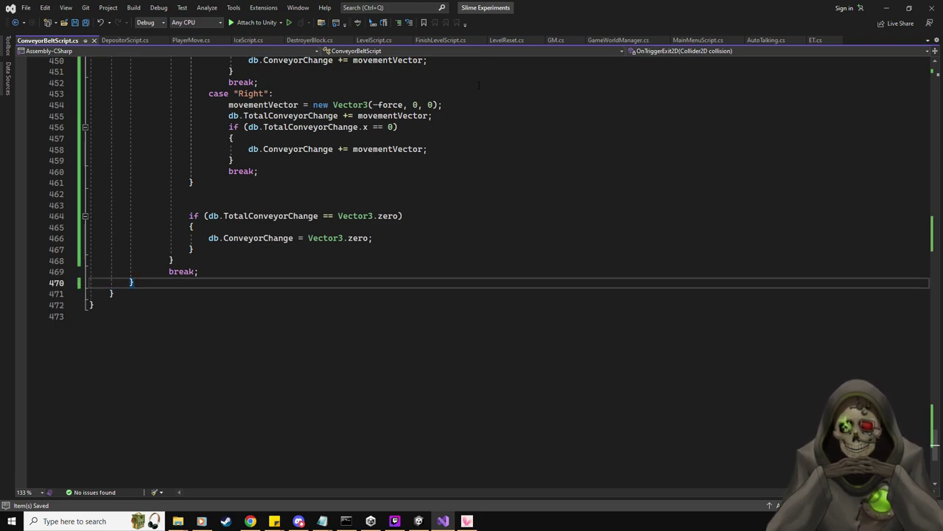
Step: Switch to Unity and enable Ignore Destroyers in the Conveyor Belt Script of the ConveyorBelt at X 0.5, Y 4.5
{"action": "key", "text": "alt+Tab"}
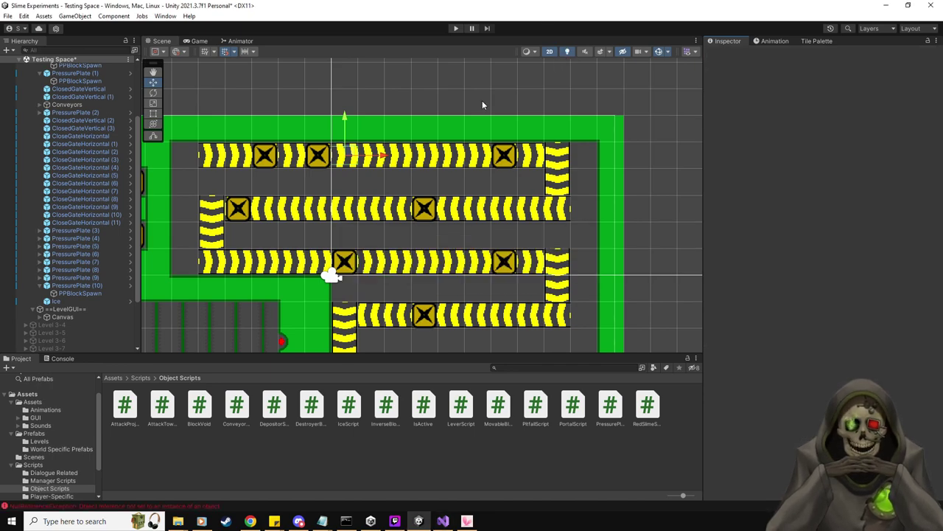
{"action": "scroll", "coordinate": [824, 273], "scroll_direction": "down", "scroll_amount": 2}
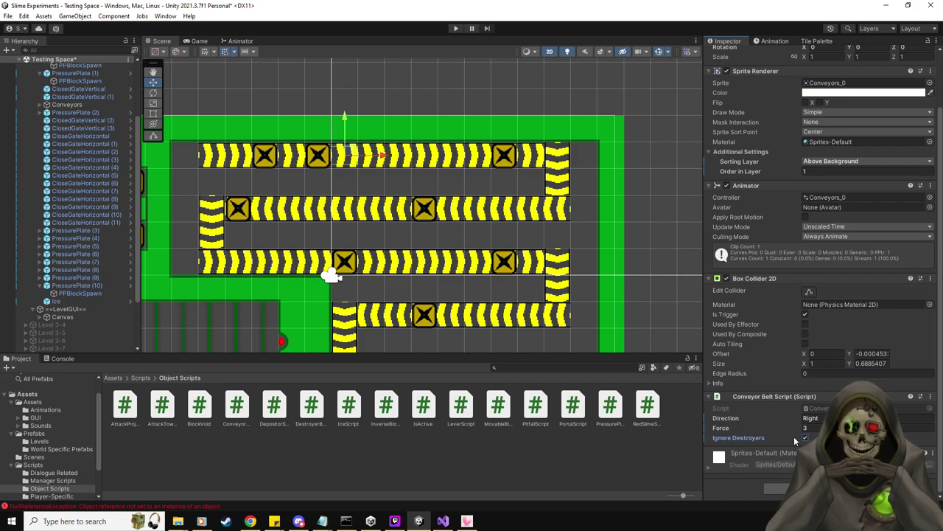
Step: Play-test the level, check the console for errors, and stop the test
{"action": "left_click", "coordinate": [457, 28]}
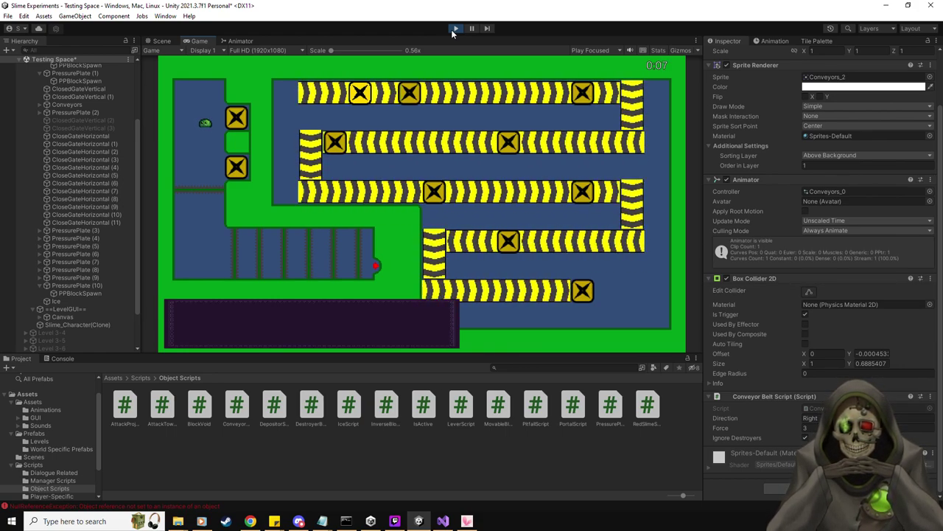
{"action": "left_click", "coordinate": [58, 362]}
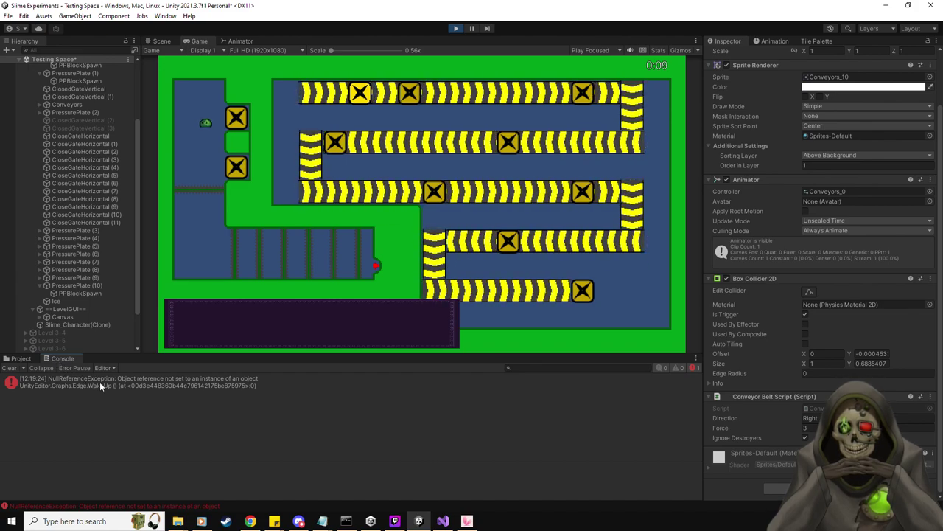
{"action": "left_click", "coordinate": [21, 358]}
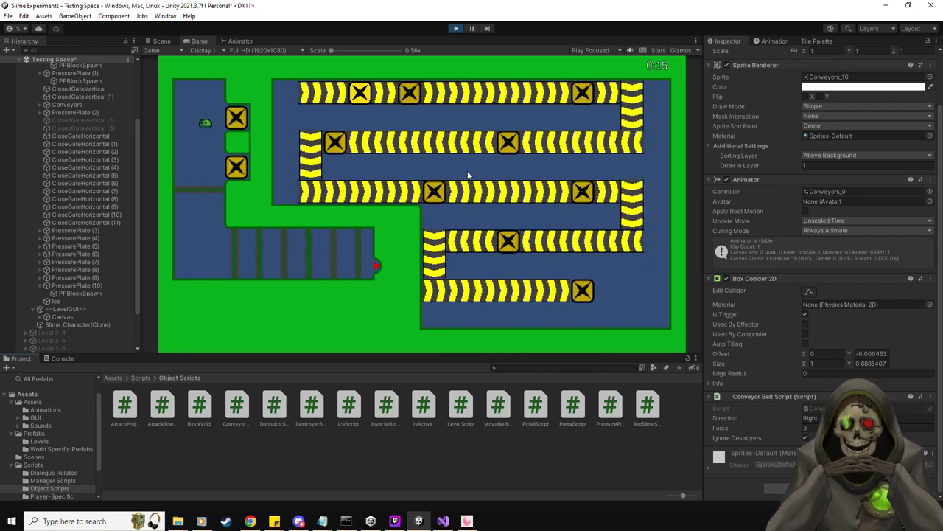
{"action": "left_click", "coordinate": [457, 28]}
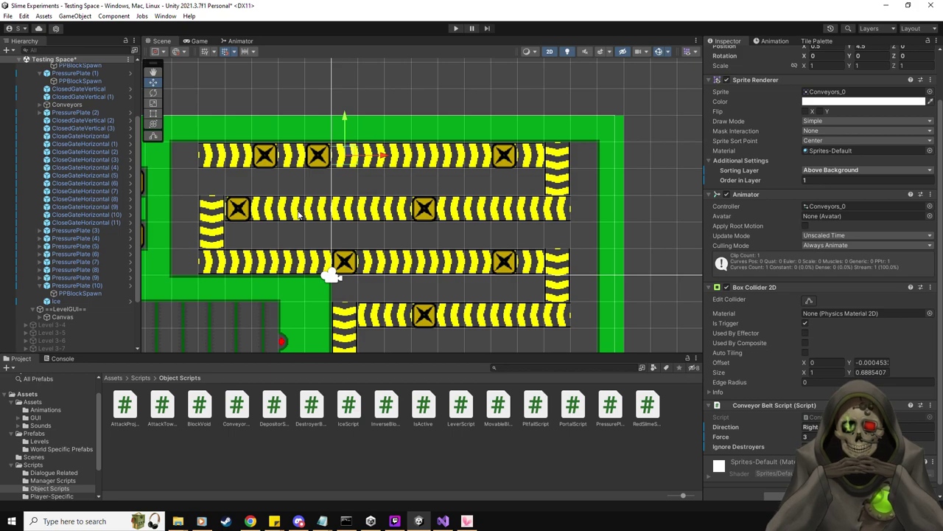
Step: Delete the Ice object and activate the inactive ConveyorBelt at the end of the Conveyors group
{"action": "scroll", "coordinate": [767, 71], "scroll_direction": "up", "scroll_amount": 2}
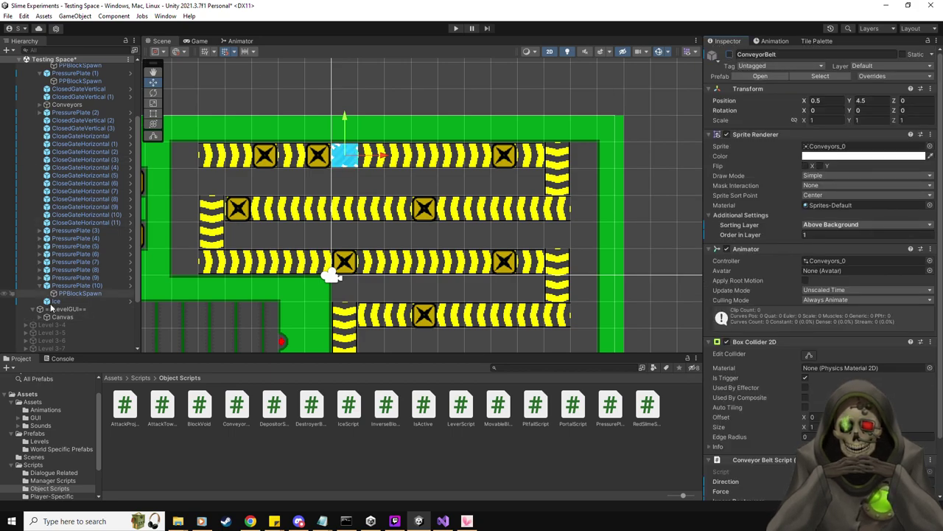
{"action": "key", "text": "Delete"}
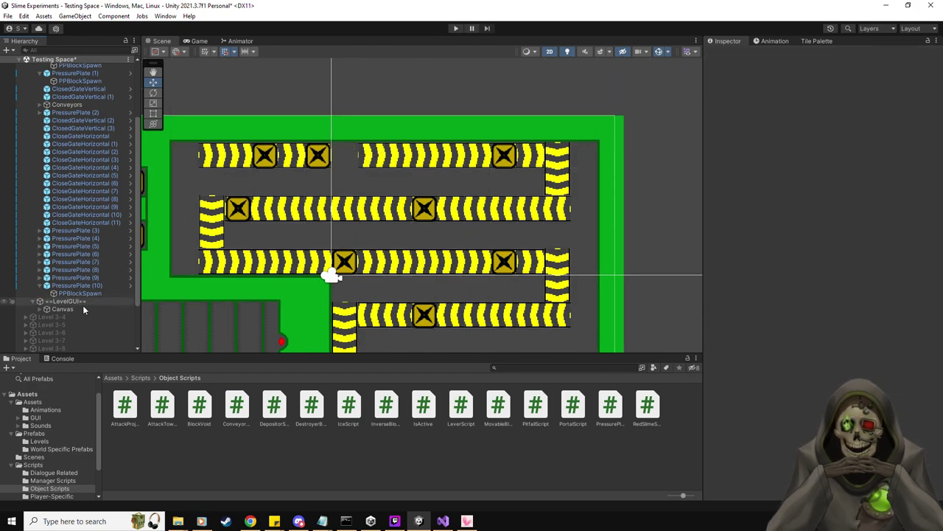
{"action": "scroll", "coordinate": [85, 293], "scroll_direction": "up", "scroll_amount": 3}
{"action": "left_click", "coordinate": [41, 193]}
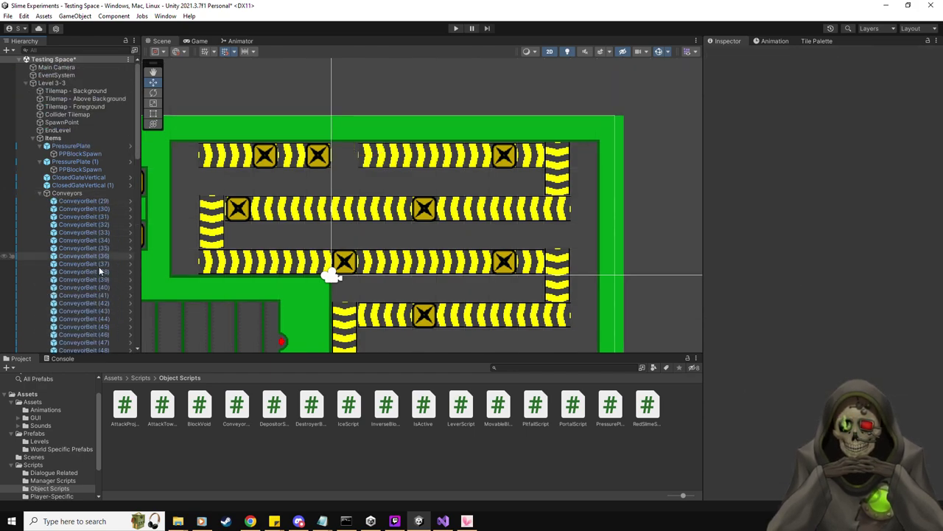
{"action": "scroll", "coordinate": [81, 291], "scroll_direction": "down", "scroll_amount": 5}
{"action": "left_click", "coordinate": [94, 262]}
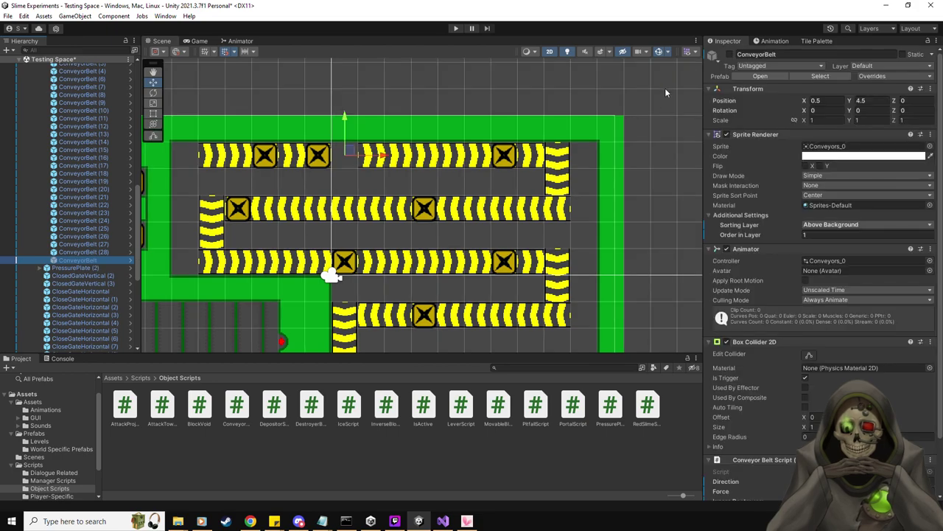
{"action": "left_click", "coordinate": [734, 63]}
Step: Play-test the level with the restored belt, moving the slime left and down, and stop the test
{"action": "left_click", "coordinate": [457, 29]}
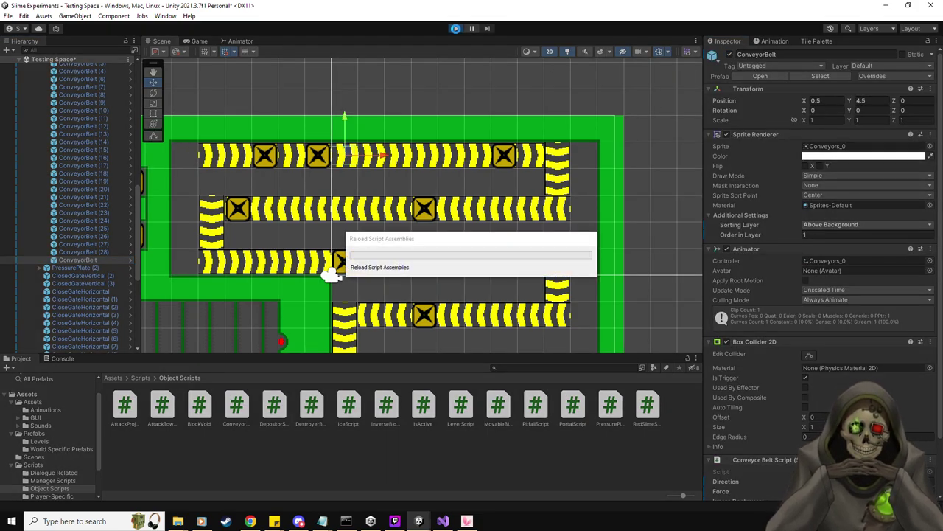
{"action": "key", "text": "Left"}
{"action": "key", "text": "Down"}
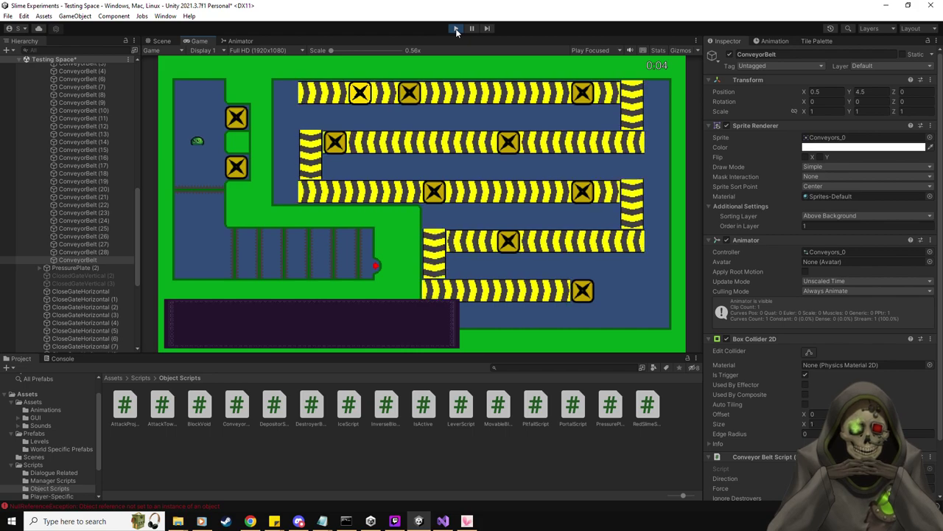
{"action": "left_click", "coordinate": [455, 28]}
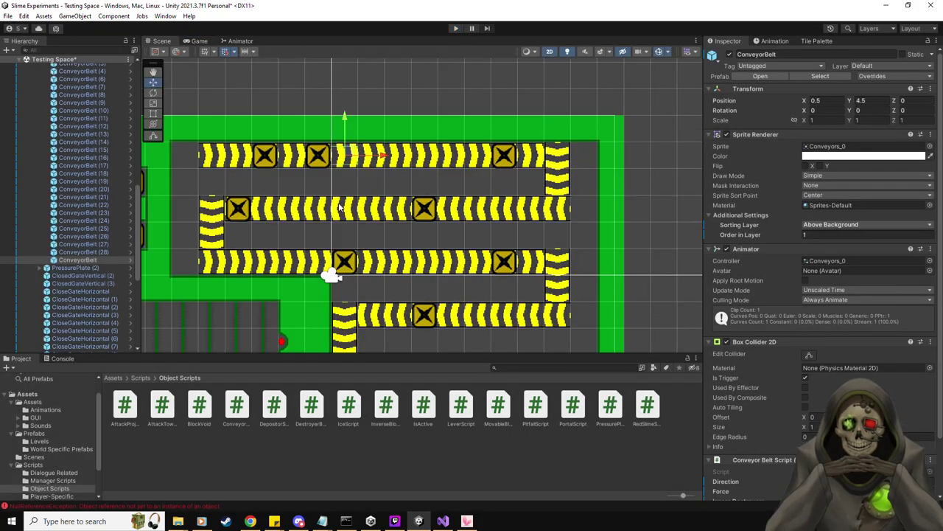
Step: Select ConveyorBelt (8) in the level's upper conveyor row and collapse the Conveyors group in the hierarchy
{"action": "scroll", "coordinate": [97, 191], "scroll_direction": "up", "scroll_amount": 5}
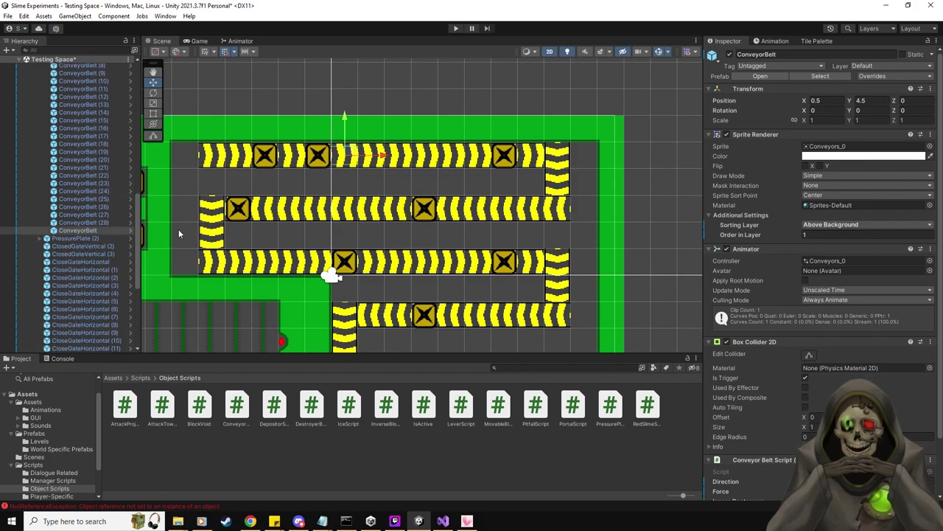
{"action": "scroll", "coordinate": [81, 249], "scroll_direction": "up", "scroll_amount": 10}
{"action": "scroll", "coordinate": [81, 249], "scroll_direction": "up", "scroll_amount": 2}
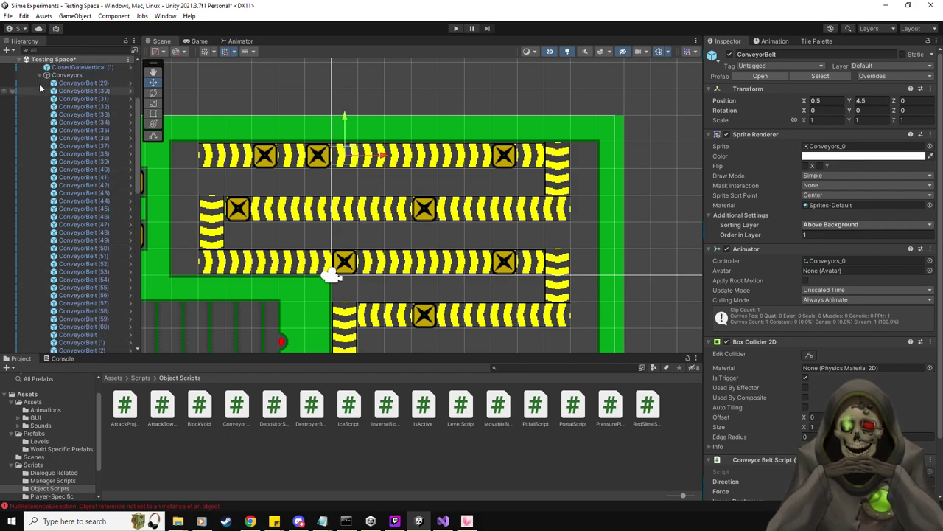
{"action": "left_click", "coordinate": [39, 75]}
{"action": "left_click", "coordinate": [421, 158]}
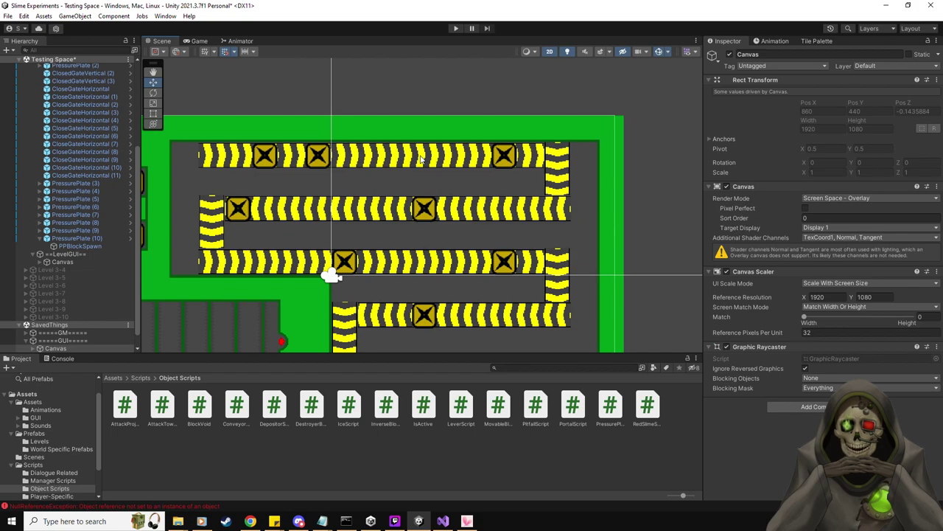
{"action": "left_click", "coordinate": [421, 158]}
{"action": "scroll", "coordinate": [110, 213], "scroll_direction": "up", "scroll_amount": 5}
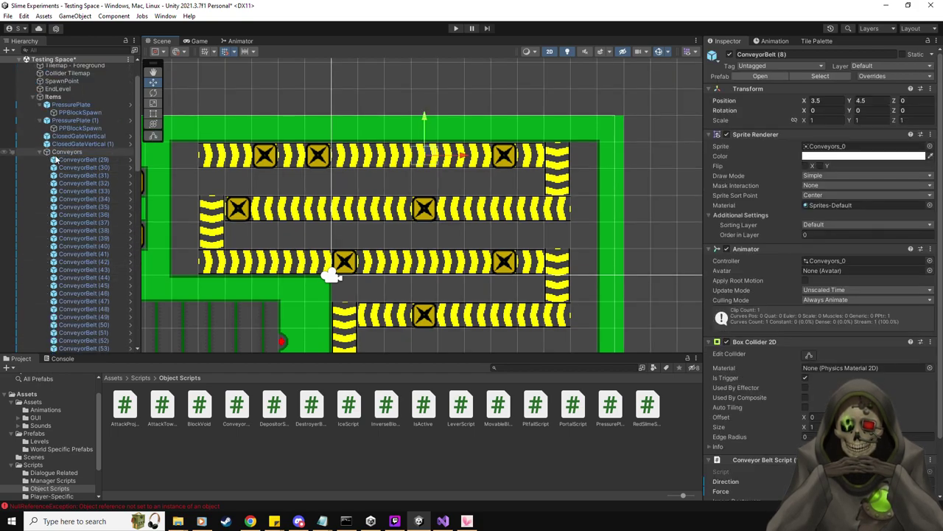
{"action": "left_click", "coordinate": [41, 152]}
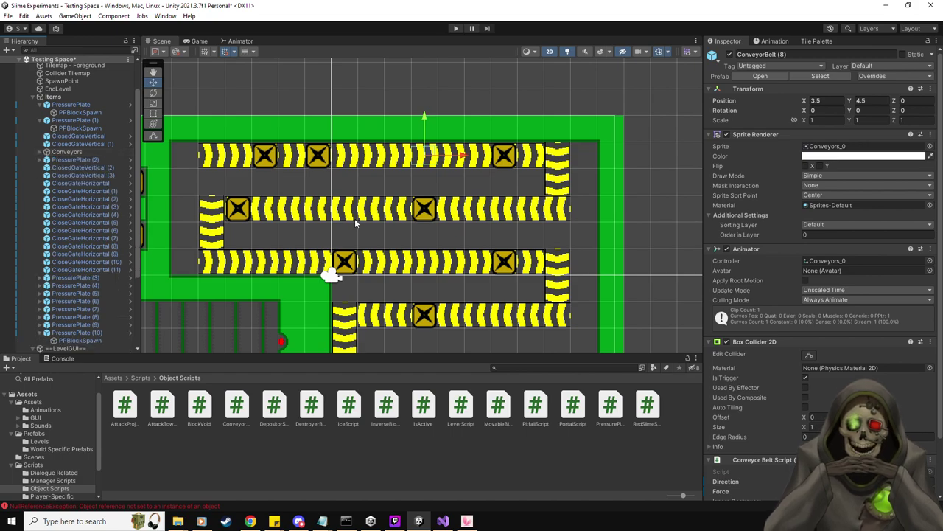
Step: Select PressurePlate (10) and examine its Pressure Plate Script settings and its place on the upper conveyor row
{"action": "left_click", "coordinate": [424, 89]}
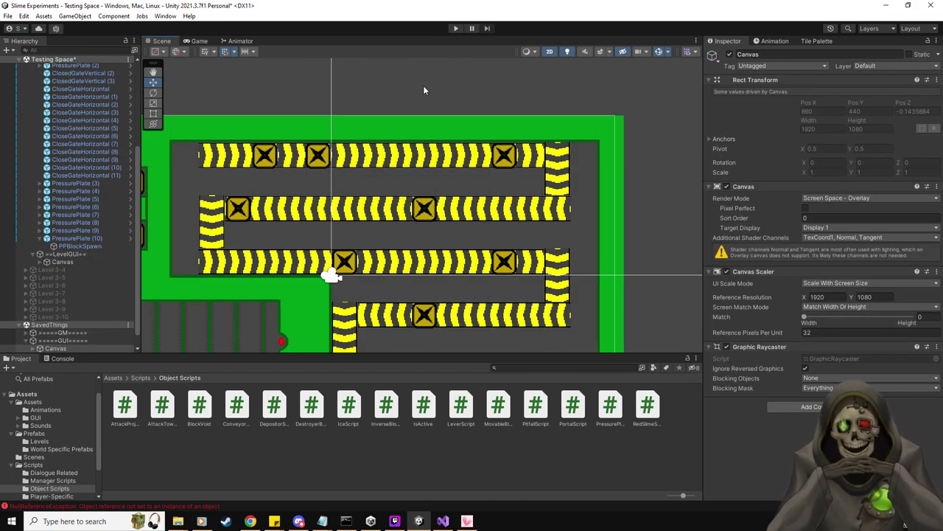
{"action": "left_click", "coordinate": [76, 238]}
{"action": "scroll", "coordinate": [598, 308], "scroll_direction": "down", "scroll_amount": 1}
{"action": "scroll", "coordinate": [599, 307], "scroll_direction": "down", "scroll_amount": 1}
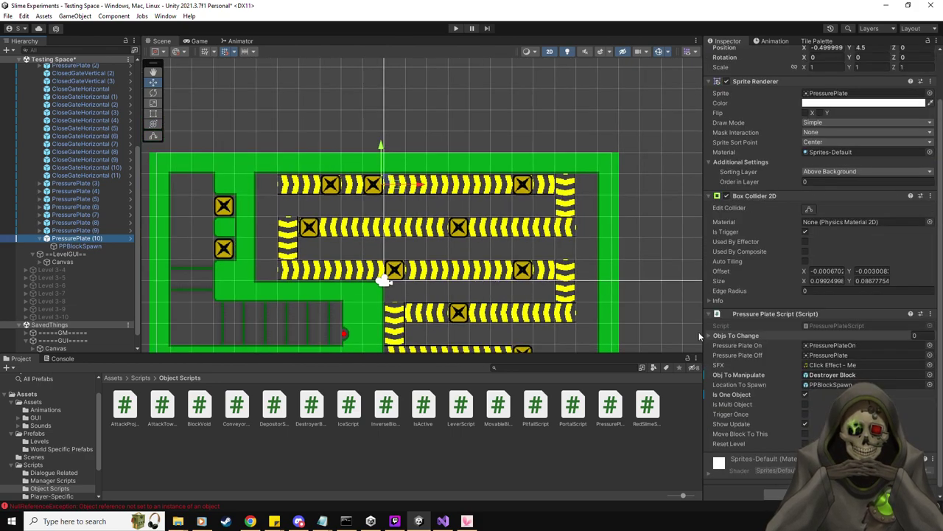
{"action": "scroll", "coordinate": [537, 289], "scroll_direction": "up", "scroll_amount": 3}
{"action": "middle_click_drag", "start_coordinate": [537, 289], "coordinate": [506, 295]}
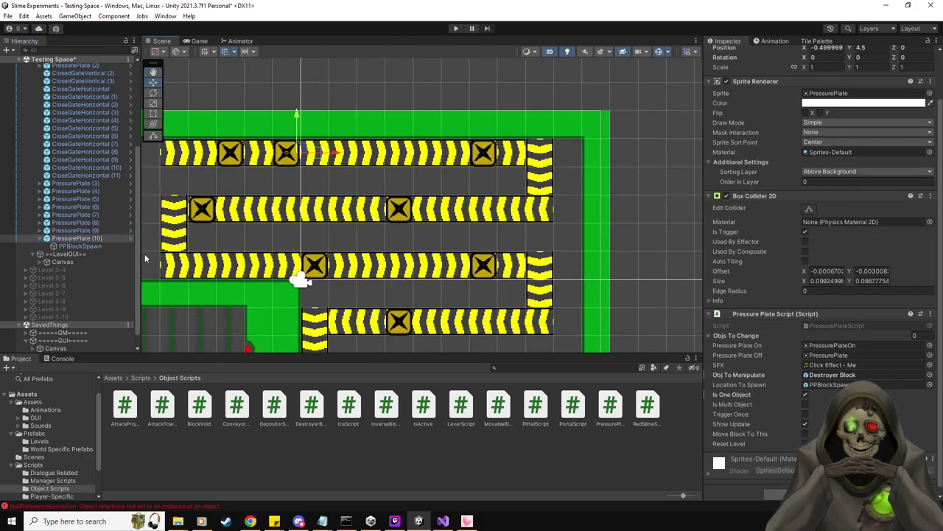
Step: Duplicate PressurePlate (10) along the upper conveyor row to X 2.5, Y 4.5, and set its PPBlockSpawn's X and Y position to 0
{"action": "key", "text": "ctrl+d"}
{"action": "left_click_drag", "start_coordinate": [340, 156], "coordinate": [427, 153]}
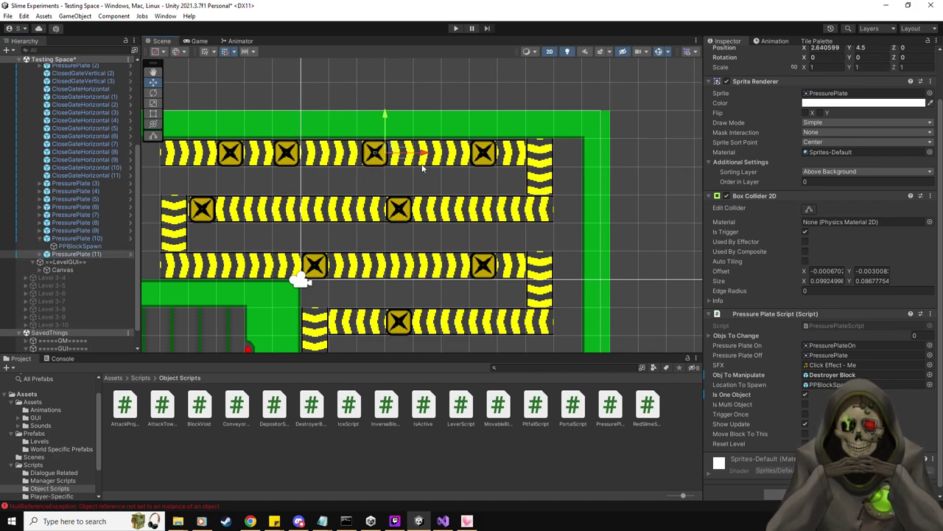
{"action": "left_click", "coordinate": [40, 253]}
{"action": "left_click", "coordinate": [74, 261]}
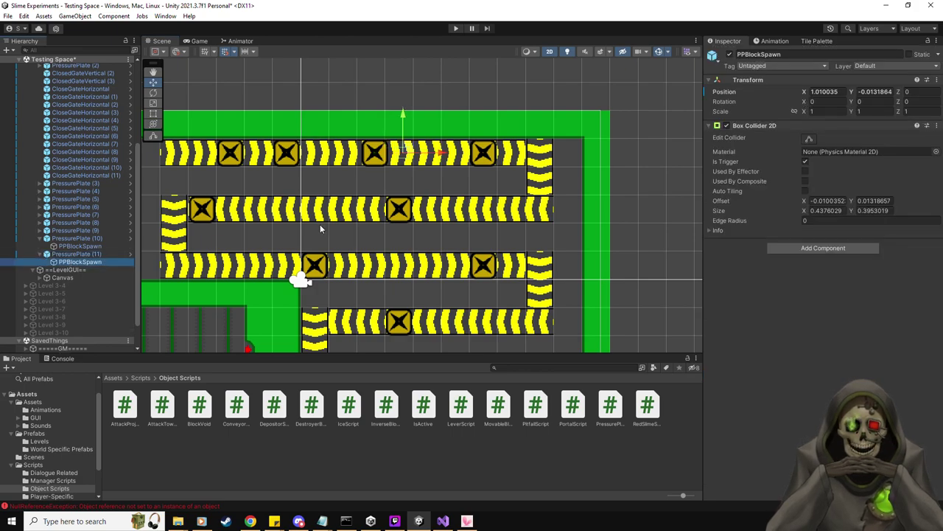
{"action": "left_click", "coordinate": [824, 91]}
{"action": "type", "text": "0"}
{"action": "key", "text": "Tab"}
{"action": "type", "text": "0"}
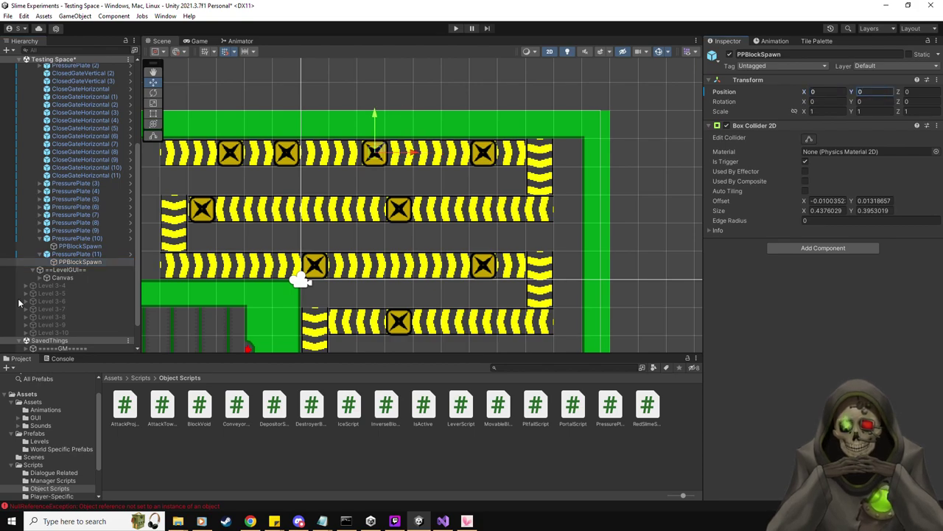
{"action": "left_click", "coordinate": [78, 254]}
{"action": "left_click_drag", "start_coordinate": [413, 152], "coordinate": [411, 156]}
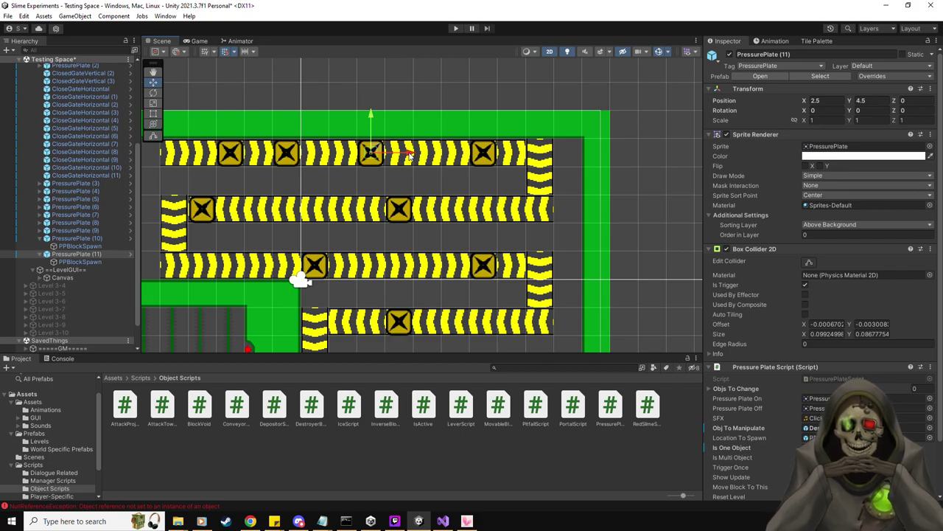
Step: Duplicate PressurePlate (11) twice onto the second conveyor row, one copy near the row's right end and one at X 0.5, Y 2.5
{"action": "middle_click_drag", "start_coordinate": [381, 197], "coordinate": [404, 191]}
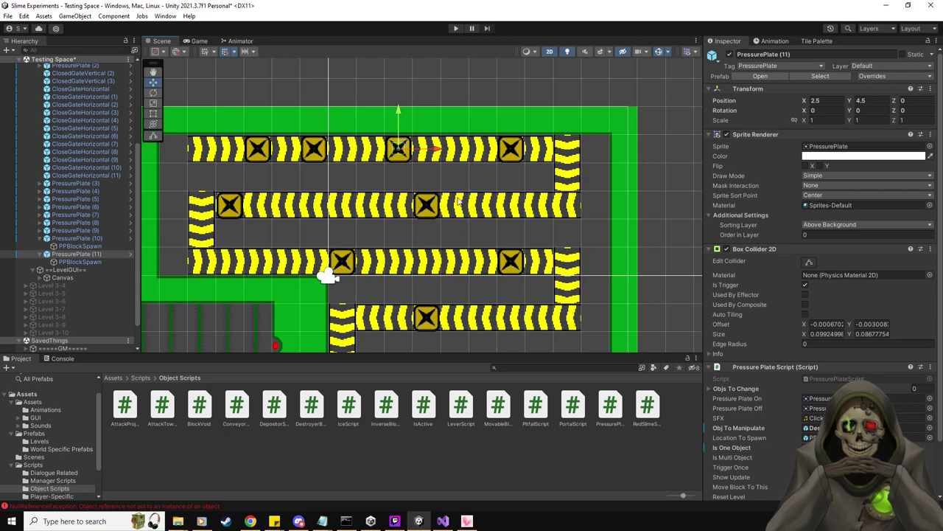
{"action": "key", "text": "ctrl+d"}
{"action": "left_click_drag", "start_coordinate": [399, 149], "coordinate": [379, 215]}
{"action": "key", "text": "ctrl+d"}
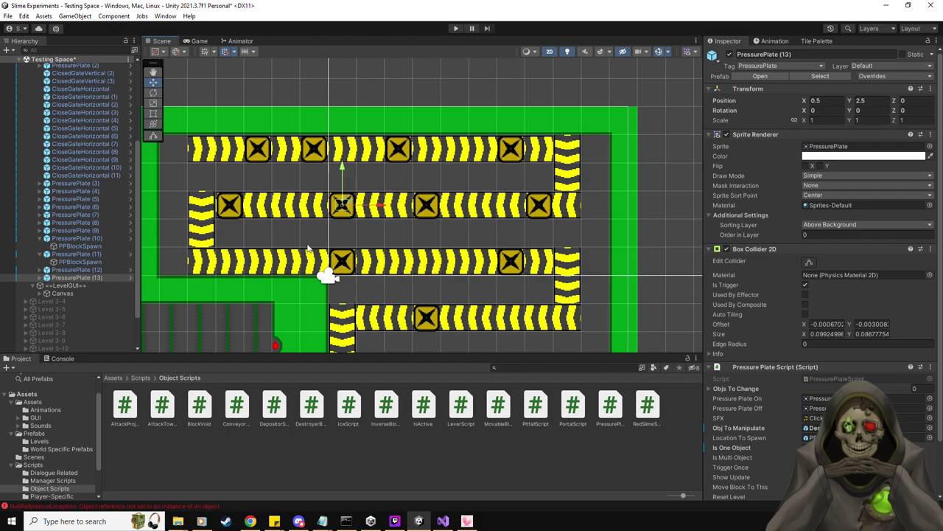
Step: Offset the PPBlockSpawns of PressurePlate (13) and (12) one tile left and that of PressurePlate (11) one tile right
{"action": "left_click", "coordinate": [41, 270]}
{"action": "left_click", "coordinate": [41, 286]}
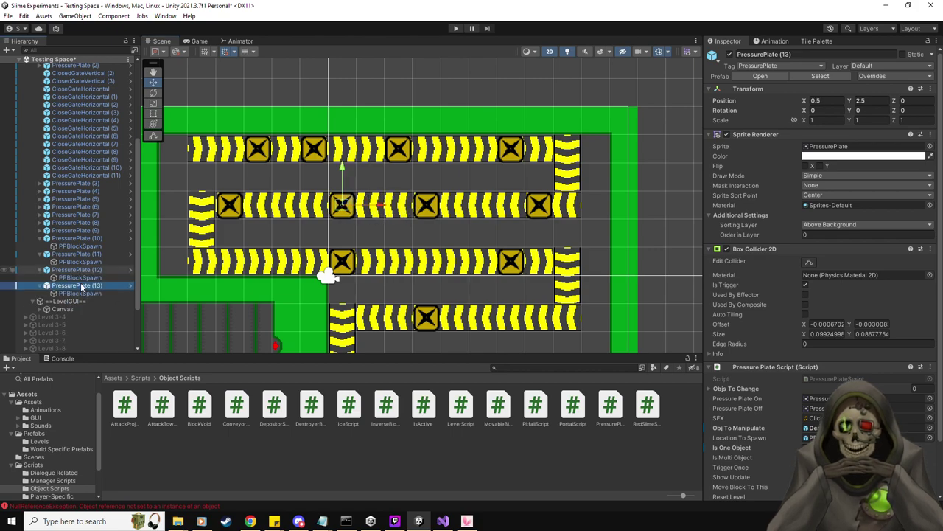
{"action": "left_click", "coordinate": [79, 292]}
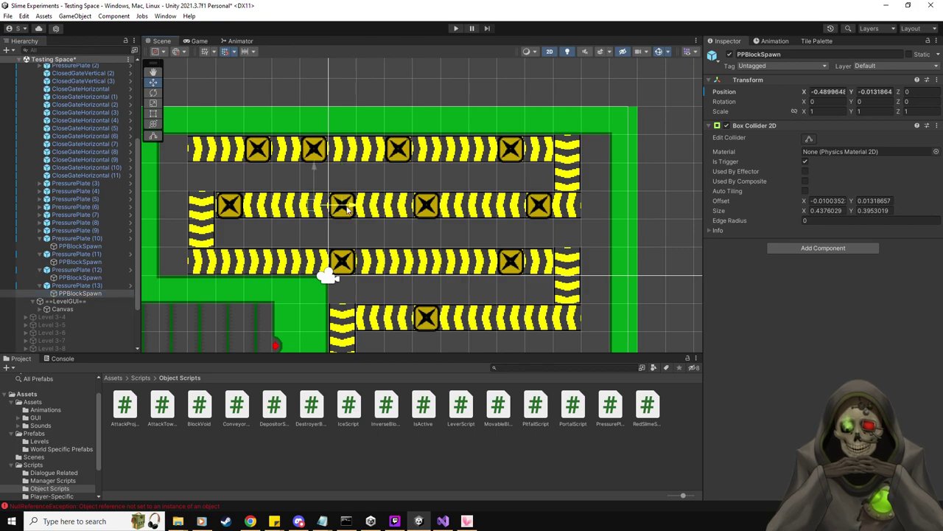
{"action": "left_click", "coordinate": [575, 186]}
{"action": "left_click_drag", "start_coordinate": [577, 207], "coordinate": [549, 206]}
{"action": "left_click", "coordinate": [74, 263]}
{"action": "left_click_drag", "start_coordinate": [441, 151], "coordinate": [464, 150]}
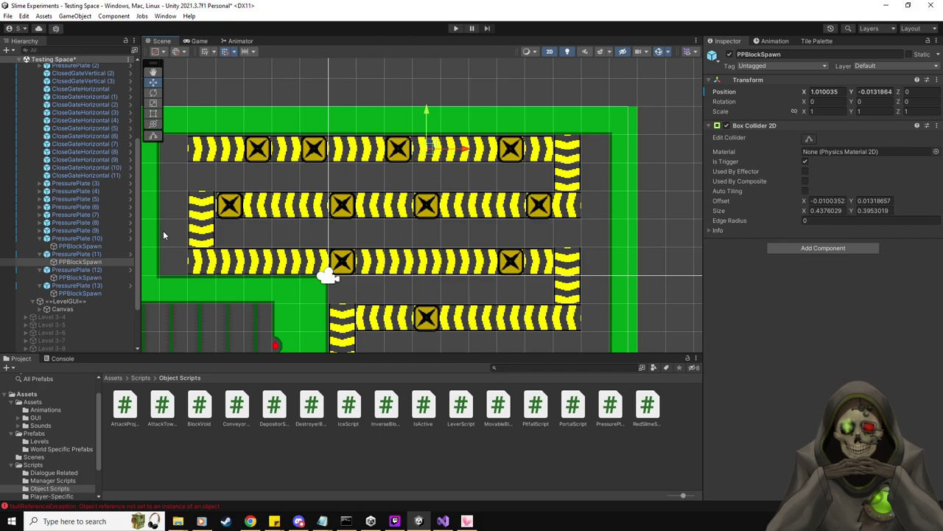
Step: Enable Ignore Destroyers on ConveyorBelt (8) in the upper row and on the second-row belts just left of PressurePlate (12) and (13)
{"action": "left_click", "coordinate": [427, 158]}
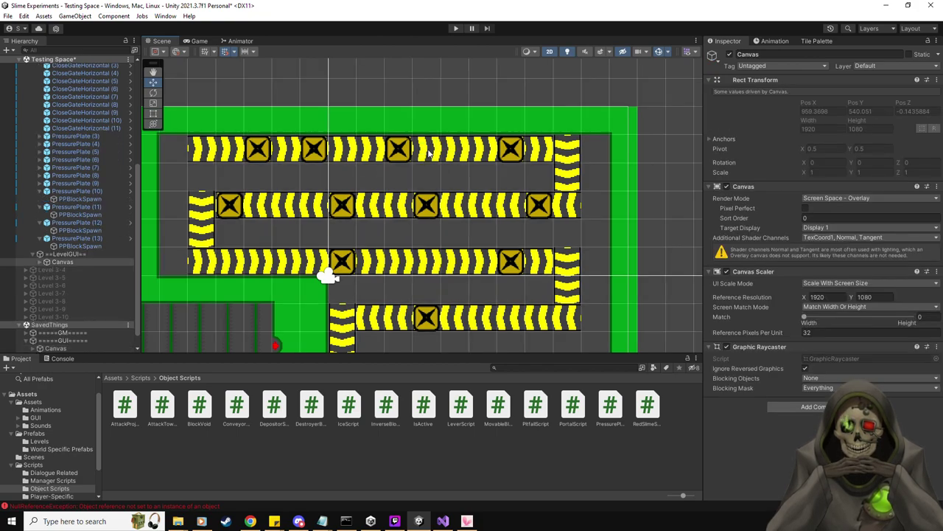
{"action": "left_click", "coordinate": [429, 153]}
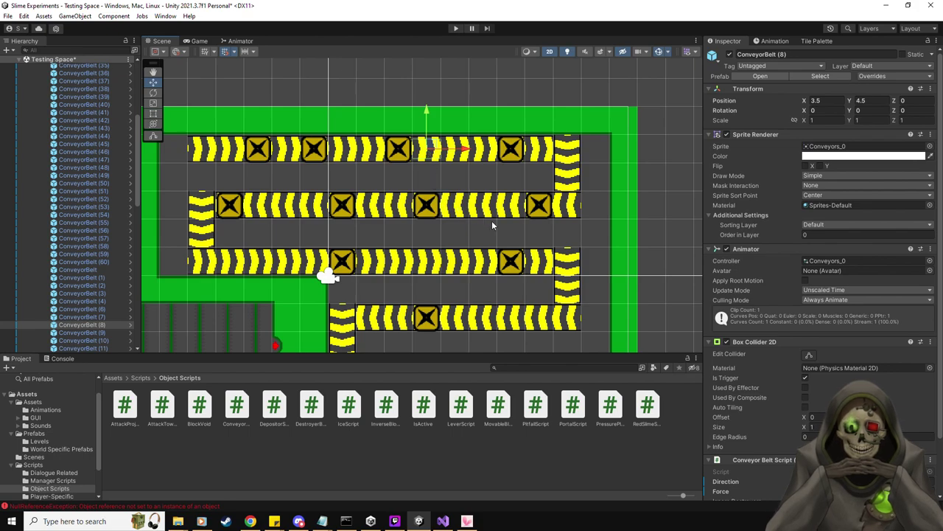
{"action": "scroll", "coordinate": [801, 356], "scroll_direction": "down", "scroll_amount": 2}
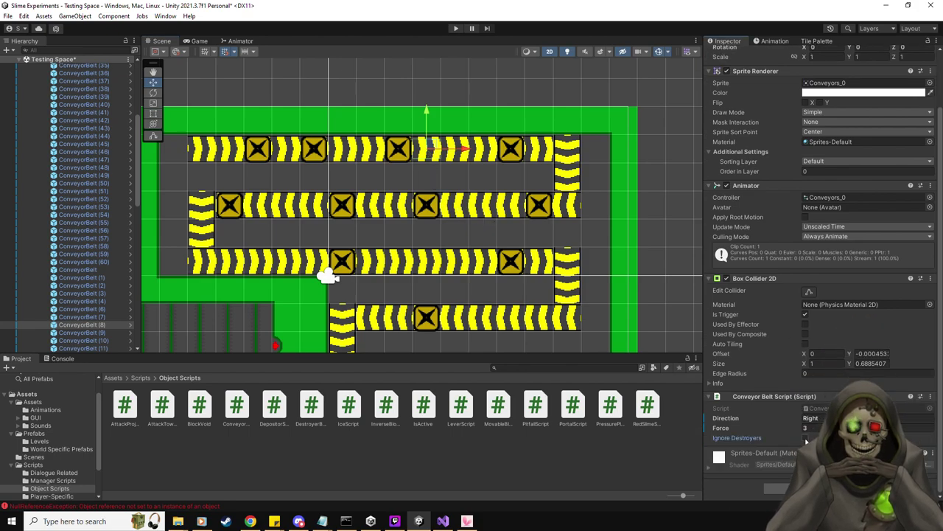
{"action": "left_click", "coordinate": [520, 210]}
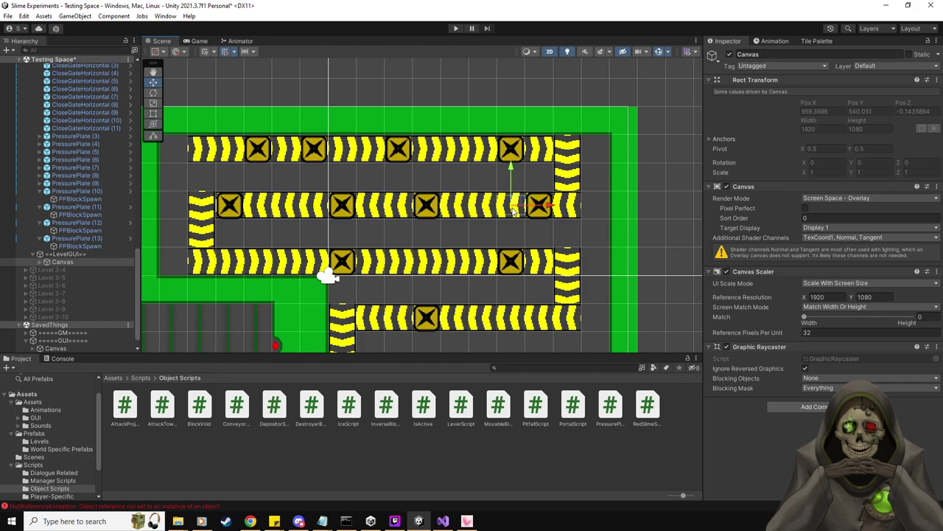
{"action": "left_click", "coordinate": [513, 210]}
{"action": "scroll", "coordinate": [797, 402], "scroll_direction": "down", "scroll_amount": 2}
{"action": "left_click", "coordinate": [805, 437]}
{"action": "left_click", "coordinate": [318, 209]}
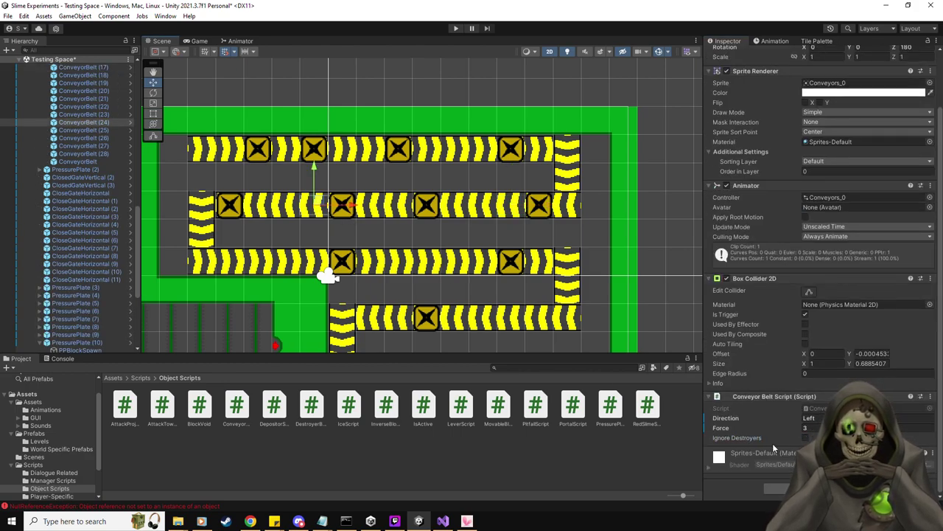
{"action": "left_click", "coordinate": [806, 438]}
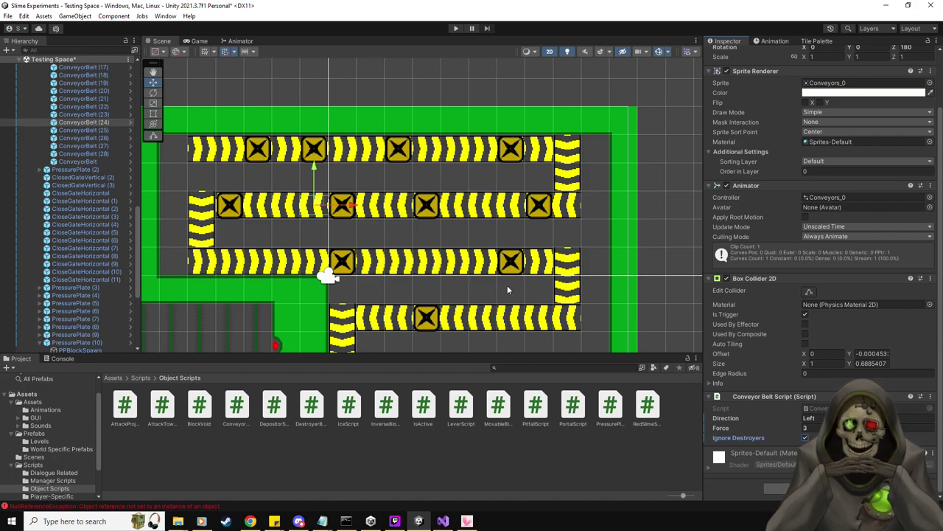
Step: Duplicate PressurePlate (13) onto the third conveyor row at X -2.5, Y 0.5, and set its PPBlockSpawn's X and Y position to 0
{"action": "scroll", "coordinate": [76, 280], "scroll_direction": "down", "scroll_amount": 5}
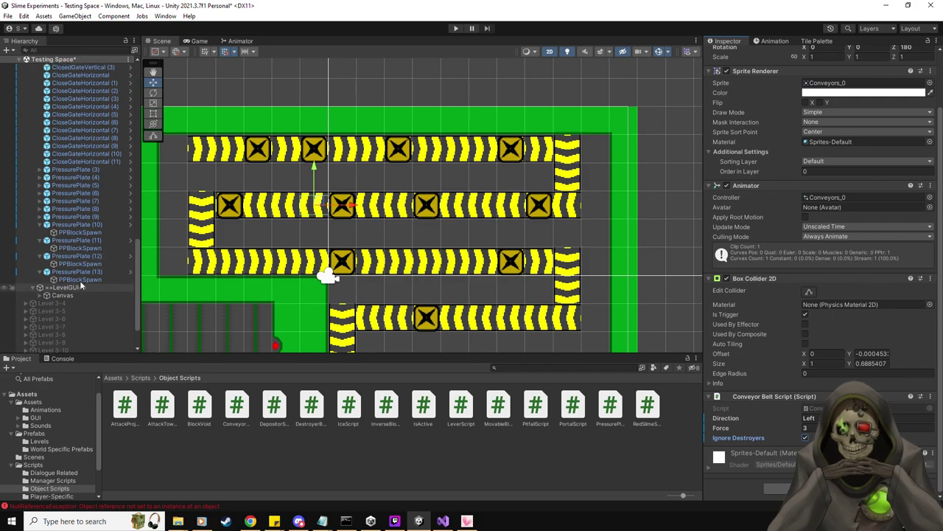
{"action": "left_click", "coordinate": [74, 272]}
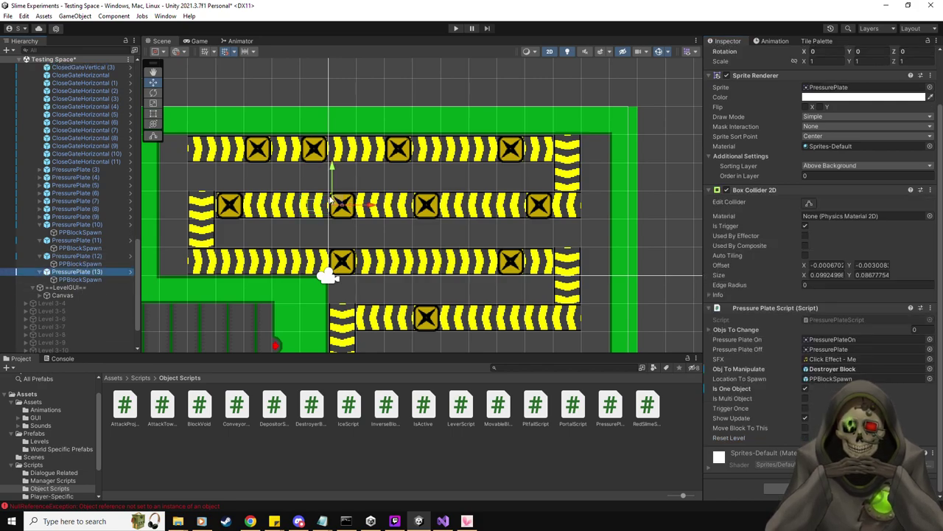
{"action": "key", "text": "ctrl+d"}
{"action": "left_click_drag", "start_coordinate": [332, 199], "coordinate": [252, 246]}
{"action": "left_click", "coordinate": [40, 287]}
{"action": "left_click", "coordinate": [80, 295]}
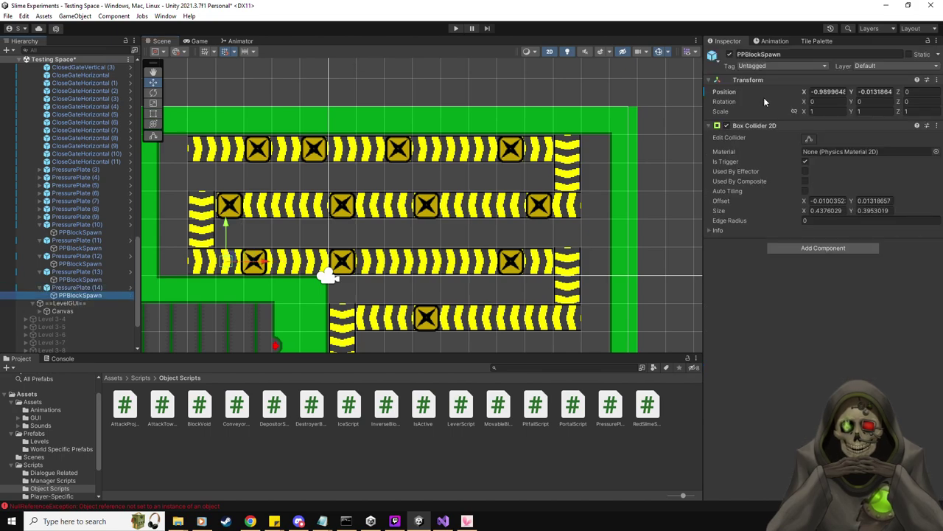
{"action": "left_click", "coordinate": [875, 91]}
{"action": "type", "text": "0"}
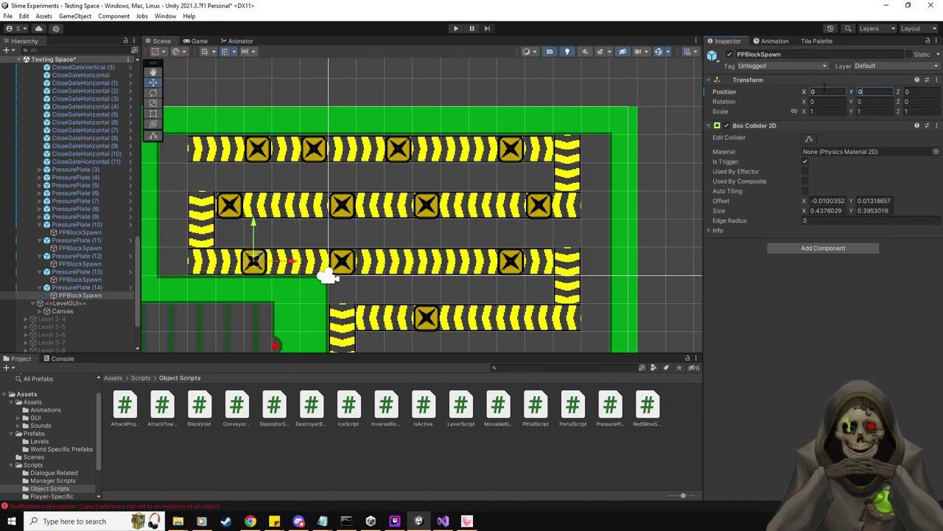
{"action": "left_click", "coordinate": [79, 294]}
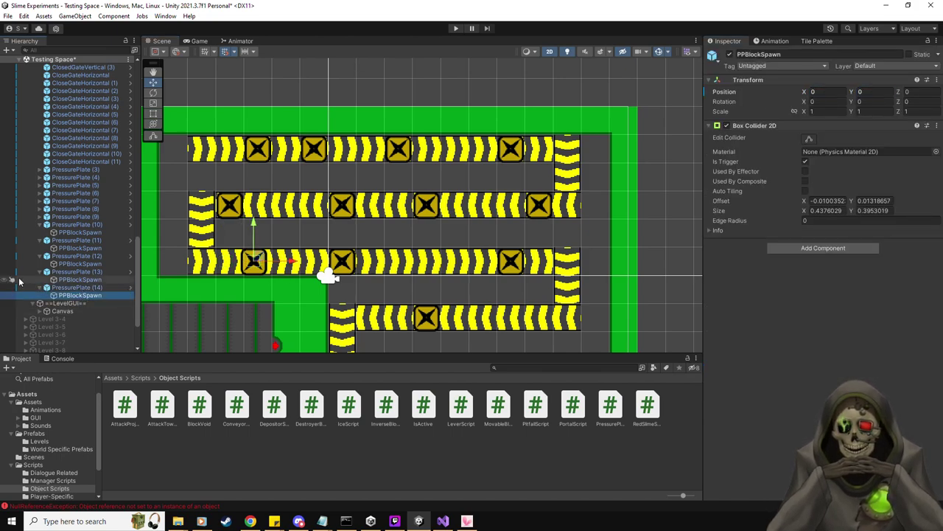
{"action": "left_click", "coordinate": [268, 254]}
{"action": "left_click", "coordinate": [259, 260]}
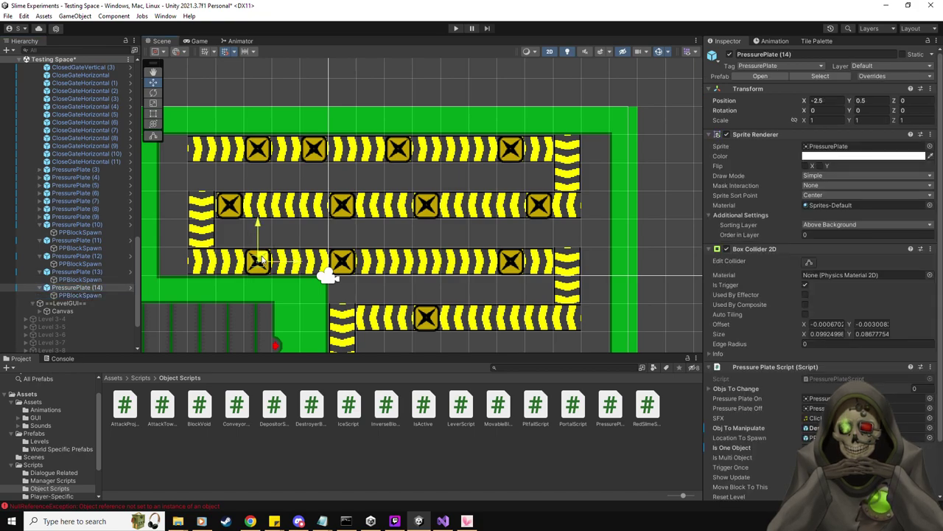
Step: Duplicate PressurePlate (14) onto the third row, the fourth row at X 7.5, Y -1.5, and the lowest row at X 2.5, Y -3.5
{"action": "key", "text": "ctrl+d"}
{"action": "left_click_drag", "start_coordinate": [298, 266], "coordinate": [541, 315]}
{"action": "middle_click_drag", "start_coordinate": [463, 246], "coordinate": [451, 211]}
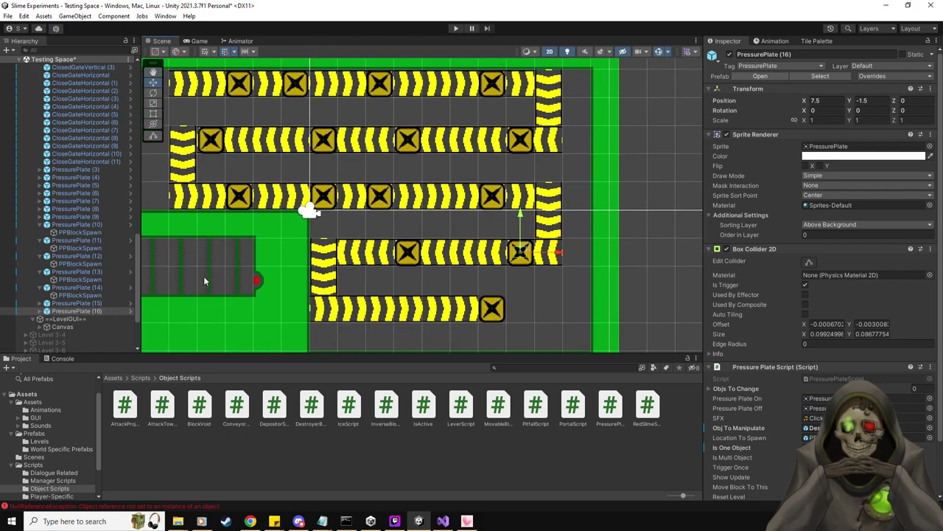
{"action": "key", "text": "ctrl+d"}
{"action": "left_click_drag", "start_coordinate": [526, 246], "coordinate": [384, 303]}
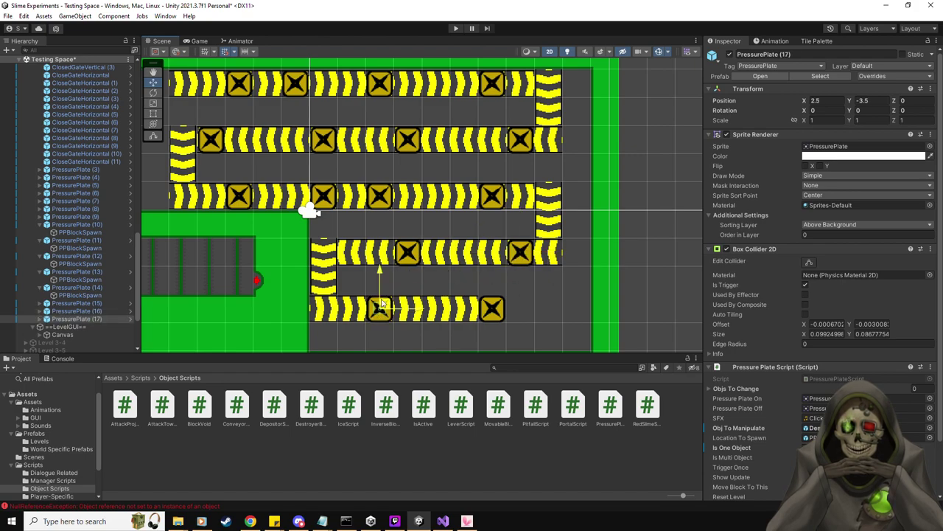
Step: Offset the PPBlockSpawns of PressurePlate (14) through (17) by one tile in the direction their conveyor row moves
{"action": "left_click", "coordinate": [41, 303]}
{"action": "left_click", "coordinate": [40, 319]}
{"action": "scroll", "coordinate": [109, 288], "scroll_direction": "down", "scroll_amount": 2}
{"action": "left_click", "coordinate": [80, 284]}
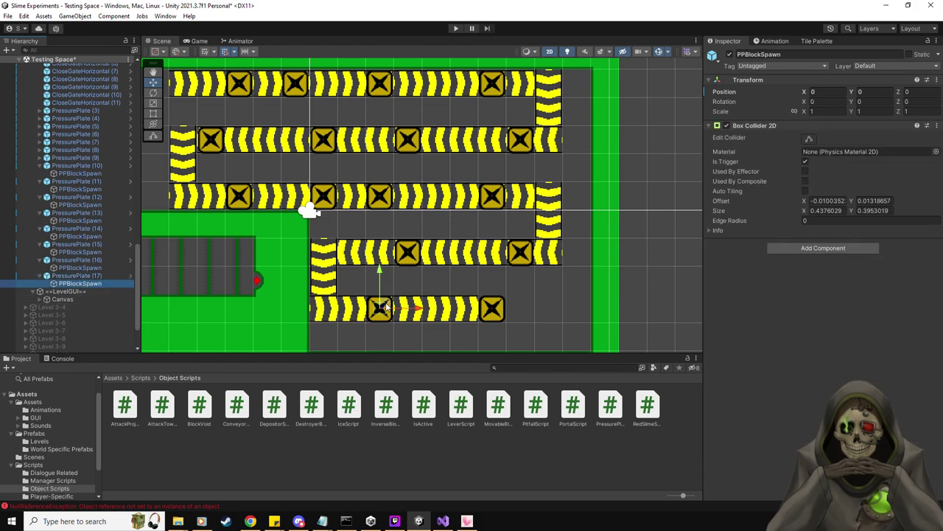
{"action": "left_click_drag", "start_coordinate": [411, 310], "coordinate": [438, 311]}
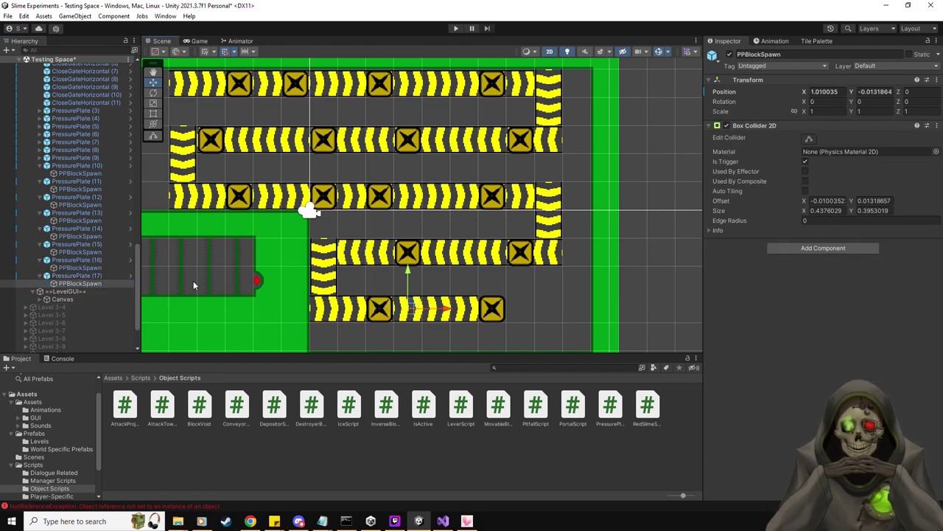
{"action": "left_click", "coordinate": [91, 268]}
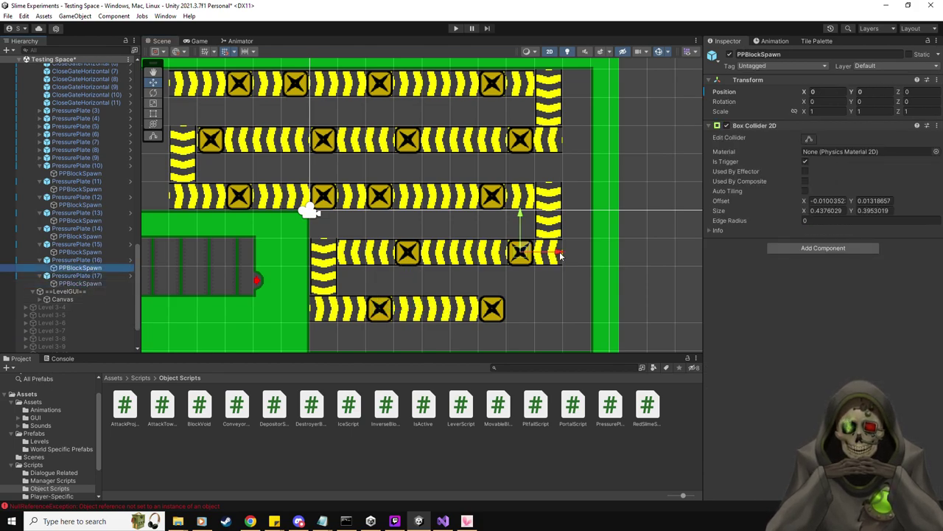
{"action": "left_click", "coordinate": [91, 252]}
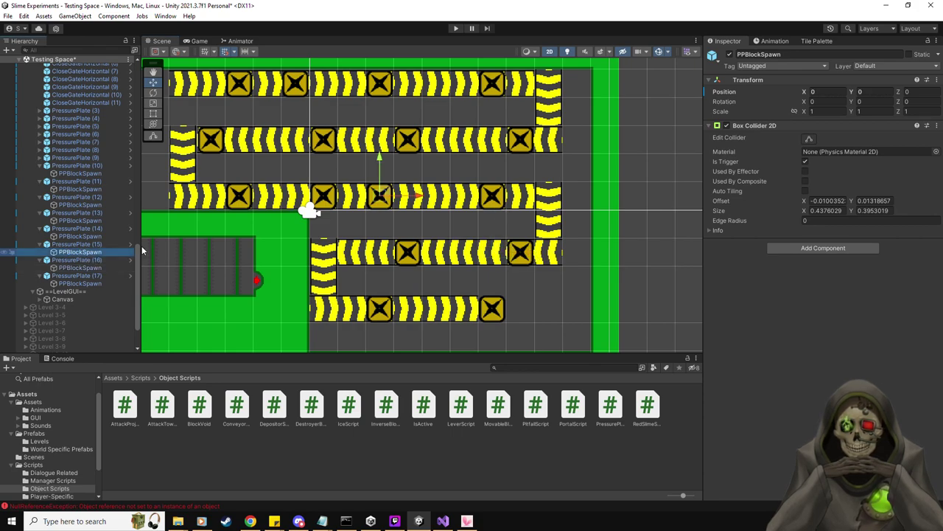
{"action": "left_click_drag", "start_coordinate": [415, 197], "coordinate": [443, 197]}
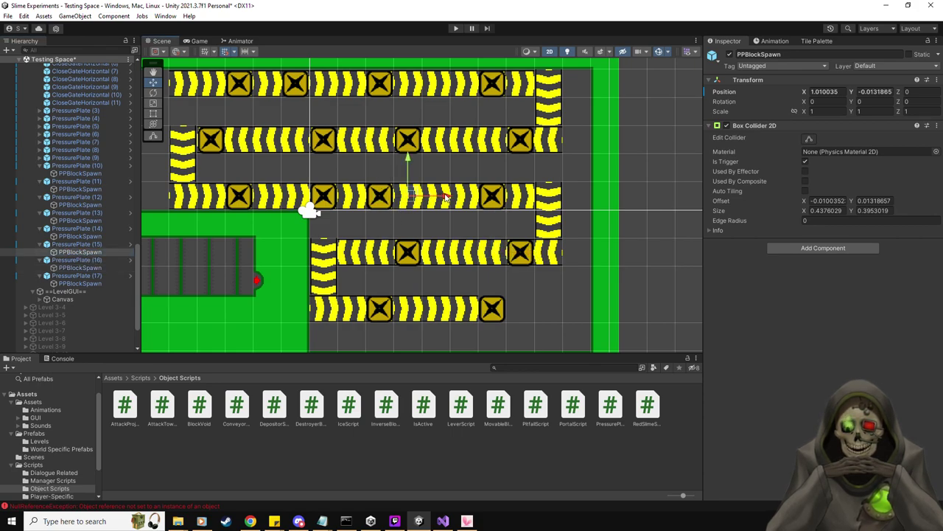
{"action": "left_click", "coordinate": [89, 236]}
{"action": "left_click_drag", "start_coordinate": [286, 198], "coordinate": [304, 200]}
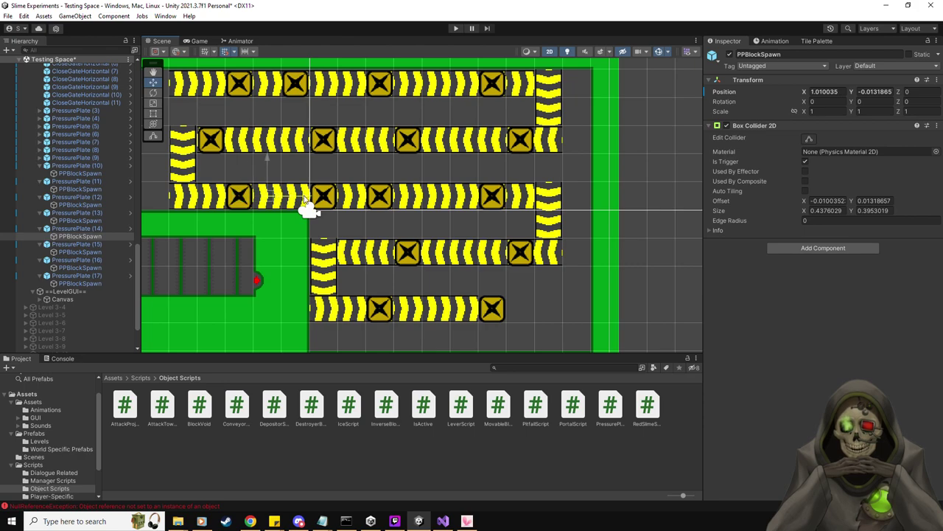
Step: Enable Ignore Destroyers on ConveyorBelt (33), (38), (47) and (58), beside the new pressure plates on the three lower rows
{"action": "left_click", "coordinate": [276, 208]}
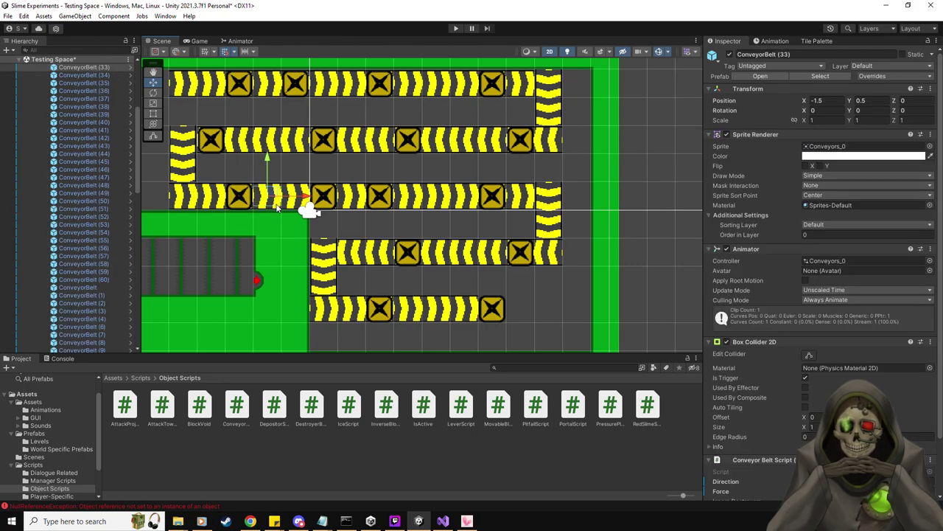
{"action": "scroll", "coordinate": [744, 346], "scroll_direction": "down", "scroll_amount": 3}
{"action": "left_click", "coordinate": [807, 438]}
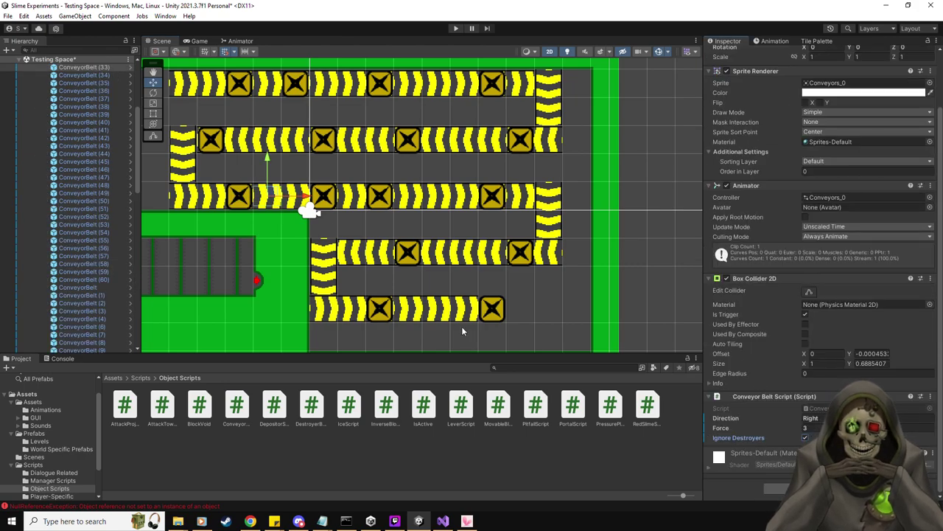
{"action": "left_click", "coordinate": [410, 207]}
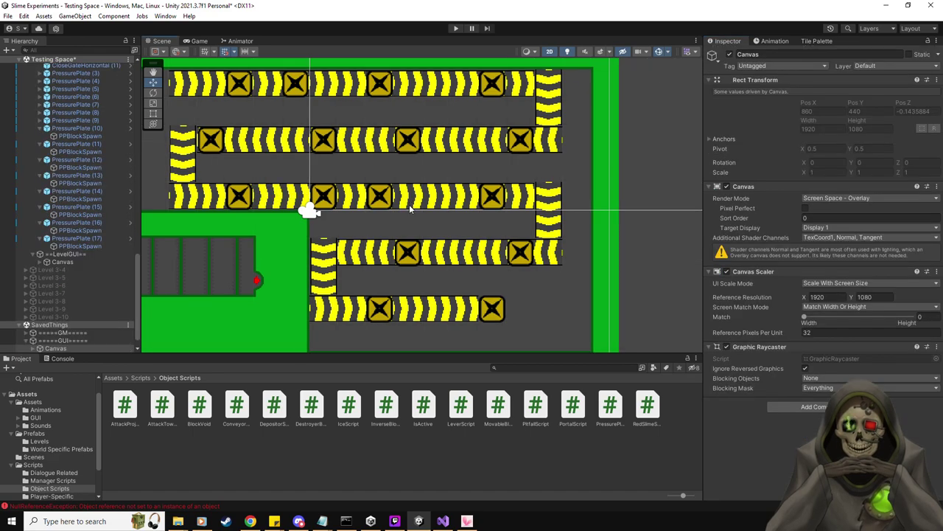
{"action": "left_click", "coordinate": [410, 208]}
{"action": "scroll", "coordinate": [818, 265], "scroll_direction": "down", "scroll_amount": 3}
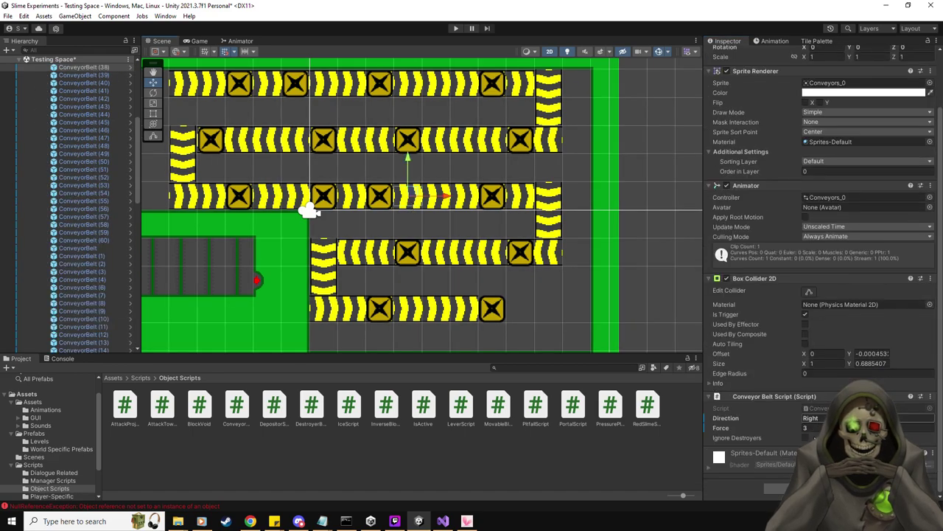
{"action": "left_click", "coordinate": [806, 437]}
{"action": "left_click", "coordinate": [496, 264]}
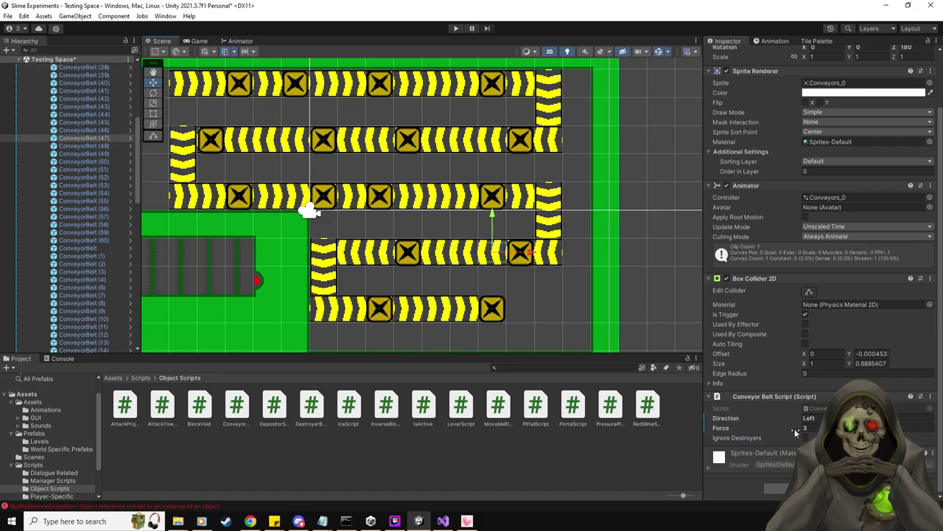
{"action": "left_click", "coordinate": [805, 438]}
{"action": "left_click", "coordinate": [411, 312]}
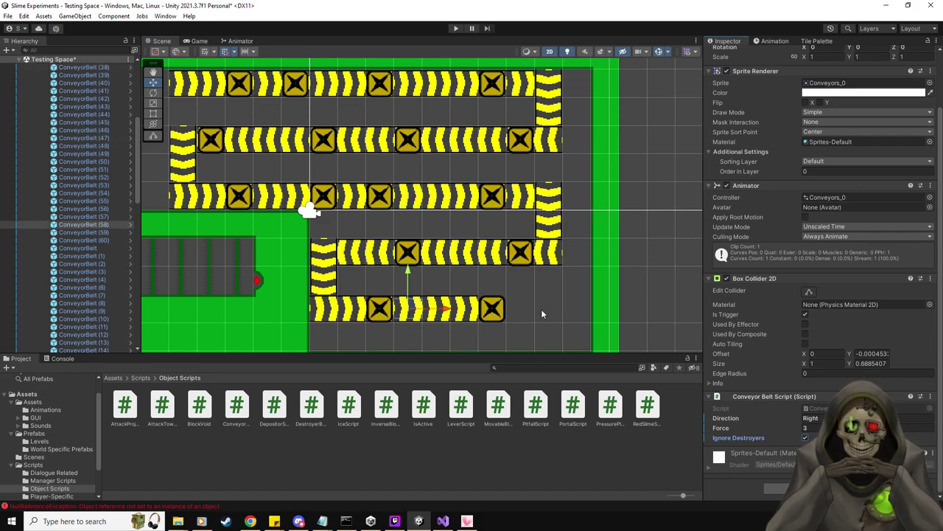
Step: Collapse the Conveyors group in the hierarchy and start a playtest with the whole level in view
{"action": "scroll", "coordinate": [62, 125], "scroll_direction": "up", "scroll_amount": 10}
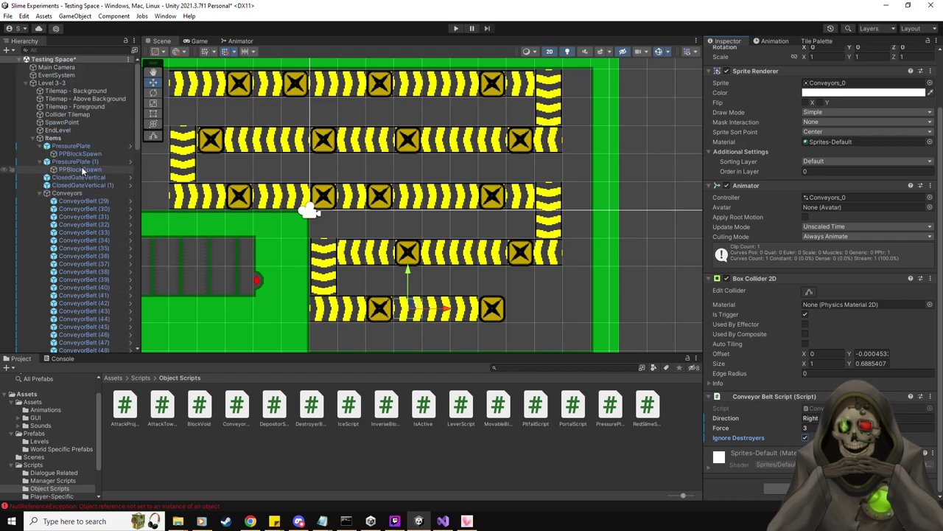
{"action": "left_click", "coordinate": [40, 193]}
{"action": "scroll", "coordinate": [209, 209], "scroll_direction": "down", "scroll_amount": 2}
{"action": "middle_click_drag", "start_coordinate": [258, 185], "coordinate": [345, 180]}
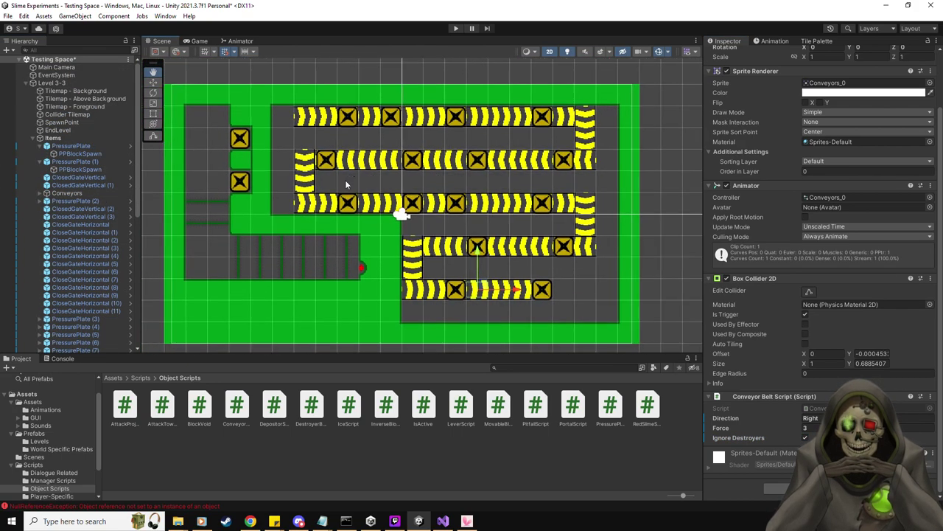
{"action": "left_click", "coordinate": [456, 28]}
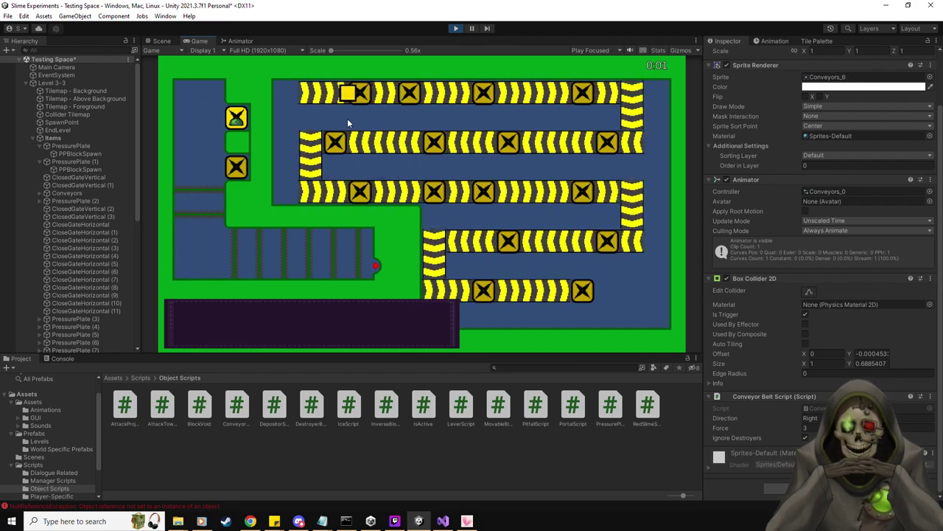
Step: Playtest the slime's two plates, sending blocks and destroyers along the first conveyor row until all its pressure plates are cleared
{"action": "key", "text": "Left"}
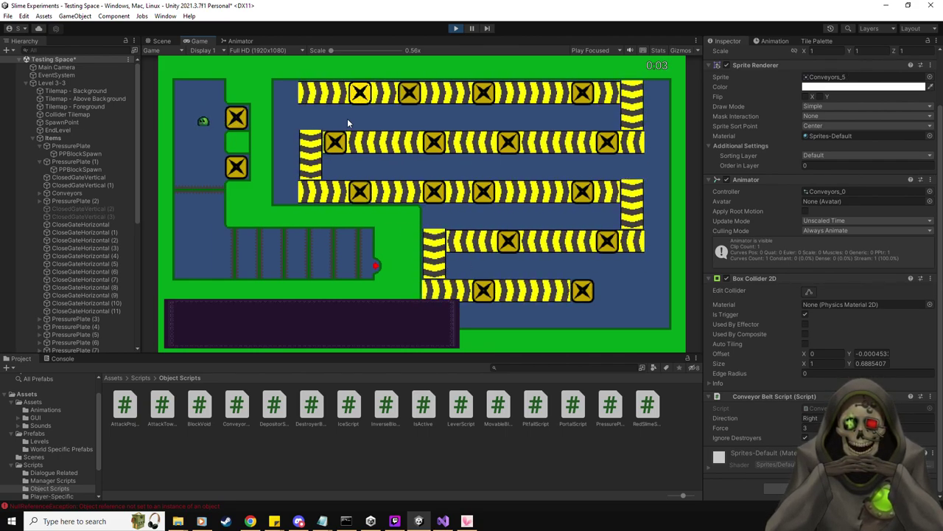
{"action": "key", "text": "Down"}
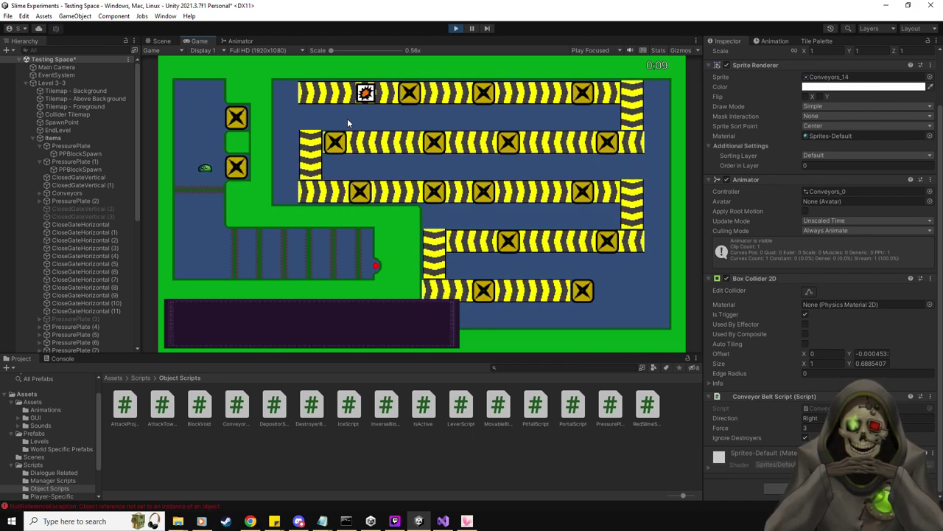
{"action": "key", "text": "Up"}
{"action": "key", "text": "Right"}
{"action": "key", "text": "Left"}
{"action": "key", "text": "Down"}
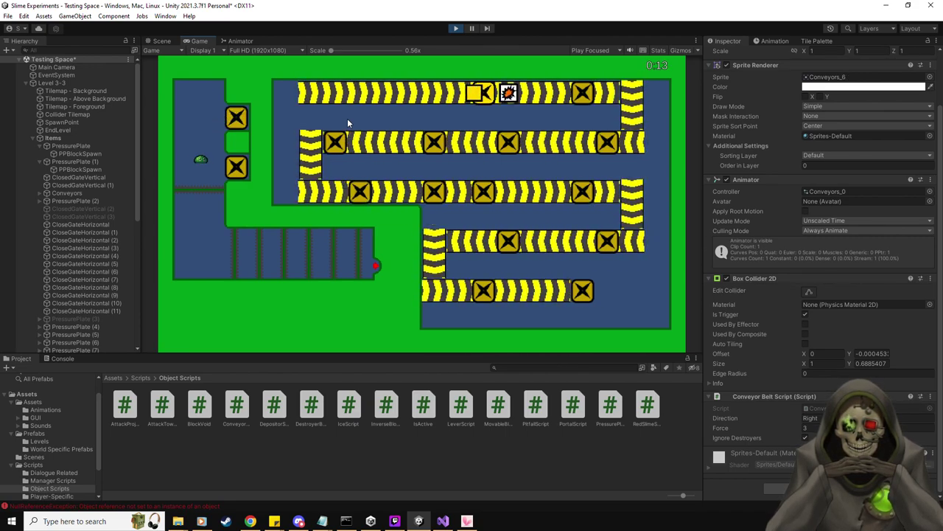
{"action": "key", "text": "Up"}
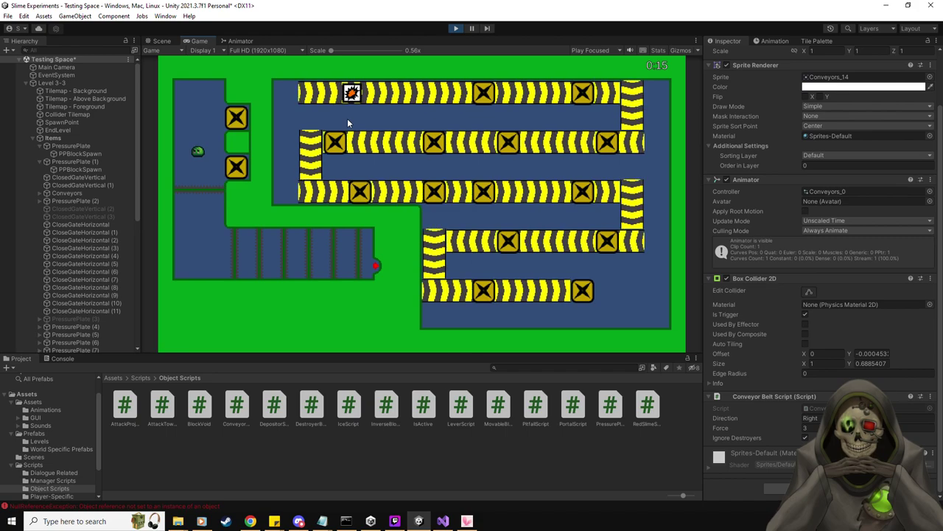
{"action": "key", "text": "Down"}
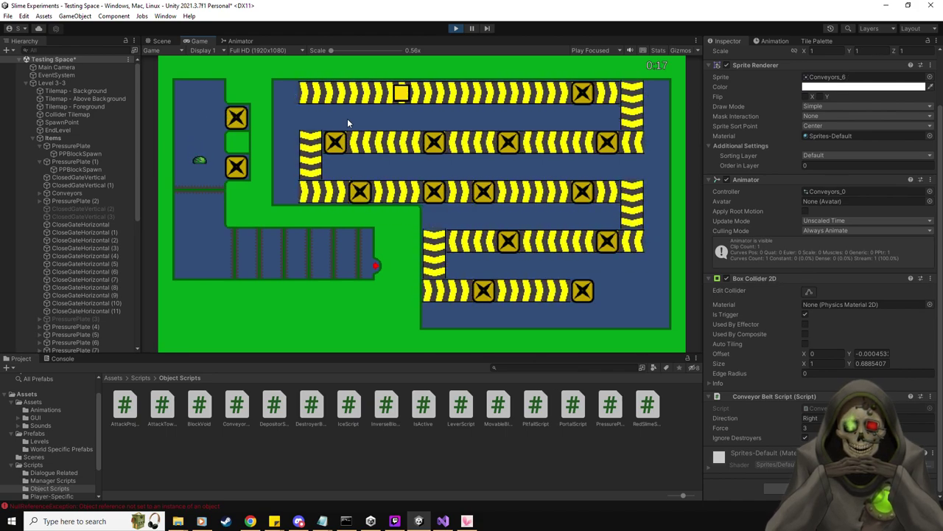
{"action": "key", "text": "Down"}
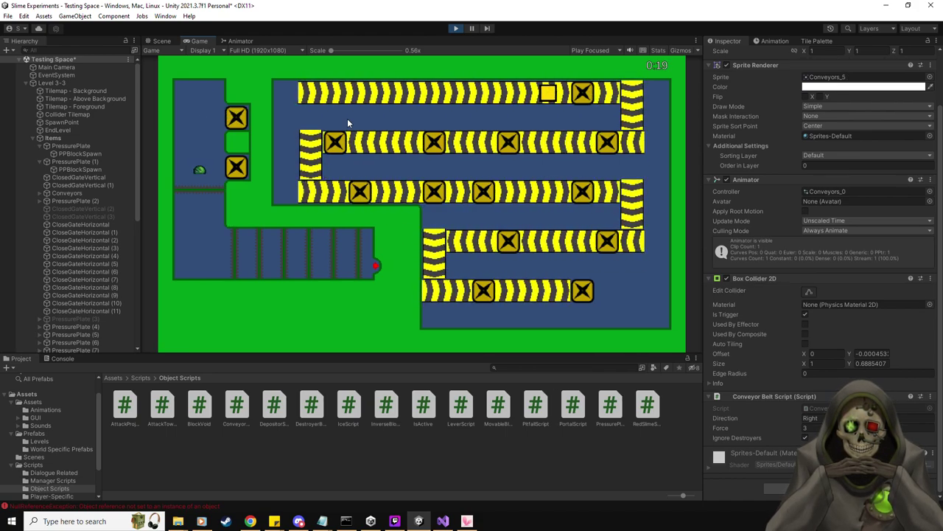
{"action": "key", "text": "Up"}
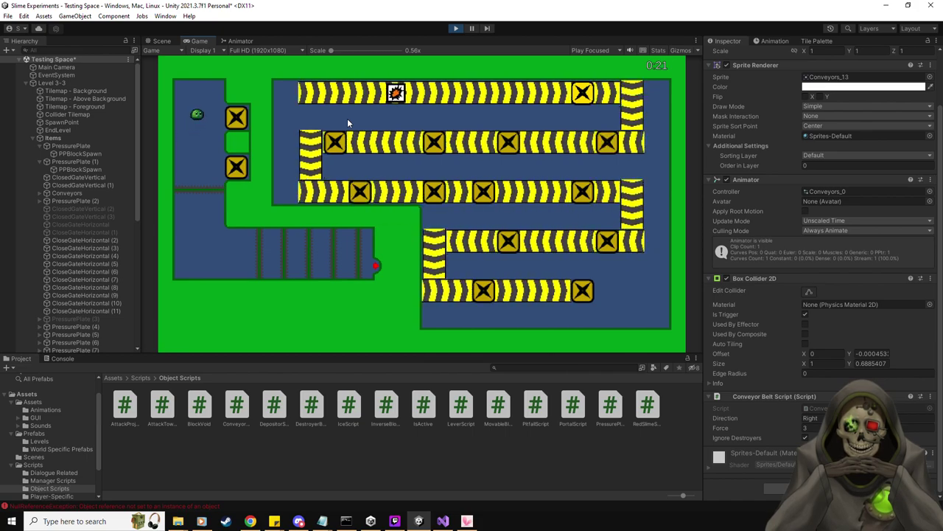
{"action": "key", "text": "Down"}
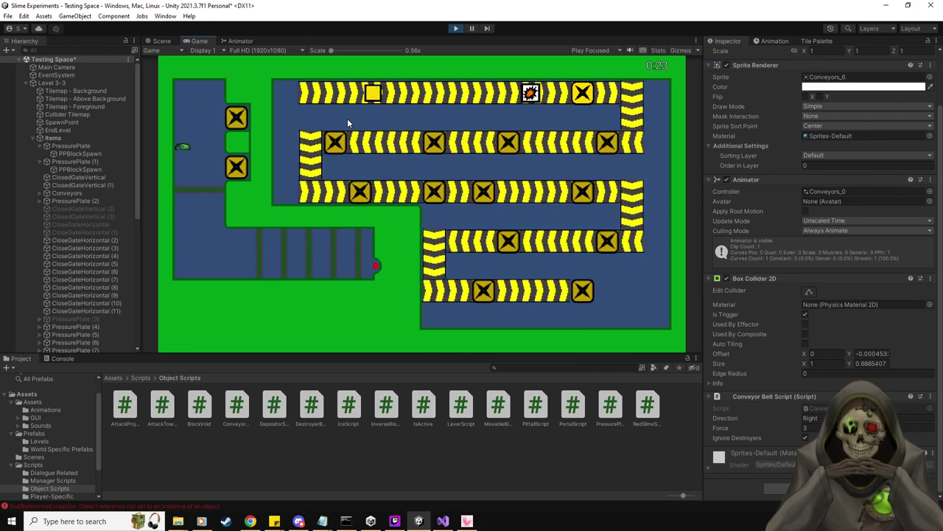
{"action": "key", "text": "Down"}
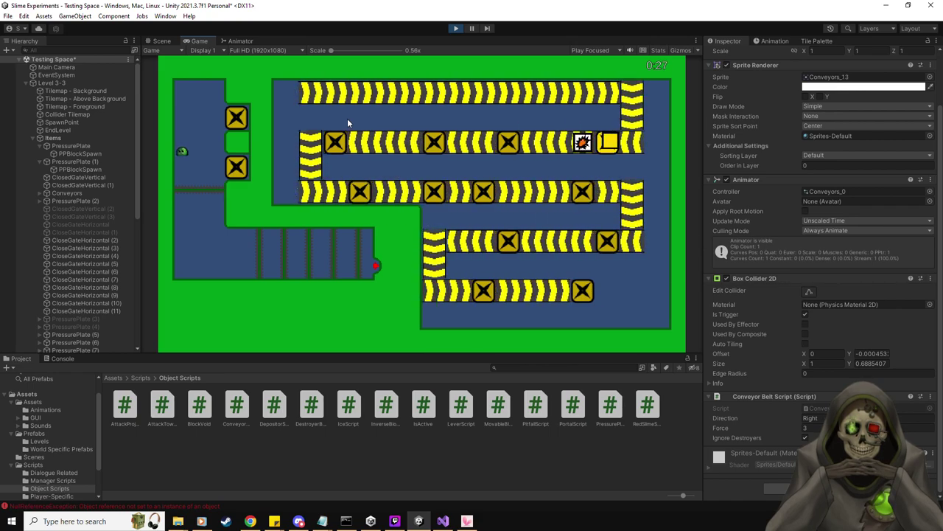
Step: Keep spawning blocks and destroyers with the slime to test the pressure plates on the second conveyor row
{"action": "key", "text": "Right"}
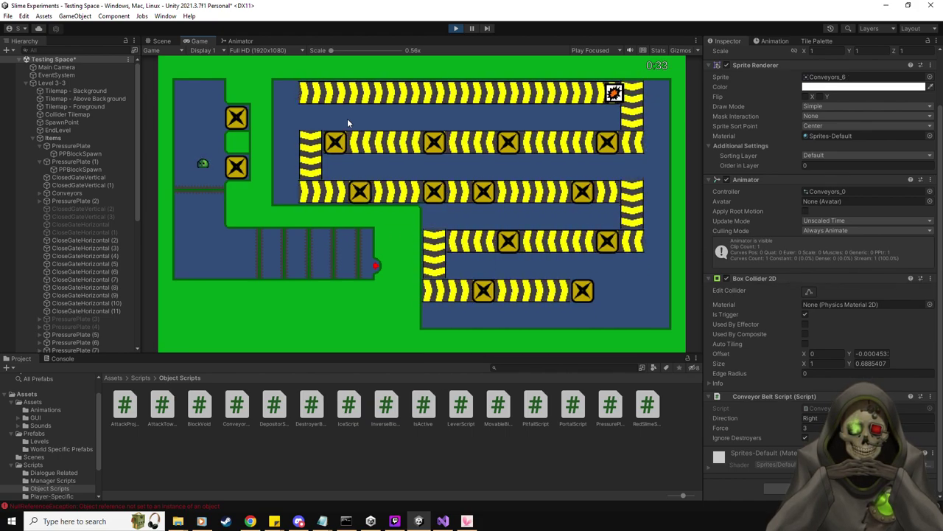
{"action": "key", "text": "Up"}
{"action": "key", "text": "Right"}
{"action": "key", "text": "Left"}
{"action": "key", "text": "Right"}
{"action": "key", "text": "Left"}
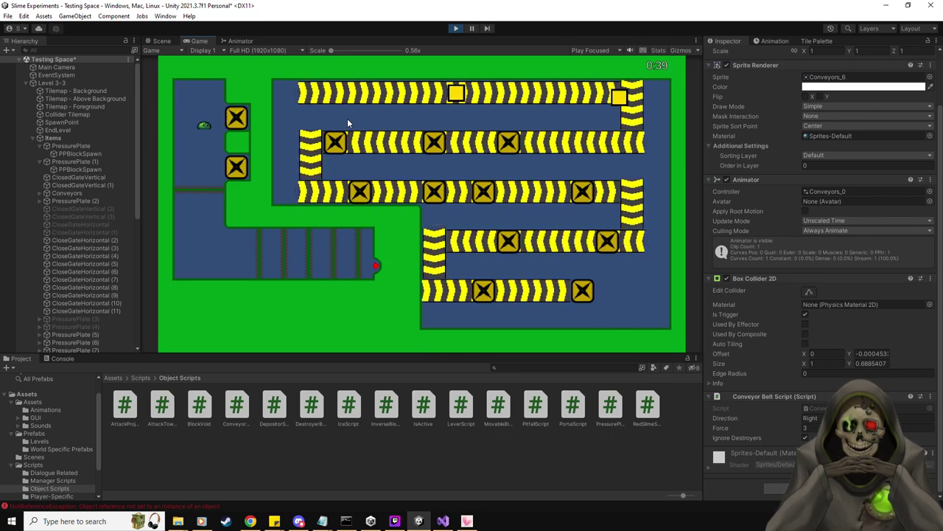
{"action": "key", "text": "Down"}
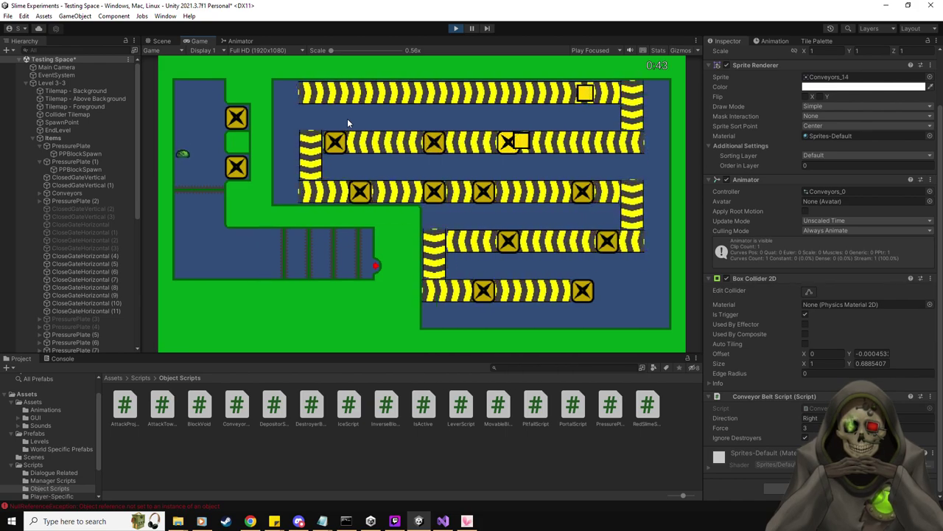
{"action": "key", "text": "Down"}
{"action": "key", "text": "Right"}
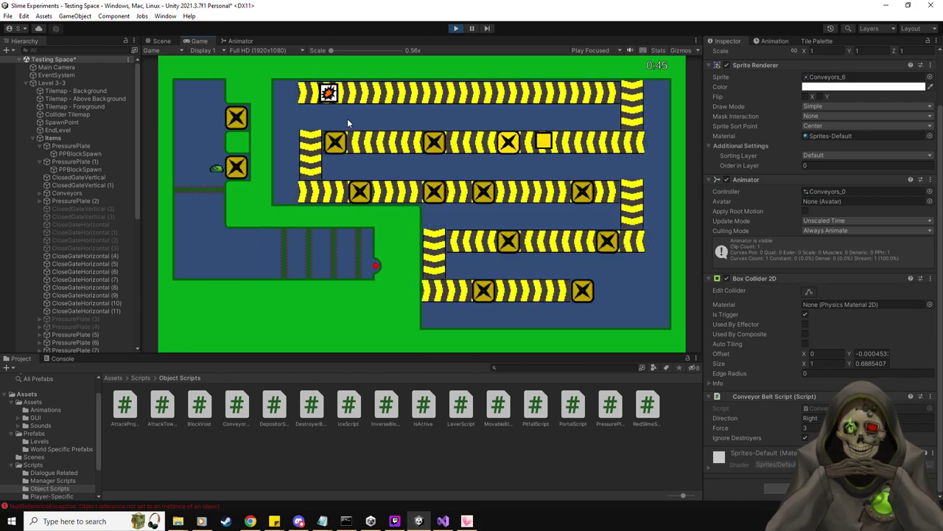
{"action": "key", "text": "Right"}
{"action": "key", "text": "Left"}
{"action": "key", "text": "Up"}
{"action": "key", "text": "Right"}
{"action": "key", "text": "Left"}
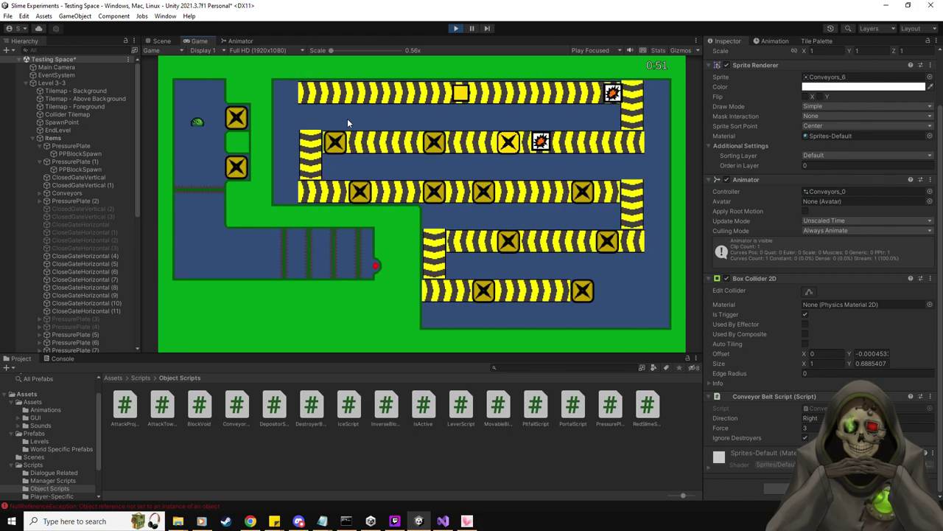
{"action": "key", "text": "Down"}
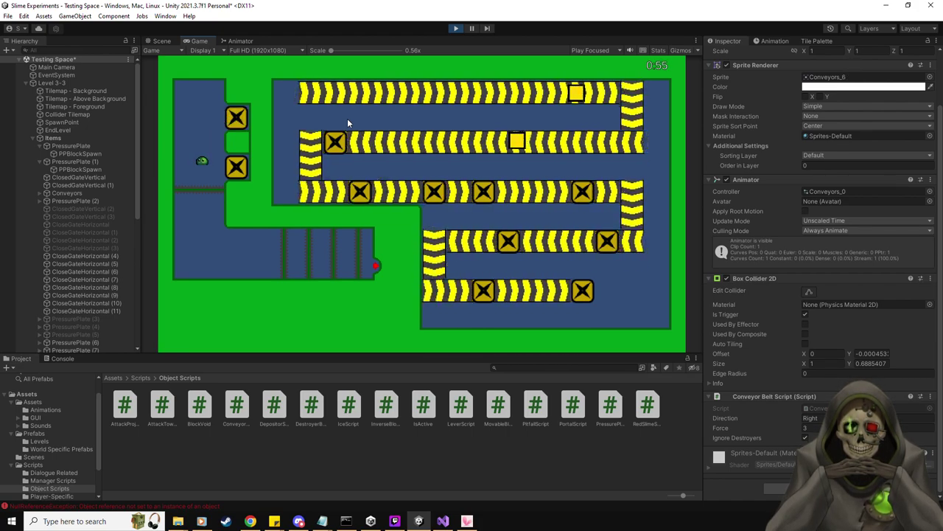
{"action": "key", "text": "Right"}
{"action": "key", "text": "Left"}
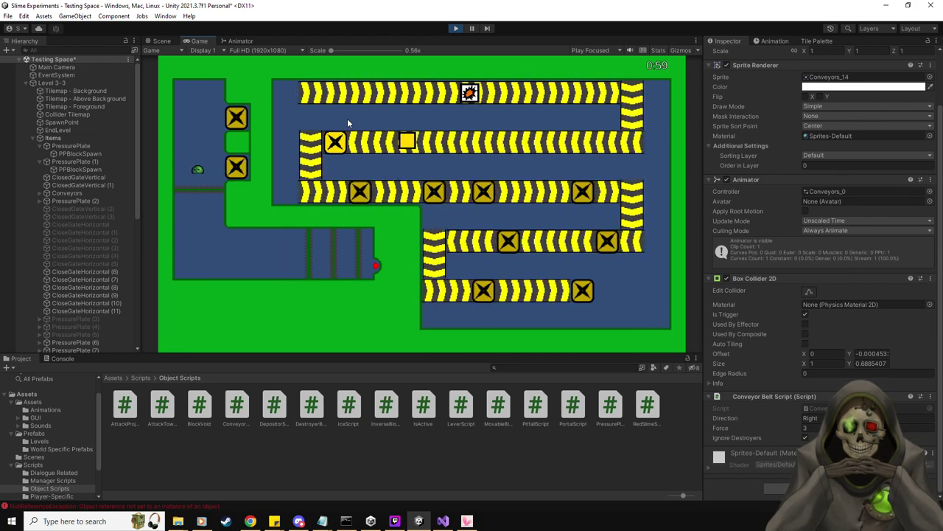
{"action": "key", "text": "Up"}
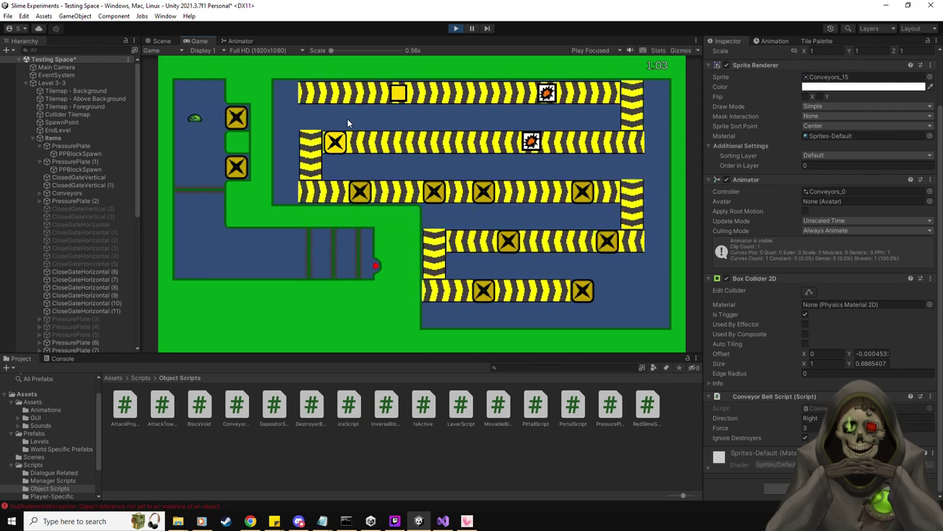
{"action": "key", "text": "Left"}
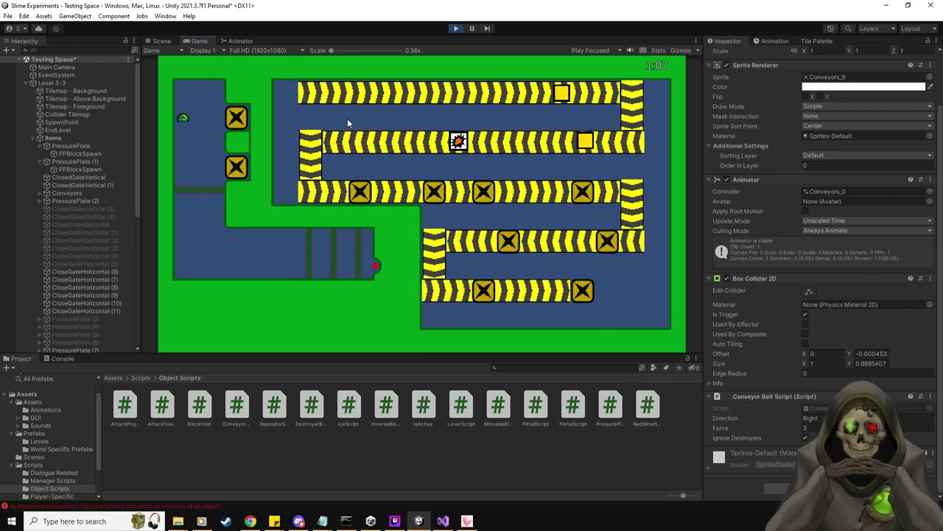
Step: Alternate the slime between both plates to test the pressure plates along the third conveyor row
{"action": "key", "text": "Down"}
{"action": "key", "text": "Right"}
{"action": "key", "text": "Left"}
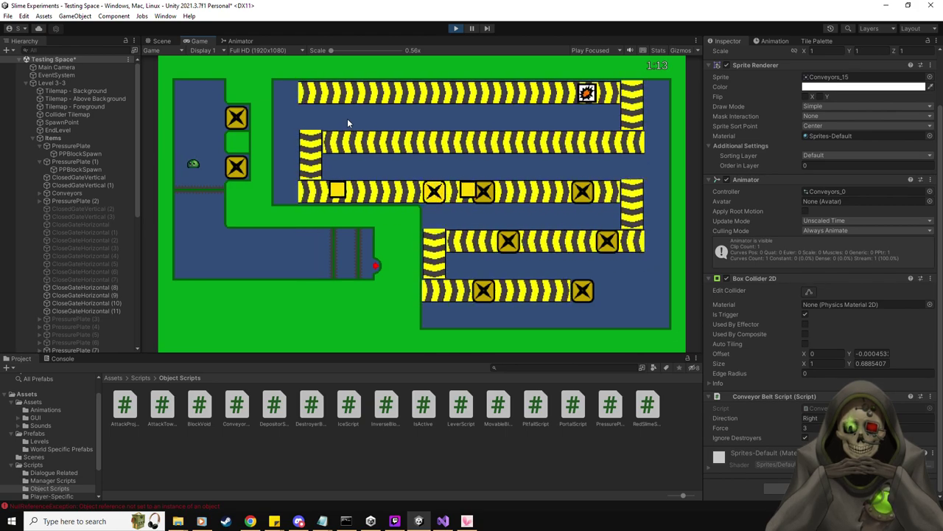
{"action": "key", "text": "Right"}
{"action": "key", "text": "Left"}
{"action": "key", "text": "Up"}
{"action": "key", "text": "Right"}
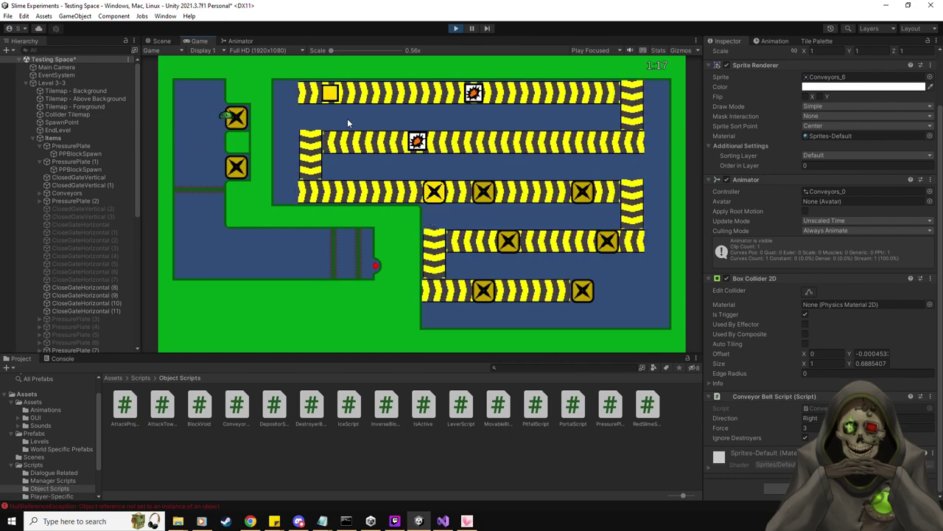
{"action": "key", "text": "Left"}
{"action": "key", "text": "Down"}
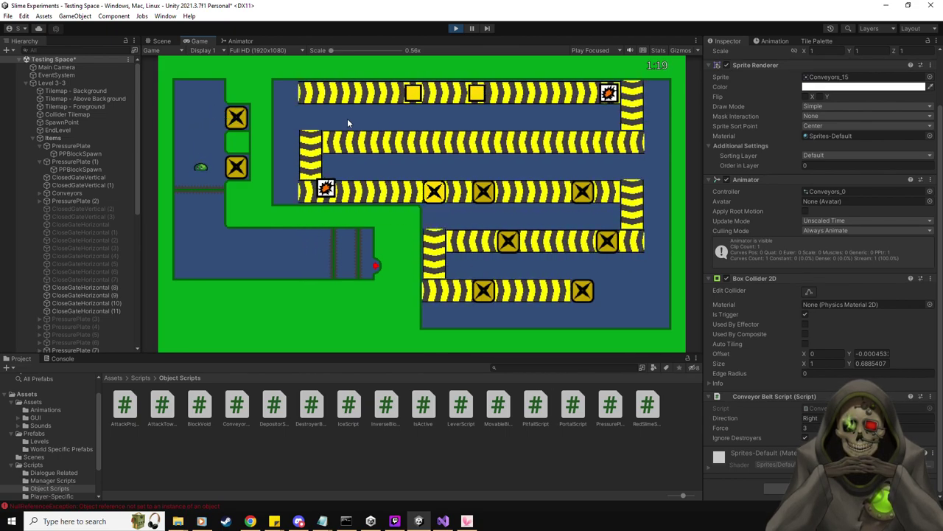
{"action": "key", "text": "Right"}
{"action": "key", "text": "Left"}
{"action": "key", "text": "Up"}
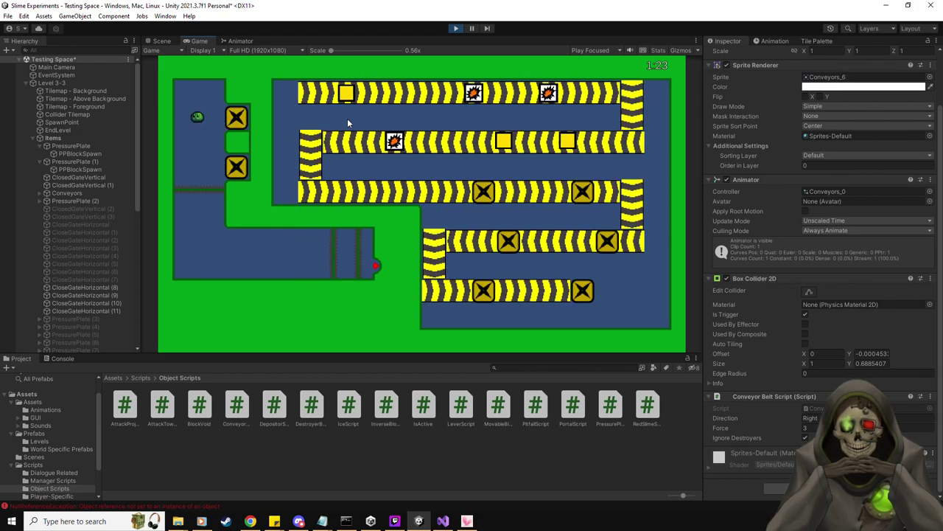
{"action": "key", "text": "Down"}
{"action": "key", "text": "Right"}
{"action": "key", "text": "Left"}
{"action": "key", "text": "Up"}
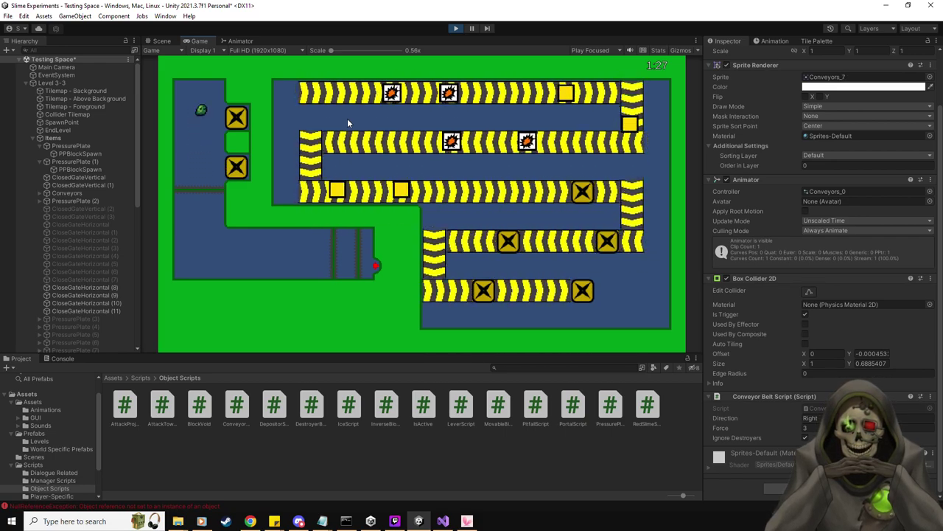
Step: Continue alternating block and destroyer spawns until the remaining pressure plates and horizontal gates down to the lowest row are cleared
{"action": "key", "text": "Right"}
{"action": "key", "text": "Down"}
{"action": "key", "text": "Right"}
{"action": "key", "text": "Left"}
{"action": "key", "text": "Up"}
{"action": "key", "text": "Right"}
{"action": "key", "text": "Left"}
{"action": "key", "text": "Down"}
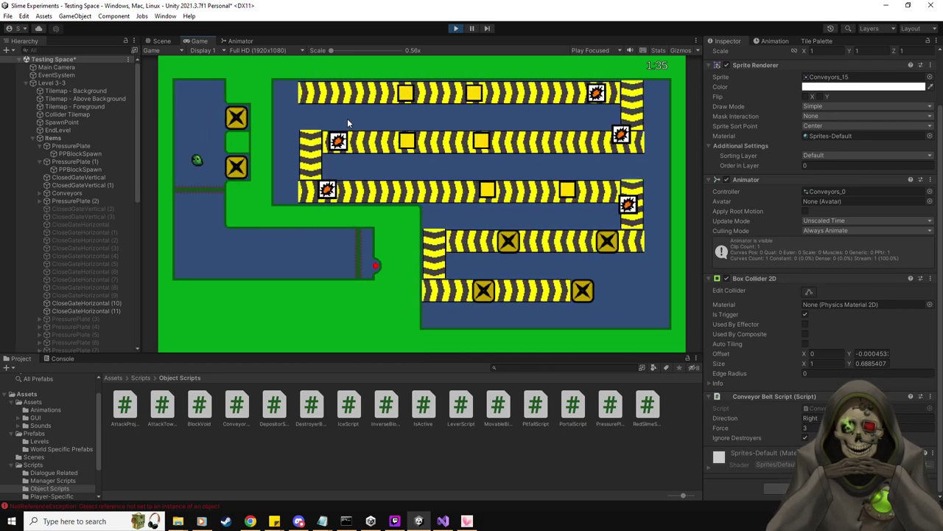
{"action": "key", "text": "Right"}
{"action": "key", "text": "Left"}
{"action": "key", "text": "Up"}
{"action": "key", "text": "Down"}
{"action": "key", "text": "Right"}
{"action": "key", "text": "Left"}
{"action": "key", "text": "Right"}
{"action": "key", "text": "Left"}
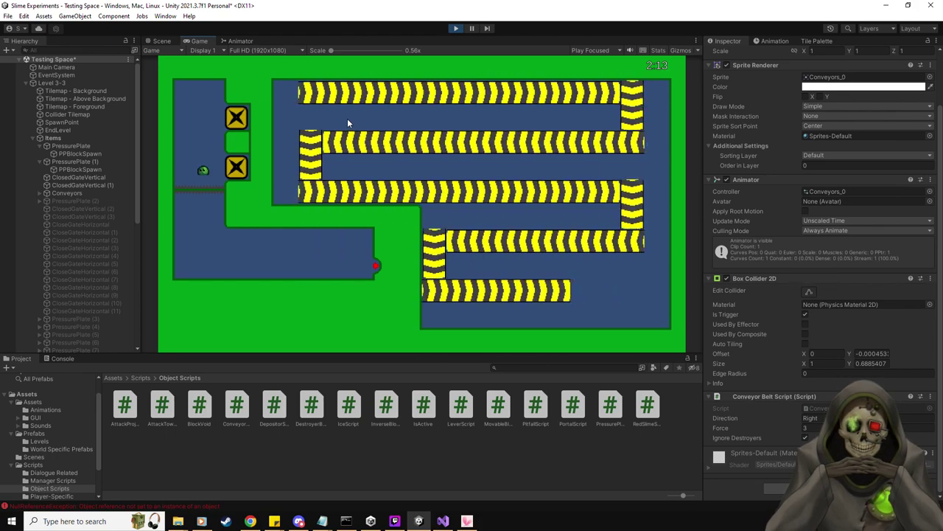
Step: End the playtest and check the Console for errors
{"action": "left_click", "coordinate": [454, 28]}
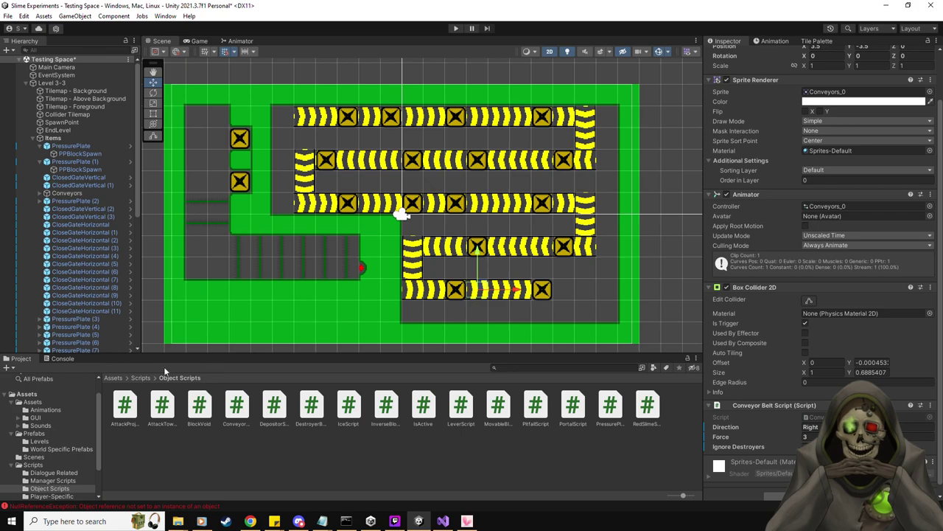
{"action": "left_click", "coordinate": [56, 359]}
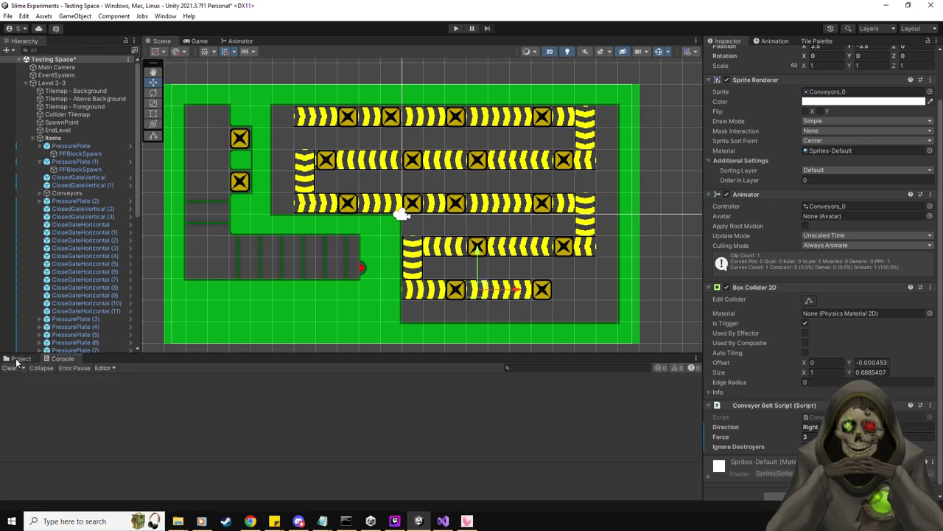
{"action": "left_click", "coordinate": [18, 359]}
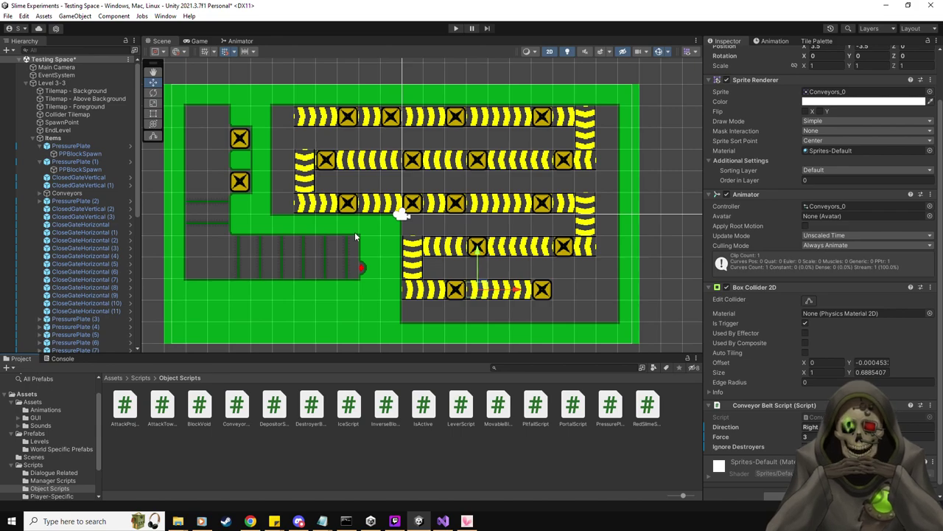
{"action": "middle_click_drag", "start_coordinate": [356, 237], "coordinate": [377, 224]}
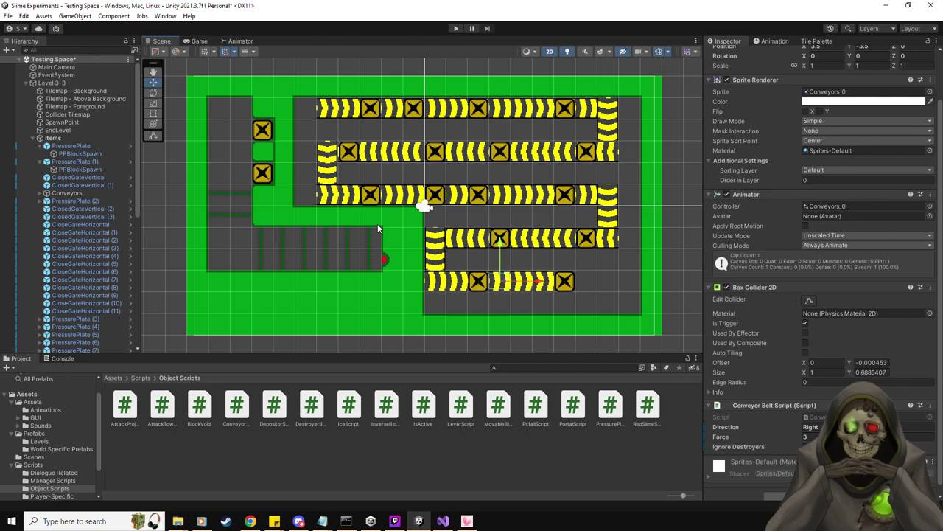
{"action": "left_click", "coordinate": [63, 359]}
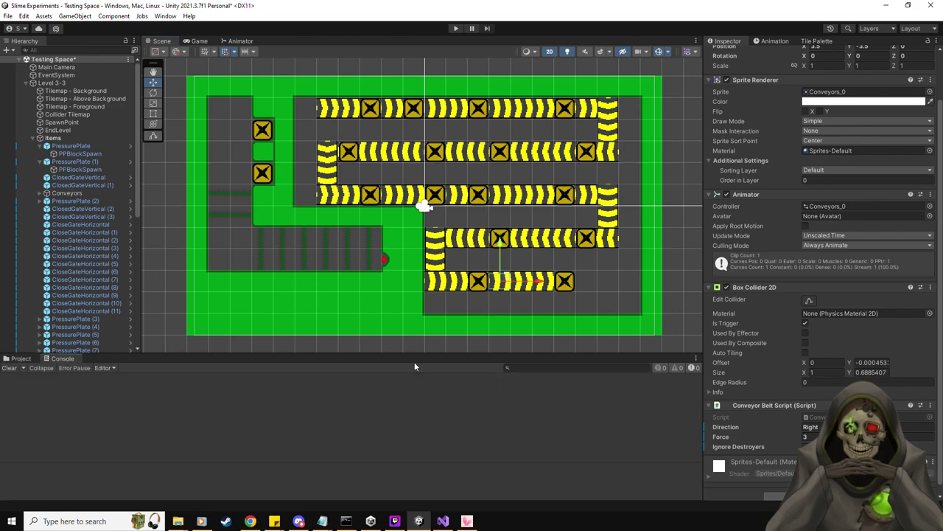
Step: Place a new PressurePlate from the Prefabs folder in the upper-left corner of the slime's starting room, at about X -9.5, Y 4.5
{"action": "left_click", "coordinate": [20, 358]}
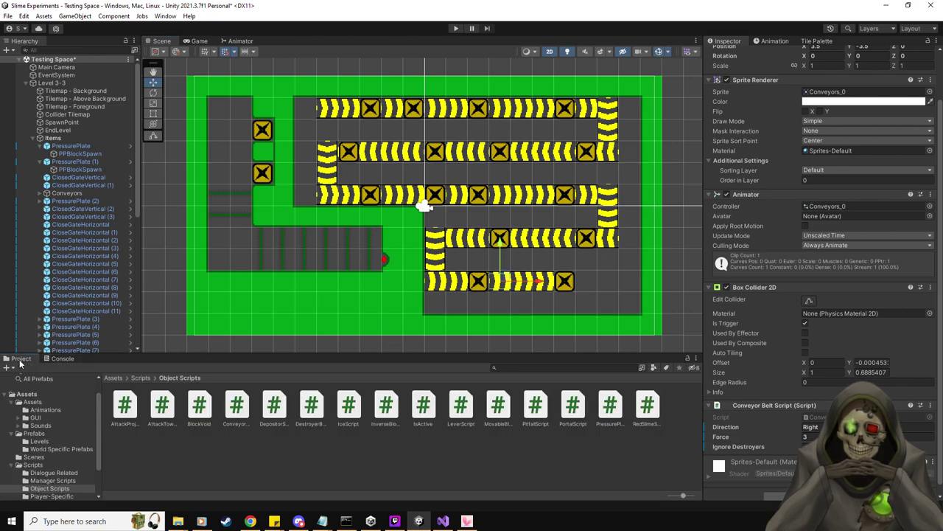
{"action": "left_click", "coordinate": [37, 433]}
{"action": "left_click_drag", "start_coordinate": [248, 455], "coordinate": [228, 108]}
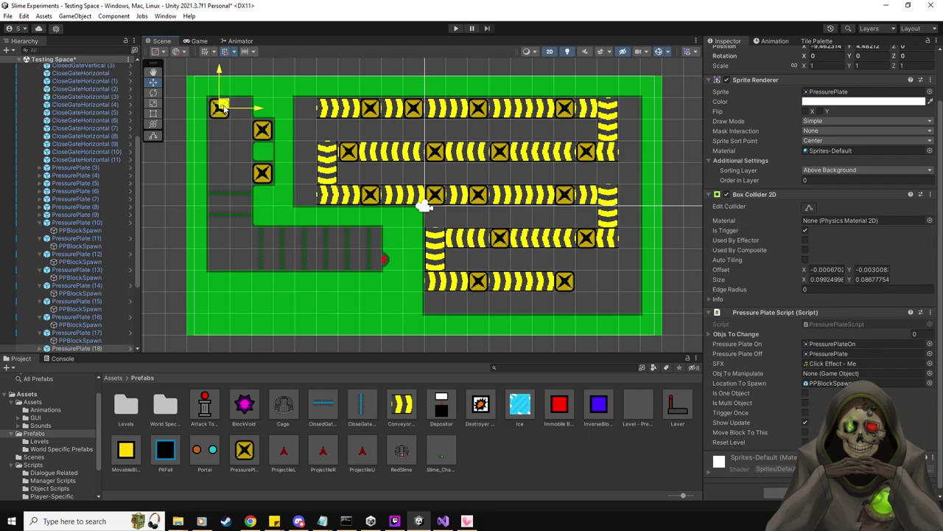
Step: Enable Reset Level on the new pressure plate, then playtest the starting room briefly and stop
{"action": "left_click", "coordinate": [805, 442]}
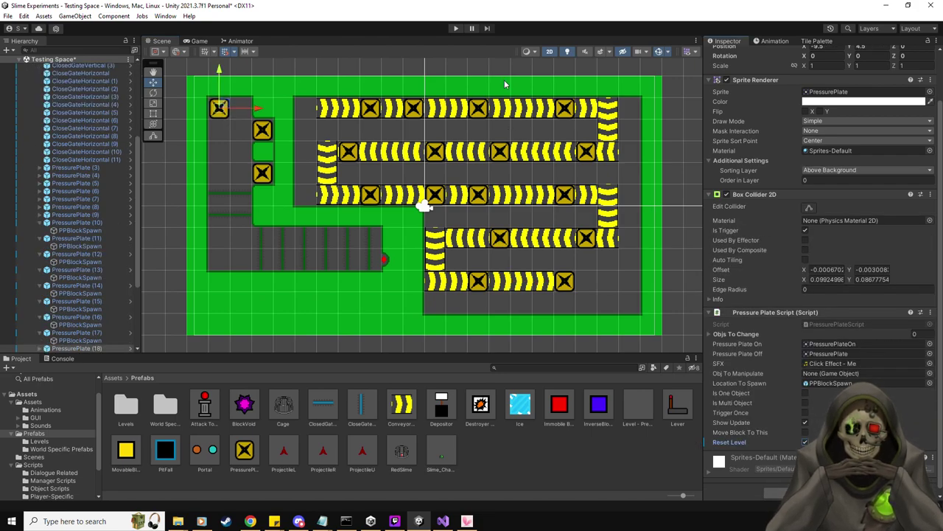
{"action": "left_click", "coordinate": [457, 28]}
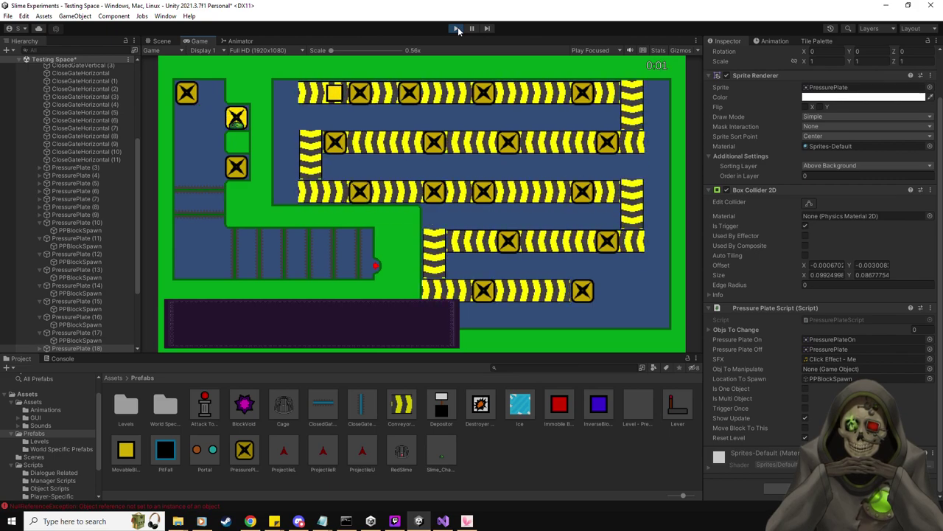
{"action": "key", "text": "Up"}
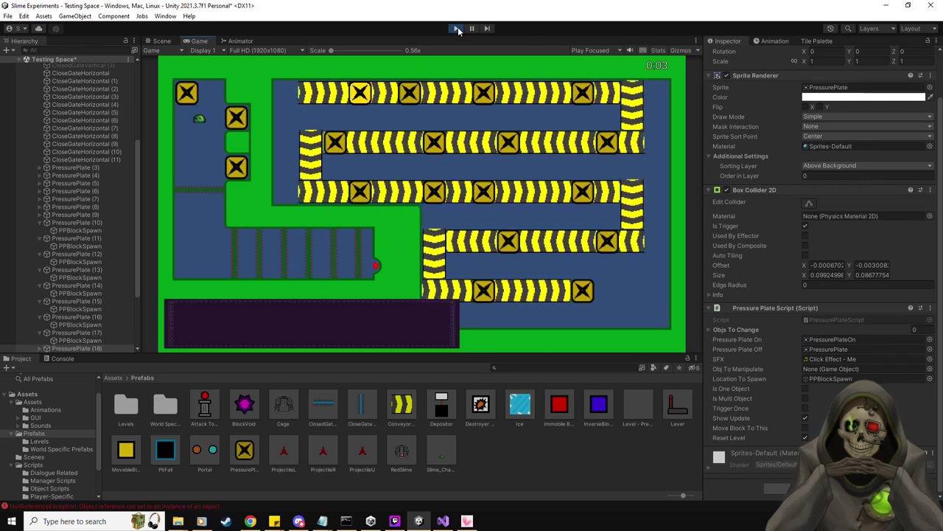
{"action": "key", "text": "Down"}
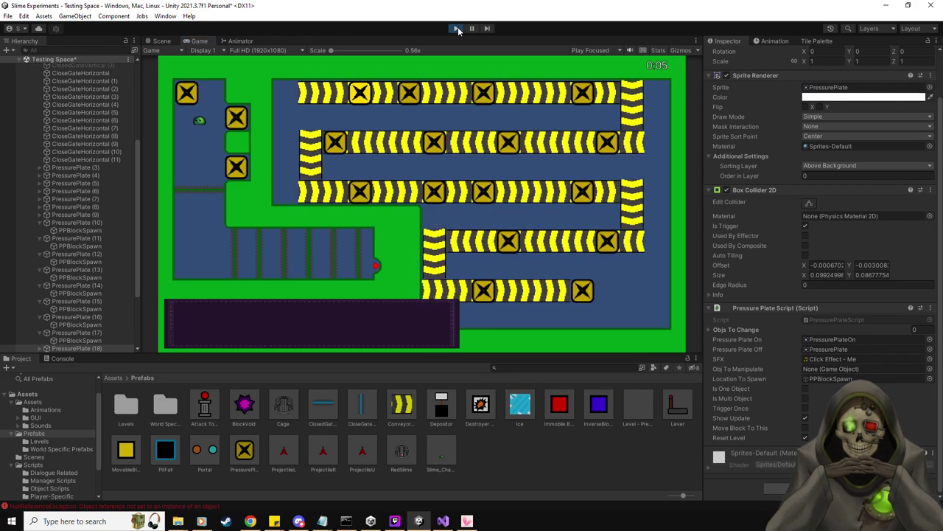
{"action": "left_click", "coordinate": [456, 28]}
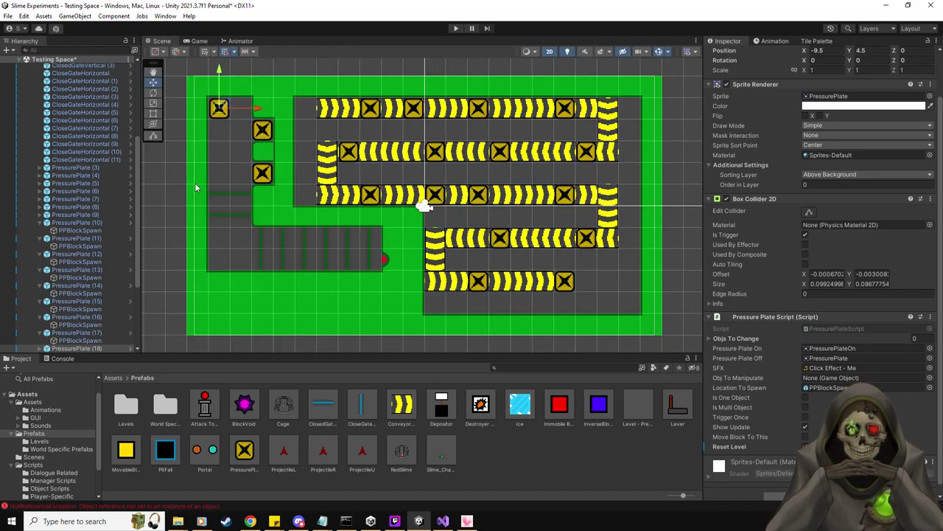
Step: Move Level 3-3's SpawnPoint down to X -9, Y 3 in the slime's starting room
{"action": "scroll", "coordinate": [103, 288], "scroll_direction": "down", "scroll_amount": 3}
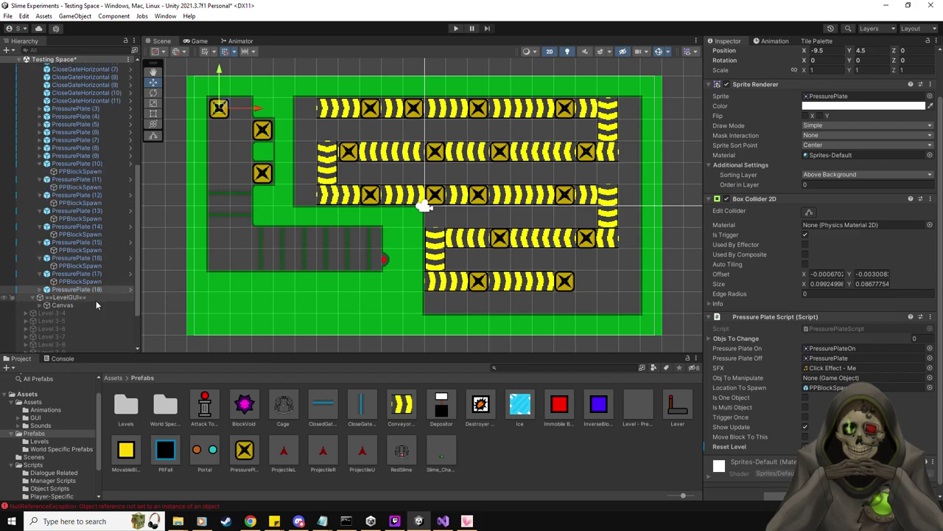
{"action": "scroll", "coordinate": [89, 191], "scroll_direction": "up", "scroll_amount": 10}
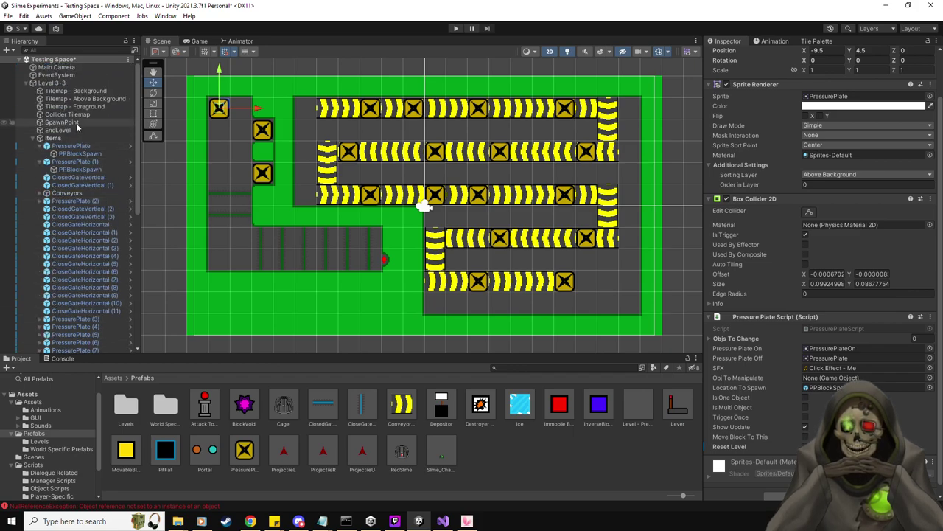
{"action": "left_click", "coordinate": [76, 123]}
{"action": "mouse_move", "coordinate": [231, 95]}
{"action": "left_mouse_down"}
{"action": "mouse_move", "coordinate": [227, 143]}
{"action": "mouse_move", "coordinate": [227, 107]}
{"action": "left_mouse_up"}
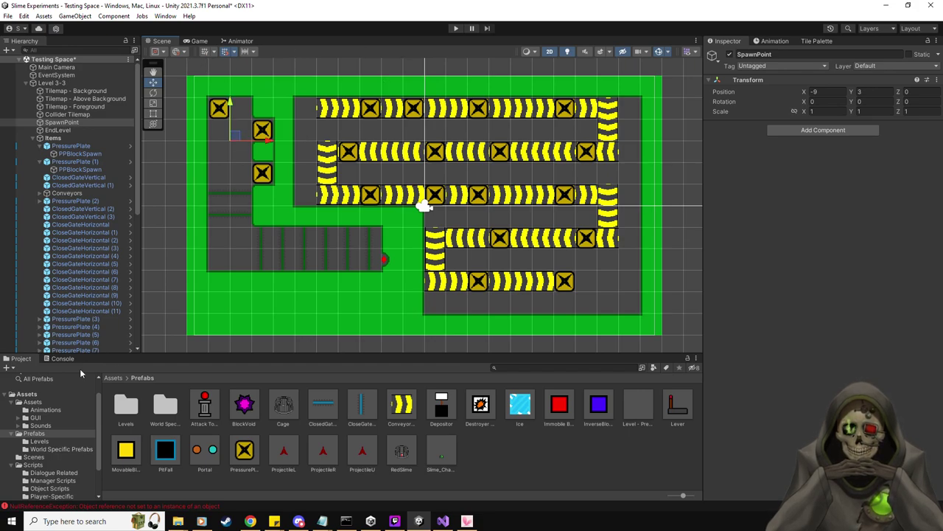
Step: Clear the Console messages and return to the project's Prefabs folder
{"action": "left_click", "coordinate": [59, 360]}
{"action": "left_click", "coordinate": [9, 367]}
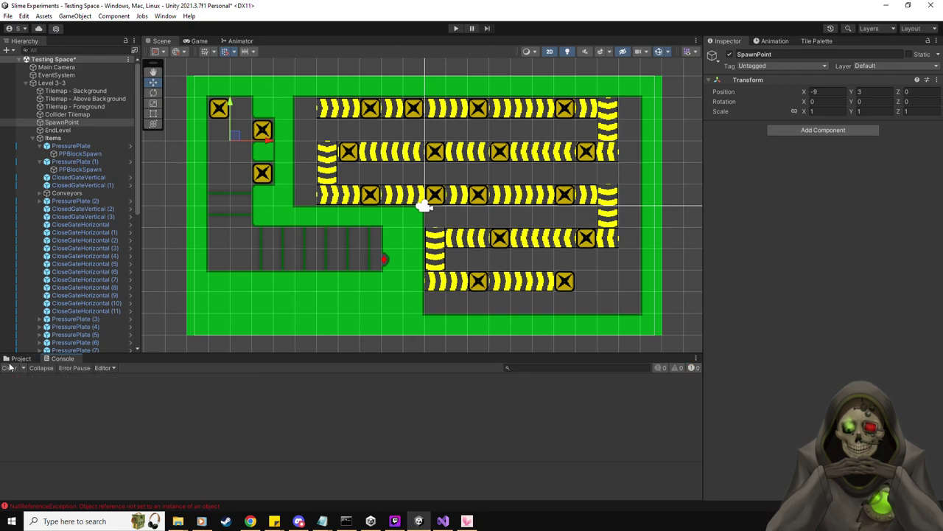
{"action": "left_click", "coordinate": [19, 359]}
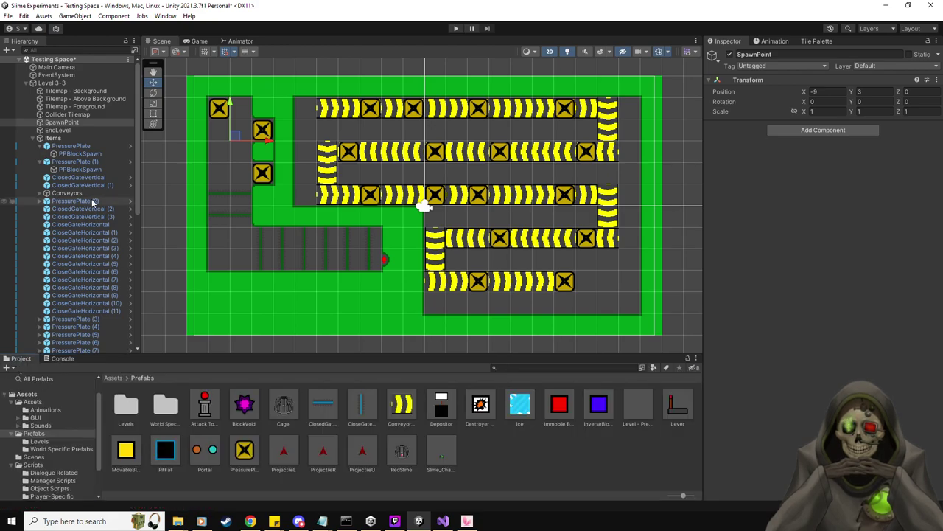
Step: Collapse the Items group and set Level 3-3's Auto Talking Message array size to 3
{"action": "left_click", "coordinate": [32, 141]}
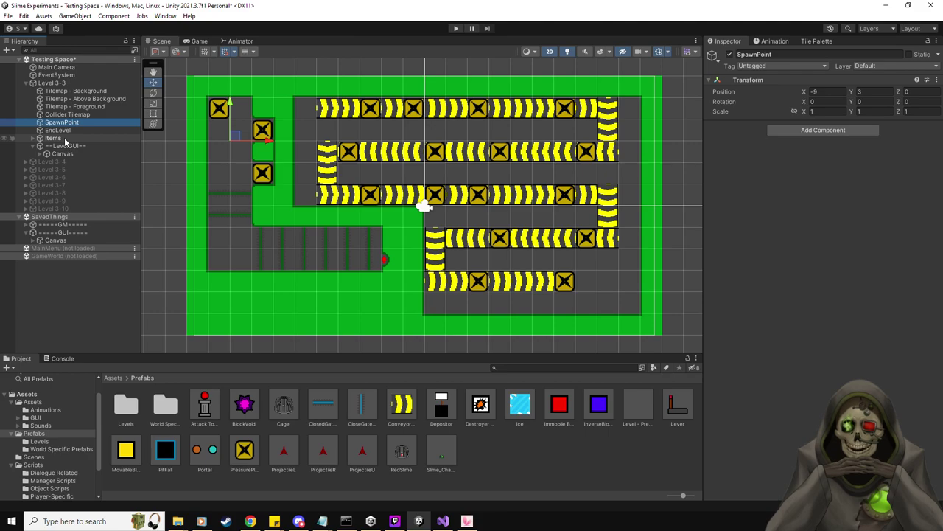
{"action": "left_click", "coordinate": [68, 84]}
{"action": "scroll", "coordinate": [842, 317], "scroll_direction": "down", "scroll_amount": 3}
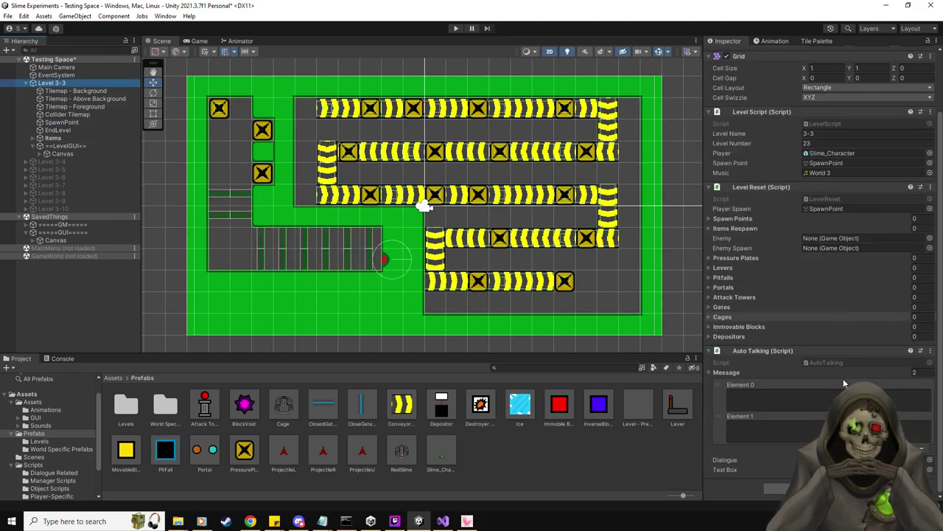
{"action": "left_click", "coordinate": [912, 375]}
{"action": "type", "text": "3"}
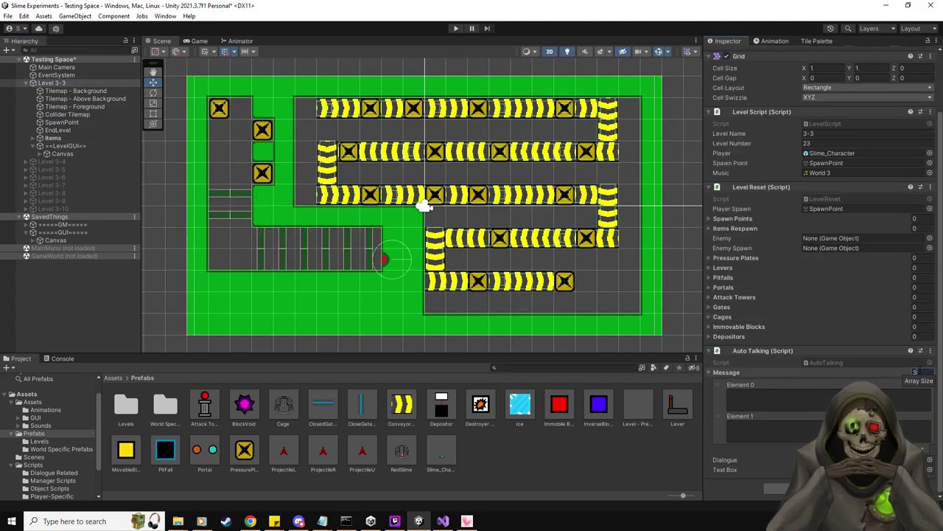
{"action": "key", "text": "Return"}
Step: Write message Element 0 as "You are currently trapped, but you have a few pressure plates to utilize."
{"action": "key", "text": "Tab"}
{"action": "type", "text": "We"}
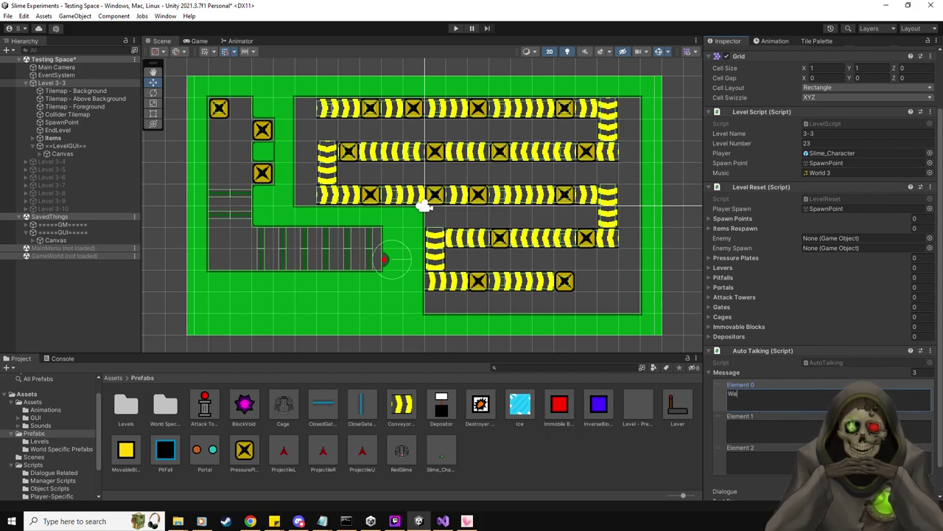
{"action": "key", "text": "BackSpace"}
{"action": "key", "text": "BackSpace"}
{"action": "type", "text": "You are curr"}
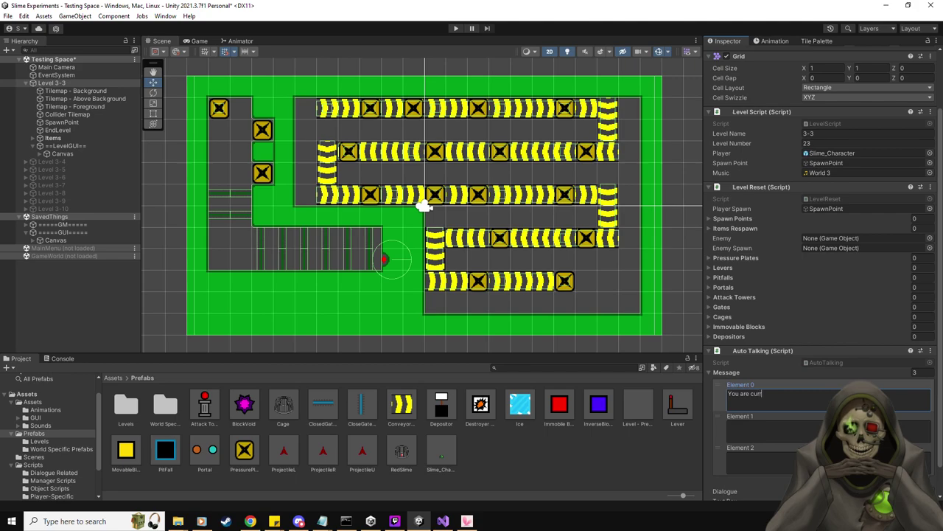
{"action": "type", "text": "ently trapped, but you have"}
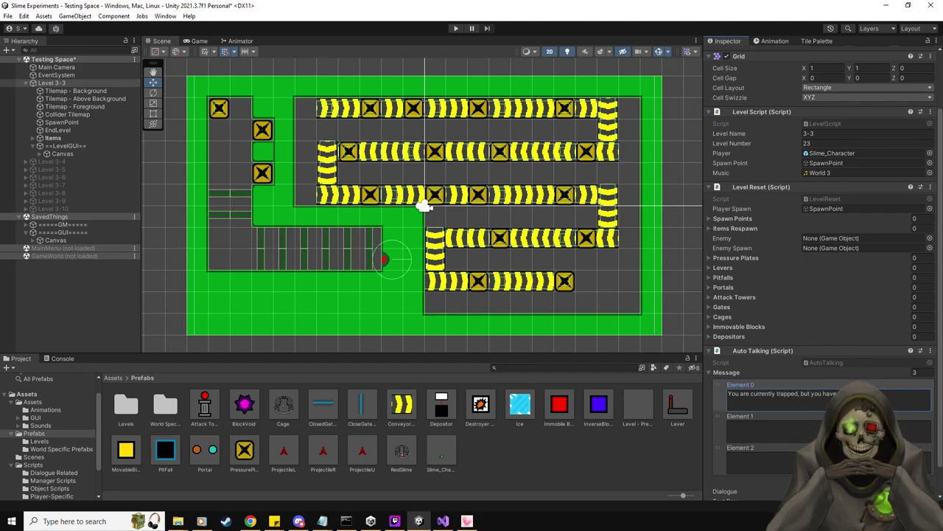
{"action": "type", "text": " a few minutes to"}
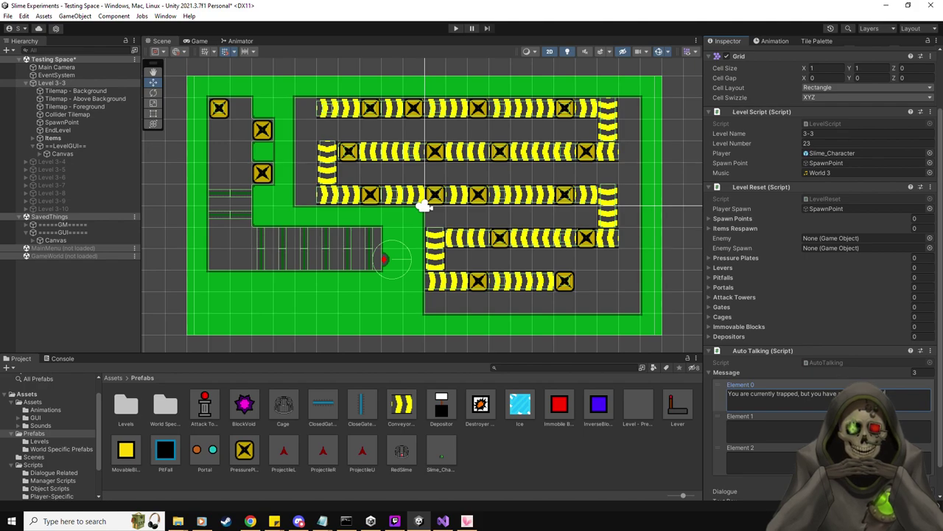
{"action": "type", "text": " utilize."}
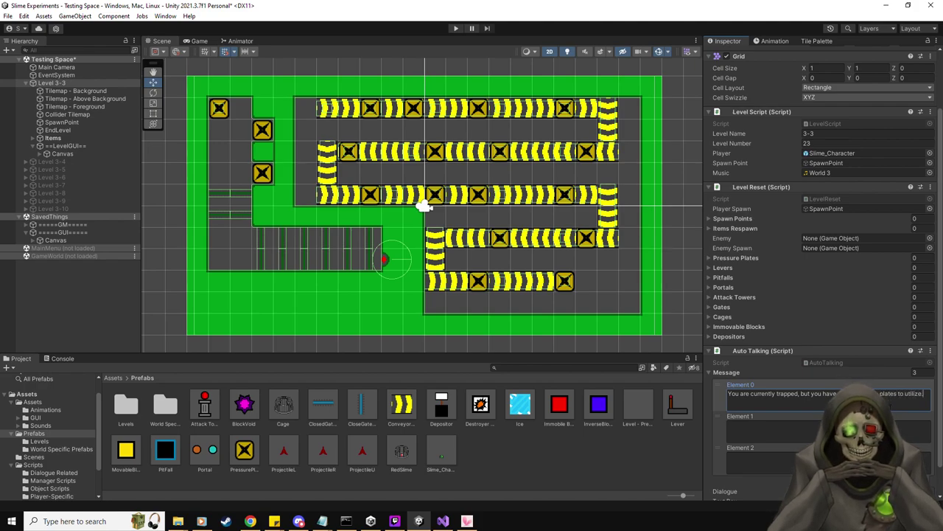
Step: Fill in Element 1 about the plate above resetting the level and Element 2 about the other two spawning a block
{"action": "left_click", "coordinate": [766, 426]}
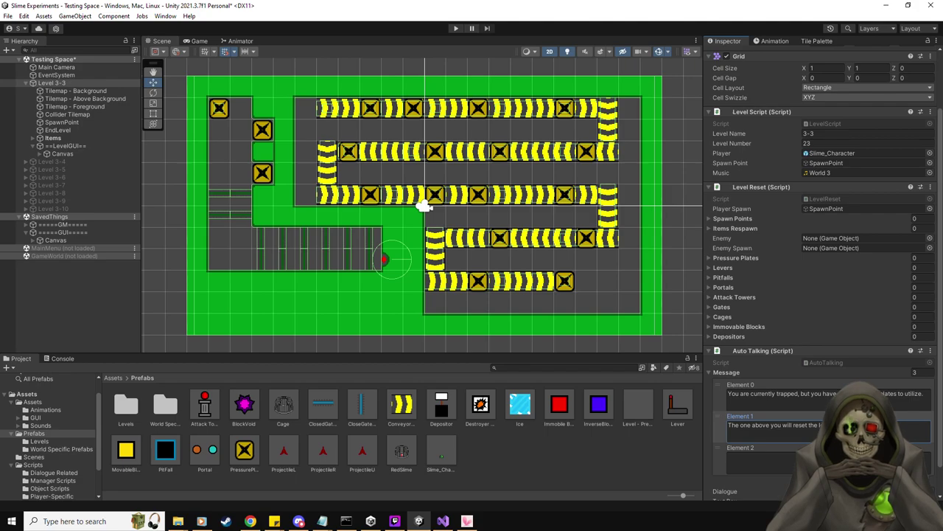
{"action": "left_click", "coordinate": [759, 457]}
{"action": "type", "text": "The other two will spawn"}
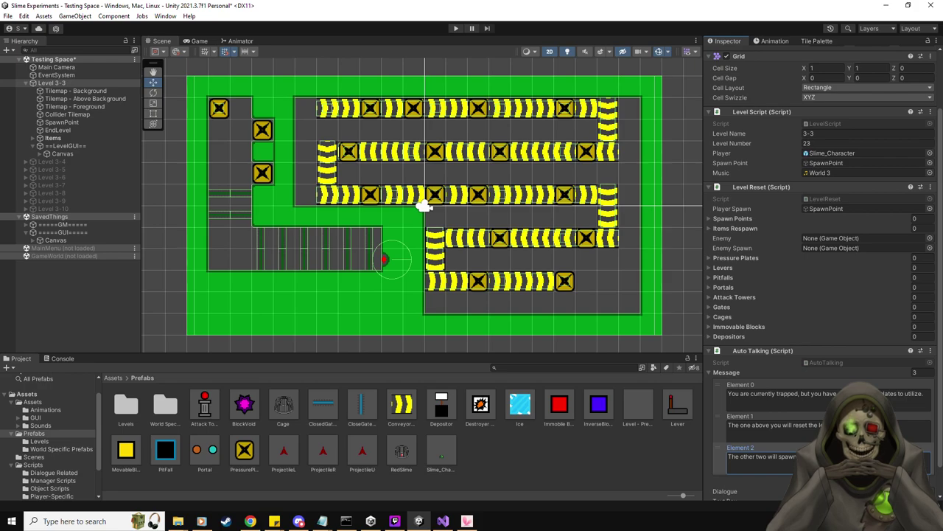
{"action": "type", "text": "do."}
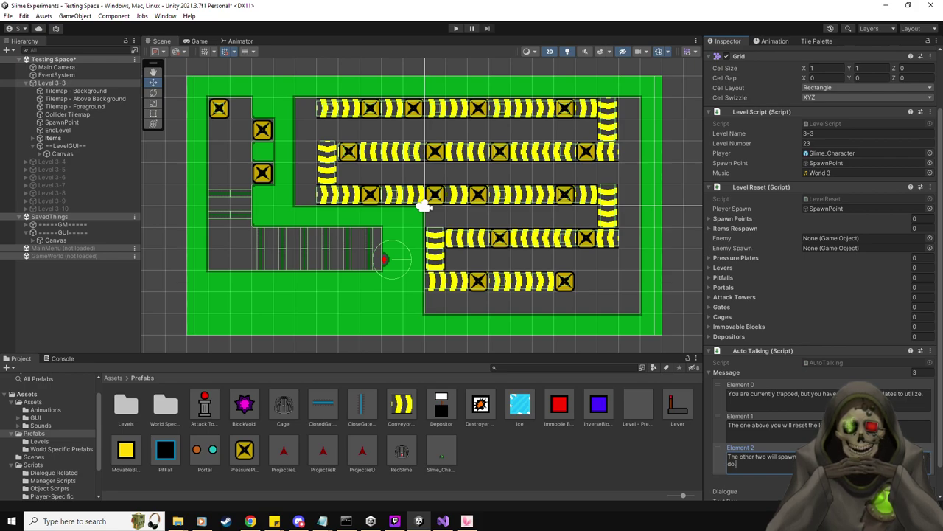
{"action": "scroll", "coordinate": [818, 295], "scroll_direction": "down", "scroll_amount": 2}
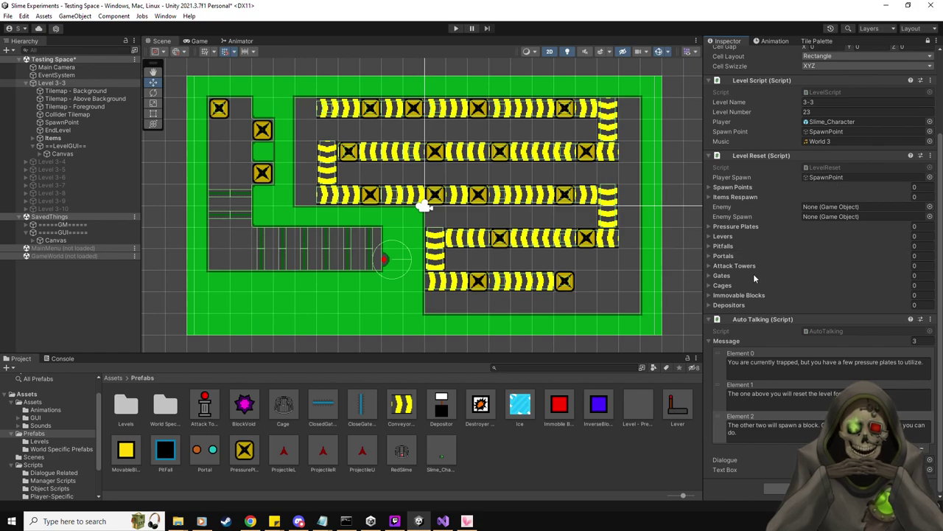
Step: Filter the scene objects by "pressure" and assign all the pressure plates to the Level Reset script's Pressure Plates array
{"action": "left_click", "coordinate": [74, 49]}
{"action": "type", "text": "pressu"}
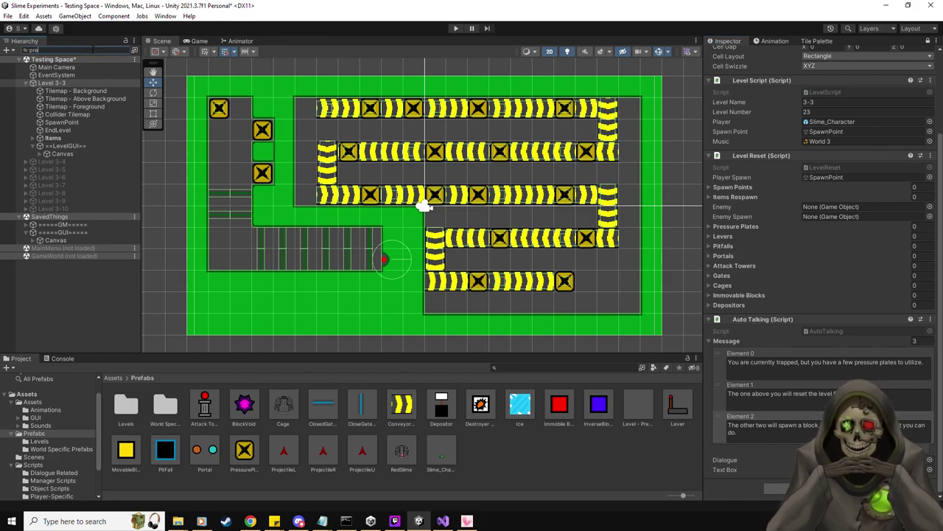
{"action": "type", "text": "re"}
{"action": "left_click", "coordinate": [52, 67]}
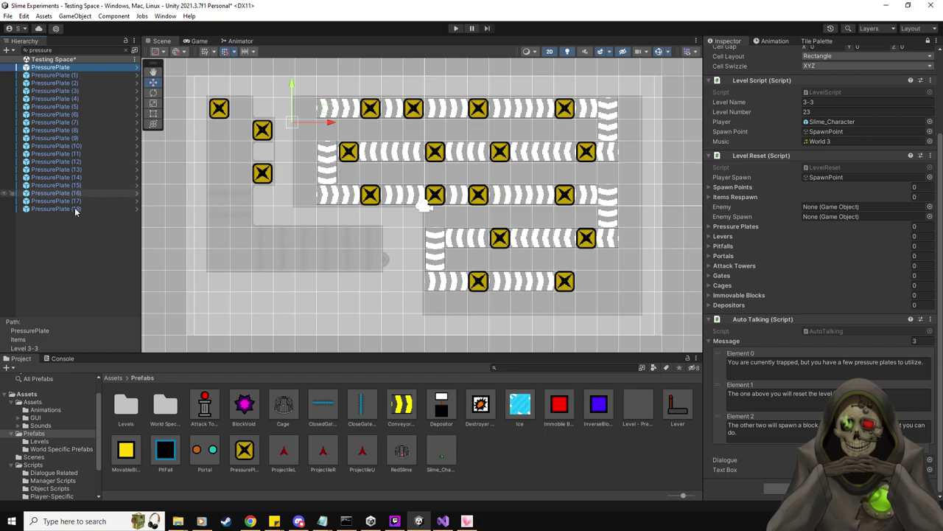
{"action": "left_click", "coordinate": [74, 209], "text": "shift"}
{"action": "left_click_drag", "start_coordinate": [61, 69], "coordinate": [747, 228]}
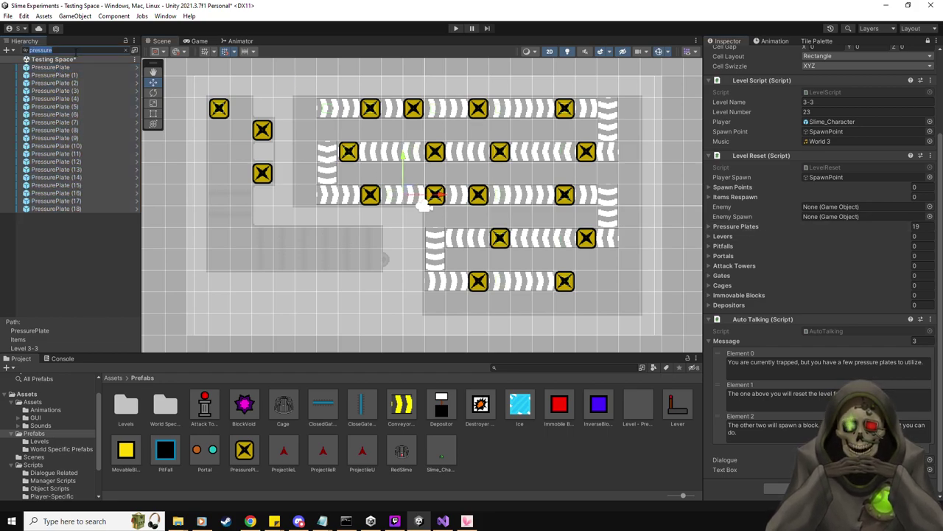
Step: Filter the scene objects by "gate" and assign all vertical and horizontal gates to the Level Reset script's Gates array
{"action": "left_click", "coordinate": [76, 50]}
{"action": "key", "text": "BackSpace"}
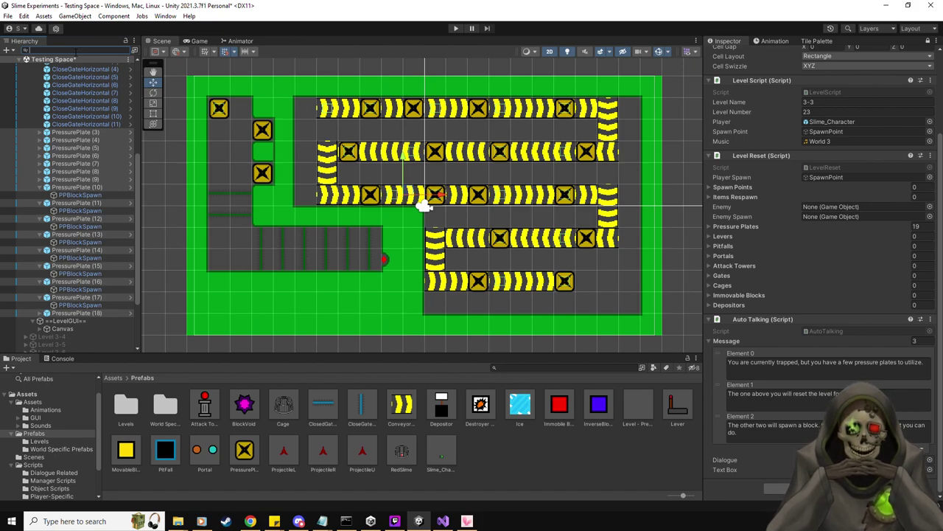
{"action": "type", "text": "gate"}
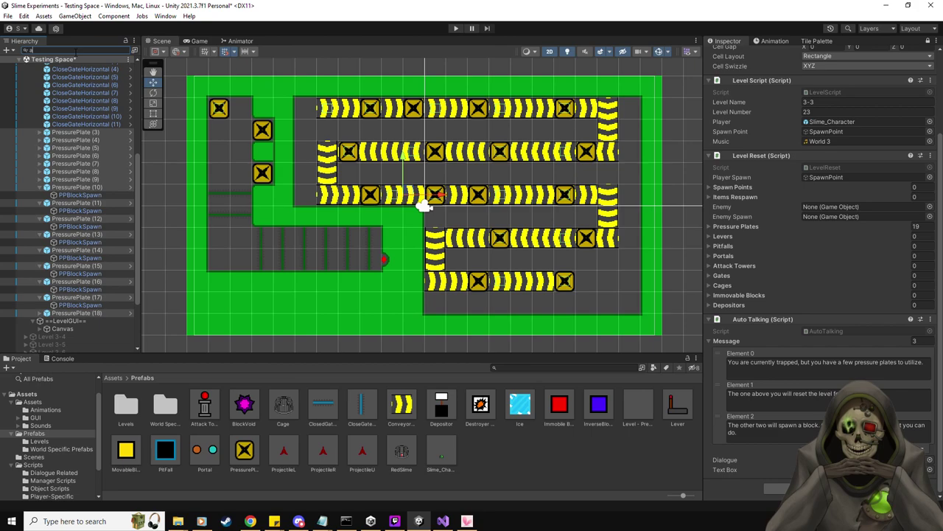
{"action": "left_click", "coordinate": [80, 67]}
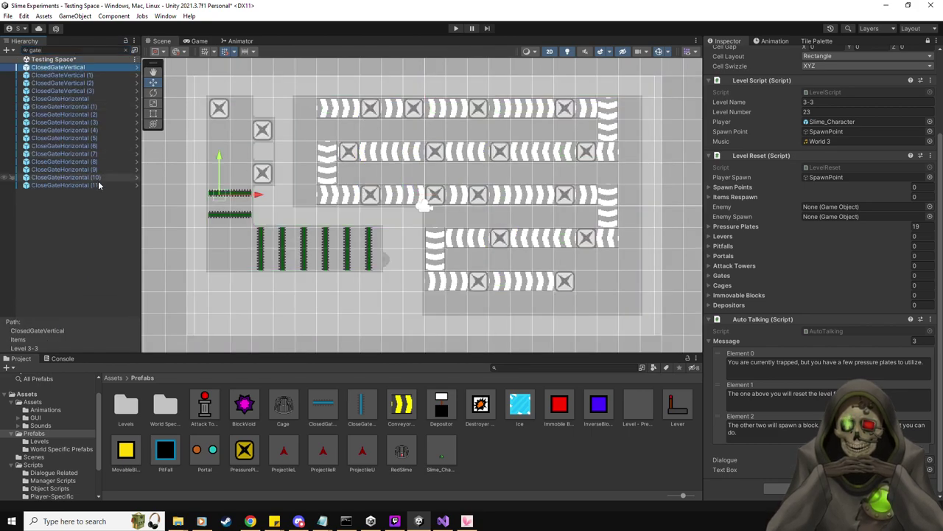
{"action": "key", "text": "ctrl+a"}
{"action": "left_click_drag", "start_coordinate": [81, 75], "coordinate": [730, 279]}
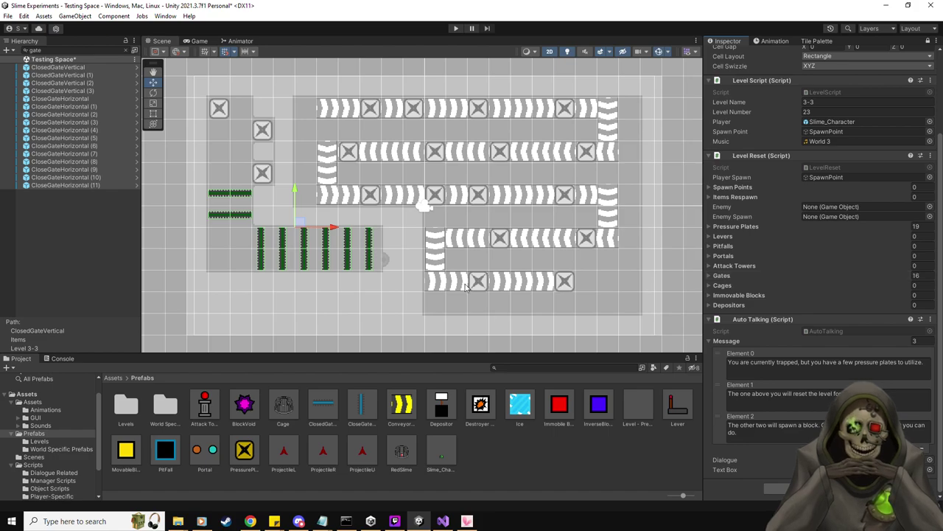
Step: Clear the search filter, save Level 3-3 as a prefab in the Levels folder, and delete it from the scene
{"action": "left_click", "coordinate": [103, 47]}
{"action": "key", "text": "ctrl+a"}
{"action": "key", "text": "BackSpace"}
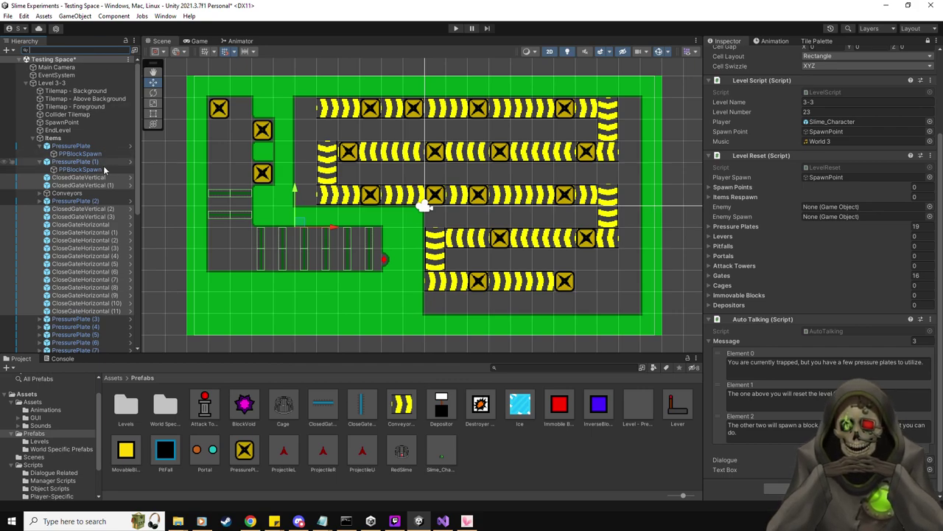
{"action": "left_click", "coordinate": [45, 442]}
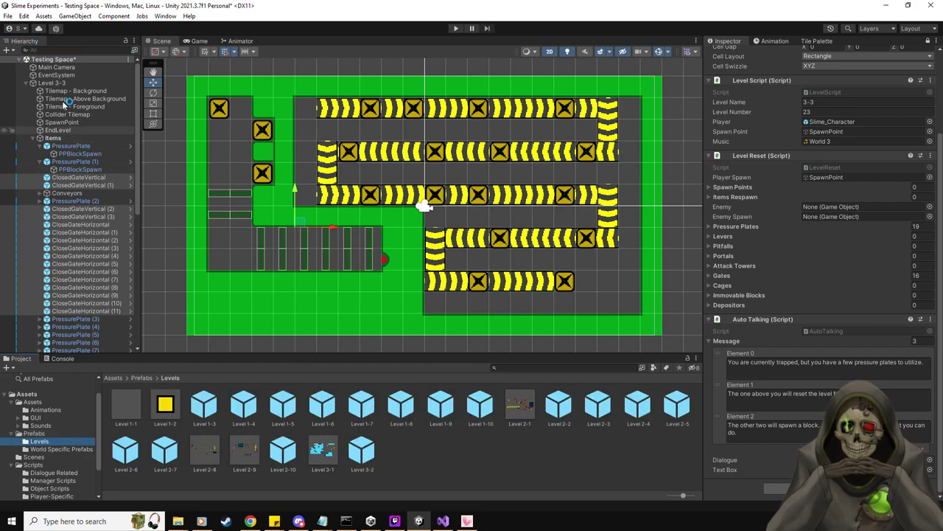
{"action": "left_click_drag", "start_coordinate": [59, 87], "coordinate": [454, 456]}
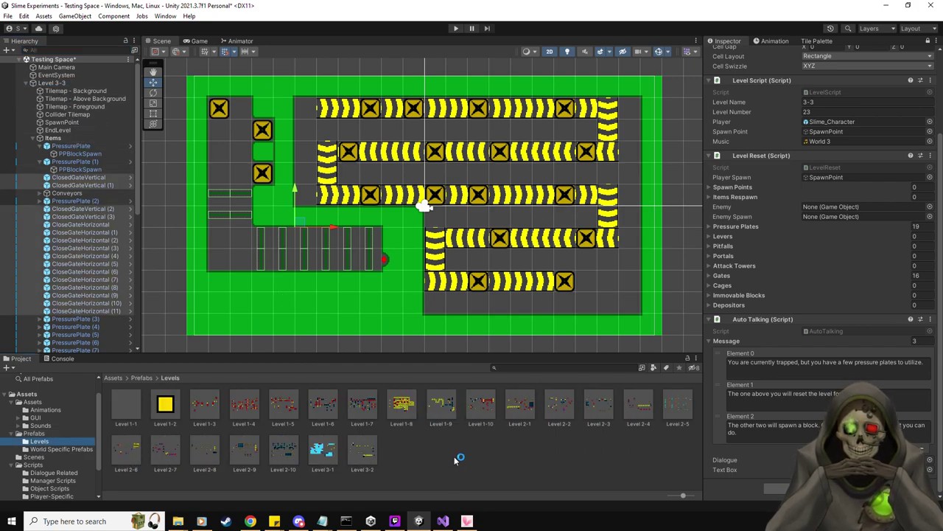
{"action": "left_click", "coordinate": [66, 83]}
{"action": "key", "text": "Delete"}
Step: Open the Level 3-2 prefab and assign the Level 3-3 prefab as its EndLevel object's Next Level
{"action": "double_click", "coordinate": [362, 448]}
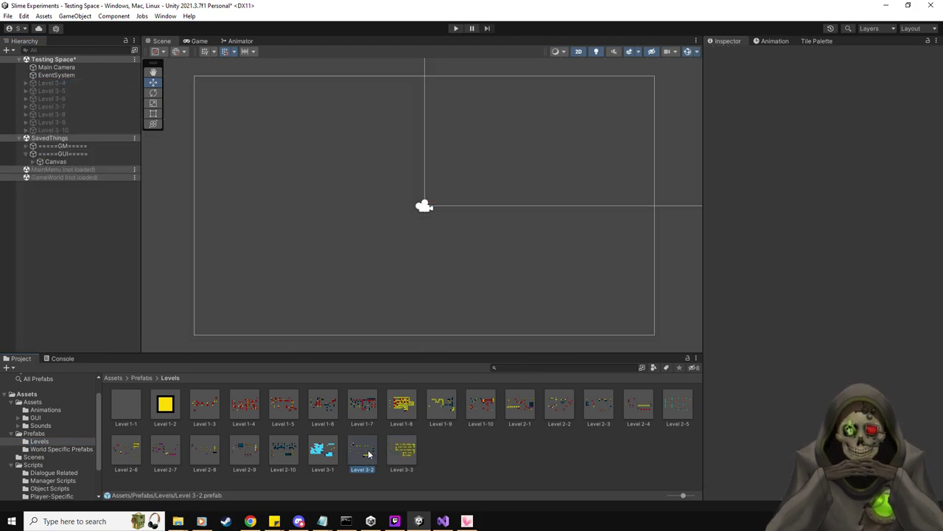
{"action": "left_click", "coordinate": [75, 121]}
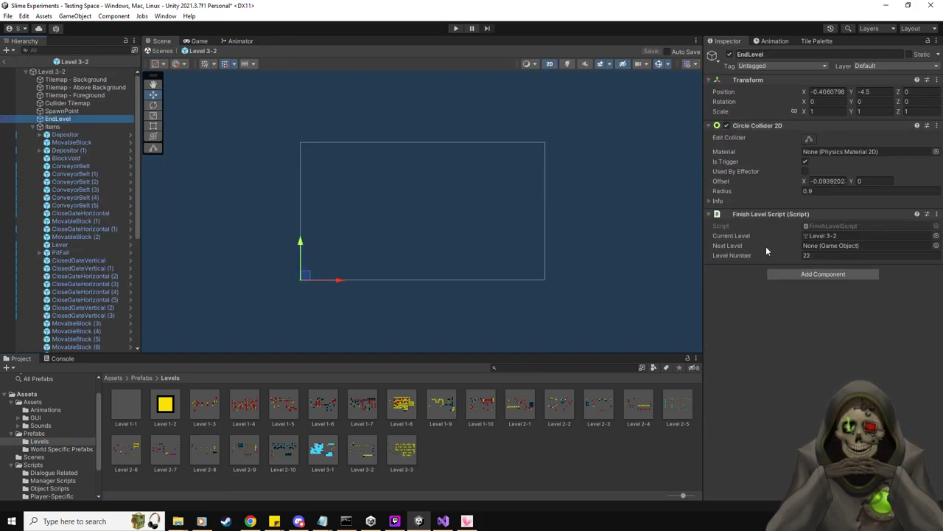
{"action": "left_click_drag", "start_coordinate": [402, 454], "coordinate": [822, 245]}
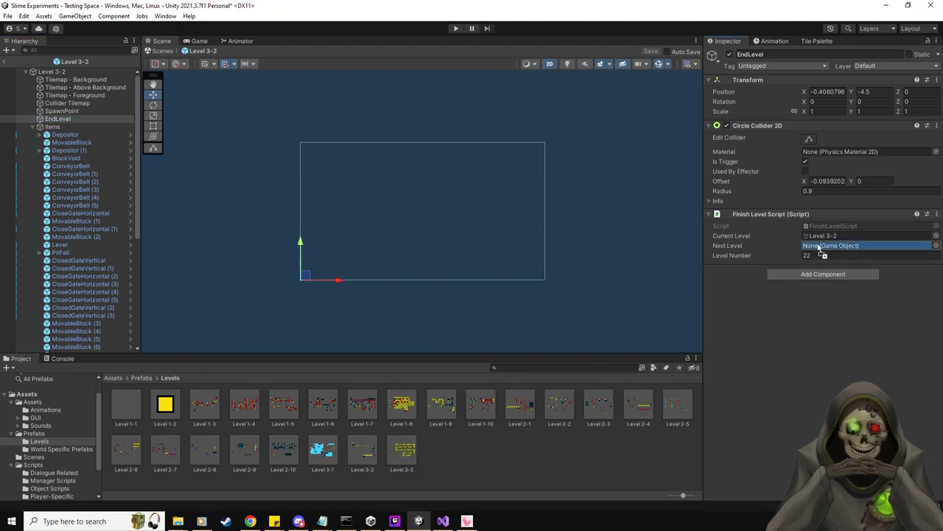
Step: Save the Level 3-2 prefab and return to the Testing Space scene
{"action": "key", "text": "ctrl+s"}
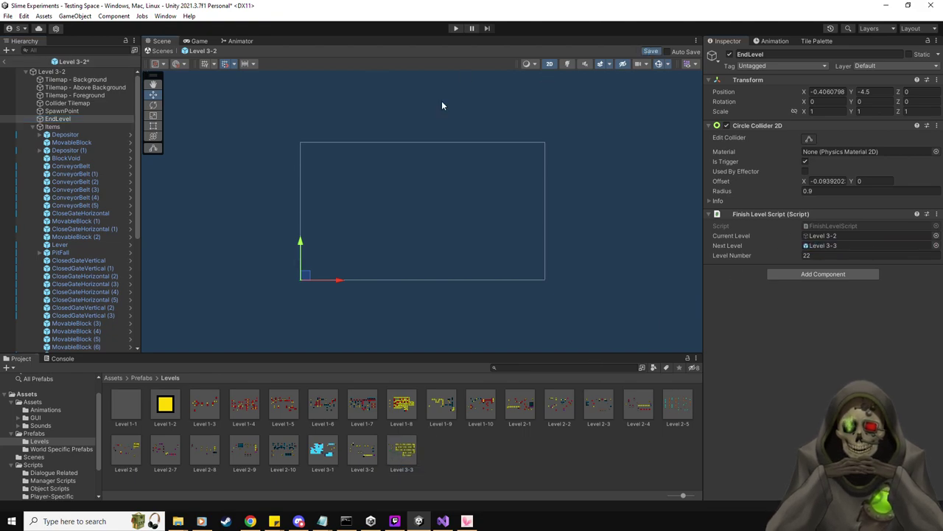
{"action": "left_click", "coordinate": [8, 63]}
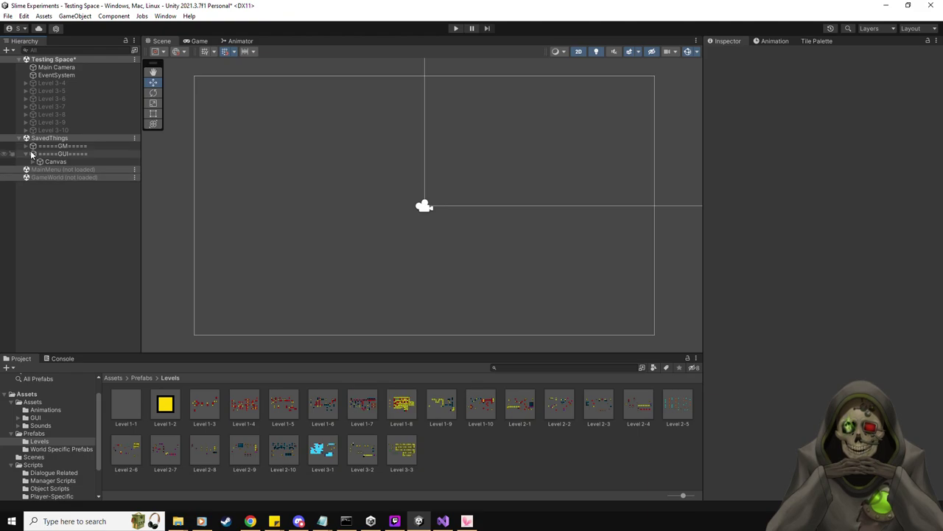
Step: Activate the Level 3-4 object and set its Items object as the default parent
{"action": "left_click", "coordinate": [66, 82]}
{"action": "left_click", "coordinate": [728, 55]}
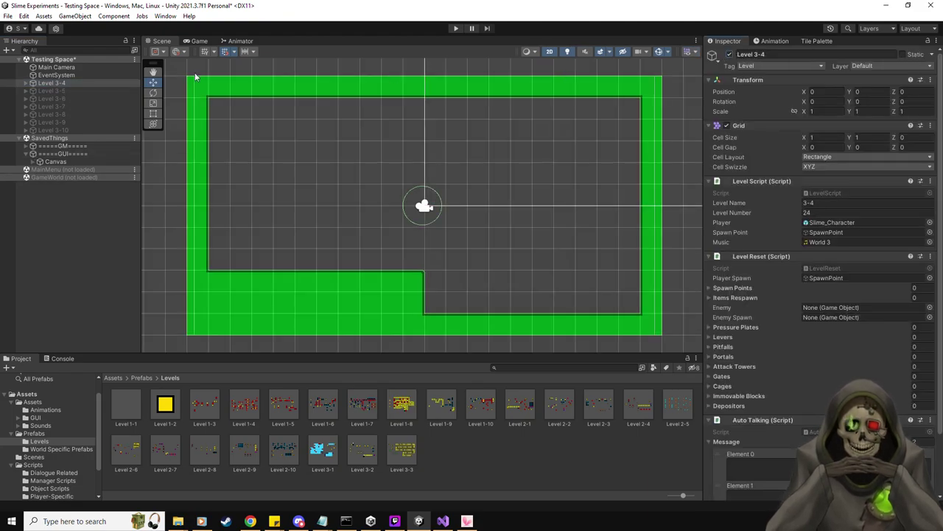
{"action": "left_click", "coordinate": [28, 83]}
{"action": "left_click", "coordinate": [59, 130]}
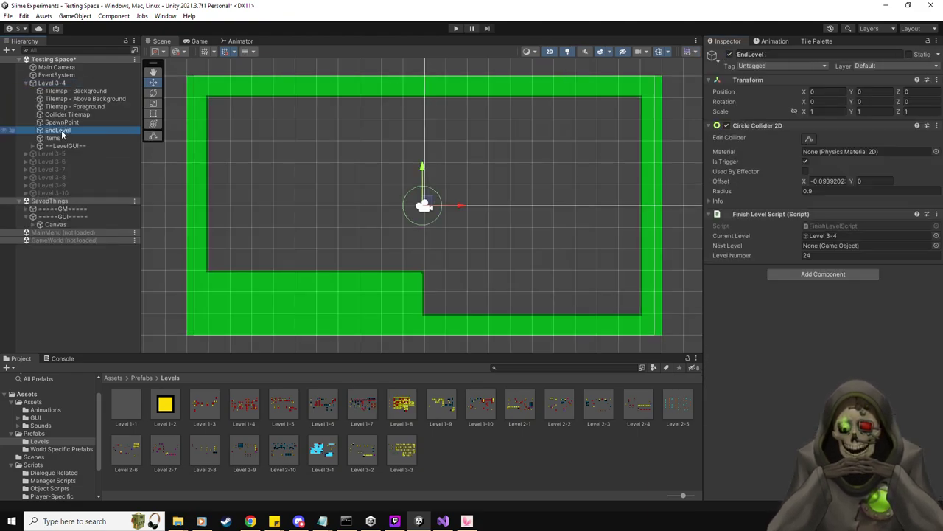
{"action": "left_click", "coordinate": [55, 138]}
{"action": "right_click", "coordinate": [58, 137]}
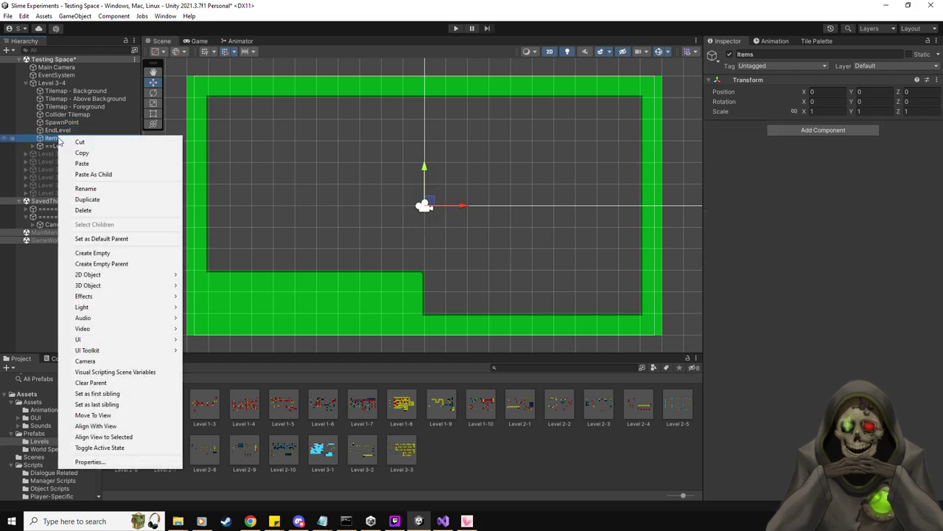
{"action": "left_click", "coordinate": [125, 238]}
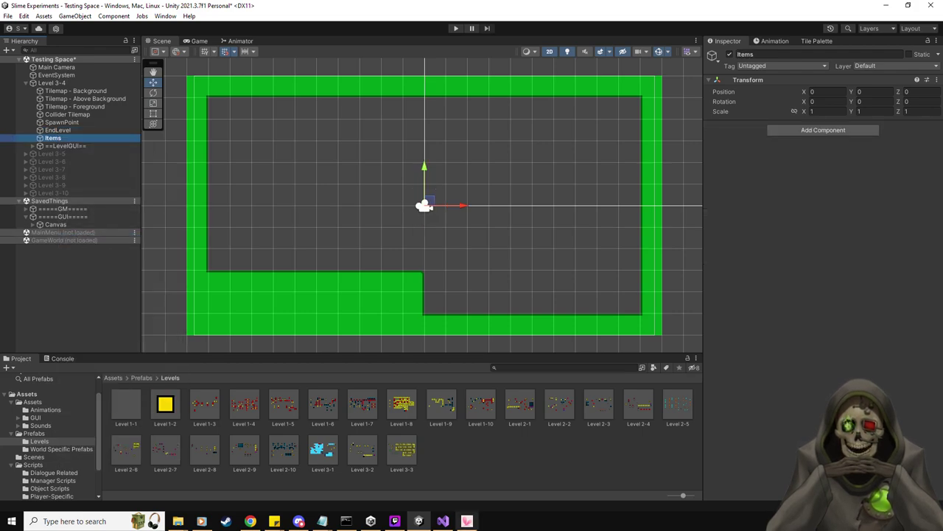
Step: Open the Level 3-3 prefab, frame its items to examine the layout, and return to Level 3-4's Items object in the scene
{"action": "double_click", "coordinate": [402, 452]}
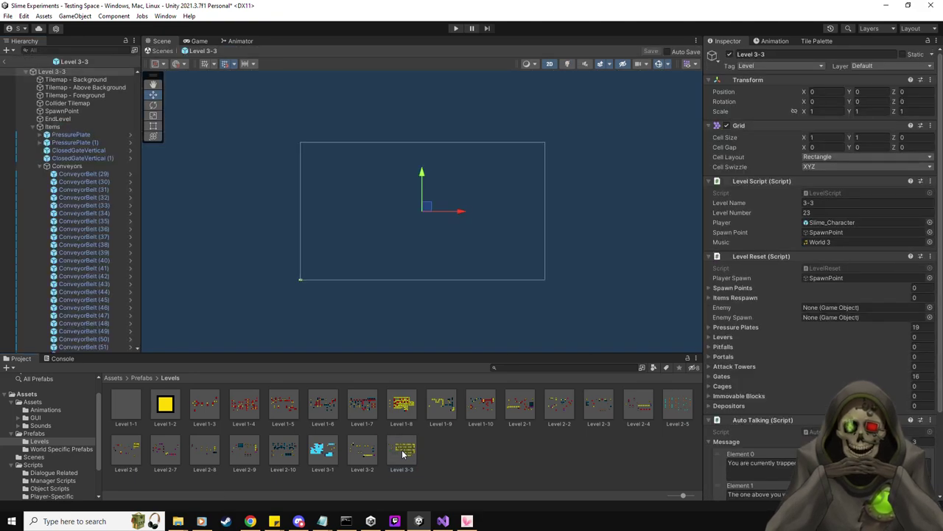
{"action": "left_click", "coordinate": [80, 126]}
{"action": "double_click", "coordinate": [67, 127]}
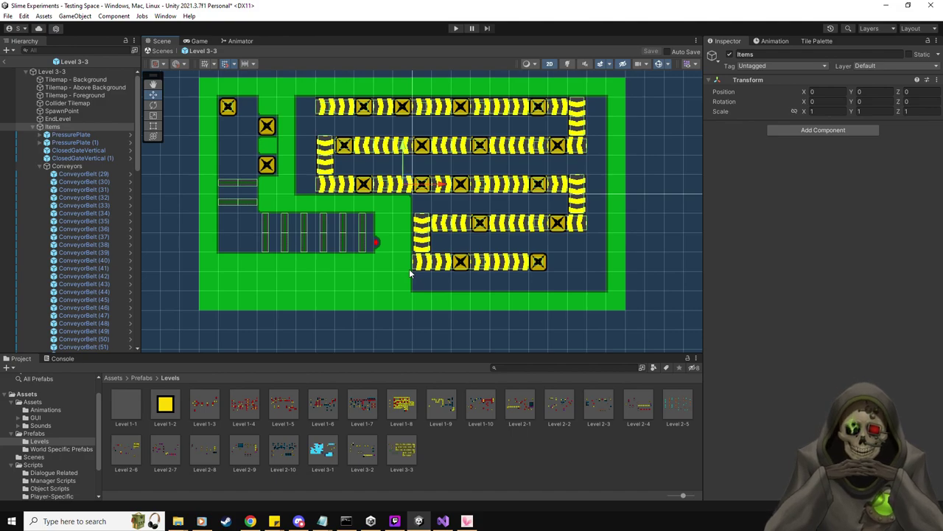
{"action": "left_click", "coordinate": [6, 62]}
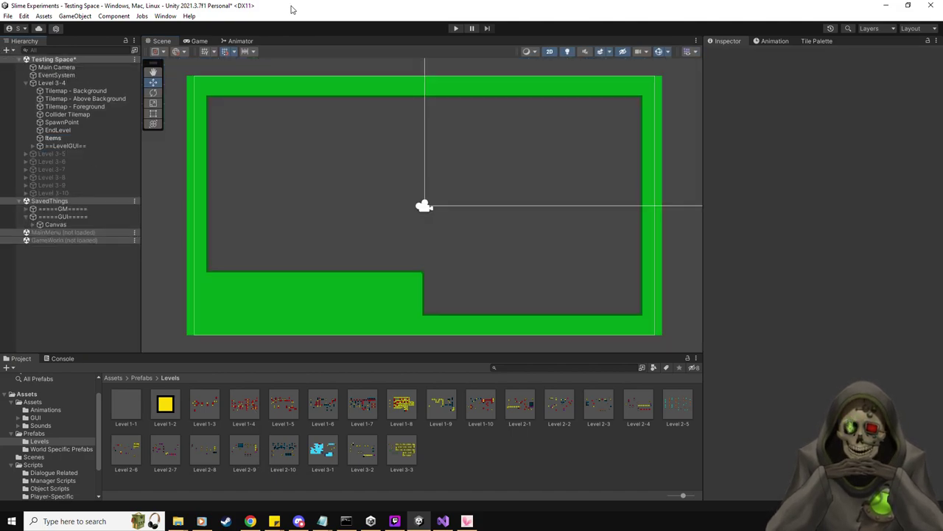
{"action": "left_click", "coordinate": [63, 139]}
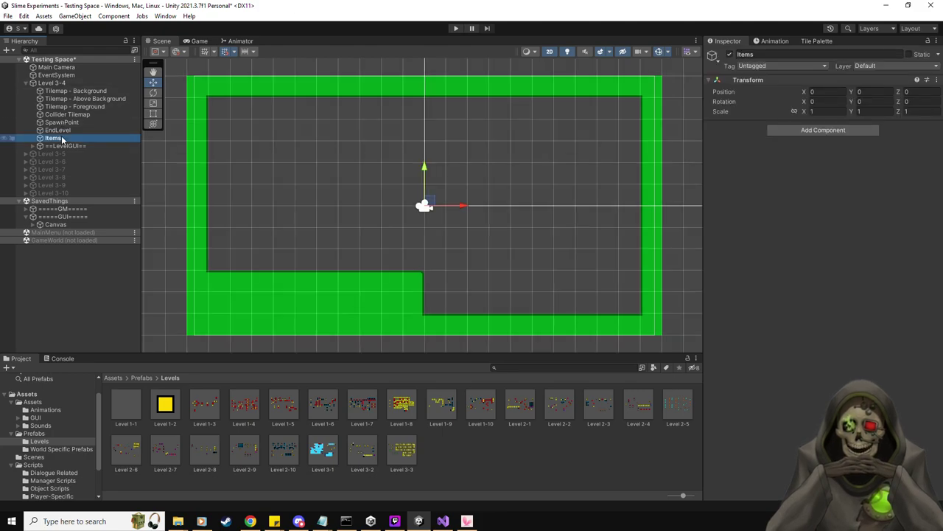
Step: Examine the layouts of the Level 3-3, 3-1, 2-10, 2-9, 1-8 and 1-10 prefabs for ideas, and return to the scene
{"action": "left_click", "coordinate": [33, 433]}
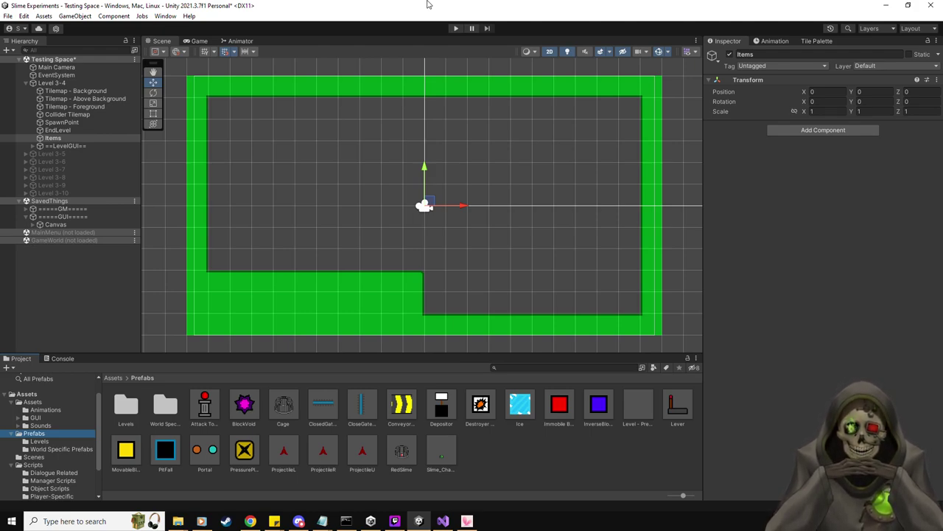
{"action": "left_click", "coordinate": [39, 440]}
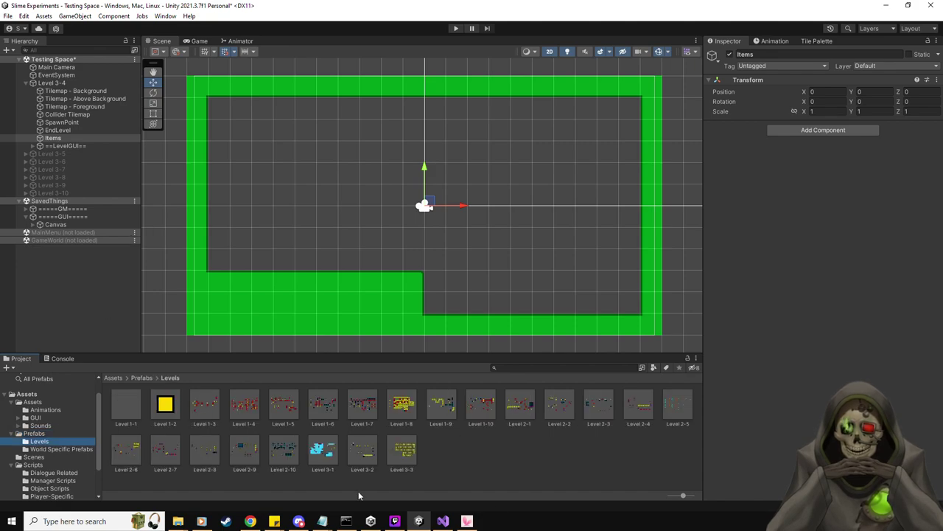
{"action": "double_click", "coordinate": [399, 457]}
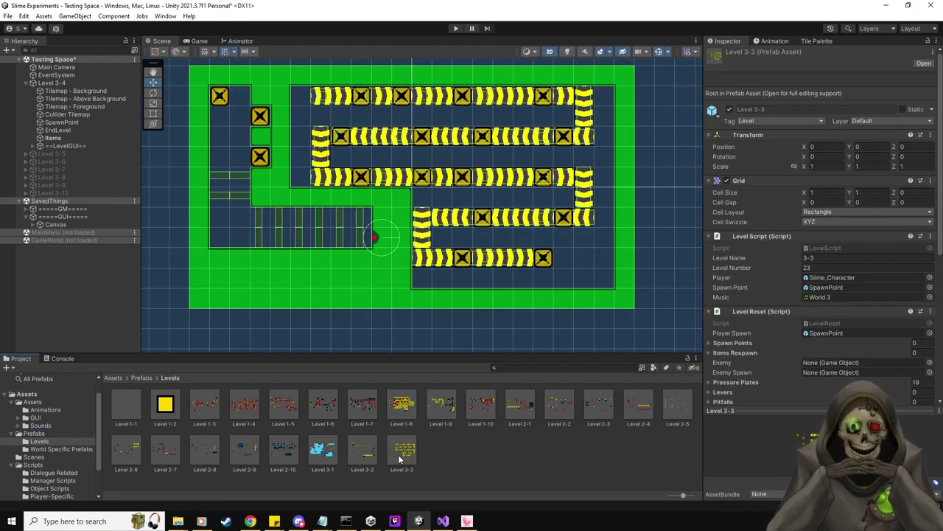
{"action": "double_click", "coordinate": [323, 451]}
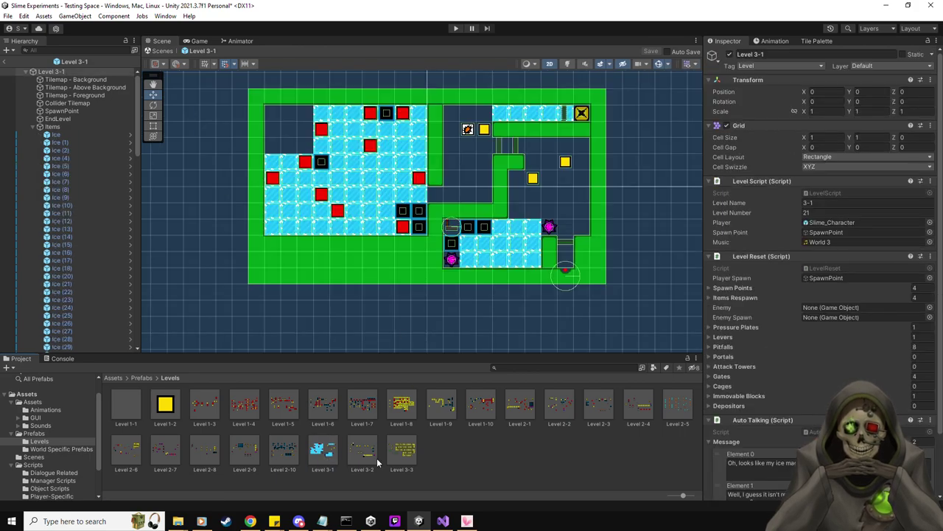
{"action": "double_click", "coordinate": [289, 452]}
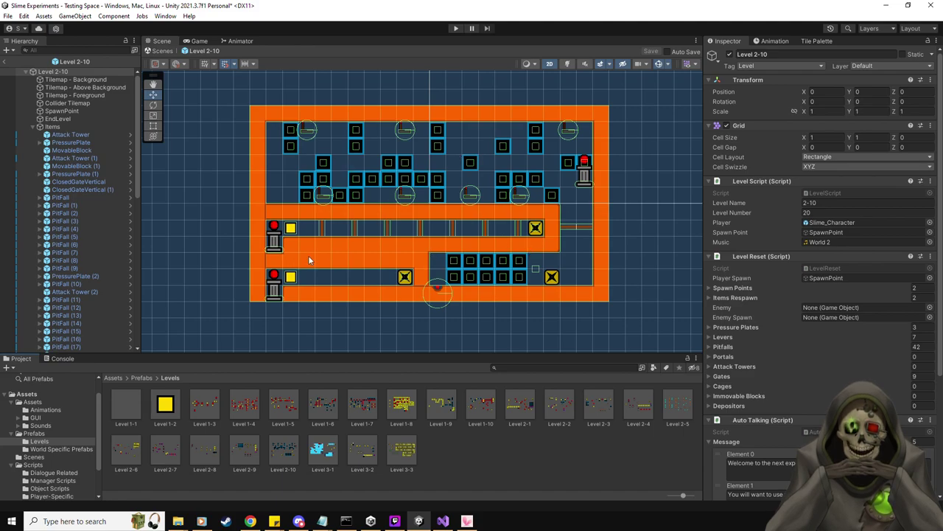
{"action": "double_click", "coordinate": [245, 453]}
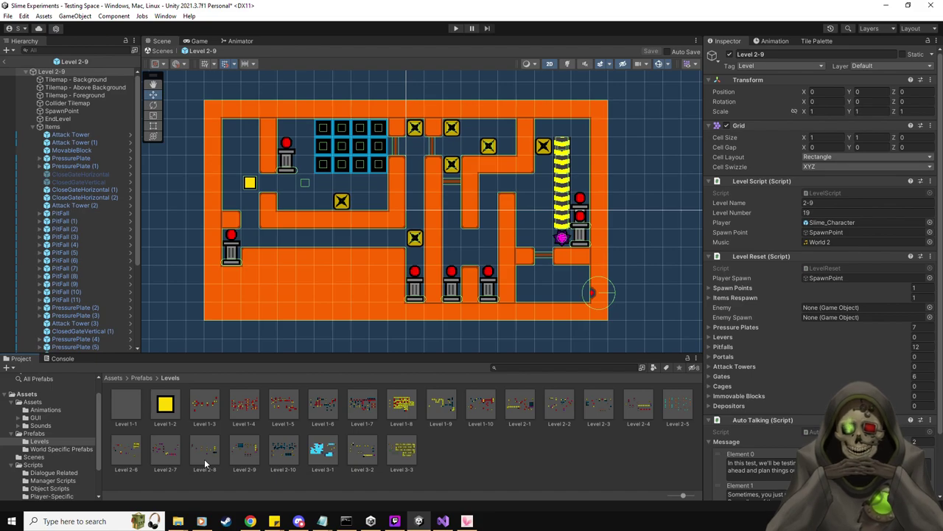
{"action": "double_click", "coordinate": [393, 408]}
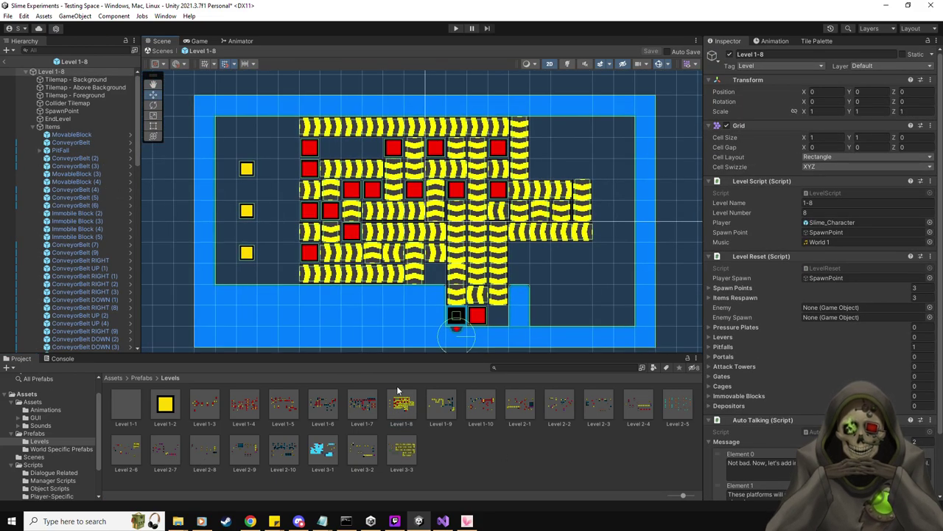
{"action": "double_click", "coordinate": [476, 407]}
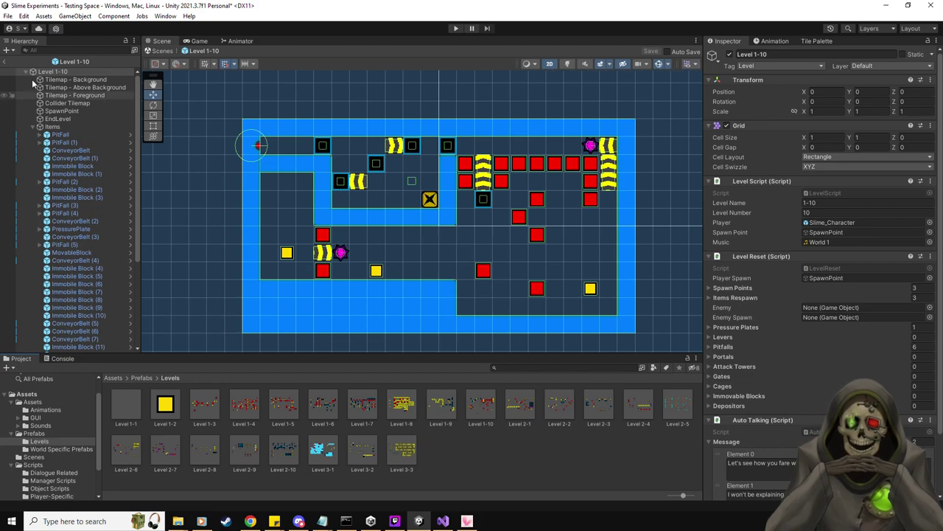
{"action": "left_click", "coordinate": [5, 61]}
Step: Place a PressurePlate, an InverseBlock to its left and a CloseGateHorizontal to its right in the upper-left part of Level 3-4
{"action": "left_click", "coordinate": [37, 433]}
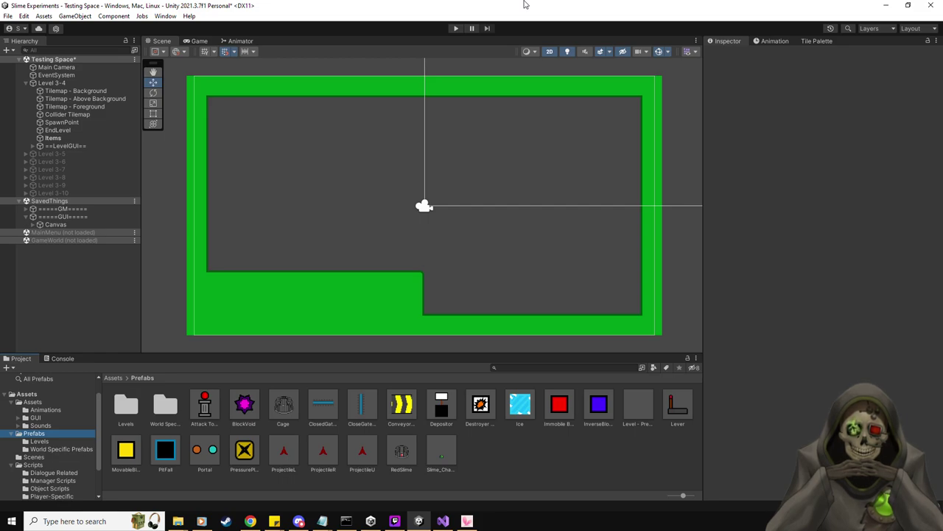
{"action": "left_click_drag", "start_coordinate": [245, 449], "coordinate": [306, 174]}
{"action": "left_click_drag", "start_coordinate": [288, 203], "coordinate": [264, 178]}
{"action": "left_click_drag", "start_coordinate": [363, 404], "coordinate": [328, 173]}
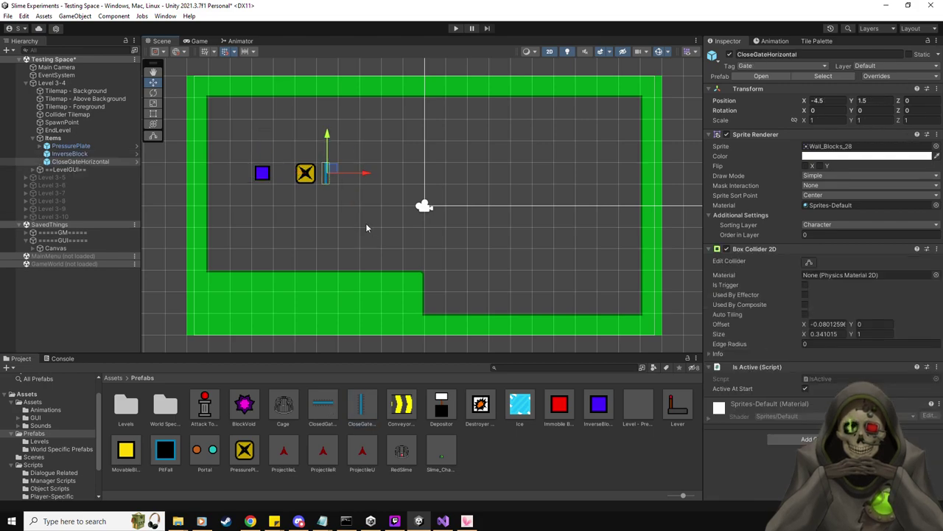
Step: Enable Is One Object on the pressure plate and assign CloseGateHorizontal as its Obj To Manipulate
{"action": "scroll", "coordinate": [366, 227], "scroll_direction": "up", "scroll_amount": 2}
{"action": "middle_click_drag", "start_coordinate": [365, 227], "coordinate": [399, 275]}
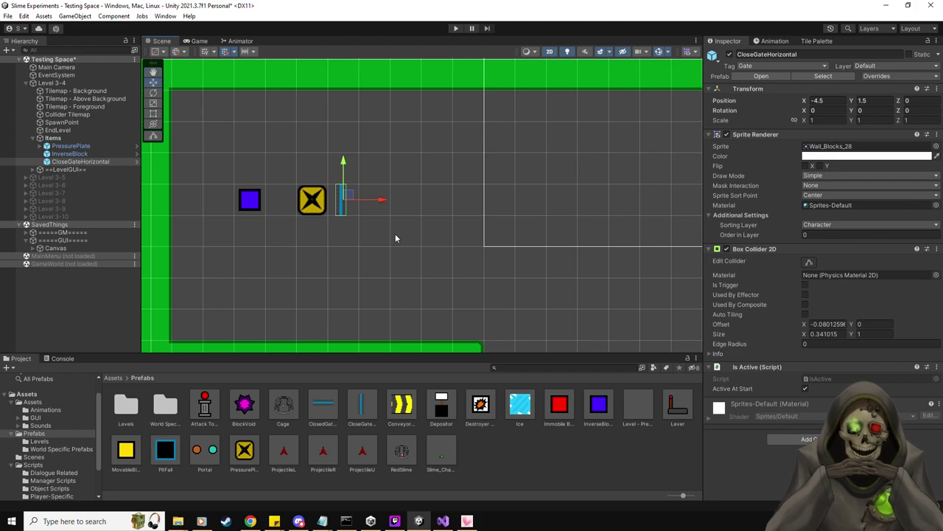
{"action": "left_click", "coordinate": [71, 146]}
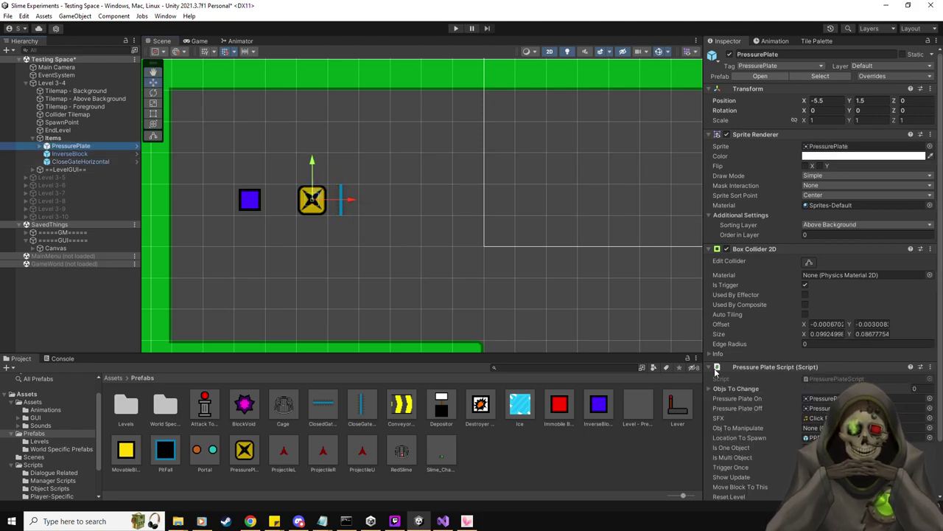
{"action": "scroll", "coordinate": [782, 418], "scroll_direction": "down", "scroll_amount": 2}
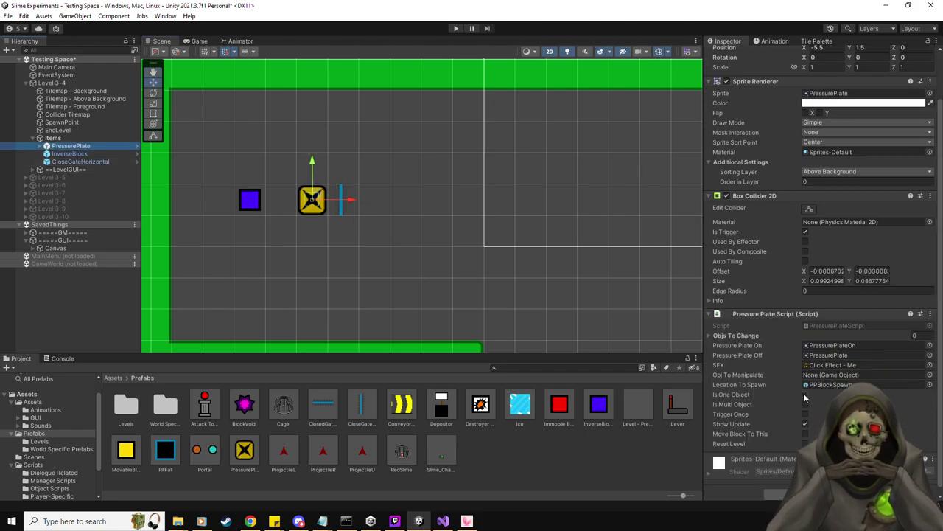
{"action": "left_click", "coordinate": [805, 395]}
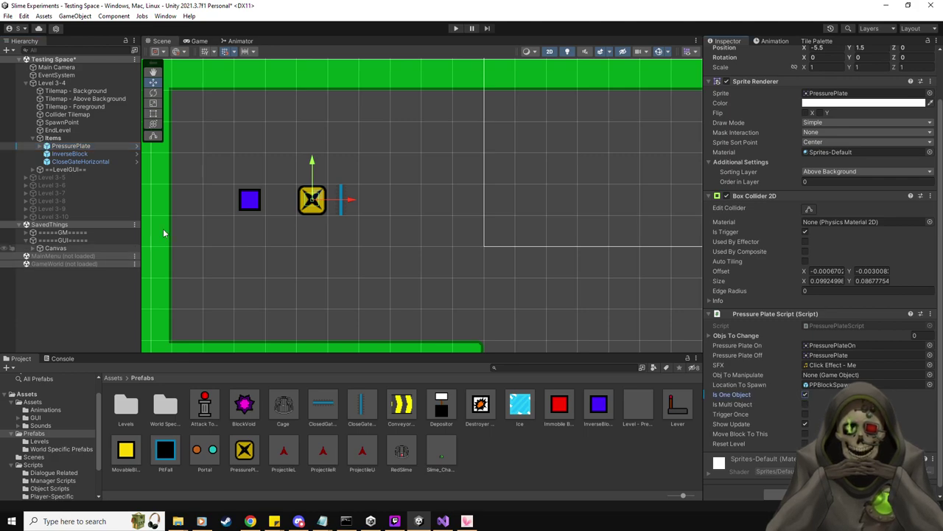
{"action": "left_click_drag", "start_coordinate": [78, 161], "coordinate": [818, 374]}
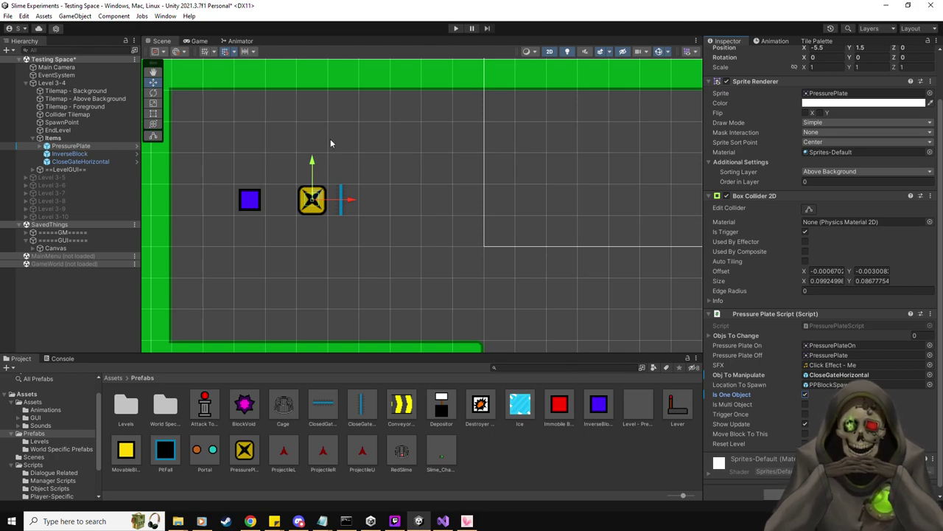
Step: Playtest Level 3-4 by moving the slime so the inverse block crosses the pressure plate, and stop the game
{"action": "left_click", "coordinate": [457, 28]}
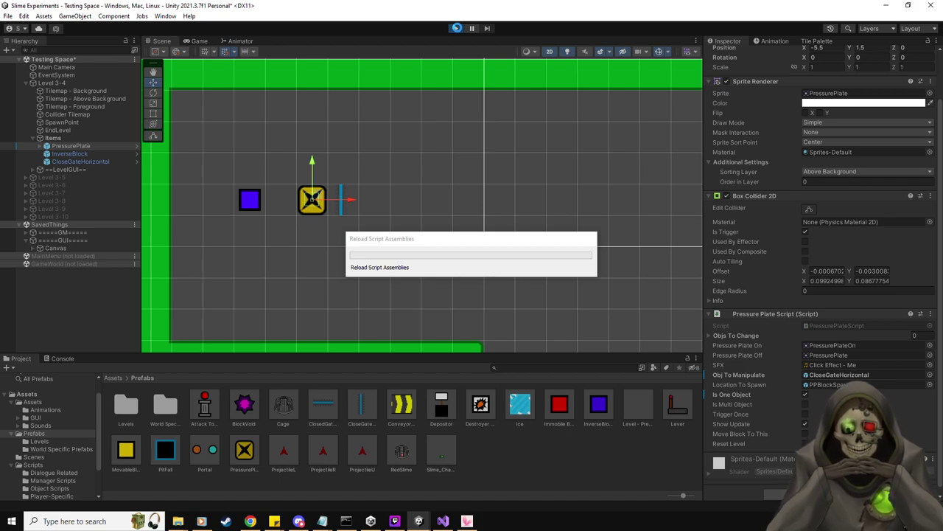
{"action": "key", "text": "Left"}
{"action": "key", "text": "Left"}
{"action": "key", "text": "Up"}
{"action": "key", "text": "Right"}
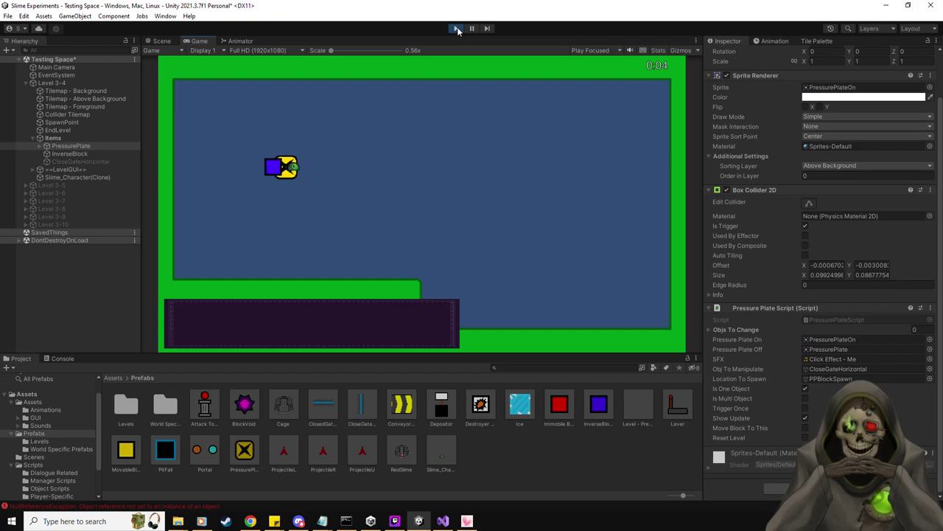
{"action": "key", "text": "Right"}
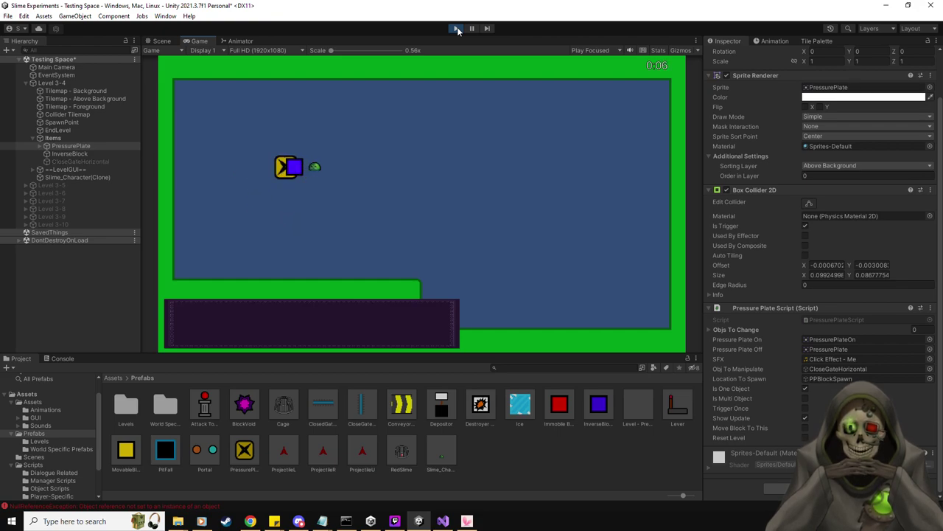
{"action": "key", "text": "Right"}
{"action": "key", "text": "Right"}
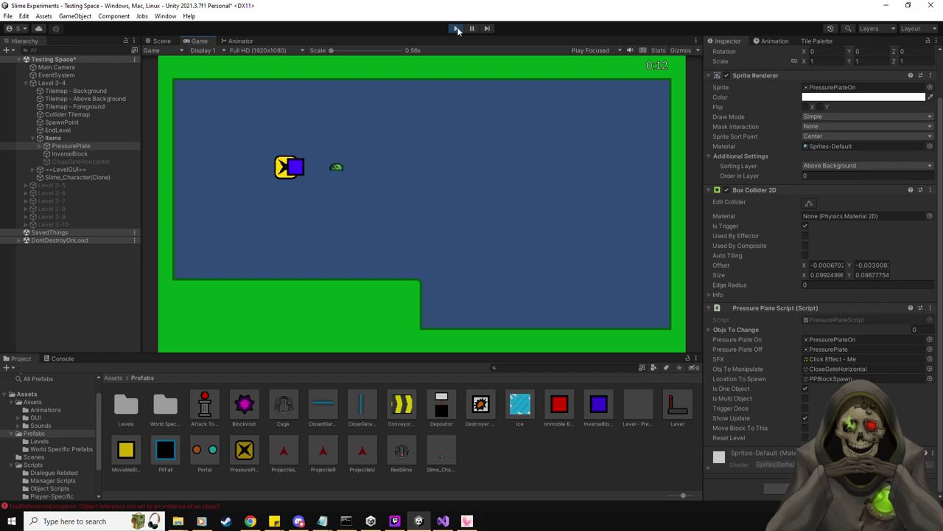
{"action": "left_click", "coordinate": [457, 29]}
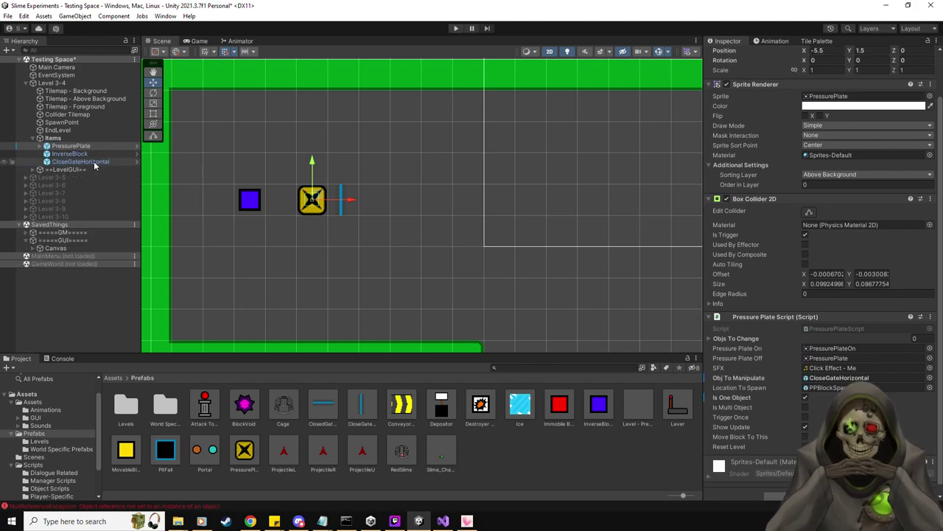
Step: Move the horizontal gate to X -6.5, between the inverse block and the pressure plate, and deactivate it, keeping Active At Start enabled
{"action": "left_click", "coordinate": [344, 200]}
{"action": "left_click_drag", "start_coordinate": [347, 203], "coordinate": [282, 200]}
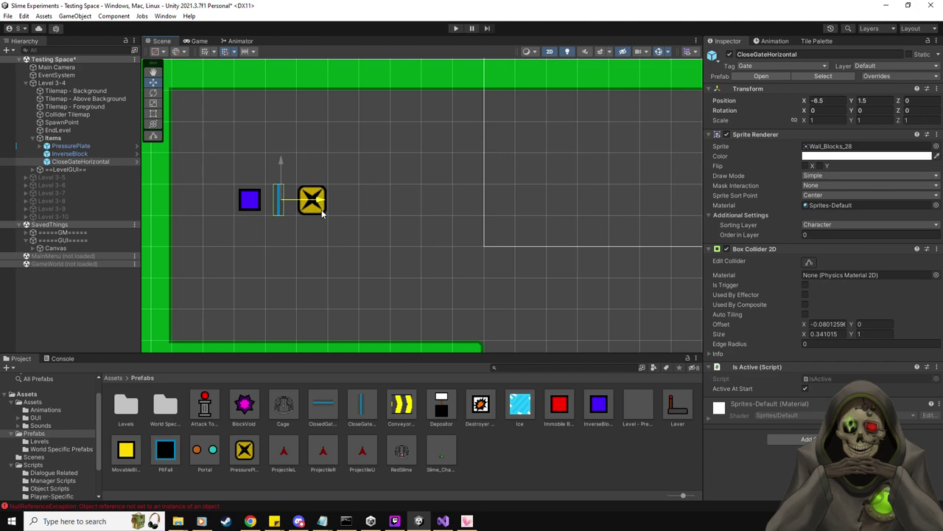
{"action": "left_click", "coordinate": [806, 389]}
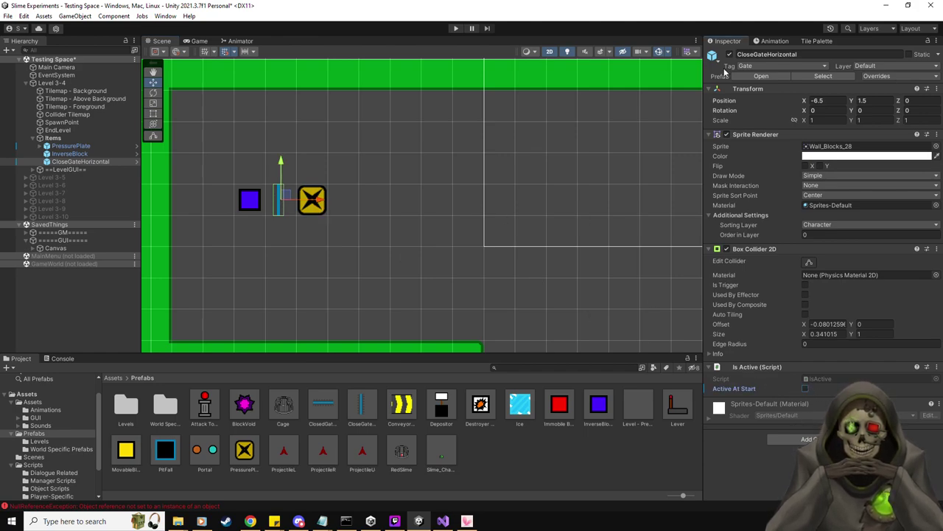
{"action": "key", "text": "ctrl+z"}
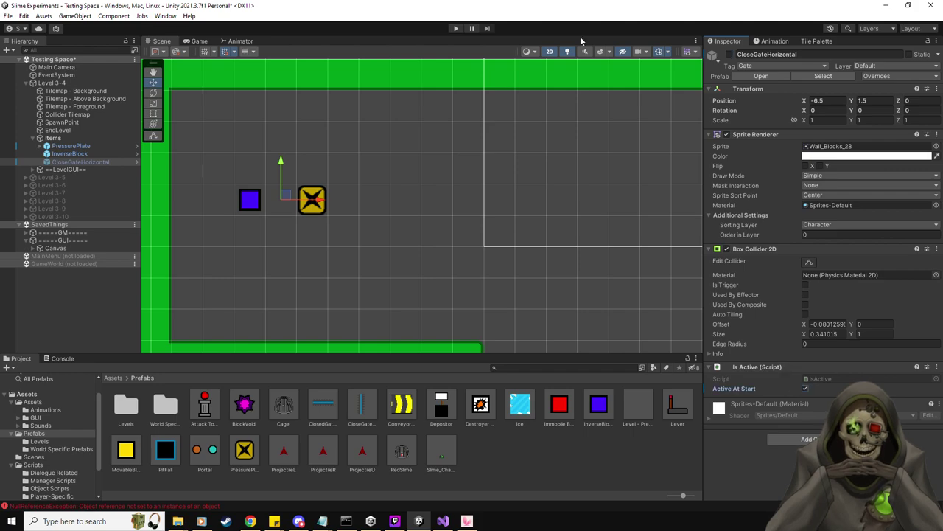
Step: Playtest Level 3-4 by guiding the slime so the inverse block moves onto and past the pressure plate beside the gate, and stop the game
{"action": "left_click", "coordinate": [456, 28]}
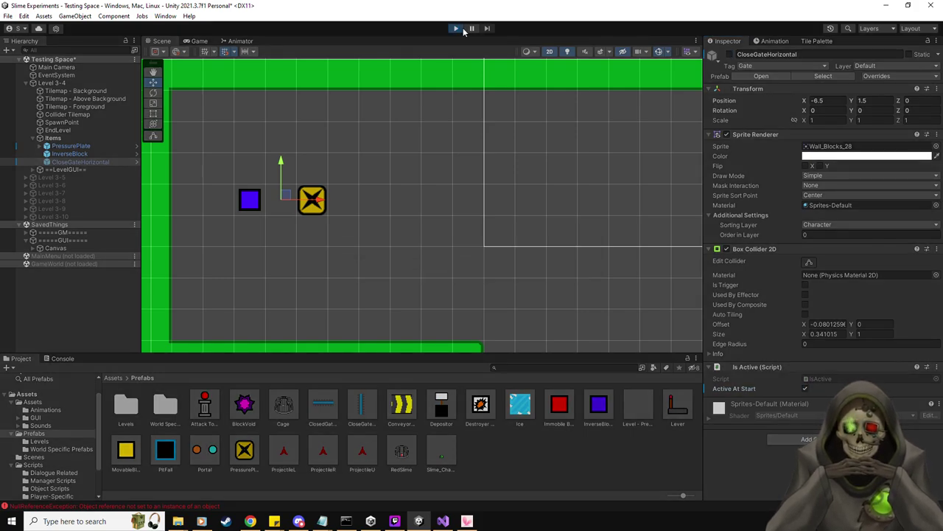
{"action": "key", "text": "Left"}
{"action": "key", "text": "Up"}
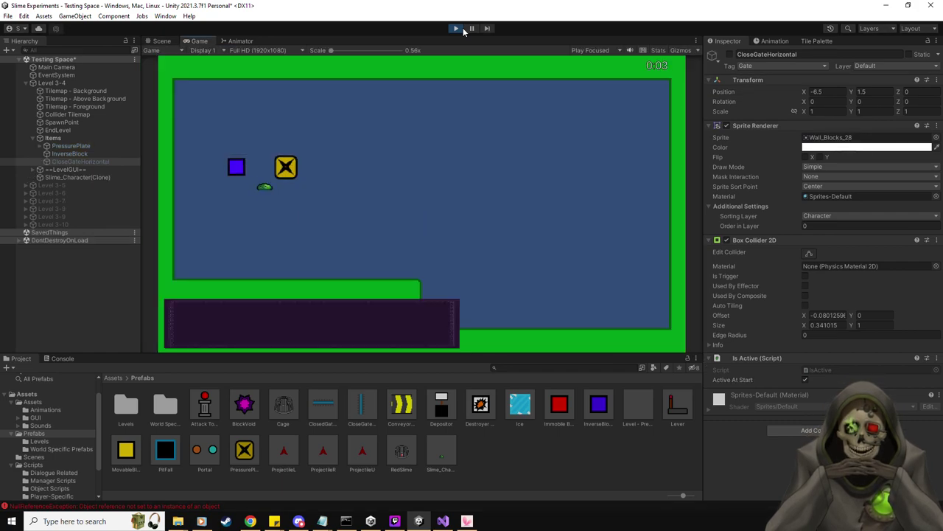
{"action": "key", "text": "Right"}
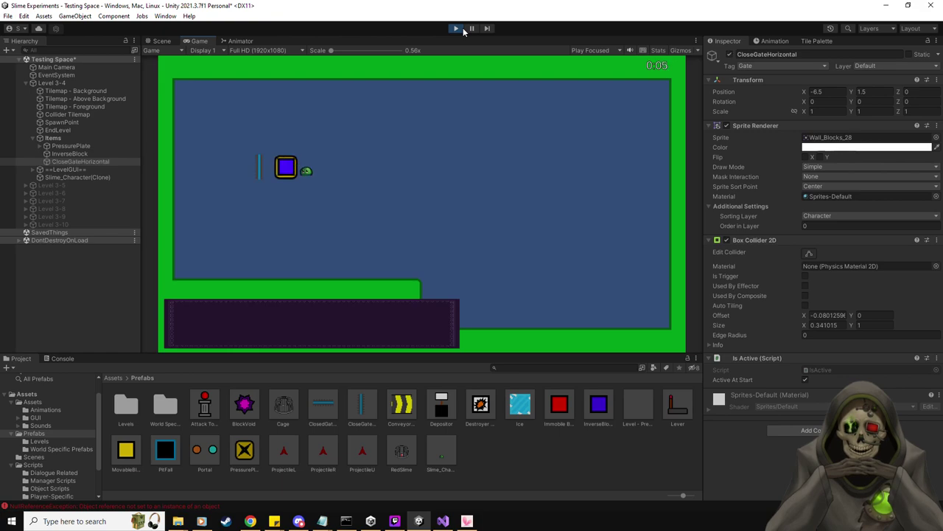
{"action": "key", "text": "Right"}
{"action": "key", "text": "Up"}
{"action": "key", "text": "Left"}
{"action": "key", "text": "Right"}
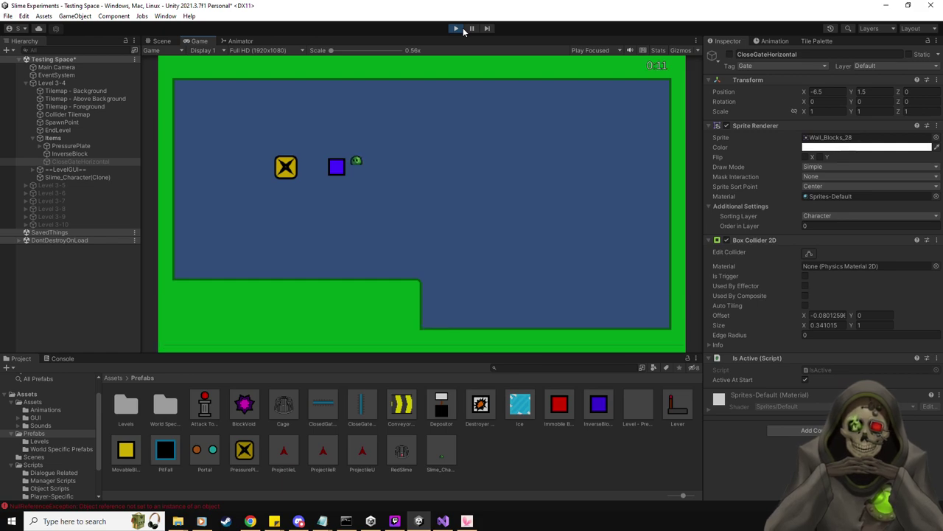
{"action": "left_click", "coordinate": [456, 28]}
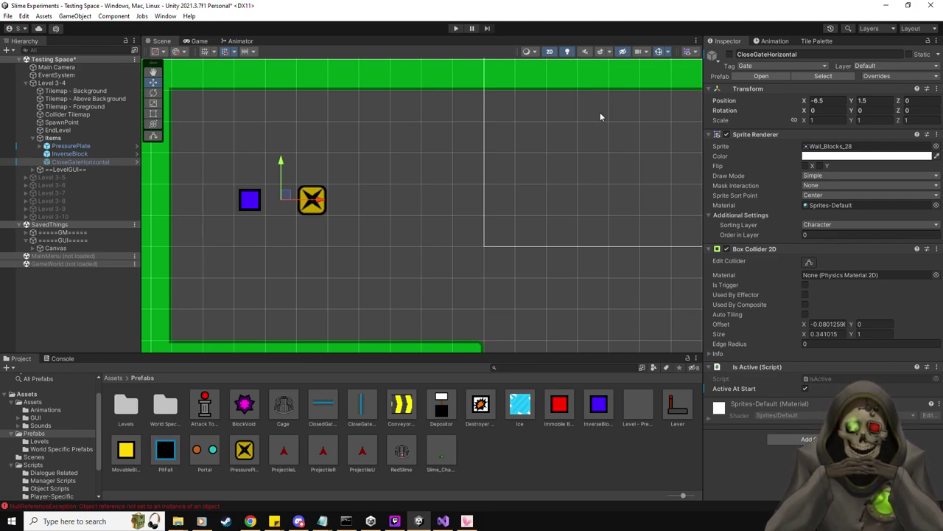
Step: Reactivate the horizontal gate between the inverse block and the pressure plate
{"action": "scroll", "coordinate": [511, 183], "scroll_direction": "down", "scroll_amount": 3}
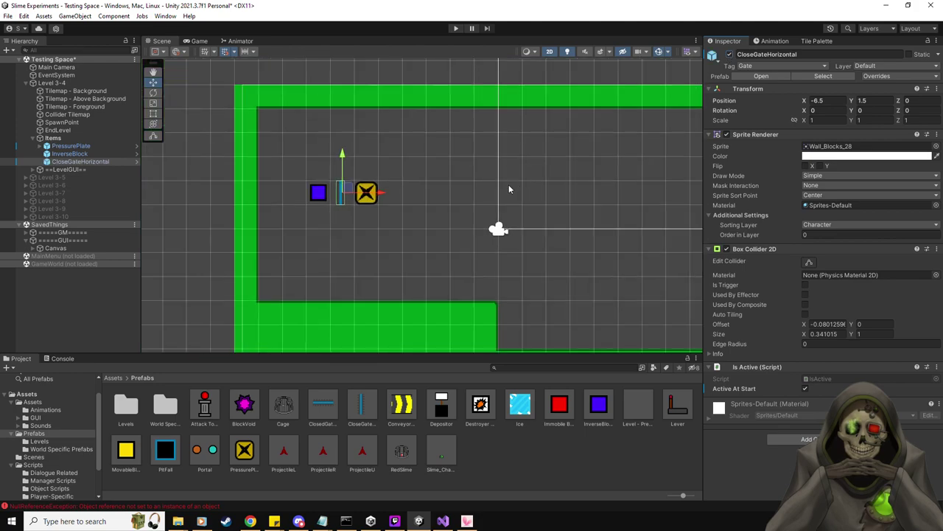
{"action": "scroll", "coordinate": [448, 198], "scroll_direction": "down", "scroll_amount": 1}
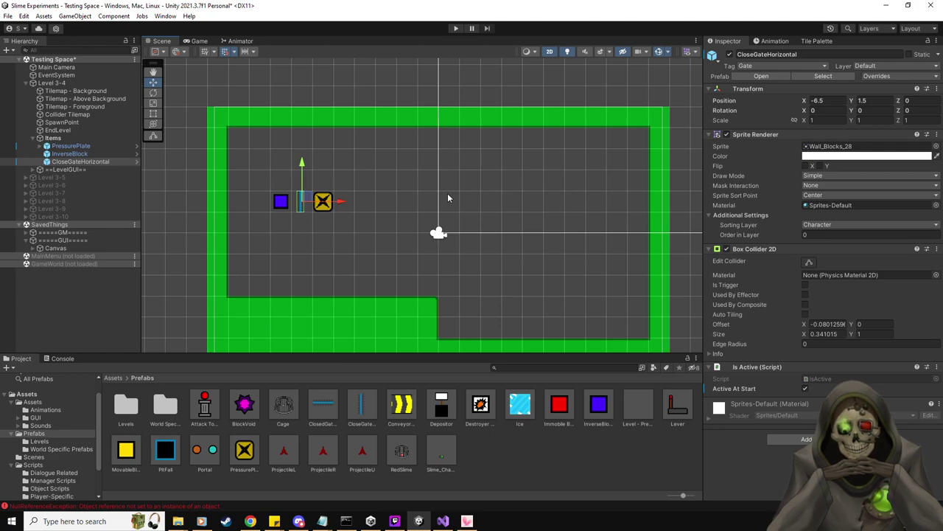
{"action": "scroll", "coordinate": [447, 198], "scroll_direction": "down", "scroll_amount": 1}
{"action": "middle_click_drag", "start_coordinate": [448, 198], "coordinate": [406, 208]}
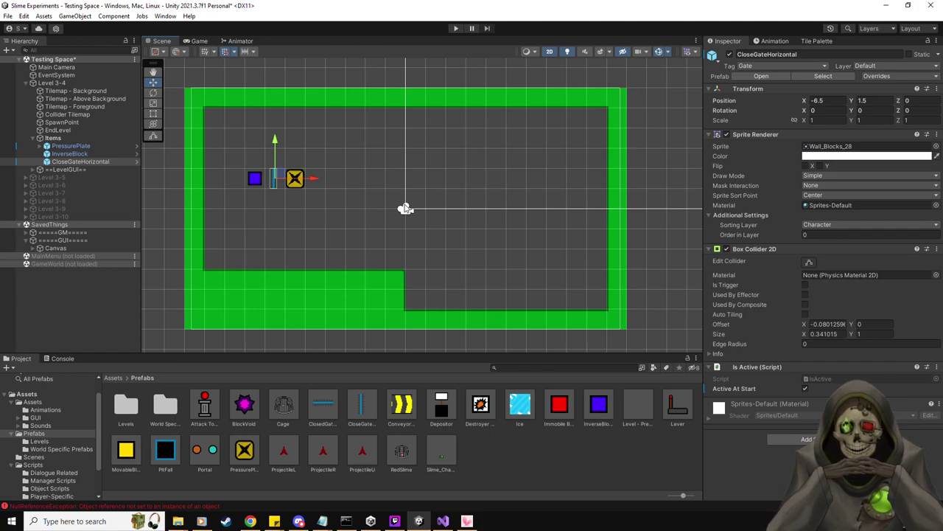
Step: Paint a one-tile-high wall strip from the Green Room palette over the lower-right recess, leaving an opening at its right end
{"action": "left_click", "coordinate": [818, 40]}
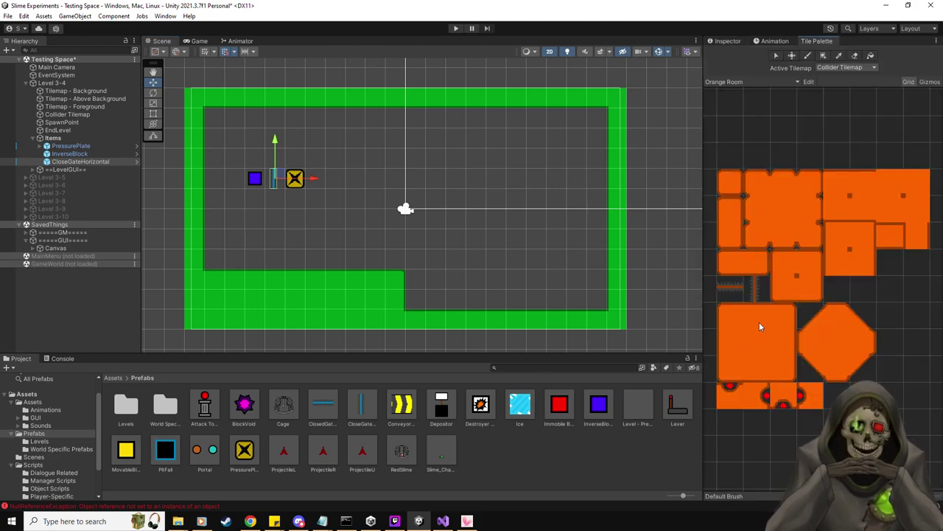
{"action": "left_click", "coordinate": [757, 84]}
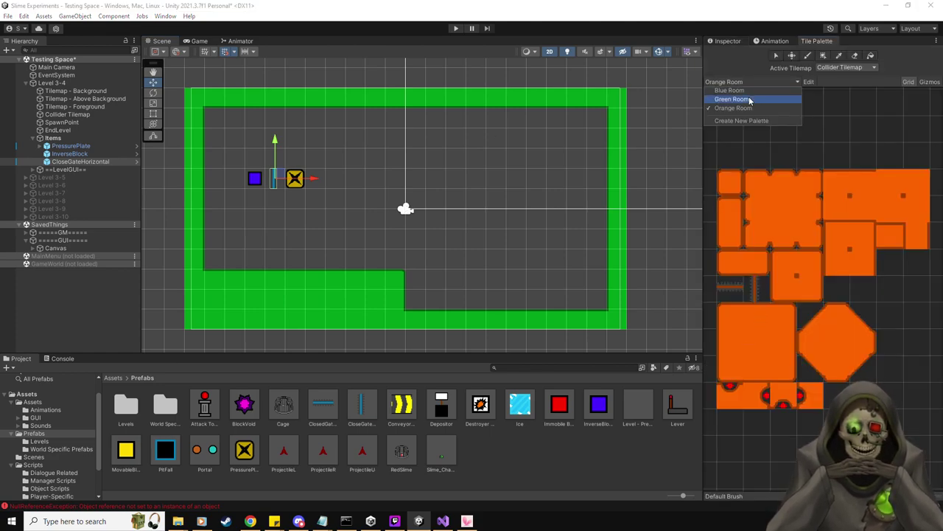
{"action": "left_click", "coordinate": [752, 99]}
{"action": "left_click", "coordinate": [775, 242]}
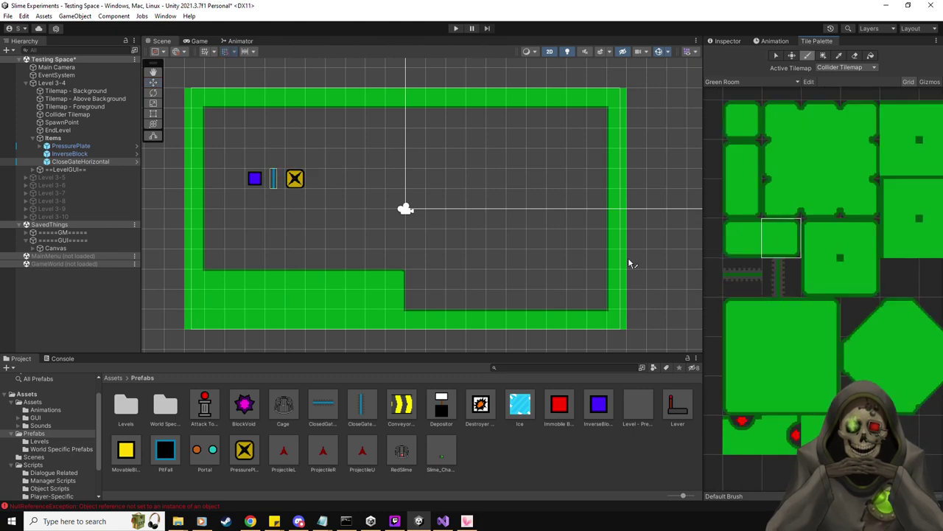
{"action": "scroll", "coordinate": [758, 249], "scroll_direction": "down", "scroll_amount": 2}
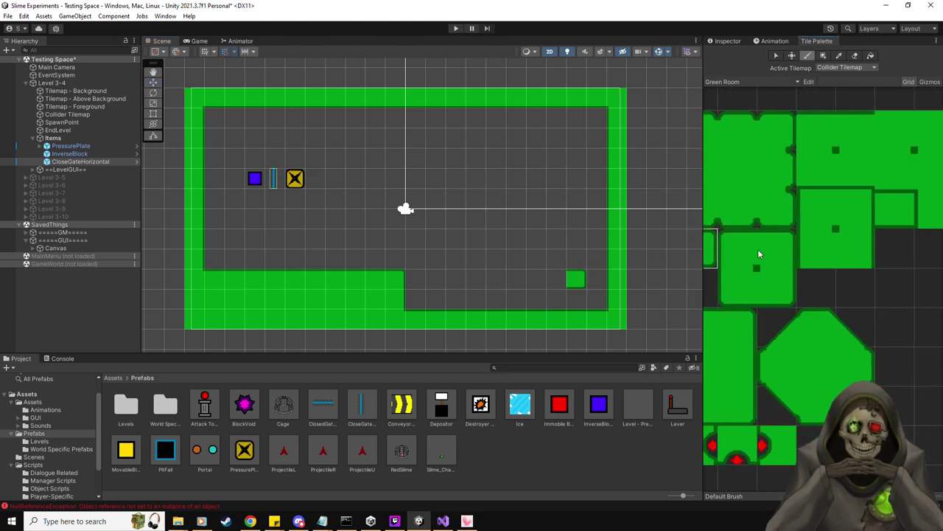
{"action": "left_click", "coordinate": [872, 217]}
{"action": "left_click_drag", "start_coordinate": [575, 277], "coordinate": [398, 283]}
{"action": "key", "text": "ctrl+z"}
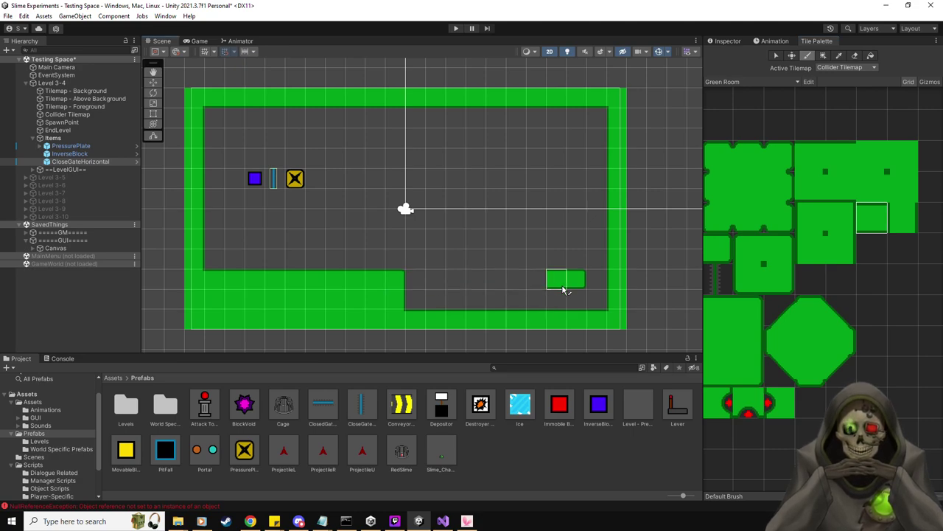
{"action": "left_click_drag", "start_coordinate": [564, 287], "coordinate": [410, 286]}
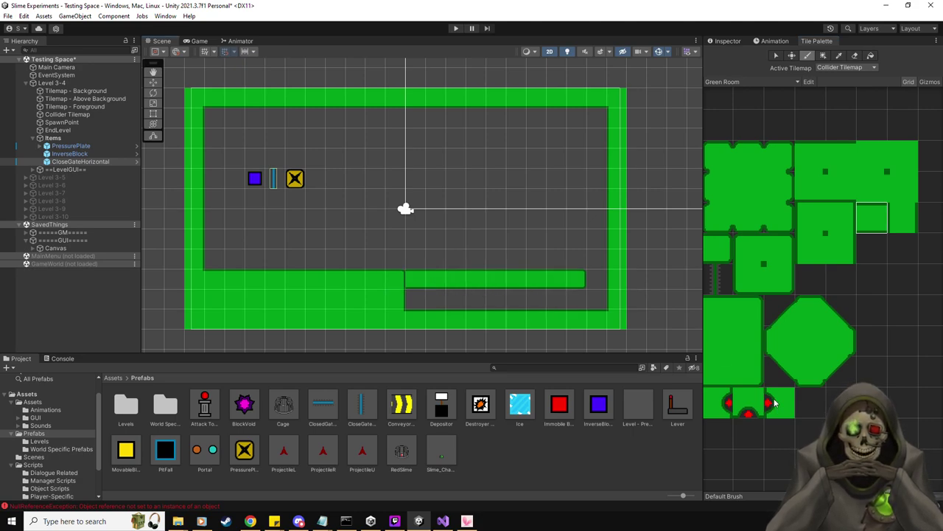
Step: Paint the Green Room tile with the red half-circle onto the wall at the left end of the new corridor
{"action": "scroll", "coordinate": [794, 363], "scroll_direction": "up", "scroll_amount": 1}
{"action": "left_click", "coordinate": [762, 397]}
{"action": "left_click", "coordinate": [402, 308]}
{"action": "scroll", "coordinate": [476, 295], "scroll_direction": "up", "scroll_amount": 2}
{"action": "left_click", "coordinate": [858, 159]}
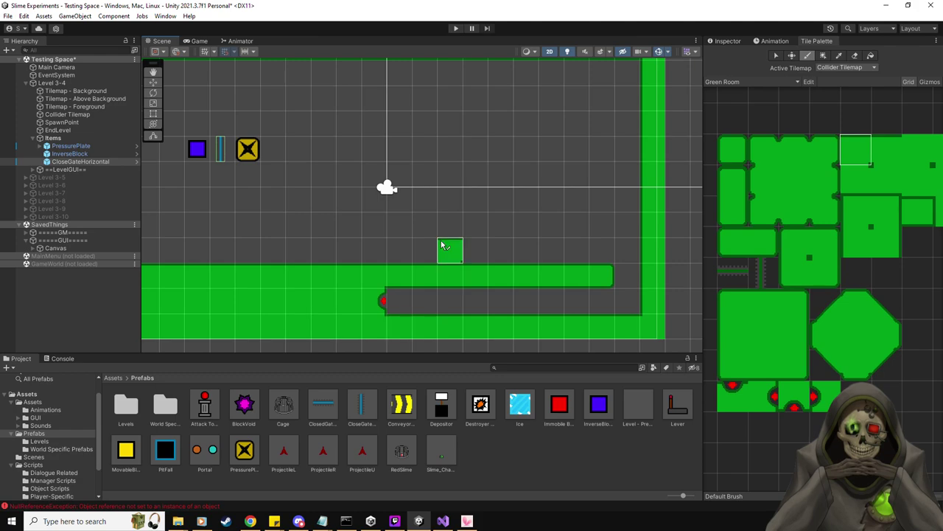
Step: Move CloseGateHorizontal into the lower-right corridor and duplicate it eight times, spacing the nine gates one unit apart from X 0.5 to 8.5 at Y -4.5
{"action": "middle_click_drag", "start_coordinate": [442, 245], "coordinate": [385, 238]}
{"action": "scroll", "coordinate": [453, 213], "scroll_direction": "down", "scroll_amount": 1}
{"action": "left_click", "coordinate": [79, 161]}
{"action": "left_click", "coordinate": [726, 41]}
{"action": "left_click", "coordinate": [152, 82]}
{"action": "left_click_drag", "start_coordinate": [188, 141], "coordinate": [547, 292]}
{"action": "key", "text": "ctrl+d"}
{"action": "key", "text": "ctrl+d"}
{"action": "key", "text": "ctrl+d"}
{"action": "key", "text": "ctrl+d"}
{"action": "key", "text": "ctrl+d"}
{"action": "key", "text": "ctrl+d"}
{"action": "key", "text": "ctrl+d"}
{"action": "key", "text": "ctrl+d"}
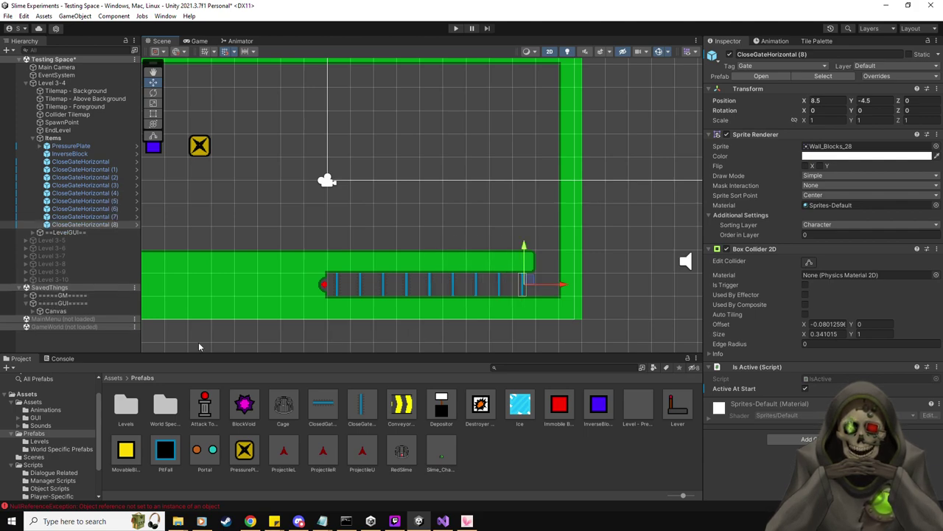
Step: Replace the sprite of all nine corridor gates with the green vertical gate sprite Wall_Blocks_World3_31
{"action": "left_click", "coordinate": [33, 162], "text": "shift"}
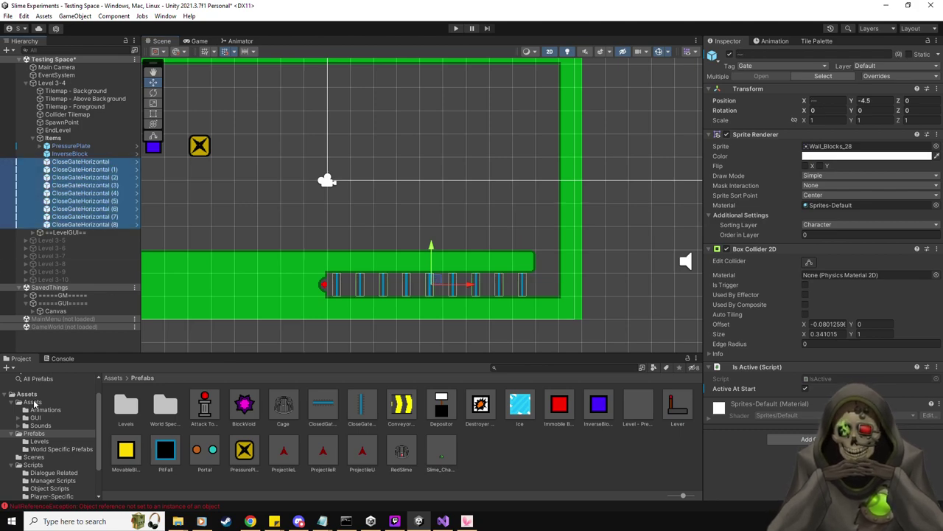
{"action": "left_click", "coordinate": [33, 402]}
{"action": "scroll", "coordinate": [549, 450], "scroll_direction": "down", "scroll_amount": 5}
{"action": "left_click_drag", "start_coordinate": [592, 431], "coordinate": [870, 146]}
{"action": "left_click", "coordinate": [83, 162]}
{"action": "scroll", "coordinate": [354, 229], "scroll_direction": "down", "scroll_amount": 1}
{"action": "middle_click_drag", "start_coordinate": [354, 229], "coordinate": [418, 228]}
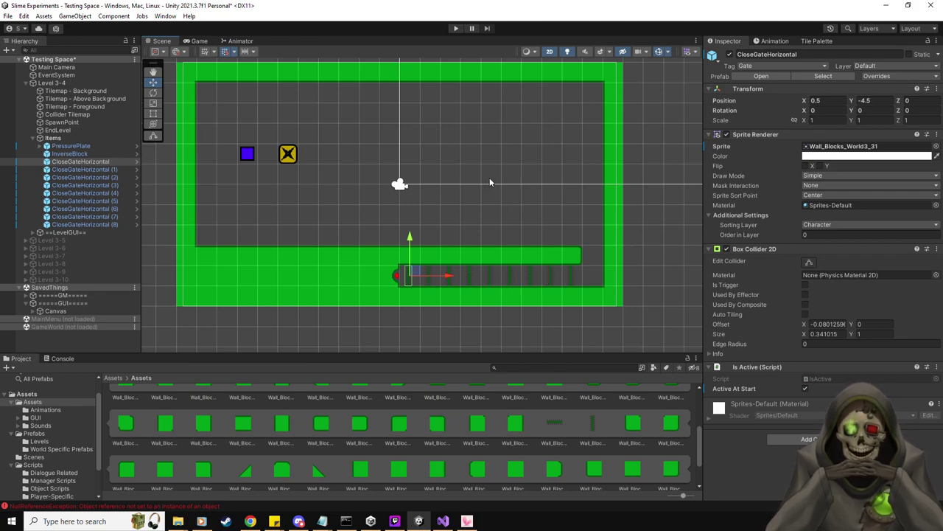
Step: Assign the leftmost corridor gate, CloseGateHorizontal, as the pressure plate's Obj To Manipulate
{"action": "left_click", "coordinate": [71, 145]}
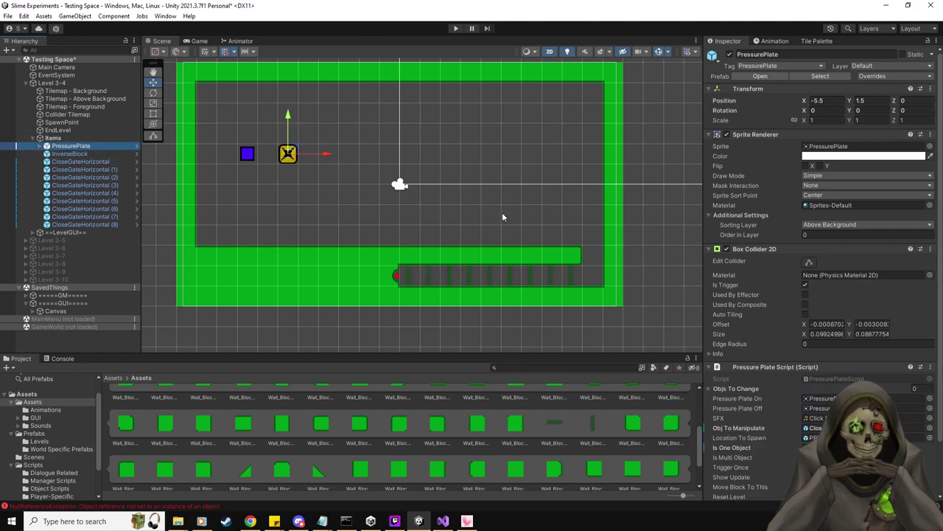
{"action": "middle_click_drag", "start_coordinate": [500, 215], "coordinate": [500, 244]}
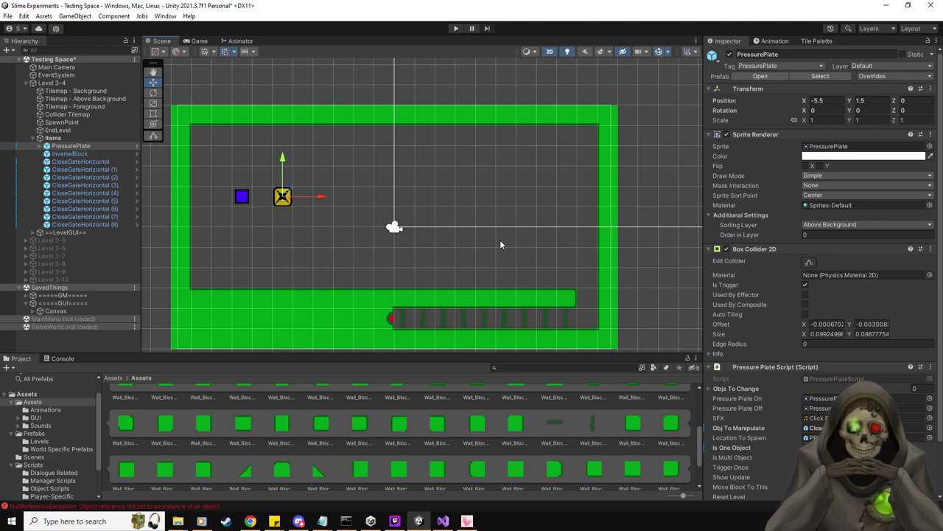
{"action": "scroll", "coordinate": [816, 421], "scroll_direction": "down", "scroll_amount": 3}
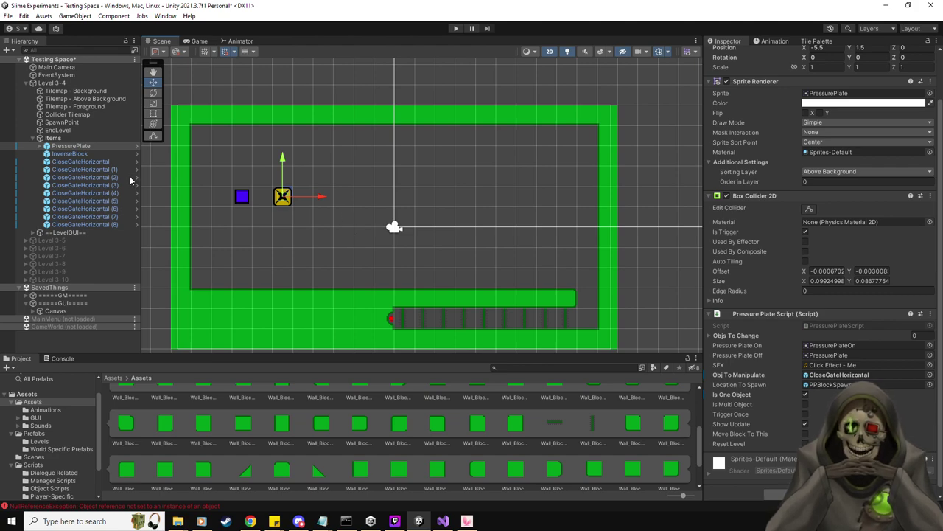
{"action": "left_click_drag", "start_coordinate": [95, 162], "coordinate": [845, 378]}
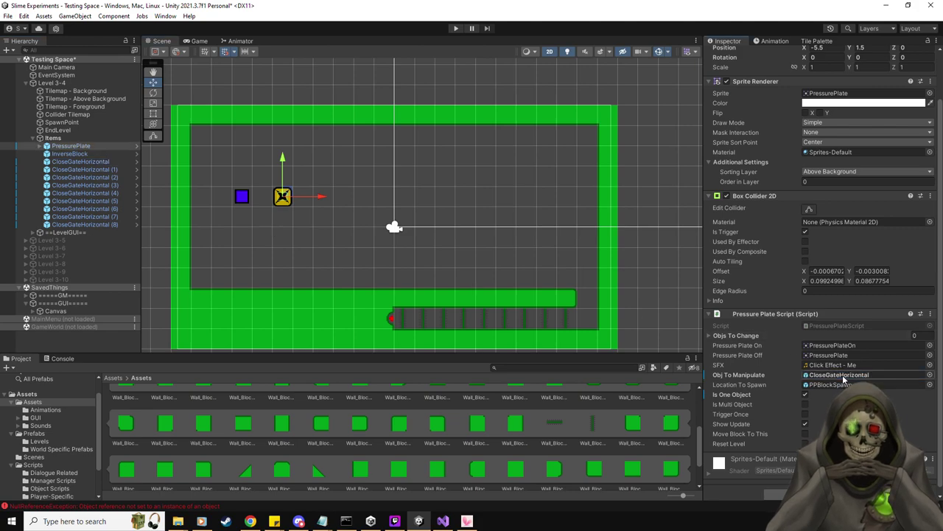
Step: Playtest the corridor gate by steering the slime so the inverse block moves on and off the pressure plate from both sides, and stop the game
{"action": "left_click", "coordinate": [455, 28]}
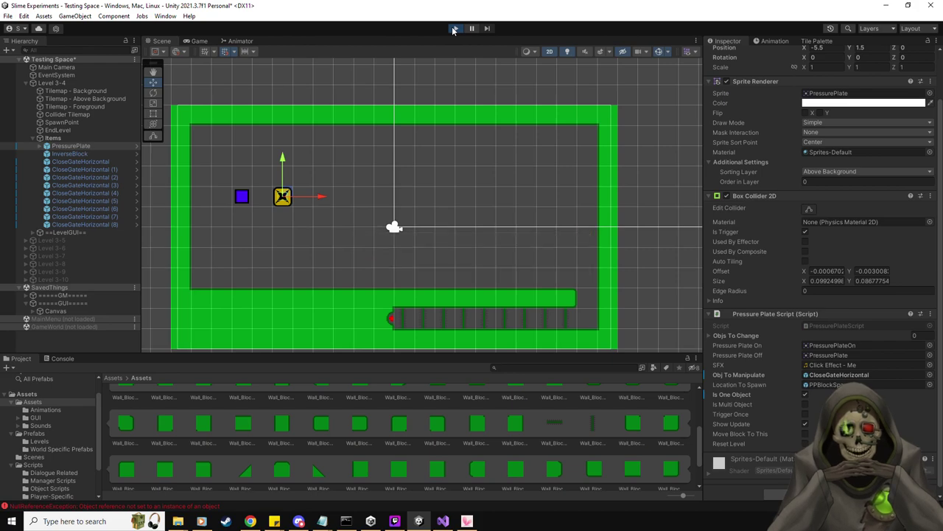
{"action": "key", "text": "Left"}
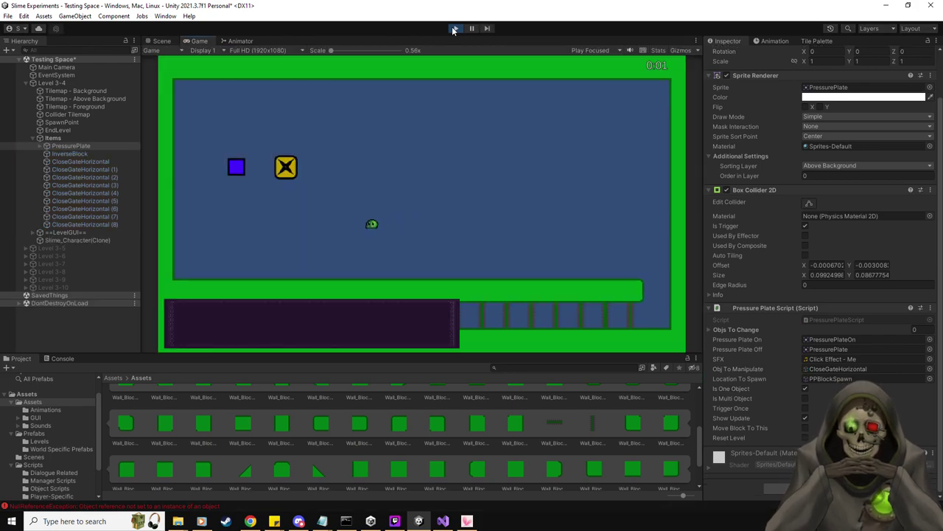
{"action": "key", "text": "Up"}
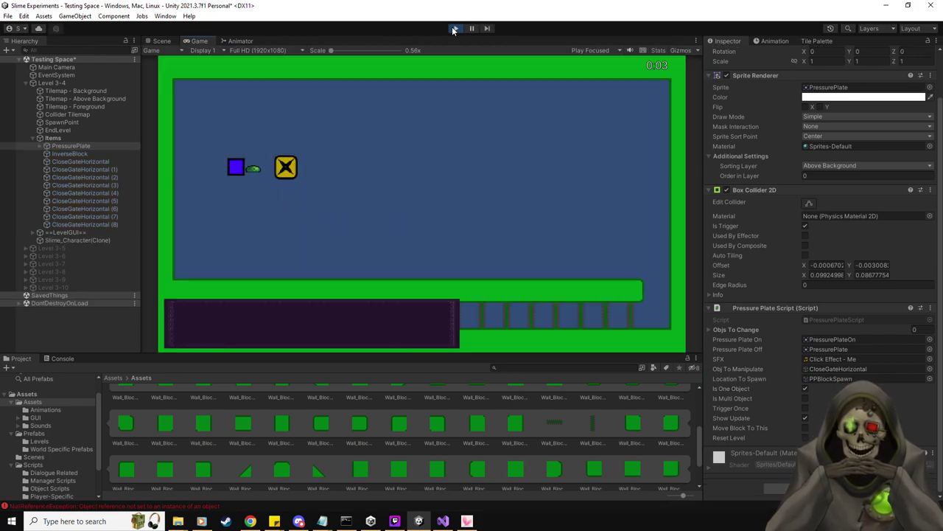
{"action": "key", "text": "Right"}
{"action": "key", "text": "Right"}
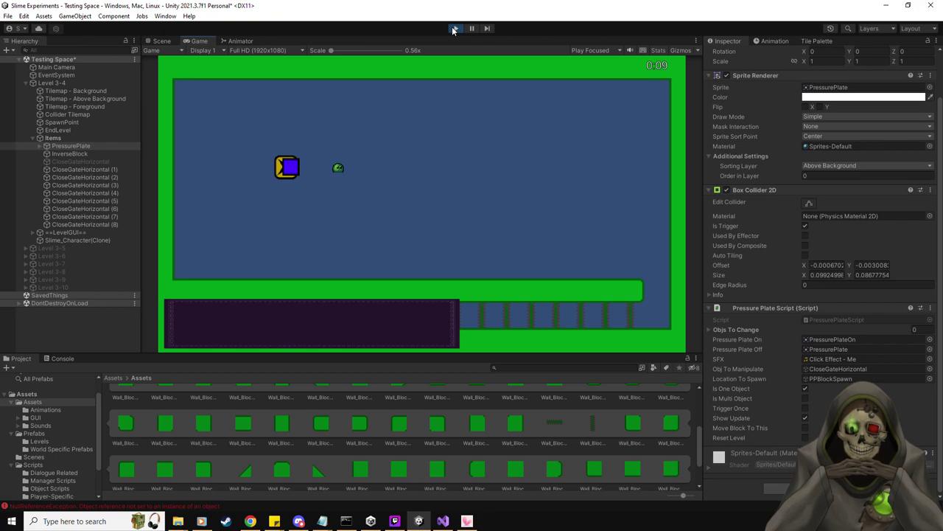
{"action": "key", "text": "Right"}
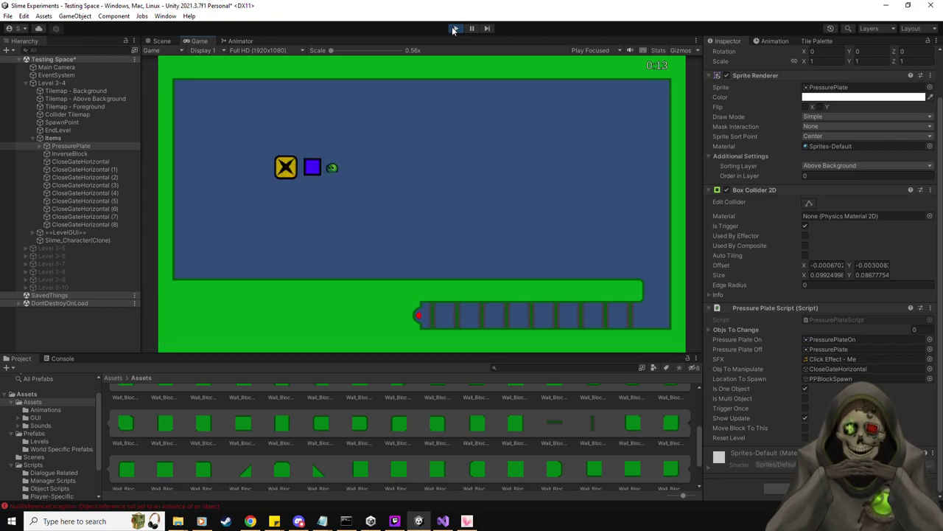
{"action": "key", "text": "Right"}
{"action": "key", "text": "space"}
{"action": "key", "text": "Left"}
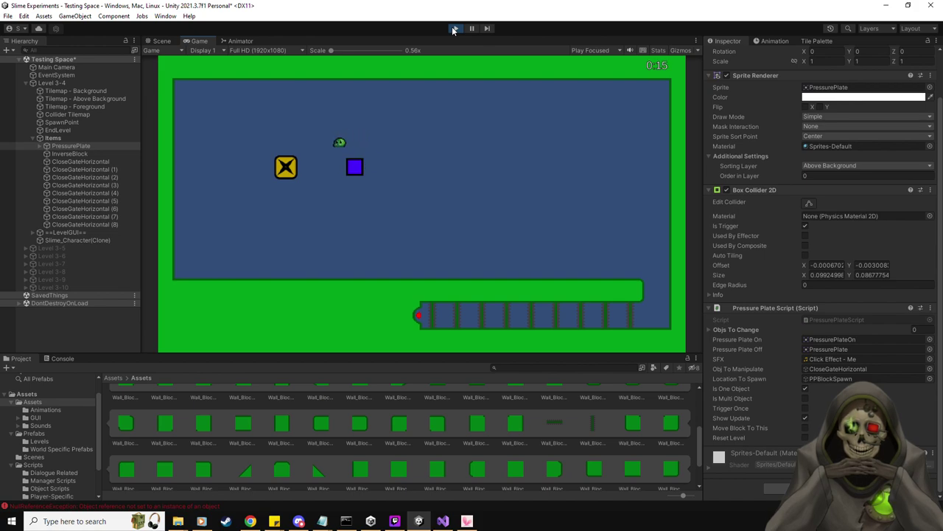
{"action": "key", "text": "Left"}
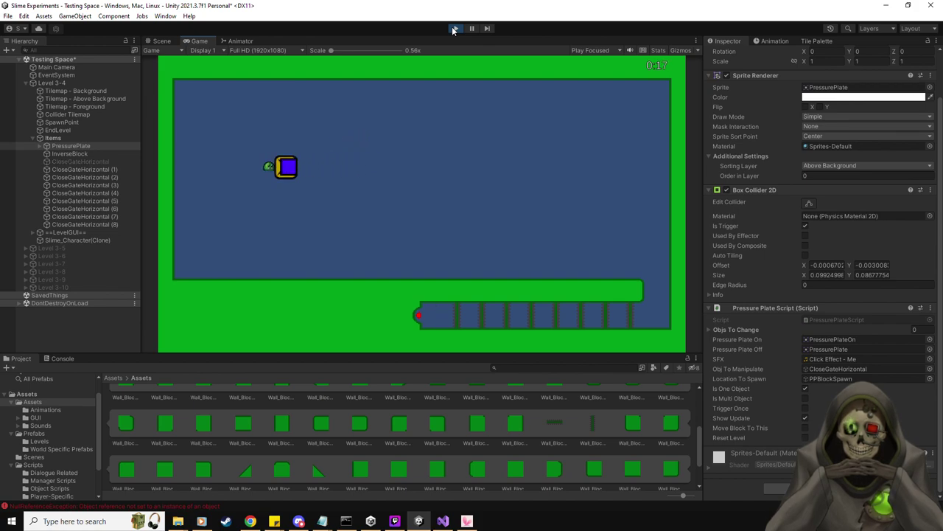
{"action": "key", "text": "Left"}
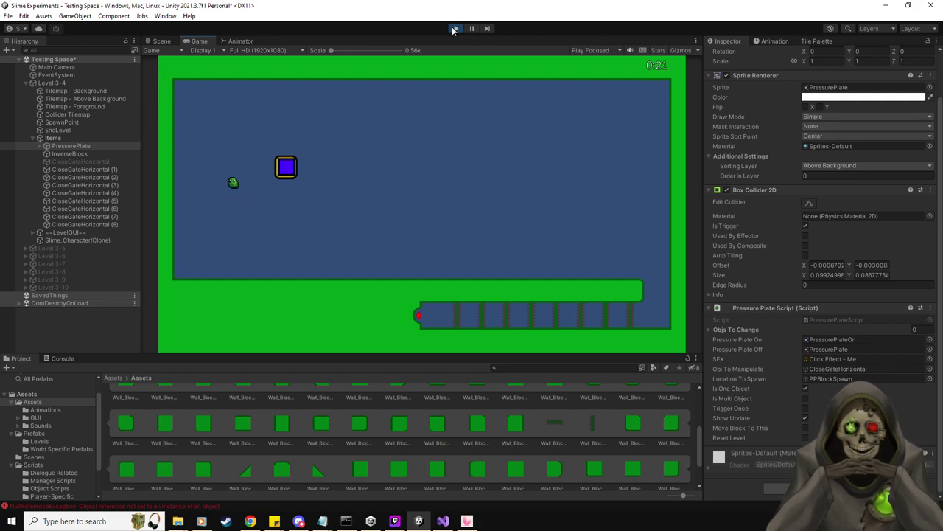
{"action": "key", "text": "Right"}
{"action": "key", "text": "Left"}
{"action": "key", "text": "Up"}
{"action": "key", "text": "Right"}
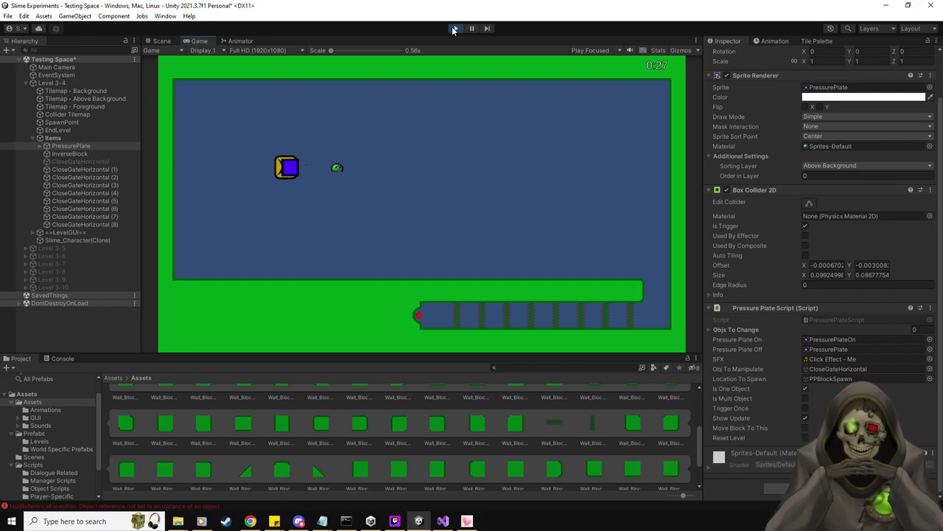
{"action": "key", "text": "Up"}
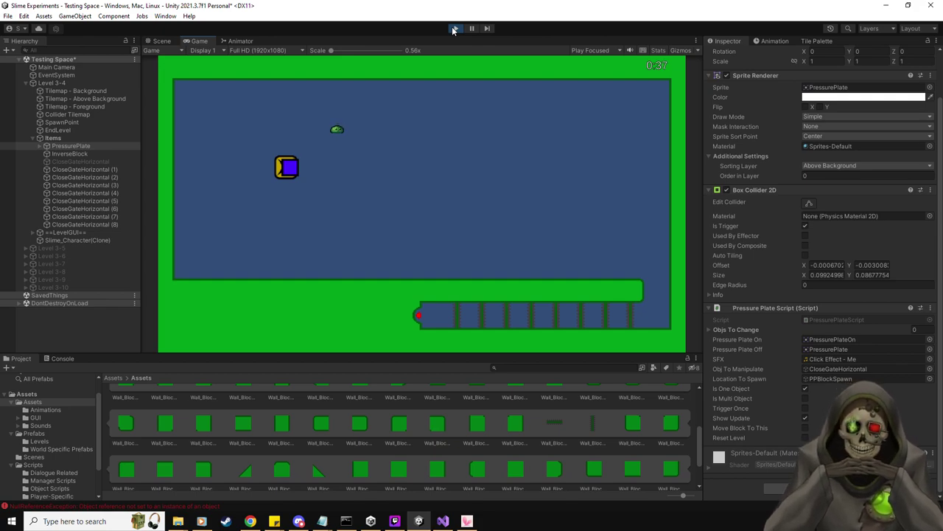
{"action": "left_click", "coordinate": [455, 29]}
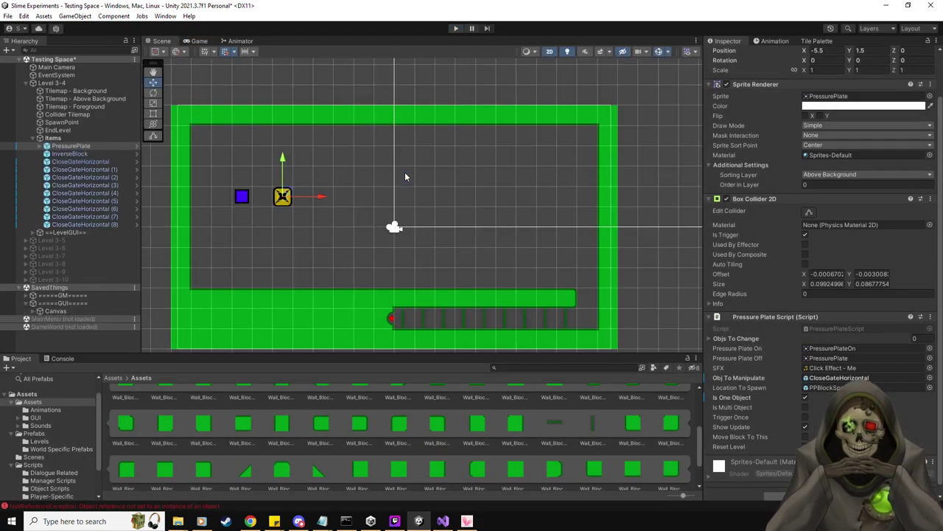
Step: Move the InverseBlock to the upper-left corner of the room at X -8.5, Y 3.5
{"action": "left_click", "coordinate": [71, 146]}
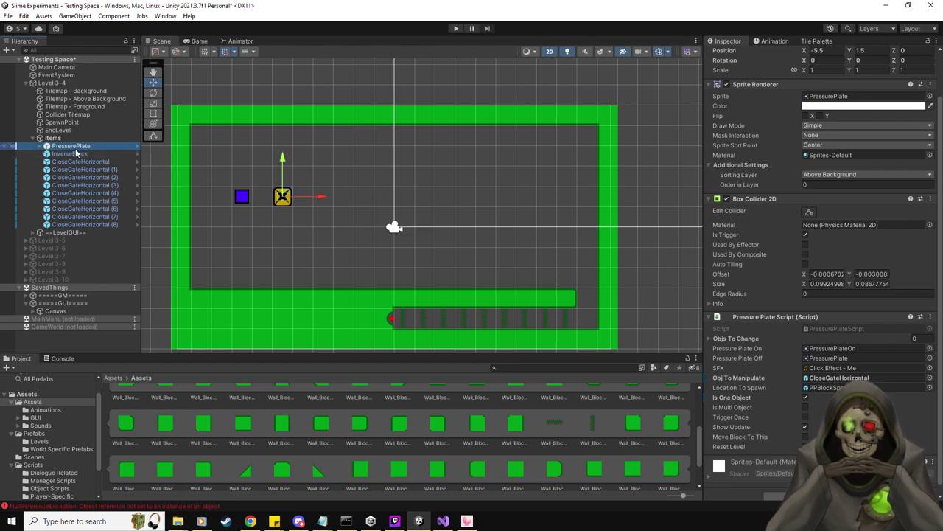
{"action": "left_click", "coordinate": [81, 154]}
{"action": "left_click_drag", "start_coordinate": [246, 197], "coordinate": [227, 156]}
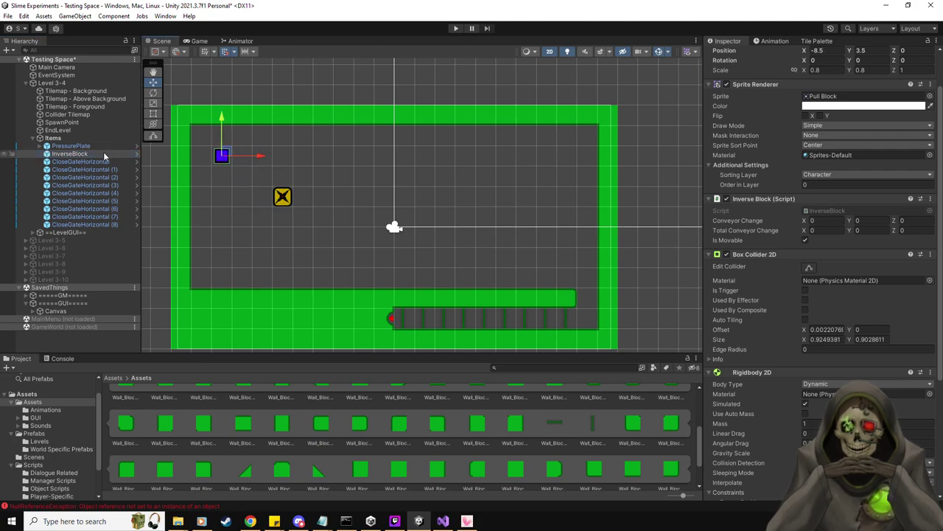
Step: Move the SpawnPoint to the room's upper-left corner and the EndLevel trigger onto the red exit at the corridor's end, at Y -4.5
{"action": "left_click", "coordinate": [74, 123]}
{"action": "left_click_drag", "start_coordinate": [394, 223], "coordinate": [207, 128]}
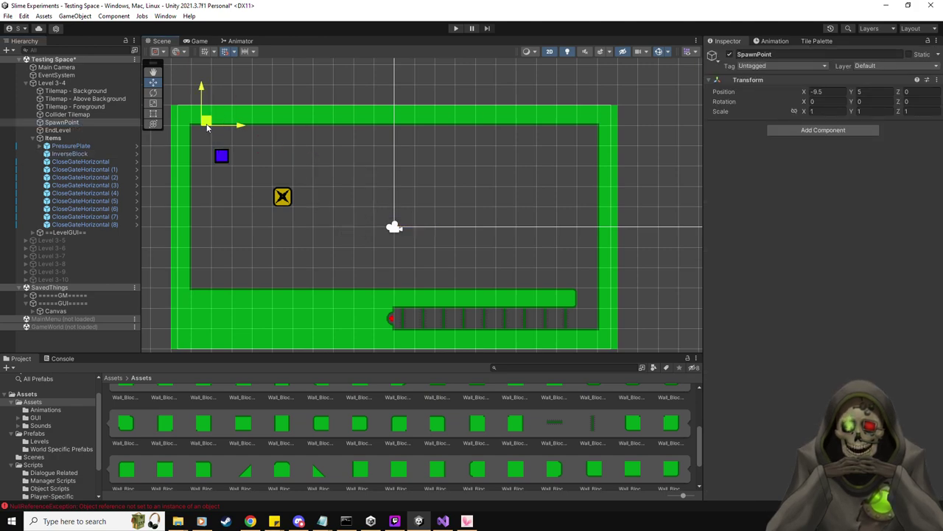
{"action": "left_click", "coordinate": [71, 130]}
{"action": "left_click_drag", "start_coordinate": [396, 227], "coordinate": [389, 319]}
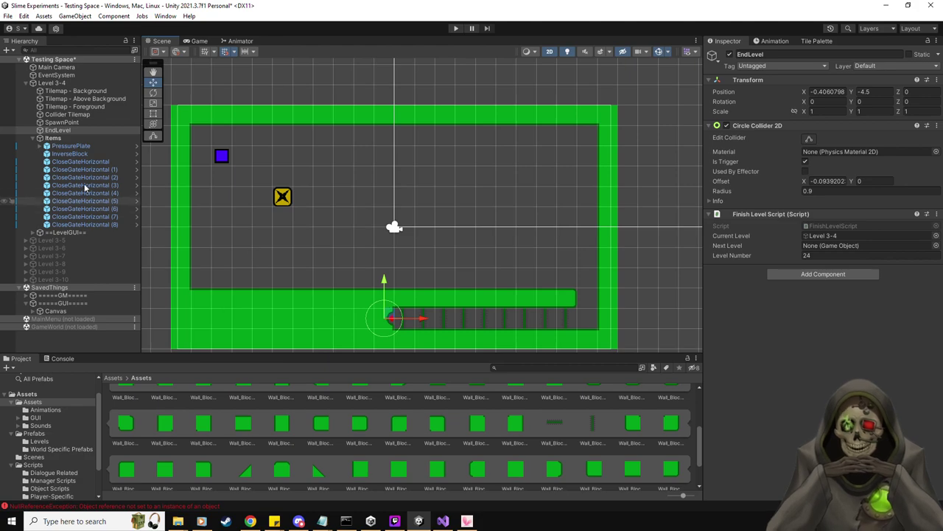
Step: Move the PressurePlate to X -6.5, Y 3.5 and paint one wall tile directly above it and one directly below it
{"action": "left_click", "coordinate": [71, 146]}
{"action": "left_click_drag", "start_coordinate": [282, 196], "coordinate": [265, 154]}
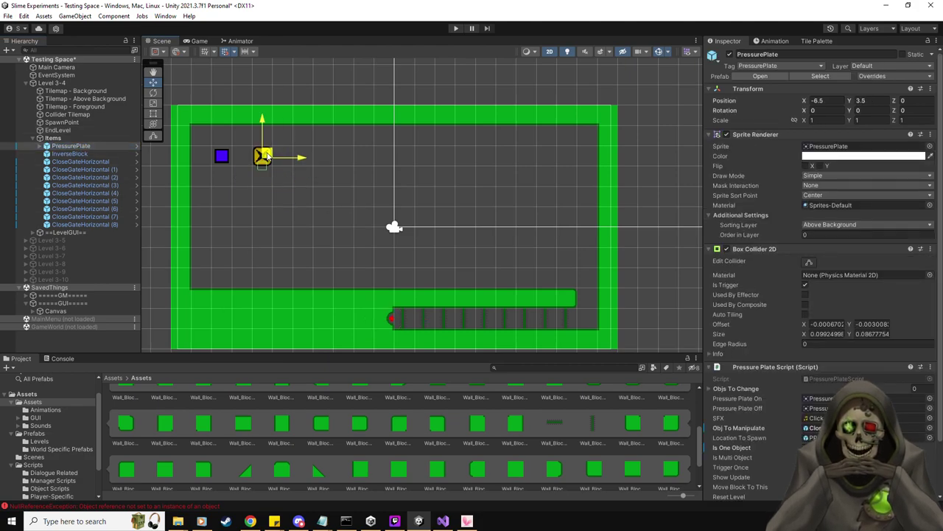
{"action": "left_click", "coordinate": [826, 41]}
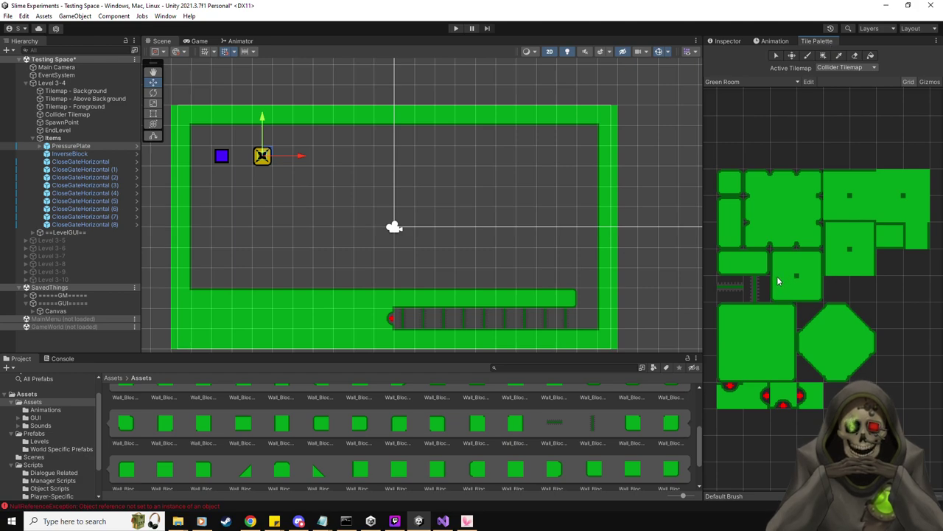
{"action": "left_click", "coordinate": [730, 235]}
{"action": "left_click", "coordinate": [262, 134]}
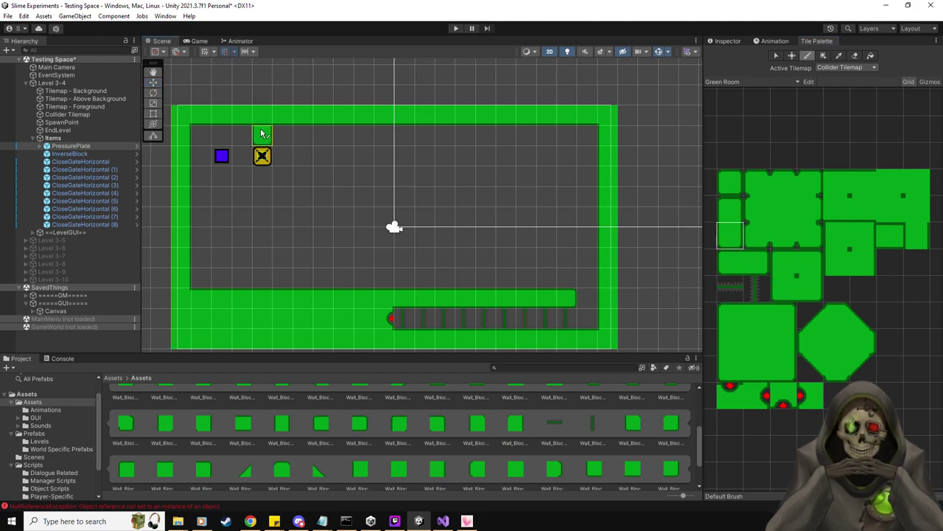
{"action": "left_click", "coordinate": [731, 209]}
{"action": "left_click", "coordinate": [261, 177]}
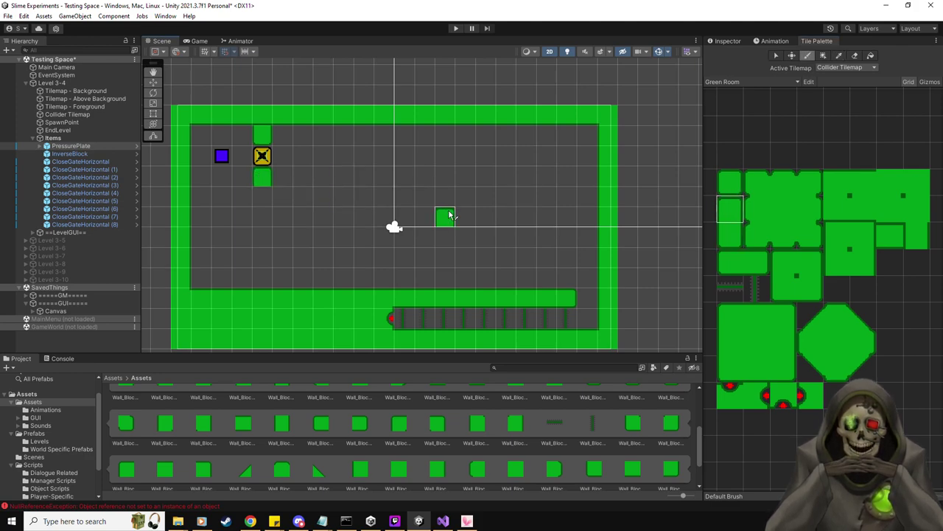
Step: Paint a horizontal wall from the room's left wall to the tile below the pressure plate, finishing it with a right end-cap tile
{"action": "left_click", "coordinate": [792, 318]}
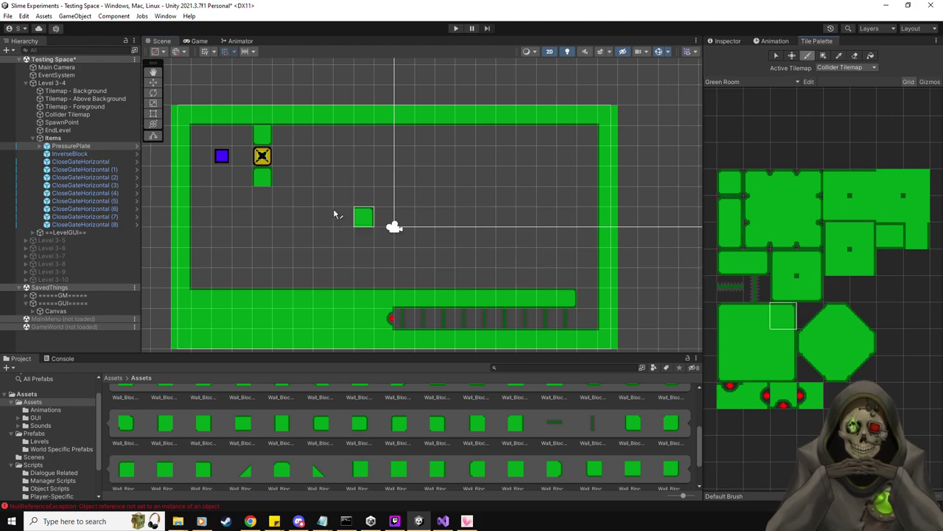
{"action": "left_click", "coordinate": [893, 244]}
{"action": "left_click_drag", "start_coordinate": [241, 183], "coordinate": [198, 180]}
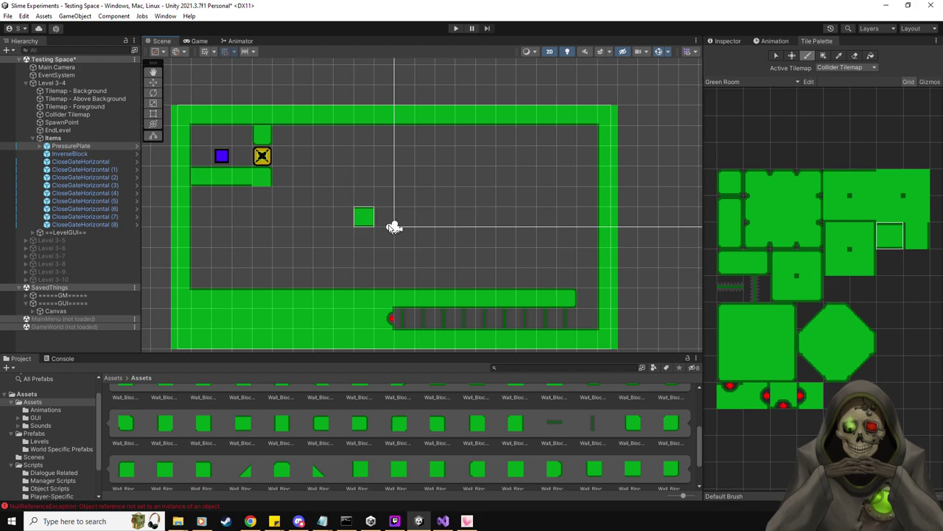
{"action": "left_click", "coordinate": [757, 263]}
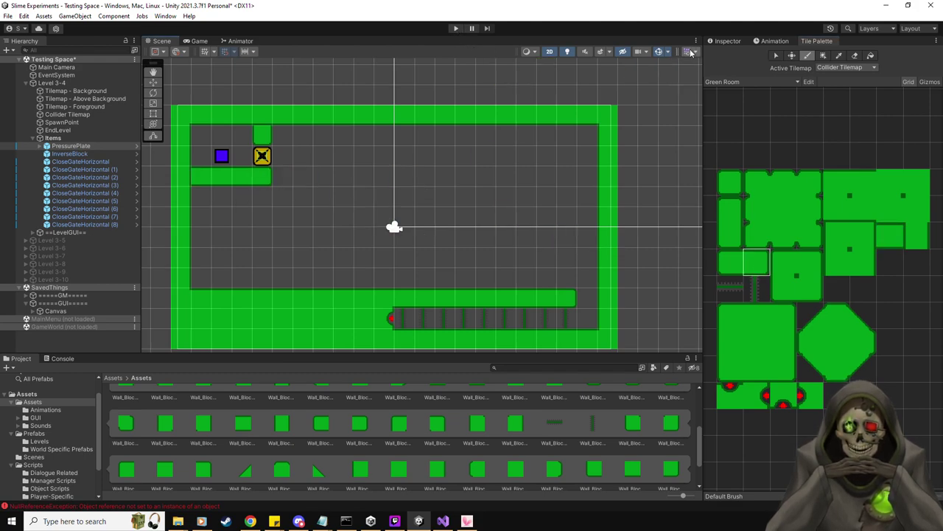
Step: Playtest the first chamber by steering the slime right past the pressure plate so the inverse block lands on it, and stop the game
{"action": "left_click", "coordinate": [740, 42]}
{"action": "left_click", "coordinate": [455, 28]}
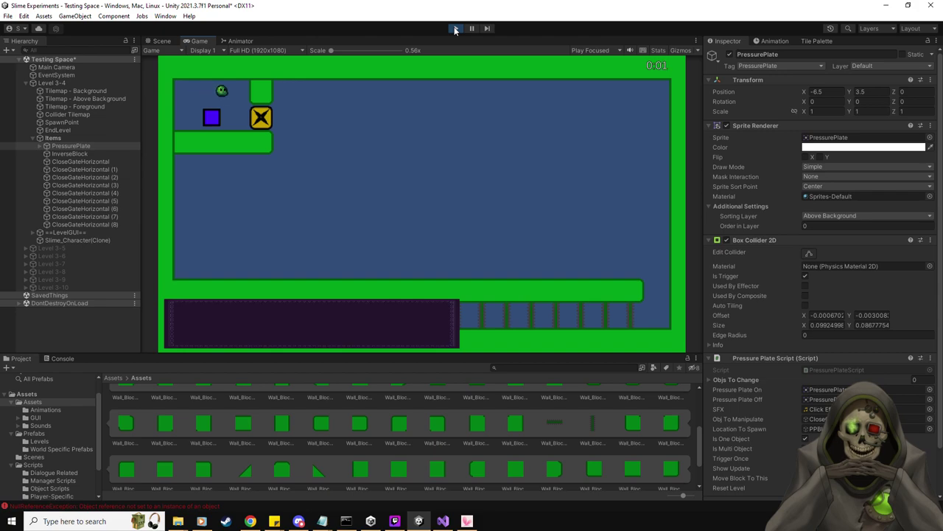
{"action": "key", "text": "Right"}
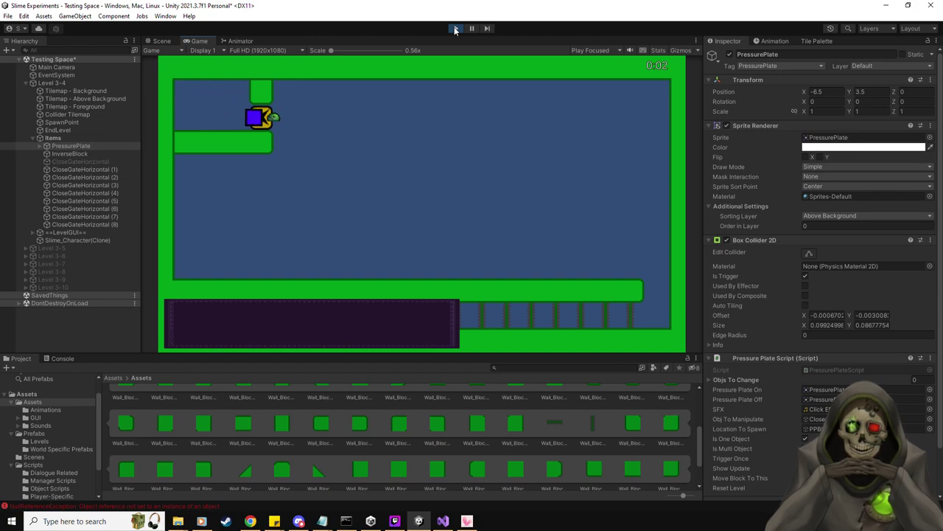
{"action": "key", "text": "Right"}
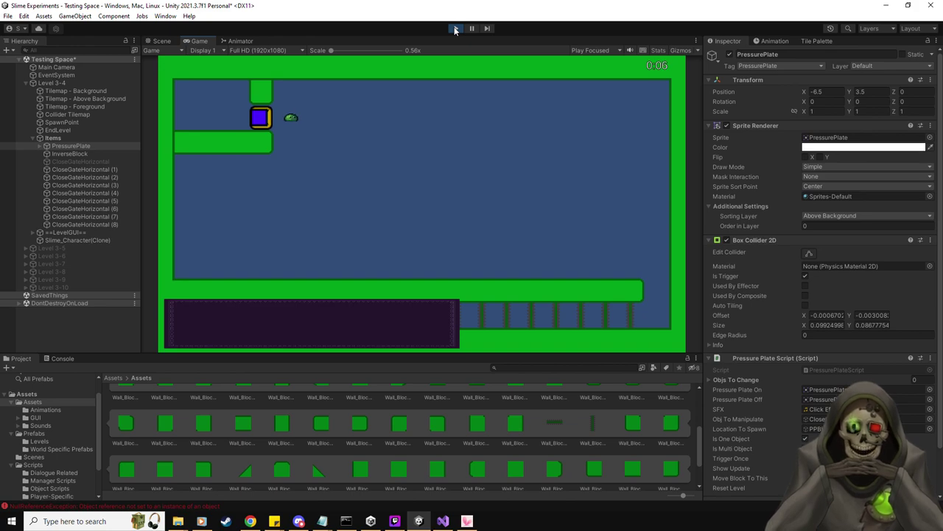
{"action": "left_click", "coordinate": [455, 30]}
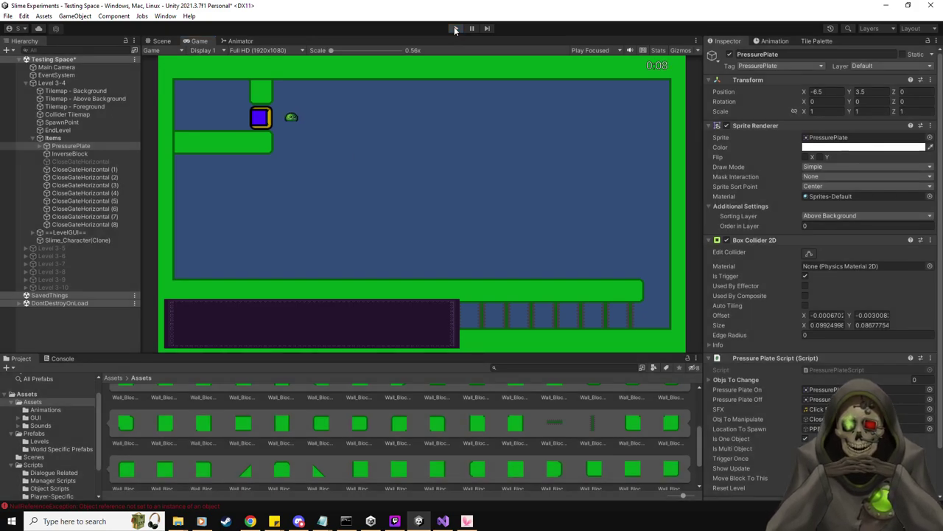
{"action": "left_click", "coordinate": [103, 161]}
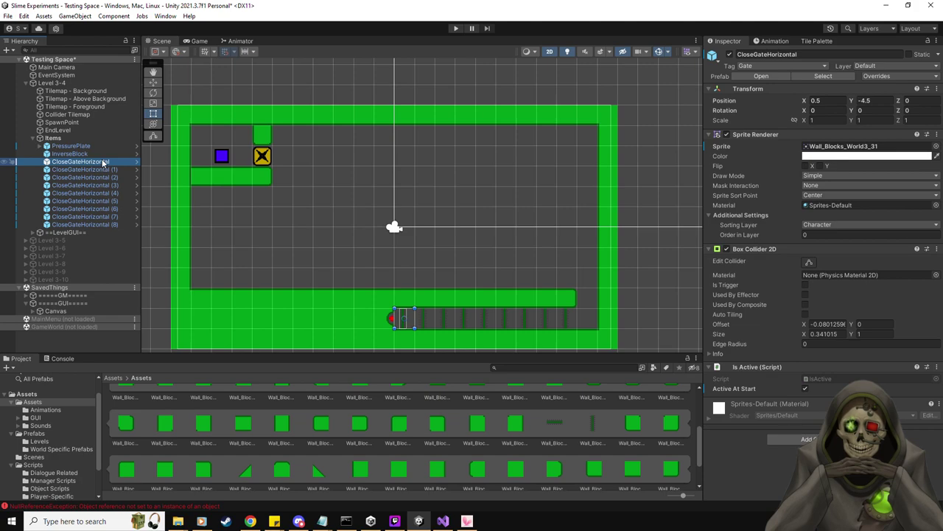
{"action": "left_click", "coordinate": [94, 147]}
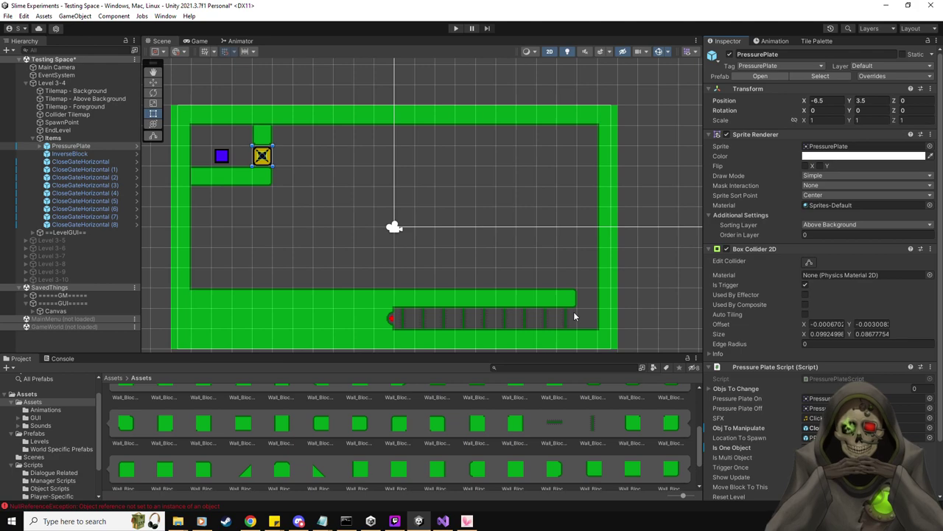
{"action": "middle_click_drag", "start_coordinate": [318, 168], "coordinate": [309, 173]}
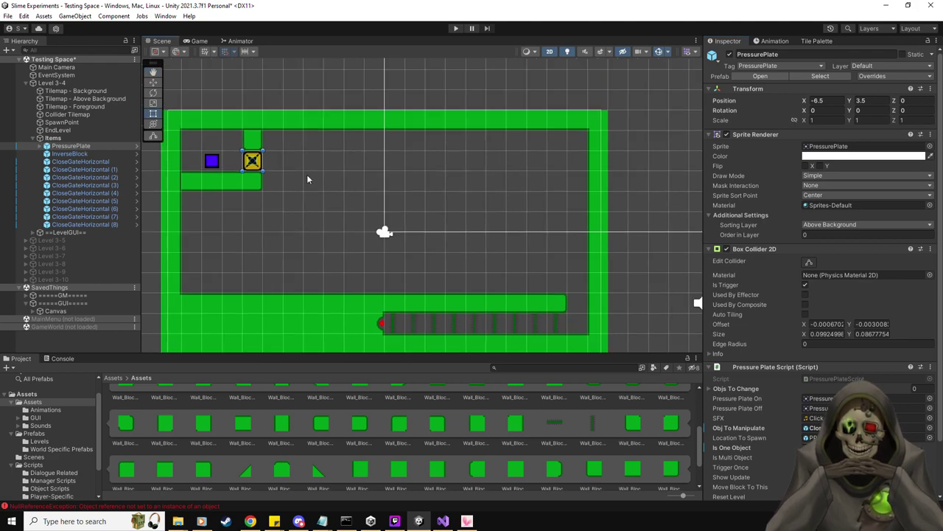
{"action": "left_click", "coordinate": [306, 173]}
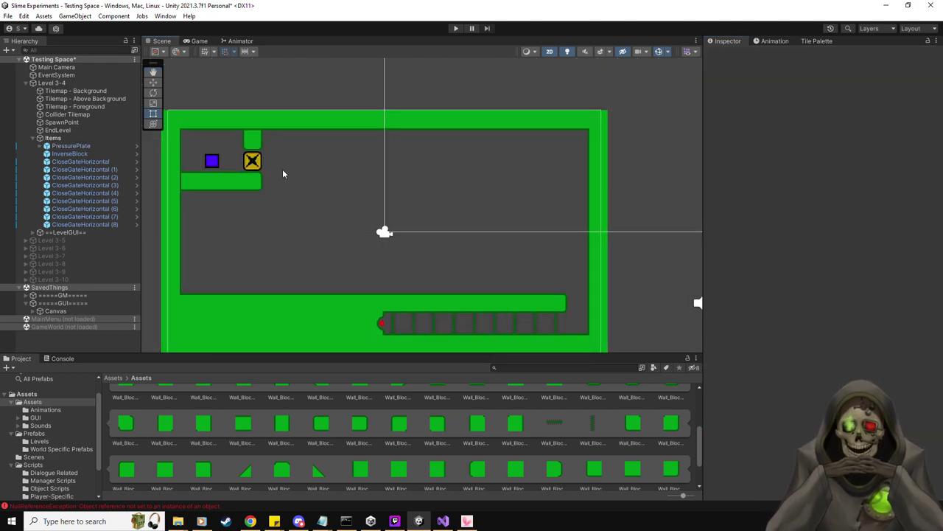
{"action": "scroll", "coordinate": [307, 205], "scroll_direction": "up", "scroll_amount": 2}
{"action": "middle_click_drag", "start_coordinate": [309, 208], "coordinate": [326, 204]}
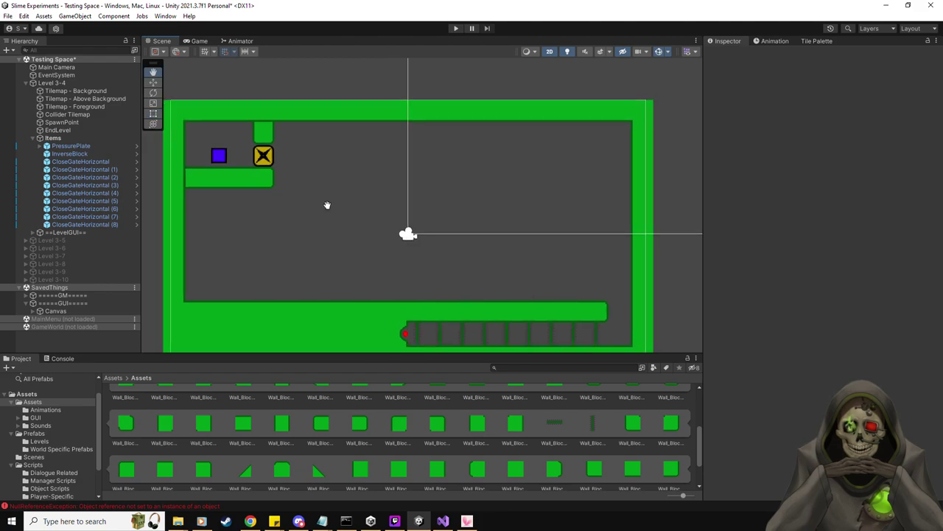
{"action": "left_click", "coordinate": [78, 130]}
{"action": "left_click", "coordinate": [68, 138]}
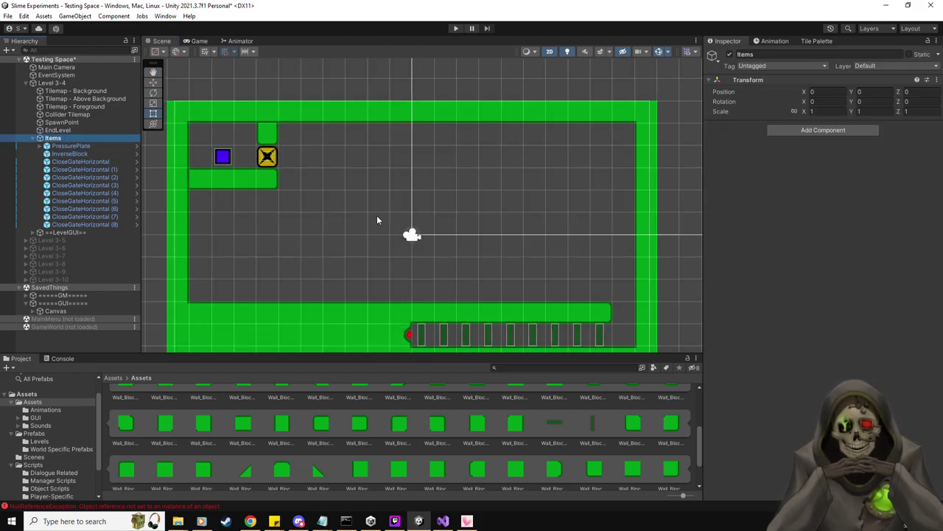
{"action": "scroll", "coordinate": [362, 221], "scroll_direction": "down", "scroll_amount": 2}
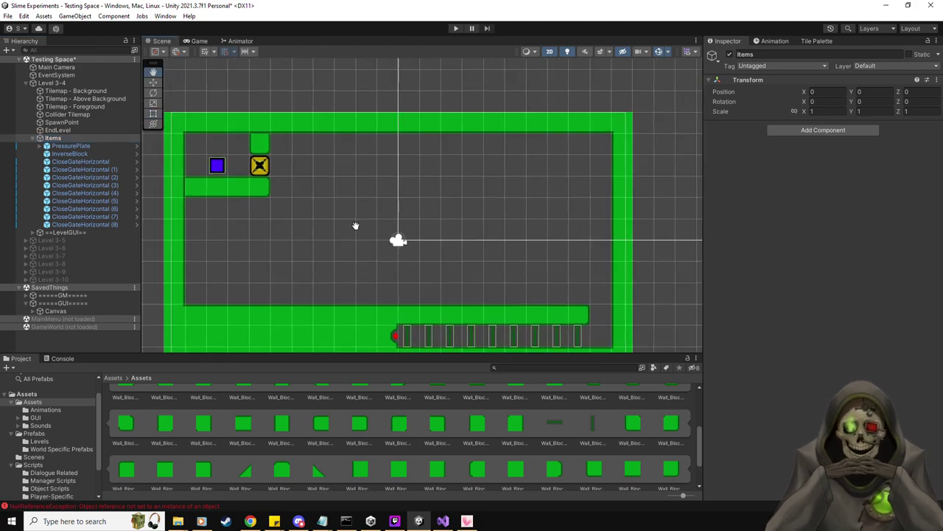
Step: Paint a three-tile vertical wall down from the room's top wall, four tiles to the right of the pressure plate
{"action": "left_click", "coordinate": [818, 41]}
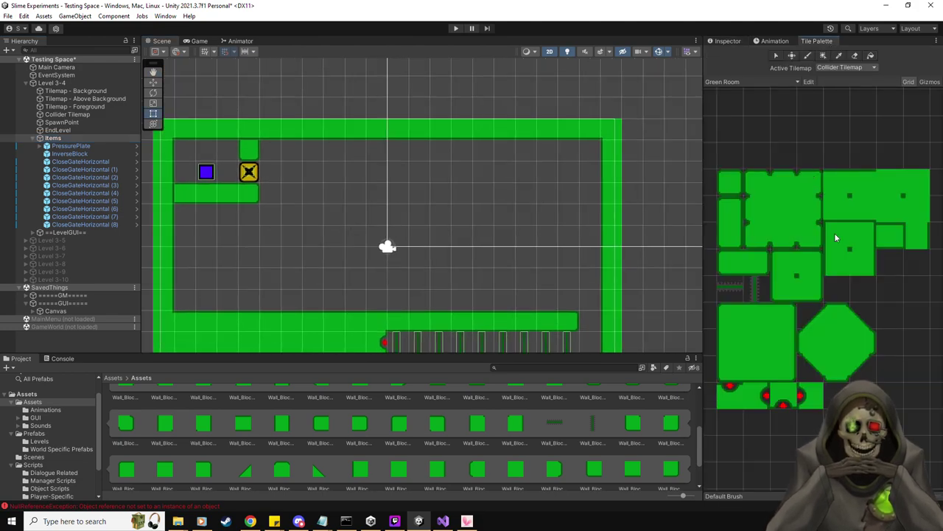
{"action": "left_click", "coordinate": [919, 237]}
{"action": "left_click", "coordinate": [333, 153]}
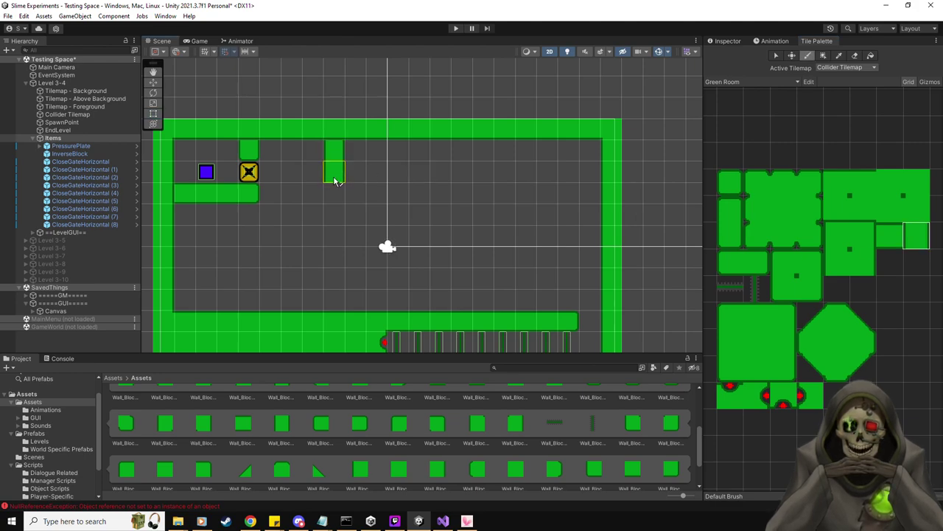
{"action": "left_click", "coordinate": [333, 171]}
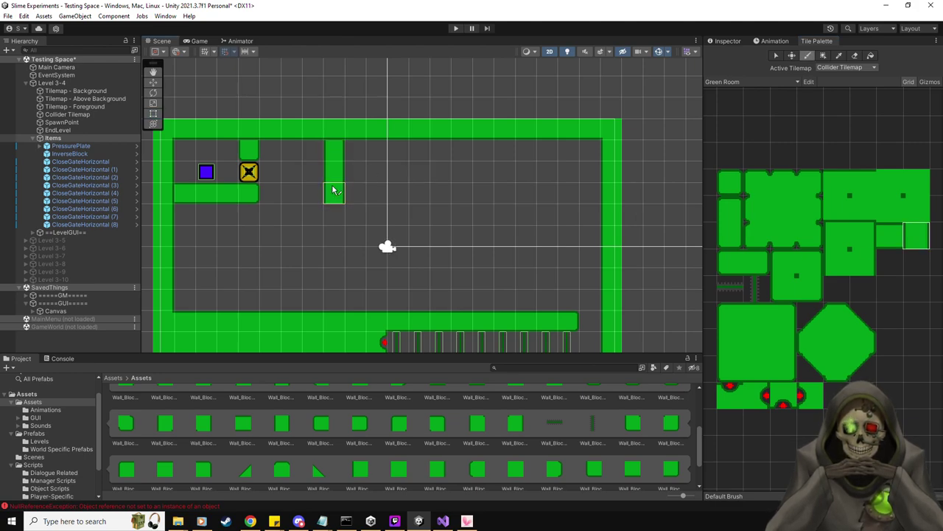
{"action": "left_click", "coordinate": [341, 193]}
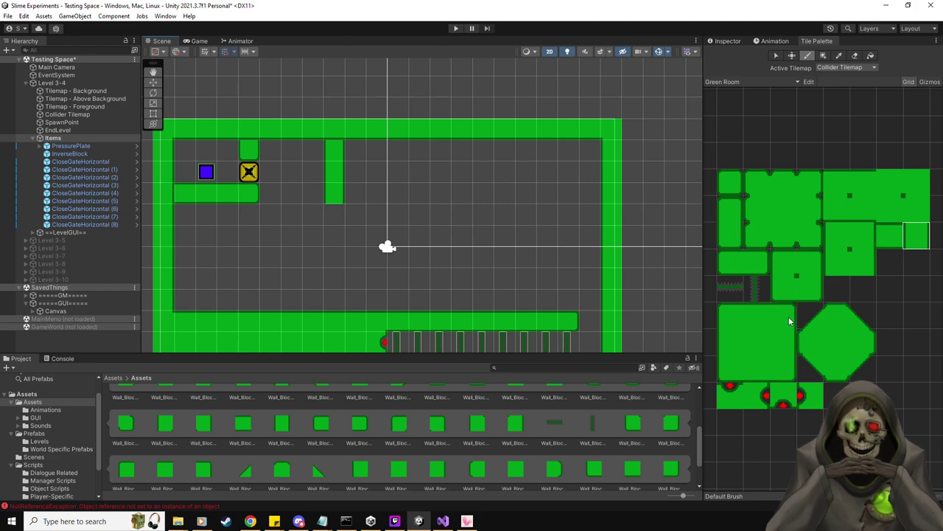
Step: Extend the wall below the pressure plate one tile down with corner tiles and one tile right with an end cap
{"action": "left_click", "coordinate": [810, 264]}
{"action": "left_click", "coordinate": [248, 194]}
{"action": "left_click", "coordinate": [788, 288]}
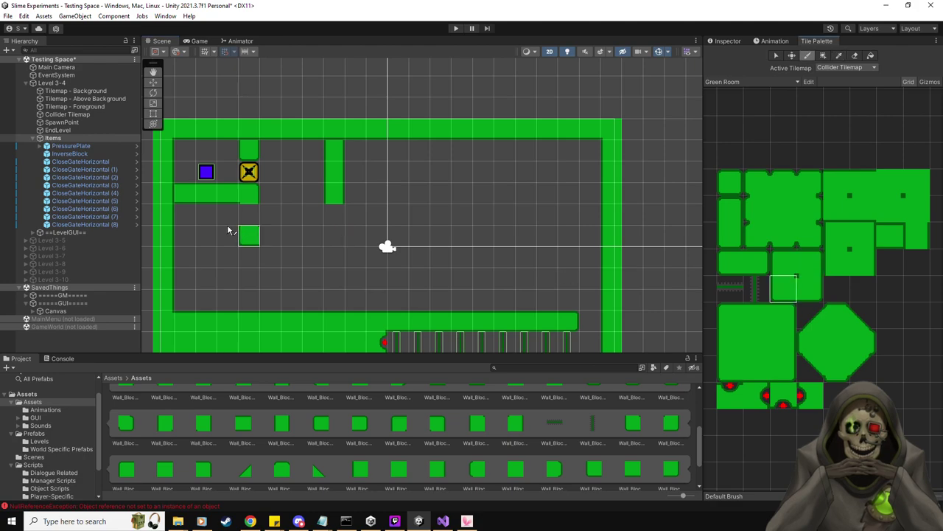
{"action": "left_click", "coordinate": [249, 213]}
{"action": "left_click", "coordinate": [269, 214]}
Step: Finish the vertical wall with a bottom corner tile and an end cap to its left, leaving a one-tile gap in the chamber floor
{"action": "left_click", "coordinate": [734, 266]}
{"action": "left_click", "coordinate": [317, 214]}
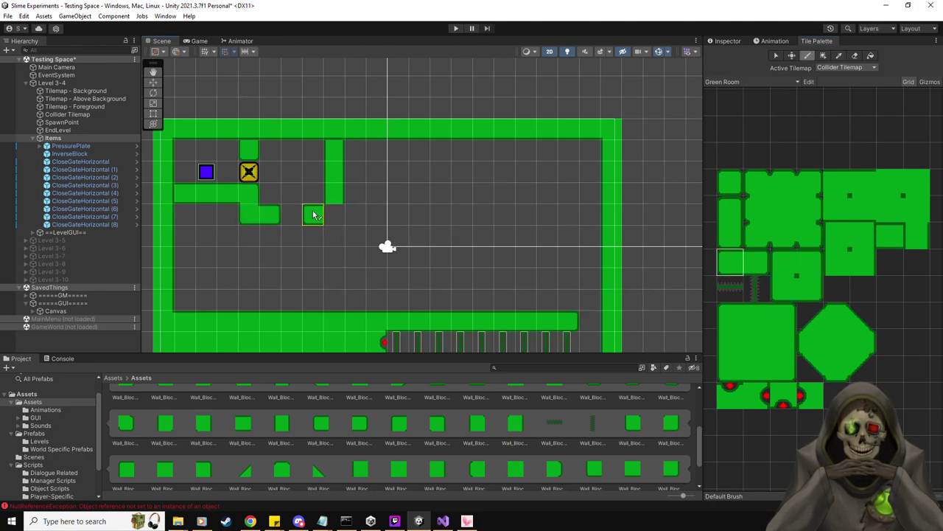
{"action": "left_click", "coordinate": [809, 287]}
{"action": "left_click", "coordinate": [334, 214]}
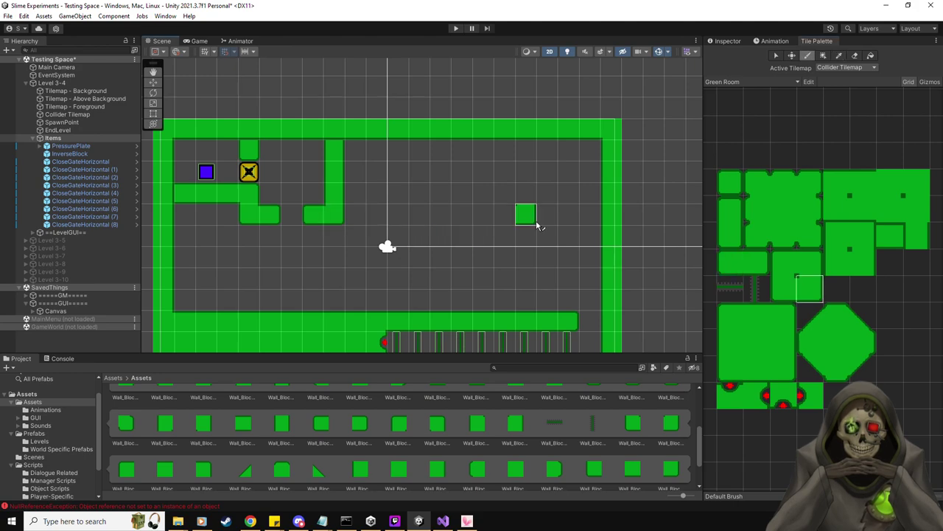
Step: Duplicate the InverseBlock and place the copy inside the second chamber at X -4.5, Y 3.5
{"action": "left_click", "coordinate": [728, 42]}
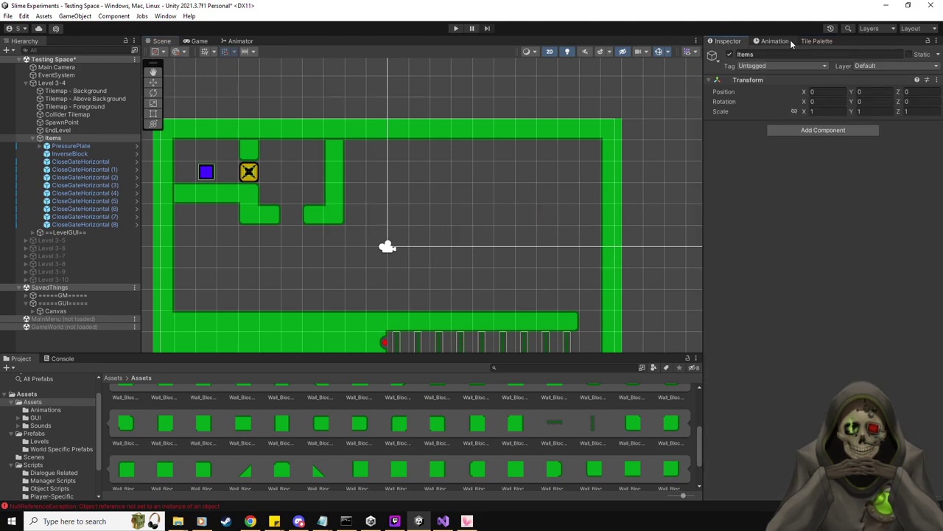
{"action": "left_click", "coordinate": [70, 153]}
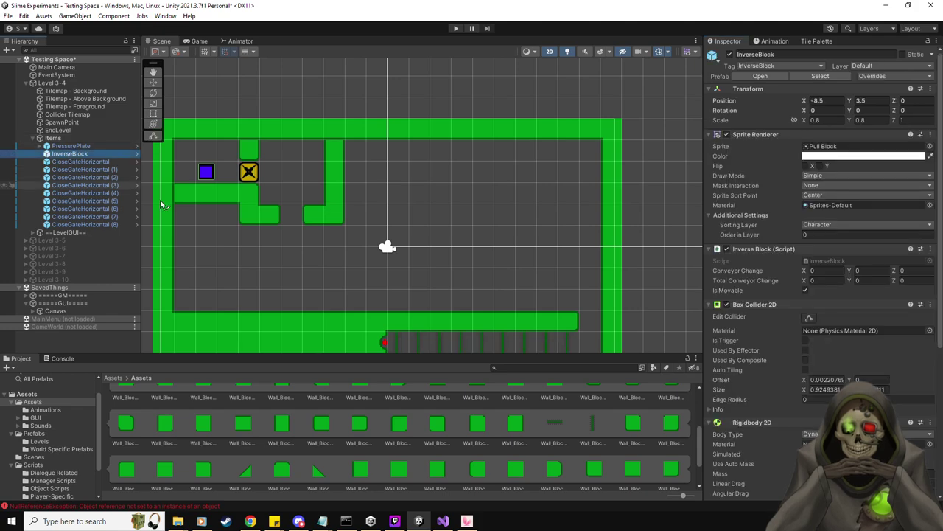
{"action": "left_click", "coordinate": [154, 82]}
{"action": "key", "text": "ctrl+d"}
{"action": "left_click_drag", "start_coordinate": [252, 176], "coordinate": [338, 174]}
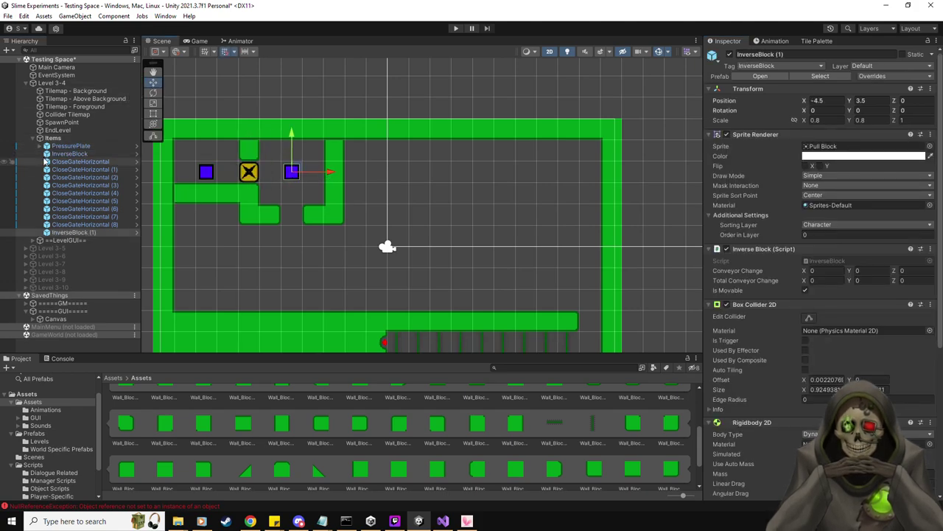
Step: Duplicate the PressurePlate into the floor gap at X -4.5, Y 1.5, and assign CloseGateHorizontal (7) as the copy's Obj To Manipulate
{"action": "left_click", "coordinate": [66, 146]}
{"action": "key", "text": "ctrl+d"}
{"action": "left_click_drag", "start_coordinate": [248, 171], "coordinate": [291, 214]}
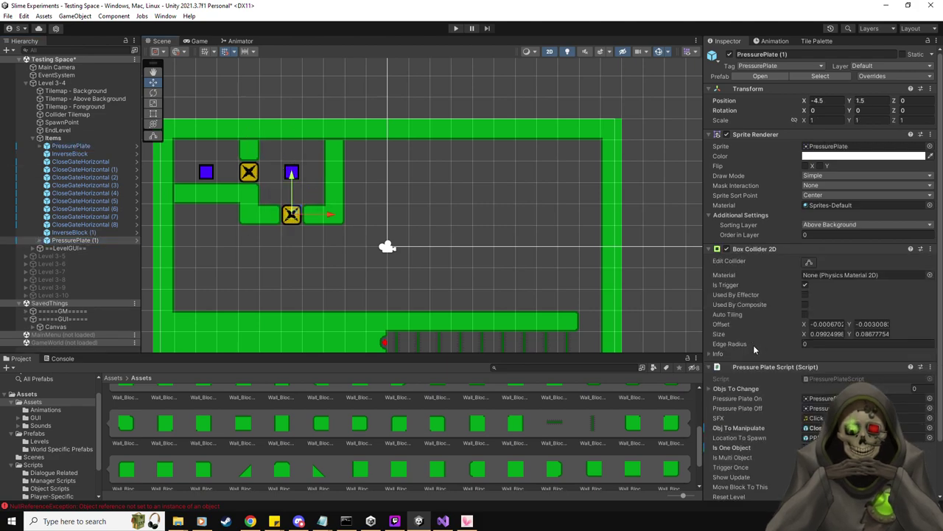
{"action": "scroll", "coordinate": [755, 352], "scroll_direction": "down", "scroll_amount": 2}
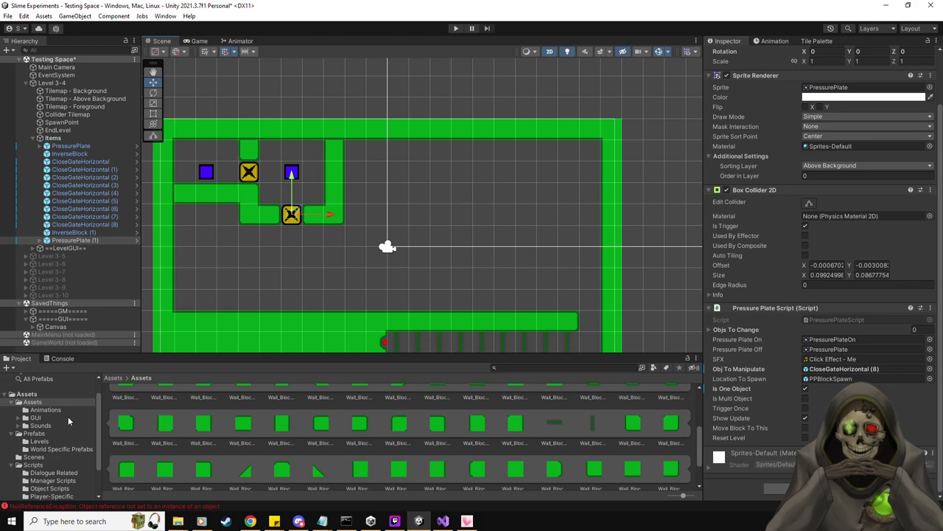
{"action": "left_click_drag", "start_coordinate": [103, 219], "coordinate": [867, 373]}
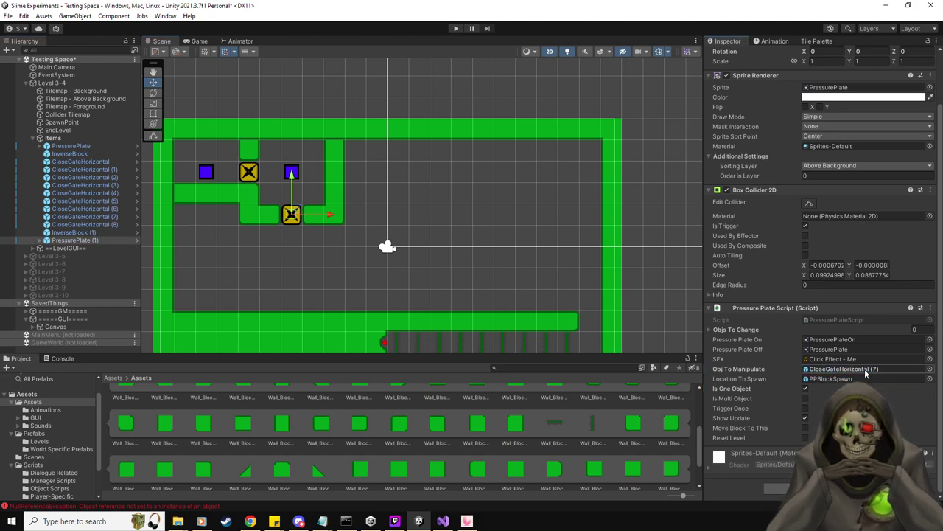
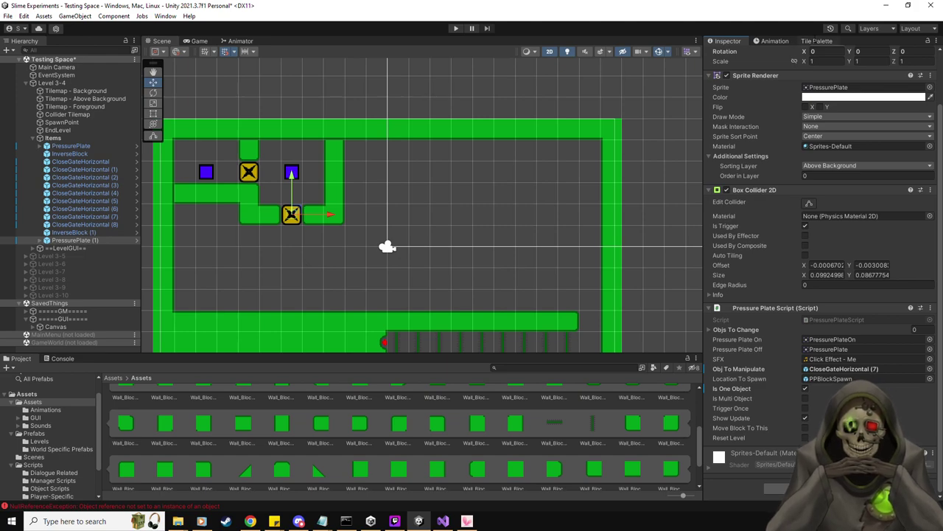
Step: Extend the second chamber's left wall one tile further down, replacing its bottom corner with a straight tile and adding an end cap
{"action": "left_click", "coordinate": [817, 40]}
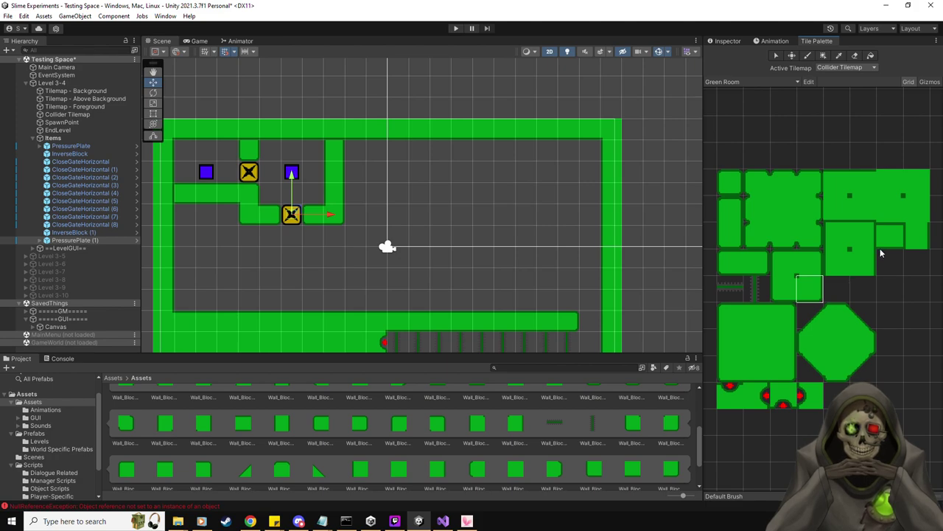
{"action": "left_click", "coordinate": [732, 337]}
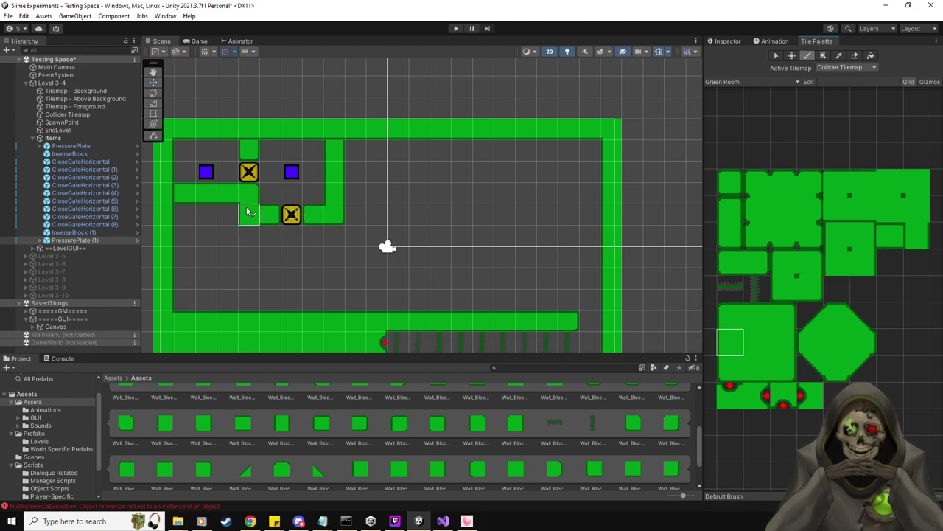
{"action": "left_click", "coordinate": [919, 242]}
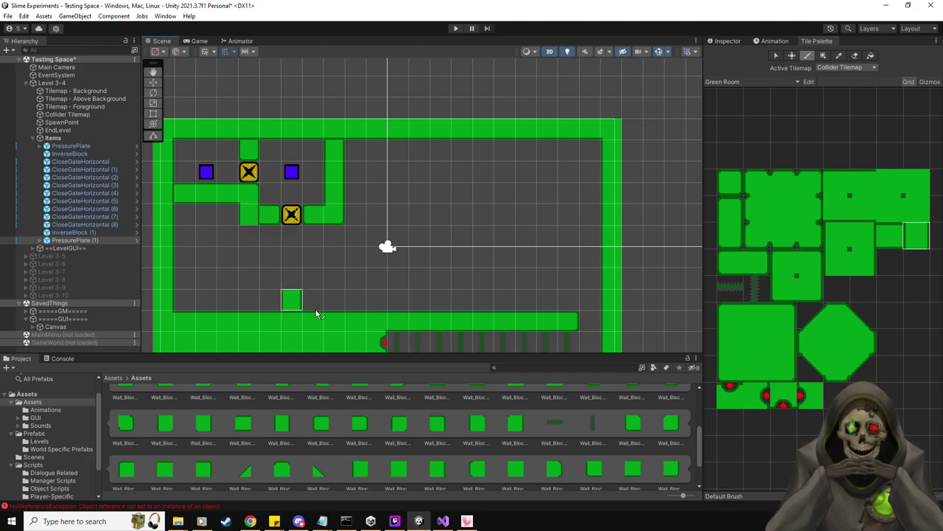
{"action": "left_click", "coordinate": [731, 241]}
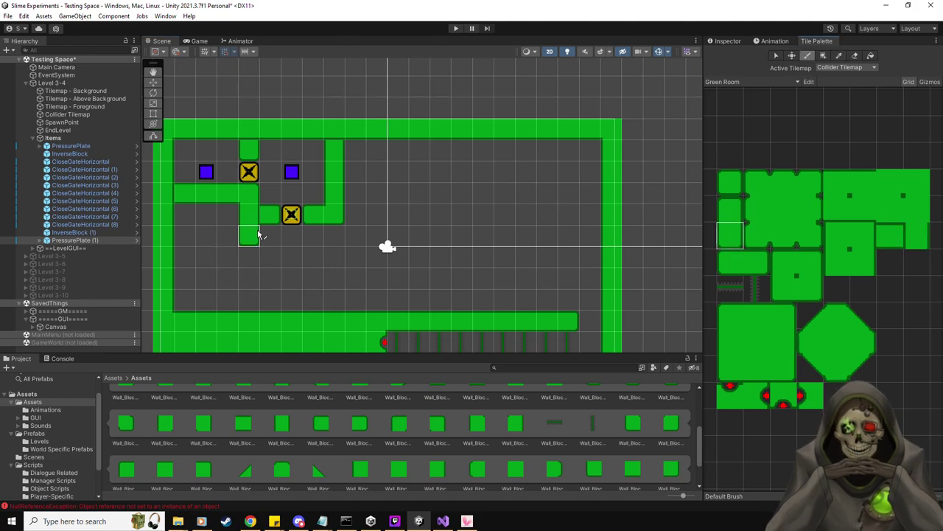
{"action": "left_click", "coordinate": [263, 240]}
{"action": "left_click", "coordinate": [726, 213]}
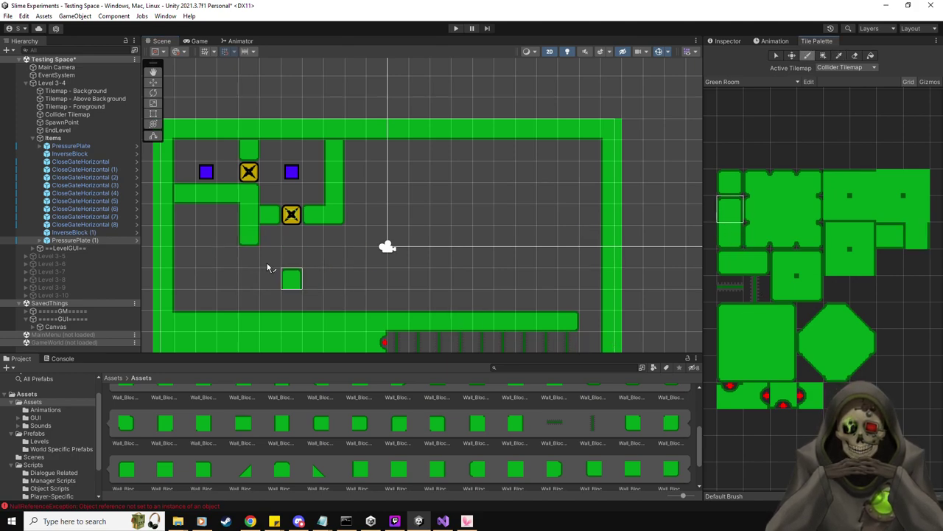
{"action": "left_click", "coordinate": [251, 258]}
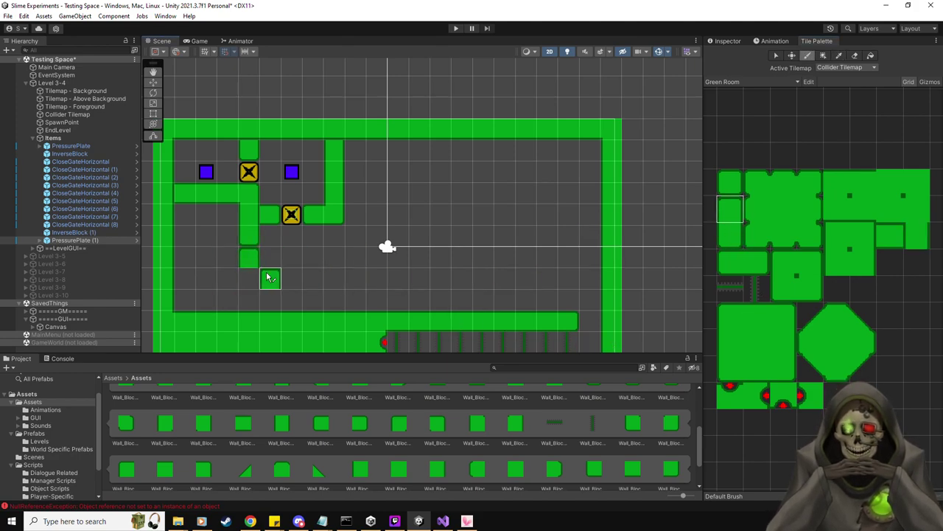
{"action": "key", "text": "ctrl+z"}
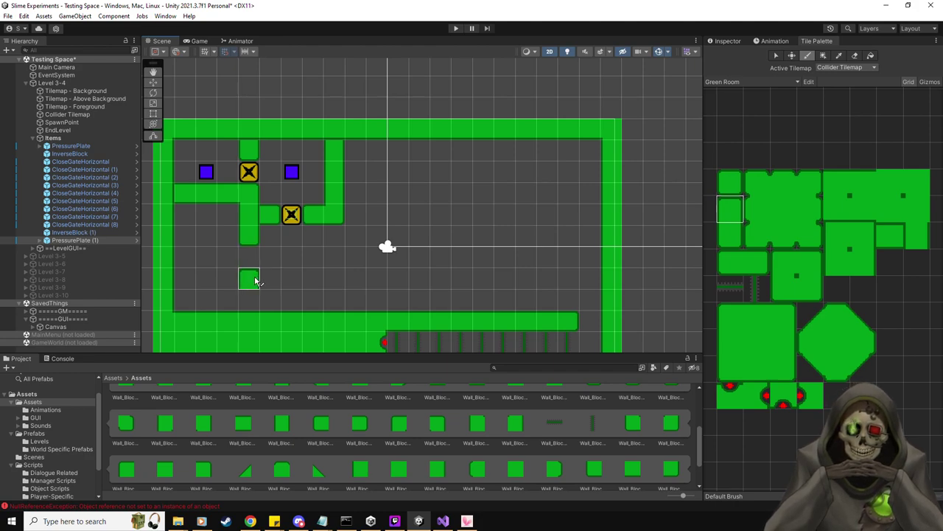
Step: Paint the third chamber's five-tile floor two tiles below the wall end, with an end cap on the left and a corner on the right
{"action": "left_click", "coordinate": [729, 184]}
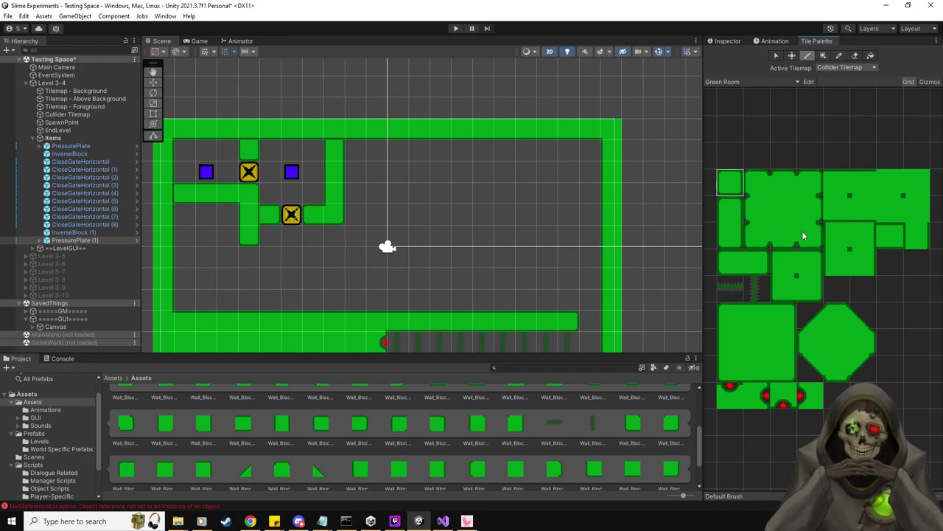
{"action": "left_click", "coordinate": [736, 267]}
{"action": "left_click", "coordinate": [249, 277]}
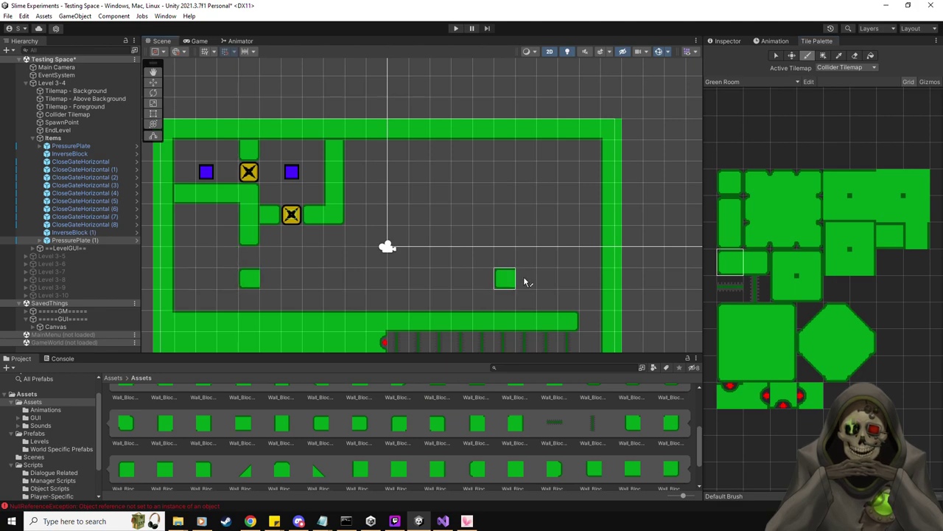
{"action": "left_click", "coordinate": [757, 262]}
{"action": "left_click", "coordinate": [335, 280]}
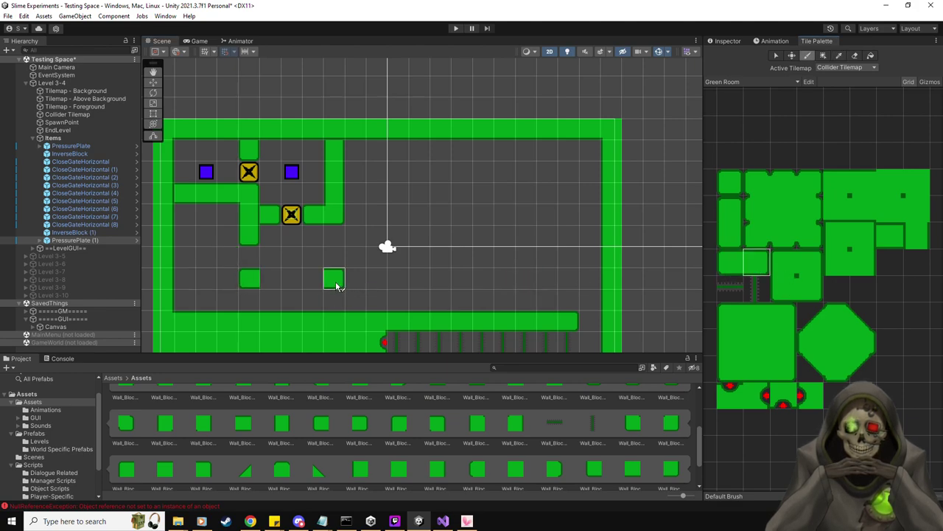
{"action": "left_click", "coordinate": [809, 289]}
{"action": "left_click", "coordinate": [340, 278]}
{"action": "left_click", "coordinate": [889, 234]}
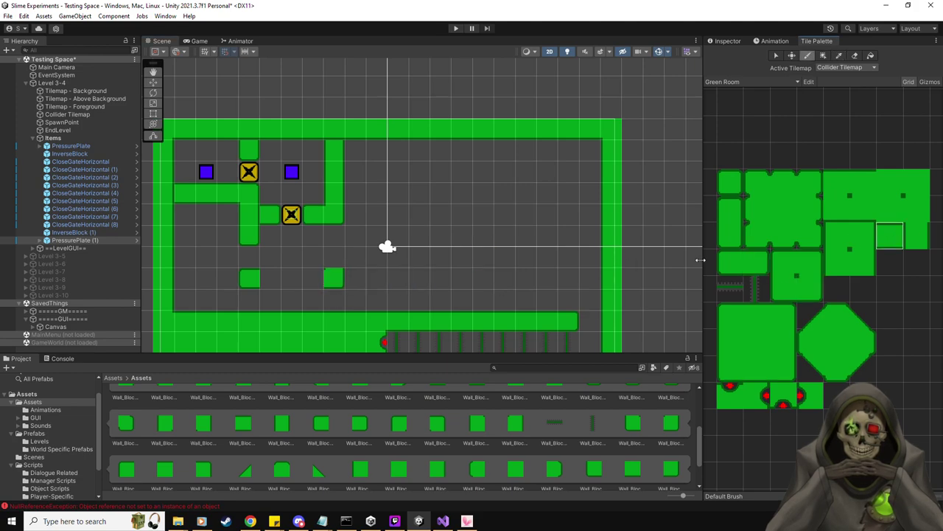
{"action": "left_click_drag", "start_coordinate": [288, 283], "coordinate": [345, 278]}
Step: Extend the right chamber wall down to the new floor corner with straight vertical tiles
{"action": "left_click", "coordinate": [916, 234]}
{"action": "left_click", "coordinate": [336, 258]}
{"action": "left_click", "coordinate": [338, 244]}
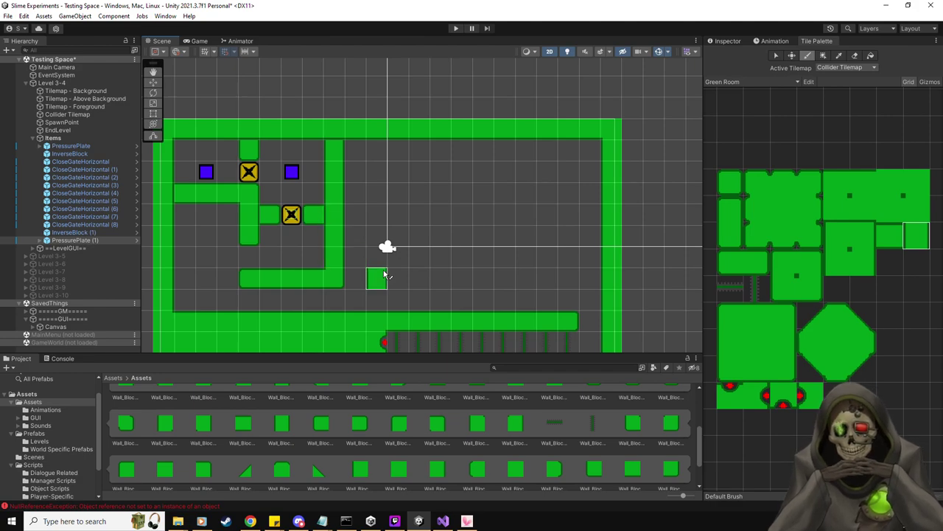
Step: Duplicate the InverseBlock and place the copy in the third chamber, two tiles below the second pressure plate
{"action": "left_click", "coordinate": [727, 41]}
{"action": "left_click", "coordinate": [127, 154]}
{"action": "left_click", "coordinate": [153, 82]}
{"action": "key", "text": "ctrl+d"}
{"action": "left_click_drag", "start_coordinate": [216, 173], "coordinate": [299, 255]}
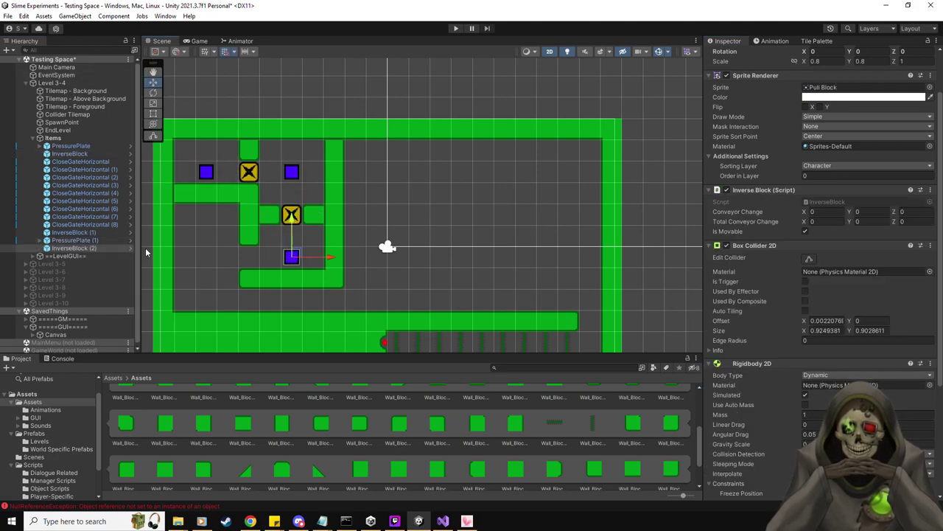
Step: Duplicate PressurePlate (1) into the third chamber's left wall gap and assign CloseGateHorizontal (6) as the copy's Obj To Manipulate
{"action": "left_click", "coordinate": [96, 238]}
{"action": "key", "text": "ctrl+d"}
{"action": "left_click_drag", "start_coordinate": [293, 215], "coordinate": [249, 255]}
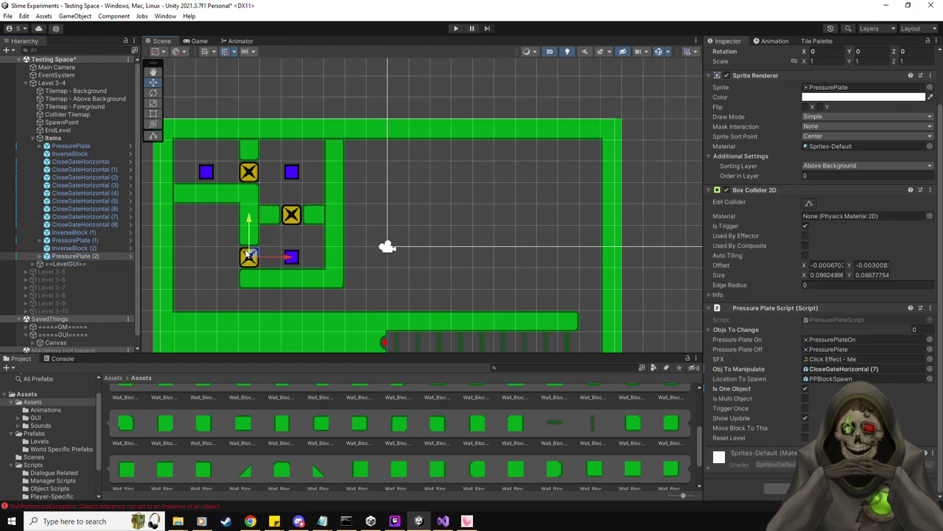
{"action": "left_click_drag", "start_coordinate": [81, 208], "coordinate": [833, 368]}
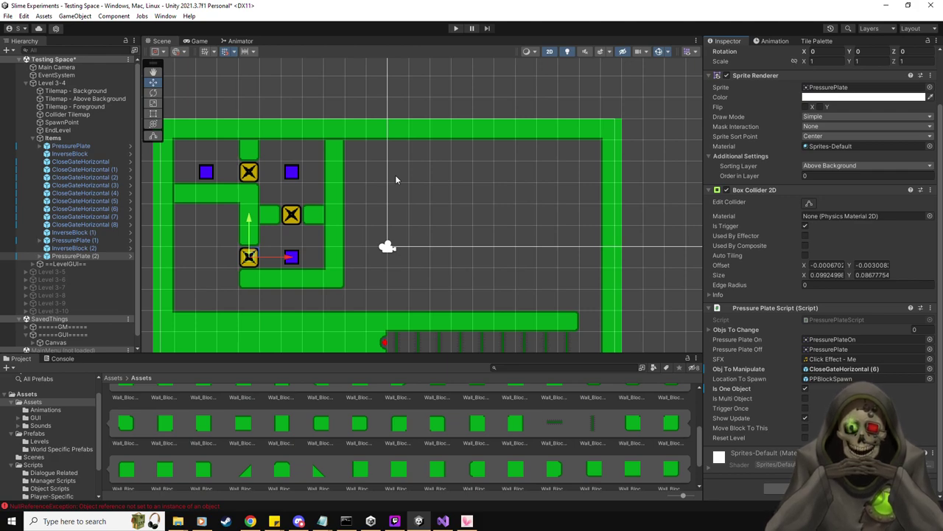
Step: Place two InverseBlock prefabs side by side in the open area, with ConveyorBelts set to Right and Left directly below them
{"action": "scroll", "coordinate": [526, 452], "scroll_direction": "up", "scroll_amount": 2}
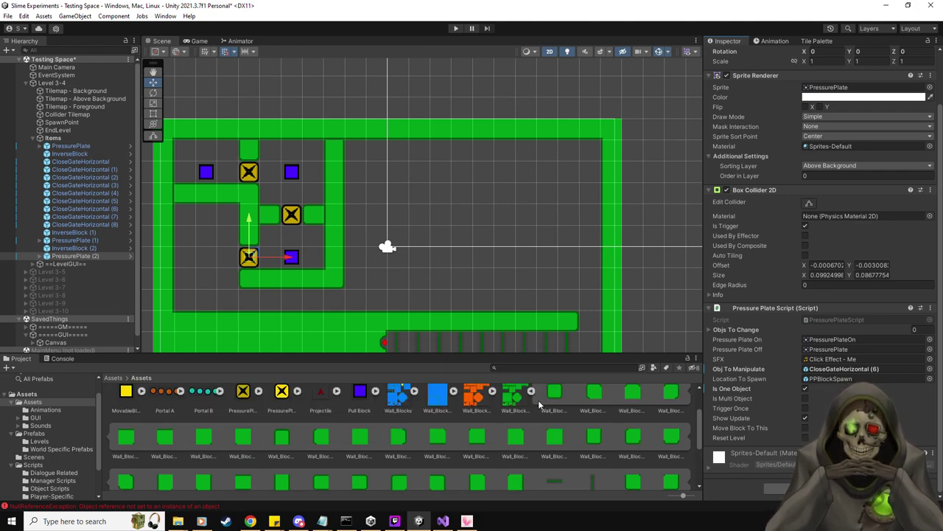
{"action": "scroll", "coordinate": [536, 399], "scroll_direction": "up", "scroll_amount": 2}
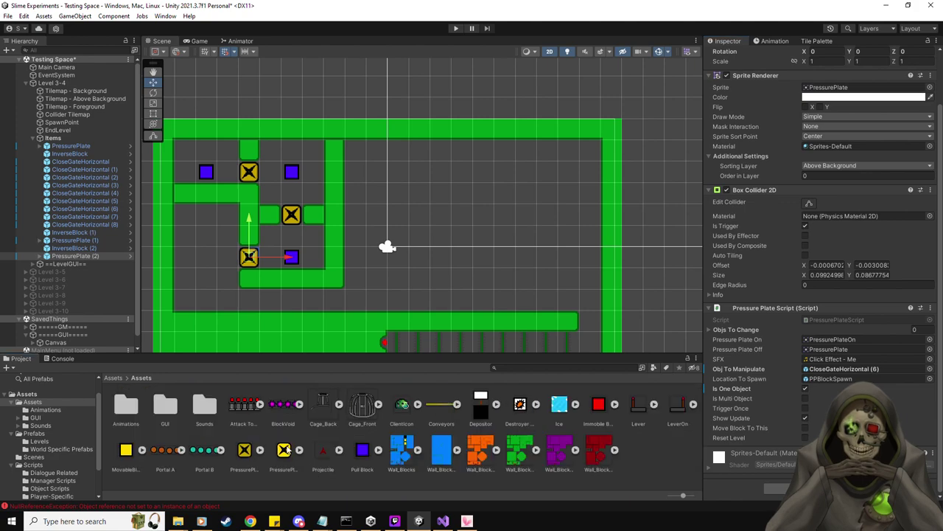
{"action": "left_click", "coordinate": [37, 433]}
{"action": "left_click_drag", "start_coordinate": [599, 412], "coordinate": [398, 213]}
{"action": "left_click_drag", "start_coordinate": [599, 405], "coordinate": [422, 216]}
{"action": "left_click_drag", "start_coordinate": [400, 410], "coordinate": [399, 238]}
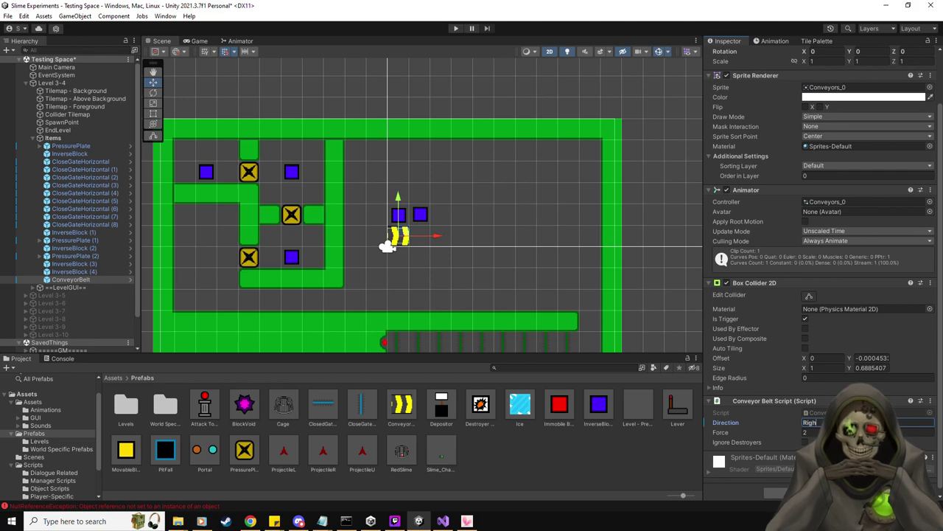
{"action": "left_click_drag", "start_coordinate": [400, 417], "coordinate": [410, 236]}
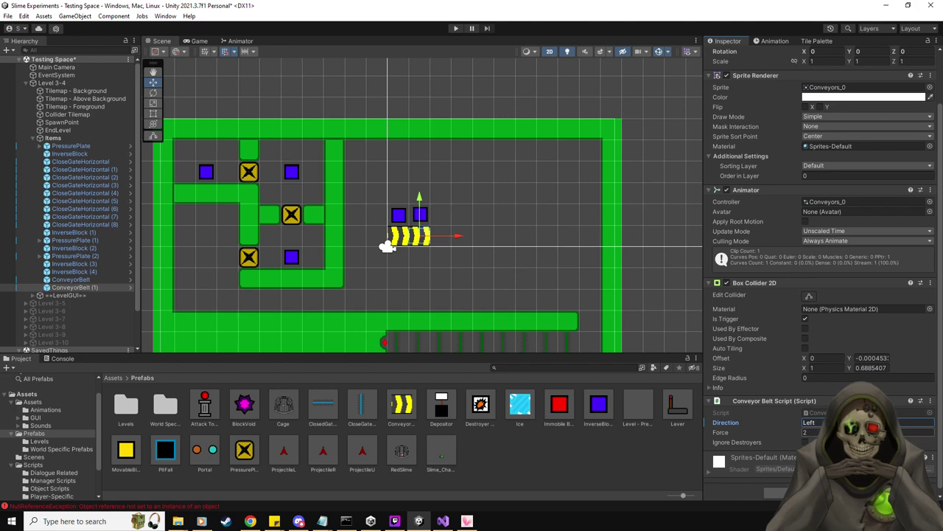
Step: Playtest the conveyor setup by moving the slime beside the belts and pulling the inverse blocks against them, then stop the game
{"action": "left_click", "coordinate": [455, 29]}
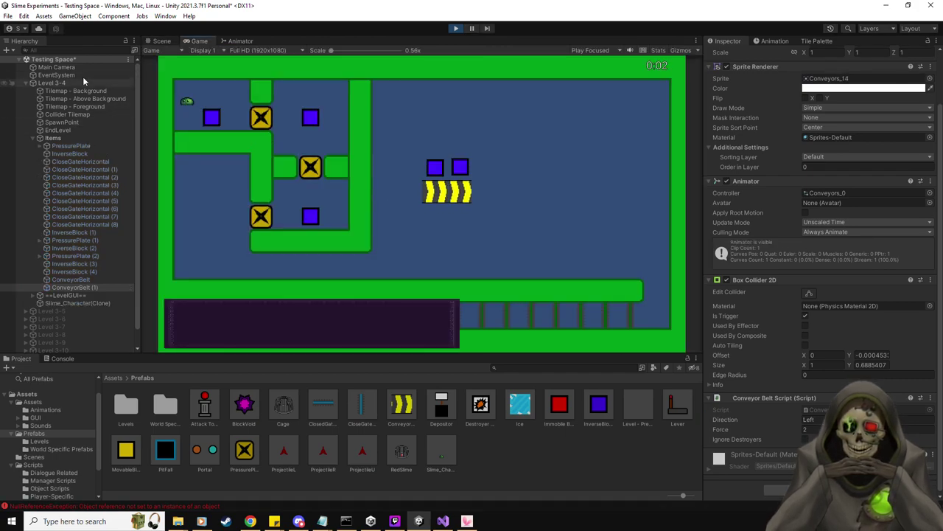
{"action": "left_click", "coordinate": [156, 41]}
{"action": "left_click", "coordinate": [102, 302]}
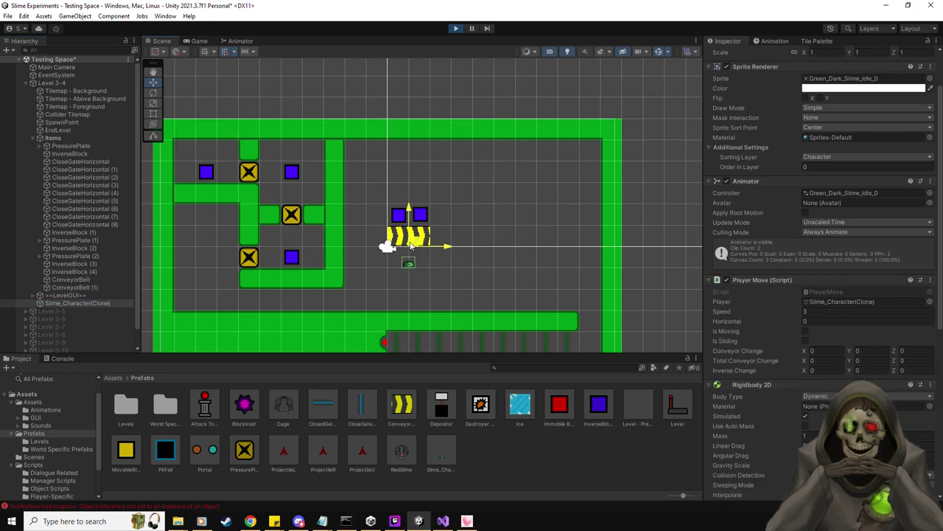
{"action": "left_click", "coordinate": [208, 42]}
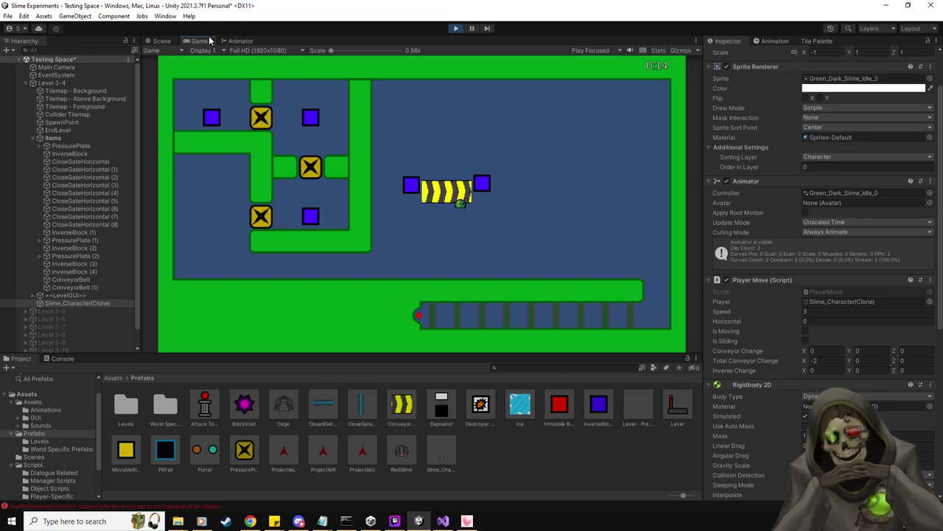
{"action": "left_click", "coordinate": [454, 29]}
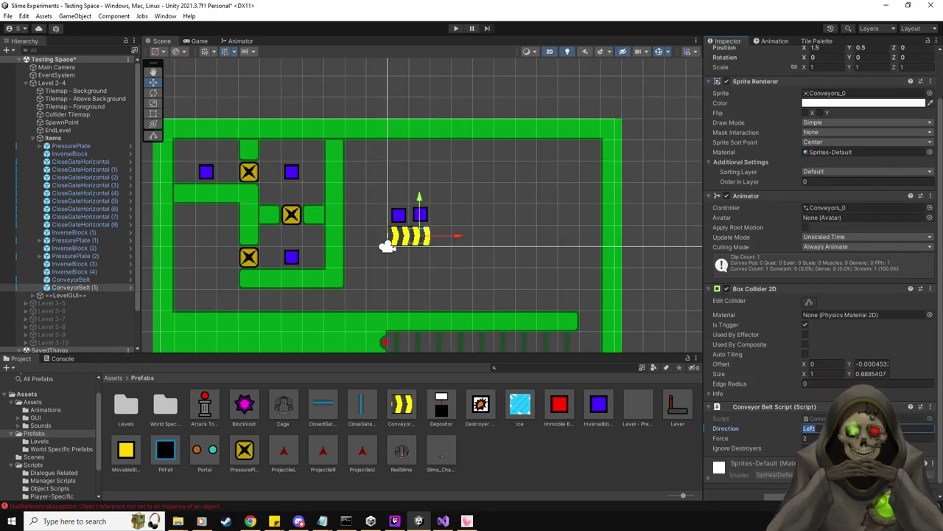
Step: Set the direction of the first ConveyorBelt to Left
{"action": "left_click", "coordinate": [71, 279]}
{"action": "left_click", "coordinate": [811, 428]}
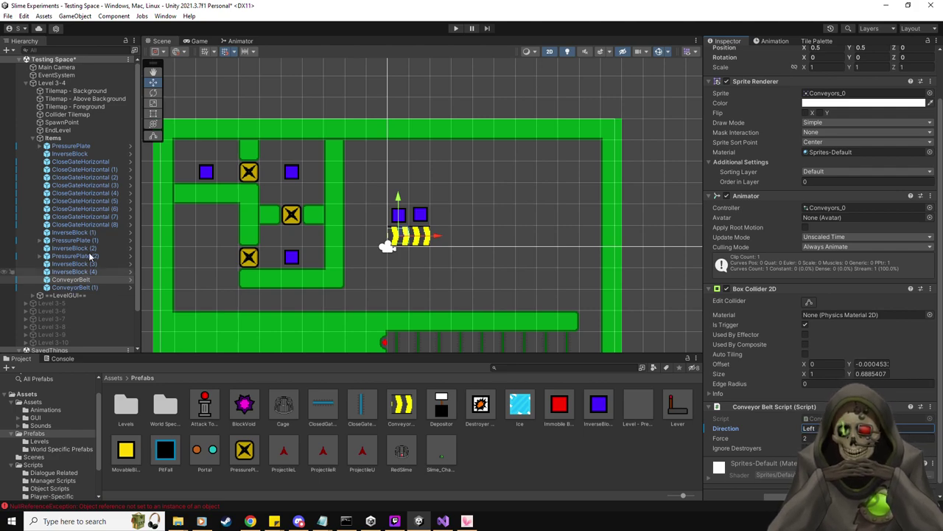
Step: Align the two inverse blocks above the conveyor belts at X 0.5 and X 1.5, both at Y 1.5
{"action": "left_click", "coordinate": [73, 272]}
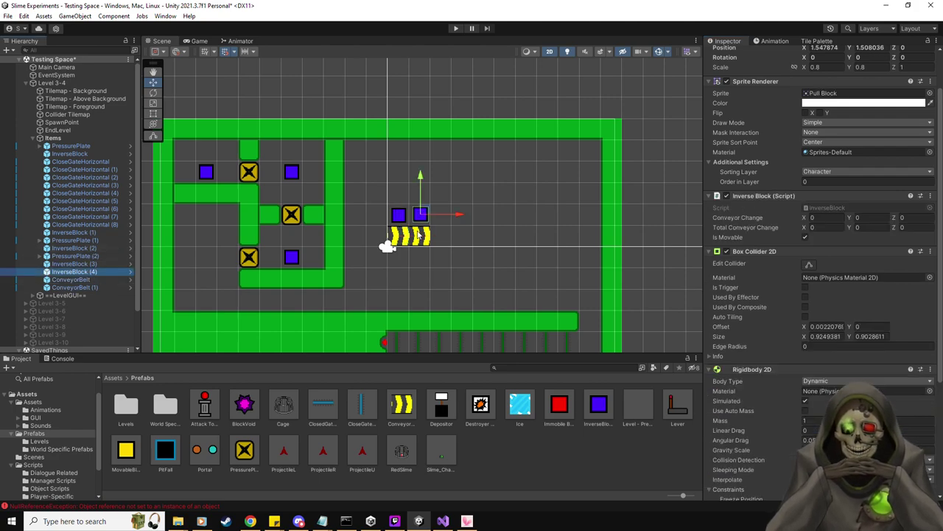
{"action": "scroll", "coordinate": [425, 213], "scroll_direction": "up", "scroll_amount": 1}
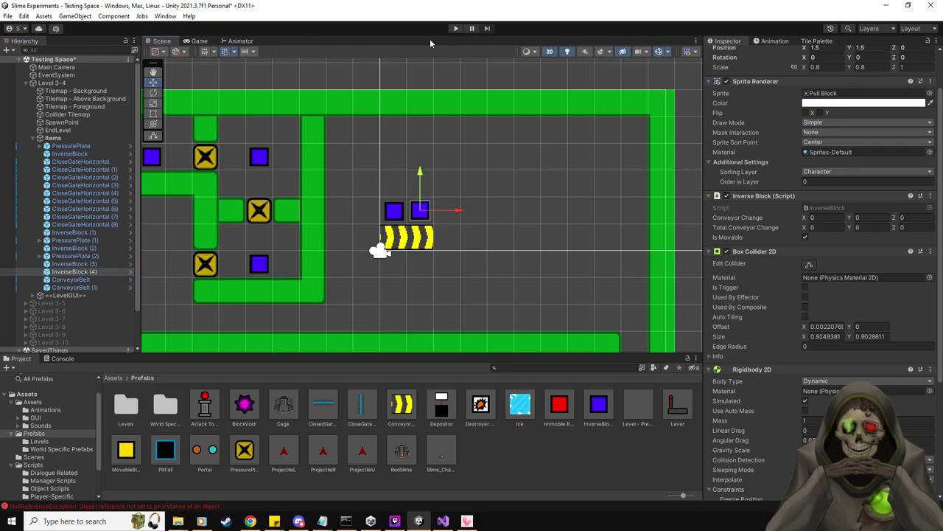
{"action": "left_click", "coordinate": [456, 29]}
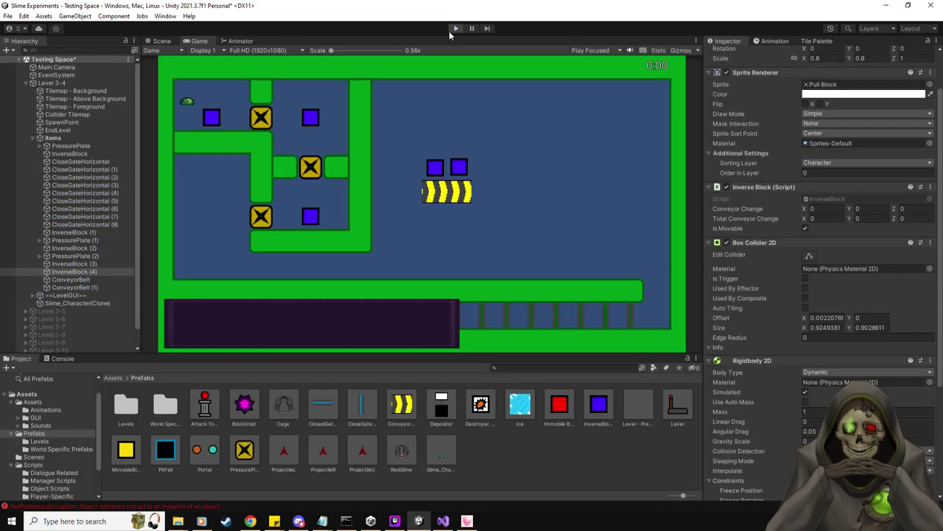
{"action": "left_click", "coordinate": [456, 29]}
{"action": "left_click", "coordinate": [395, 211]}
{"action": "key", "text": "ctrl+z"}
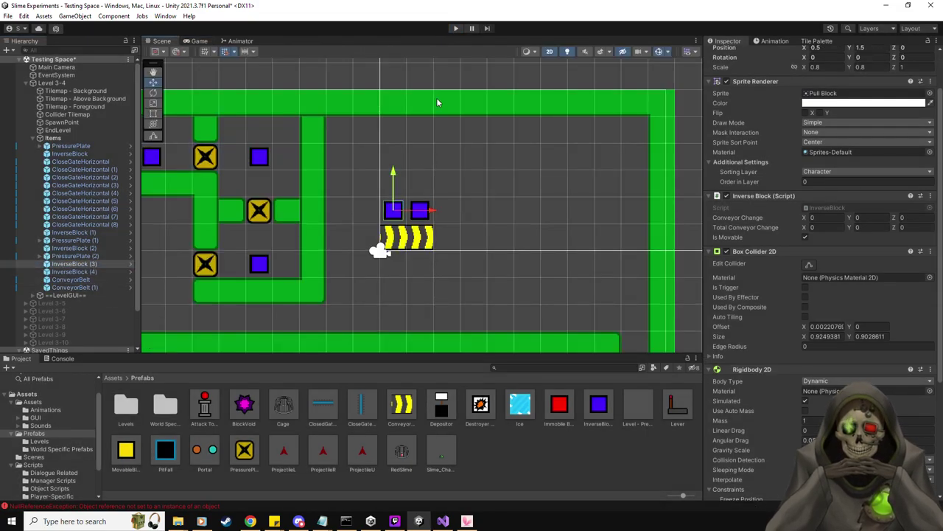
Step: Start a playtest and reposition the slime in the open area below the conveyor belts
{"action": "left_click", "coordinate": [456, 29]}
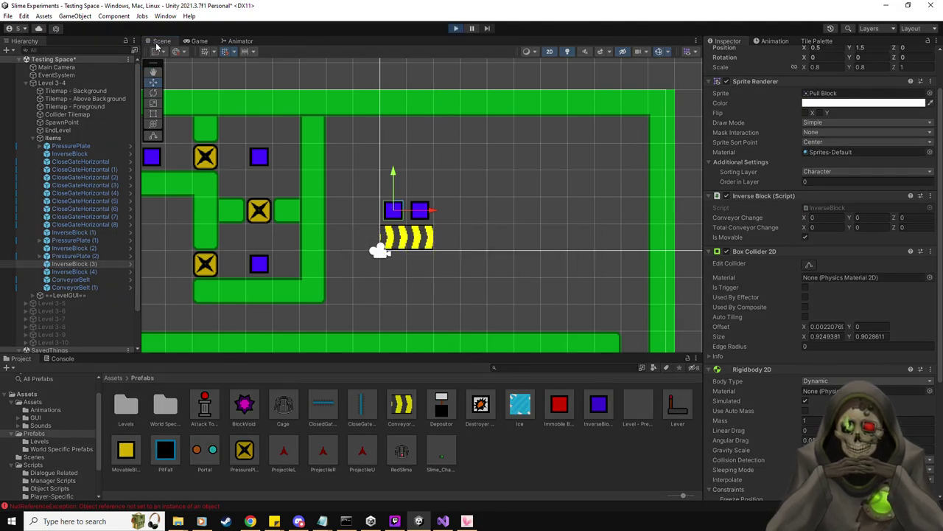
{"action": "key", "text": "ctrl+1"}
{"action": "left_click", "coordinate": [77, 303]}
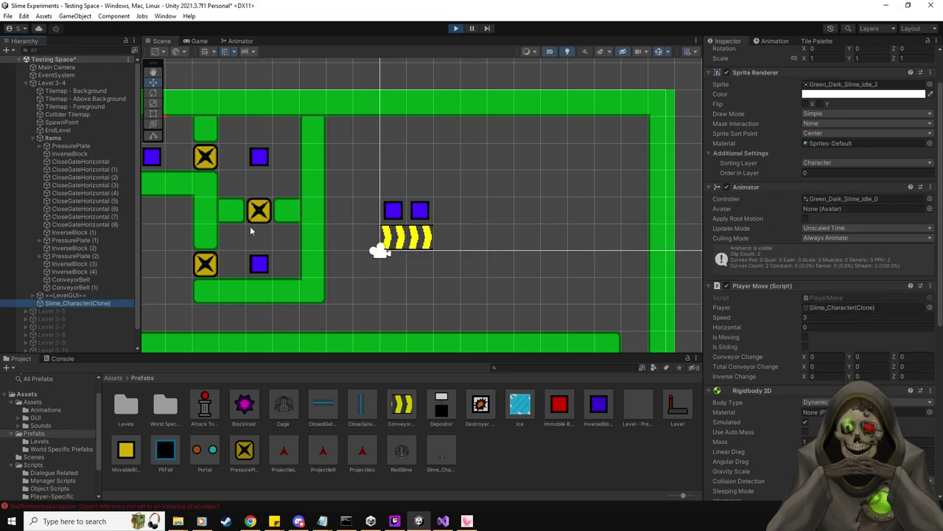
{"action": "scroll", "coordinate": [250, 226], "scroll_direction": "down", "scroll_amount": 2}
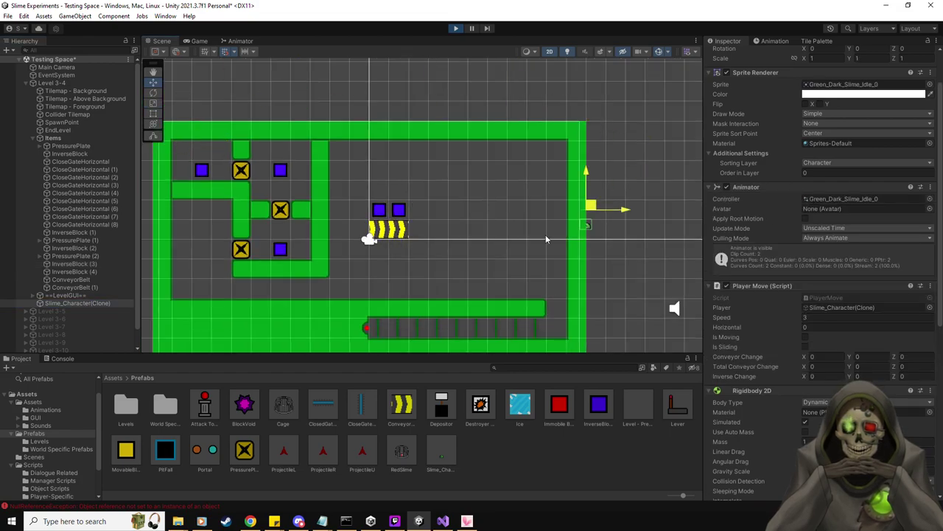
{"action": "key", "text": "ctrl+2"}
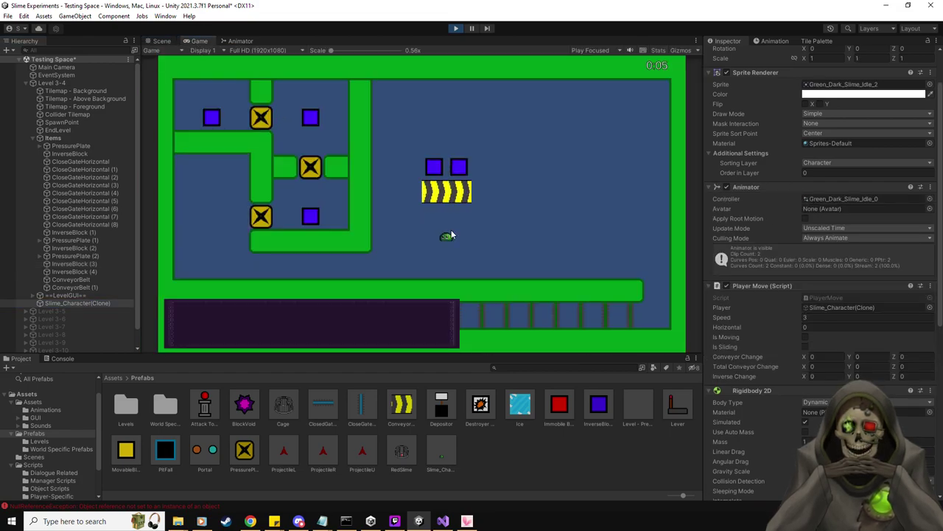
Step: Move the slime around the conveyor belts to test how the two inverse blocks react when pulled across them
{"action": "key", "text": "Up"}
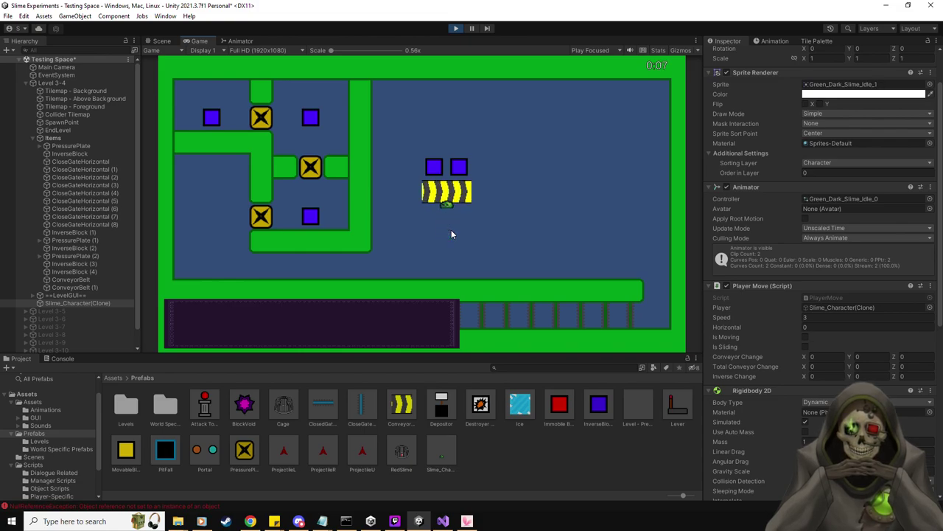
{"action": "key", "text": "Down"}
{"action": "key", "text": "Right"}
{"action": "key", "text": "Up"}
{"action": "key", "text": "Right"}
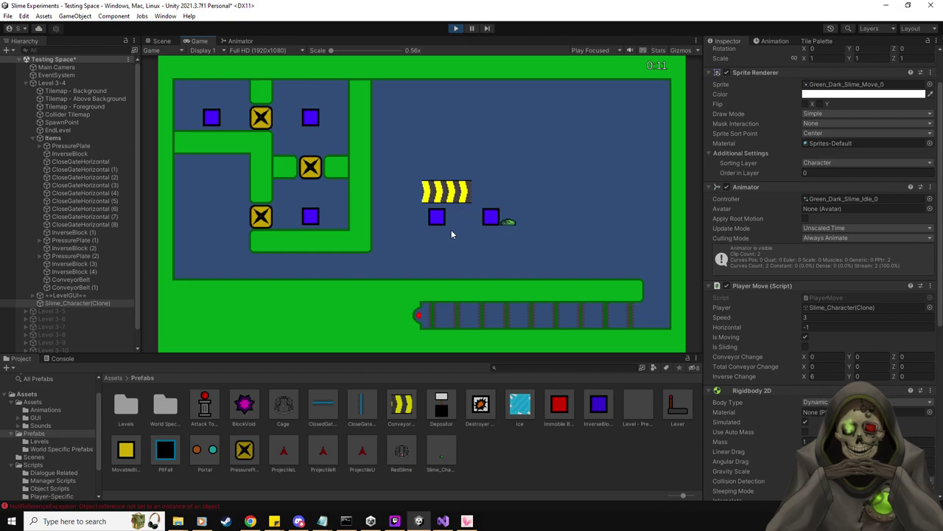
{"action": "key", "text": "Down"}
{"action": "key", "text": "Left"}
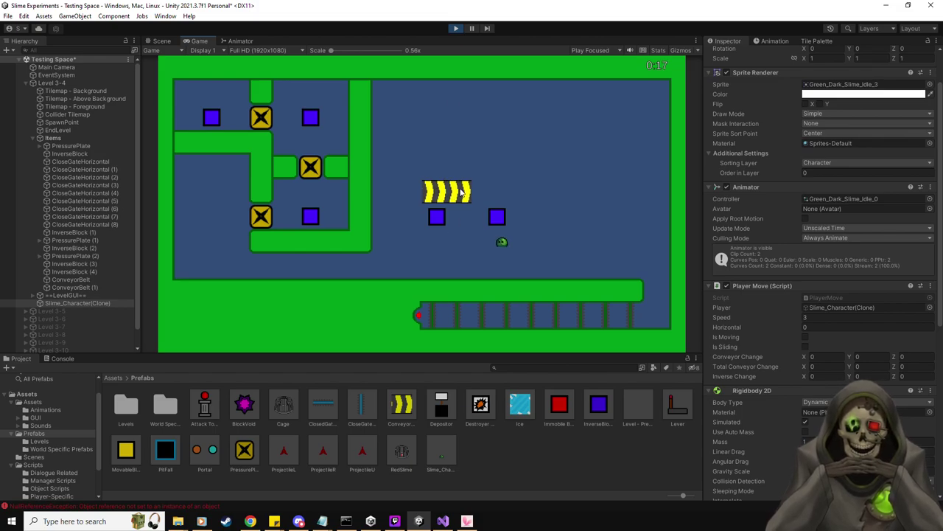
Step: End the playtest and delete the two test inverse blocks and two test conveyor belts from the open area
{"action": "left_click", "coordinate": [455, 28]}
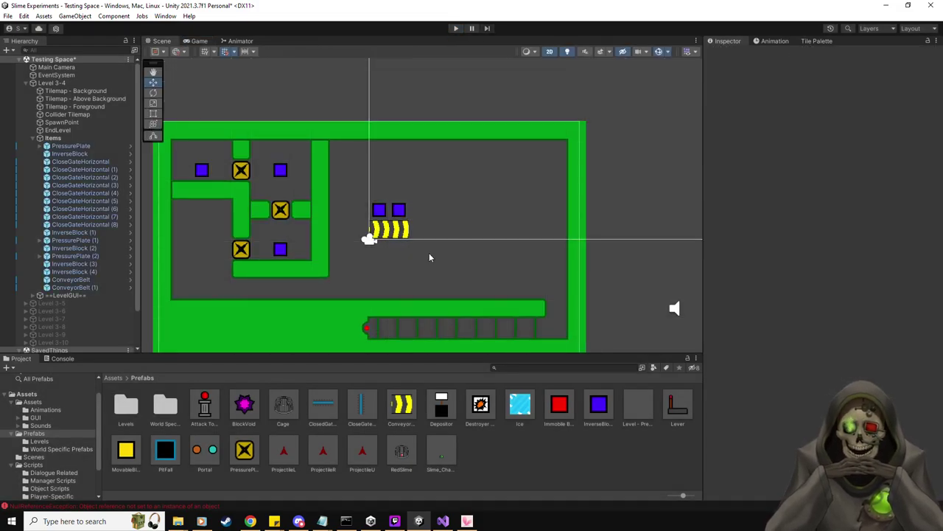
{"action": "left_click", "coordinate": [74, 287]}
{"action": "left_click", "coordinate": [81, 264], "text": "shift"}
{"action": "key", "text": "Delete"}
{"action": "middle_click_drag", "start_coordinate": [356, 202], "coordinate": [415, 190]}
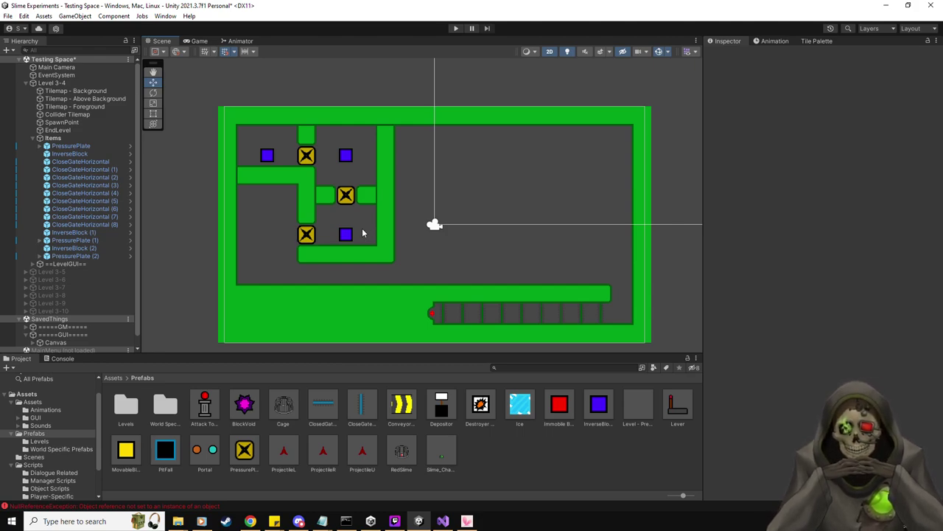
Step: Place an inverse block and a conveyor belt side by side in the lower-left chamber, and rotate the belt 90 on Z
{"action": "left_click_drag", "start_coordinate": [605, 412], "coordinate": [249, 253]}
{"action": "left_click_drag", "start_coordinate": [402, 404], "coordinate": [268, 256]}
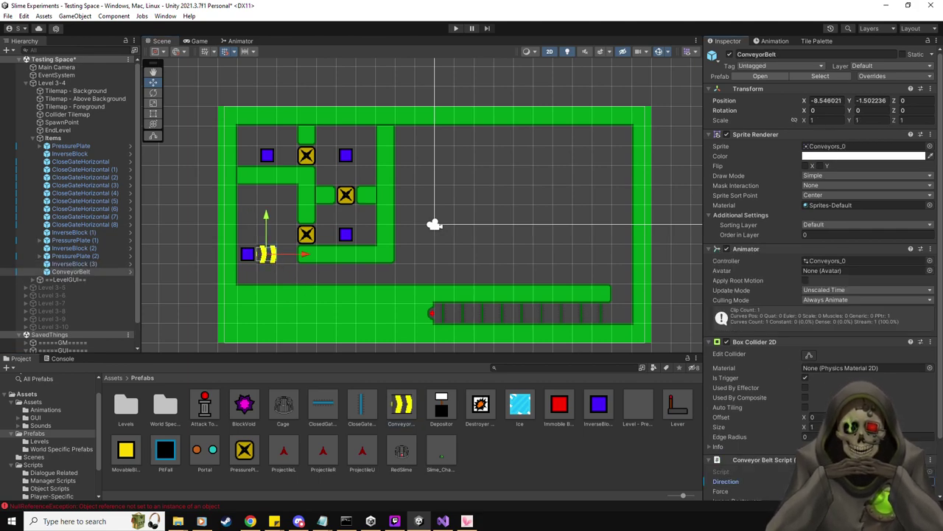
{"action": "left_click", "coordinate": [905, 110]}
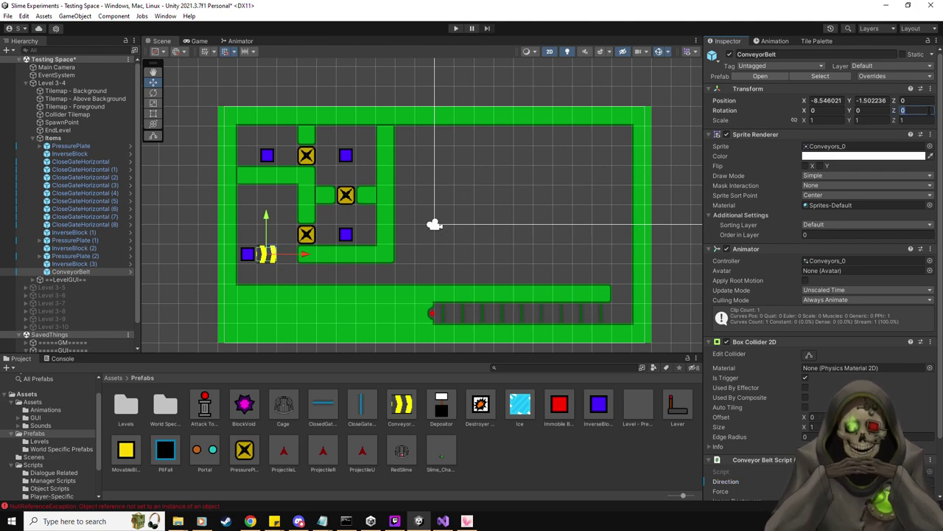
{"action": "type", "text": "90"}
{"action": "key", "text": "Return"}
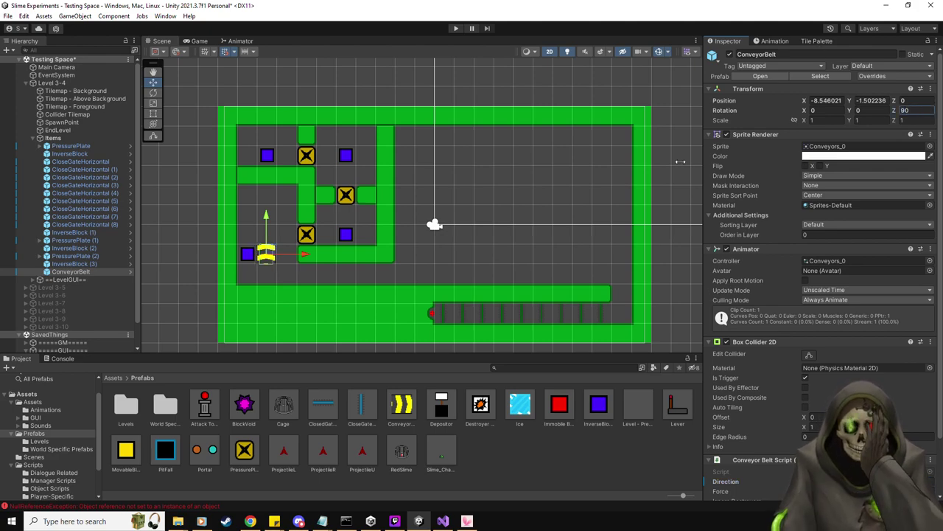
Step: Duplicate the vertical conveyor belt and place the copy directly beneath it at X -8.5, Y -2.5
{"action": "left_click", "coordinate": [71, 271]}
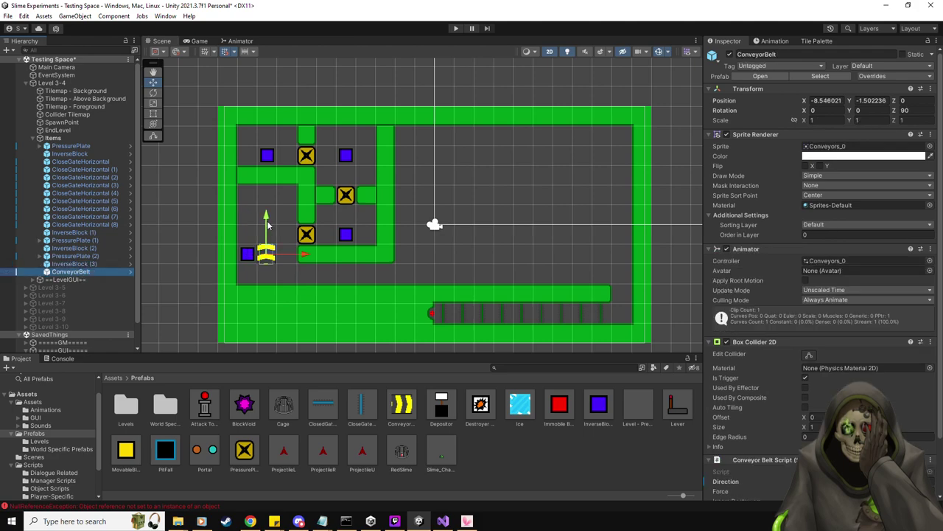
{"action": "key", "text": "ctrl+d"}
{"action": "left_click_drag", "start_coordinate": [266, 233], "coordinate": [267, 243]}
Step: Duplicate the third chamber's pressure plate, PressurePlate (2), and place the copy at the corridor's exit at X -2.5, Y -2.5
{"action": "left_click_drag", "start_coordinate": [244, 454], "coordinate": [385, 274]}
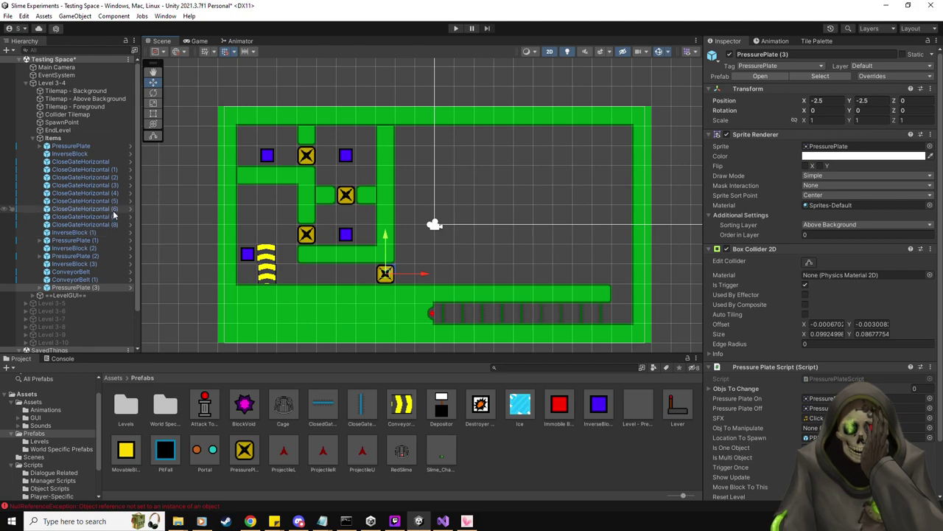
{"action": "key", "text": "Delete"}
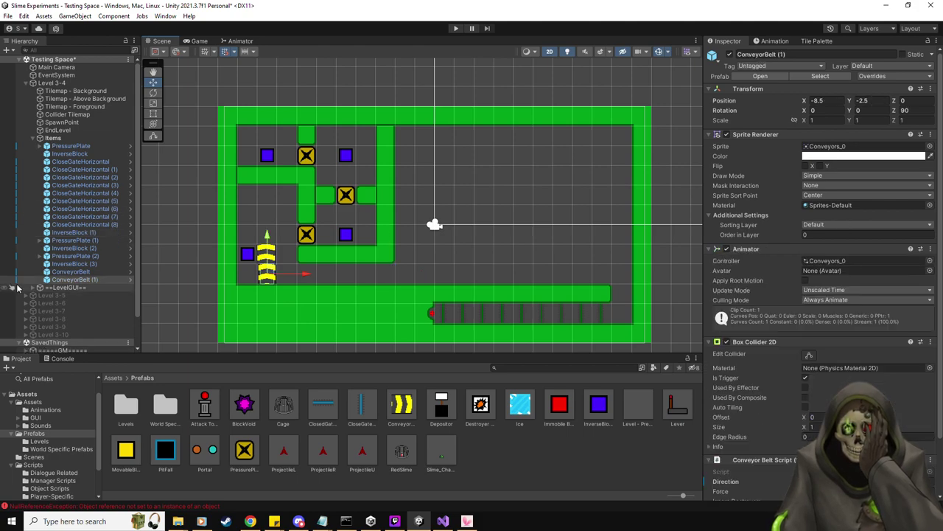
{"action": "left_click", "coordinate": [74, 256]}
{"action": "key", "text": "ctrl+z"}
{"action": "key", "text": "ctrl+z"}
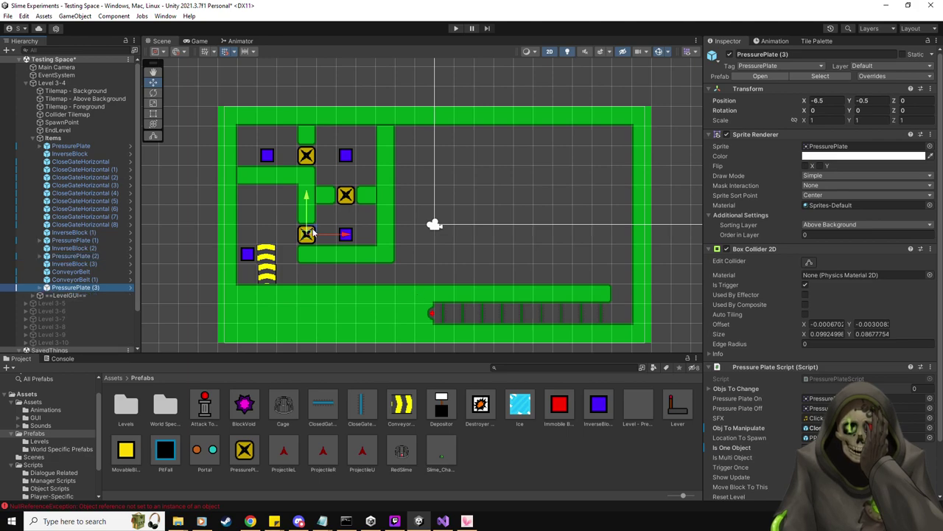
{"action": "left_click_drag", "start_coordinate": [386, 268], "coordinate": [393, 270]}
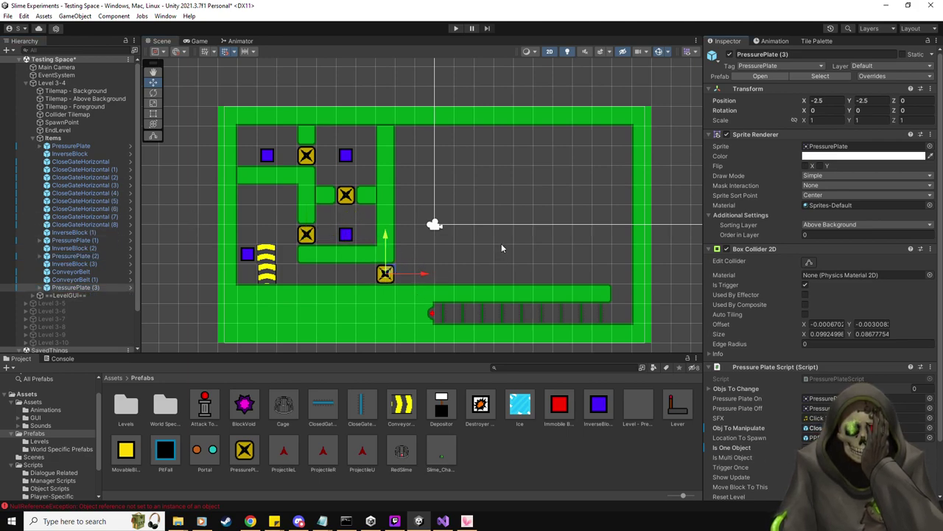
Step: Start a playtest and guide the slime through the first three chambers, pulling each inverse block onto its pressure plate
{"action": "middle_click_drag", "start_coordinate": [502, 248], "coordinate": [498, 219]}
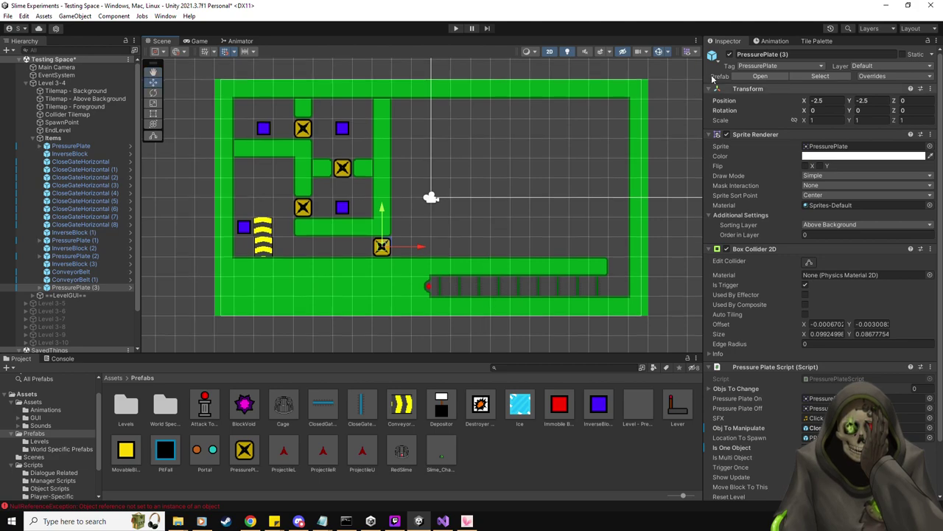
{"action": "left_click", "coordinate": [457, 29]}
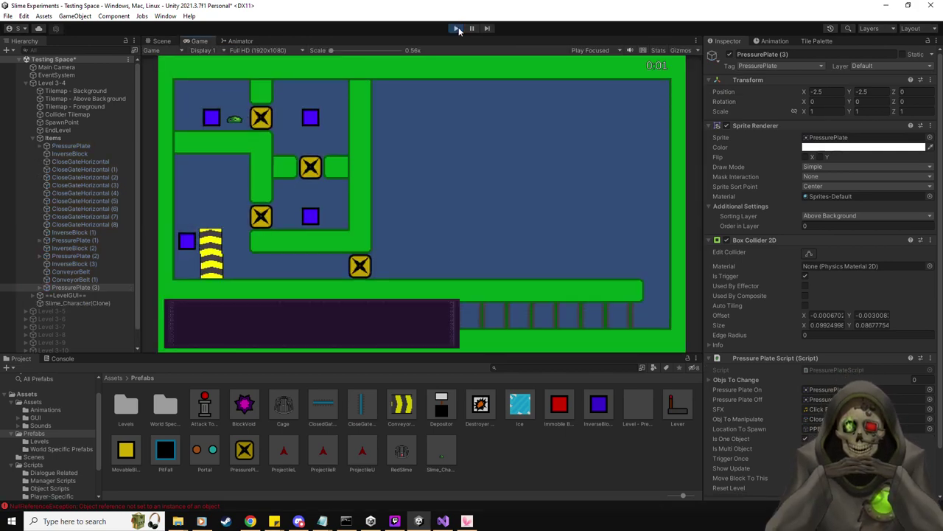
{"action": "key", "text": "Right"}
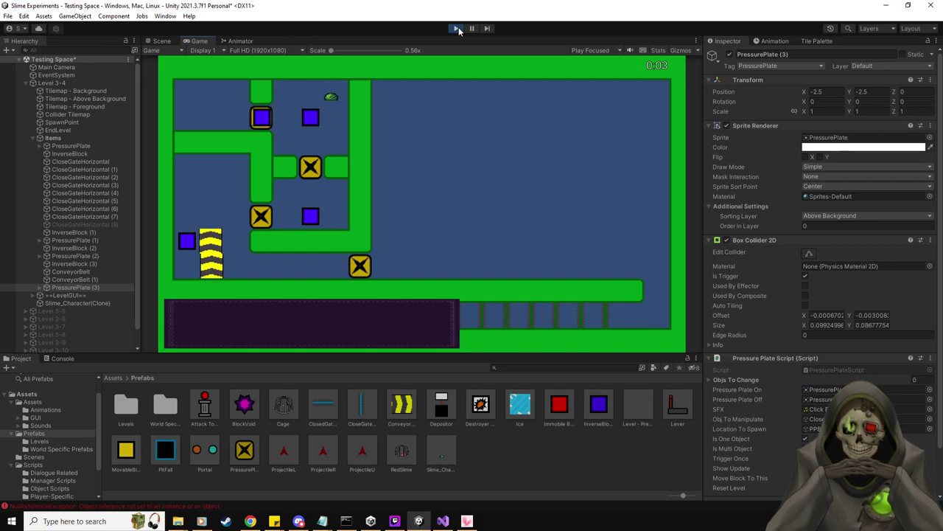
{"action": "key", "text": "Down"}
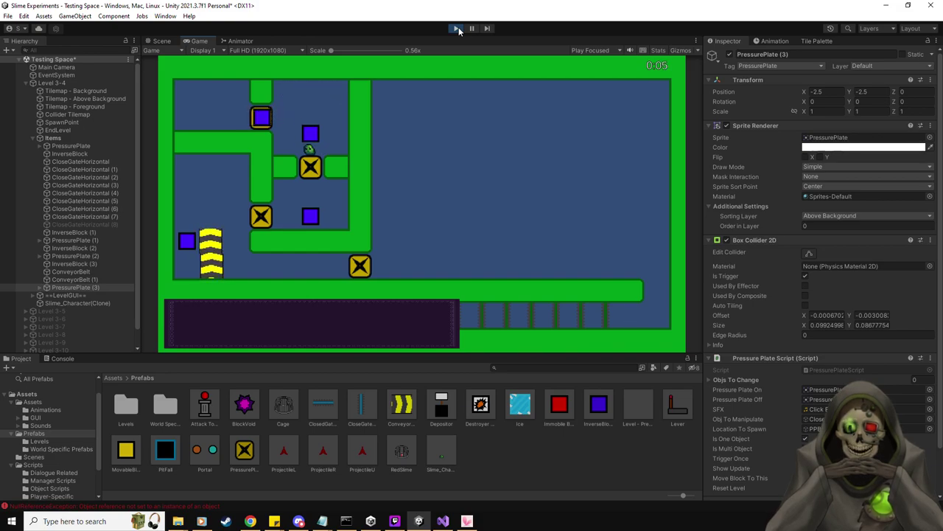
{"action": "key", "text": "Left"}
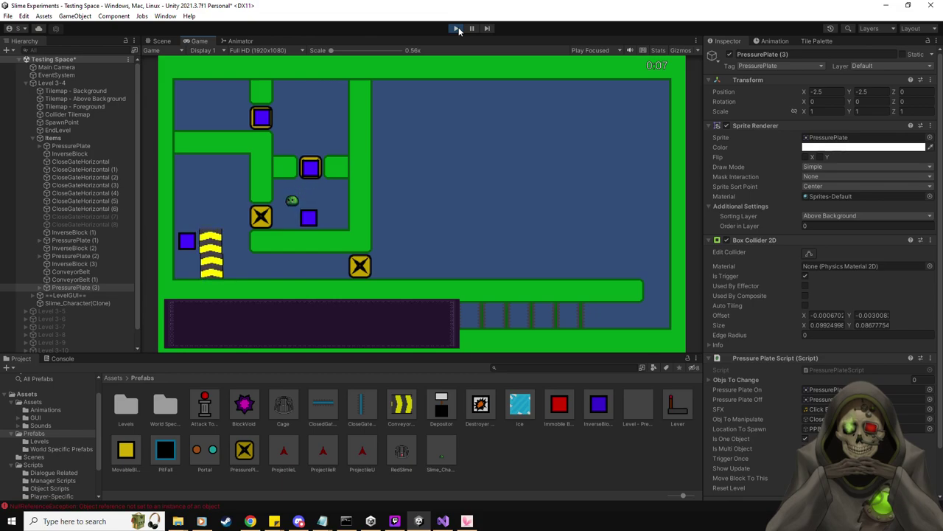
{"action": "key", "text": "Left"}
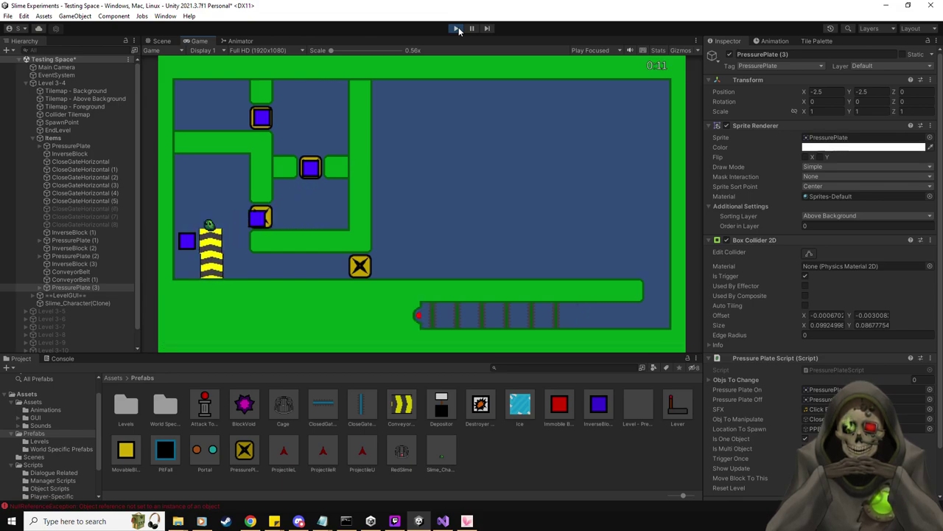
Step: Test pulling the fourth inverse block past the vertical conveyor belts and along the corridor to its pressure plate, and end the playtest
{"action": "key", "text": "Left"}
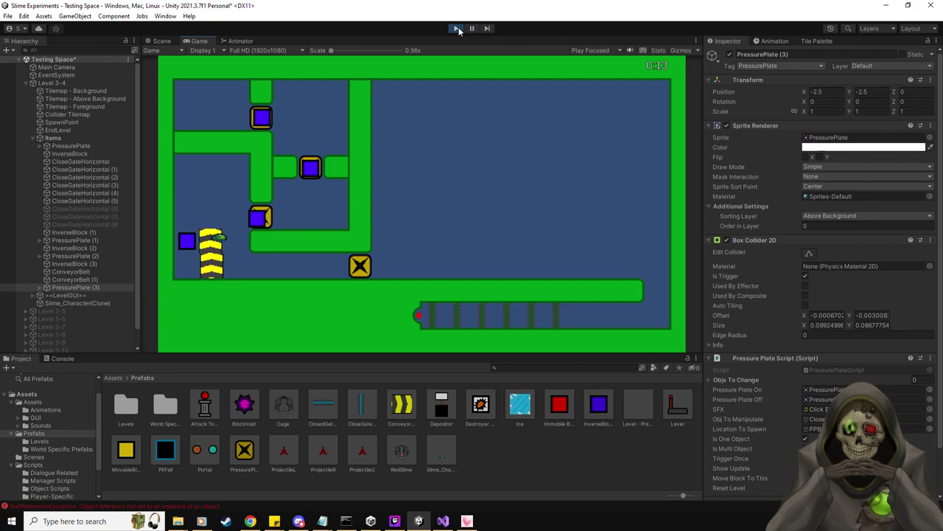
{"action": "key", "text": "Right"}
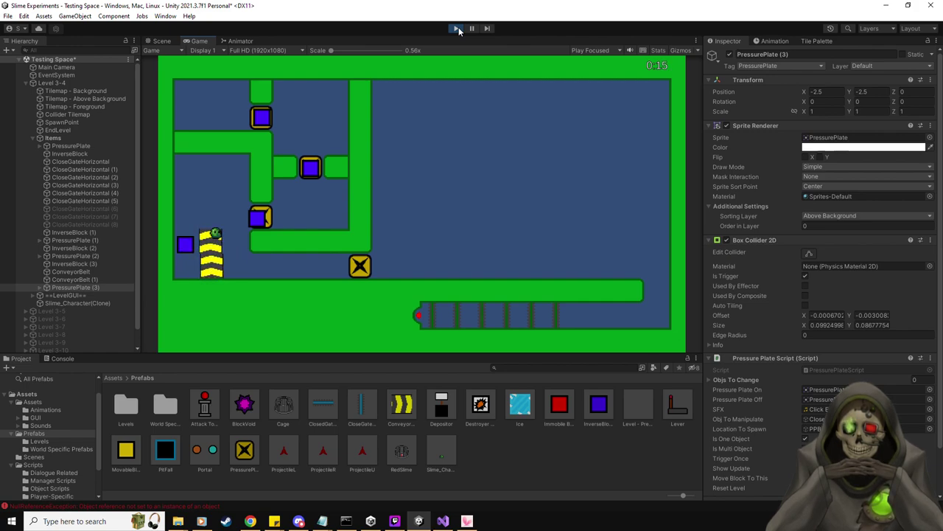
{"action": "key", "text": "Down"}
{"action": "key", "text": "Right"}
{"action": "key", "text": "Right"}
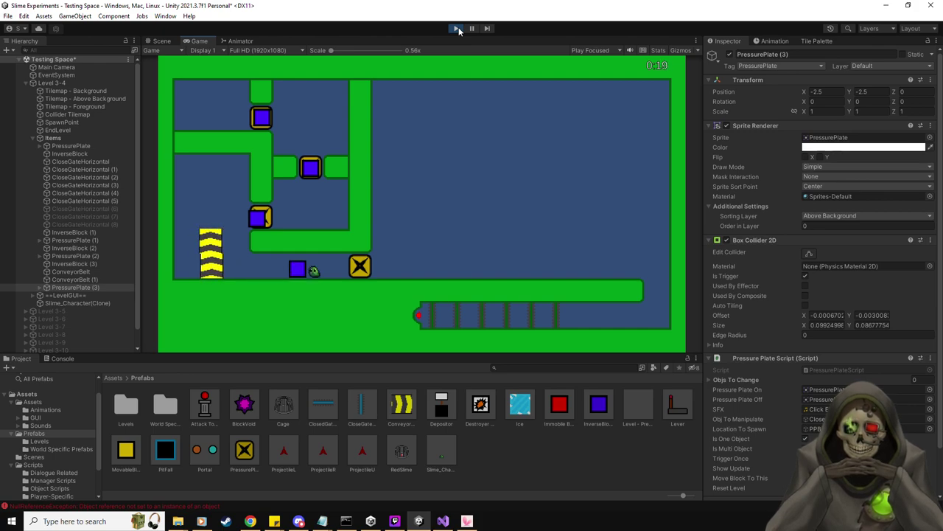
{"action": "key", "text": "Right"}
{"action": "key", "text": "Up"}
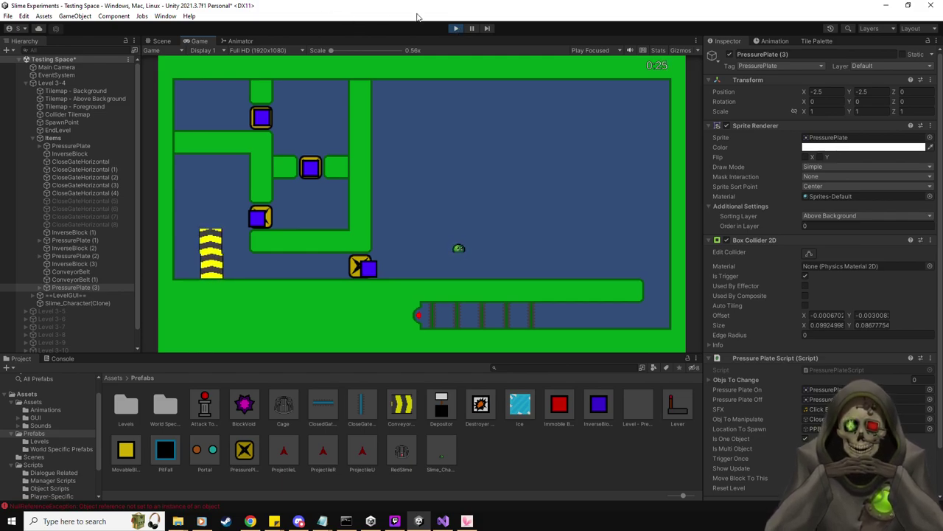
{"action": "left_click", "coordinate": [457, 29]}
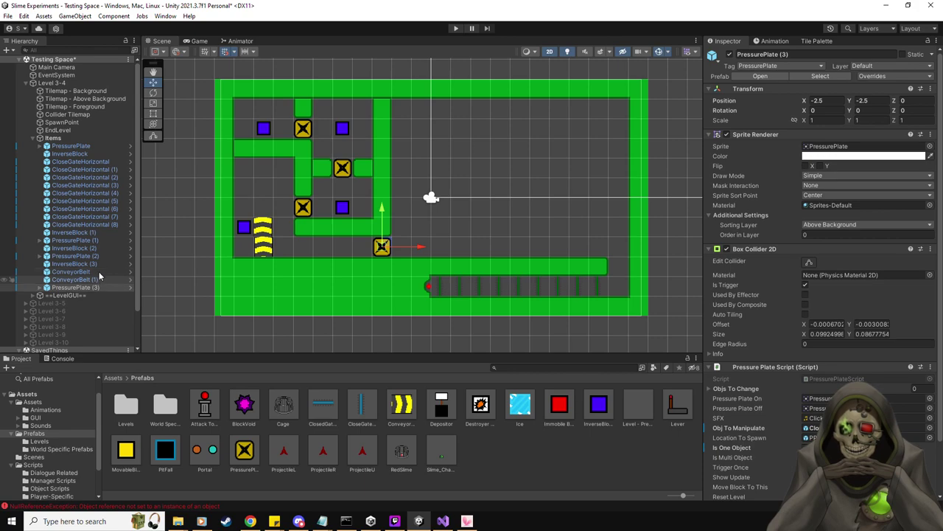
Step: Snap the upper vertical conveyor belt to X -8.5, Y -1.5, and open the Force value of both vertical belts
{"action": "left_click", "coordinate": [99, 271]}
{"action": "left_click", "coordinate": [269, 225]}
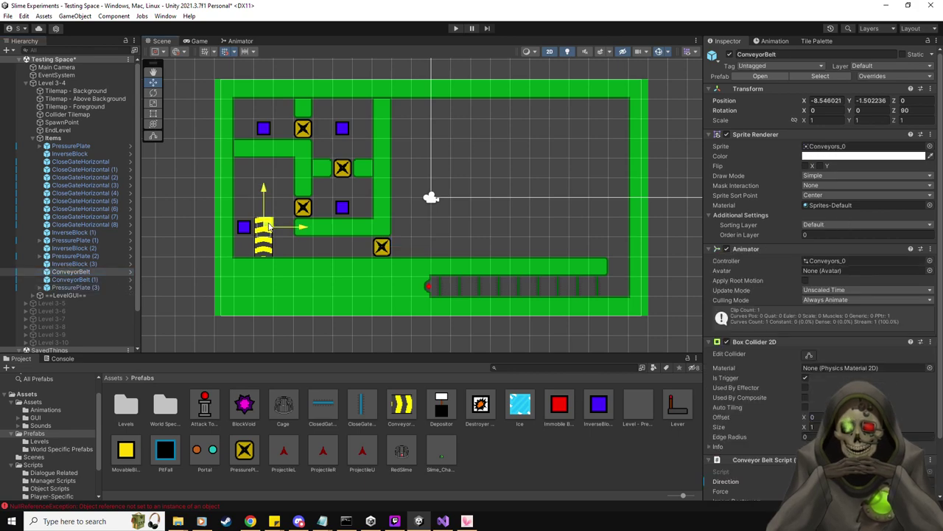
{"action": "left_click", "coordinate": [82, 279]}
{"action": "left_click", "coordinate": [269, 248]}
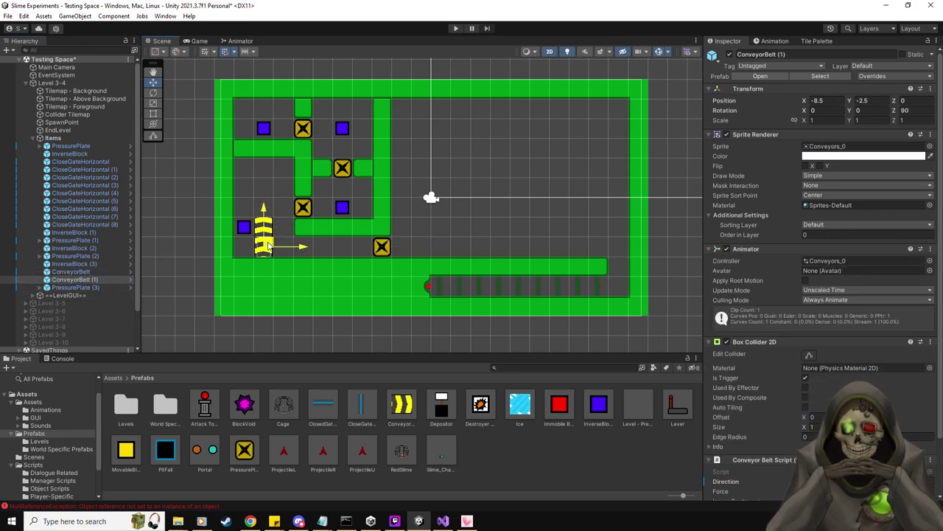
{"action": "left_click", "coordinate": [88, 271], "text": "ctrl"}
{"action": "left_click", "coordinate": [867, 464]}
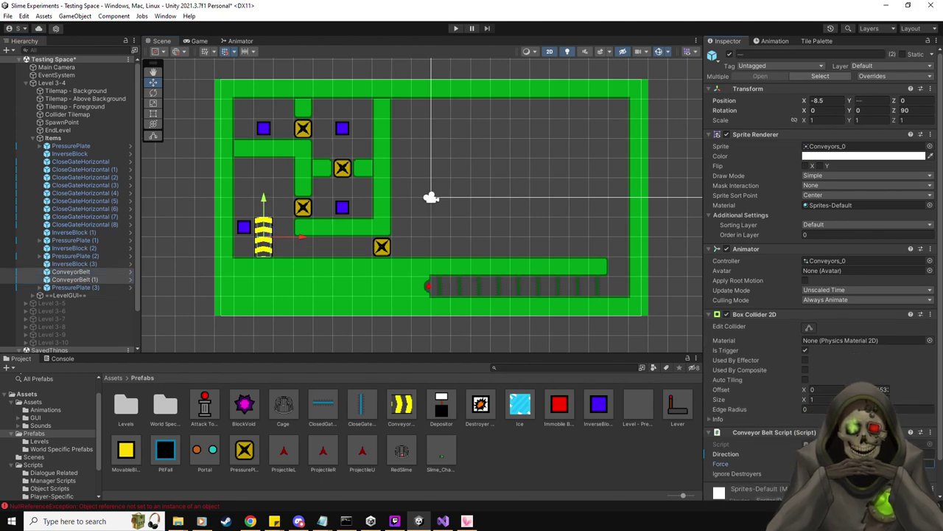
{"action": "left_click", "coordinate": [74, 272]}
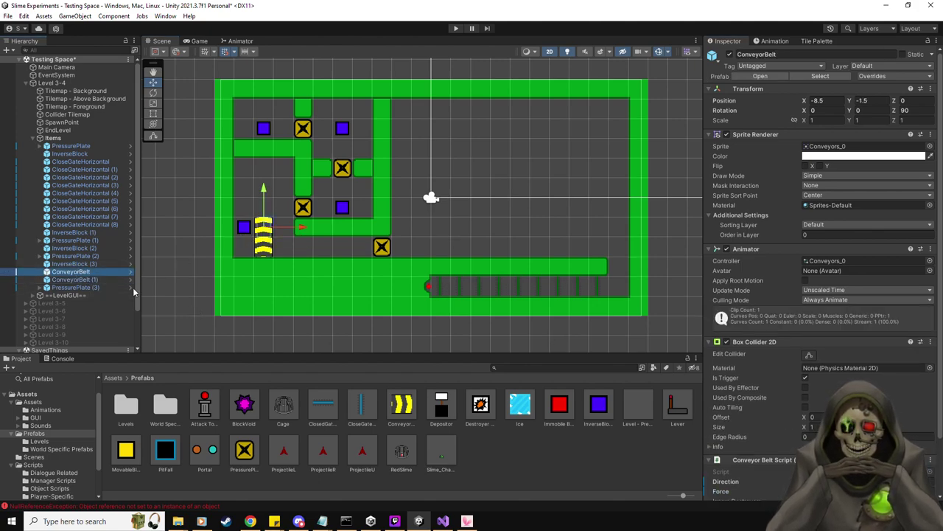
Step: Snap the inverse block beside the vertical conveyor belts to the grid tile against the chamber's outer wall
{"action": "left_click", "coordinate": [84, 264]}
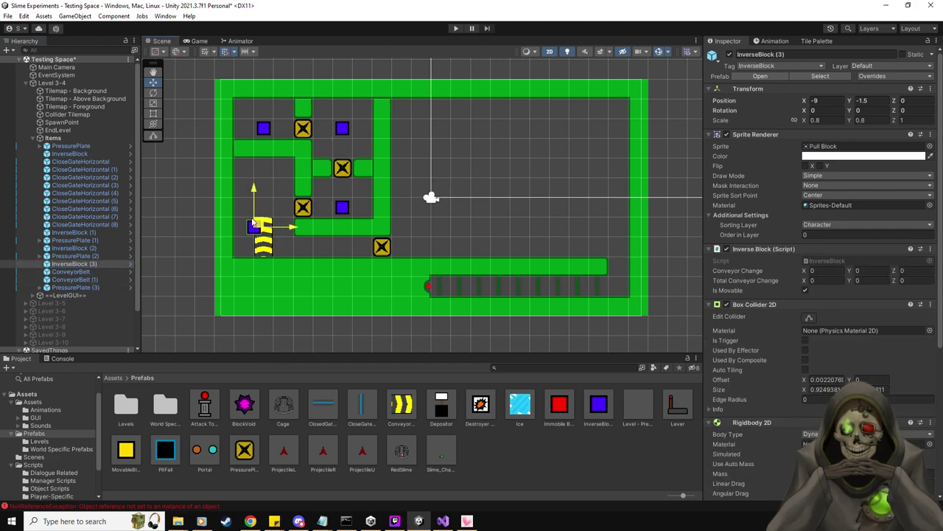
{"action": "left_click", "coordinate": [87, 287]}
{"action": "middle_click_drag", "start_coordinate": [571, 288], "coordinate": [557, 288]}
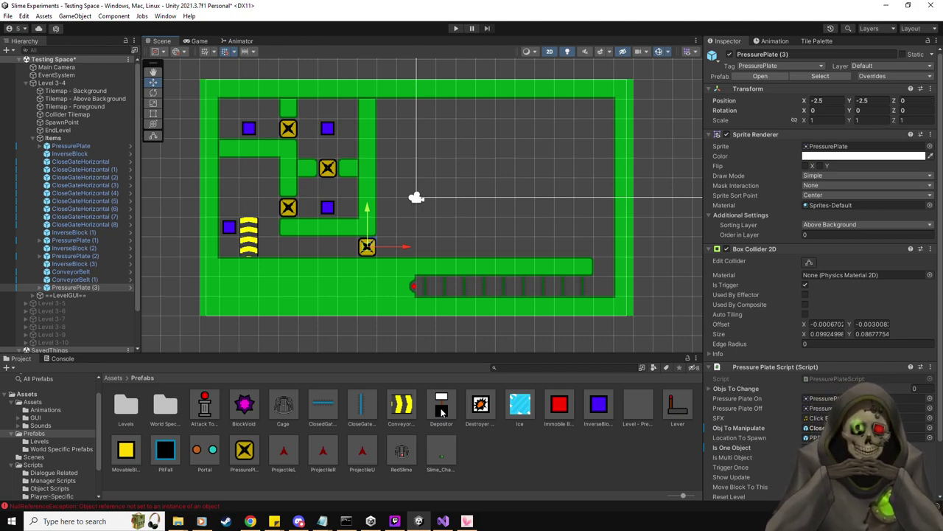
Step: Place a conveyor belt beside the inner wall at X -1.5, Y -1.5 and set its Direction to Right
{"action": "left_click_drag", "start_coordinate": [402, 404], "coordinate": [389, 225]}
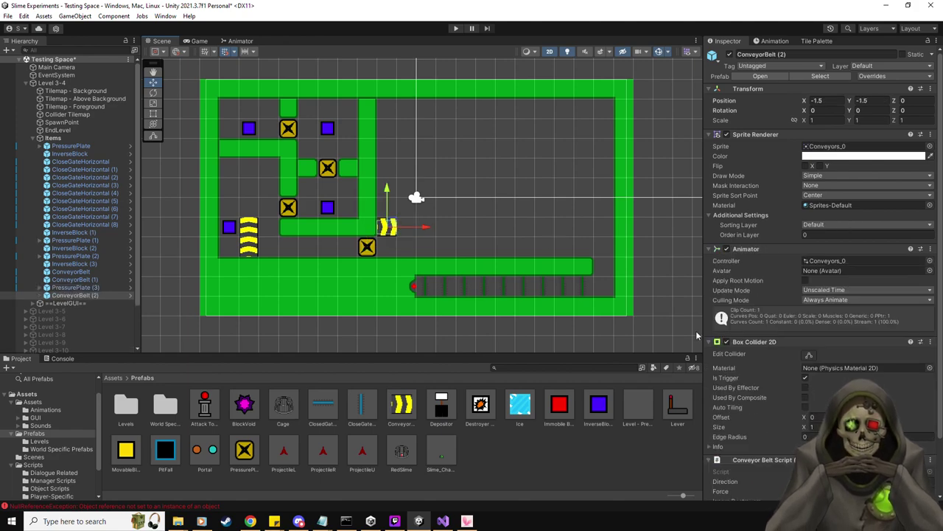
{"action": "scroll", "coordinate": [818, 288], "scroll_direction": "down", "scroll_amount": 2}
{"action": "left_click", "coordinate": [809, 415]}
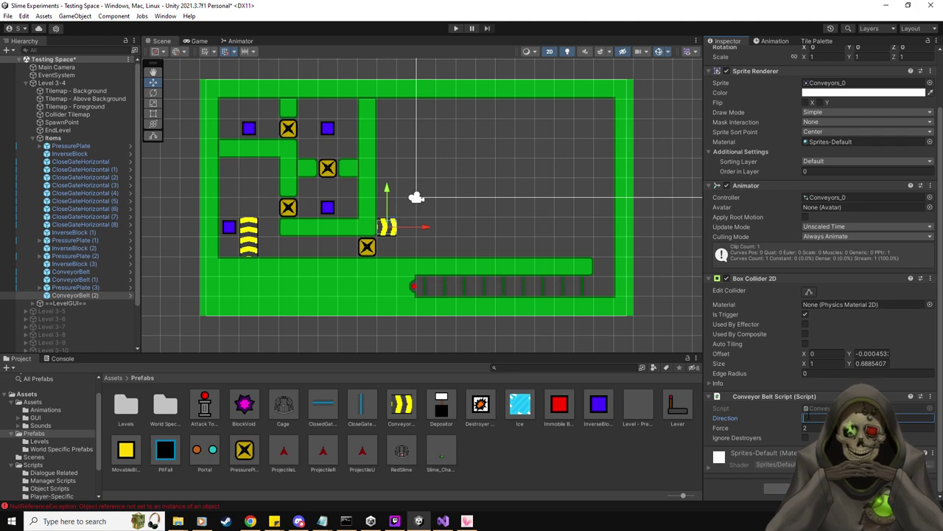
{"action": "type", "text": "R"}
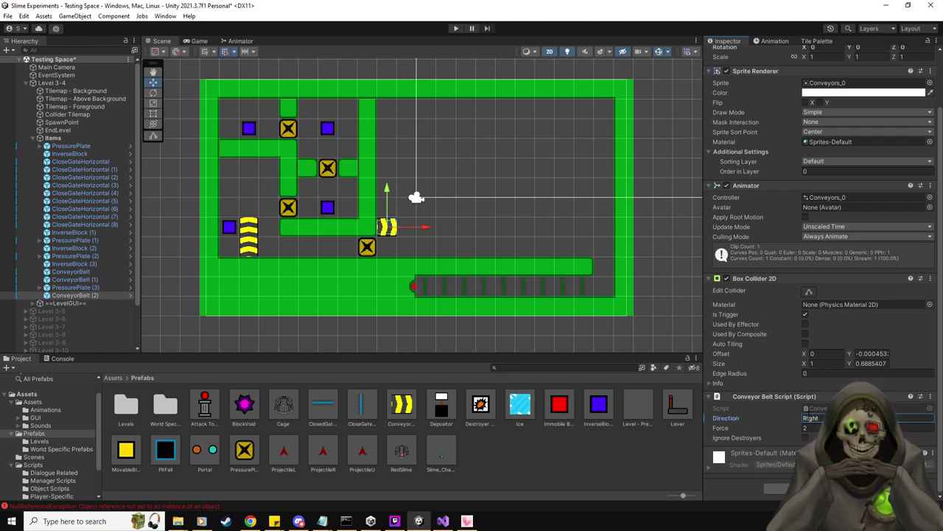
{"action": "type", "text": "ight"}
{"action": "left_click_drag", "start_coordinate": [387, 191], "coordinate": [387, 164]}
{"action": "key", "text": "ctrl+z"}
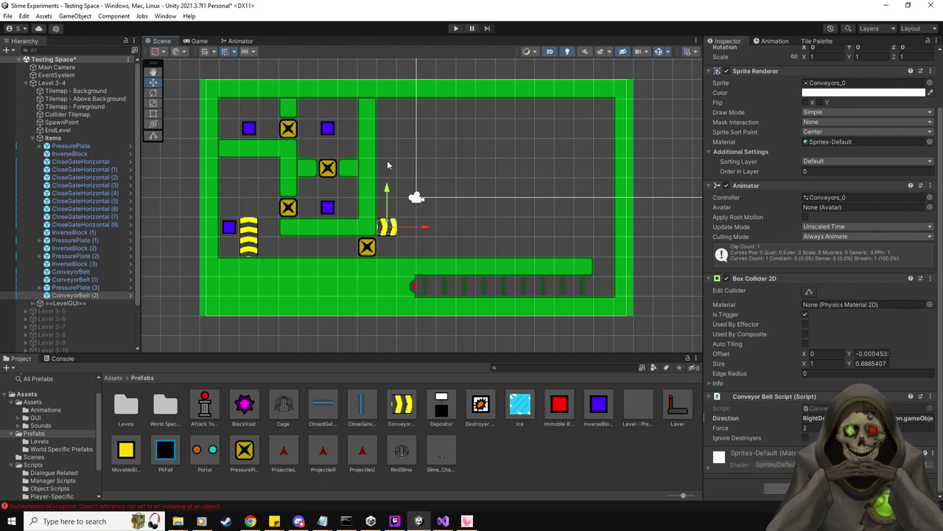
Step: Duplicate the right-moving conveyor belt up along the wall at two-tile spacing, keeping two copies and deleting the topmost one
{"action": "left_click", "coordinate": [82, 296]}
{"action": "key", "text": "ctrl+d"}
{"action": "left_click_drag", "start_coordinate": [389, 187], "coordinate": [393, 73]}
{"action": "key", "text": "ctrl+d"}
{"action": "key", "text": "ctrl+d"}
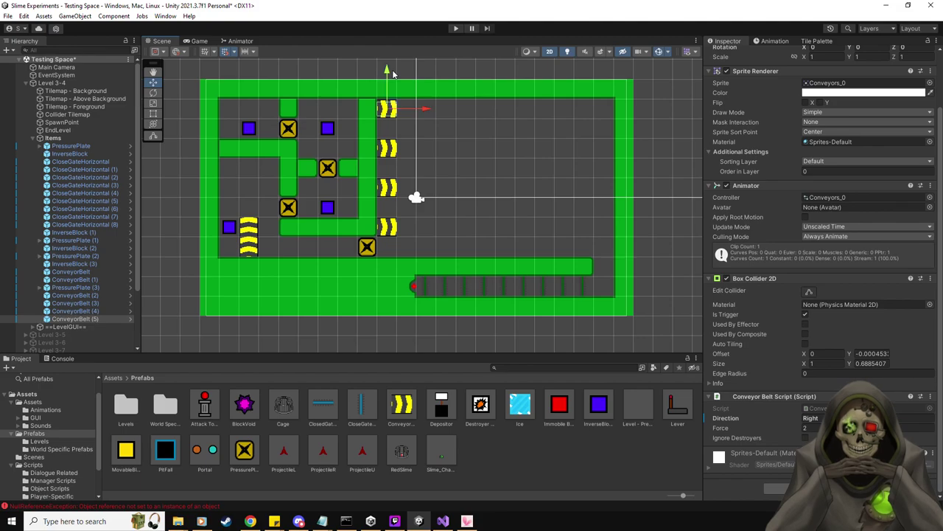
{"action": "key", "text": "Delete"}
Step: Duplicate the middle belt along the wall, place the copy at X -0.5, Y 1.5, and rotate it 180 on Z
{"action": "left_click", "coordinate": [80, 303]}
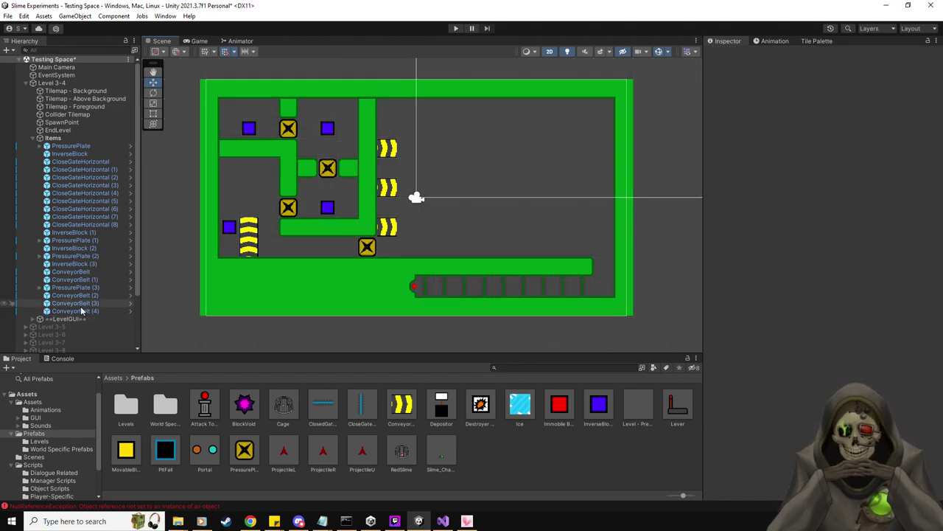
{"action": "key", "text": "ctrl+d"}
{"action": "left_click_drag", "start_coordinate": [388, 193], "coordinate": [408, 168]}
{"action": "left_click", "coordinate": [906, 110]}
{"action": "type", "text": "180"}
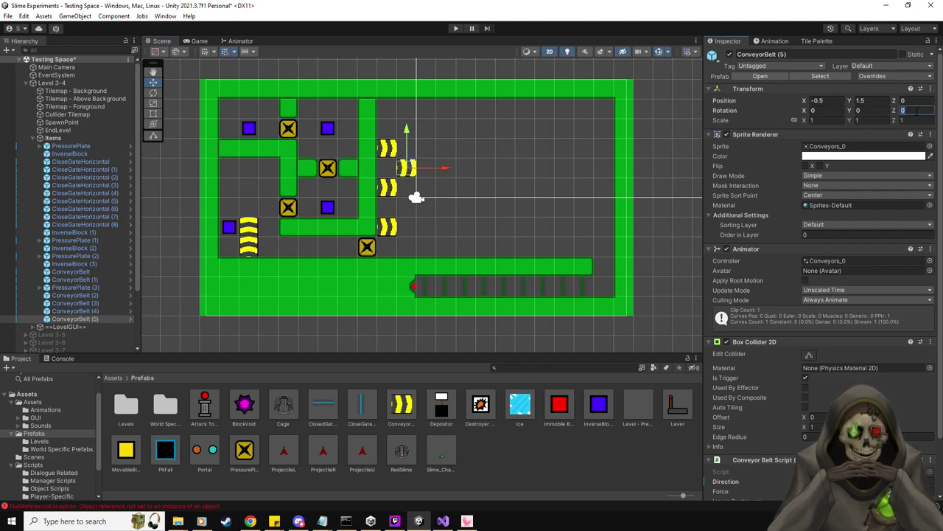
{"action": "key", "text": "Return"}
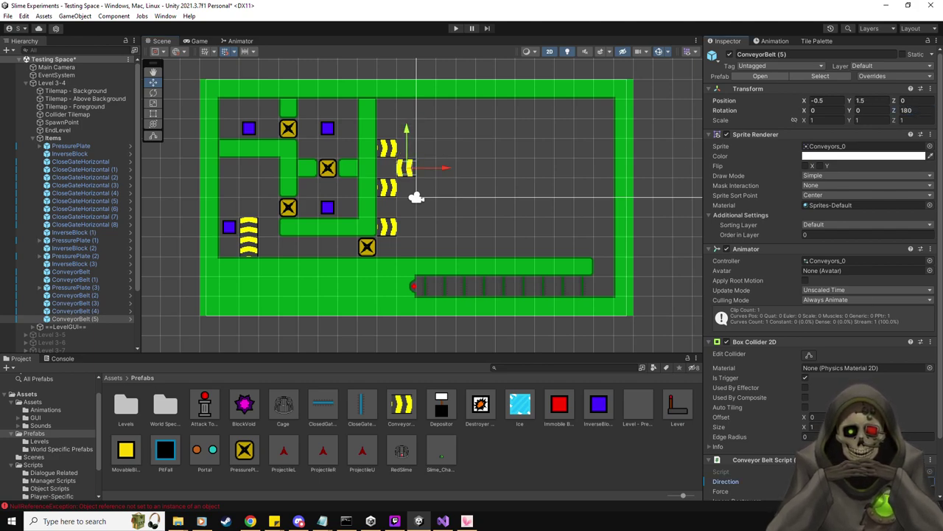
Step: Duplicate the rotated belt along the corridor, keeping a copy at X -0.5, Y -0.5 and deleting the extra topmost copy
{"action": "left_click", "coordinate": [77, 311]}
{"action": "left_click", "coordinate": [74, 318]}
{"action": "key", "text": "ctrl+d"}
{"action": "left_click_drag", "start_coordinate": [405, 168], "coordinate": [418, 95]}
{"action": "key", "text": "ctrl+d"}
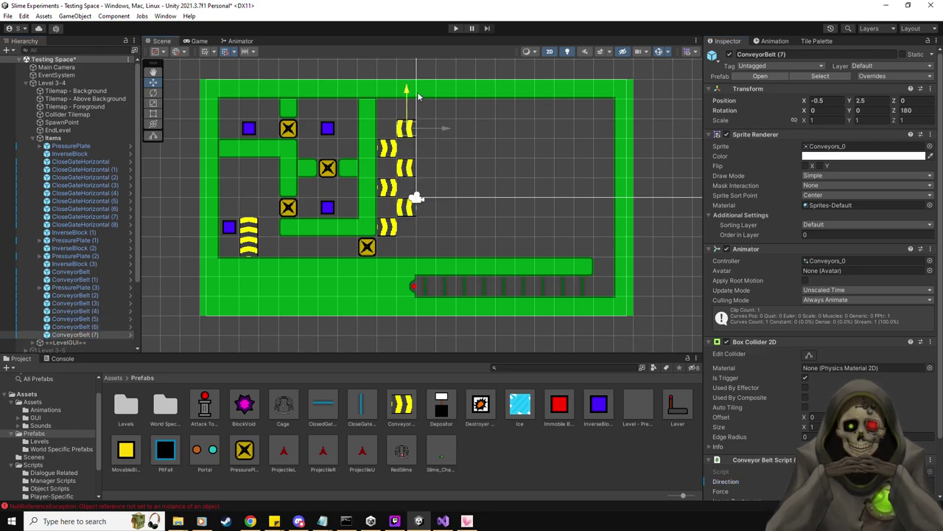
{"action": "key", "text": "Delete"}
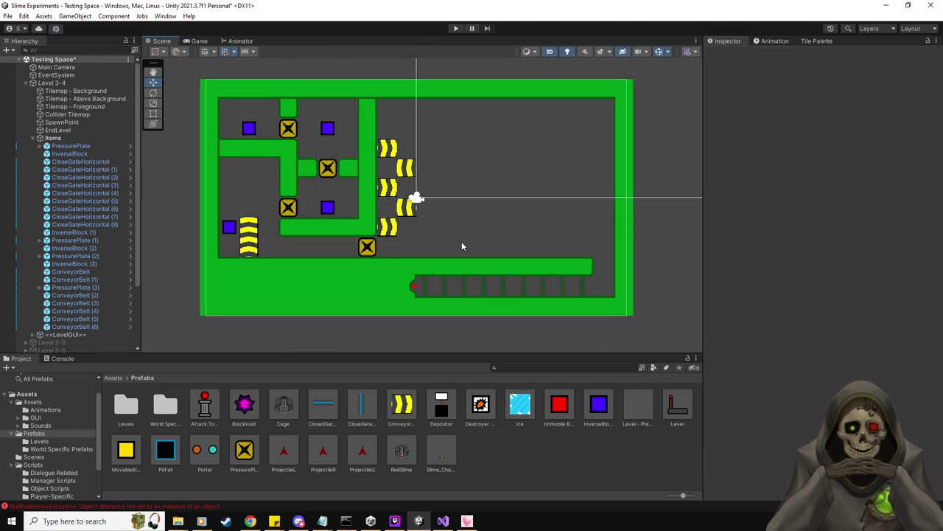
Step: Paint a seven-tile vertical wall up from the floor, directly beside the outer column of conveyor belts
{"action": "left_click", "coordinate": [818, 42]}
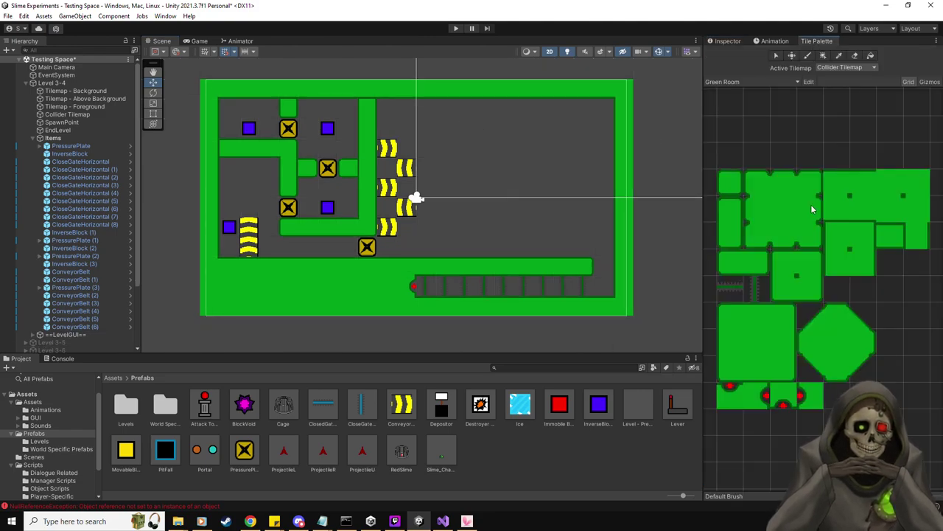
{"action": "left_click", "coordinate": [916, 236]}
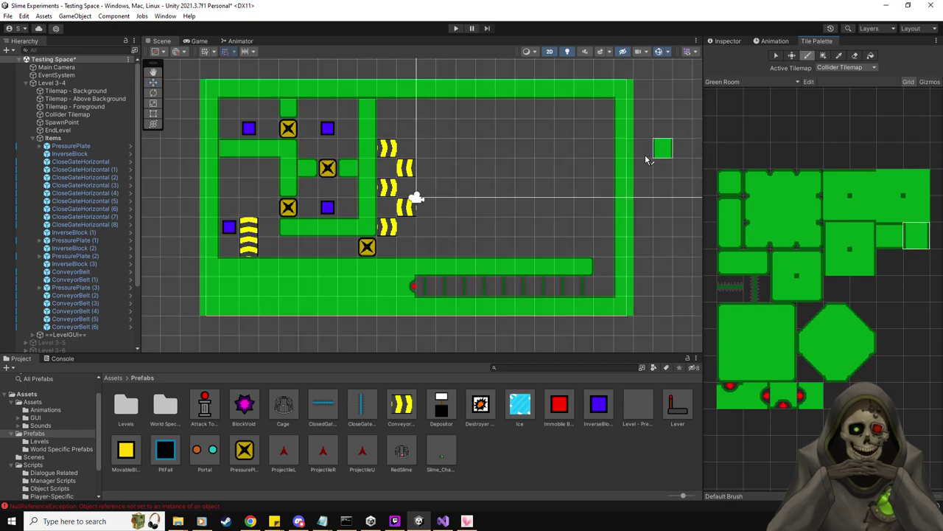
{"action": "left_click_drag", "start_coordinate": [426, 252], "coordinate": [434, 137]}
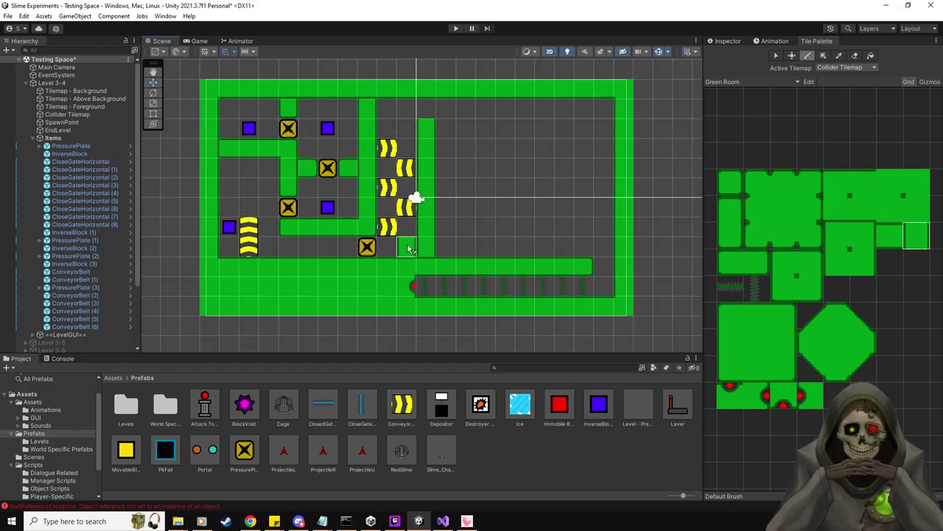
Step: Delete the lowest right-moving belt in the corridor and place an inverse block at X -0.5, Y -1.5
{"action": "left_click", "coordinate": [726, 40]}
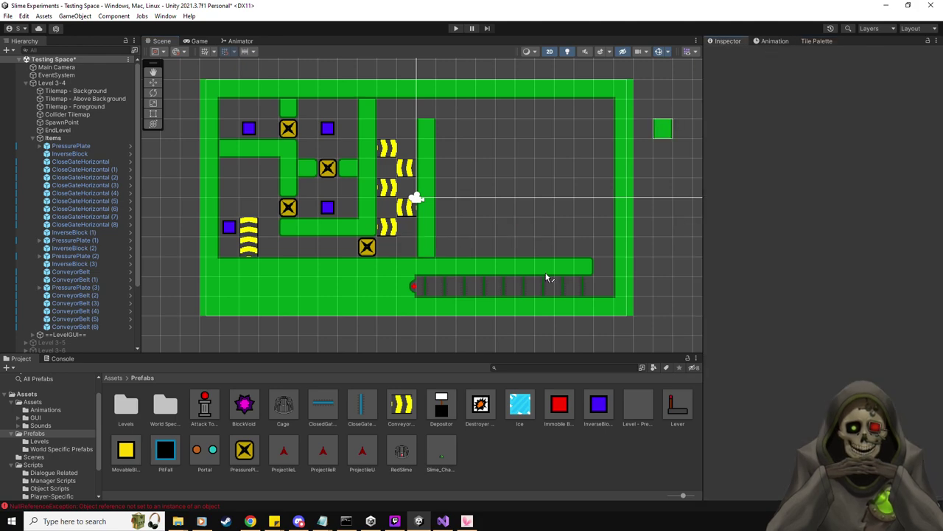
{"action": "left_click", "coordinate": [94, 296]}
{"action": "key", "text": "Delete"}
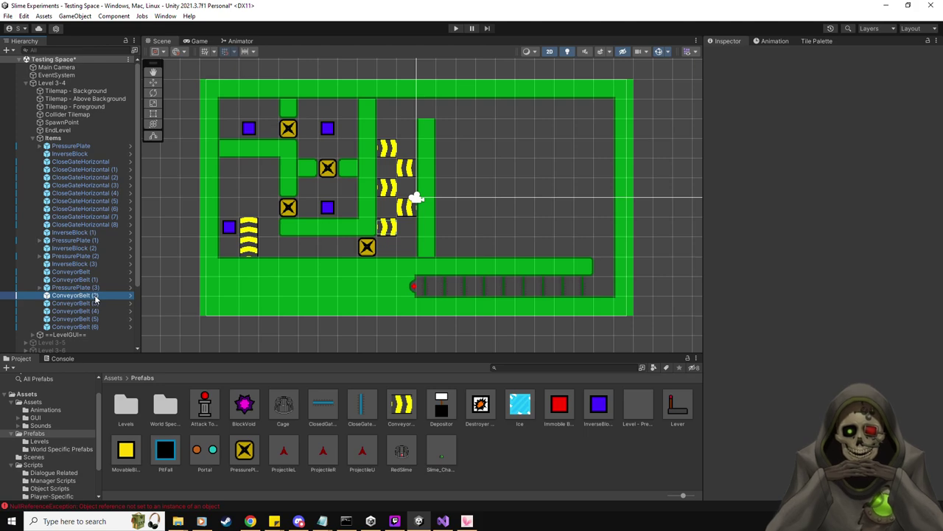
{"action": "left_click", "coordinate": [443, 295]}
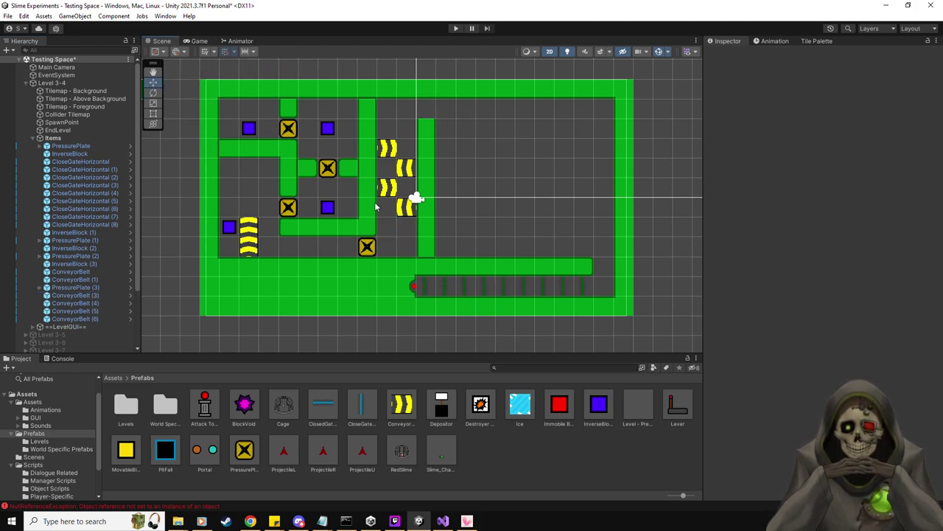
{"action": "left_click", "coordinate": [153, 82]}
{"action": "left_click_drag", "start_coordinate": [599, 409], "coordinate": [408, 226]}
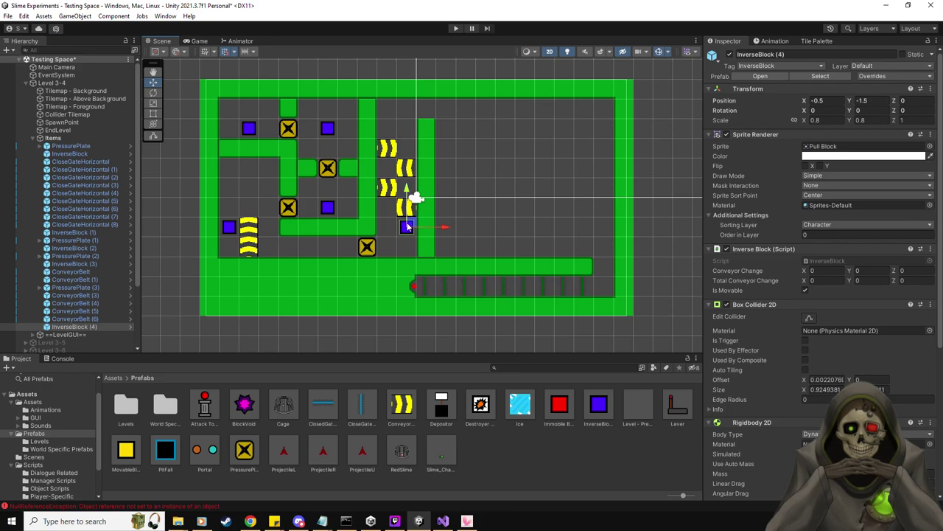
Step: Start a play test and move the slime character into the conveyor corridor beside the inverse block
{"action": "left_click", "coordinate": [455, 28]}
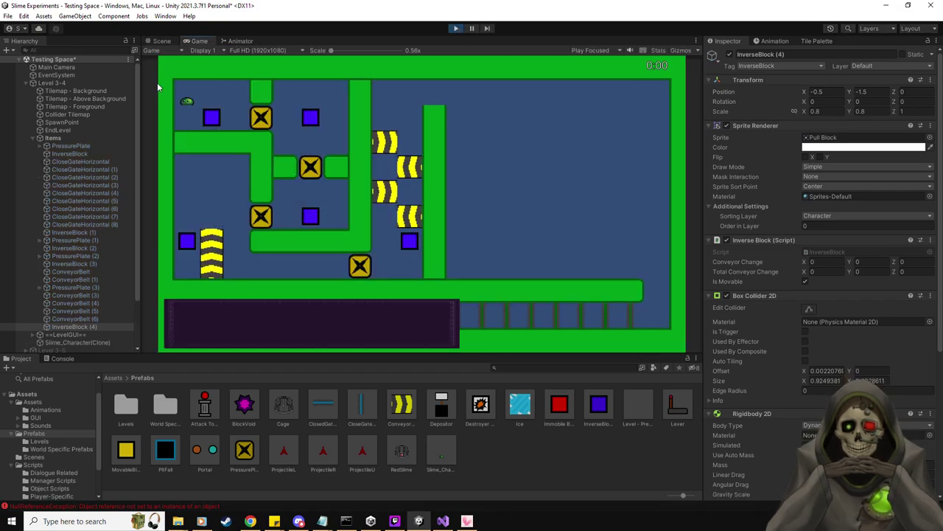
{"action": "left_click", "coordinate": [162, 42]}
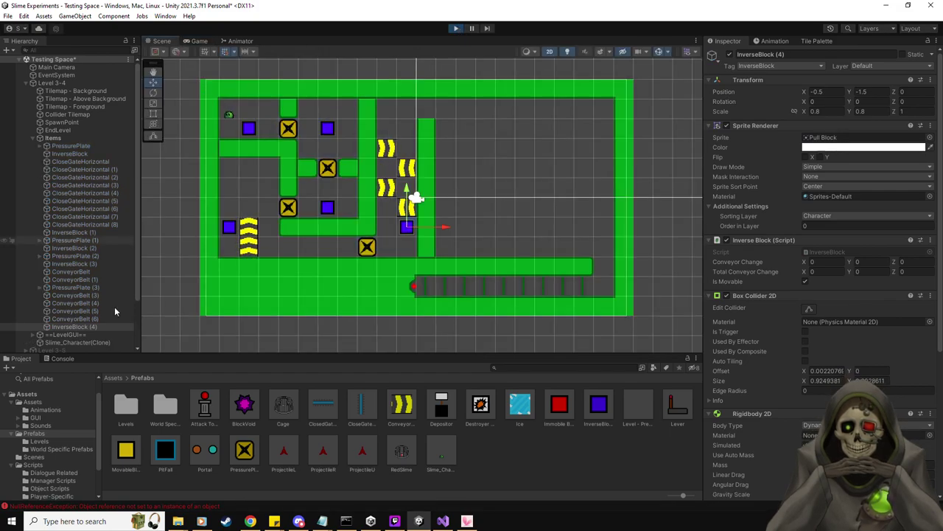
{"action": "left_click", "coordinate": [77, 342]}
{"action": "left_click_drag", "start_coordinate": [211, 273], "coordinate": [388, 263]}
{"action": "left_click", "coordinate": [199, 42]}
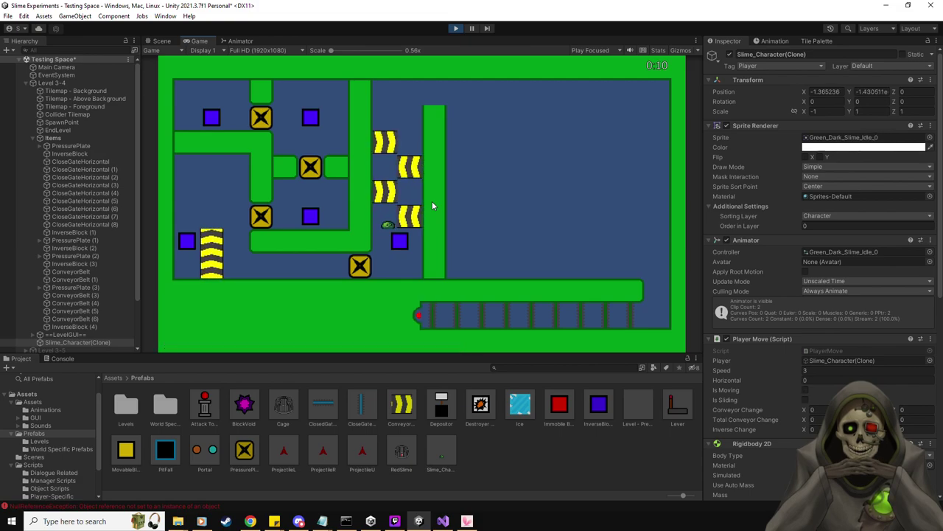
Step: Test pulling the inverse block up the corridor across the staggered belts and stop the play test
{"action": "key", "text": "Up"}
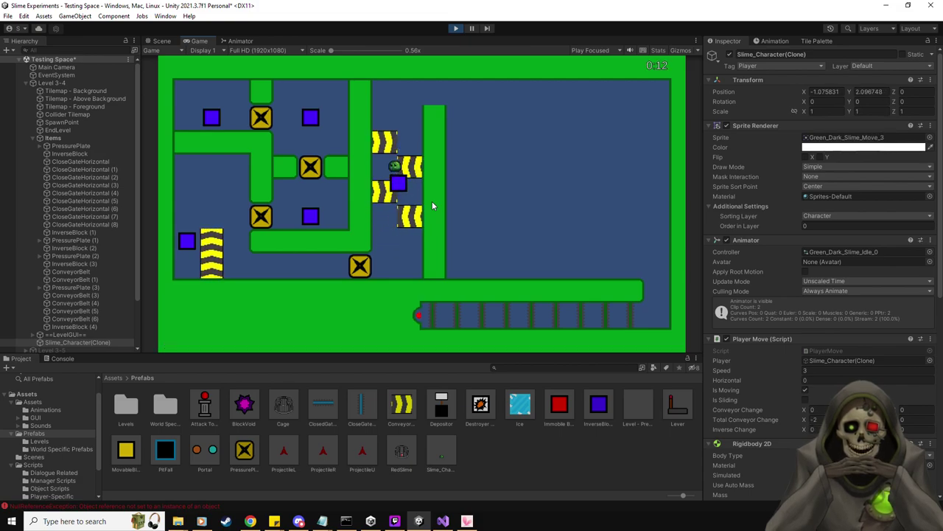
{"action": "key", "text": "Right"}
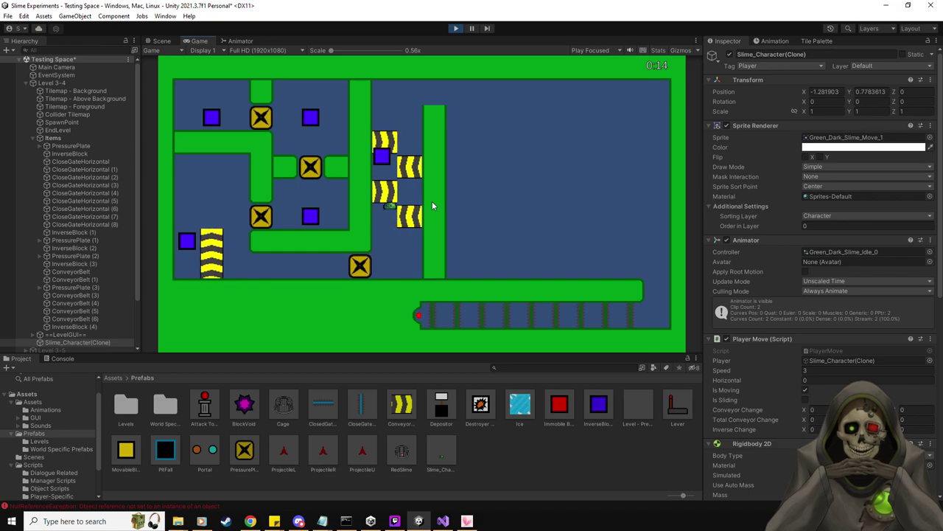
{"action": "key", "text": "Left"}
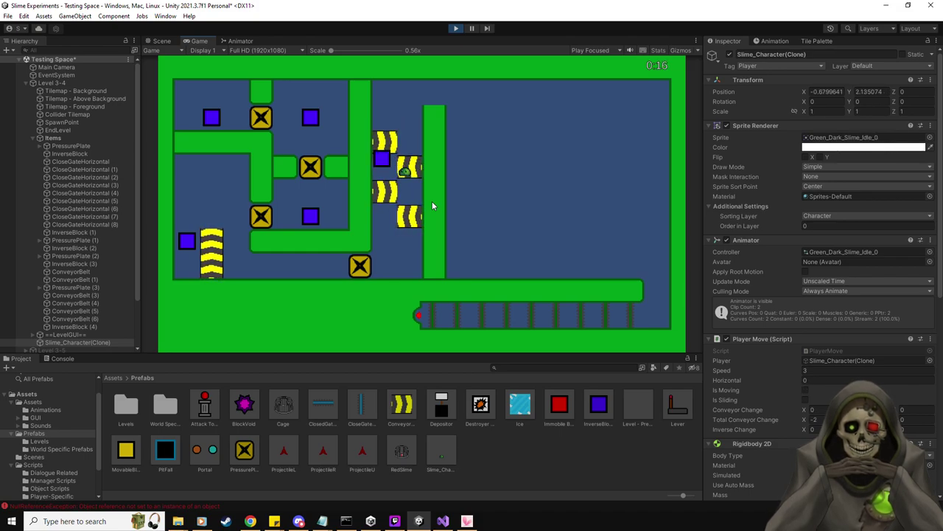
{"action": "key", "text": "Up"}
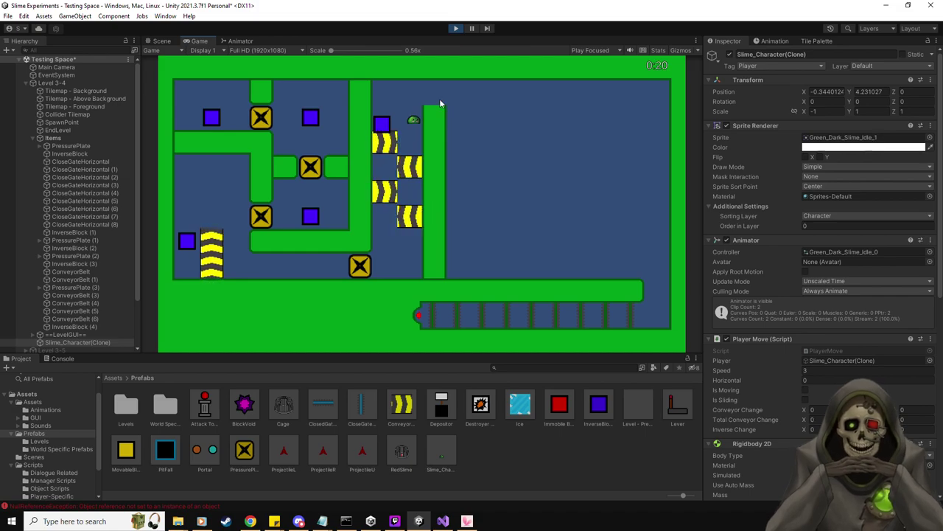
{"action": "left_click", "coordinate": [456, 28]}
Step: Delete the corridor's inverse block and its four remaining conveyor belts, keeping the vertical belts in the first chamber
{"action": "left_click", "coordinate": [406, 226]}
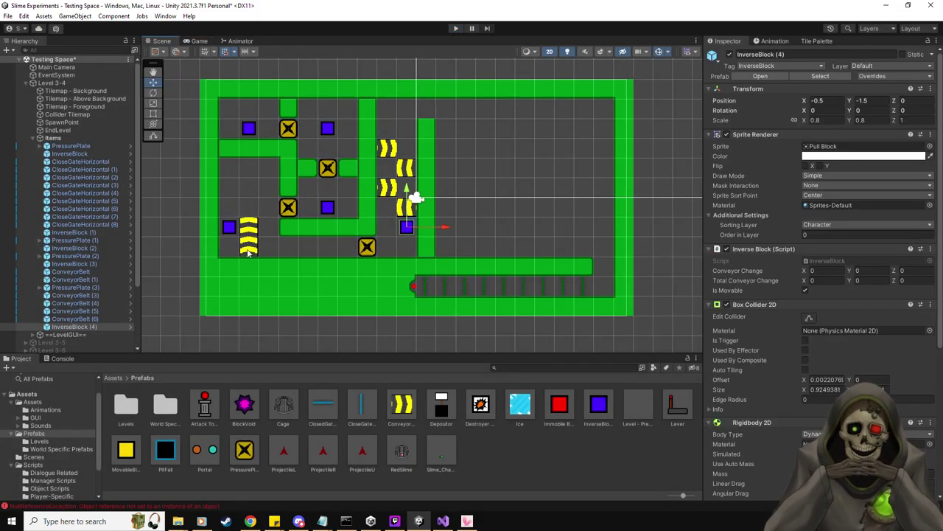
{"action": "key", "text": "Delete"}
{"action": "left_click", "coordinate": [81, 318]}
{"action": "key", "text": "Delete"}
{"action": "left_click", "coordinate": [87, 313]}
{"action": "key", "text": "Delete"}
{"action": "left_click", "coordinate": [88, 303]}
{"action": "key", "text": "Delete"}
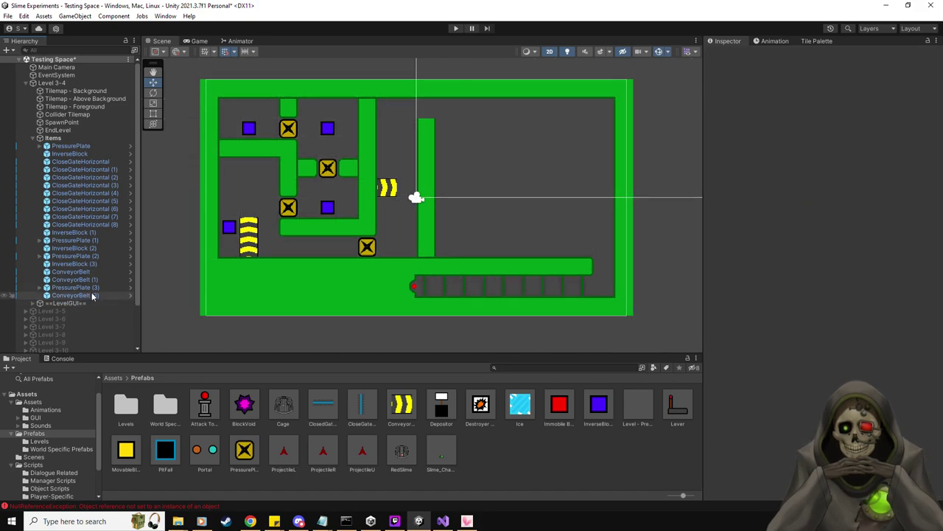
{"action": "left_click", "coordinate": [92, 295]}
{"action": "key", "text": "Delete"}
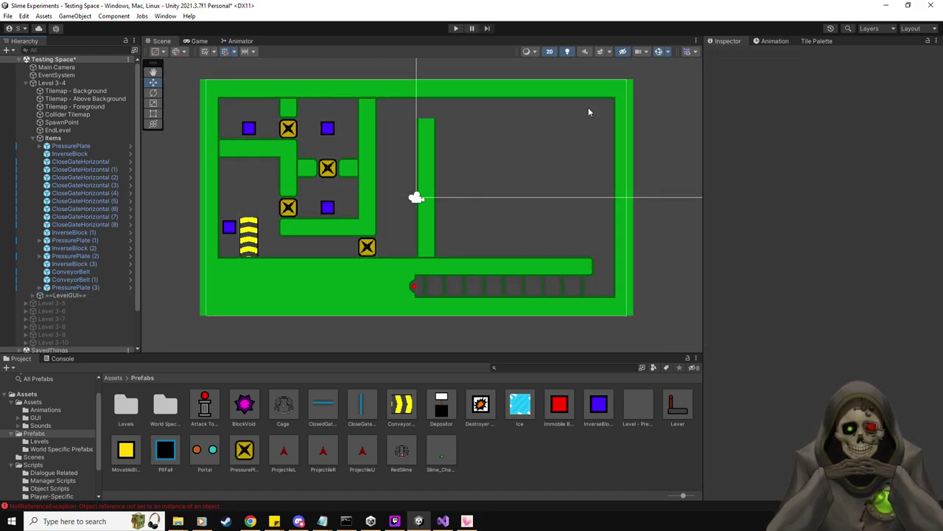
Step: Erase the vertical wall that closes off the emptied corridor
{"action": "left_click", "coordinate": [819, 41]}
{"action": "left_click", "coordinate": [808, 55]}
{"action": "left_click", "coordinate": [855, 55]}
{"action": "left_click", "coordinate": [426, 129]}
{"action": "left_click_drag", "start_coordinate": [433, 165], "coordinate": [426, 250]}
{"action": "left_click", "coordinate": [728, 40]}
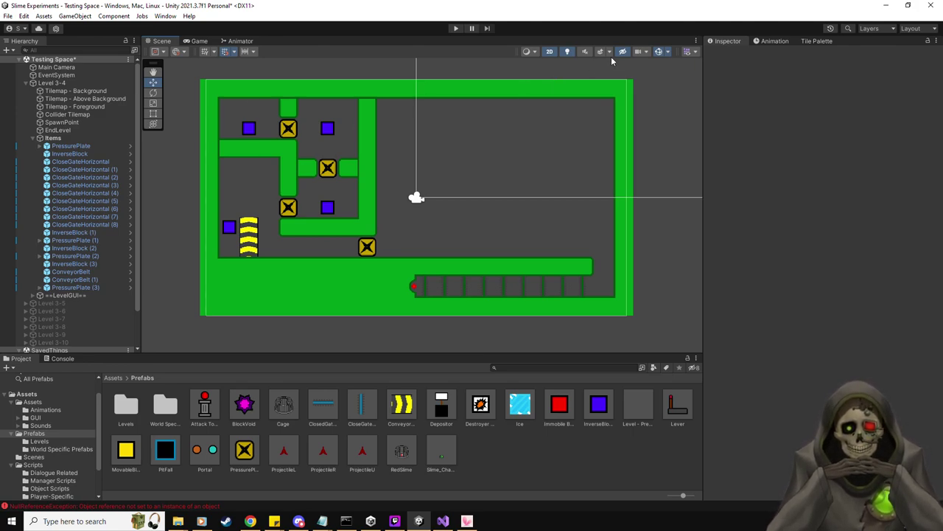
Step: Paint a capped vertical wall six tiles high on the Collider Tilemap at X 2.5, with a one-tile gap below a ceiling stub
{"action": "left_click", "coordinate": [817, 41]}
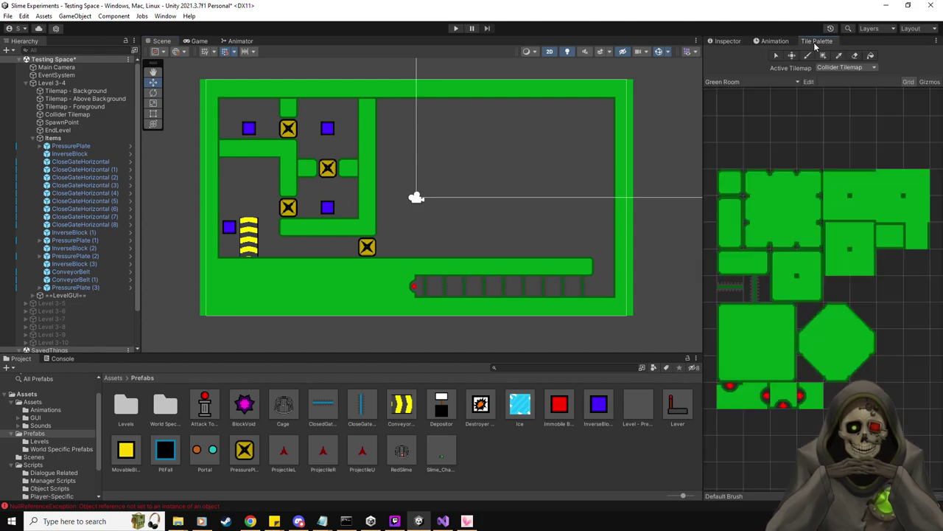
{"action": "left_click", "coordinate": [88, 115]}
{"action": "scroll", "coordinate": [516, 209], "scroll_direction": "up", "scroll_amount": 2}
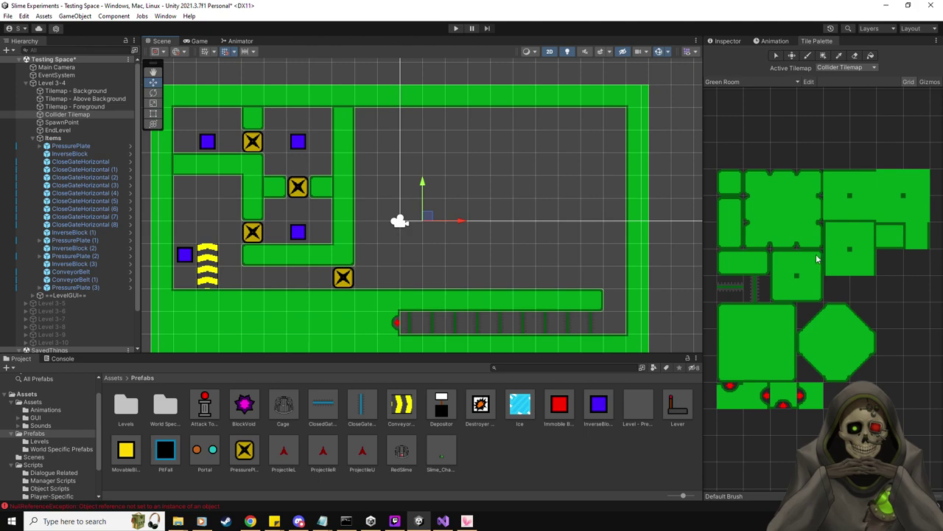
{"action": "left_click", "coordinate": [916, 235]}
{"action": "left_click", "coordinate": [561, 258]}
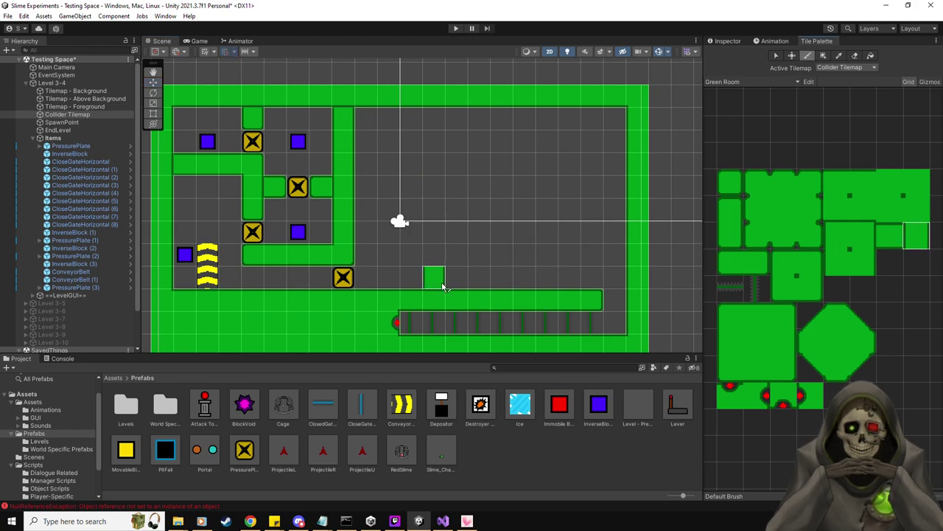
{"action": "left_click_drag", "start_coordinate": [455, 257], "coordinate": [457, 177]}
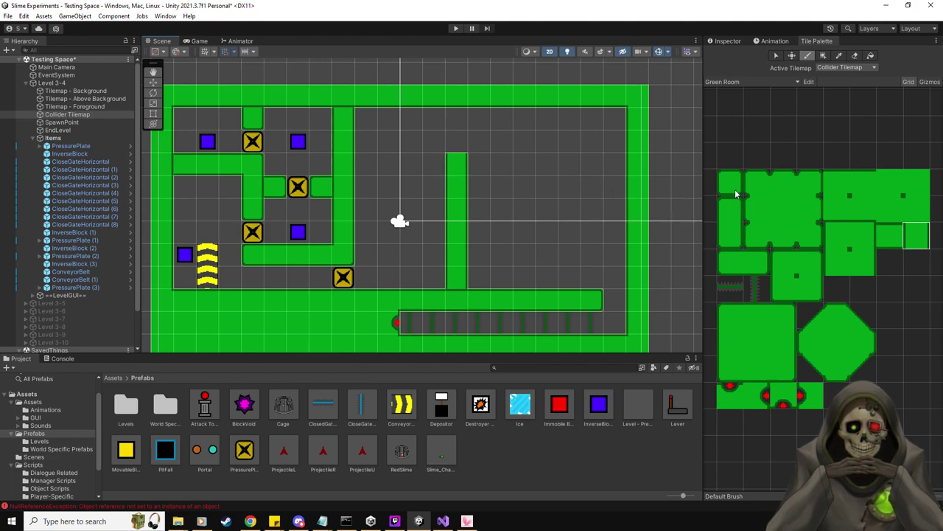
{"action": "left_click", "coordinate": [737, 243]}
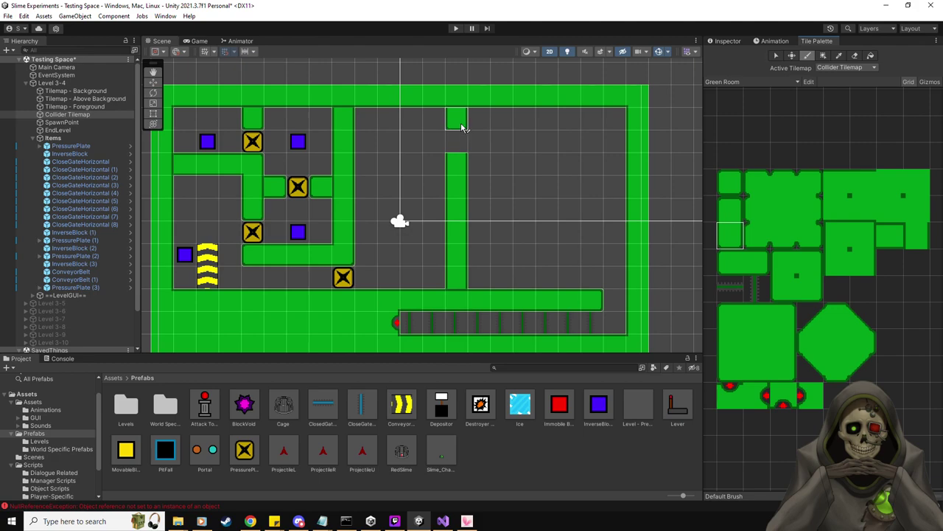
{"action": "left_click", "coordinate": [731, 208]}
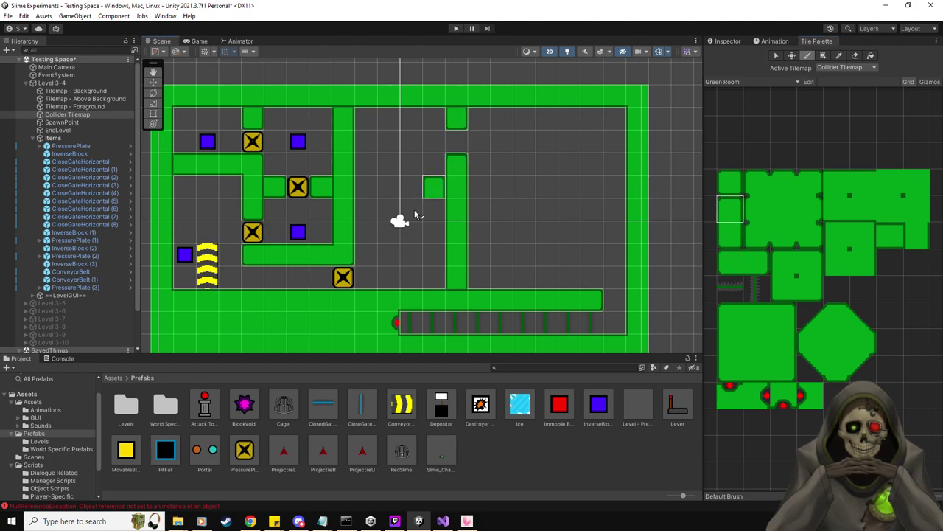
Step: Place an Attack Tower at the foot of the new wall's inner side and set its Direction to Left
{"action": "left_click", "coordinate": [153, 81]}
{"action": "left_click_drag", "start_coordinate": [206, 409], "coordinate": [424, 269]}
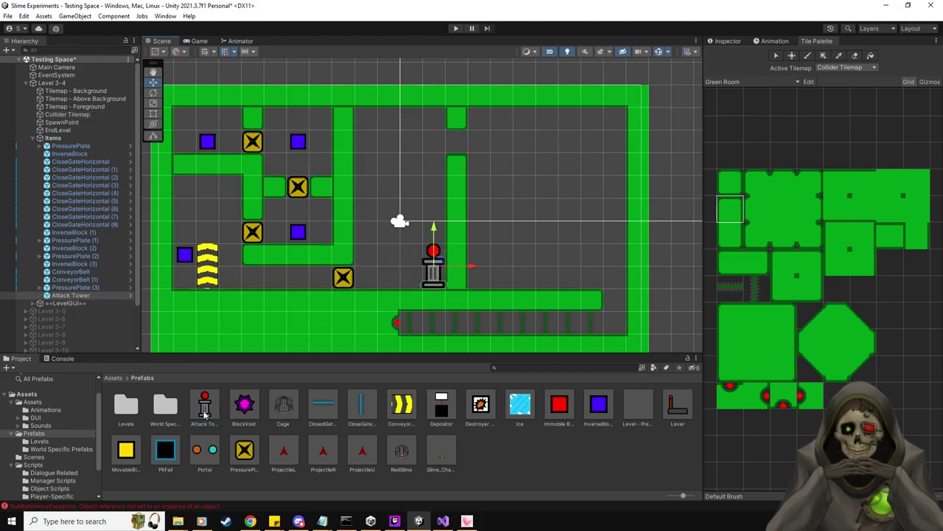
{"action": "left_click", "coordinate": [728, 41]}
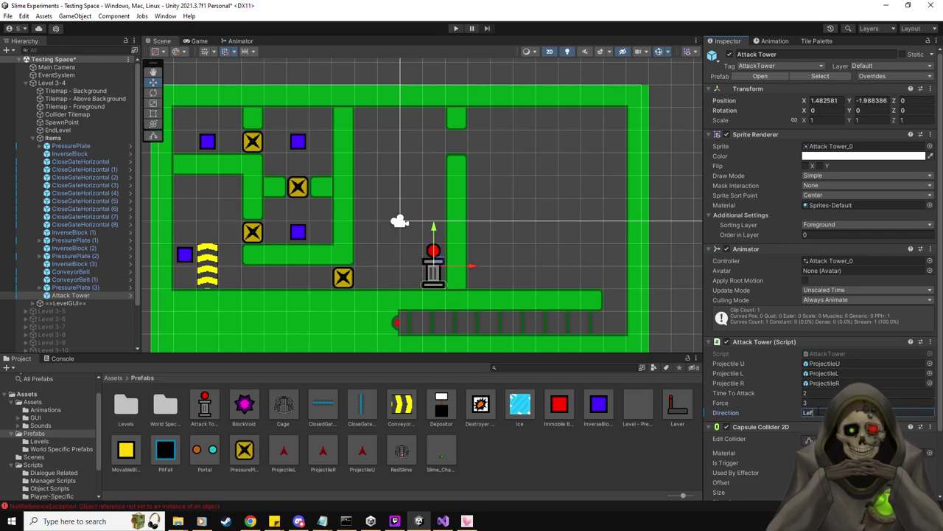
{"action": "left_click", "coordinate": [817, 412]}
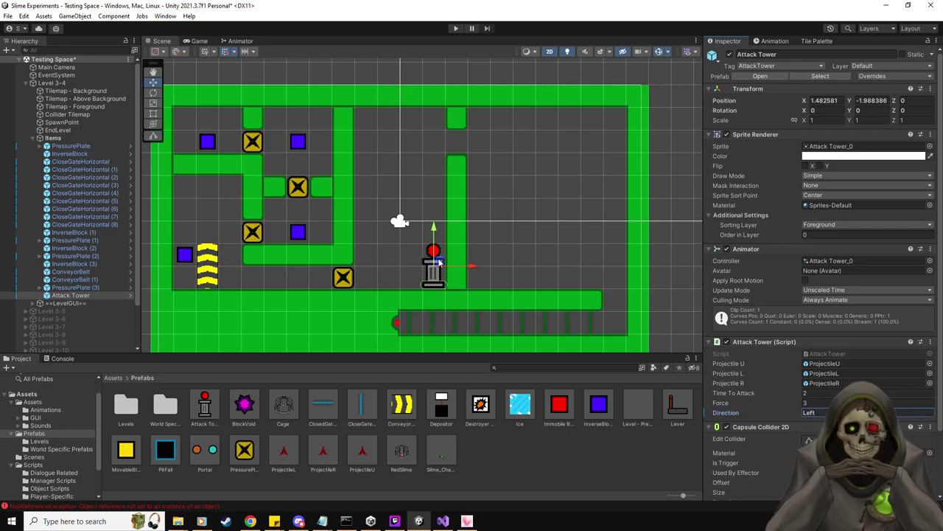
Step: Duplicate the left-firing tower and move the copy three tiles up along the wall to about Y 1
{"action": "key", "text": "ctrl+d"}
{"action": "left_click_drag", "start_coordinate": [434, 227], "coordinate": [434, 185]}
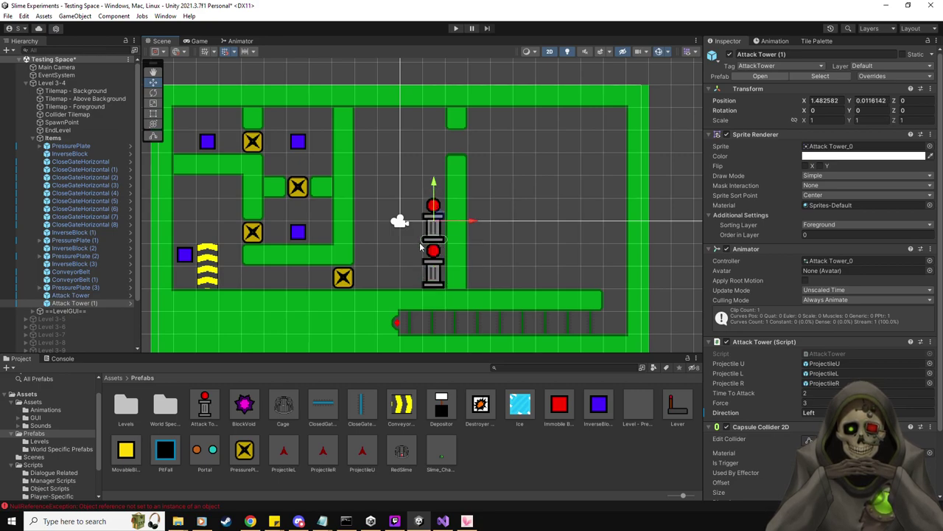
{"action": "left_click_drag", "start_coordinate": [438, 191], "coordinate": [435, 161]}
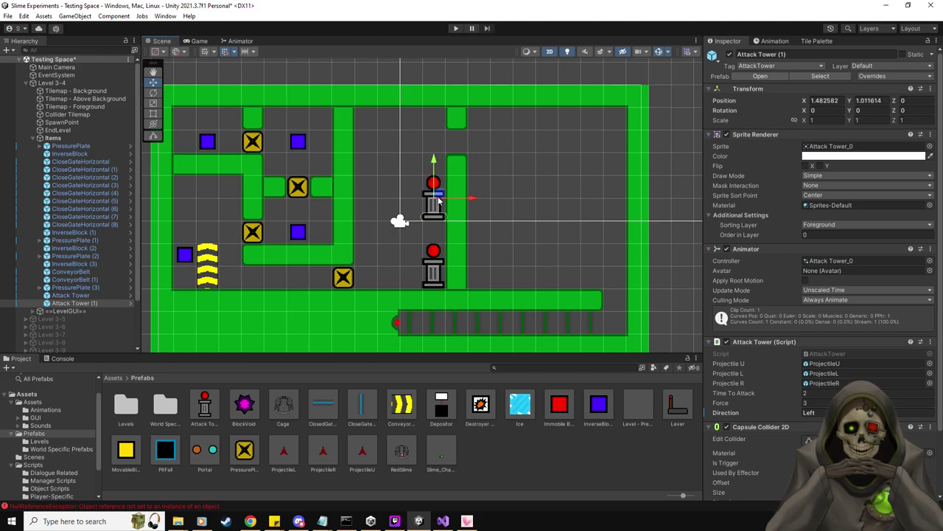
Step: Duplicate the upper tower twice, leaving one copy in place and moving the other to about X -1.5, Y 4 with Direction Right
{"action": "key", "text": "ctrl+d"}
{"action": "left_click", "coordinate": [438, 147]}
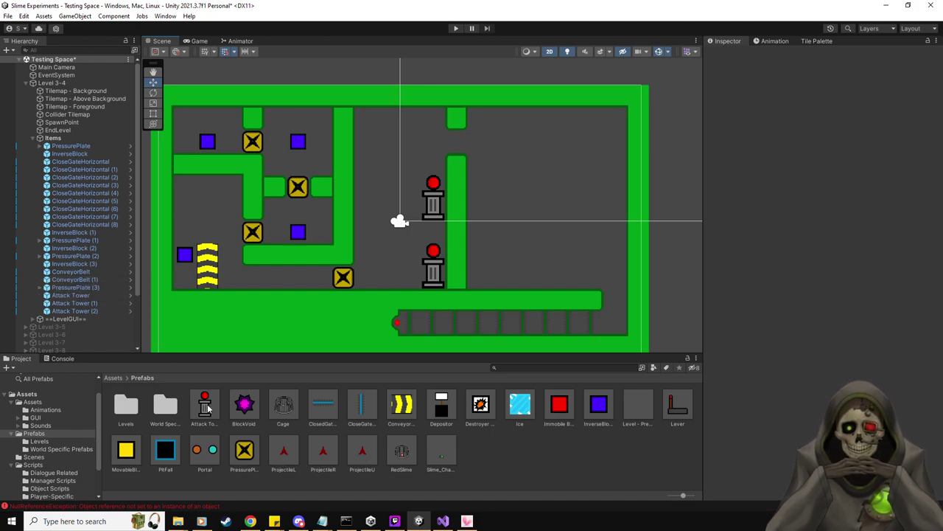
{"action": "left_click", "coordinate": [93, 311]}
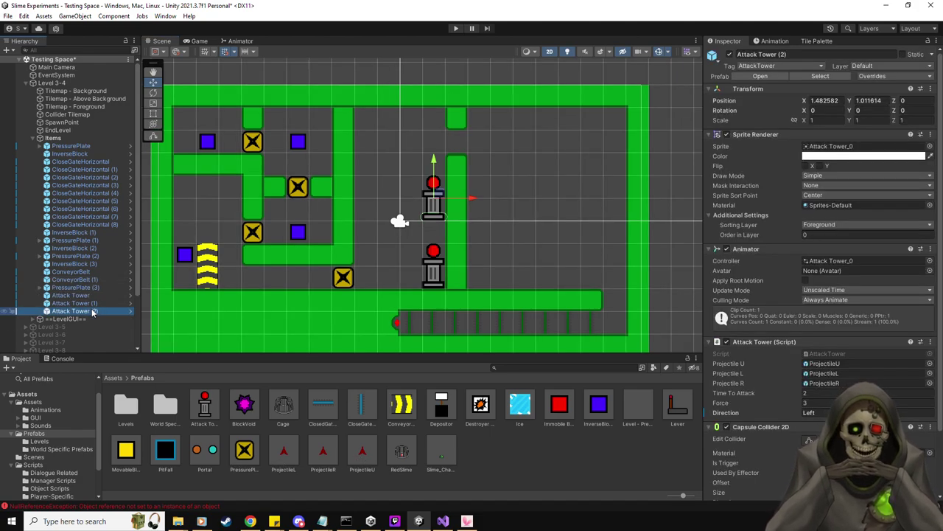
{"action": "key", "text": "ctrl+d"}
{"action": "left_click_drag", "start_coordinate": [470, 199], "coordinate": [402, 199], "text": "ctrl"}
{"action": "left_click_drag", "start_coordinate": [367, 162], "coordinate": [367, 100], "text": "ctrl"}
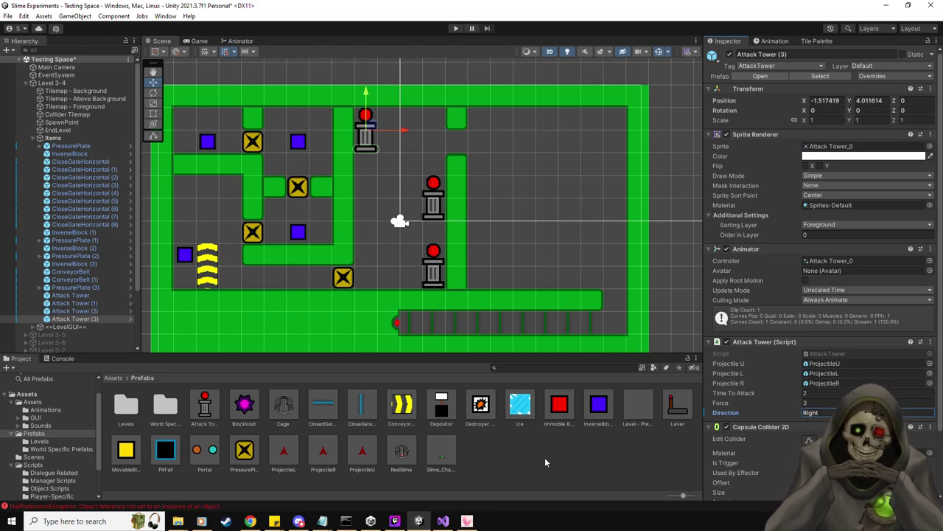
Step: Spread the two overlapping left-firing towers along the wall, moving one down to about Y 0 and the other up to about Y 2
{"action": "left_click", "coordinate": [435, 190]}
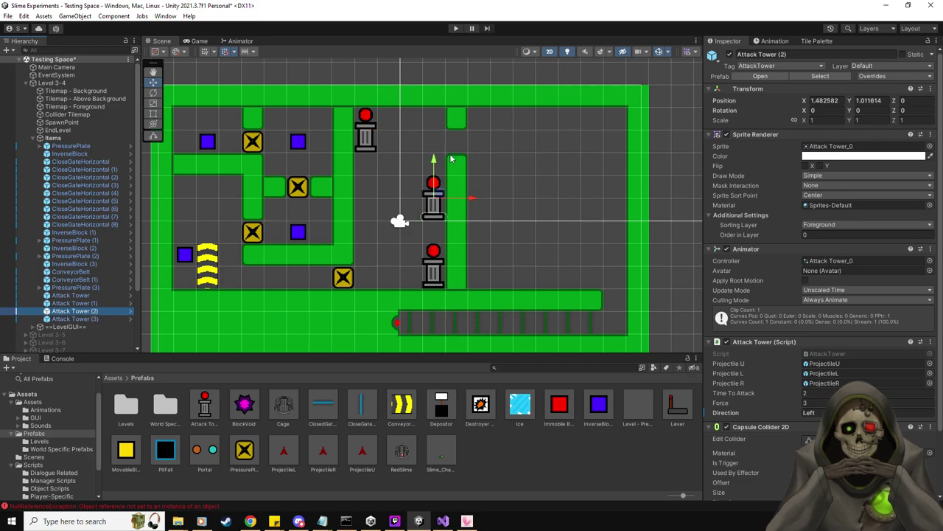
{"action": "left_click_drag", "start_coordinate": [434, 161], "coordinate": [437, 216]}
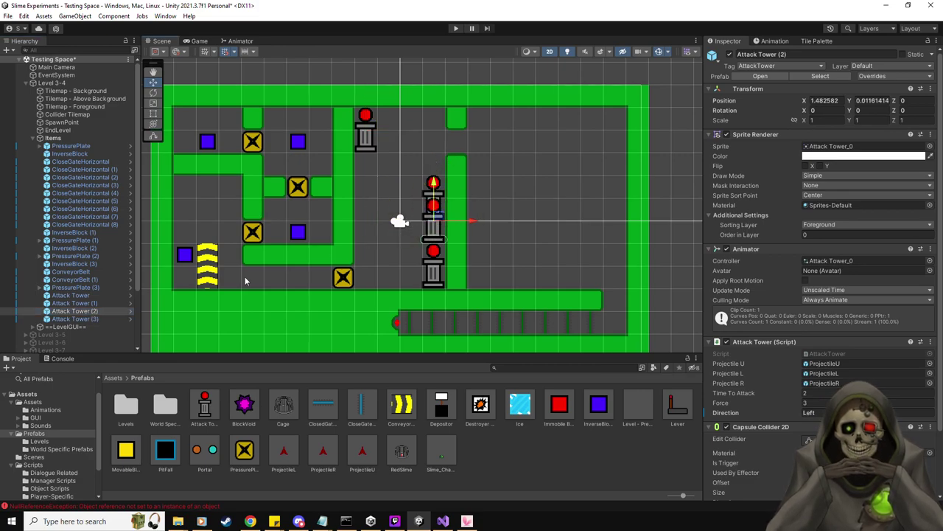
{"action": "left_click", "coordinate": [74, 319]}
{"action": "left_click", "coordinate": [74, 303]}
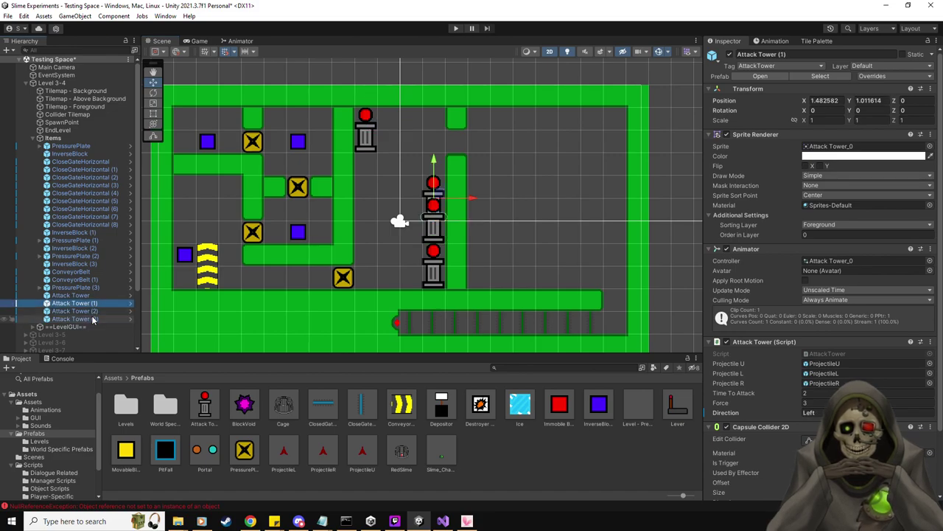
{"action": "left_click_drag", "start_coordinate": [433, 160], "coordinate": [434, 140]}
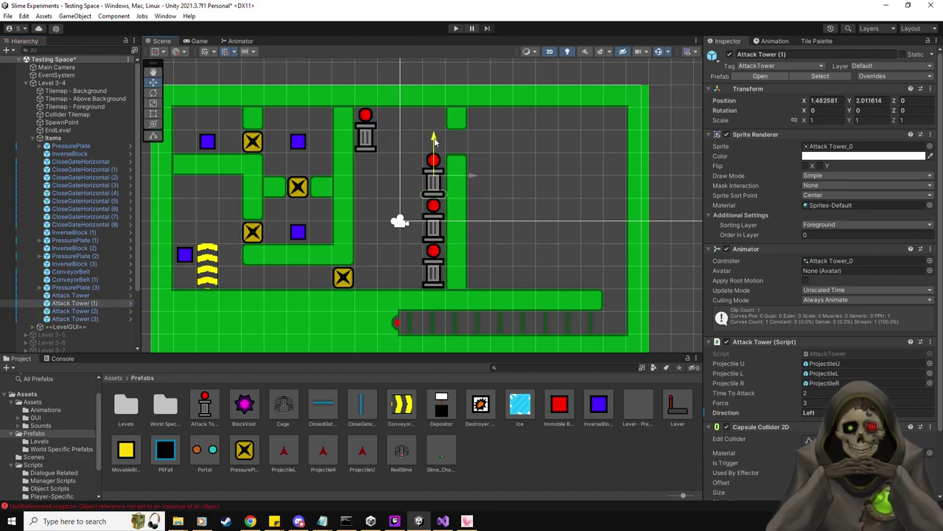
{"action": "left_click", "coordinate": [100, 312]}
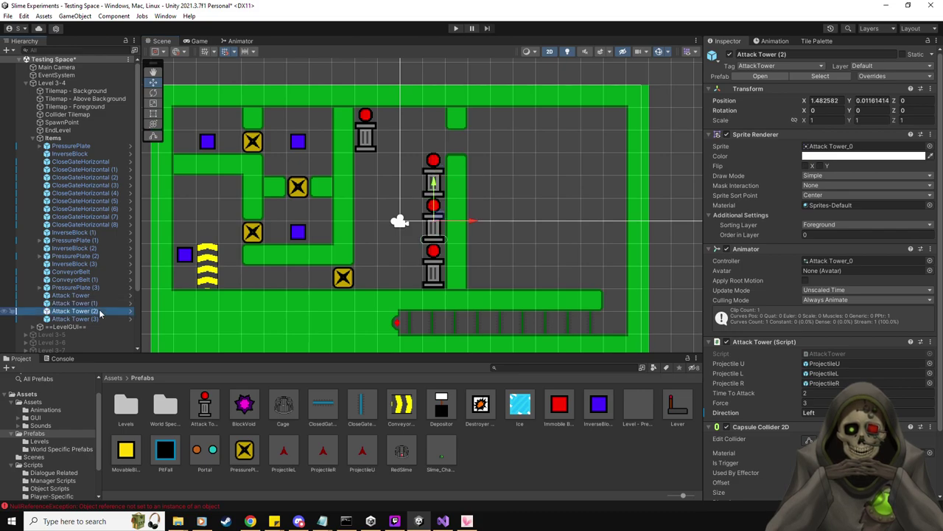
{"action": "key", "text": "Up"}
{"action": "key", "text": "Up"}
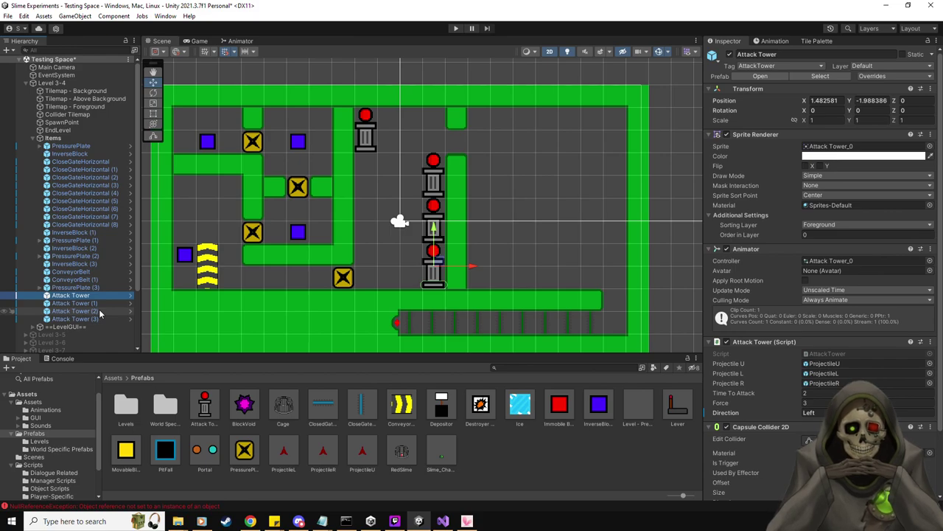
Step: Run the level and try an InverseBlock near the lowest tower at X 0.5 and X -0.5, Y -2.5, ending play mode when done
{"action": "left_click", "coordinate": [456, 29]}
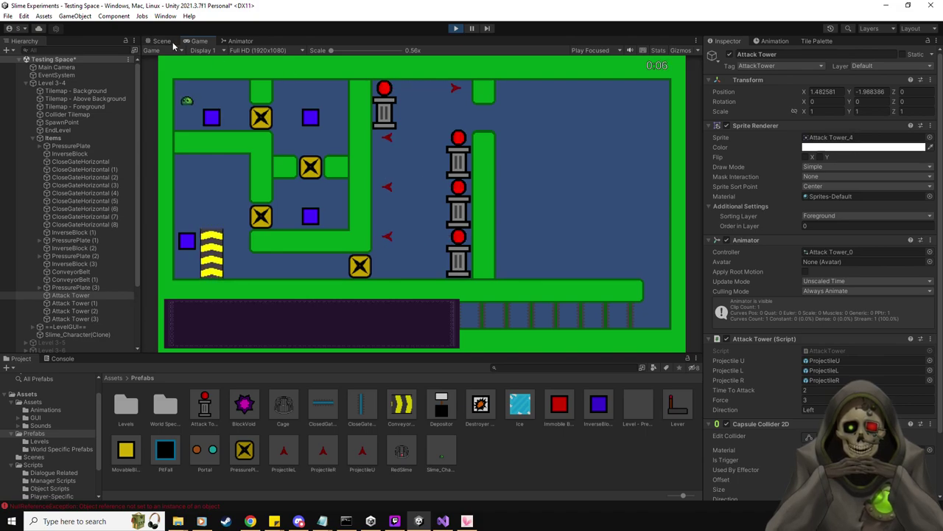
{"action": "key", "text": "ctrl+1"}
{"action": "left_click_drag", "start_coordinate": [595, 401], "coordinate": [415, 277]}
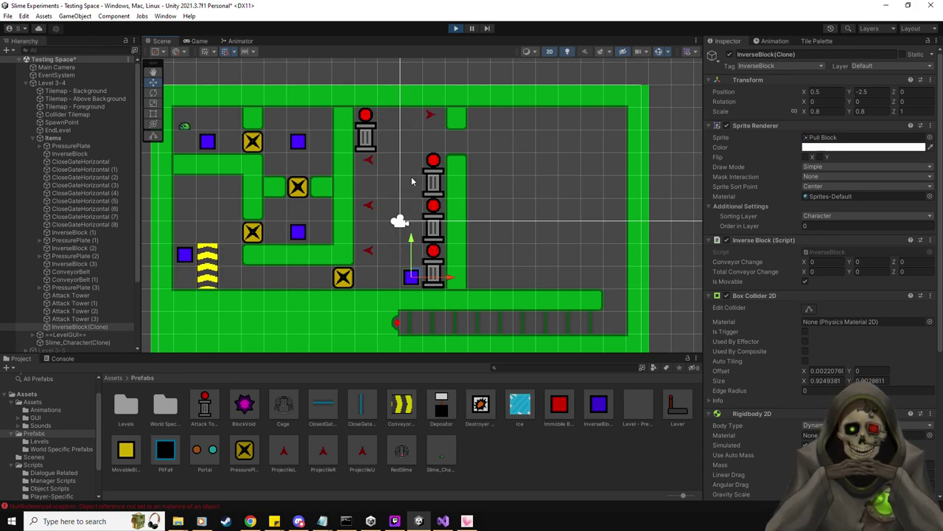
{"action": "left_click_drag", "start_coordinate": [450, 279], "coordinate": [429, 284]}
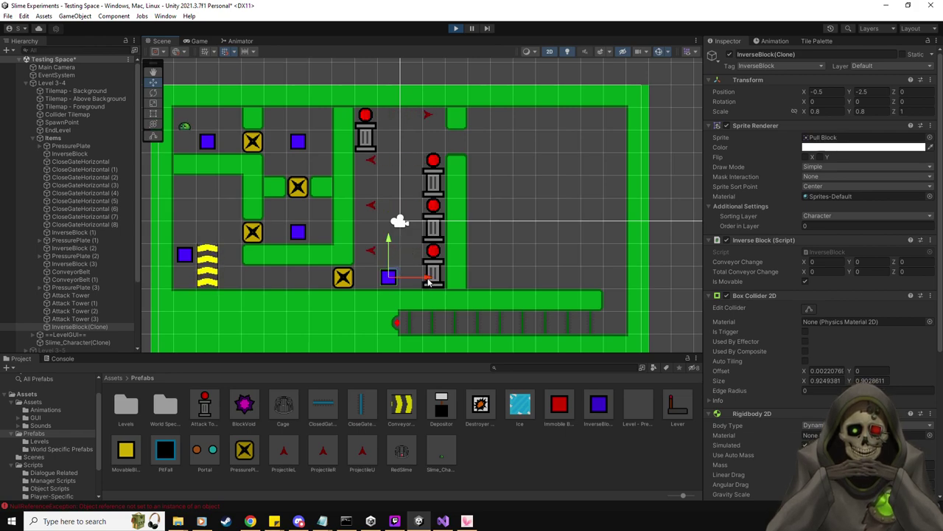
{"action": "left_click_drag", "start_coordinate": [428, 284], "coordinate": [448, 278]}
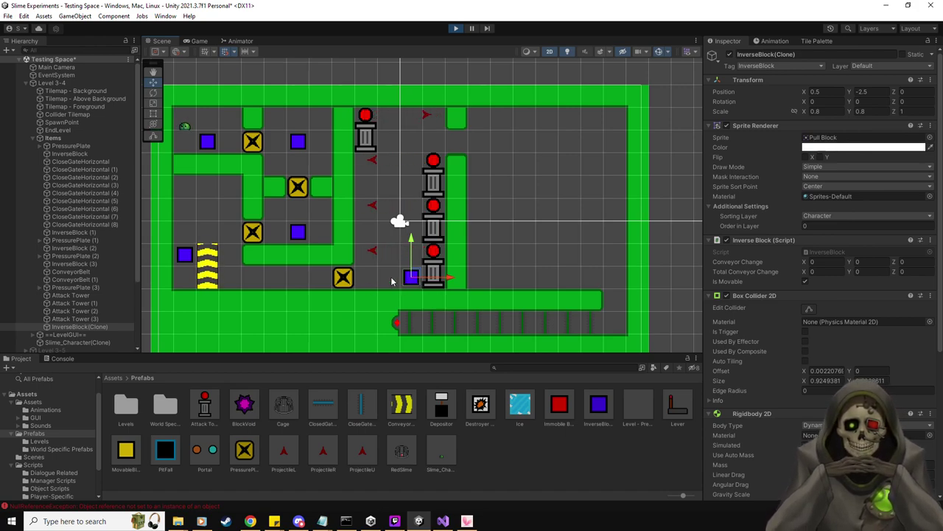
{"action": "left_click", "coordinate": [457, 29]}
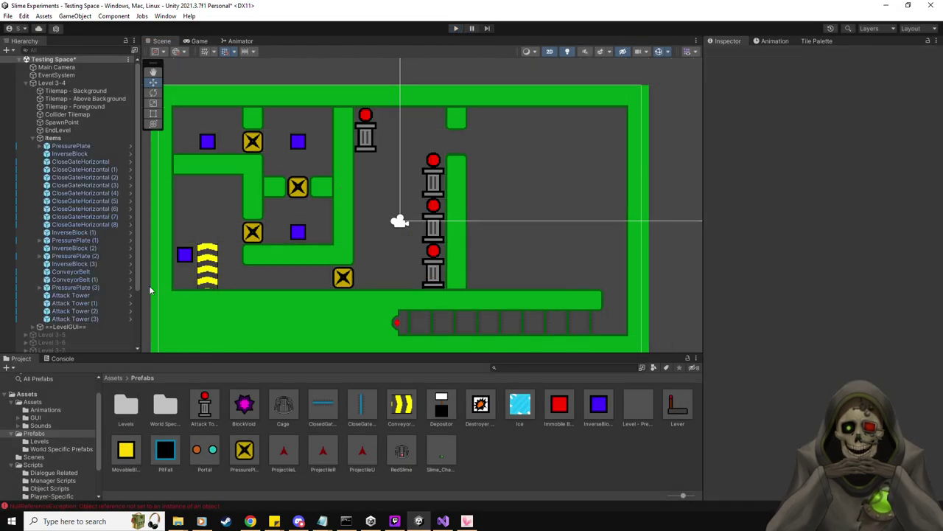
Step: Delete the right-firing tower near the ceiling and place an InverseBlock at X 0.5, Y -2.5 beside the lowest tower
{"action": "left_click", "coordinate": [94, 311]}
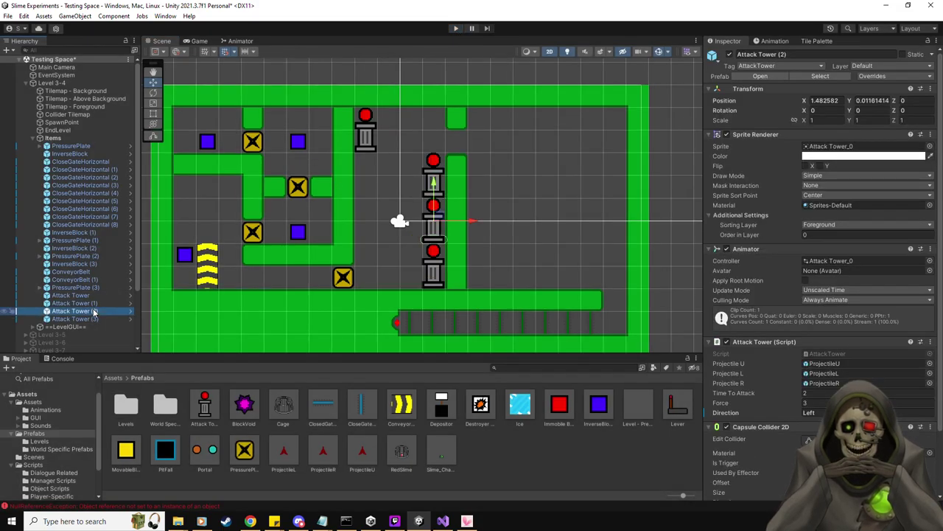
{"action": "key", "text": "Down"}
{"action": "key", "text": "Delete"}
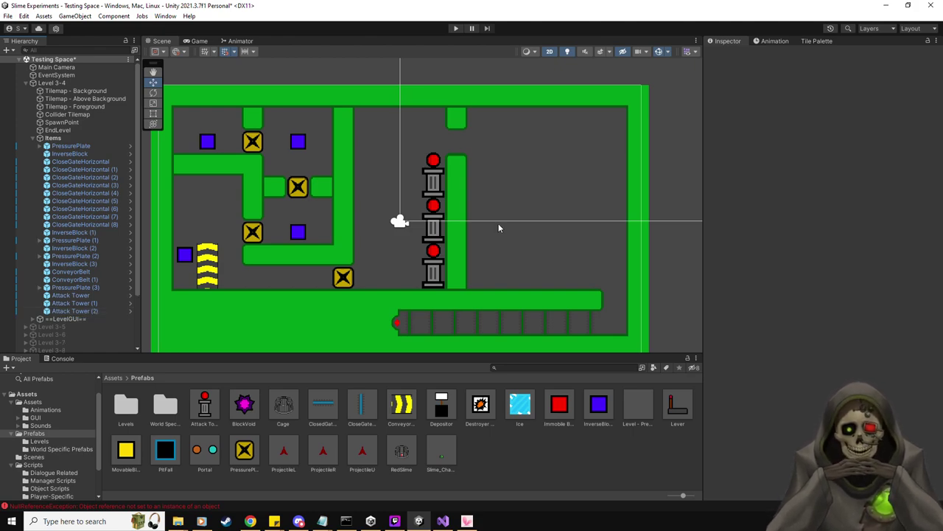
{"action": "left_click_drag", "start_coordinate": [391, 273], "coordinate": [412, 277]}
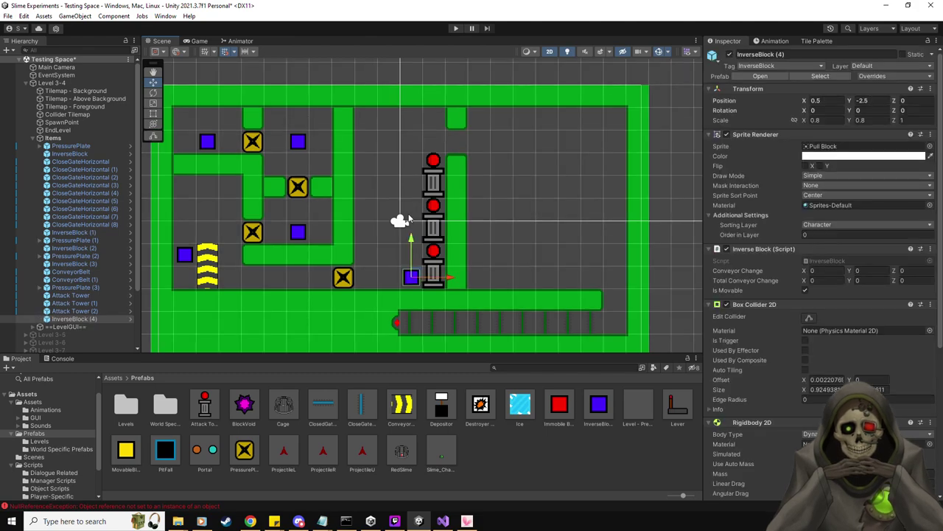
Step: Run the level, reposition the slime beside the new inverse block, and playtest moving the block and climbing through the tower fire
{"action": "left_click", "coordinate": [455, 28]}
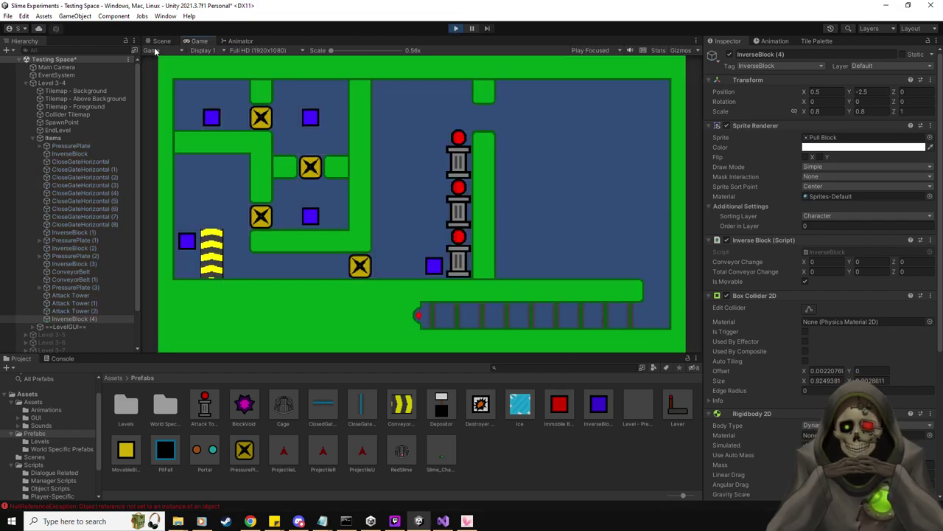
{"action": "left_click", "coordinate": [162, 41]}
{"action": "left_click", "coordinate": [92, 335]}
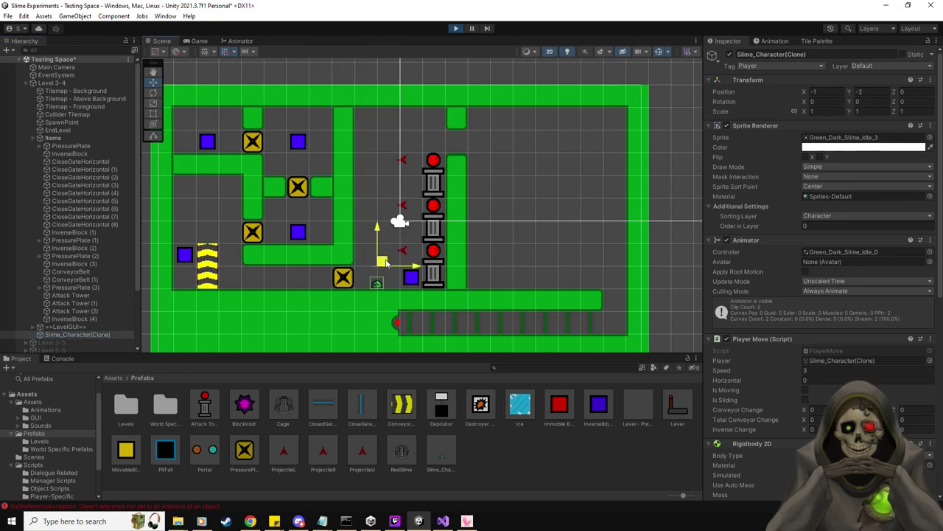
{"action": "left_click", "coordinate": [196, 41]}
{"action": "key", "text": "Left"}
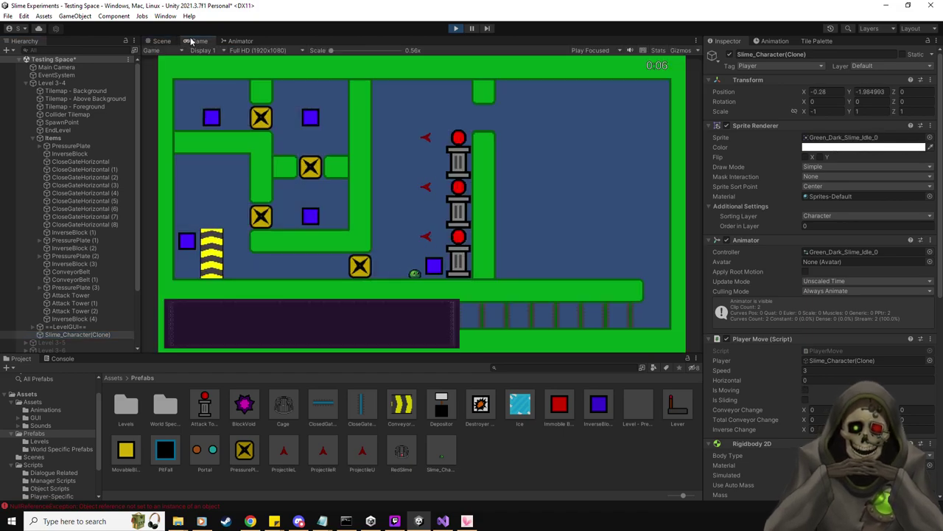
{"action": "key", "text": "Up"}
{"action": "key", "text": "Right"}
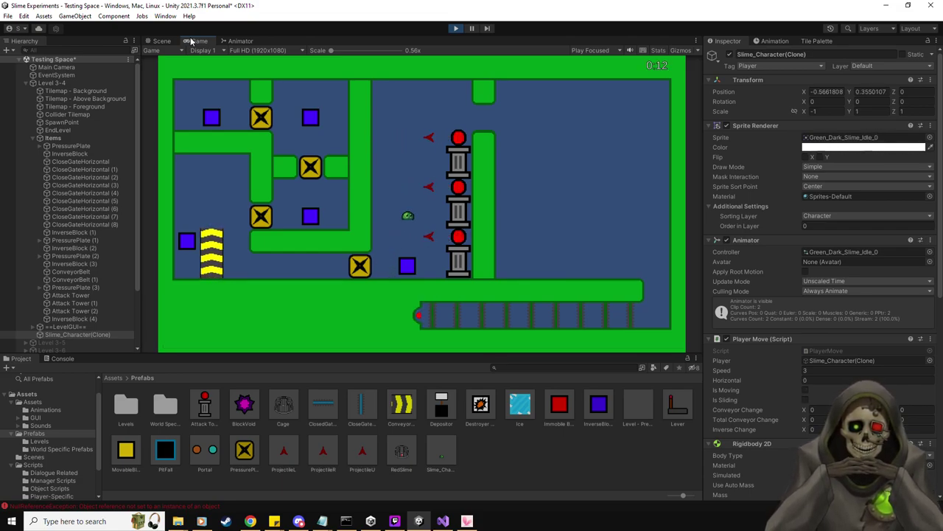
{"action": "key", "text": "Up"}
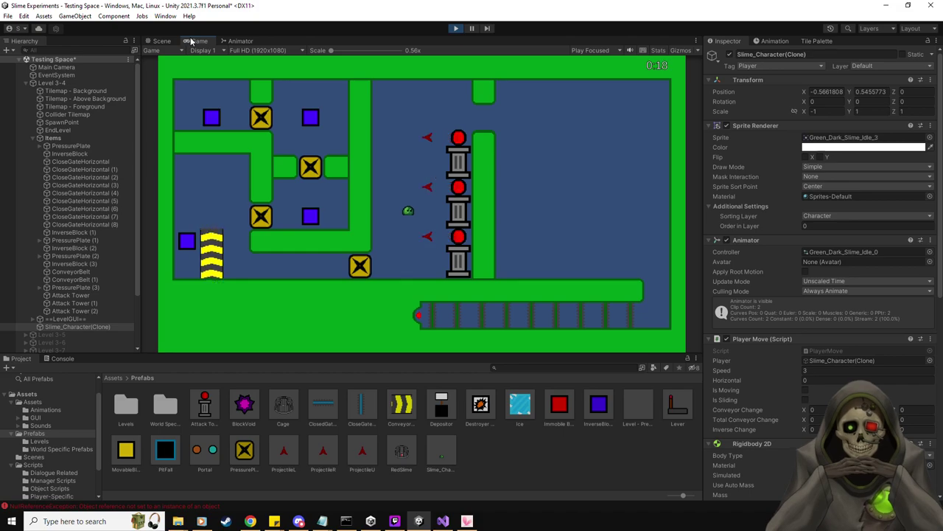
Step: Stop the play test and delete InverseBlock (4) beside the lowest attack tower
{"action": "left_click", "coordinate": [456, 29]}
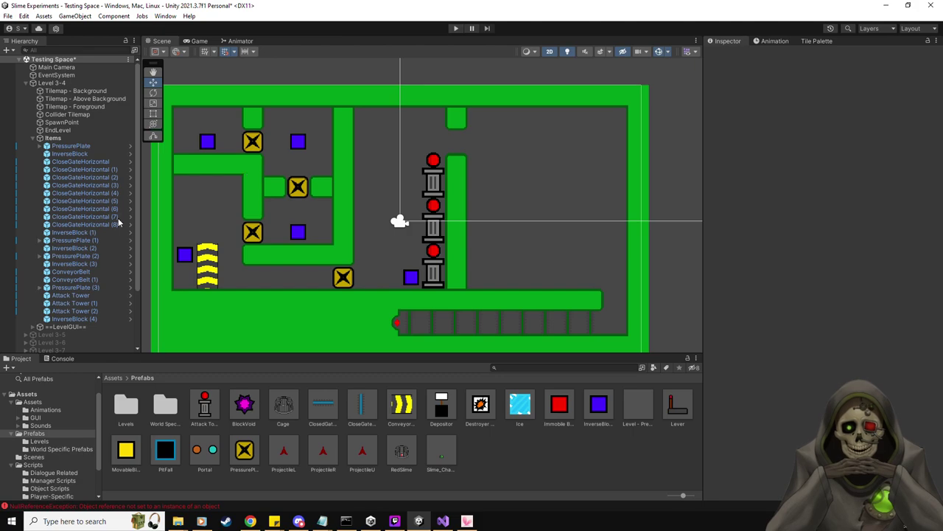
{"action": "left_click", "coordinate": [90, 320]}
{"action": "key", "text": "Delete"}
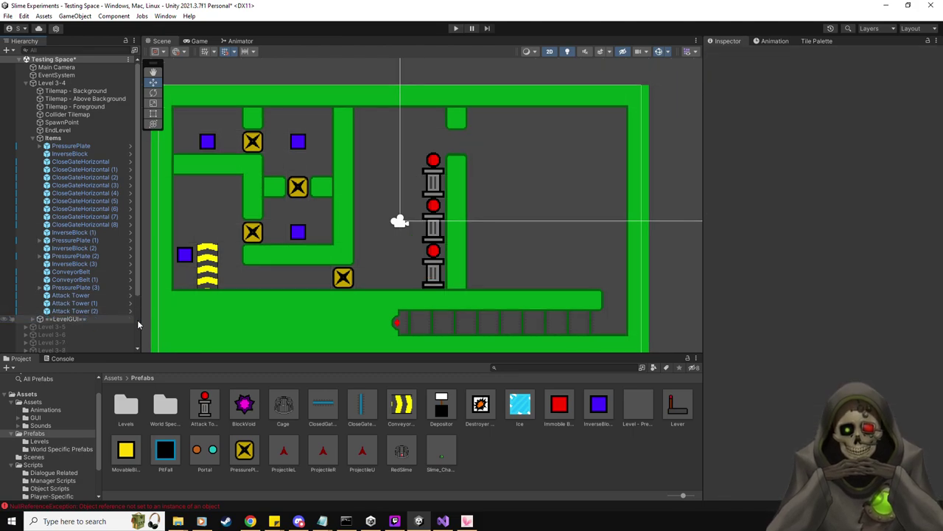
Step: Place a PressurePlate prefab beside the base of the lowest attack tower and offset its PPBlockSpawn one tile to the left
{"action": "left_click_drag", "start_coordinate": [245, 450], "coordinate": [410, 277]}
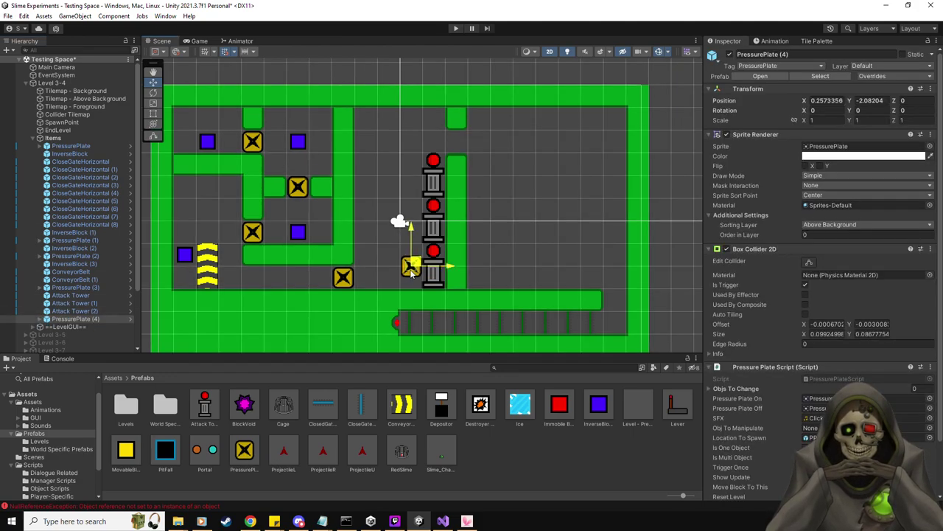
{"action": "scroll", "coordinate": [781, 400], "scroll_direction": "down", "scroll_amount": 2}
{"action": "left_click", "coordinate": [41, 319]}
{"action": "left_click", "coordinate": [79, 326]}
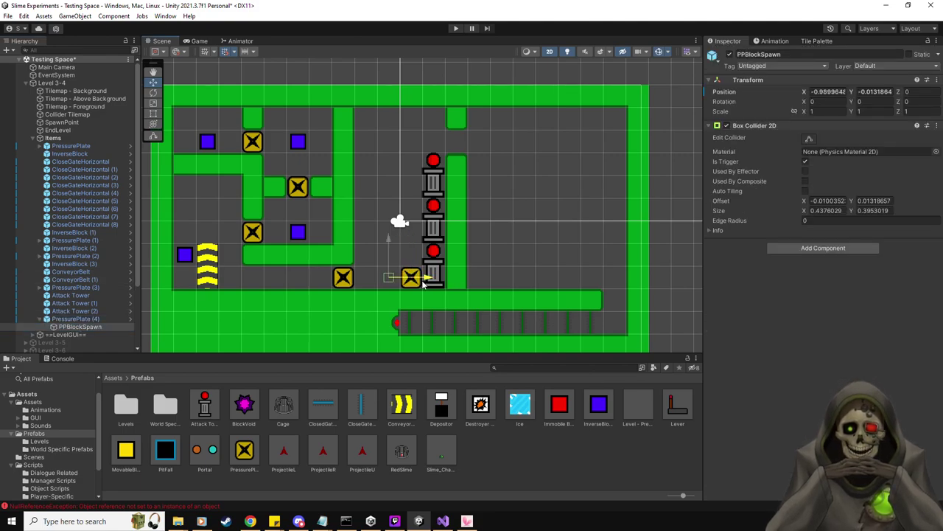
Step: On the new pressure plate, enable Is One Object and assign the InverseBlock prefab as Obj To Manipulate
{"action": "left_click", "coordinate": [411, 276]}
{"action": "scroll", "coordinate": [852, 365], "scroll_direction": "down", "scroll_amount": 2}
{"action": "scroll", "coordinate": [852, 365], "scroll_direction": "down", "scroll_amount": 1}
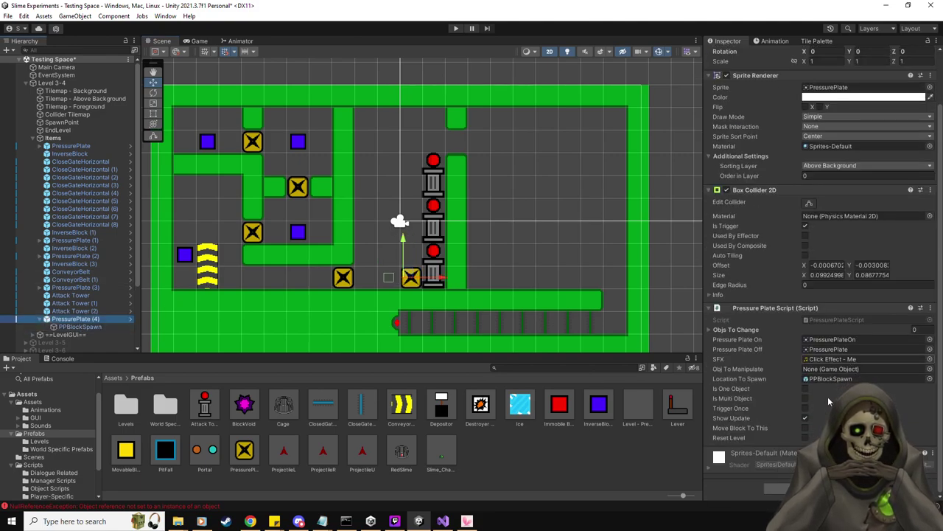
{"action": "left_click", "coordinate": [806, 389]}
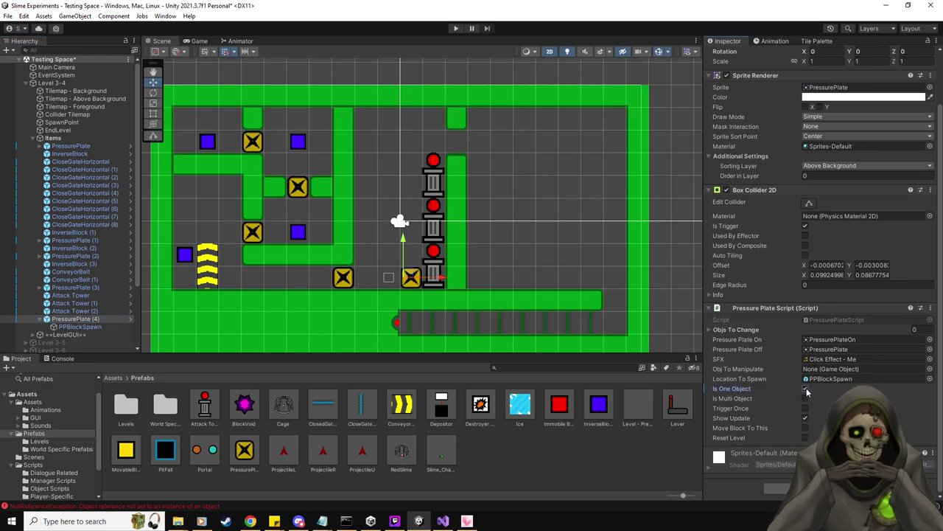
{"action": "left_click_drag", "start_coordinate": [598, 406], "coordinate": [835, 371]}
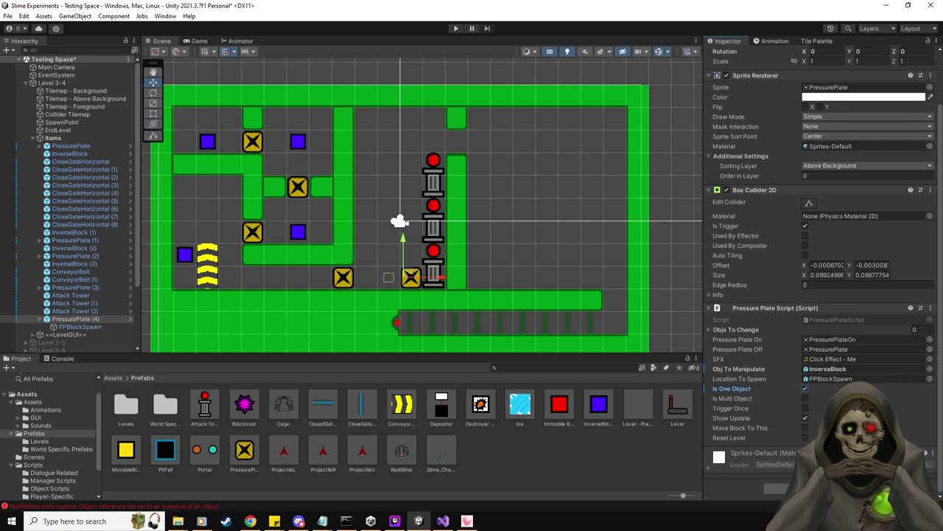
Step: Duplicate PressurePlate (3) into the wall gap above the attack towers and assign CloseGateHorizontal (4) as its Obj To Manipulate
{"action": "left_click", "coordinate": [102, 288]}
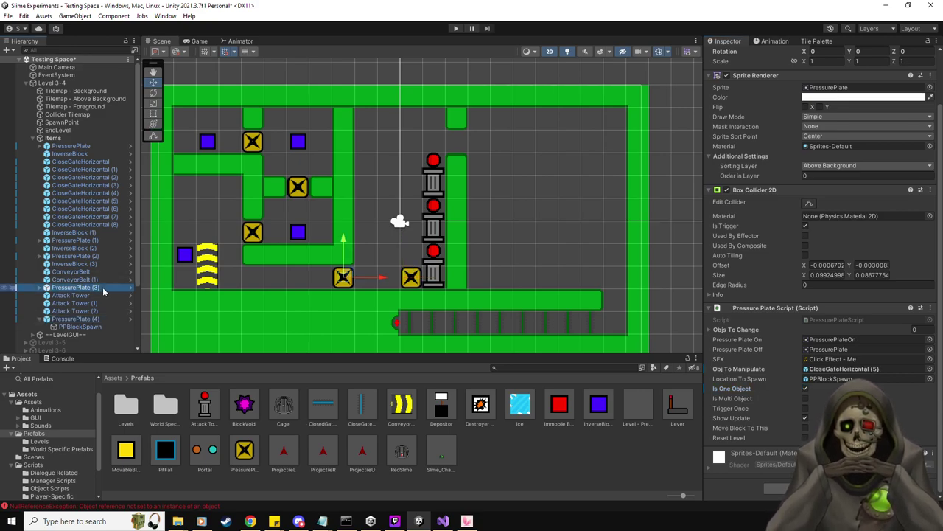
{"action": "key", "text": "ctrl+d"}
{"action": "left_click_drag", "start_coordinate": [343, 277], "coordinate": [456, 140]}
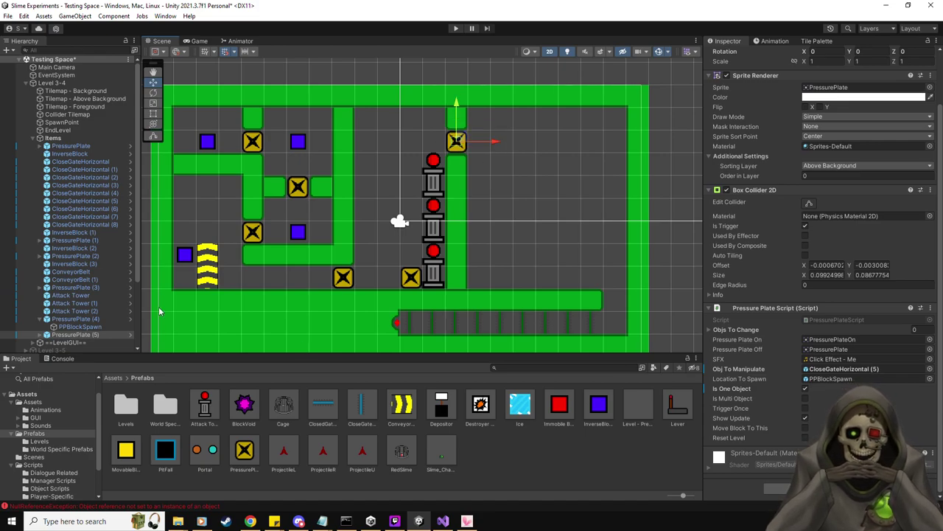
{"action": "left_click_drag", "start_coordinate": [715, 365], "coordinate": [848, 369]}
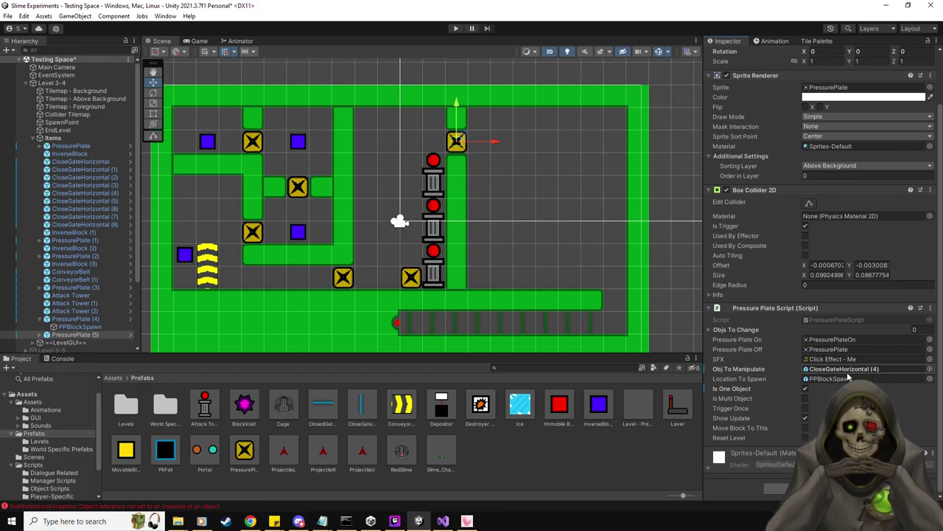
{"action": "left_click", "coordinate": [40, 318]}
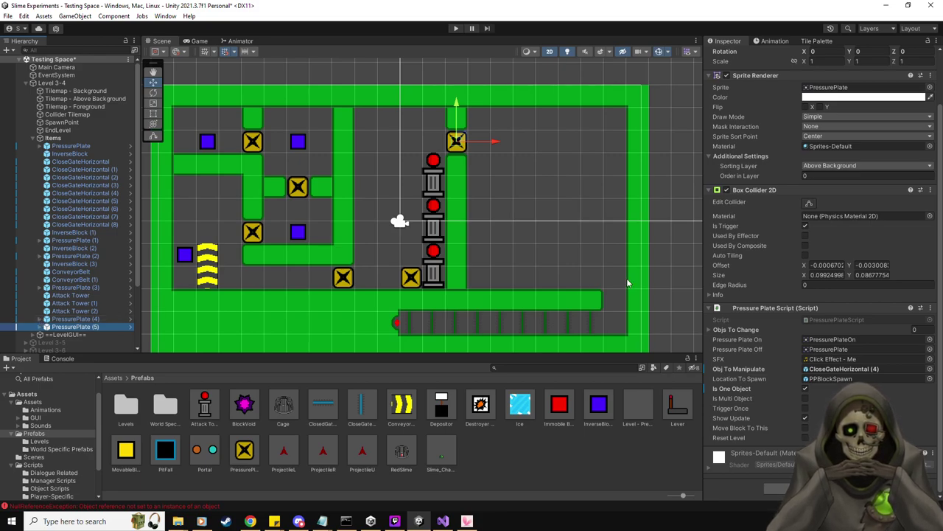
Step: Clear the console errors and return to the Prefabs folder
{"action": "middle_click_drag", "start_coordinate": [561, 200], "coordinate": [539, 208]}
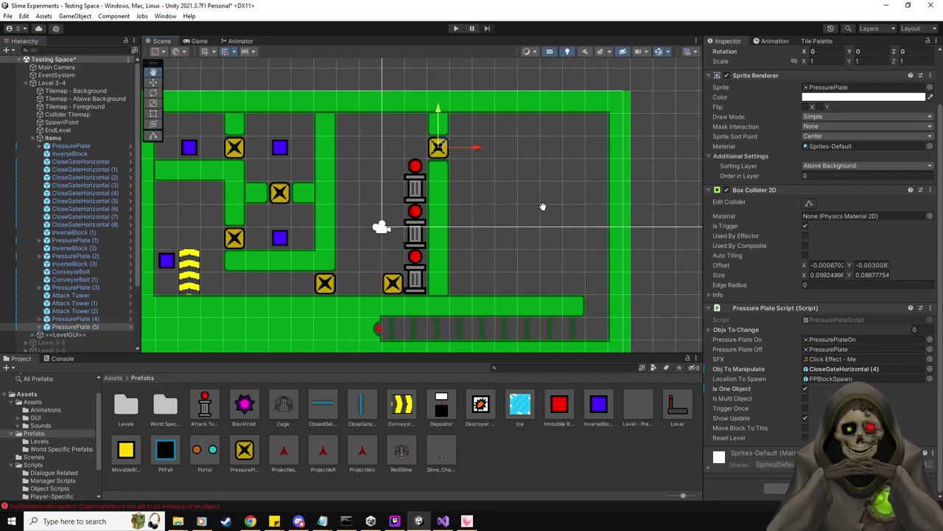
{"action": "left_click", "coordinate": [72, 360]}
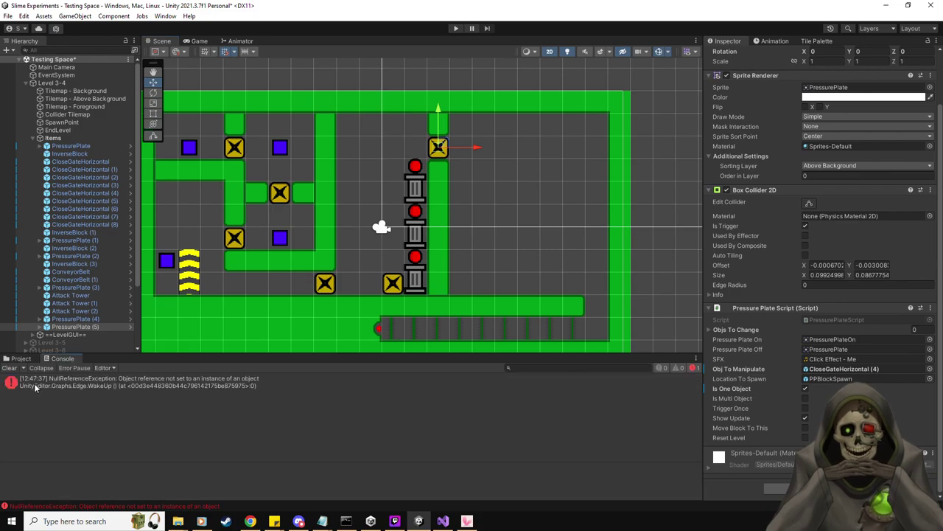
{"action": "left_click", "coordinate": [9, 368]}
{"action": "left_click", "coordinate": [18, 359]}
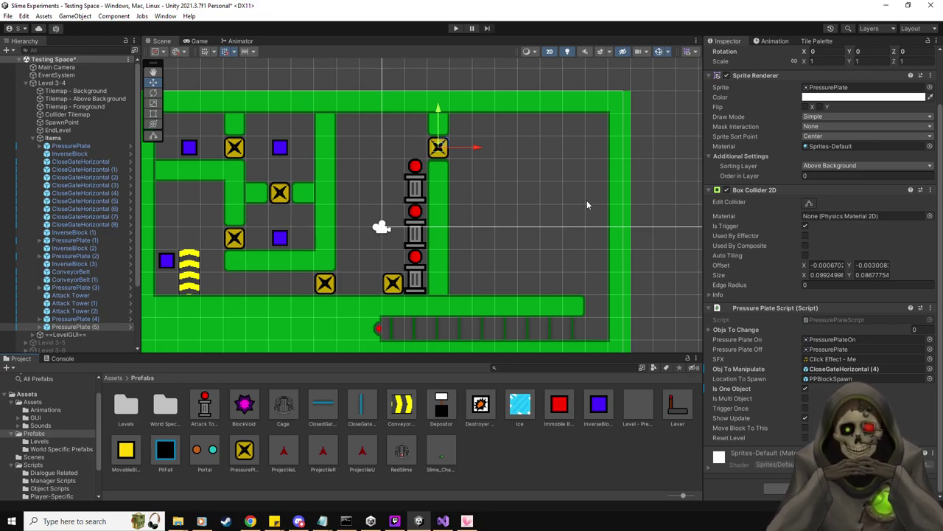
Step: Place a BlockVoid prefab at X 3.5, Y 3.5, just right of the pressure plate in the wall gap
{"action": "middle_click_drag", "start_coordinate": [543, 189], "coordinate": [521, 195]}
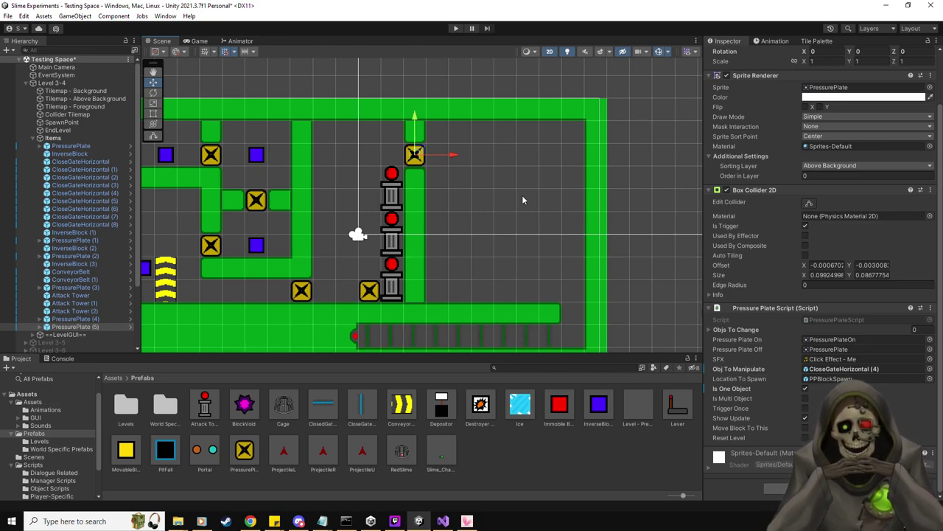
{"action": "left_click_drag", "start_coordinate": [242, 421], "coordinate": [438, 154]}
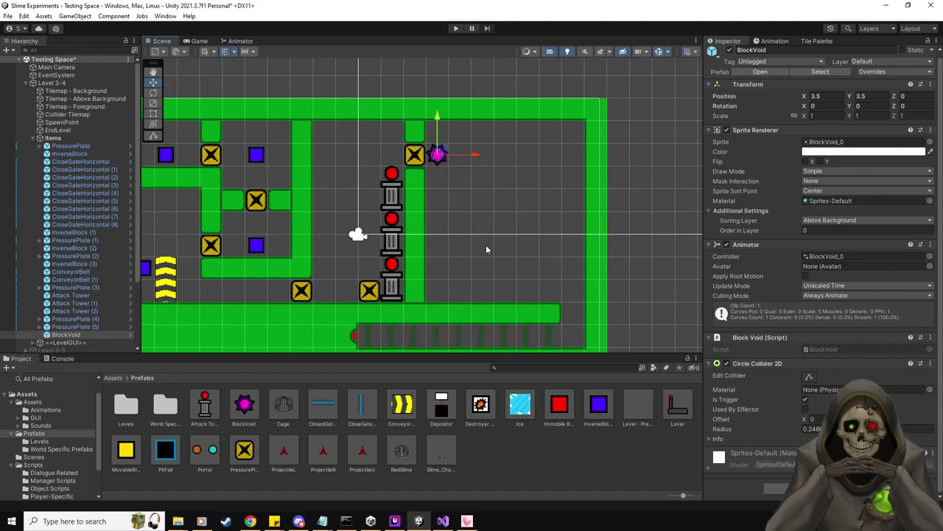
{"action": "middle_click_drag", "start_coordinate": [523, 232], "coordinate": [460, 203]}
{"action": "scroll", "coordinate": [485, 241], "scroll_direction": "up", "scroll_amount": 1}
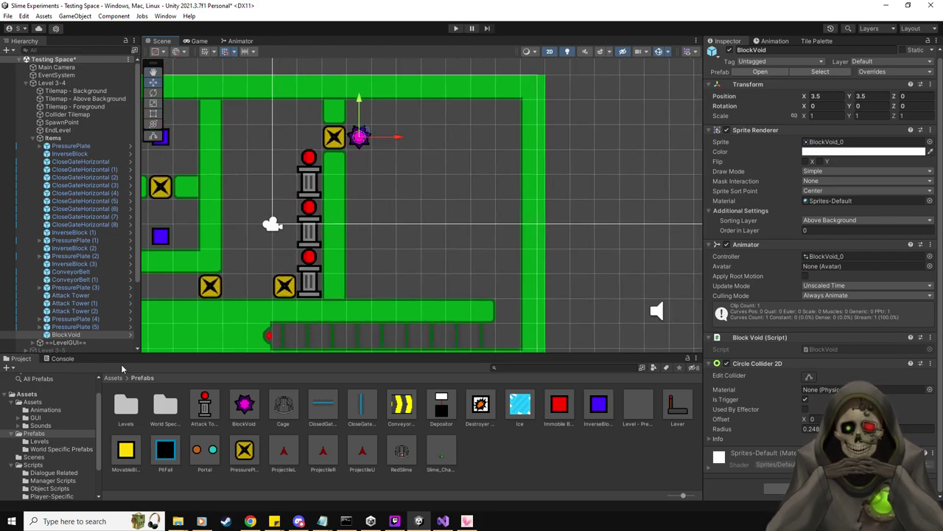
Step: Duplicate PressurePlate (5) four times and line the copies up right of the BlockVoid at X 4.5 to 7.5, Y 3.5
{"action": "left_click", "coordinate": [82, 326]}
{"action": "key", "text": "ctrl+d"}
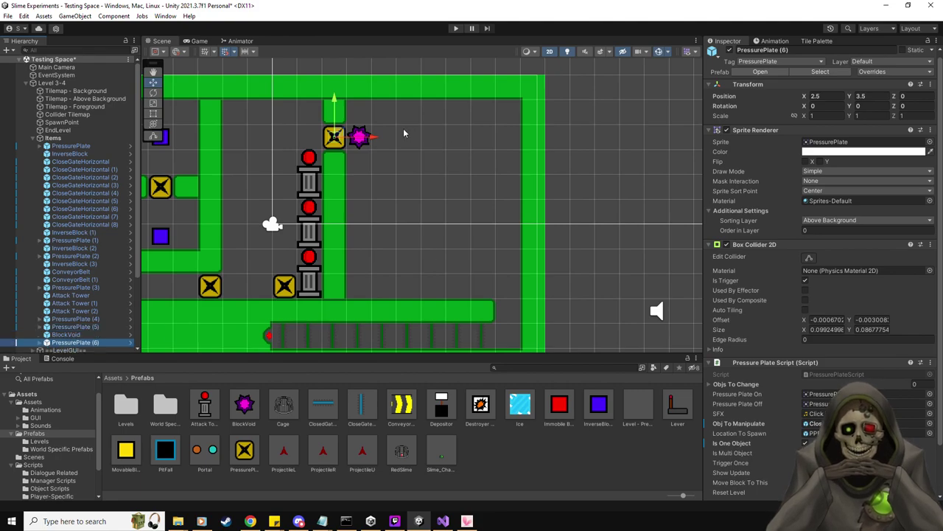
{"action": "left_click_drag", "start_coordinate": [375, 136], "coordinate": [498, 138]}
{"action": "key", "text": "ctrl+d"}
{"action": "key", "text": "ctrl+d"}
{"action": "key", "text": "ctrl+d"}
Step: Assign a CloseGateHorizontal object as Obj To Manipulate on each copied plate, PressurePlate (6) through PressurePlate (9)
{"action": "left_click", "coordinate": [94, 325]}
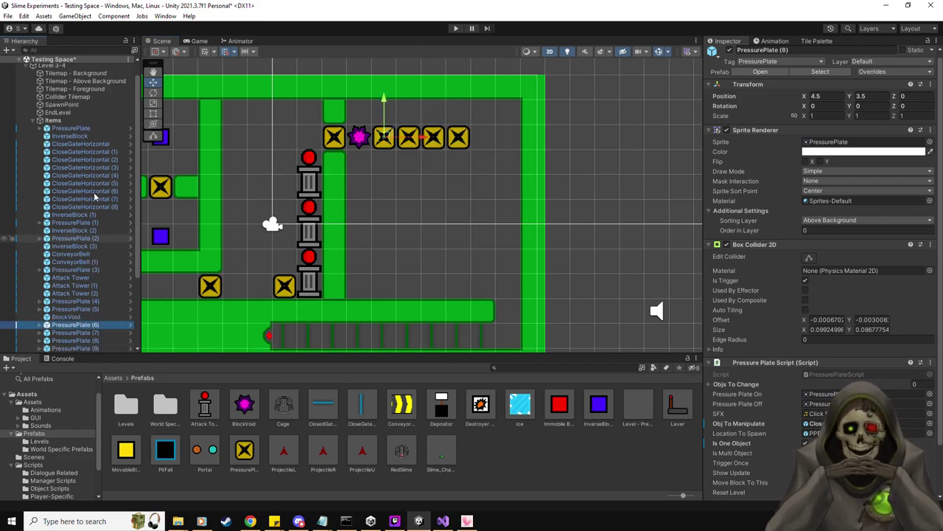
{"action": "left_click_drag", "start_coordinate": [114, 173], "coordinate": [818, 424]}
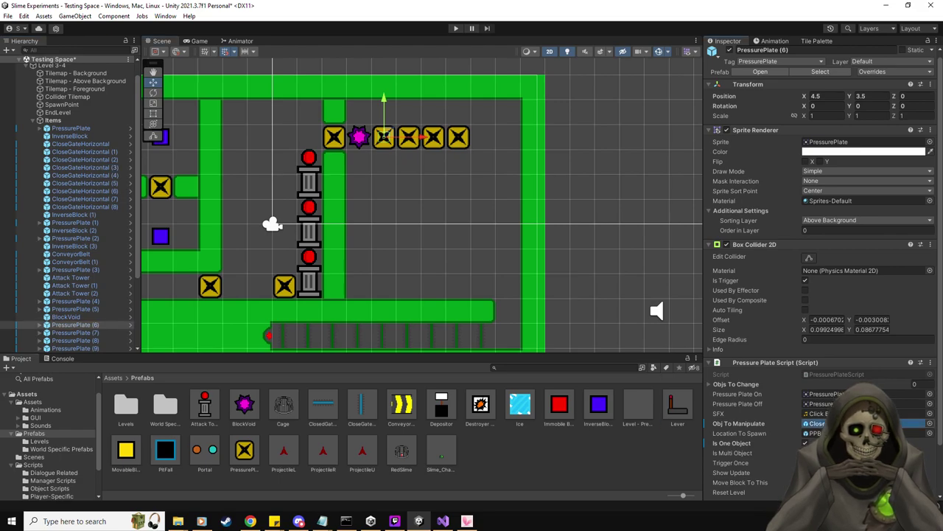
{"action": "left_click", "coordinate": [103, 333]}
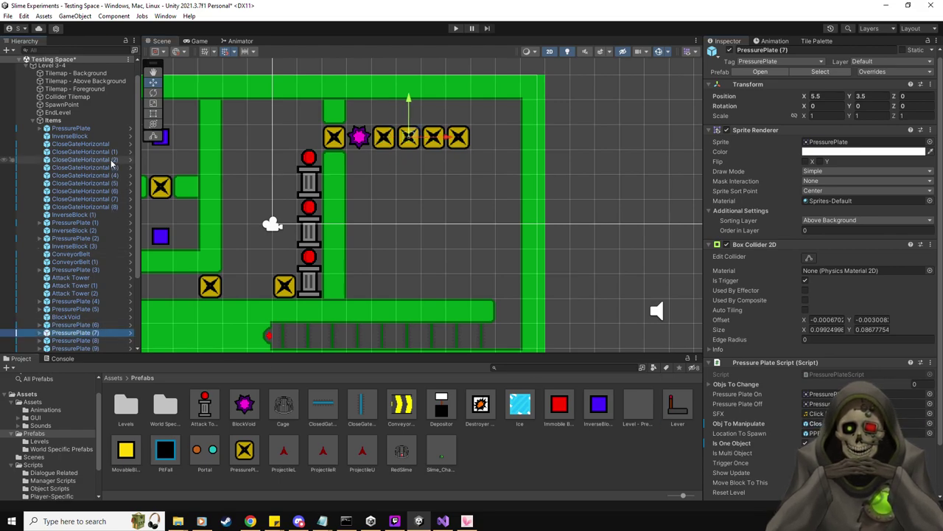
{"action": "left_click", "coordinate": [815, 432]}
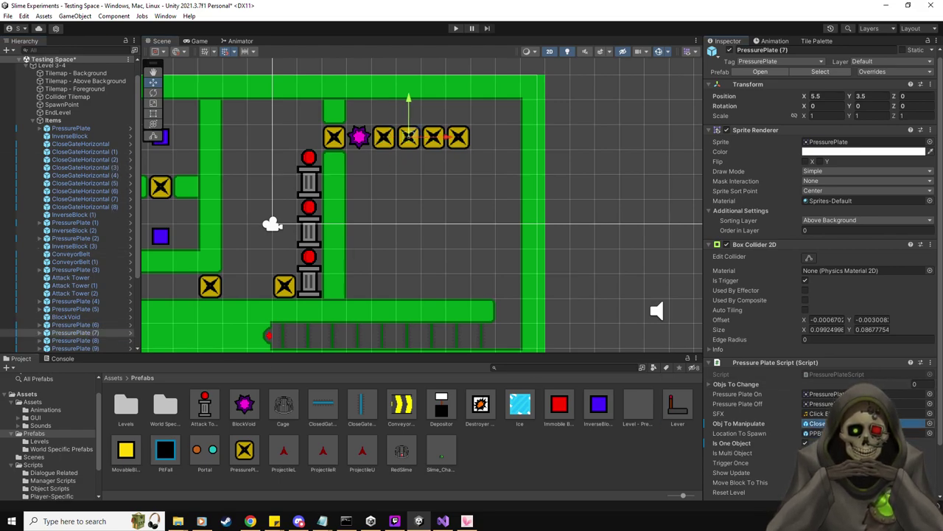
{"action": "left_click", "coordinate": [74, 341]}
{"action": "left_click", "coordinate": [818, 423]}
{"action": "key", "text": "ctrl+d"}
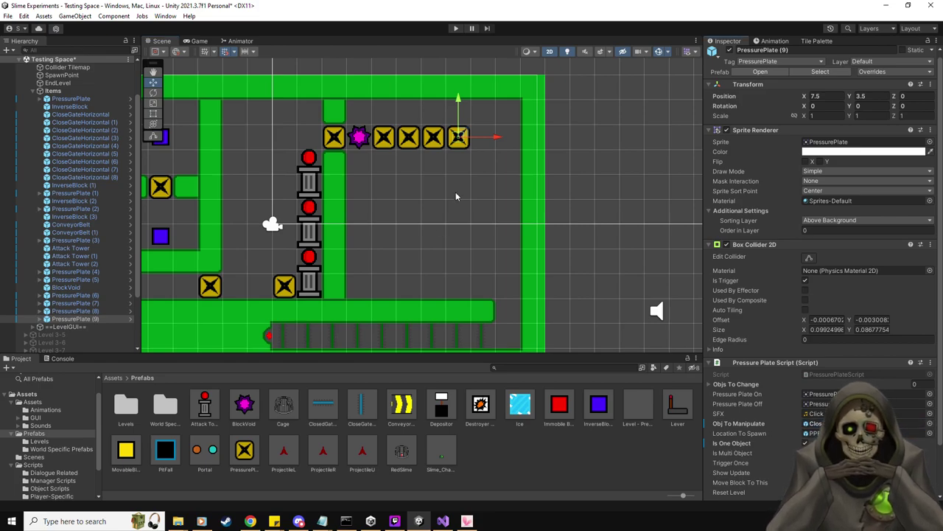
Step: Move PressurePlate (9) to X 9.5, Y -3.5, in the gap at the end of the lower wall
{"action": "left_click_drag", "start_coordinate": [458, 137], "coordinate": [472, 248]}
{"action": "scroll", "coordinate": [438, 243], "scroll_direction": "down", "scroll_amount": 2}
{"action": "middle_click_drag", "start_coordinate": [442, 236], "coordinate": [469, 236]}
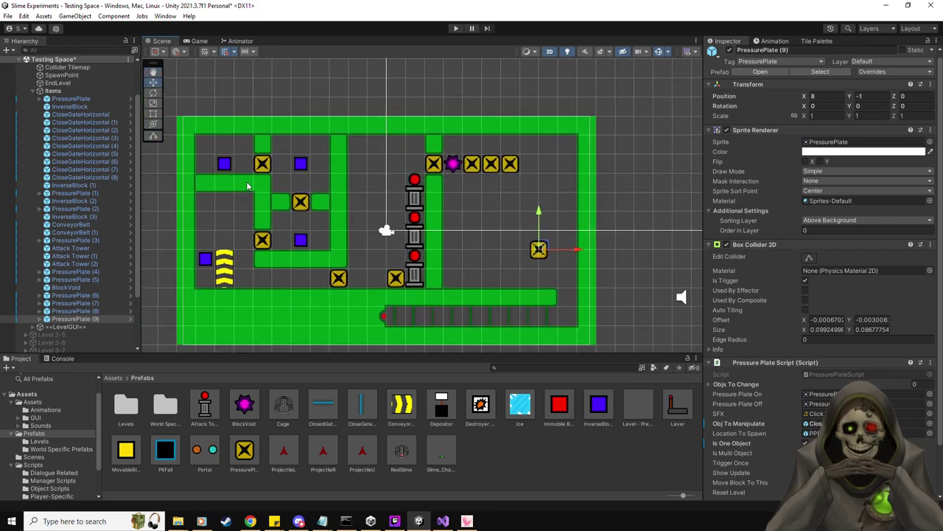
{"action": "scroll", "coordinate": [505, 219], "scroll_direction": "up", "scroll_amount": 1}
{"action": "scroll", "coordinate": [504, 218], "scroll_direction": "up", "scroll_amount": 1}
{"action": "left_click_drag", "start_coordinate": [546, 255], "coordinate": [579, 312]}
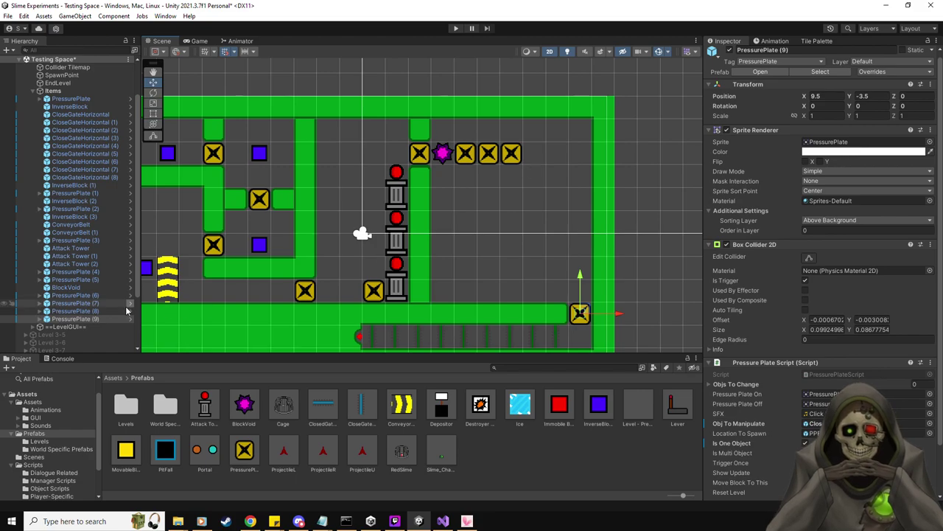
Step: Move PressurePlate (8) straight down to the tile above the lower wall, and PressurePlate (7) to X 8.5, Y 1.5
{"action": "left_click", "coordinate": [95, 311]}
{"action": "left_click_drag", "start_coordinate": [511, 153], "coordinate": [513, 290]}
{"action": "left_click", "coordinate": [487, 152]}
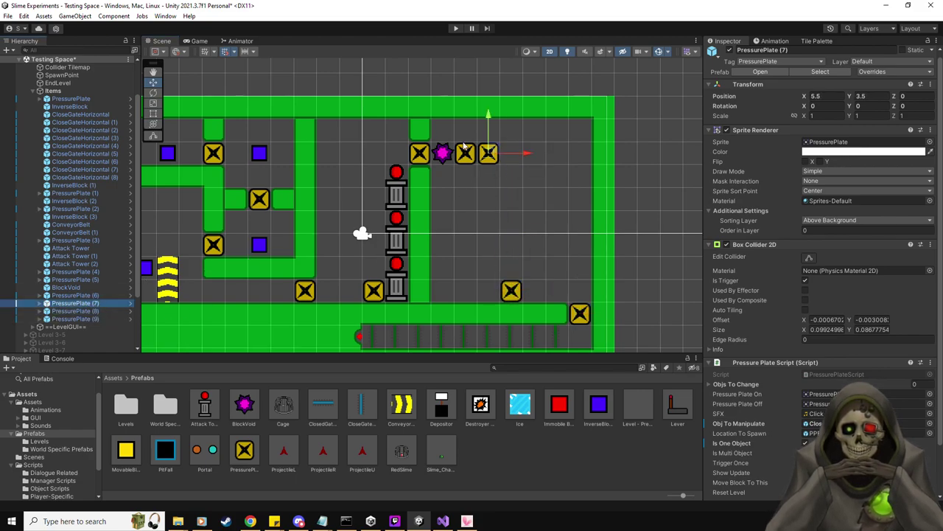
{"action": "left_click_drag", "start_coordinate": [491, 154], "coordinate": [560, 200]}
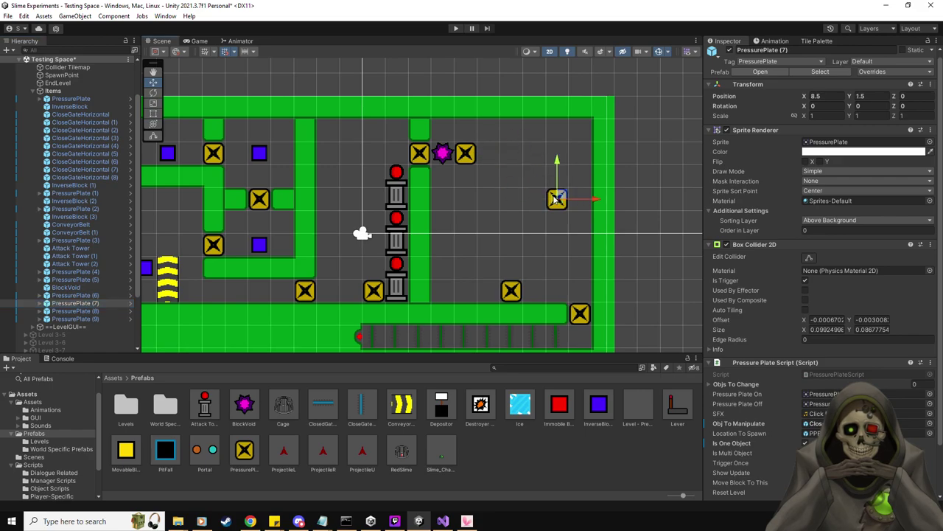
Step: Move PressurePlate (6) to X 6.5, Y 3.5 and place an InverseBlock prefab at X 4.5, Y 3.5 beside the BlockVoid
{"action": "left_click", "coordinate": [101, 295]}
{"action": "left_click_drag", "start_coordinate": [481, 153], "coordinate": [527, 152]}
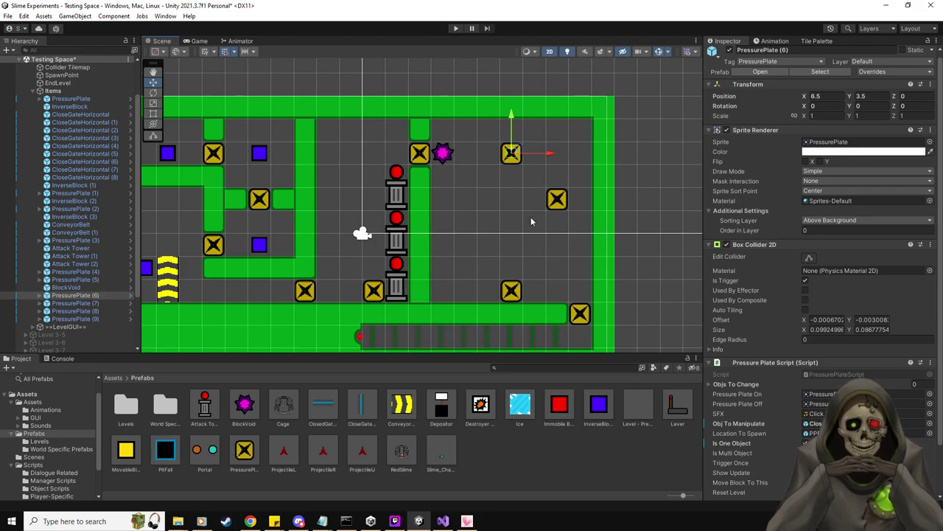
{"action": "left_click_drag", "start_coordinate": [599, 413], "coordinate": [466, 153]}
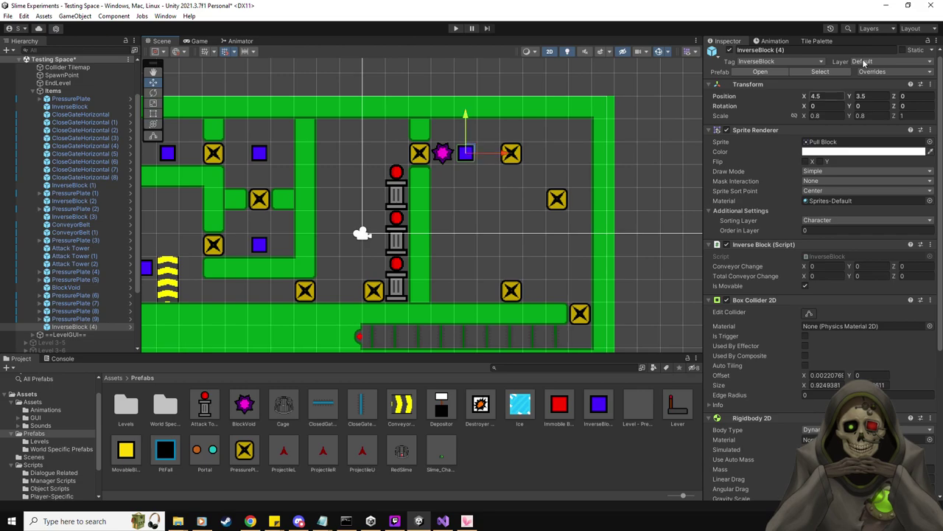
Step: Paint a Green Room wall from the tower wall's top to beneath PressurePlate (6), plus one wall tile above that plate
{"action": "left_click", "coordinate": [826, 42]}
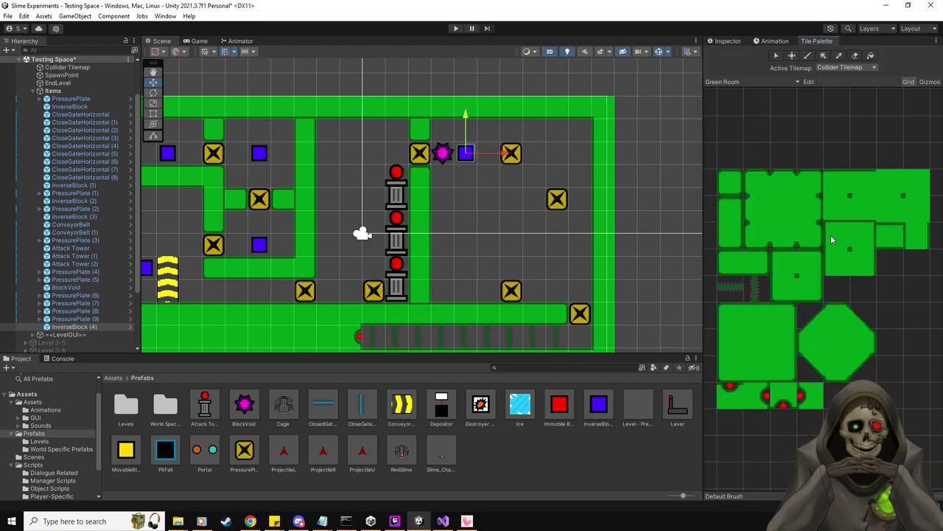
{"action": "left_click", "coordinate": [768, 273]}
{"action": "left_click", "coordinate": [511, 176]}
{"action": "left_click", "coordinate": [783, 263]}
{"action": "left_click", "coordinate": [422, 180]}
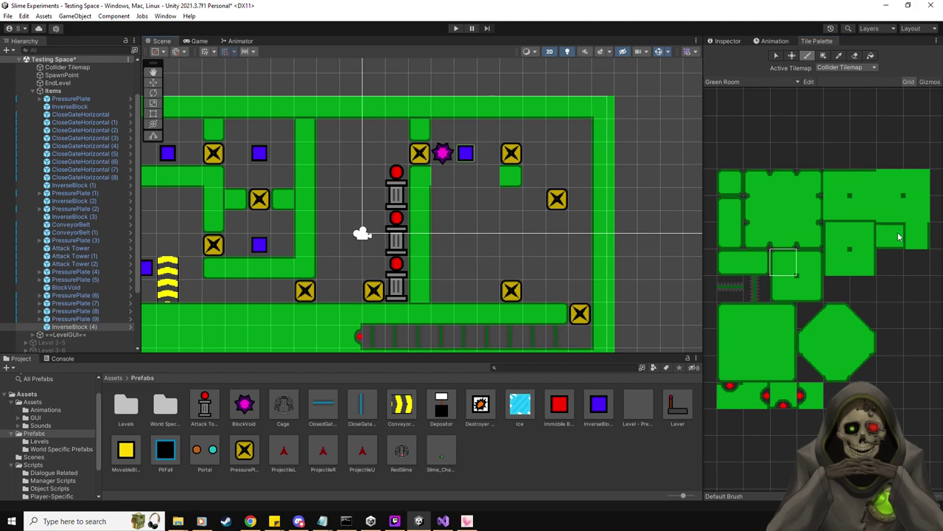
{"action": "left_click", "coordinate": [890, 236]}
{"action": "left_click", "coordinate": [466, 177]}
{"action": "left_click", "coordinate": [489, 177]}
{"action": "left_click", "coordinate": [443, 177]}
{"action": "left_click", "coordinate": [738, 217]}
{"action": "left_click", "coordinate": [510, 129]}
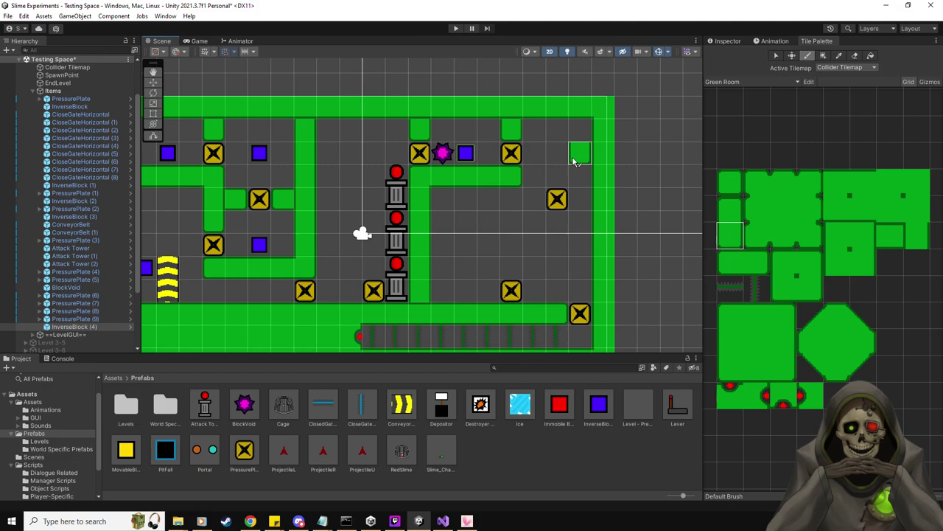
Step: Paint wall tiles on both sides of PressurePlate (7) and connect the left one to the horizontal wall above it
{"action": "left_click", "coordinate": [536, 210]}
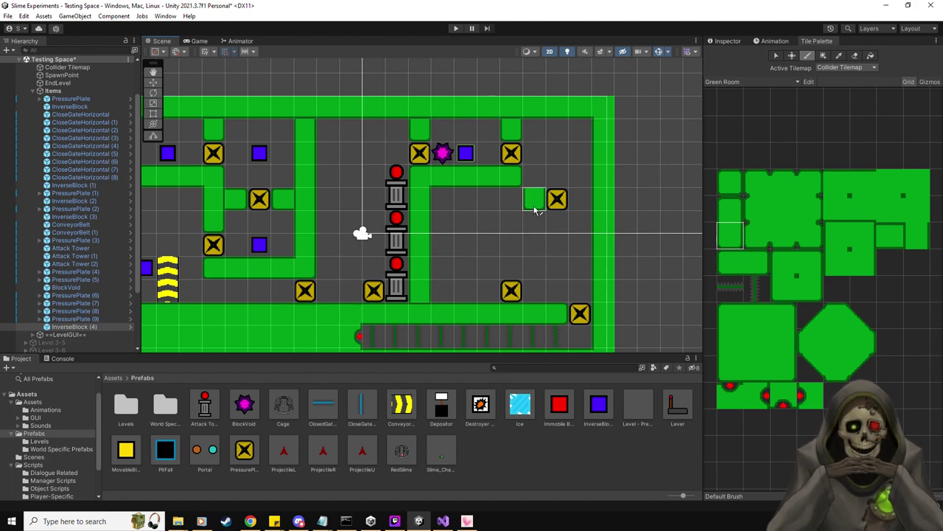
{"action": "left_click", "coordinate": [731, 268]}
{"action": "left_click", "coordinate": [581, 199]}
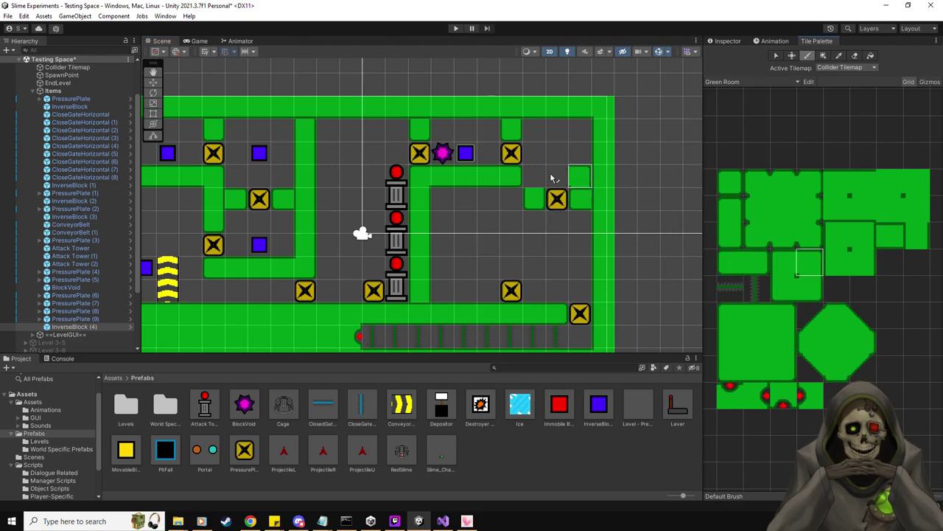
{"action": "left_click", "coordinate": [533, 177]}
{"action": "left_click", "coordinate": [518, 178], "text": "ctrl"}
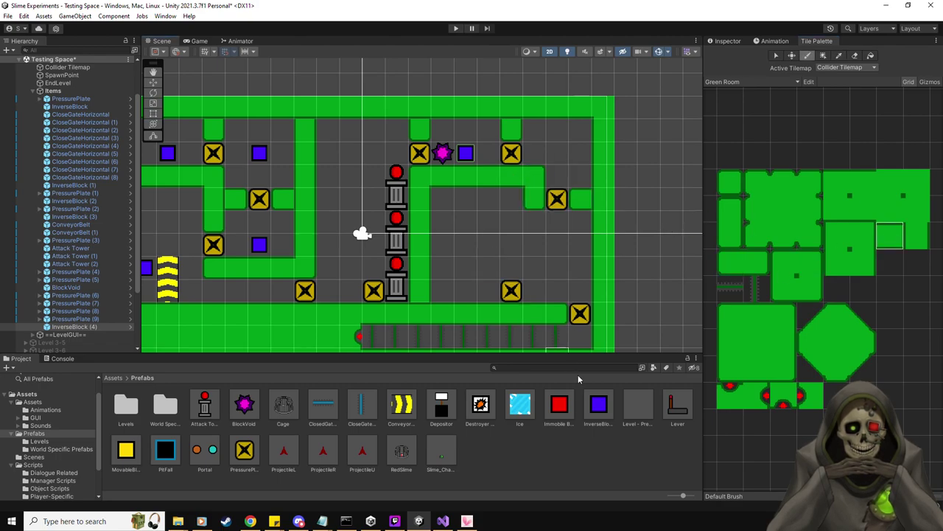
Step: Place an InverseBlock two tiles above PressurePlate (7), and delete the extra one placed beside the outer wall in the lower room
{"action": "left_click", "coordinate": [558, 154]}
{"action": "key", "text": "ctrl+d"}
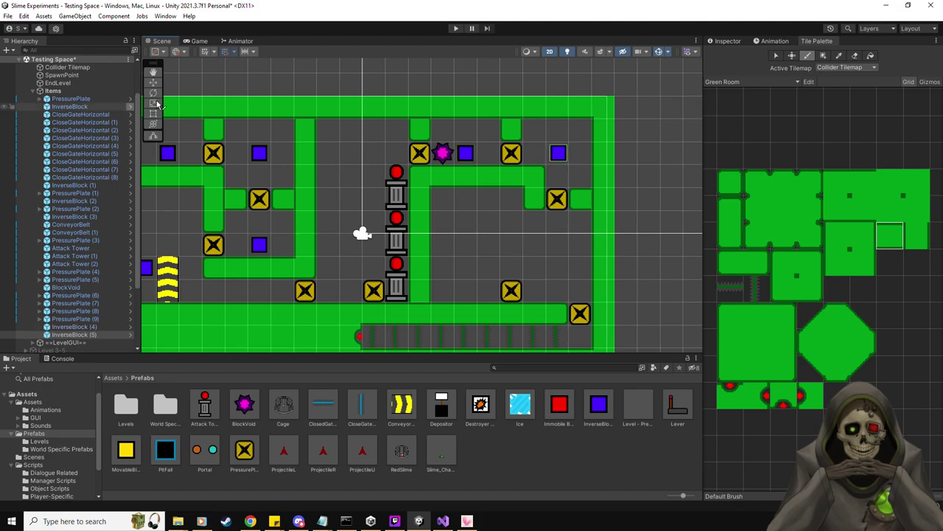
{"action": "key", "text": "w"}
{"action": "left_click_drag", "start_coordinate": [565, 151], "coordinate": [562, 152]}
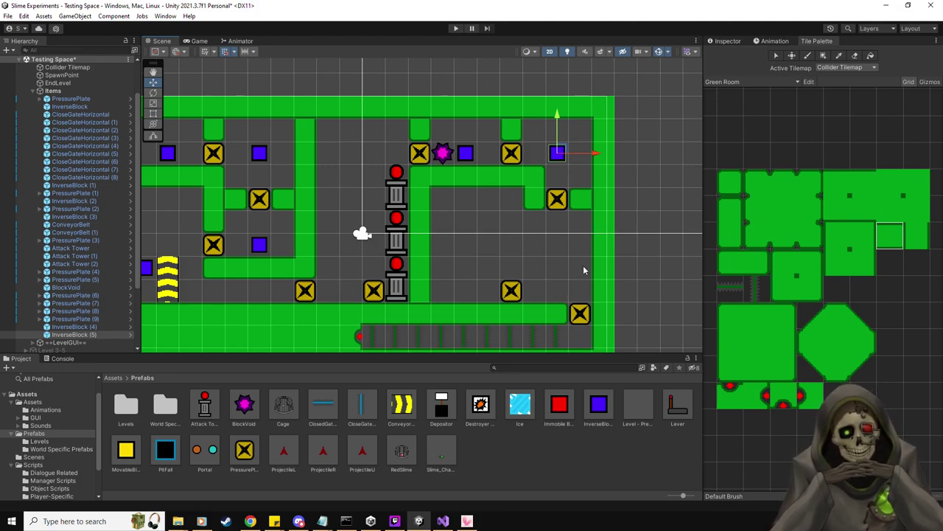
{"action": "left_click_drag", "start_coordinate": [599, 405], "coordinate": [583, 269]}
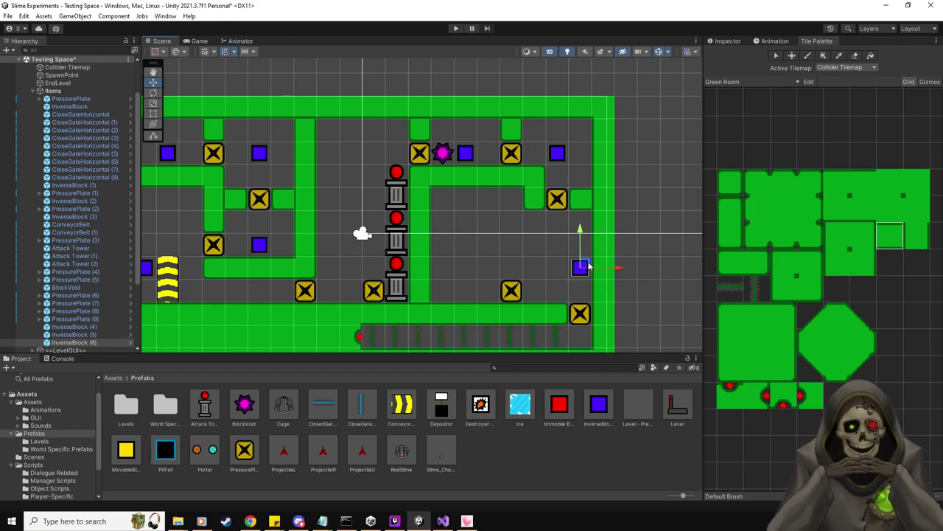
{"action": "key", "text": "Delete"}
Step: Move PressurePlate (9) directly above the lower wall in PressurePlate (7)'s column, and PressurePlate (8) two tiles left and two tiles up
{"action": "left_click", "coordinate": [580, 313]}
{"action": "left_click_drag", "start_coordinate": [580, 313], "coordinate": [560, 267]}
{"action": "left_click", "coordinate": [512, 290]}
{"action": "left_click_drag", "start_coordinate": [512, 290], "coordinate": [474, 245]}
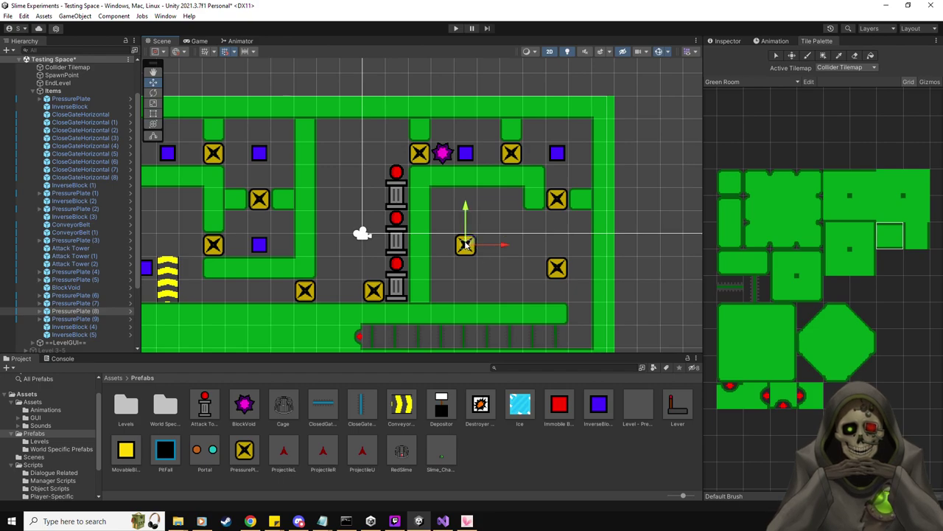
{"action": "left_click", "coordinate": [558, 268]}
{"action": "left_click_drag", "start_coordinate": [558, 267], "coordinate": [554, 290]}
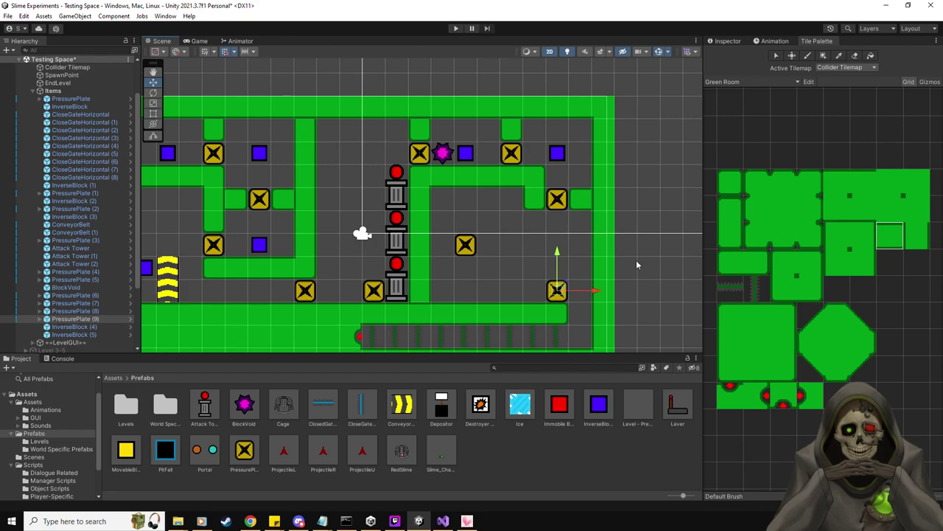
Step: Paint a five-tile horizontal Green Room wall running left from the outer wall, directly above PressurePlate (9)
{"action": "left_click", "coordinate": [892, 239]}
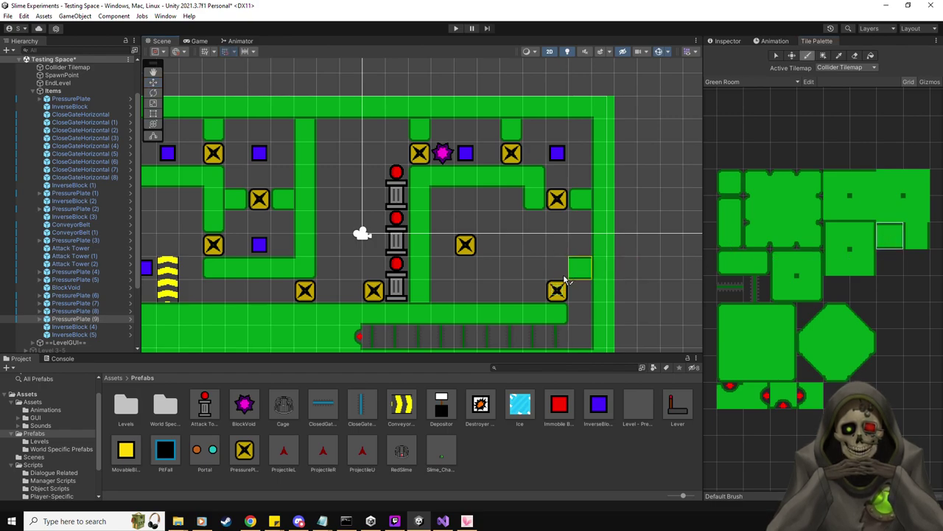
{"action": "left_click_drag", "start_coordinate": [566, 281], "coordinate": [544, 280]}
{"action": "left_click", "coordinate": [728, 262]}
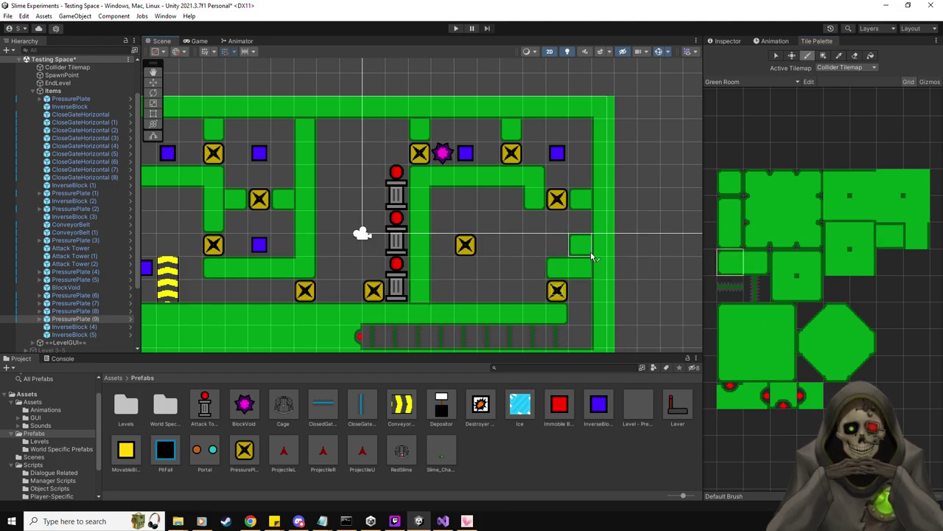
{"action": "left_click", "coordinate": [498, 267]}
{"action": "left_click", "coordinate": [891, 235]}
{"action": "left_click_drag", "start_coordinate": [559, 267], "coordinate": [510, 267]}
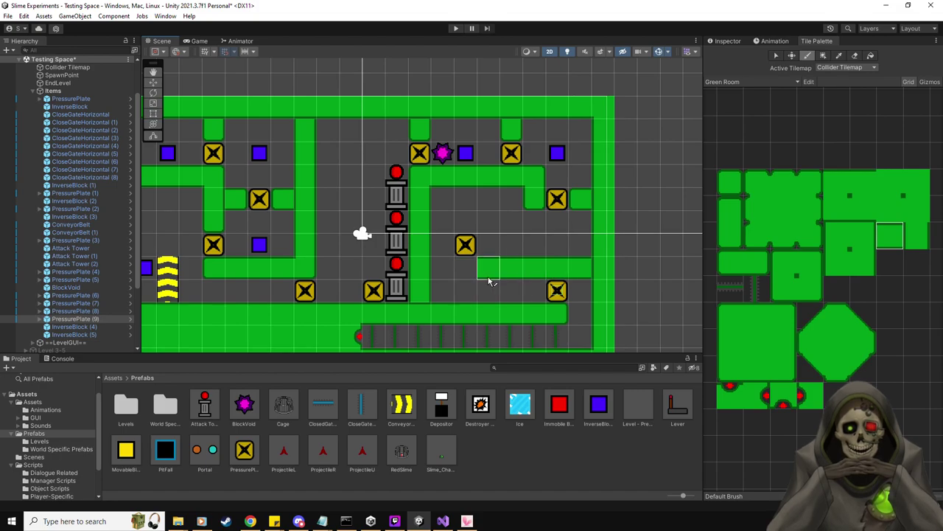
{"action": "left_click", "coordinate": [488, 280]}
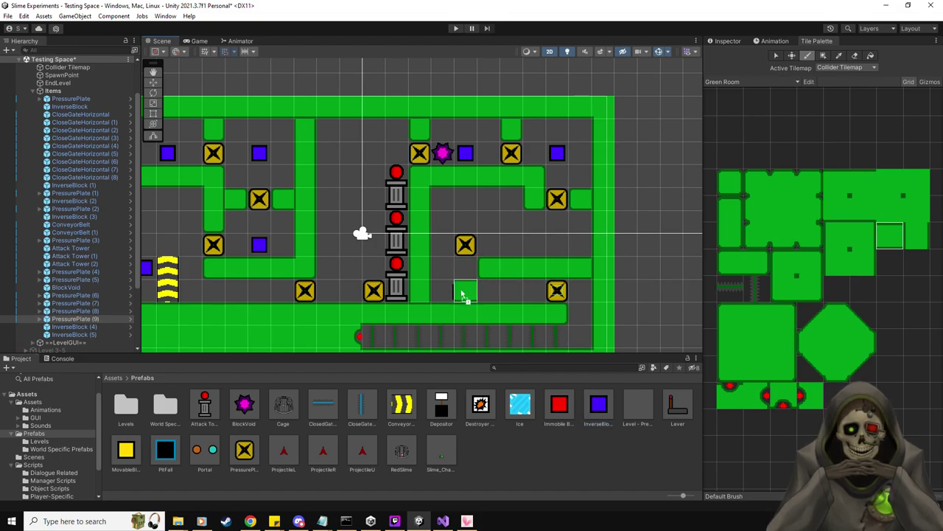
Step: Place an InverseBlock directly above the lower wall, snapped to the tile just right of the tower wall
{"action": "left_click_drag", "start_coordinate": [444, 296], "coordinate": [442, 294]}
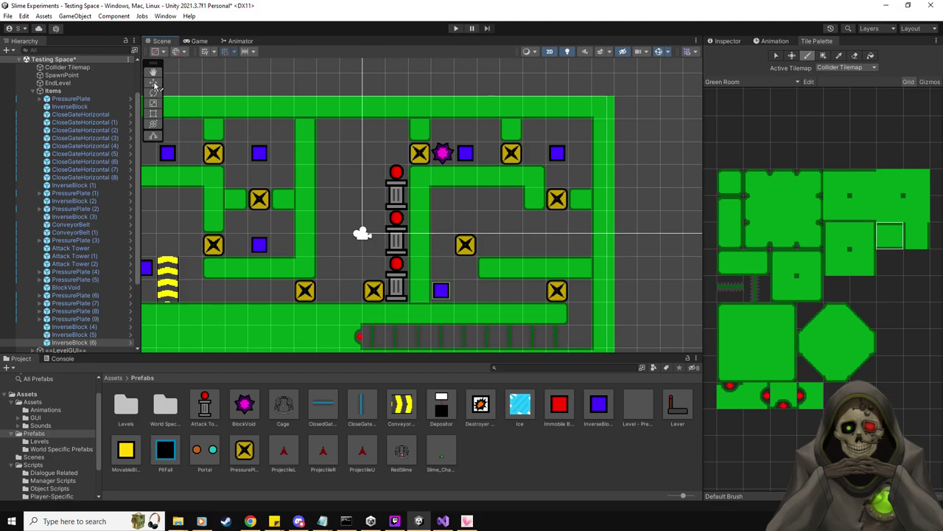
{"action": "left_click", "coordinate": [153, 82]}
{"action": "left_click", "coordinate": [441, 291]}
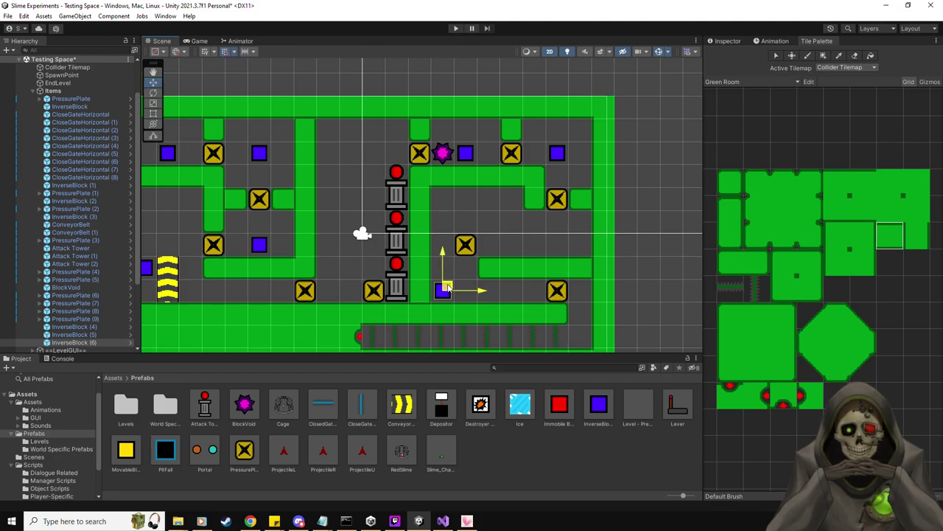
Step: Paint a wall tile above the InverseBlock next to the tower wall, and move PressurePlate (8) down into the horizontal wall's gap
{"action": "left_click", "coordinate": [756, 262]}
{"action": "left_click", "coordinate": [488, 290]}
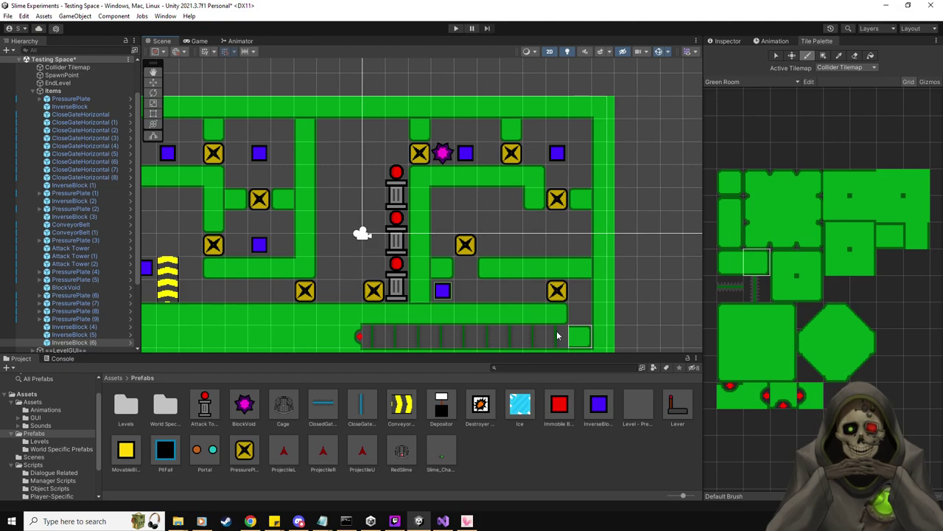
{"action": "left_click", "coordinate": [94, 314]}
{"action": "left_click", "coordinate": [153, 81]}
{"action": "left_click_drag", "start_coordinate": [466, 249], "coordinate": [468, 272]}
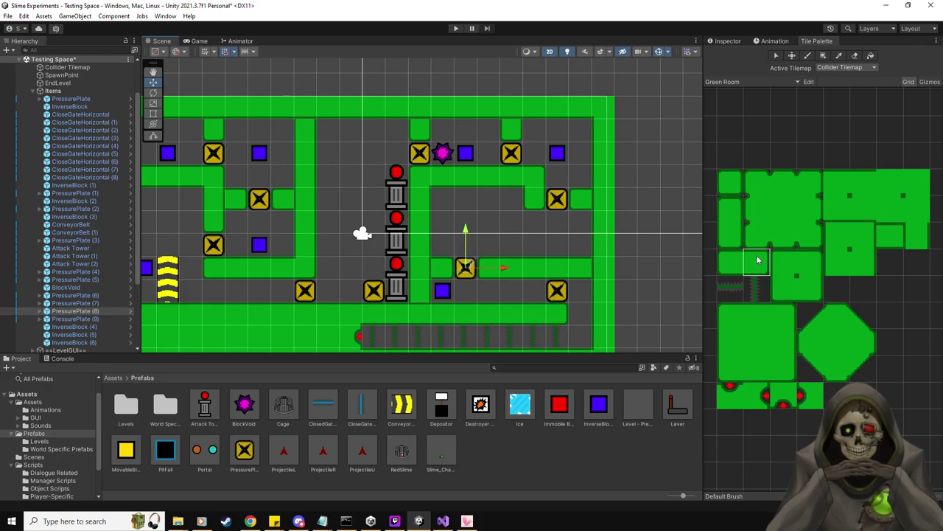
Step: Extend the wall pieces on both sides of PressurePlate (7) down by one tile
{"action": "left_click", "coordinate": [730, 234]}
{"action": "left_click", "coordinate": [525, 227]}
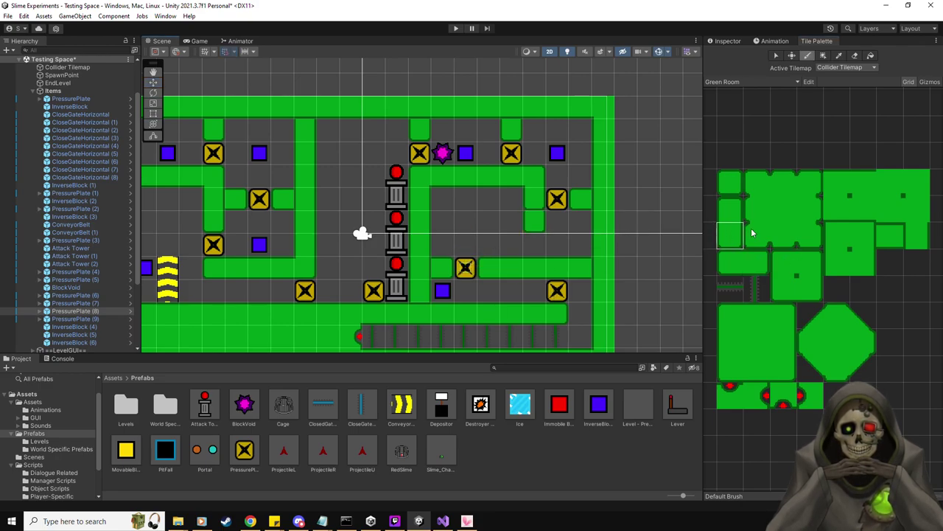
{"action": "left_click", "coordinate": [916, 235]}
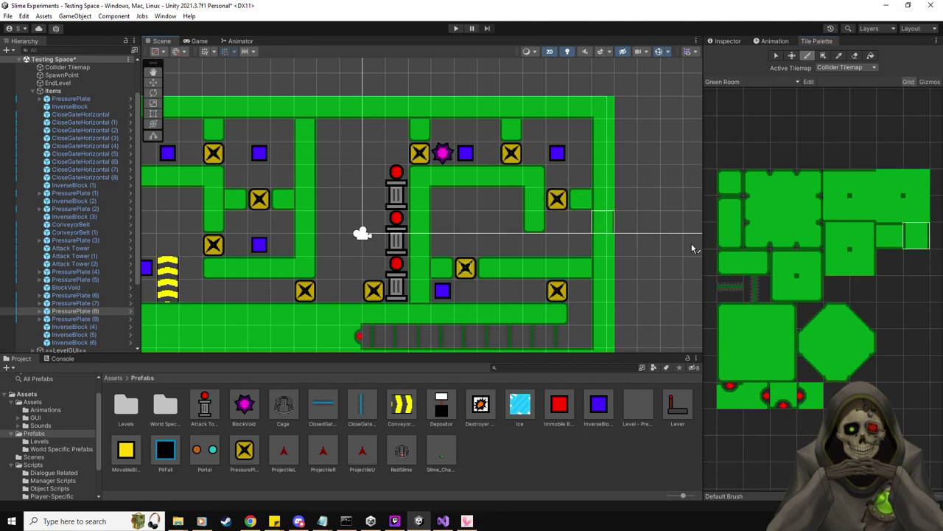
{"action": "left_click", "coordinate": [730, 262]}
{"action": "left_click", "coordinate": [579, 219]}
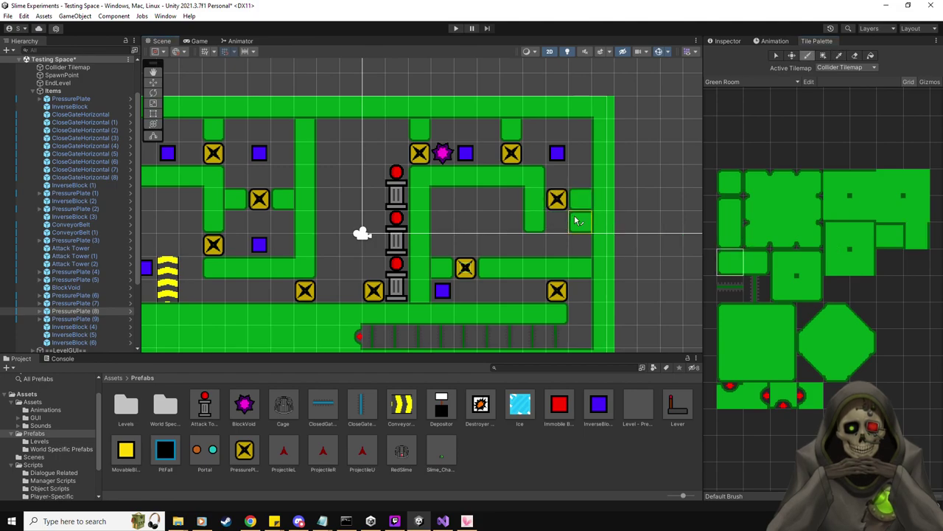
{"action": "left_click", "coordinate": [729, 376]}
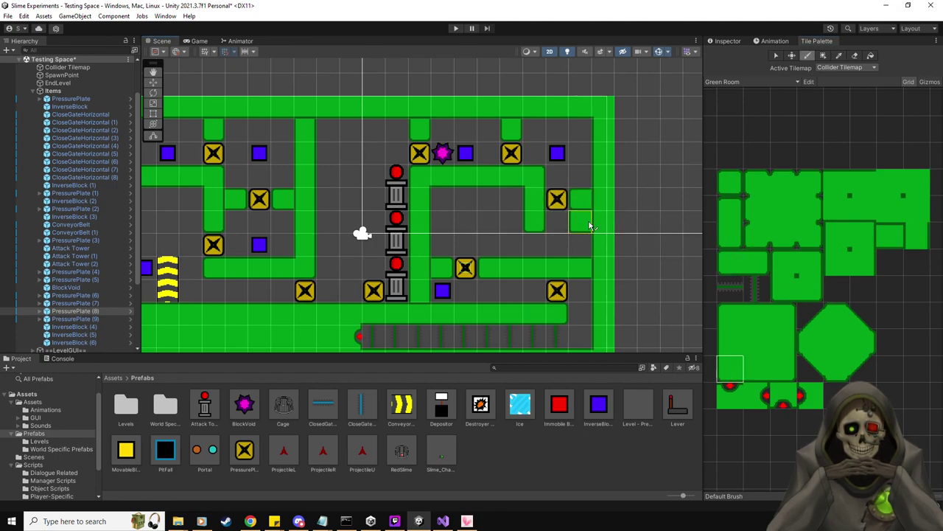
{"action": "left_click", "coordinate": [728, 317]}
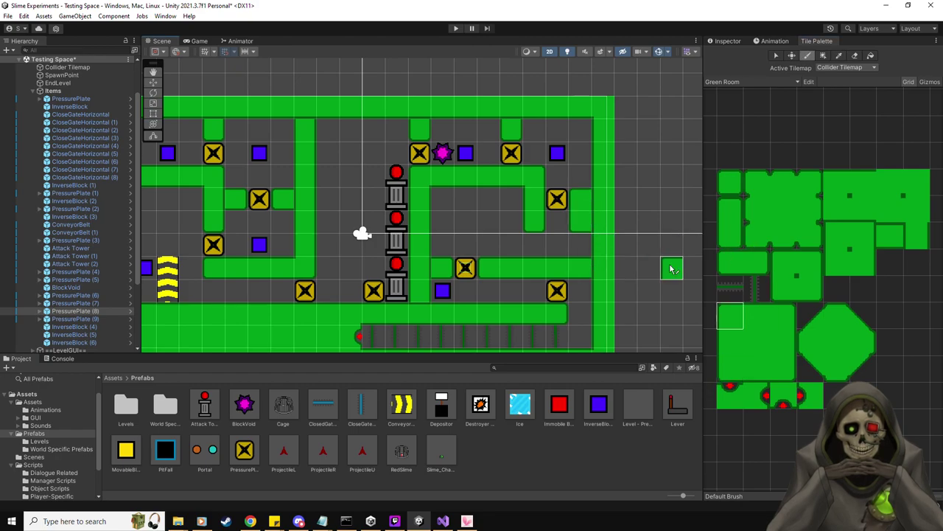
Step: Move PressurePlate (7) down one tile between its side walls, and extend the right wall piece up by one tile
{"action": "left_click", "coordinate": [101, 303]}
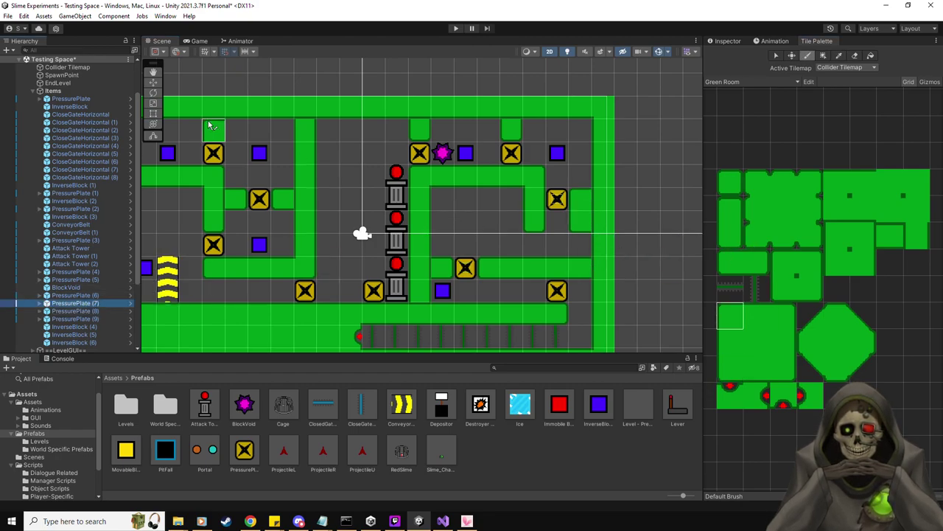
{"action": "left_click_drag", "start_coordinate": [566, 198], "coordinate": [568, 222]}
{"action": "left_click", "coordinate": [808, 55]}
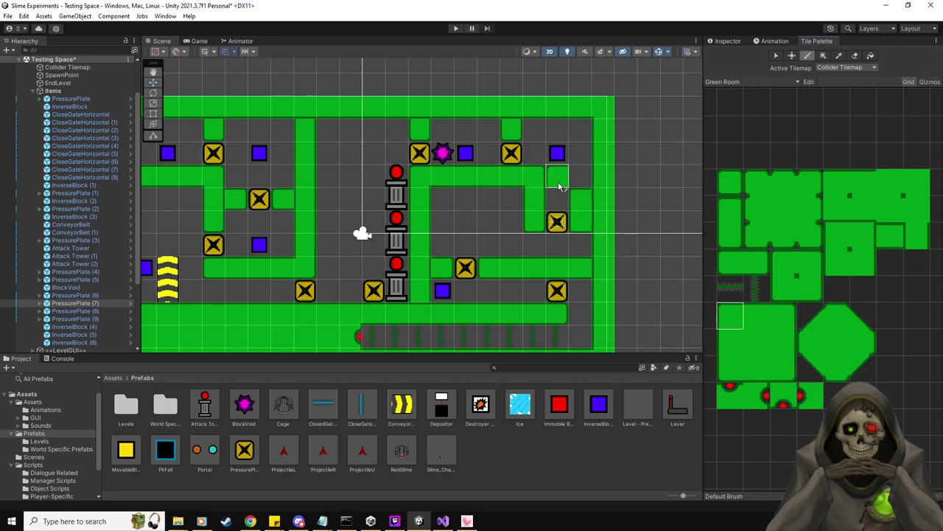
{"action": "left_click", "coordinate": [582, 174]}
{"action": "left_click", "coordinate": [738, 333]}
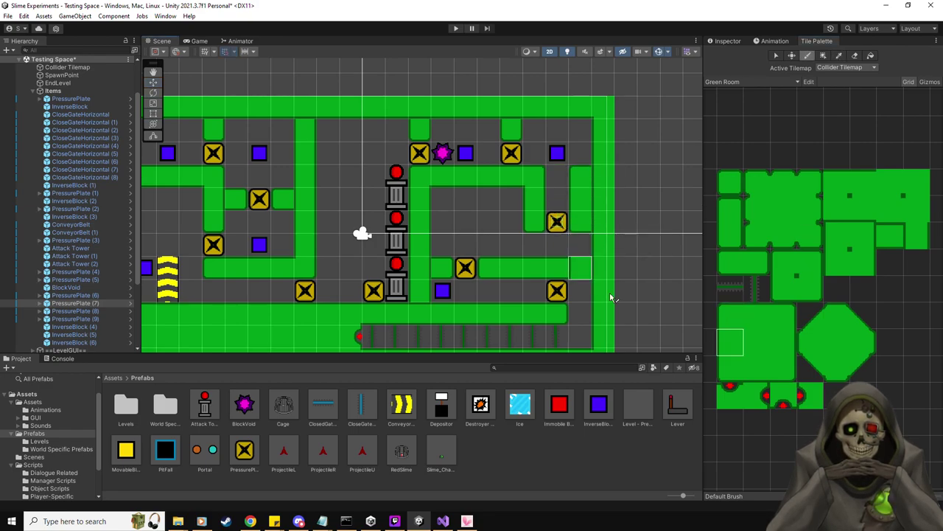
Step: Repaint the outer wall tiles beside PressurePlate (7)'s right wall piece with joining tiles so the two walls merge seamlessly
{"action": "left_click", "coordinate": [912, 207]}
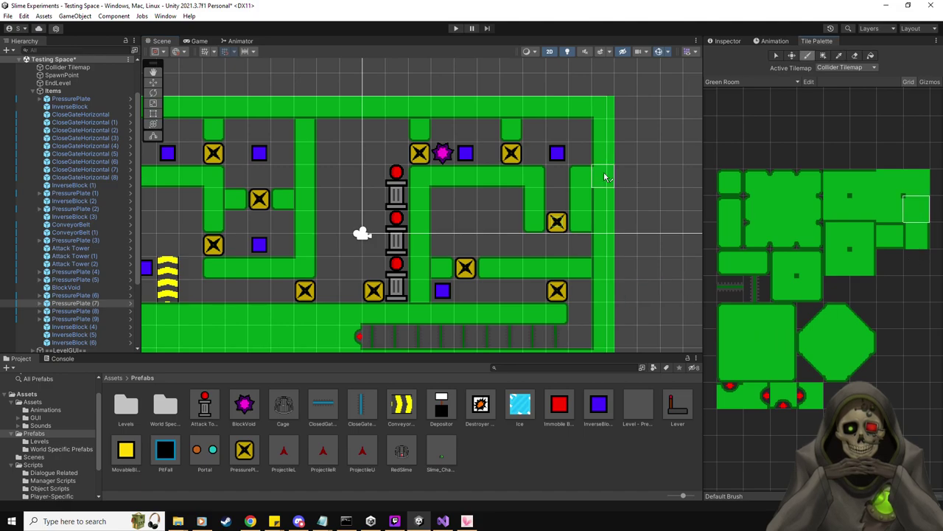
{"action": "left_click", "coordinate": [916, 183]}
{"action": "left_click", "coordinate": [602, 177]}
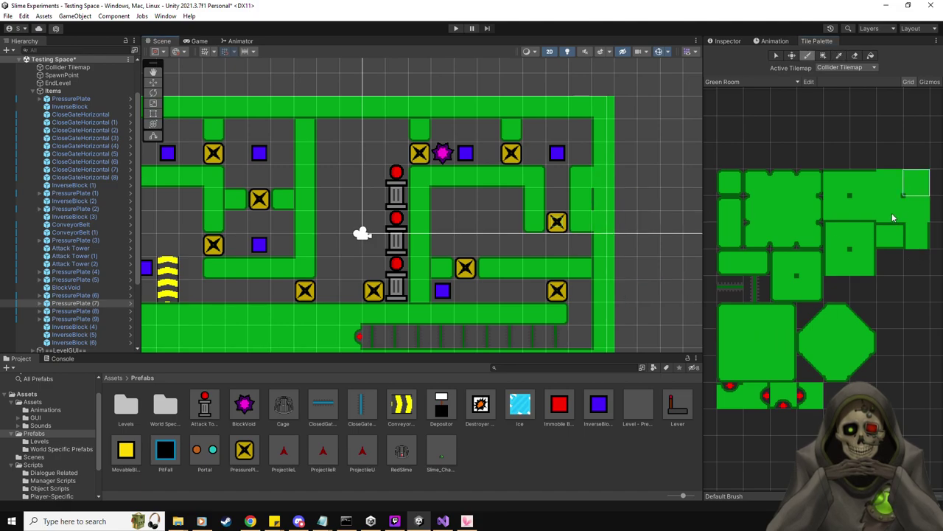
{"action": "left_click", "coordinate": [751, 346]}
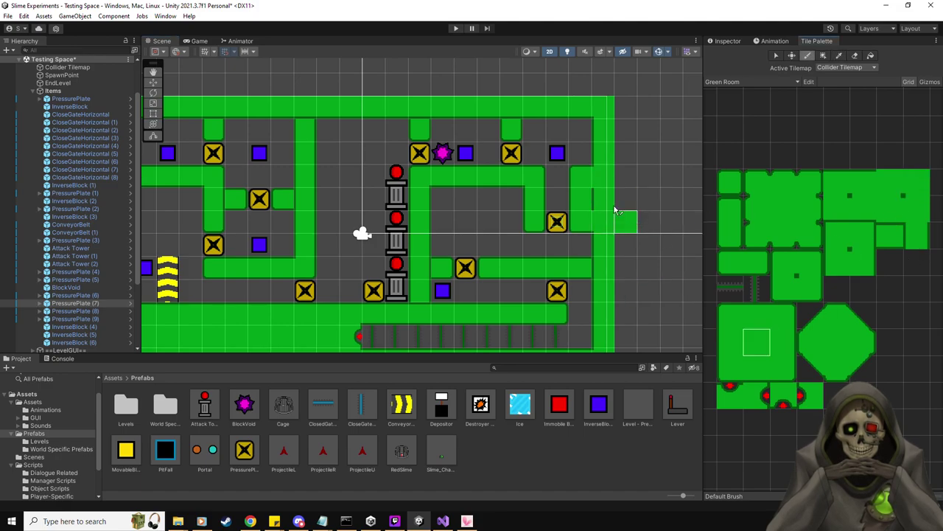
{"action": "left_click", "coordinate": [653, 266]}
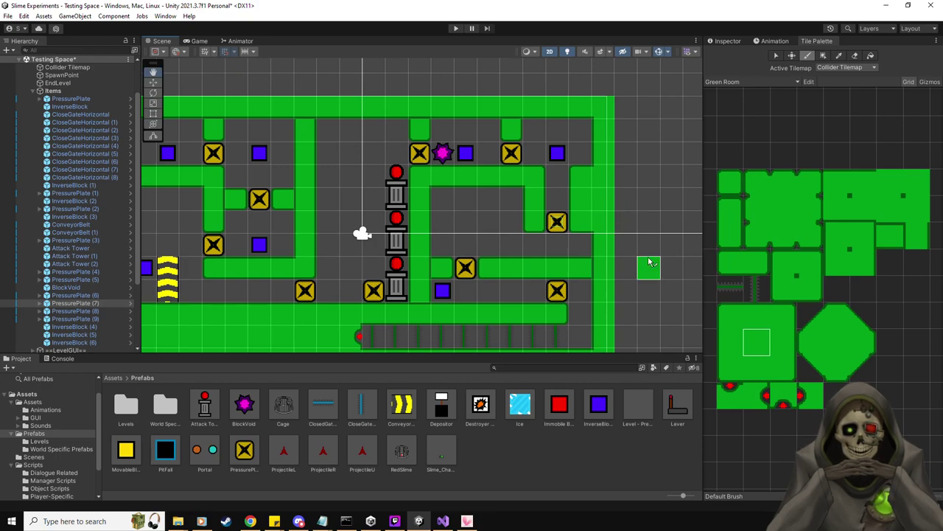
Step: Place an InverseBlock against the outer wall, one tile right of and one tile below PressurePlate (7)
{"action": "middle_click_drag", "start_coordinate": [649, 260], "coordinate": [645, 257]}
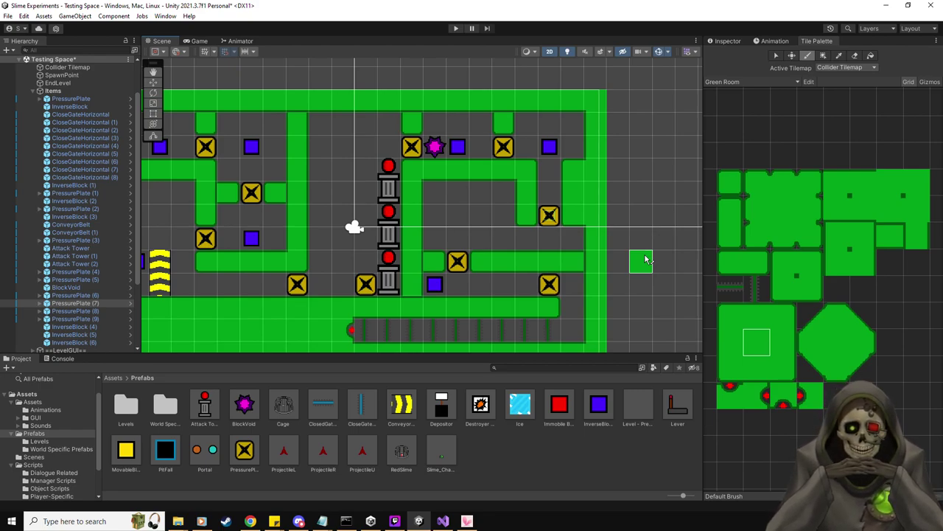
{"action": "left_click_drag", "start_coordinate": [599, 413], "coordinate": [573, 244]}
{"action": "left_click", "coordinate": [155, 83]}
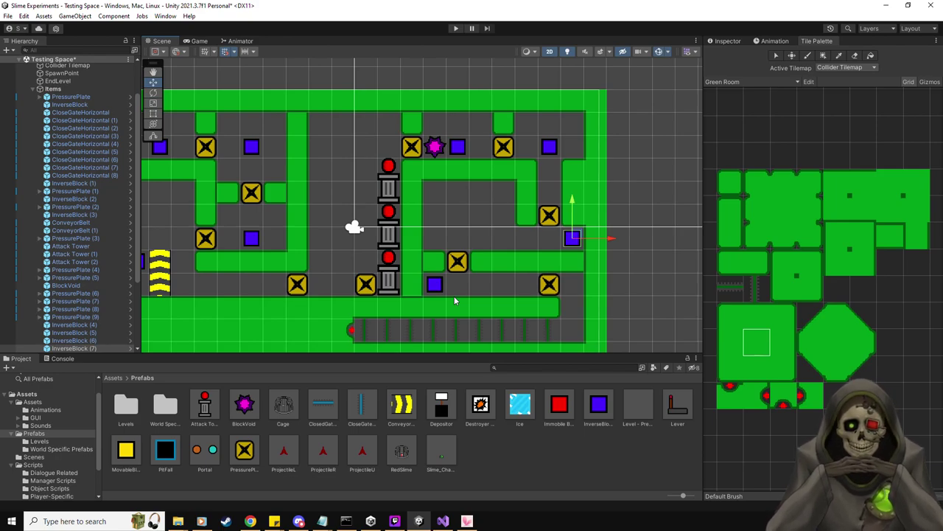
Step: Playtest the level and bring the first InverseBlock onto the pressure plate in the wall gap near the start
{"action": "scroll", "coordinate": [454, 296], "scroll_direction": "down", "scroll_amount": 2}
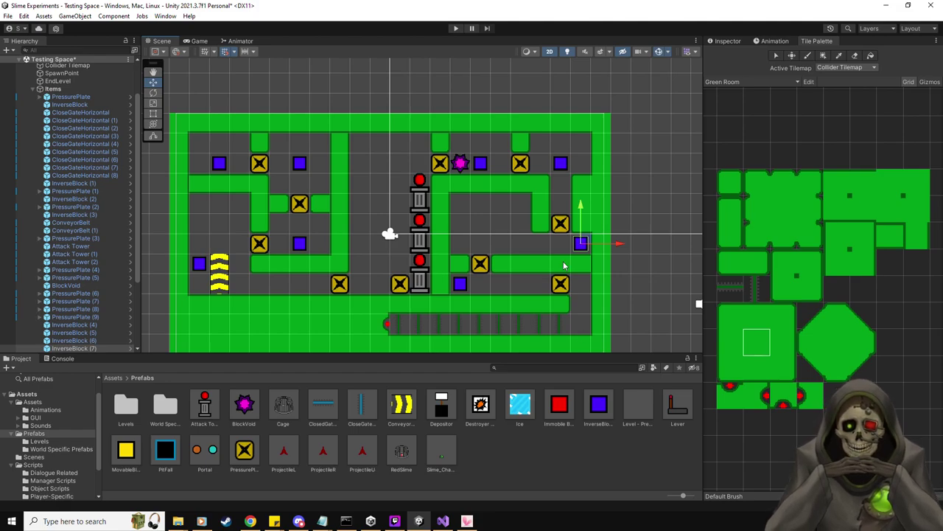
{"action": "left_click", "coordinate": [455, 29]}
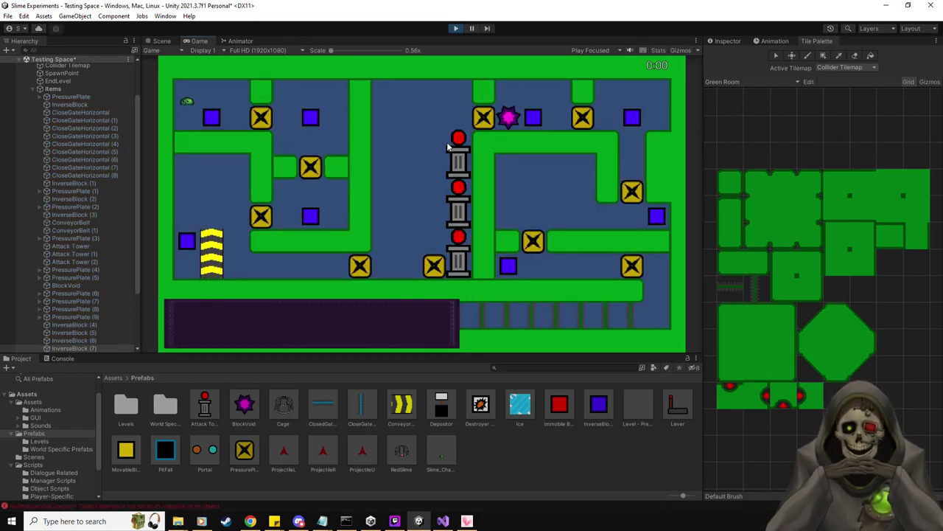
{"action": "key", "text": "Right"}
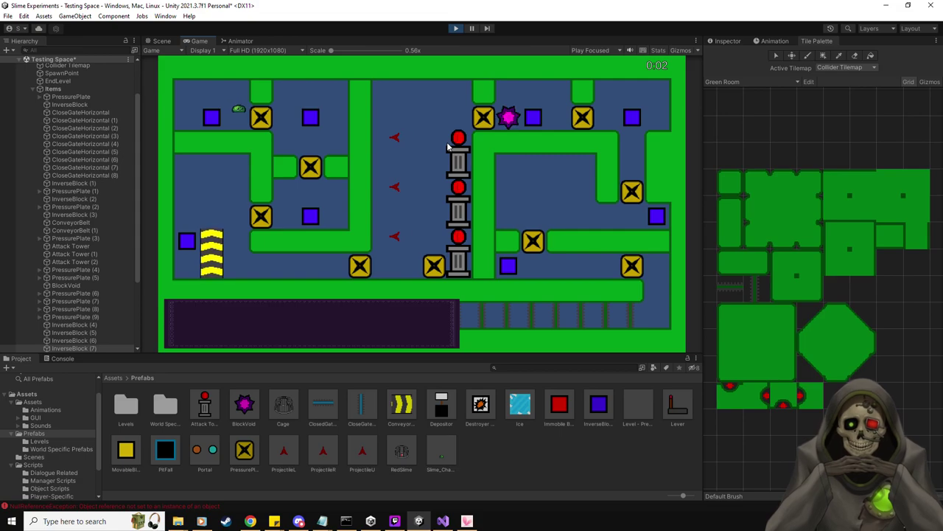
{"action": "key", "text": "Down"}
{"action": "key", "text": "Right"}
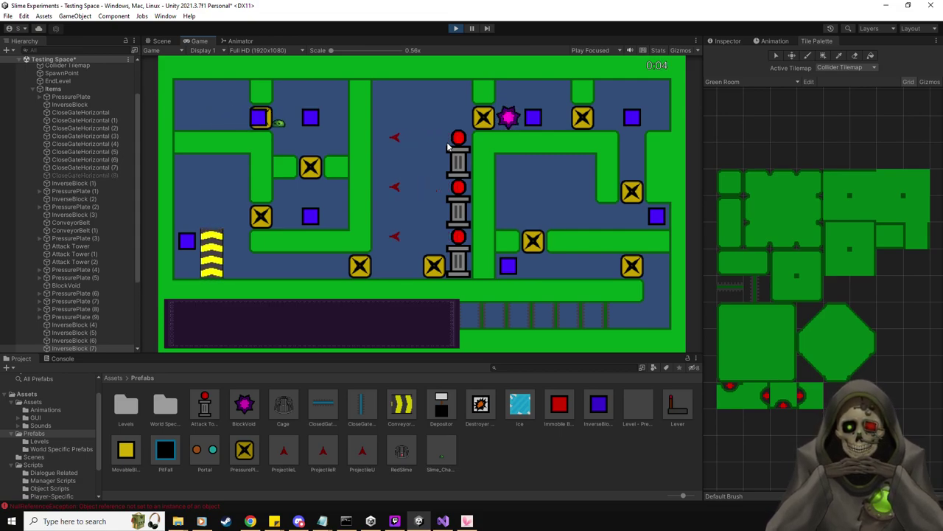
Step: Bring the second InverseBlock down onto the pressure plate in the gap of the upper-left room's inner wall
{"action": "key", "text": "Up"}
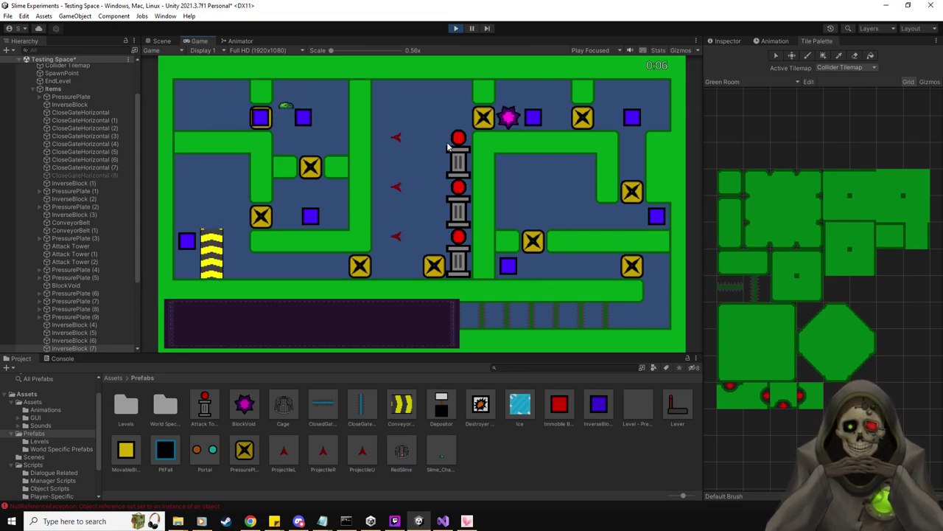
{"action": "key", "text": "Up"}
{"action": "key", "text": "Right"}
{"action": "key", "text": "Down"}
{"action": "key", "text": "Left"}
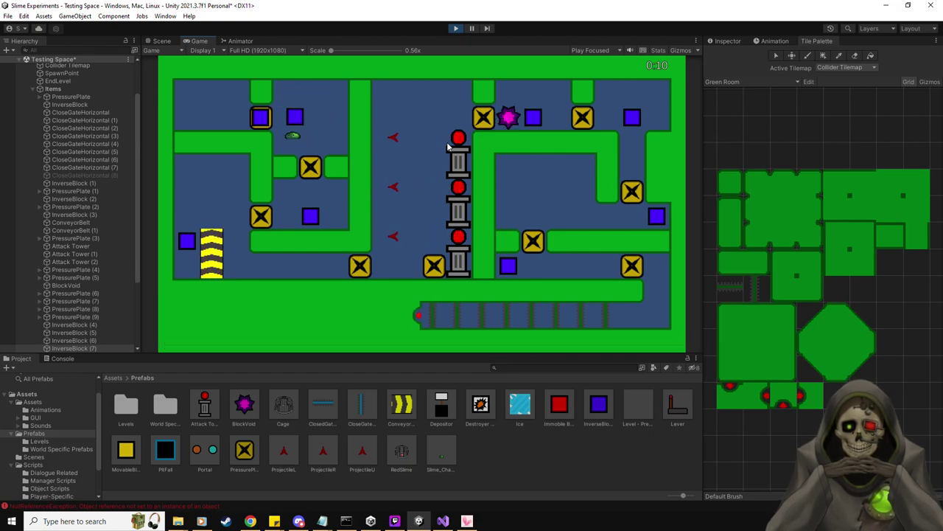
{"action": "key", "text": "Right"}
{"action": "key", "text": "Up"}
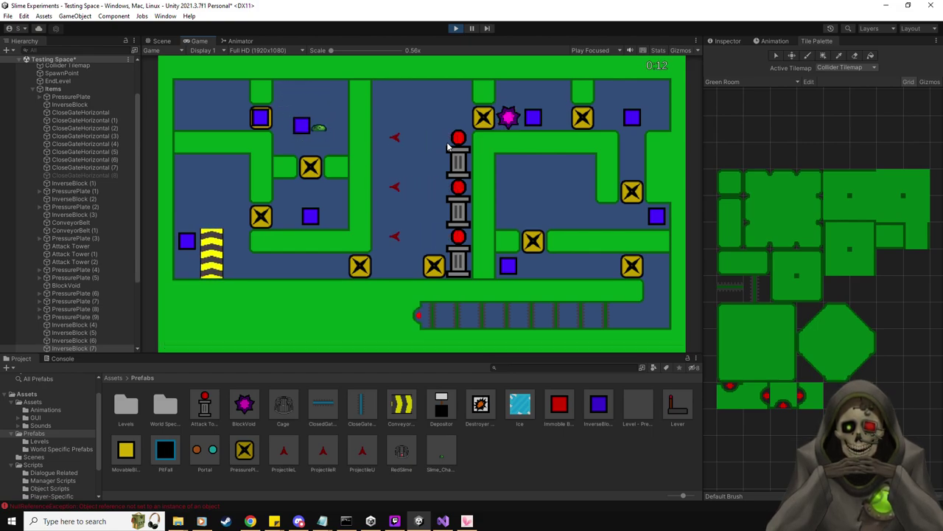
{"action": "key", "text": "Right"}
{"action": "key", "text": "Down"}
{"action": "key", "text": "Left"}
{"action": "key", "text": "Down"}
{"action": "key", "text": "Down"}
{"action": "key", "text": "Down"}
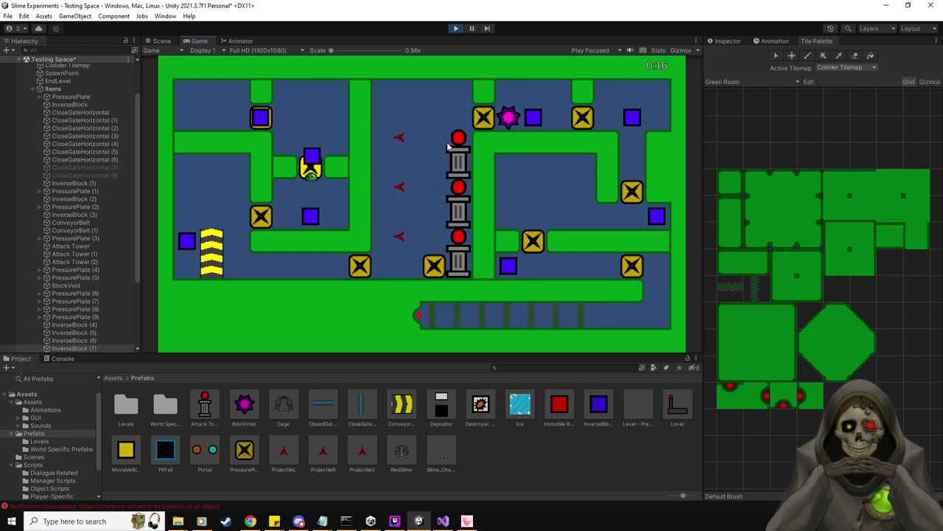
Step: Bring the third InverseBlock onto the pressure plate in the exit gap leading toward the conveyor belts
{"action": "key", "text": "Down"}
{"action": "key", "text": "Left"}
{"action": "key", "text": "Down"}
{"action": "key", "text": "Down"}
{"action": "key", "text": "Left"}
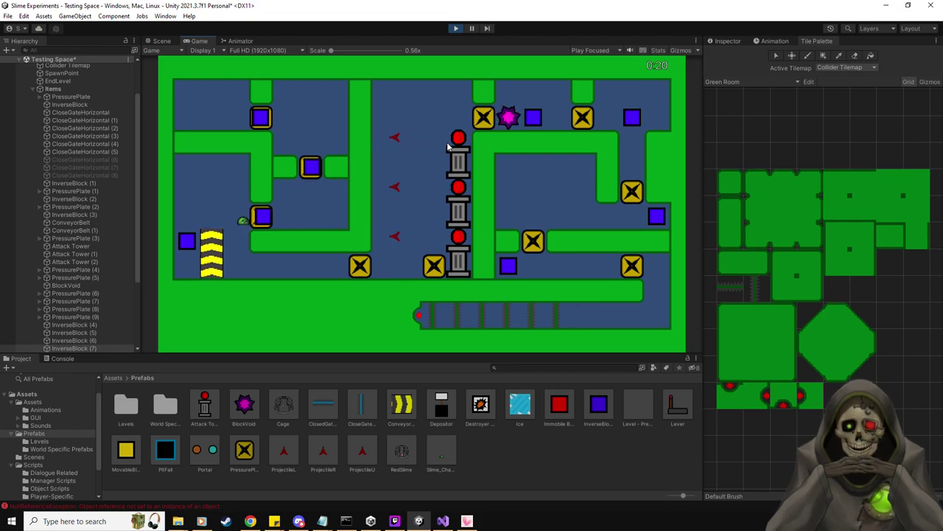
Step: Bring the InverseBlock beyond the conveyor belts onto the bottom corridor's pressure plate, and test the plate beside the attack towers with the slime
{"action": "key", "text": "Left"}
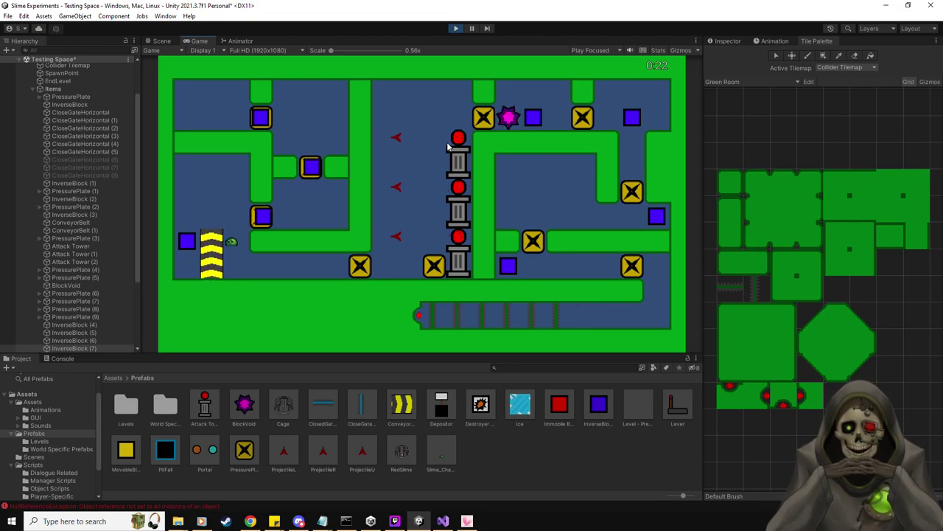
{"action": "key", "text": "Down"}
{"action": "key", "text": "Right"}
{"action": "key", "text": "Right"}
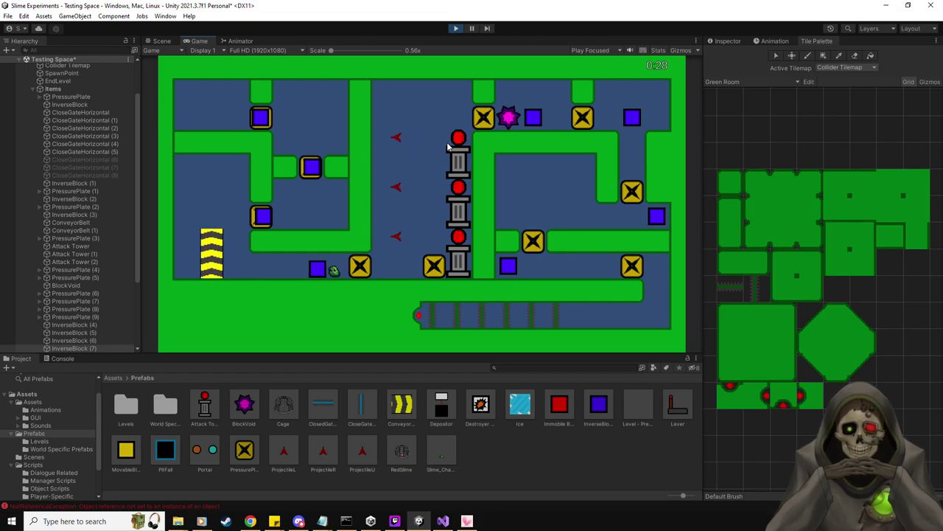
{"action": "key", "text": "Right"}
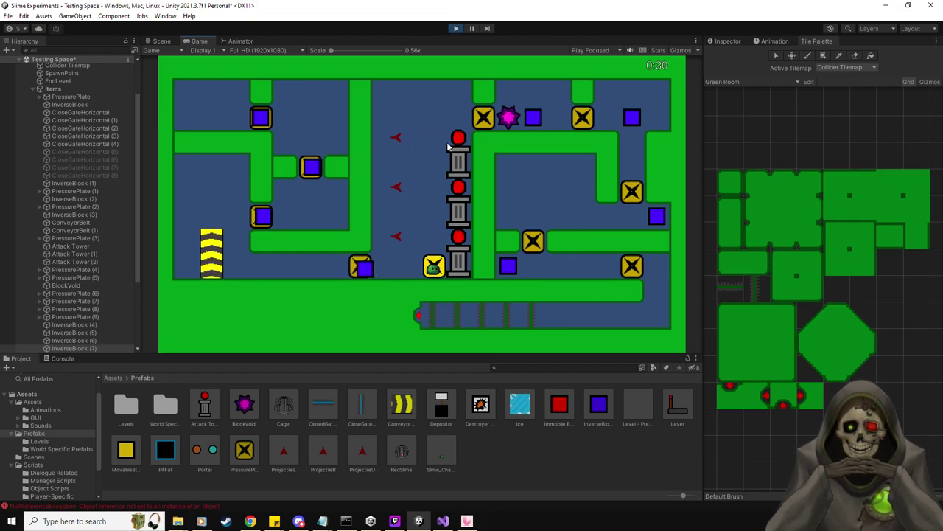
{"action": "key", "text": "Up"}
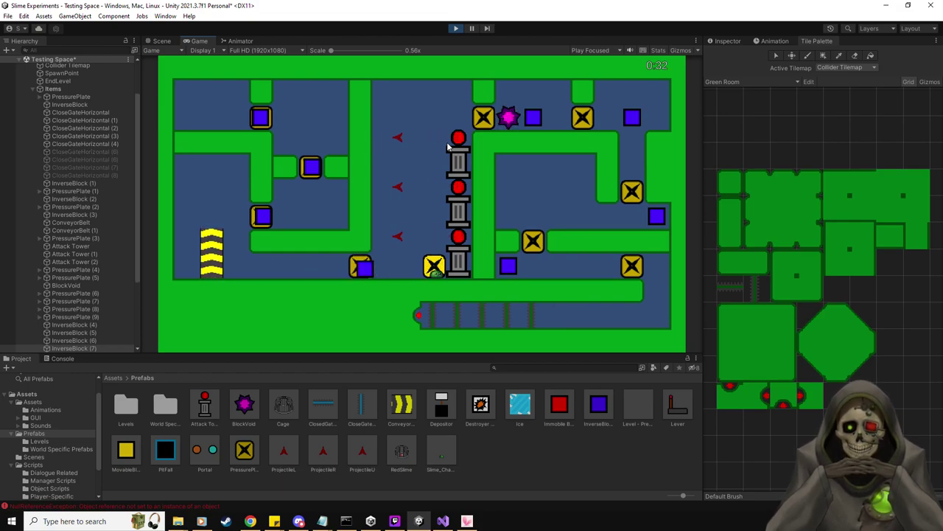
{"action": "key", "text": "Up"}
{"action": "key", "text": "Down"}
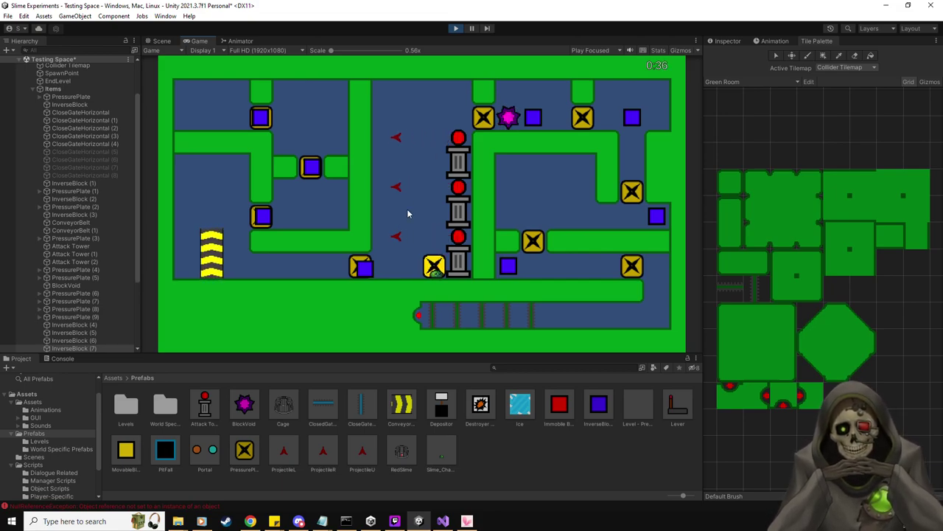
Step: Clear the logged errors from the Console and return to the project's prefabs
{"action": "scroll", "coordinate": [68, 444], "scroll_direction": "down", "scroll_amount": 3}
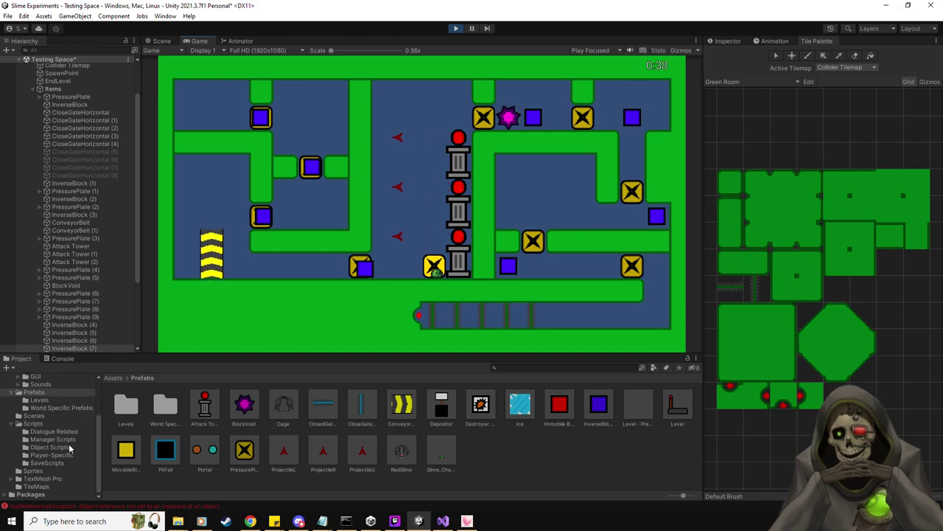
{"action": "left_click", "coordinate": [71, 359]}
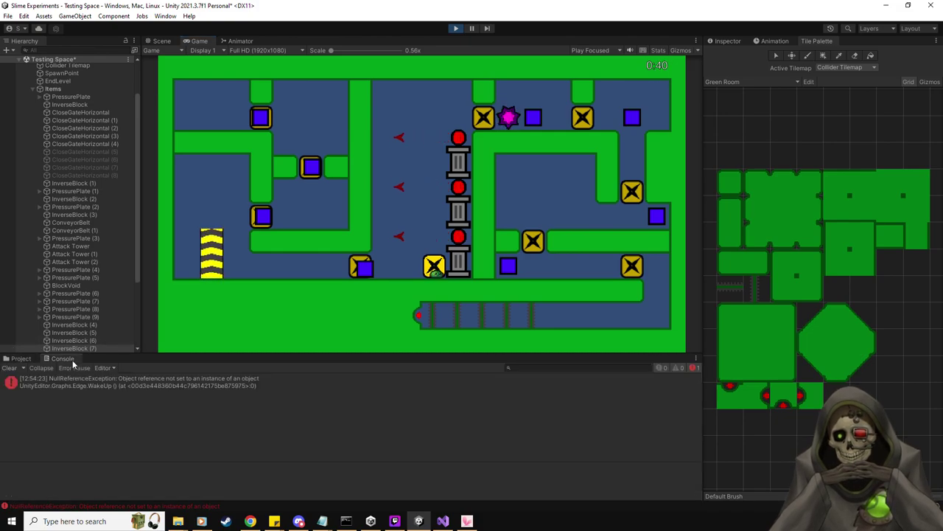
{"action": "left_click", "coordinate": [10, 368]}
{"action": "left_click", "coordinate": [21, 358]}
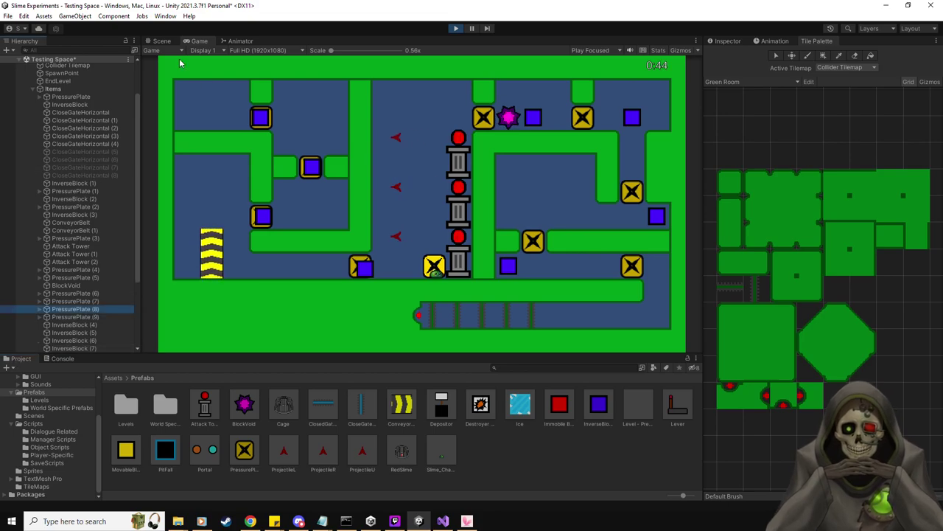
Step: Inspect PressurePlate (4)'s component settings in the scene and open its PressurePlateScript in Visual Studio
{"action": "left_click", "coordinate": [150, 42]}
{"action": "left_click", "coordinate": [92, 278]}
{"action": "key", "text": "Up"}
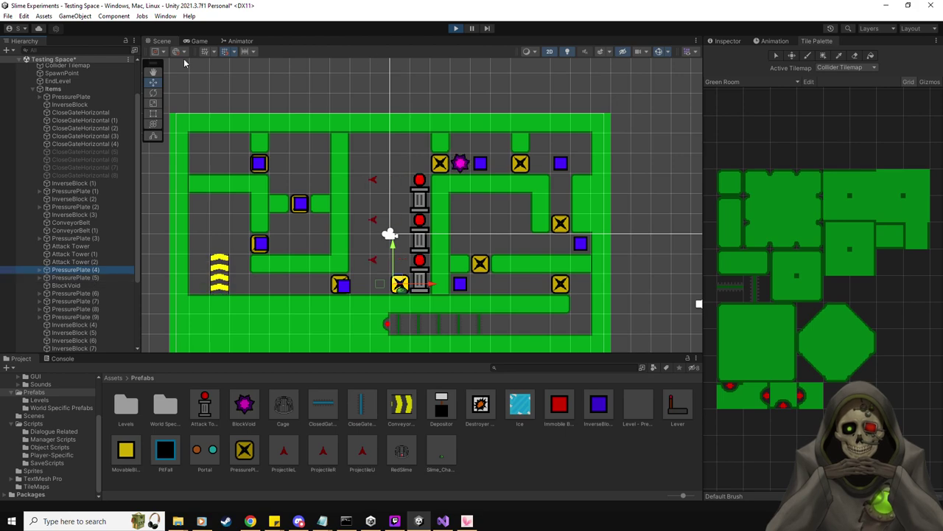
{"action": "left_click", "coordinate": [727, 41]}
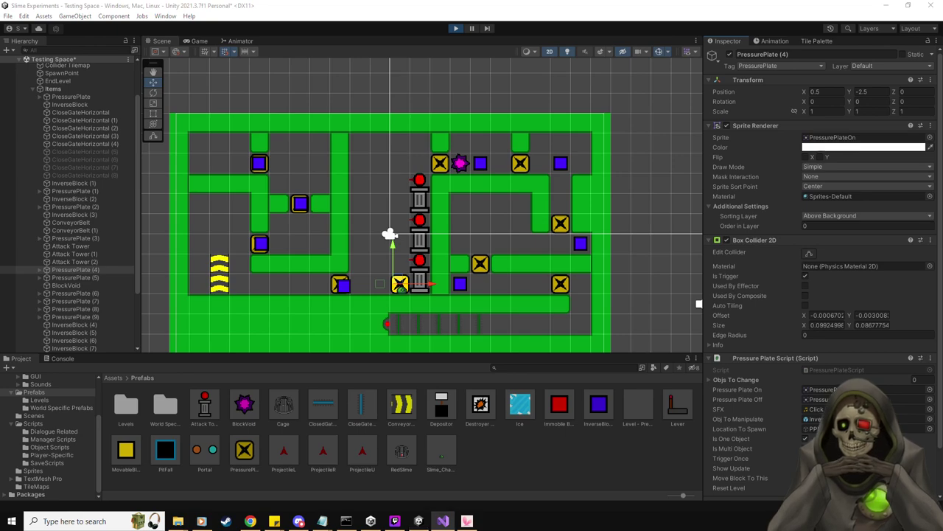
{"action": "left_click", "coordinate": [837, 369]}
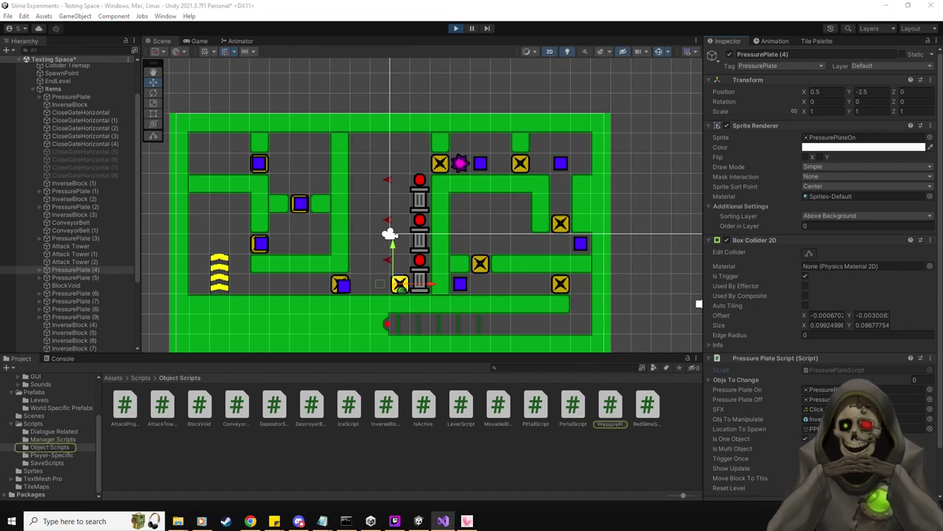
Step: Examine how OnTriggerEnter2D in PressurePlateScript handles each object tag, especially the spawning logic in the MoveBlockCase region
{"action": "scroll", "coordinate": [458, 206], "scroll_direction": "down", "scroll_amount": 12}
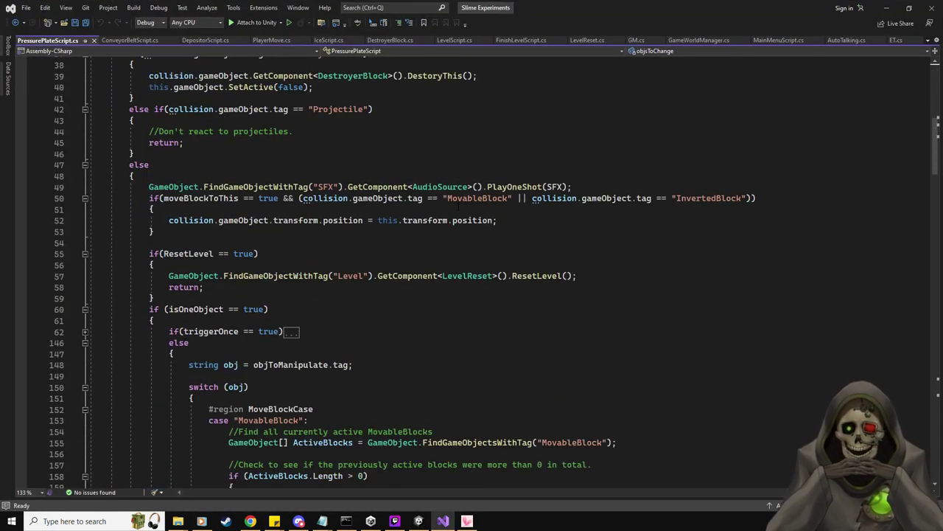
{"action": "scroll", "coordinate": [458, 208], "scroll_direction": "up", "scroll_amount": 4}
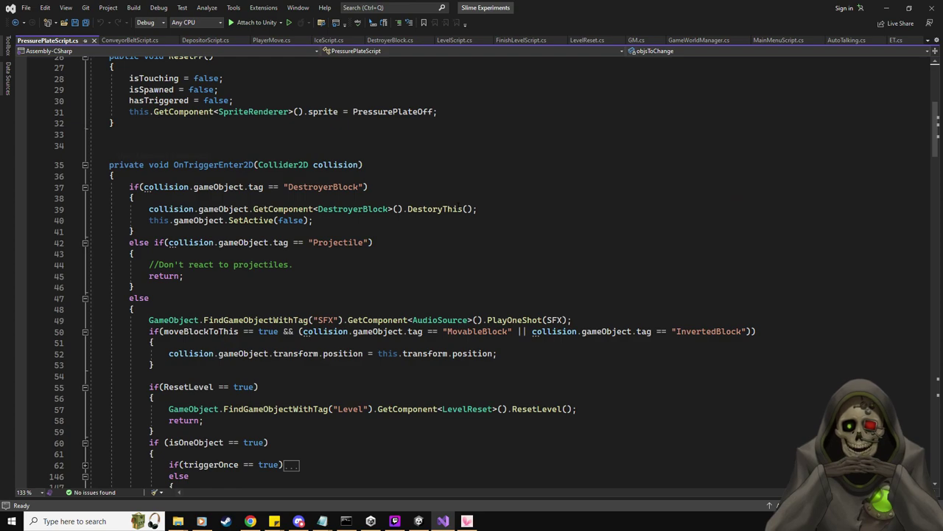
{"action": "scroll", "coordinate": [637, 256], "scroll_direction": "down", "scroll_amount": 3}
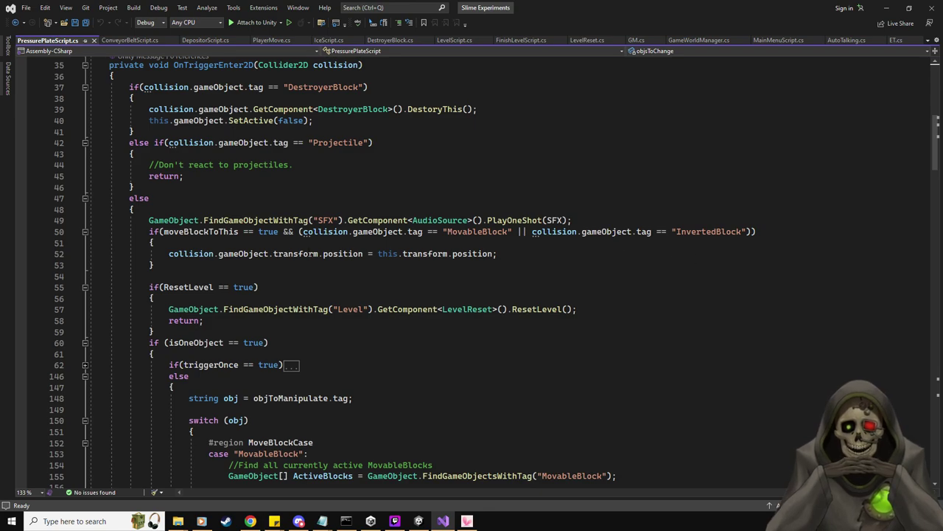
{"action": "scroll", "coordinate": [307, 275], "scroll_direction": "down", "scroll_amount": 4}
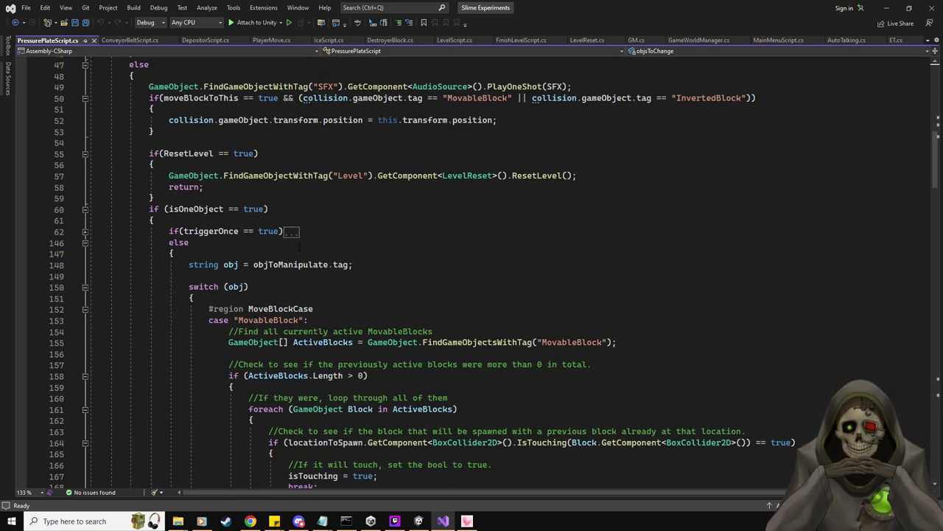
{"action": "scroll", "coordinate": [136, 155], "scroll_direction": "down", "scroll_amount": 5}
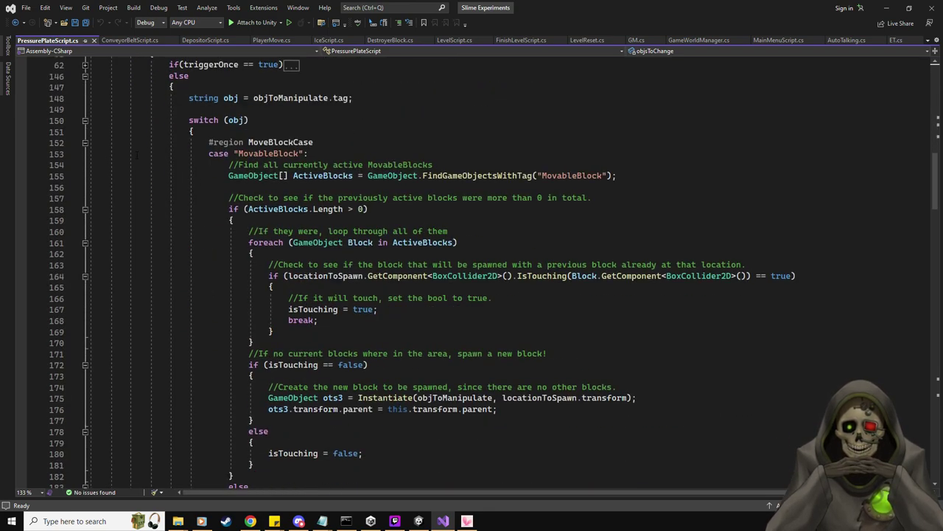
{"action": "left_click", "coordinate": [85, 143]}
{"action": "scroll", "coordinate": [315, 214], "scroll_direction": "down", "scroll_amount": 4}
{"action": "scroll", "coordinate": [315, 218], "scroll_direction": "up", "scroll_amount": 3}
{"action": "scroll", "coordinate": [315, 221], "scroll_direction": "up", "scroll_amount": 15}
{"action": "scroll", "coordinate": [295, 232], "scroll_direction": "down", "scroll_amount": 20}
{"action": "scroll", "coordinate": [267, 243], "scroll_direction": "down", "scroll_amount": 16}
{"action": "scroll", "coordinate": [328, 279], "scroll_direction": "up", "scroll_amount": 9}
{"action": "scroll", "coordinate": [327, 280], "scroll_direction": "up", "scroll_amount": 20}
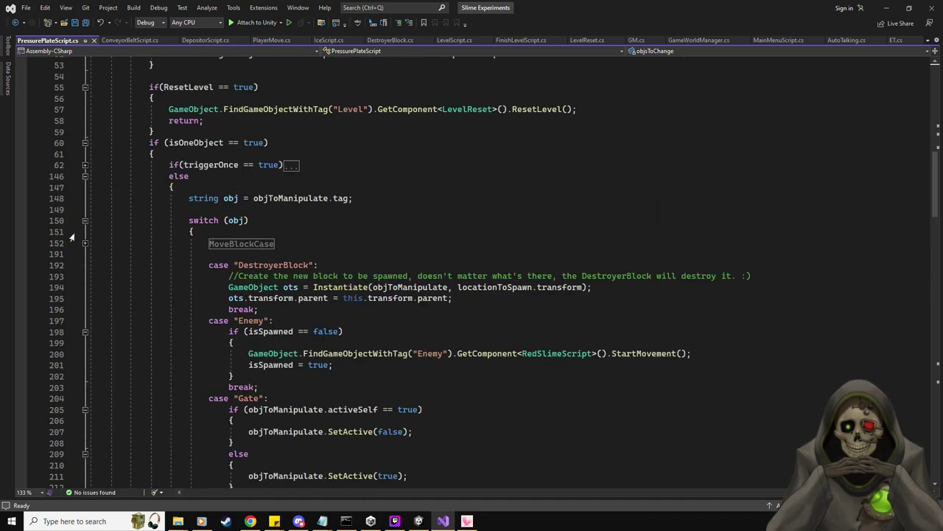
{"action": "left_click", "coordinate": [84, 244]}
{"action": "scroll", "coordinate": [338, 288], "scroll_direction": "down", "scroll_amount": 4}
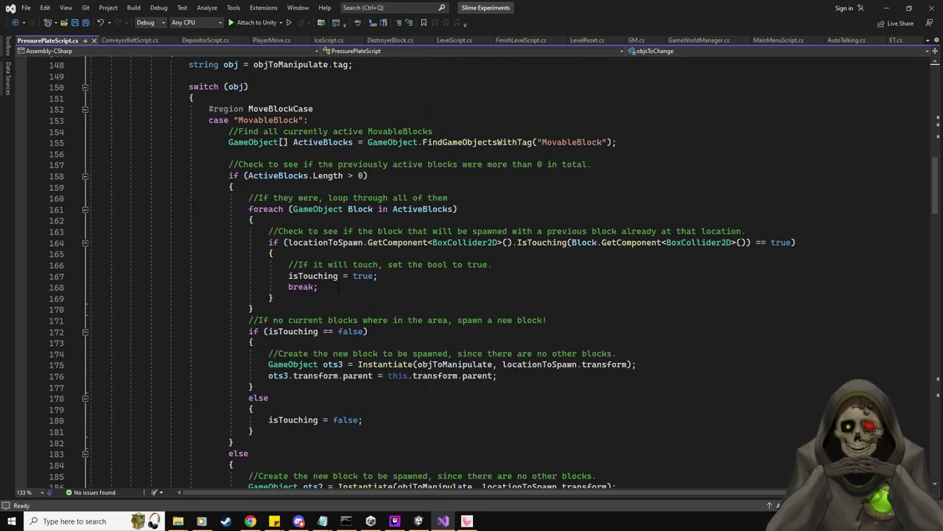
{"action": "scroll", "coordinate": [339, 288], "scroll_direction": "down", "scroll_amount": 2}
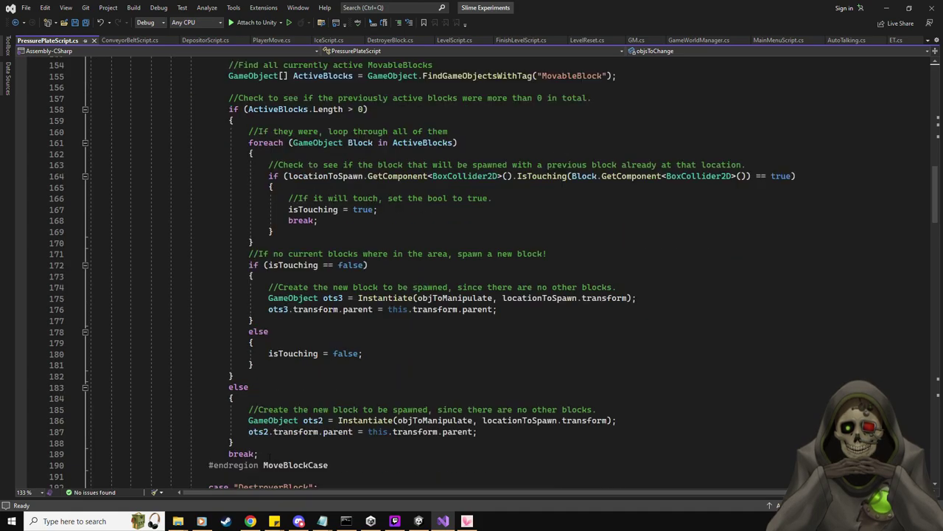
Step: Add a case "InverseBlock": below the MoveBlockCase region and paste a copy of the full "MovableBlock" case code under it
{"action": "left_click_drag", "start_coordinate": [265, 454], "coordinate": [209, 254]}
{"action": "key", "text": "ctrl+c"}
{"action": "scroll", "coordinate": [110, 472], "scroll_direction": "up", "scroll_amount": 6}
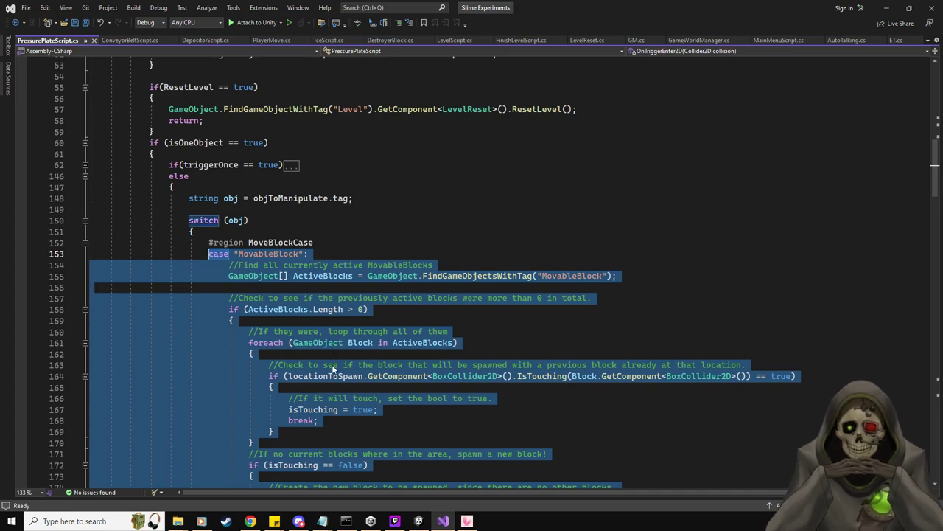
{"action": "scroll", "coordinate": [333, 372], "scroll_direction": "down", "scroll_amount": 6}
{"action": "scroll", "coordinate": [333, 372], "scroll_direction": "down", "scroll_amount": 5}
{"action": "left_click", "coordinate": [356, 299]}
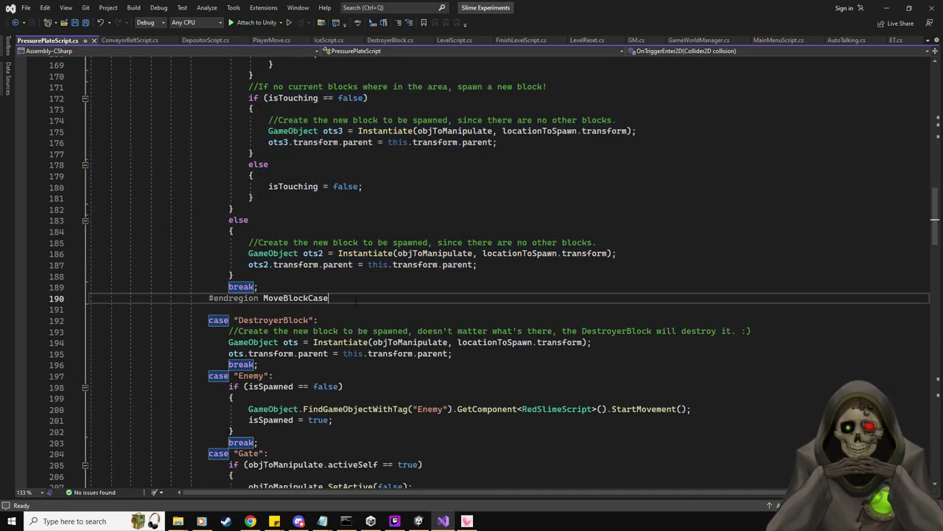
{"action": "key", "text": "Return"}
{"action": "key", "text": "Return"}
{"action": "type", "text": "case "}
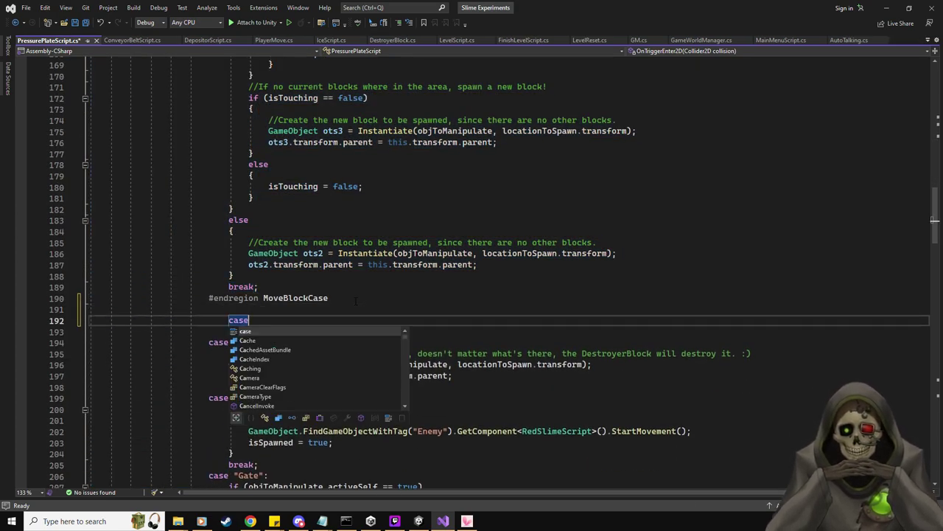
{"action": "type", "text": "\"Inve"}
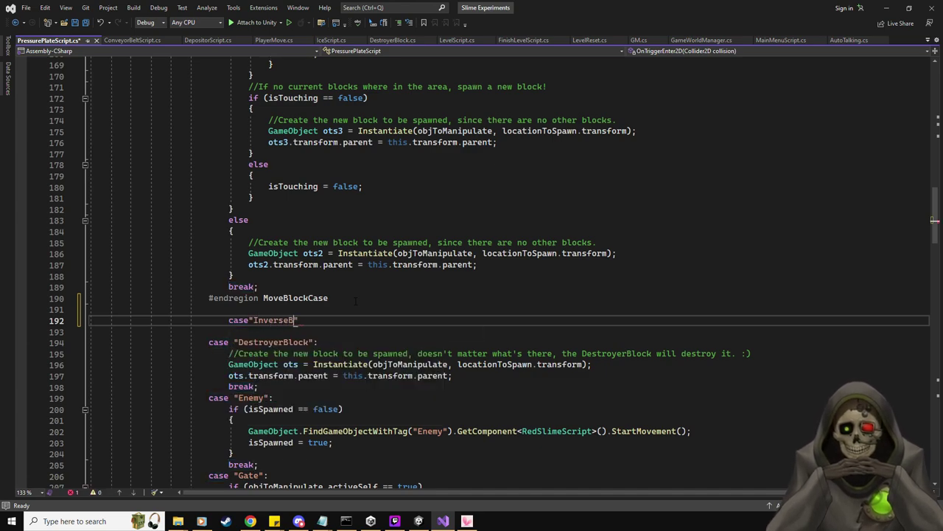
{"action": "type", "text": "rseBlock\":"}
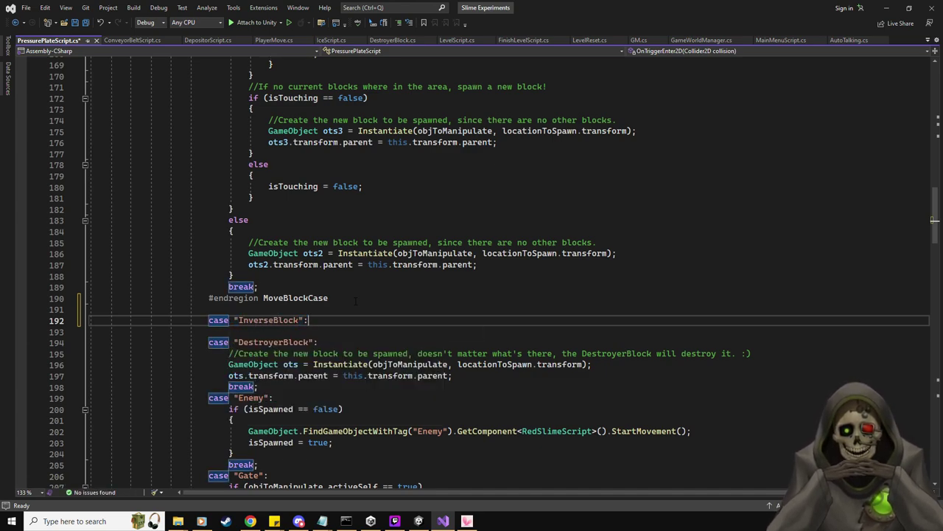
{"action": "key", "text": "Return"}
{"action": "key", "text": "ctrl+v"}
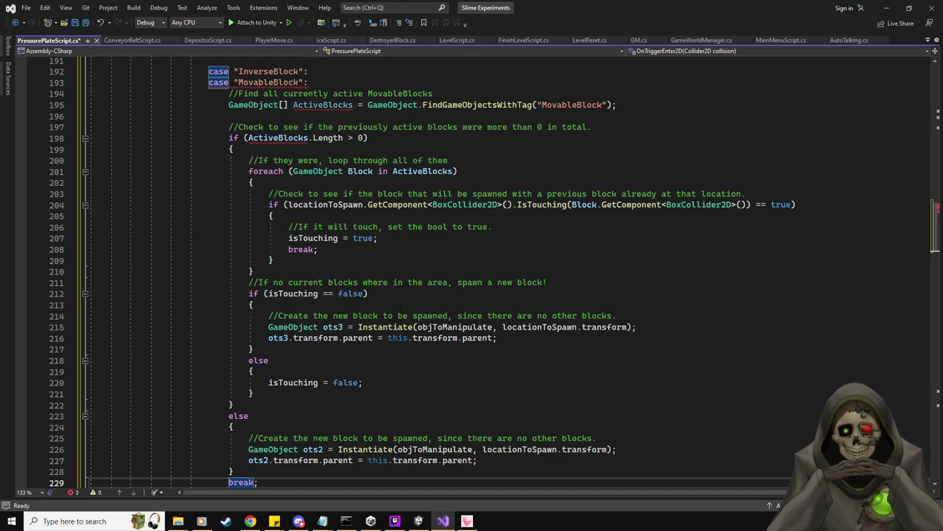
Step: Delete the duplicate case "MovableBlock": line from the pasted code under the "InverseBlock" case
{"action": "scroll", "coordinate": [359, 293], "scroll_direction": "up", "scroll_amount": 4}
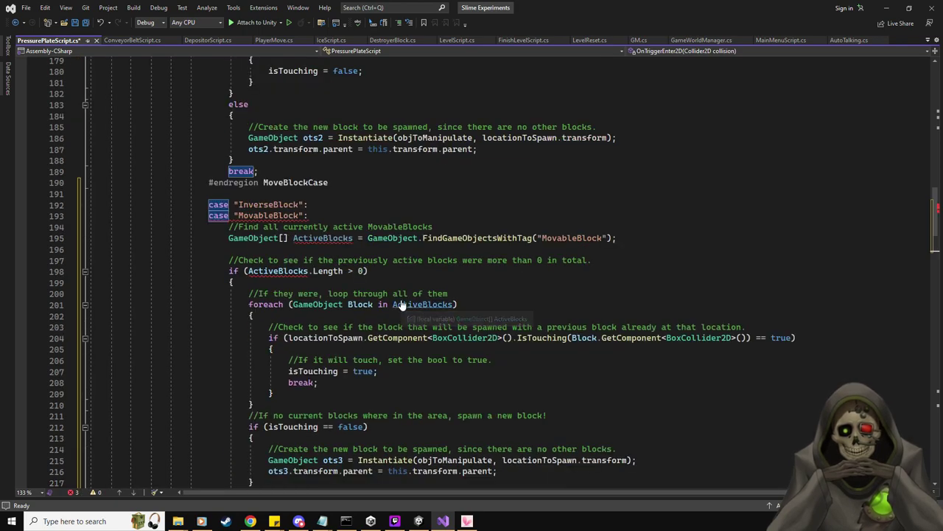
{"action": "left_click", "coordinate": [309, 215]}
{"action": "key", "text": "shift+Home"}
{"action": "key", "text": "BackSpace"}
{"action": "key", "text": "BackSpace"}
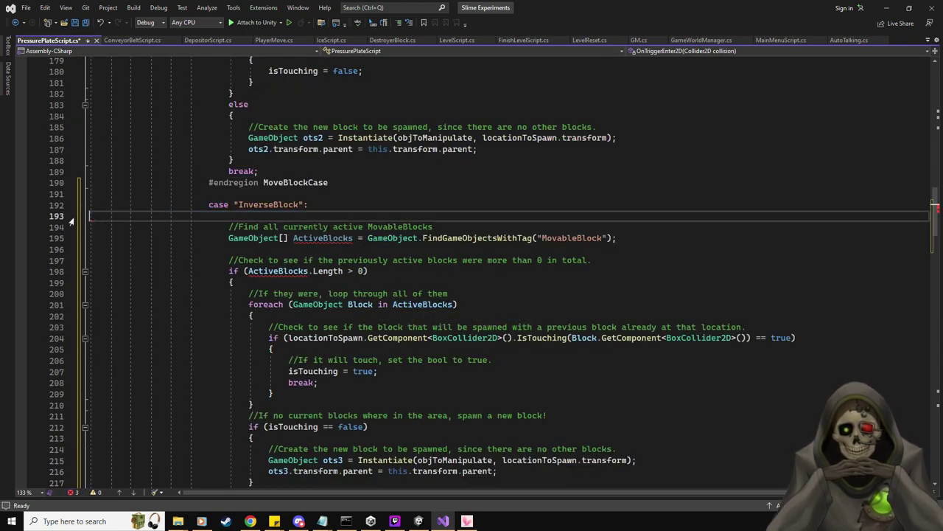
Step: Rename the ActiveBlocks array to ActiveInverse in its declaration under case "InverseBlock":
{"action": "scroll", "coordinate": [491, 295], "scroll_direction": "down", "scroll_amount": 6}
{"action": "scroll", "coordinate": [491, 295], "scroll_direction": "down", "scroll_amount": 2}
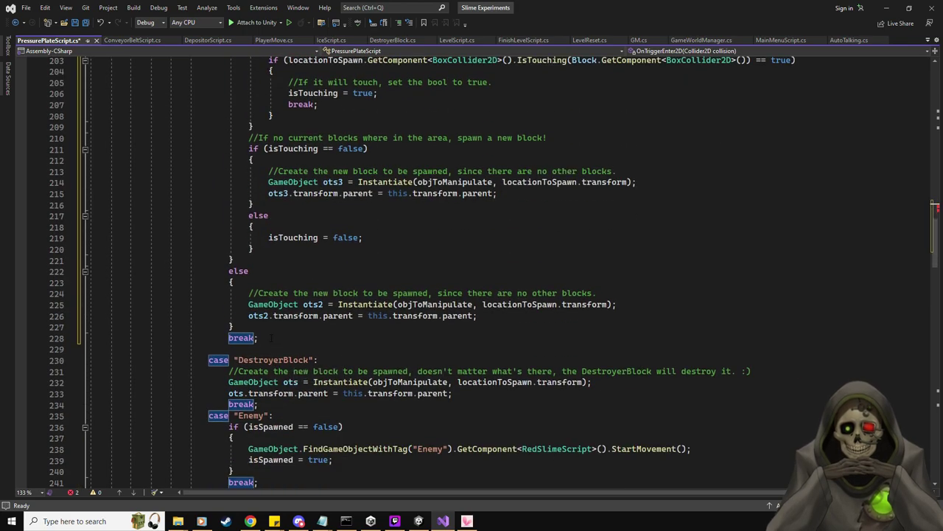
{"action": "scroll", "coordinate": [271, 338], "scroll_direction": "up", "scroll_amount": 7}
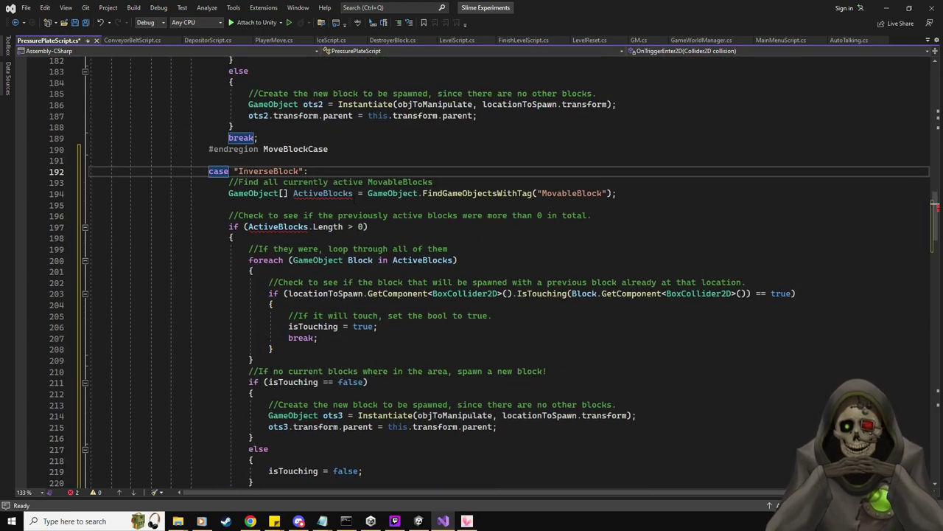
{"action": "left_click", "coordinate": [353, 194]}
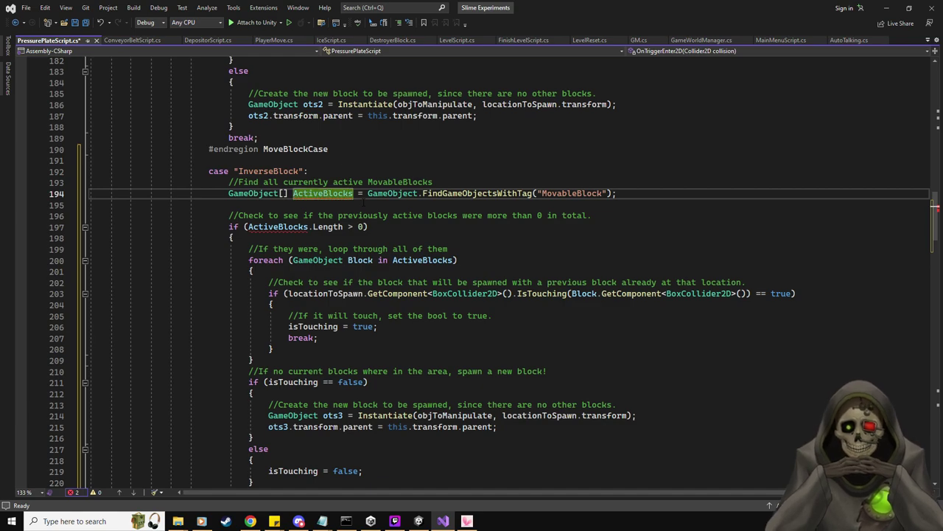
{"action": "key", "text": "BackSpace"}
{"action": "key", "text": "BackSpace"}
{"action": "key", "text": "BackSpace"}
{"action": "key", "text": "BackSpace"}
{"action": "key", "text": "BackSpace"}
{"action": "key", "text": "BackSpace"}
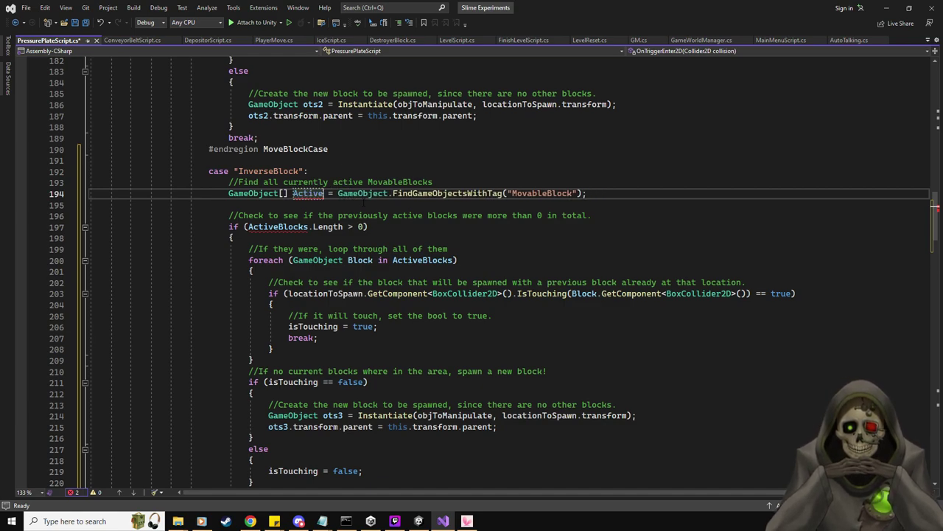
{"action": "type", "text": "Inverse"}
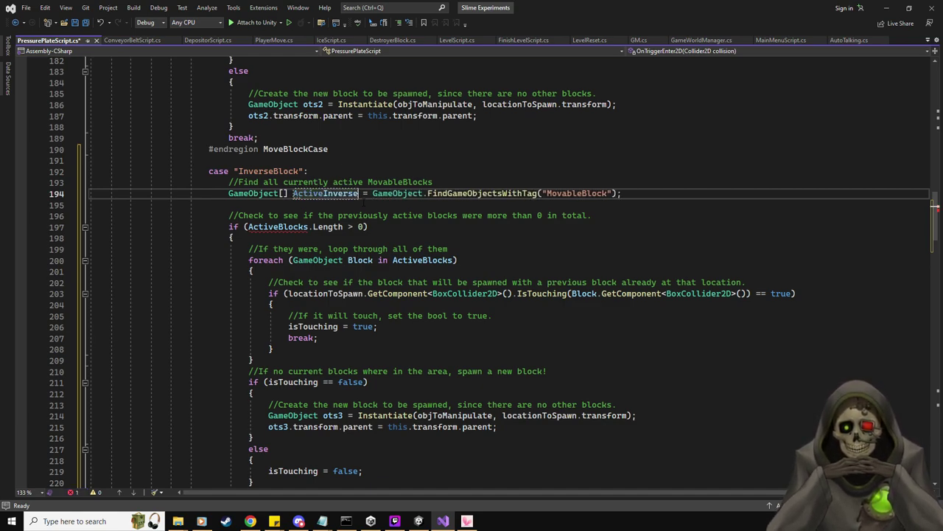
Step: Make the ActiveInverse lookup search for the tag "InverseBlock" and change the comment above it to "Find all currently active Inverse"
{"action": "left_click_drag", "start_coordinate": [583, 194], "coordinate": [548, 193]}
{"action": "type", "text": "Inverse"}
{"action": "left_click_drag", "start_coordinate": [433, 182], "coordinate": [371, 182]}
{"action": "type", "text": "Invers"}
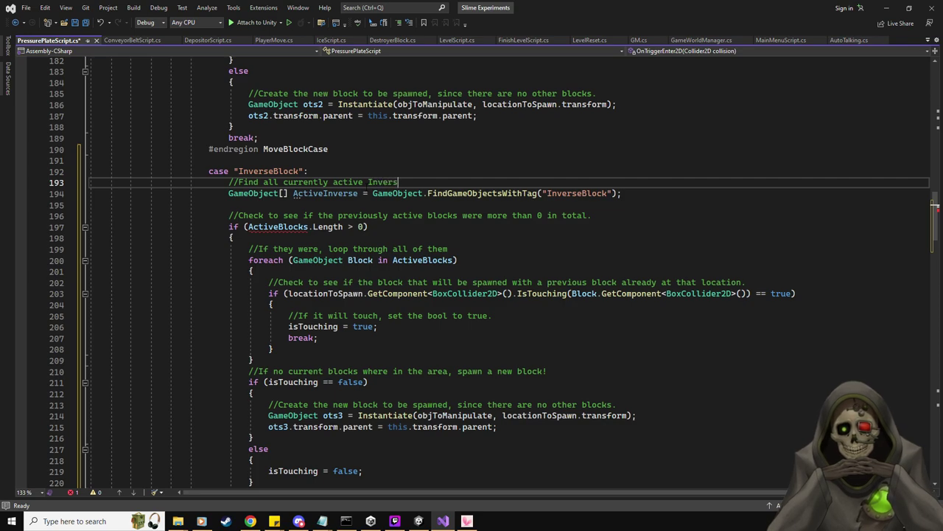
{"action": "type", "text": "e"}
Step: Replace ActiveBlocks with ActiveInverse in the InverseBlock case's length check and foreach loop
{"action": "left_click_drag", "start_coordinate": [308, 226], "coordinate": [277, 226]}
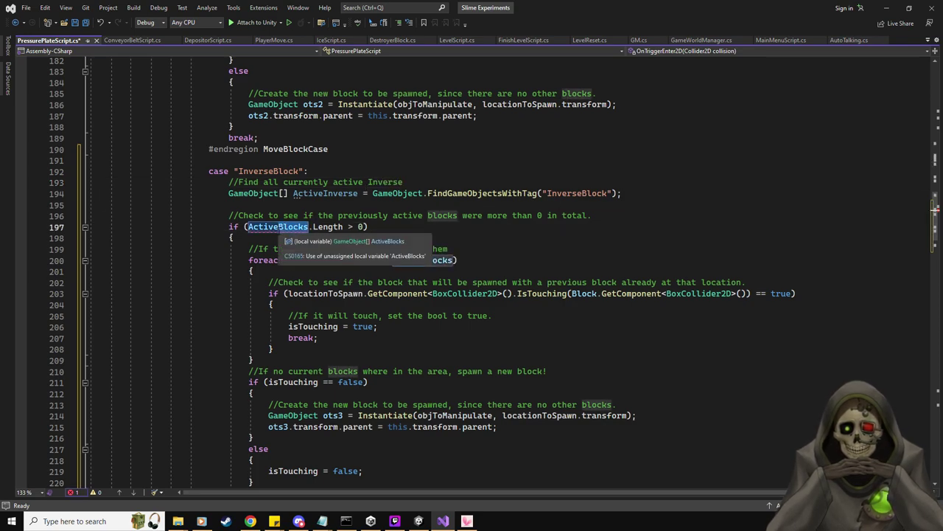
{"action": "type", "text": "Inverse"}
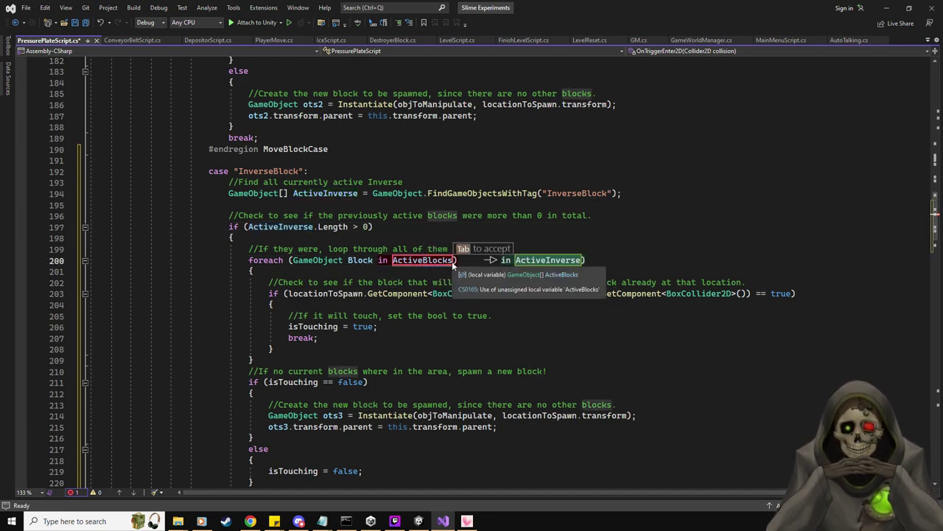
{"action": "key", "text": "Tab"}
{"action": "key", "text": "Up"}
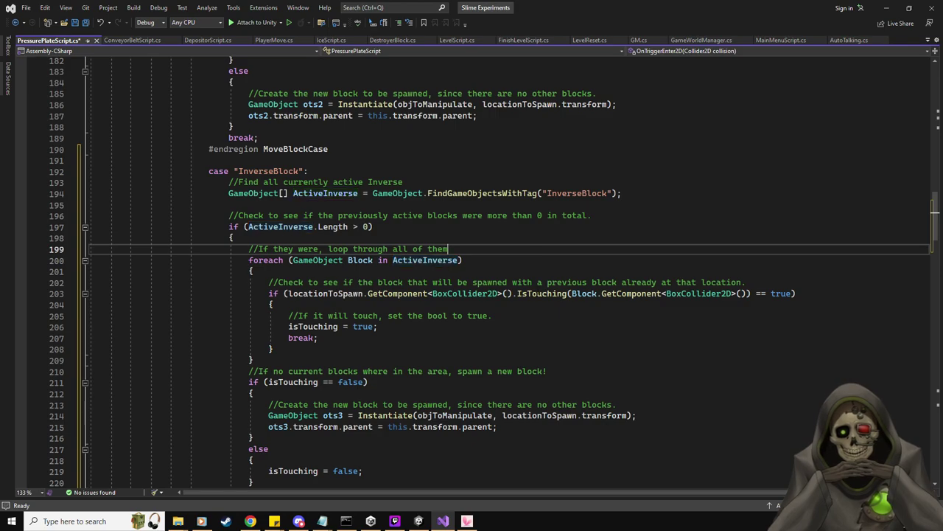
Step: Remove the blank line between the InverseBlock case and case "DestroyerBlock":, and save PressurePlateScript
{"action": "scroll", "coordinate": [448, 360], "scroll_direction": "down", "scroll_amount": 4}
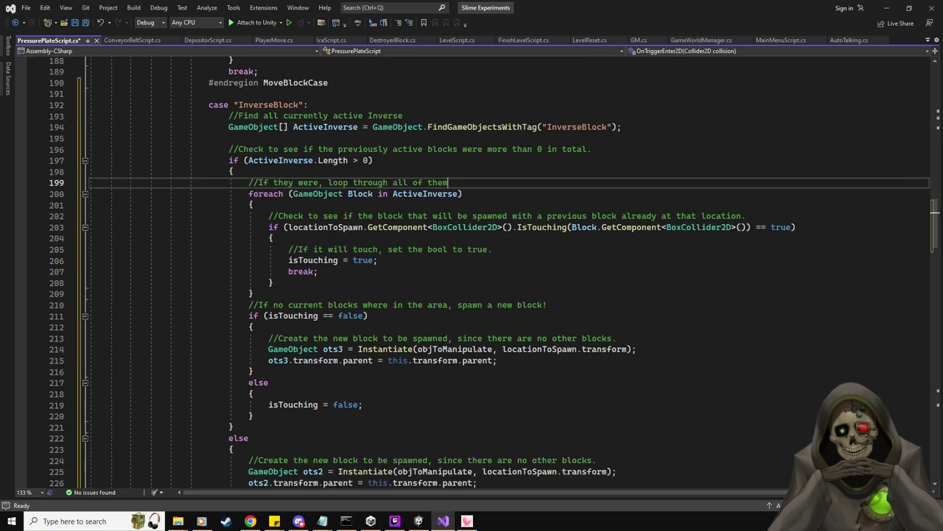
{"action": "scroll", "coordinate": [441, 352], "scroll_direction": "down", "scroll_amount": 2}
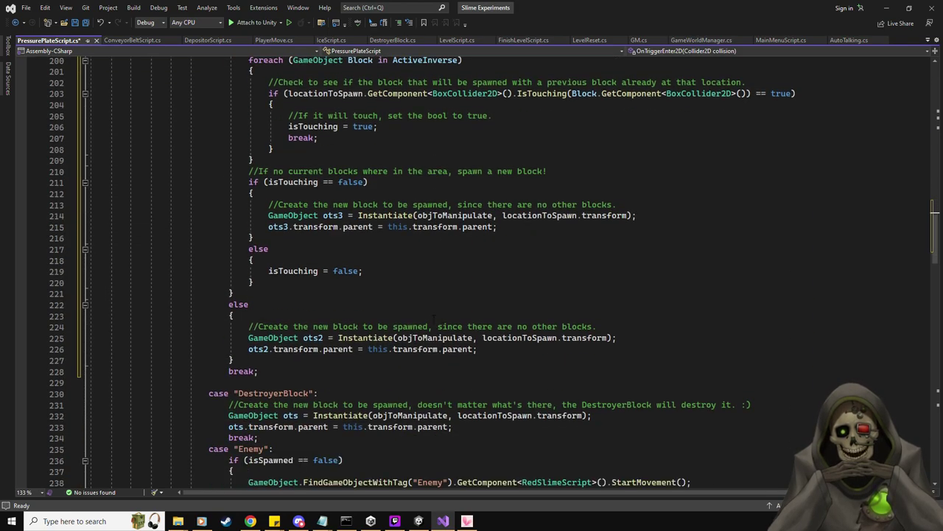
{"action": "left_click", "coordinate": [286, 382]}
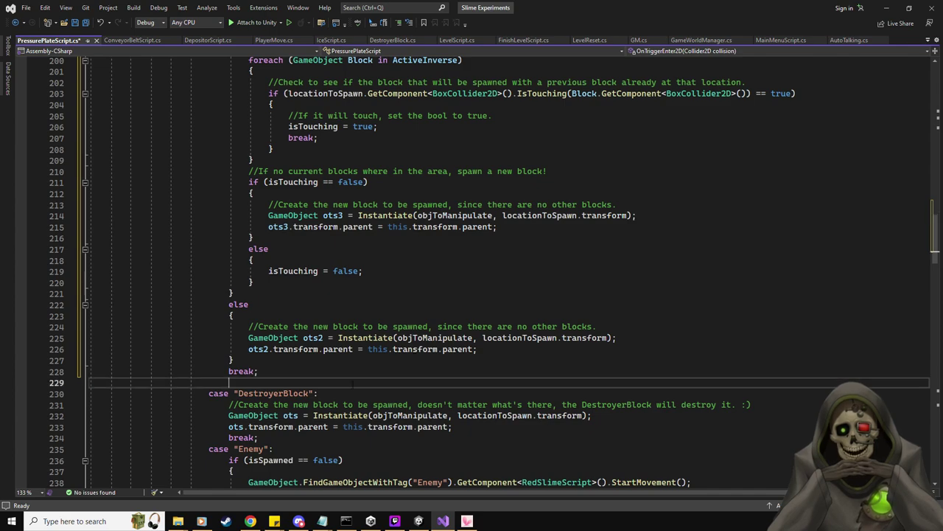
{"action": "key", "text": "BackSpace"}
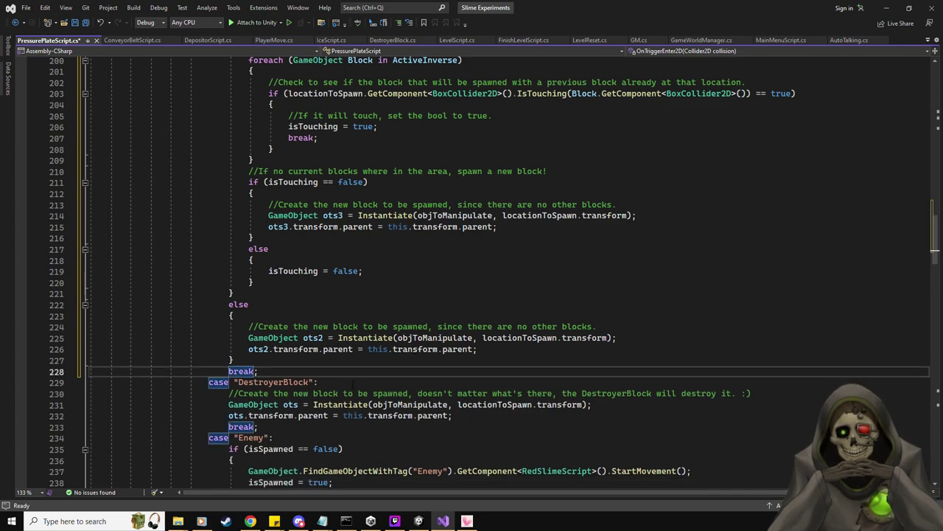
{"action": "left_click", "coordinate": [260, 350]}
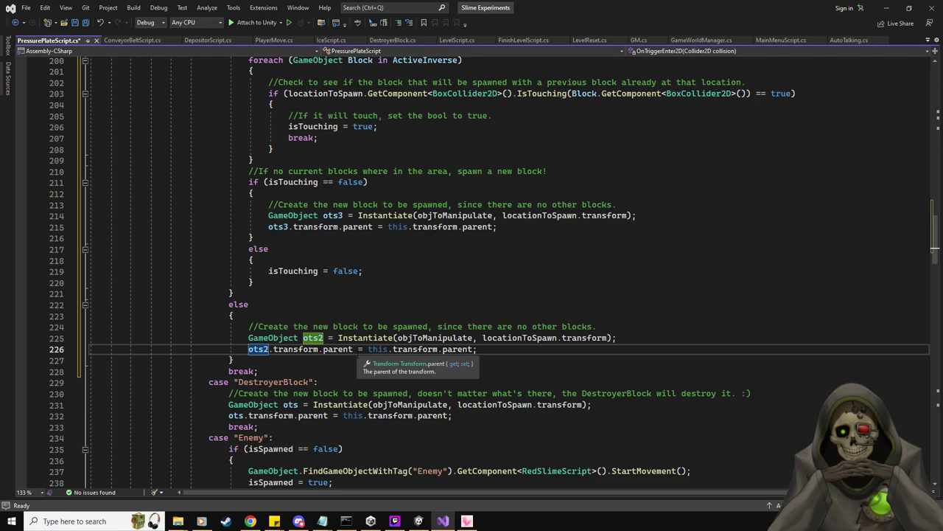
{"action": "scroll", "coordinate": [359, 352], "scroll_direction": "up", "scroll_amount": 5}
{"action": "scroll", "coordinate": [359, 352], "scroll_direction": "up", "scroll_amount": 12}
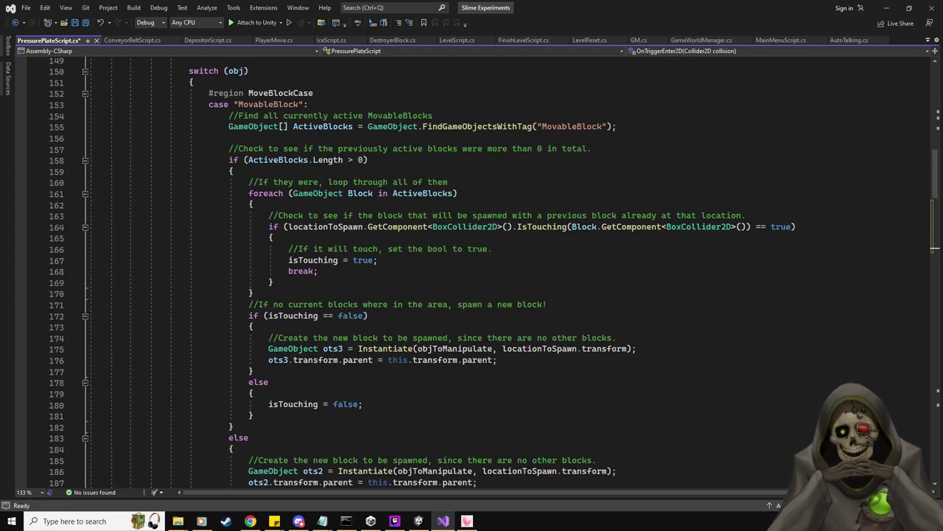
{"action": "key", "text": "ctrl+s"}
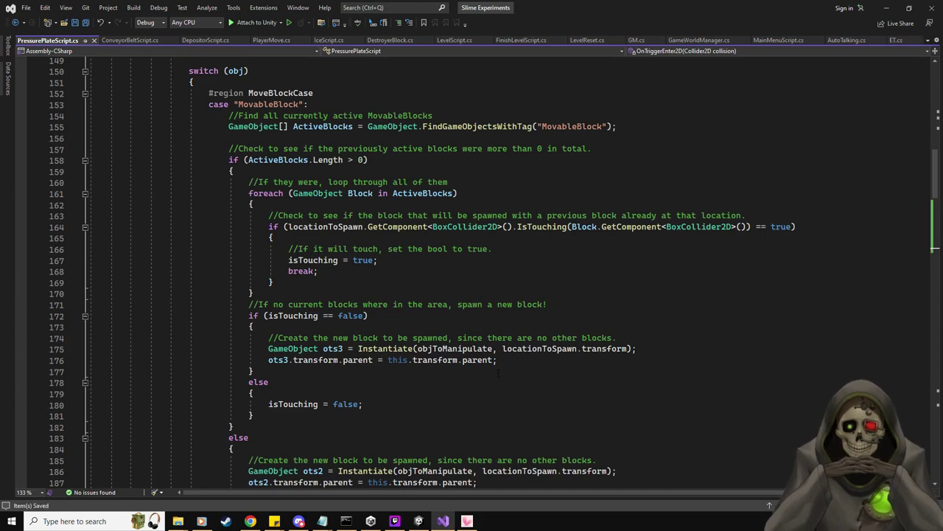
Step: Switch to Unity, playtest whether PressurePlate (4) spawns an InverseBlock in the Game view, and leave play mode
{"action": "key", "text": "alt+Tab"}
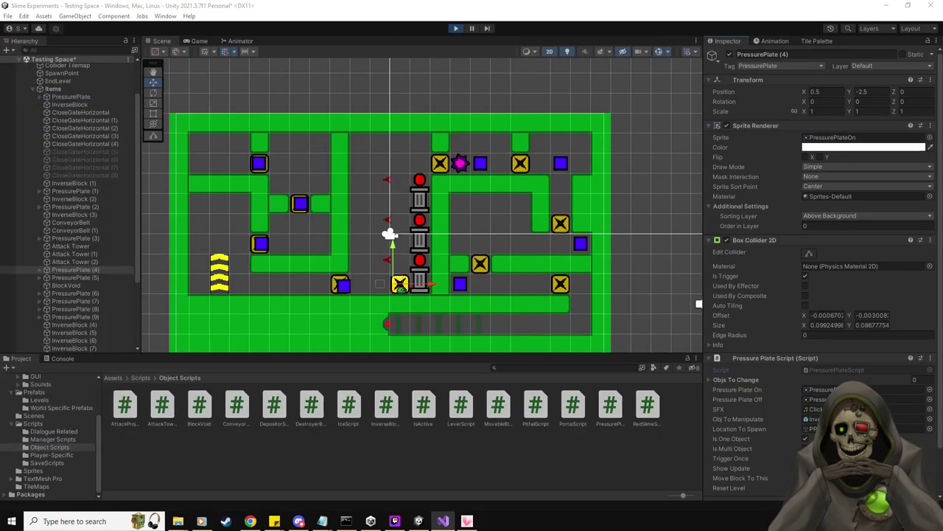
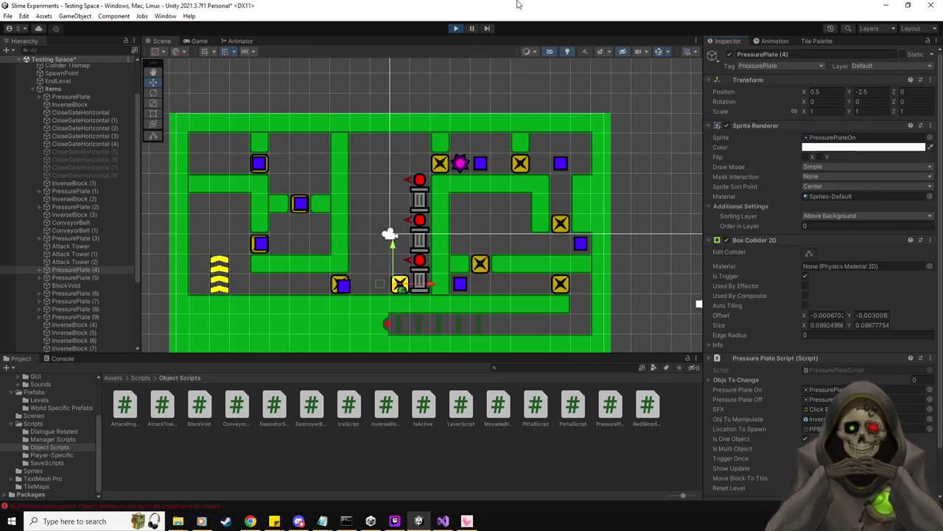
{"action": "left_click", "coordinate": [200, 41]}
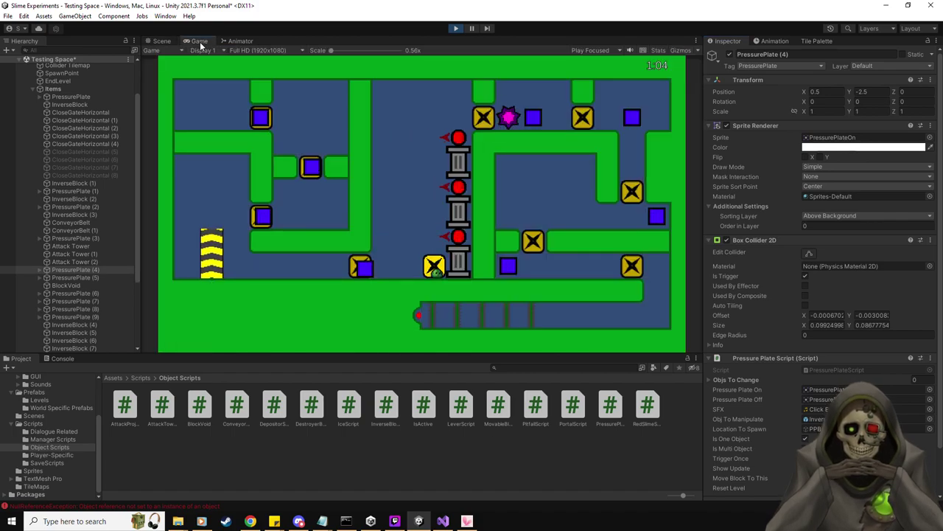
{"action": "key", "text": "Up"}
{"action": "key", "text": "Down"}
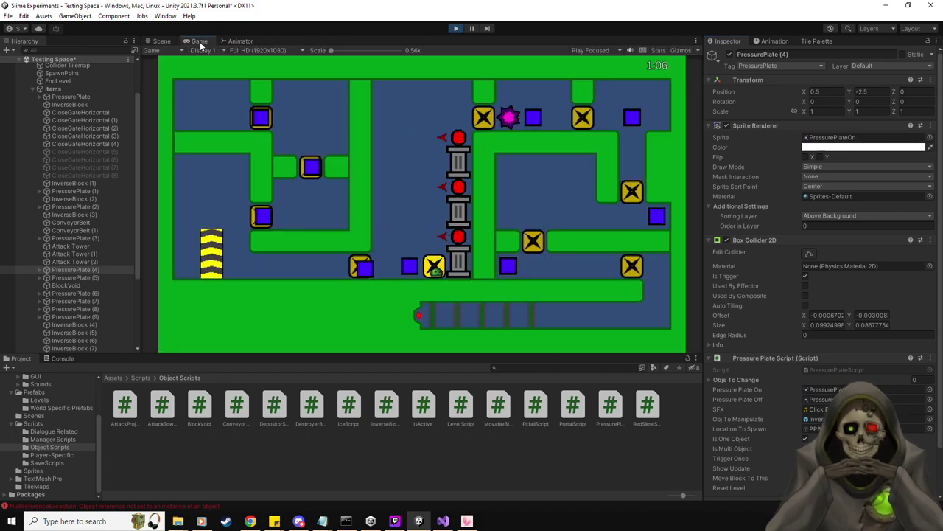
{"action": "key", "text": "Up"}
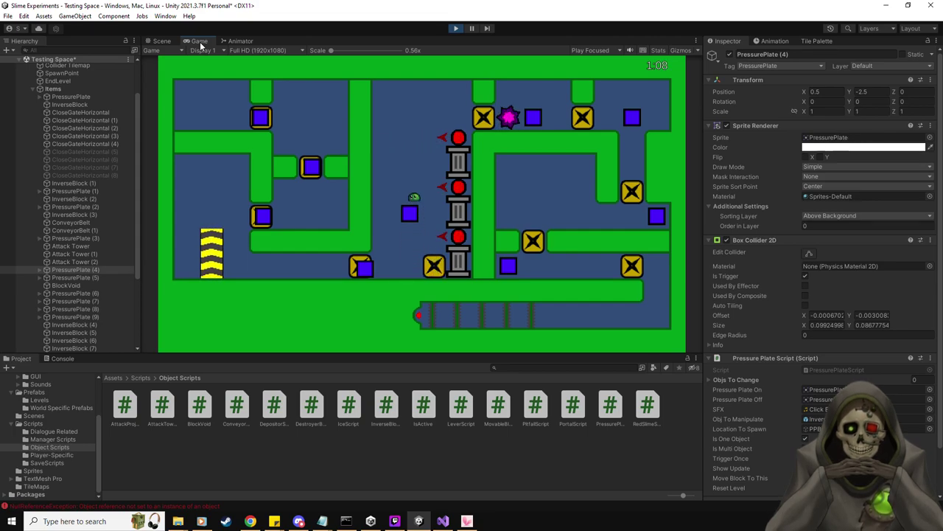
{"action": "key", "text": "Down"}
{"action": "key", "text": "Right"}
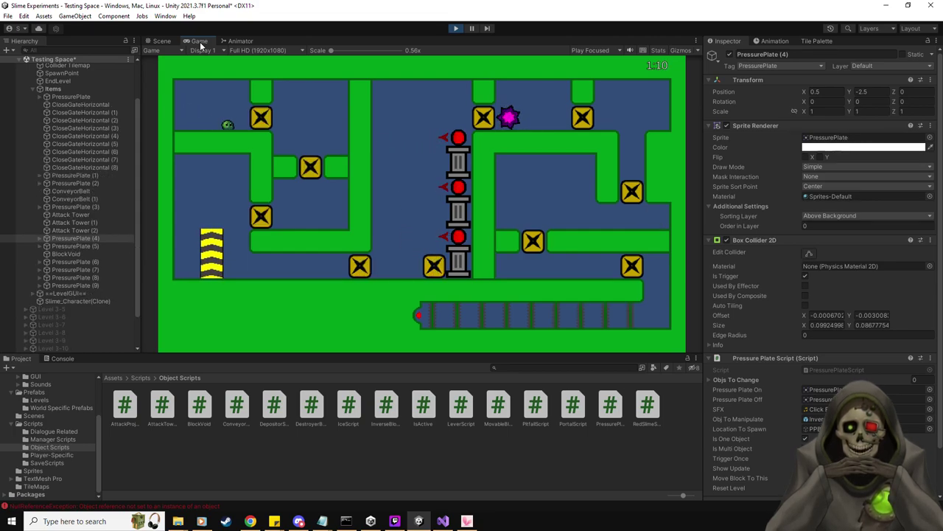
{"action": "left_click", "coordinate": [454, 28]}
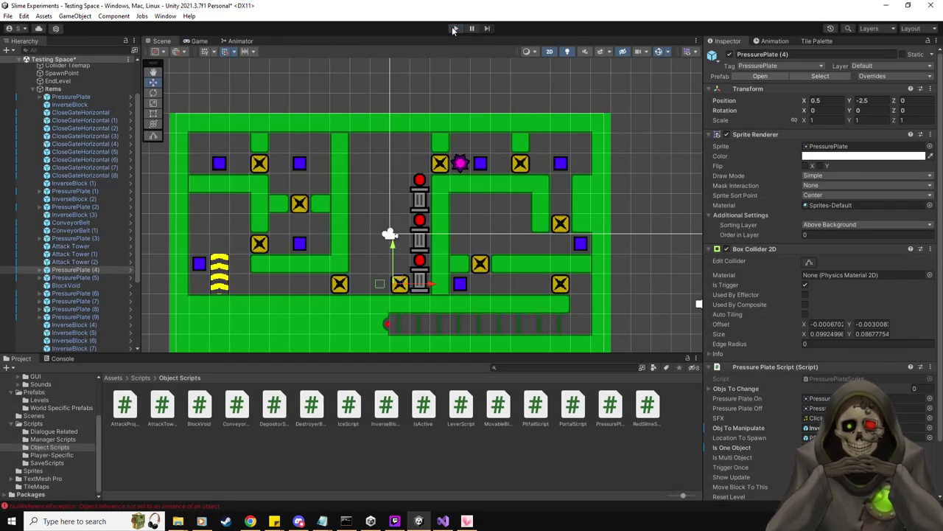
{"action": "left_click", "coordinate": [455, 29]}
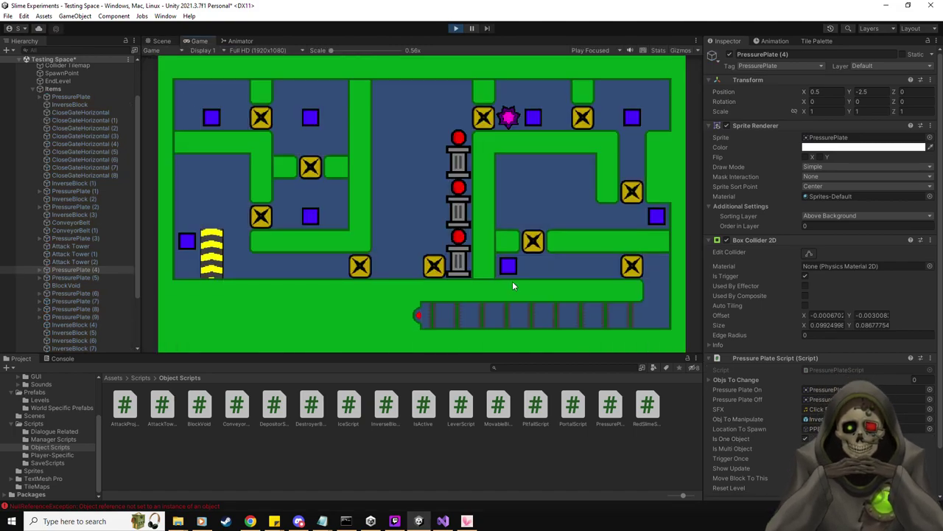
{"action": "left_click", "coordinate": [456, 29]}
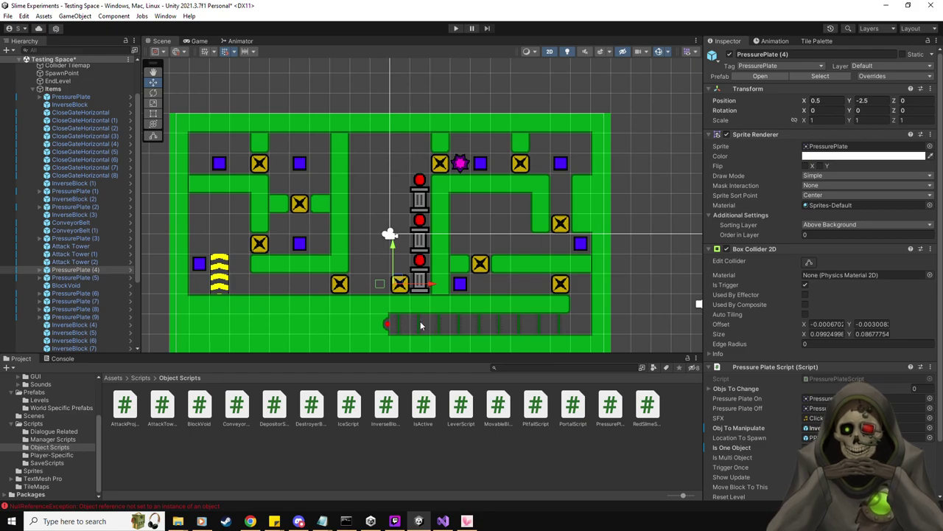
Step: Move the PPBlockSpawn child of PressurePlate (4) one tile farther from the plate, to about X -1.99
{"action": "left_click", "coordinate": [40, 269]}
{"action": "left_click", "coordinate": [74, 277]}
{"action": "left_click_drag", "start_coordinate": [419, 287], "coordinate": [402, 291]}
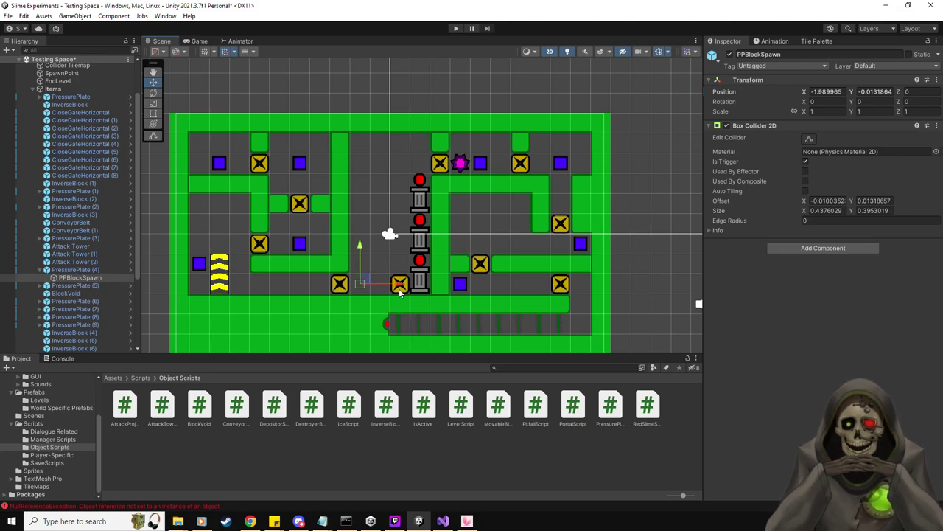
Step: Start a playtest and steer the slime through the left rooms to the conveyor belt, moving InverseBlocks onto the three pressure plates
{"action": "left_click", "coordinate": [457, 30]}
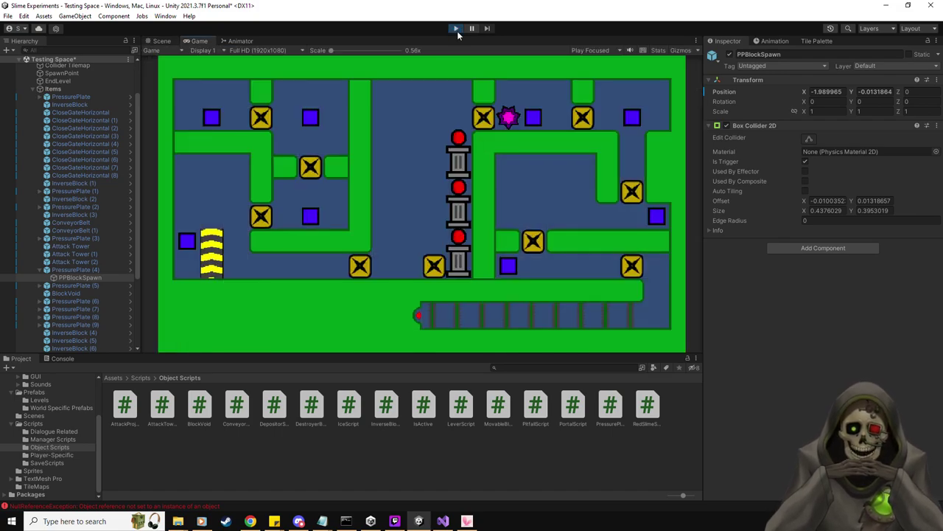
{"action": "key", "text": "Right"}
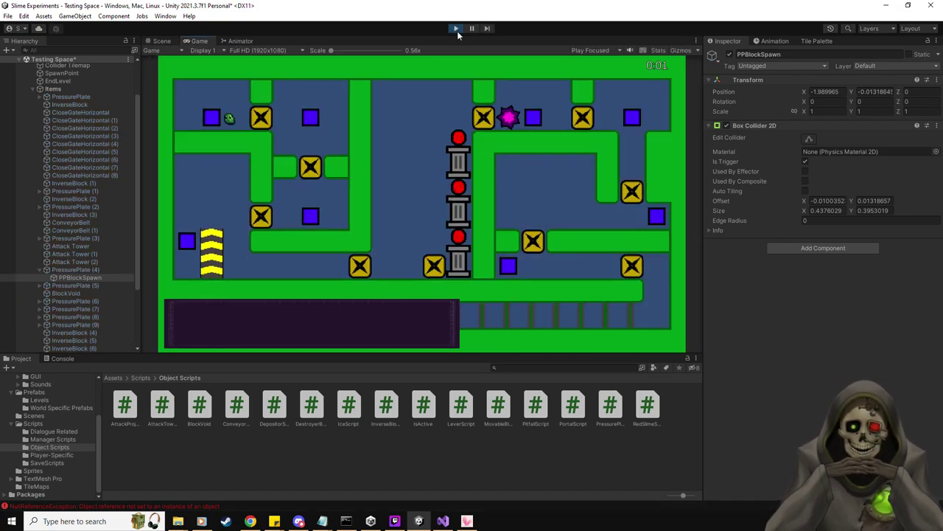
{"action": "key", "text": "Down"}
{"action": "key", "text": "Right"}
{"action": "key", "text": "Down"}
{"action": "key", "text": "Right"}
{"action": "key", "text": "Down"}
{"action": "key", "text": "Down"}
{"action": "key", "text": "Left"}
{"action": "key", "text": "Down"}
{"action": "key", "text": "Down"}
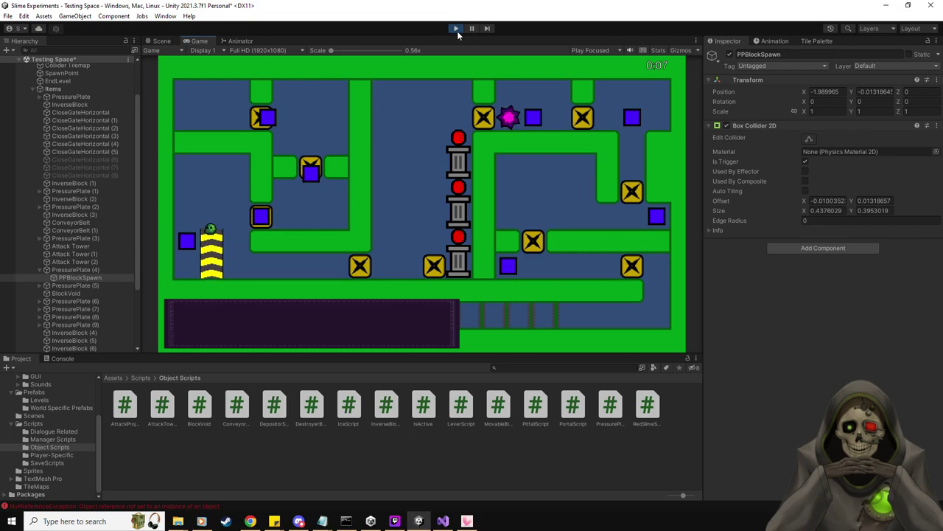
Step: Steer the slime along the lower corridor and onto PressurePlate (4) to test the relocated InverseBlock spawn
{"action": "key", "text": "Down"}
{"action": "key", "text": "Right"}
{"action": "key", "text": "Right"}
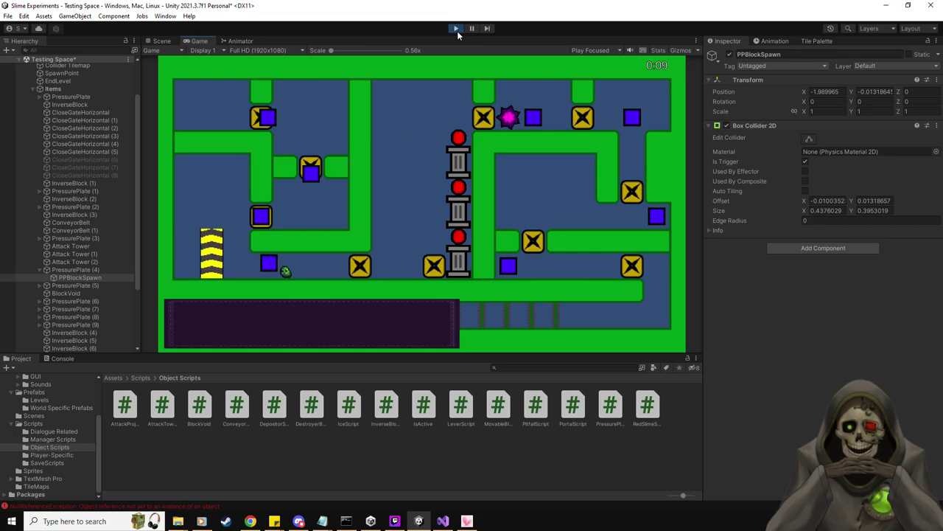
{"action": "key", "text": "Right"}
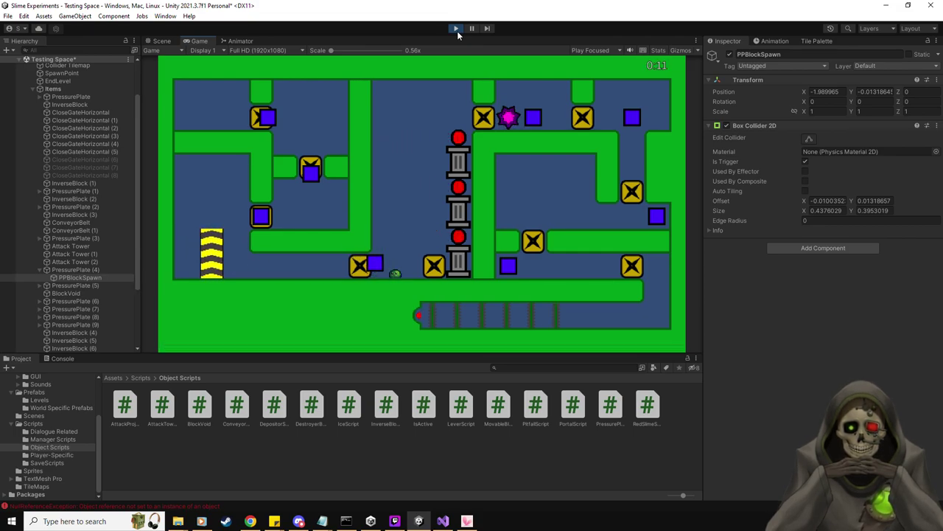
{"action": "key", "text": "Right"}
{"action": "key", "text": "Left"}
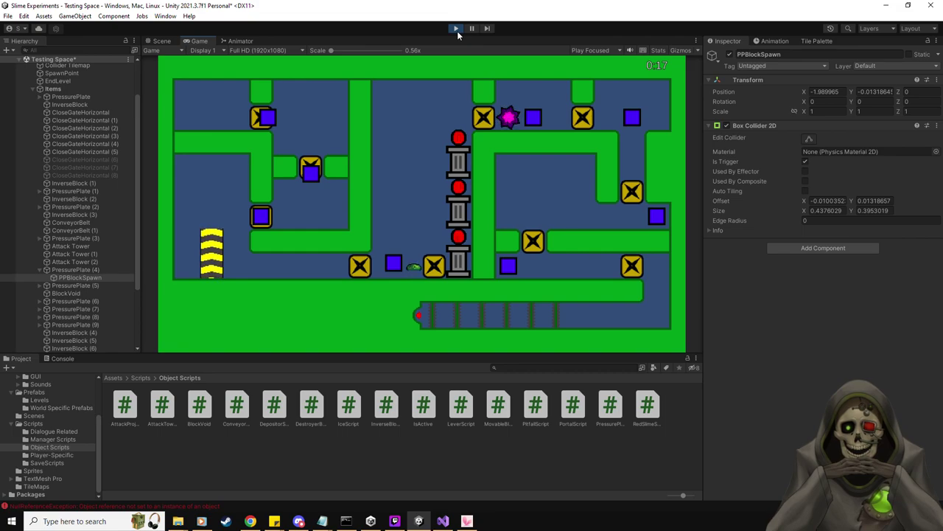
{"action": "key", "text": "Right"}
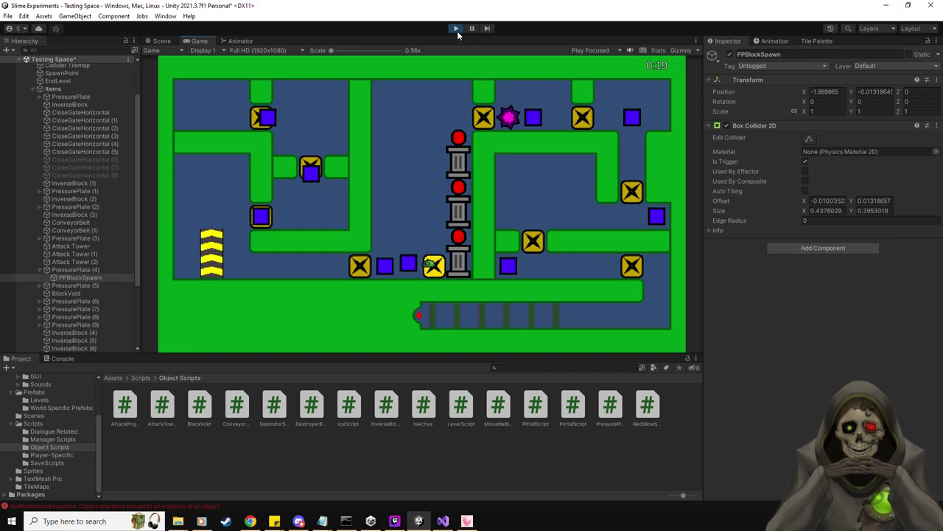
Step: Steer the slime off PressurePlate (4) and back past the conveyor belt to test moving the InverseBlocks
{"action": "key", "text": "Up"}
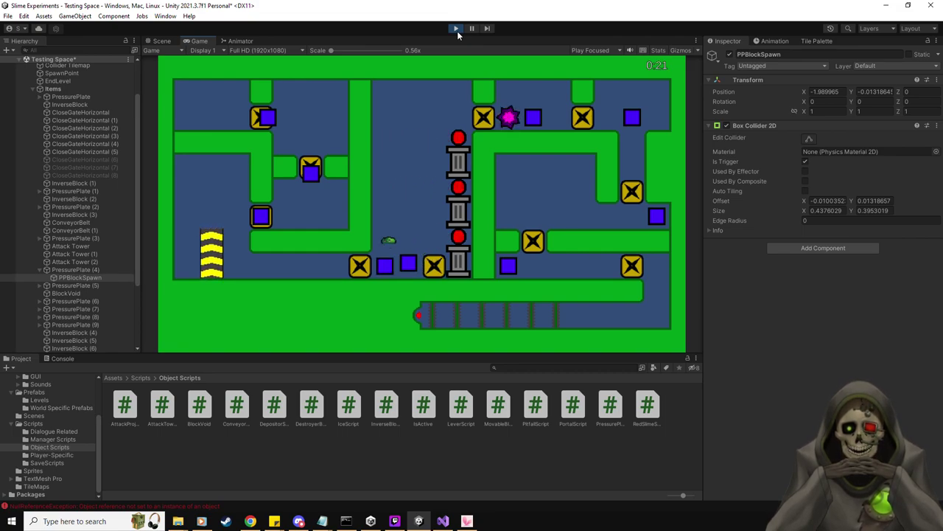
{"action": "key", "text": "Up"}
{"action": "key", "text": "Down"}
{"action": "key", "text": "Left"}
{"action": "key", "text": "Left"}
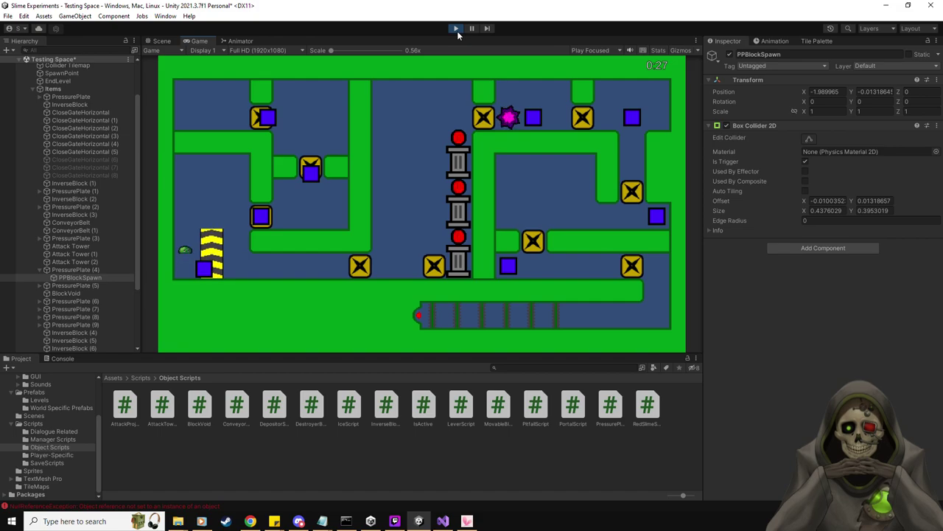
Step: Steer the slime along the lower corridor, bring the InverseBlock onto its plate, and test moving the newly spawned InverseBlock beyond it
{"action": "key", "text": "Right"}
{"action": "key", "text": "Right"}
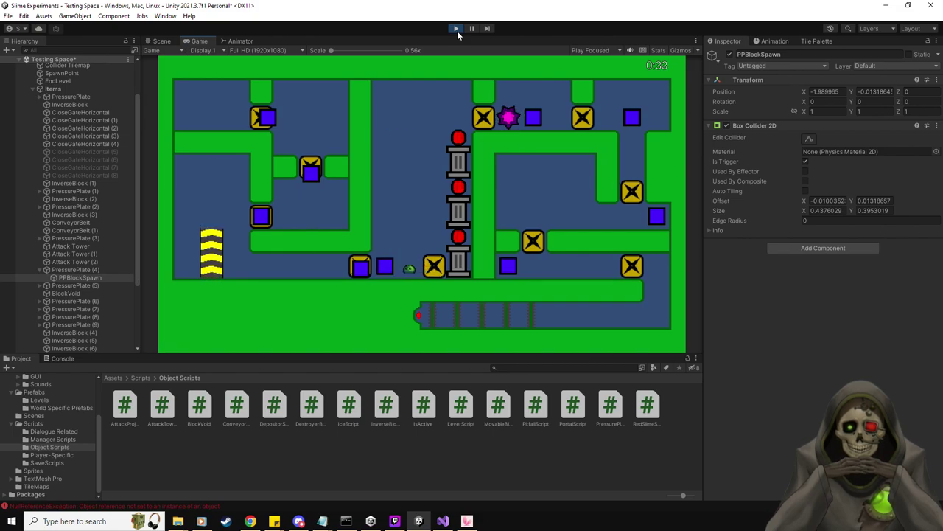
{"action": "key", "text": "Up"}
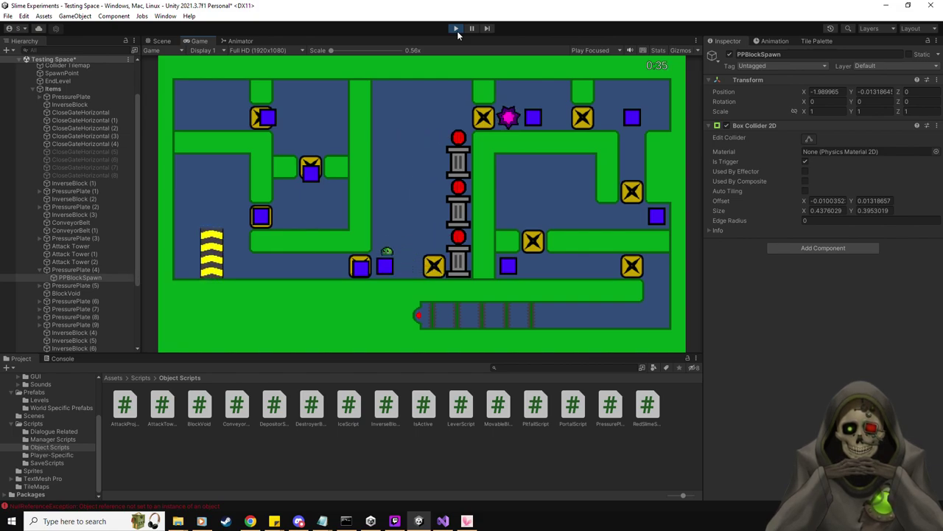
{"action": "key", "text": "Up"}
{"action": "key", "text": "Down"}
{"action": "key", "text": "Right"}
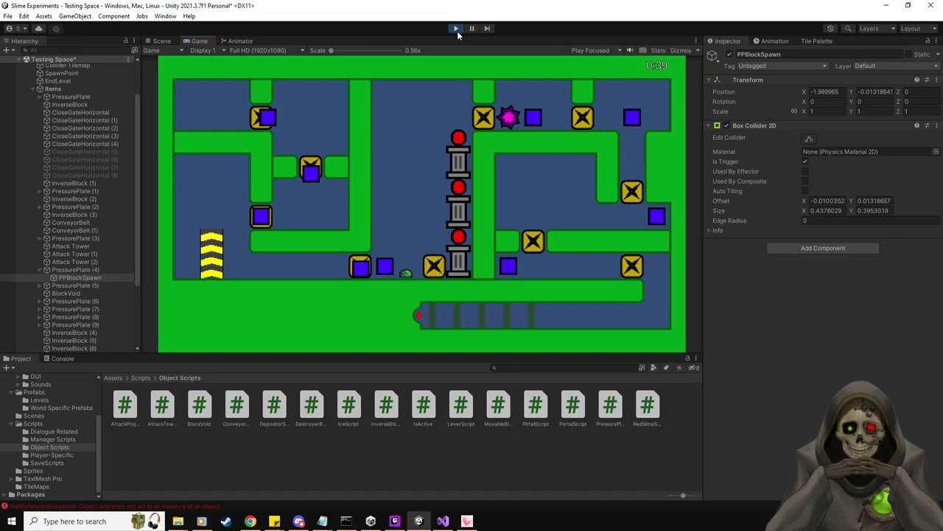
{"action": "key", "text": "Up"}
{"action": "key", "text": "Left"}
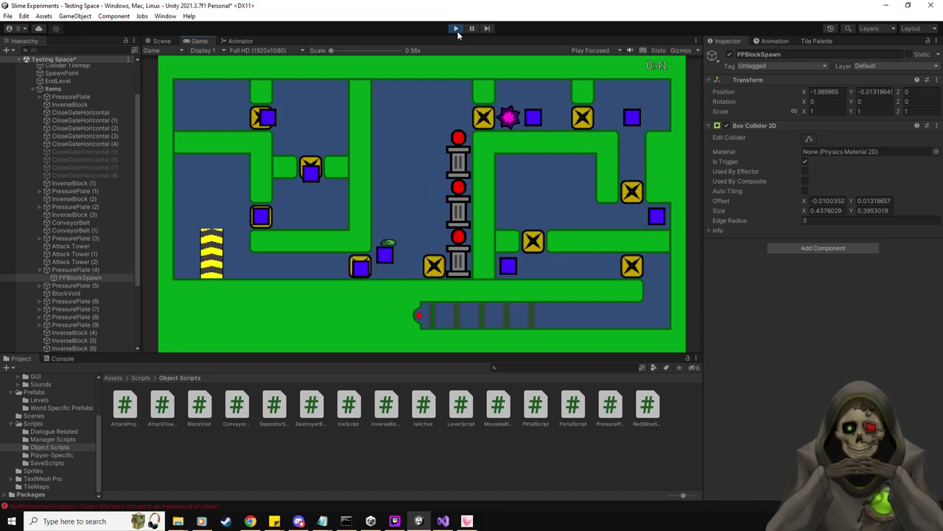
Step: Steer the slime past the attack towers into the upper-right rooms, bringing InverseBlocks onto the two pressure plates in the upper doorways
{"action": "key", "text": "Up"}
{"action": "key", "text": "Right"}
{"action": "key", "text": "Down"}
{"action": "key", "text": "Up"}
{"action": "key", "text": "Left"}
{"action": "key", "text": "Up"}
{"action": "key", "text": "Right"}
{"action": "key", "text": "Up"}
{"action": "key", "text": "Left"}
{"action": "key", "text": "Up"}
{"action": "key", "text": "Right"}
{"action": "key", "text": "Down"}
{"action": "key", "text": "Right"}
{"action": "key", "text": "Right"}
{"action": "key", "text": "Down"}
{"action": "key", "text": "Left"}
{"action": "key", "text": "Left"}
{"action": "key", "text": "Up"}
{"action": "key", "text": "Right"}
{"action": "key", "text": "Down"}
{"action": "key", "text": "Right"}
{"action": "key", "text": "Left"}
{"action": "key", "text": "Up"}
{"action": "key", "text": "Right"}
{"action": "key", "text": "Down"}
{"action": "key", "text": "Left"}
{"action": "key", "text": "Right"}
{"action": "key", "text": "Right"}
{"action": "key", "text": "Up"}
{"action": "key", "text": "Right"}
{"action": "key", "text": "Down"}
{"action": "key", "text": "Right"}
{"action": "key", "text": "Right"}
{"action": "key", "text": "Up"}
{"action": "key", "text": "Right"}
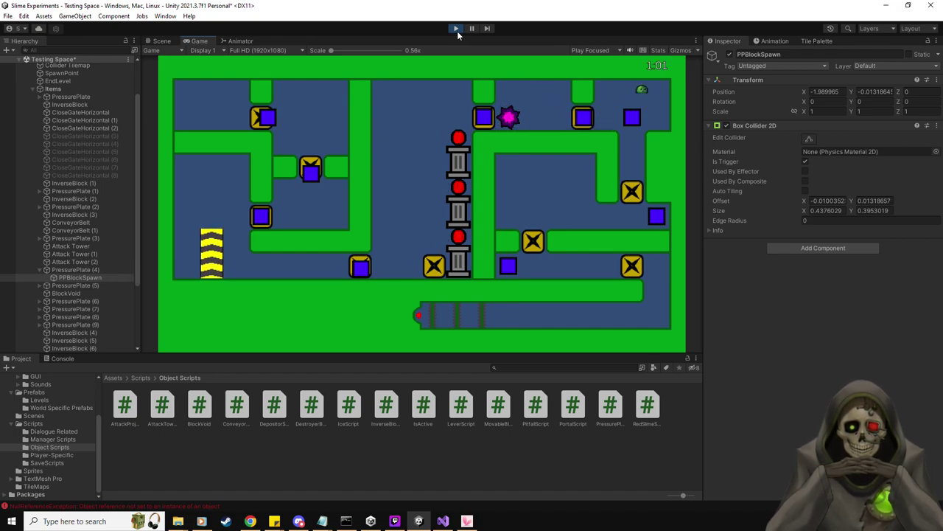
Step: Steer the slime around InverseBlock (5) in the upper-right room to test moving it towards the pressure plate below
{"action": "key", "text": "Left"}
{"action": "key", "text": "Up"}
{"action": "key", "text": "Right"}
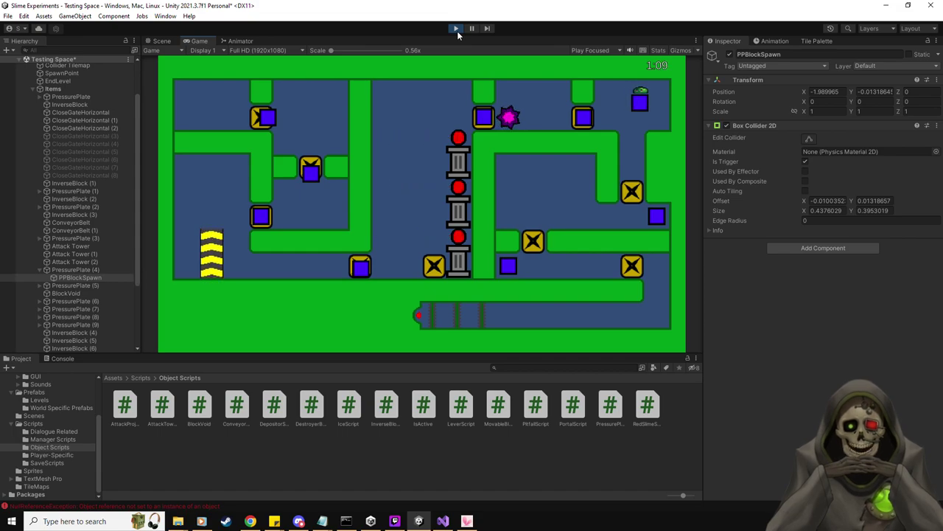
Step: Select InverseBlock (5) in the running scene and shift it up to Y 4.5
{"action": "left_click", "coordinate": [157, 42]}
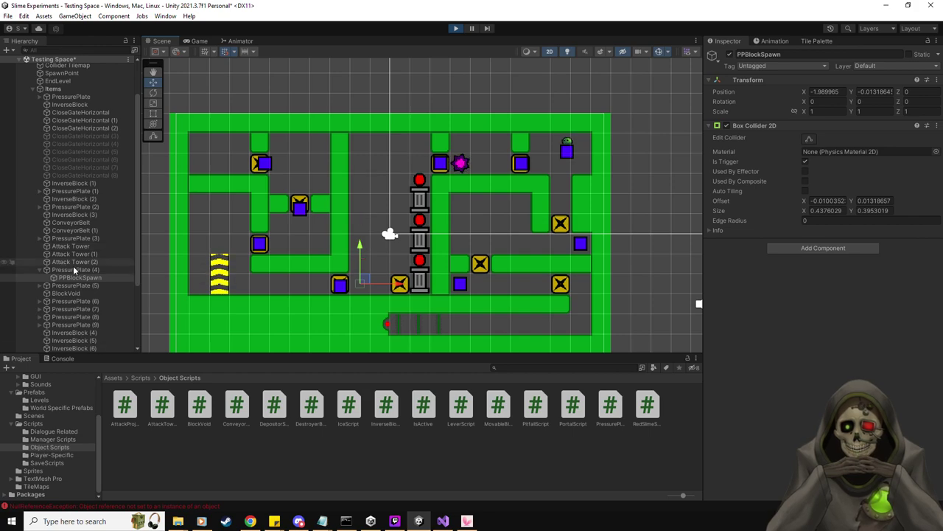
{"action": "left_click", "coordinate": [89, 331]}
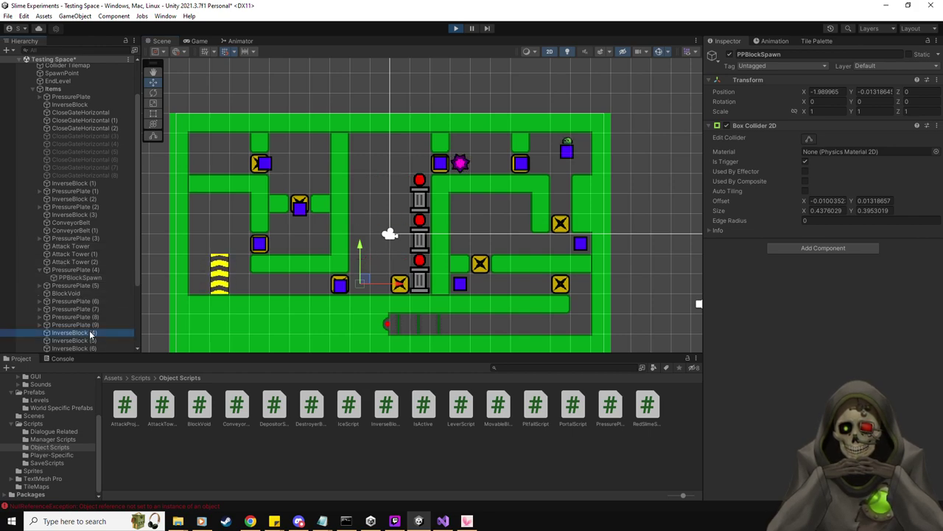
{"action": "key", "text": "Down"}
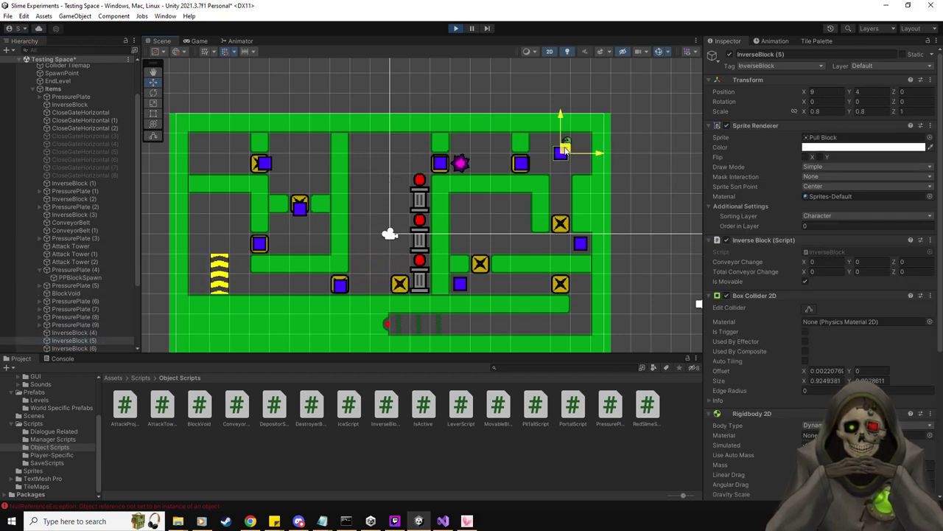
Step: Return to the game and steer the slime down the right shaft to bring InverseBlock (5) onto the pressure plate there
{"action": "left_click", "coordinate": [196, 42]}
{"action": "key", "text": "Left"}
{"action": "key", "text": "Down"}
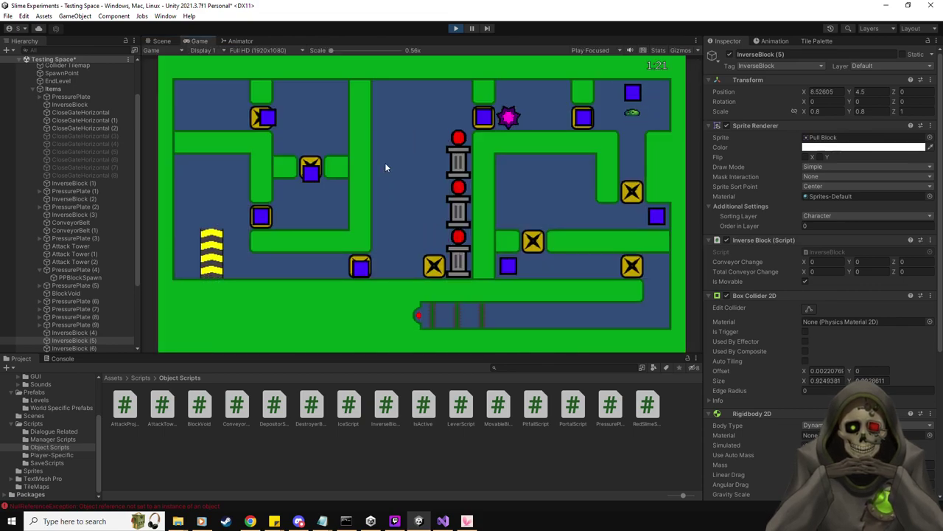
{"action": "key", "text": "Down"}
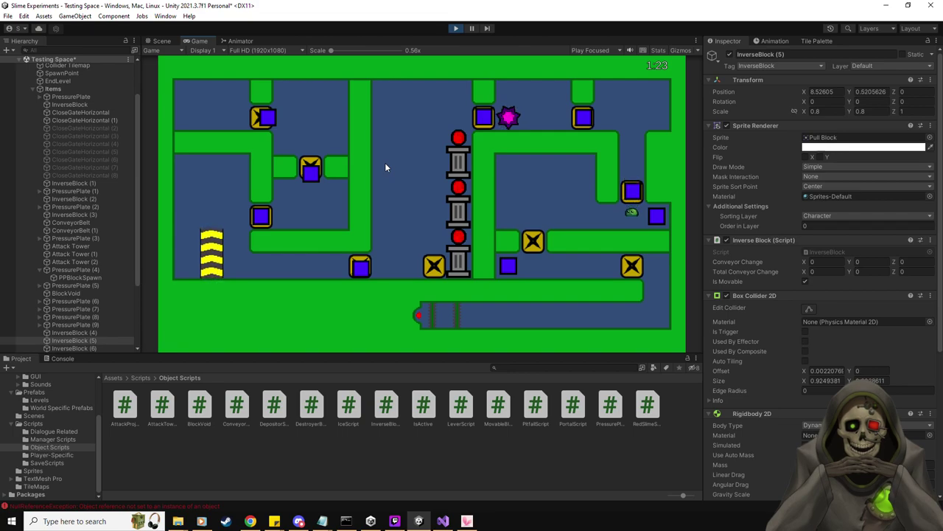
Step: Bring the InverseBlock from the middle-right room onto the pressure plate in the gap of the wall below
{"action": "key", "text": "Left"}
{"action": "key", "text": "Left"}
{"action": "key", "text": "Up"}
{"action": "key", "text": "Right"}
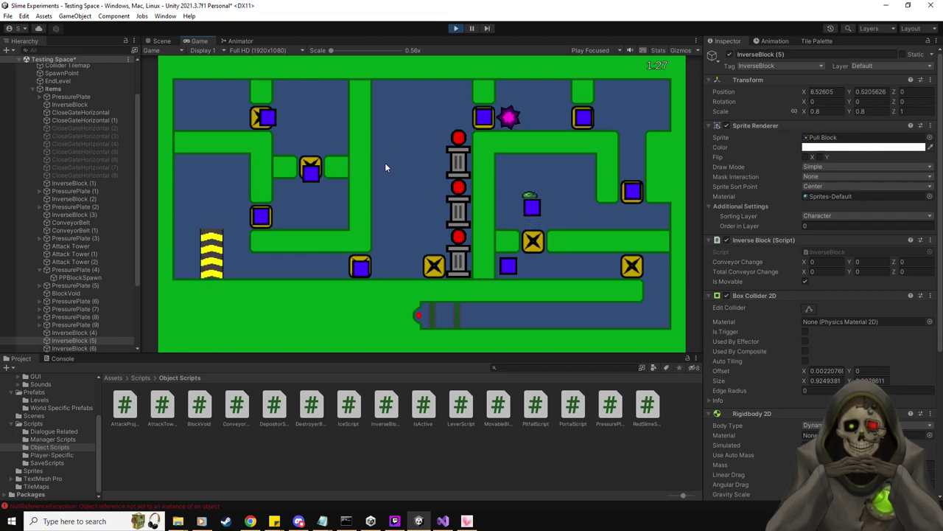
{"action": "key", "text": "Up"}
{"action": "key", "text": "Left"}
{"action": "key", "text": "Down"}
{"action": "key", "text": "Right"}
{"action": "key", "text": "Down"}
Step: Bring the lower-right room's InverseBlock onto the plate at its far end and steer the slime into the gated exit corridor
{"action": "key", "text": "Down"}
{"action": "key", "text": "Right"}
{"action": "key", "text": "Down"}
{"action": "key", "text": "Down"}
{"action": "key", "text": "Left"}
{"action": "key", "text": "Left"}
{"action": "key", "text": "Right"}
{"action": "key", "text": "Down"}
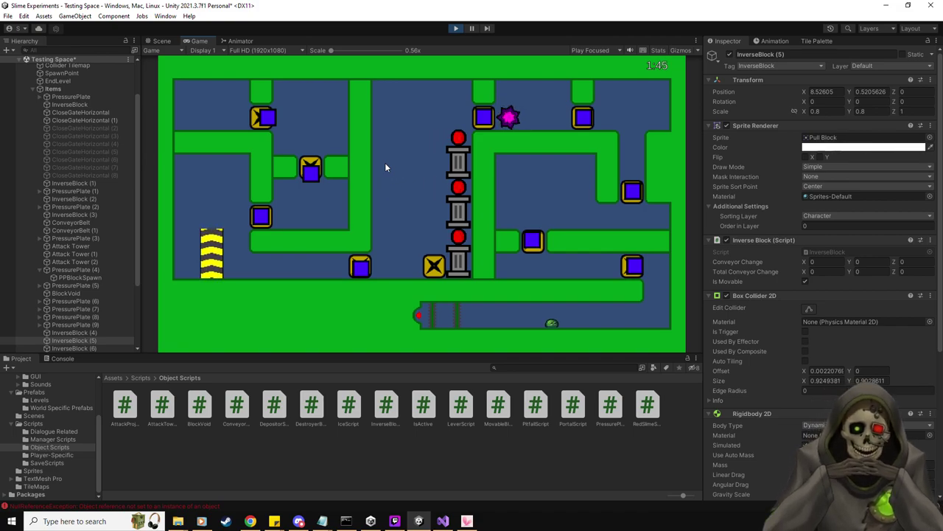
Step: Steer the slime back out of the exit corridor and test moving the InverseBlock on the last lower-right pressure plate
{"action": "key", "text": "Left"}
{"action": "key", "text": "Right"}
{"action": "key", "text": "Right"}
{"action": "key", "text": "Up"}
{"action": "key", "text": "Left"}
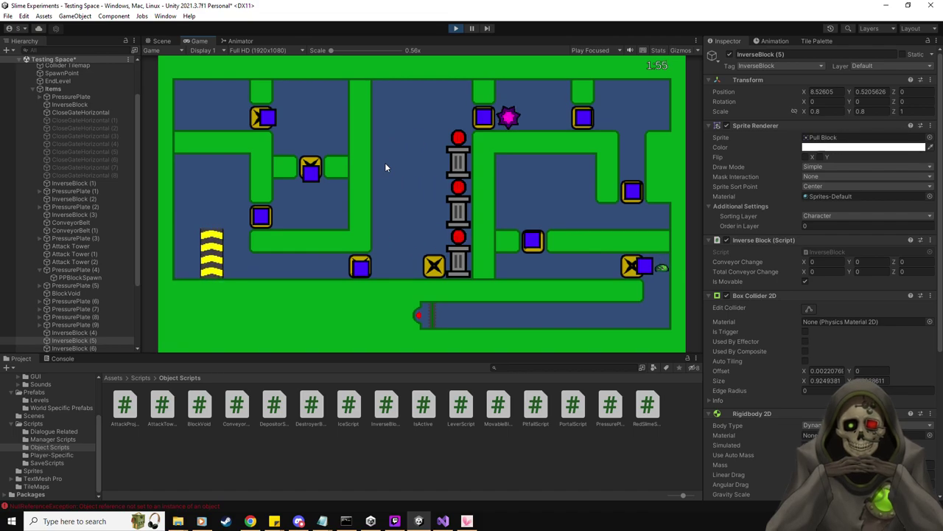
Step: Stop the playtest and move InverseBlock (5) up one tile to Y 4.5
{"action": "left_click", "coordinate": [455, 28]}
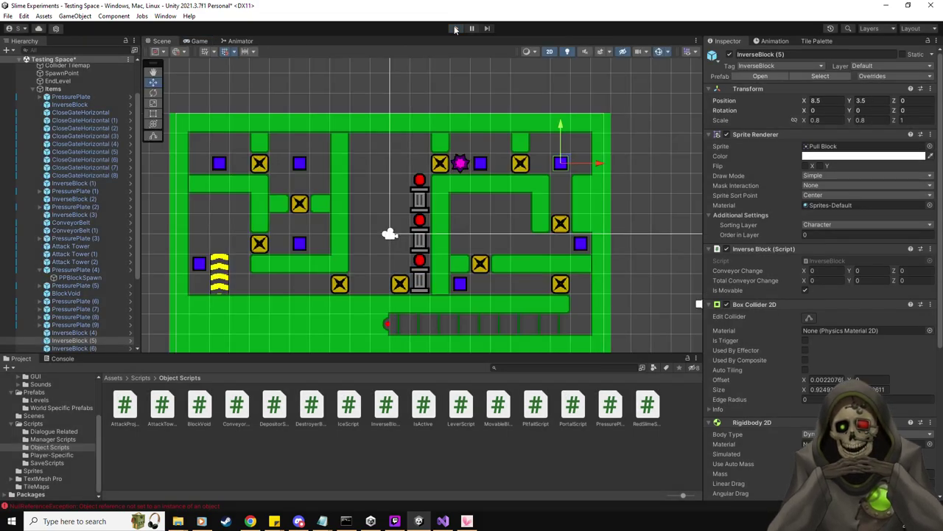
{"action": "left_click_drag", "start_coordinate": [564, 162], "coordinate": [564, 139]}
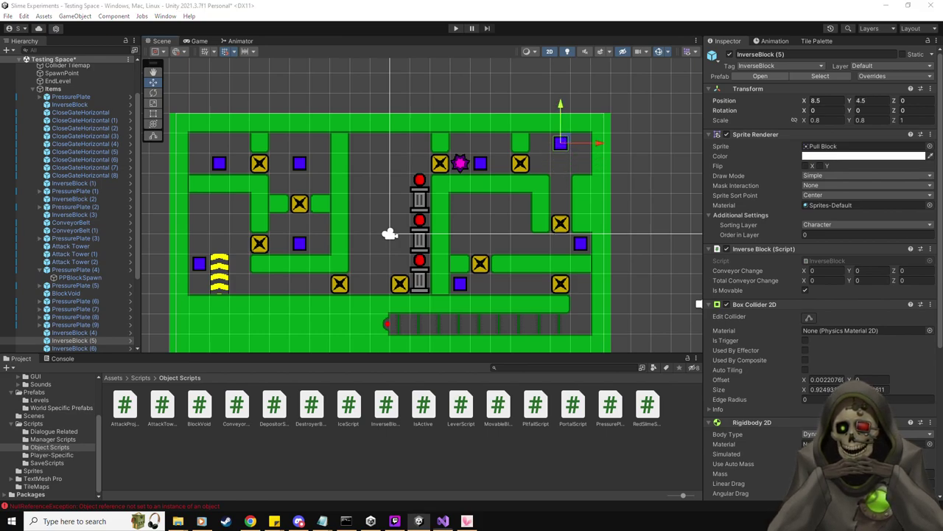
Step: Switch to PressurePlateScript.cs in Visual Studio, duplicate the serialized ResetLevel bool as IgnorePlayer on the line below, and save
{"action": "key", "text": "alt+Tab"}
{"action": "scroll", "coordinate": [332, 259], "scroll_direction": "up", "scroll_amount": 2}
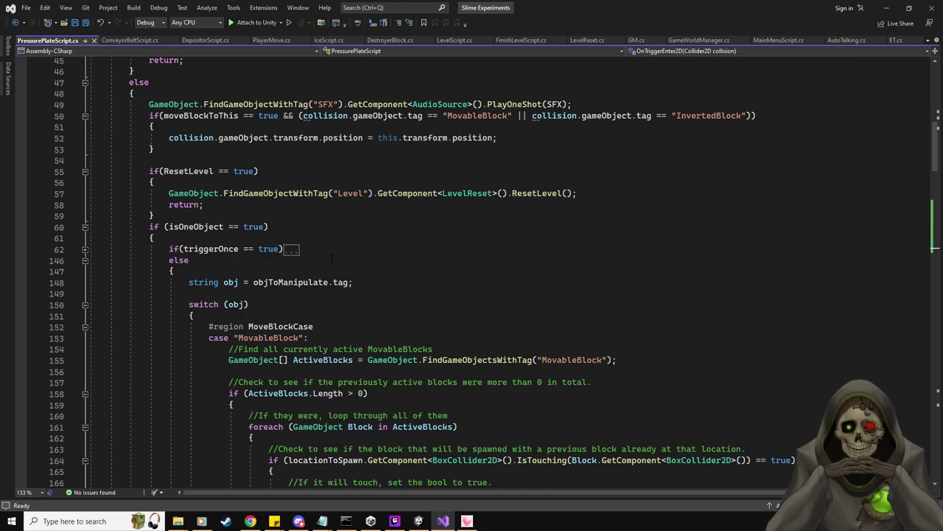
{"action": "scroll", "coordinate": [332, 259], "scroll_direction": "up", "scroll_amount": 5}
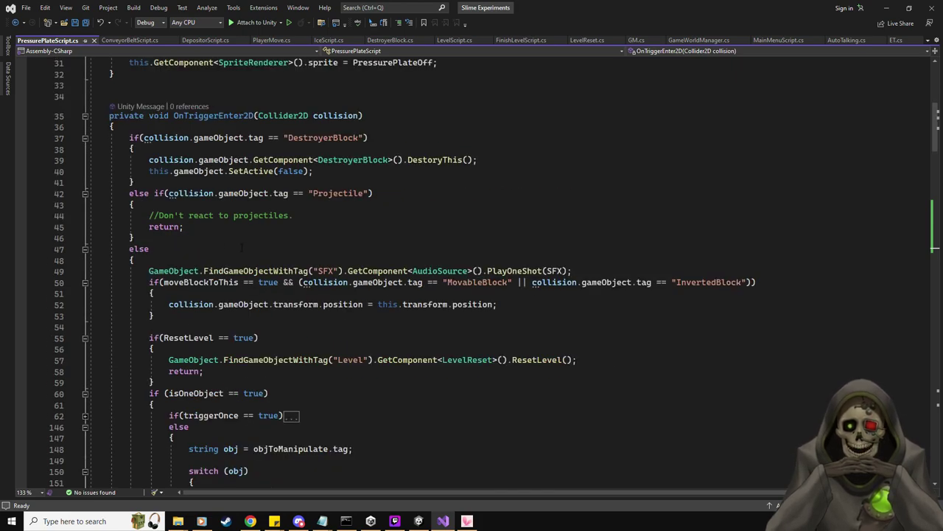
{"action": "scroll", "coordinate": [240, 248], "scroll_direction": "up", "scroll_amount": 10}
{"action": "left_click", "coordinate": [339, 267]}
{"action": "key", "text": "shift+Home"}
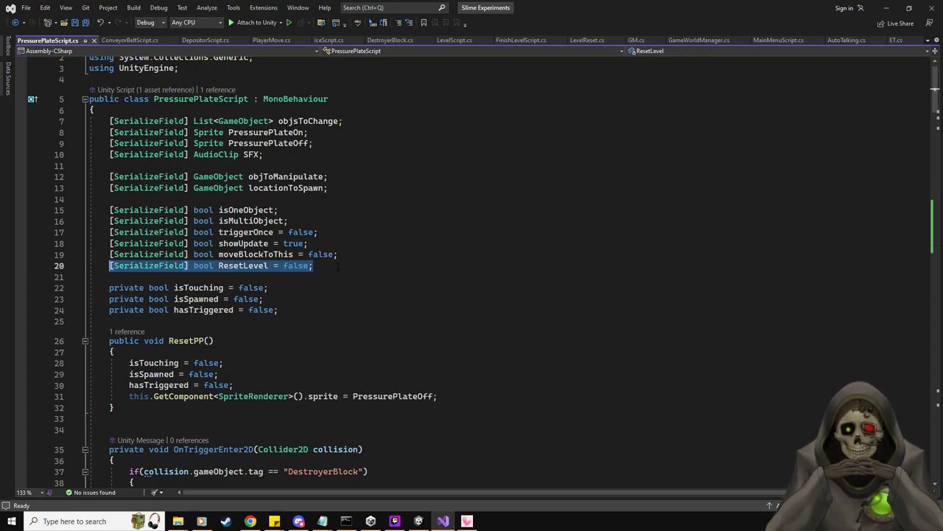
{"action": "key", "text": "ctrl+c"}
{"action": "key", "text": "End"}
{"action": "key", "text": "Return"}
{"action": "key", "text": "ctrl+v"}
{"action": "key", "text": "BackSpace"}
{"action": "key", "text": "BackSpace"}
{"action": "key", "text": "BackSpace"}
{"action": "key", "text": "BackSpace"}
{"action": "key", "text": "BackSpace"}
{"action": "key", "text": "BackSpace"}
{"action": "key", "text": "BackSpace"}
{"action": "key", "text": "BackSpace"}
{"action": "key", "text": "BackSpace"}
{"action": "key", "text": "BackSpace"}
{"action": "type", "text": "IgnorePlayer"}
{"action": "key", "text": "ctrl+s"}
Step: After the Projectile branch in OnTriggerEnter2D, add an else-if condition for collision.gameObject.tag == "Player" && IgnorePlayer == true
{"action": "scroll", "coordinate": [339, 268], "scroll_direction": "down", "scroll_amount": 5}
{"action": "scroll", "coordinate": [338, 267], "scroll_direction": "down", "scroll_amount": 3}
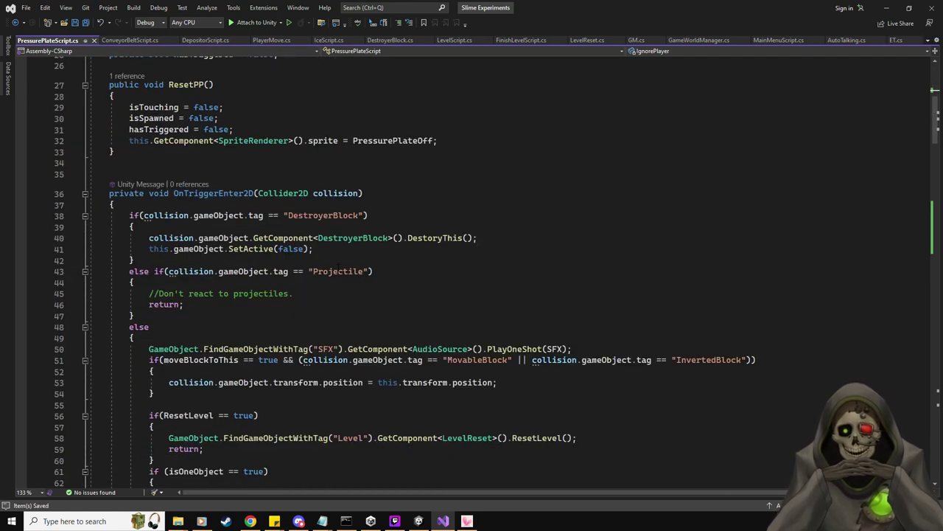
{"action": "left_click", "coordinate": [183, 316]}
{"action": "key", "text": "Return"}
{"action": "type", "text": "else"}
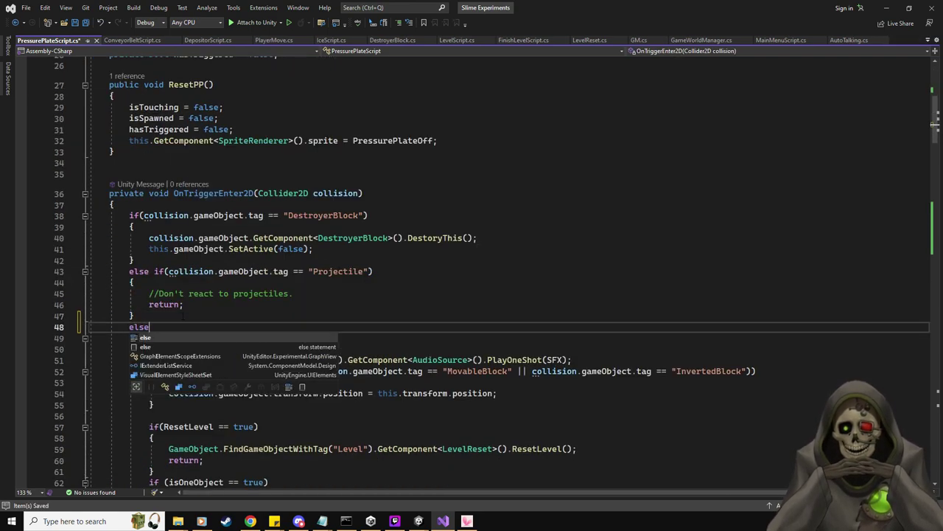
{"action": "type", "text": " if("}
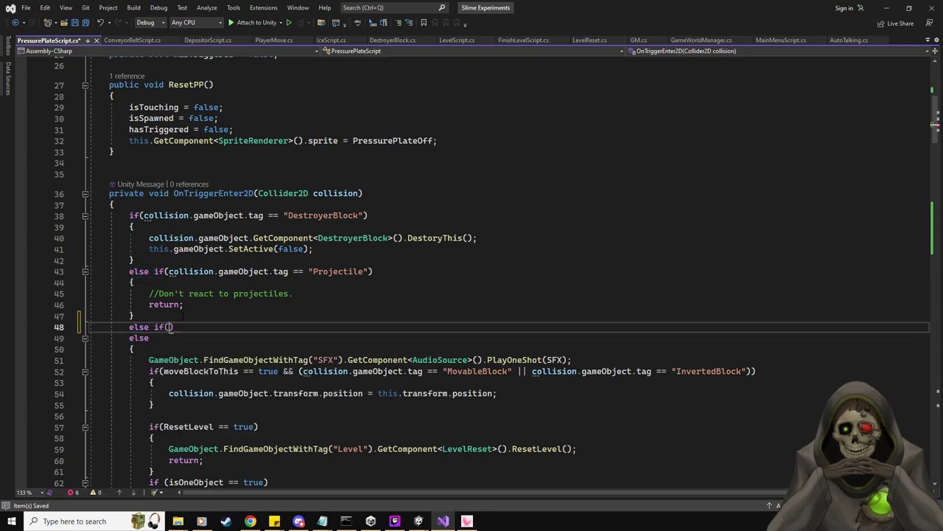
{"action": "type", "text": "co"}
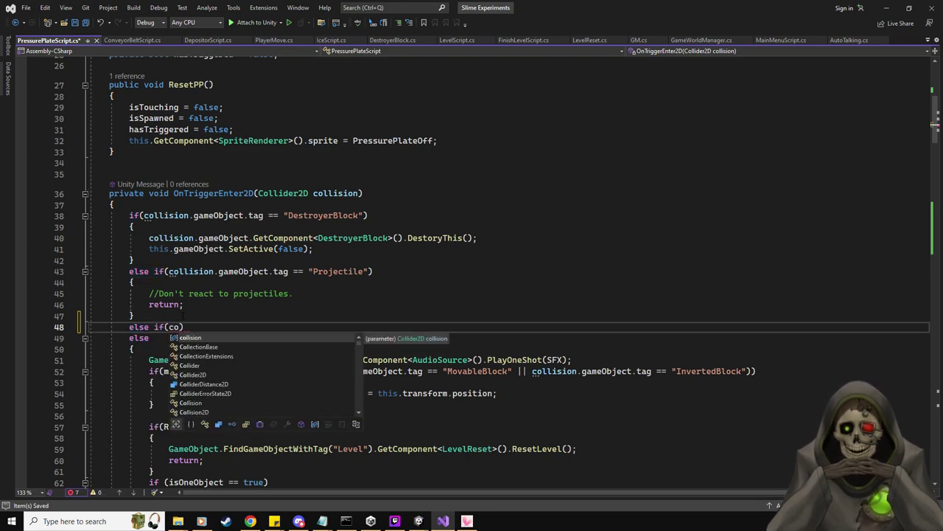
{"action": "type", "text": "ll"}
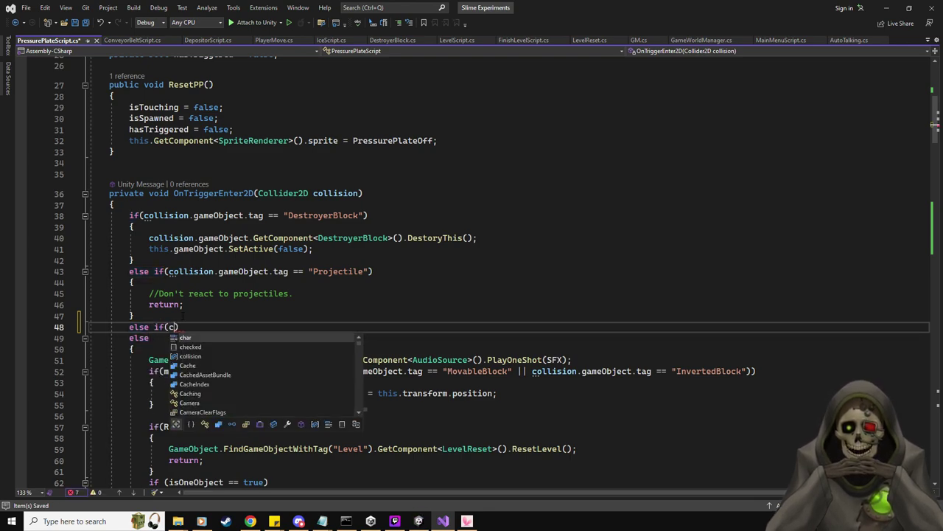
{"action": "key", "text": "Tab"}
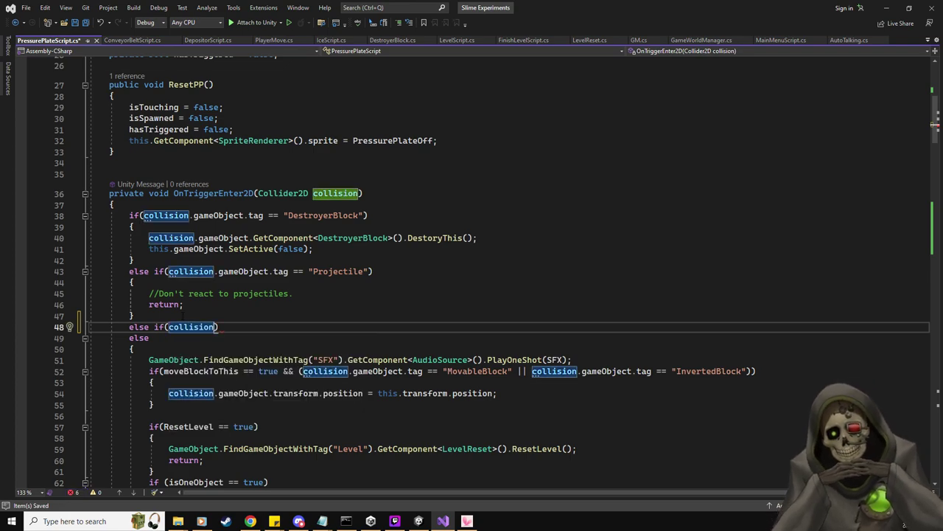
{"action": "type", "text": ".gameObject."}
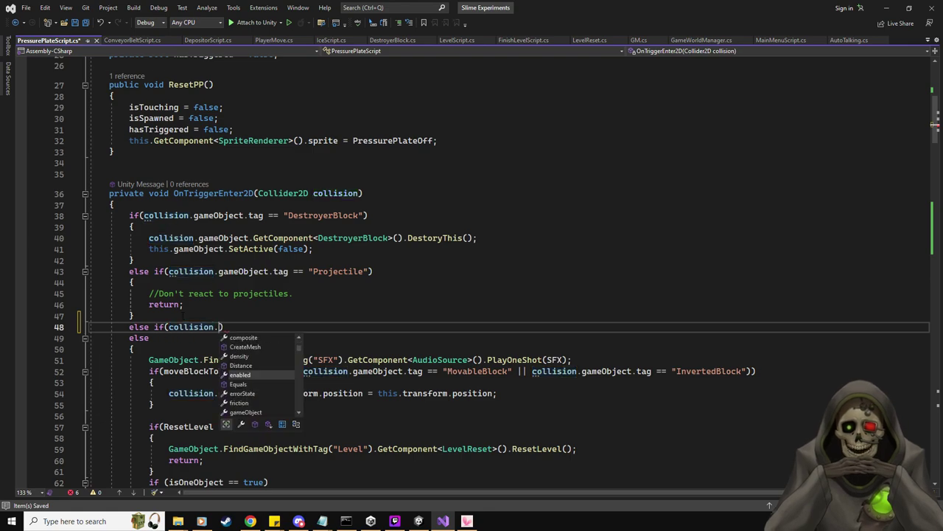
{"action": "type", "text": "tag == \"Player\" %"}
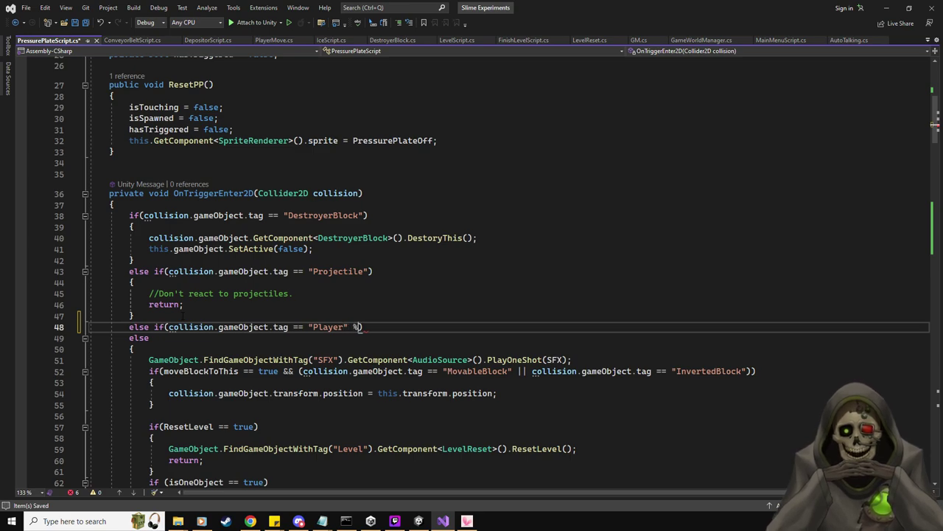
{"action": "key", "text": "BackSpace"}
{"action": "type", "text": "& "}
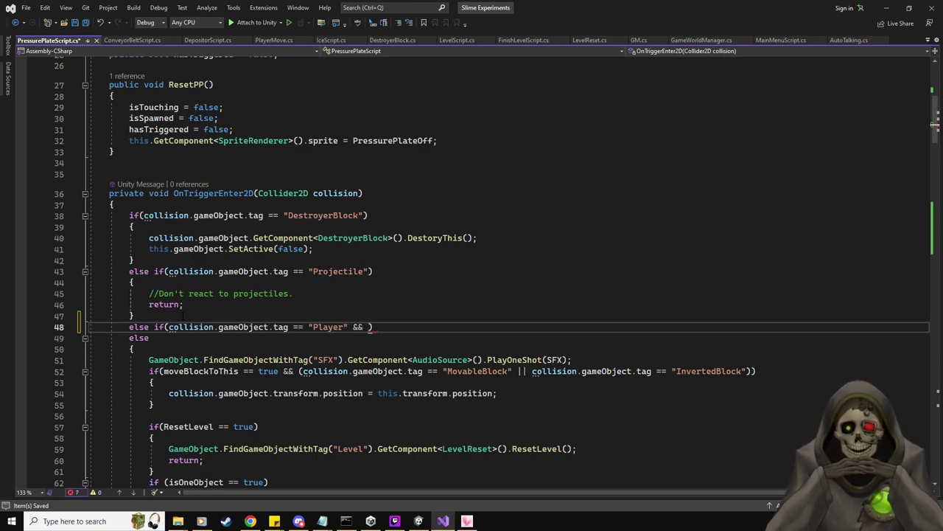
{"action": "type", "text": "IgnorePlayer "}
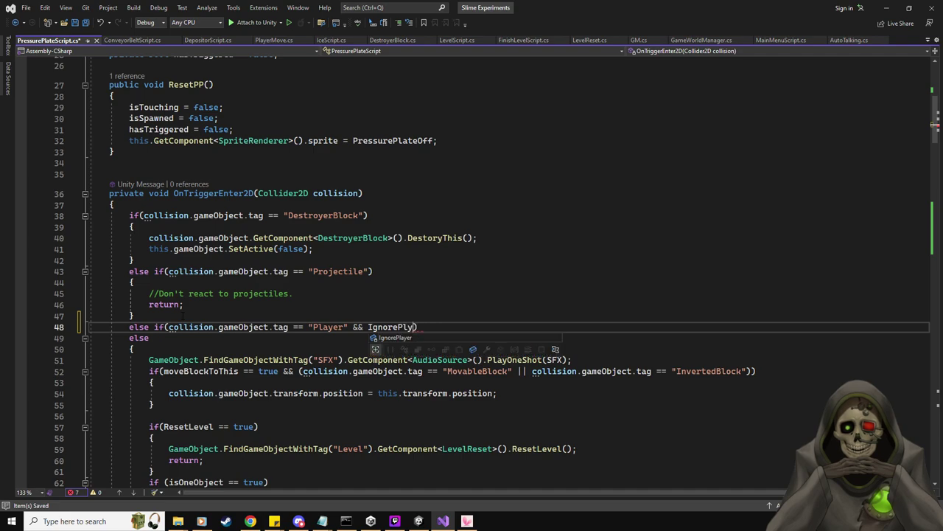
{"action": "type", "text": "== true"}
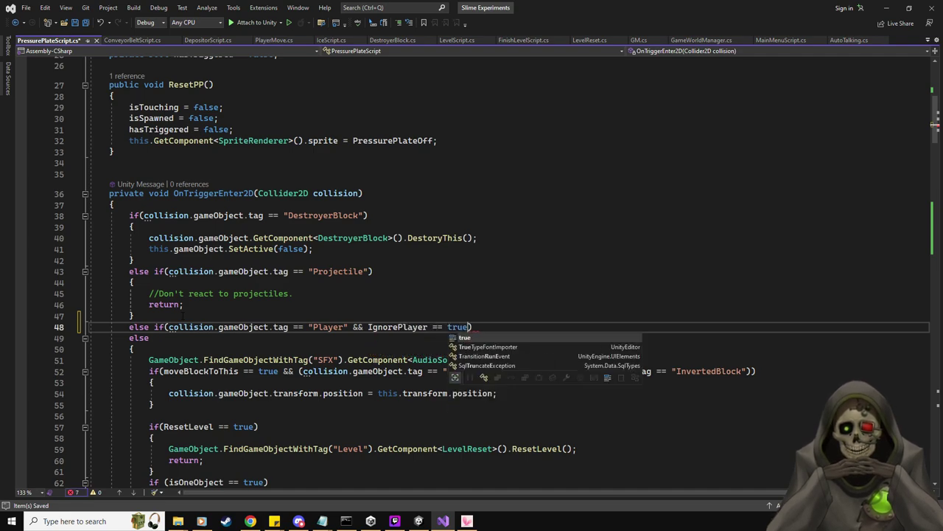
Step: Give the player branch a body that returns, with the comment "//If the player should be ignored, do nothing."
{"action": "key", "text": "End"}
{"action": "key", "text": "Return"}
{"action": "type", "text": "{"}
{"action": "key", "text": "Return"}
{"action": "type", "text": "return;"}
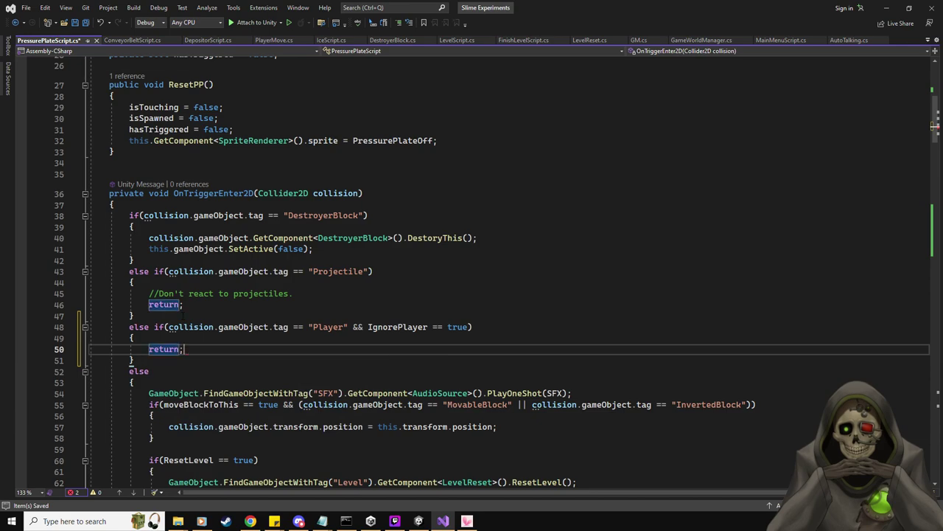
{"action": "key", "text": "ctrl+Return"}
{"action": "type", "text": "//If the player should be ignored, do nothing."}
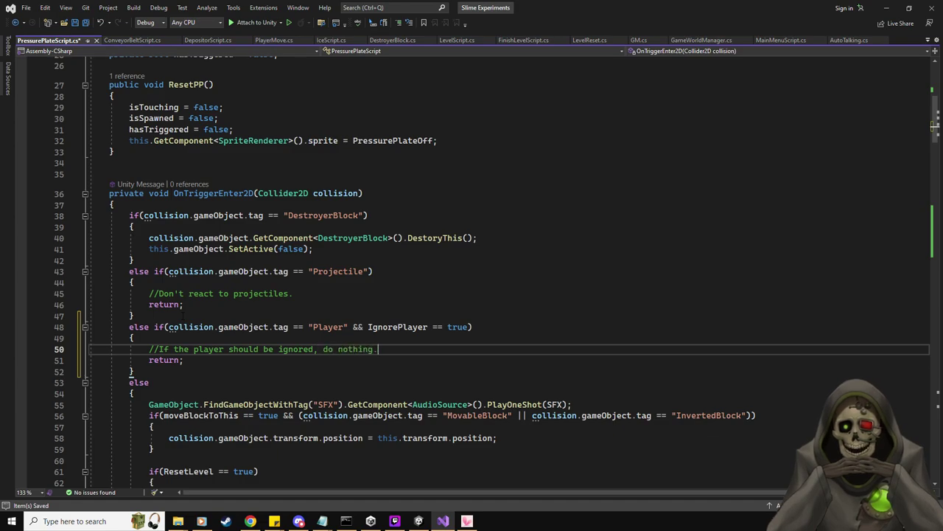
Step: In OnTriggerExit2D, insert a blank line between the ResetLevel check and the triggerOnce check
{"action": "scroll", "coordinate": [426, 344], "scroll_direction": "down", "scroll_amount": 20}
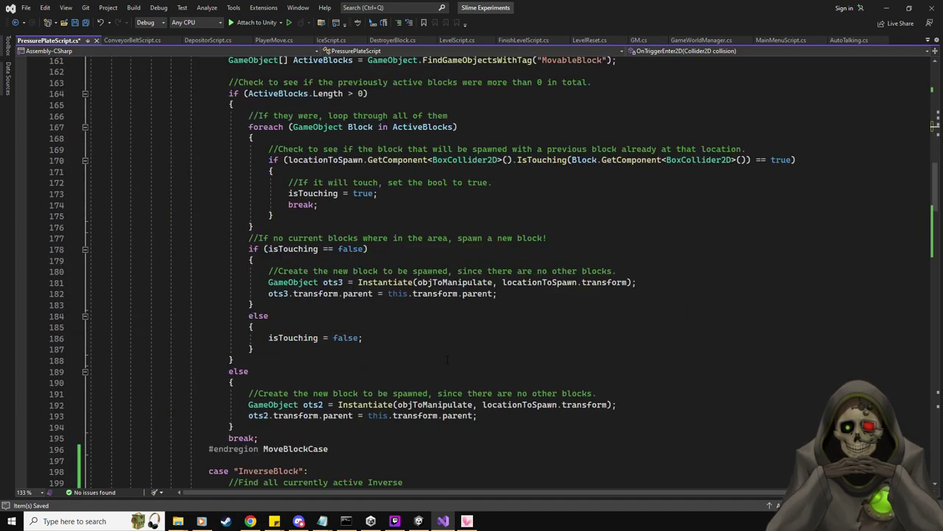
{"action": "scroll", "coordinate": [426, 344], "scroll_direction": "down", "scroll_amount": 20}
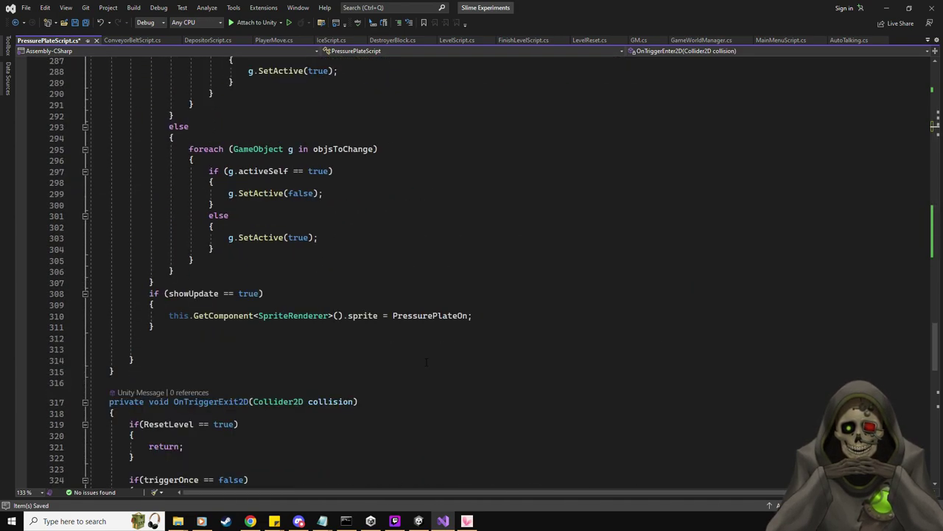
{"action": "scroll", "coordinate": [424, 356], "scroll_direction": "up", "scroll_amount": 5}
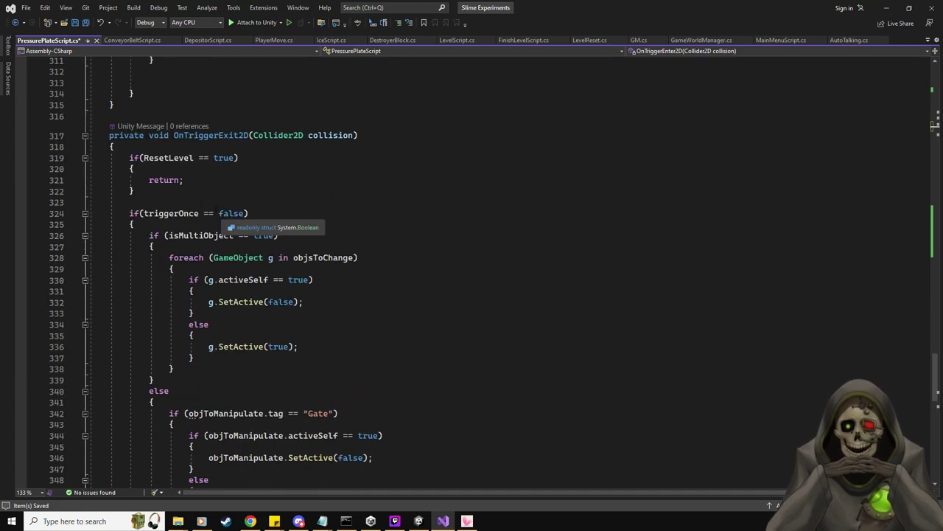
{"action": "left_click", "coordinate": [391, 202]}
{"action": "key", "text": "Return"}
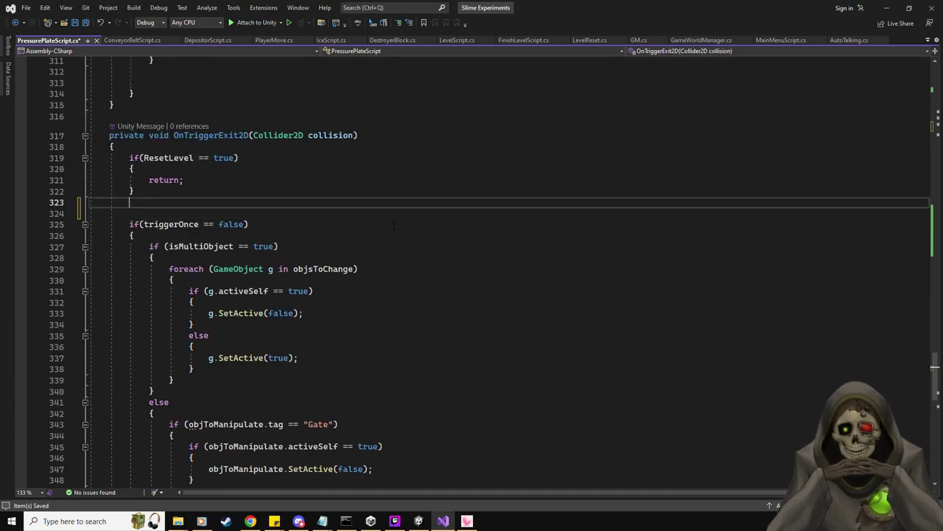
Step: Copy the "Player" && IgnorePlayer else-if branch from OnTriggerEnter2D and paste it after the ResetLevel check in OnTriggerExit2D
{"action": "scroll", "coordinate": [394, 227], "scroll_direction": "up", "scroll_amount": 20}
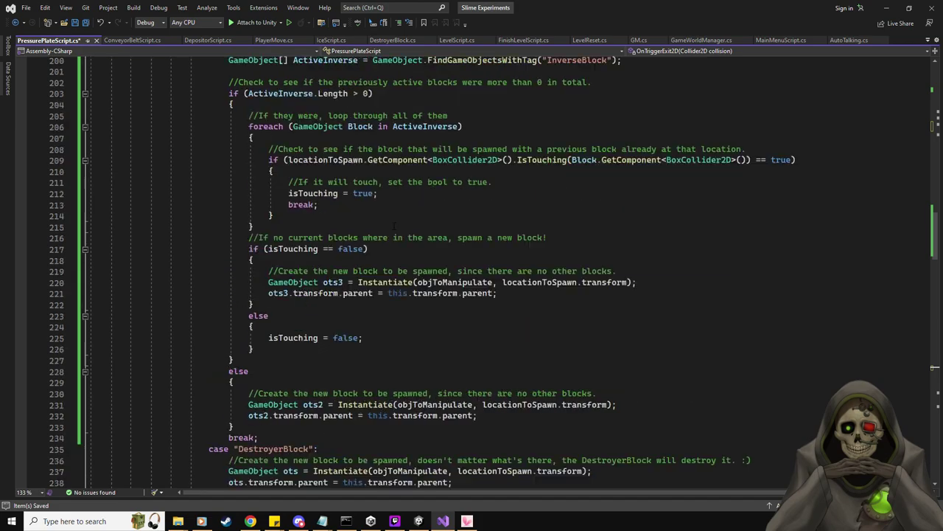
{"action": "scroll", "coordinate": [306, 271], "scroll_direction": "up", "scroll_amount": 4}
{"action": "left_click_drag", "start_coordinate": [157, 315], "coordinate": [150, 273]}
{"action": "scroll", "coordinate": [180, 360], "scroll_direction": "down", "scroll_amount": 20}
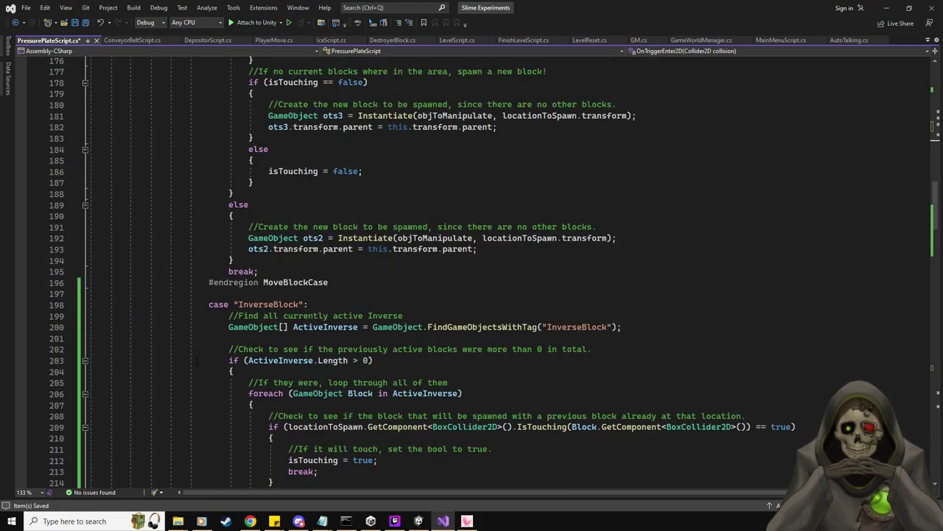
{"action": "scroll", "coordinate": [197, 360], "scroll_direction": "up", "scroll_amount": 20}
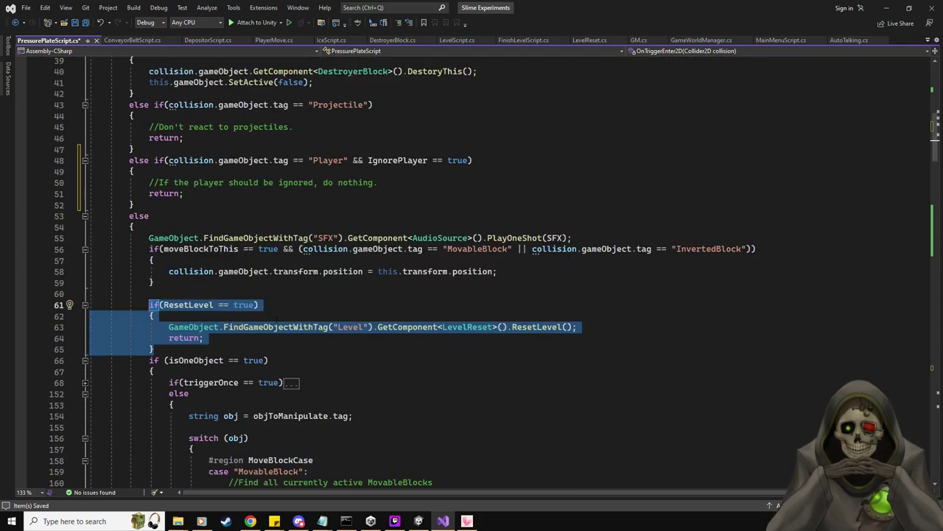
{"action": "scroll", "coordinate": [278, 340], "scroll_direction": "down", "scroll_amount": 4}
{"action": "scroll", "coordinate": [278, 341], "scroll_direction": "up", "scroll_amount": 6}
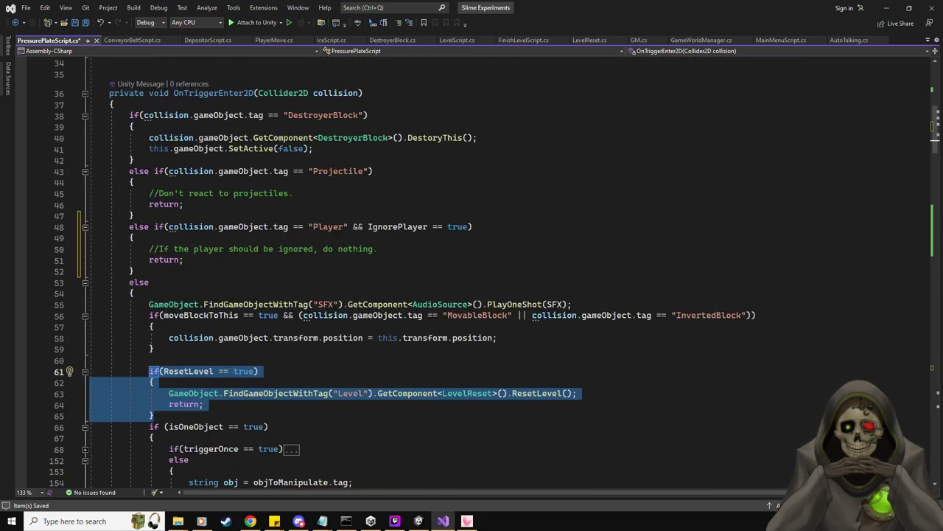
{"action": "left_click_drag", "start_coordinate": [141, 270], "coordinate": [128, 227]}
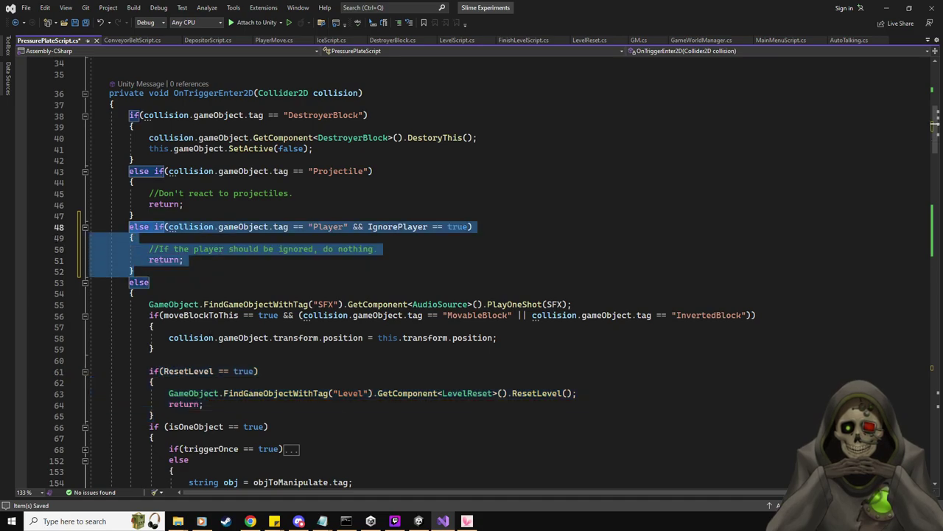
{"action": "scroll", "coordinate": [212, 346], "scroll_direction": "down", "scroll_amount": 20}
{"action": "scroll", "coordinate": [213, 345], "scroll_direction": "down", "scroll_amount": 20}
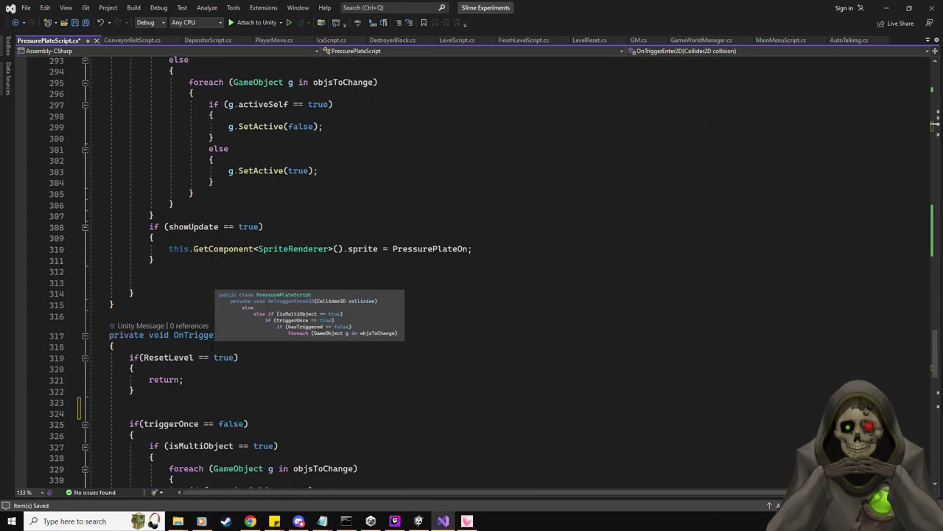
{"action": "scroll", "coordinate": [212, 346], "scroll_direction": "down", "scroll_amount": 3}
{"action": "left_click", "coordinate": [137, 290]}
{"action": "key", "text": "Return"}
{"action": "type", "text": "else if (collision.gameObject.tag == \"Player\" && IgnorePlayer == true) { //If the player should be ignored, do nothing. return; }"}
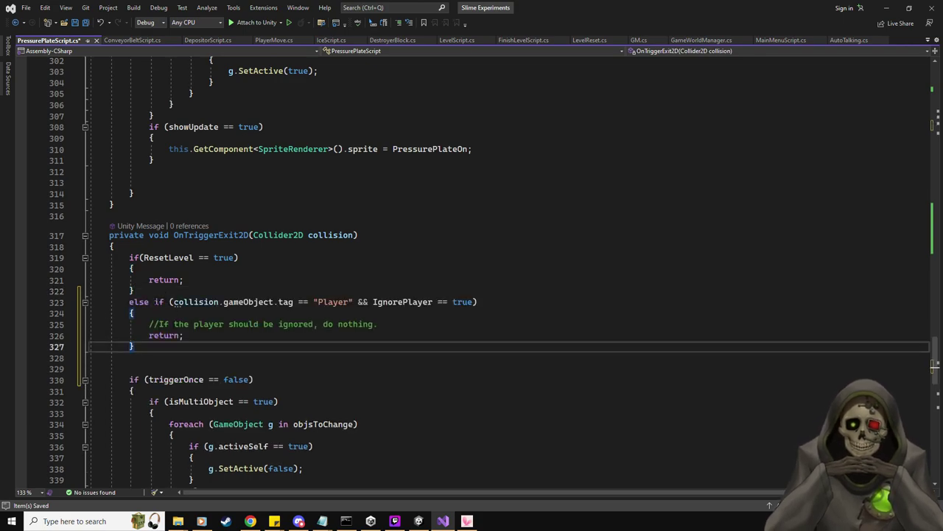
Step: Turn the pasted else-if in OnTriggerExit2D into a standalone if statement and save PressurePlateScript.cs
{"action": "key", "text": "Up"}
{"action": "key", "text": "Up"}
{"action": "key", "text": "Up"}
{"action": "key", "text": "Up"}
{"action": "key", "text": "ctrl+Delete"}
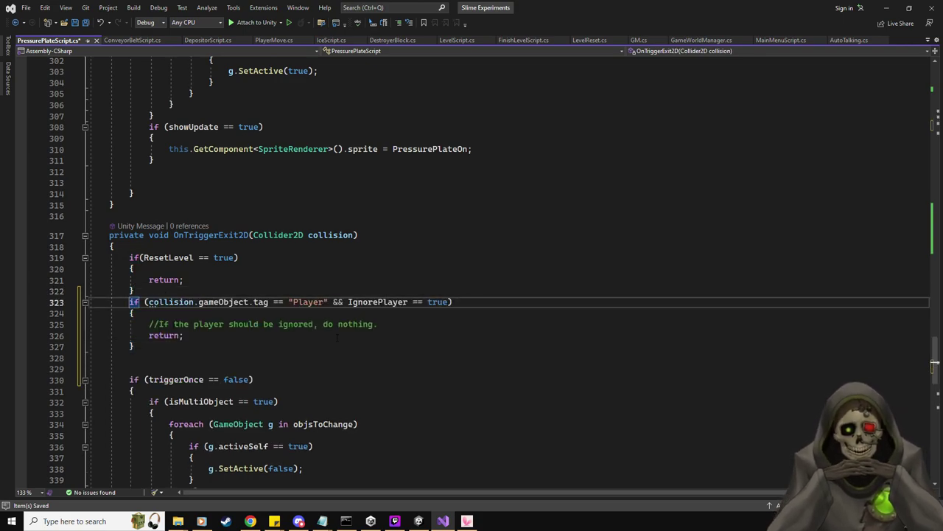
{"action": "scroll", "coordinate": [294, 334], "scroll_direction": "down", "scroll_amount": 5}
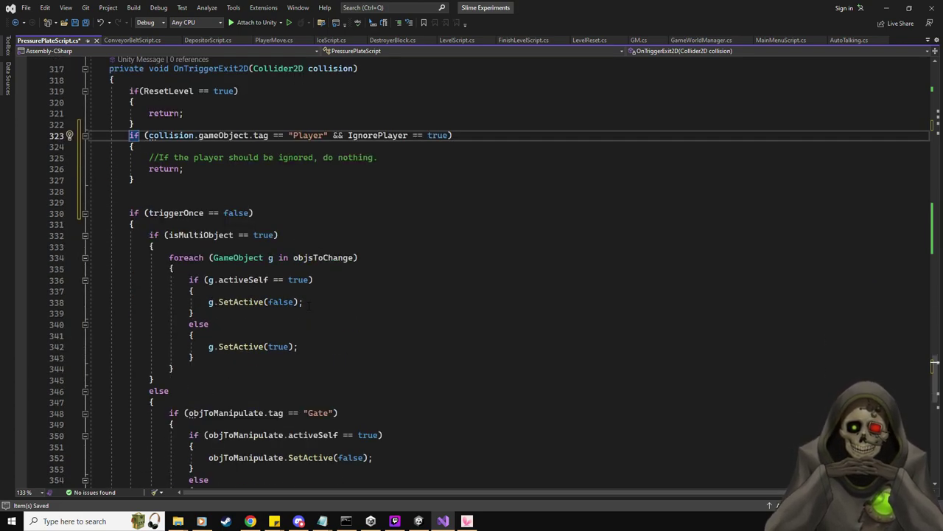
{"action": "scroll", "coordinate": [321, 330], "scroll_direction": "down", "scroll_amount": 10}
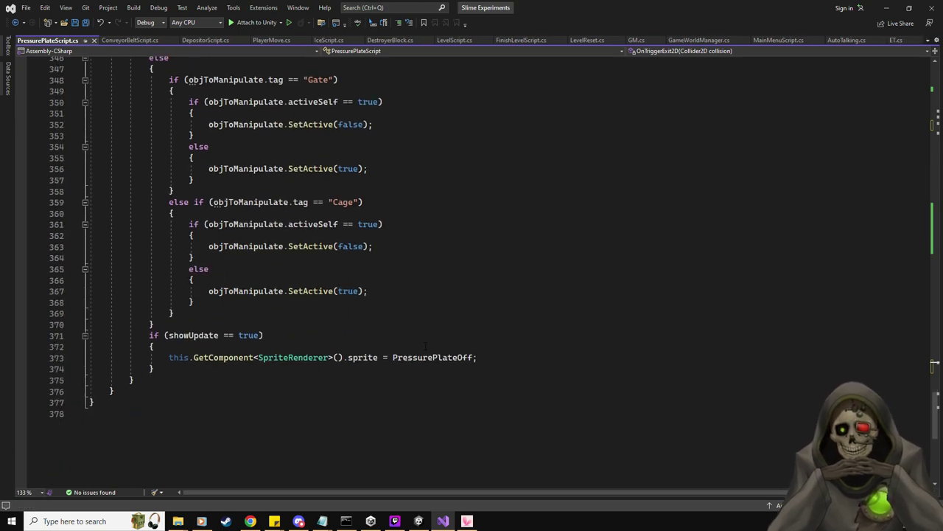
Step: Switch to Unity, start a playtest of the level and stop it again
{"action": "key", "text": "alt+Tab"}
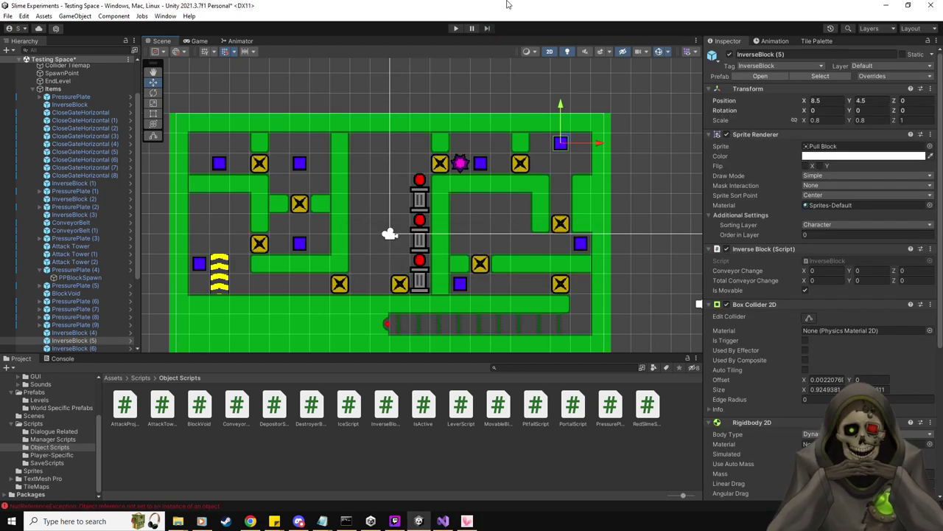
{"action": "left_click", "coordinate": [455, 29]}
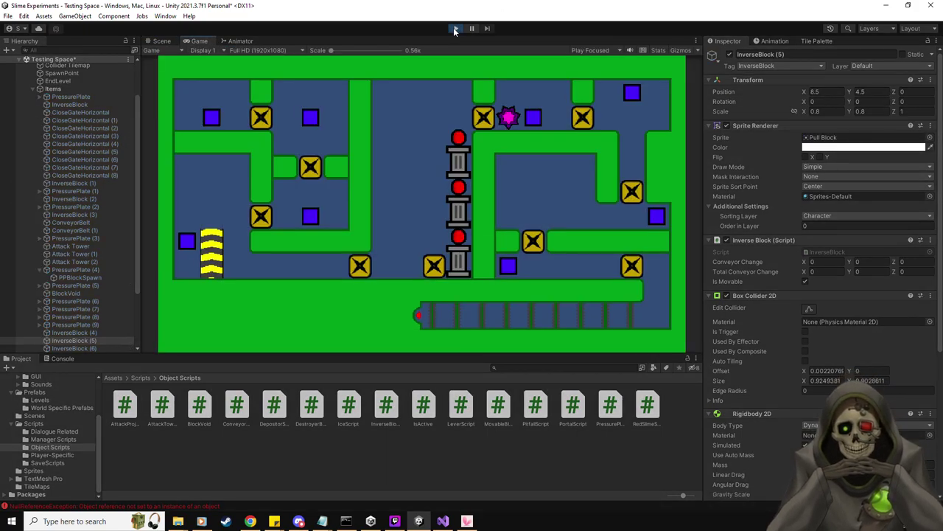
{"action": "key", "text": "ctrl+p"}
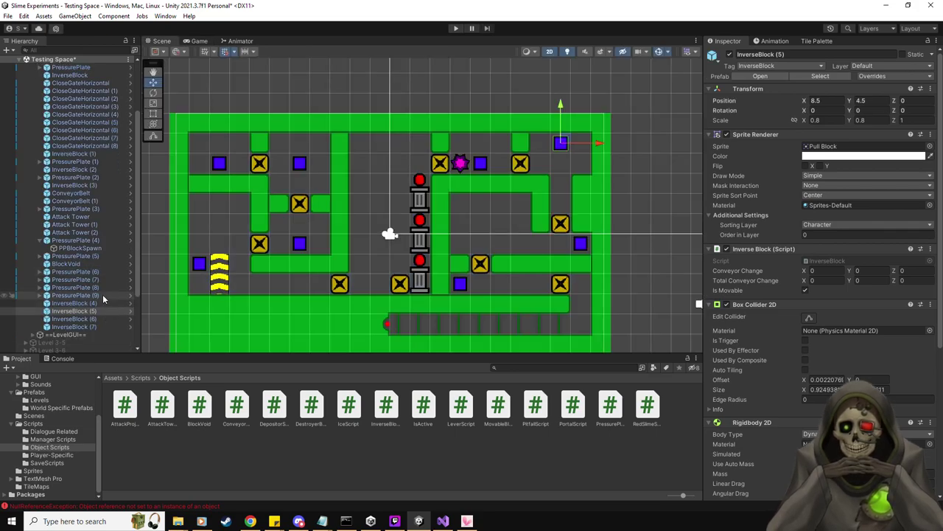
Step: Filter the scene objects by "pressure", select PressurePlate through PressurePlate (9), and enable Ignore Player on all of them
{"action": "left_click", "coordinate": [93, 49]}
{"action": "type", "text": "pressur"}
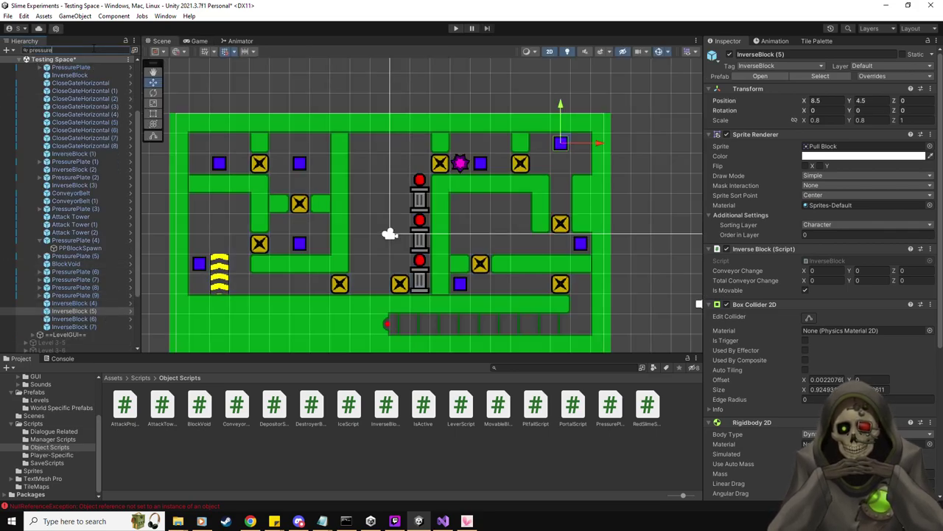
{"action": "type", "text": "e"}
{"action": "left_click", "coordinate": [83, 64]}
{"action": "left_click", "coordinate": [69, 131], "text": "shift"}
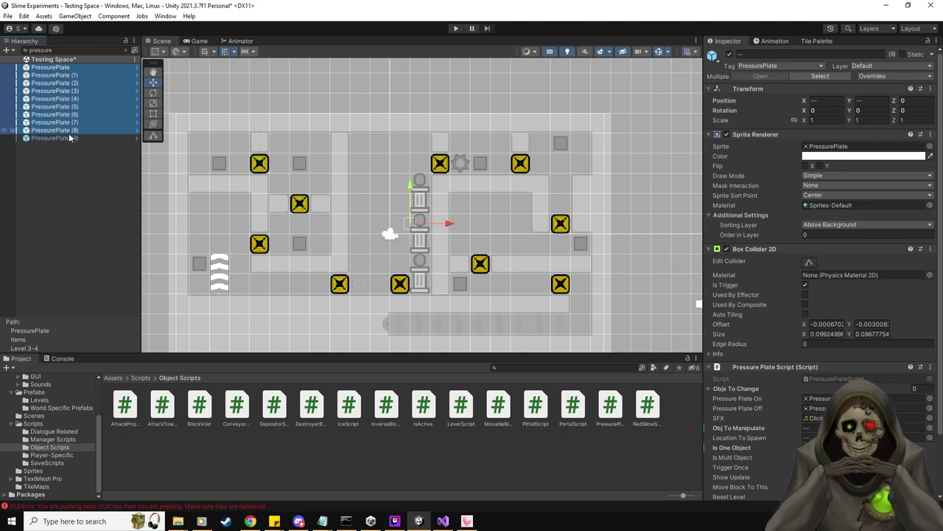
{"action": "left_click", "coordinate": [70, 139], "text": "shift"}
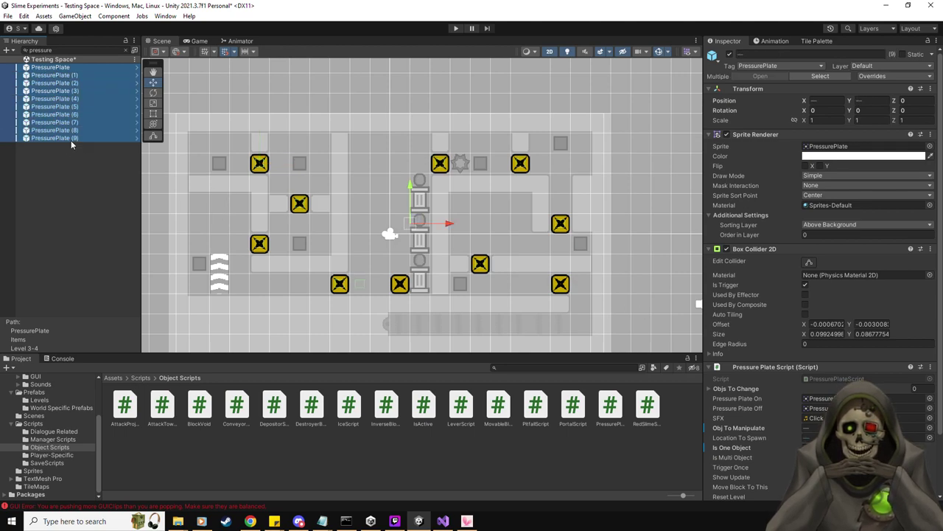
{"action": "scroll", "coordinate": [804, 398], "scroll_direction": "down", "scroll_amount": 3}
{"action": "left_click", "coordinate": [805, 437]}
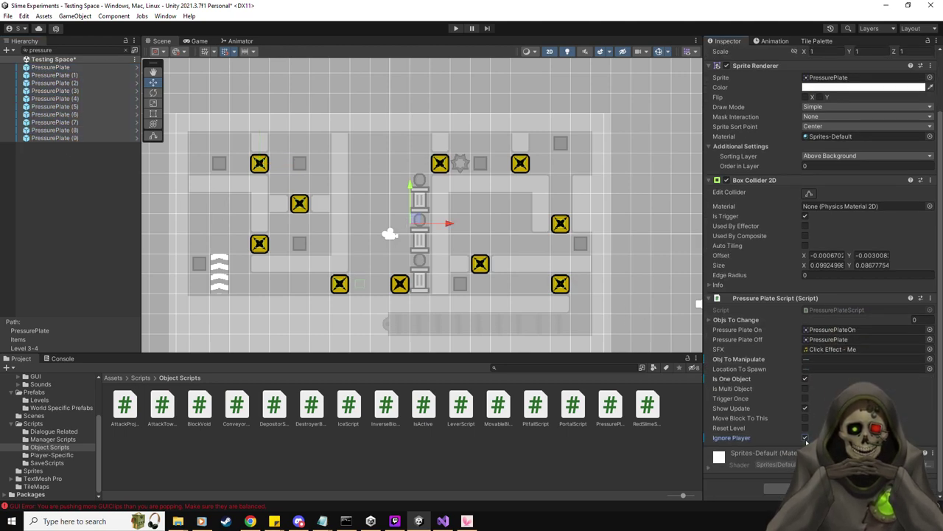
Step: Disable Ignore Player on PressurePlate (4), the plate that spawns an InverseBlock
{"action": "left_click", "coordinate": [74, 138]}
{"action": "key", "text": "Up"}
{"action": "key", "text": "Up"}
{"action": "key", "text": "Up"}
{"action": "key", "text": "Up"}
{"action": "key", "text": "Up"}
{"action": "key", "text": "Up"}
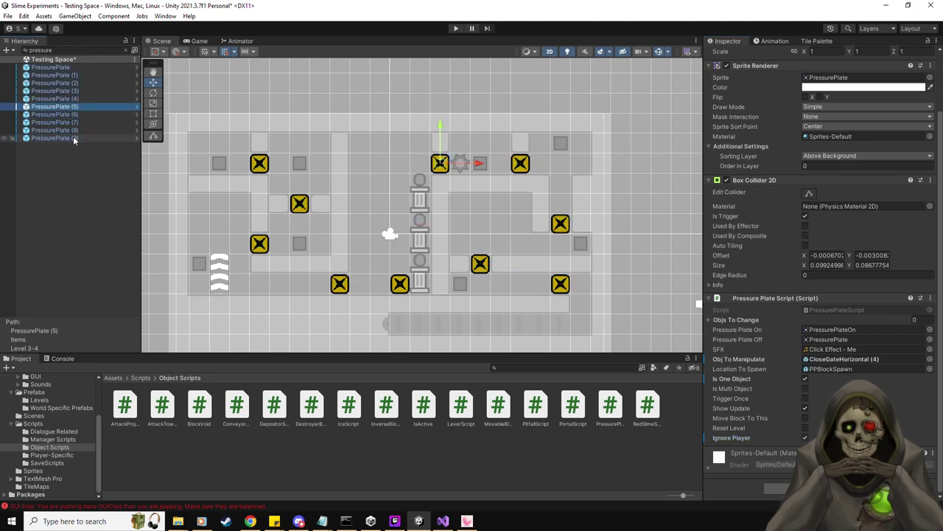
{"action": "key", "text": "Down"}
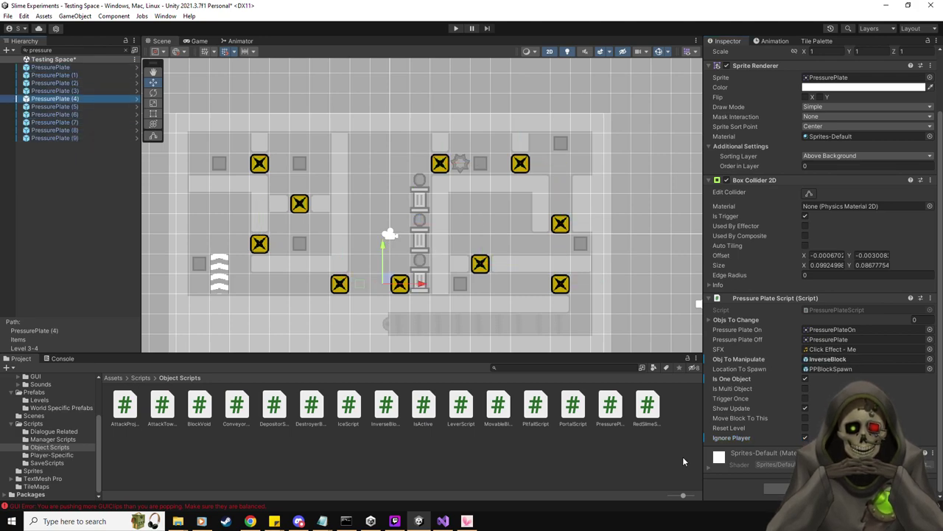
{"action": "left_click", "coordinate": [805, 438]}
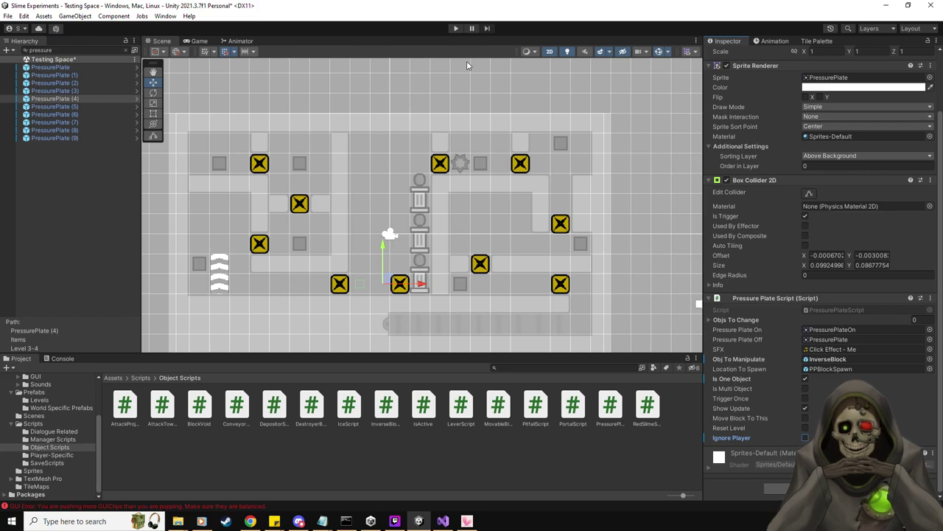
Step: Clear the scene object filter and start a playtest of Level 3-4
{"action": "double_click", "coordinate": [41, 49]}
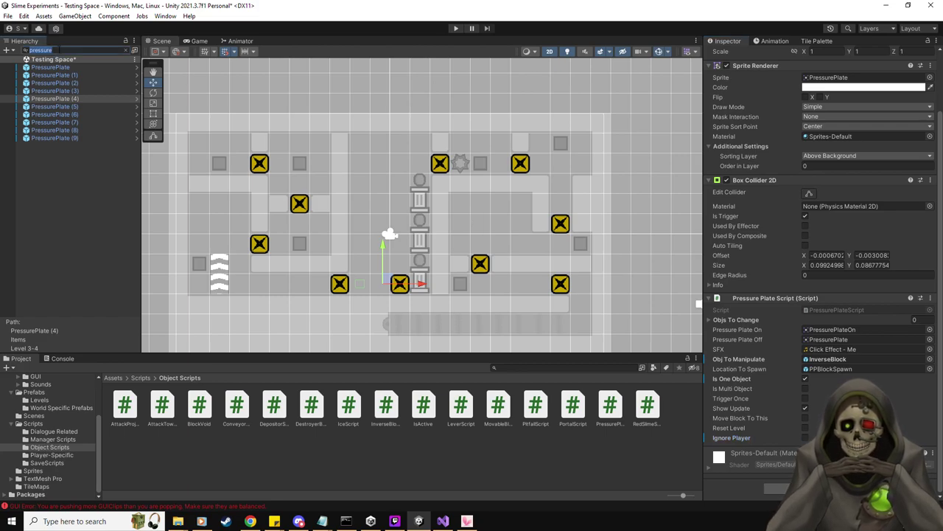
{"action": "key", "text": "BackSpace"}
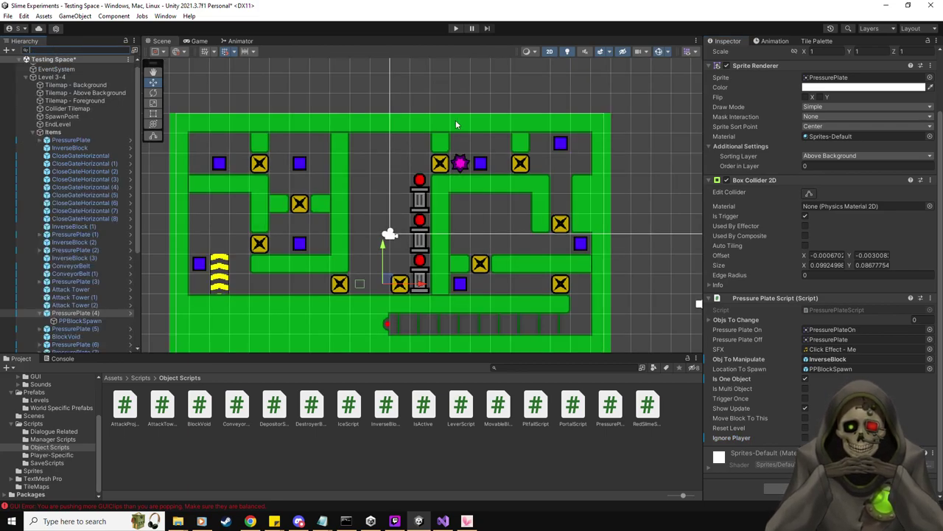
{"action": "left_click", "coordinate": [458, 28]}
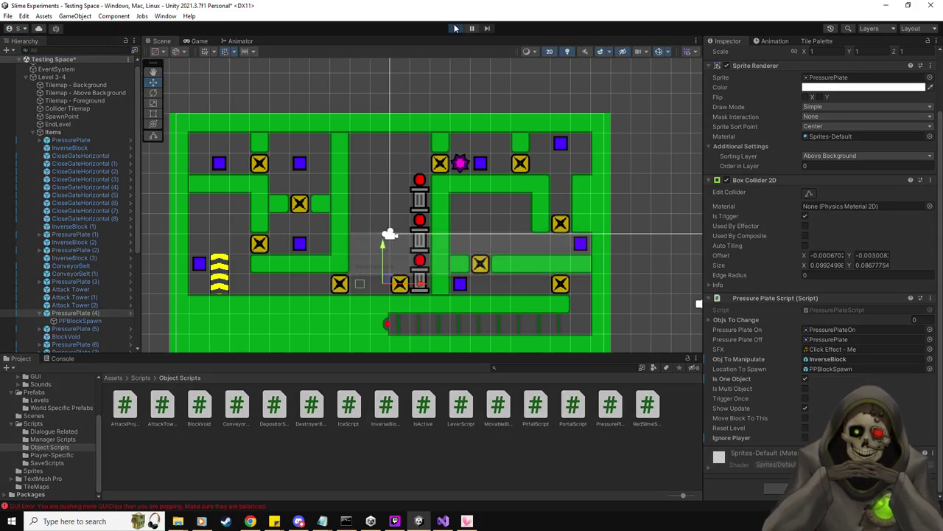
Step: Guide the slime through the first chambers, pulling the inverse blocks onto the first three pressure plates, and head for the conveyor belts
{"action": "key", "text": "Right"}
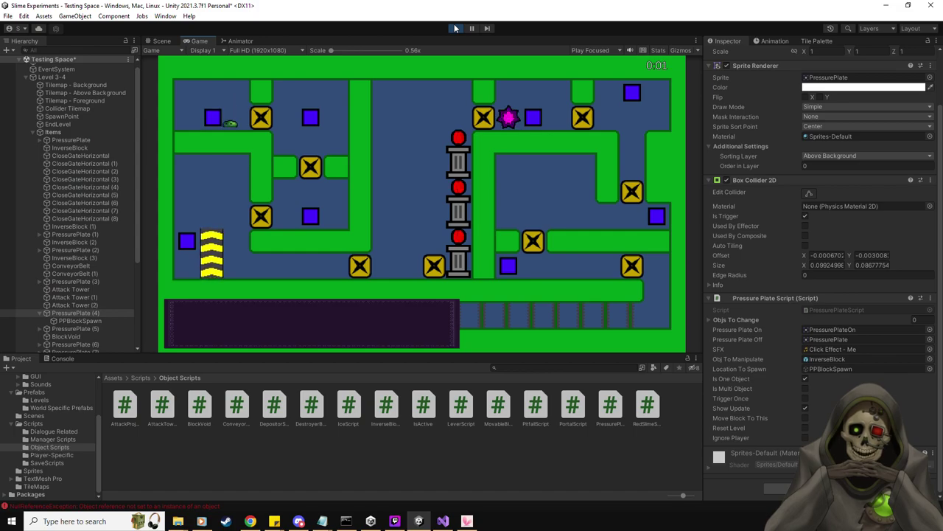
{"action": "key", "text": "Down"}
{"action": "key", "text": "Right"}
{"action": "key", "text": "Right"}
{"action": "key", "text": "Down"}
{"action": "key", "text": "Left"}
{"action": "key", "text": "Down"}
{"action": "key", "text": "Left"}
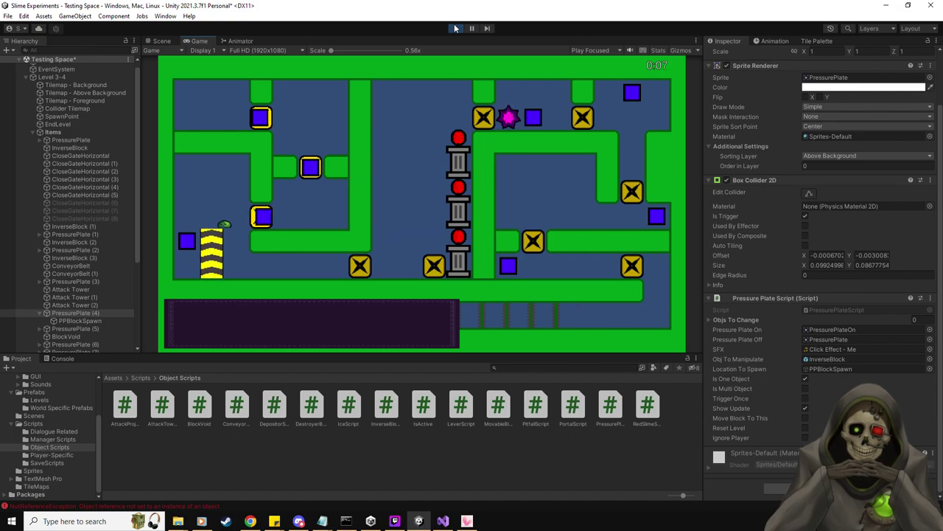
Step: Pull the block beside the conveyor belts onto the plate along the lower corridor, and test the block-spawning plate with the slime
{"action": "key", "text": "Down"}
{"action": "key", "text": "Right"}
{"action": "key", "text": "Right"}
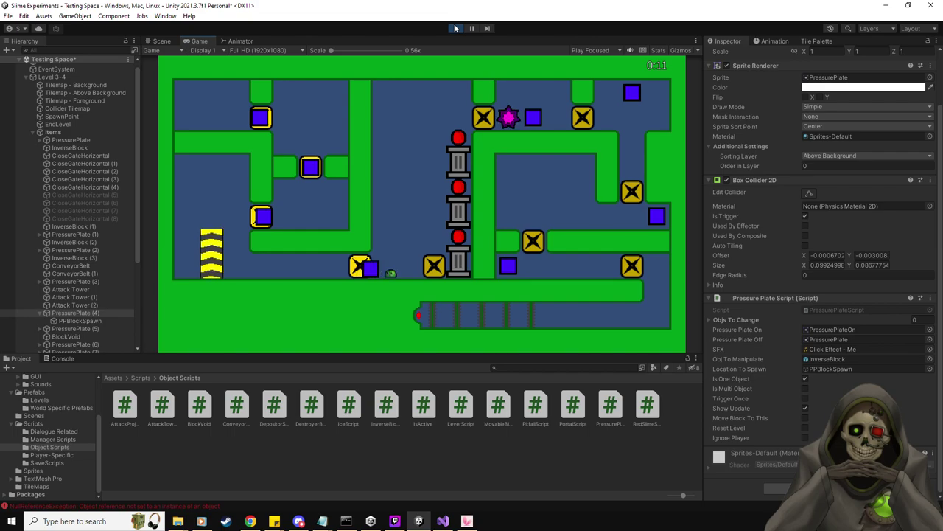
{"action": "key", "text": "Right"}
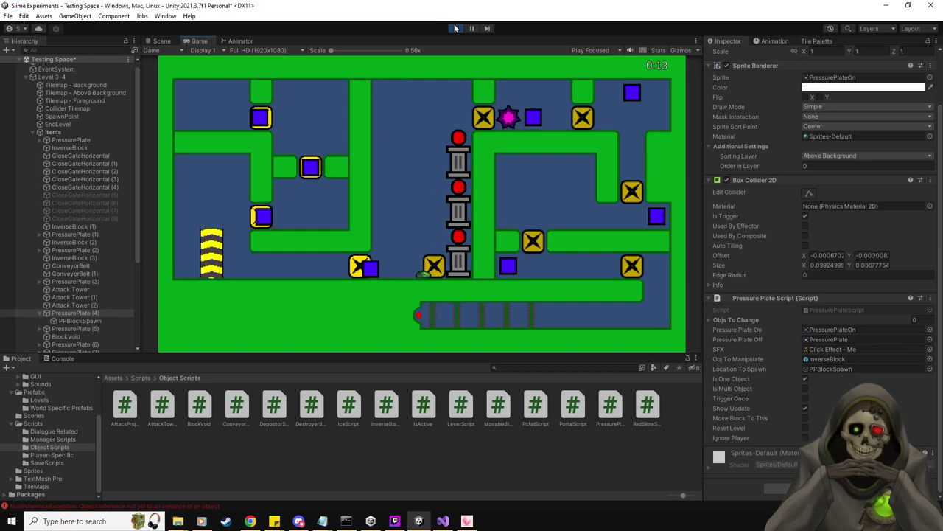
{"action": "key", "text": "Left"}
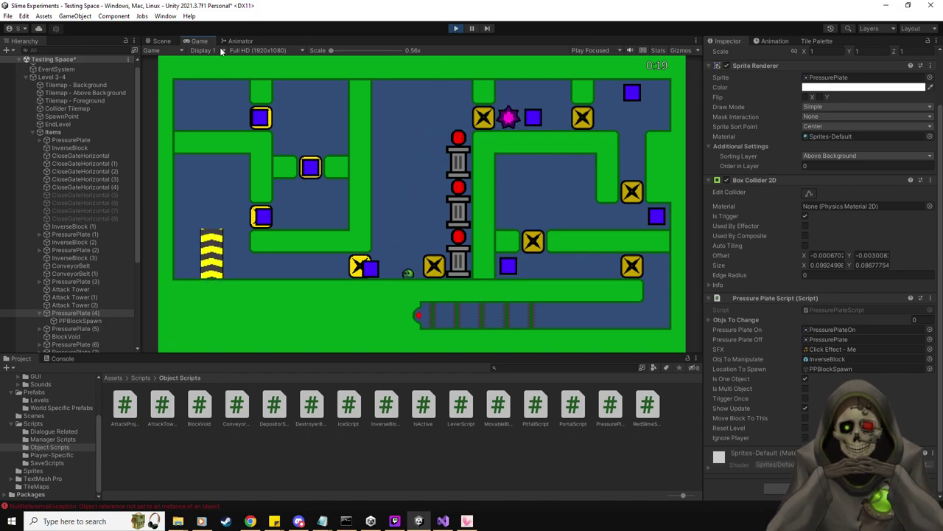
Step: During the playtest, move InverseBlock (3) off PressurePlate (3) in the scene and enable Move Block To This on that plate
{"action": "key", "text": "ctrl+1"}
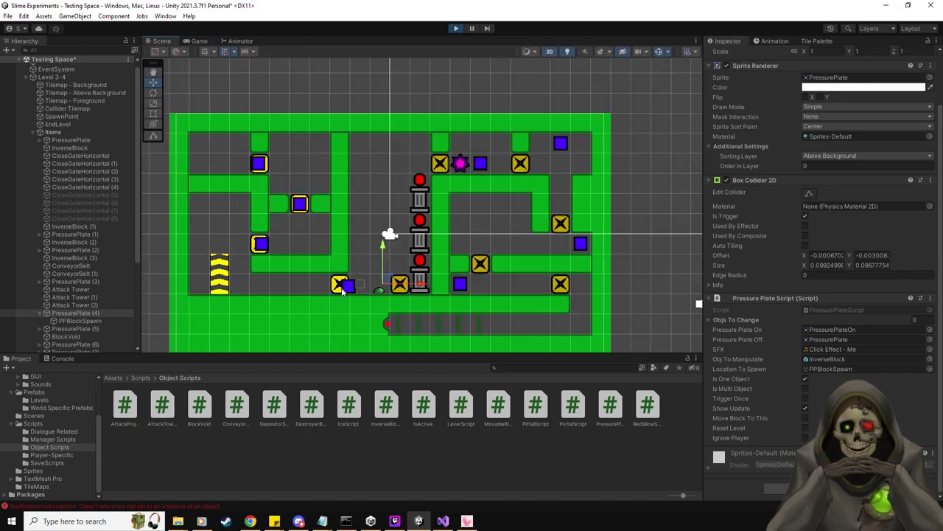
{"action": "scroll", "coordinate": [89, 308], "scroll_direction": "down", "scroll_amount": 4}
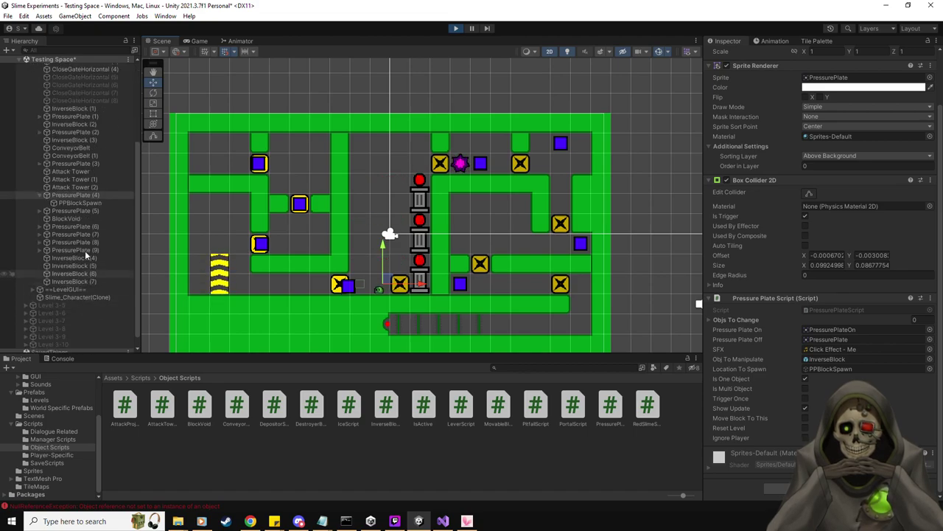
{"action": "left_click", "coordinate": [88, 108]}
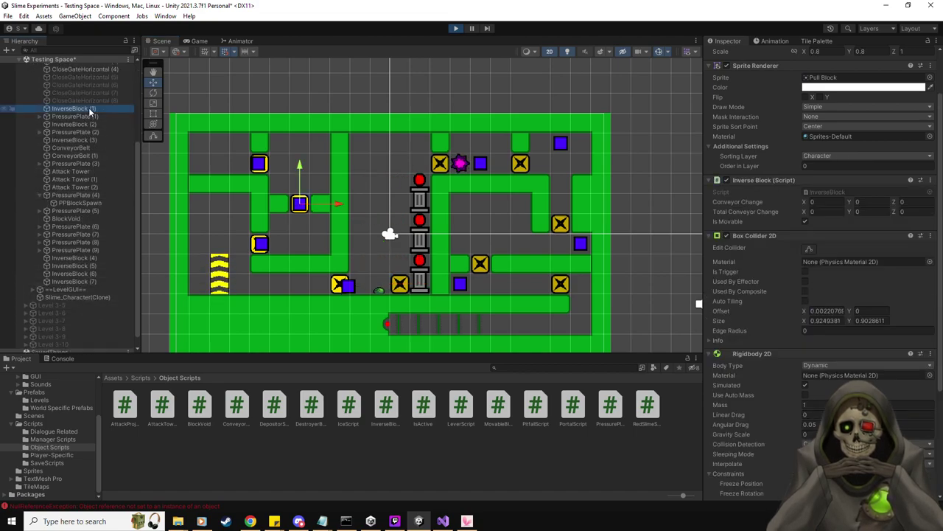
{"action": "left_click", "coordinate": [348, 285]}
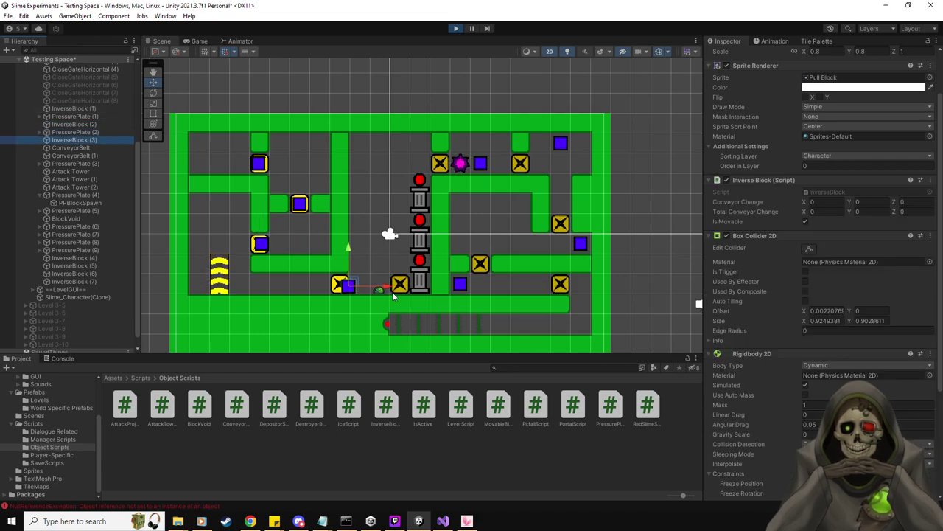
{"action": "left_click", "coordinate": [341, 286]}
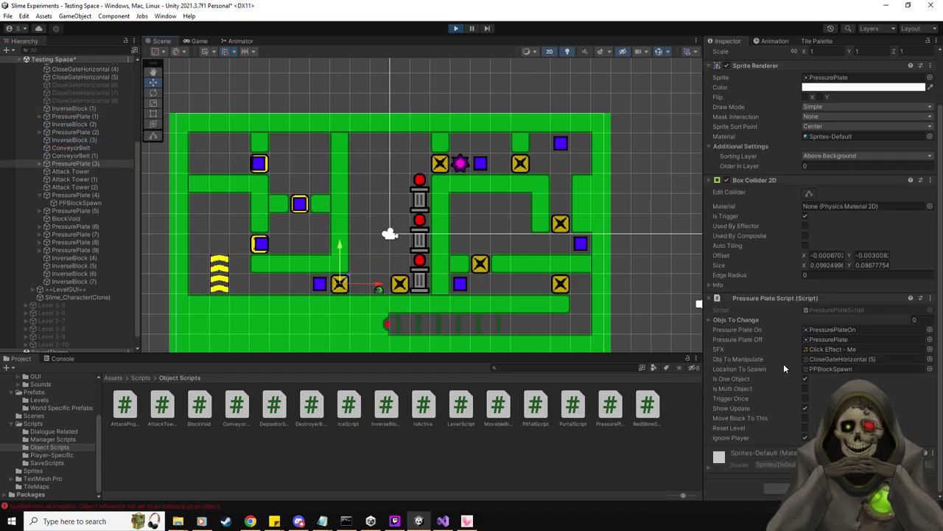
{"action": "left_click", "coordinate": [805, 418]}
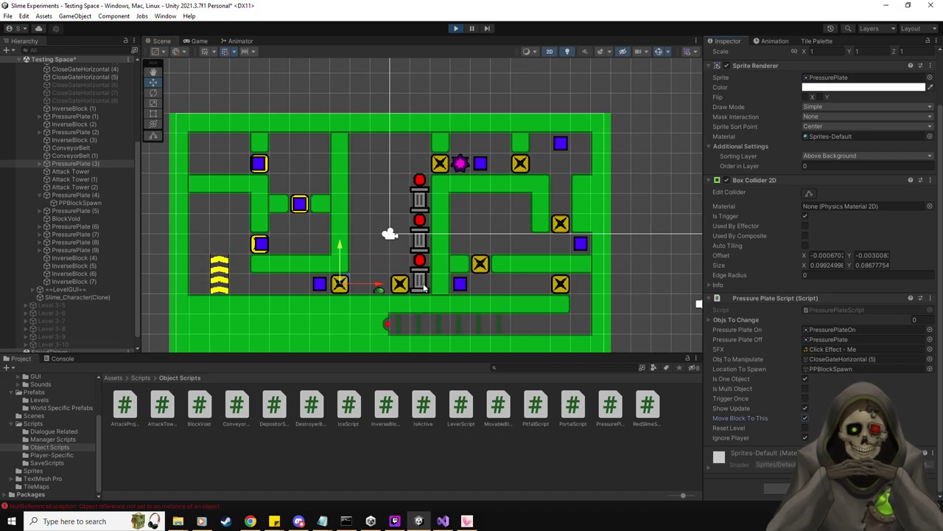
Step: Resume playing, pull the block onto PressurePlate (3), spawn a block from PressurePlate (4) and start pulling it up the central shaft
{"action": "left_click", "coordinate": [201, 41]}
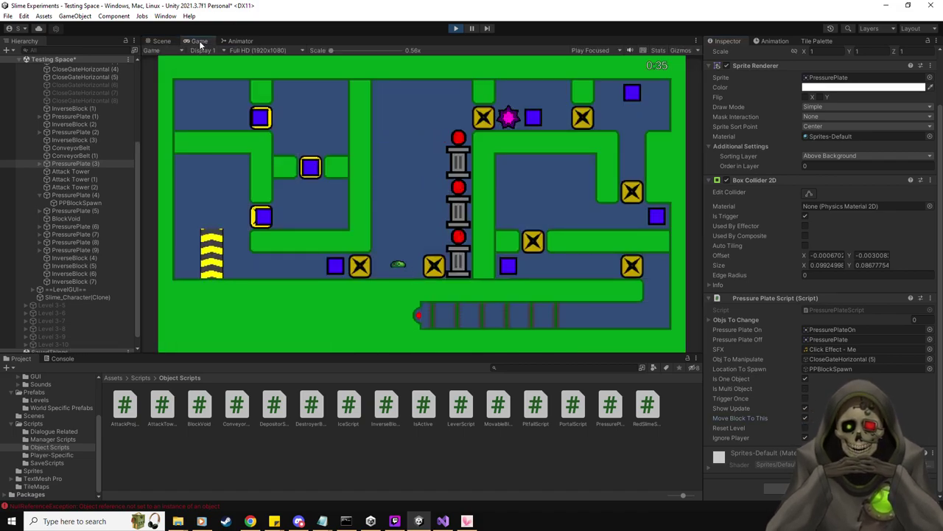
{"action": "key", "text": "Right"}
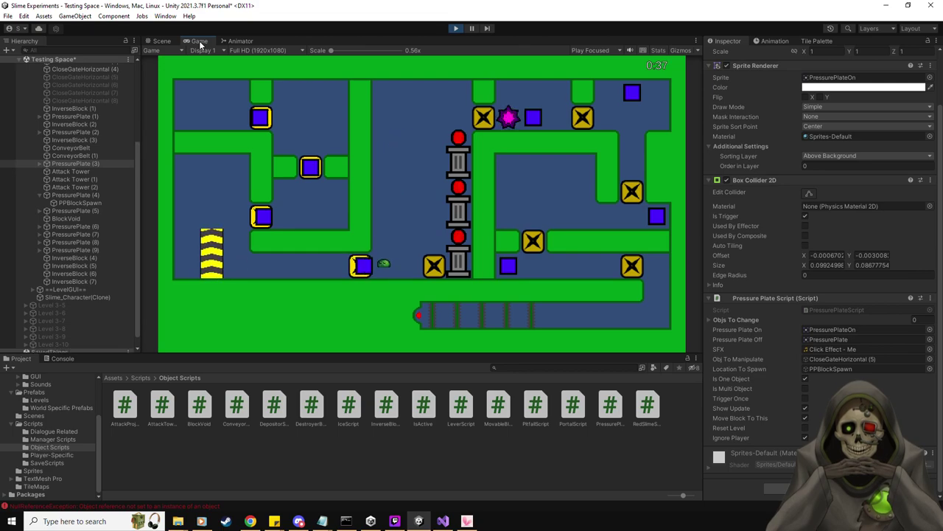
{"action": "key", "text": "Right"}
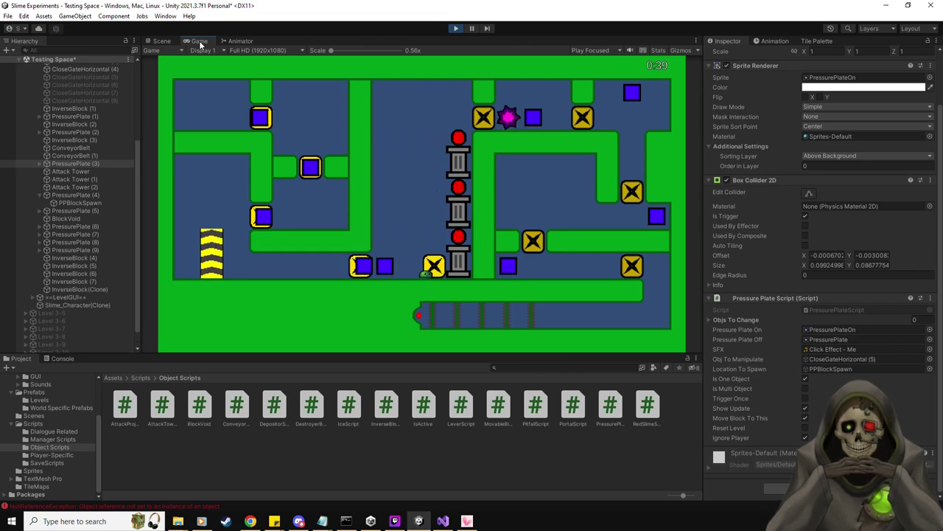
{"action": "key", "text": "Left"}
{"action": "key", "text": "Up"}
{"action": "key", "text": "Right"}
{"action": "key", "text": "Left"}
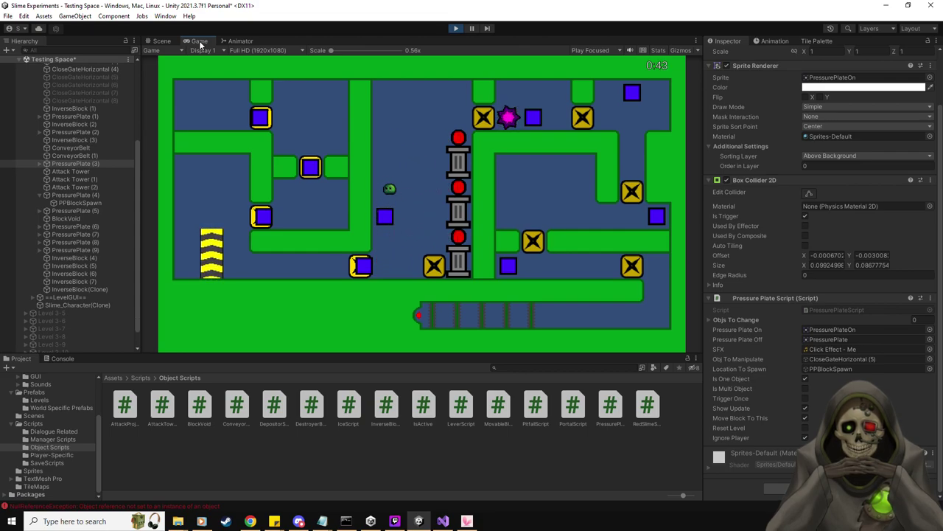
Step: Pull the spawned block up past the attack towers and onto the pressure plate beside the block void
{"action": "key", "text": "Up"}
{"action": "key", "text": "Right"}
{"action": "key", "text": "Left"}
{"action": "key", "text": "Up"}
{"action": "key", "text": "Right"}
{"action": "key", "text": "Right"}
{"action": "key", "text": "Right"}
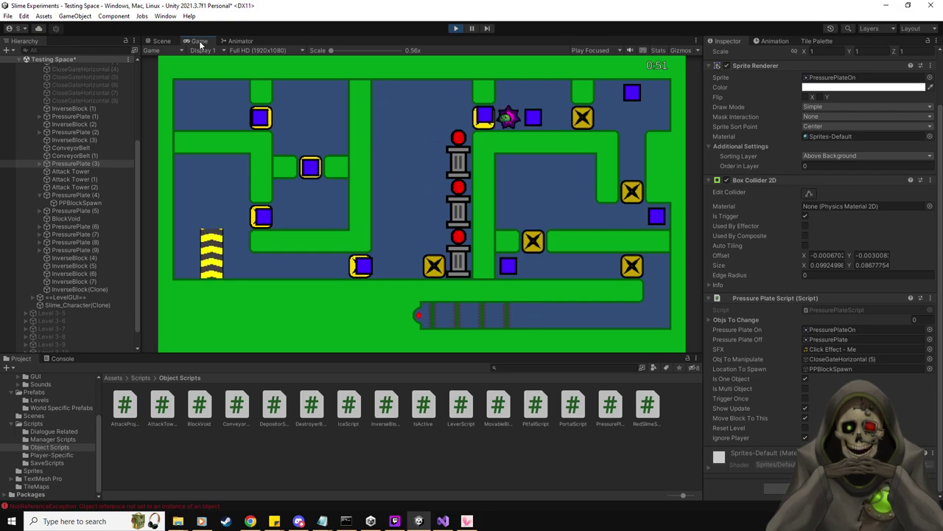
Step: Pull the block beyond the block void onto the next plate, and the upper corner block down onto the plate below it
{"action": "key", "text": "Up"}
{"action": "key", "text": "Right"}
{"action": "key", "text": "Right"}
{"action": "key", "text": "Right"}
{"action": "key", "text": "Down"}
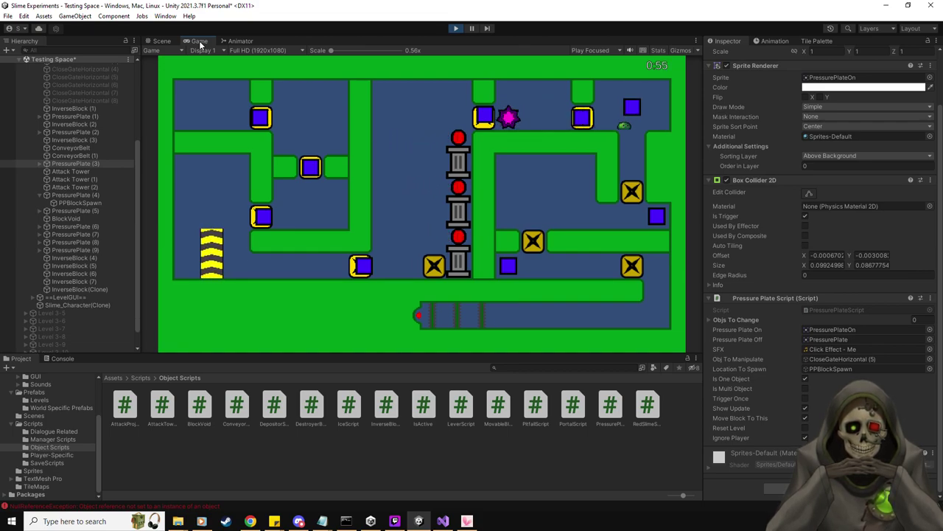
{"action": "key", "text": "Down"}
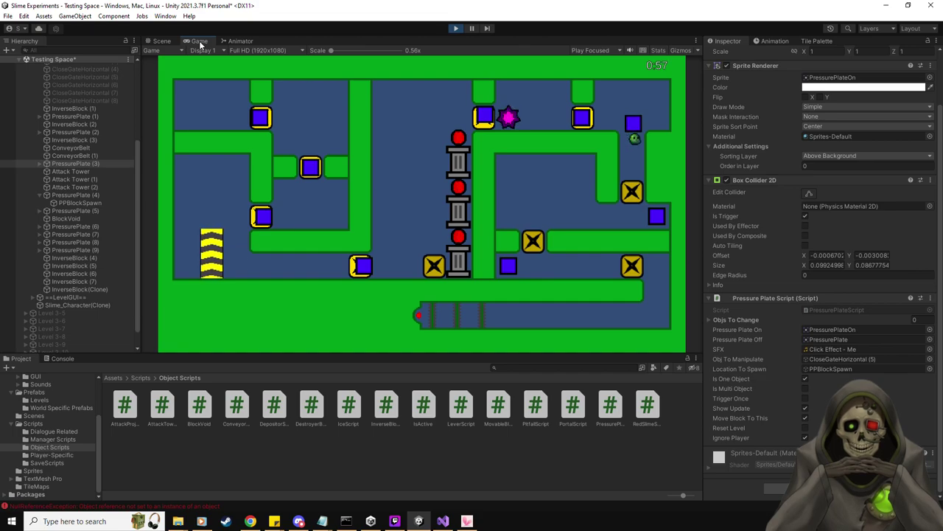
{"action": "key", "text": "Down"}
Step: Pull the side-alcove block across the middle chamber and down onto the plate in the passage to the bottom corridor
{"action": "key", "text": "Left"}
{"action": "key", "text": "Left"}
{"action": "key", "text": "Left"}
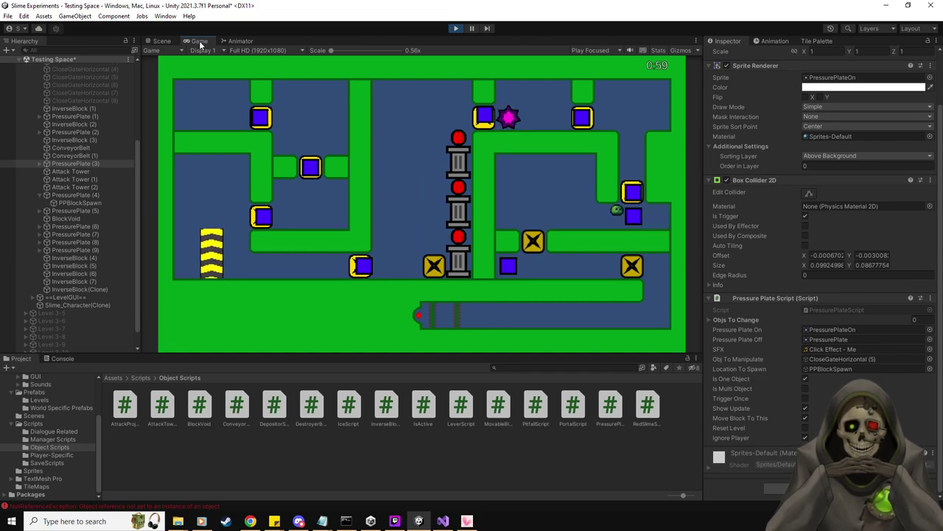
{"action": "key", "text": "Left"}
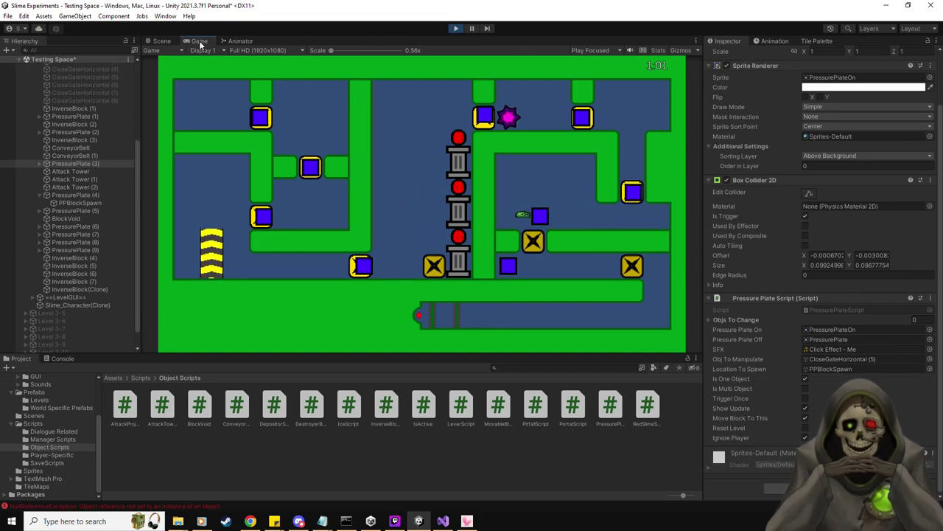
{"action": "key", "text": "Up"}
{"action": "key", "text": "Up"}
{"action": "key", "text": "Left"}
{"action": "key", "text": "Down"}
{"action": "key", "text": "Right"}
{"action": "key", "text": "Down"}
{"action": "key", "text": "Down"}
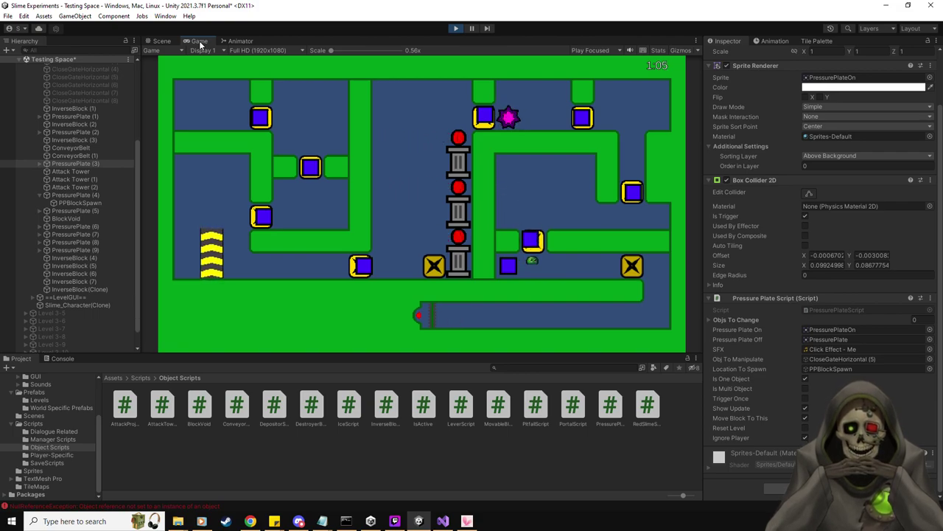
Step: Pull the bottom corridor's block onto the final pressure plate and stop the playtest
{"action": "key", "text": "Right"}
{"action": "key", "text": "Right"}
{"action": "key", "text": "Right"}
{"action": "key", "text": "Right"}
{"action": "key", "text": "Right"}
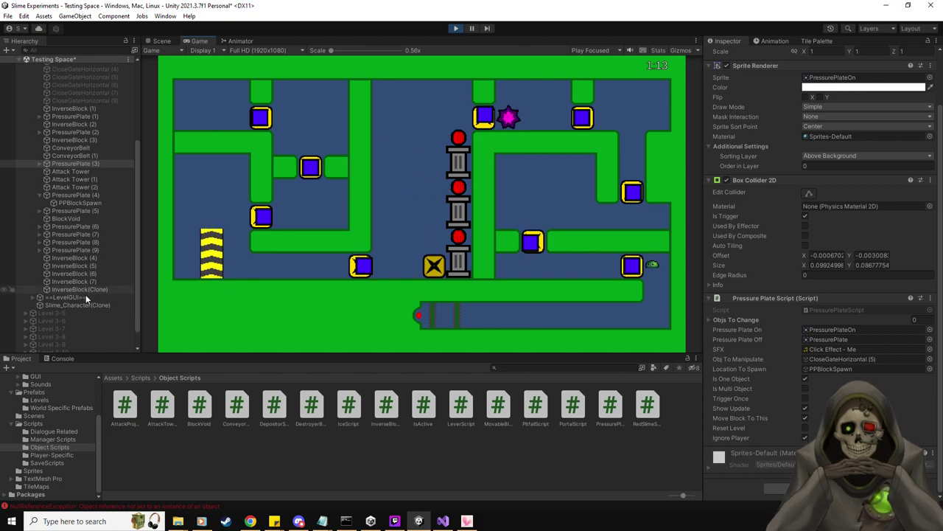
{"action": "left_click", "coordinate": [457, 28]}
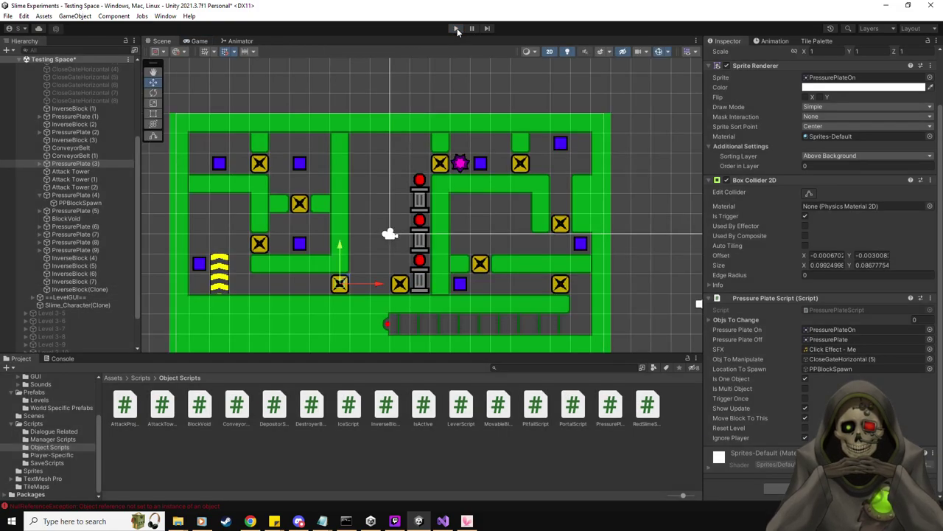
Step: Set Obj To Manipulate of PressurePlate (9) to CloseGateHorizontal
{"action": "left_click", "coordinate": [87, 251]}
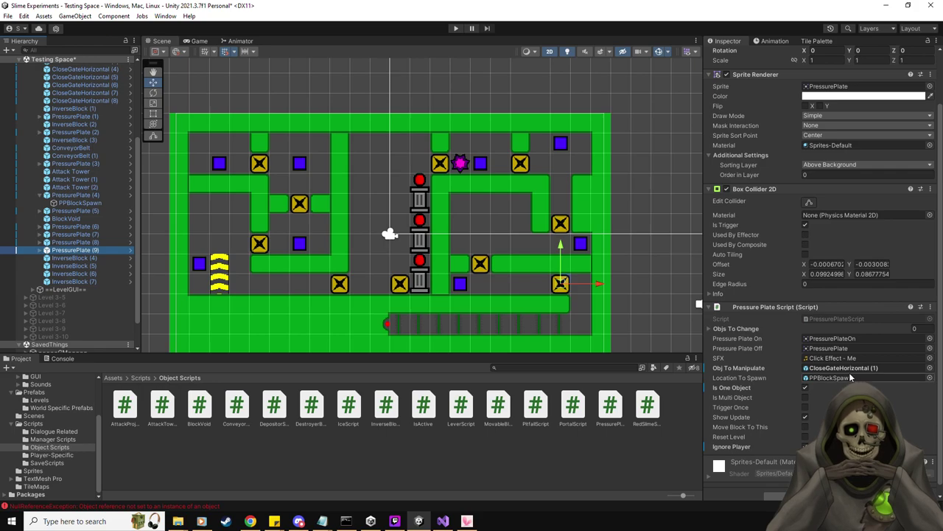
{"action": "scroll", "coordinate": [103, 207], "scroll_direction": "up", "scroll_amount": 3}
{"action": "left_click_drag", "start_coordinate": [89, 125], "coordinate": [858, 367]}
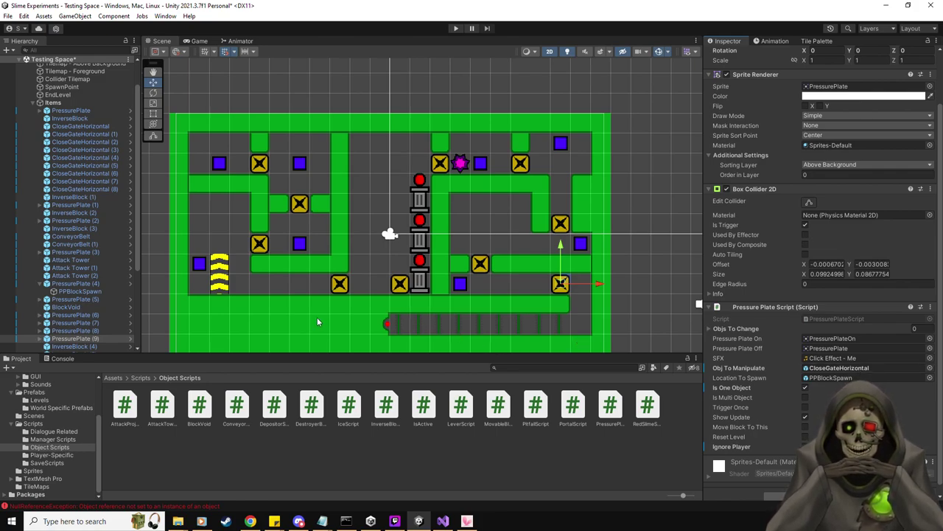
Step: Move PPBlockSpawn, the spawn point under PressurePlate (4), closer to the plate, to about X -1.49
{"action": "left_click", "coordinate": [103, 283]}
{"action": "scroll", "coordinate": [454, 322], "scroll_direction": "up", "scroll_amount": 2}
{"action": "left_click", "coordinate": [351, 280]}
{"action": "left_click_drag", "start_coordinate": [391, 282], "coordinate": [402, 282]}
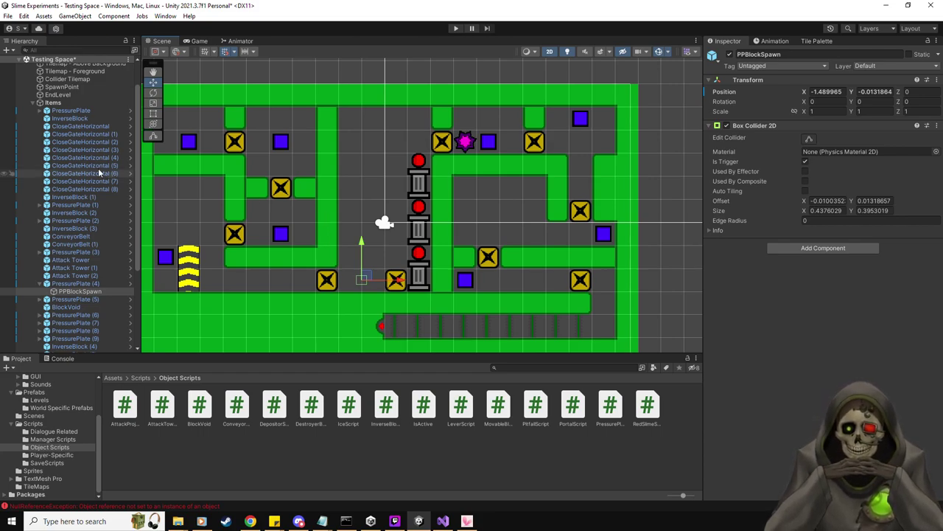
Step: Add the InverseBlock prefab to Items Respawn in Level 3-4's Level Reset script and set the list size to 8
{"action": "scroll", "coordinate": [92, 166], "scroll_direction": "up", "scroll_amount": 2}
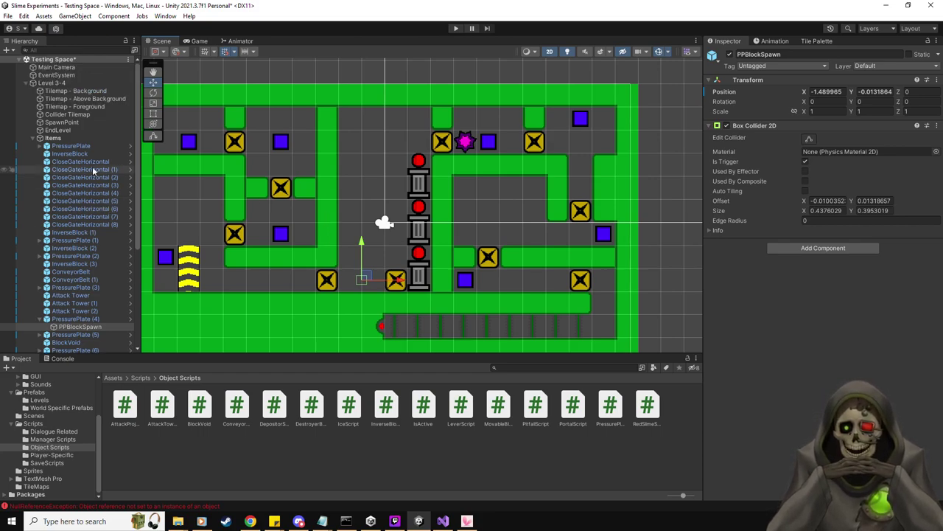
{"action": "left_click", "coordinate": [65, 80]}
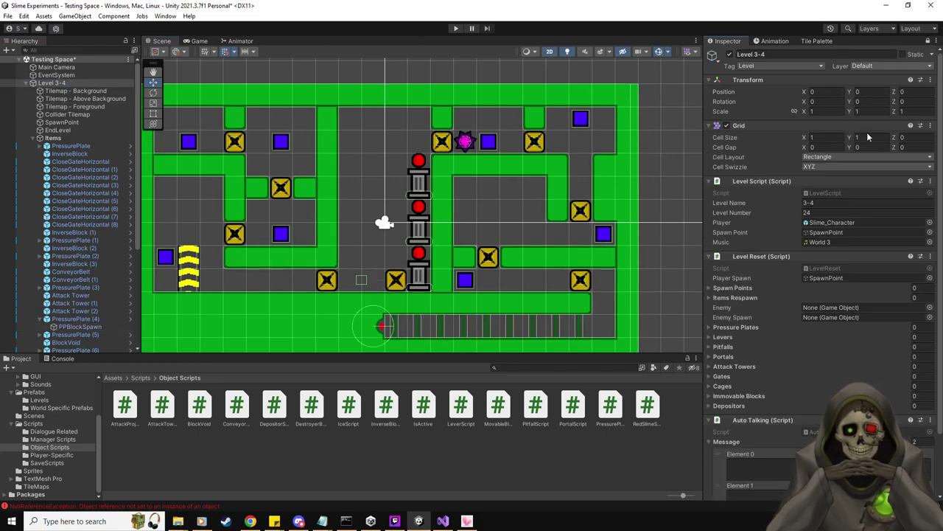
{"action": "left_click", "coordinate": [33, 392]}
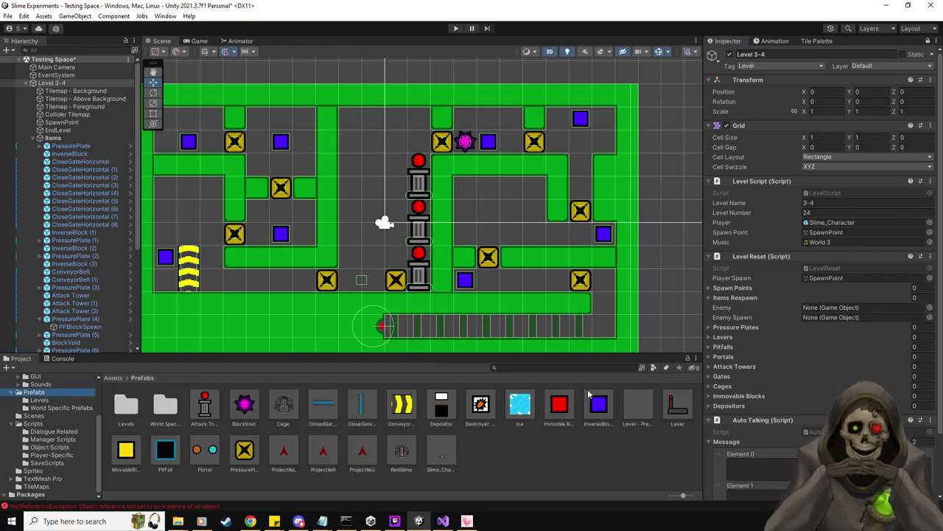
{"action": "left_click_drag", "start_coordinate": [597, 419], "coordinate": [759, 302]}
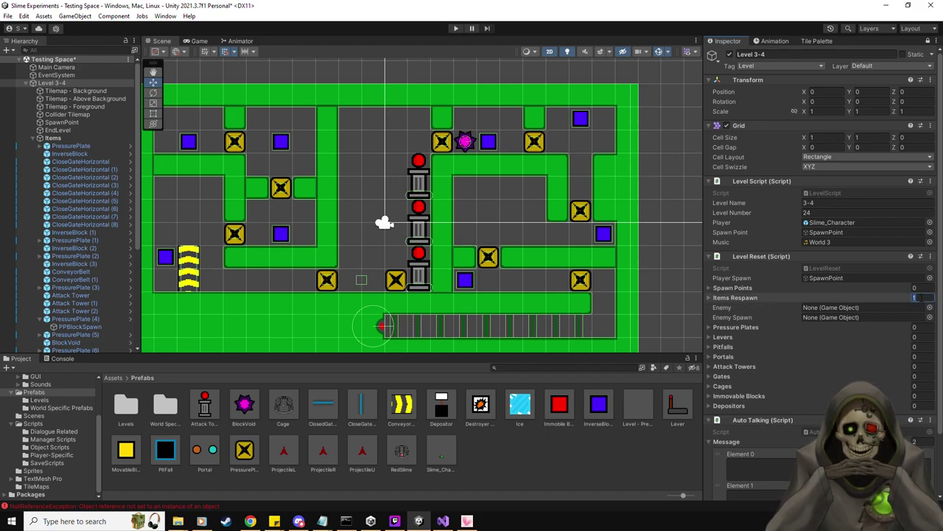
{"action": "type", "text": "8"}
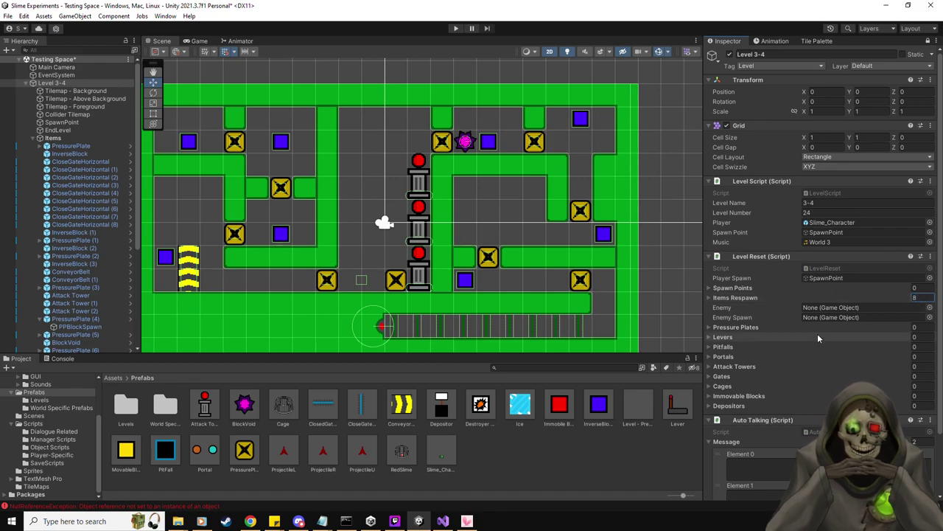
Step: Create an empty child object under Items and name it BlockSpawn
{"action": "right_click", "coordinate": [61, 140]}
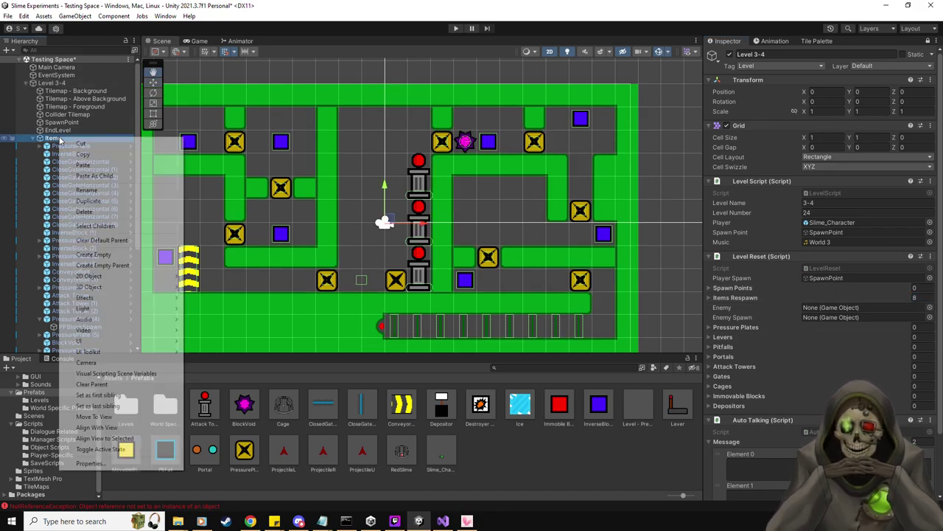
{"action": "left_click", "coordinate": [103, 255]}
{"action": "type", "text": "BlockPl"}
{"action": "key", "text": "BackSpace"}
{"action": "key", "text": "BackSpace"}
{"action": "type", "text": "Spawn"}
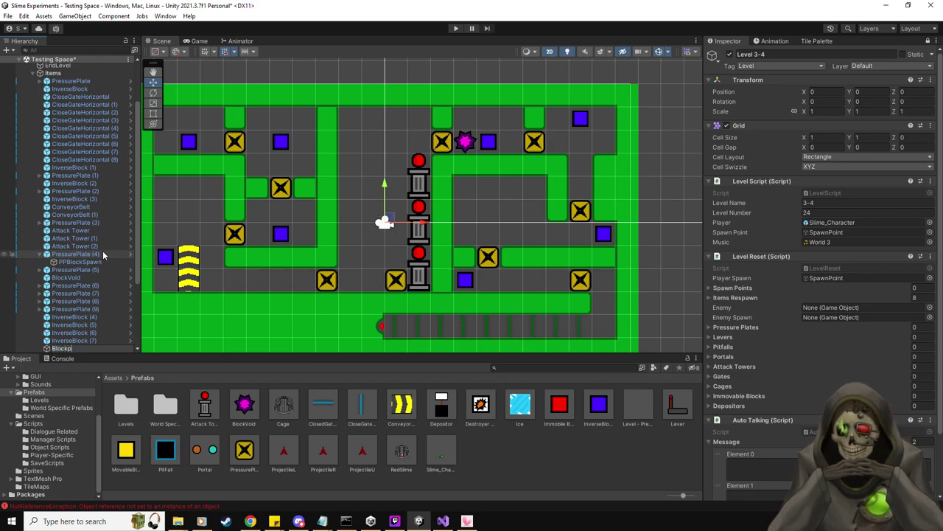
{"action": "key", "text": "Return"}
Step: Duplicate BlockSpawn seven times to have one spawn point per inverse block
{"action": "key", "text": "ctrl+d"}
{"action": "key", "text": "ctrl+d"}
{"action": "key", "text": "ctrl+d"}
{"action": "key", "text": "ctrl+d"}
{"action": "key", "text": "ctrl+d"}
{"action": "key", "text": "ctrl+d"}
{"action": "key", "text": "ctrl+d"}
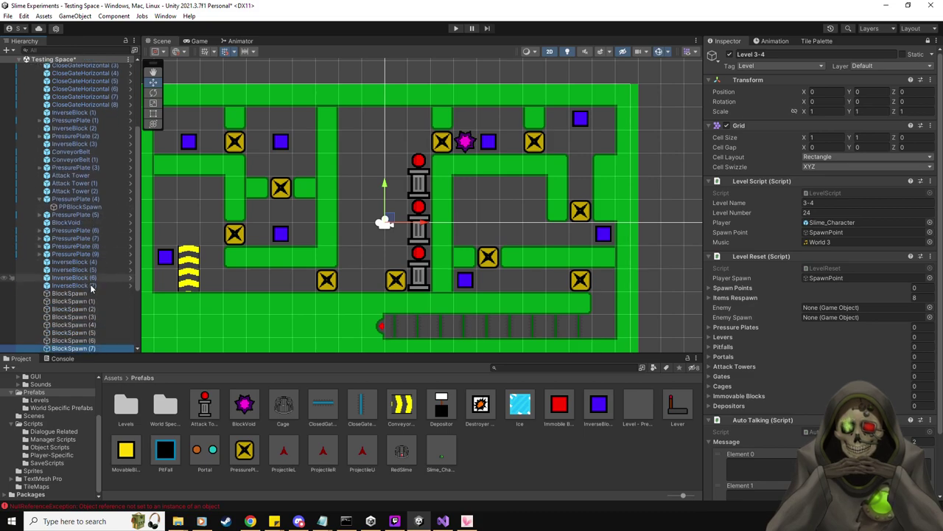
Step: Add all eight BlockSpawn objects to Spawn Points in Level 3-4's Level Reset script
{"action": "left_click", "coordinate": [81, 293]}
{"action": "left_click", "coordinate": [96, 348], "text": "shift"}
{"action": "left_click_drag", "start_coordinate": [79, 295], "coordinate": [760, 293]}
Step: Position BlockSpawn through BlockSpawn (3) on the four inverse blocks in the level's left chambers and beside the conveyor belts
{"action": "left_click", "coordinate": [72, 295]}
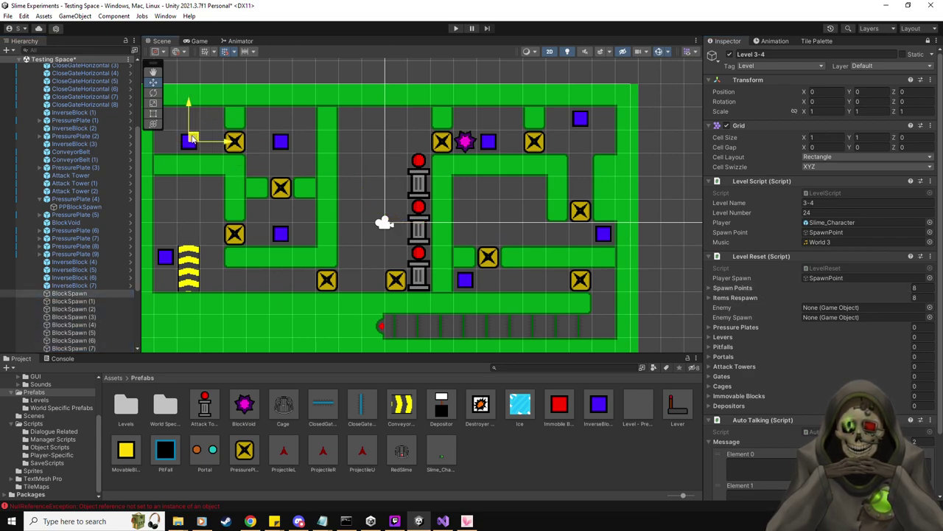
{"action": "left_click", "coordinate": [78, 301]}
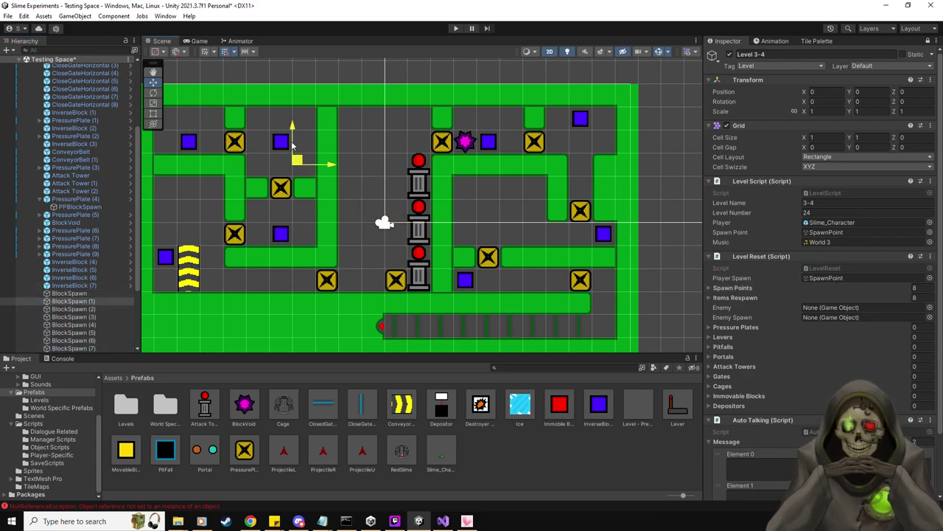
{"action": "key", "text": "Down"}
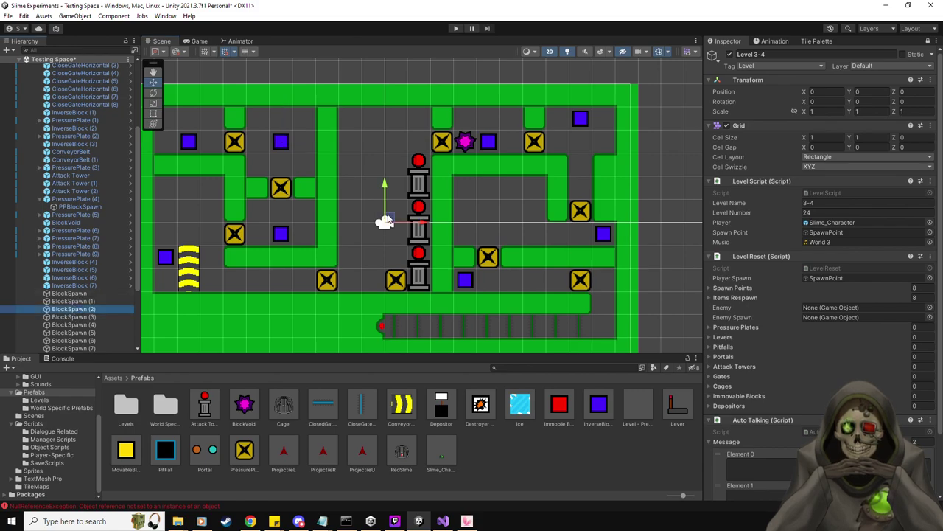
{"action": "key", "text": "Down"}
{"action": "key", "text": "Down"}
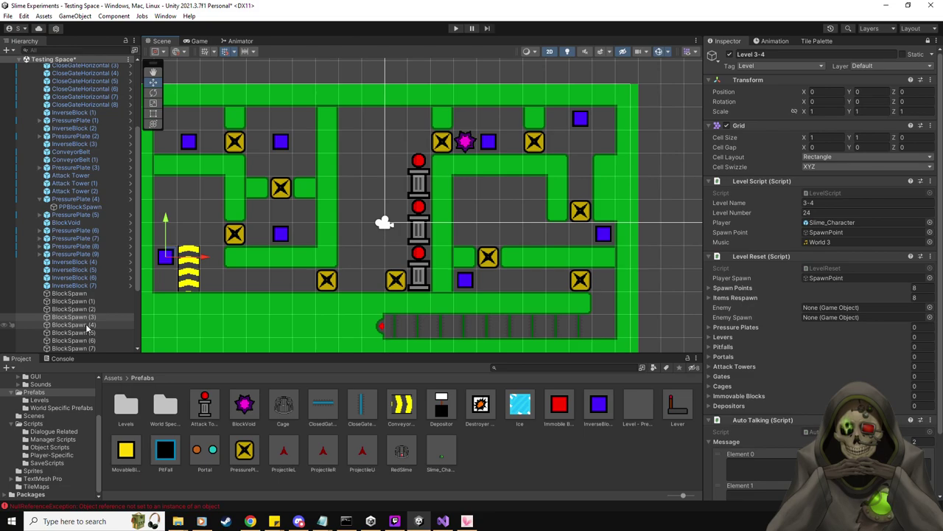
Step: Position BlockSpawn (4) through BlockSpawn (7) on the four inverse blocks in the level's right-hand chambers
{"action": "left_click", "coordinate": [87, 329]}
{"action": "key", "text": "Down"}
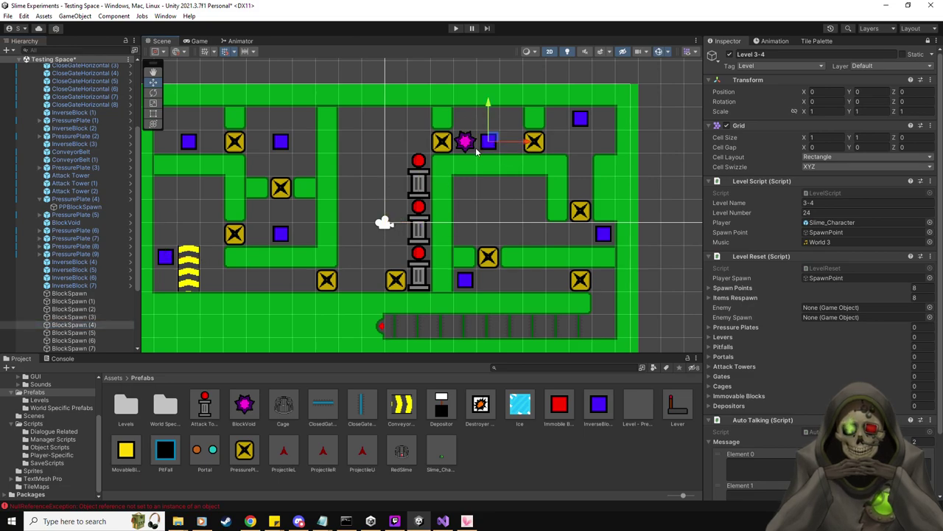
{"action": "left_click_drag", "start_coordinate": [388, 222], "coordinate": [580, 118]}
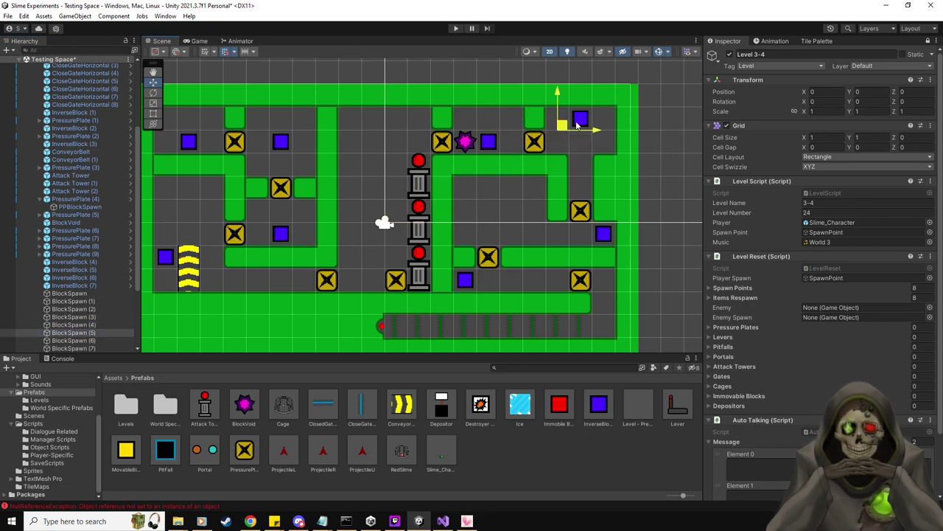
{"action": "left_click", "coordinate": [47, 341]}
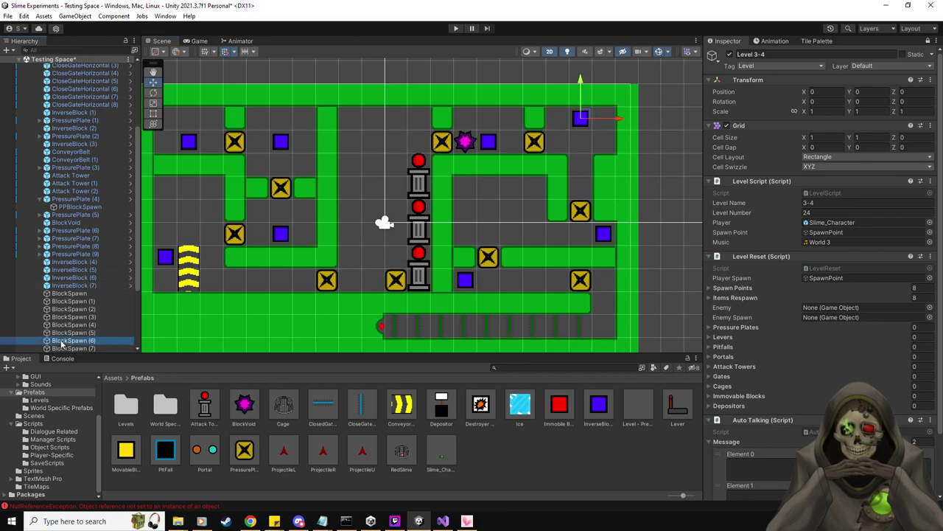
{"action": "left_click_drag", "start_coordinate": [388, 219], "coordinate": [616, 234]}
{"action": "key", "text": "Down"}
{"action": "left_click_drag", "start_coordinate": [389, 221], "coordinate": [469, 277]}
{"action": "scroll", "coordinate": [64, 270], "scroll_direction": "down", "scroll_amount": 2}
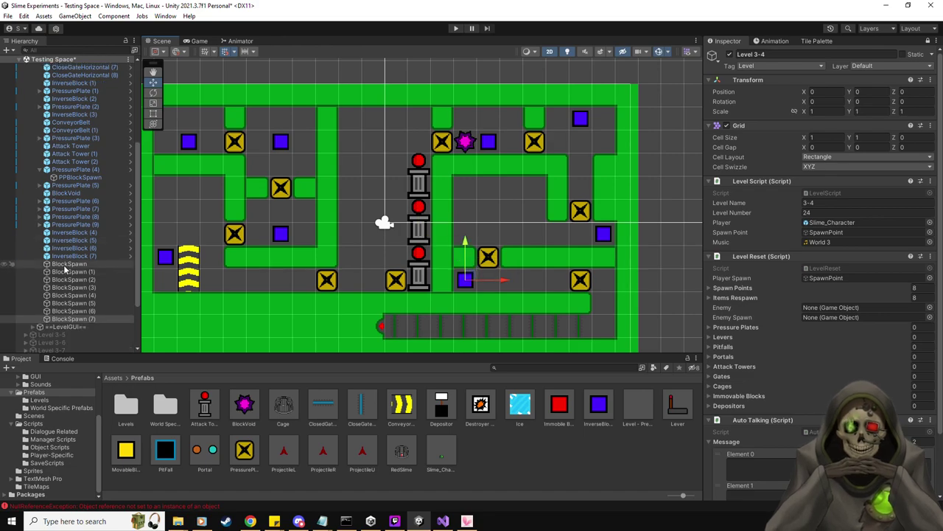
Step: Filter the scene objects by "pressure" and add all ten PressurePlate objects to Pressure Plates in Level 3-4's Level Reset script
{"action": "scroll", "coordinate": [65, 271], "scroll_direction": "up", "scroll_amount": 4}
{"action": "left_click", "coordinate": [105, 48]}
{"action": "type", "text": "ess"}
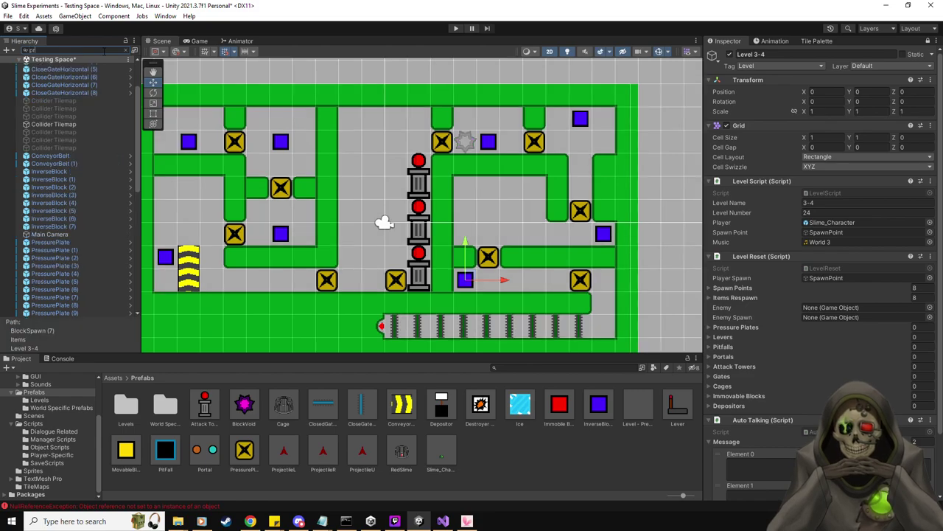
{"action": "type", "text": "ure"}
{"action": "left_click", "coordinate": [51, 67]}
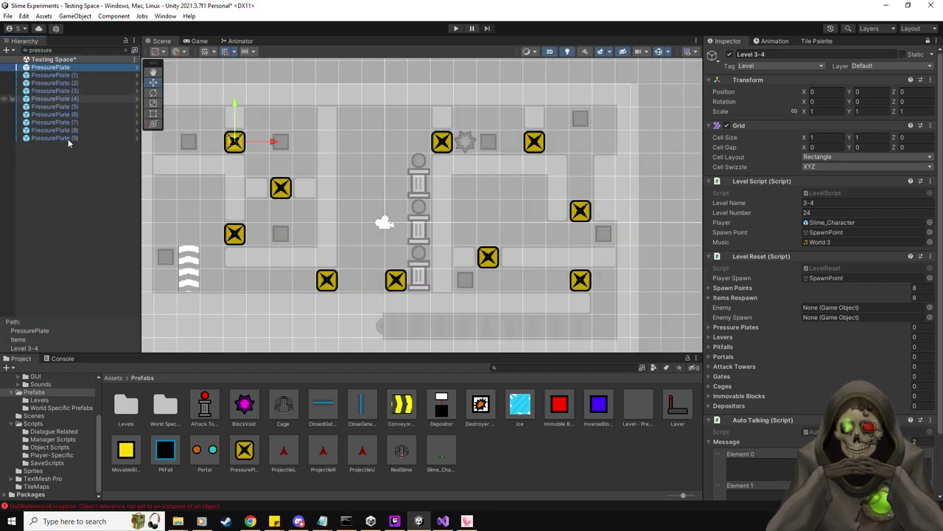
{"action": "left_click", "coordinate": [68, 138], "text": "shift"}
{"action": "left_click_drag", "start_coordinate": [179, 131], "coordinate": [746, 328]}
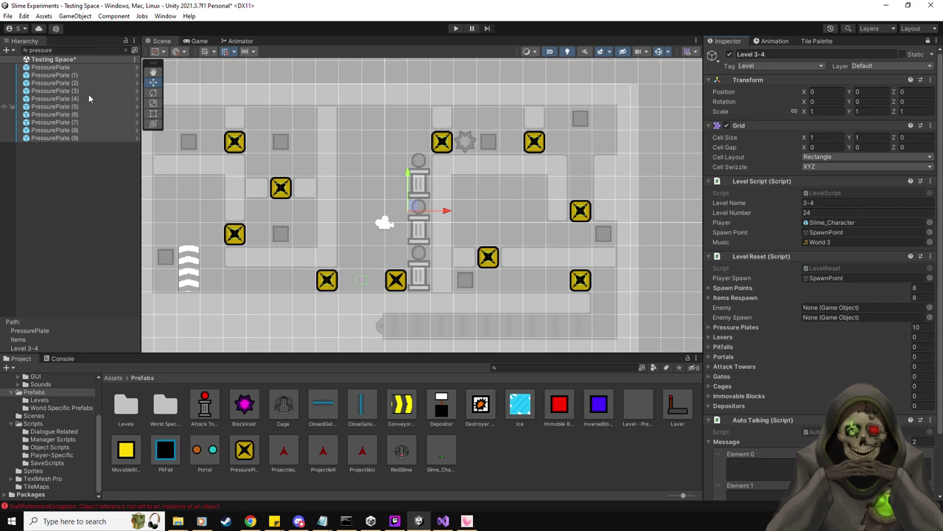
Step: Filter the scene objects by "gate", add all nine CloseGateHorizontal objects to Gates in Level Reset, and clear the filter
{"action": "left_click", "coordinate": [83, 50]}
{"action": "type", "text": "gate"}
{"action": "left_click", "coordinate": [79, 67]}
{"action": "left_click", "coordinate": [81, 129], "text": "shift"}
{"action": "left_click_drag", "start_coordinate": [78, 69], "coordinate": [730, 380]}
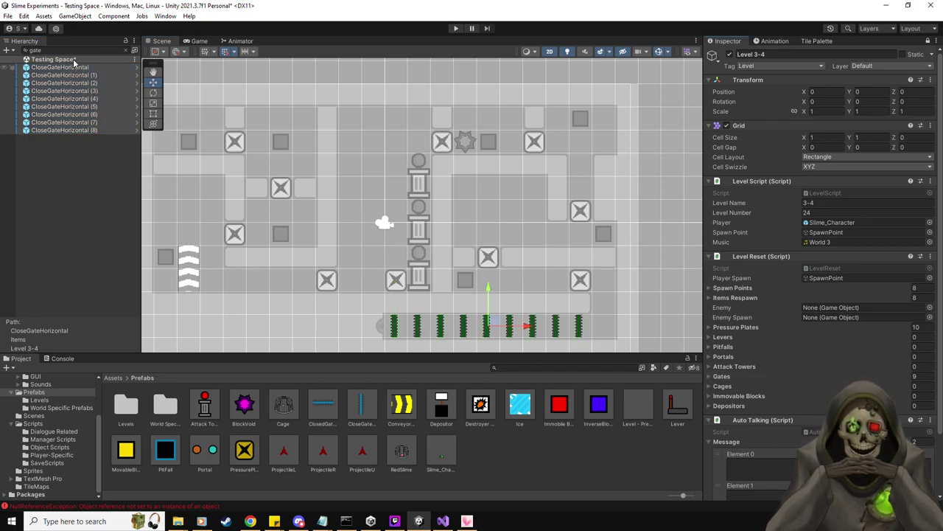
{"action": "key", "text": "Escape"}
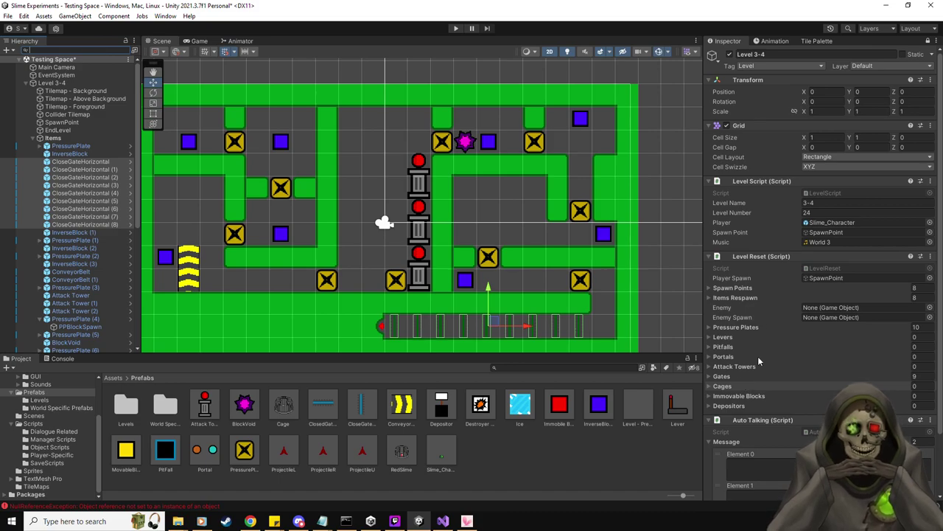
Step: Write Level 3-4's first Auto Talking message, from "So, you completed the previous" experiment to "directly touch anything."
{"action": "left_click", "coordinate": [747, 299]}
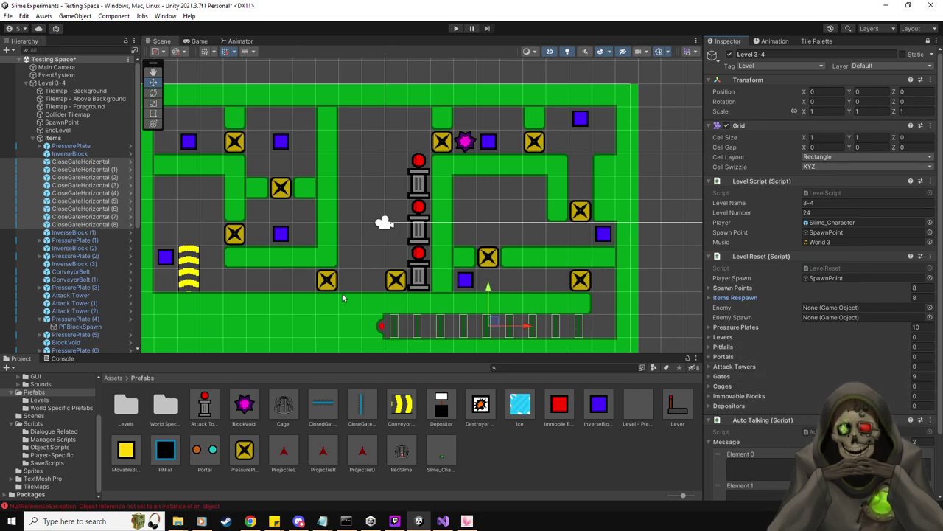
{"action": "left_click", "coordinate": [53, 82]}
{"action": "scroll", "coordinate": [821, 323], "scroll_direction": "down", "scroll_amount": 3}
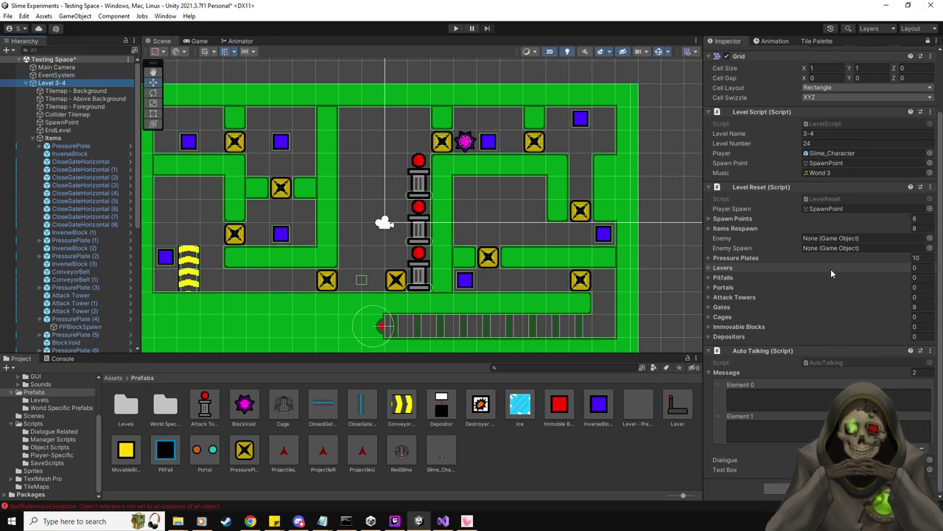
{"action": "left_click", "coordinate": [39, 401]}
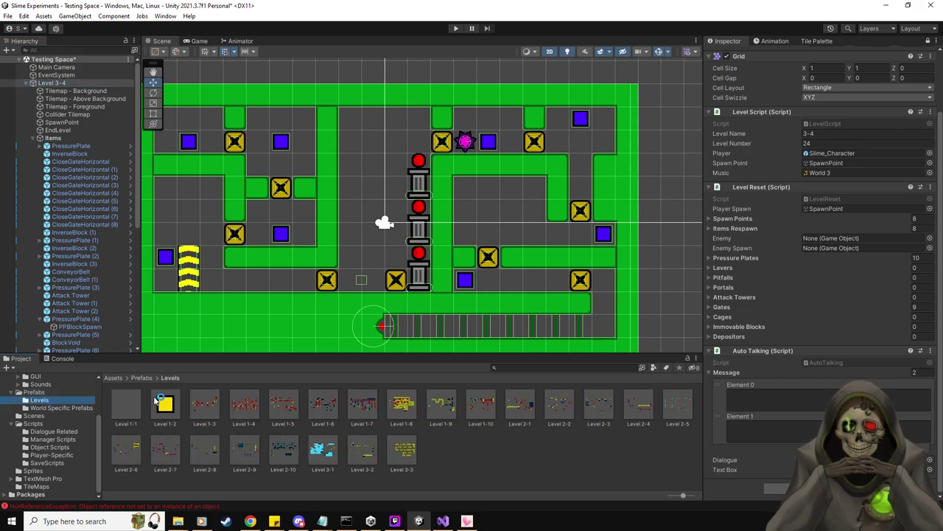
{"action": "left_click", "coordinate": [72, 83]}
{"action": "left_click", "coordinate": [766, 396]}
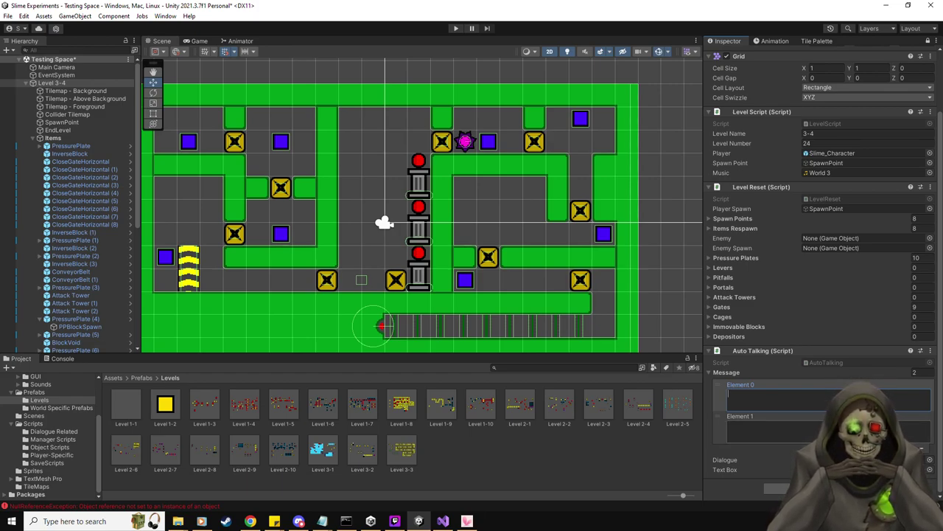
{"action": "type", "text": "So, you"}
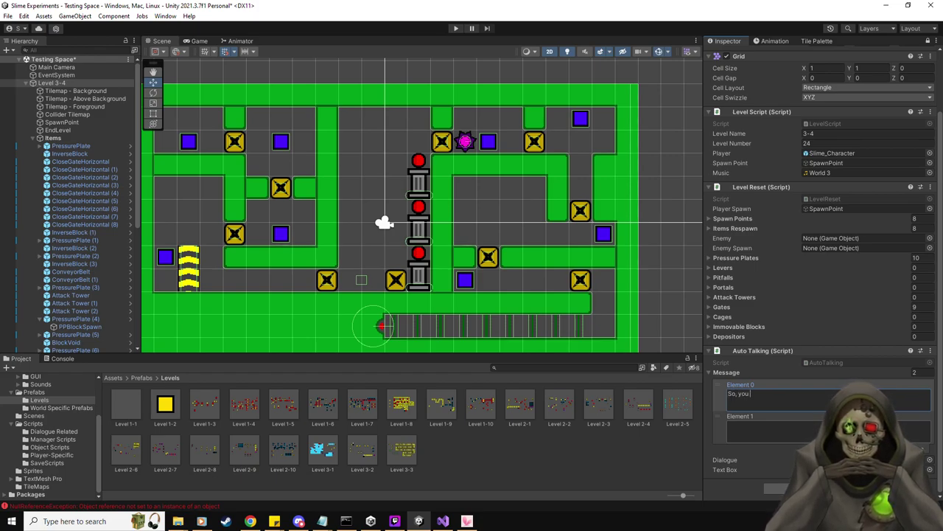
{"action": "type", "text": " comp"}
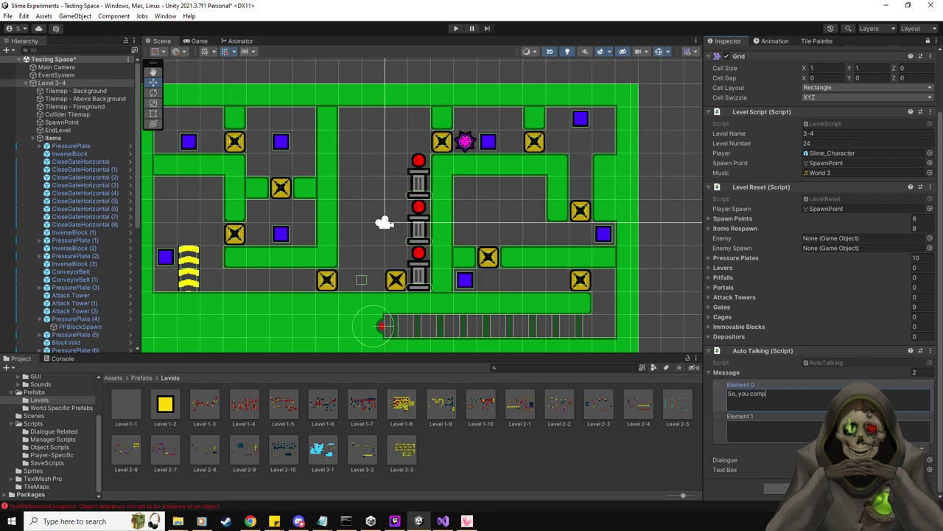
{"action": "type", "text": "leted the previous experim...uldn"}
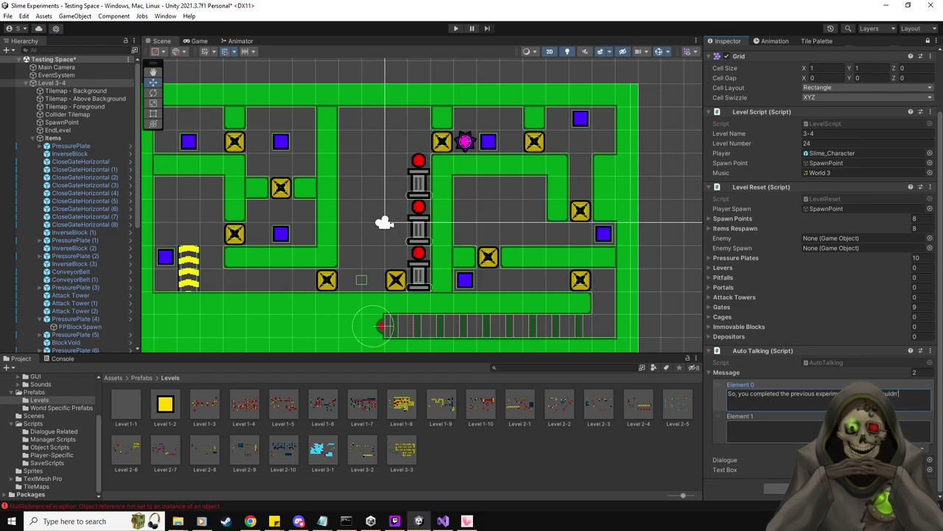
{"action": "type", "text": "touch anything."}
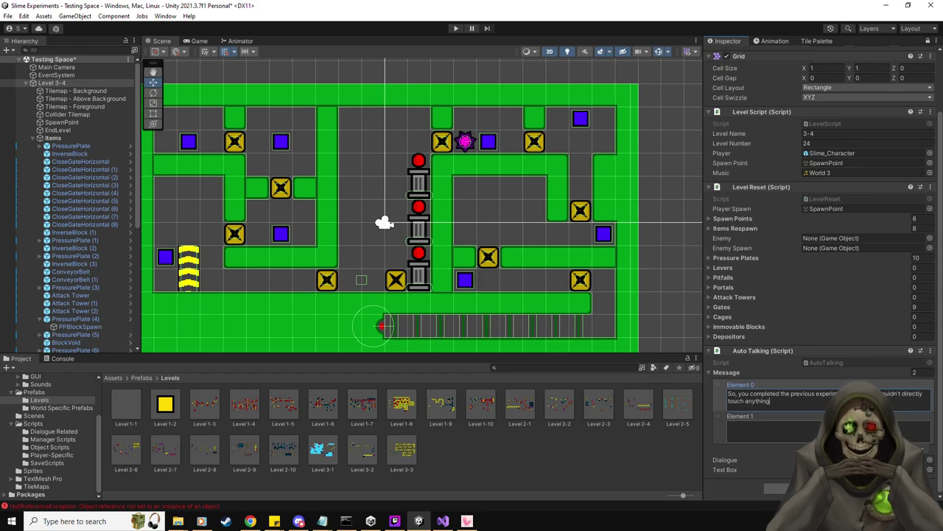
Step: Write the second Auto Talking message, starting "Good job, I suppose. But, let's have" and ending with "again."
{"action": "left_click", "coordinate": [737, 426]}
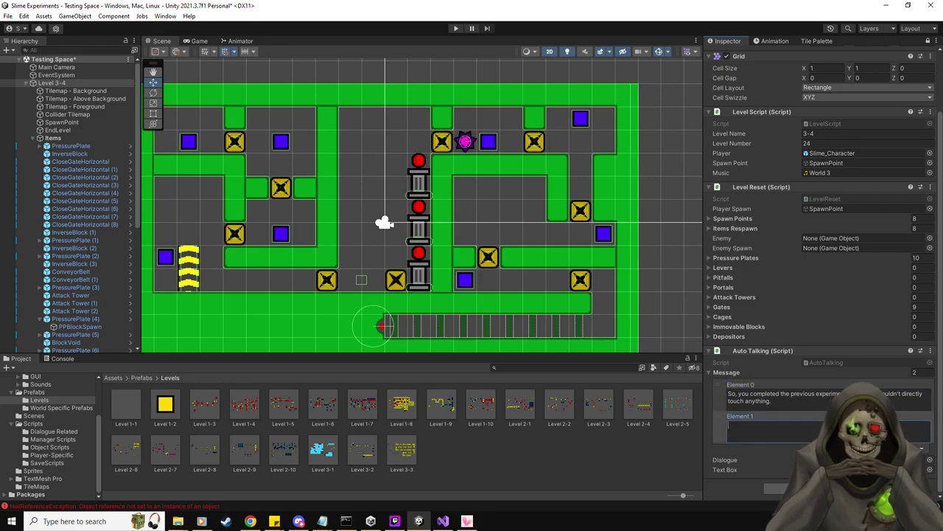
{"action": "type", "text": "Good job,"}
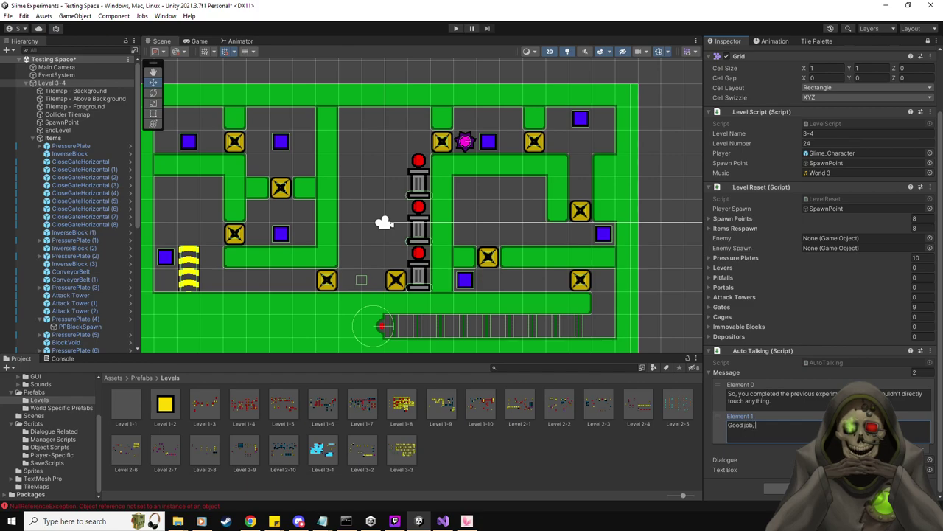
{"action": "type", "text": " I suppose. But, let's have"}
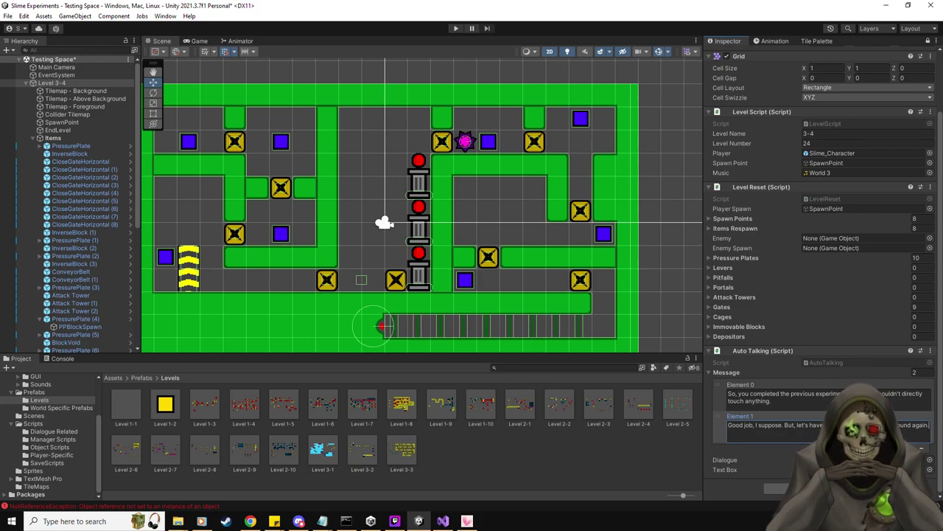
{"action": "scroll", "coordinate": [441, 213], "scroll_direction": "down", "scroll_amount": 2}
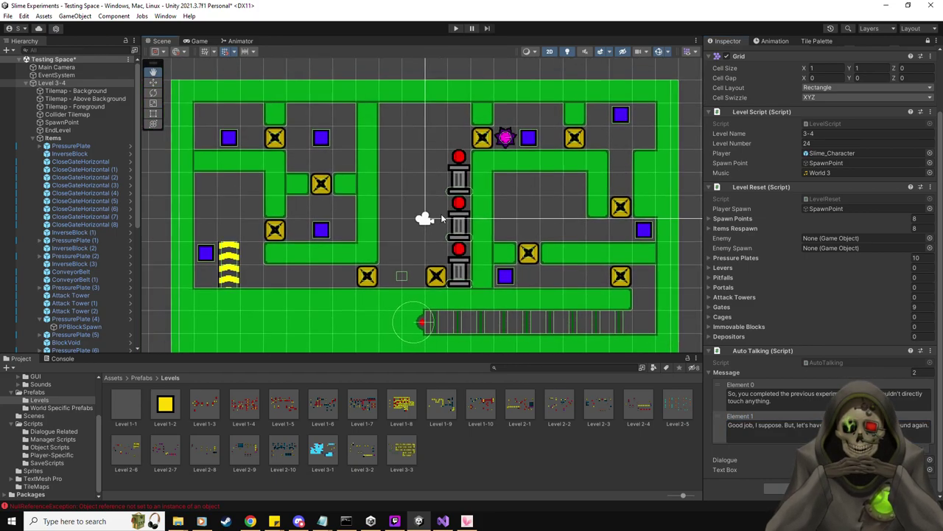
{"action": "middle_click_drag", "start_coordinate": [441, 214], "coordinate": [447, 215]}
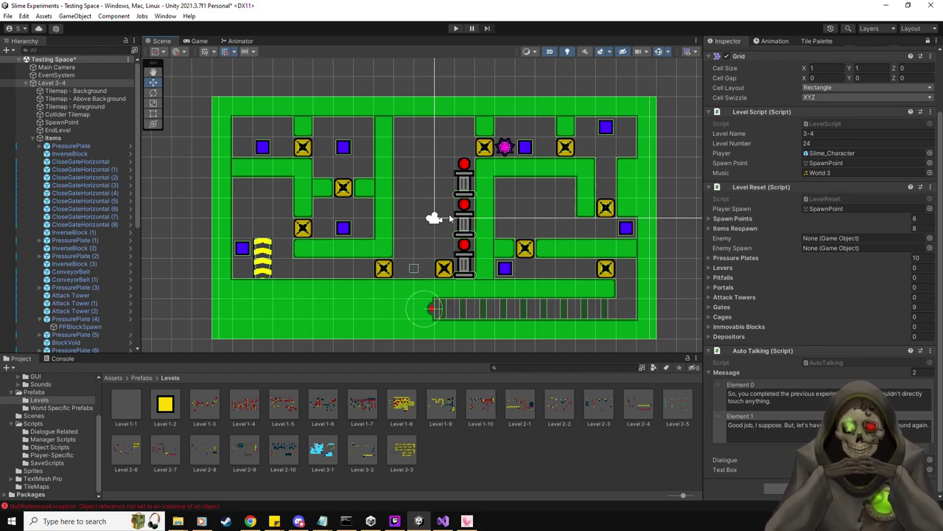
Step: Save Level 3-4 as a prefab in the Levels folder and delete it from the Testing Space scene
{"action": "left_click", "coordinate": [42, 401]}
{"action": "left_click_drag", "start_coordinate": [63, 86], "coordinate": [420, 468]}
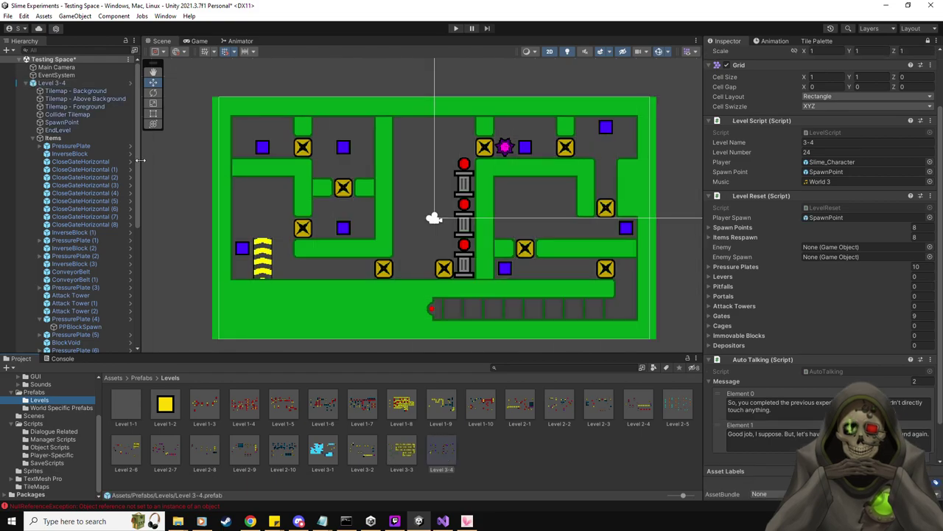
{"action": "key", "text": "Delete"}
Step: Assign the Level 3-4 prefab as Next Level on EndLevel in the Level 3-3 prefab, saving and closing that prefab
{"action": "double_click", "coordinate": [402, 451]}
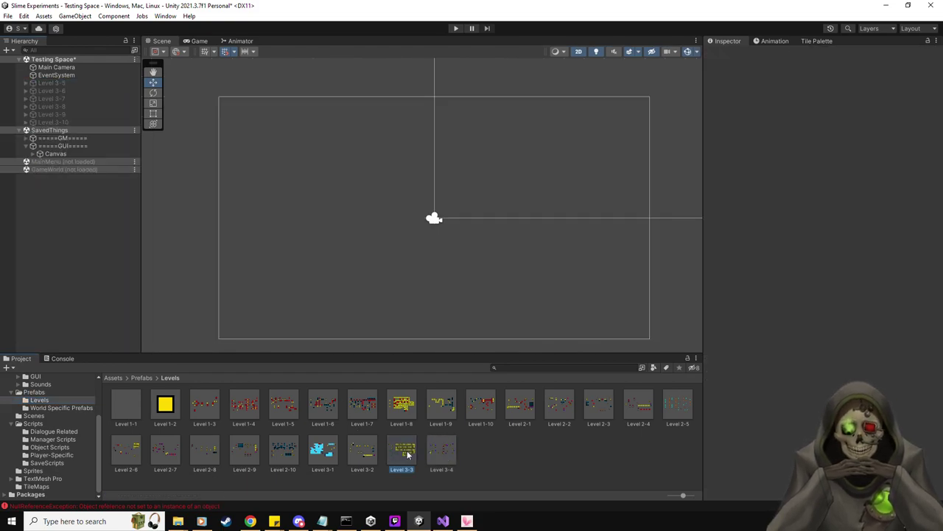
{"action": "left_click", "coordinate": [78, 119]}
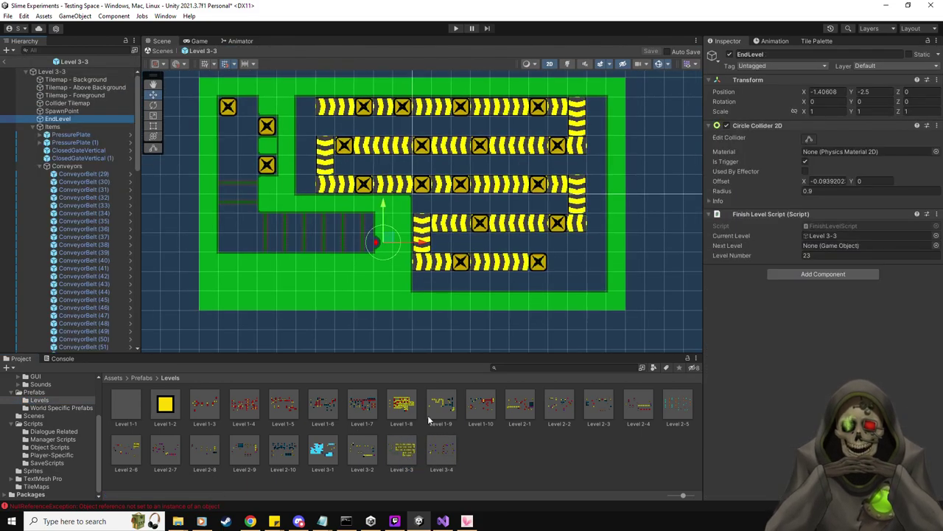
{"action": "left_click_drag", "start_coordinate": [440, 449], "coordinate": [866, 245]}
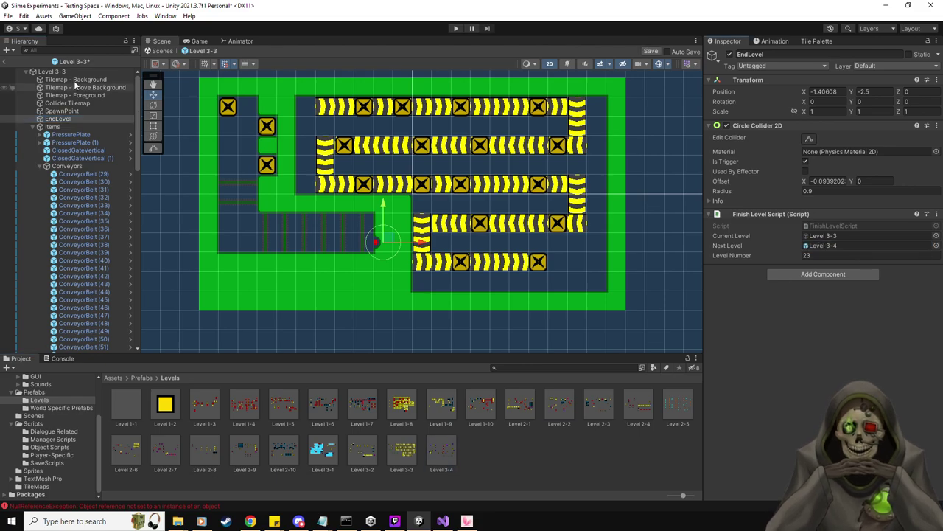
{"action": "left_click", "coordinate": [651, 51]}
{"action": "left_click", "coordinate": [22, 63]}
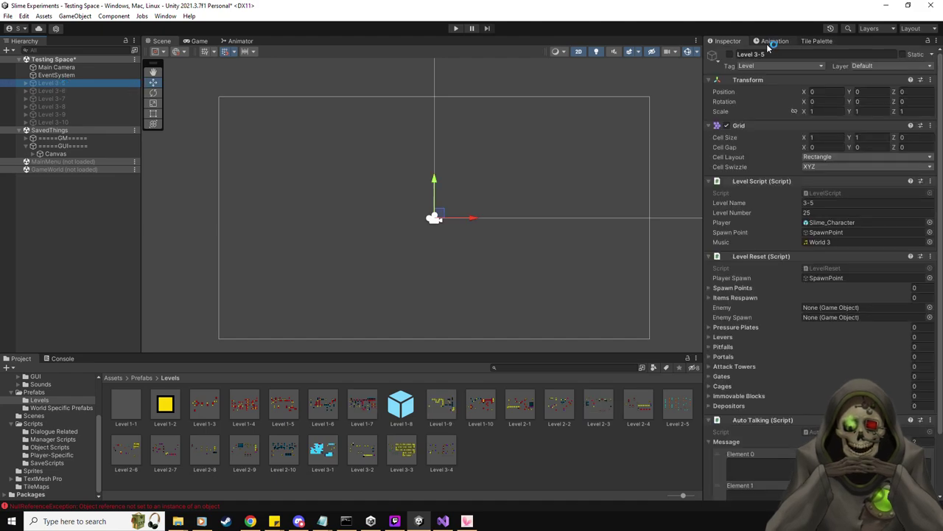
Step: Activate Level 3-5 in the scene and set its Items object as the default parent
{"action": "key", "text": "alt+shift+a"}
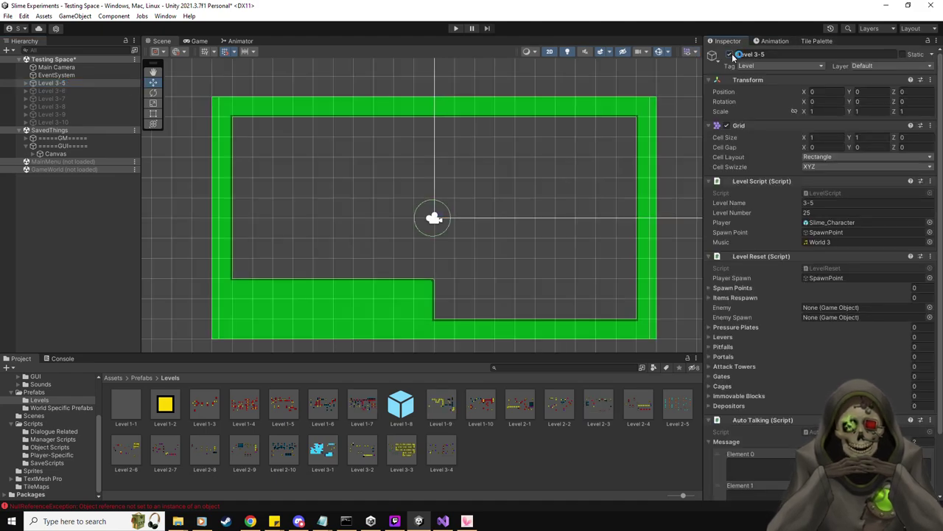
{"action": "left_click", "coordinate": [26, 82]}
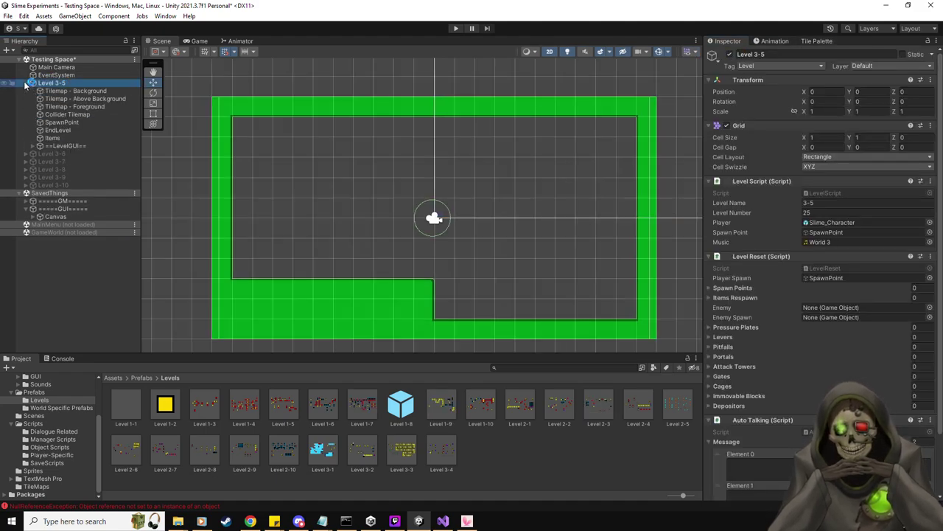
{"action": "left_click", "coordinate": [63, 138]}
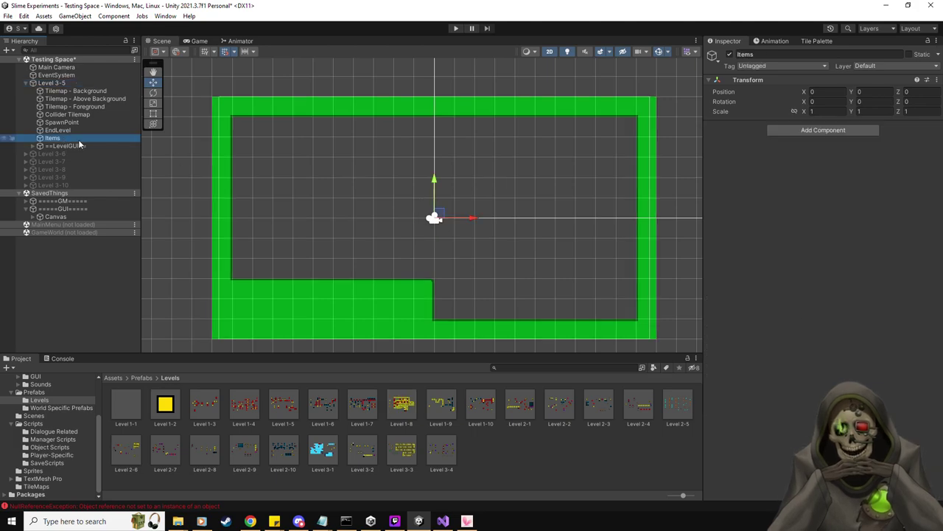
{"action": "right_click", "coordinate": [60, 140]}
{"action": "left_click", "coordinate": [103, 241]}
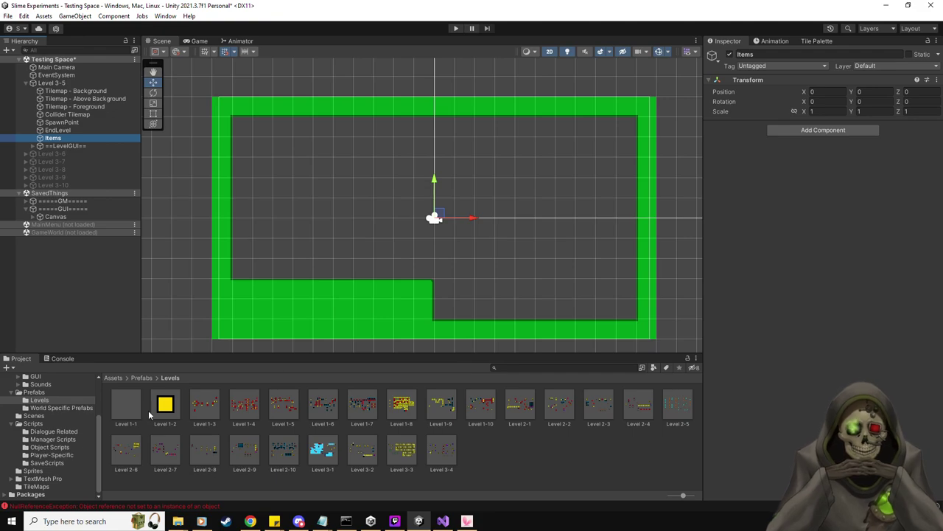
Step: Fill the recess at the lower right of Level 3-5 with plain green floor tiles on the Collider Tilemap
{"action": "left_click", "coordinate": [33, 423]}
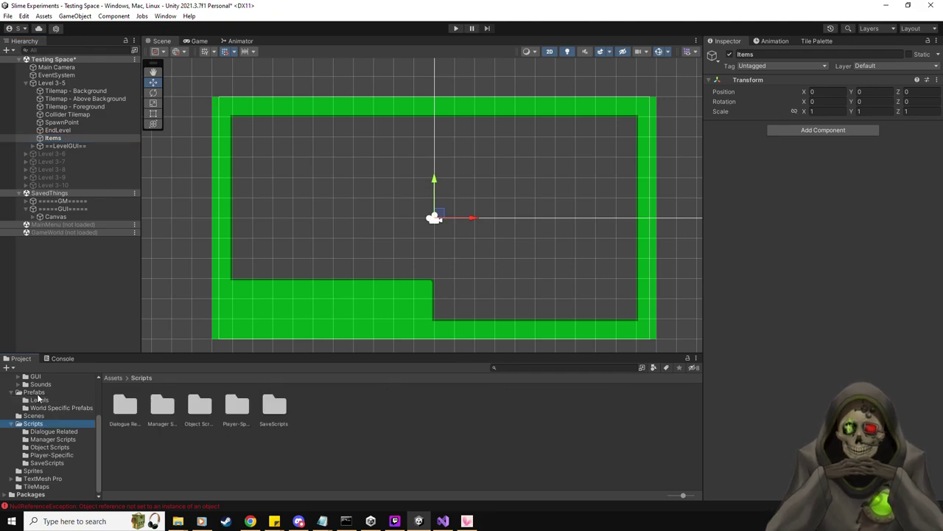
{"action": "left_click", "coordinate": [34, 392]}
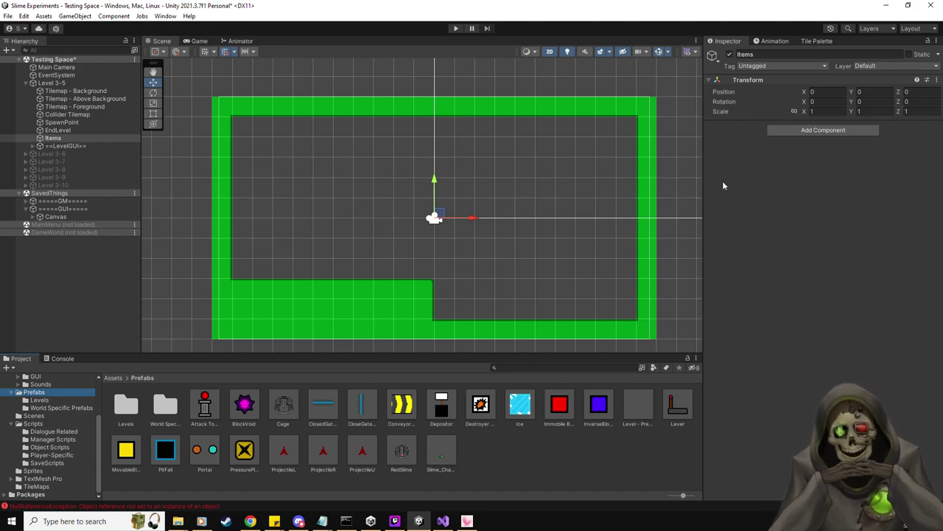
{"action": "left_click", "coordinate": [818, 41]}
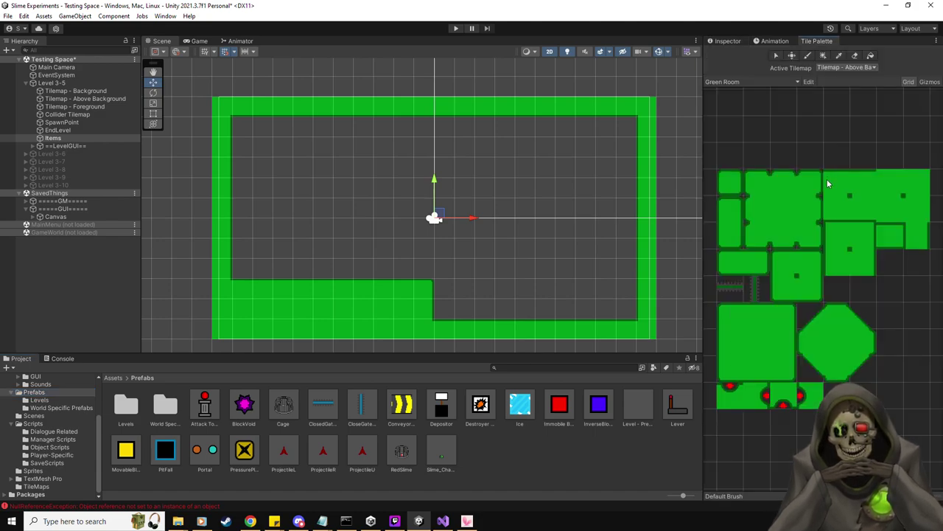
{"action": "left_click", "coordinate": [756, 317]}
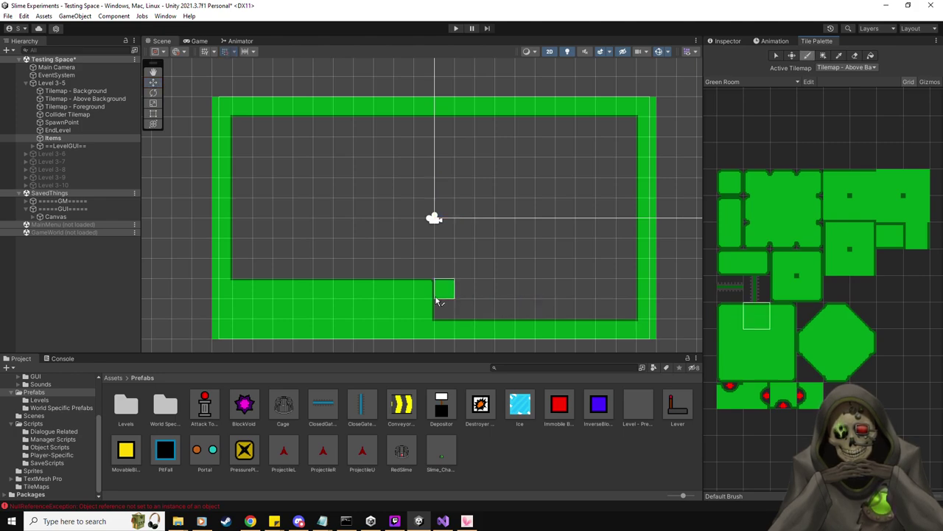
{"action": "left_click", "coordinate": [844, 67]}
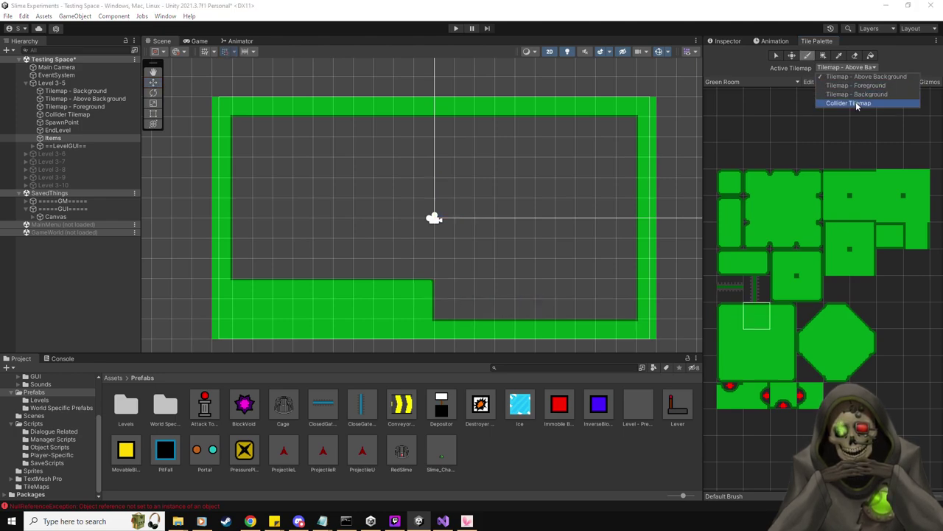
{"action": "left_click", "coordinate": [847, 104]}
{"action": "left_click_drag", "start_coordinate": [430, 294], "coordinate": [623, 295]}
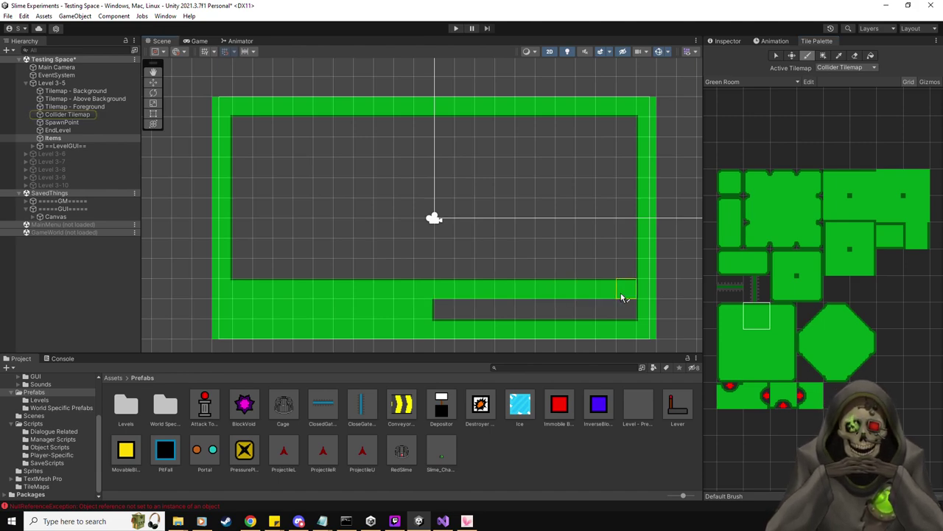
{"action": "left_click", "coordinate": [919, 212]}
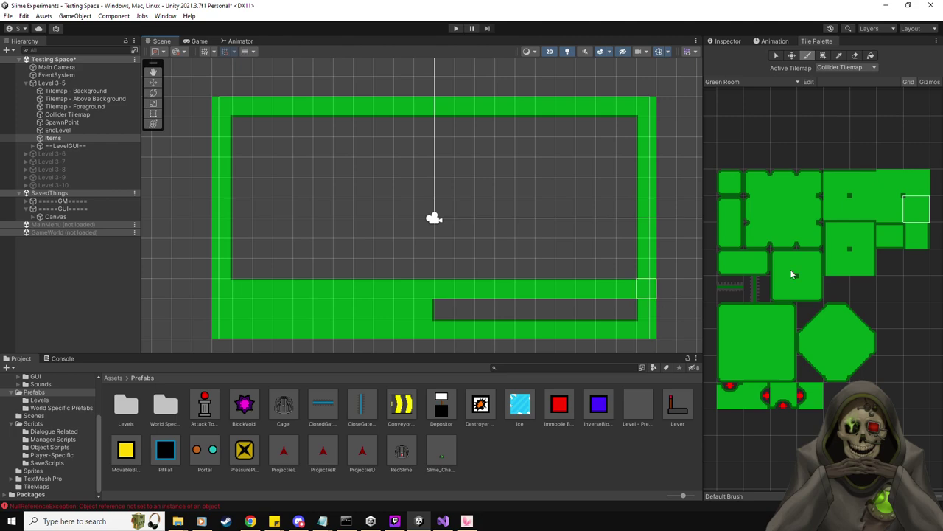
{"action": "left_click", "coordinate": [760, 342]}
{"action": "mouse_move", "coordinate": [631, 329]}
{"action": "left_mouse_down"}
{"action": "mouse_move", "coordinate": [512, 340]}
{"action": "mouse_move", "coordinate": [447, 334]}
{"action": "mouse_move", "coordinate": [432, 321]}
{"action": "mouse_move", "coordinate": [637, 310]}
{"action": "left_mouse_up"}
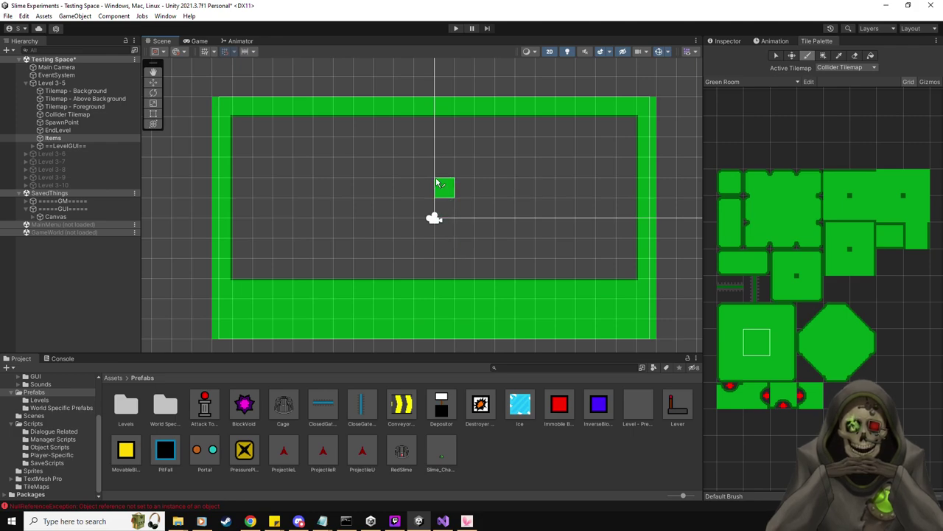
Step: Paint a two-tile-wide vertical wall down the middle of the room, using the green block's left-edge and right-edge tiles
{"action": "left_click", "coordinate": [731, 342]}
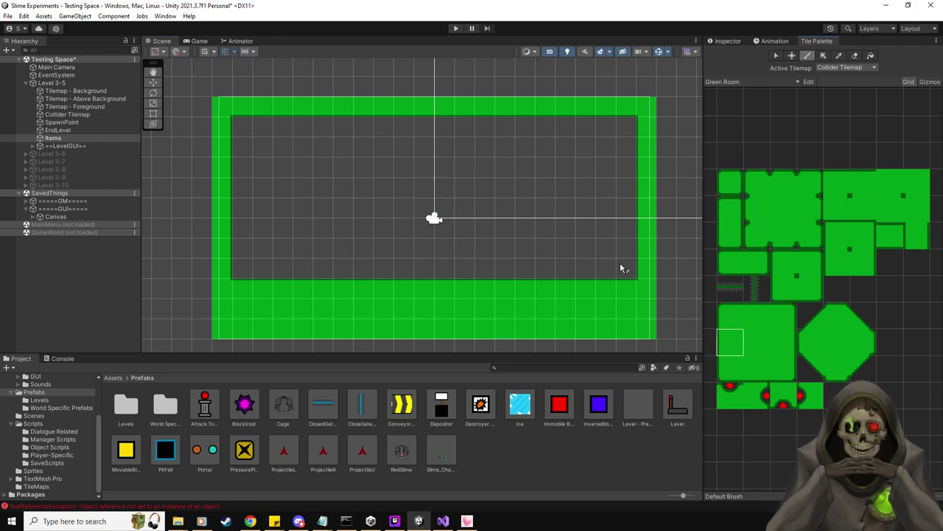
{"action": "left_click_drag", "start_coordinate": [424, 127], "coordinate": [424, 271]}
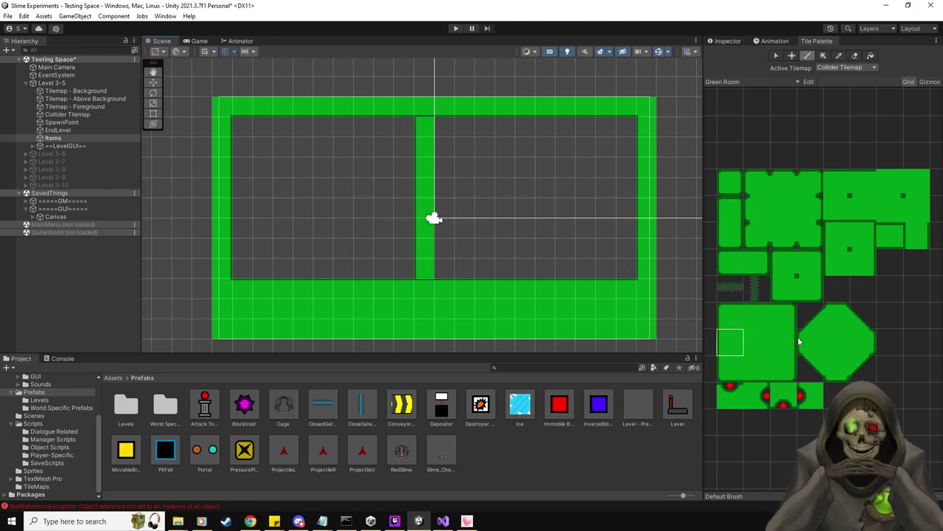
{"action": "left_click", "coordinate": [784, 341]}
{"action": "left_click_drag", "start_coordinate": [444, 125], "coordinate": [445, 272]}
{"action": "left_click", "coordinate": [571, 214]}
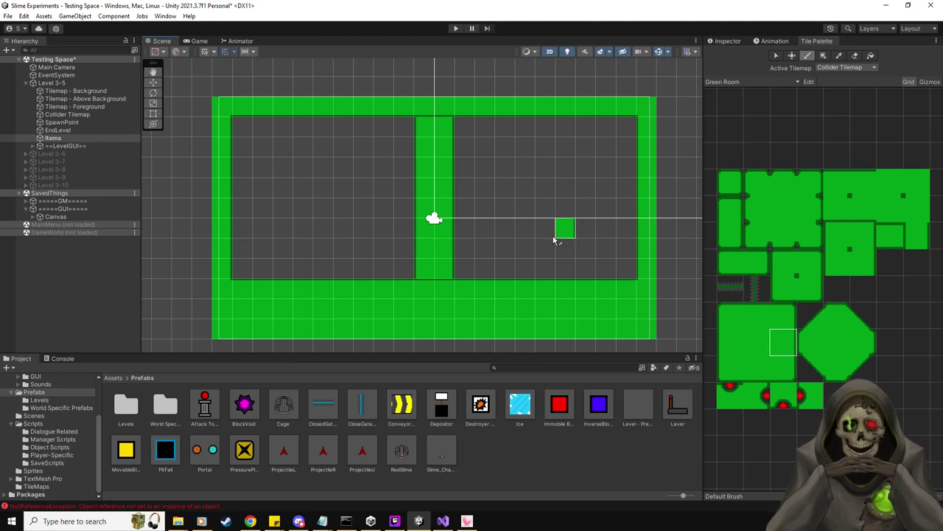
Step: Try one red-topped tile in the floor near the outer end of each of the two chambers
{"action": "left_click", "coordinate": [730, 396]}
{"action": "left_click", "coordinate": [608, 297]}
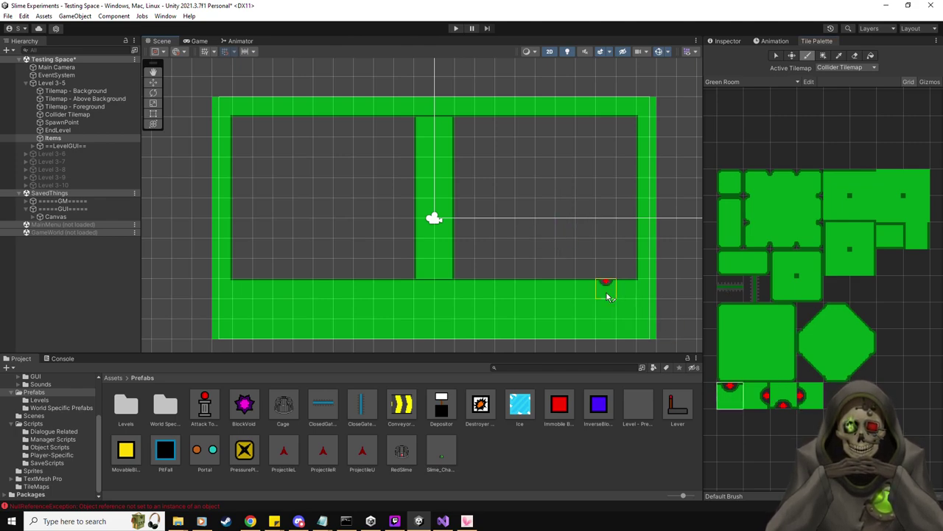
{"action": "left_click", "coordinate": [273, 300]}
Step: Move EndLevel to the floor surface of the left chamber, close to the dividing wall
{"action": "left_click", "coordinate": [67, 129]}
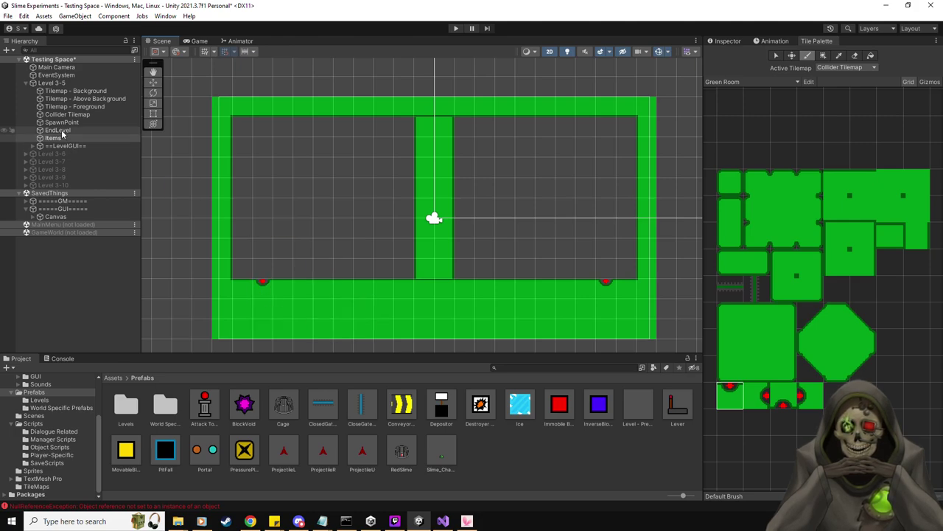
{"action": "left_click", "coordinate": [152, 82]}
{"action": "left_click_drag", "start_coordinate": [436, 215], "coordinate": [268, 293]}
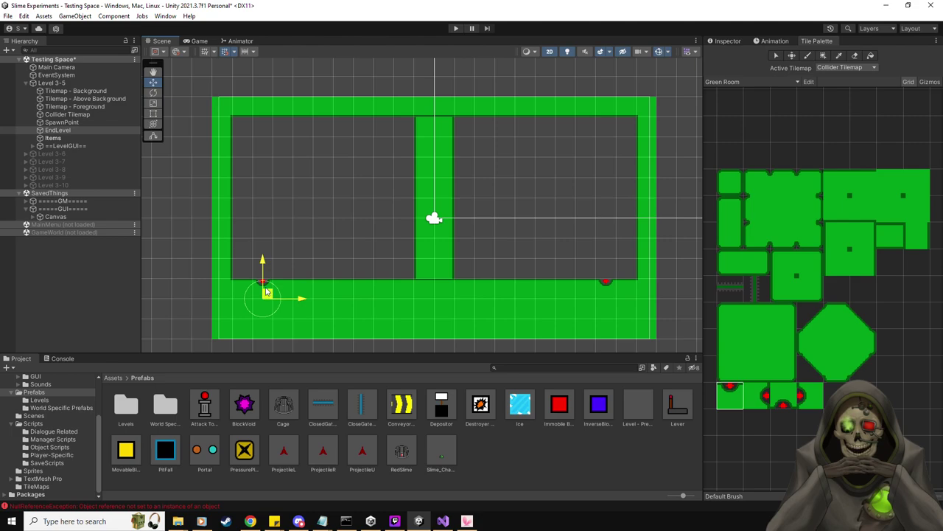
{"action": "left_click_drag", "start_coordinate": [267, 292], "coordinate": [390, 281]}
Step: Paint red-topped tiles in the floor near the dividing wall, including one directly against each side of it
{"action": "left_click", "coordinate": [729, 397]}
{"action": "left_click", "coordinate": [385, 286]}
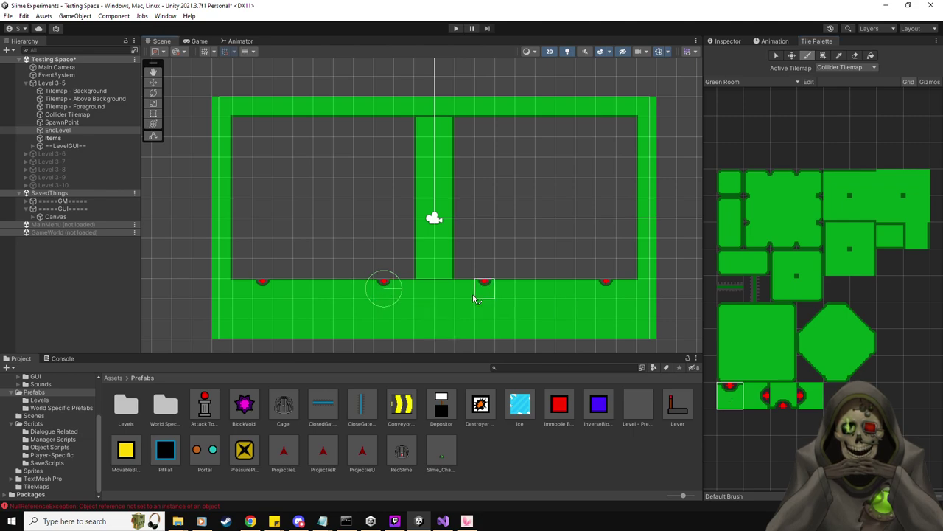
{"action": "left_click", "coordinate": [476, 294]}
{"action": "left_click", "coordinate": [465, 291]}
{"action": "left_click", "coordinate": [405, 291]}
Step: Paint plain green tiles over the extra red-topped ones, keeping only the pair directly beside the dividing wall
{"action": "left_click", "coordinate": [757, 322]}
{"action": "left_click", "coordinate": [608, 289]}
{"action": "left_click", "coordinate": [486, 291]}
{"action": "left_click", "coordinate": [404, 291]}
{"action": "left_click", "coordinate": [263, 286]}
Step: Move SpawnPoint to the upper-left corner of the left chamber, level with the ceiling tiles
{"action": "left_click", "coordinate": [153, 83]}
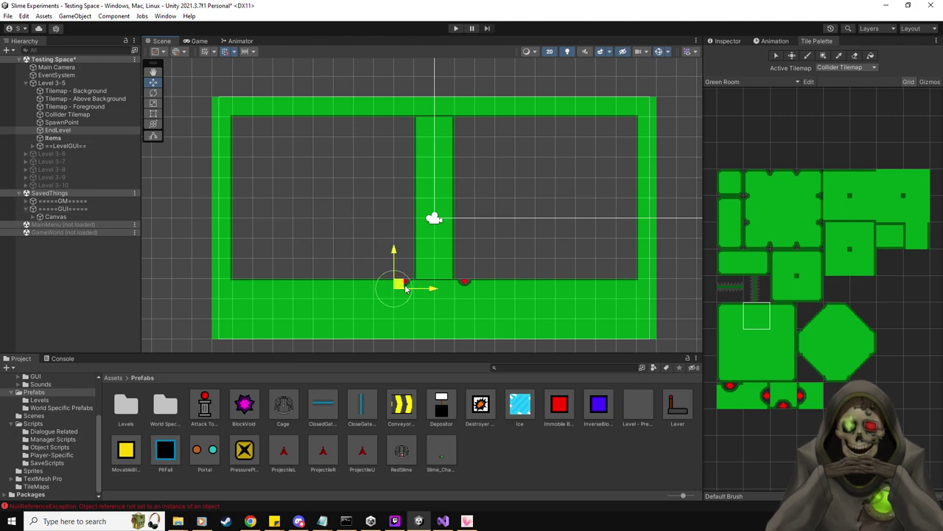
{"action": "left_click", "coordinate": [111, 122]}
{"action": "left_click_drag", "start_coordinate": [438, 217], "coordinate": [248, 113]}
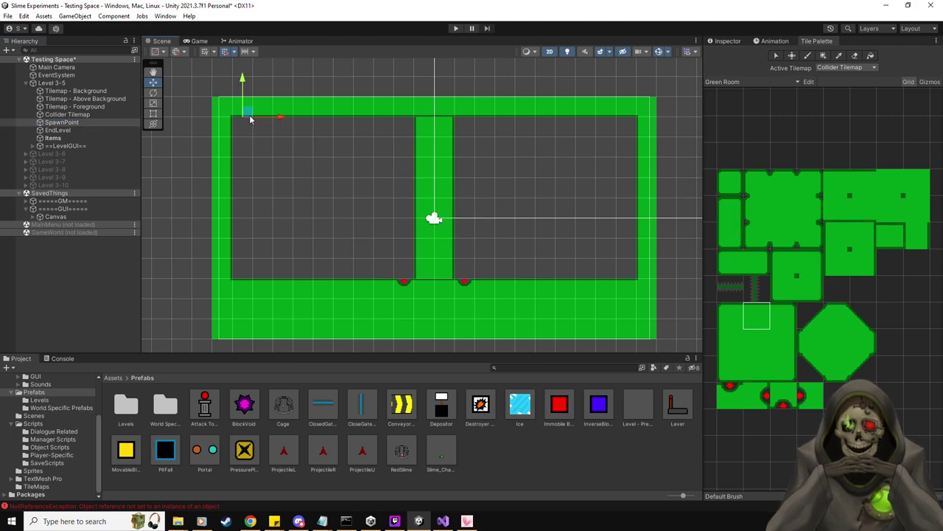
{"action": "left_click_drag", "start_coordinate": [244, 75], "coordinate": [247, 66]}
Step: Test-run the level briefly and add a Slime_Character prefab in the upper-right corner of the right chamber
{"action": "left_click", "coordinate": [456, 28]}
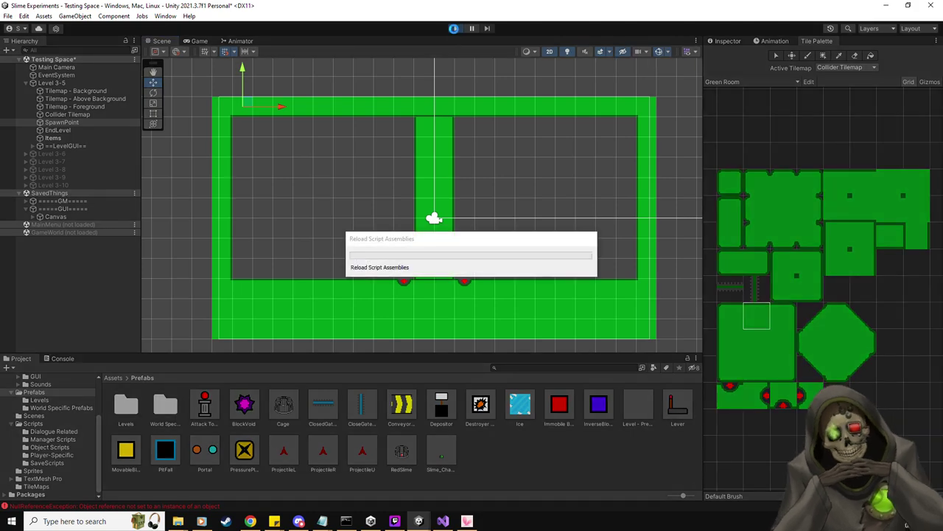
{"action": "left_click", "coordinate": [456, 29]}
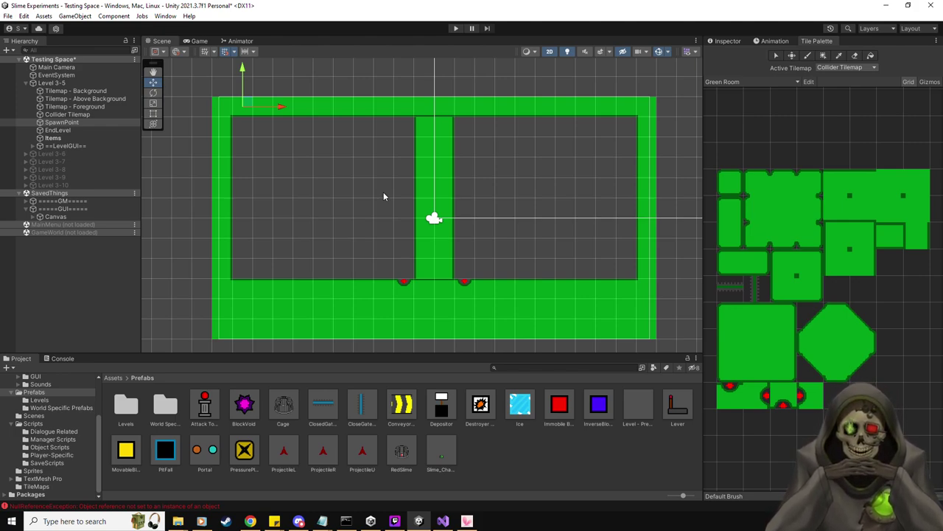
{"action": "left_click_drag", "start_coordinate": [441, 451], "coordinate": [631, 109]}
Step: Playtest Level 3-5 by moving both slimes around their chambers together, and stop the run
{"action": "left_click", "coordinate": [456, 29]}
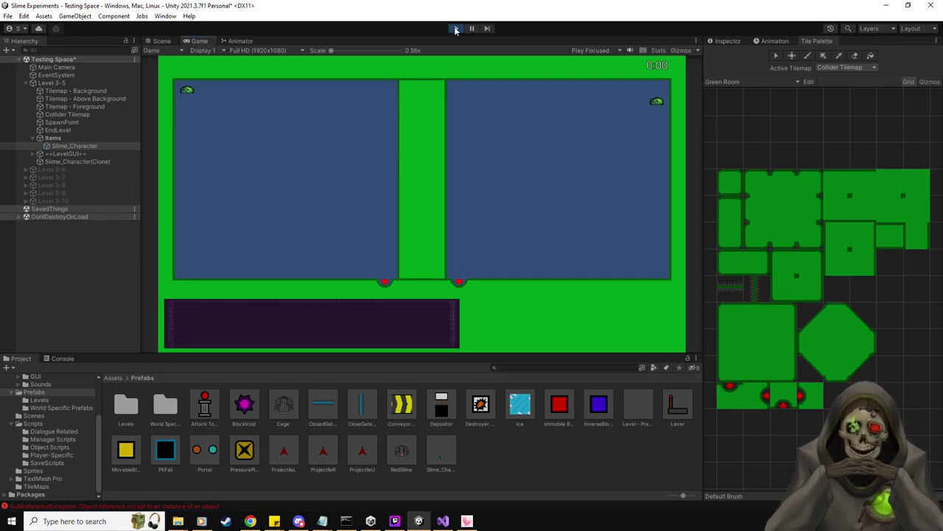
{"action": "key", "text": "space"}
{"action": "key", "text": "space"}
{"action": "key", "text": "Right"}
{"action": "key", "text": "Left"}
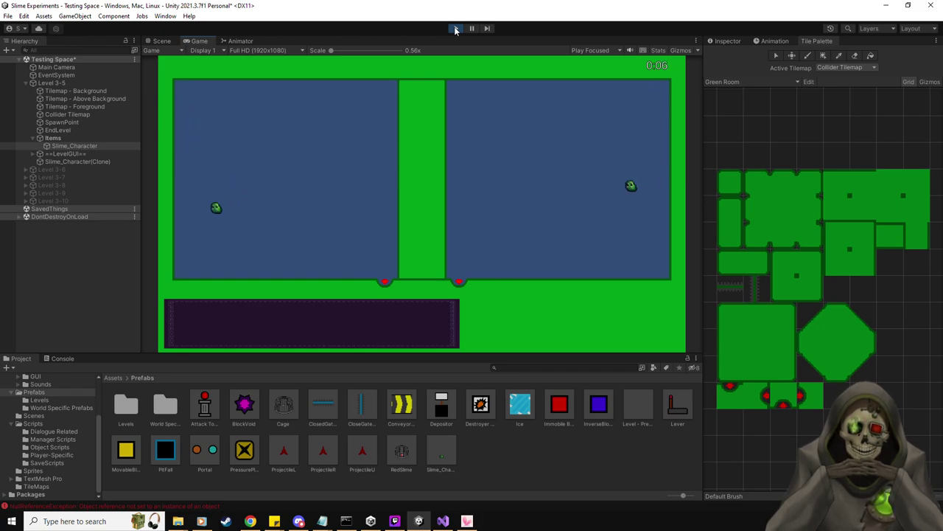
{"action": "key", "text": "Right"}
{"action": "key", "text": "Right"}
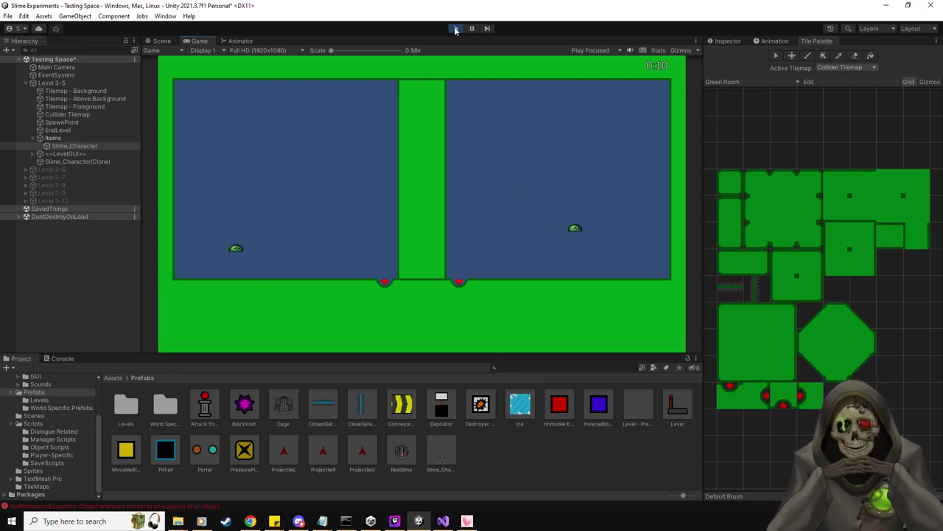
{"action": "key", "text": "space"}
{"action": "key", "text": "Right"}
{"action": "key", "text": "Left"}
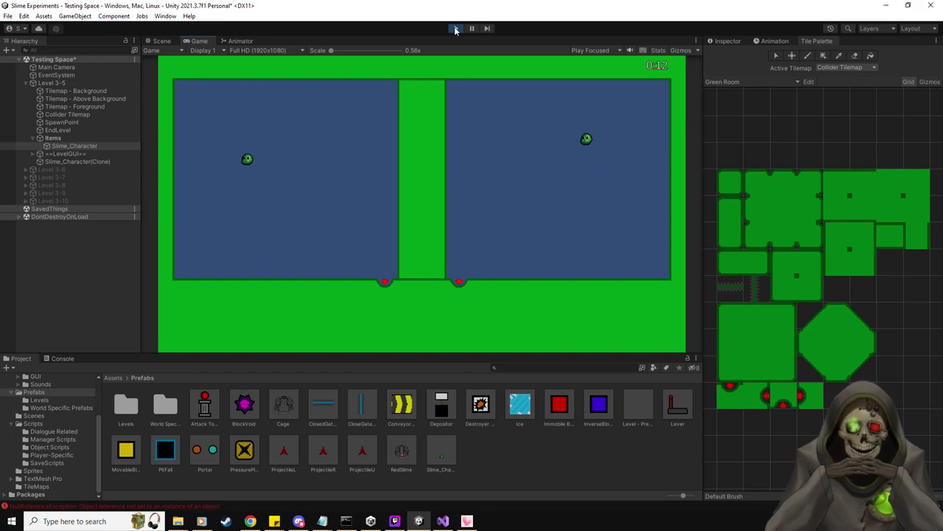
{"action": "key", "text": "Right"}
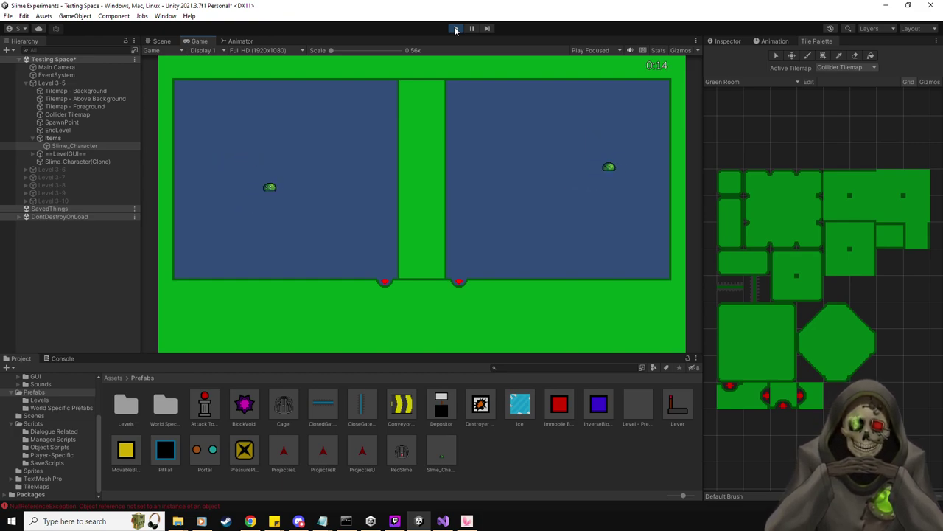
{"action": "key", "text": "Right"}
{"action": "key", "text": "Left"}
{"action": "key", "text": "Right"}
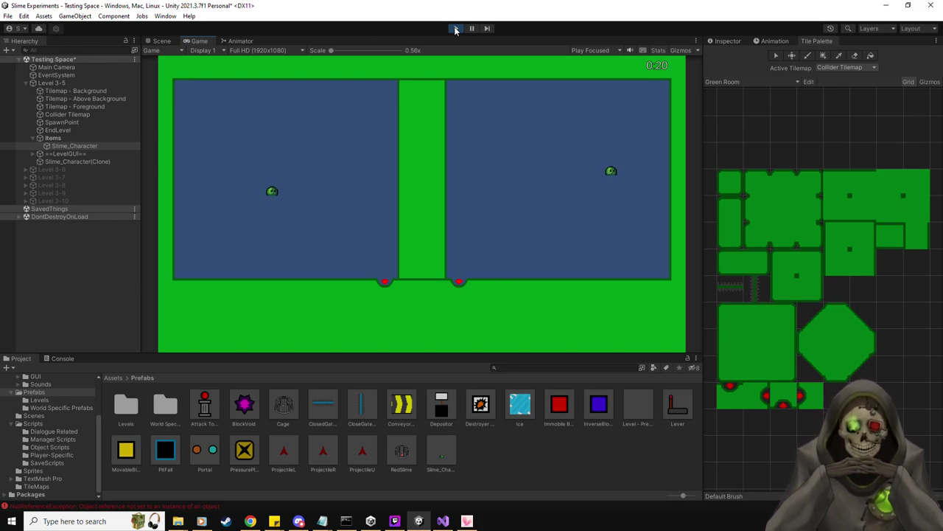
{"action": "left_click", "coordinate": [455, 29]}
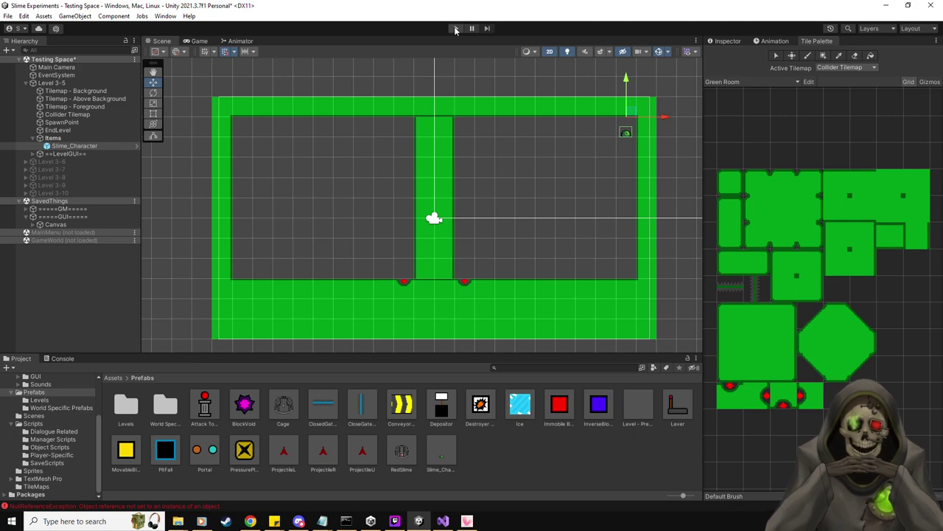
Step: Run the level again to check the Y position of the spawned Slime_Character(Clone), and stop the run
{"action": "scroll", "coordinate": [601, 132], "scroll_direction": "up", "scroll_amount": 6}
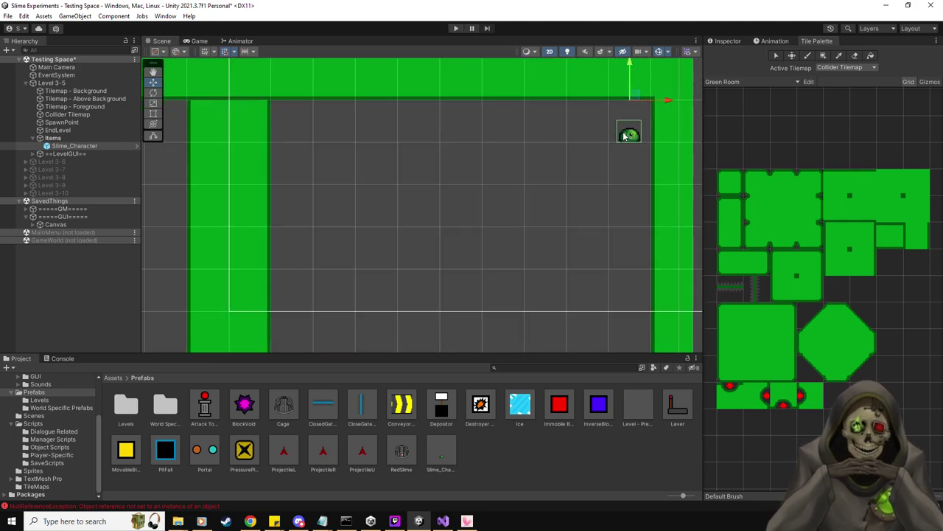
{"action": "scroll", "coordinate": [367, 207], "scroll_direction": "down", "scroll_amount": 3}
{"action": "middle_click_drag", "start_coordinate": [367, 207], "coordinate": [539, 208]}
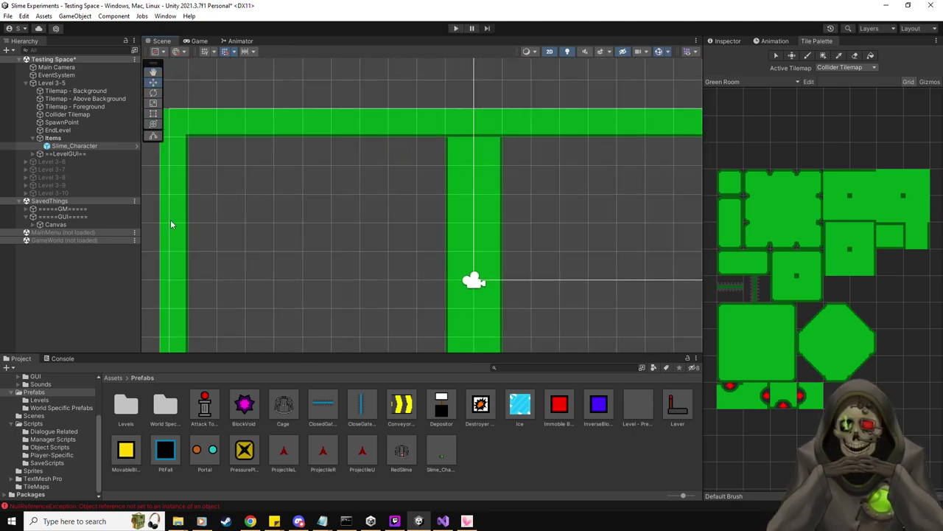
{"action": "scroll", "coordinate": [169, 222], "scroll_direction": "down", "scroll_amount": 2}
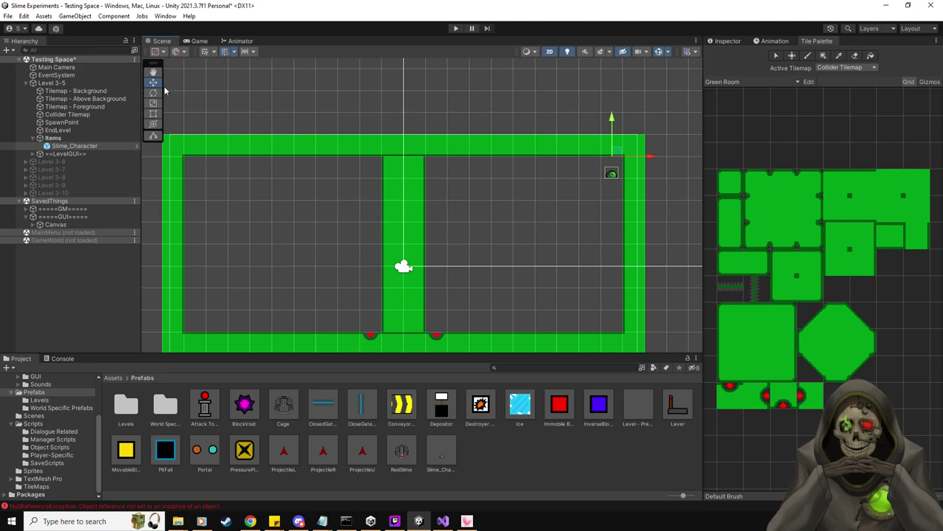
{"action": "left_click", "coordinate": [61, 122]}
{"action": "scroll", "coordinate": [219, 179], "scroll_direction": "up", "scroll_amount": 3}
{"action": "scroll", "coordinate": [228, 188], "scroll_direction": "down", "scroll_amount": 3}
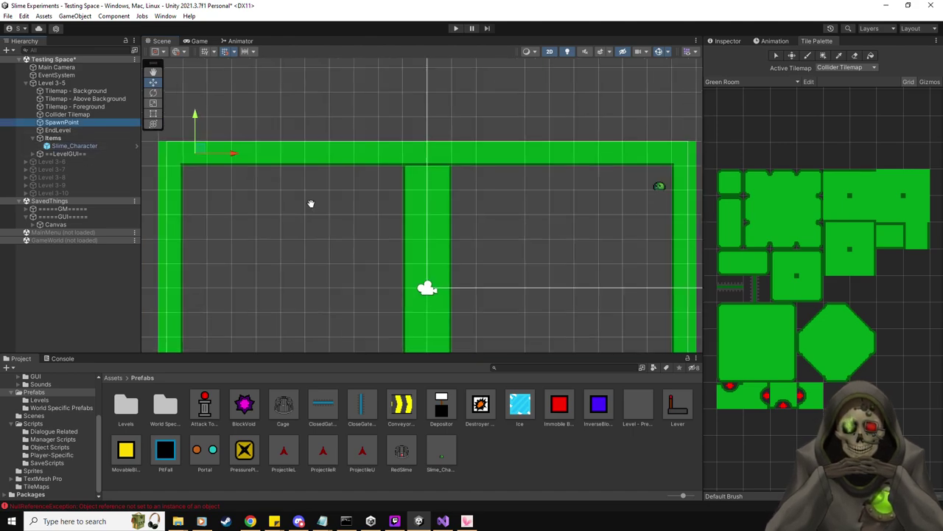
{"action": "left_click", "coordinate": [455, 28]}
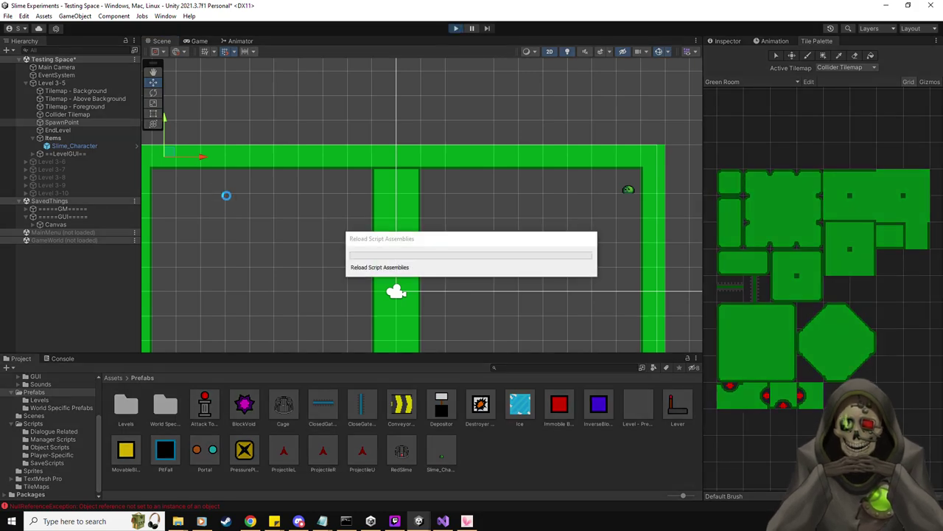
{"action": "left_click", "coordinate": [89, 167]}
{"action": "left_click", "coordinate": [96, 161]}
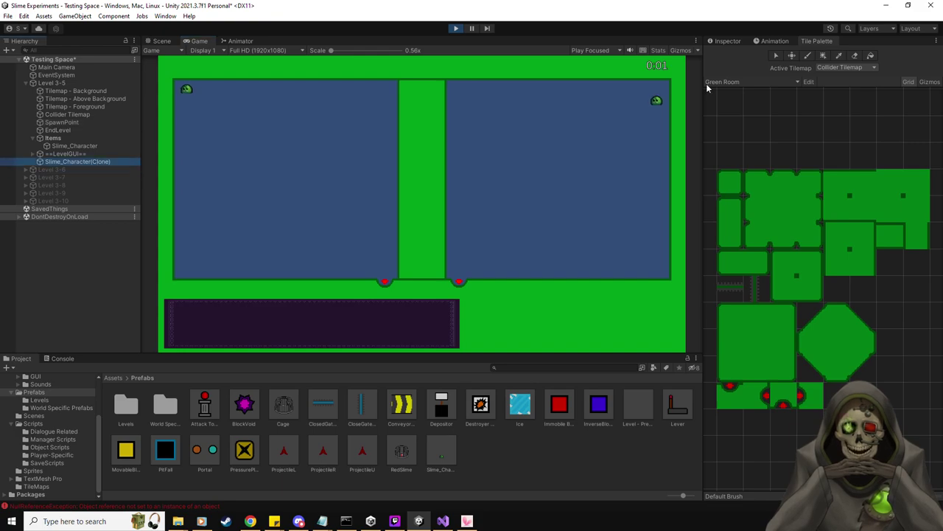
{"action": "left_click", "coordinate": [727, 41]}
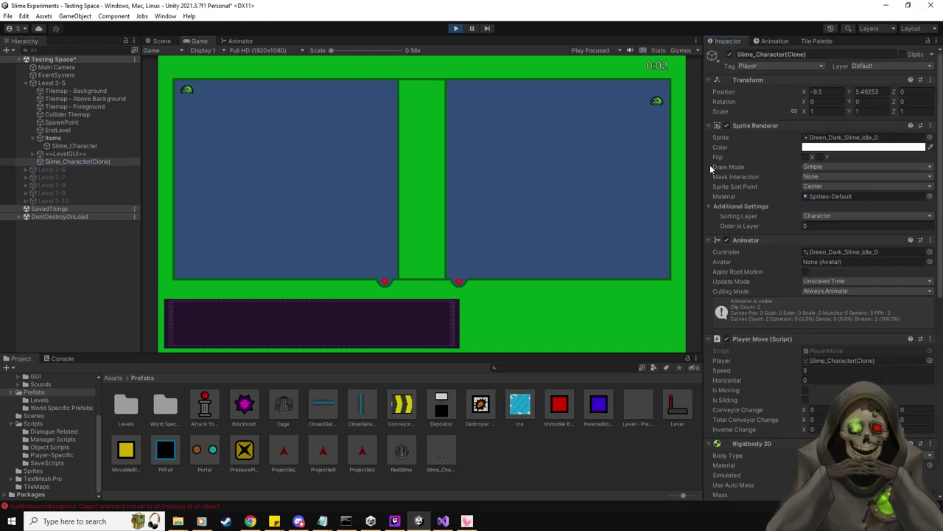
{"action": "left_click", "coordinate": [869, 91]}
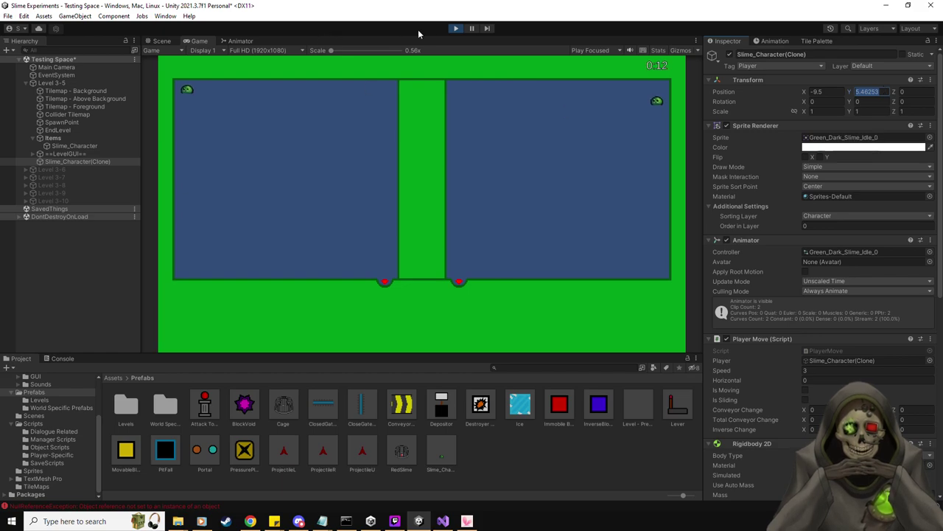
{"action": "left_click", "coordinate": [456, 29]}
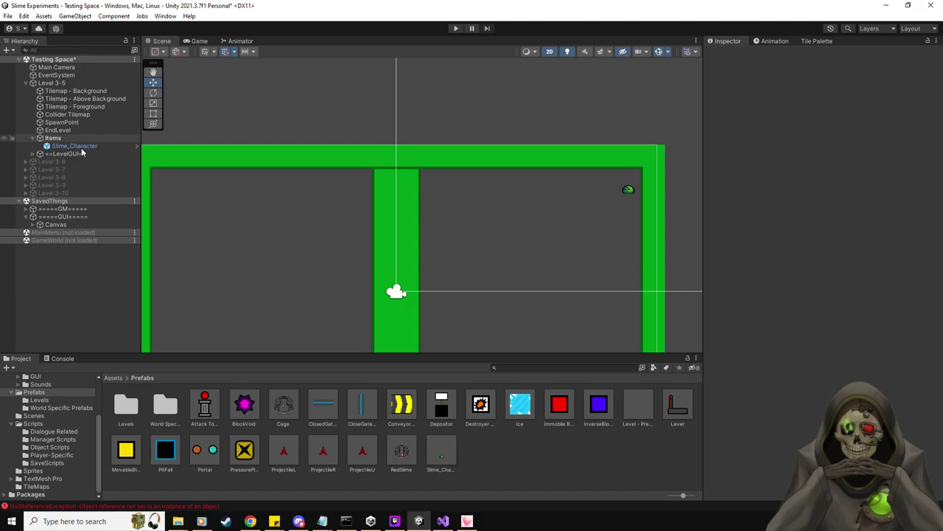
Step: Check SpawnPoint's position and set the Y position of the Slime_Character under Items to 5.462
{"action": "left_click", "coordinate": [83, 123]}
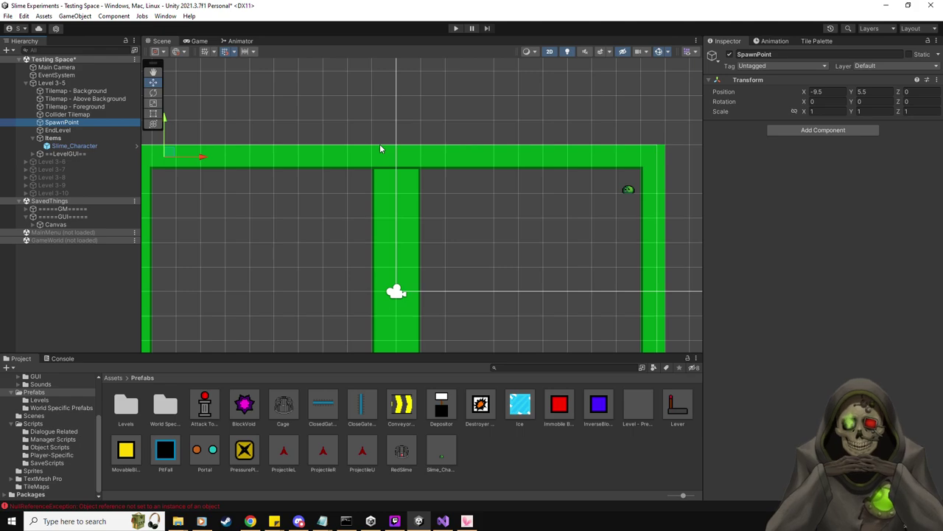
{"action": "left_click", "coordinate": [74, 145]}
{"action": "left_click", "coordinate": [870, 100]}
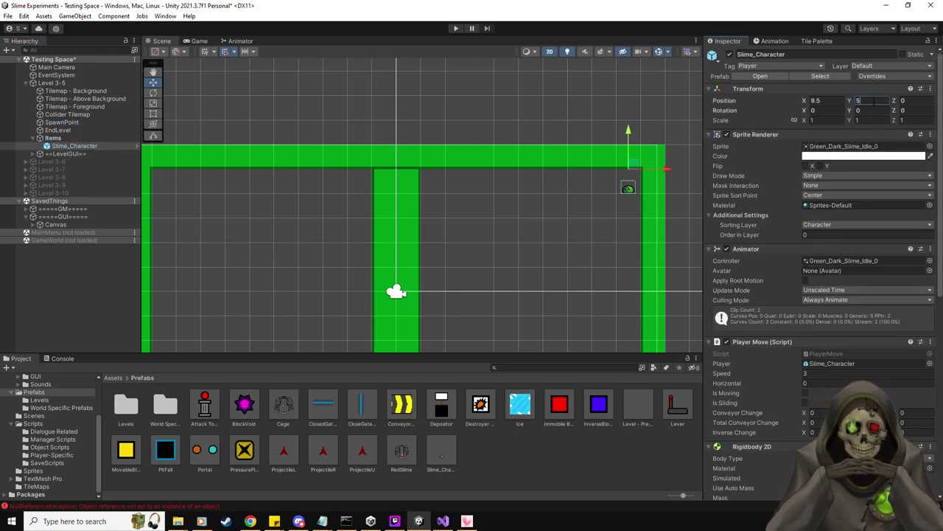
{"action": "type", "text": "5.462"}
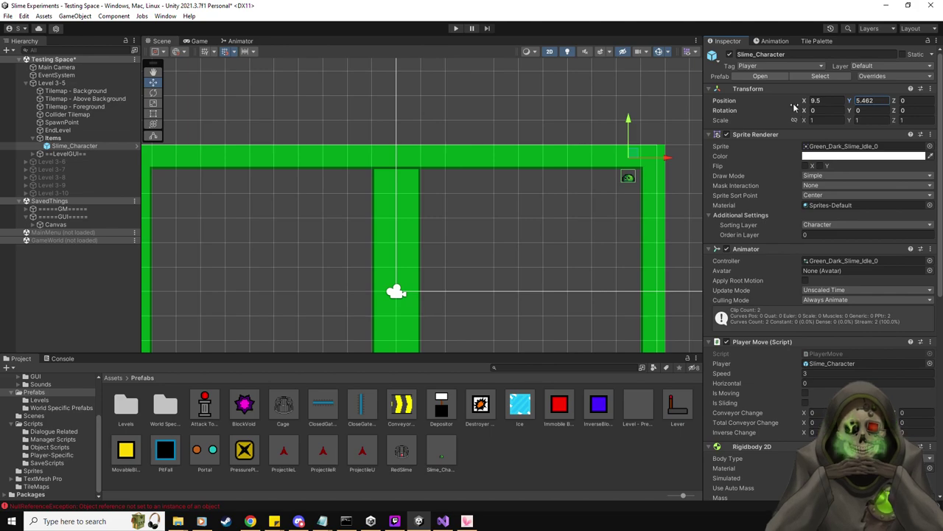
Step: Run the level to compare the positions of Slime_Character and Slime_Character(Clone), trying Slime_Character outside Items, and stop the run
{"action": "left_click", "coordinate": [456, 28]}
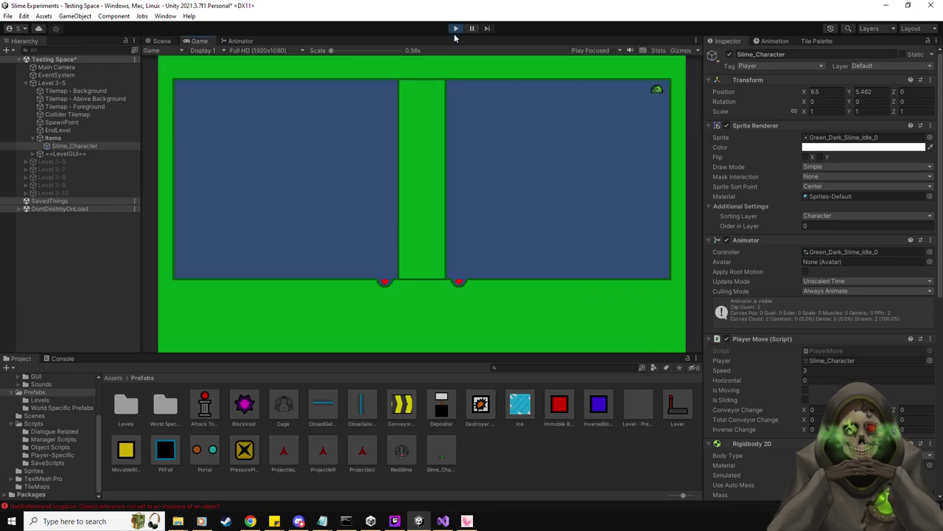
{"action": "left_click", "coordinate": [84, 160]}
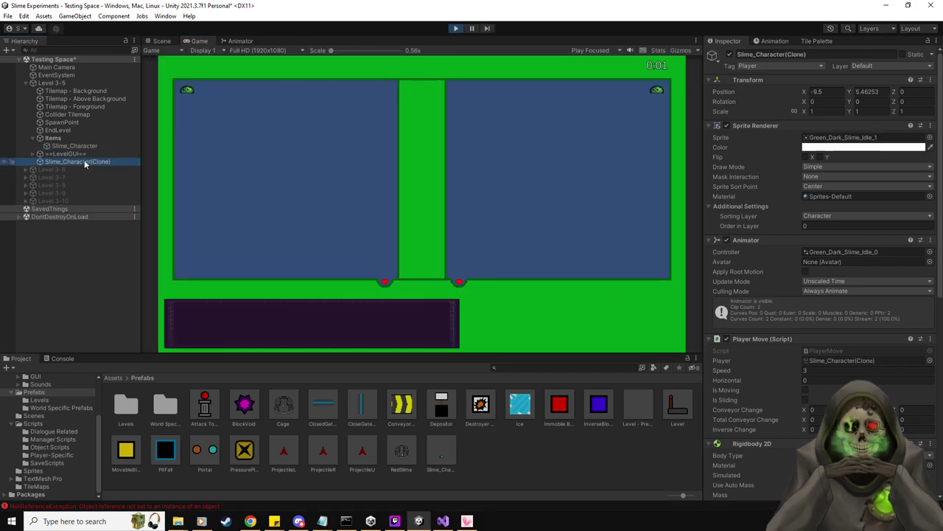
{"action": "left_click", "coordinate": [87, 146]}
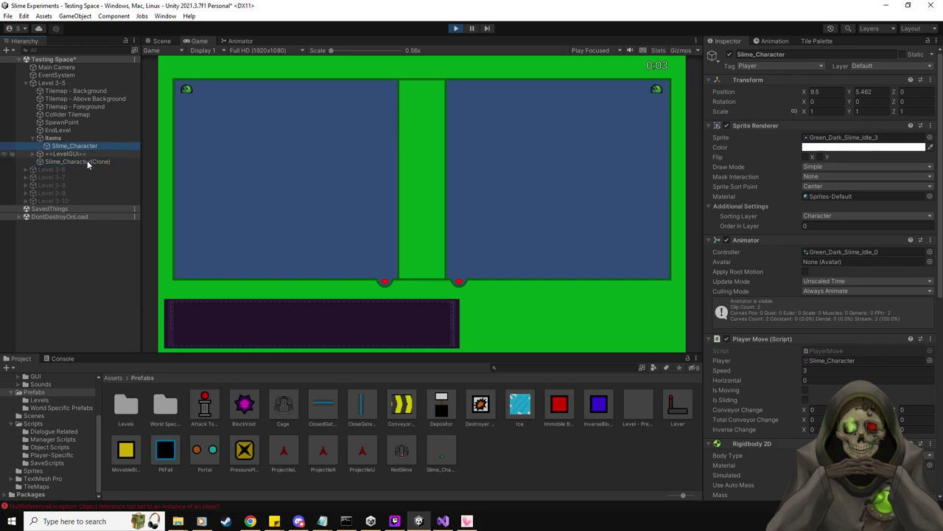
{"action": "left_click", "coordinate": [87, 161]}
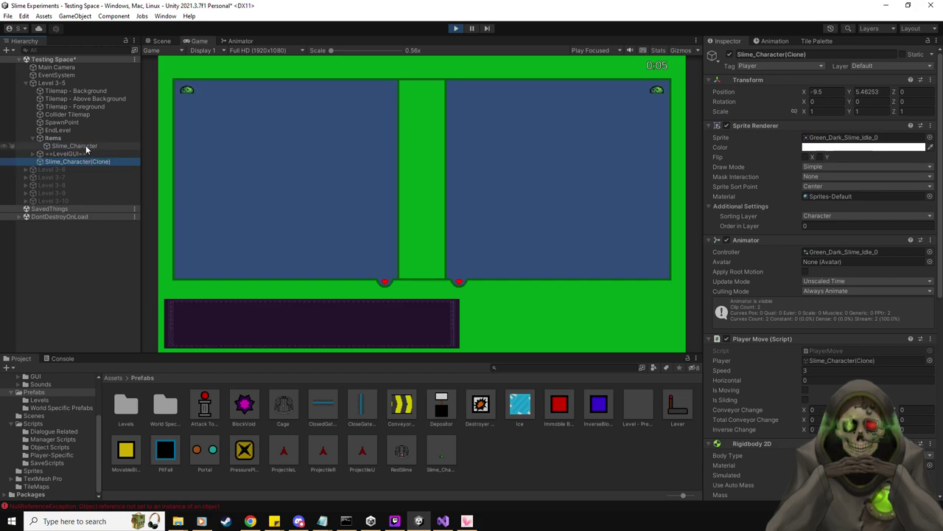
{"action": "left_click_drag", "start_coordinate": [85, 145], "coordinate": [77, 157]}
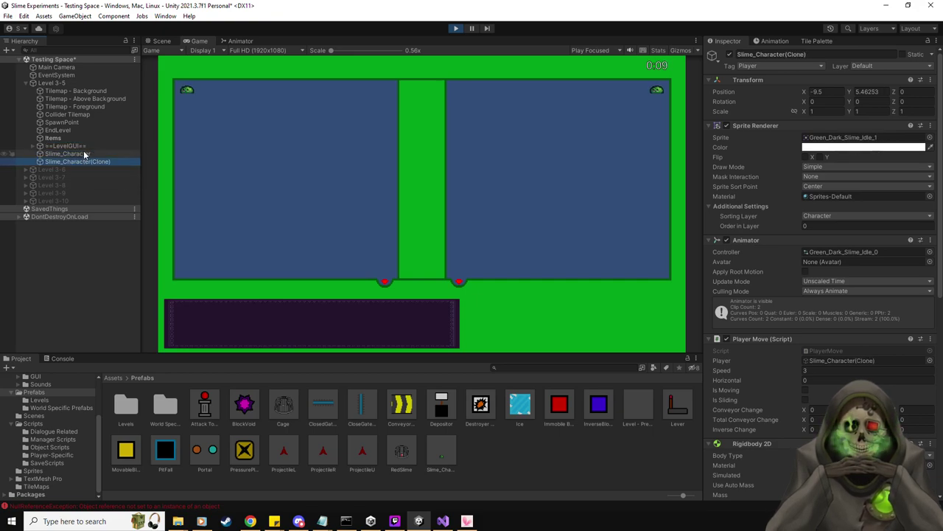
{"action": "key", "text": "Down"}
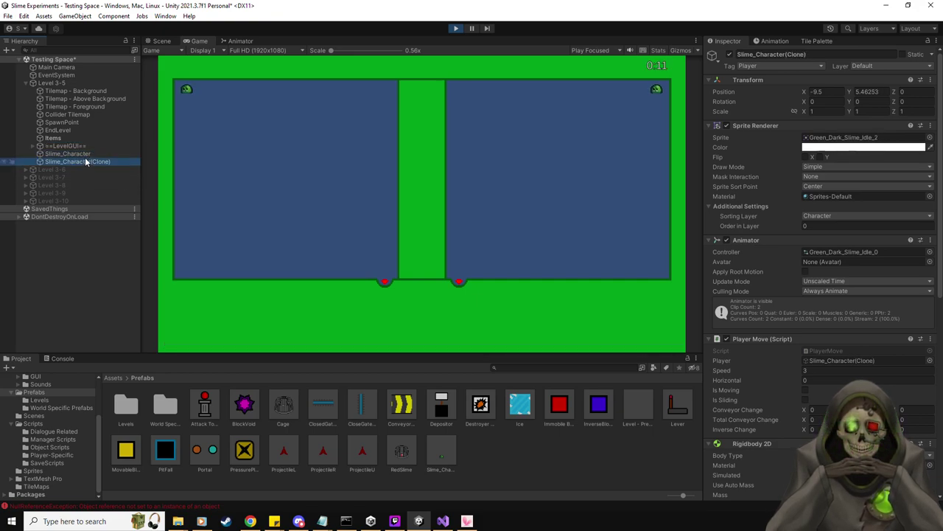
{"action": "left_click", "coordinate": [85, 154]}
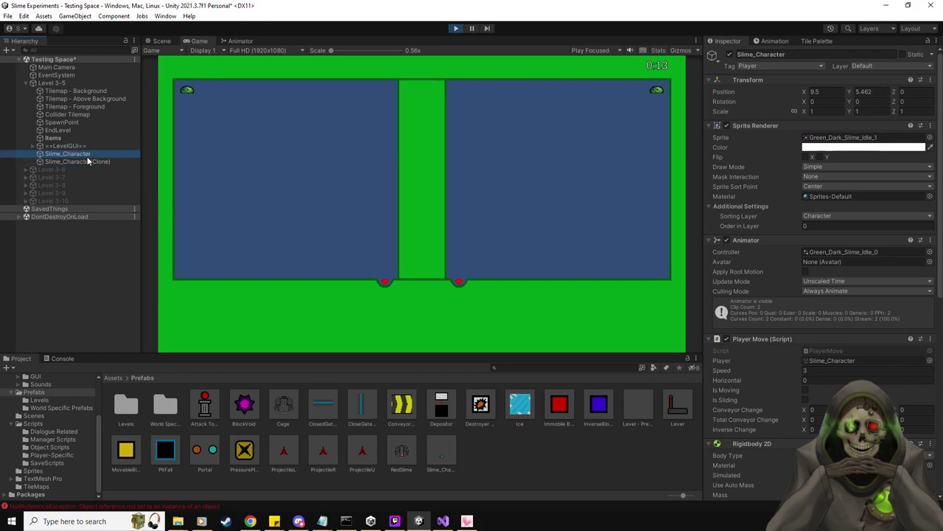
{"action": "left_click", "coordinate": [88, 160]}
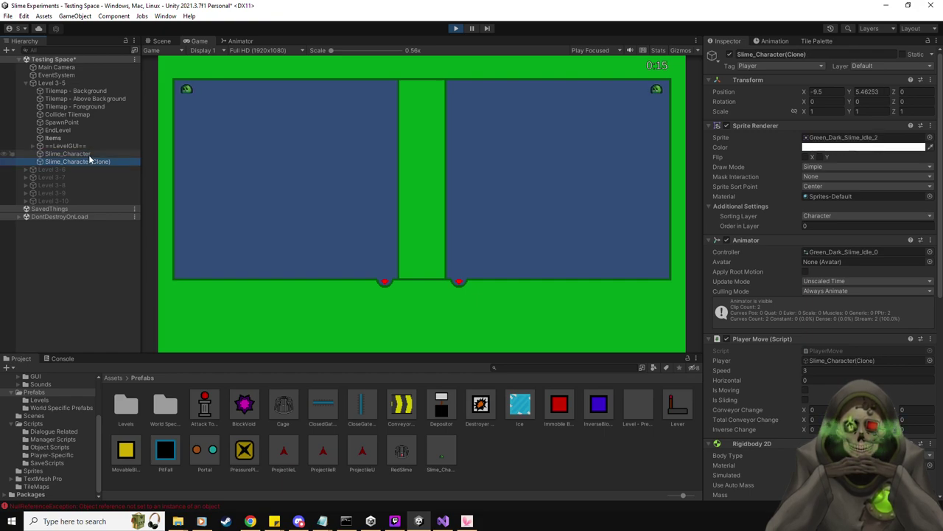
{"action": "left_click", "coordinate": [446, 36]}
{"action": "left_click", "coordinate": [456, 28]}
Step: Move Slime_Character out of Items to sit directly under Level 3-5, and set its Y position to 5.4623
{"action": "mouse_move", "coordinate": [91, 146]}
{"action": "left_mouse_down"}
{"action": "mouse_move", "coordinate": [87, 168]}
{"action": "mouse_move", "coordinate": [87, 156]}
{"action": "left_mouse_up"}
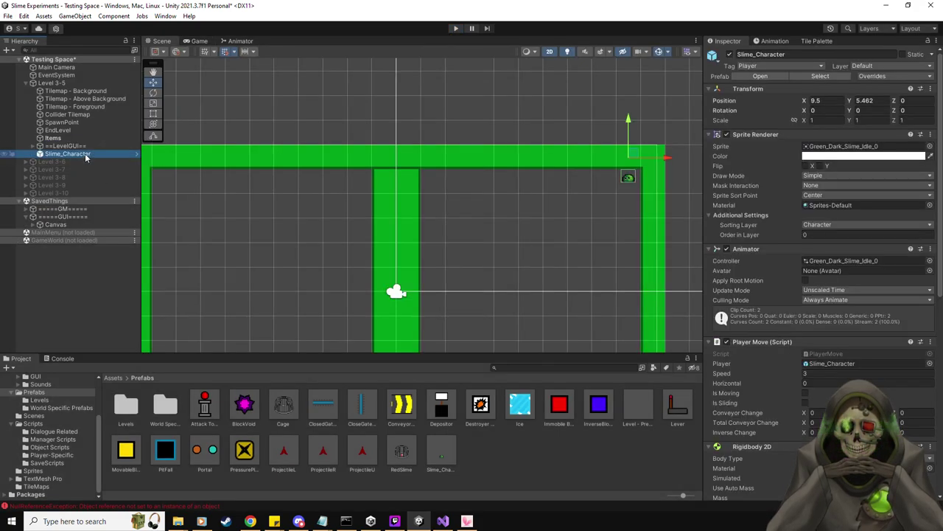
{"action": "left_click", "coordinate": [881, 101]}
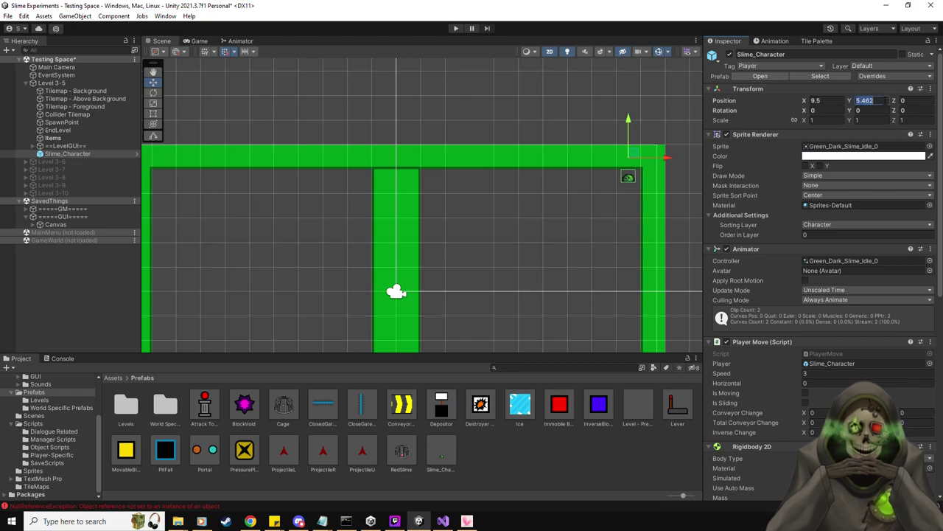
{"action": "type", "text": "3"}
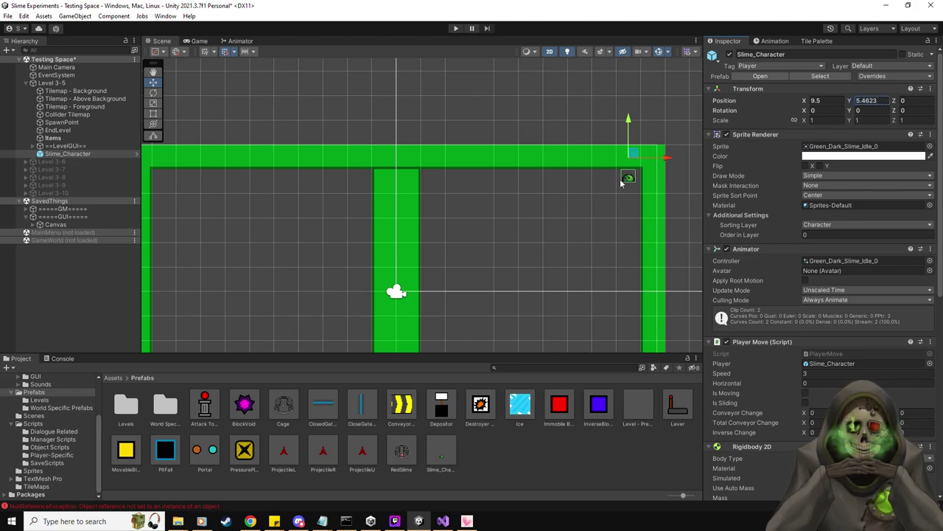
{"action": "middle_click_drag", "start_coordinate": [568, 200], "coordinate": [583, 201]}
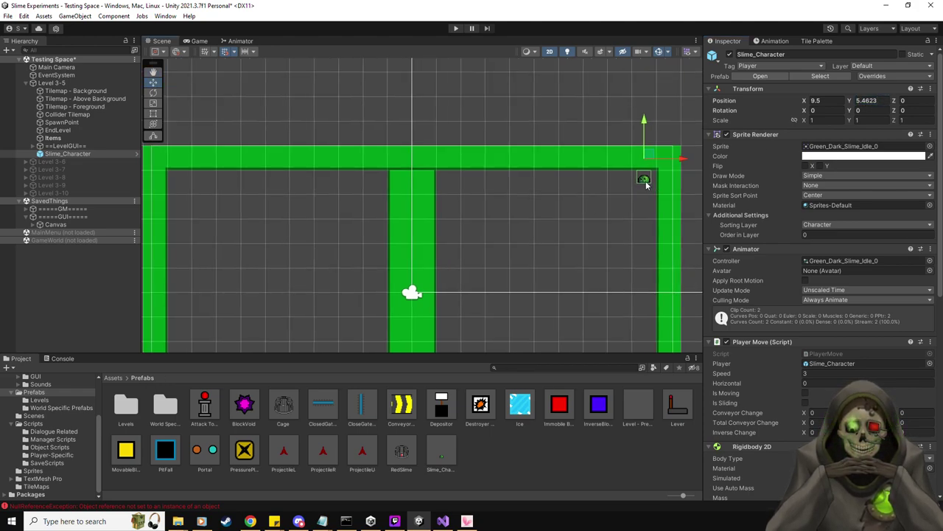
Step: Test-run the level briefly to check that both slimes start at the same height, and stop the run
{"action": "left_click", "coordinate": [454, 31]}
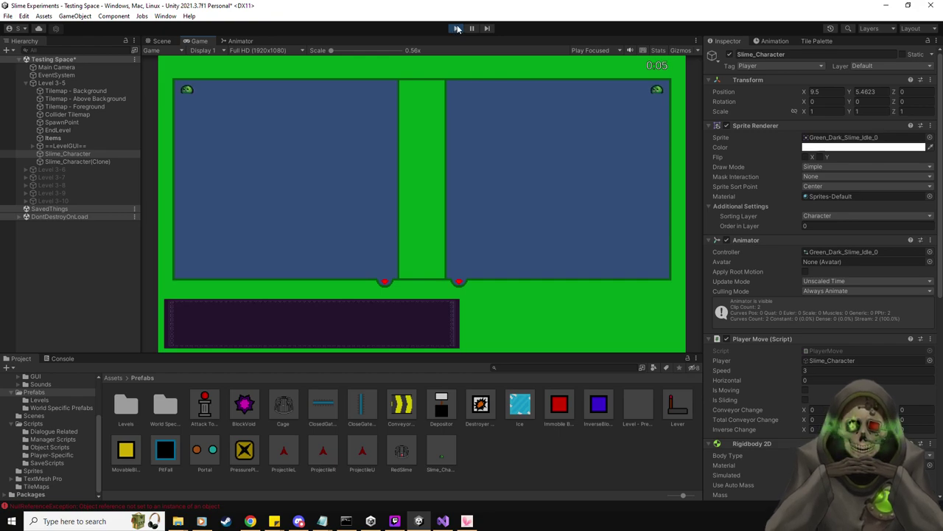
{"action": "left_click", "coordinate": [457, 28]}
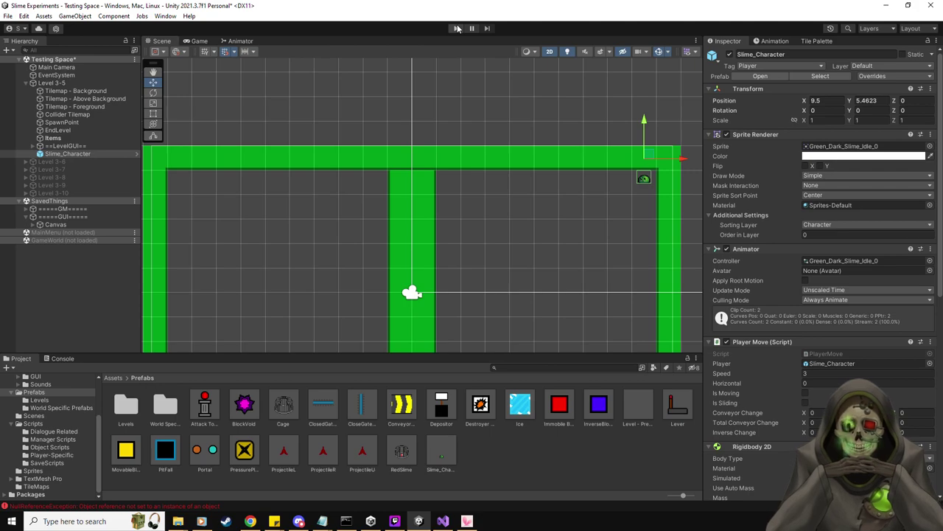
{"action": "middle_click_drag", "start_coordinate": [540, 287], "coordinate": [537, 200]}
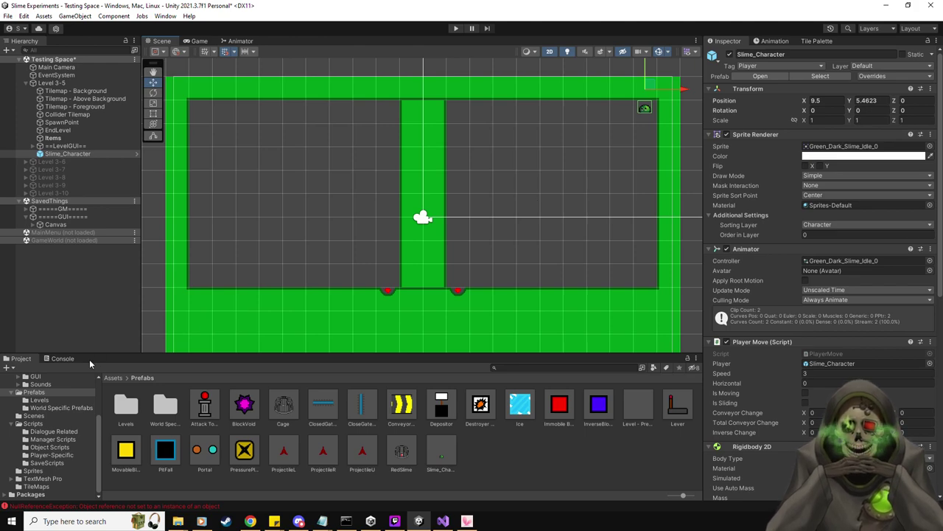
Step: Clear the console messages and return to the project's Prefabs assets
{"action": "left_click", "coordinate": [62, 359]}
{"action": "left_click", "coordinate": [10, 368]}
{"action": "left_click", "coordinate": [20, 359]}
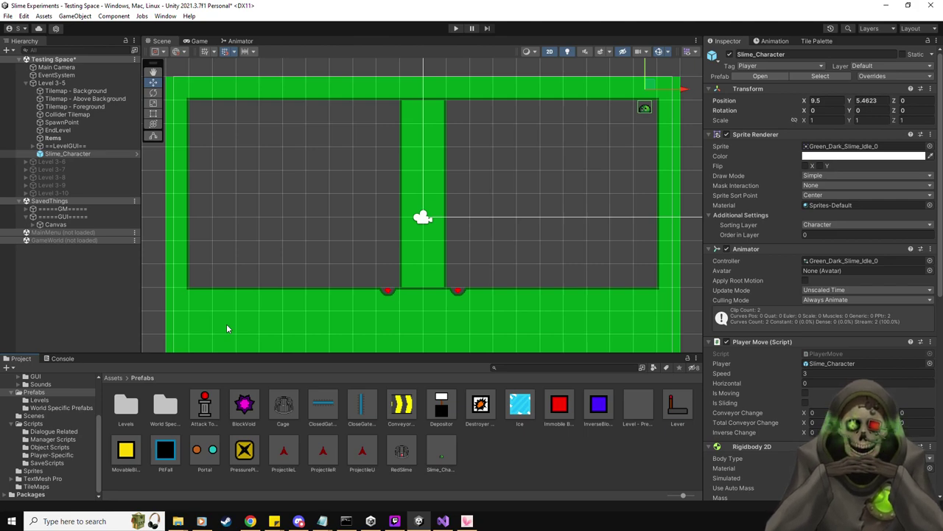
Step: Paint one Green Room wall tile on the Collider Tilemap at the outer side of each red end point
{"action": "left_click", "coordinate": [816, 42]}
{"action": "left_click", "coordinate": [729, 212]}
{"action": "left_click", "coordinate": [483, 277]}
{"action": "left_click", "coordinate": [364, 276]}
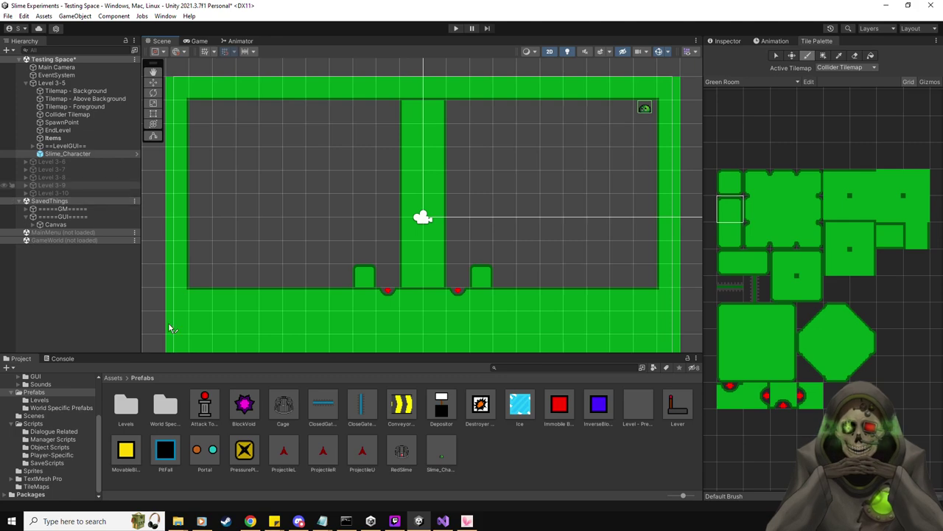
Step: Place a ClosedGateVertical prefab under Items above the left end point, and duplicate it above the right one at X 1.5, Y -2.5
{"action": "left_click_drag", "start_coordinate": [323, 411], "coordinate": [389, 274]}
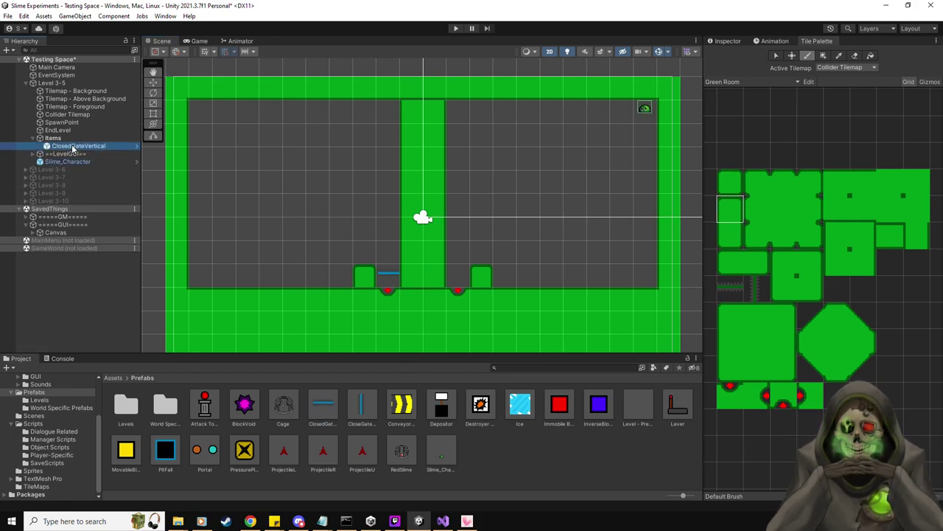
{"action": "left_click", "coordinate": [727, 41]}
{"action": "left_click", "coordinate": [154, 82]}
{"action": "key", "text": "ctrl+d"}
{"action": "left_click_drag", "start_coordinate": [438, 277], "coordinate": [499, 276]}
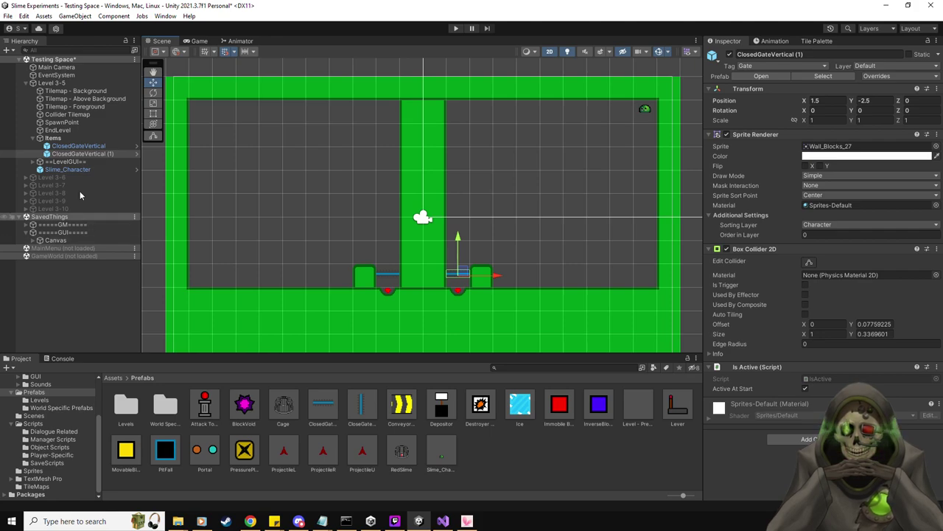
Step: Change the sprite of both ClosedGateVertical objects to the green Wall_Blocks_World3_30 and return to the Prefabs folder
{"action": "left_click", "coordinate": [74, 146], "text": "ctrl"}
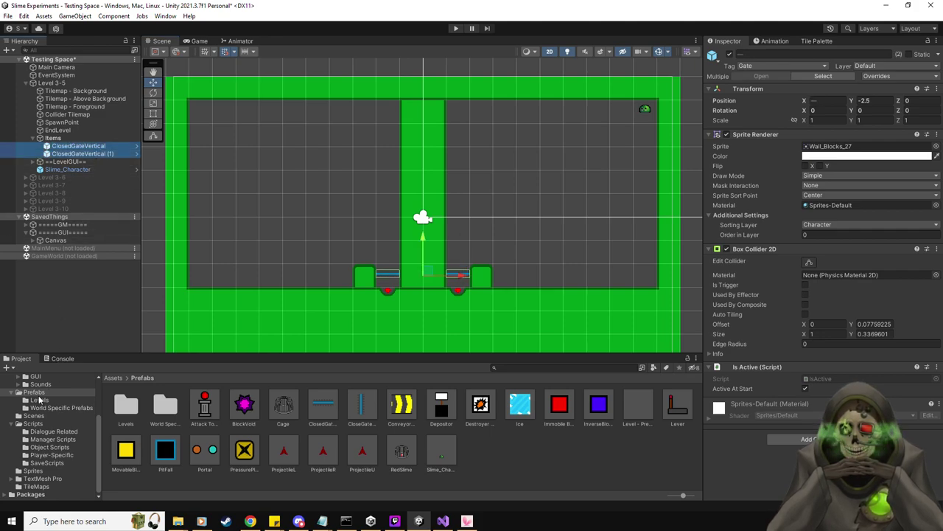
{"action": "scroll", "coordinate": [45, 398], "scroll_direction": "up", "scroll_amount": 2}
{"action": "left_click", "coordinate": [31, 390]}
{"action": "scroll", "coordinate": [542, 450], "scroll_direction": "down", "scroll_amount": 3}
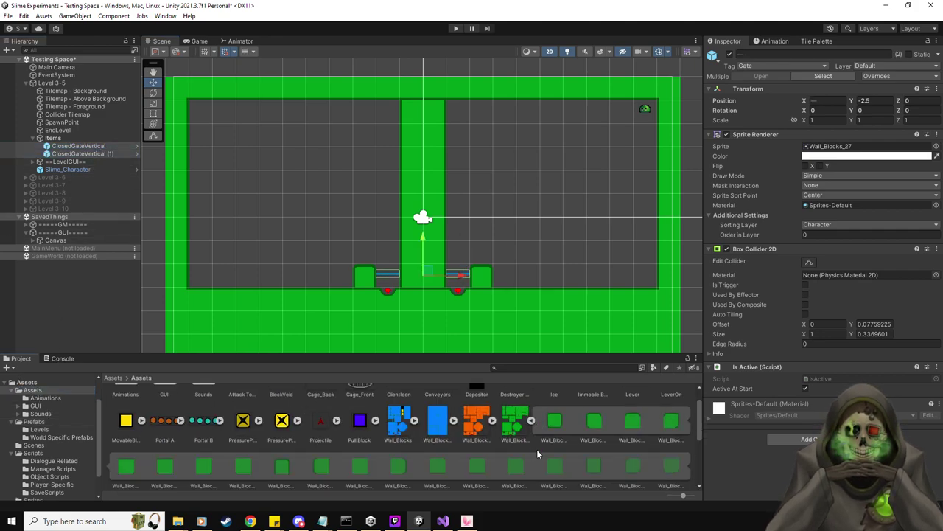
{"action": "left_click_drag", "start_coordinate": [855, 148], "coordinate": [855, 147]}
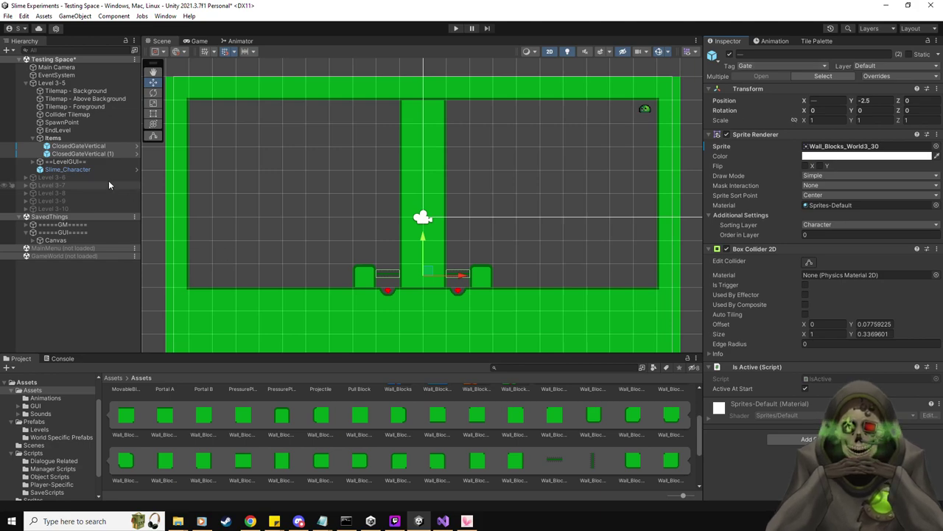
{"action": "left_click", "coordinate": [41, 422]}
Step: Make the outer walls beside both gates two tiles high on the Collider Tilemap, replacing their lower tiles with the joining wall tile
{"action": "left_click", "coordinate": [87, 115]}
{"action": "left_click", "coordinate": [826, 42]}
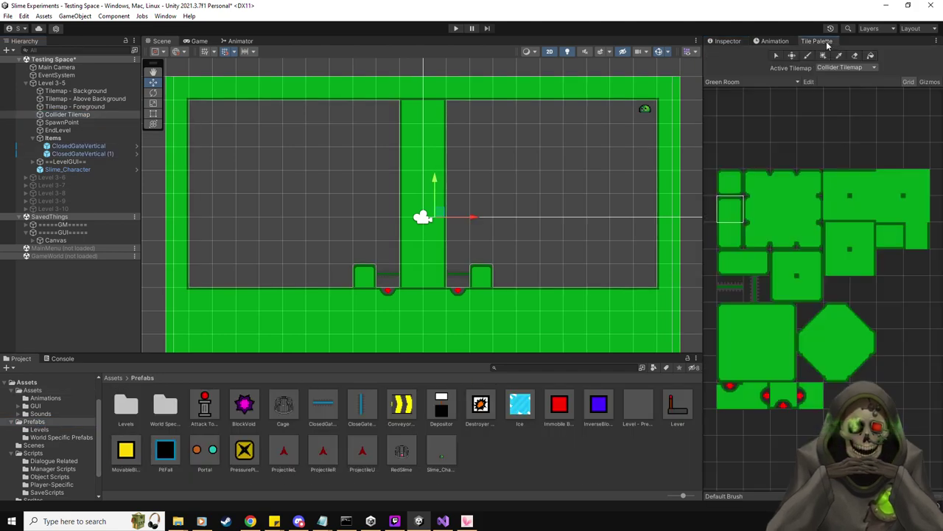
{"action": "left_click", "coordinate": [730, 210]}
{"action": "left_click", "coordinate": [364, 253]}
{"action": "left_click", "coordinate": [458, 253]}
{"action": "left_click", "coordinate": [480, 252]}
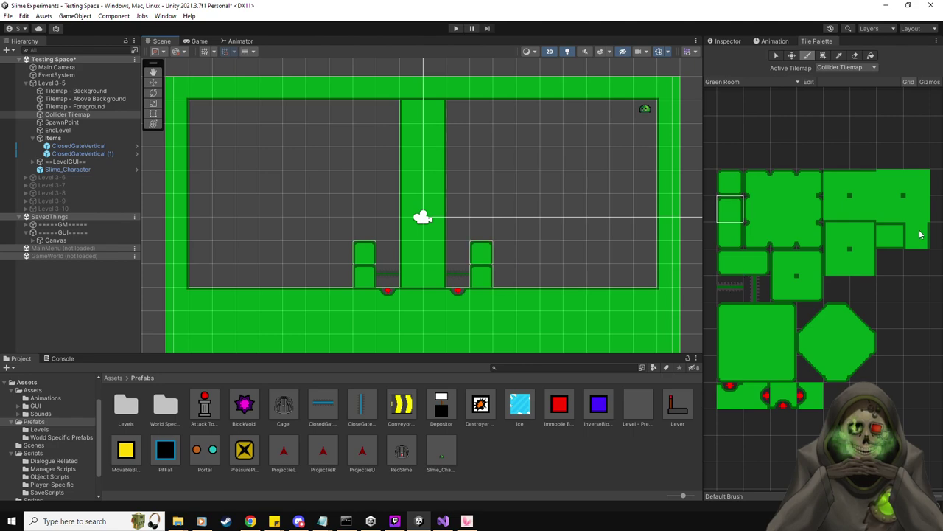
{"action": "left_click", "coordinate": [916, 236]}
{"action": "left_click", "coordinate": [481, 277]}
{"action": "left_click", "coordinate": [364, 277]}
Step: Place a PressurePlate prefab directly above each gate, at X -1.5 and X 1.5 with Y -1.5
{"action": "left_click", "coordinate": [727, 40]}
{"action": "left_click", "coordinate": [153, 81]}
{"action": "left_click_drag", "start_coordinate": [246, 453], "coordinate": [389, 254]}
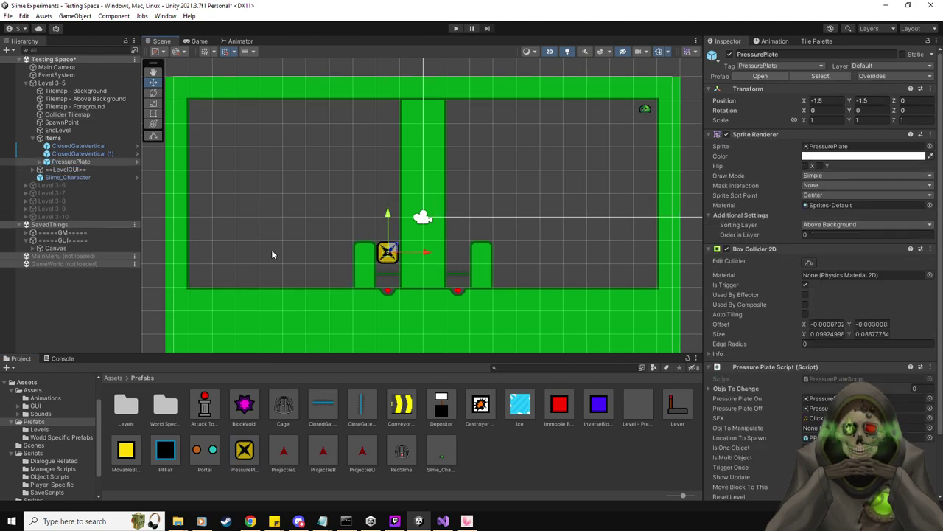
{"action": "left_click_drag", "start_coordinate": [245, 450], "coordinate": [458, 253]}
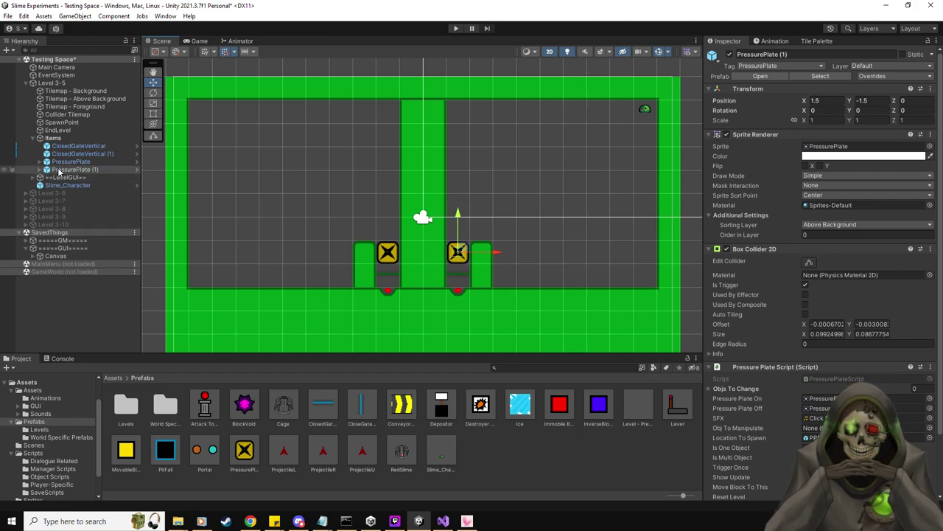
Step: Assign ClosedGateVertical (1) as the left PressurePlate's Obj To Manipulate and enable Is One Object
{"action": "left_click", "coordinate": [79, 146]}
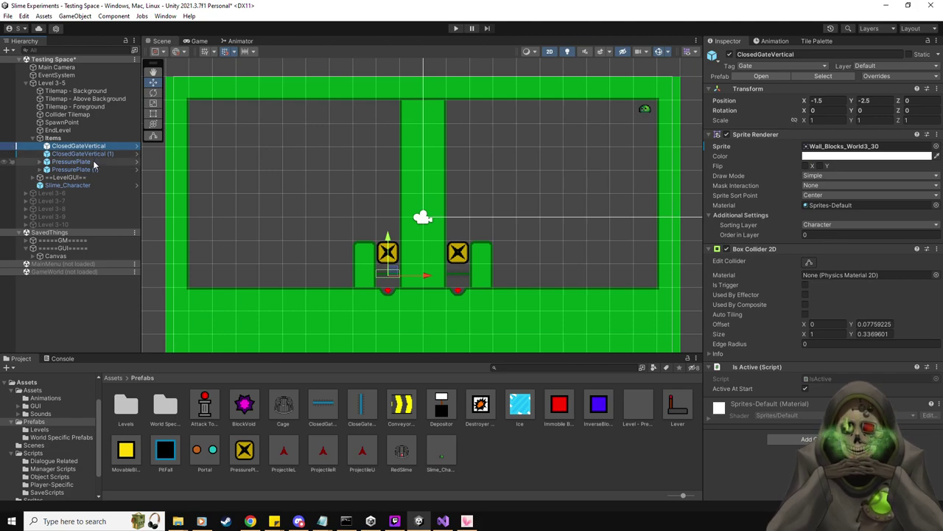
{"action": "left_click", "coordinate": [93, 162]}
{"action": "left_click_drag", "start_coordinate": [81, 153], "coordinate": [818, 428]}
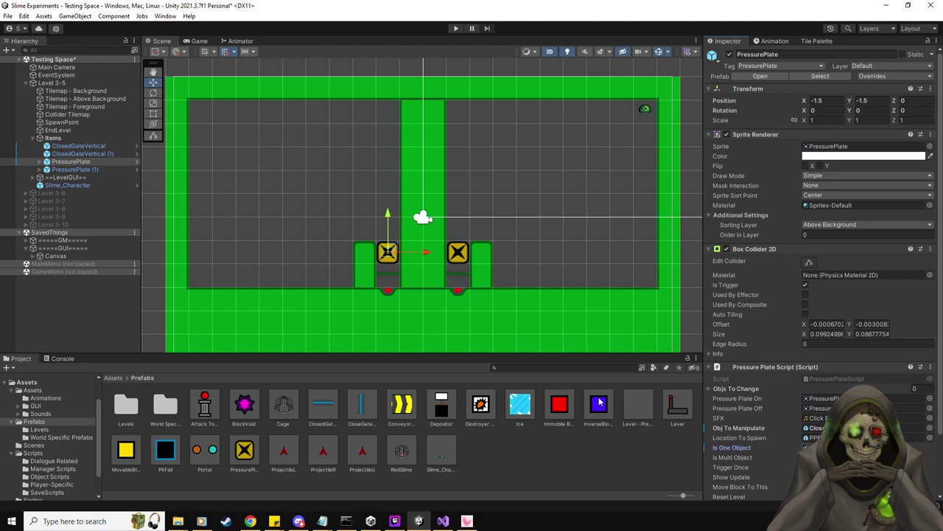
Step: Assign the other closed gate as PressurePlate (1)'s Obj To Manipulate and enable Is One Object
{"action": "left_click", "coordinate": [105, 147]}
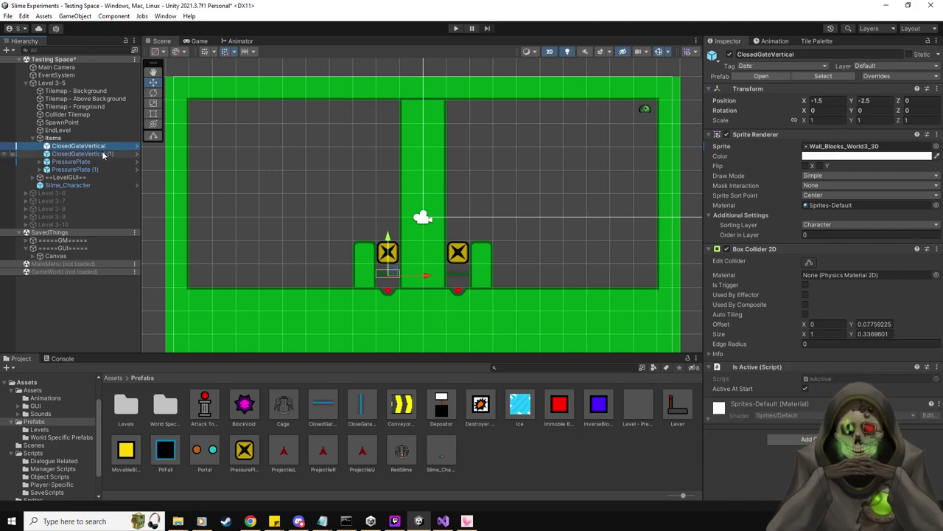
{"action": "left_click", "coordinate": [104, 154]}
{"action": "left_click", "coordinate": [86, 161]}
{"action": "left_click", "coordinate": [88, 169]}
{"action": "left_click", "coordinate": [102, 146]}
{"action": "left_click_drag", "start_coordinate": [102, 151], "coordinate": [820, 428]}
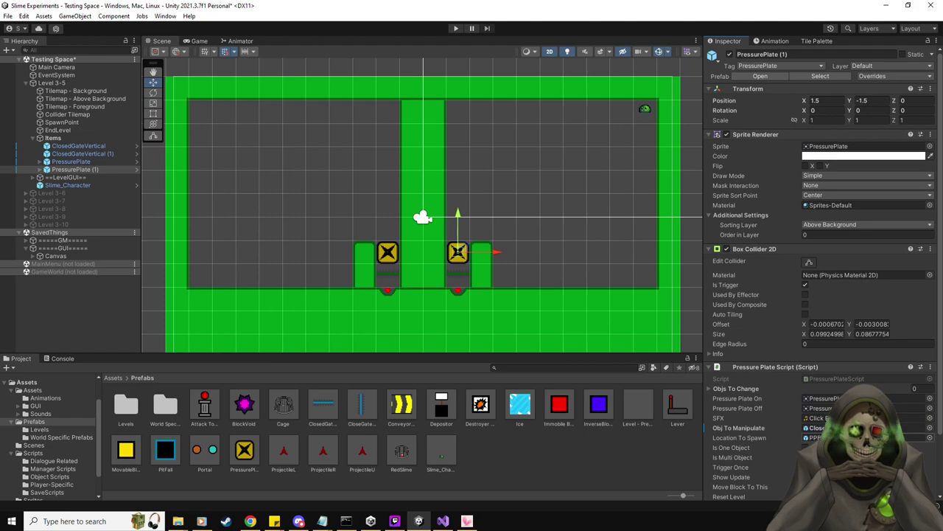
{"action": "scroll", "coordinate": [818, 295], "scroll_direction": "down", "scroll_amount": 1}
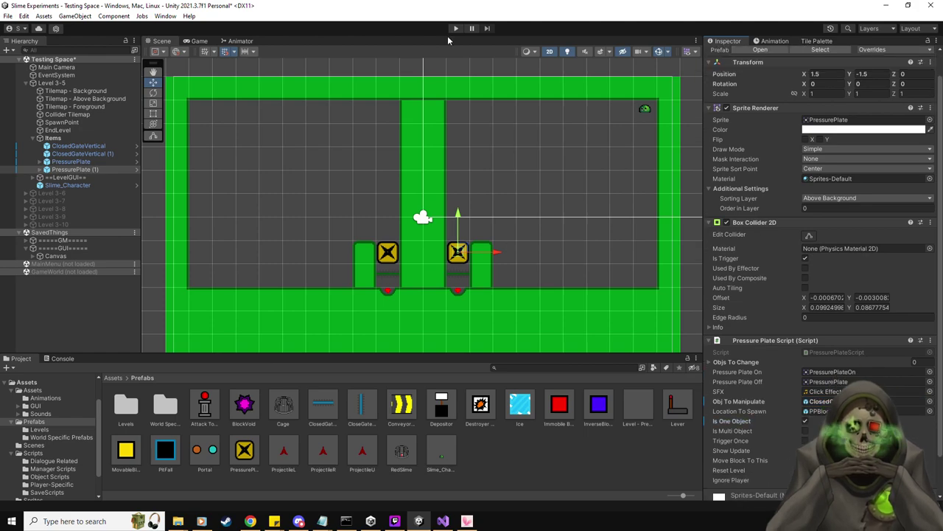
Step: Playtest the level, steering both slimes onto the pressure plates and through the gates below them
{"action": "left_click", "coordinate": [455, 29]}
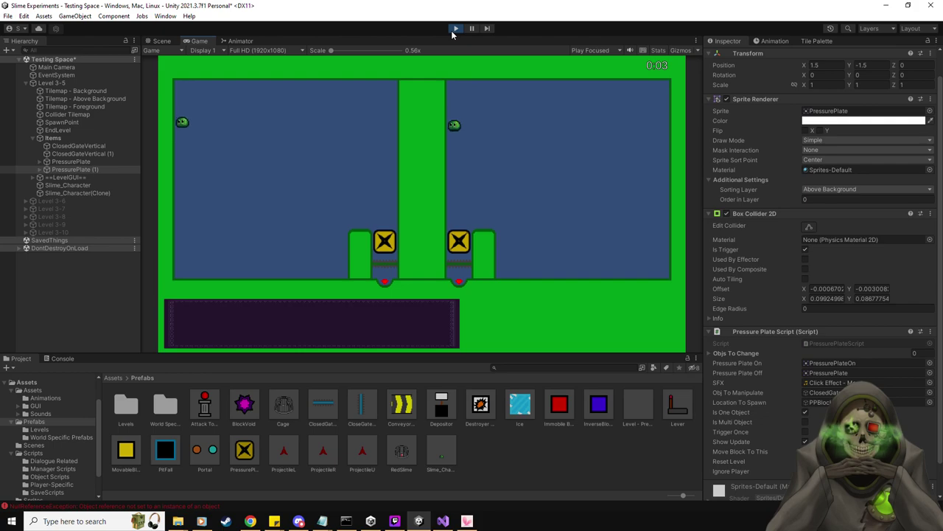
{"action": "key", "text": "d"}
{"action": "key", "text": "a"}
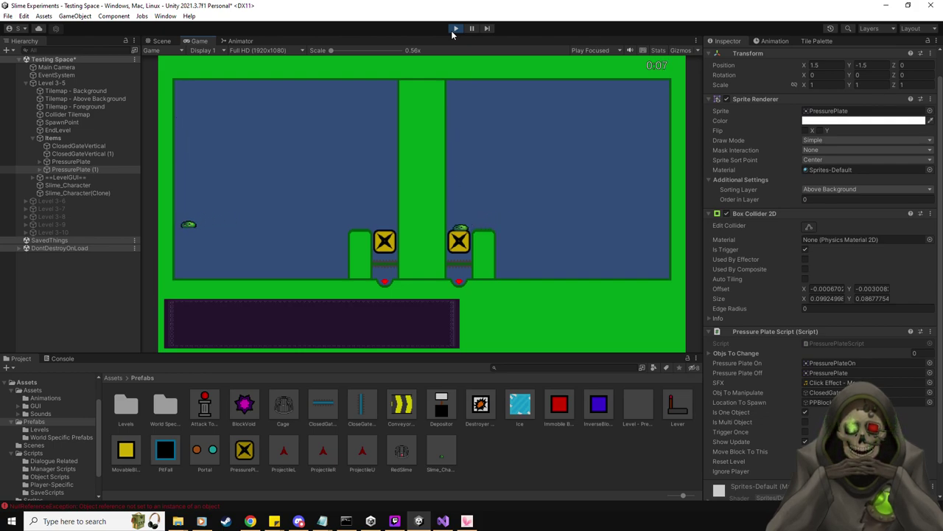
{"action": "key", "text": "d"}
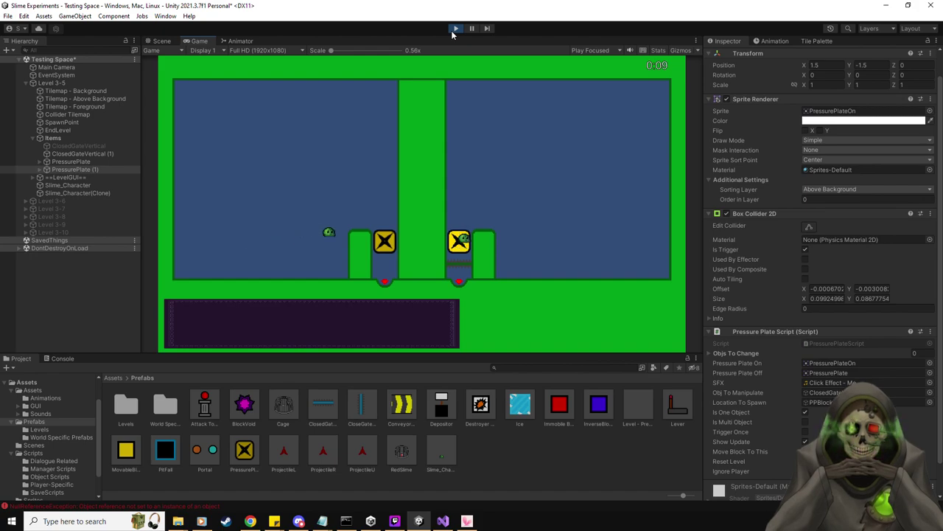
{"action": "key", "text": "d"}
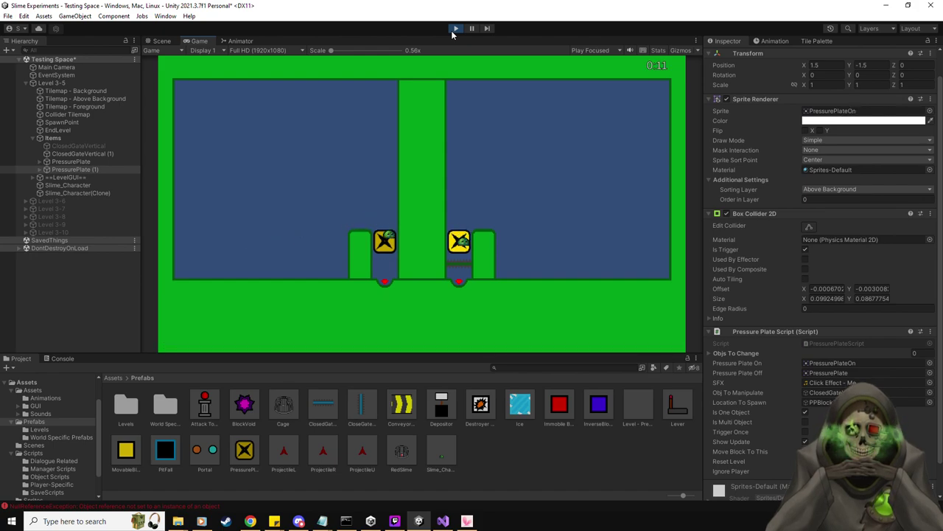
{"action": "key", "text": "w"}
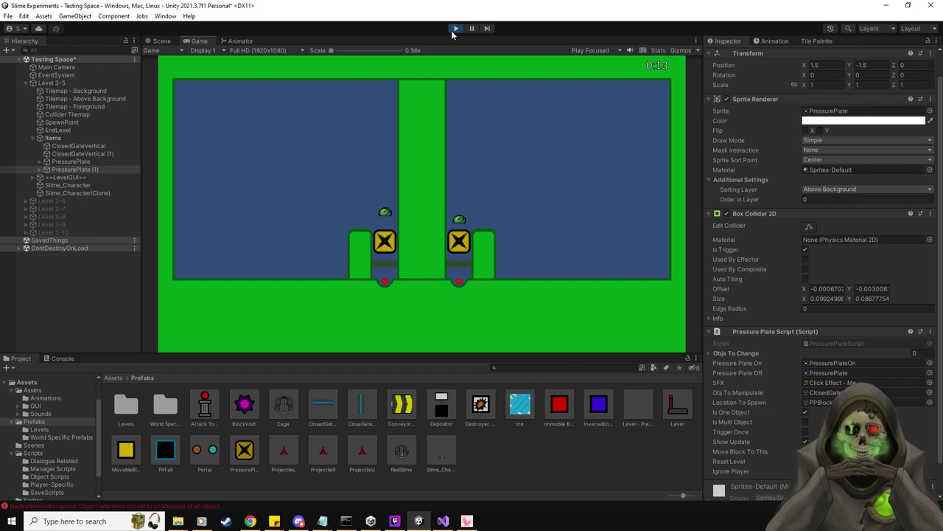
{"action": "key", "text": "w"}
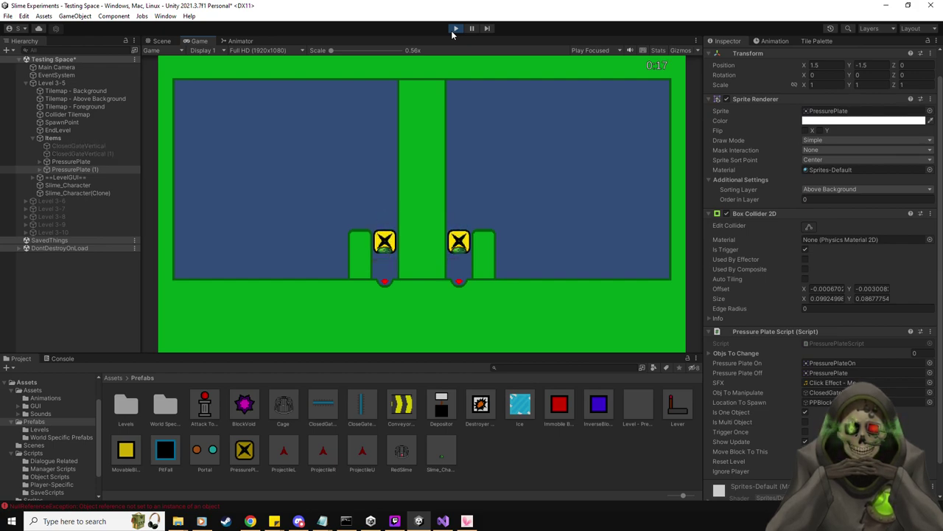
{"action": "key", "text": "w"}
{"action": "key", "text": "w"}
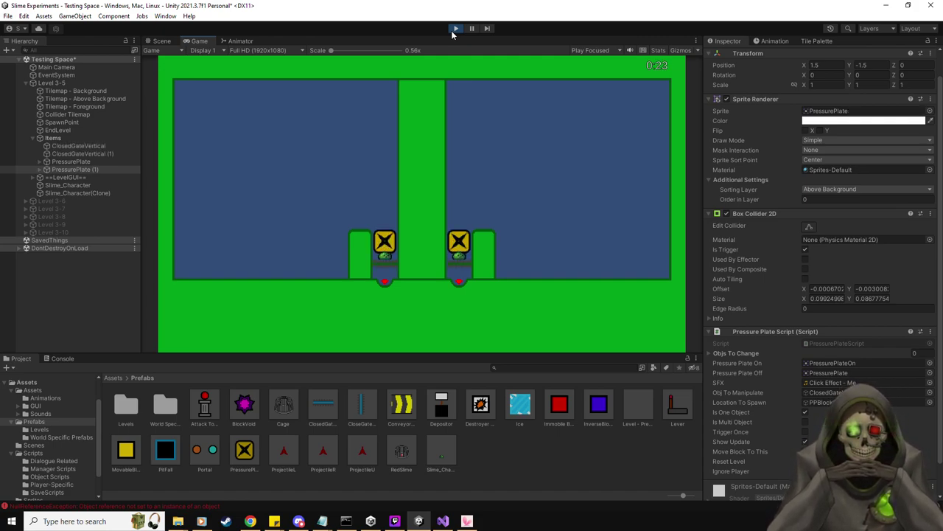
{"action": "key", "text": "w"}
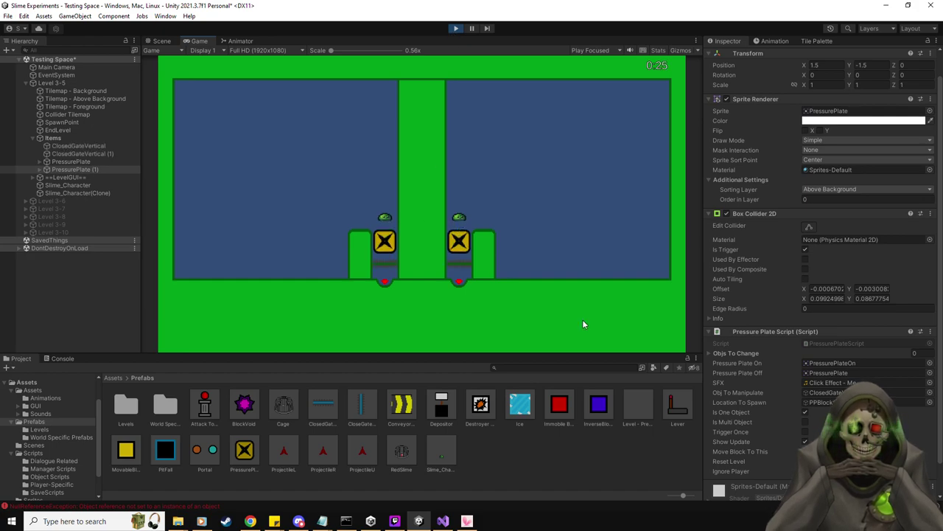
Step: Enable Trigger Once on both pressure plates and end the playtest
{"action": "left_click", "coordinate": [86, 160], "text": "ctrl"}
{"action": "left_click", "coordinate": [806, 433]}
{"action": "left_click", "coordinate": [508, 179]}
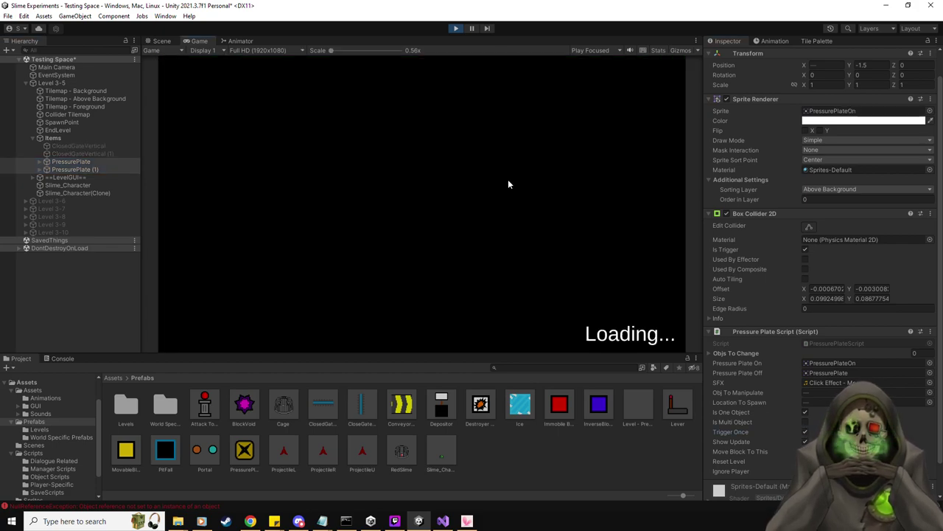
{"action": "left_click", "coordinate": [455, 28]}
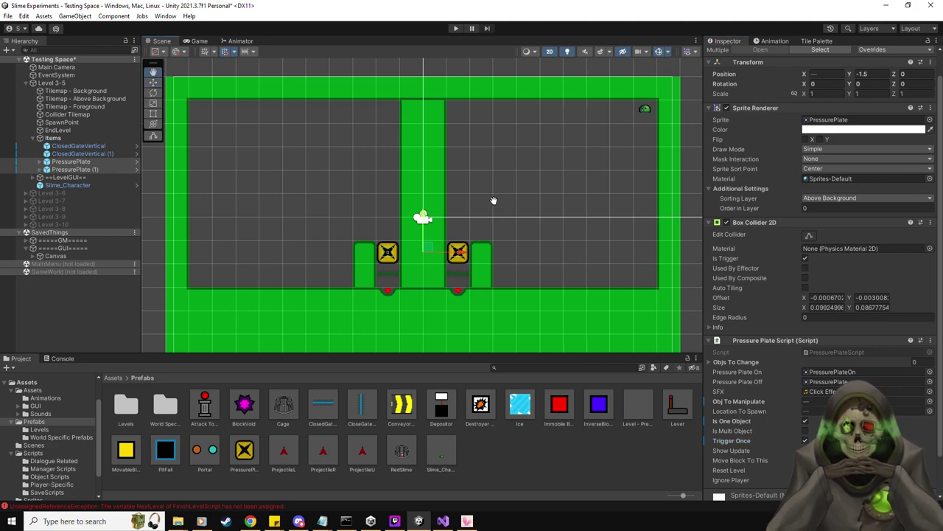
{"action": "left_click", "coordinate": [53, 306]}
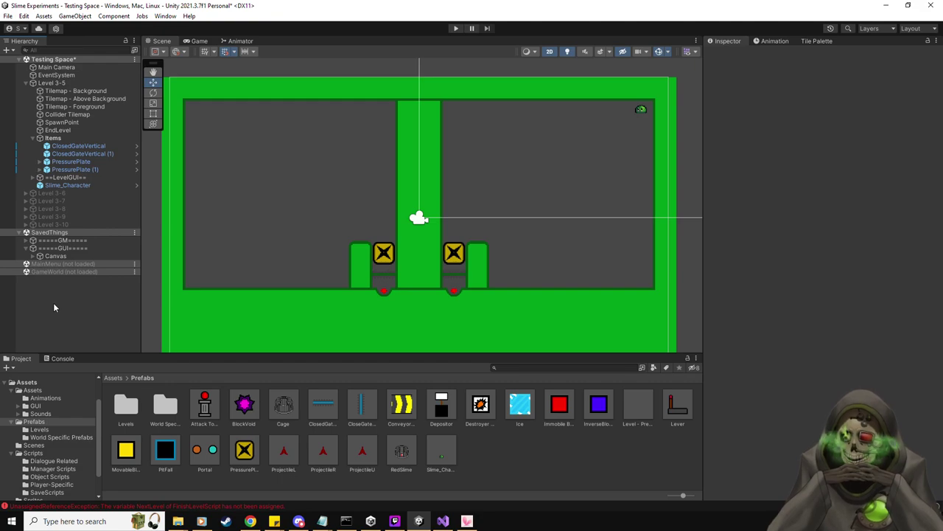
{"action": "left_click", "coordinate": [104, 271], "text": "ctrl"}
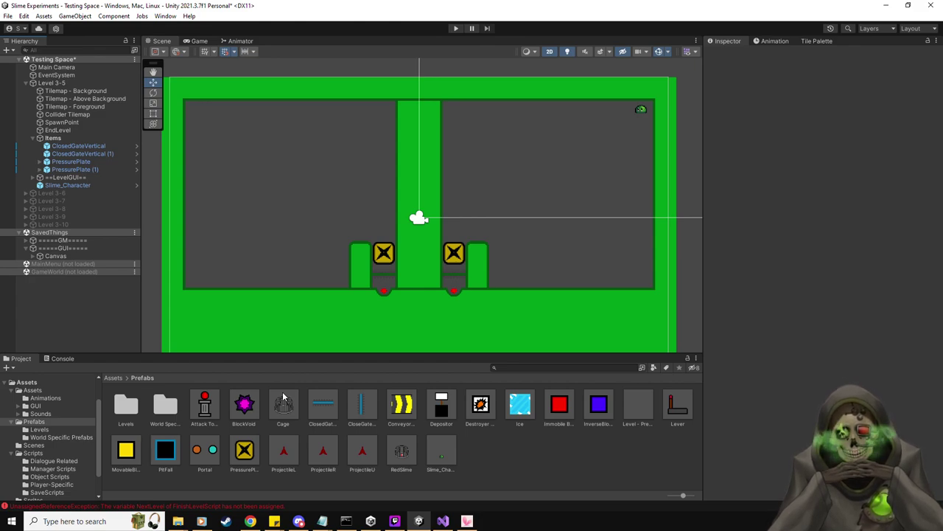
Step: Paint a two-tile ledge with a corner tile and a right end cap near the top of the left chamber on the Collider Tilemap
{"action": "left_click", "coordinate": [817, 41]}
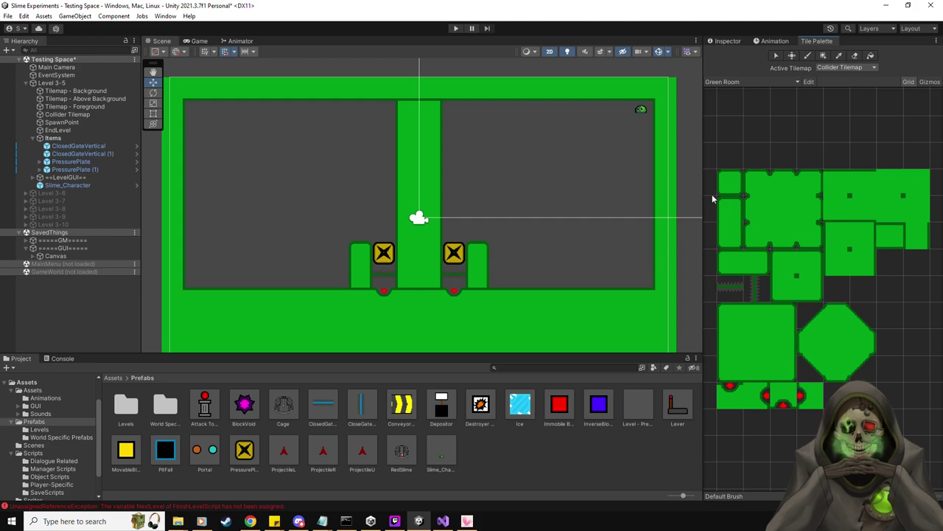
{"action": "left_click", "coordinate": [753, 267]}
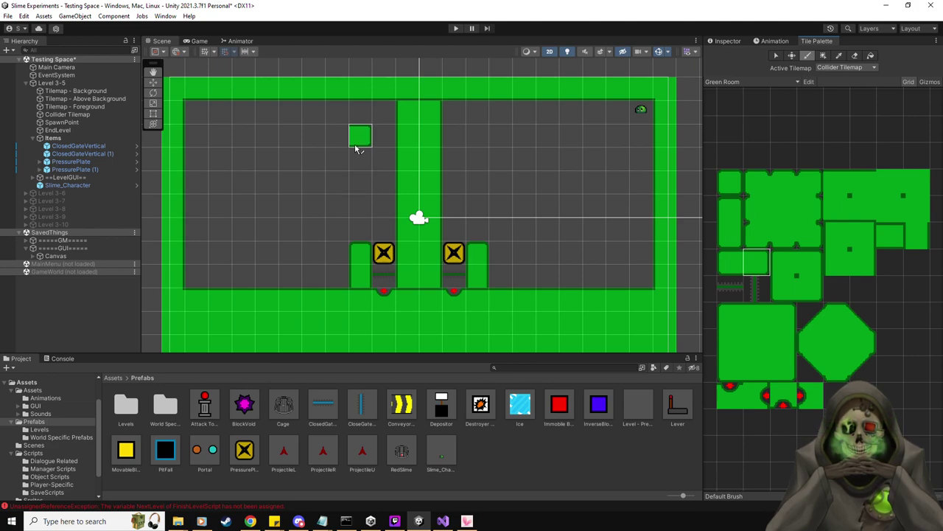
{"action": "left_click", "coordinate": [357, 148]}
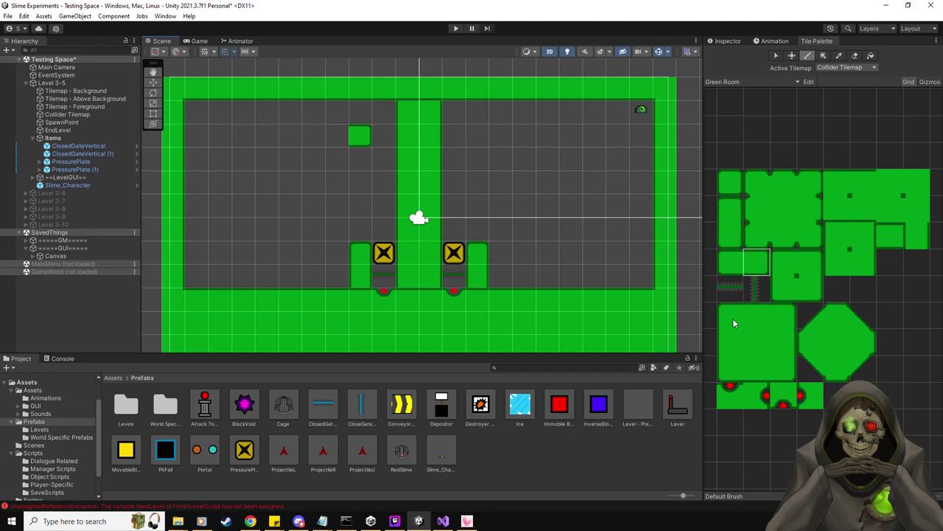
{"action": "left_click", "coordinate": [782, 268]}
{"action": "left_click", "coordinate": [338, 136]}
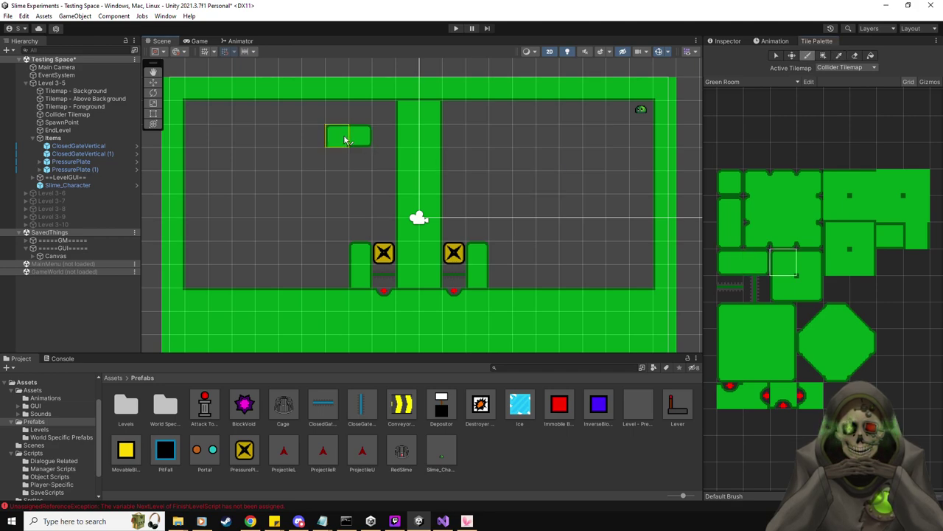
Step: Extend the ledge's left end down two tiles with a vertical wall and corner, and run a horizontal platform to the outer left wall
{"action": "left_click", "coordinate": [915, 236]}
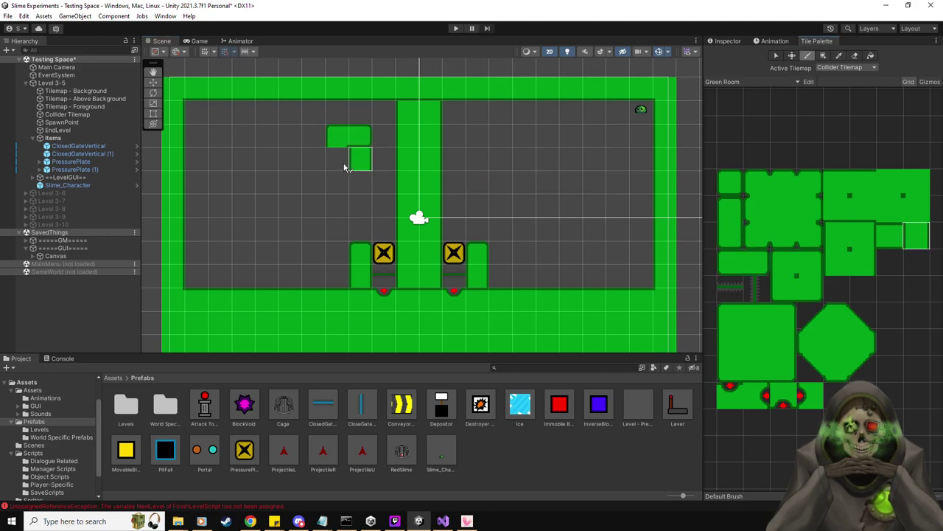
{"action": "left_click", "coordinate": [337, 159]}
{"action": "left_click", "coordinate": [811, 292]}
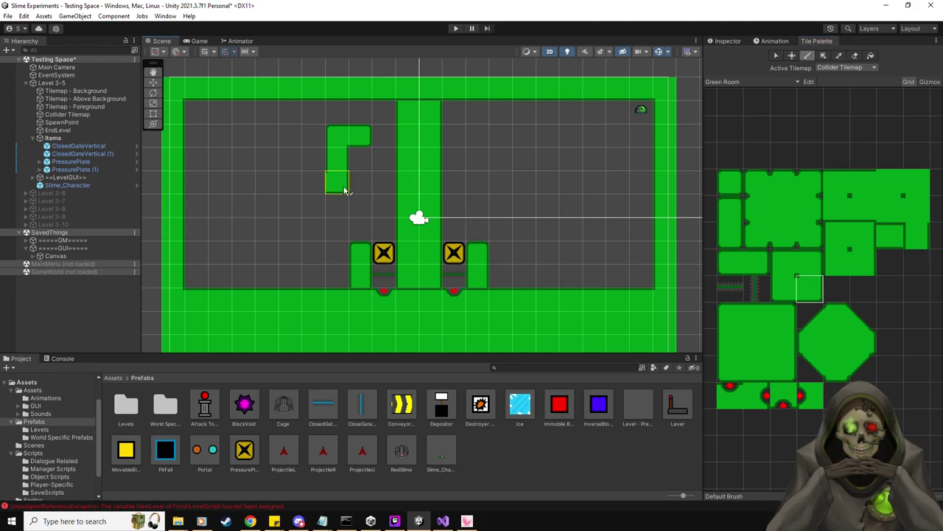
{"action": "left_click", "coordinate": [890, 236]}
{"action": "left_click_drag", "start_coordinate": [331, 184], "coordinate": [193, 184]}
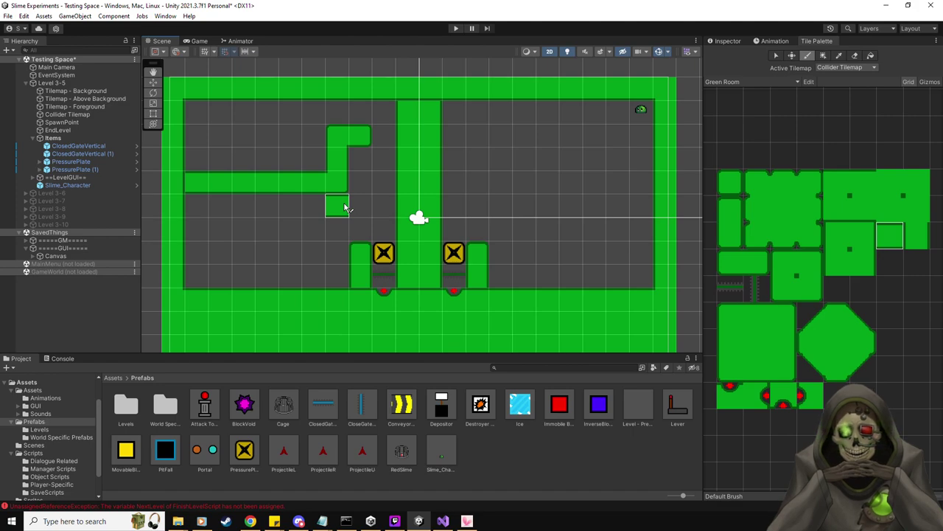
Step: Reshape the bend into a stair step by adding corner tiles one column further left and erasing the old lower corner
{"action": "left_click", "coordinate": [813, 299]}
{"action": "left_click", "coordinate": [784, 267]}
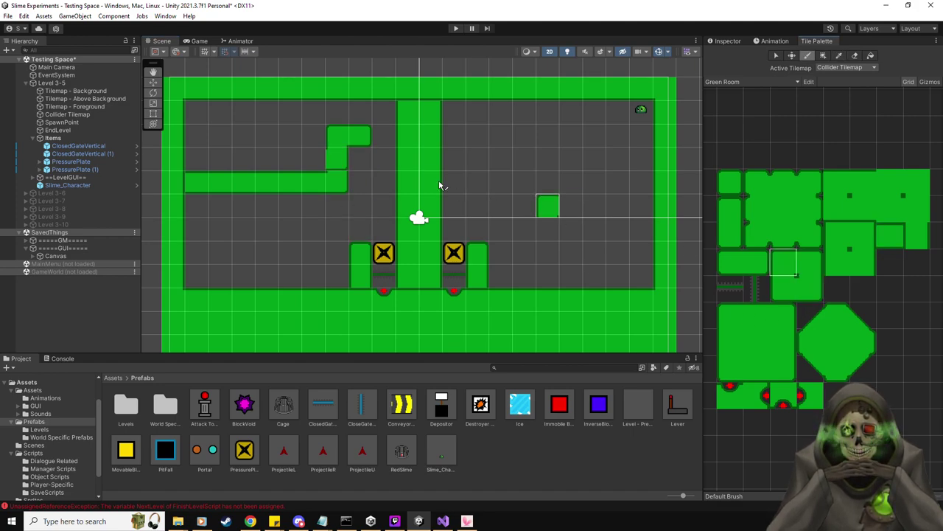
{"action": "left_click", "coordinate": [324, 164]}
{"action": "left_click", "coordinate": [318, 184], "text": "ctrl"}
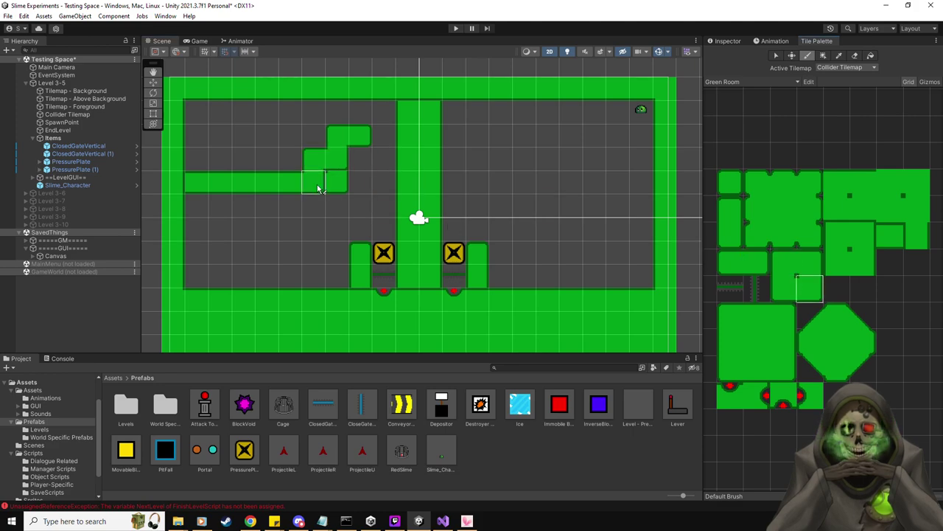
{"action": "left_click", "coordinate": [855, 55]}
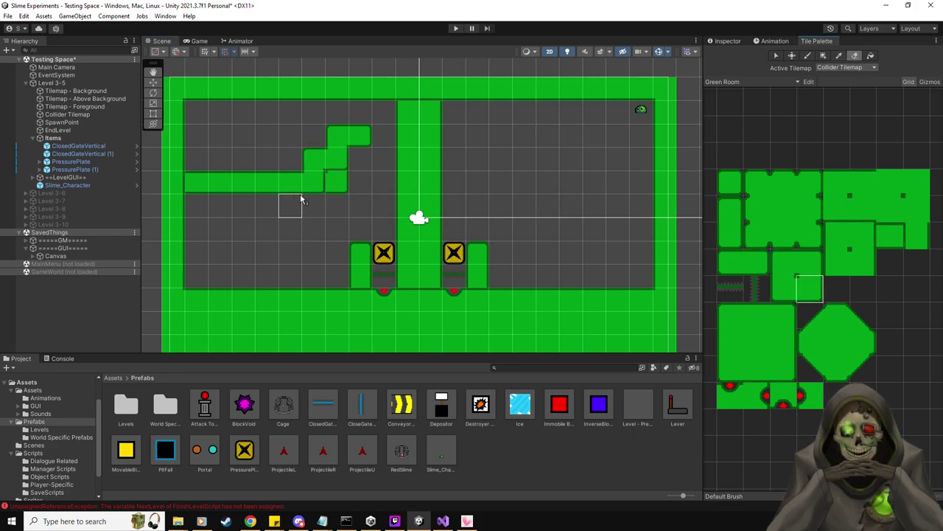
{"action": "left_click", "coordinate": [337, 183]}
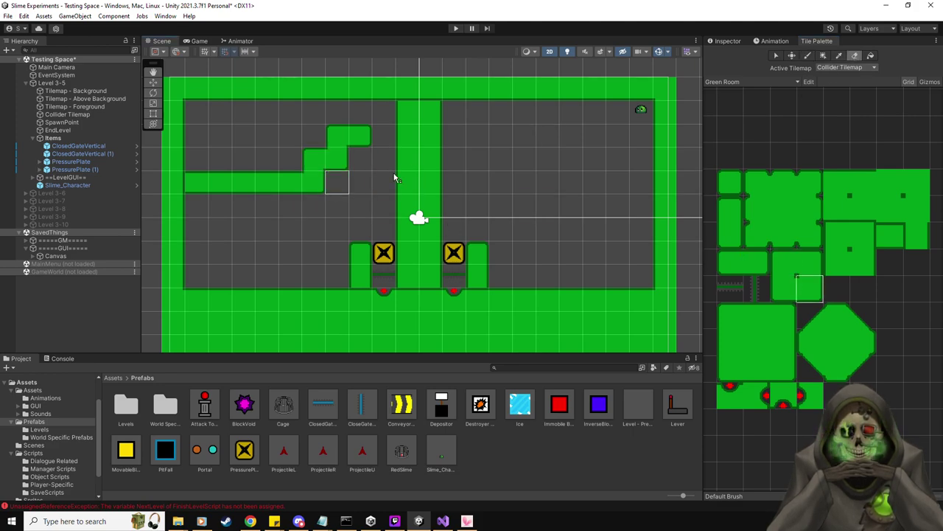
Step: Paint a two-tile platform joined to the central column, two tiles above the left gate's outer wall
{"action": "left_click", "coordinate": [732, 262]}
{"action": "left_click", "coordinate": [352, 205]}
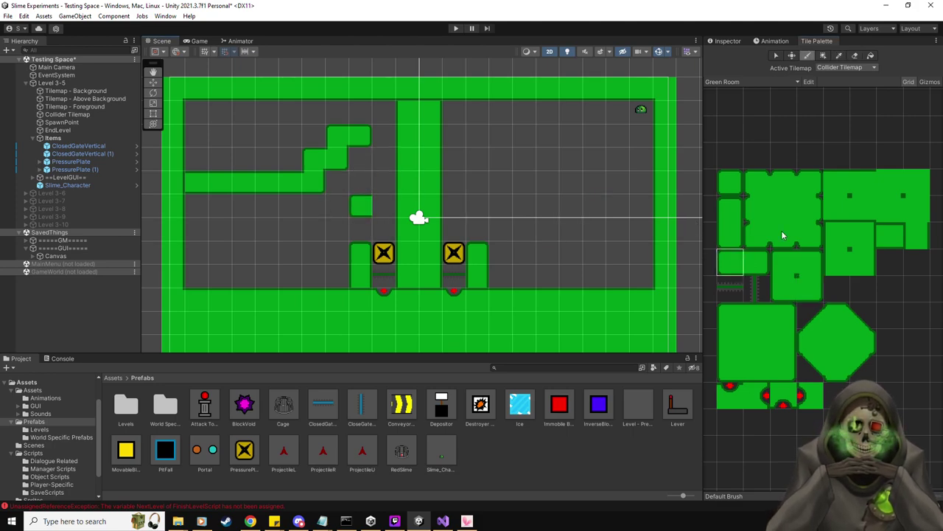
{"action": "left_click", "coordinate": [890, 234]}
{"action": "left_click", "coordinate": [392, 211]}
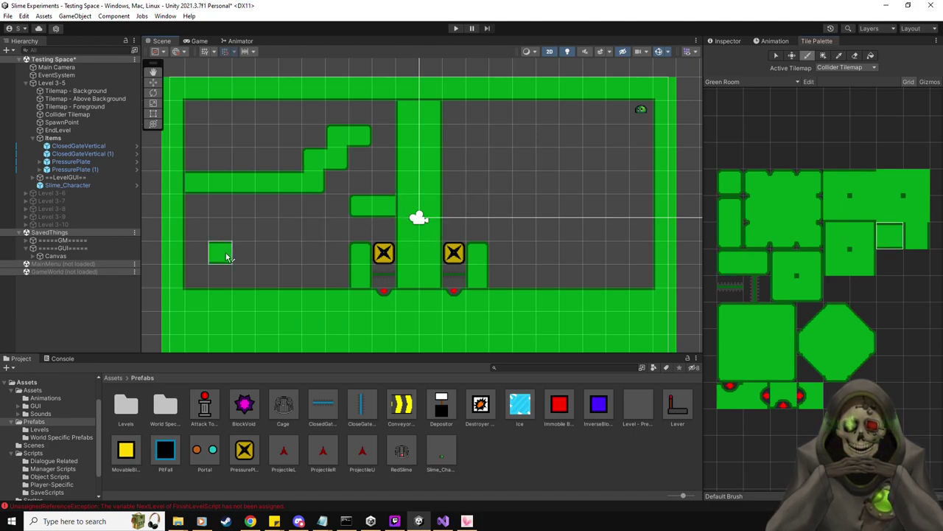
Step: Place a CloseGateHorizontal prefab at X -2.5, Y -0.5 between the new platform and the wall below, using the Wall_Blocks_World3_31 sprite
{"action": "left_click_drag", "start_coordinate": [361, 404], "coordinate": [367, 230]}
{"action": "left_click", "coordinate": [36, 390]}
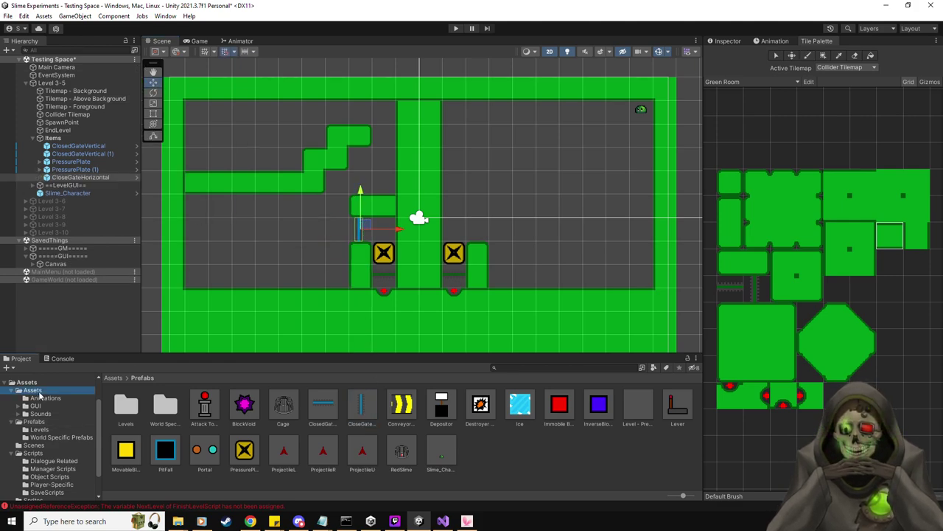
{"action": "scroll", "coordinate": [594, 428], "scroll_direction": "down", "scroll_amount": 1}
{"action": "left_click", "coordinate": [724, 40]}
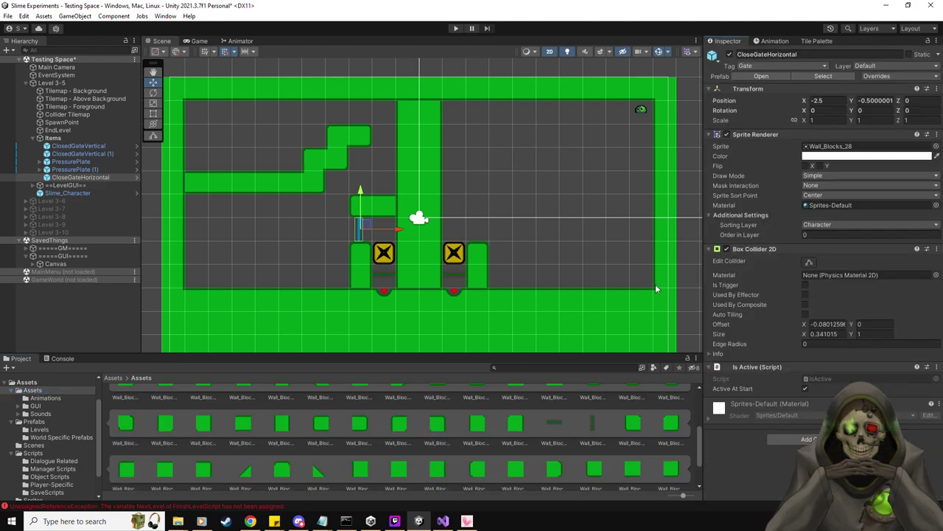
{"action": "left_click_drag", "start_coordinate": [611, 428], "coordinate": [866, 146]}
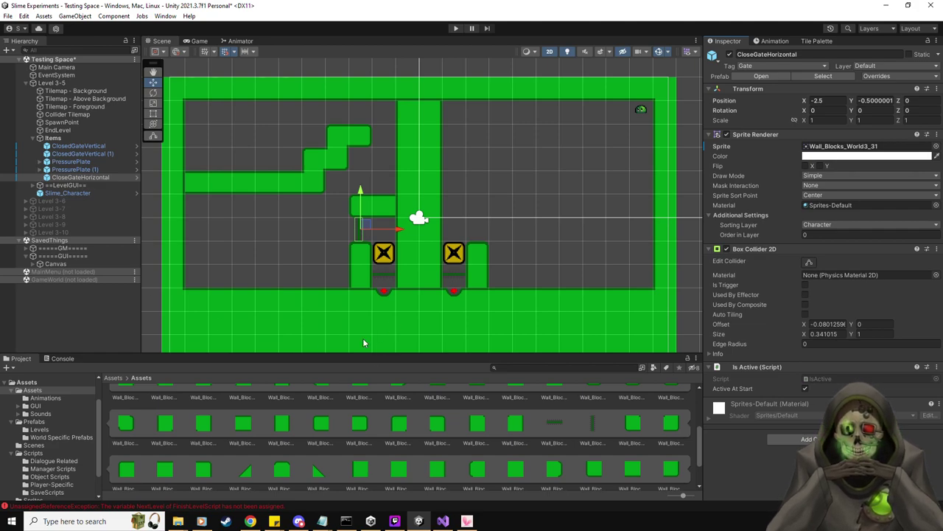
{"action": "left_click", "coordinate": [54, 421]}
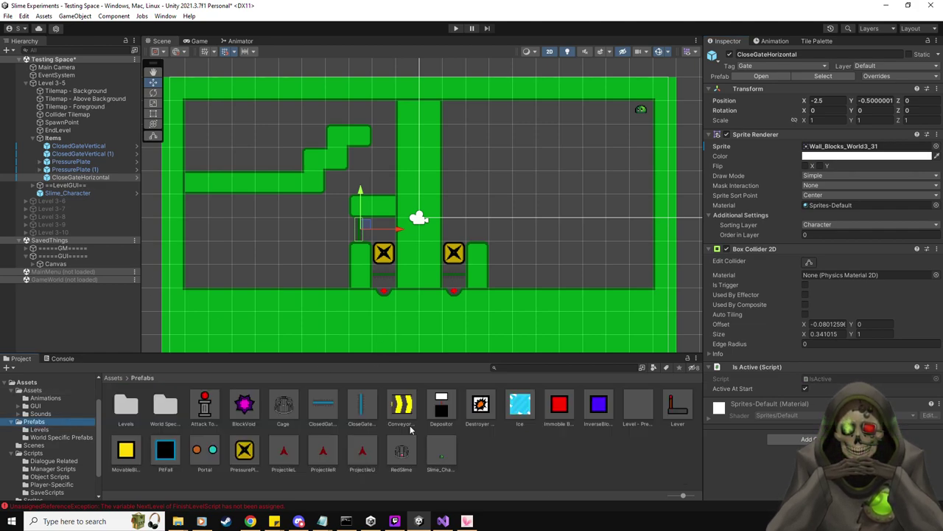
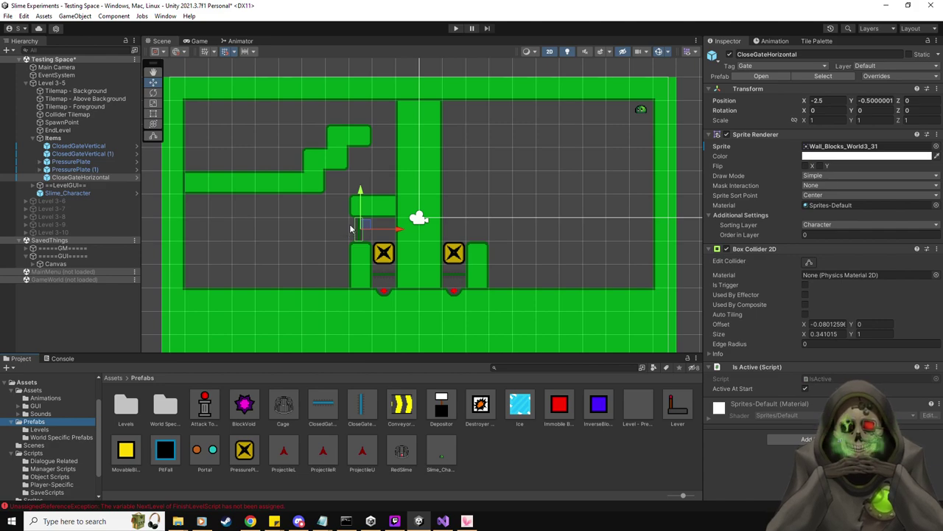
Step: Add a vertical end tile beneath the stair step's lower corner and replace that corner with a matching junction tile
{"action": "left_click", "coordinate": [813, 41]}
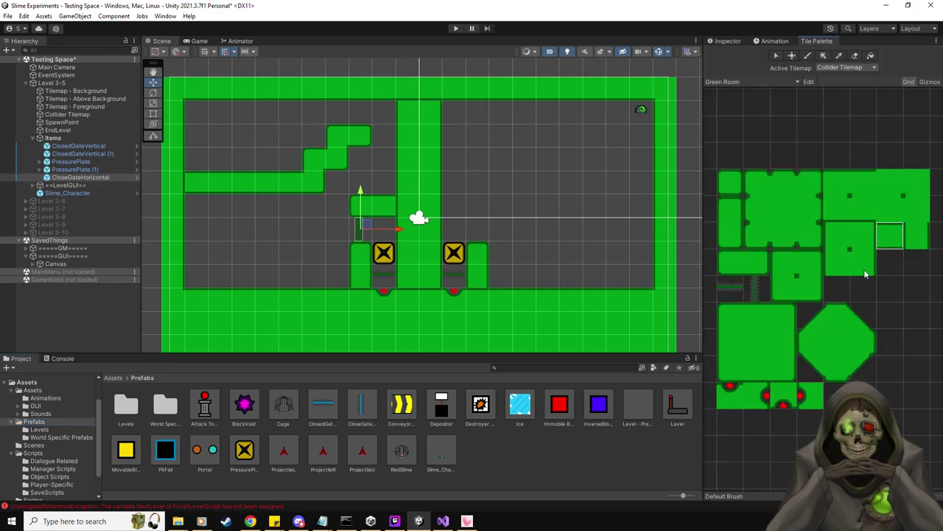
{"action": "left_click", "coordinate": [730, 235]}
{"action": "left_click", "coordinate": [313, 209]}
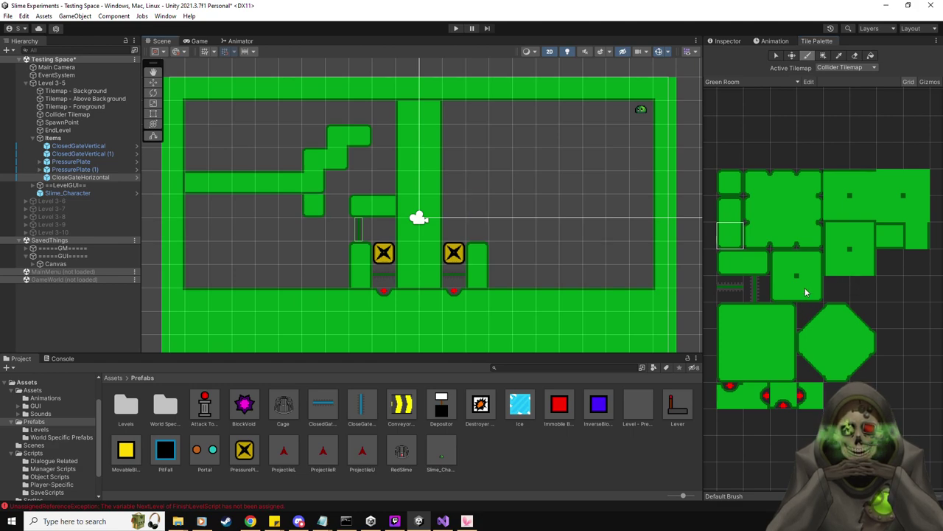
{"action": "left_click", "coordinate": [784, 344]}
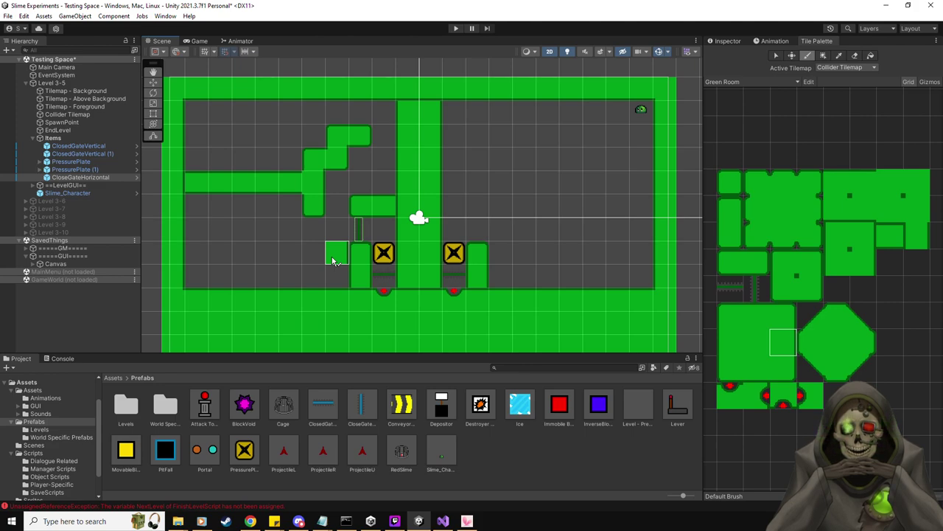
{"action": "left_click", "coordinate": [730, 182]}
{"action": "left_click", "coordinate": [321, 184]}
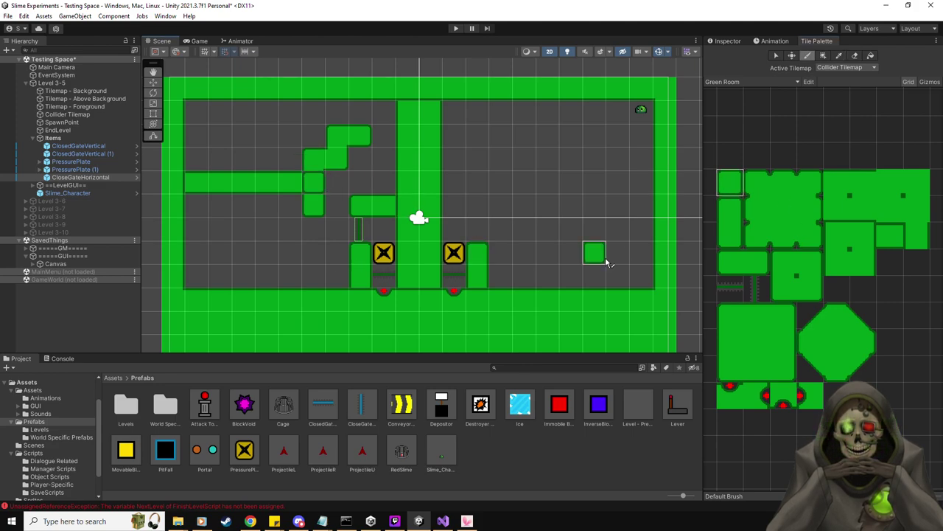
{"action": "left_click", "coordinate": [784, 343]}
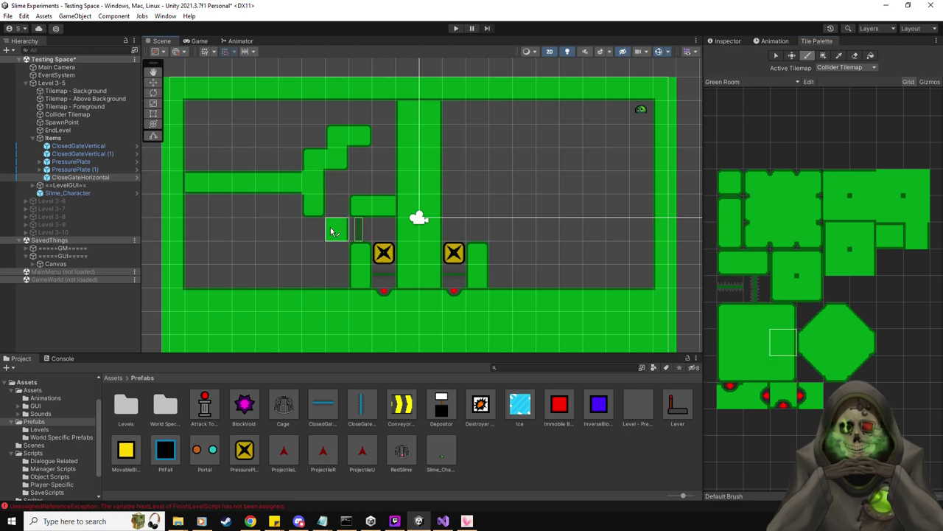
Step: Duplicate the closed vertical gate twice, filling the gap between the stair's lower end and left platform, and the gap between the stair top and central column
{"action": "left_click", "coordinate": [98, 154]}
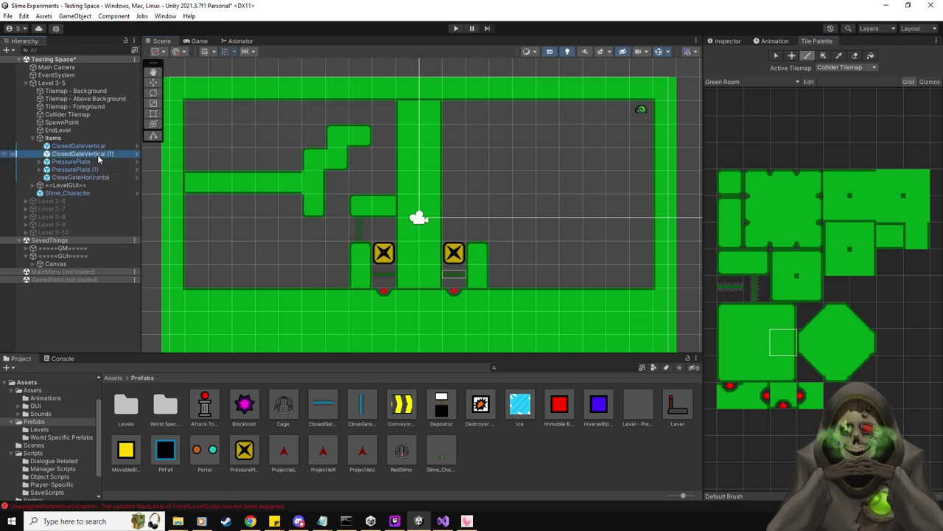
{"action": "key", "text": "ctrl+d"}
{"action": "left_click", "coordinate": [154, 82]}
{"action": "left_click_drag", "start_coordinate": [457, 272], "coordinate": [340, 207]}
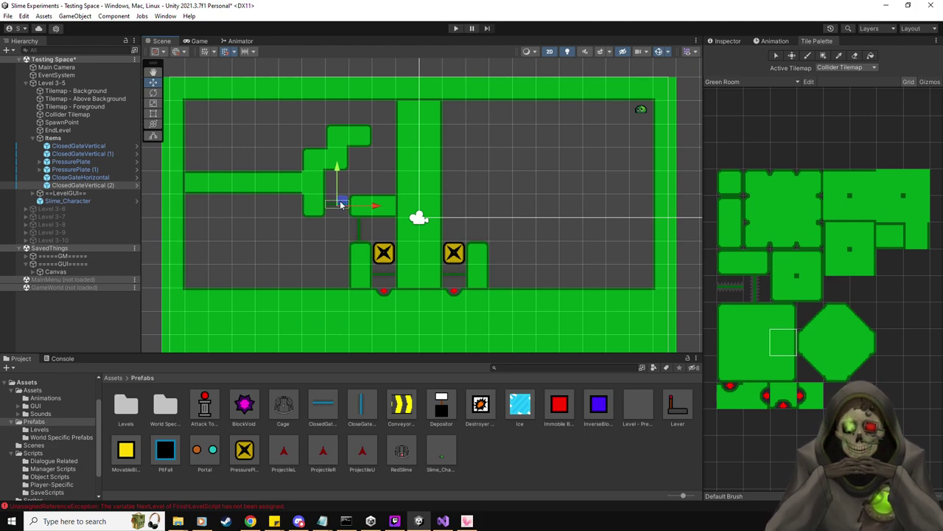
{"action": "key", "text": "ctrl+d"}
{"action": "left_click_drag", "start_coordinate": [341, 205], "coordinate": [388, 133]}
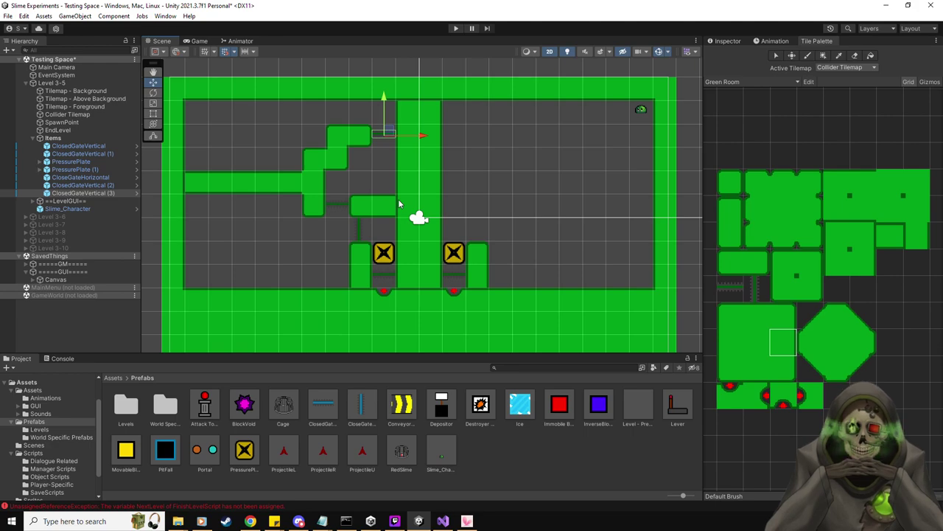
{"action": "mouse_move", "coordinate": [487, 184]}
{"action": "middle_mouse_down"}
{"action": "mouse_move", "coordinate": [462, 175]}
{"action": "mouse_move", "coordinate": [492, 184]}
{"action": "middle_mouse_up"}
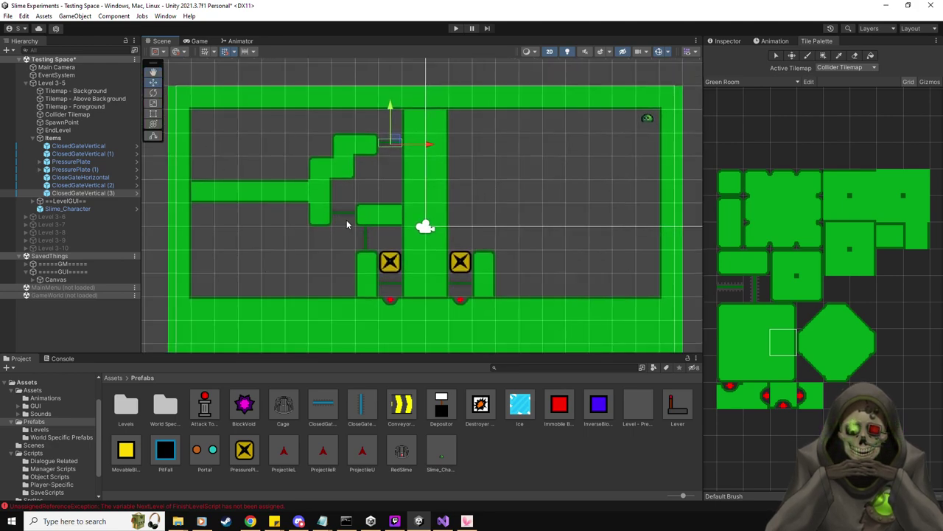
{"action": "middle_click_drag", "start_coordinate": [244, 176], "coordinate": [220, 176]}
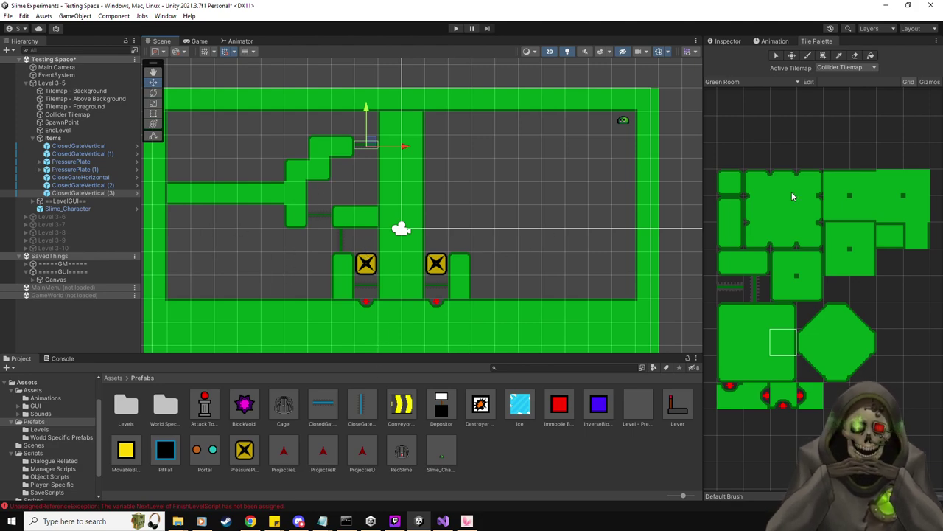
Step: Paint a two-tile platform on the right side of the central column, mirroring the left platform
{"action": "left_click", "coordinate": [757, 262]}
{"action": "left_click", "coordinate": [468, 217]}
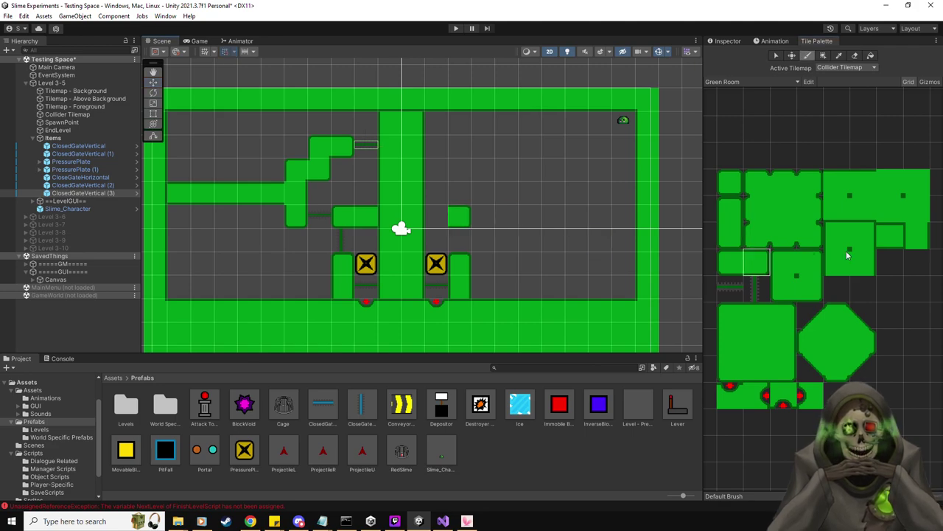
{"action": "left_click", "coordinate": [889, 235]}
{"action": "left_click", "coordinate": [436, 216]}
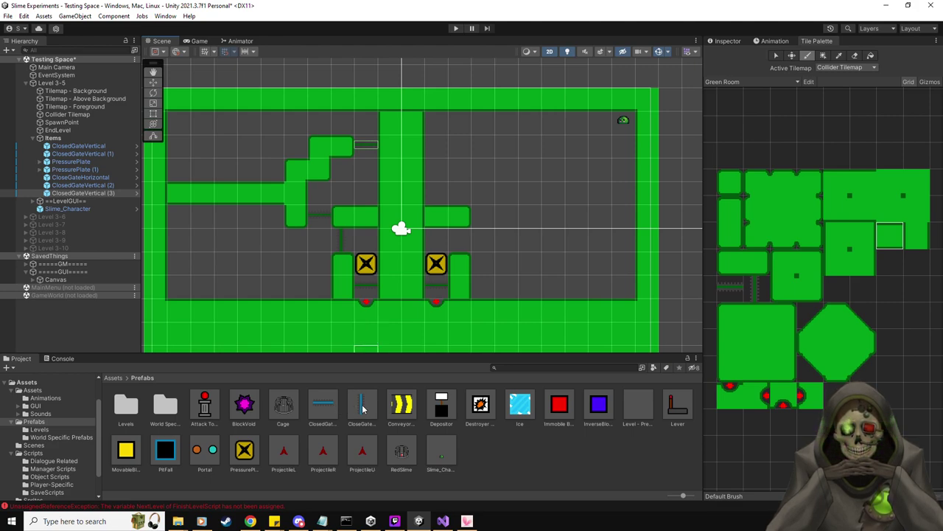
Step: Duplicate the CloseGateHorizontal object and move the copy between the right platform's outer end and the short wall below it
{"action": "left_click", "coordinate": [92, 185]}
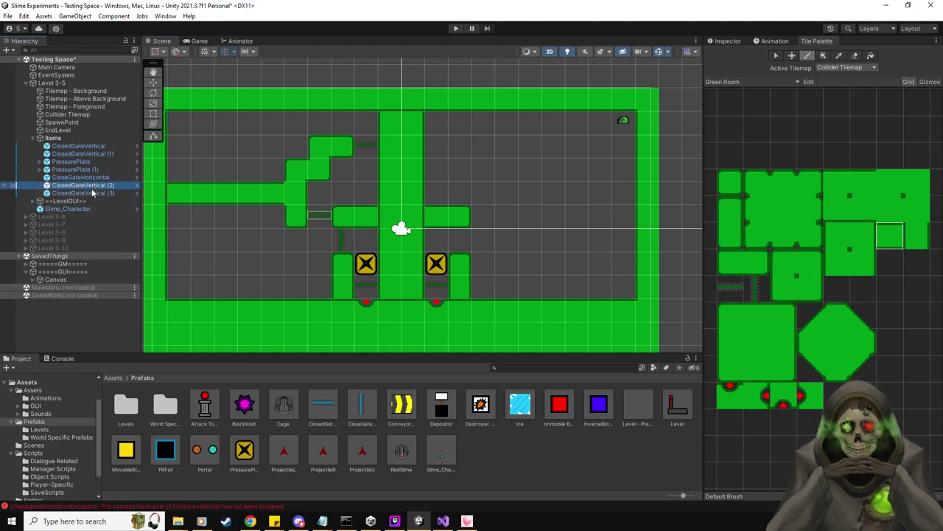
{"action": "left_click", "coordinate": [93, 193]}
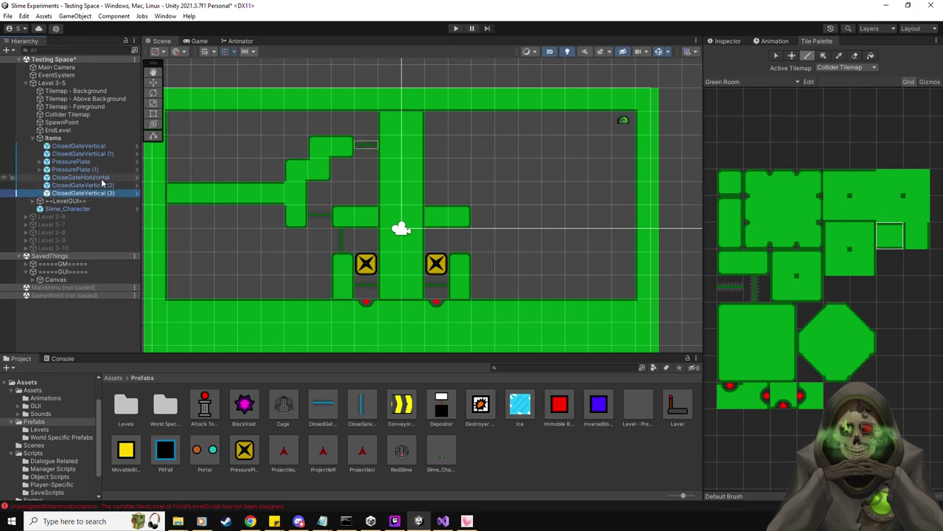
{"action": "left_click", "coordinate": [102, 179]}
{"action": "key", "text": "ctrl+d"}
{"action": "key", "text": "w"}
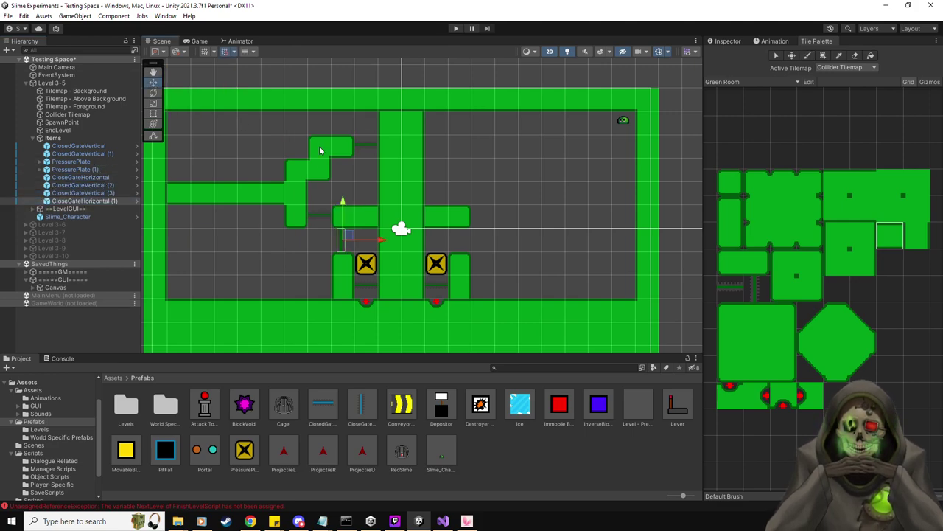
{"action": "left_click_drag", "start_coordinate": [381, 243], "coordinate": [498, 244]}
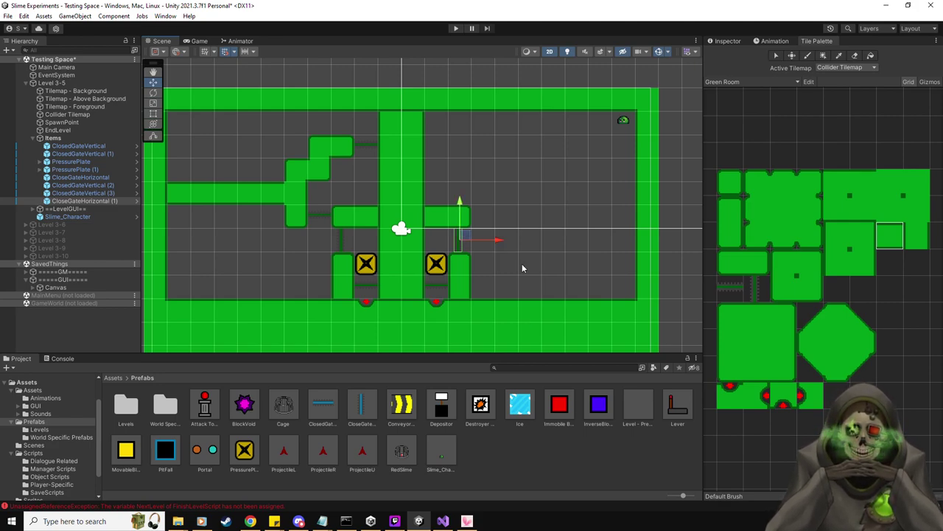
{"action": "key", "text": "Right"}
{"action": "key", "text": "Up"}
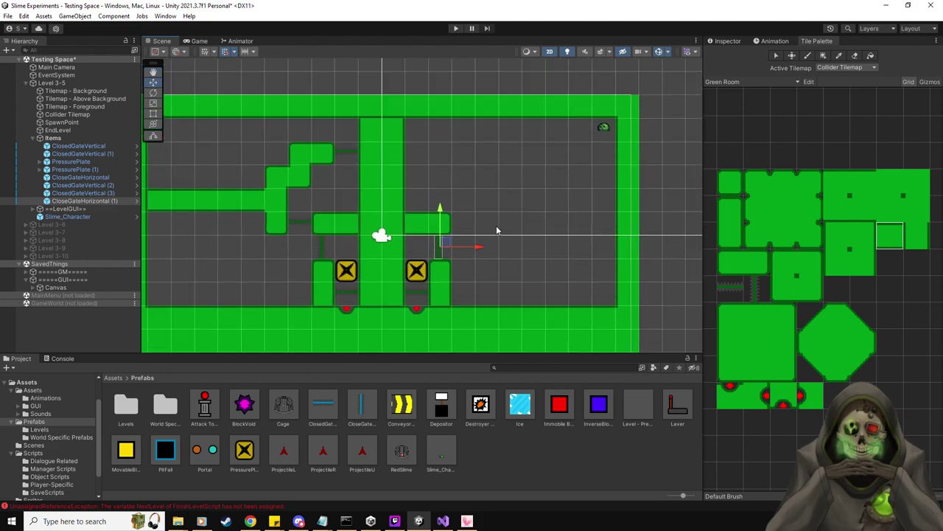
Step: Duplicate CloseGateHorizontal (1) and place the copy directly below the ceiling, two tiles left of the slime in the right chamber
{"action": "left_click", "coordinate": [83, 203]}
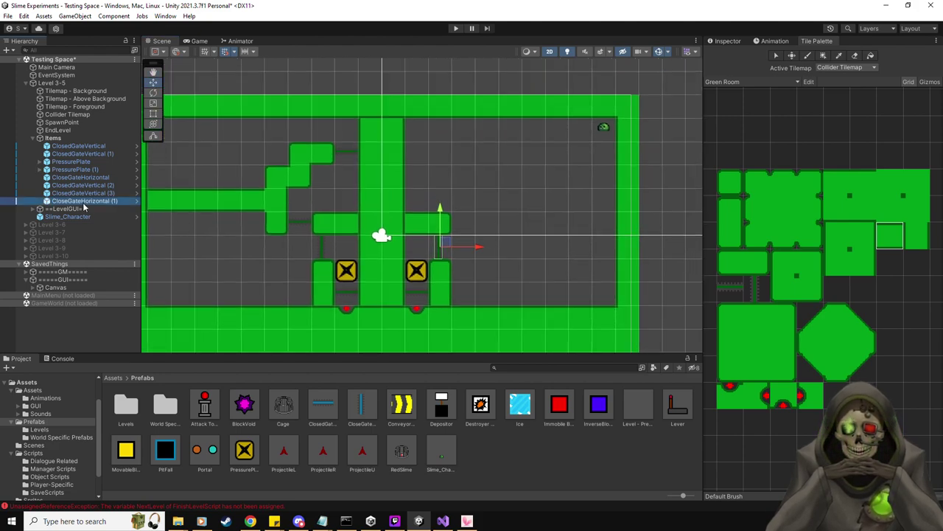
{"action": "key", "text": "ctrl+d"}
{"action": "left_click_drag", "start_coordinate": [446, 244], "coordinate": [564, 126]}
Step: Paint a three-tile ledge beneath the new gate and the slime, joined to the right outer wall
{"action": "left_click", "coordinate": [730, 261]}
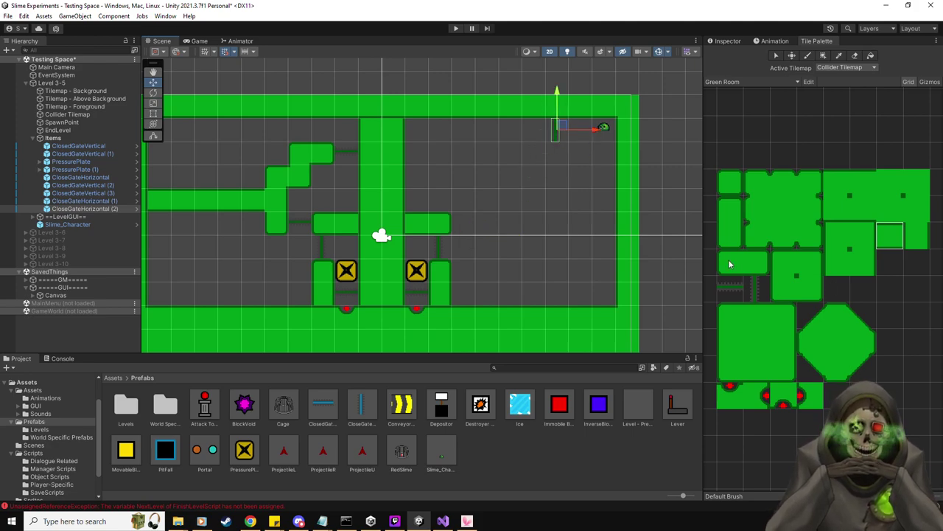
{"action": "left_click", "coordinate": [558, 153]}
{"action": "left_click", "coordinate": [890, 235]}
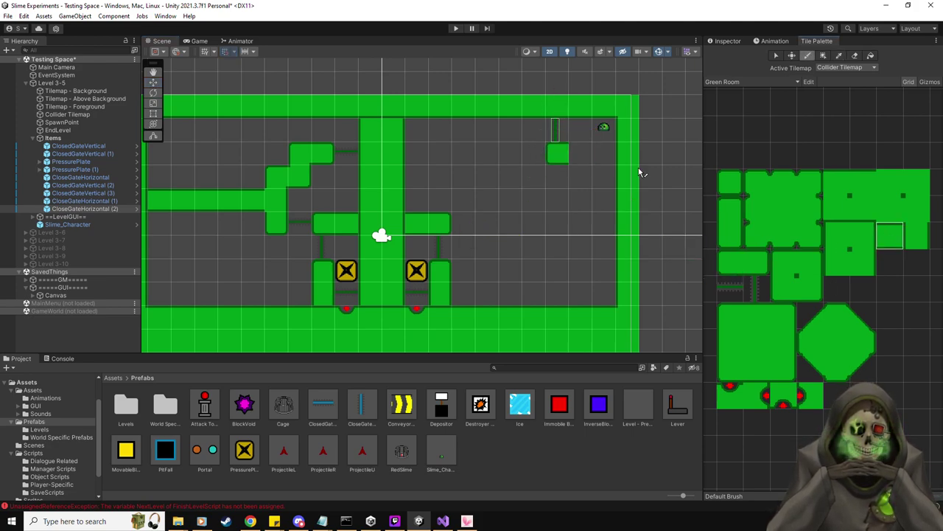
{"action": "left_click", "coordinate": [598, 155]}
{"action": "key", "text": "Left"}
{"action": "key", "text": "Left"}
{"action": "key", "text": "Left"}
{"action": "key", "text": "Left"}
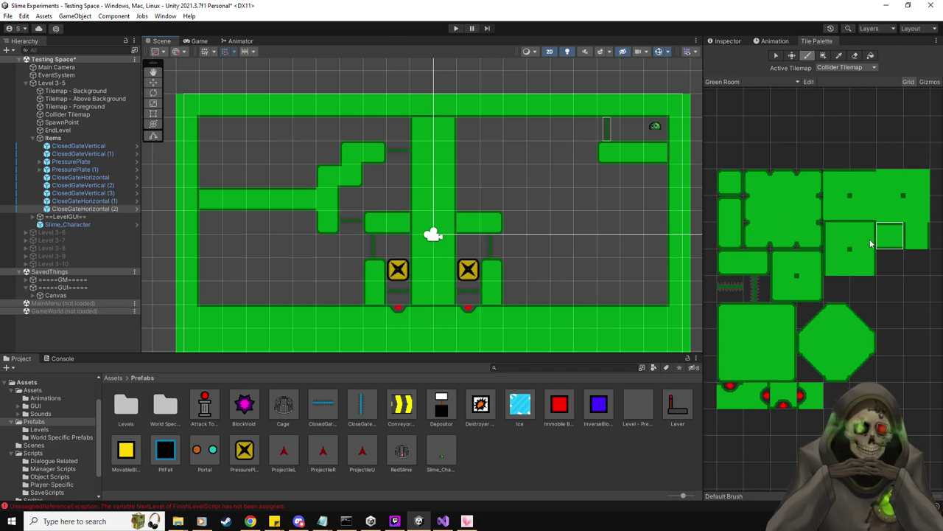
Step: Paint a one-tile-wide vertical wall from ceiling to floor, two columns left of the upper-right gate
{"action": "left_click", "coordinate": [908, 240]}
{"action": "left_click_drag", "start_coordinate": [564, 129], "coordinate": [567, 156]}
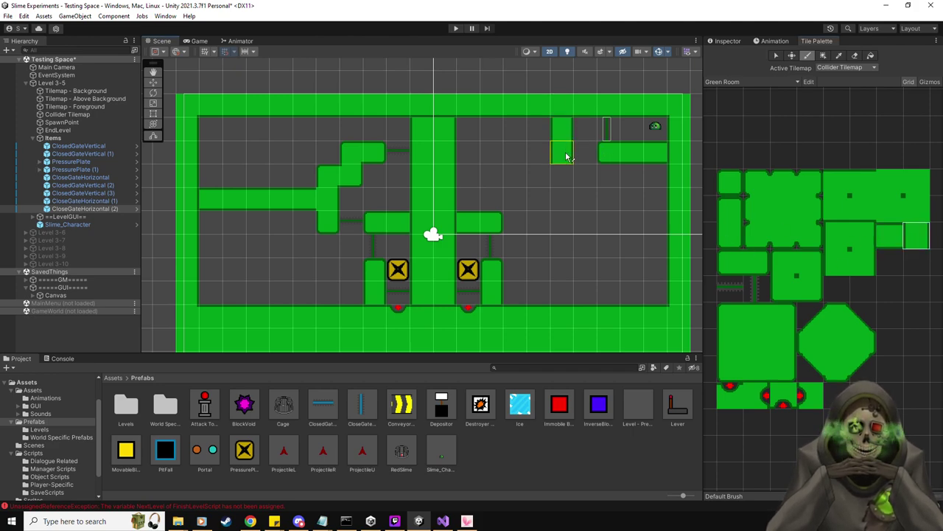
{"action": "left_click", "coordinate": [733, 242]}
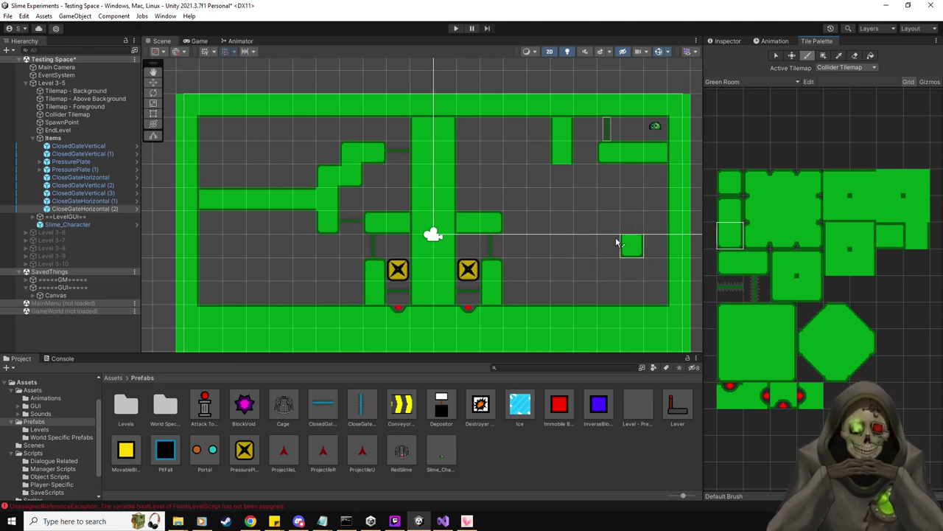
{"action": "left_click", "coordinate": [914, 236]}
{"action": "left_click_drag", "start_coordinate": [566, 196], "coordinate": [565, 294]}
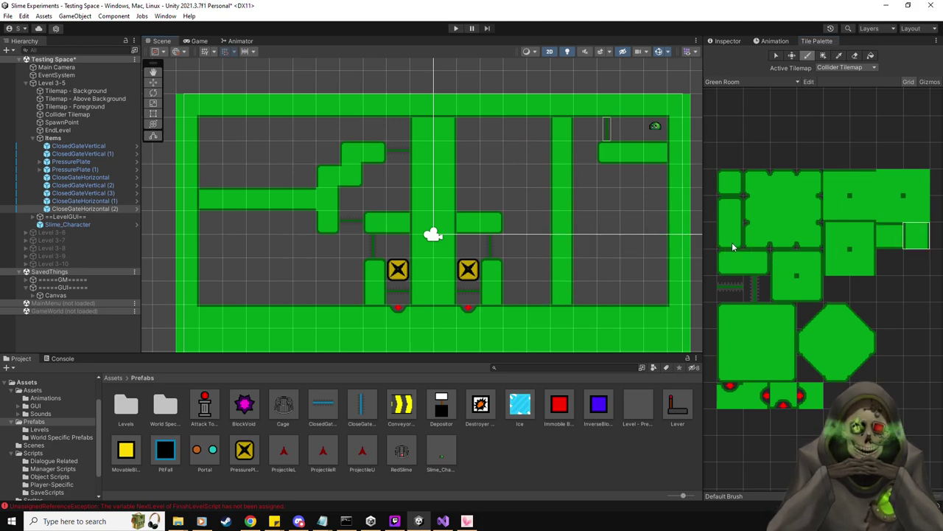
Step: Open a one-tile gap in the right chamber's vertical wall at the third row, capping both wall sections with end tiles
{"action": "left_click", "coordinate": [730, 211]}
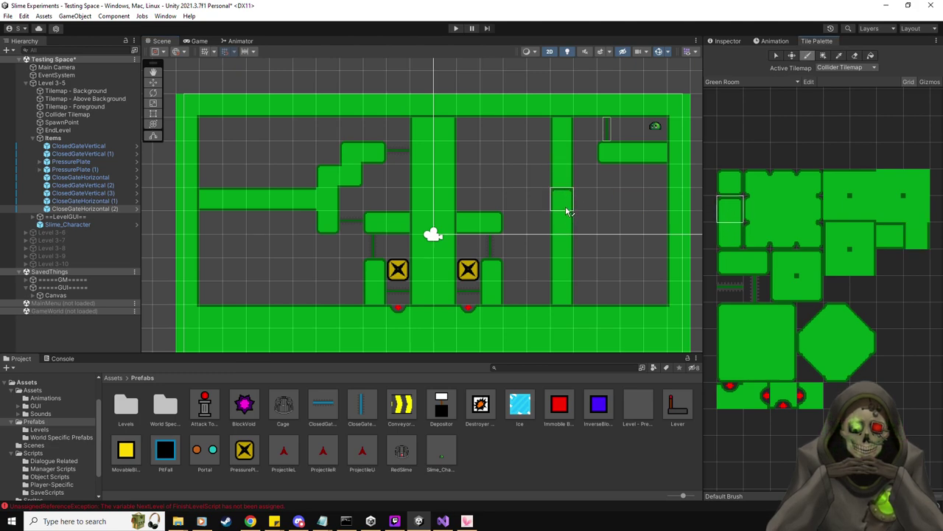
{"action": "left_click", "coordinate": [566, 212]}
{"action": "left_click", "coordinate": [733, 235]}
{"action": "left_click", "coordinate": [561, 153]}
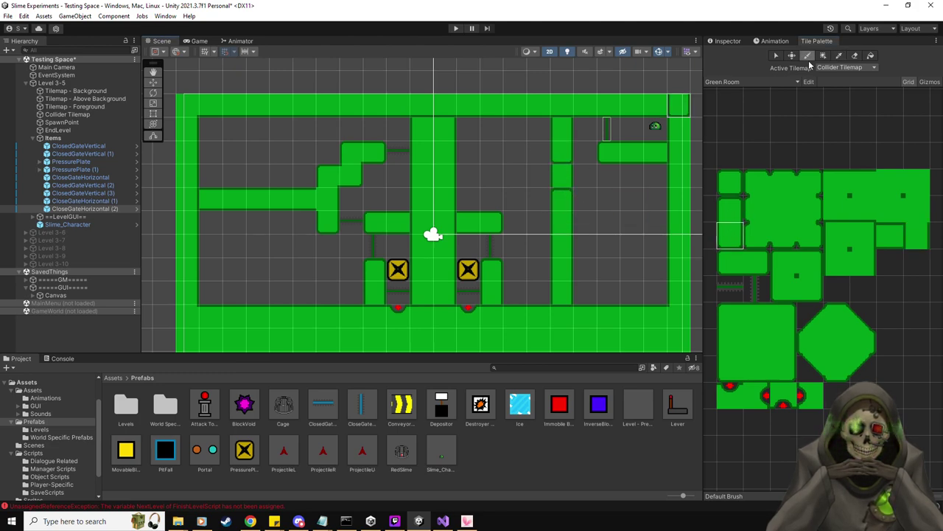
{"action": "left_click", "coordinate": [856, 57]}
{"action": "left_click", "coordinate": [565, 177]}
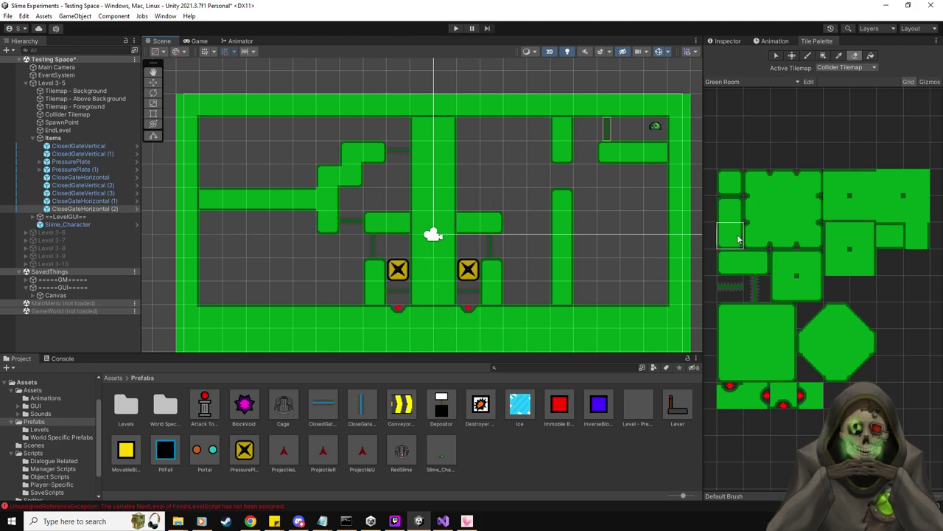
Step: Add a left end tile beside the vertical wall at the right platform's height, and paint a two-tile floor wall below the stair's lower end
{"action": "left_click", "coordinate": [730, 262]}
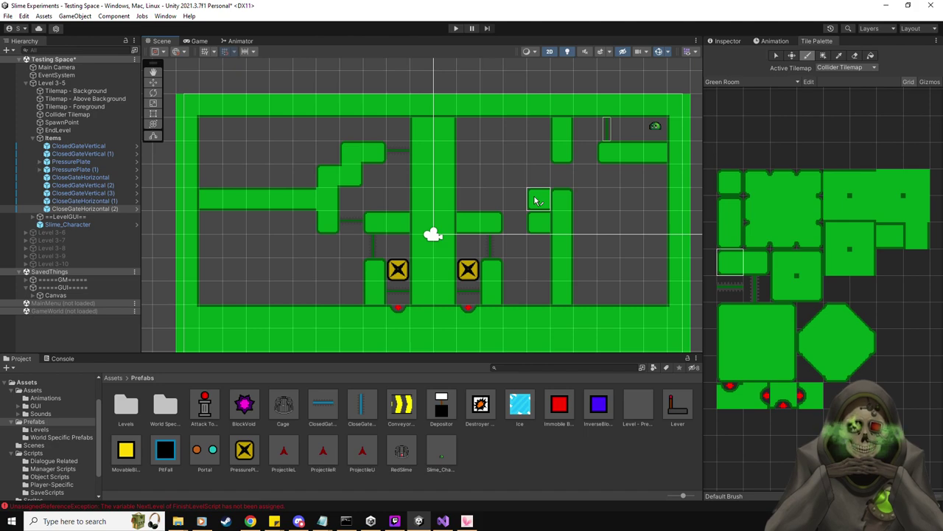
{"action": "left_click", "coordinate": [731, 210]}
{"action": "left_click", "coordinate": [329, 270]}
{"action": "left_click", "coordinate": [915, 236]}
{"action": "left_click", "coordinate": [329, 293]}
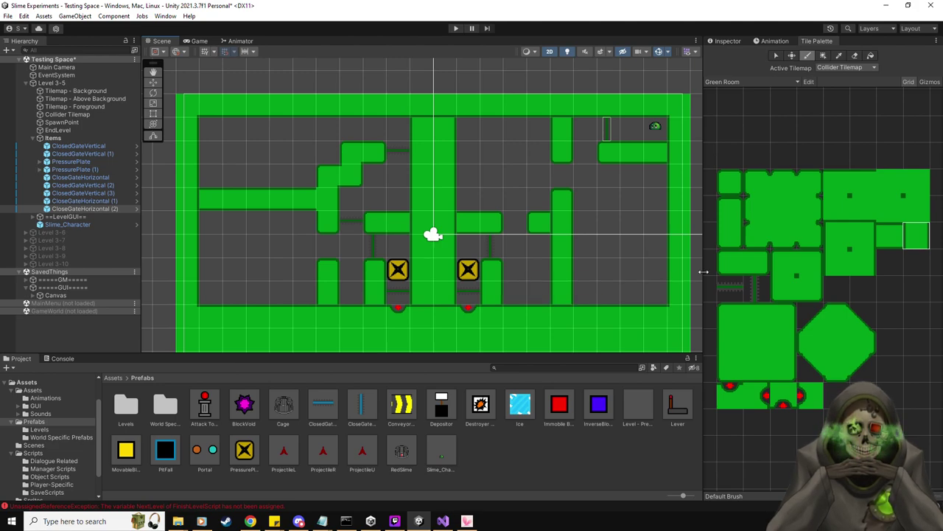
Step: Place a horizontal gate tile between the two short floor walls left of the left pressure plate
{"action": "left_click", "coordinate": [728, 290]}
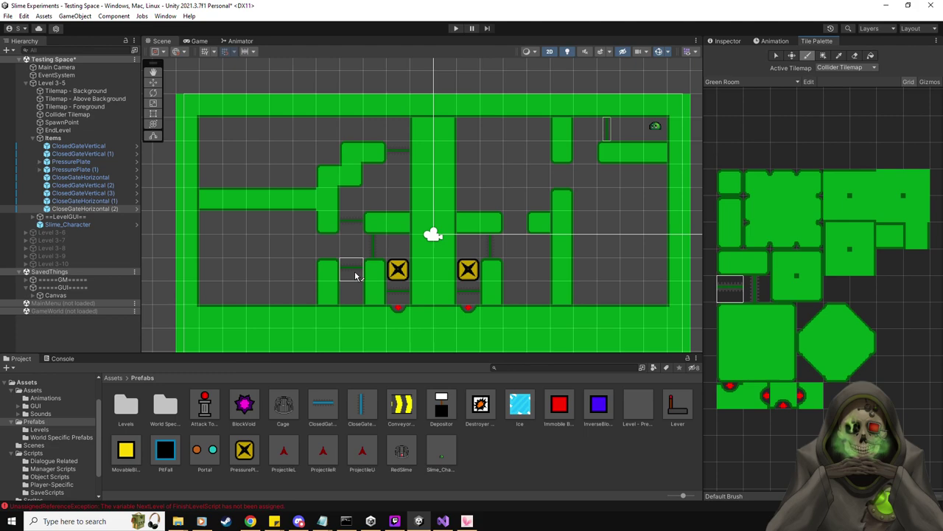
Step: Duplicate CloseGateHorizontal (1) and place the copy in the gap of the tall wall in the level's right half
{"action": "left_click", "coordinate": [101, 208]}
{"action": "left_click", "coordinate": [106, 201]}
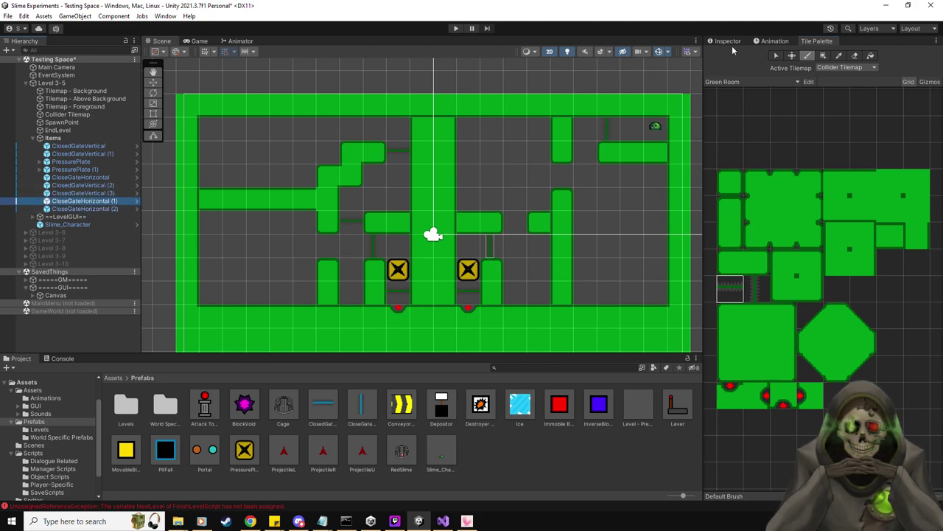
{"action": "left_click", "coordinate": [155, 82]}
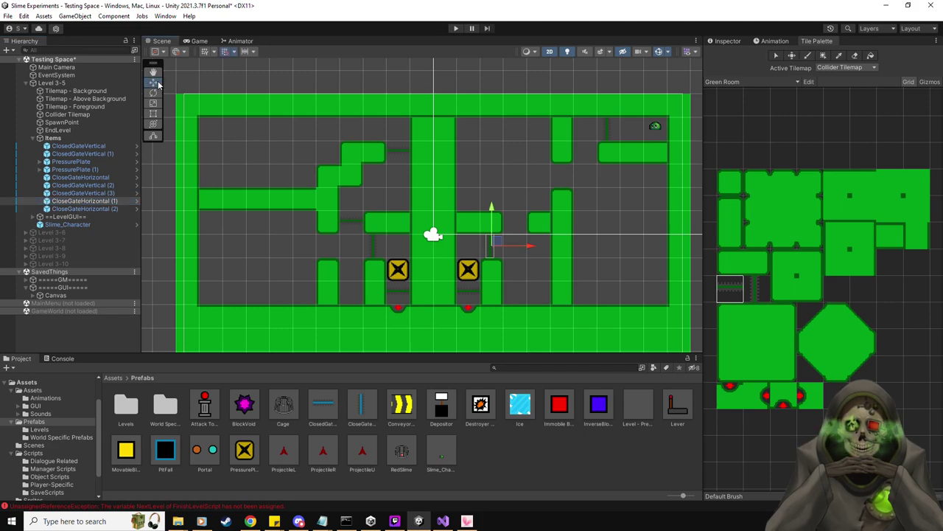
{"action": "key", "text": "ctrl+d"}
{"action": "left_click_drag", "start_coordinate": [492, 244], "coordinate": [561, 174]}
Step: Duplicate ClosedGateVertical (3) twice, placing the copies at X -3.5, Y -1.5 and at X 3.5, Y 0.5
{"action": "left_click", "coordinate": [119, 208]}
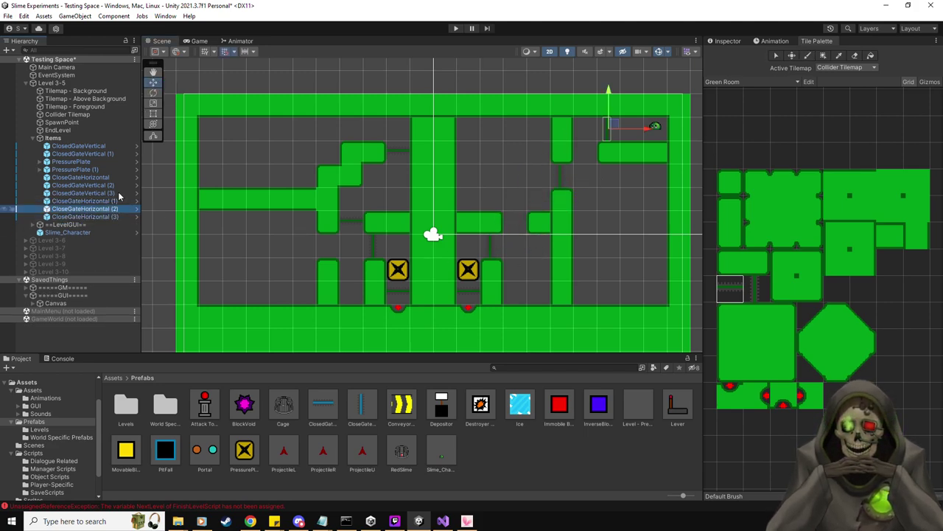
{"action": "key", "text": "Up"}
{"action": "key", "text": "Up"}
{"action": "key", "text": "ctrl+d"}
{"action": "left_click_drag", "start_coordinate": [405, 157], "coordinate": [521, 220]}
{"action": "key", "text": "ctrl+d"}
{"action": "left_click", "coordinate": [92, 193]}
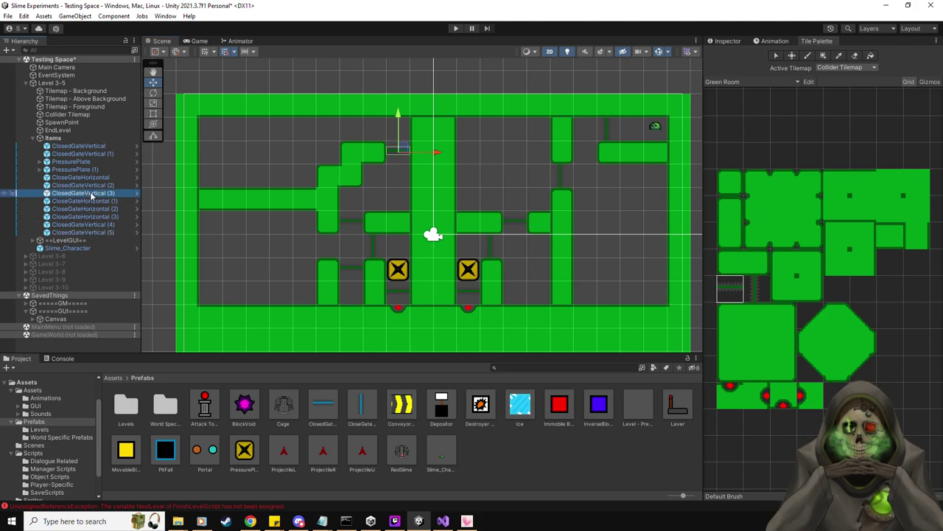
{"action": "left_click", "coordinate": [93, 201]}
{"action": "key", "text": "ctrl+d"}
{"action": "left_click_drag", "start_coordinate": [524, 248], "coordinate": [369, 253]}
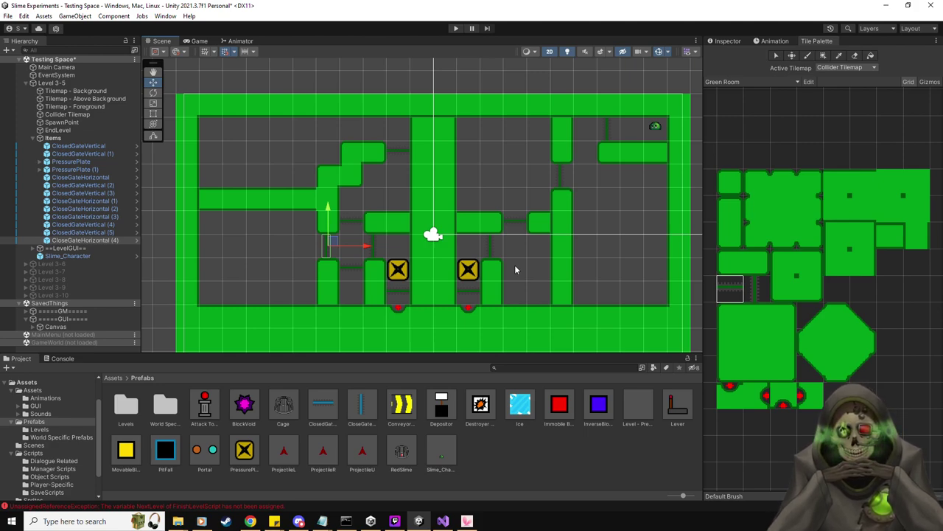
{"action": "key", "text": "Delete"}
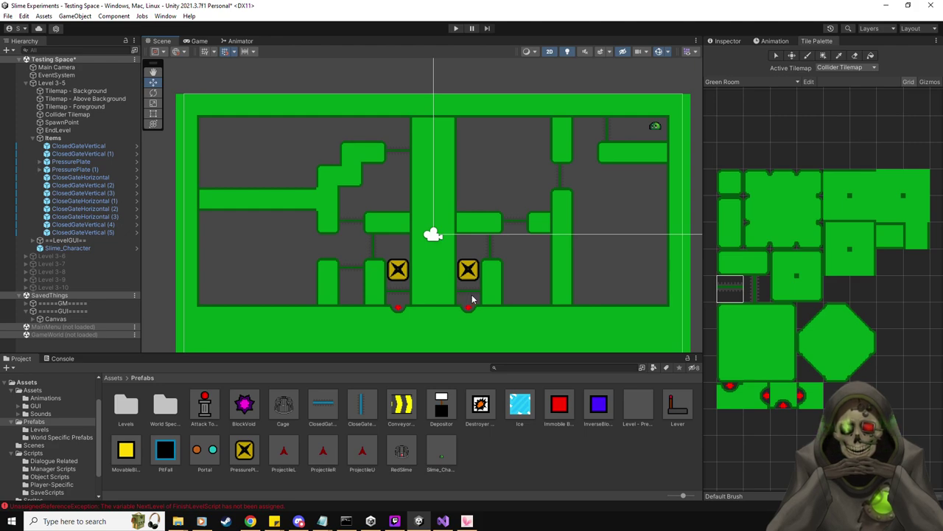
Step: Place a Lever prefab at X 3.5 on the lower floor and duplicate it to X -3.5 at the same height
{"action": "left_click_drag", "start_coordinate": [677, 405], "coordinate": [522, 294]}
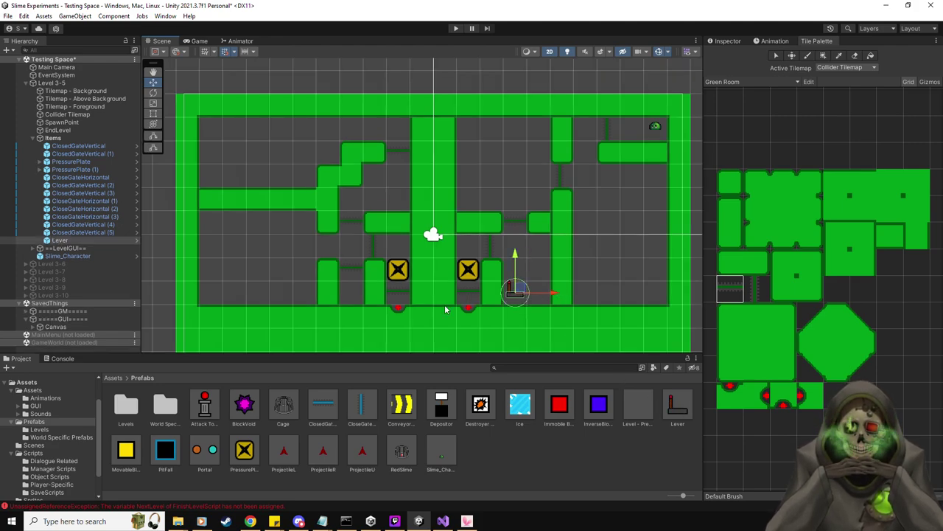
{"action": "key", "text": "ctrl+d"}
{"action": "left_click_drag", "start_coordinate": [520, 293], "coordinate": [357, 291]}
Step: In the right Lever's script, set Obj To Change to ClosedGateVertical (4) and enable Always Start Obj Visible
{"action": "left_click", "coordinate": [727, 40]}
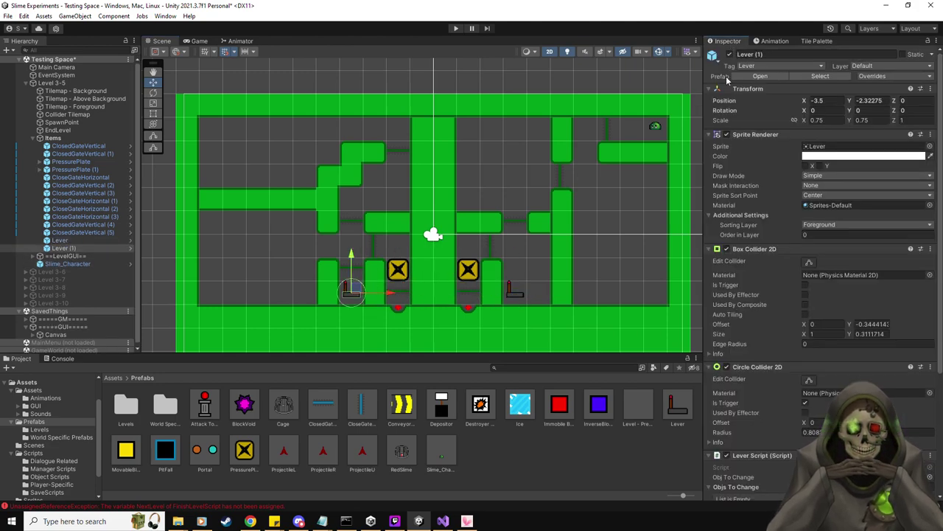
{"action": "scroll", "coordinate": [756, 251], "scroll_direction": "down", "scroll_amount": 6}
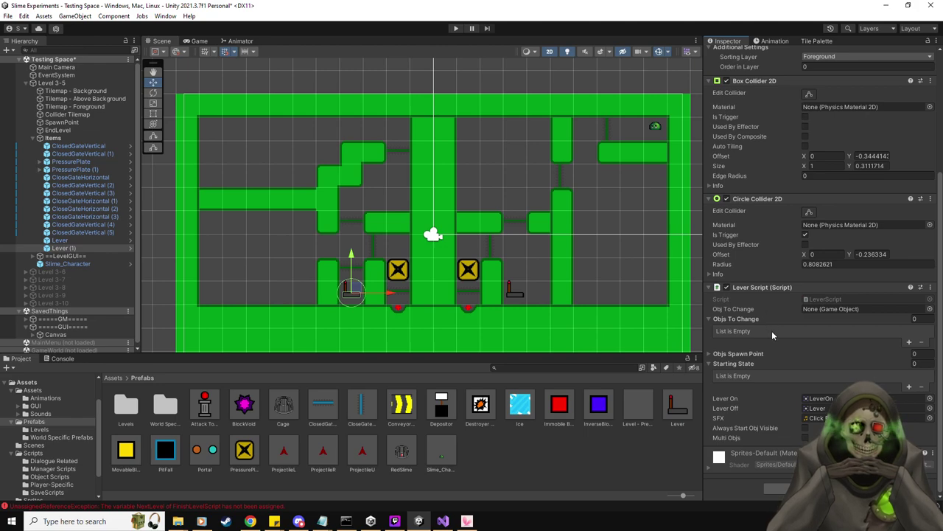
{"action": "left_click", "coordinate": [726, 319]}
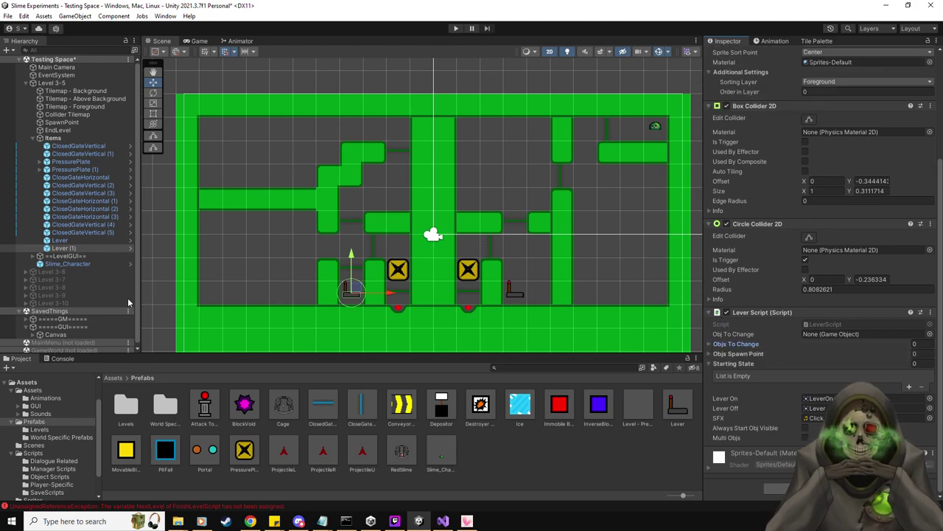
{"action": "left_click", "coordinate": [63, 240]}
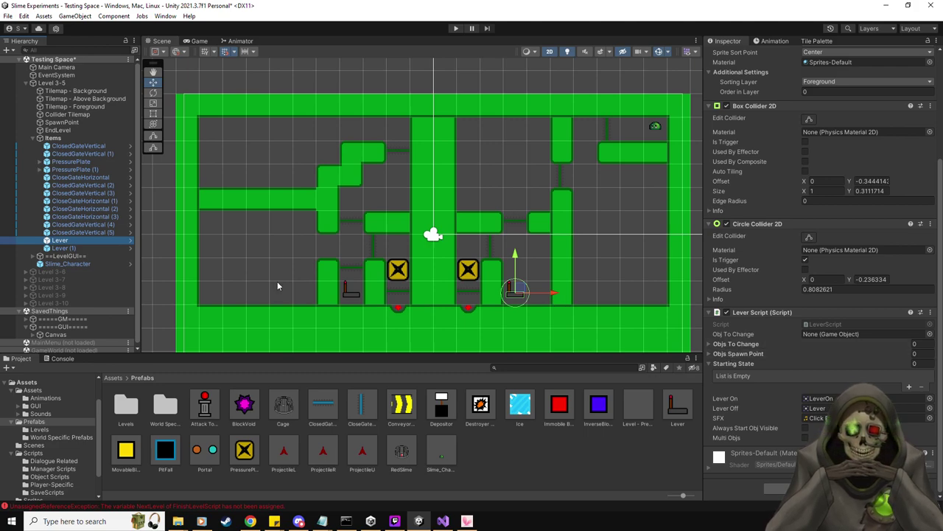
{"action": "key", "text": "Up"}
{"action": "key", "text": "Up"}
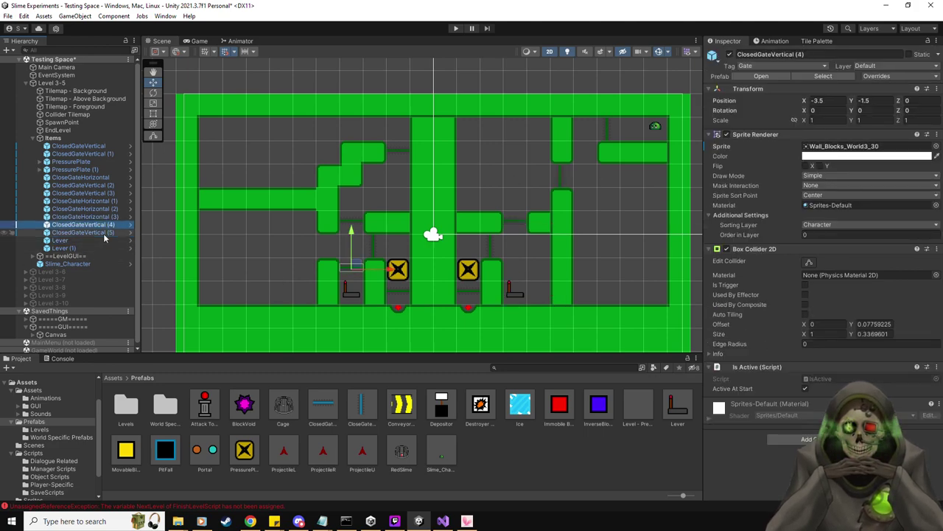
{"action": "left_click", "coordinate": [75, 241]}
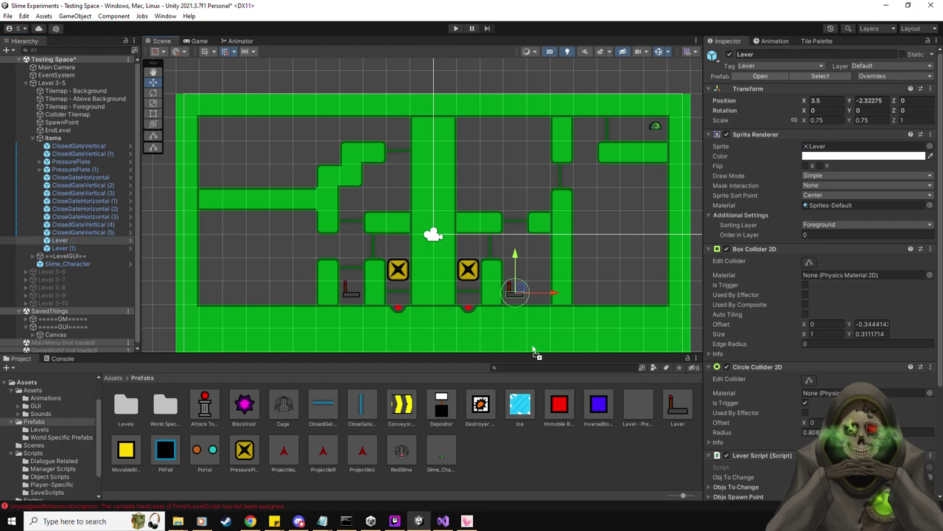
{"action": "scroll", "coordinate": [767, 332], "scroll_direction": "down", "scroll_amount": 4}
{"action": "left_click", "coordinate": [734, 389]}
{"action": "left_click_drag", "start_coordinate": [765, 397], "coordinate": [818, 361]}
{"action": "left_click", "coordinate": [732, 389]}
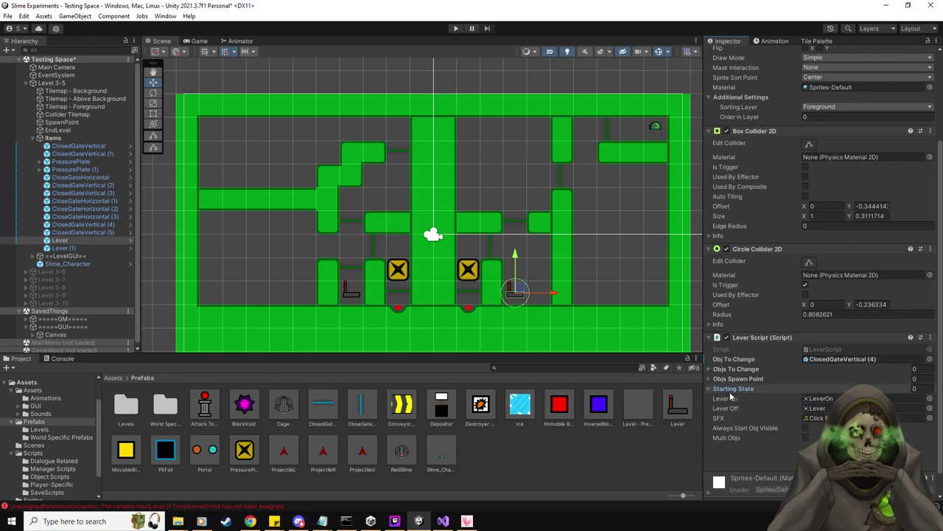
{"action": "left_click", "coordinate": [806, 428]}
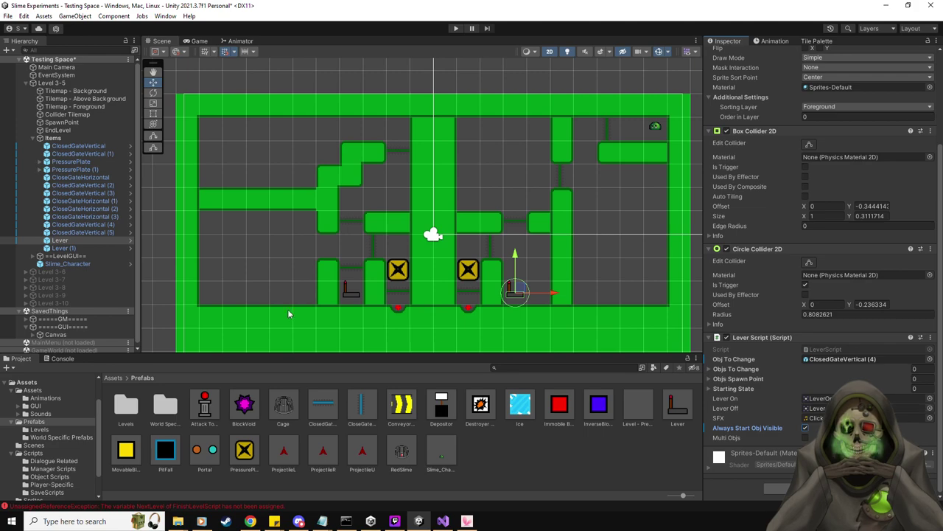
Step: In the Lever (1) script, set Obj To Change to CloseGateHorizontal (1) and enable Always Start Obj Visible
{"action": "left_click", "coordinate": [106, 232]}
{"action": "key", "text": "Up"}
{"action": "key", "text": "Up"}
{"action": "key", "text": "Up"}
{"action": "key", "text": "Up"}
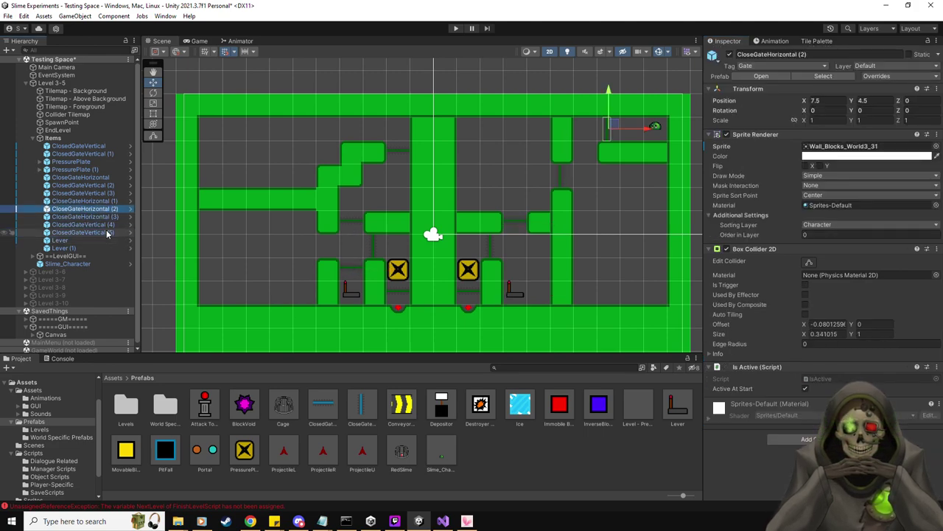
{"action": "left_click", "coordinate": [63, 247]}
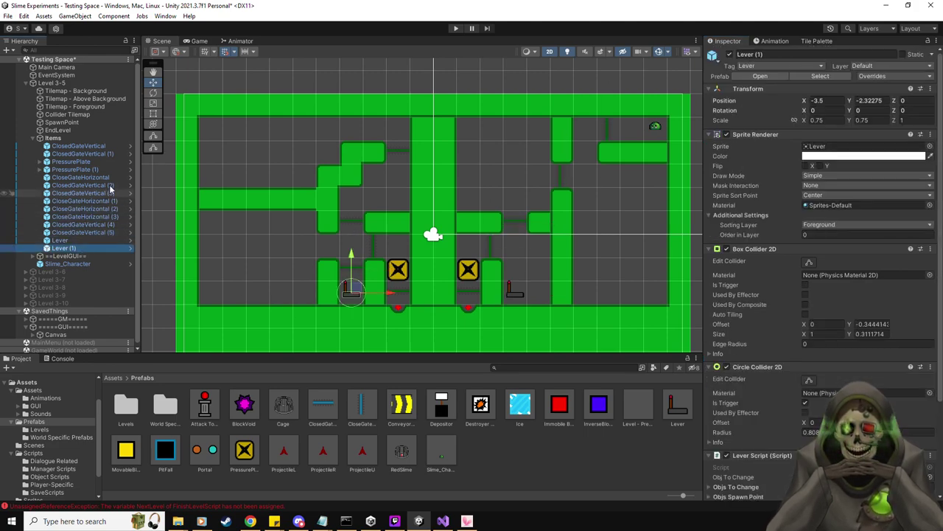
{"action": "scroll", "coordinate": [818, 221], "scroll_direction": "down", "scroll_amount": 3}
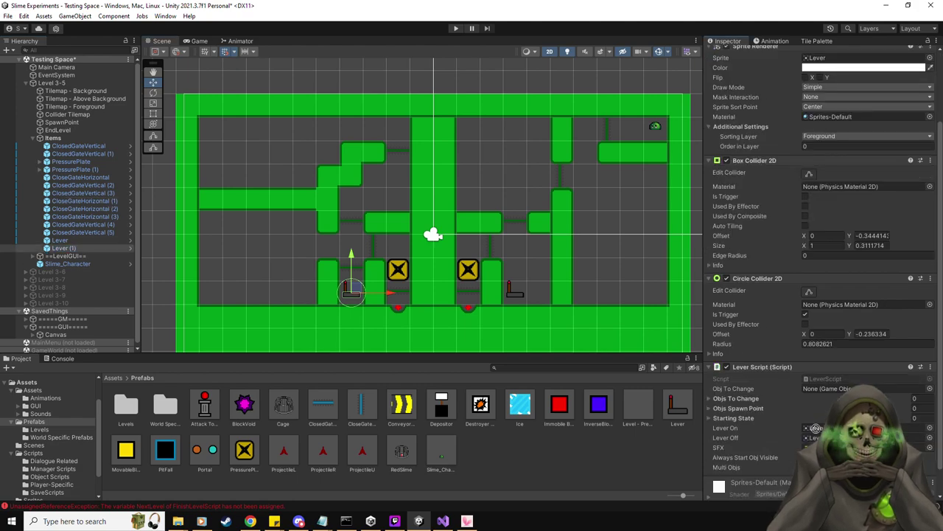
{"action": "left_click", "coordinate": [806, 457]}
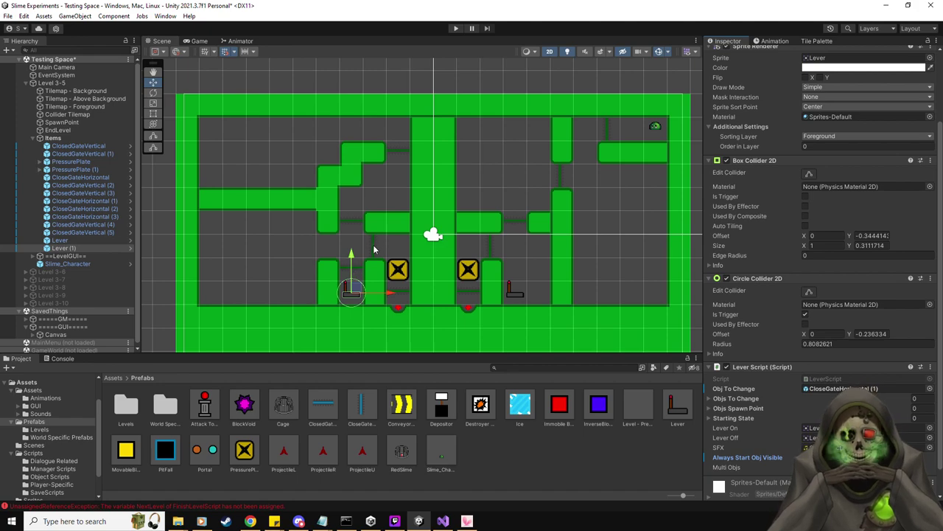
Step: Check the positions of ClosedGateVertical (5) and (4), and review the right Lever's script assignment
{"action": "left_click", "coordinate": [105, 232]}
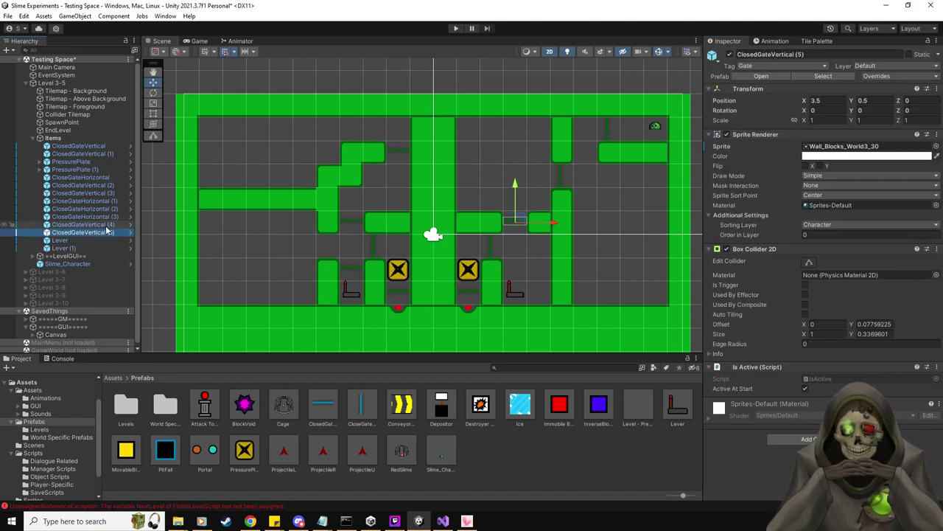
{"action": "key", "text": "Up"}
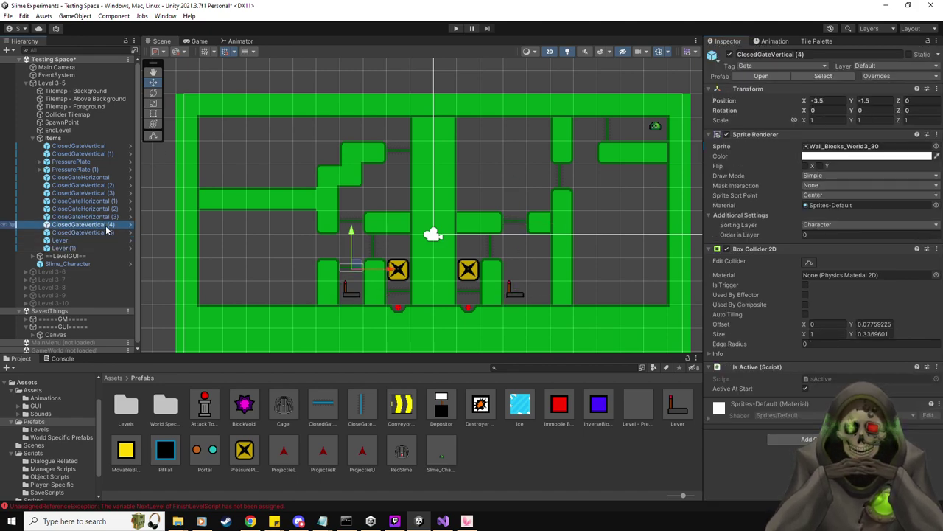
{"action": "key", "text": "Down"}
{"action": "key", "text": "Down"}
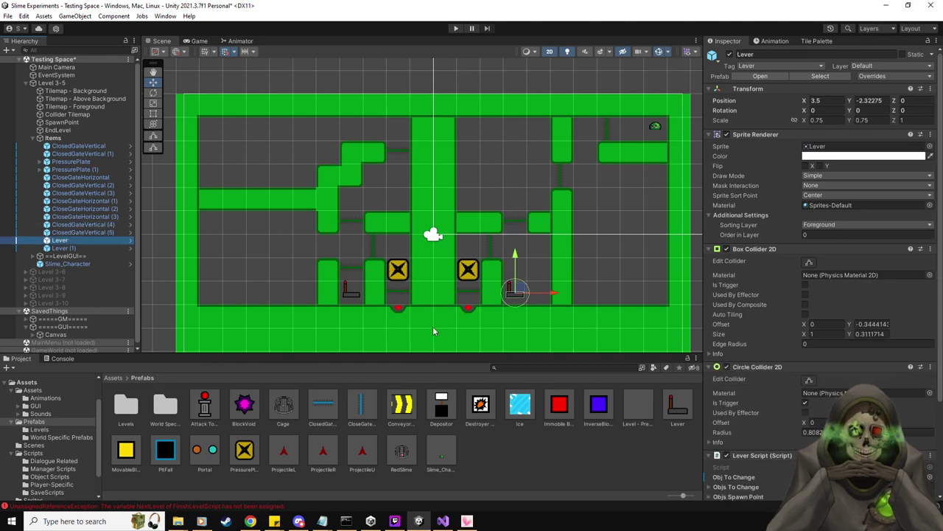
{"action": "scroll", "coordinate": [778, 340], "scroll_direction": "down", "scroll_amount": 1}
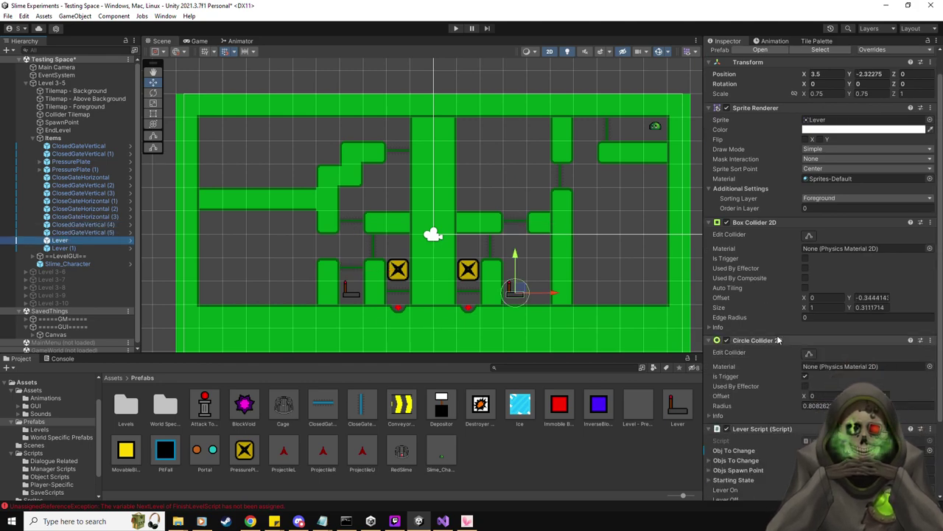
{"action": "scroll", "coordinate": [777, 339], "scroll_direction": "down", "scroll_amount": 3}
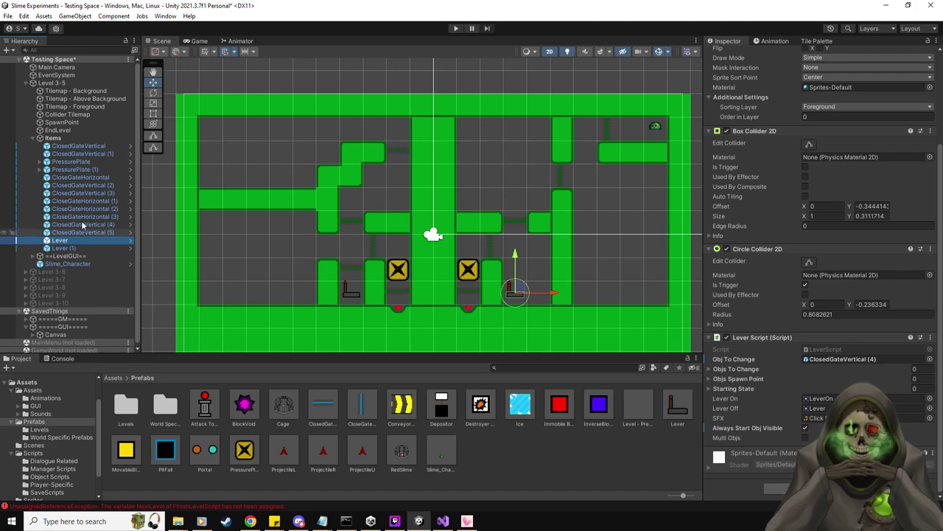
Step: Step through the gates and levers in the Items group to identify where each one sits in the level
{"action": "left_click", "coordinate": [103, 193]}
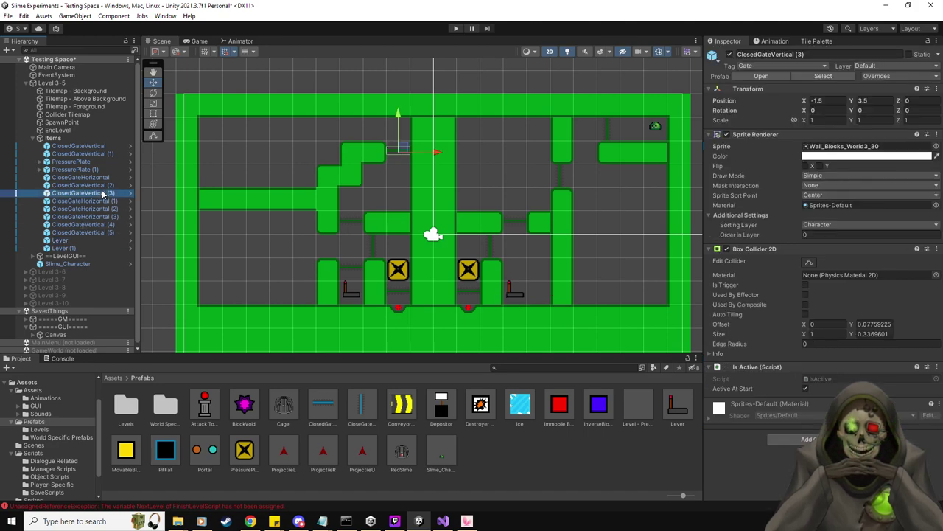
{"action": "key", "text": "Down"}
{"action": "key", "text": "Down"}
{"action": "key", "text": "Down"}
{"action": "key", "text": "Down"}
{"action": "key", "text": "Down"}
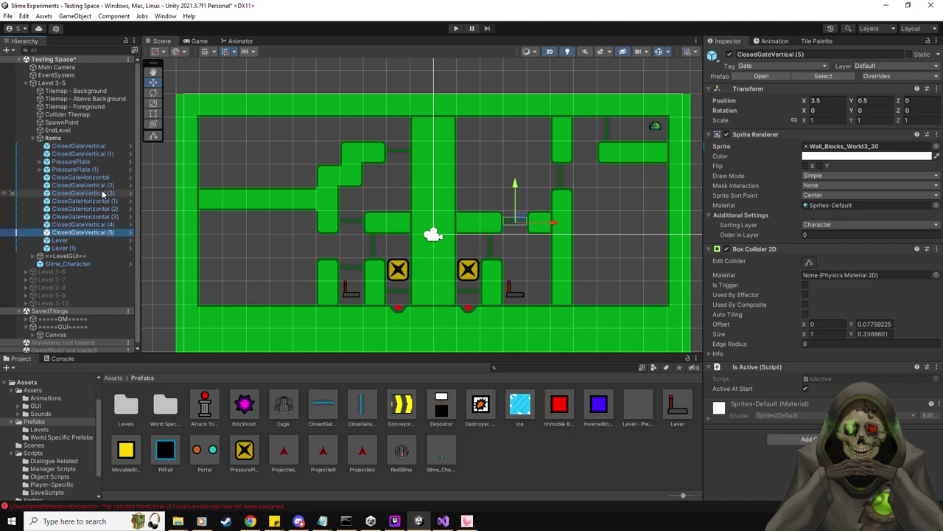
{"action": "key", "text": "Down"}
{"action": "key", "text": "Down"}
{"action": "key", "text": "Up"}
{"action": "key", "text": "Down"}
{"action": "key", "text": "Up"}
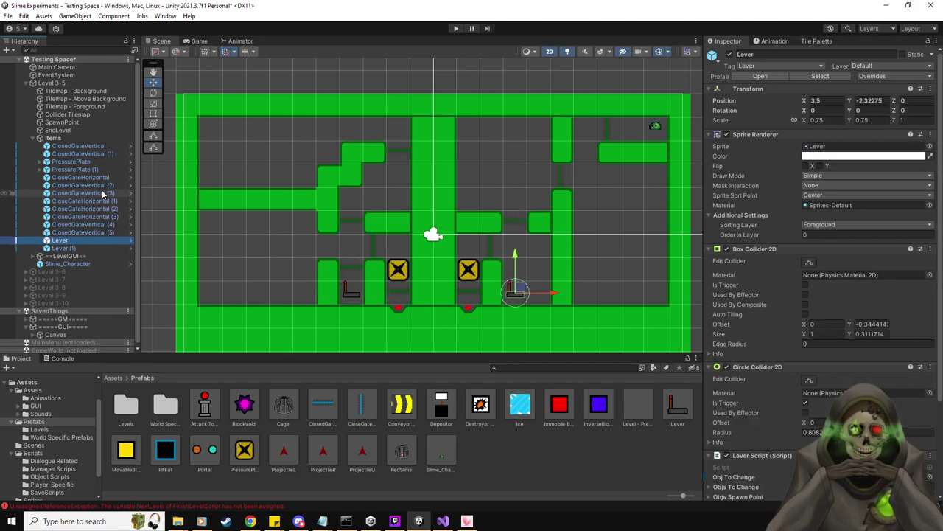
{"action": "key", "text": "Up"}
{"action": "key", "text": "Up"}
{"action": "key", "text": "Up"}
{"action": "key", "text": "Up"}
{"action": "key", "text": "Up"}
{"action": "key", "text": "Up"}
{"action": "key", "text": "Up"}
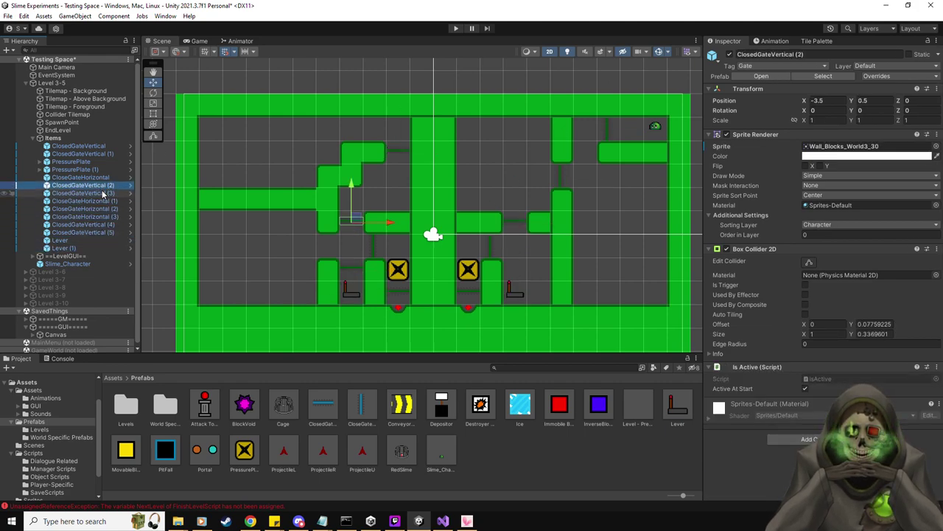
{"action": "key", "text": "Up"}
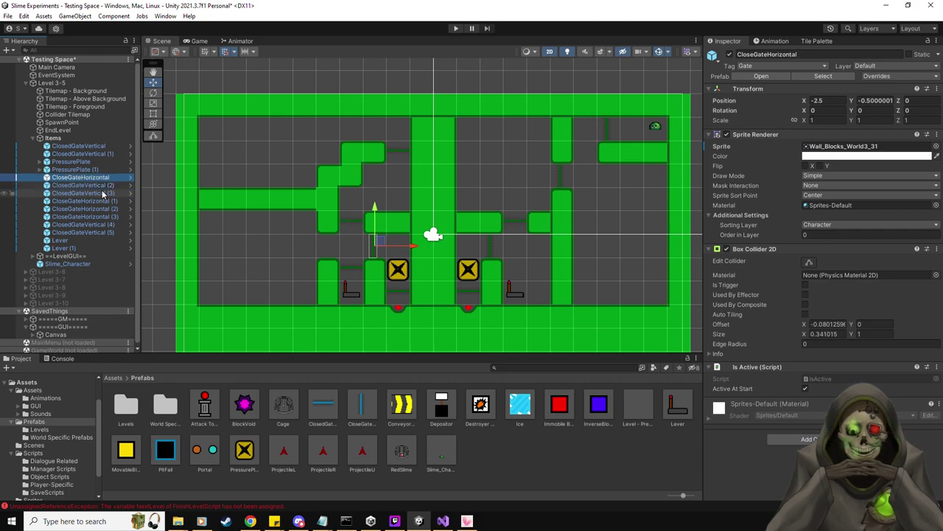
Step: Select the levers together with individual gates, ending with Lever (1) and CloseGateHorizontal (1), to compare their positions
{"action": "left_click", "coordinate": [74, 248]}
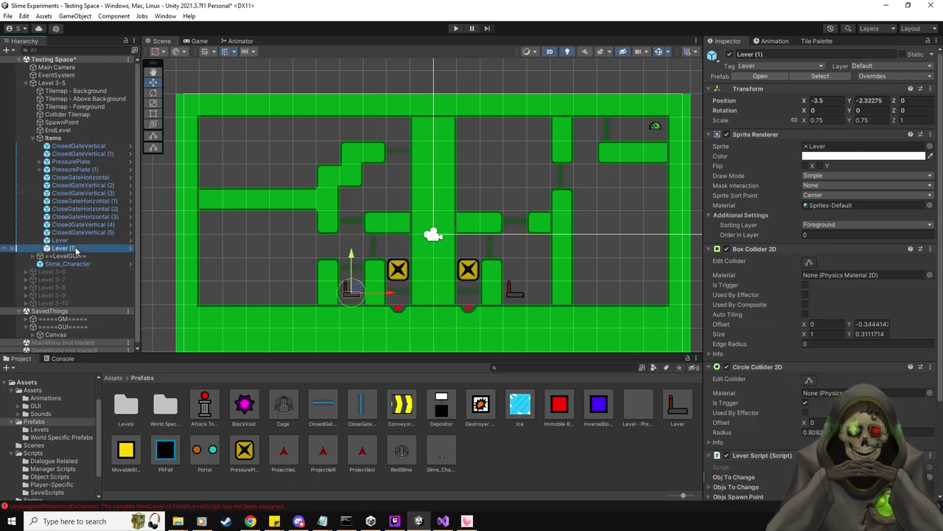
{"action": "key", "text": "Up"}
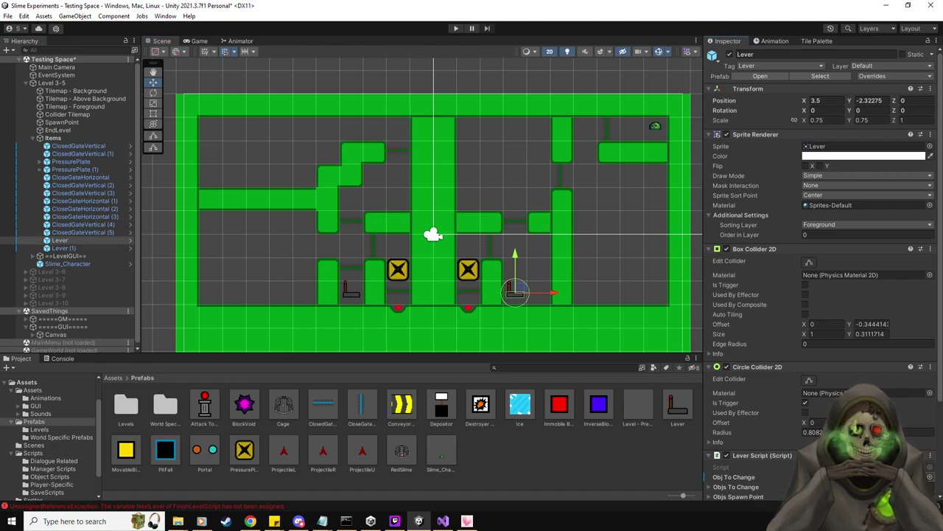
{"action": "left_click", "coordinate": [109, 177], "text": "ctrl"}
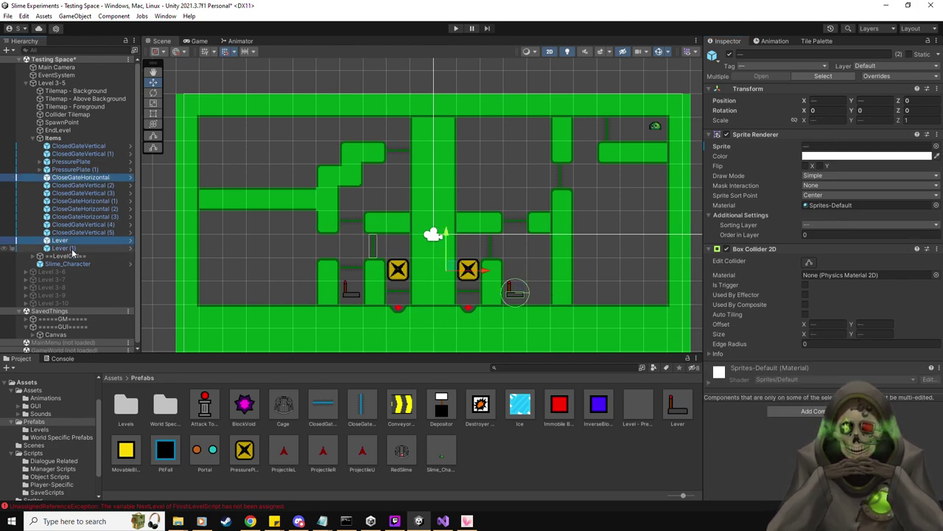
{"action": "left_click", "coordinate": [96, 248]}
{"action": "left_click", "coordinate": [112, 225], "text": "ctrl"}
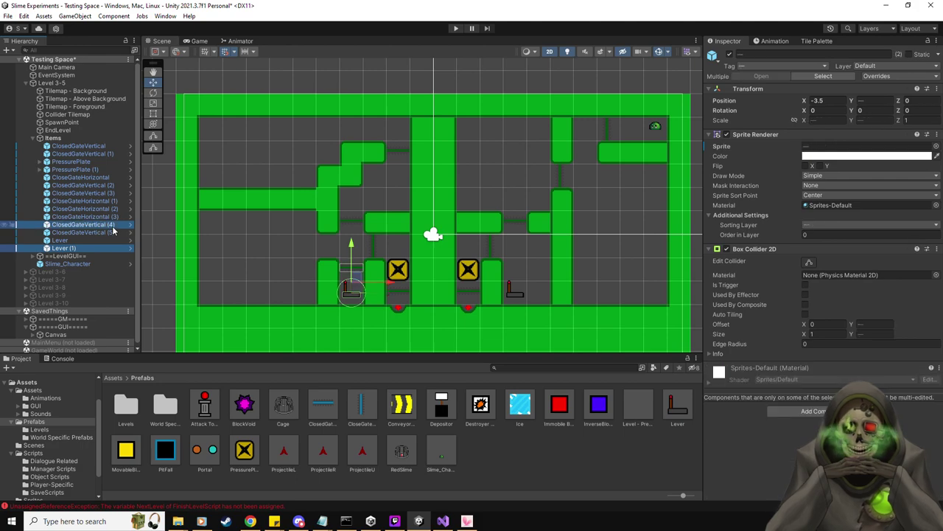
{"action": "left_click", "coordinate": [112, 226], "text": "ctrl"}
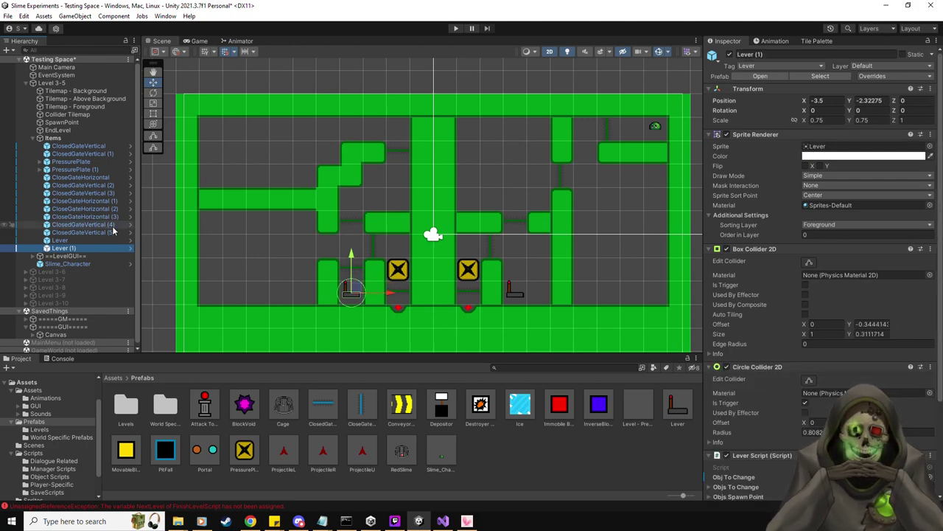
{"action": "left_click", "coordinate": [118, 201], "text": "ctrl"}
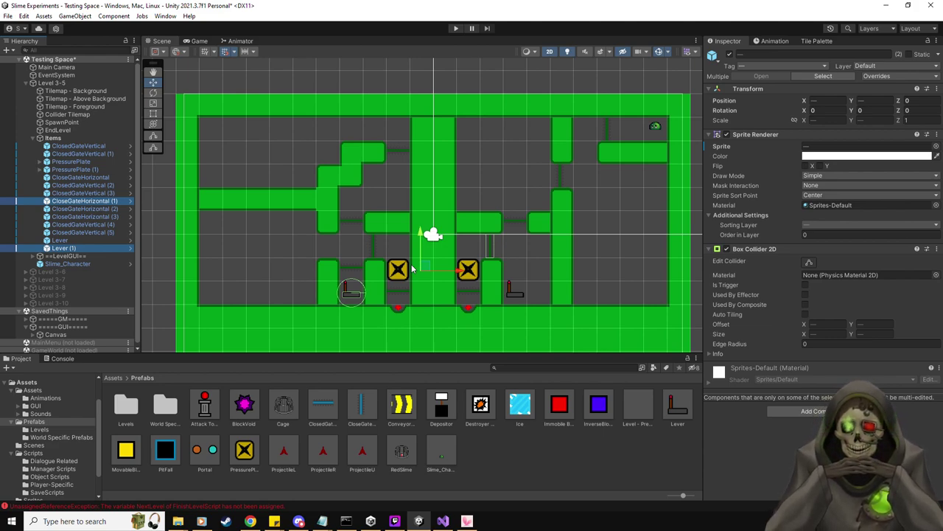
Step: Delete ClosedGateVertical (2), the gate at X -3.5, Y 0.5 in the left half of the level
{"action": "left_click", "coordinate": [98, 209]}
{"action": "key", "text": "Up"}
{"action": "key", "text": "Up"}
{"action": "key", "text": "Up"}
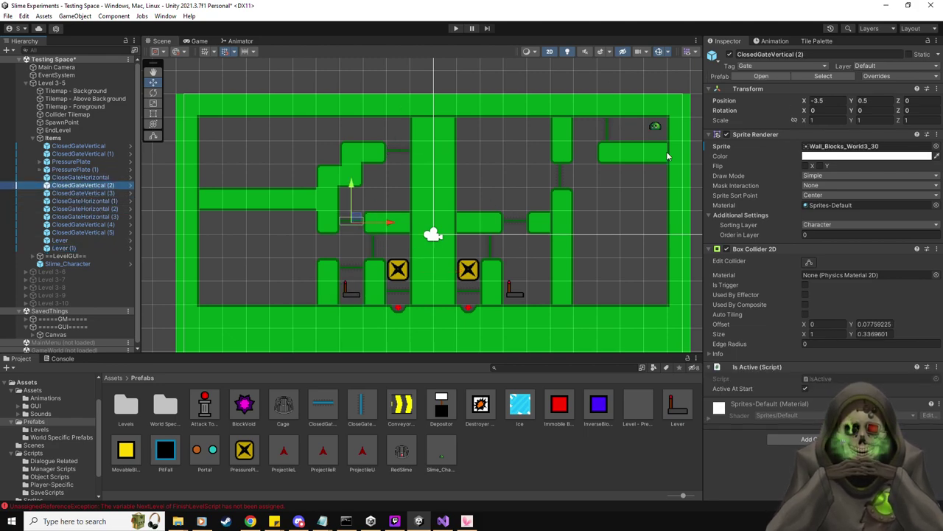
{"action": "key", "text": "Delete"}
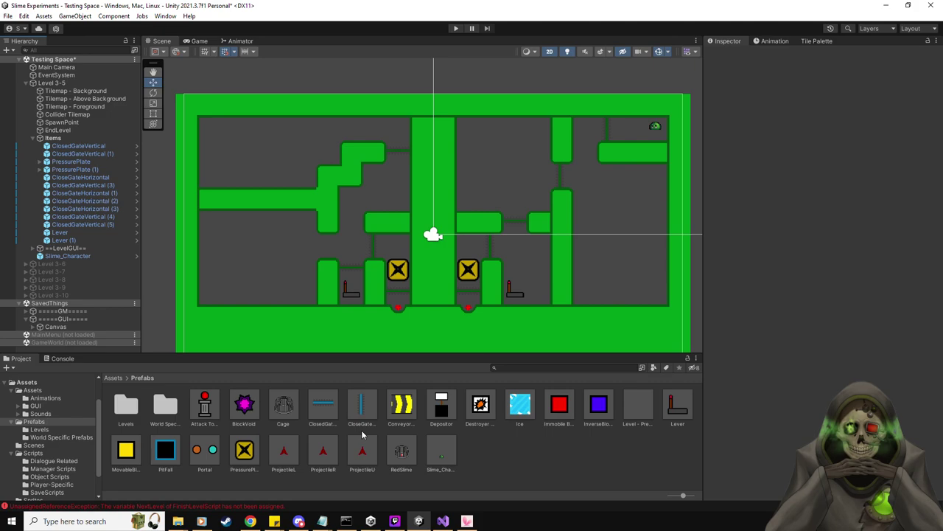
Step: Duplicate the CloseGateHorizontal gate and place the copy at X -4.5, Y -0.5, in the gap of the left wall
{"action": "left_click", "coordinate": [86, 179]}
{"action": "key", "text": "ctrl+d"}
{"action": "left_click_drag", "start_coordinate": [418, 250], "coordinate": [374, 254]}
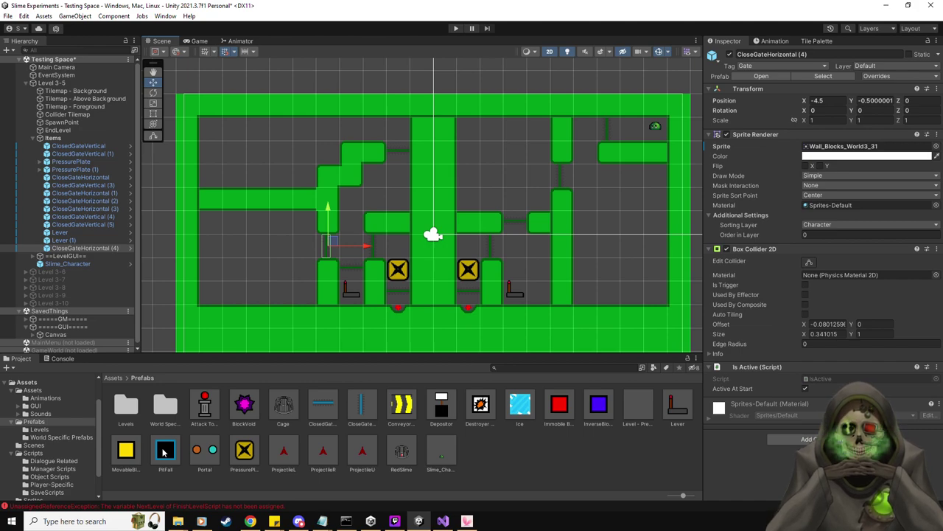
Step: Place a PitFall at X -3.5, Y -0.5 and set its Level Spawn to SpawnPoint
{"action": "left_click_drag", "start_coordinate": [165, 451], "coordinate": [354, 247]}
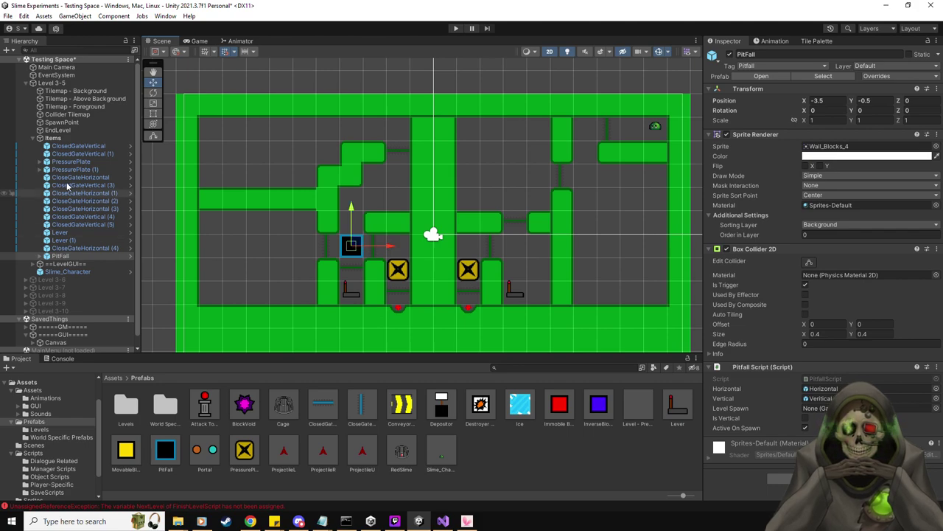
{"action": "left_click_drag", "start_coordinate": [425, 211], "coordinate": [870, 408]}
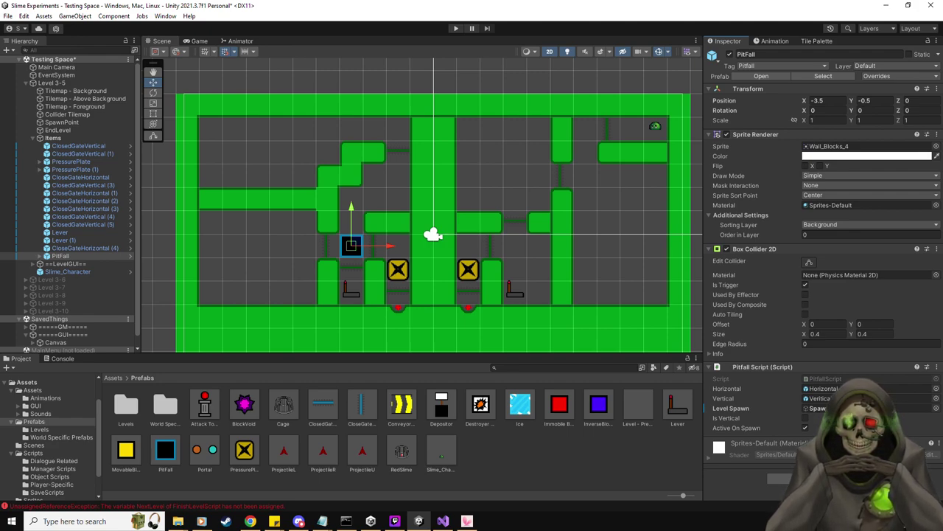
Step: Delete CloseGateHorizontal (4) and move the PitFall into the wall gap at X -4.5, Y -0.5
{"action": "left_click", "coordinate": [101, 248]}
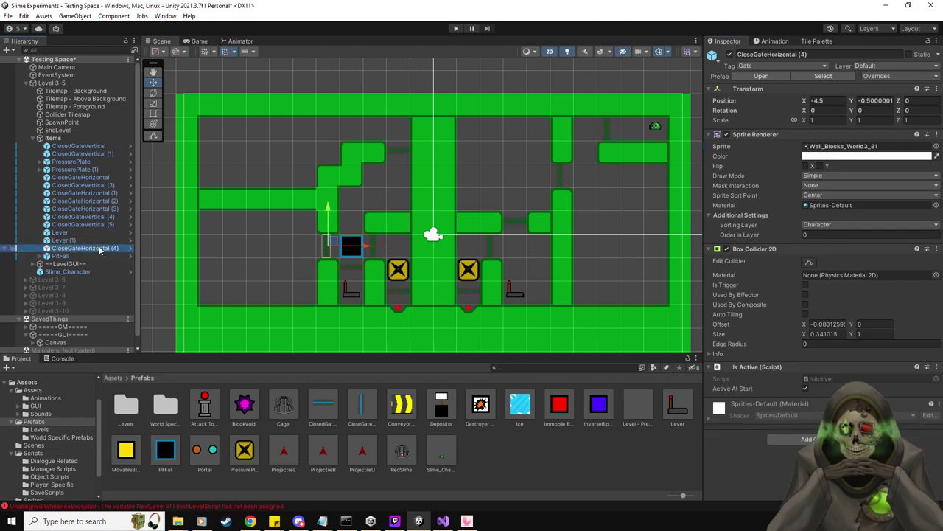
{"action": "key", "text": "Delete"}
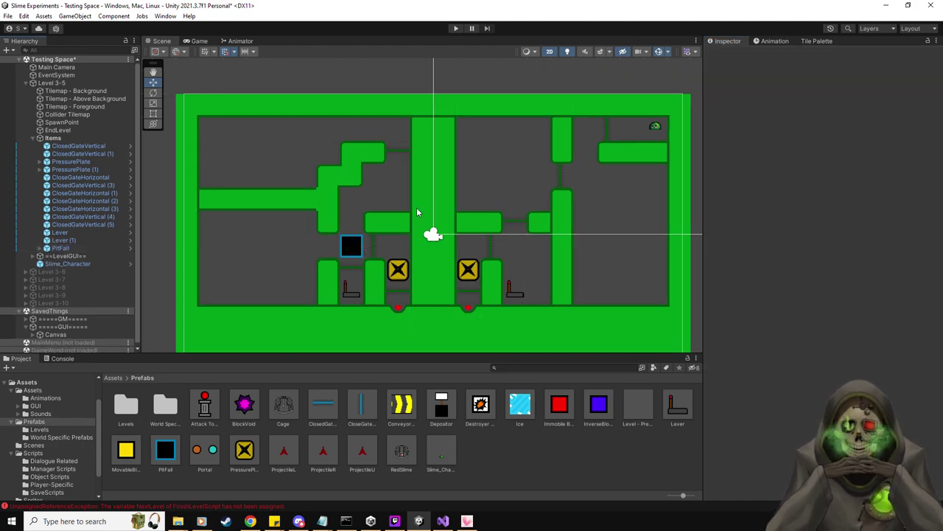
{"action": "left_click", "coordinate": [87, 247]}
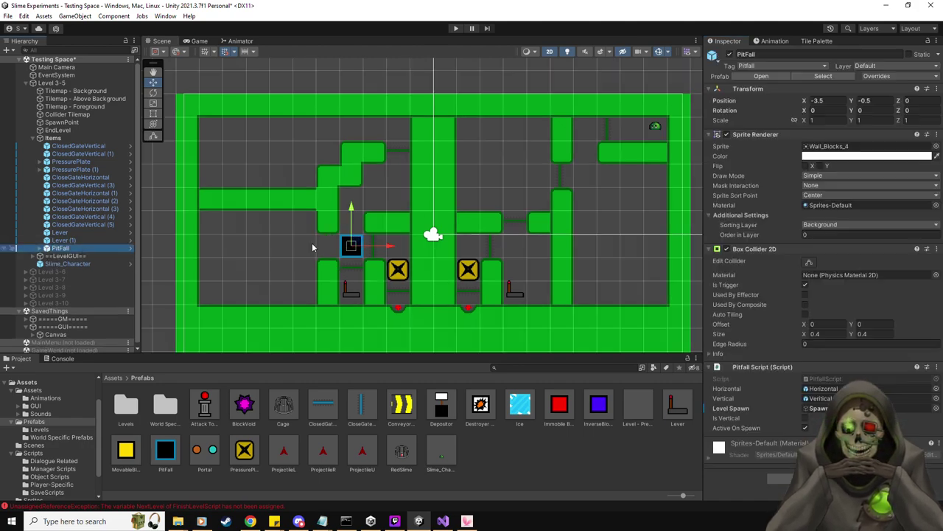
{"action": "left_click_drag", "start_coordinate": [393, 250], "coordinate": [366, 300]}
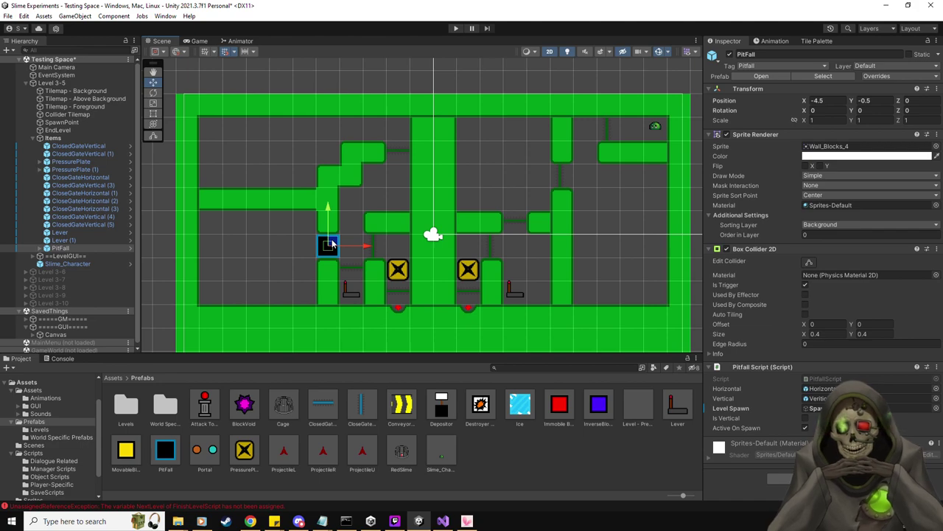
Step: Place pressure plates at X -1.5, Y 1.5 and X -5.5, Y 2.5, and a MovableBlock at X -8.5, Y 3.5
{"action": "left_click_drag", "start_coordinate": [245, 451], "coordinate": [398, 198]}
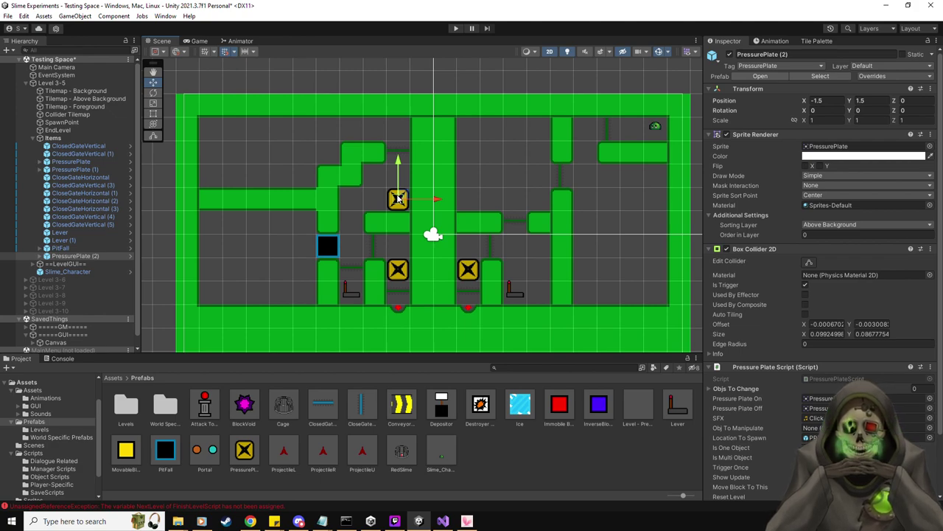
{"action": "scroll", "coordinate": [777, 359], "scroll_direction": "down", "scroll_amount": 1}
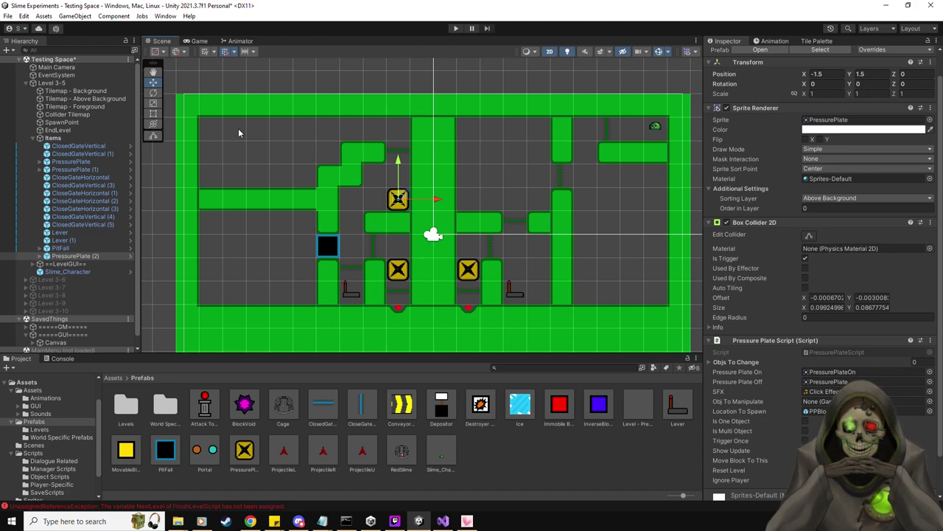
{"action": "left_click_drag", "start_coordinate": [244, 451], "coordinate": [238, 153]}
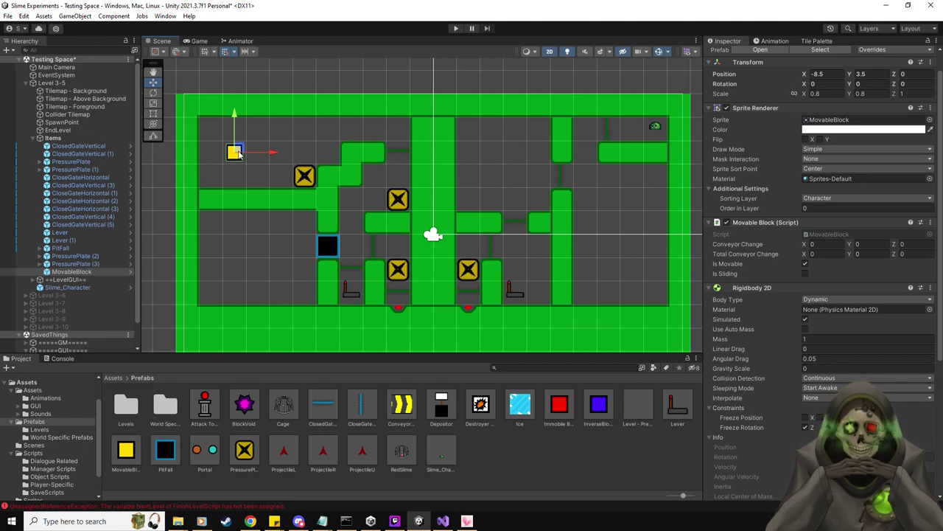
Step: Step through the gates in the Items group to identify which one closes the passage in the level's upper-right corner
{"action": "left_click", "coordinate": [97, 264]}
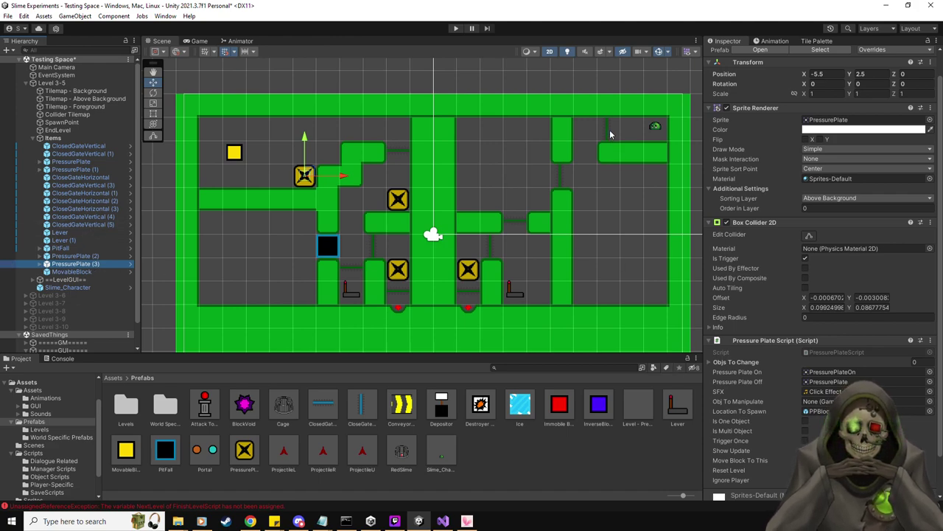
{"action": "left_click", "coordinate": [90, 224]}
{"action": "key", "text": "Up"}
{"action": "key", "text": "Up"}
{"action": "key", "text": "Up"}
{"action": "key", "text": "Up"}
{"action": "key", "text": "Up"}
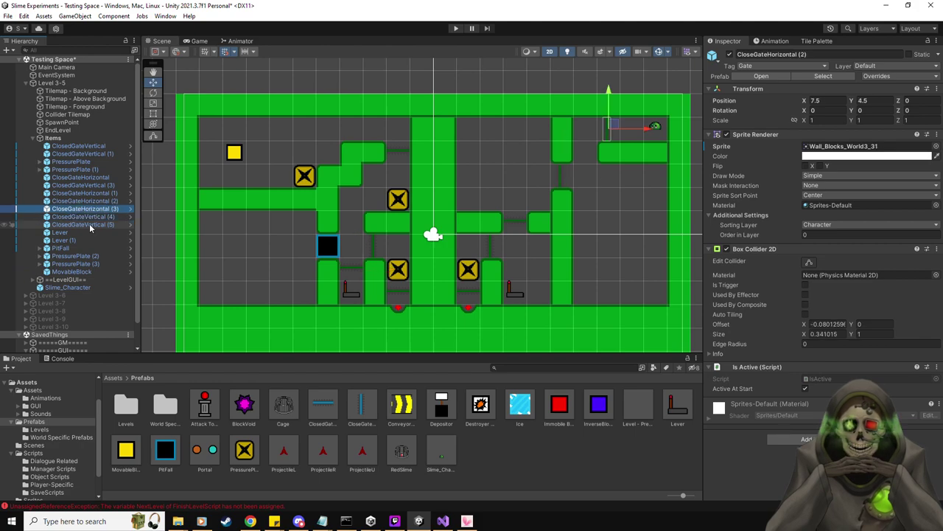
{"action": "key", "text": "Up"}
{"action": "key", "text": "Up"}
{"action": "key", "text": "Up"}
{"action": "key", "text": "Up"}
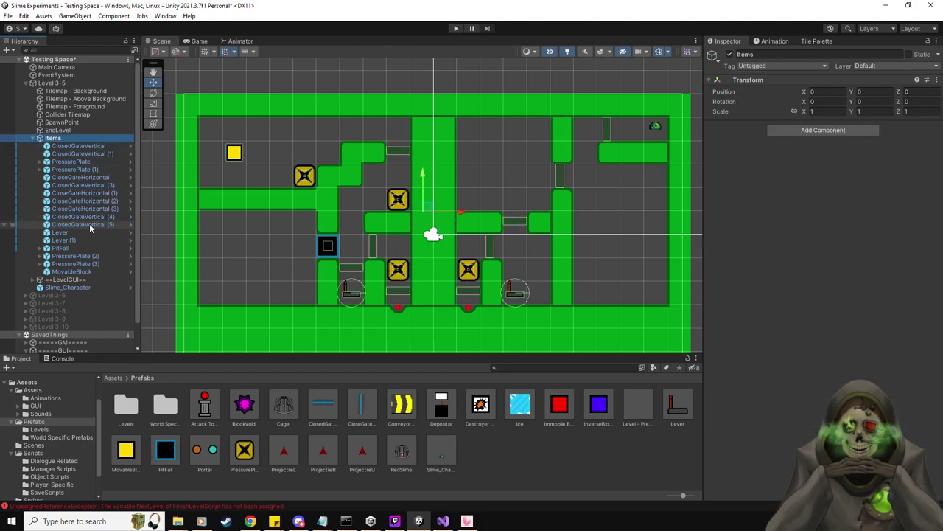
{"action": "key", "text": "Down"}
{"action": "key", "text": "Down"}
{"action": "key", "text": "Down"}
{"action": "key", "text": "Down"}
{"action": "key", "text": "Down"}
{"action": "key", "text": "Down"}
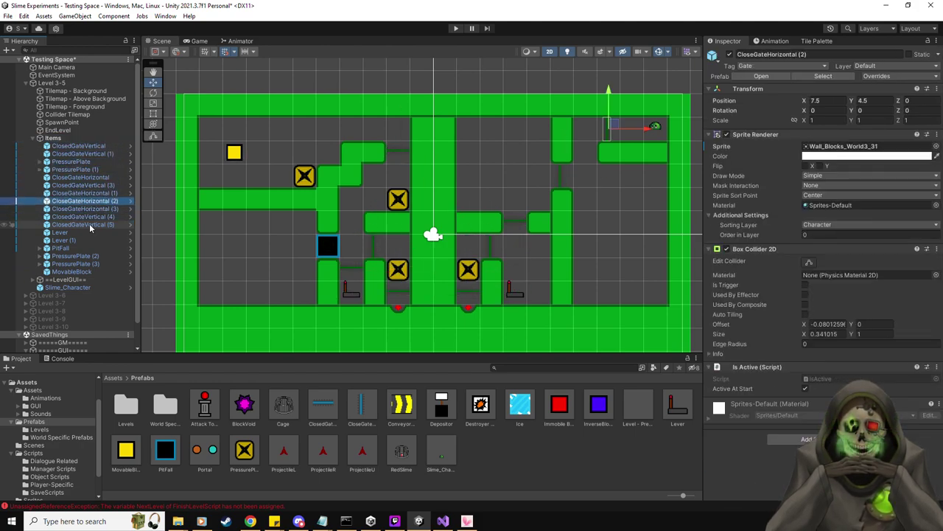
Step: In the PressurePlate (3) script, set Obj To Manipulate to CloseGateHorizontal (2) and enable Is One Object and Move Block To This
{"action": "left_click", "coordinate": [91, 264]}
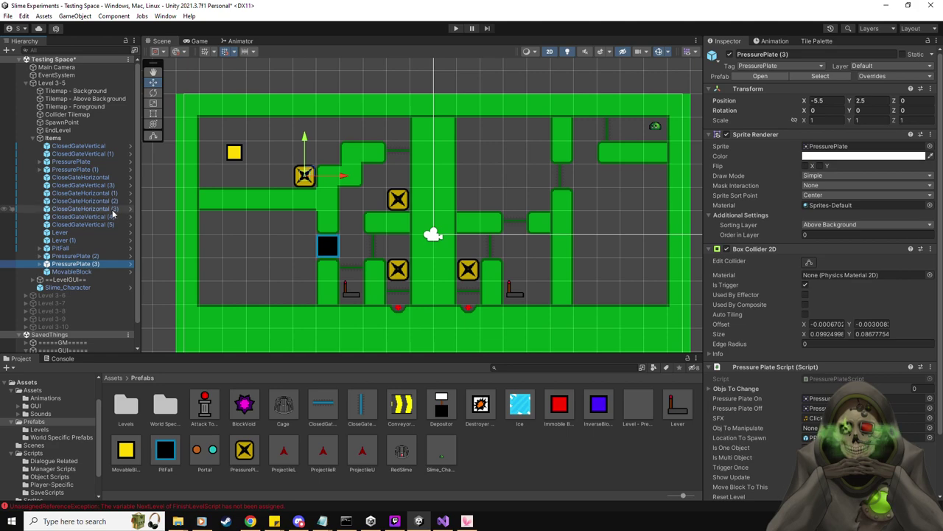
{"action": "left_click_drag", "start_coordinate": [109, 201], "coordinate": [818, 427]}
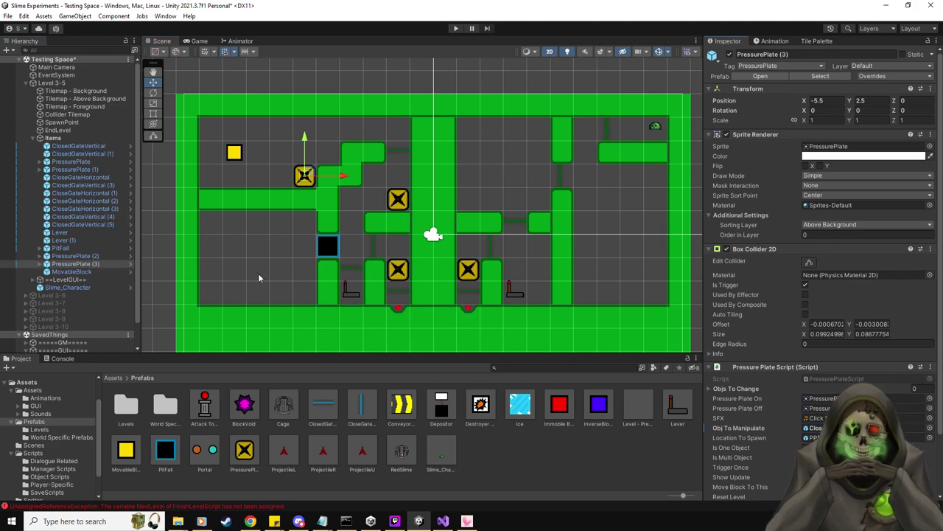
{"action": "left_click", "coordinate": [103, 200], "text": "ctrl"}
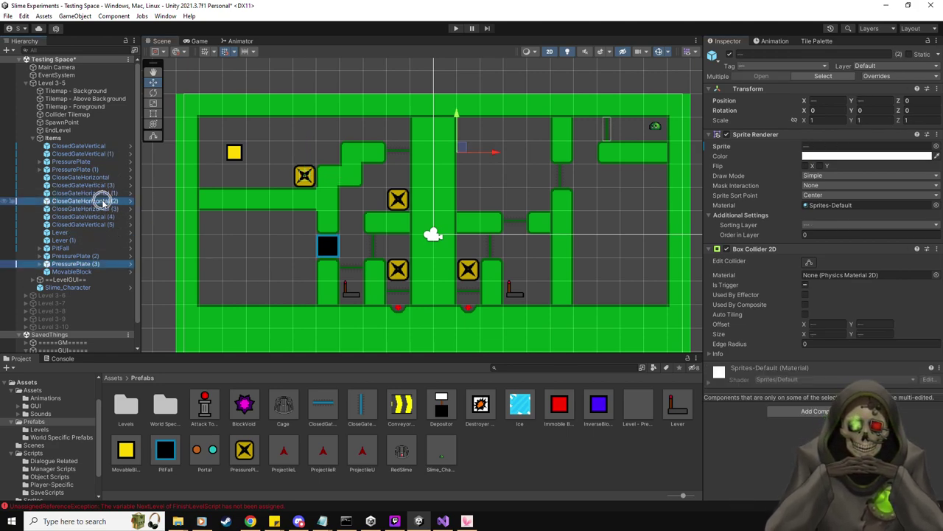
{"action": "key", "text": "ctrl+z"}
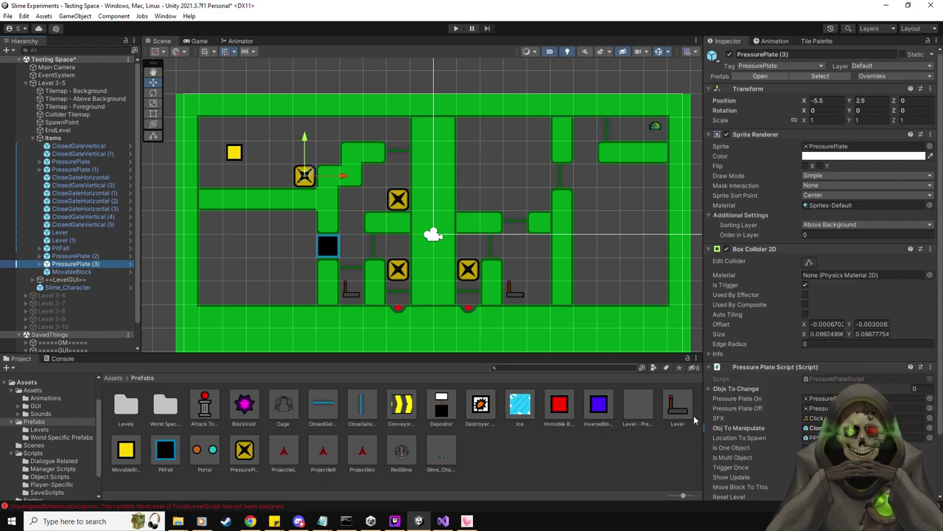
{"action": "scroll", "coordinate": [811, 412], "scroll_direction": "down", "scroll_amount": 3}
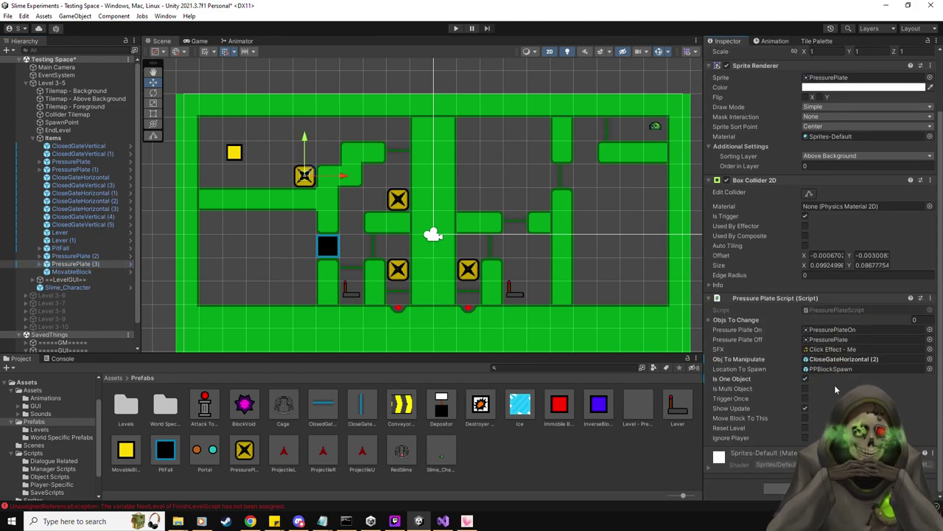
{"action": "left_click", "coordinate": [805, 418]}
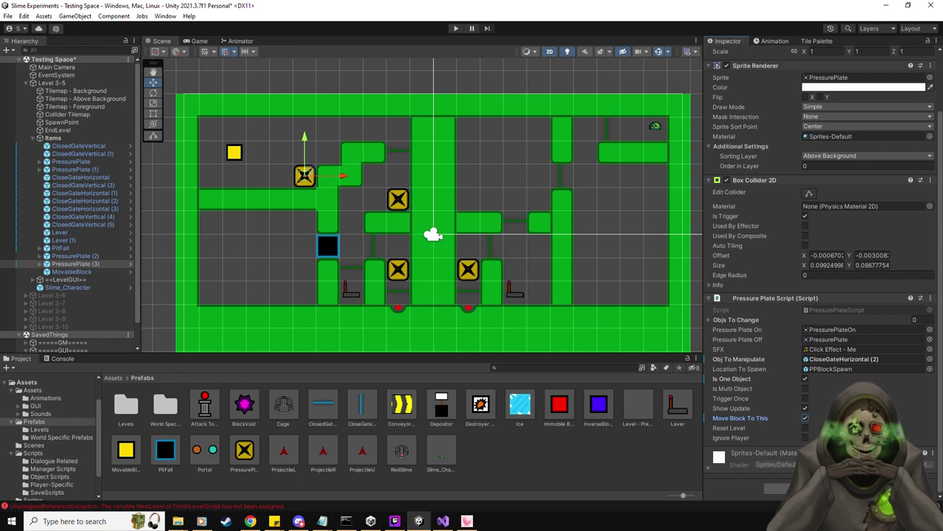
Step: Place a Lever in the level's lower-right corner, with Obj To Change set to ClosedGateVertical (3) and Always Start Obj Visible enabled
{"action": "middle_click_drag", "start_coordinate": [649, 306], "coordinate": [617, 323]}
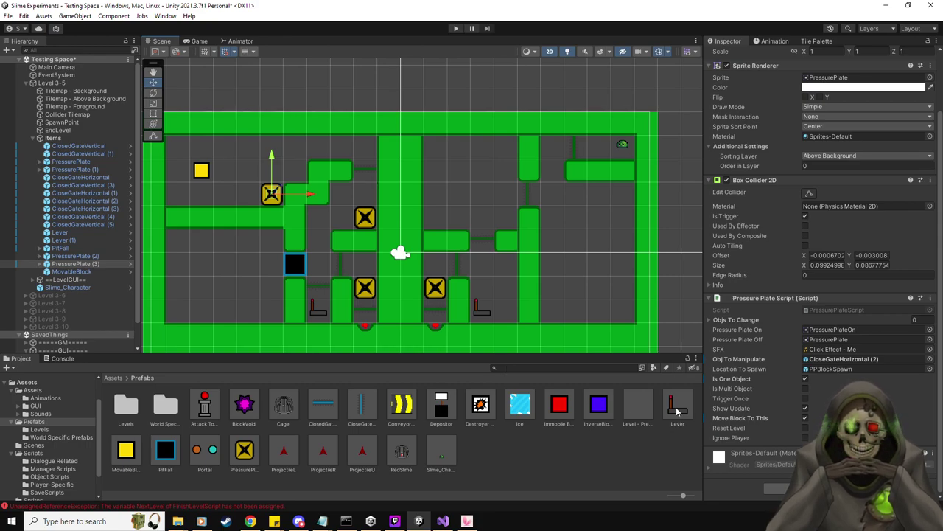
{"action": "left_click_drag", "start_coordinate": [677, 411], "coordinate": [624, 310]}
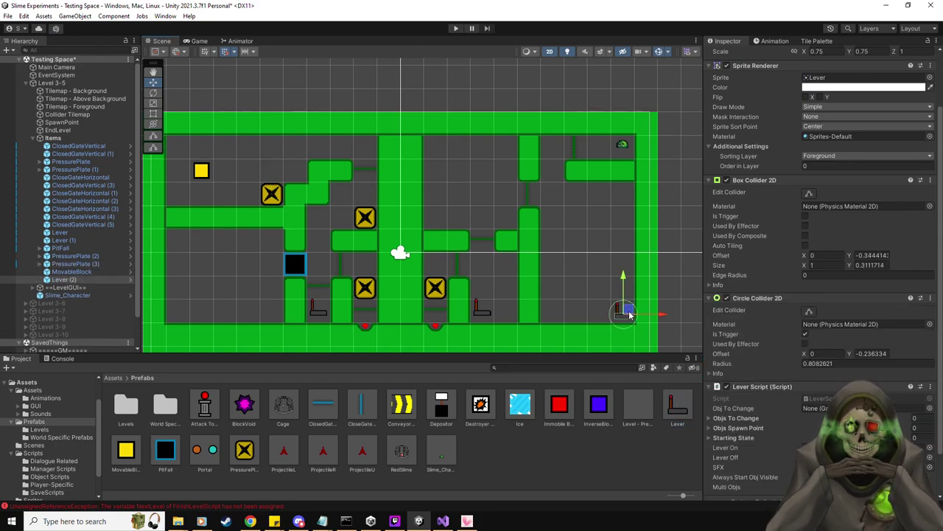
{"action": "left_click", "coordinate": [115, 224]}
{"action": "key", "text": "Up"}
{"action": "key", "text": "Up"}
{"action": "key", "text": "Up"}
{"action": "key", "text": "Up"}
{"action": "key", "text": "Up"}
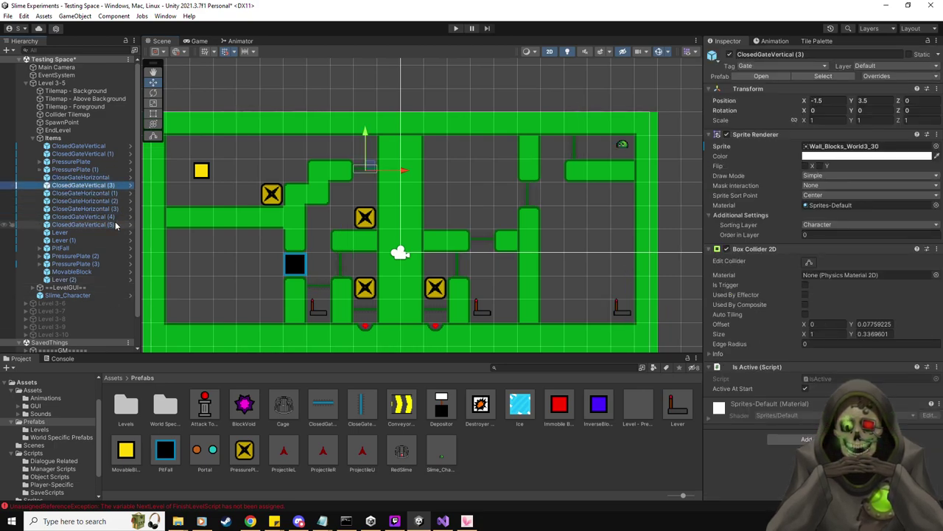
{"action": "left_click", "coordinate": [72, 280]}
{"action": "left_click_drag", "start_coordinate": [101, 189], "coordinate": [848, 477]}
{"action": "scroll", "coordinate": [810, 430], "scroll_direction": "down", "scroll_amount": 4}
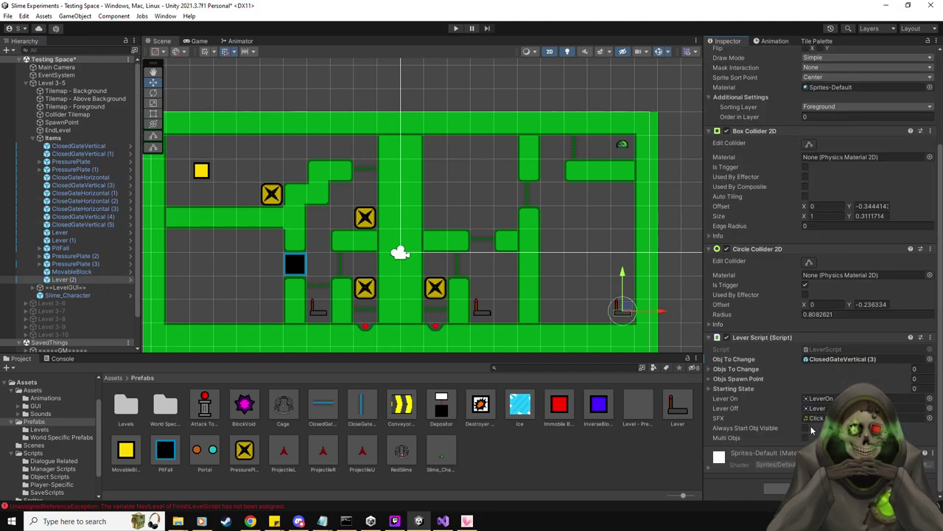
{"action": "left_click", "coordinate": [806, 427]}
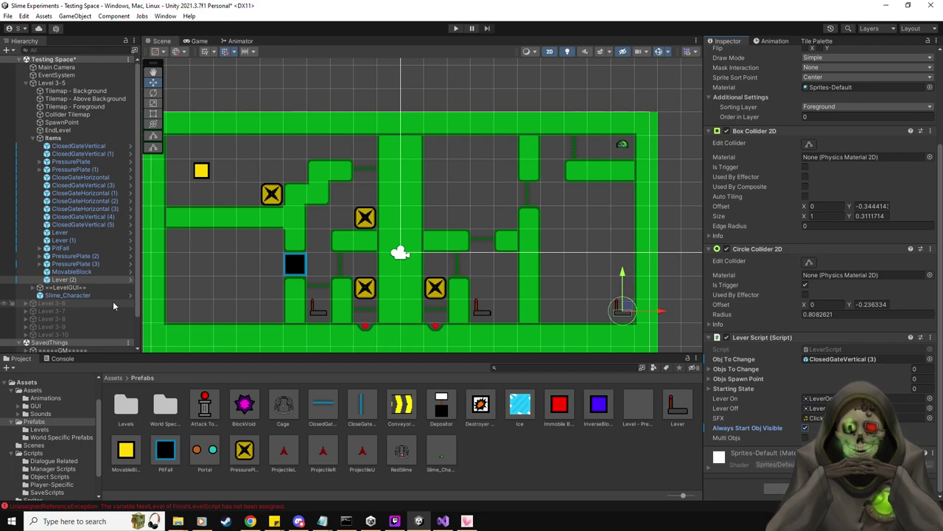
Step: Place a PitFall at X 8.5, Y -1.5 with Level Spawn set to SpawnPoint, and duplicate it to the two other cells beside the lower-right lever
{"action": "left_click_drag", "start_coordinate": [165, 449], "coordinate": [623, 289]}
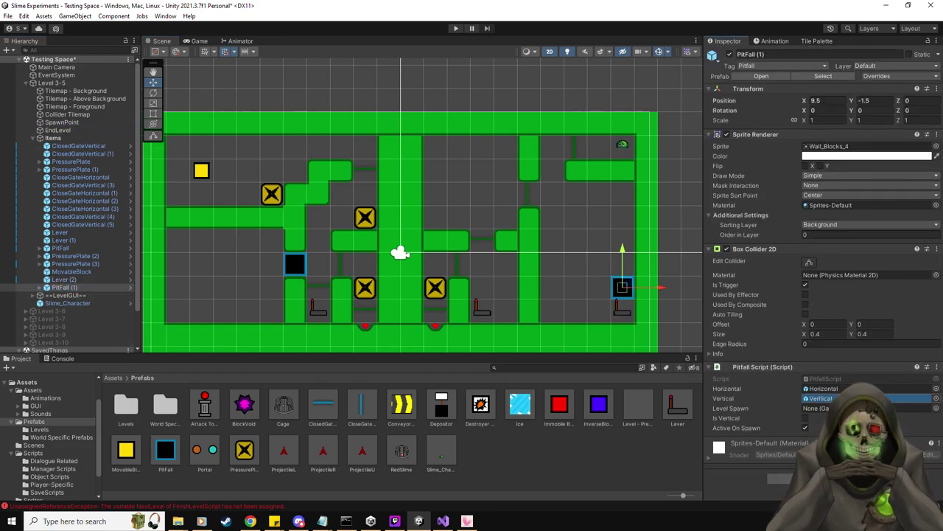
{"action": "left_click_drag", "start_coordinate": [655, 290], "coordinate": [631, 293]}
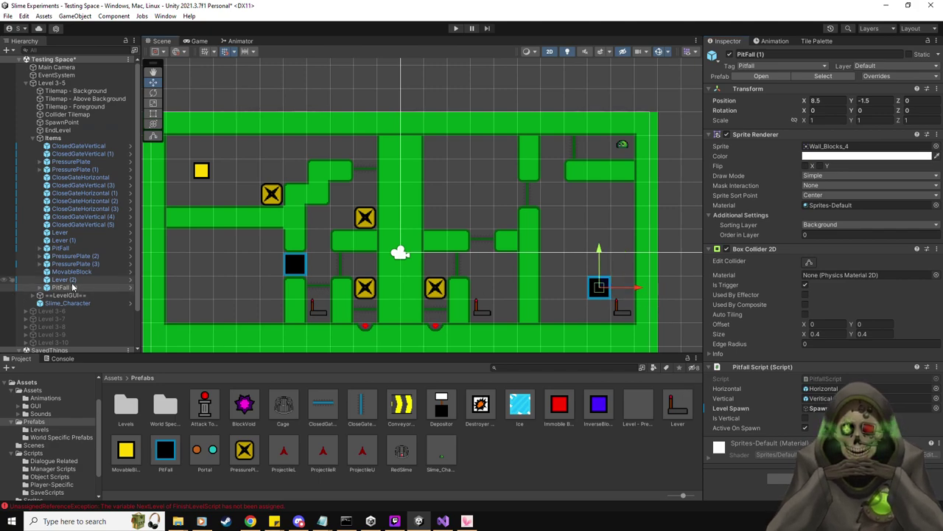
{"action": "key", "text": "ctrl+d"}
{"action": "key", "text": "ctrl+d"}
{"action": "left_click_drag", "start_coordinate": [645, 294], "coordinate": [603, 308]}
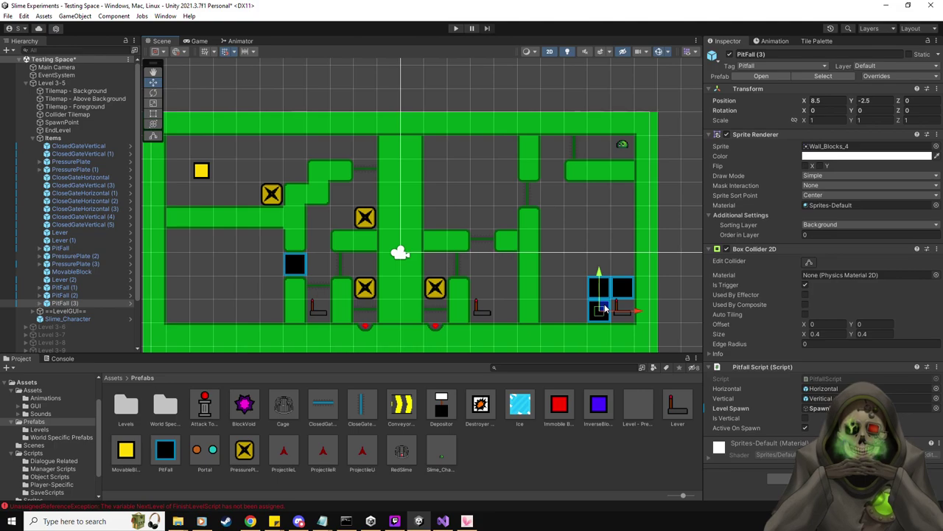
Step: Duplicate a PitFall to X 7.5, Y 0.5 and place a MovableBlock at X 6.5, Y -1.5
{"action": "key", "text": "ctrl+d"}
{"action": "left_click_drag", "start_coordinate": [603, 311], "coordinate": [579, 242]}
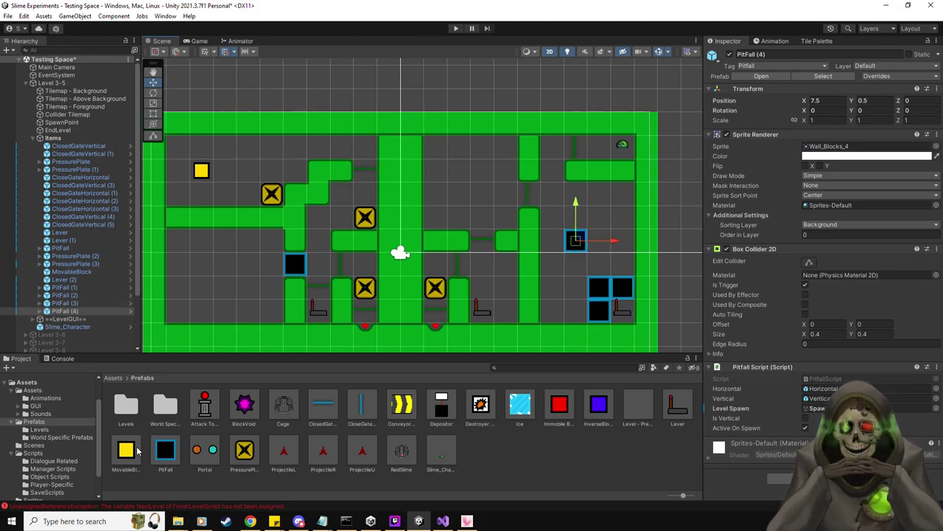
{"action": "left_click_drag", "start_coordinate": [125, 449], "coordinate": [555, 289]}
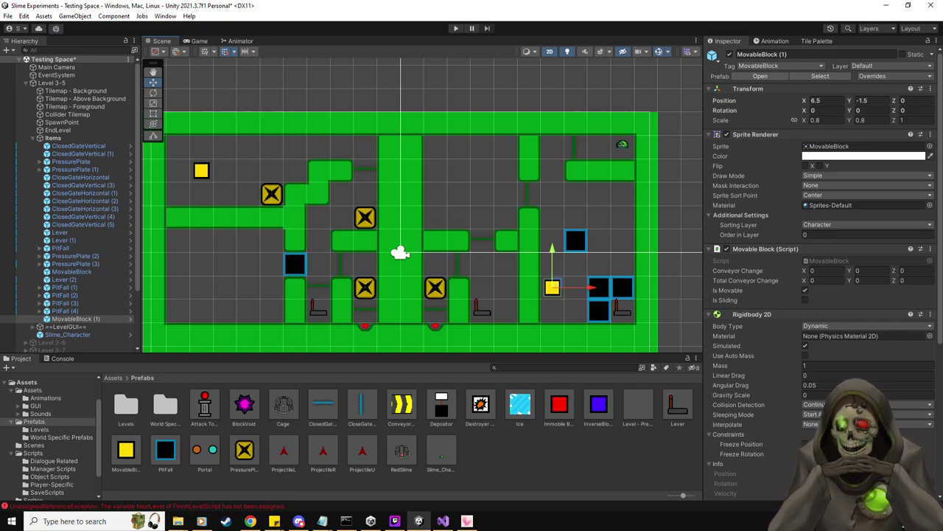
{"action": "key", "text": "alt+Tab"}
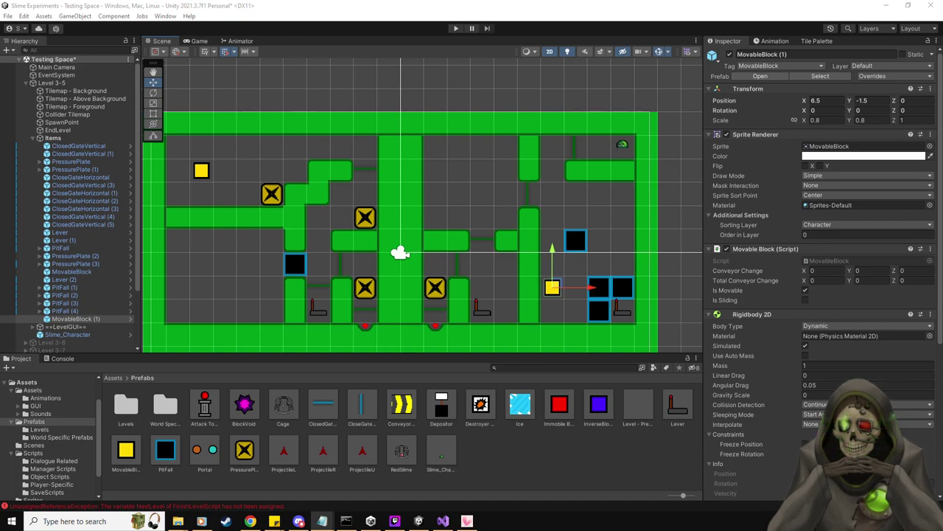
{"action": "left_click", "coordinate": [624, 4]}
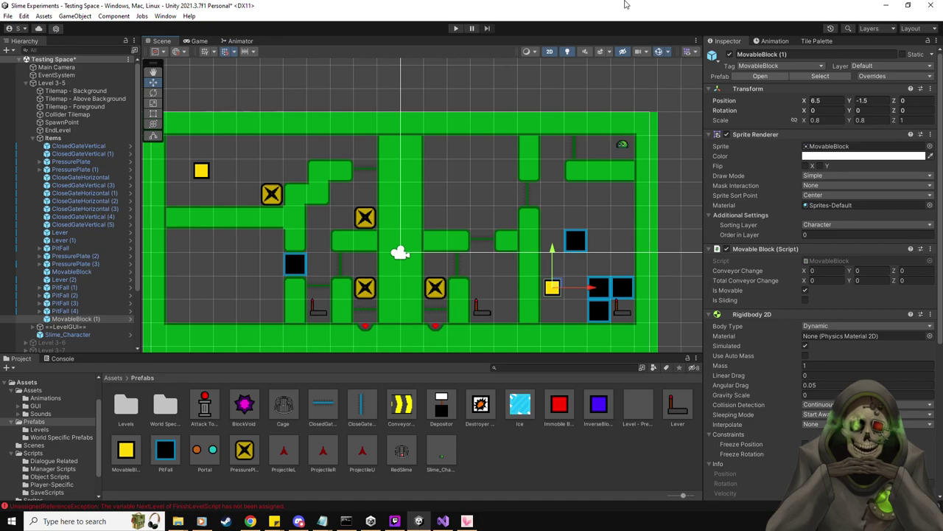
{"action": "left_click", "coordinate": [580, 247]}
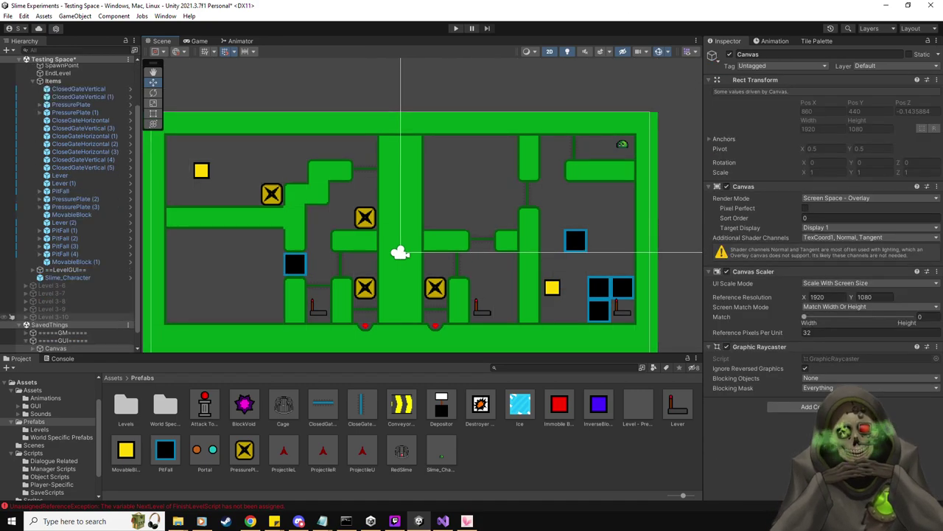
Step: Delete the PitFall at X 7.5, Y 0.5 and move MovableBlock (1) to X 7.5, Y 1.5
{"action": "left_click", "coordinate": [86, 257]}
{"action": "key", "text": "Delete"}
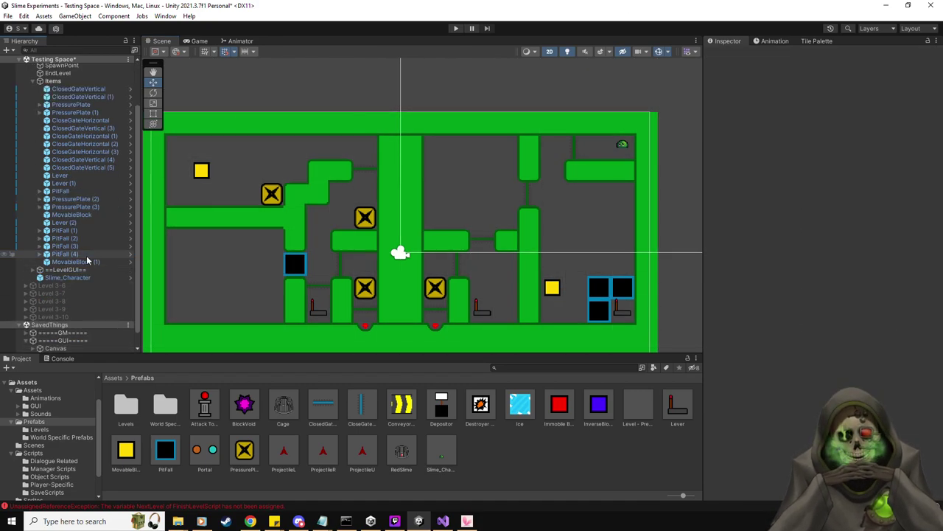
{"action": "left_click", "coordinate": [77, 254]}
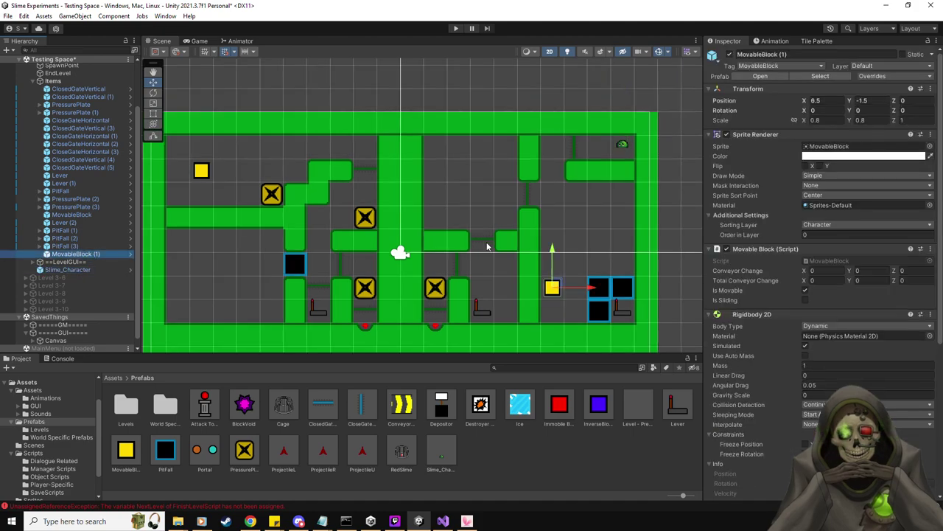
{"action": "left_click_drag", "start_coordinate": [551, 289], "coordinate": [616, 250]}
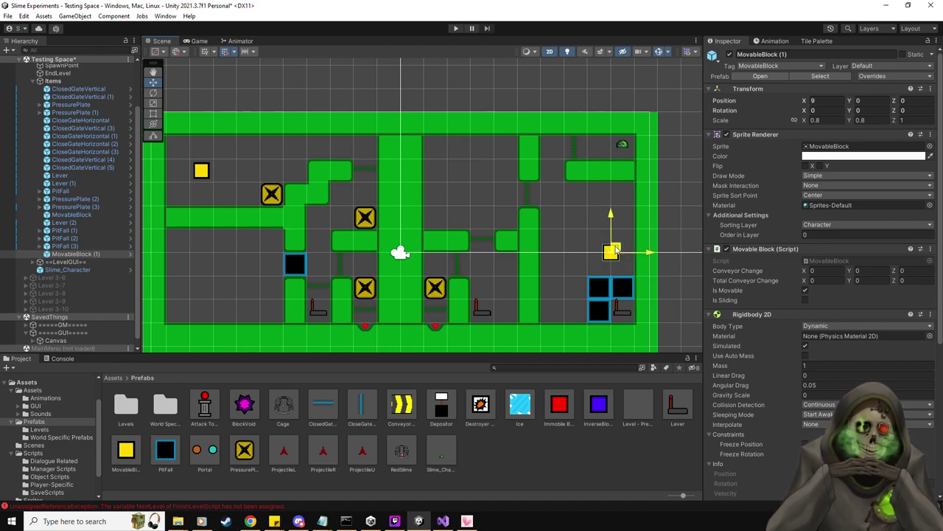
{"action": "left_click_drag", "start_coordinate": [608, 243], "coordinate": [580, 217]}
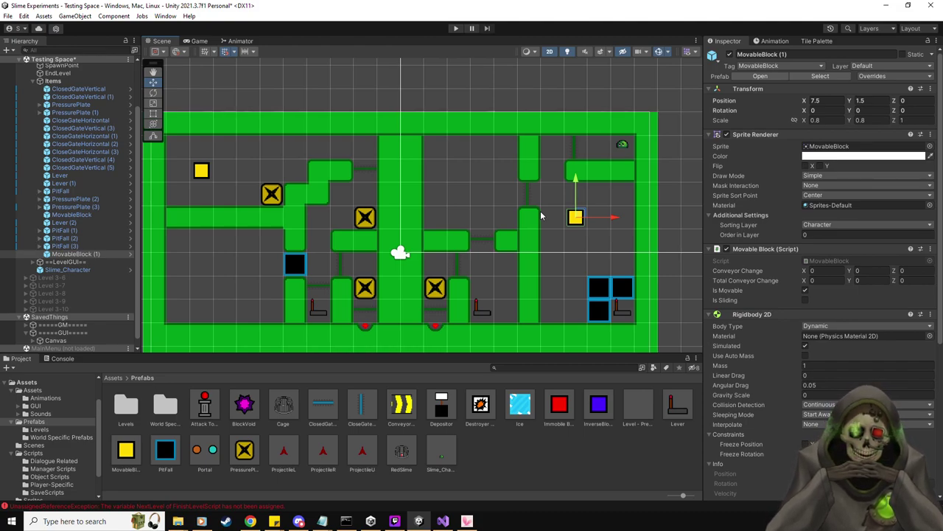
Step: Place PitFalls at X 9.5, Y 1.5 and X 7.5, Y -0.5, and clear the console messages
{"action": "left_click_drag", "start_coordinate": [164, 458], "coordinate": [623, 216]}
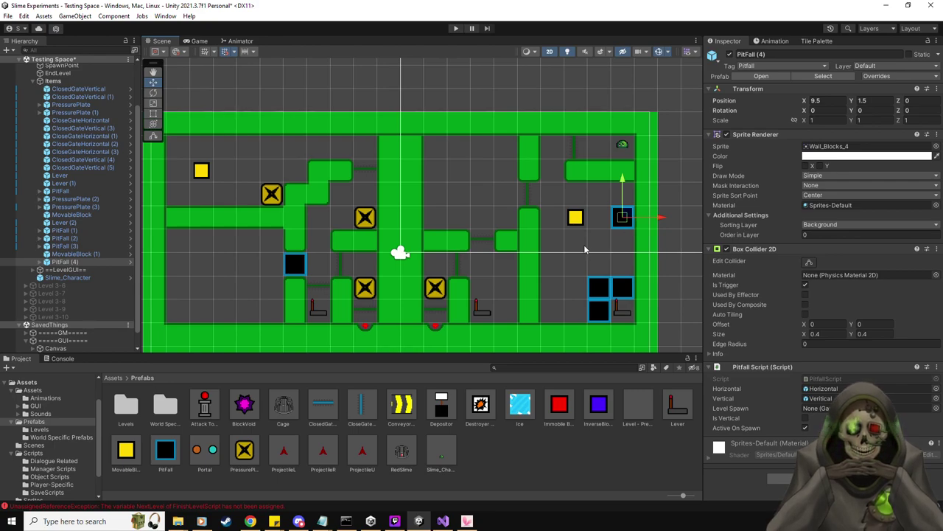
{"action": "left_click_drag", "start_coordinate": [170, 445], "coordinate": [580, 260]}
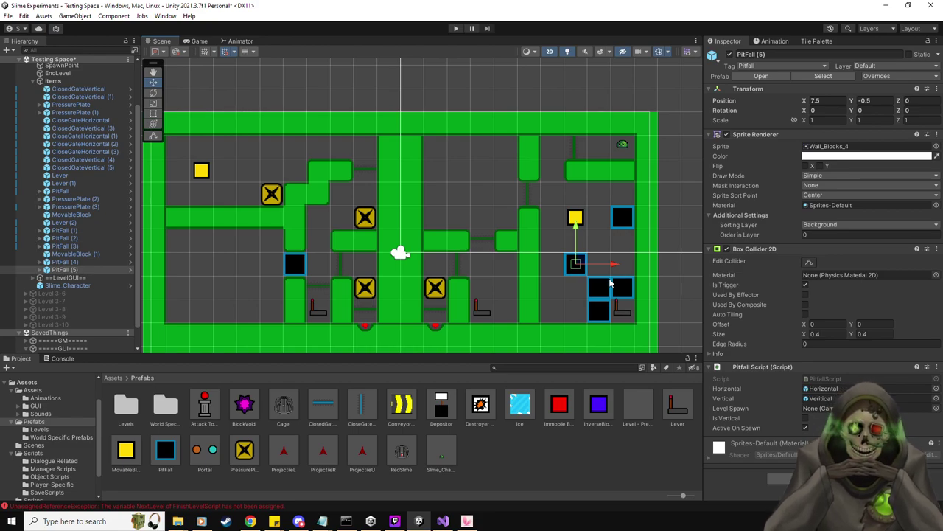
{"action": "left_click", "coordinate": [62, 358]}
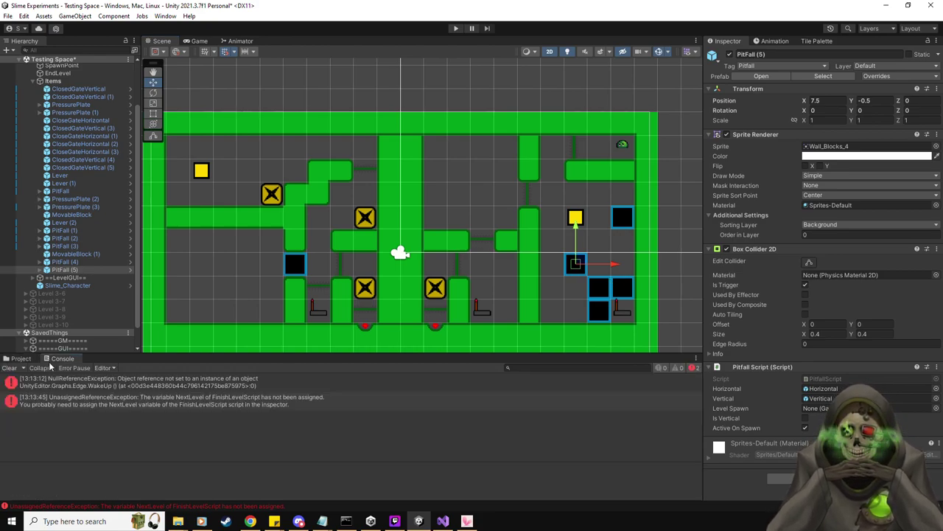
{"action": "left_click", "coordinate": [21, 358]}
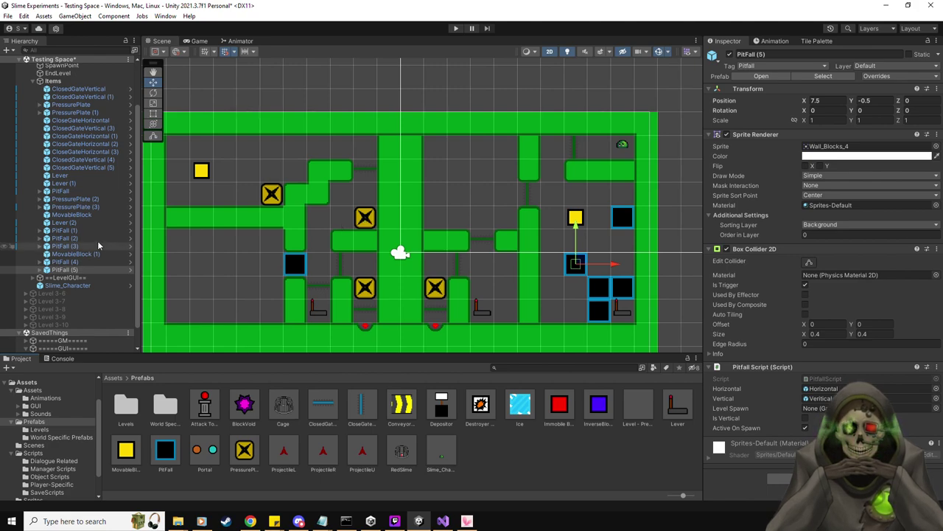
Step: Assign two gates to the Objs To Change list in the Lever (2) script
{"action": "left_click", "coordinate": [86, 202]}
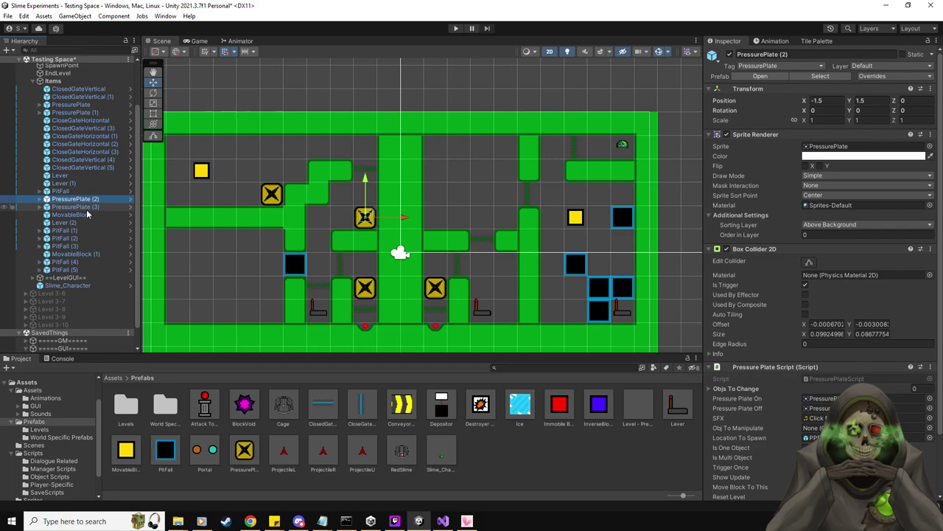
{"action": "scroll", "coordinate": [764, 382], "scroll_direction": "down", "scroll_amount": 2}
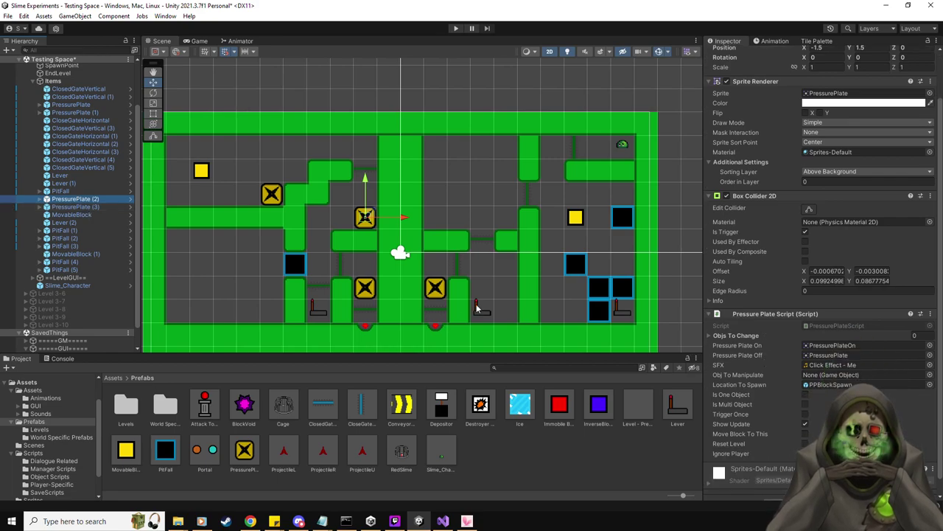
{"action": "left_click", "coordinate": [75, 222]}
{"action": "left_click", "coordinate": [92, 162]}
{"action": "key", "text": "Up"}
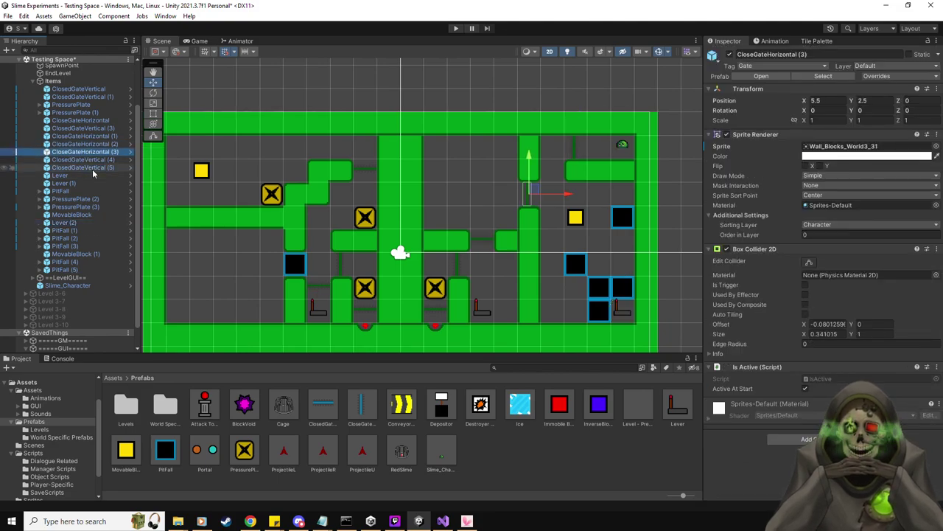
{"action": "left_click", "coordinate": [76, 222]}
{"action": "scroll", "coordinate": [781, 429], "scroll_direction": "down", "scroll_amount": 4}
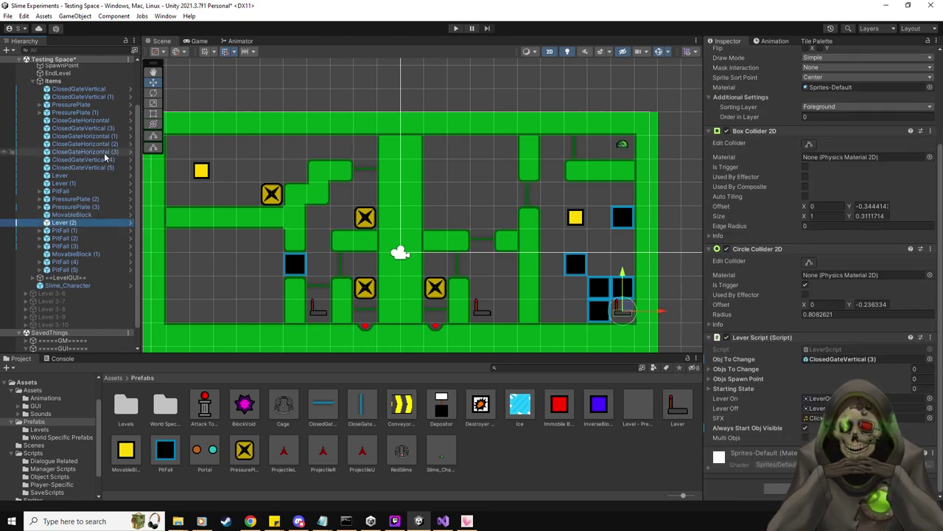
{"action": "left_click", "coordinate": [763, 375]}
{"action": "left_click_drag", "start_coordinate": [763, 374], "coordinate": [766, 369]}
{"action": "left_click_drag", "start_coordinate": [72, 122], "coordinate": [771, 369]}
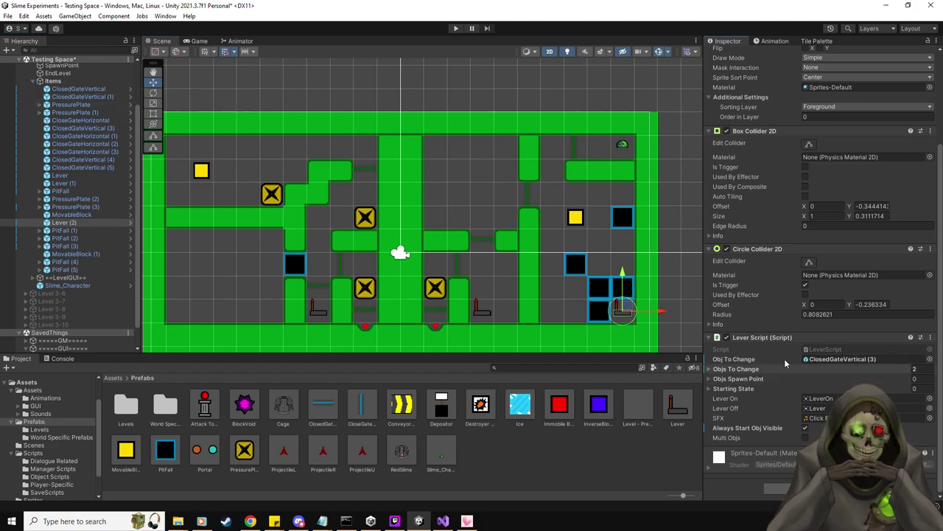
Step: Clear the single Obj To Change reference of Lever (2) and enable Multi Objs
{"action": "left_click", "coordinate": [840, 359]}
{"action": "key", "text": "Delete"}
{"action": "left_click", "coordinate": [805, 438]}
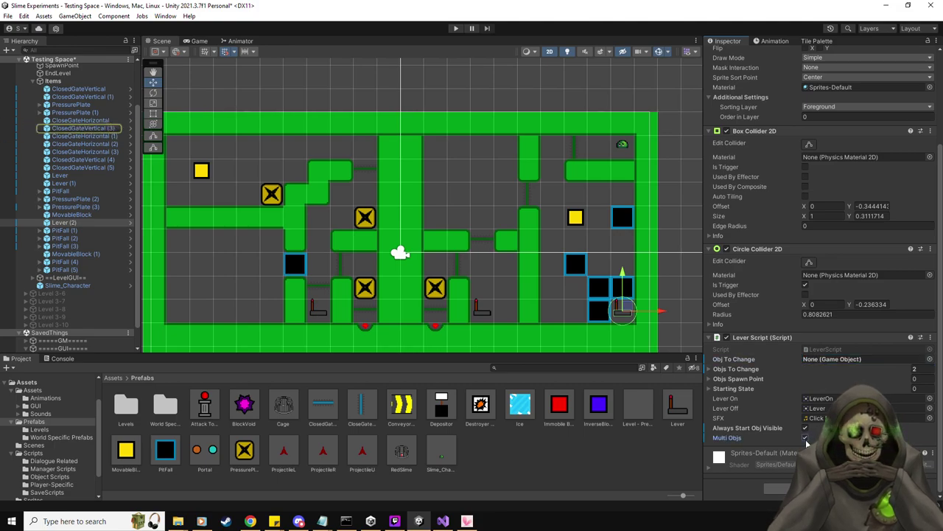
Step: Set the Starting State list of Lever (2) to 2 elements and enable both Element 0 and Element 1
{"action": "left_click", "coordinate": [754, 389]}
{"action": "left_click", "coordinate": [923, 388]}
{"action": "type", "text": "2"}
{"action": "key", "text": "Return"}
{"action": "left_click", "coordinate": [804, 400]}
{"action": "left_click", "coordinate": [805, 411]}
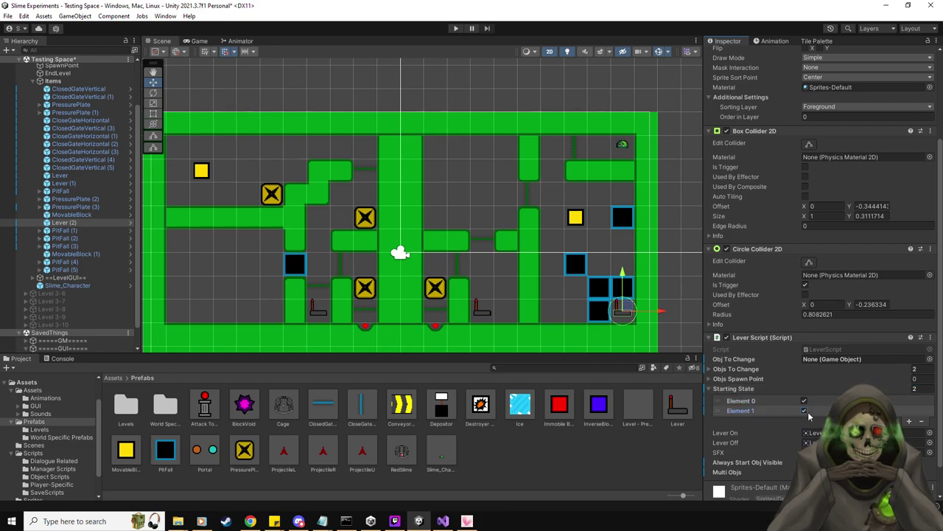
{"action": "left_click", "coordinate": [715, 389]}
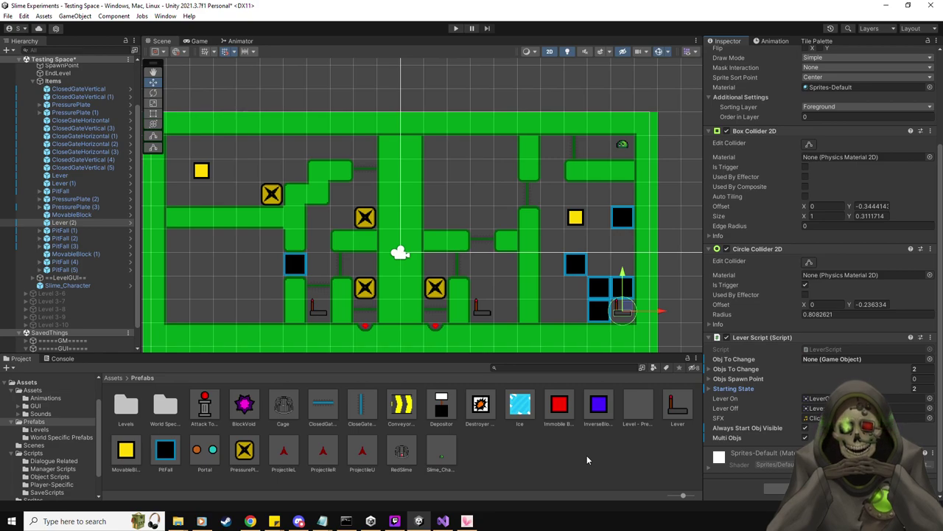
Step: Place a PressurePlate at X 1.5, Y 4.5 and move its PPBlockSpawn child onto the pitfall in the level's left half
{"action": "left_click_drag", "start_coordinate": [681, 412], "coordinate": [441, 153]}
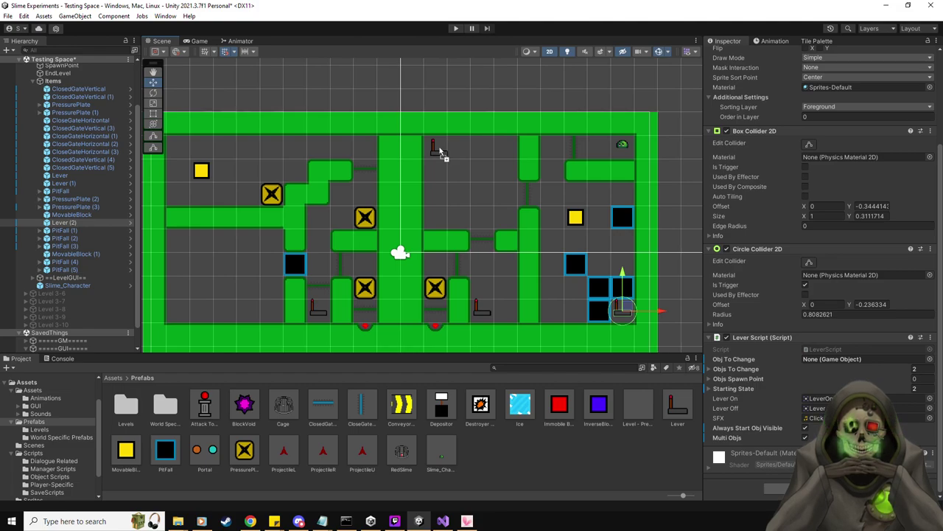
{"action": "mouse_move", "coordinate": [440, 152]}
{"action": "left_mouse_down"}
{"action": "mouse_move", "coordinate": [244, 442]}
{"action": "mouse_move", "coordinate": [402, 227]}
{"action": "mouse_move", "coordinate": [435, 147]}
{"action": "left_mouse_up"}
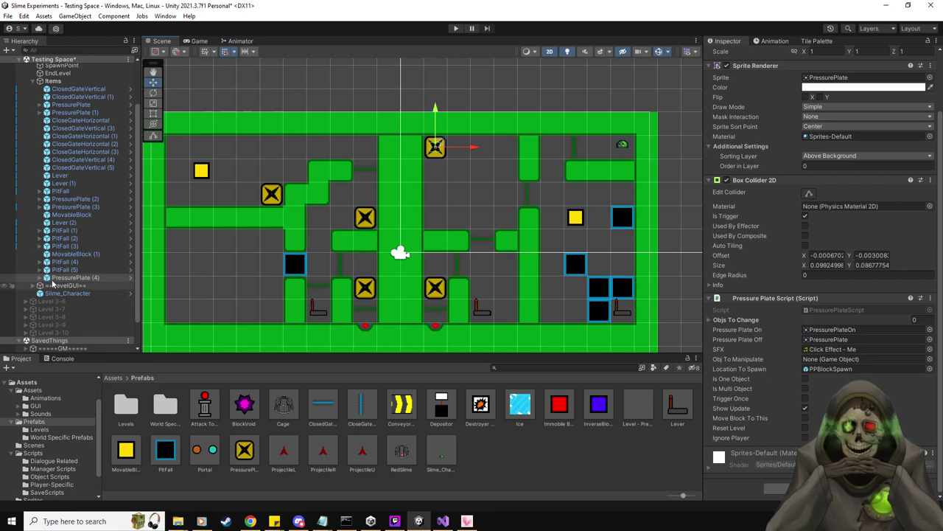
{"action": "left_click", "coordinate": [40, 278]}
{"action": "left_click", "coordinate": [77, 286]}
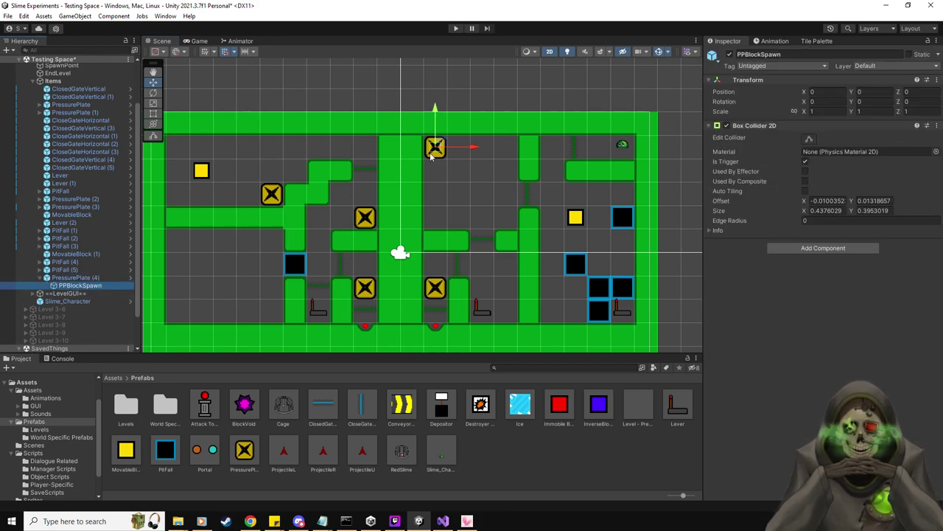
{"action": "left_click_drag", "start_coordinate": [432, 155], "coordinate": [273, 280]}
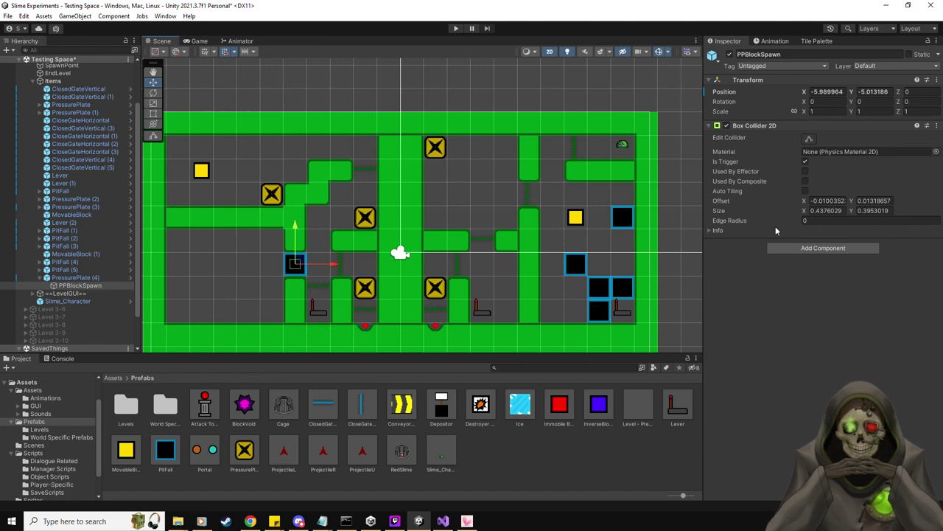
Step: In the PressurePlate (4) script, set Obj To Manipulate to the MovableBlock prefab and enable Is One Object and Trigger Once
{"action": "left_click", "coordinate": [77, 278]}
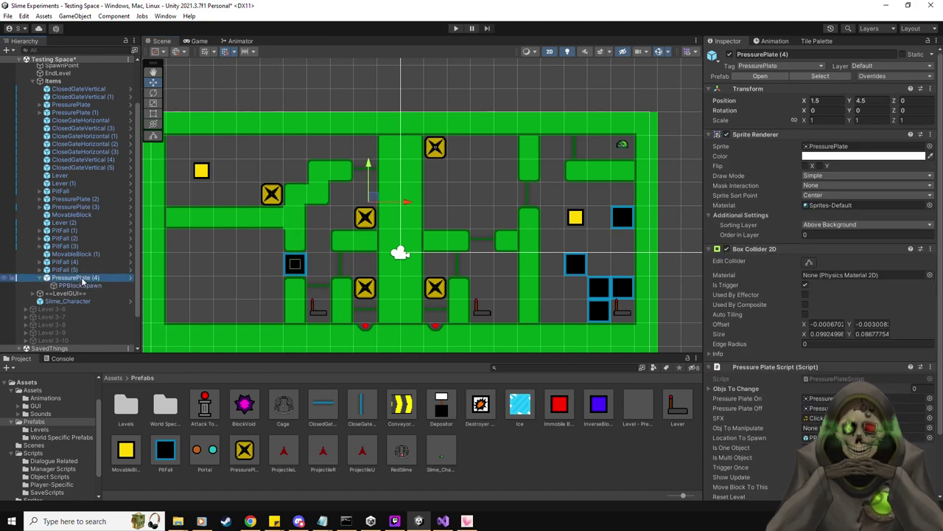
{"action": "scroll", "coordinate": [793, 361], "scroll_direction": "down", "scroll_amount": 3}
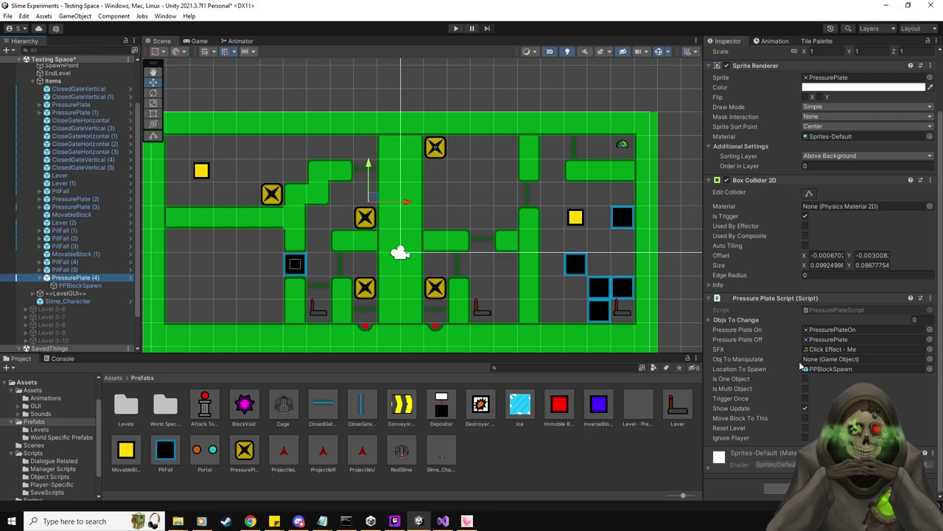
{"action": "left_click_drag", "start_coordinate": [126, 451], "coordinate": [827, 359]}
{"action": "left_click", "coordinate": [805, 379]}
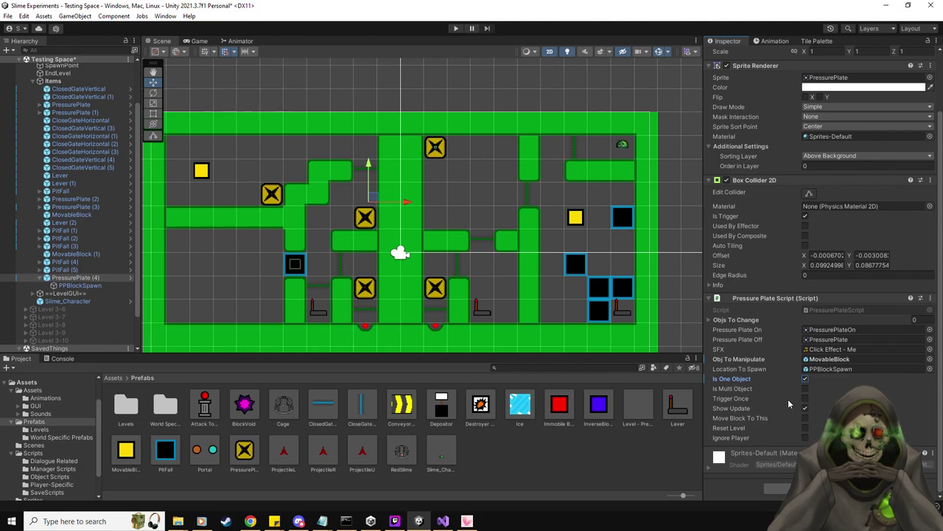
{"action": "left_click", "coordinate": [805, 398]}
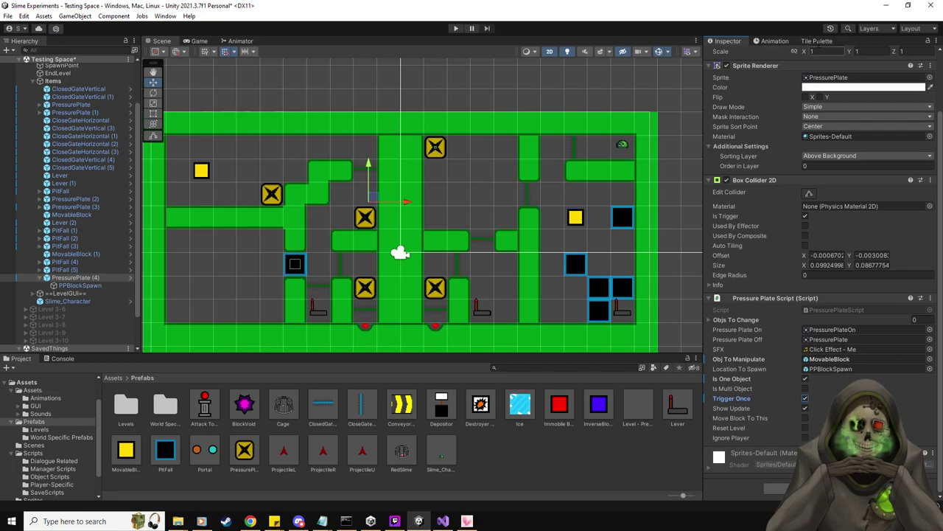
Step: Paint a two-tile green wall on the Collider Tilemap directly below PressurePlate (4), extending from the central wall
{"action": "left_click", "coordinate": [817, 41]}
{"action": "left_click", "coordinate": [753, 264]}
{"action": "left_click", "coordinate": [463, 170]}
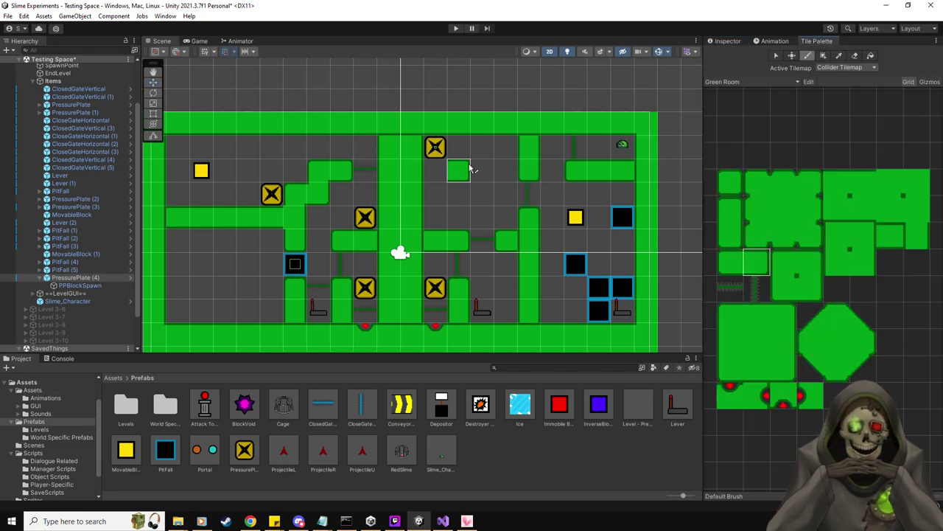
{"action": "left_click", "coordinate": [890, 235]}
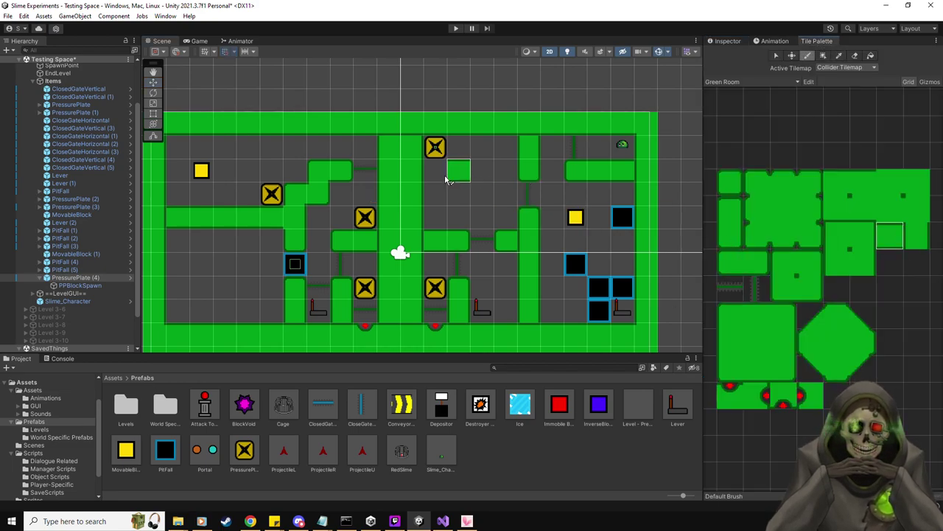
{"action": "left_click", "coordinate": [435, 171]}
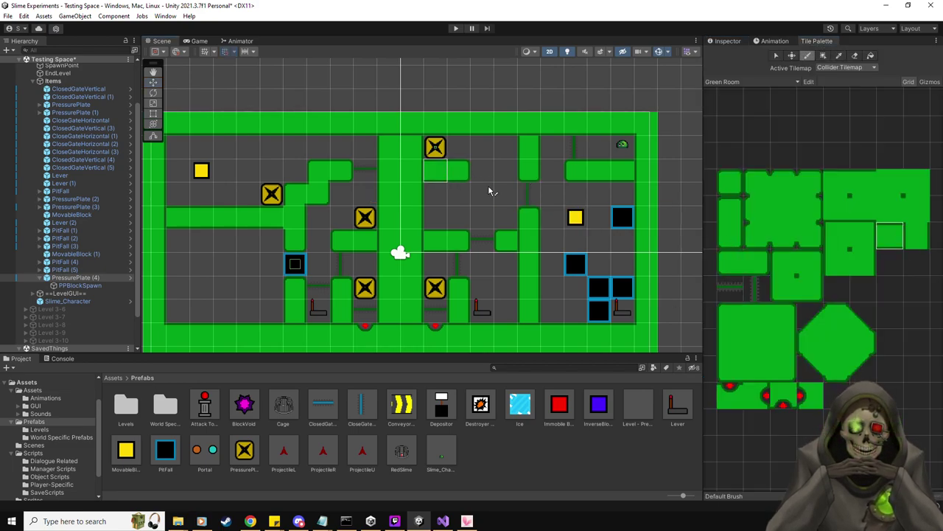
Step: Duplicate CloseGateHorizontal (3) and move the copy into the gap beside PressurePlate (4), above the end of the new wall
{"action": "left_click", "coordinate": [72, 270]}
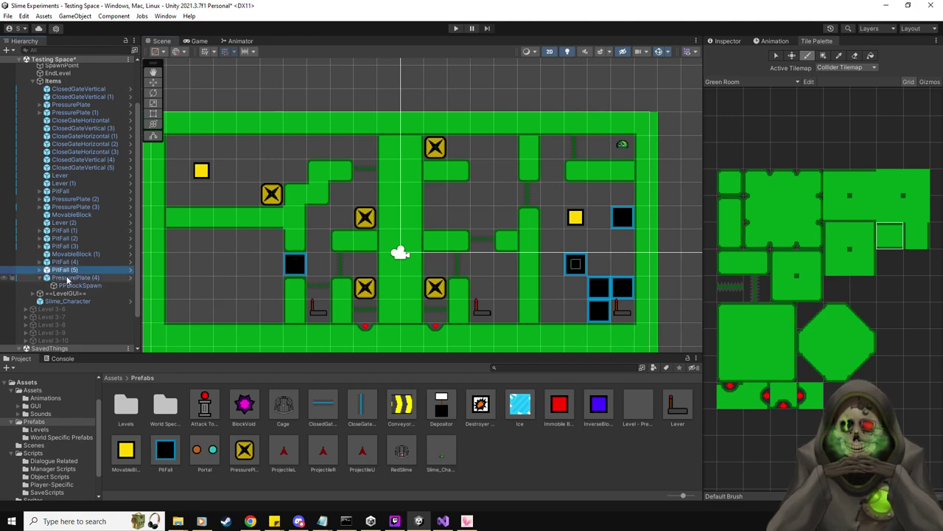
{"action": "left_click", "coordinate": [70, 278]}
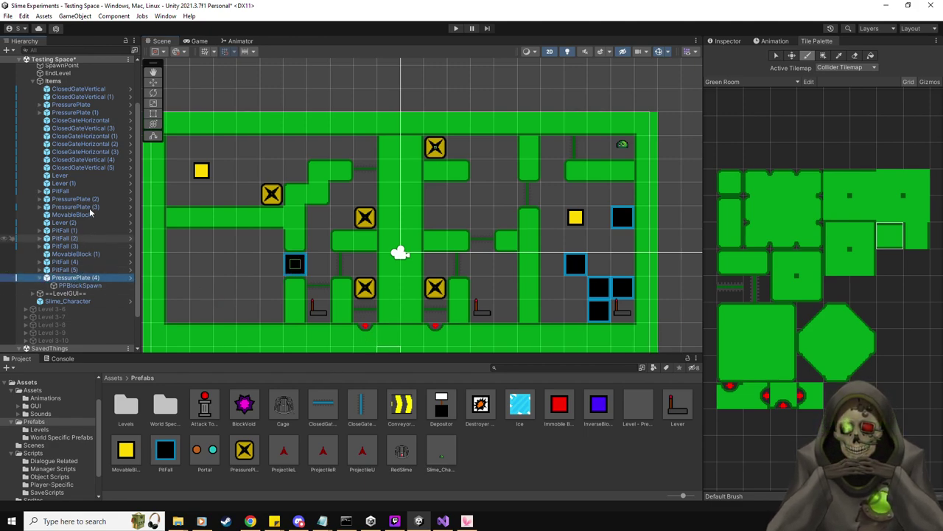
{"action": "left_click", "coordinate": [103, 167]}
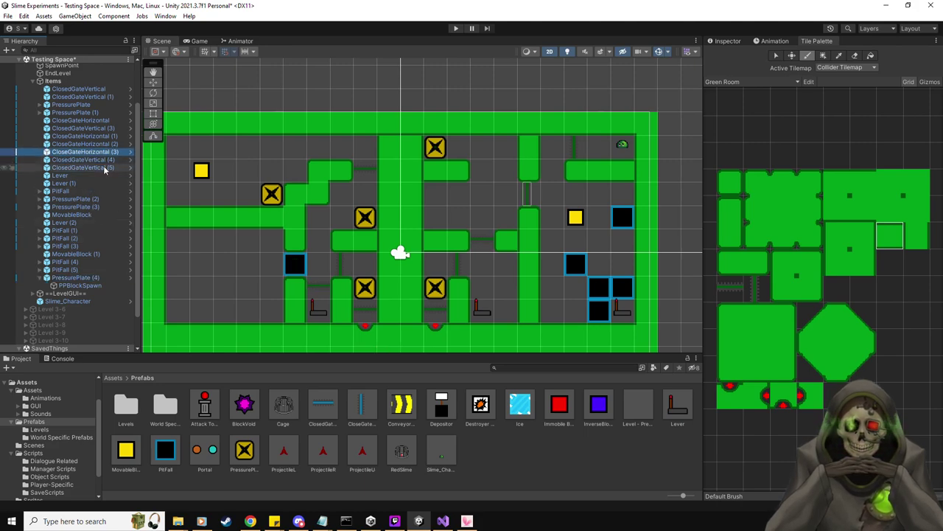
{"action": "left_click_drag", "start_coordinate": [322, 405], "coordinate": [81, 293]}
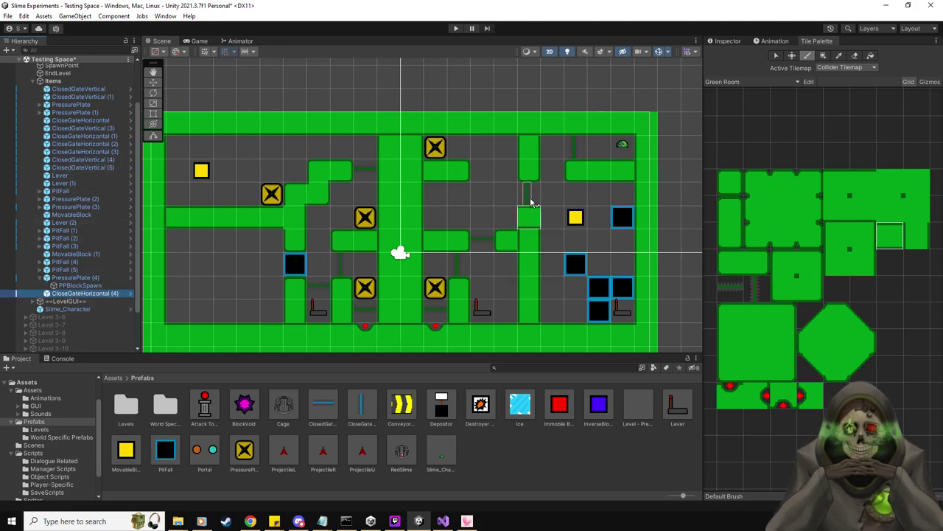
{"action": "left_click", "coordinate": [153, 82]}
{"action": "left_click_drag", "start_coordinate": [525, 193], "coordinate": [464, 144]}
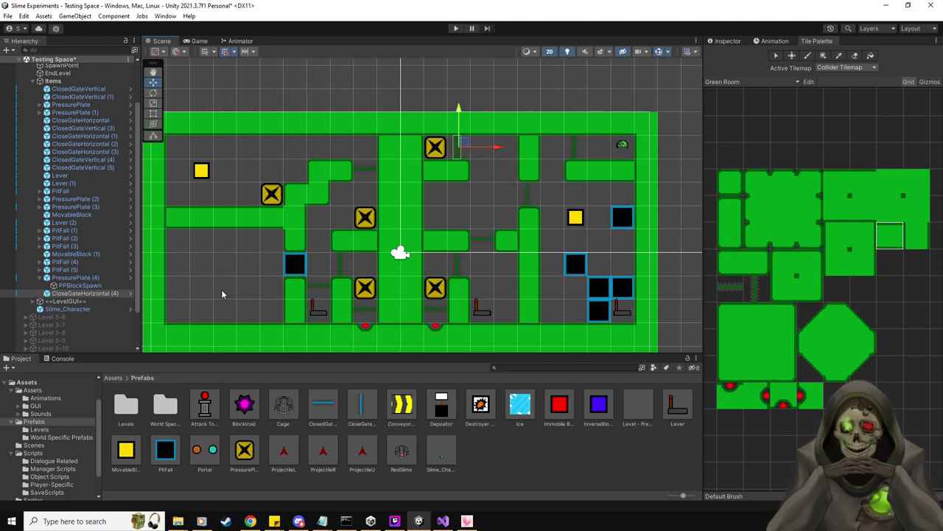
Step: In the PressurePlate (2) script, set Obj To Manipulate to CloseGateHorizontal (4) and enable Is One Object
{"action": "left_click", "coordinate": [83, 278]}
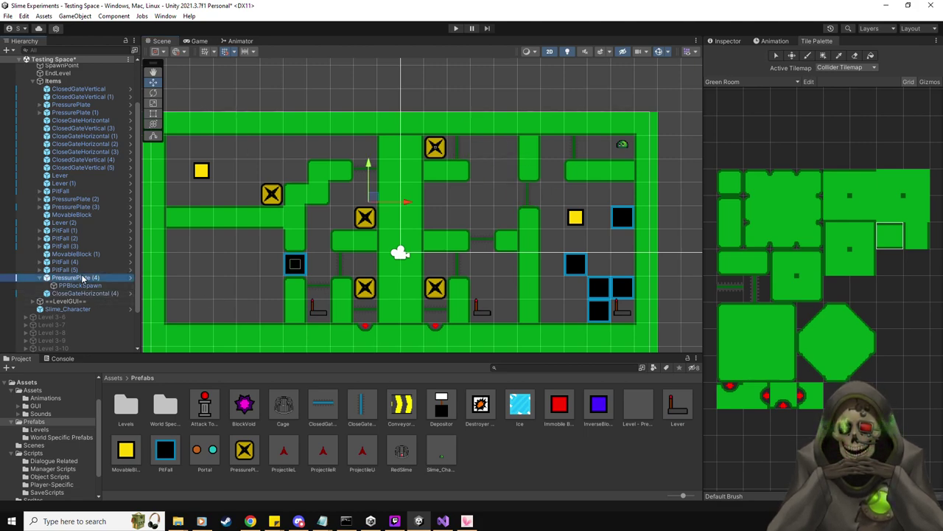
{"action": "key", "text": "Up"}
{"action": "key", "text": "Up"}
{"action": "key", "text": "Up"}
{"action": "key", "text": "Up"}
{"action": "key", "text": "Up"}
{"action": "key", "text": "Up"}
{"action": "key", "text": "Up"}
{"action": "key", "text": "Up"}
{"action": "key", "text": "Up"}
{"action": "key", "text": "Up"}
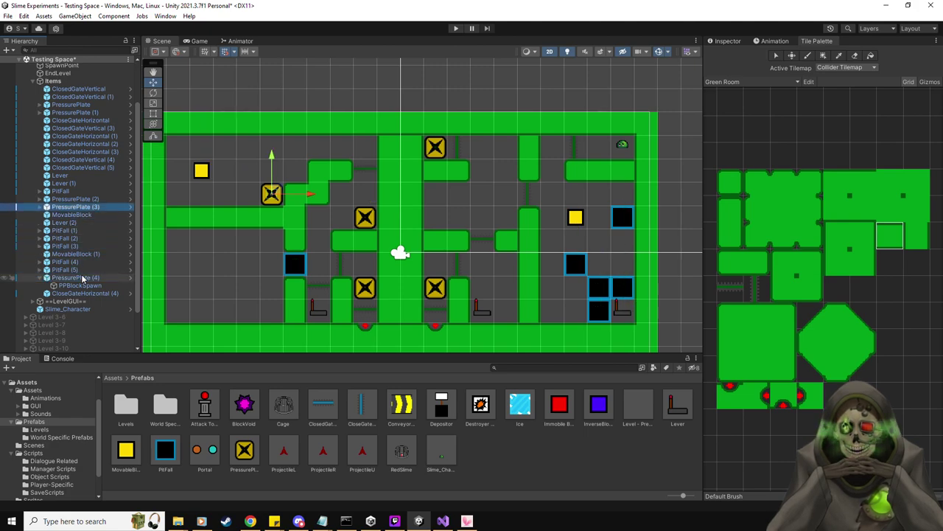
{"action": "left_click", "coordinate": [723, 43]}
{"action": "left_click", "coordinate": [833, 359]}
{"action": "left_click_drag", "start_coordinate": [833, 359], "coordinate": [833, 359]}
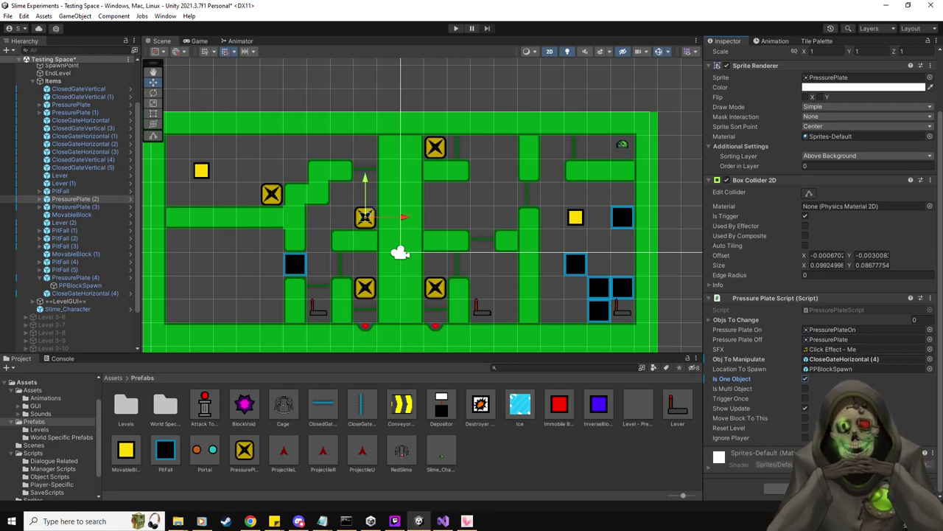
{"action": "middle_click_drag", "start_coordinate": [498, 193], "coordinate": [463, 203]}
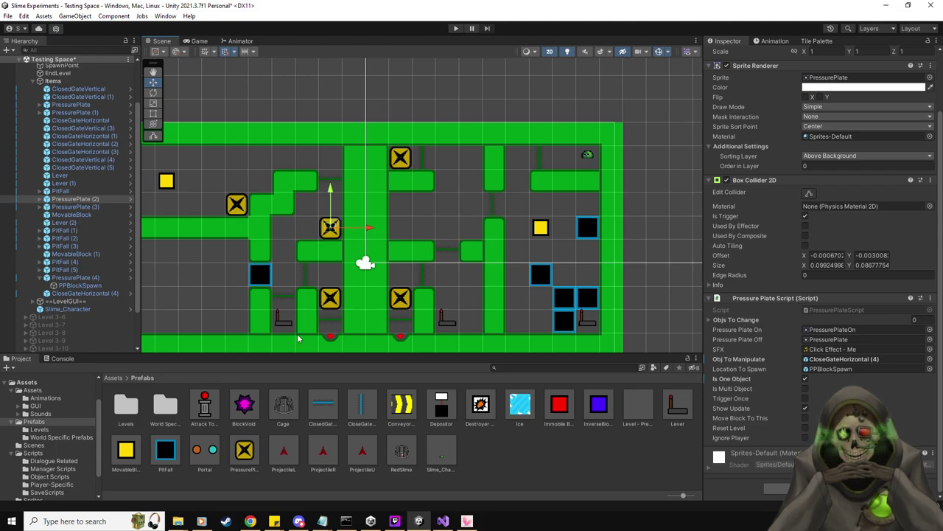
{"action": "left_click_drag", "start_coordinate": [167, 461], "coordinate": [450, 157]}
{"action": "left_click_drag", "start_coordinate": [71, 72], "coordinate": [795, 410]}
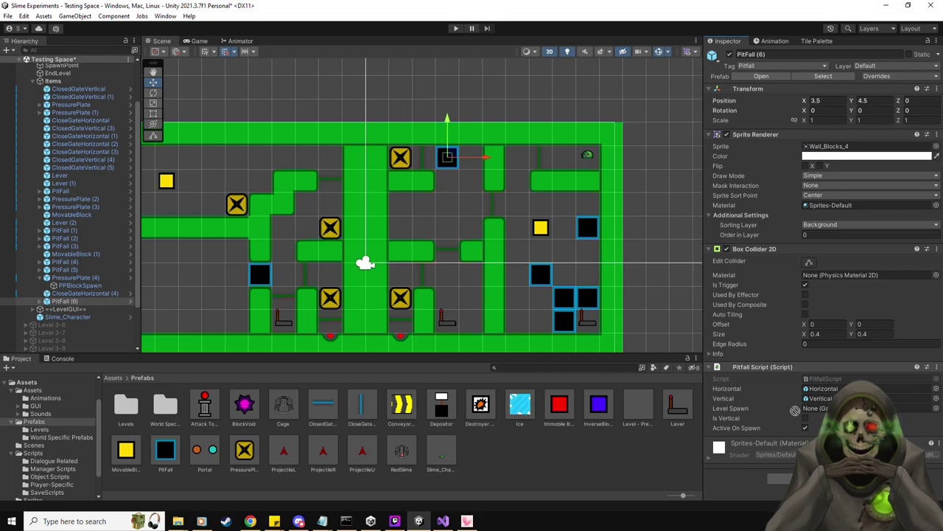
{"action": "left_click_drag", "start_coordinate": [795, 410], "coordinate": [797, 415]}
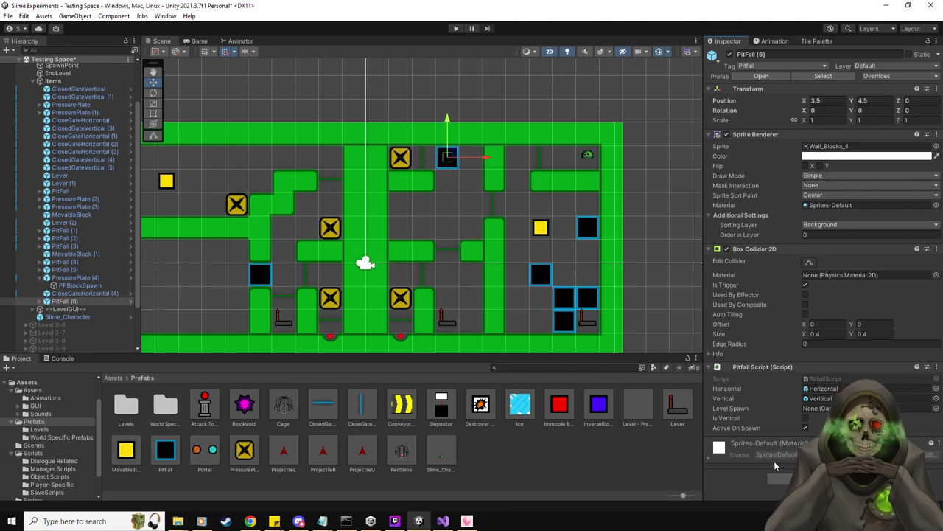
{"action": "middle_click_drag", "start_coordinate": [168, 152], "coordinate": [219, 150]}
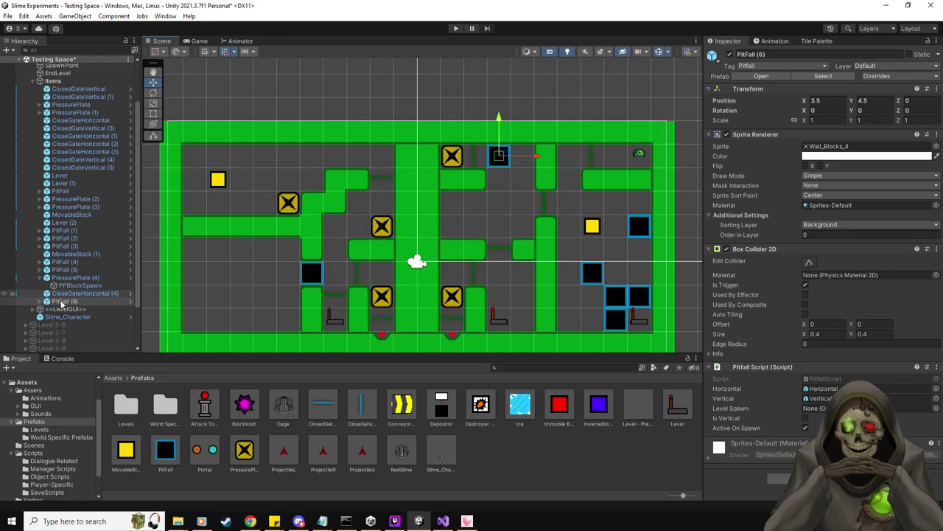
{"action": "key", "text": "Delete"}
Step: Delete PitFall (5), (4), (3), (2) and (1) from the rightmost room, keeping the original PitFall
{"action": "left_click", "coordinate": [74, 270]}
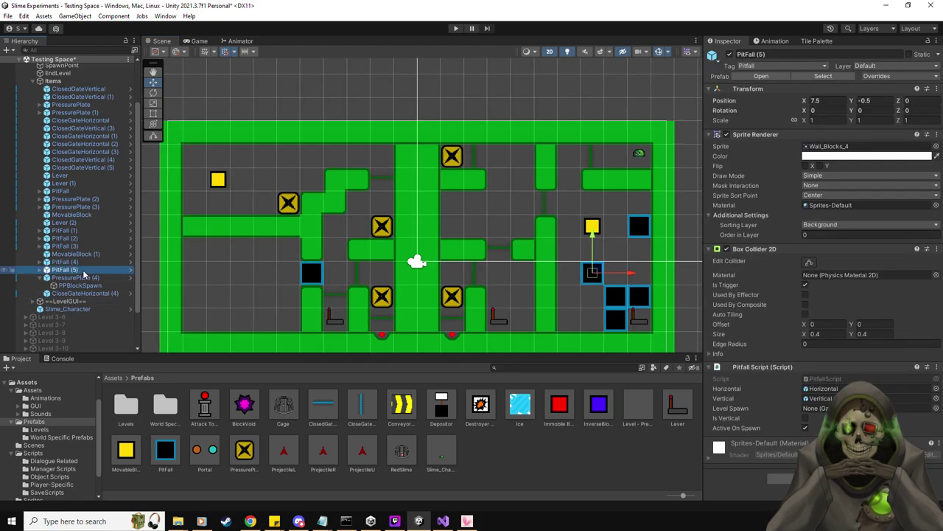
{"action": "key", "text": "Delete"}
{"action": "left_click", "coordinate": [85, 263]}
{"action": "key", "text": "Delete"}
{"action": "left_click", "coordinate": [79, 245]}
{"action": "key", "text": "Delete"}
{"action": "left_click", "coordinate": [79, 239]}
{"action": "left_click", "coordinate": [79, 231]}
{"action": "key", "text": "Delete"}
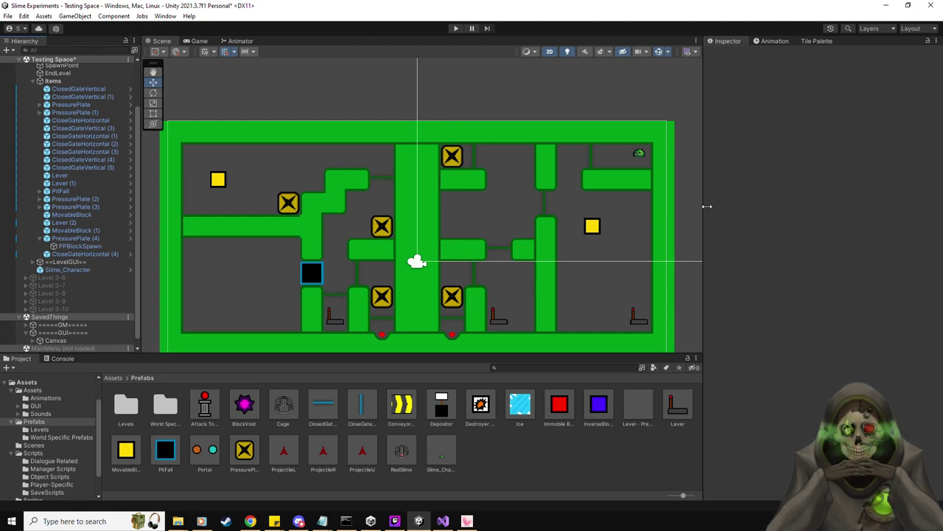
Step: Paint a four-tile green wall on the Collider Tilemap across the rightmost room, directly above Lever (2)'s row
{"action": "left_click", "coordinate": [818, 41]}
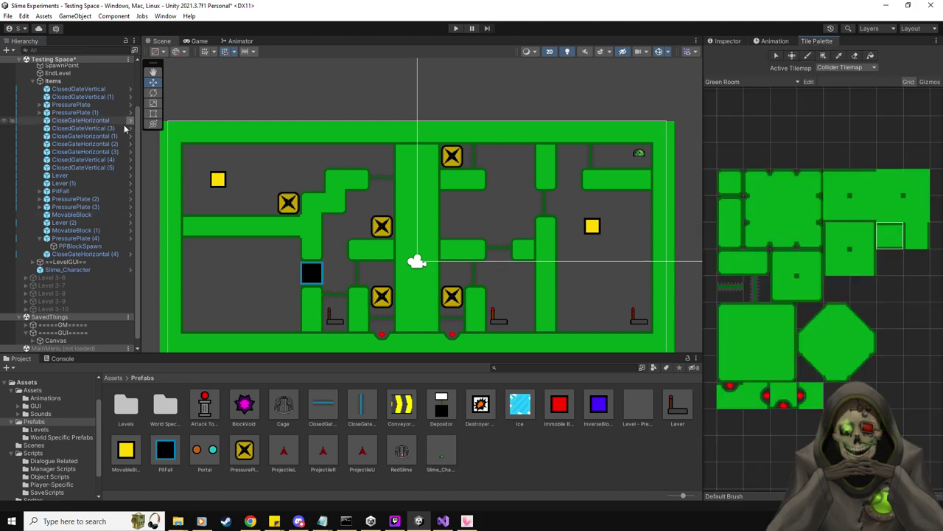
{"action": "scroll", "coordinate": [77, 114], "scroll_direction": "up", "scroll_amount": 3}
{"action": "left_click", "coordinate": [77, 114]}
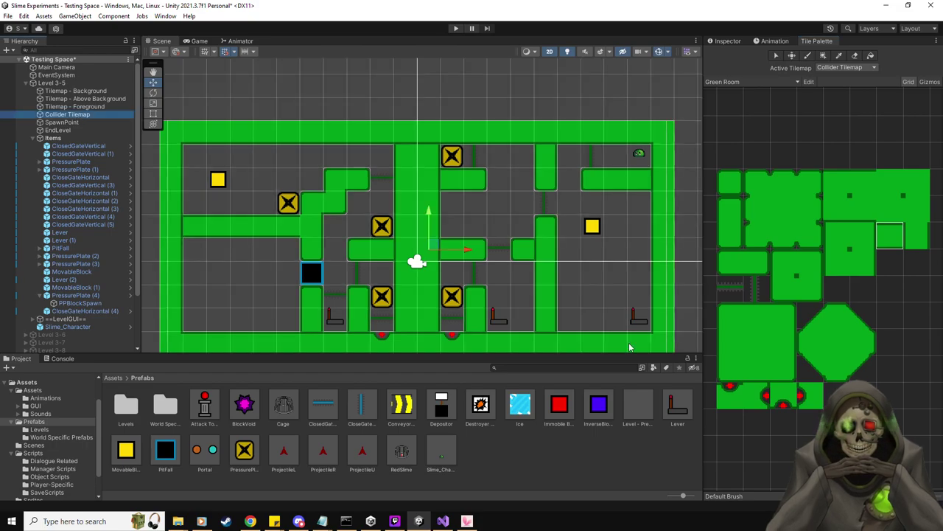
{"action": "left_click", "coordinate": [897, 240]}
{"action": "left_click_drag", "start_coordinate": [576, 299], "coordinate": [635, 300]}
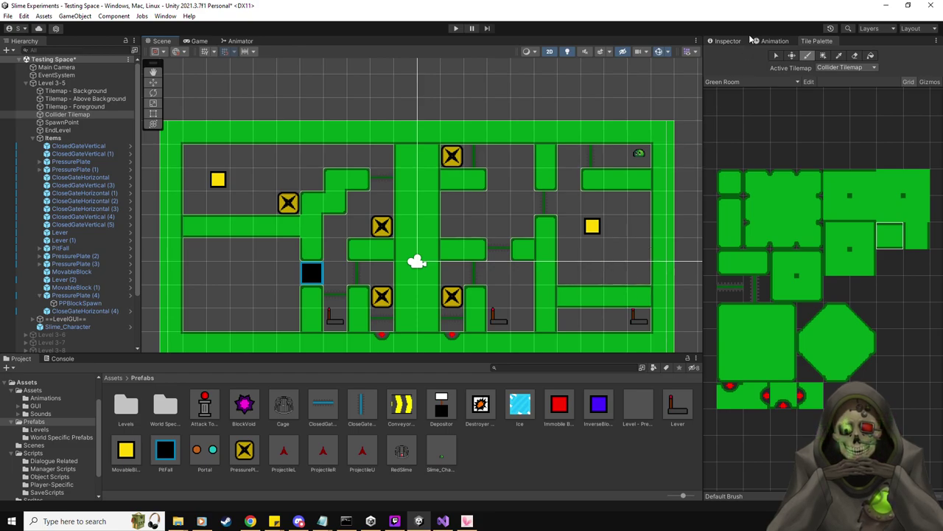
Step: Add a Portal prefab, placing Portal A against the outer wall above the new wall and Portal B at the opposite end of Lever (2)'s corridor
{"action": "left_click", "coordinate": [728, 41]}
{"action": "left_click_drag", "start_coordinate": [205, 449], "coordinate": [618, 261]}
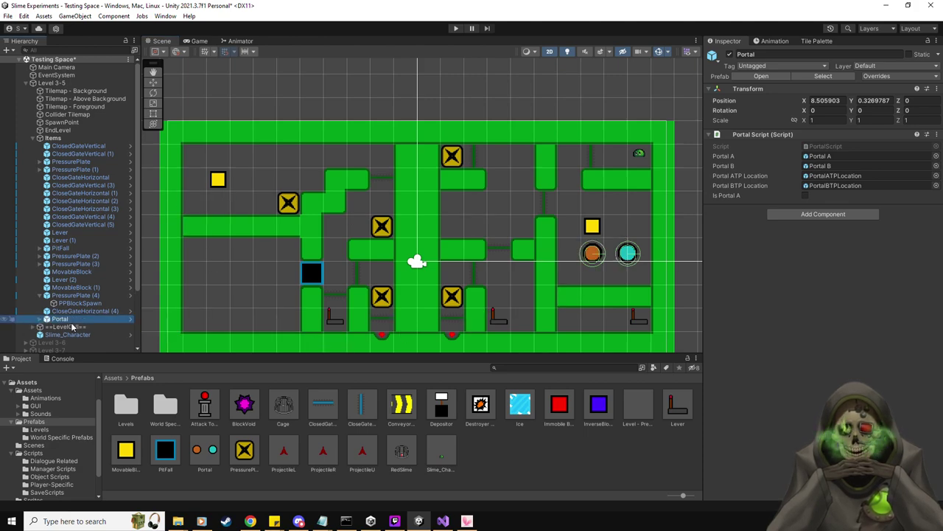
{"action": "left_click", "coordinate": [41, 319]}
{"action": "left_click", "coordinate": [57, 328]}
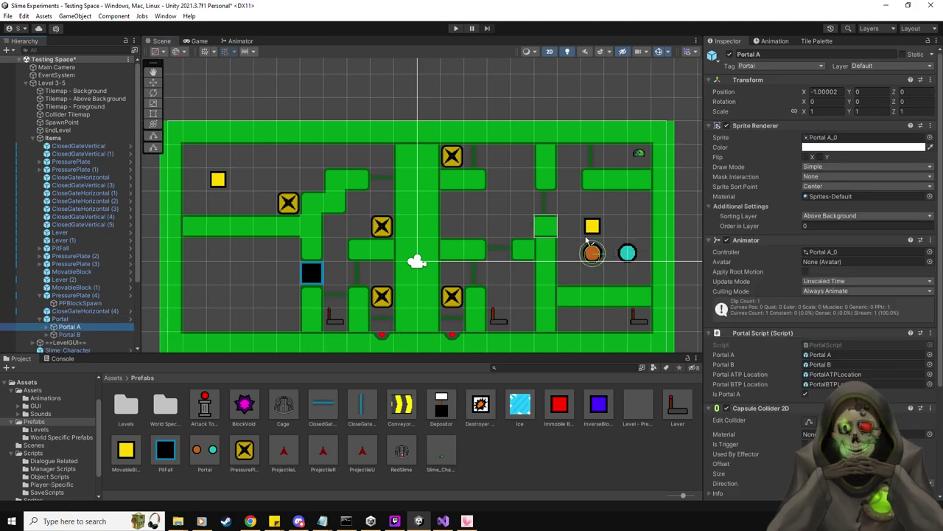
{"action": "left_click", "coordinate": [152, 83]}
{"action": "left_click_drag", "start_coordinate": [593, 253], "coordinate": [573, 323]}
{"action": "left_click", "coordinate": [70, 335]}
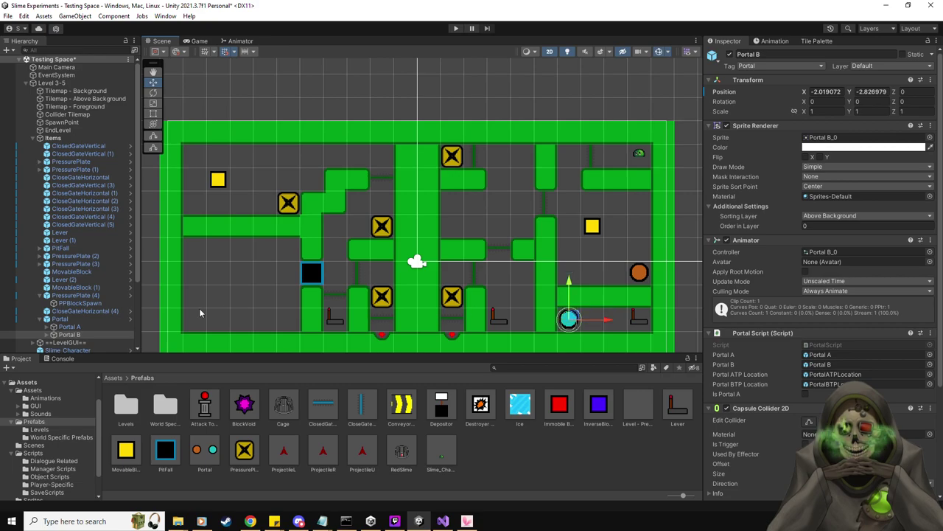
Step: Move PortalBTPLocation one tile beside Portal A and PortalATPLocation one tile beside Portal B, both on the open floor
{"action": "left_click", "coordinate": [53, 335]}
{"action": "left_click", "coordinate": [87, 342]}
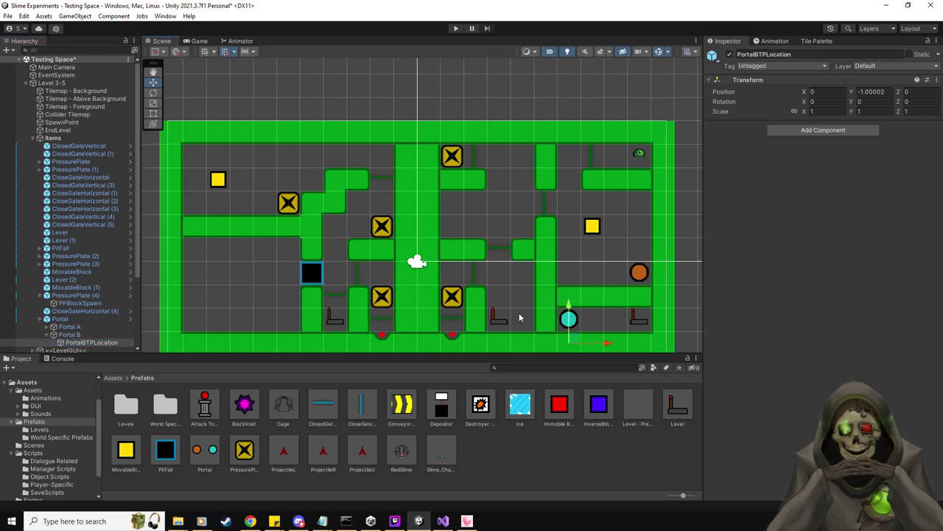
{"action": "left_click_drag", "start_coordinate": [571, 318], "coordinate": [625, 270]}
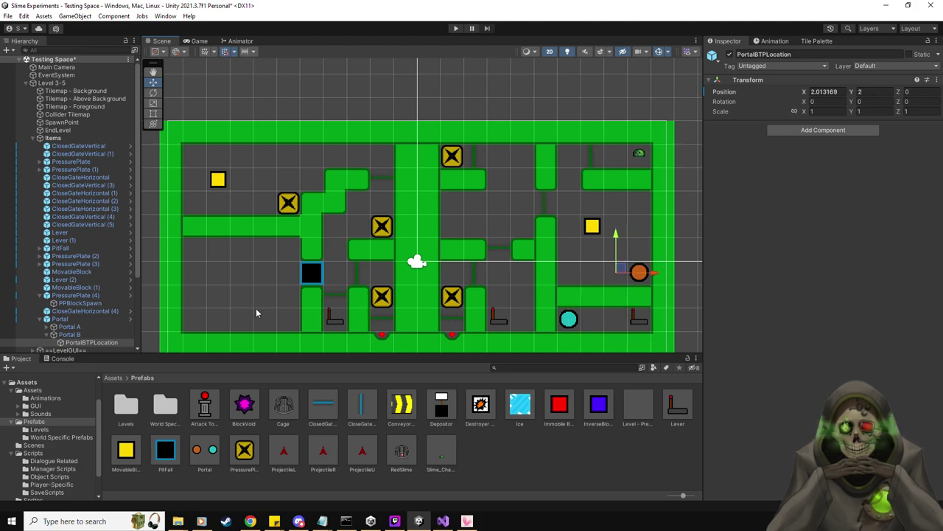
{"action": "left_click", "coordinate": [46, 327]}
{"action": "left_click", "coordinate": [88, 334]}
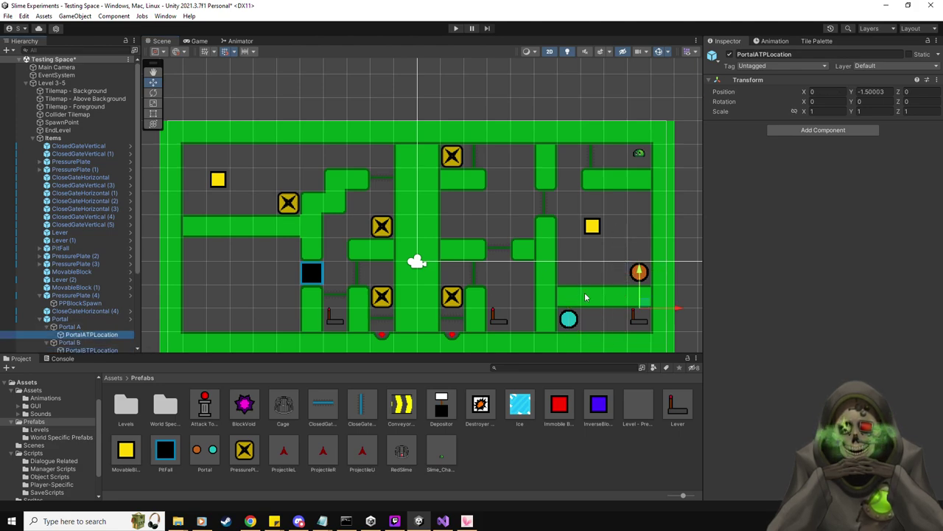
{"action": "left_click_drag", "start_coordinate": [640, 306], "coordinate": [592, 315]}
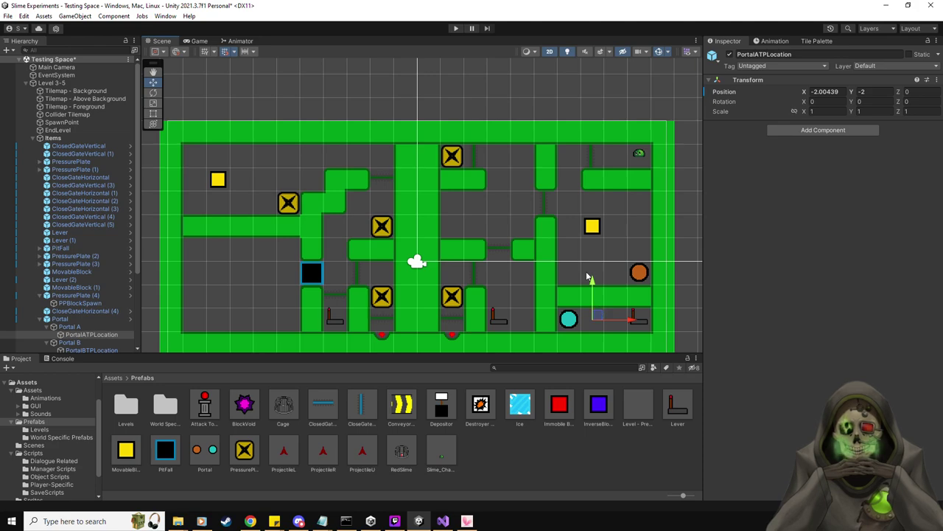
Step: Paint a three-tile green wall on the Collider Tilemap from directly below MovableBlock (1) to the outer wall
{"action": "scroll", "coordinate": [583, 272], "scroll_direction": "down", "scroll_amount": 1}
{"action": "middle_click_drag", "start_coordinate": [583, 272], "coordinate": [545, 229]}
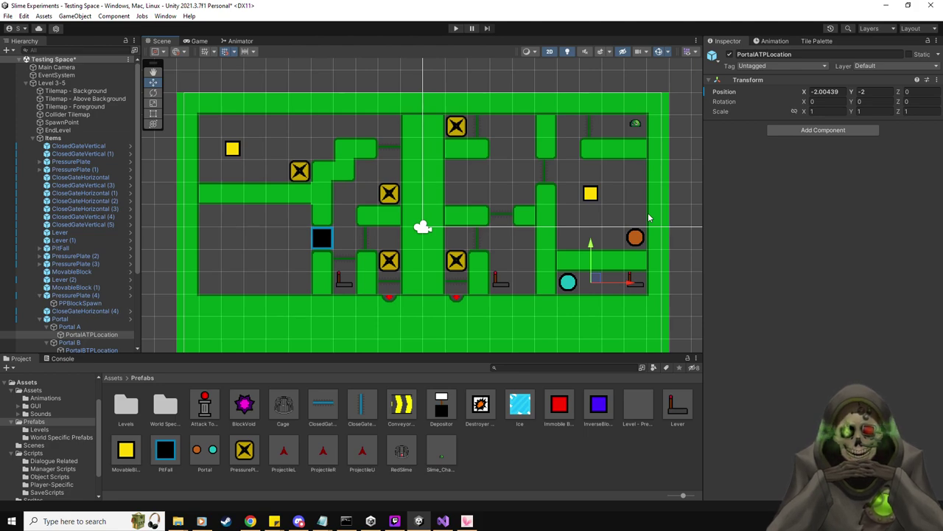
{"action": "left_click", "coordinate": [820, 42]}
{"action": "left_click", "coordinate": [730, 263]}
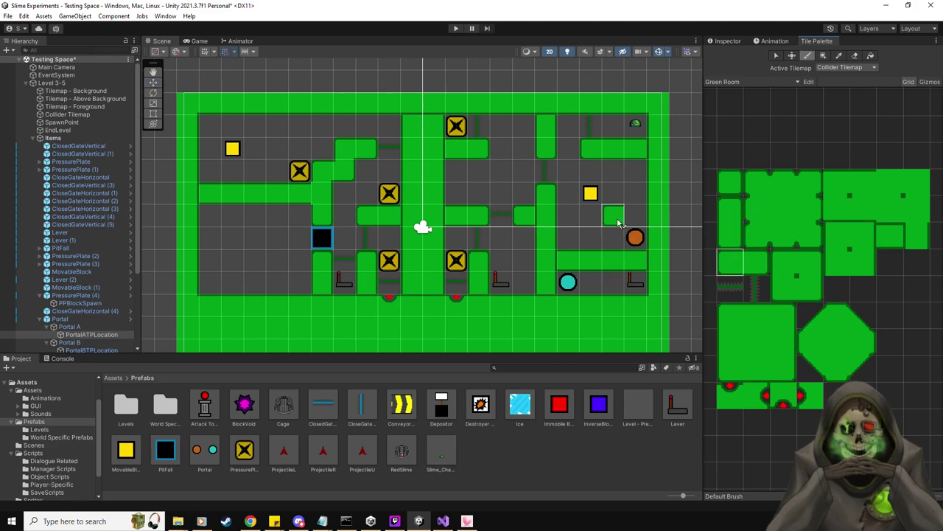
{"action": "left_click", "coordinate": [597, 217]}
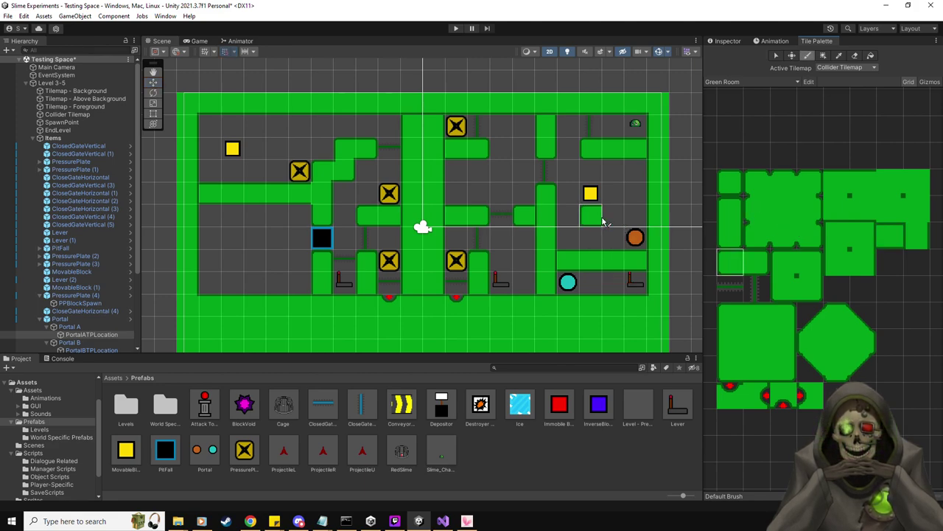
{"action": "left_click", "coordinate": [663, 219], "text": "ctrl"}
{"action": "left_click_drag", "start_coordinate": [636, 216], "coordinate": [612, 216]}
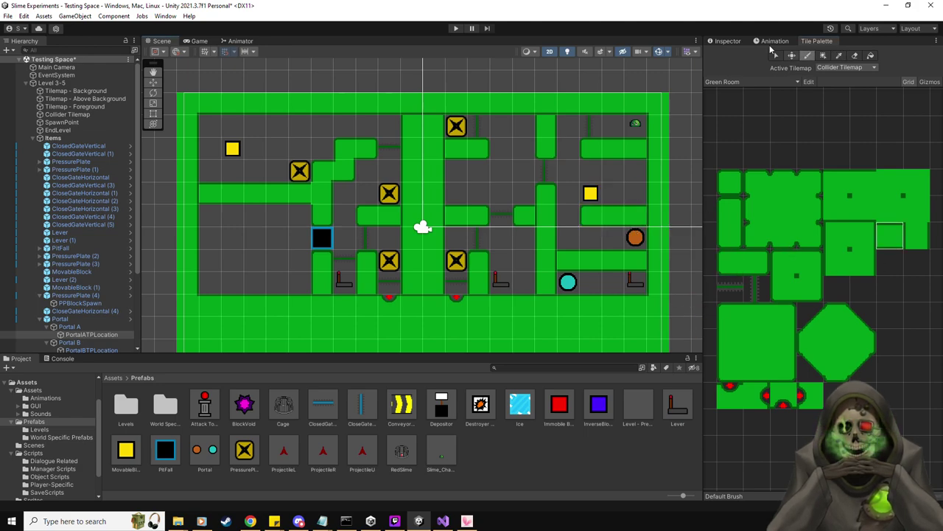
Step: Duplicate CloseGateHorizontal (3) and move the copy to X 7.5, Y -0.5, between the two new walls in front of Portal A
{"action": "left_click", "coordinate": [715, 43]}
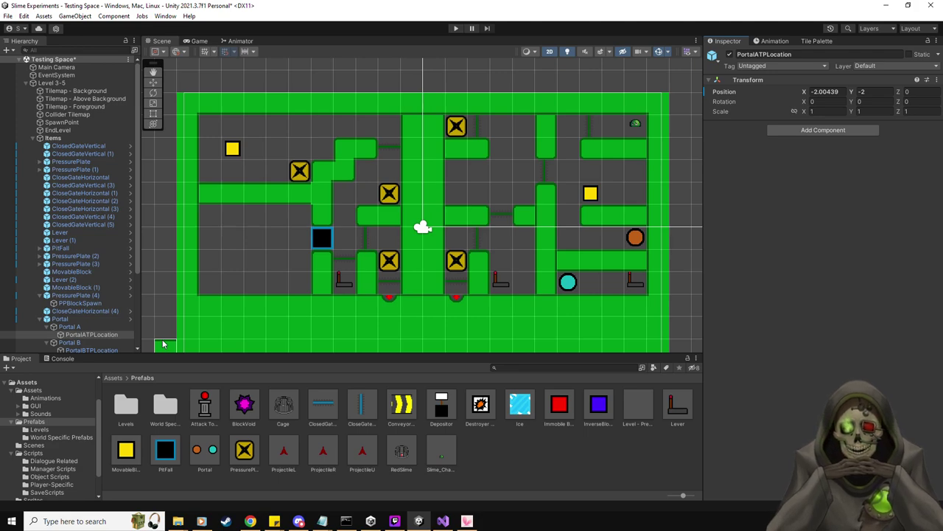
{"action": "left_click", "coordinate": [95, 208]}
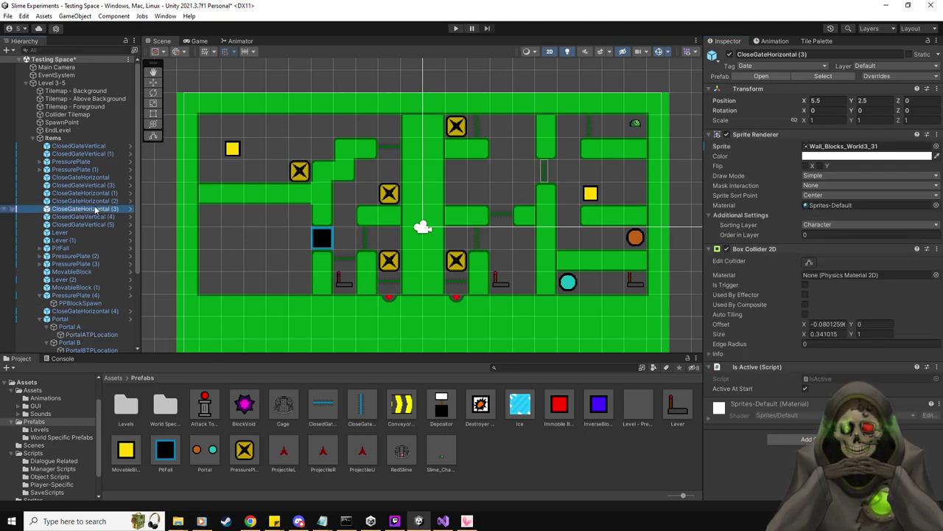
{"action": "left_click", "coordinate": [152, 83]}
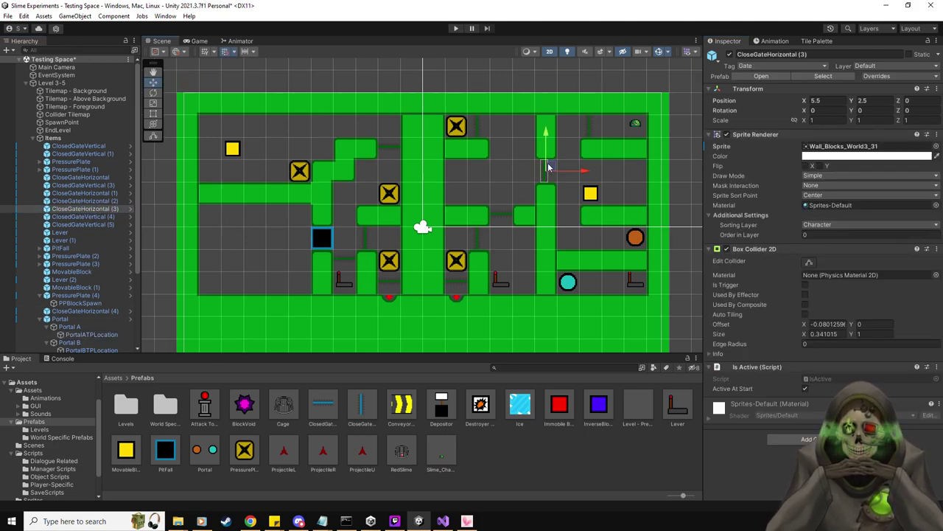
{"action": "key", "text": "ctrl+d"}
{"action": "left_click_drag", "start_coordinate": [550, 168], "coordinate": [595, 235]}
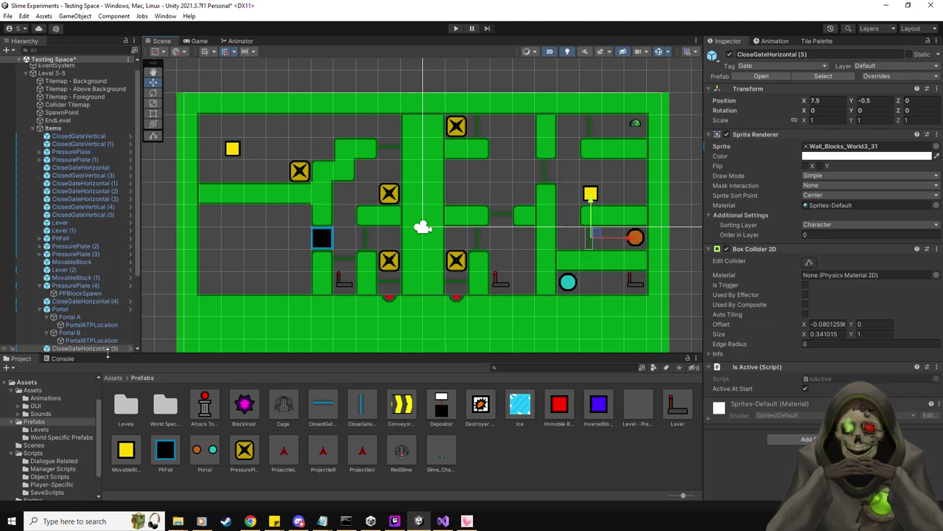
Step: Place a PressurePlate at X 9.5, Y 1.5, set its Obj To Manipulate to CloseGateHorizontal (5) and enable Is One Object
{"action": "left_click_drag", "start_coordinate": [246, 453], "coordinate": [639, 195]}
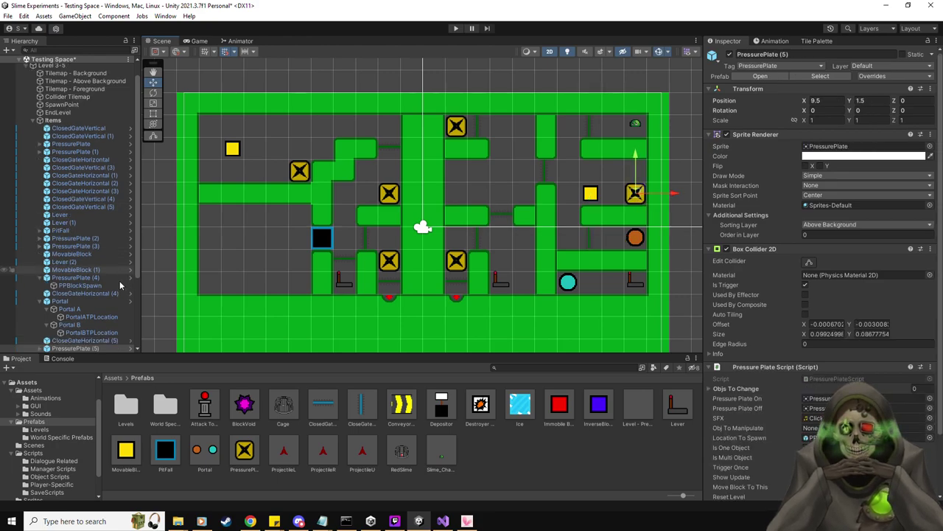
{"action": "scroll", "coordinate": [44, 270], "scroll_direction": "down", "scroll_amount": 2}
{"action": "left_click_drag", "start_coordinate": [81, 311], "coordinate": [818, 427]}
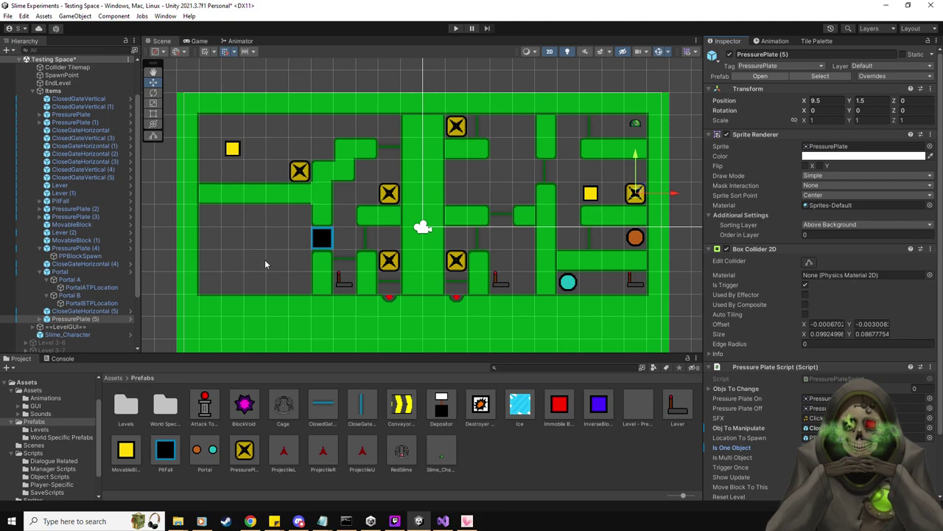
Step: Collapse the child objects of Portal and PressurePlate (4) in the scene hierarchy
{"action": "left_click", "coordinate": [47, 295]}
{"action": "left_click", "coordinate": [46, 280]}
{"action": "left_click", "coordinate": [40, 271]}
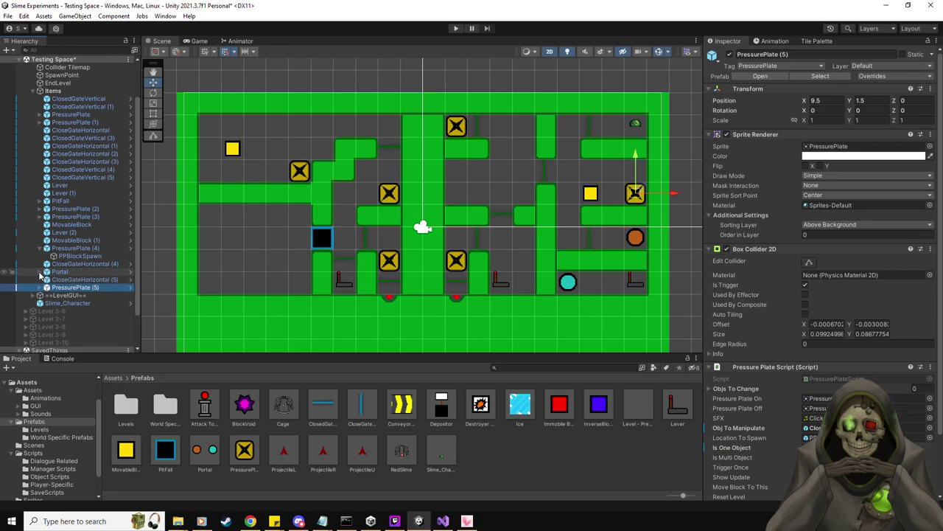
{"action": "left_click", "coordinate": [83, 264]}
{"action": "left_click", "coordinate": [80, 256]}
{"action": "left_click", "coordinate": [86, 248]}
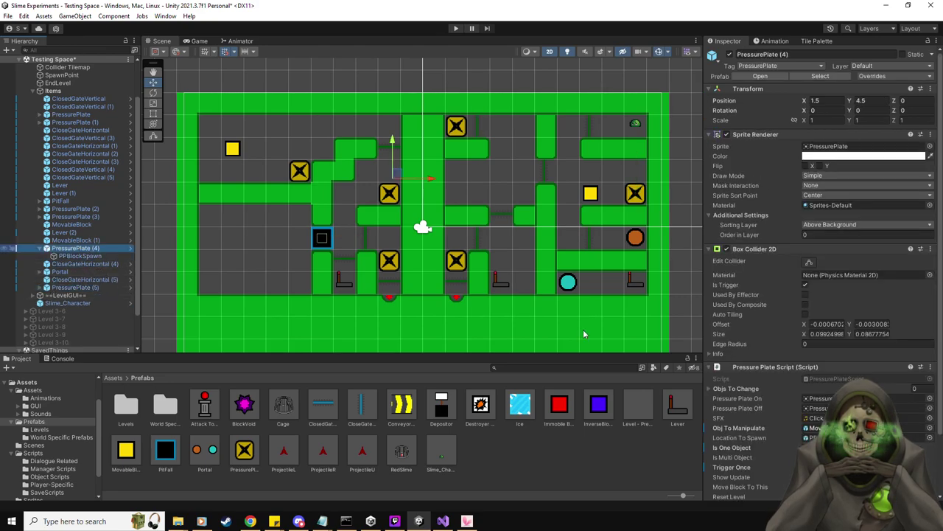
{"action": "left_click", "coordinate": [41, 248]}
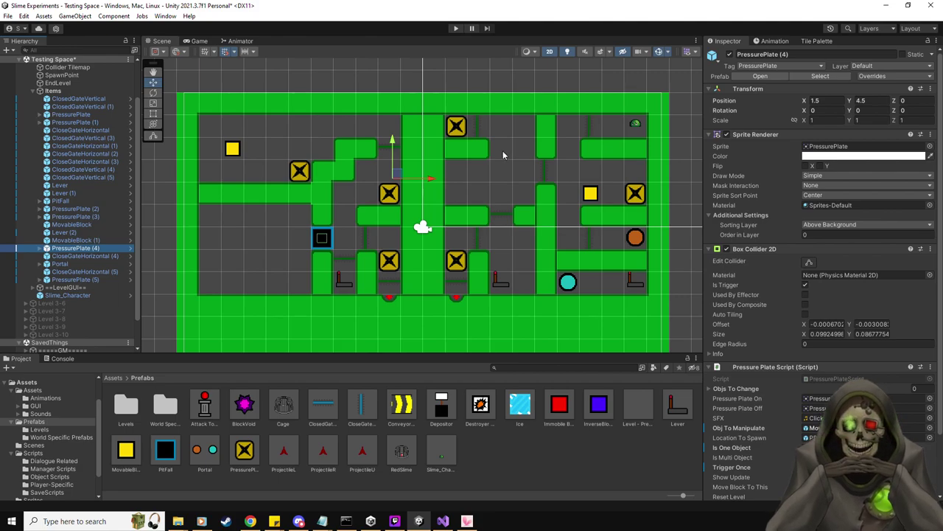
Step: Place an Immobile Block at X 3.5, Y 4.5 beside PressurePlate (4)'s gate and a Destroyer Block at X 2.5, Y 2.5 in the same room
{"action": "left_click_drag", "start_coordinate": [559, 404], "coordinate": [502, 129]}
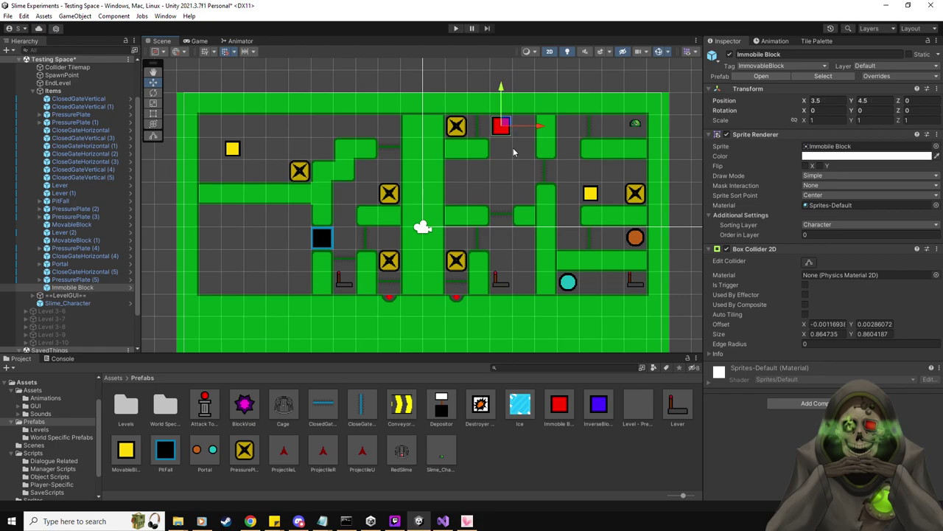
{"action": "left_click_drag", "start_coordinate": [480, 405], "coordinate": [478, 170]}
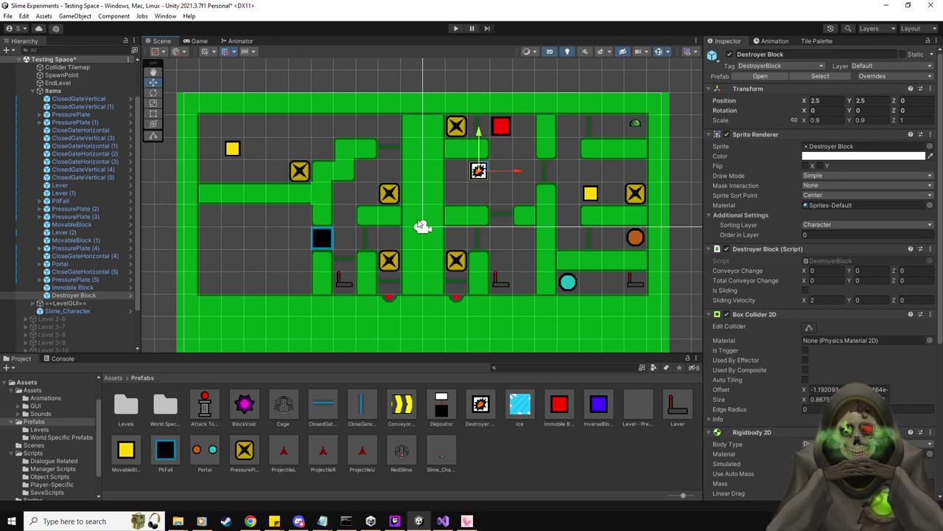
Step: Look through the placed items up to the first Lever and examine which object its Lever Script changes
{"action": "middle_click_drag", "start_coordinate": [370, 236], "coordinate": [377, 239]}
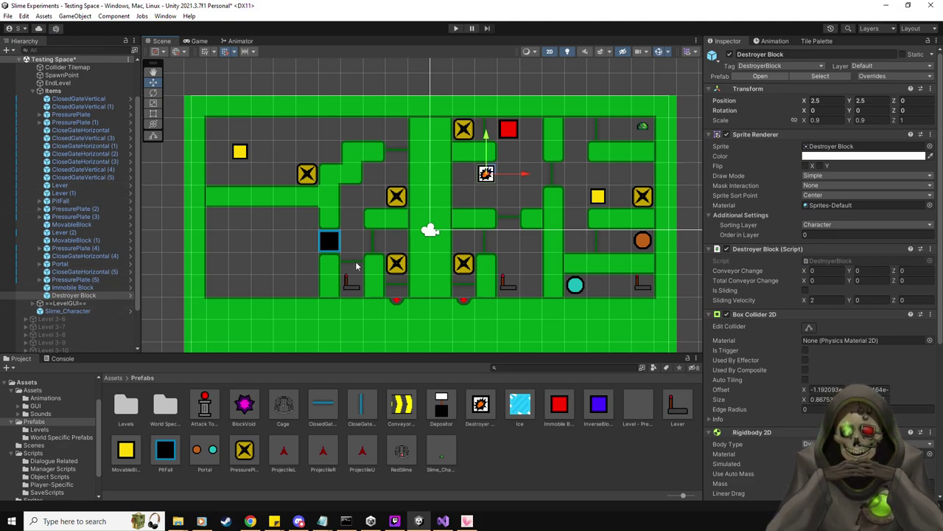
{"action": "left_click", "coordinate": [90, 287]}
{"action": "key", "text": "Up"}
{"action": "key", "text": "Up"}
{"action": "key", "text": "Up"}
{"action": "key", "text": "Up"}
{"action": "key", "text": "Up"}
{"action": "key", "text": "Up"}
{"action": "key", "text": "Up"}
{"action": "key", "text": "Up"}
{"action": "key", "text": "Up"}
{"action": "key", "text": "Up"}
{"action": "key", "text": "Up"}
{"action": "key", "text": "Up"}
{"action": "key", "text": "Up"}
{"action": "key", "text": "Up"}
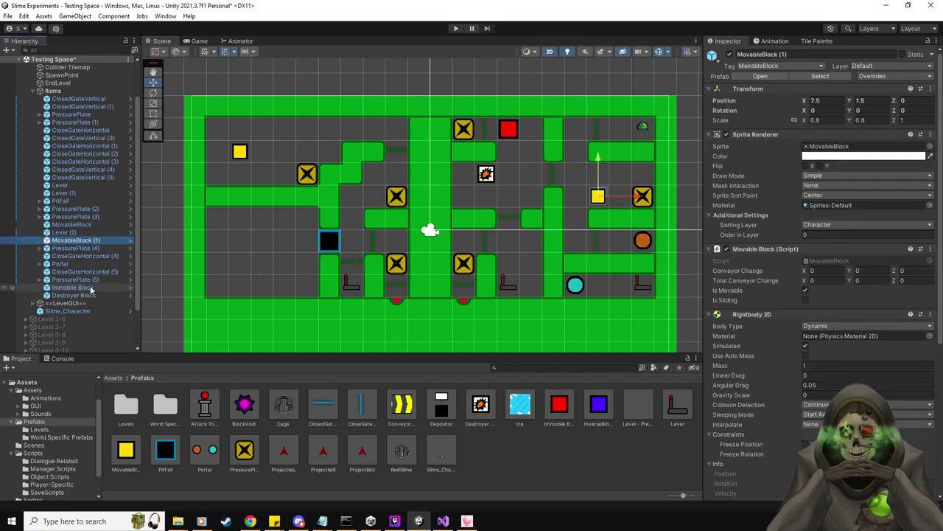
{"action": "key", "text": "Up"}
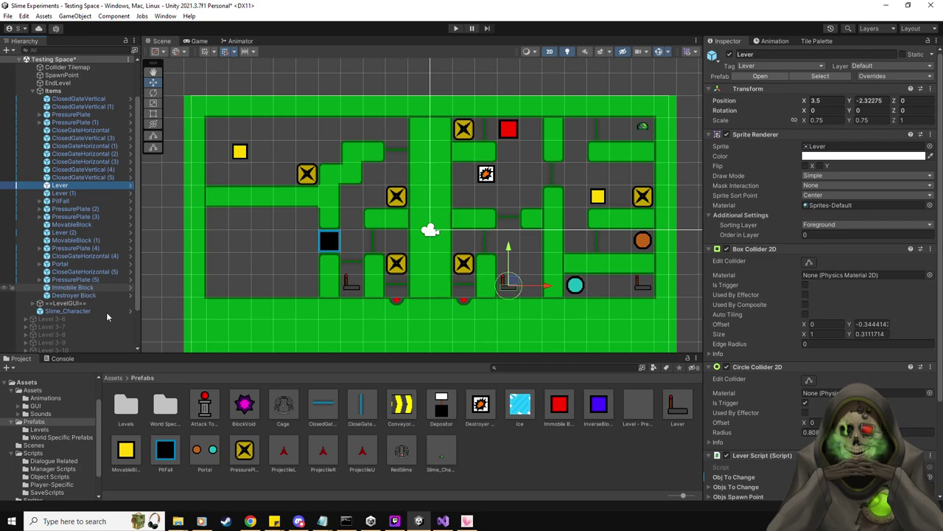
{"action": "scroll", "coordinate": [766, 391], "scroll_direction": "down", "scroll_amount": 4}
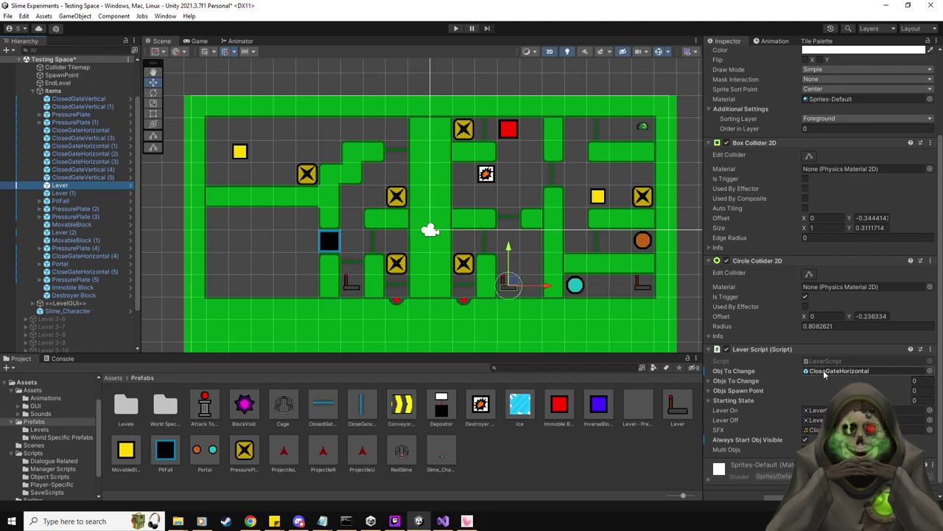
Step: Locate the gate linked to the first Lever and look through the gates and the first two pressure plates in the room
{"action": "left_click", "coordinate": [823, 370]}
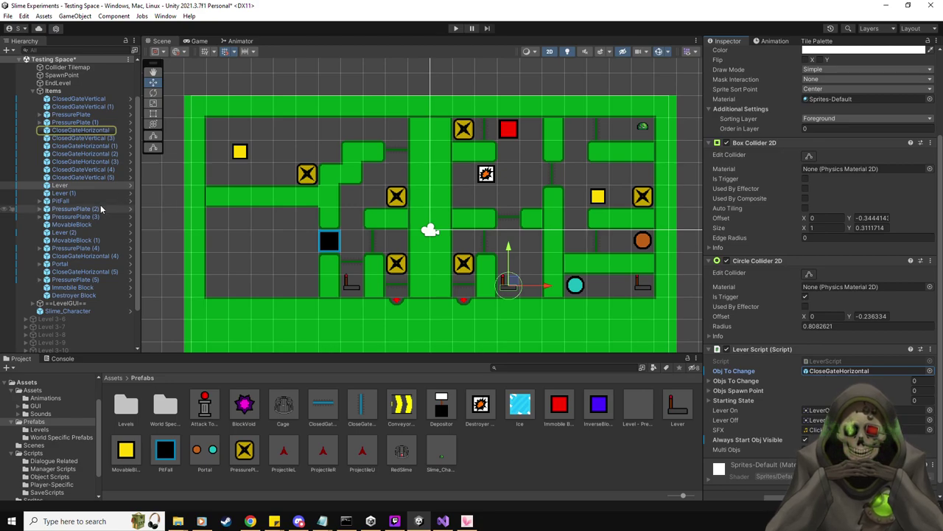
{"action": "left_click", "coordinate": [80, 193]}
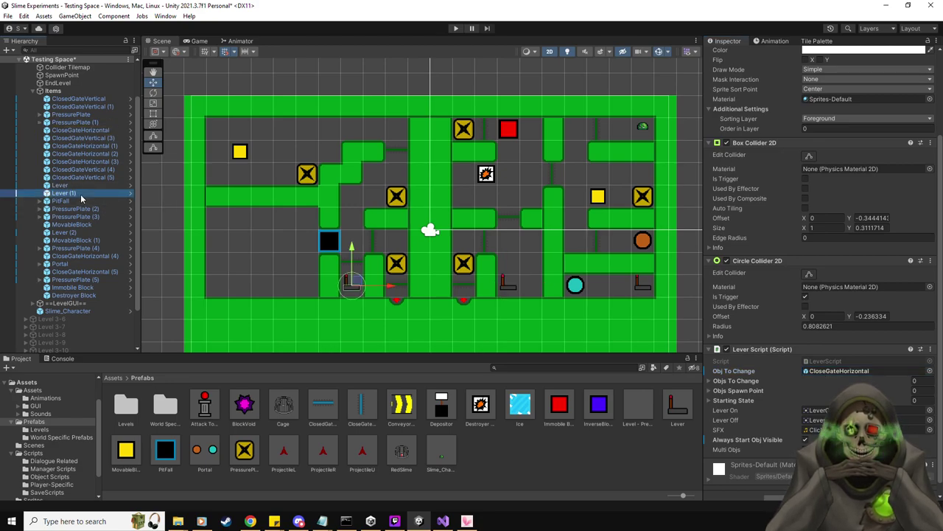
{"action": "left_click", "coordinate": [109, 131]}
{"action": "key", "text": "Down"}
{"action": "key", "text": "Down"}
{"action": "key", "text": "Down"}
{"action": "key", "text": "Down"}
{"action": "key", "text": "Down"}
{"action": "key", "text": "Down"}
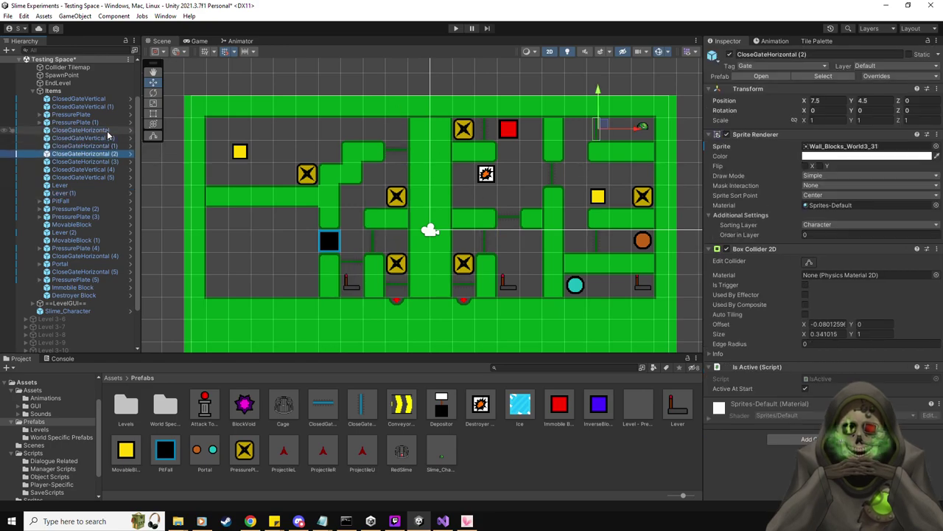
{"action": "key", "text": "Up"}
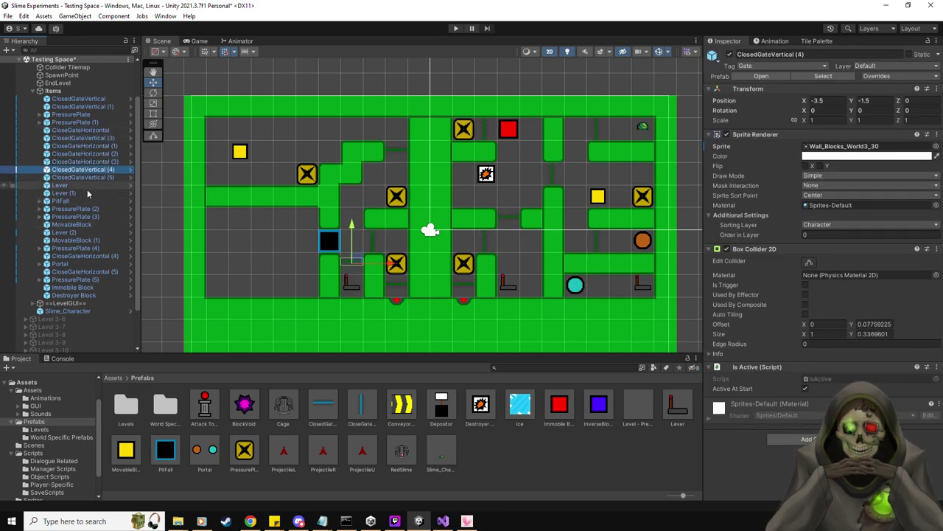
{"action": "left_click", "coordinate": [87, 115]}
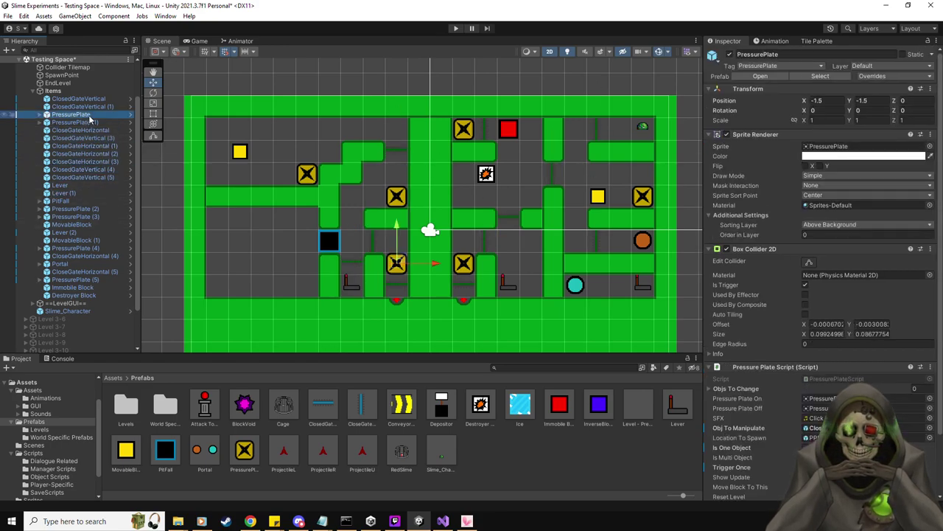
{"action": "key", "text": "Down"}
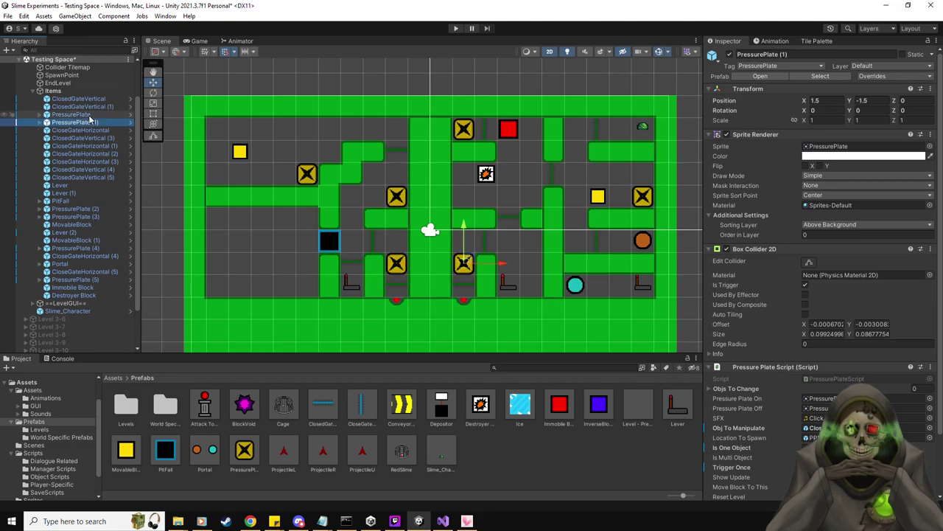
Step: Examine the targets of the remaining levers and pressure plates, including Lever (2)'s Objs To Change list
{"action": "left_click", "coordinate": [80, 184]}
{"action": "key", "text": "Down"}
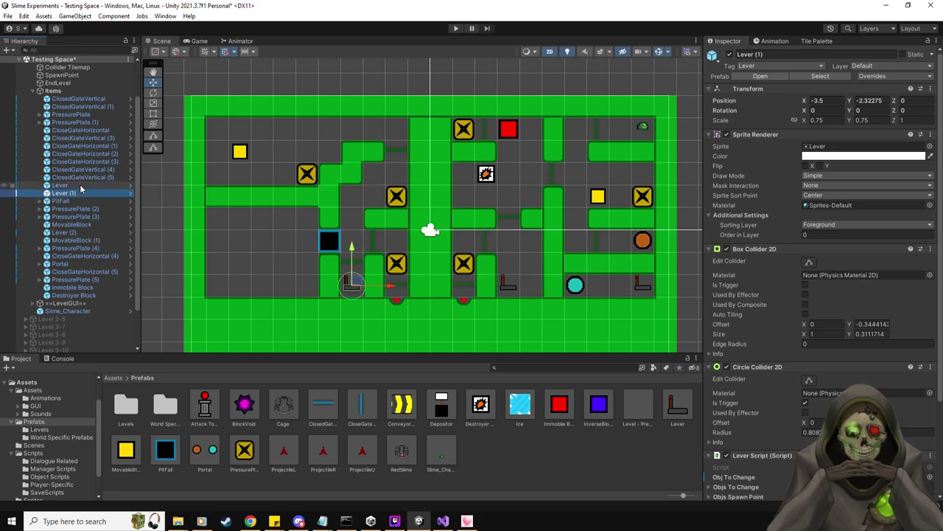
{"action": "left_click", "coordinate": [83, 209]}
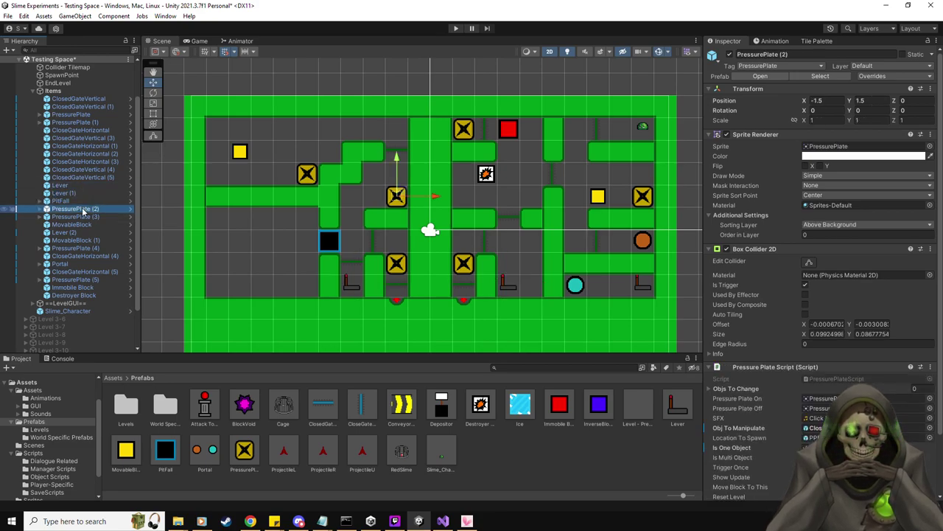
{"action": "key", "text": "Down"}
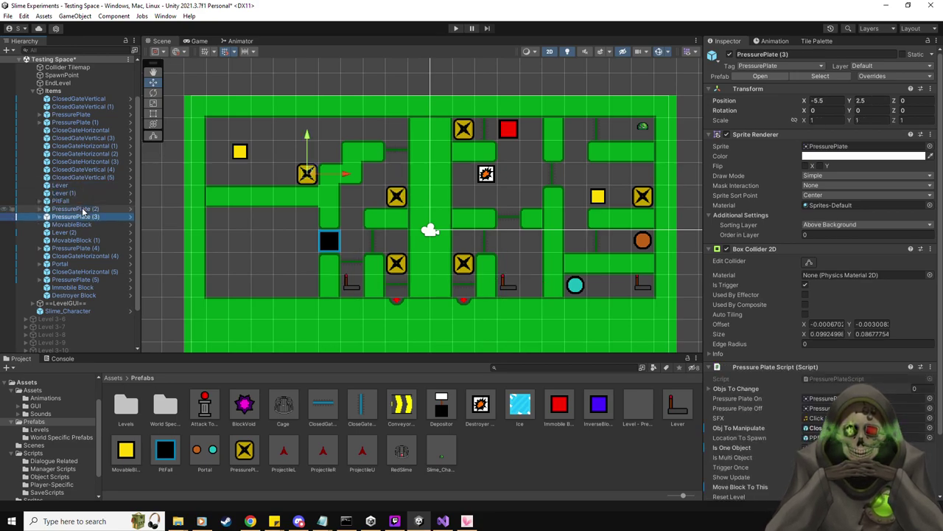
{"action": "left_click", "coordinate": [85, 231]}
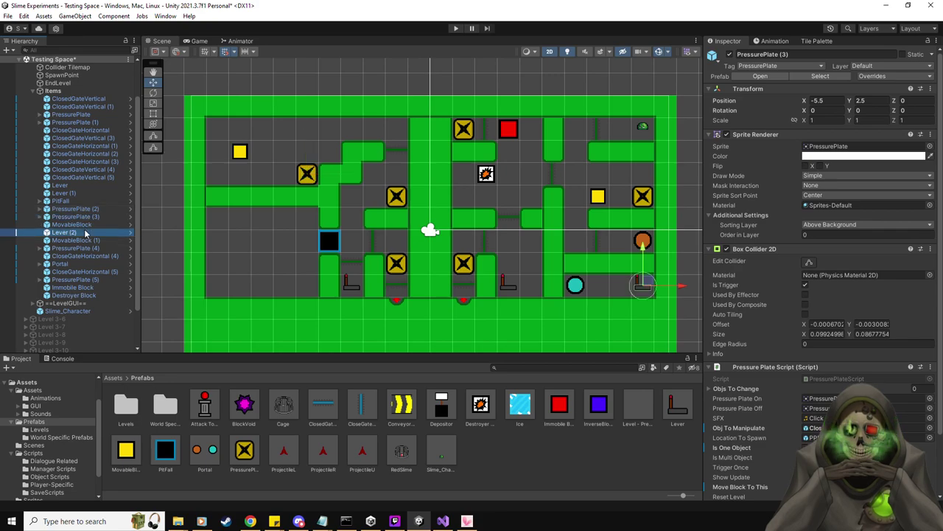
{"action": "scroll", "coordinate": [811, 419], "scroll_direction": "down", "scroll_amount": 3}
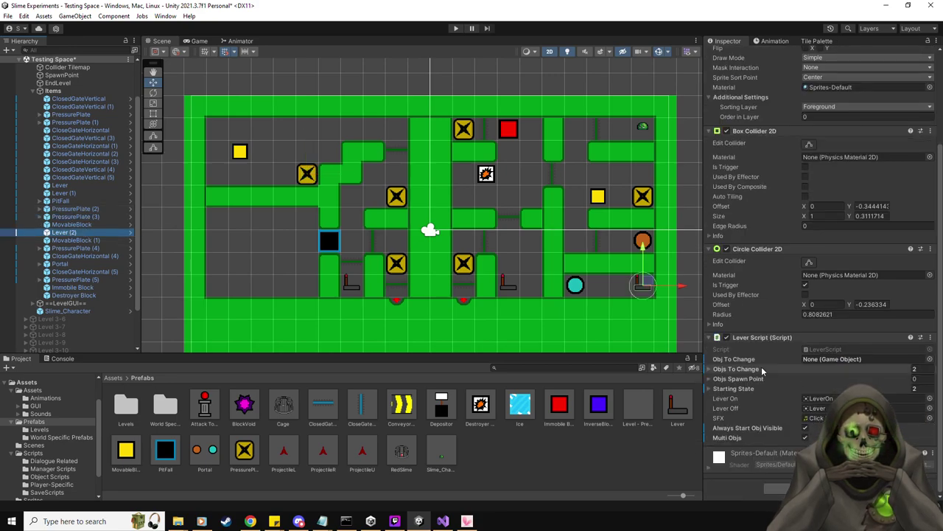
{"action": "left_click", "coordinate": [737, 368]}
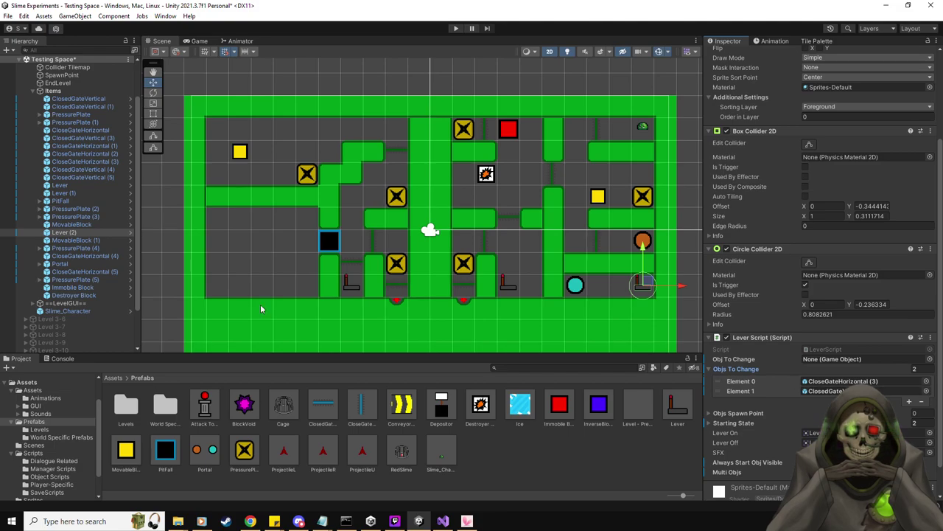
{"action": "left_click", "coordinate": [85, 247]}
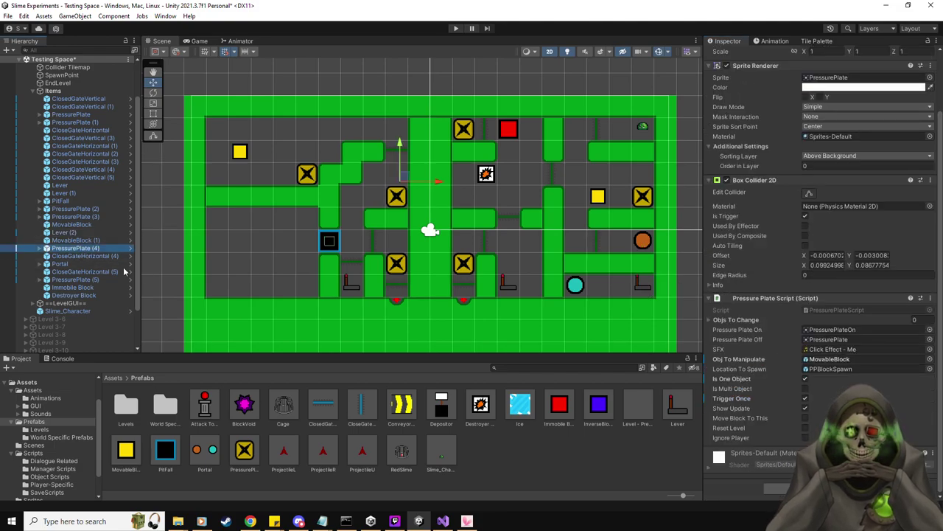
{"action": "left_click", "coordinate": [75, 279]}
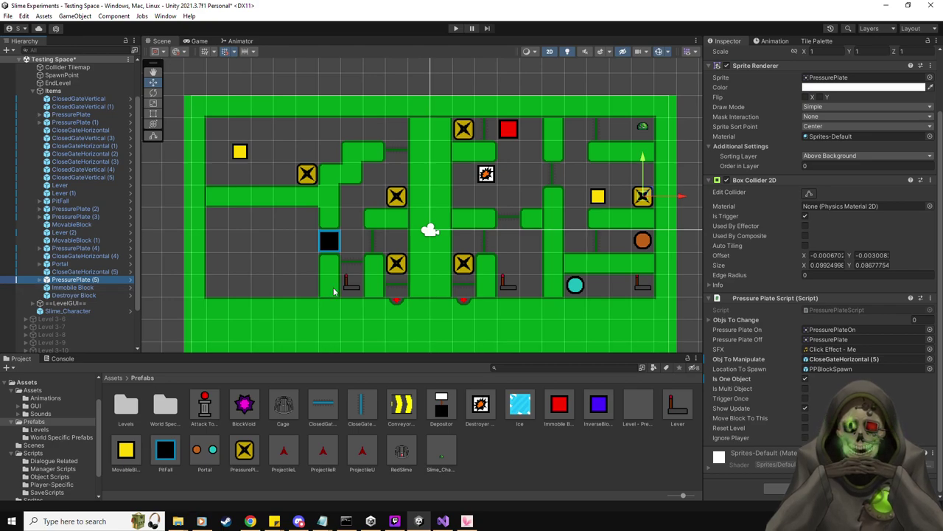
Step: Give the first Lever's Starting State list 2 elements and enable both of them
{"action": "left_click", "coordinate": [72, 193]}
{"action": "key", "text": "Up"}
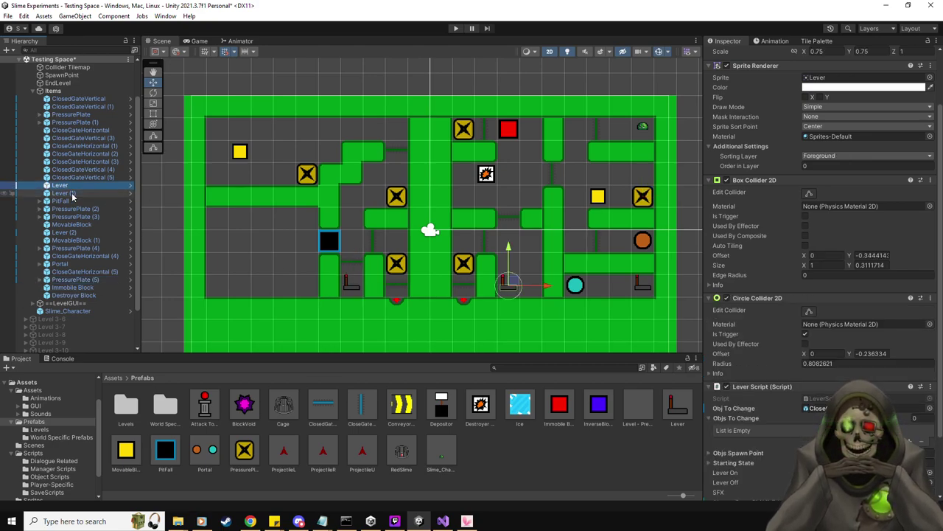
{"action": "scroll", "coordinate": [797, 411], "scroll_direction": "down", "scroll_amount": 2}
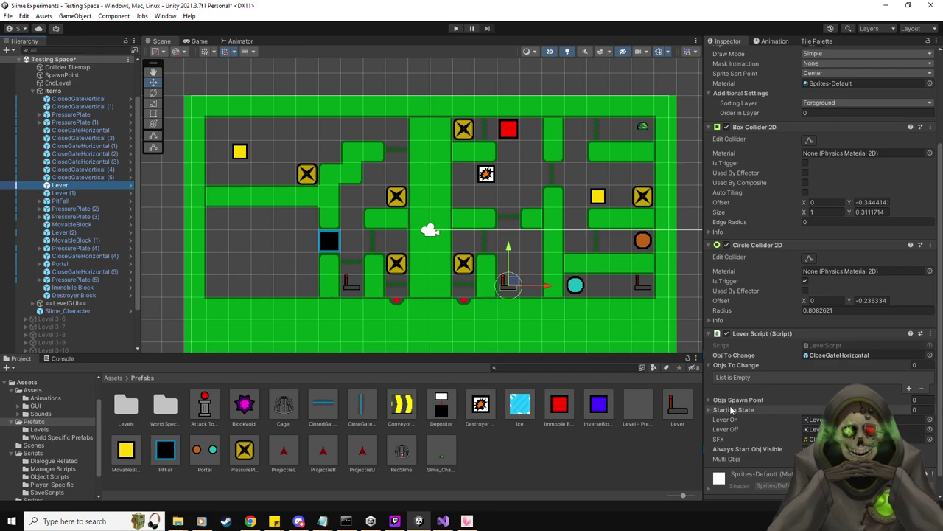
{"action": "left_click", "coordinate": [797, 410]}
{"action": "type", "text": "2"}
{"action": "key", "text": "Return"}
{"action": "left_click", "coordinate": [804, 431]}
{"action": "left_click", "coordinate": [804, 421]}
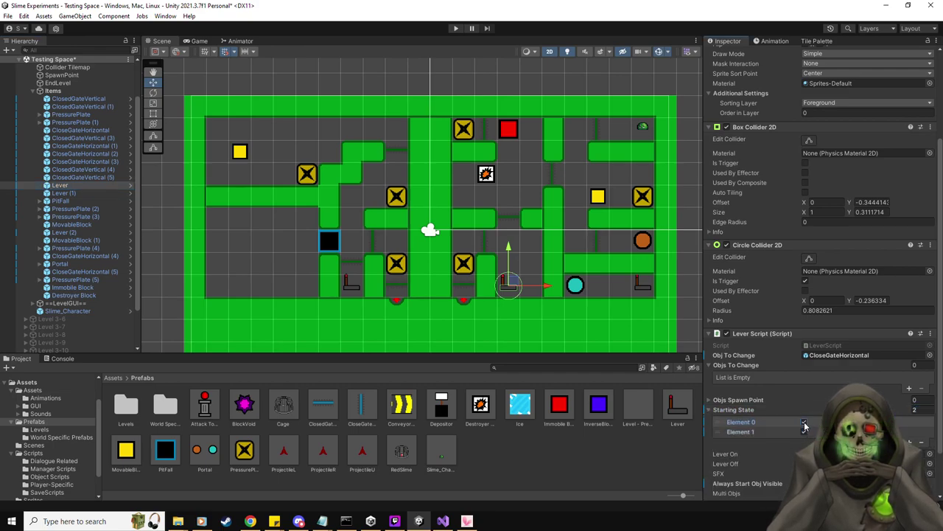
Step: Fill the Lever's Objs To Change with CloseGateHorizontal and ClosedGateVertical (4), and clear its single Obj To Change
{"action": "scroll", "coordinate": [767, 353], "scroll_direction": "down", "scroll_amount": 3}
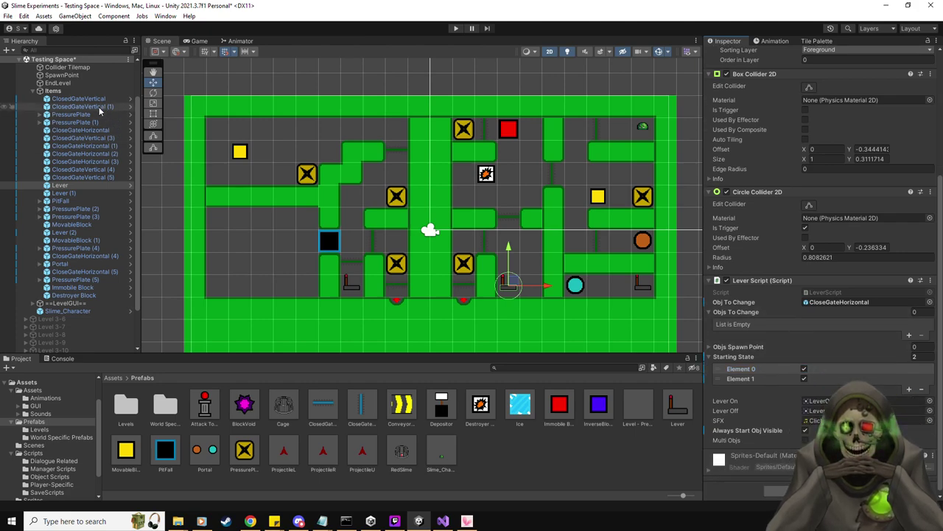
{"action": "left_click_drag", "start_coordinate": [102, 130], "coordinate": [831, 322]}
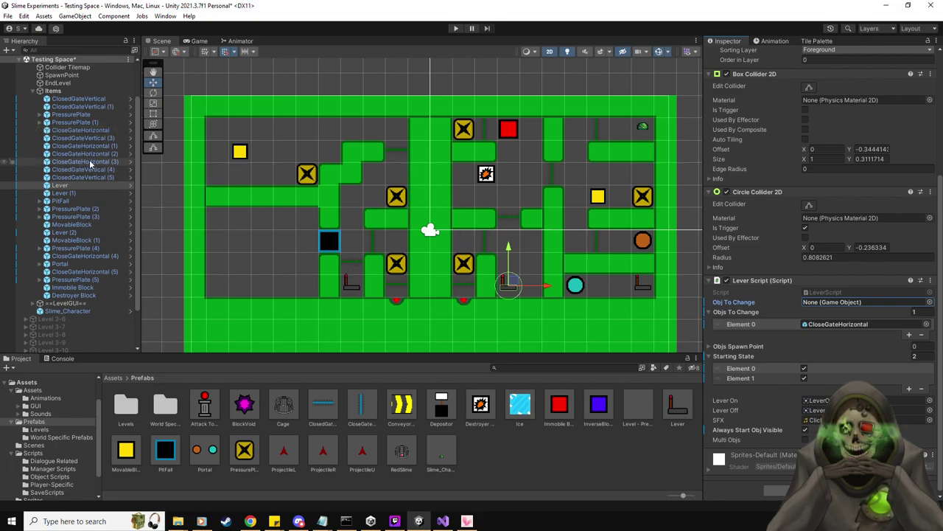
{"action": "left_click_drag", "start_coordinate": [92, 170], "coordinate": [771, 324]}
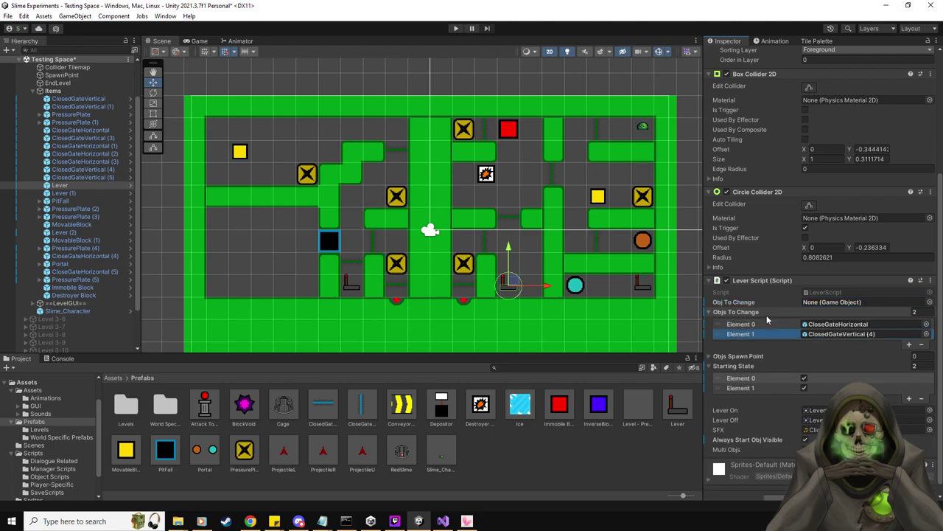
Step: Compare Lever (1) with the first Lever, then view the first Lever selected together with its two linked gates
{"action": "left_click", "coordinate": [93, 172]}
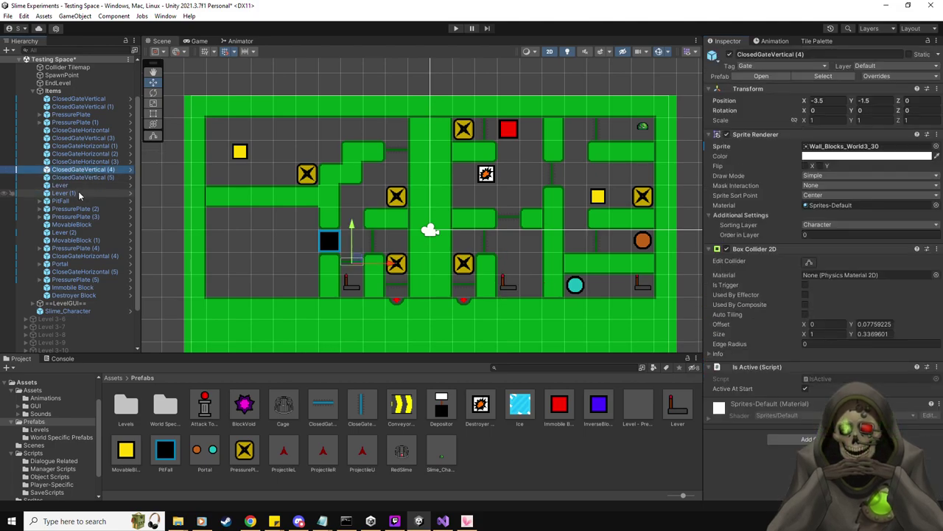
{"action": "left_click", "coordinate": [76, 185]}
{"action": "left_click", "coordinate": [76, 193]}
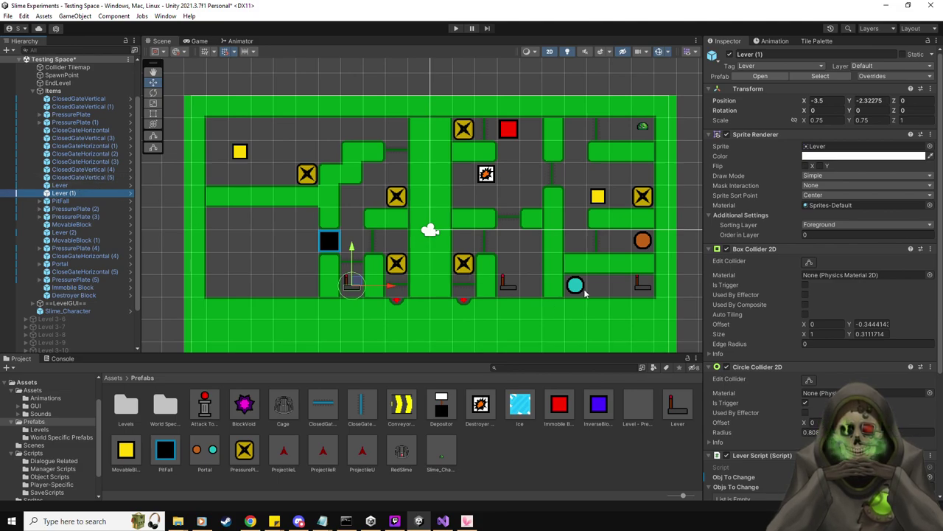
{"action": "scroll", "coordinate": [765, 354], "scroll_direction": "down", "scroll_amount": 3}
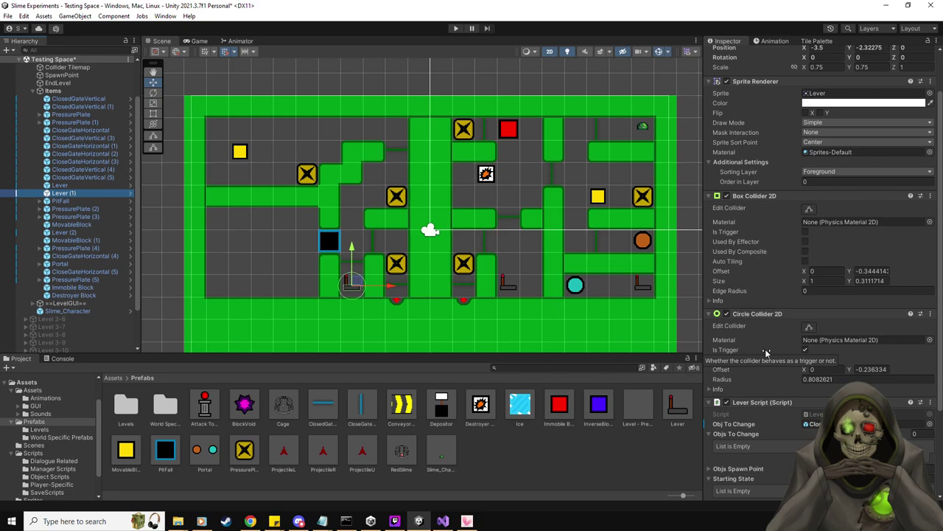
{"action": "scroll", "coordinate": [766, 349], "scroll_direction": "down", "scroll_amount": 1}
{"action": "left_click", "coordinate": [67, 186]}
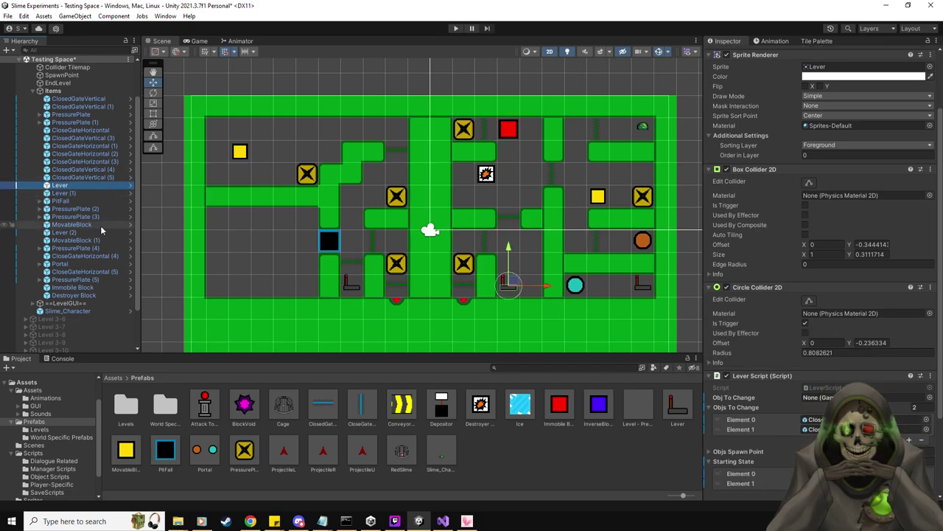
{"action": "left_click", "coordinate": [108, 131], "text": "ctrl"}
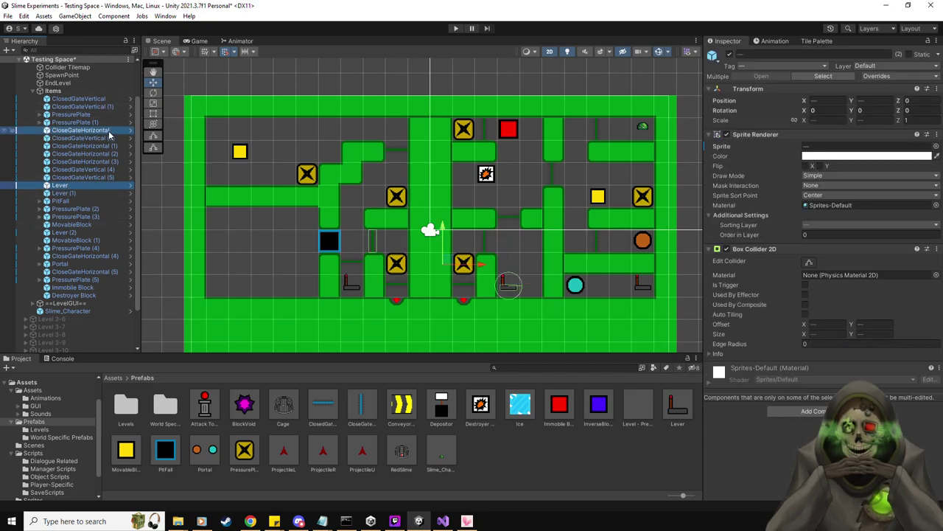
{"action": "left_click", "coordinate": [119, 170], "text": "ctrl"}
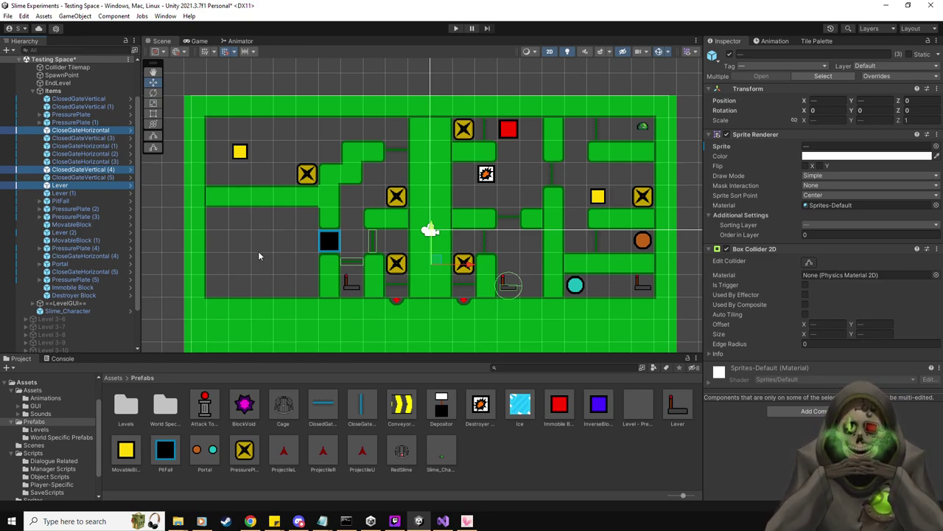
Step: Place a Lever at X -9.5, Y -2.32275 in the room's lower-left corner and look through the gates for its target
{"action": "left_click_drag", "start_coordinate": [679, 410], "coordinate": [226, 284]}
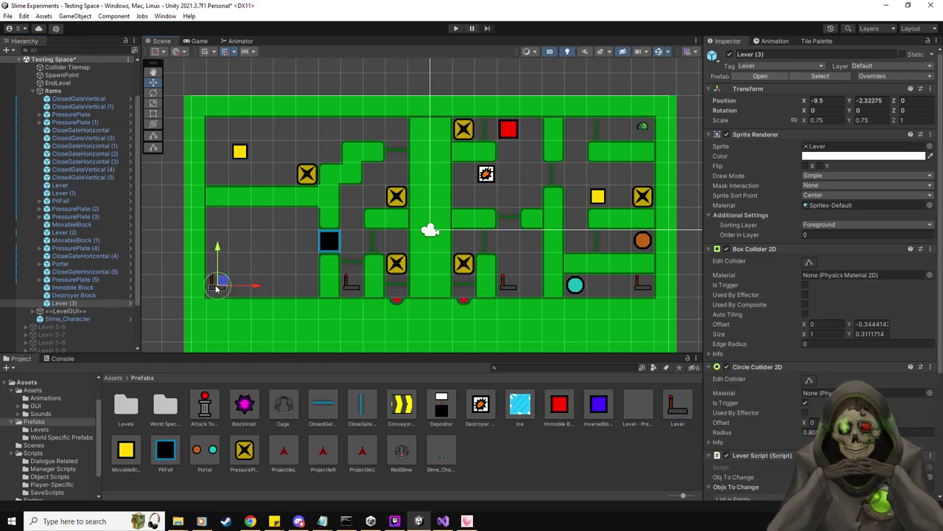
{"action": "left_click", "coordinate": [96, 99]}
{"action": "left_click", "coordinate": [106, 107]}
{"action": "key", "text": "Down"}
{"action": "key", "text": "Down"}
{"action": "key", "text": "Down"}
{"action": "key", "text": "Down"}
{"action": "key", "text": "Down"}
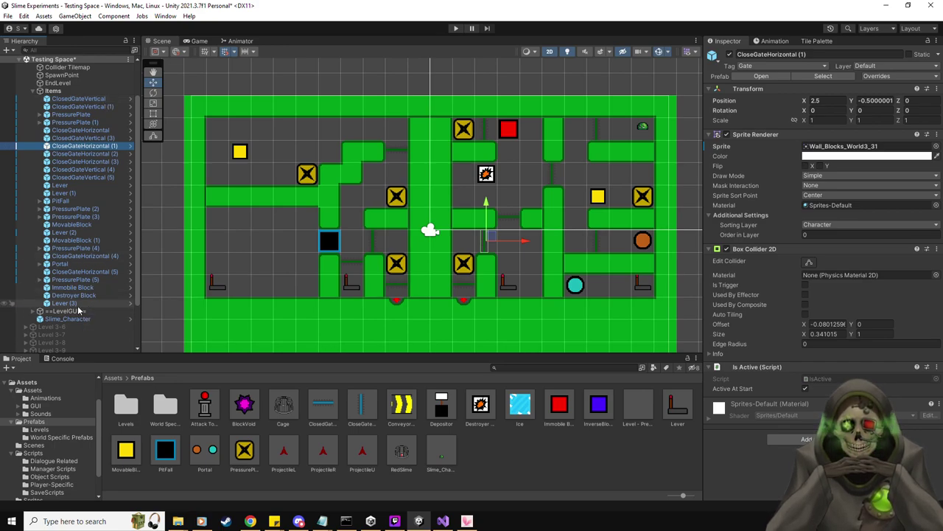
{"action": "key", "text": "Down"}
{"action": "key", "text": "Down"}
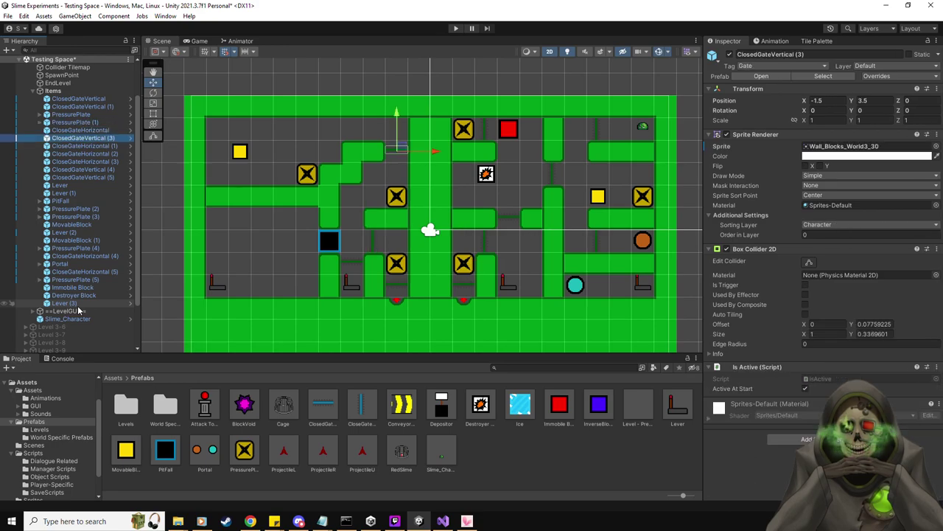
{"action": "key", "text": "Down"}
{"action": "key", "text": "Down"}
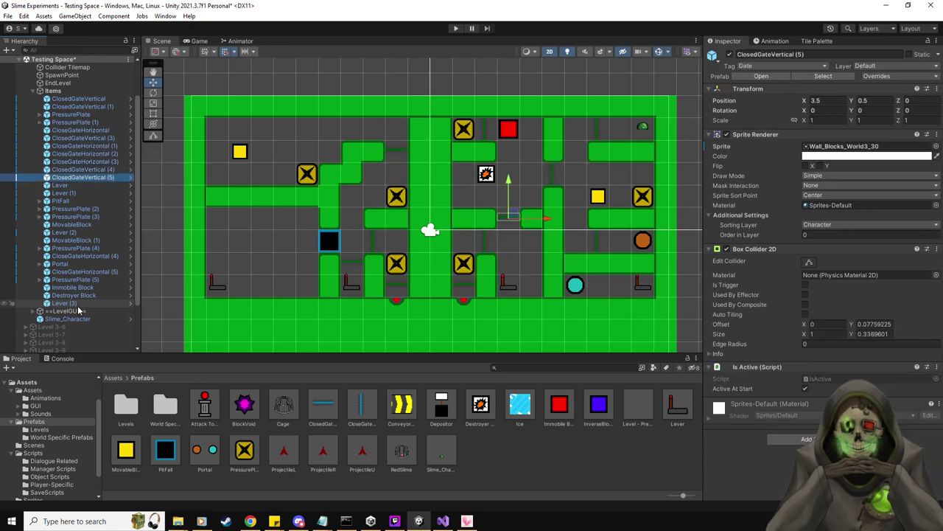
Step: Set Lever (3)'s Obj To Change to ClosedGateVertical (5) and enable Always Start Obj Visible
{"action": "left_click", "coordinate": [65, 303]}
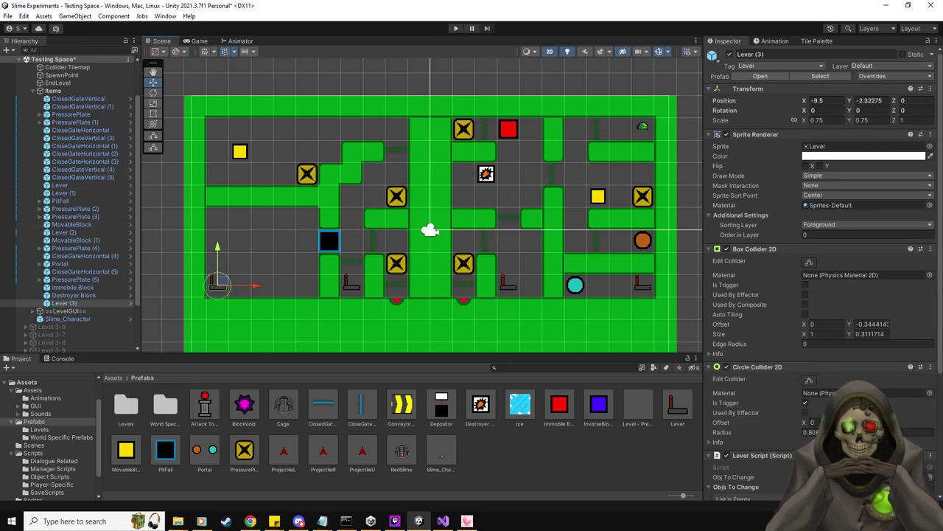
{"action": "scroll", "coordinate": [737, 442], "scroll_direction": "down", "scroll_amount": 5}
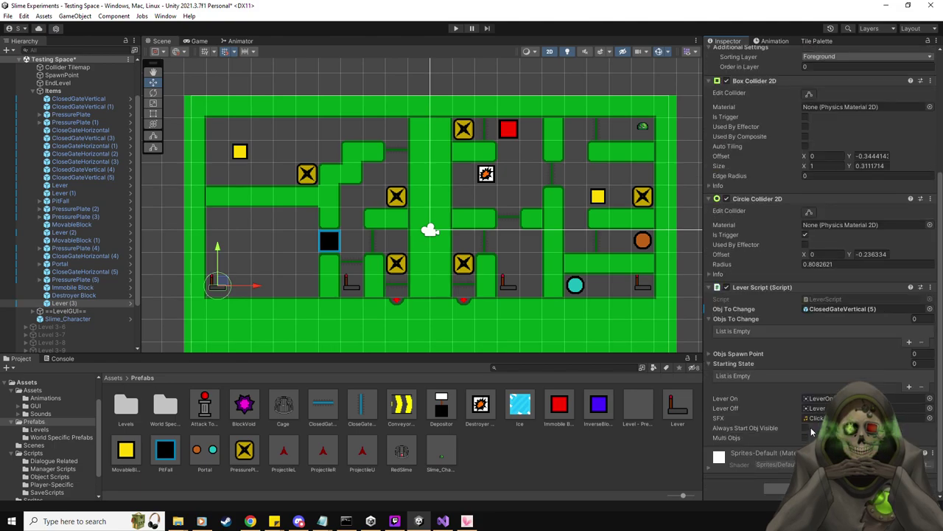
{"action": "left_click", "coordinate": [726, 363]}
{"action": "left_click", "coordinate": [729, 343]}
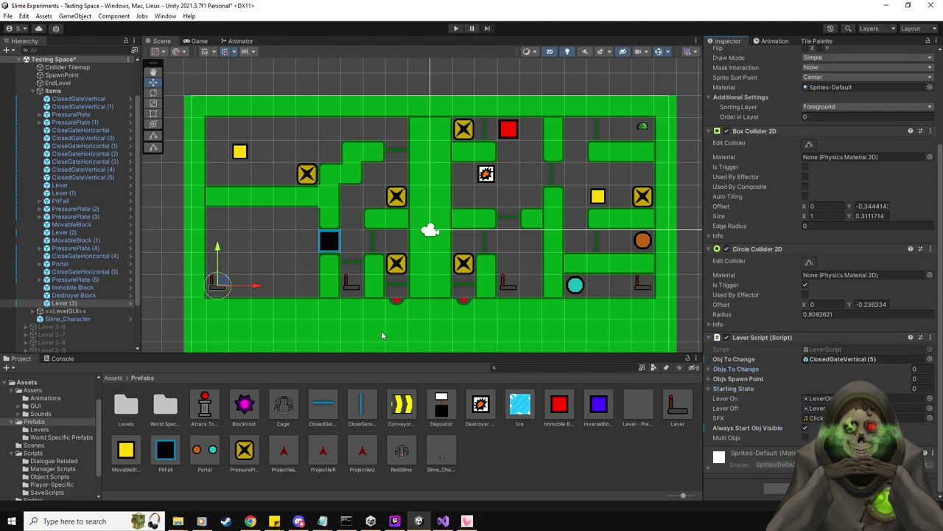
Step: Enclose the corner lever with PitFalls at (-9.5, -1.5), (-8.5, -1.5) and (-8.5, -2.5), their Level Spawn set to SpawnPoint
{"action": "left_click_drag", "start_coordinate": [165, 451], "coordinate": [218, 263]}
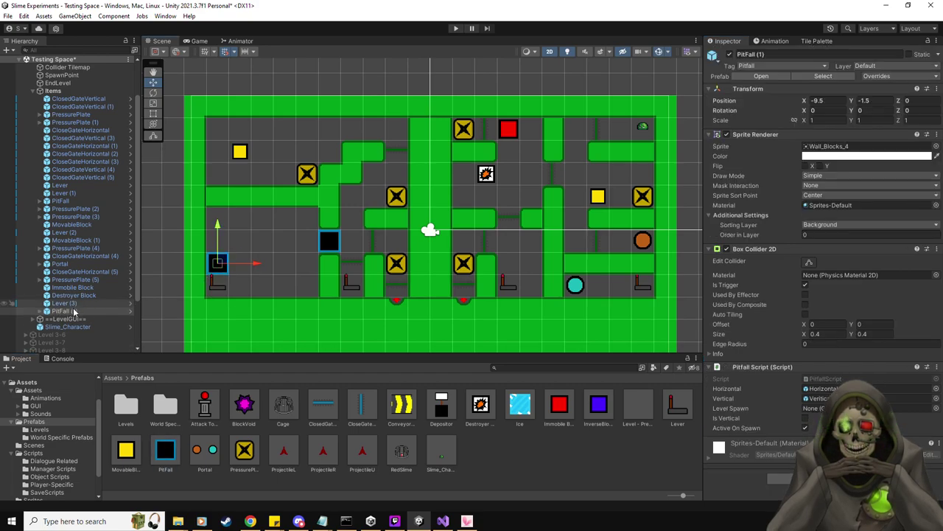
{"action": "left_click_drag", "start_coordinate": [71, 75], "coordinate": [870, 408]}
{"action": "key", "text": "ctrl+d"}
{"action": "left_click_drag", "start_coordinate": [257, 264], "coordinate": [274, 264]}
{"action": "key", "text": "ctrl+d"}
{"action": "left_click_drag", "start_coordinate": [240, 224], "coordinate": [240, 246]}
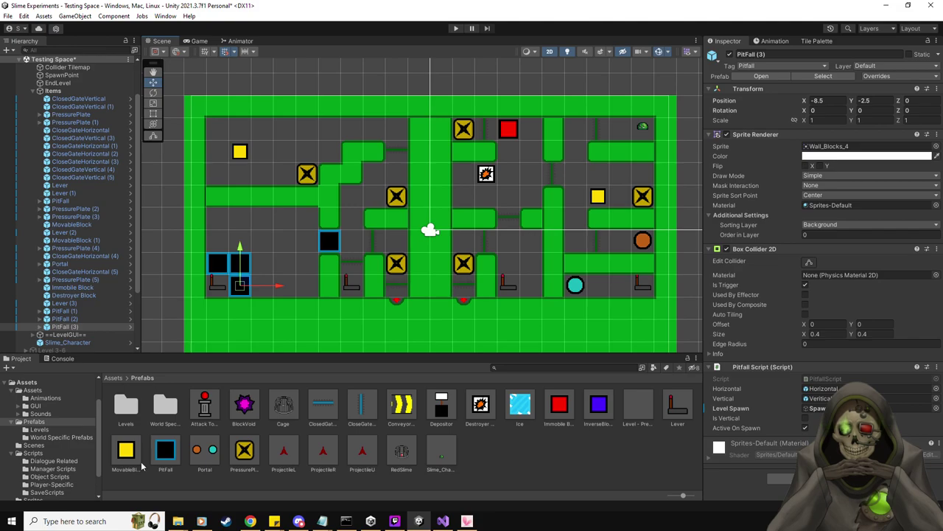
Step: Place a MovableBlock at X -5.5, Y -0.5 beside the single PitFall and start a play test of the level
{"action": "left_click_drag", "start_coordinate": [288, 304], "coordinate": [307, 241]}
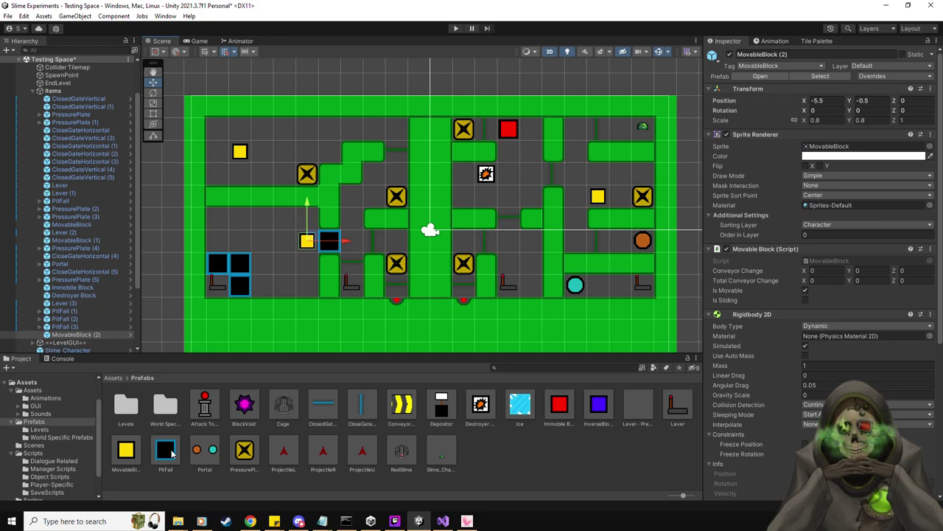
{"action": "left_click", "coordinate": [455, 29]}
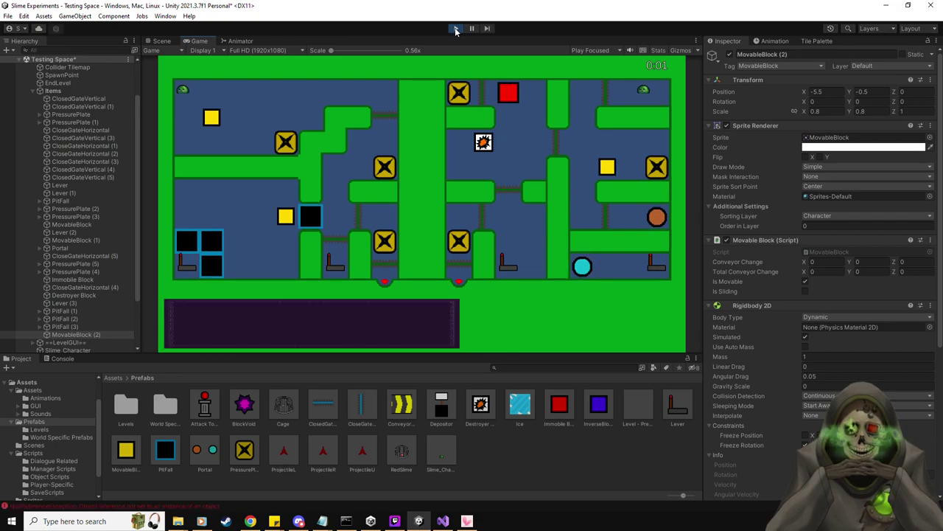
Step: Play-test the upper-left area by pushing its yellow block onto the nearby pressure plate
{"action": "key", "text": "Down"}
{"action": "key", "text": "Right"}
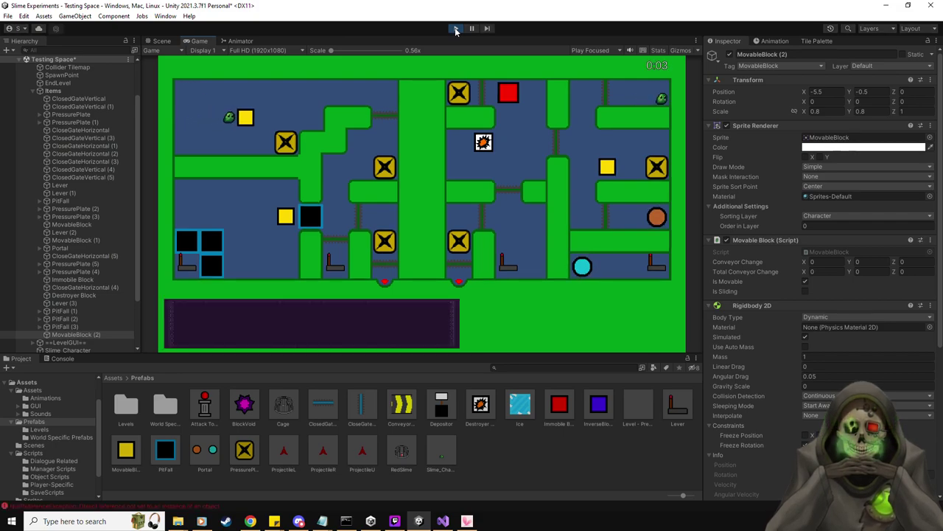
{"action": "key", "text": "Right"}
{"action": "key", "text": "Up"}
{"action": "key", "text": "Right"}
{"action": "key", "text": "Down"}
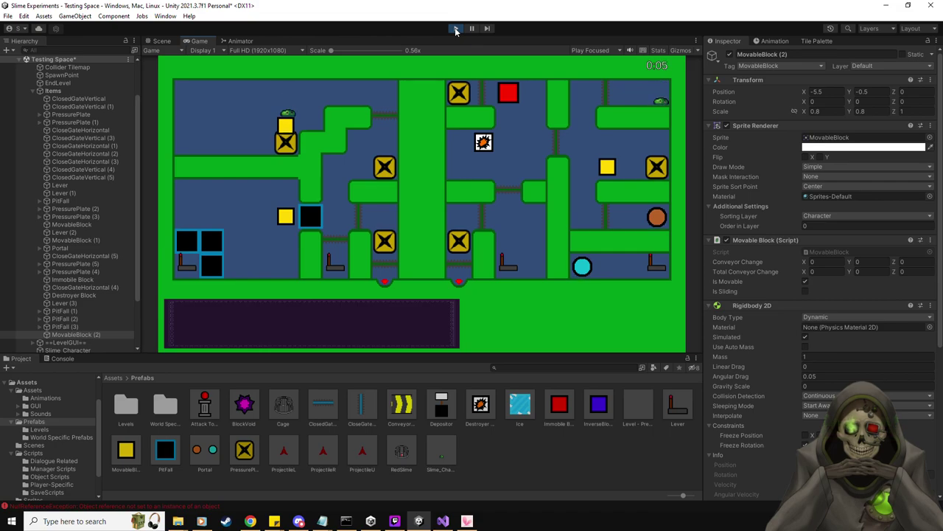
{"action": "key", "text": "Up"}
{"action": "key", "text": "Left"}
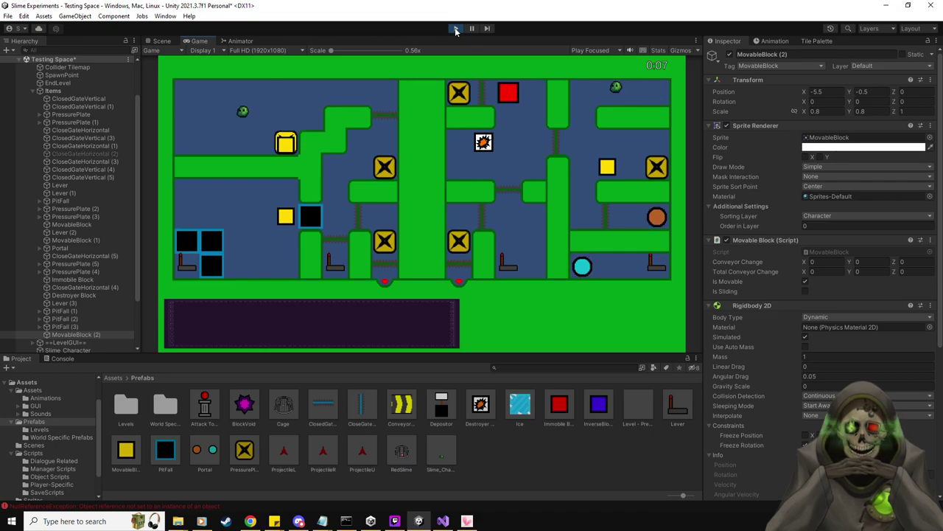
Step: Test the right side by pushing its yellow block onto the pressure plate and steering the second slime into the lower-right compartment
{"action": "key", "text": "Down"}
{"action": "key", "text": "Right"}
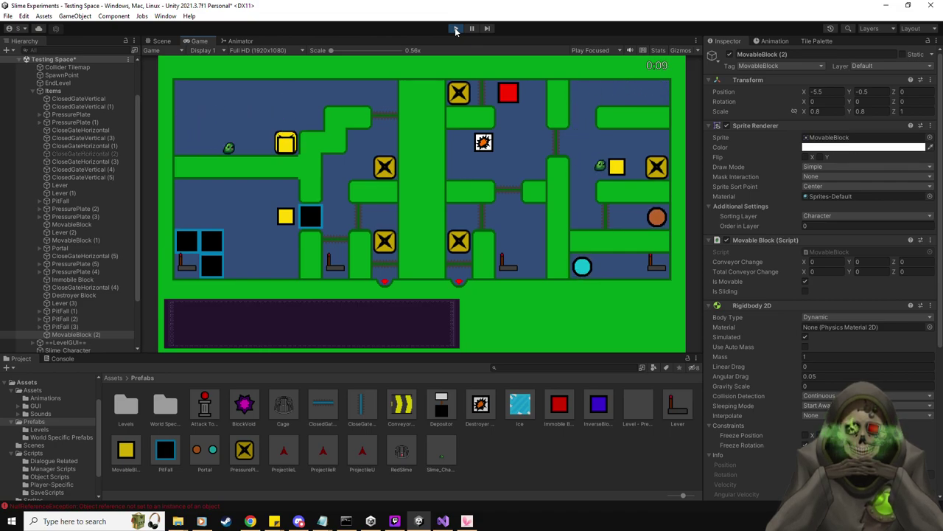
{"action": "key", "text": "Right"}
{"action": "key", "text": "Left"}
{"action": "key", "text": "Down"}
{"action": "key", "text": "Right"}
{"action": "key", "text": "Down"}
{"action": "key", "text": "Right"}
{"action": "key", "text": "Up"}
{"action": "key", "text": "Right"}
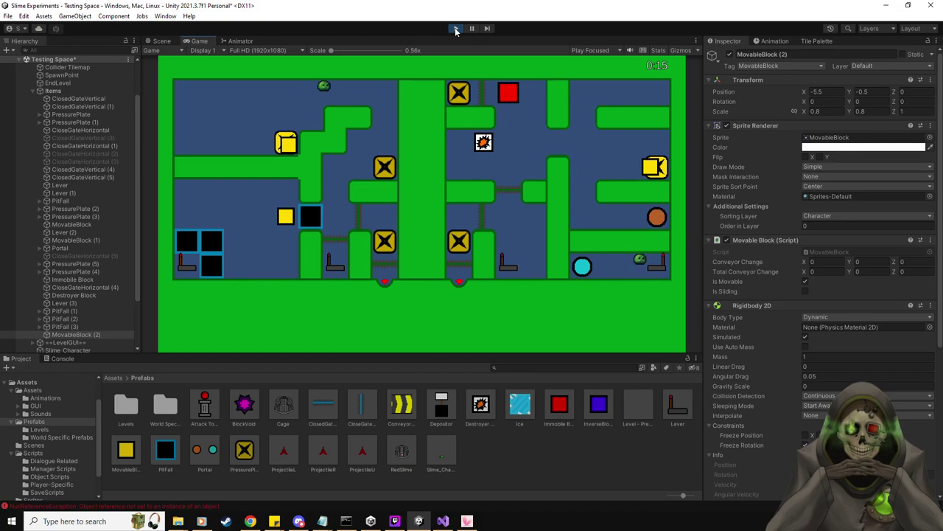
Step: Test the red immobile block by steering the slimes so that it is pushed into the destroyer block
{"action": "key", "text": "Down"}
{"action": "key", "text": "Left"}
{"action": "key", "text": "Up"}
{"action": "key", "text": "Left"}
{"action": "key", "text": "Down"}
{"action": "key", "text": "Up"}
{"action": "key", "text": "Right"}
{"action": "key", "text": "Right"}
{"action": "key", "text": "Down"}
{"action": "key", "text": "Up"}
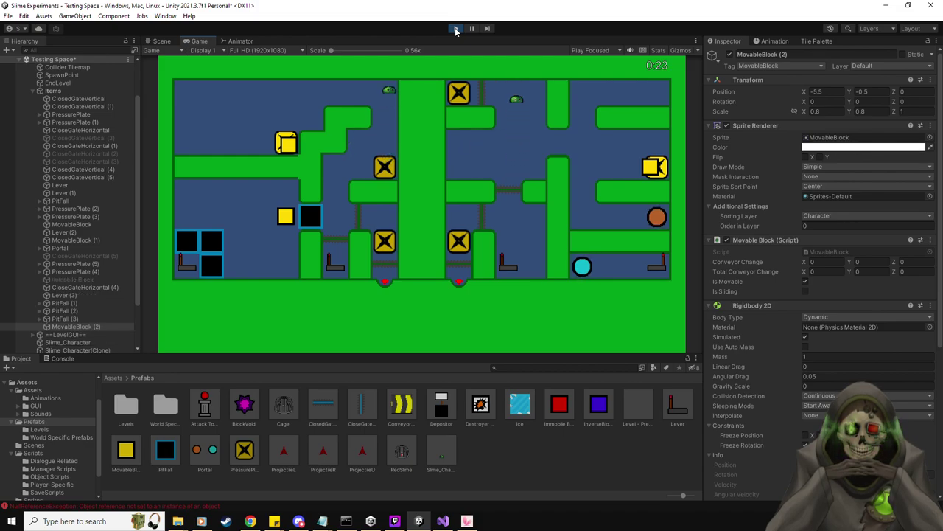
Step: Test stepping the first slime onto PressurePlate (2) while lining up the second slime with the gate beside the upper-middle plate
{"action": "key", "text": "Down"}
{"action": "key", "text": "Up"}
{"action": "key", "text": "Left"}
{"action": "key", "text": "Down"}
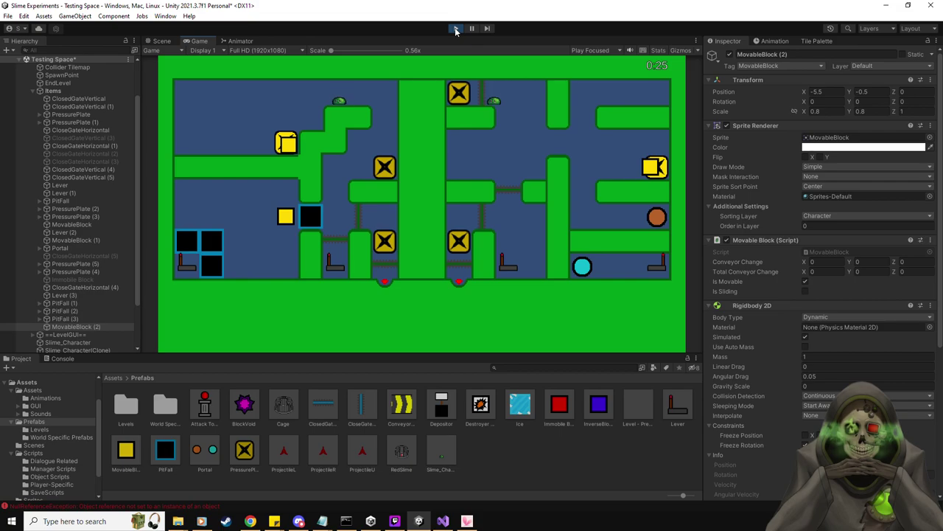
{"action": "key", "text": "Right"}
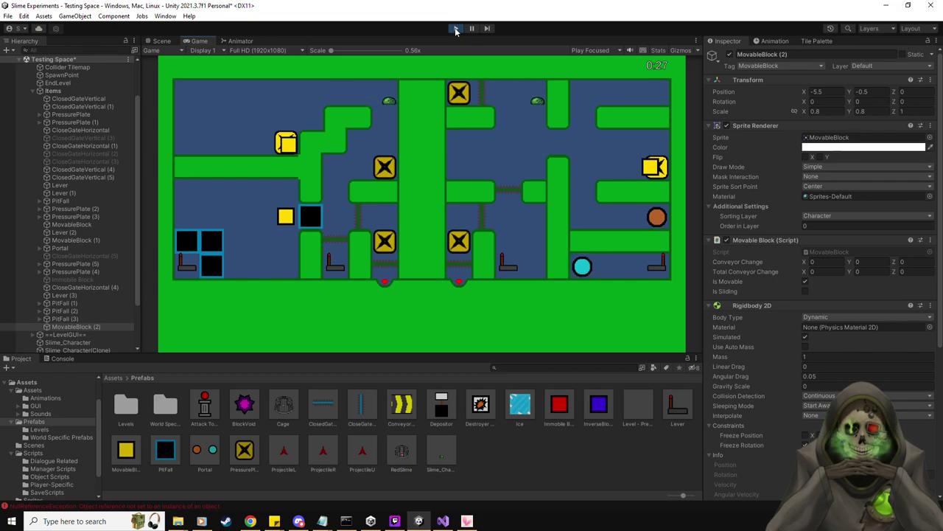
{"action": "key", "text": "Down"}
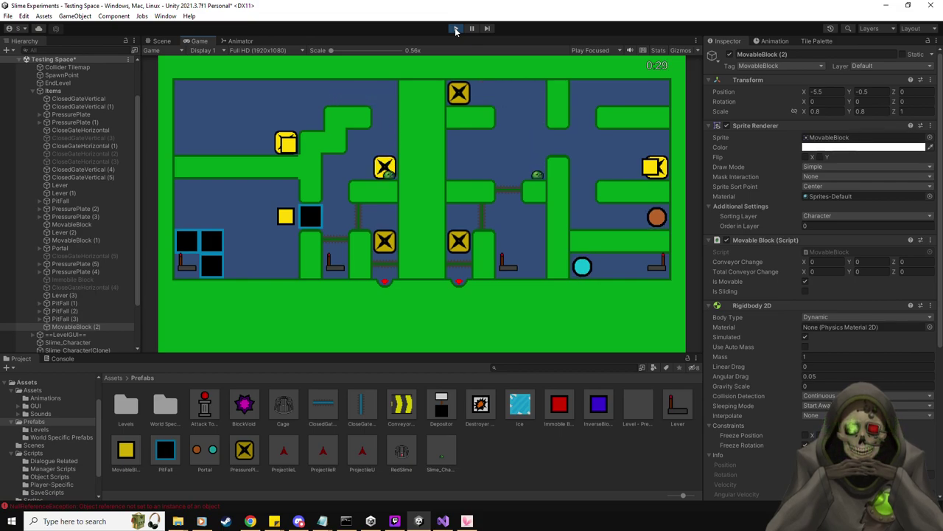
{"action": "key", "text": "Up"}
{"action": "key", "text": "Left"}
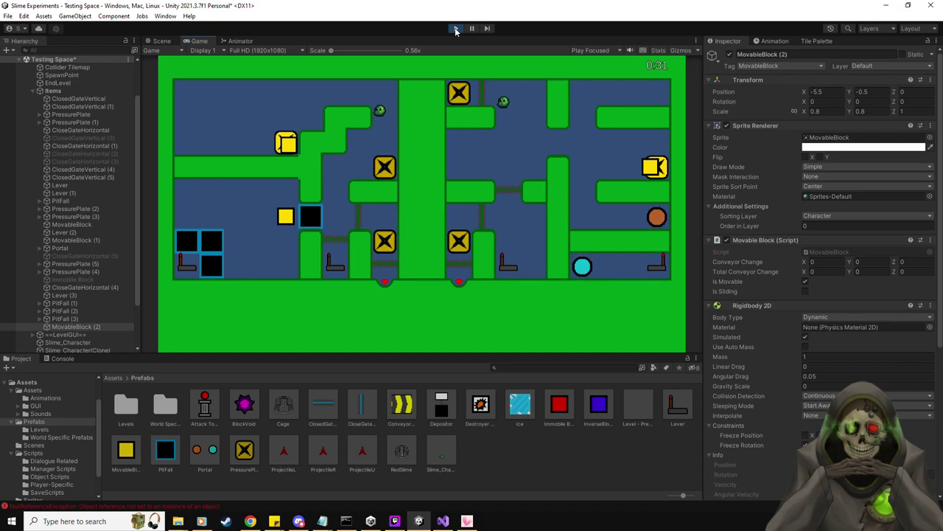
{"action": "key", "text": "Down"}
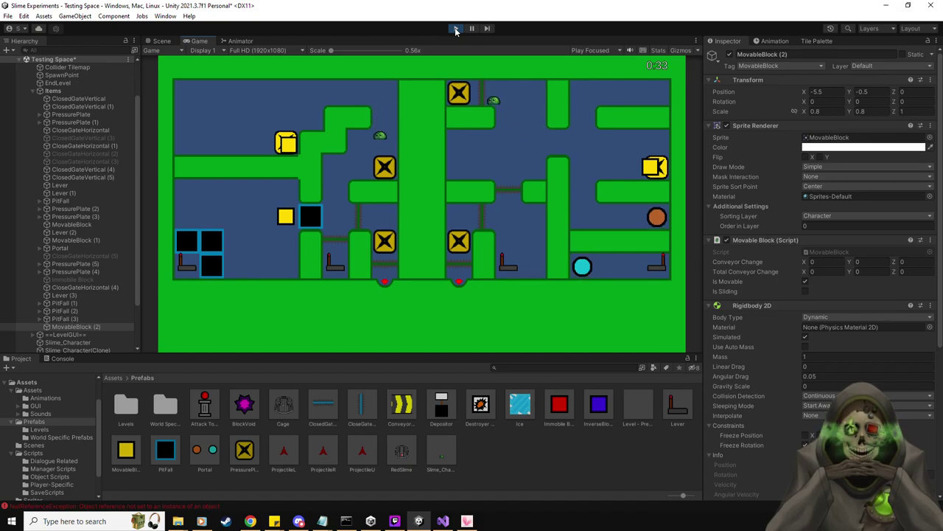
{"action": "key", "text": "Left"}
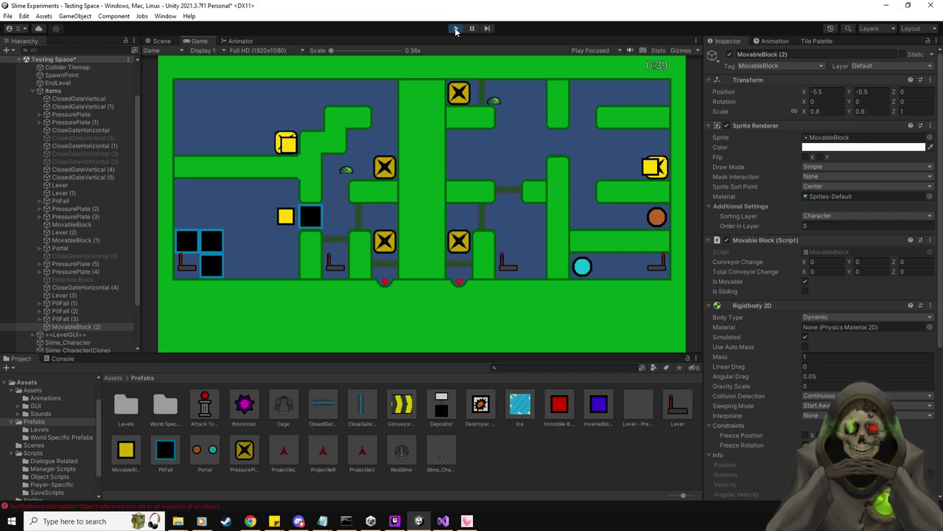
{"action": "key", "text": "Up"}
{"action": "key", "text": "Right"}
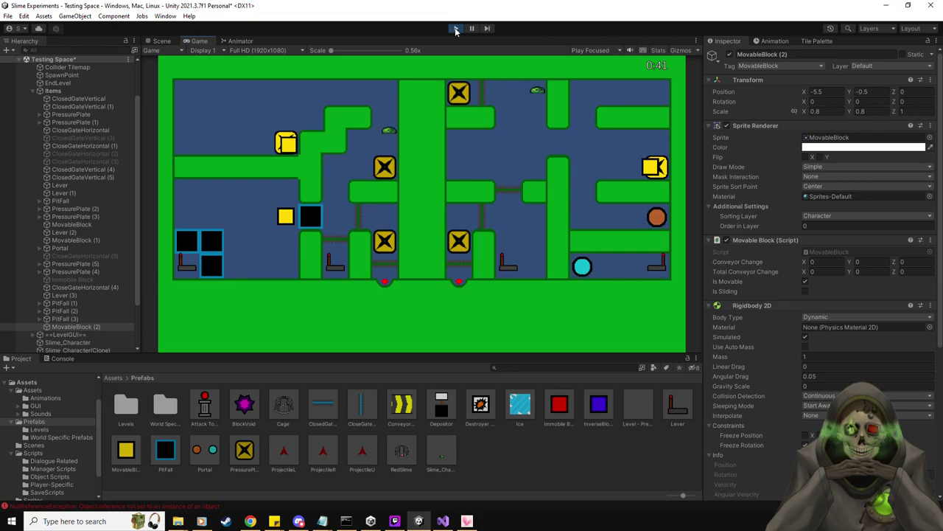
{"action": "key", "text": "Left"}
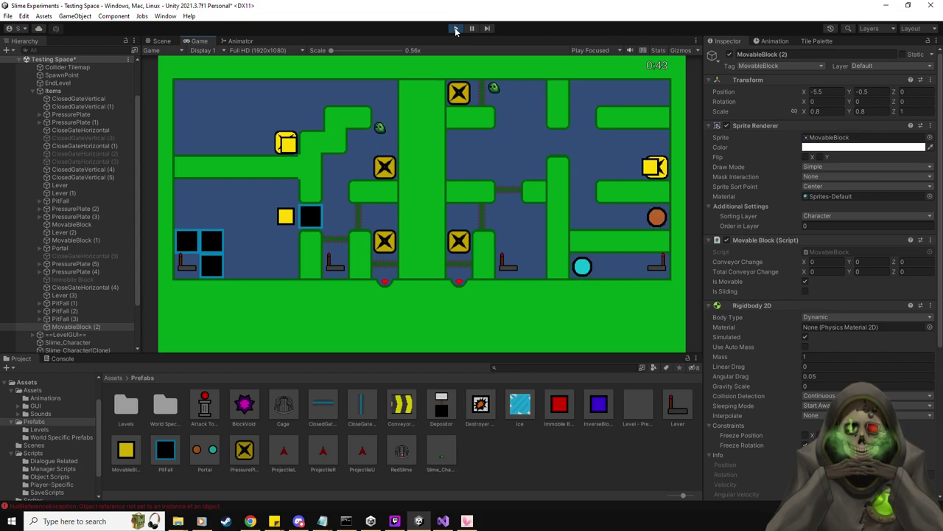
{"action": "key", "text": "Up"}
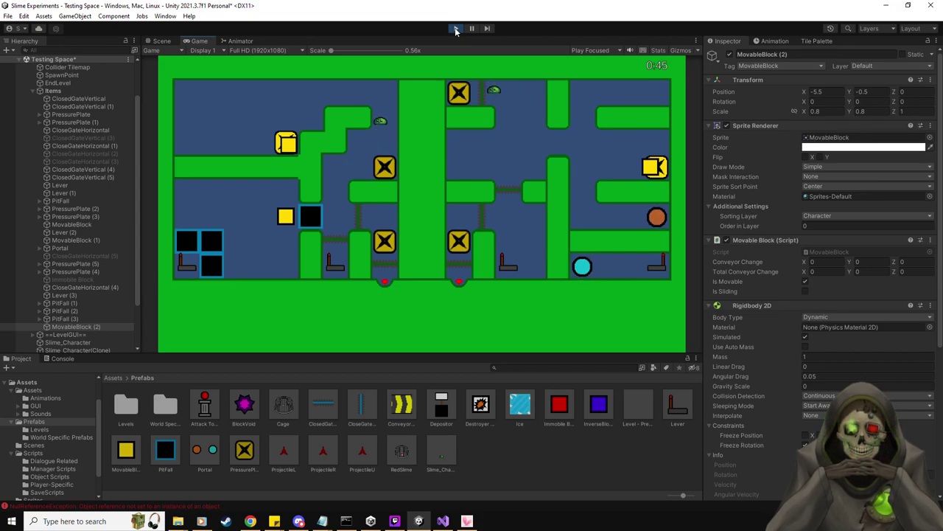
{"action": "key", "text": "Down"}
{"action": "key", "text": "Left"}
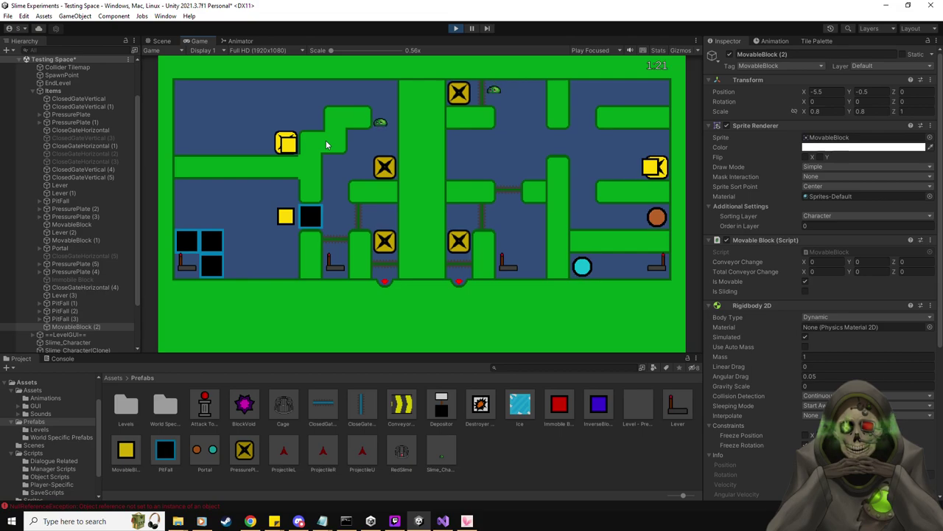
Step: Try PressurePlate (2) one cell further left at X -2.5, Y 1.5 during the play test and return to the game
{"action": "left_click", "coordinate": [159, 42]}
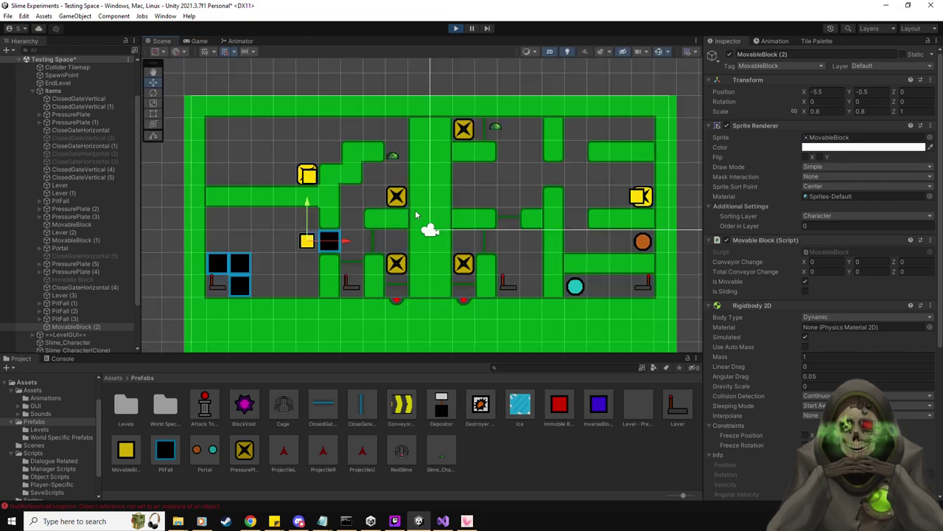
{"action": "left_click", "coordinate": [396, 196]}
{"action": "left_click_drag", "start_coordinate": [430, 200], "coordinate": [407, 199]}
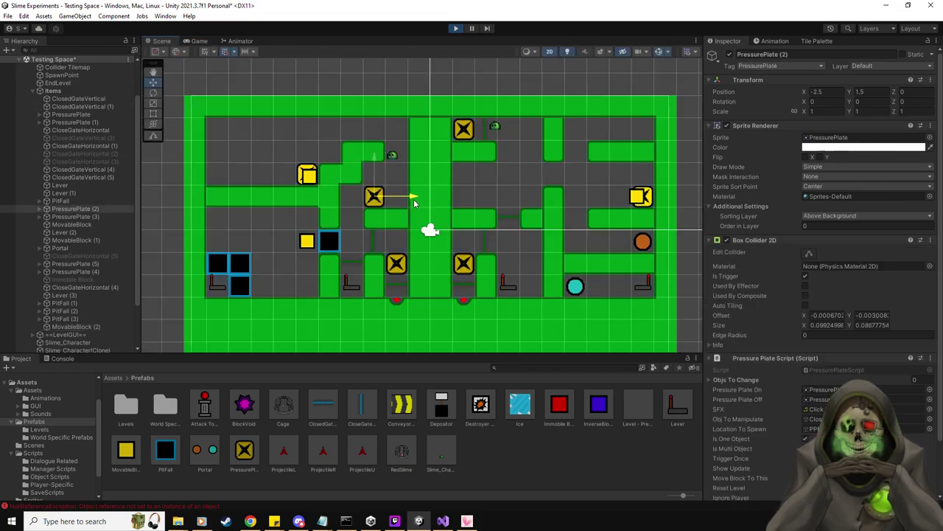
{"action": "left_click", "coordinate": [197, 42]}
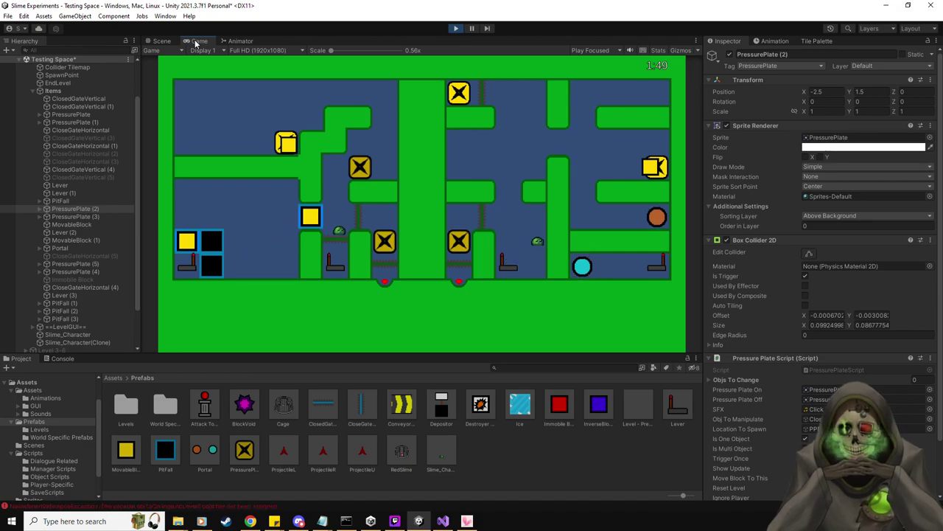
Step: Check the Console errors and enable Multi Objs on the Lever at X 3.5, Y -2.32275 while the game is running
{"action": "left_click", "coordinate": [63, 358]}
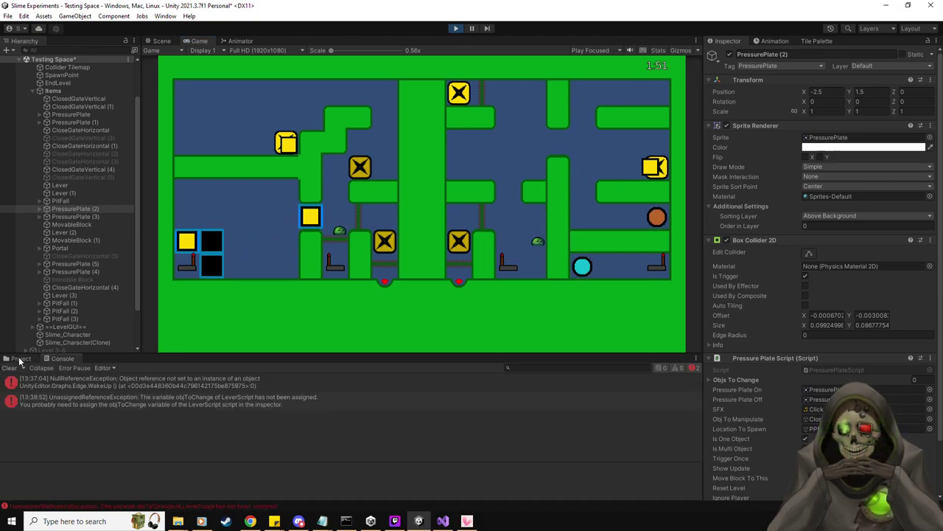
{"action": "left_click", "coordinate": [20, 359]}
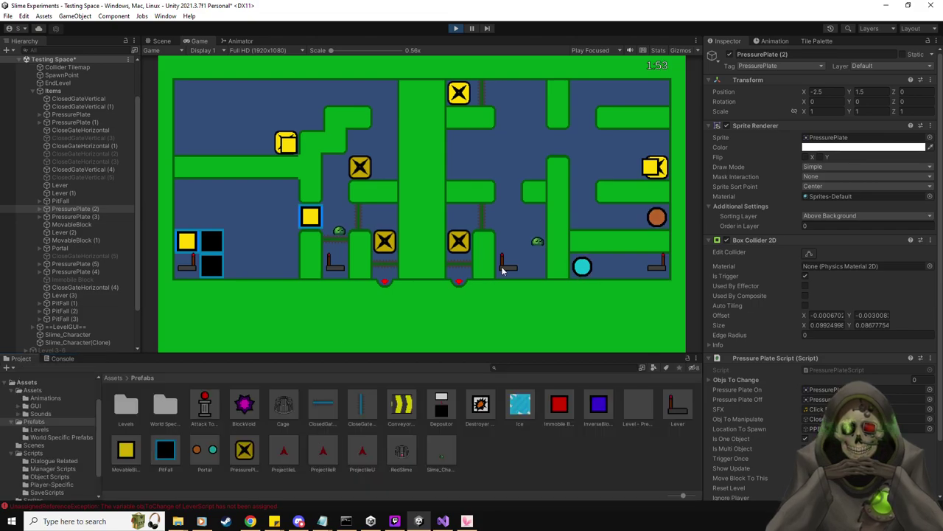
{"action": "left_click", "coordinate": [162, 41]}
{"action": "left_click", "coordinate": [506, 286]}
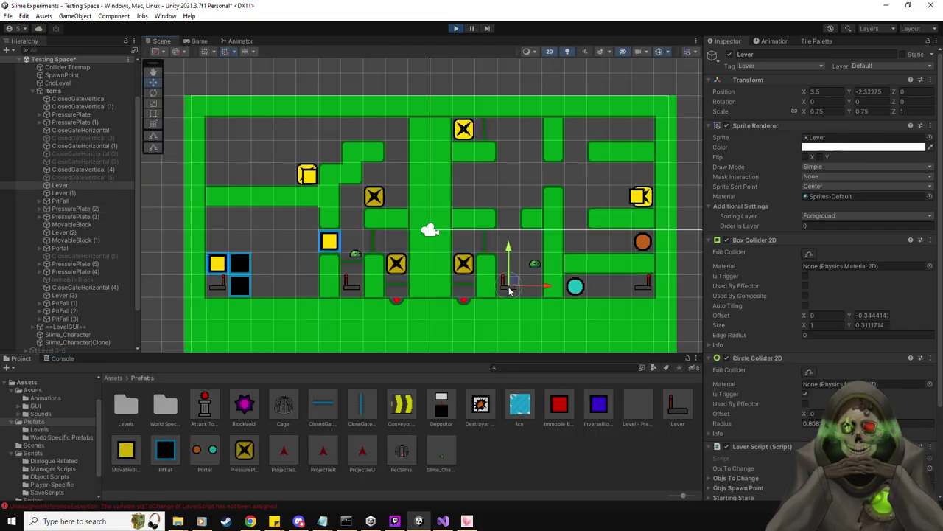
{"action": "scroll", "coordinate": [763, 354], "scroll_direction": "down", "scroll_amount": 3}
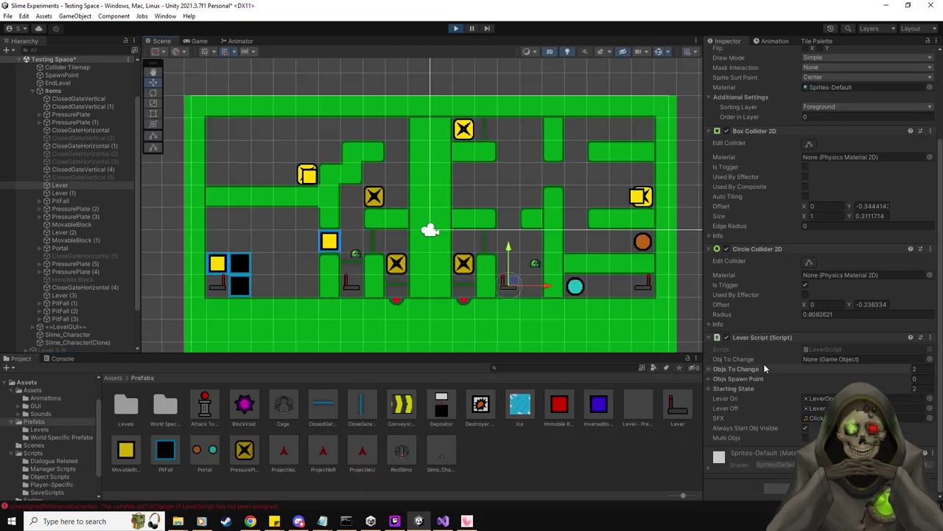
{"action": "left_click", "coordinate": [803, 436]}
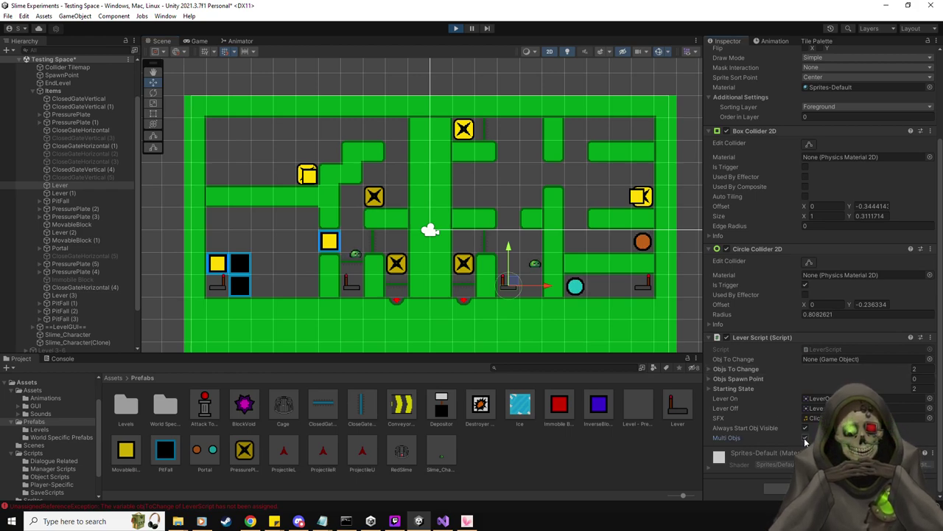
Step: Play the level through to its end and exit play mode
{"action": "left_click", "coordinate": [198, 40]}
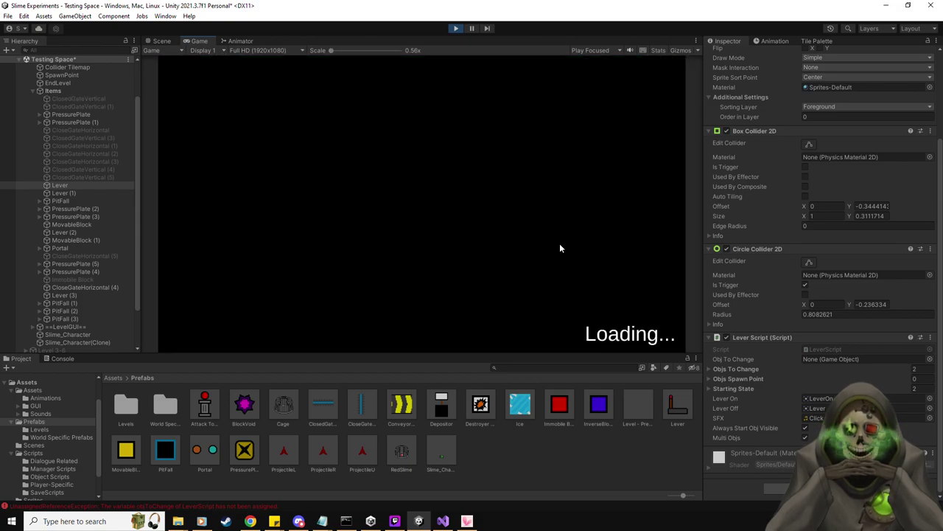
{"action": "left_click", "coordinate": [457, 28]}
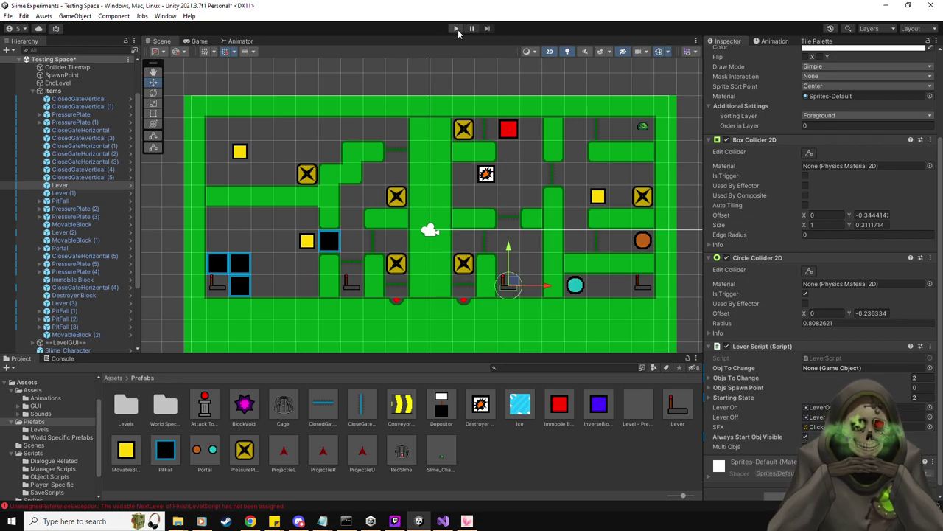
{"action": "scroll", "coordinate": [431, 185], "scroll_direction": "down", "scroll_amount": 3}
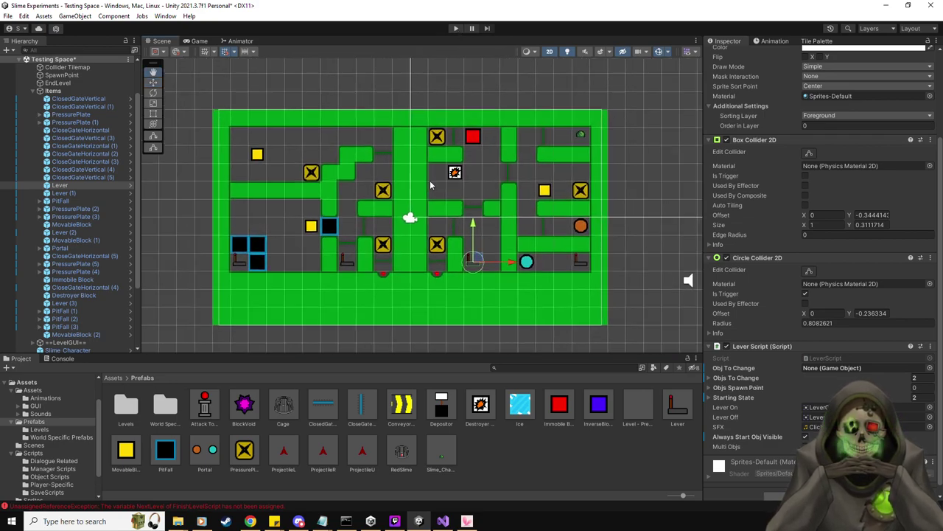
{"action": "scroll", "coordinate": [111, 95], "scroll_direction": "up", "scroll_amount": 3}
Step: Filter the hierarchy by "gate" and add all the vertical and horizontal closed gates to the Level Reset script's Gates list
{"action": "left_click", "coordinate": [80, 83]}
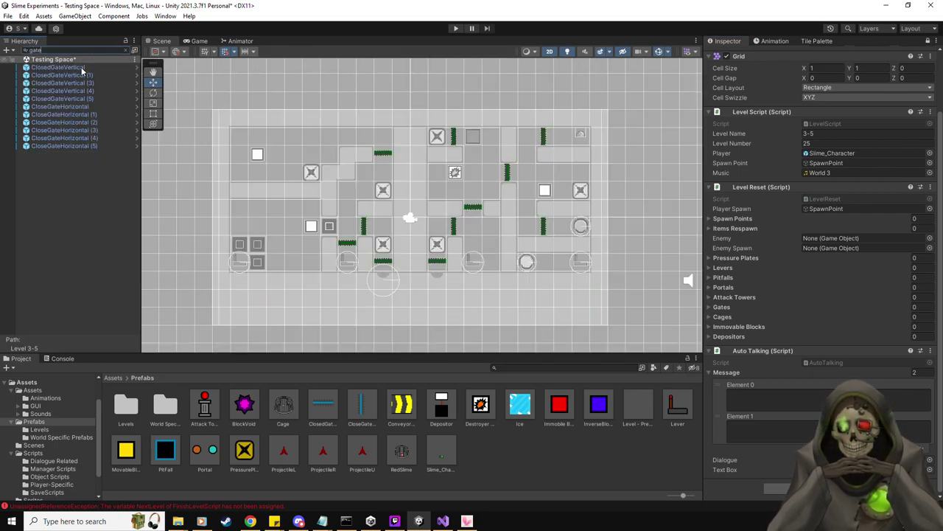
{"action": "left_click", "coordinate": [59, 67]}
{"action": "left_click", "coordinate": [63, 145], "text": "shift"}
{"action": "left_click", "coordinate": [759, 261]}
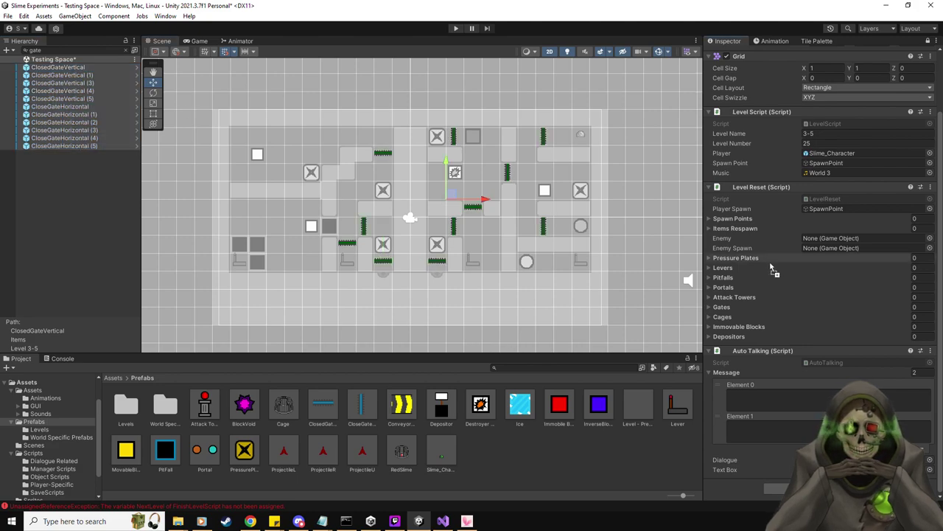
{"action": "left_click_drag", "start_coordinate": [734, 317], "coordinate": [733, 308]}
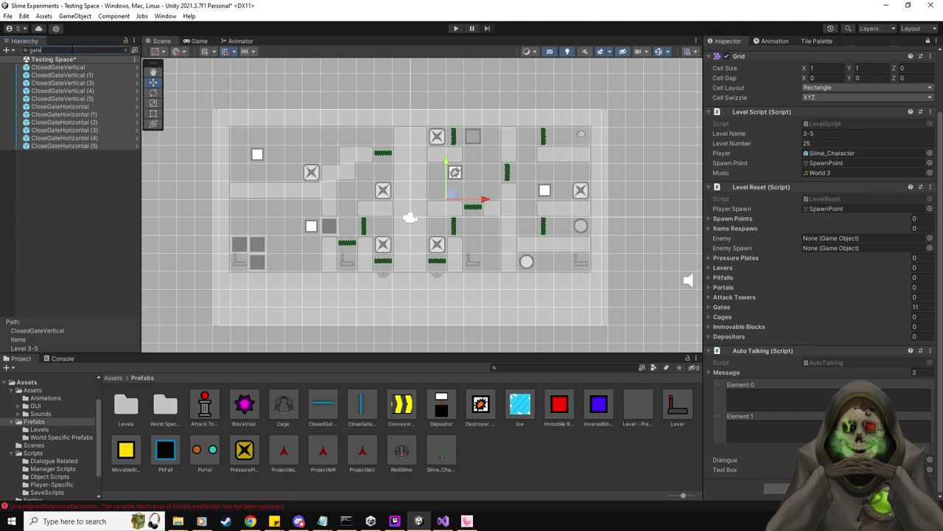
Step: Filter the hierarchy by "pit" and add PitFall through PitFall (3) to the Level Reset script's Pitfalls list
{"action": "left_click", "coordinate": [71, 49]}
{"action": "type", "text": "pit"}
{"action": "left_click", "coordinate": [67, 69]}
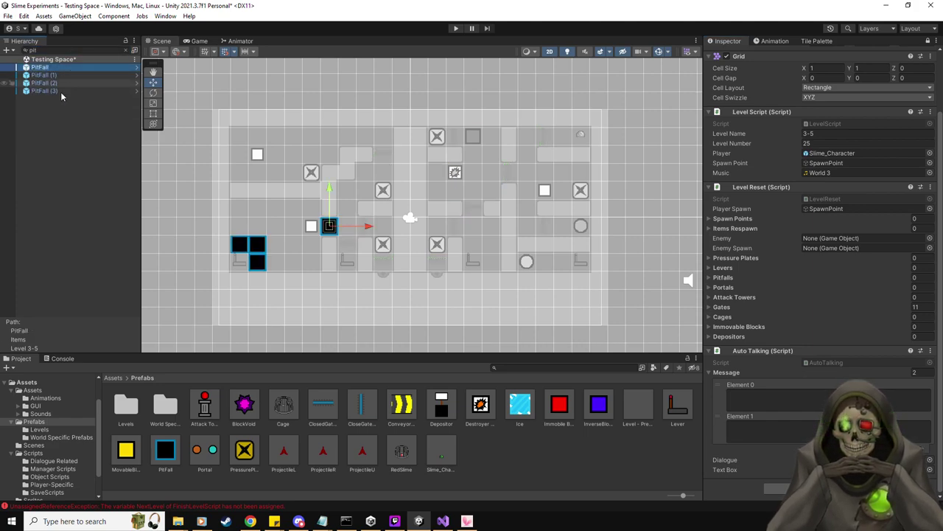
{"action": "left_click", "coordinate": [61, 91], "text": "shift"}
{"action": "left_click_drag", "start_coordinate": [627, 250], "coordinate": [737, 279]}
Step: Filter the hierarchy by "pressure" and add PressurePlate through PressurePlate (5) to the Level Reset script's Pressure Plates list
{"action": "type", "text": "pressure"}
{"action": "left_click", "coordinate": [74, 67]}
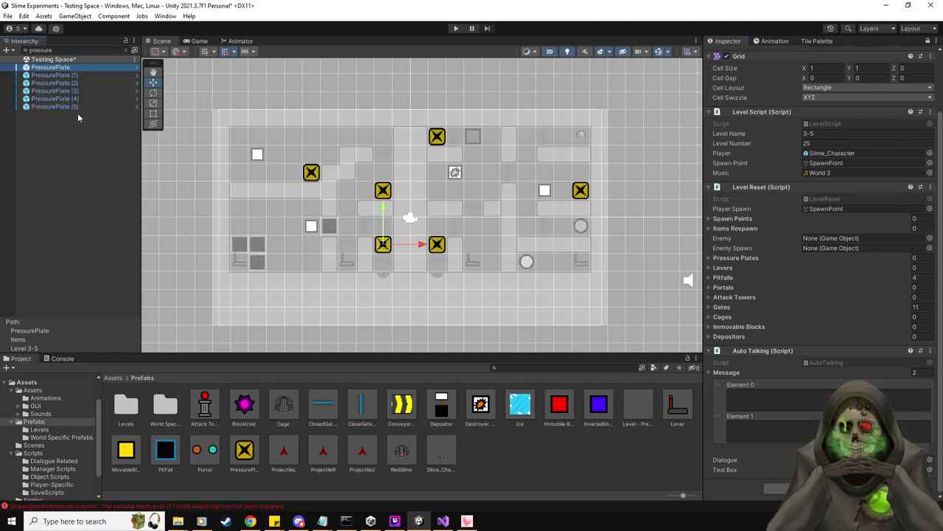
{"action": "left_click", "coordinate": [73, 106], "text": "shift"}
{"action": "left_click_drag", "start_coordinate": [73, 99], "coordinate": [764, 264]}
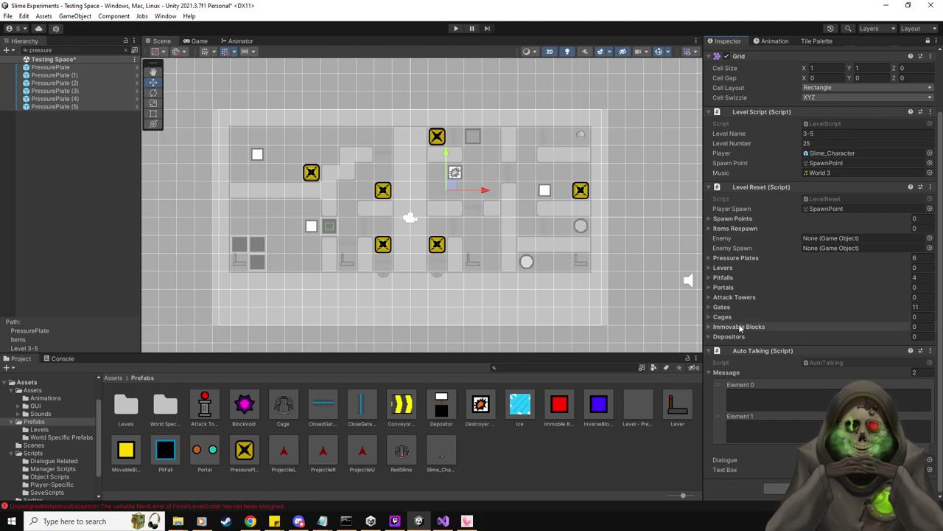
Step: Using hierarchy filters "immo" and "lever", add the Immobile Block to Level Reset's Immovable Blocks list and Lever through Lever (3) to its Levers list
{"action": "left_click", "coordinate": [75, 51]}
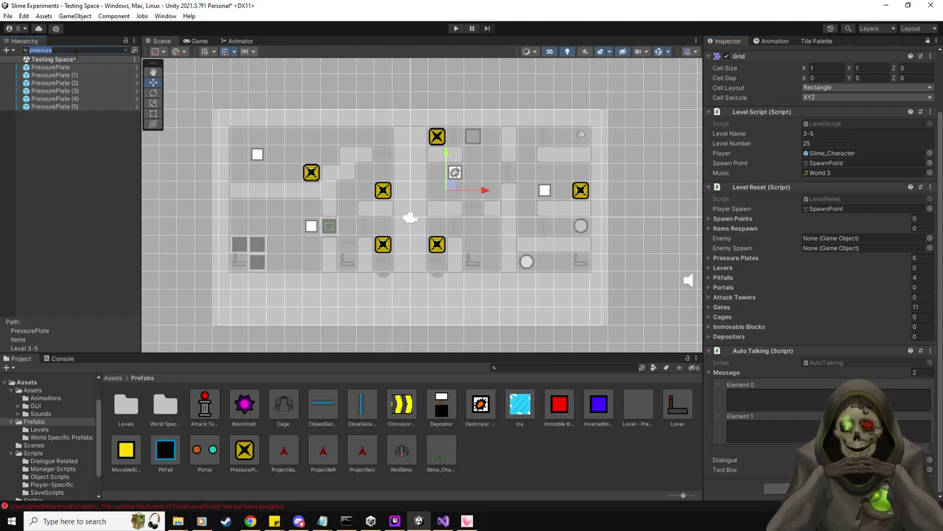
{"action": "key", "text": "BackSpace"}
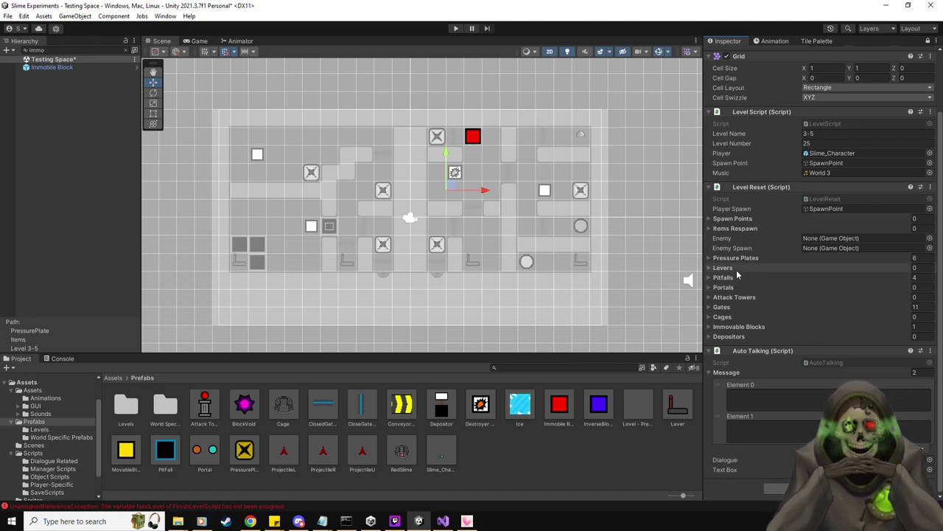
{"action": "left_click", "coordinate": [46, 49]}
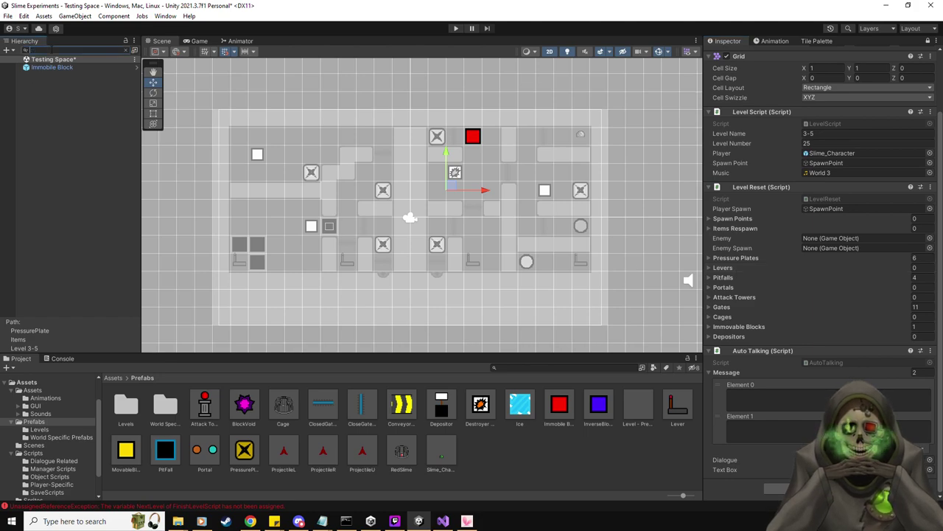
{"action": "key", "text": "Escape"}
{"action": "type", "text": "lever"}
{"action": "left_click", "coordinate": [45, 75]}
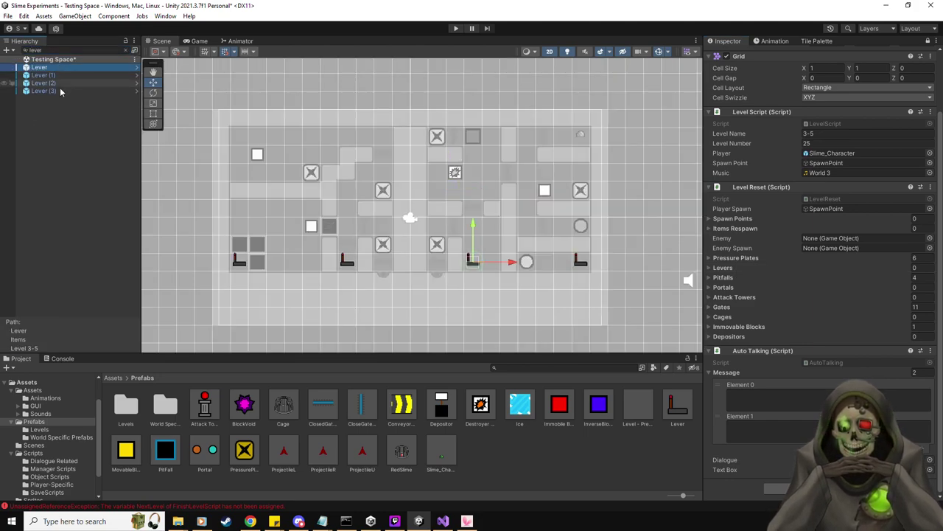
{"action": "key", "text": "ctrl+a"}
{"action": "left_click_drag", "start_coordinate": [47, 70], "coordinate": [732, 269]}
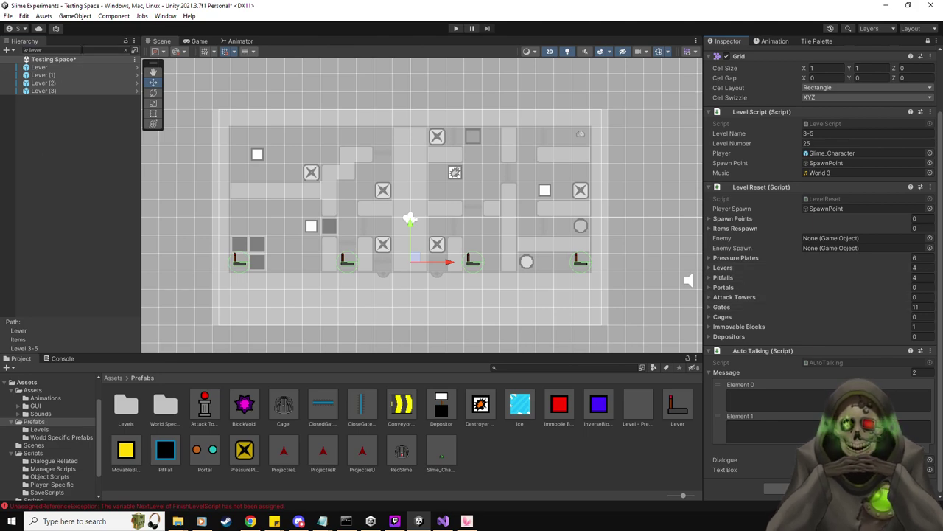
{"action": "key", "text": "BackSpace"}
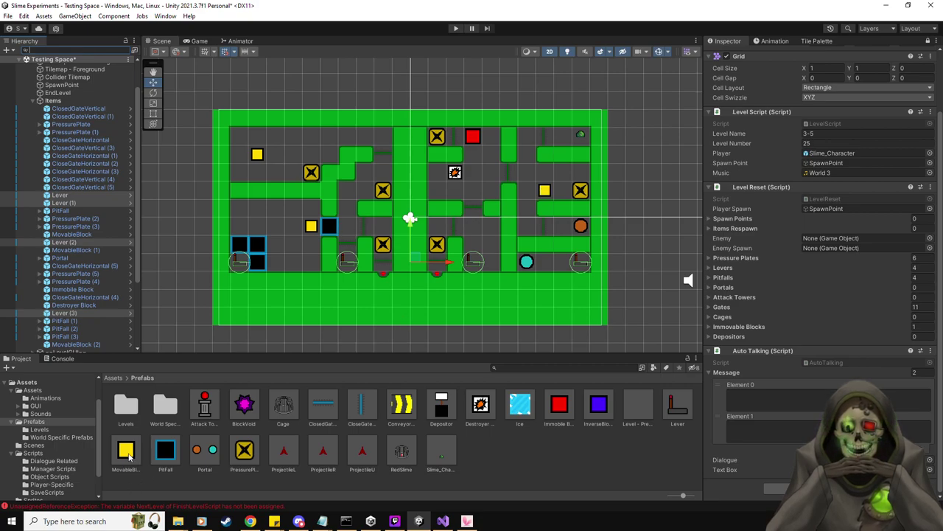
Step: Fill the Level Reset script's Items Respawn list with three MovableBlock prefabs and one Destroyer Block prefab
{"action": "left_click", "coordinate": [922, 228]}
{"action": "type", "text": "1"}
{"action": "key", "text": "BackSpace"}
{"action": "type", "text": "3"}
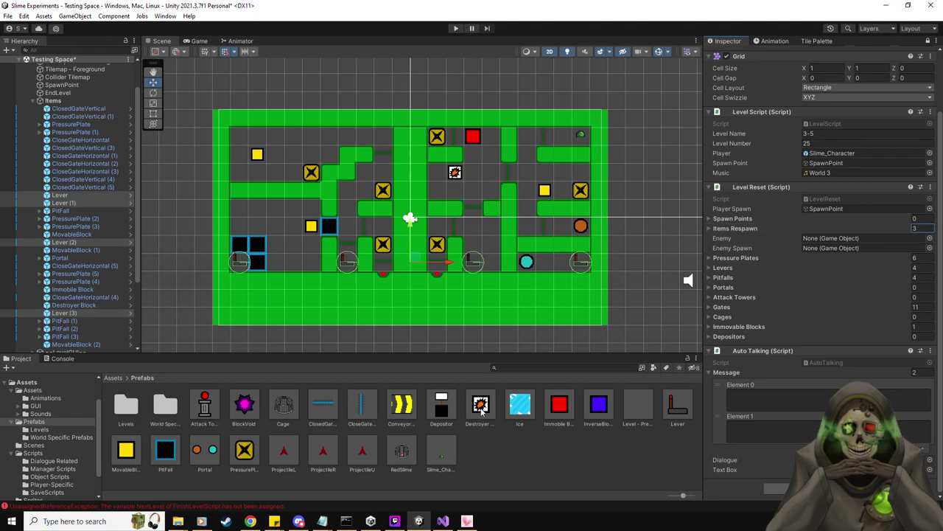
{"action": "left_click_drag", "start_coordinate": [759, 229], "coordinate": [764, 230]}
{"action": "left_click", "coordinate": [710, 228]}
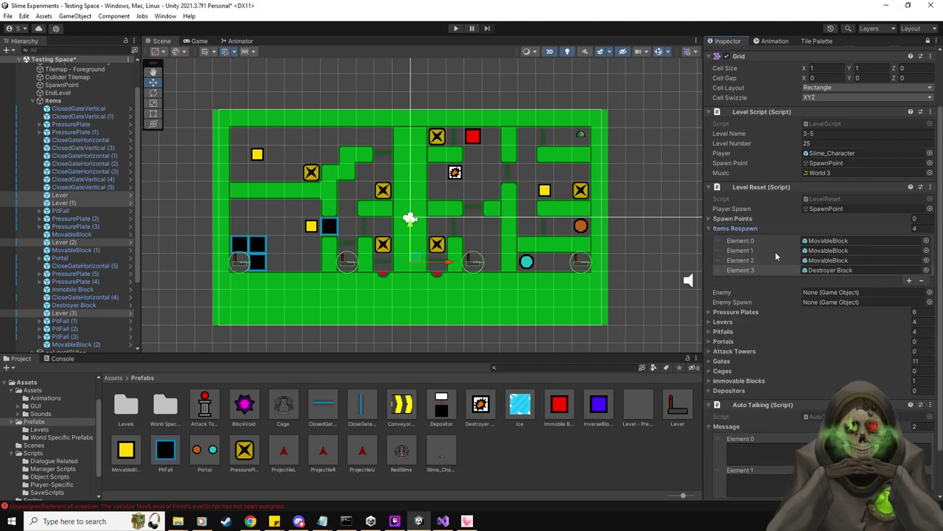
Step: Create an empty child object named BlockSpawn under Items and duplicate it three times
{"action": "left_click", "coordinate": [55, 100]}
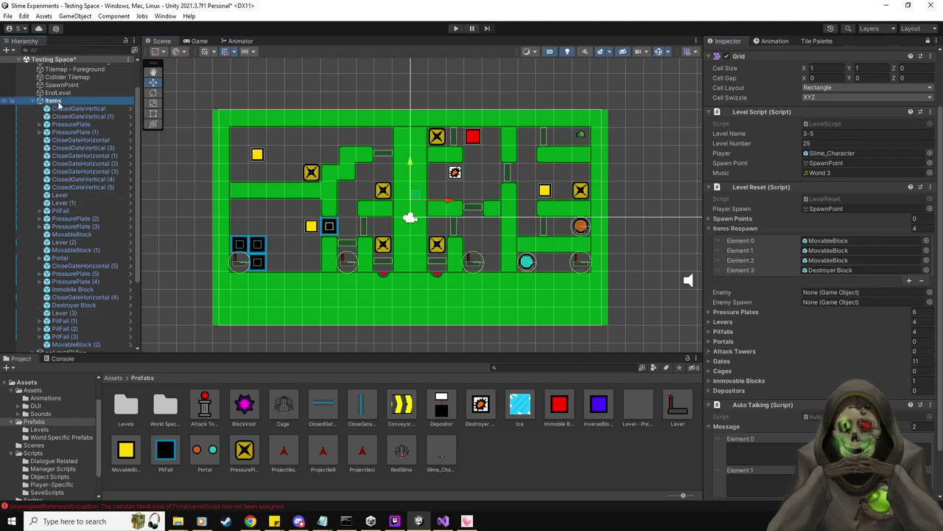
{"action": "right_click", "coordinate": [59, 102]}
{"action": "left_click", "coordinate": [105, 220]}
{"action": "type", "text": "BlockSpa"}
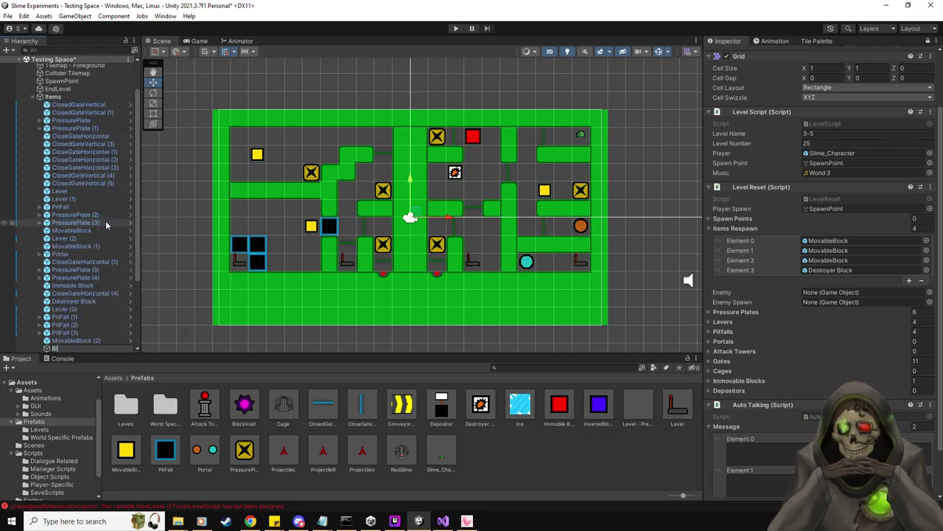
{"action": "type", "text": "wn"}
{"action": "key", "text": "Return"}
{"action": "key", "text": "ctrl+d"}
{"action": "key", "text": "ctrl+d"}
{"action": "key", "text": "ctrl+d"}
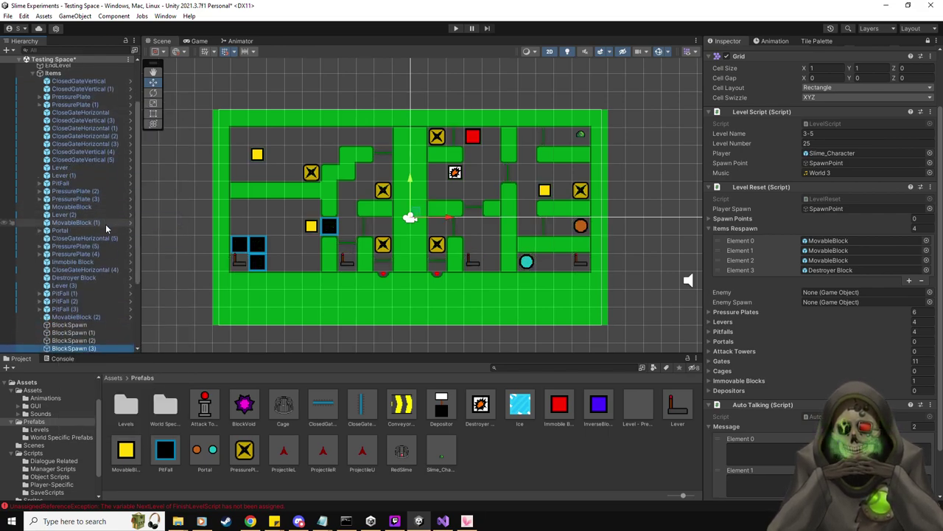
Step: Add BlockSpawn through BlockSpawn (3) to the Level Reset script's Spawn Points list
{"action": "left_click", "coordinate": [69, 324]}
{"action": "left_click", "coordinate": [74, 348], "text": "shift"}
{"action": "left_click_drag", "start_coordinate": [81, 330], "coordinate": [745, 222]}
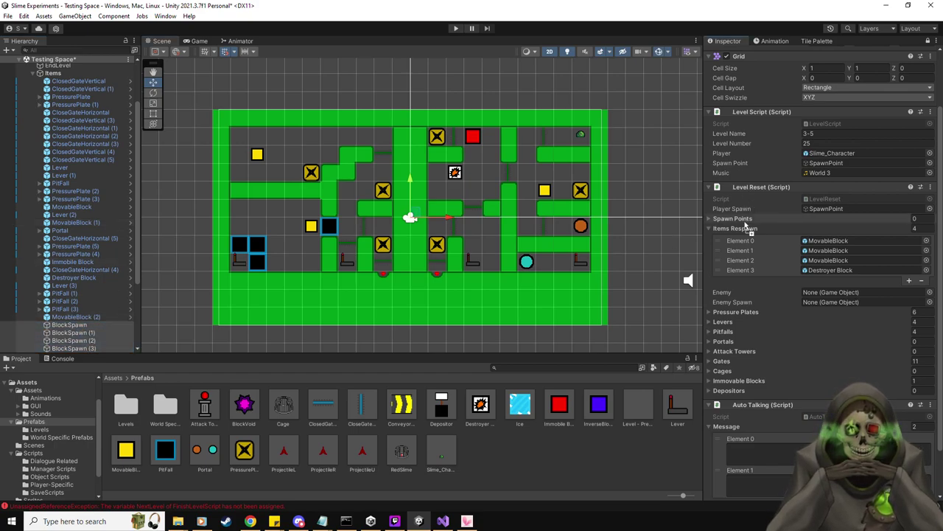
{"action": "left_click_drag", "start_coordinate": [80, 328], "coordinate": [772, 222]}
Step: Position BlockSpawn, (1) and (2) on the three yellow movable blocks and BlockSpawn (3) on the destroyer block
{"action": "left_click", "coordinate": [83, 325]}
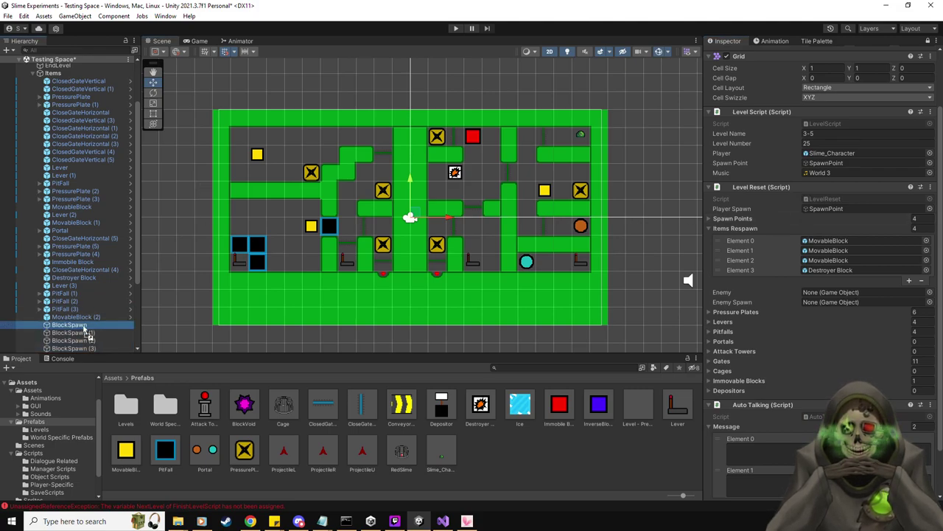
{"action": "left_click_drag", "start_coordinate": [417, 216], "coordinate": [262, 154]}
{"action": "left_click", "coordinate": [87, 332]}
{"action": "left_click_drag", "start_coordinate": [414, 218], "coordinate": [316, 225]}
{"action": "left_click", "coordinate": [74, 341]}
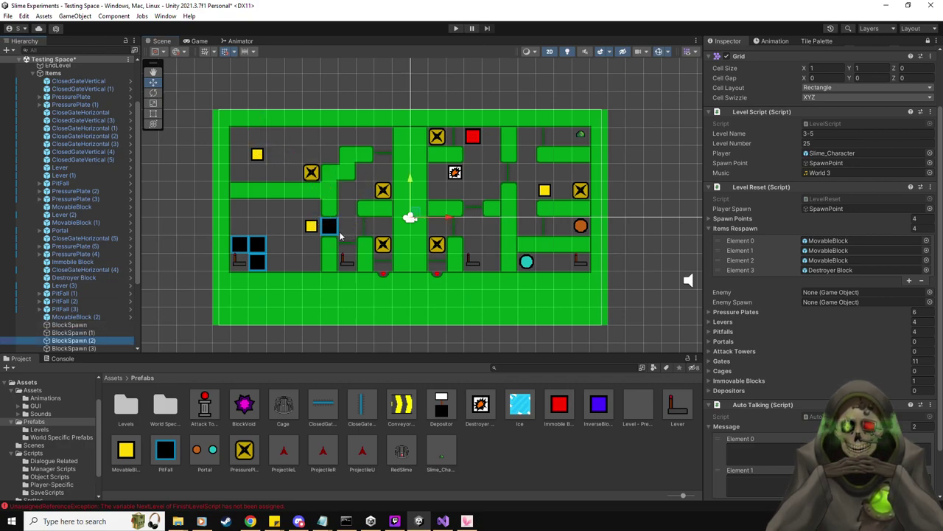
{"action": "left_click_drag", "start_coordinate": [415, 216], "coordinate": [548, 190]}
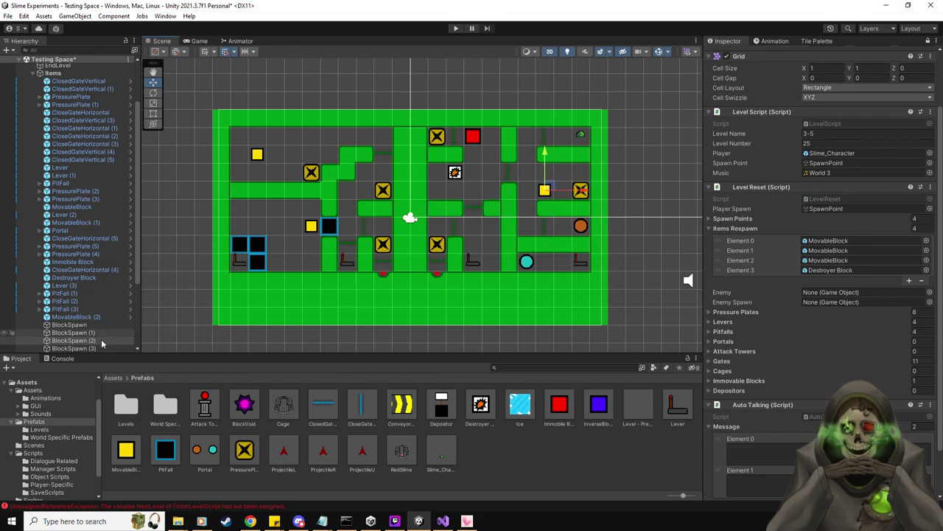
{"action": "left_click", "coordinate": [93, 349]}
{"action": "left_click_drag", "start_coordinate": [411, 216], "coordinate": [454, 172]}
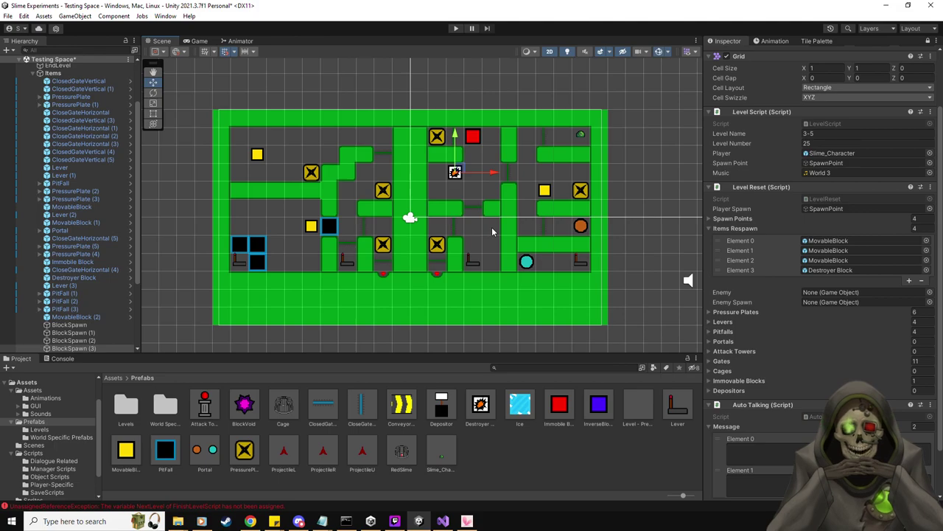
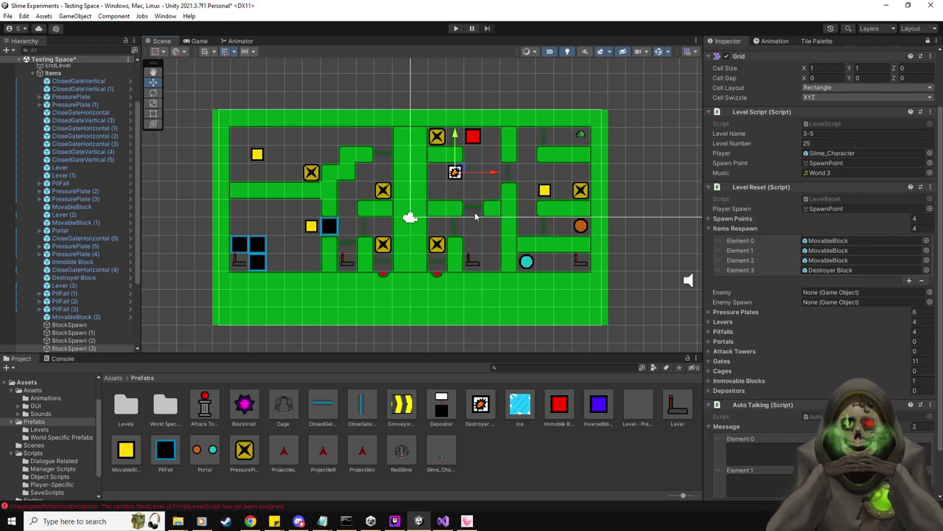
Step: Enter play mode, push the upper yellow block to the right and reset the level while paused
{"action": "left_click", "coordinate": [453, 29]}
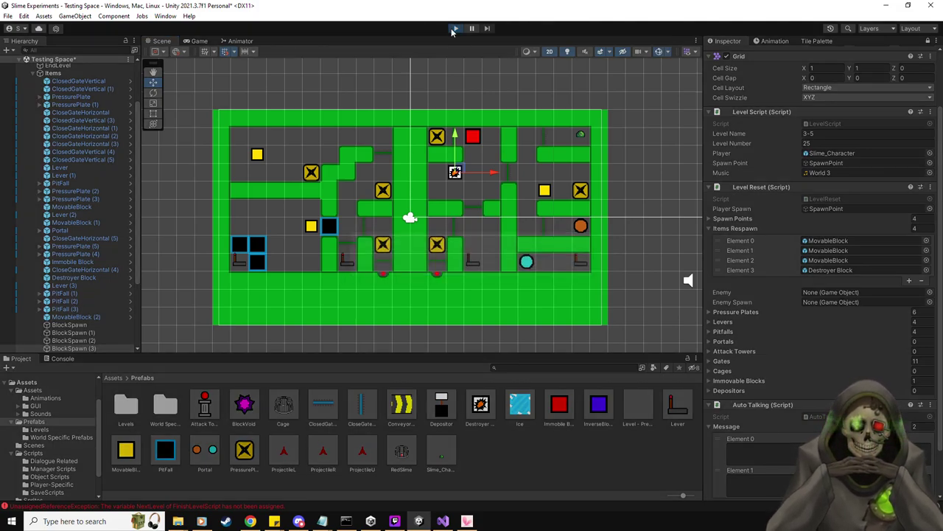
{"action": "key", "text": "Right"}
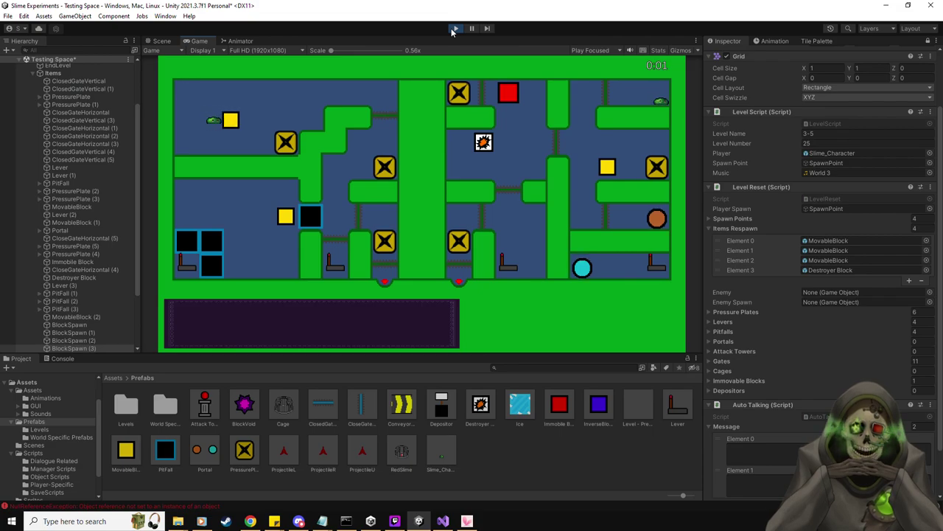
{"action": "key", "text": "Escape"}
{"action": "left_click", "coordinate": [444, 177]}
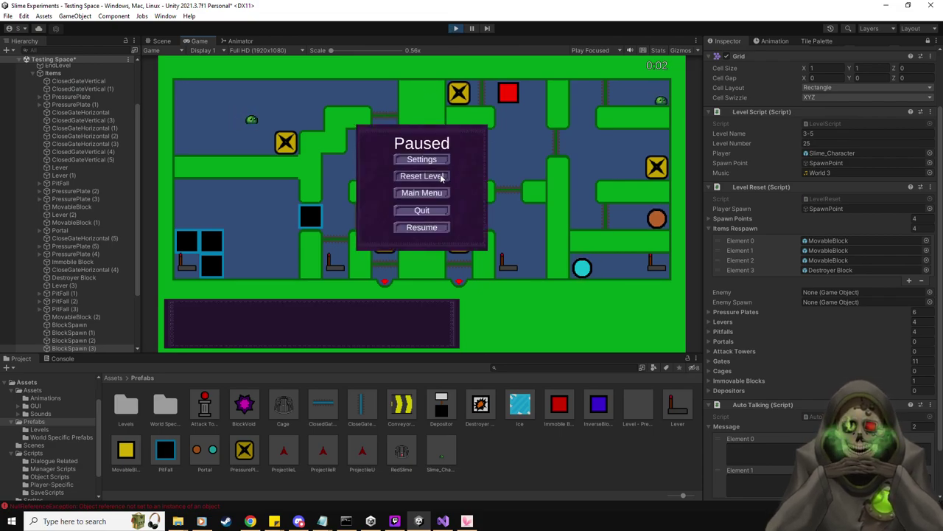
Step: Open the LeverScript objToChange error from the console and exit play mode
{"action": "left_click", "coordinate": [65, 359]}
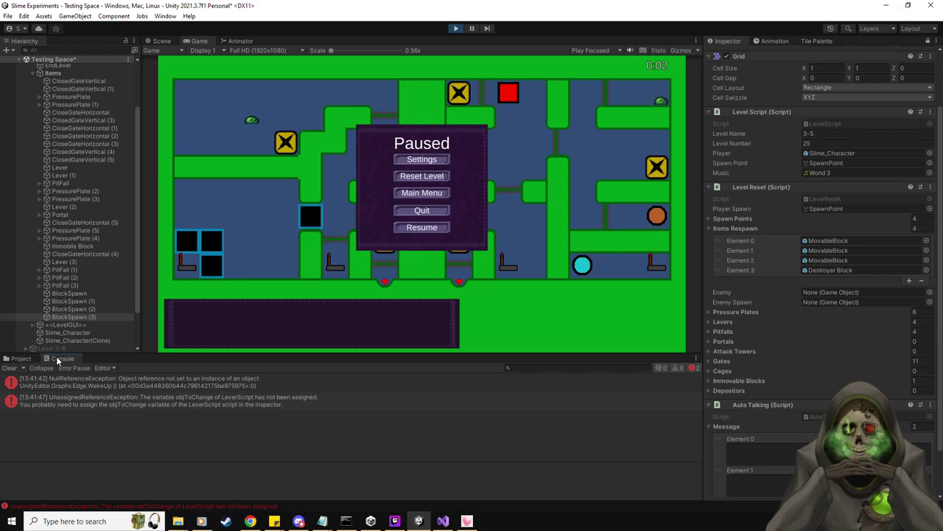
{"action": "left_click", "coordinate": [130, 405]}
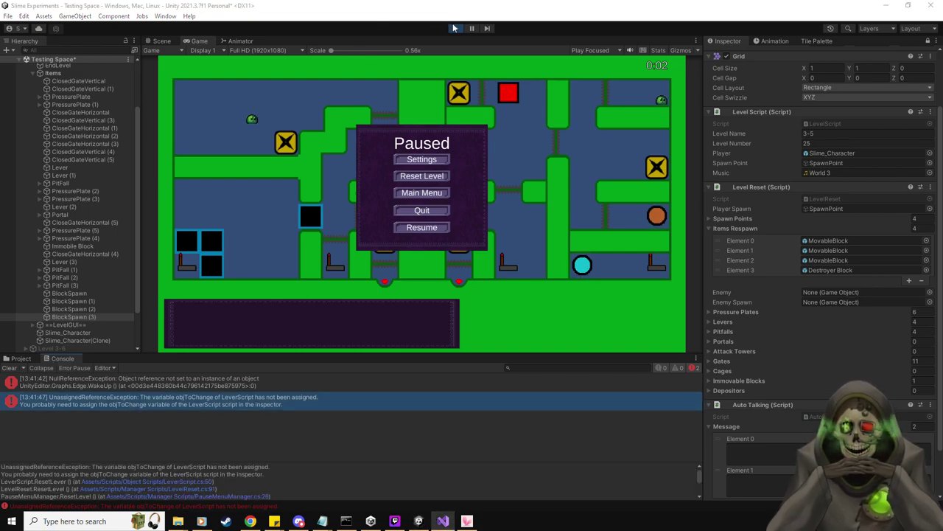
{"action": "key", "text": "ctrl+p"}
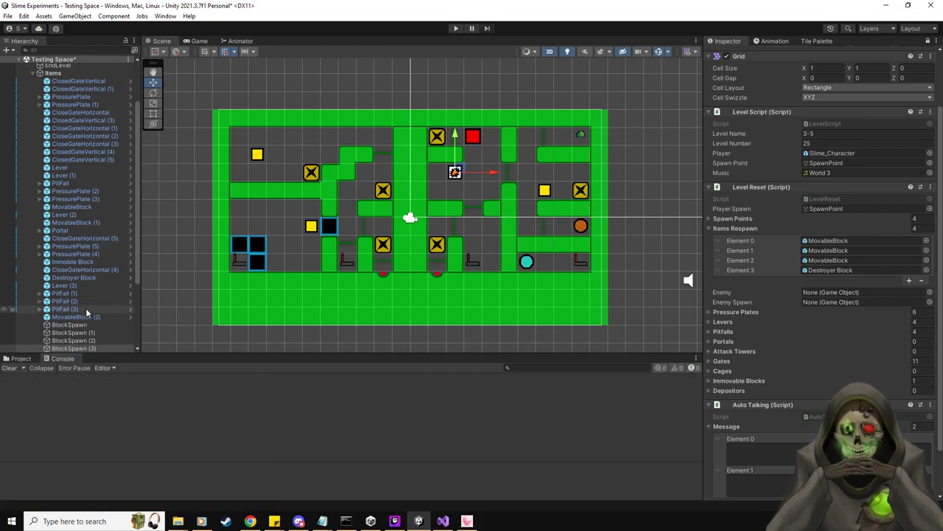
Step: Enable Multi Objs in the Lever Script of the first Lever
{"action": "left_click", "coordinate": [86, 277]}
{"action": "key", "text": "Up"}
{"action": "key", "text": "Up"}
{"action": "key", "text": "Up"}
{"action": "key", "text": "Up"}
{"action": "key", "text": "Up"}
{"action": "key", "text": "Up"}
{"action": "key", "text": "Up"}
{"action": "key", "text": "Up"}
{"action": "key", "text": "Up"}
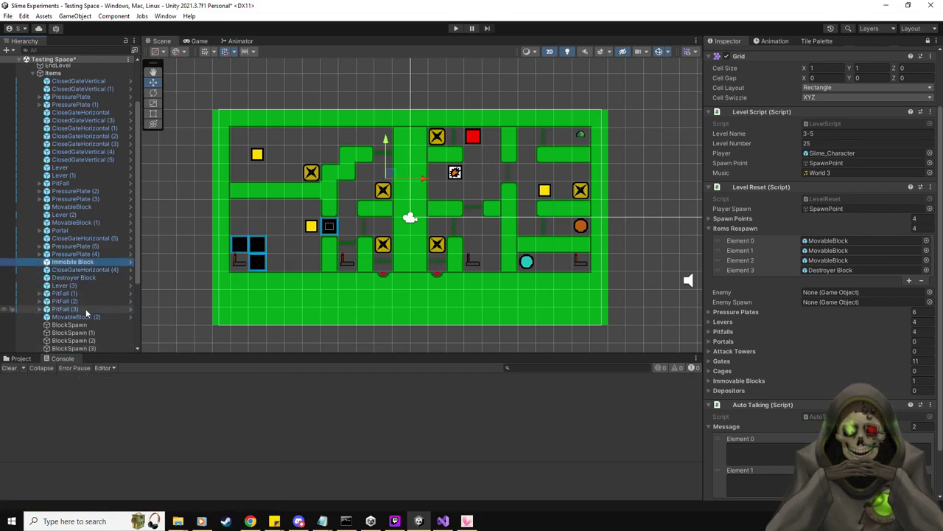
{"action": "key", "text": "Up"}
{"action": "key", "text": "Up"}
{"action": "key", "text": "Up"}
{"action": "key", "text": "Up"}
{"action": "key", "text": "Up"}
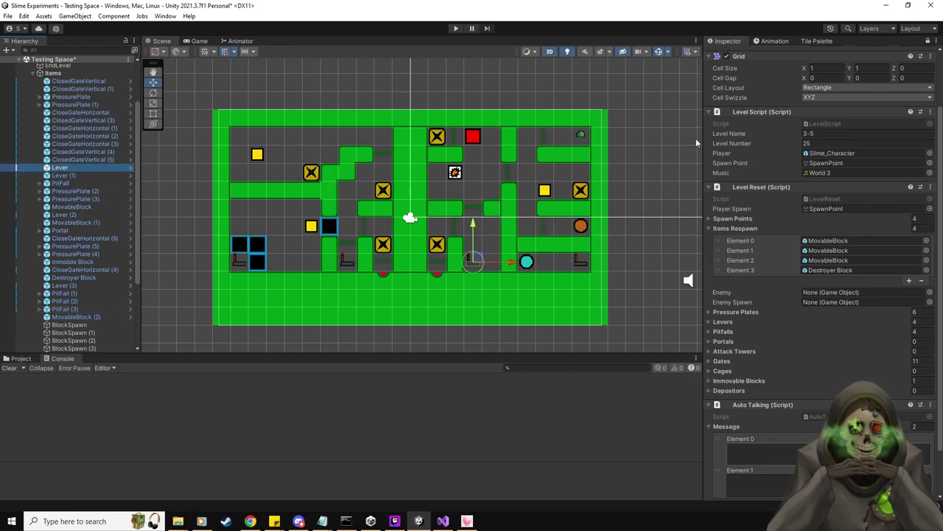
{"action": "scroll", "coordinate": [803, 372], "scroll_direction": "down", "scroll_amount": 3}
{"action": "scroll", "coordinate": [803, 372], "scroll_direction": "down", "scroll_amount": 2}
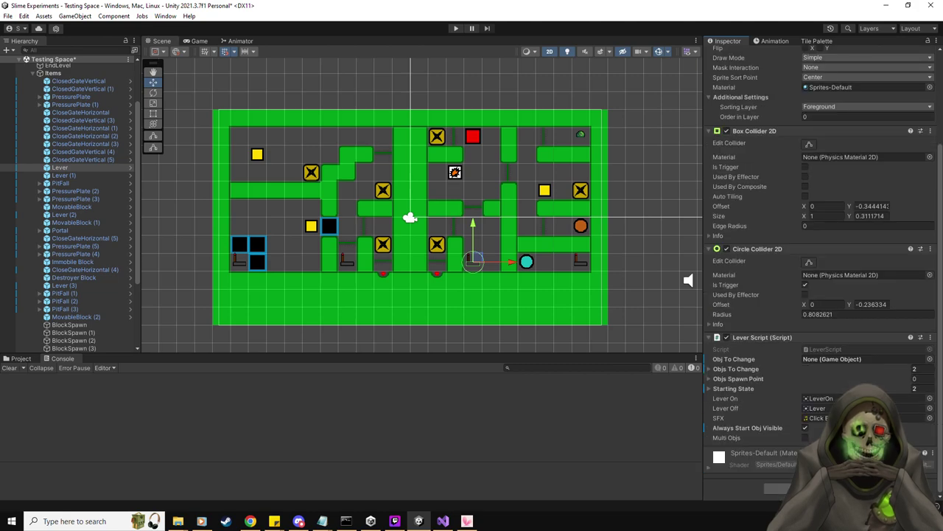
{"action": "left_click", "coordinate": [805, 437]}
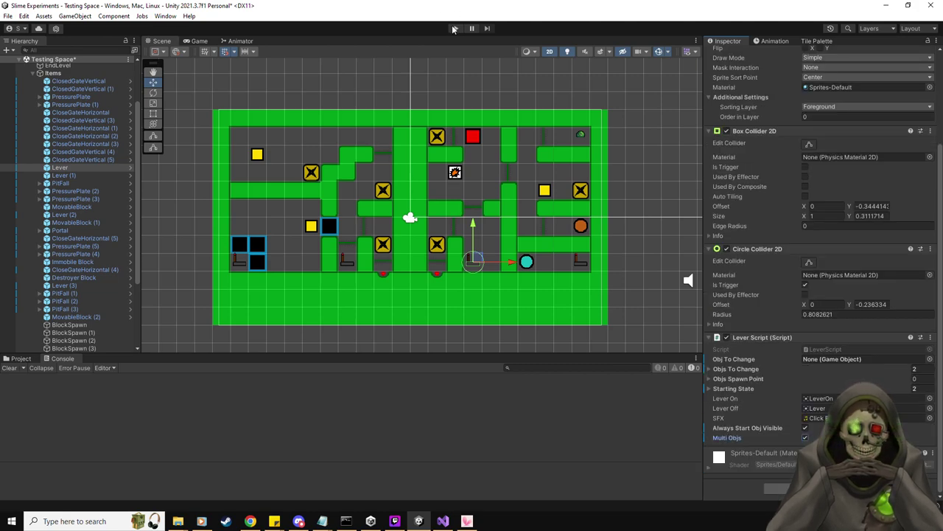
Step: Play the level again, push the upper yellow block and retest the level reset while paused
{"action": "left_click", "coordinate": [455, 28]}
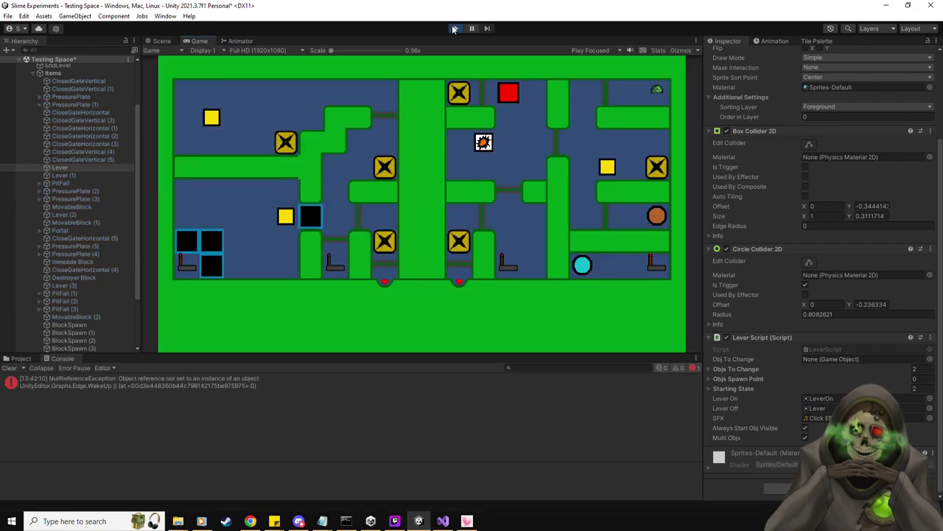
{"action": "key", "text": "d"}
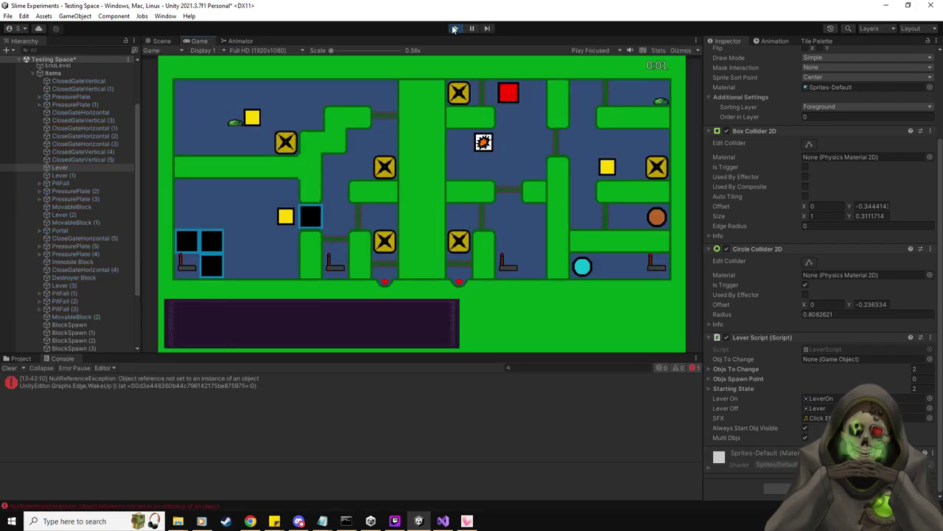
{"action": "key", "text": "Escape"}
{"action": "left_click", "coordinate": [420, 175]}
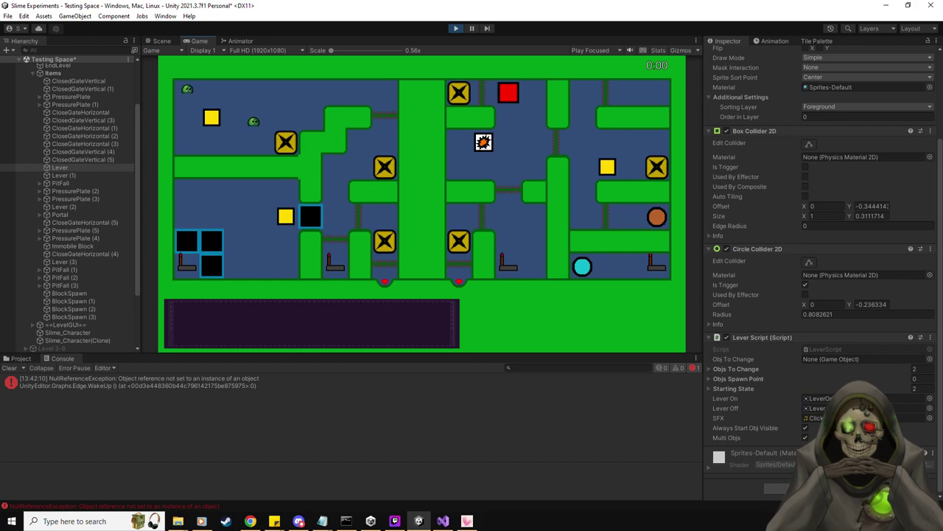
Step: Move the slimes through the upper area of the reset level and exit play mode
{"action": "key", "text": "d"}
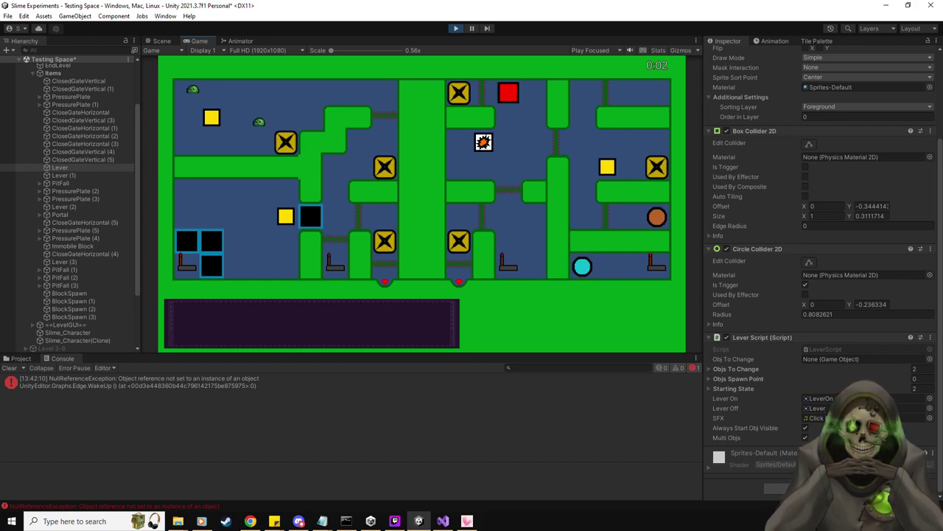
{"action": "key", "text": "w"}
{"action": "key", "text": "d"}
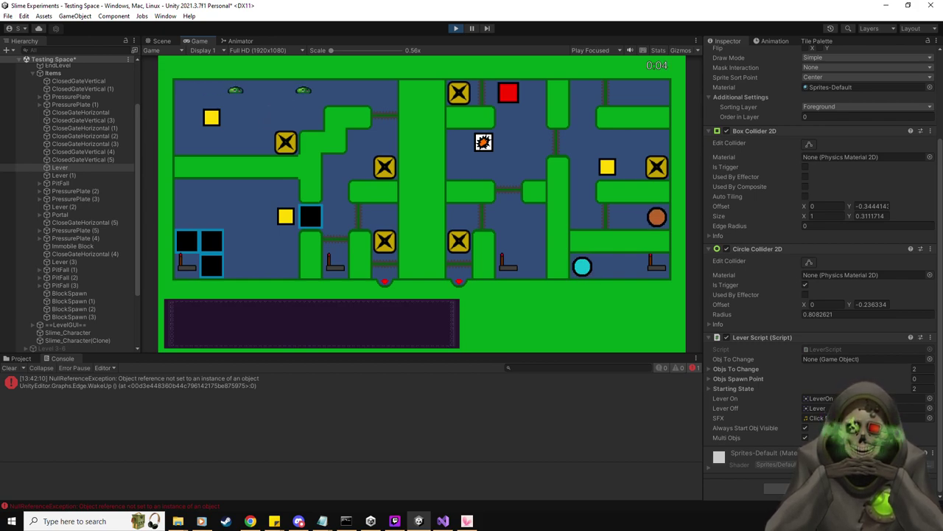
{"action": "key", "text": "s"}
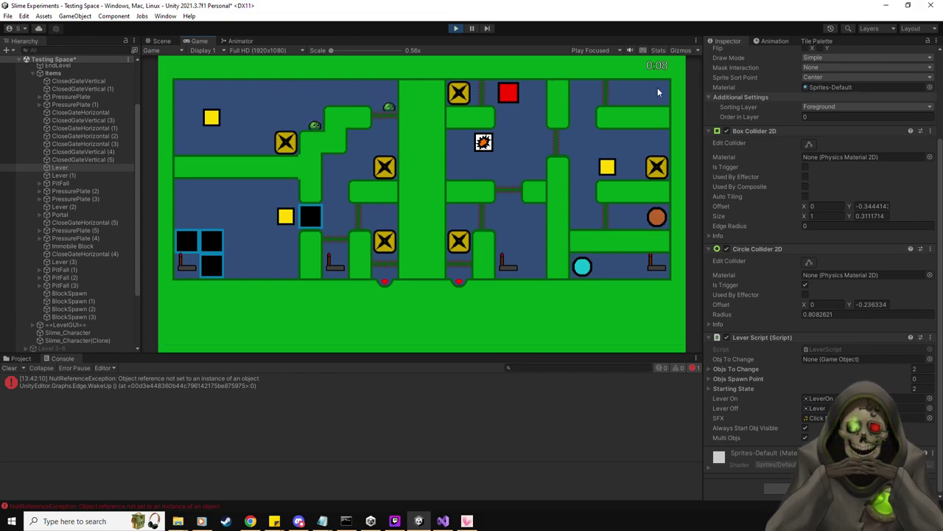
{"action": "key", "text": "Escape"}
{"action": "left_click", "coordinate": [456, 28]}
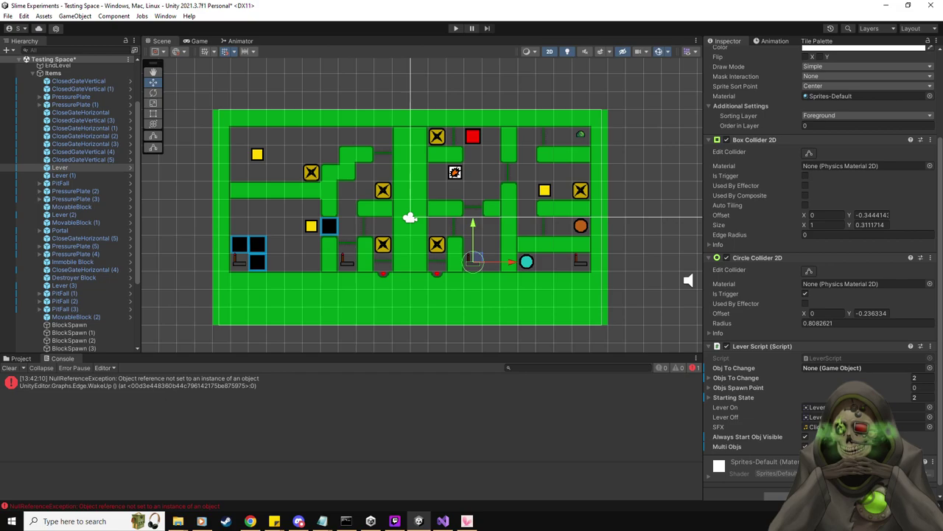
Step: Switch to Visual Studio and add a serialized GameObject field named extraSlime below Depositors in LevelReset.cs
{"action": "key", "text": "alt+Tab"}
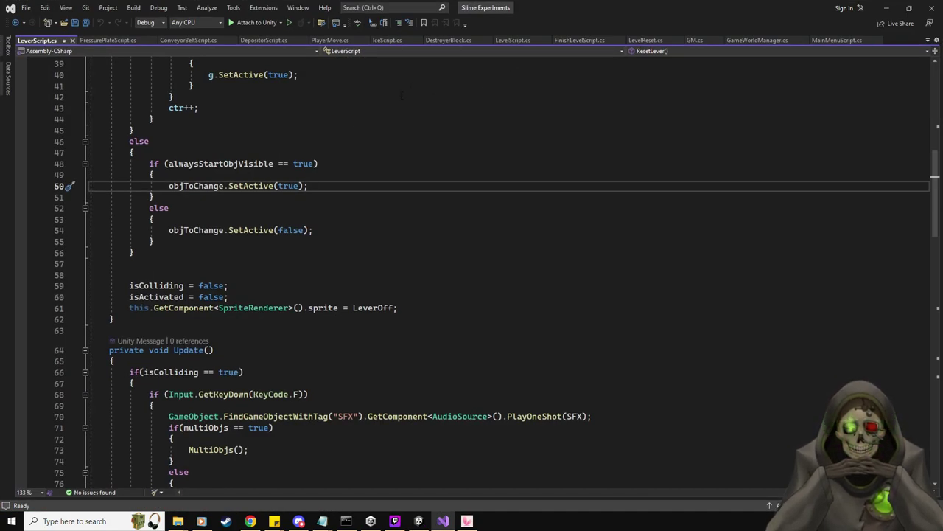
{"action": "left_click", "coordinate": [644, 41]}
{"action": "scroll", "coordinate": [359, 224], "scroll_direction": "up", "scroll_amount": 20}
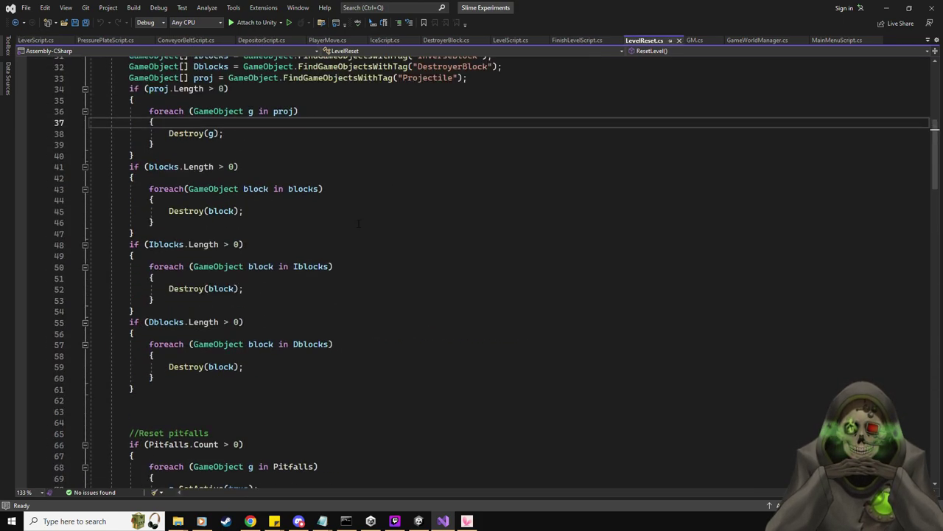
{"action": "scroll", "coordinate": [359, 224], "scroll_direction": "up", "scroll_amount": 10}
{"action": "left_click", "coordinate": [366, 283]}
{"action": "key", "text": "Return"}
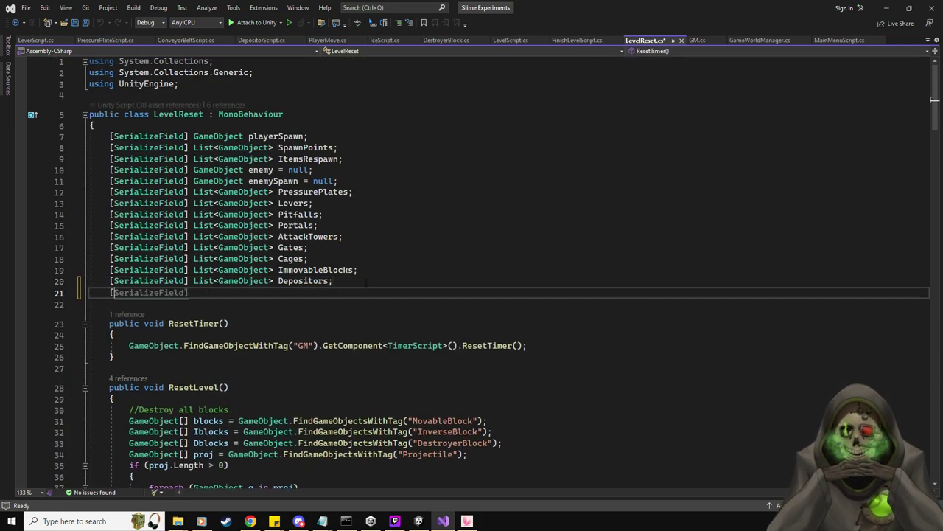
{"action": "type", "text": "[Ser"}
{"action": "key", "text": "Tab"}
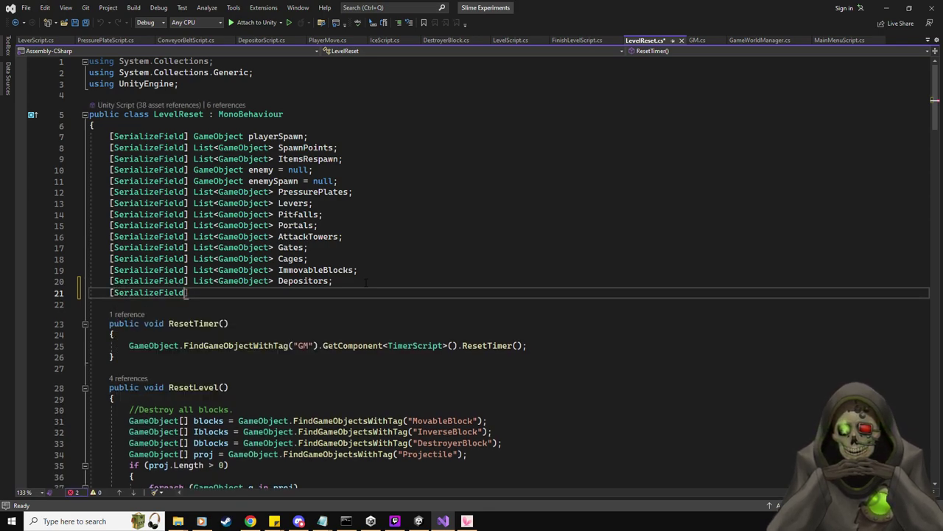
{"action": "type", "text": "Game"}
{"action": "key", "text": "Tab"}
{"action": "type", "text": "extr"}
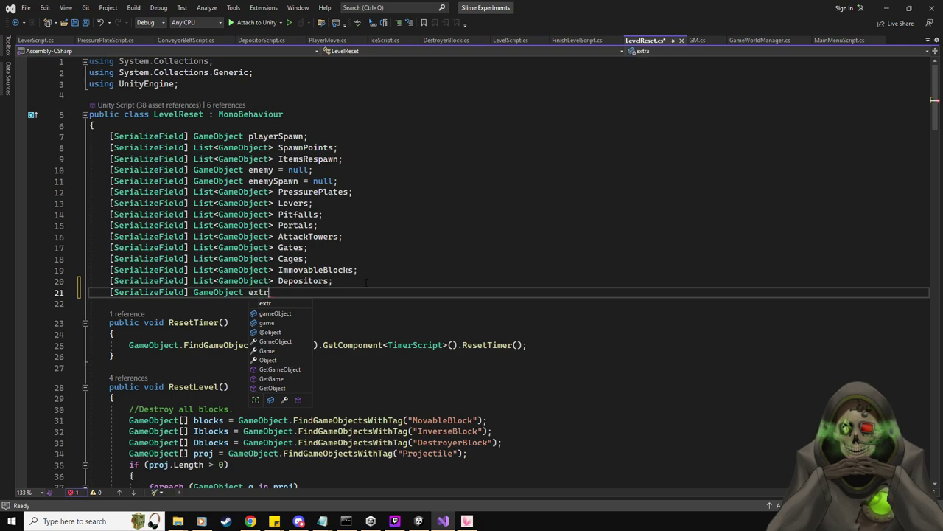
{"action": "type", "text": "aSlime;"}
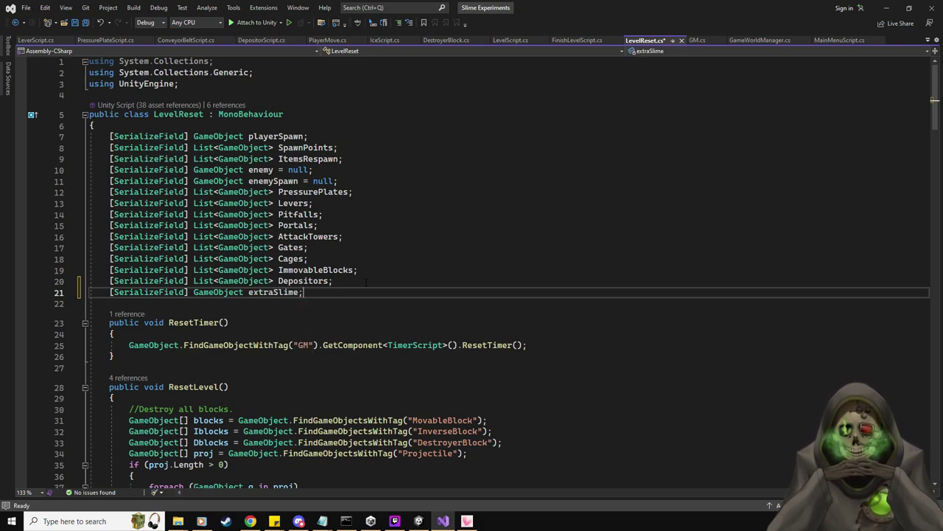
Step: Duplicate the extraSlime field as extraSlimeSpawn on the line below and save LevelReset.cs
{"action": "key", "text": "shift+Home"}
{"action": "key", "text": "ctrl+c"}
{"action": "key", "text": "End"}
{"action": "key", "text": "Return"}
{"action": "key", "text": "ctrl+v"}
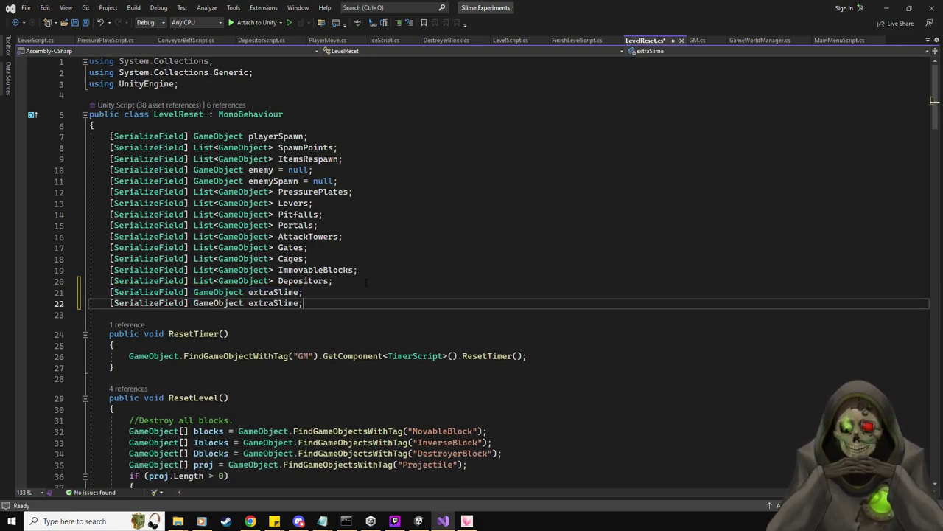
{"action": "type", "text": "Spawn"}
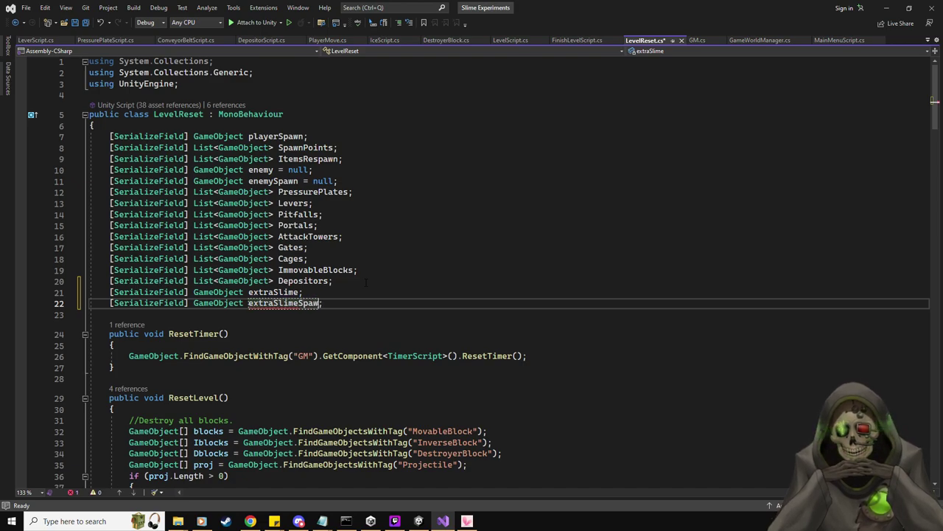
{"action": "key", "text": "ctrl+s"}
Step: Switch to Unity and set the tag of the level's Slime_Character to Untagged
{"action": "key", "text": "alt+Tab"}
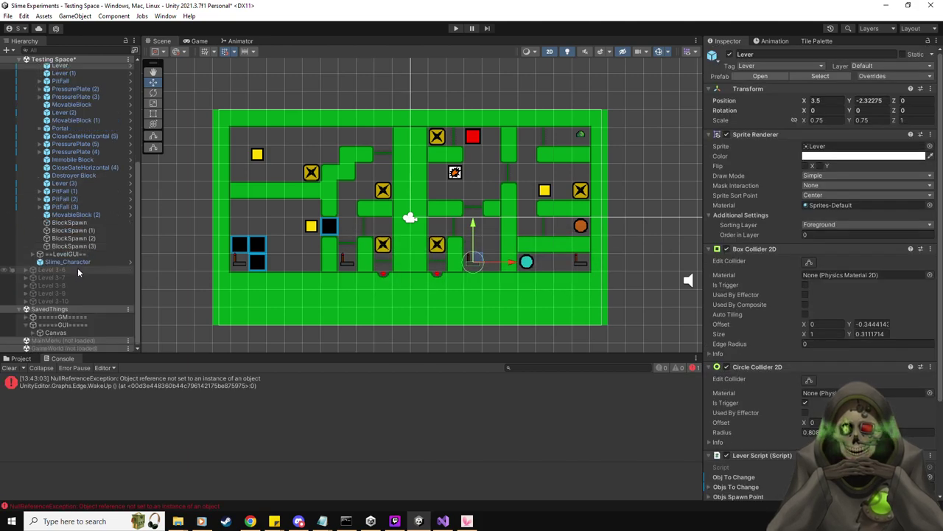
{"action": "left_click", "coordinate": [78, 263]}
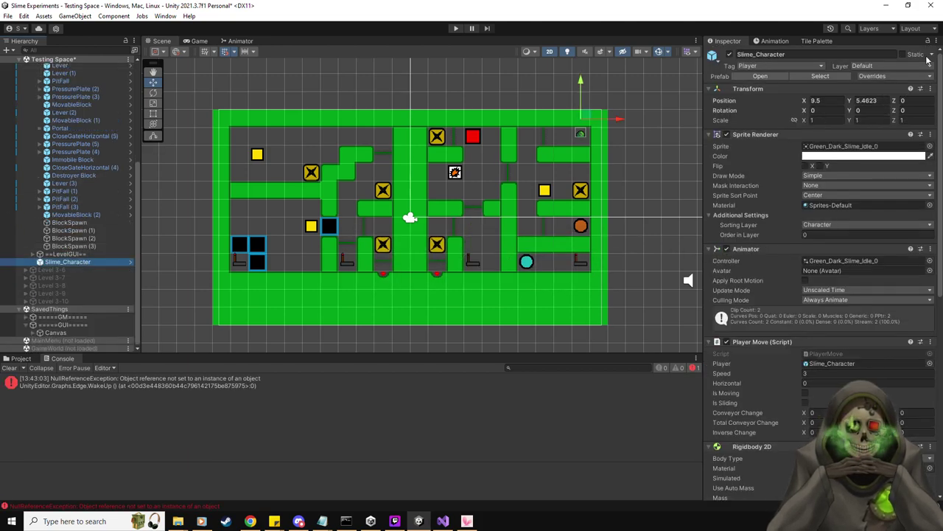
{"action": "left_click", "coordinate": [766, 66]}
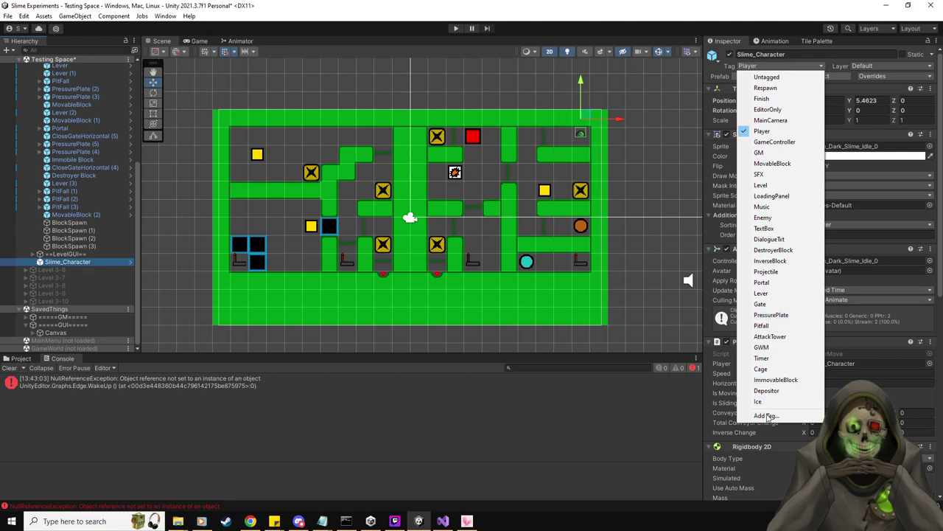
{"action": "left_click", "coordinate": [775, 77]}
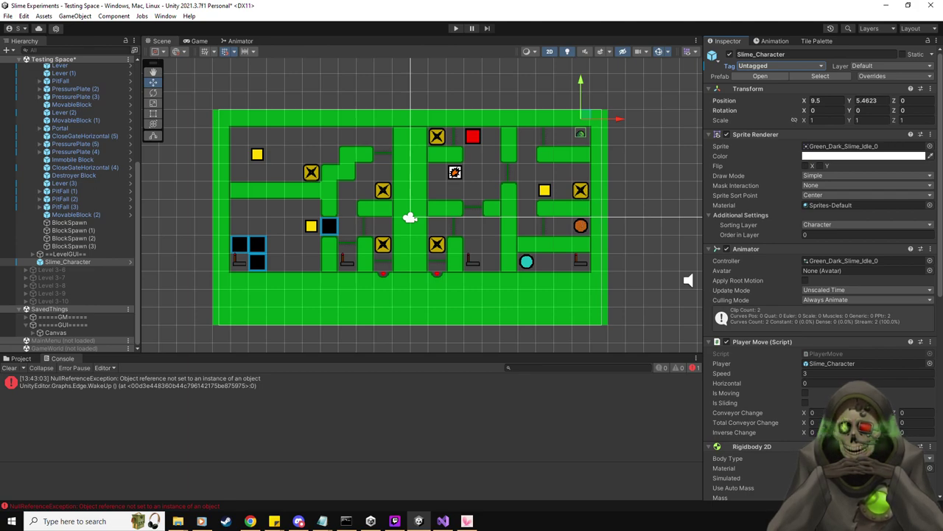
Step: Switch to Visual Studio and check which tag the trigger enter and exit methods in LeverScript.cs compare against
{"action": "key", "text": "alt+Tab"}
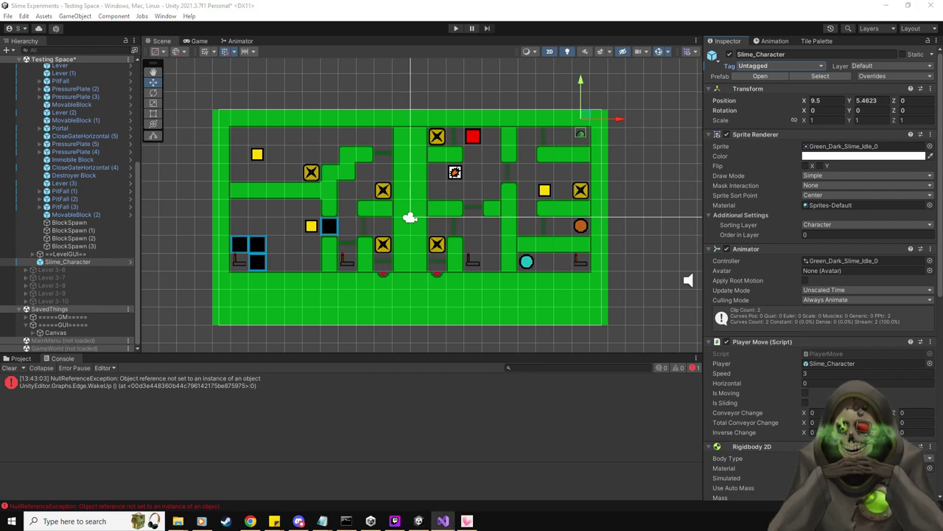
{"action": "scroll", "coordinate": [376, 298], "scroll_direction": "up", "scroll_amount": 10}
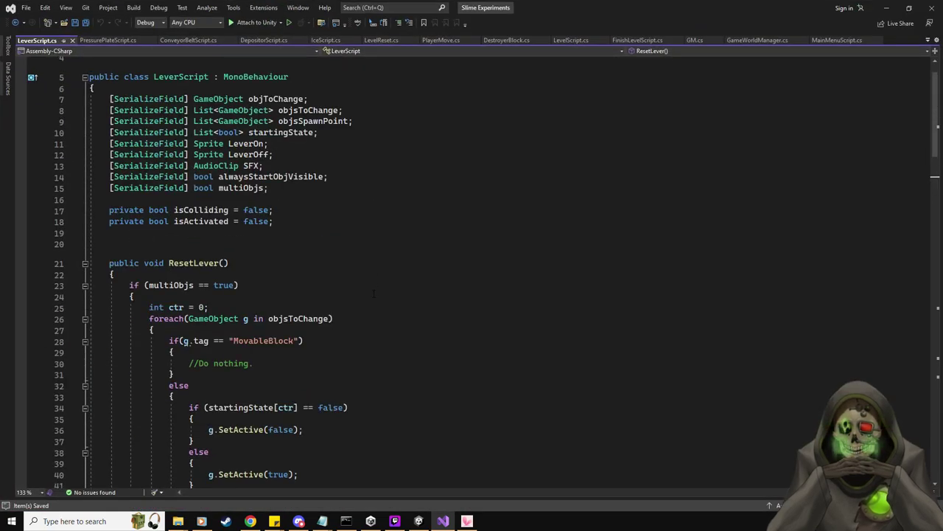
{"action": "scroll", "coordinate": [374, 293], "scroll_direction": "down", "scroll_amount": 16}
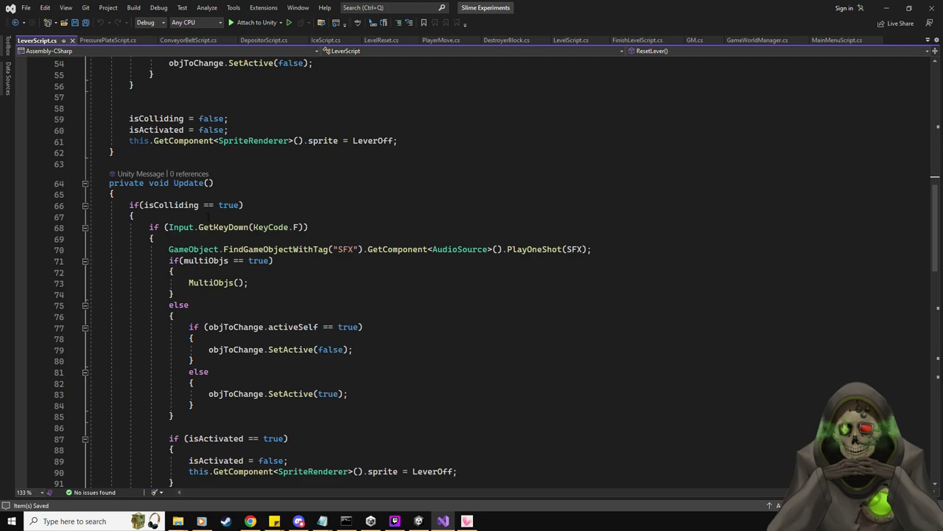
{"action": "scroll", "coordinate": [497, 273], "scroll_direction": "down", "scroll_amount": 14}
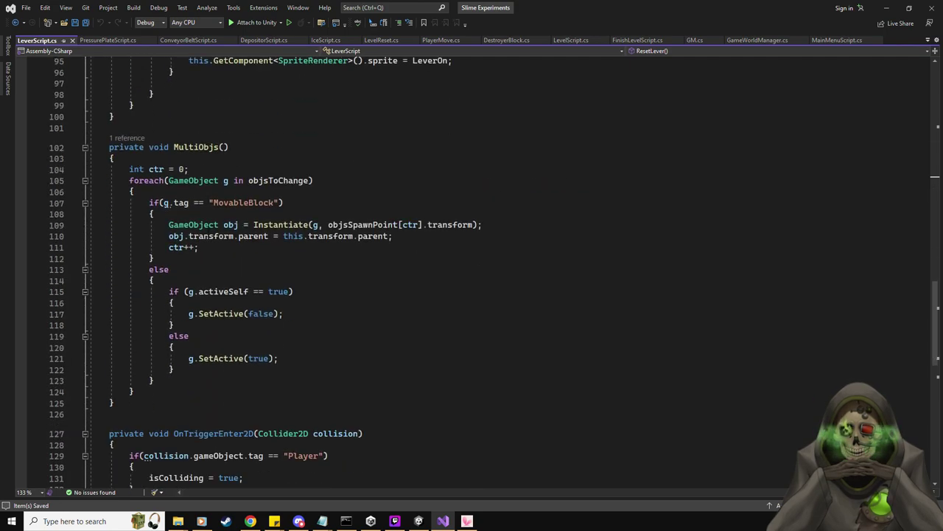
{"action": "scroll", "coordinate": [313, 292], "scroll_direction": "down", "scroll_amount": 5}
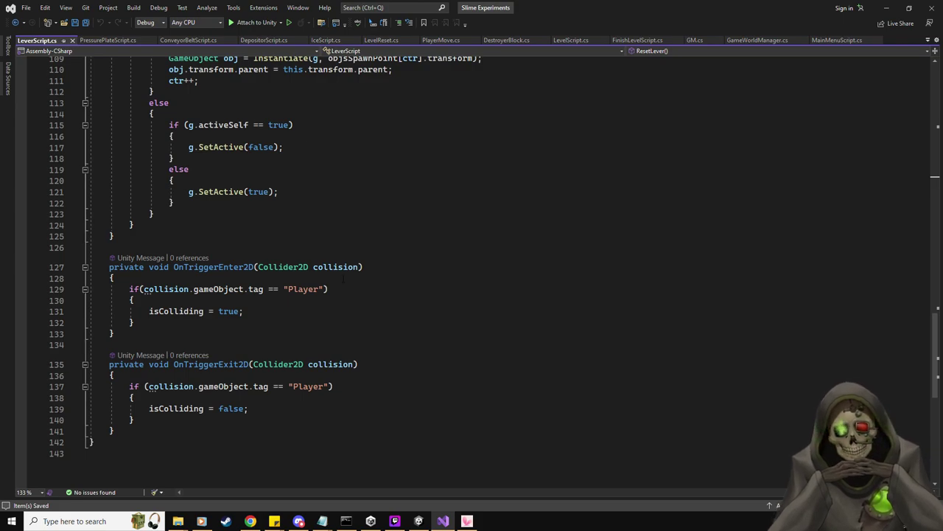
Step: Switch back to Unity and create a new tag named ExtraPlayer
{"action": "key", "text": "alt+Tab"}
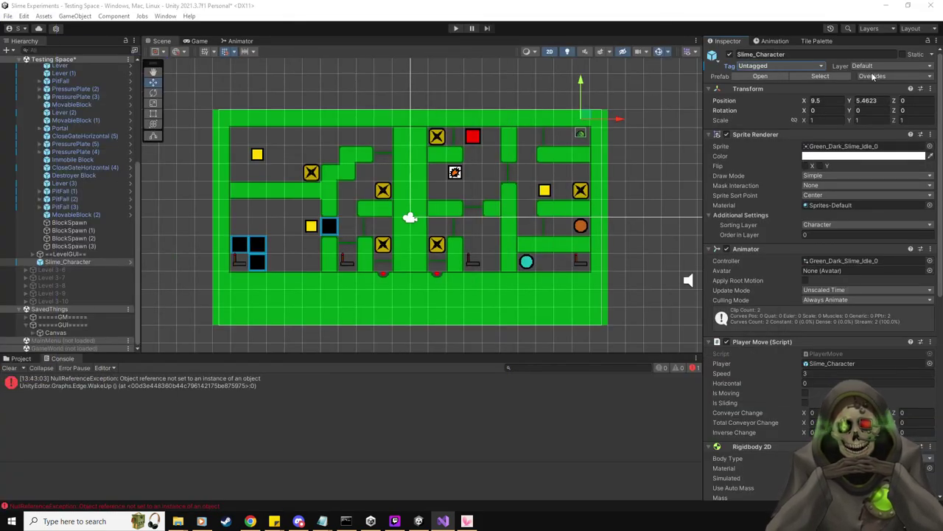
{"action": "left_click", "coordinate": [815, 66]}
{"action": "left_click", "coordinate": [766, 416]}
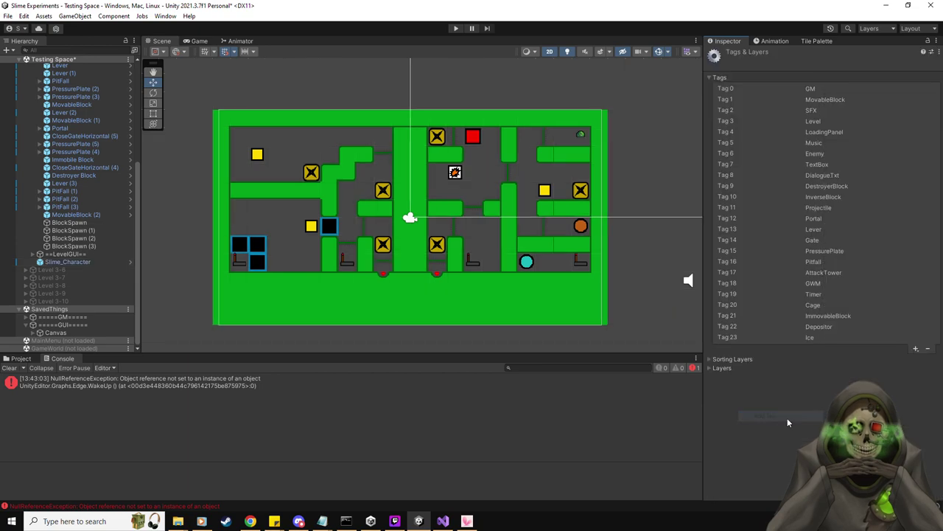
{"action": "left_click", "coordinate": [917, 348]}
{"action": "type", "text": "ExtraPlayer"}
{"action": "key", "text": "Return"}
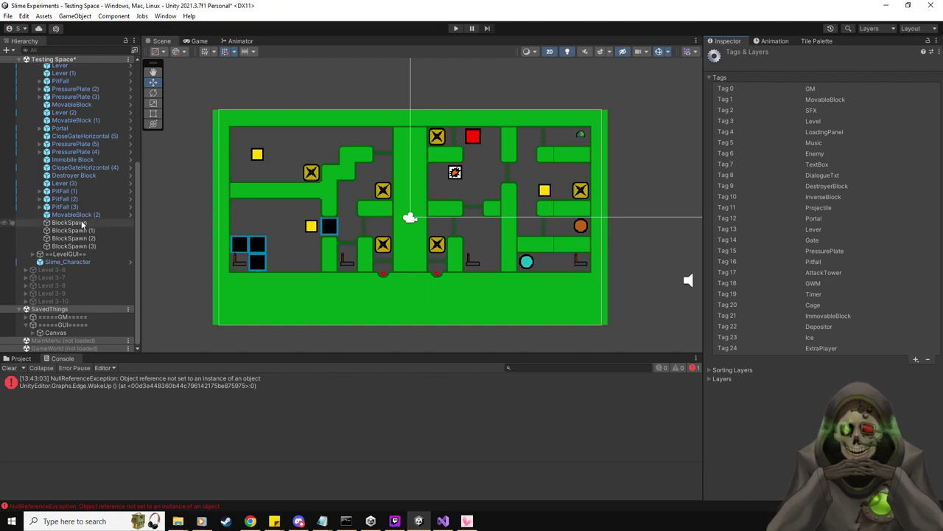
Step: Assign the ExtraPlayer tag to the level's Slime_Character
{"action": "left_click", "coordinate": [74, 261]}
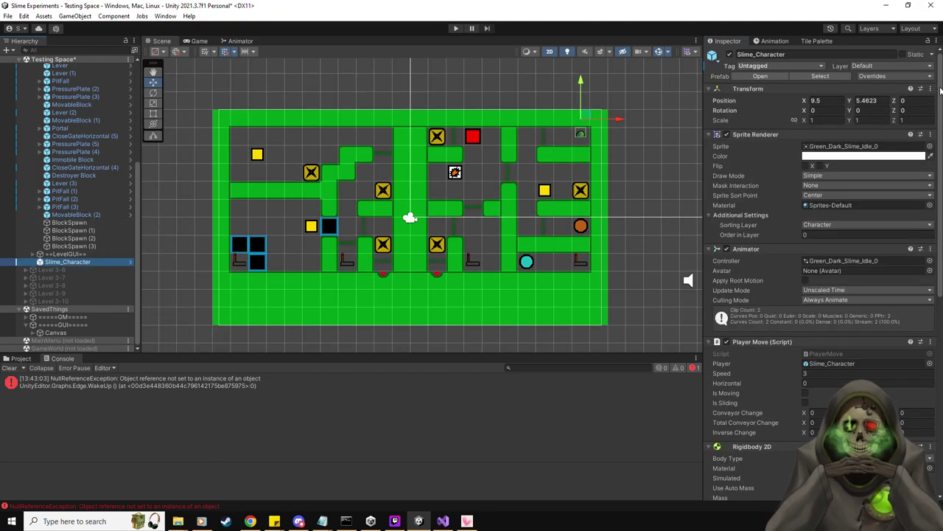
{"action": "left_click", "coordinate": [773, 67]}
{"action": "left_click", "coordinate": [759, 413]}
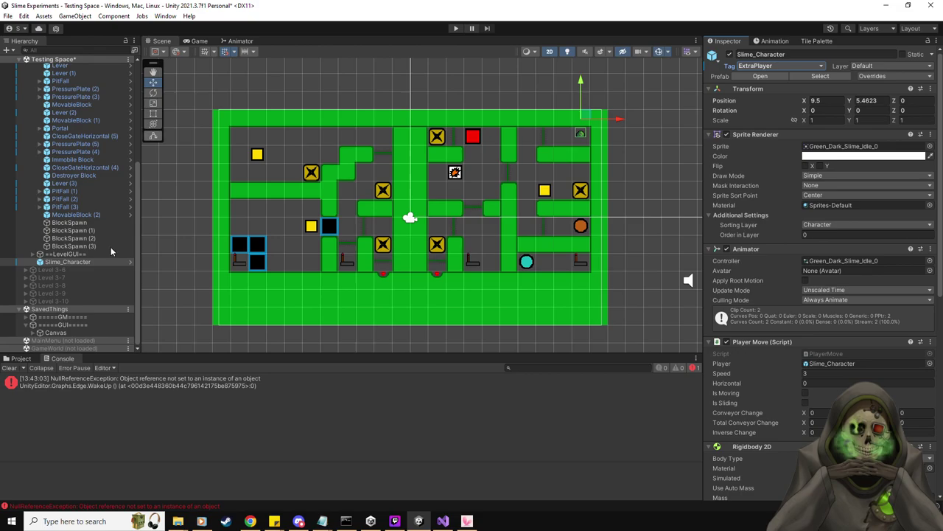
Step: Switch to Visual Studio and extend the OnTriggerEnter2D condition in LeverScript.cs with || collision.gameObject.tag == "ExtraPlayer"
{"action": "key", "text": "alt+Tab"}
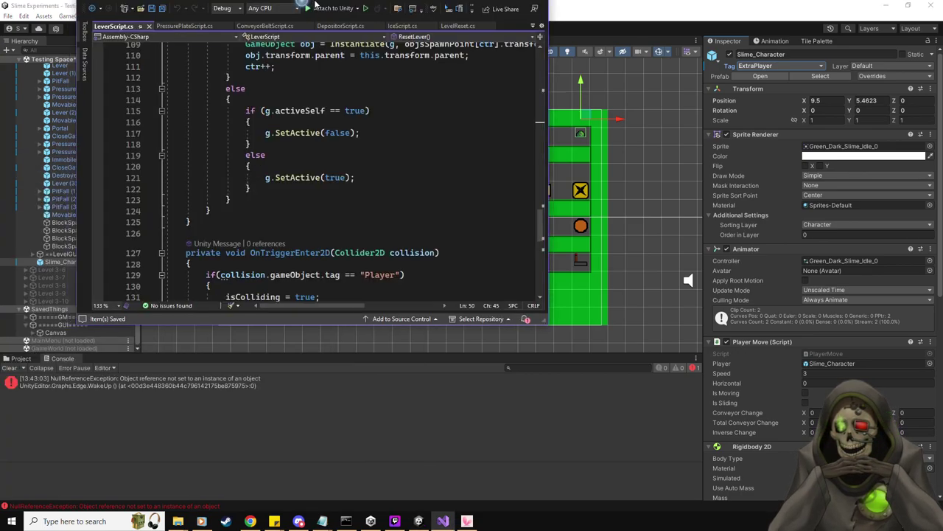
{"action": "left_click", "coordinate": [325, 289]}
{"action": "type", "text": "||"}
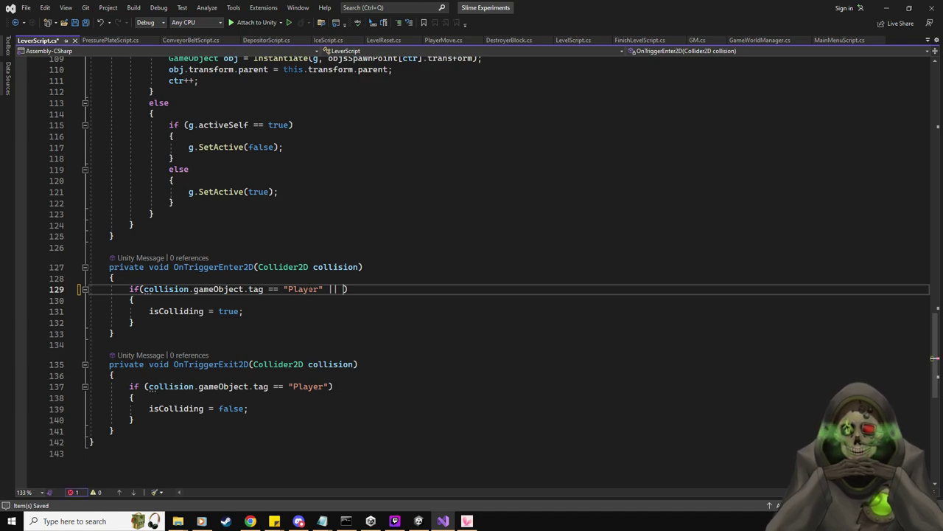
{"action": "left_click_drag", "start_coordinate": [323, 289], "coordinate": [143, 289]}
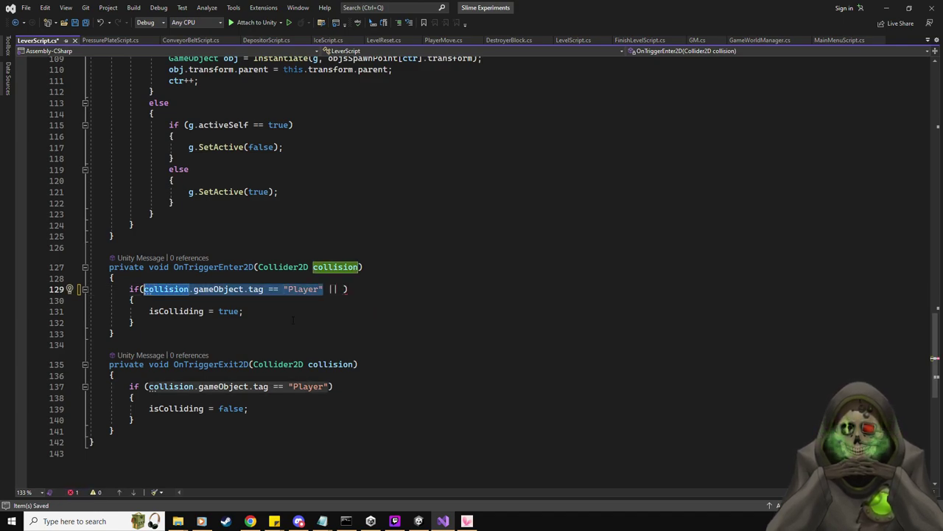
{"action": "key", "text": "ctrl+c"}
{"action": "key", "text": "End"}
{"action": "key", "text": "Left"}
{"action": "key", "text": "ctrl+v"}
{"action": "key", "text": "ctrl+Left"}
{"action": "key", "text": "ctrl+Left"}
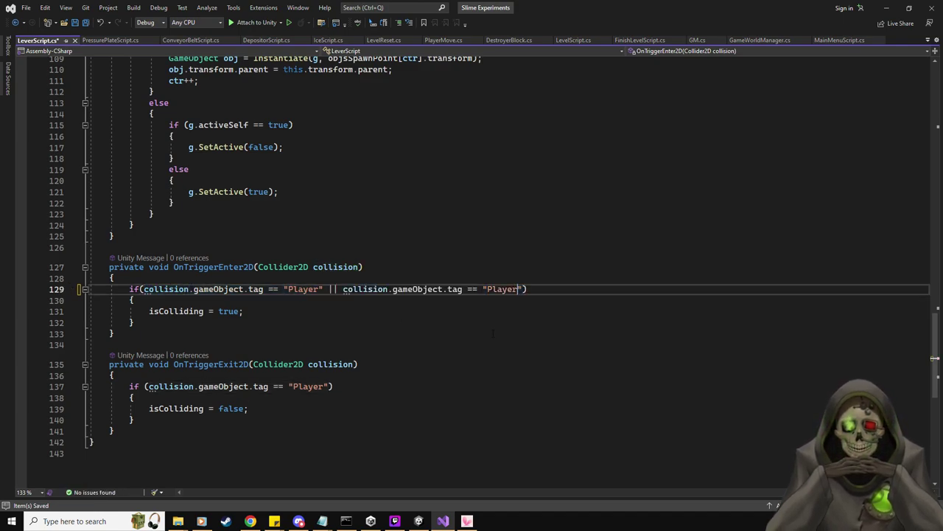
{"action": "type", "text": "Extra"}
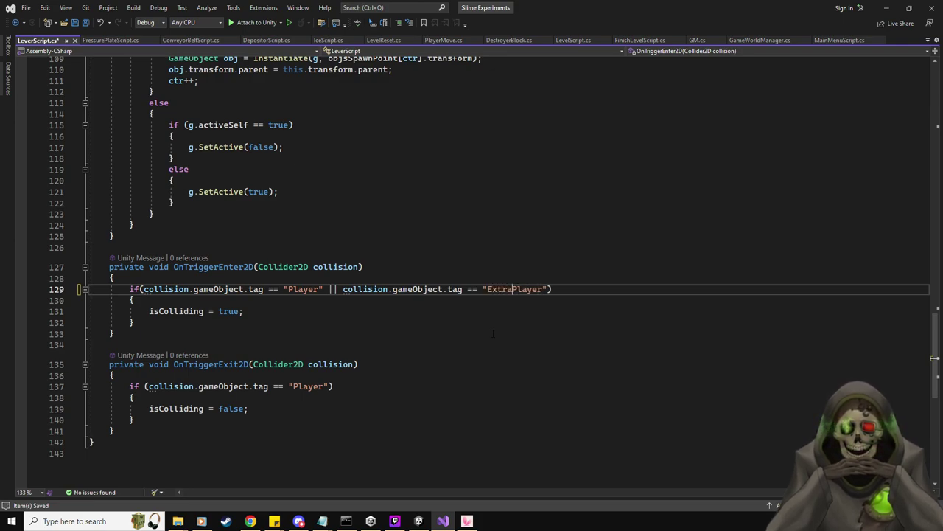
Step: Copy the ExtraPlayer tag check into the OnTriggerExit2D condition of LeverScript.cs and save the script
{"action": "key", "text": "End"}
{"action": "key", "text": "Left"}
{"action": "key", "text": "ctrl+shift+Left"}
{"action": "key", "text": "ctrl+shift+Left"}
{"action": "key", "text": "ctrl+shift+Left"}
{"action": "key", "text": "ctrl+shift+Left"}
{"action": "key", "text": "ctrl+shift+Left"}
{"action": "key", "text": "ctrl+shift+Left"}
{"action": "key", "text": "ctrl+shift+Left"}
{"action": "key", "text": "ctrl+shift+Left"}
{"action": "key", "text": "ctrl+shift+Left"}
{"action": "key", "text": "ctrl+shift+Left"}
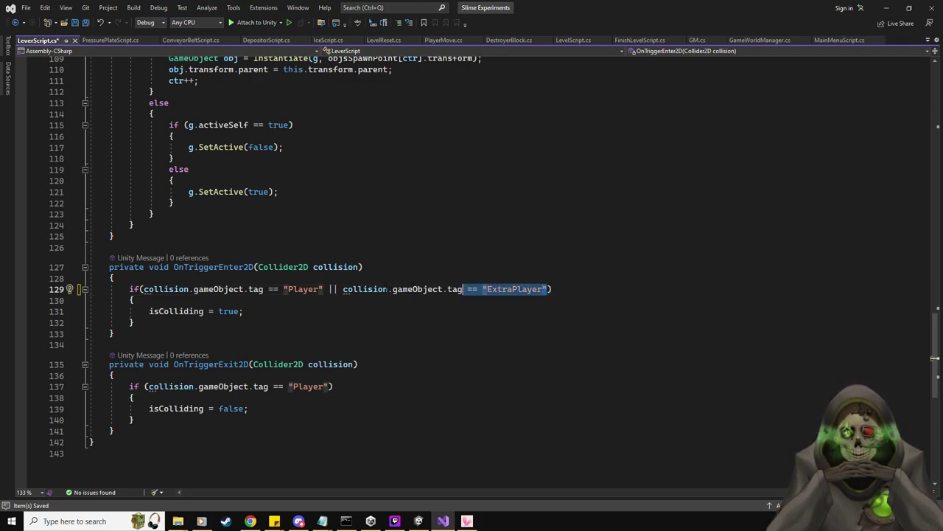
{"action": "key", "text": "ctrl+c"}
{"action": "left_click", "coordinate": [329, 386]}
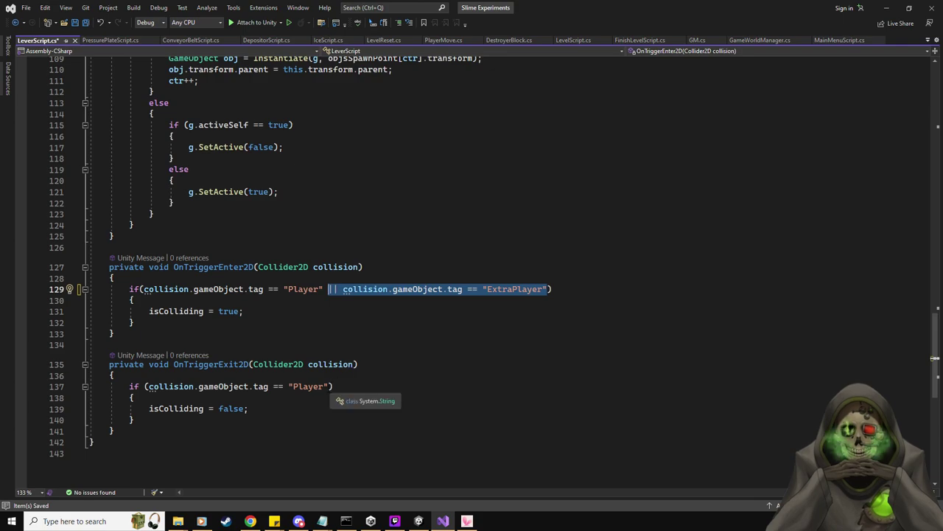
{"action": "key", "text": "ctrl+v"}
Step: Look through the rest of LeverScript.cs, then examine the Player tag checks in PressurePlateScript.cs
{"action": "scroll", "coordinate": [675, 383], "scroll_direction": "up", "scroll_amount": 20}
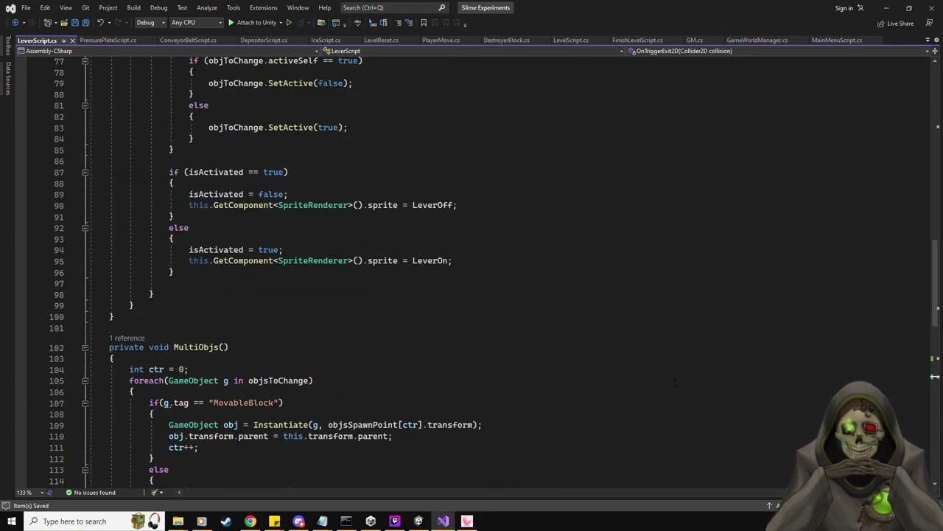
{"action": "scroll", "coordinate": [485, 360], "scroll_direction": "up", "scroll_amount": 13}
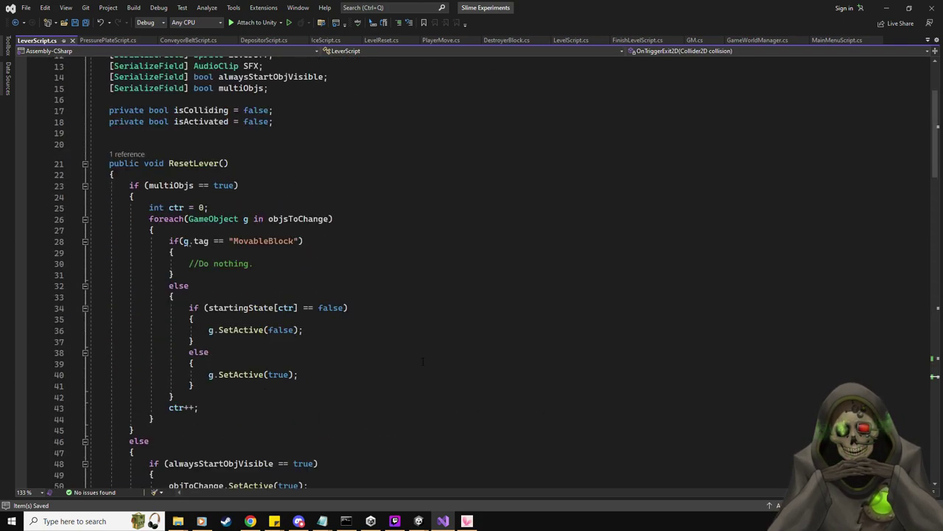
{"action": "left_click", "coordinate": [112, 41]}
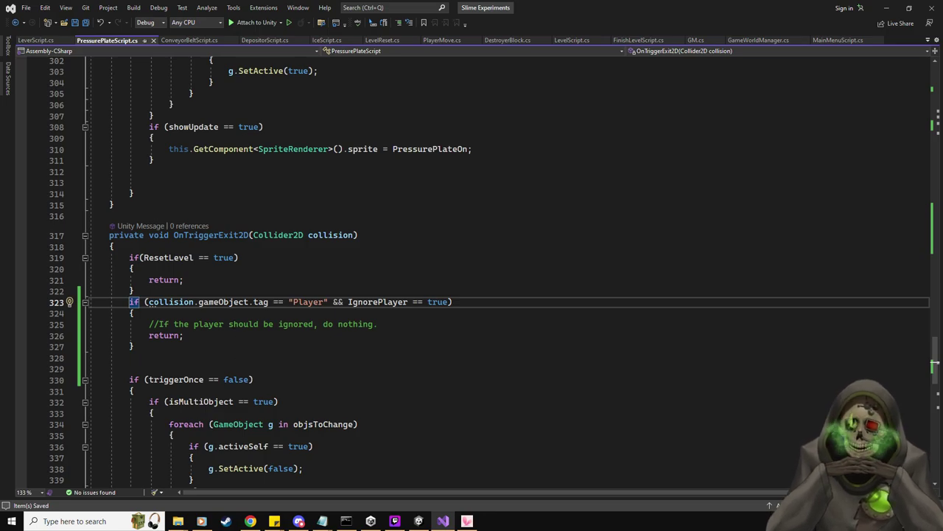
{"action": "scroll", "coordinate": [471, 273], "scroll_direction": "up", "scroll_amount": 20}
{"action": "scroll", "coordinate": [472, 273], "scroll_direction": "up", "scroll_amount": 20}
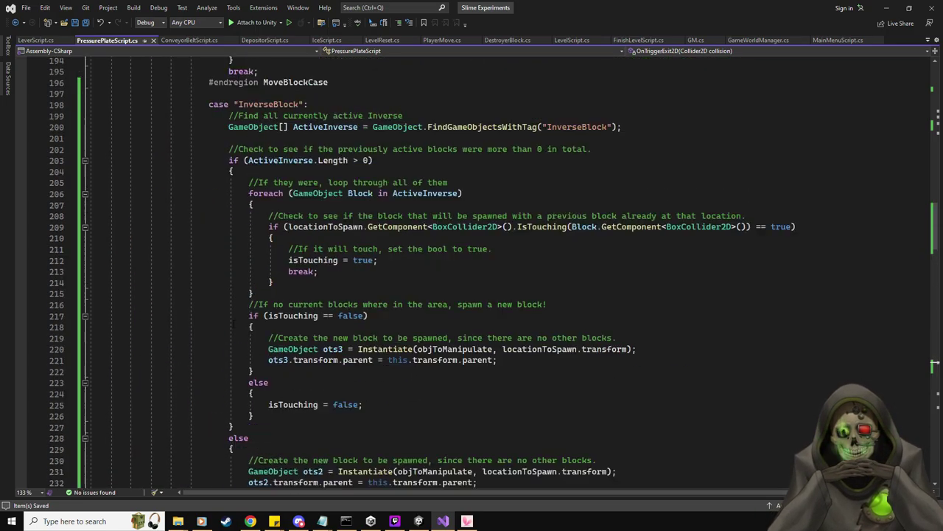
{"action": "scroll", "coordinate": [234, 323], "scroll_direction": "up", "scroll_amount": 11}
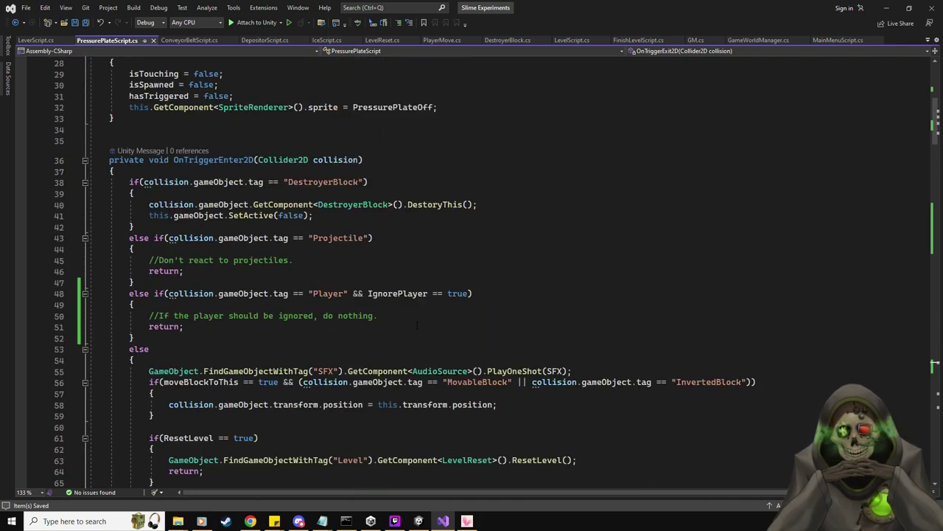
{"action": "scroll", "coordinate": [377, 322], "scroll_direction": "up", "scroll_amount": 9}
{"action": "scroll", "coordinate": [377, 322], "scroll_direction": "down", "scroll_amount": 5}
{"action": "scroll", "coordinate": [376, 323], "scroll_direction": "down", "scroll_amount": 2}
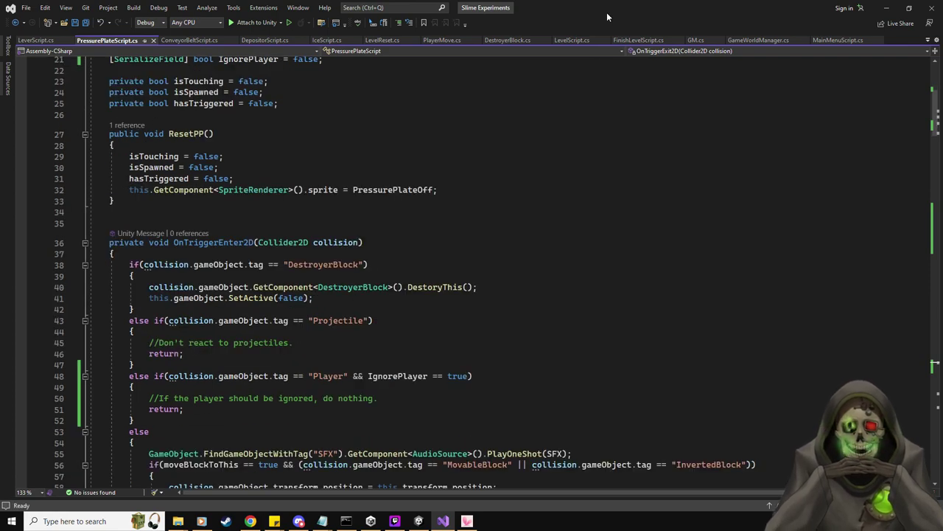
Step: Try to add a case "ExtraPlayer": with a break statement after the Enemy case in DepositorScript.cs's OnTriggerEnter2D switch
{"action": "left_click", "coordinate": [282, 40]}
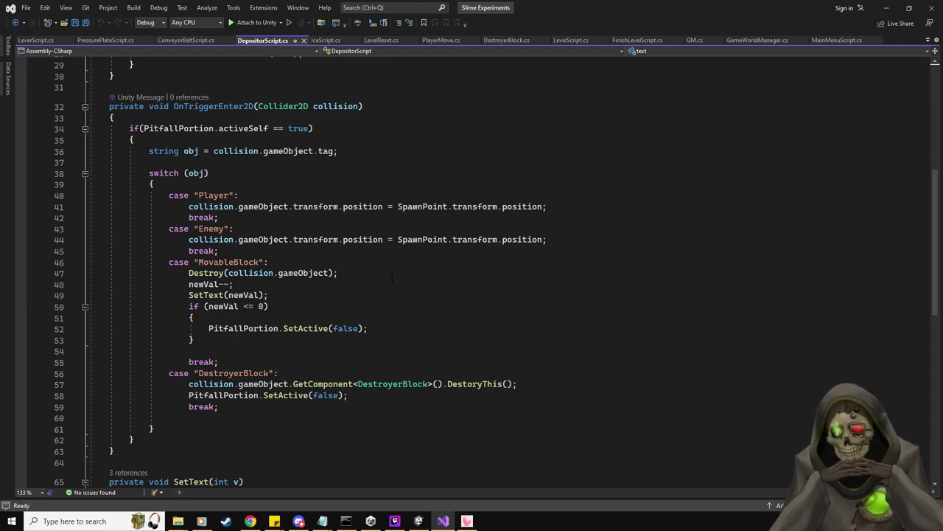
{"action": "left_click", "coordinate": [579, 239]}
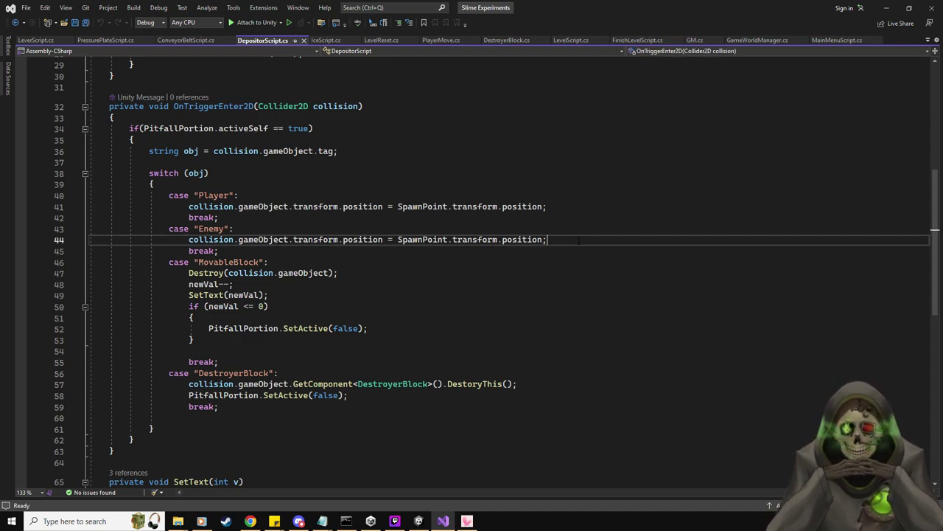
{"action": "key", "text": "Return"}
{"action": "type", "text": "case \""}
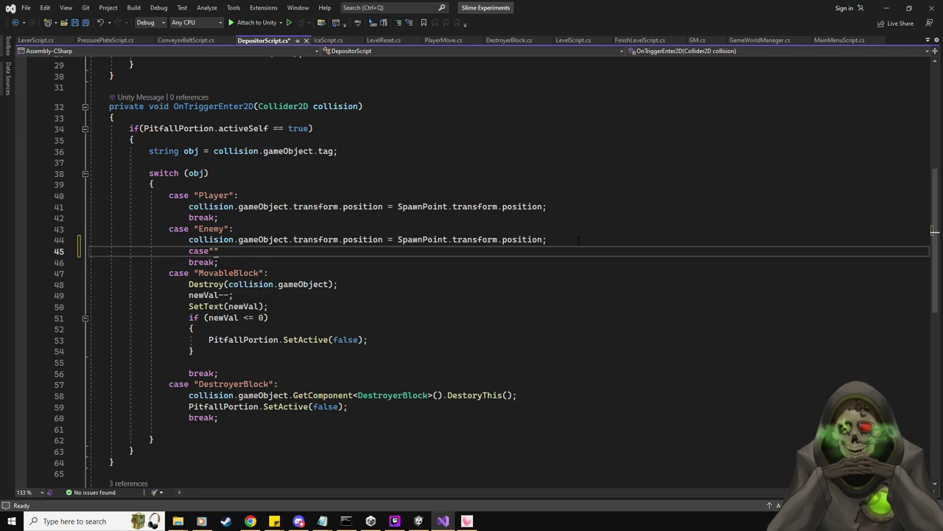
{"action": "type", "text": "ExtraPlayer"}
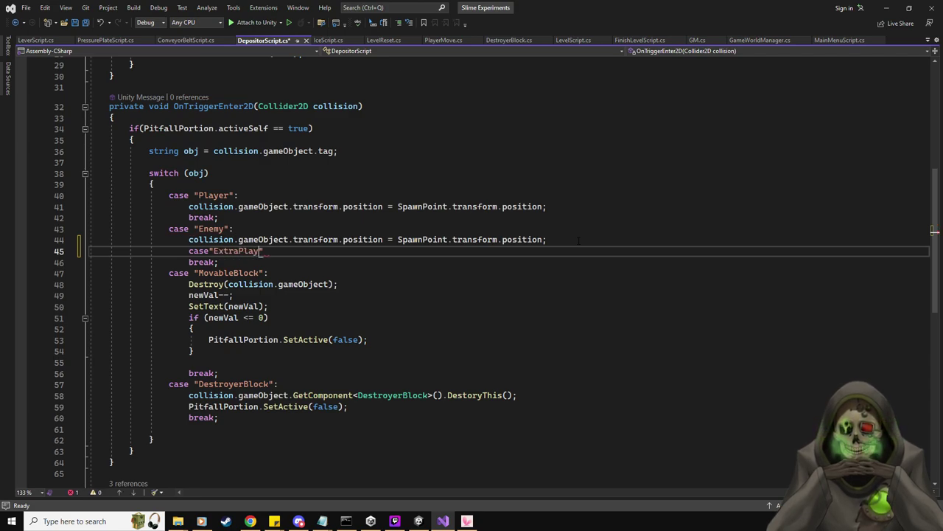
{"action": "type", "text": "\""}
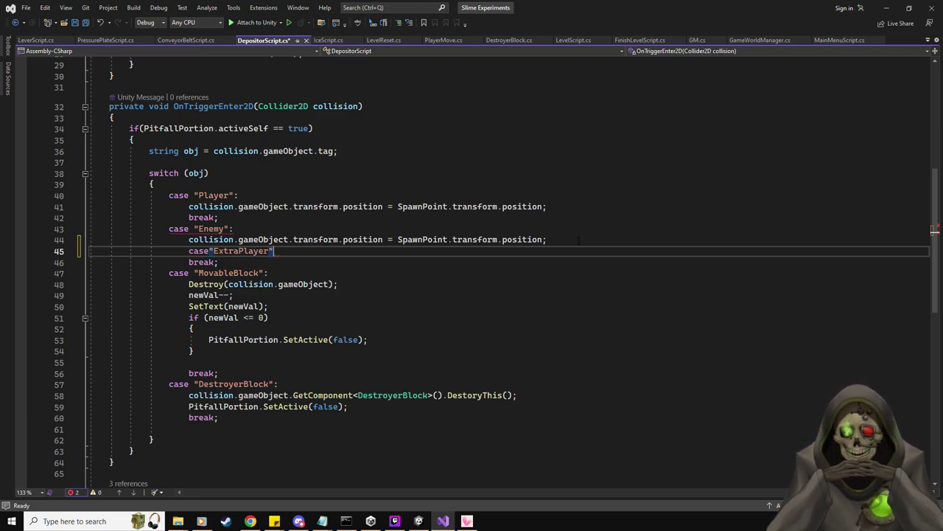
{"action": "type", "text": ":"}
{"action": "key", "text": "Return"}
{"action": "type", "text": "break"}
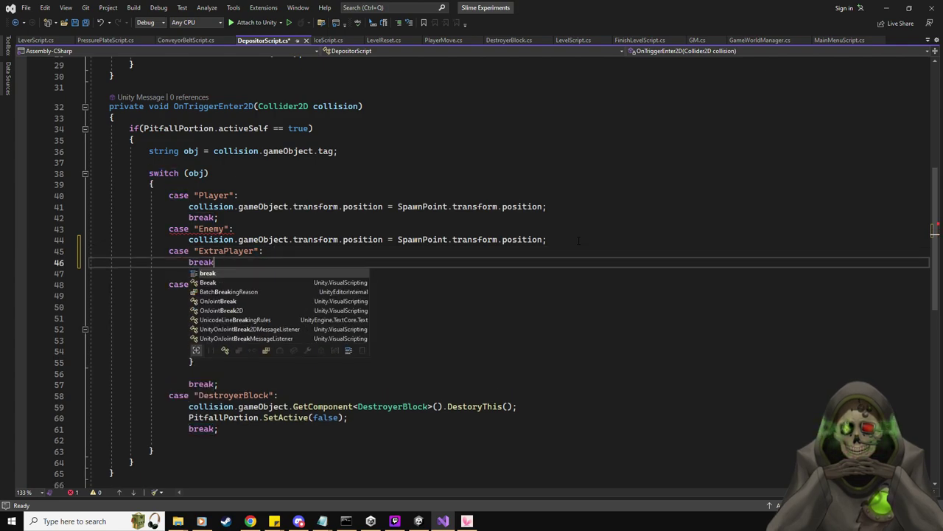
{"action": "type", "text": ";"}
{"action": "key", "text": "ctrl+Return"}
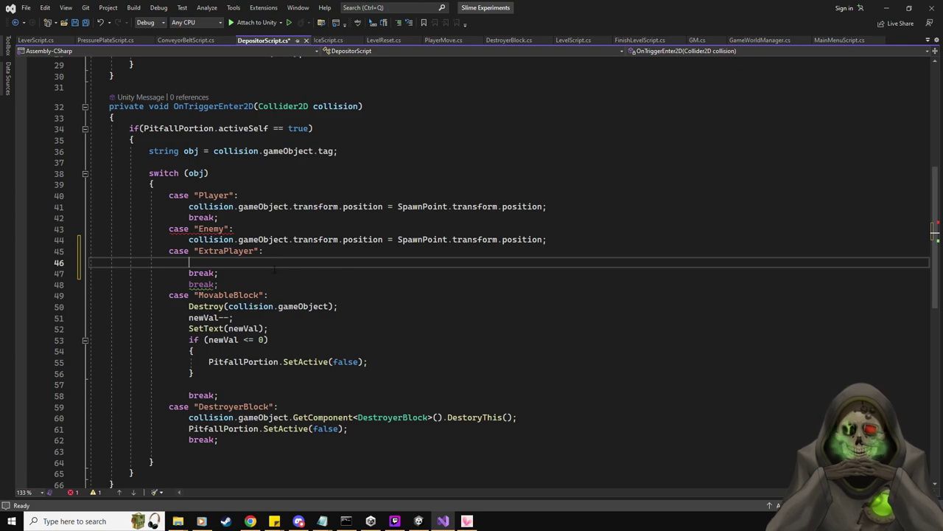
Step: Rearrange the switch so the Enemy case keeps its own break ahead of the ExtraPlayer case, removing the stray blank line
{"action": "left_click_drag", "start_coordinate": [218, 272], "coordinate": [169, 251]}
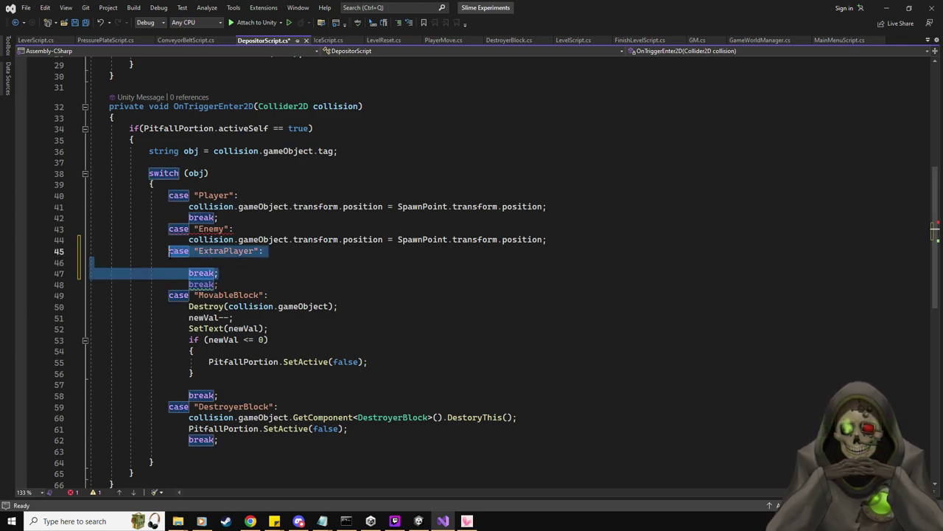
{"action": "key", "text": "BackSpace"}
{"action": "key", "text": "ctrl+z"}
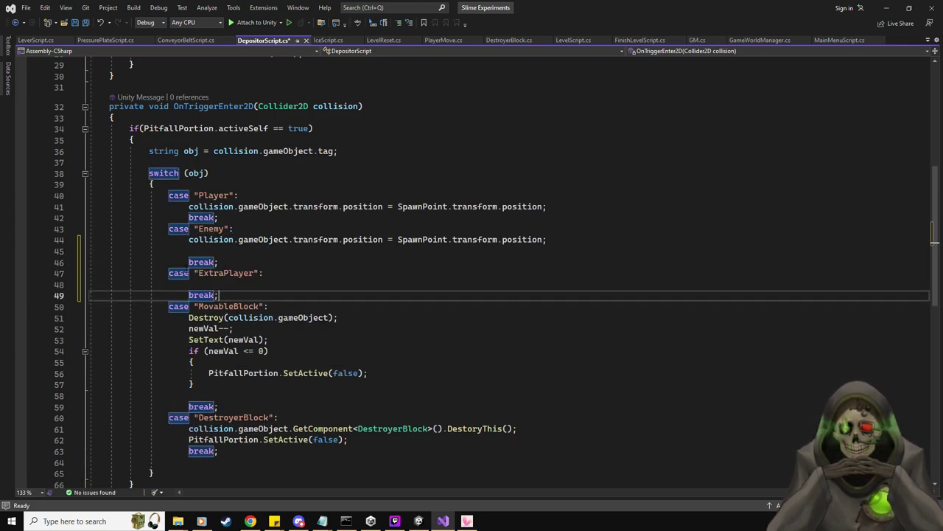
{"action": "left_click", "coordinate": [223, 251]}
{"action": "key", "text": "shift+Home"}
{"action": "key", "text": "BackSpace"}
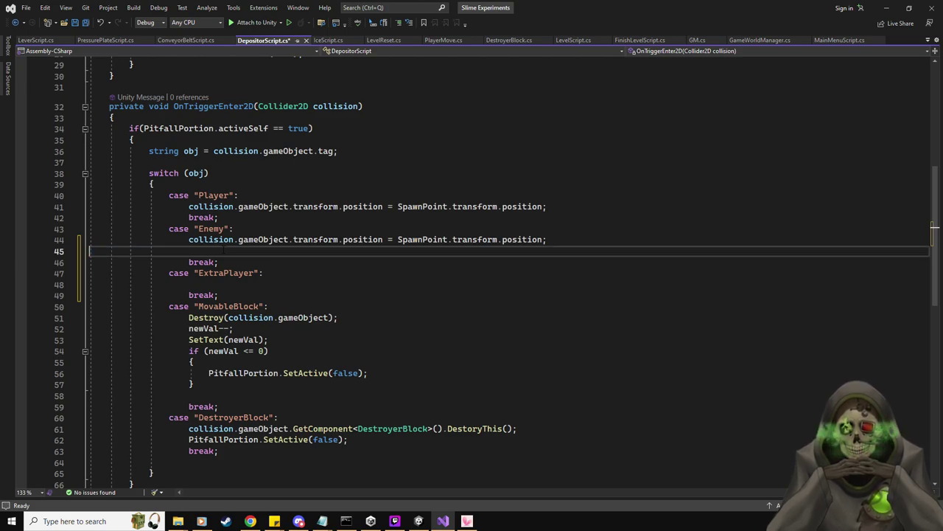
{"action": "key", "text": "BackSpace"}
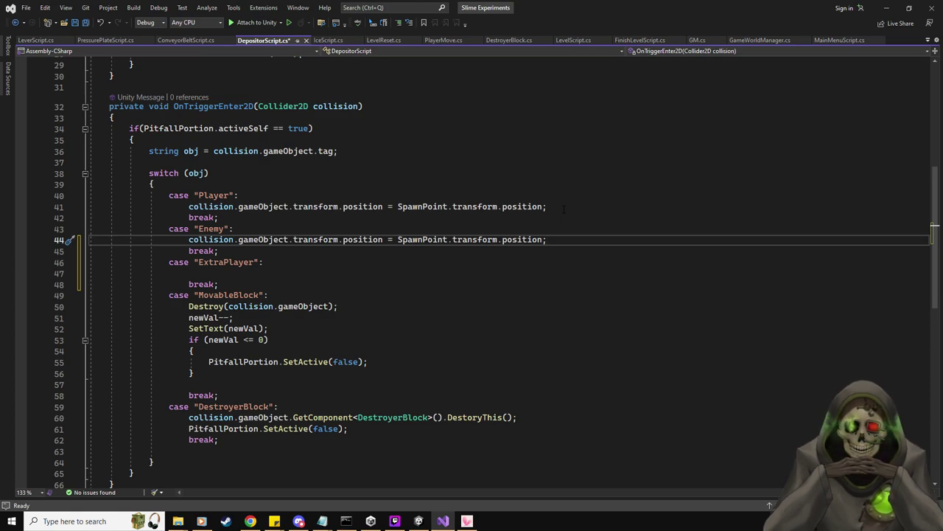
Step: Delete the ExtraPlayer case from the switch in DepositorScript.cs and save the script
{"action": "key", "text": "Down"}
{"action": "key", "text": "Down"}
{"action": "key", "text": "Down"}
{"action": "key", "text": "Down"}
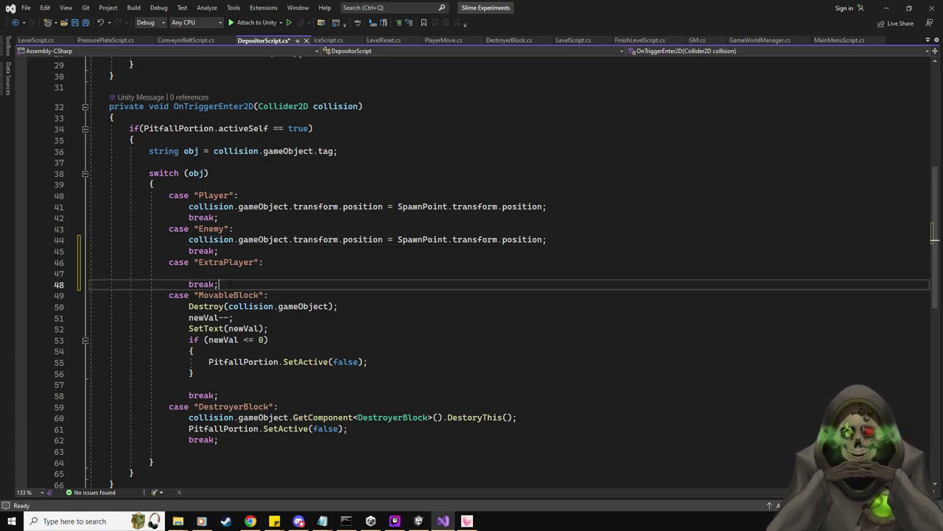
{"action": "key", "text": "shift+Up"}
{"action": "key", "text": "shift+Up"}
{"action": "key", "text": "shift+Home"}
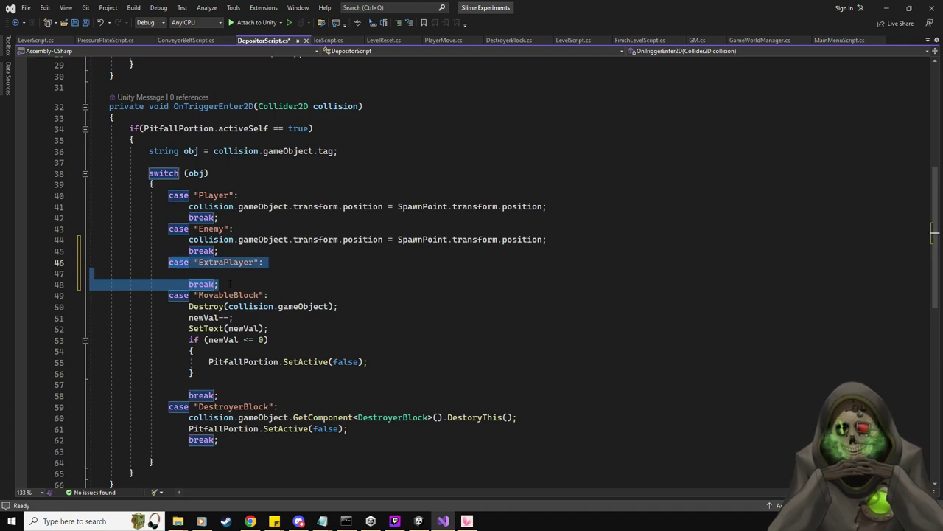
{"action": "key", "text": "BackSpace"}
{"action": "key", "text": "BackSpace"}
{"action": "key", "text": "ctrl+s"}
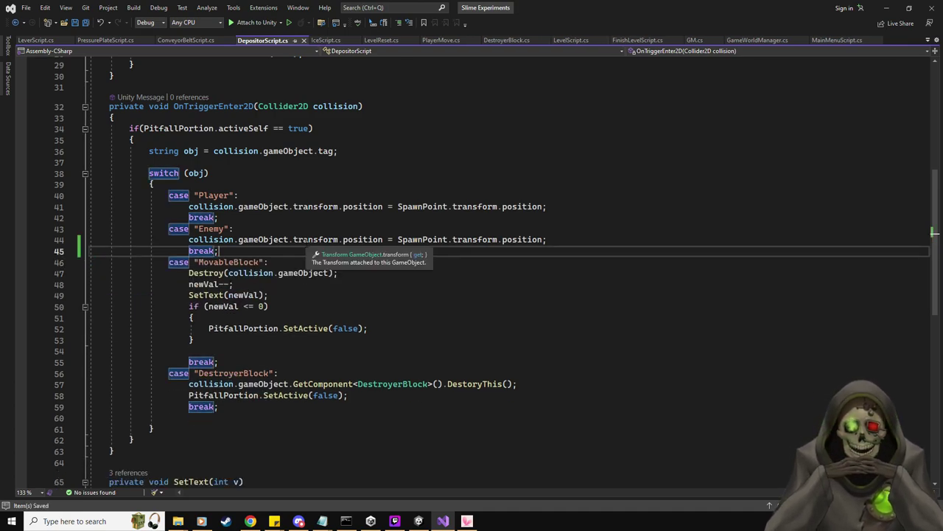
Step: Examine the collision tag cases in DestroyerBlock.cs for player handling
{"action": "left_click", "coordinate": [506, 40]}
{"action": "scroll", "coordinate": [462, 213], "scroll_direction": "up", "scroll_amount": 12}
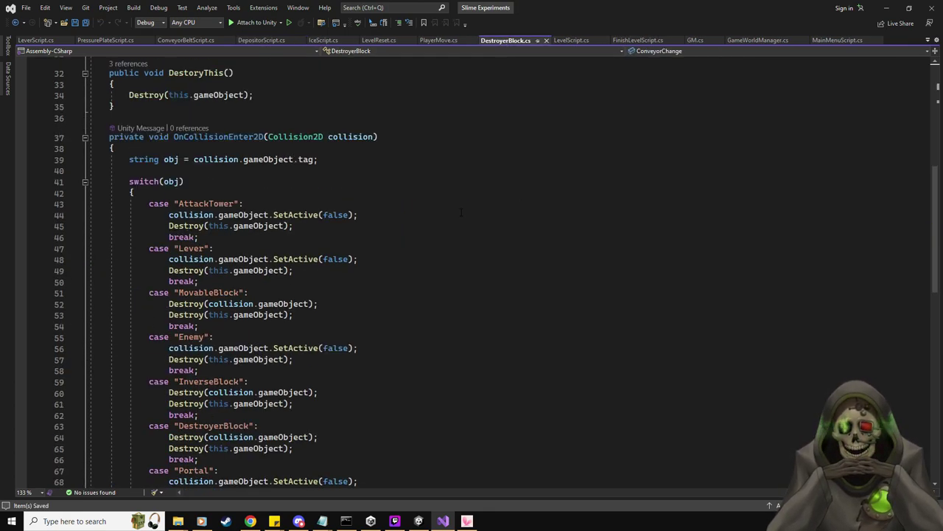
{"action": "scroll", "coordinate": [445, 233], "scroll_direction": "down", "scroll_amount": 16}
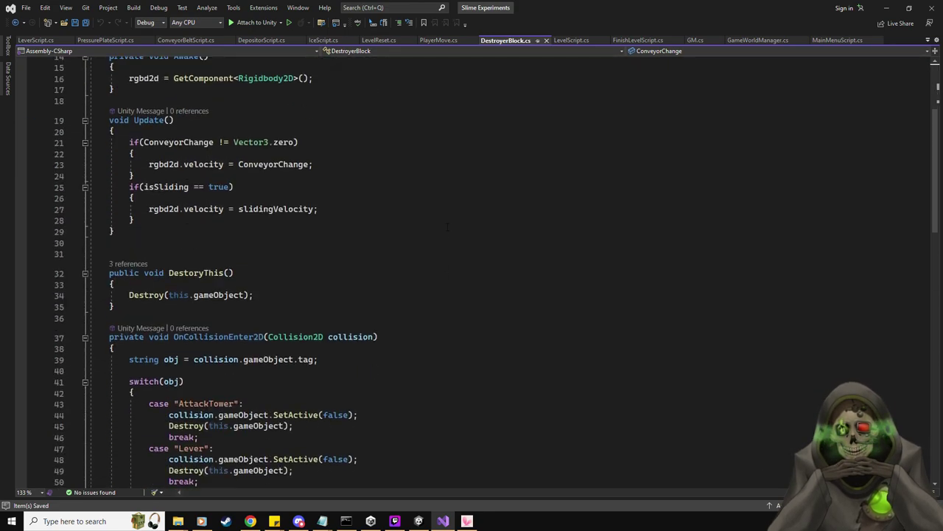
{"action": "scroll", "coordinate": [489, 206], "scroll_direction": "up", "scroll_amount": 4}
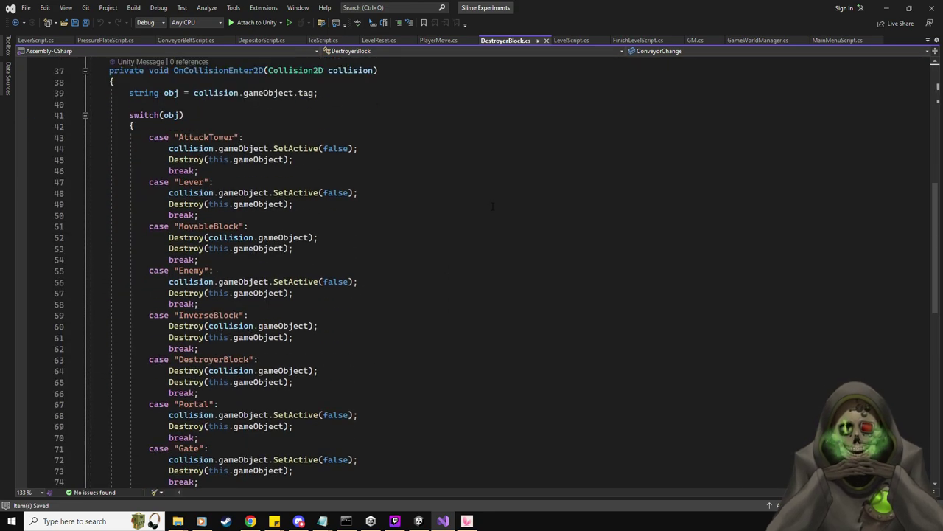
Step: Switch to Unity and open PortalScript from the level's Portal object in the code editor
{"action": "key", "text": "alt+Tab"}
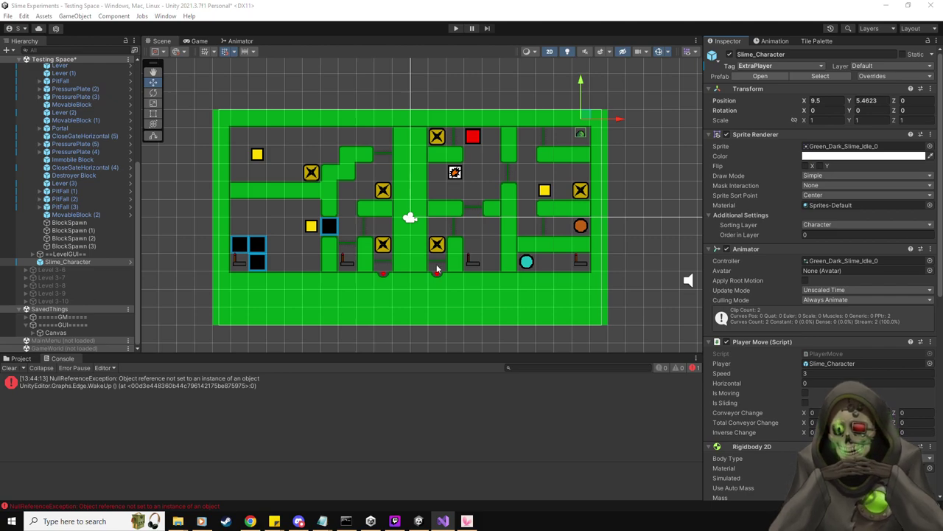
{"action": "left_click", "coordinate": [69, 128]}
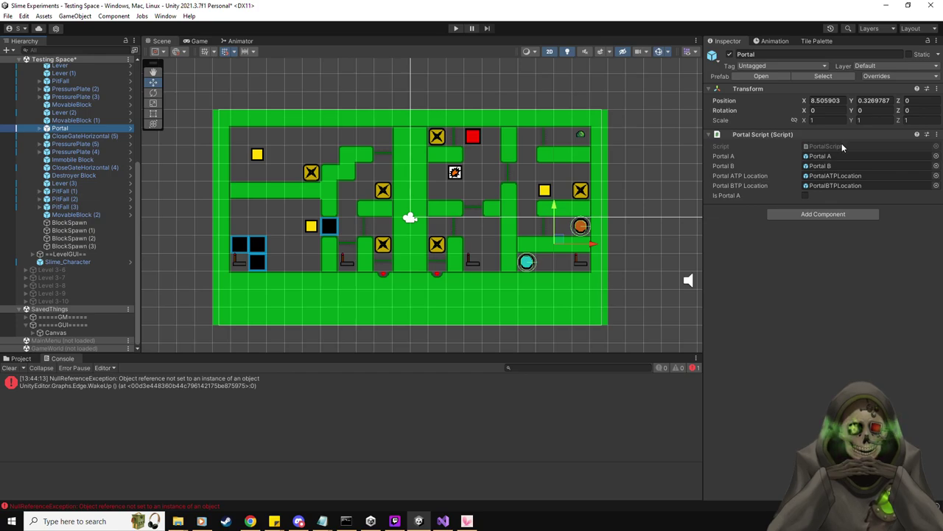
{"action": "double_click", "coordinate": [842, 146]}
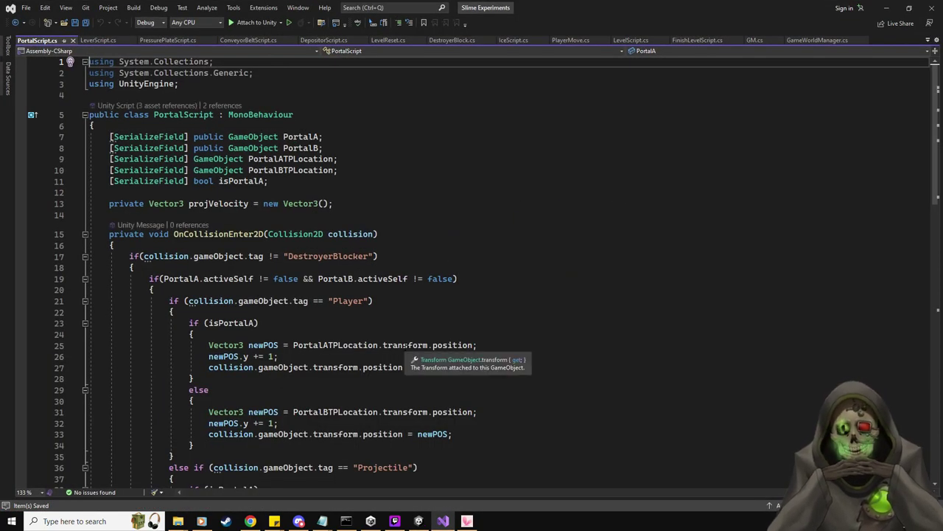
Step: Extend the Player condition in PortalScript.cs's OnCollisionEnter2D with || collision.gameObject.tag == "ExtraPlayer" and save the script
{"action": "left_click", "coordinate": [370, 300]}
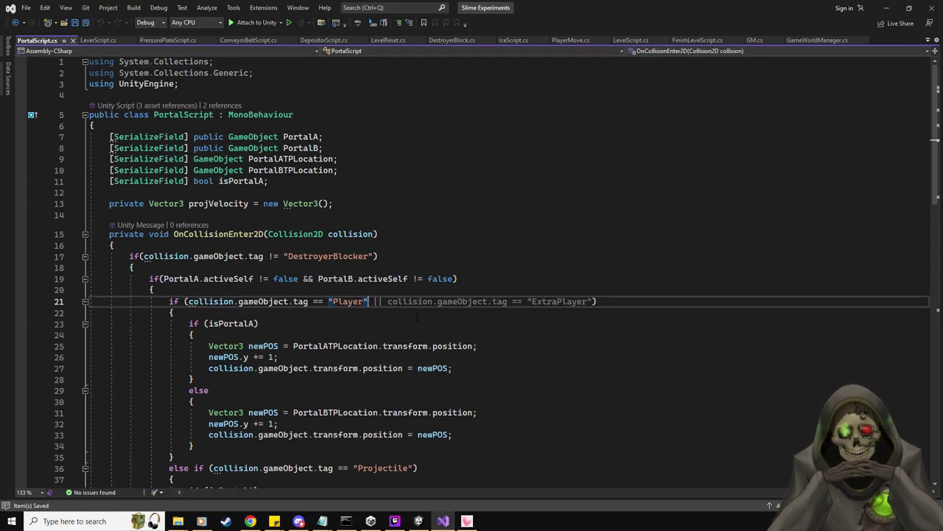
{"action": "key", "text": "Tab"}
{"action": "scroll", "coordinate": [417, 317], "scroll_direction": "down", "scroll_amount": 5}
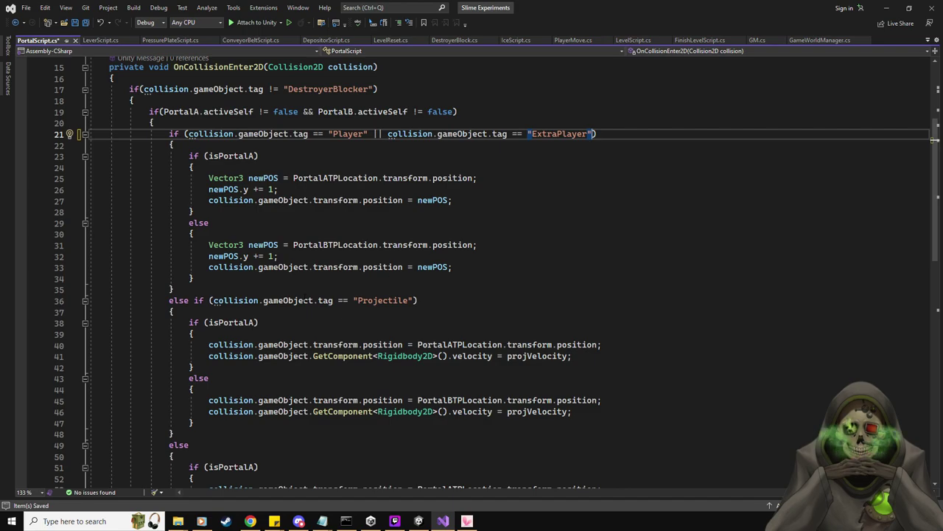
{"action": "scroll", "coordinate": [418, 322], "scroll_direction": "down", "scroll_amount": 10}
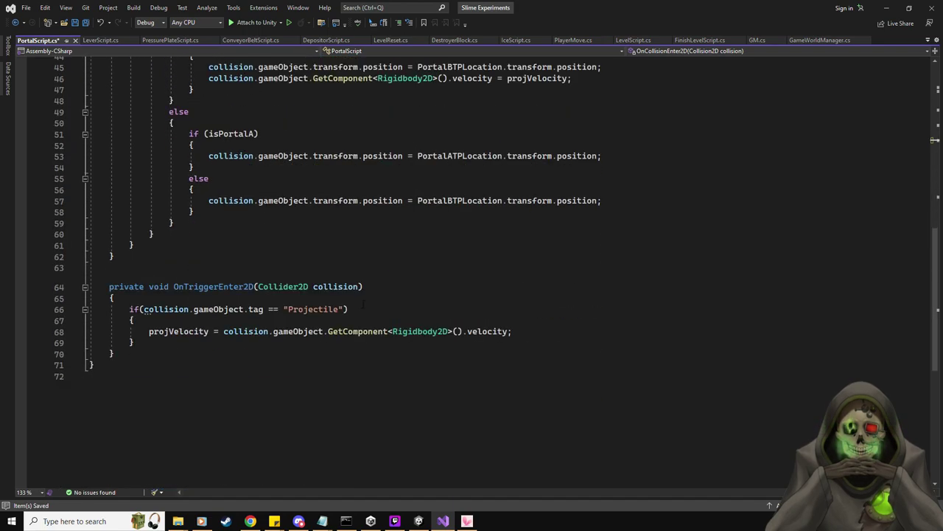
{"action": "scroll", "coordinate": [419, 322], "scroll_direction": "up", "scroll_amount": 8}
{"action": "scroll", "coordinate": [418, 322], "scroll_direction": "up", "scroll_amount": 4}
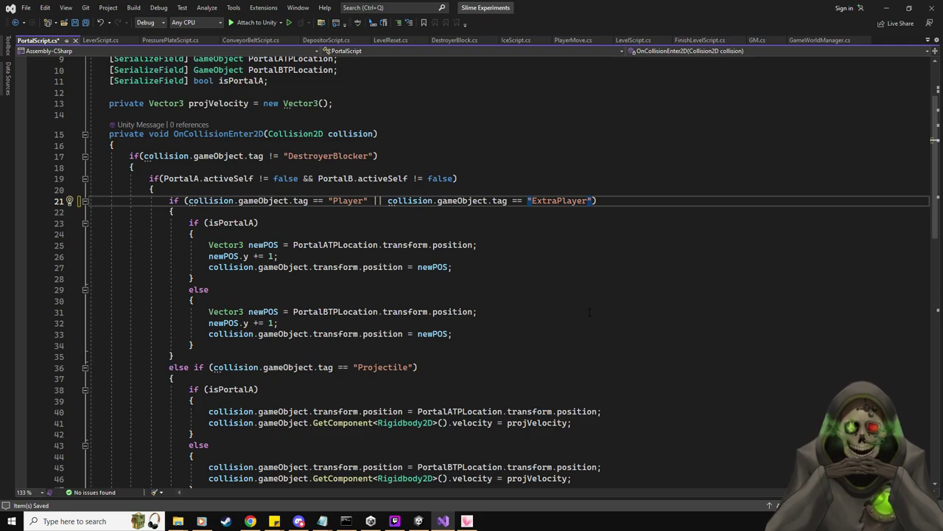
{"action": "key", "text": "ctrl+s"}
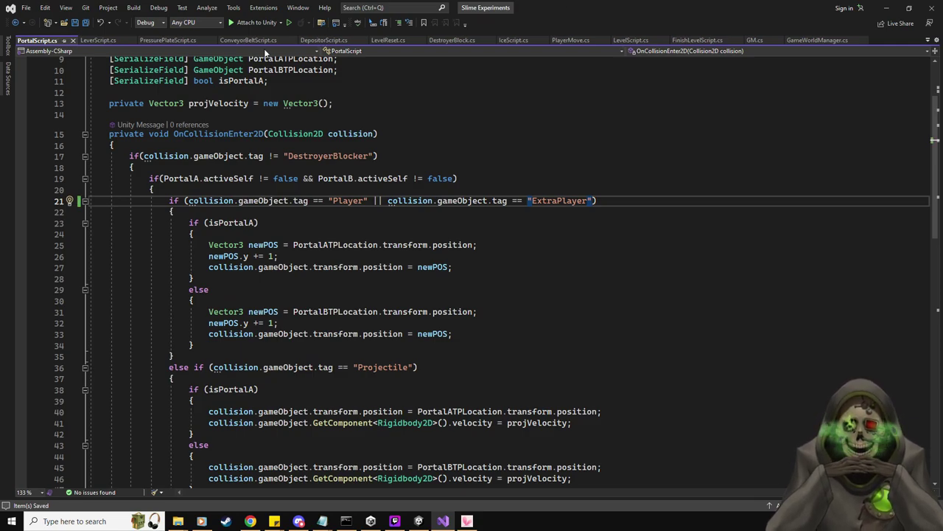
Step: Back in Unity, clear the console and assign Slime_Character as the Extra Slime in Level 3-5's Level Reset script
{"action": "key", "text": "alt+Tab"}
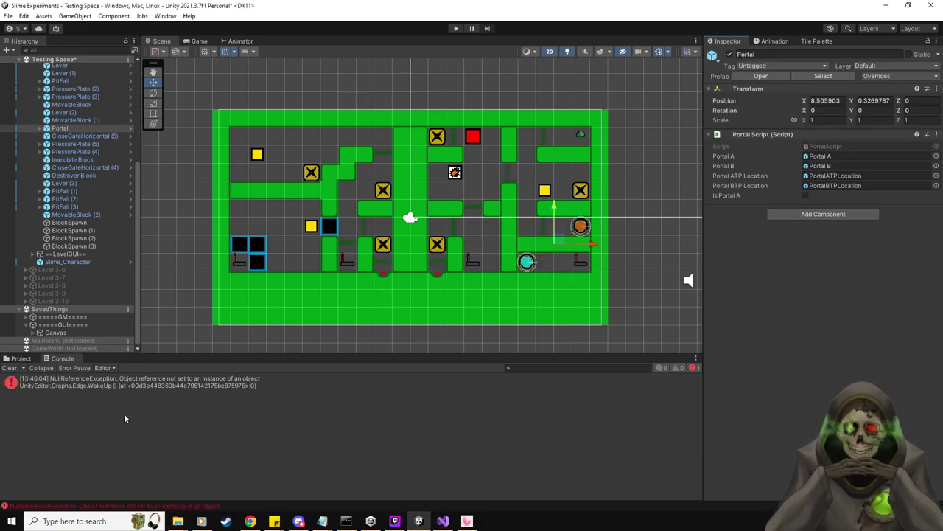
{"action": "left_click", "coordinate": [7, 368]}
{"action": "scroll", "coordinate": [74, 243], "scroll_direction": "up", "scroll_amount": 10}
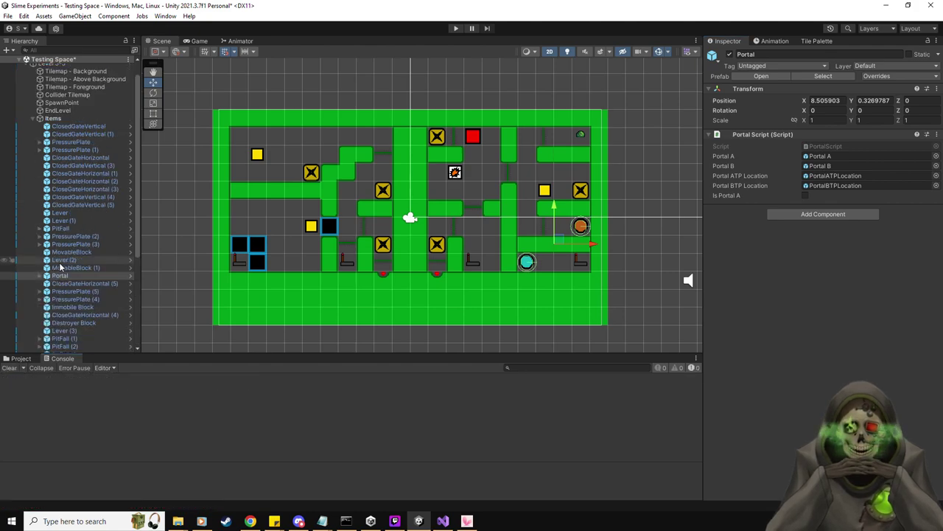
{"action": "left_click", "coordinate": [55, 84]}
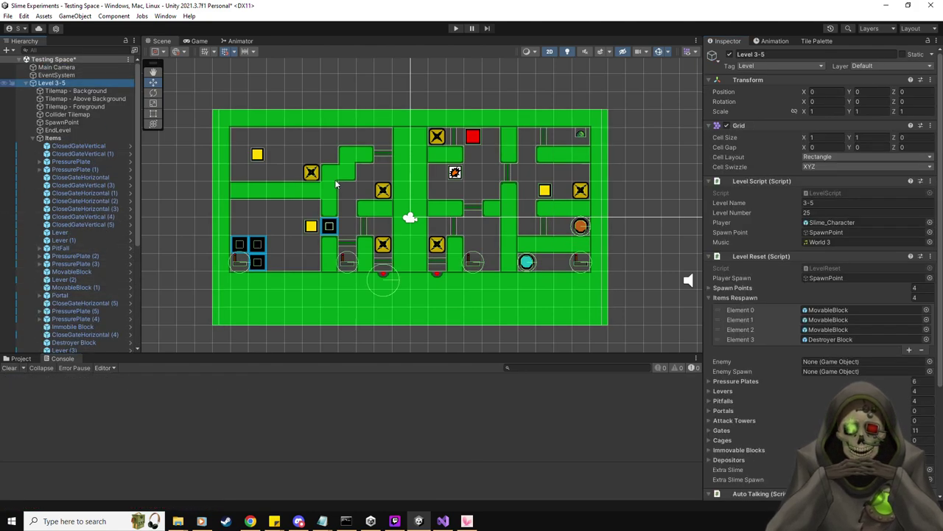
{"action": "left_click", "coordinate": [740, 296]}
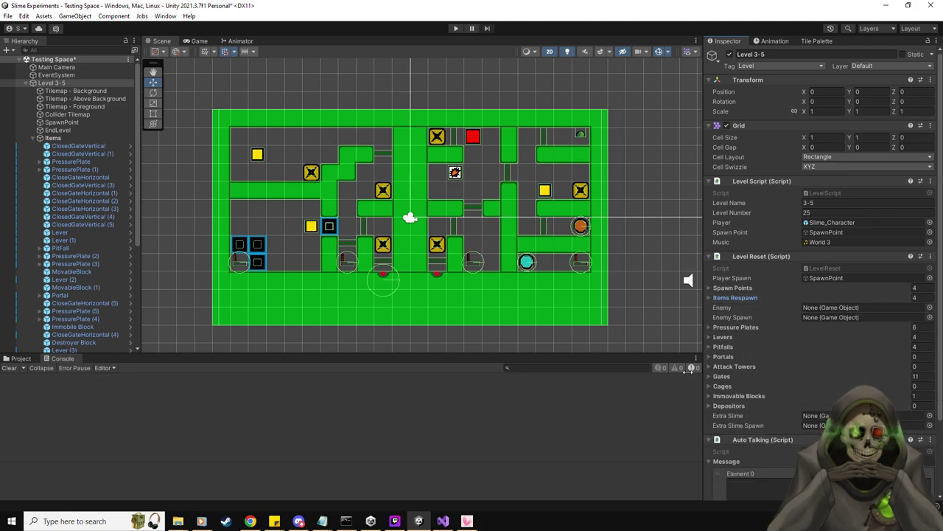
{"action": "scroll", "coordinate": [96, 212], "scroll_direction": "down", "scroll_amount": 5}
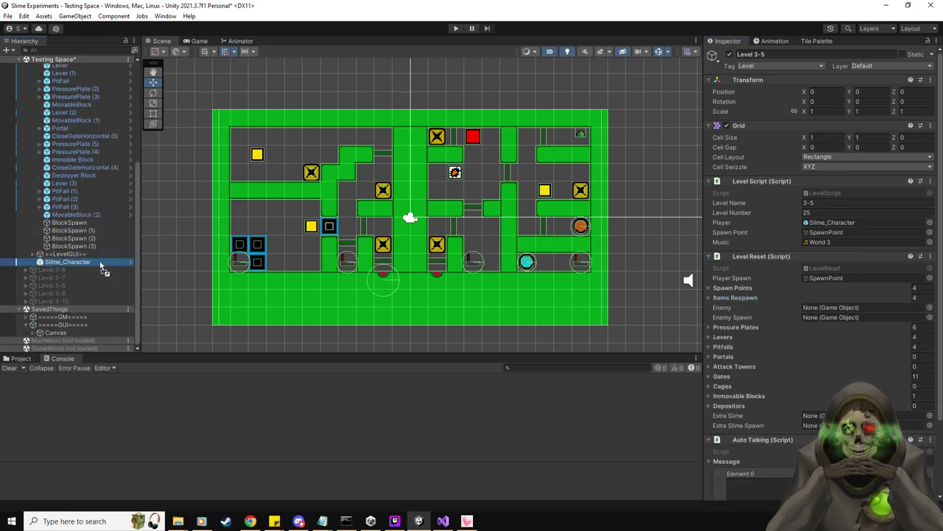
{"action": "left_click_drag", "start_coordinate": [789, 414], "coordinate": [83, 250]}
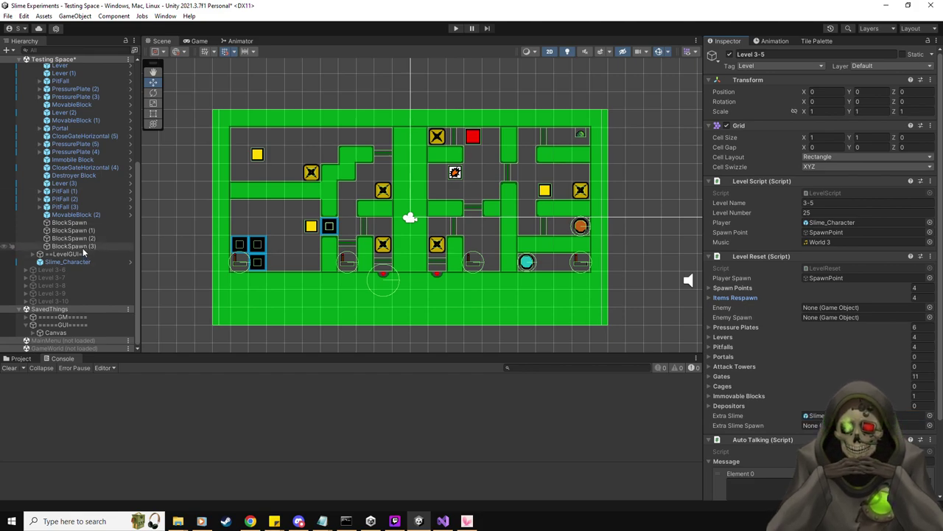
Step: Duplicate BlockSpawn (3), rename the copy ExtraSlimeSpawn, and move it onto the extra slime at X 9.5, Y 5
{"action": "key", "text": "ctrl+d"}
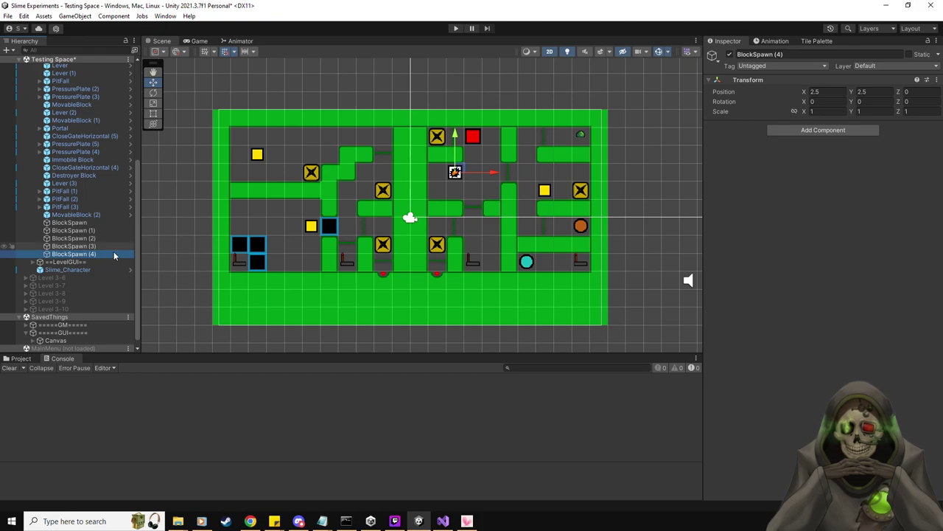
{"action": "left_click", "coordinate": [761, 54]}
{"action": "type", "text": "E"}
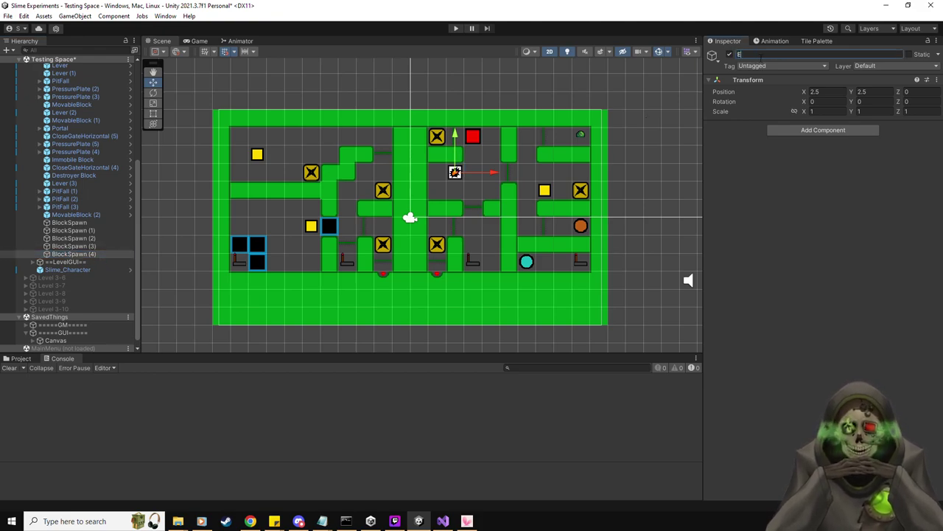
{"action": "type", "text": "xtraSlimeSpawn"}
{"action": "key", "text": "Return"}
{"action": "left_click_drag", "start_coordinate": [455, 172], "coordinate": [588, 129]}
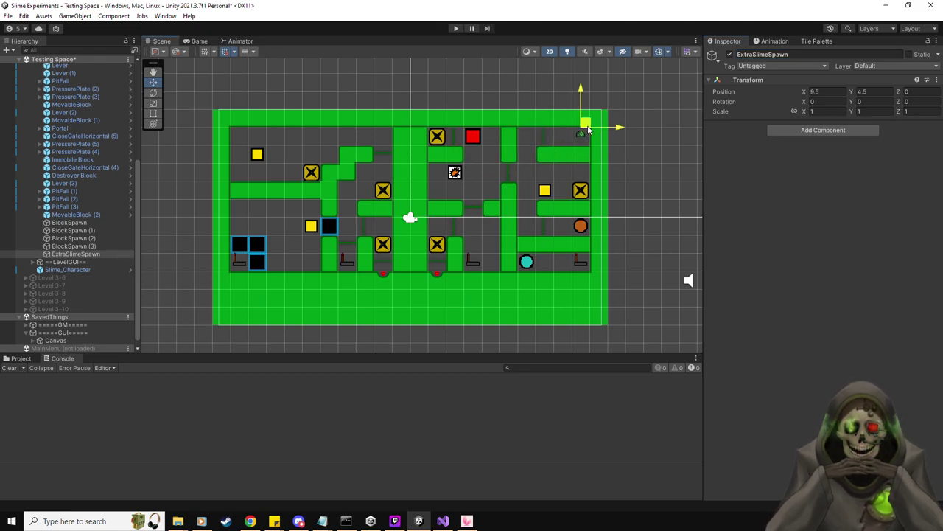
{"action": "scroll", "coordinate": [64, 212], "scroll_direction": "up", "scroll_amount": 5}
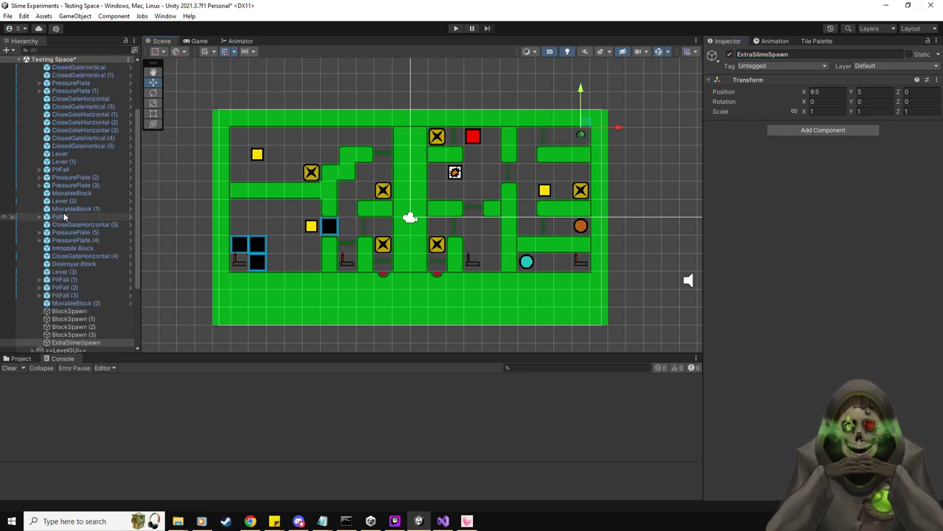
Step: Check the level's SpawnPoint position and raise ExtraSlimeSpawn to the same height, Y 5.5
{"action": "left_click", "coordinate": [70, 119]}
{"action": "scroll", "coordinate": [81, 222], "scroll_direction": "down", "scroll_amount": 5}
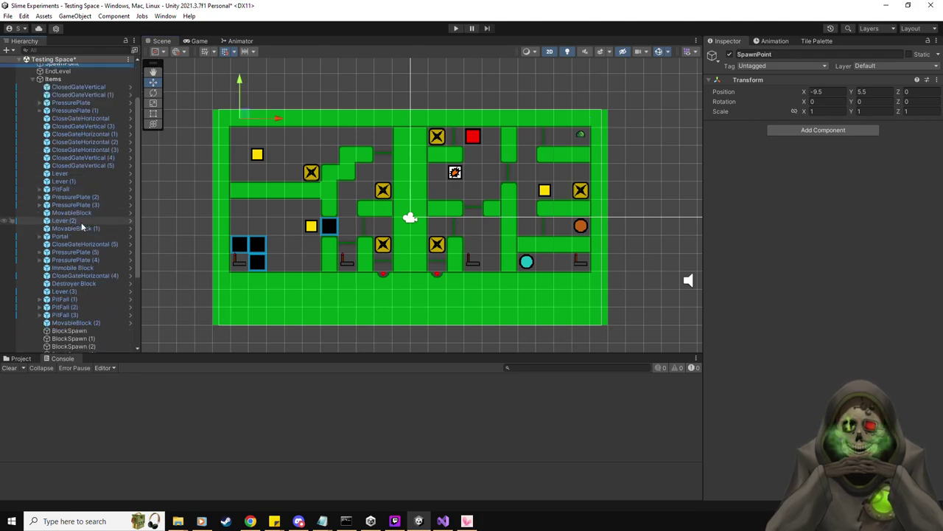
{"action": "left_click", "coordinate": [87, 303]}
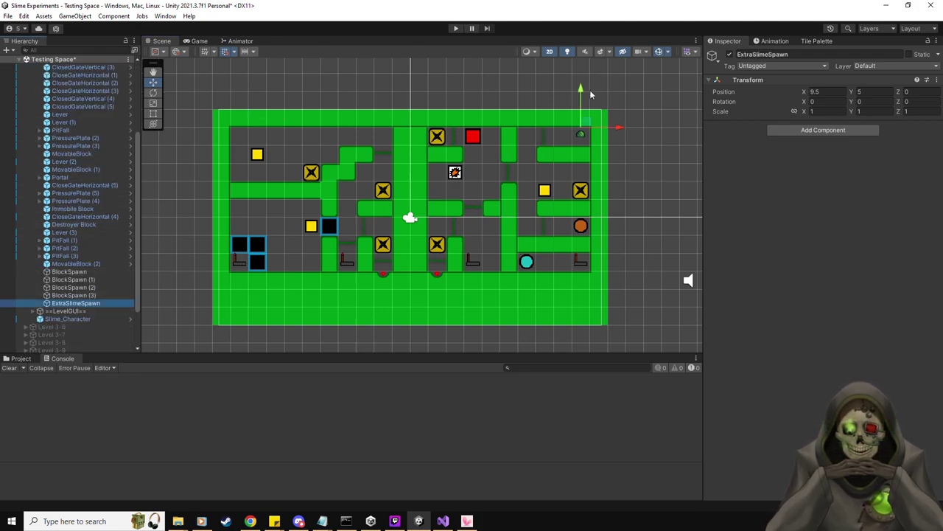
{"action": "left_click_drag", "start_coordinate": [583, 88], "coordinate": [582, 80]}
Step: Assign ExtraSlimeSpawn as the Extra Slime Spawn in Level 3-5's Level Reset script and save the scene
{"action": "scroll", "coordinate": [63, 111], "scroll_direction": "up", "scroll_amount": 5}
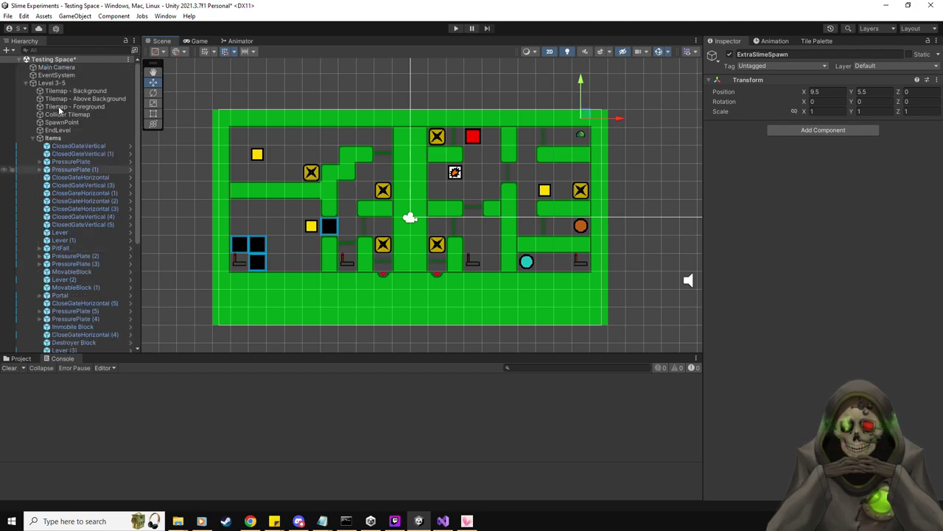
{"action": "left_click", "coordinate": [59, 85]}
{"action": "scroll", "coordinate": [102, 248], "scroll_direction": "down", "scroll_amount": 6}
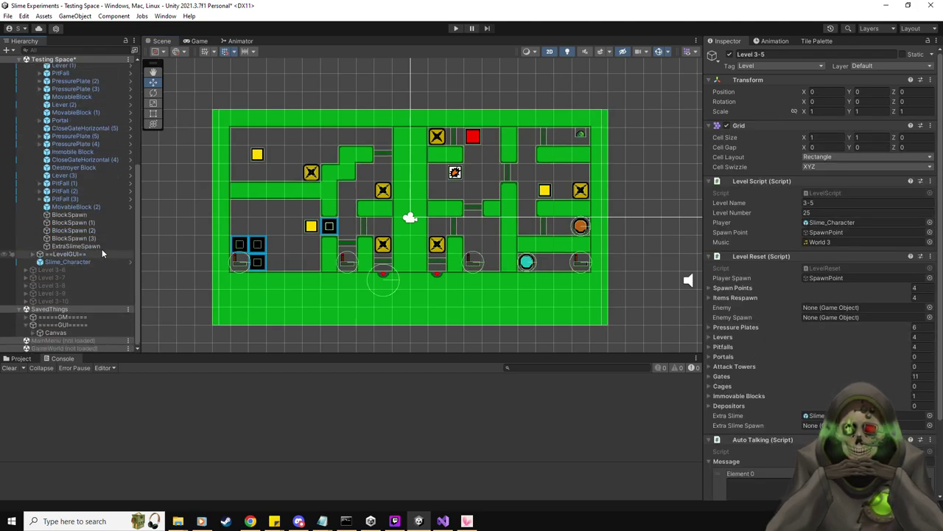
{"action": "left_click_drag", "start_coordinate": [96, 246], "coordinate": [825, 426]}
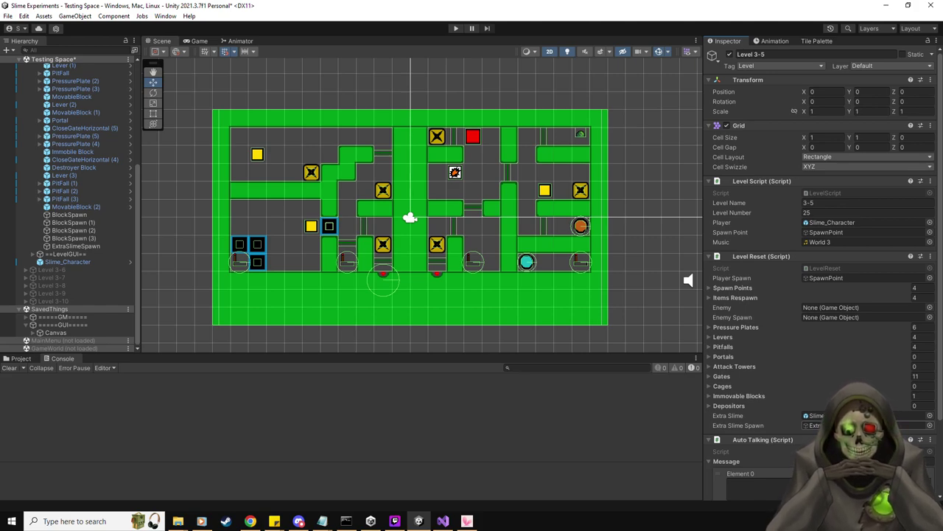
{"action": "key", "text": "ctrl+s"}
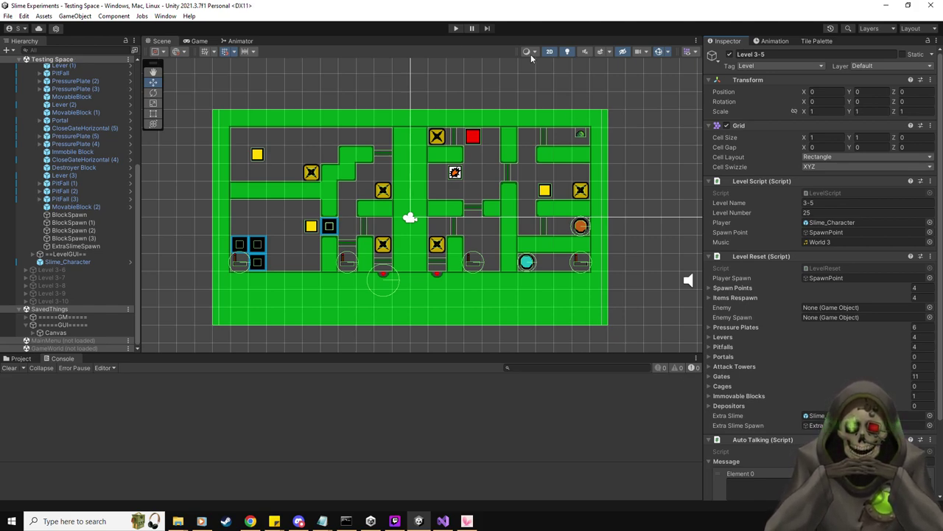
Step: Play-test Level 3-5, reset the level from the pause menu to check both slimes' respawn, and stop the game
{"action": "left_click", "coordinate": [457, 28]}
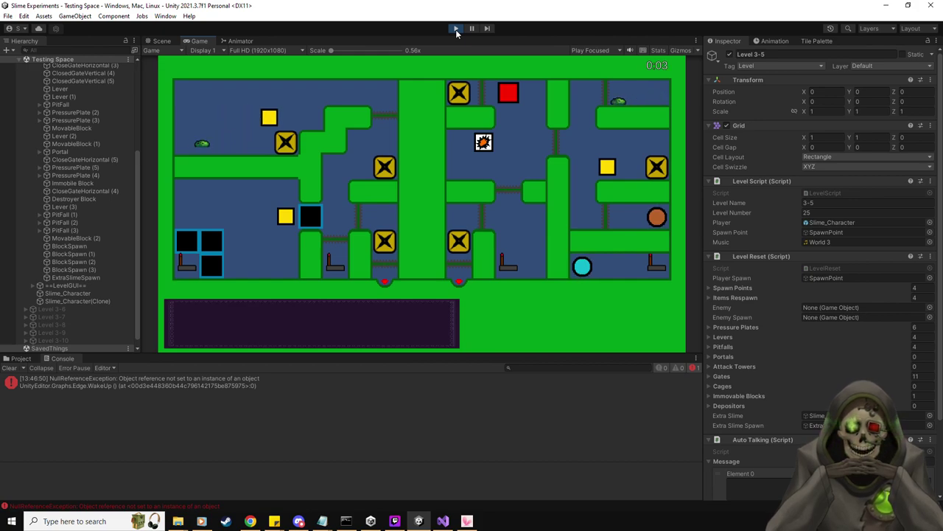
{"action": "key", "text": "Escape"}
{"action": "left_click", "coordinate": [422, 175]}
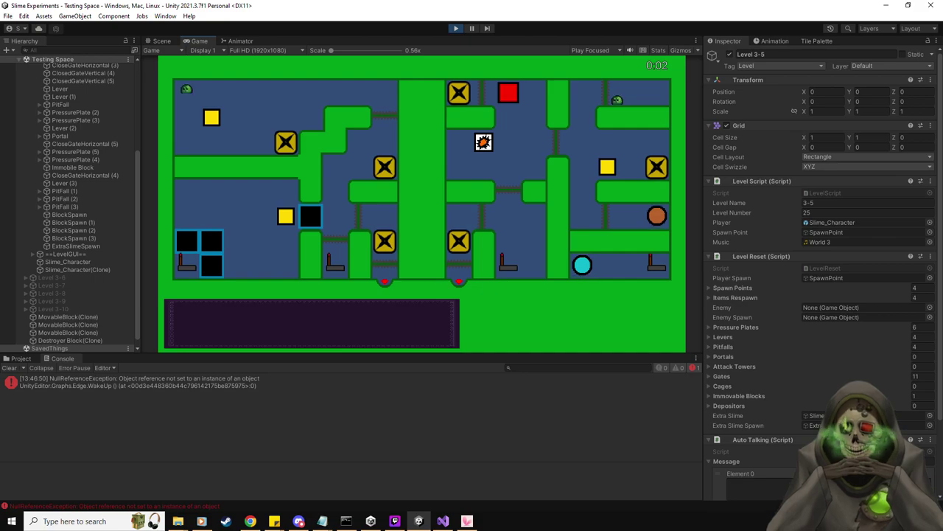
{"action": "key", "text": "Escape"}
{"action": "key", "text": "ctrl+p"}
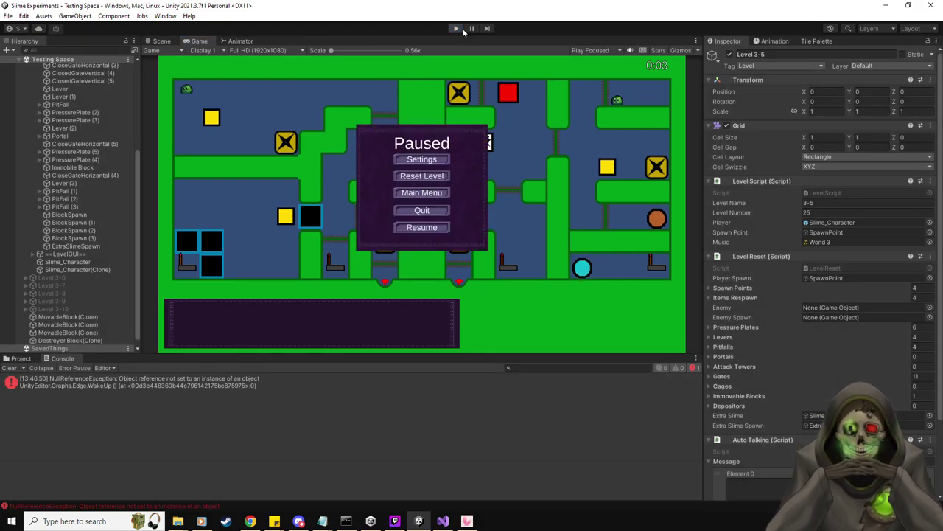
Step: Switch to Visual Studio, close the PortalScript, LeverScript, PressurePlateScript, ConveyorBeltScript and DepositorScript files, and bring up LevelReset.cs
{"action": "key", "text": "alt+Tab"}
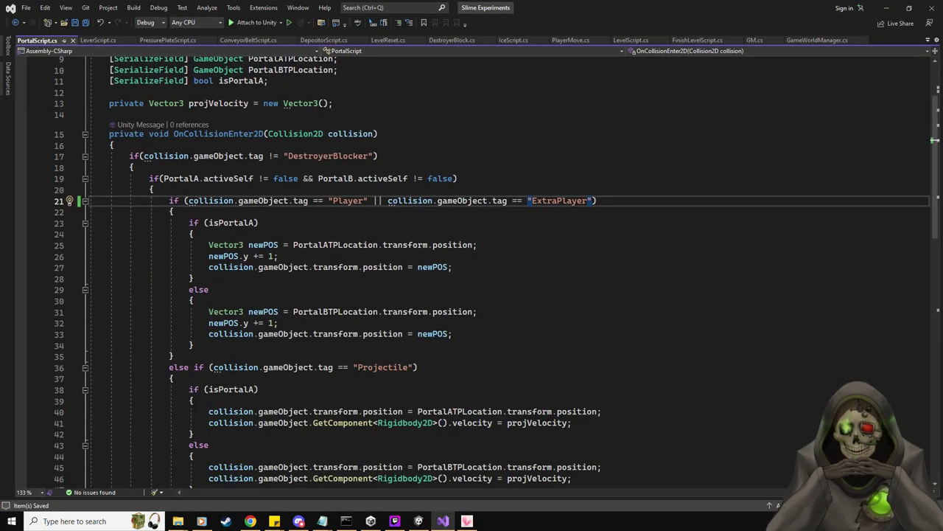
{"action": "middle_click", "coordinate": [35, 41]}
{"action": "middle_click", "coordinate": [35, 40]}
{"action": "middle_click", "coordinate": [36, 40]}
{"action": "middle_click", "coordinate": [35, 41]}
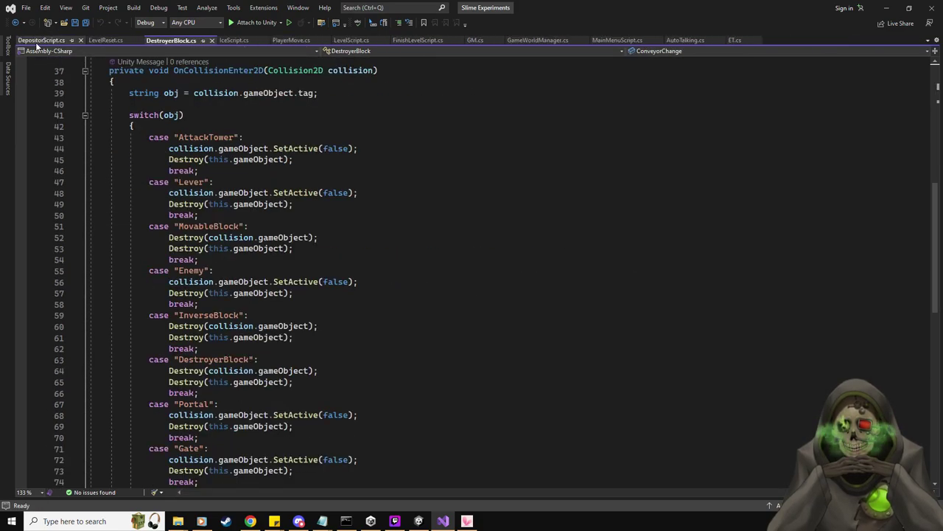
{"action": "middle_click", "coordinate": [35, 41]}
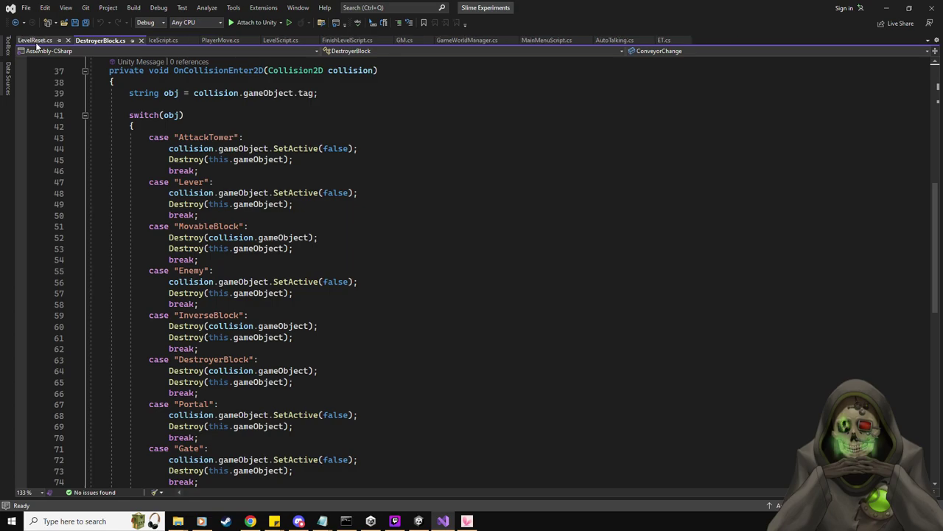
{"action": "left_click", "coordinate": [35, 42]}
Step: In LevelReset.cs's ResetLevel method, add an if(extraSlime != null) block after the Dblocks destruction check
{"action": "scroll", "coordinate": [376, 330], "scroll_direction": "down", "scroll_amount": 7}
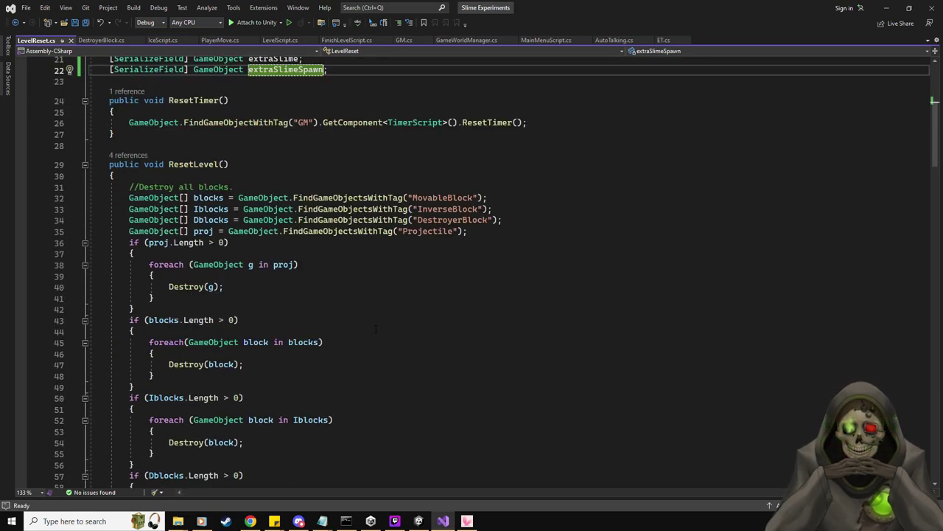
{"action": "scroll", "coordinate": [376, 330], "scroll_direction": "down", "scroll_amount": 20}
{"action": "scroll", "coordinate": [292, 341], "scroll_direction": "up", "scroll_amount": 3}
{"action": "scroll", "coordinate": [292, 340], "scroll_direction": "up", "scroll_amount": 20}
{"action": "scroll", "coordinate": [273, 353], "scroll_direction": "down", "scroll_amount": 4}
{"action": "scroll", "coordinate": [272, 354], "scroll_direction": "down", "scroll_amount": 6}
{"action": "left_click", "coordinate": [310, 209]}
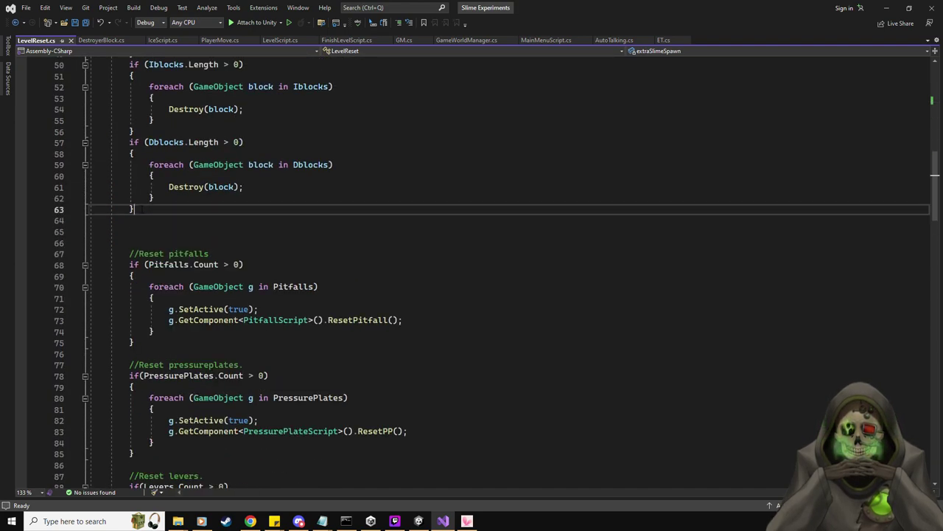
{"action": "key", "text": "Return"}
{"action": "key", "text": "Return"}
{"action": "type", "text": "if("}
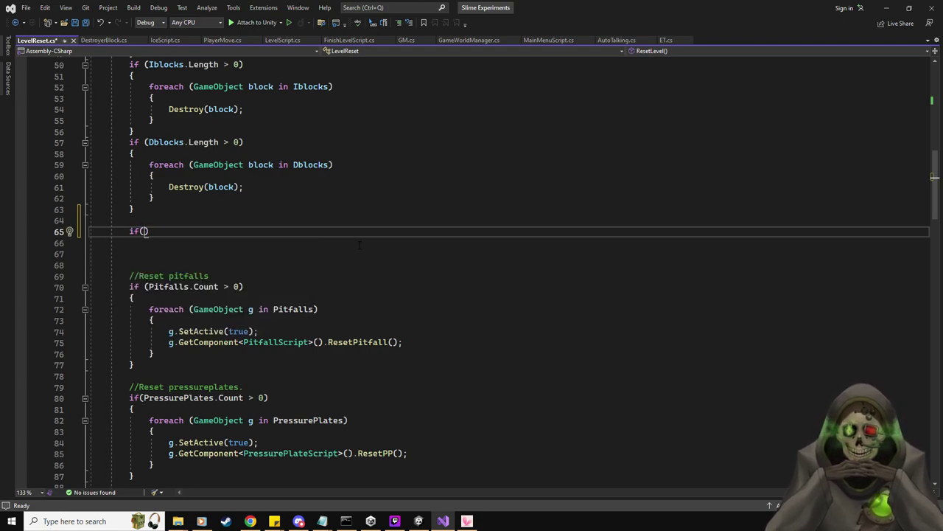
{"action": "type", "text": "extraSlime"}
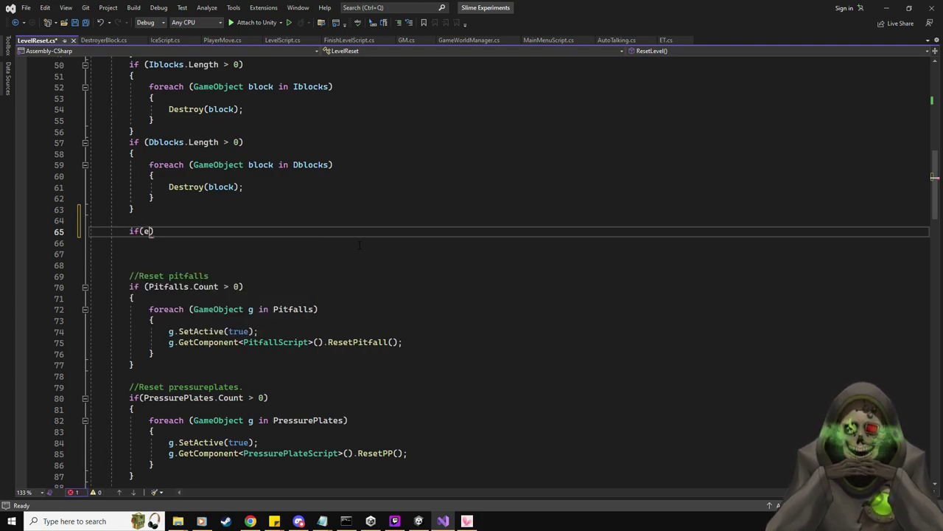
{"action": "key", "text": "Tab"}
{"action": "type", "text": "{"}
{"action": "key", "text": "Return"}
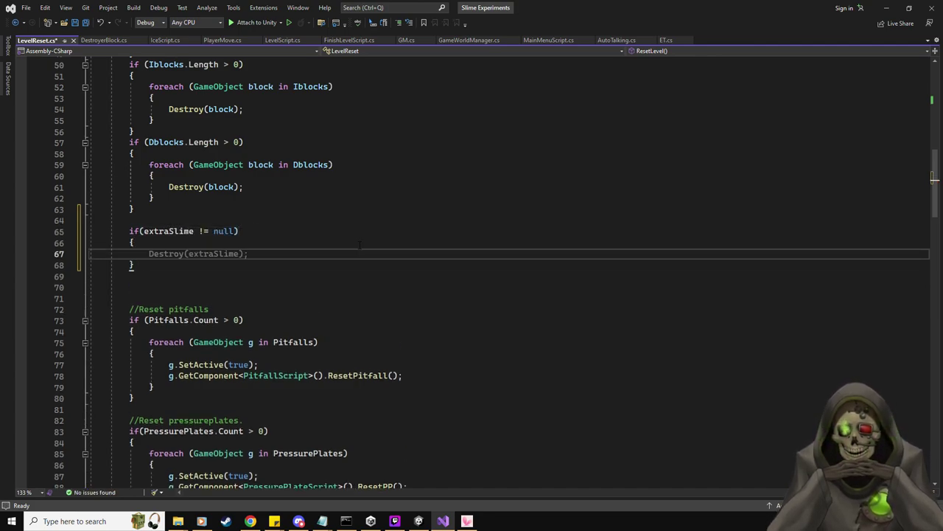
Step: Inside the extraSlime check, add extraSlime.transform.position = extraSlimeSpawn.transform.position; and save the script
{"action": "type", "text": "extraSlime.tra"}
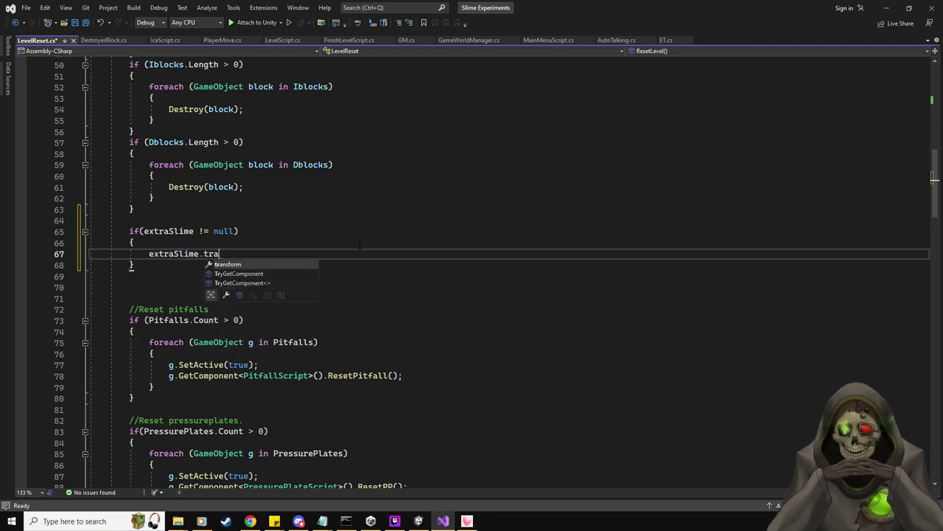
{"action": "key", "text": "Tab"}
{"action": "type", "text": ".position = ext"}
{"action": "key", "text": "Tab"}
{"action": "key", "text": "Tab"}
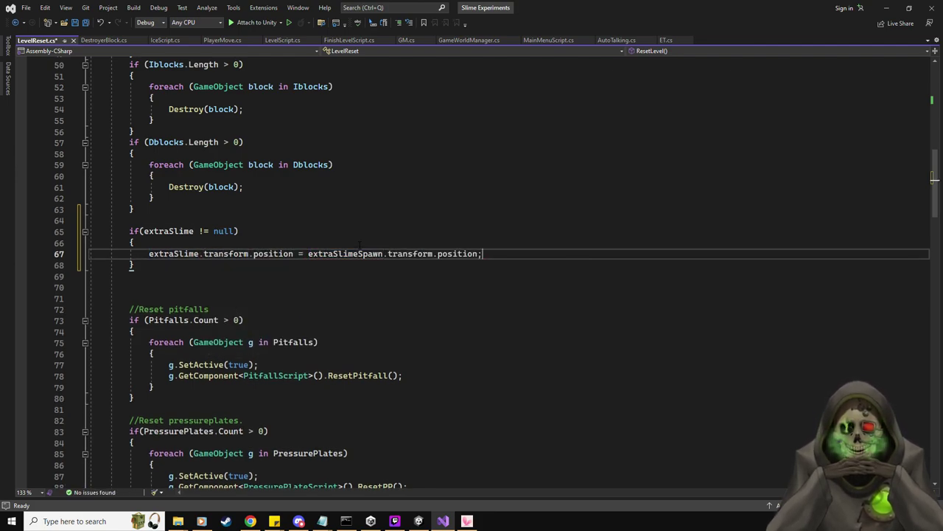
{"action": "key", "text": "ctrl+s"}
Step: Back in Unity, run the game, reset the level to test the extra slime's respawn, and stop the game
{"action": "key", "text": "alt+Tab"}
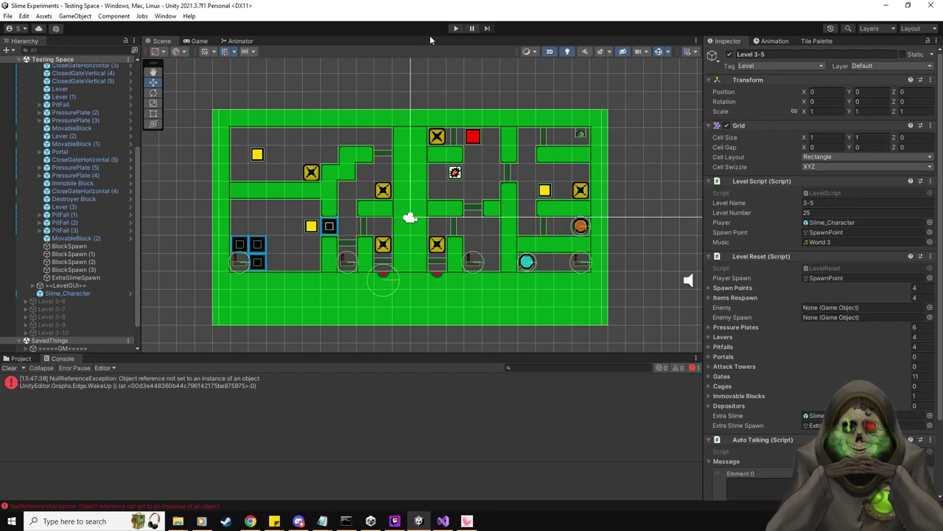
{"action": "left_click", "coordinate": [454, 28]}
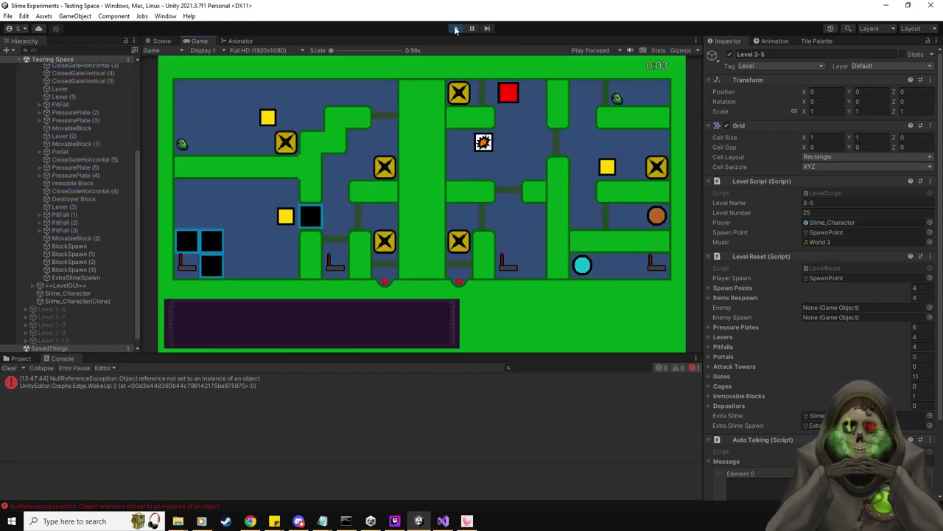
{"action": "key", "text": "Escape"}
{"action": "key", "text": "r"}
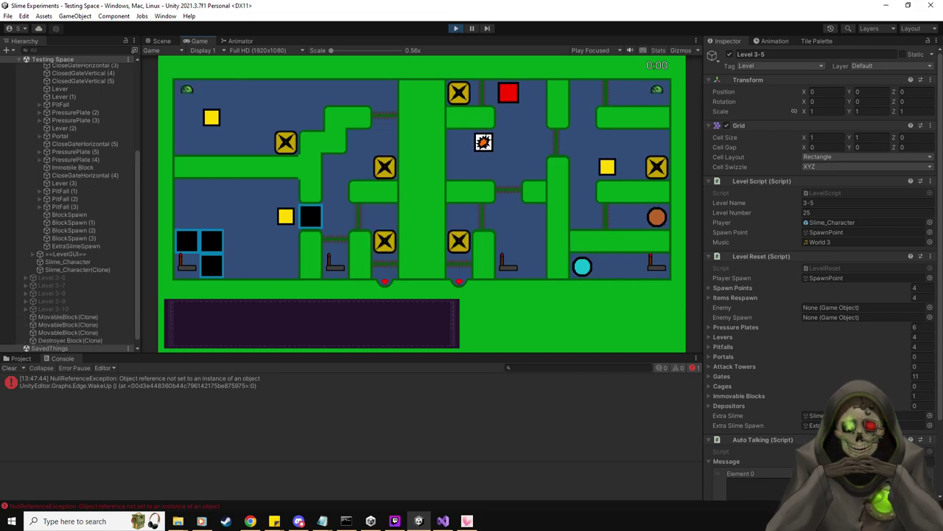
{"action": "key", "text": "Escape"}
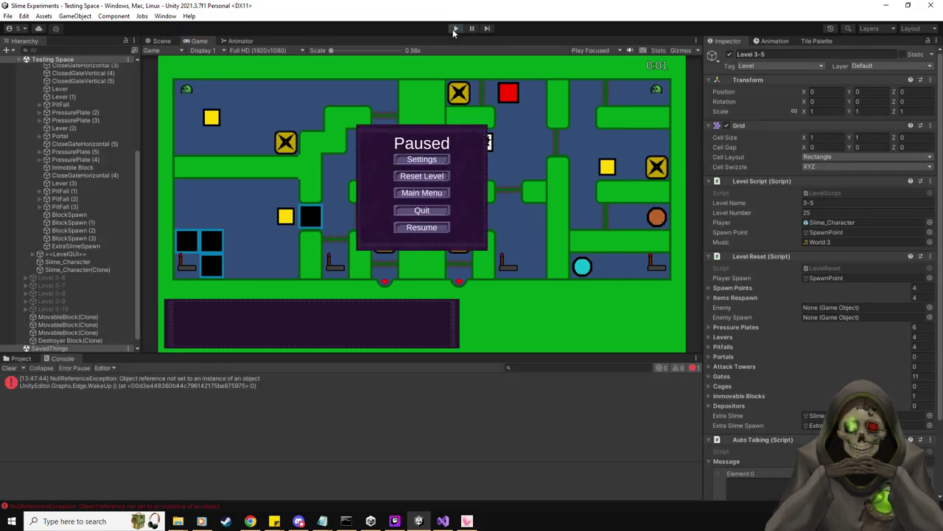
{"action": "left_click", "coordinate": [455, 28]}
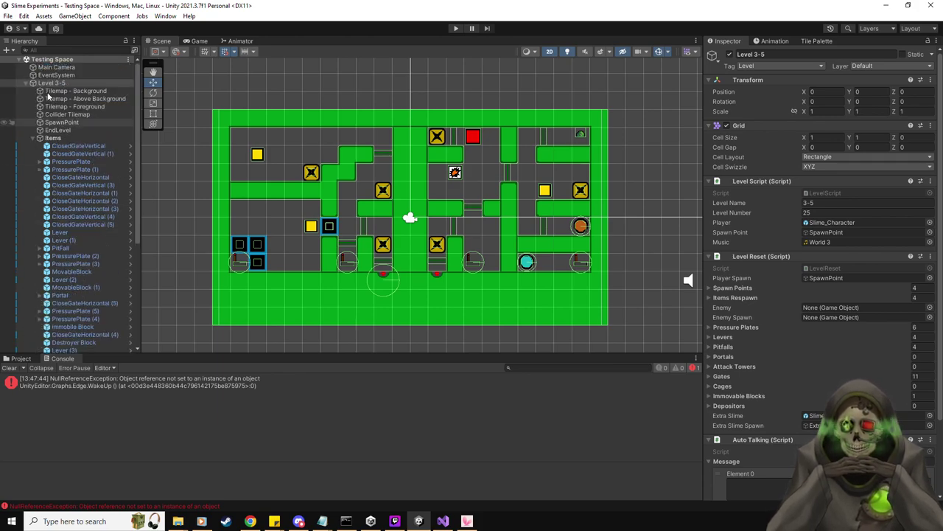
Step: Set the number of messages in Level 3-5's Auto Talking script to 4
{"action": "scroll", "coordinate": [861, 320], "scroll_direction": "down", "scroll_amount": 3}
{"action": "left_click", "coordinate": [914, 372]}
{"action": "type", "text": "2"}
{"action": "key", "text": "Return"}
{"action": "key", "text": "BackSpace"}
{"action": "type", "text": "4"}
{"action": "key", "text": "Return"}
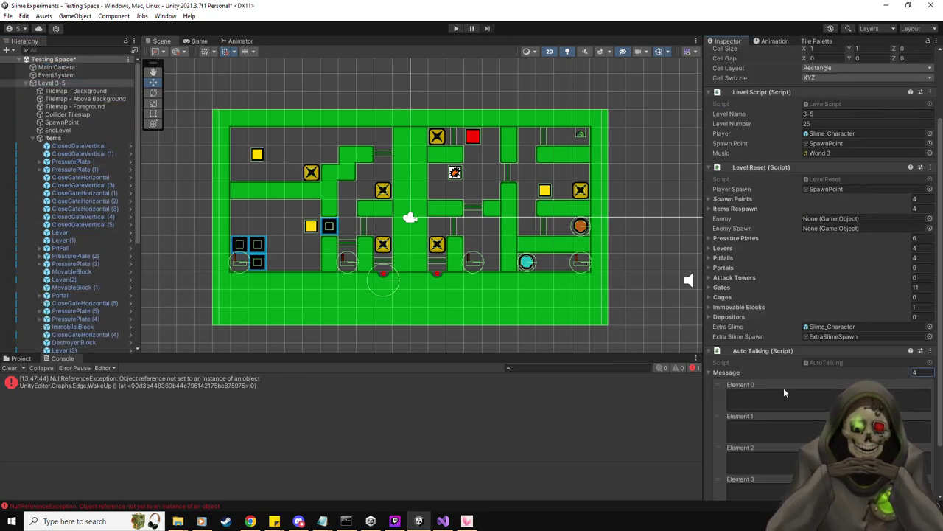
Step: Enter "Oh? What's this? It seems there is another slime with you this time." as Auto Talking message Element 0
{"action": "scroll", "coordinate": [781, 347], "scroll_direction": "down", "scroll_amount": 2}
{"action": "left_click", "coordinate": [804, 332]}
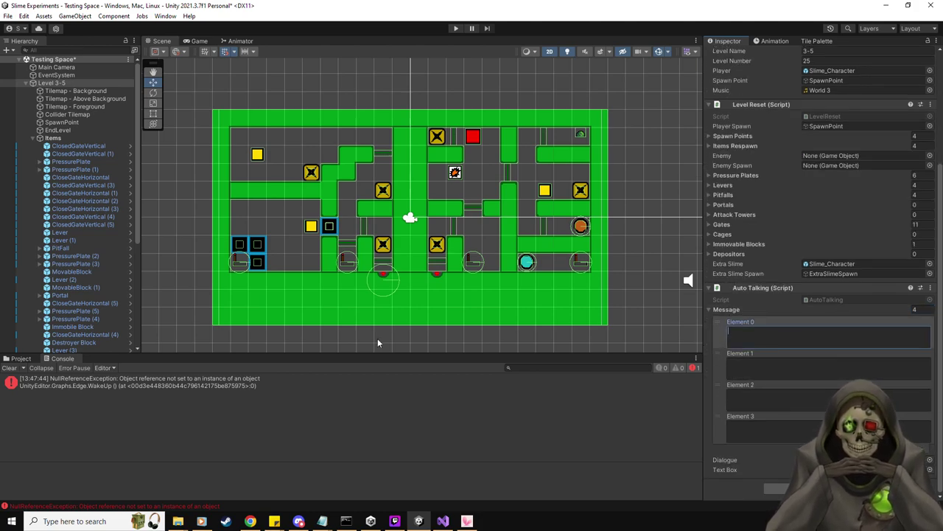
{"action": "type", "text": "Oh? What's this?"}
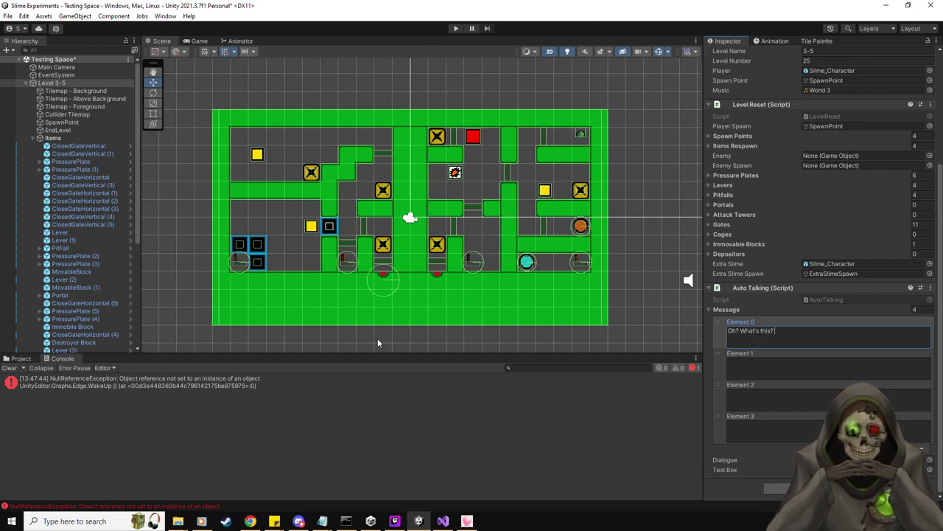
{"action": "type", "text": " It seems there is "}
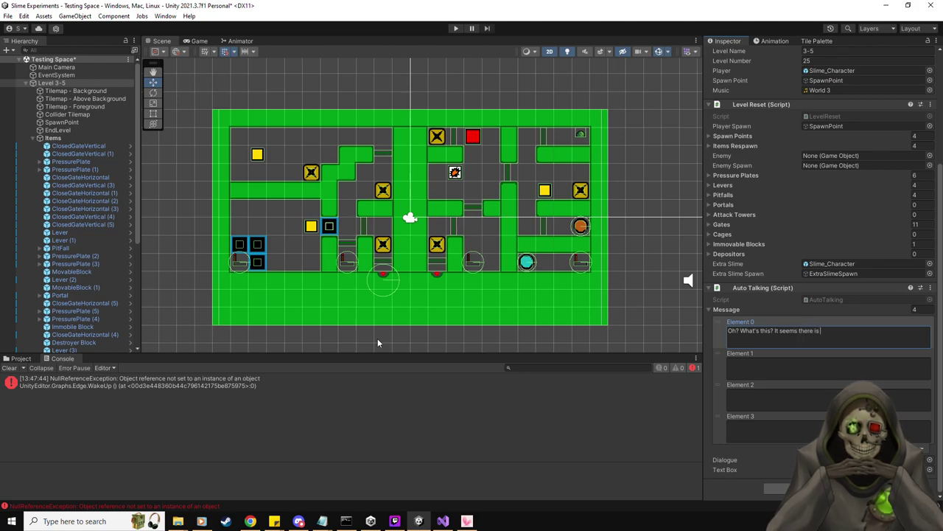
{"action": "type", "text": "another slime "}
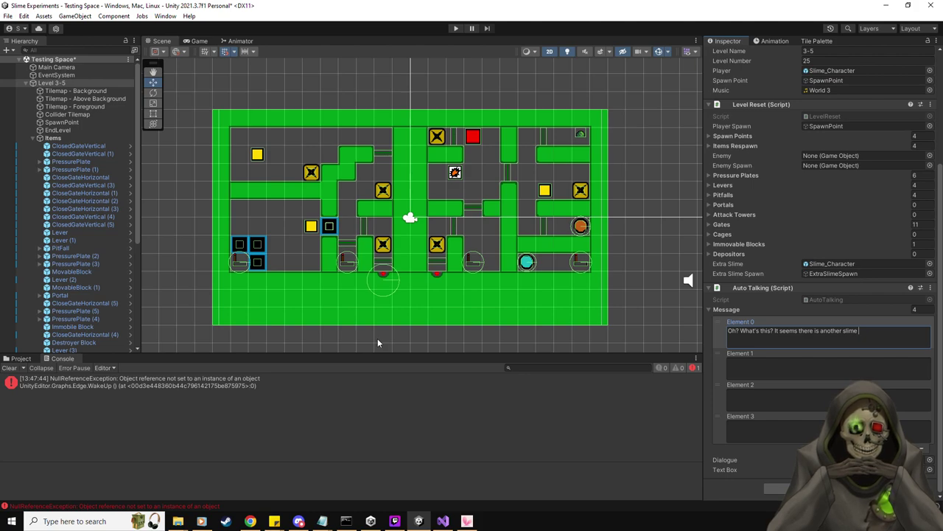
{"action": "type", "text": "with you this time."}
Step: Write "It's a double experiment! Let's see if you slimes are compassionate enough to work together." as an Auto Talking message and move it to Element 3
{"action": "left_click", "coordinate": [823, 367]}
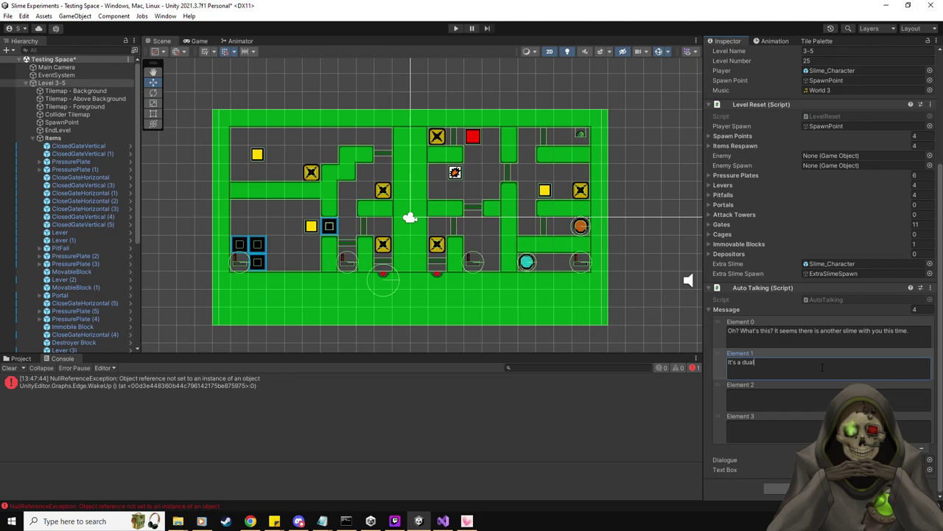
{"action": "type", "text": "It's a dou"}
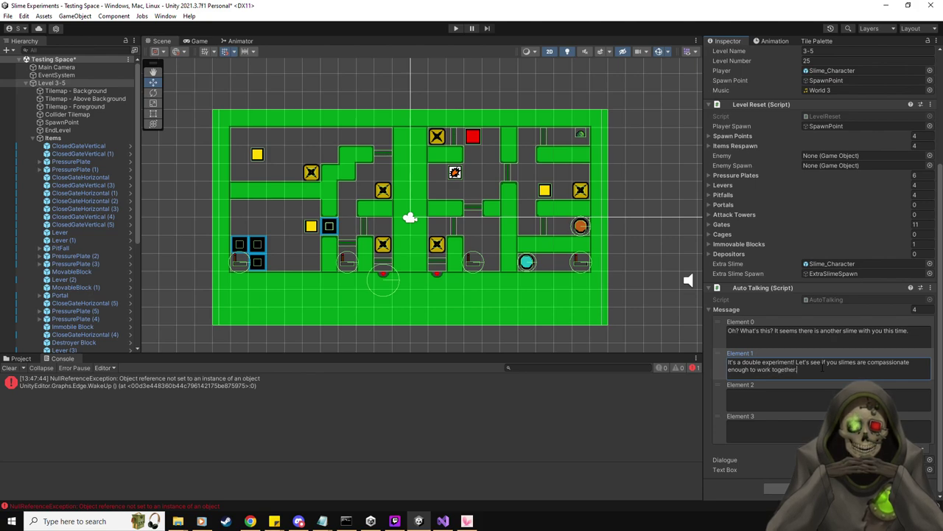
{"action": "left_click", "coordinate": [805, 401]}
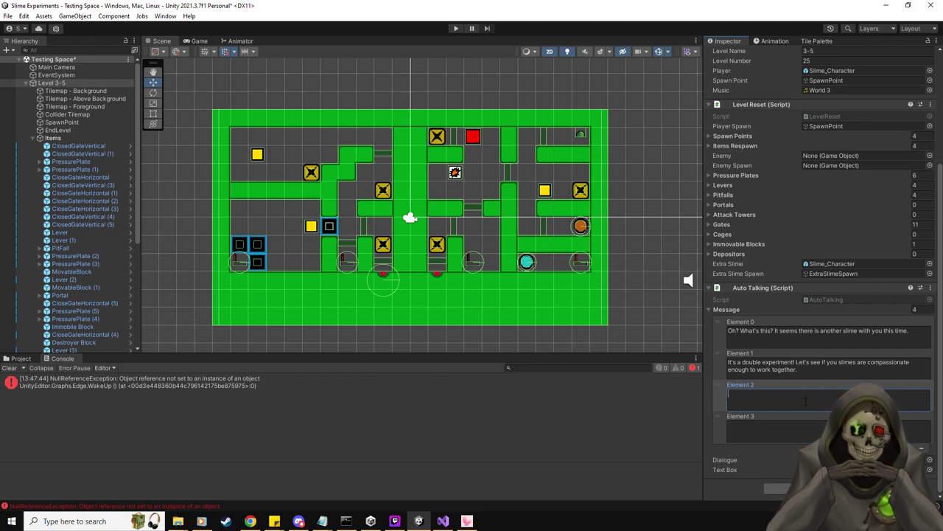
{"action": "key", "text": "ctrl+a"}
{"action": "key", "text": "ctrl+x"}
{"action": "left_click", "coordinate": [774, 428]}
{"action": "key", "text": "ctrl+v"}
Step: Enter "What? Did you think you were the only slime I was doing experiments on?" as Auto Talking message Element 1
{"action": "left_click", "coordinate": [774, 373]}
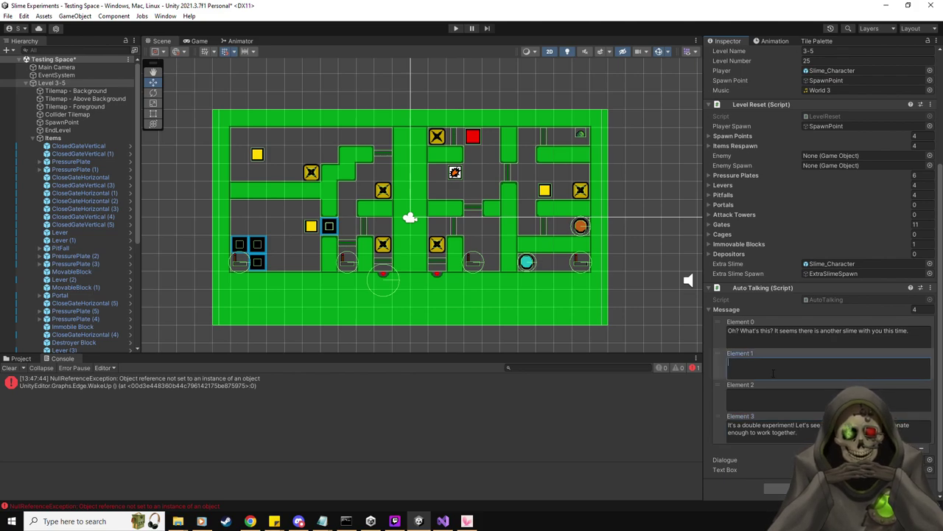
{"action": "type", "text": "What? Di"}
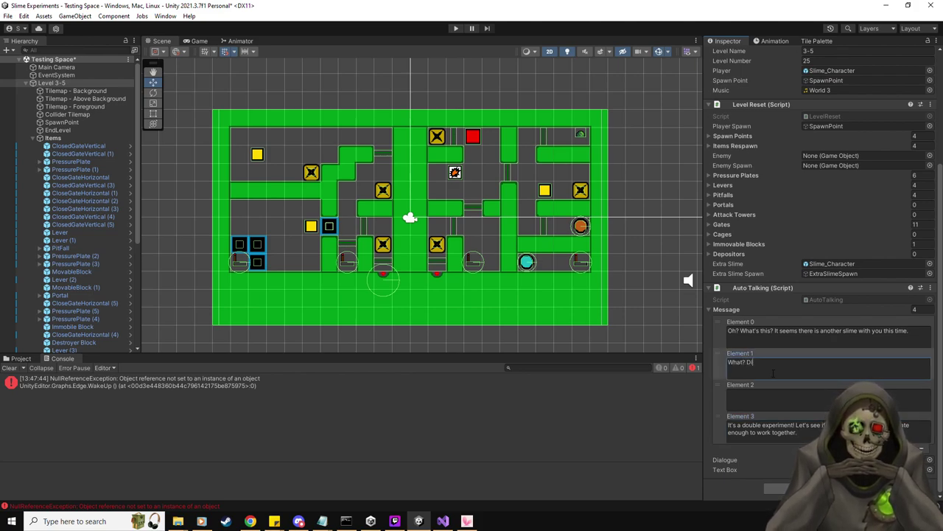
{"action": "type", "text": "d you think you were t"}
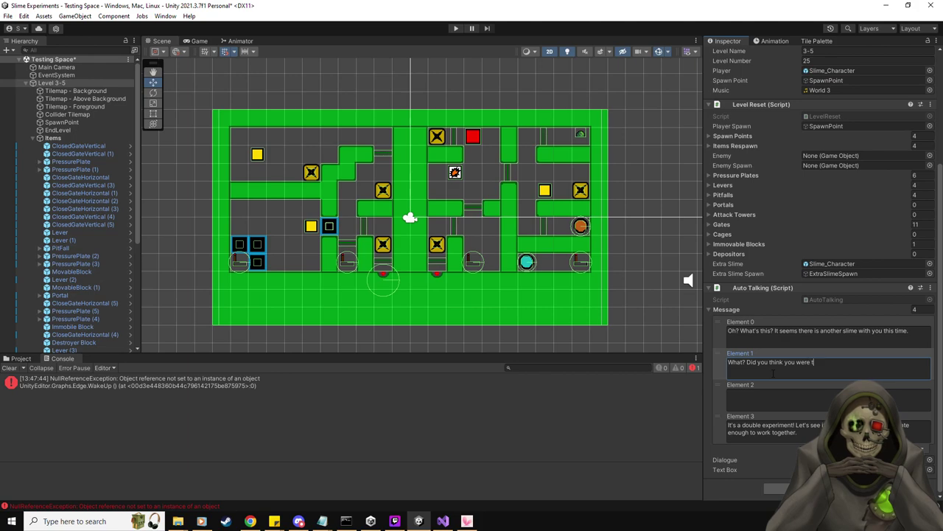
{"action": "type", "text": "he only slime I was doing experiments on"}
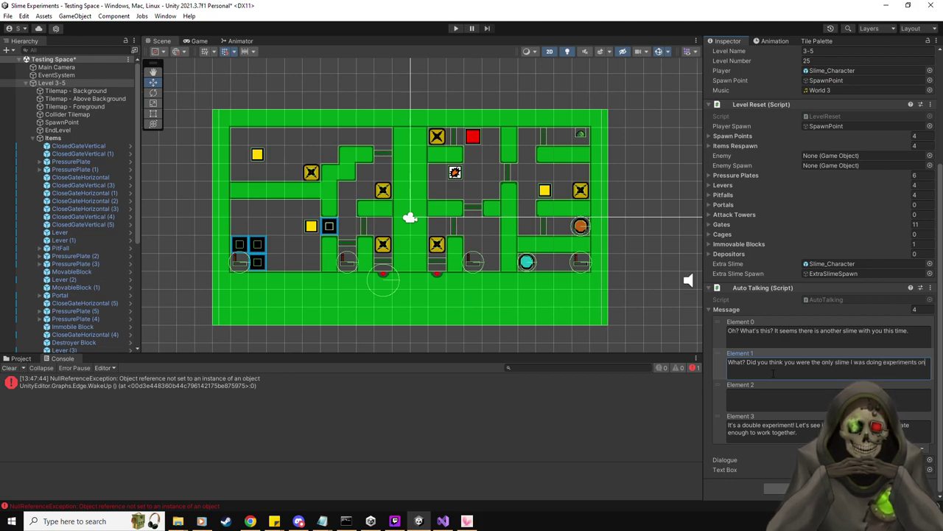
{"action": "type", "text": "?"}
Step: Write the Element 2 message, beginning "I have many more all doing various things" and ending "keep notes."
{"action": "left_click", "coordinate": [778, 391]}
{"action": "type", "text": "I"}
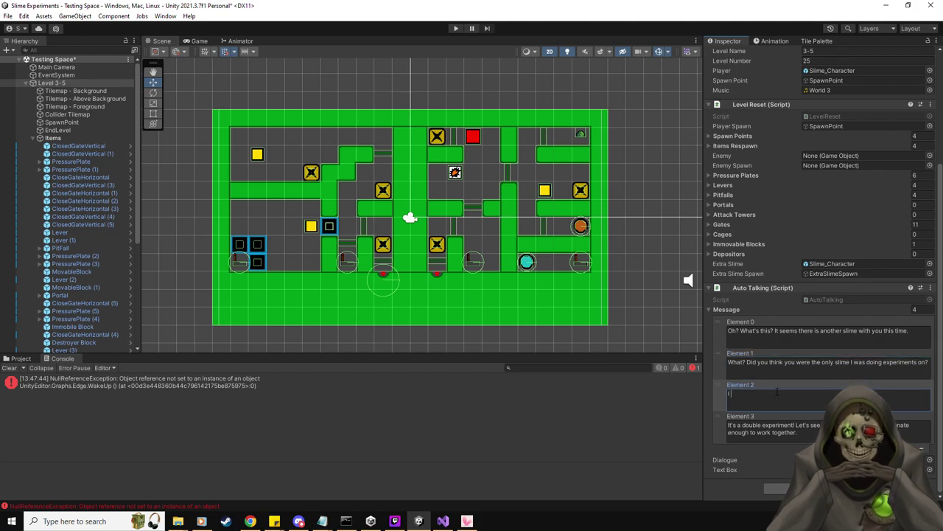
{"action": "type", "text": " have man y mo"}
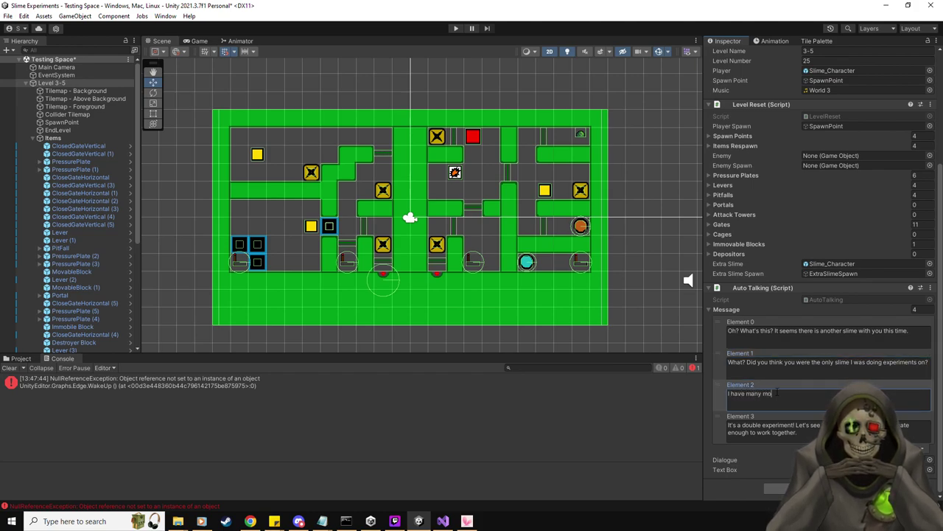
{"action": "type", "text": "re all doing various things"}
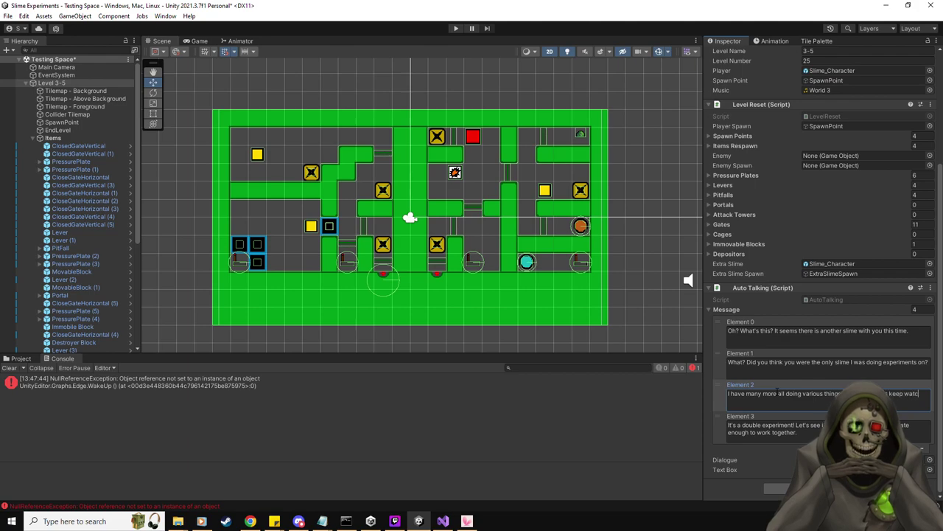
{"action": "key", "text": "BackSpace"}
{"action": "key", "text": "BackSpace"}
{"action": "key", "text": "BackSpace"}
{"action": "key", "text": "BackSpace"}
{"action": "key", "text": "BackSpace"}
{"action": "key", "text": "BackSpace"}
{"action": "key", "text": "BackSpace"}
{"action": "key", "text": "BackSpace"}
{"action": "key", "text": "BackSpace"}
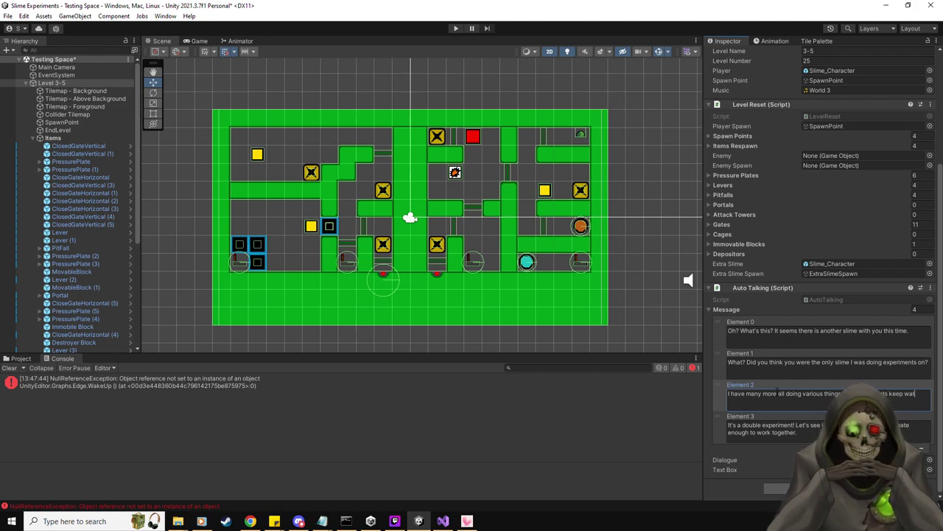
{"action": "type", "text": "ep notes."}
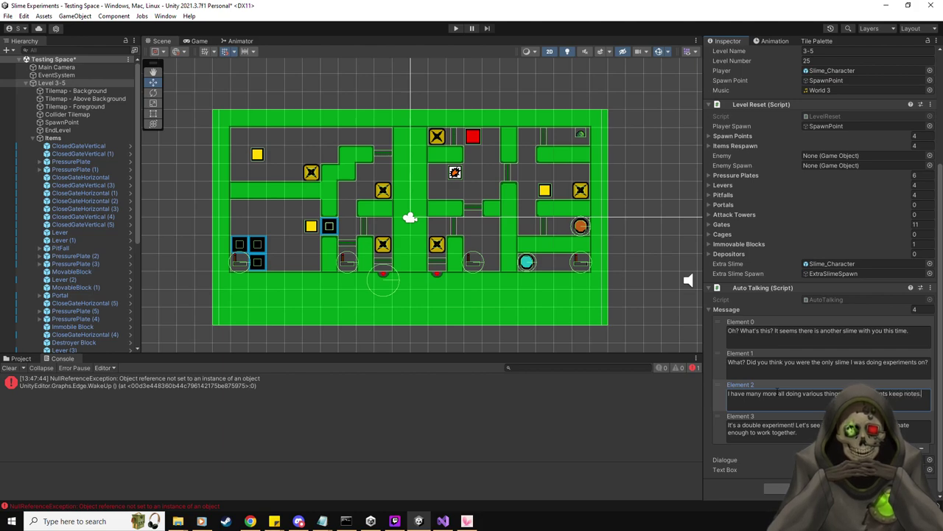
Step: Review the Element 3 message and clear the console entries
{"action": "left_click", "coordinate": [811, 433]}
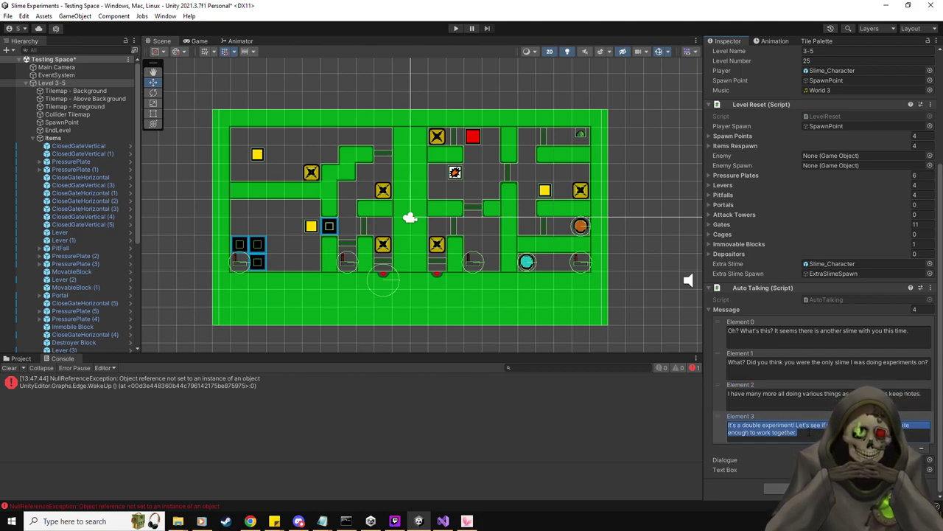
{"action": "left_click", "coordinate": [811, 433]}
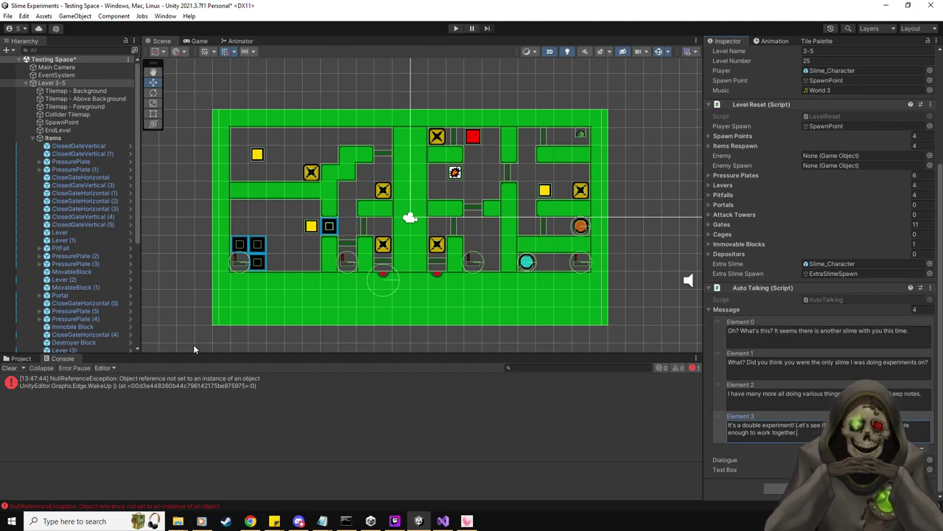
{"action": "left_click", "coordinate": [10, 367]}
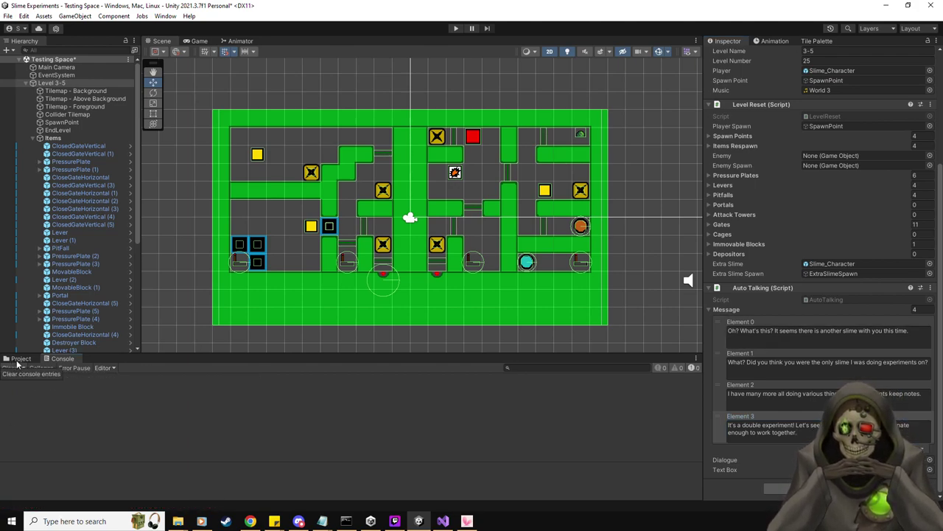
Step: Save Level 3-5 as a prefab in the Prefabs > Levels folder and delete it from the Testing Space scene
{"action": "left_click", "coordinate": [21, 358]}
{"action": "left_click", "coordinate": [41, 429]}
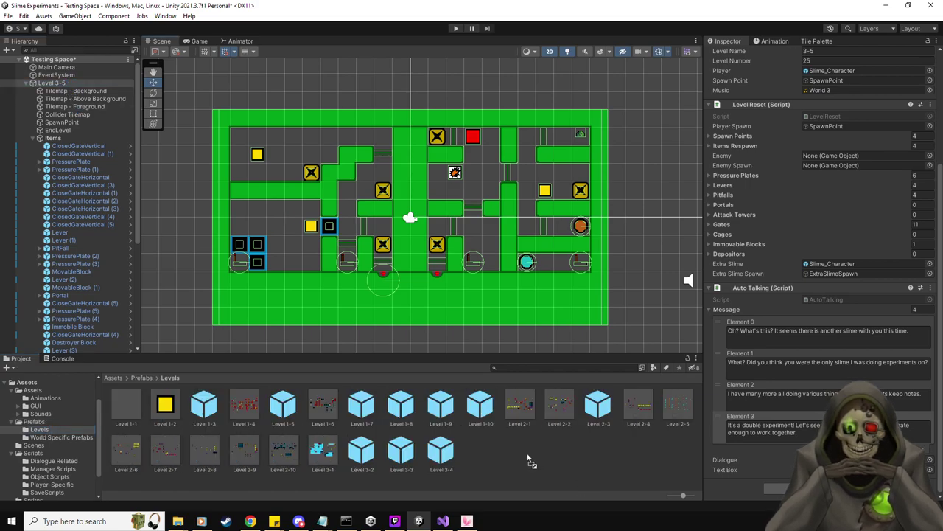
{"action": "left_click", "coordinate": [63, 87]}
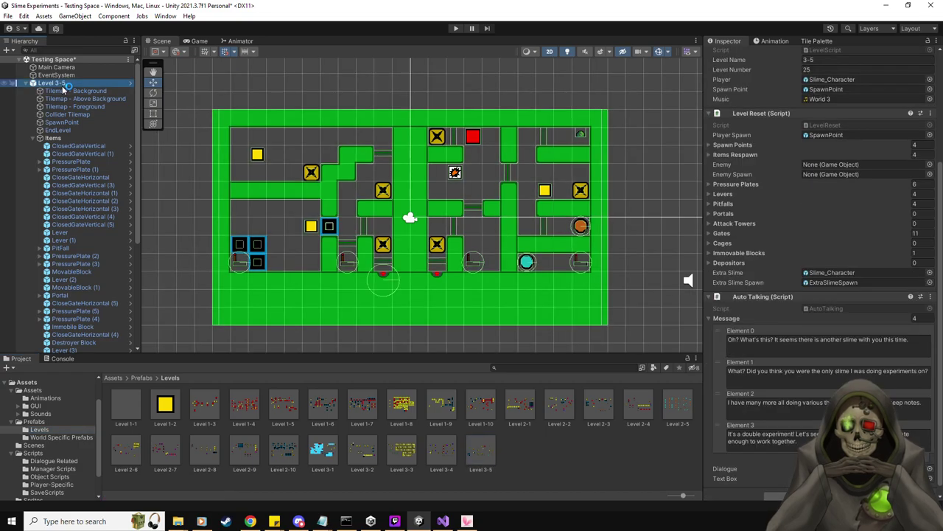
{"action": "key", "text": "Delete"}
Step: Open the Level 3-4 prefab, assign the Level 3-5 prefab to its EndLevel object, and save the prefab
{"action": "left_click", "coordinate": [444, 449]}
{"action": "double_click", "coordinate": [445, 451]}
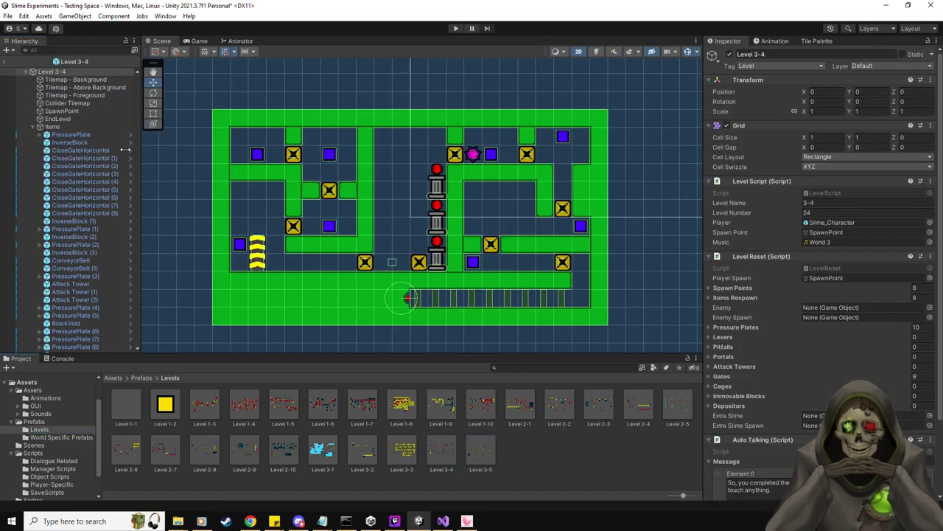
{"action": "left_click", "coordinate": [77, 118]}
{"action": "left_click_drag", "start_coordinate": [476, 453], "coordinate": [863, 249]}
{"action": "left_click", "coordinate": [649, 51]}
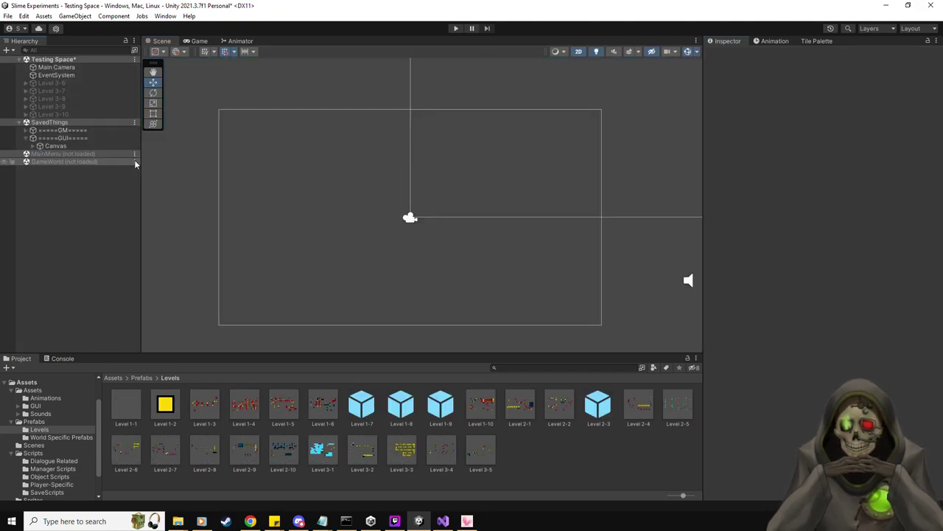
Step: Load the GameWorld scene, add prefabs Level 3-1 through Level 3-5 to the GameWorldManager's Levels list, then save and unload the scene
{"action": "left_click", "coordinate": [134, 161]}
{"action": "left_click", "coordinate": [151, 169]}
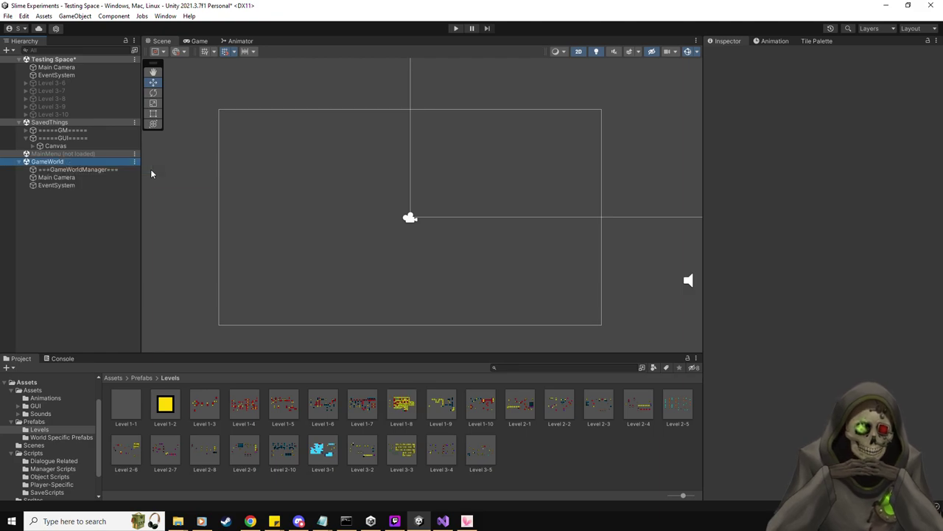
{"action": "left_click", "coordinate": [103, 170]}
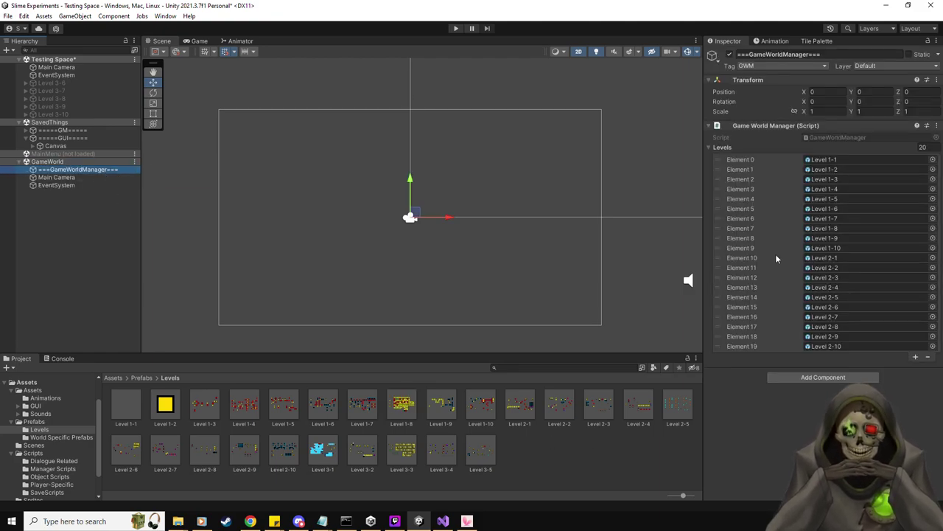
{"action": "left_click", "coordinate": [927, 43]}
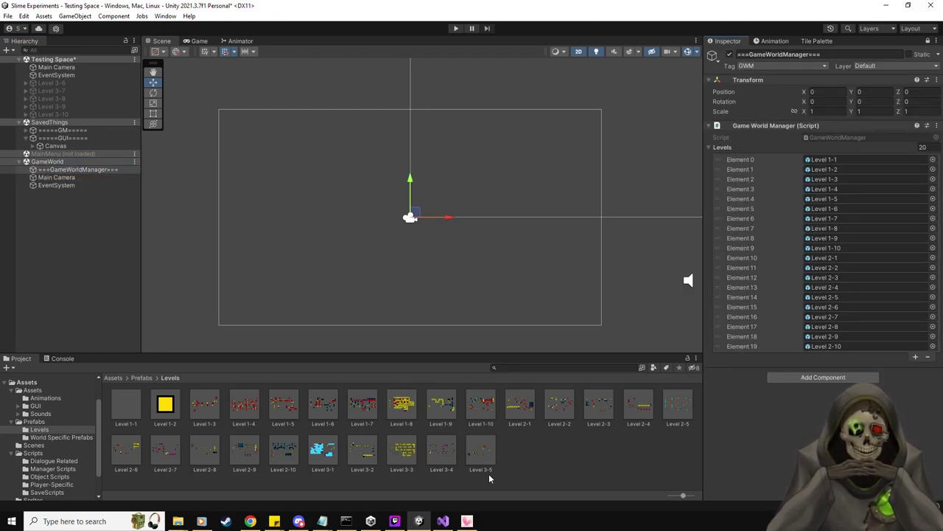
{"action": "left_click", "coordinate": [477, 460]}
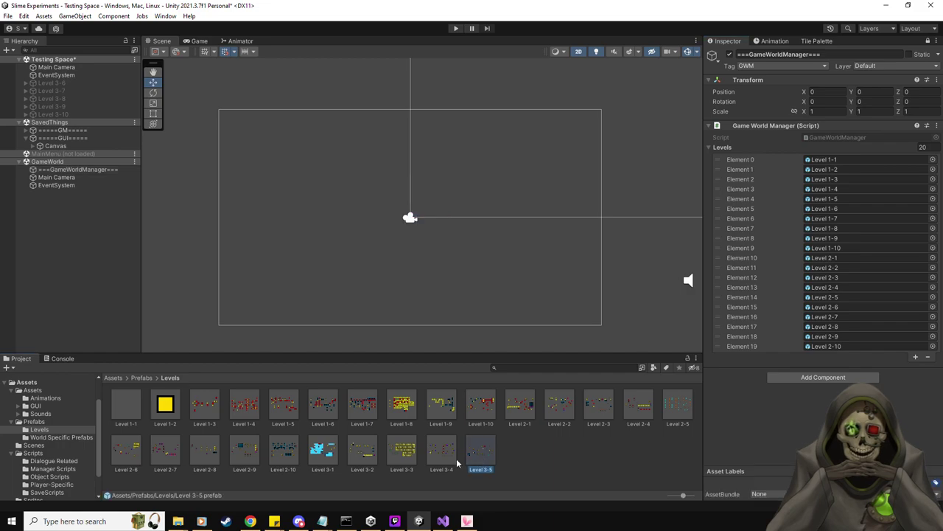
{"action": "left_click", "coordinate": [326, 460], "text": "shift"}
{"action": "left_click_drag", "start_coordinate": [327, 460], "coordinate": [731, 147]}
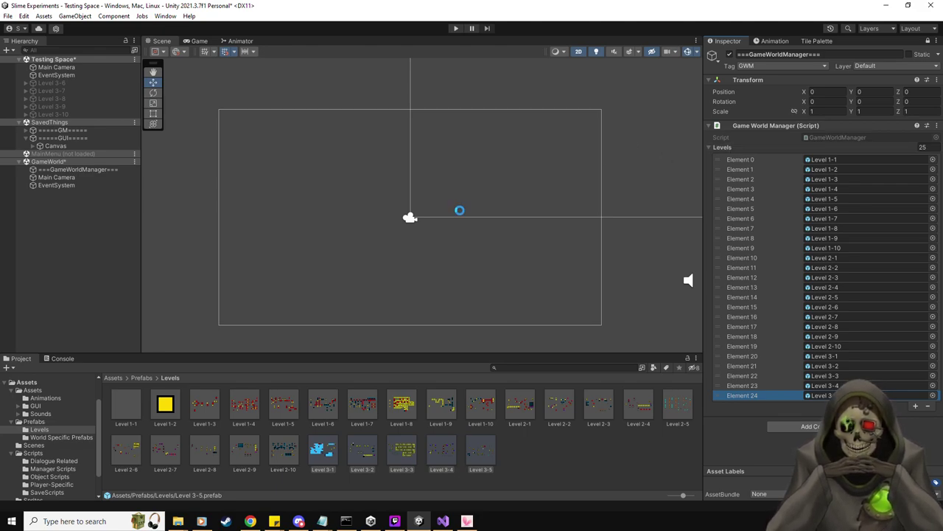
{"action": "right_click", "coordinate": [135, 162]}
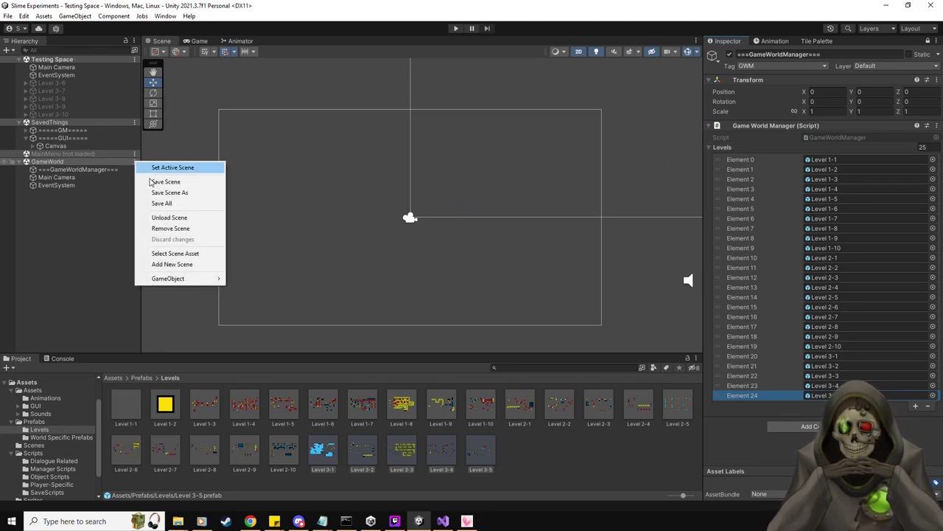
{"action": "left_click", "coordinate": [170, 217]}
Step: Activate Level 3-6 in the Testing Space scene and set its Items object as the default parent
{"action": "left_click", "coordinate": [63, 82]}
{"action": "left_click", "coordinate": [730, 54]}
{"action": "left_click", "coordinate": [25, 83]}
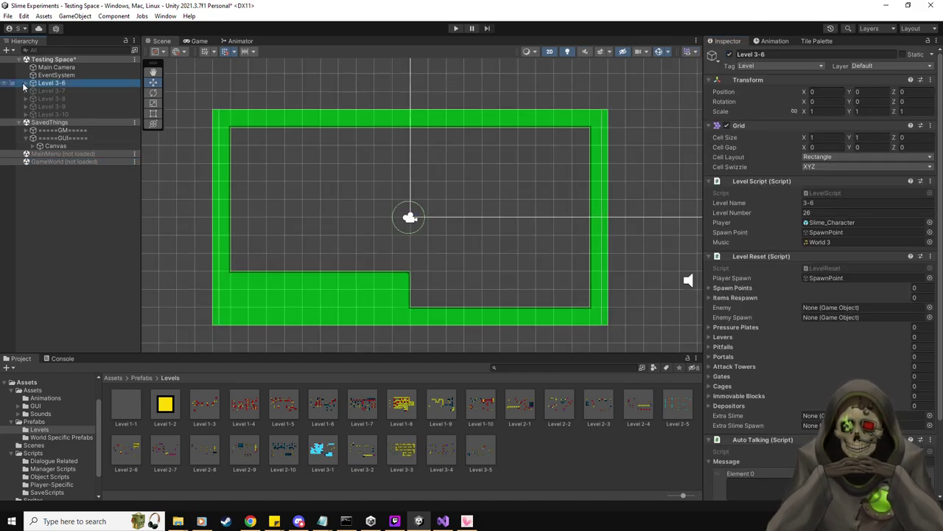
{"action": "right_click", "coordinate": [58, 138]}
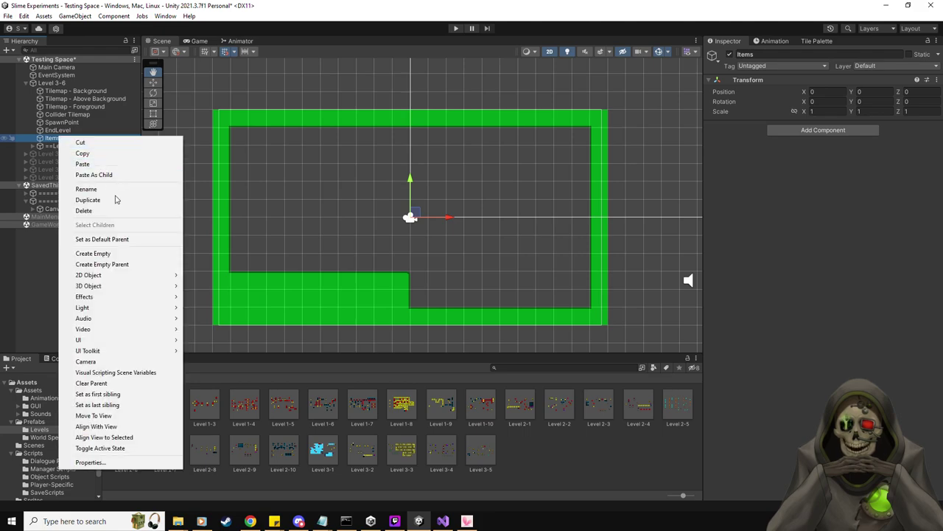
{"action": "left_click", "coordinate": [113, 239]}
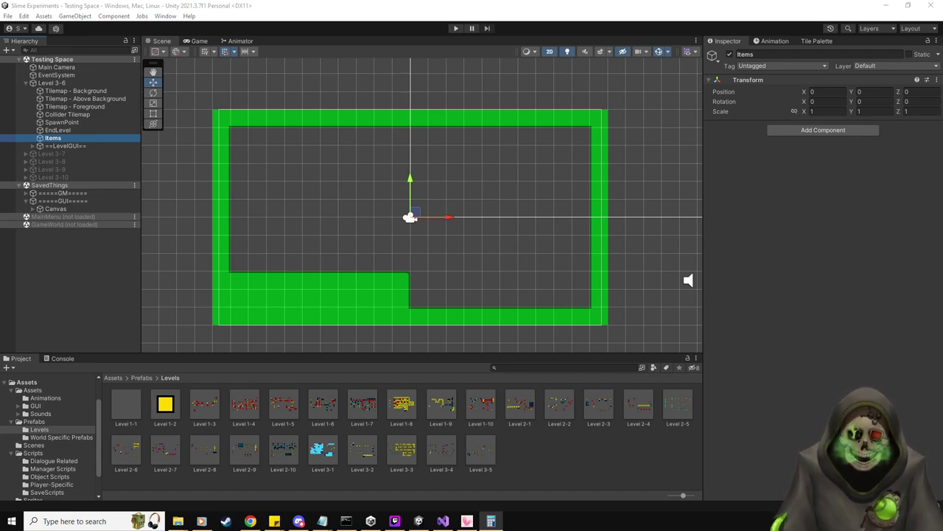
Step: Open the Level 3-1 through Level 3-5 prefabs one after another and examine their layouts and puzzle items
{"action": "left_click", "coordinate": [34, 421]}
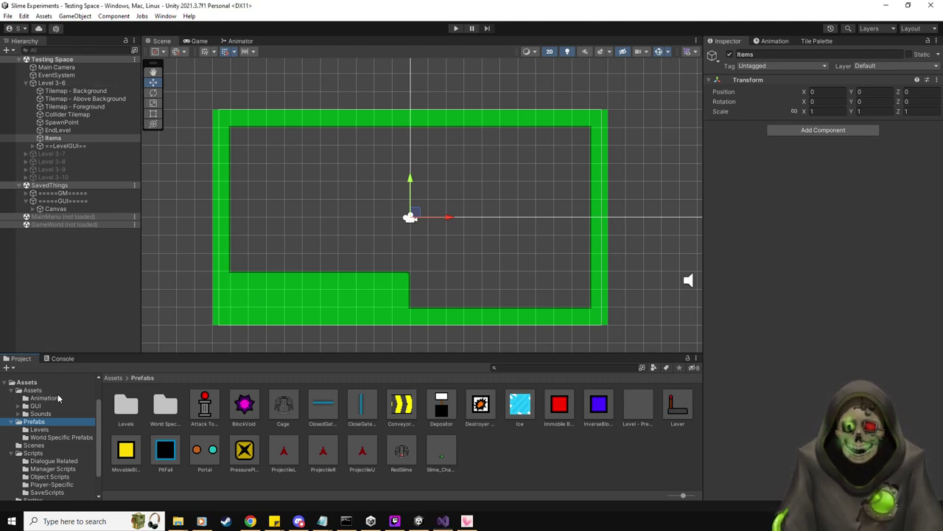
{"action": "left_click", "coordinate": [81, 430]}
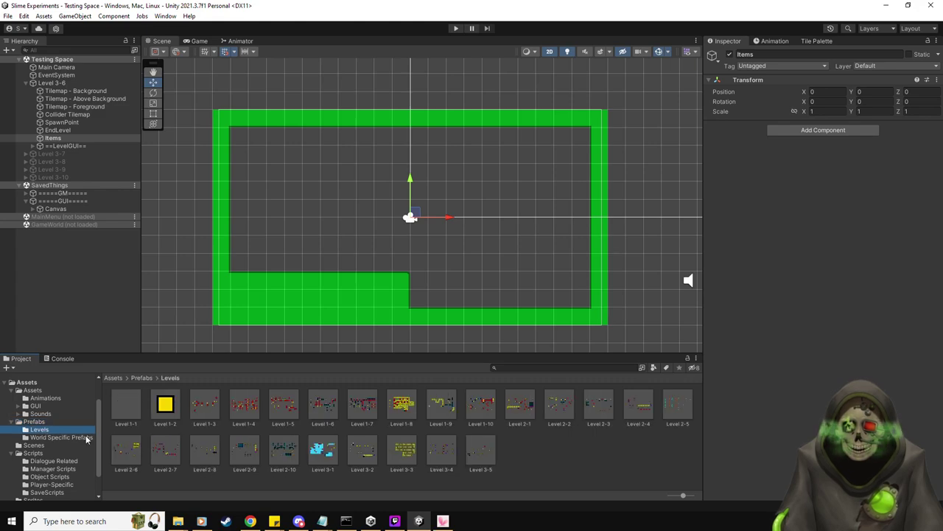
{"action": "left_click", "coordinate": [332, 462]}
{"action": "double_click", "coordinate": [333, 461]}
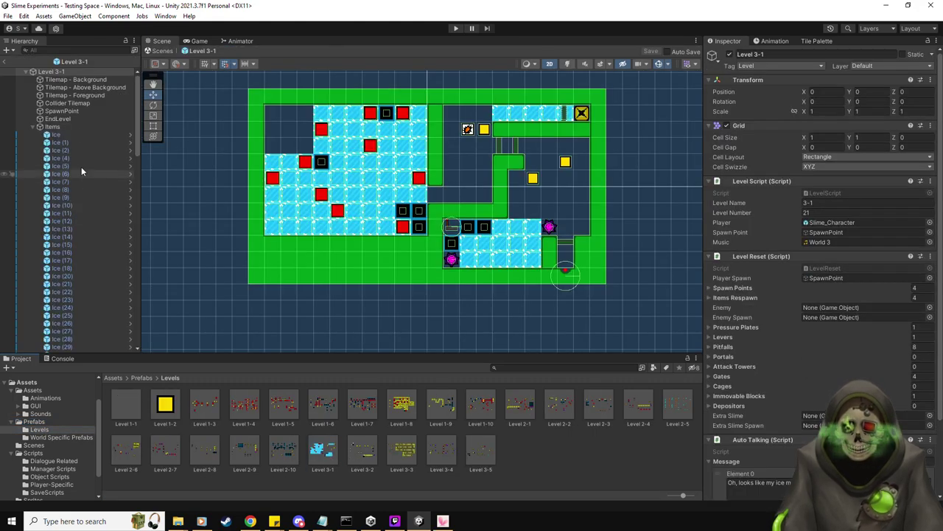
{"action": "left_click", "coordinate": [63, 127]}
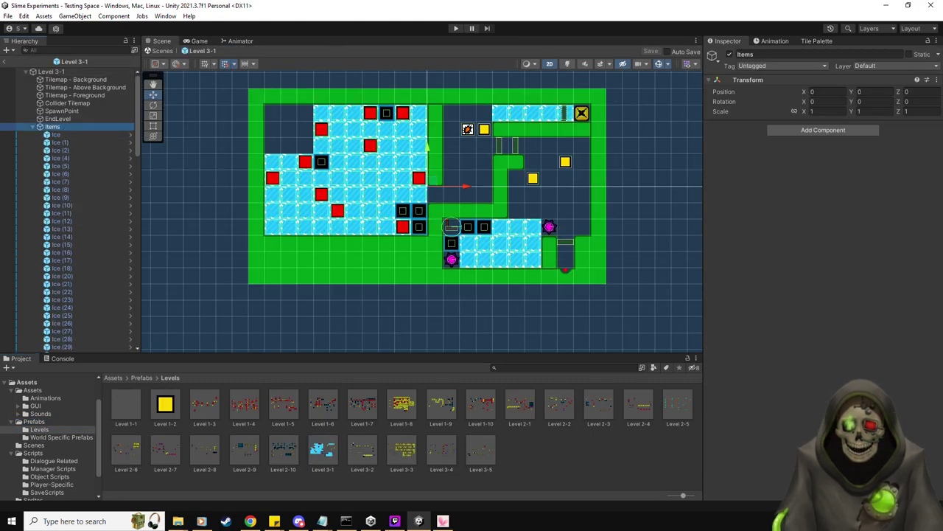
{"action": "double_click", "coordinate": [363, 455]}
{"action": "left_click", "coordinate": [52, 126]}
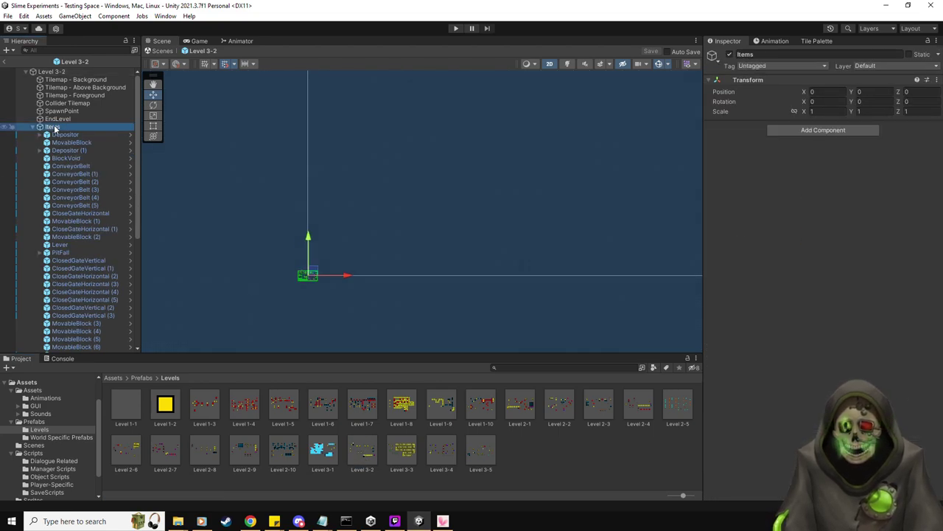
{"action": "scroll", "coordinate": [348, 270], "scroll_direction": "up", "scroll_amount": 4}
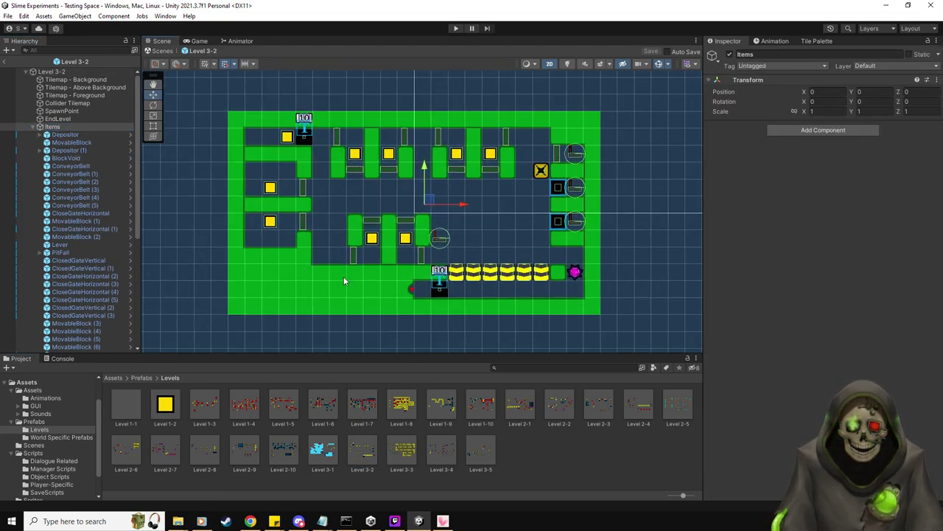
{"action": "double_click", "coordinate": [409, 455]}
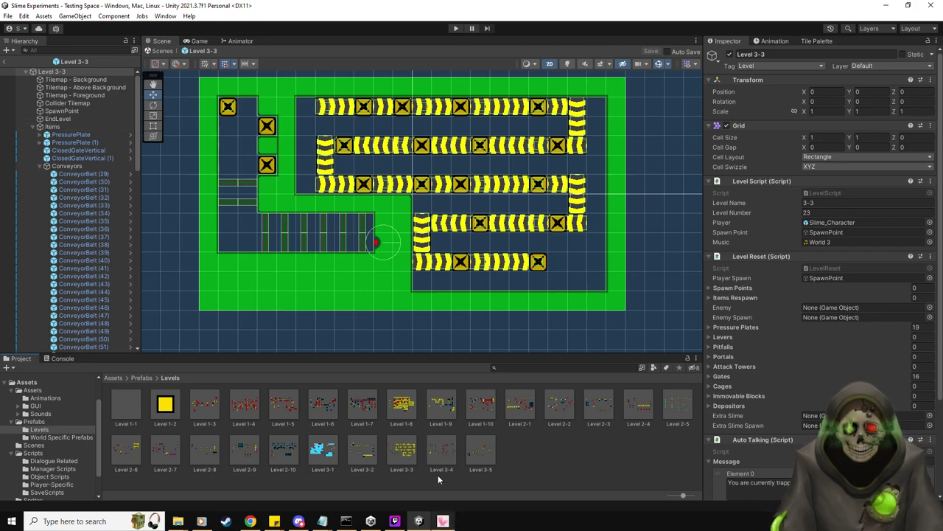
{"action": "double_click", "coordinate": [441, 449]}
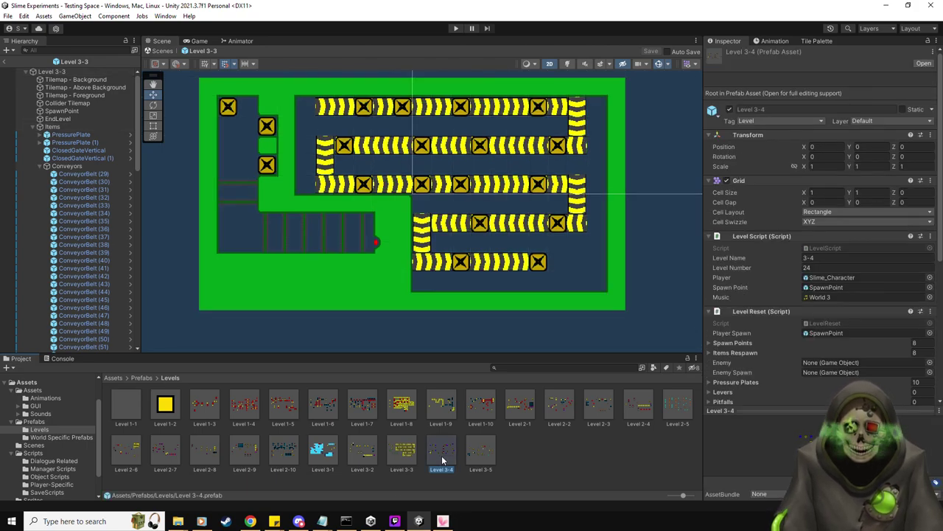
{"action": "double_click", "coordinate": [53, 126]}
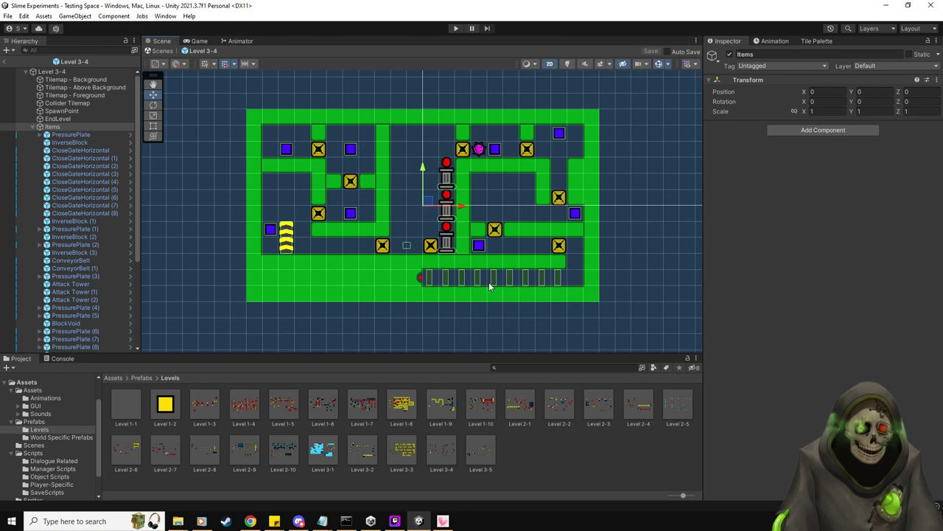
{"action": "double_click", "coordinate": [476, 457]}
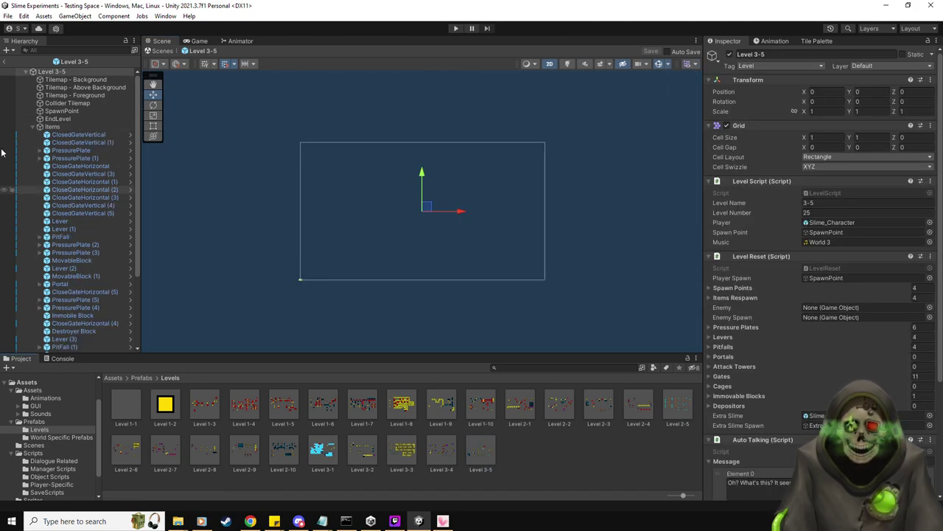
Step: Frame the Items object in the Level 3-5 prefab and examine the full puzzle layout
{"action": "double_click", "coordinate": [53, 126]}
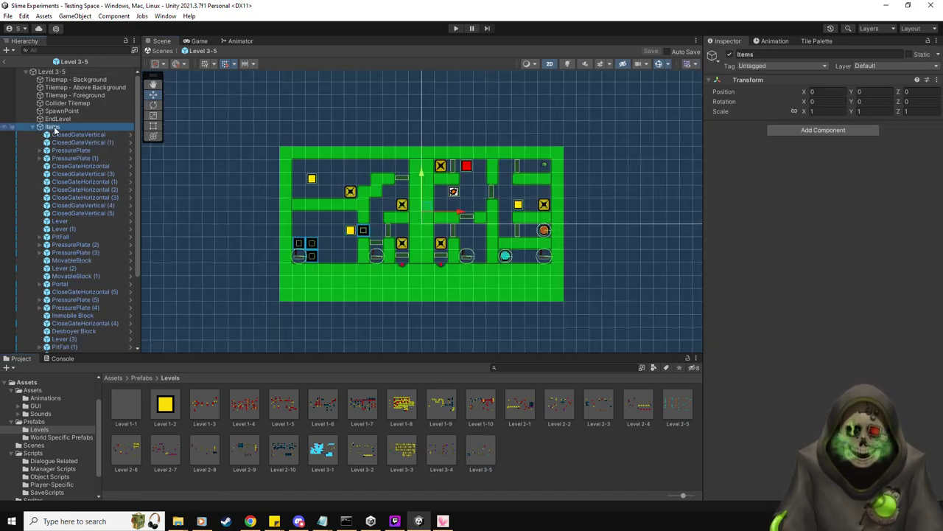
{"action": "scroll", "coordinate": [498, 297], "scroll_direction": "up", "scroll_amount": 3}
{"action": "middle_click_drag", "start_coordinate": [487, 294], "coordinate": [469, 282]}
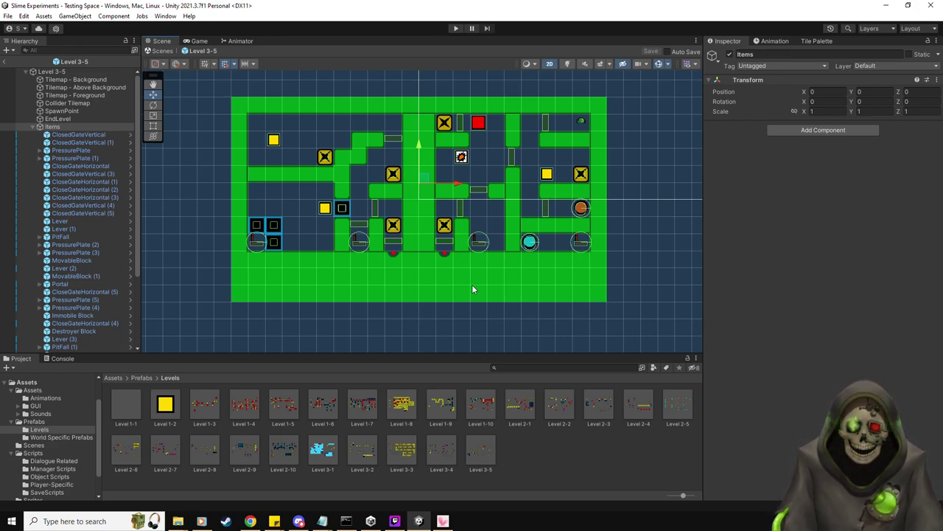
Step: Playtest the empty Level 3-6 room by moving the slime around, then stop the game
{"action": "left_click", "coordinate": [455, 28]}
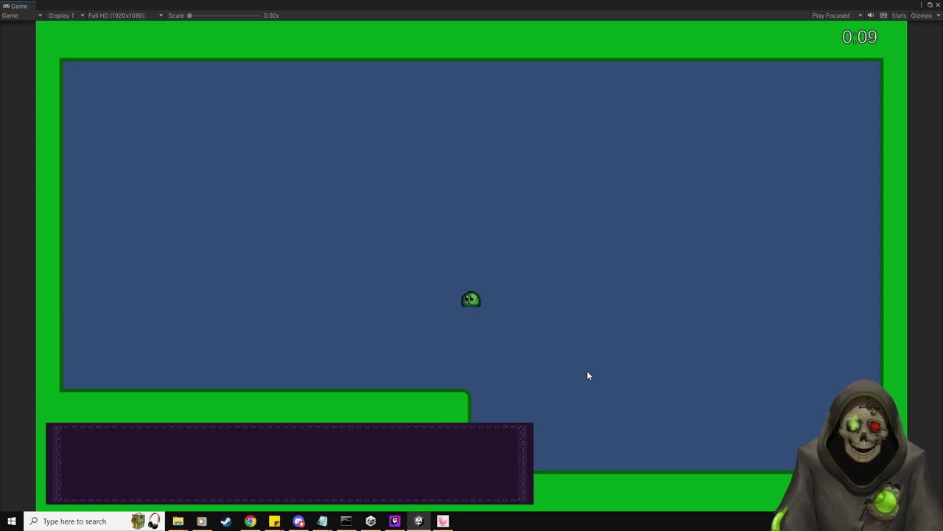
{"action": "left_click_drag", "start_coordinate": [518, 320], "coordinate": [606, 342]}
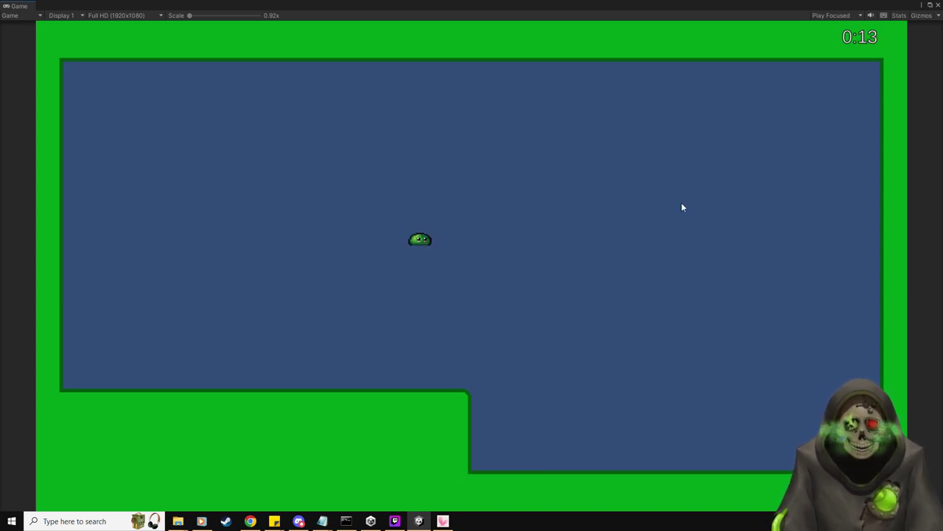
{"action": "left_click_drag", "start_coordinate": [206, 111], "coordinate": [398, 162]}
{"action": "left_click", "coordinate": [930, 5]}
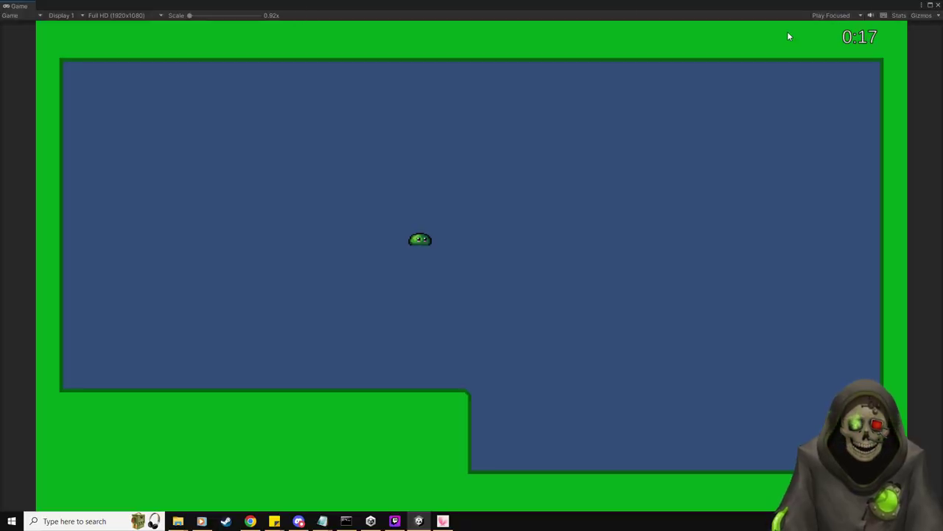
{"action": "left_click_drag", "start_coordinate": [15, 68], "coordinate": [190, 42]}
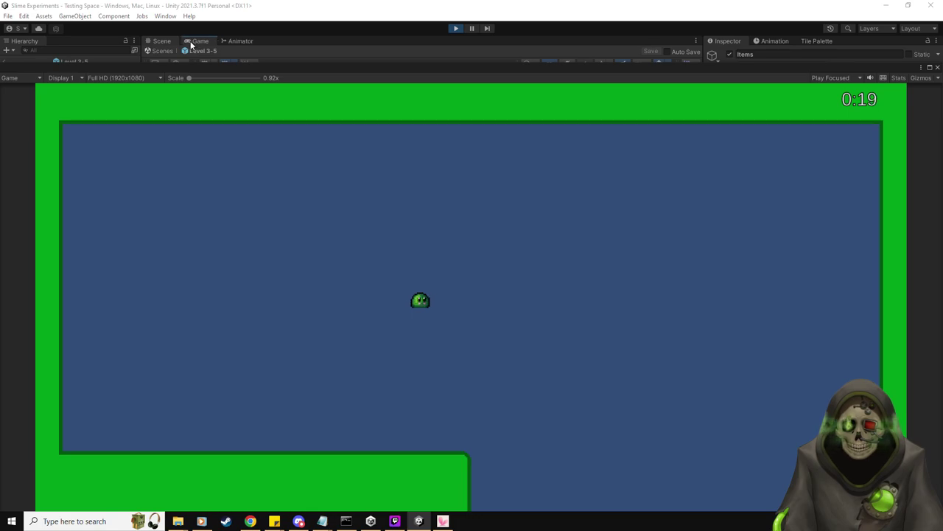
{"action": "left_click", "coordinate": [456, 28]}
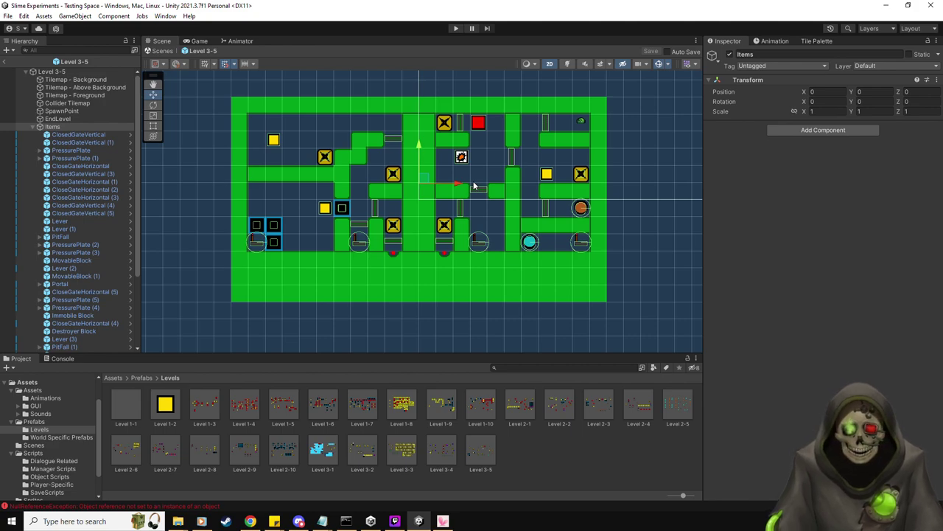
Step: Clear the console messages, show the project assets again, and leave the Level 3-5 prefab for the Testing Space scene
{"action": "left_click", "coordinate": [64, 359]}
{"action": "left_click", "coordinate": [9, 368]}
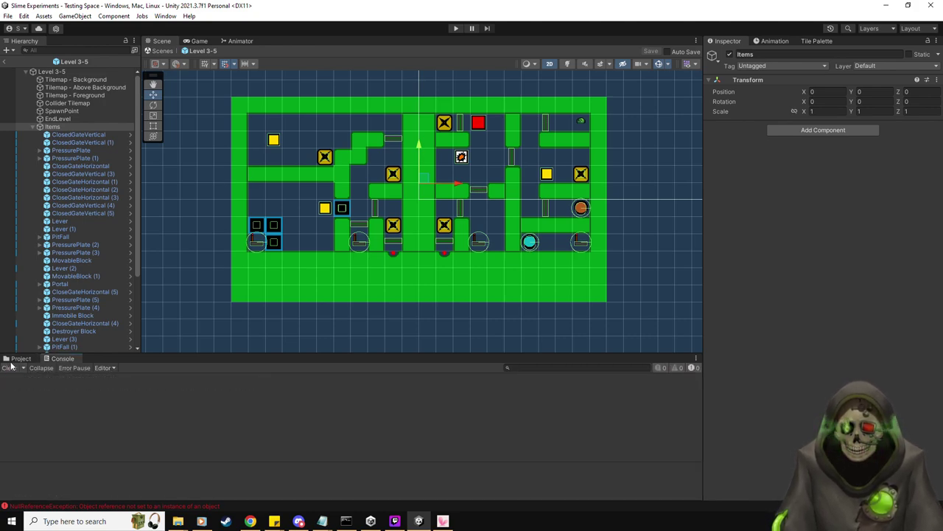
{"action": "left_click", "coordinate": [21, 358]}
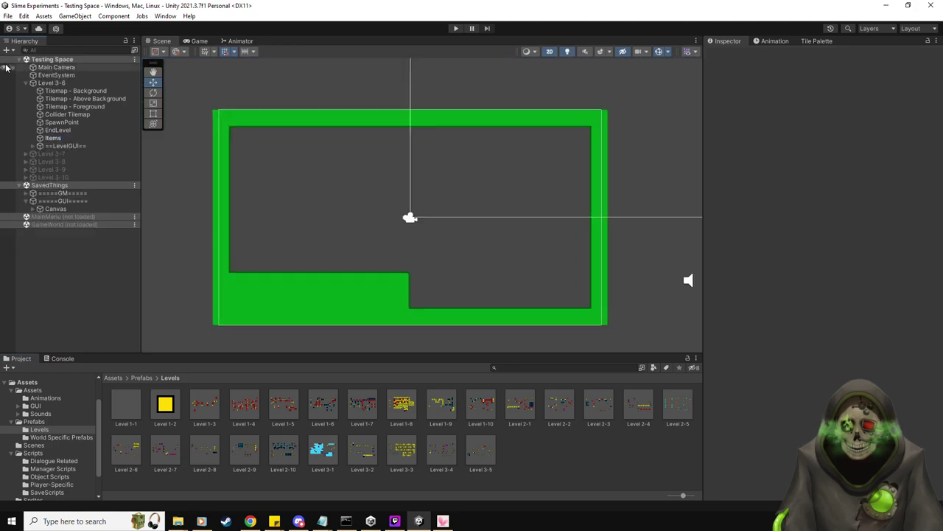